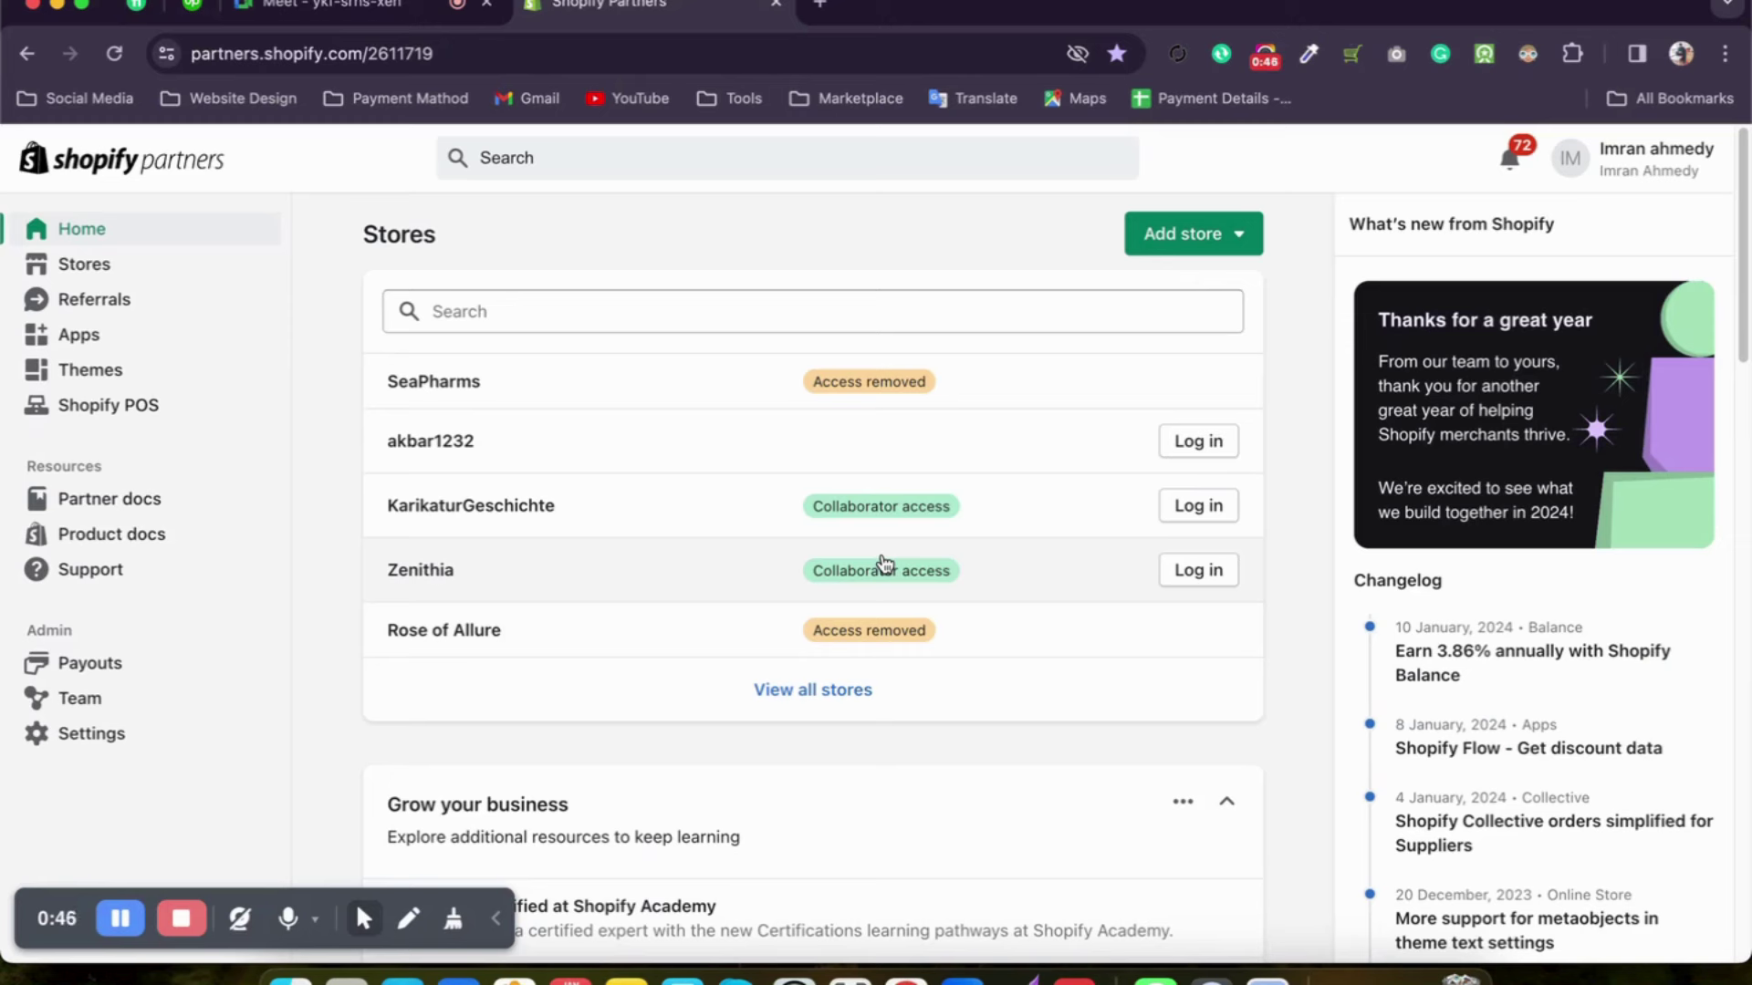
Step: Start a request for access to a store and select all collaborator permissions
{"action": "left_click", "coordinate": [1188, 235]}
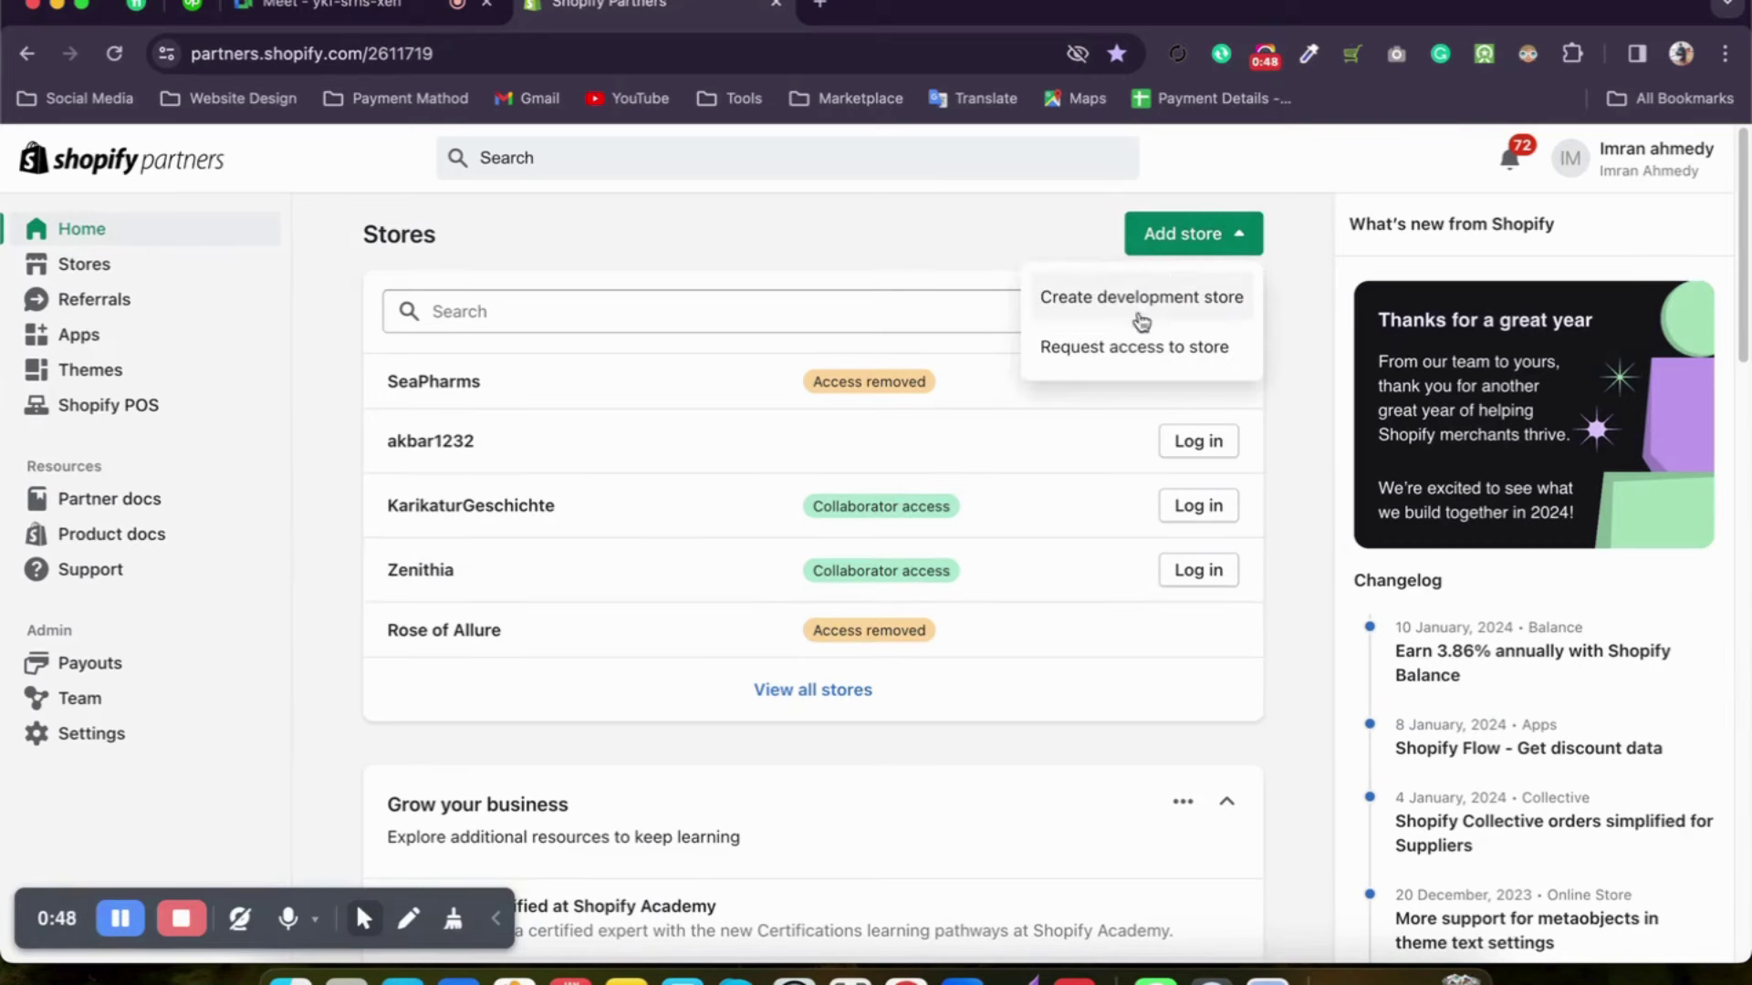
{"action": "left_click", "coordinate": [1122, 348]}
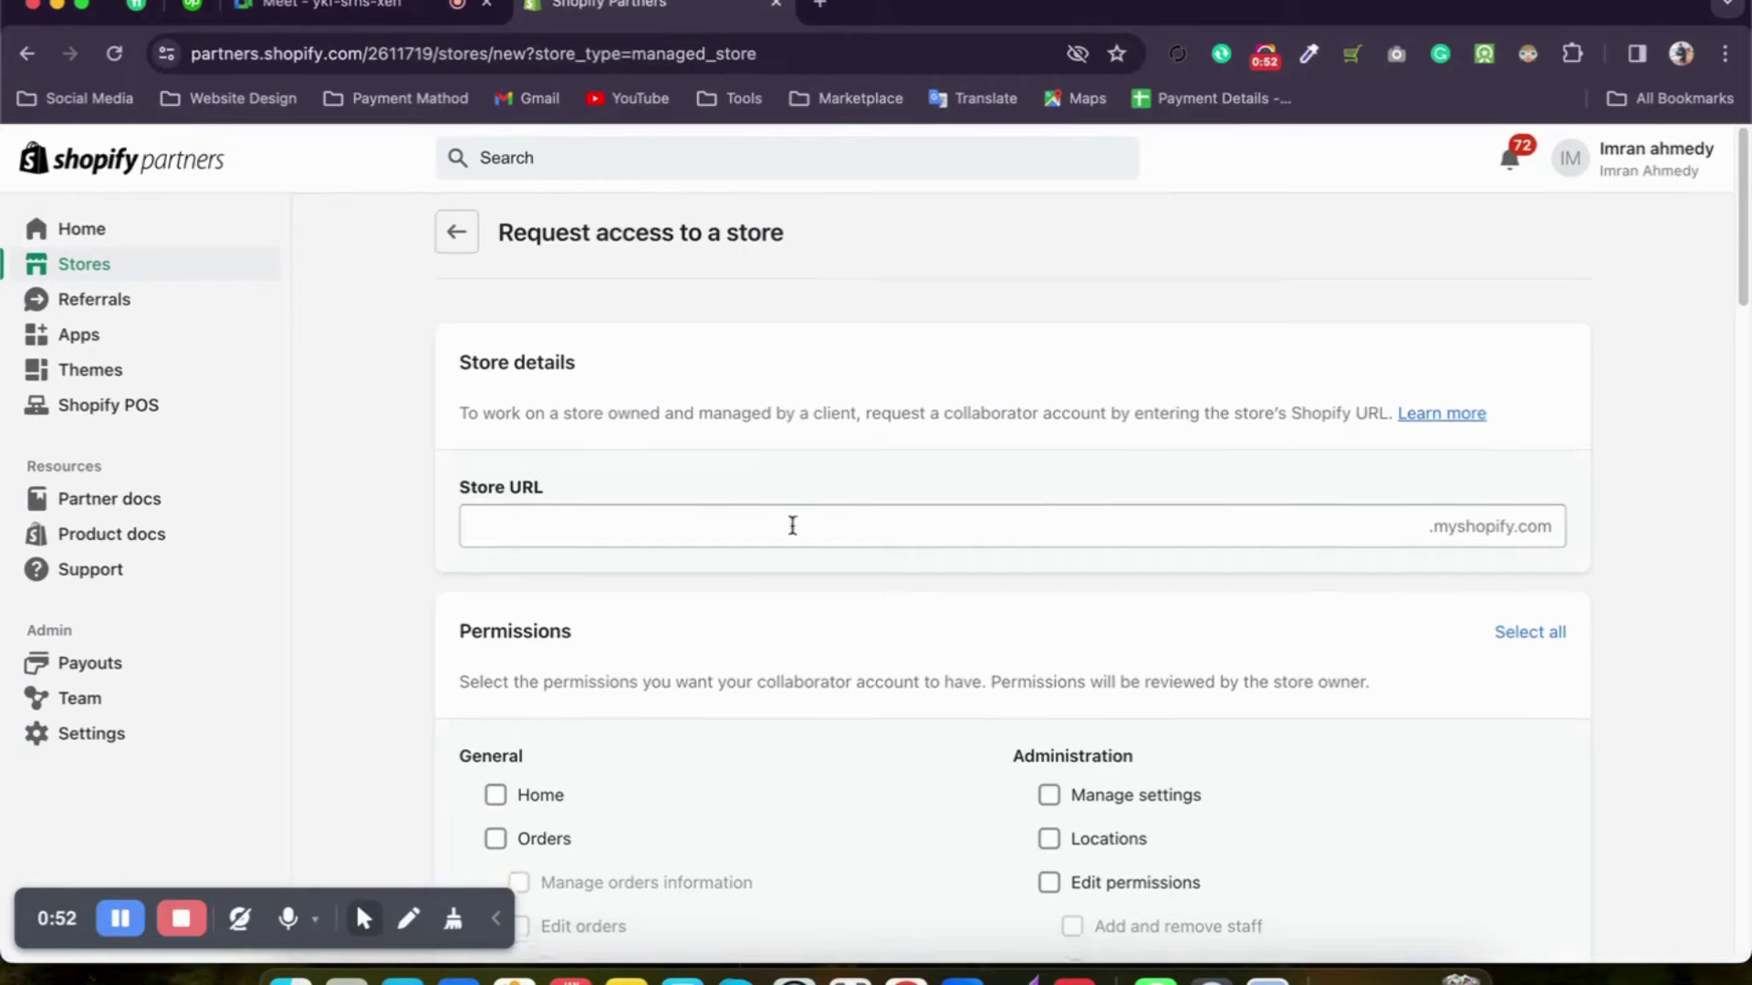
{"action": "scroll", "coordinate": [734, 564], "scroll_direction": "down", "scroll_amount": 2}
{"action": "left_click", "coordinate": [1514, 527]}
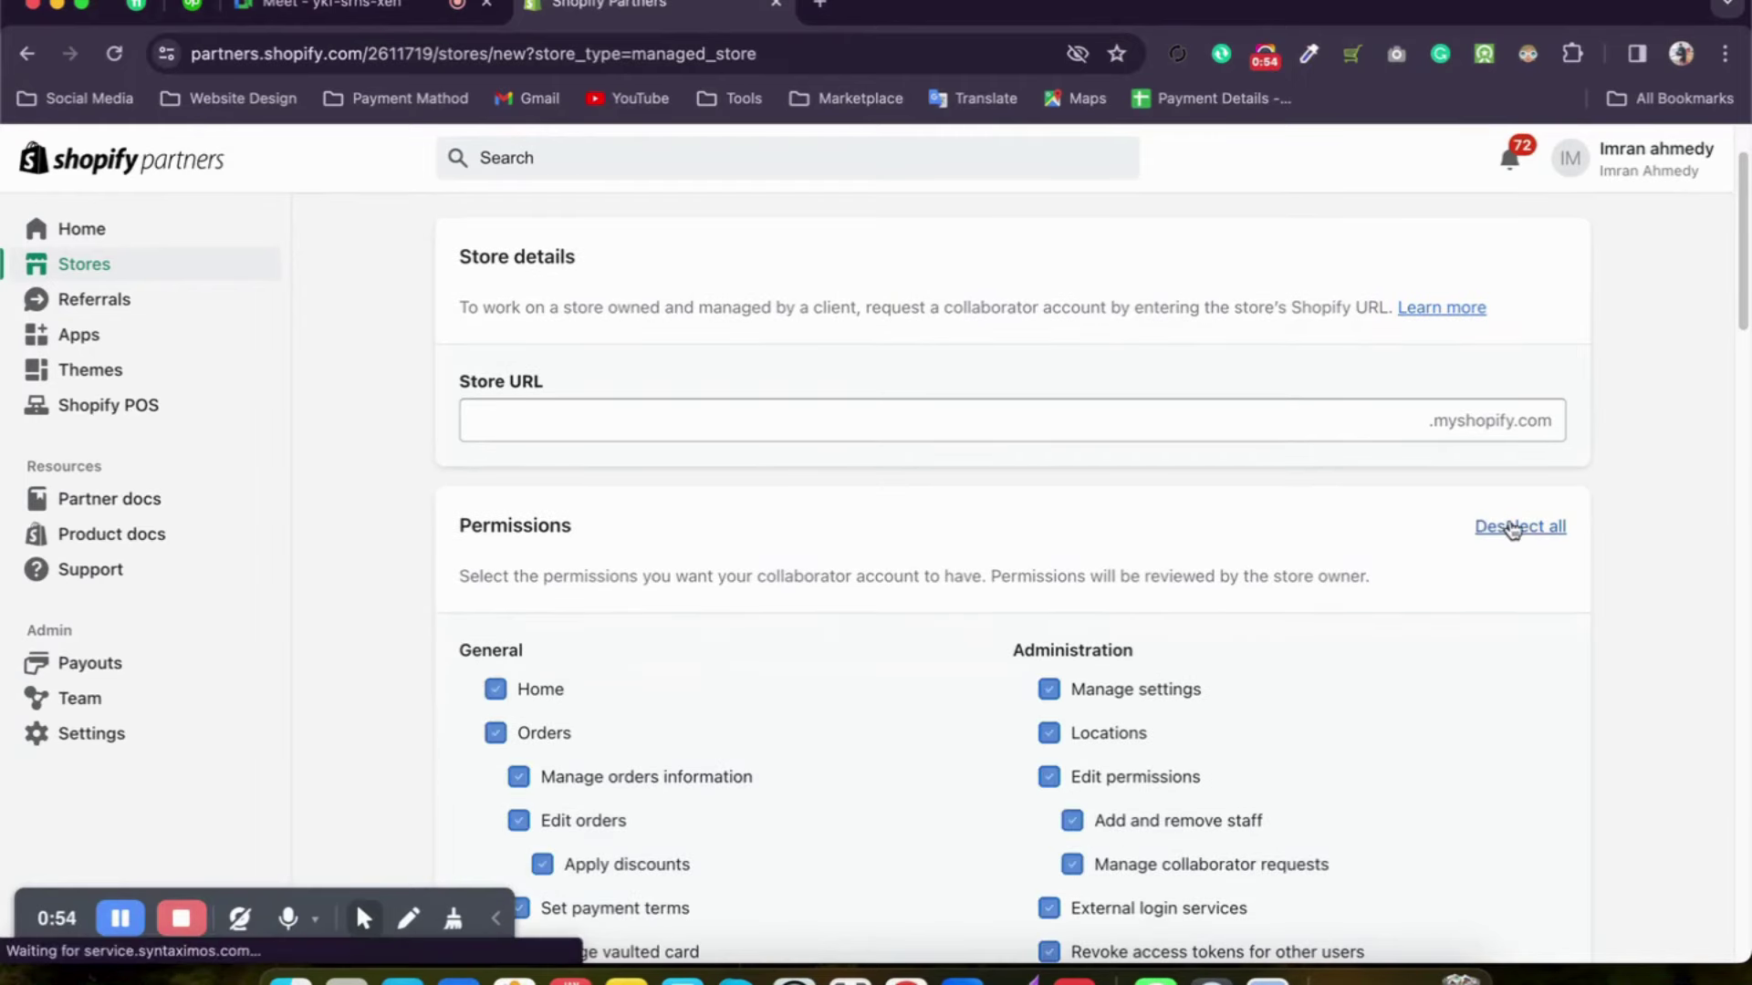
{"action": "left_click", "coordinate": [789, 432]}
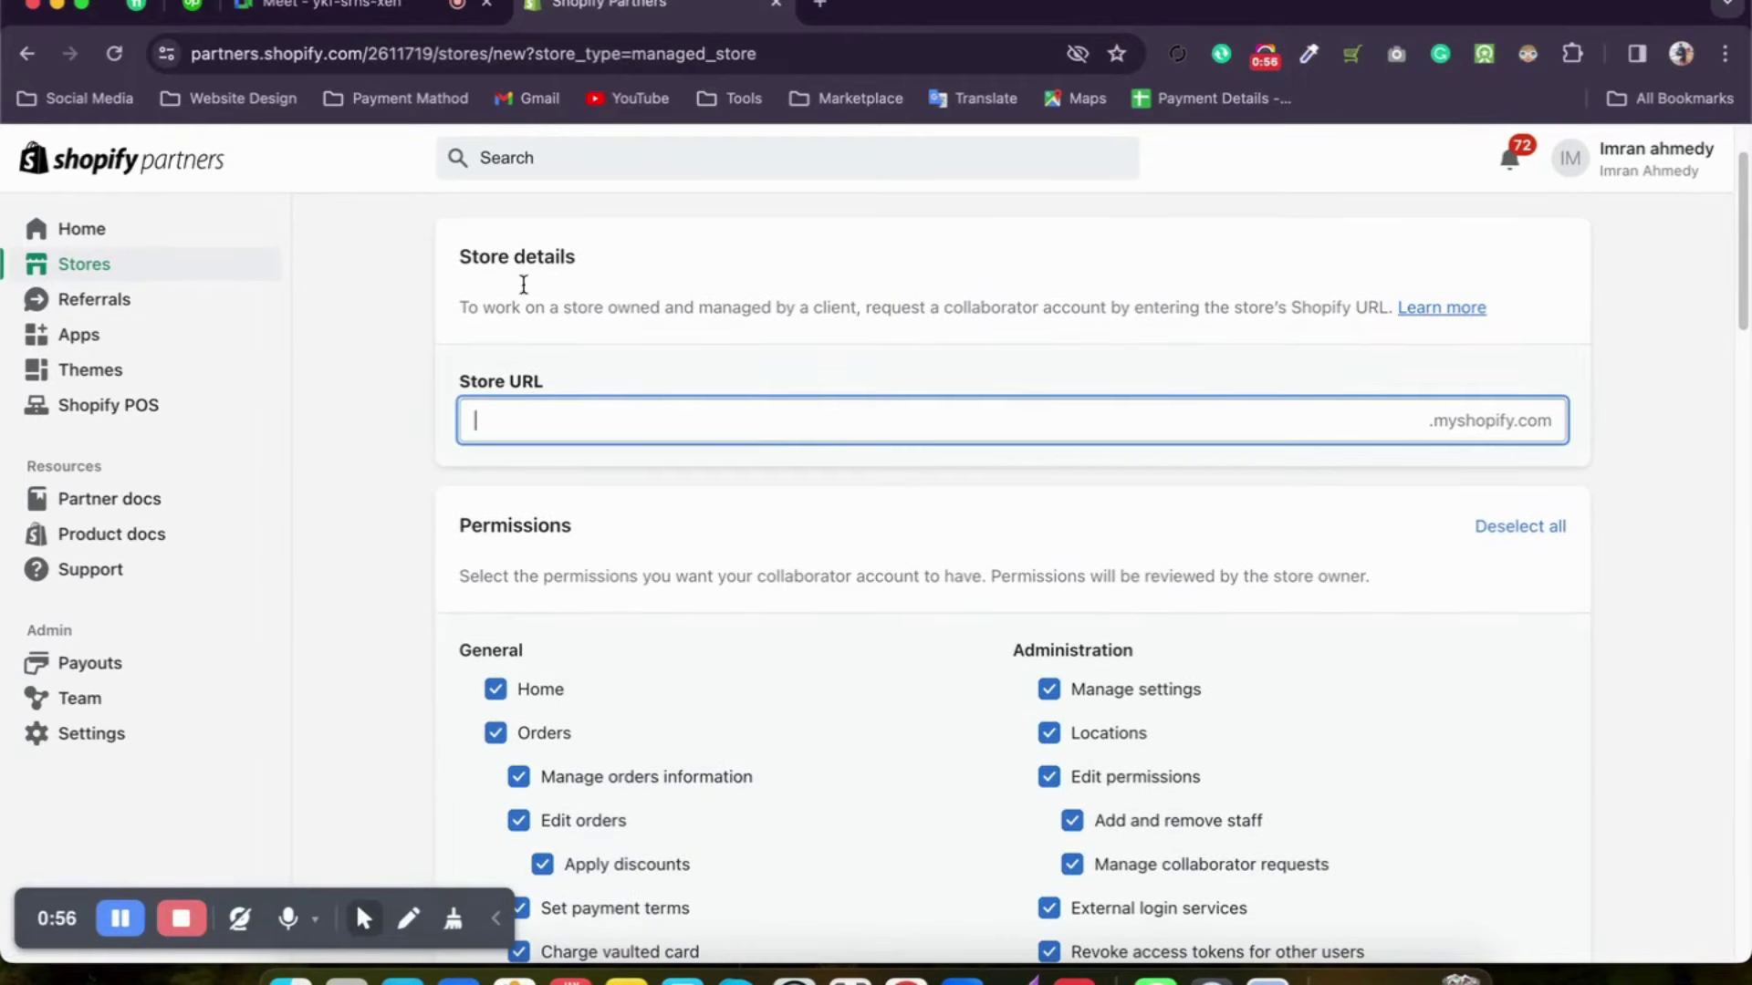
{"action": "scroll", "coordinate": [442, 250], "scroll_direction": "up", "scroll_amount": 2}
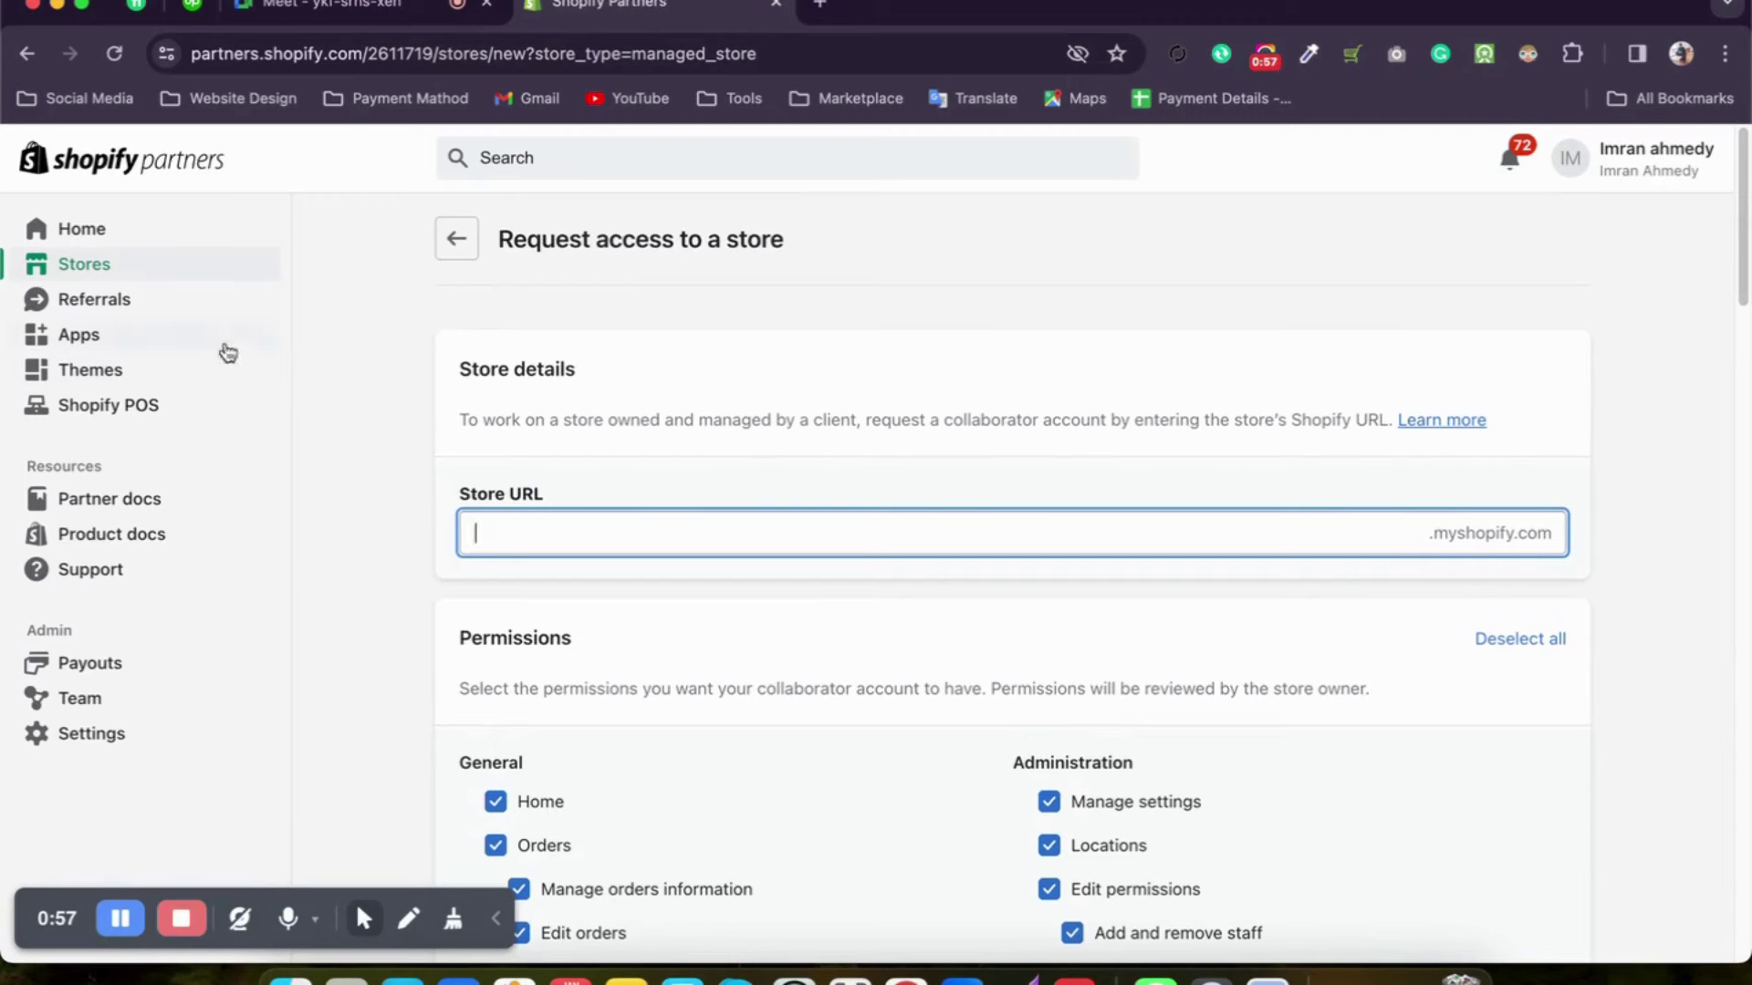
Step: Look over the Apps page and the Themes page of the partner dashboard
{"action": "left_click", "coordinate": [87, 340]}
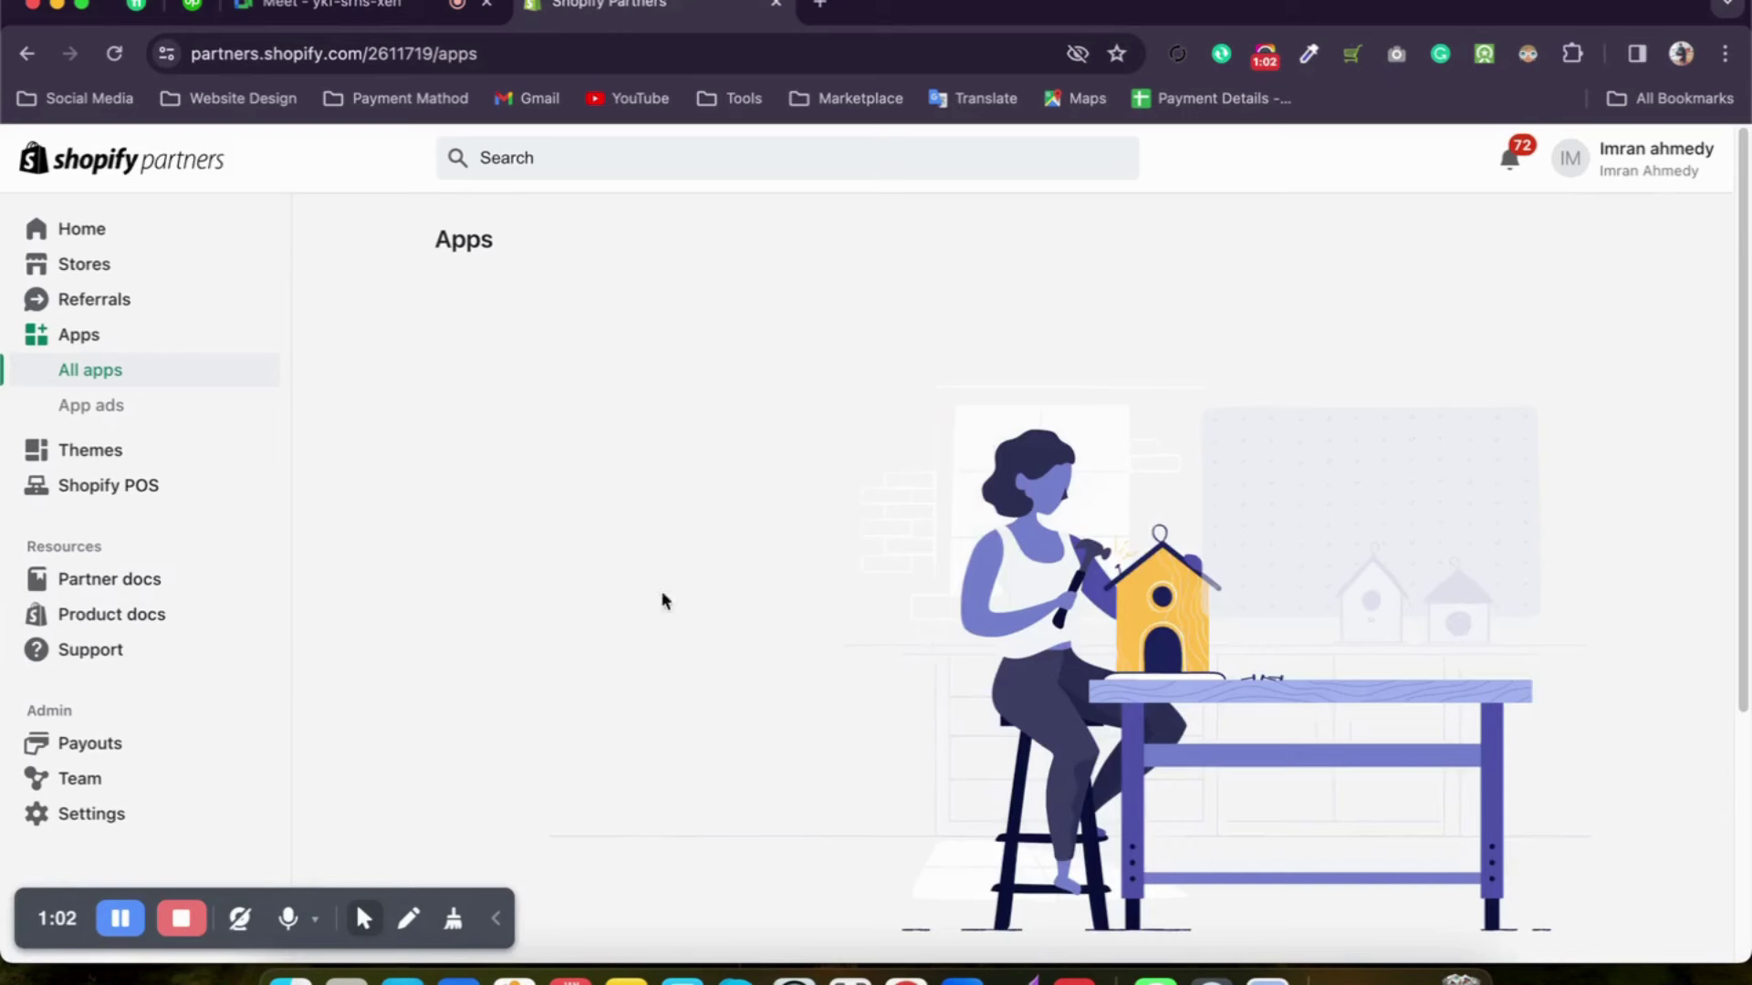
{"action": "scroll", "coordinate": [828, 324], "scroll_direction": "down", "scroll_amount": 4}
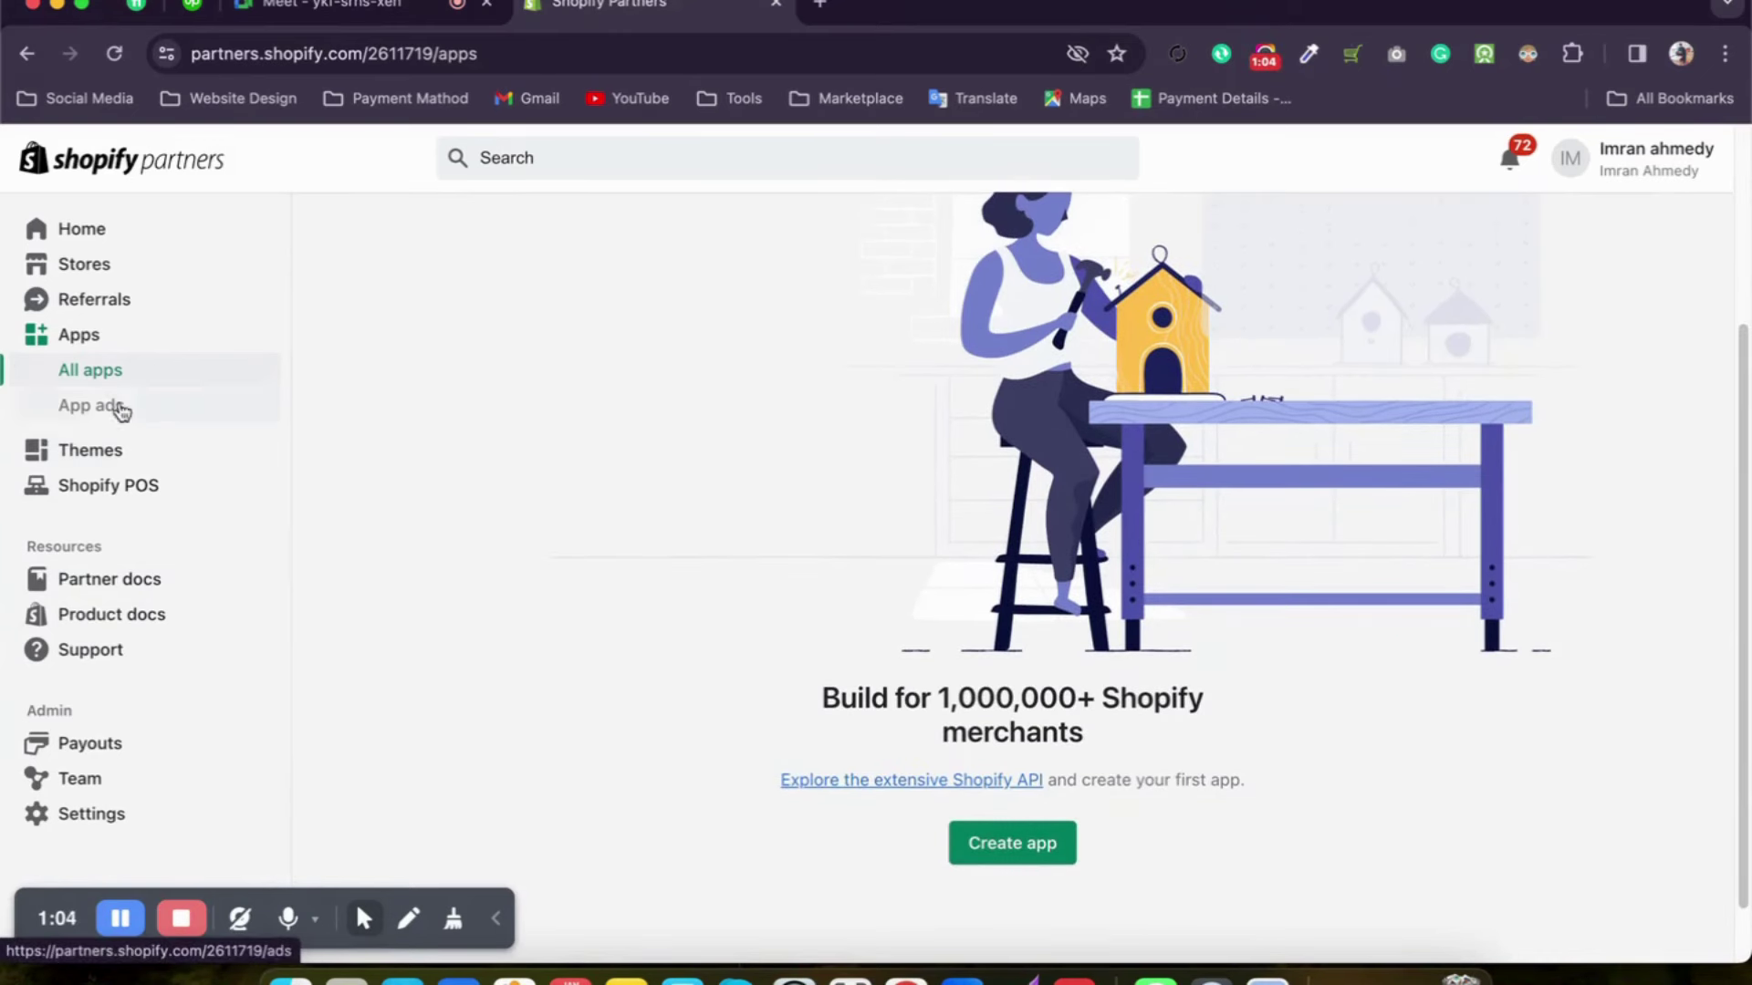
{"action": "left_click", "coordinate": [111, 464]}
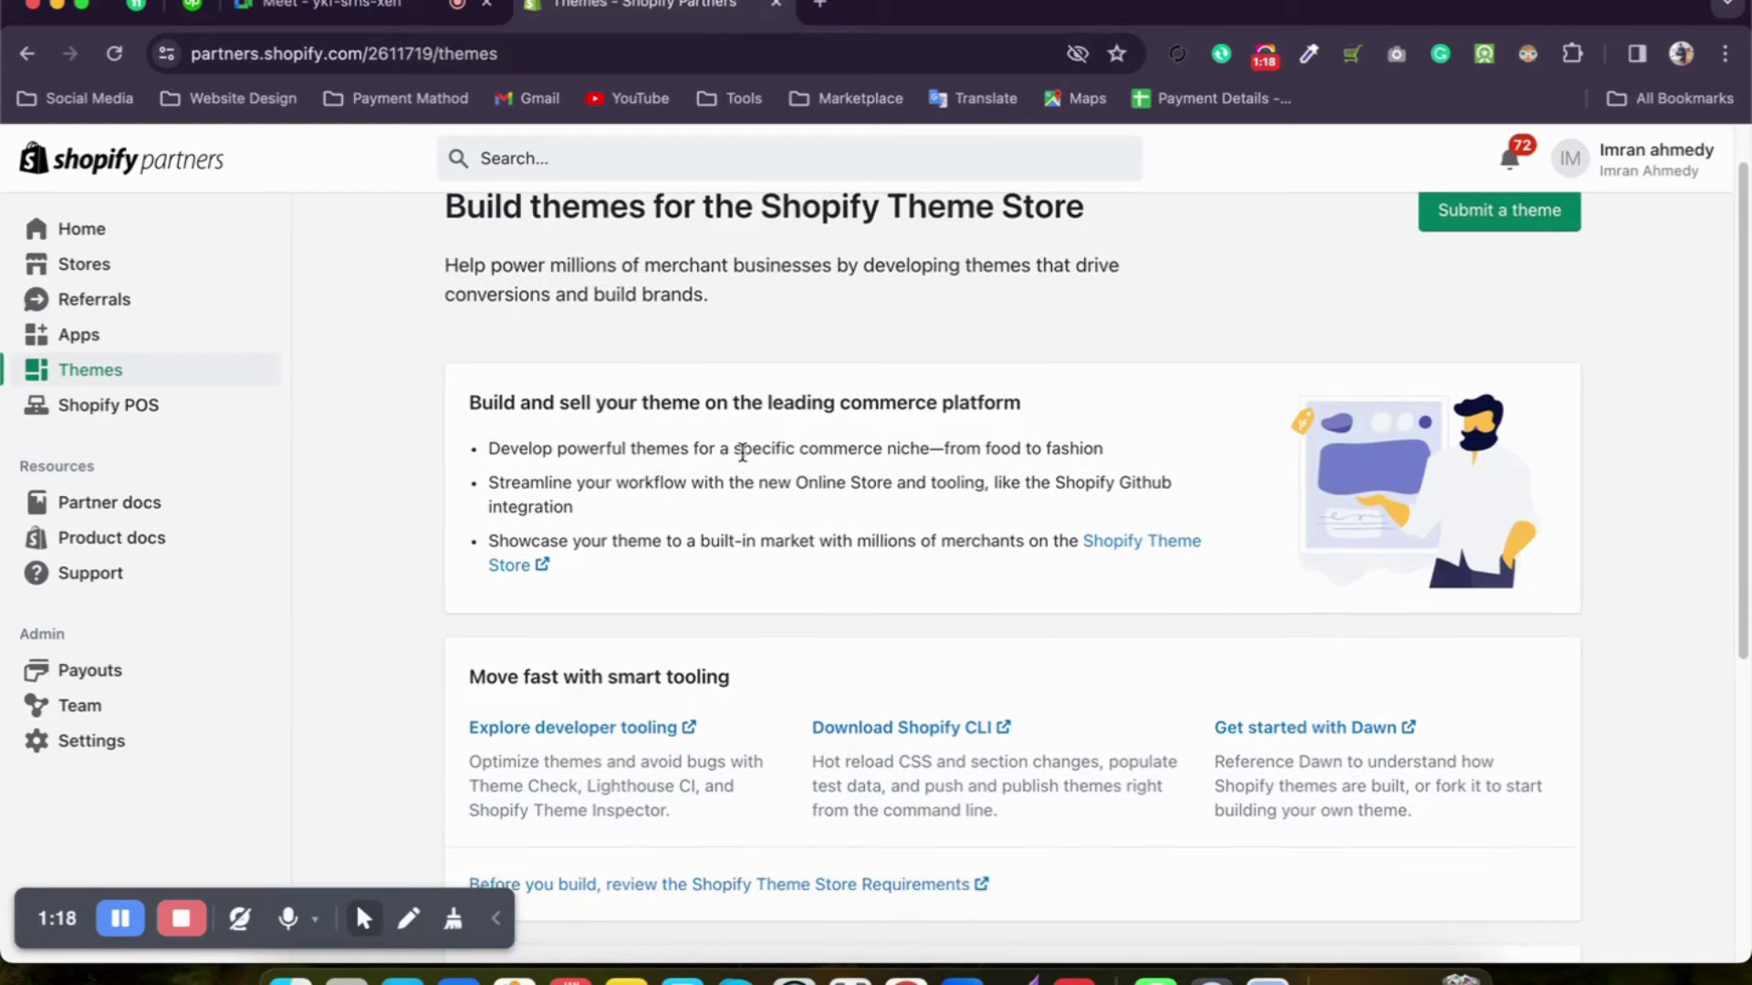
{"action": "scroll", "coordinate": [740, 451], "scroll_direction": "down", "scroll_amount": 2}
{"action": "scroll", "coordinate": [742, 455], "scroll_direction": "up", "scroll_amount": 2}
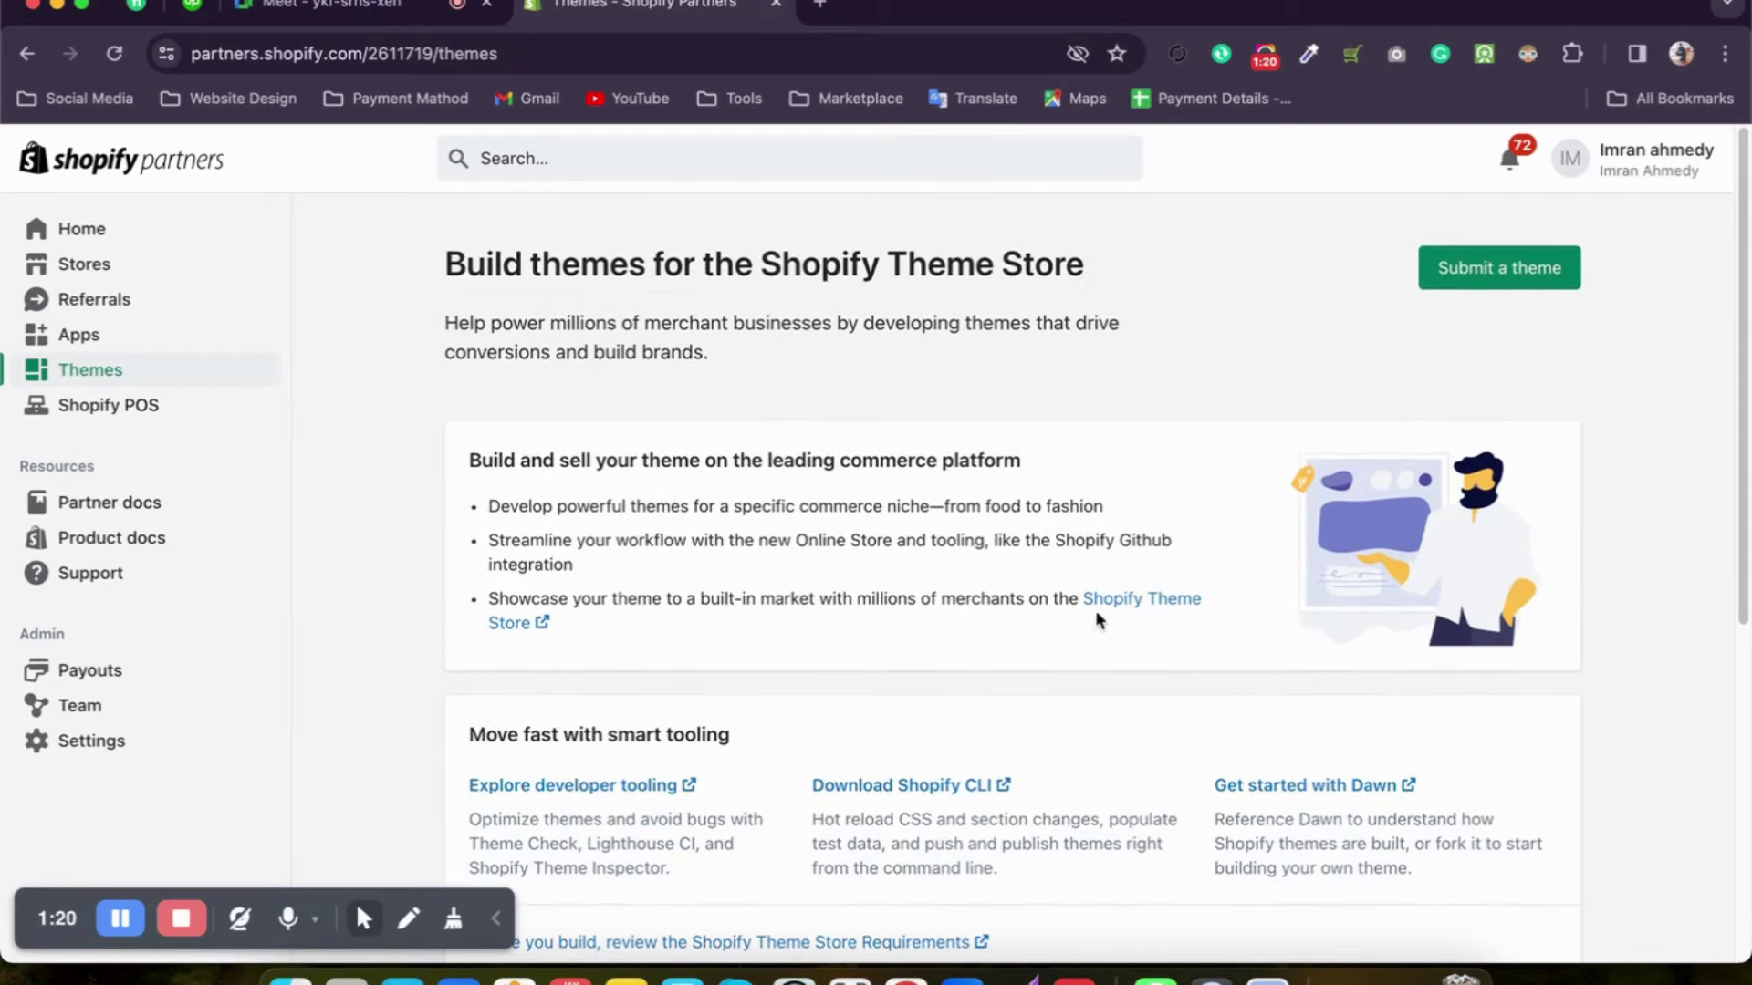
Step: Open the Shopify Theme Store through its documentation page and close the documentation
{"action": "left_click", "coordinate": [1131, 606]}
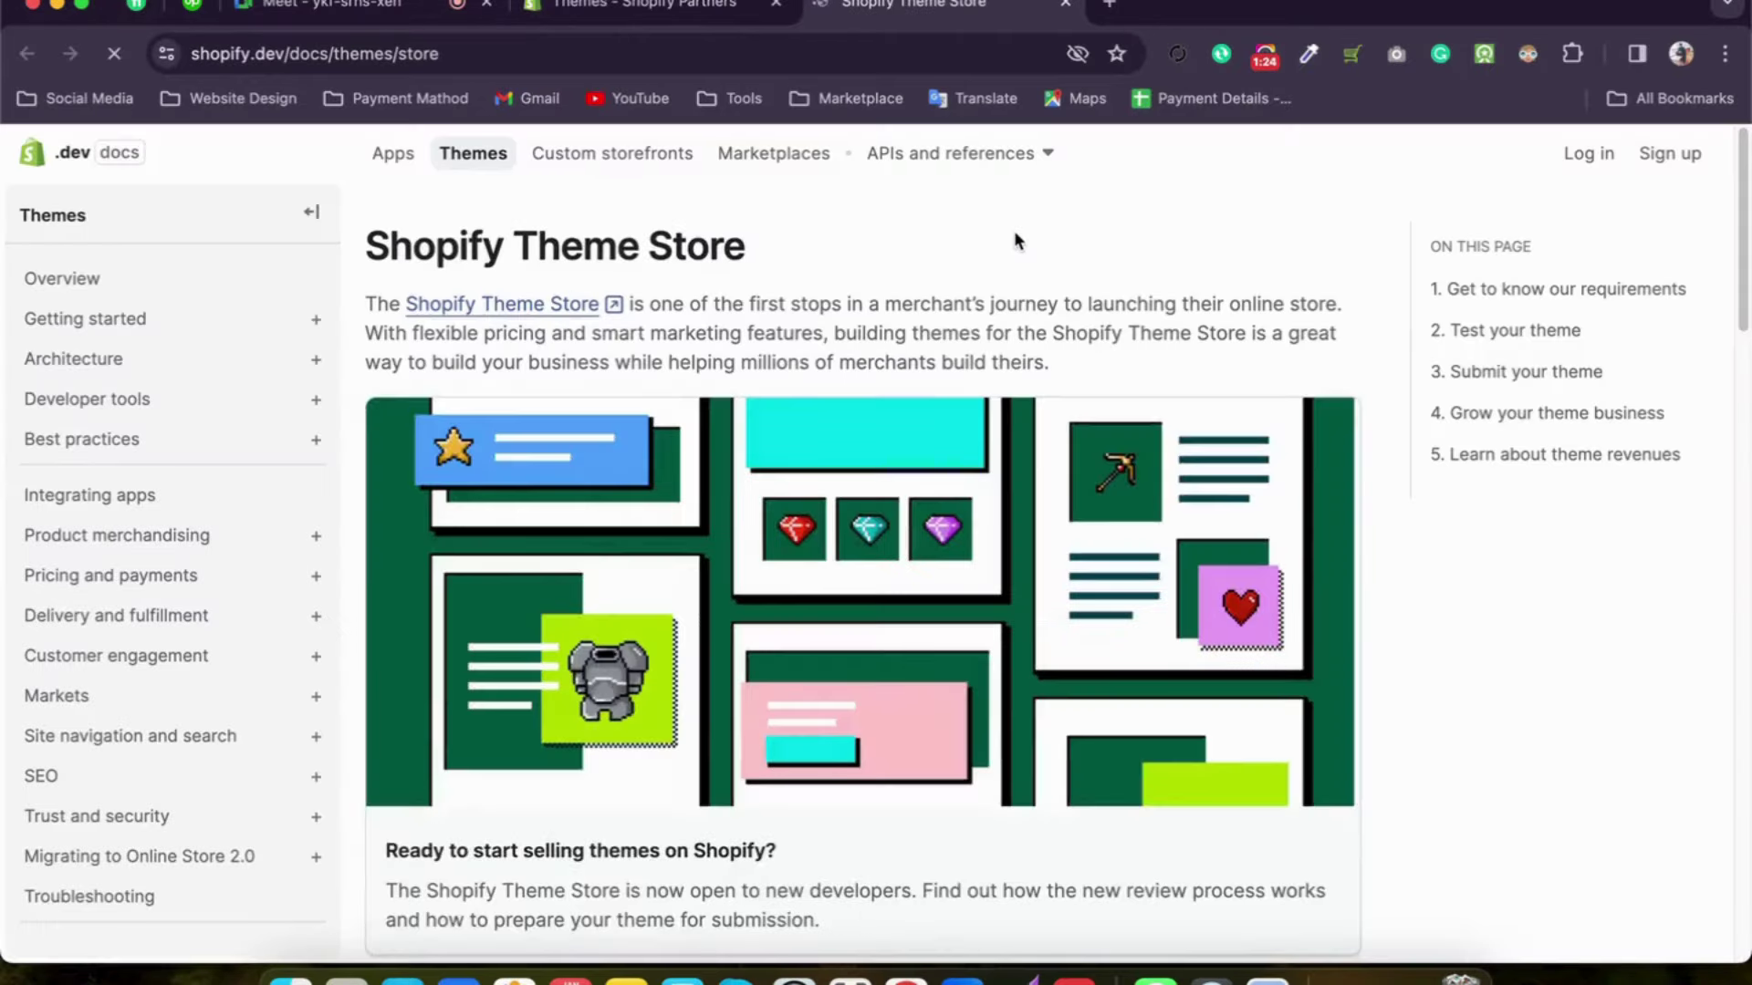
{"action": "scroll", "coordinate": [821, 391], "scroll_direction": "down", "scroll_amount": 2}
{"action": "scroll", "coordinate": [649, 371], "scroll_direction": "up", "scroll_amount": 2}
{"action": "left_click", "coordinate": [544, 306]}
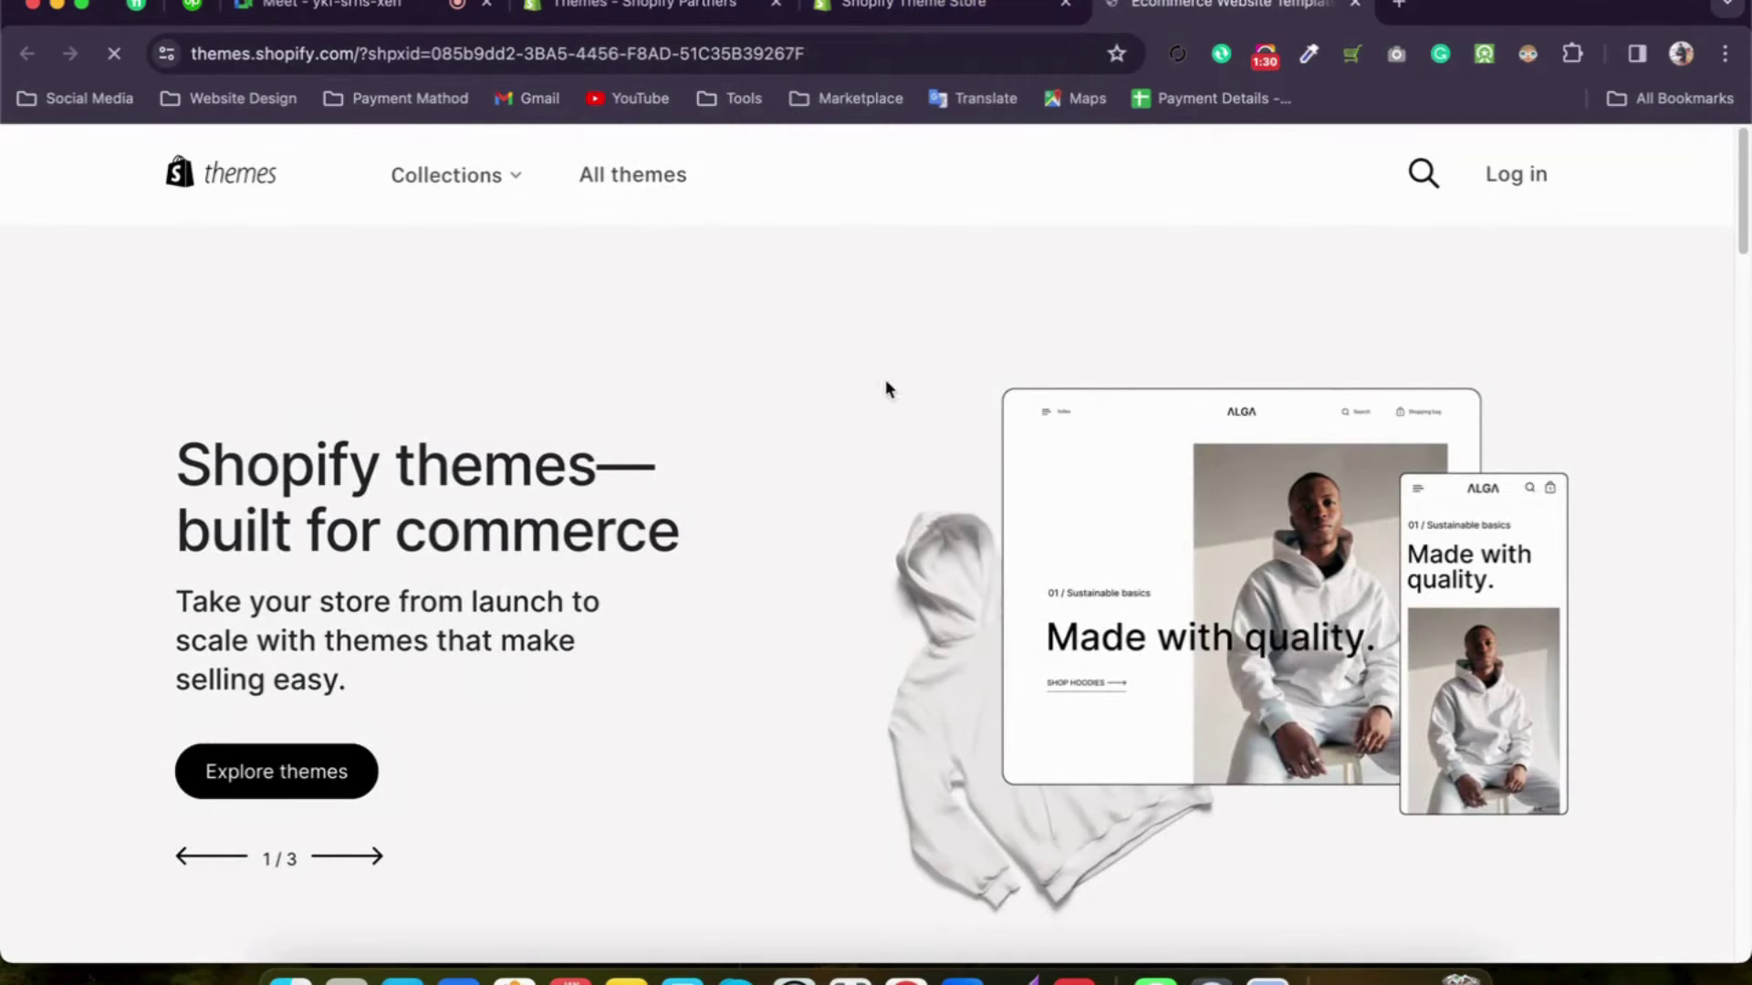
{"action": "left_click", "coordinate": [1064, 4]}
Step: Examine the featured themes, their prices and the example stores on the Theme Store home page
{"action": "scroll", "coordinate": [719, 508], "scroll_direction": "down", "scroll_amount": 10}
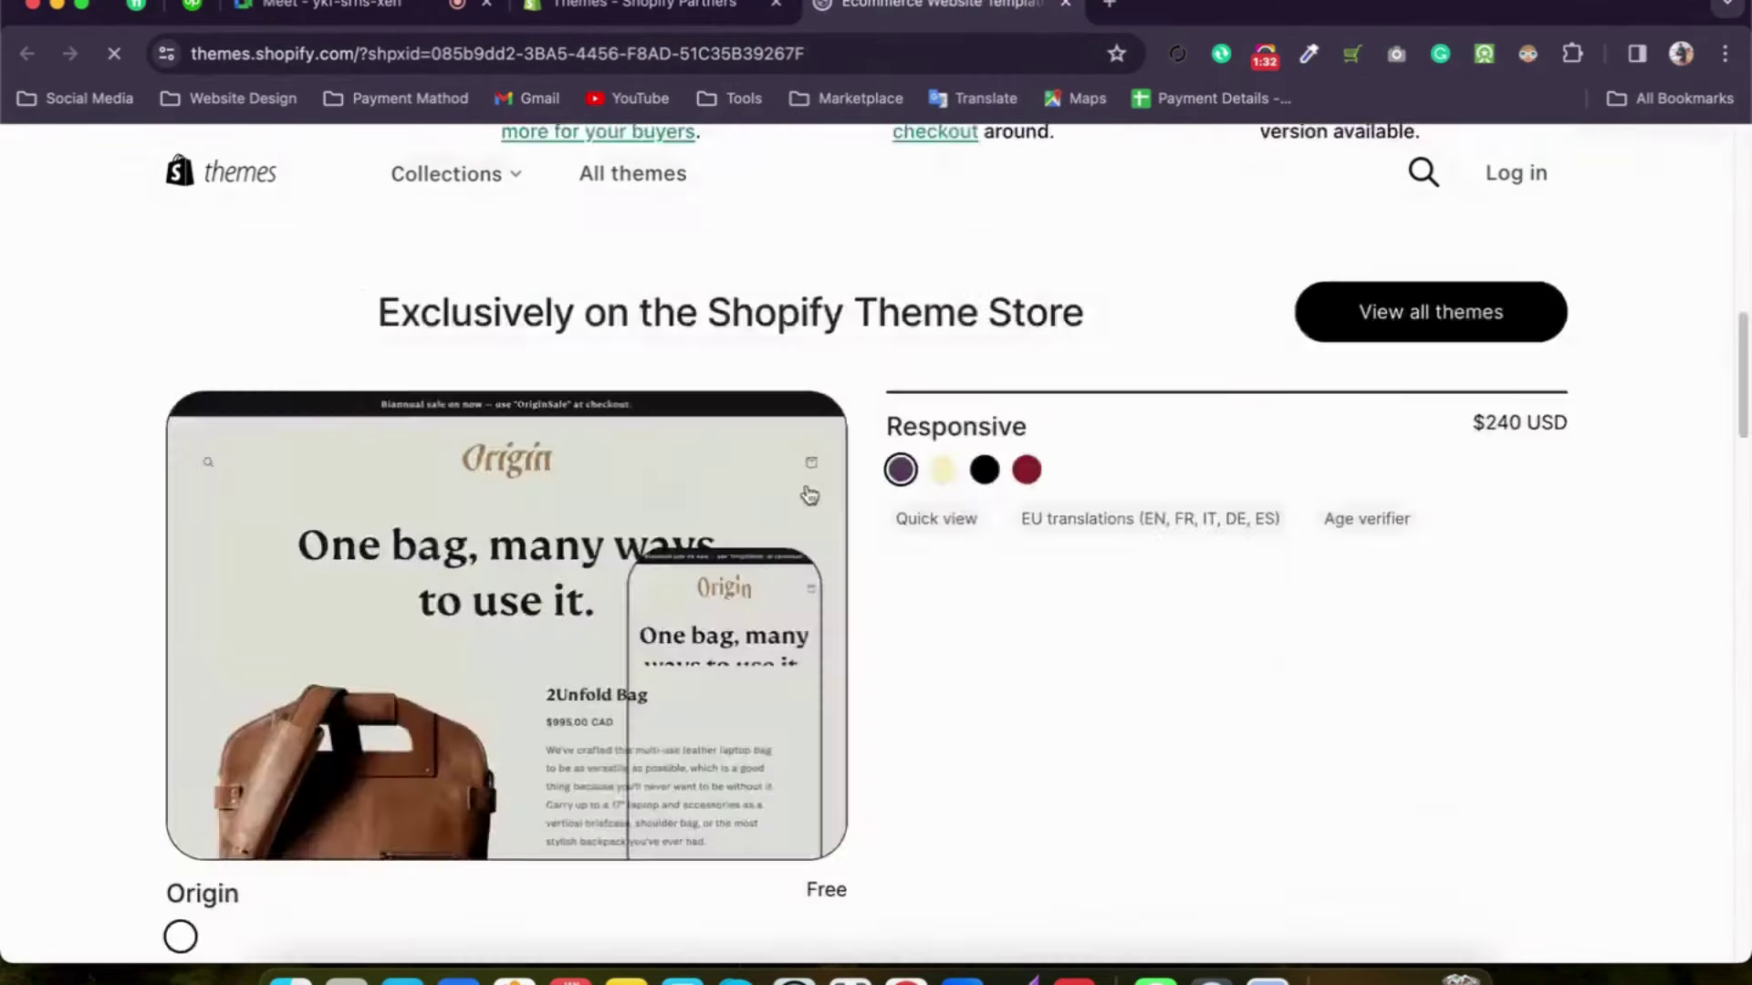
{"action": "scroll", "coordinate": [735, 605], "scroll_direction": "up", "scroll_amount": 2}
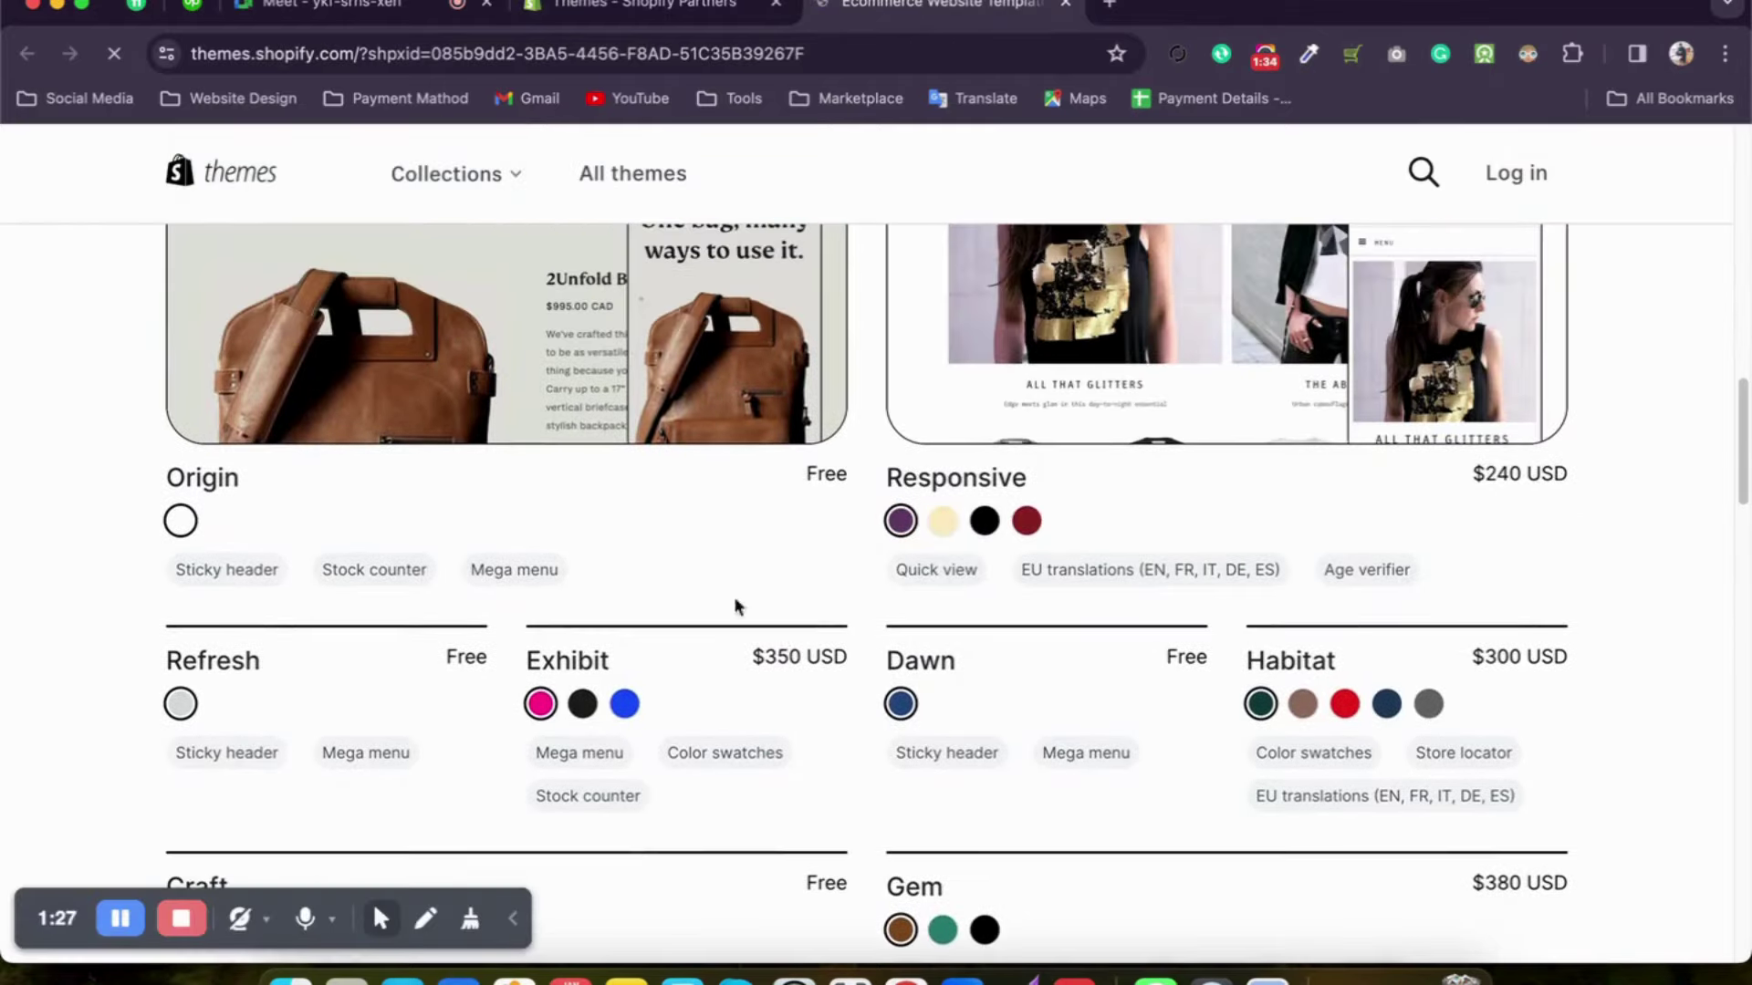
{"action": "scroll", "coordinate": [763, 711], "scroll_direction": "up", "scroll_amount": 1}
{"action": "scroll", "coordinate": [785, 684], "scroll_direction": "down", "scroll_amount": 10}
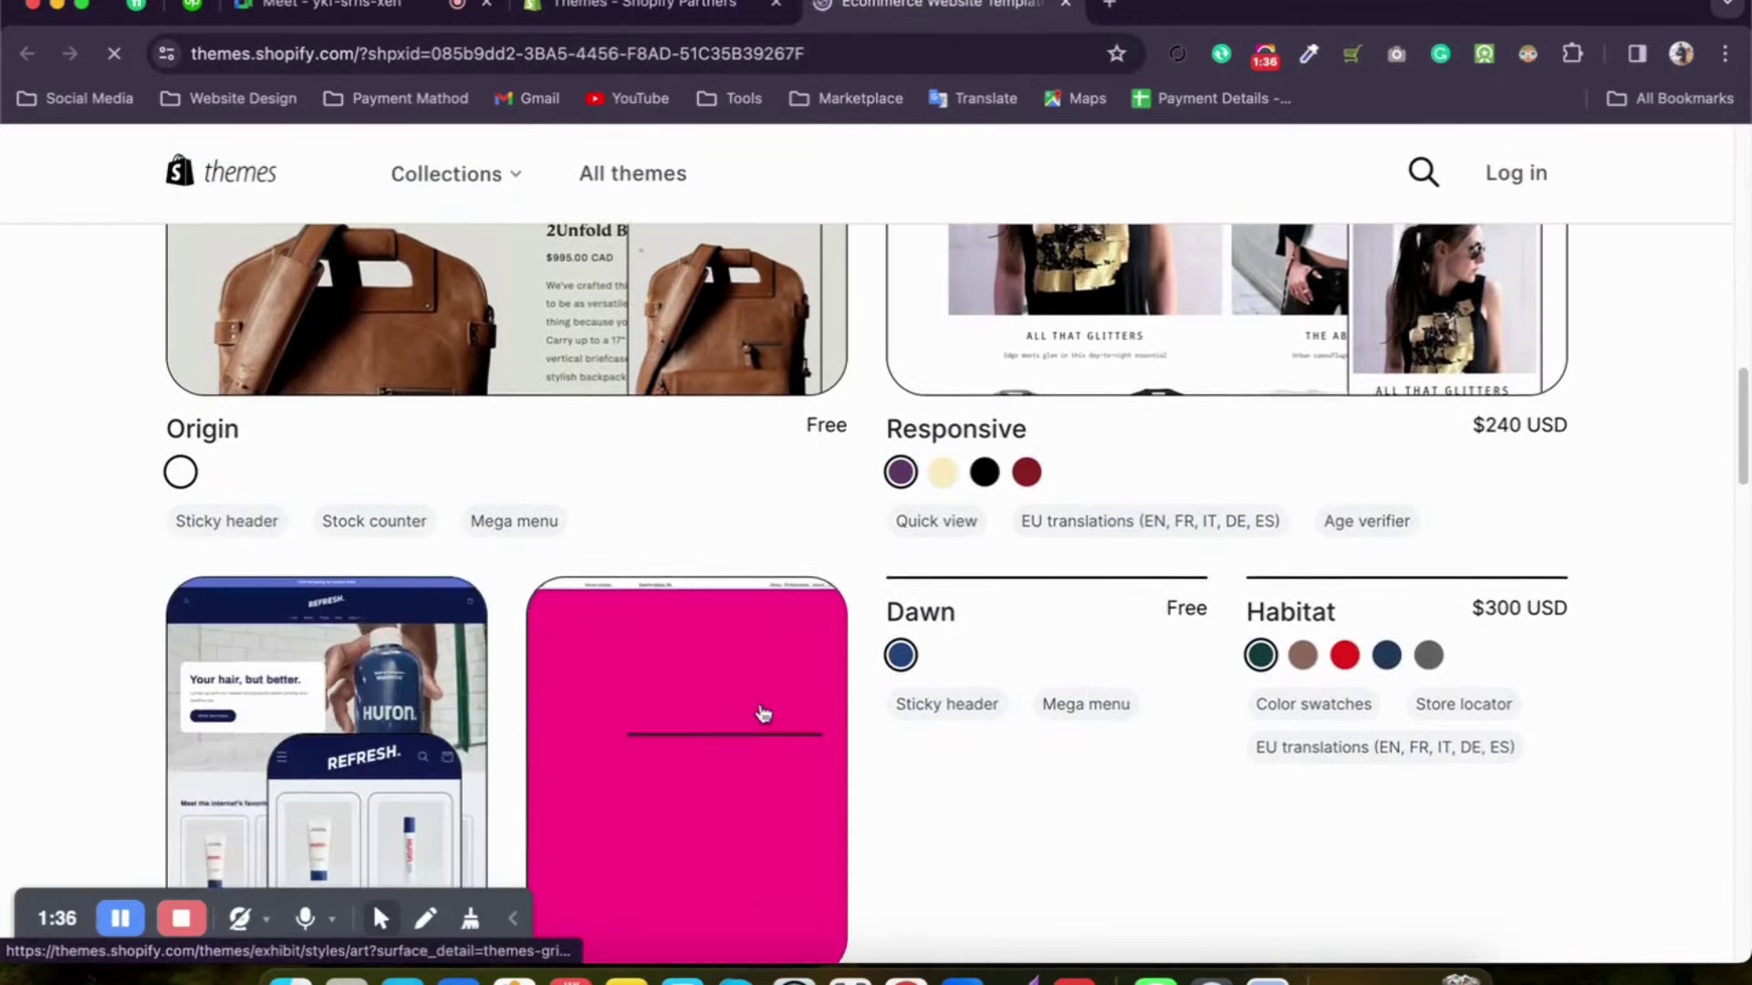
{"action": "scroll", "coordinate": [817, 641], "scroll_direction": "up", "scroll_amount": 5}
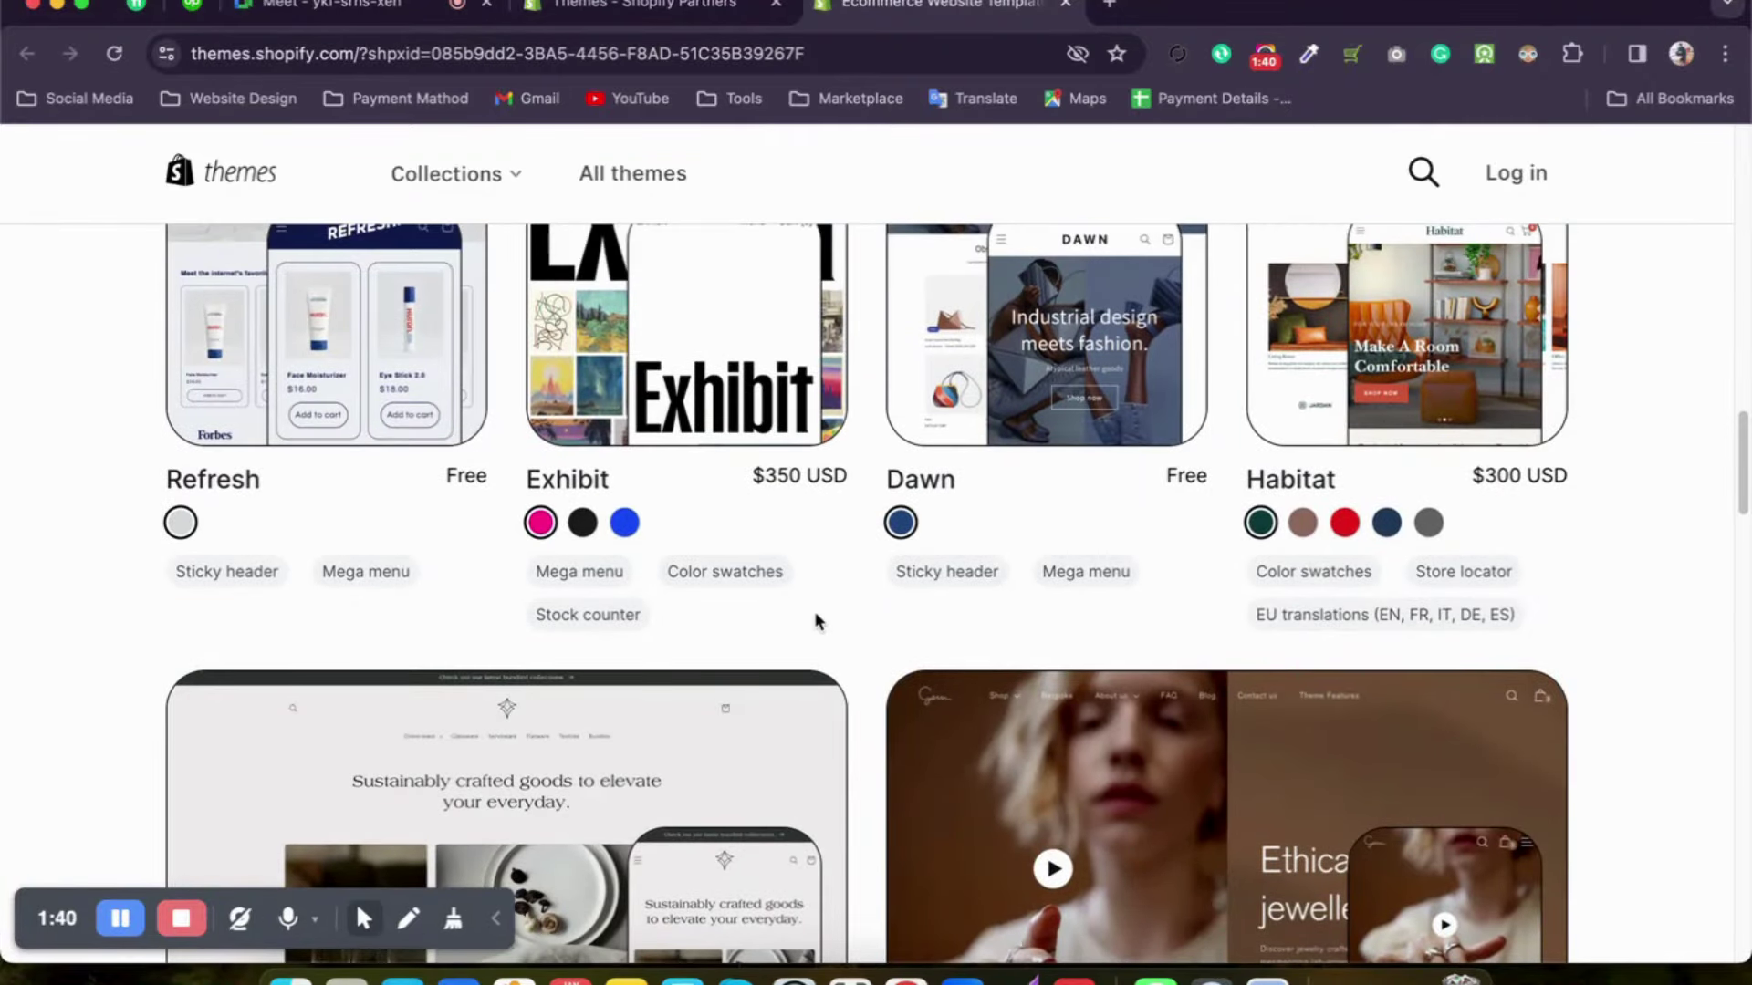
{"action": "scroll", "coordinate": [830, 507], "scroll_direction": "down", "scroll_amount": 10}
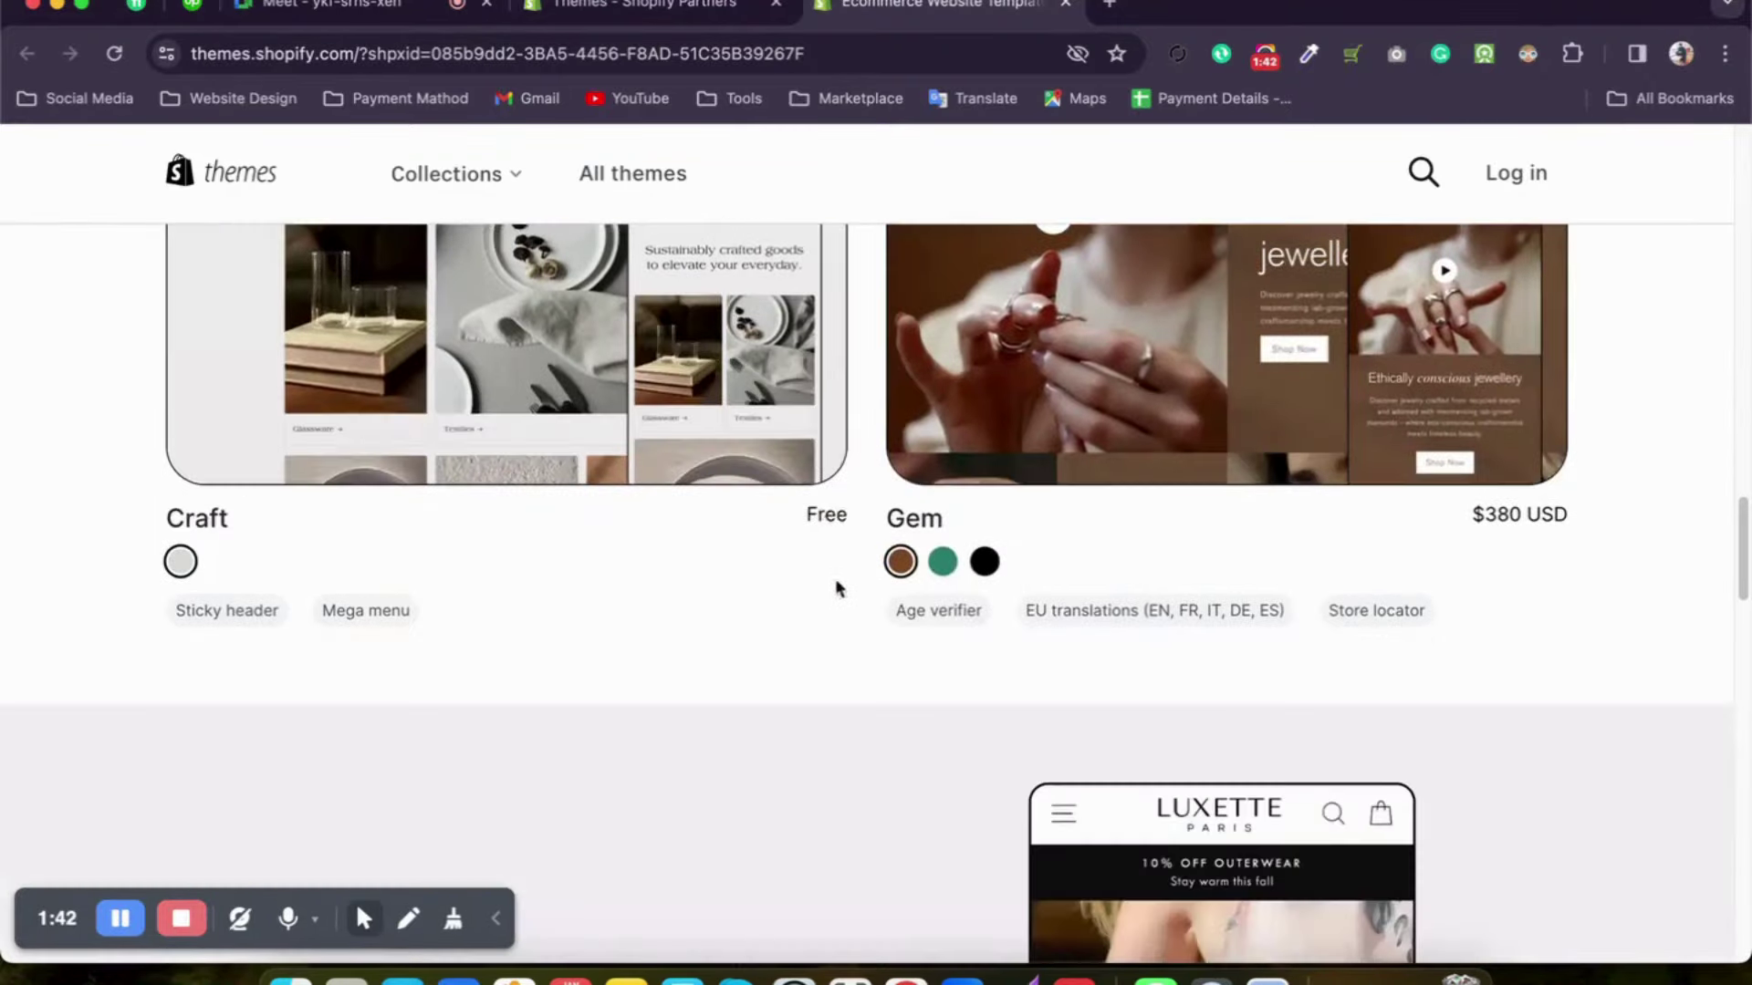
{"action": "scroll", "coordinate": [838, 588], "scroll_direction": "down", "scroll_amount": 20}
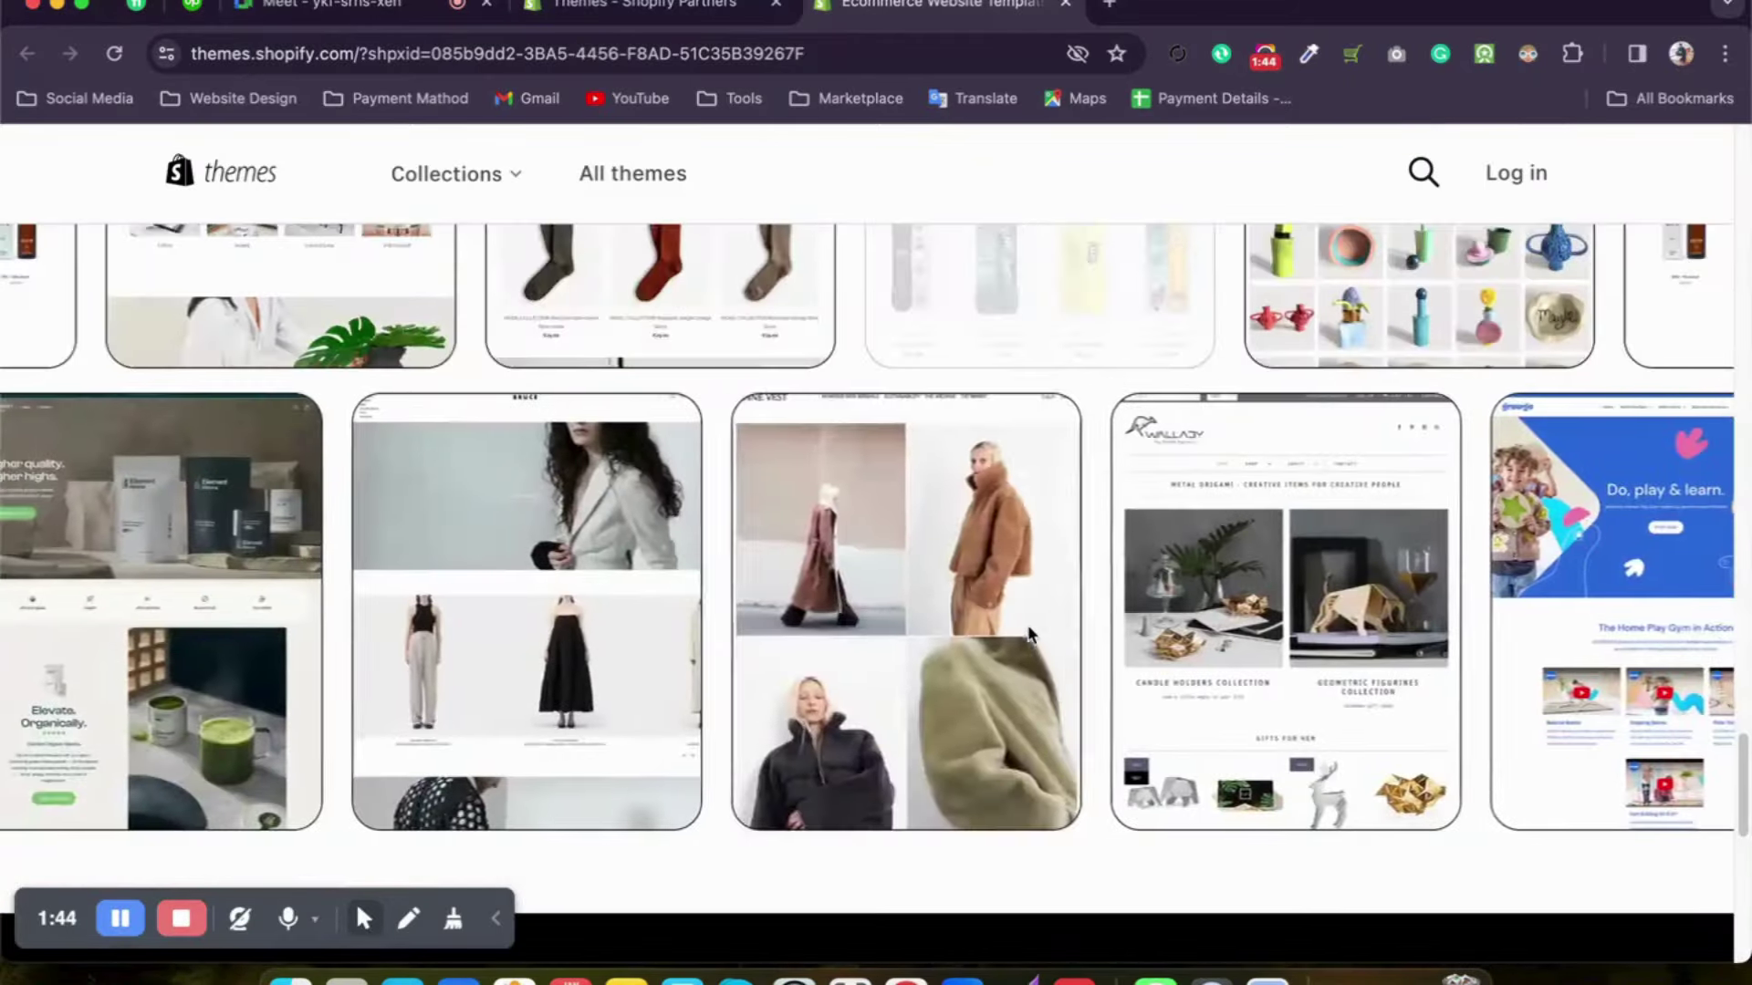
{"action": "scroll", "coordinate": [1028, 630], "scroll_direction": "up", "scroll_amount": 20}
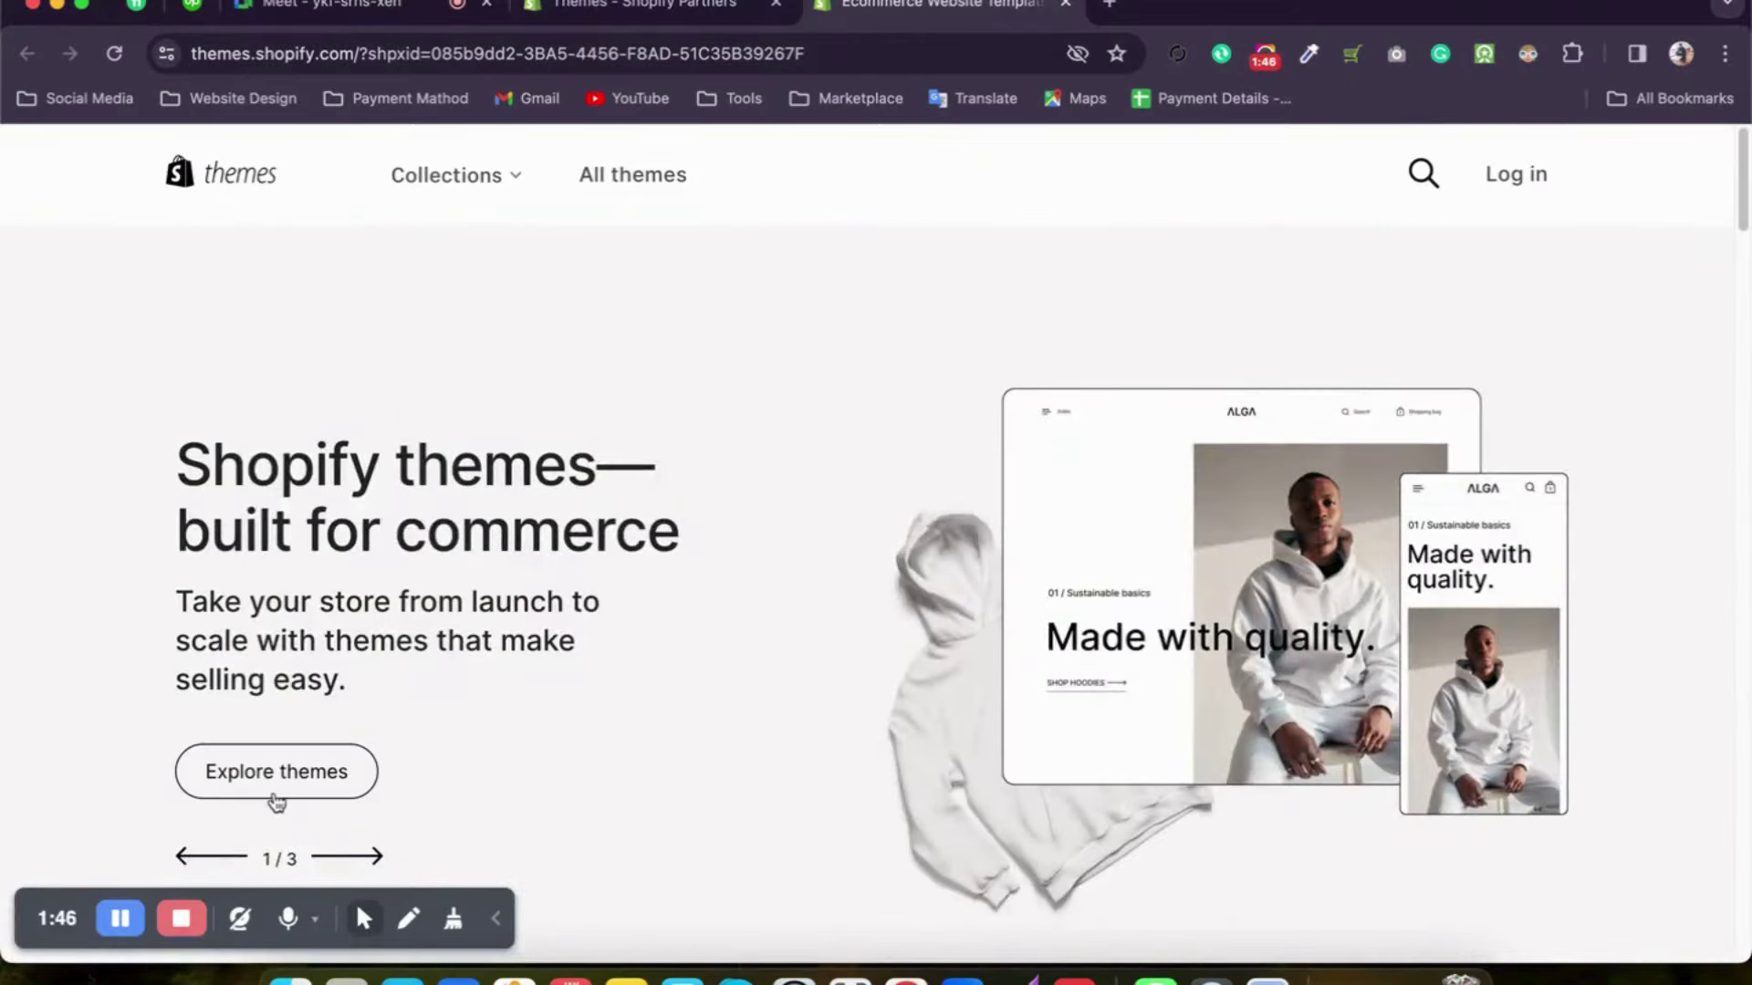
Step: Filter the full theme catalog to Paid themes and examine the listed themes and their prices
{"action": "left_click", "coordinate": [276, 801]}
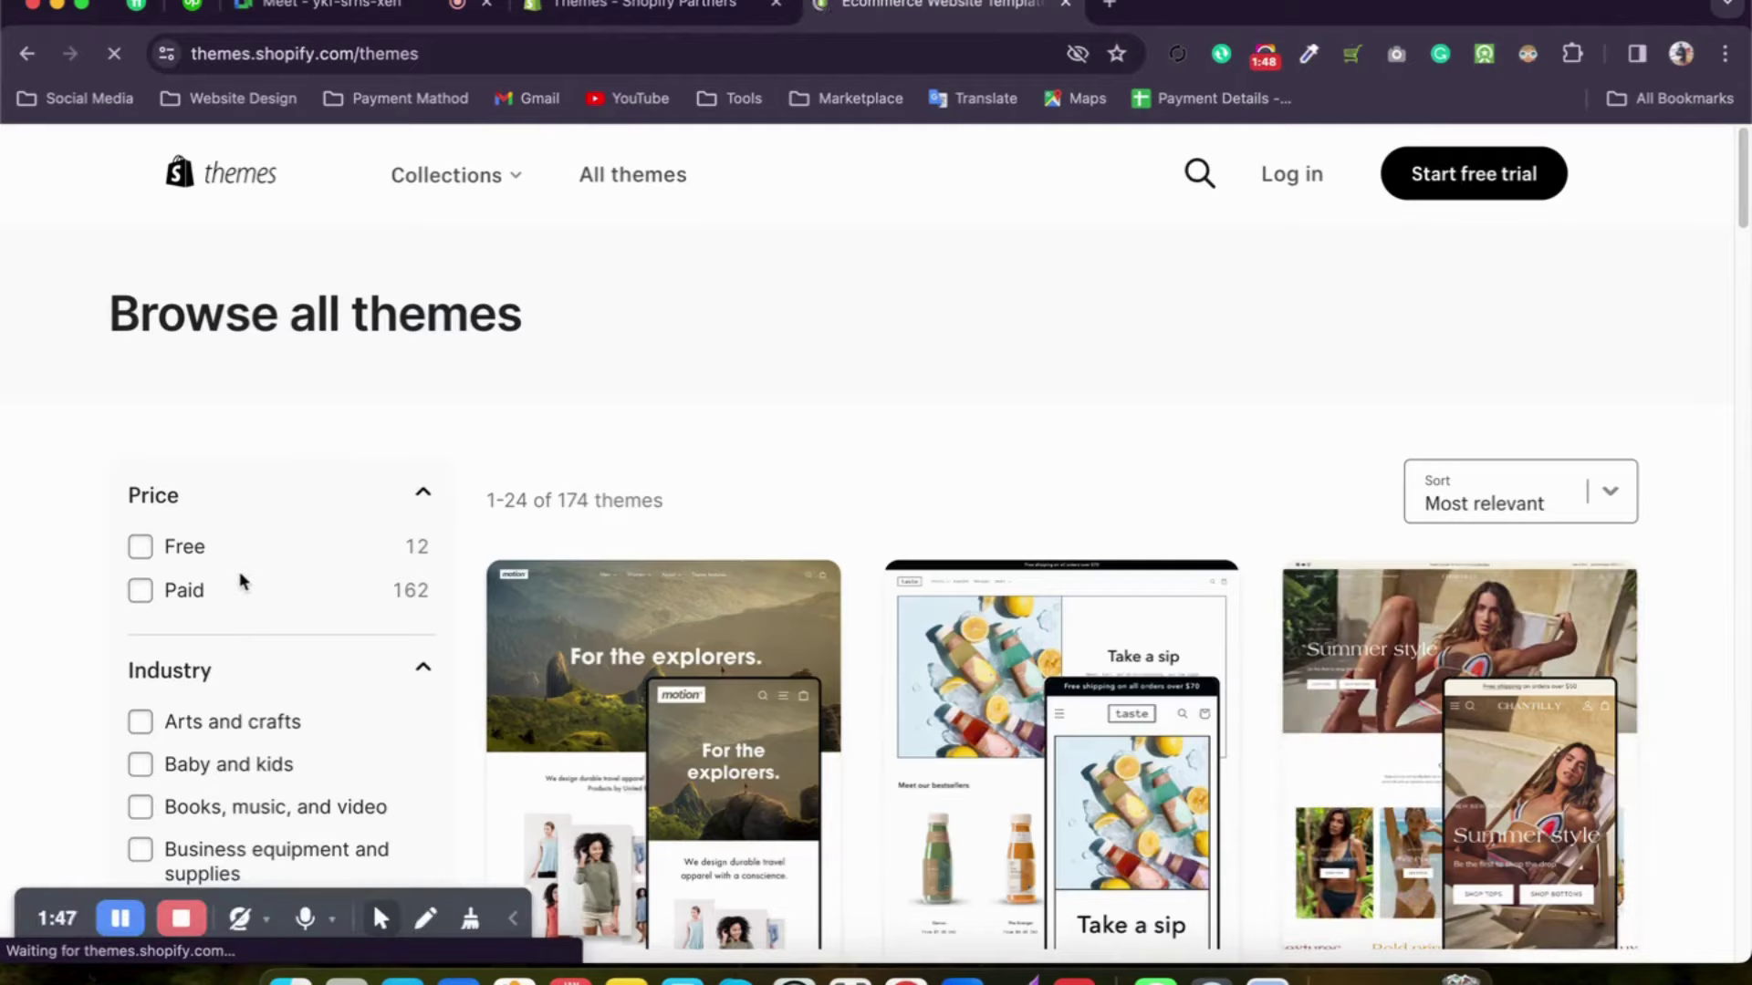
{"action": "left_click", "coordinate": [205, 590]}
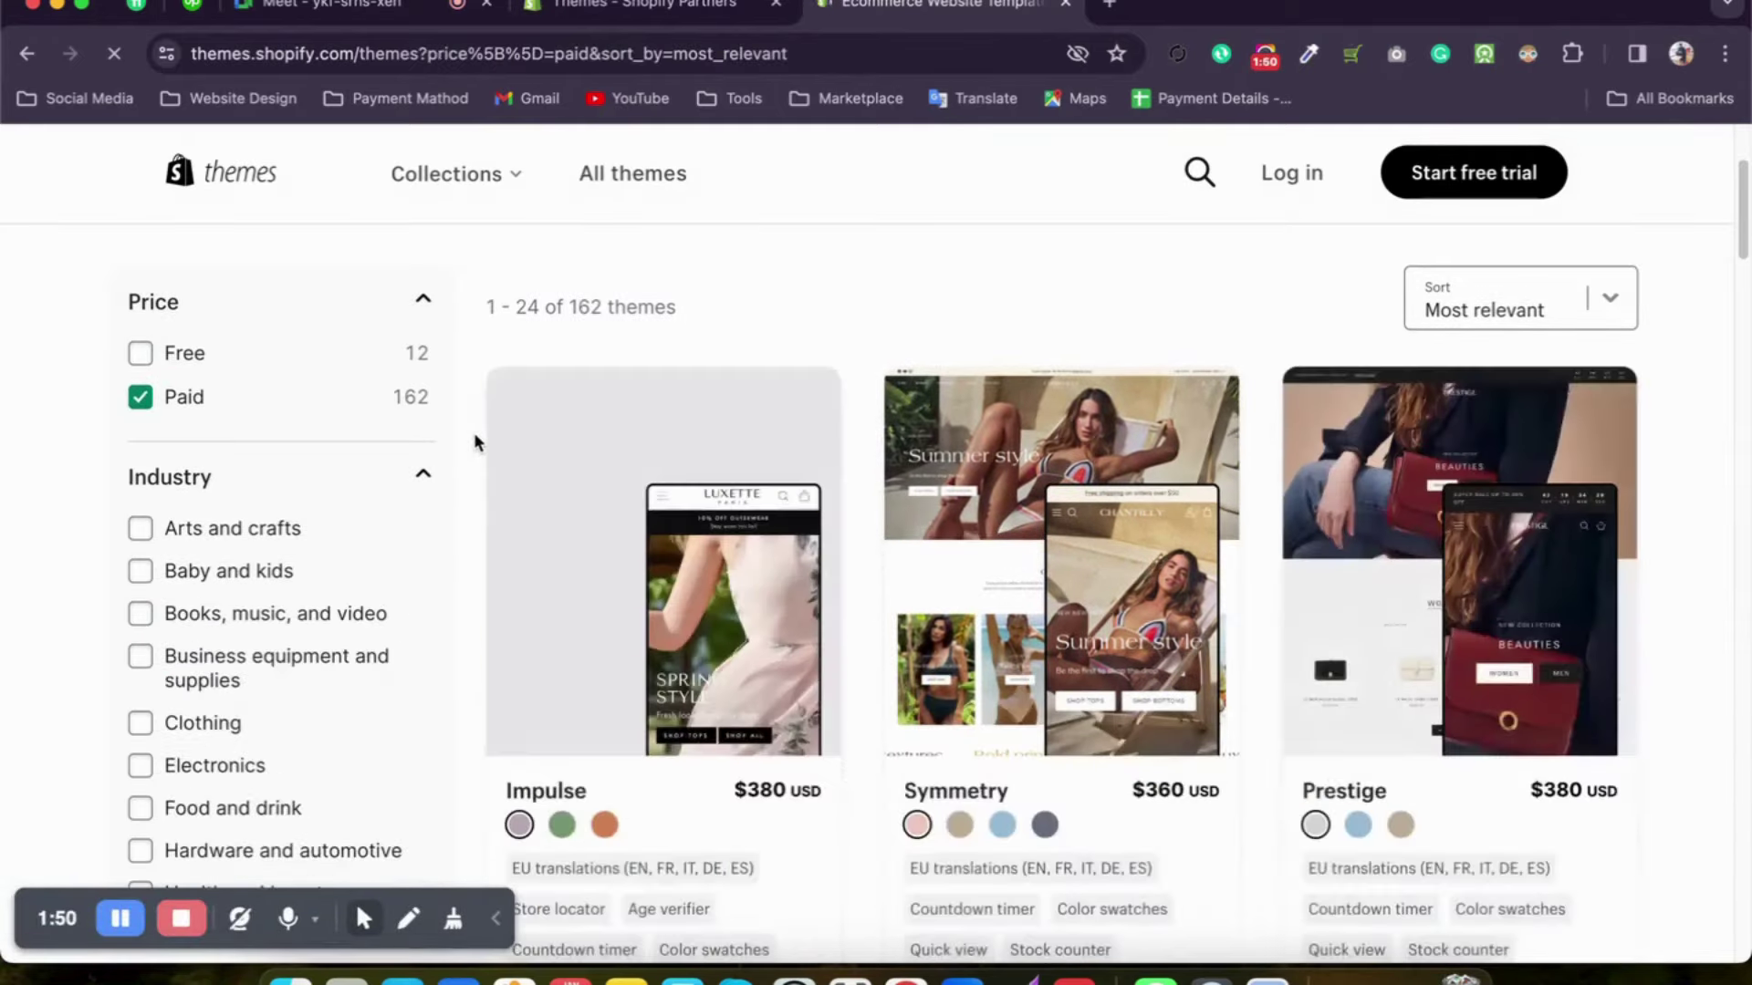
{"action": "scroll", "coordinate": [473, 442], "scroll_direction": "down", "scroll_amount": 3}
{"action": "scroll", "coordinate": [872, 676], "scroll_direction": "down", "scroll_amount": 3}
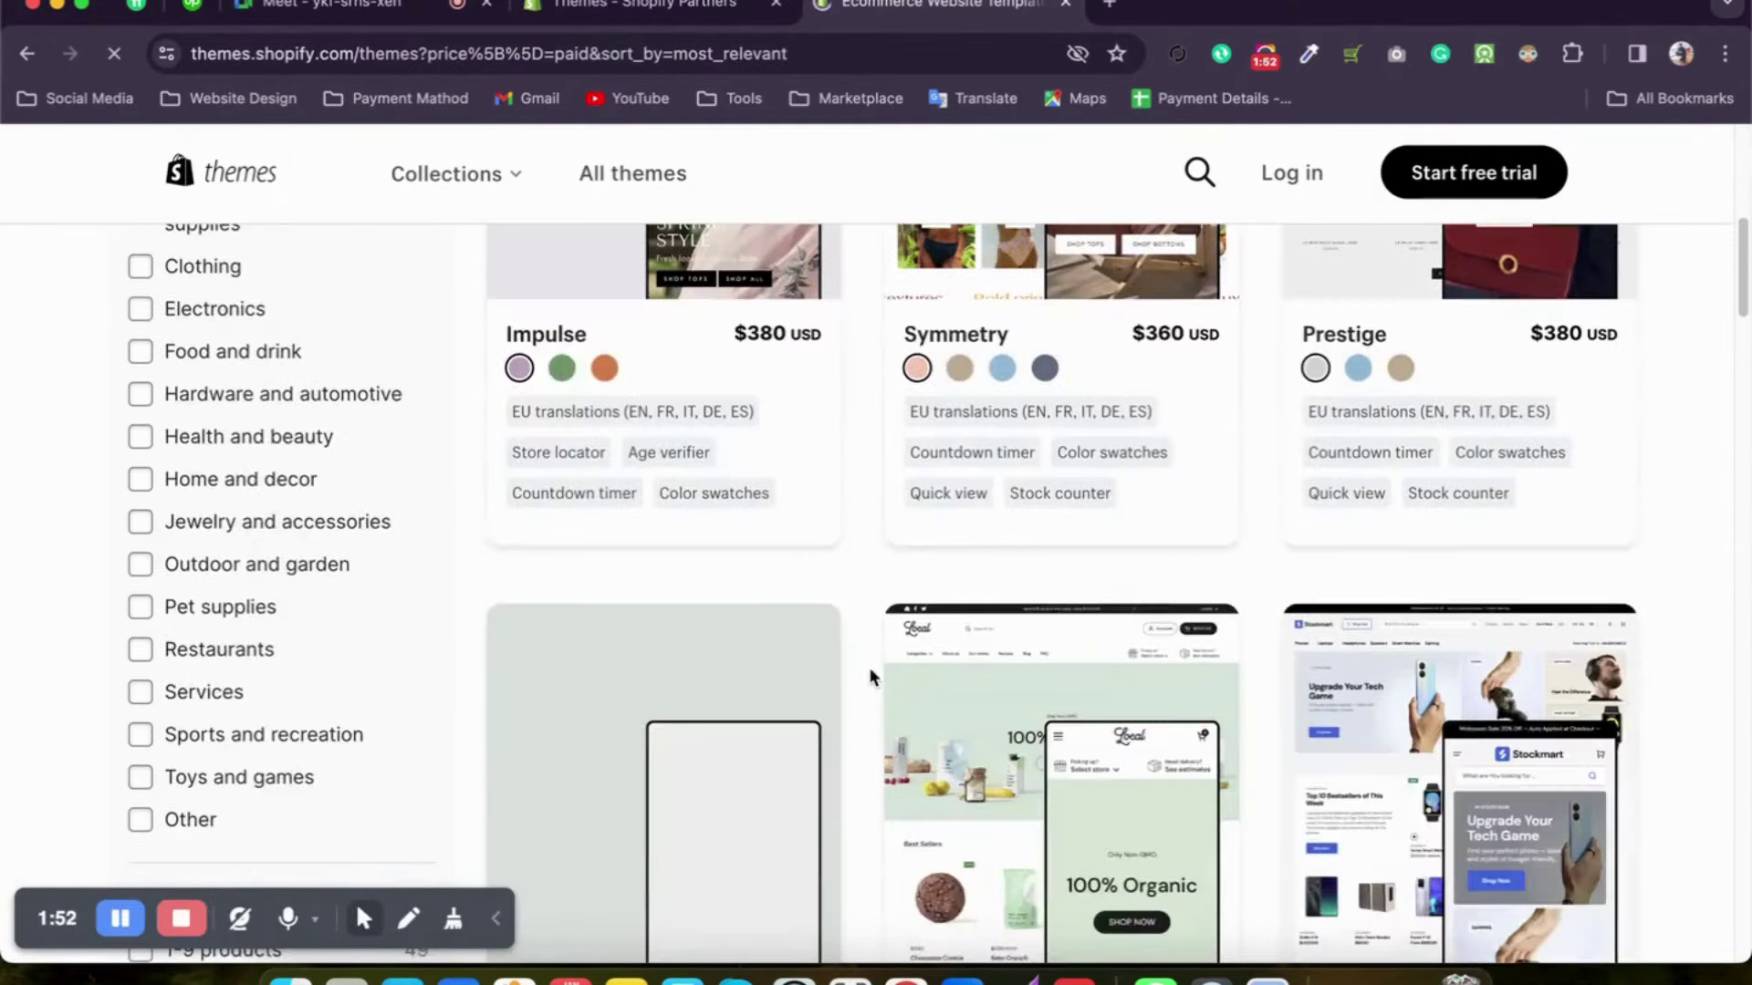
{"action": "scroll", "coordinate": [871, 670], "scroll_direction": "down", "scroll_amount": 10}
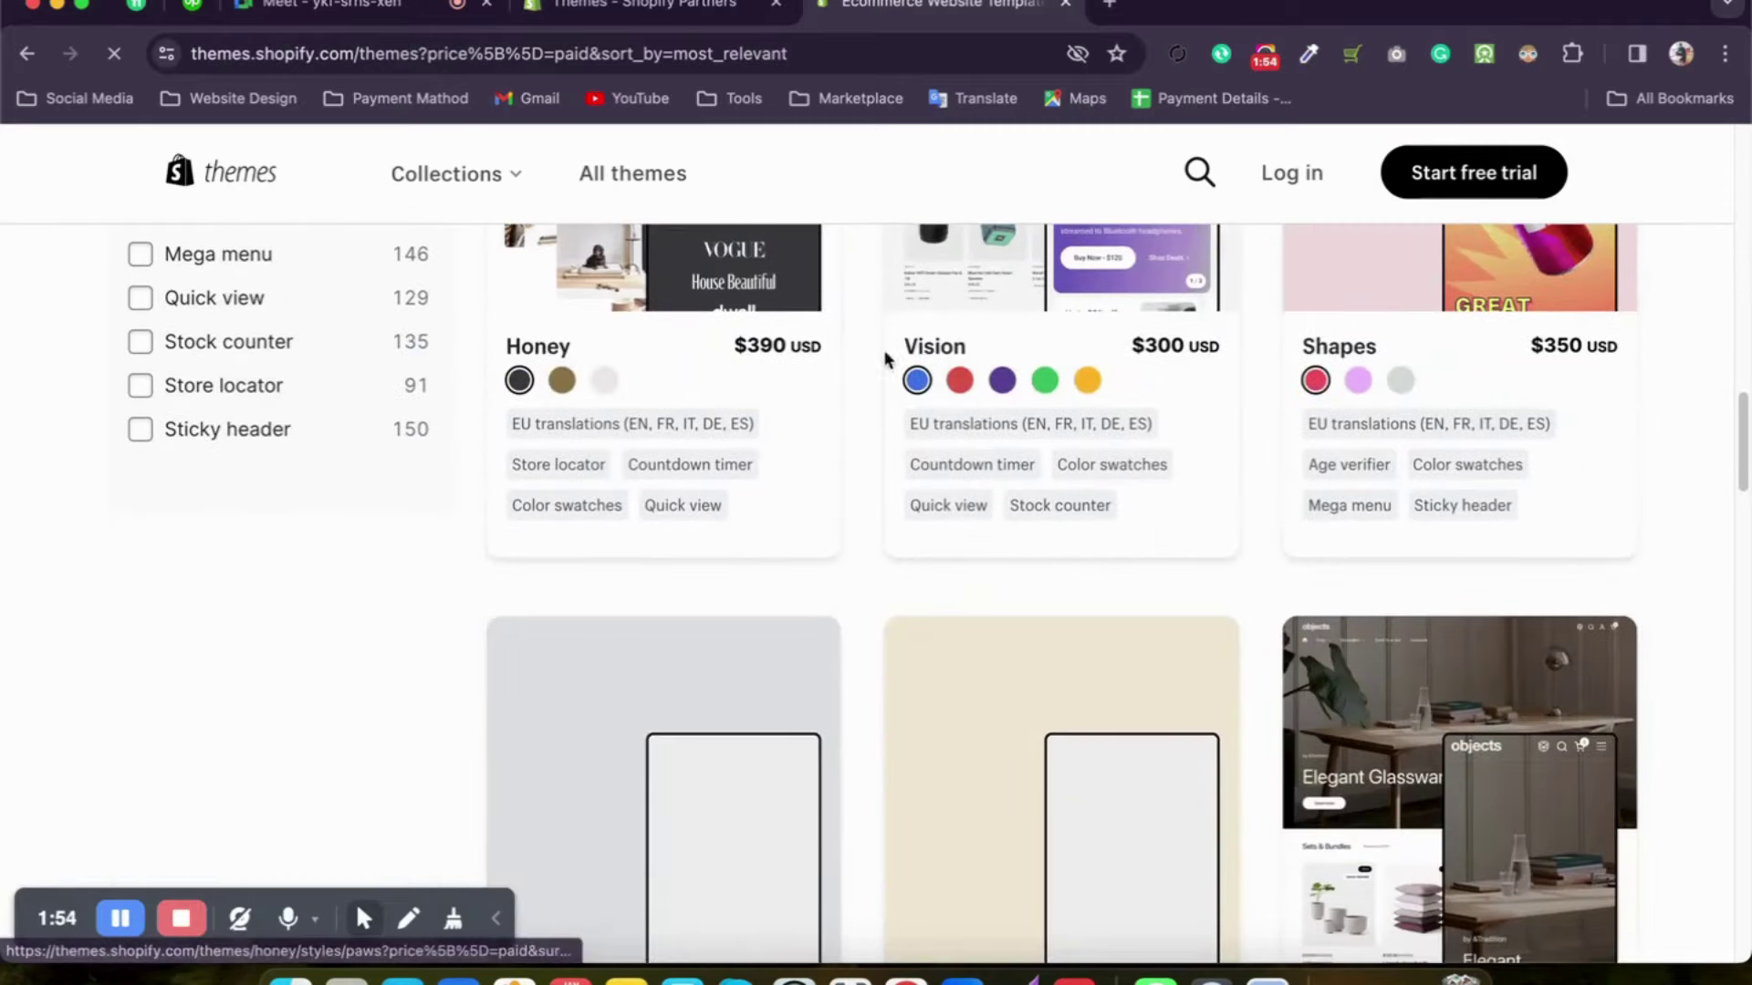
{"action": "scroll", "coordinate": [1029, 686], "scroll_direction": "down", "scroll_amount": 8}
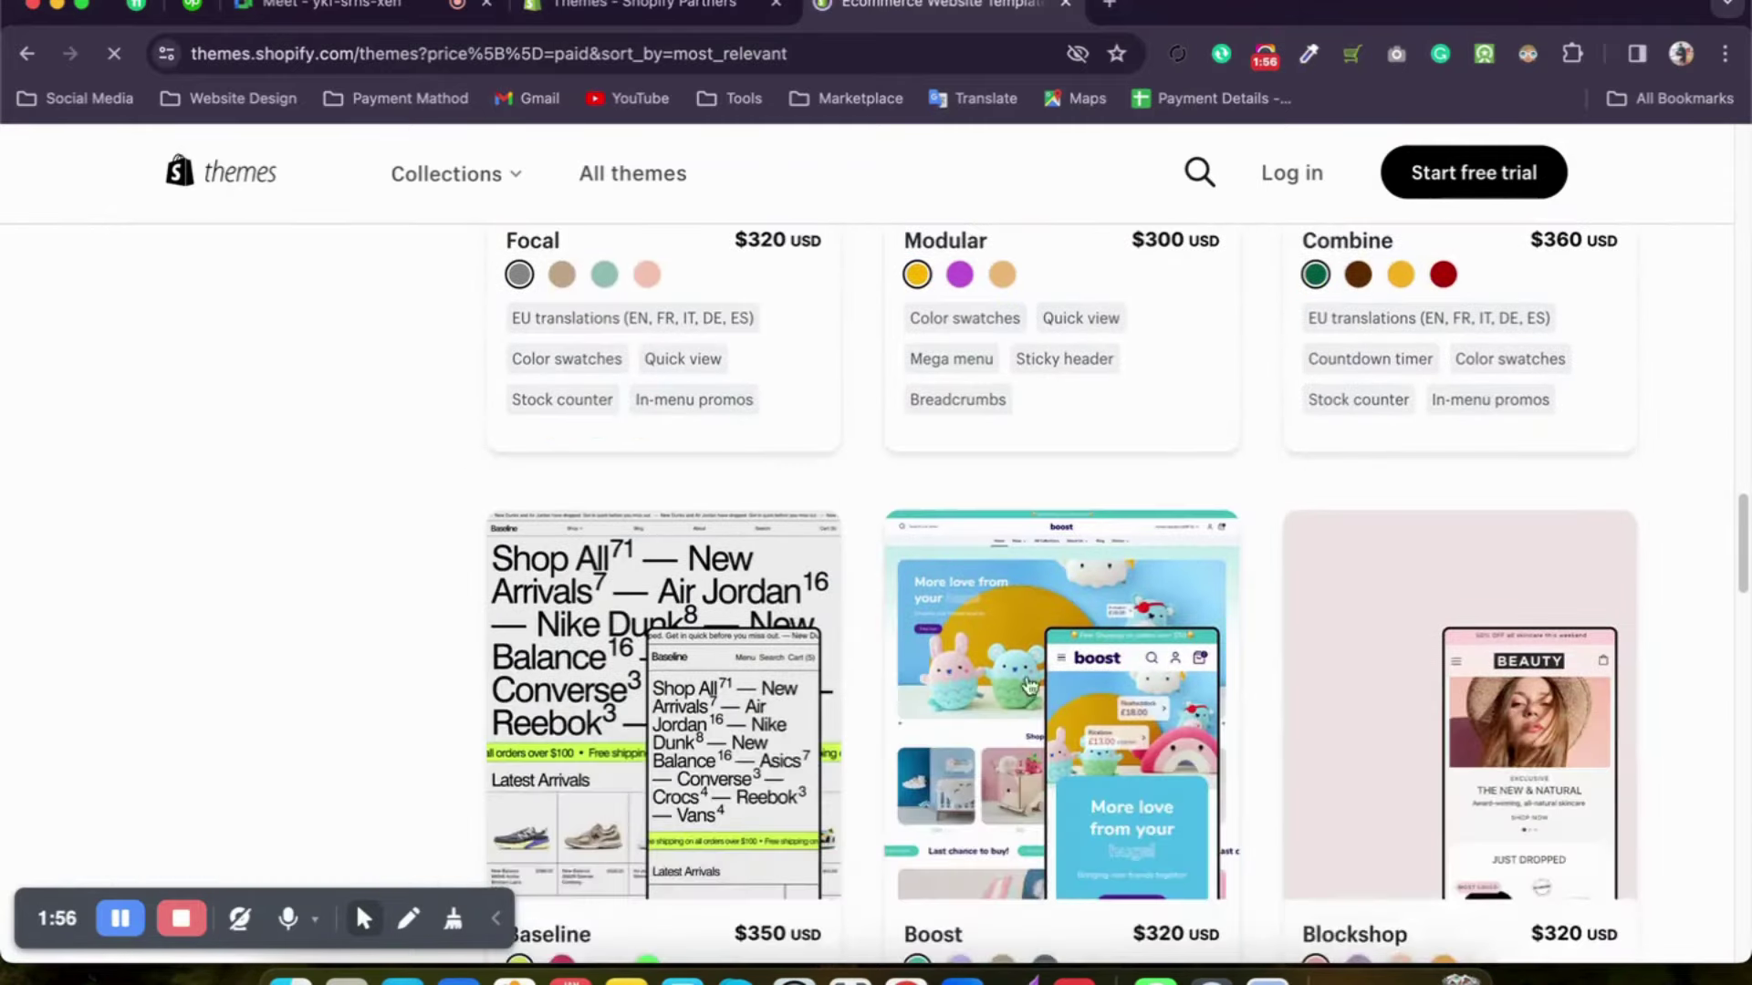
{"action": "scroll", "coordinate": [1029, 686], "scroll_direction": "down", "scroll_amount": 10}
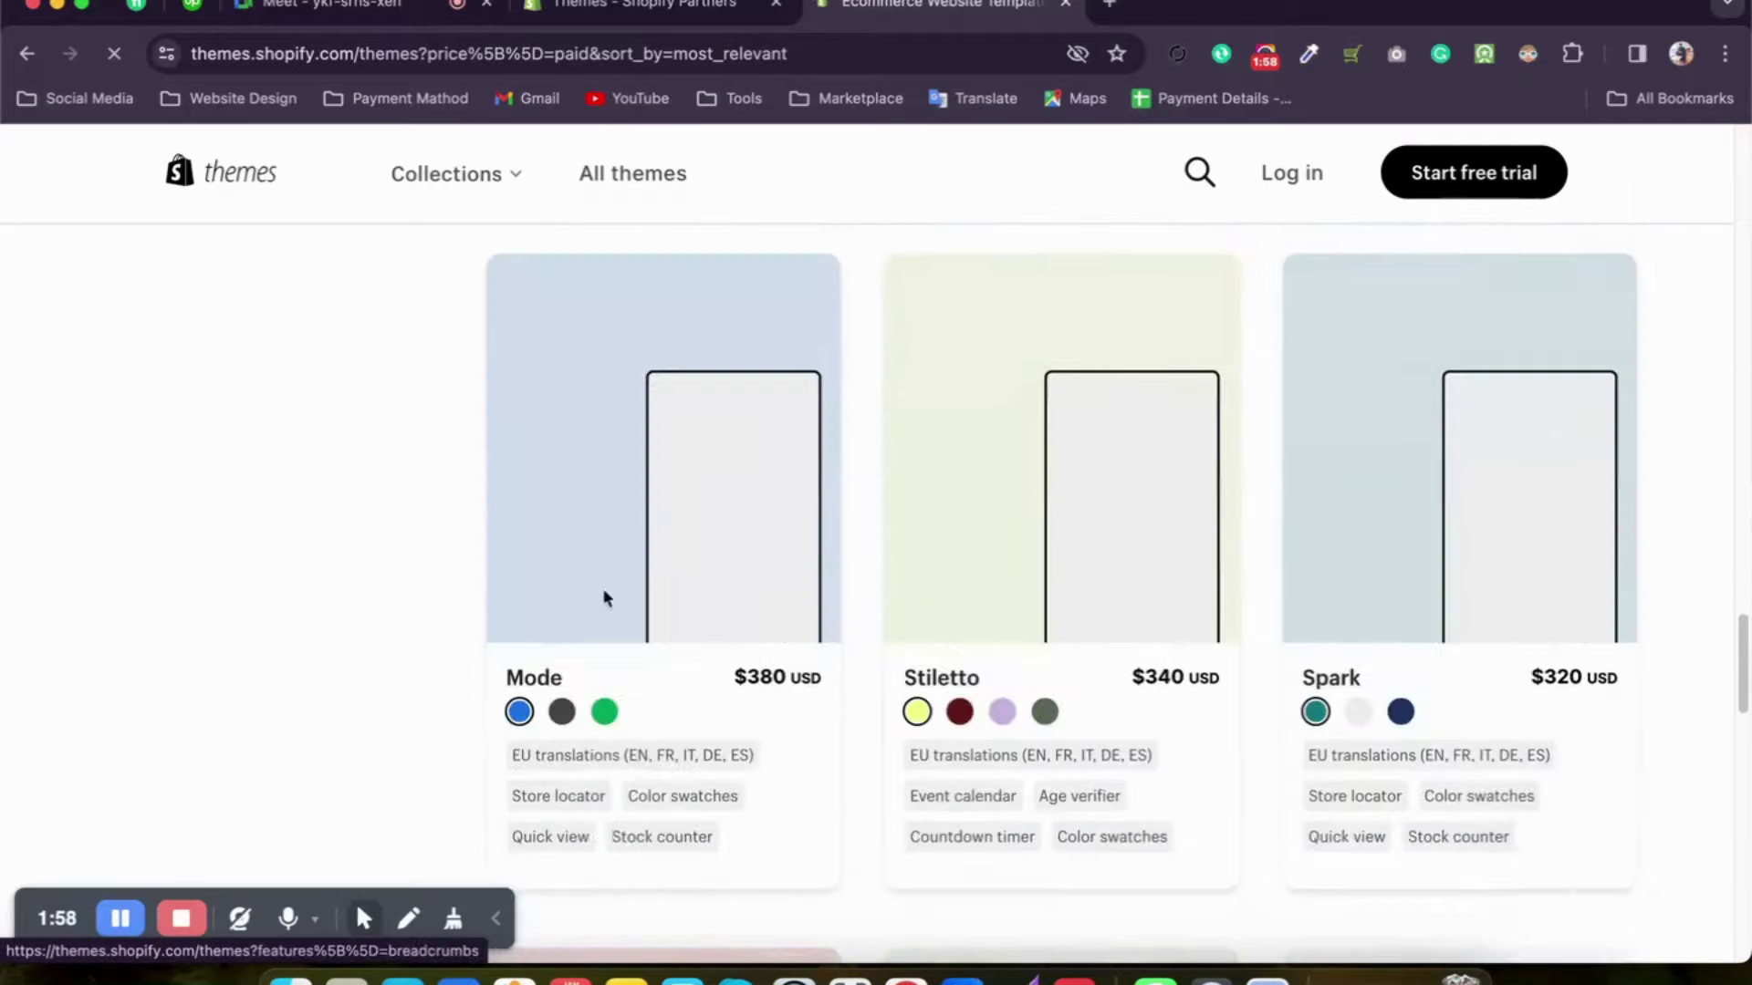
{"action": "scroll", "coordinate": [584, 589], "scroll_direction": "down", "scroll_amount": 2}
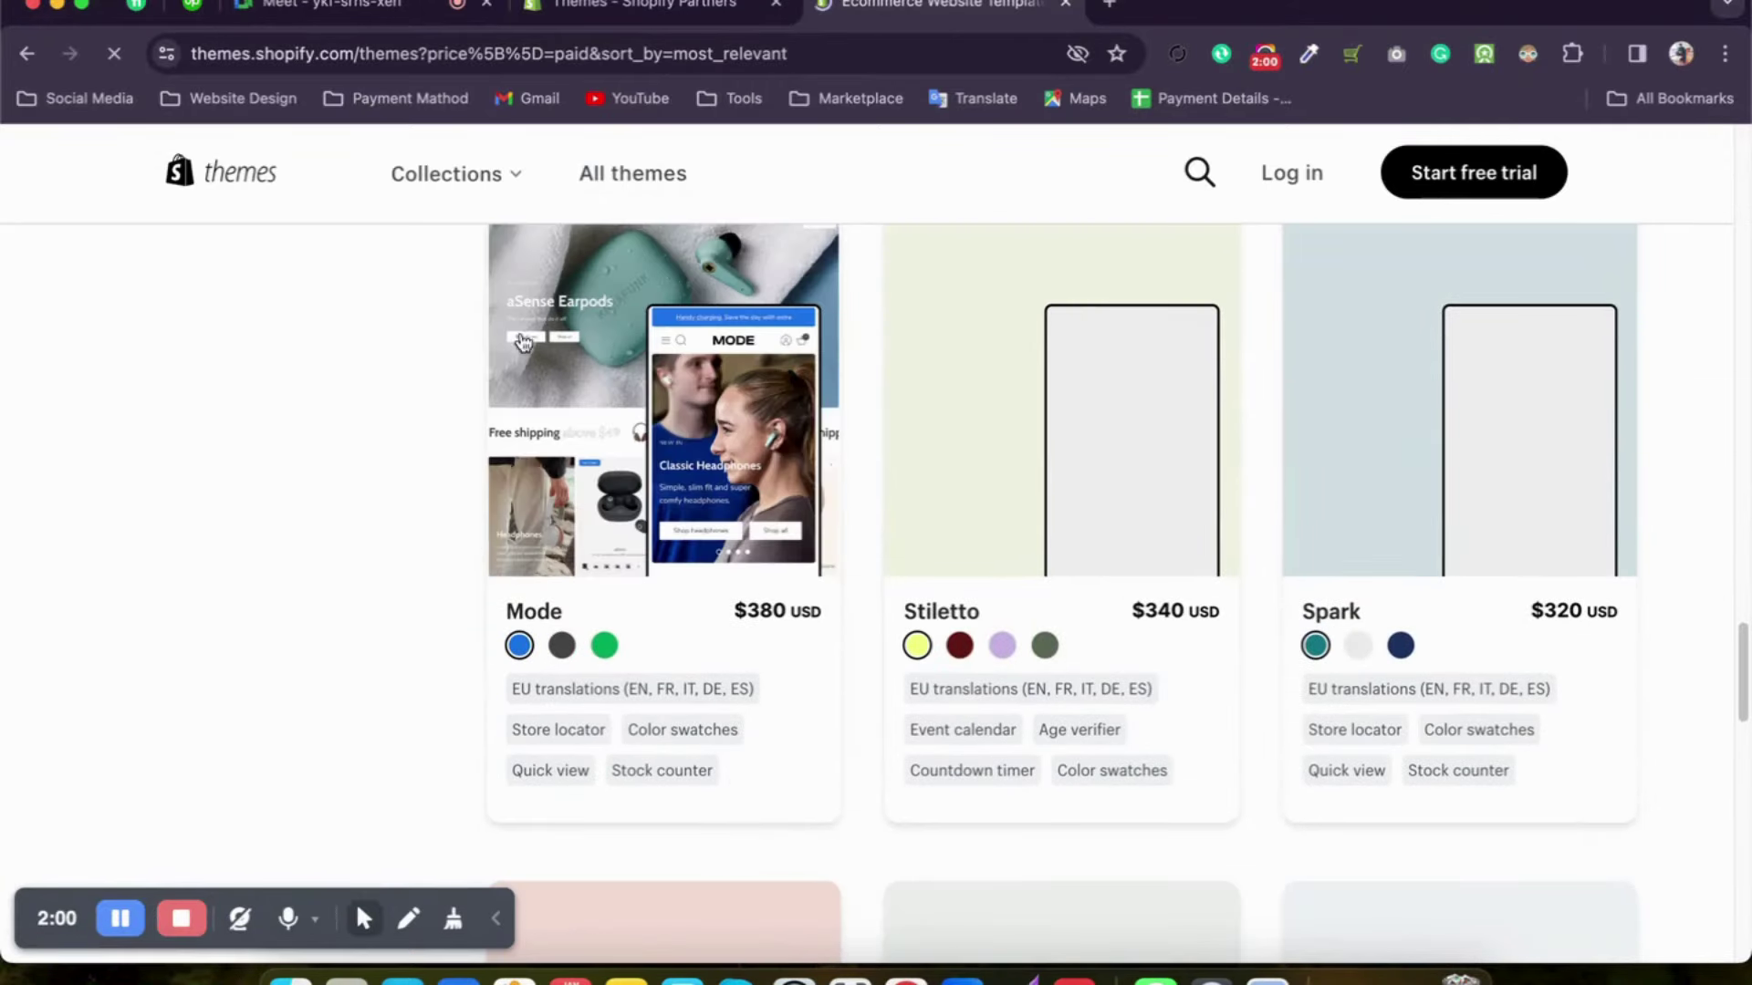
{"action": "left_click", "coordinate": [703, 11]}
{"action": "left_click", "coordinate": [883, 18]}
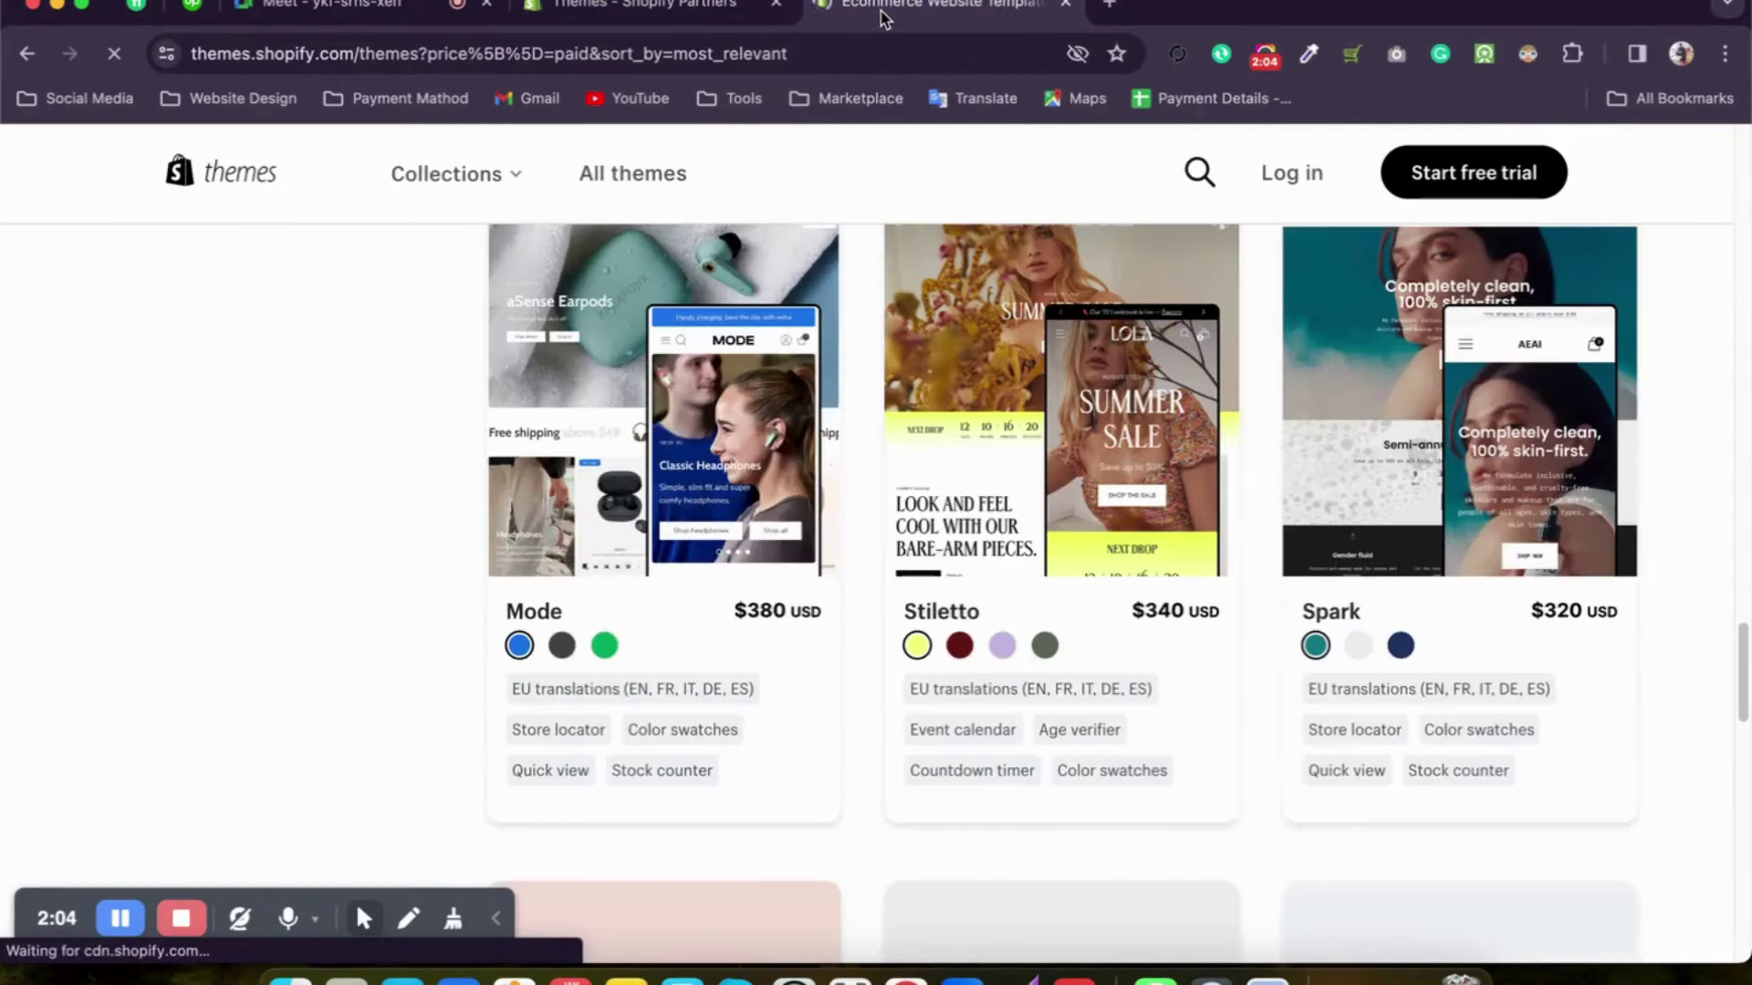
{"action": "scroll", "coordinate": [317, 474], "scroll_direction": "down", "scroll_amount": 8}
{"action": "scroll", "coordinate": [316, 472], "scroll_direction": "up", "scroll_amount": 3}
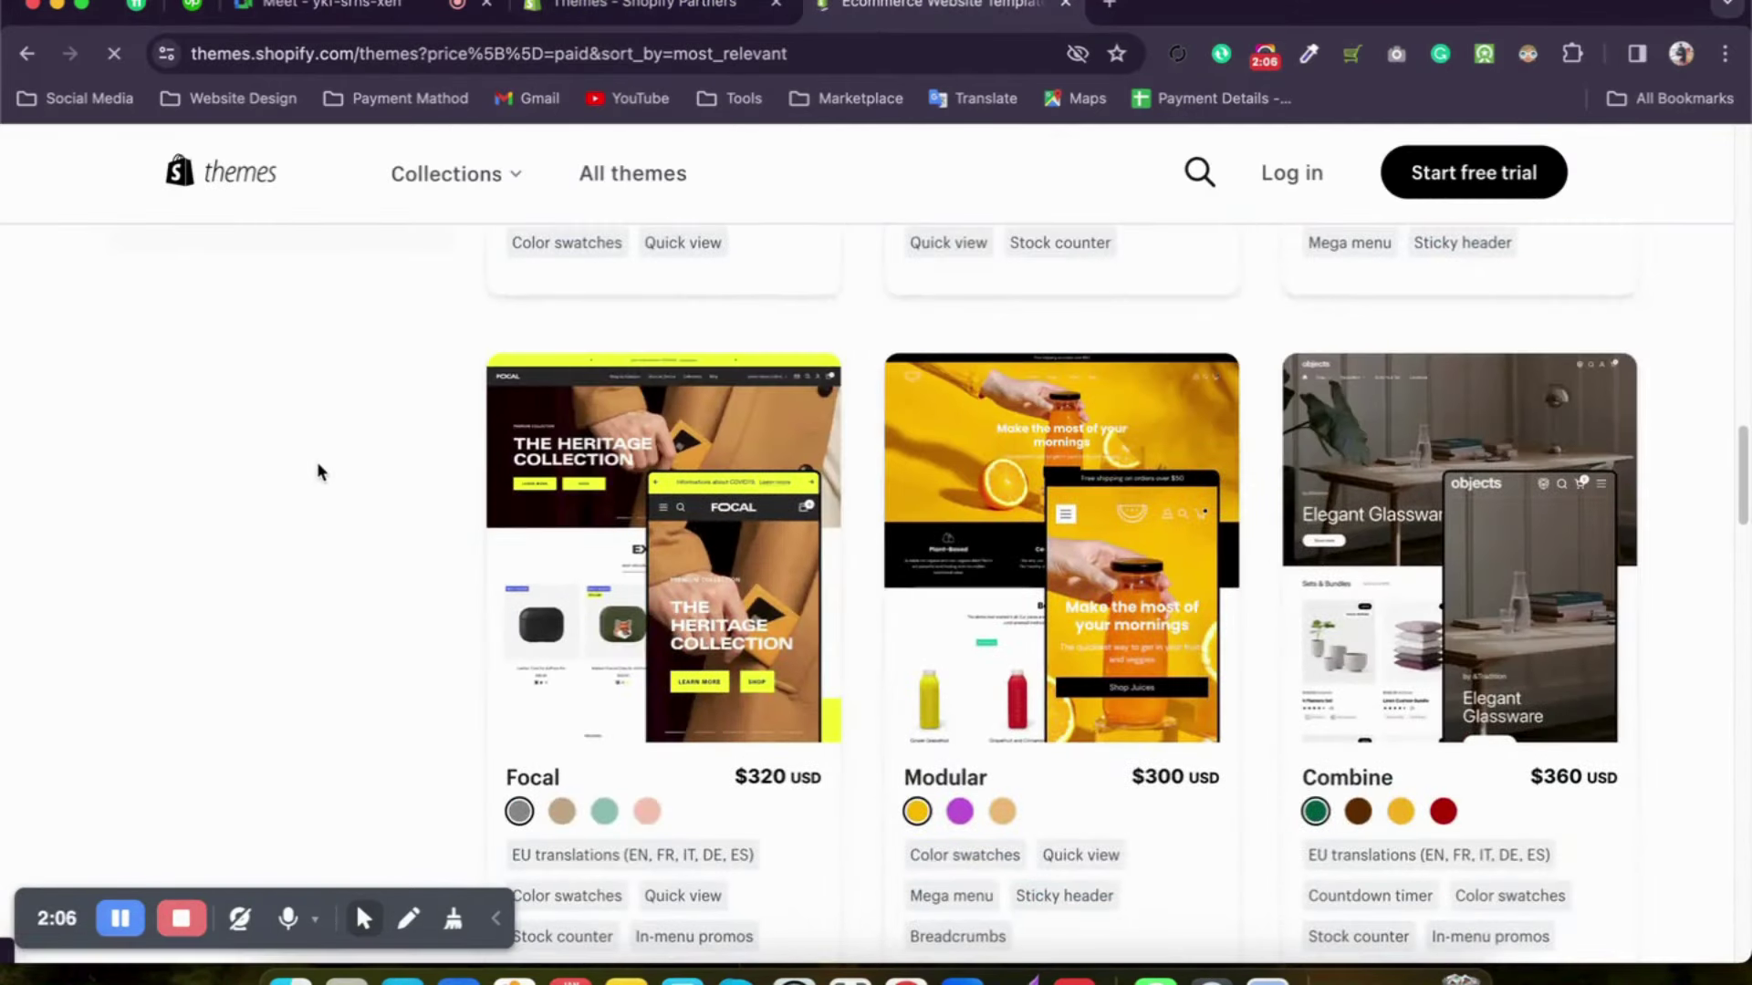
Step: Return to the partner dashboard, close the Theme Store and review the Themes page
{"action": "left_click", "coordinate": [645, 8]}
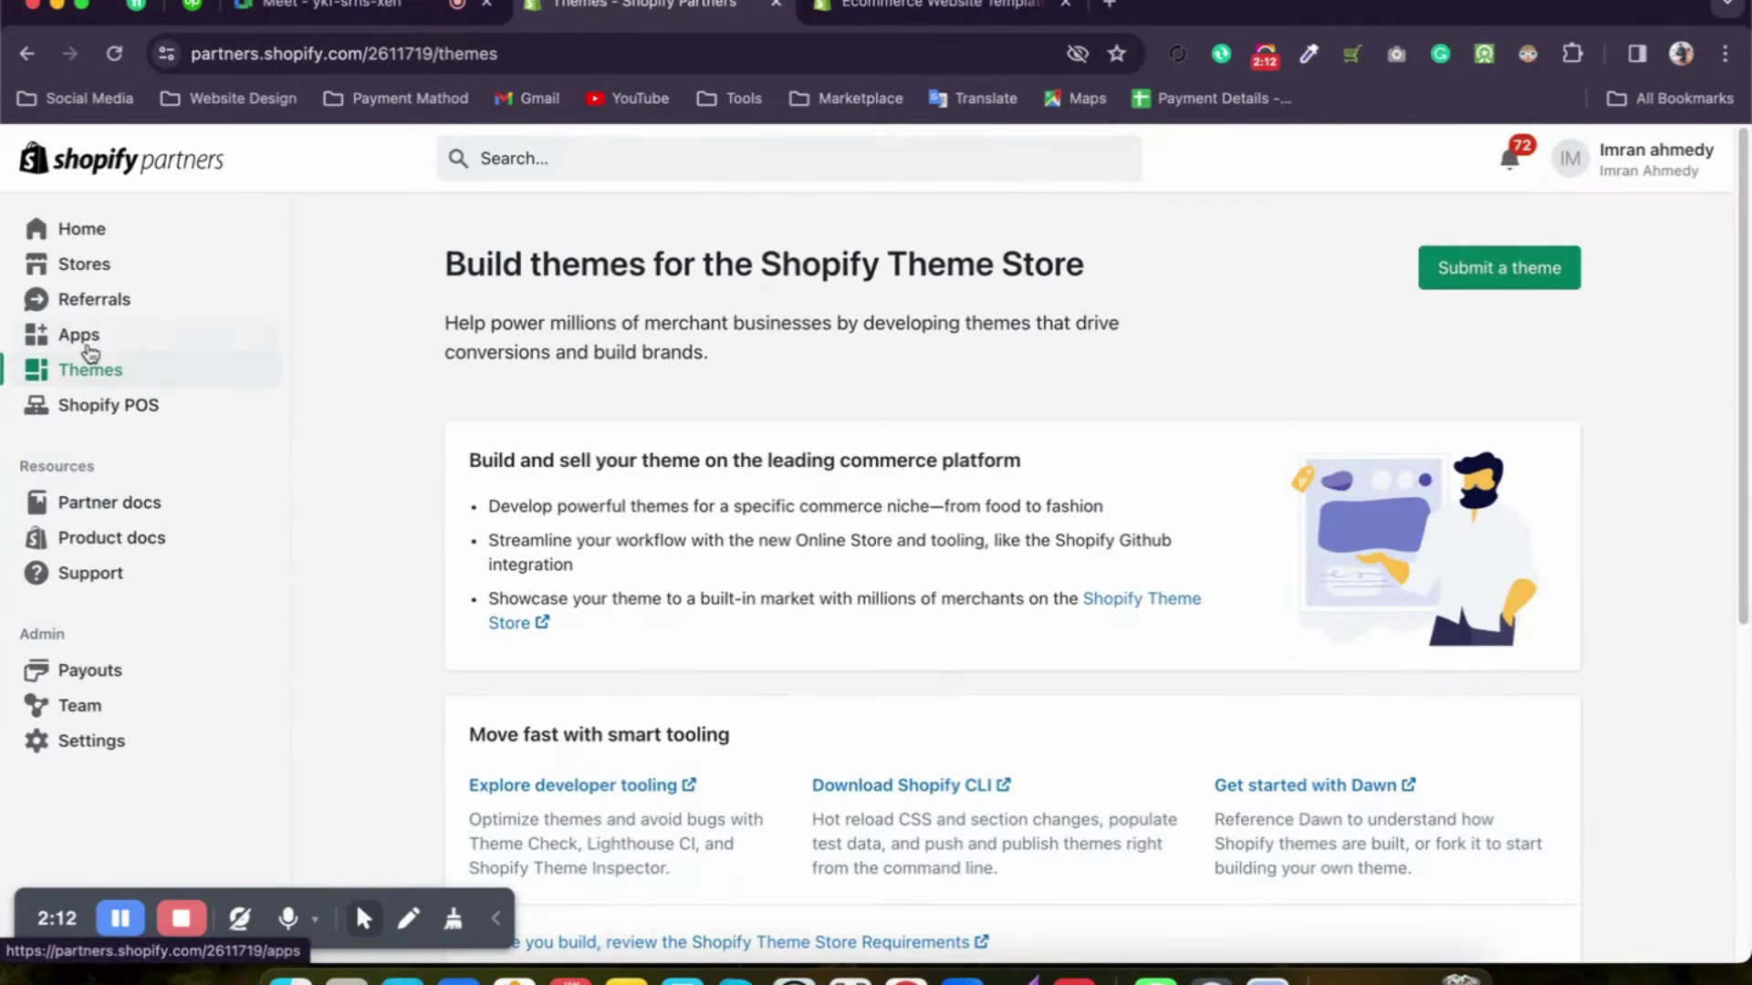
{"action": "left_click", "coordinate": [1066, 6]}
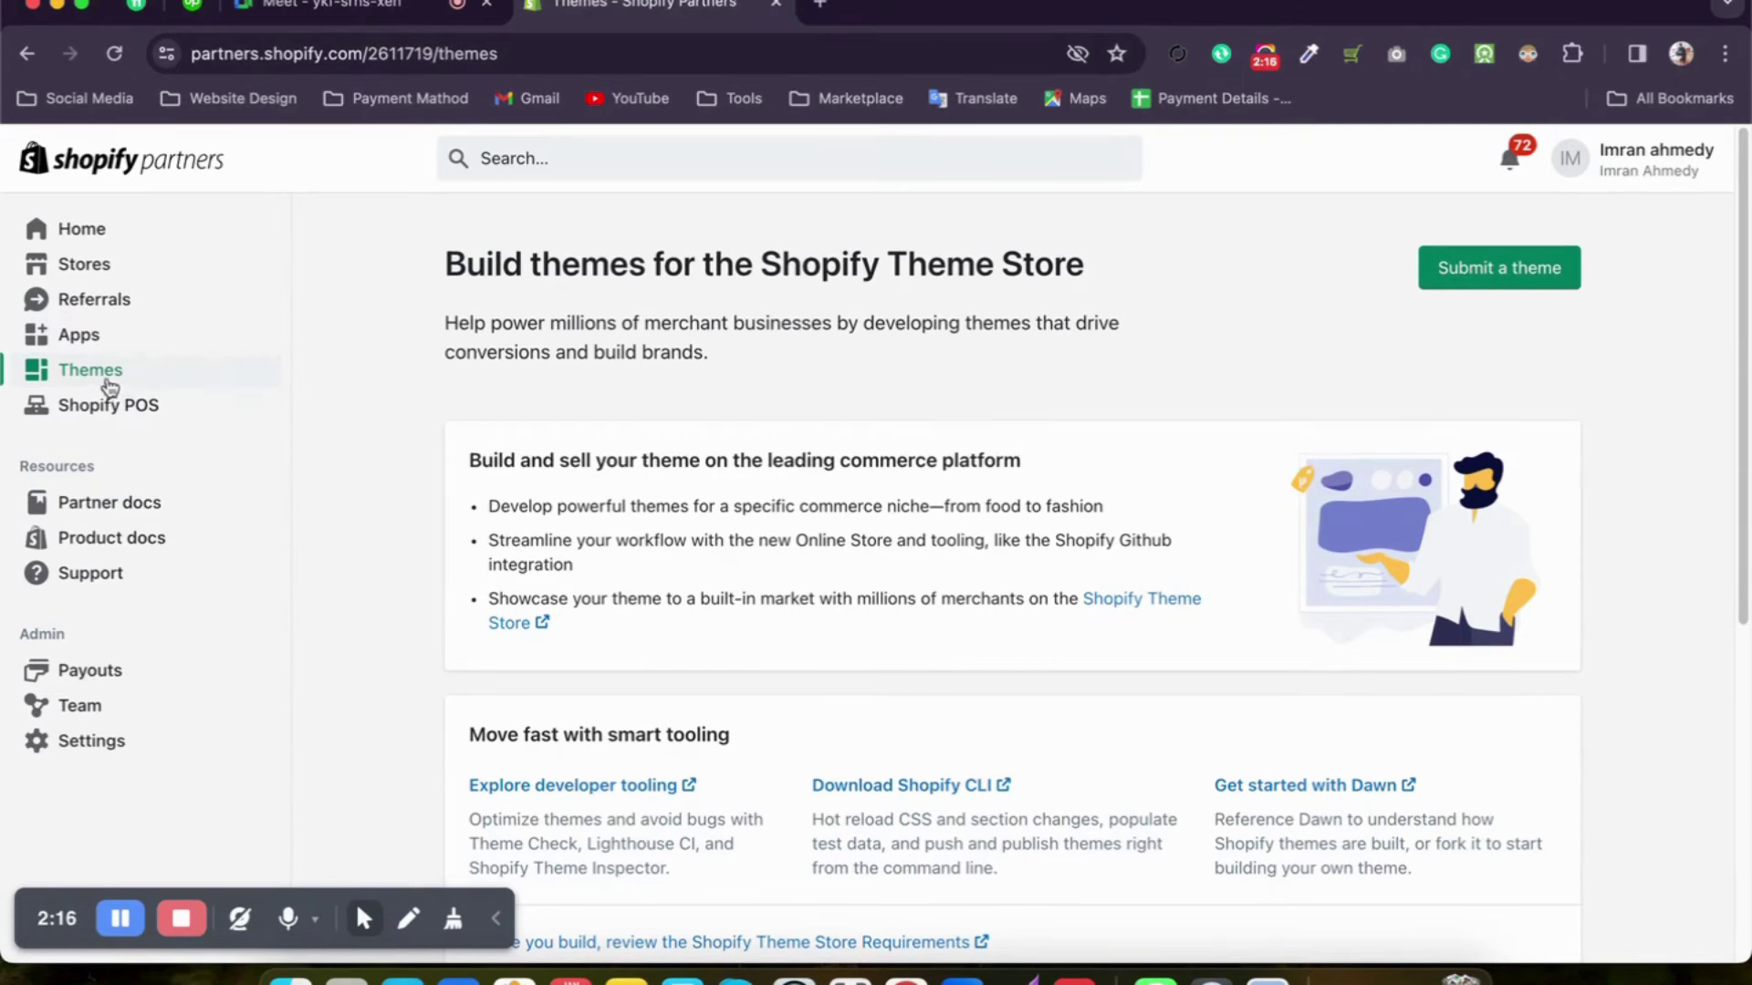
{"action": "scroll", "coordinate": [117, 626], "scroll_direction": "down", "scroll_amount": 3}
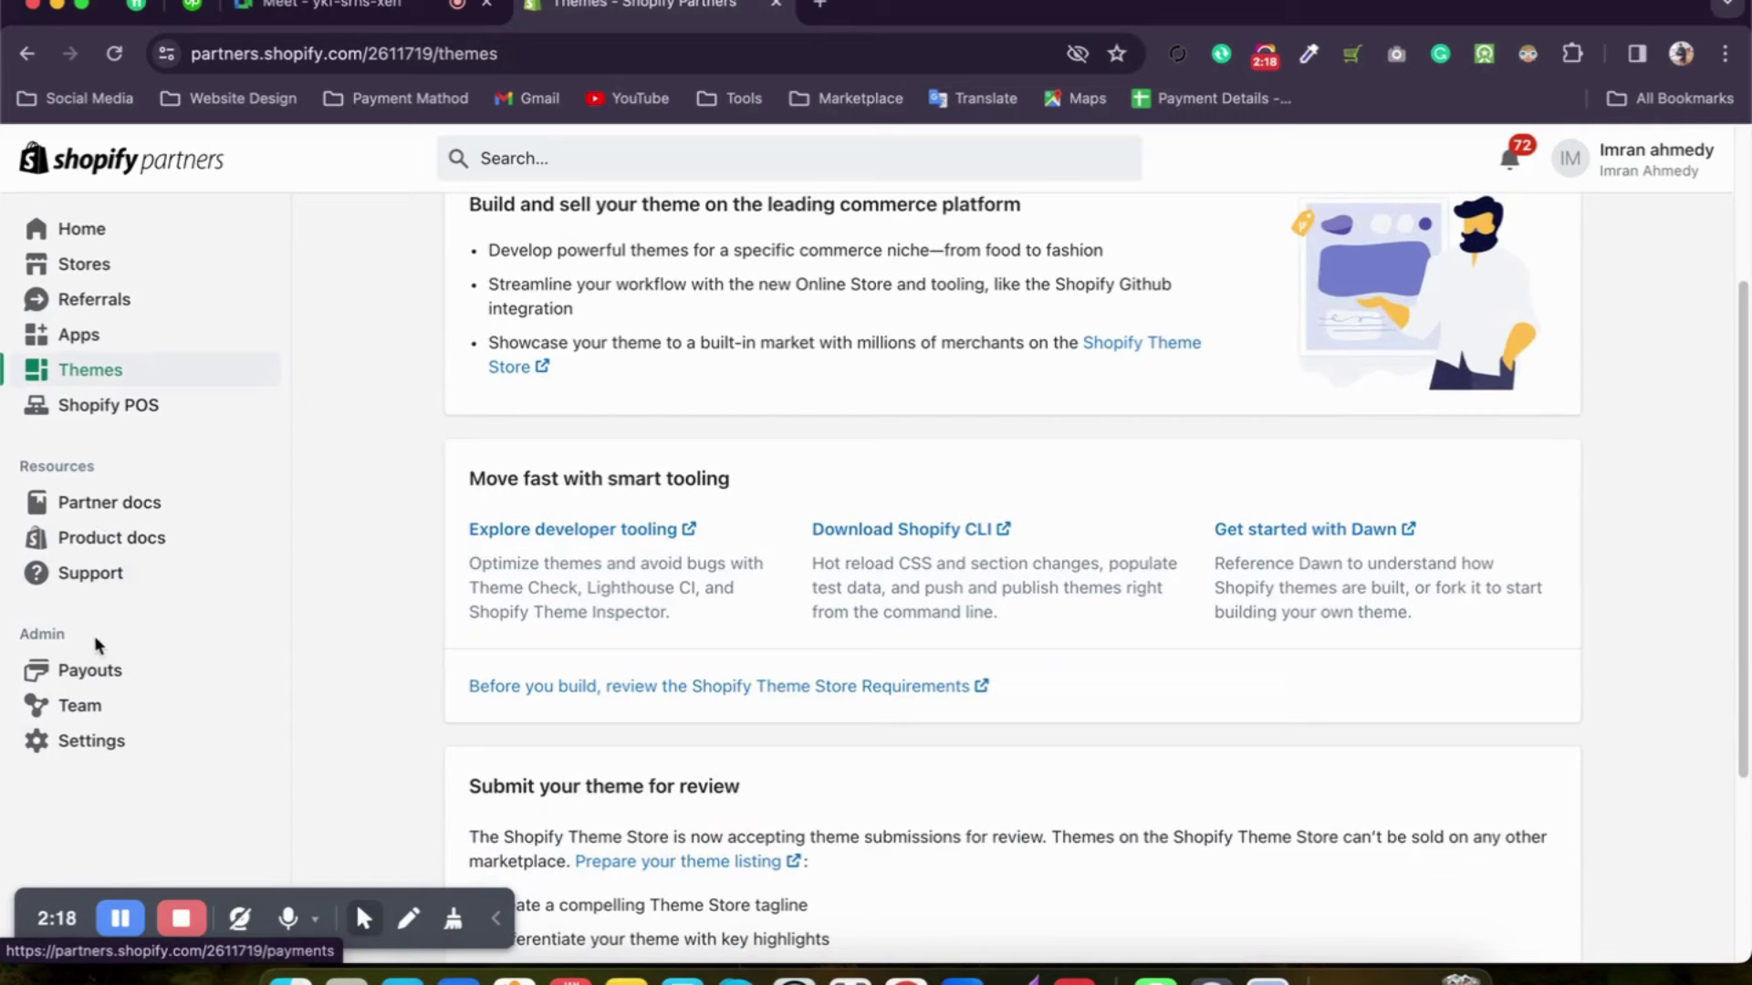
{"action": "scroll", "coordinate": [520, 470], "scroll_direction": "up", "scroll_amount": 3}
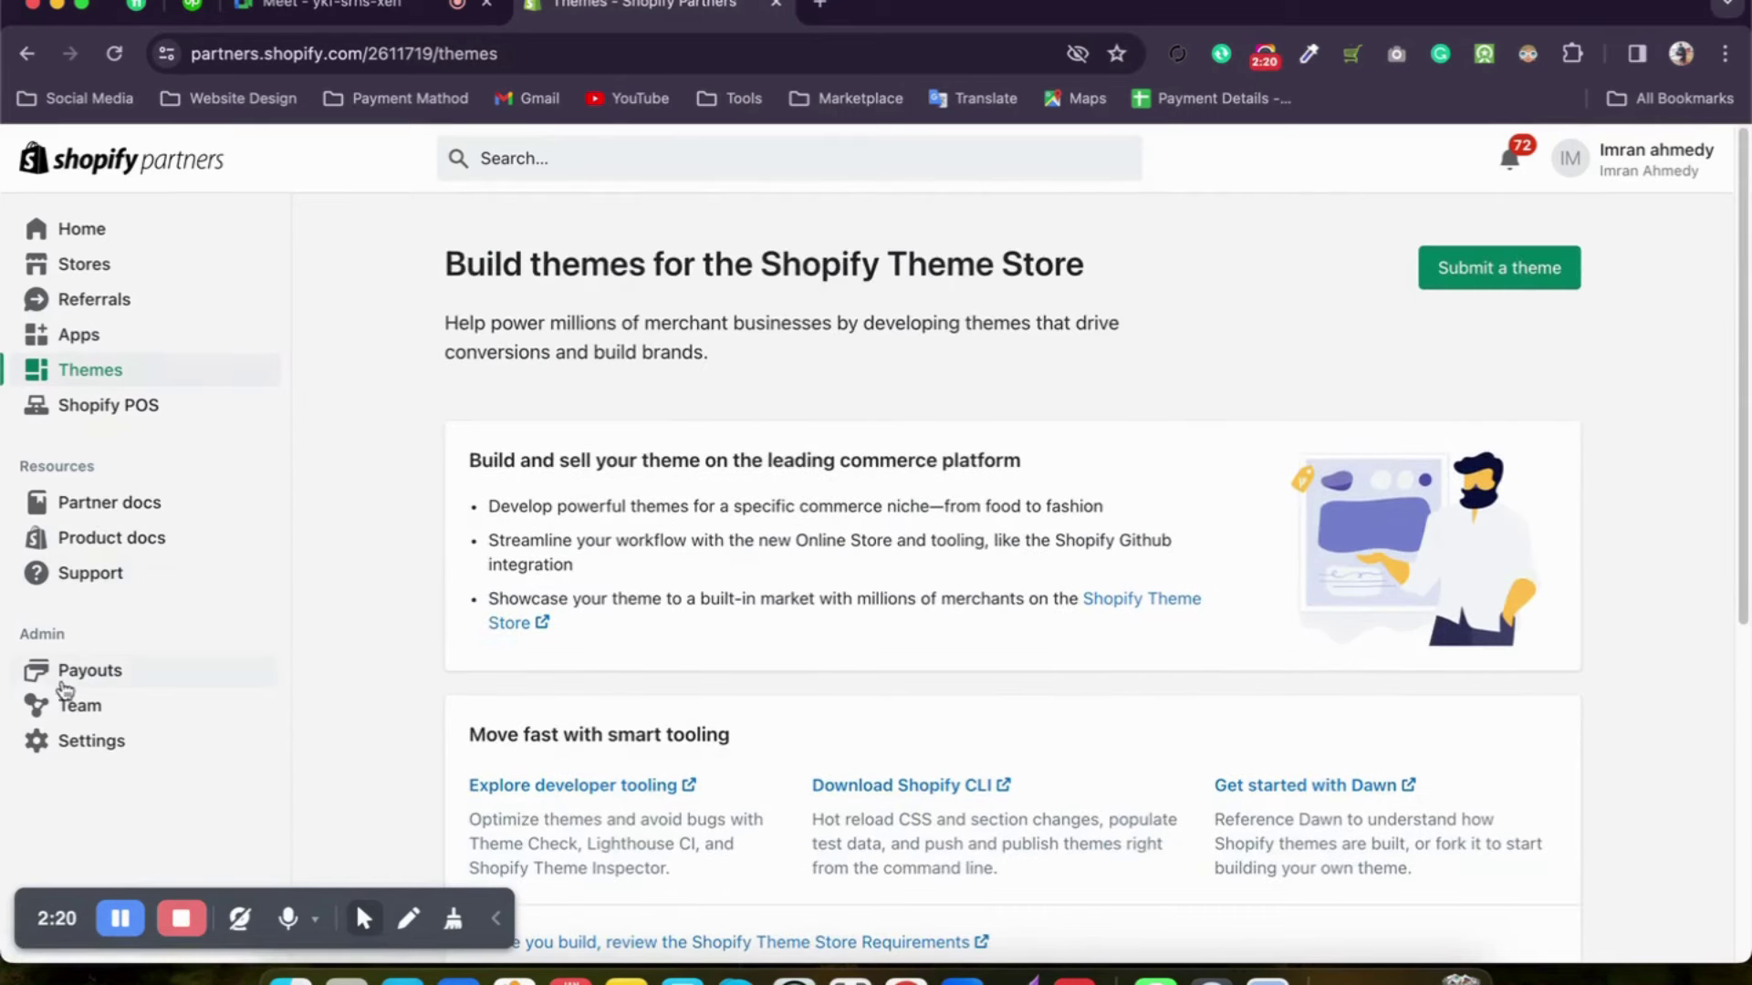
Step: Revisit the Apps page, and show the options for adding a store on the Stores page
{"action": "left_click", "coordinate": [109, 360]}
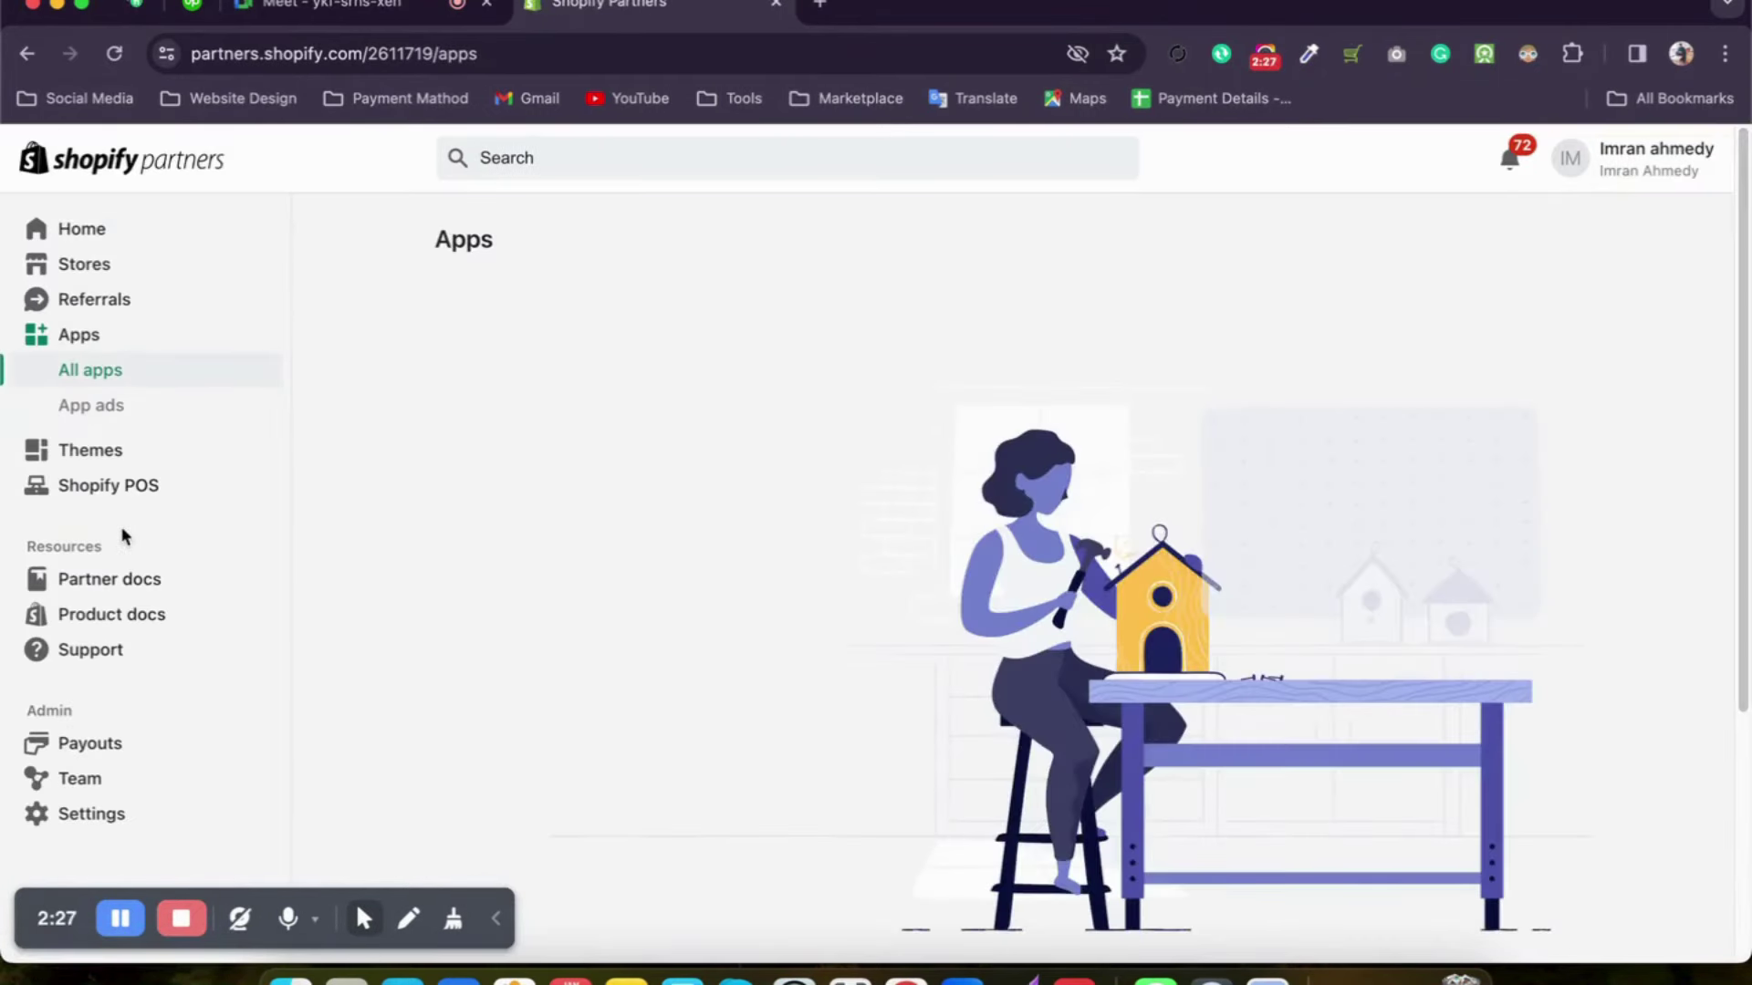
{"action": "left_click", "coordinate": [128, 268]}
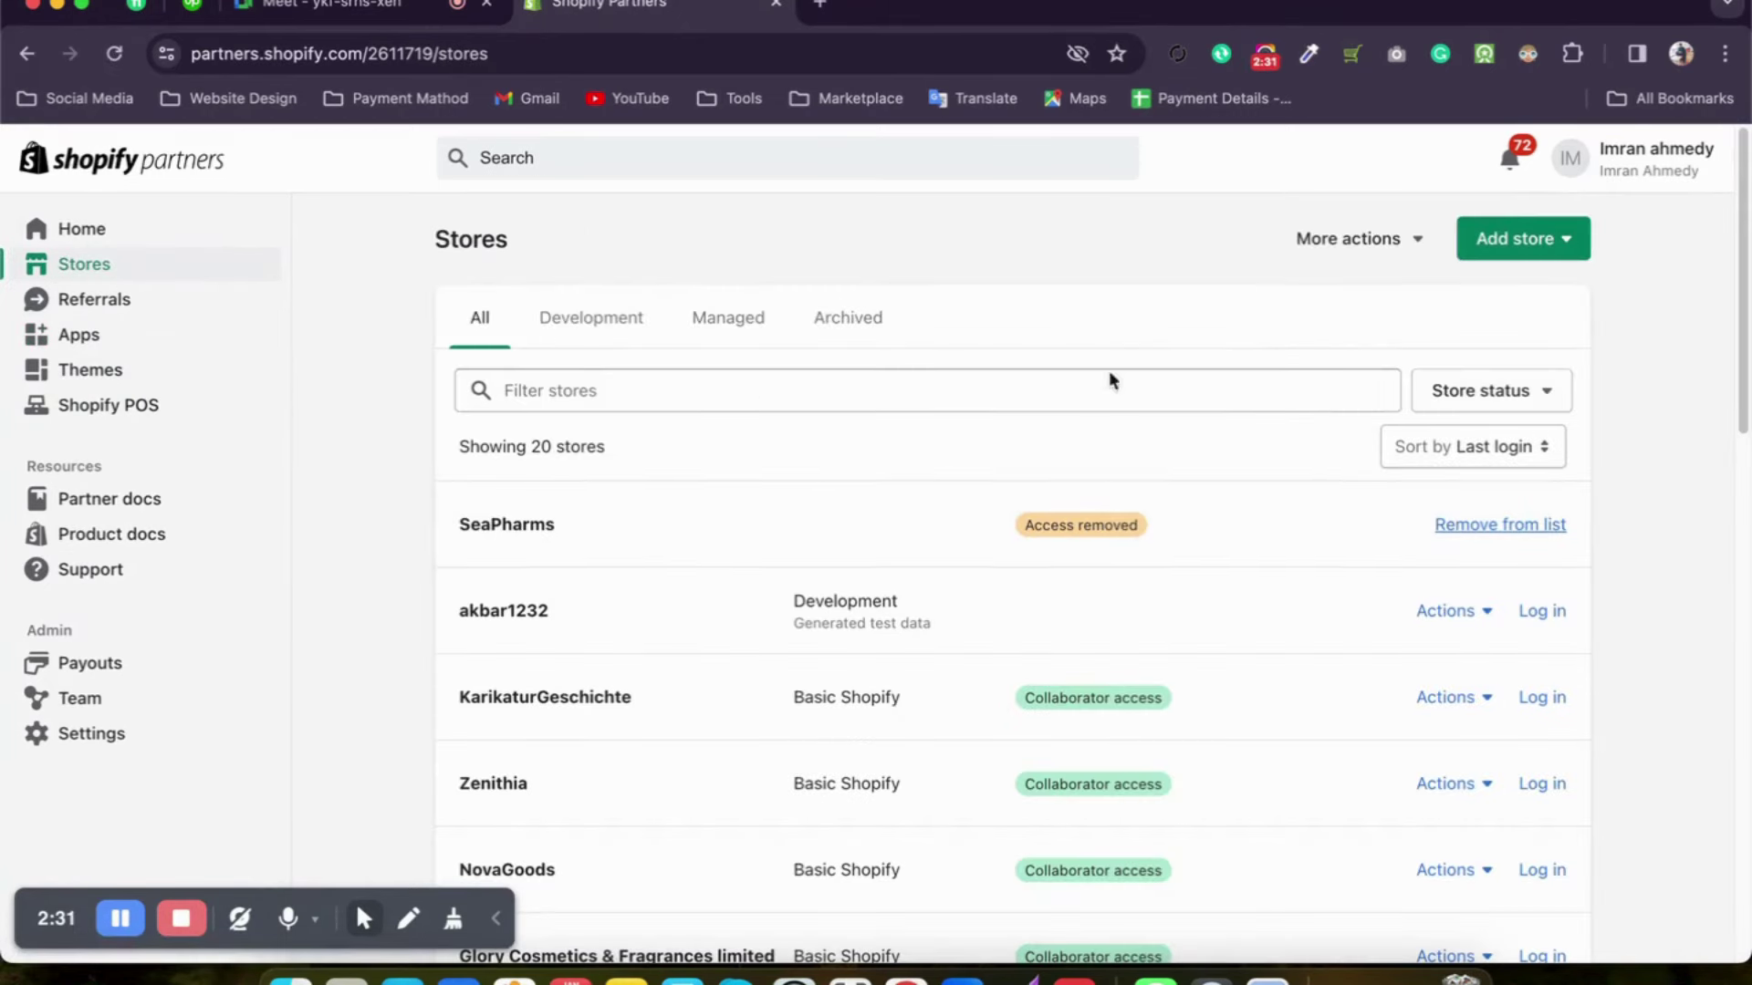
{"action": "left_click", "coordinate": [1495, 258]}
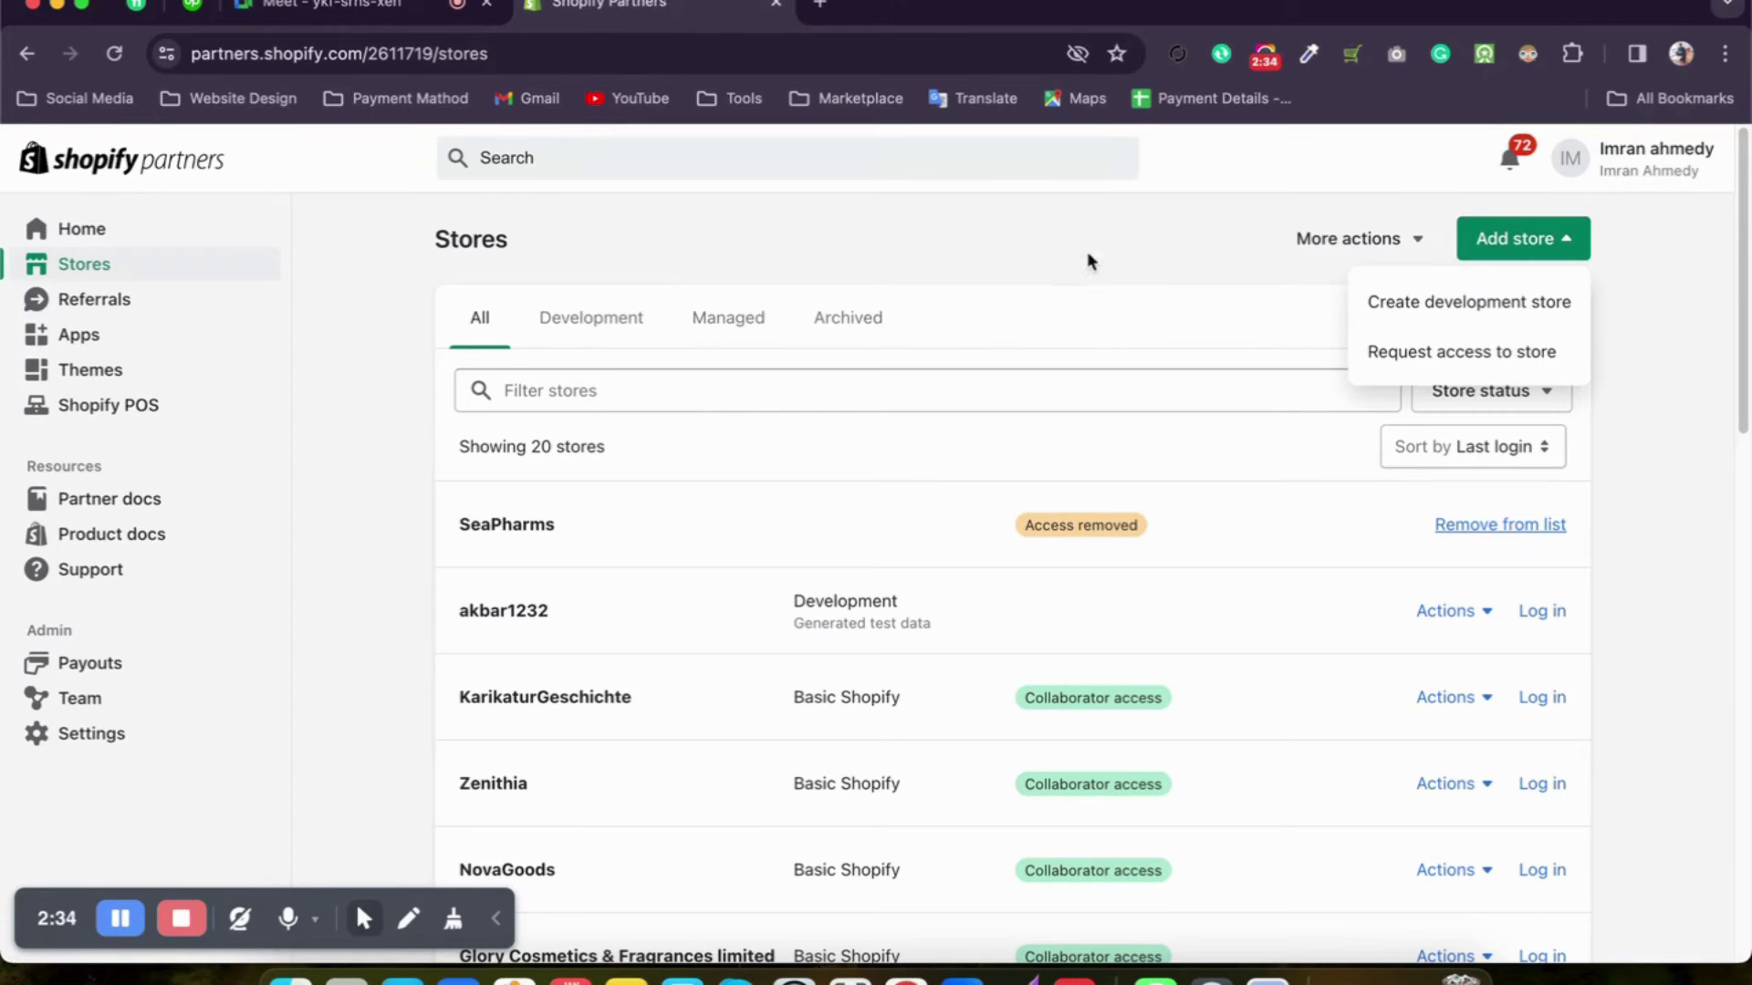
Step: Open the Team page to view the owners and staff members sections
{"action": "left_click", "coordinate": [80, 701]}
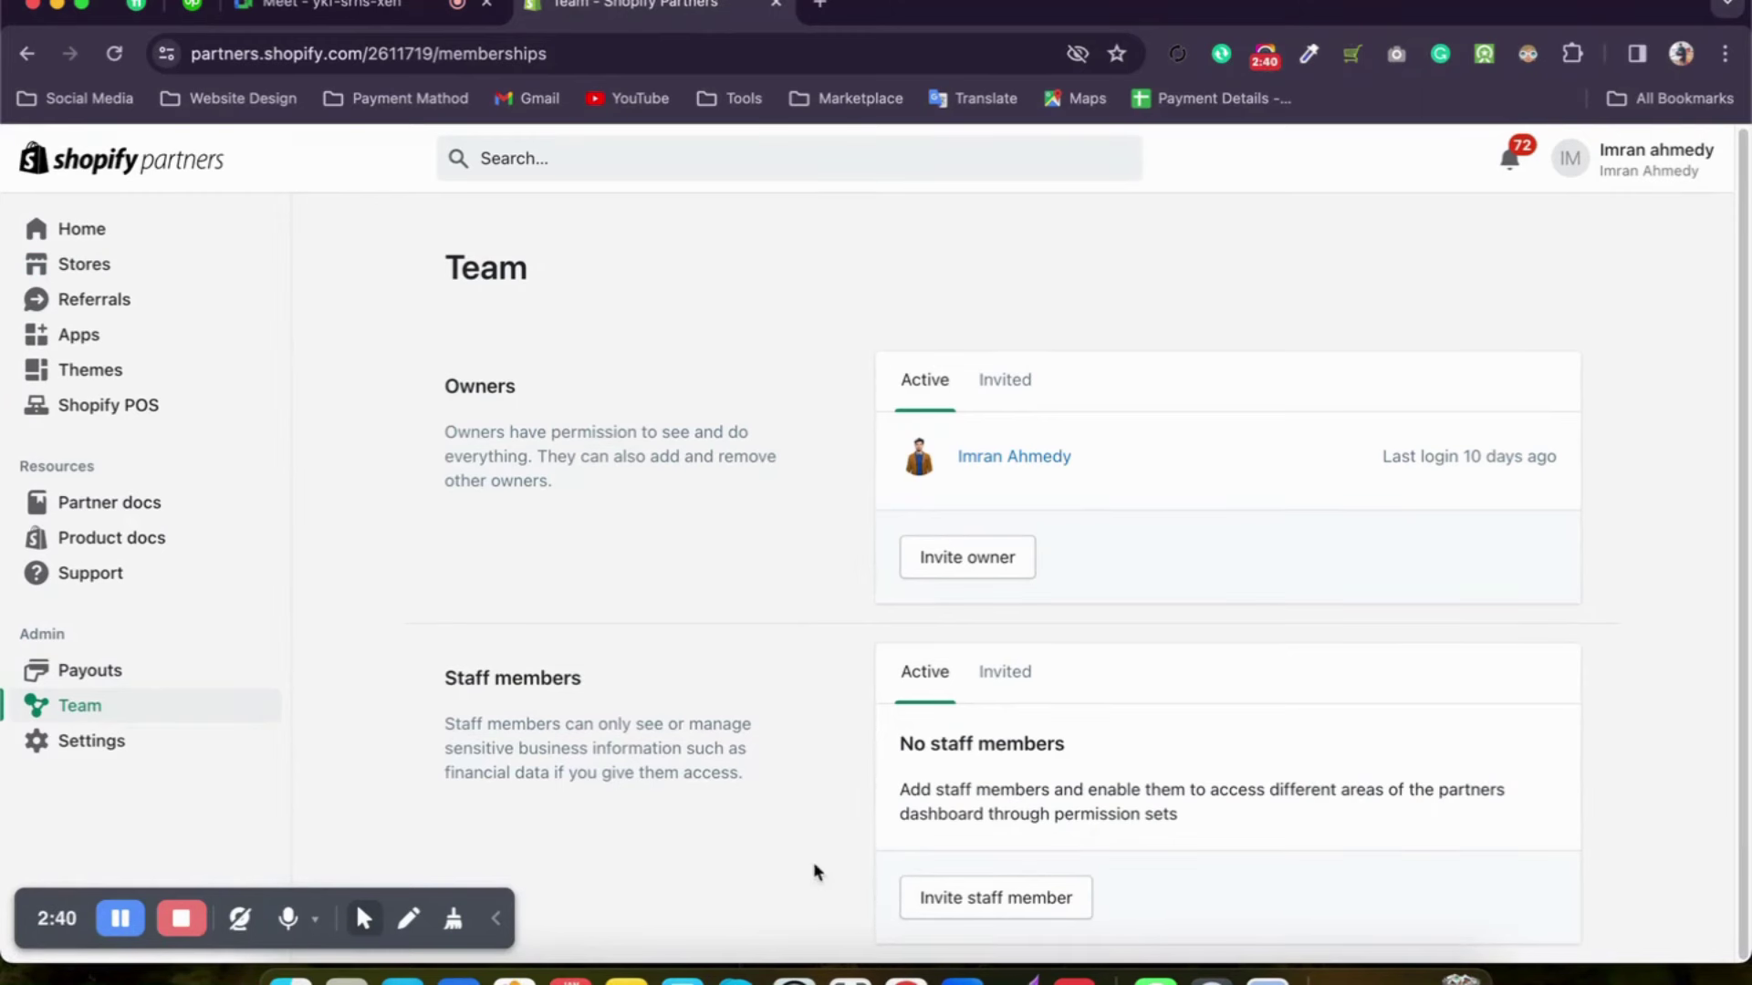
Step: View the invited staff members list, open the staff member invitation form, and return to the Team page
{"action": "left_click", "coordinate": [1008, 686]}
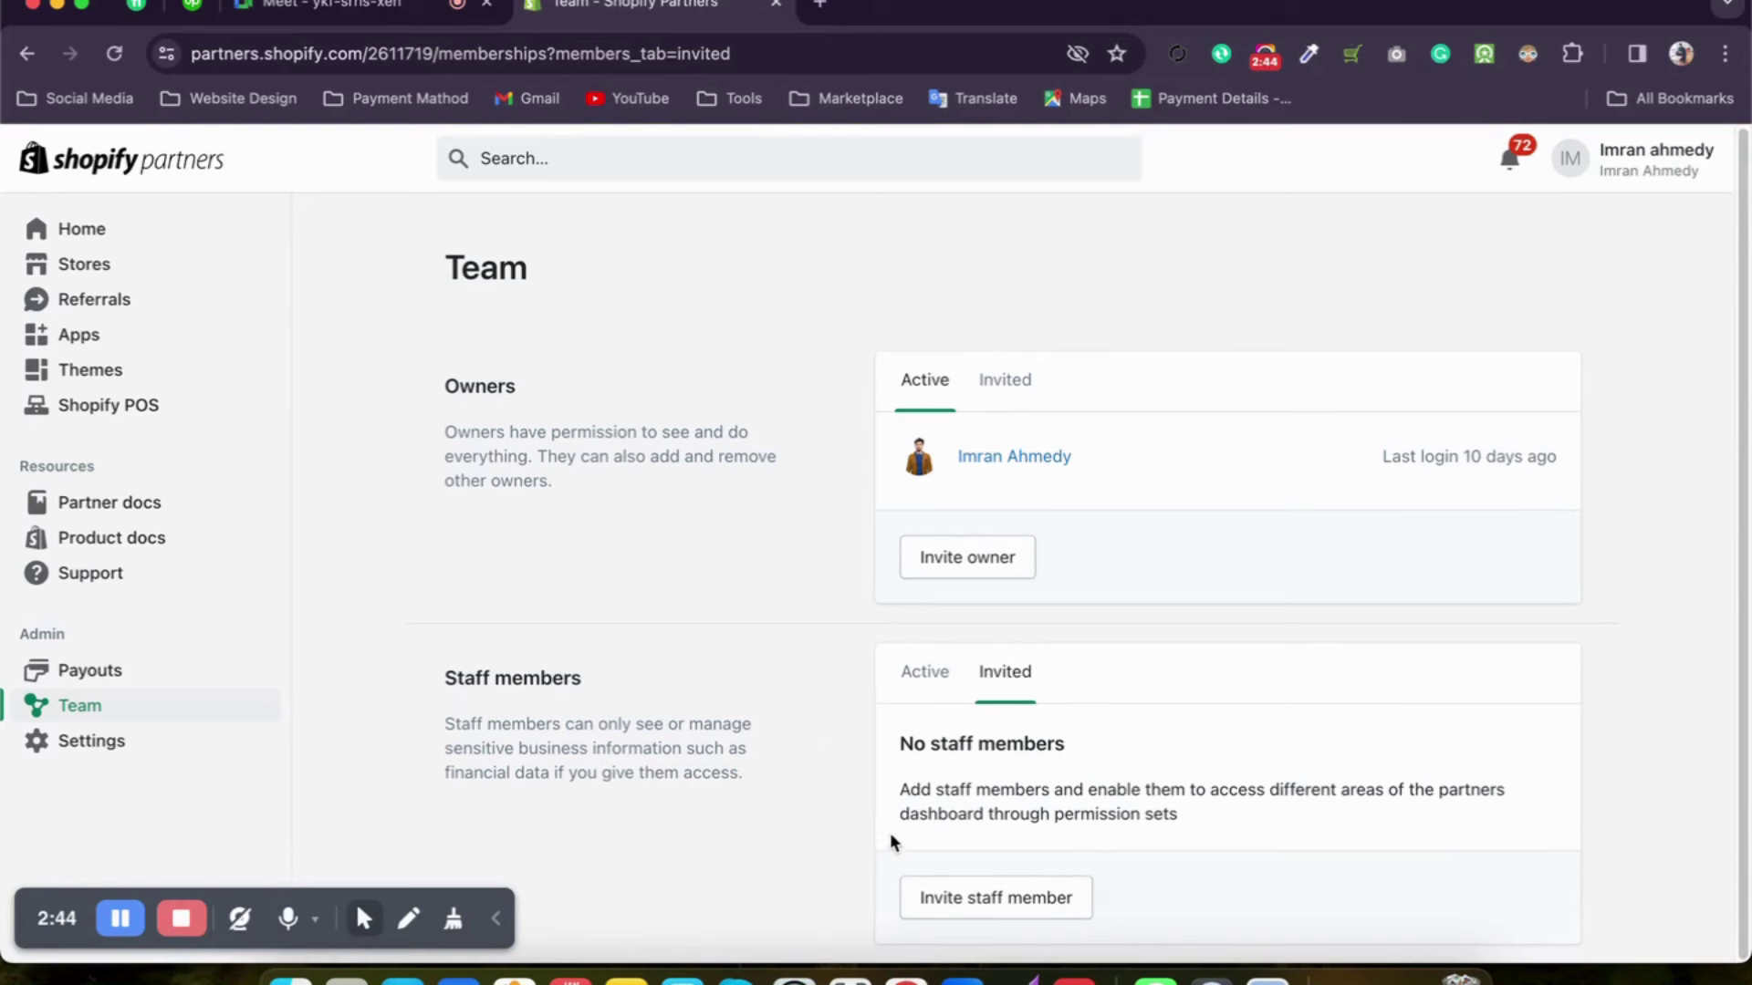
{"action": "left_click", "coordinate": [927, 891]}
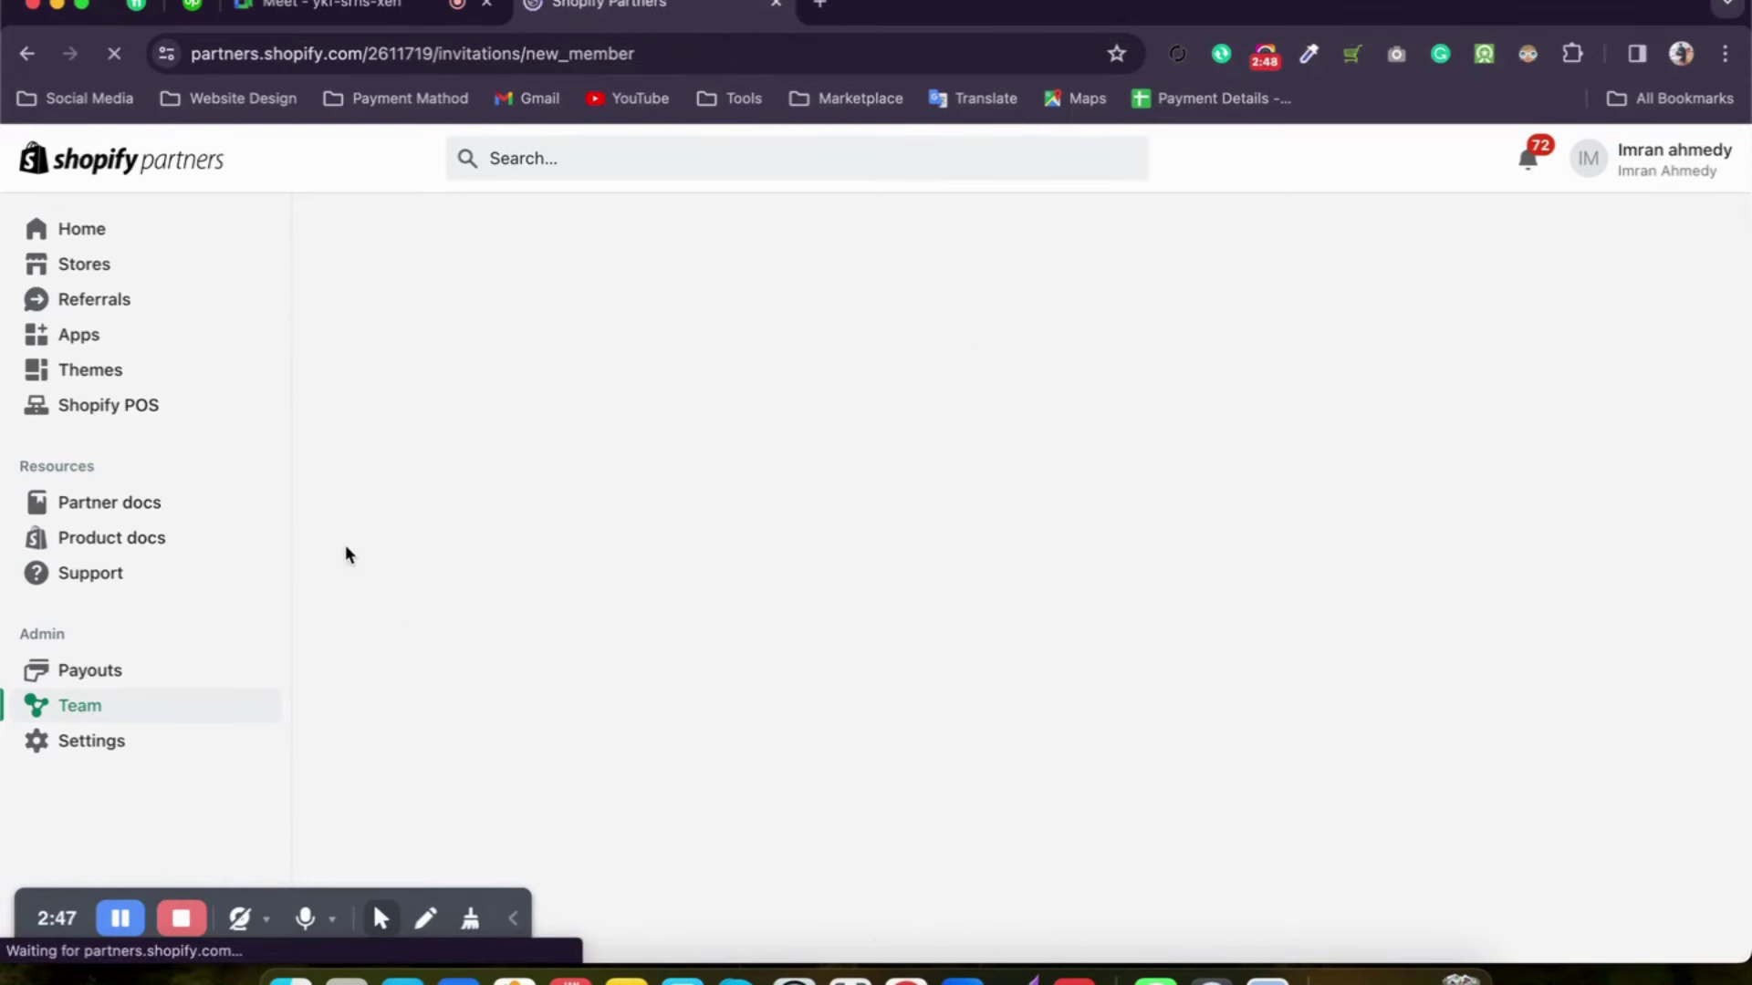
{"action": "left_click", "coordinate": [28, 55]}
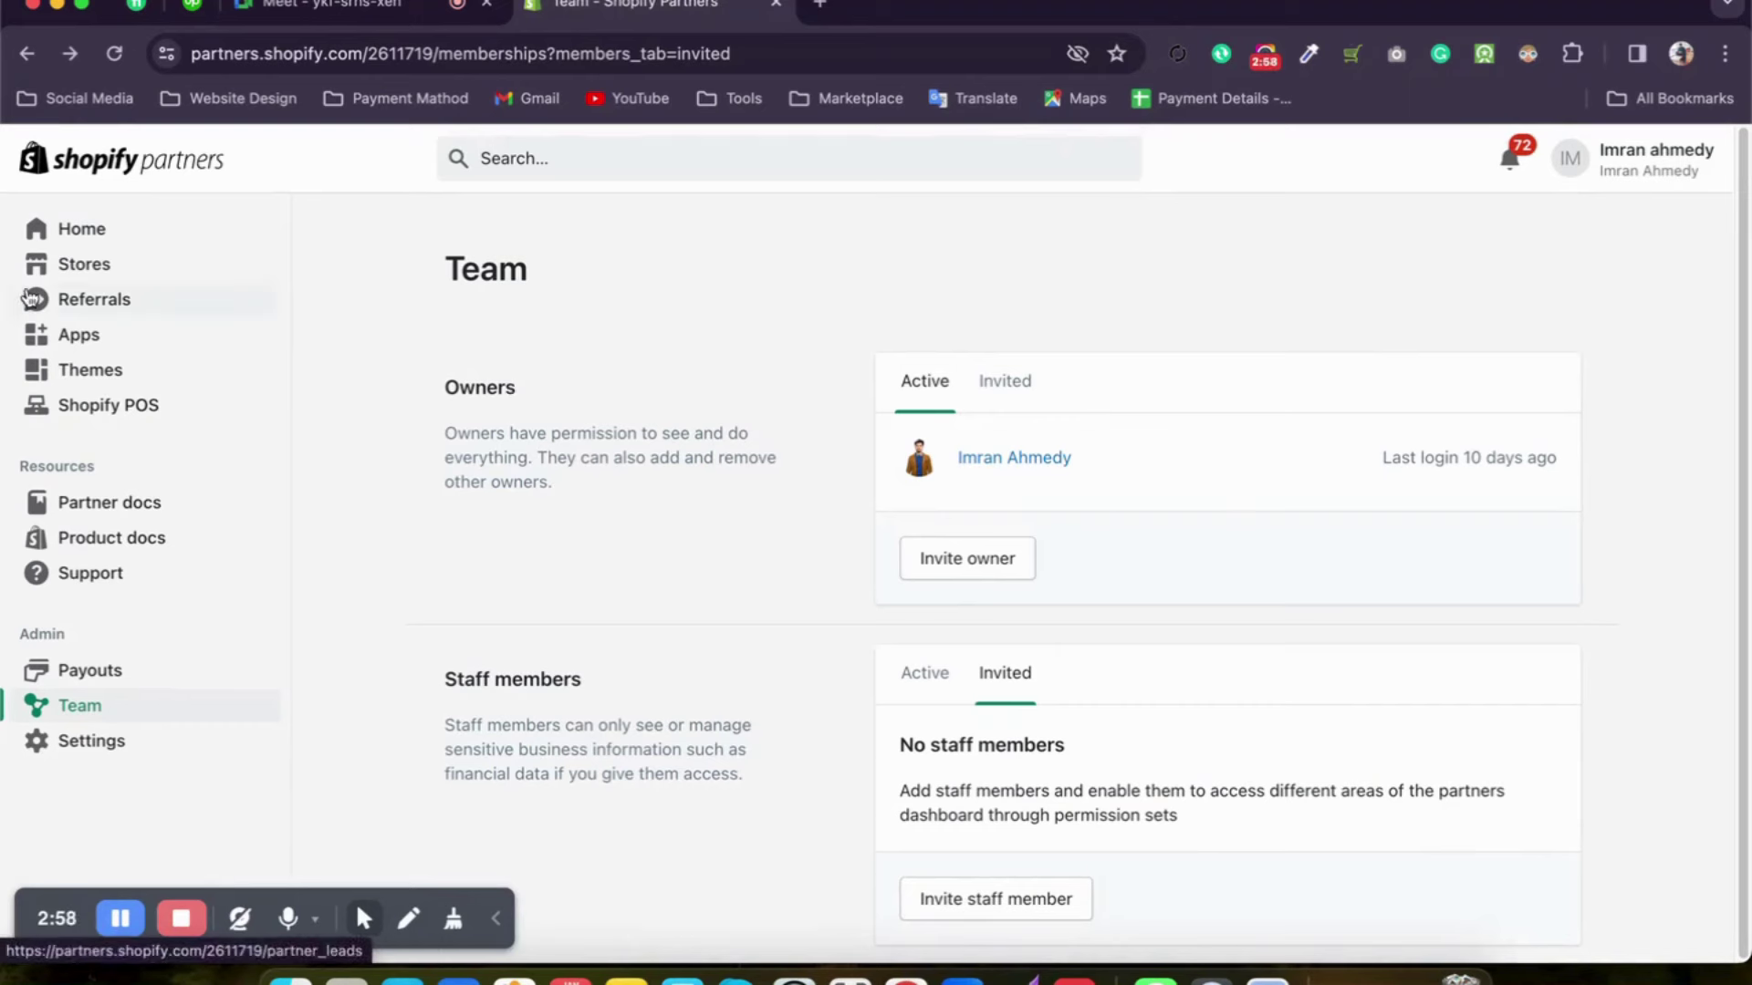
Step: Start creating a new development store from the Stores page
{"action": "left_click", "coordinate": [102, 268]}
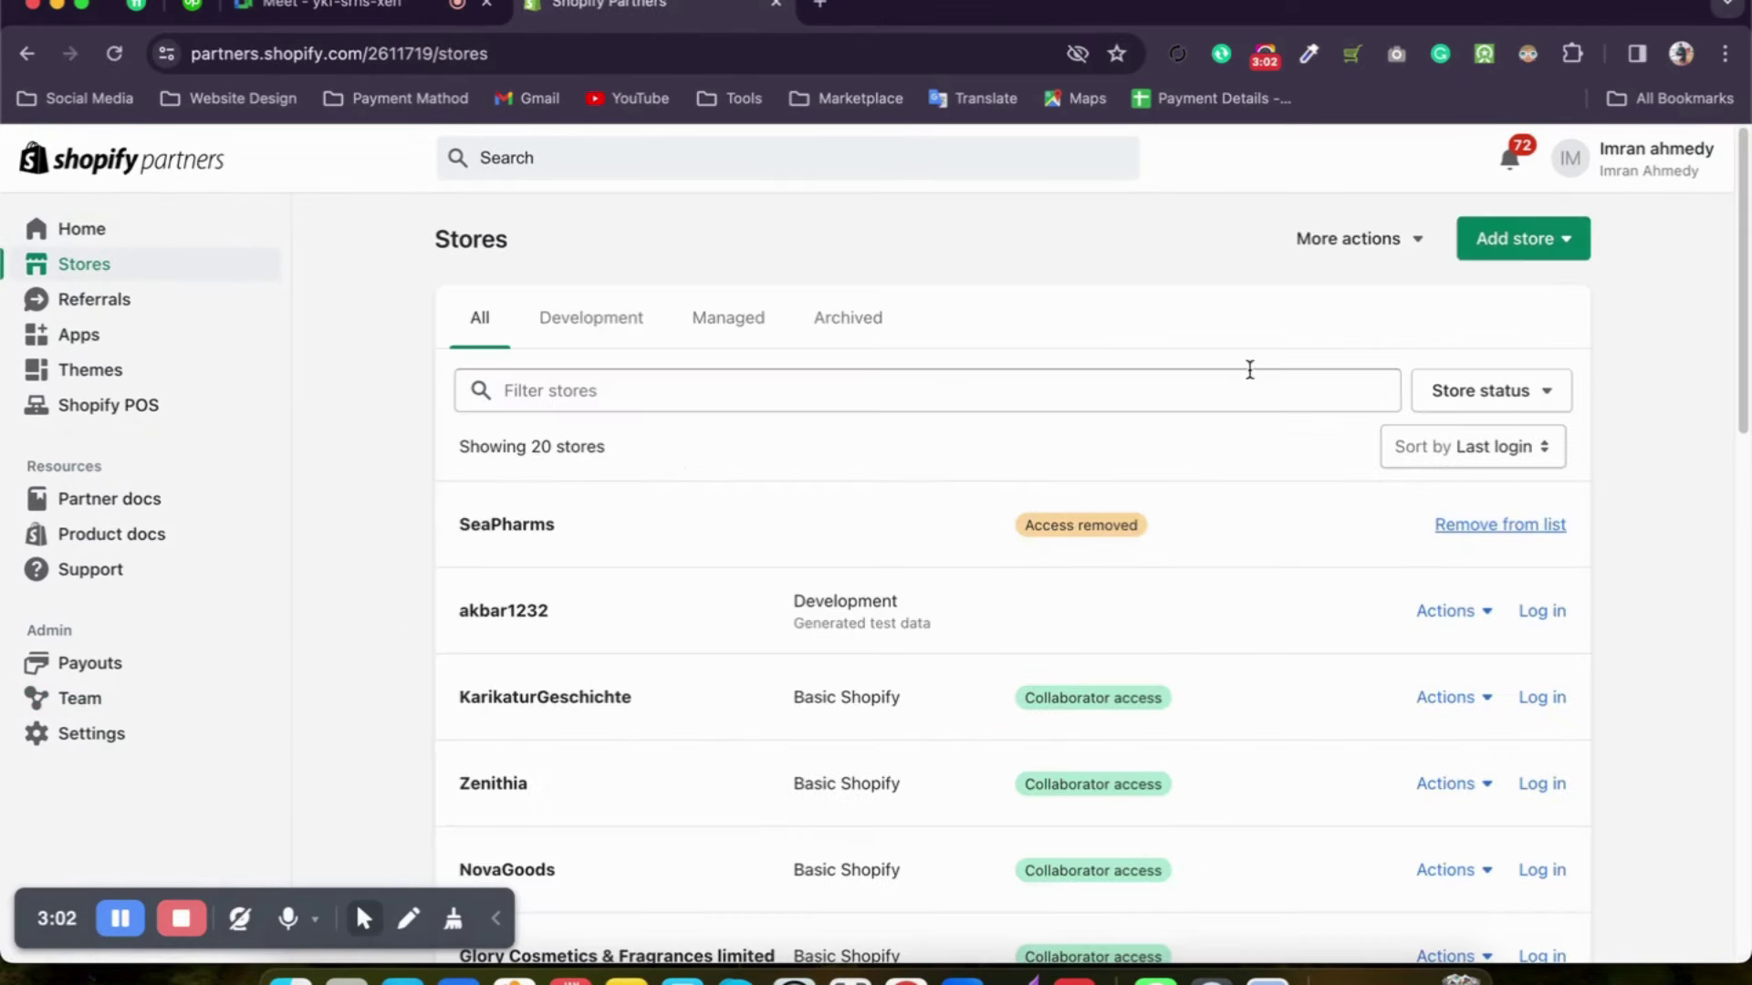
{"action": "left_click", "coordinate": [1524, 251]}
{"action": "left_click", "coordinate": [1452, 309]}
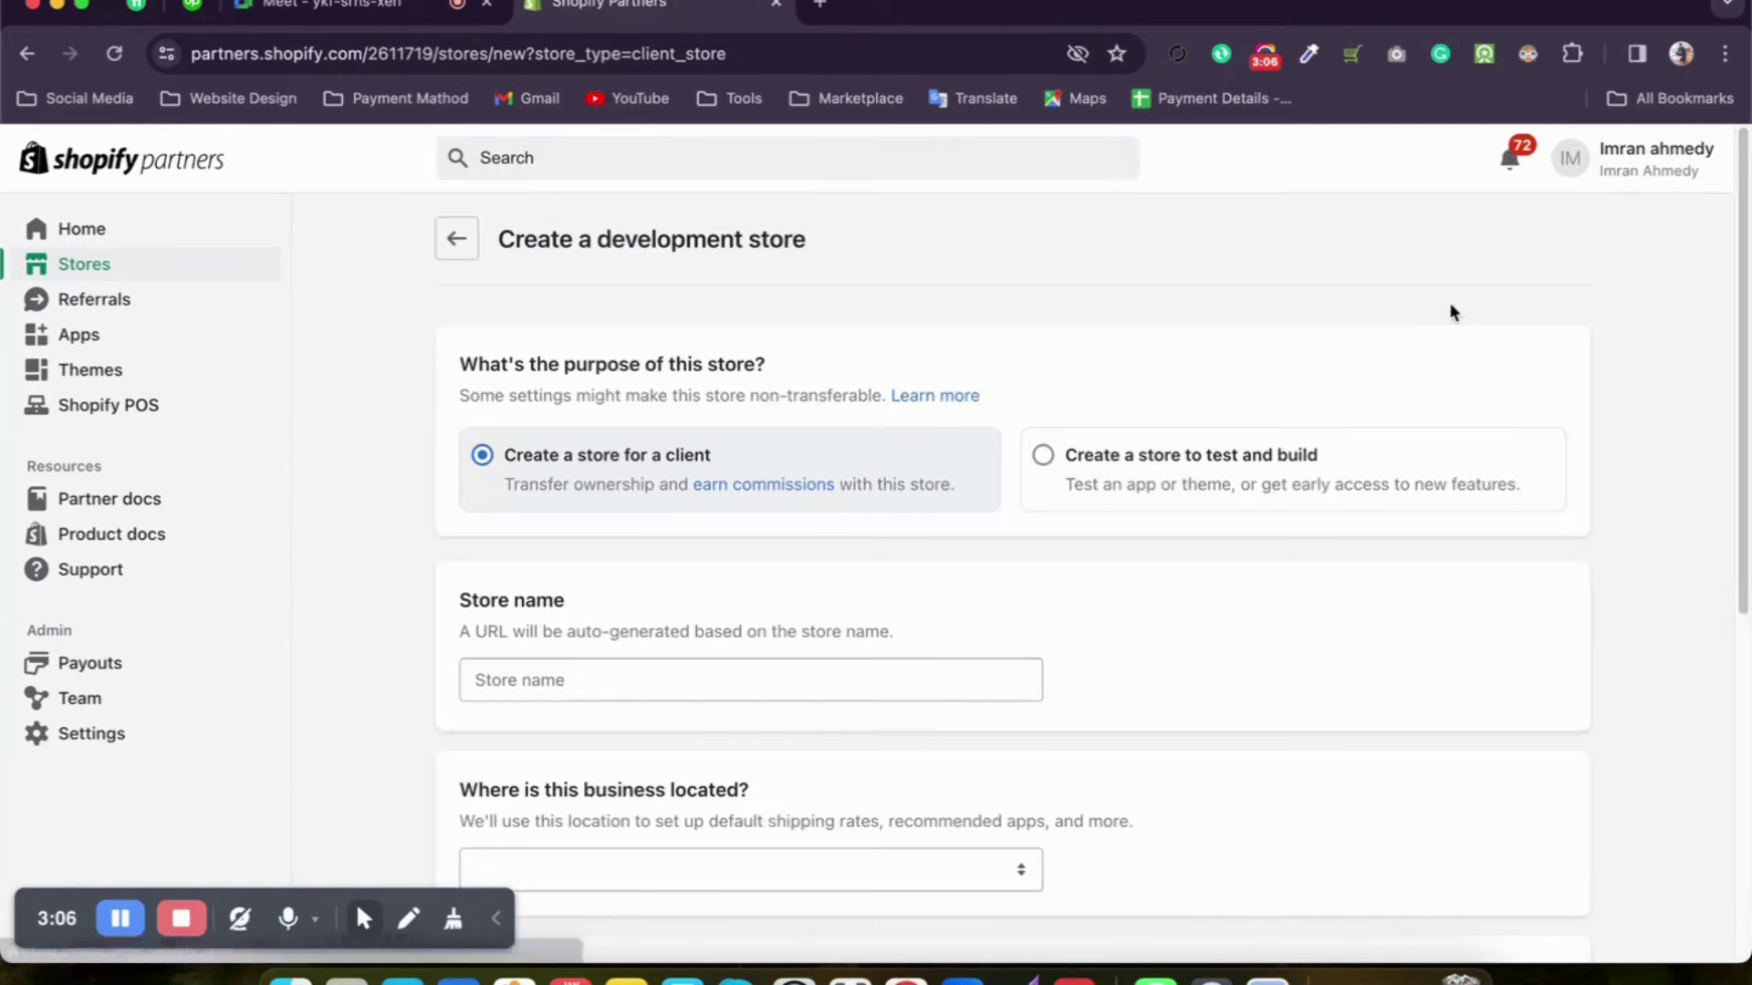
Step: Compare the client and test-and-build store setups, and set the store's purpose to "Create a store to test and build"
{"action": "left_click", "coordinate": [1044, 457]}
{"action": "left_click", "coordinate": [511, 471]}
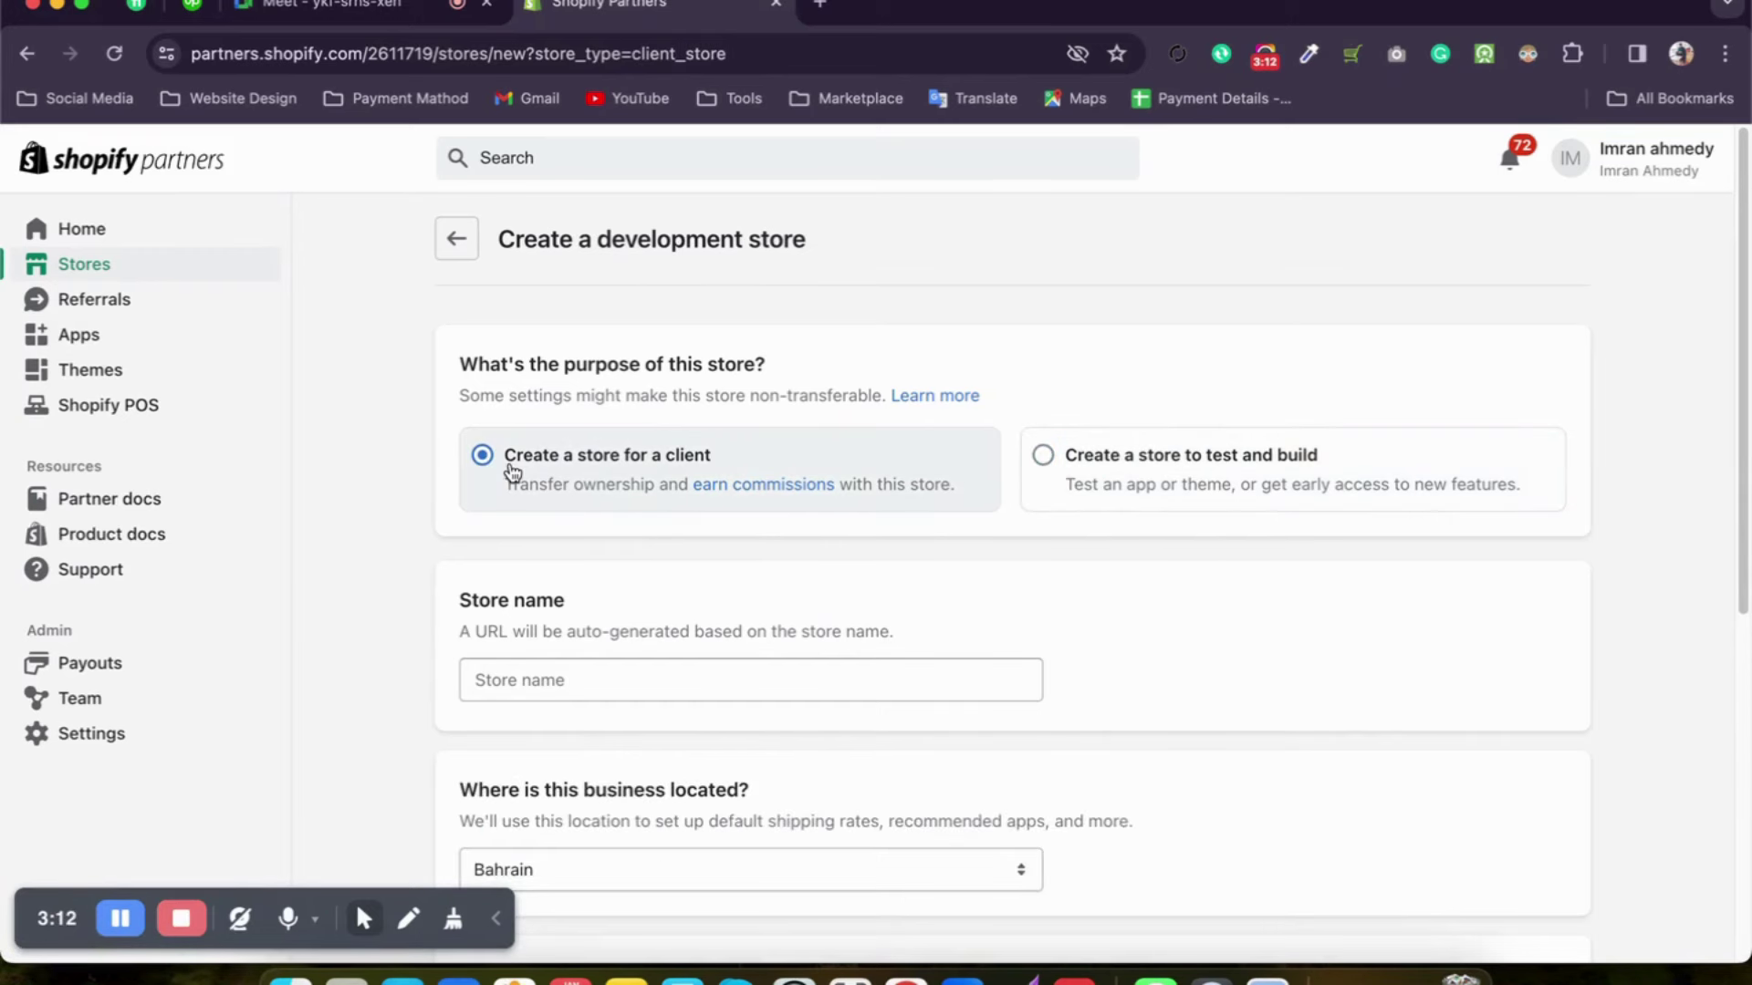
{"action": "scroll", "coordinate": [511, 470], "scroll_direction": "down", "scroll_amount": 1}
{"action": "left_click", "coordinate": [1058, 413]}
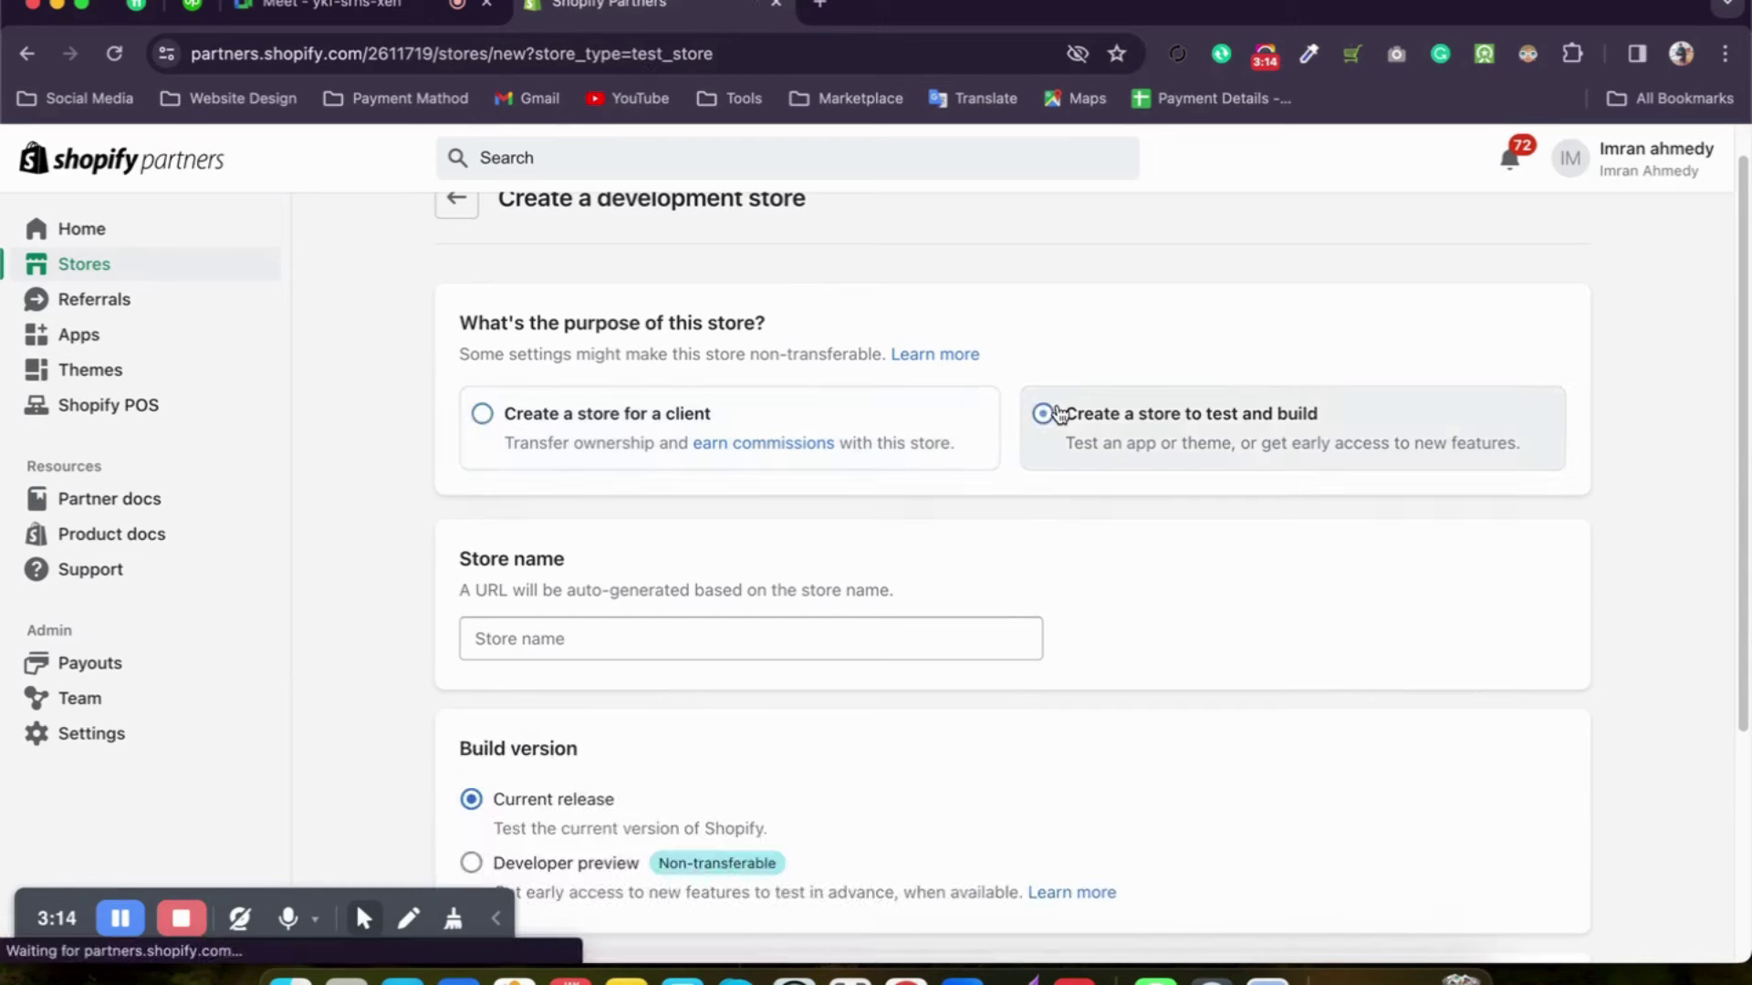
{"action": "scroll", "coordinate": [638, 547], "scroll_direction": "down", "scroll_amount": 3}
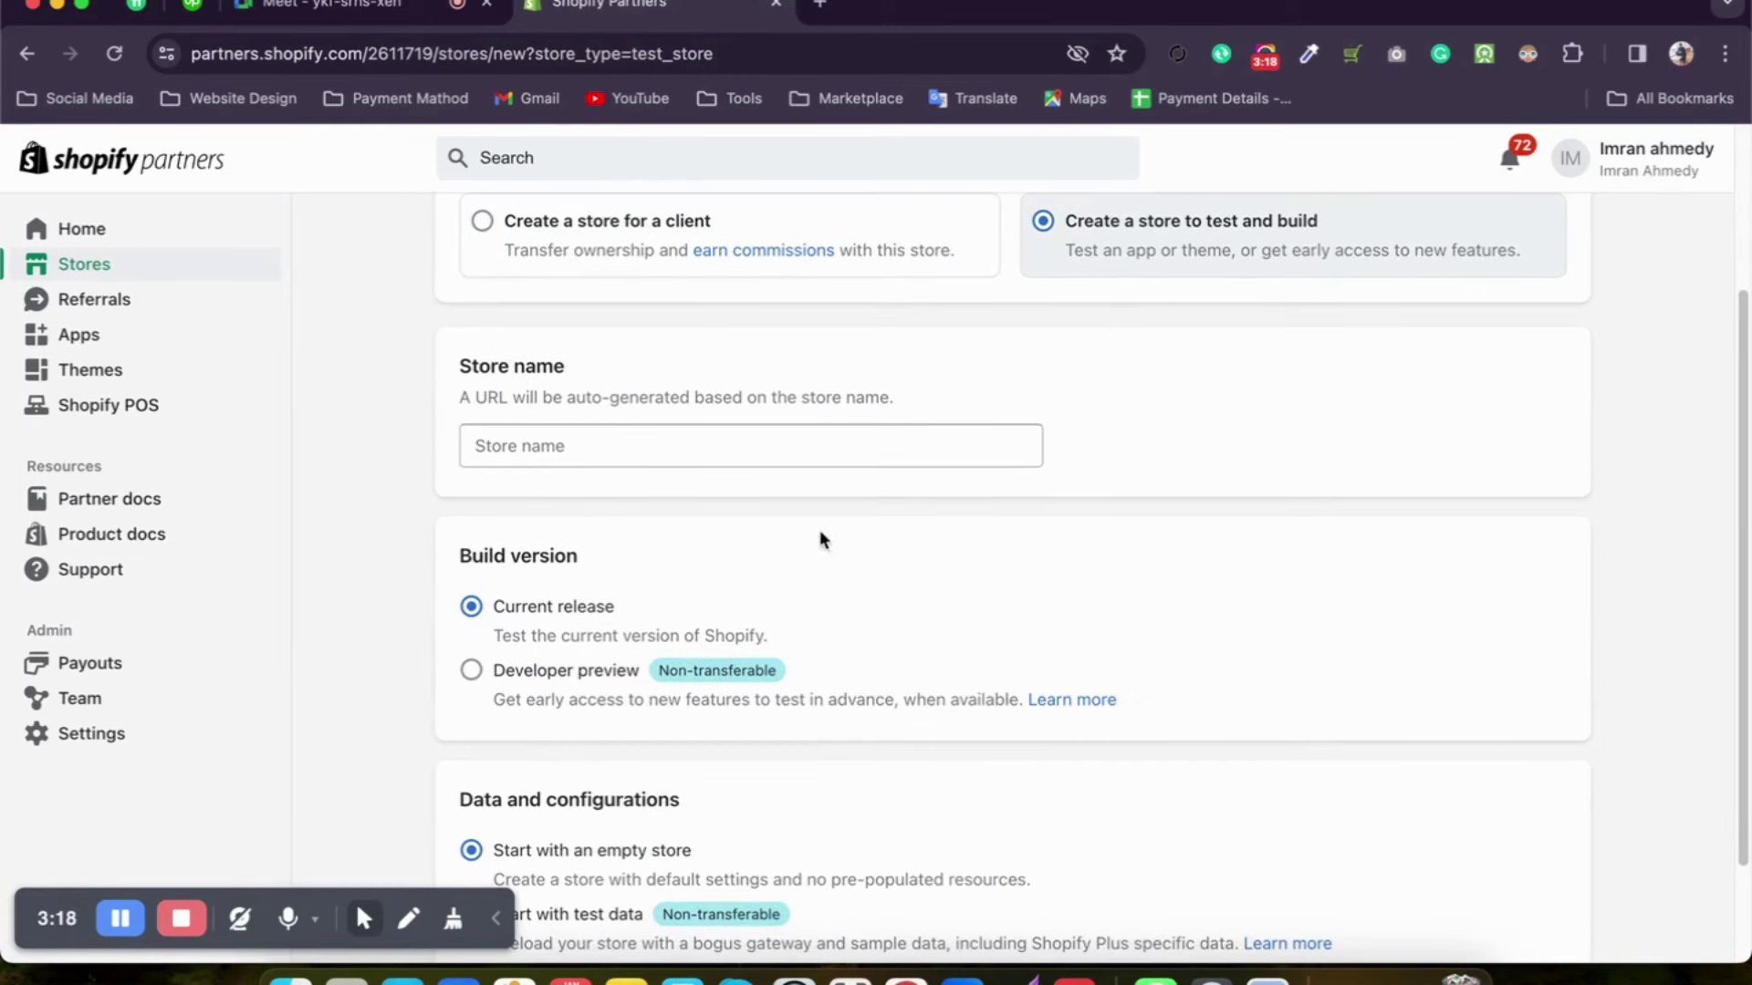
{"action": "left_click", "coordinate": [616, 455]}
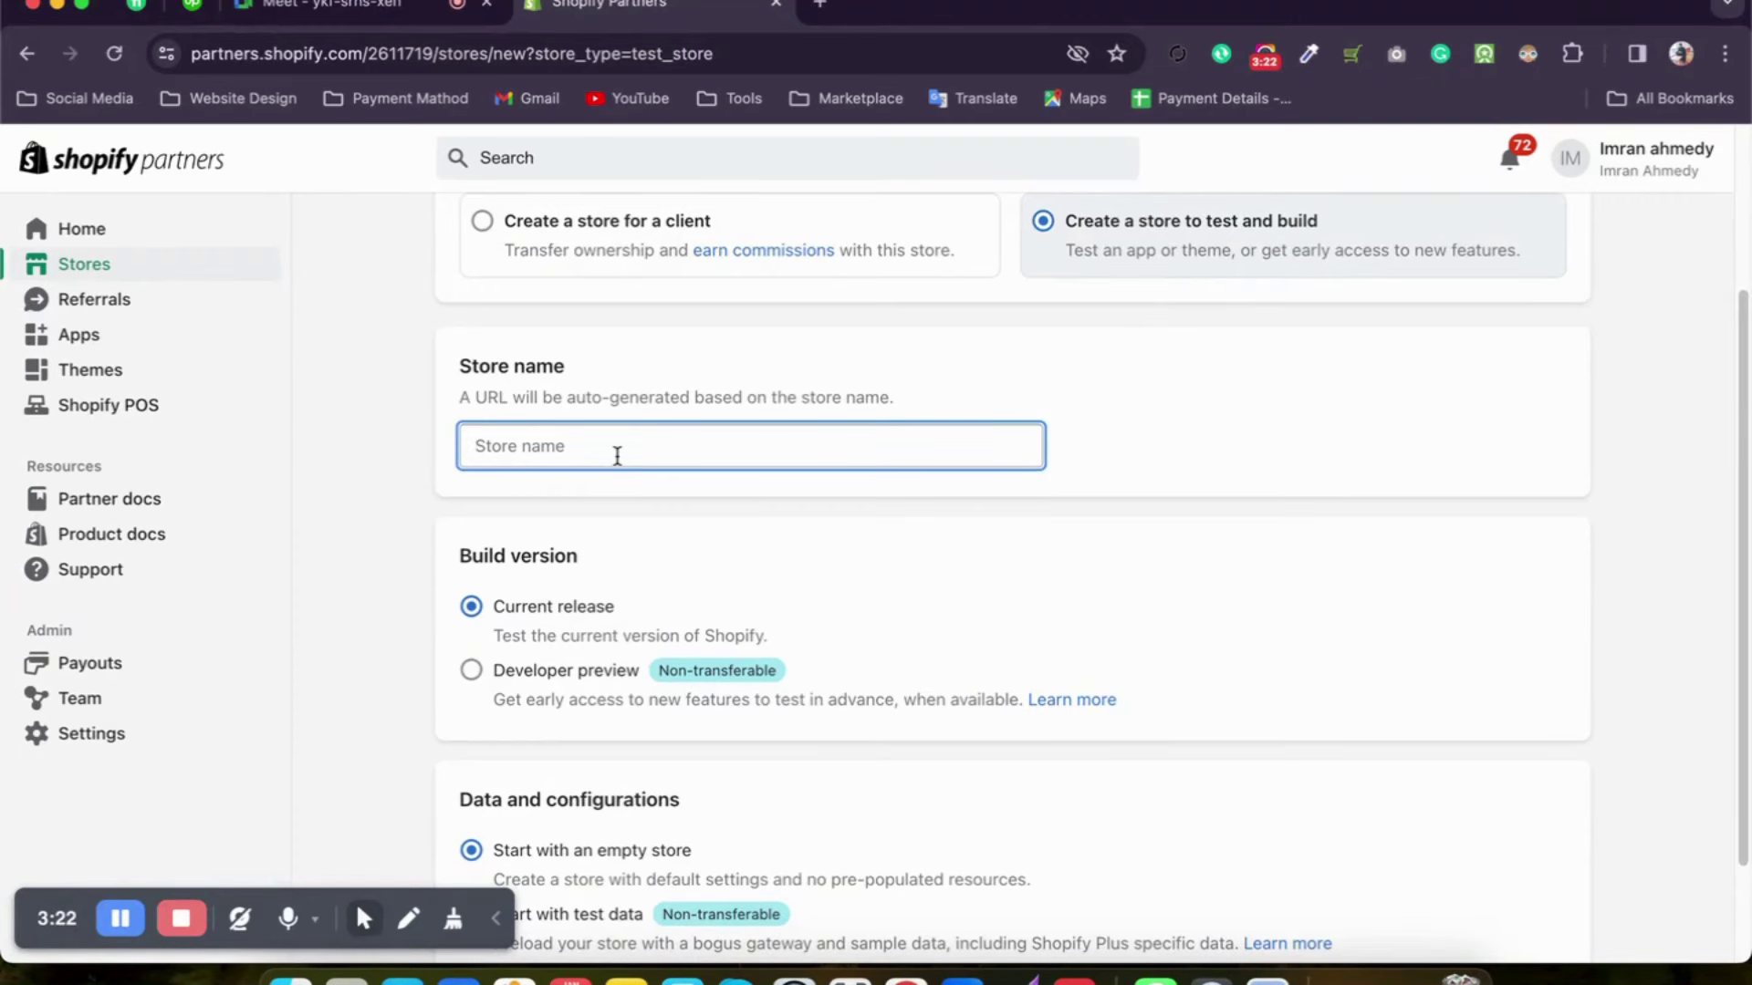
{"action": "scroll", "coordinate": [619, 461], "scroll_direction": "down", "scroll_amount": 2}
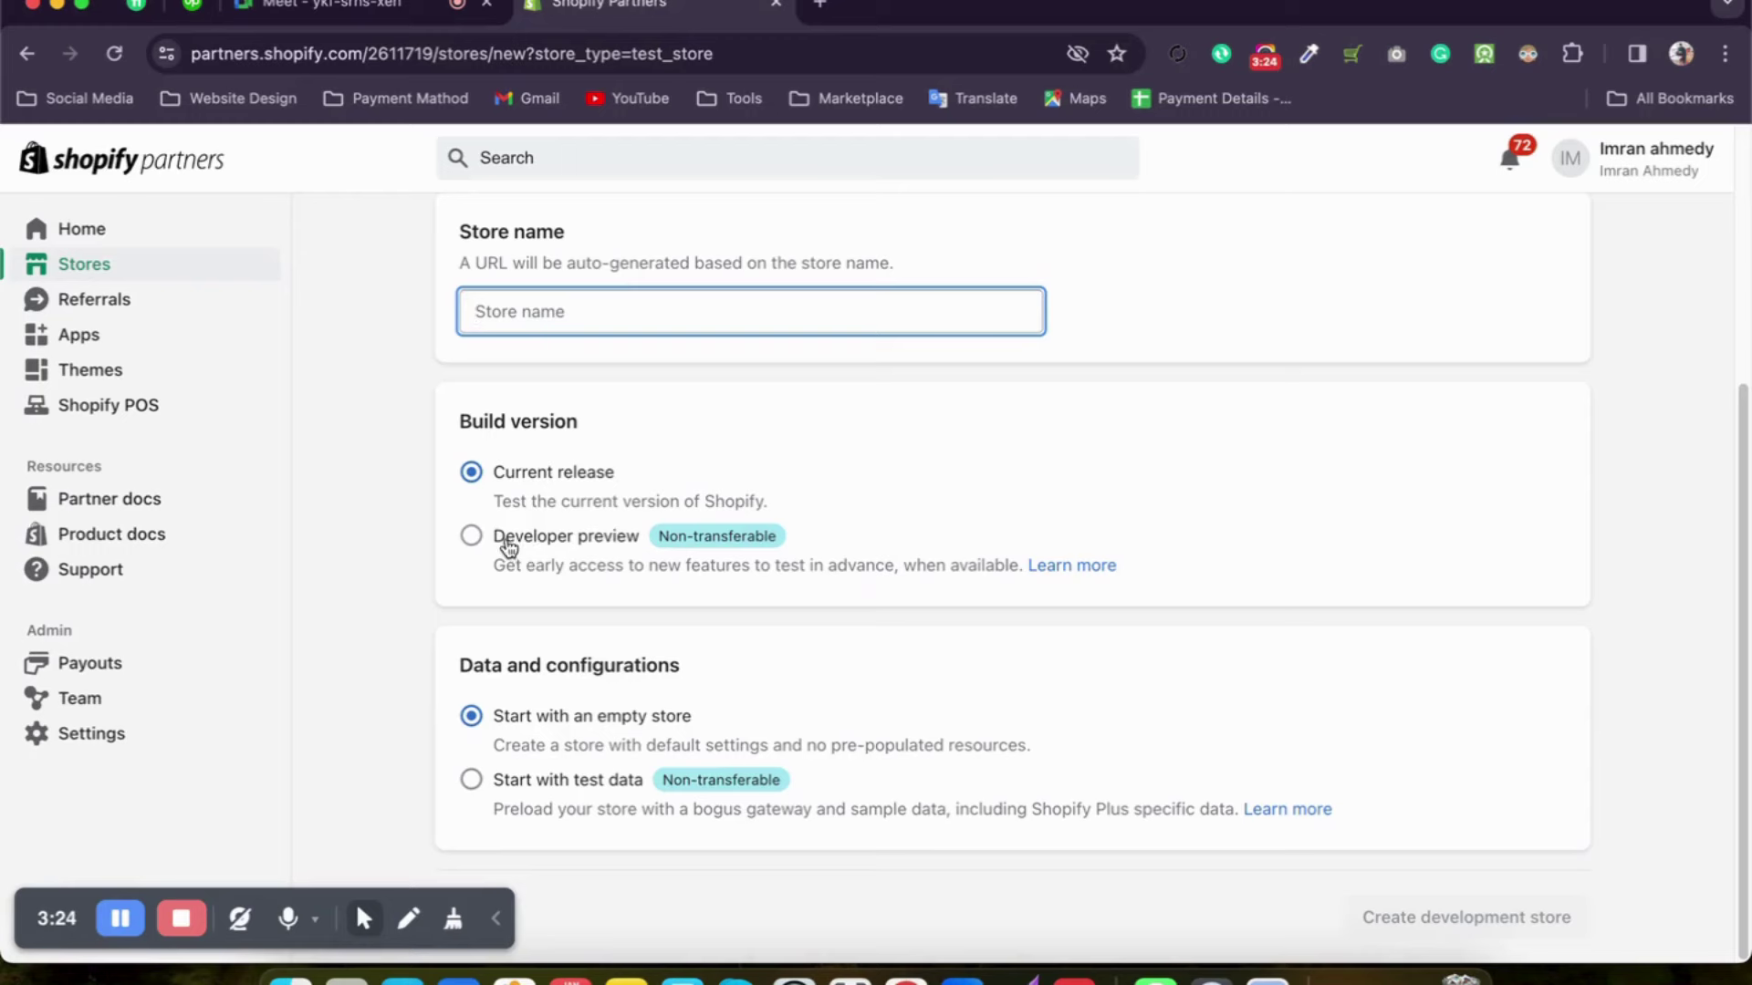
{"action": "scroll", "coordinate": [508, 537], "scroll_direction": "up", "scroll_amount": 5}
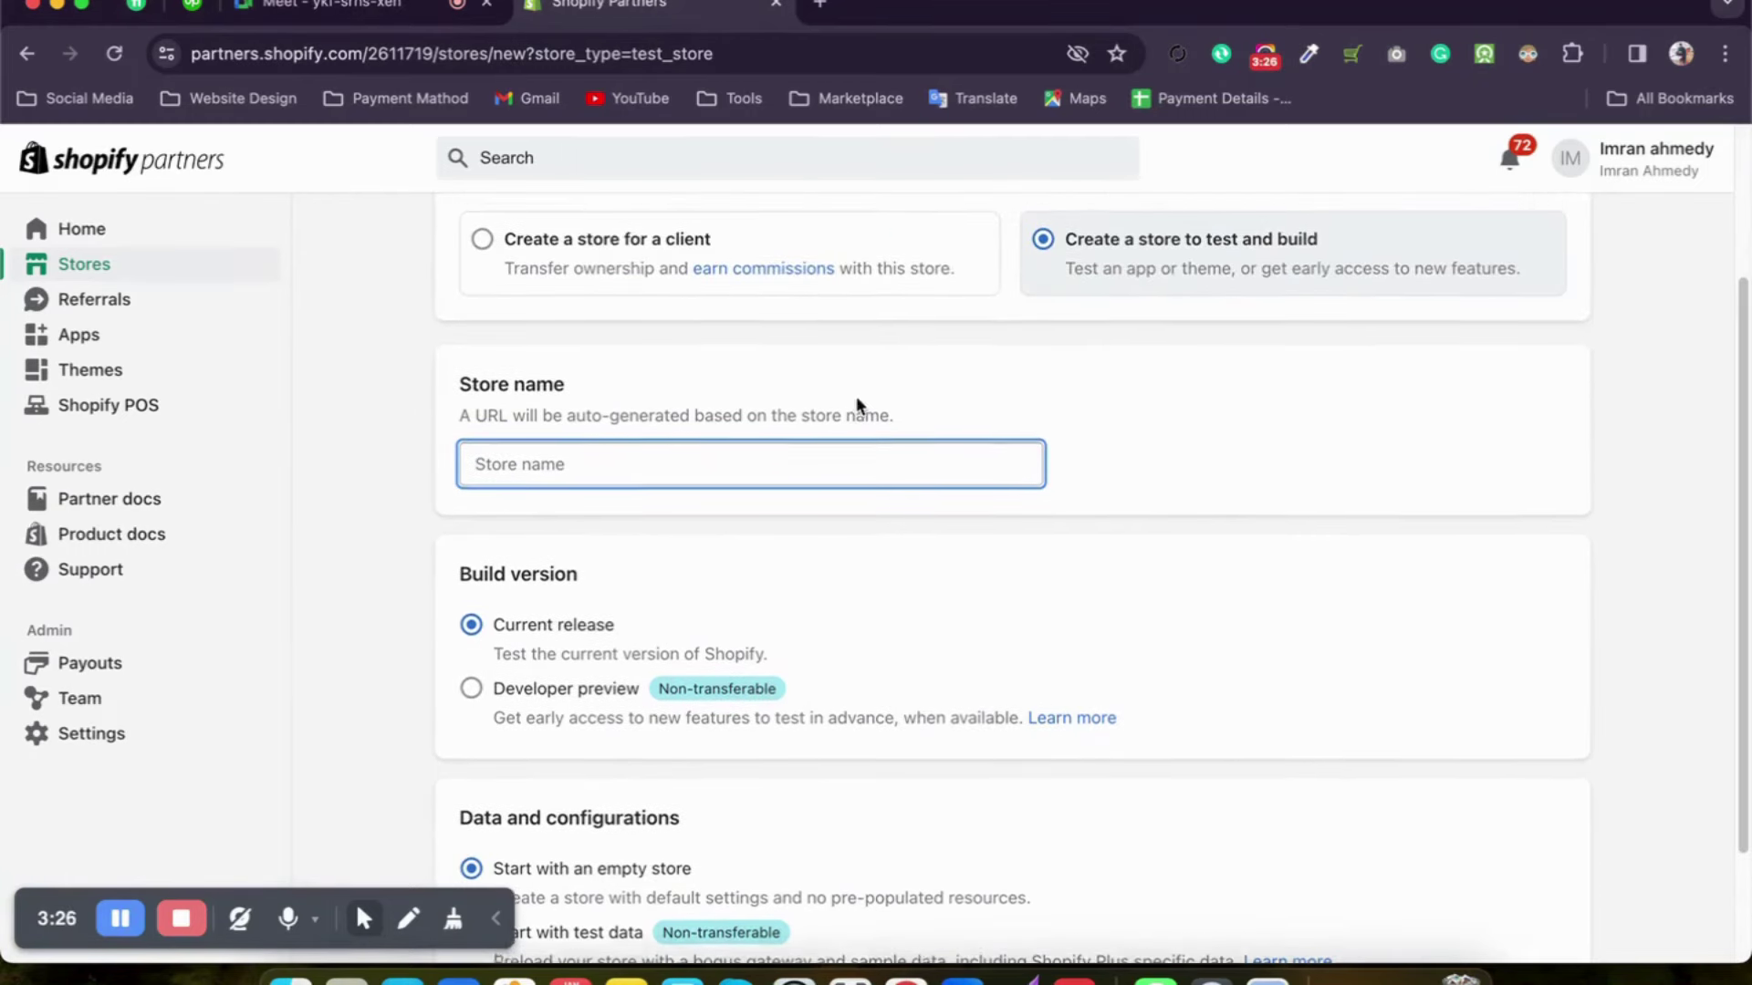
{"action": "left_click", "coordinate": [565, 343]}
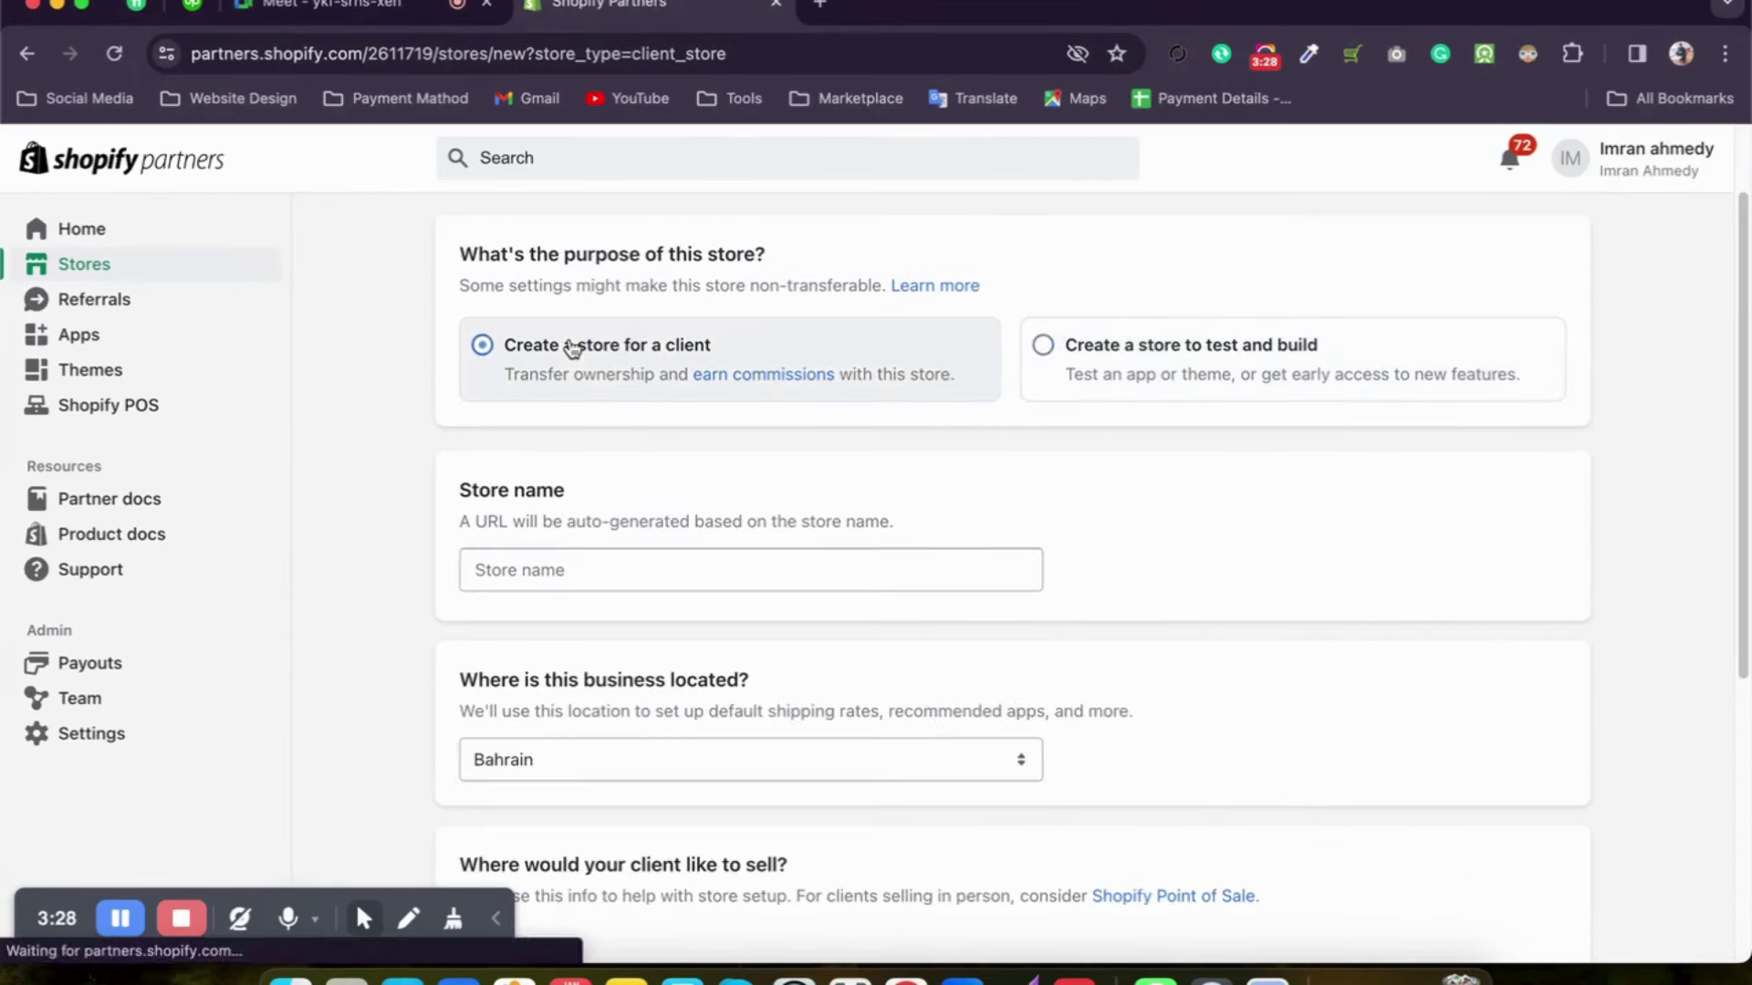
{"action": "left_click", "coordinate": [1029, 373]}
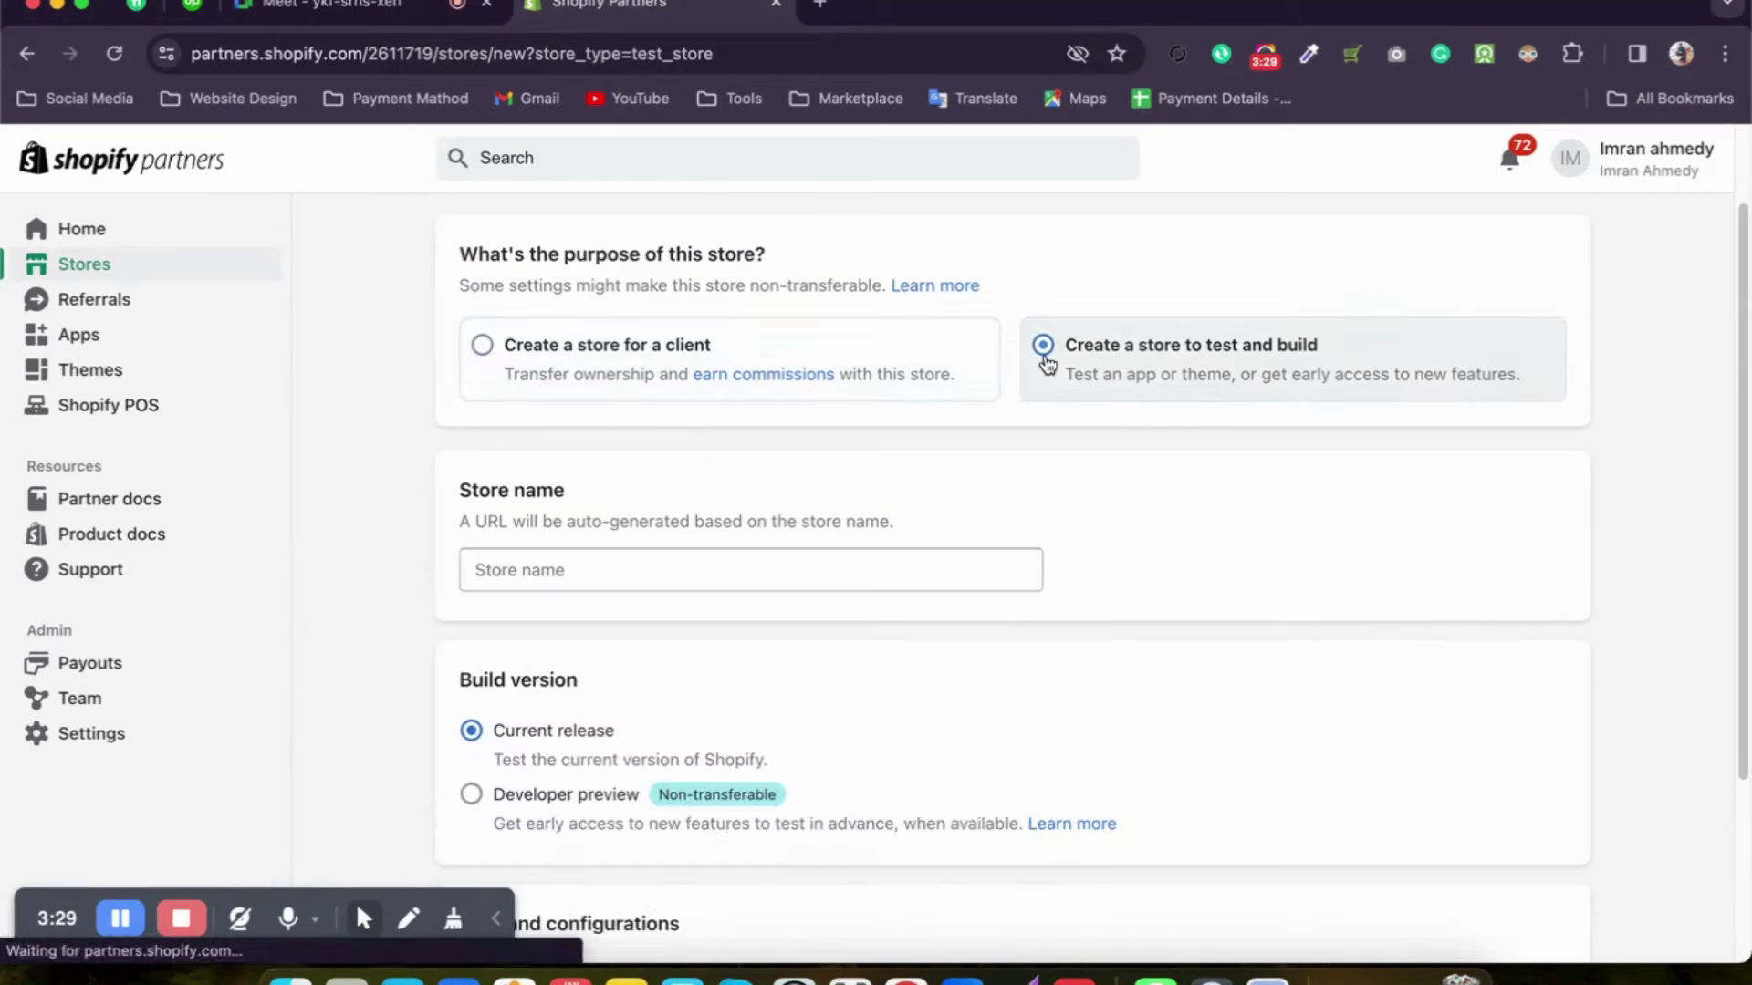
Step: Enter the store name shoipify.comwwwwww
{"action": "left_click", "coordinate": [534, 575]}
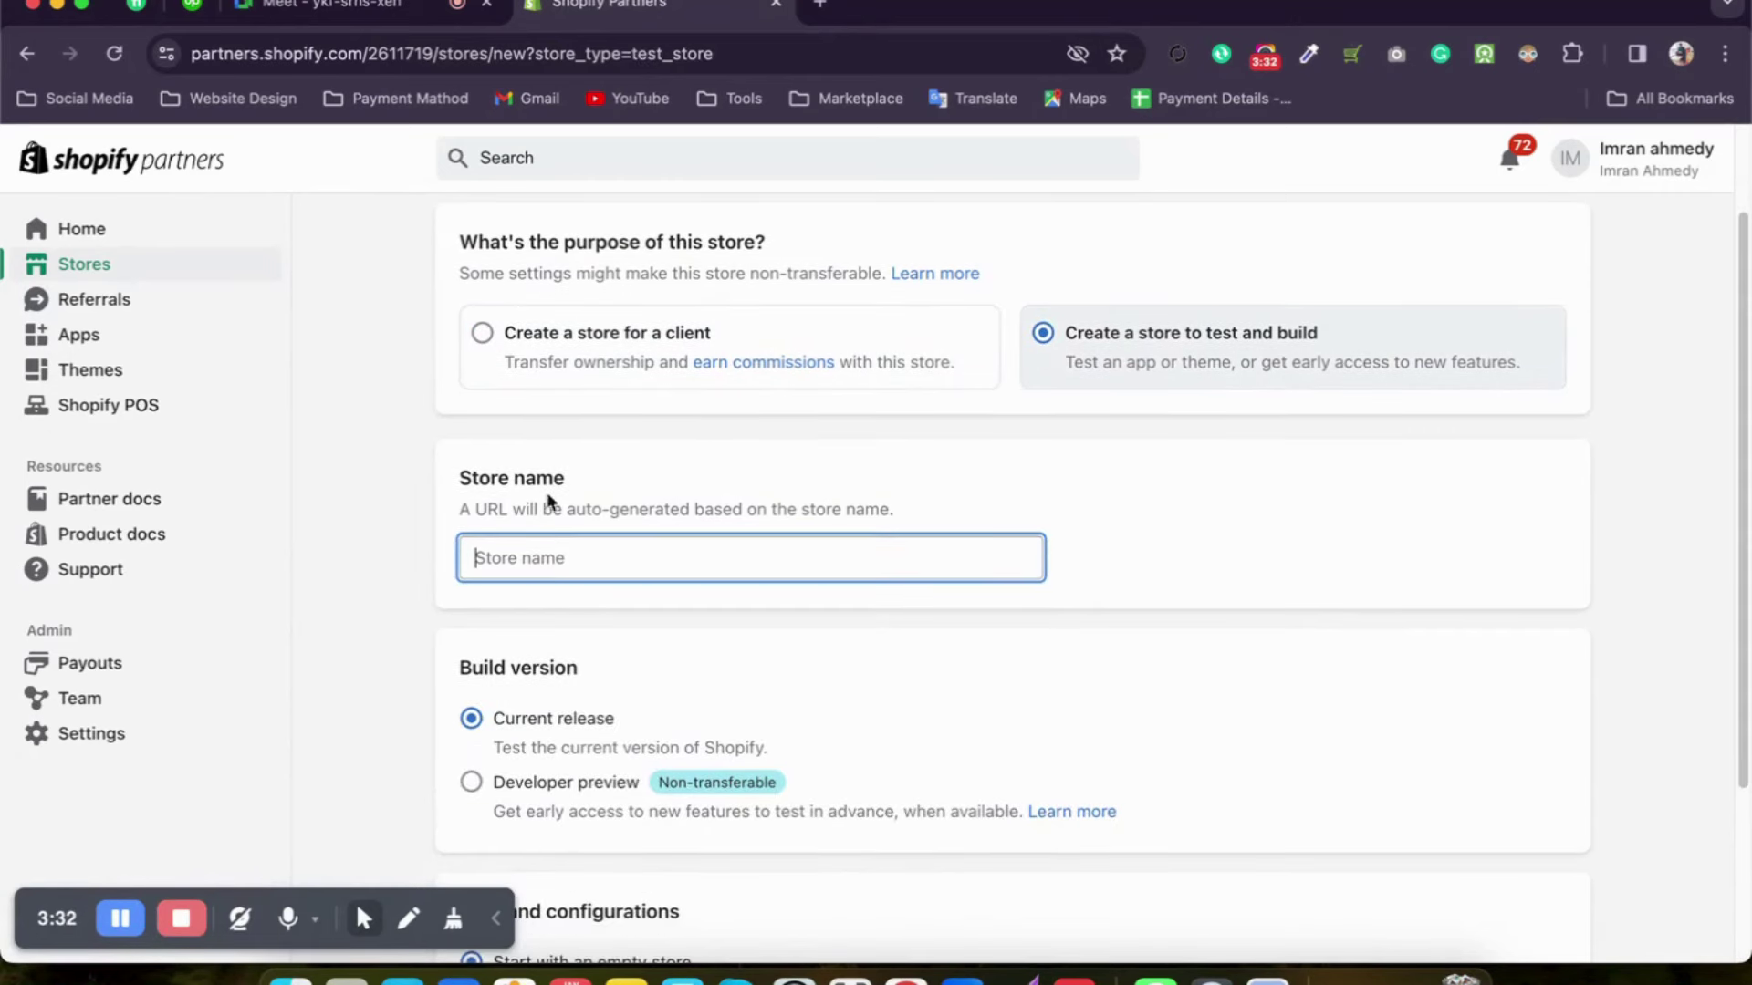
{"action": "scroll", "coordinate": [540, 511], "scroll_direction": "down", "scroll_amount": 2}
{"action": "scroll", "coordinate": [561, 442], "scroll_direction": "down", "scroll_amount": 1}
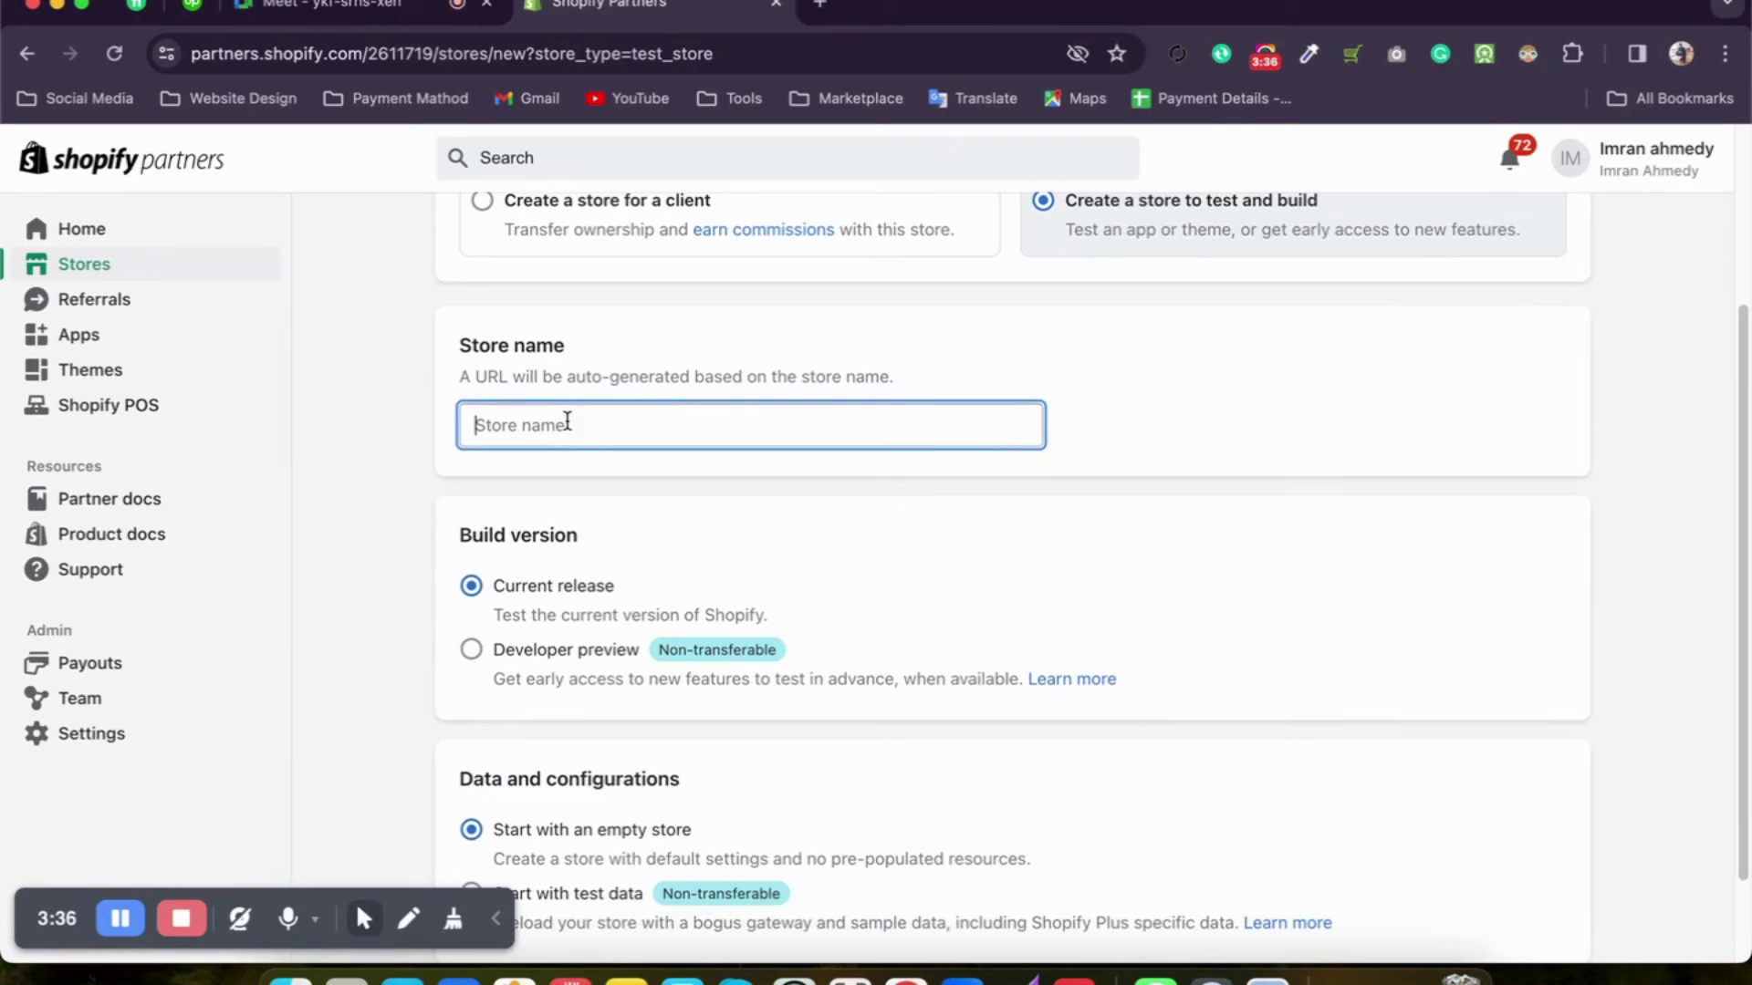
{"action": "type", "text": "shoip"}
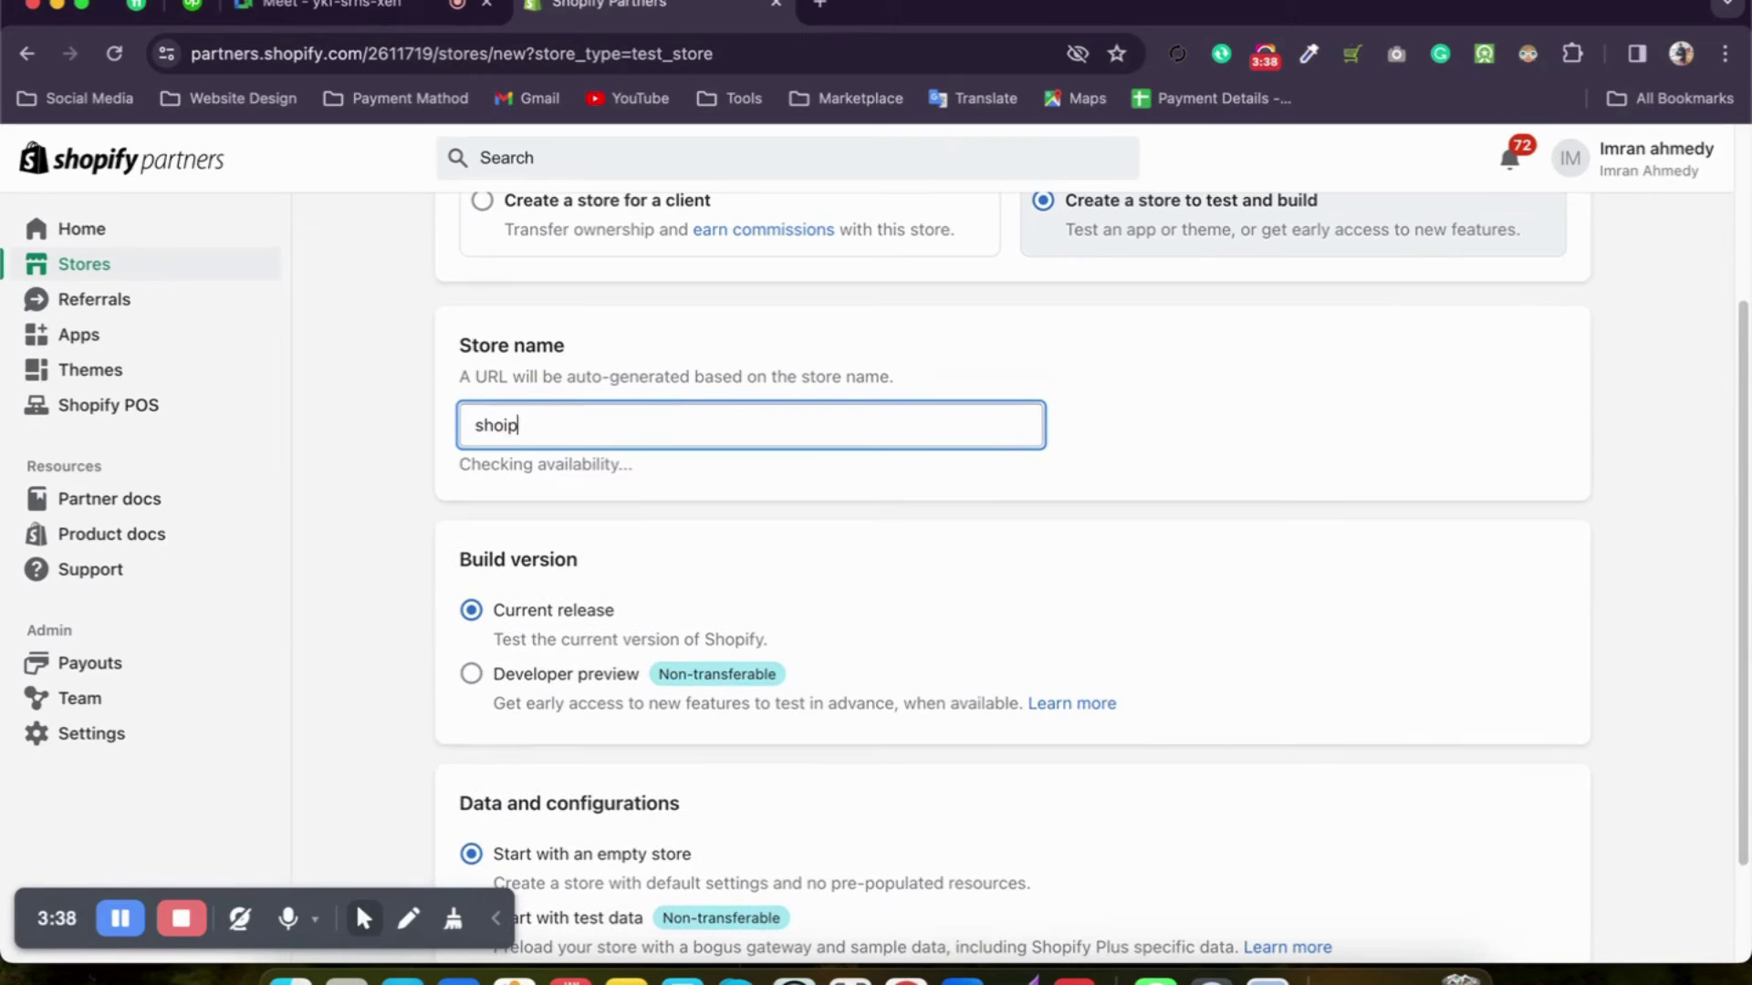
{"action": "type", "text": "ify"}
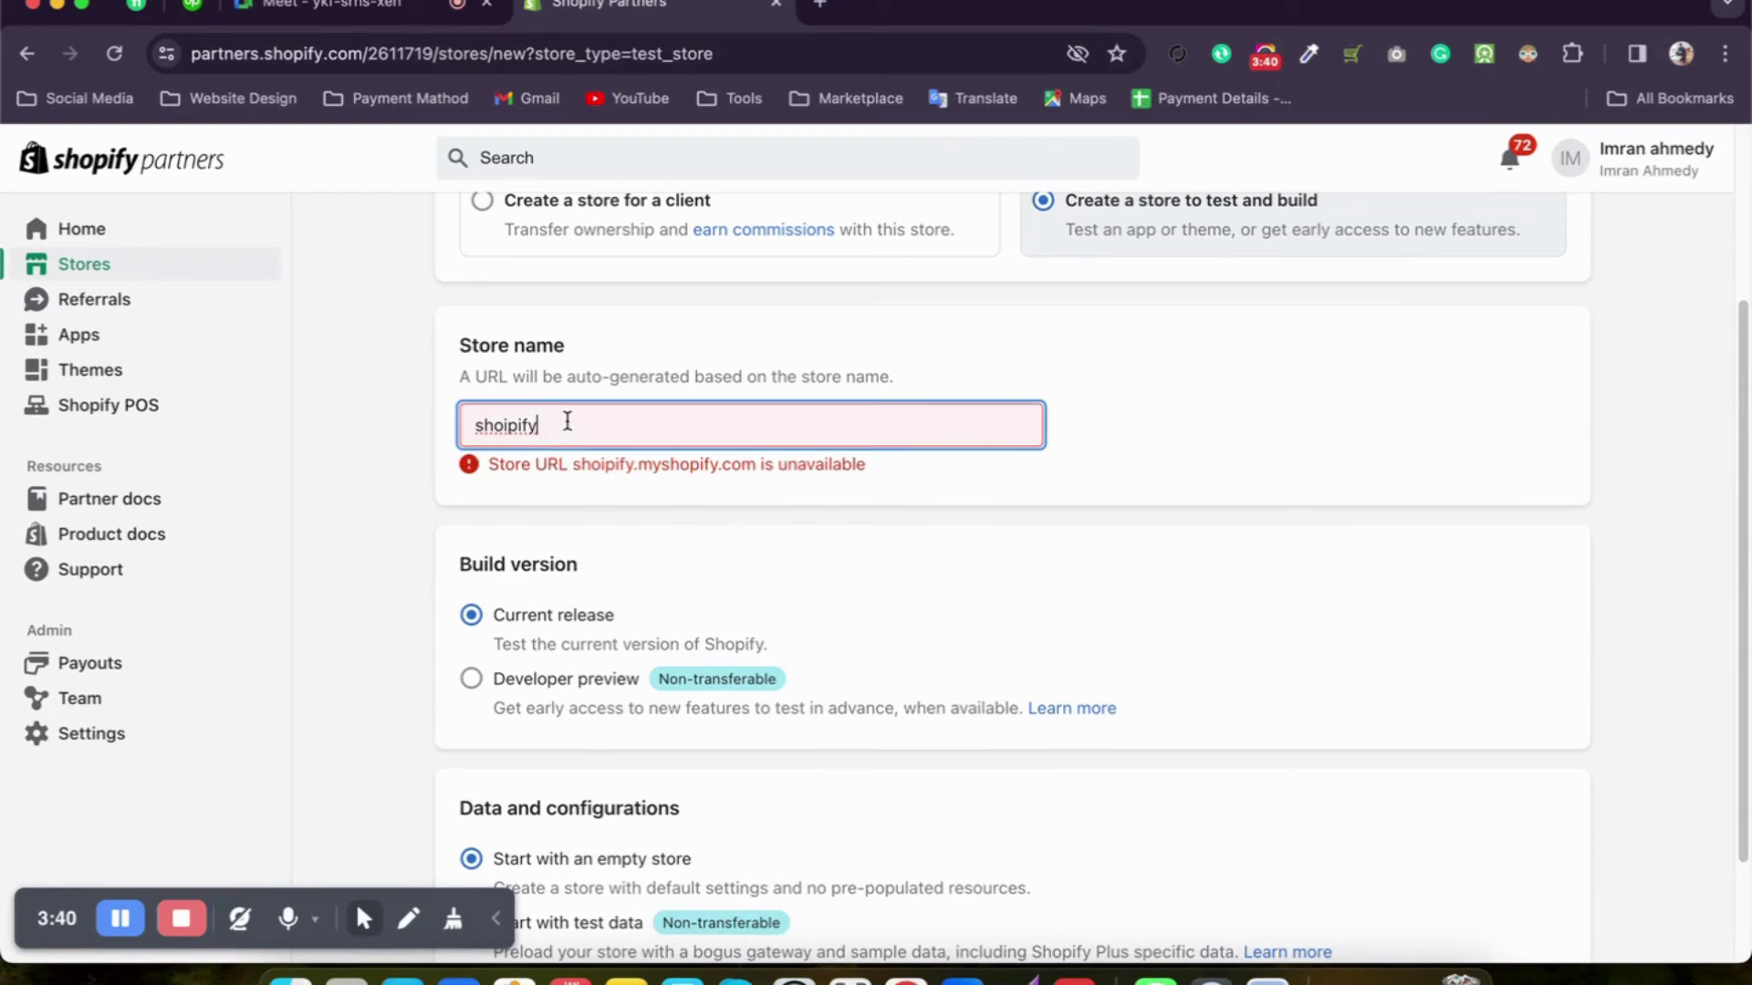
{"action": "type", "text": ".comxxzz"}
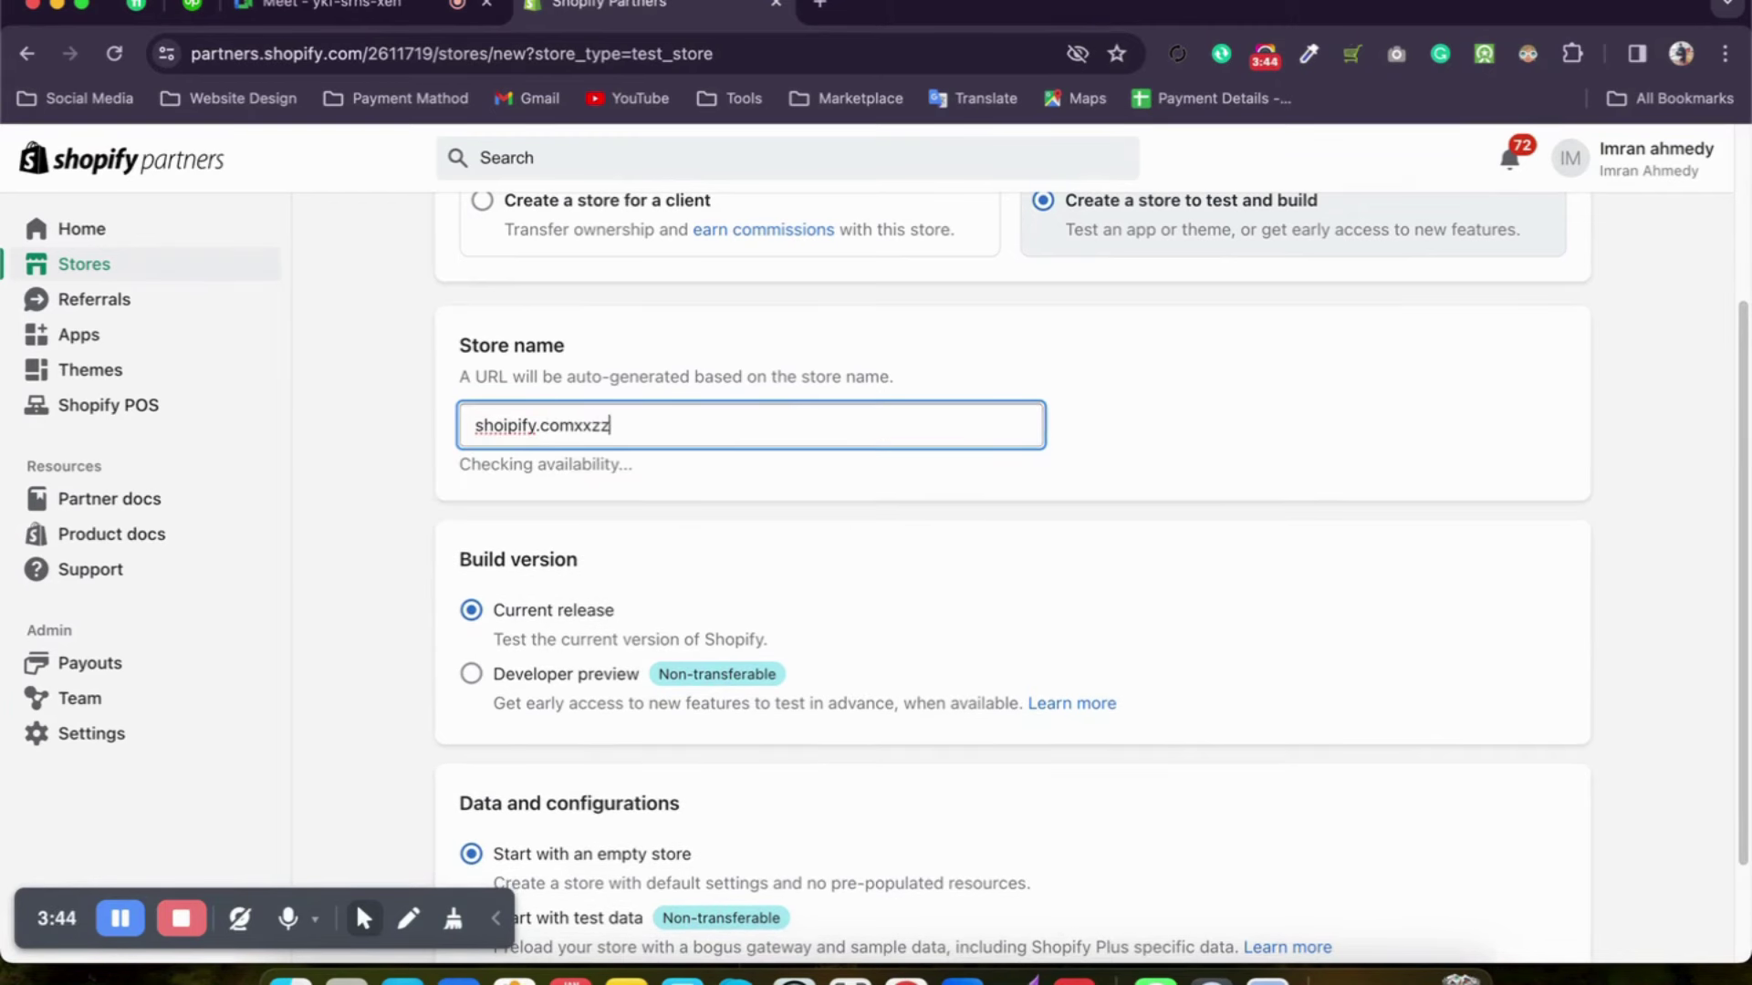
{"action": "key", "text": "BackSpace"}
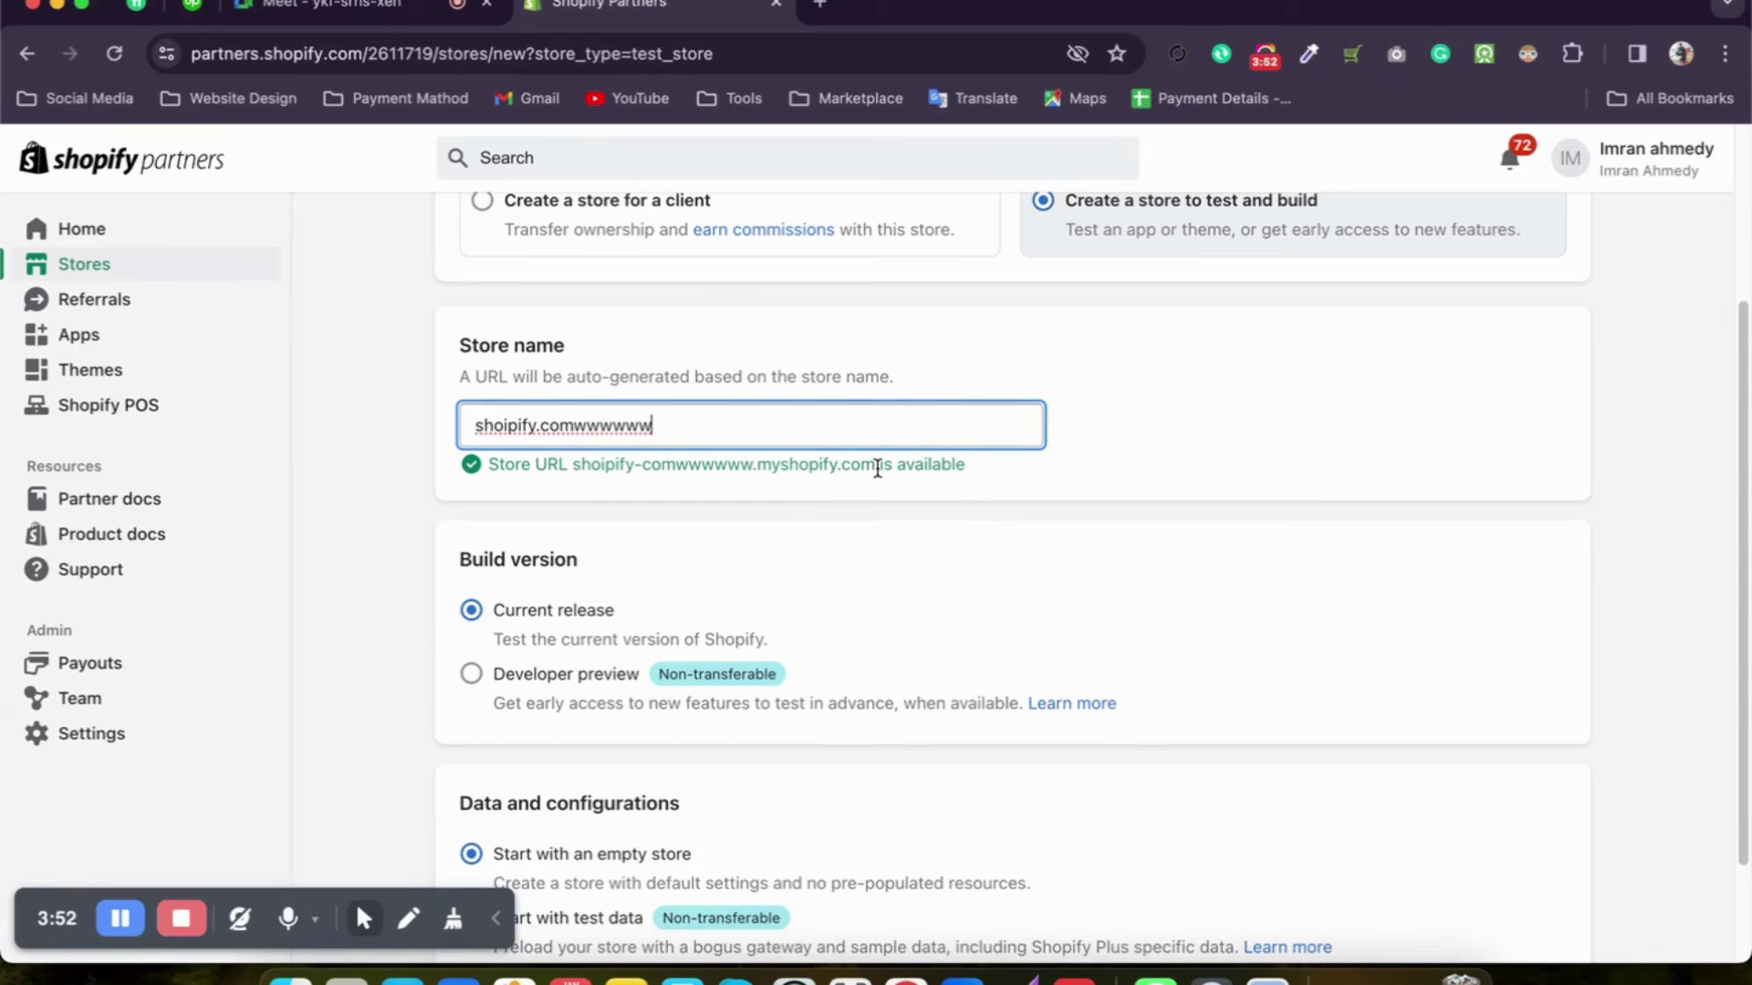
Step: Highlight the auto-generated myshopify.com URL under the store name
{"action": "triple_click", "coordinate": [860, 466]}
{"action": "left_click", "coordinate": [674, 464]}
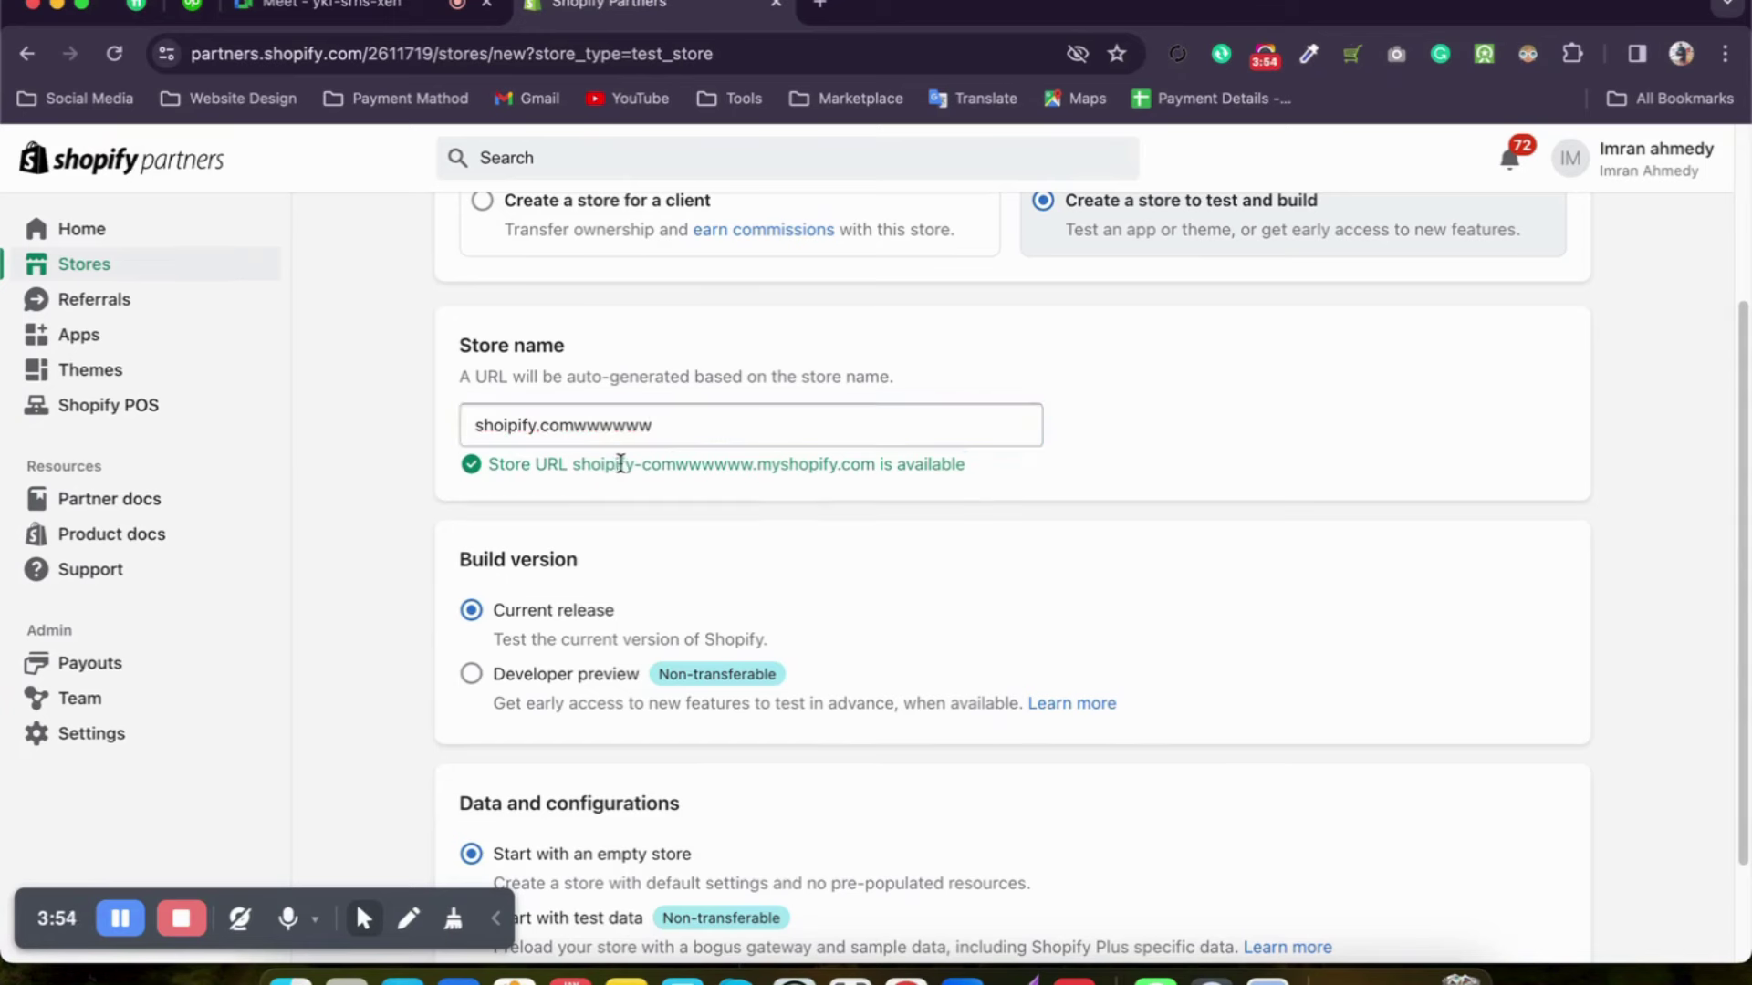
{"action": "left_click_drag", "start_coordinate": [573, 466], "coordinate": [863, 466]}
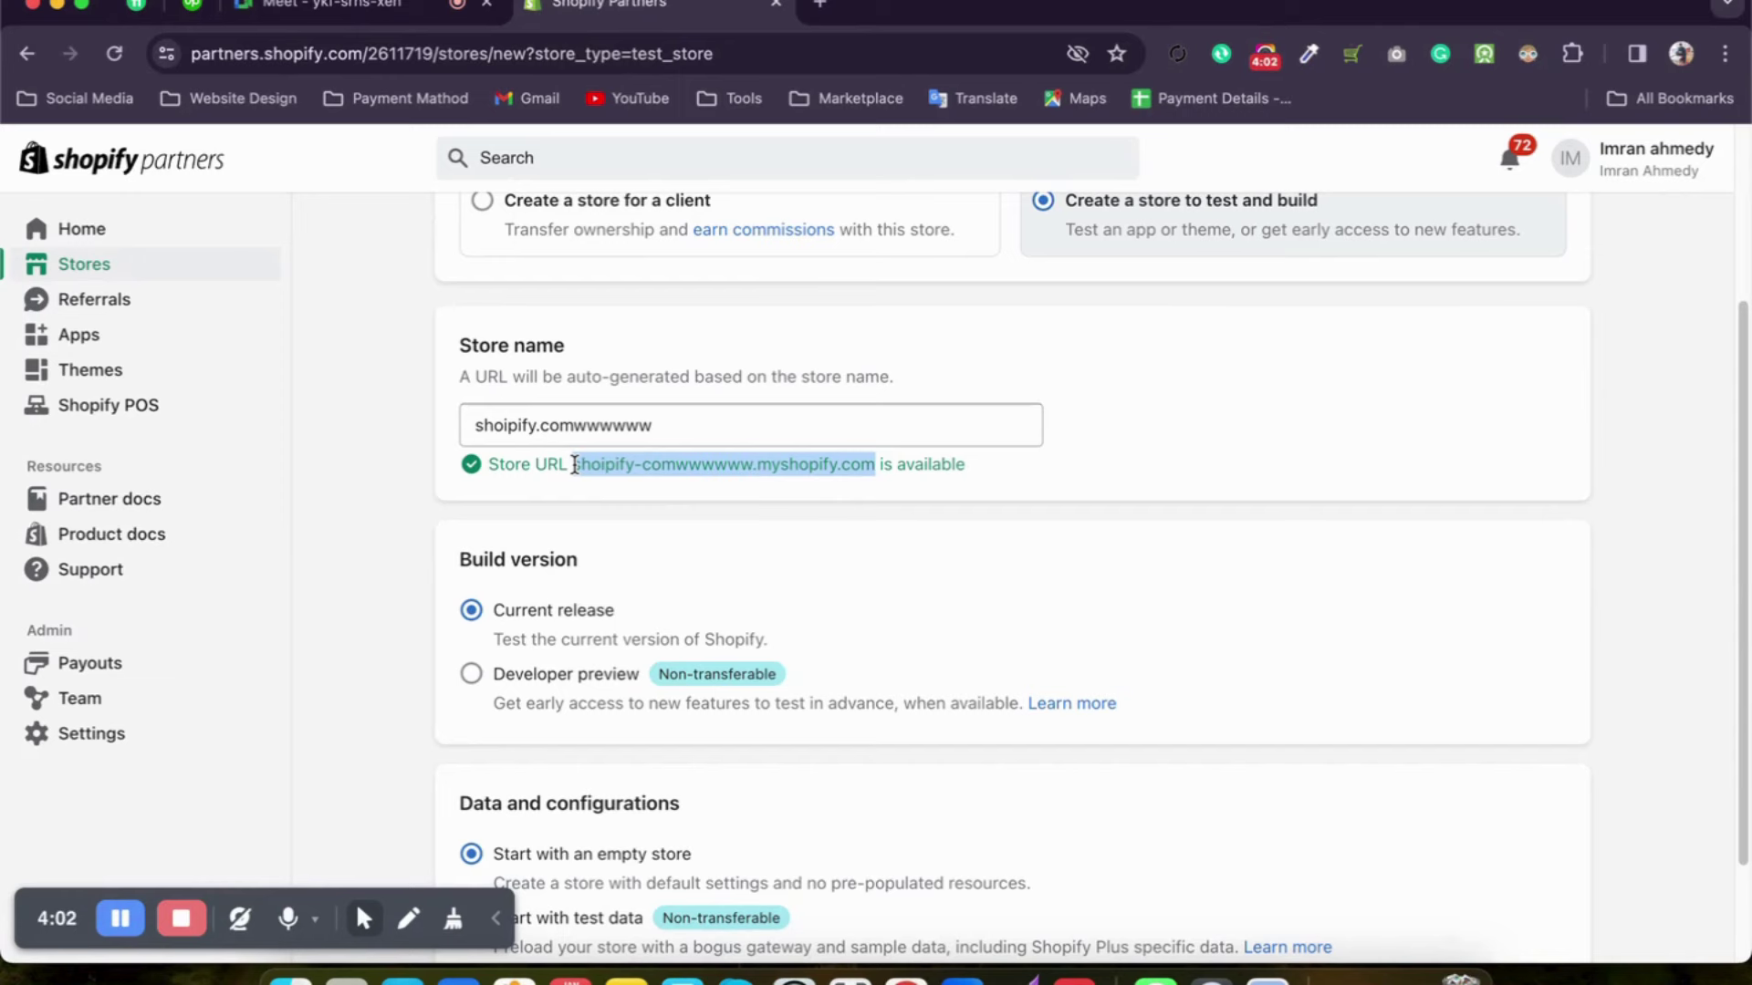
Step: Open ahmedyitcenter.com in a new browser tab and look through its home page
{"action": "left_click", "coordinate": [820, 5]}
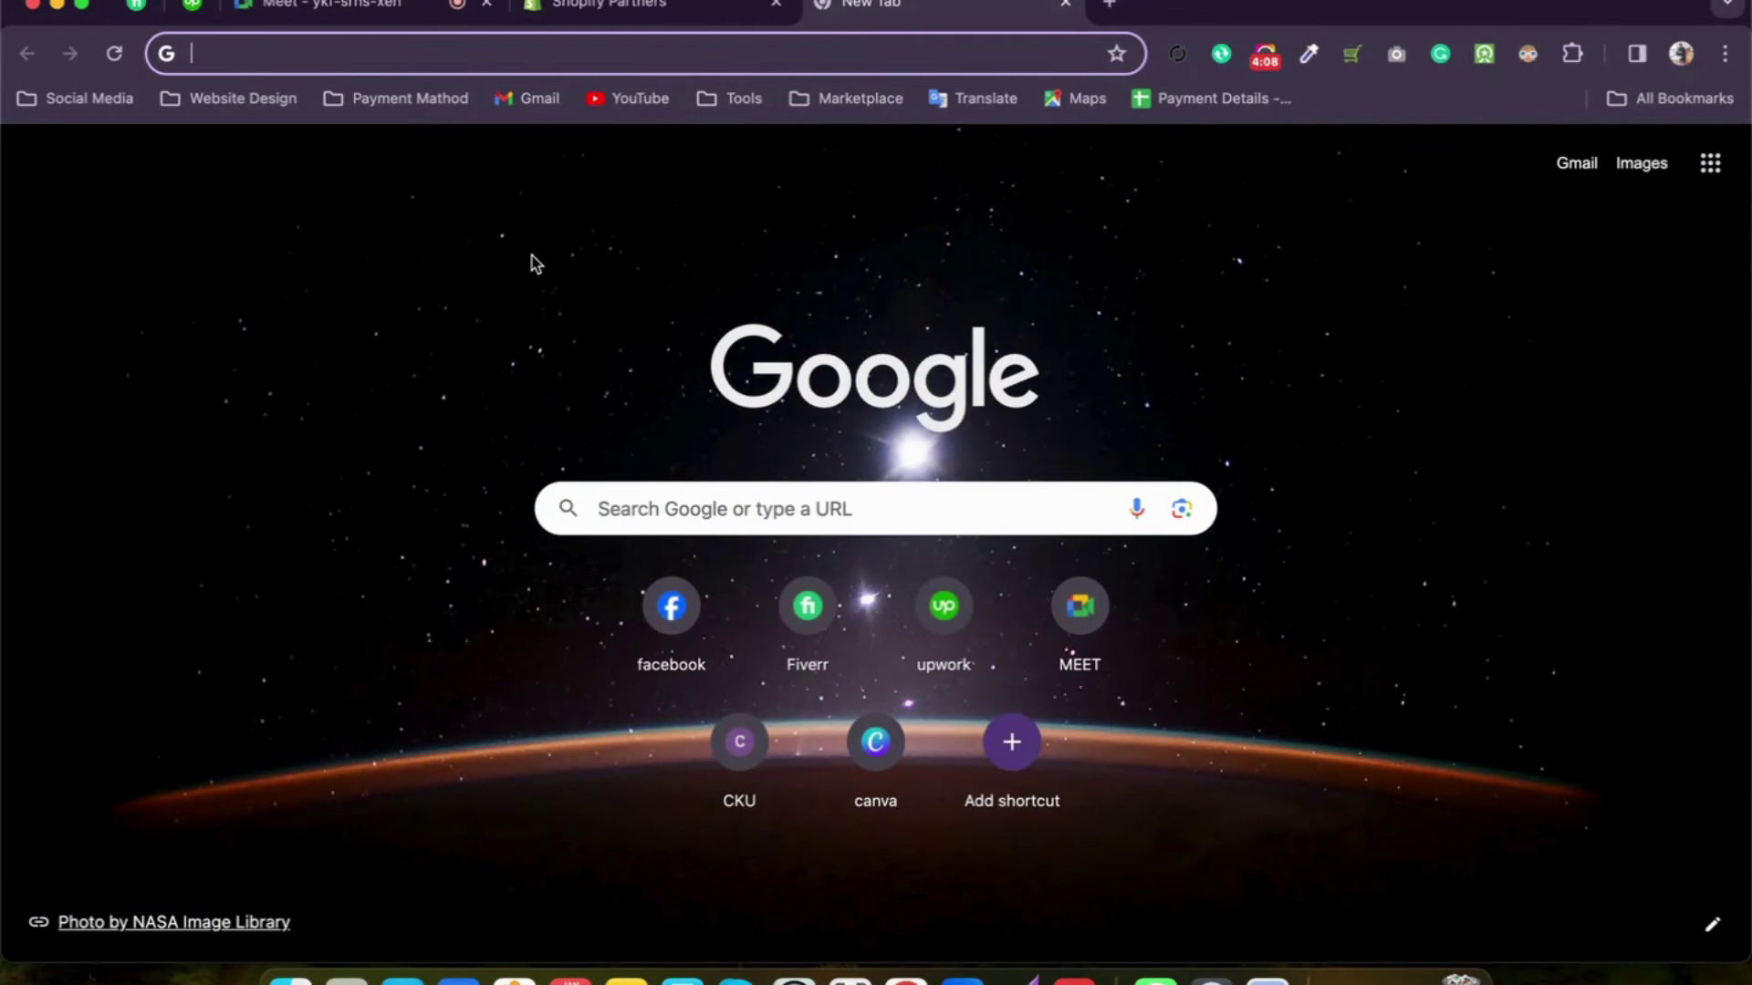
{"action": "type", "text": "ahmedyitcenter.com"}
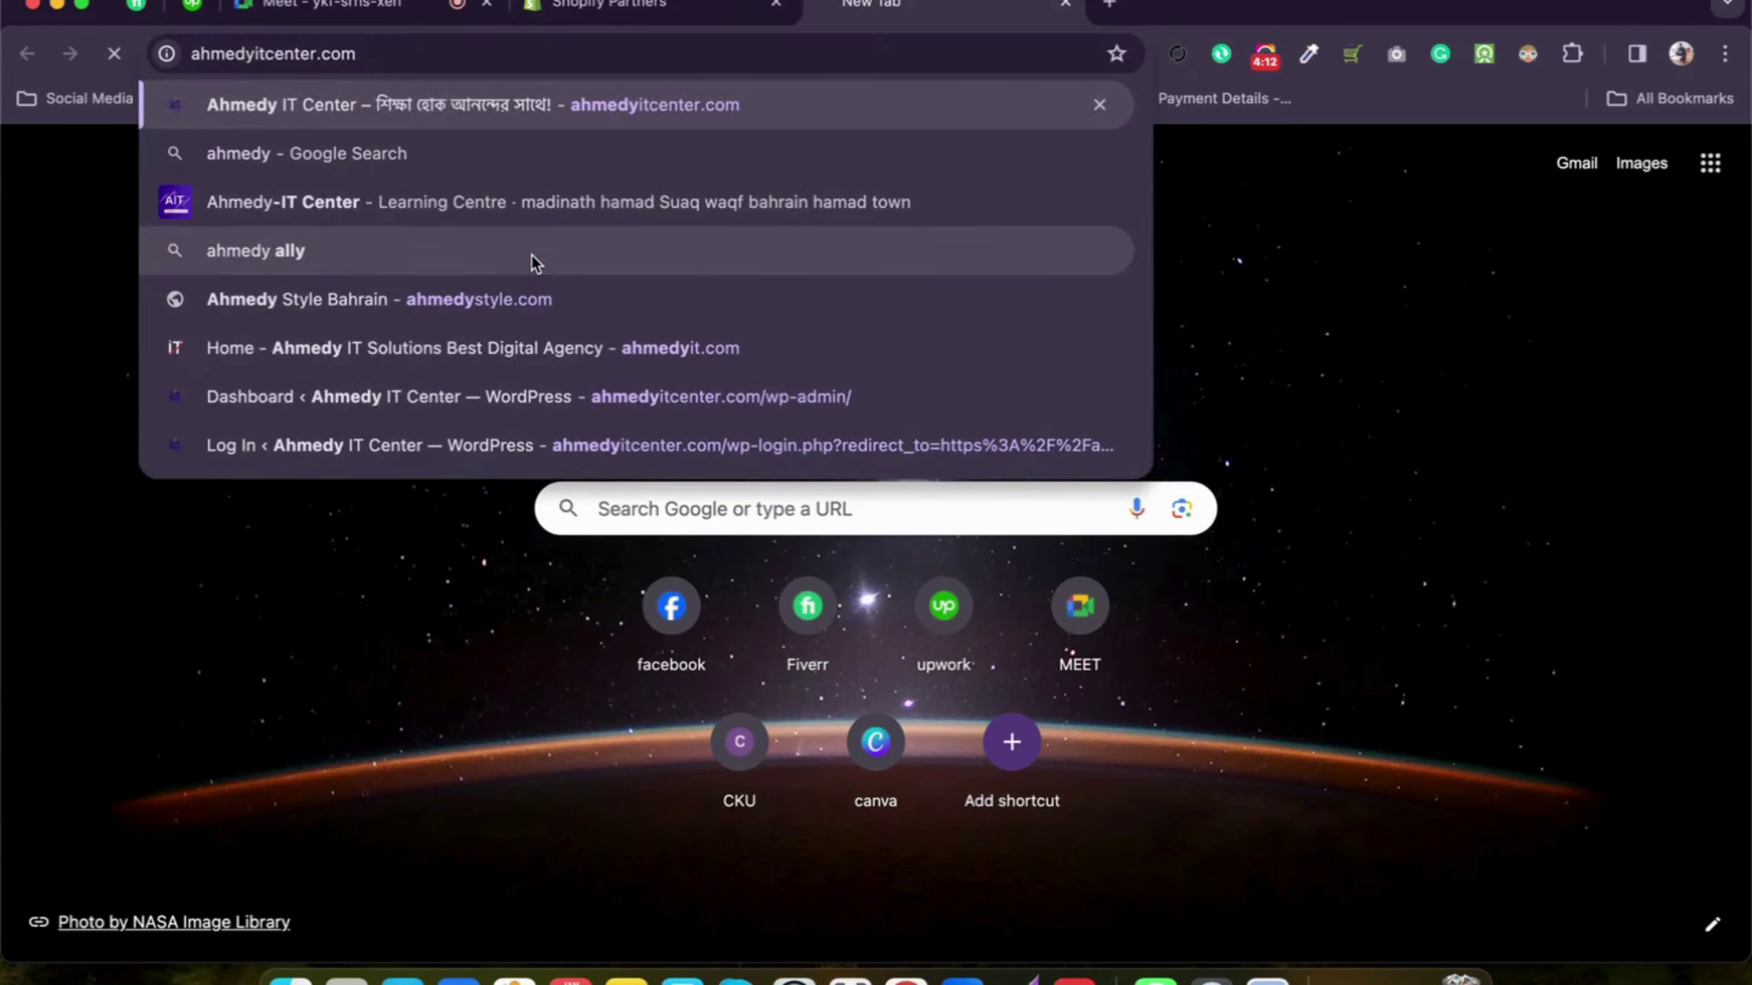
{"action": "key", "text": "Return"}
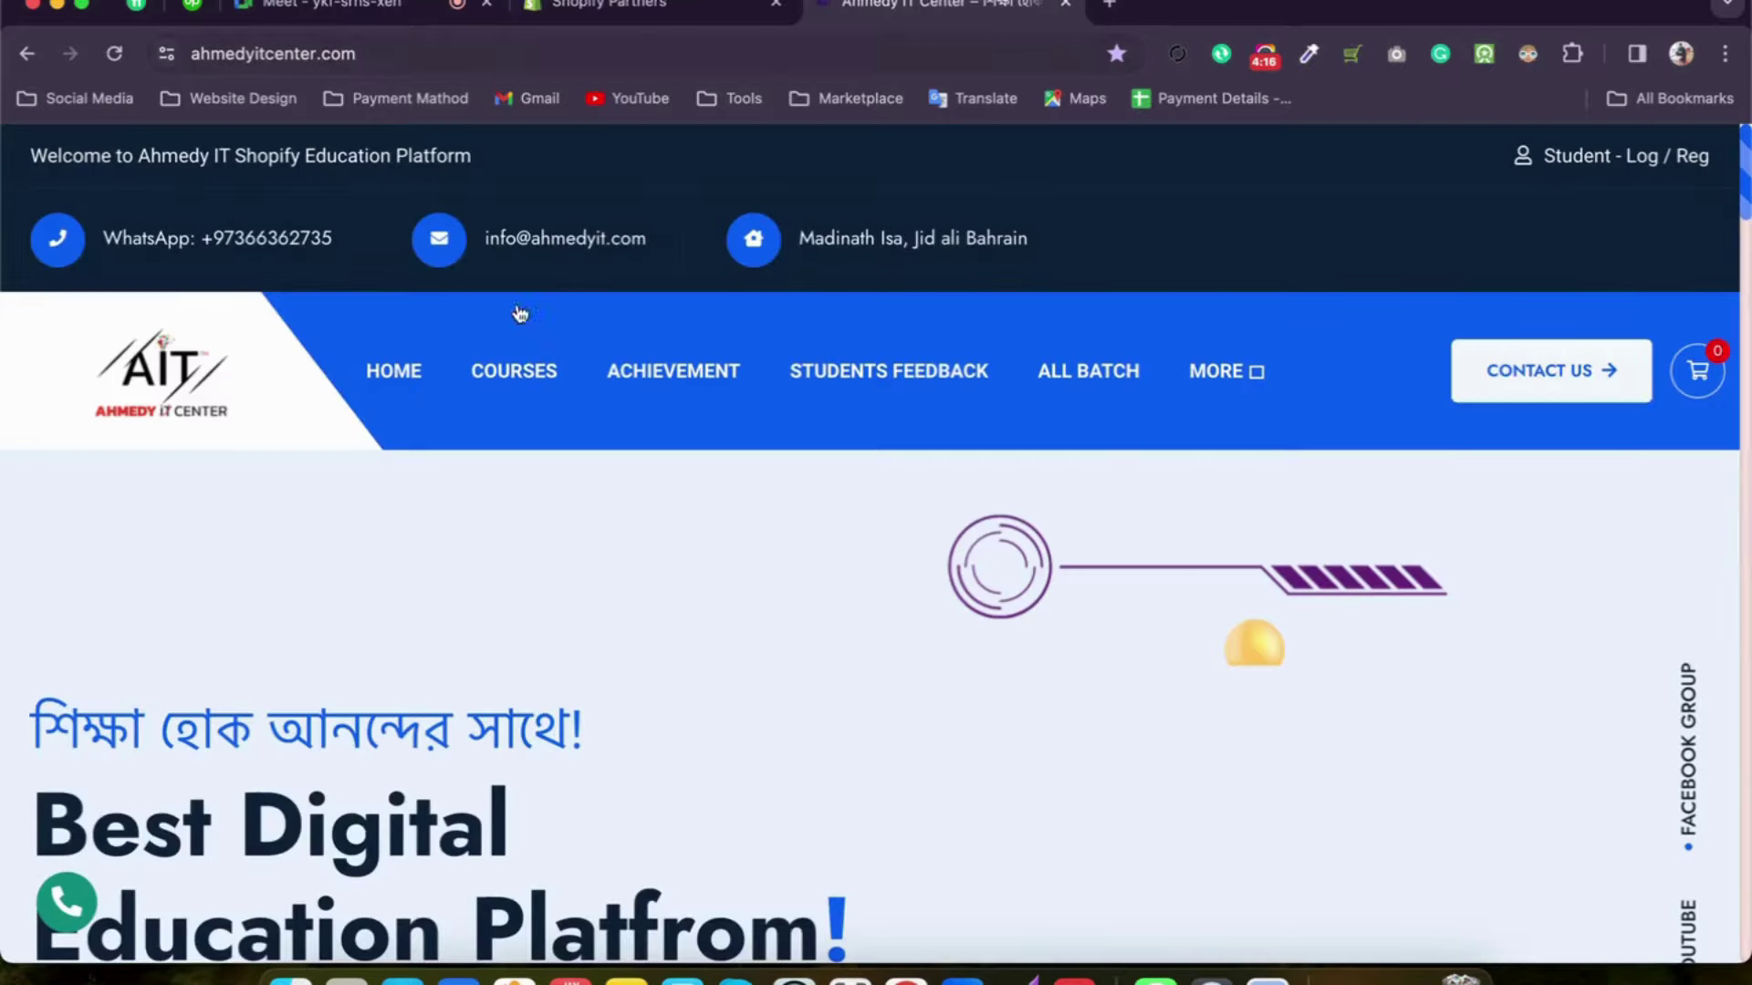
{"action": "scroll", "coordinate": [626, 326], "scroll_direction": "down", "scroll_amount": 10}
{"action": "scroll", "coordinate": [626, 338], "scroll_direction": "down", "scroll_amount": 15}
{"action": "scroll", "coordinate": [626, 338], "scroll_direction": "up", "scroll_amount": 8}
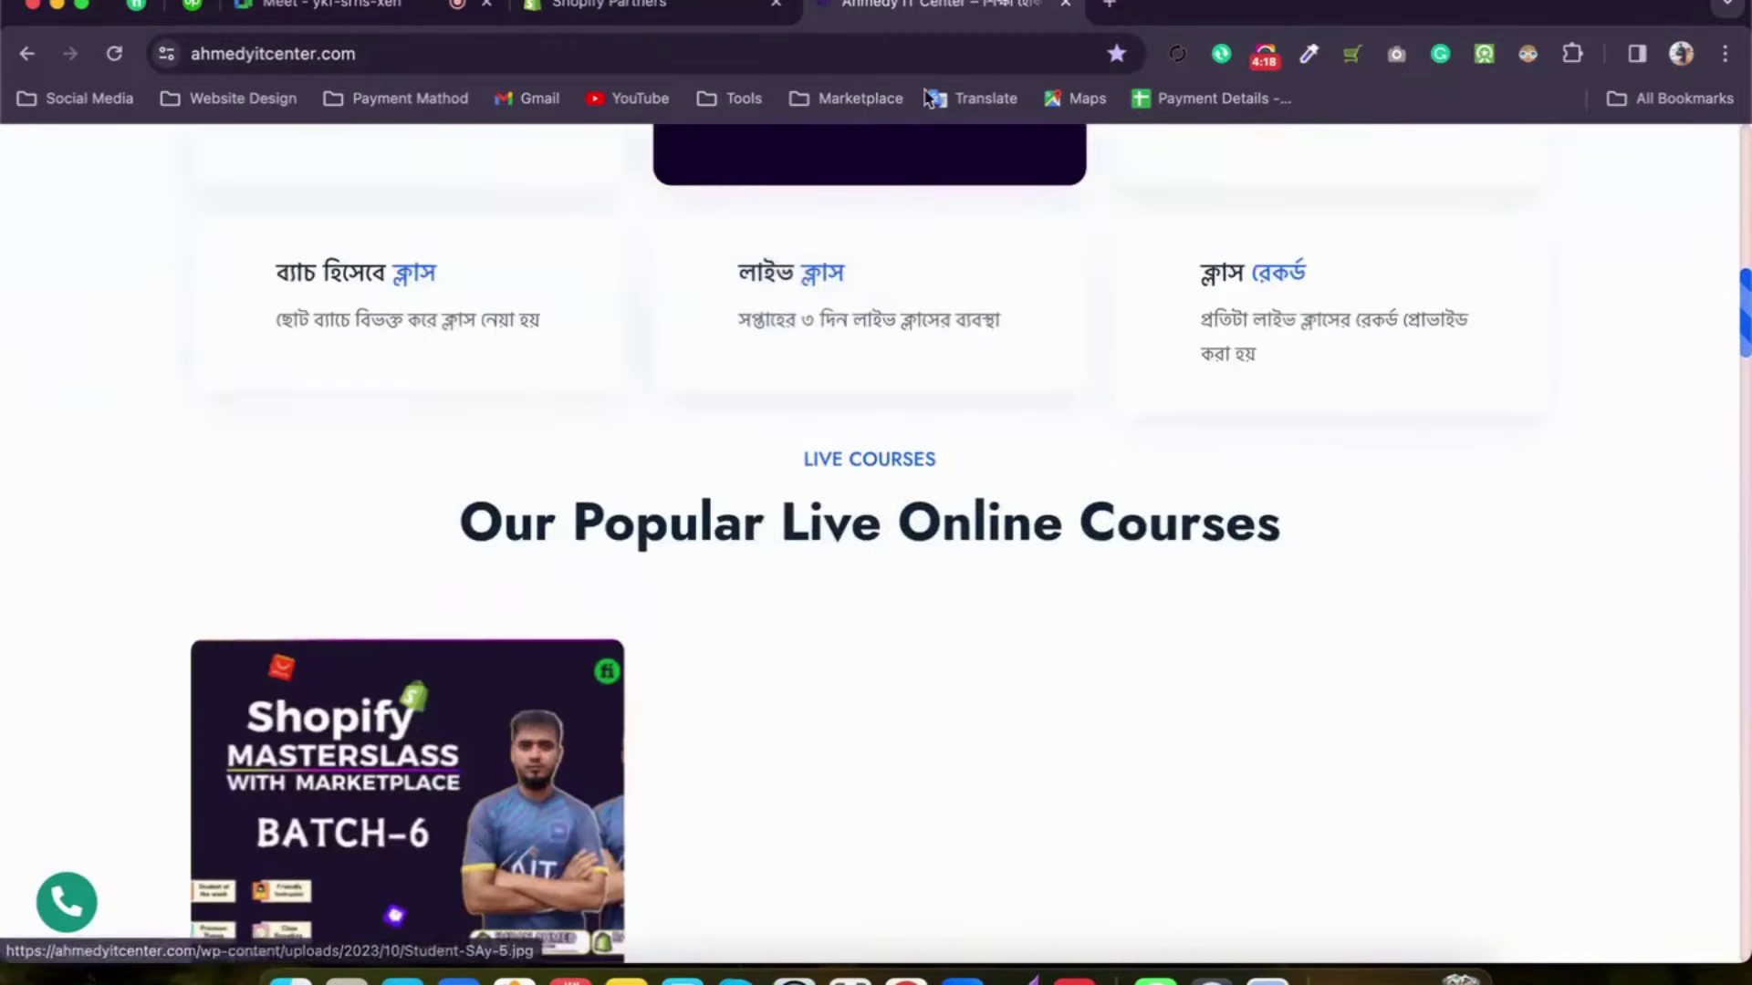
Step: Open canva.com in another new tab, close both website tabs and return to the development store form
{"action": "left_click", "coordinate": [1109, 4]}
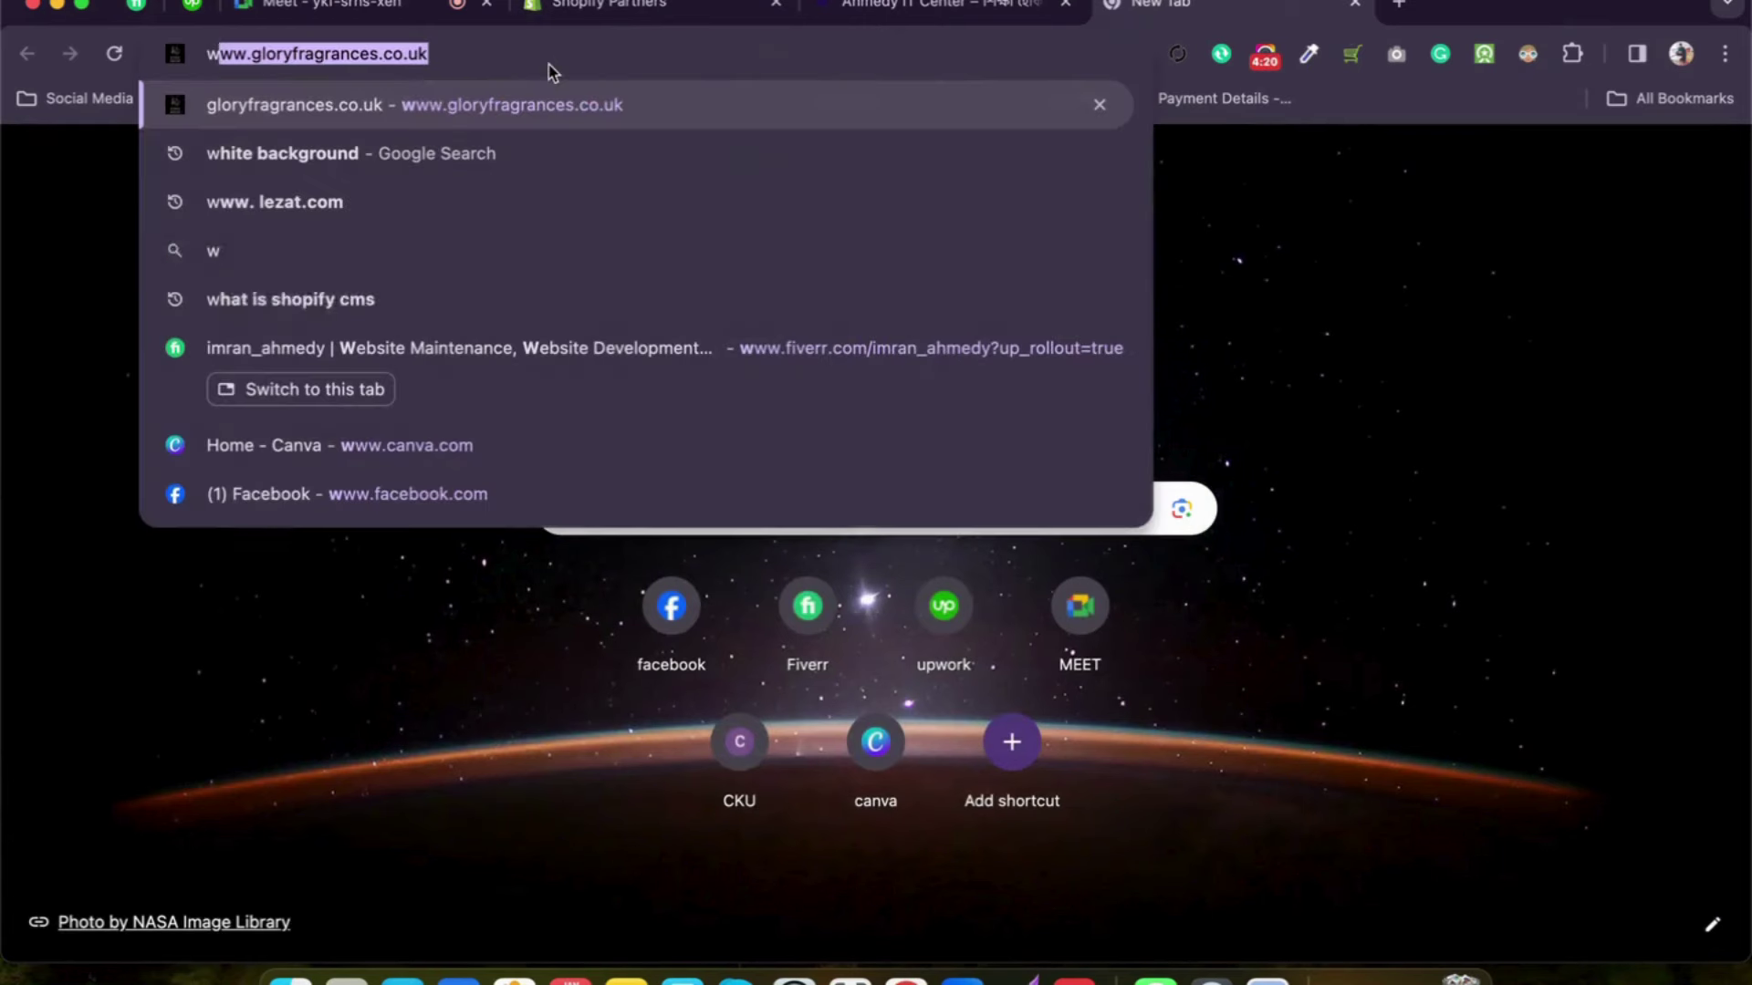
{"action": "type", "text": "w"}
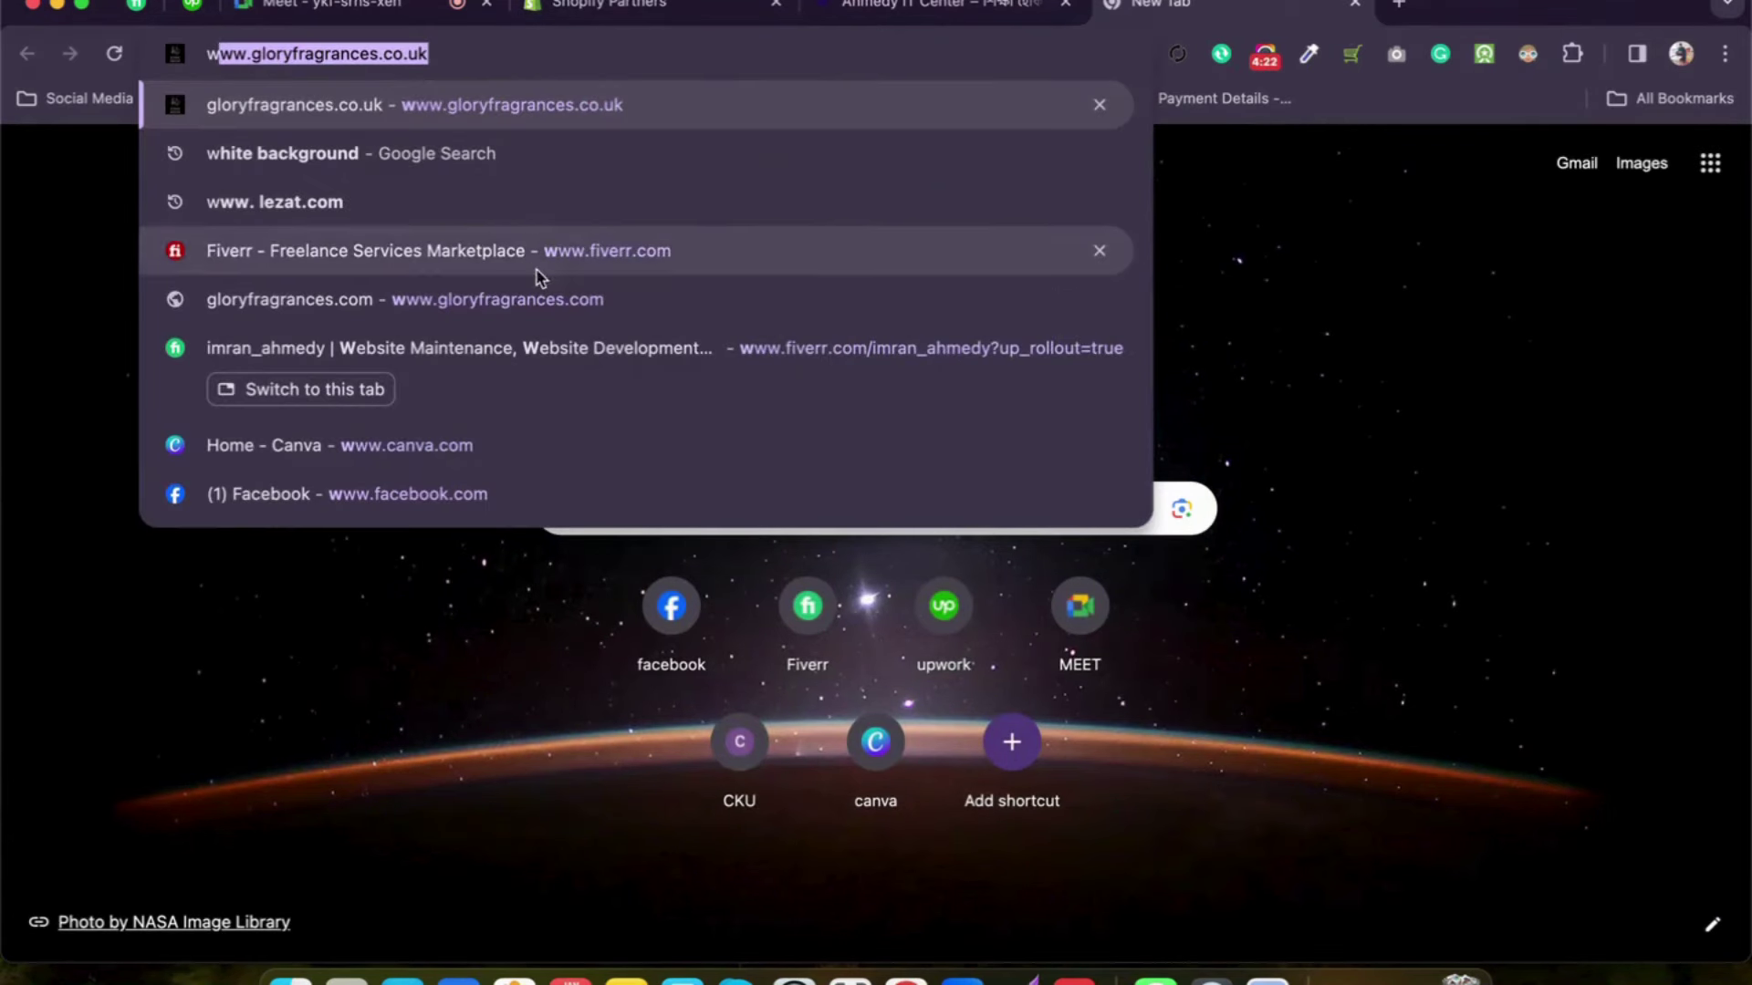
{"action": "left_click", "coordinate": [421, 449]}
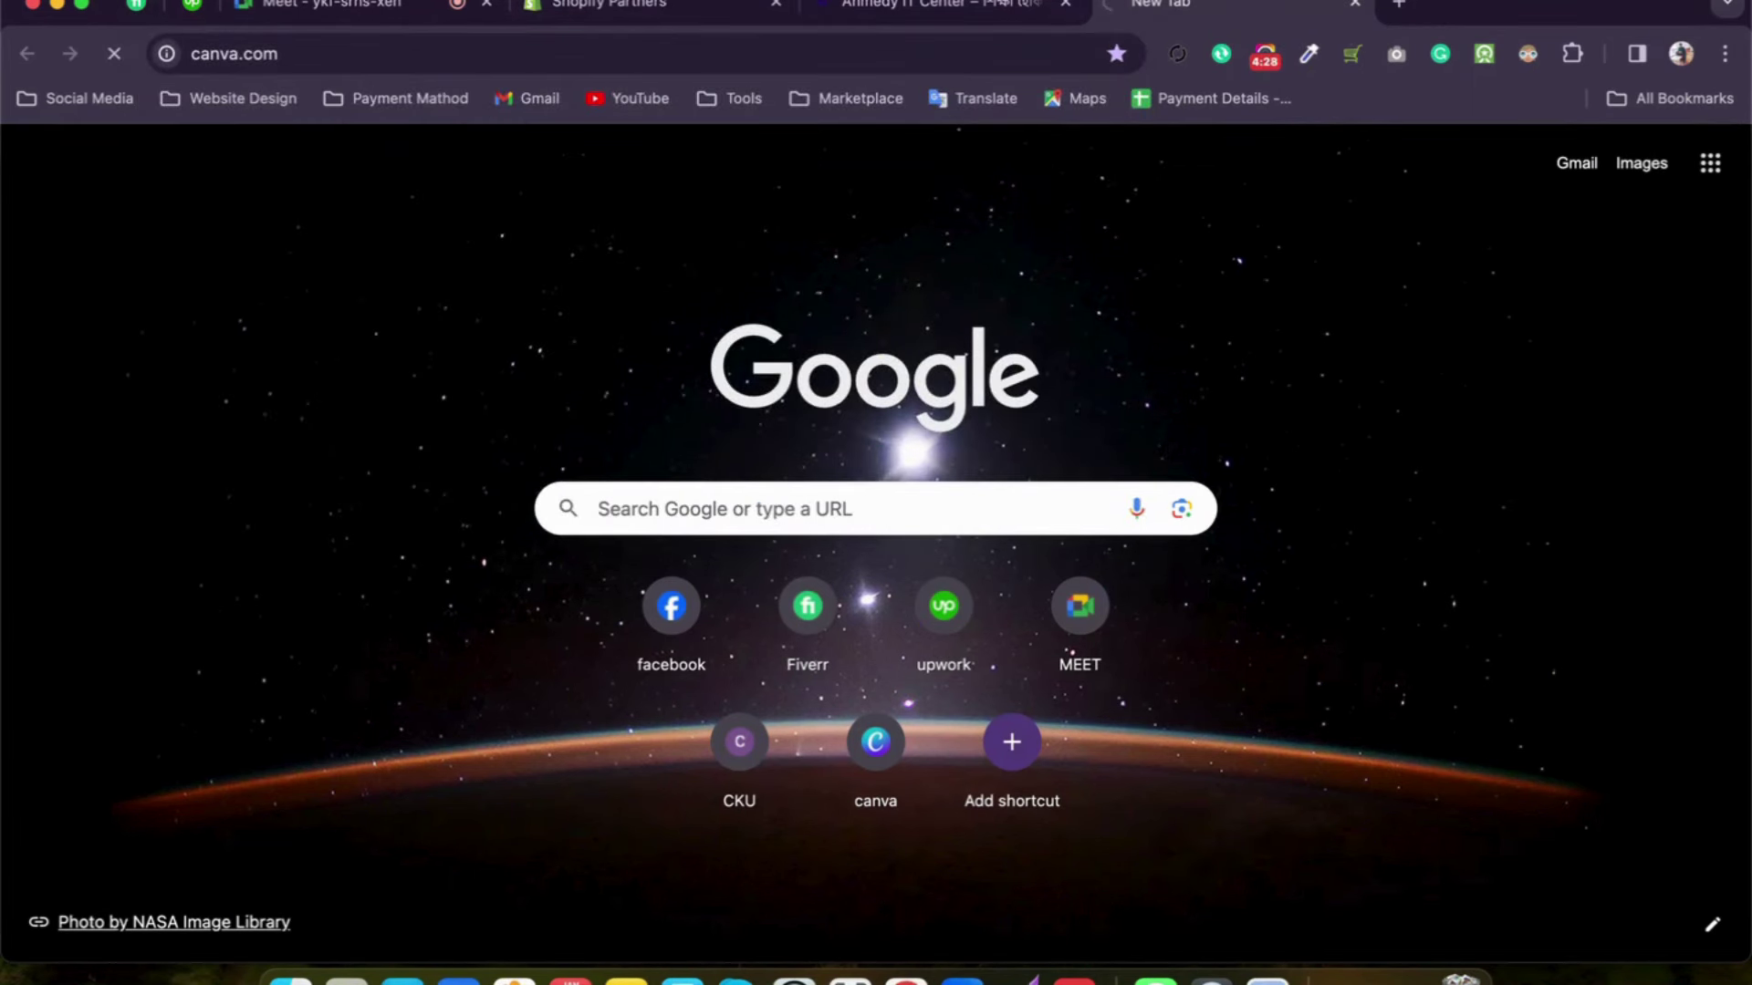
{"action": "left_click", "coordinate": [1067, 3]}
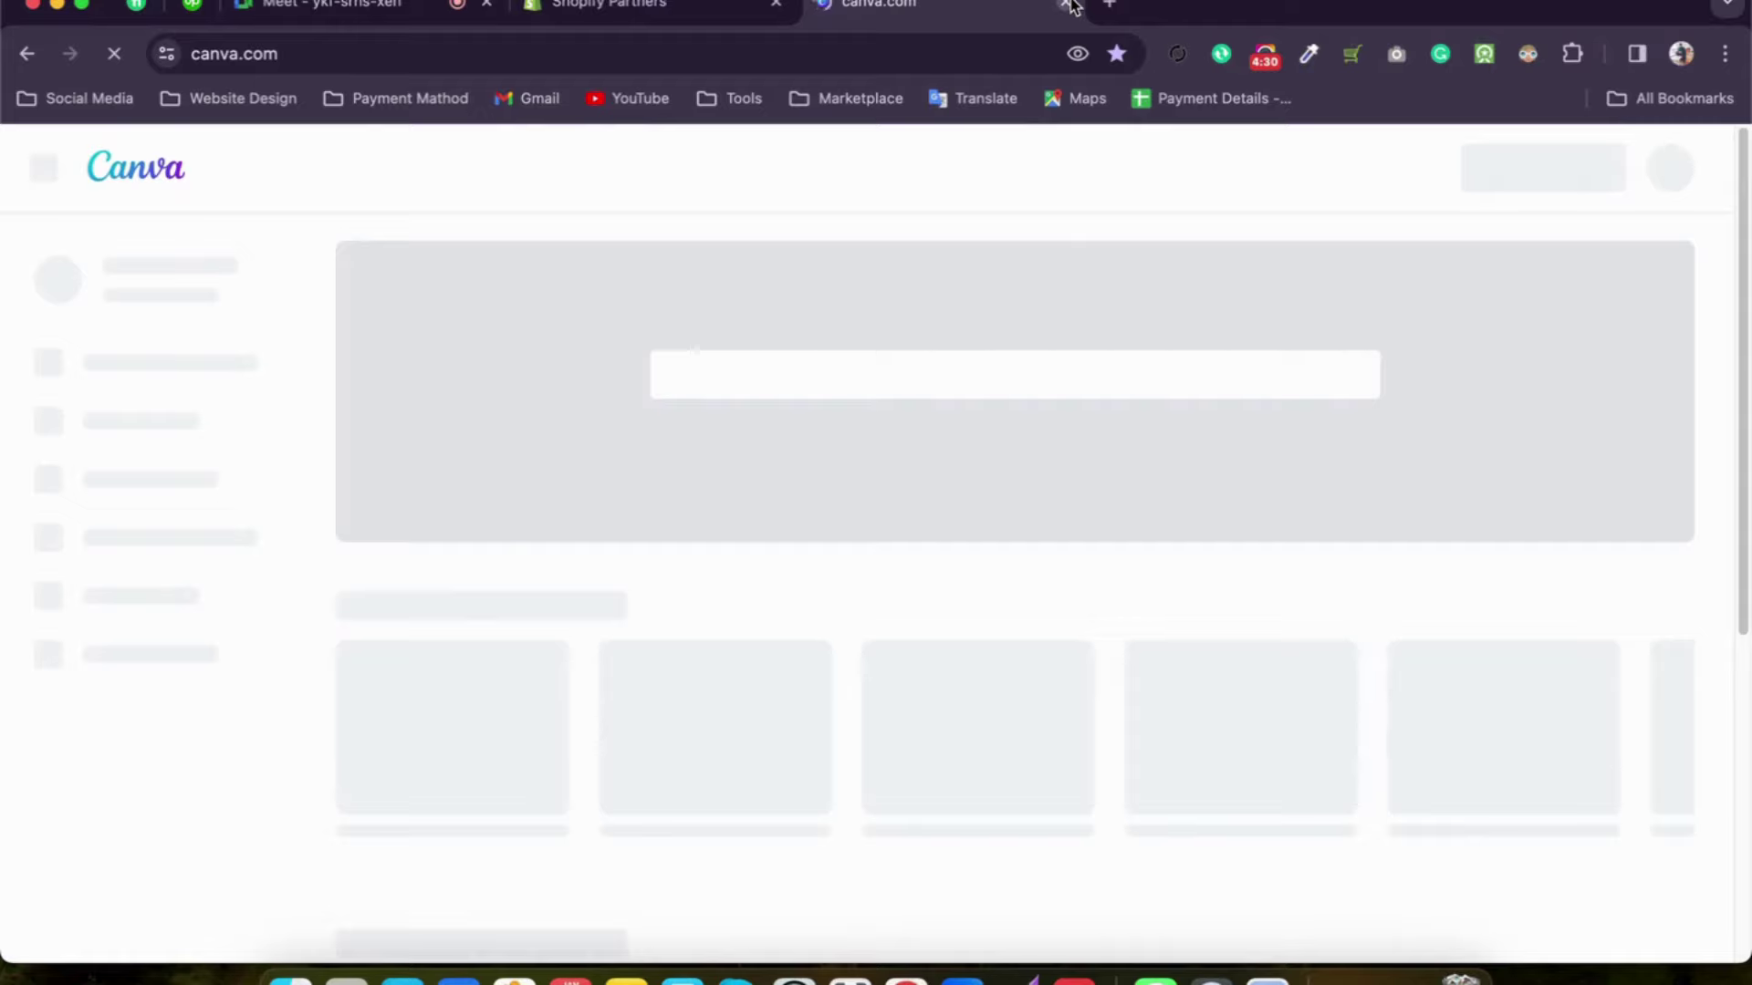
{"action": "left_click", "coordinate": [1067, 3]}
{"action": "left_click", "coordinate": [390, 503]}
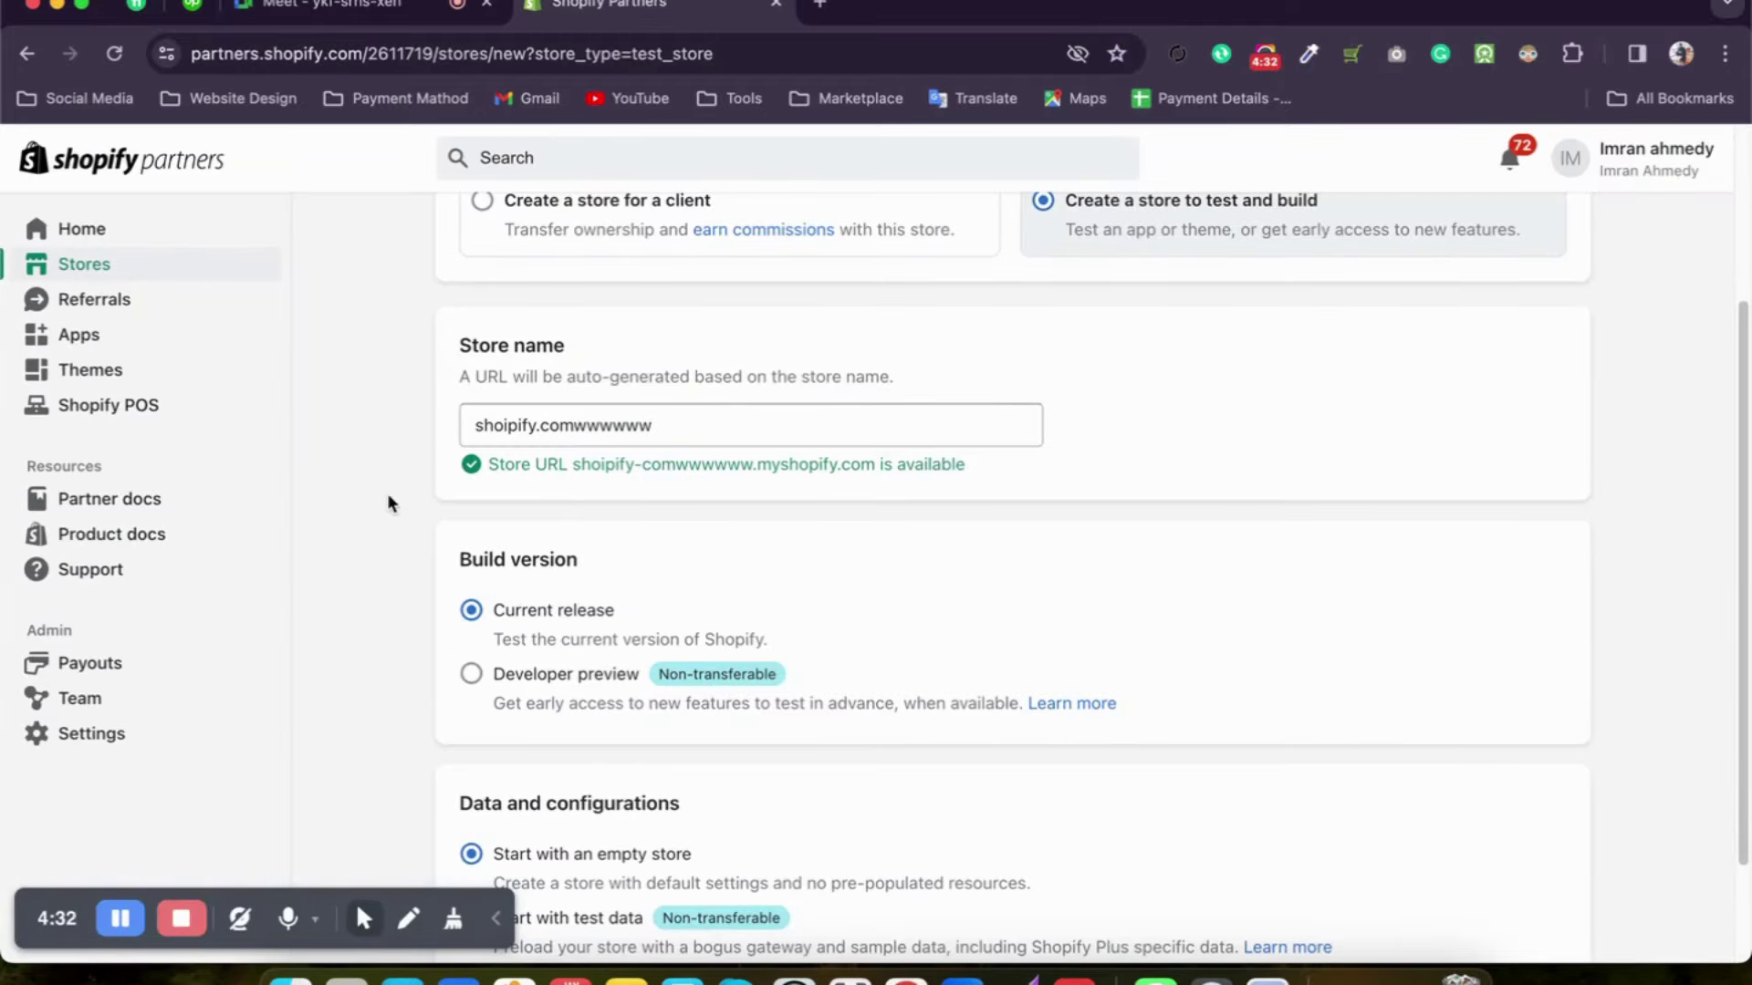
{"action": "scroll", "coordinate": [393, 470], "scroll_direction": "down", "scroll_amount": 1}
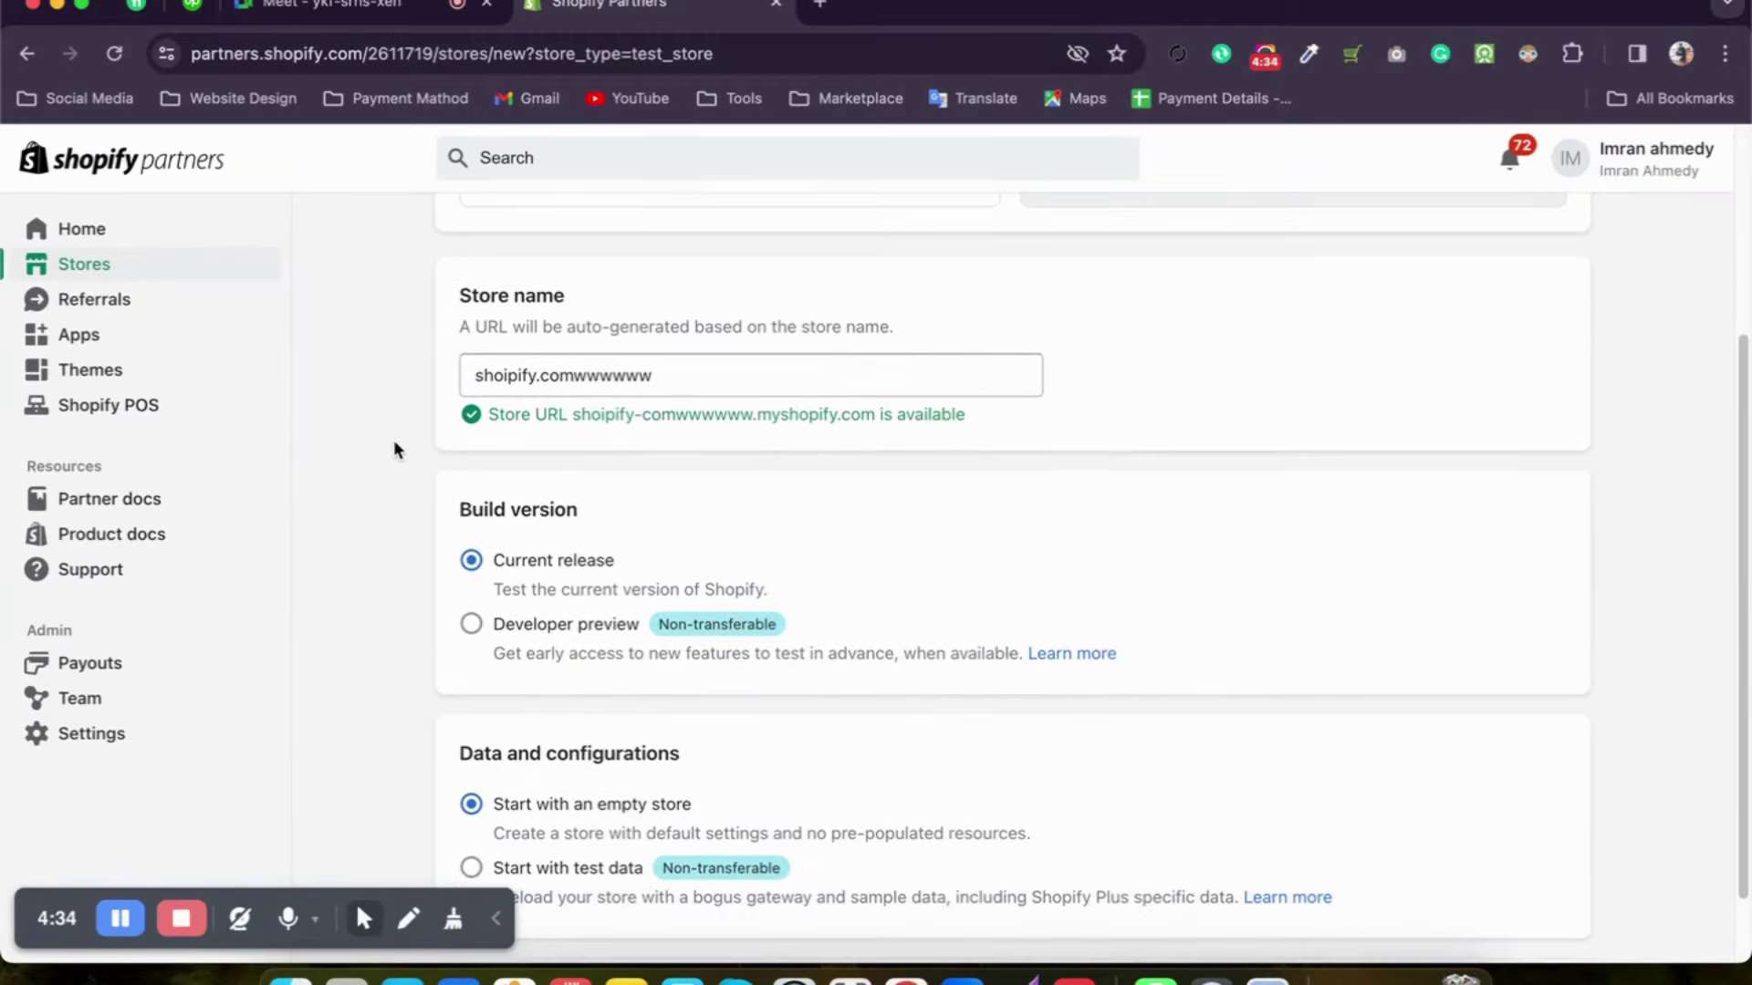
{"action": "scroll", "coordinate": [395, 451], "scroll_direction": "up", "scroll_amount": 1}
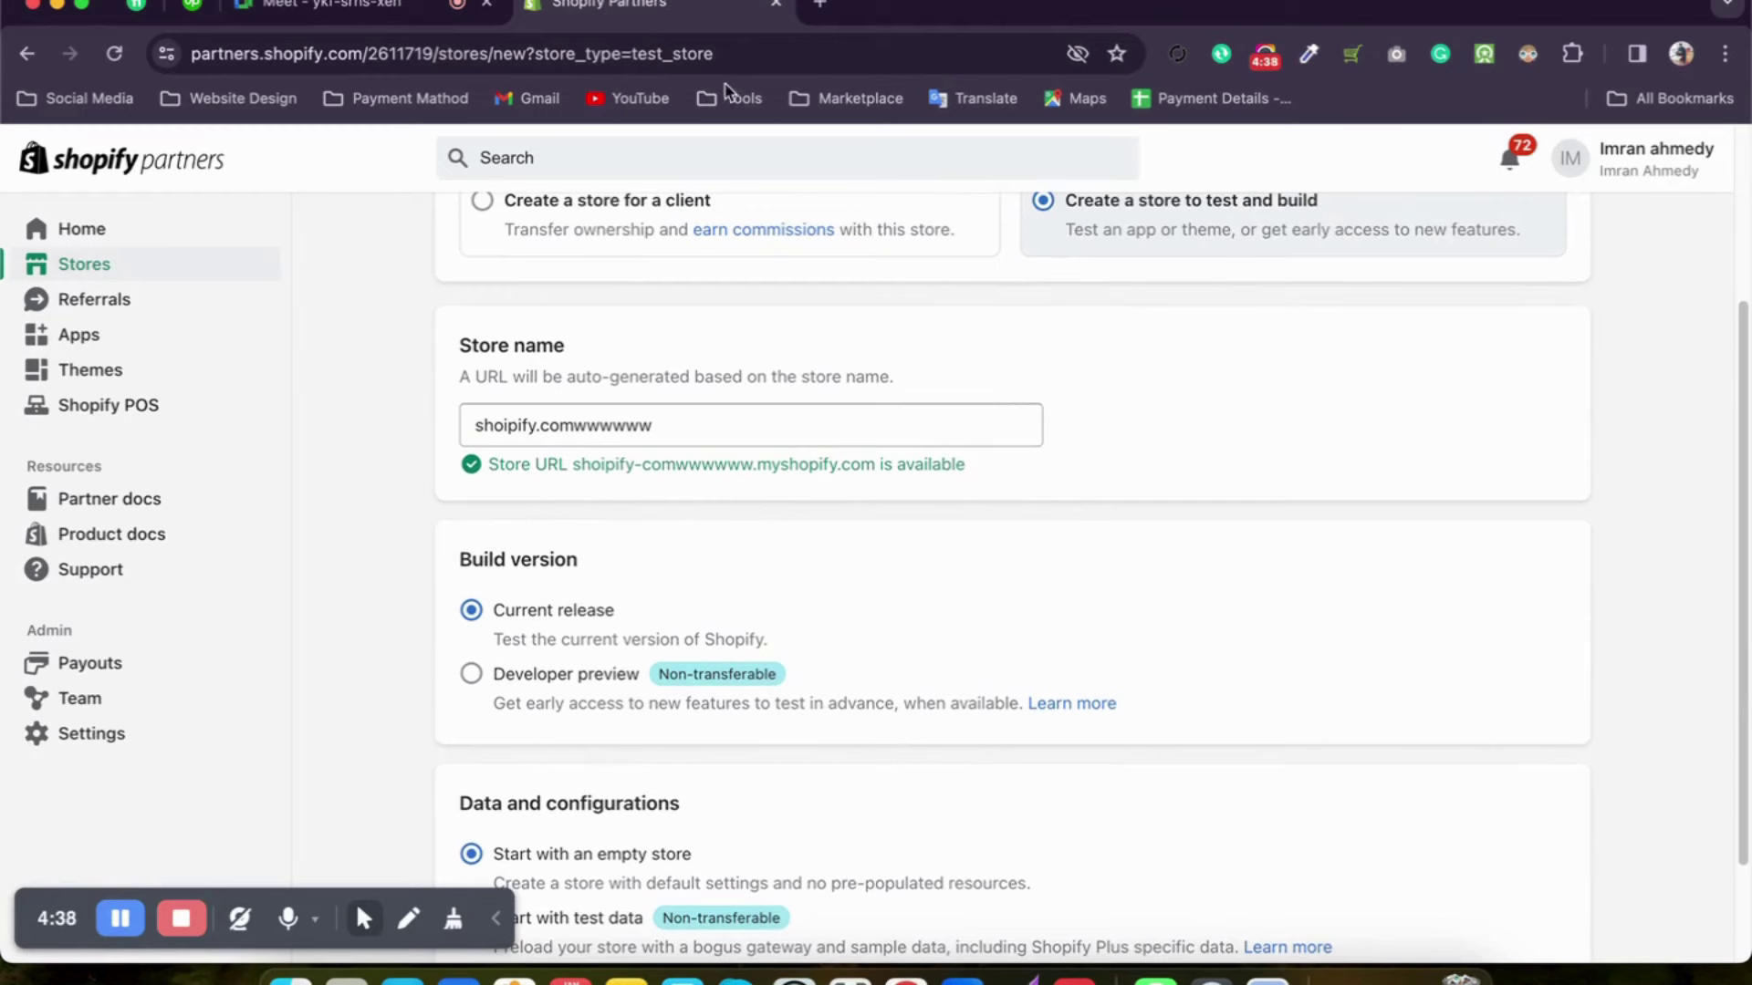
Step: Search Google for amazon in a new browser tab
{"action": "left_click", "coordinate": [823, 3]}
{"action": "type", "text": "a"}
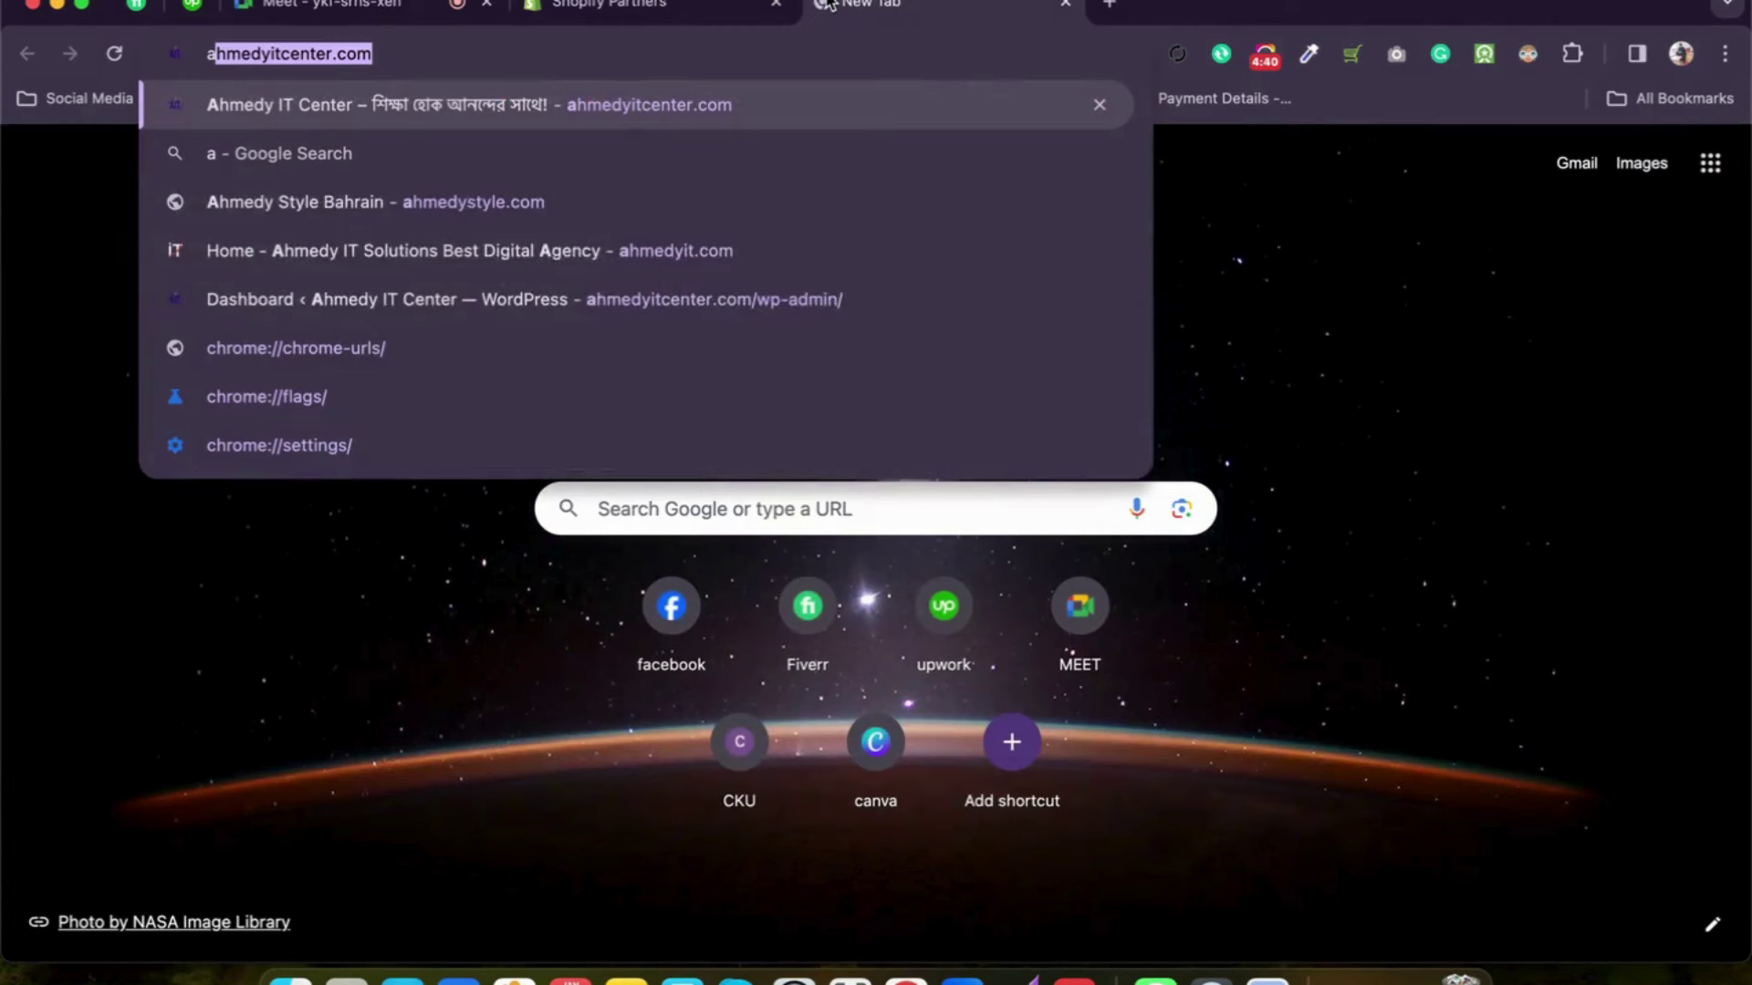
{"action": "type", "text": "ma"}
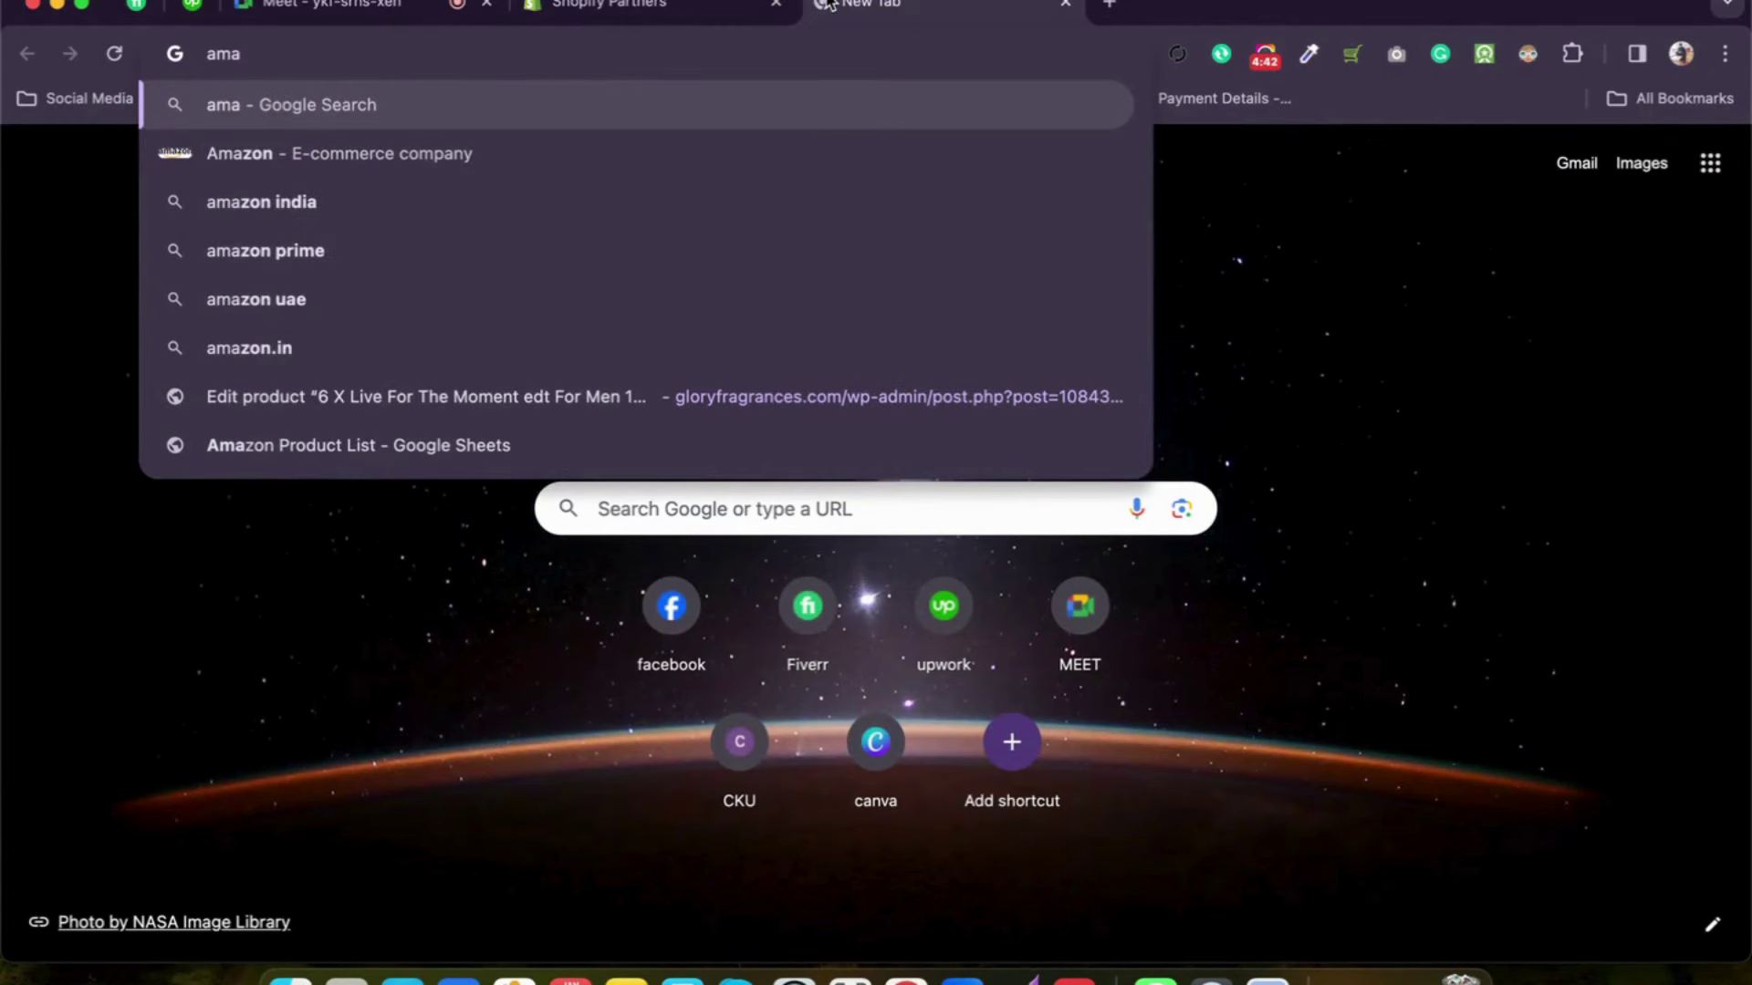
{"action": "left_click", "coordinate": [610, 155]}
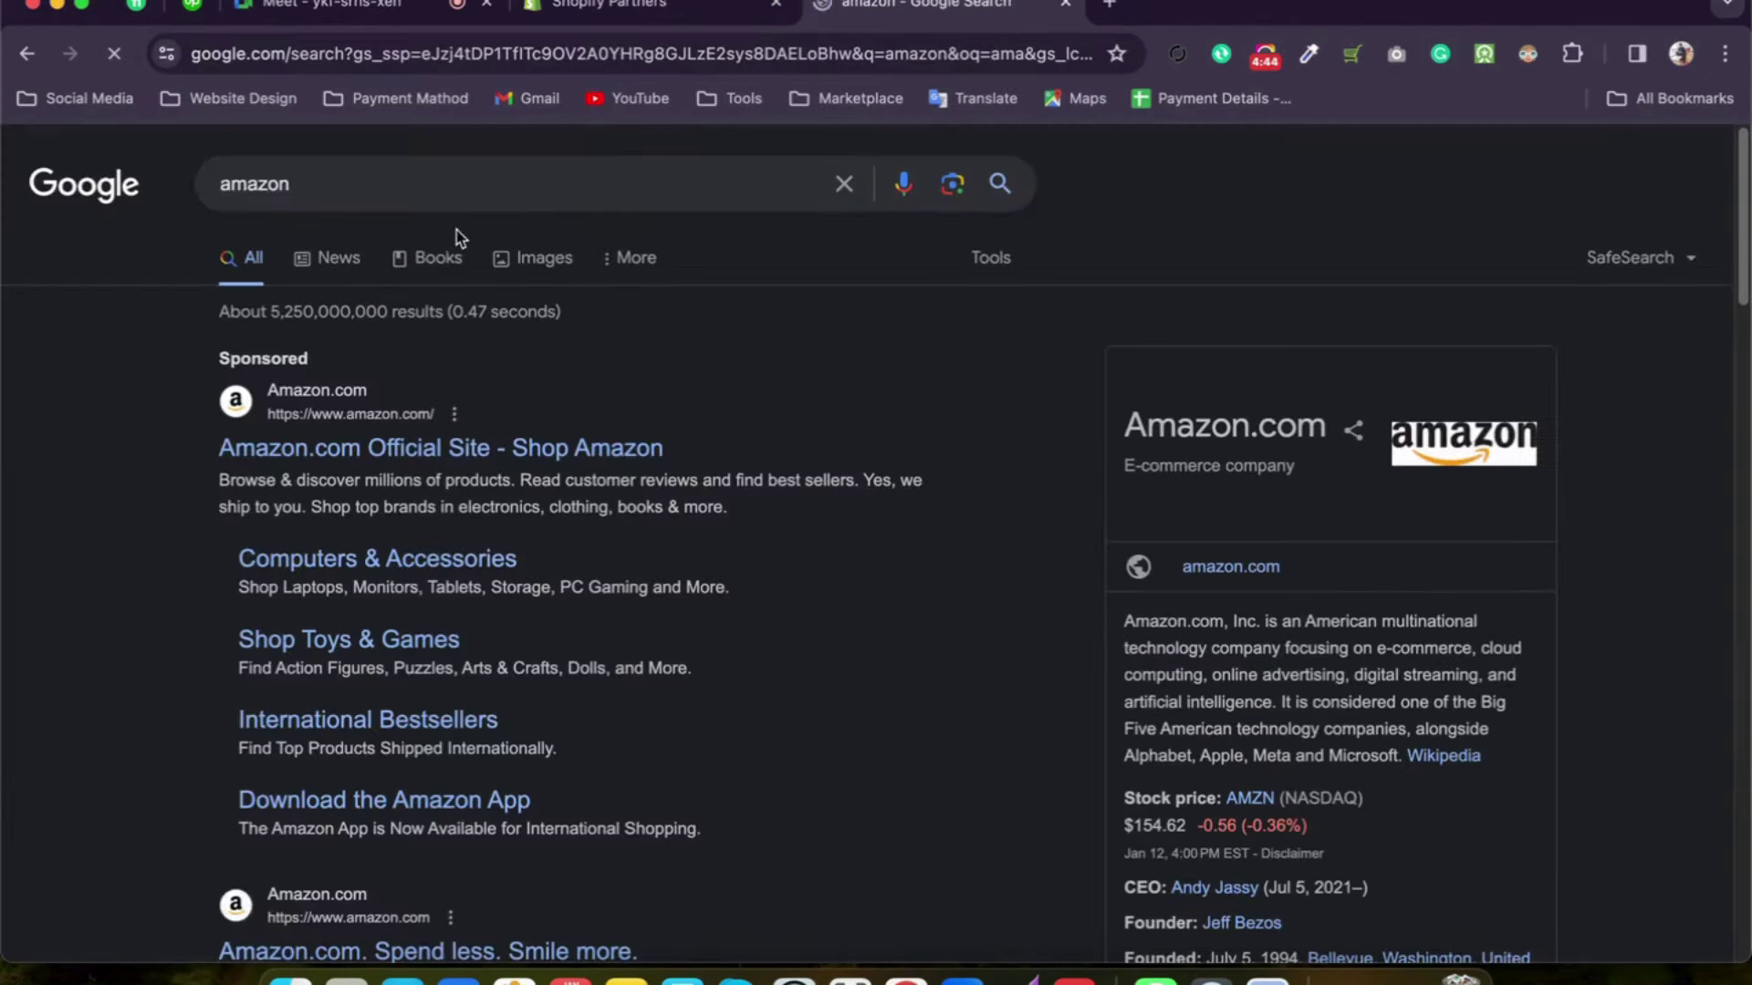
Step: Open the Amazon.com official site, look over its language and currency settings, and return to the Google results
{"action": "left_click", "coordinate": [349, 461]}
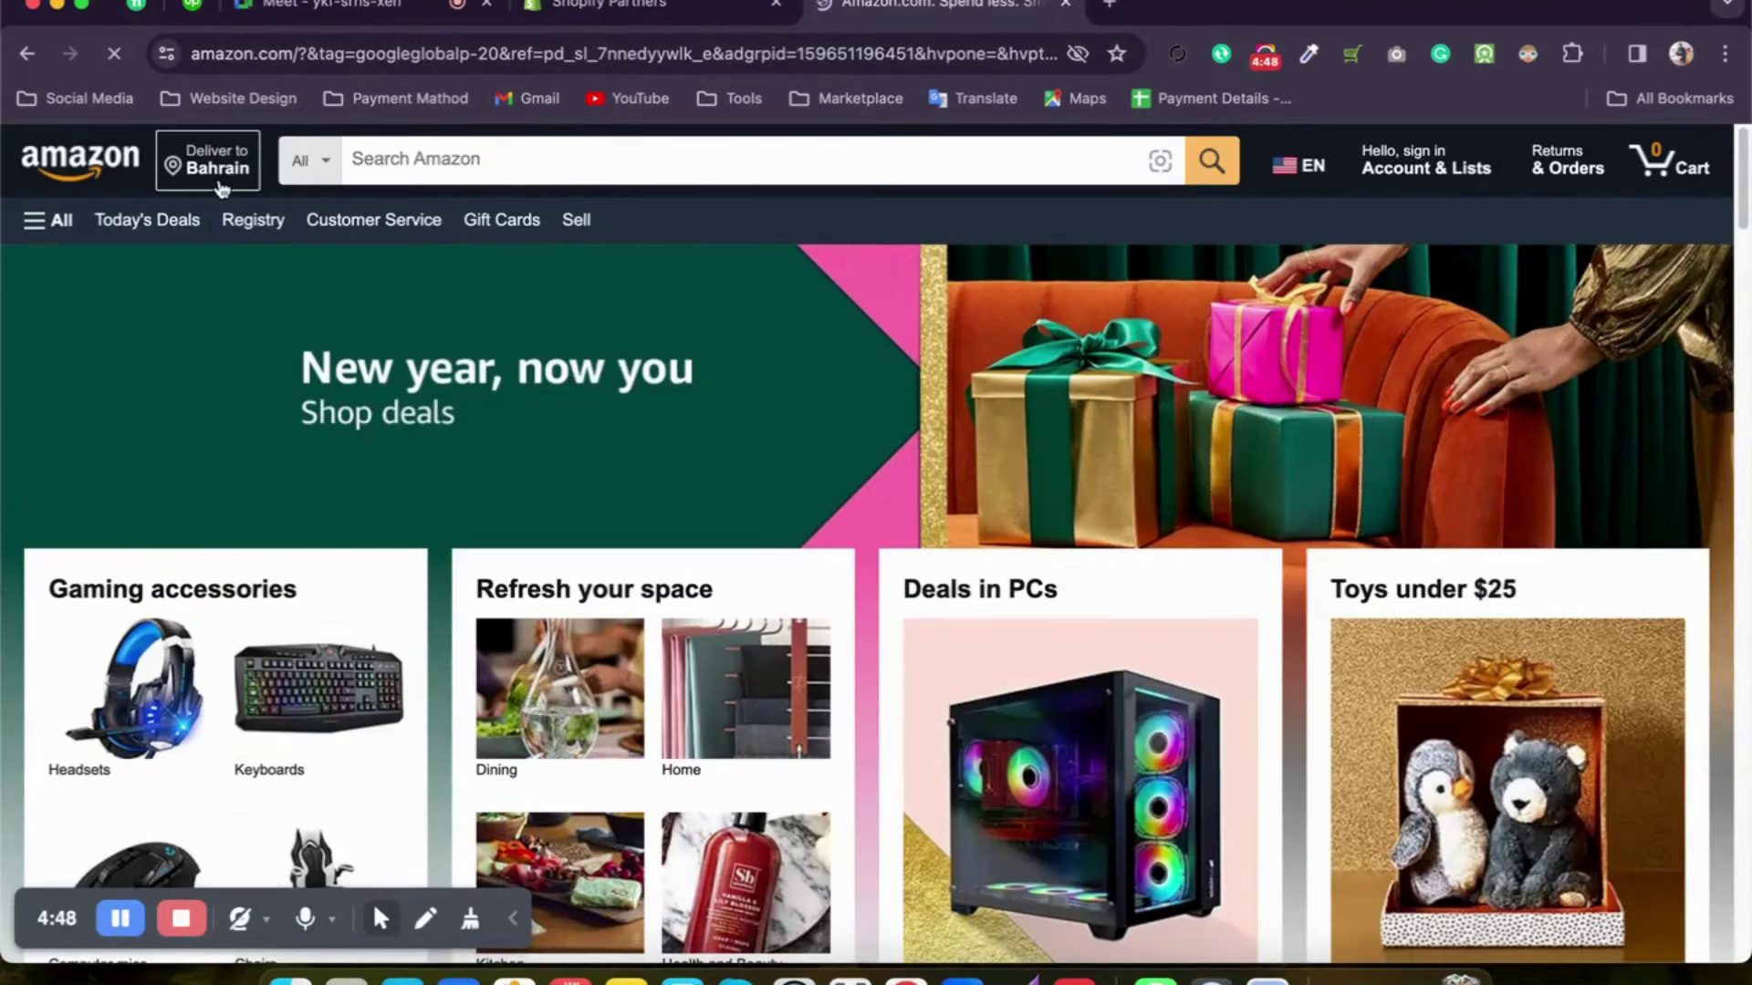
{"action": "left_click", "coordinate": [1302, 160]}
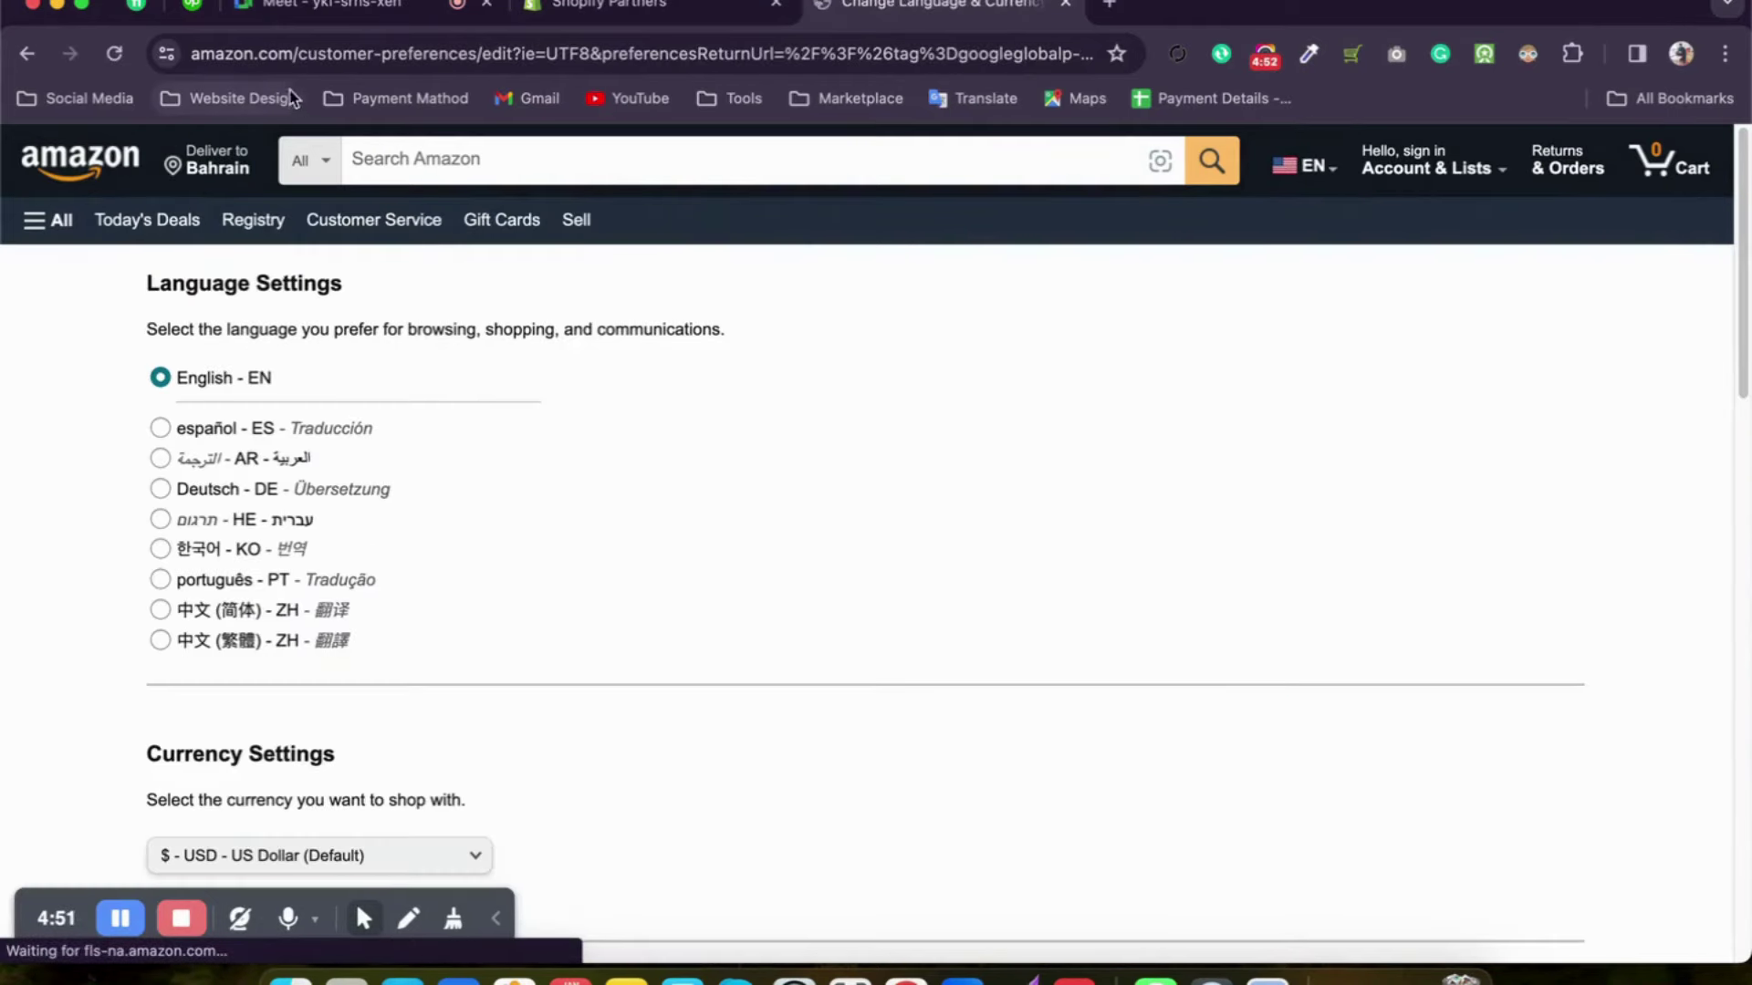
{"action": "scroll", "coordinate": [489, 610], "scroll_direction": "down", "scroll_amount": 4}
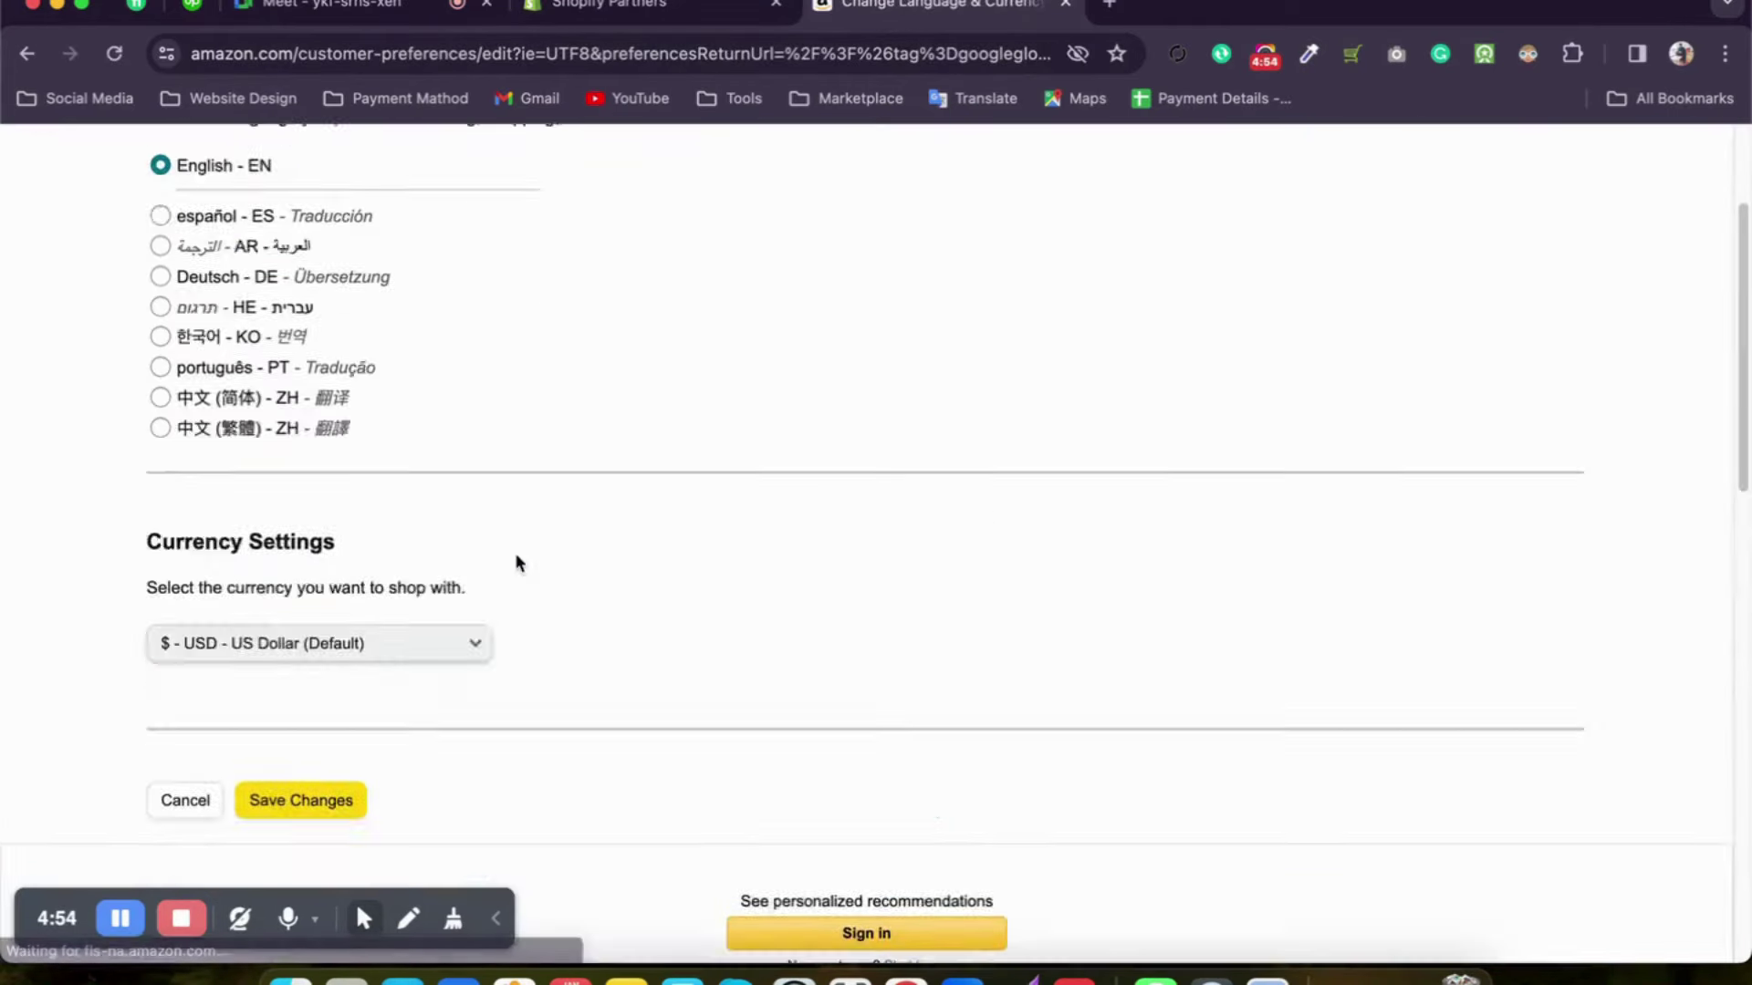
{"action": "scroll", "coordinate": [517, 563], "scroll_direction": "up", "scroll_amount": 4}
{"action": "left_click", "coordinate": [27, 53]}
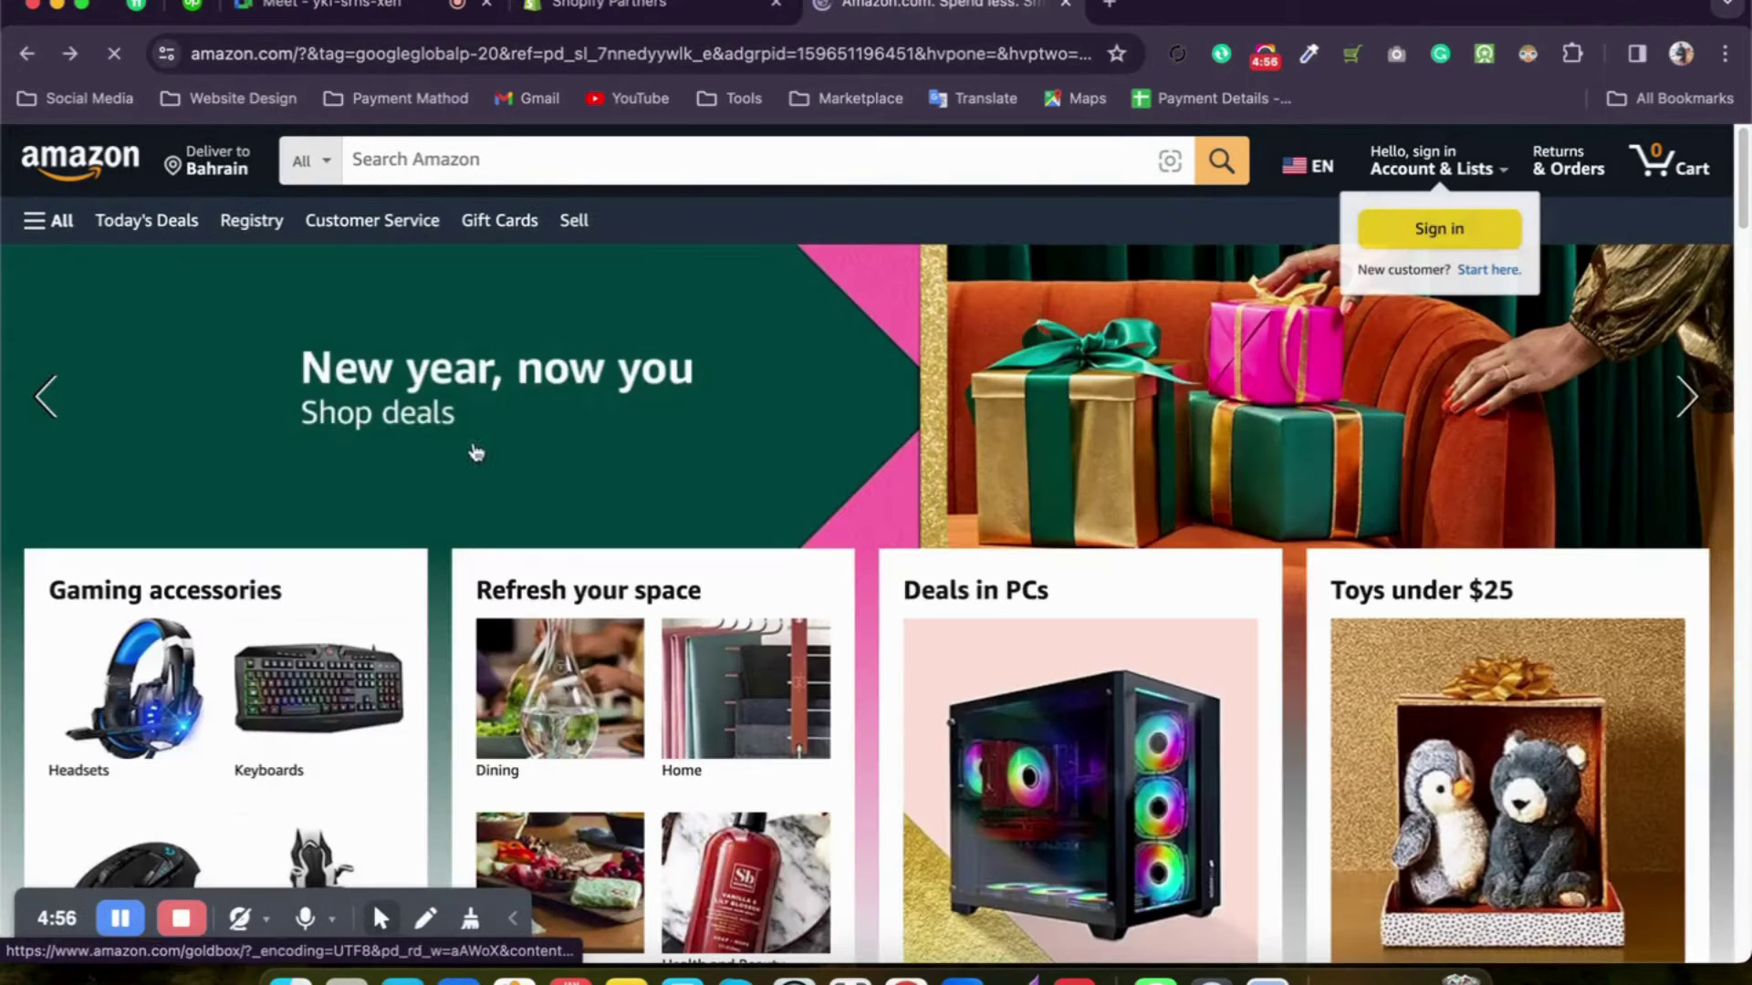
{"action": "left_click", "coordinate": [27, 53]}
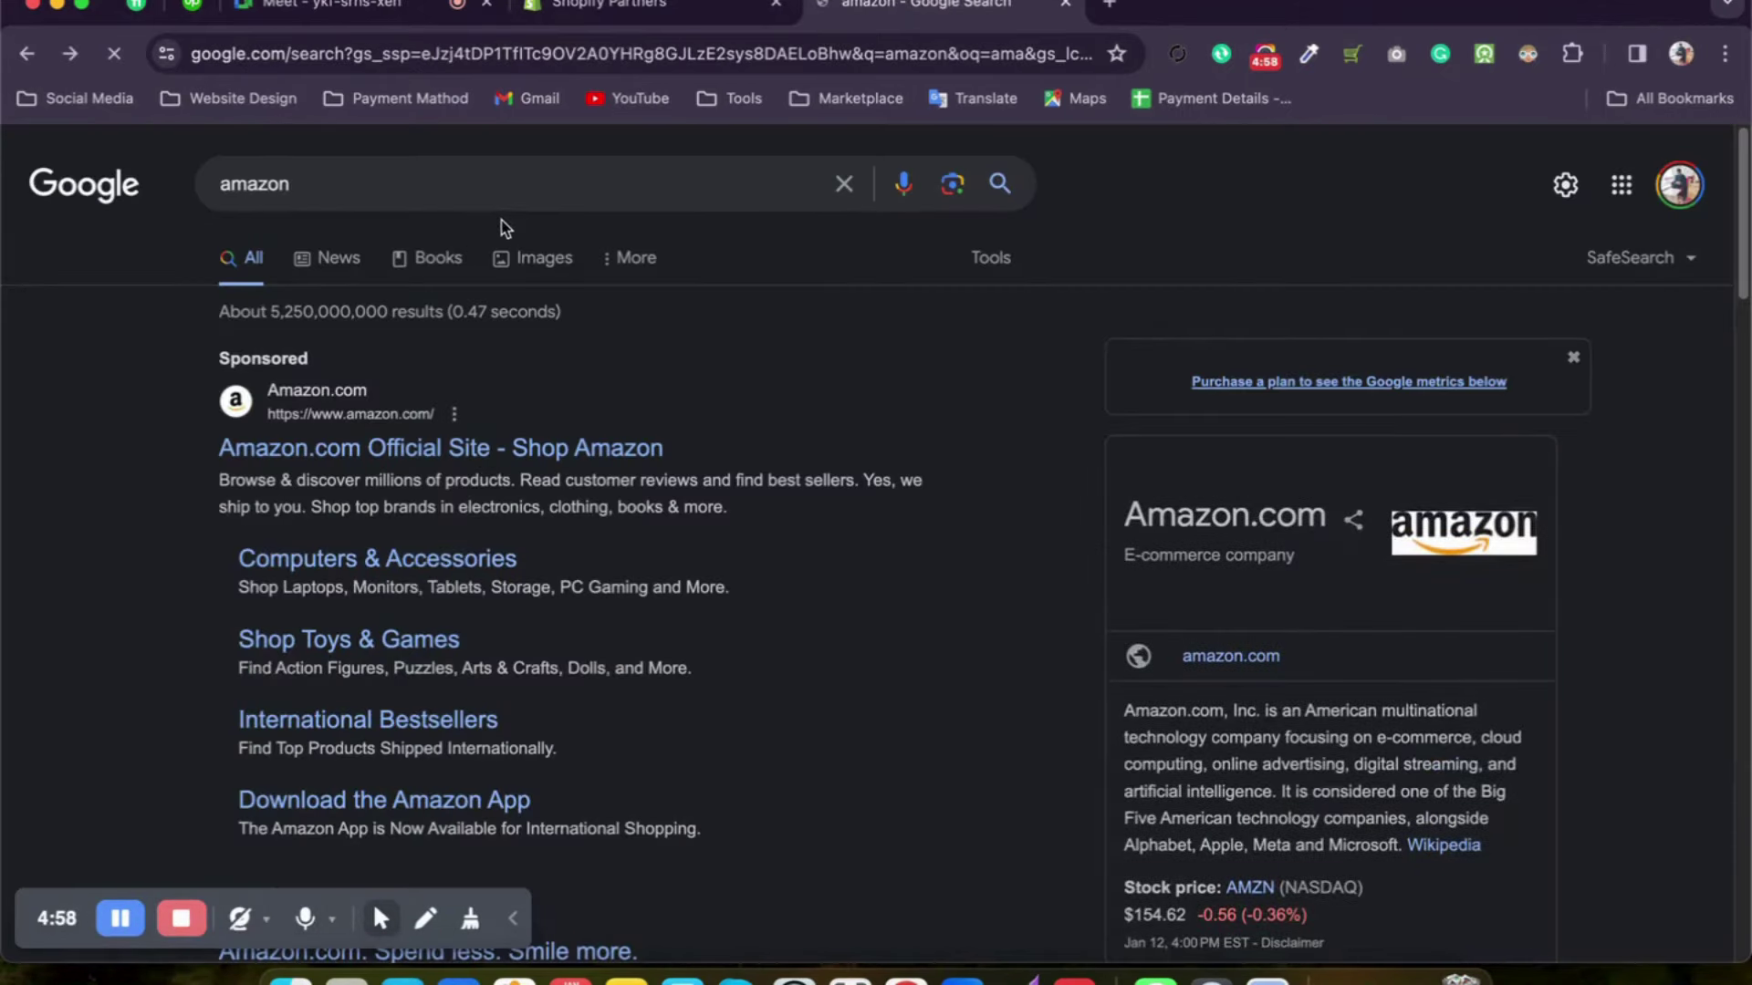
Step: Search Google for "amazon. dubai" and open the Amazon.ae: Dubai result
{"action": "left_click", "coordinate": [492, 190]}
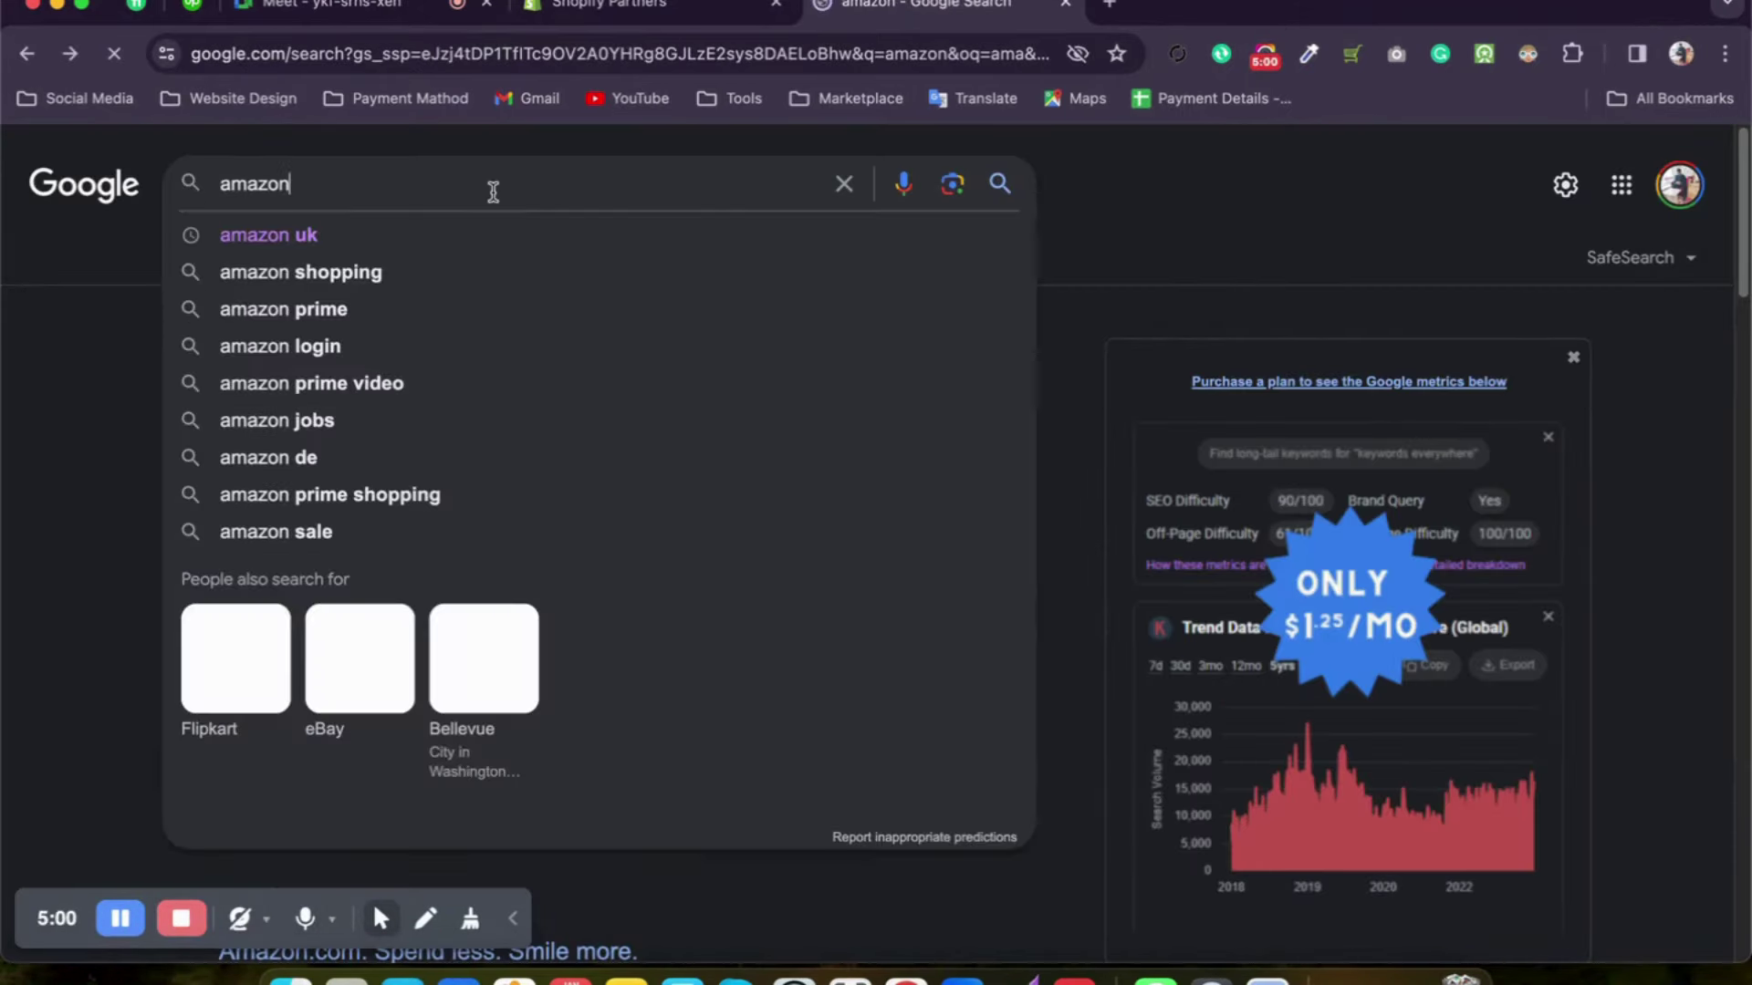
{"action": "type", "text": ". dubai"}
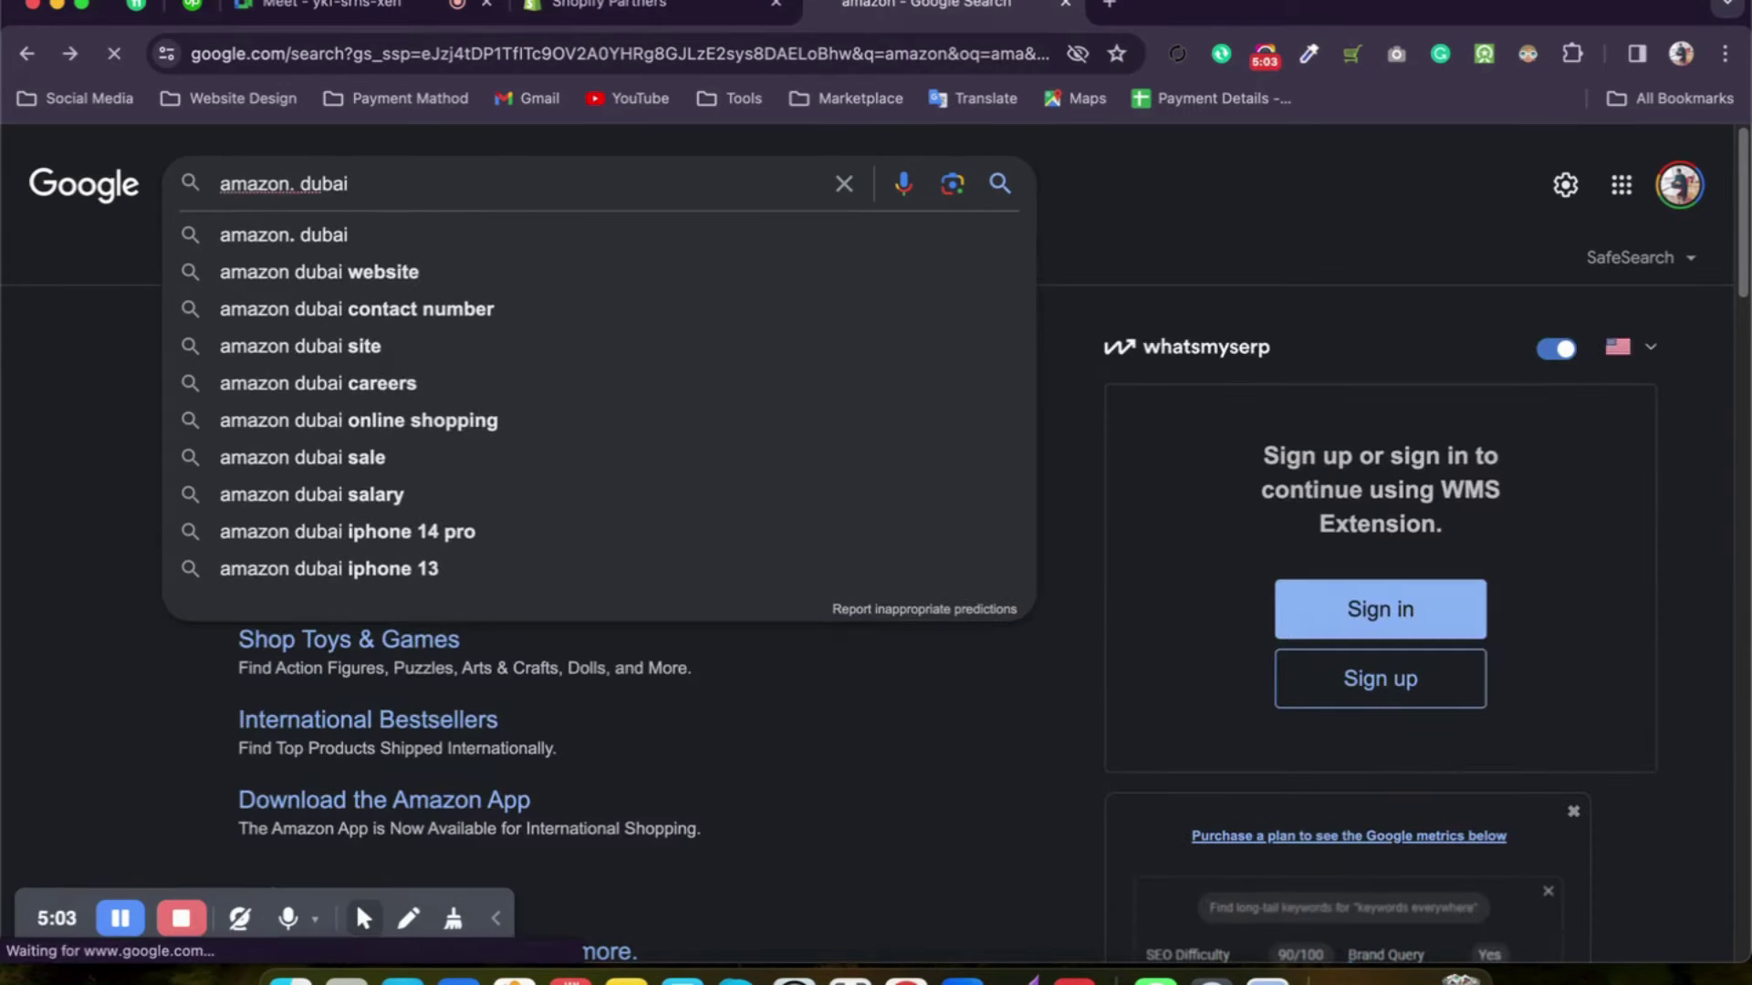
{"action": "key", "text": "Return"}
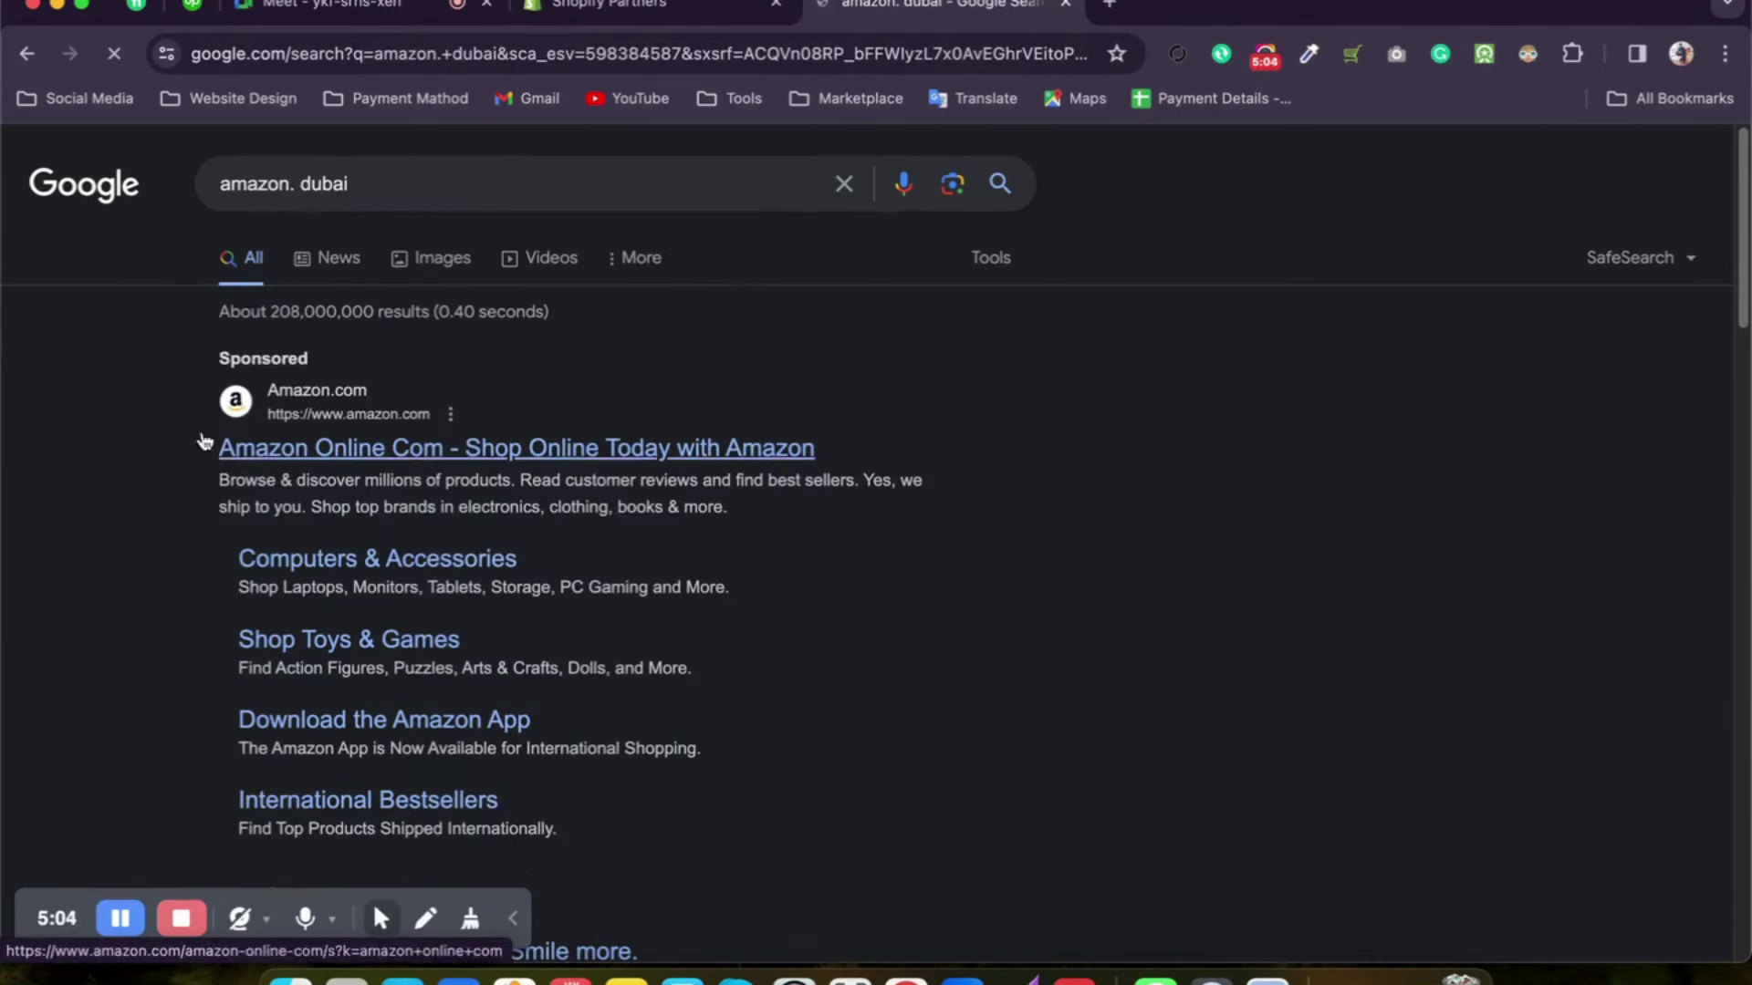
{"action": "scroll", "coordinate": [153, 410], "scroll_direction": "down", "scroll_amount": 3}
{"action": "scroll", "coordinate": [153, 410], "scroll_direction": "down", "scroll_amount": 5}
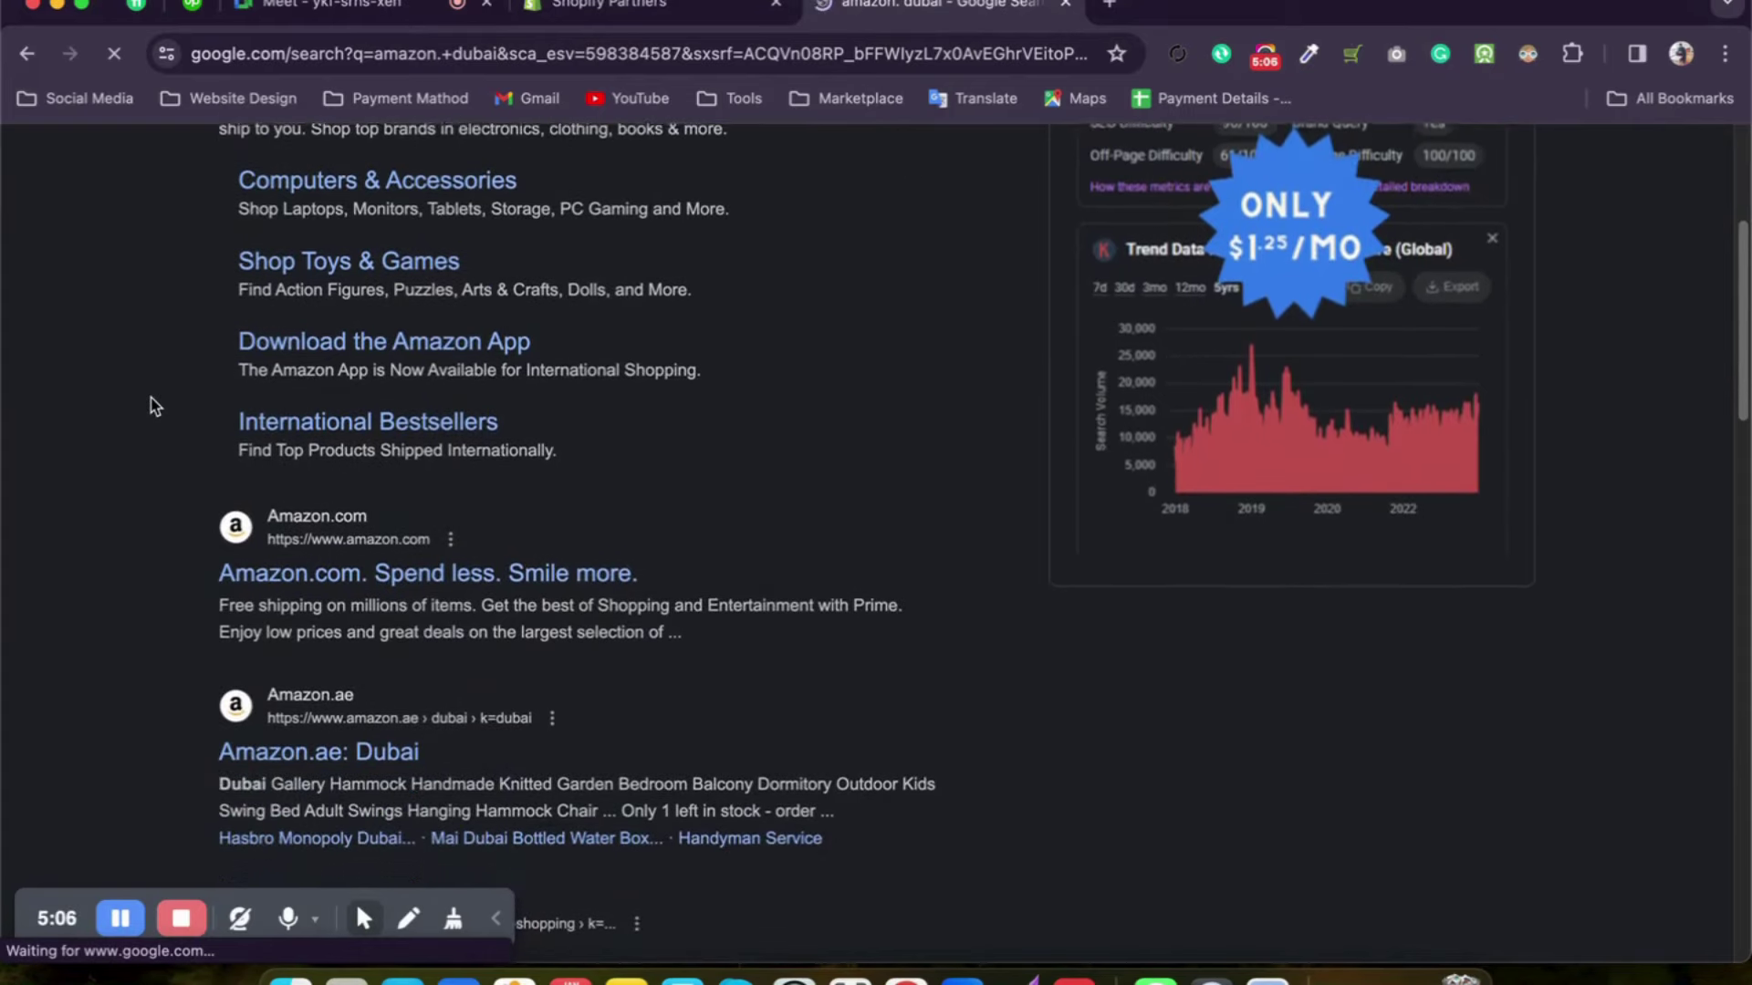
{"action": "scroll", "coordinate": [155, 406], "scroll_direction": "down", "scroll_amount": 1}
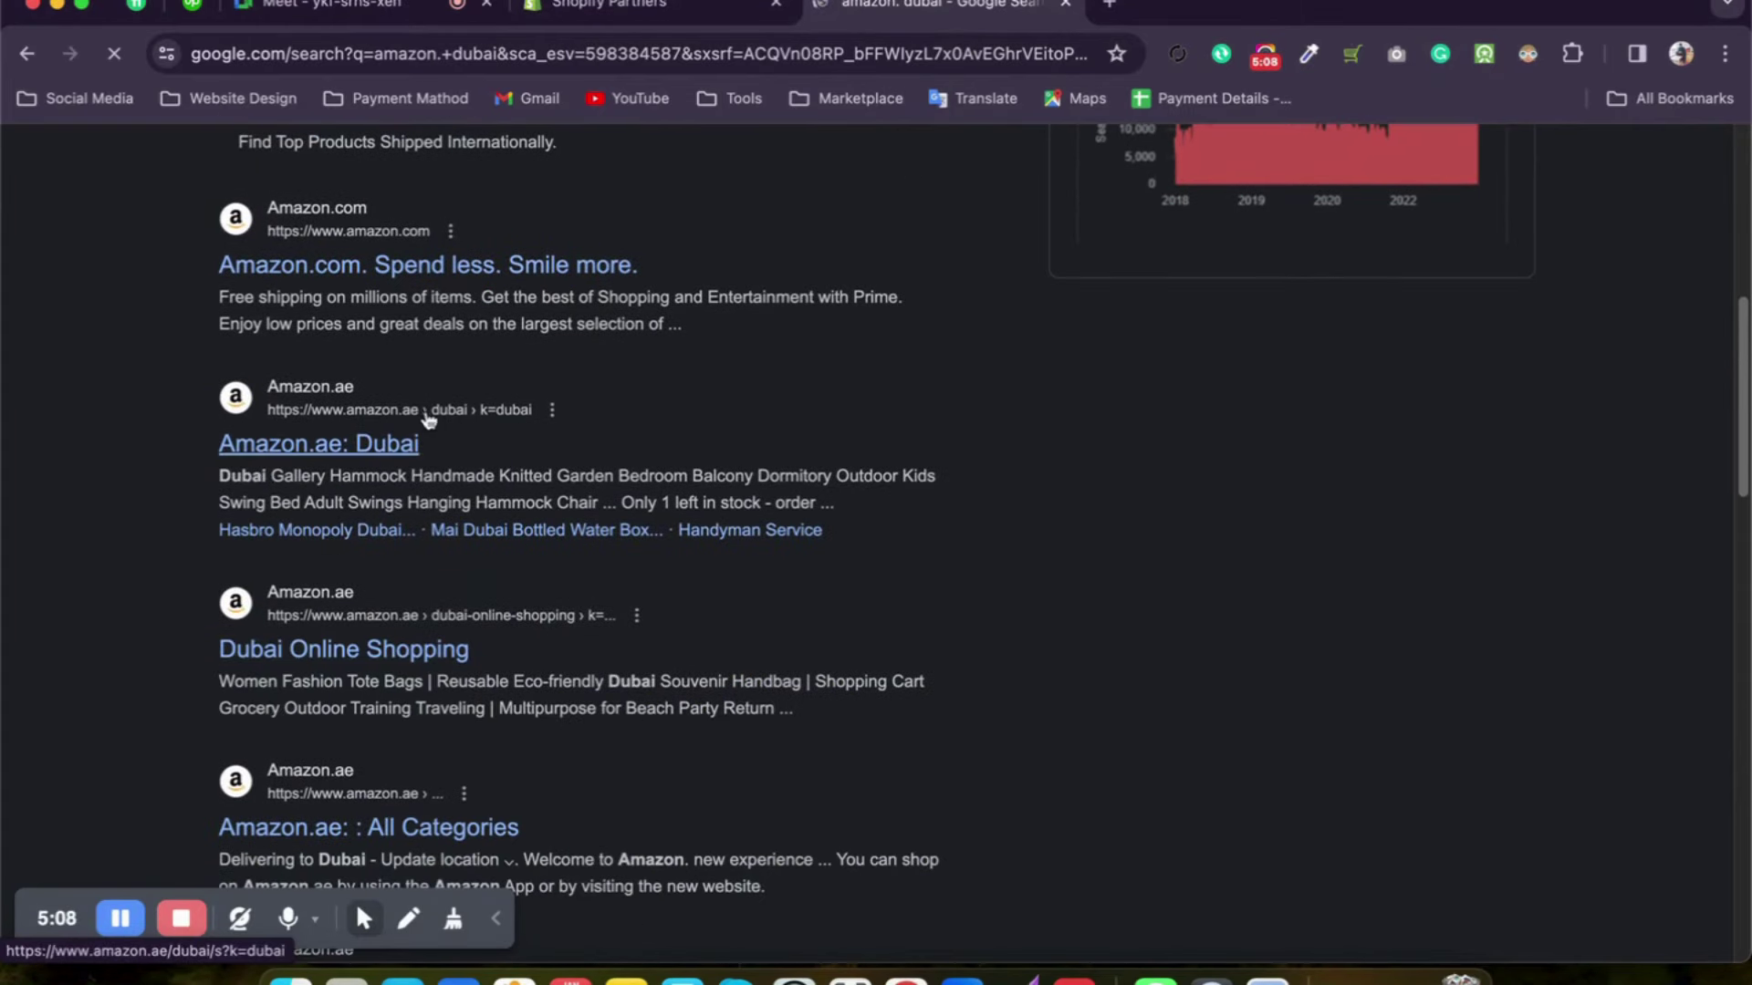
{"action": "left_click", "coordinate": [365, 447]}
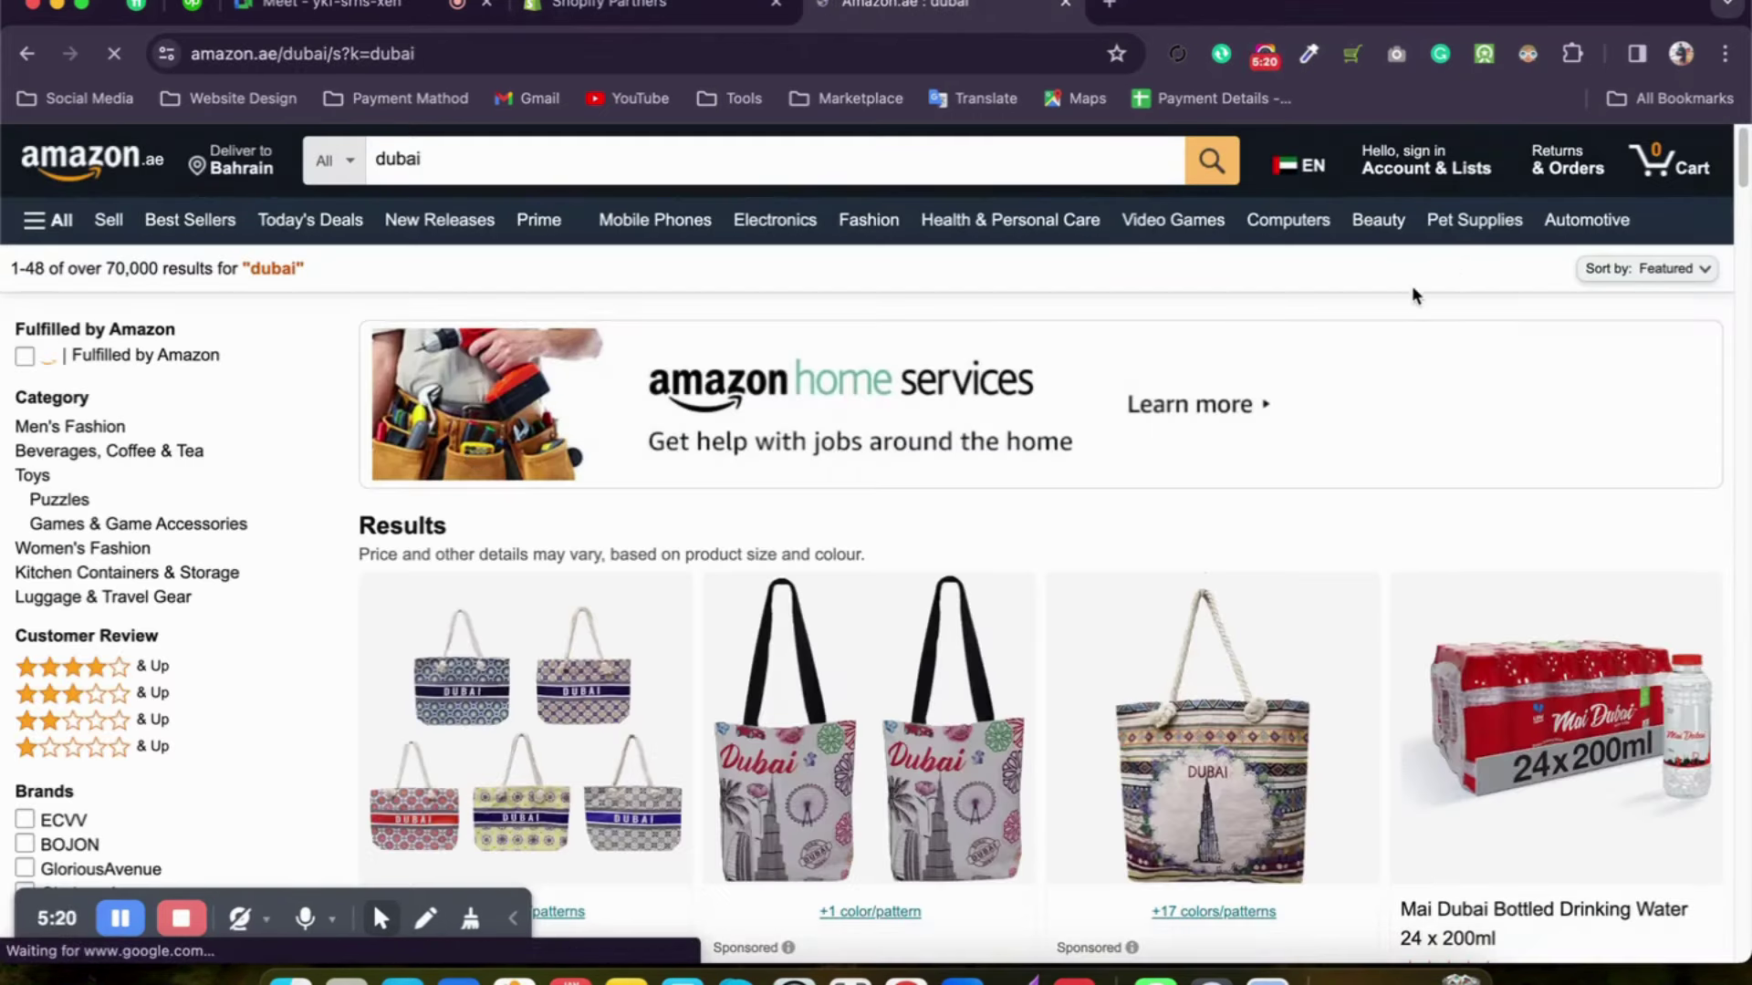
Step: Look through the Dubai products on amazon.ae, then close that tab and return to the development store form
{"action": "scroll", "coordinate": [1415, 295], "scroll_direction": "down", "scroll_amount": 6}
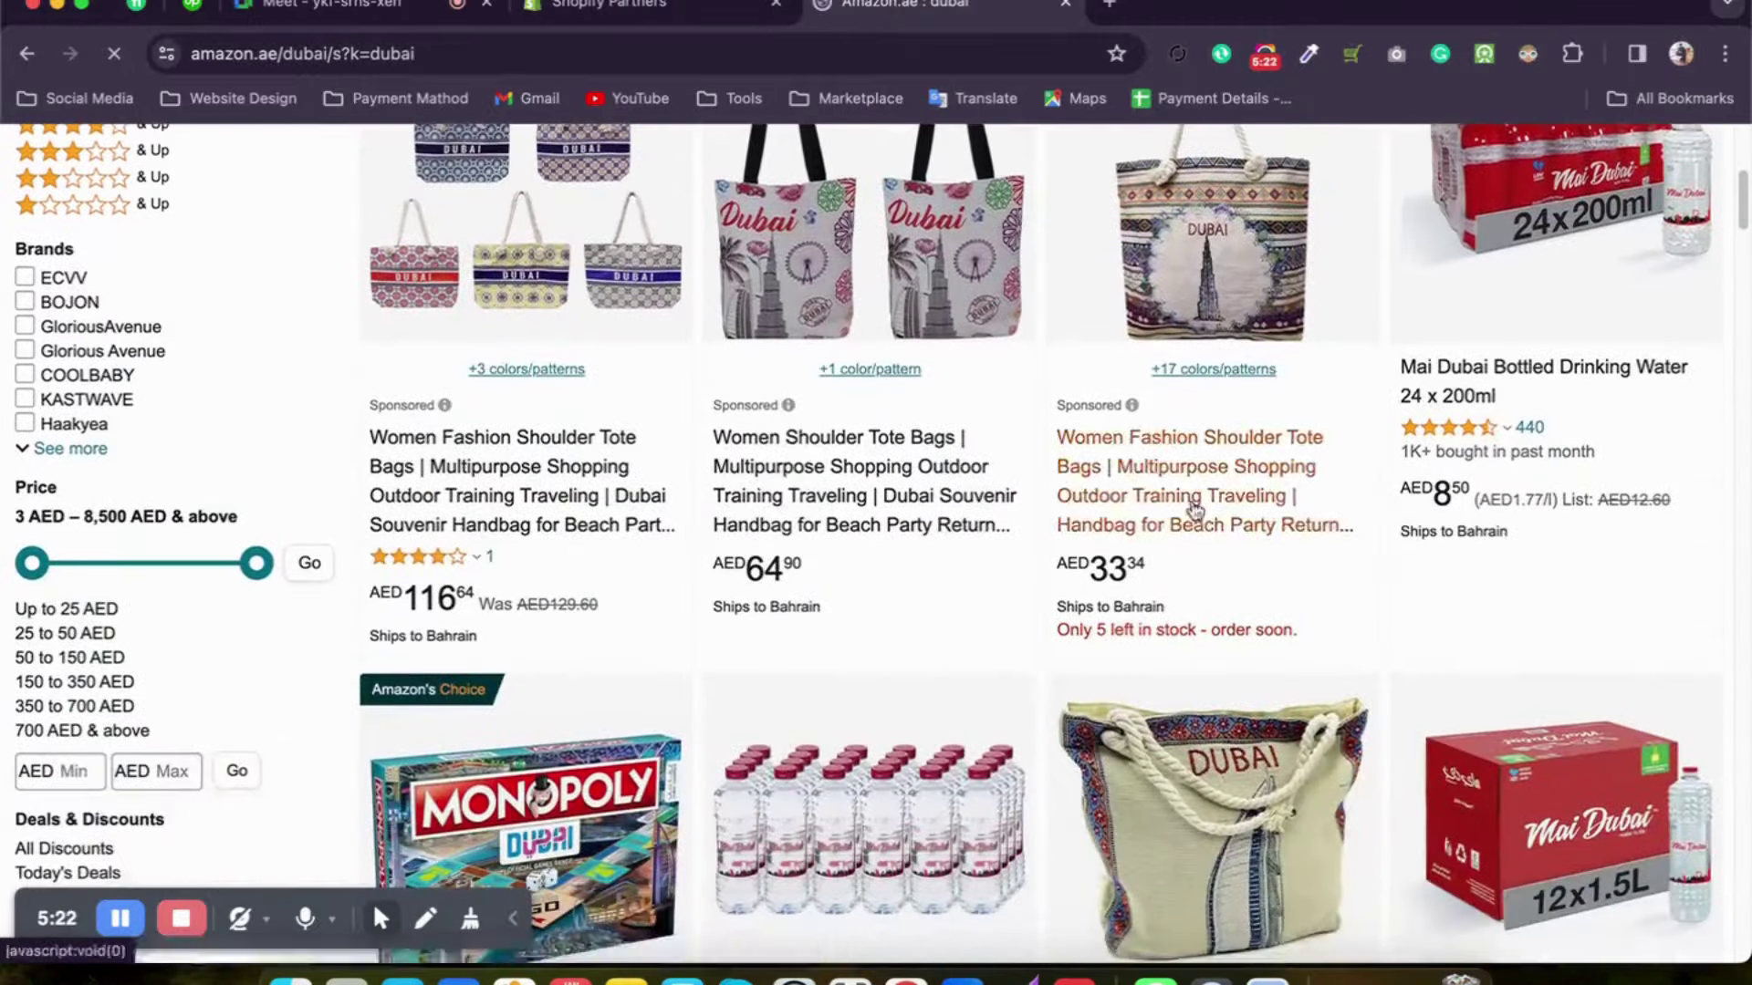
{"action": "scroll", "coordinate": [852, 402], "scroll_direction": "up", "scroll_amount": 3}
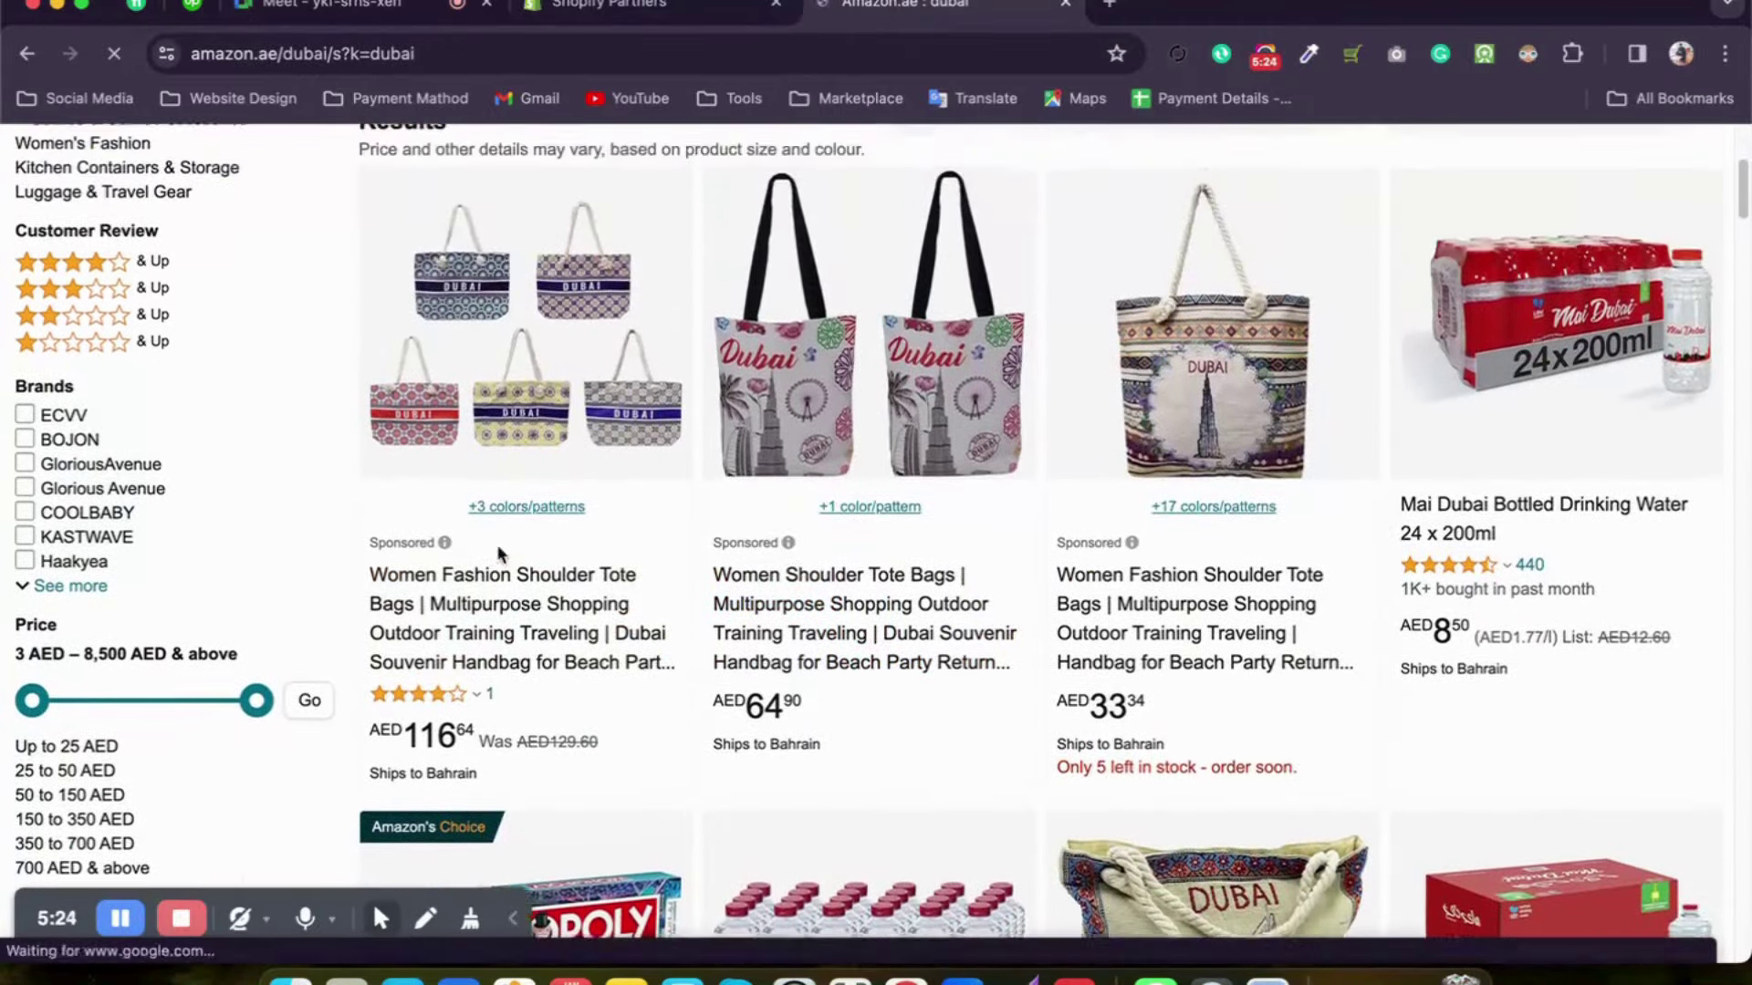
{"action": "scroll", "coordinate": [794, 587], "scroll_direction": "down", "scroll_amount": 4}
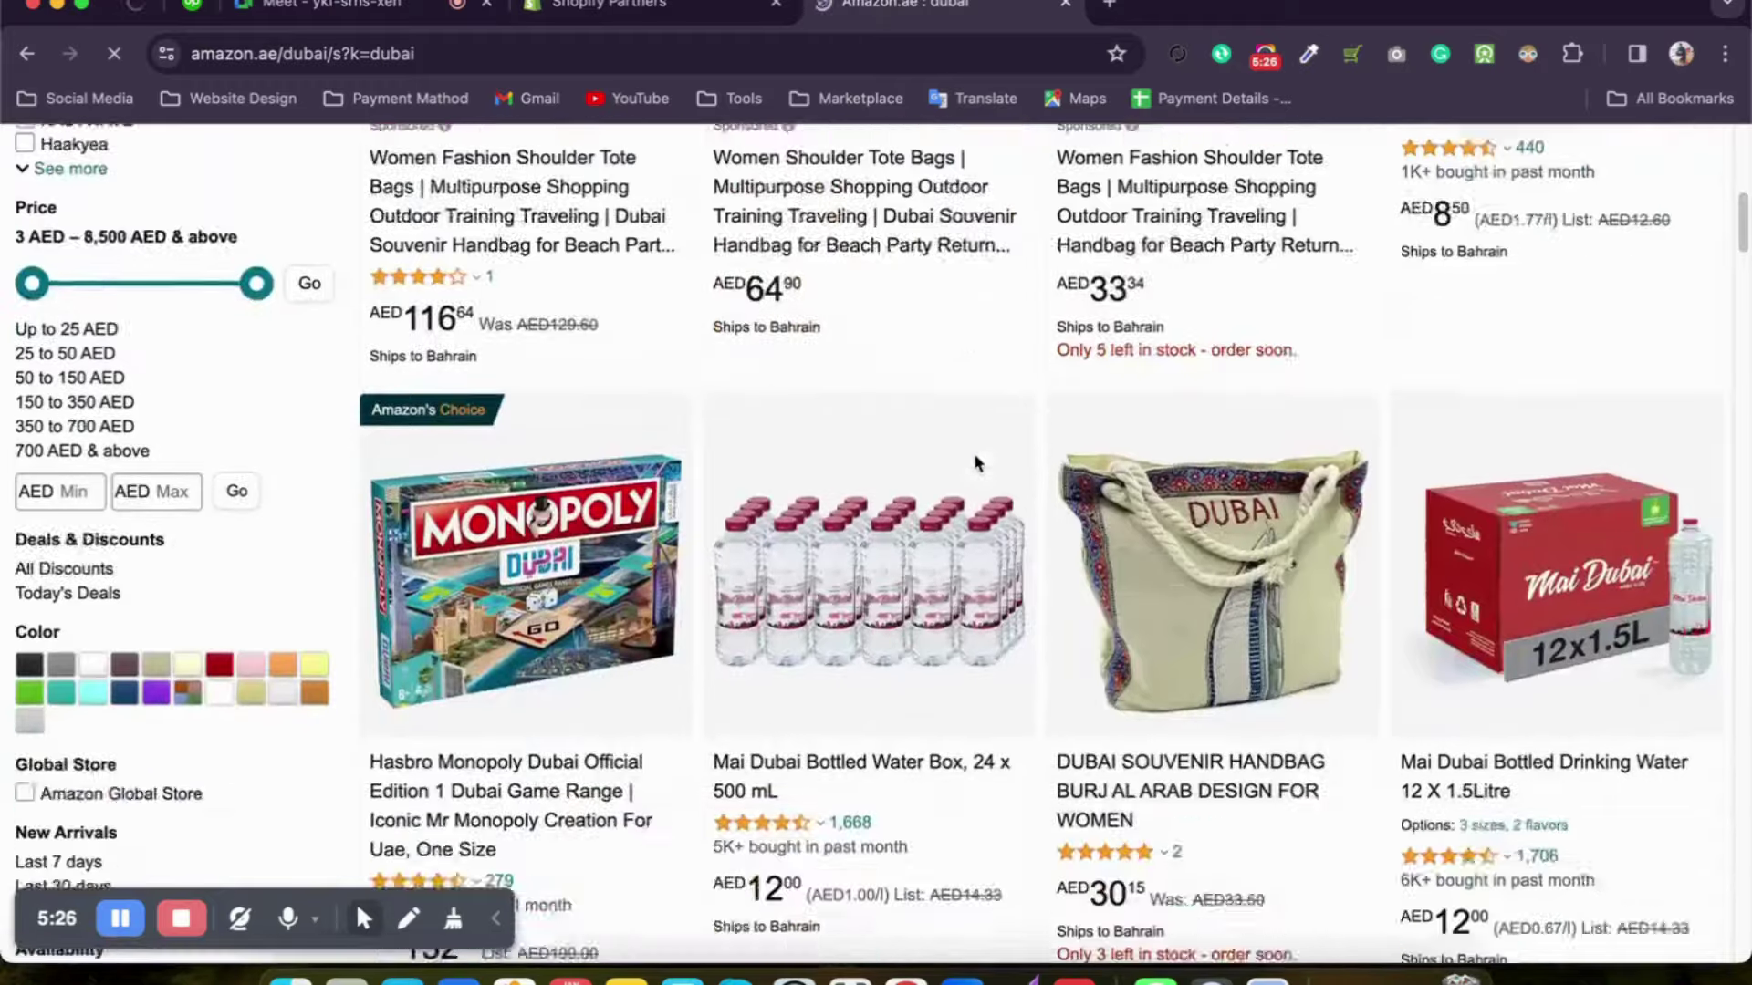
{"action": "scroll", "coordinate": [975, 463], "scroll_direction": "down", "scroll_amount": 3}
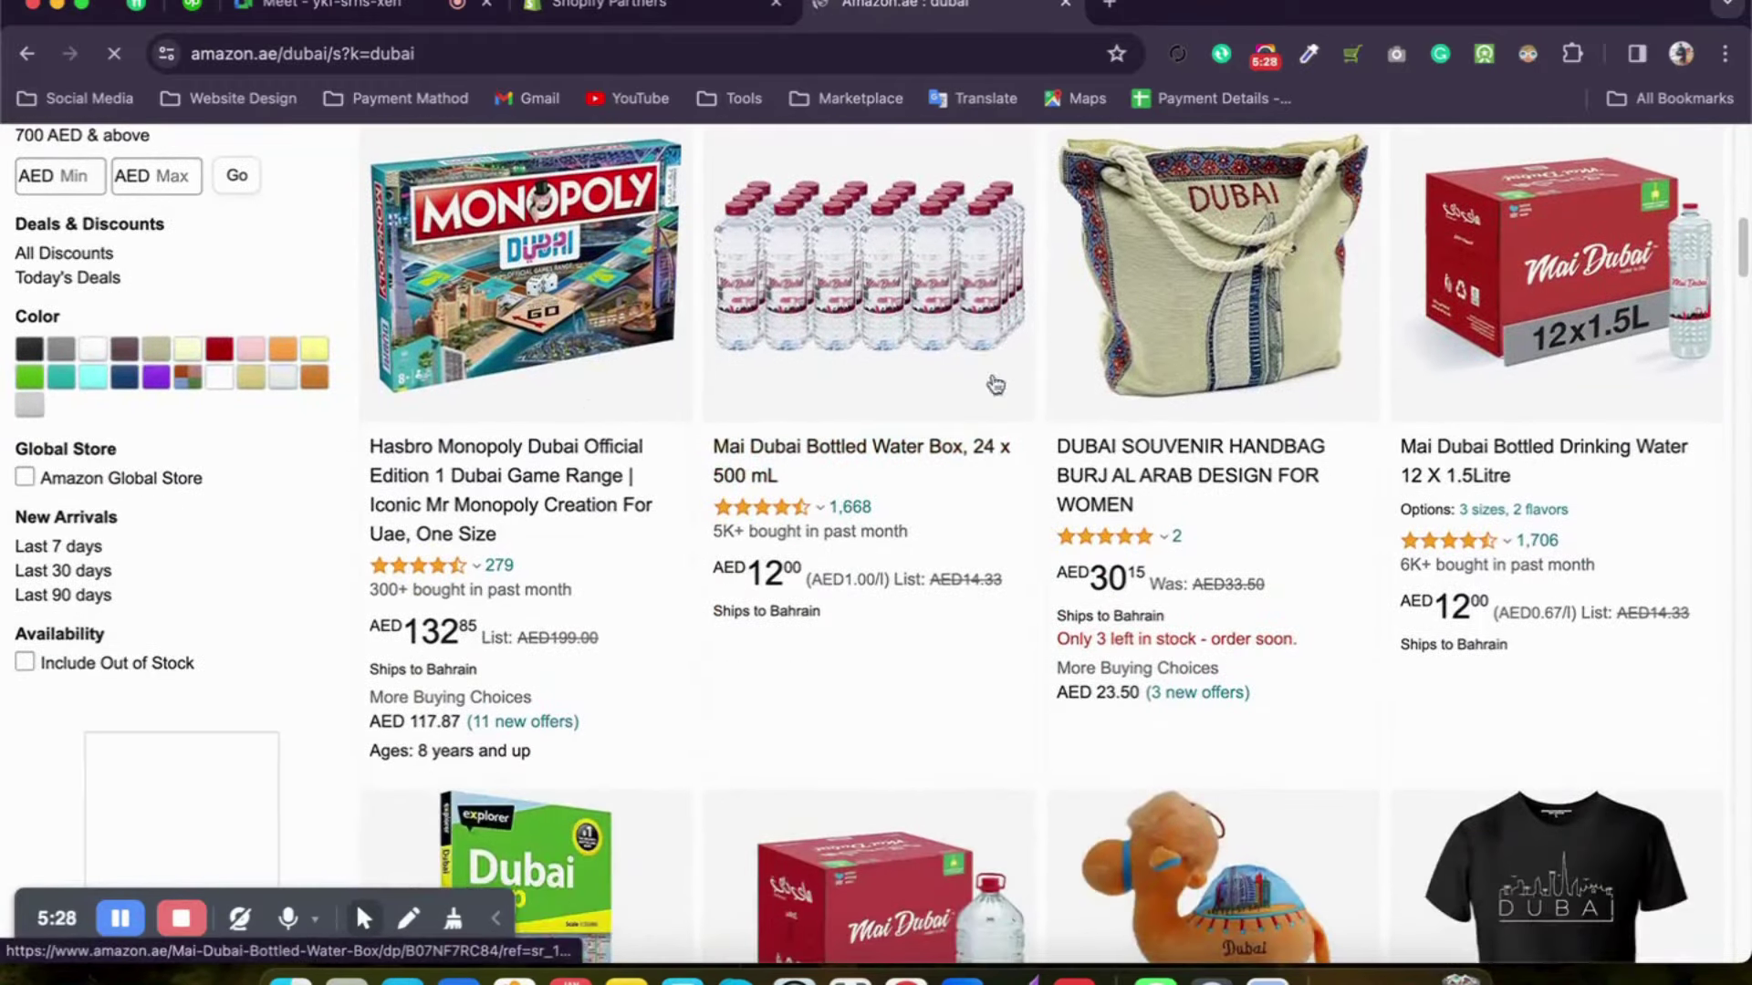
{"action": "scroll", "coordinate": [1013, 456], "scroll_direction": "down", "scroll_amount": 8}
{"action": "left_click", "coordinate": [623, 14]}
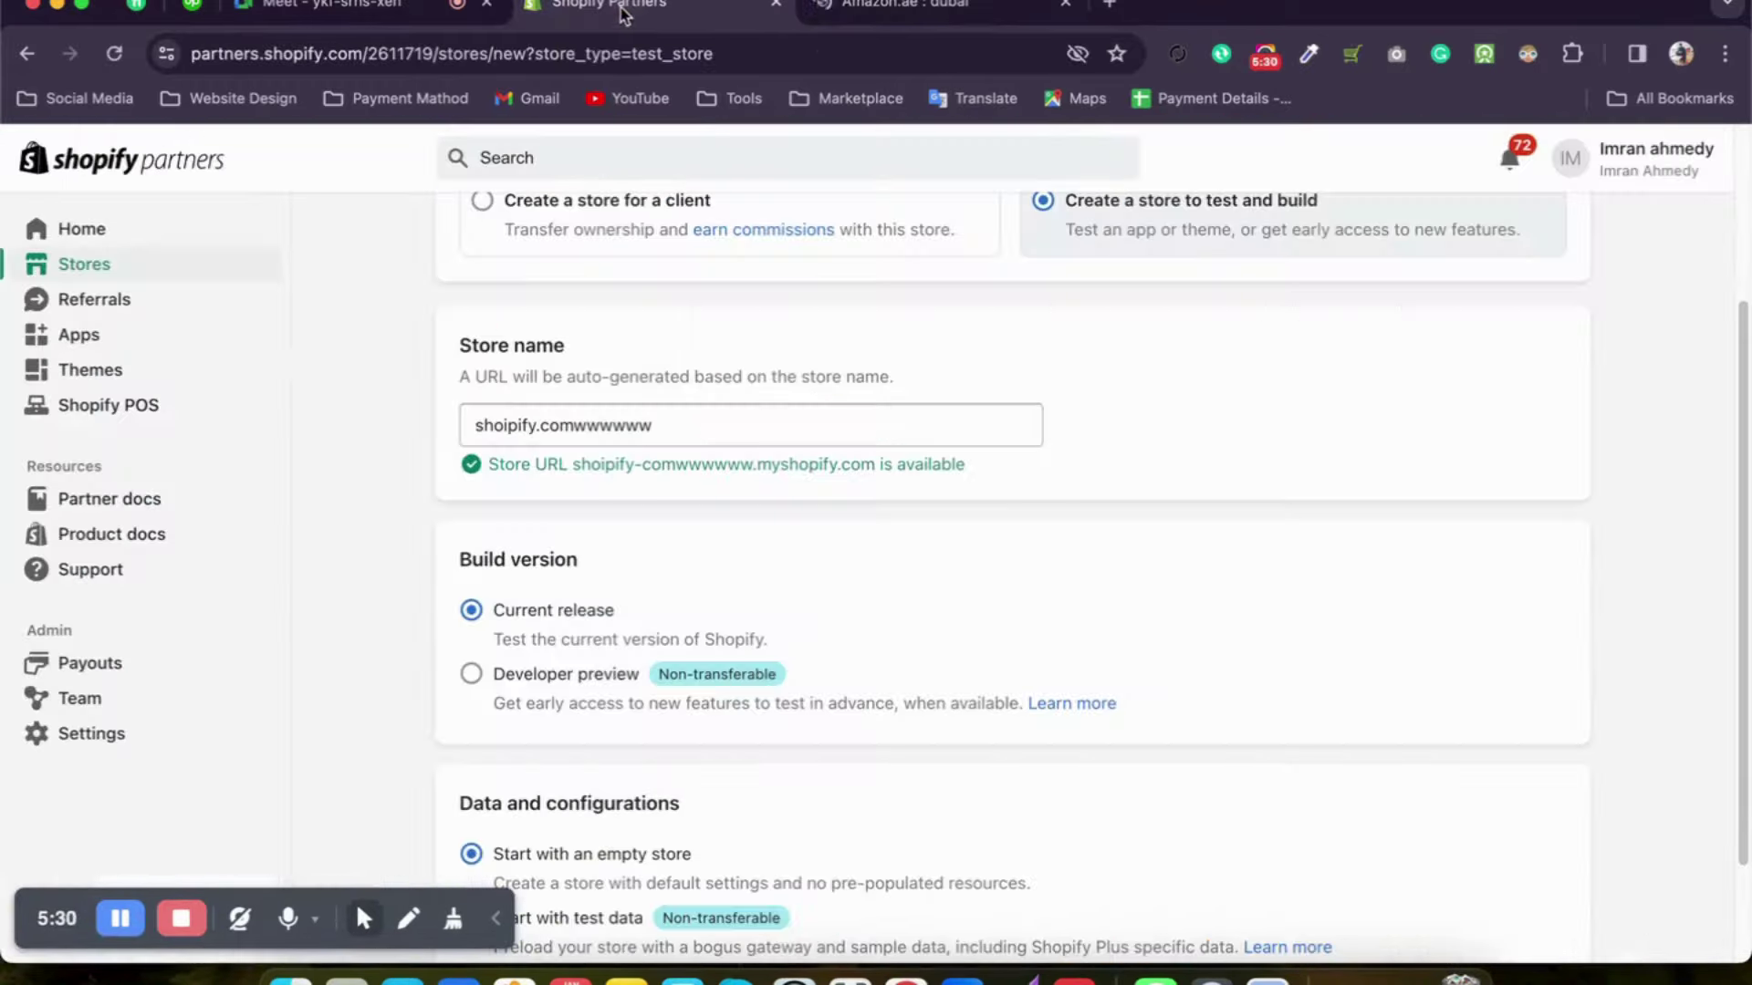
{"action": "left_click", "coordinate": [1067, 5]}
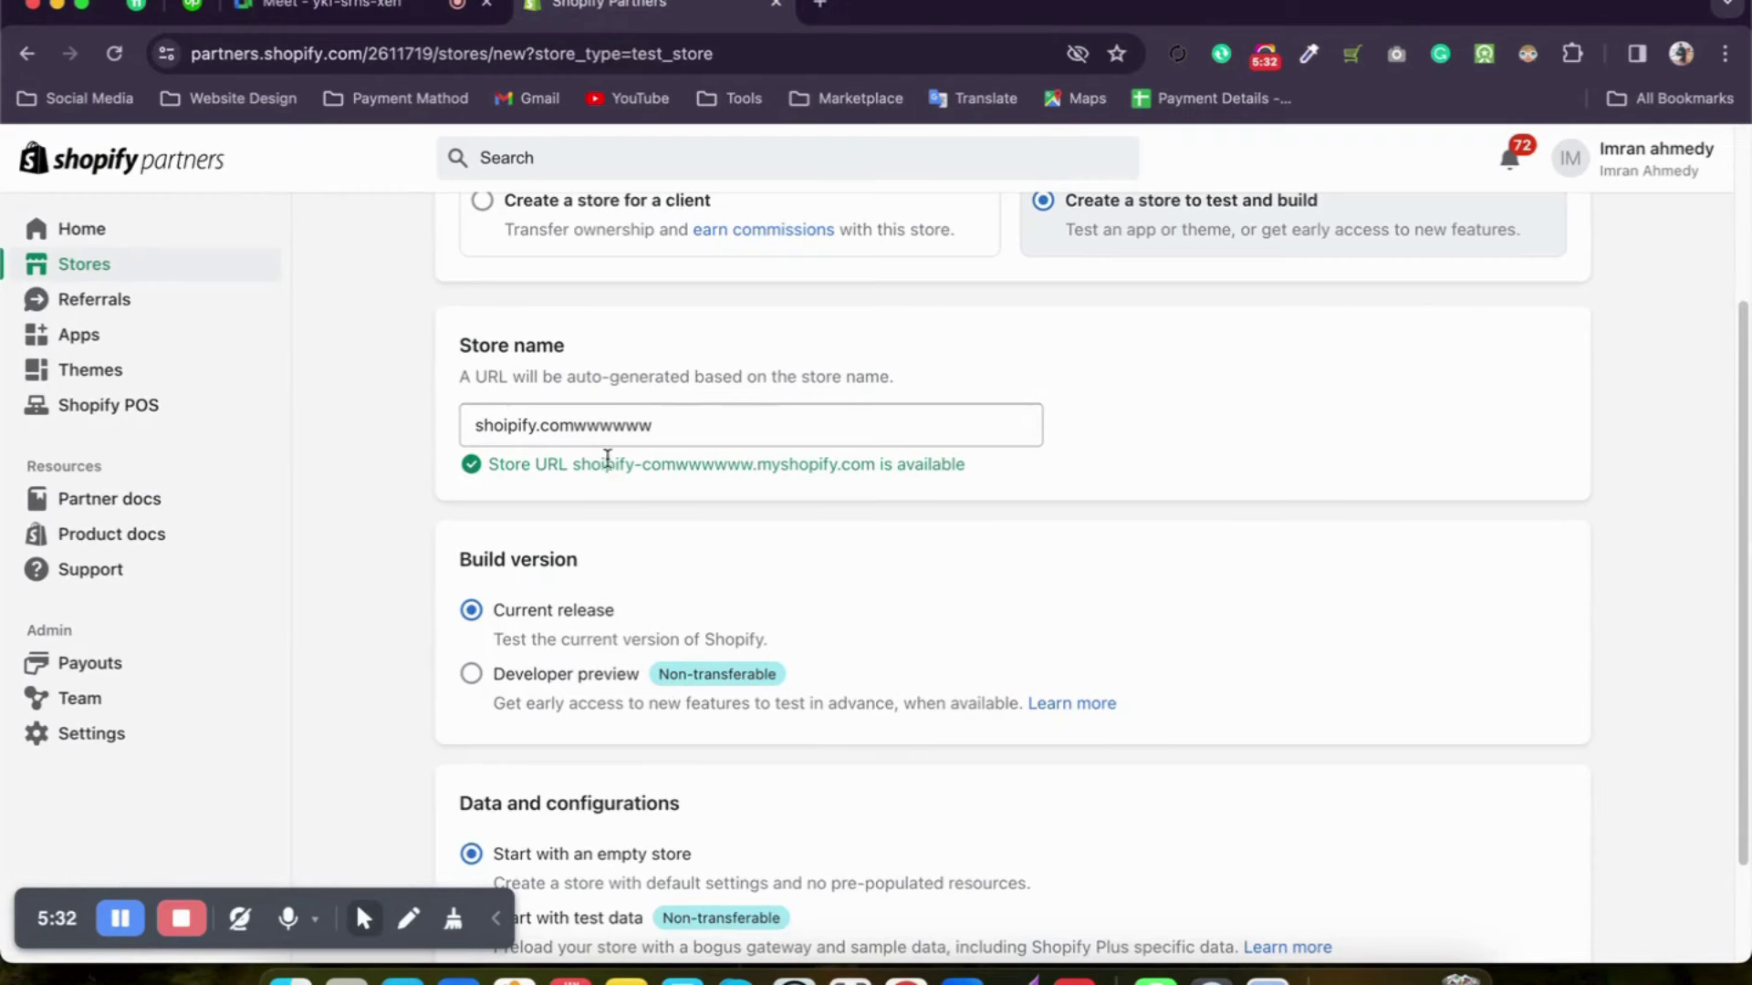
Step: Replace the store name with iqshdowsdin and create the development store
{"action": "left_click_drag", "start_coordinate": [675, 431], "coordinate": [407, 428]}
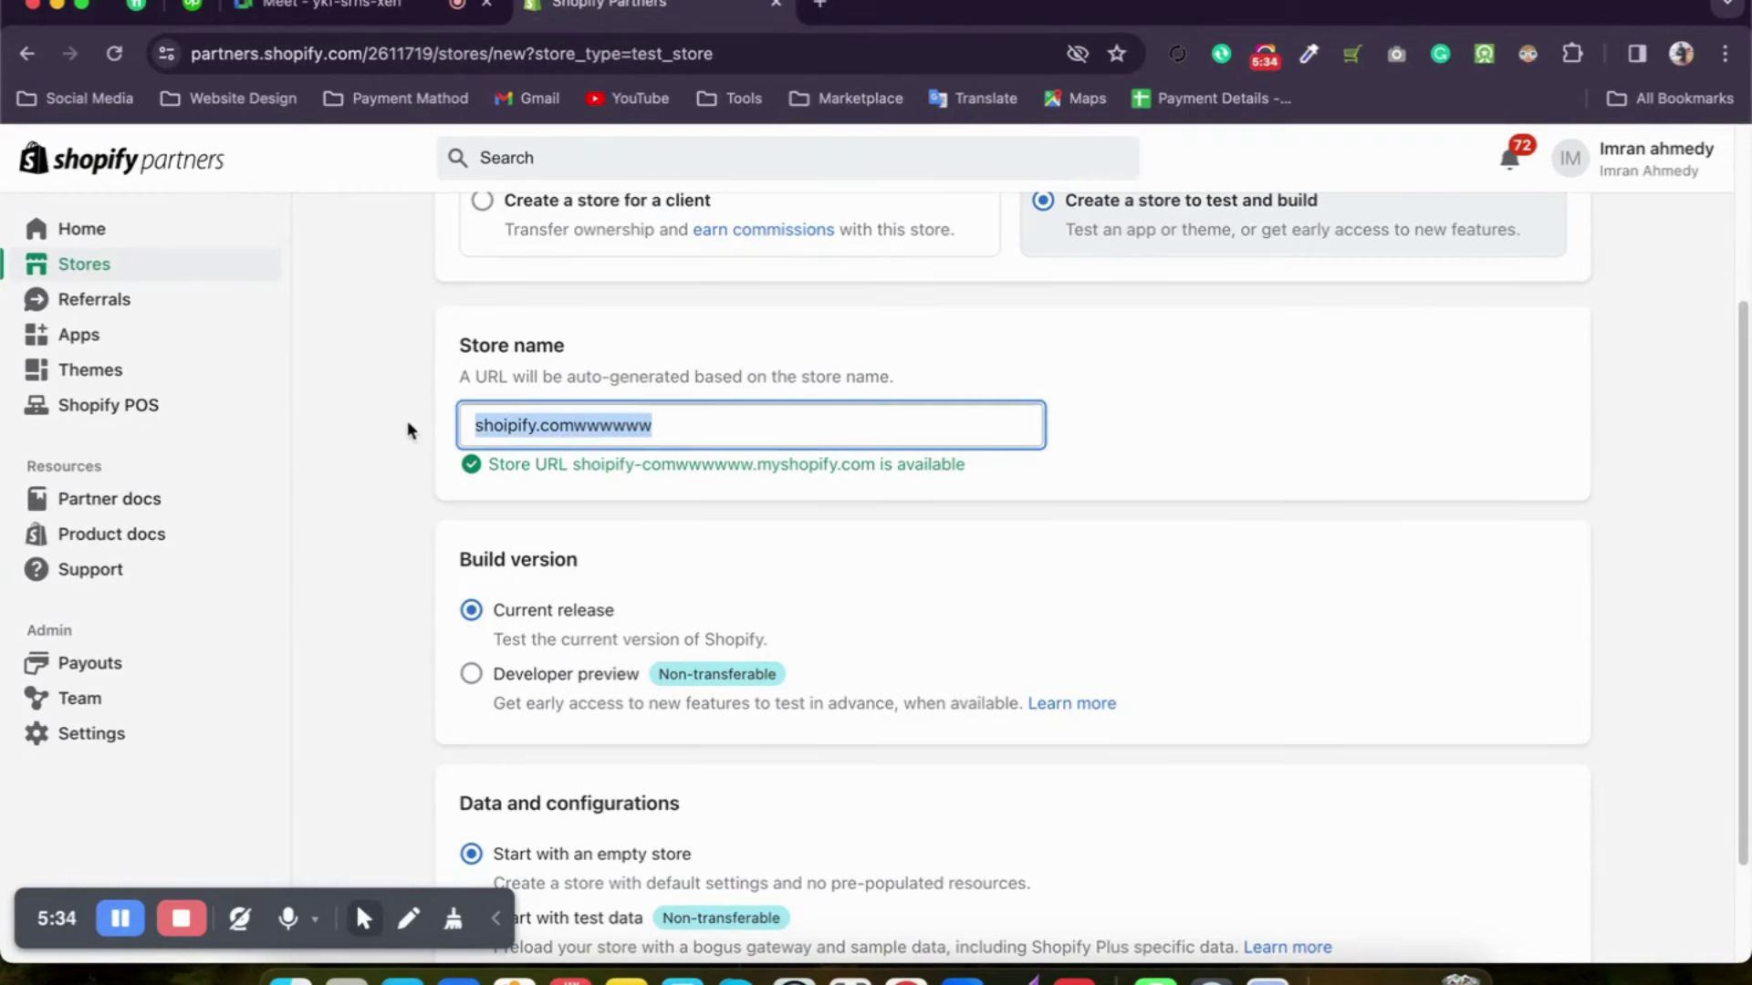
{"action": "key", "text": "BackSpace"}
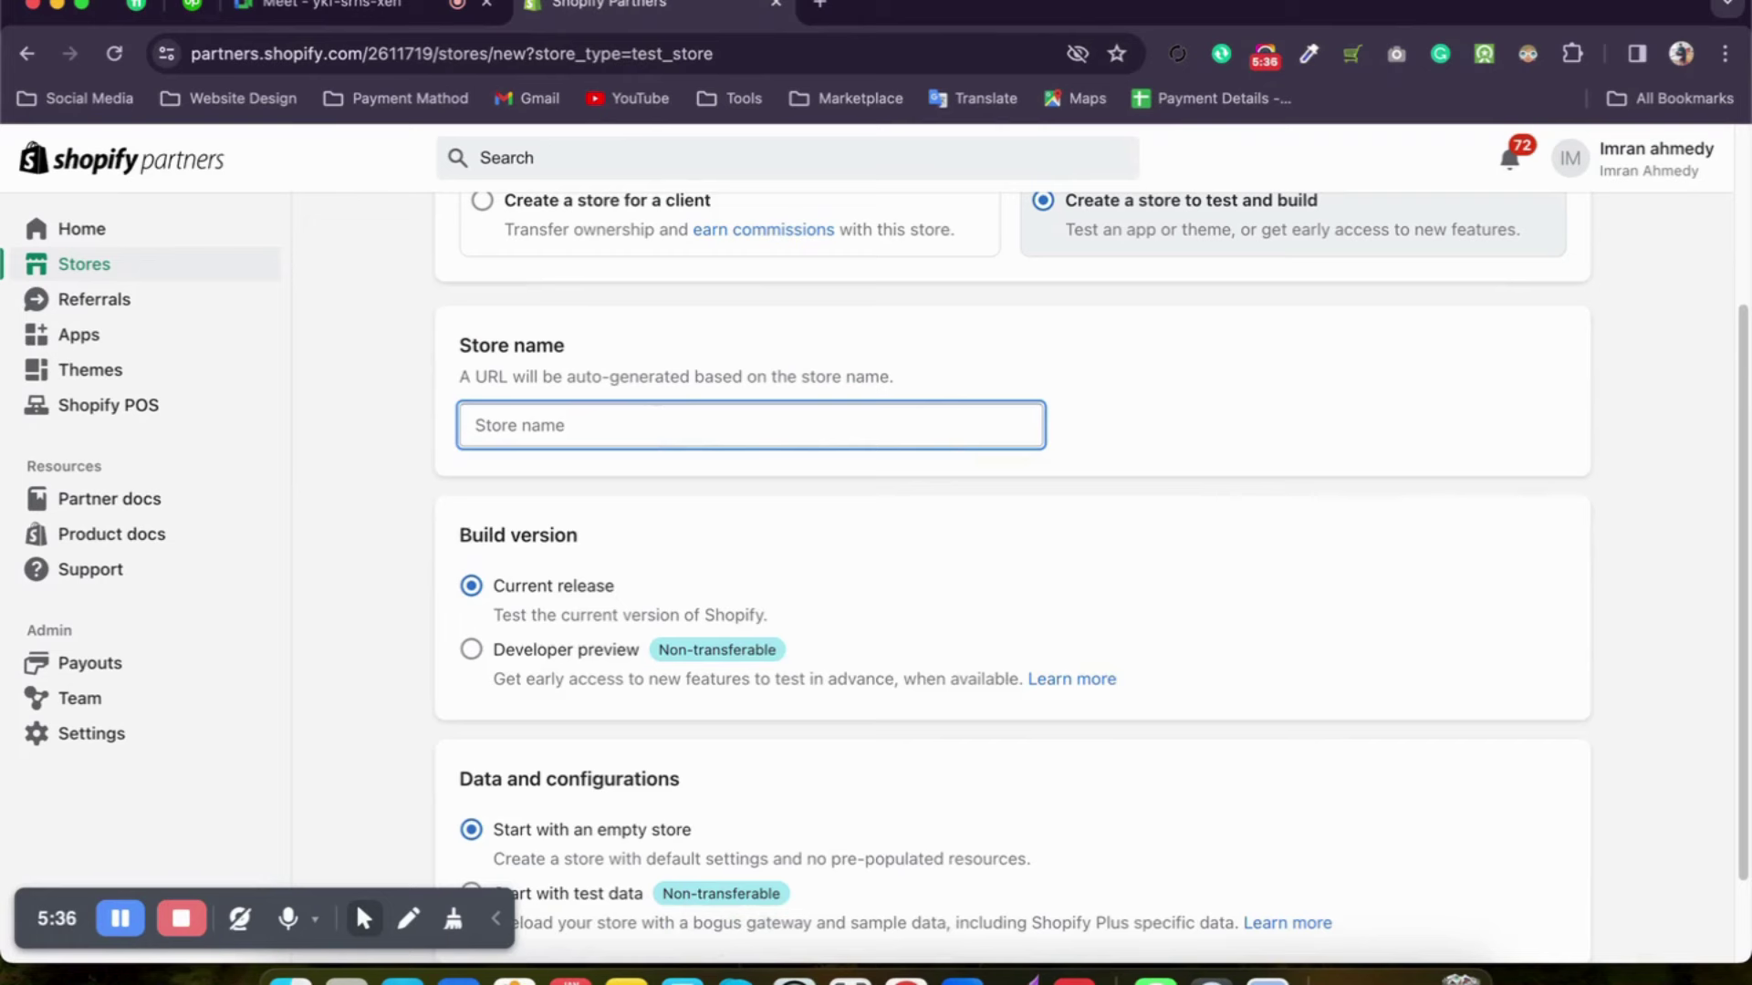
{"action": "type", "text": "iqshdd"}
{"action": "scroll", "coordinate": [415, 447], "scroll_direction": "down", "scroll_amount": 3}
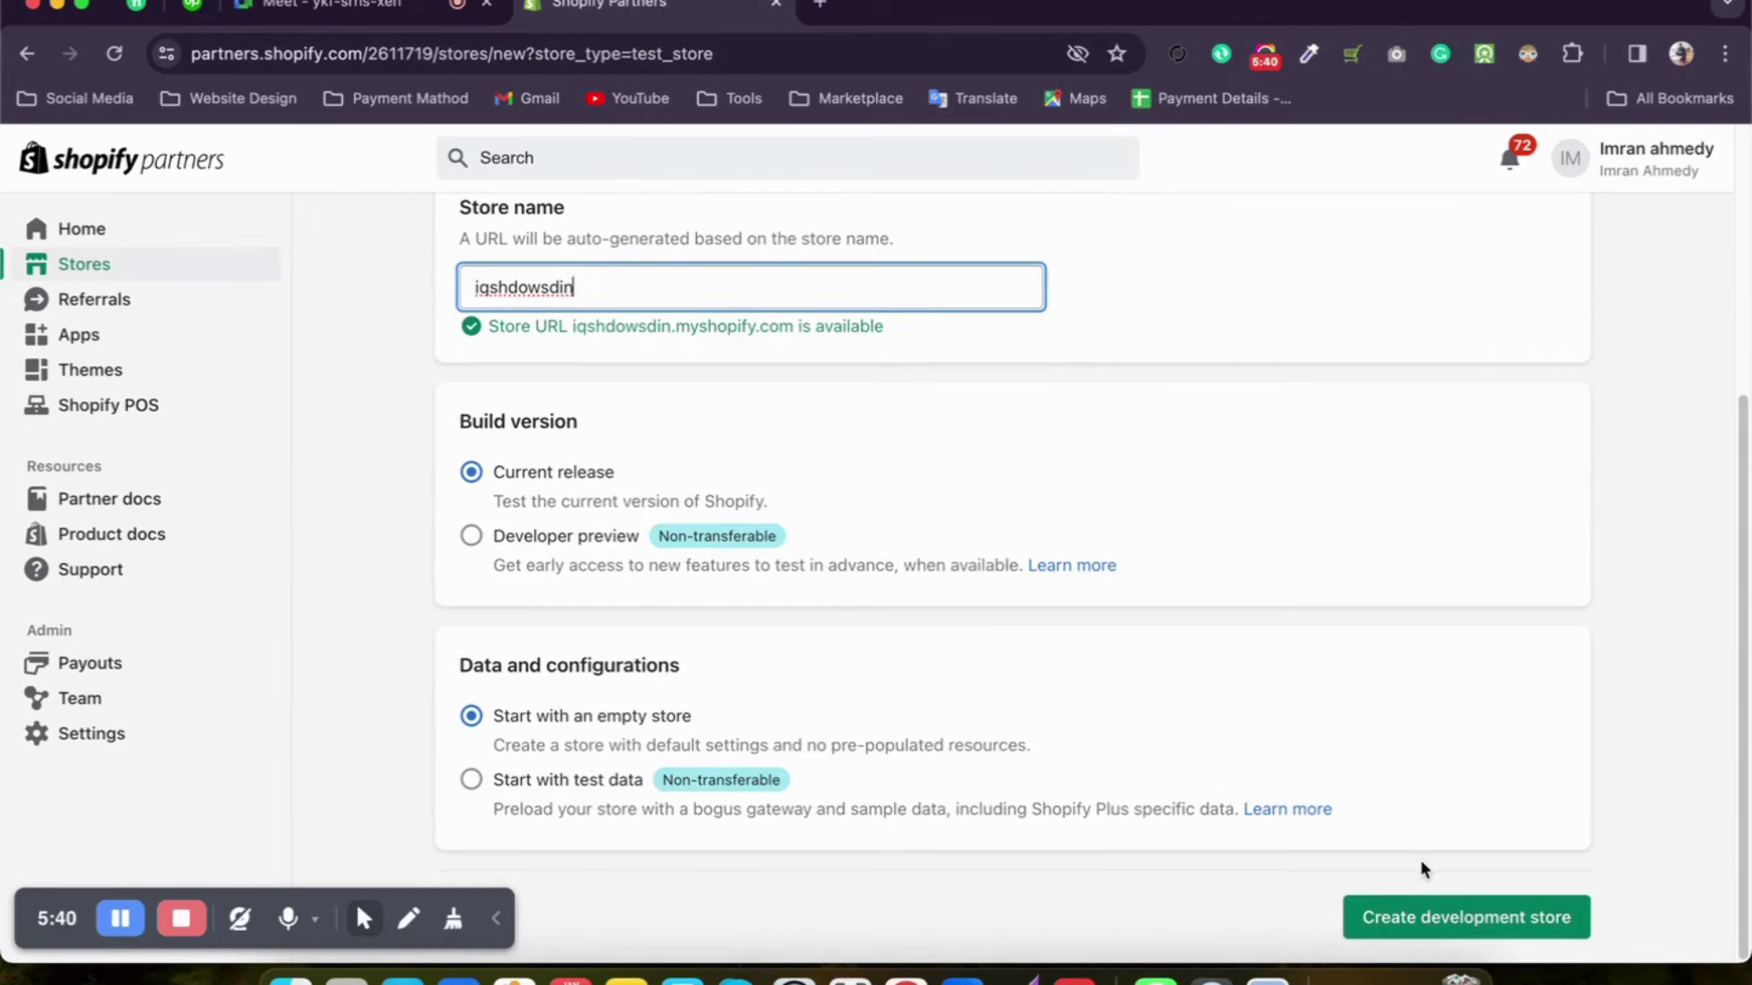
{"action": "left_click", "coordinate": [1449, 918]}
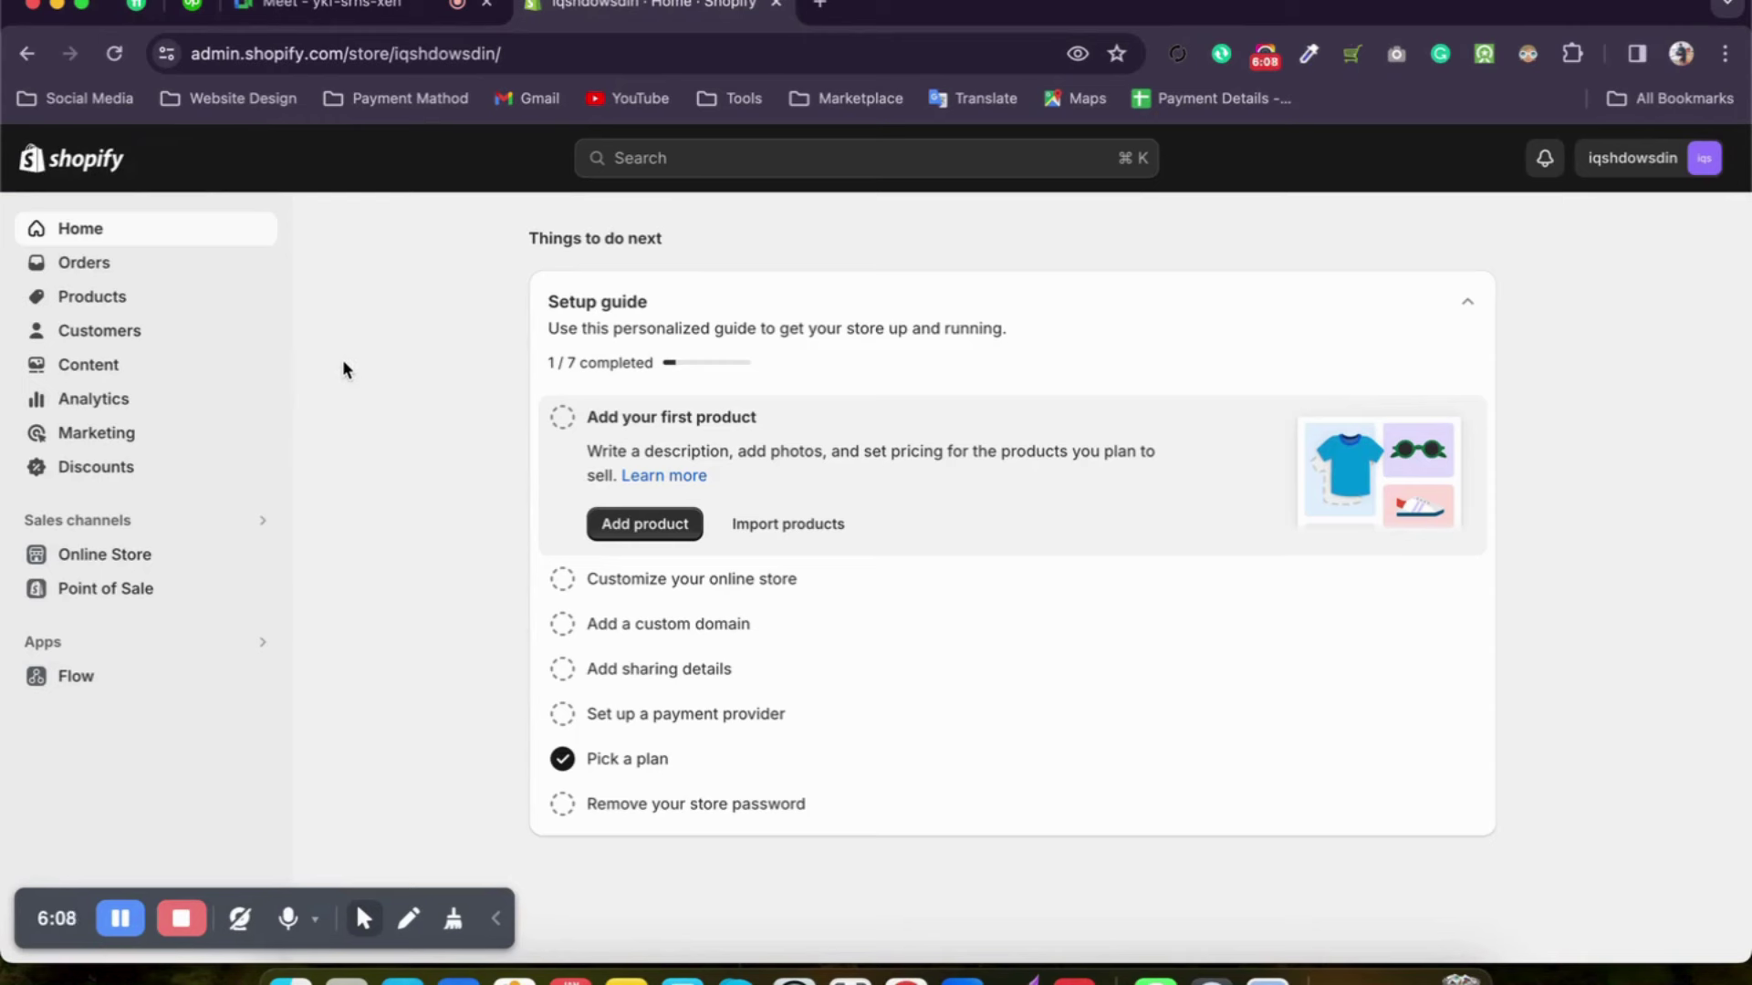
Step: Open the new store's settings and copy its iqshdowsdin.myshopify.com address
{"action": "left_click_drag", "start_coordinate": [502, 917], "coordinate": [619, 916]}
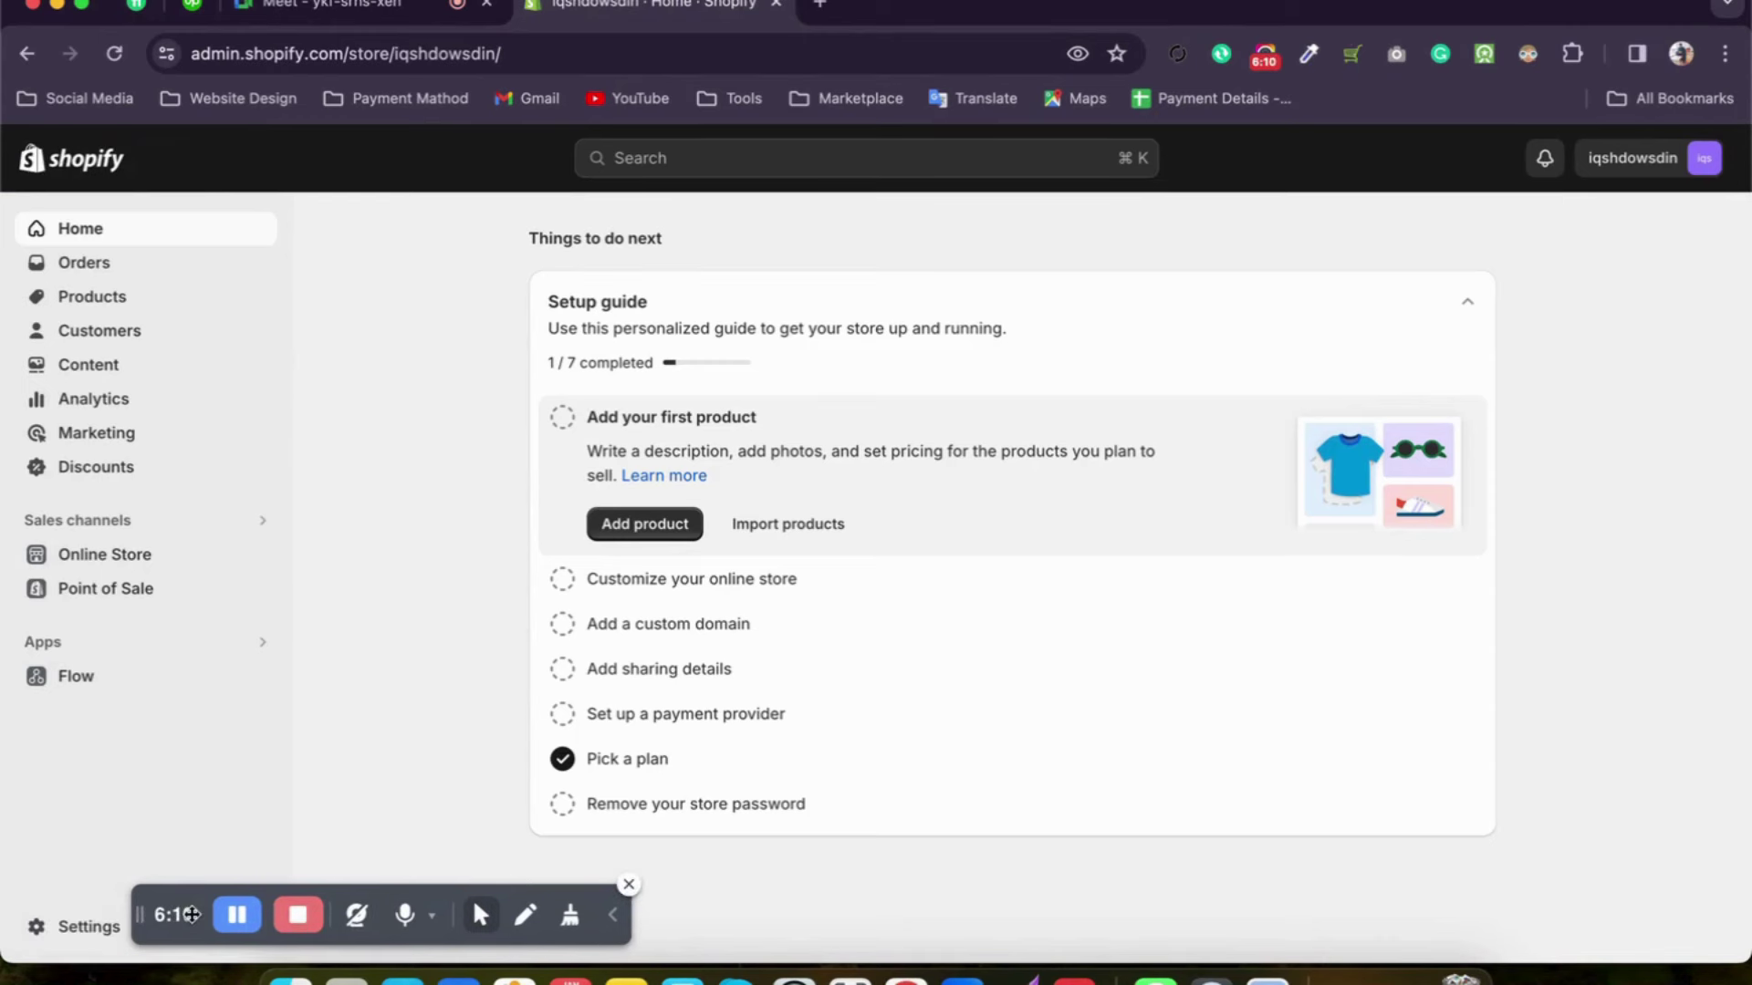
{"action": "left_click", "coordinate": [613, 915]}
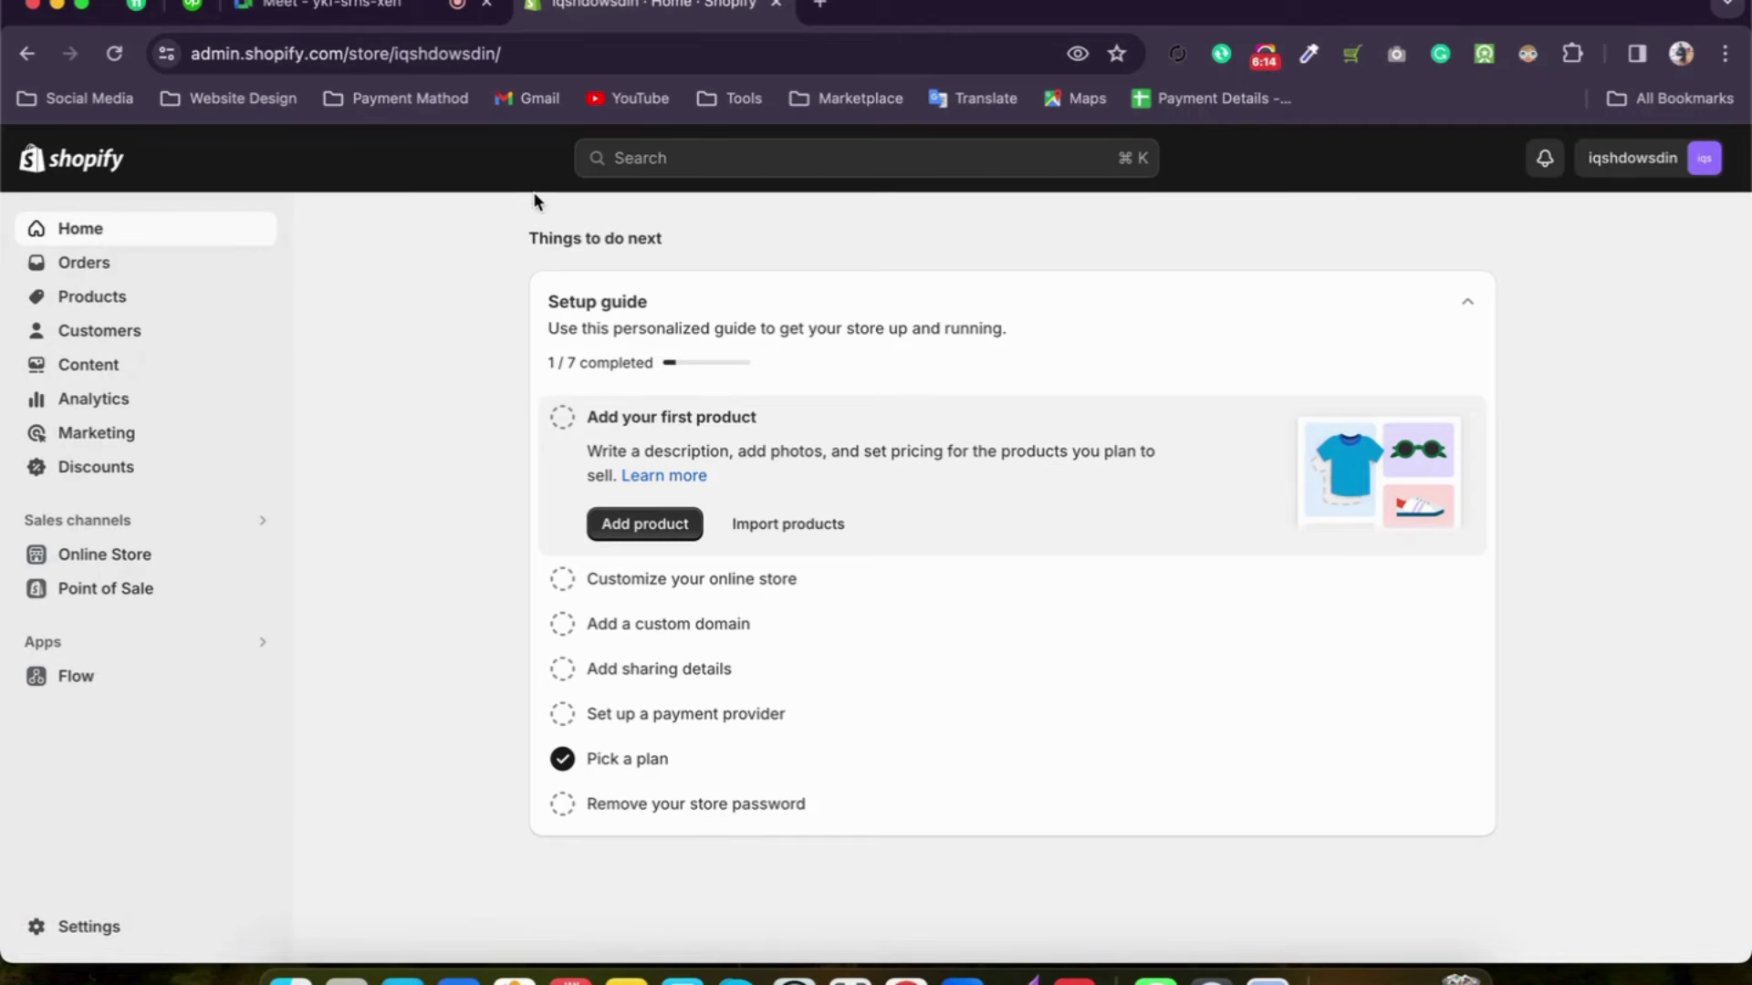
{"action": "left_click", "coordinate": [80, 923]}
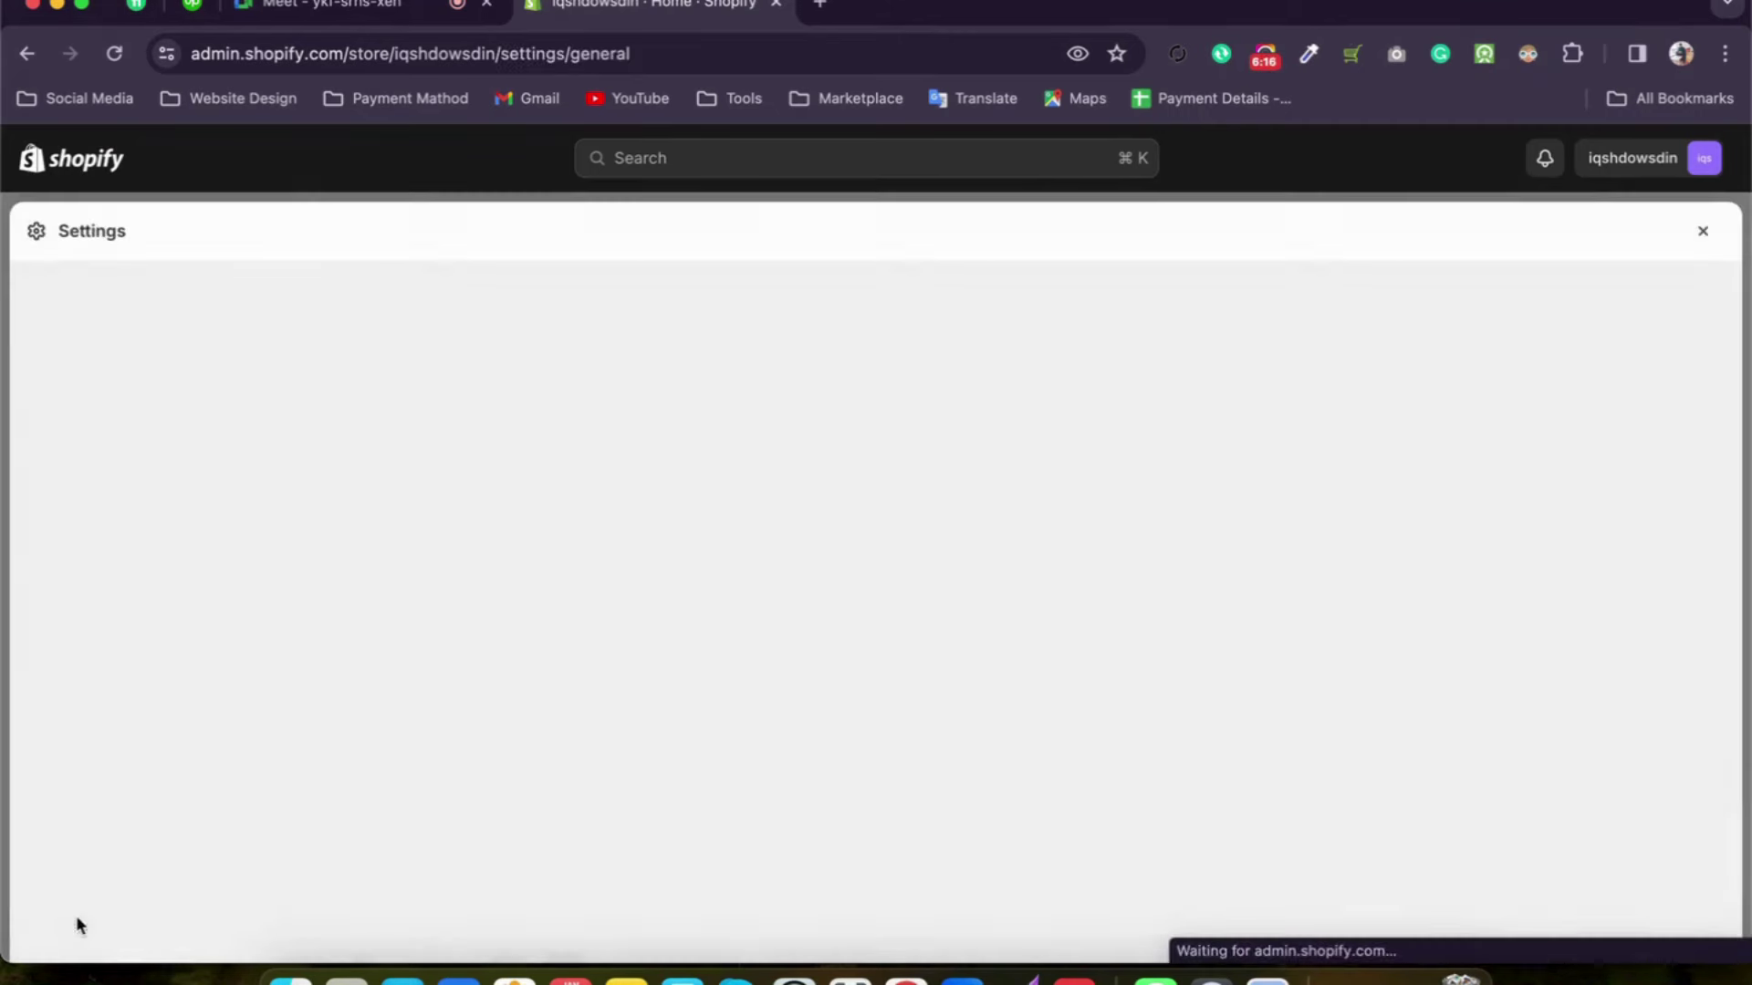
{"action": "left_click_drag", "start_coordinate": [540, 353], "coordinate": [338, 360]}
{"action": "key", "text": "super+c"}
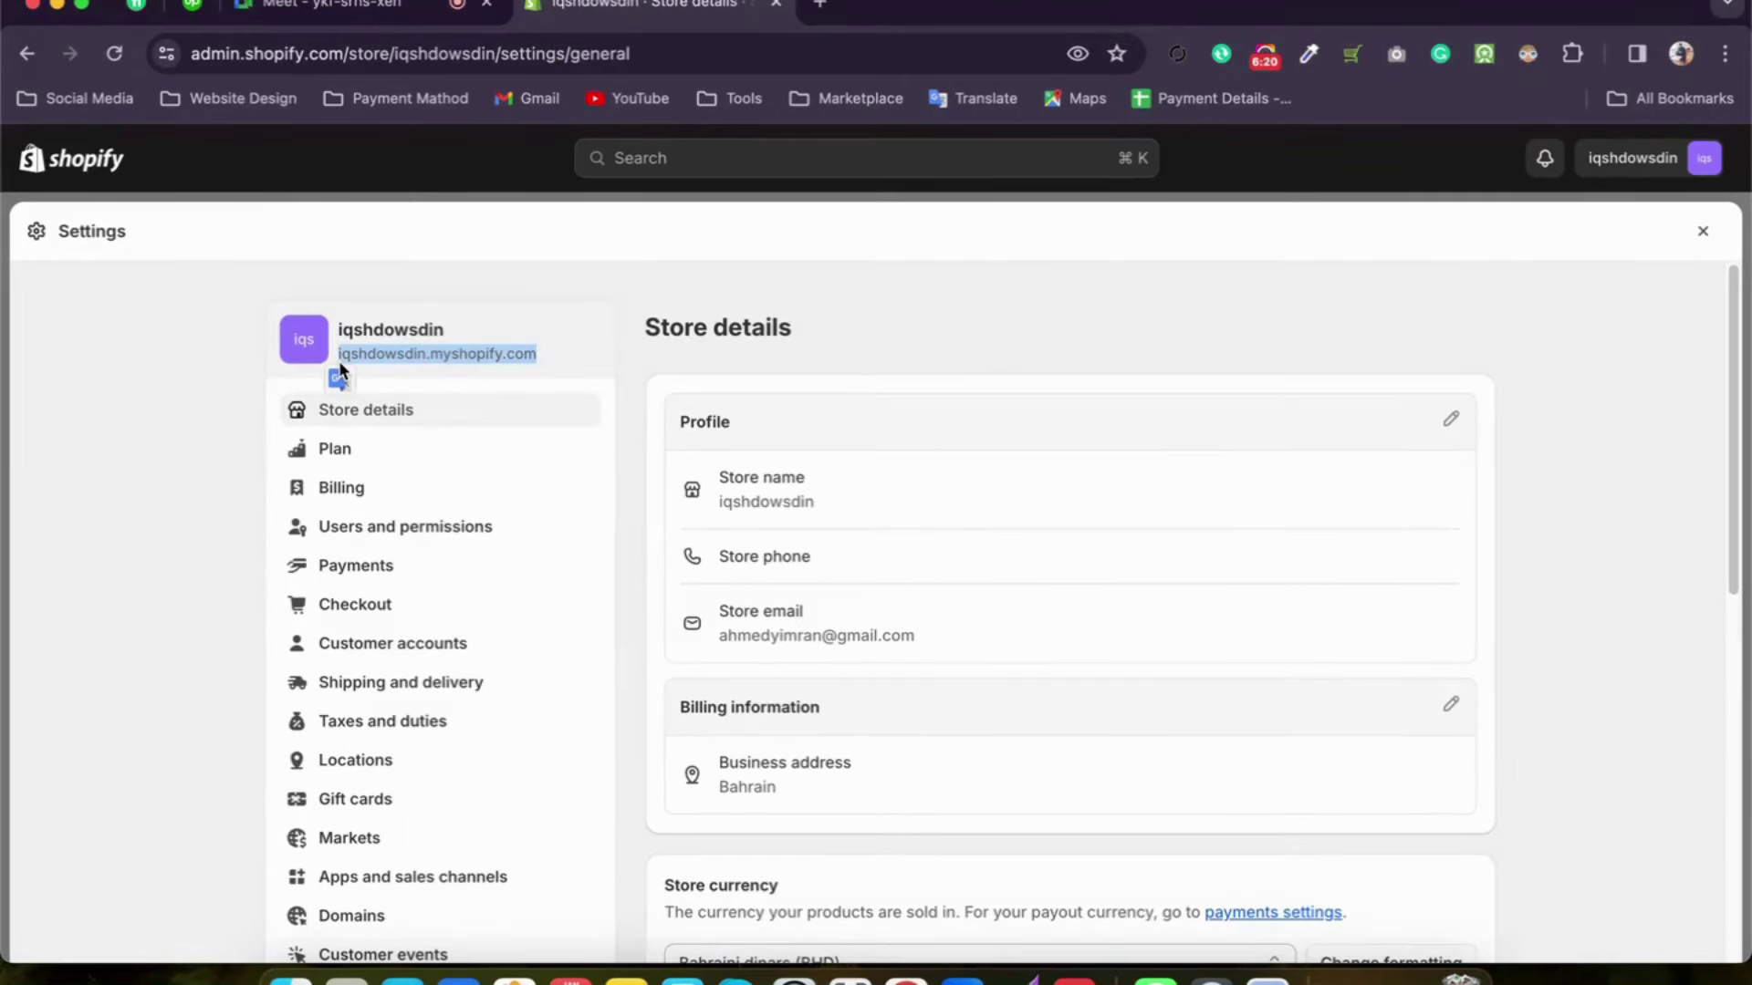
Step: Open the Shopify Partners dashboard in a separate browser tab, leaving the new store's settings open
{"action": "left_click", "coordinate": [820, 4]}
{"action": "left_click", "coordinate": [1729, 7]}
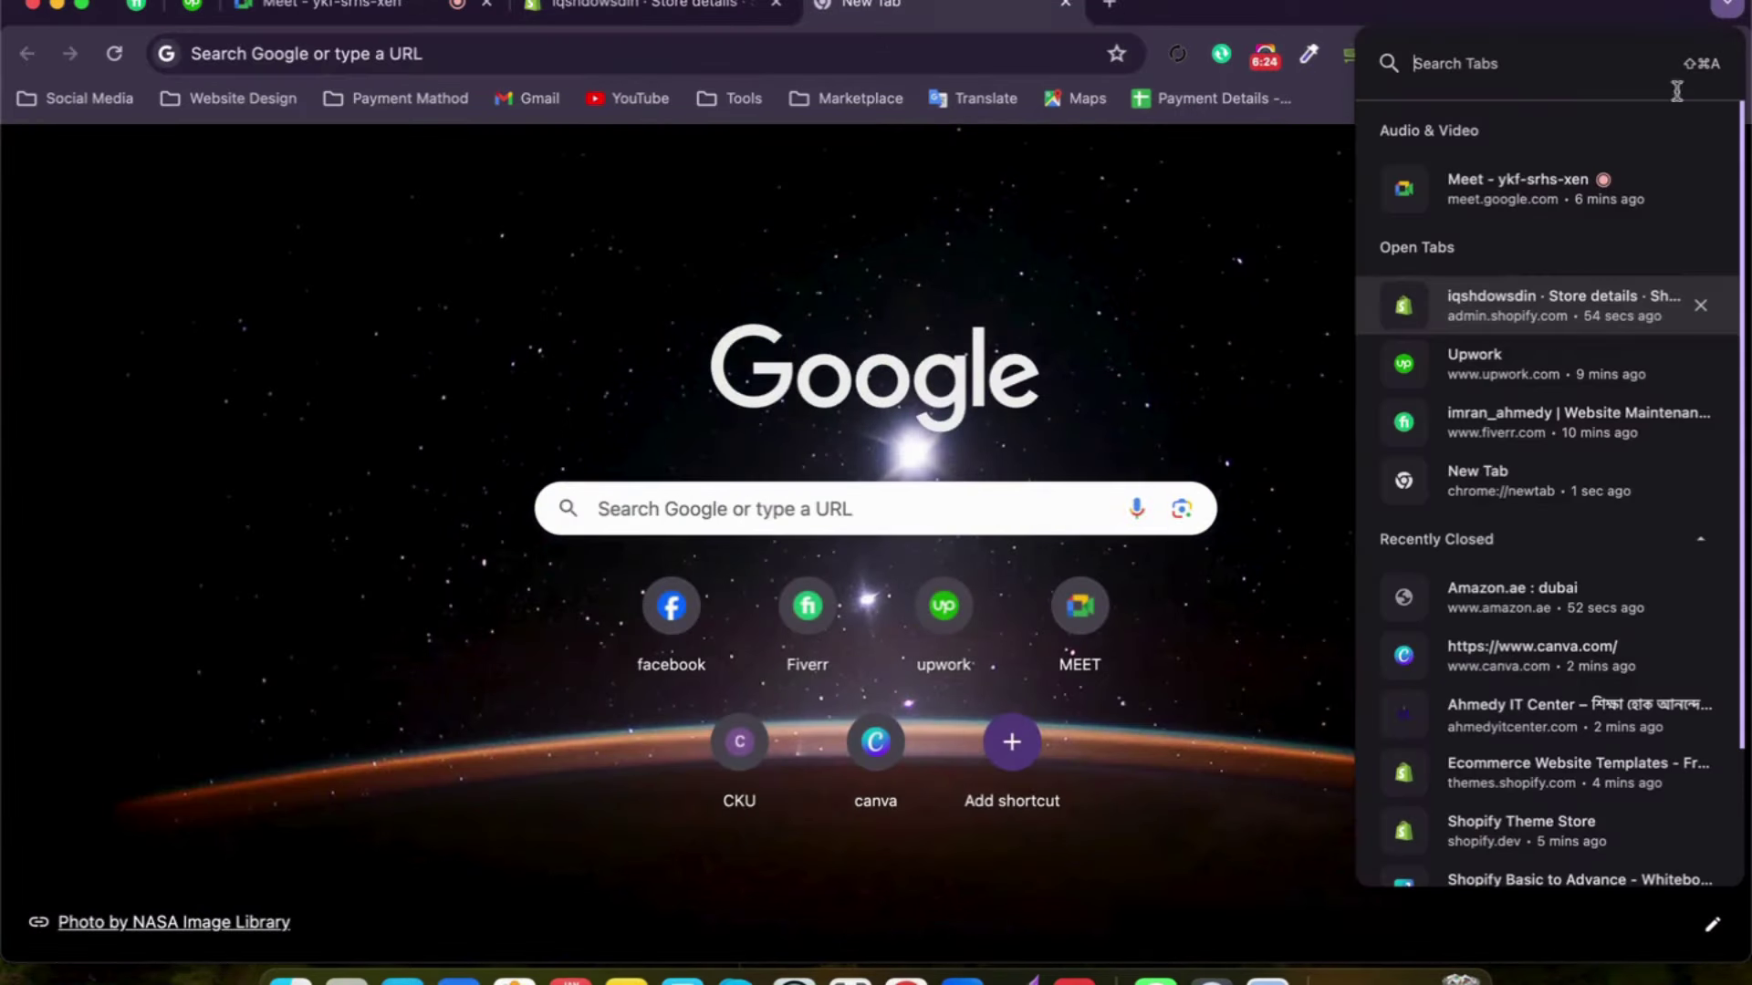
{"action": "left_click", "coordinate": [1498, 790]}
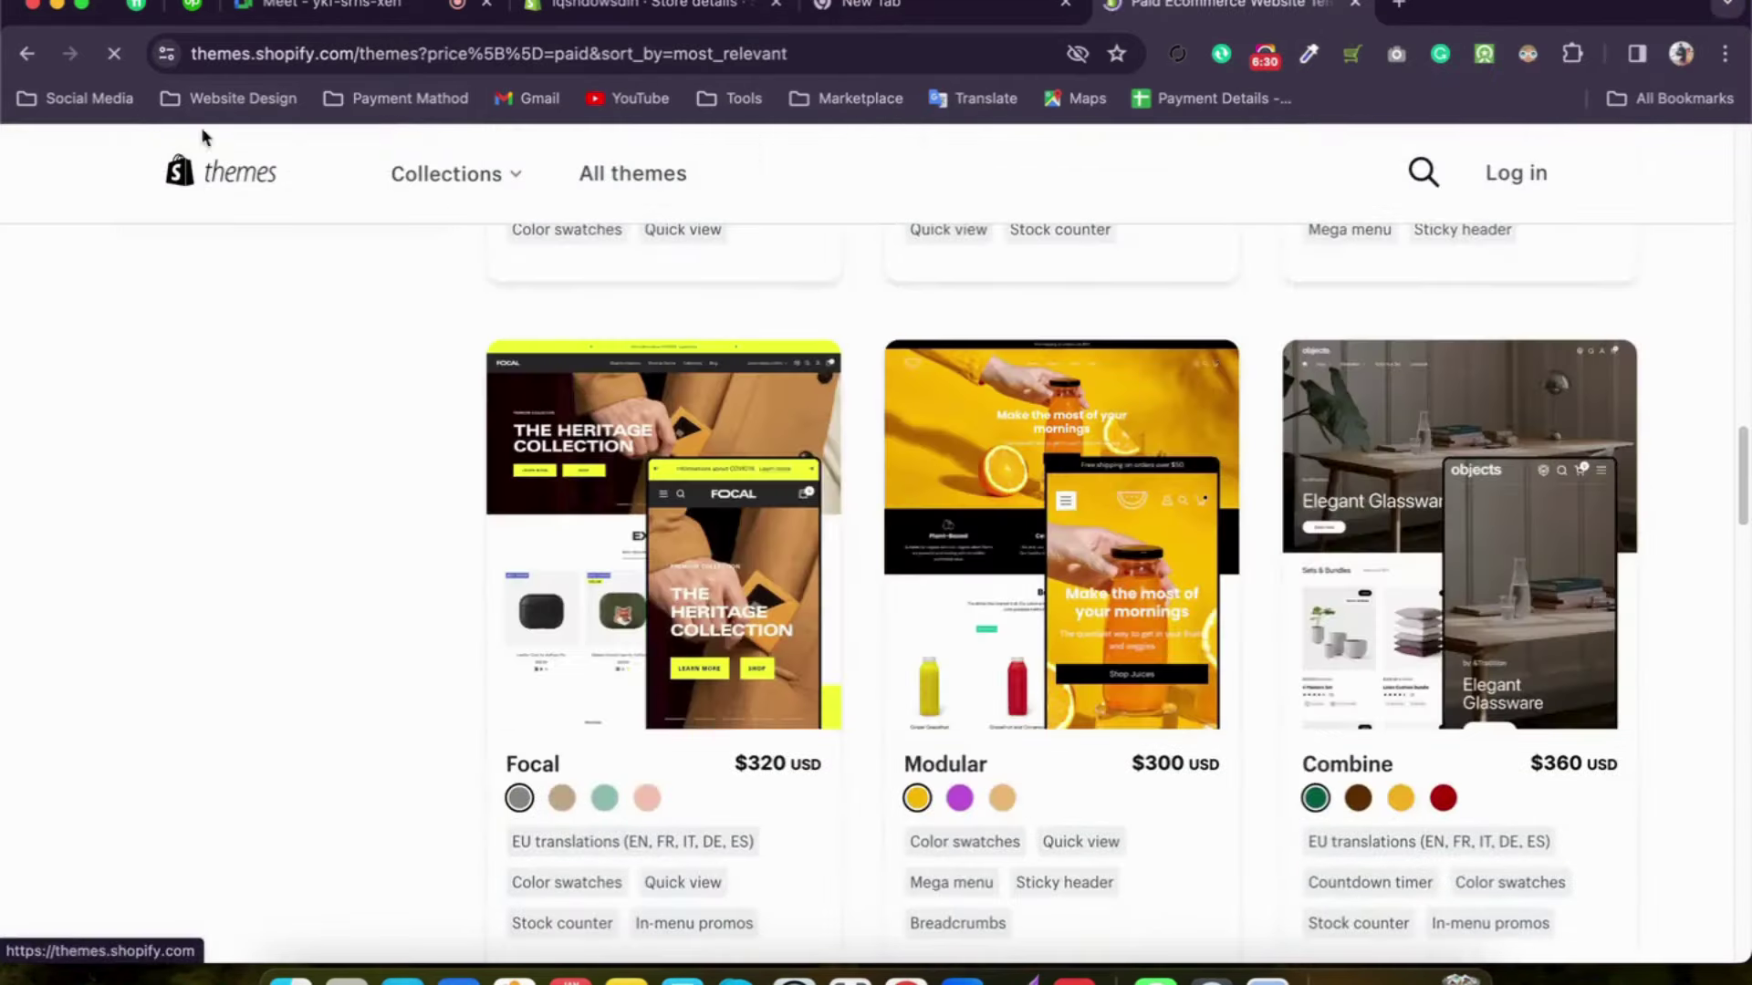
{"action": "left_click", "coordinate": [203, 146]}
{"action": "double_click", "coordinate": [217, 56]}
{"action": "left_click", "coordinate": [216, 56]}
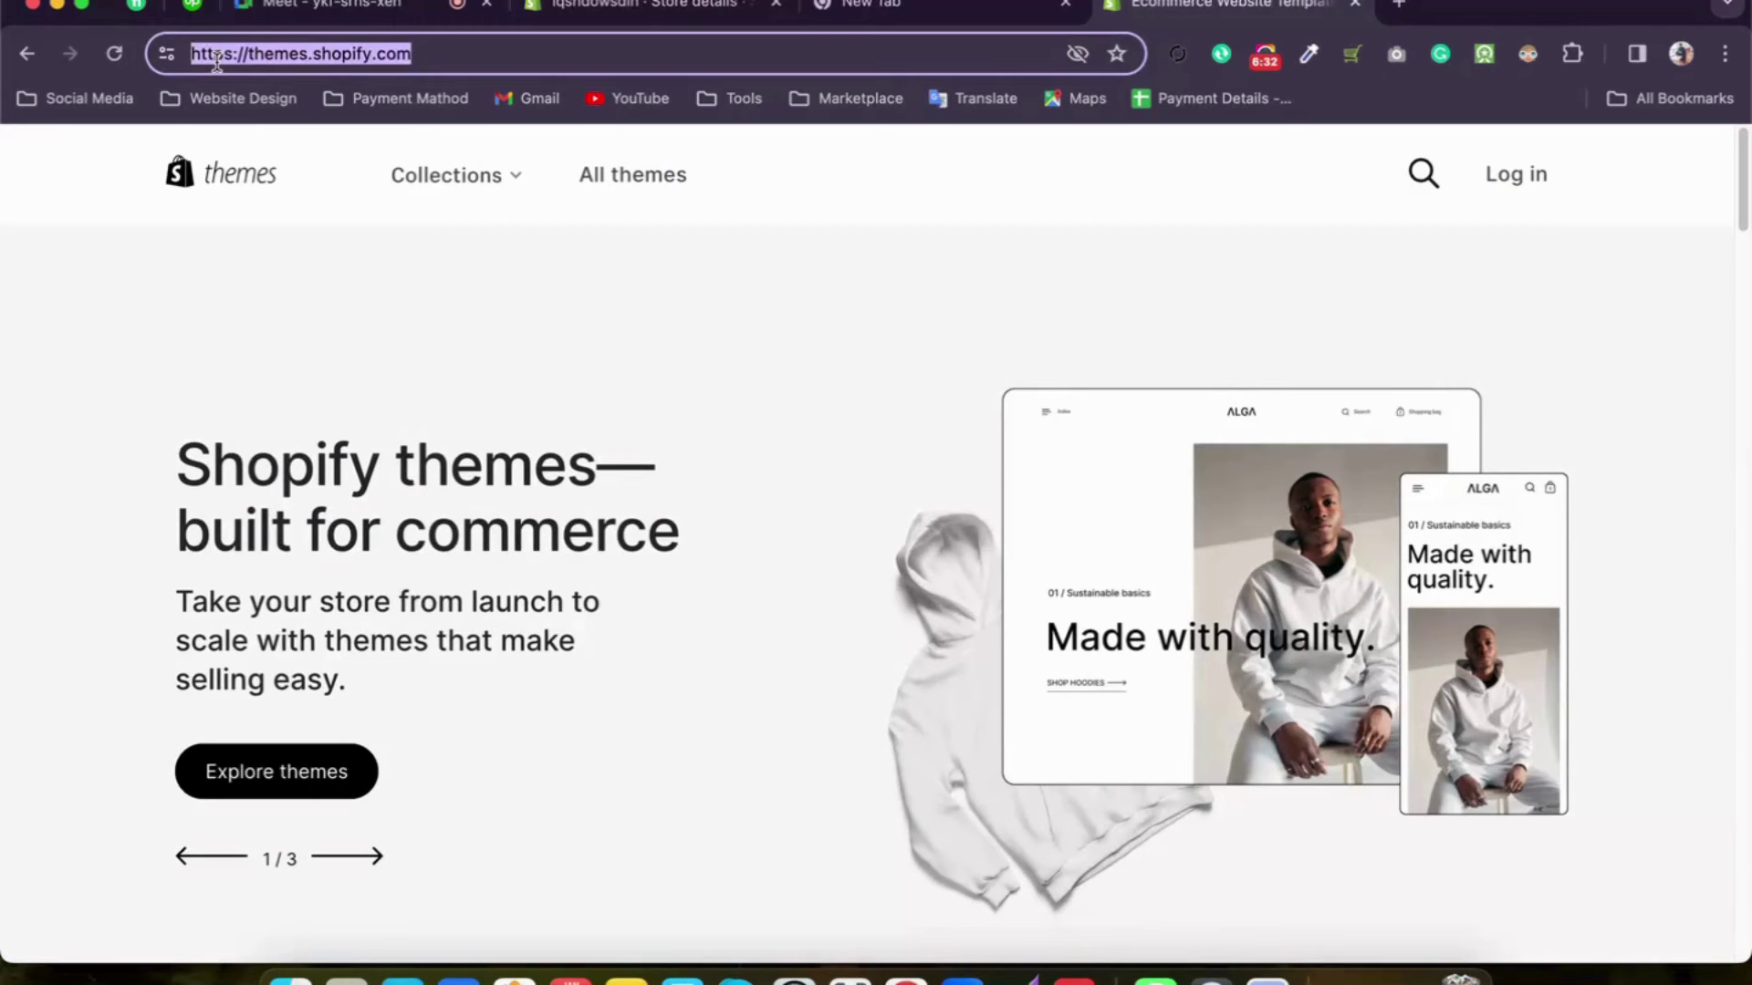
{"action": "left_click", "coordinate": [239, 102]}
{"action": "left_click", "coordinate": [235, 258]}
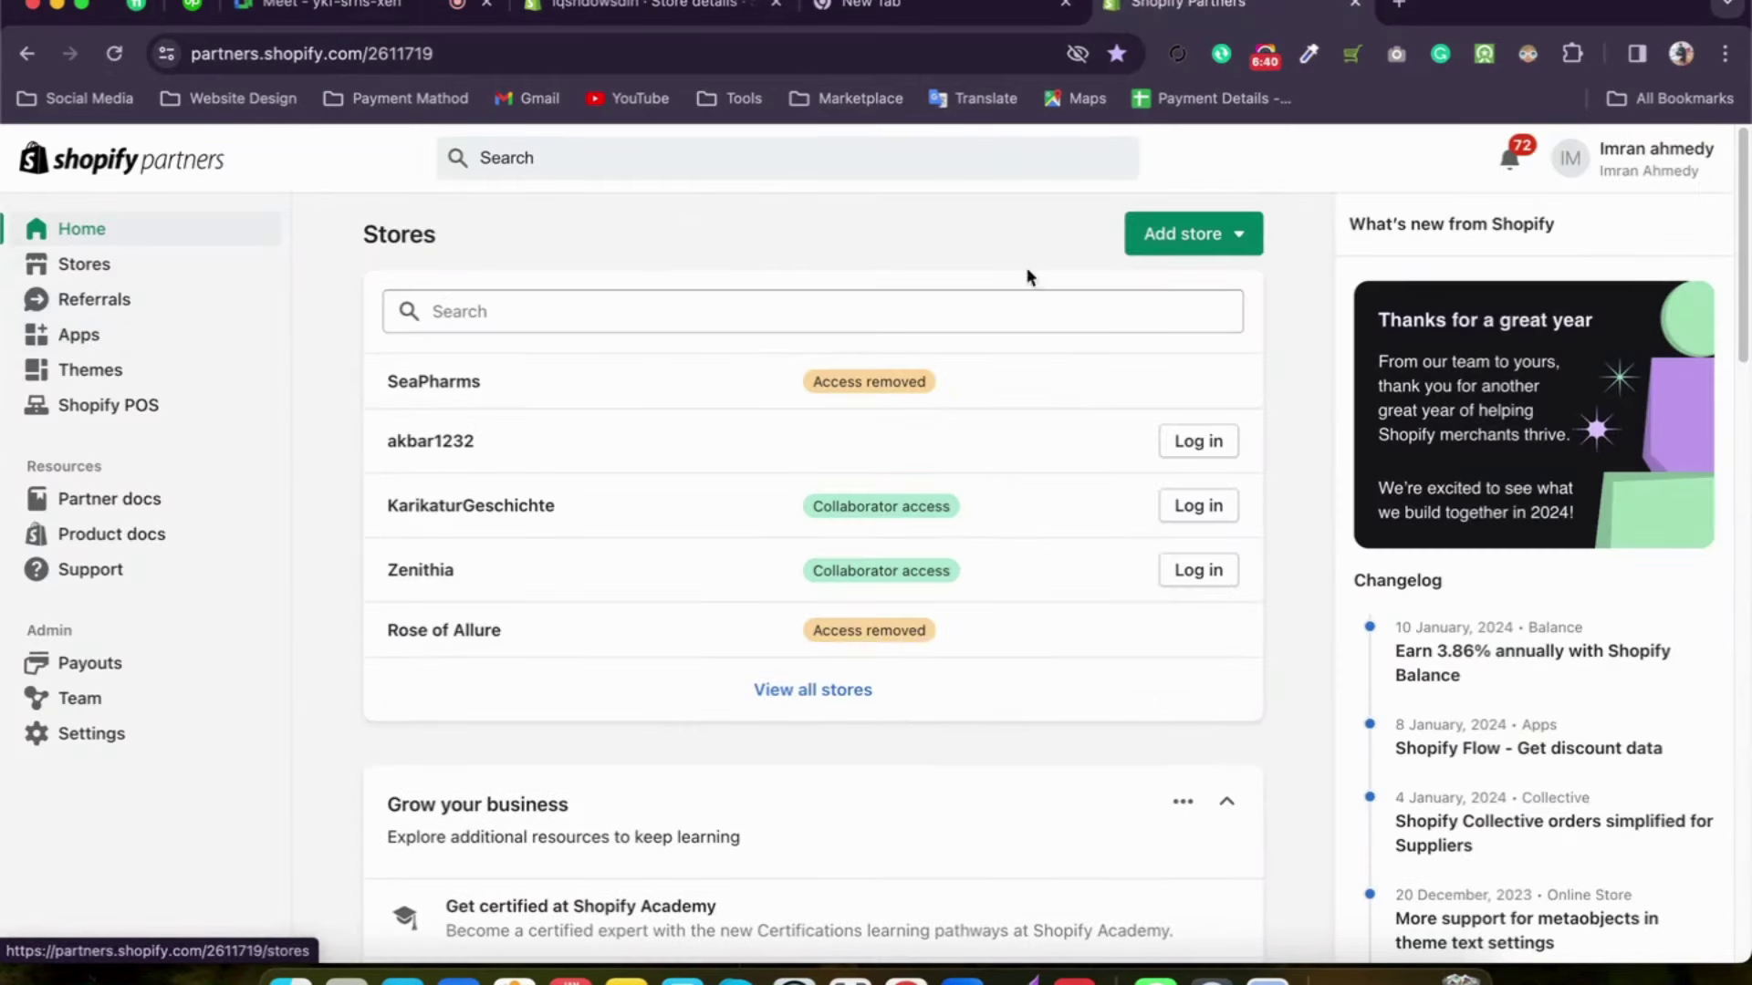
Step: Start a request for access to an existing store and enter iqshdowsdin.myshopify.com as the store URL
{"action": "left_click", "coordinate": [1233, 231]}
{"action": "left_click", "coordinate": [1157, 355]}
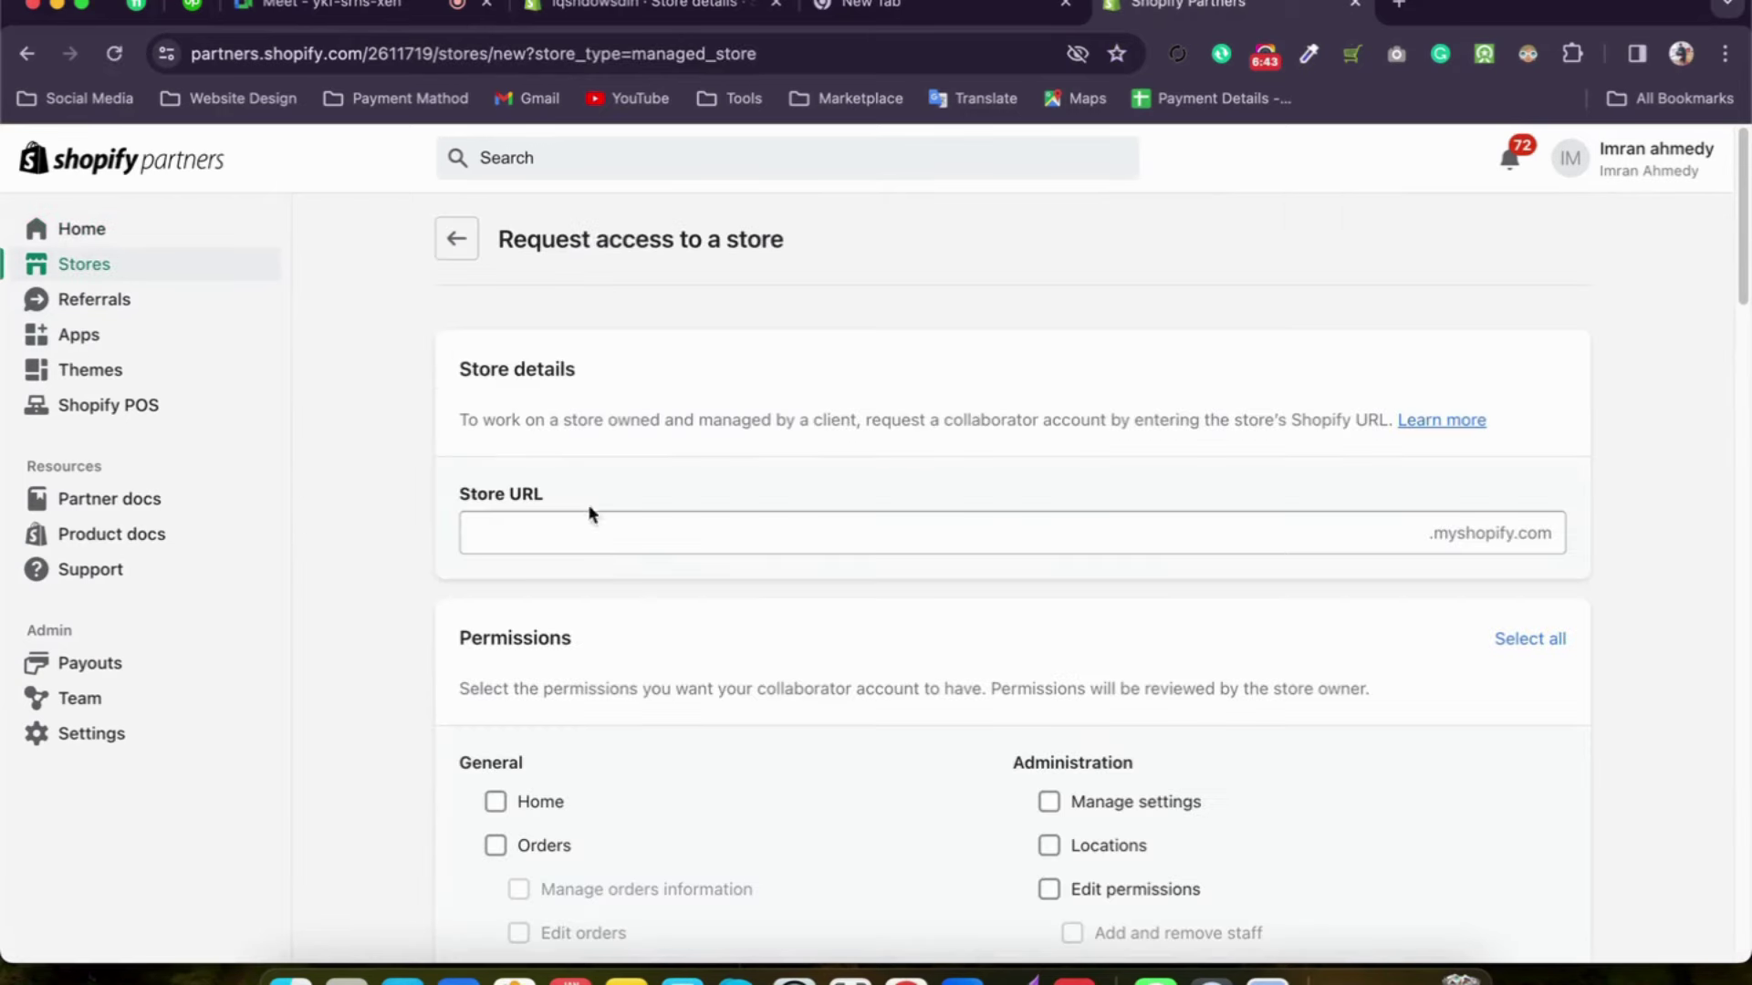
{"action": "left_click", "coordinate": [607, 536]}
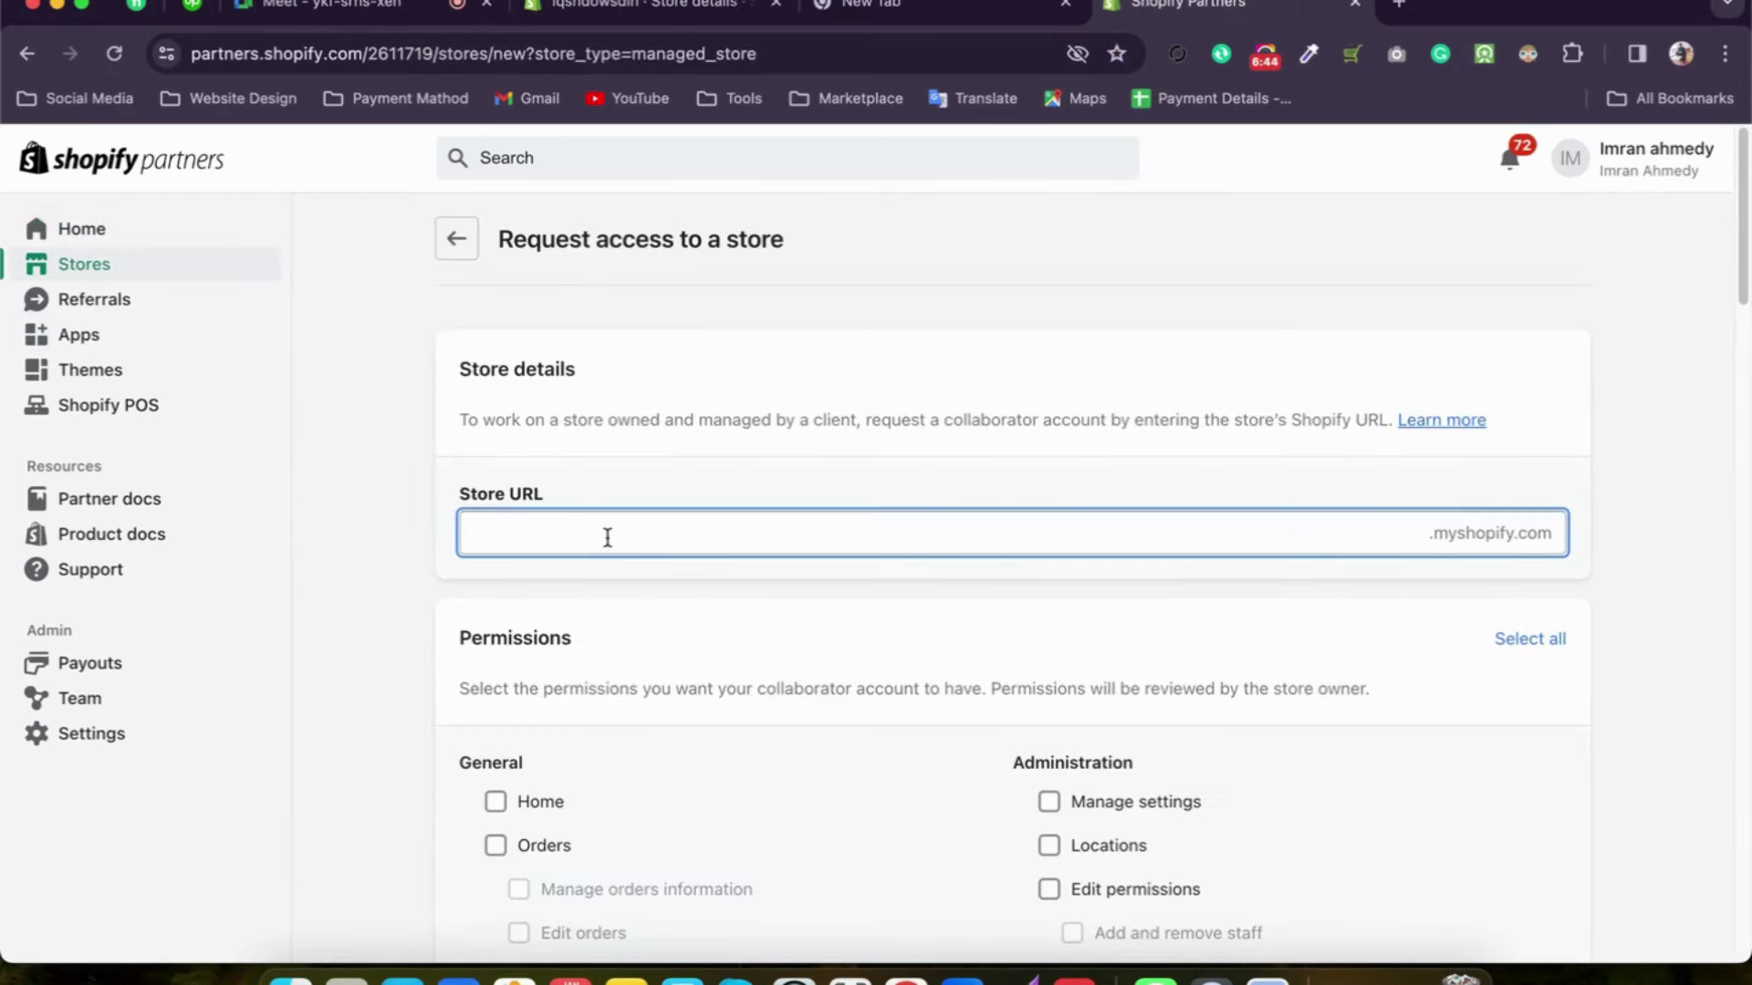
{"action": "key", "text": "super+v"}
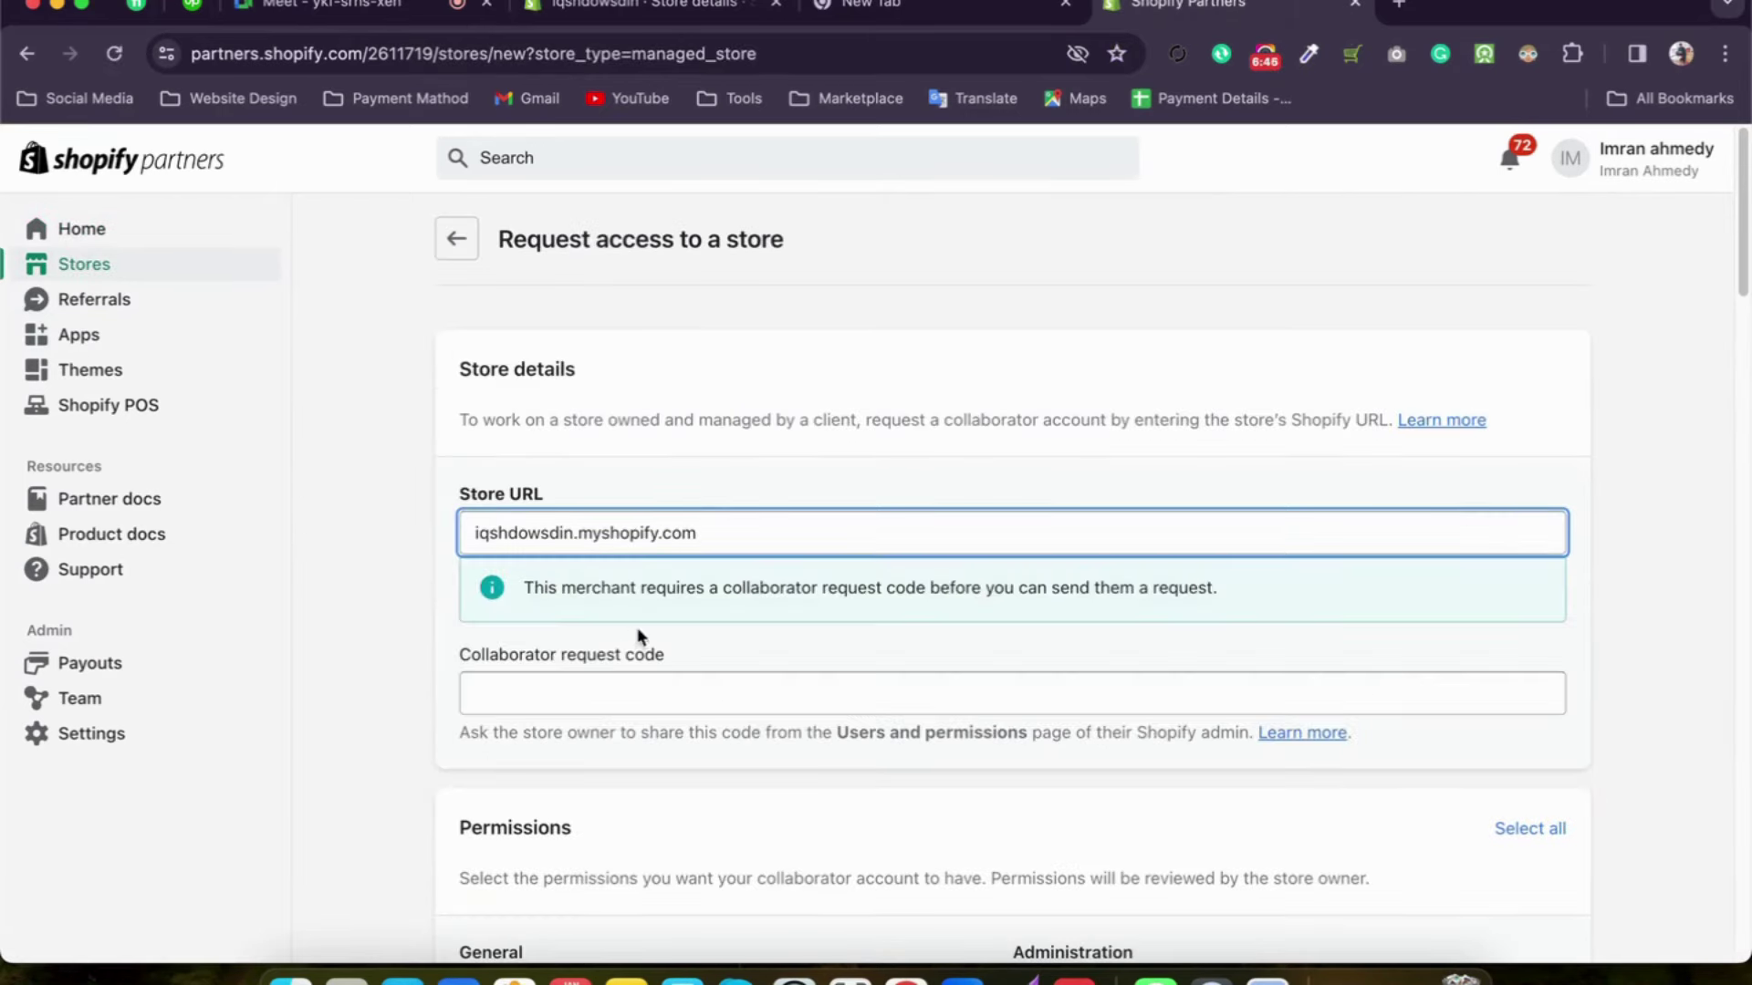
Step: Select all collaborator permissions and submit the store access request without a request code or message
{"action": "scroll", "coordinate": [638, 636], "scroll_direction": "down", "scroll_amount": 3}
{"action": "left_click", "coordinate": [507, 769]}
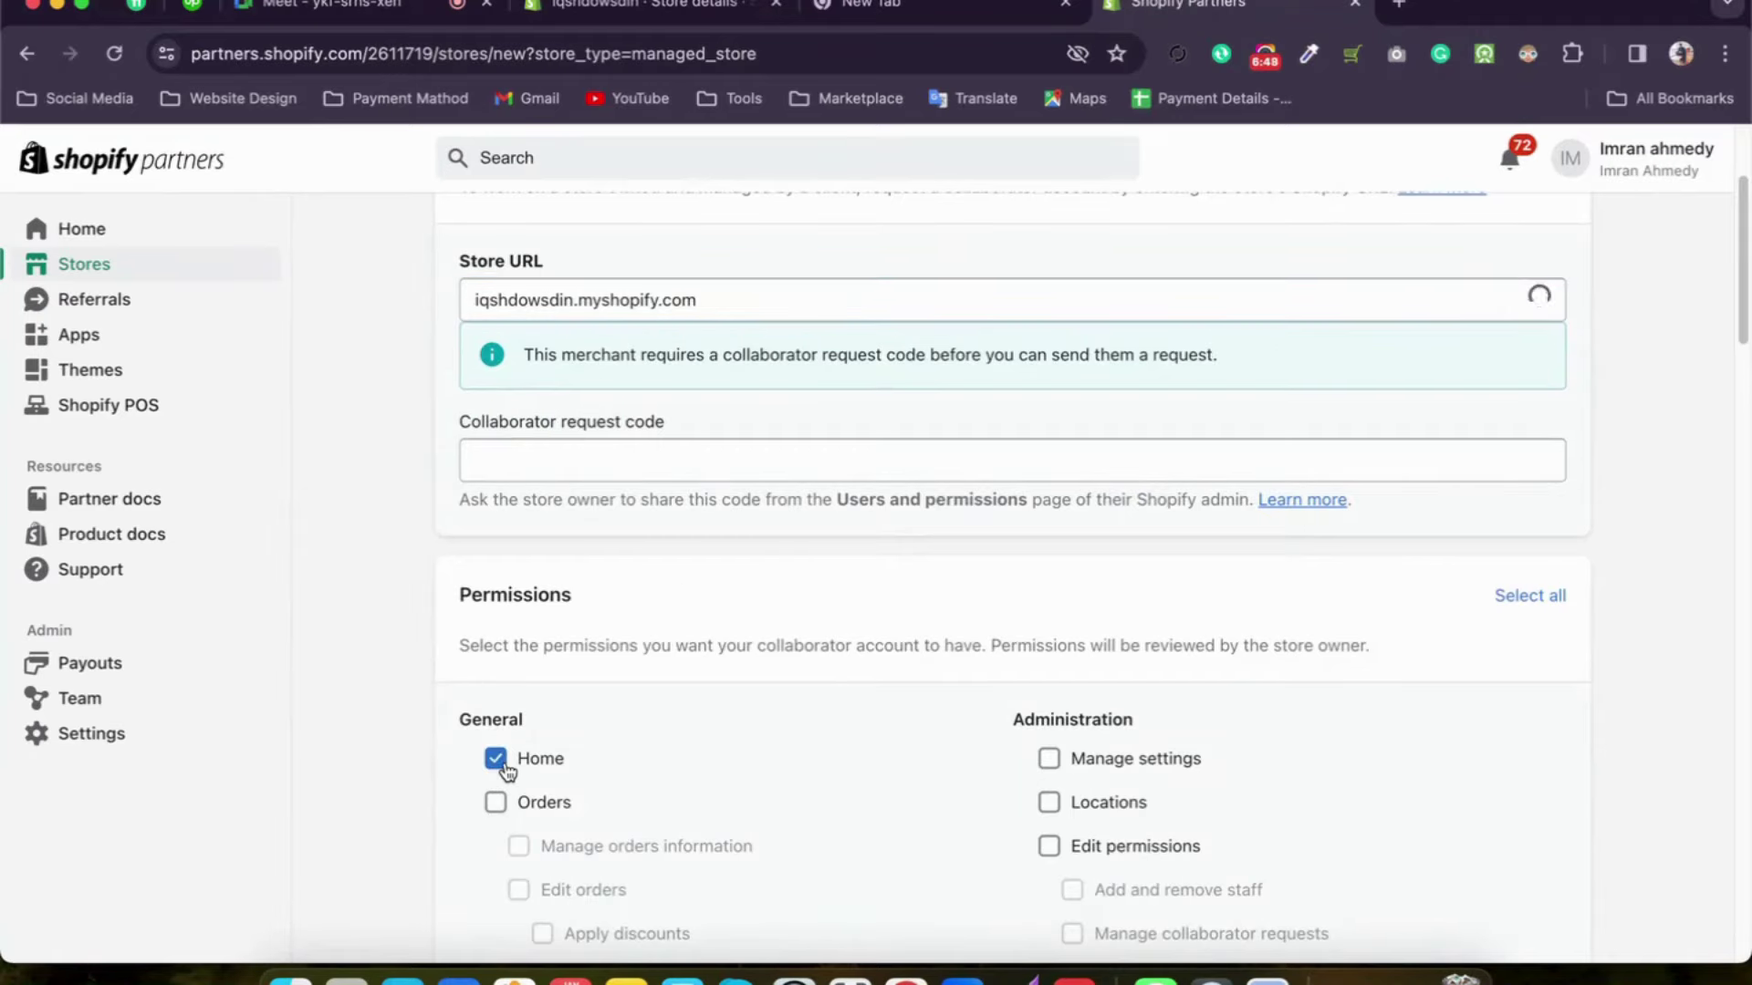
{"action": "left_click", "coordinate": [1534, 604]}
{"action": "scroll", "coordinate": [1521, 611], "scroll_direction": "down", "scroll_amount": 20}
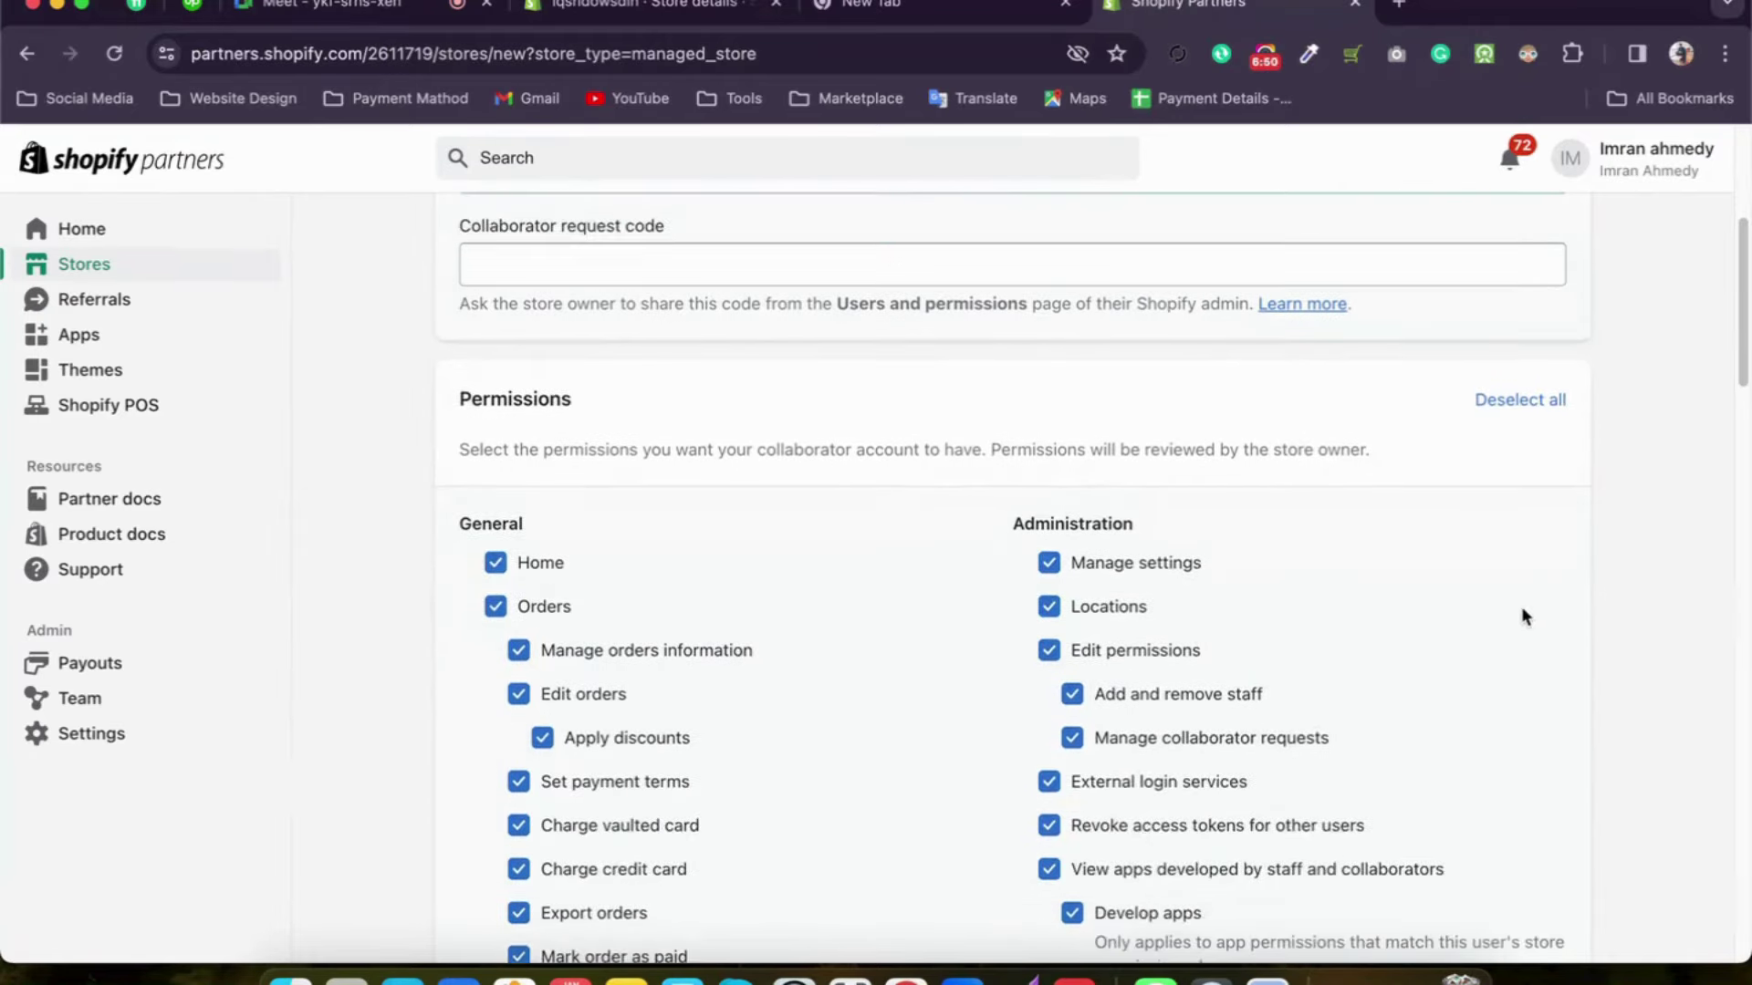
{"action": "left_click", "coordinate": [1420, 916]}
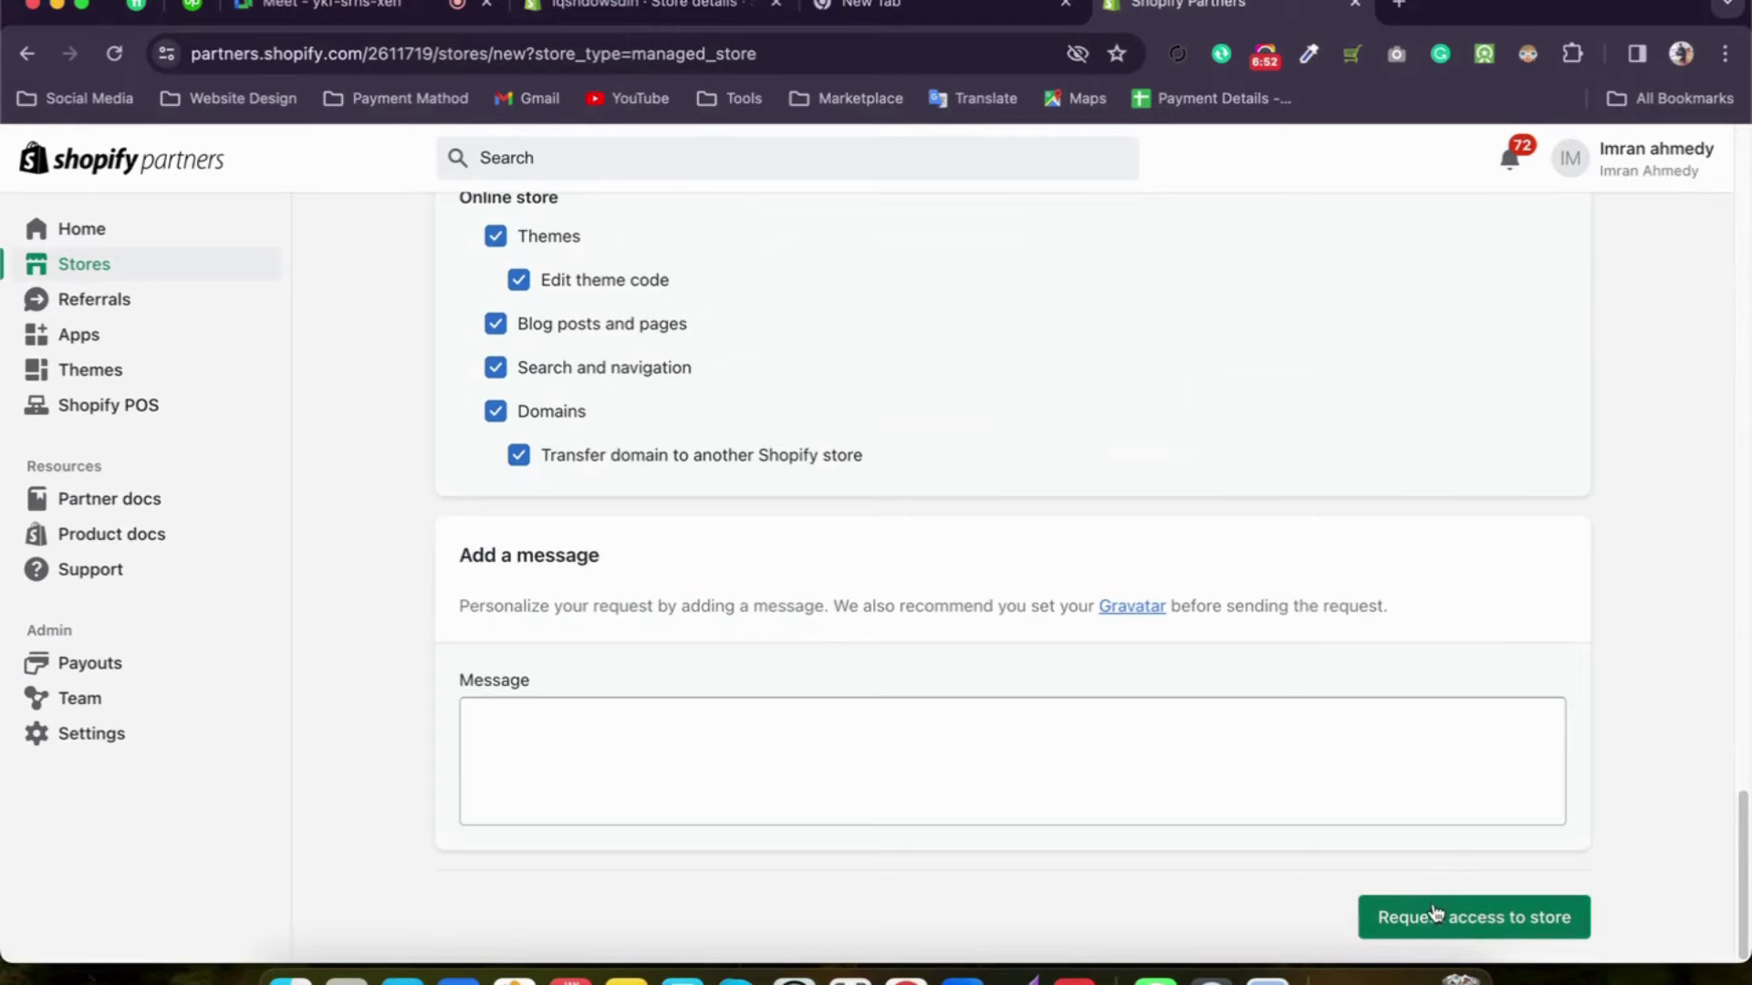
Step: View the Partners notifications, and close the blank and Partners browser tabs to return to the new store's settings
{"action": "left_click", "coordinate": [1511, 160]}
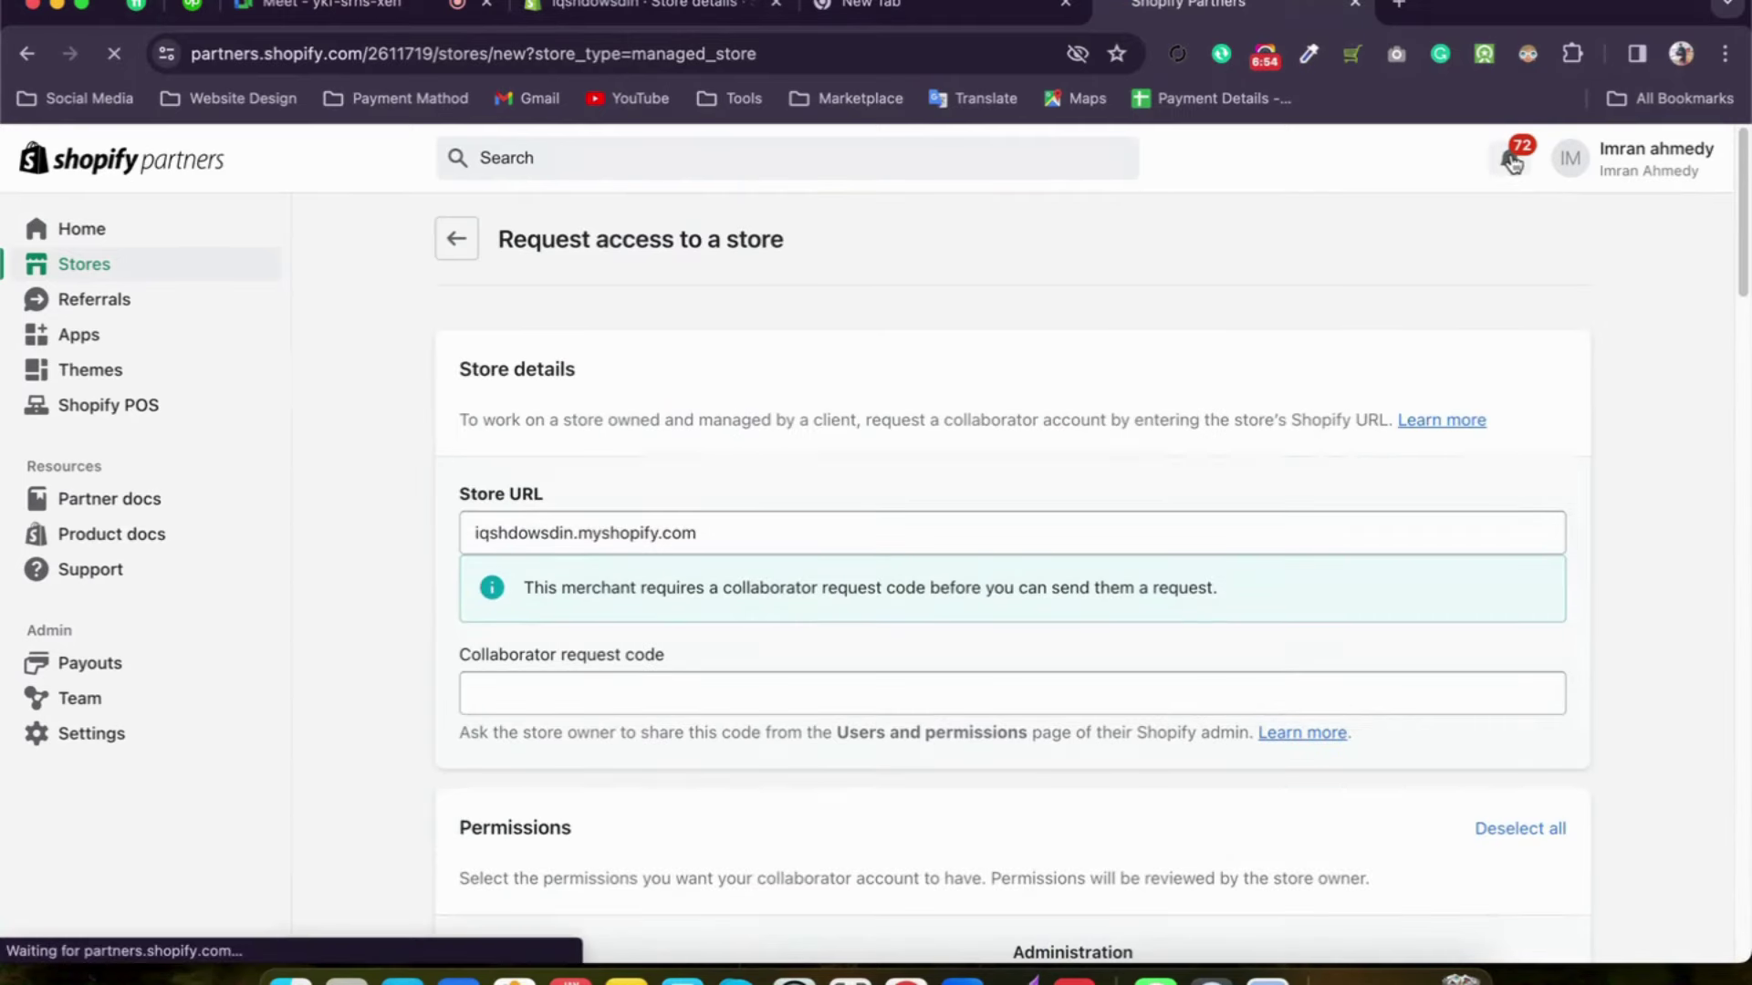
{"action": "left_click", "coordinate": [1066, 5]}
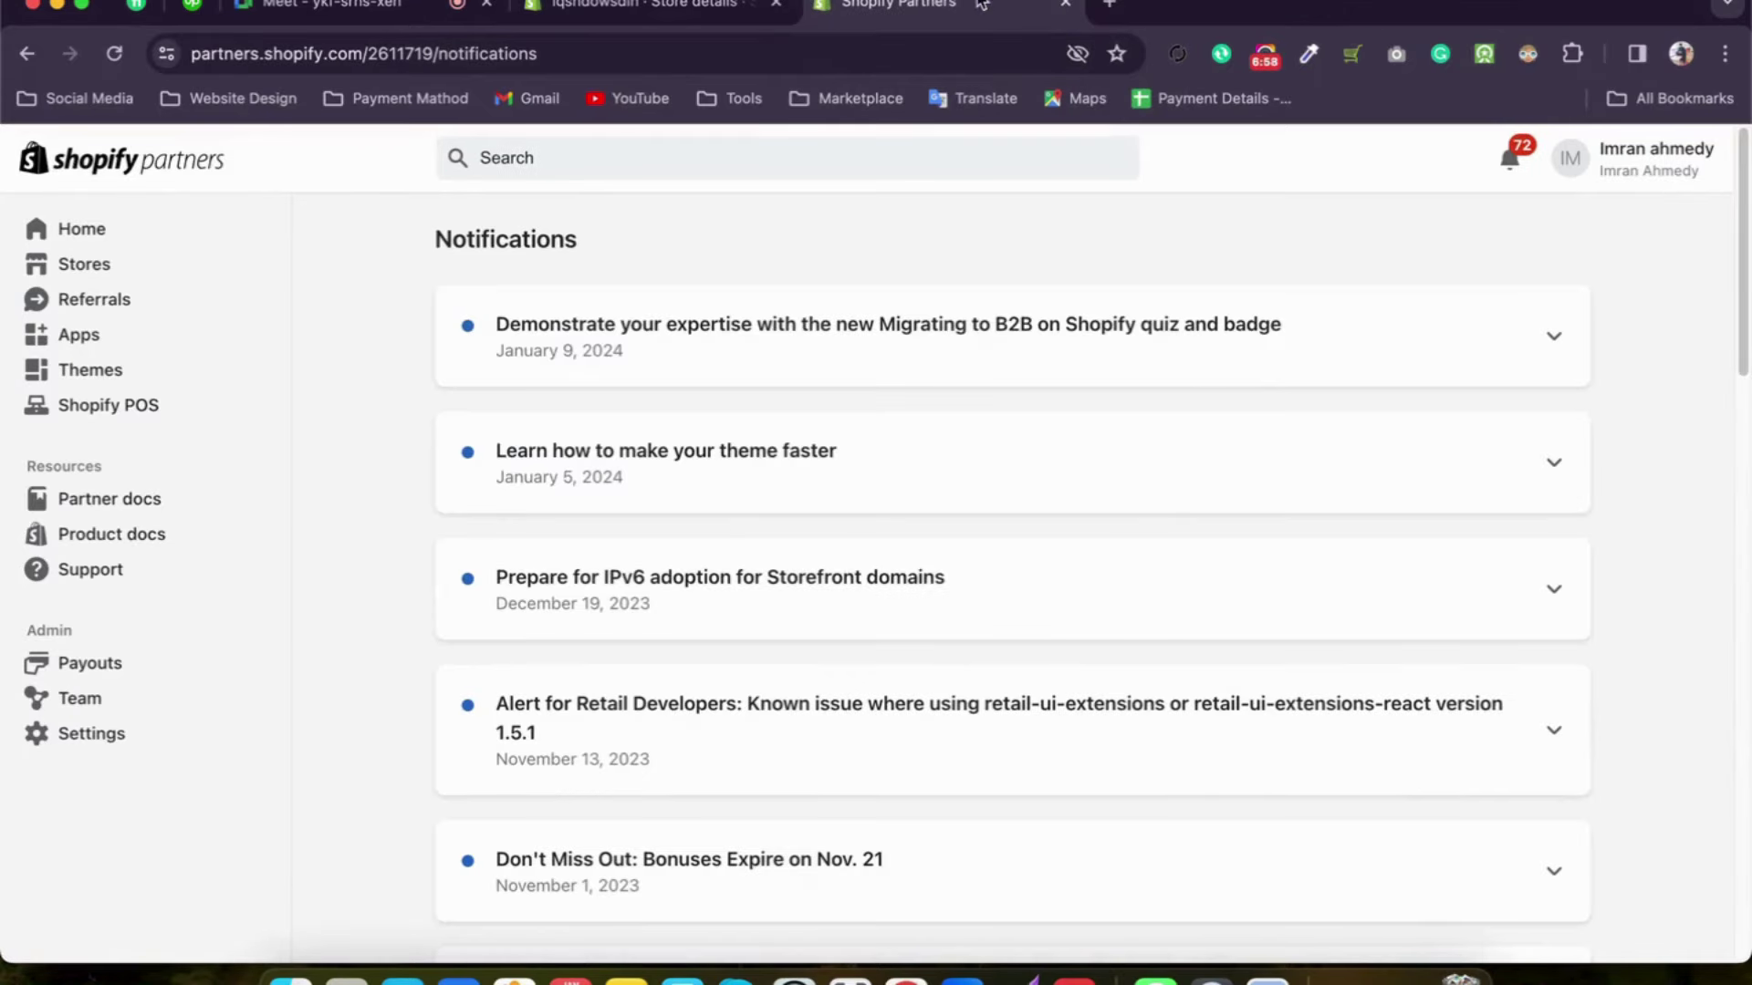
{"action": "left_click", "coordinate": [639, 4]}
{"action": "left_click", "coordinate": [1066, 5]}
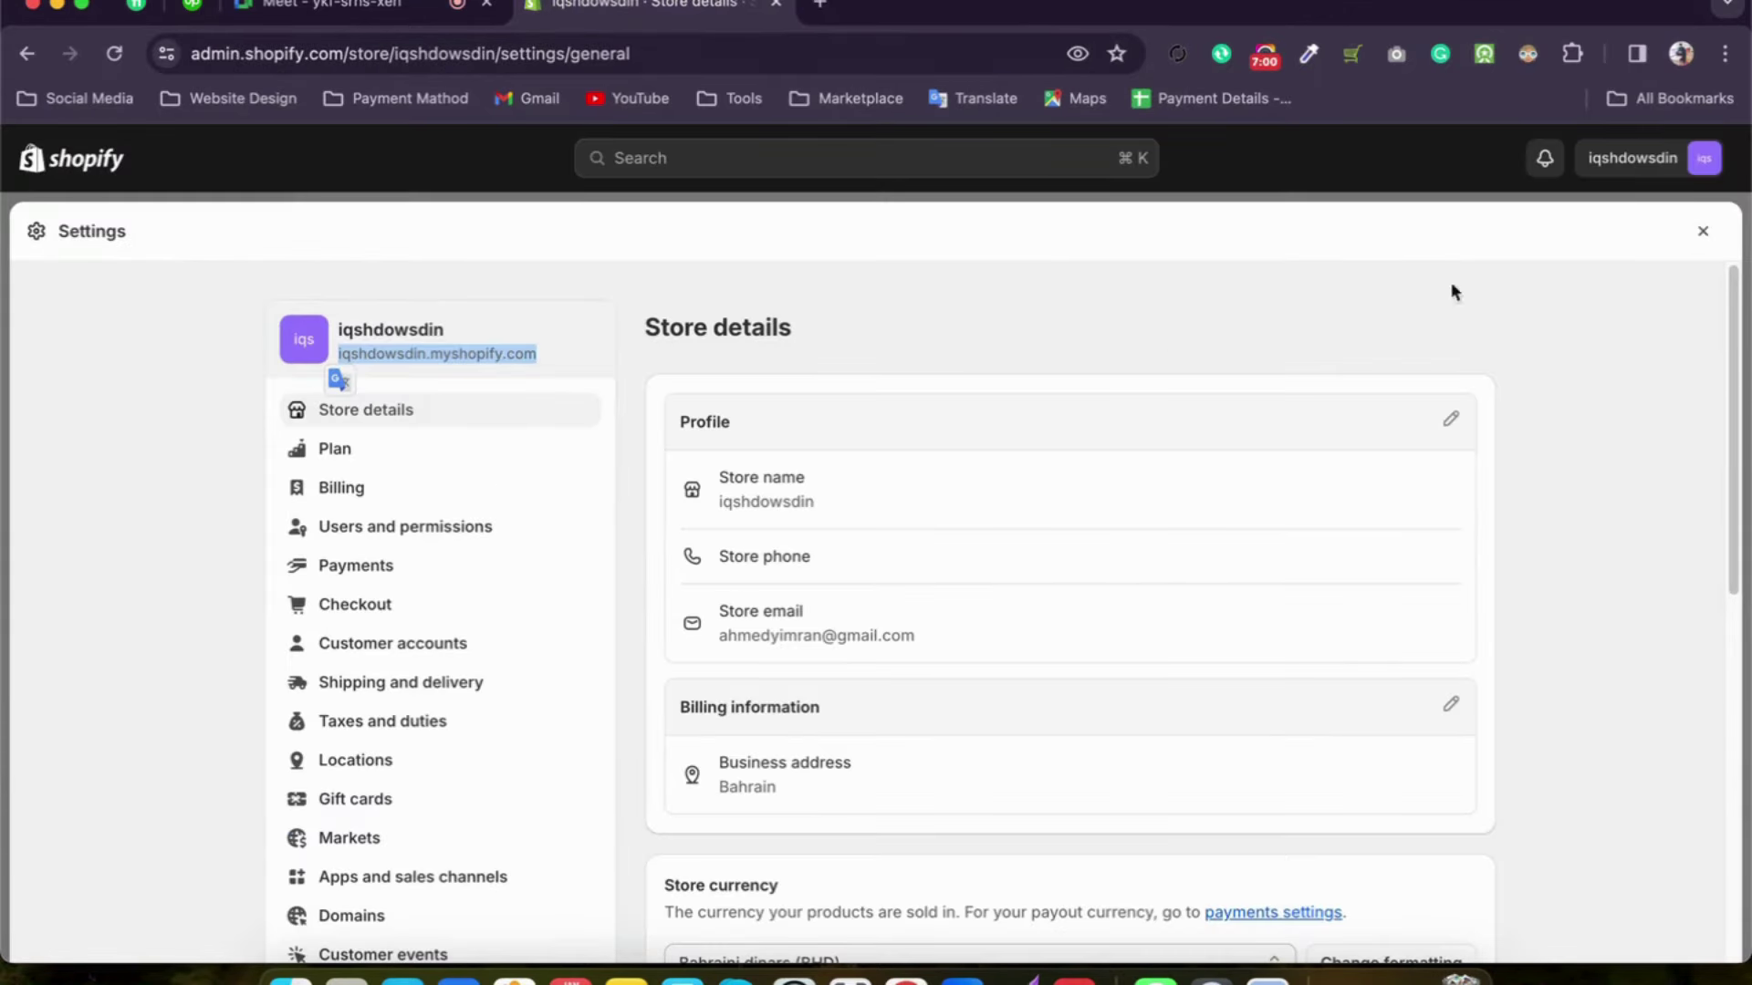
Step: Leave the store settings and open the Online Store themes page to review the Dawn theme and theme library
{"action": "left_click", "coordinate": [1695, 239]}
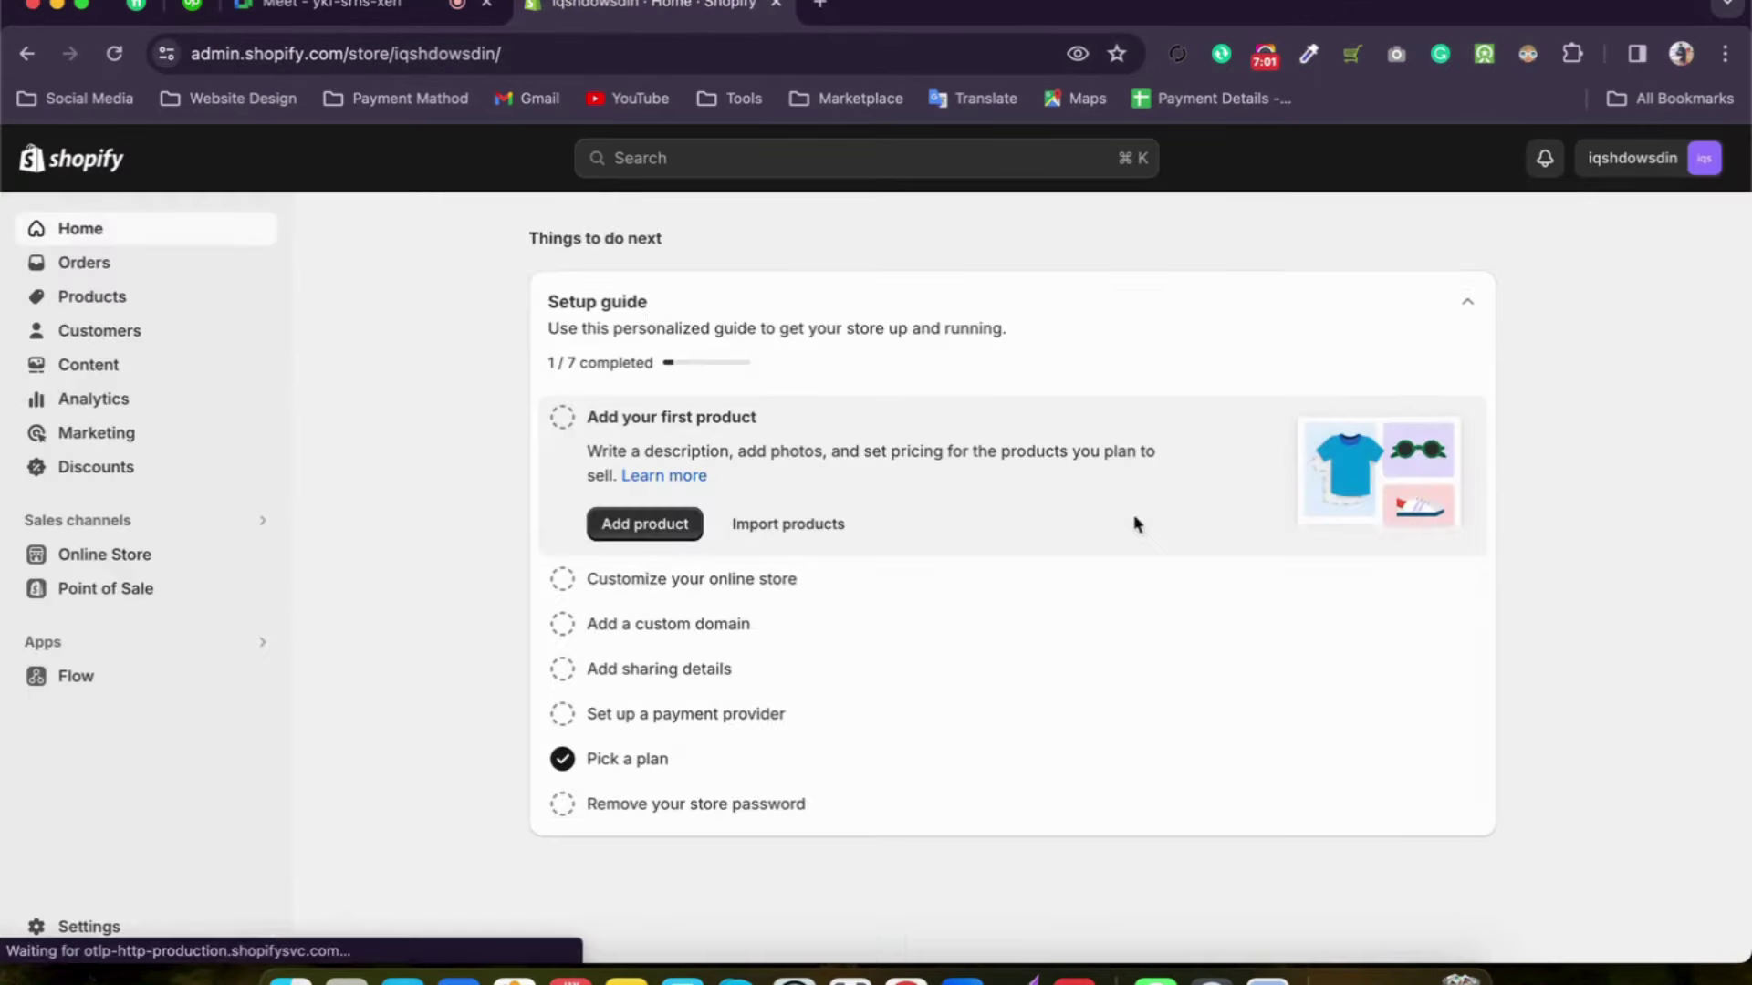
{"action": "left_click", "coordinate": [118, 559]}
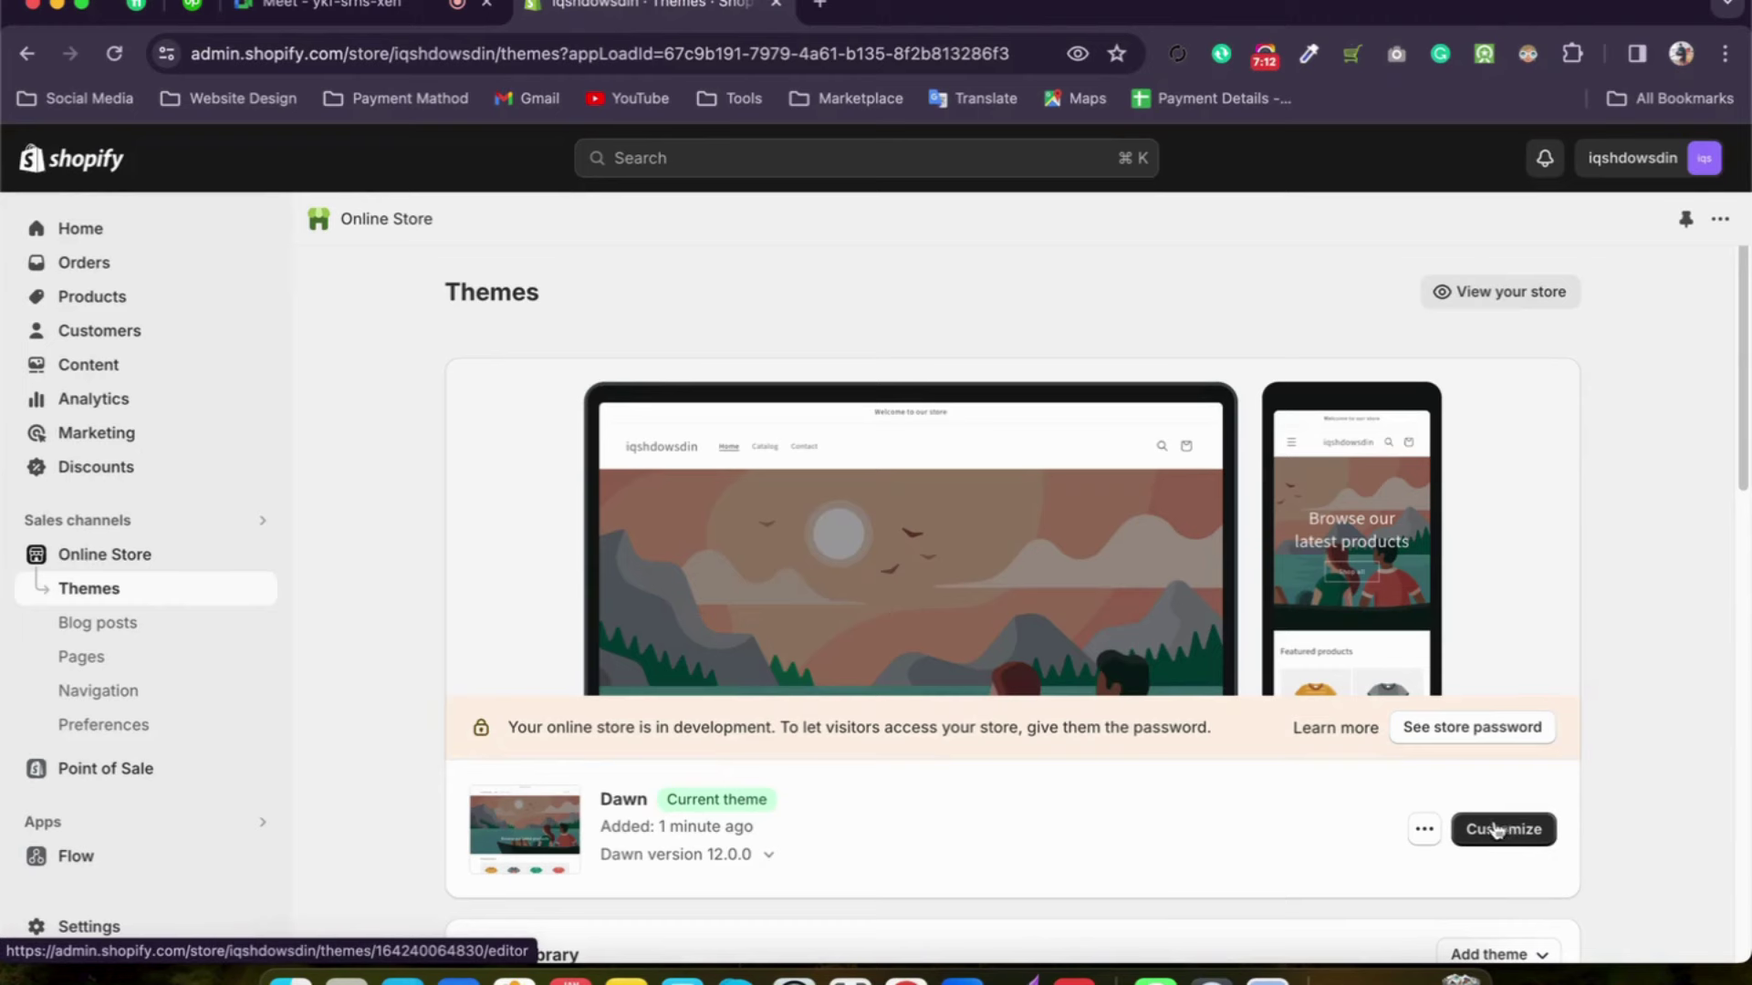
{"action": "scroll", "coordinate": [1380, 825], "scroll_direction": "down", "scroll_amount": 1}
{"action": "scroll", "coordinate": [750, 812], "scroll_direction": "down", "scroll_amount": 5}
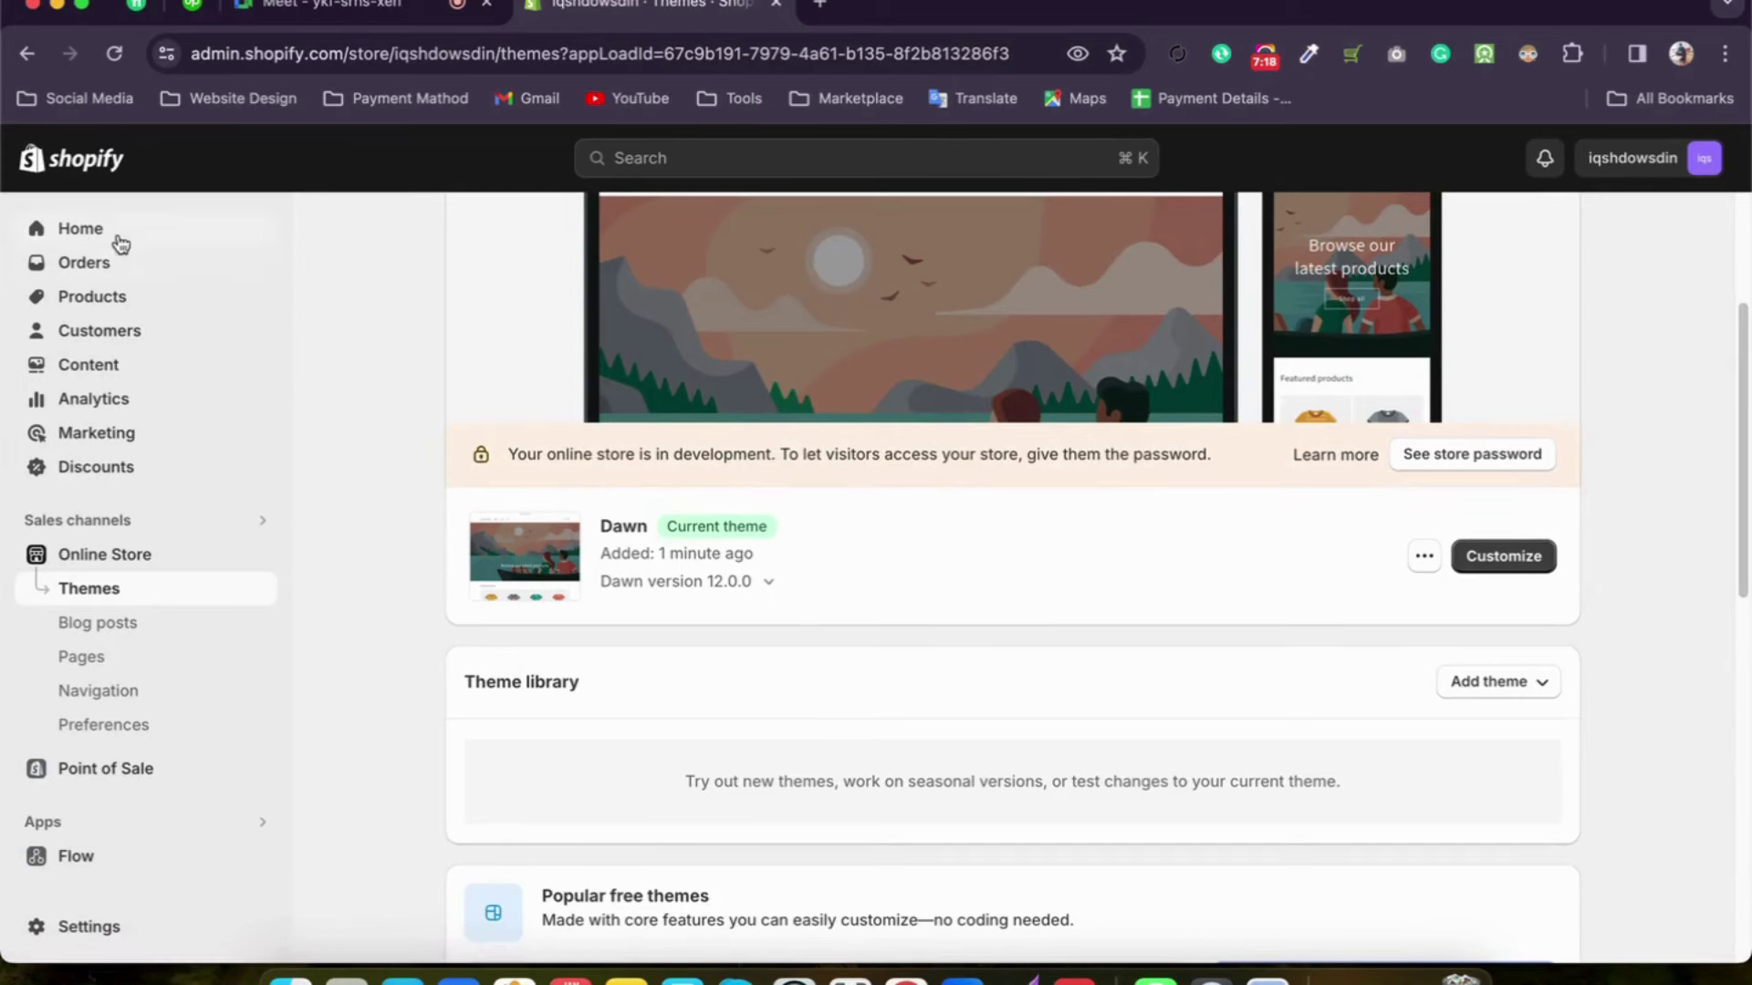
Step: Open the store settings, look through the list of settings categories, and return to the themes page
{"action": "left_click", "coordinate": [75, 926]}
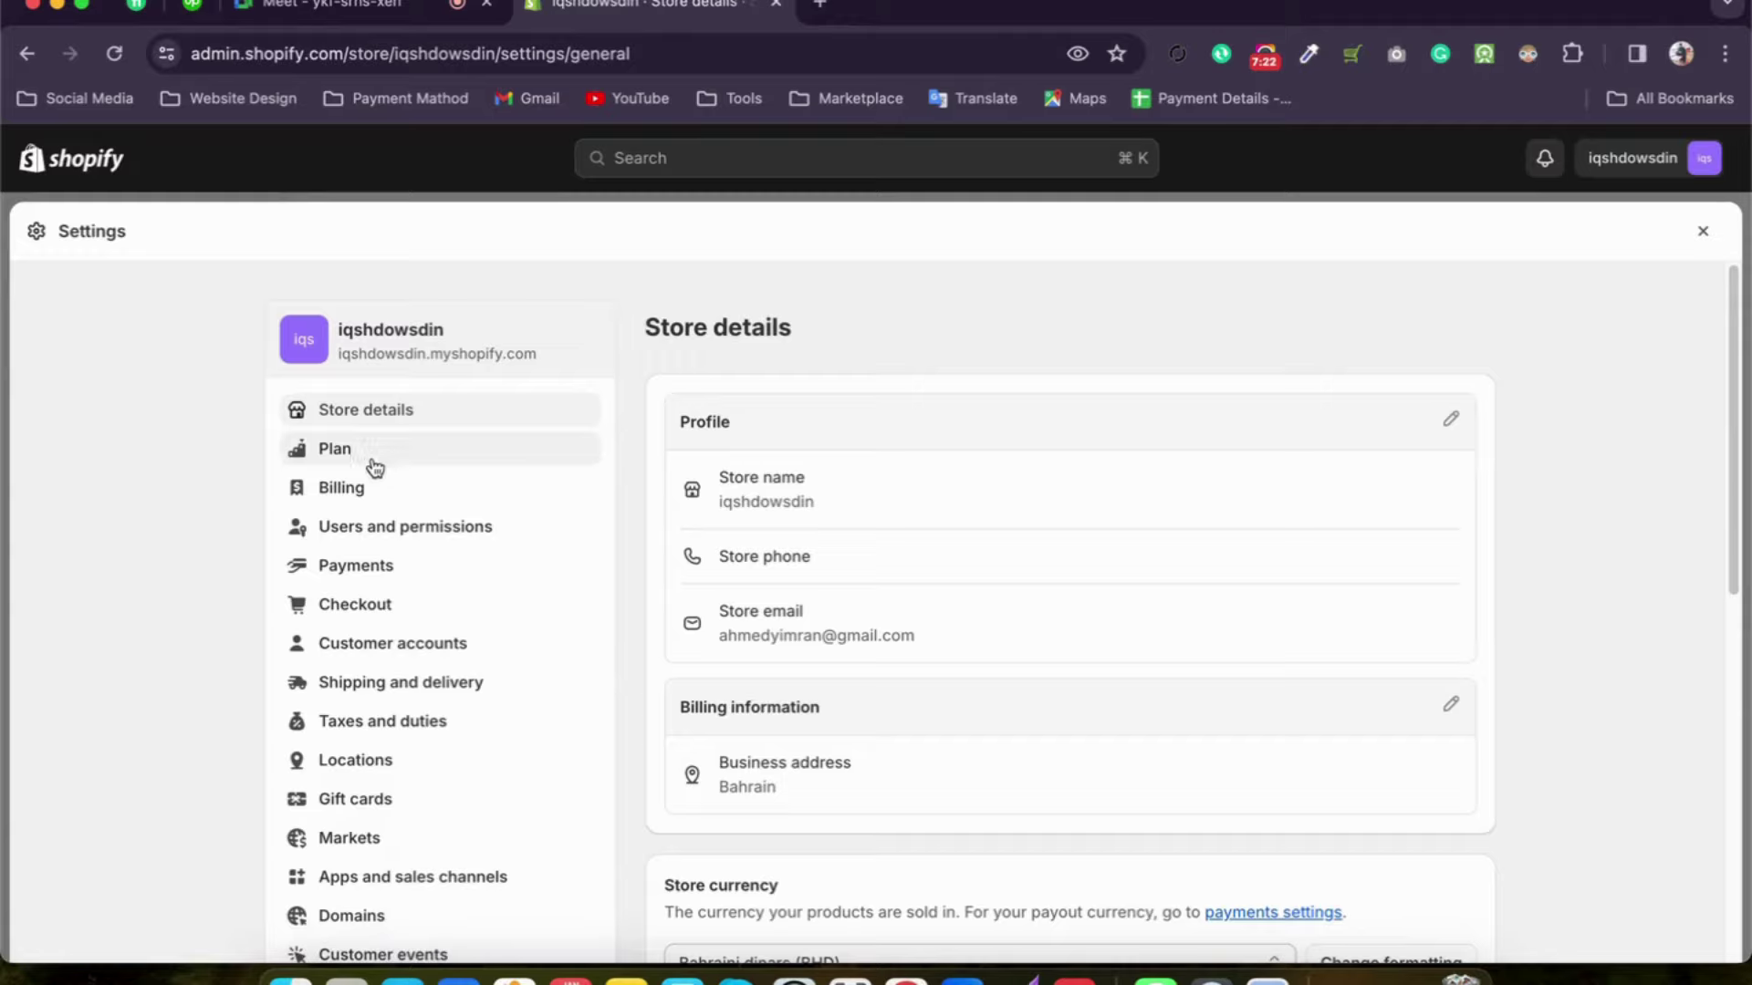
{"action": "scroll", "coordinate": [374, 511], "scroll_direction": "down", "scroll_amount": 4}
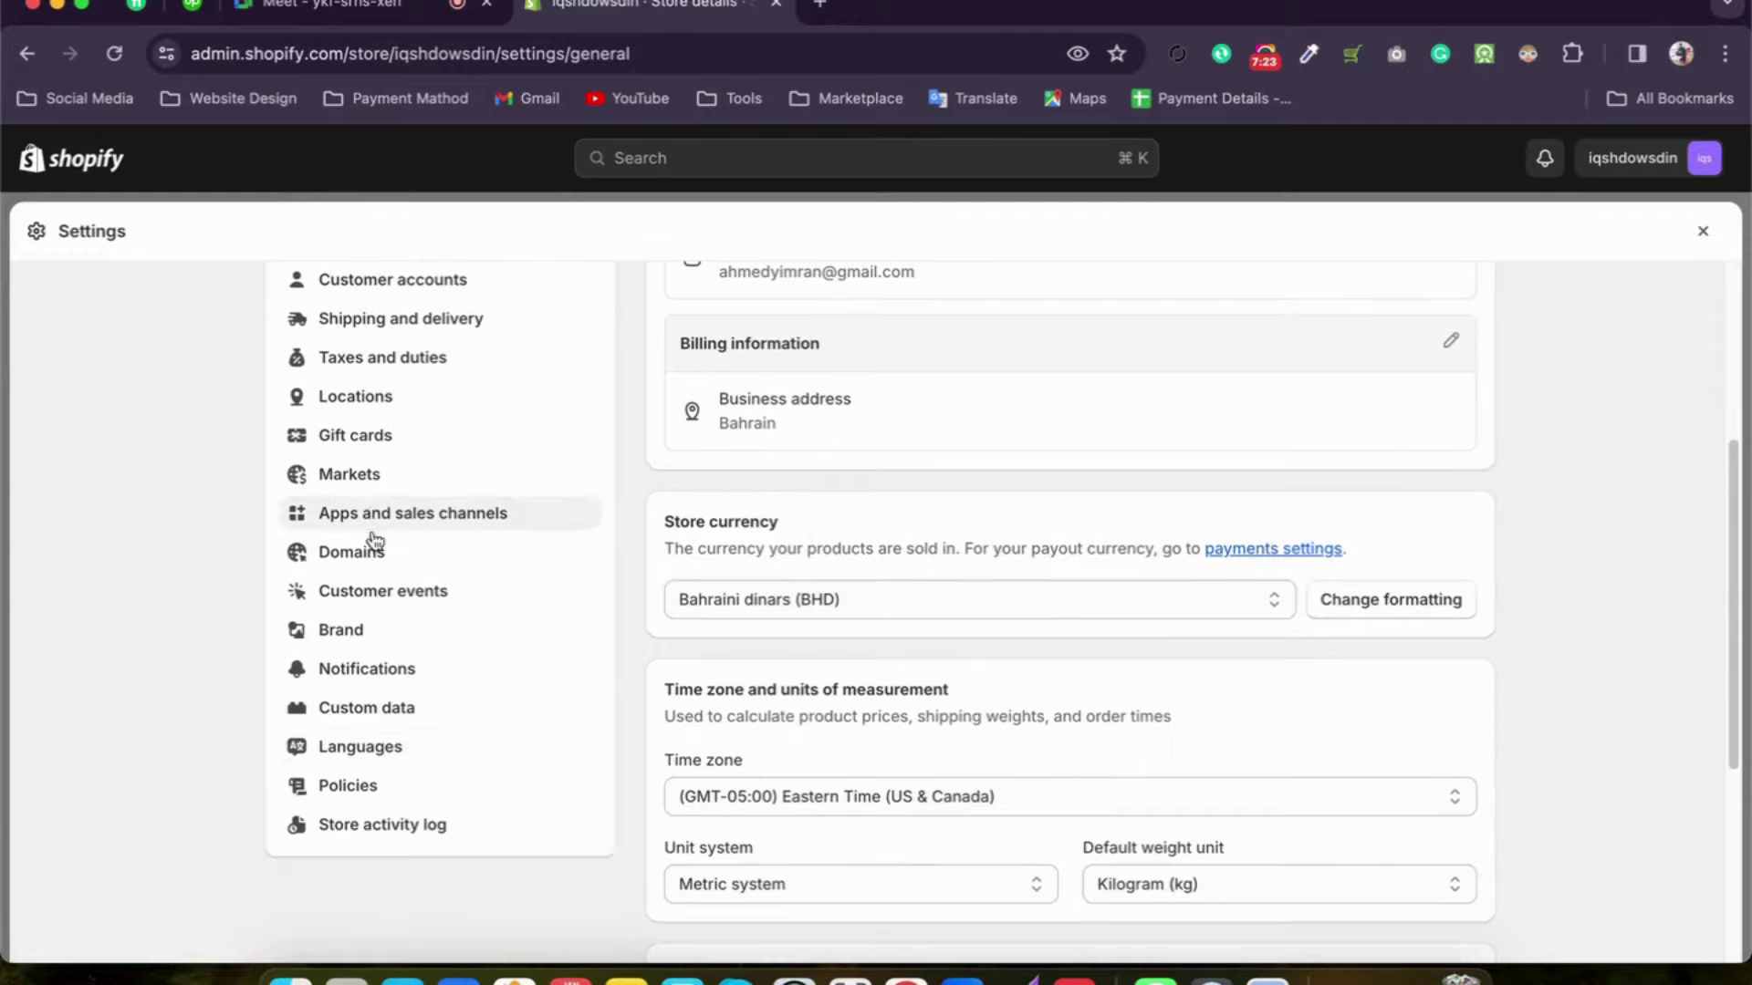
{"action": "left_click", "coordinate": [1704, 231]}
{"action": "left_click", "coordinate": [92, 926]}
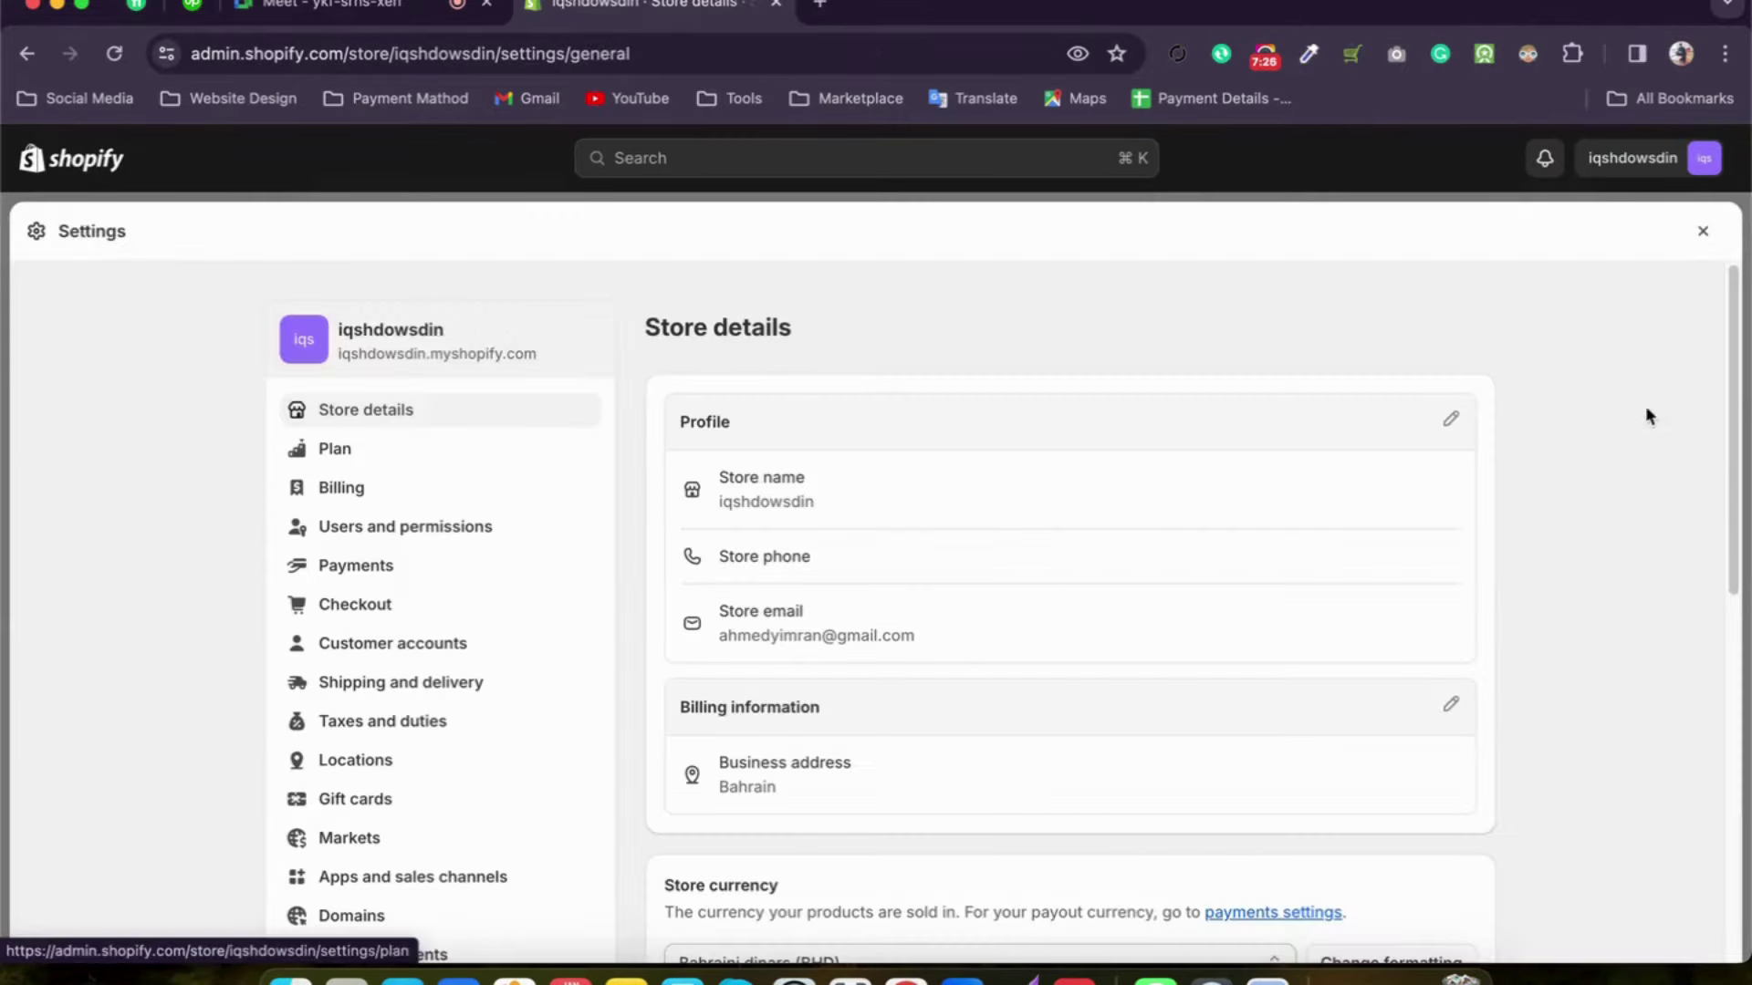
{"action": "left_click", "coordinate": [1703, 231]}
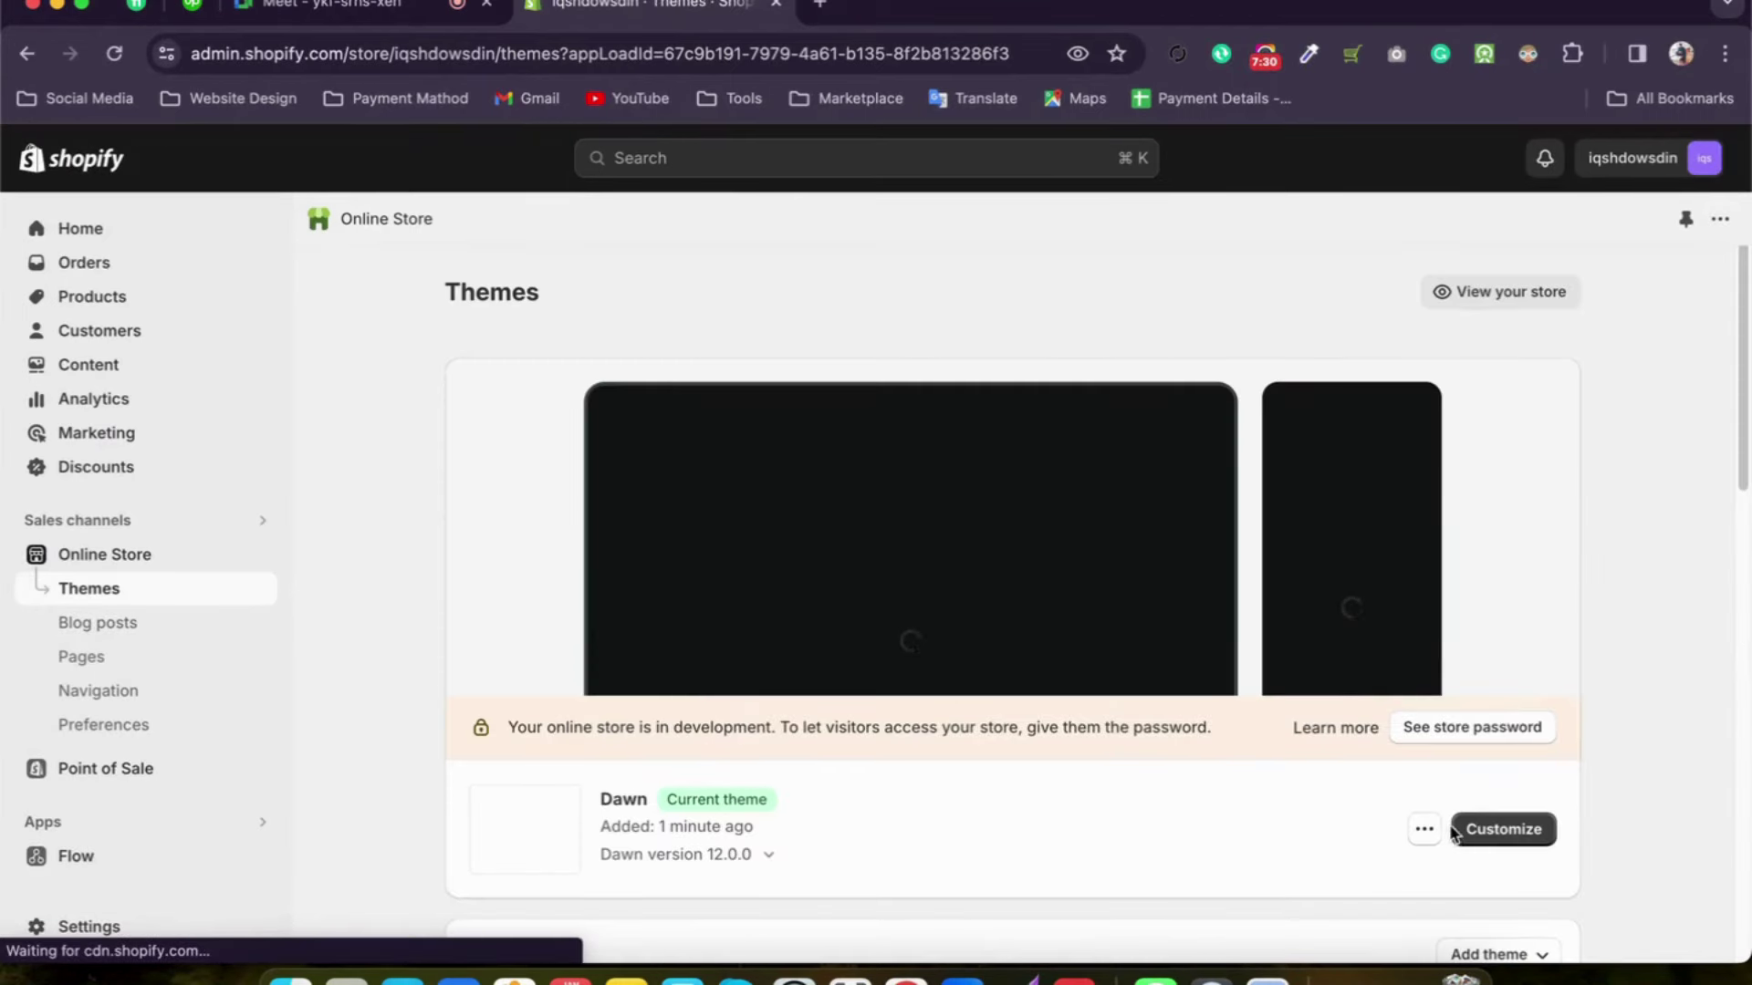
Step: Open the Dawn theme for customization, look through all of its theme settings categories, and exit the theme editor
{"action": "left_click", "coordinate": [1460, 830]}
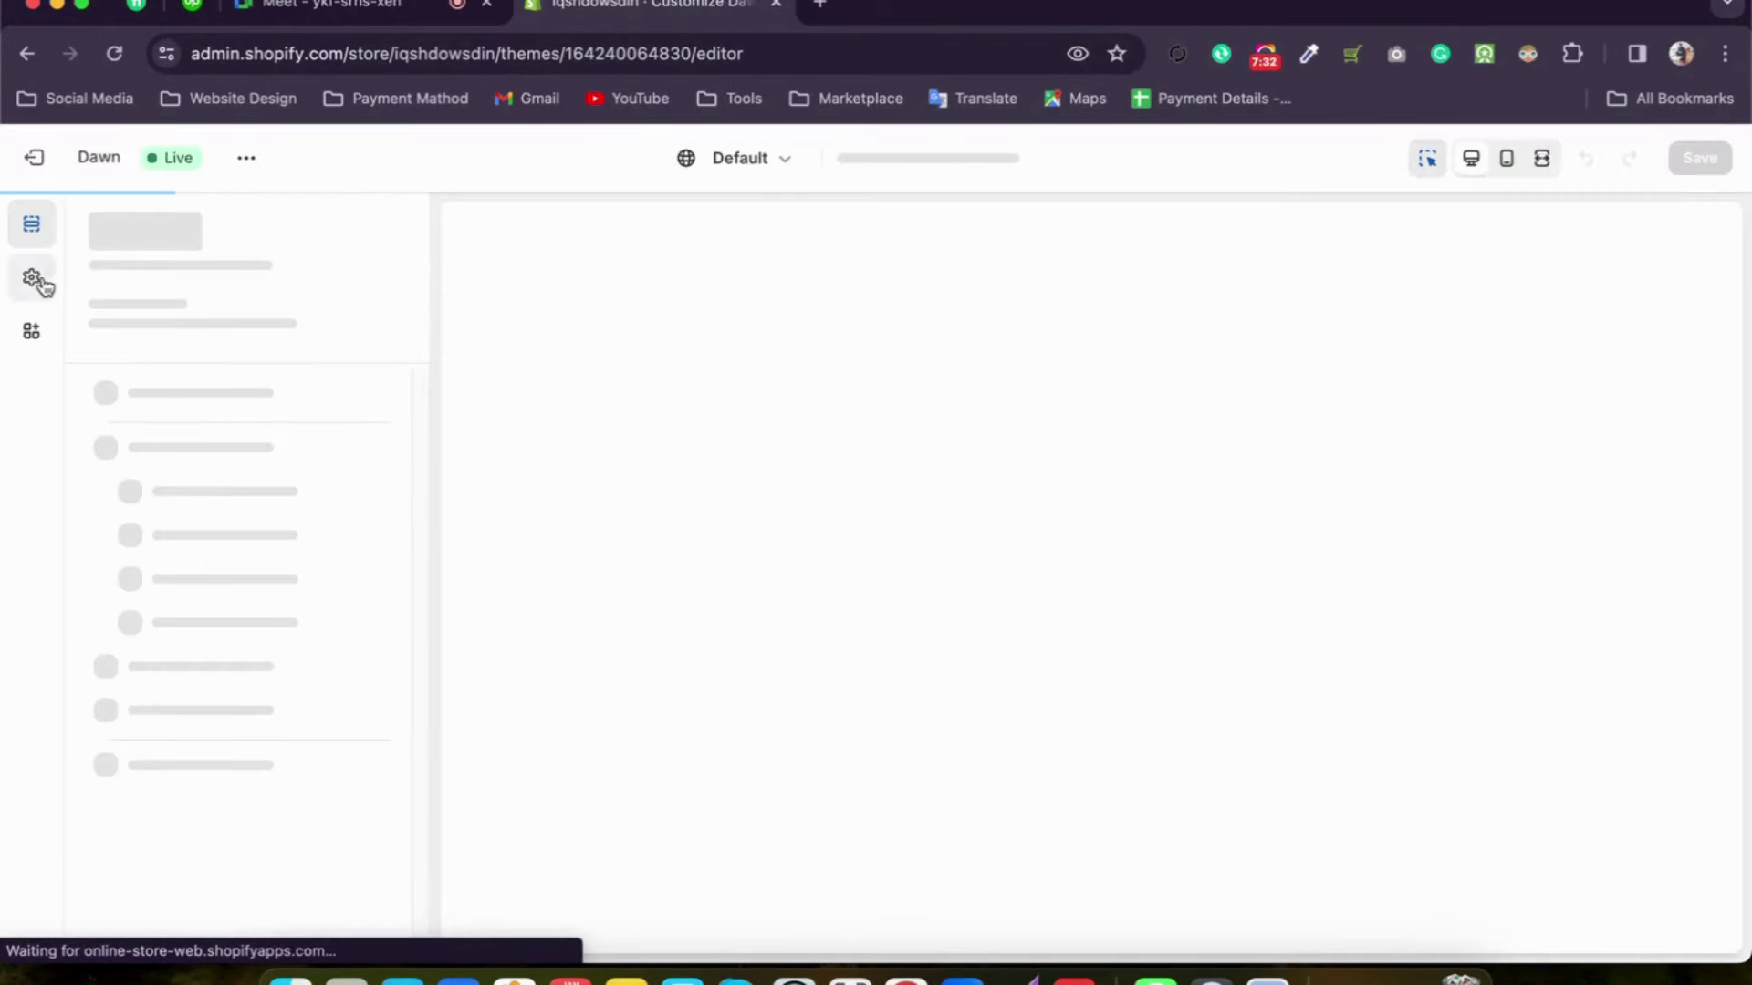
{"action": "left_click", "coordinate": [37, 280]}
{"action": "scroll", "coordinate": [228, 556], "scroll_direction": "down", "scroll_amount": 8}
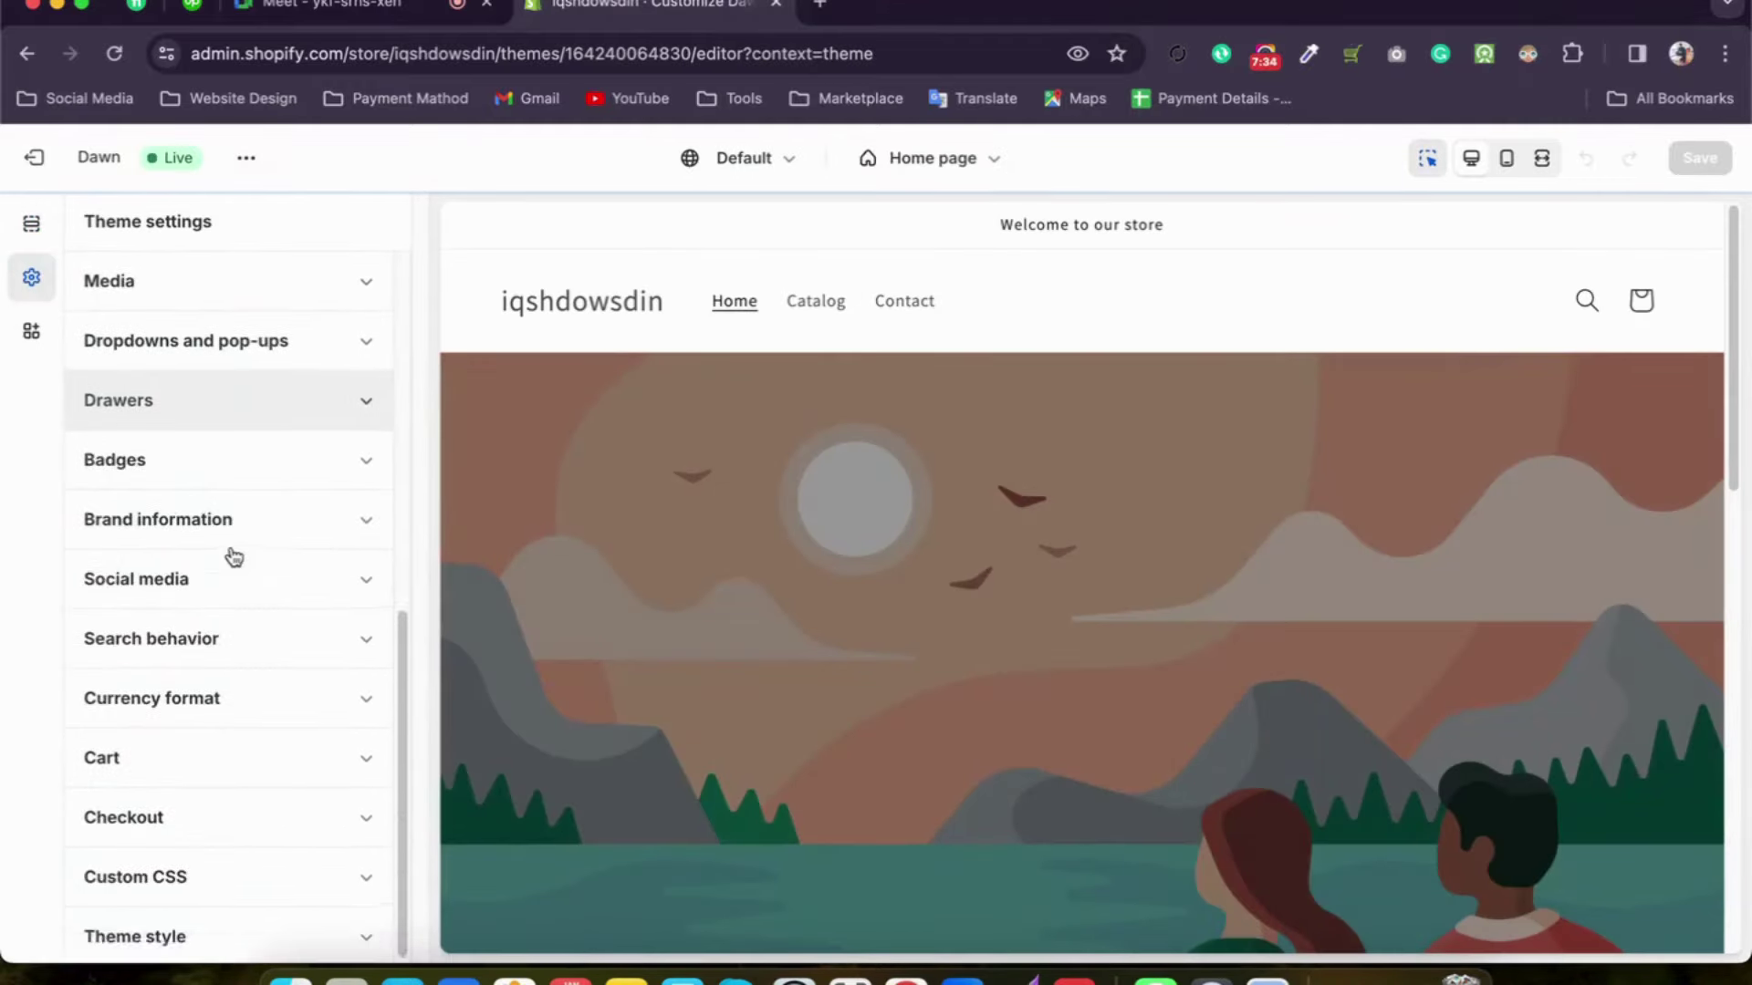
{"action": "scroll", "coordinate": [232, 559], "scroll_direction": "up", "scroll_amount": 8}
{"action": "scroll", "coordinate": [231, 560], "scroll_direction": "down", "scroll_amount": 8}
{"action": "scroll", "coordinate": [231, 559], "scroll_direction": "up", "scroll_amount": 8}
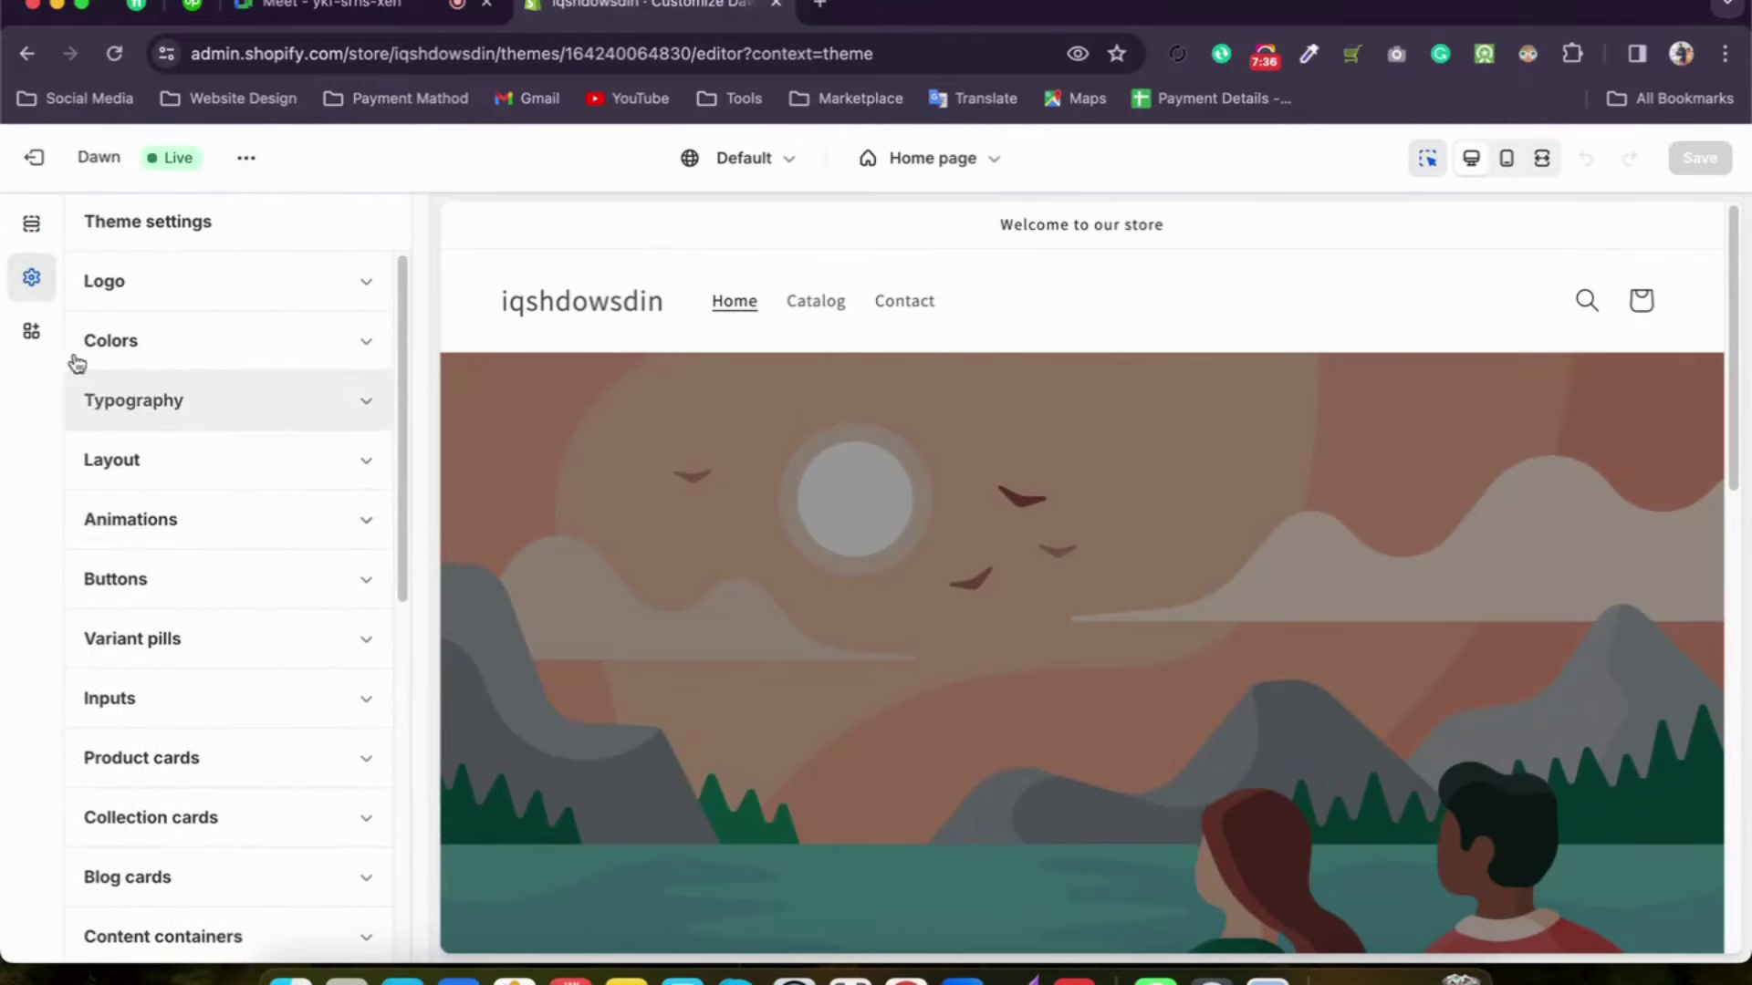
{"action": "left_click", "coordinate": [22, 173]}
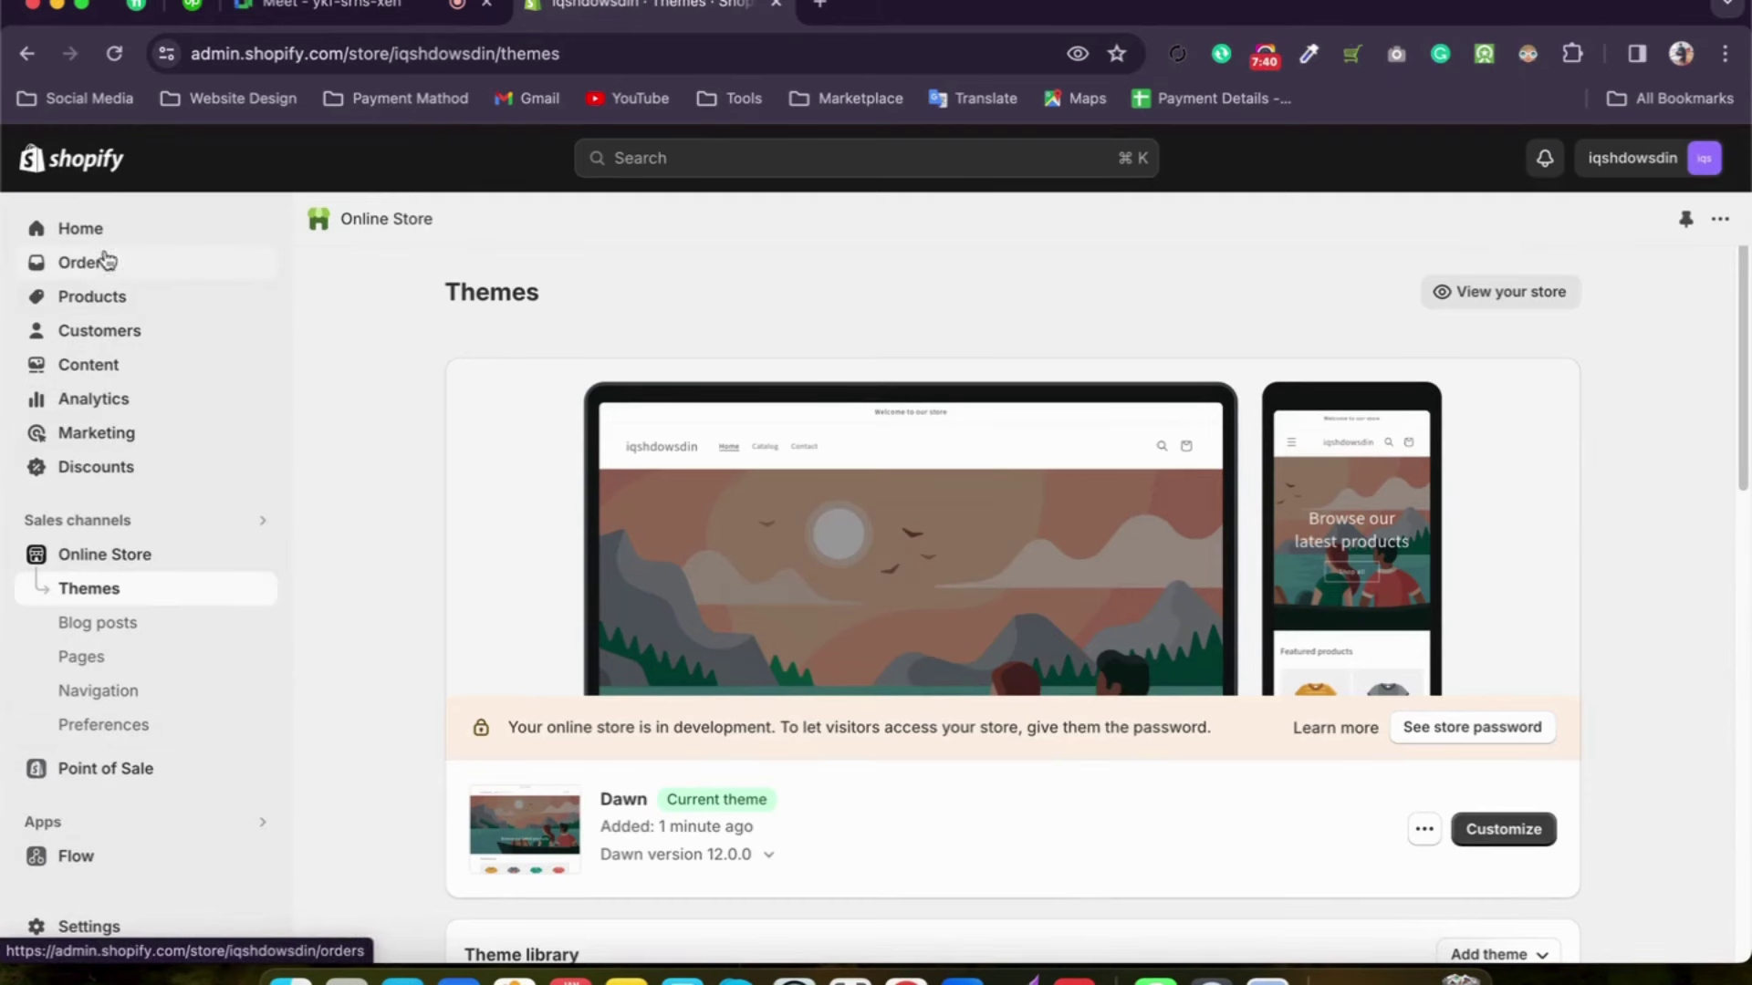
Step: View the new store's Home and Orders pages, and switch to the 1 Chic Bu'tik store
{"action": "left_click", "coordinate": [80, 228]}
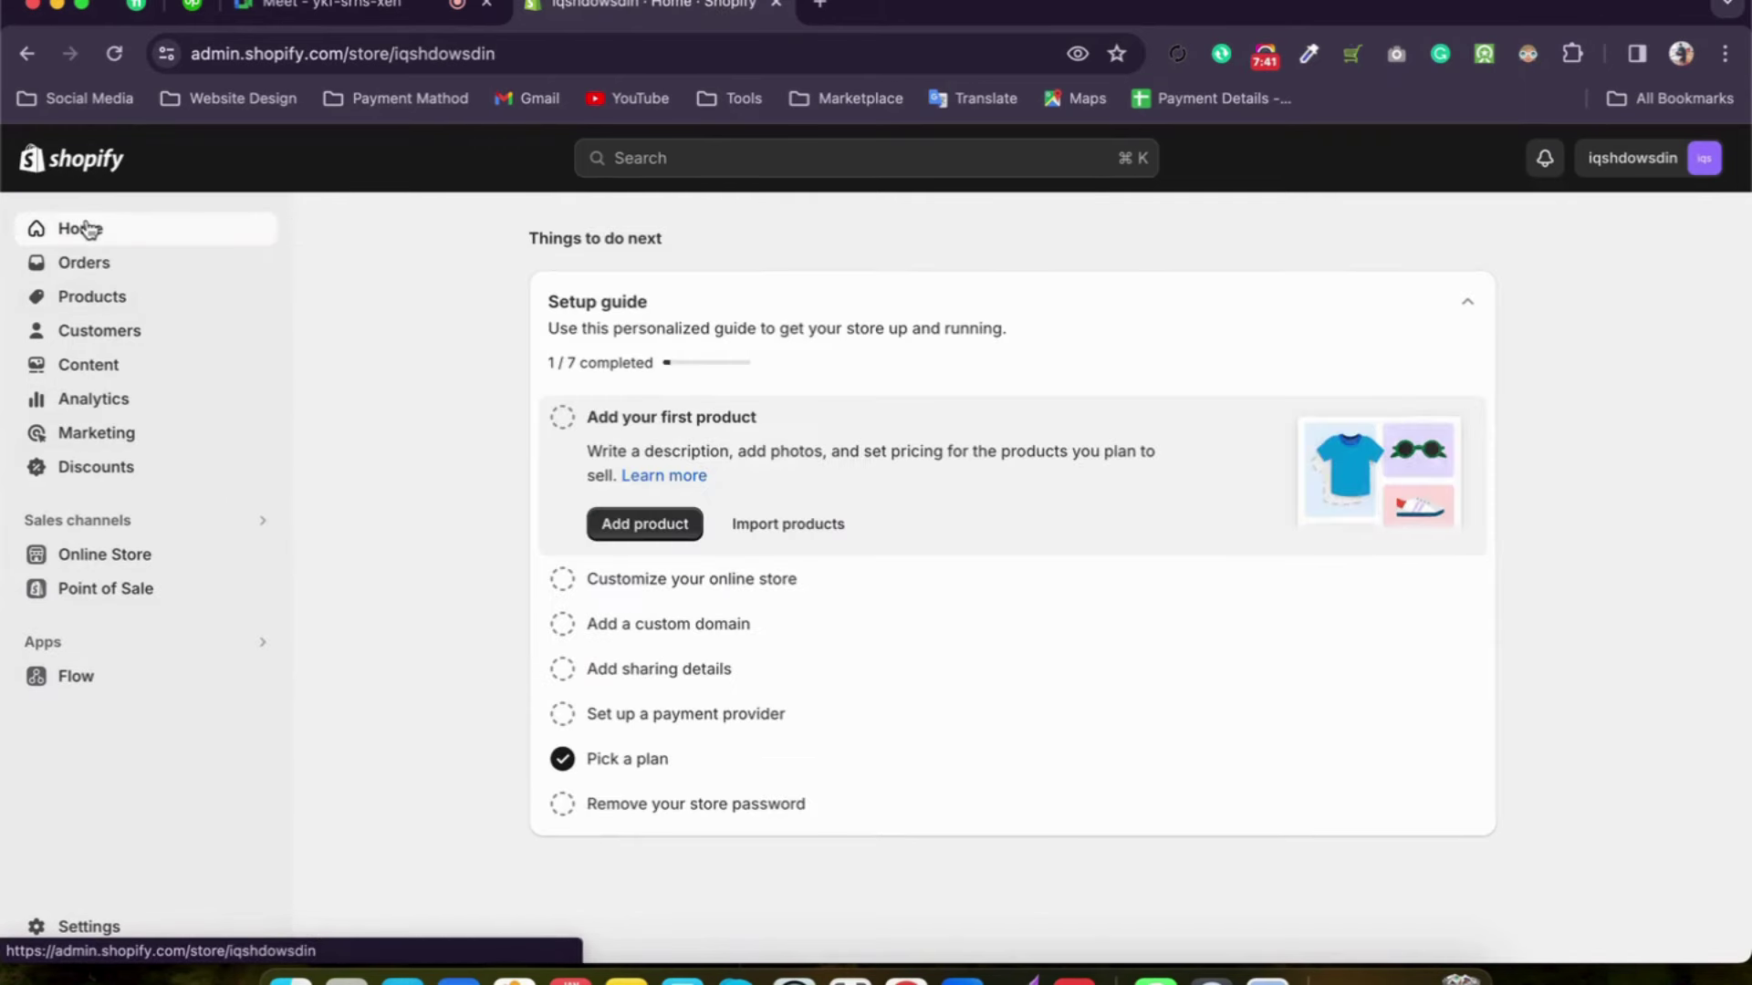
{"action": "left_click", "coordinate": [108, 266]}
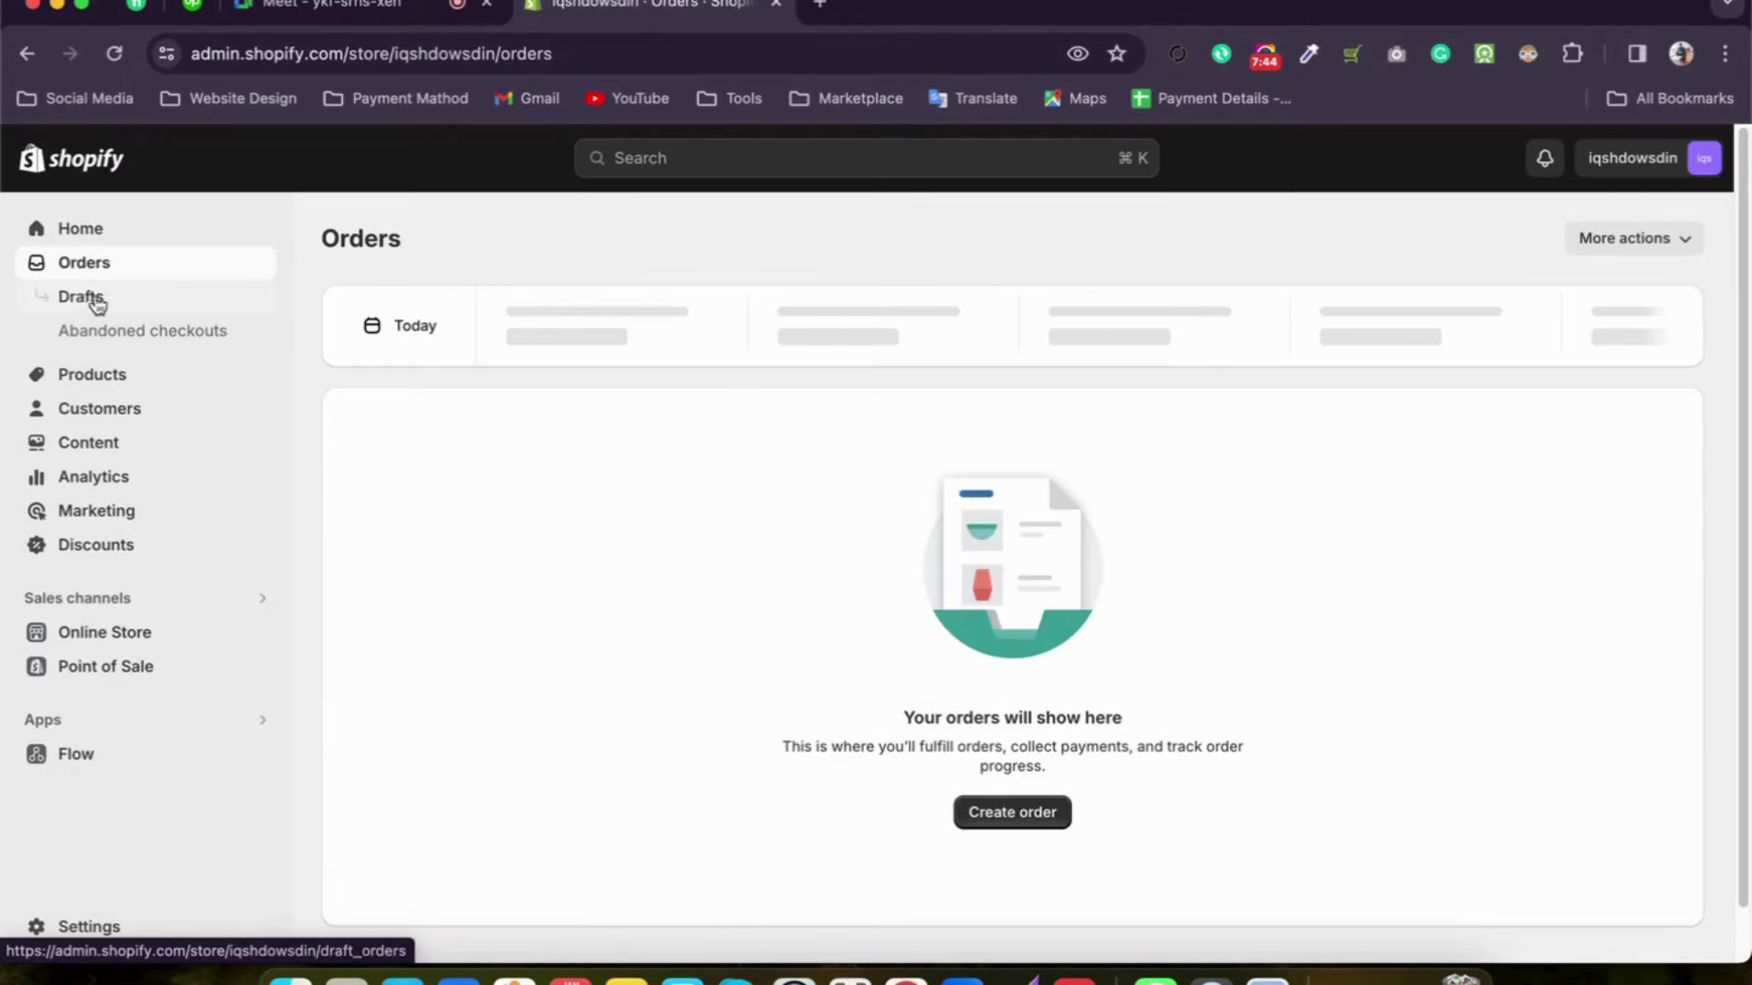
{"action": "left_click", "coordinate": [1620, 162]}
{"action": "left_click", "coordinate": [1463, 279]}
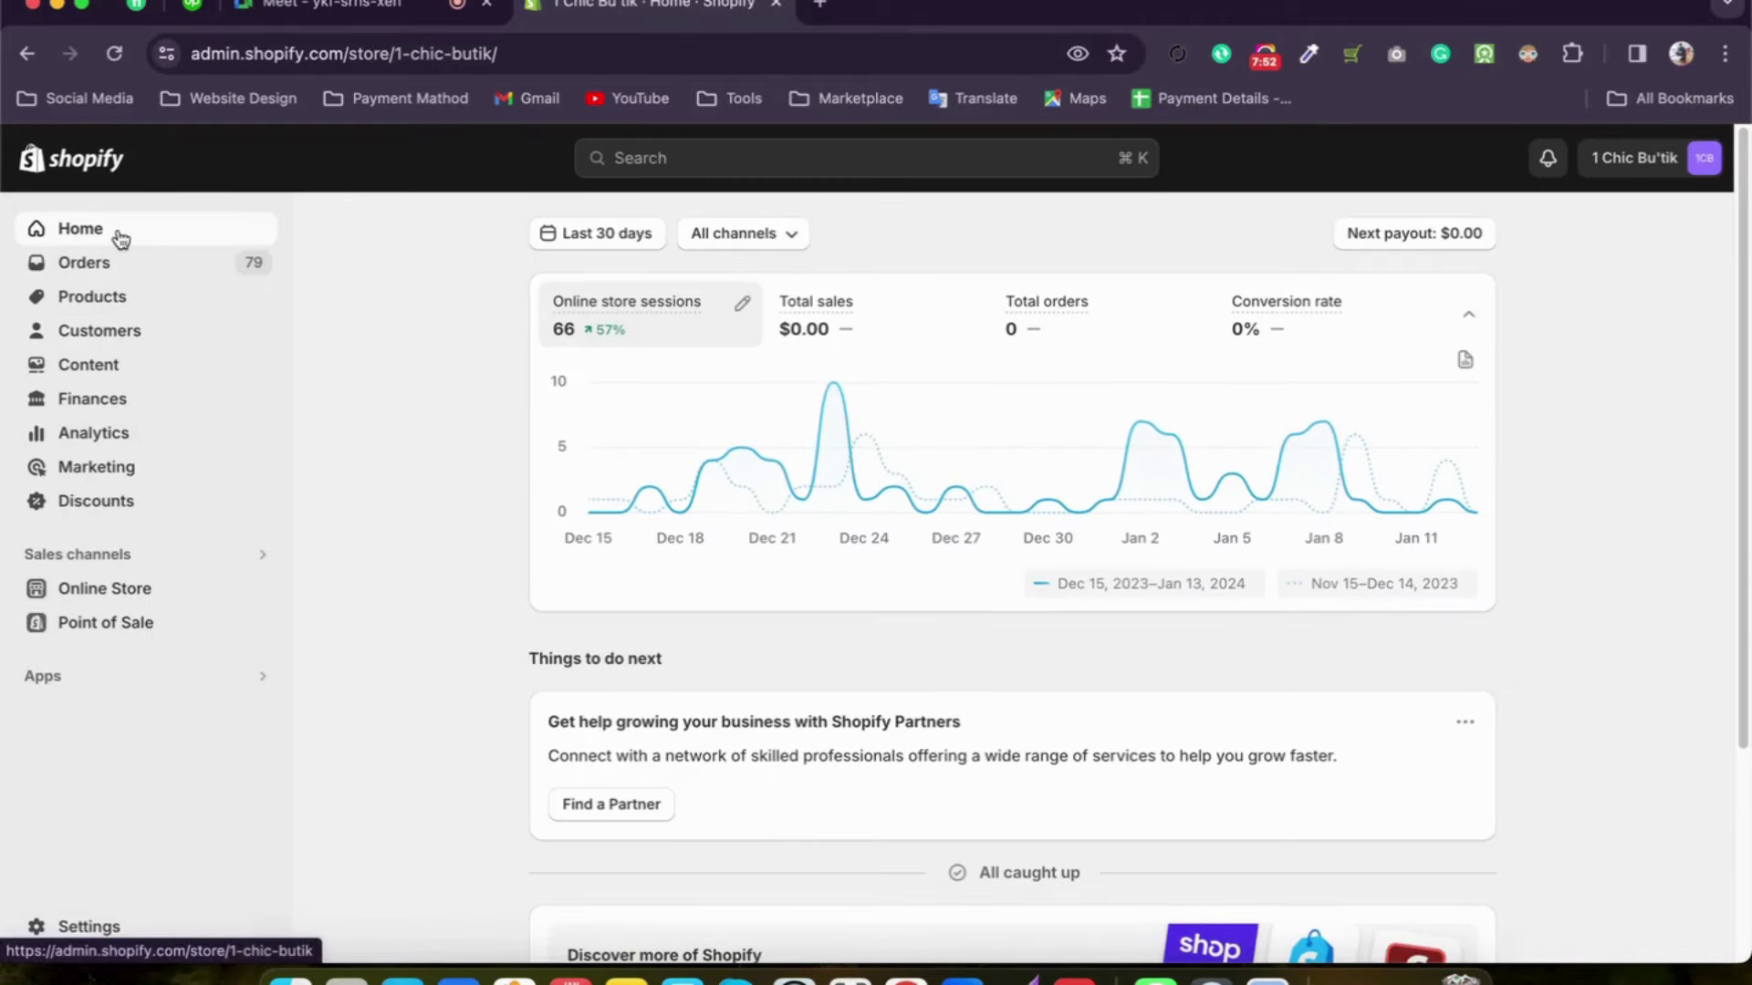
Step: Open the 1 Chic Bu'tik orders and examine the full list with its channels, totals, payment, fulfillment and delivery statuses
{"action": "left_click", "coordinate": [120, 262]}
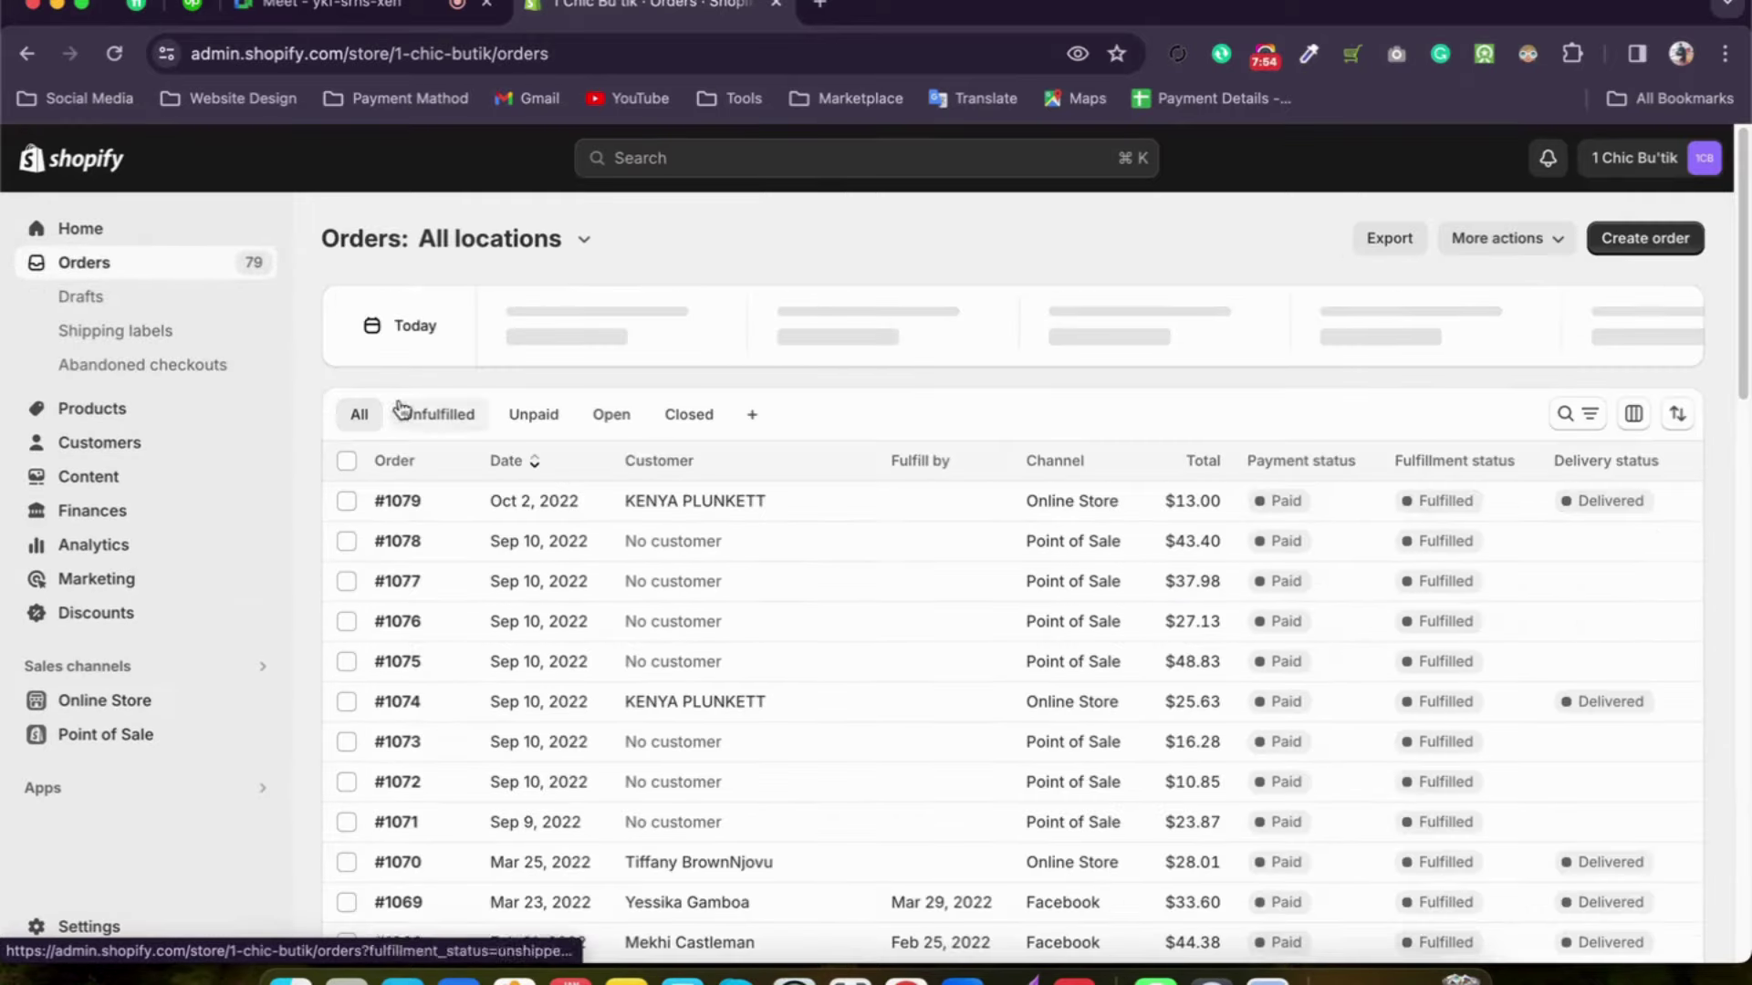
{"action": "scroll", "coordinate": [881, 620], "scroll_direction": "down", "scroll_amount": 8}
{"action": "scroll", "coordinate": [867, 611], "scroll_direction": "down", "scroll_amount": 5}
{"action": "scroll", "coordinate": [849, 603], "scroll_direction": "up", "scroll_amount": 15}
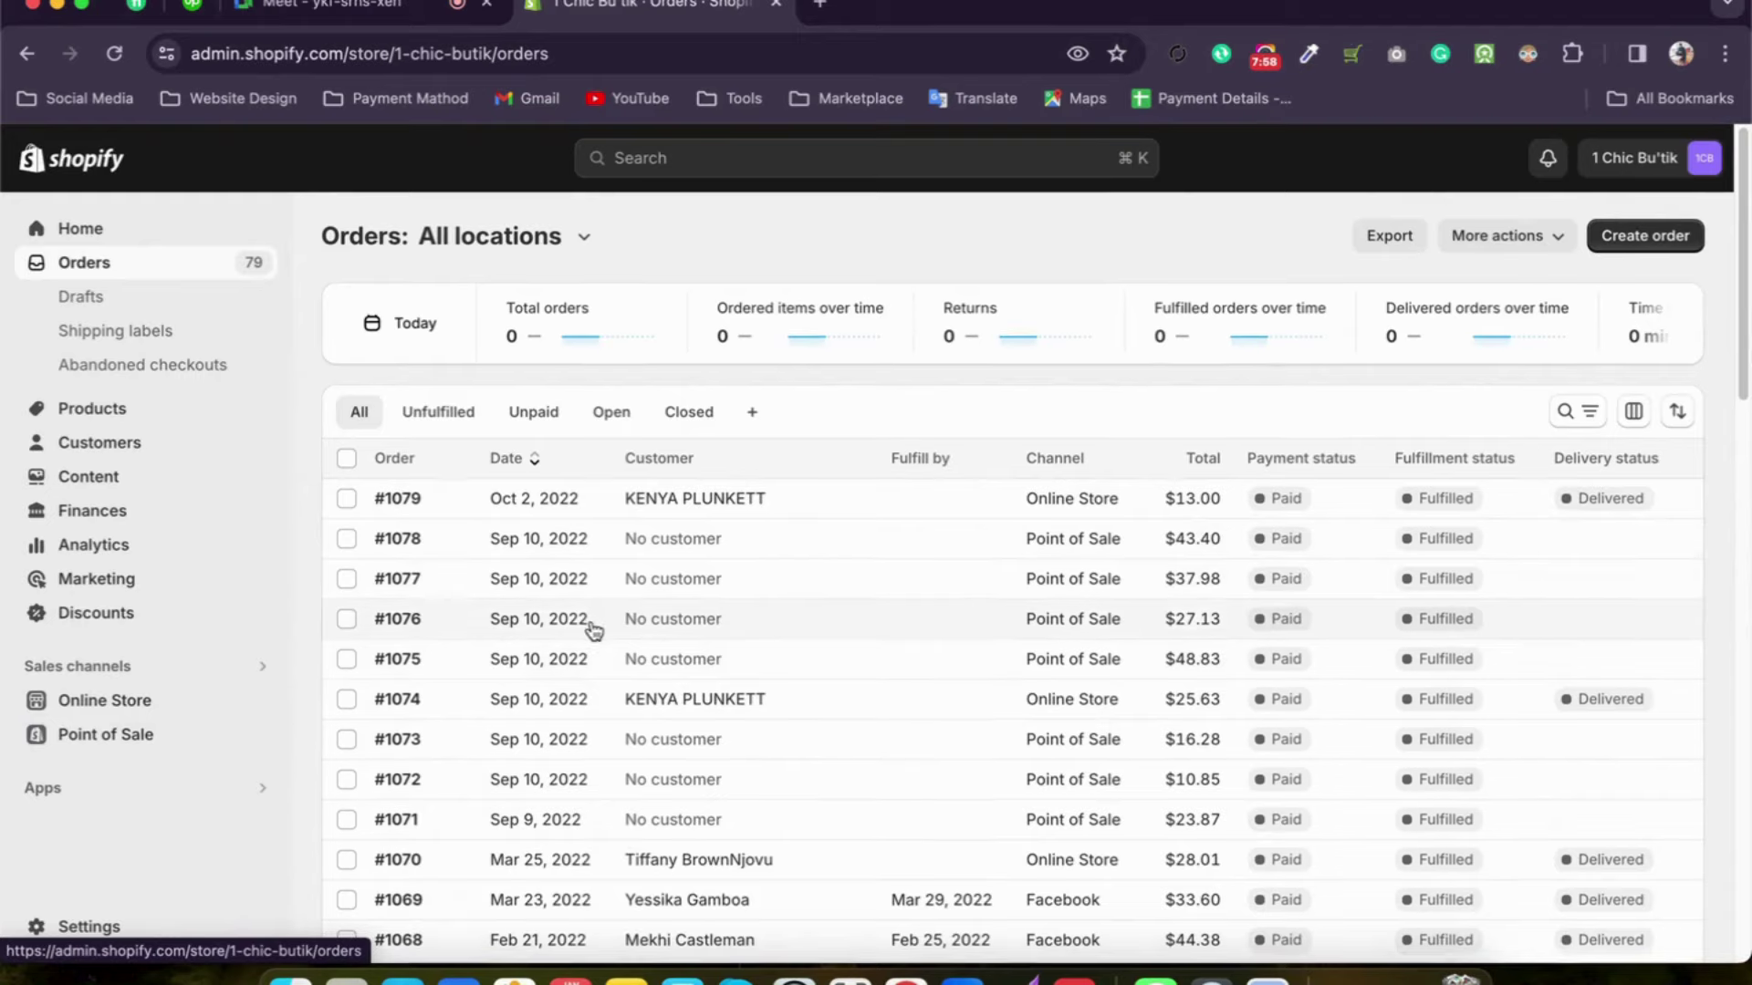
{"action": "scroll", "coordinate": [587, 626], "scroll_direction": "down", "scroll_amount": 3}
{"action": "scroll", "coordinate": [775, 383], "scroll_direction": "down", "scroll_amount": 6}
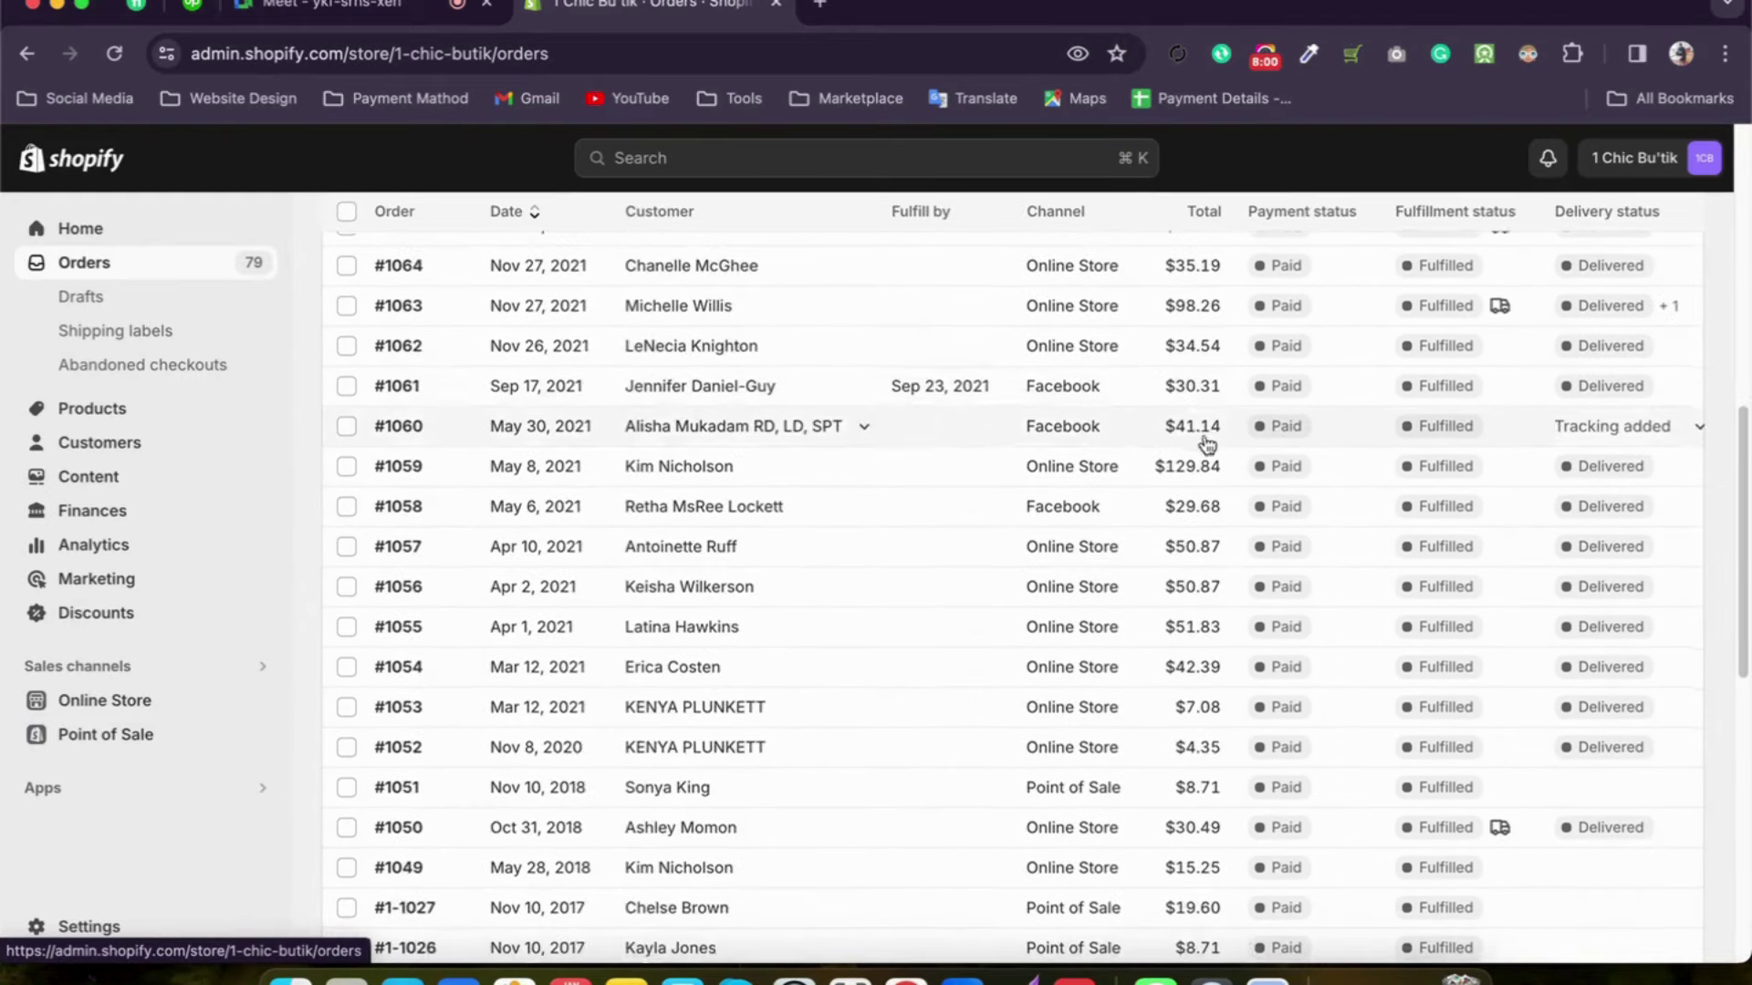
{"action": "scroll", "coordinate": [1186, 447], "scroll_direction": "down", "scroll_amount": 10}
{"action": "scroll", "coordinate": [474, 456], "scroll_direction": "up", "scroll_amount": 15}
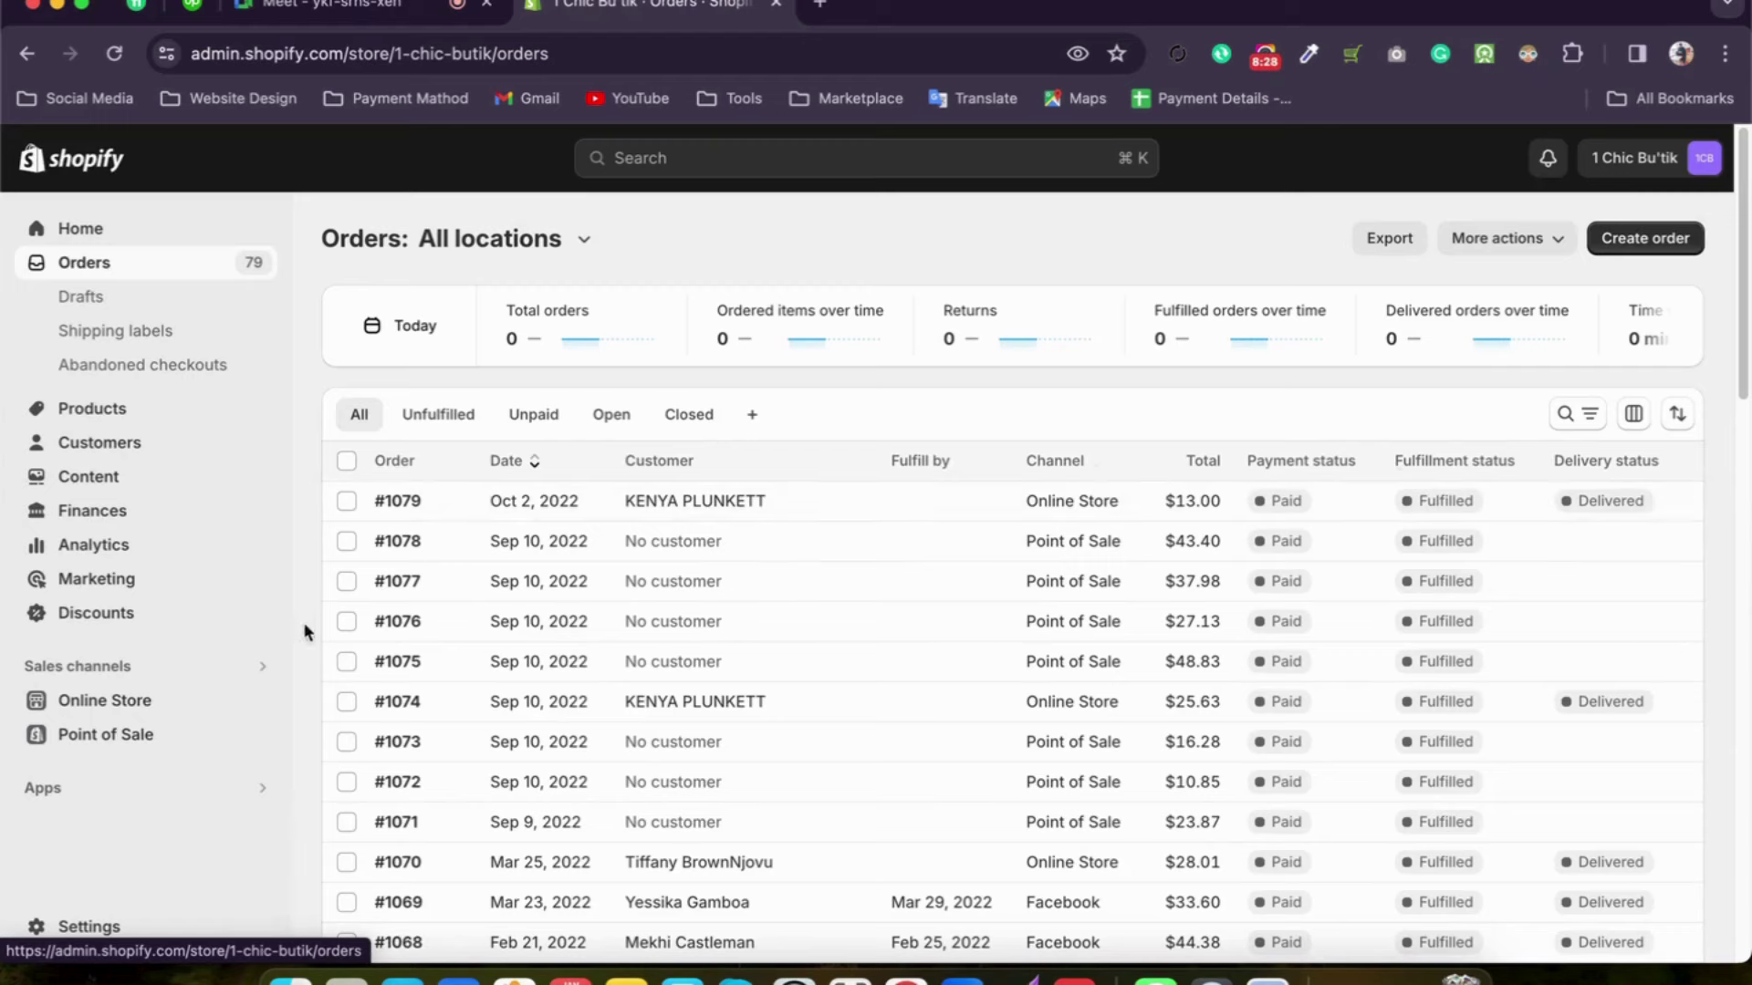
Step: View the draft orders, shipping labels and abandoned checkouts pages of the Orders section
{"action": "left_click", "coordinate": [125, 298]}
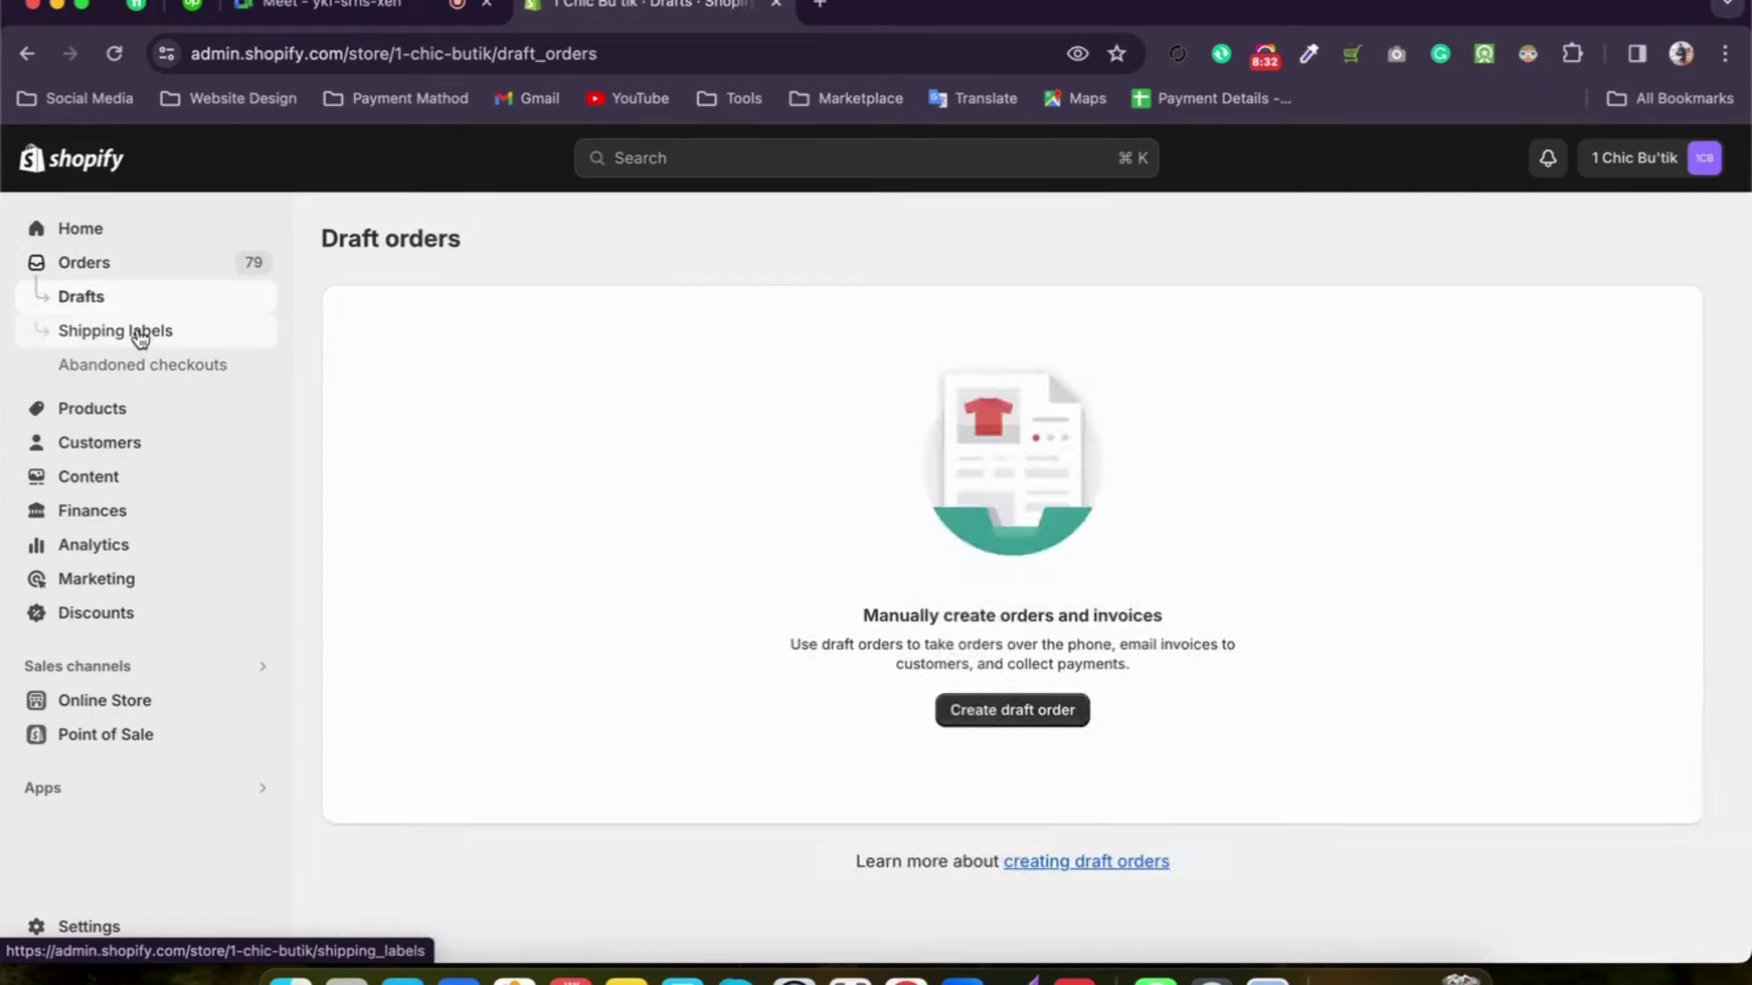
{"action": "left_click", "coordinate": [139, 334]}
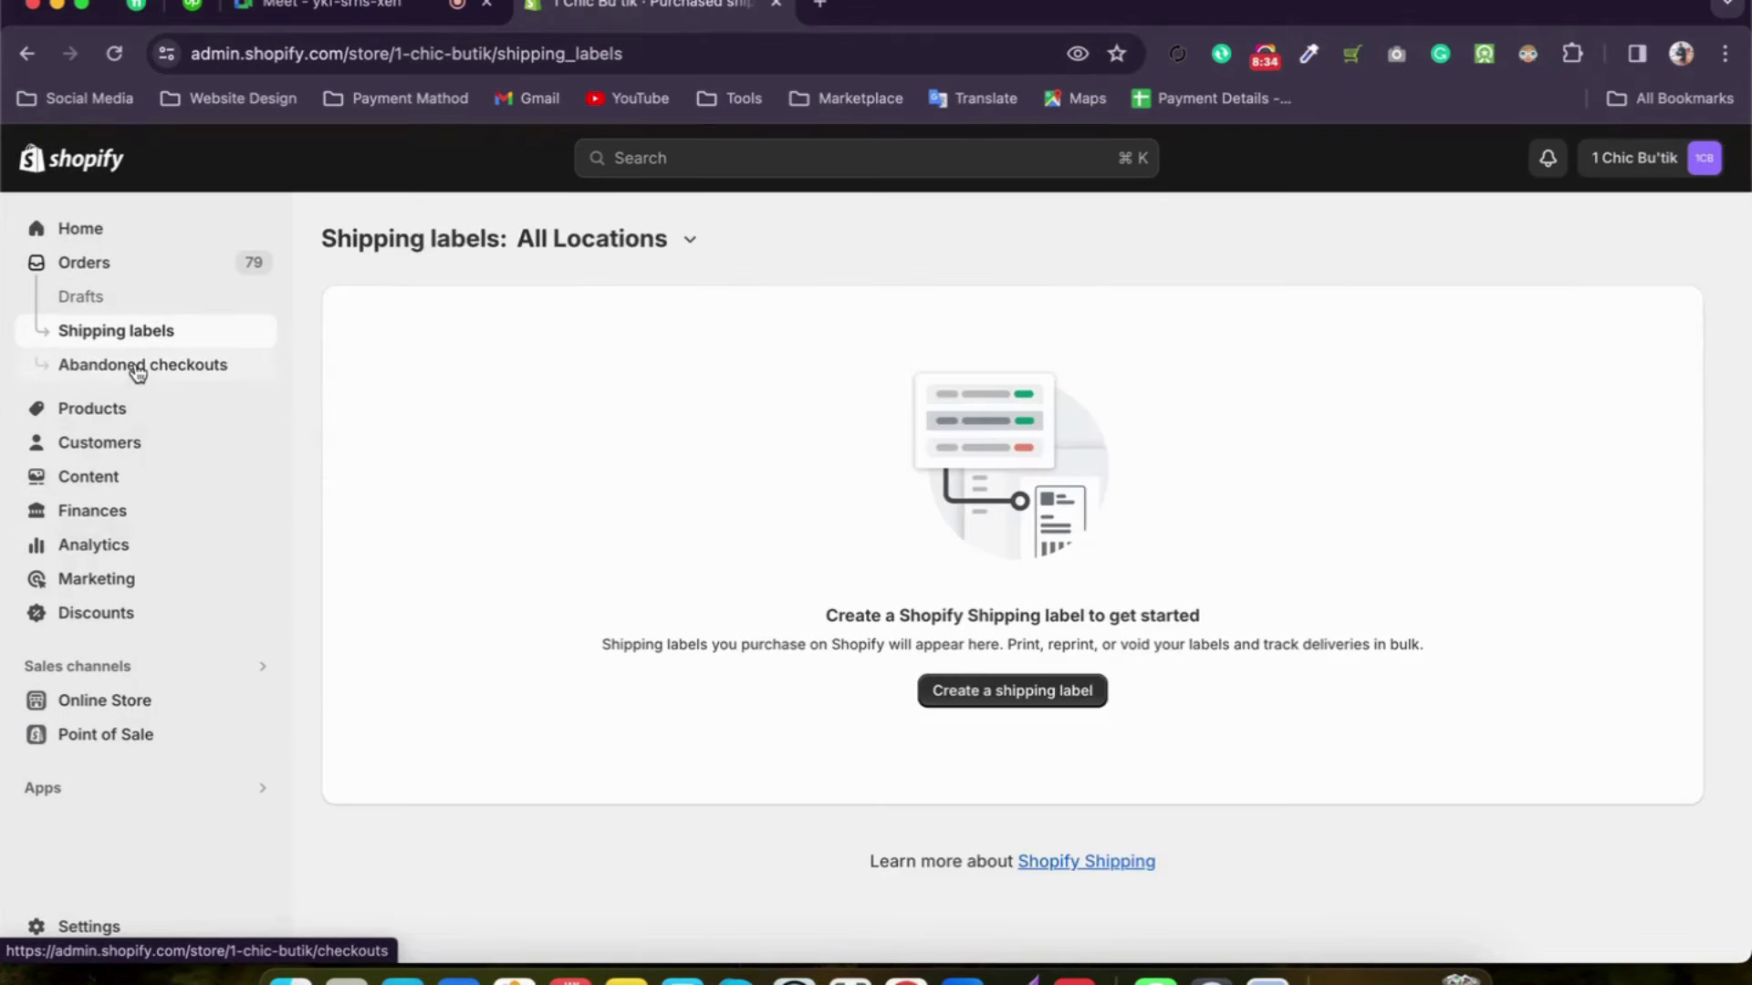
{"action": "left_click", "coordinate": [139, 367]}
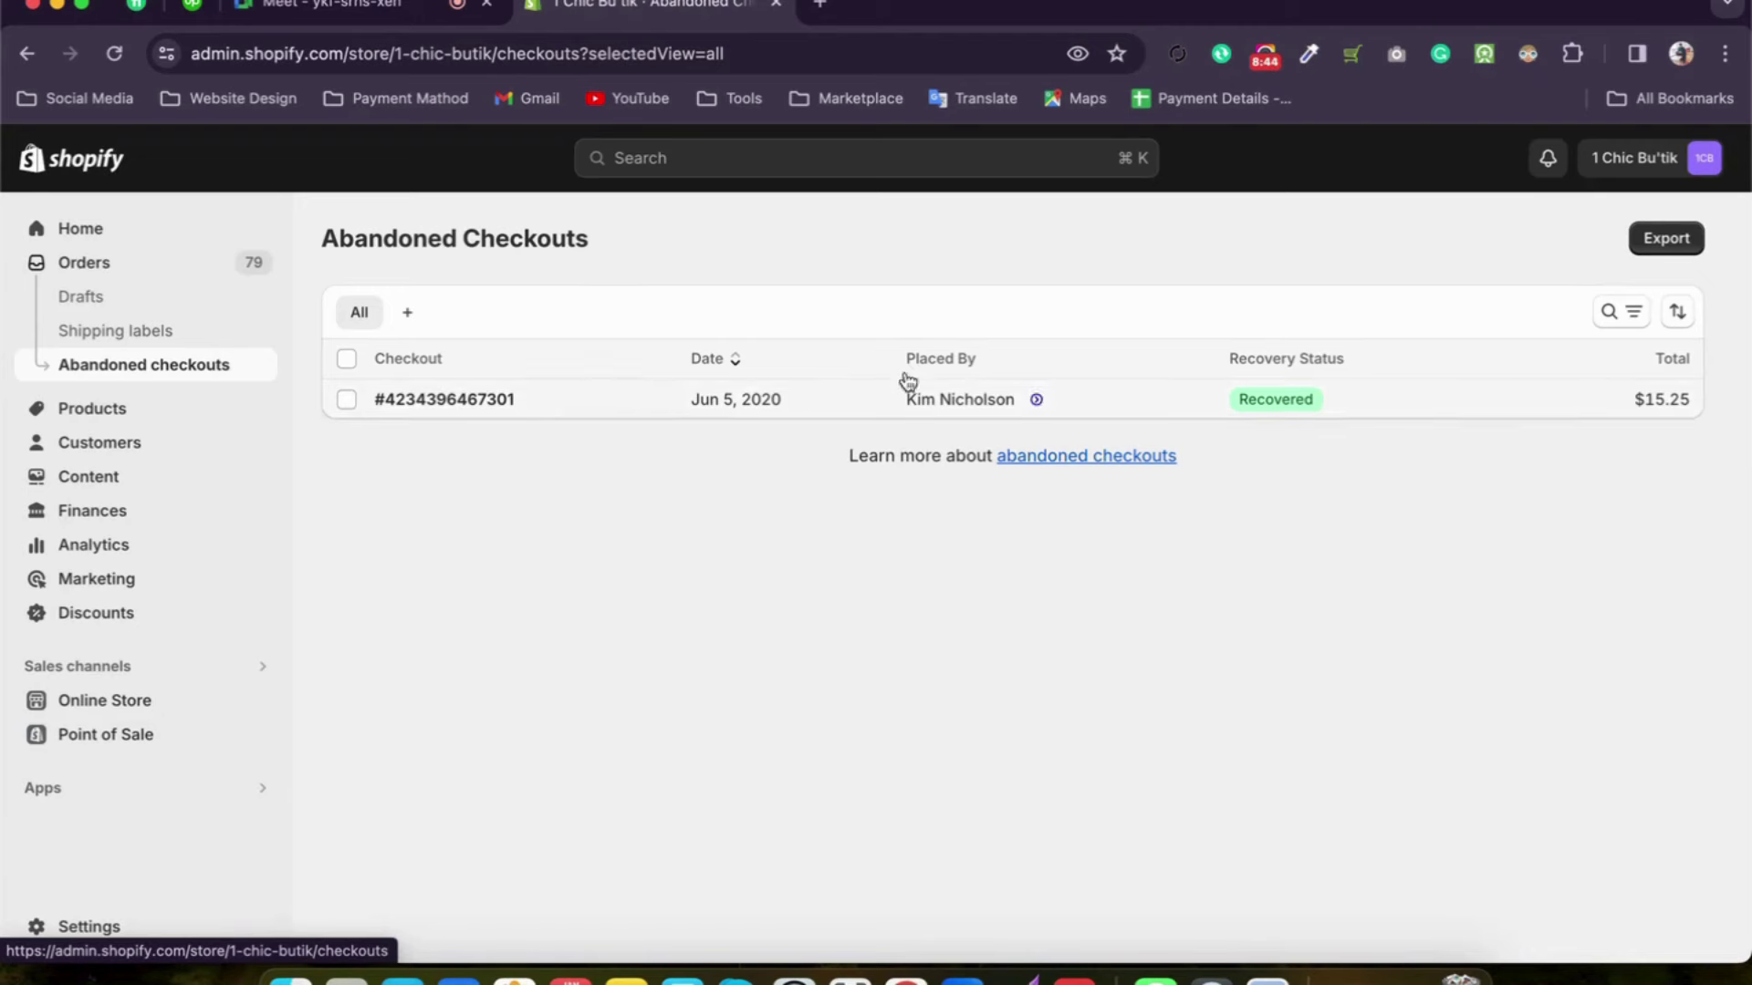
Step: Open the Products section and view its collections, inventory, purchase orders, transfers and gift cards pages
{"action": "left_click", "coordinate": [91, 415]}
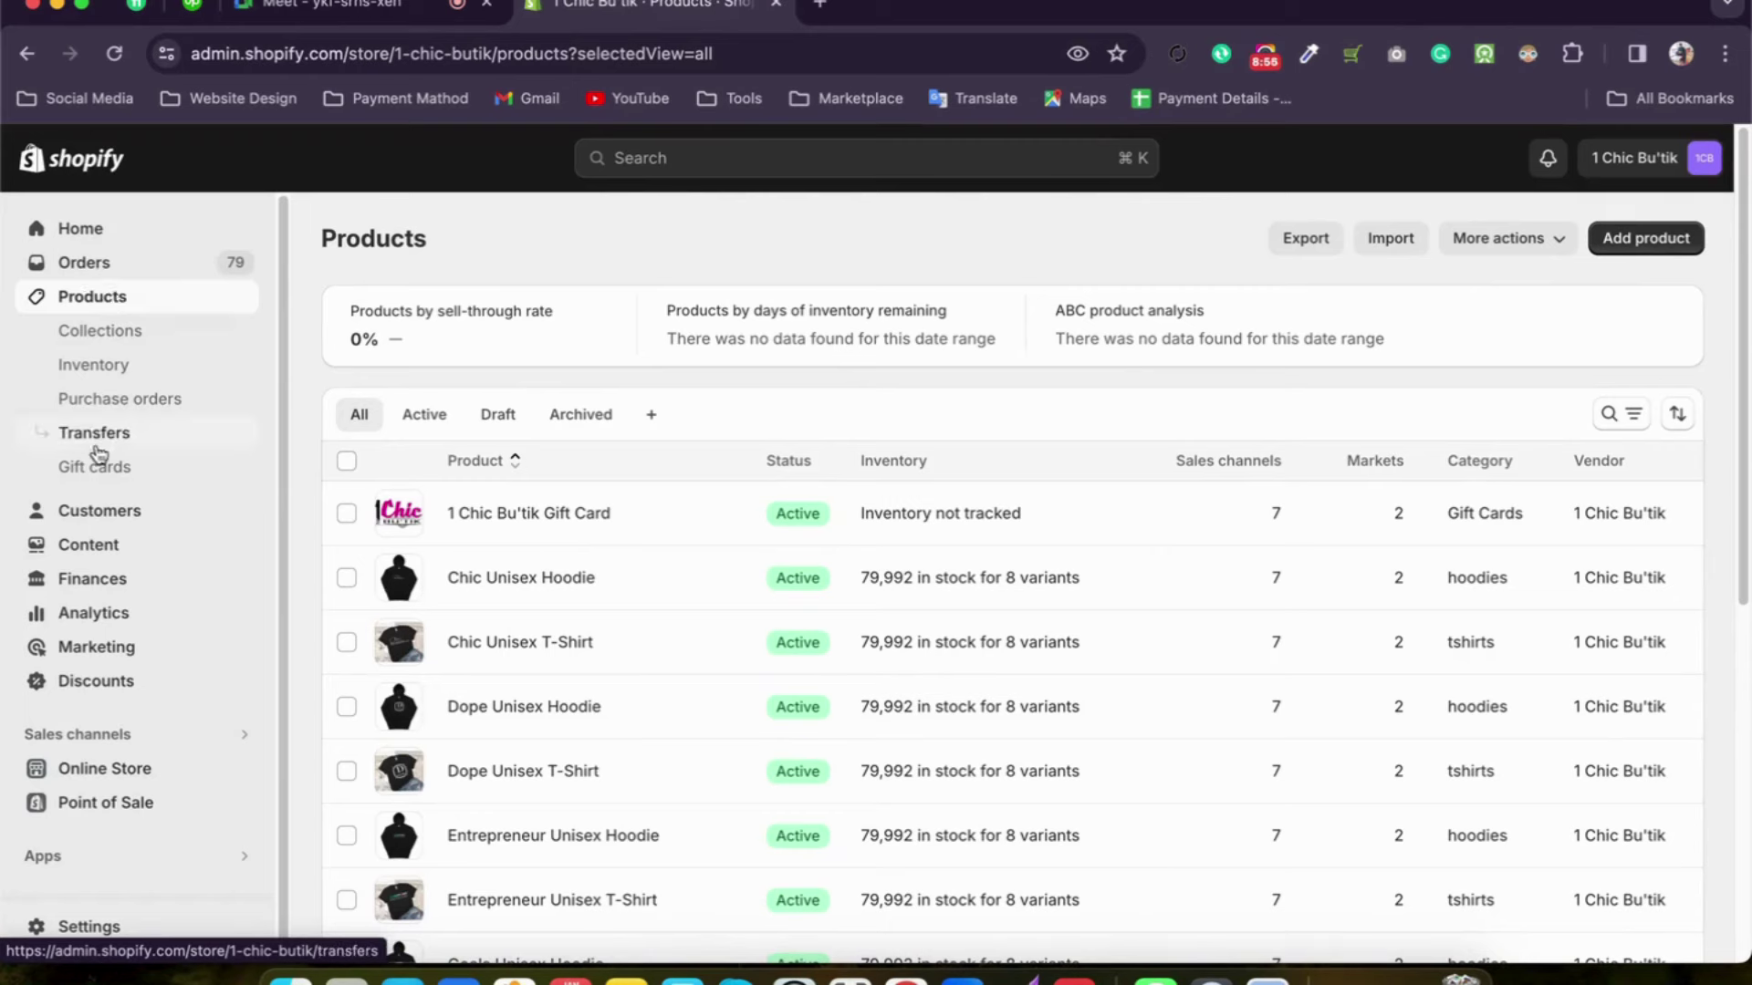
{"action": "left_click", "coordinate": [156, 334]}
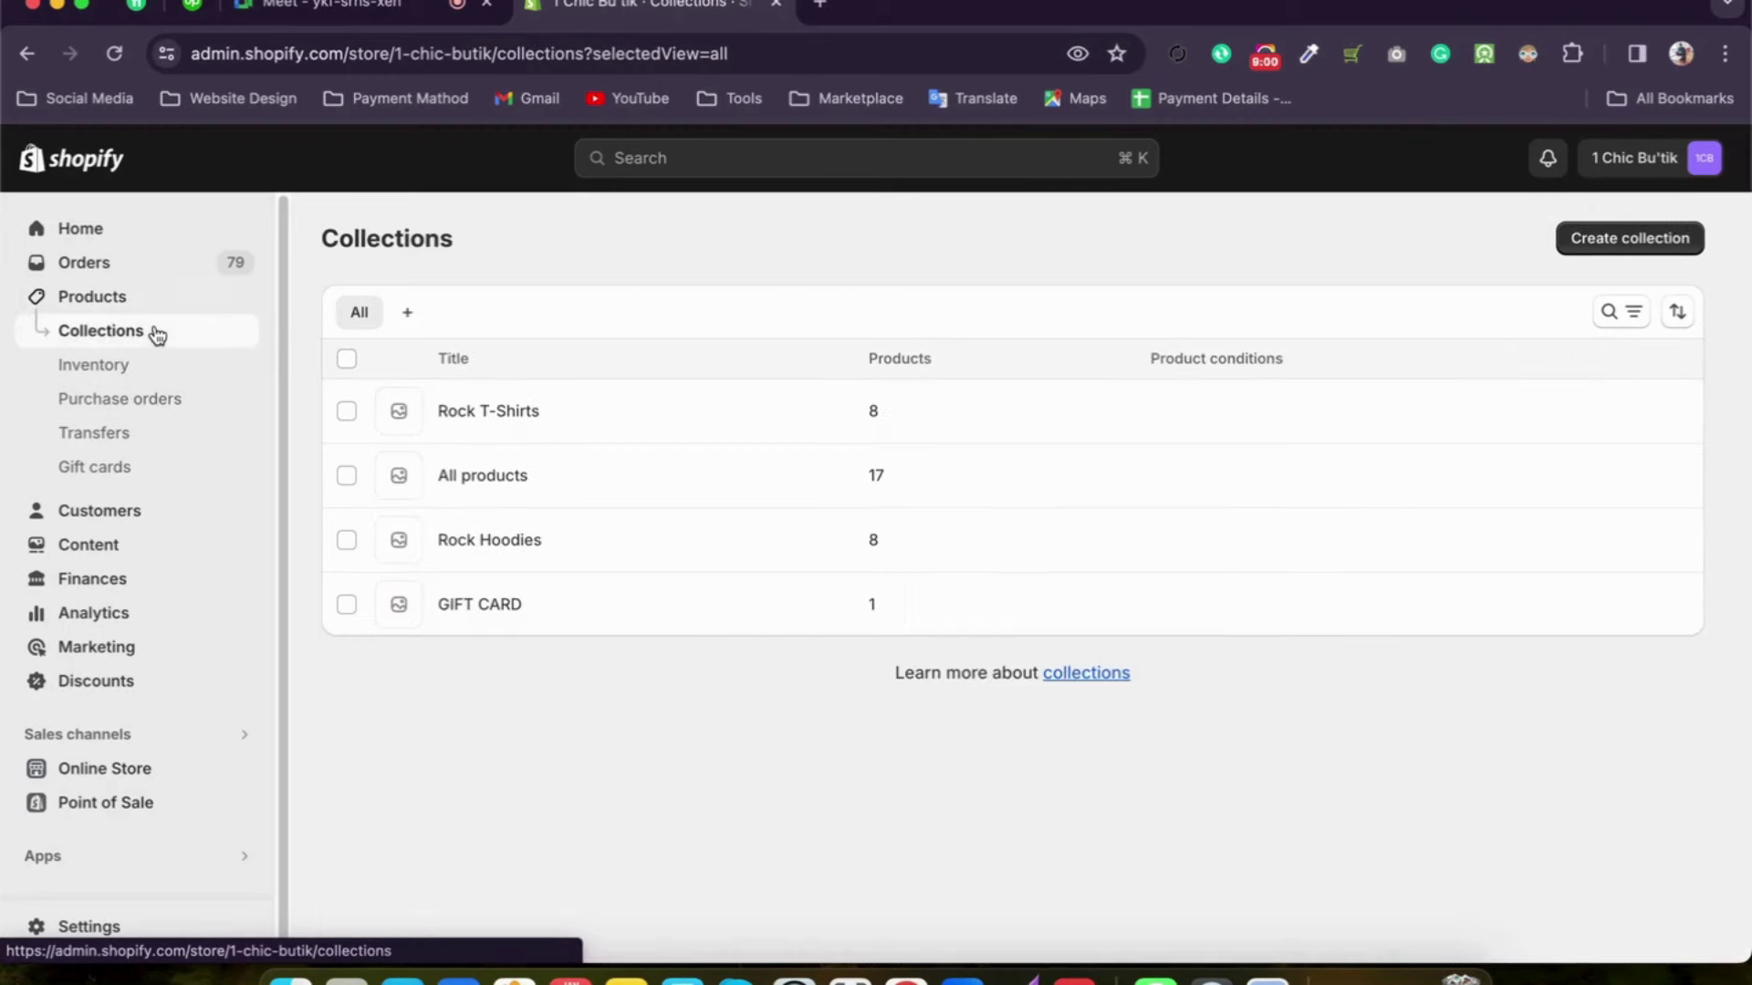
{"action": "left_click", "coordinate": [155, 367]}
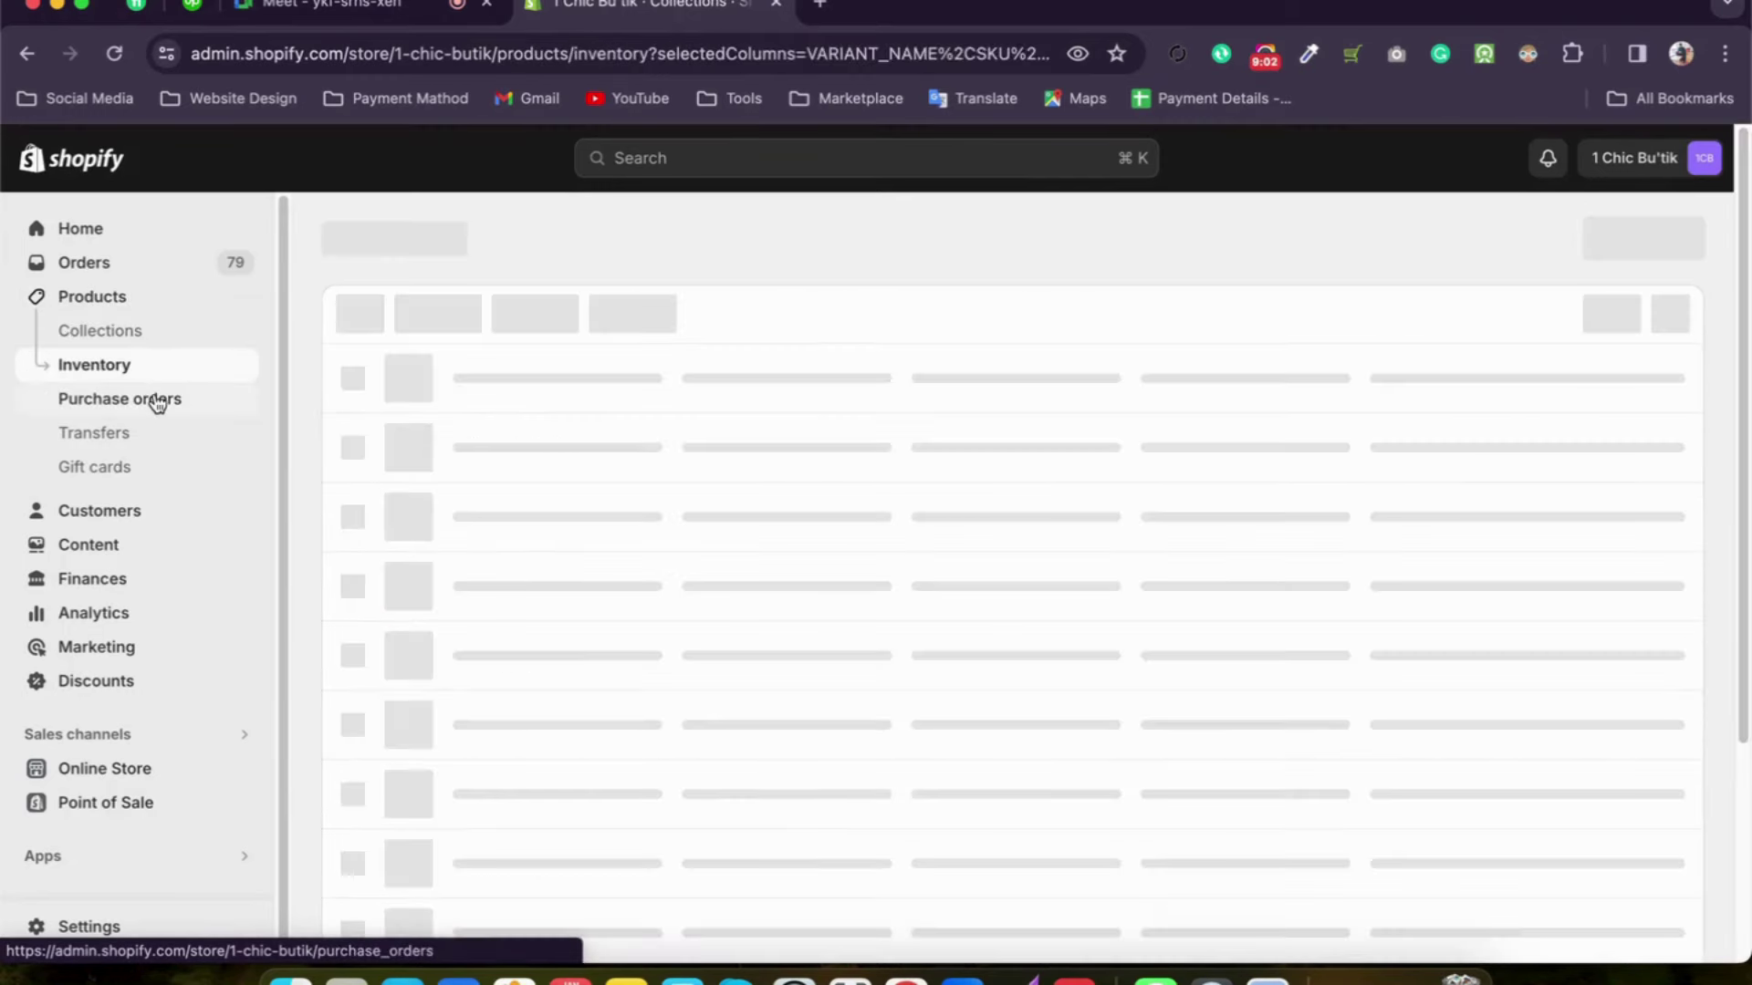
{"action": "left_click", "coordinate": [153, 401]}
{"action": "left_click", "coordinate": [131, 437]}
{"action": "left_click", "coordinate": [109, 467]}
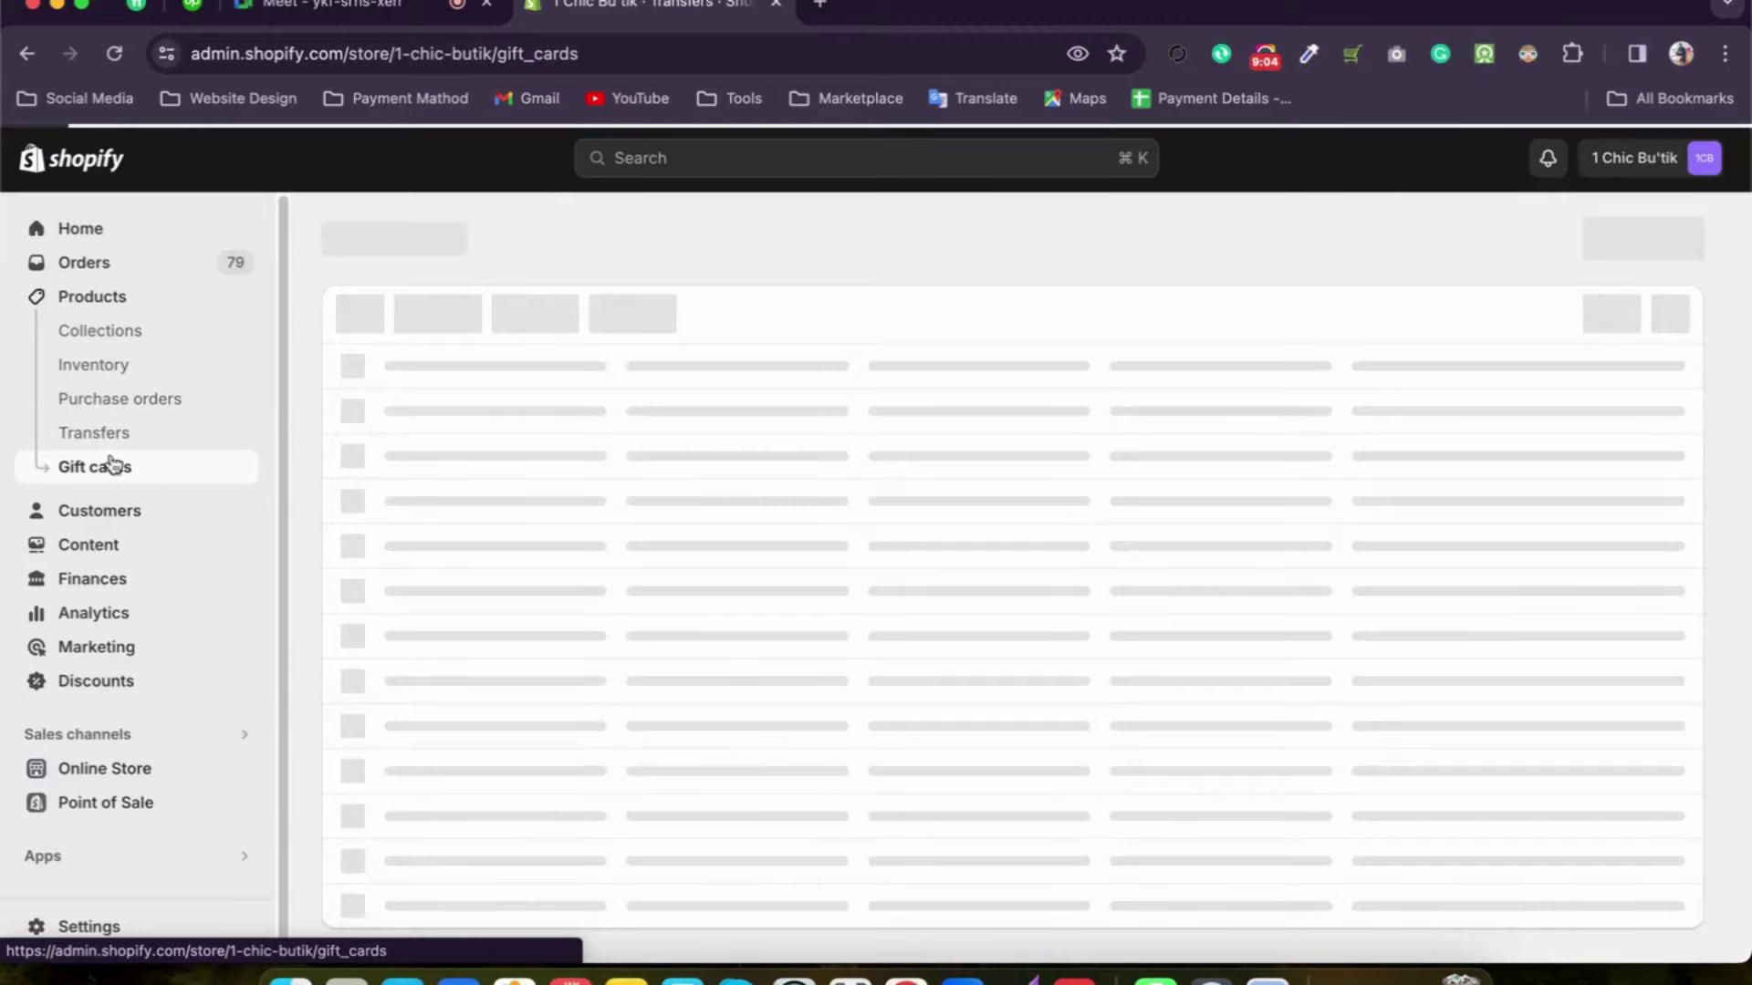
Step: Return to the main product list and examine the products' status, inventory, sales channels and category
{"action": "left_click", "coordinate": [115, 299]}
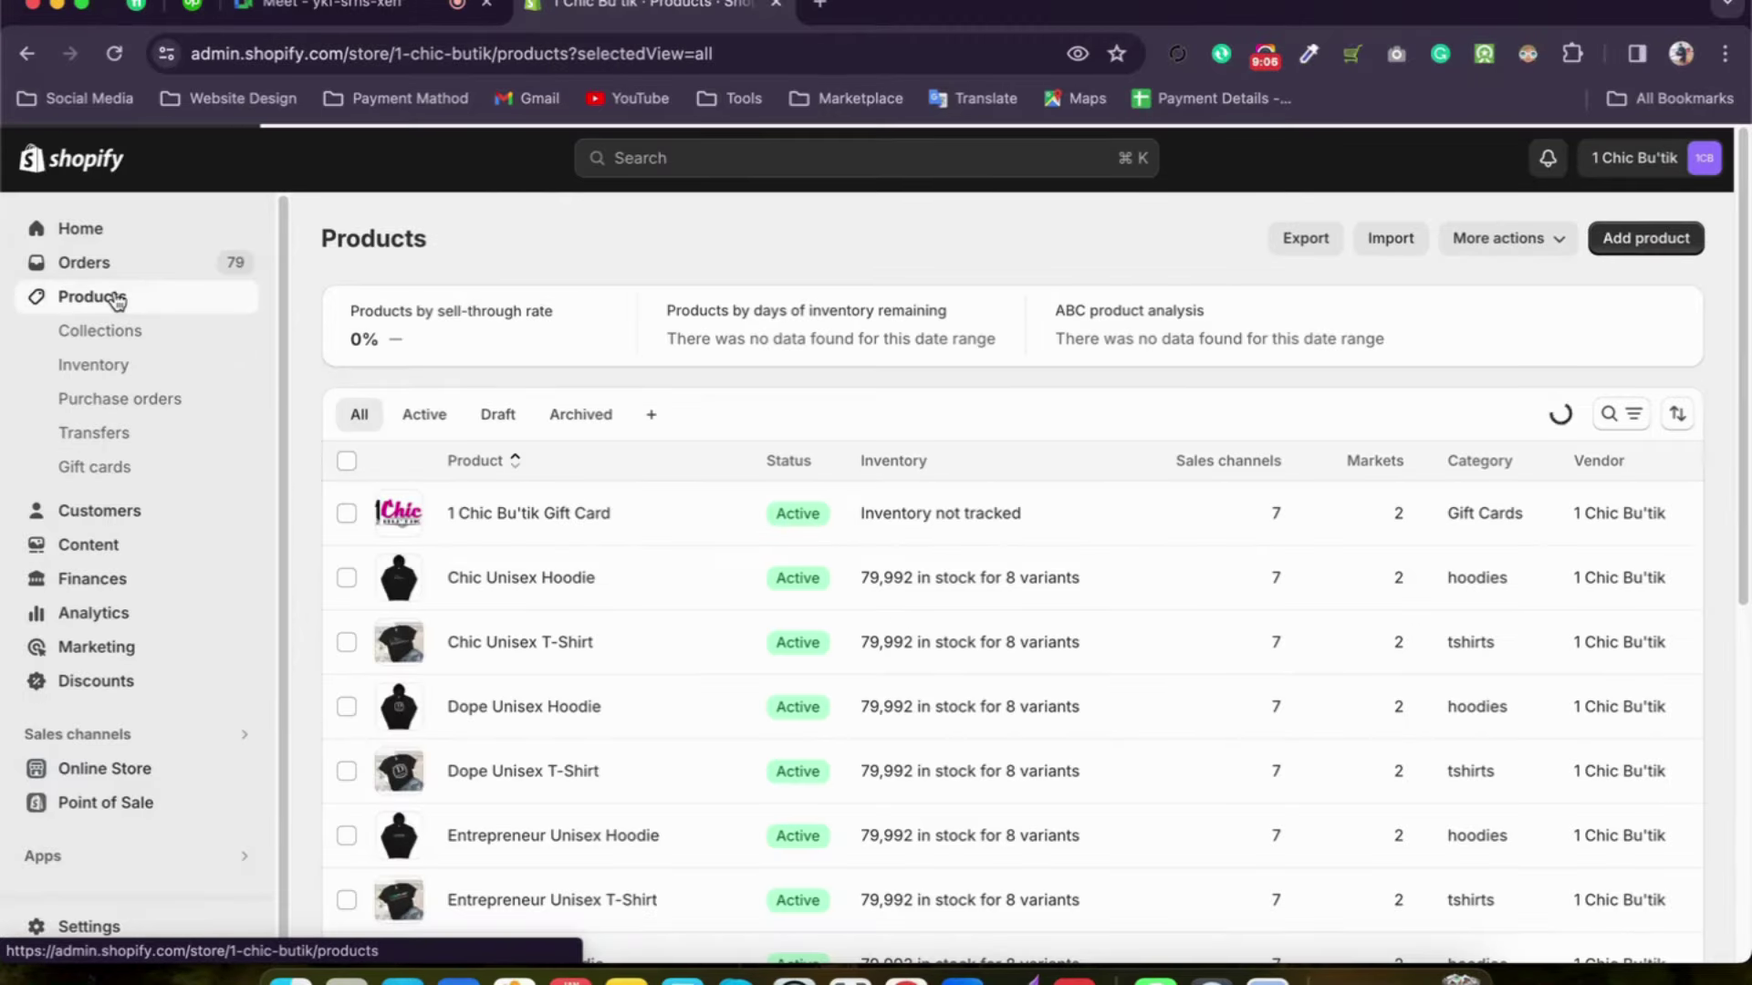
{"action": "scroll", "coordinate": [758, 375], "scroll_direction": "down", "scroll_amount": 1}
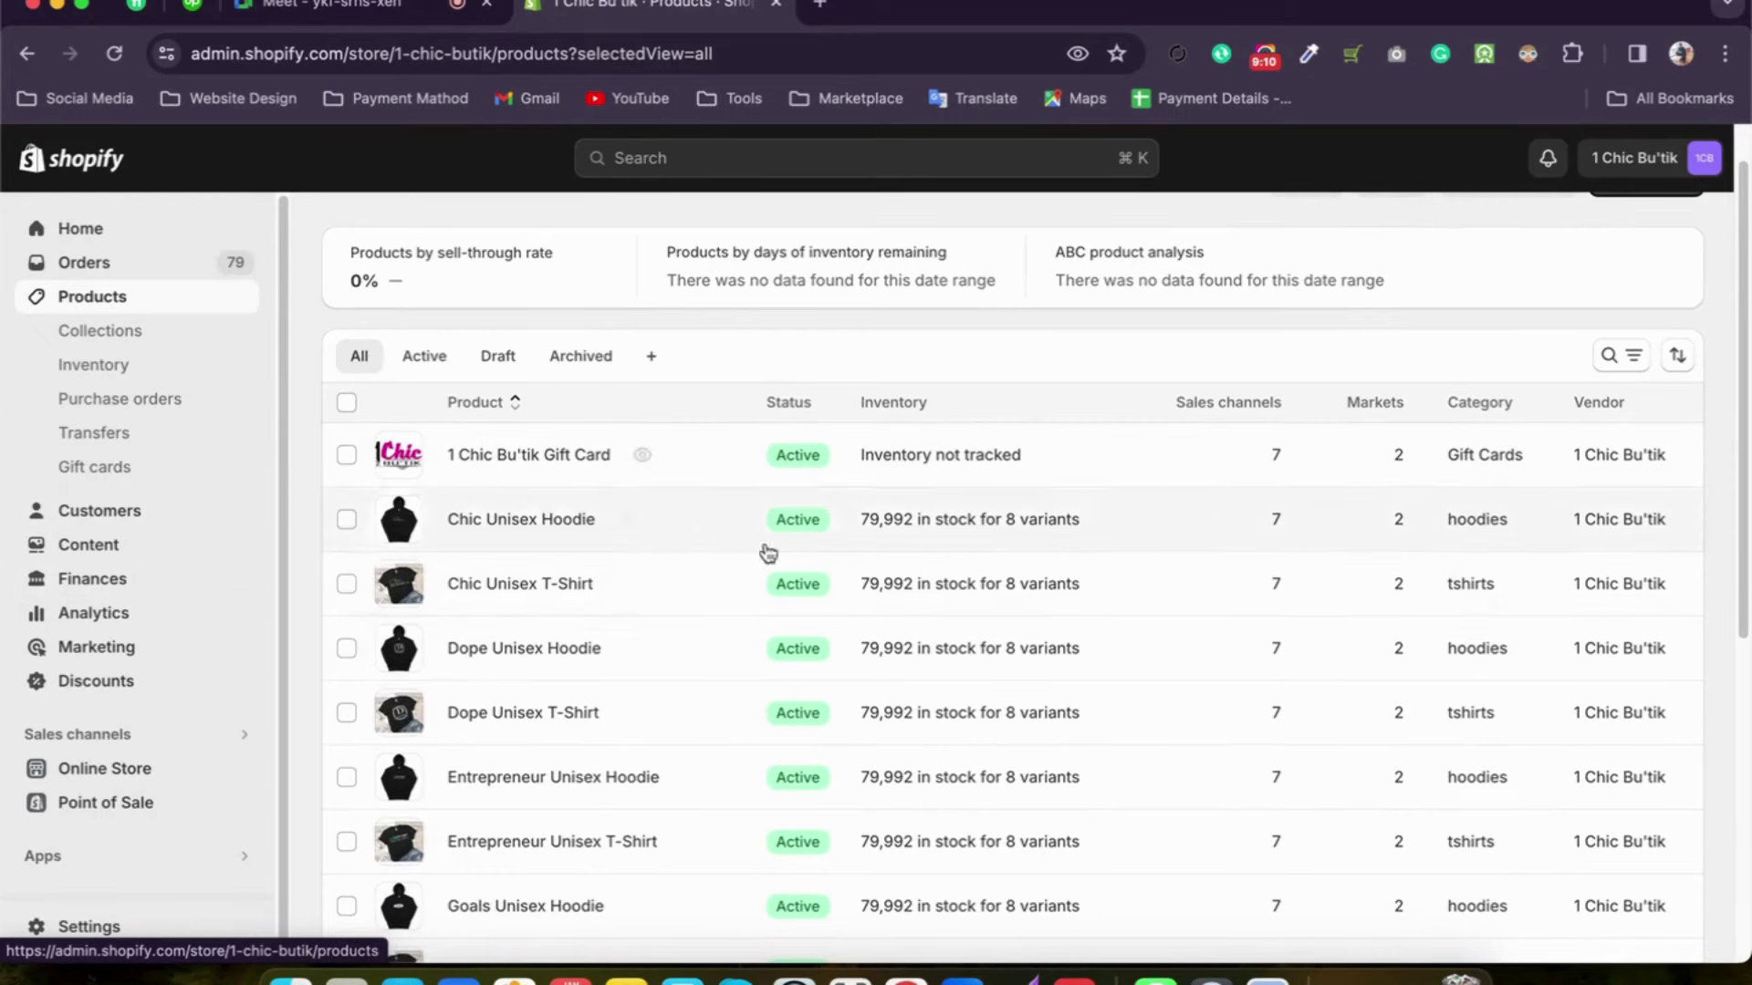
{"action": "scroll", "coordinate": [1138, 581], "scroll_direction": "up", "scroll_amount": 1}
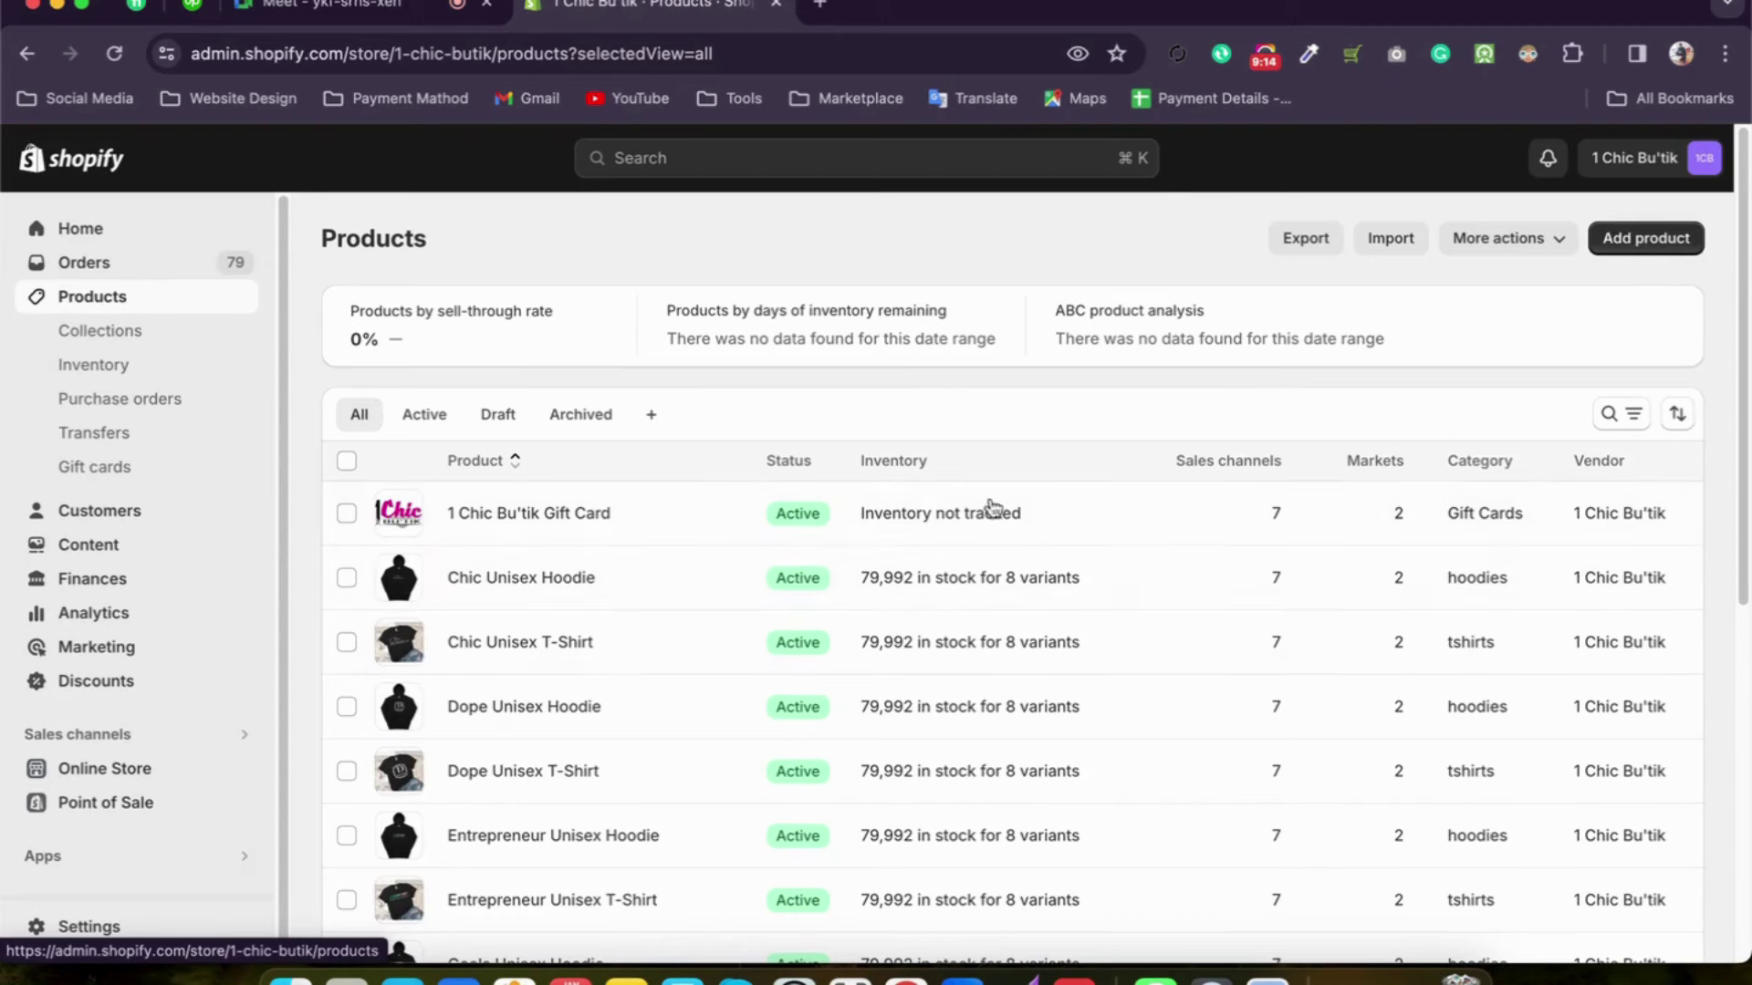
{"action": "scroll", "coordinate": [614, 577], "scroll_direction": "down", "scroll_amount": 1}
{"action": "scroll", "coordinate": [610, 577], "scroll_direction": "up", "scroll_amount": 1}
Step: Start adding a new product and look through the blank form's description, media, pricing, shipping, variants and search engine listing sections
{"action": "left_click", "coordinate": [1630, 247]}
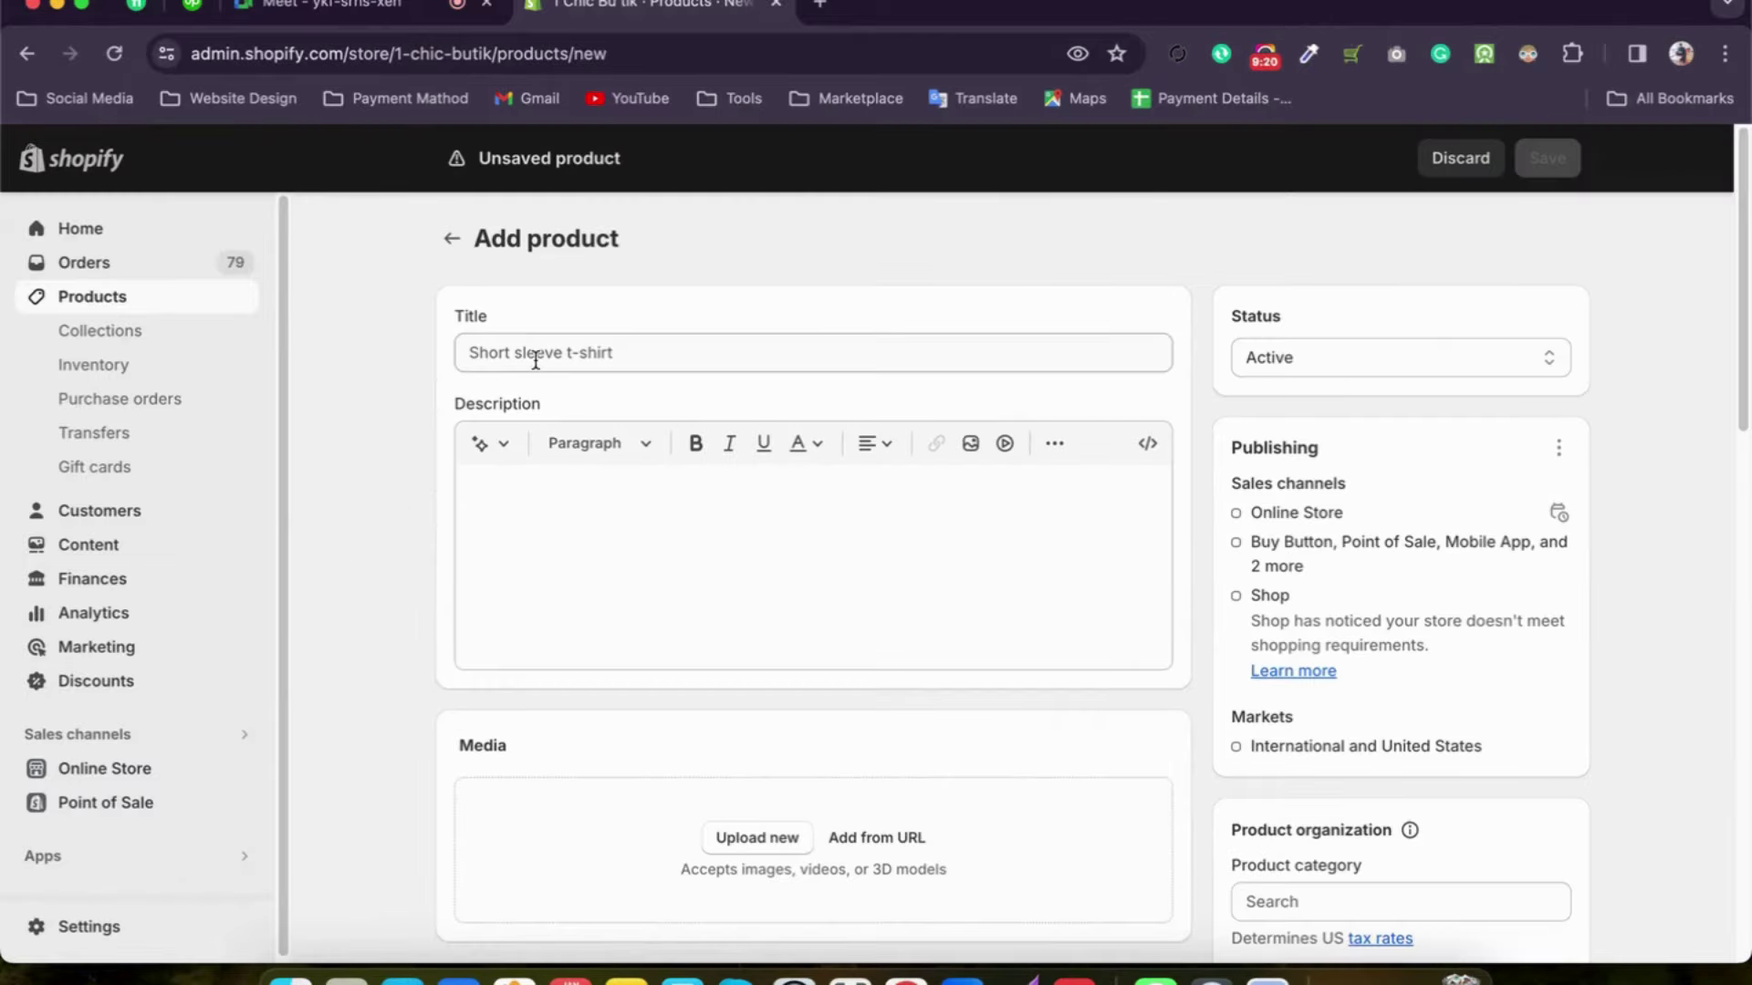
{"action": "left_click", "coordinate": [612, 526]}
{"action": "scroll", "coordinate": [1277, 566], "scroll_direction": "down", "scroll_amount": 15}
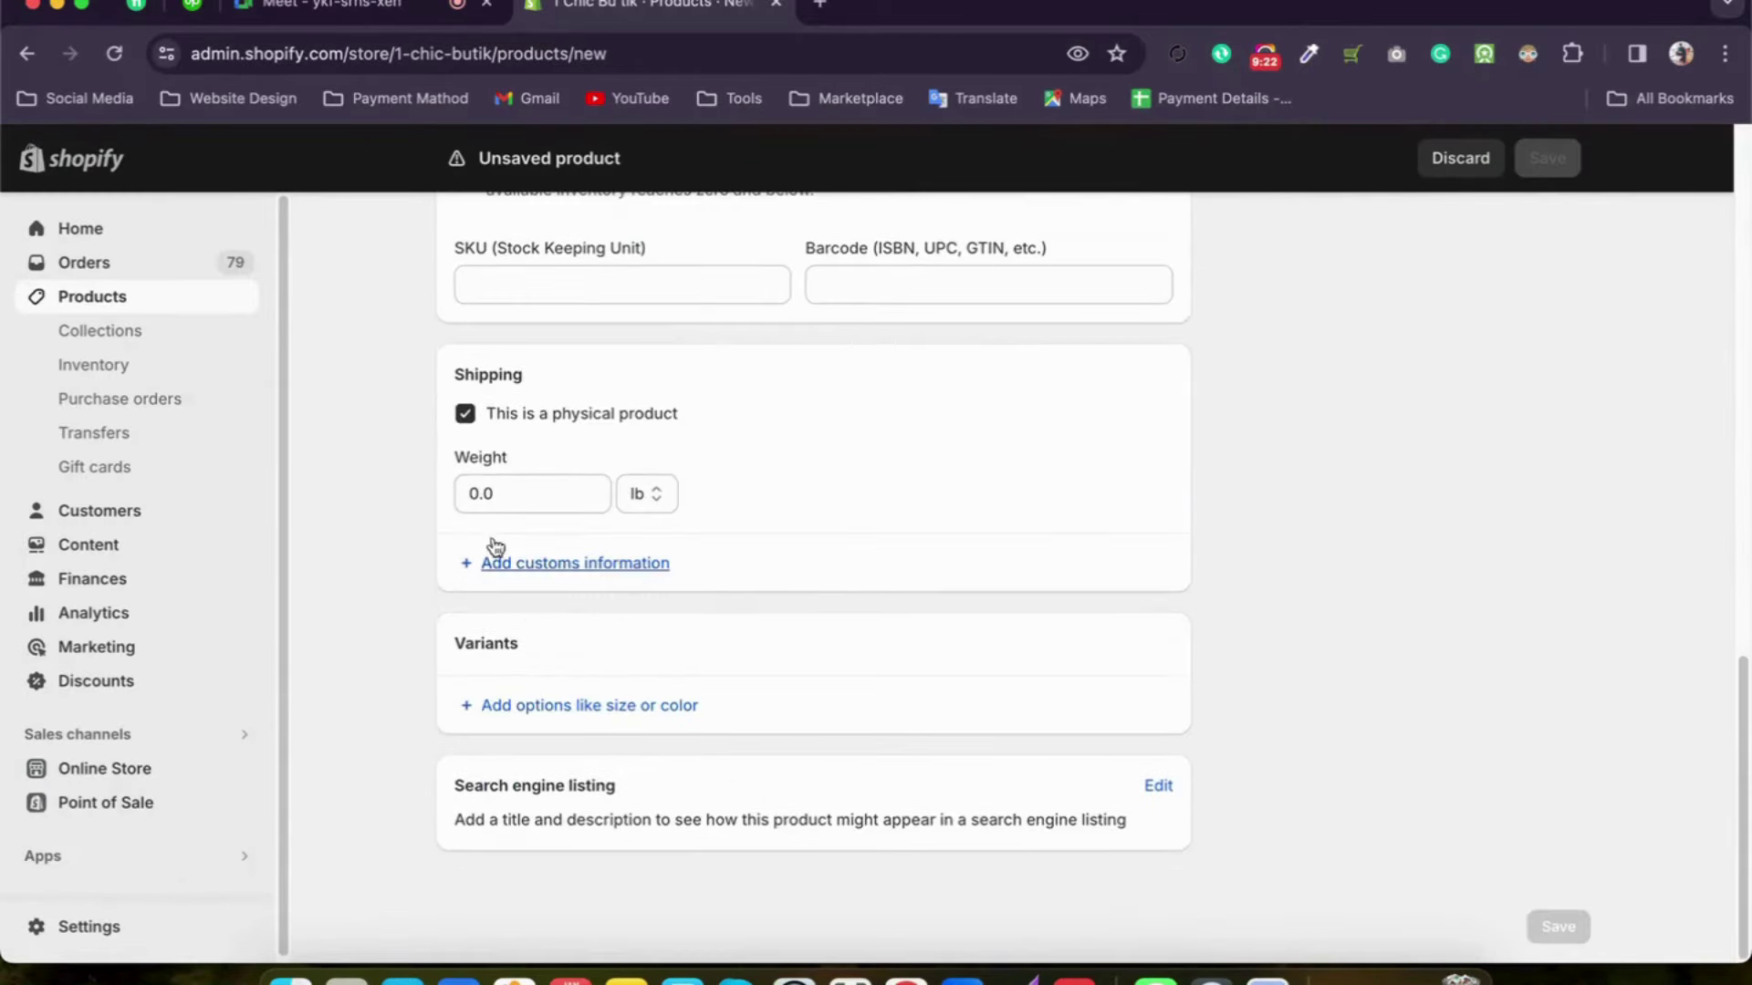
{"action": "scroll", "coordinate": [639, 566], "scroll_direction": "up", "scroll_amount": 2}
{"action": "scroll", "coordinate": [831, 584], "scroll_direction": "up", "scroll_amount": 10}
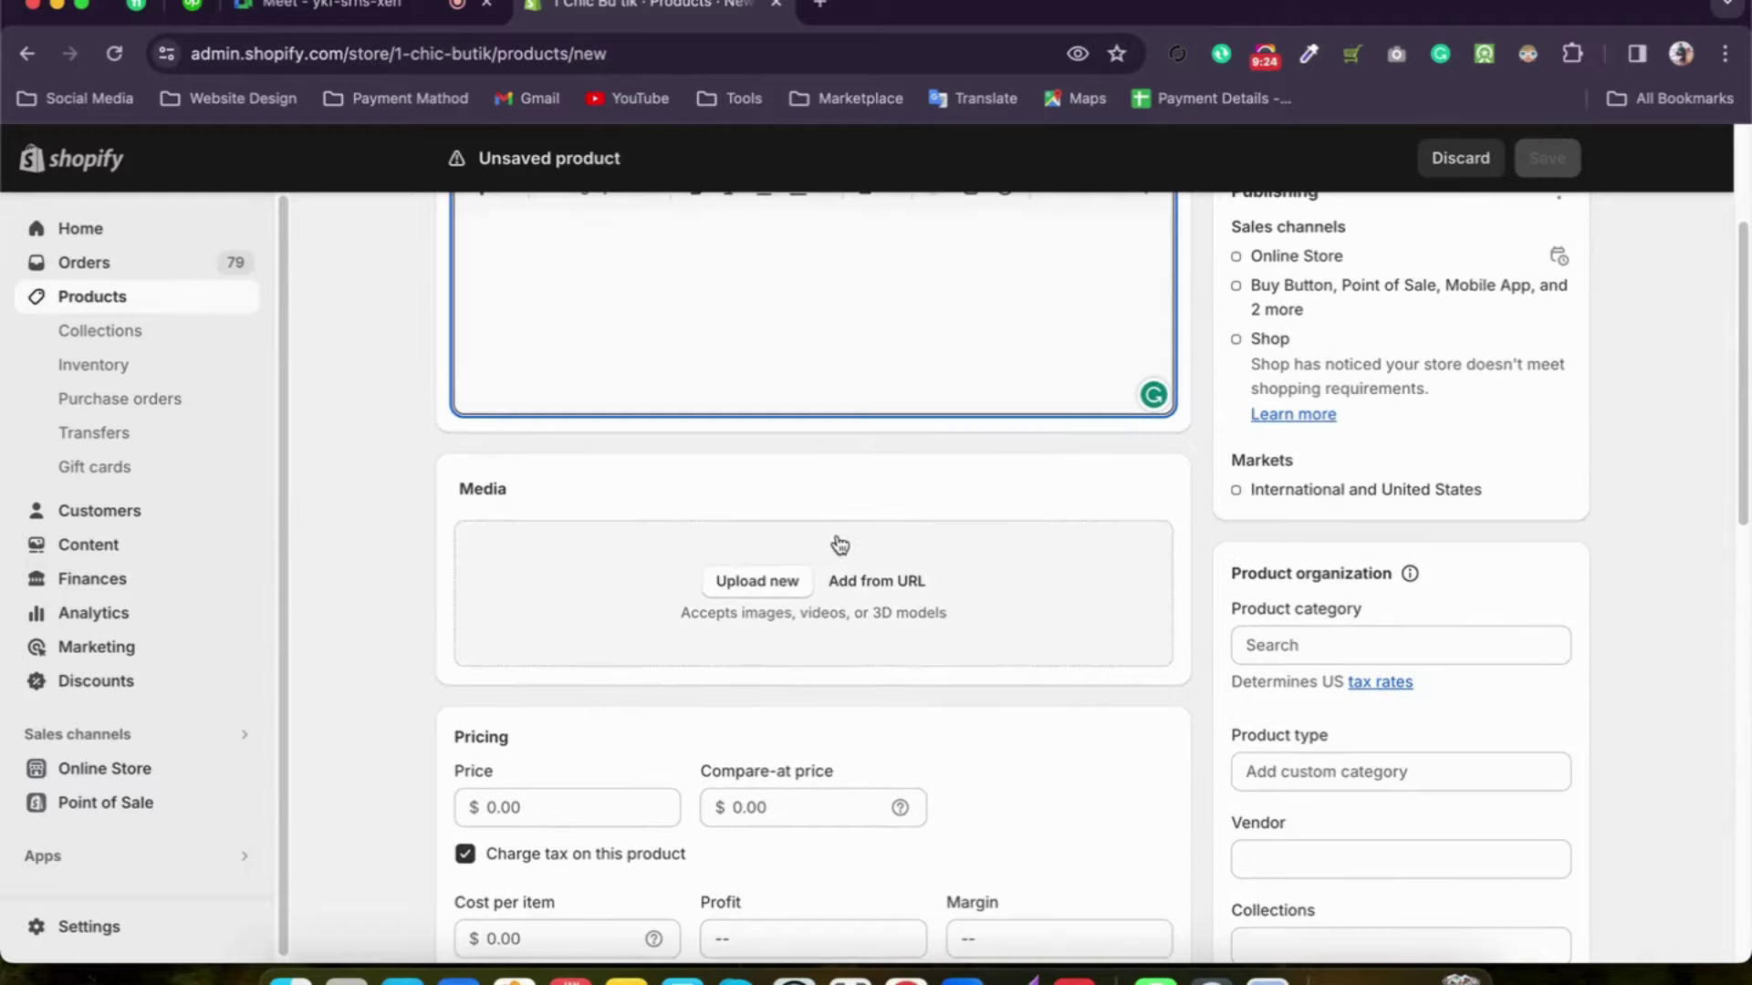
{"action": "scroll", "coordinate": [668, 507], "scroll_direction": "up", "scroll_amount": 3}
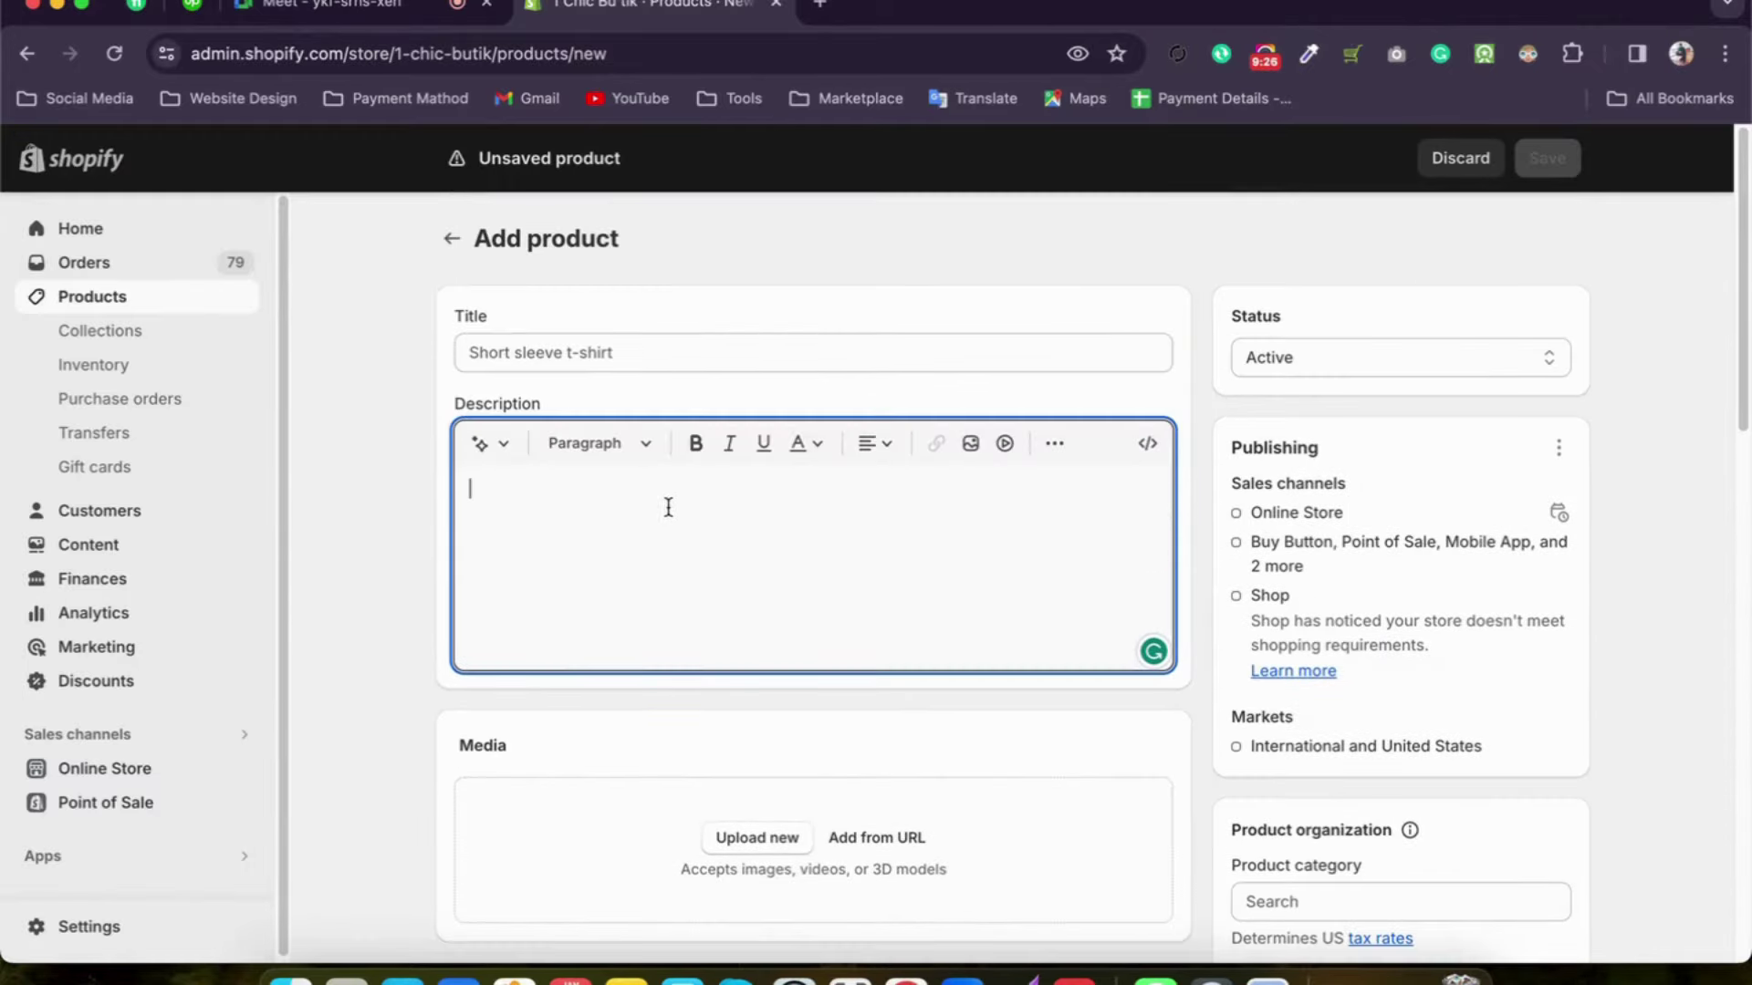
Step: Return to the product list, look at its additional actions and the CSV product import dialog, and cancel the import
{"action": "left_click", "coordinate": [451, 239]}
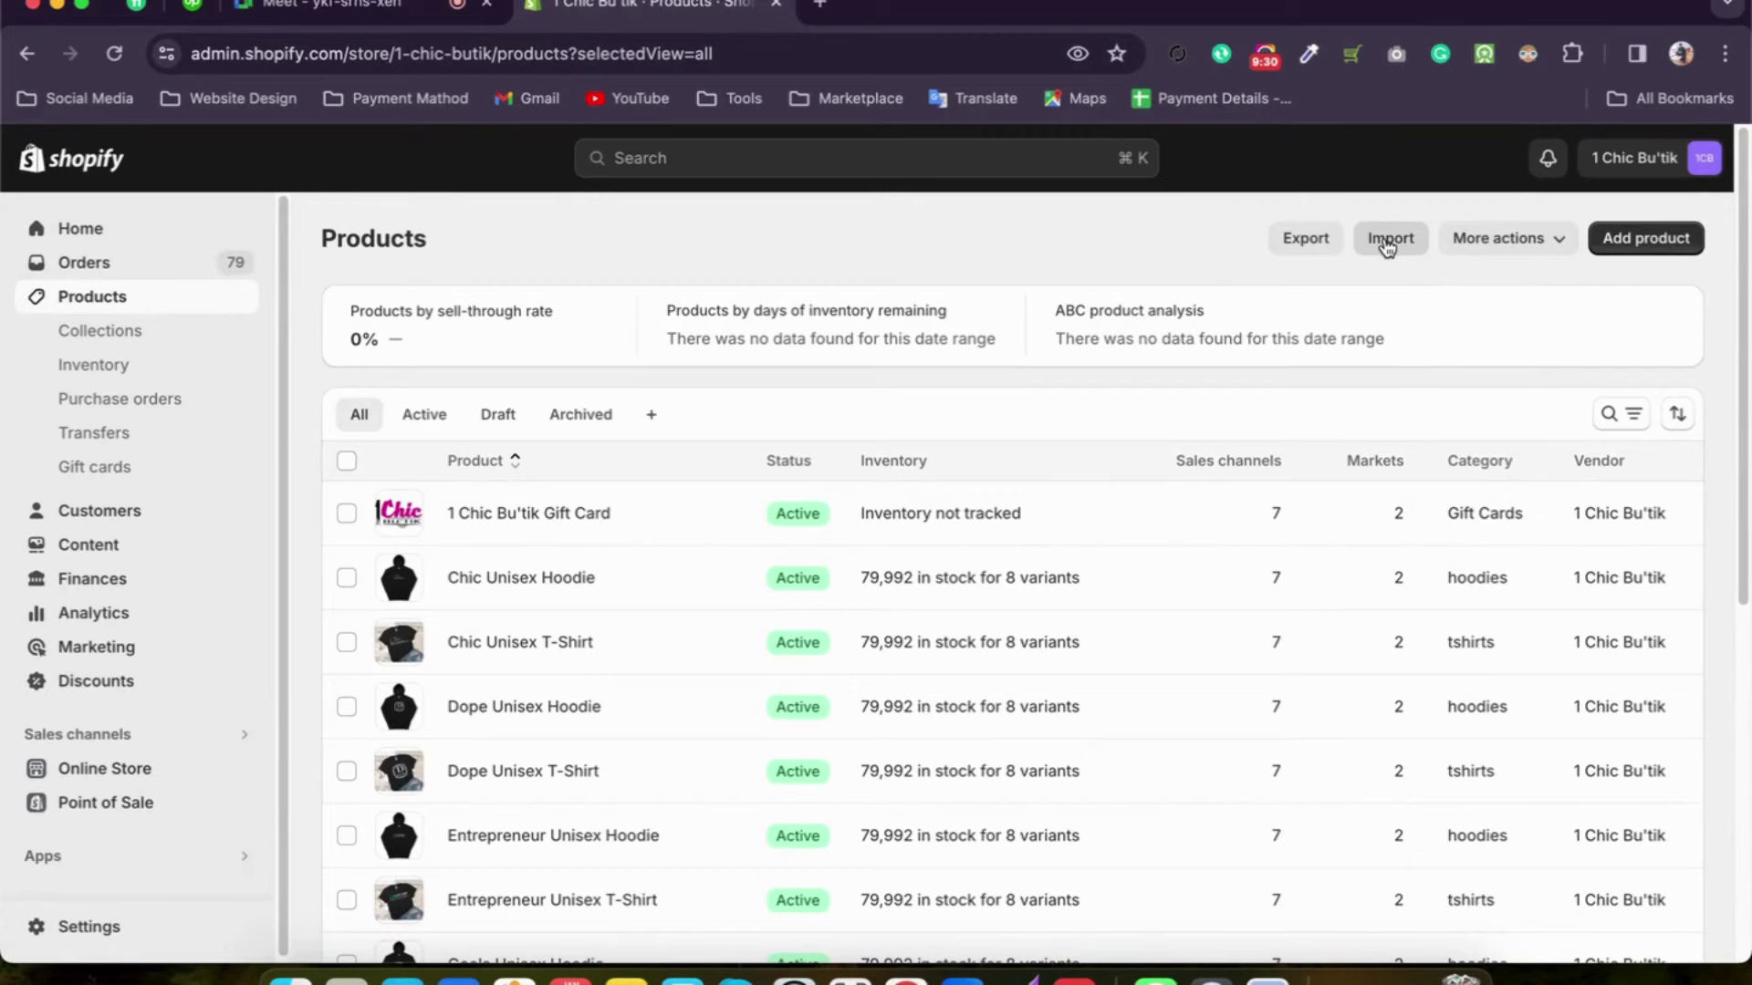
{"action": "left_click", "coordinate": [1489, 244]}
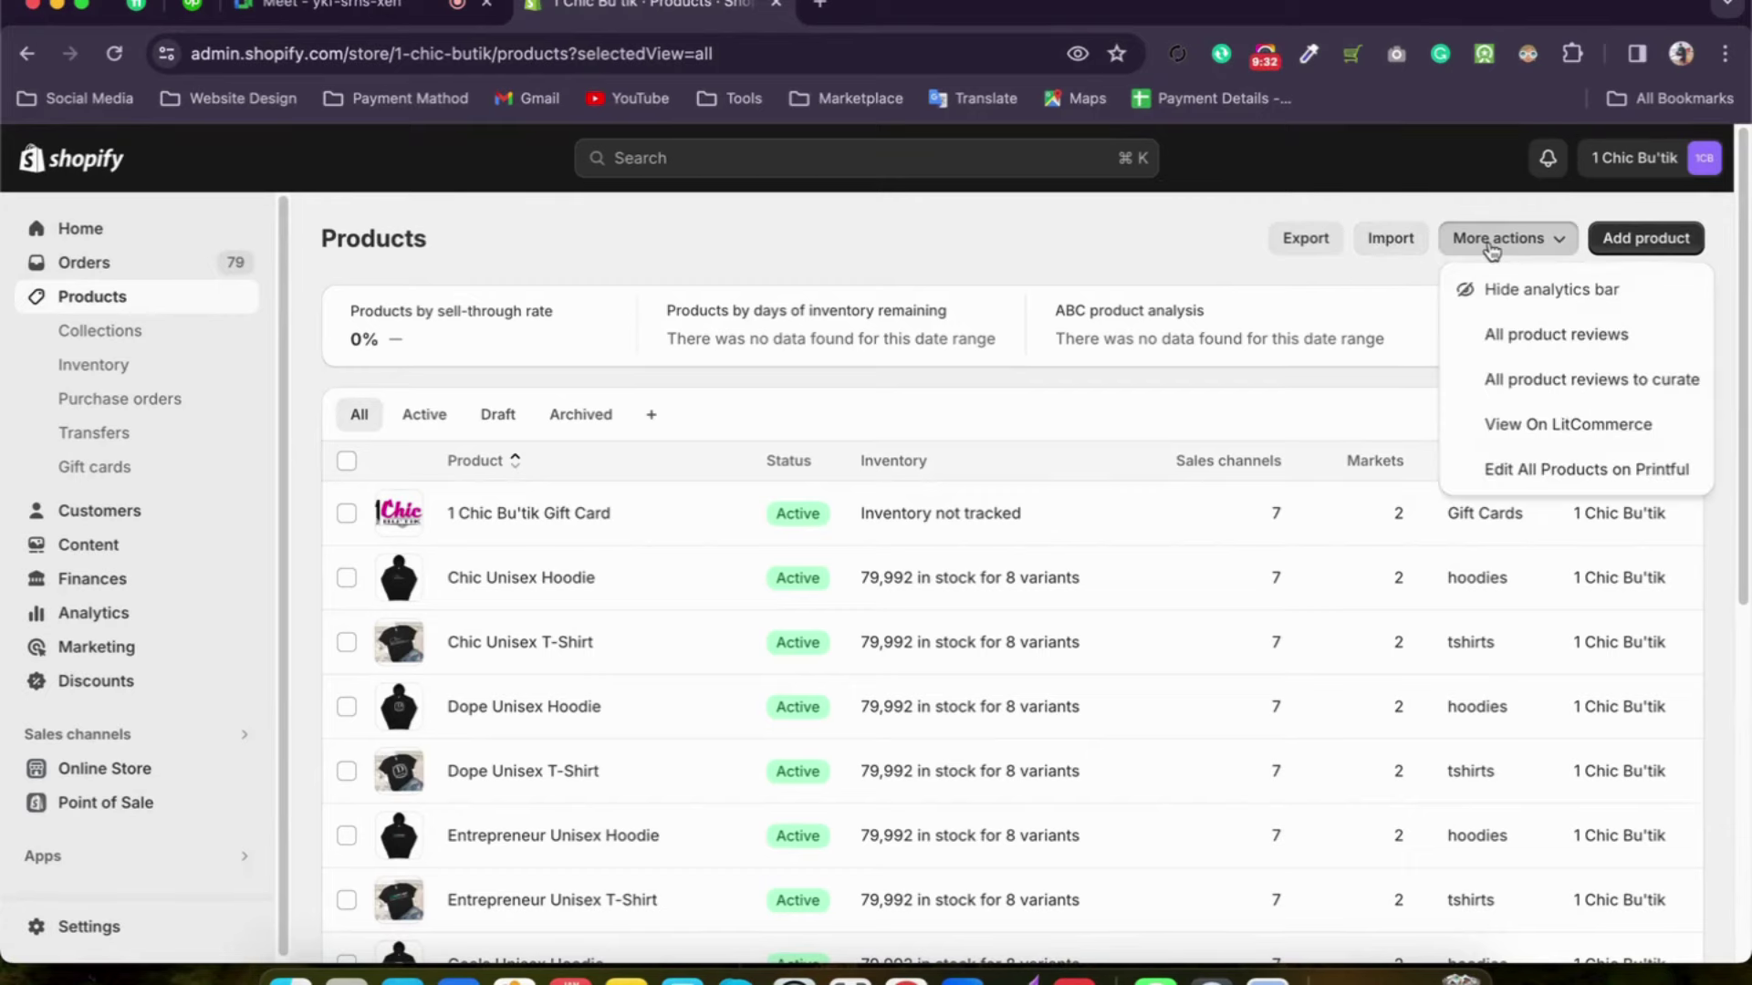
{"action": "left_click", "coordinate": [1405, 250]}
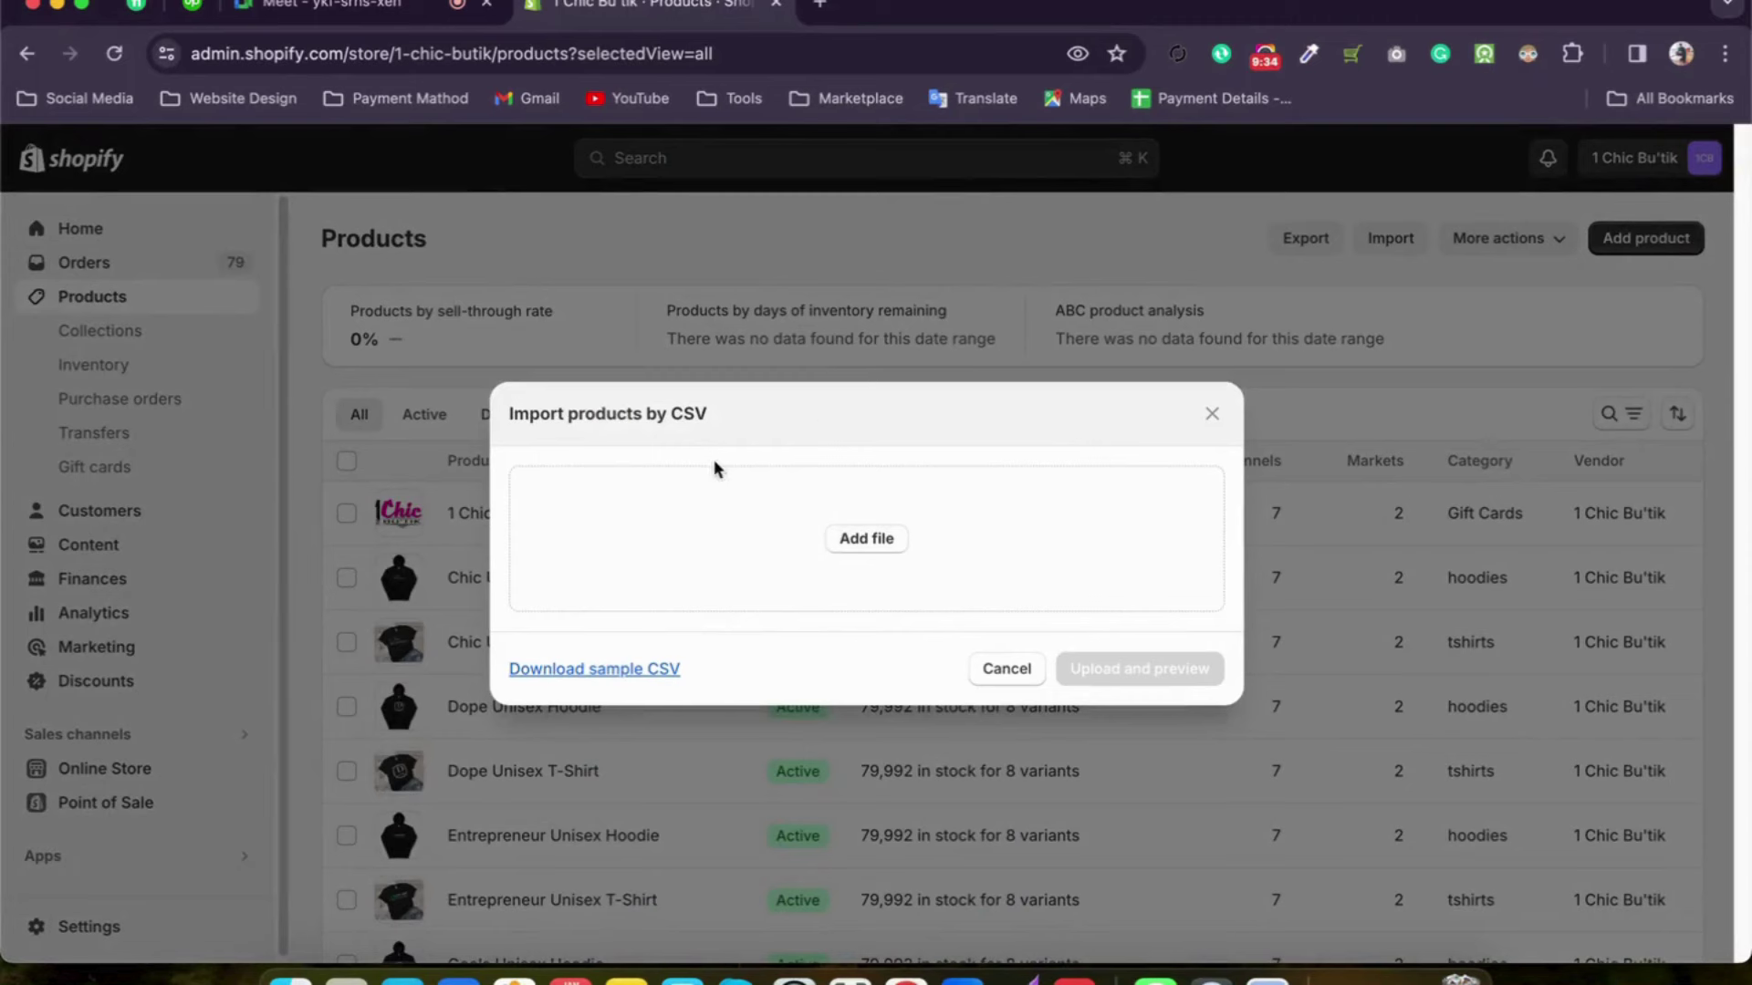
{"action": "mouse_move", "coordinate": [710, 415]}
{"action": "left_mouse_down"}
{"action": "mouse_move", "coordinate": [669, 415]}
{"action": "mouse_move", "coordinate": [711, 424]}
{"action": "left_mouse_up"}
{"action": "left_click", "coordinate": [676, 420]}
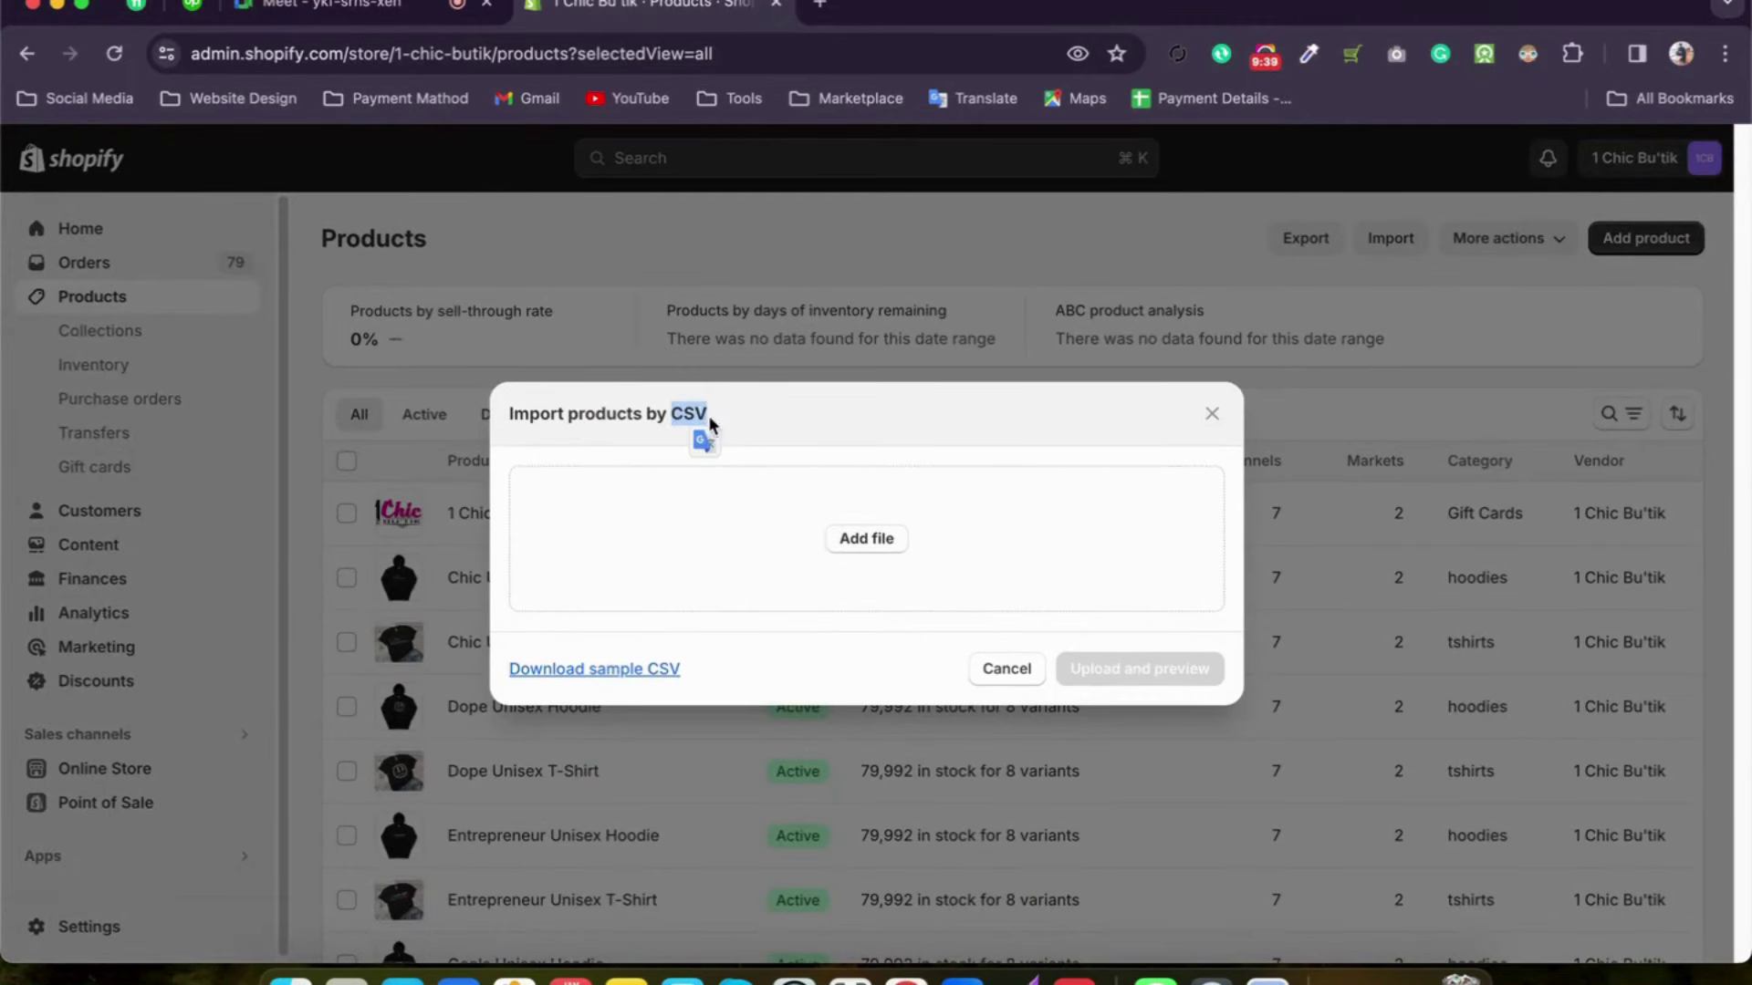
{"action": "left_click", "coordinate": [1015, 668]}
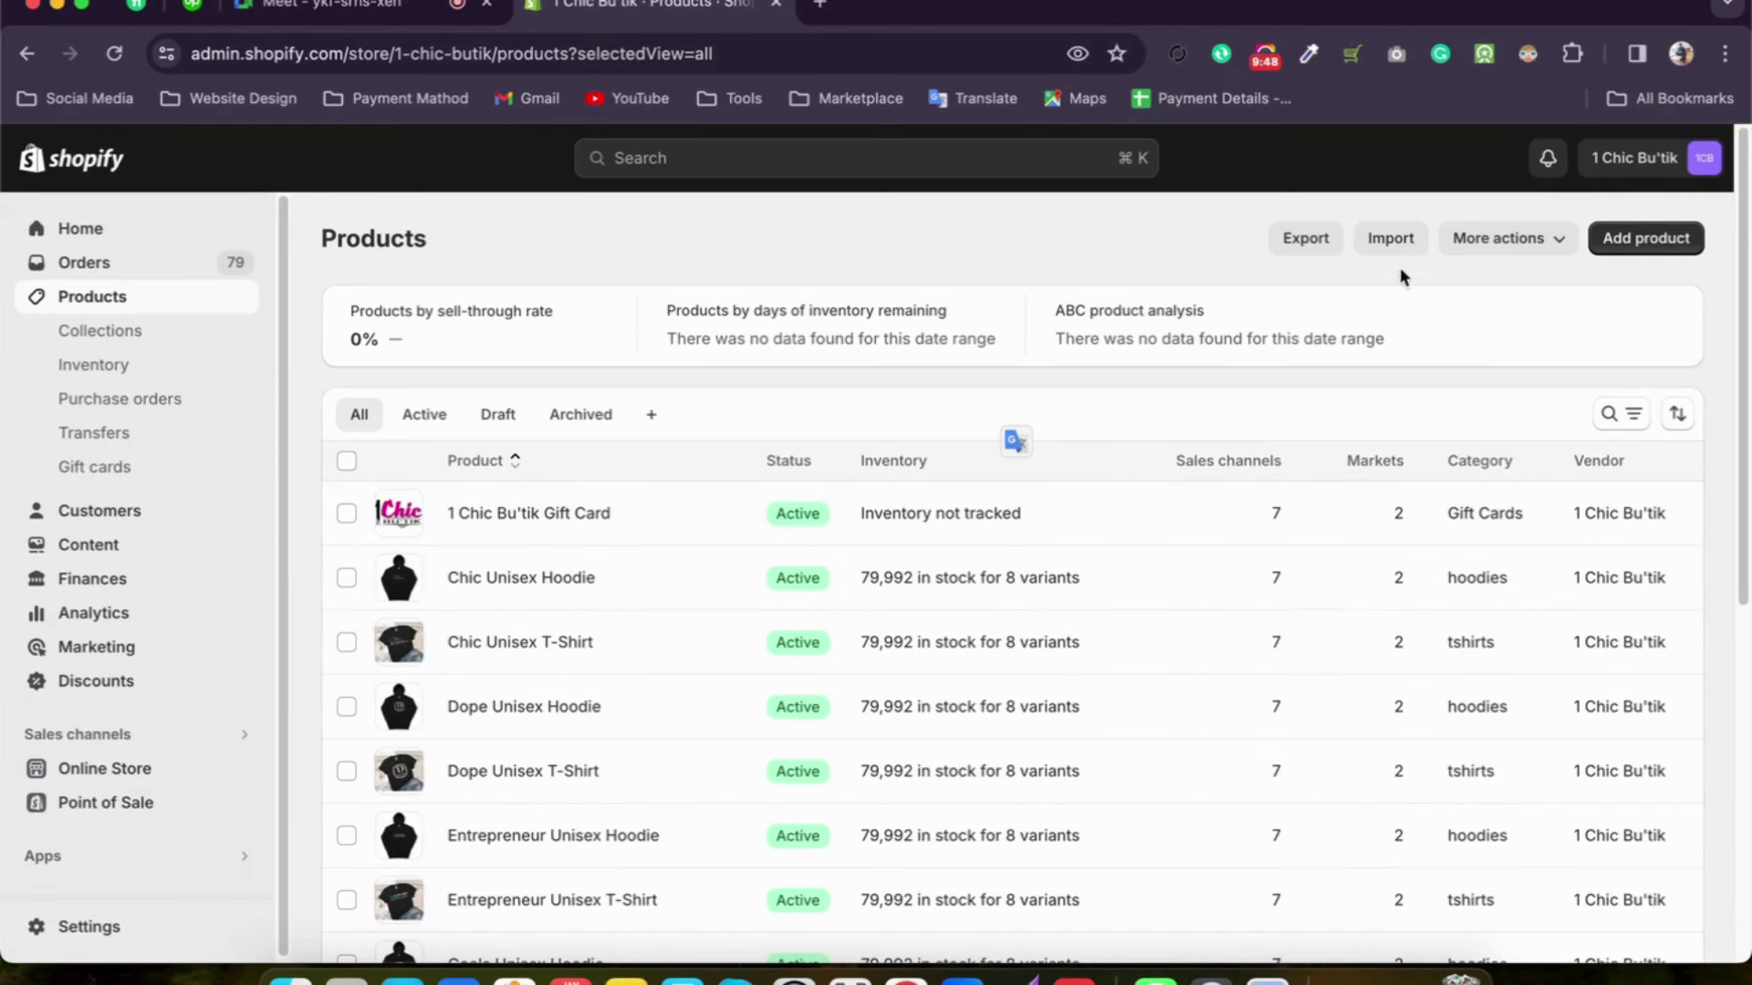
Step: View the product collections, look through the live online store down to its footer links, and return to the store admin
{"action": "left_click", "coordinate": [89, 340]}
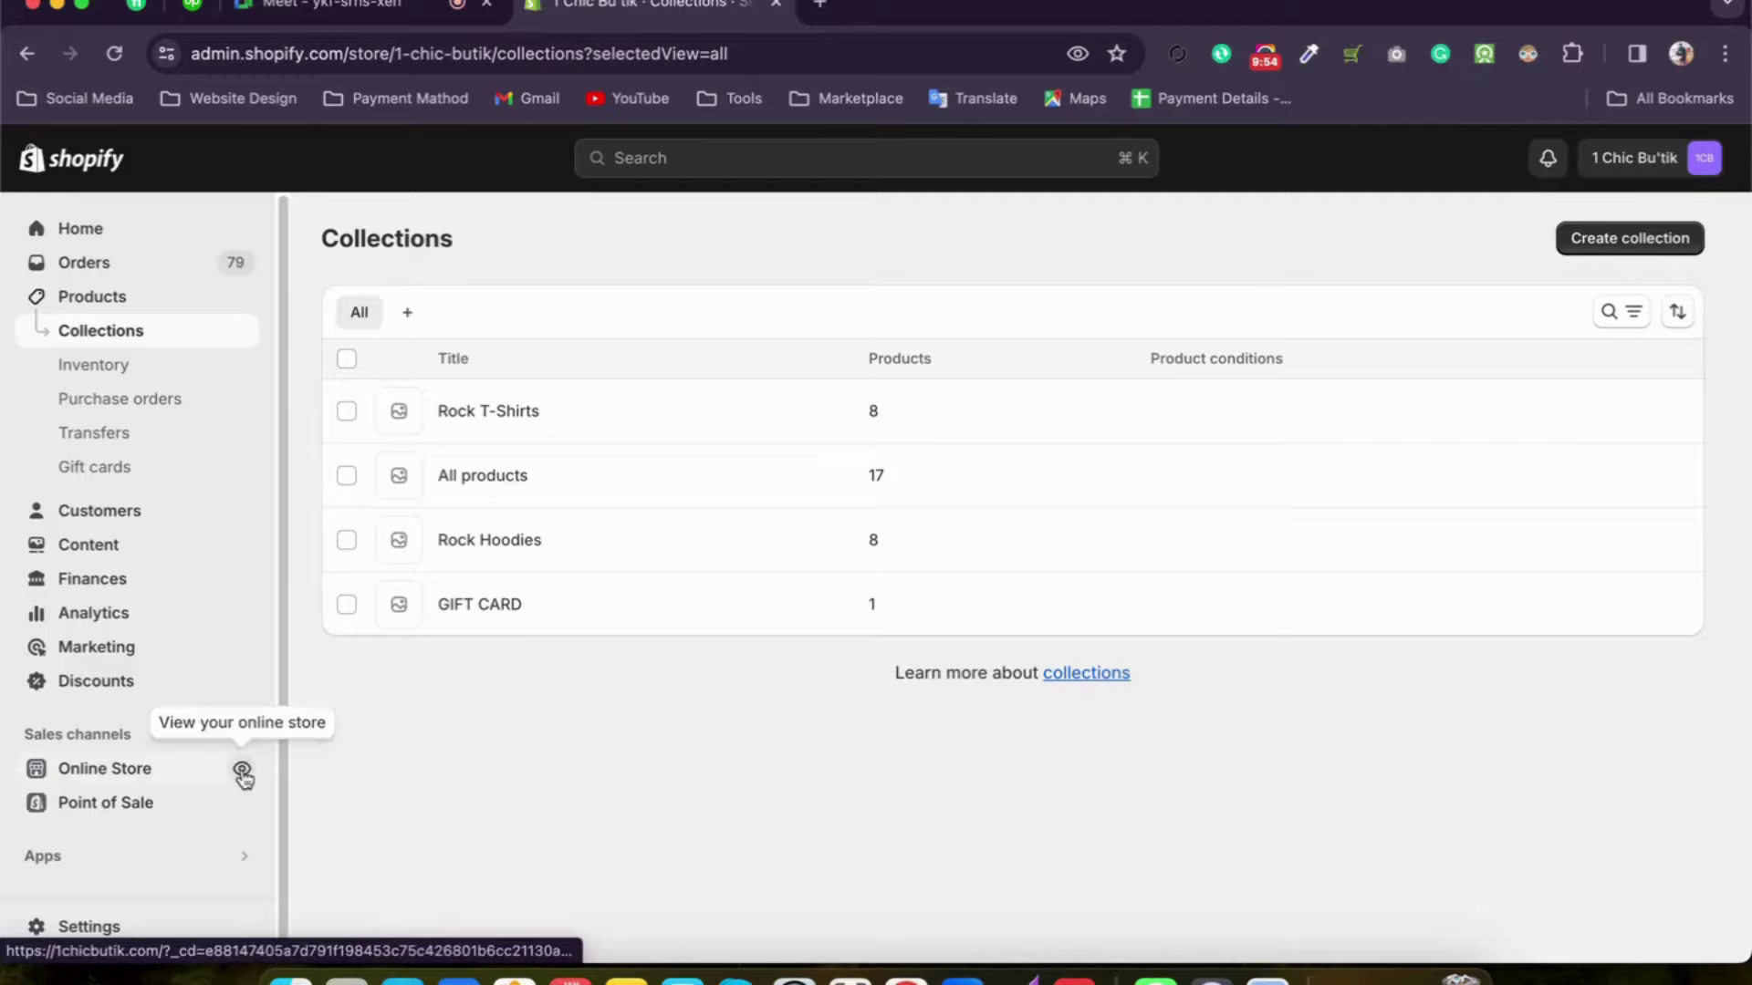
{"action": "left_click", "coordinate": [238, 770]}
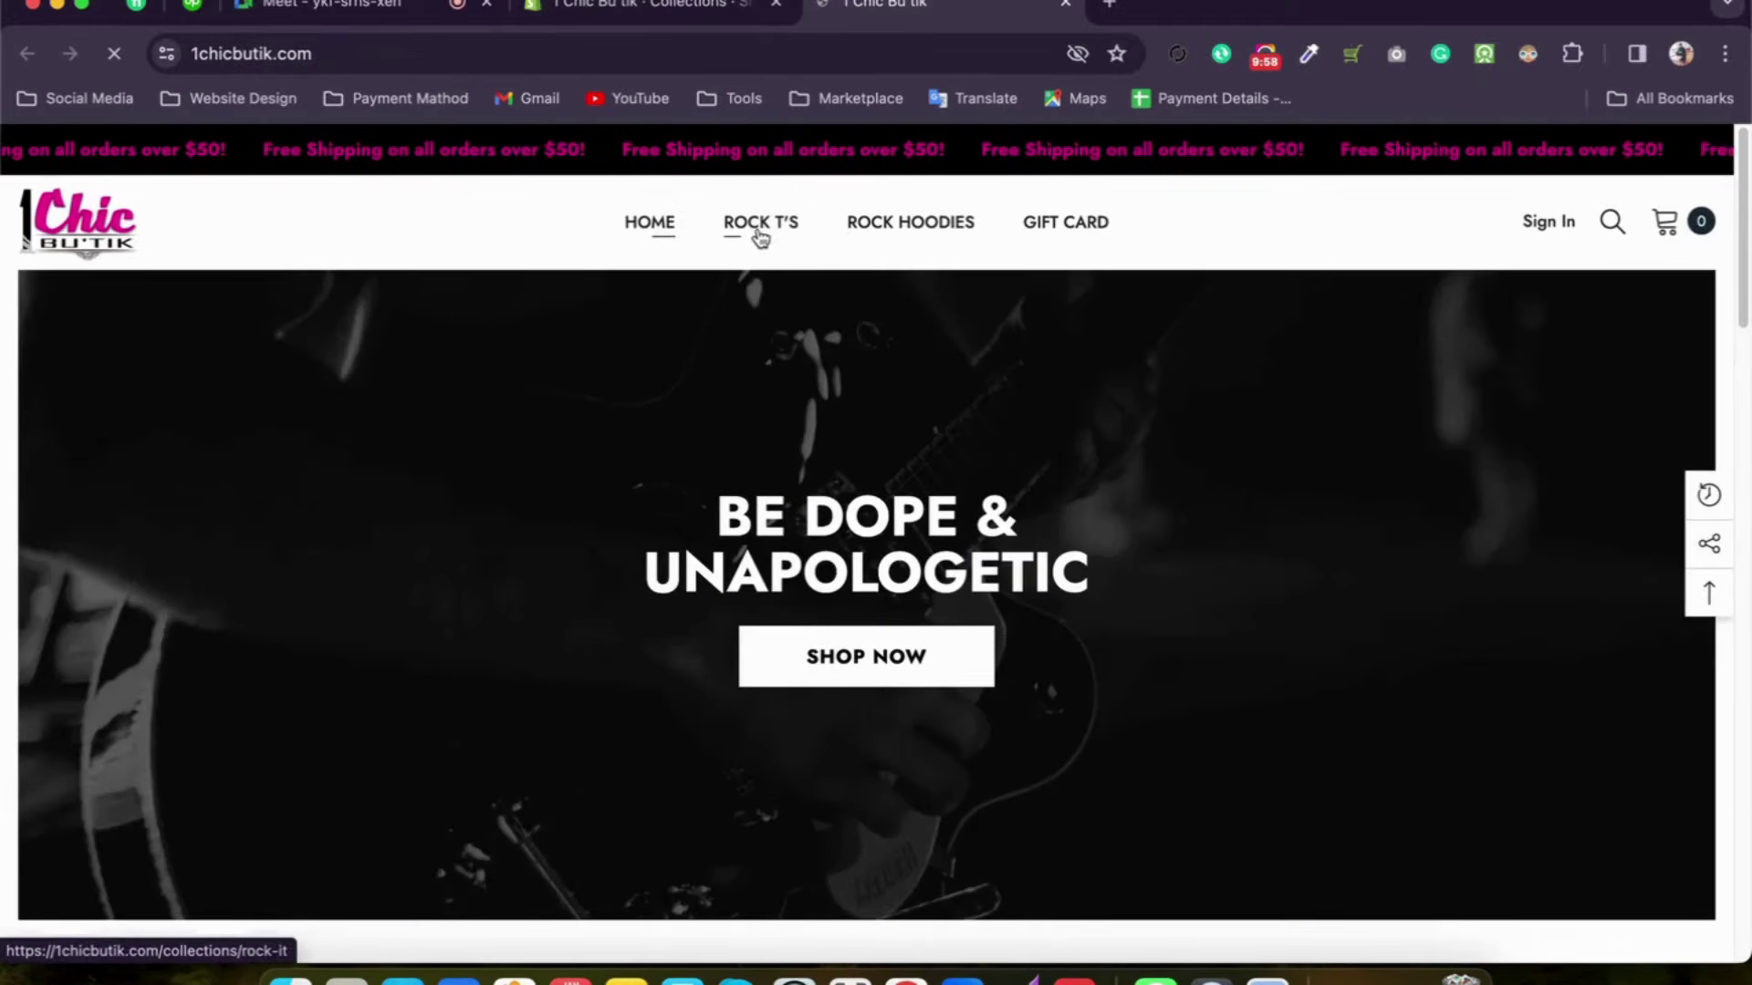
{"action": "scroll", "coordinate": [1007, 374], "scroll_direction": "down", "scroll_amount": 20}
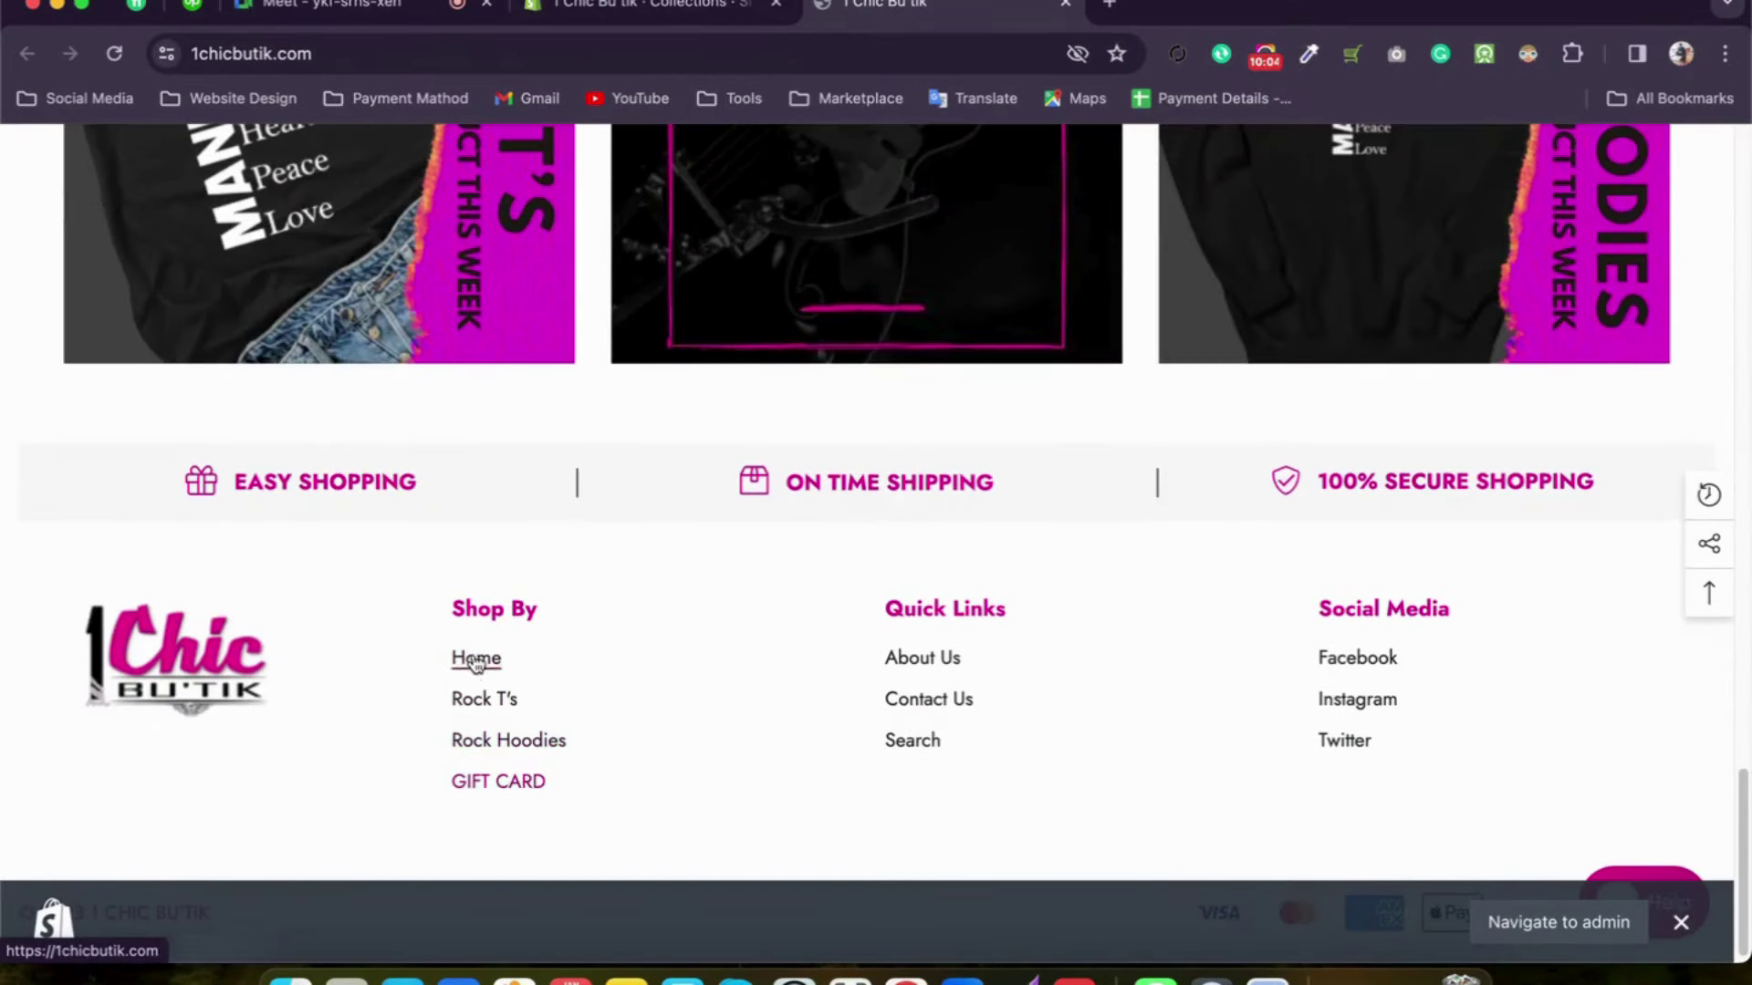
{"action": "left_click", "coordinate": [679, 14]}
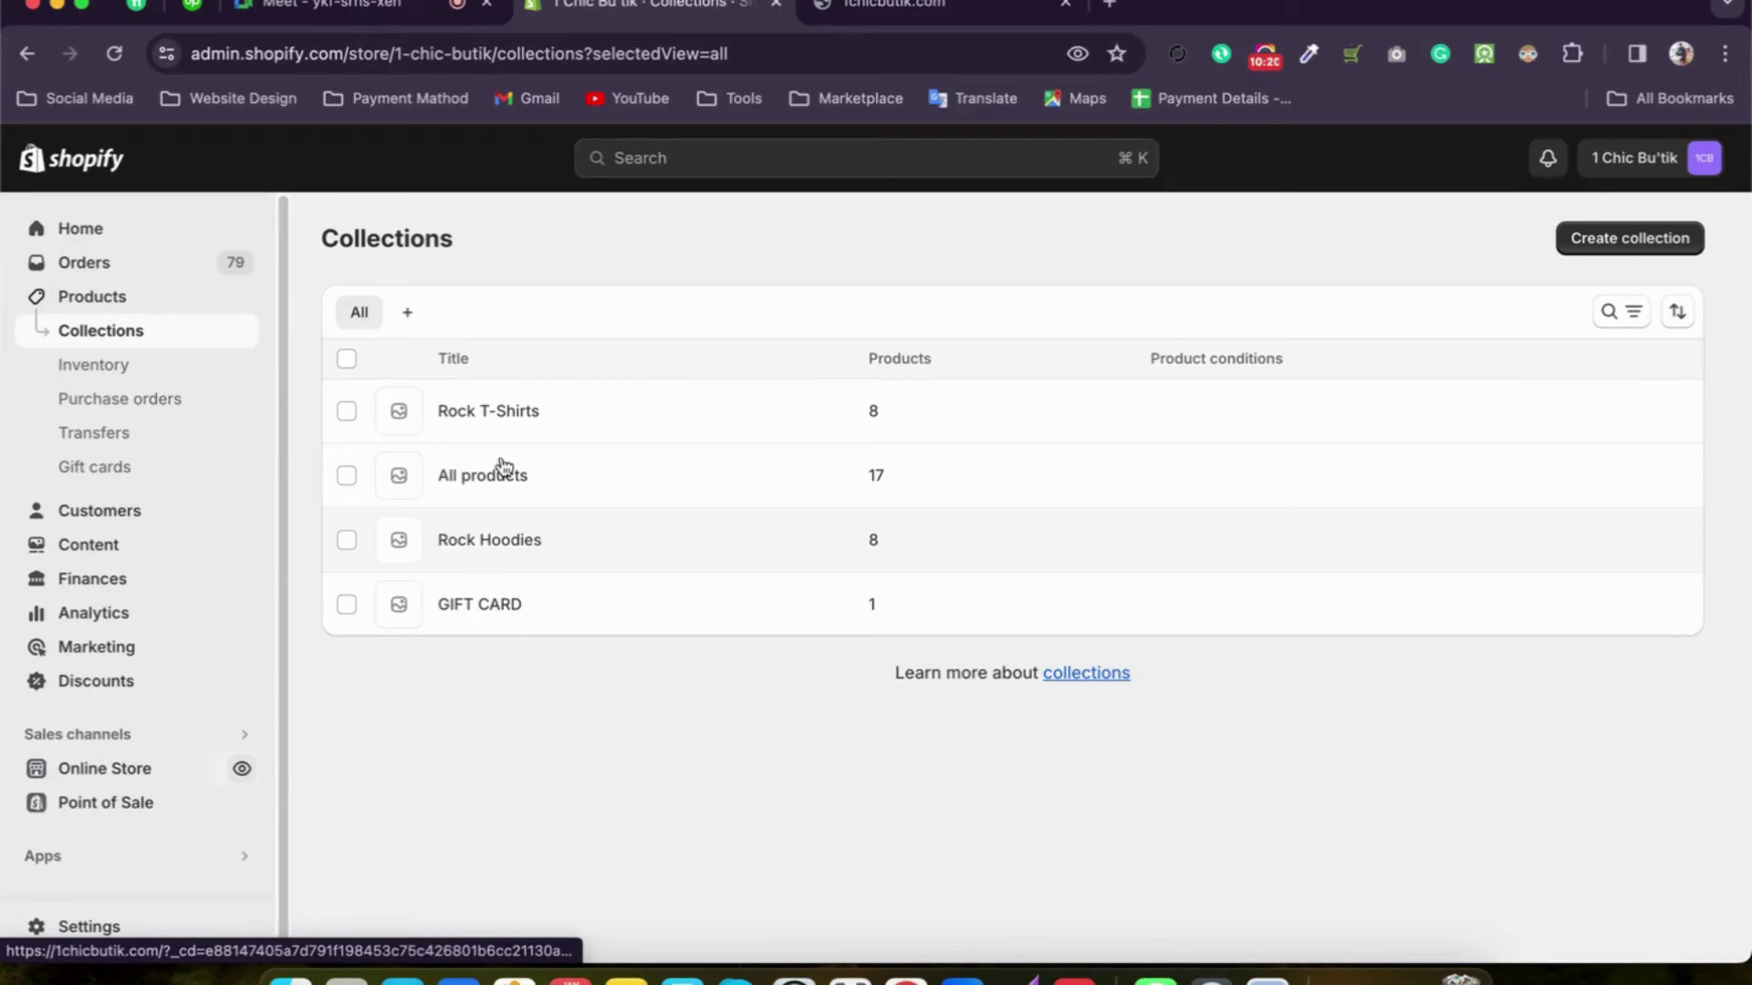
Step: Try an automated collection with the condition that the product tag is equal to Black, and leave the form without saving
{"action": "left_click", "coordinate": [1592, 235]}
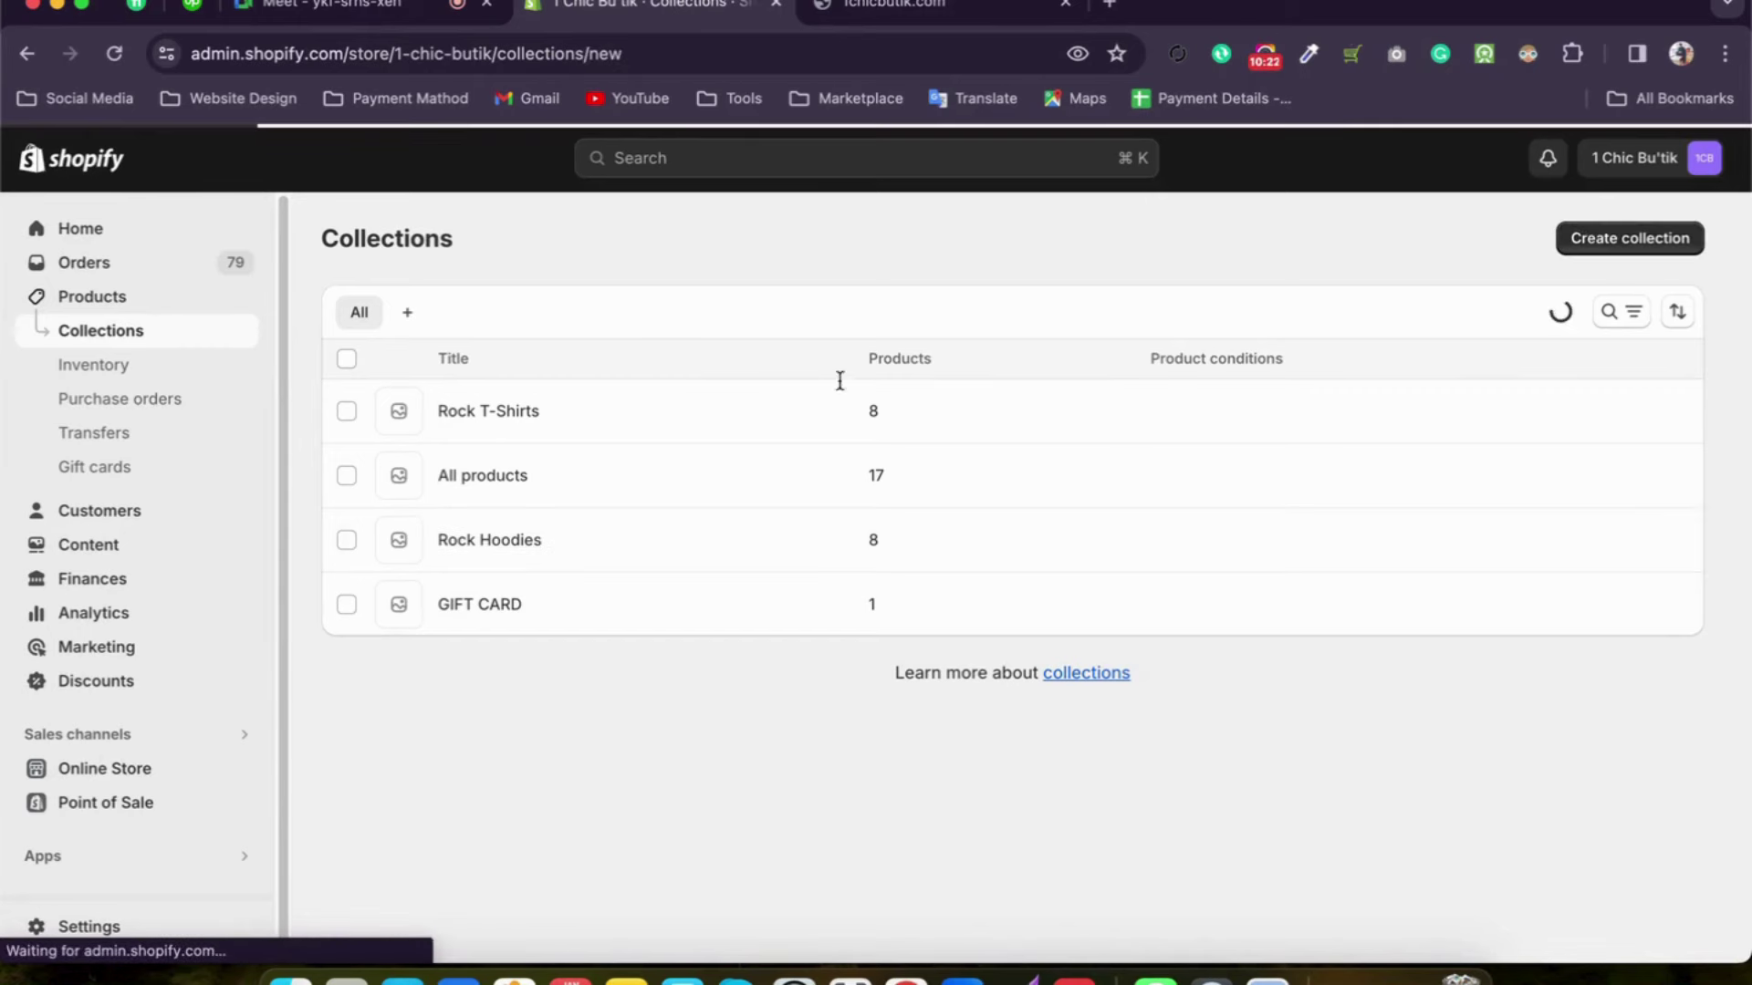
{"action": "left_click", "coordinate": [476, 865]}
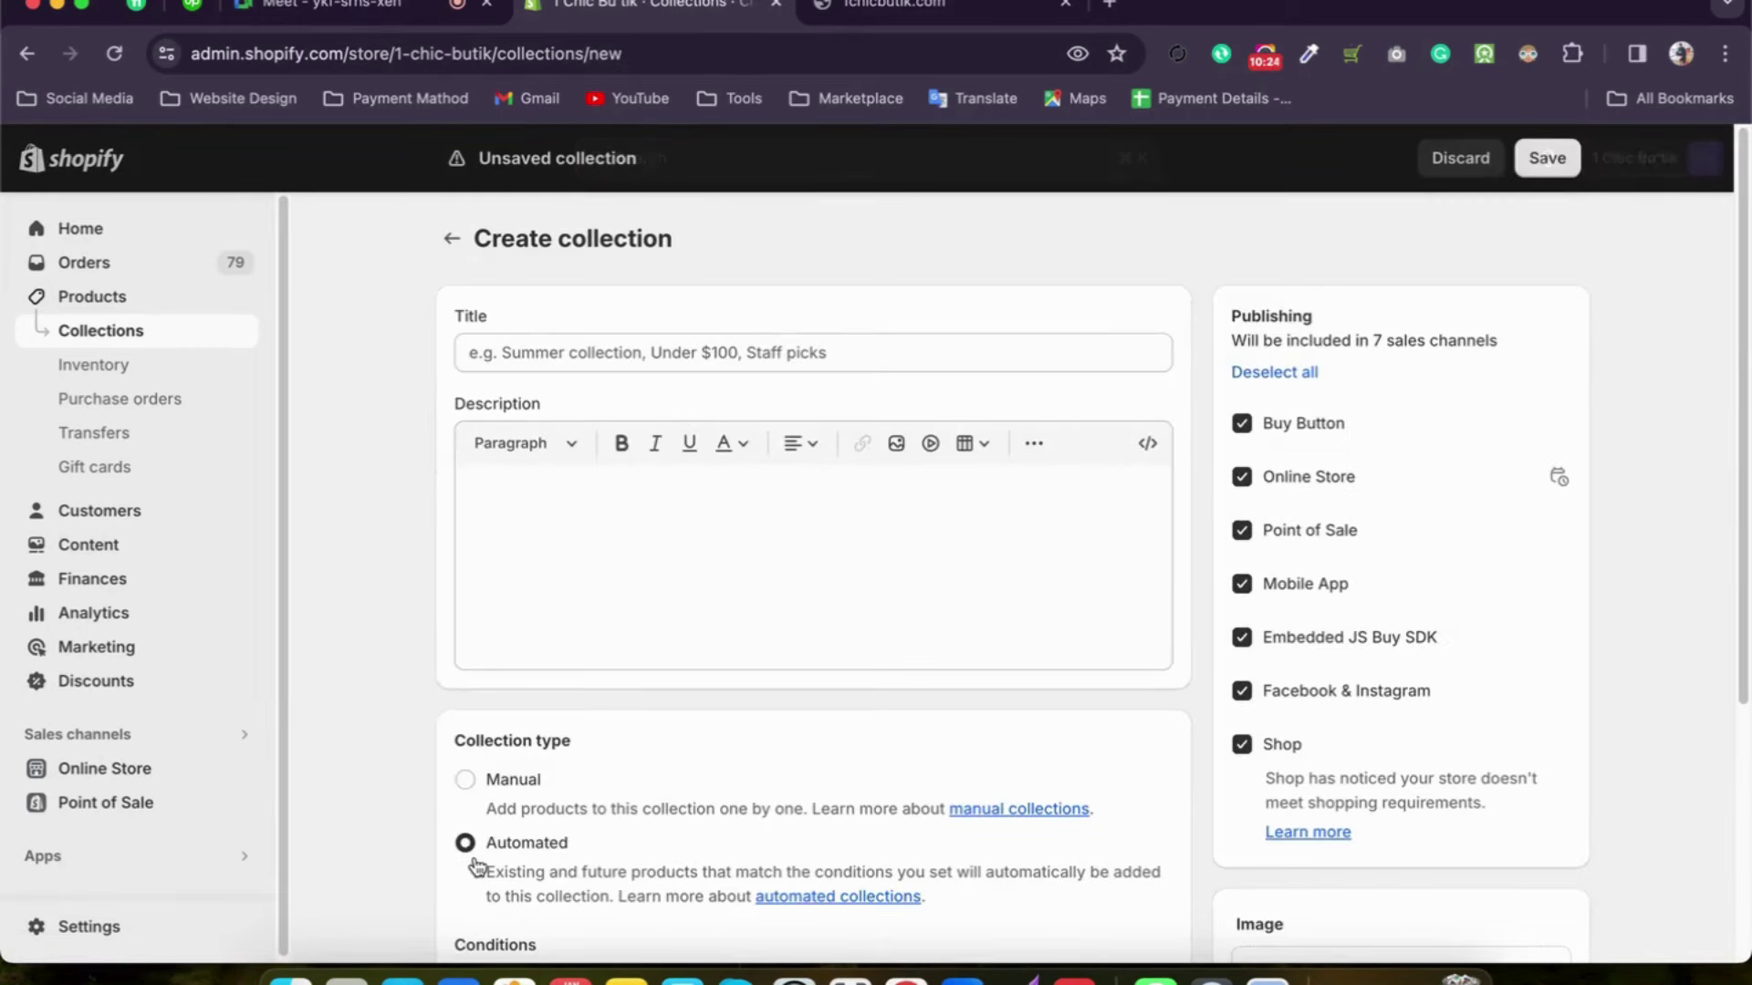
{"action": "left_click", "coordinate": [479, 794]}
{"action": "scroll", "coordinate": [481, 798], "scroll_direction": "down", "scroll_amount": 3}
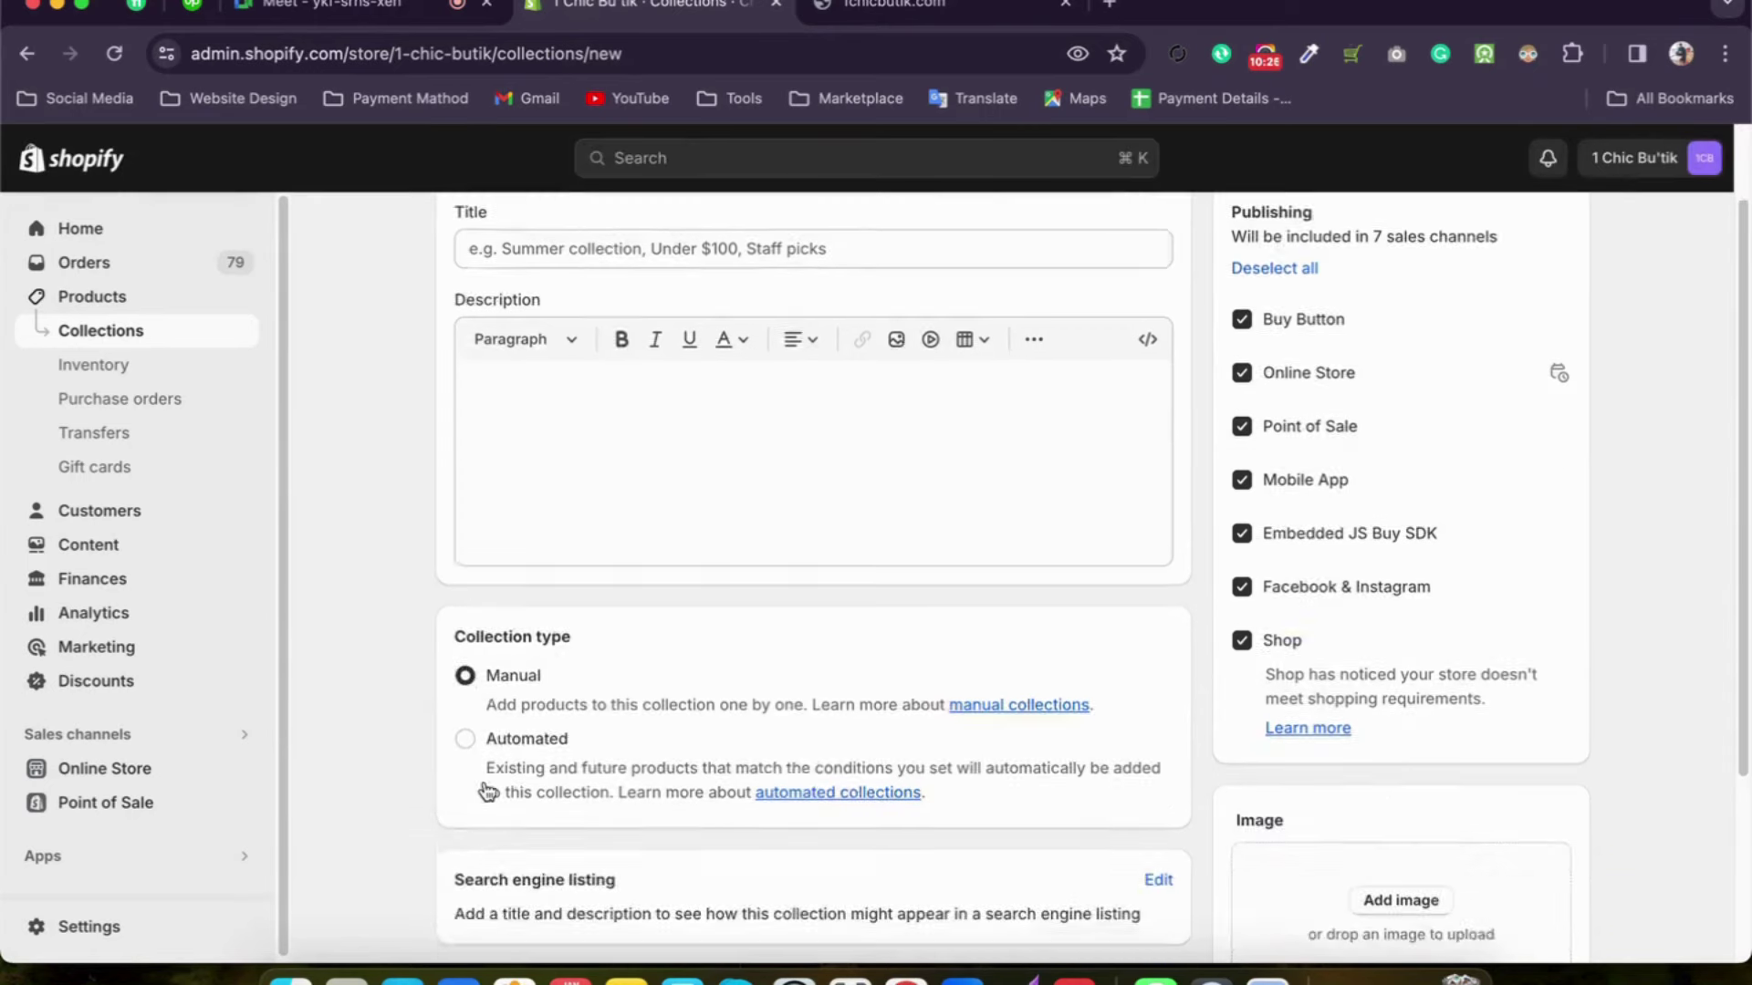
{"action": "left_click", "coordinate": [490, 605]}
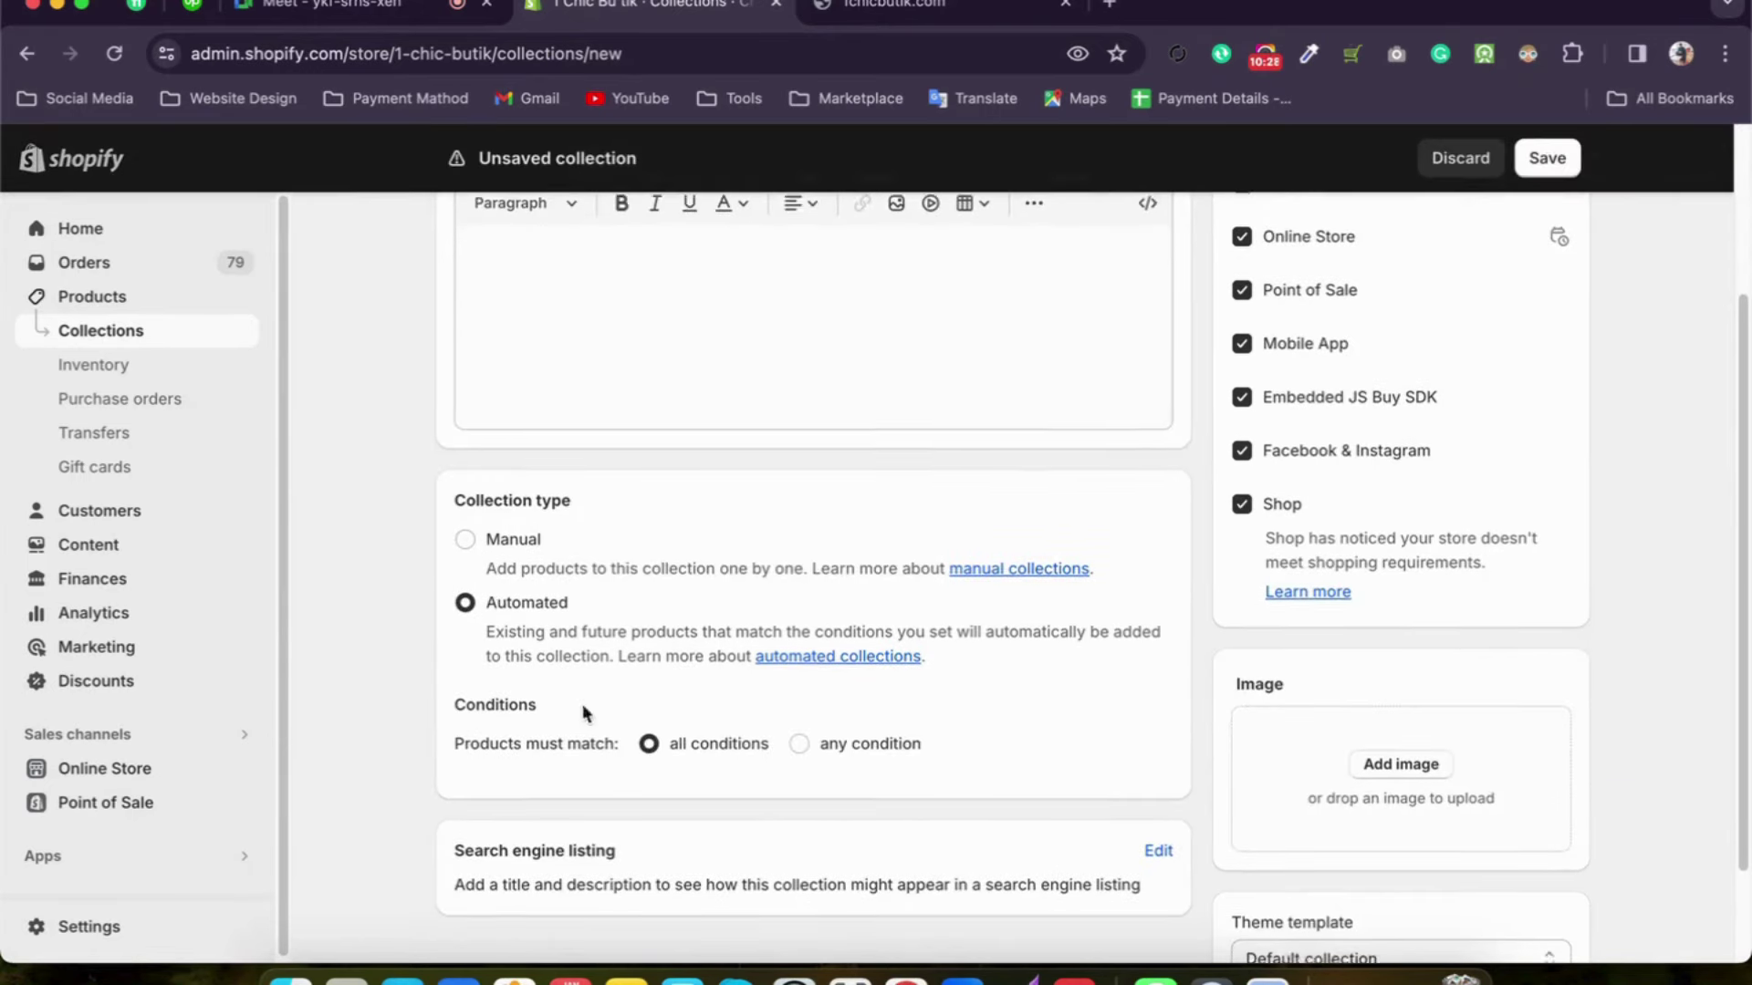
{"action": "scroll", "coordinate": [566, 739], "scroll_direction": "down", "scroll_amount": 2}
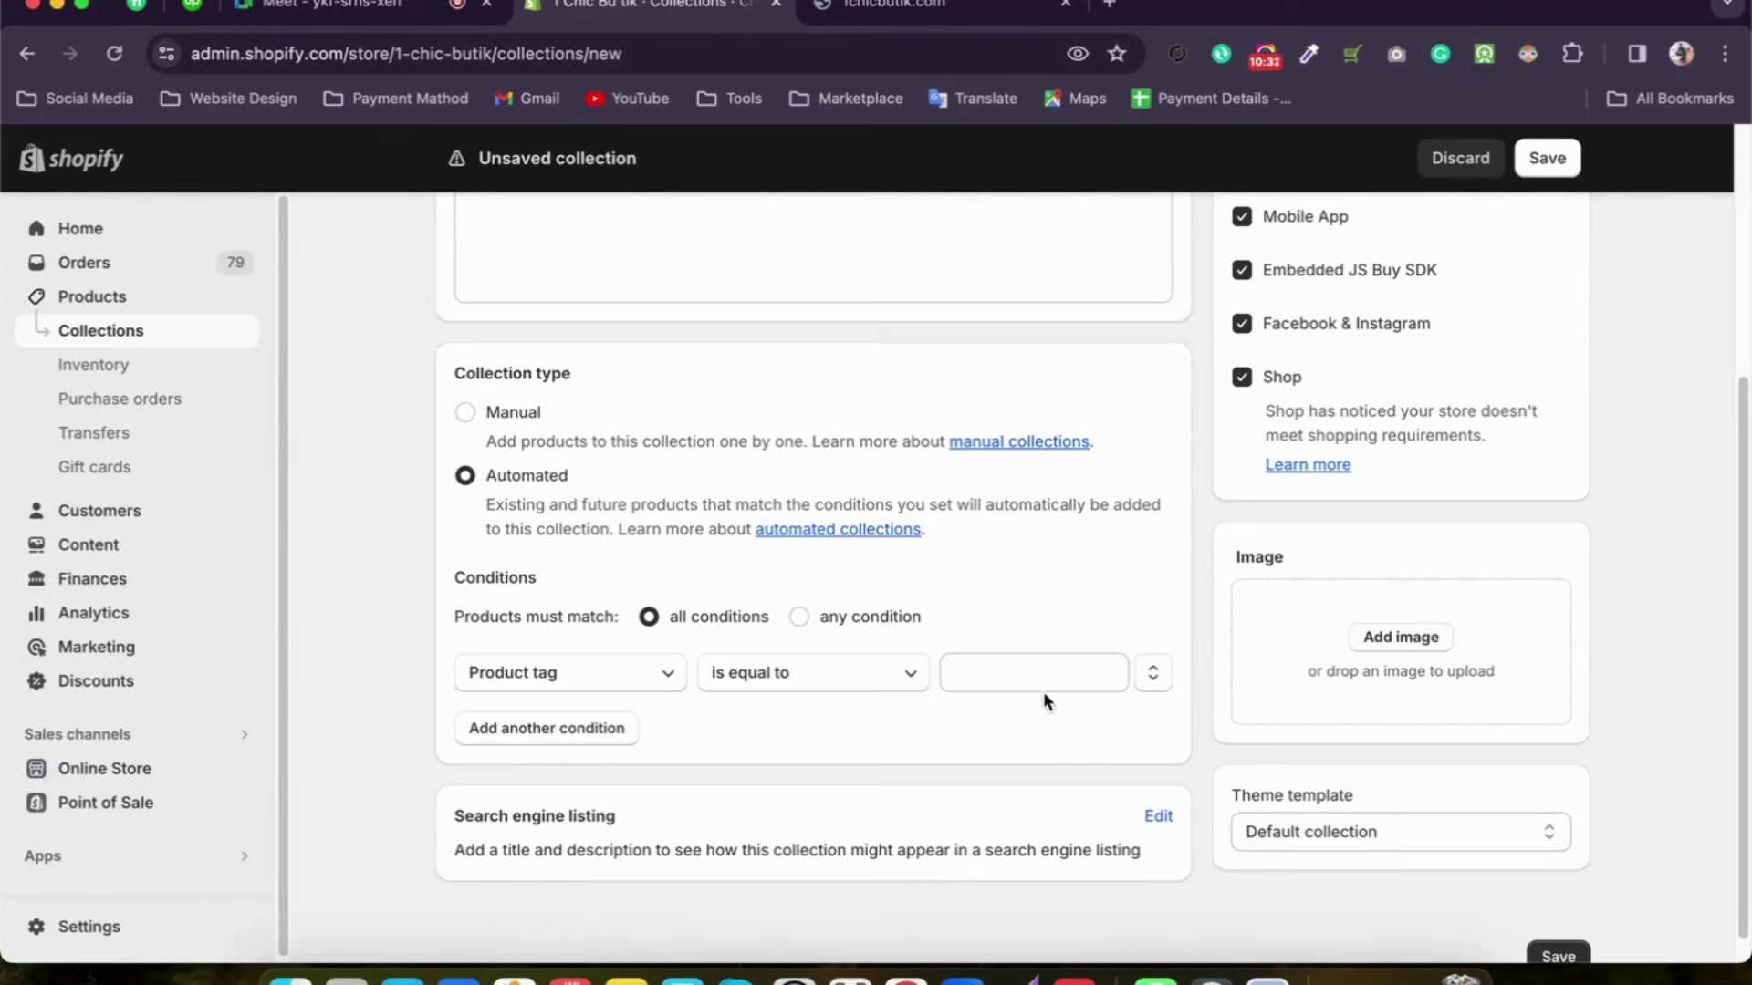
{"action": "left_click", "coordinate": [1020, 673]}
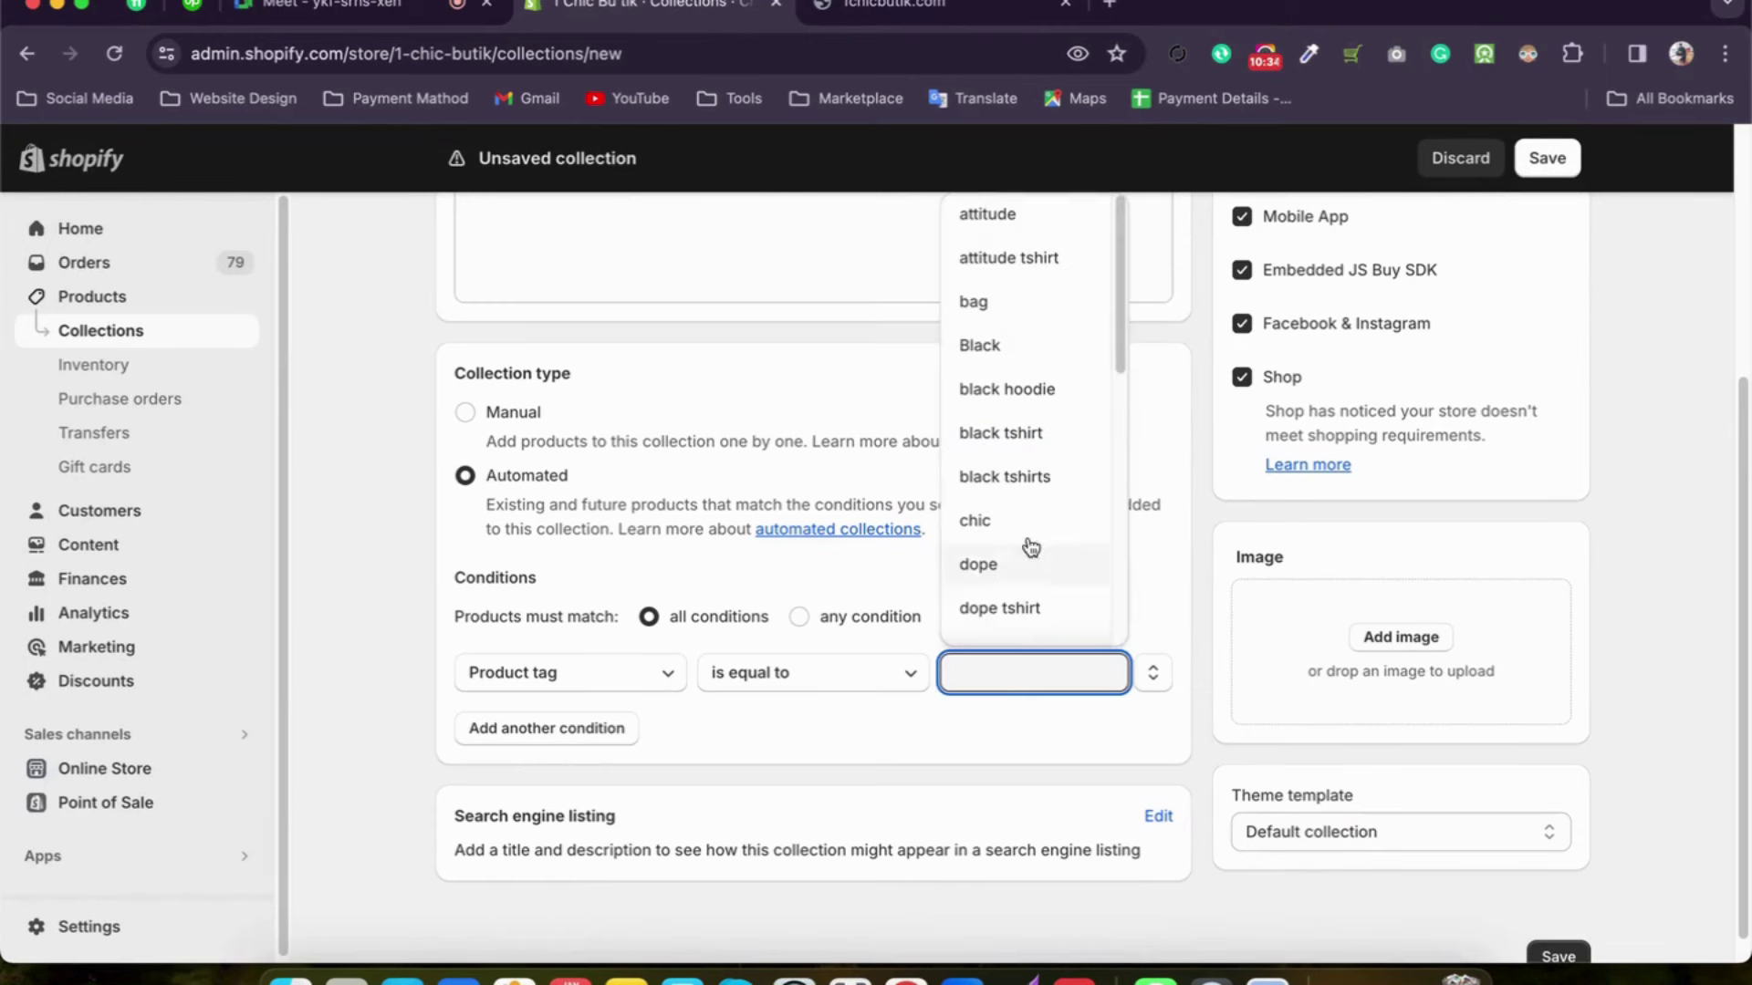
{"action": "left_click", "coordinate": [1011, 354]}
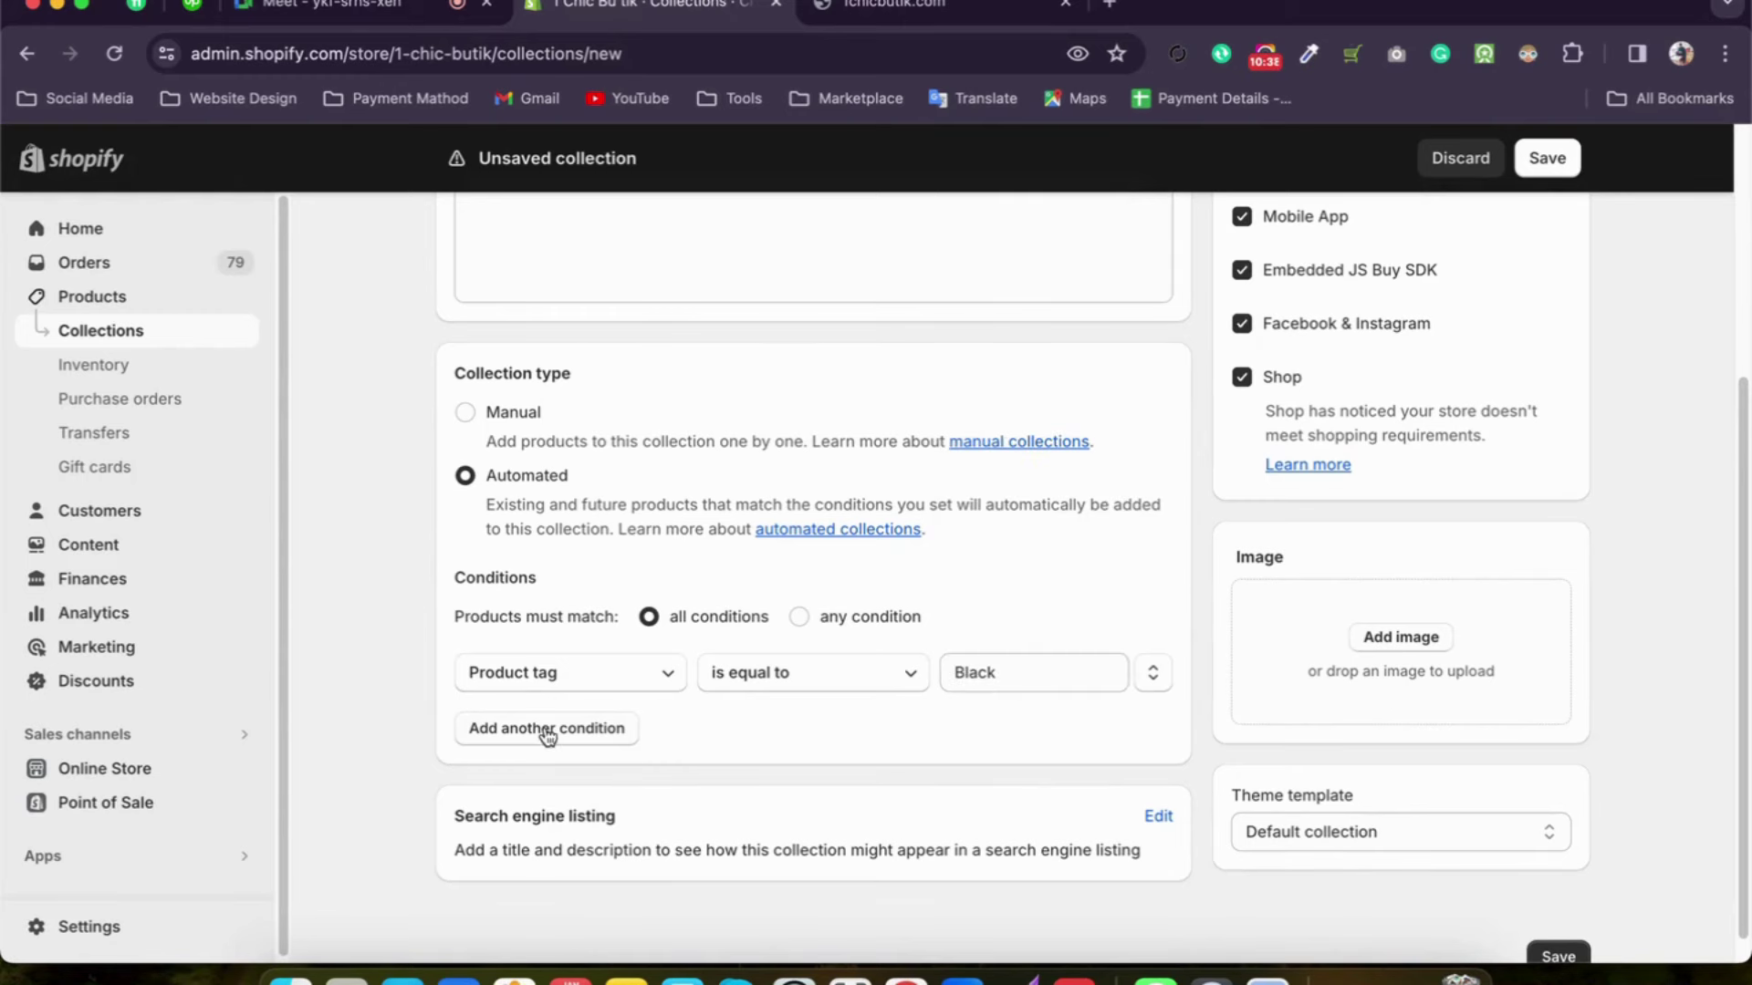
{"action": "scroll", "coordinate": [547, 735], "scroll_direction": "up", "scroll_amount": 4}
{"action": "left_click", "coordinate": [467, 243]}
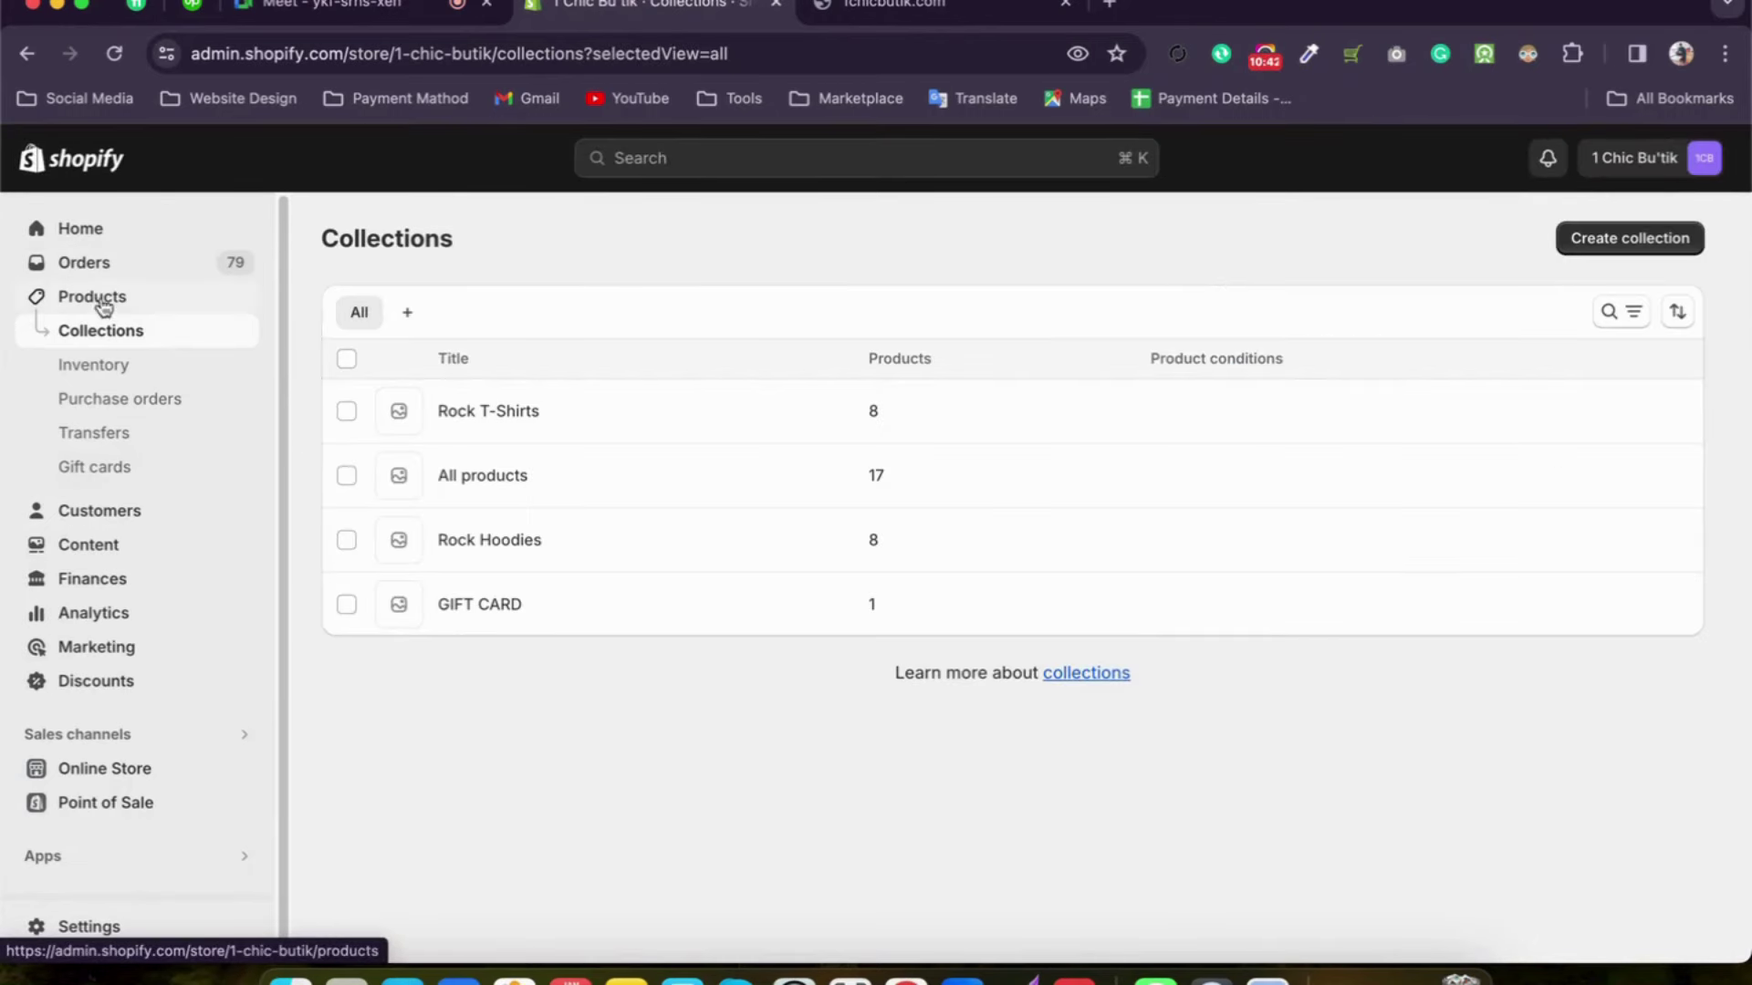
Step: View the Inventory page and compare it with the stock shown in the main product list
{"action": "left_click", "coordinate": [90, 373]}
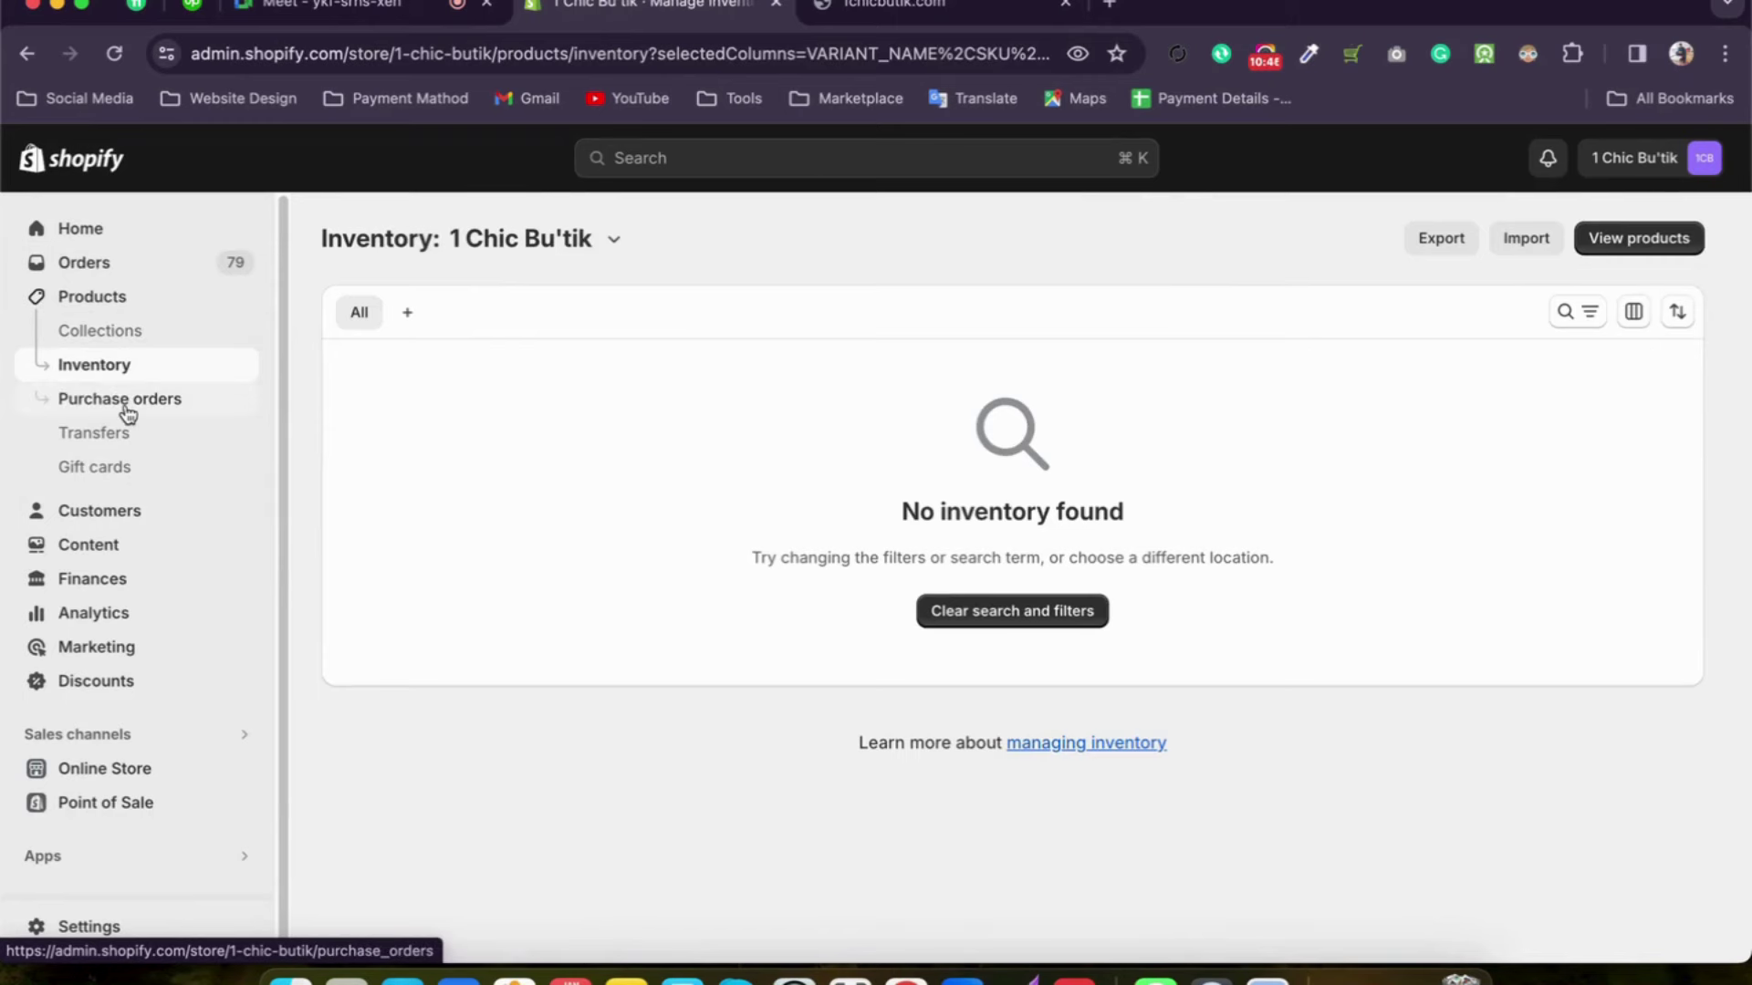
{"action": "left_click", "coordinate": [105, 311]}
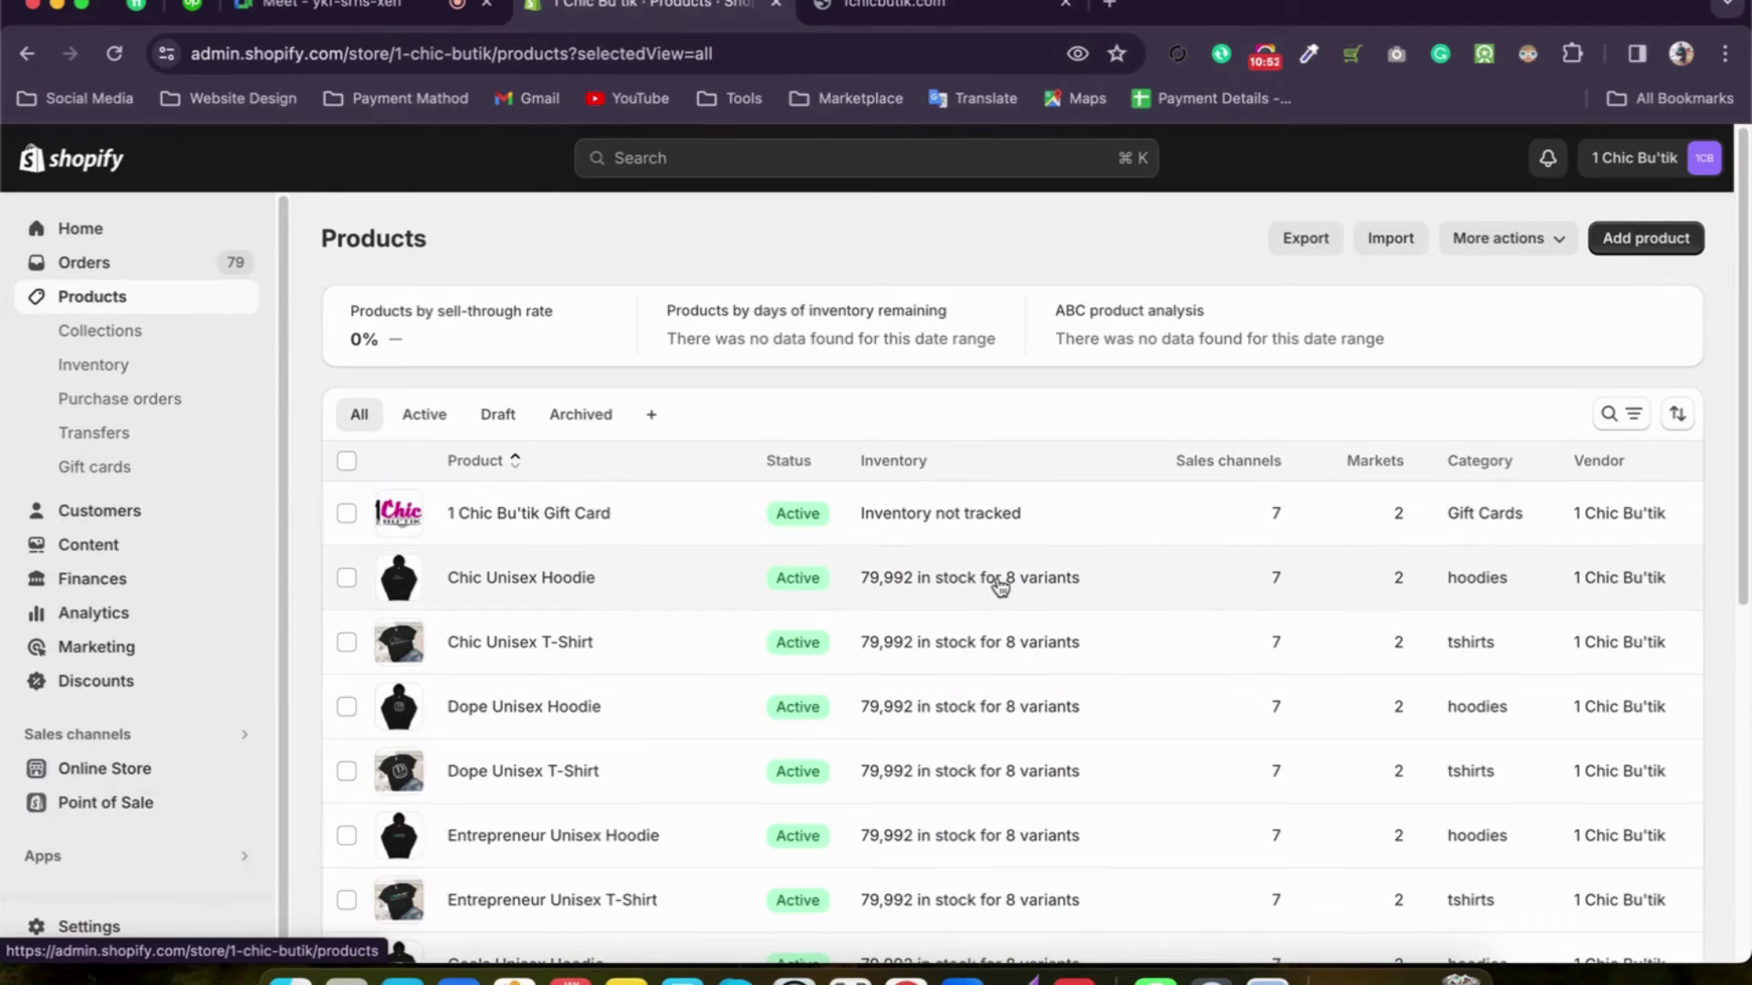
{"action": "left_click", "coordinate": [138, 365]}
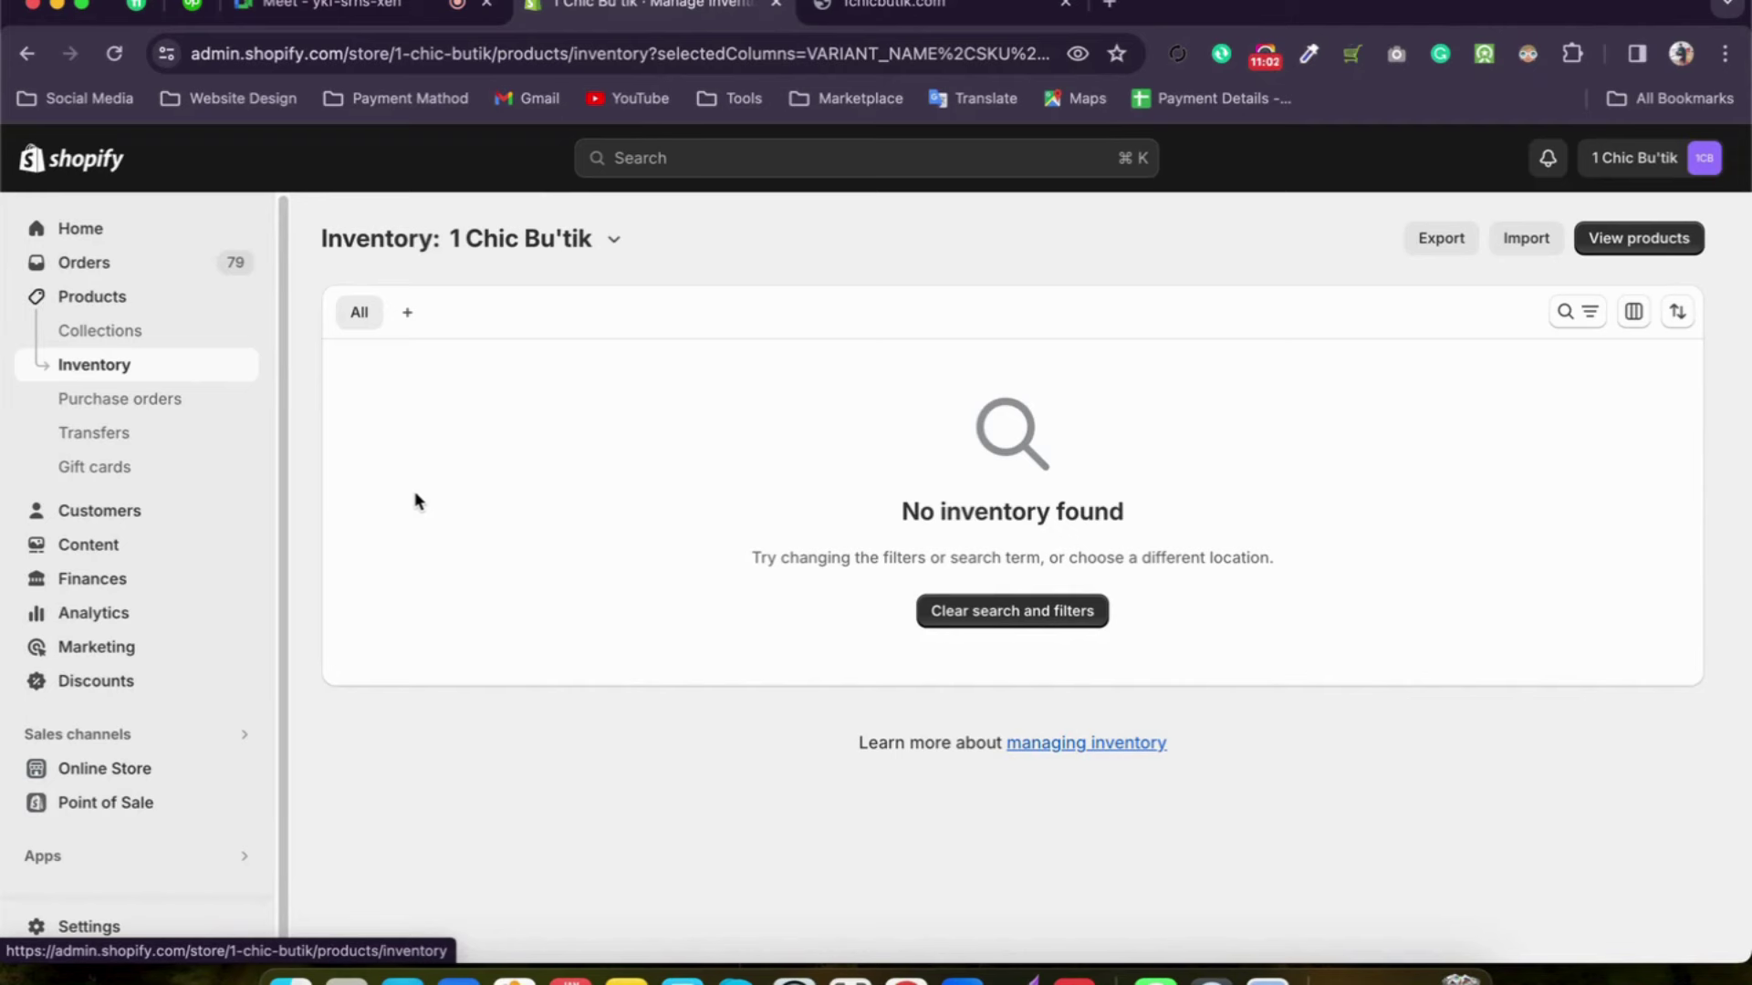
Step: Open the purchase orders page, start a new purchase order and look through its shipment, product and cost sections
{"action": "left_click", "coordinate": [122, 401]}
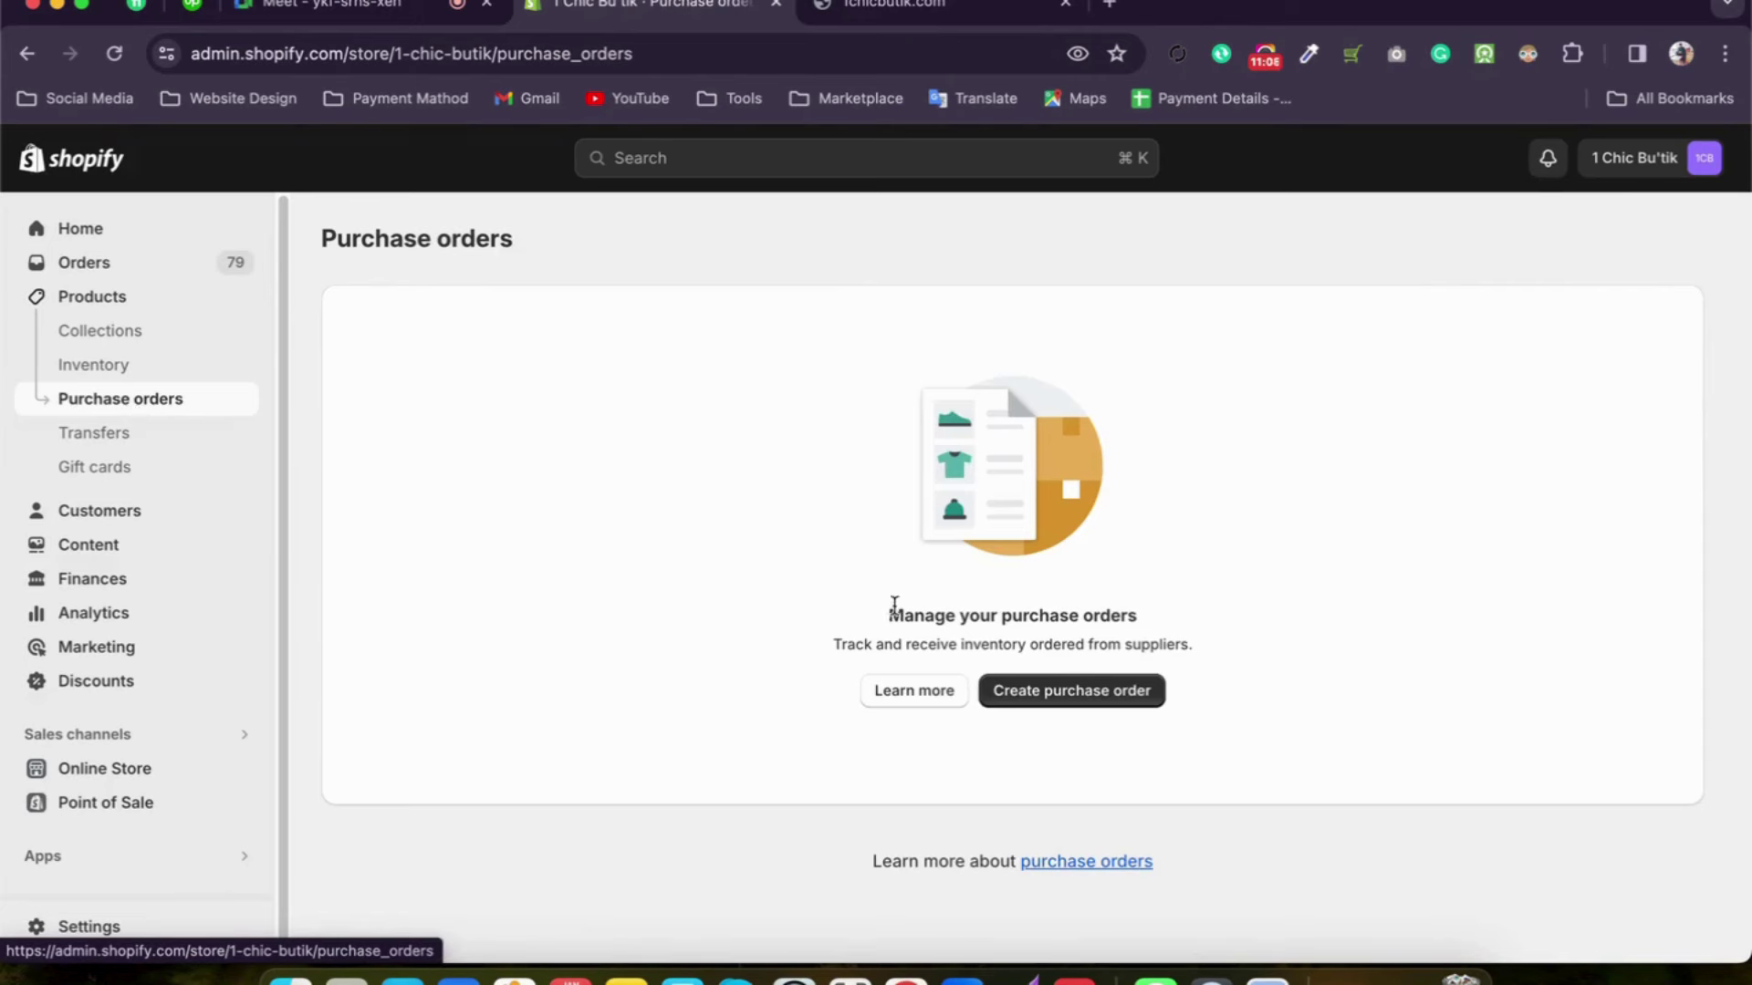
{"action": "left_click_drag", "start_coordinate": [890, 607], "coordinate": [1130, 614]}
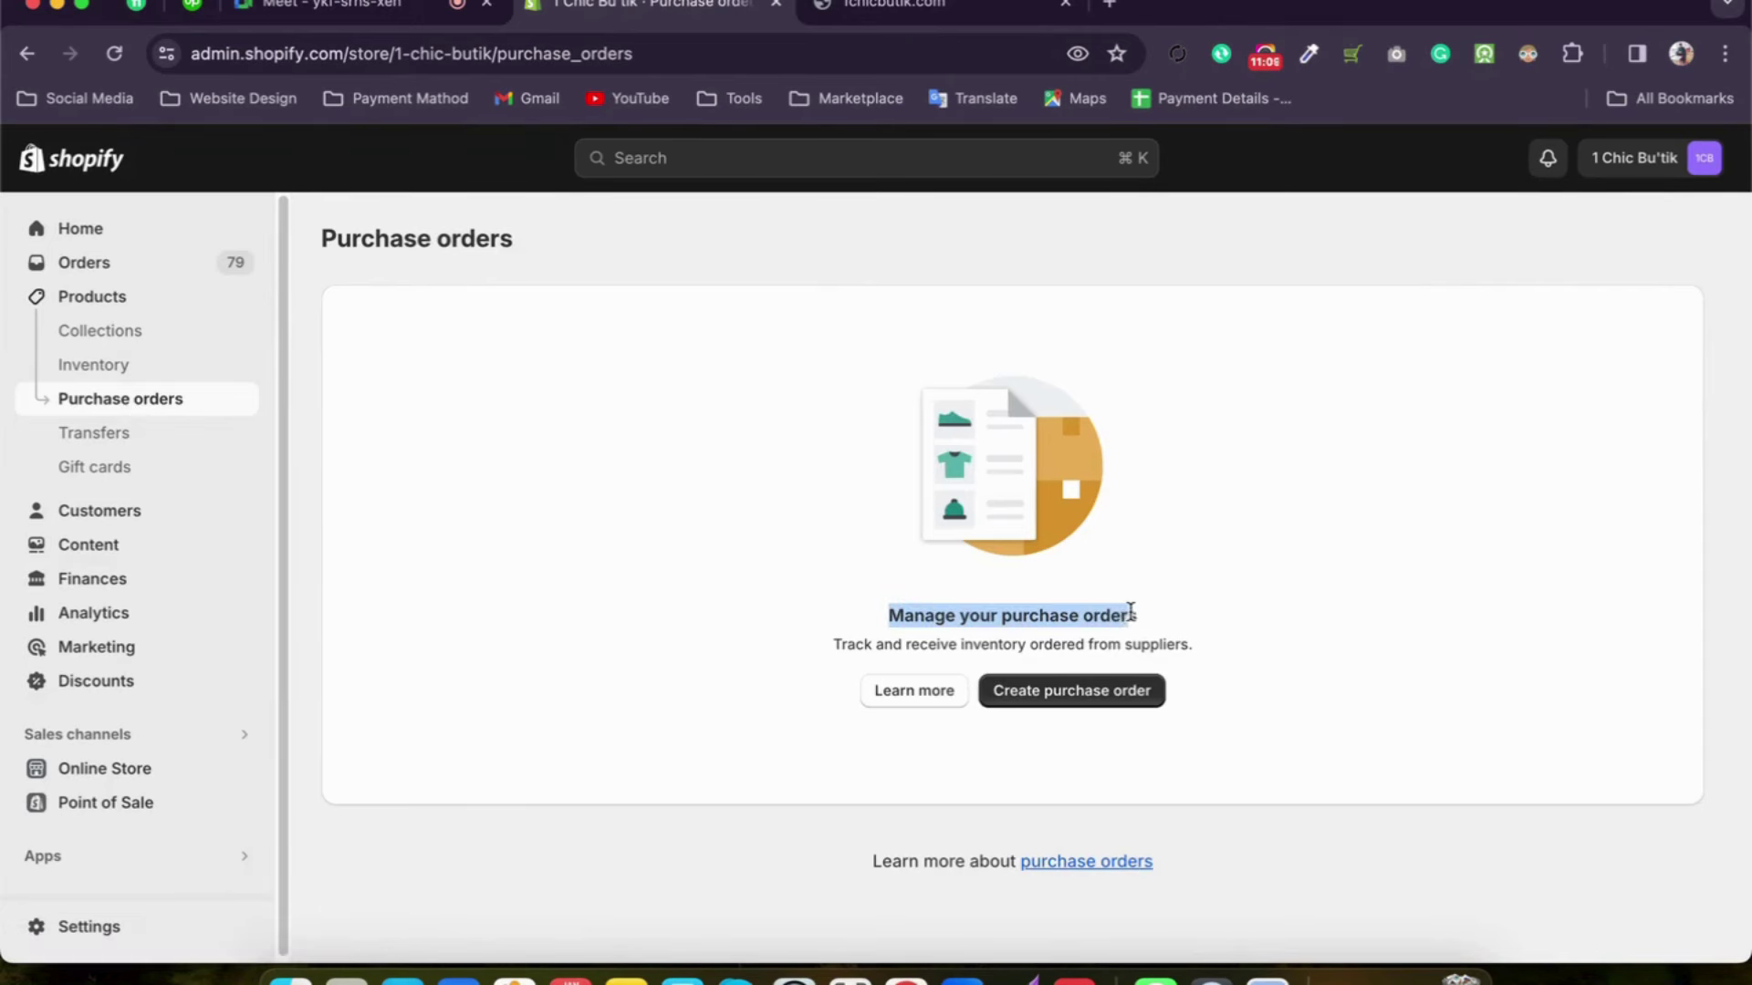
{"action": "left_click", "coordinate": [829, 642]}
{"action": "left_click", "coordinate": [1078, 698]}
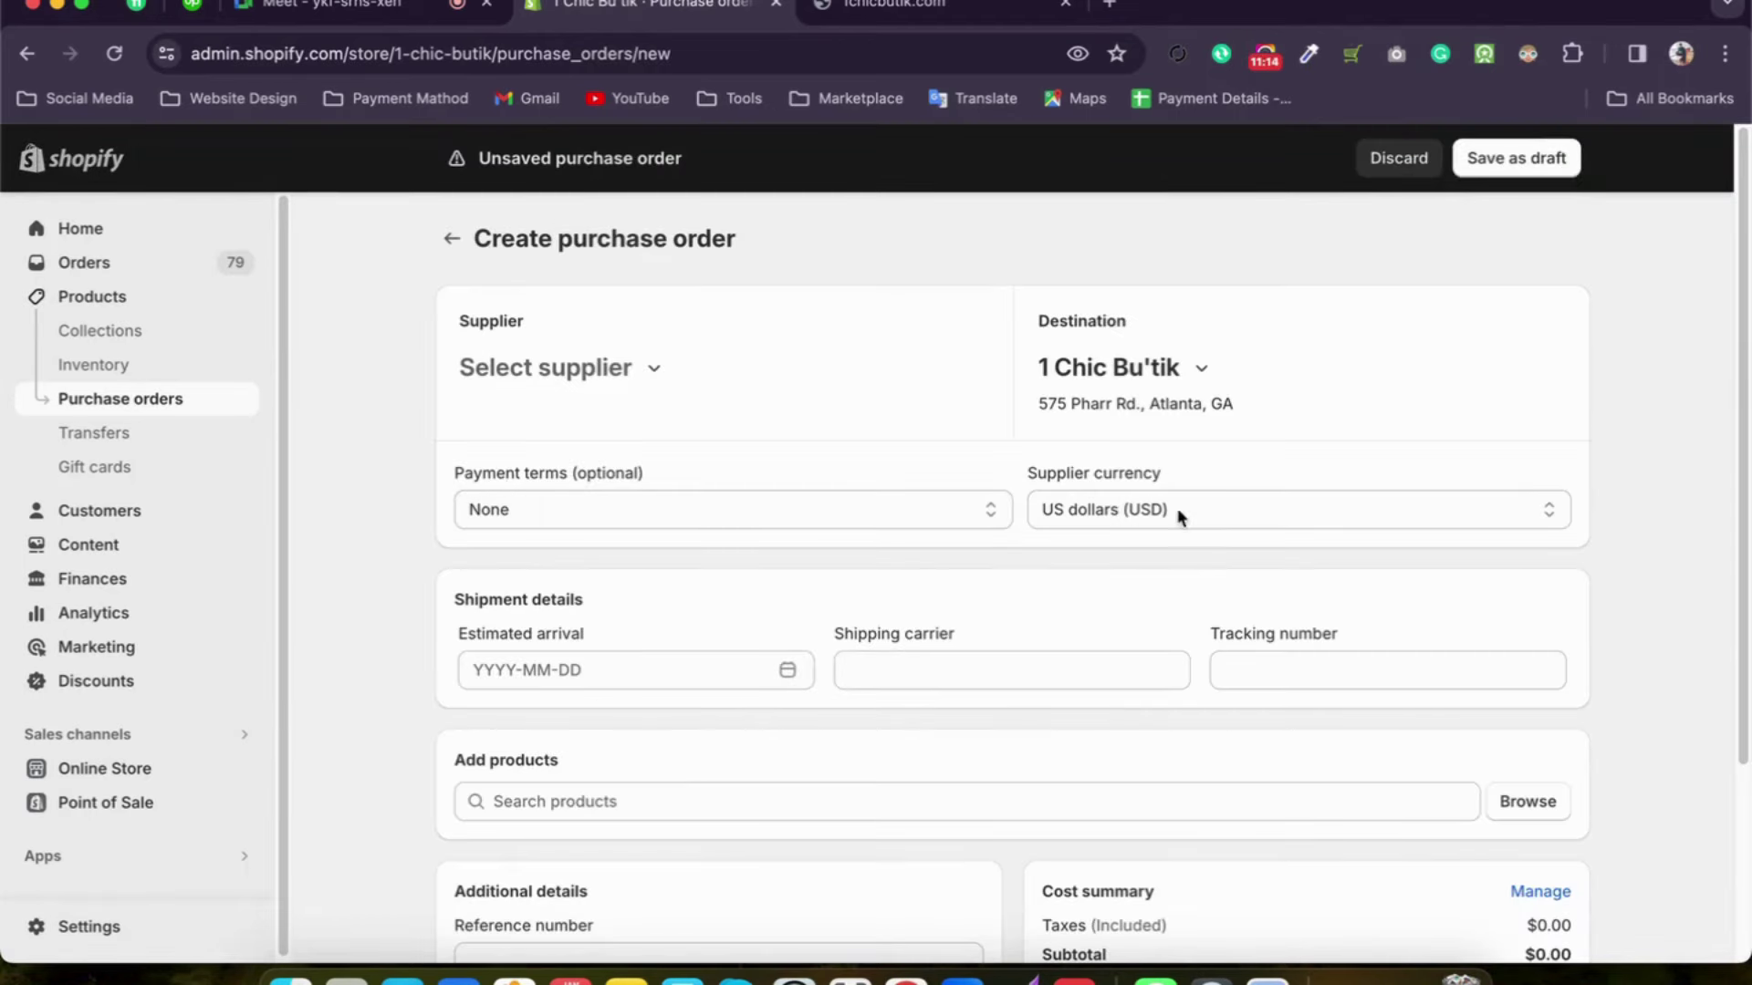
{"action": "scroll", "coordinate": [1131, 803], "scroll_direction": "down", "scroll_amount": 3}
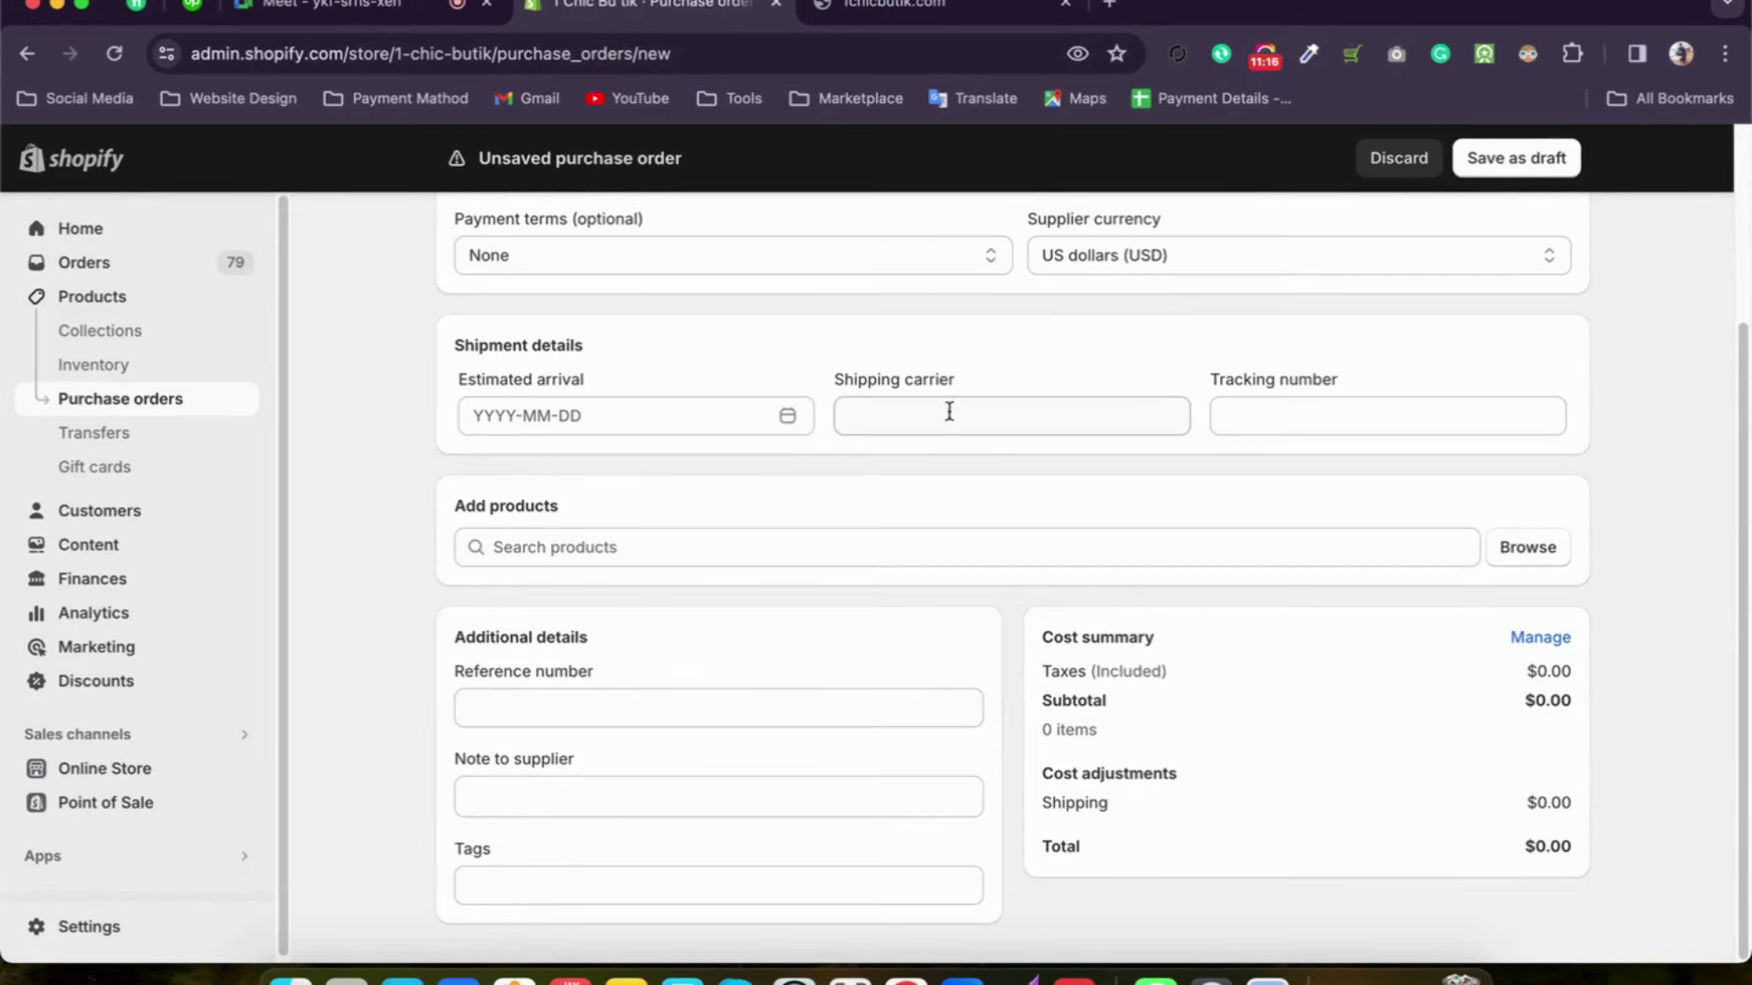
{"action": "scroll", "coordinate": [1004, 757], "scroll_direction": "up", "scroll_amount": 3}
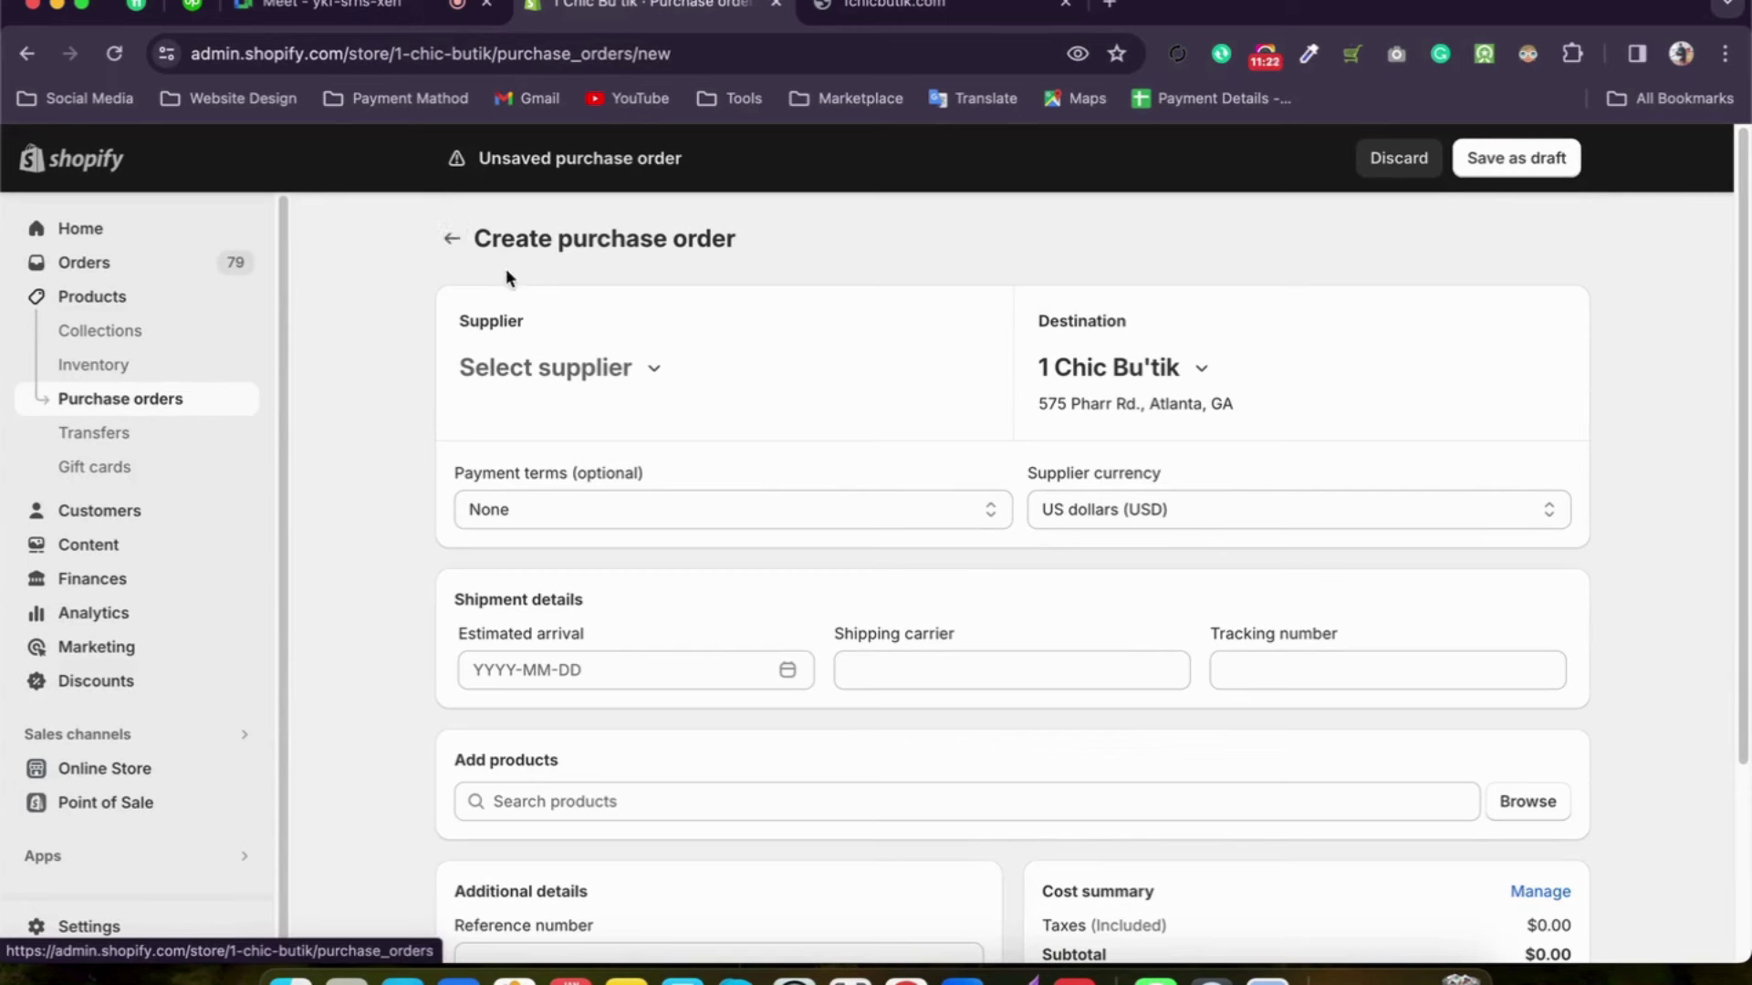
Step: Examine the supplier and payment terms options of the new purchase order, and leave the form without saving
{"action": "left_click", "coordinate": [574, 374]}
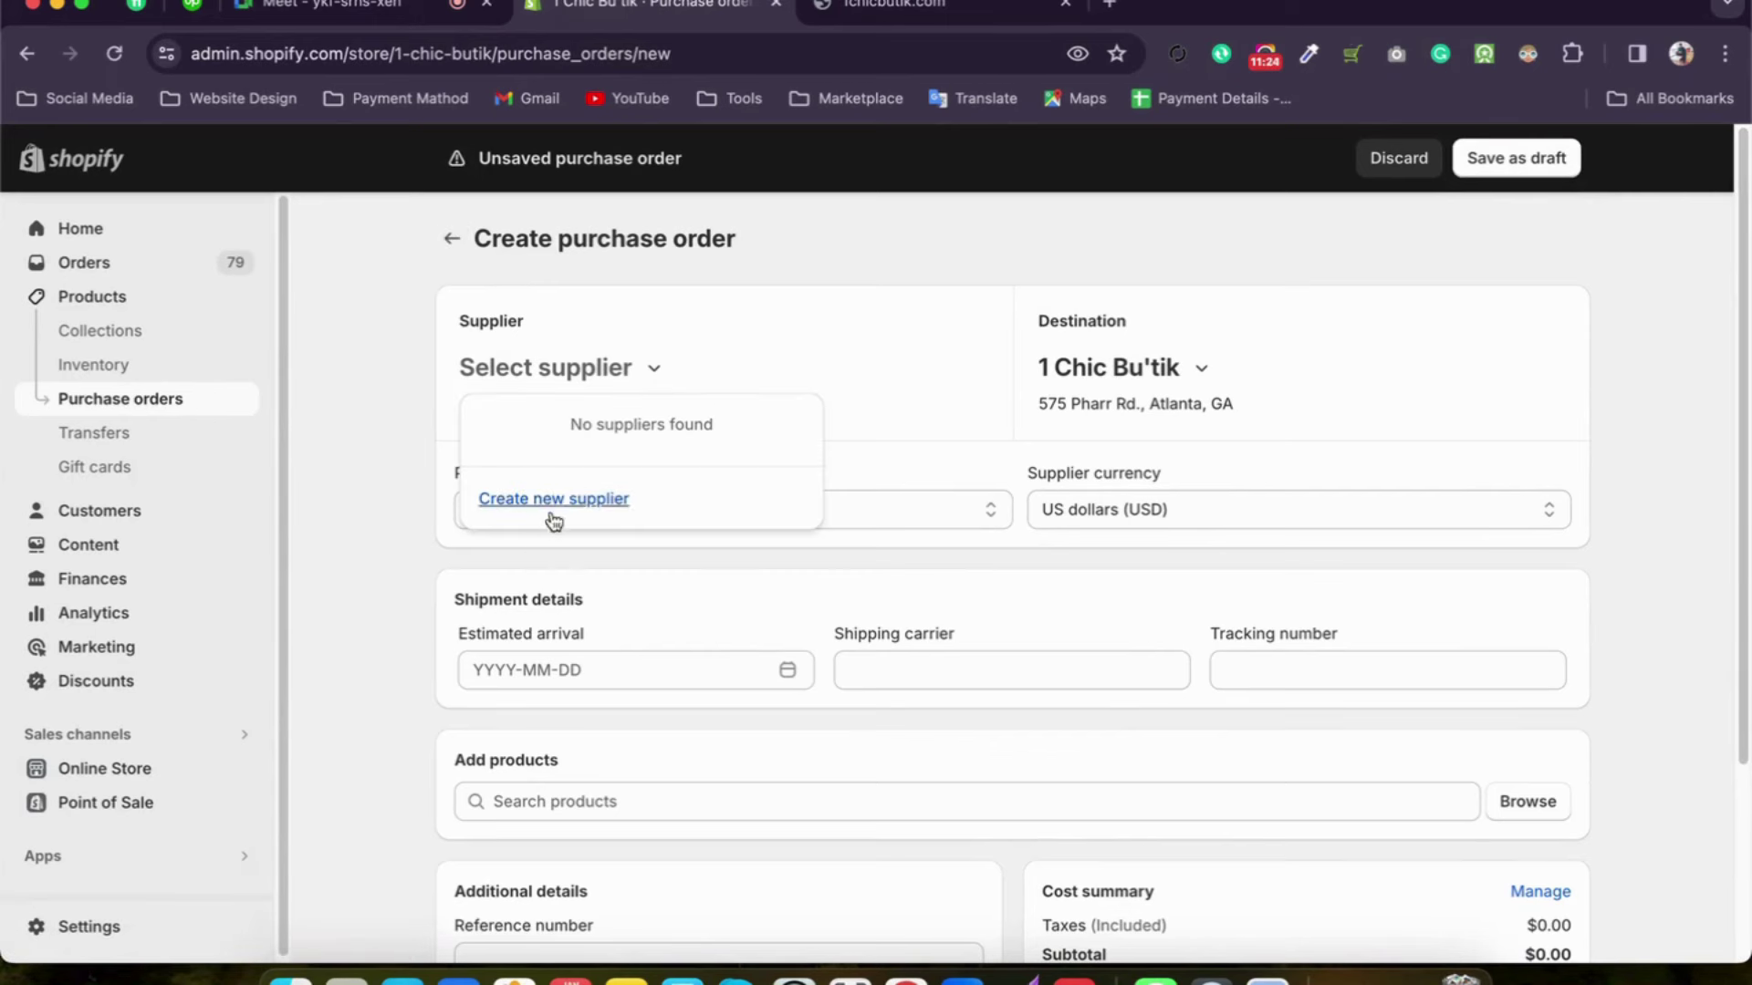
{"action": "left_click", "coordinate": [435, 323]}
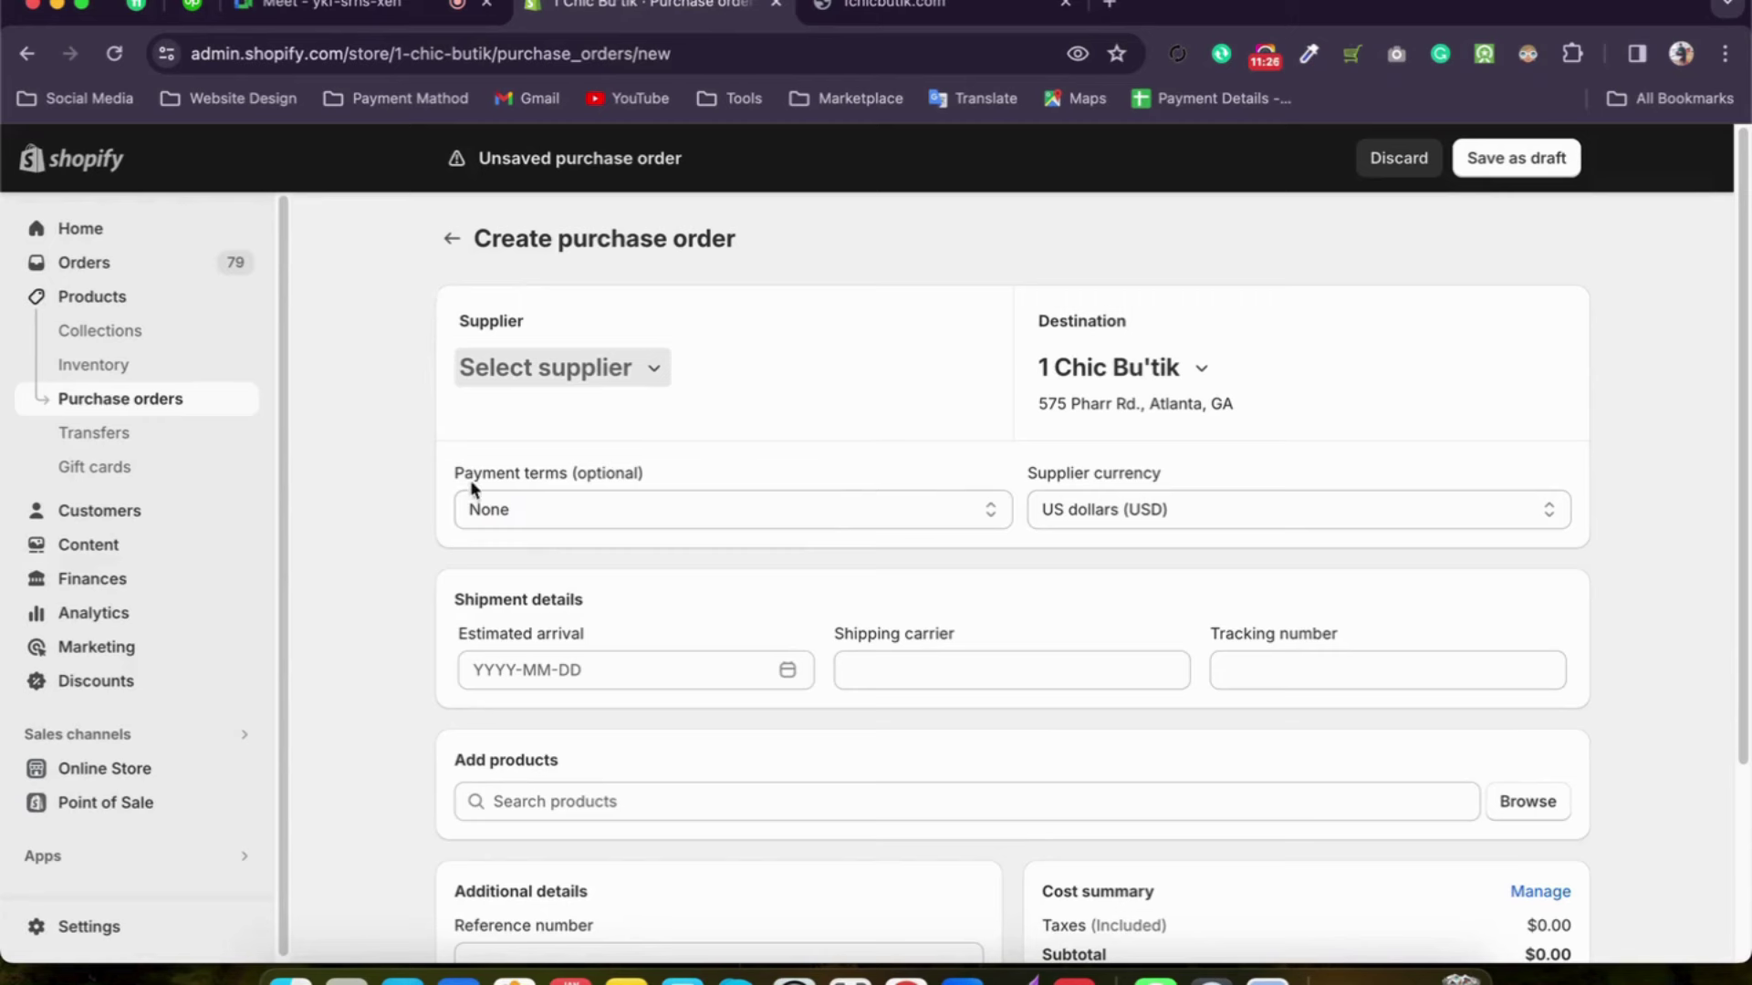
{"action": "left_click", "coordinate": [561, 519]}
{"action": "left_click", "coordinate": [418, 540]}
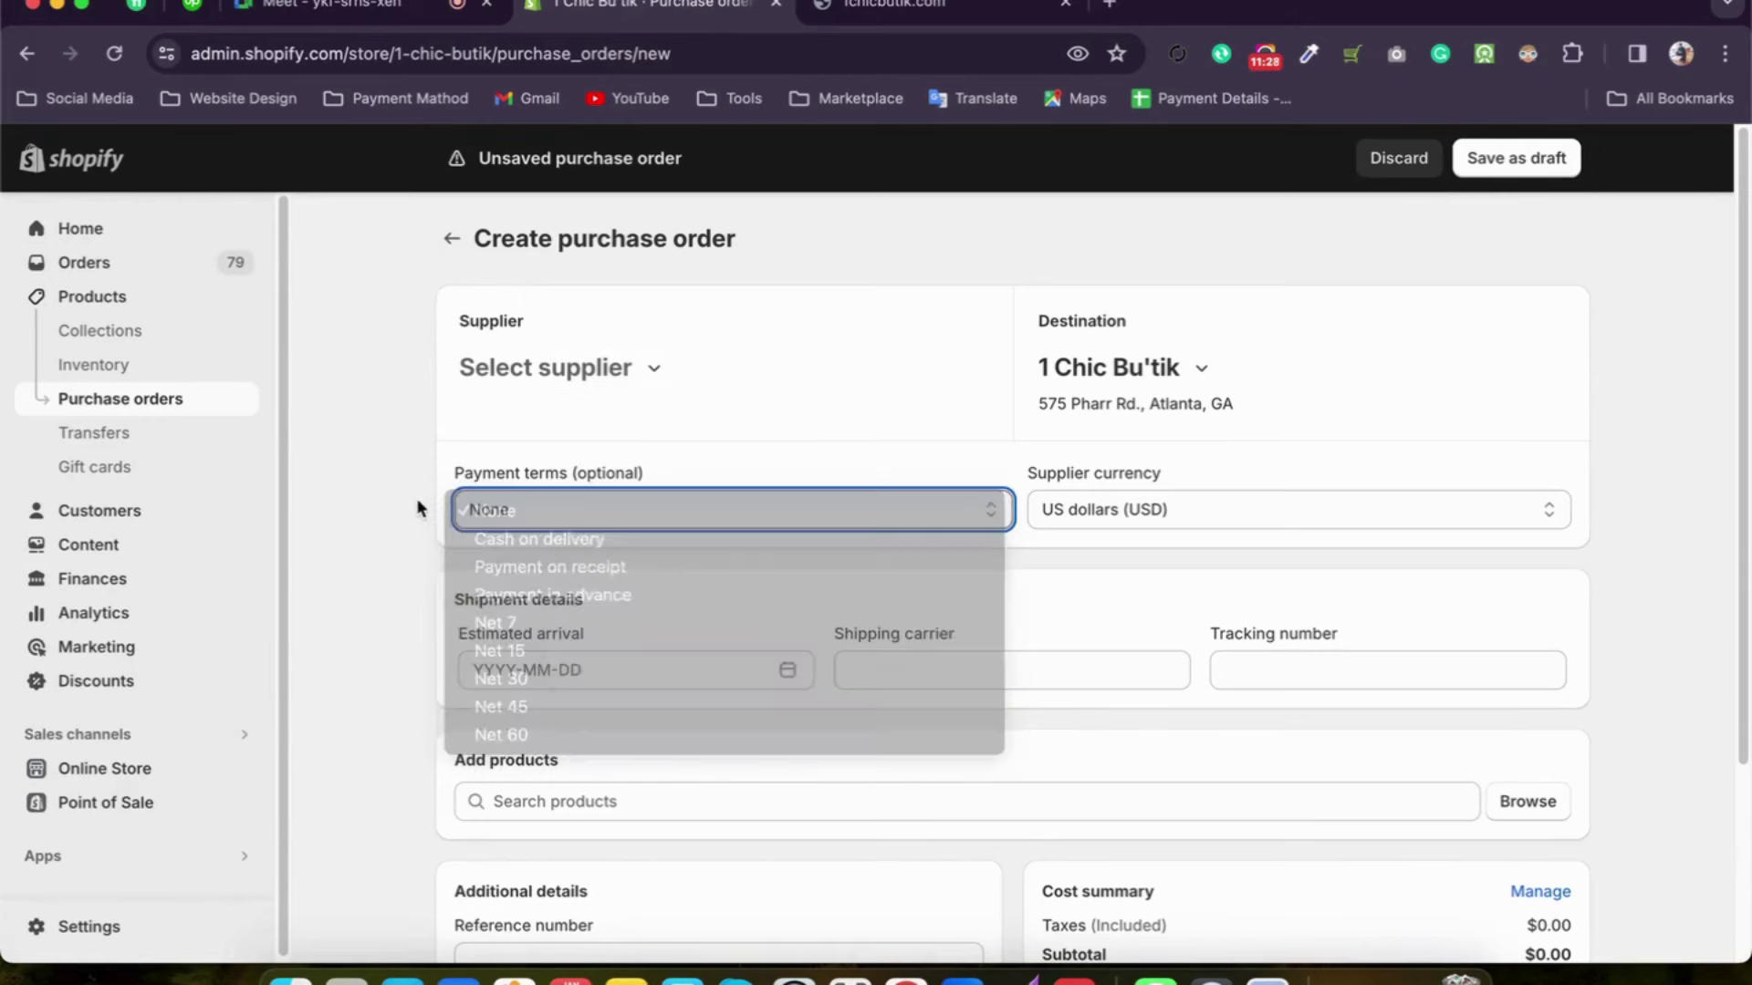
{"action": "scroll", "coordinate": [730, 650], "scroll_direction": "down", "scroll_amount": 1}
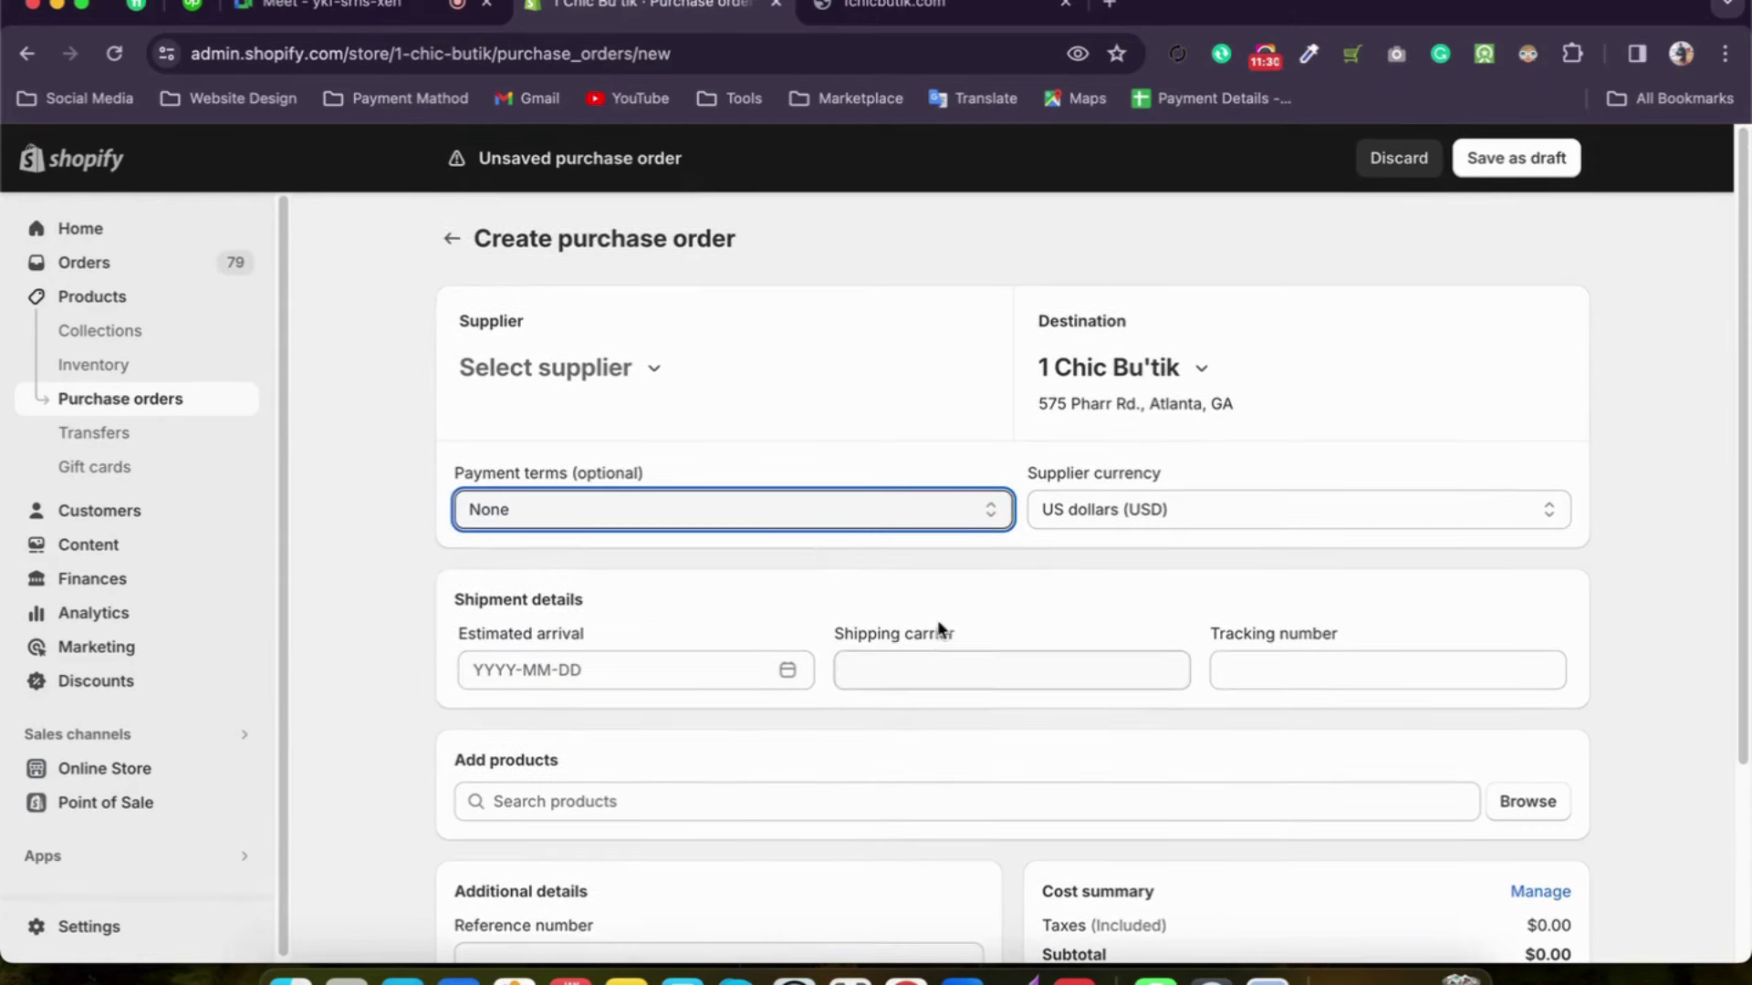
{"action": "scroll", "coordinate": [938, 626], "scroll_direction": "up", "scroll_amount": 1}
{"action": "left_click", "coordinate": [451, 223]}
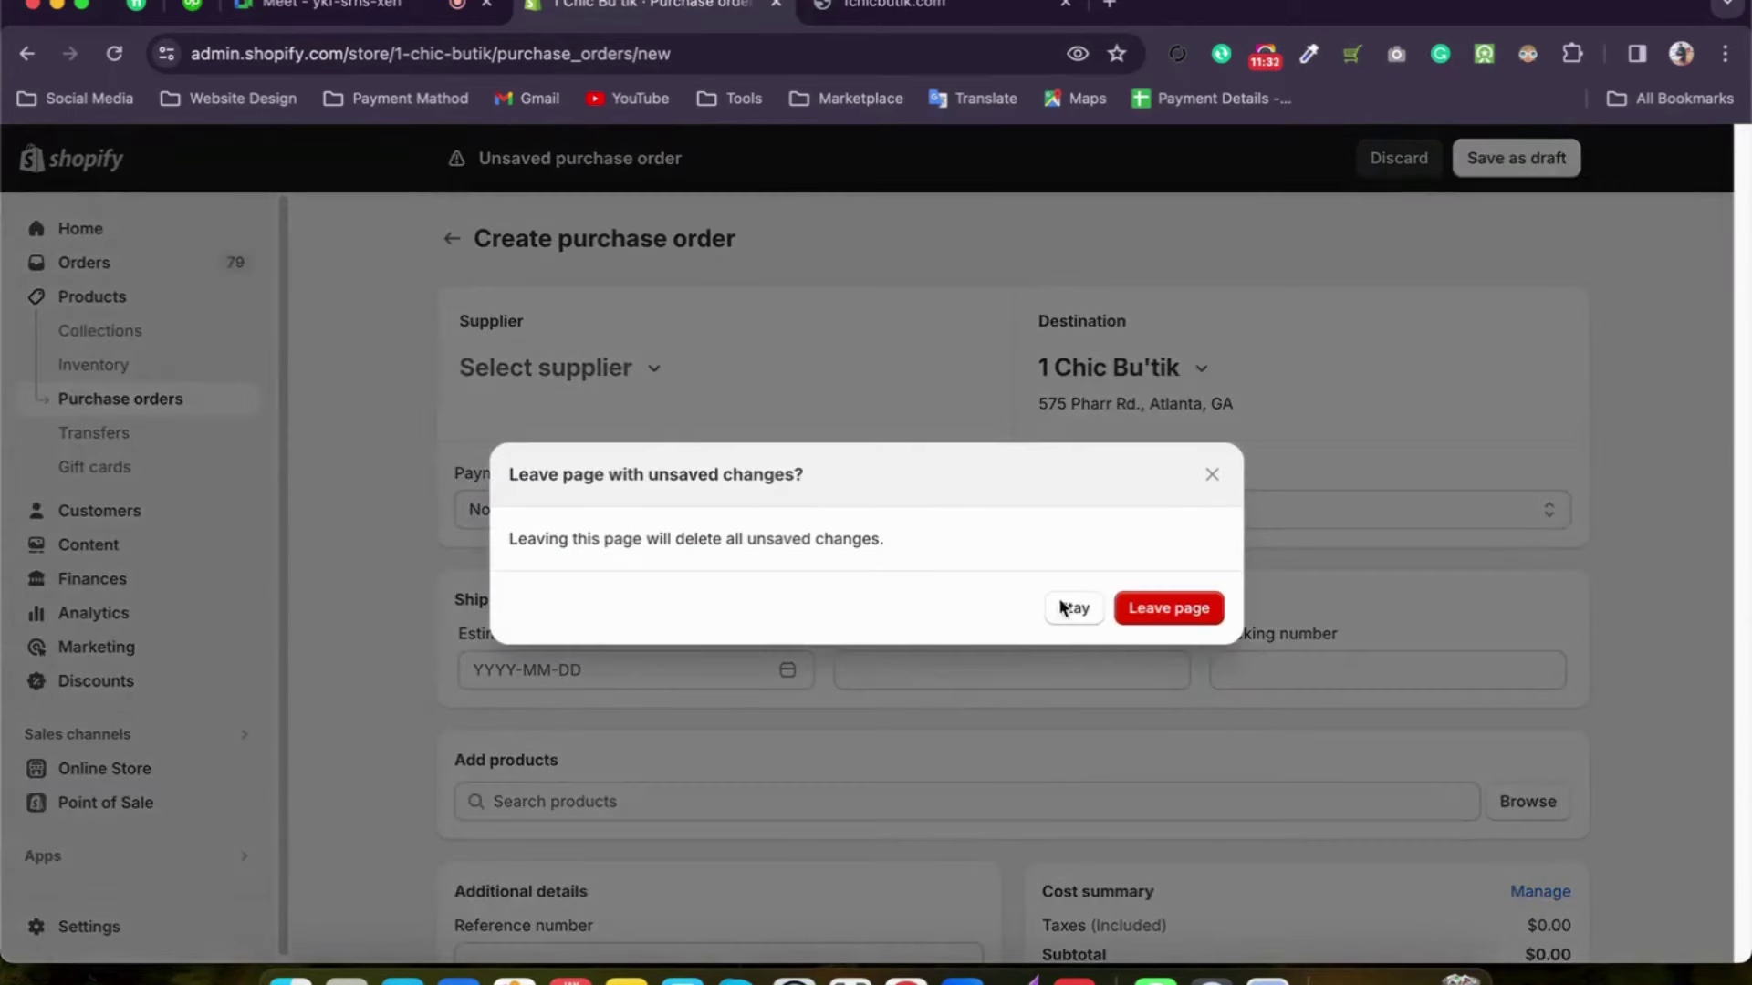
{"action": "left_click", "coordinate": [1161, 608]}
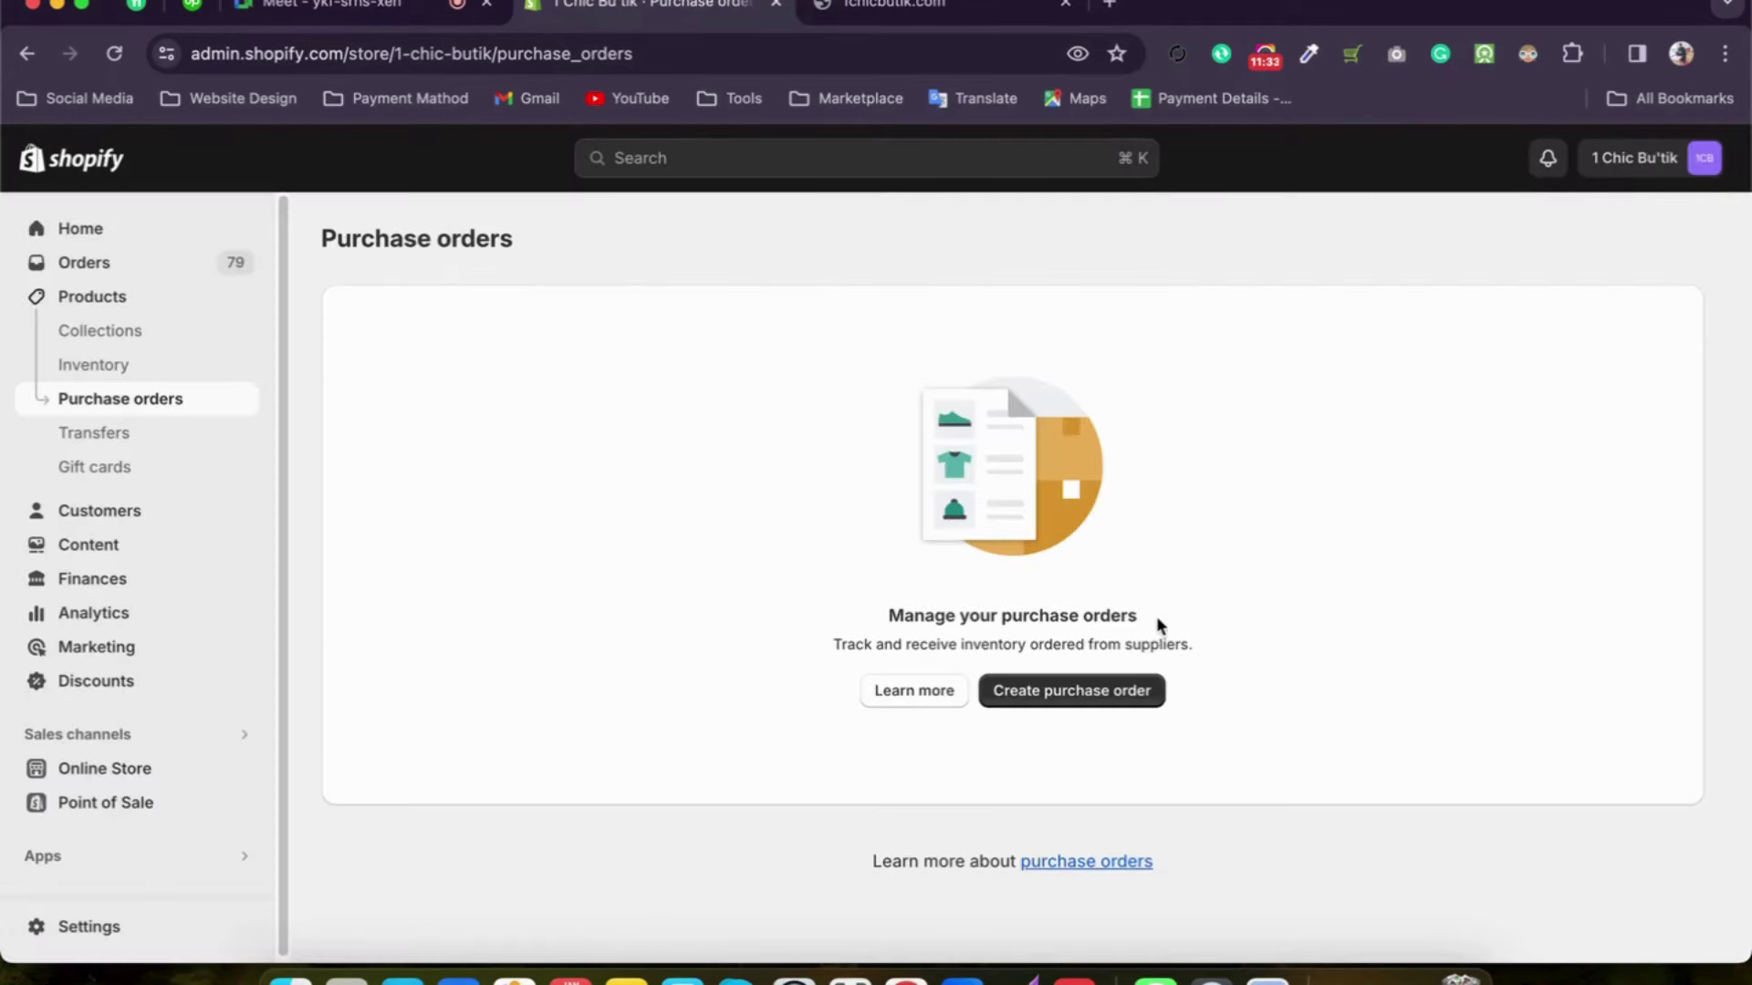
Step: View the inventory transfers page, and the metaobjects and files pages of the Content section
{"action": "left_click", "coordinate": [117, 432]}
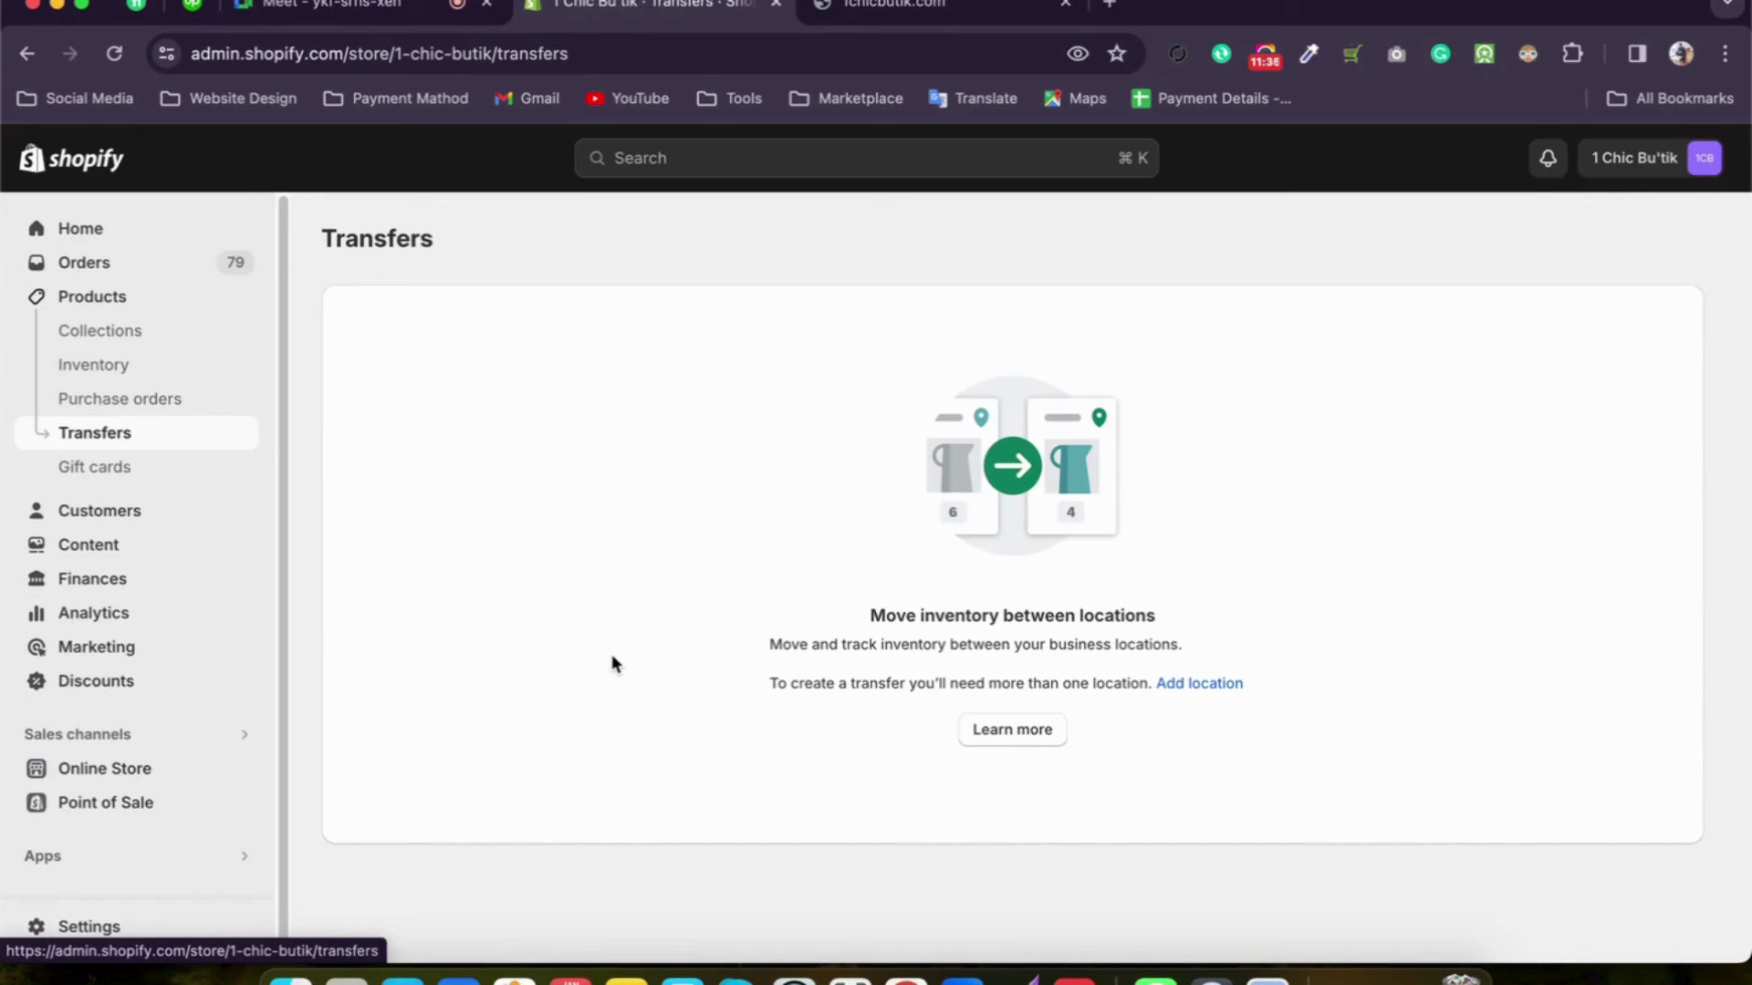
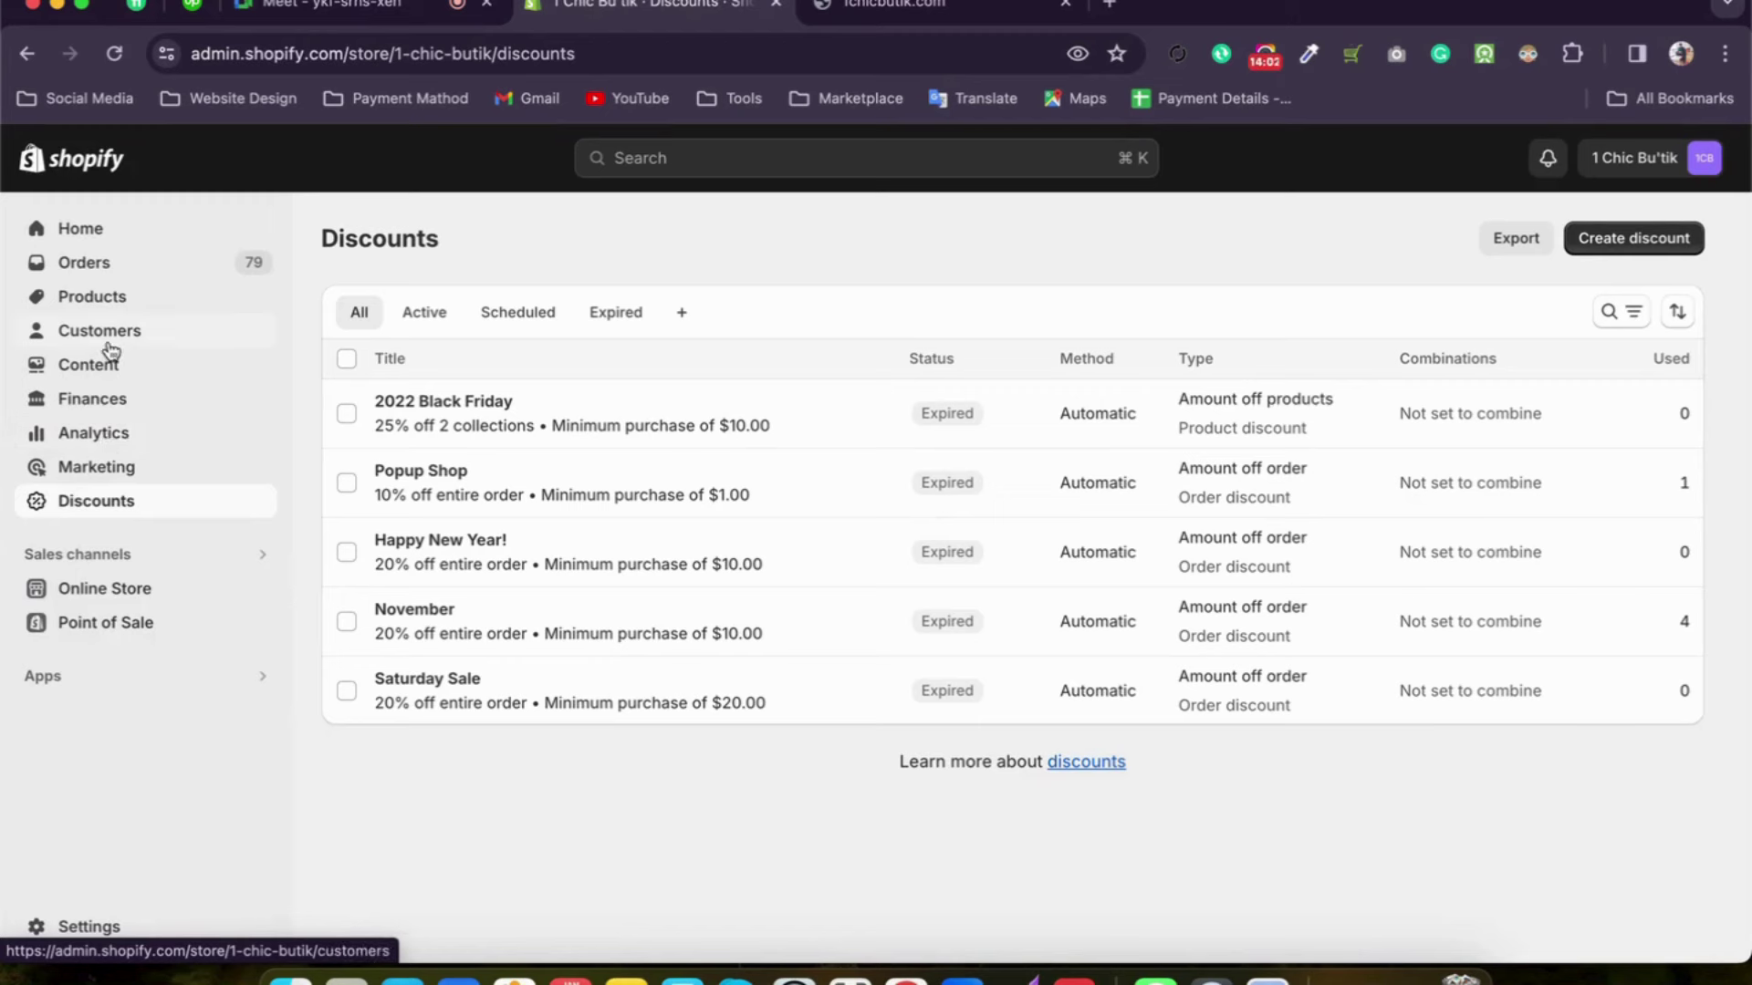
{"action": "left_click", "coordinate": [101, 365]}
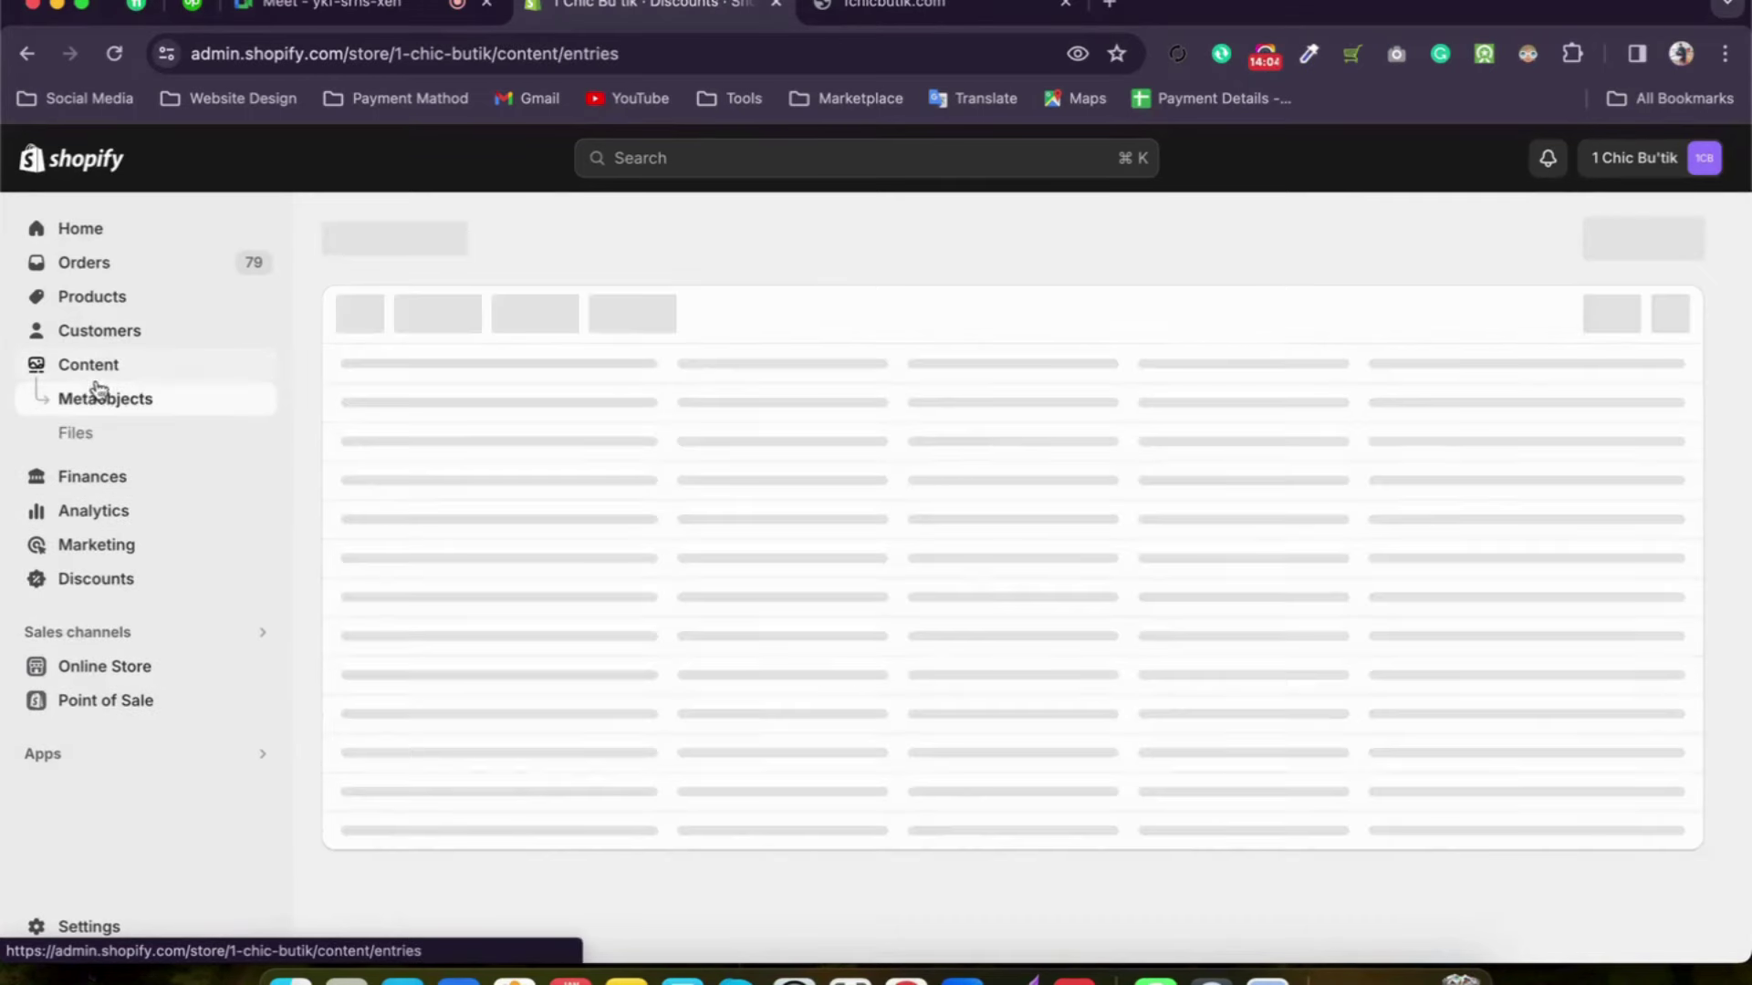
{"action": "left_click", "coordinate": [100, 435]}
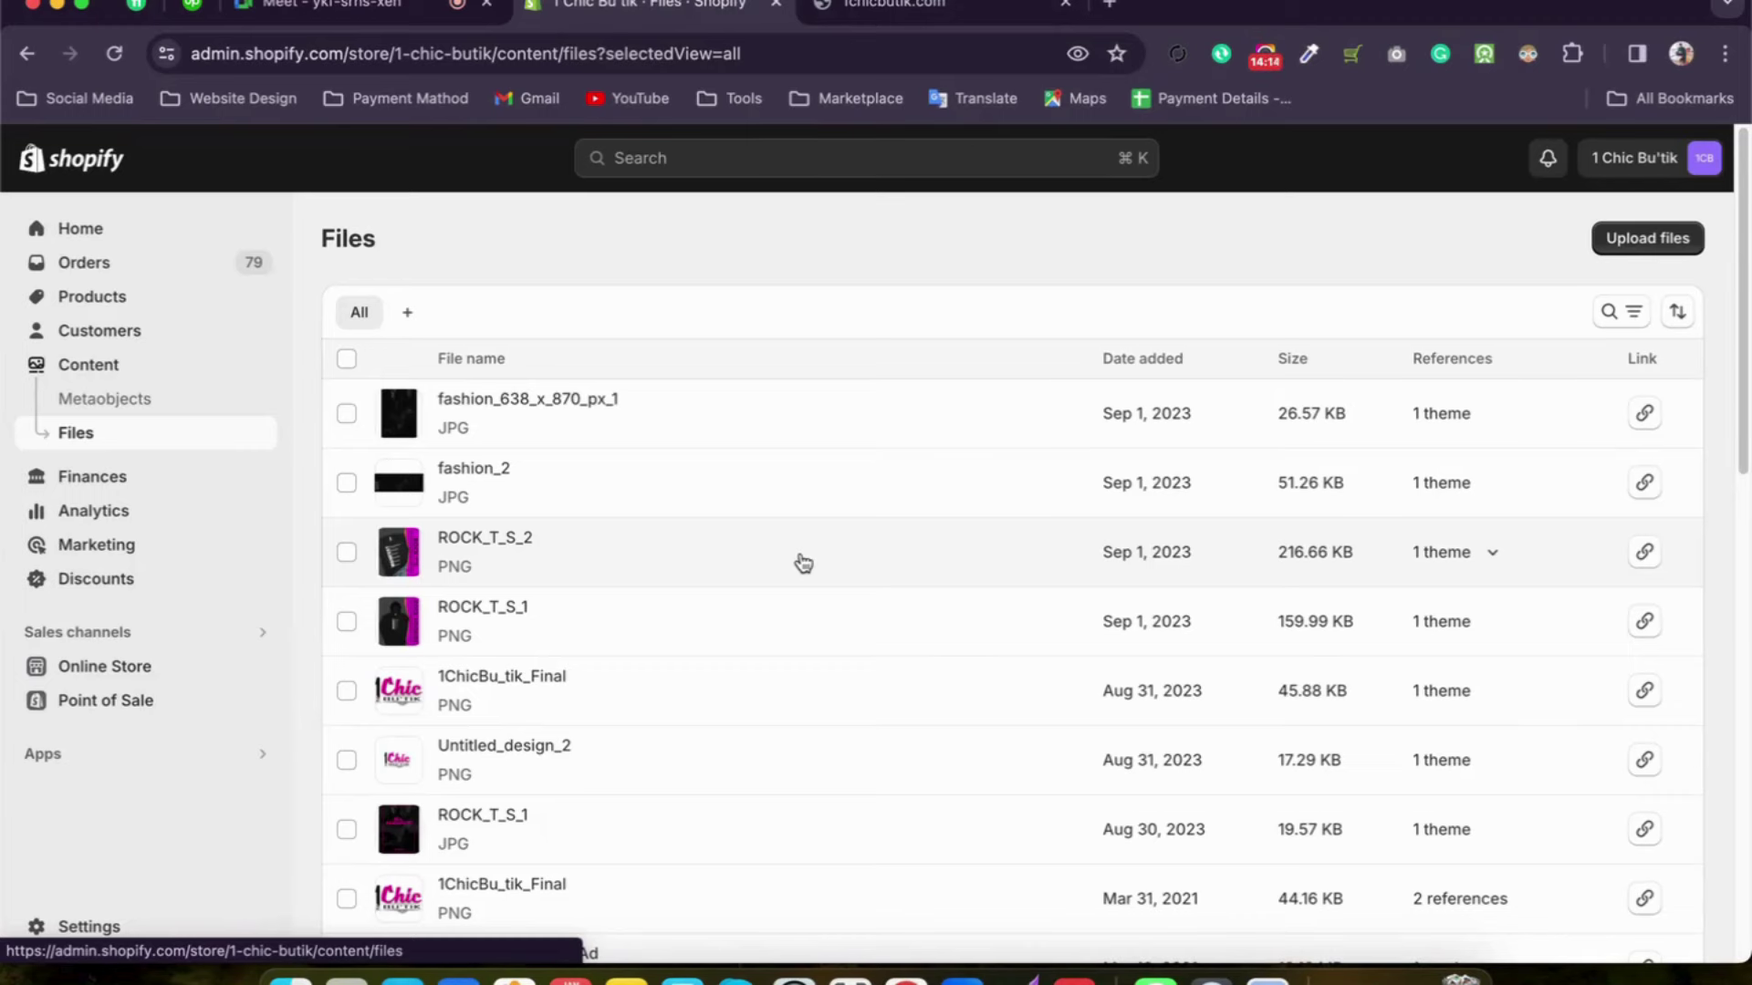
Step: Look through the Files list, examining the references and link options of the uploaded images
{"action": "scroll", "coordinate": [801, 561], "scroll_direction": "down", "scroll_amount": 15}
{"action": "scroll", "coordinate": [928, 508], "scroll_direction": "up", "scroll_amount": 15}
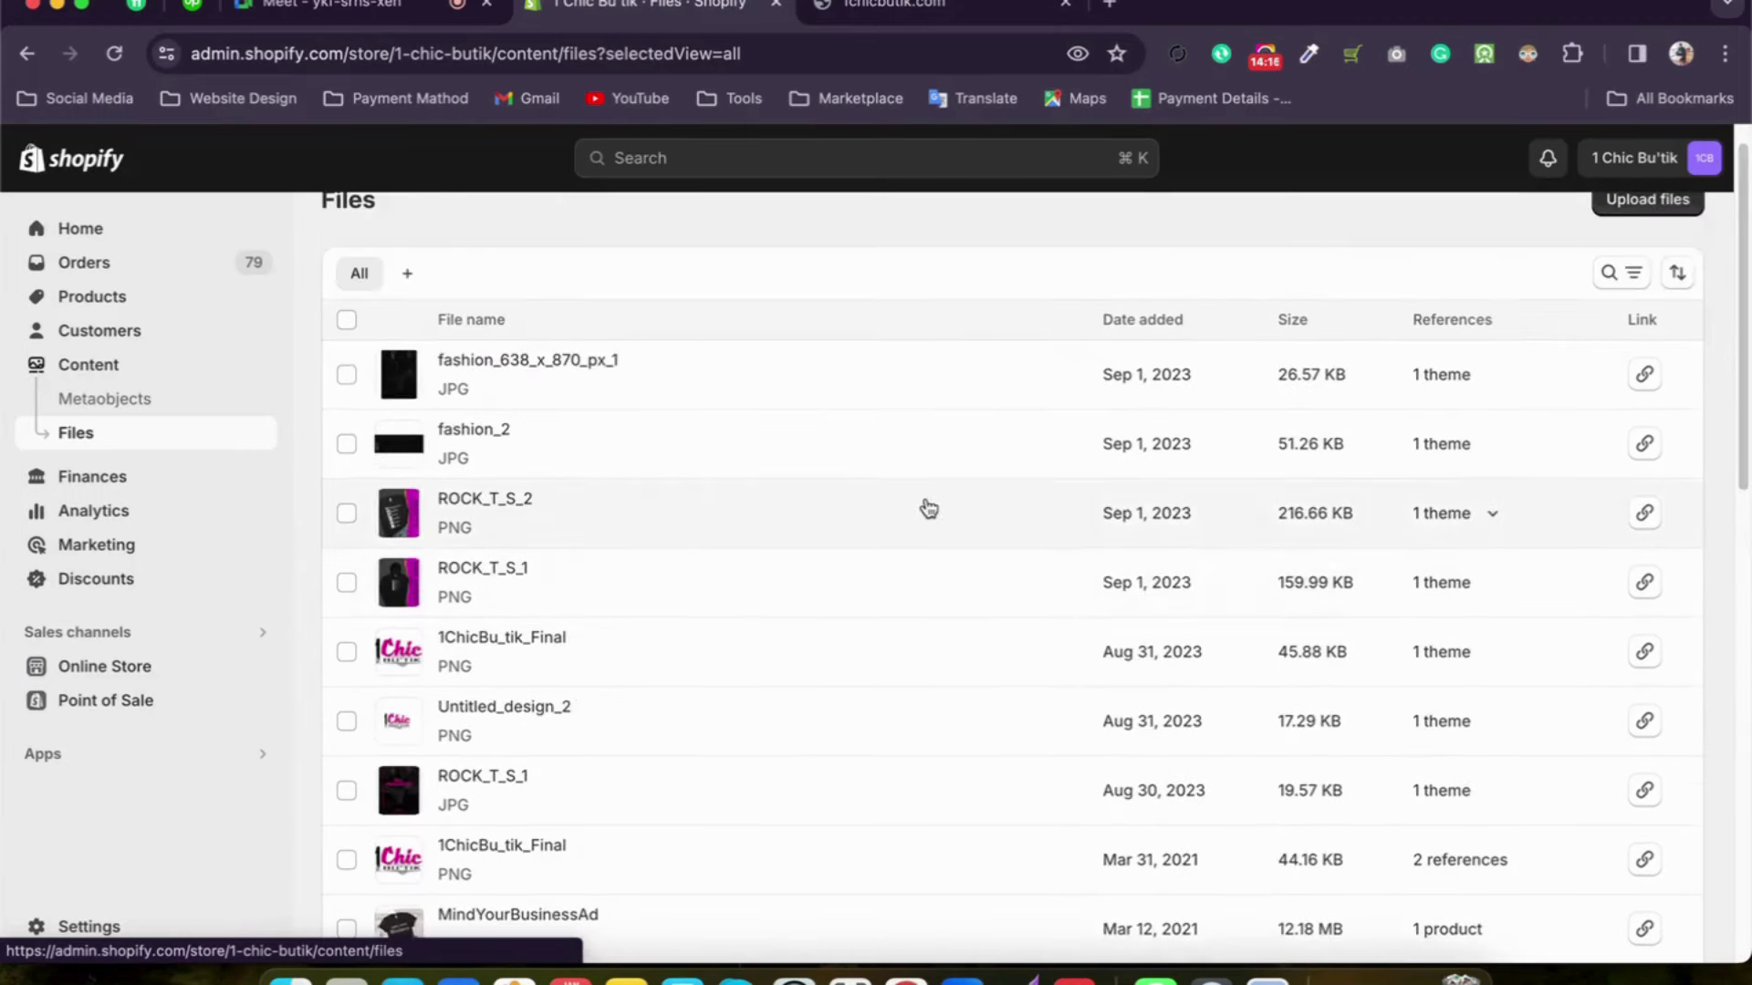
{"action": "scroll", "coordinate": [929, 508], "scroll_direction": "up", "scroll_amount": 1}
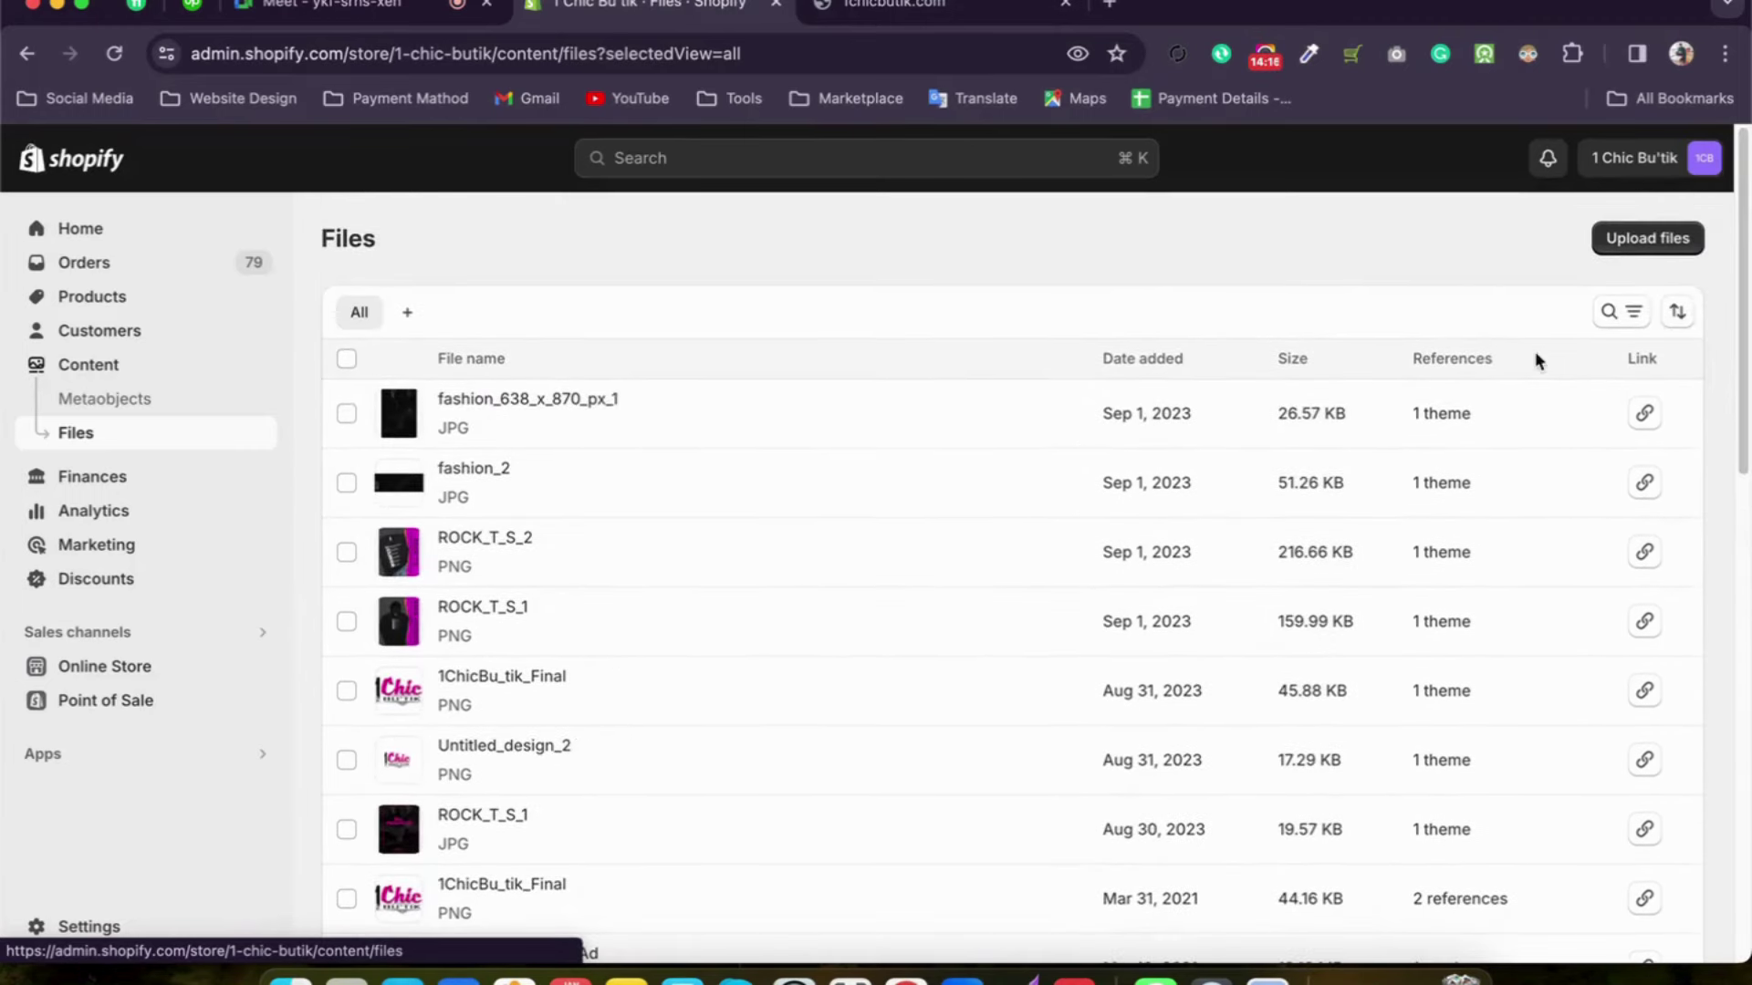
{"action": "left_click", "coordinate": [1491, 416]}
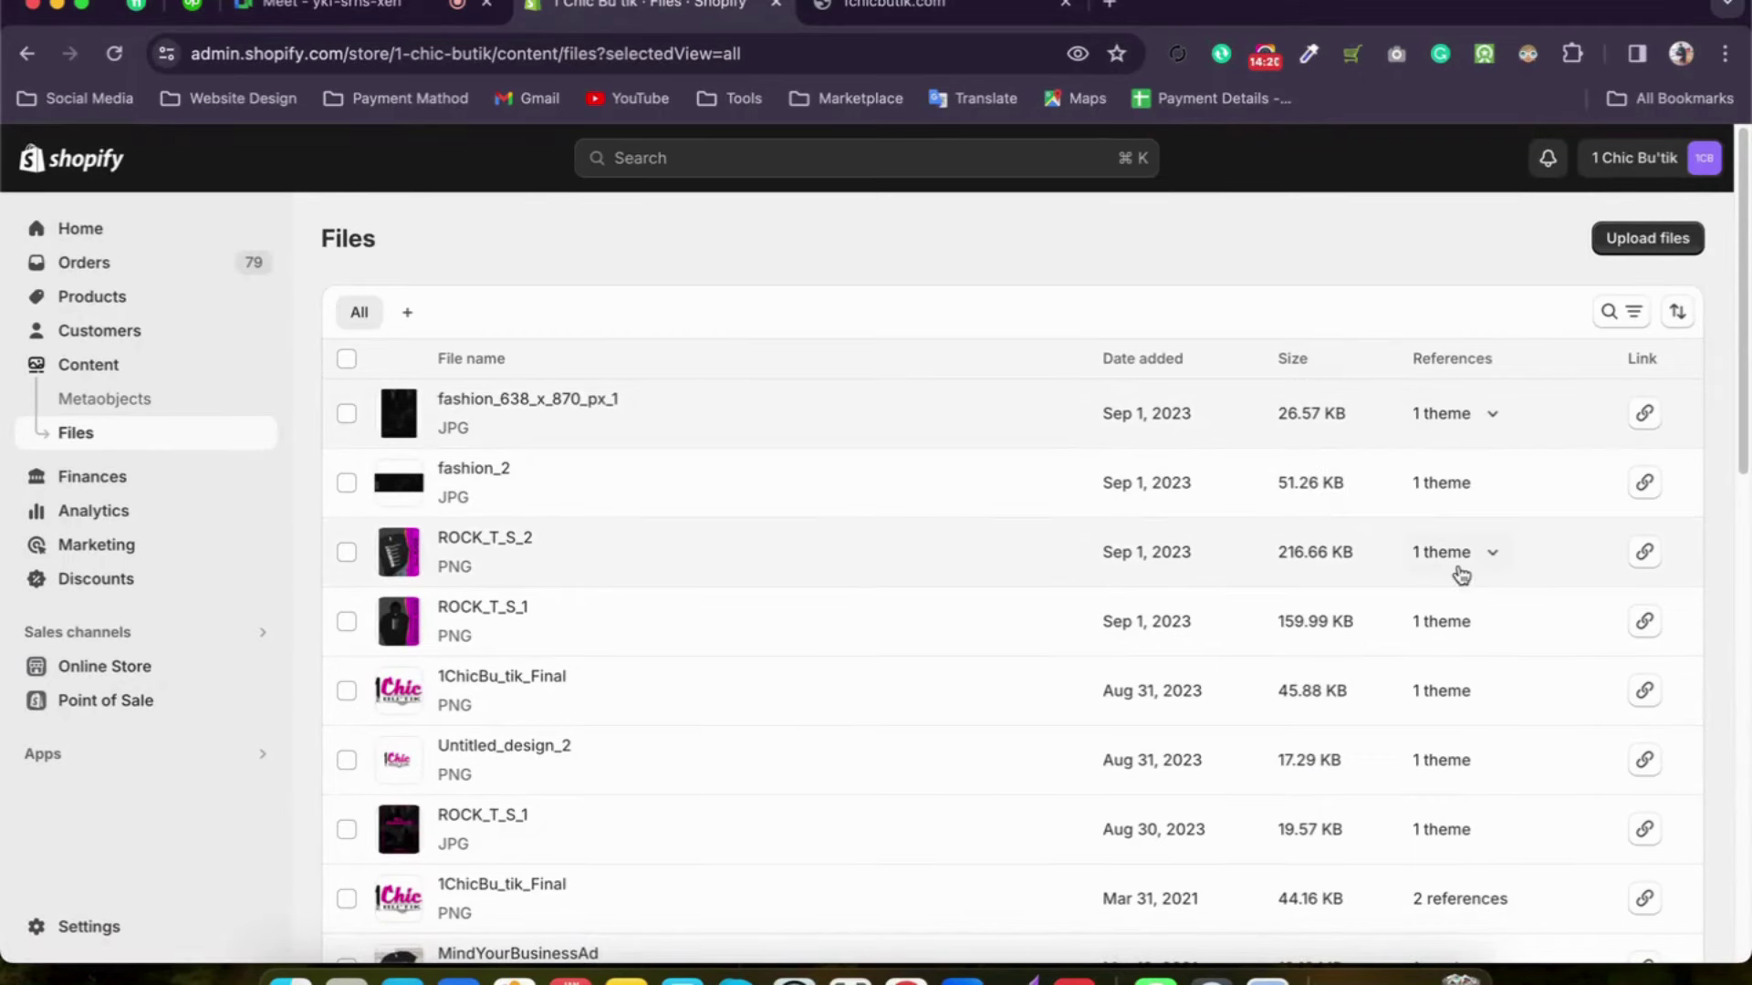
{"action": "scroll", "coordinate": [1012, 670], "scroll_direction": "down", "scroll_amount": 10}
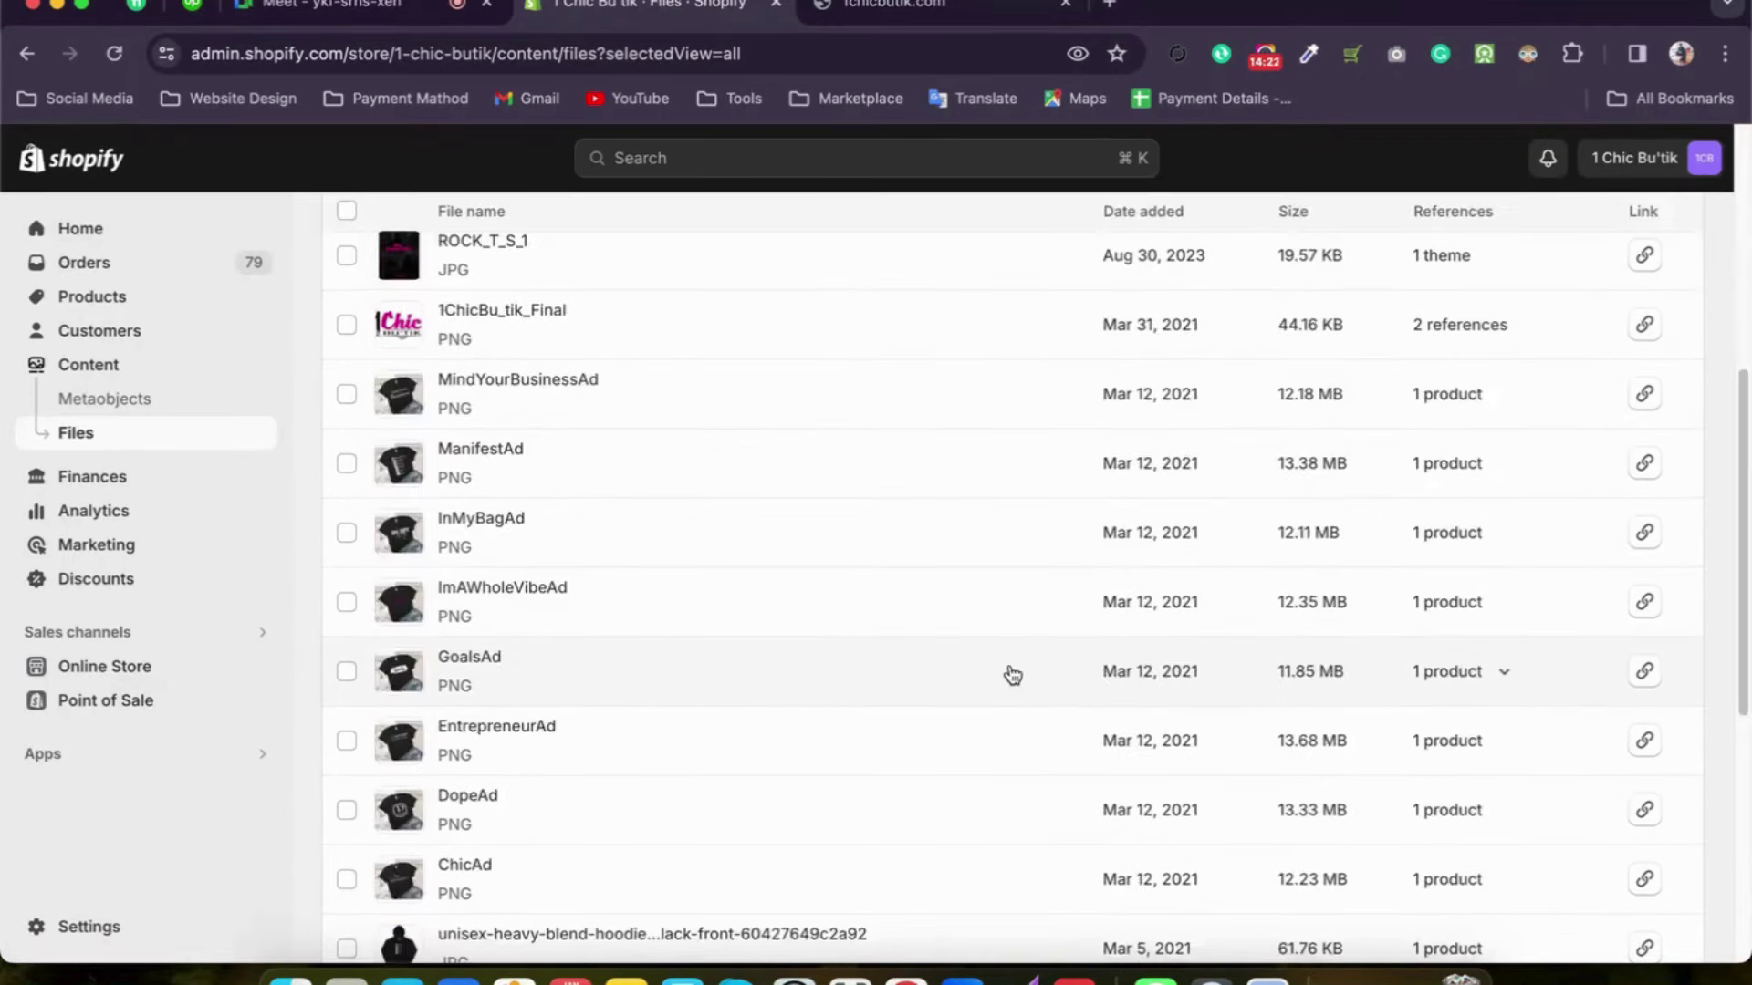
{"action": "scroll", "coordinate": [561, 744], "scroll_direction": "up", "scroll_amount": 5}
{"action": "scroll", "coordinate": [563, 745], "scroll_direction": "down", "scroll_amount": 5}
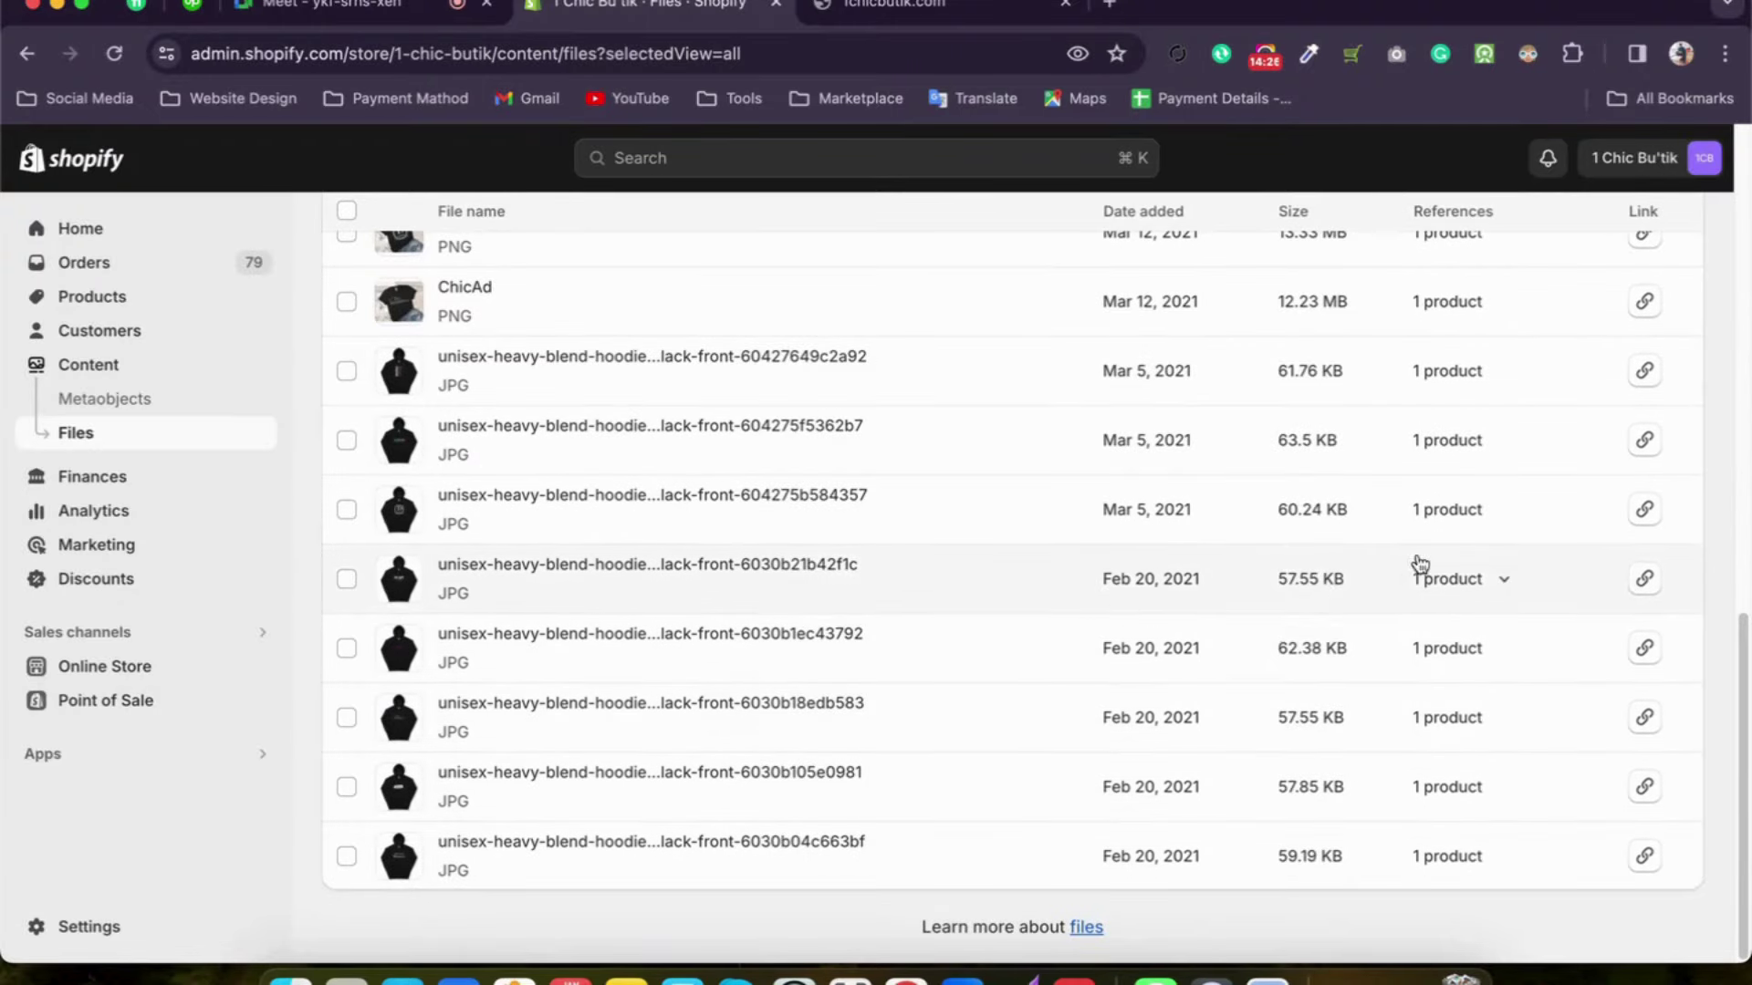
{"action": "scroll", "coordinate": [1505, 653], "scroll_direction": "up", "scroll_amount": 10}
{"action": "scroll", "coordinate": [1507, 653], "scroll_direction": "up", "scroll_amount": 5}
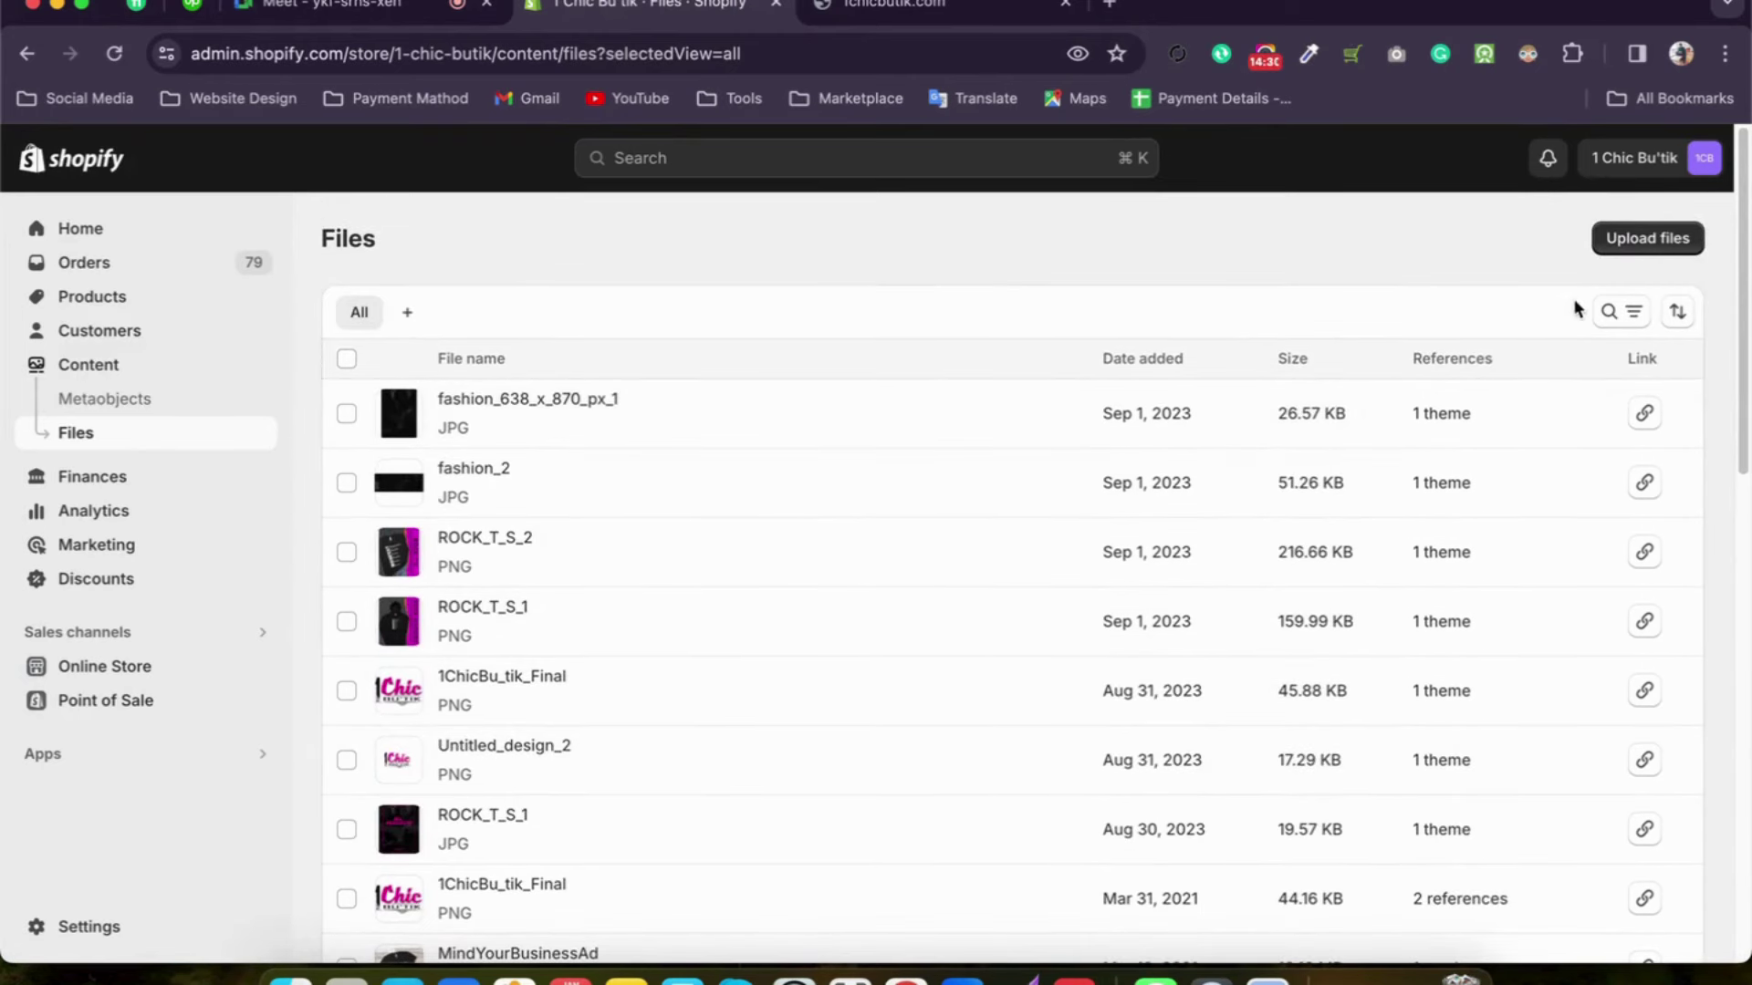
{"action": "left_click", "coordinate": [1650, 422]}
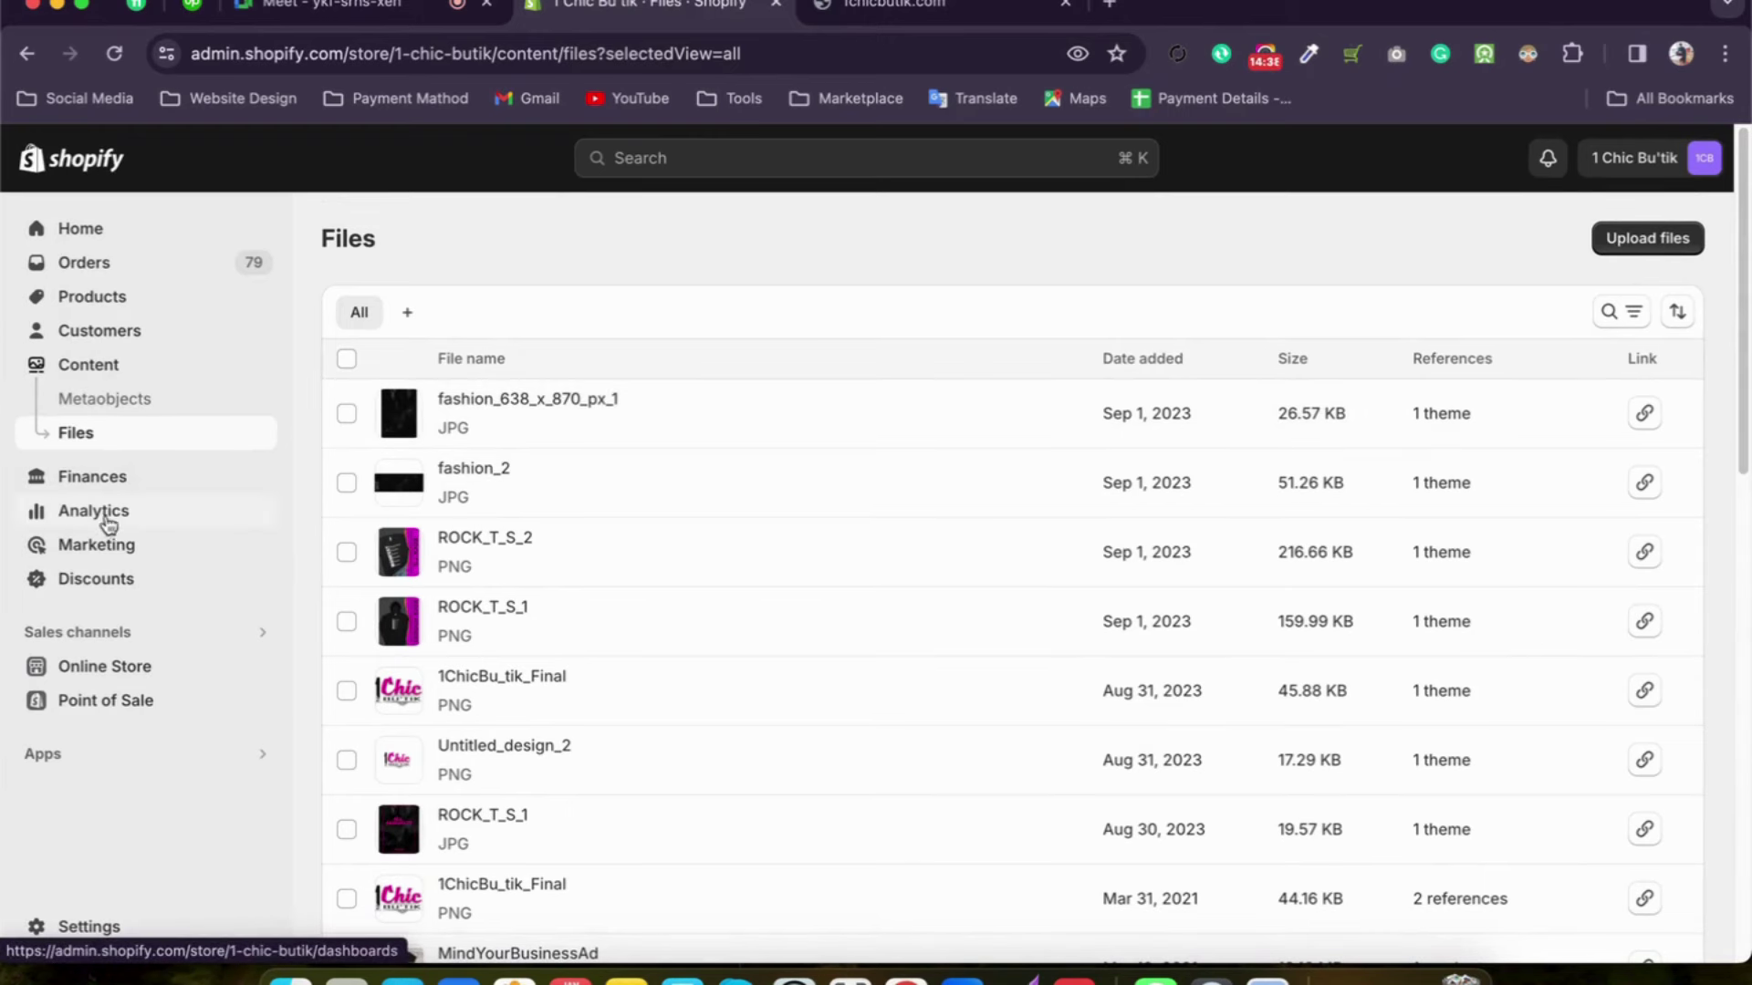
Step: View the Discounts page, open hellosleek.nl in a new browser tab and dismiss the translation prompt
{"action": "left_click", "coordinate": [104, 580]}
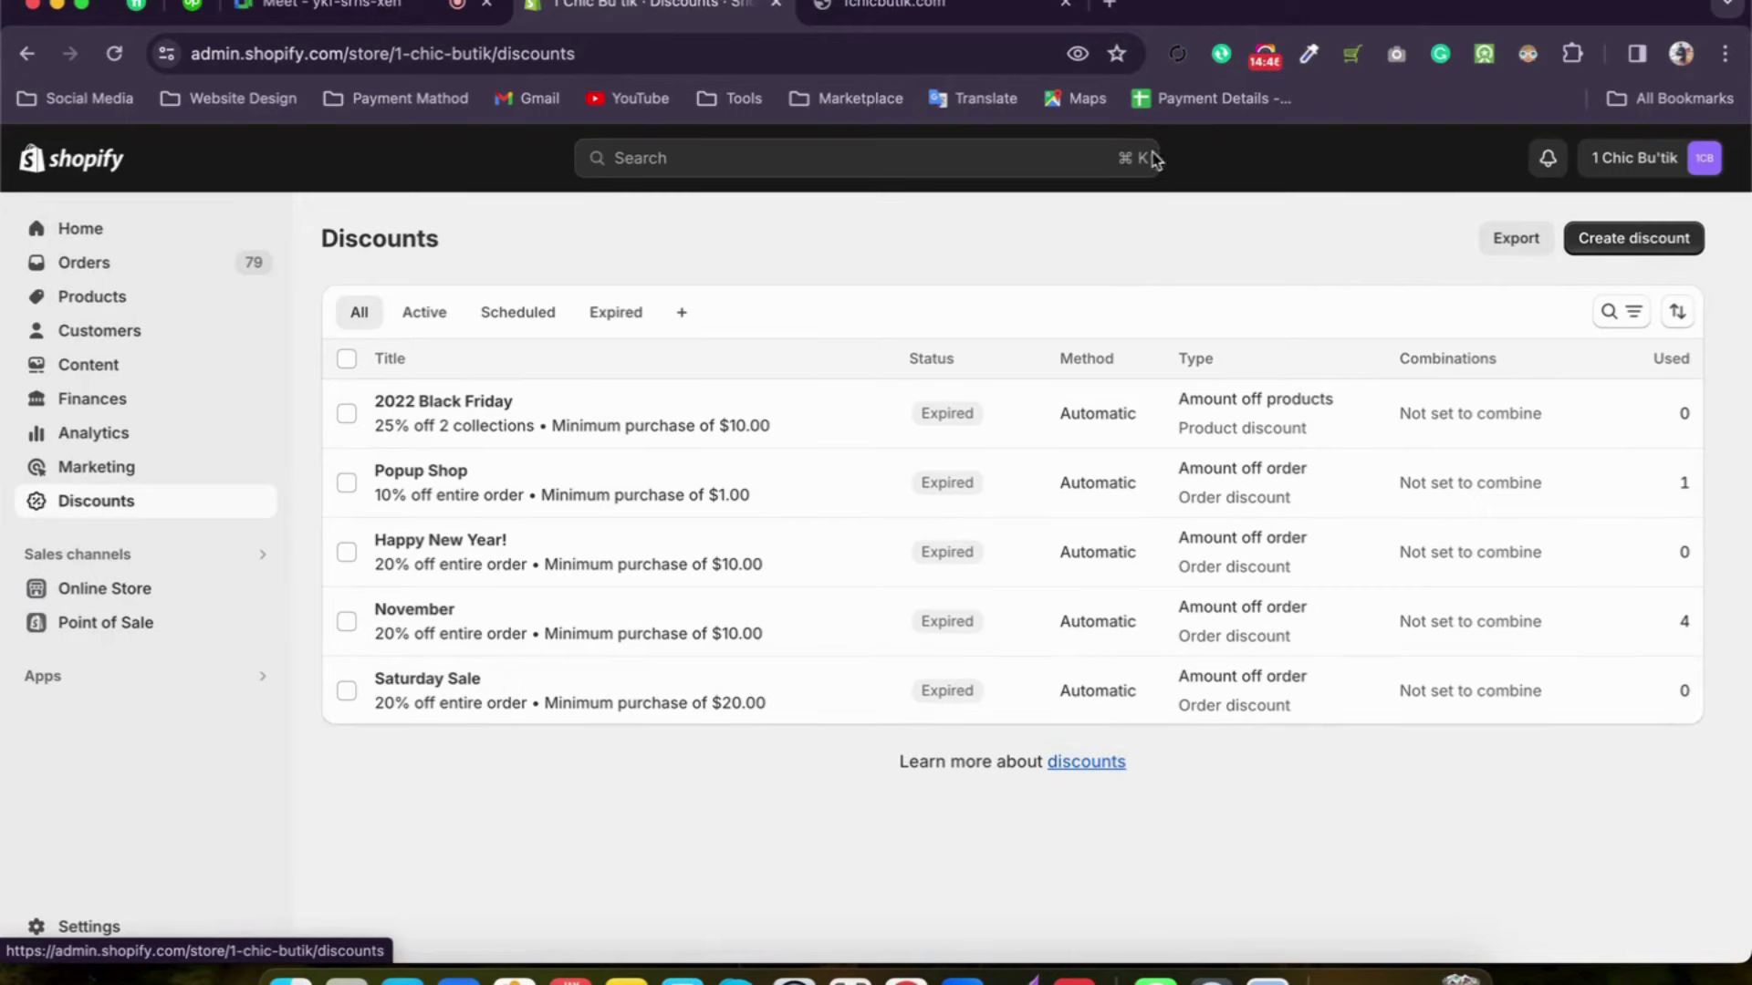
{"action": "left_click", "coordinate": [1109, 5]}
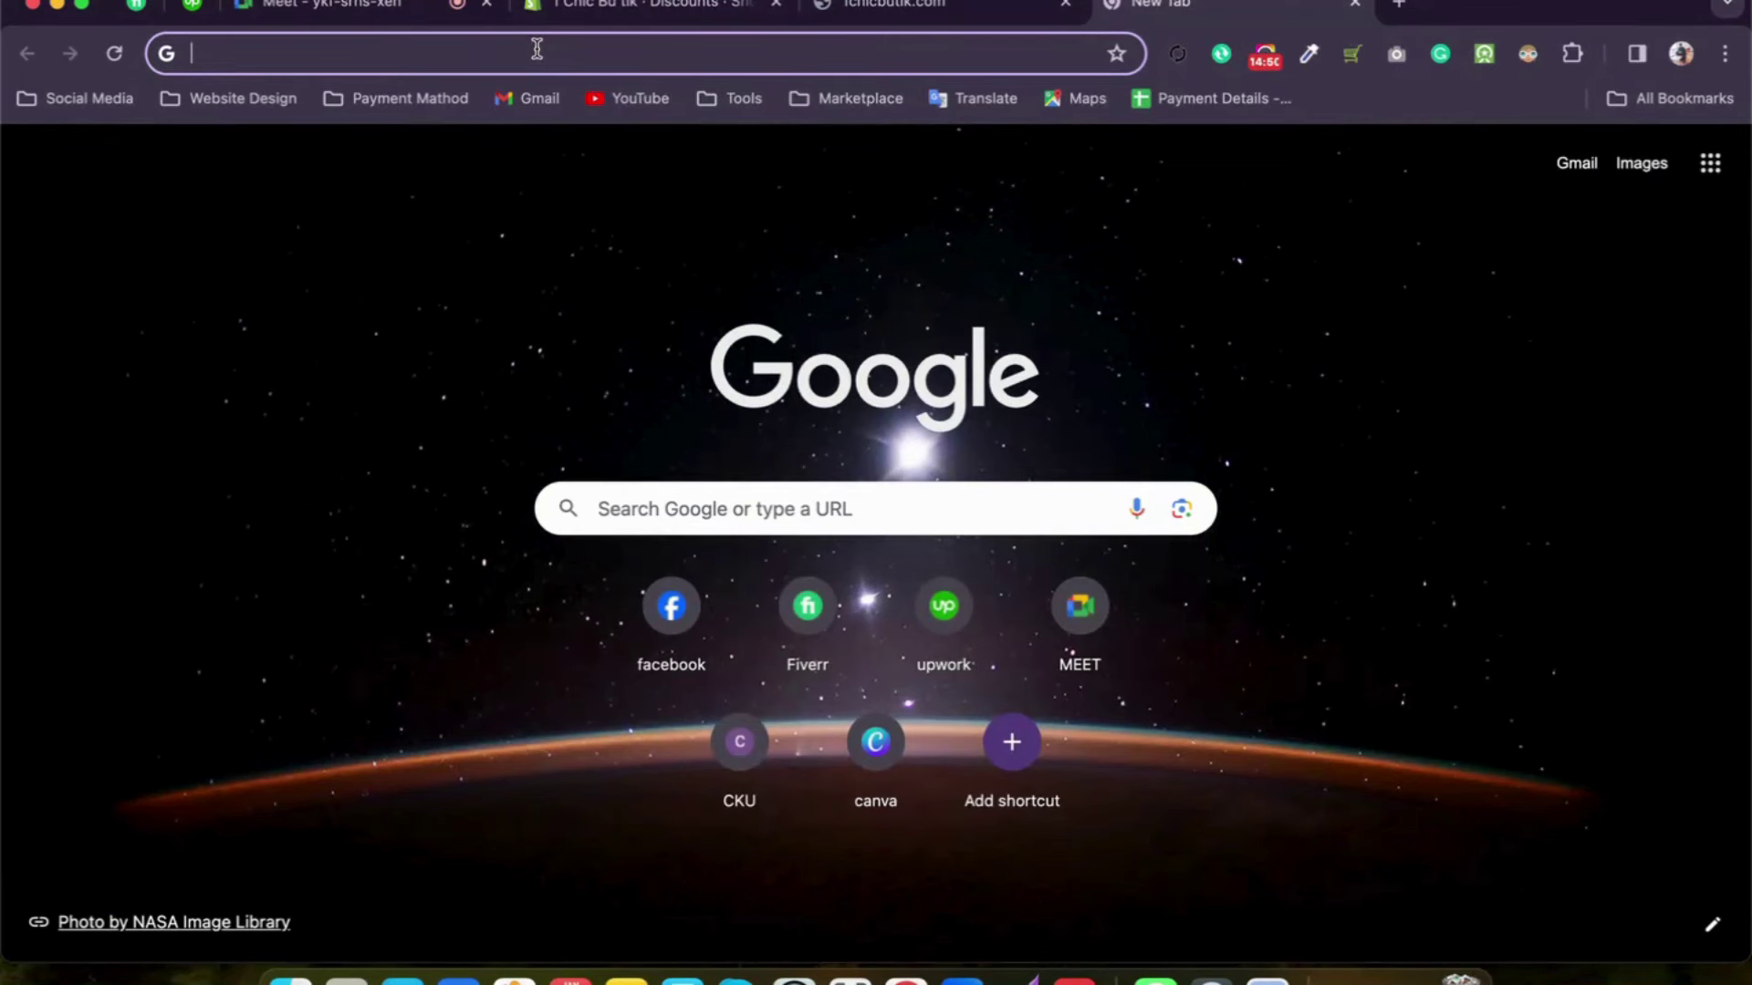
{"action": "type", "text": "h"}
{"action": "key", "text": "BackSpace"}
{"action": "key", "text": "BackSpace"}
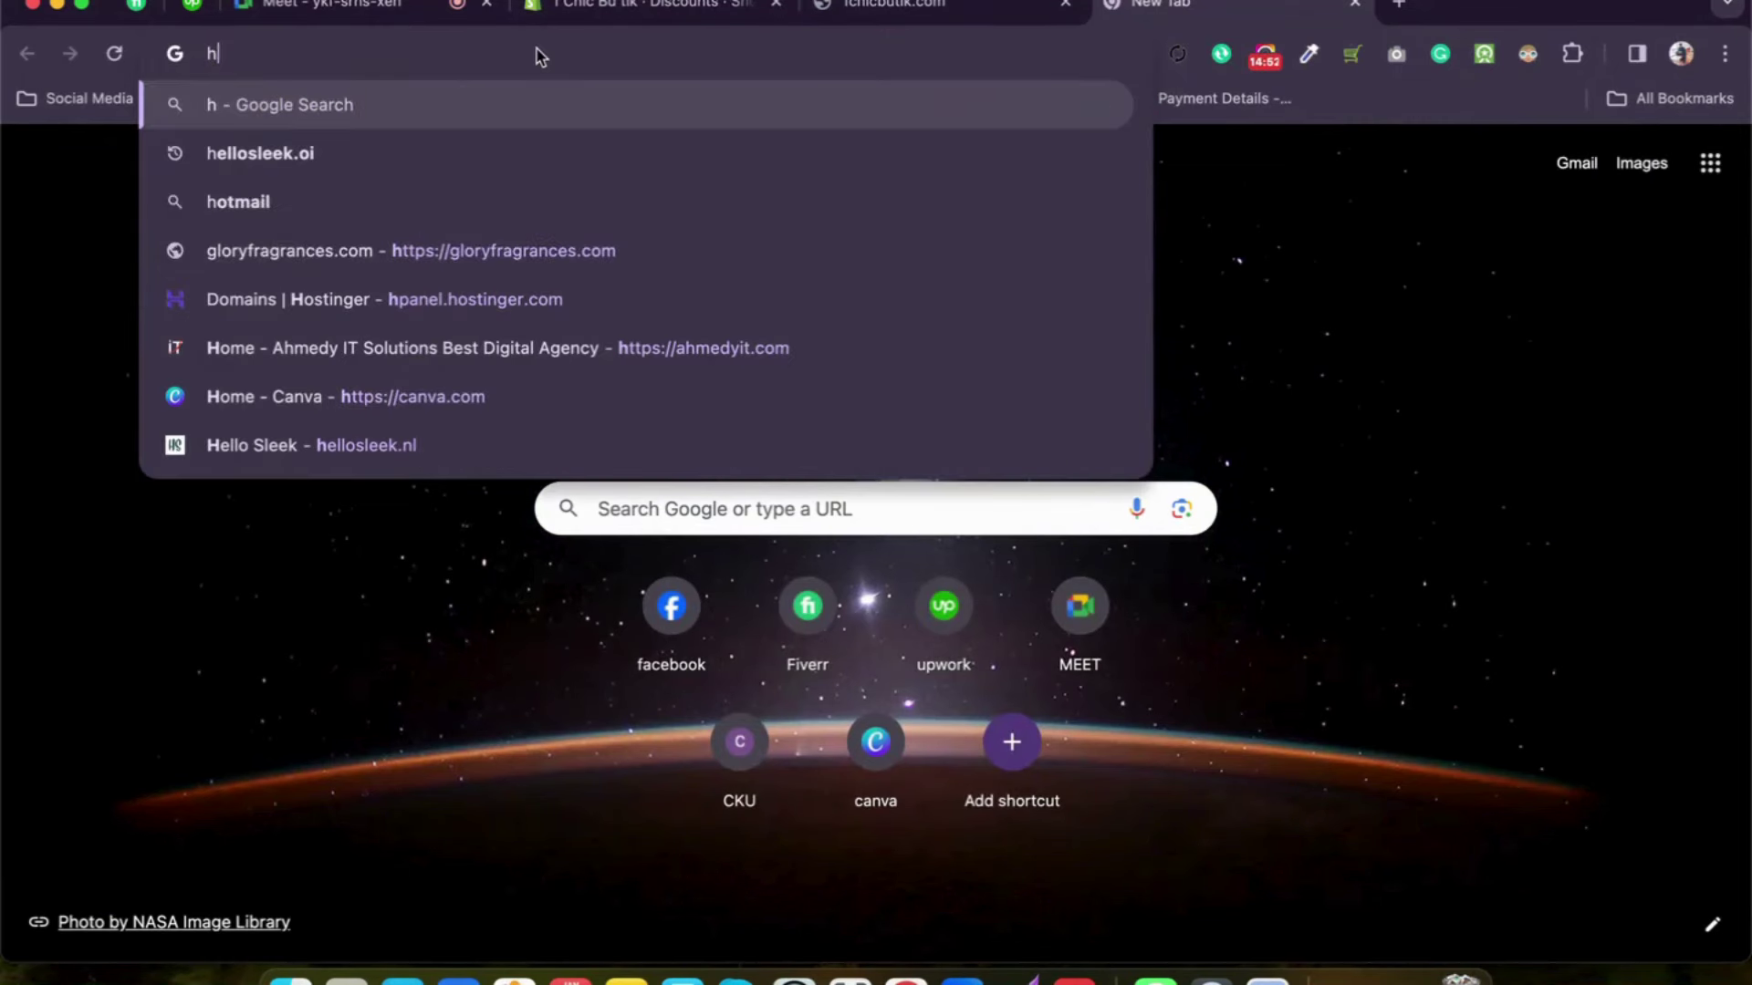
{"action": "type", "text": "he"}
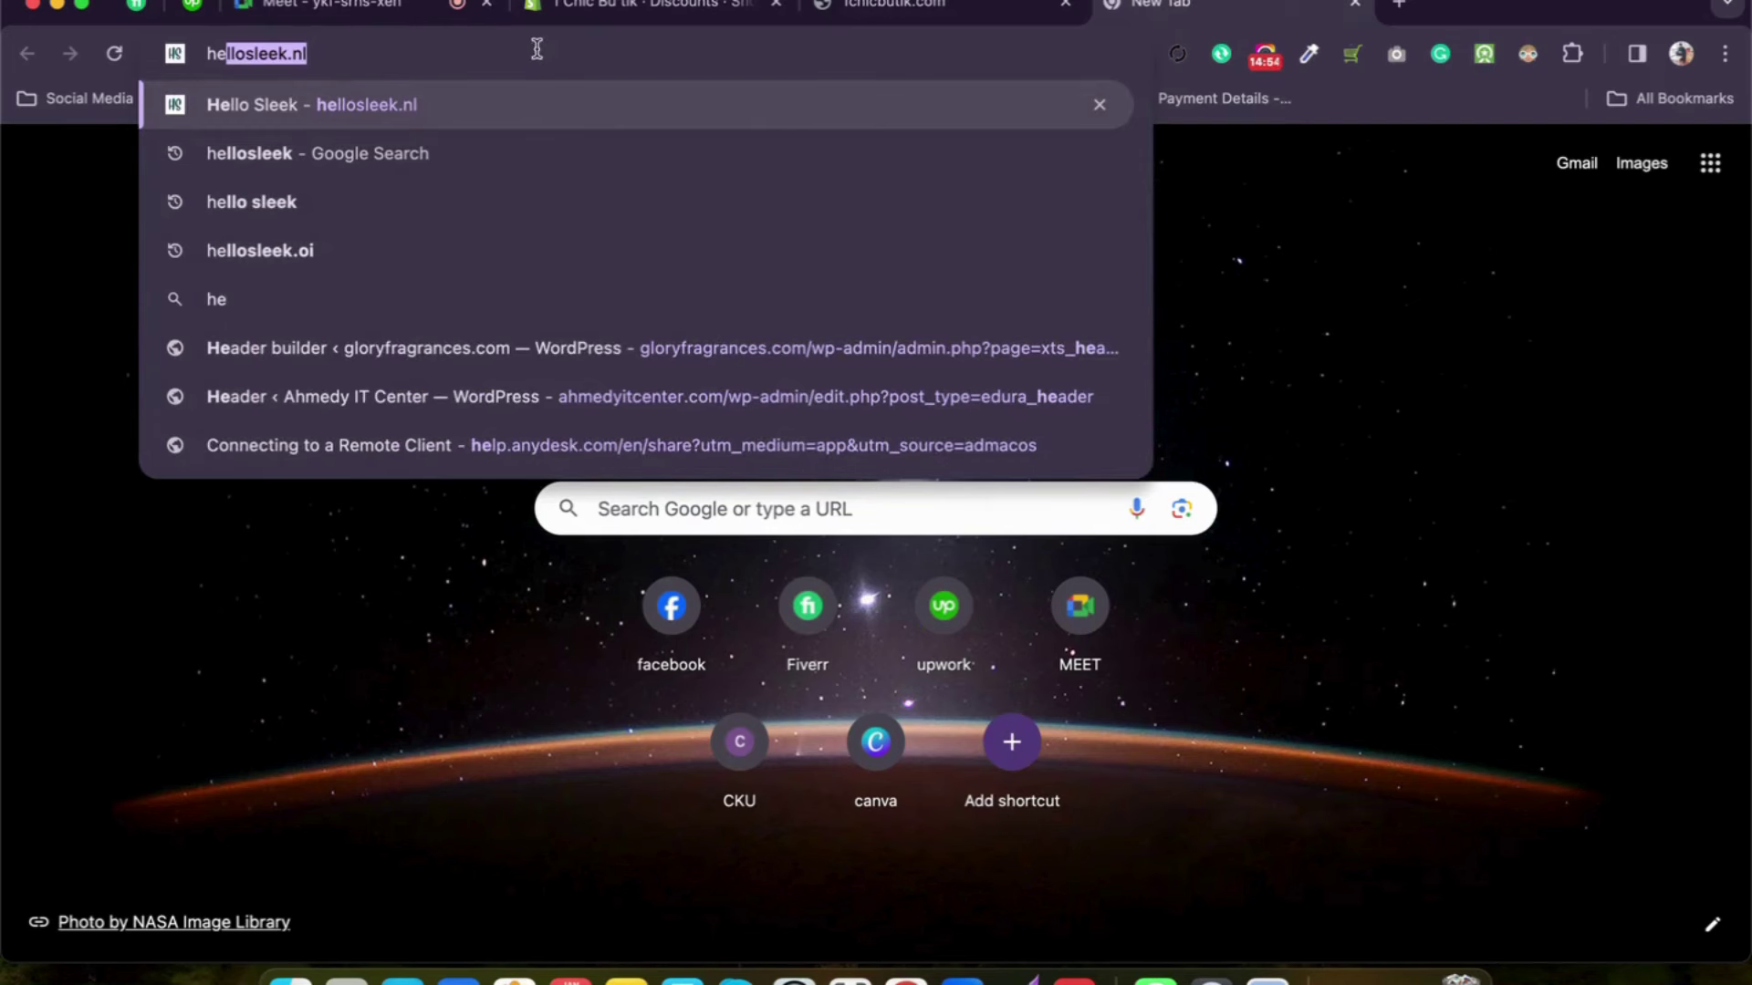
{"action": "key", "text": "Return"}
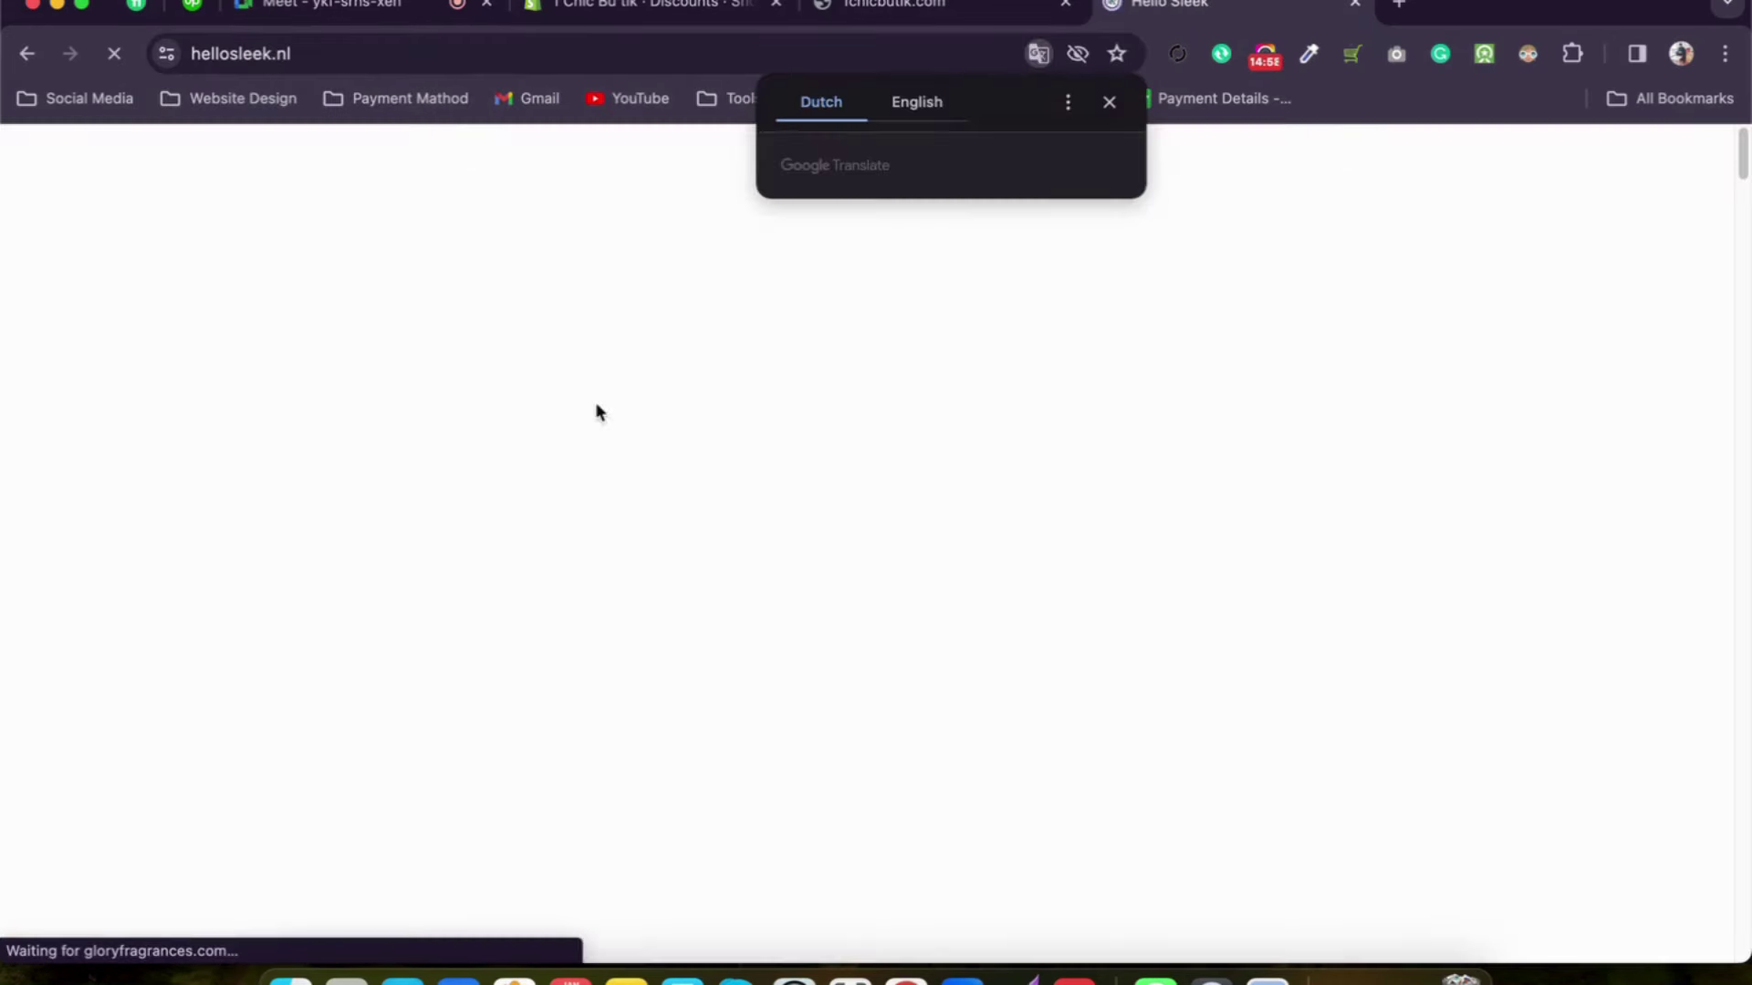
{"action": "left_click", "coordinate": [1108, 102]}
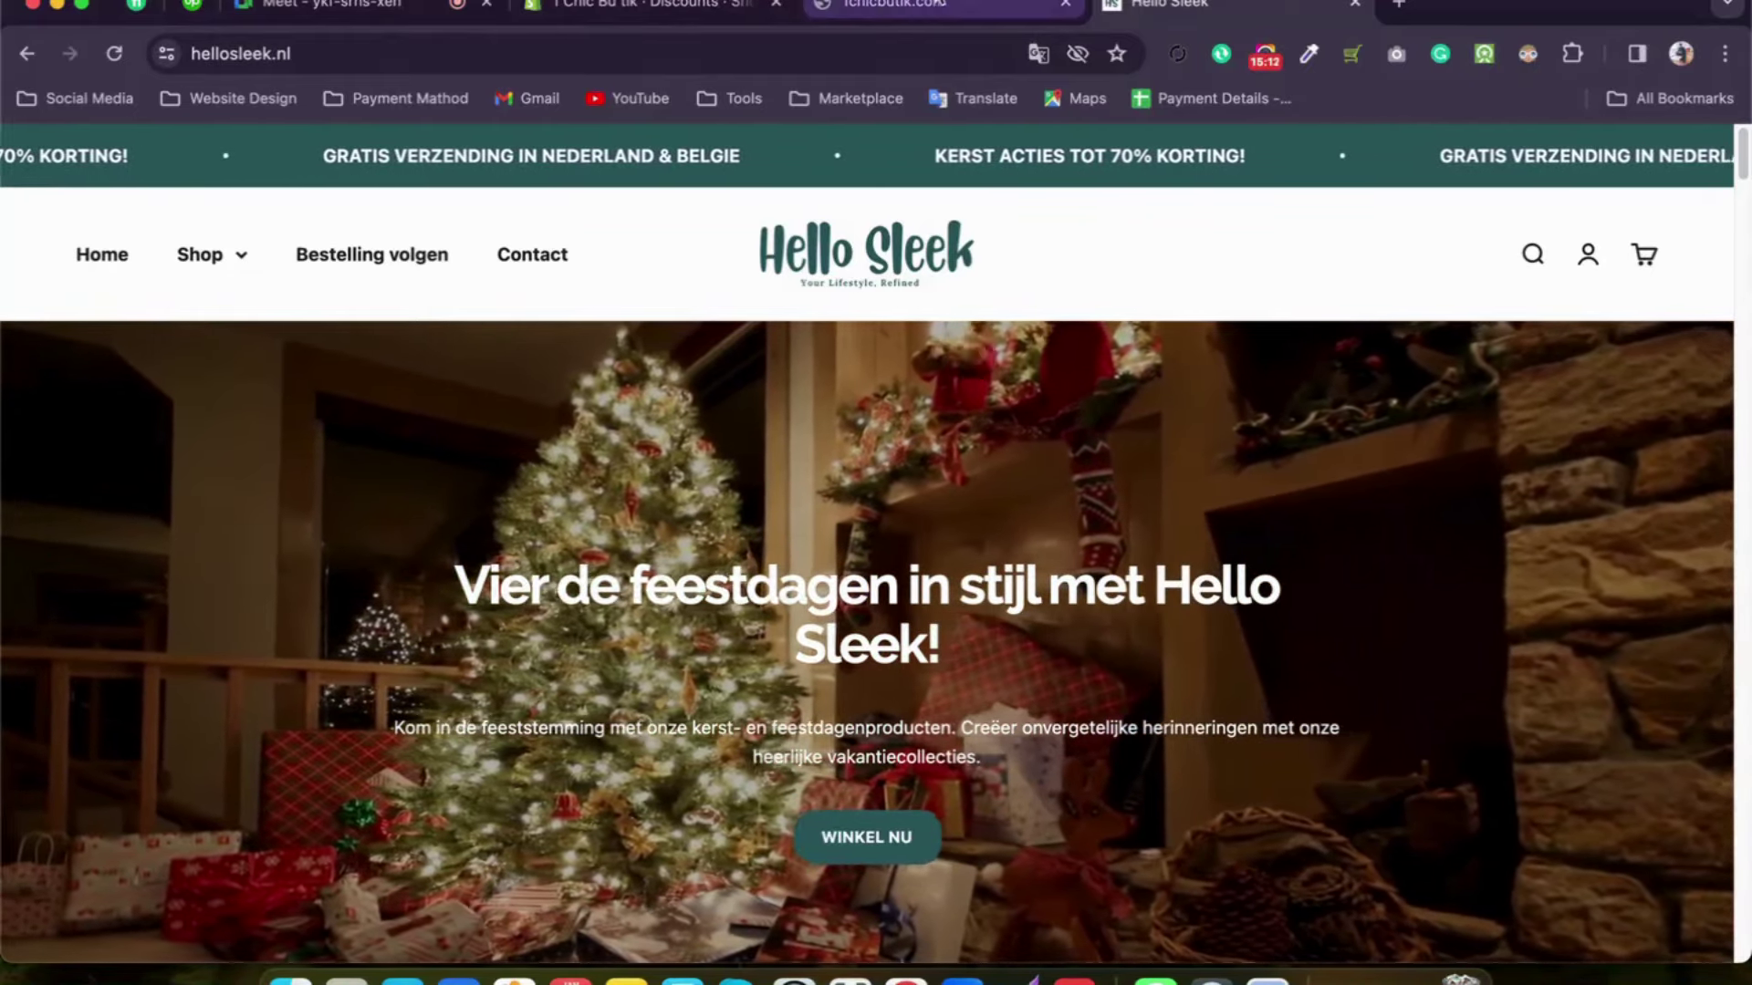
Step: Return to the store admin, open the Online Store section and view the list of installed sales channels
{"action": "left_click", "coordinate": [648, 4]}
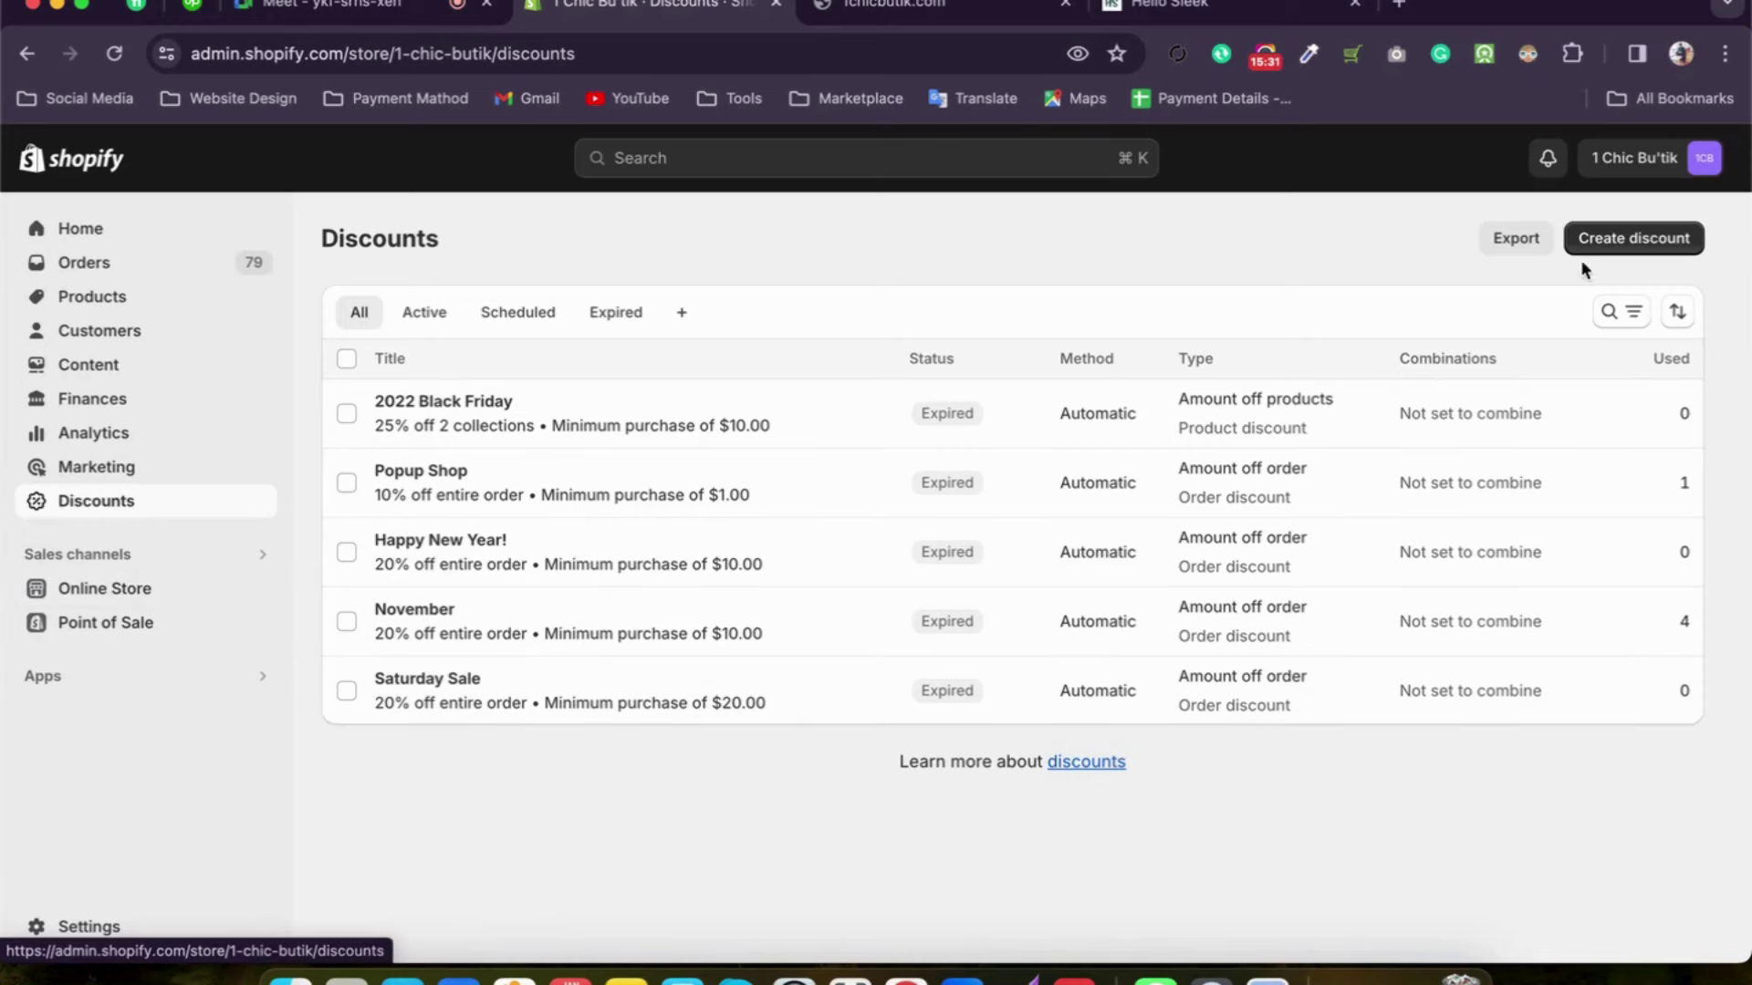
{"action": "left_click", "coordinate": [146, 591]}
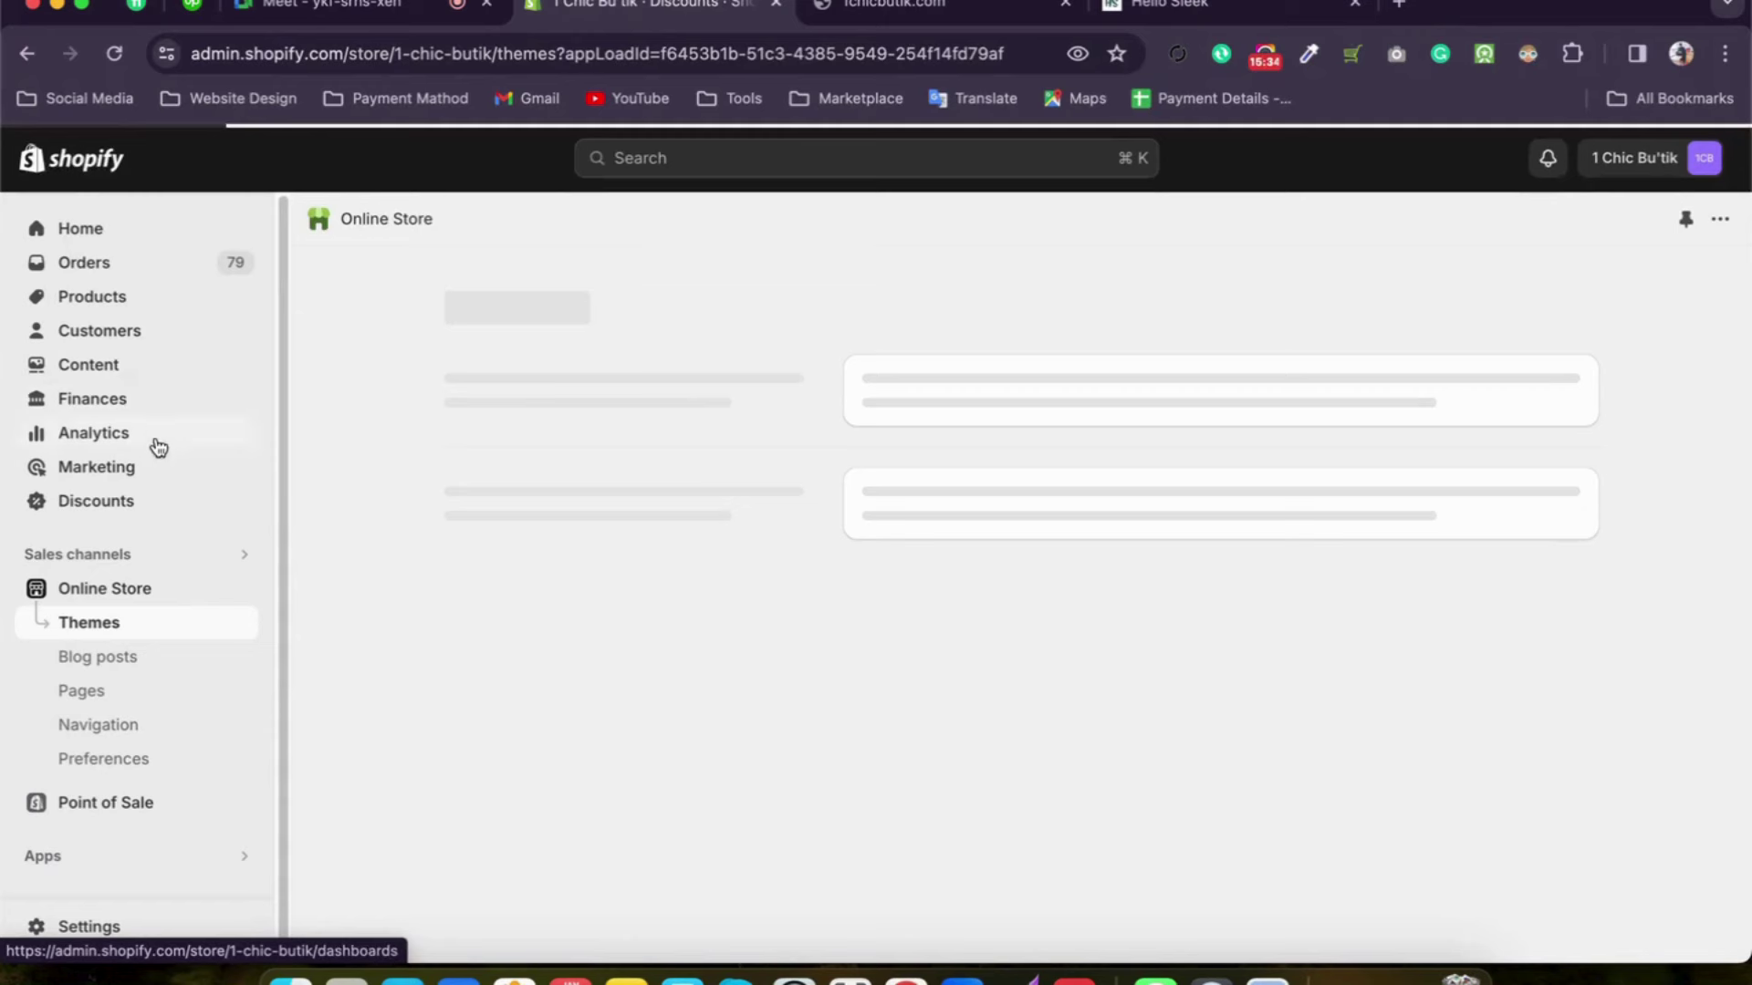
{"action": "left_click", "coordinate": [146, 555]}
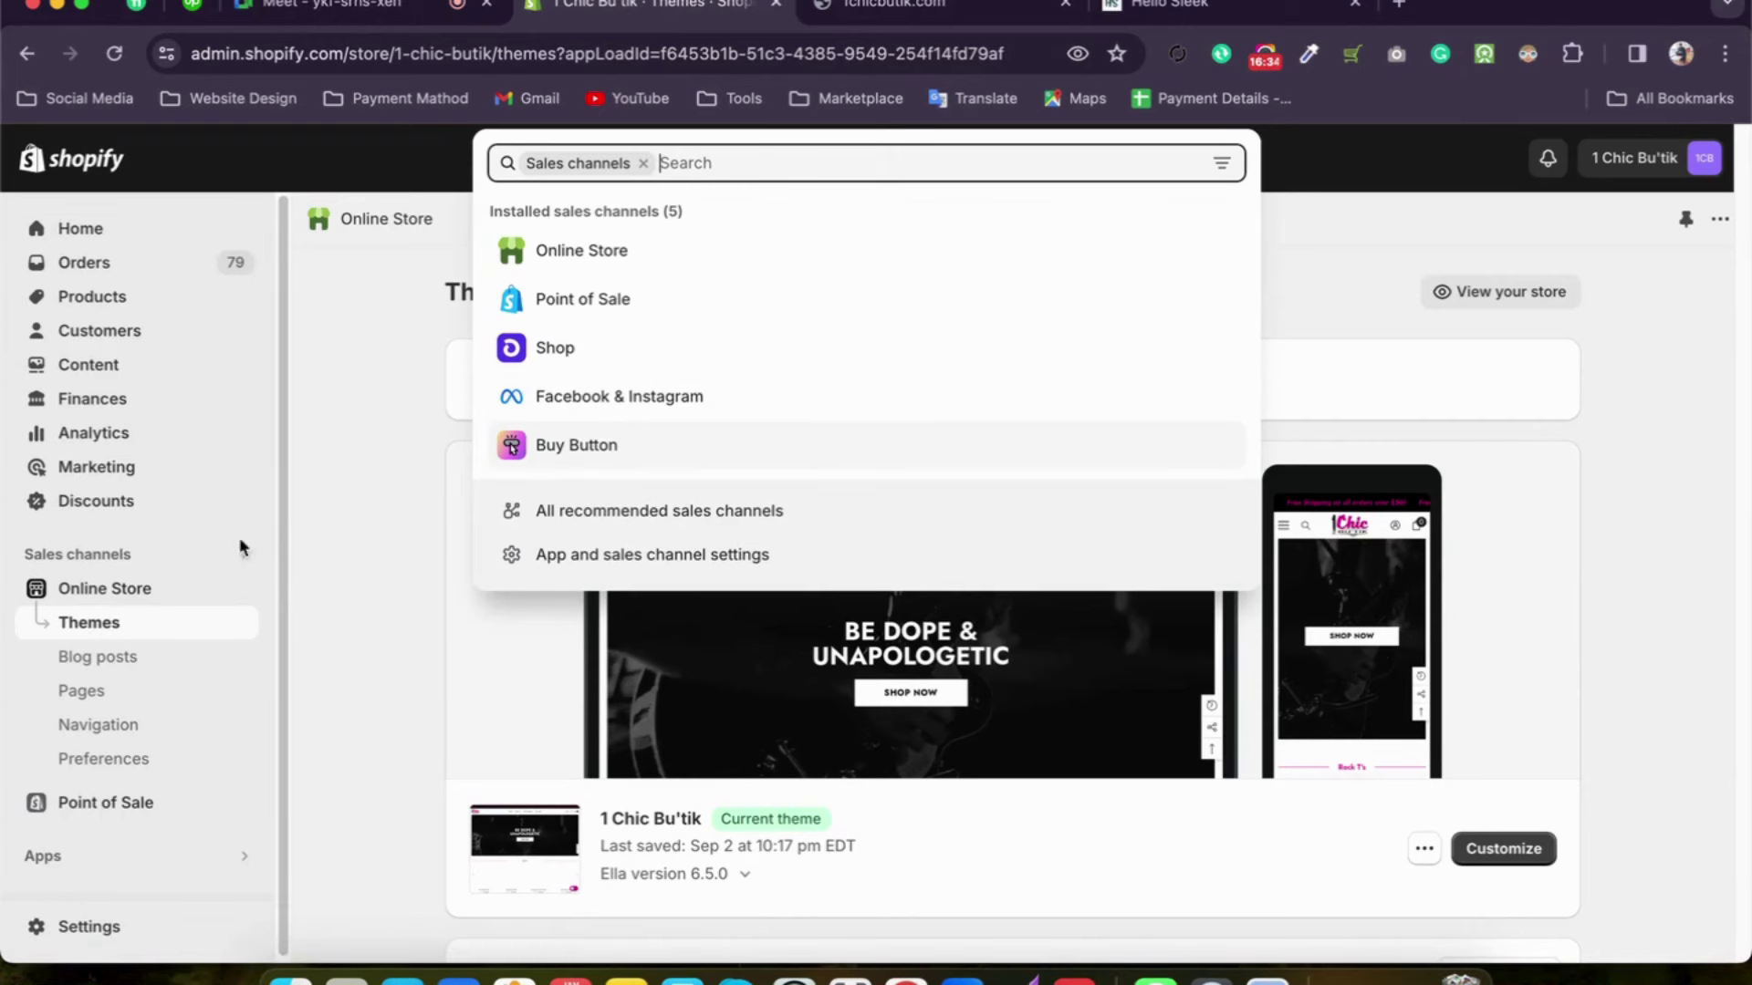
{"action": "left_click", "coordinate": [378, 374]}
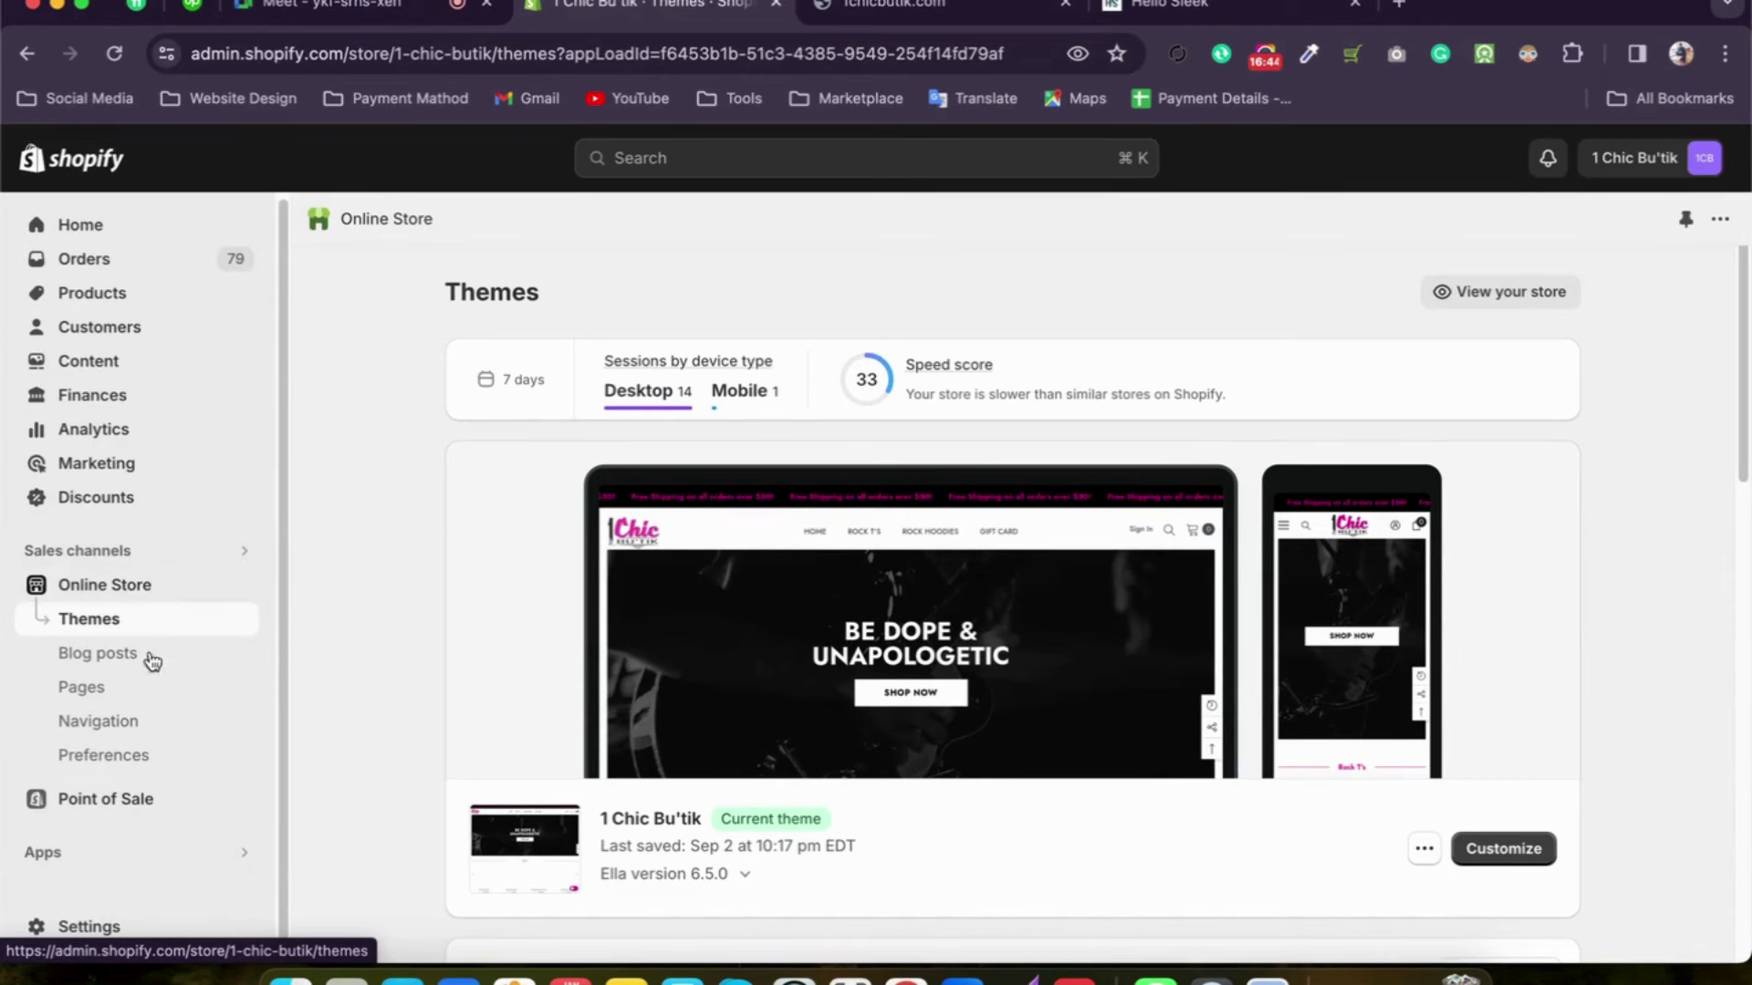
Step: Look through the Themes page, covering the current theme and the theme library
{"action": "scroll", "coordinate": [435, 659], "scroll_direction": "down", "scroll_amount": 6}
{"action": "scroll", "coordinate": [579, 372], "scroll_direction": "up", "scroll_amount": 3}
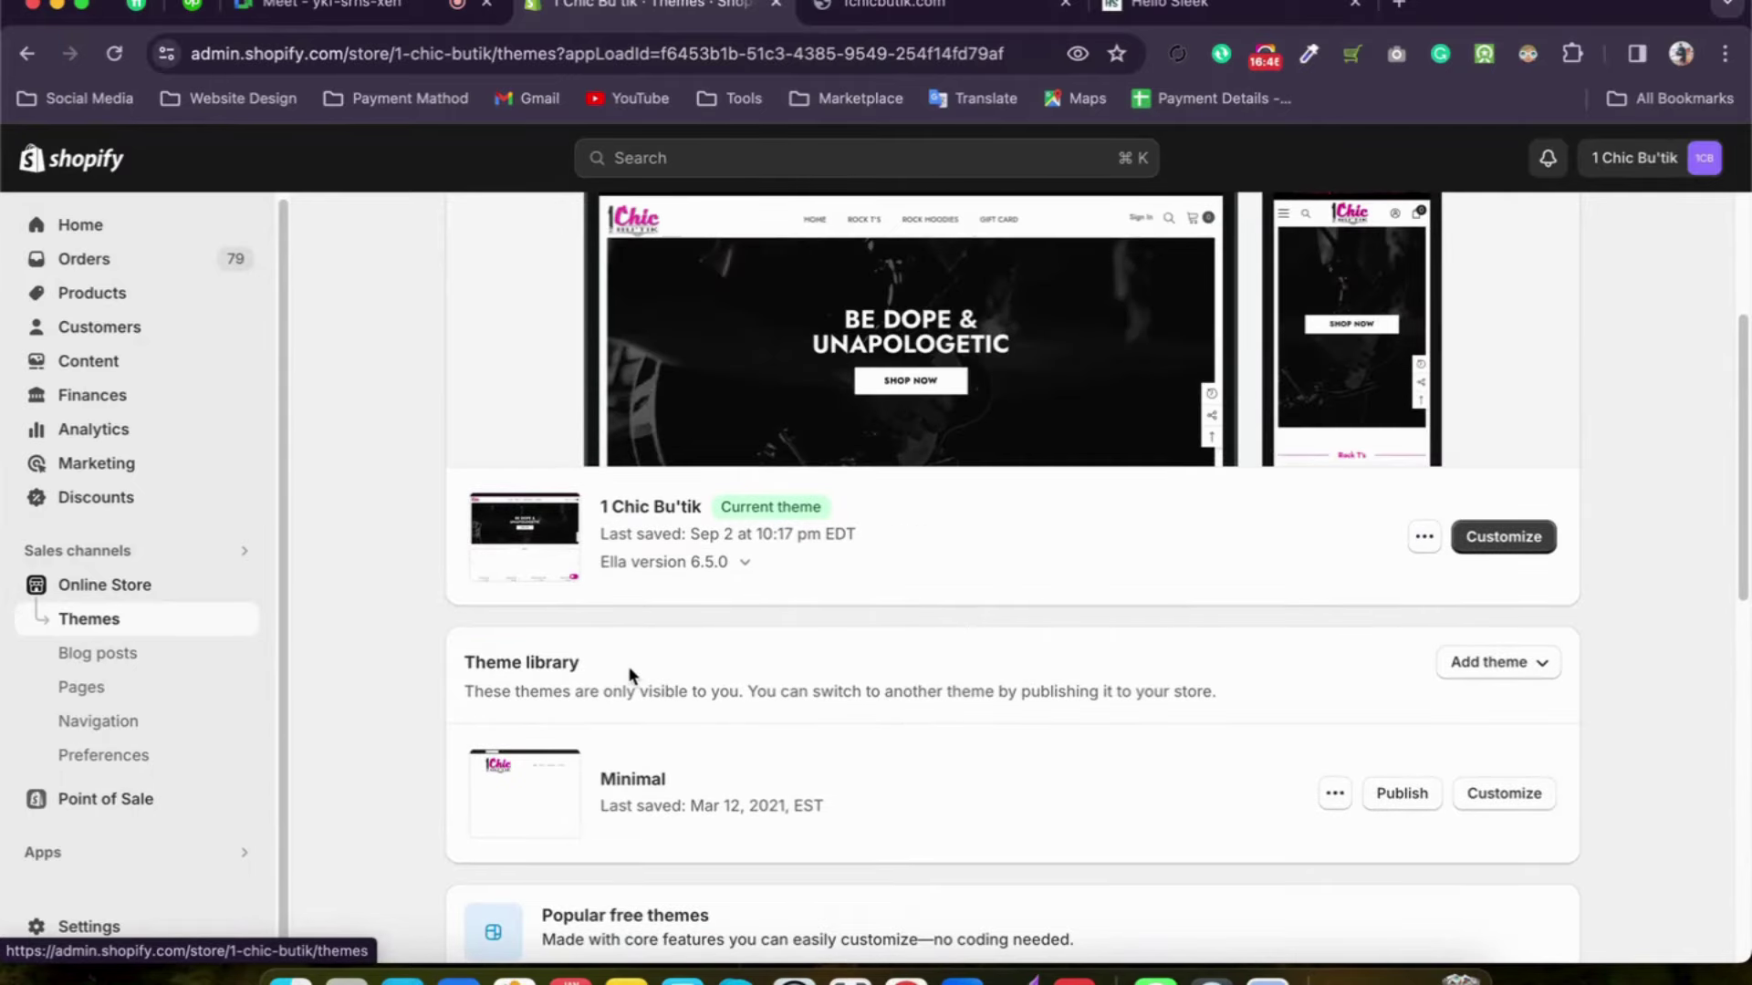
{"action": "scroll", "coordinate": [628, 675], "scroll_direction": "up", "scroll_amount": 3}
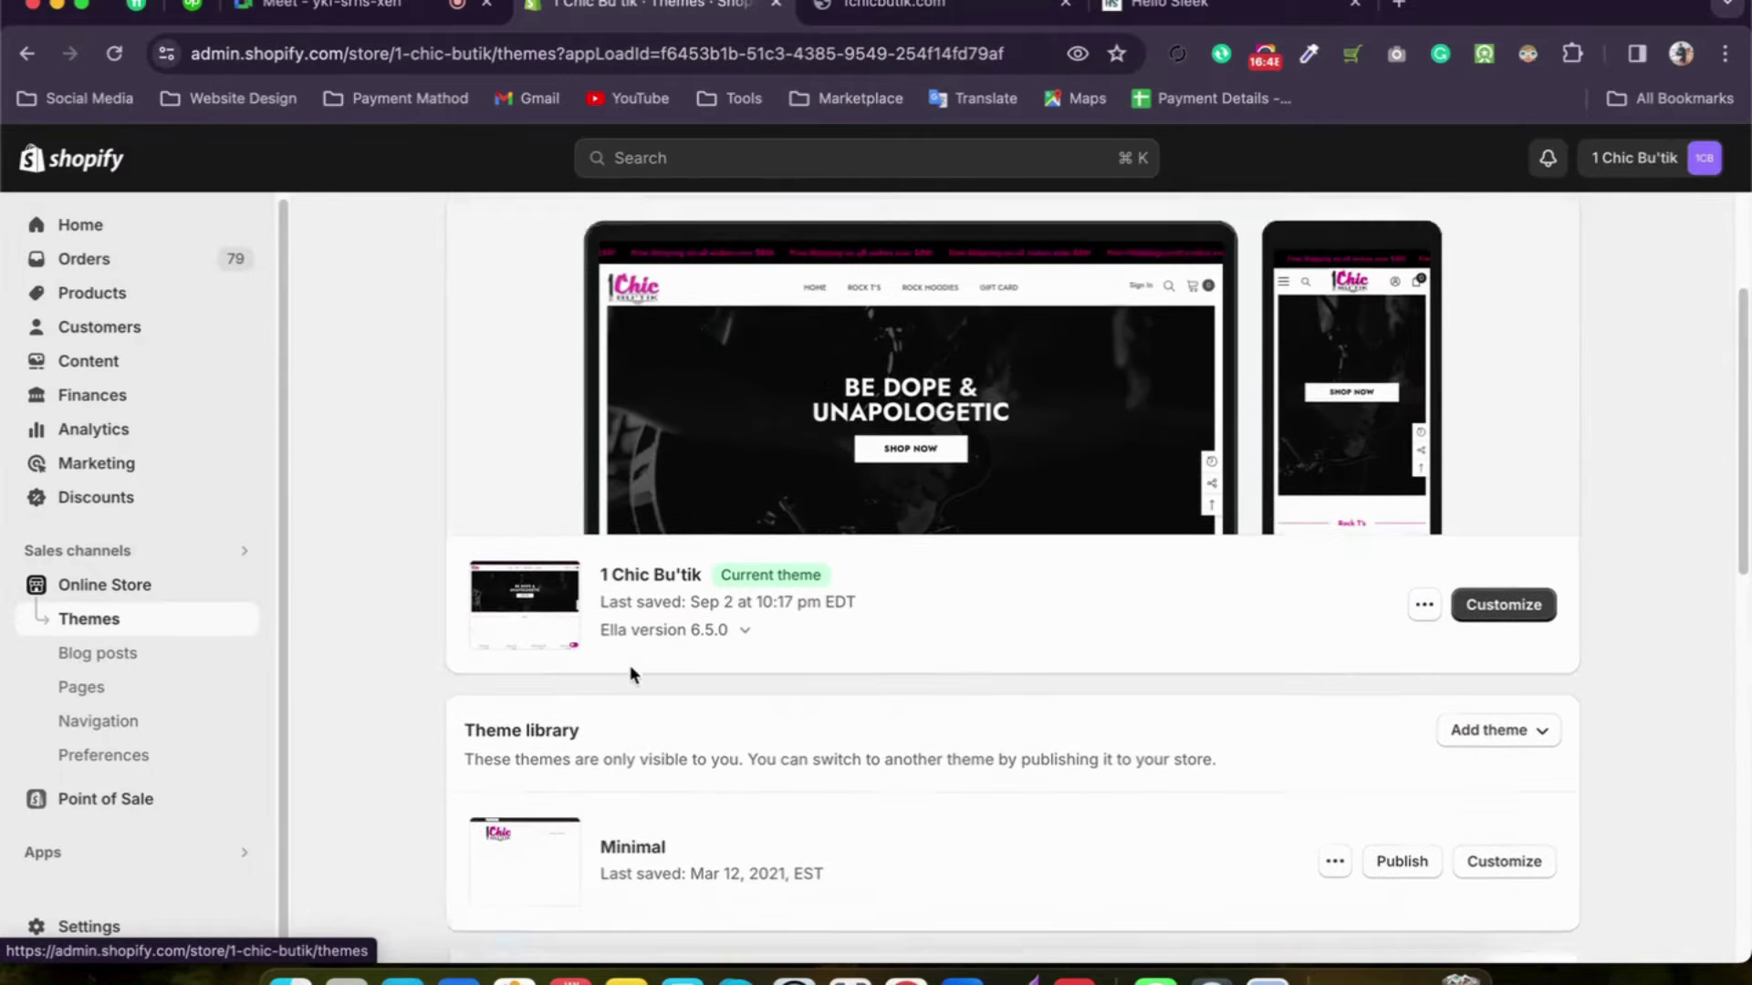
{"action": "scroll", "coordinate": [630, 666], "scroll_direction": "down", "scroll_amount": 4}
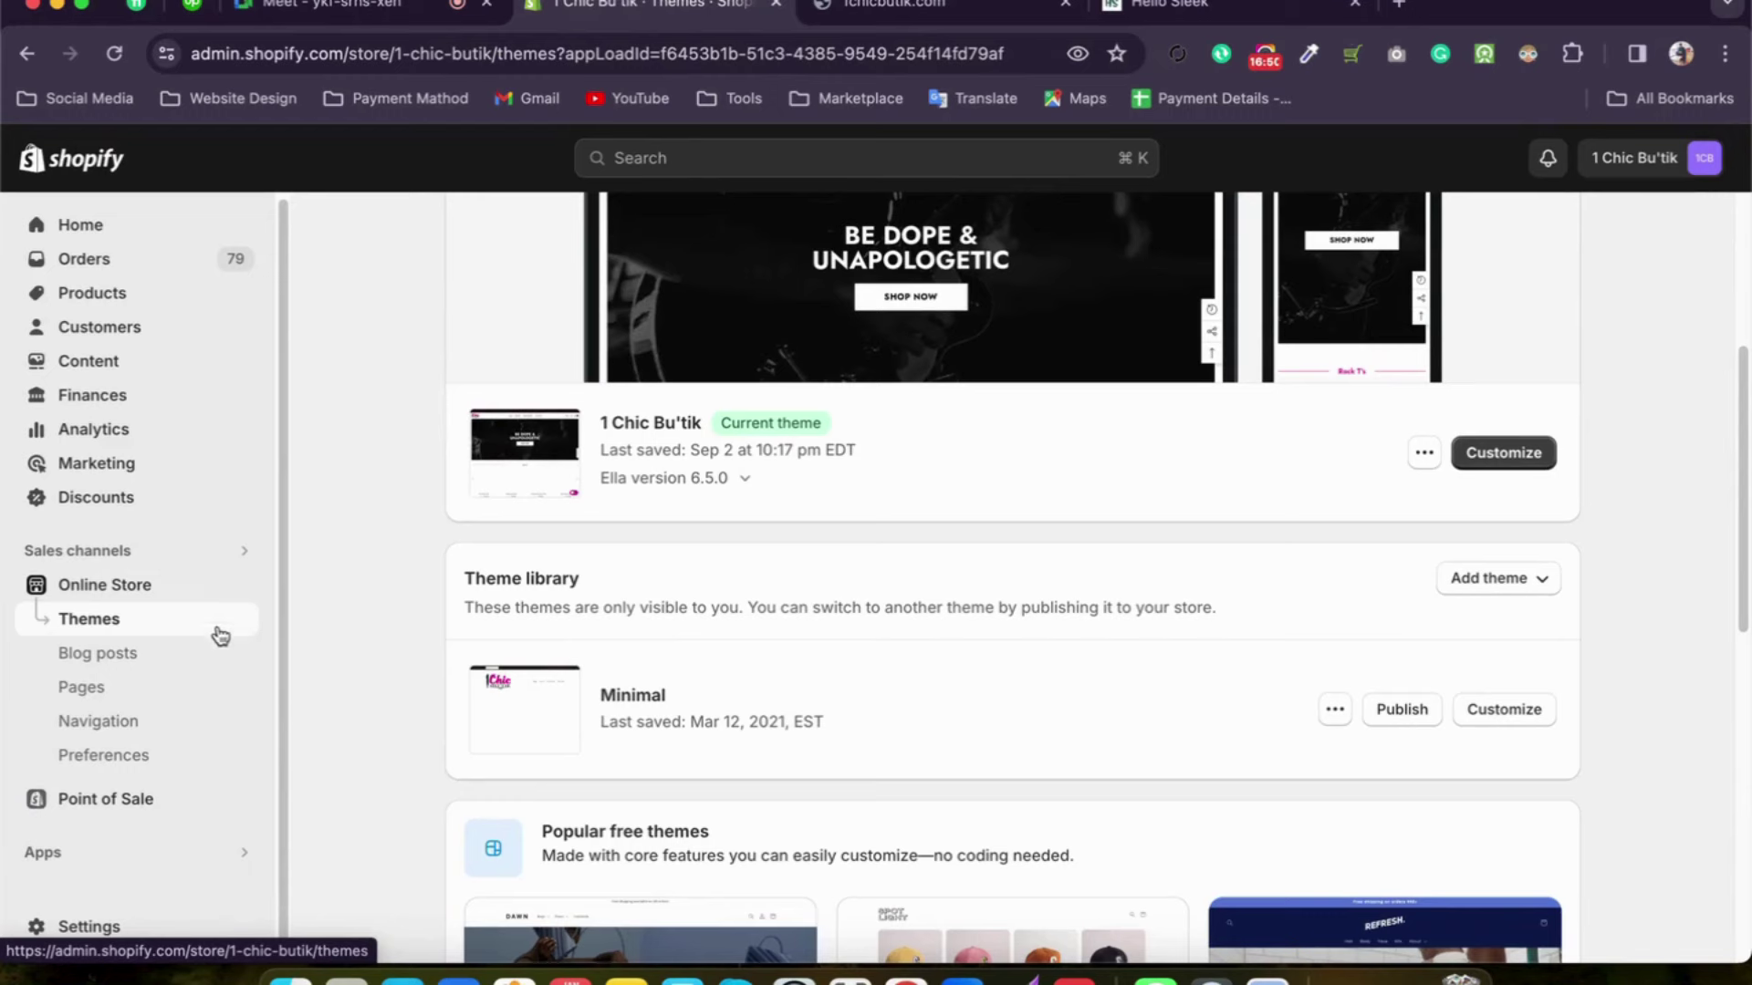
Step: View the Blog posts page and the full list of pages in the Online Store section
{"action": "left_click", "coordinate": [121, 660]}
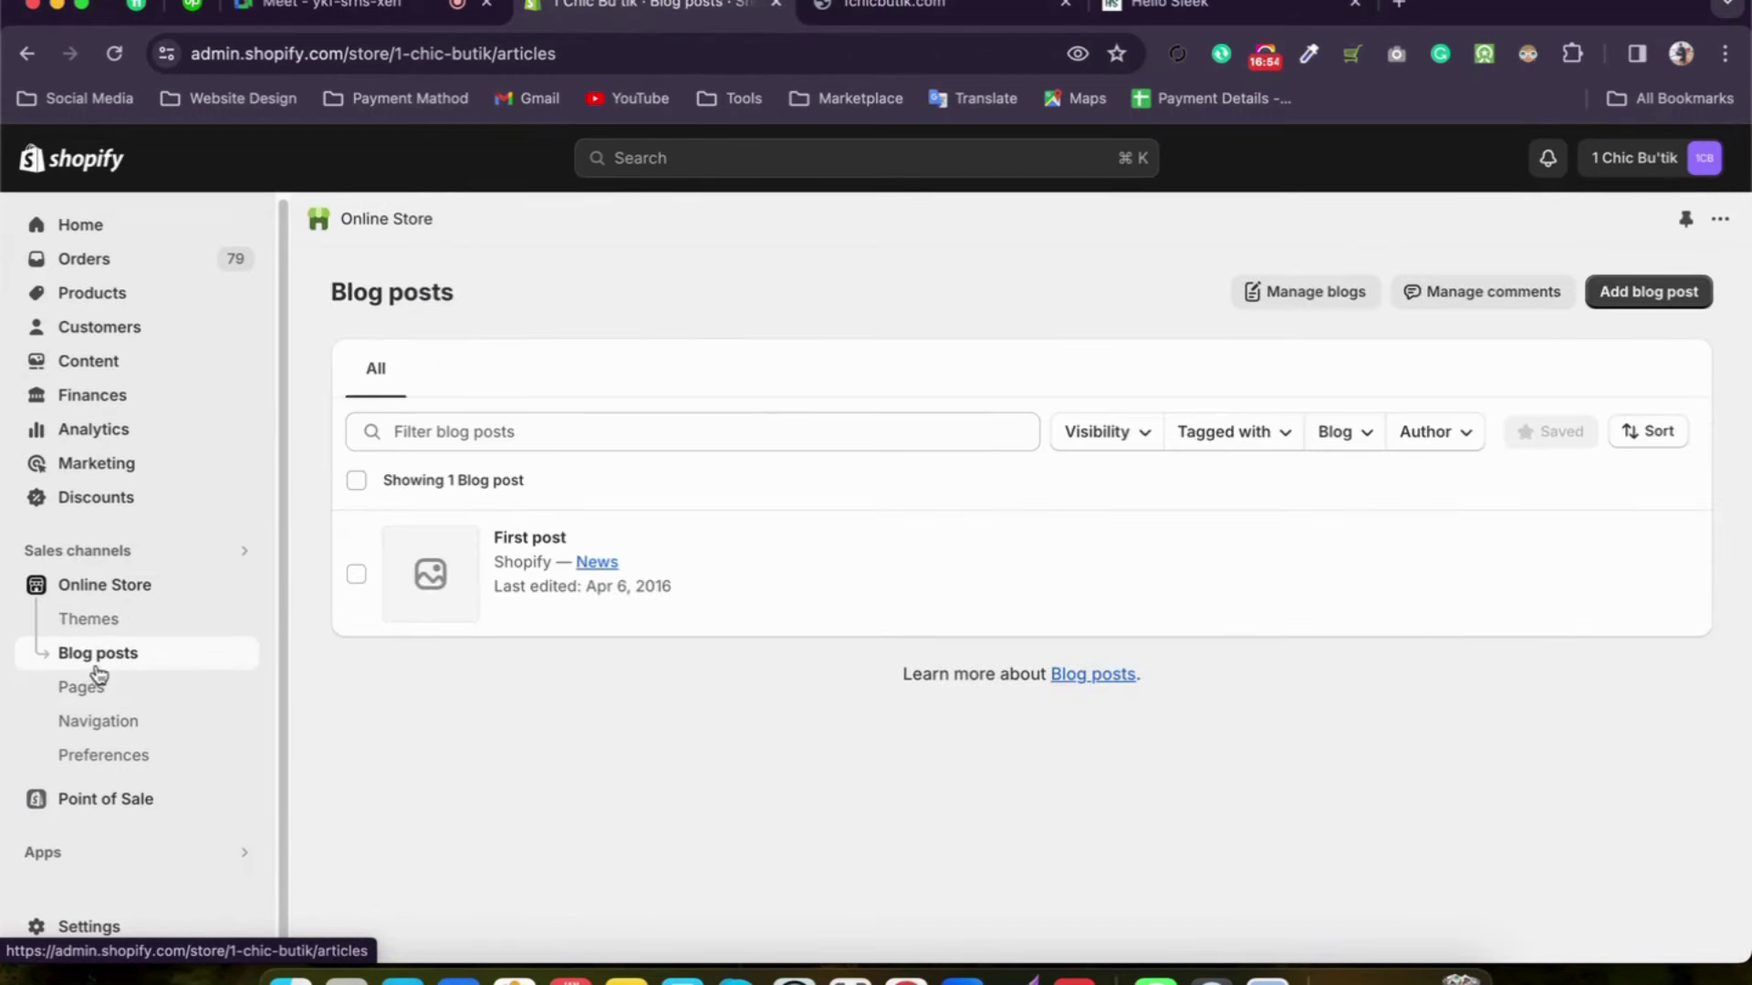
{"action": "left_click", "coordinate": [102, 699]}
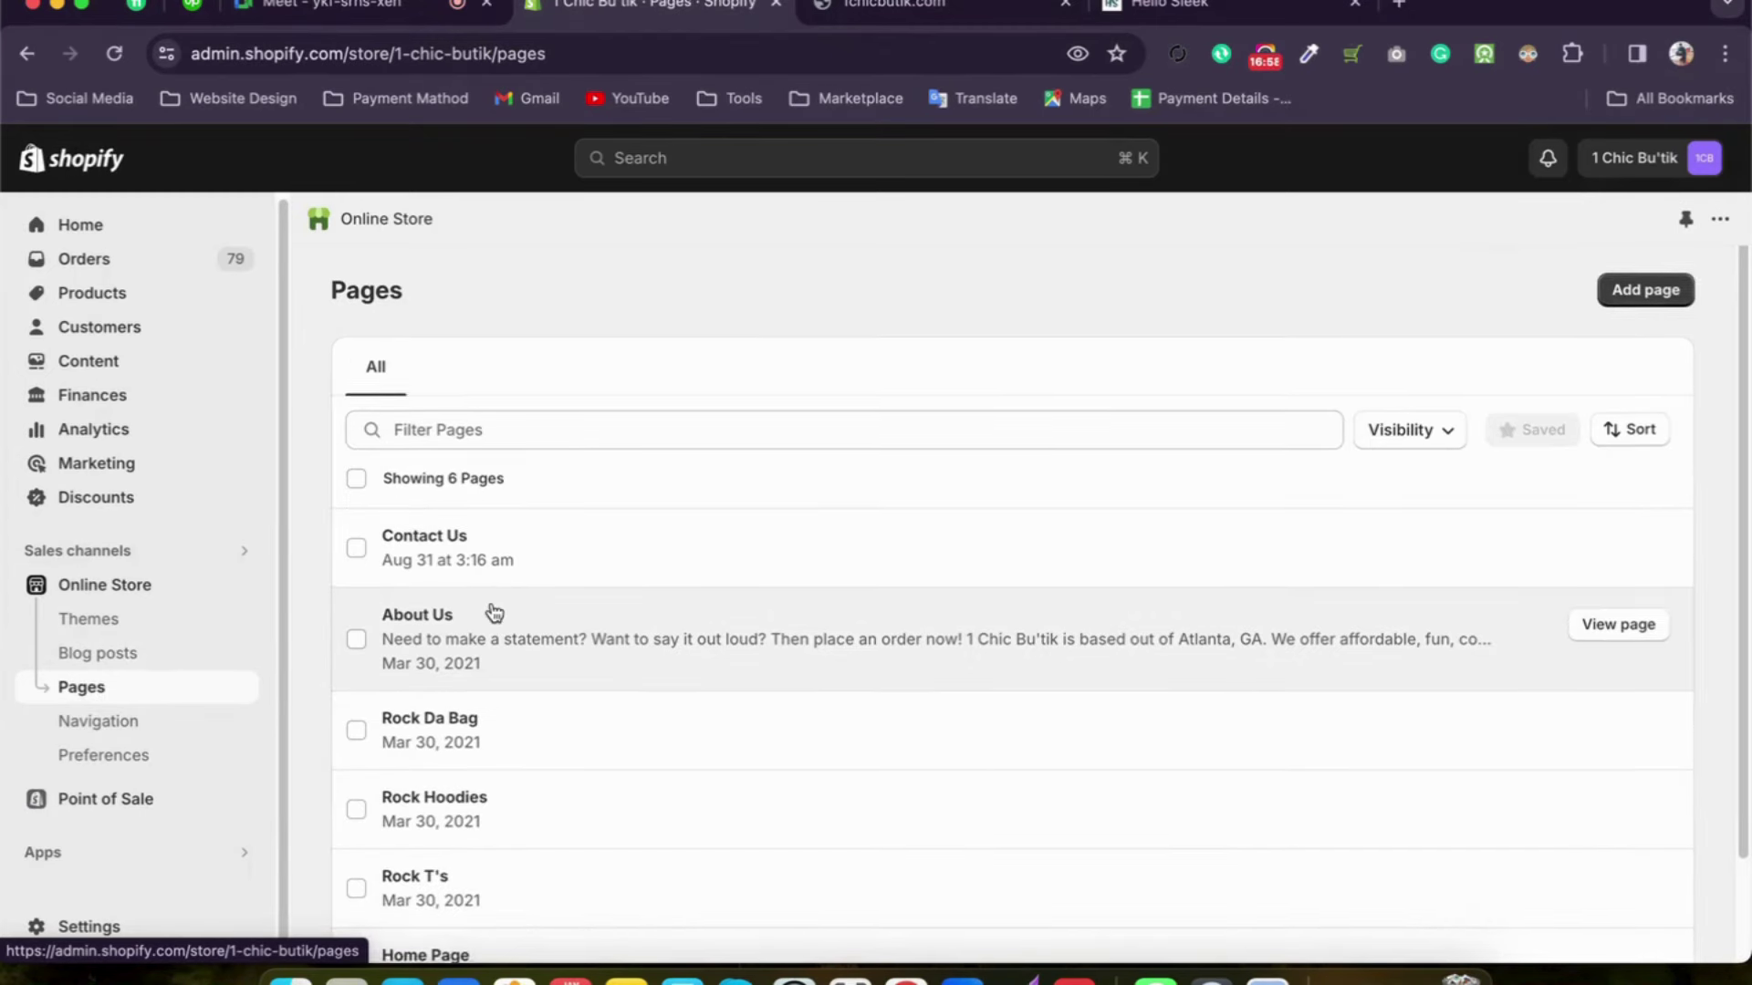
{"action": "scroll", "coordinate": [493, 613], "scroll_direction": "down", "scroll_amount": 3}
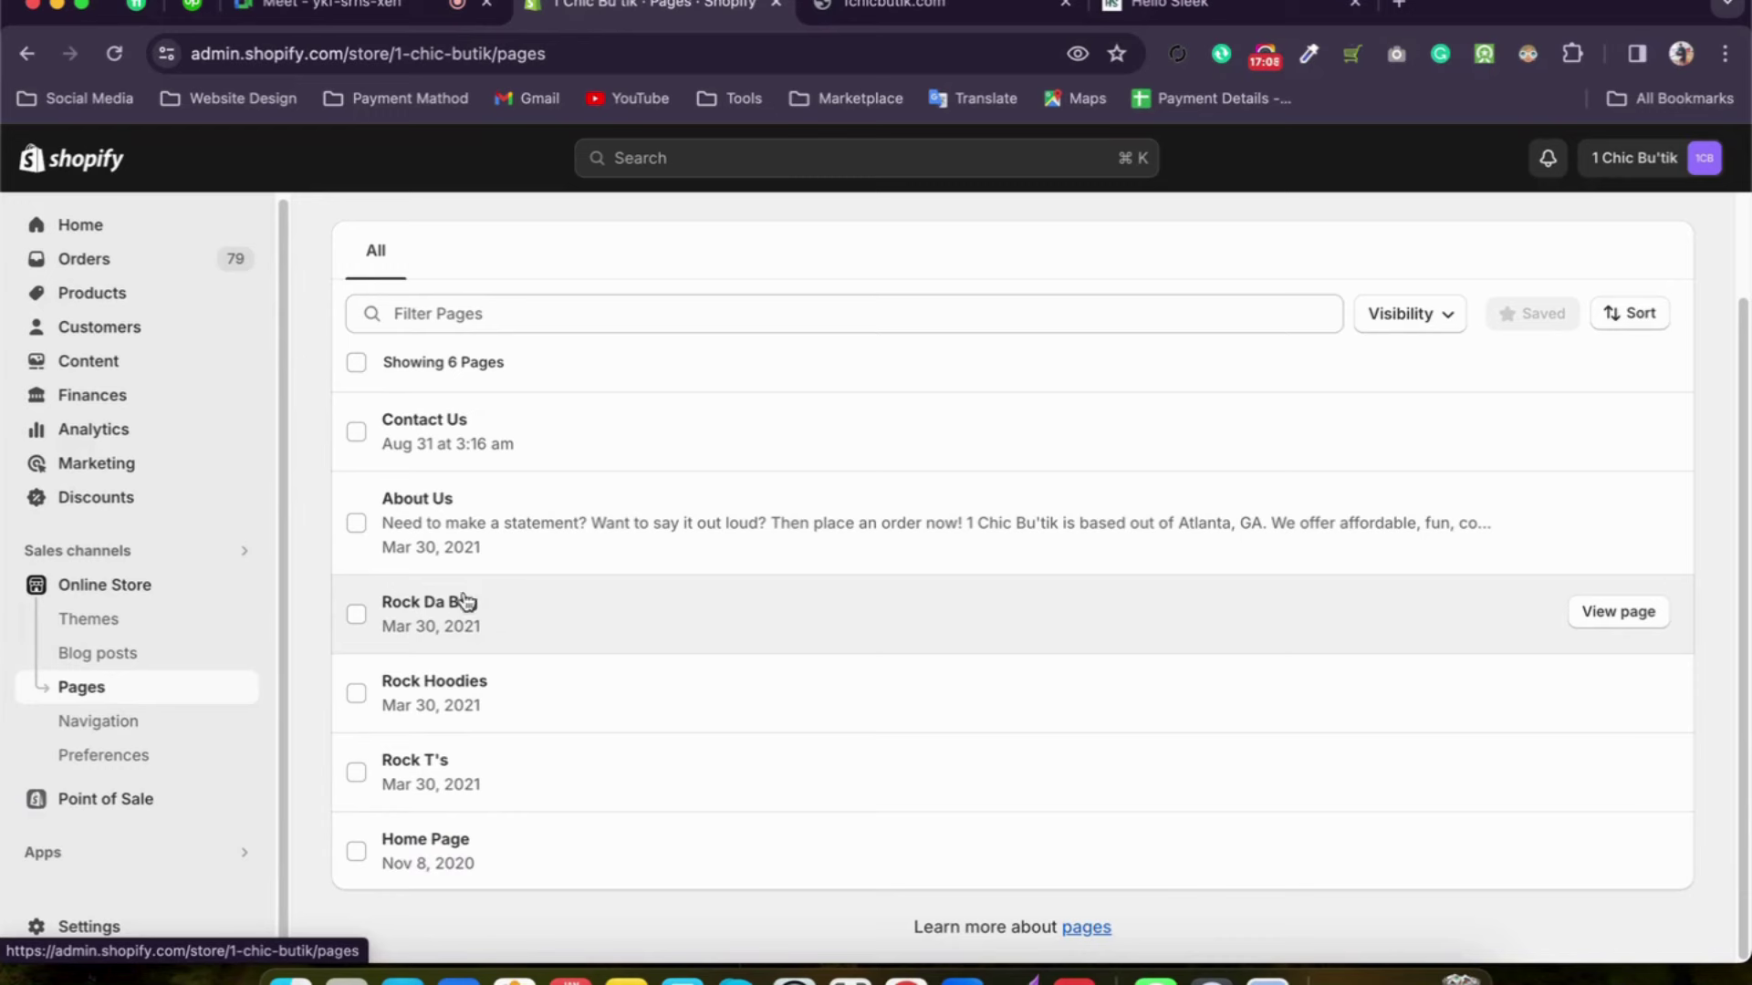
Step: View the Hello Sleek contact page and its footer, and return to the Pages list in the store admin
{"action": "left_click", "coordinate": [1151, 3]}
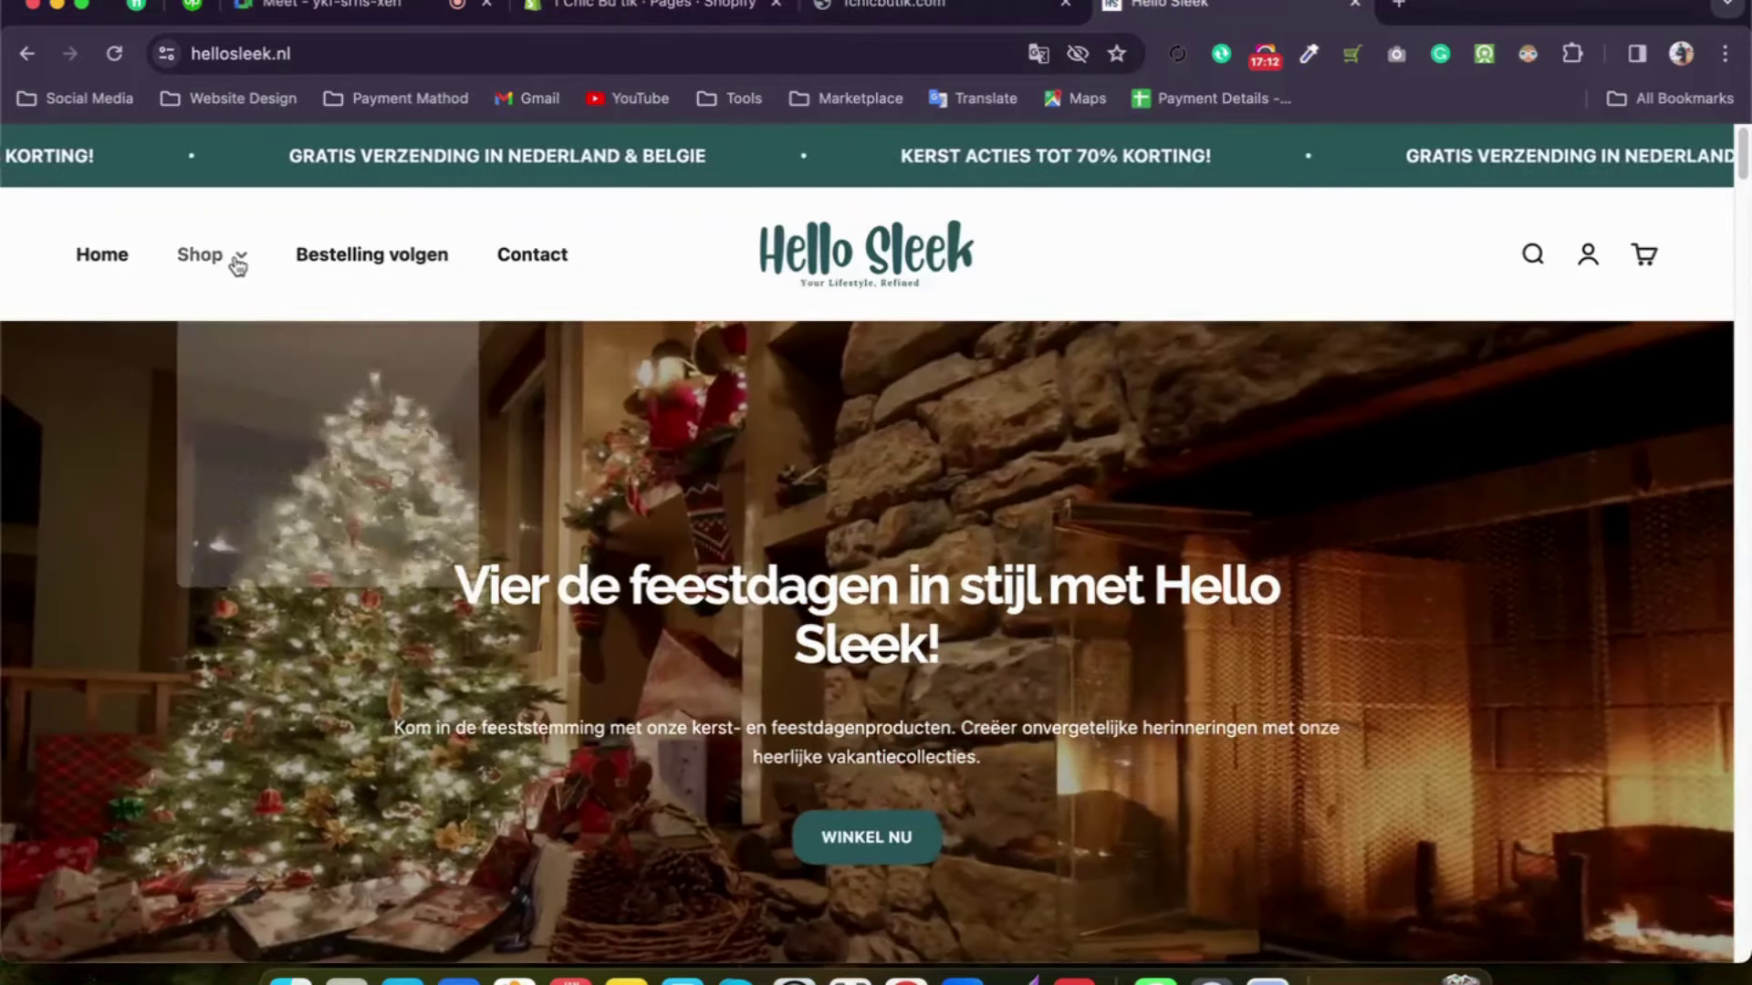
{"action": "left_click", "coordinate": [517, 261]}
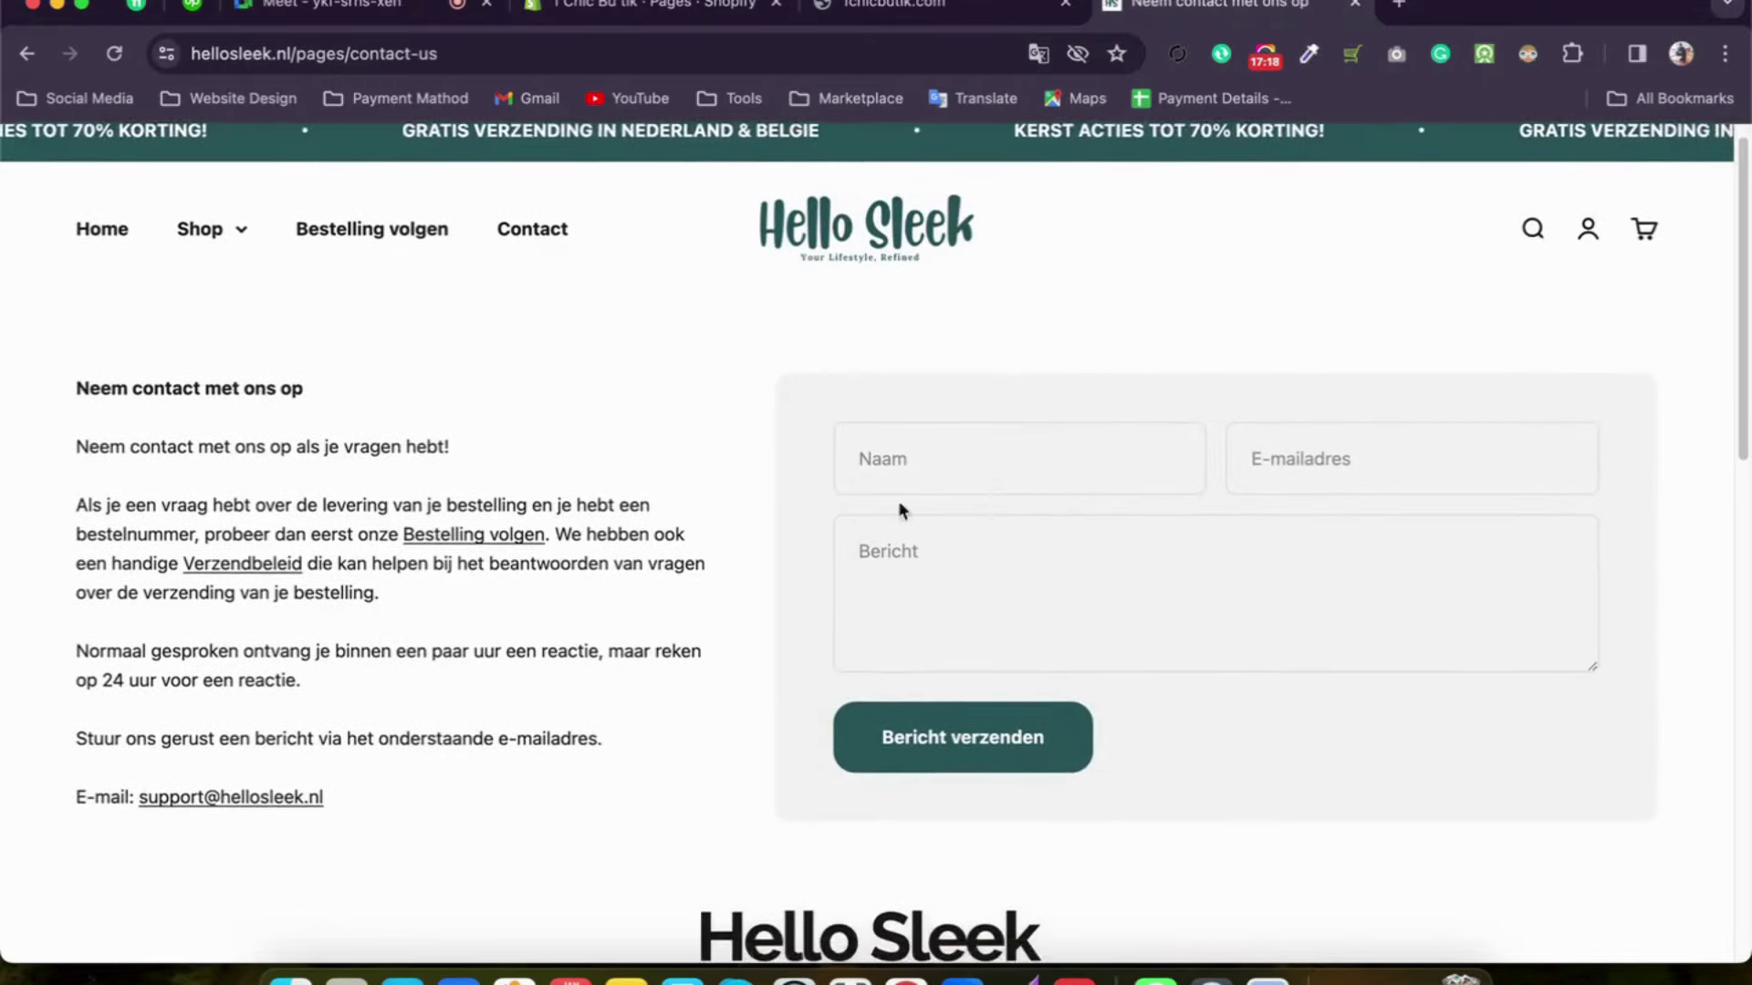
{"action": "scroll", "coordinate": [867, 504], "scroll_direction": "down", "scroll_amount": 10}
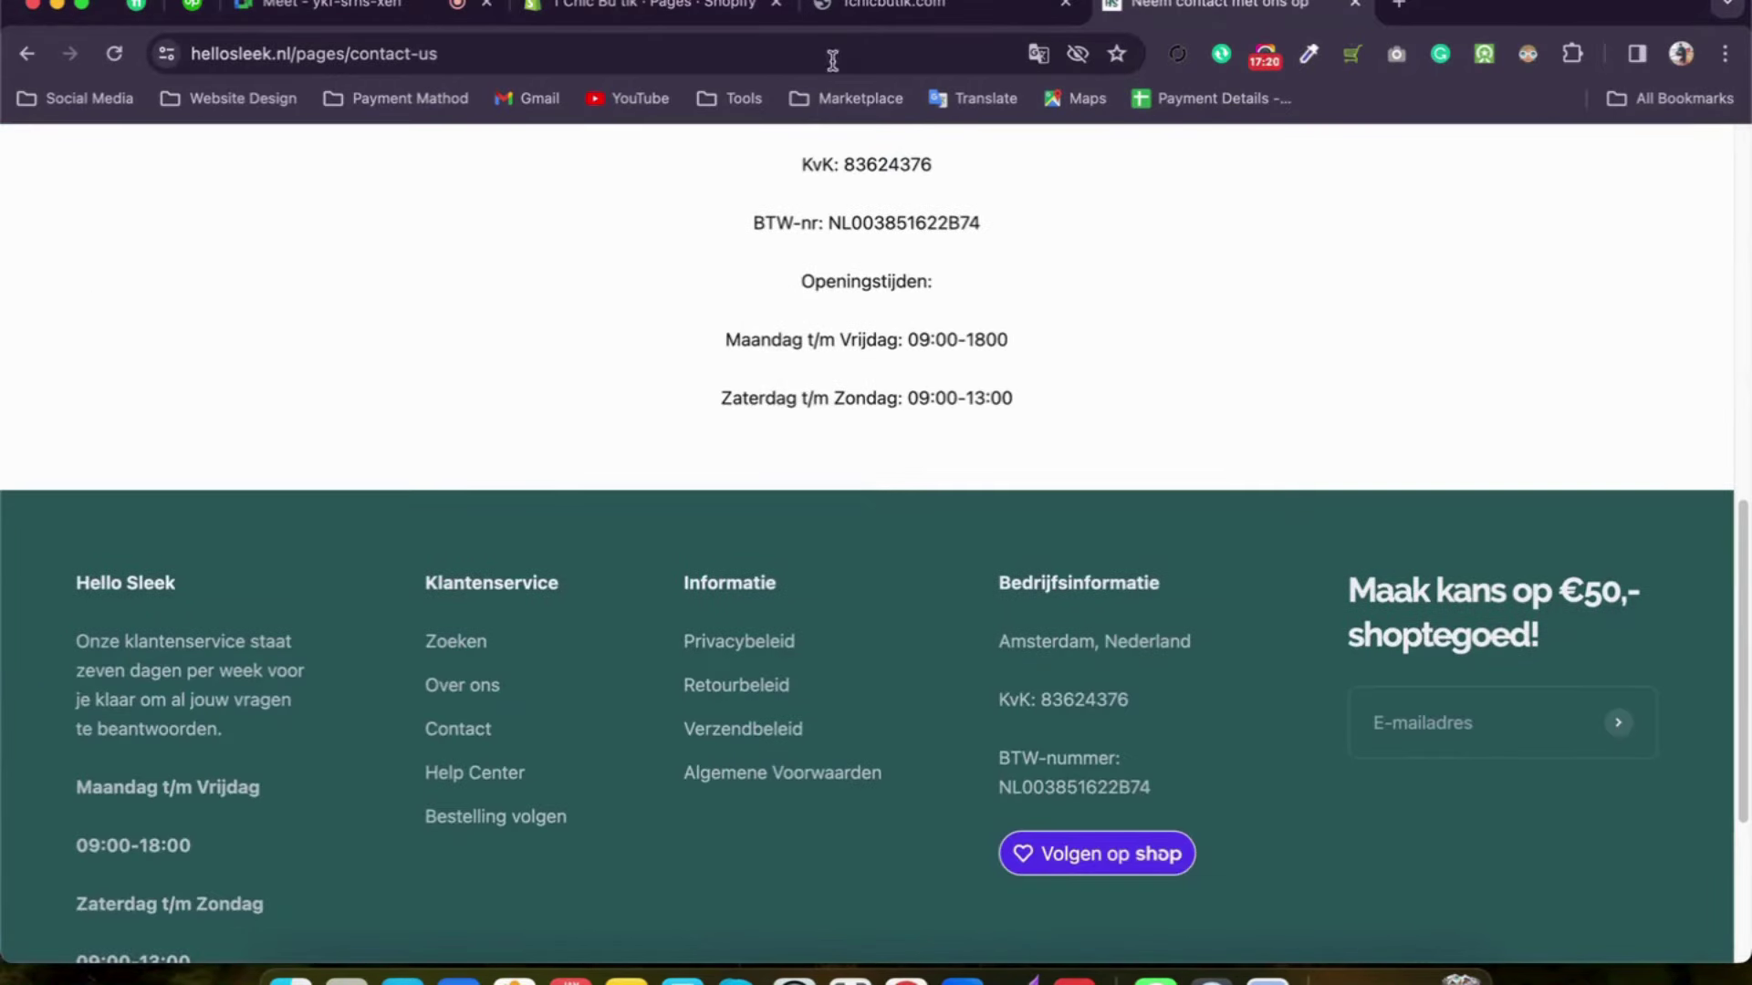
{"action": "left_click", "coordinate": [666, 15]}
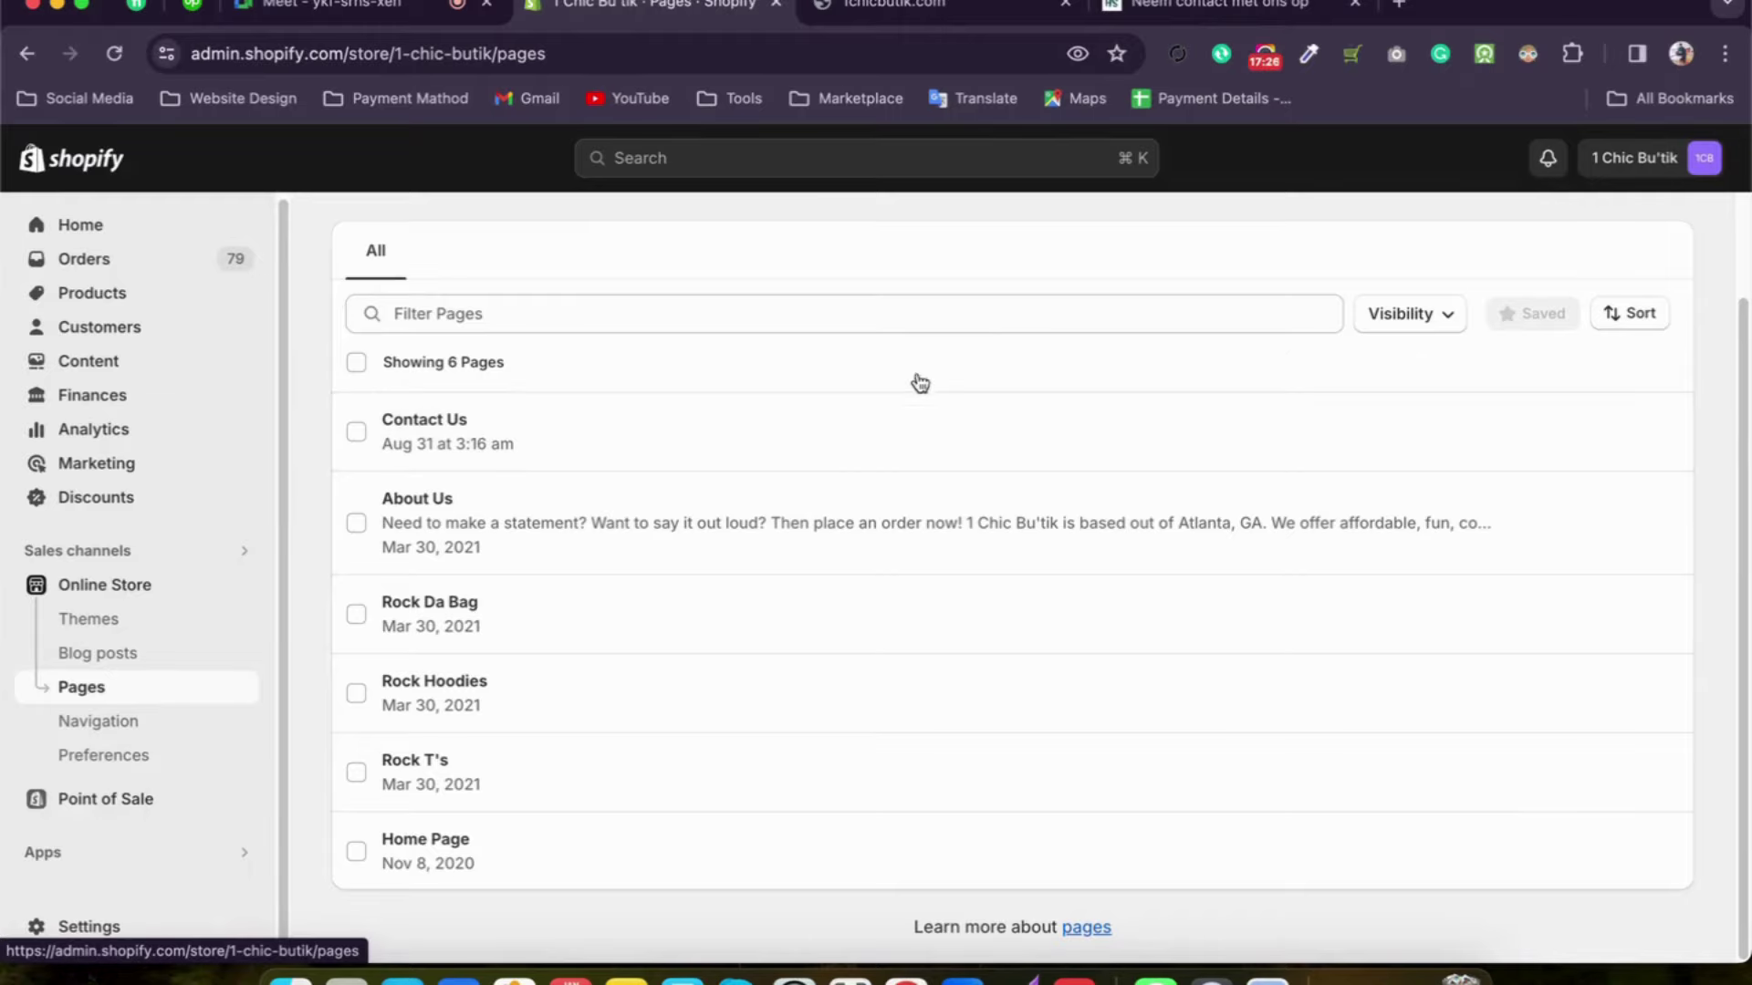
Step: Examine the contact text, form and opening hours on the Hello Sleek contact page
{"action": "left_click", "coordinate": [1189, 20]}
{"action": "scroll", "coordinate": [883, 454], "scroll_direction": "up", "scroll_amount": 15}
{"action": "scroll", "coordinate": [883, 444], "scroll_direction": "down", "scroll_amount": 7}
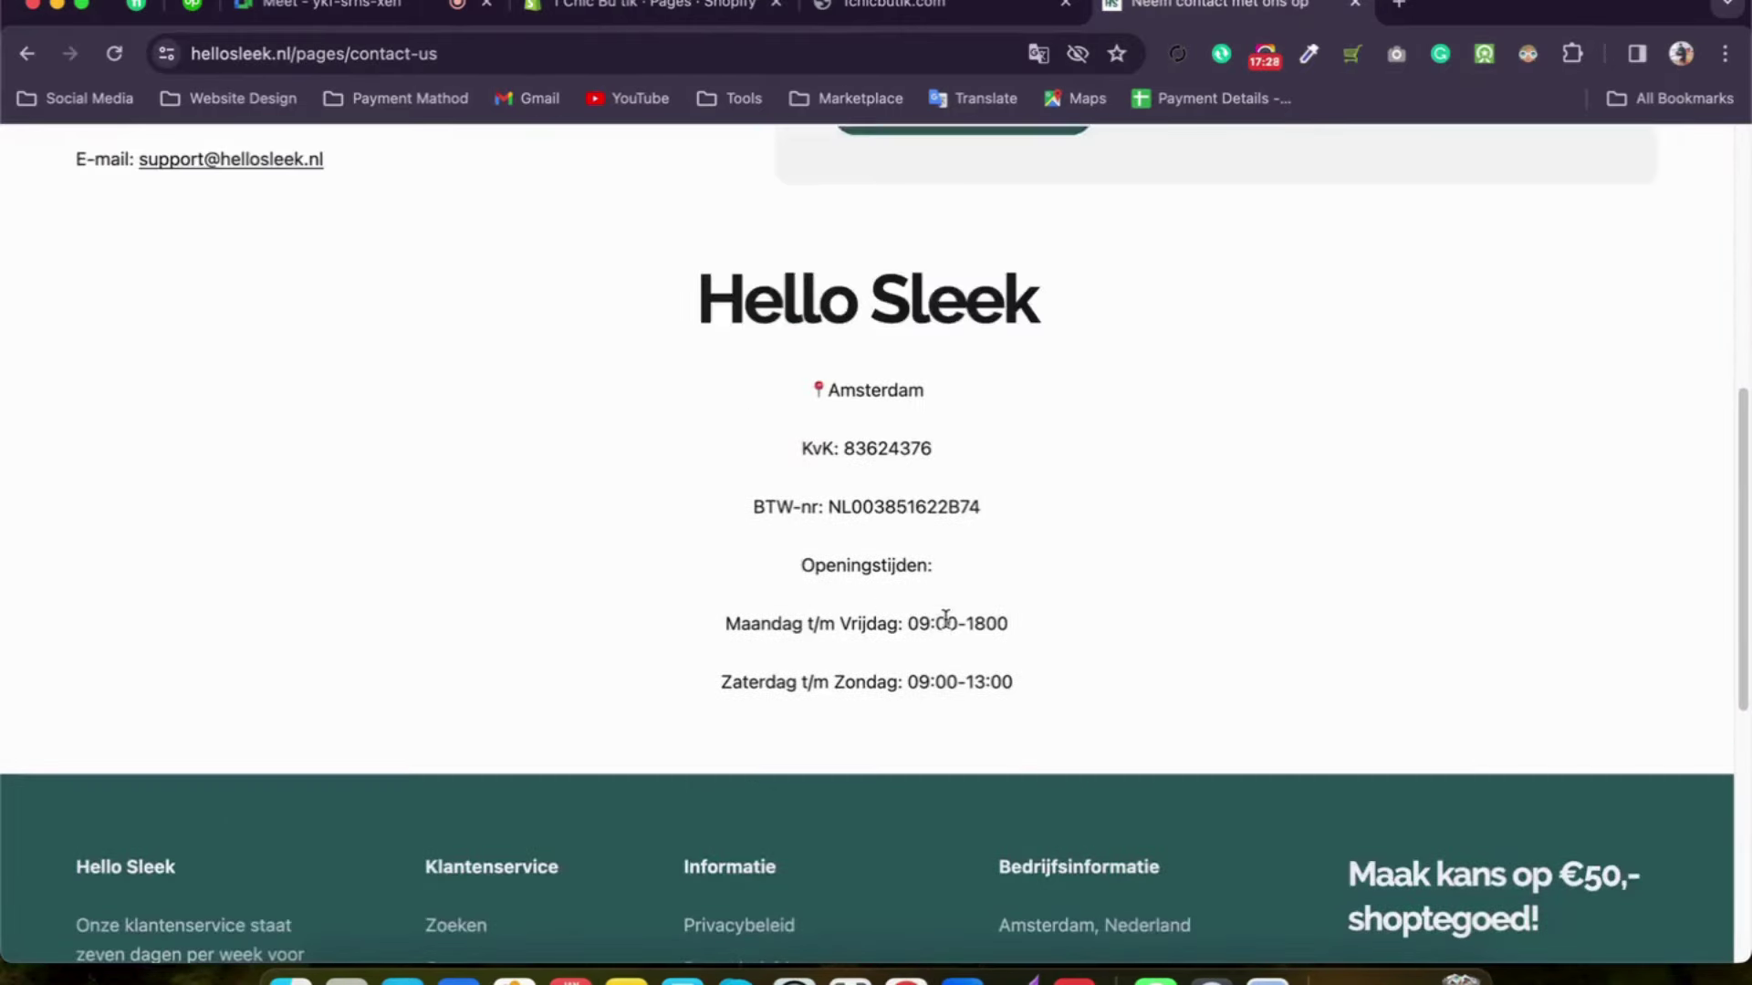
{"action": "scroll", "coordinate": [813, 575], "scroll_direction": "up", "scroll_amount": 7}
{"action": "scroll", "coordinate": [752, 459], "scroll_direction": "down", "scroll_amount": 7}
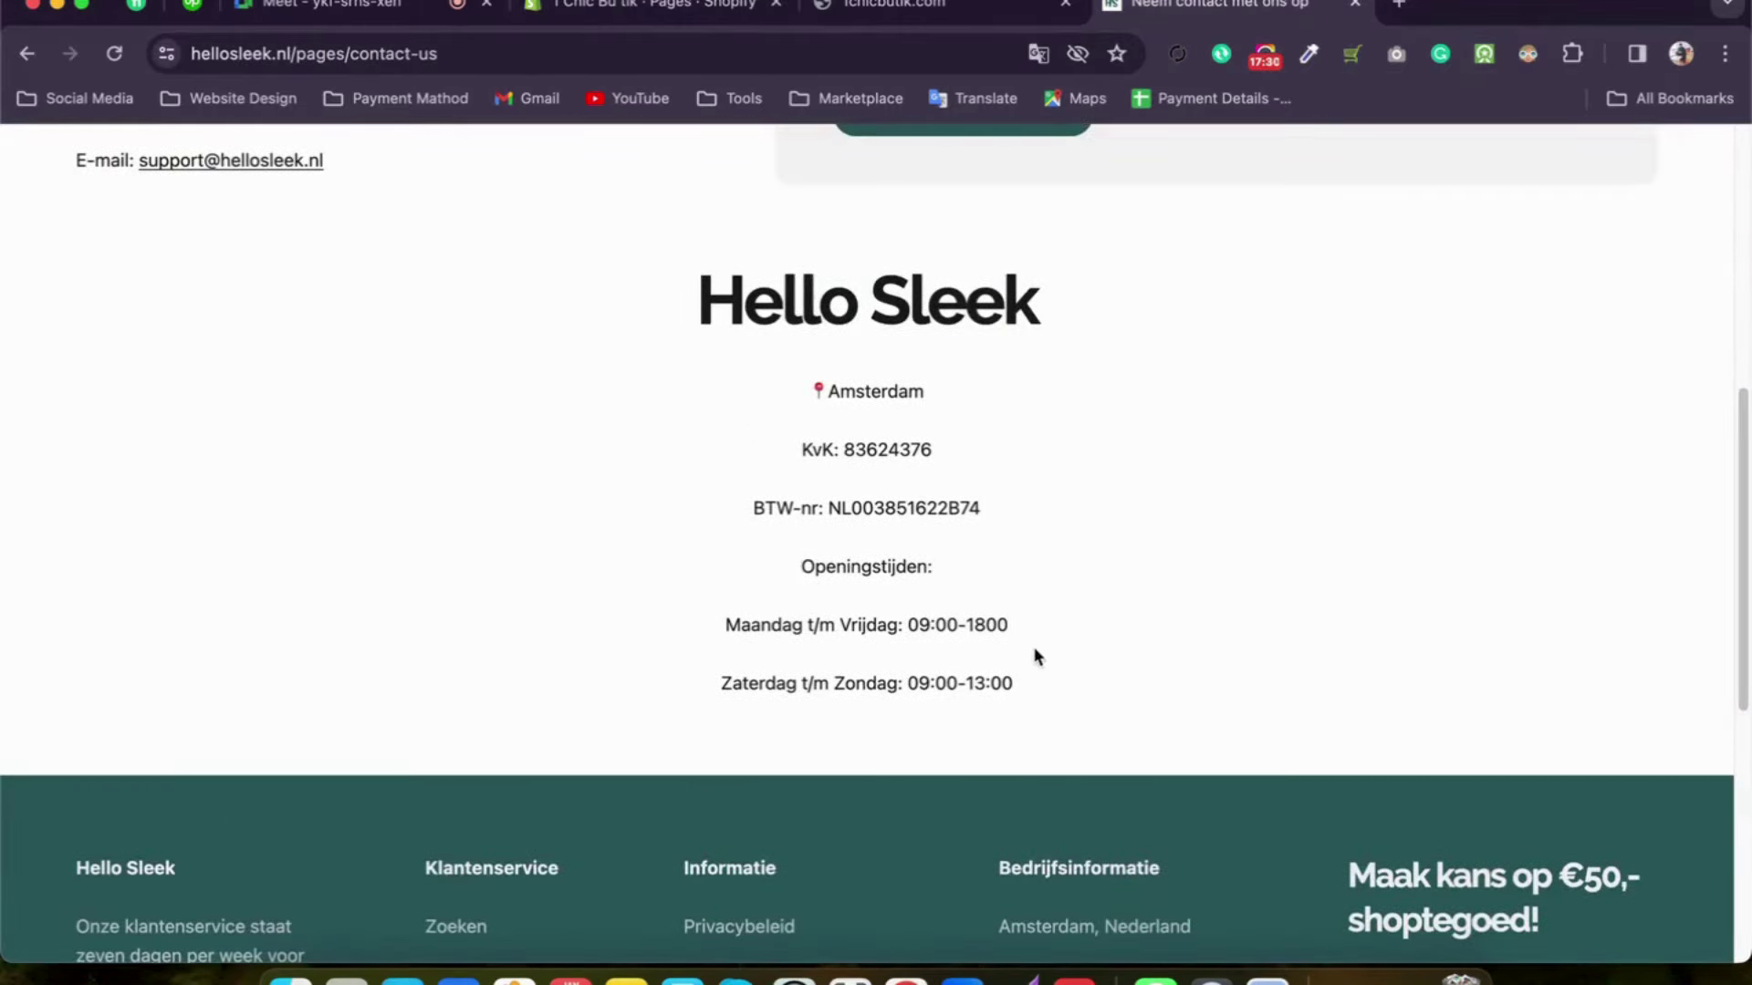
{"action": "scroll", "coordinate": [1038, 656], "scroll_direction": "up", "scroll_amount": 6}
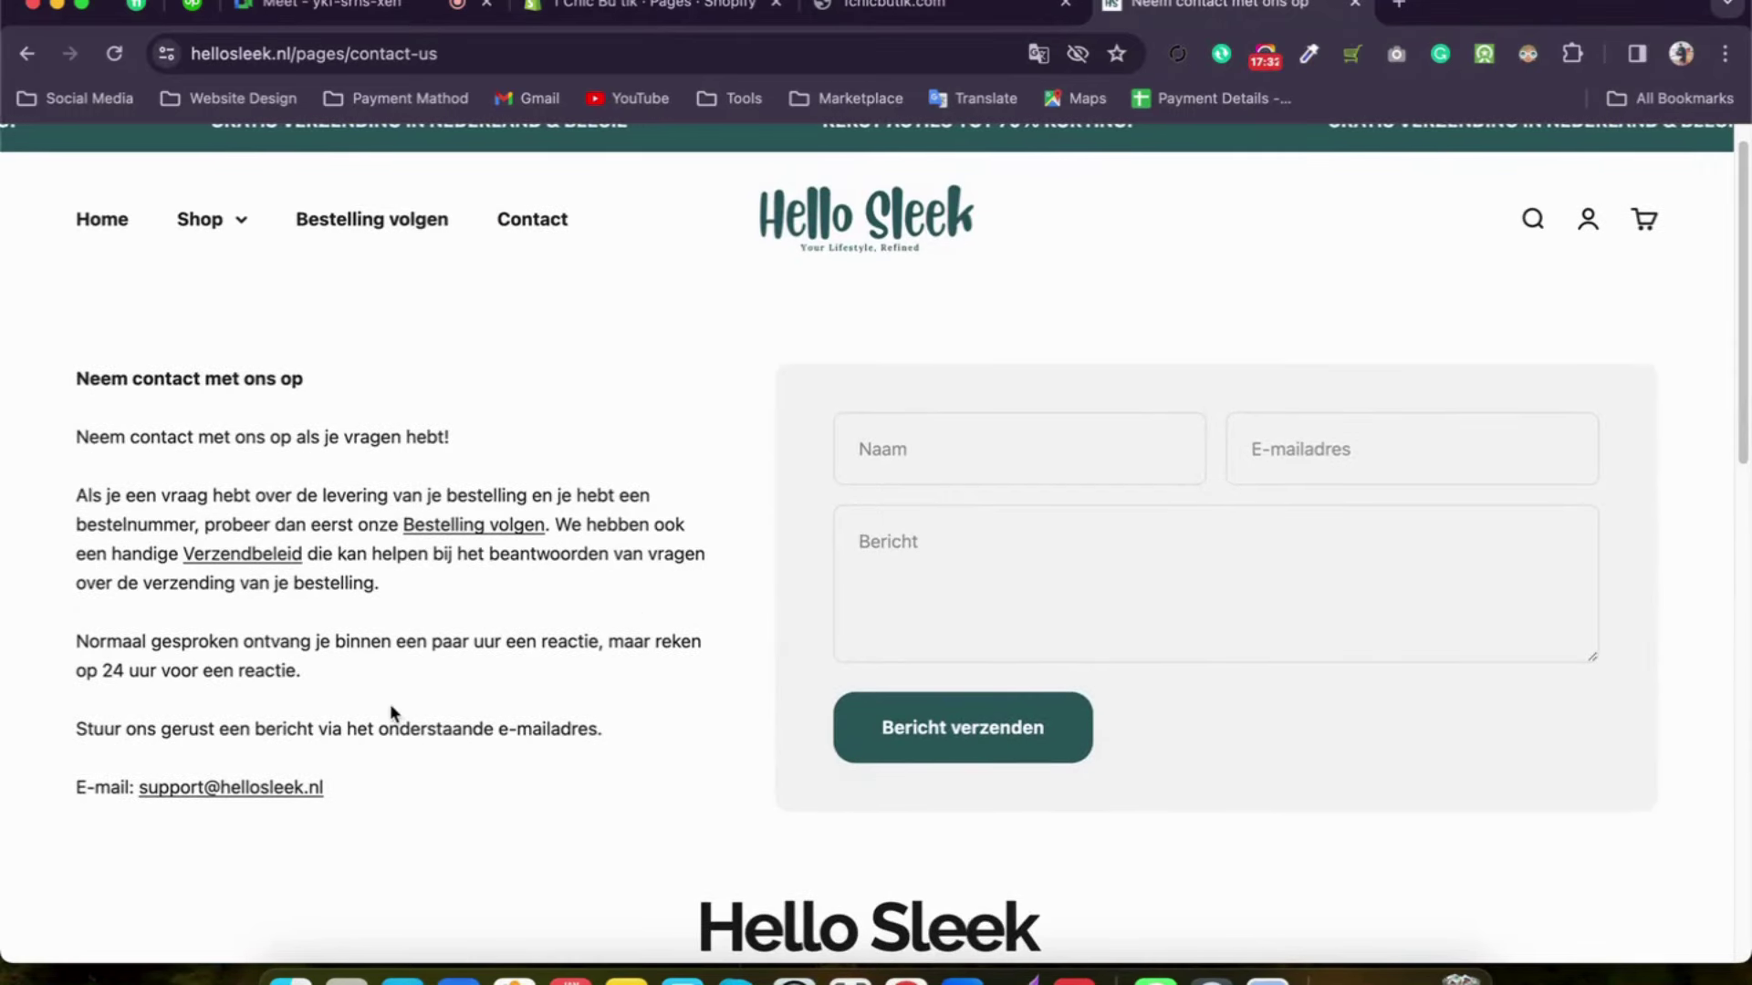
Step: Examine the name, e-mail and message fields of the Hello Sleek contact form without sending a message
{"action": "left_click", "coordinate": [837, 445]}
{"action": "left_click", "coordinate": [1077, 544]}
{"action": "left_click", "coordinate": [1350, 457]}
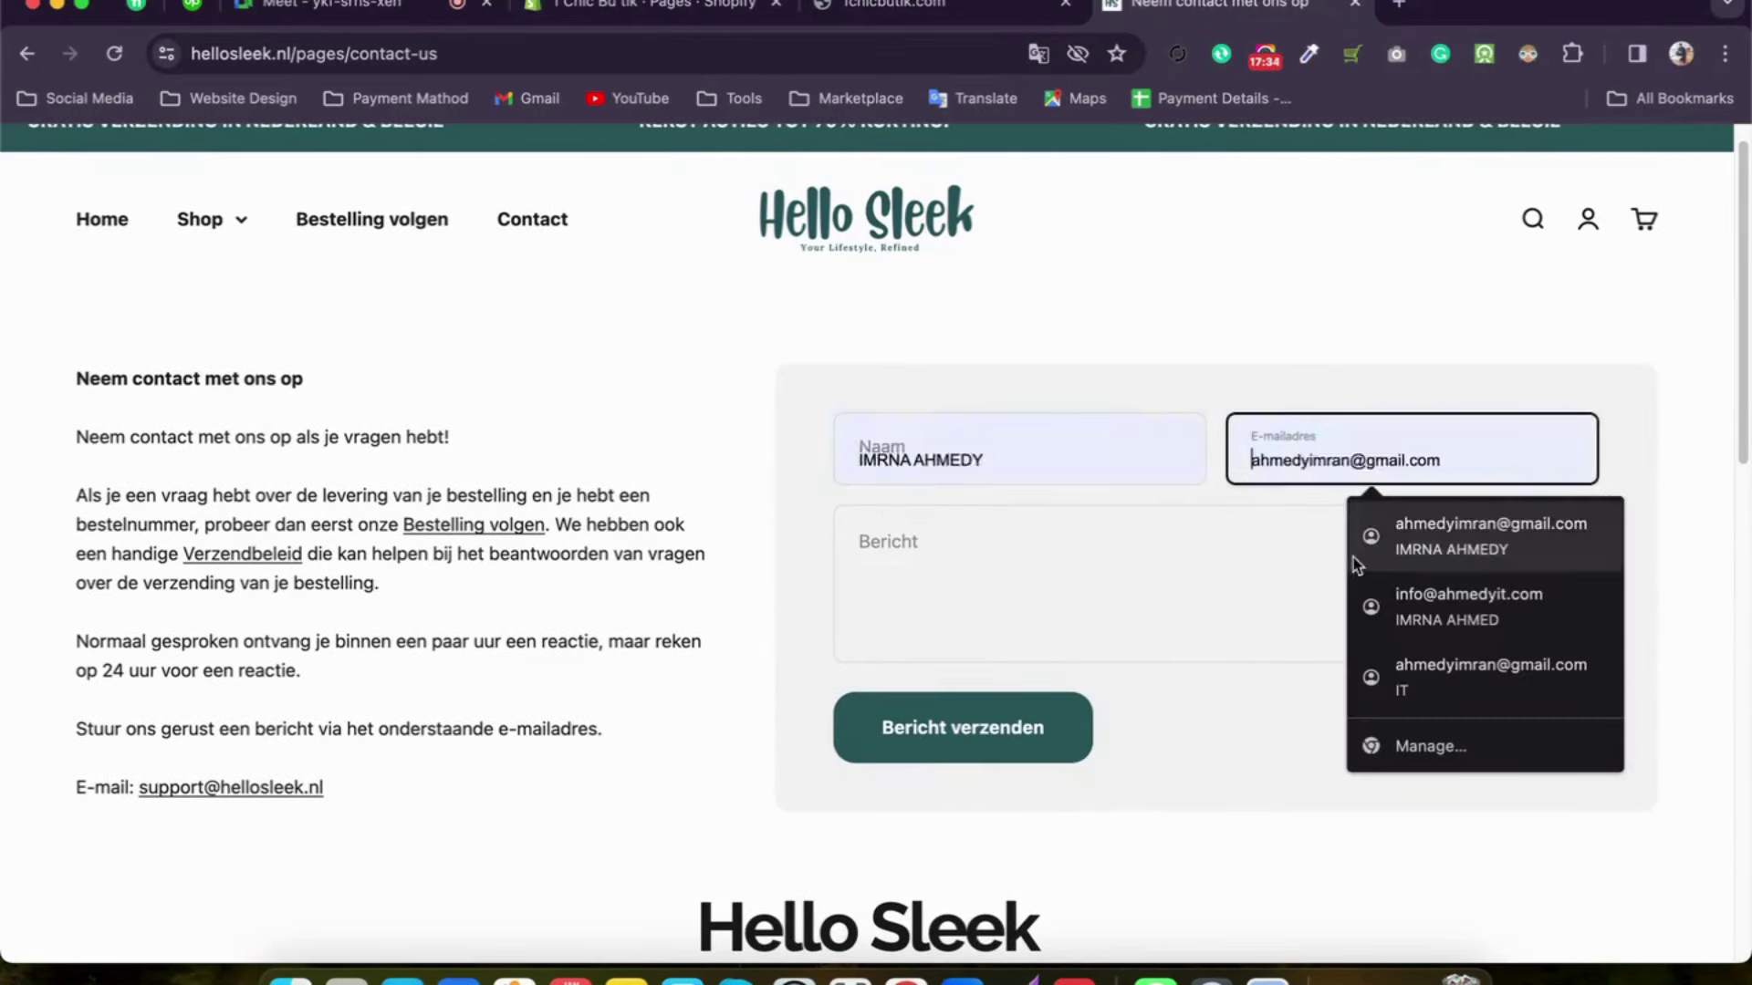
{"action": "left_click", "coordinate": [939, 543]}
{"action": "left_click", "coordinate": [848, 450]}
{"action": "left_click", "coordinate": [1237, 458]}
{"action": "left_click", "coordinate": [926, 558]}
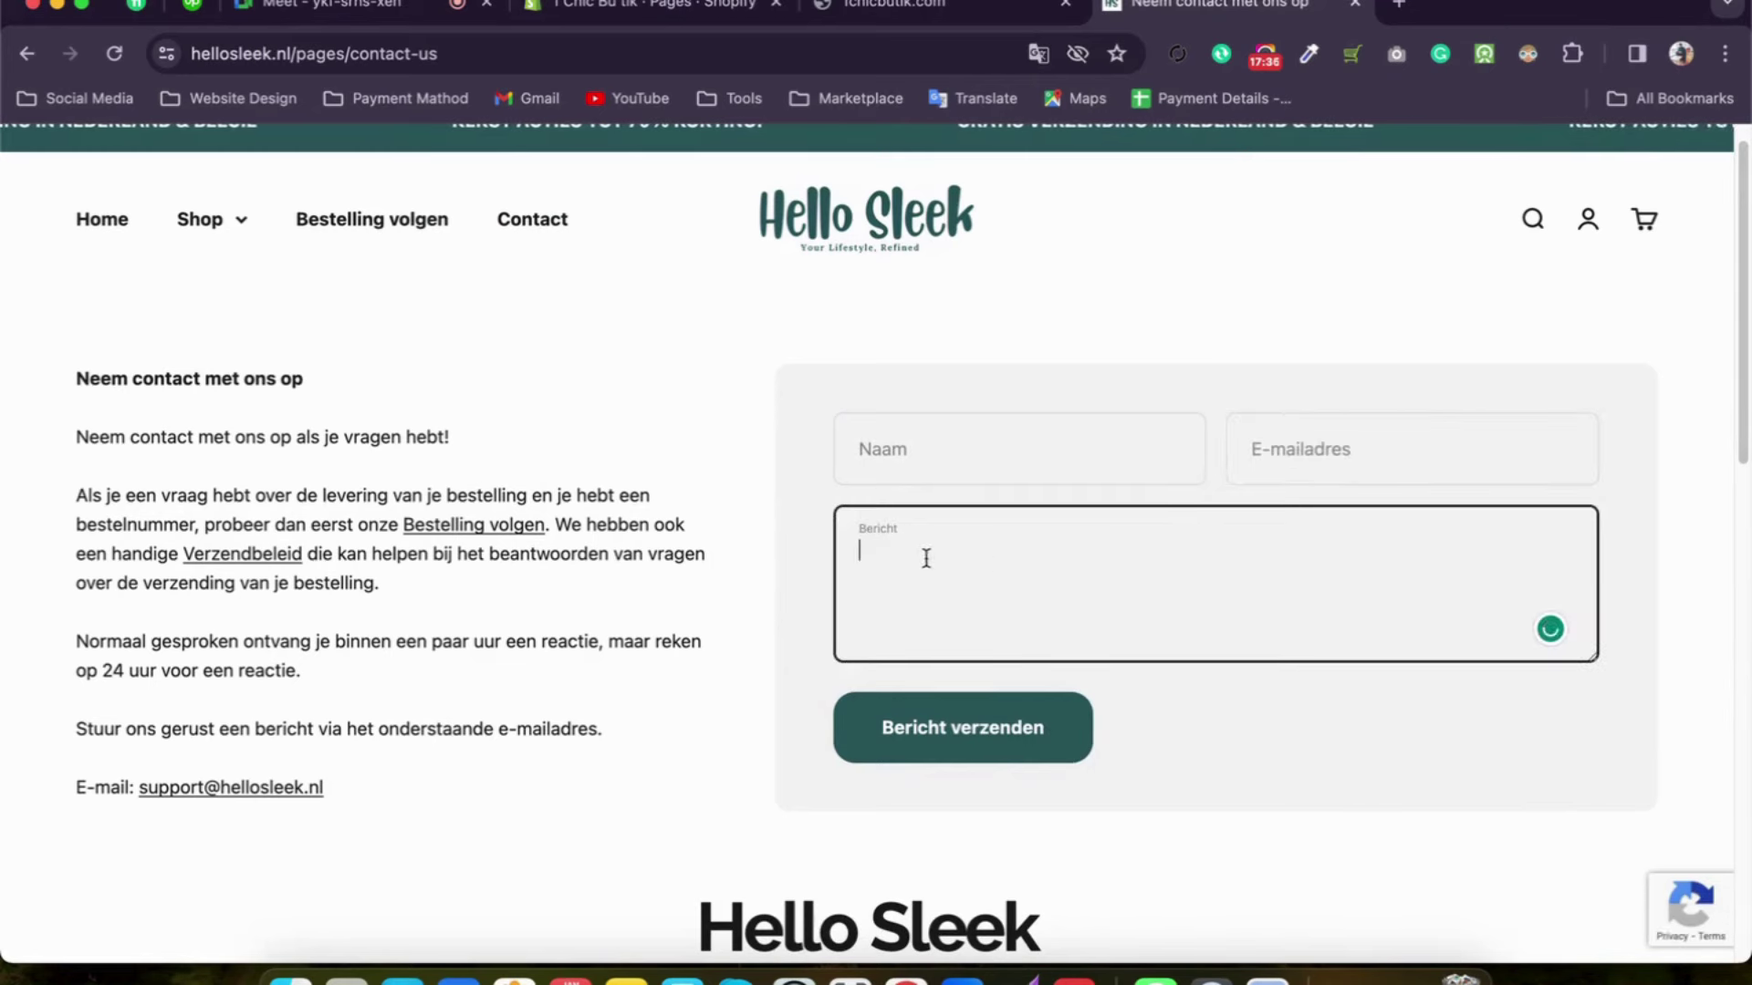
Step: Open the Navigation page in the store admin and compare it with the header menu of the Hello Sleek site
{"action": "left_click", "coordinate": [865, 9]}
{"action": "left_click", "coordinate": [704, 11]}
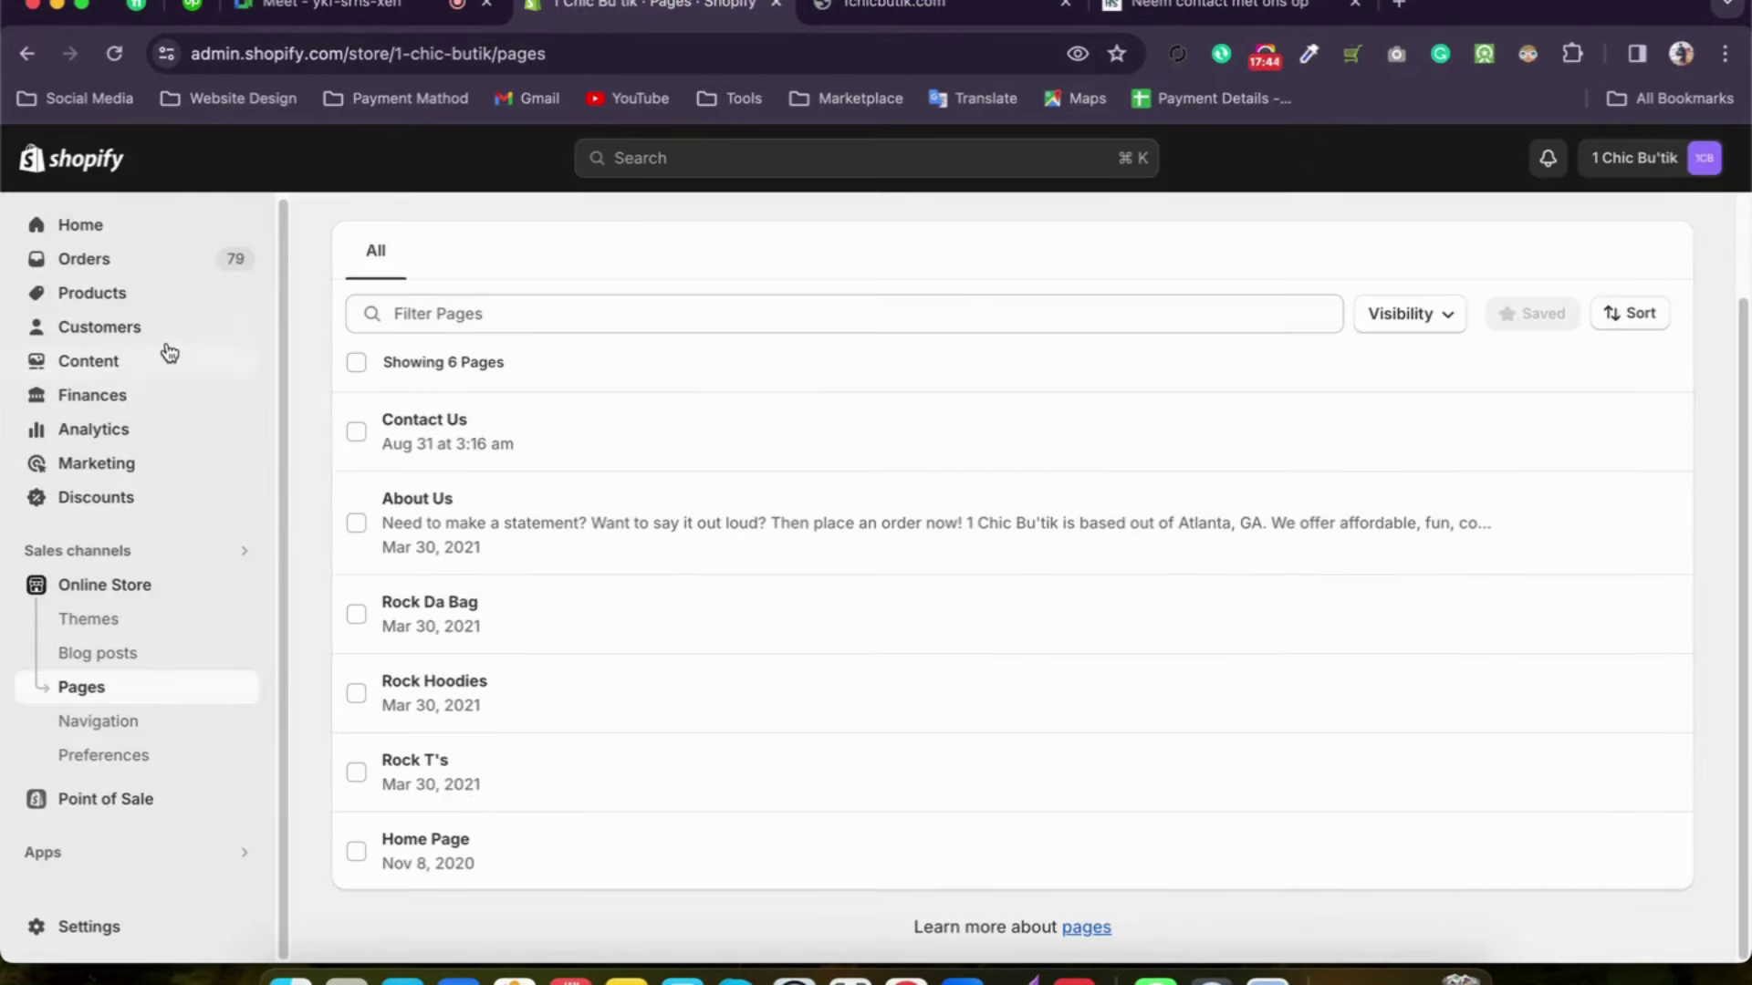
{"action": "left_click", "coordinate": [142, 733]}
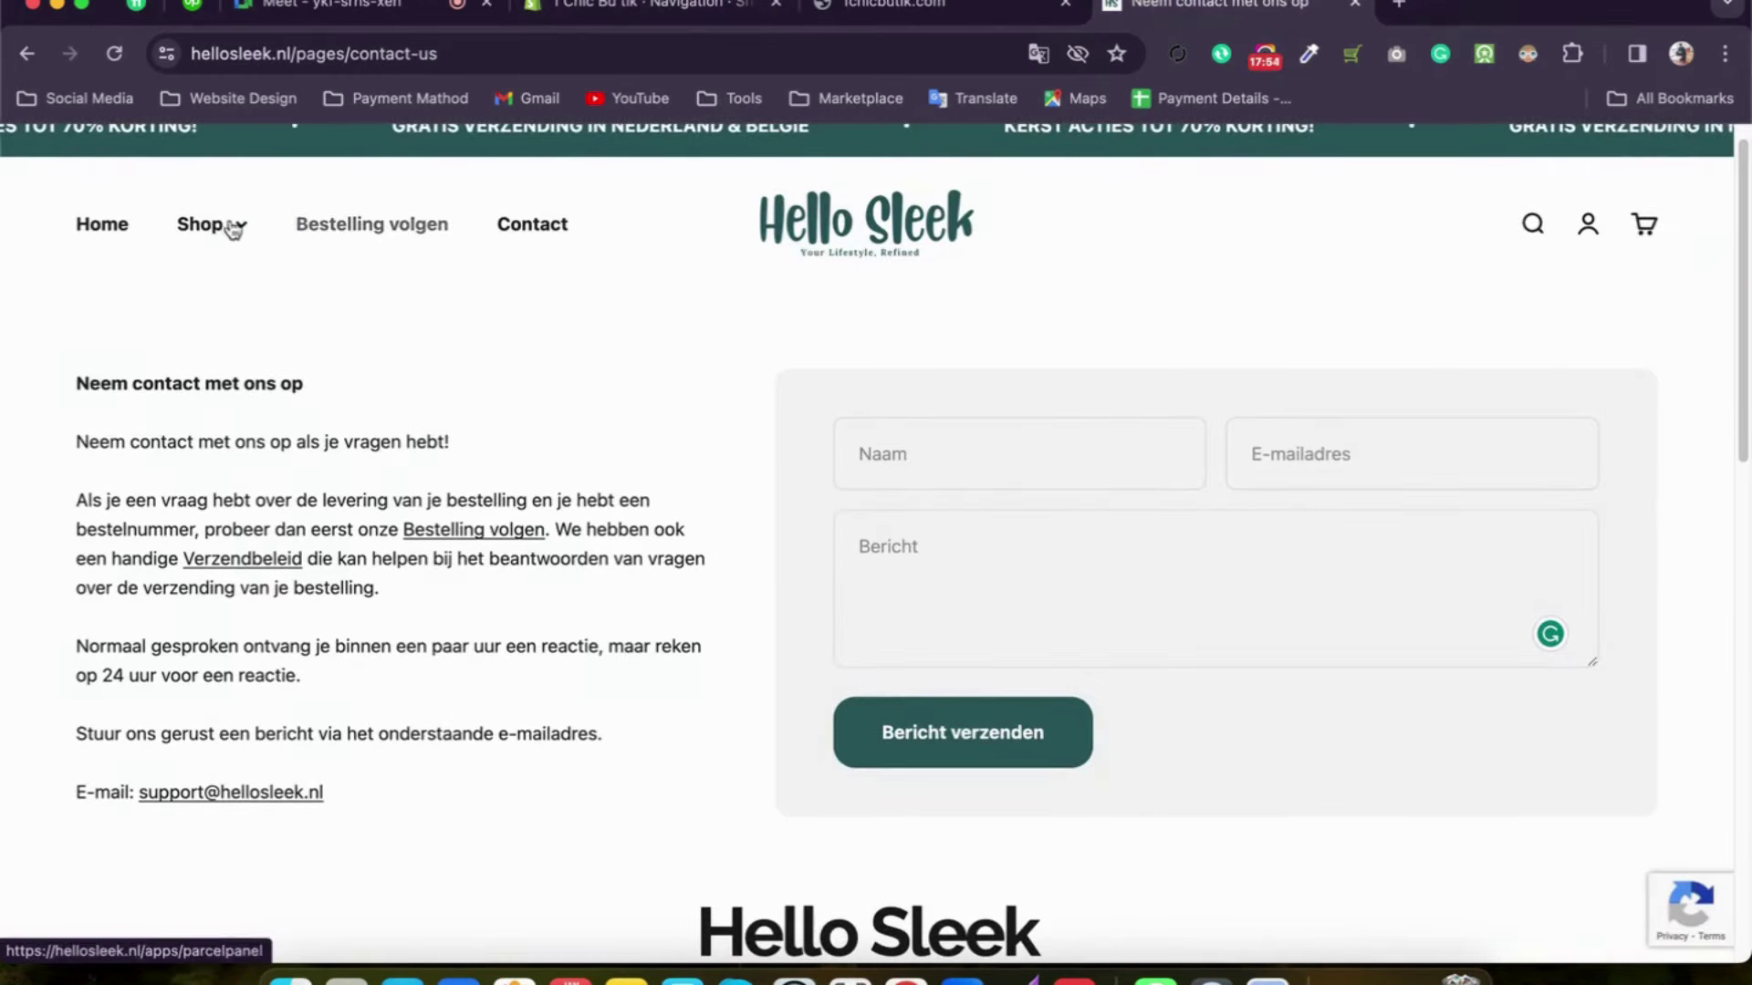
{"action": "left_click", "coordinate": [217, 236]}
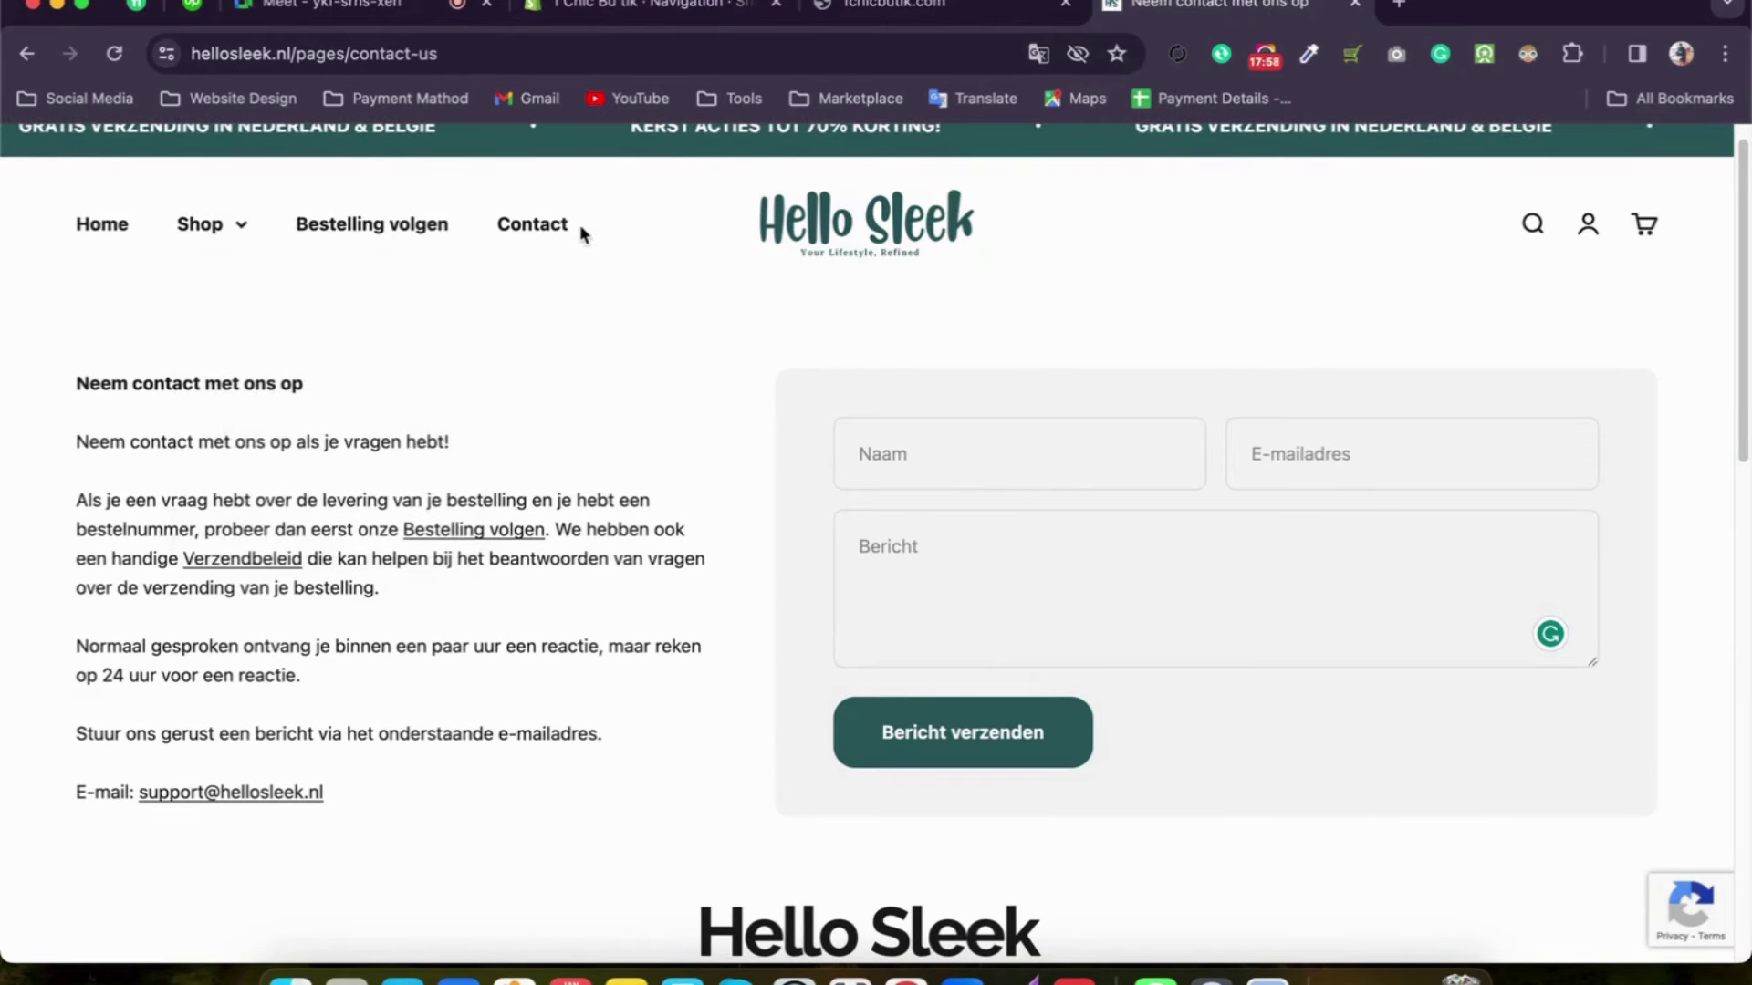
Step: View the Hello Sleek Shop submenu, order tracking page and contact page, and open the Help Center from the footer
{"action": "left_click", "coordinate": [221, 228]}
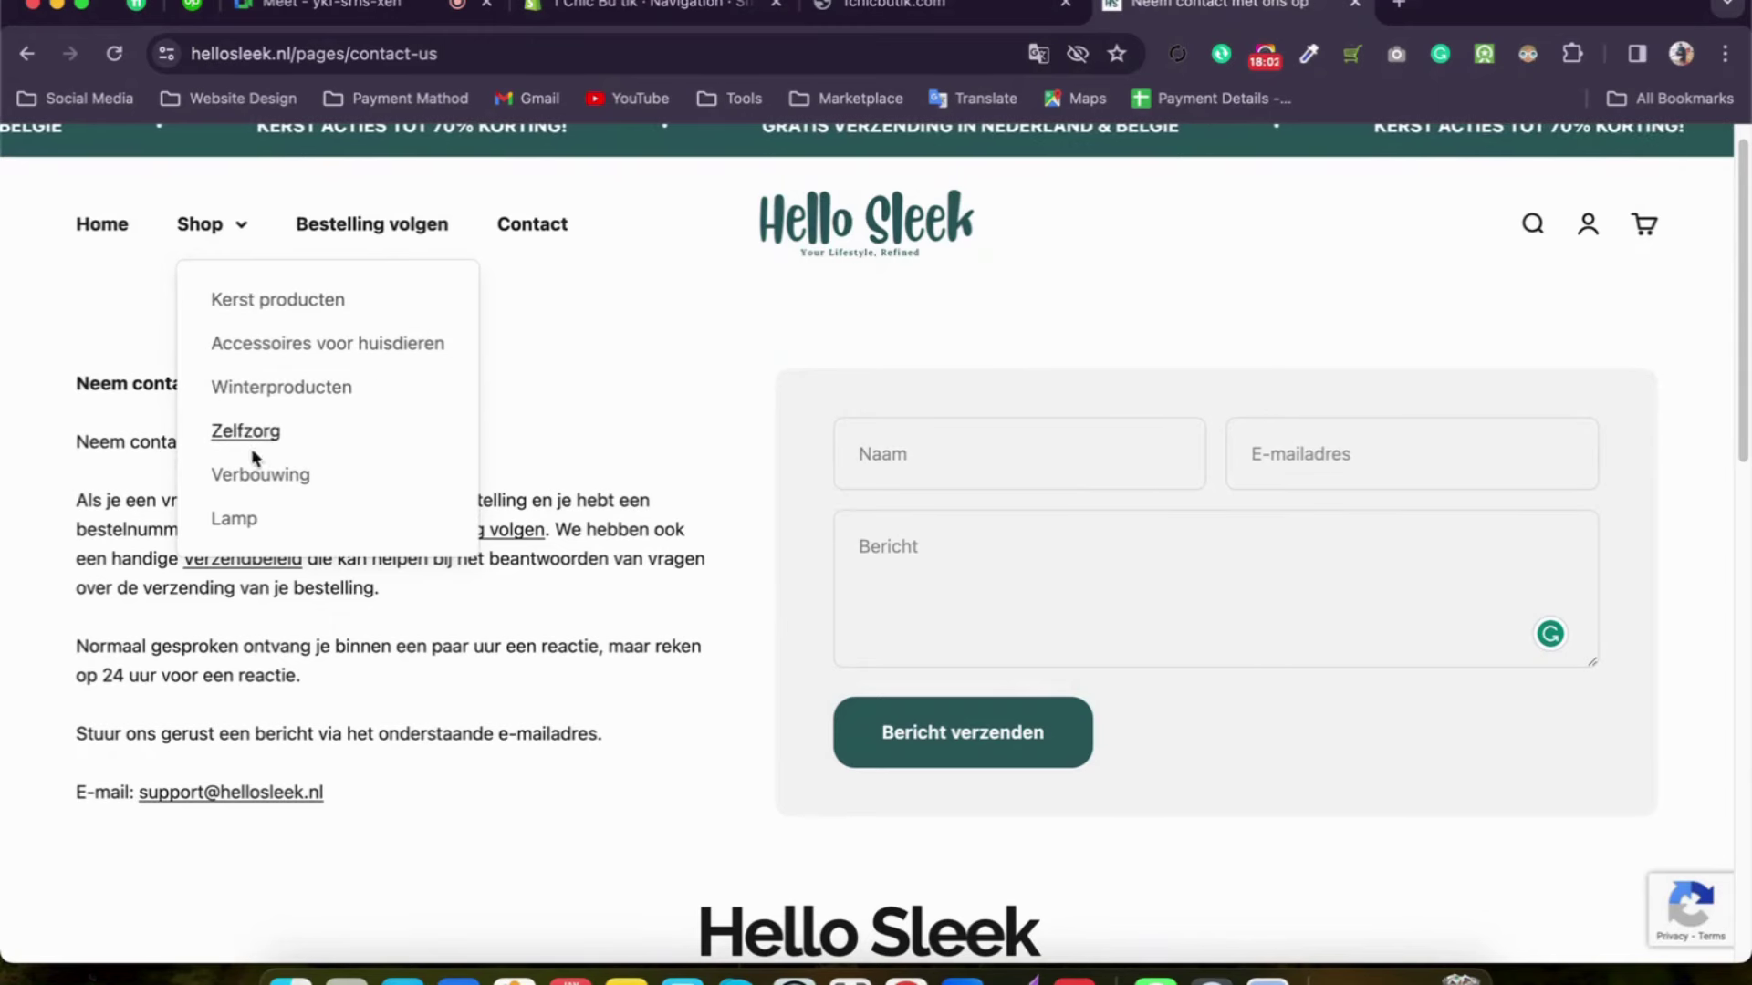
{"action": "left_click", "coordinate": [415, 222]}
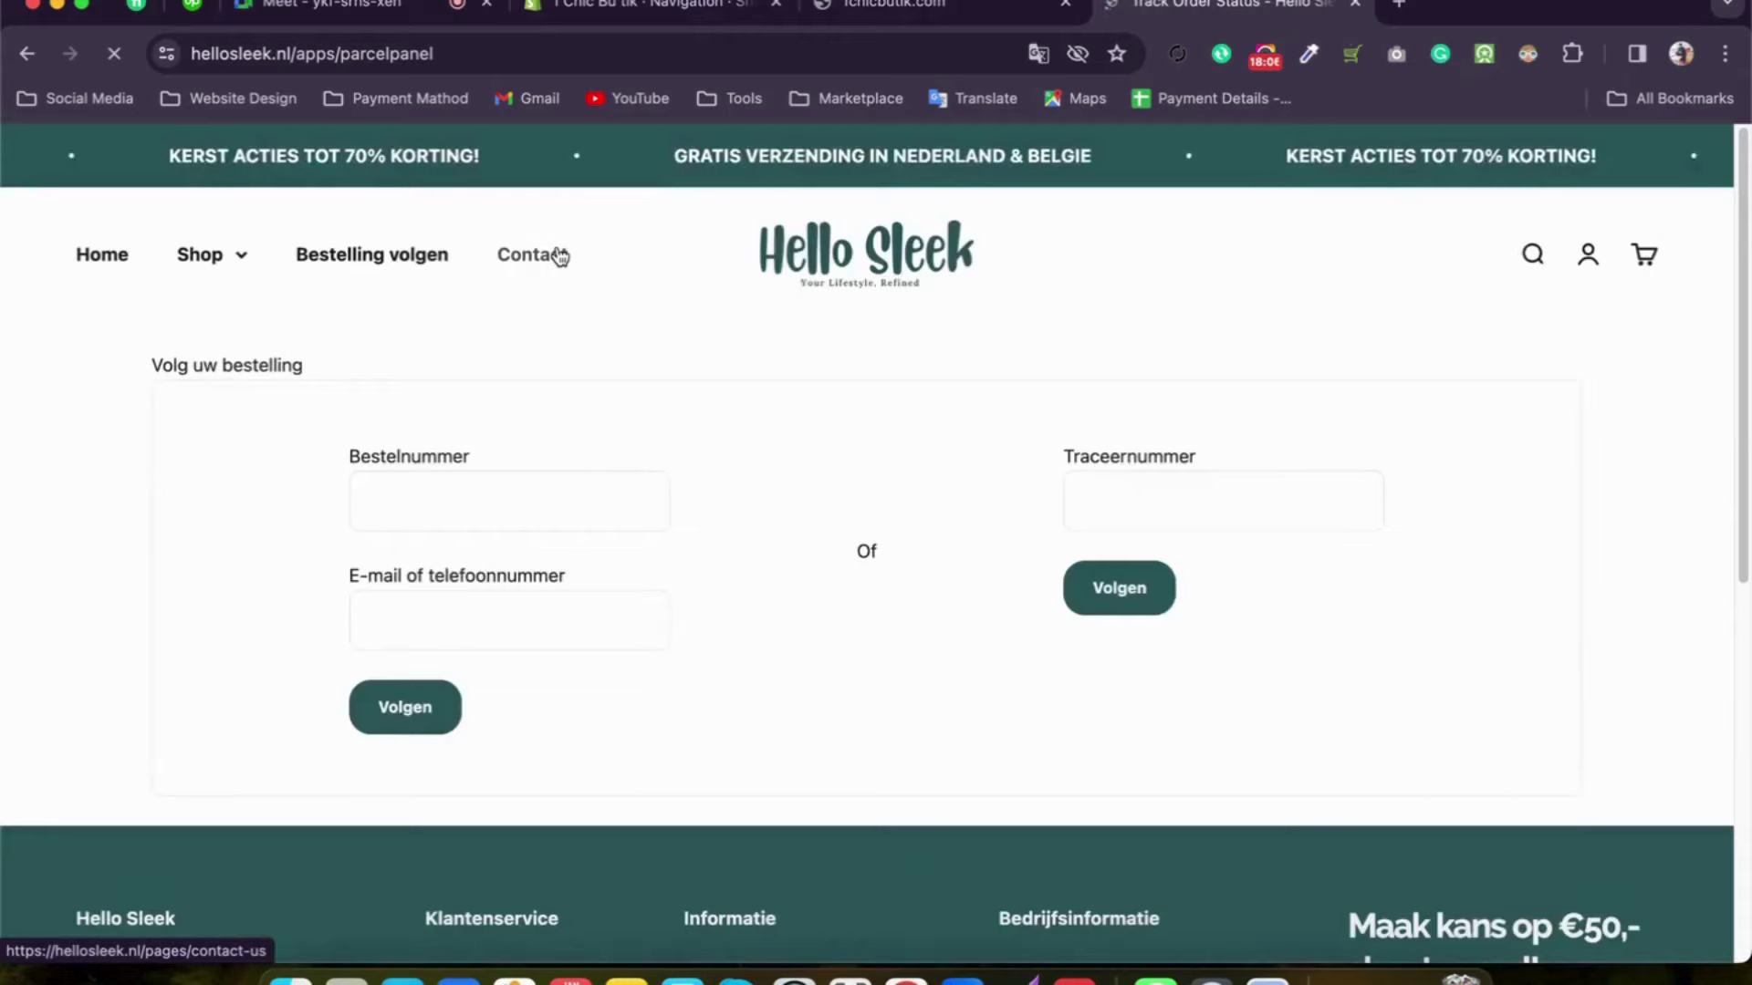
{"action": "left_click", "coordinate": [551, 260]}
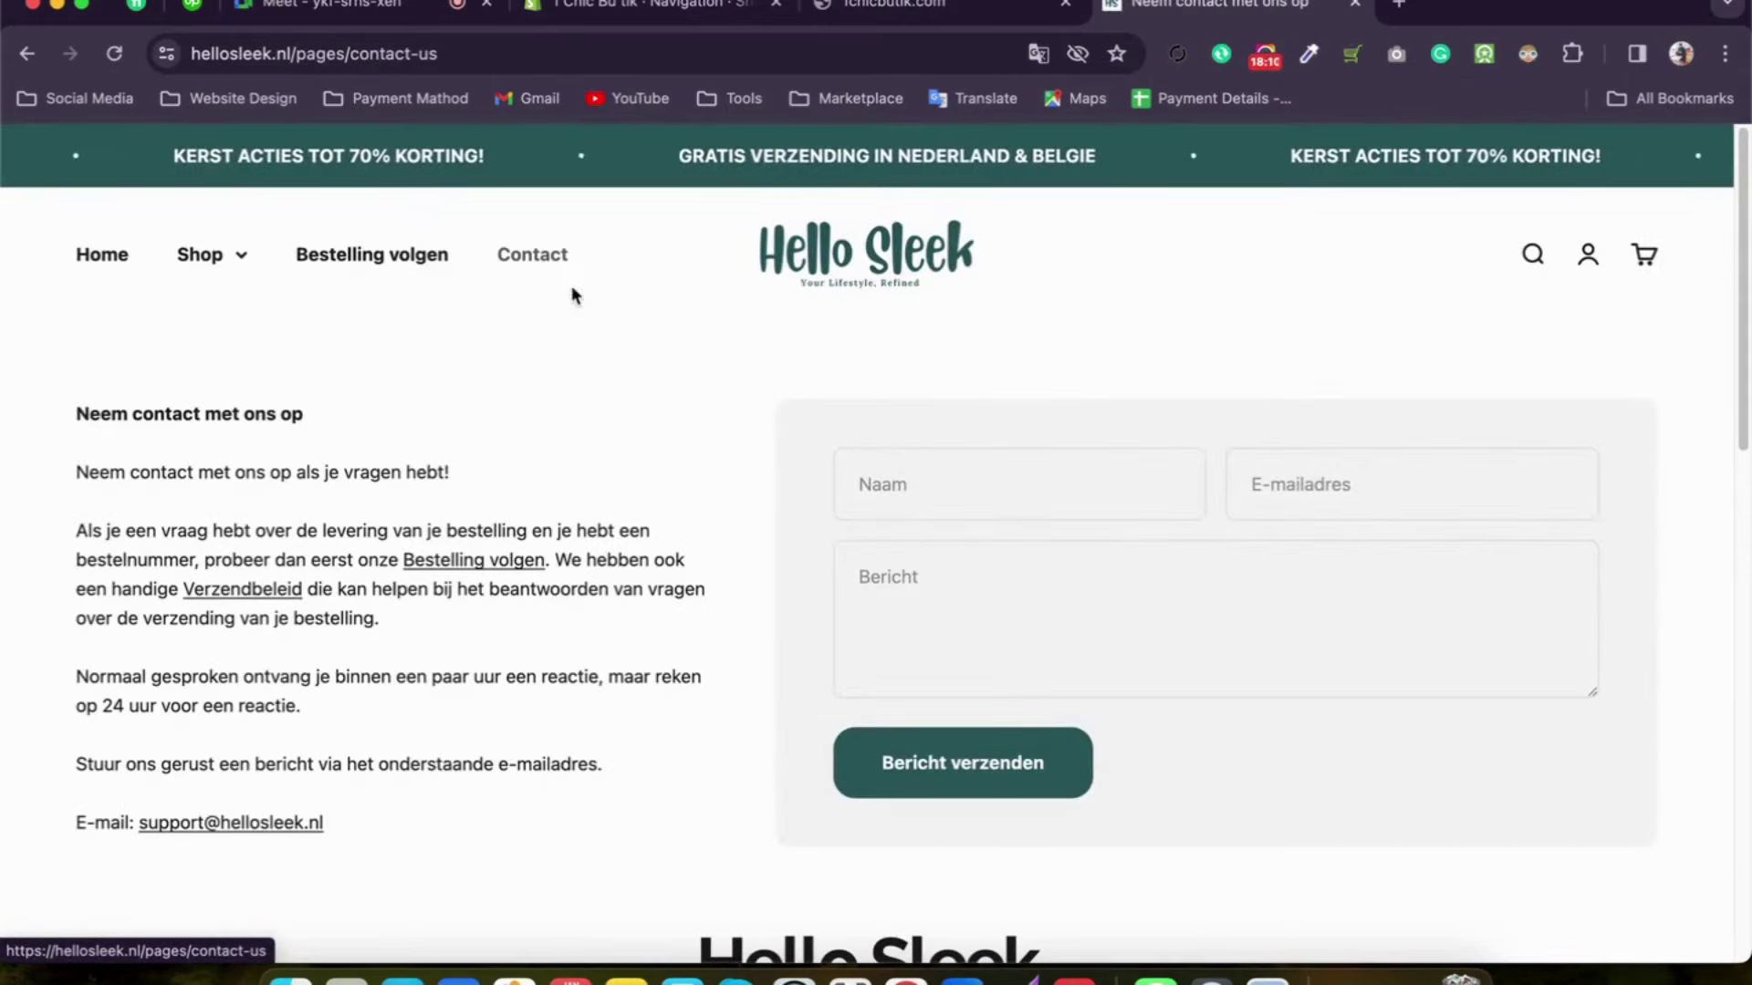
{"action": "scroll", "coordinate": [699, 406], "scroll_direction": "down", "scroll_amount": 10}
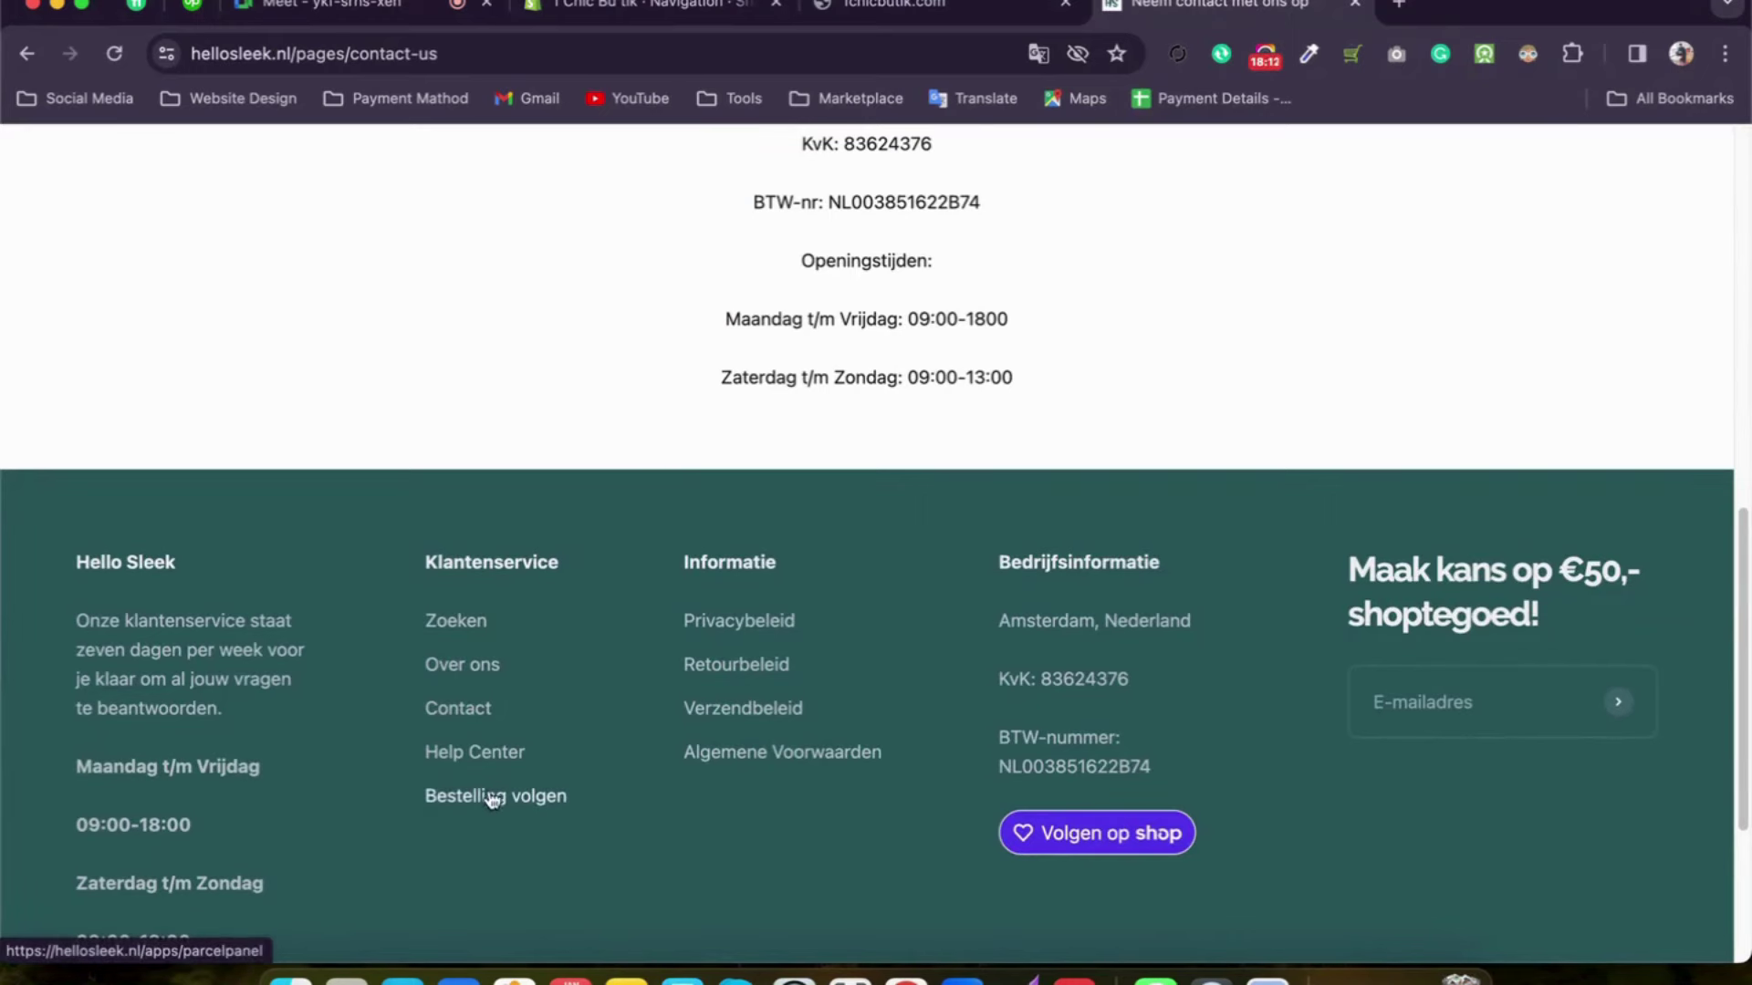
{"action": "left_click", "coordinate": [481, 753]}
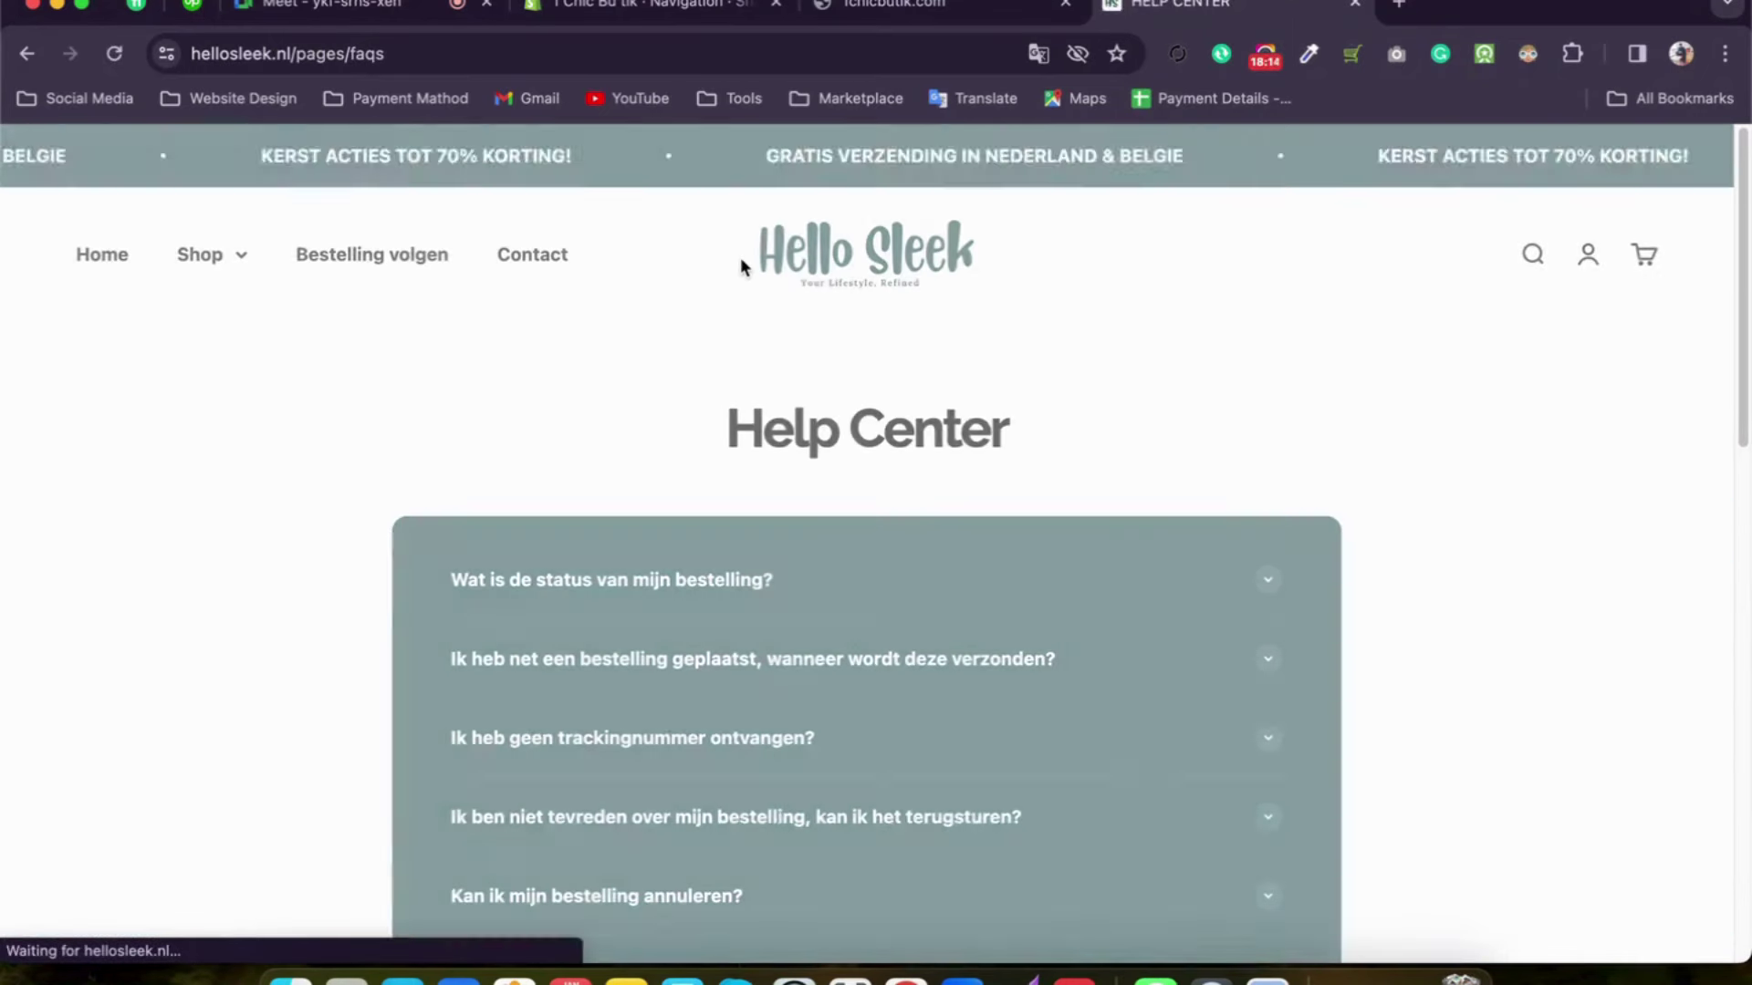
{"action": "scroll", "coordinate": [973, 508], "scroll_direction": "down", "scroll_amount": 5}
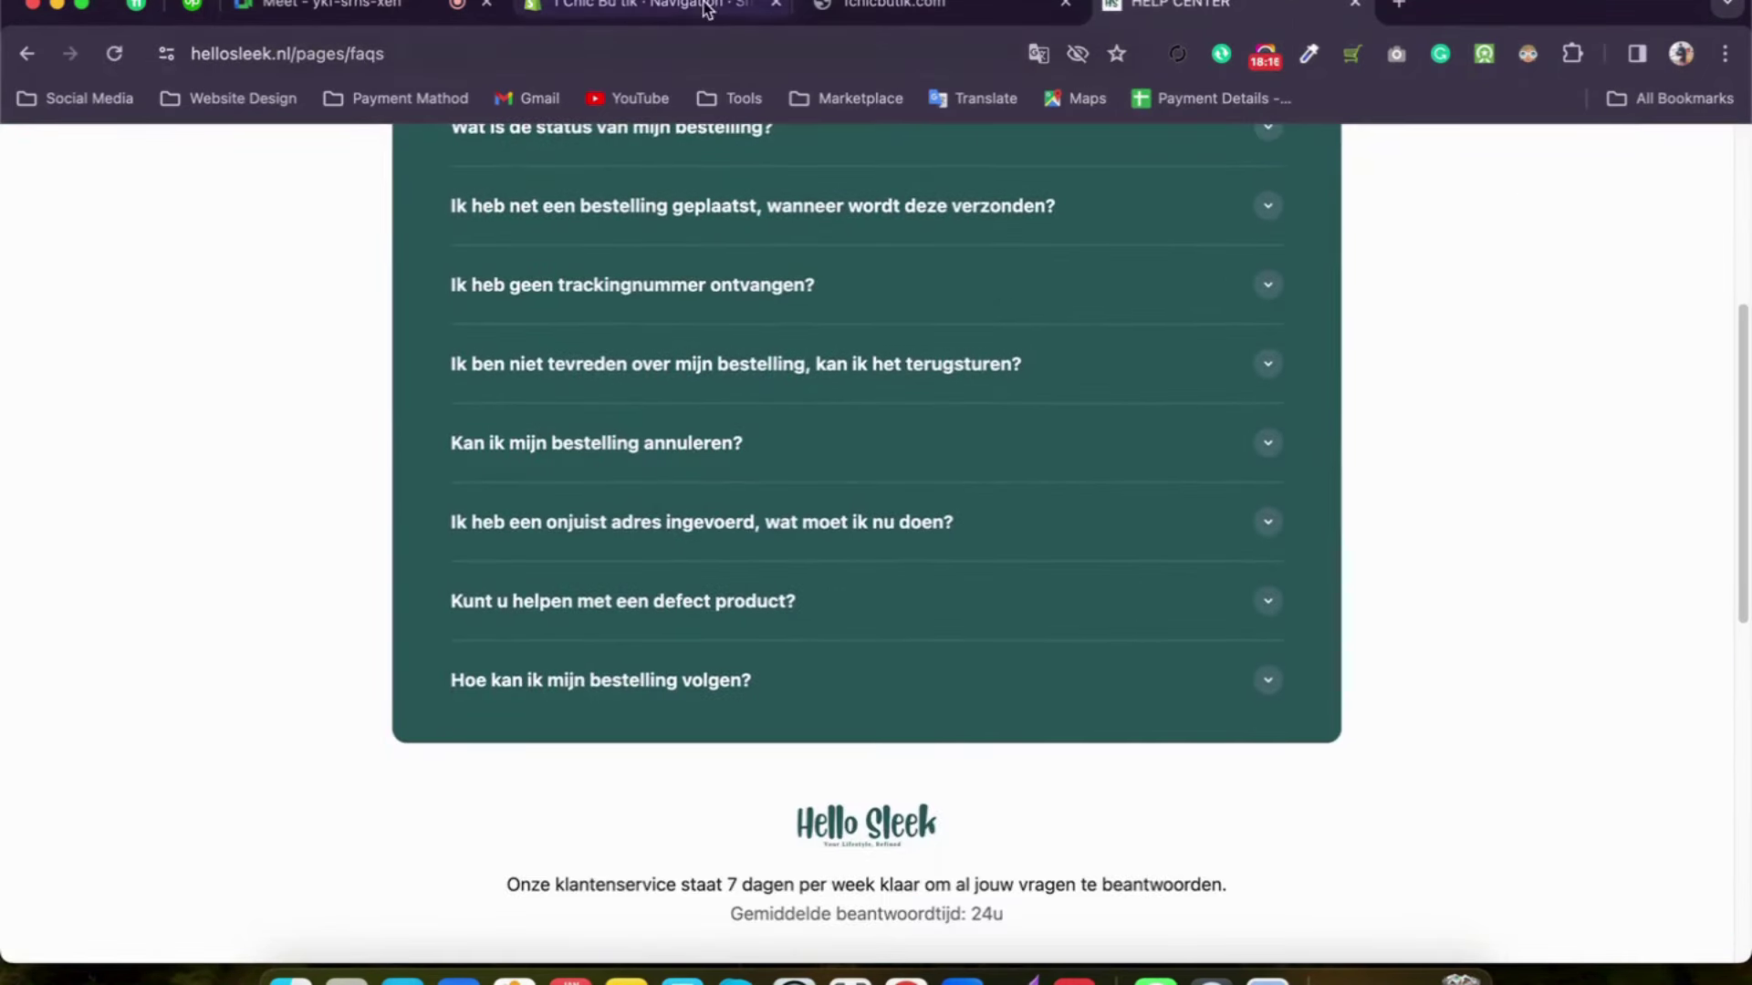
Step: Return to the Navigation page in the store admin and examine its list of menus
{"action": "left_click", "coordinate": [663, 5]}
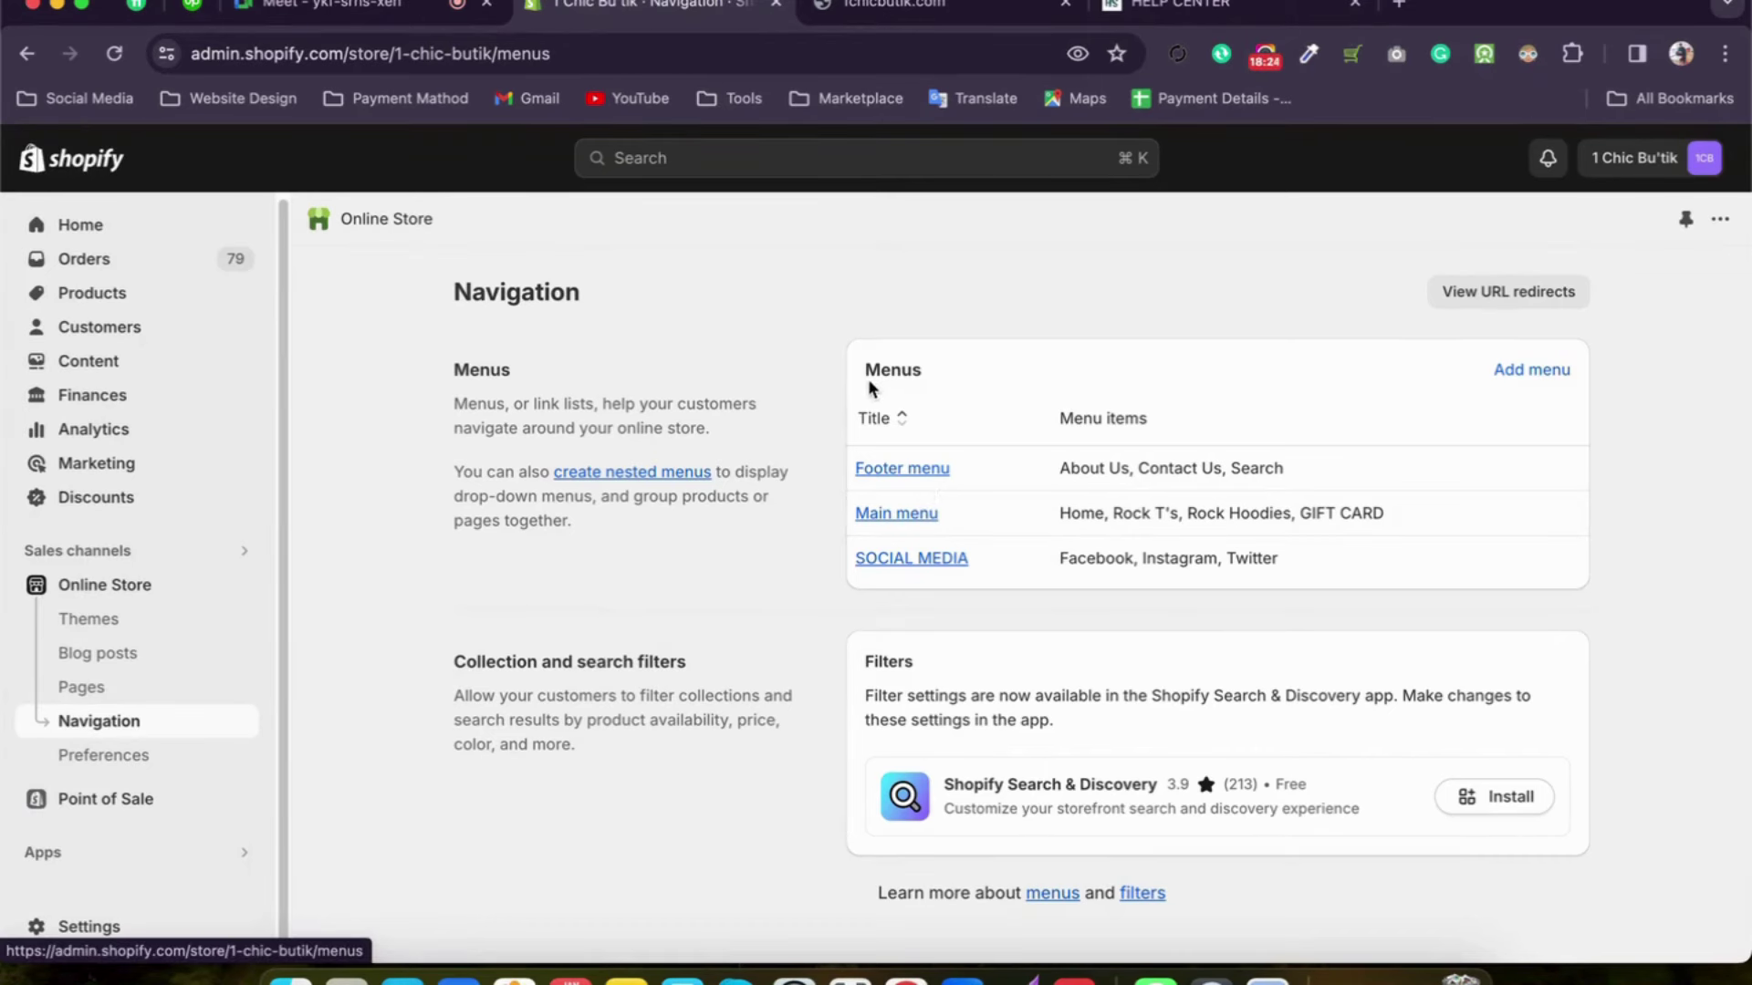
{"action": "left_click_drag", "start_coordinate": [863, 377], "coordinate": [924, 372]}
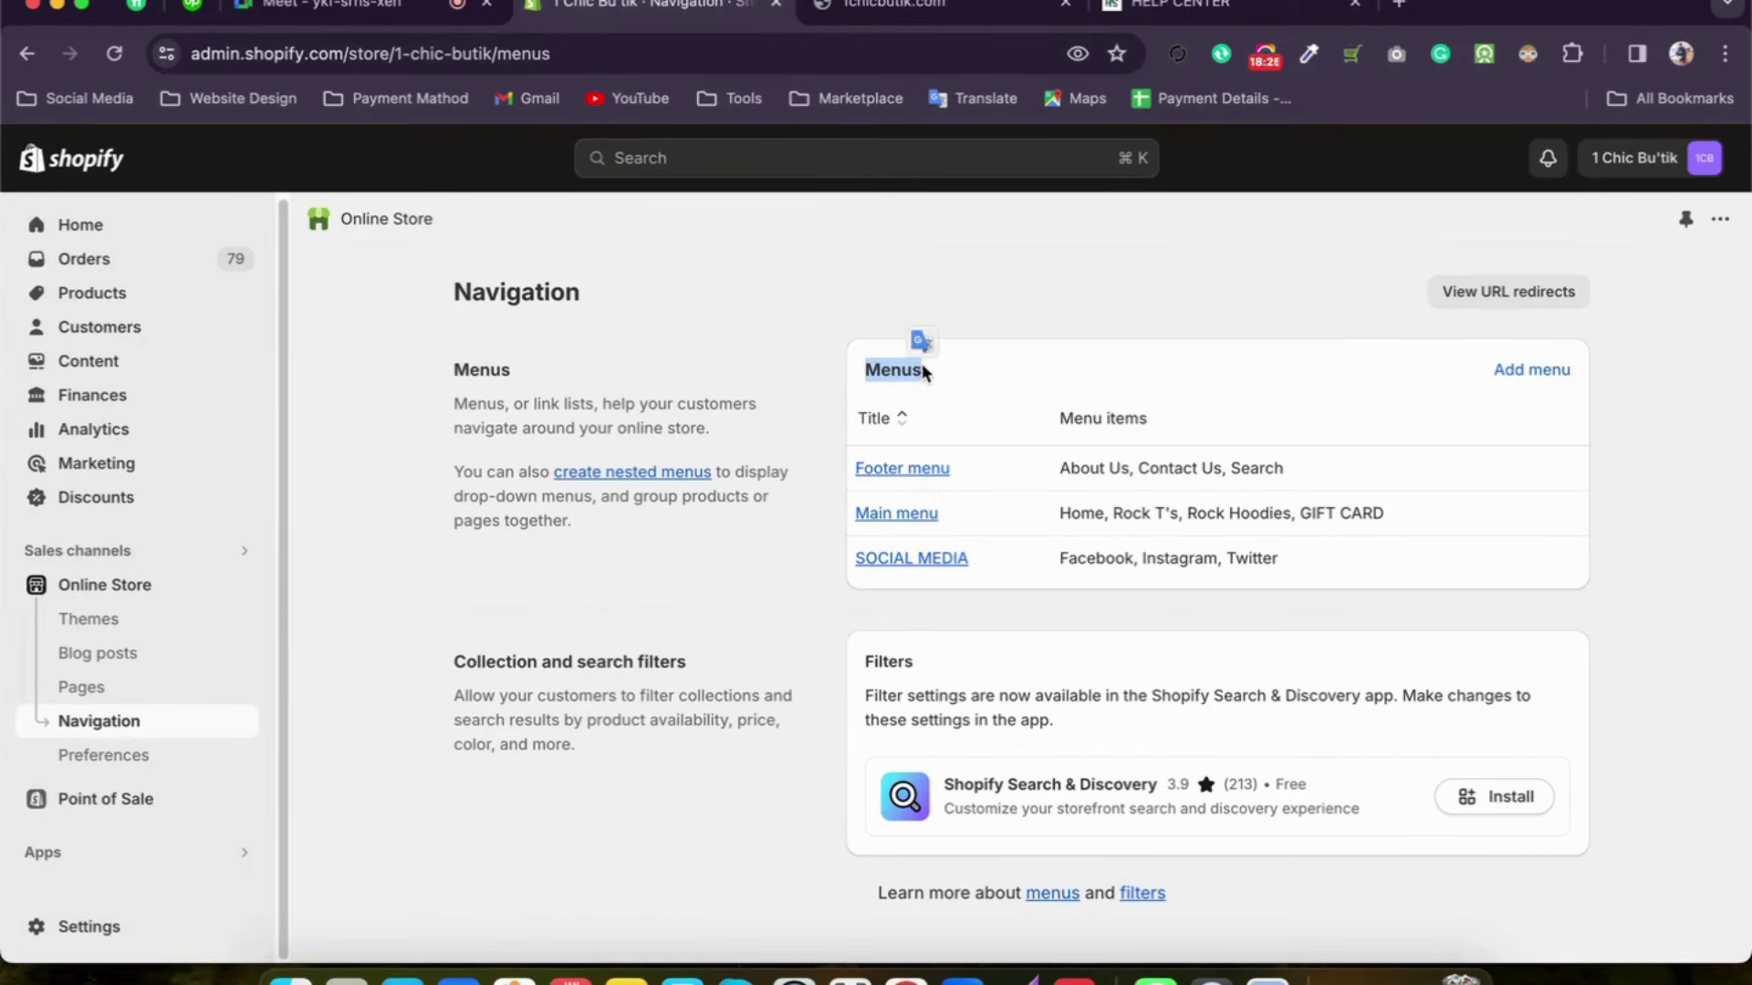
{"action": "left_click", "coordinate": [771, 580]}
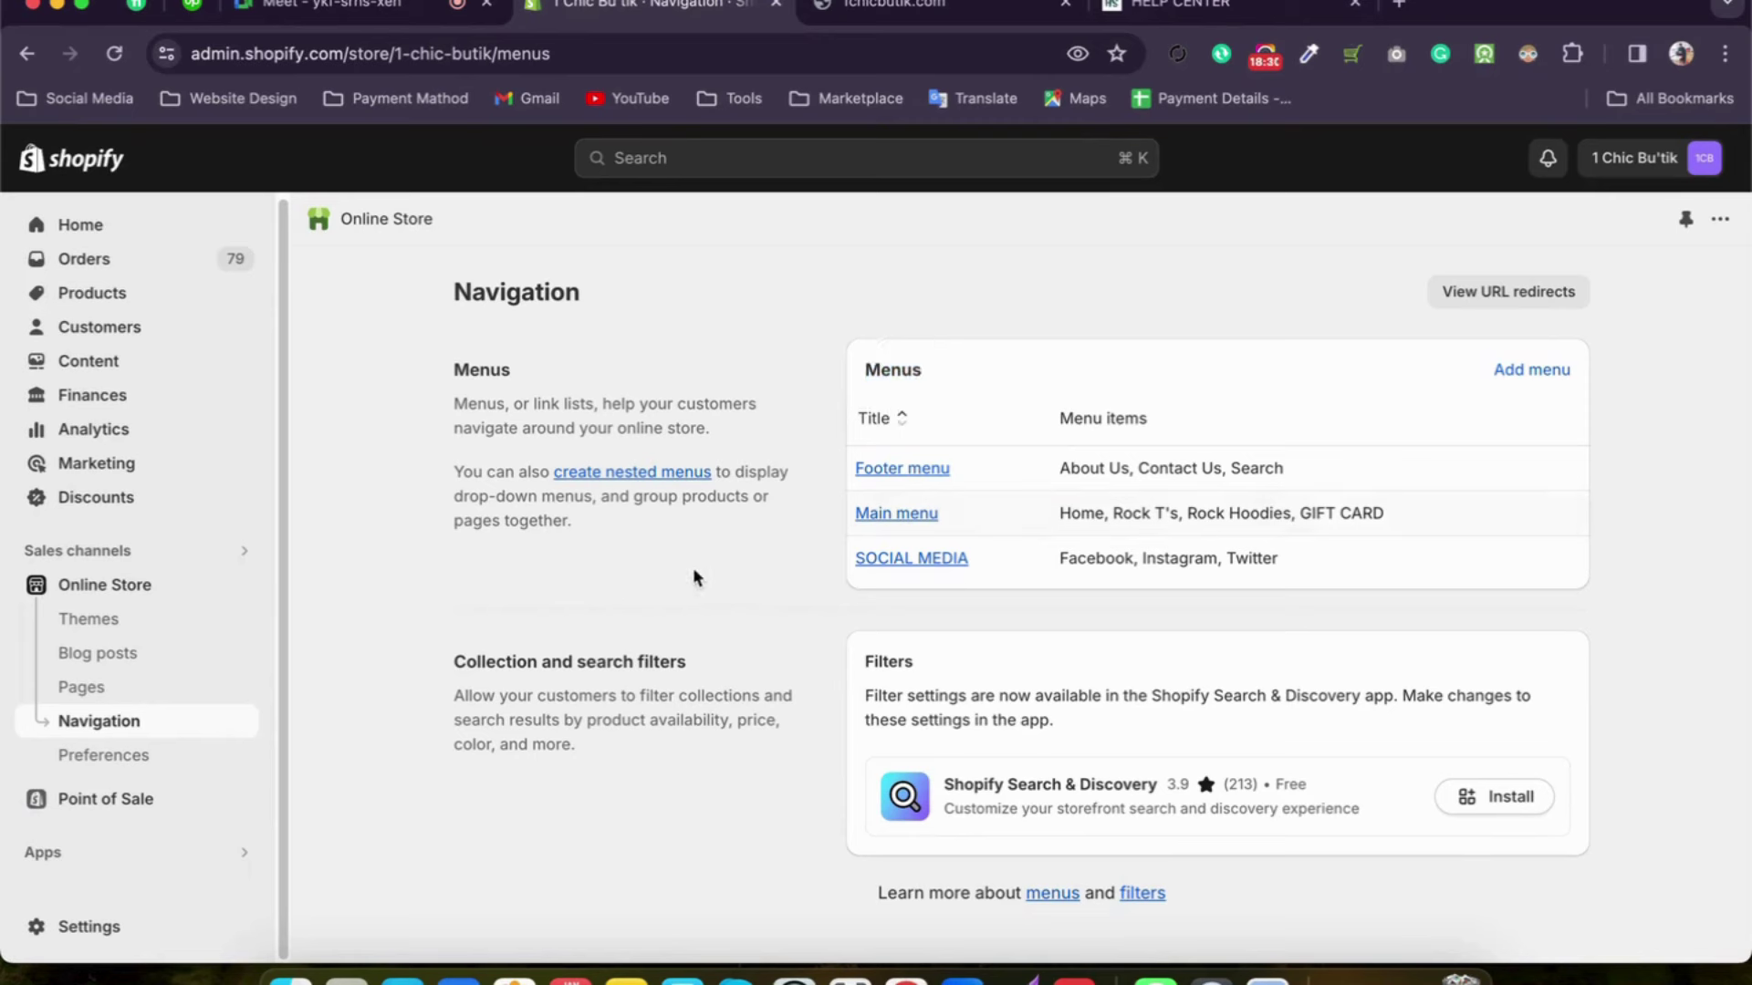
Step: Open the Online Store preferences and examine the homepage title and homepage meta description without changing them
{"action": "left_click", "coordinate": [130, 767]}
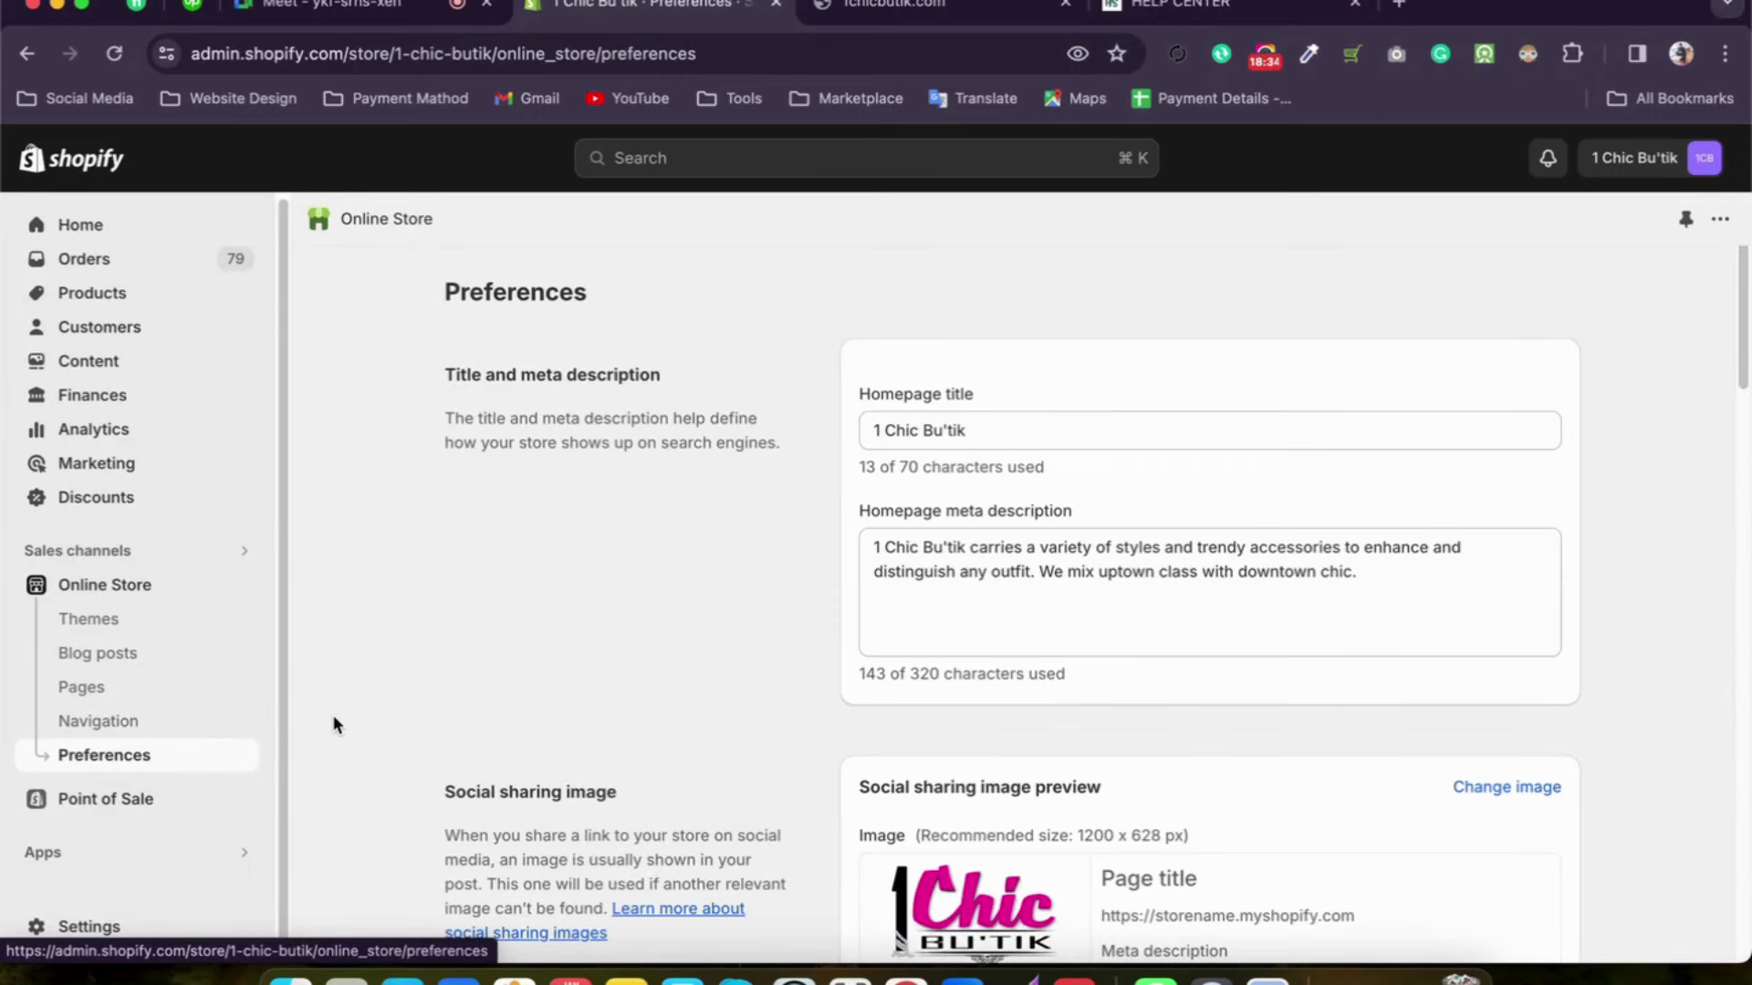
{"action": "scroll", "coordinate": [511, 603], "scroll_direction": "down", "scroll_amount": 1}
{"action": "scroll", "coordinate": [566, 543], "scroll_direction": "down", "scroll_amount": 3}
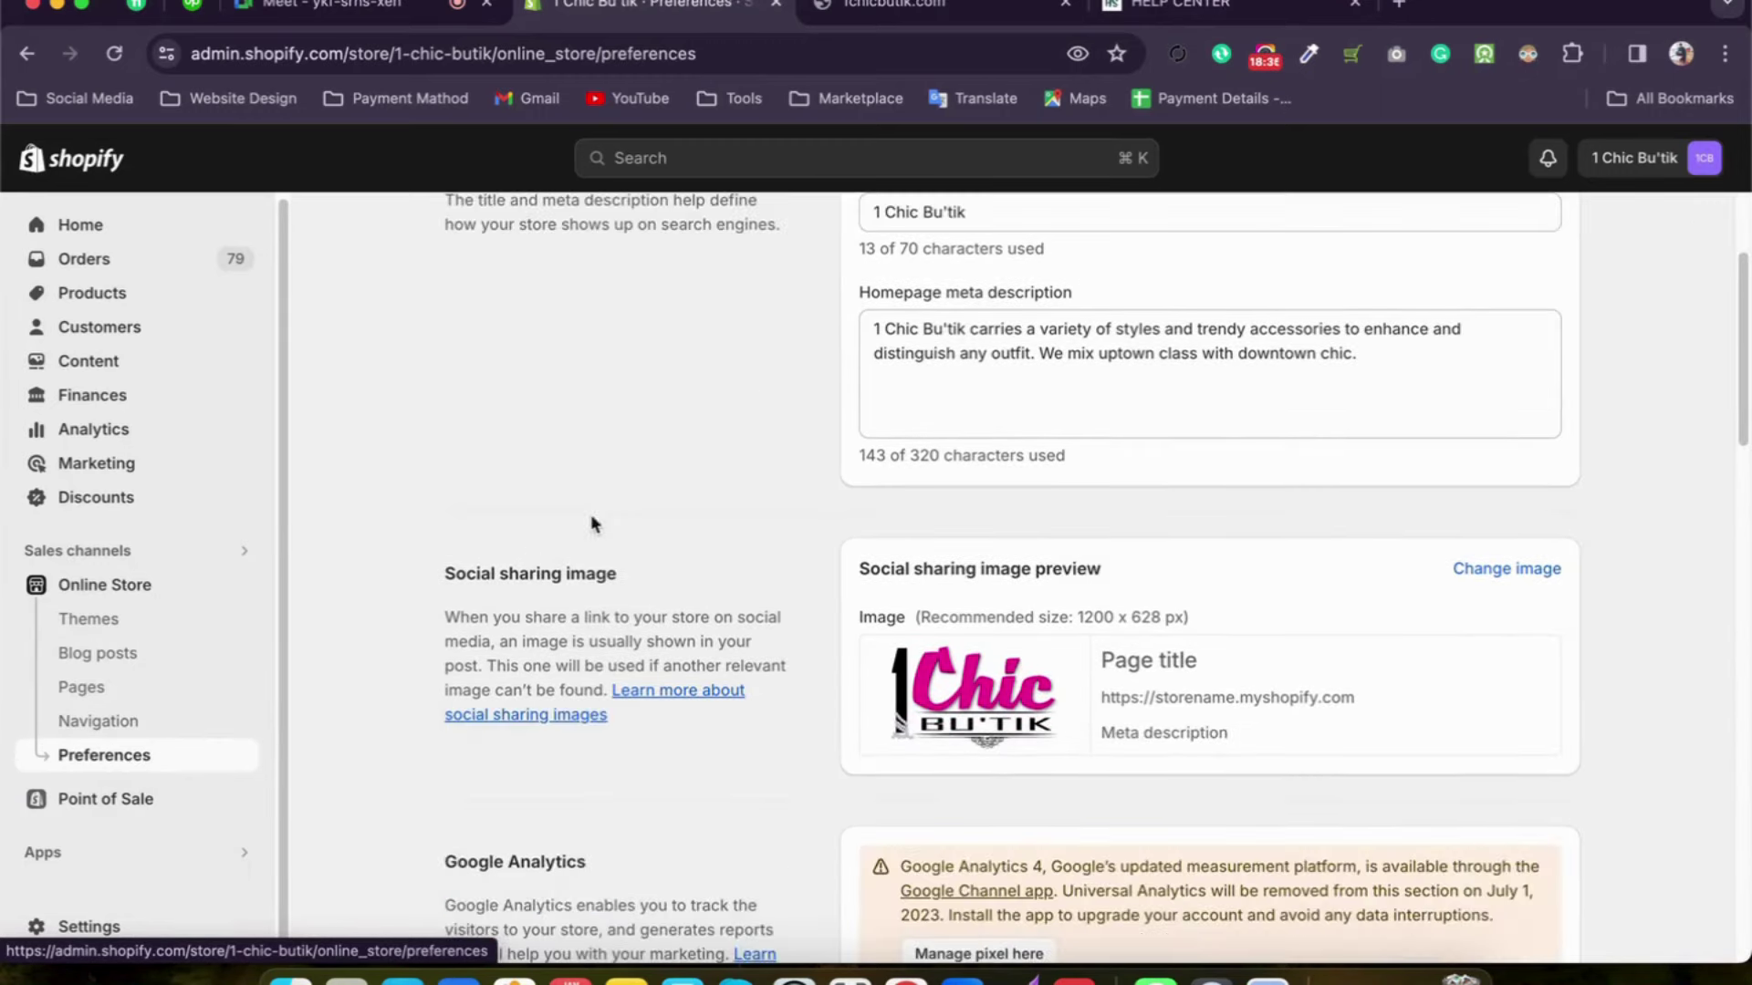
{"action": "scroll", "coordinate": [641, 508], "scroll_direction": "up", "scroll_amount": 2}
{"action": "scroll", "coordinate": [643, 508], "scroll_direction": "up", "scroll_amount": 2}
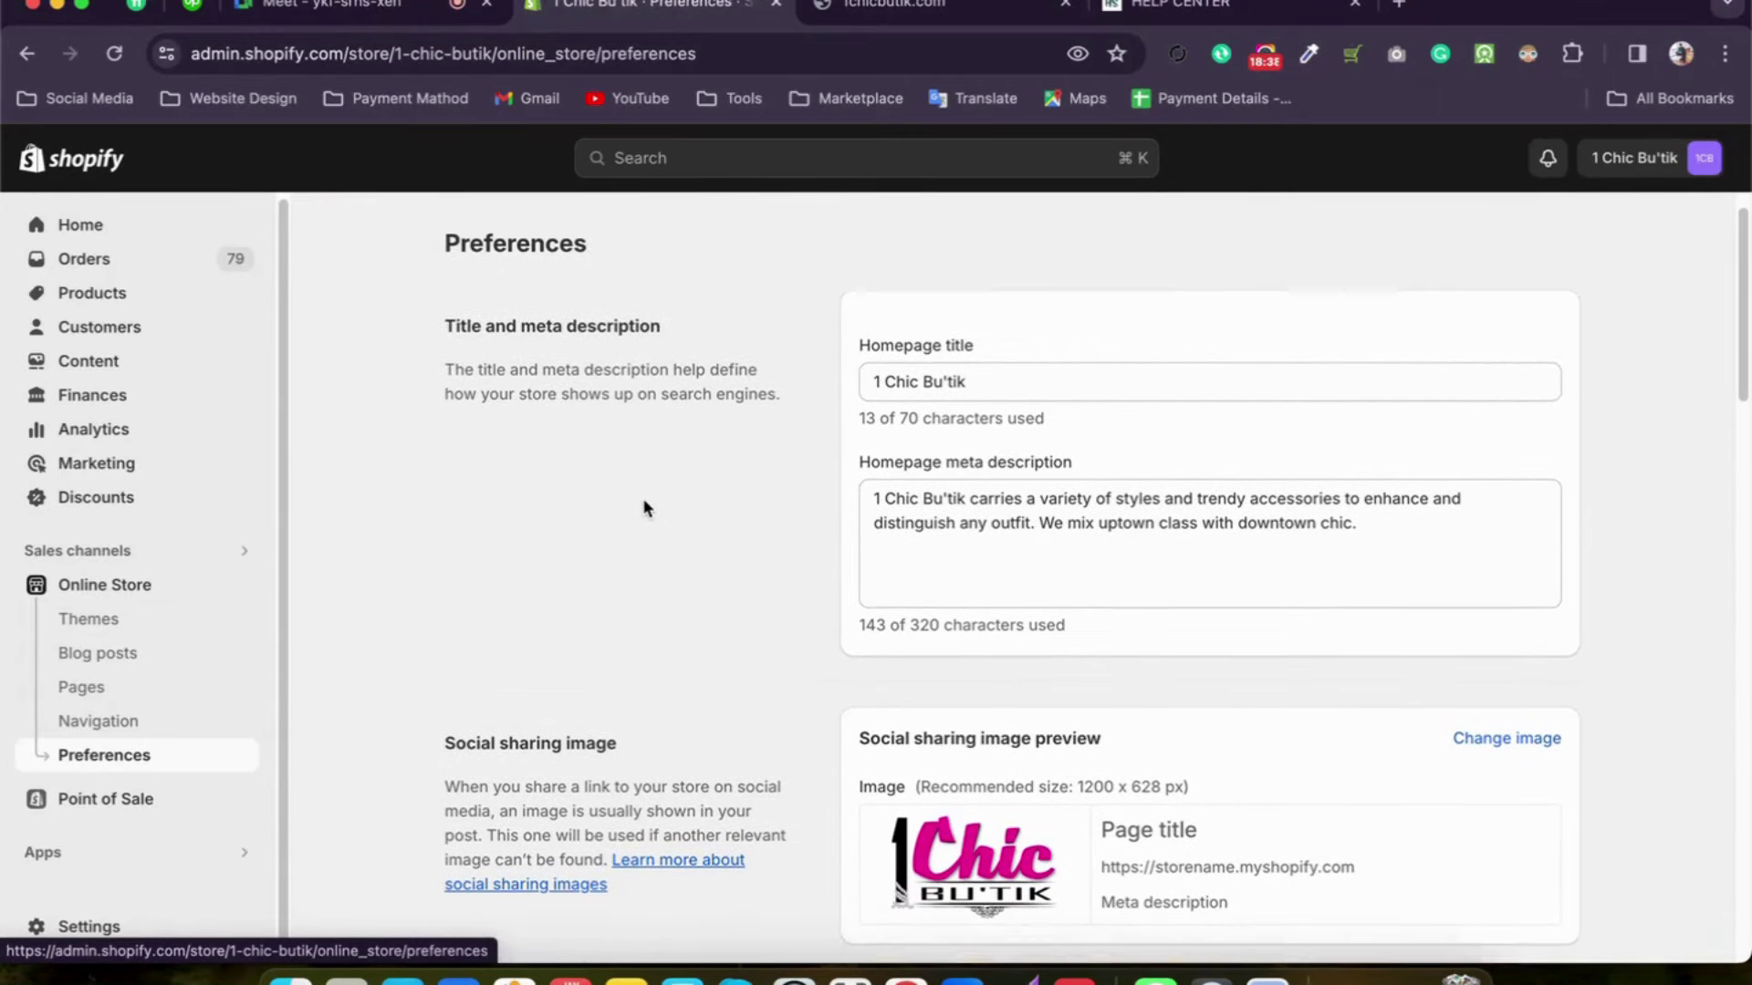
{"action": "double_click", "coordinate": [1001, 384]}
{"action": "left_click", "coordinate": [1001, 384]}
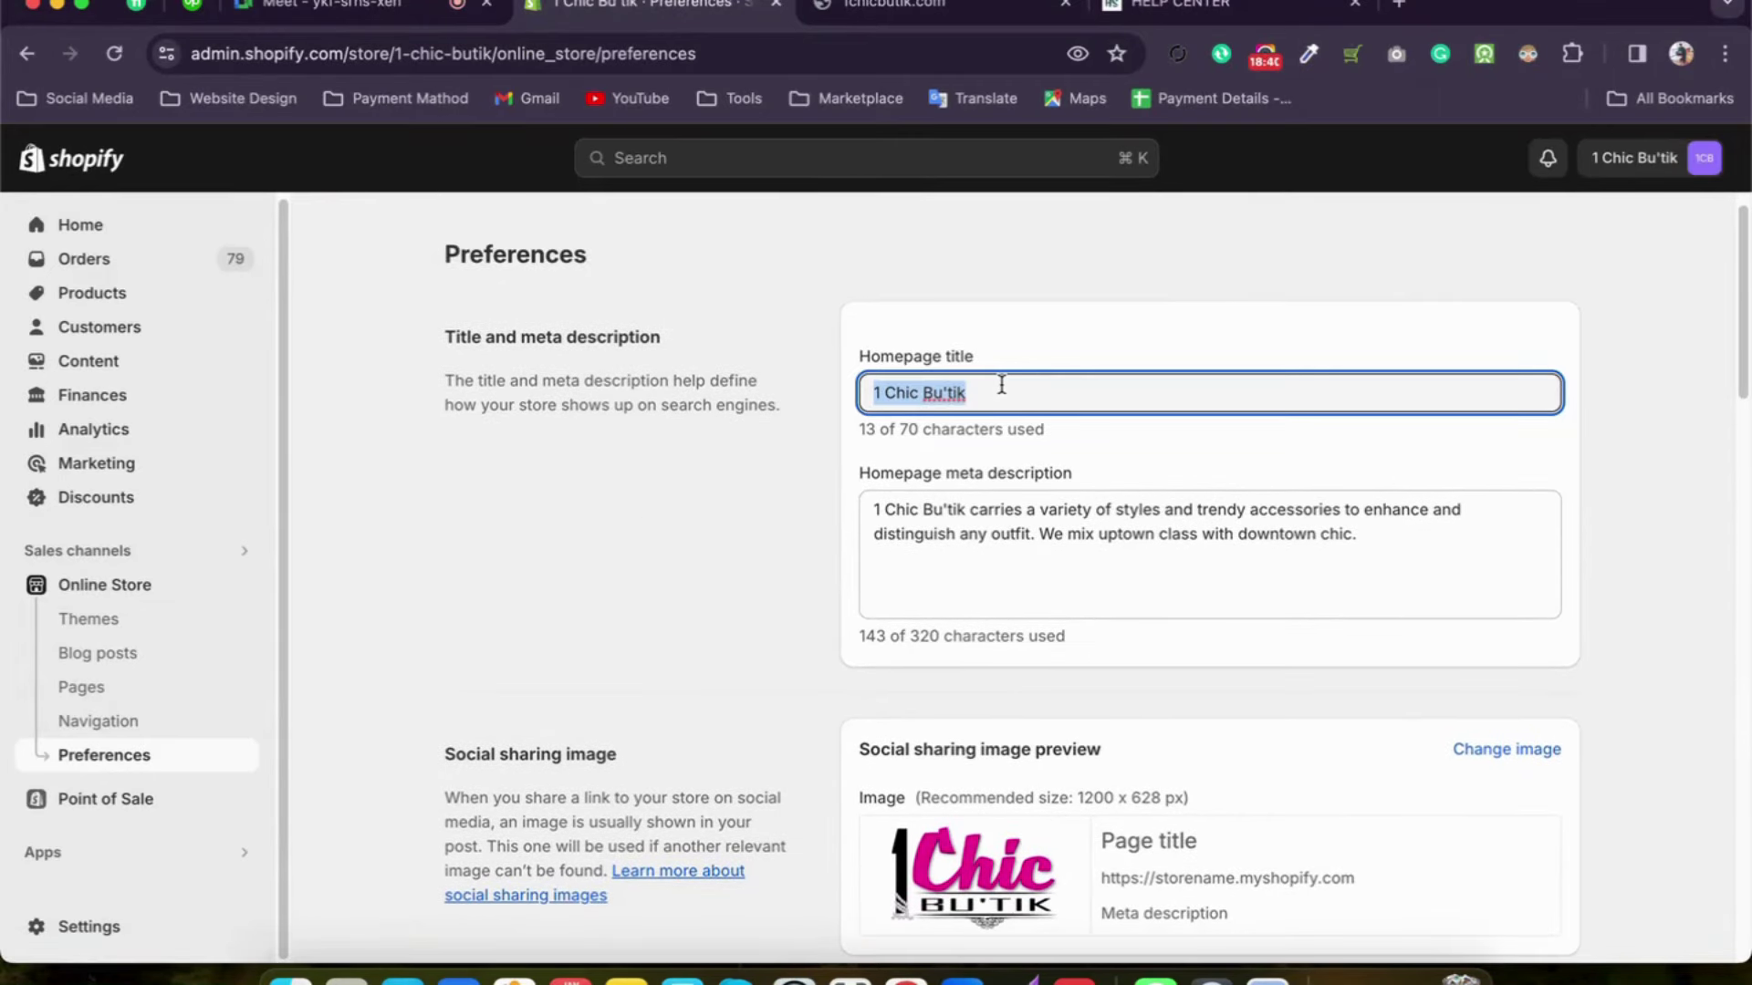
{"action": "left_click", "coordinate": [842, 361]}
{"action": "double_click", "coordinate": [941, 387]}
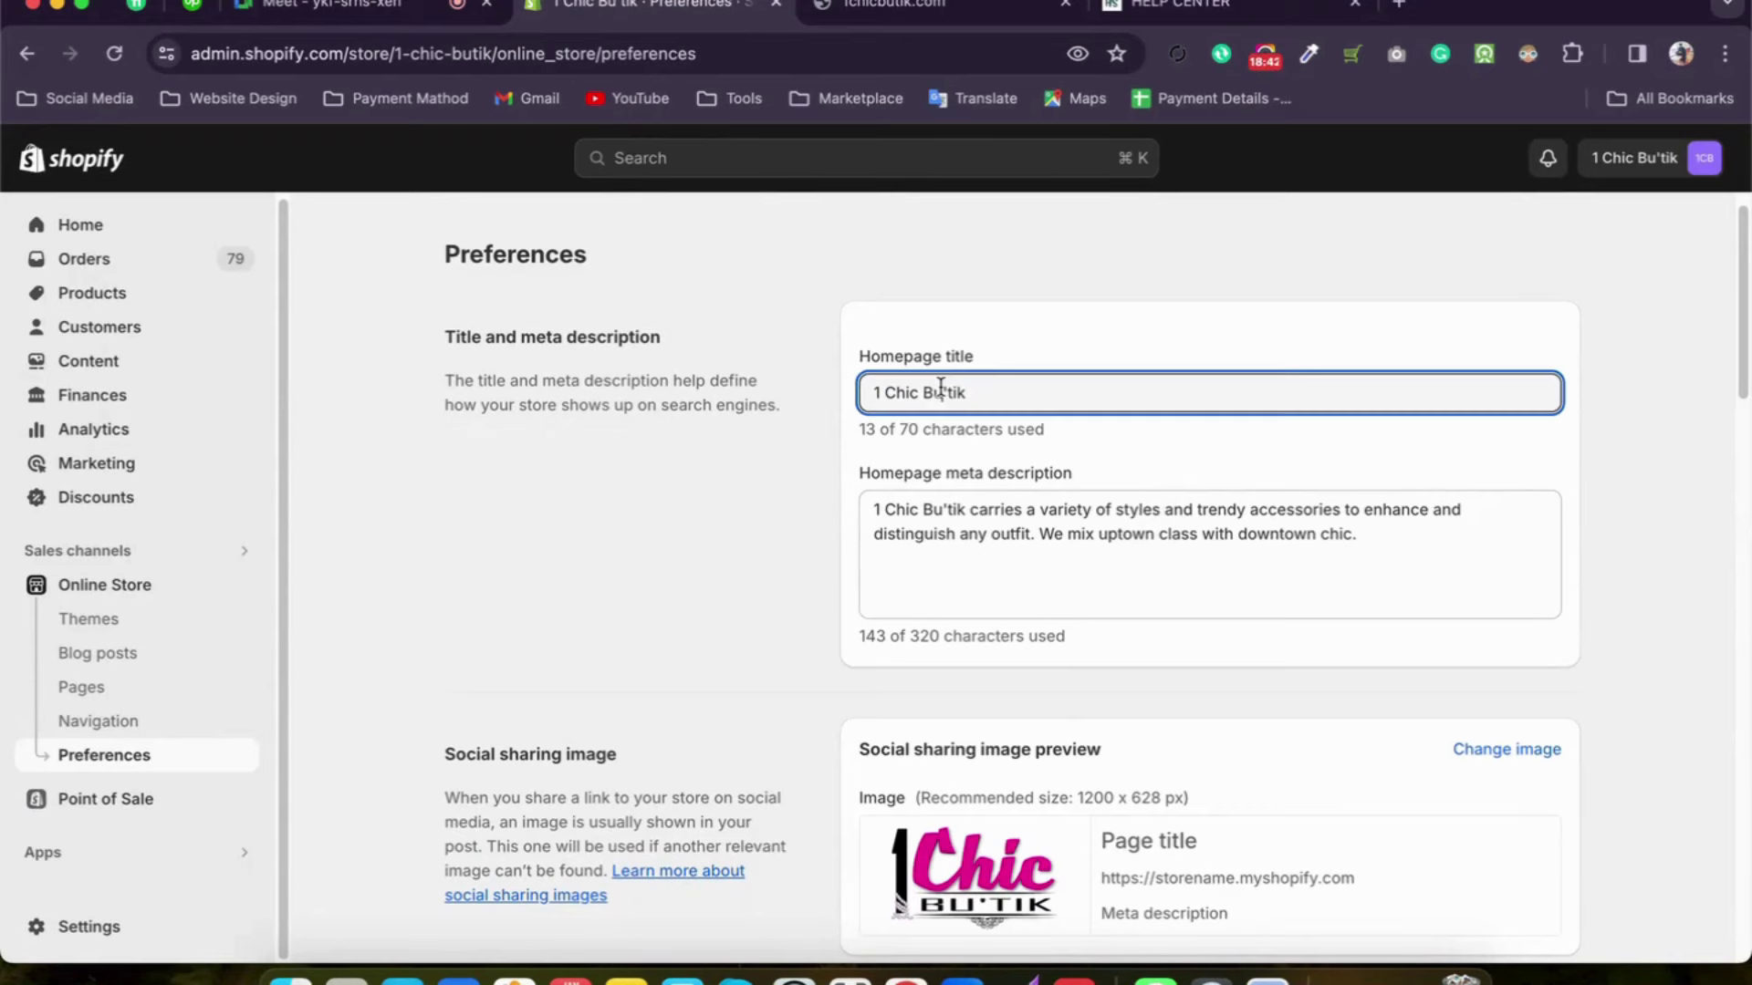
{"action": "left_click", "coordinate": [940, 387]}
{"action": "left_click", "coordinate": [1004, 514]}
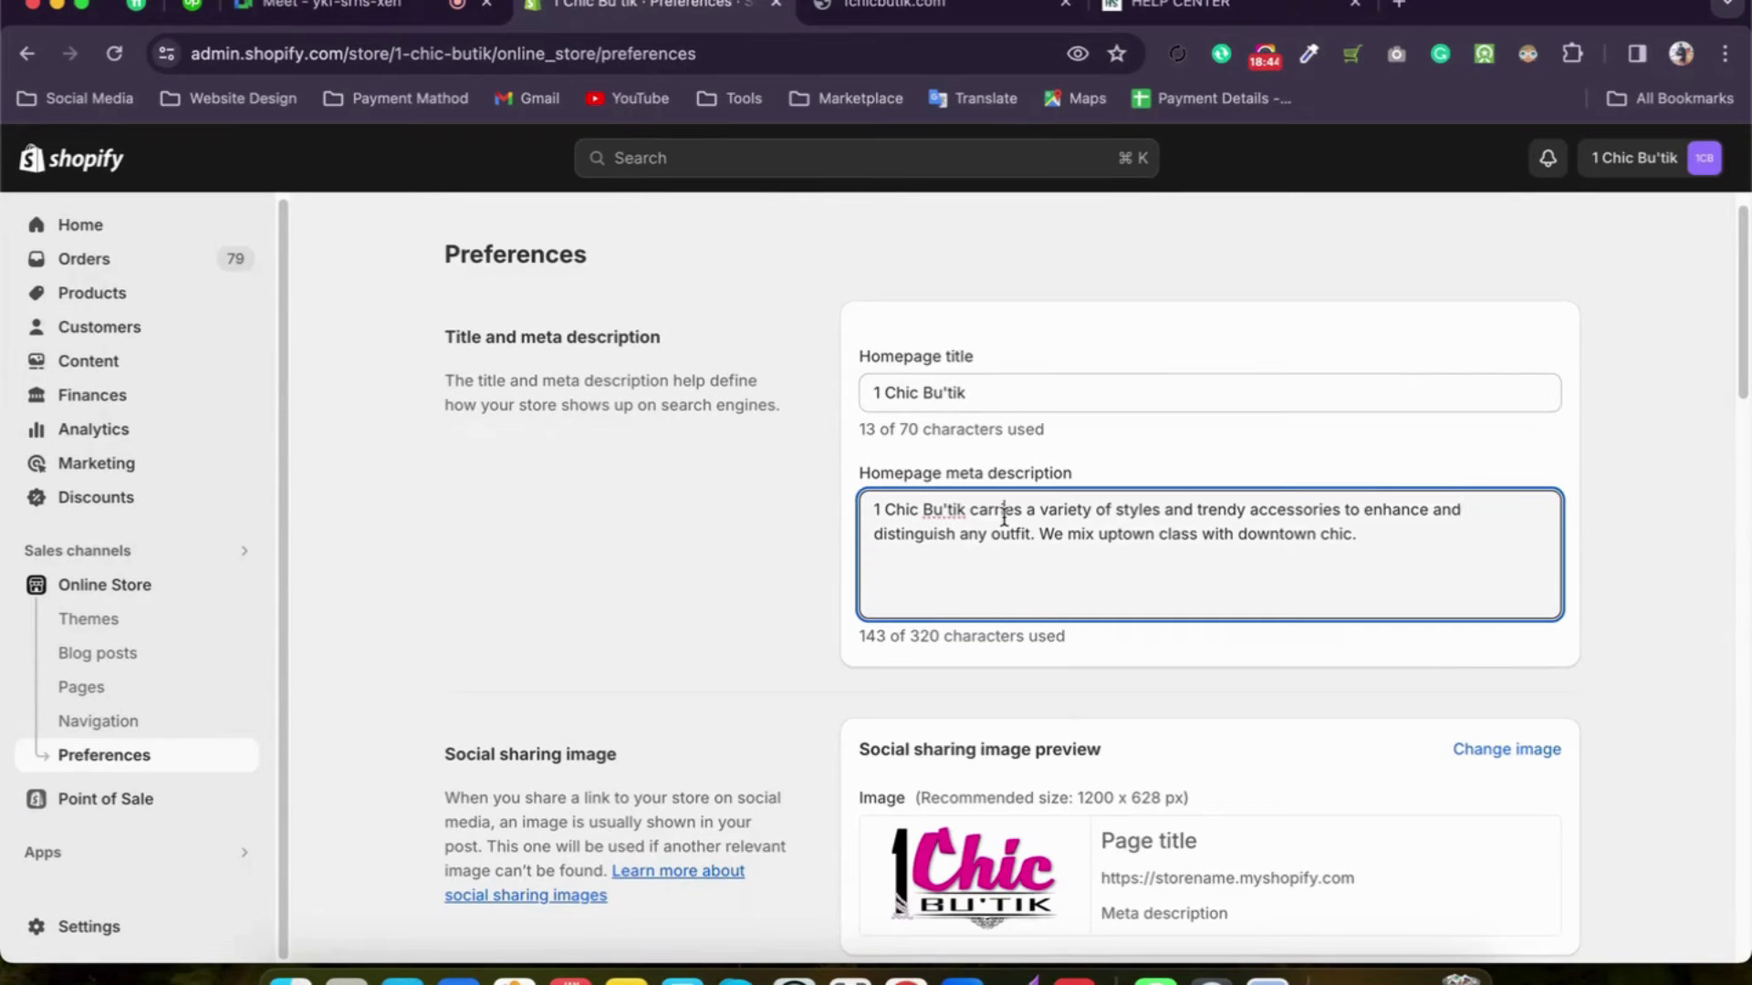
{"action": "scroll", "coordinate": [1004, 513], "scroll_direction": "down", "scroll_amount": 5}
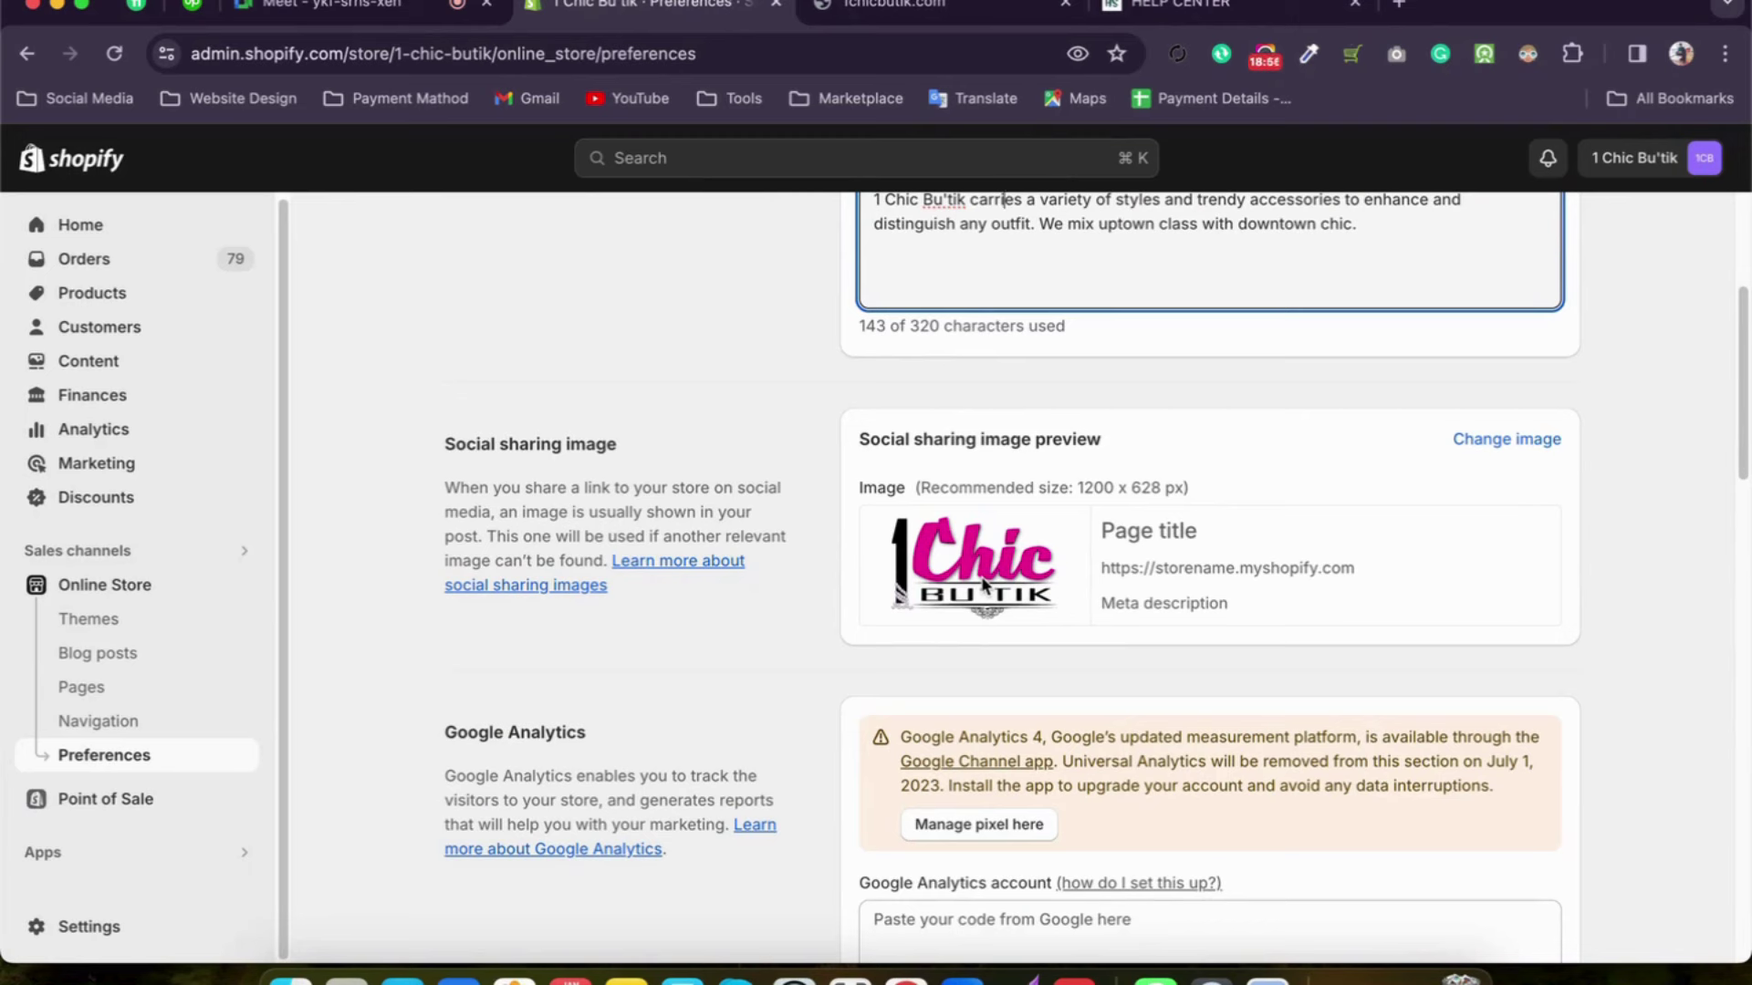
{"action": "left_click", "coordinate": [1186, 7]}
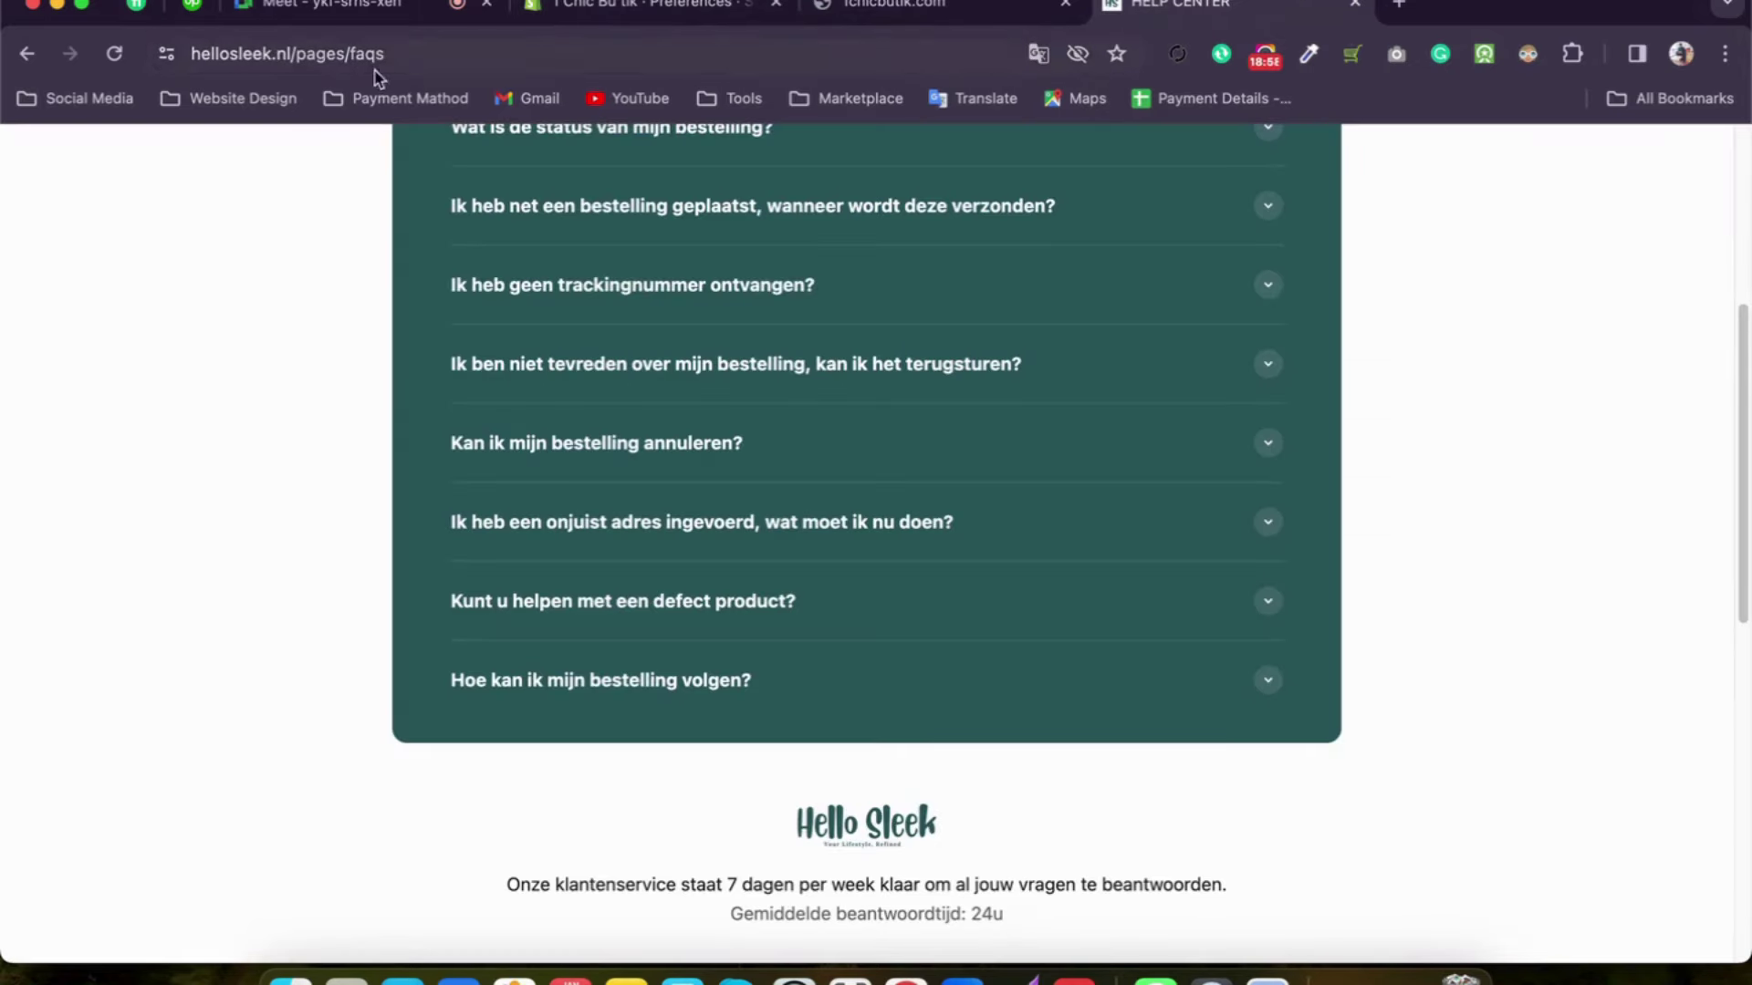
{"action": "left_click_drag", "start_coordinate": [280, 53], "coordinate": [178, 73]}
{"action": "key", "text": "super+c"}
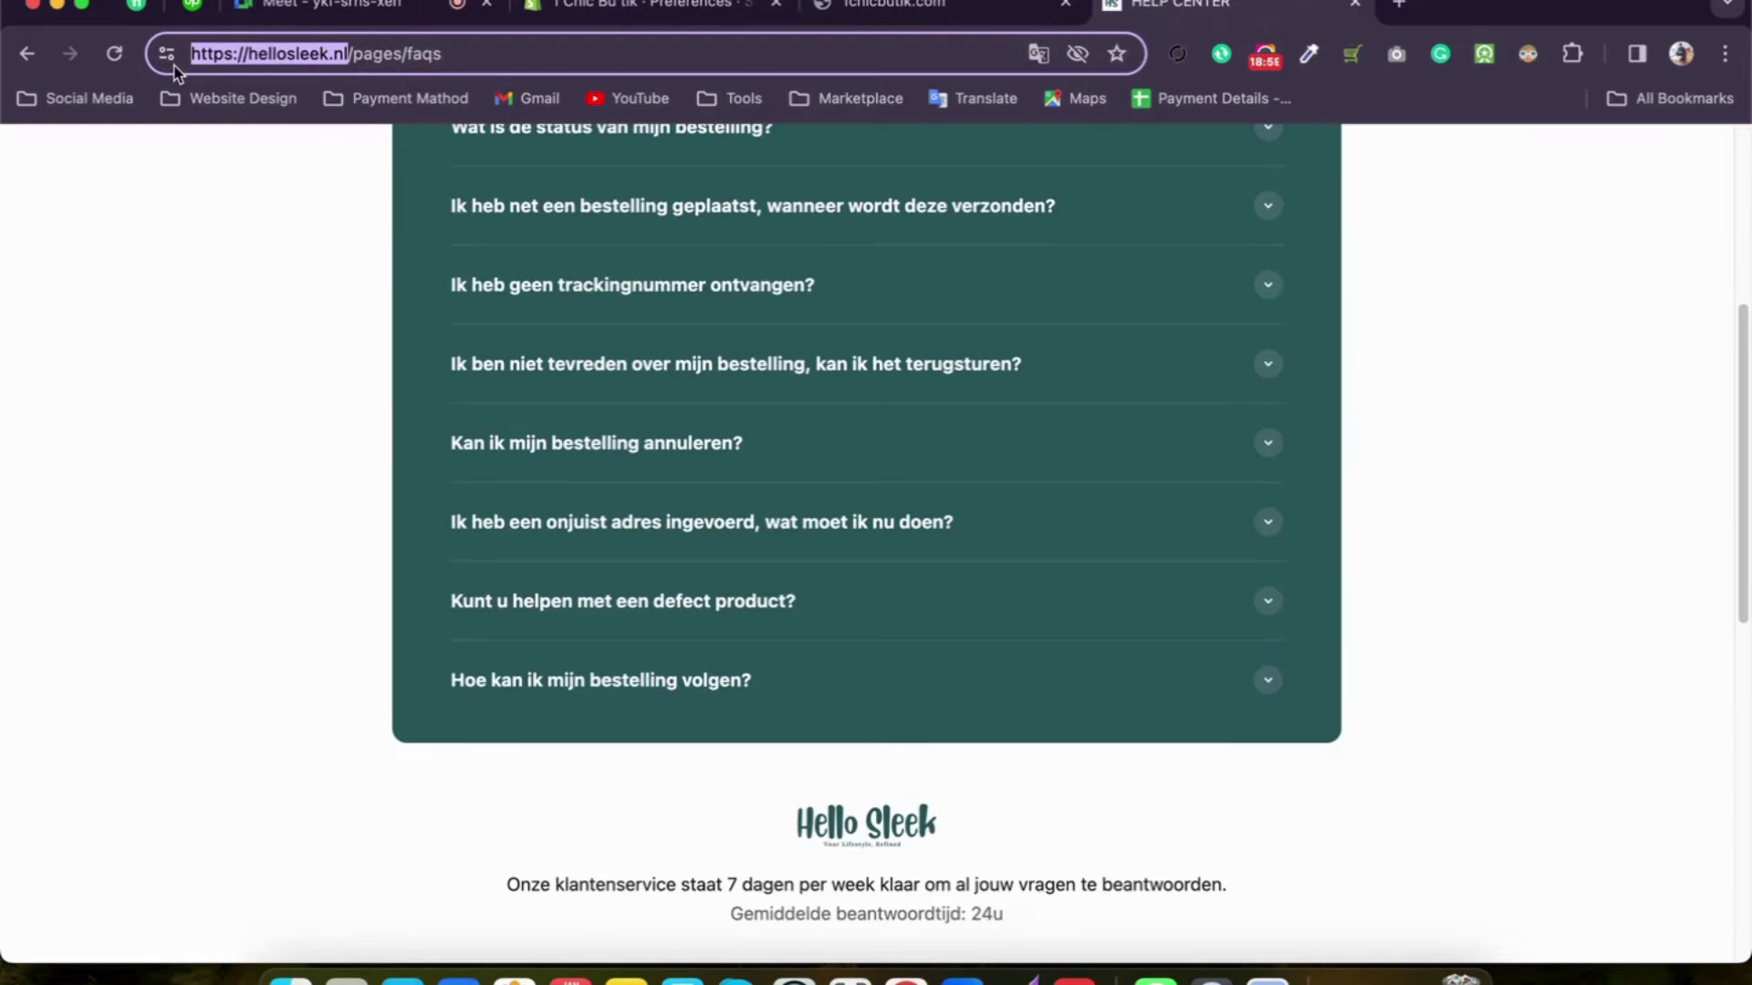
{"action": "left_click", "coordinate": [879, 13]}
{"action": "left_click", "coordinate": [1399, 5]}
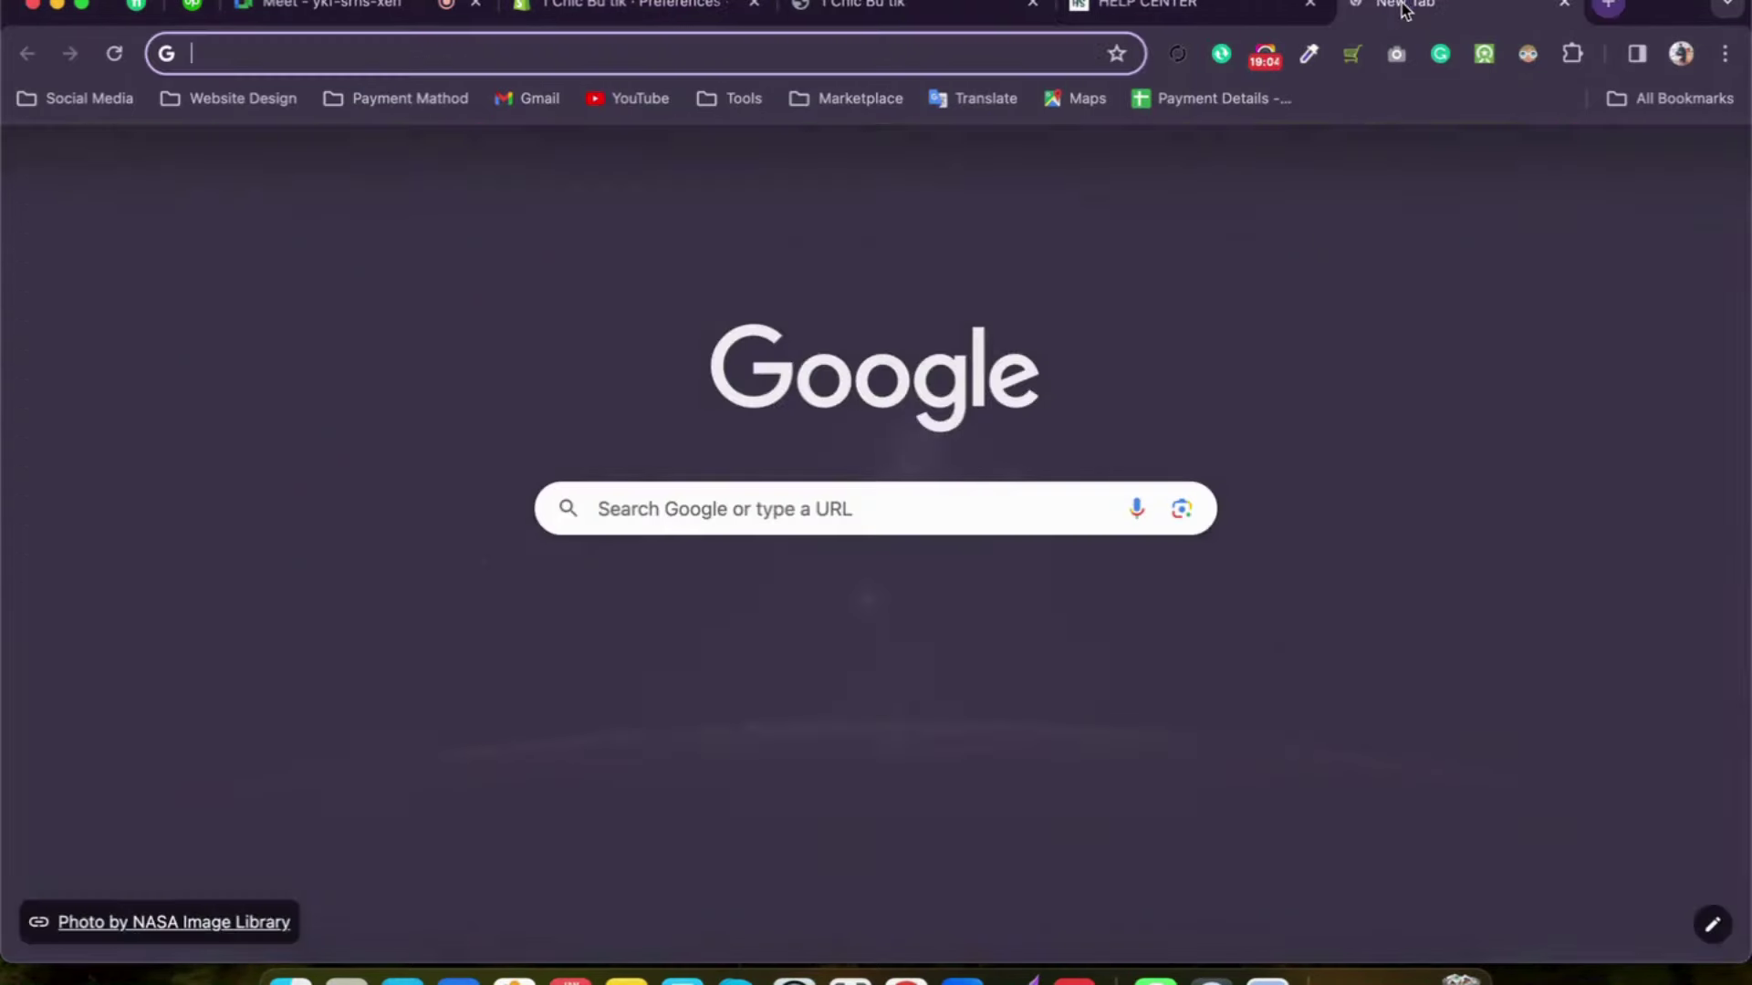
{"action": "left_click", "coordinate": [697, 509]}
{"action": "key", "text": "super+v"}
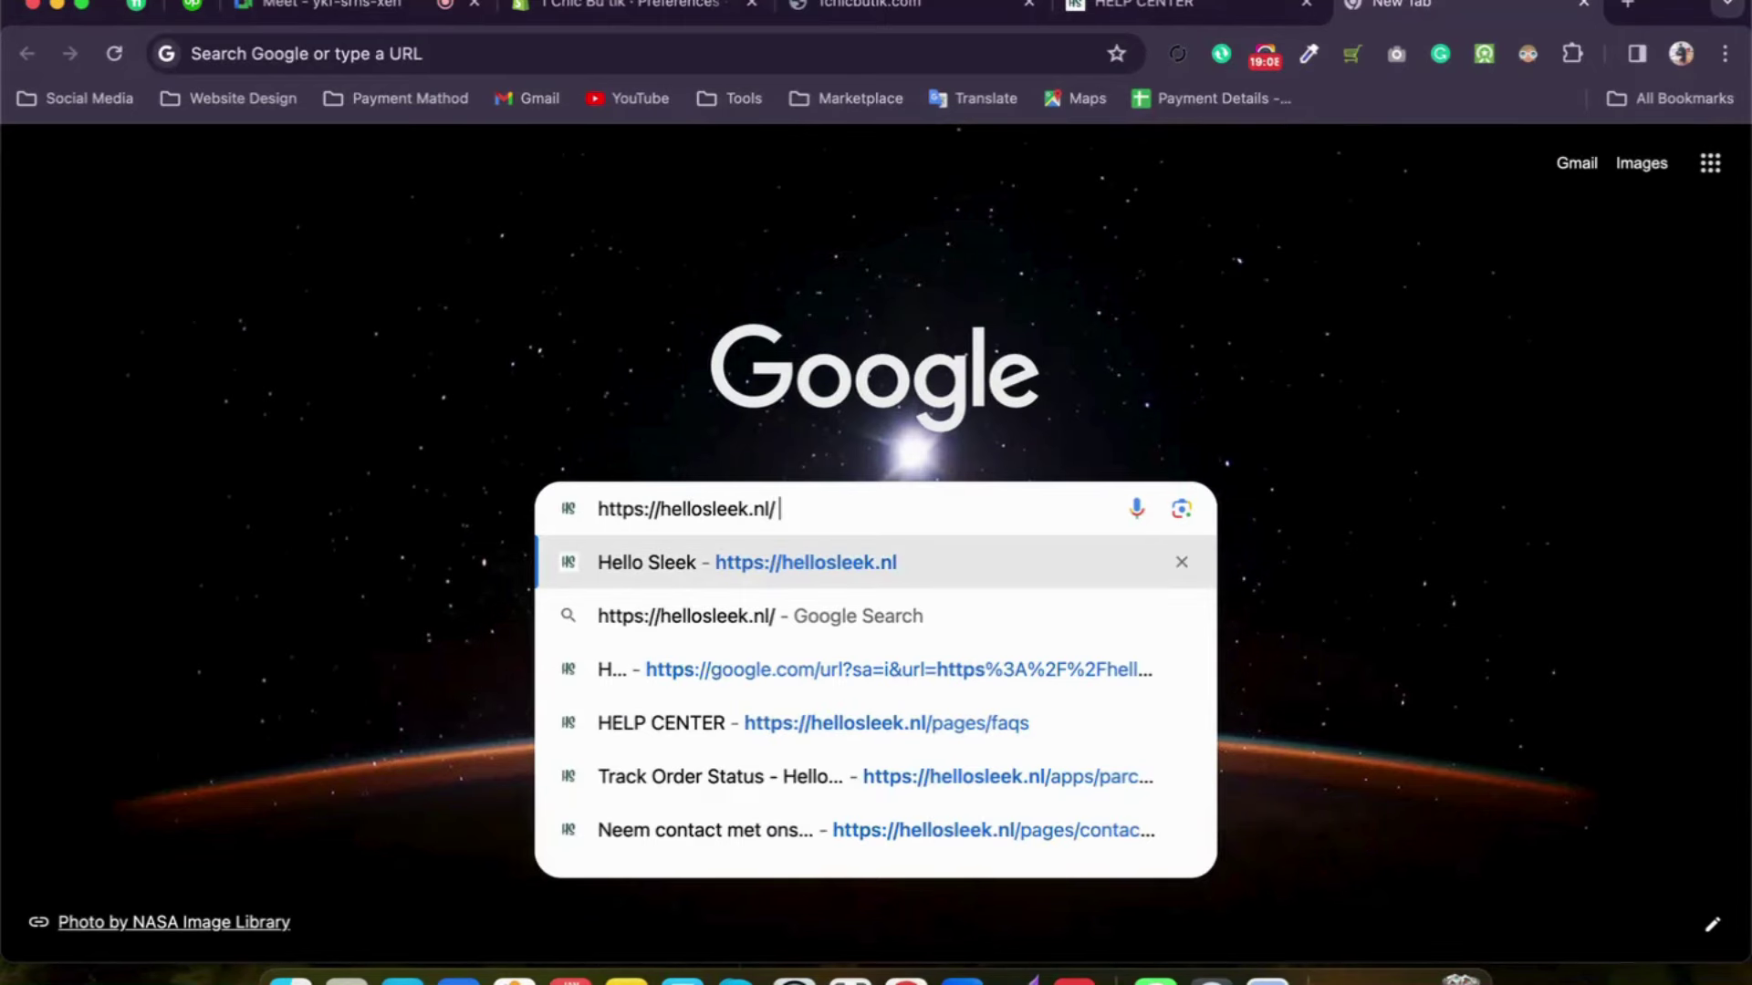
{"action": "key", "text": "Return"}
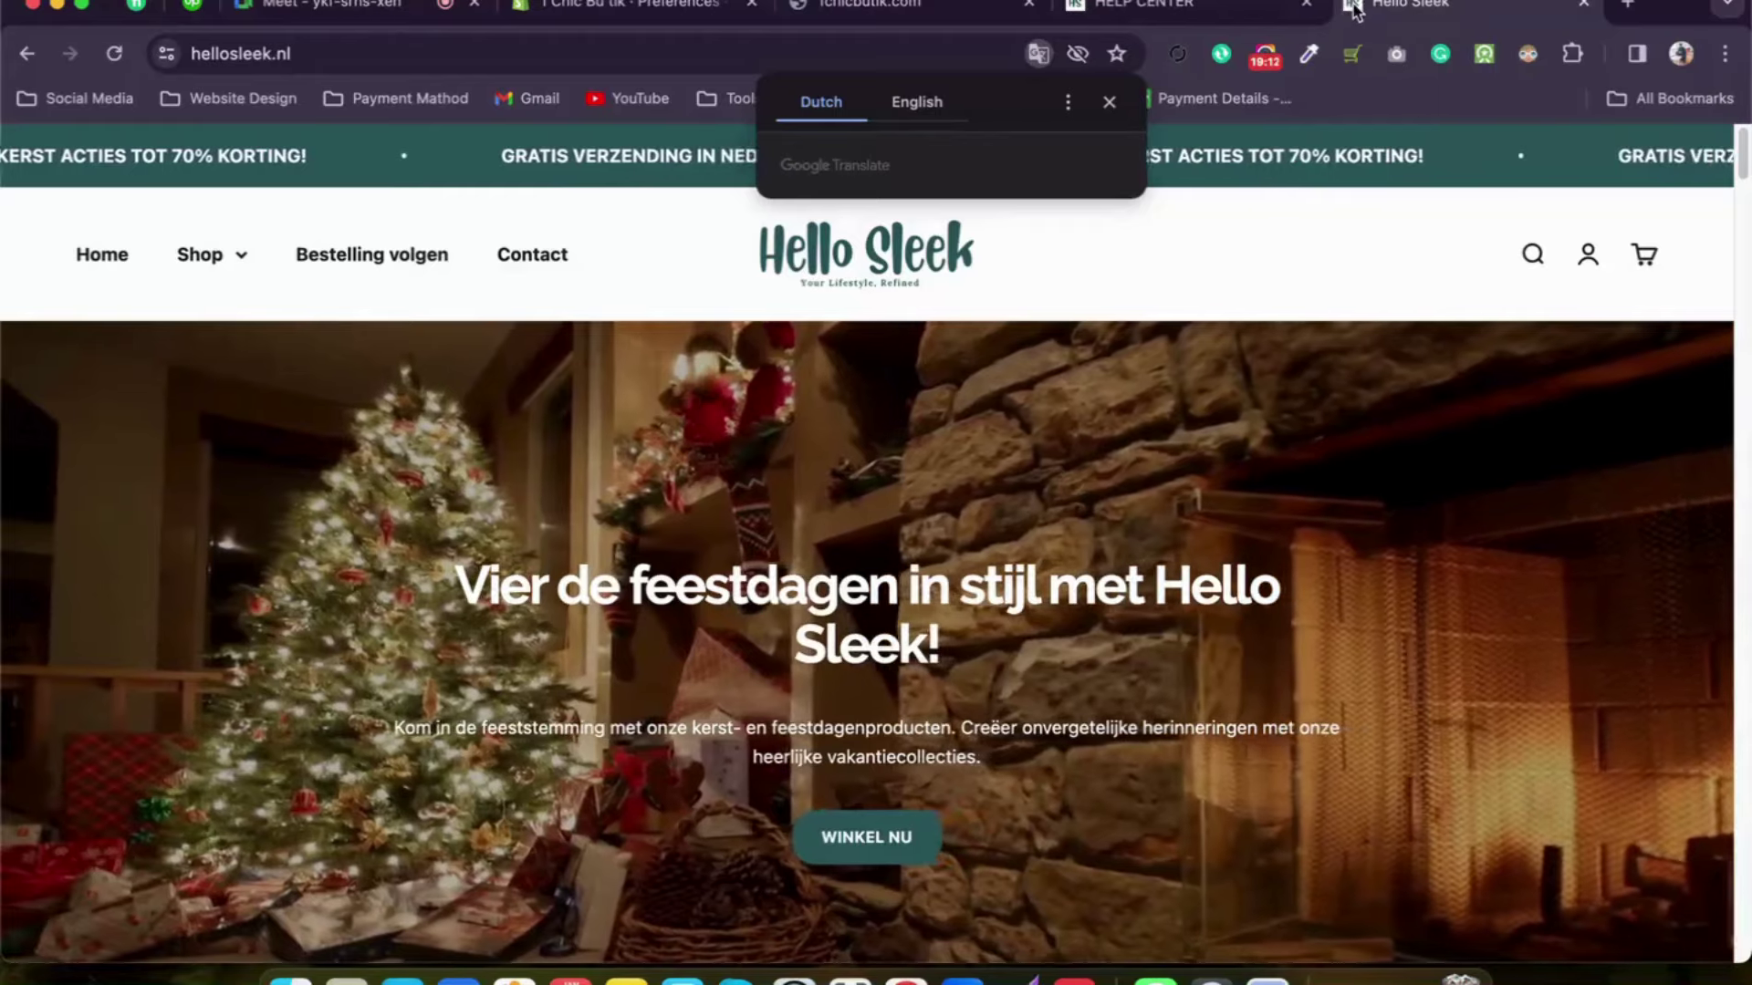
Step: Return to the store preferences and review the social sharing image, tracking, customer privacy and password protection sections
{"action": "left_click", "coordinate": [1145, 5]}
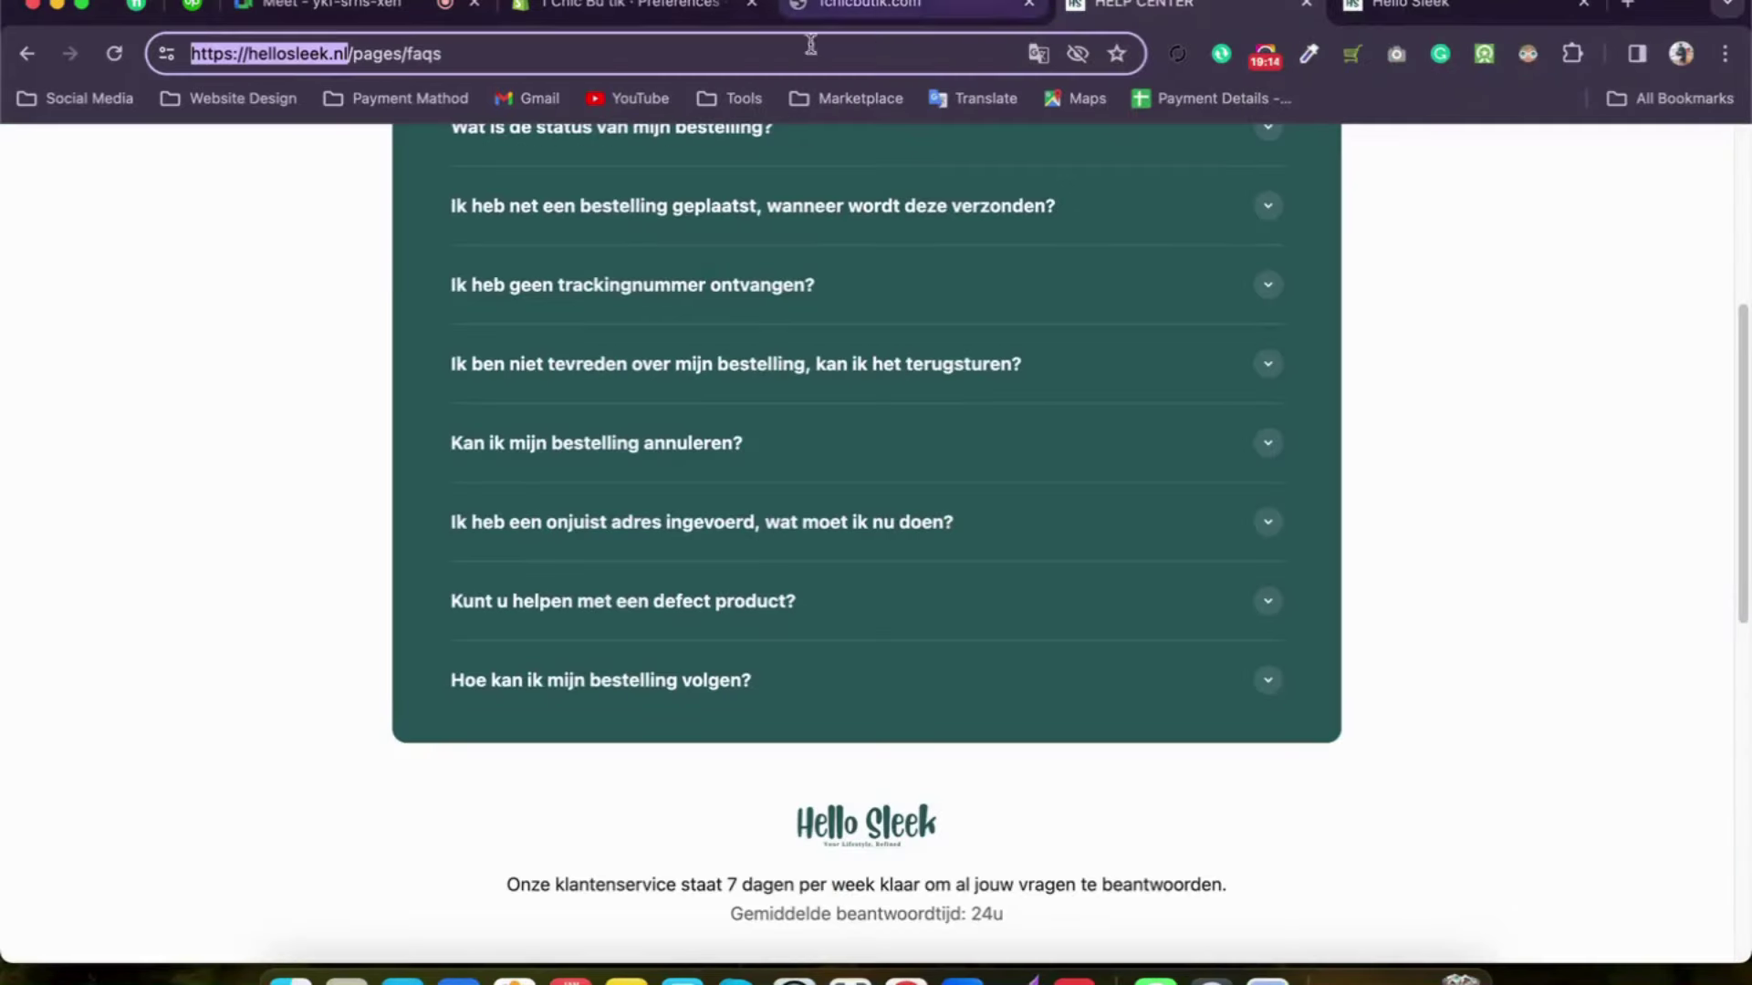
{"action": "left_click", "coordinate": [621, 14]}
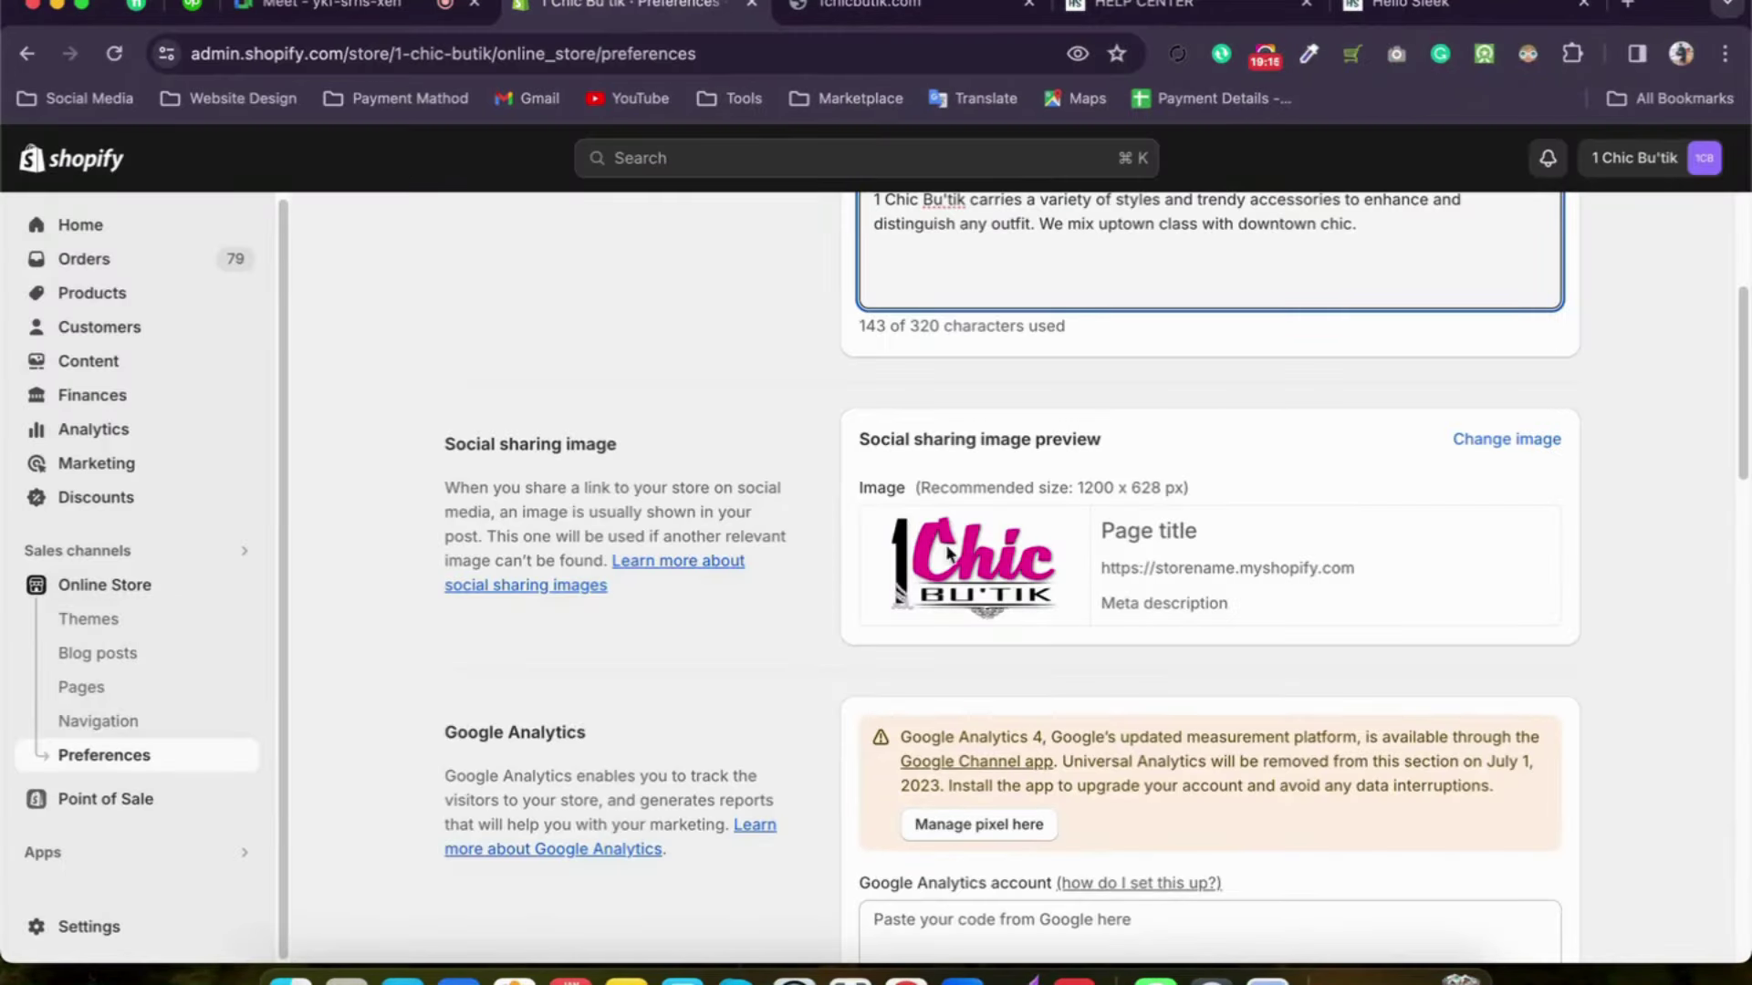
{"action": "scroll", "coordinate": [1124, 590], "scroll_direction": "down", "scroll_amount": 5}
{"action": "scroll", "coordinate": [1122, 589], "scroll_direction": "down", "scroll_amount": 6}
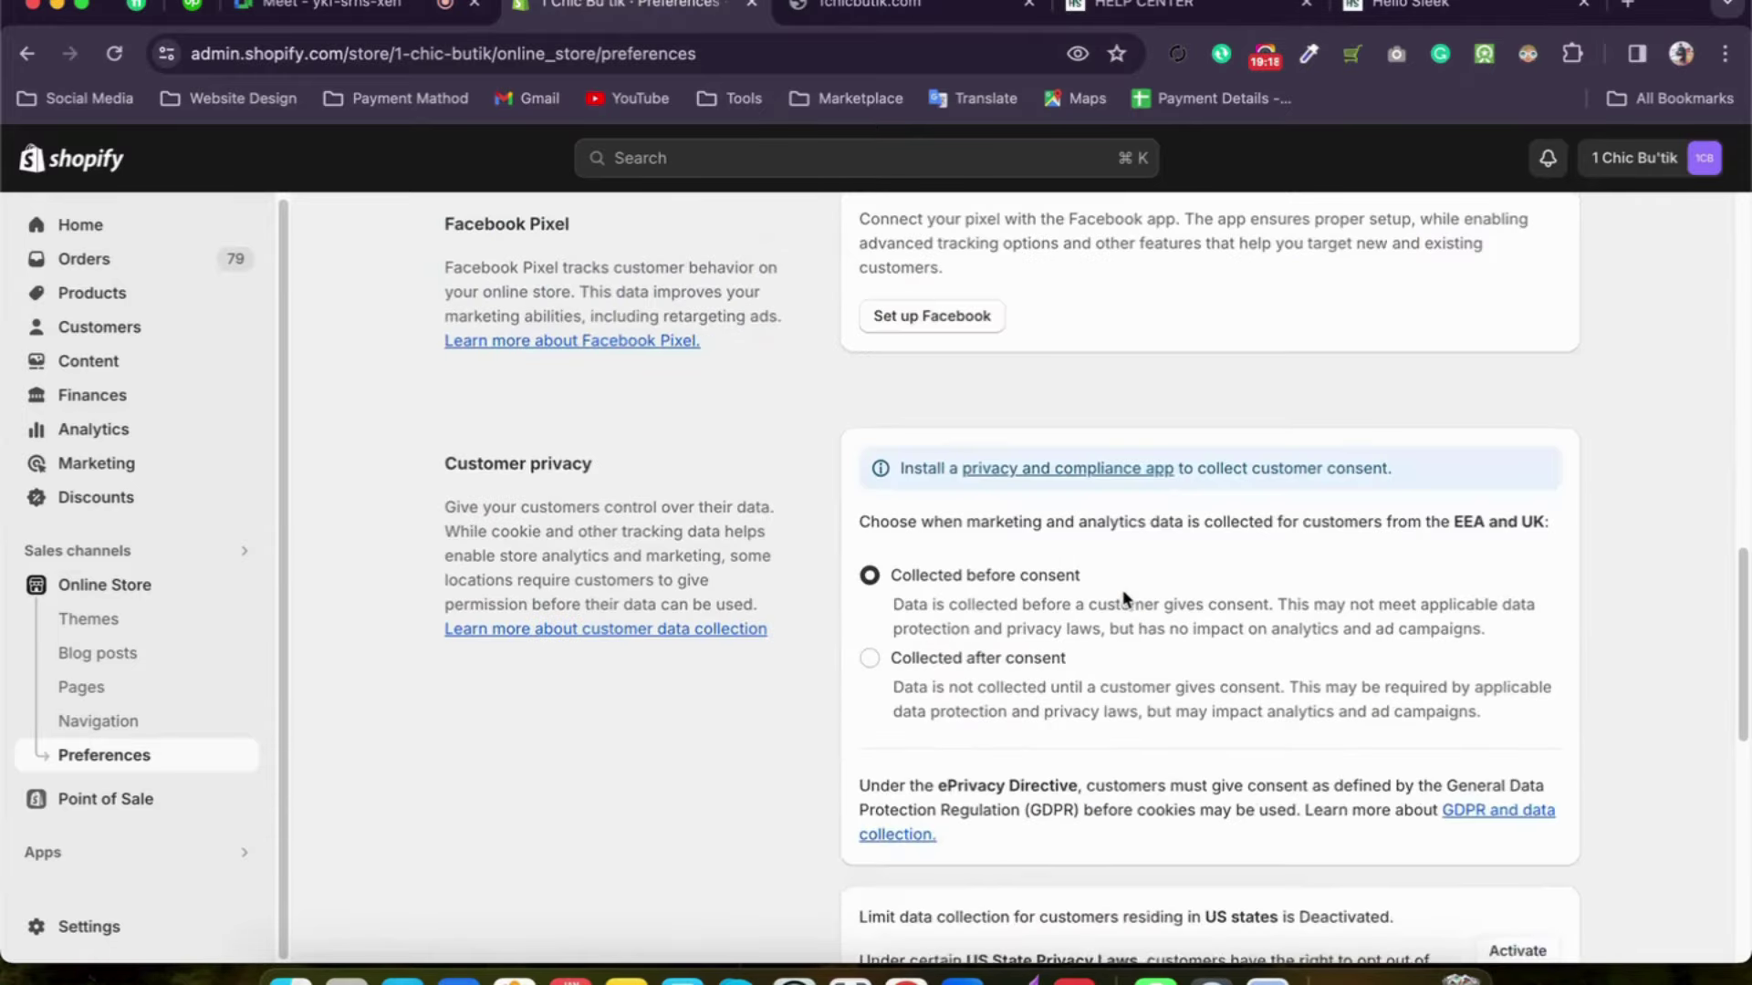
{"action": "scroll", "coordinate": [1124, 599], "scroll_direction": "down", "scroll_amount": 5}
{"action": "scroll", "coordinate": [1122, 590], "scroll_direction": "down", "scroll_amount": 1}
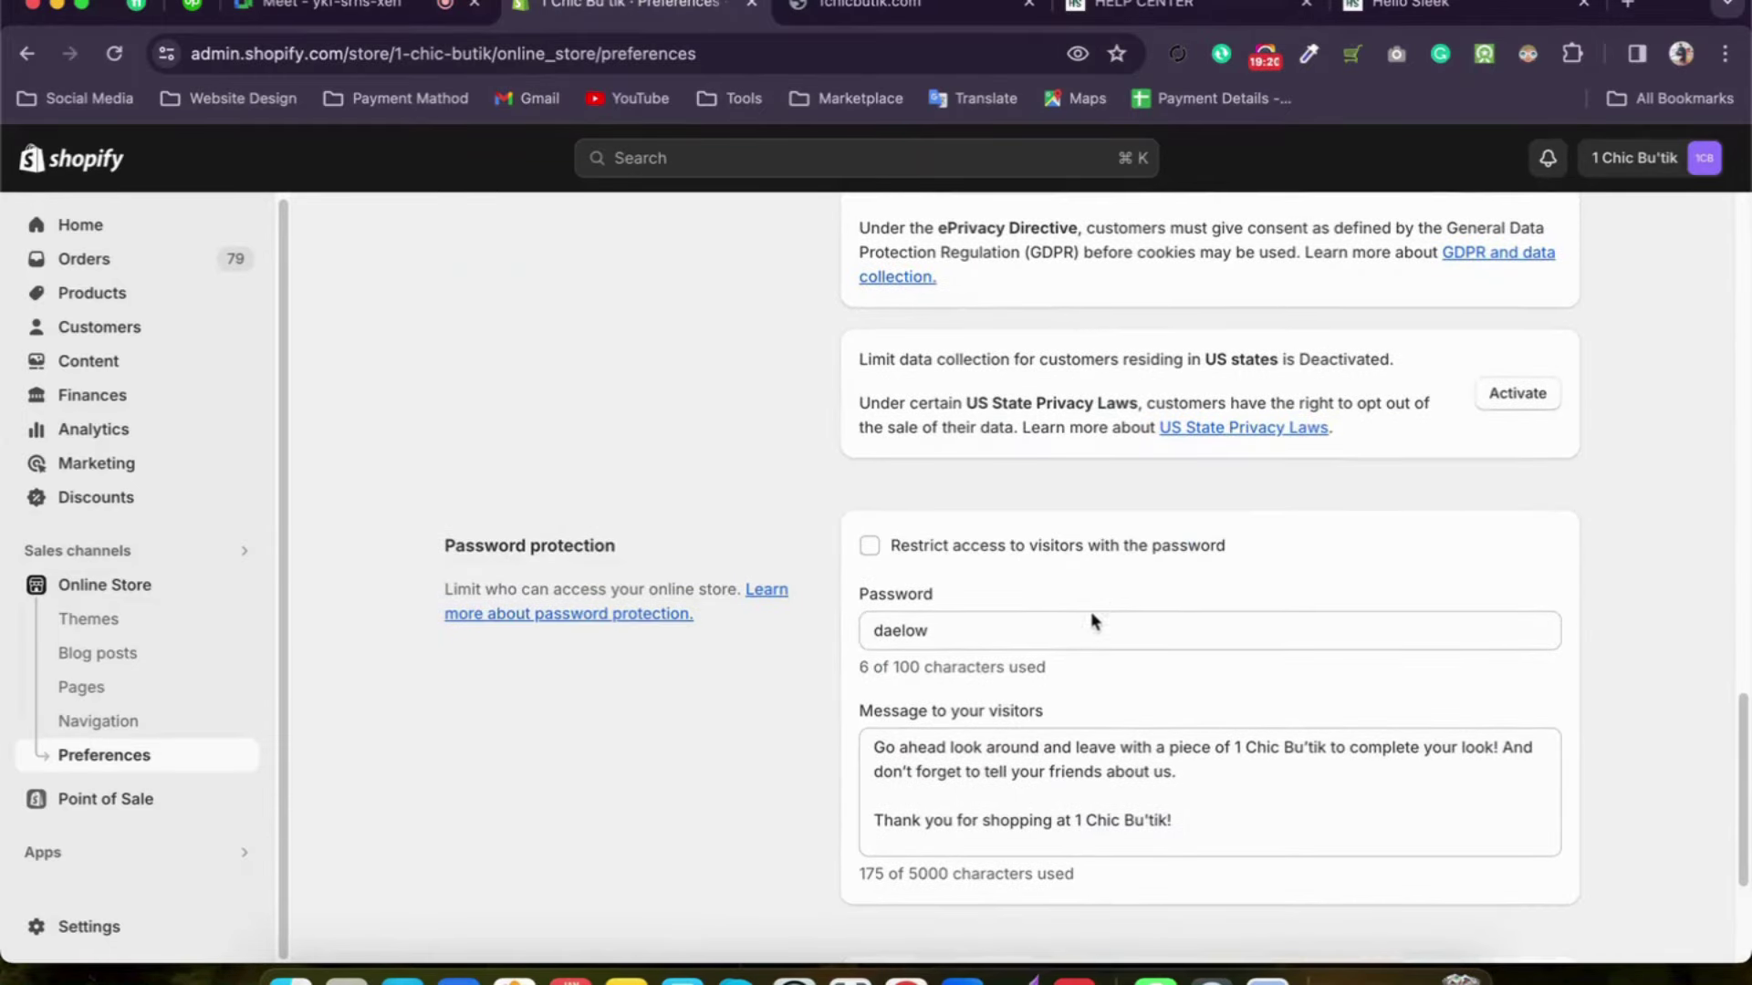
Step: Examine the storefront password field under Password protection without changing it
{"action": "left_click", "coordinate": [1004, 632]}
{"action": "double_click", "coordinate": [1006, 632]}
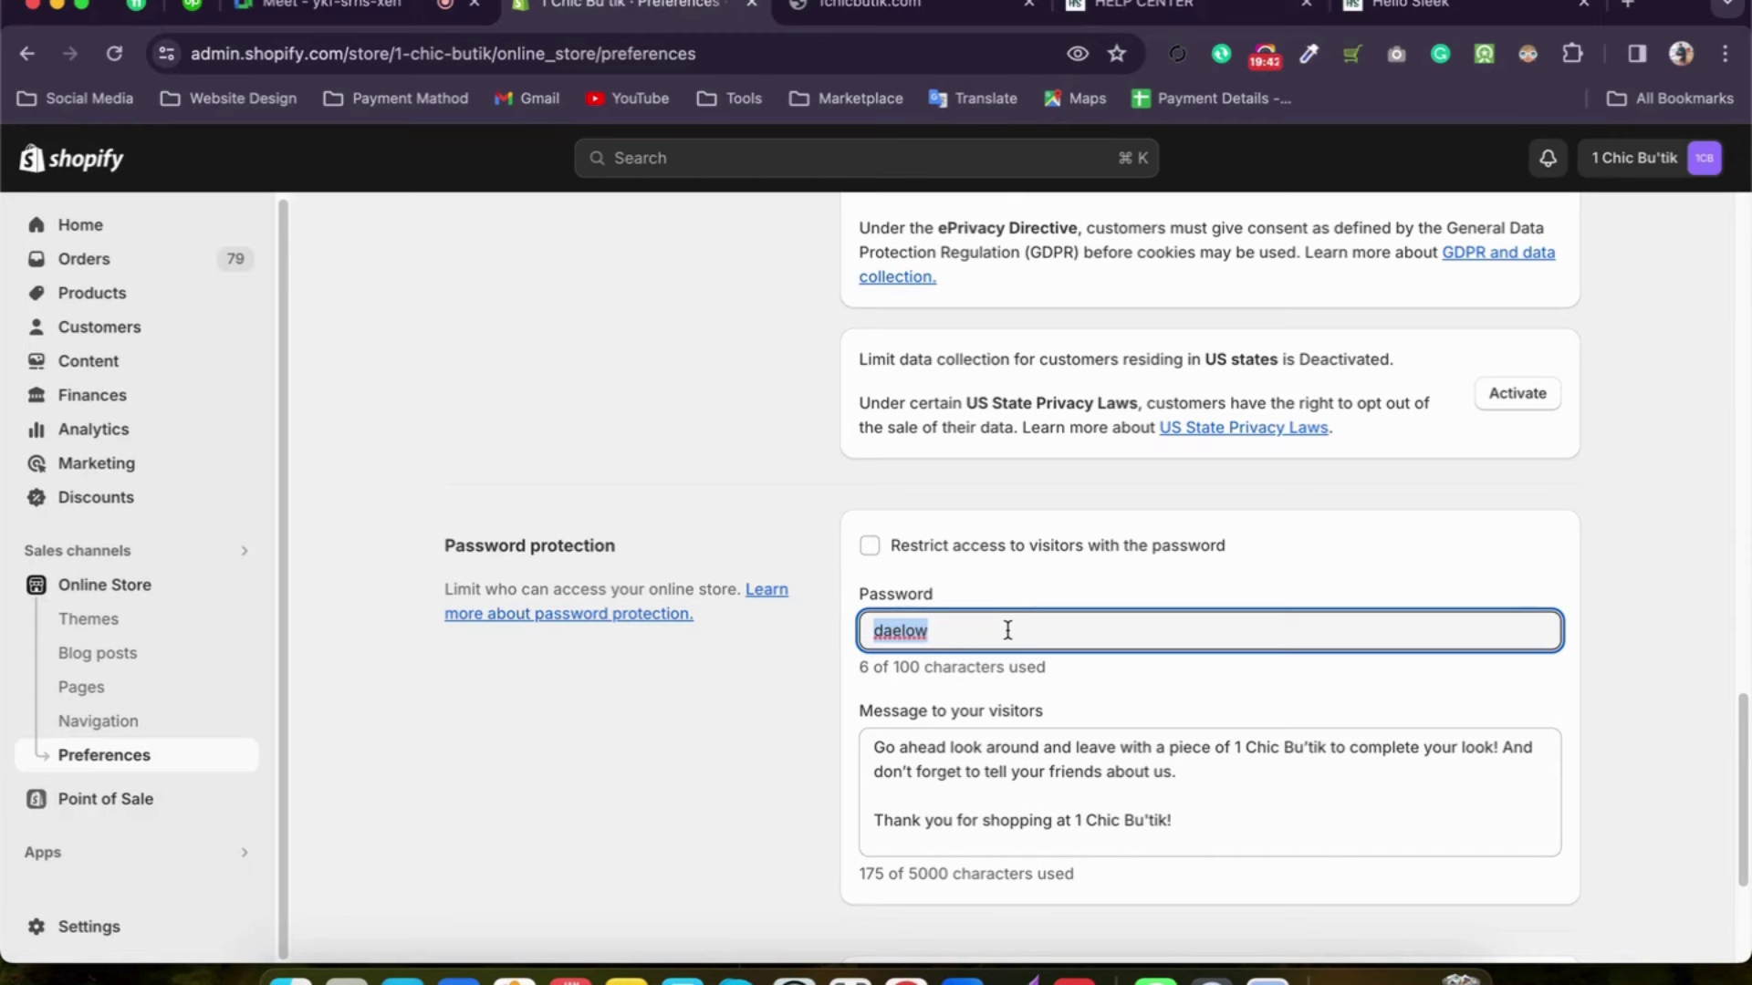
{"action": "left_click", "coordinate": [903, 622]}
{"action": "double_click", "coordinate": [903, 623]}
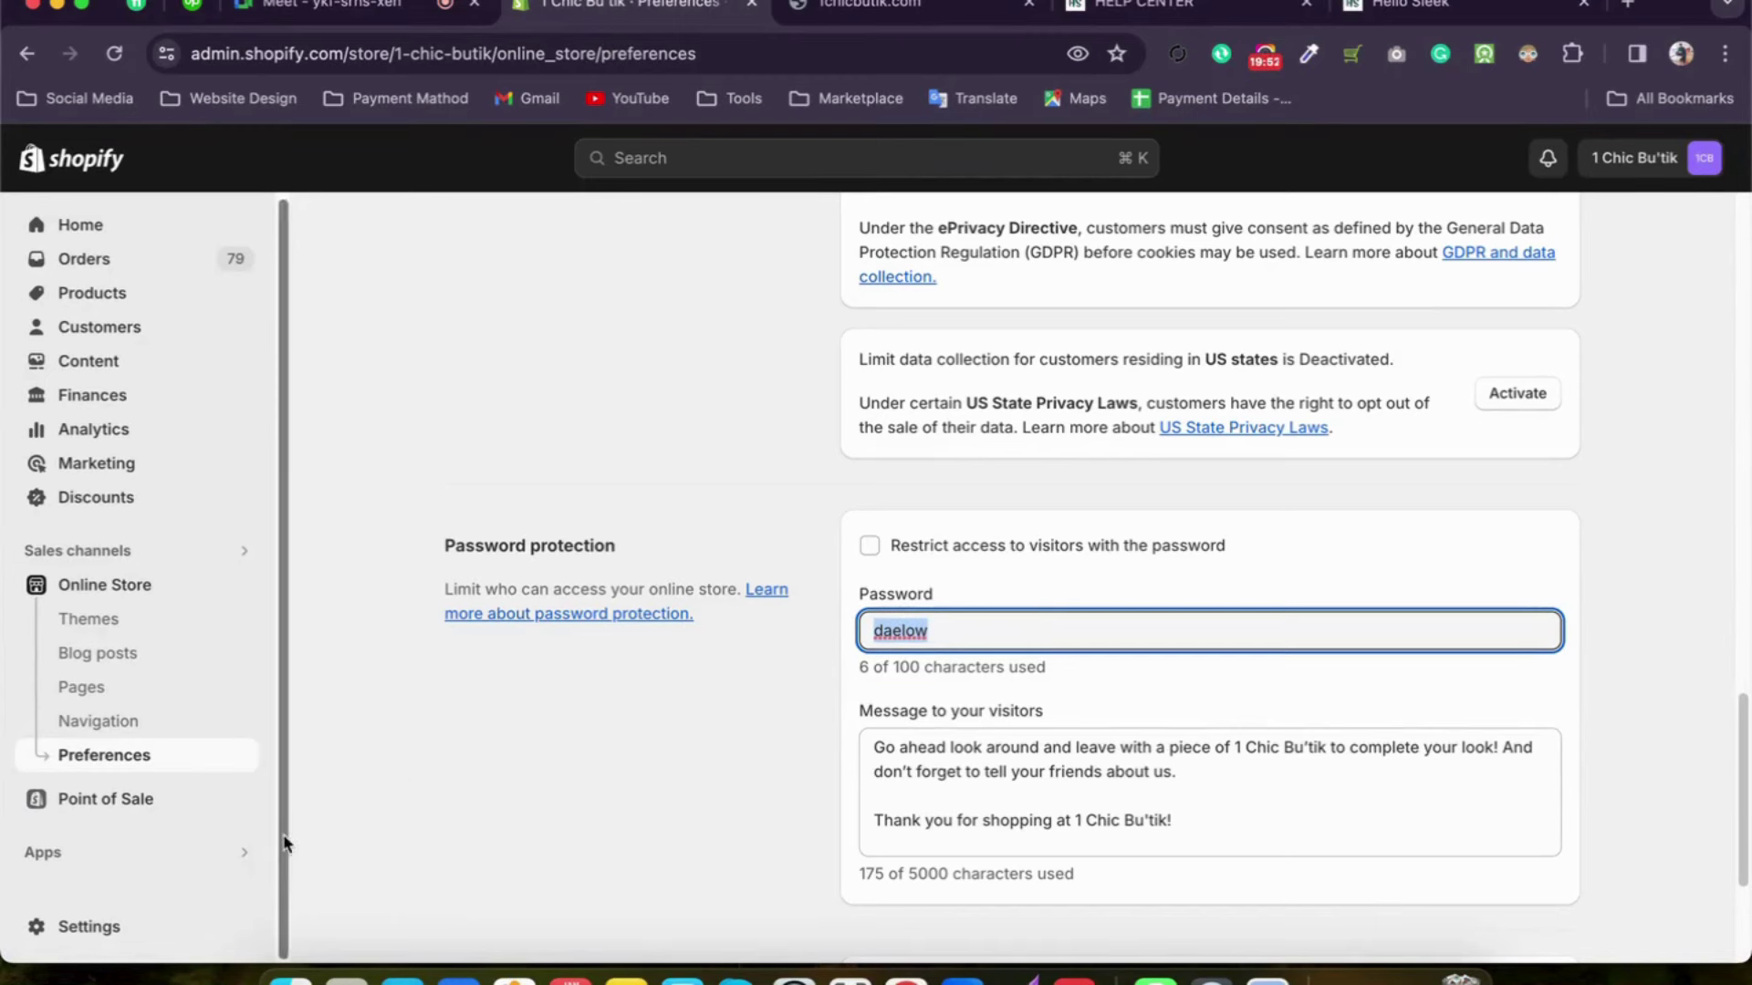
Step: View the list of apps installed on the store and close it again
{"action": "left_click", "coordinate": [96, 862]}
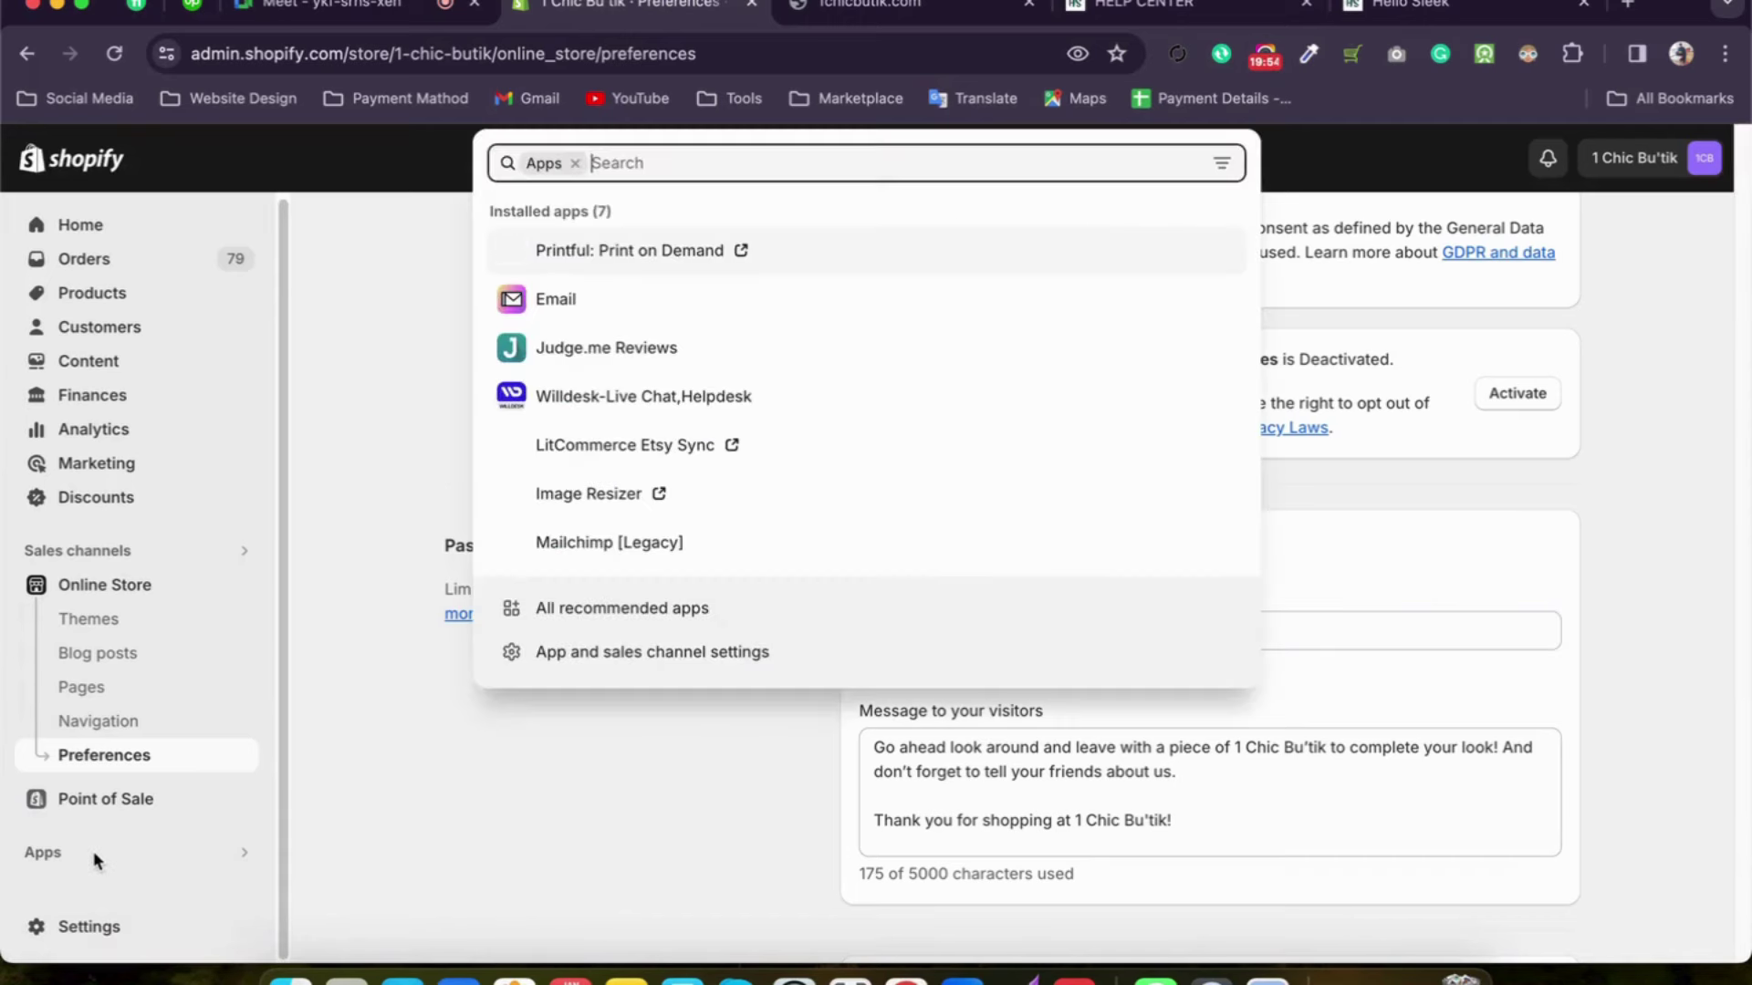
{"action": "left_click", "coordinate": [123, 863]}
{"action": "left_click", "coordinate": [117, 853]}
{"action": "left_click", "coordinate": [117, 852]}
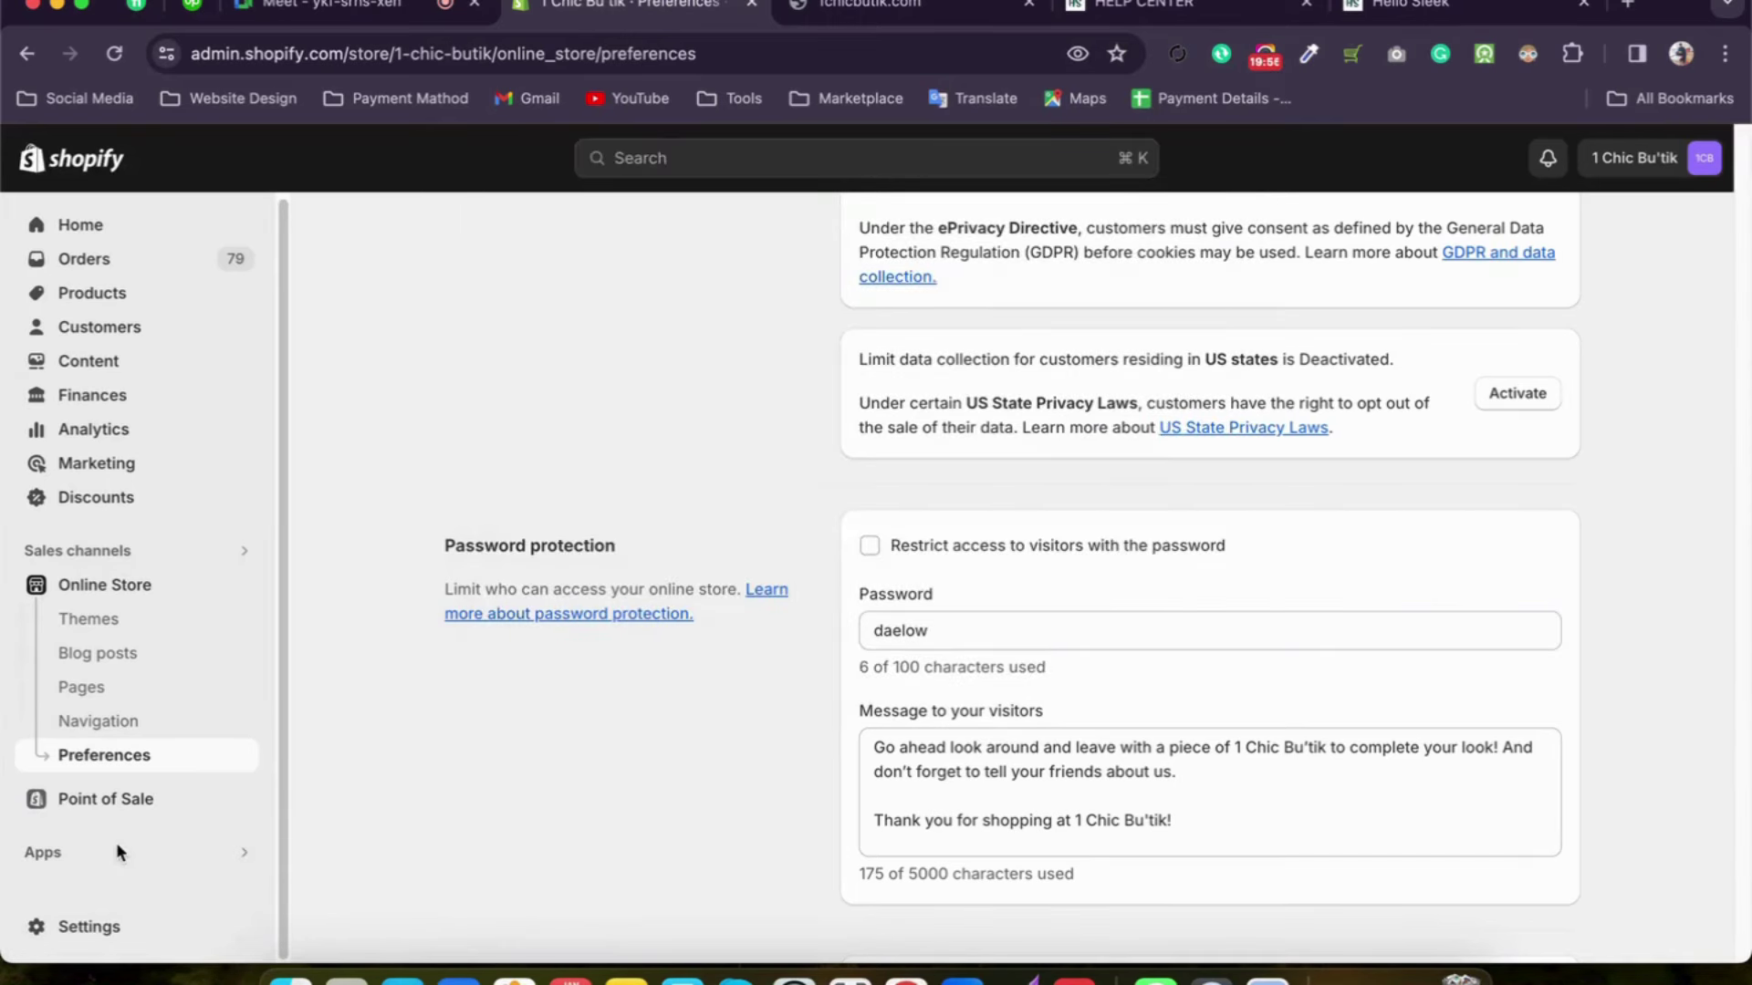
{"action": "left_click", "coordinate": [117, 852]}
{"action": "left_click", "coordinate": [117, 852]}
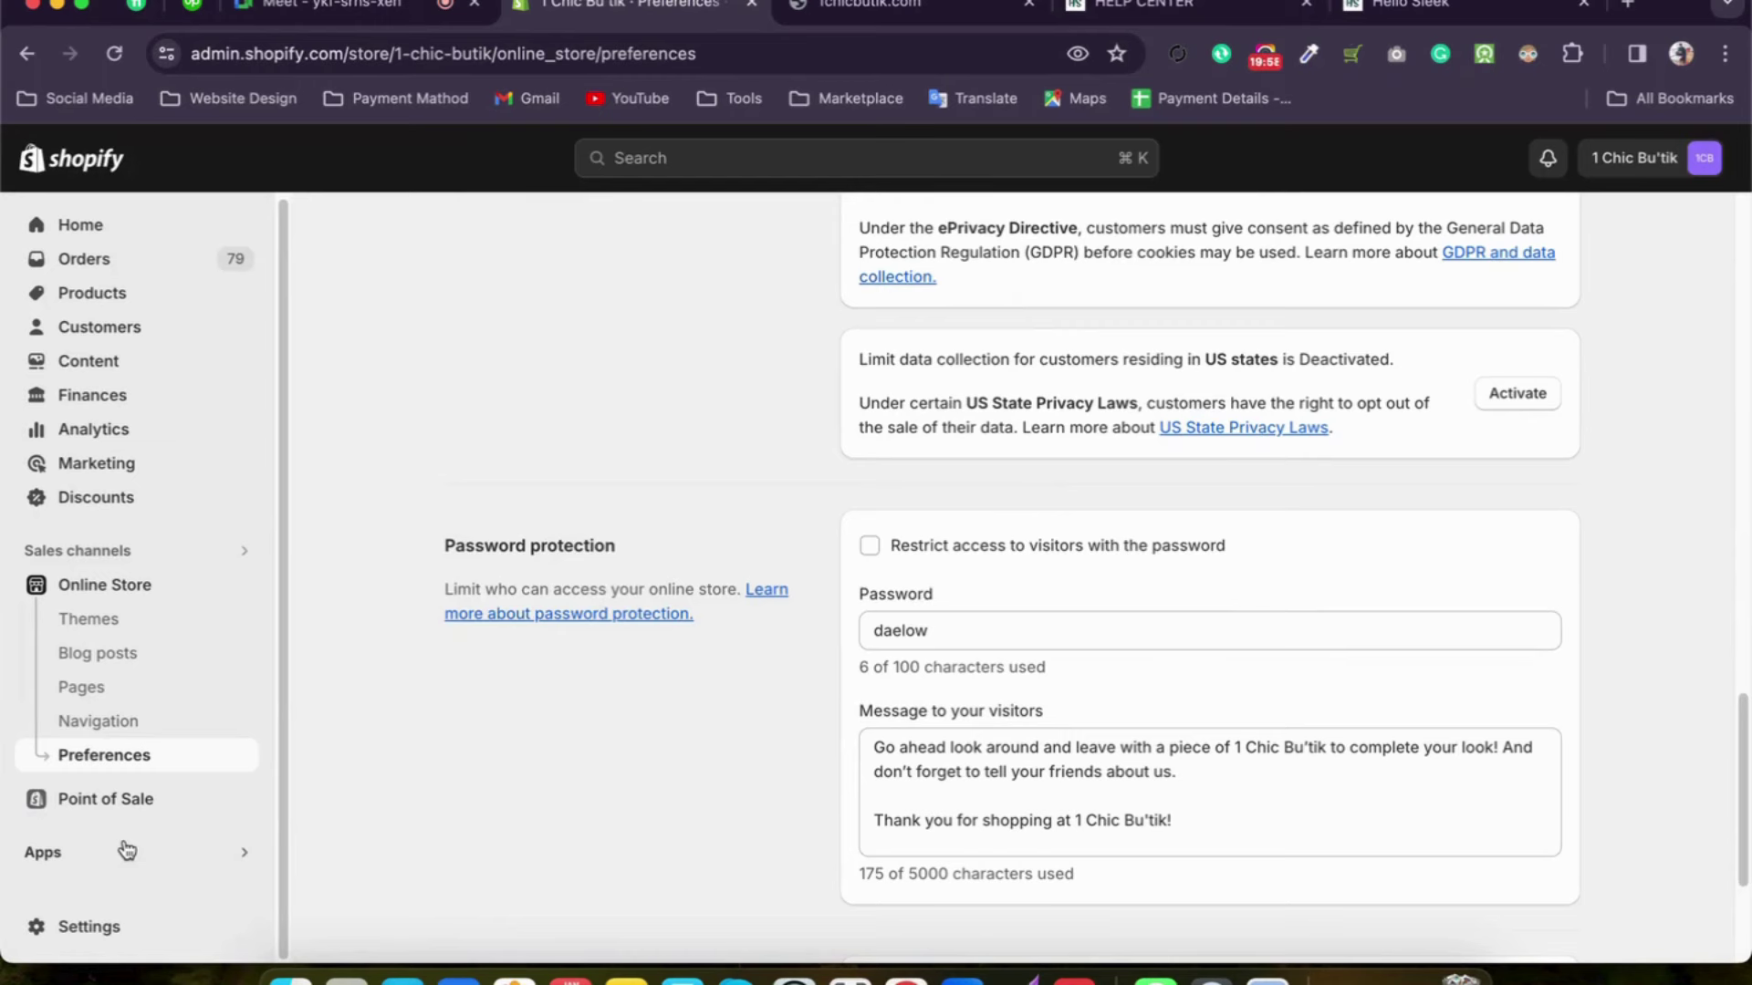
{"action": "left_click", "coordinate": [82, 856]}
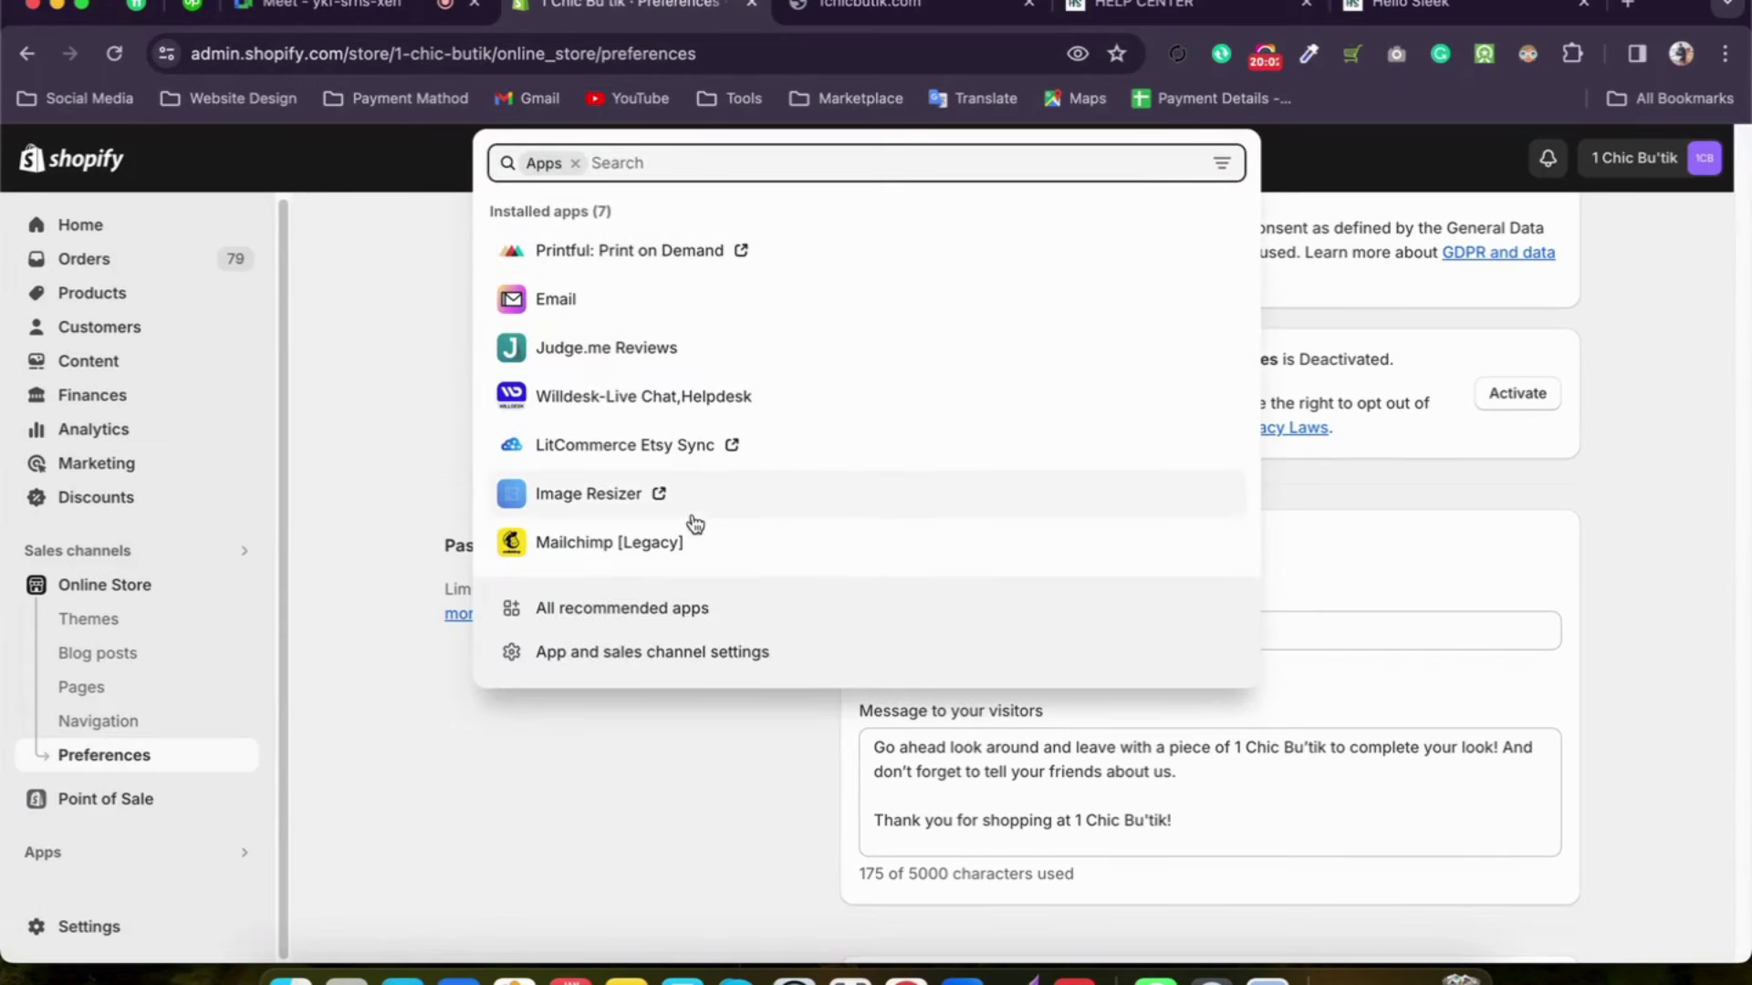
{"action": "left_click", "coordinate": [436, 812]}
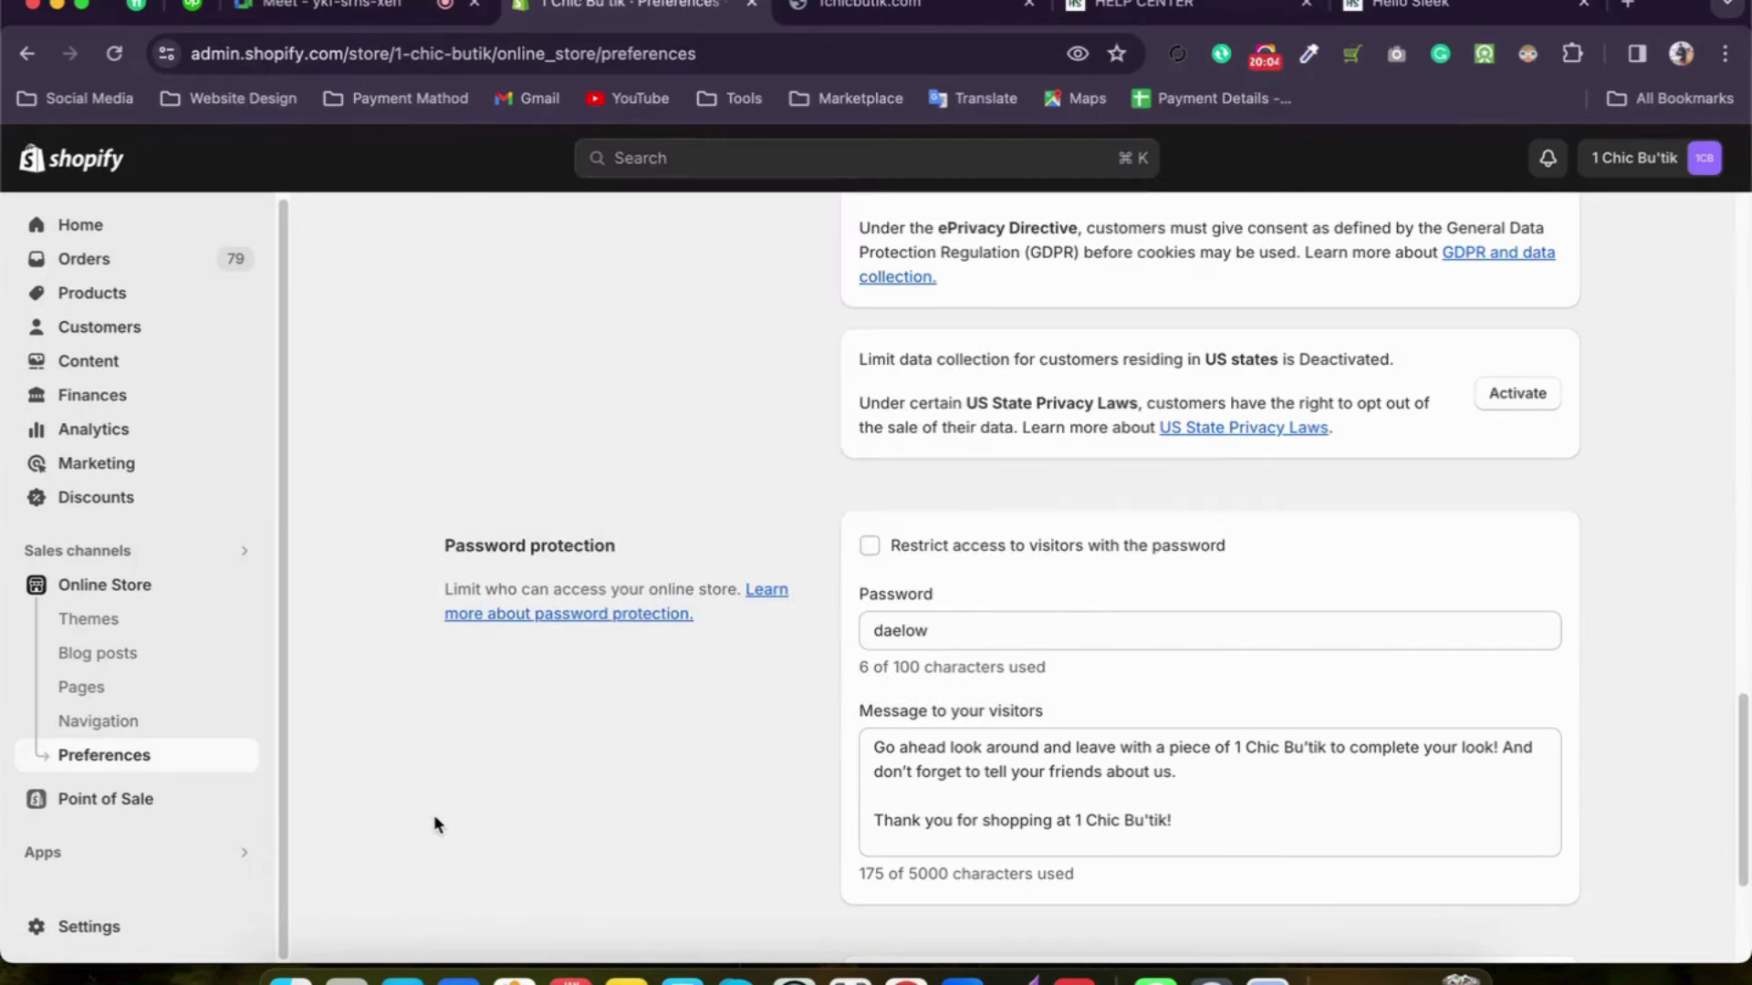
Step: Open the store settings and examine the profile, billing information, currency, time zone and order ID sections of Store details
{"action": "left_click", "coordinate": [89, 927]}
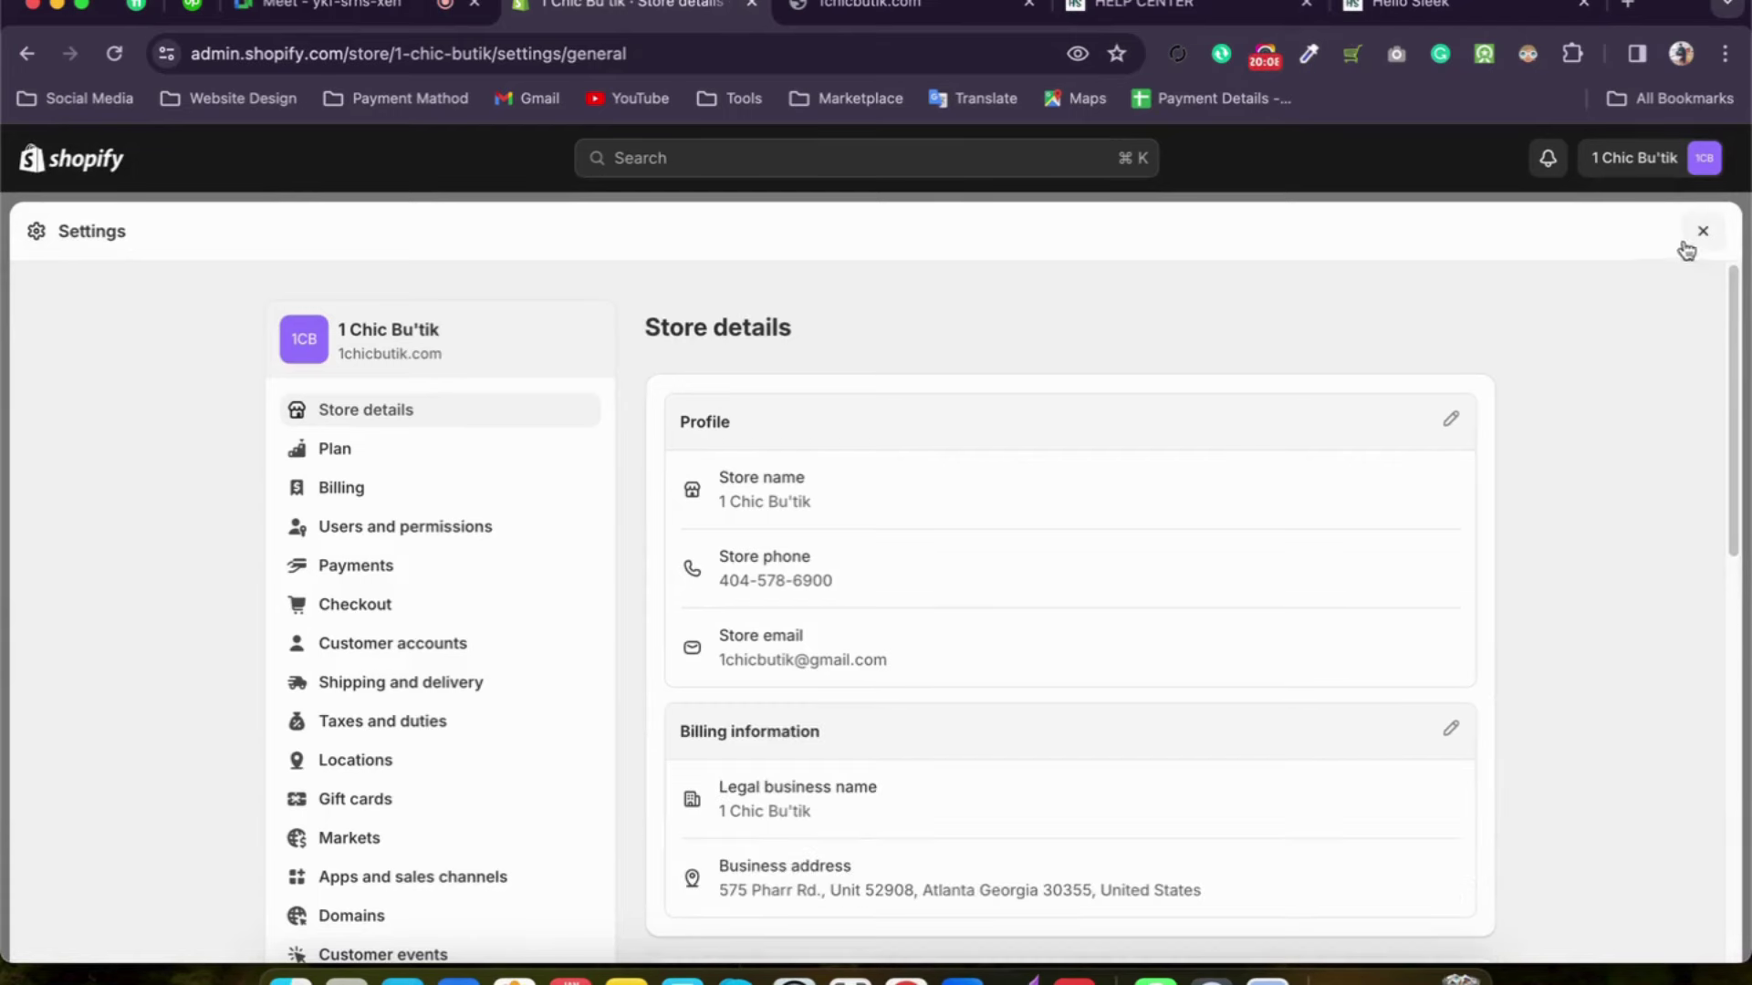
{"action": "left_click", "coordinate": [1699, 235]}
{"action": "left_click", "coordinate": [121, 932]}
{"action": "left_click_drag", "start_coordinate": [720, 499], "coordinate": [809, 504]}
{"action": "left_click", "coordinate": [657, 536]}
{"action": "scroll", "coordinate": [896, 402], "scroll_direction": "down", "scroll_amount": 4}
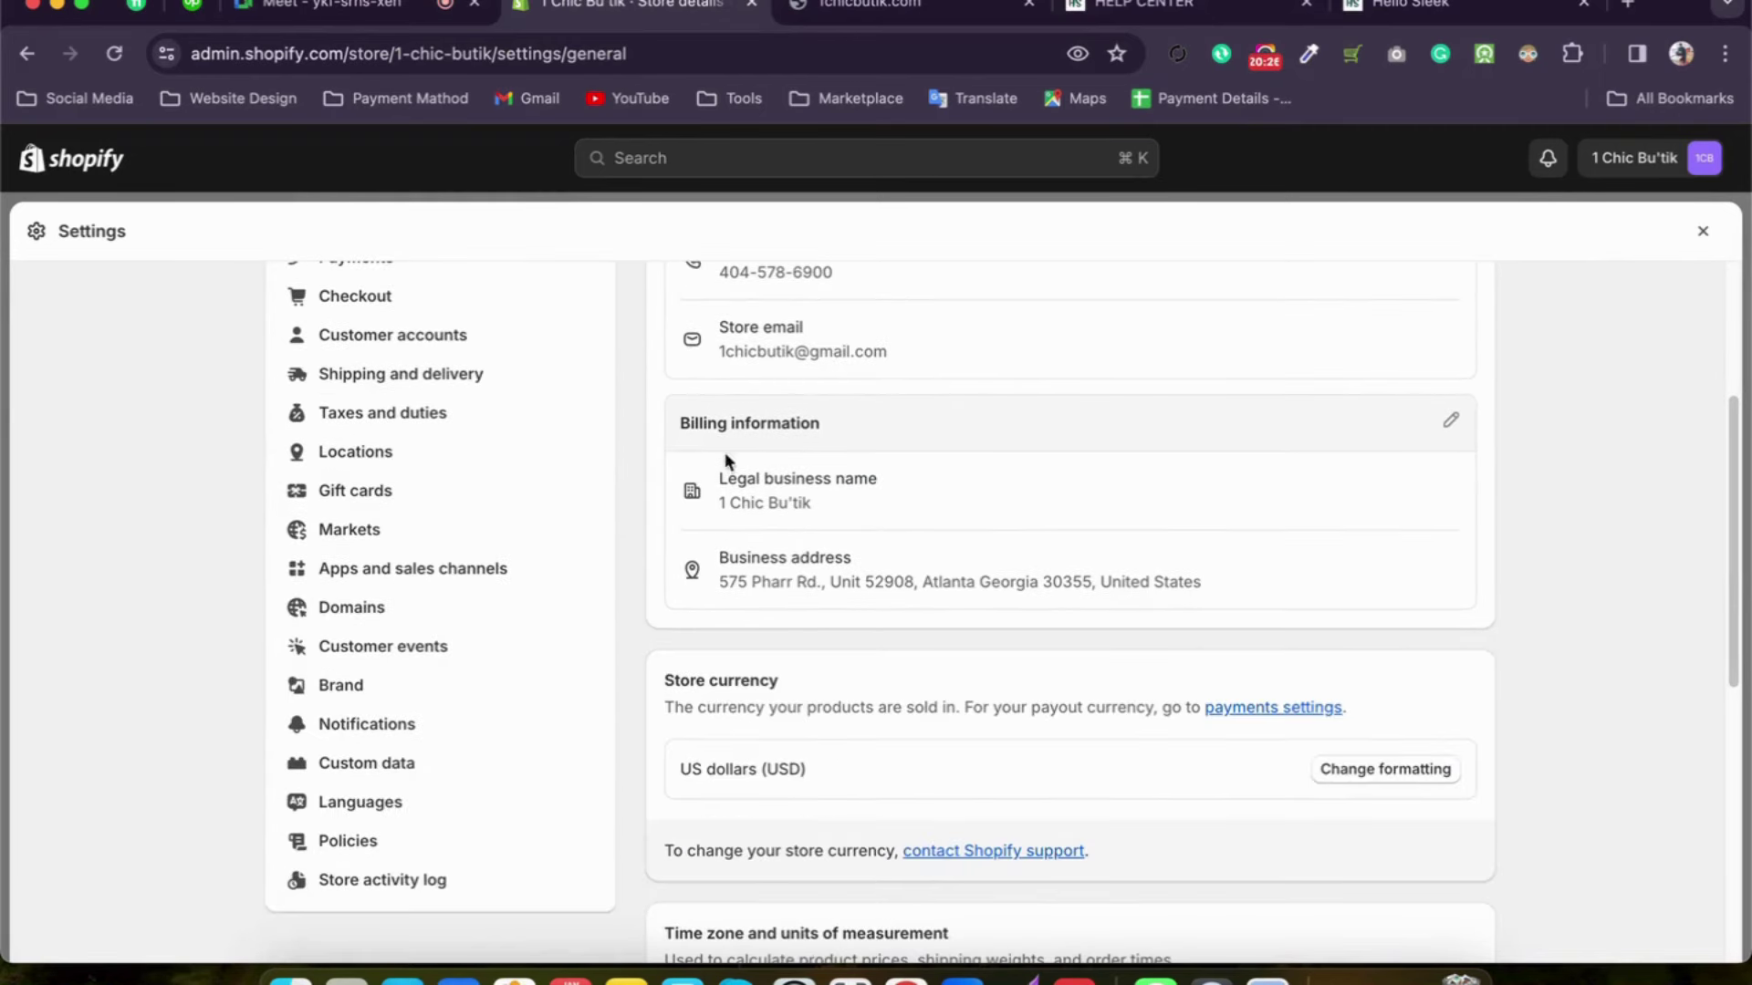
{"action": "scroll", "coordinate": [969, 429], "scroll_direction": "down", "scroll_amount": 3}
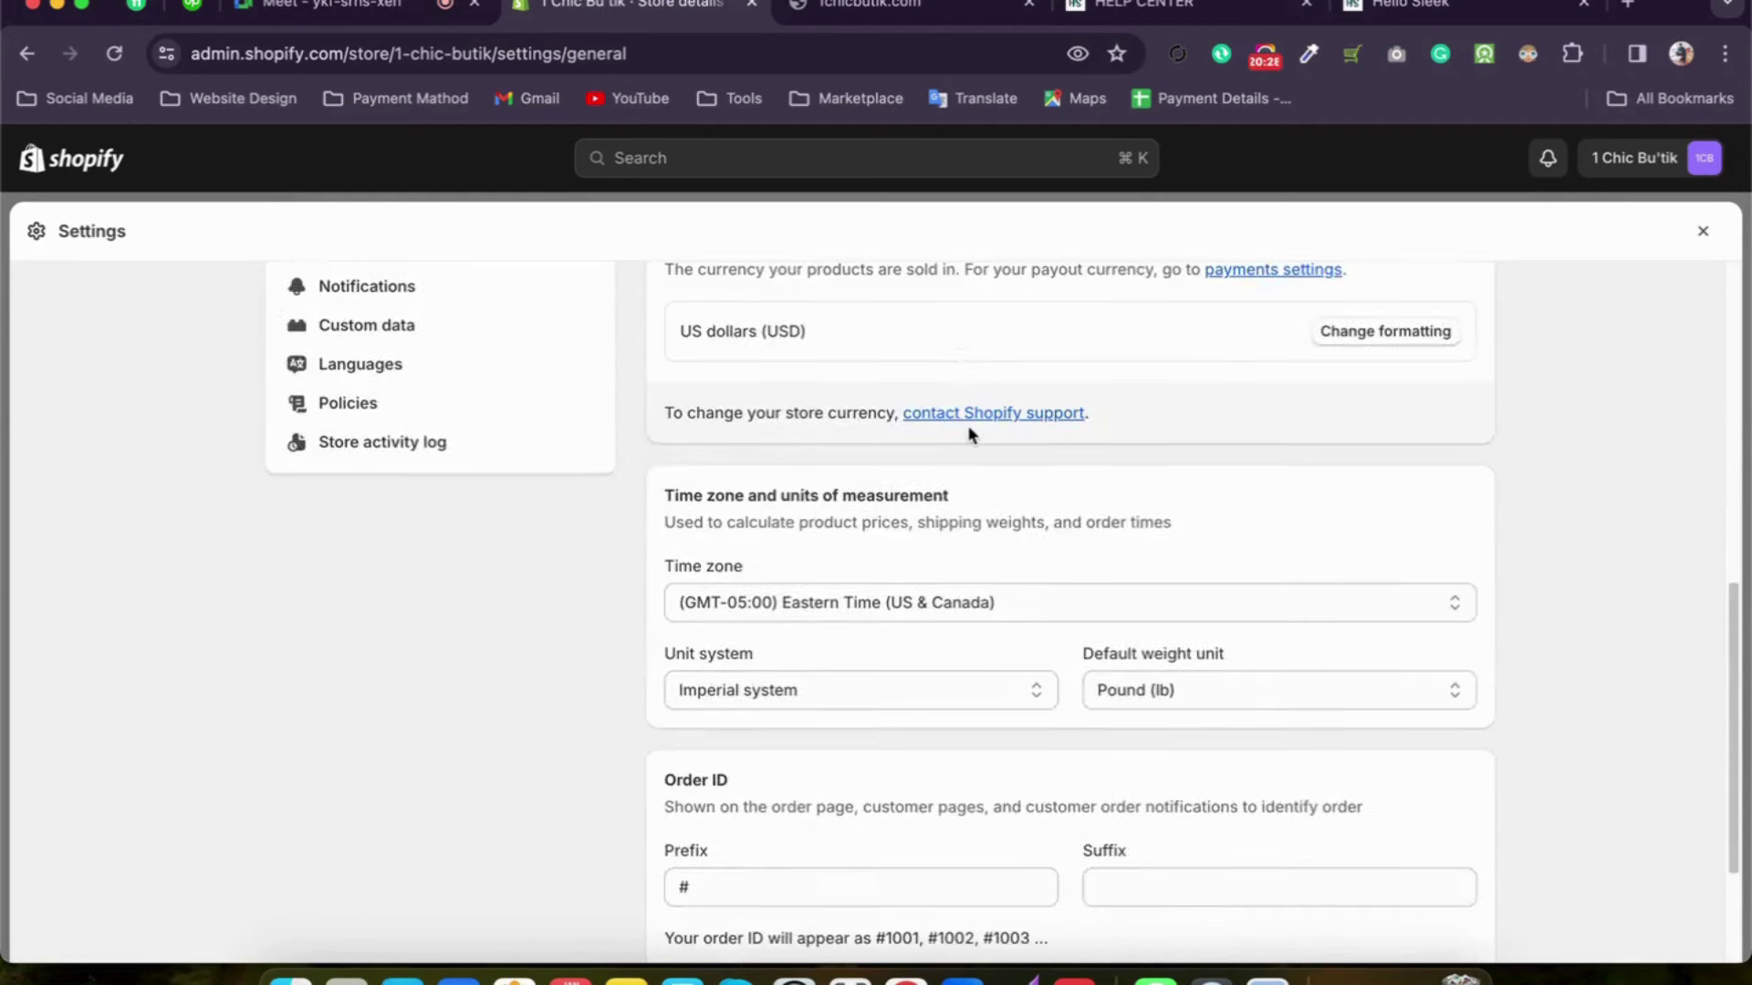
Step: Switch to the Hello Sleek storefront and open its Kerst producten collection
{"action": "scroll", "coordinate": [969, 429], "scroll_direction": "up", "scroll_amount": 1}
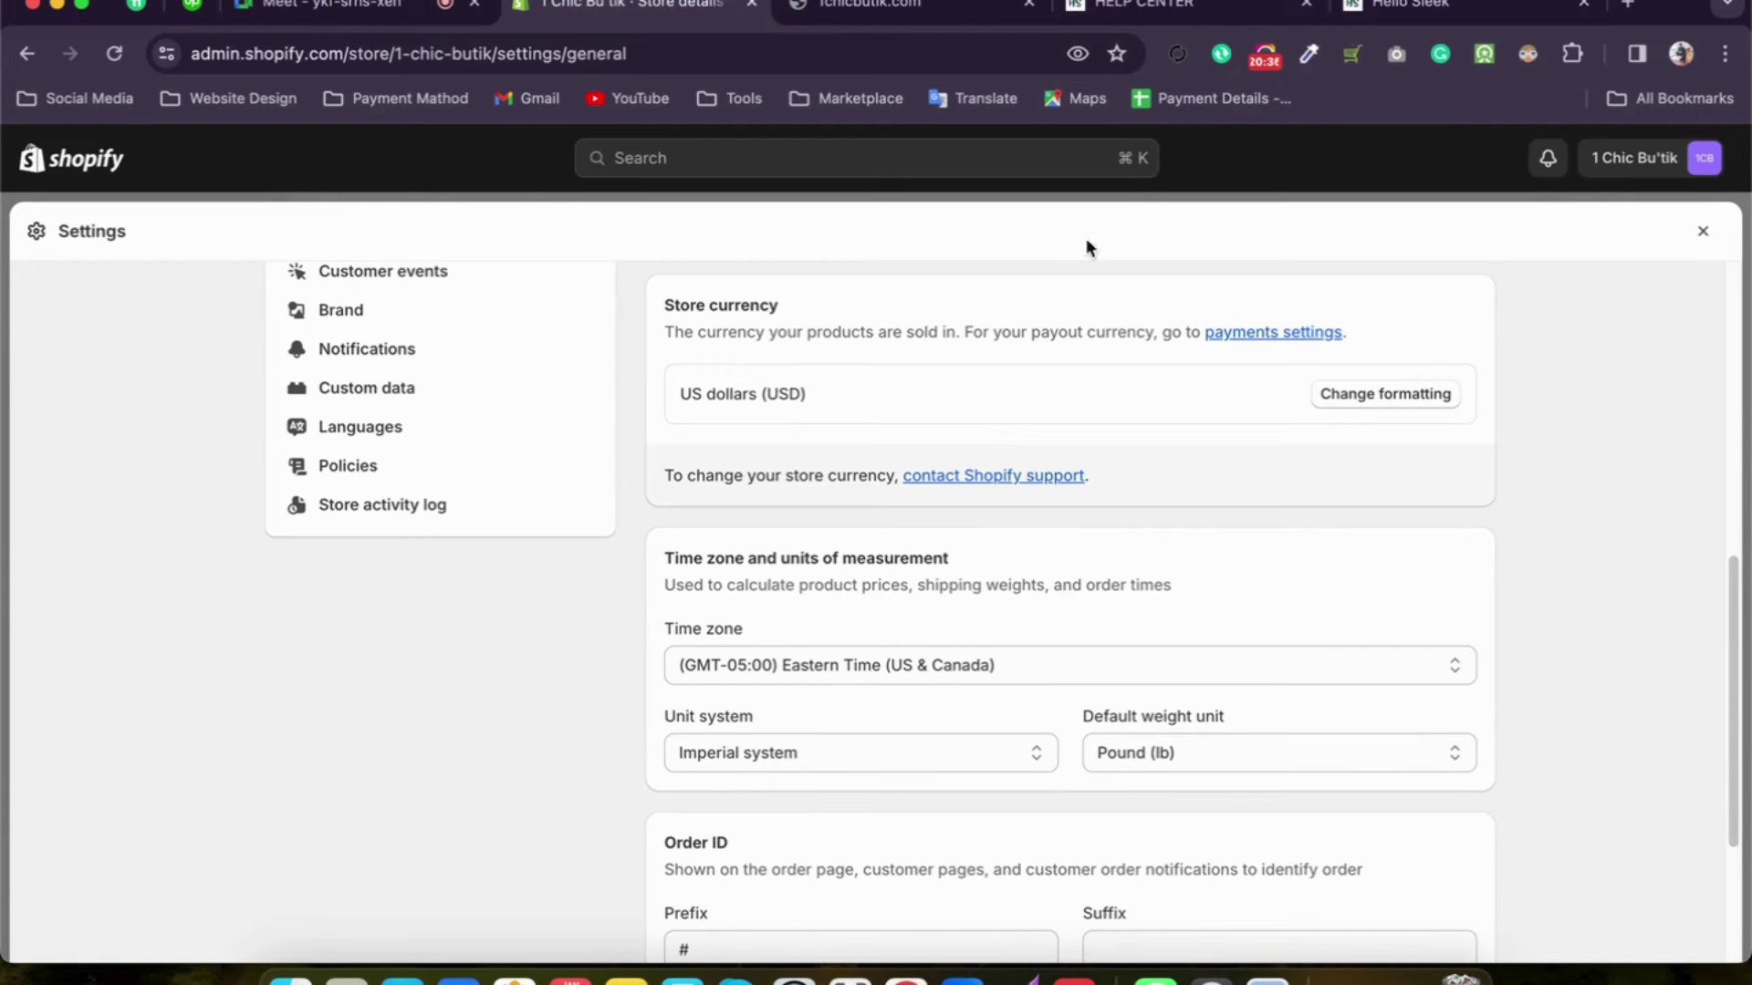
{"action": "left_click", "coordinate": [1190, 8]}
{"action": "scroll", "coordinate": [1036, 418], "scroll_direction": "down", "scroll_amount": 1}
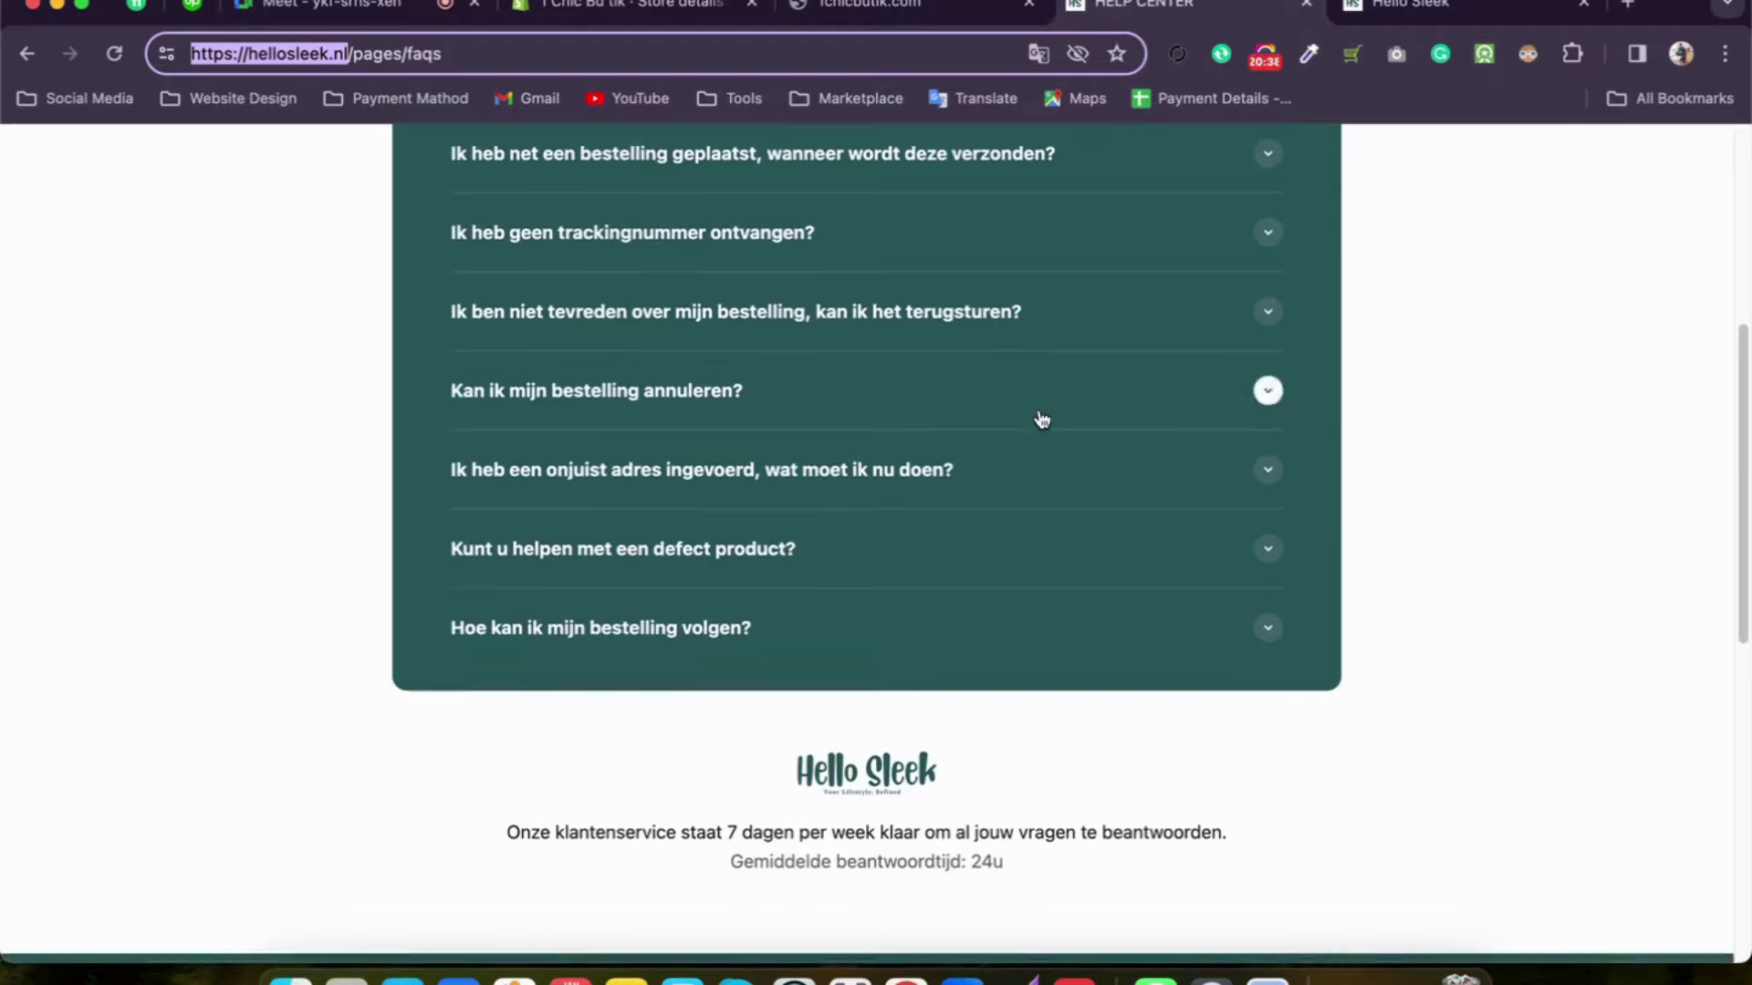
{"action": "scroll", "coordinate": [1036, 417], "scroll_direction": "up", "scroll_amount": 5}
{"action": "left_click", "coordinate": [191, 260]}
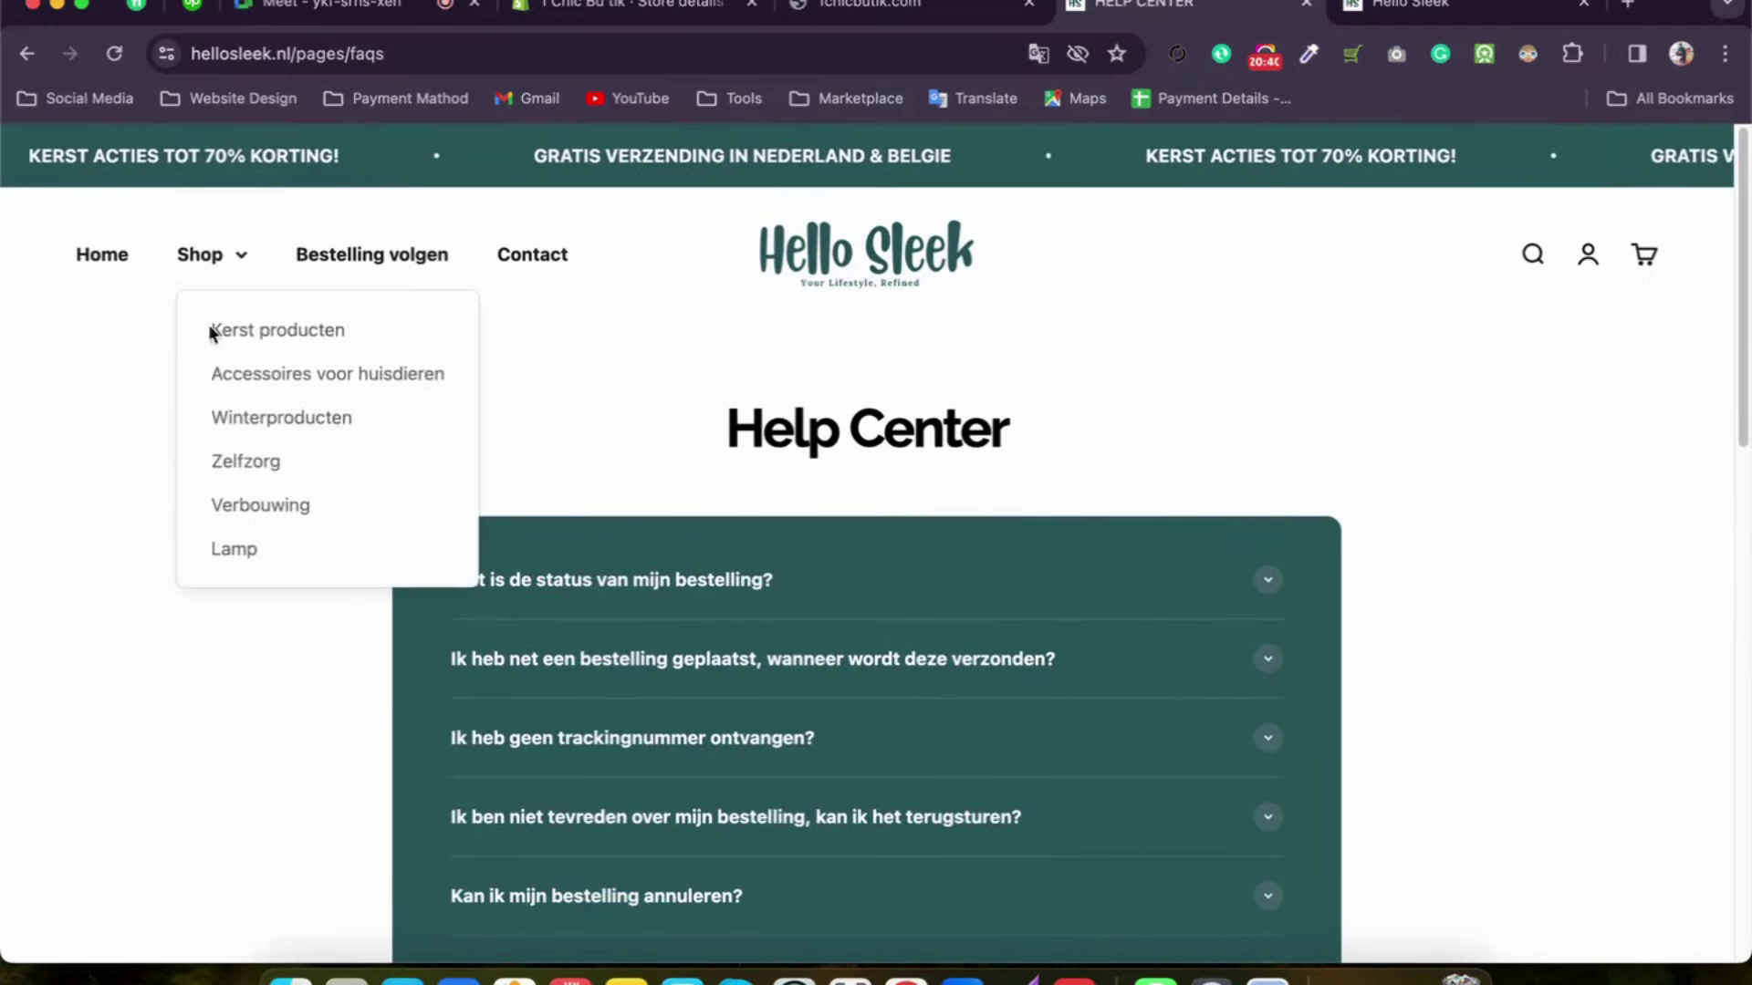
{"action": "left_click", "coordinate": [218, 343]}
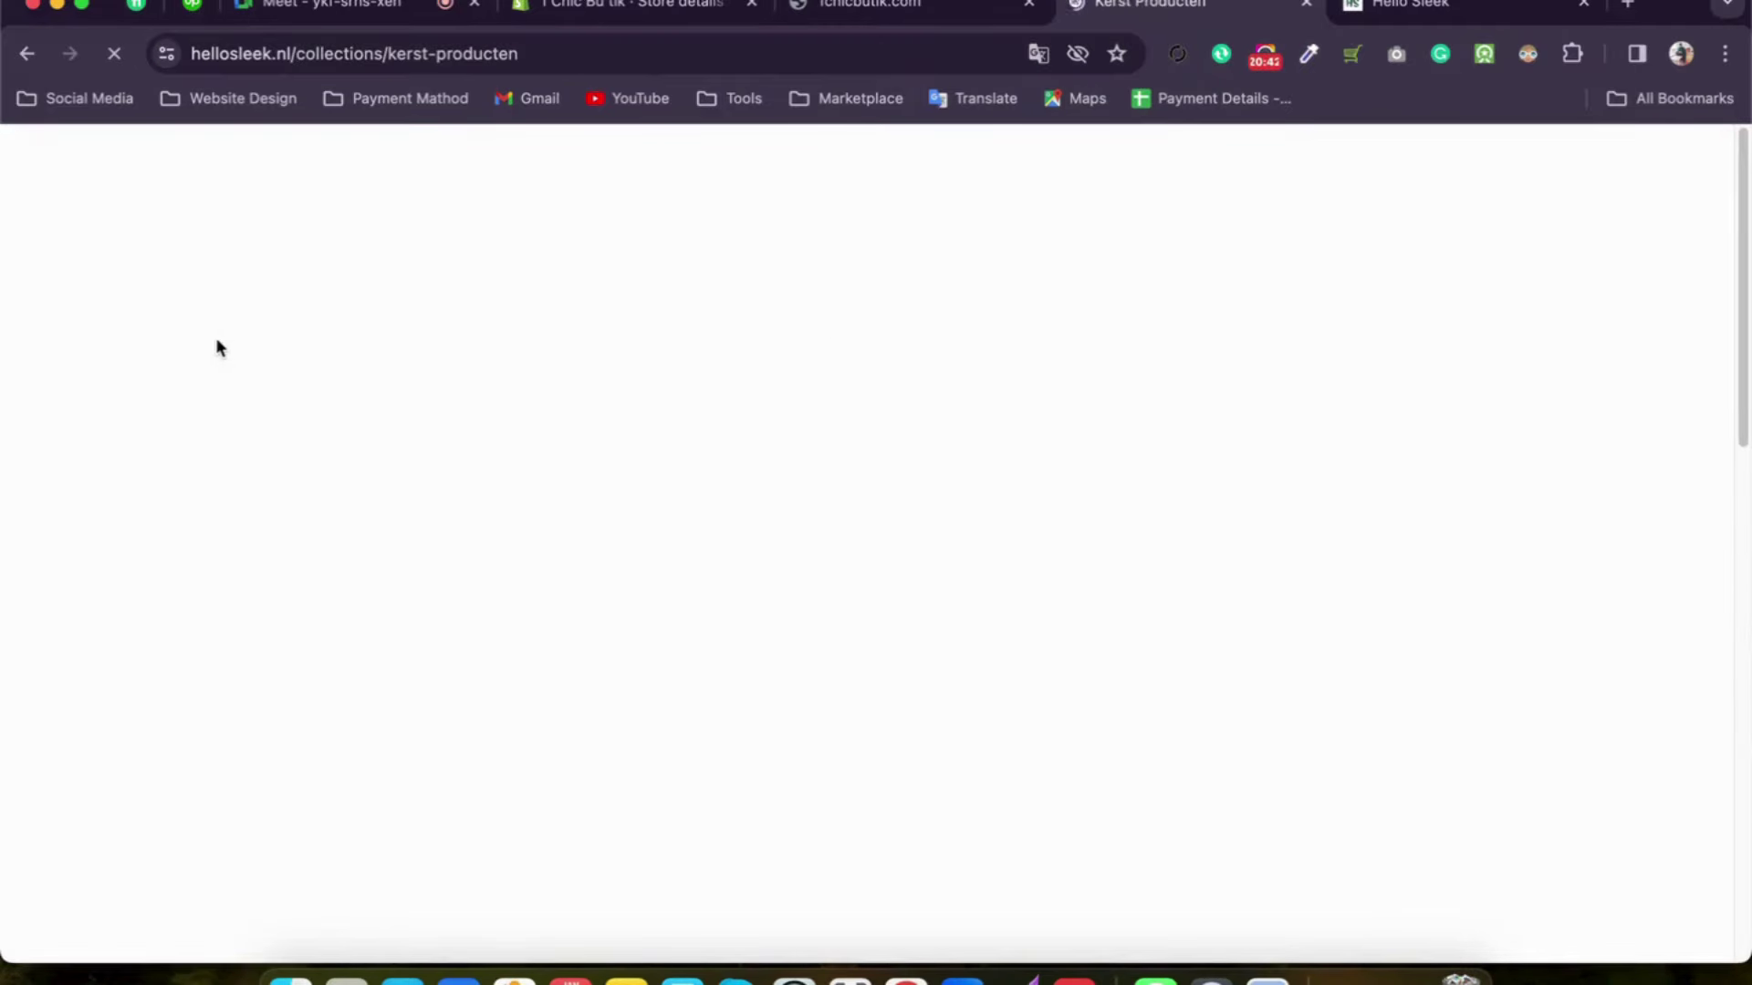
Step: Open the BabyBont winter shoes product from the collection and examine its euro pricing and 1 + 1 GRATIS offer
{"action": "scroll", "coordinate": [619, 416], "scroll_direction": "down", "scroll_amount": 3}
{"action": "left_click", "coordinate": [620, 415]}
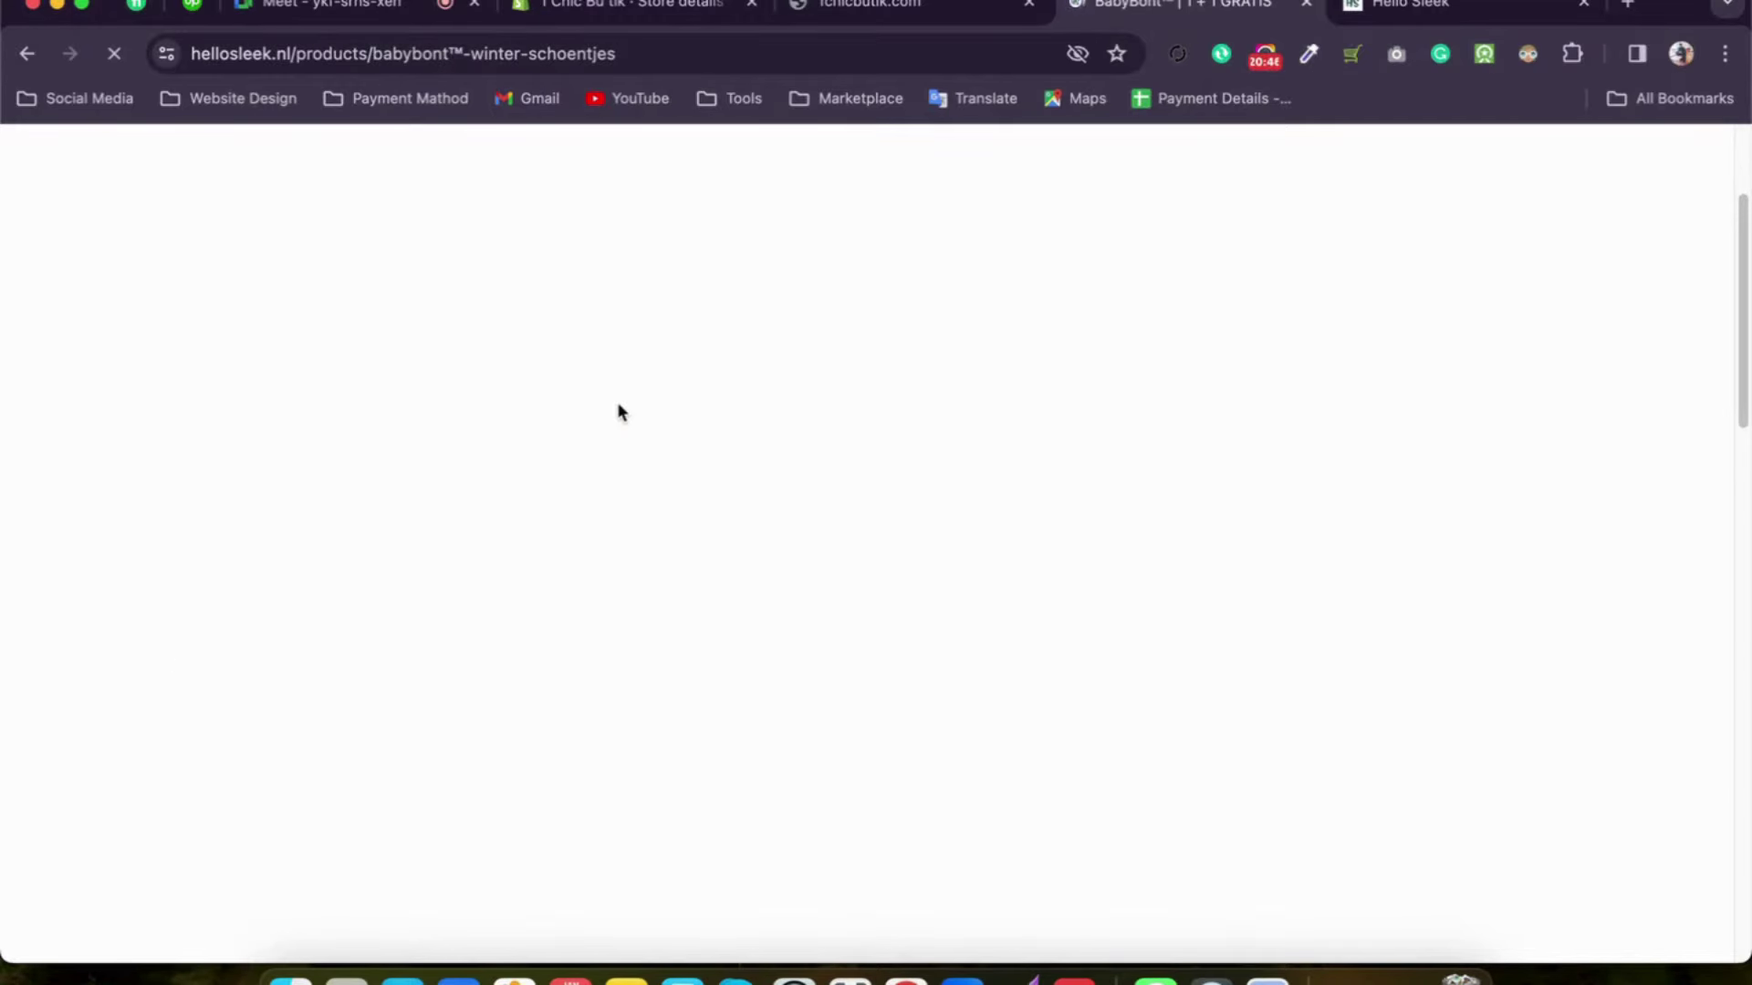
{"action": "scroll", "coordinate": [1253, 588], "scroll_direction": "down", "scroll_amount": 3}
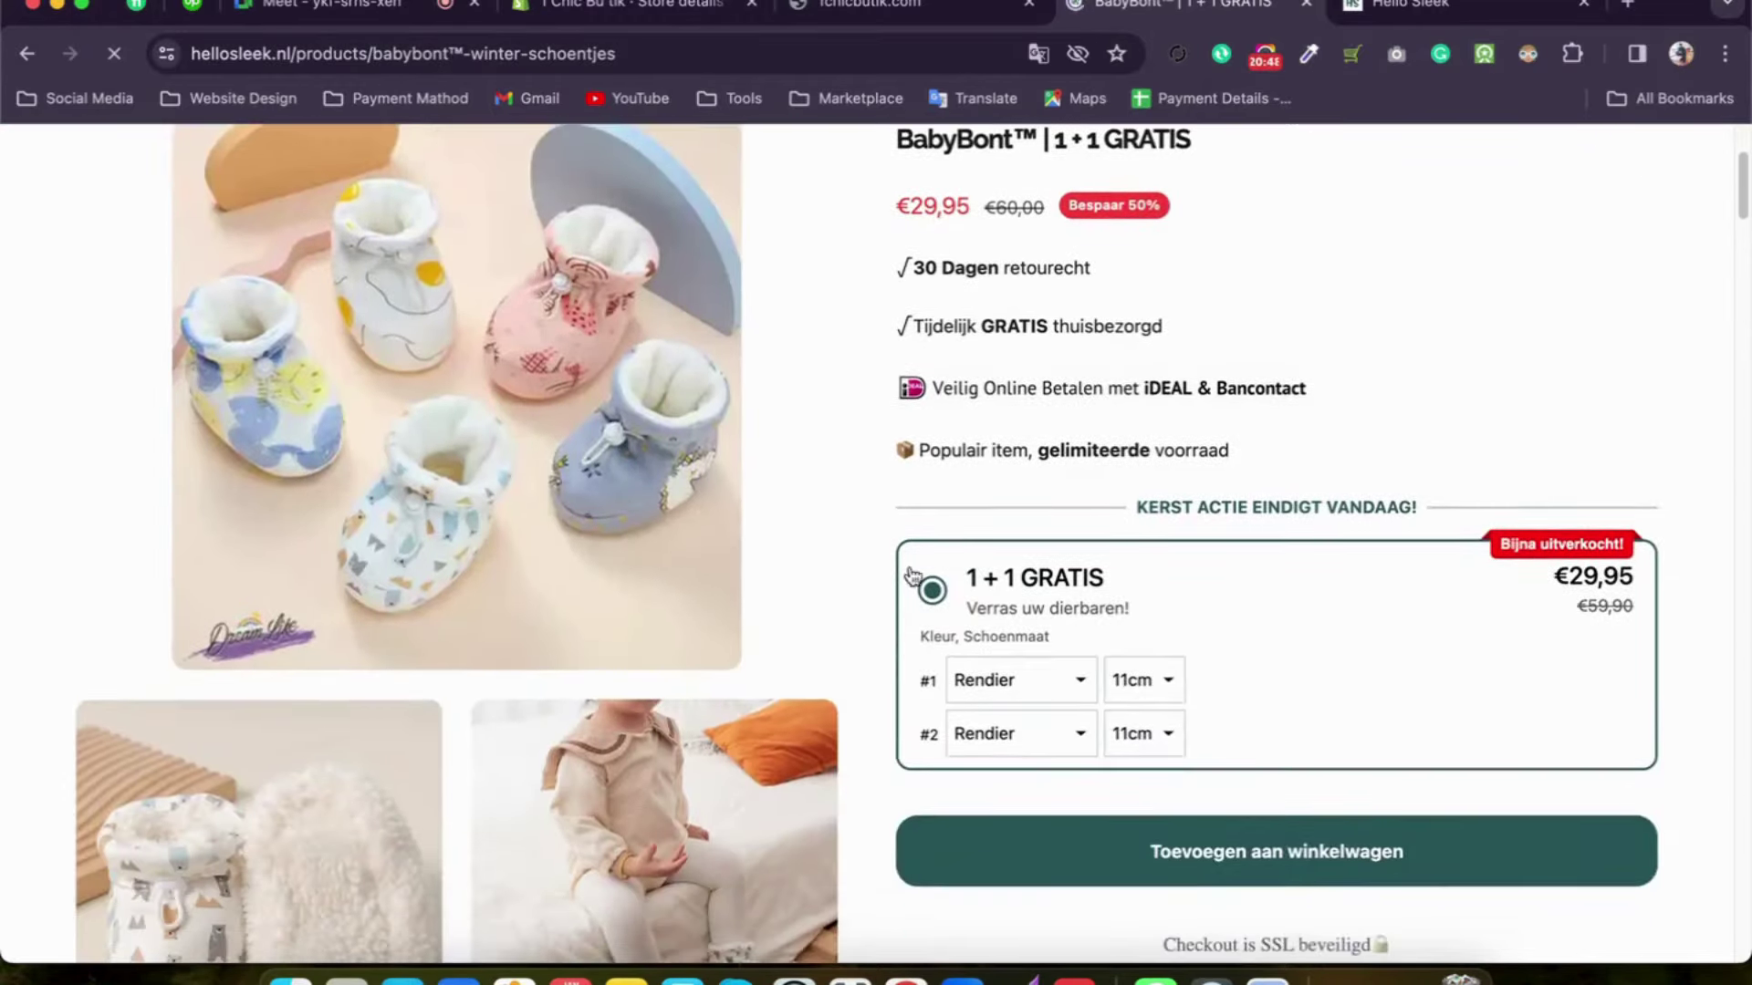
{"action": "scroll", "coordinate": [876, 365], "scroll_direction": "up", "scroll_amount": 5}
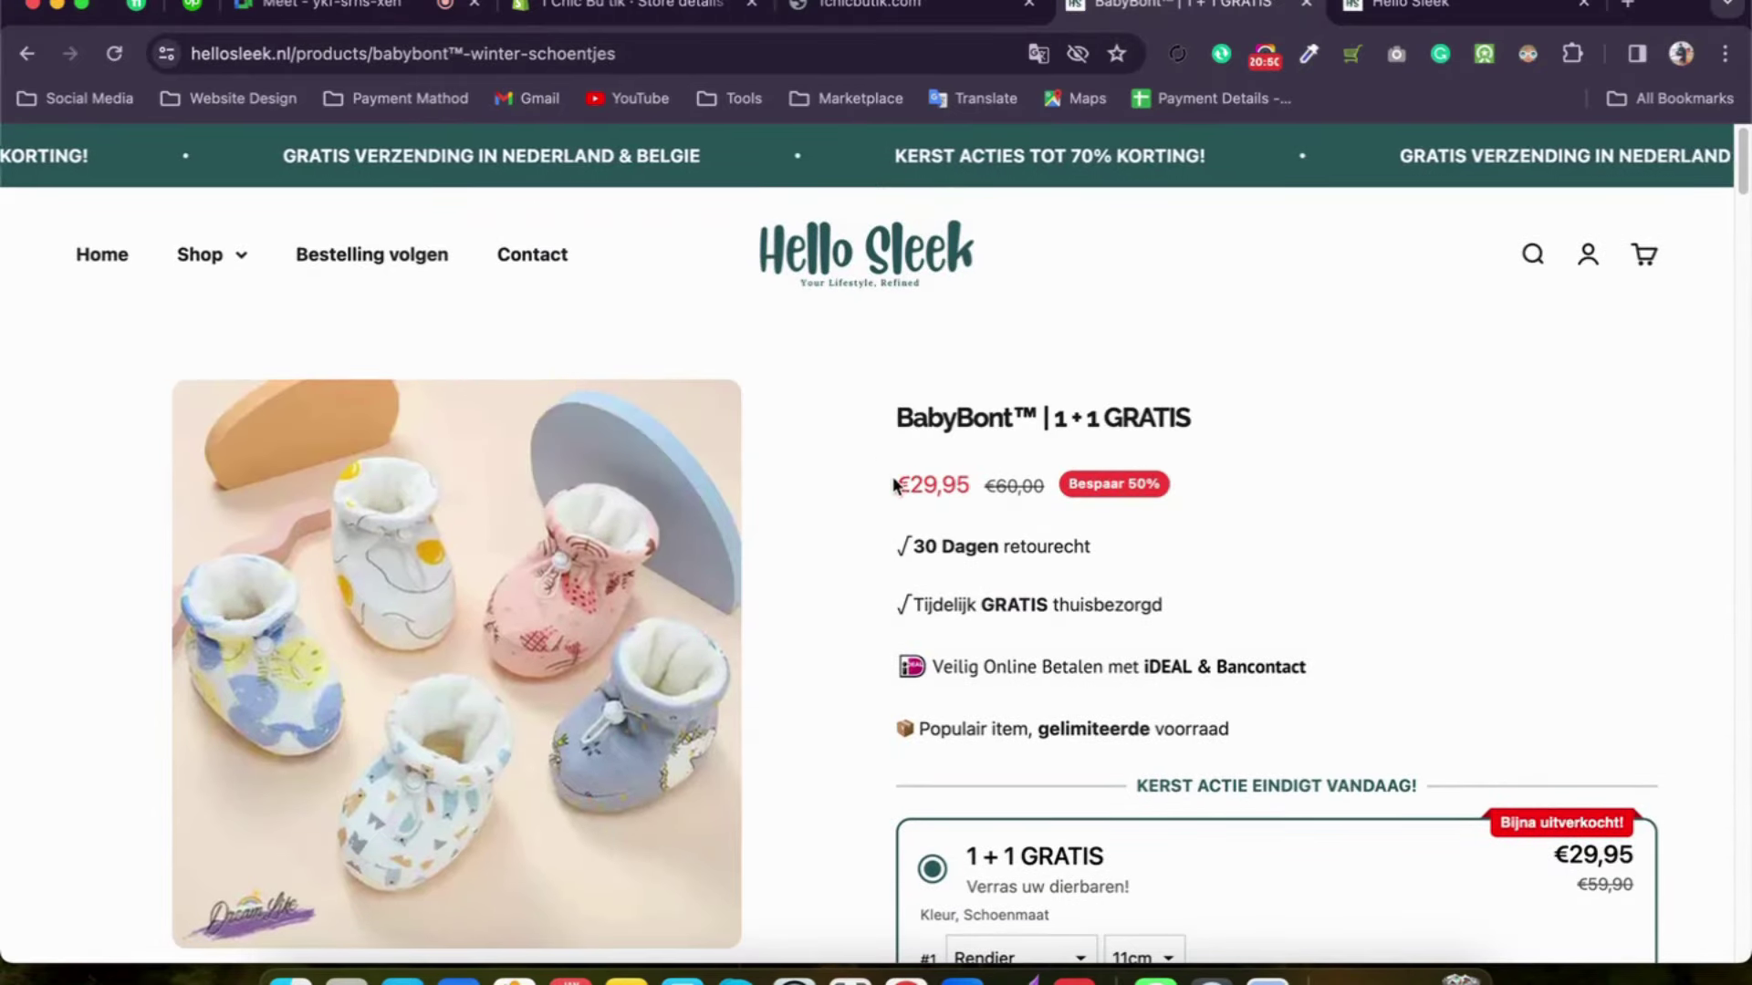
{"action": "scroll", "coordinate": [894, 491], "scroll_direction": "down", "scroll_amount": 2}
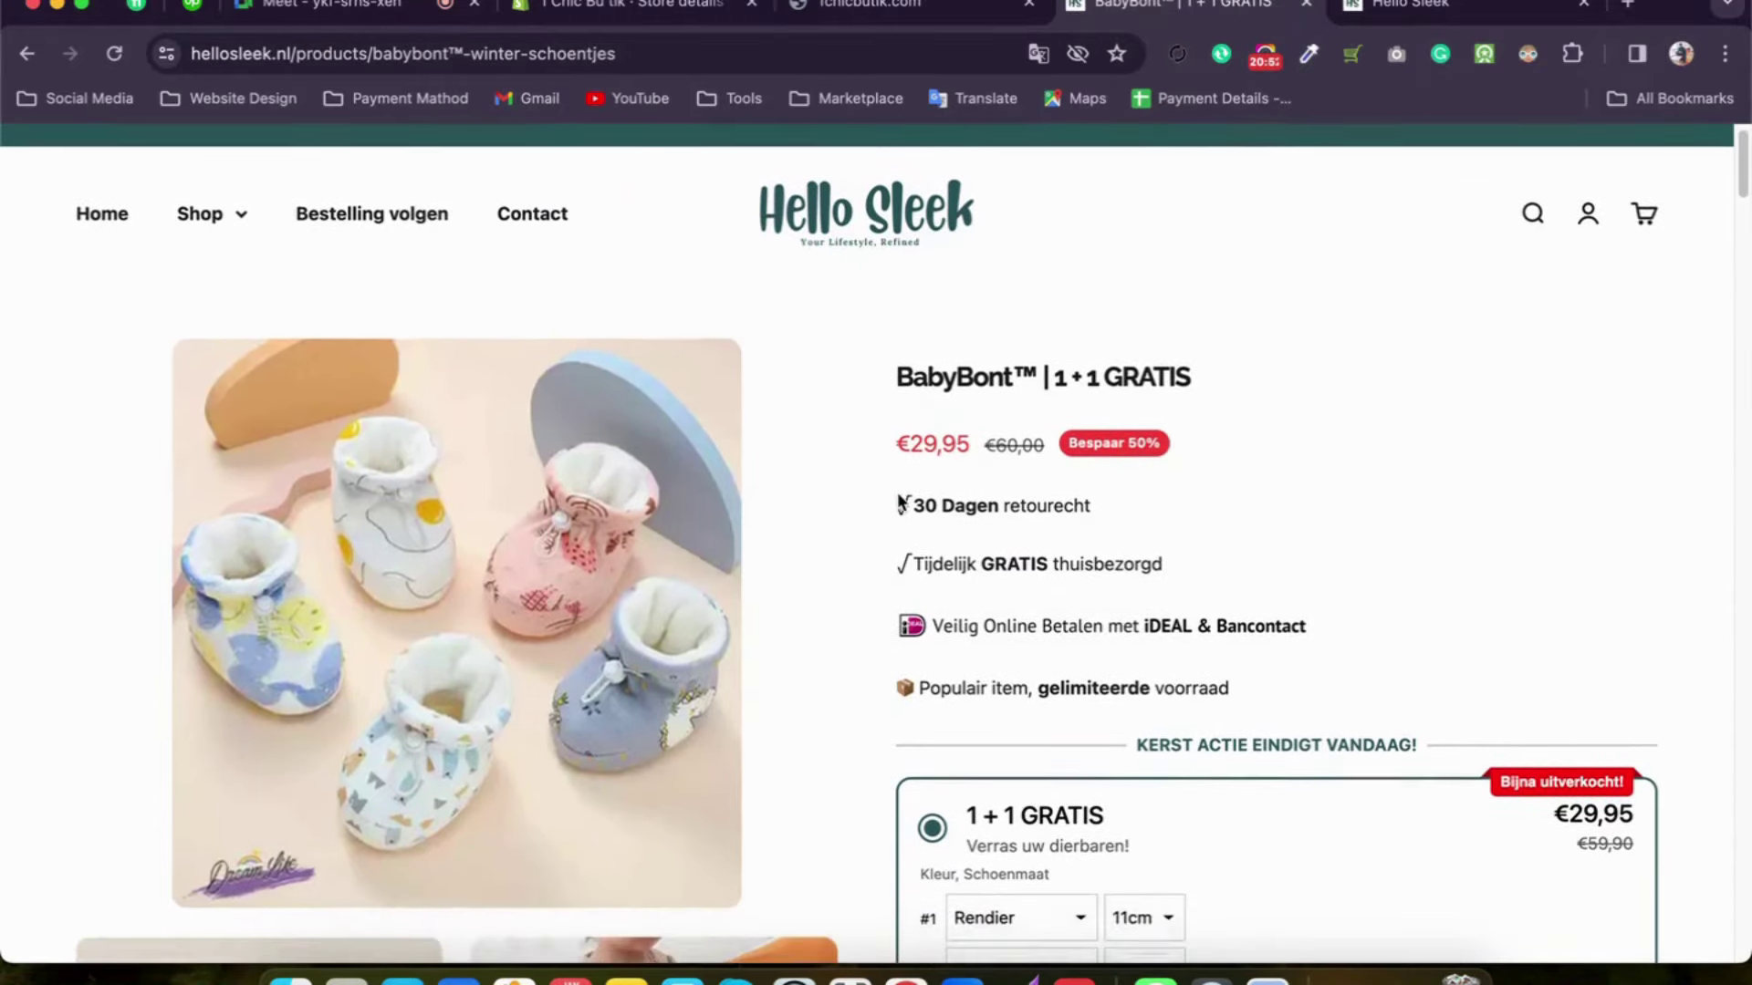
{"action": "scroll", "coordinate": [905, 409], "scroll_direction": "down", "scroll_amount": 4}
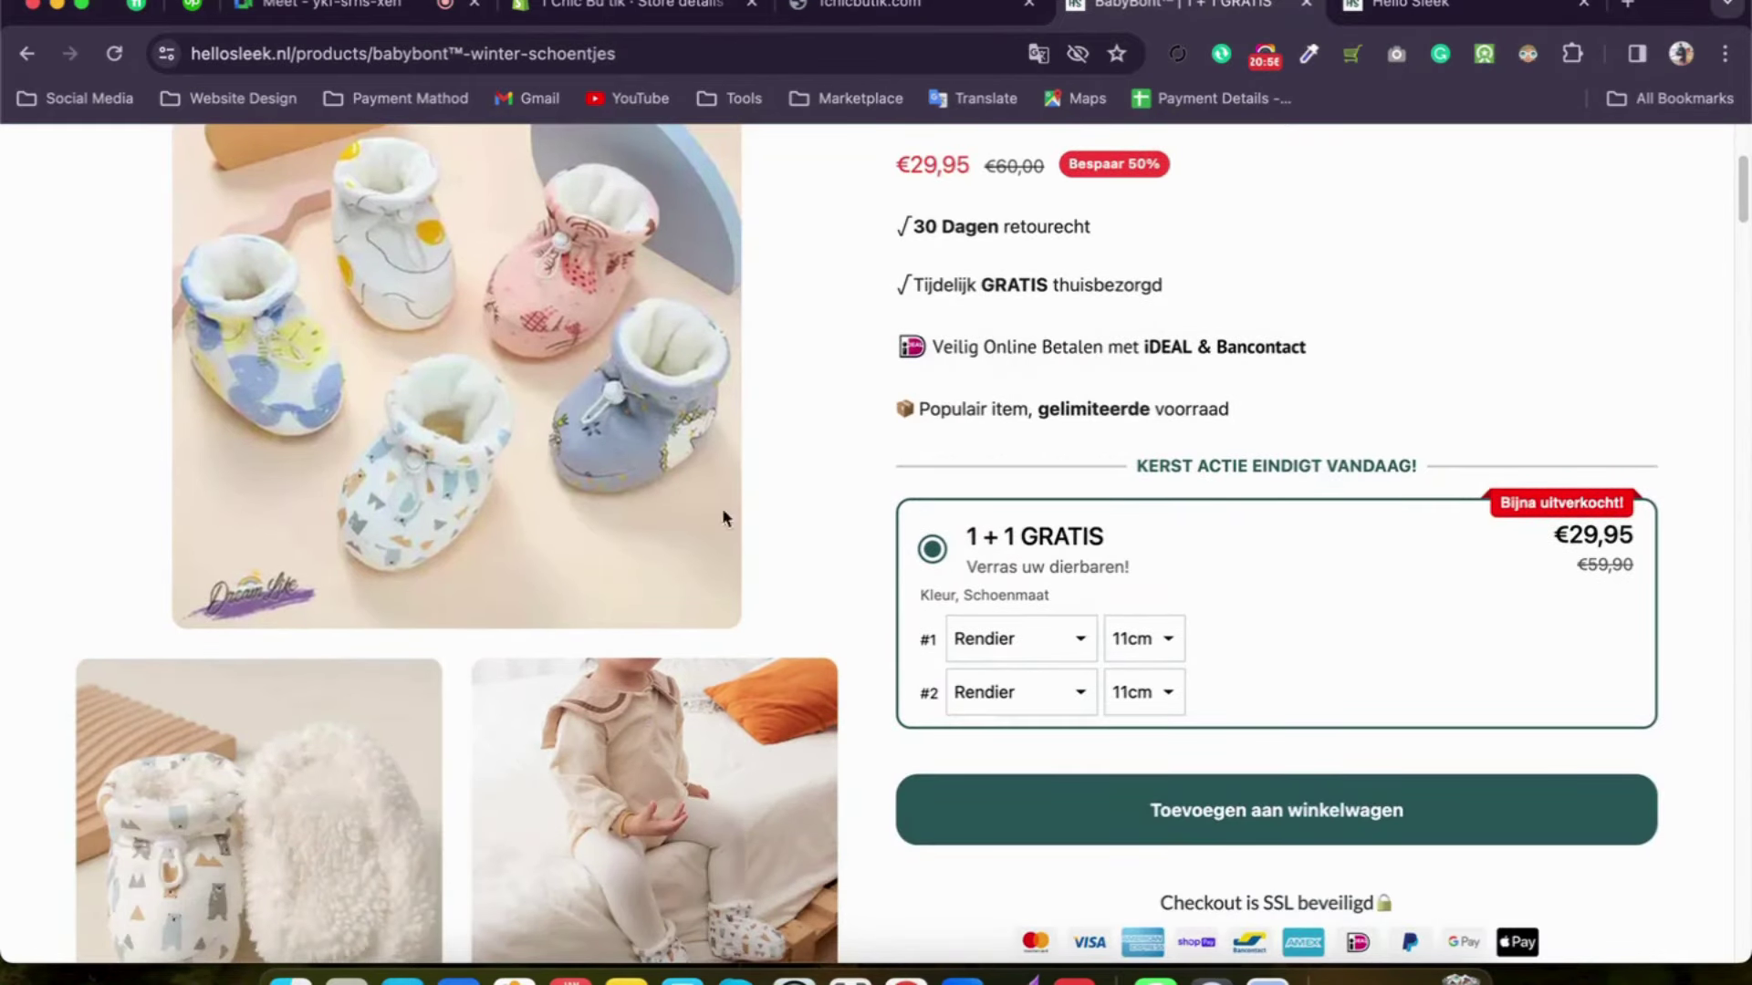
{"action": "scroll", "coordinate": [1218, 419], "scroll_direction": "up", "scroll_amount": 5}
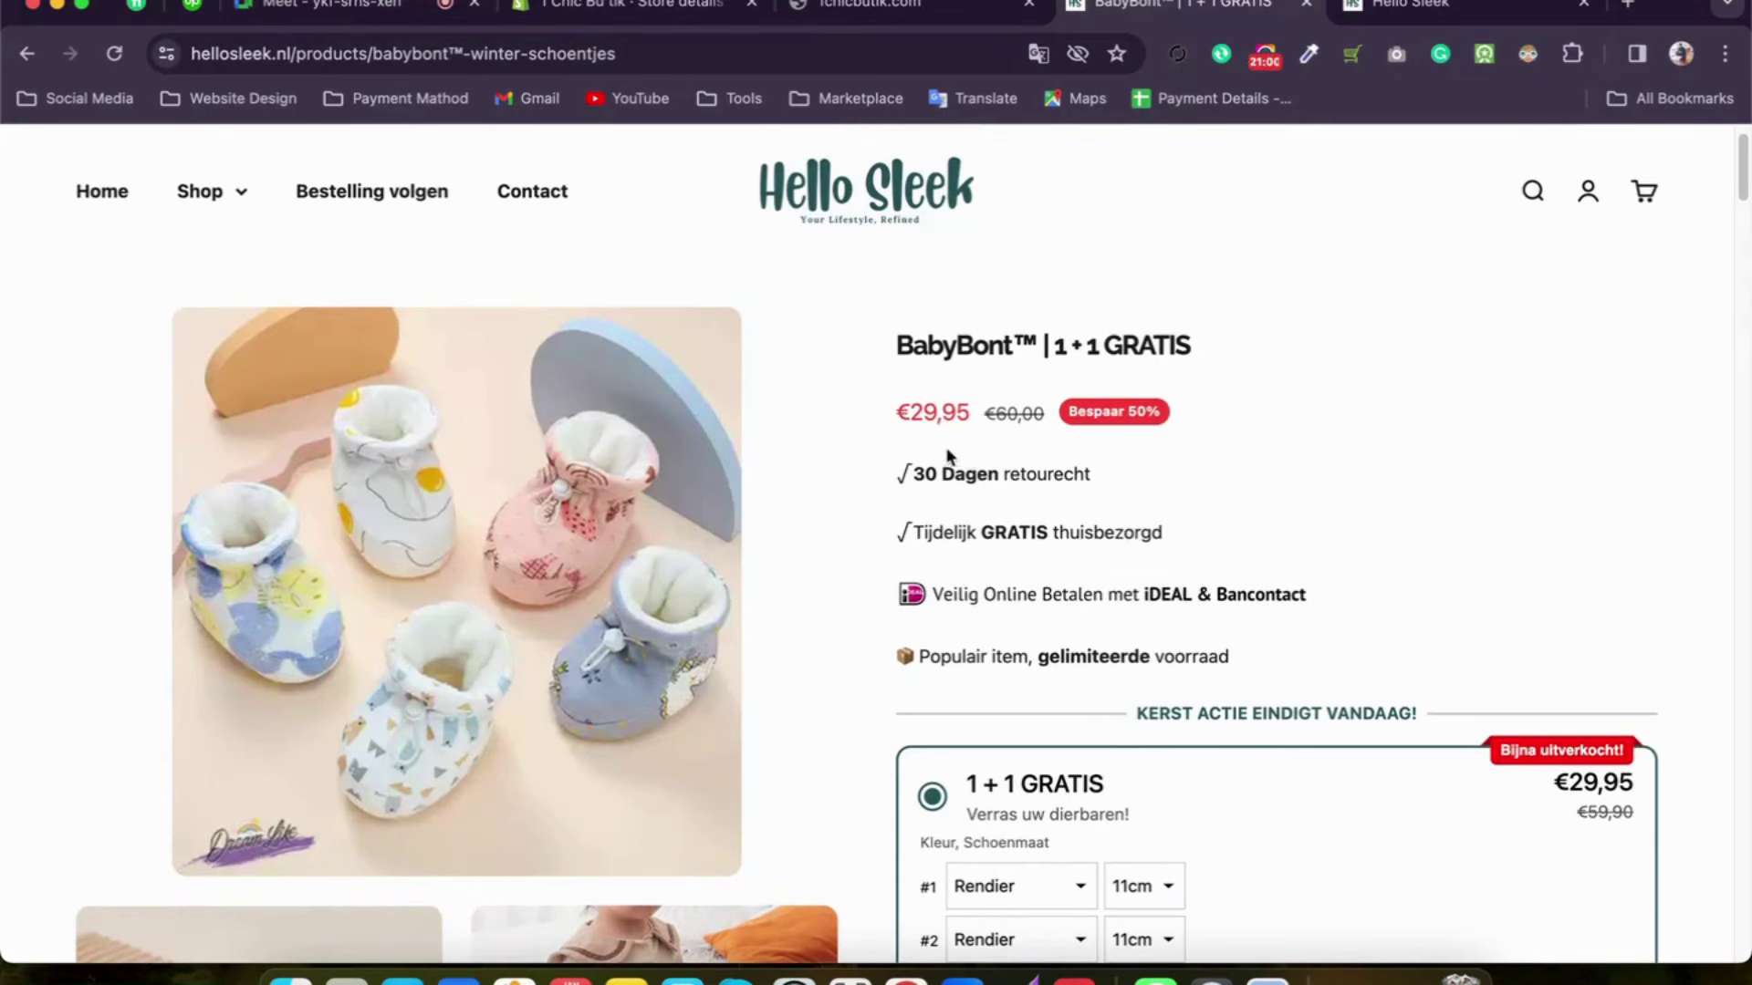
Step: Return to the 1 Chic Bu'tik store details and examine the store currency, time zone and units of measurement
{"action": "left_click", "coordinate": [871, 5]}
{"action": "left_click", "coordinate": [629, 5]}
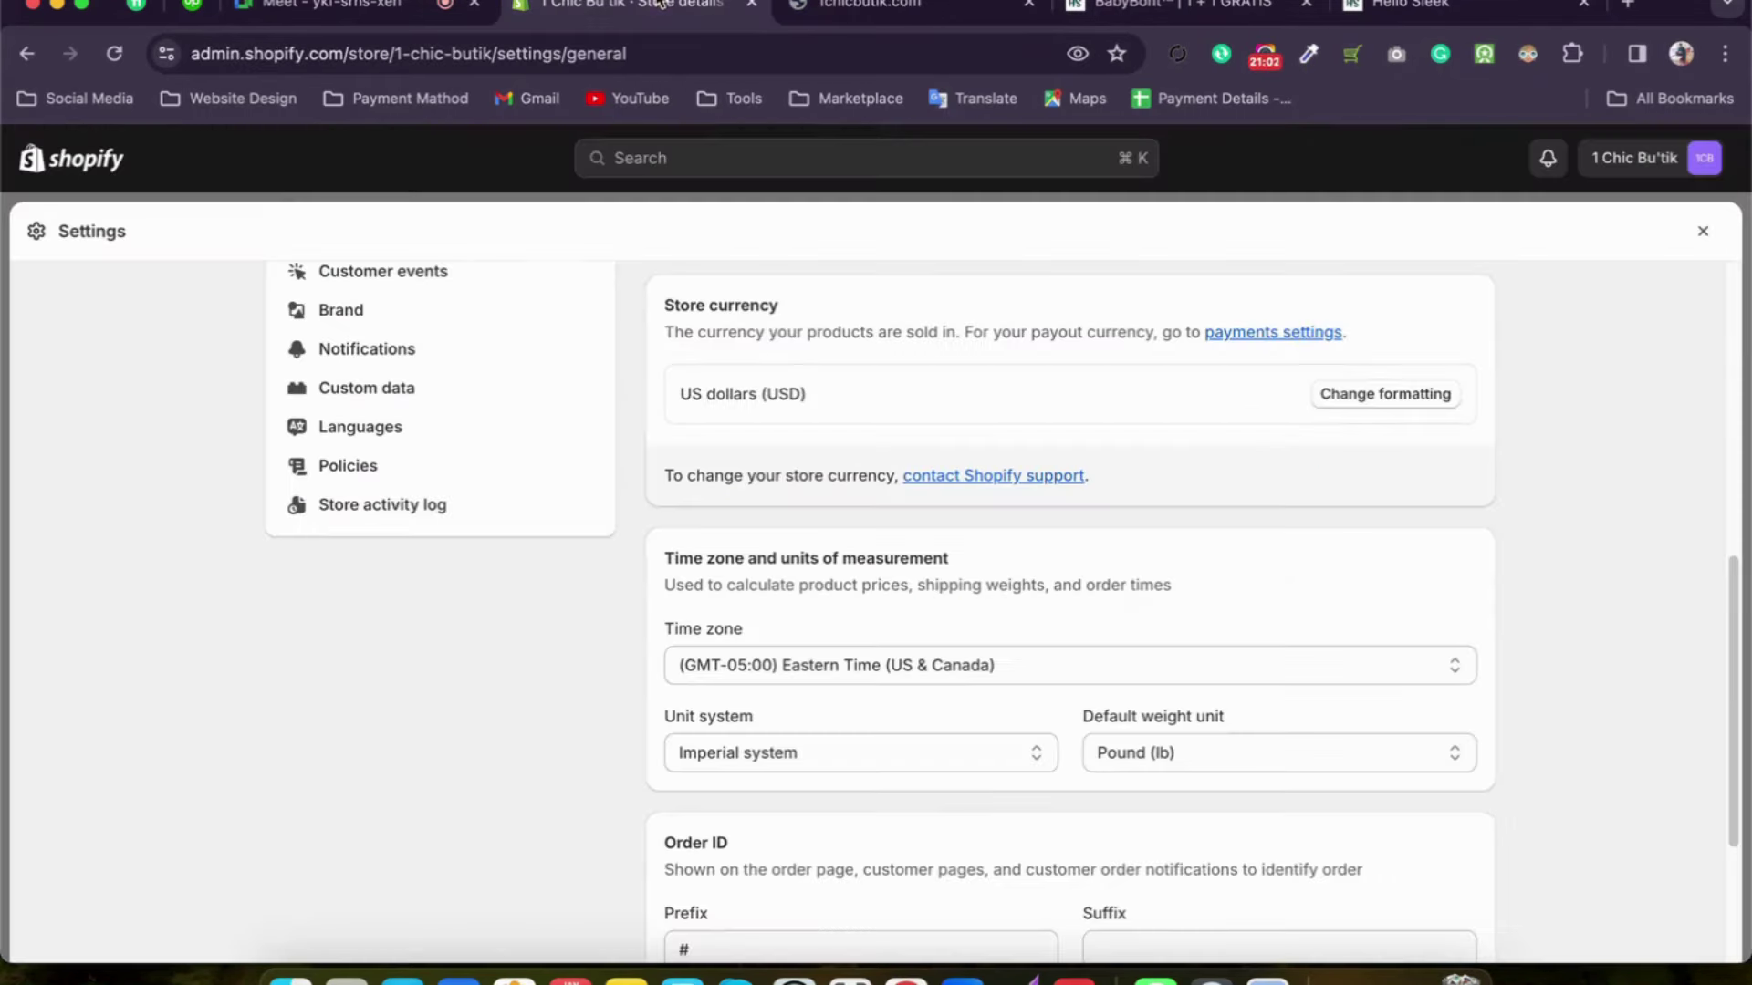
{"action": "scroll", "coordinate": [735, 539], "scroll_direction": "up", "scroll_amount": 3}
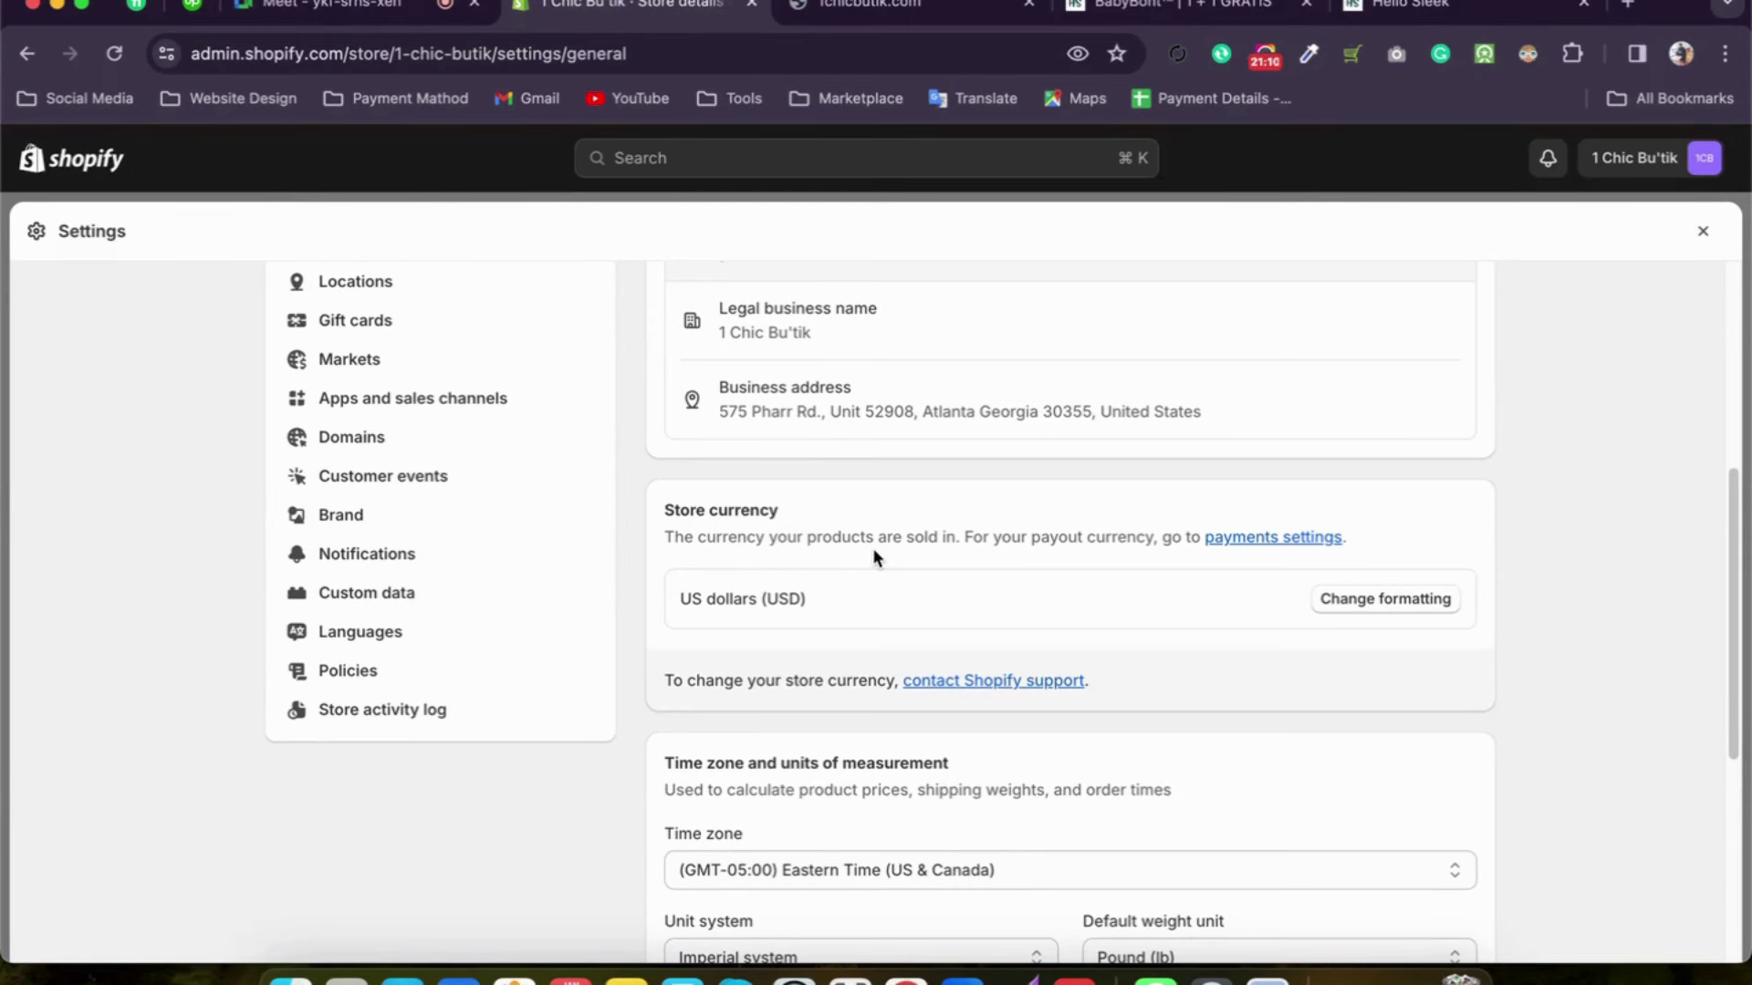
{"action": "scroll", "coordinate": [877, 558], "scroll_direction": "down", "scroll_amount": 1}
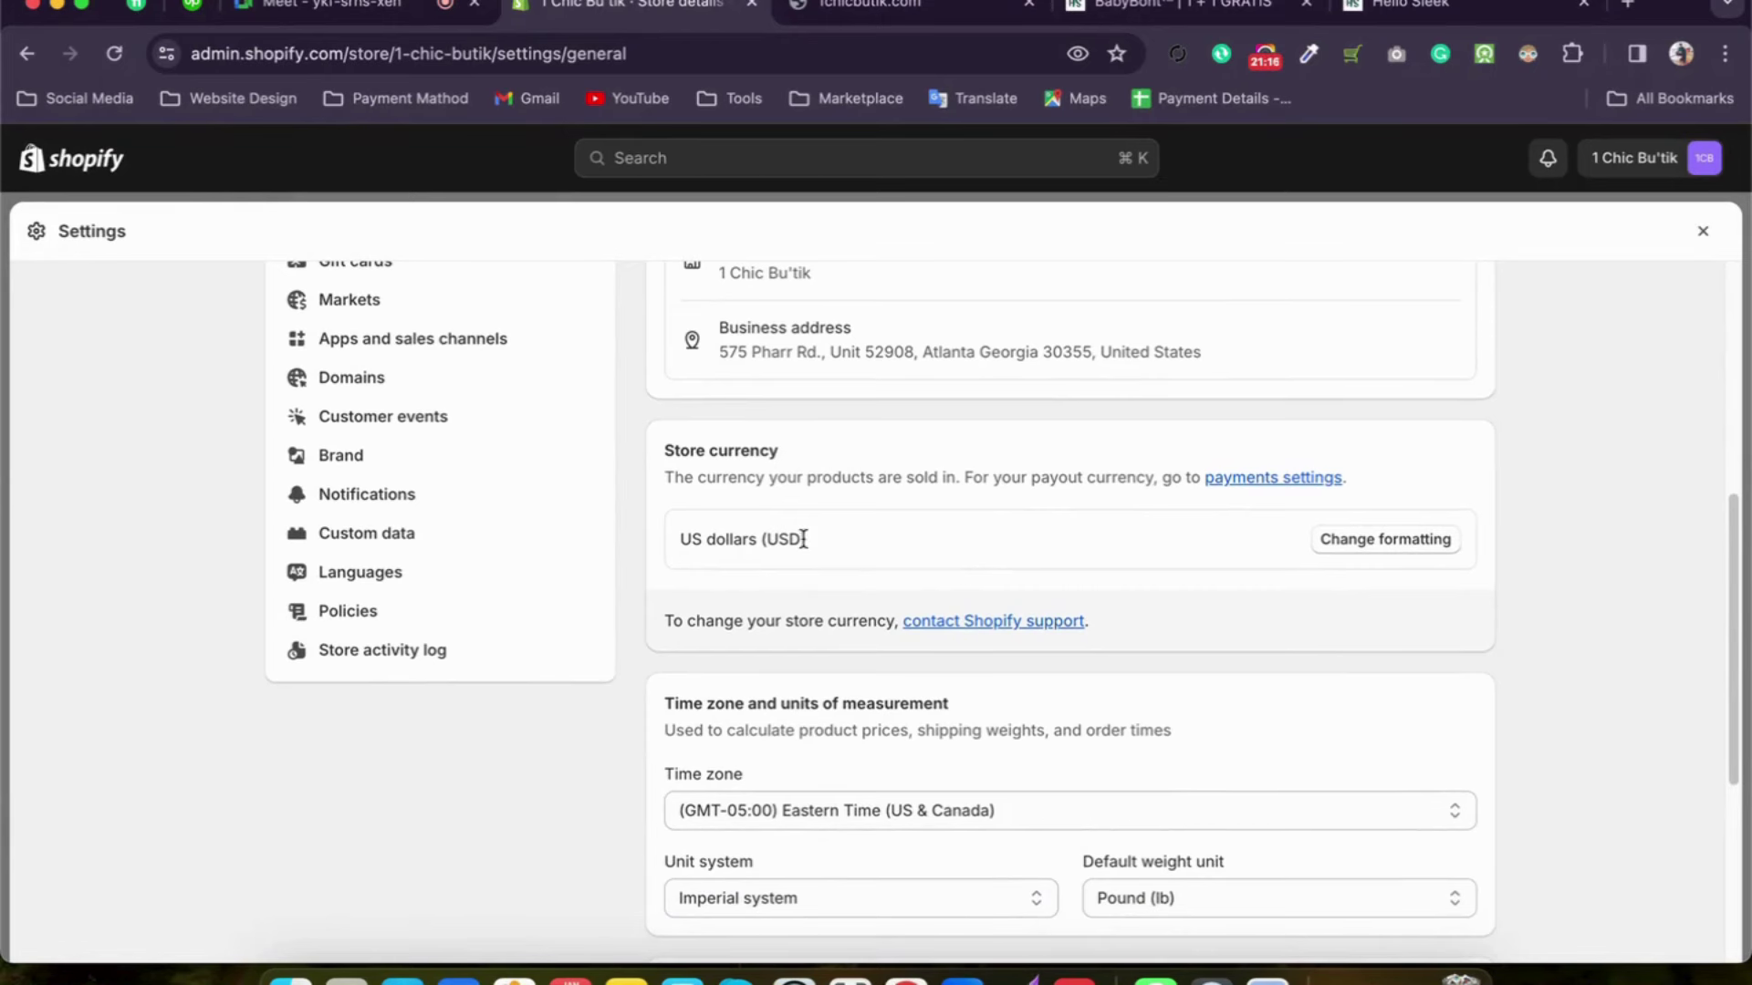
{"action": "left_click_drag", "start_coordinate": [803, 539], "coordinate": [747, 548]}
{"action": "left_click", "coordinate": [660, 560]}
{"action": "scroll", "coordinate": [858, 561], "scroll_direction": "down", "scroll_amount": 5}
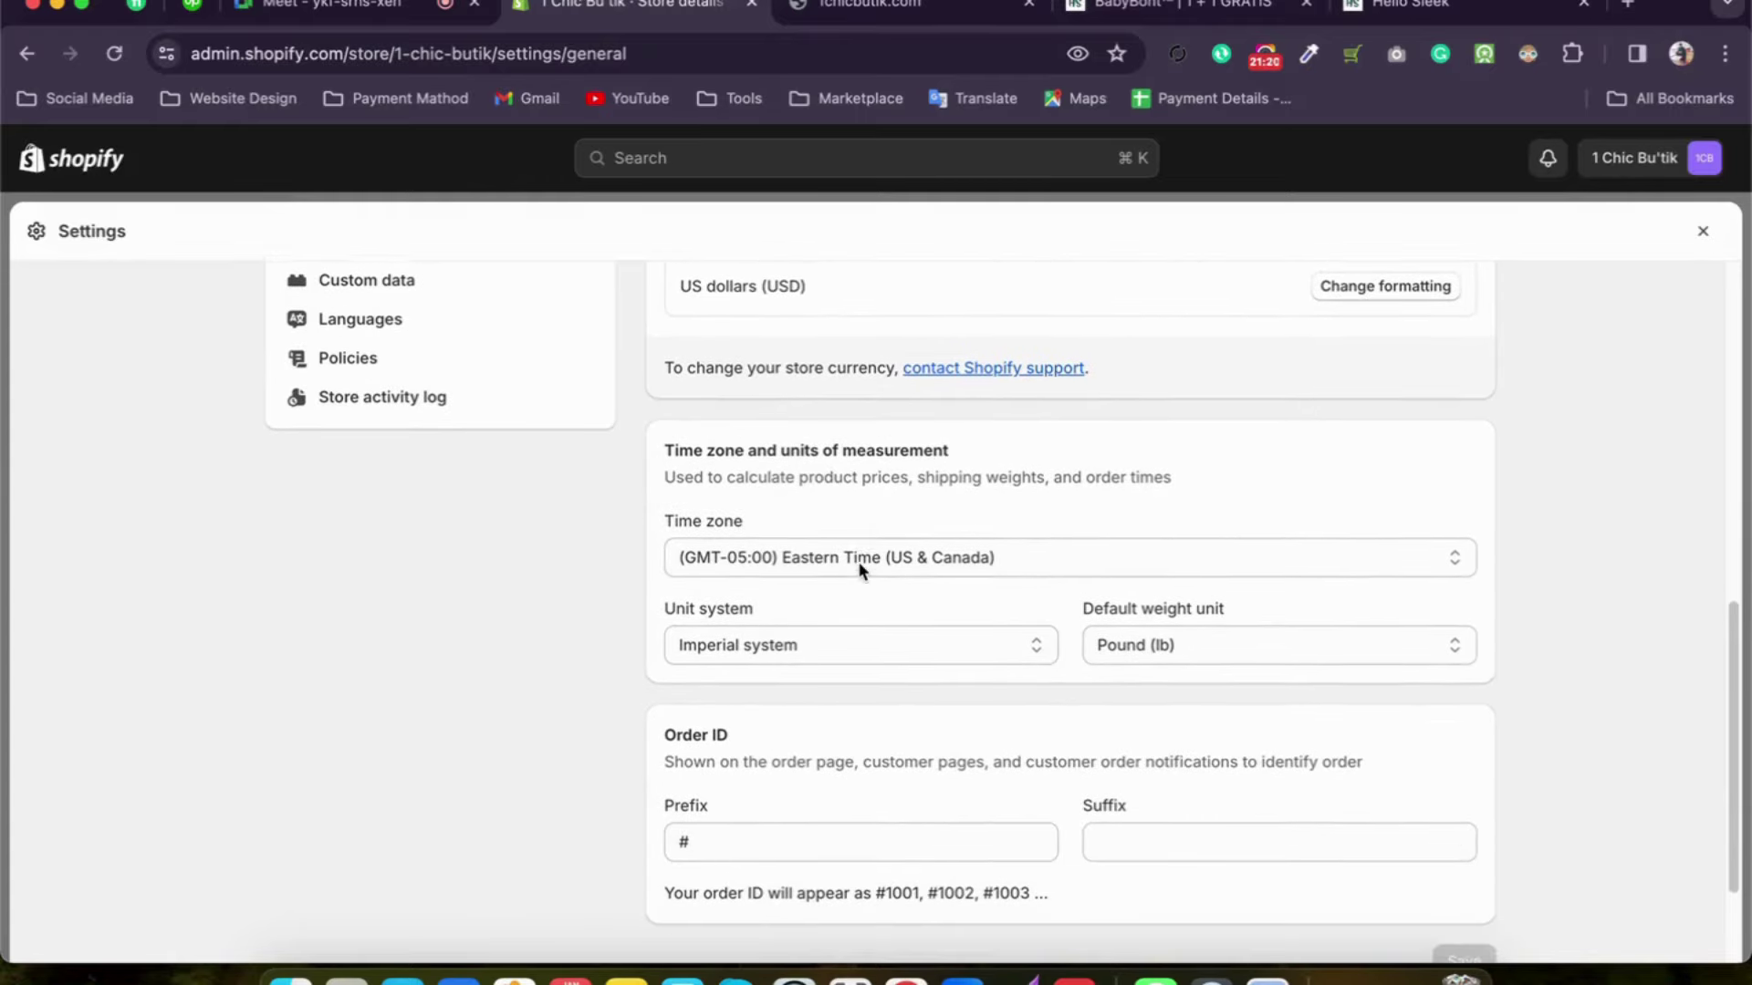
{"action": "scroll", "coordinate": [1076, 611], "scroll_direction": "up", "scroll_amount": 10}
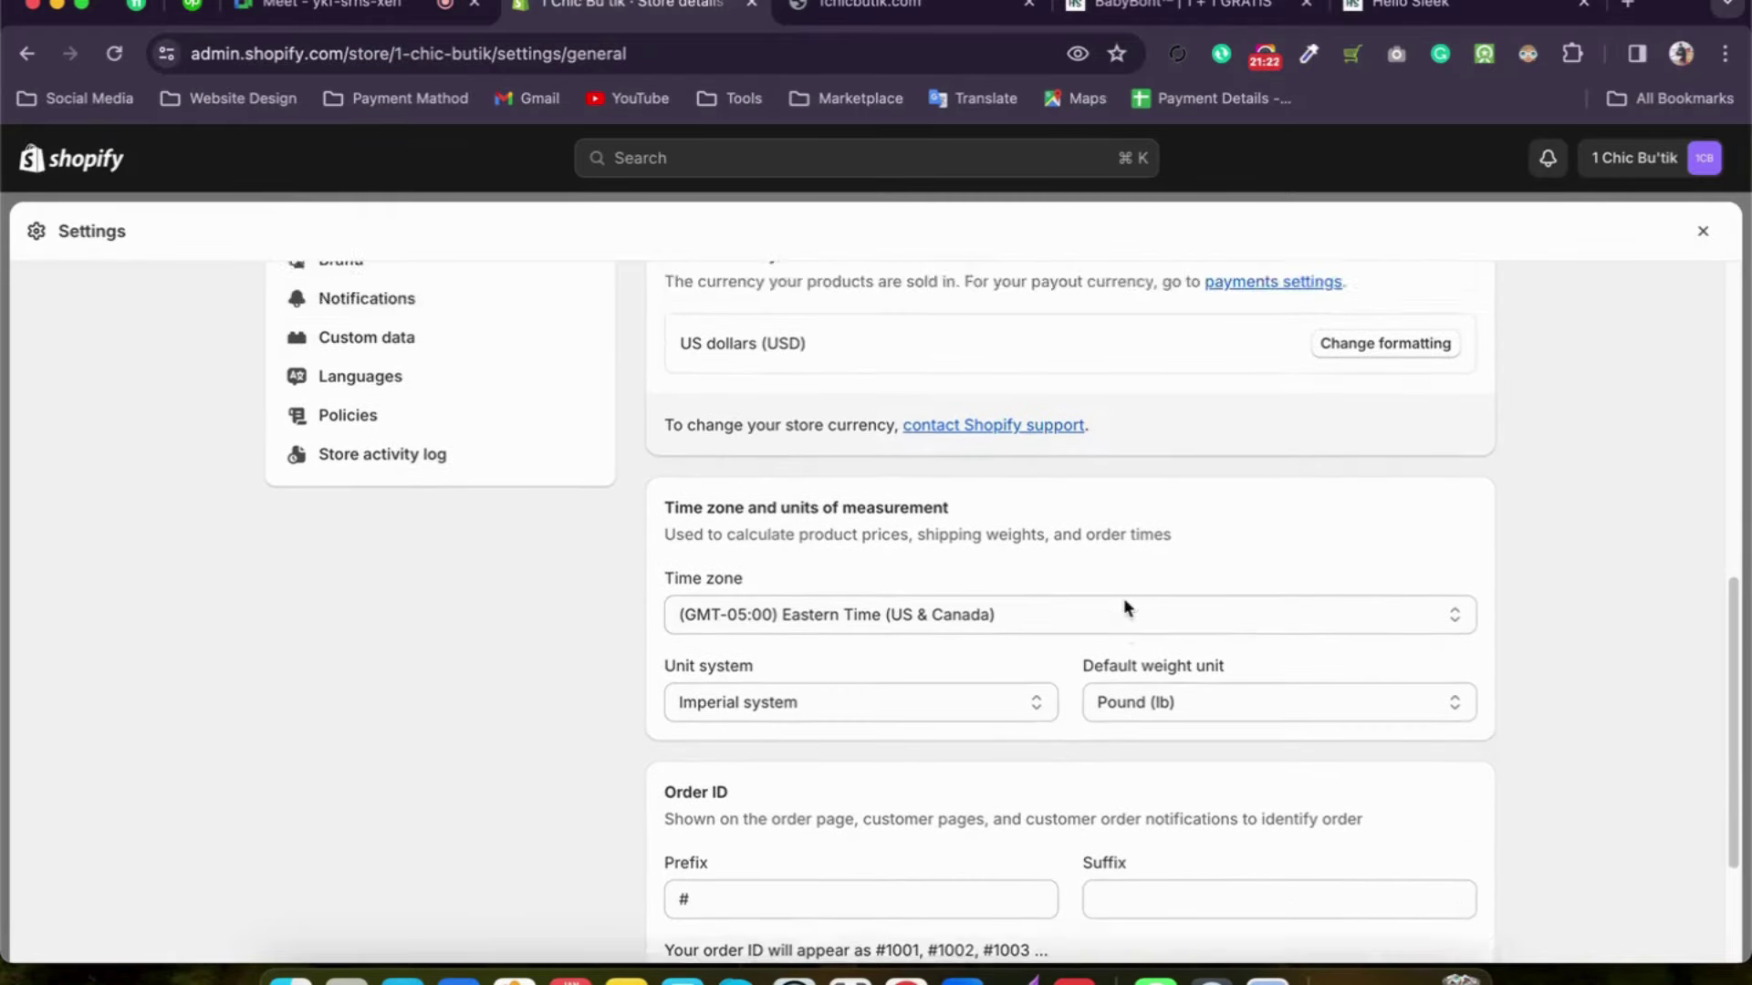
Step: Review the store's subscription details in the Plan settings and open the plan selection page
{"action": "left_click", "coordinate": [351, 469]}
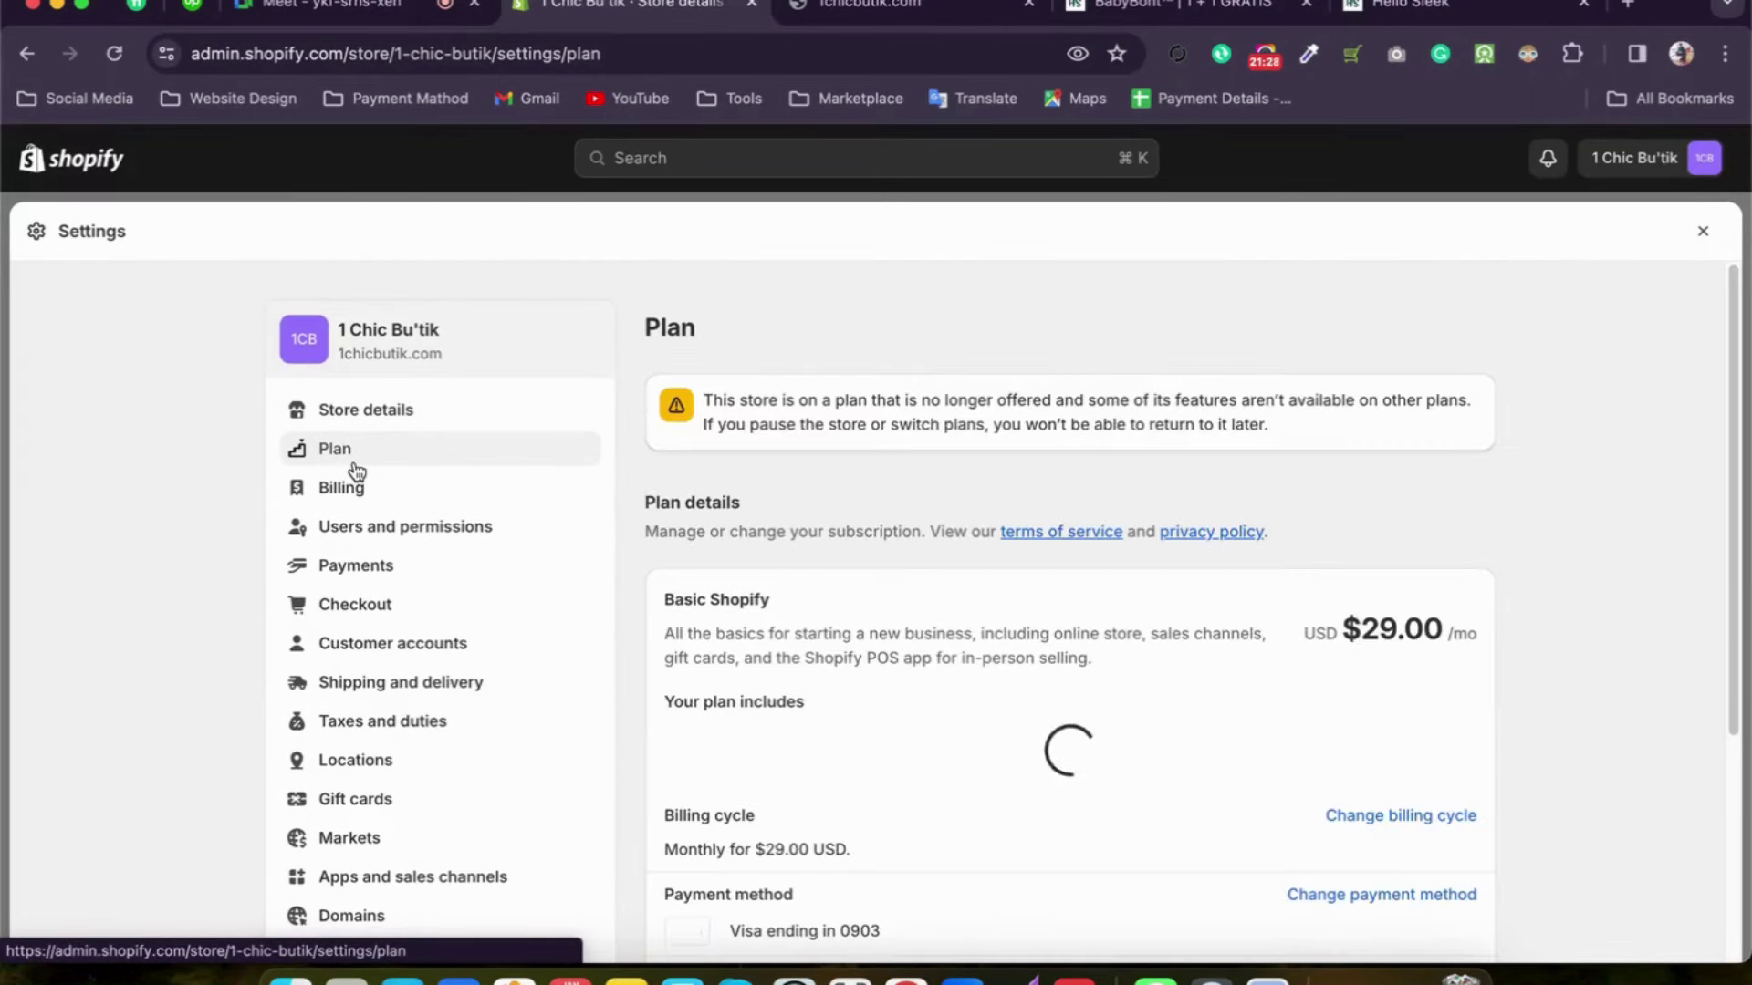
{"action": "scroll", "coordinate": [624, 493], "scroll_direction": "down", "scroll_amount": 5}
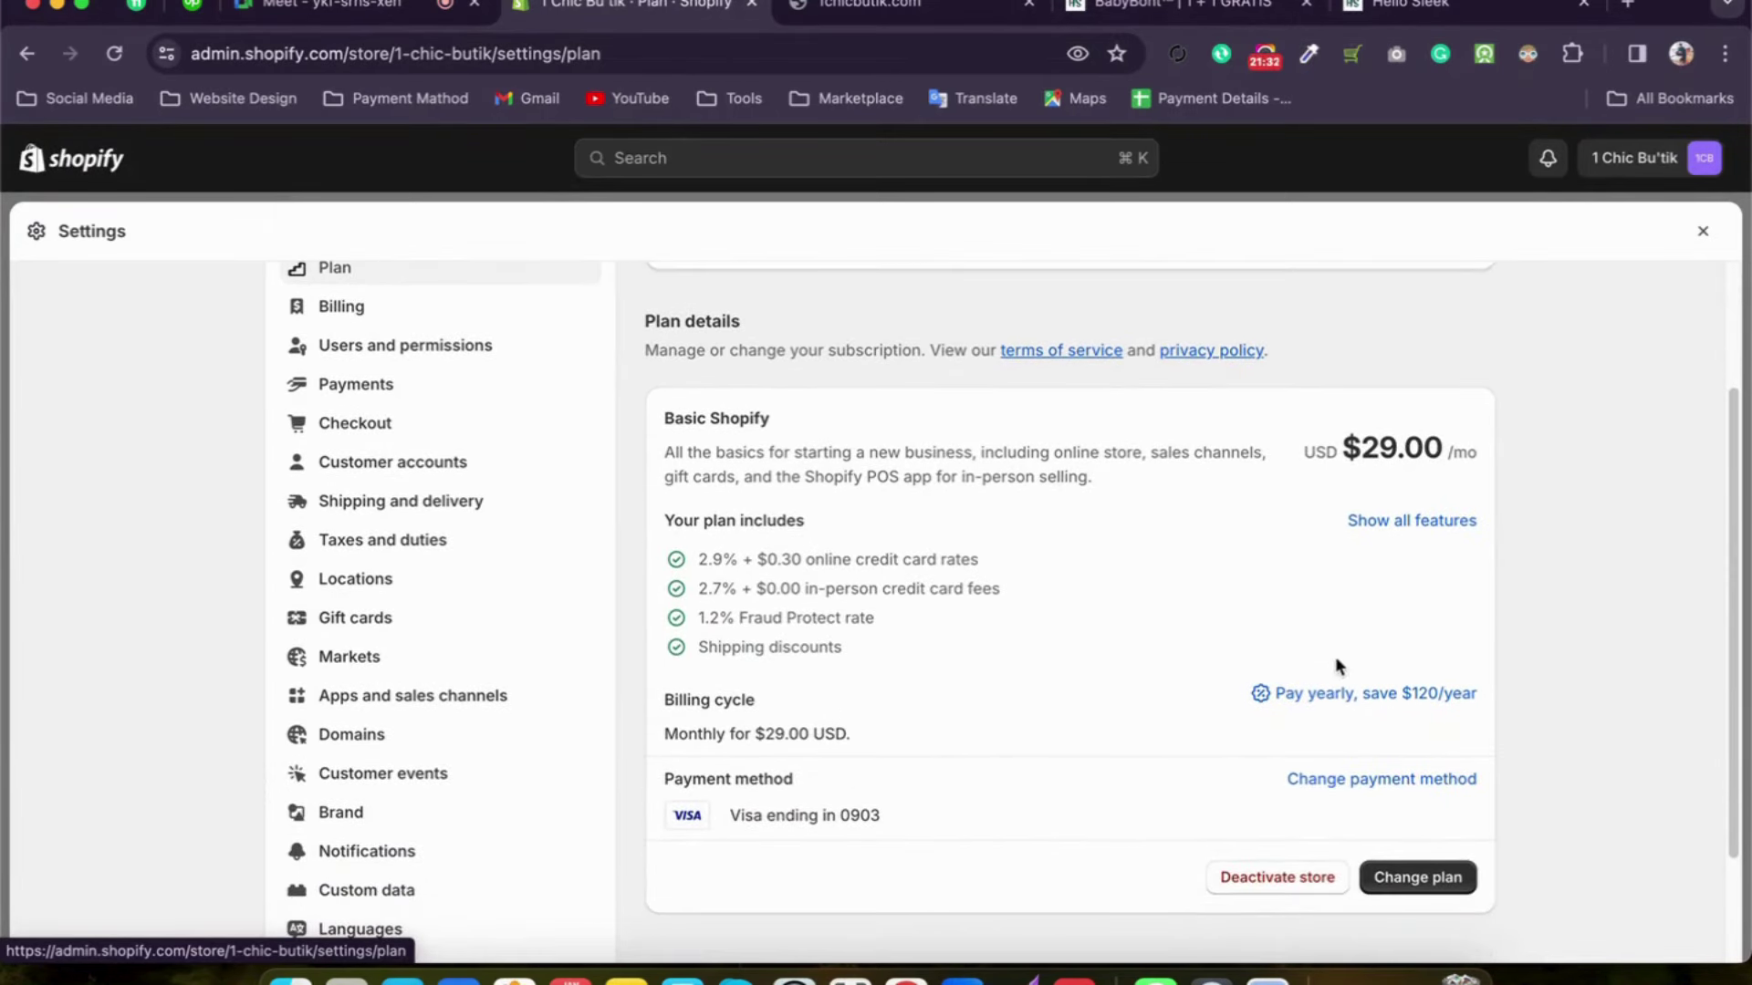
{"action": "left_click", "coordinate": [1408, 885]}
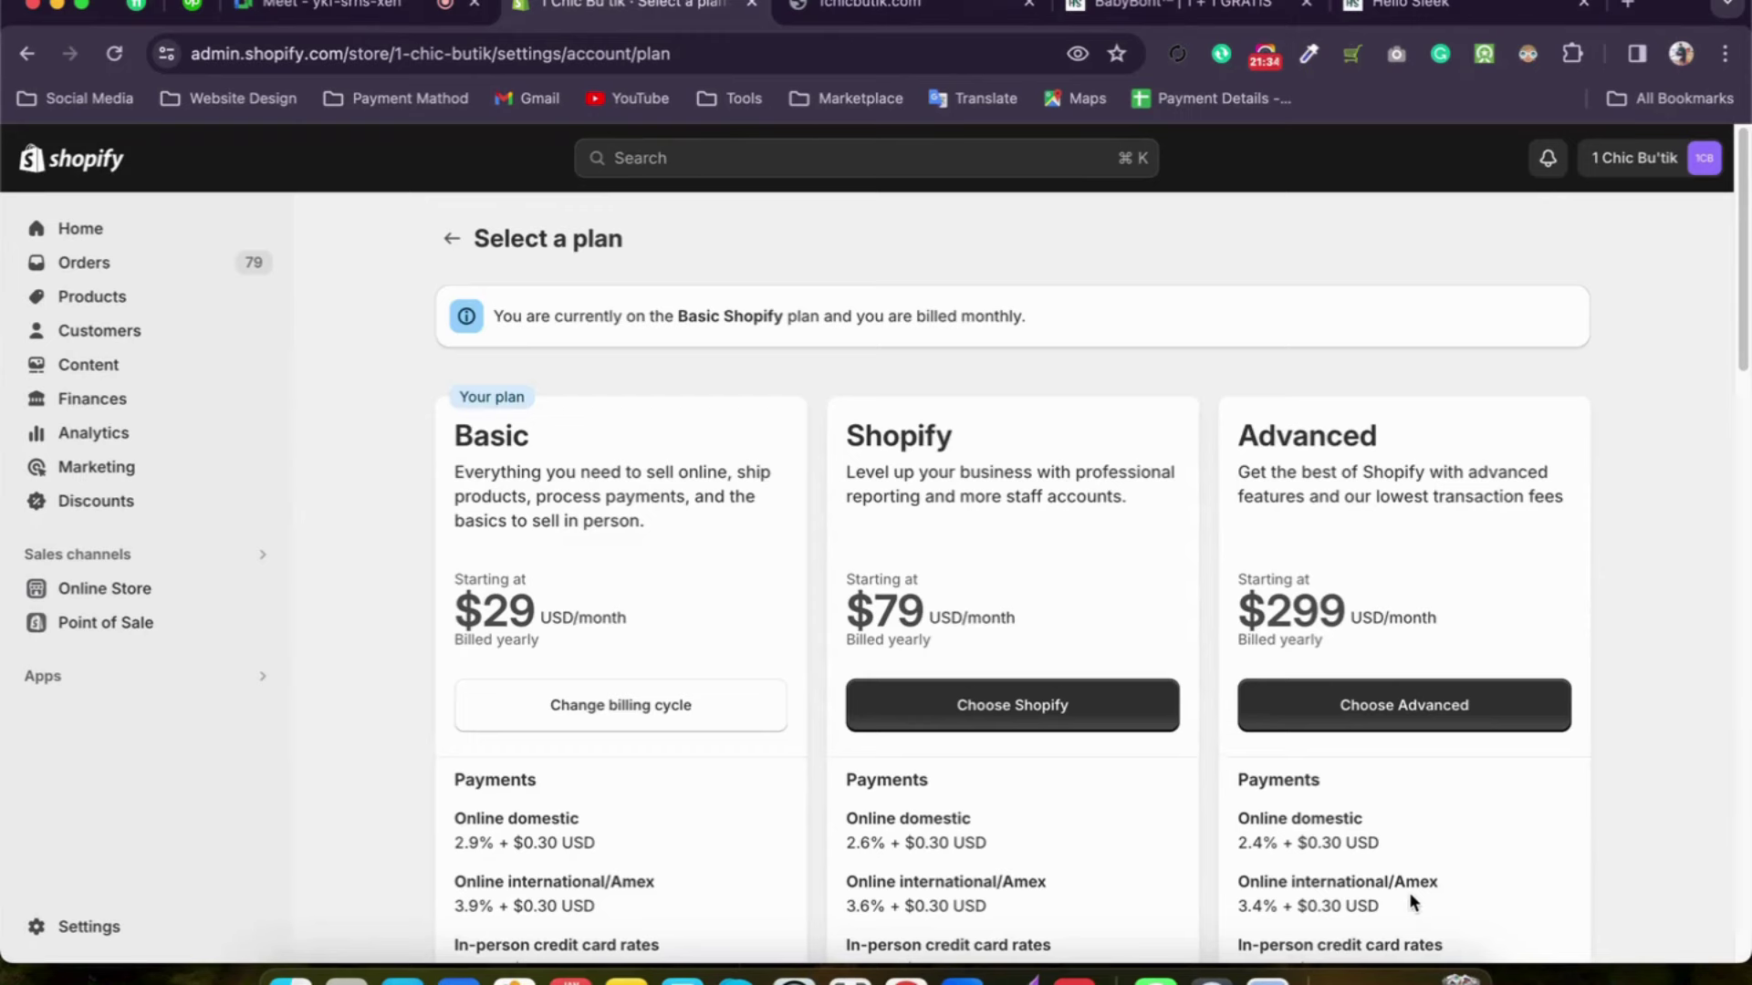
Step: Compare the monthly prices, payment rates and features of the Basic, Shopify and Advanced plans
{"action": "scroll", "coordinate": [1339, 750], "scroll_direction": "down", "scroll_amount": 4}
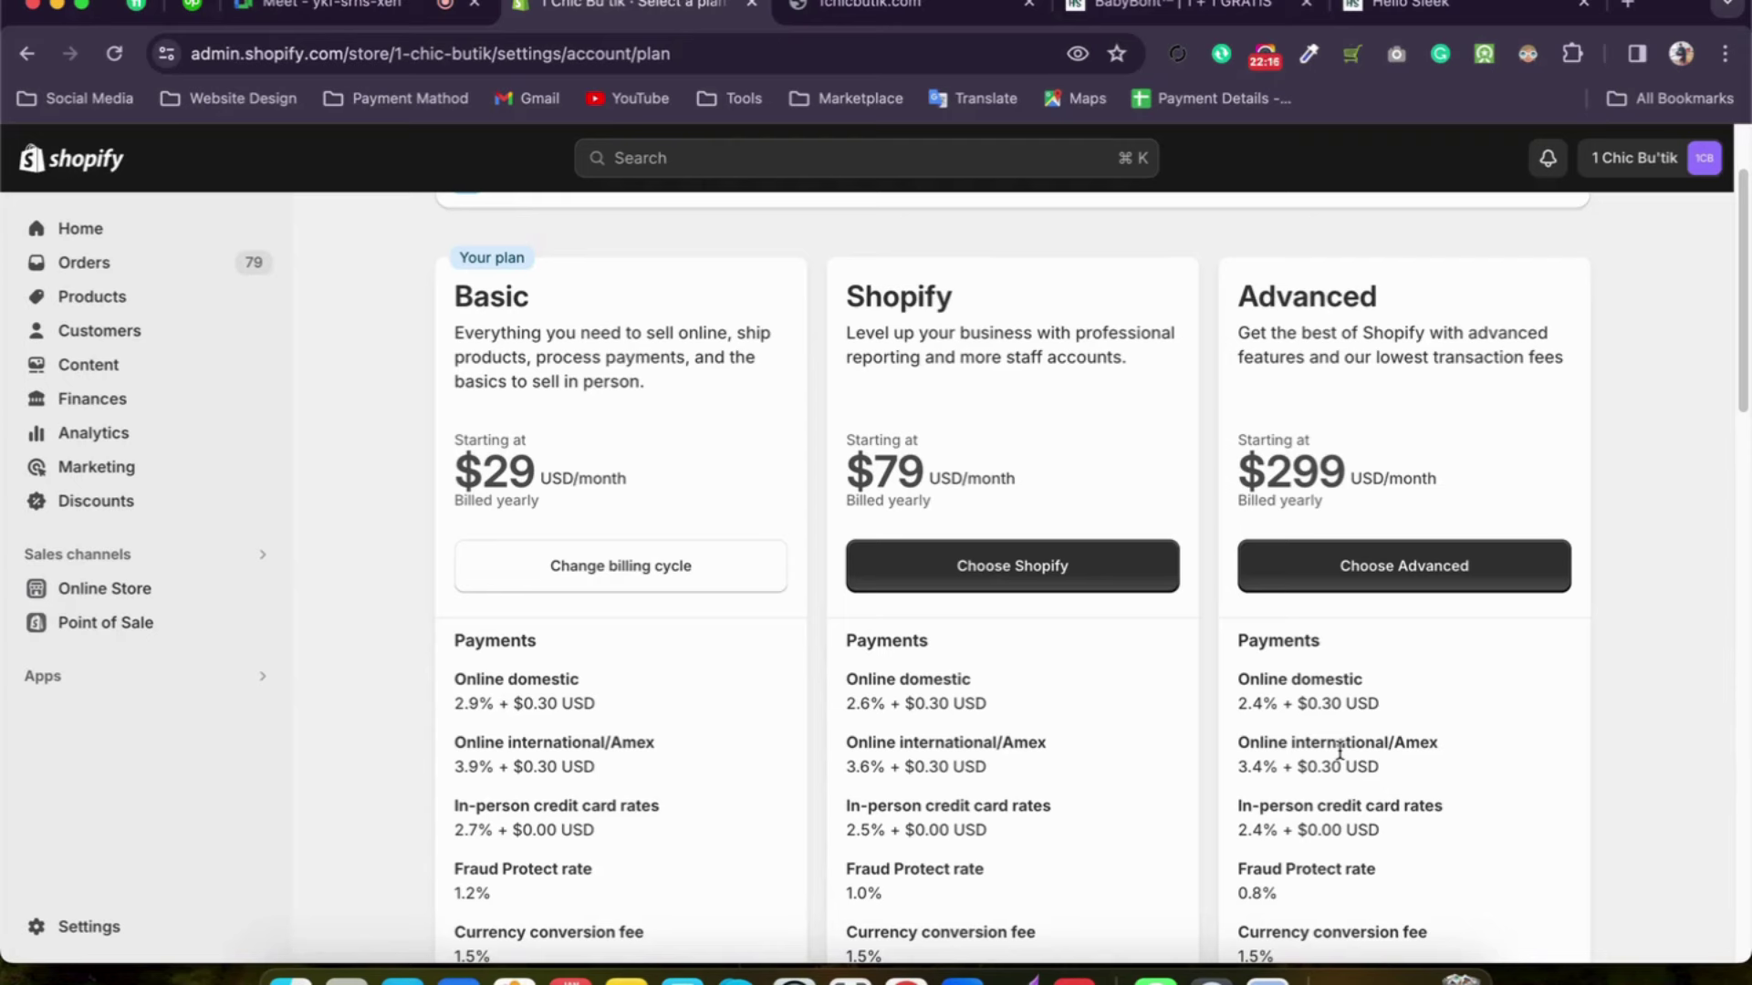
{"action": "scroll", "coordinate": [1639, 739], "scroll_direction": "down", "scroll_amount": 4}
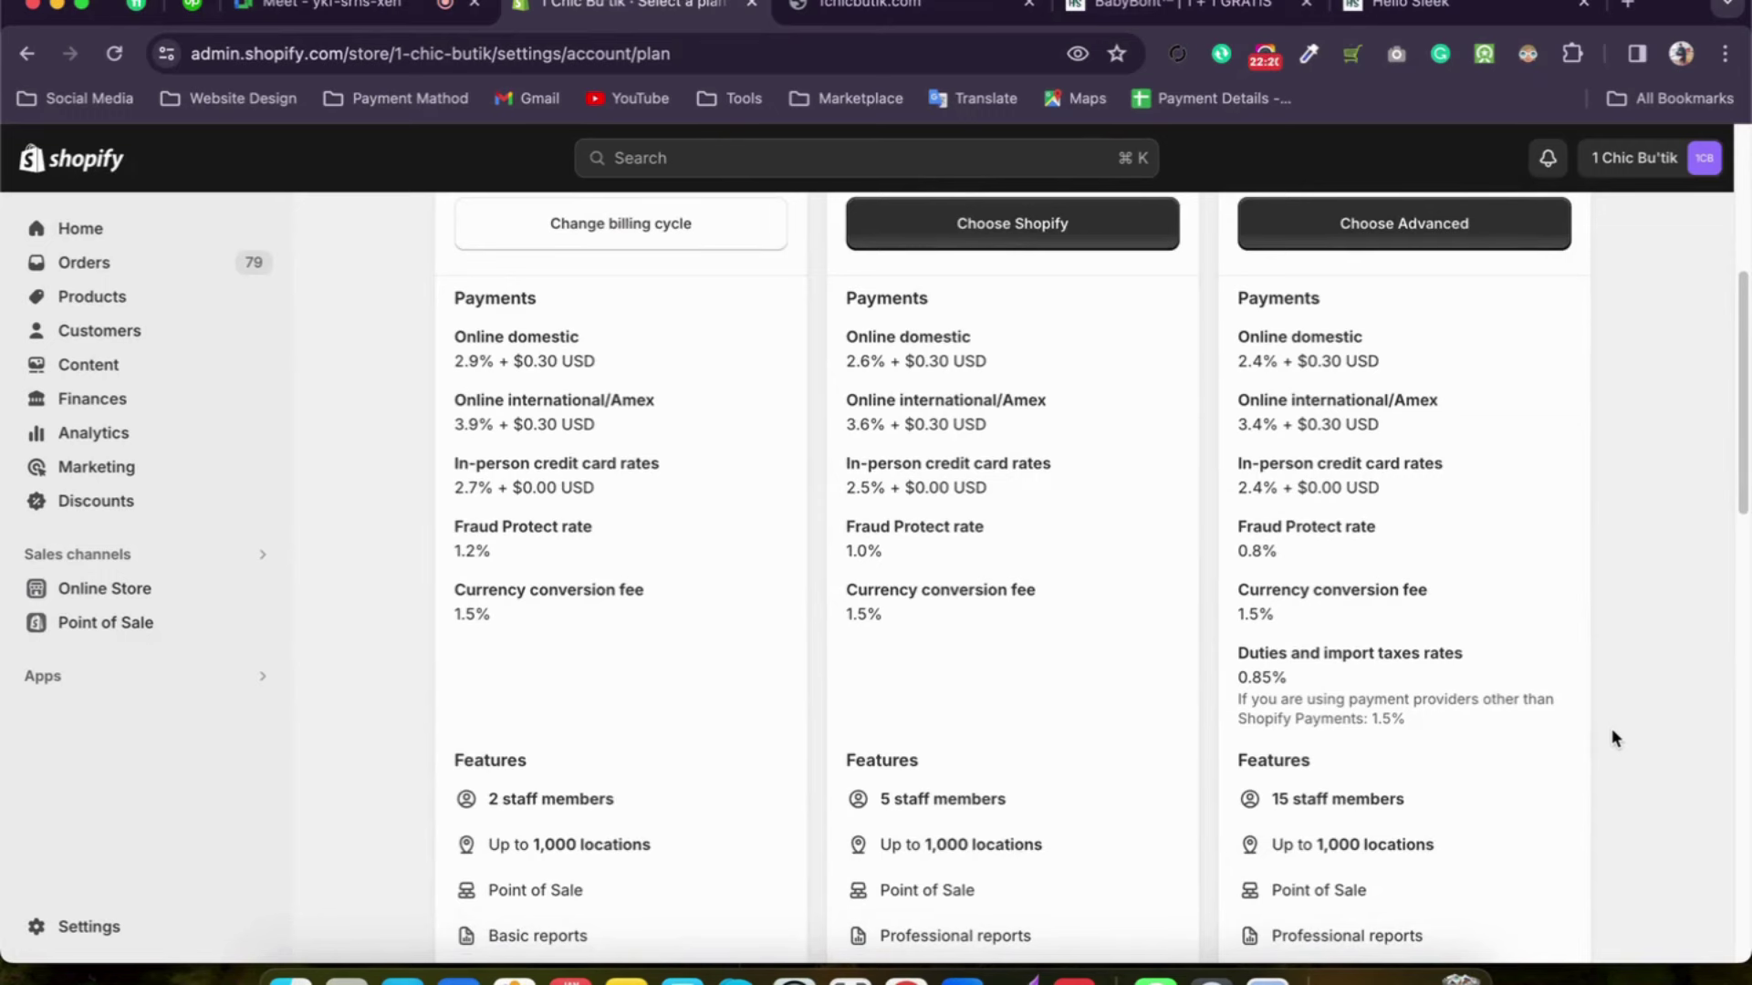
{"action": "scroll", "coordinate": [660, 586], "scroll_direction": "up", "scroll_amount": 2}
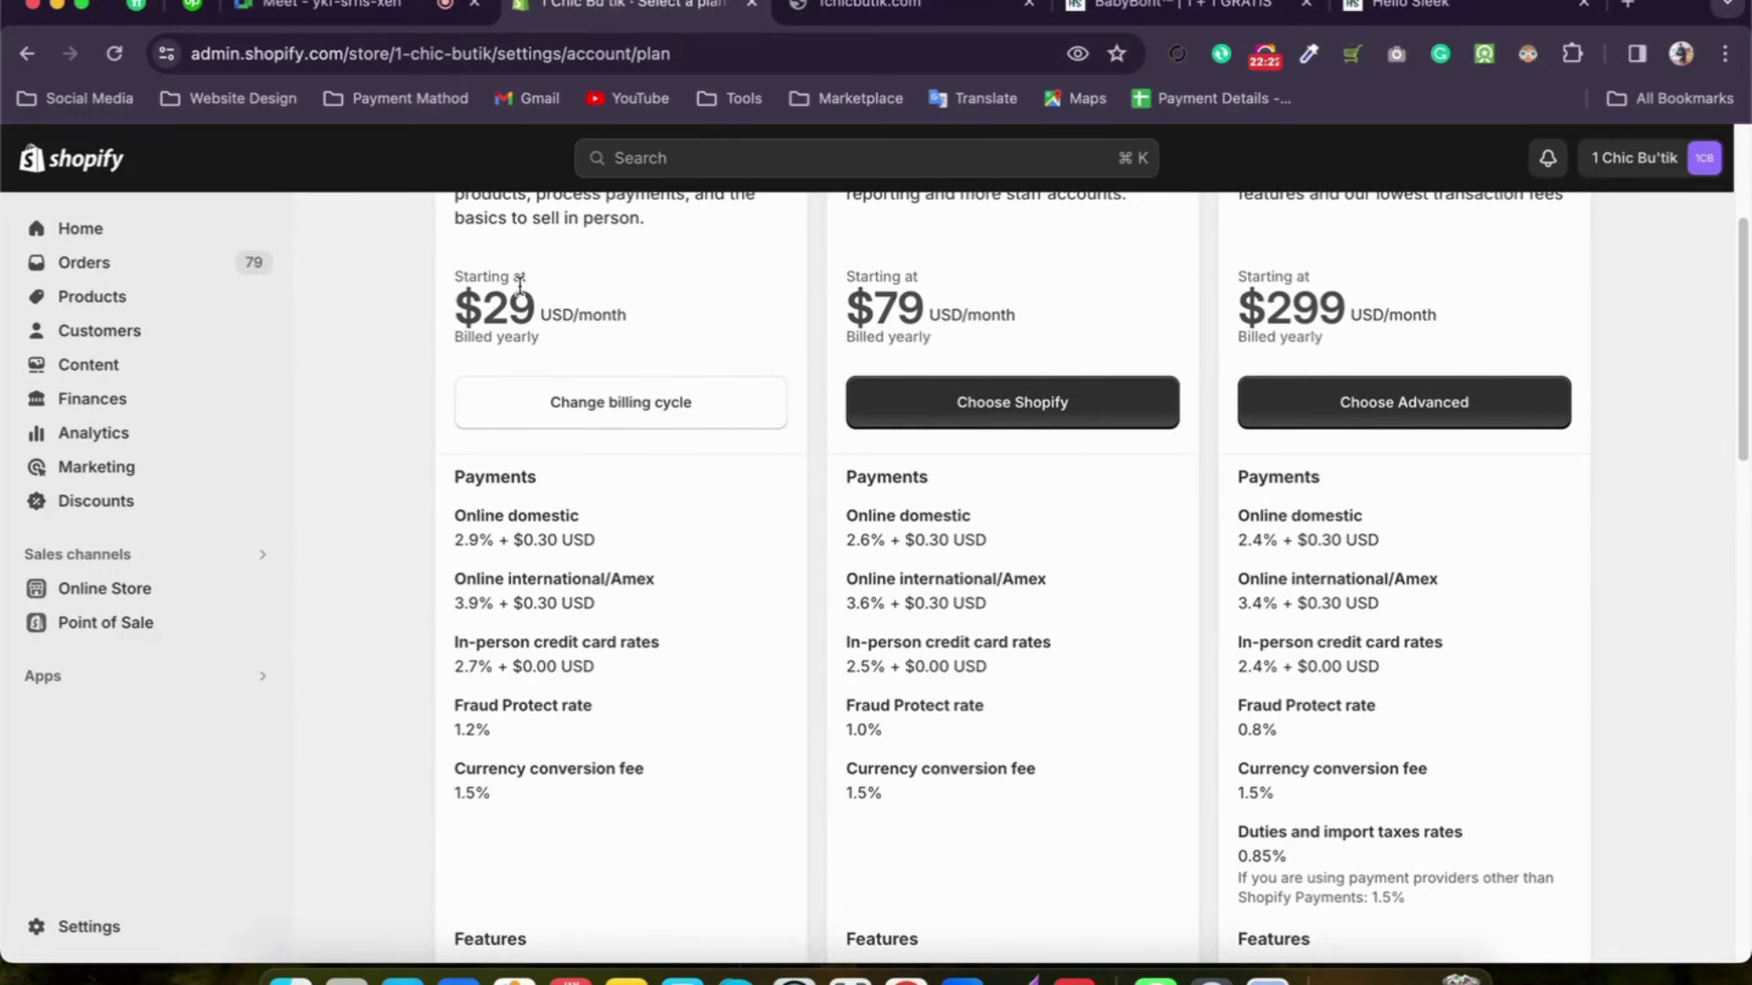
{"action": "left_click_drag", "start_coordinate": [483, 305], "coordinate": [651, 314]}
{"action": "left_click", "coordinate": [651, 314]}
{"action": "left_click_drag", "start_coordinate": [447, 315], "coordinate": [631, 320]}
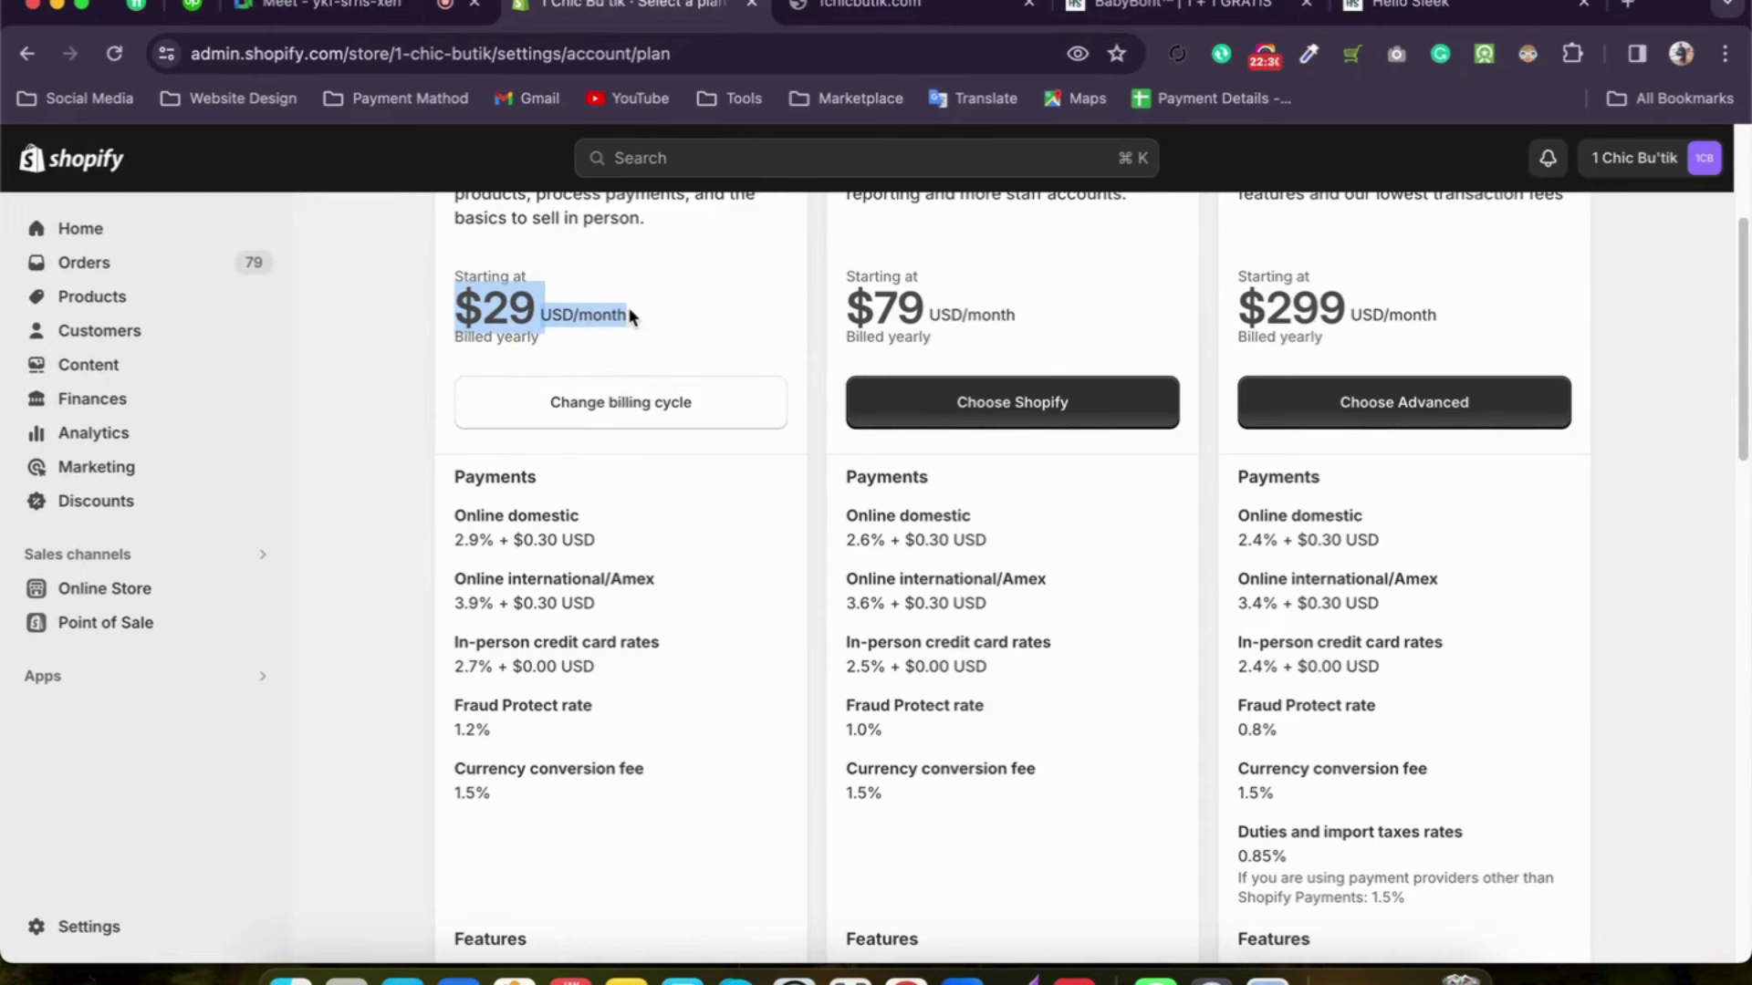
{"action": "left_click", "coordinate": [394, 572]}
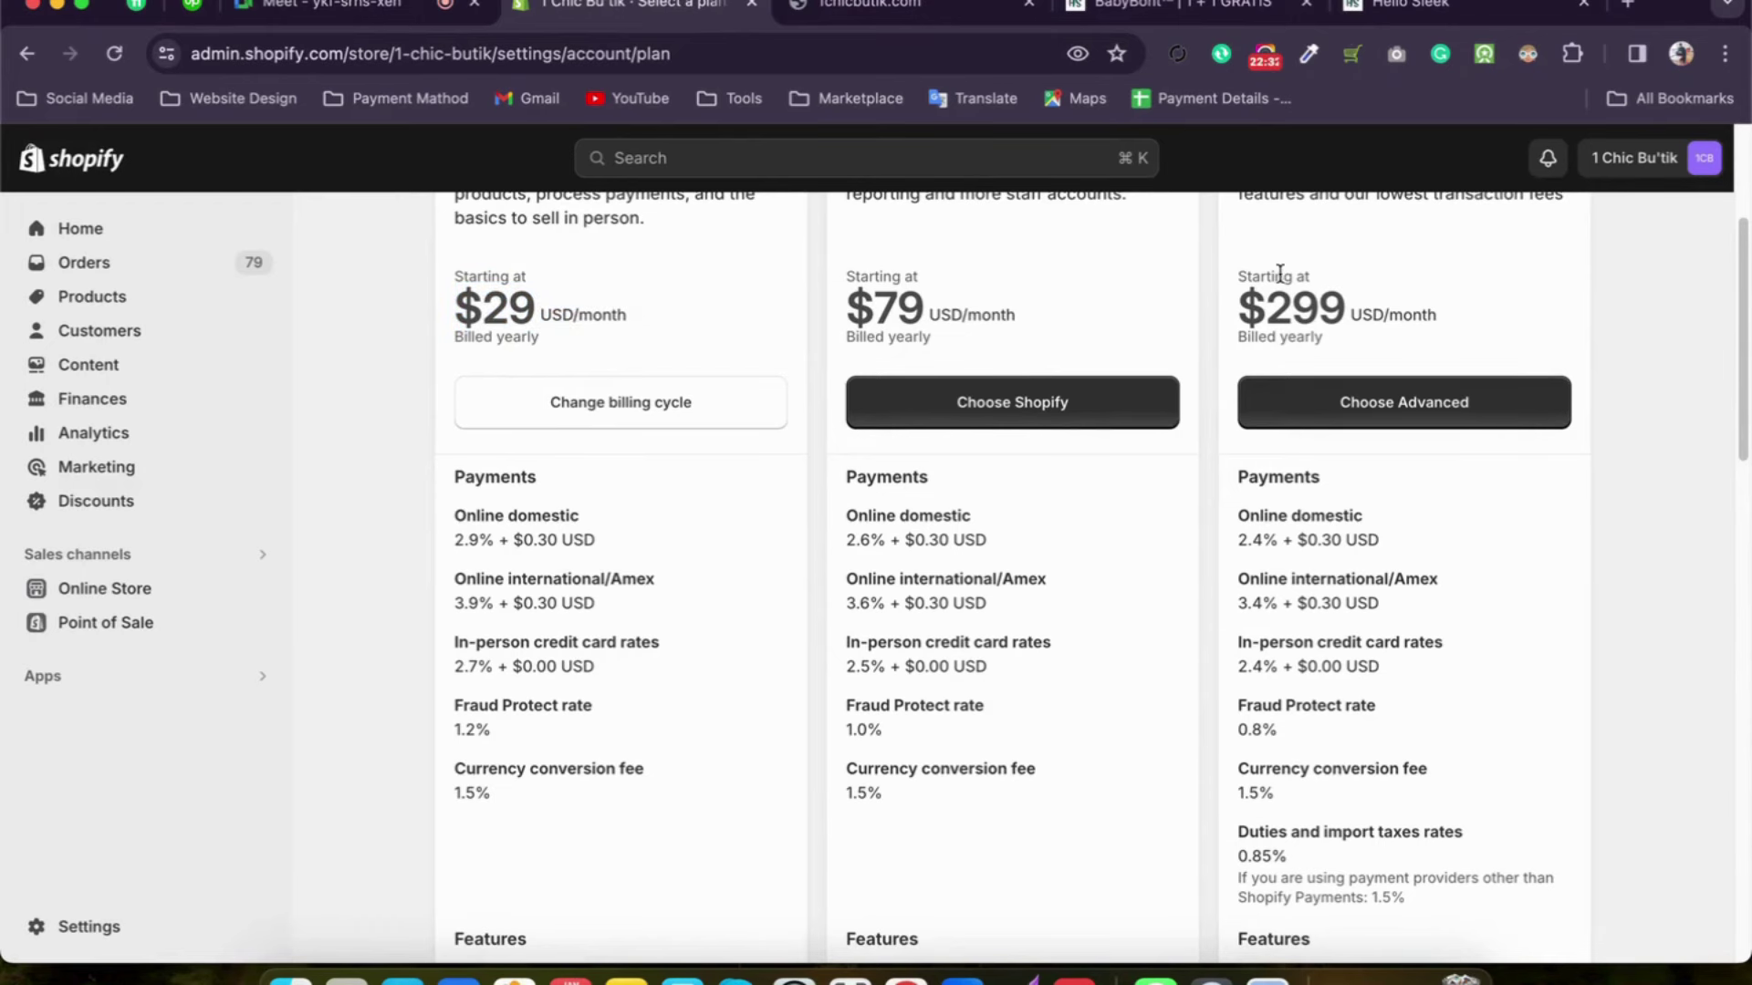
Step: Highlight the Advanced plan's monthly price and open the shoedealsoutlet.com store in a new tab
{"action": "left_click_drag", "start_coordinate": [1230, 315], "coordinate": [1477, 309]}
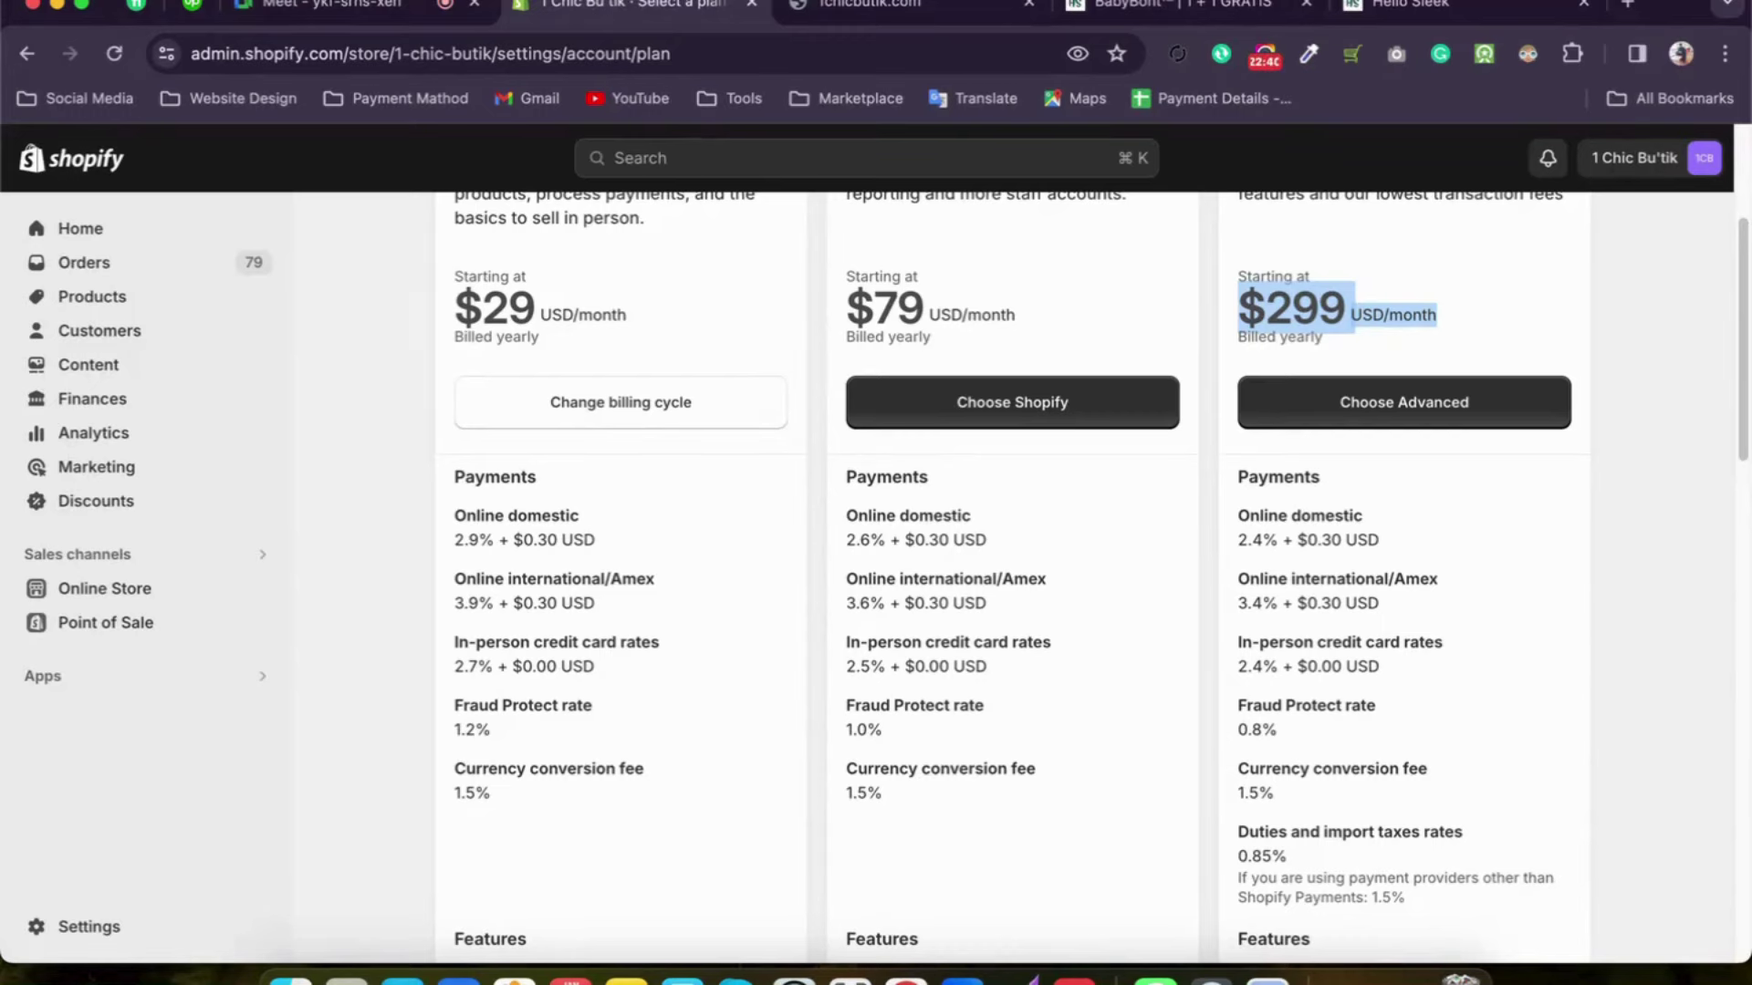
{"action": "left_click", "coordinate": [1628, 5]}
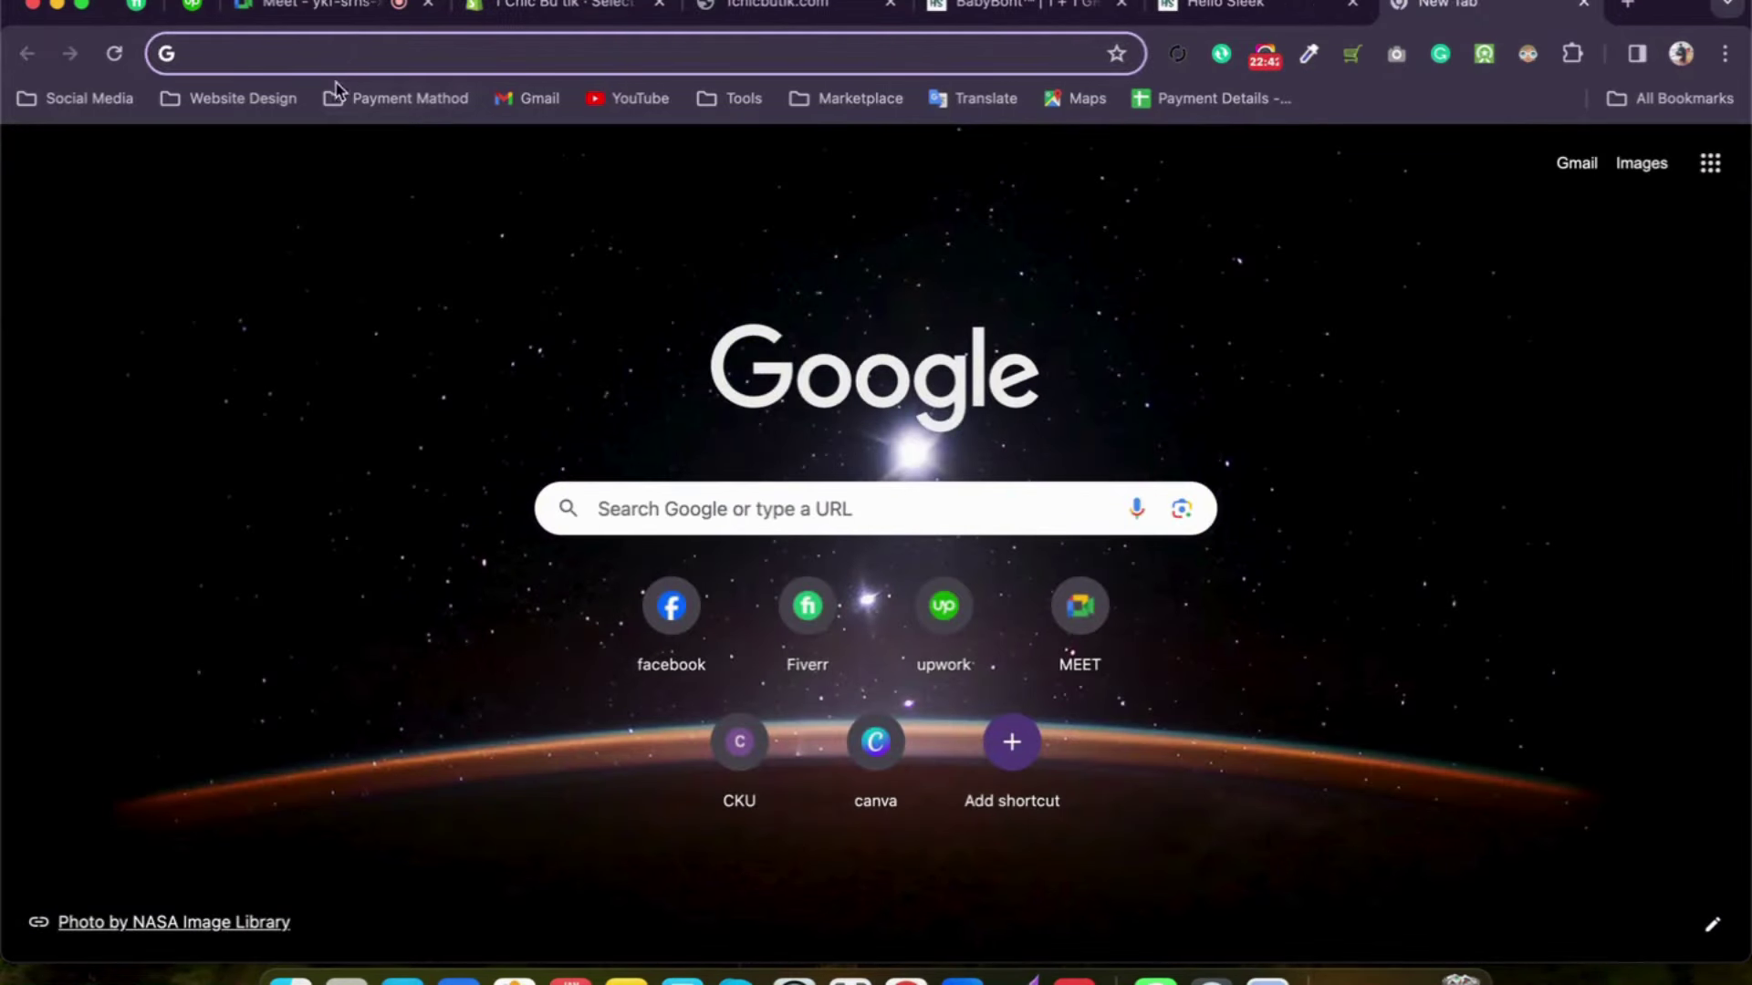
{"action": "type", "text": "show"}
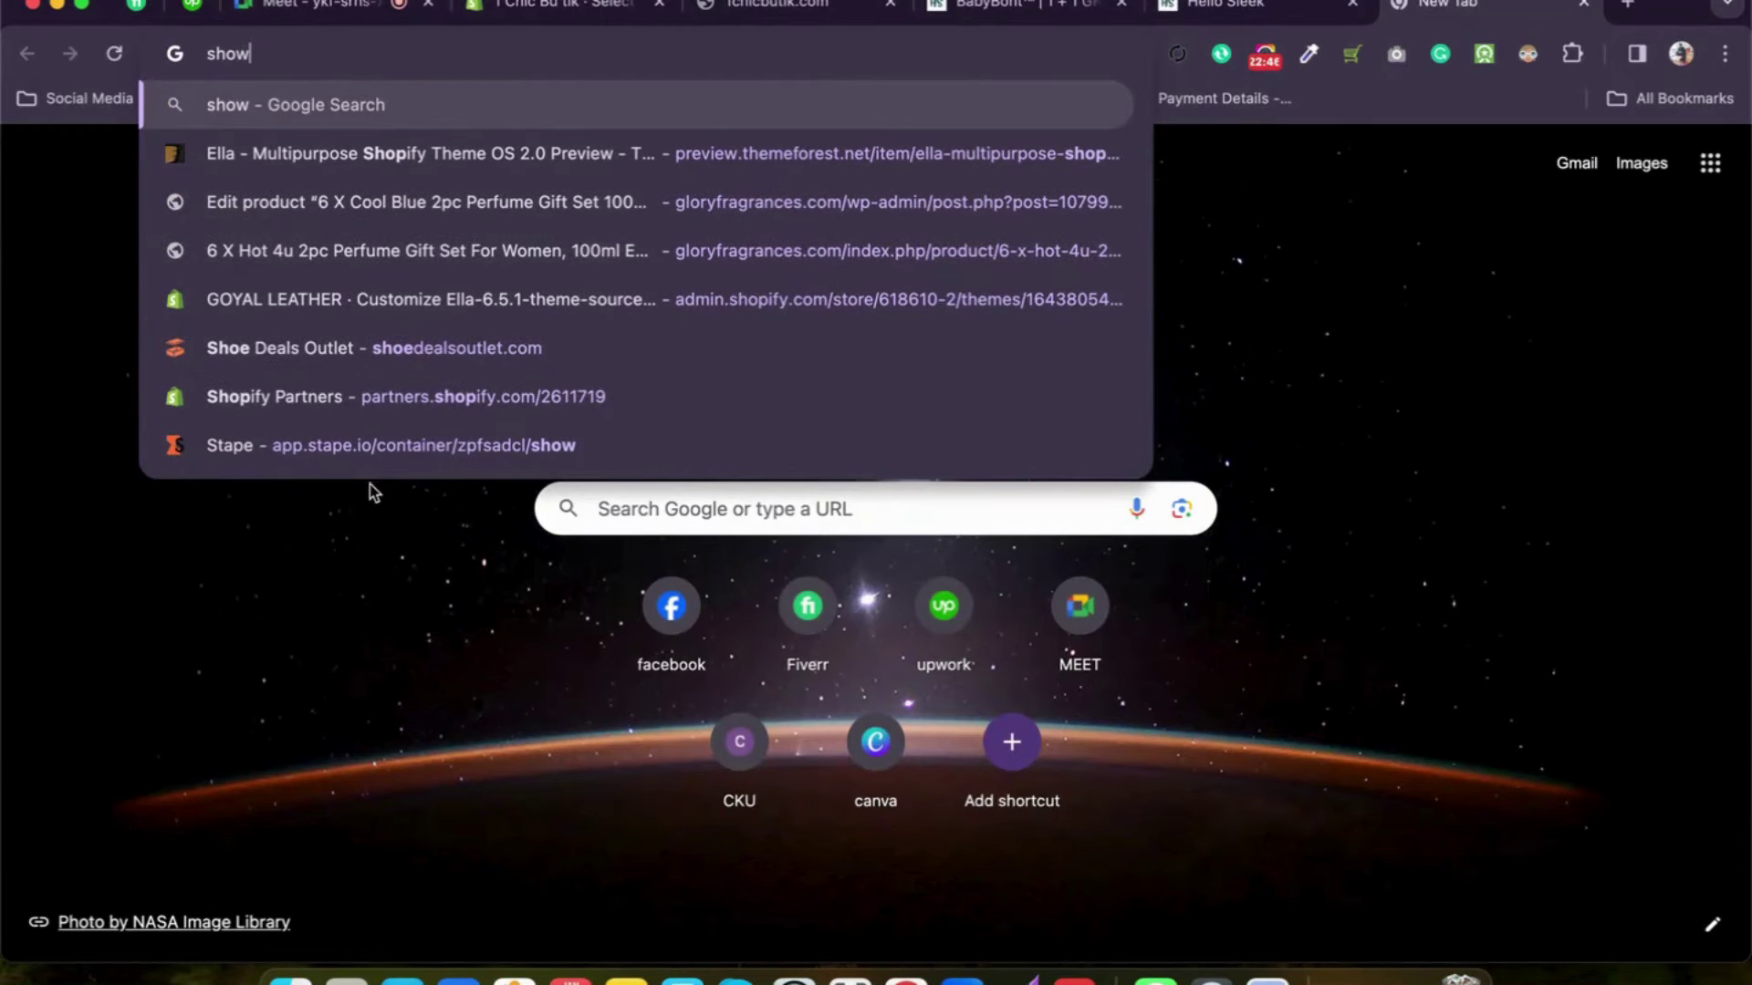
{"action": "left_click", "coordinate": [326, 352]}
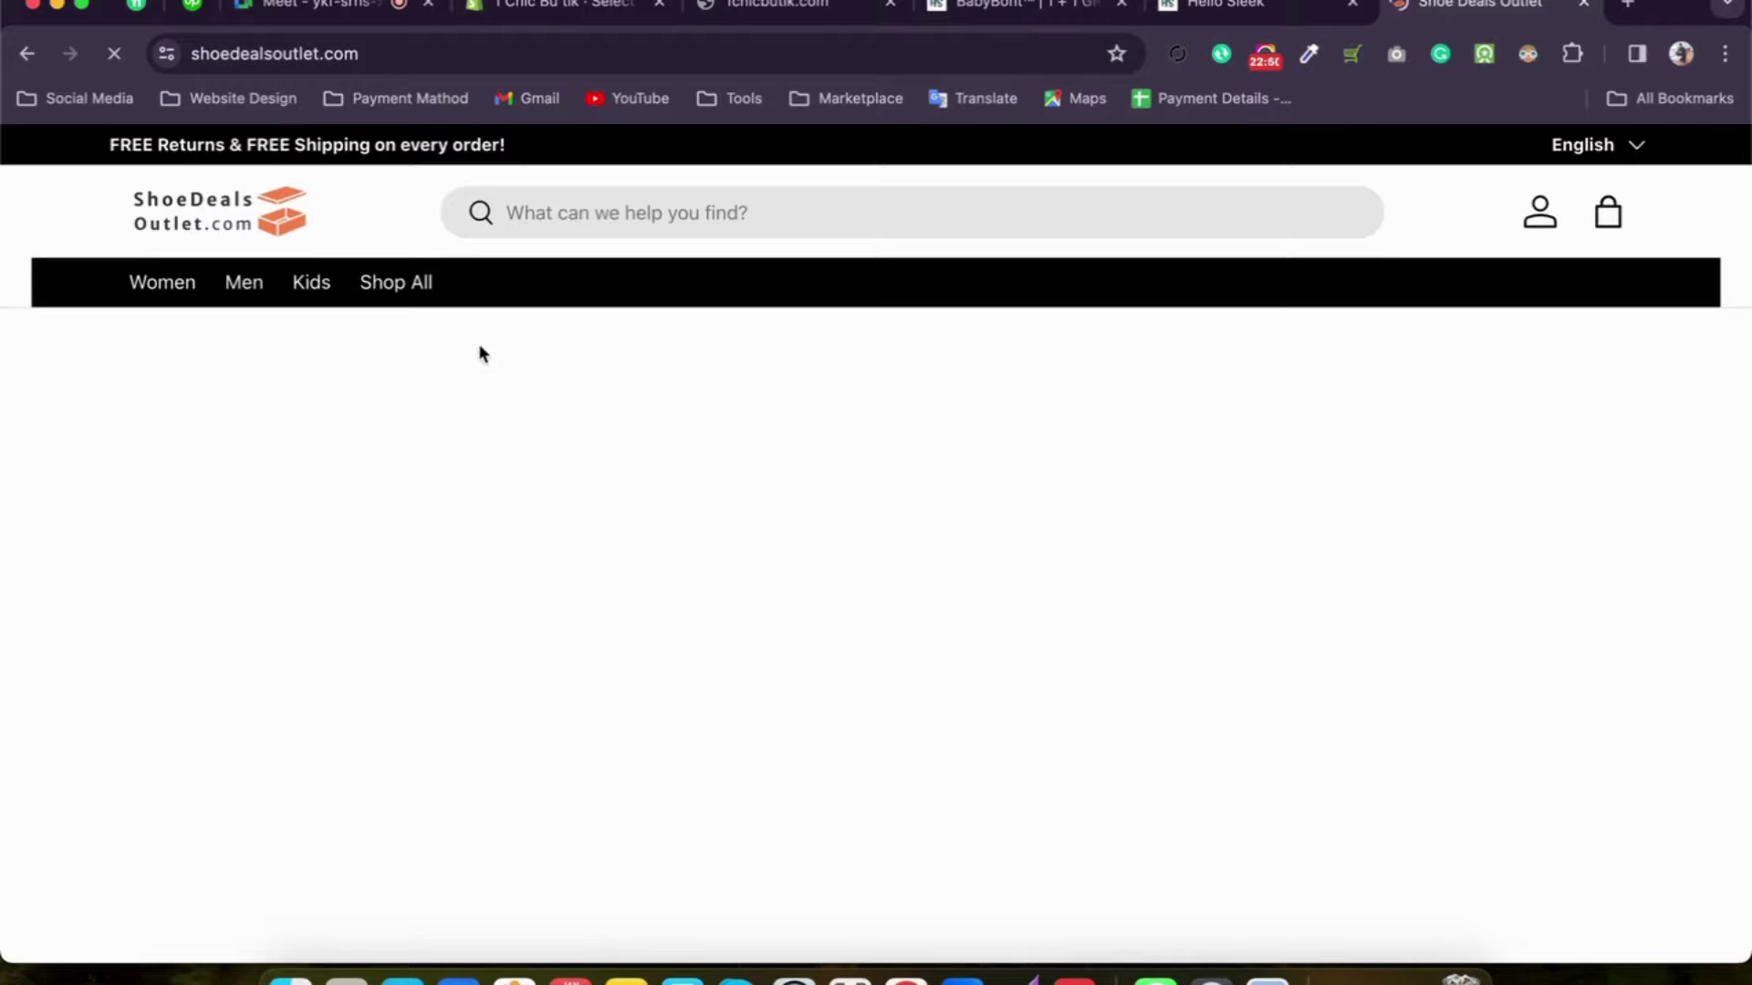
Step: Look through the Shoe Deals Outlet home page down to its footer and back, and close its tab
{"action": "scroll", "coordinate": [688, 387], "scroll_direction": "down", "scroll_amount": 10}
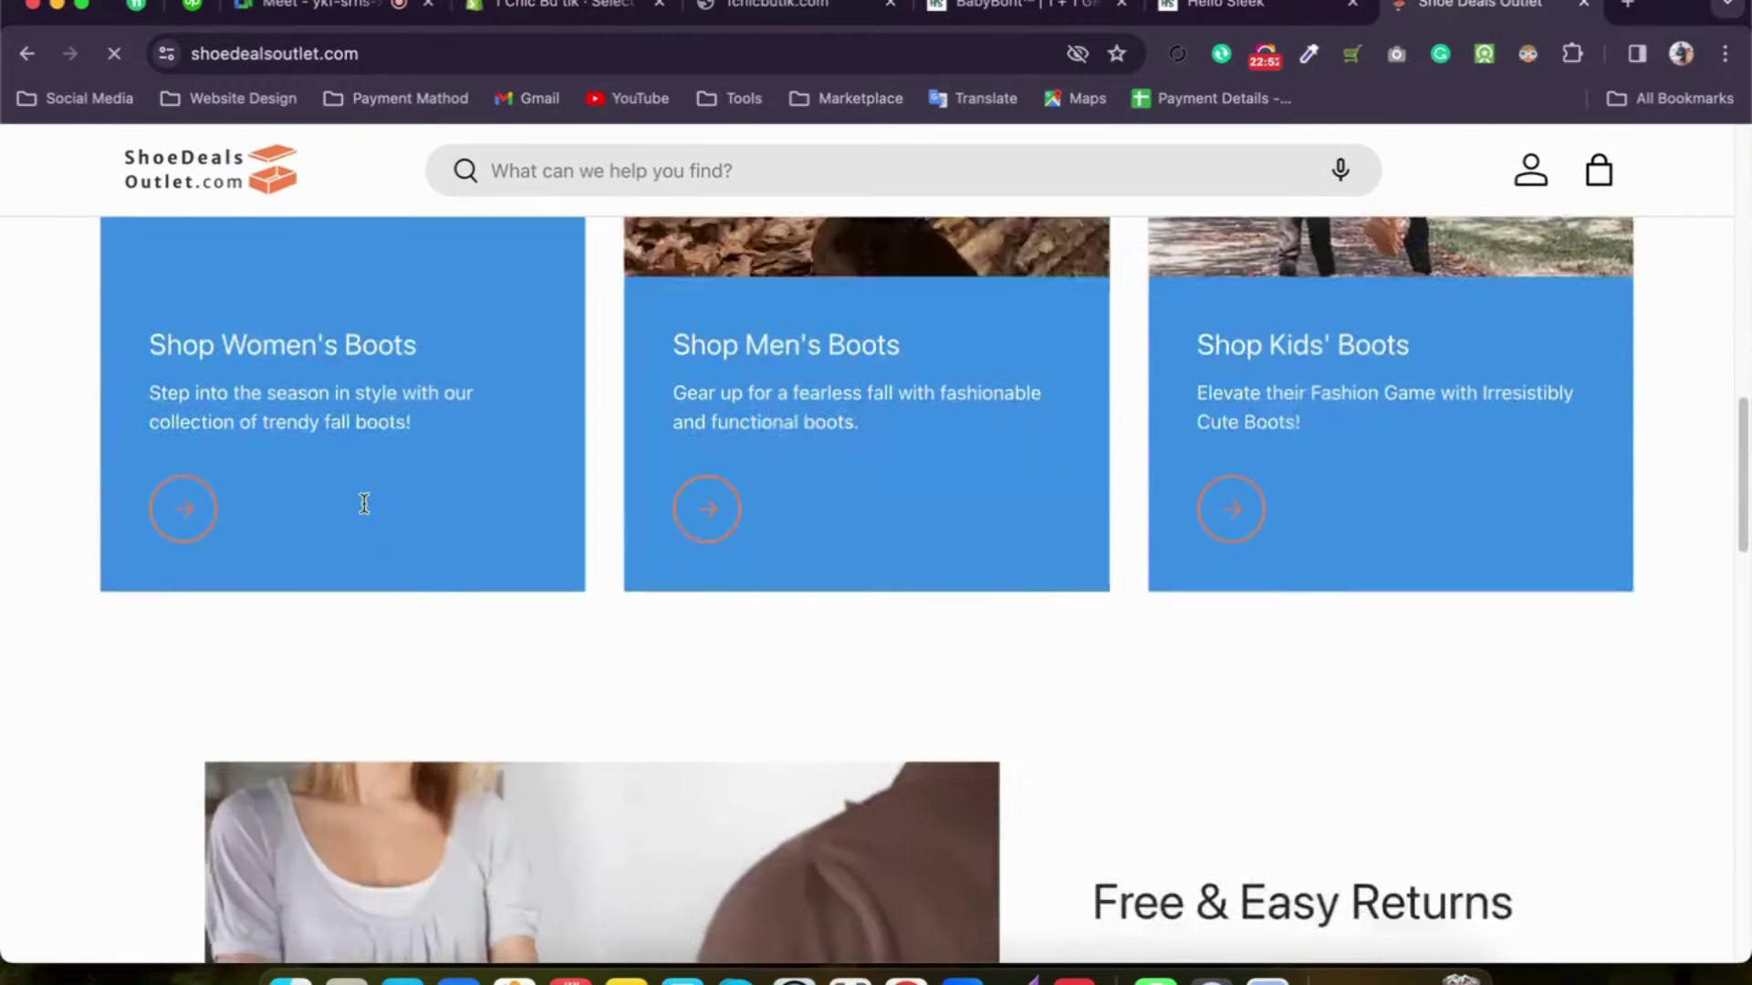
{"action": "scroll", "coordinate": [364, 504], "scroll_direction": "down", "scroll_amount": 15}
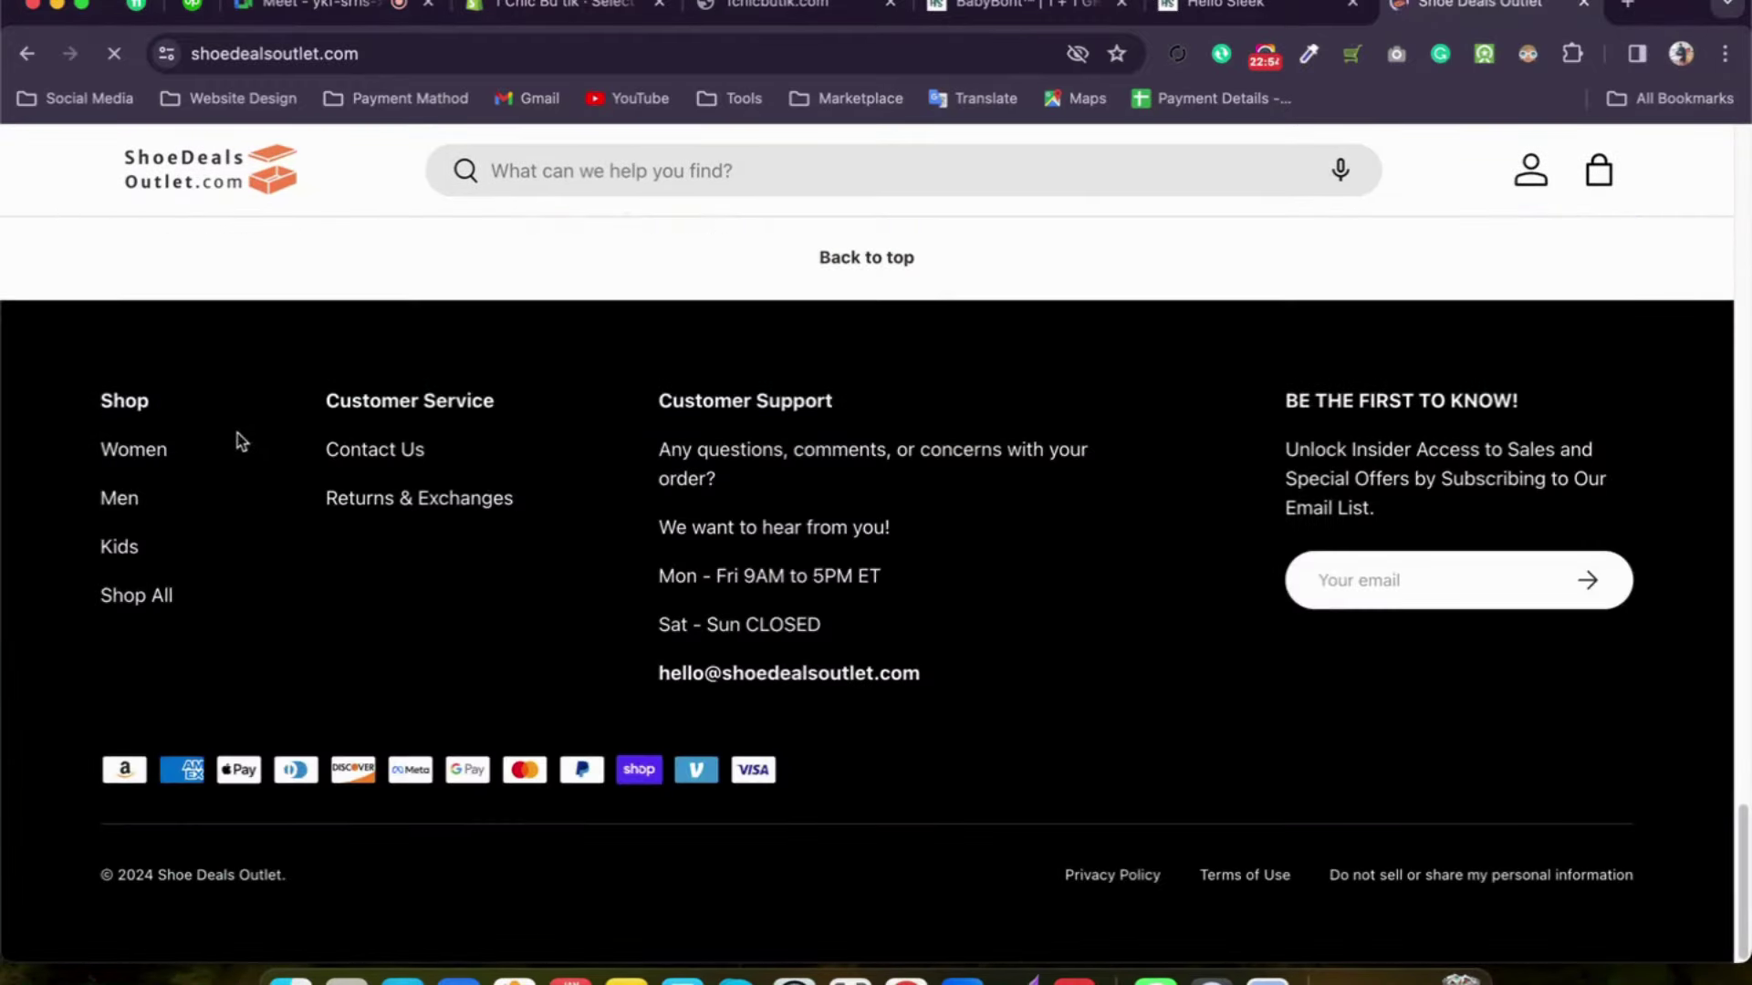
{"action": "scroll", "coordinate": [1047, 555], "scroll_direction": "up", "scroll_amount": 20}
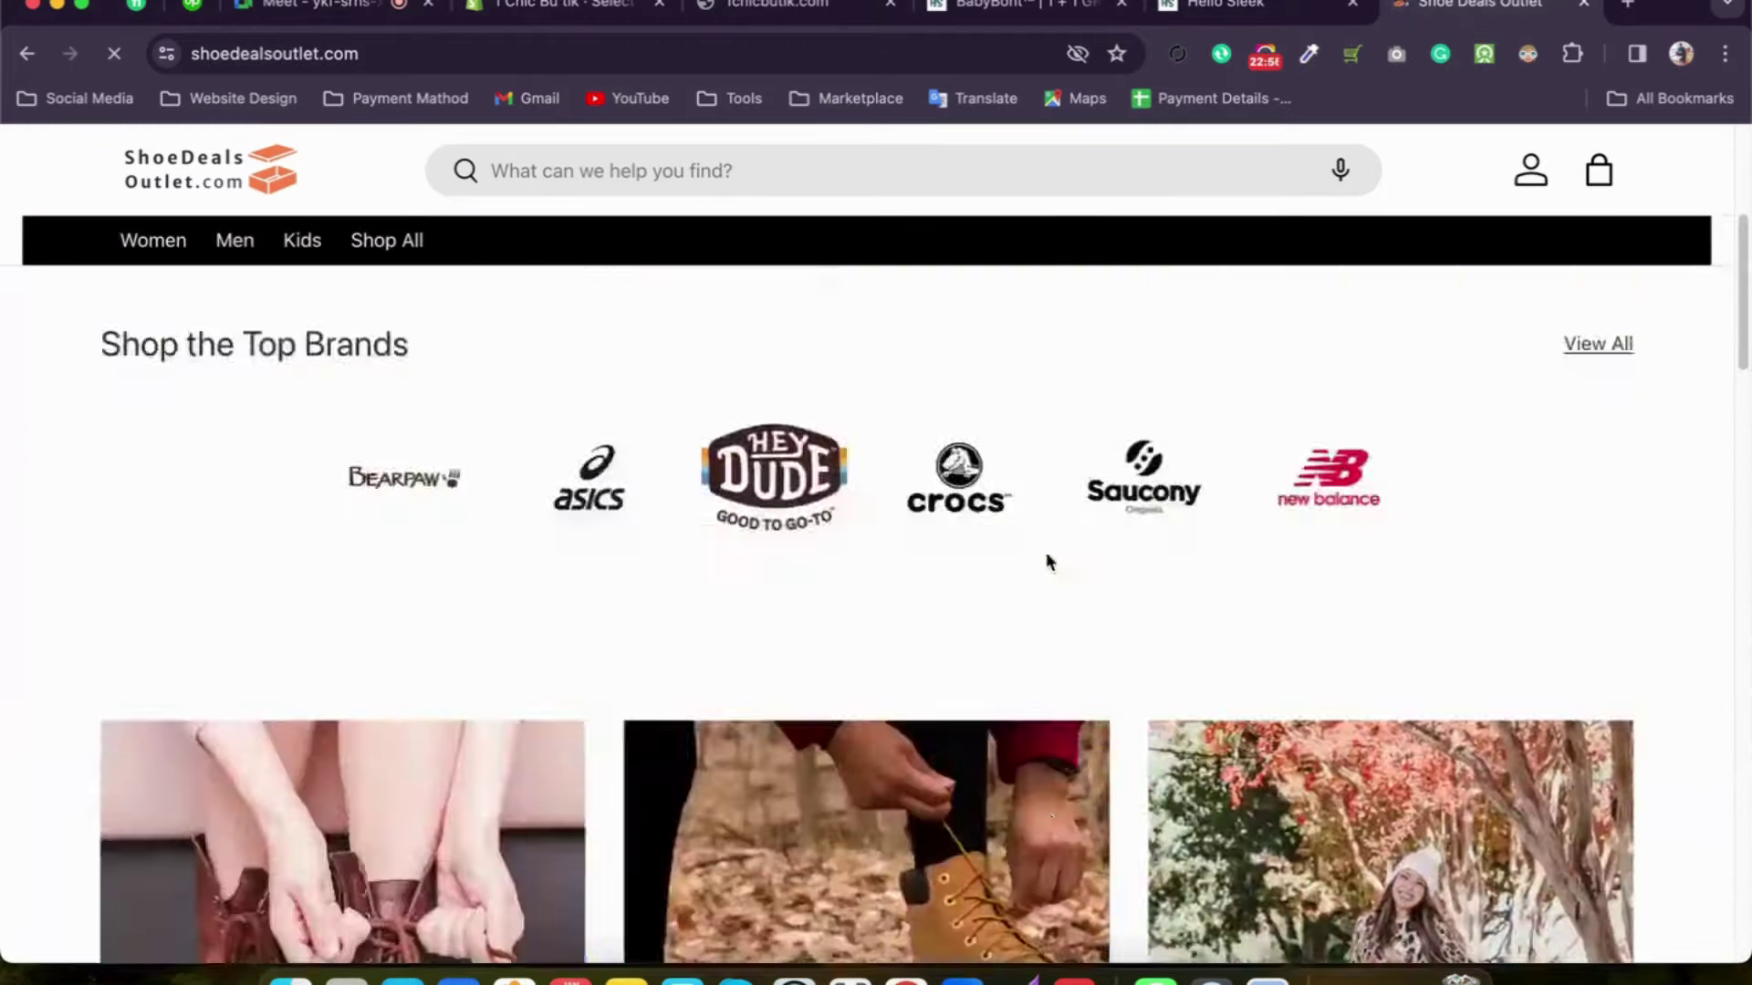
{"action": "scroll", "coordinate": [1048, 555], "scroll_direction": "up", "scroll_amount": 5}
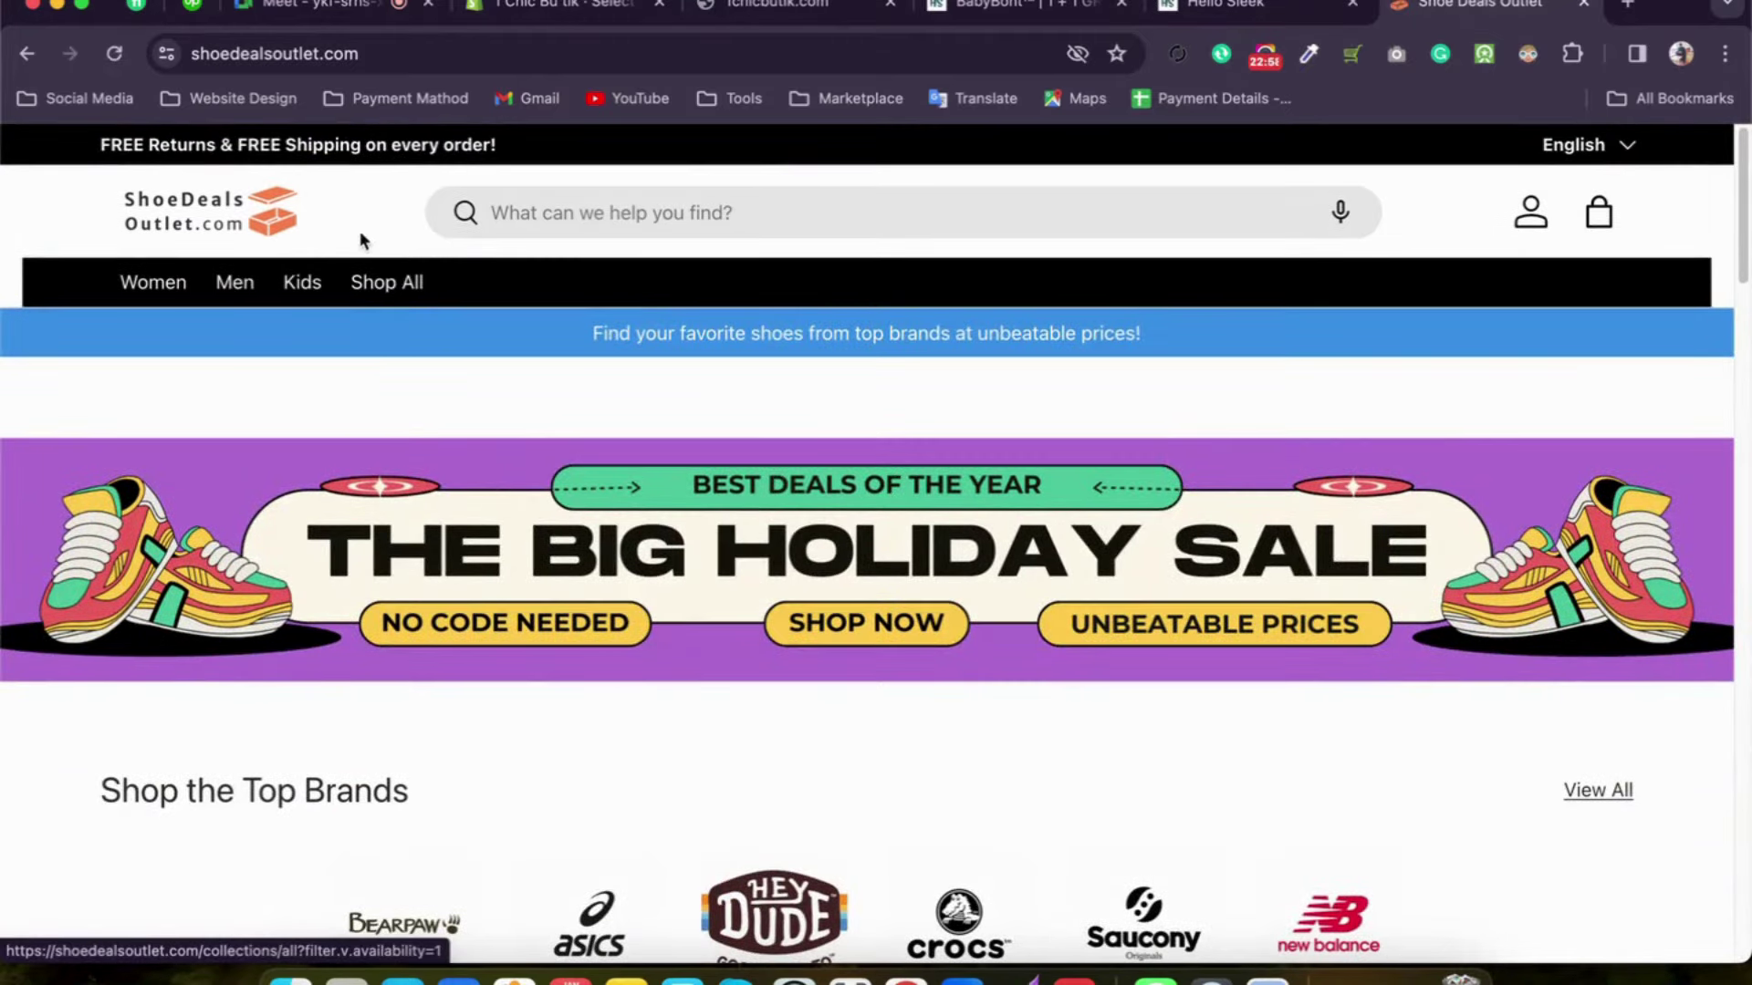
{"action": "left_click", "coordinate": [1588, 11]}
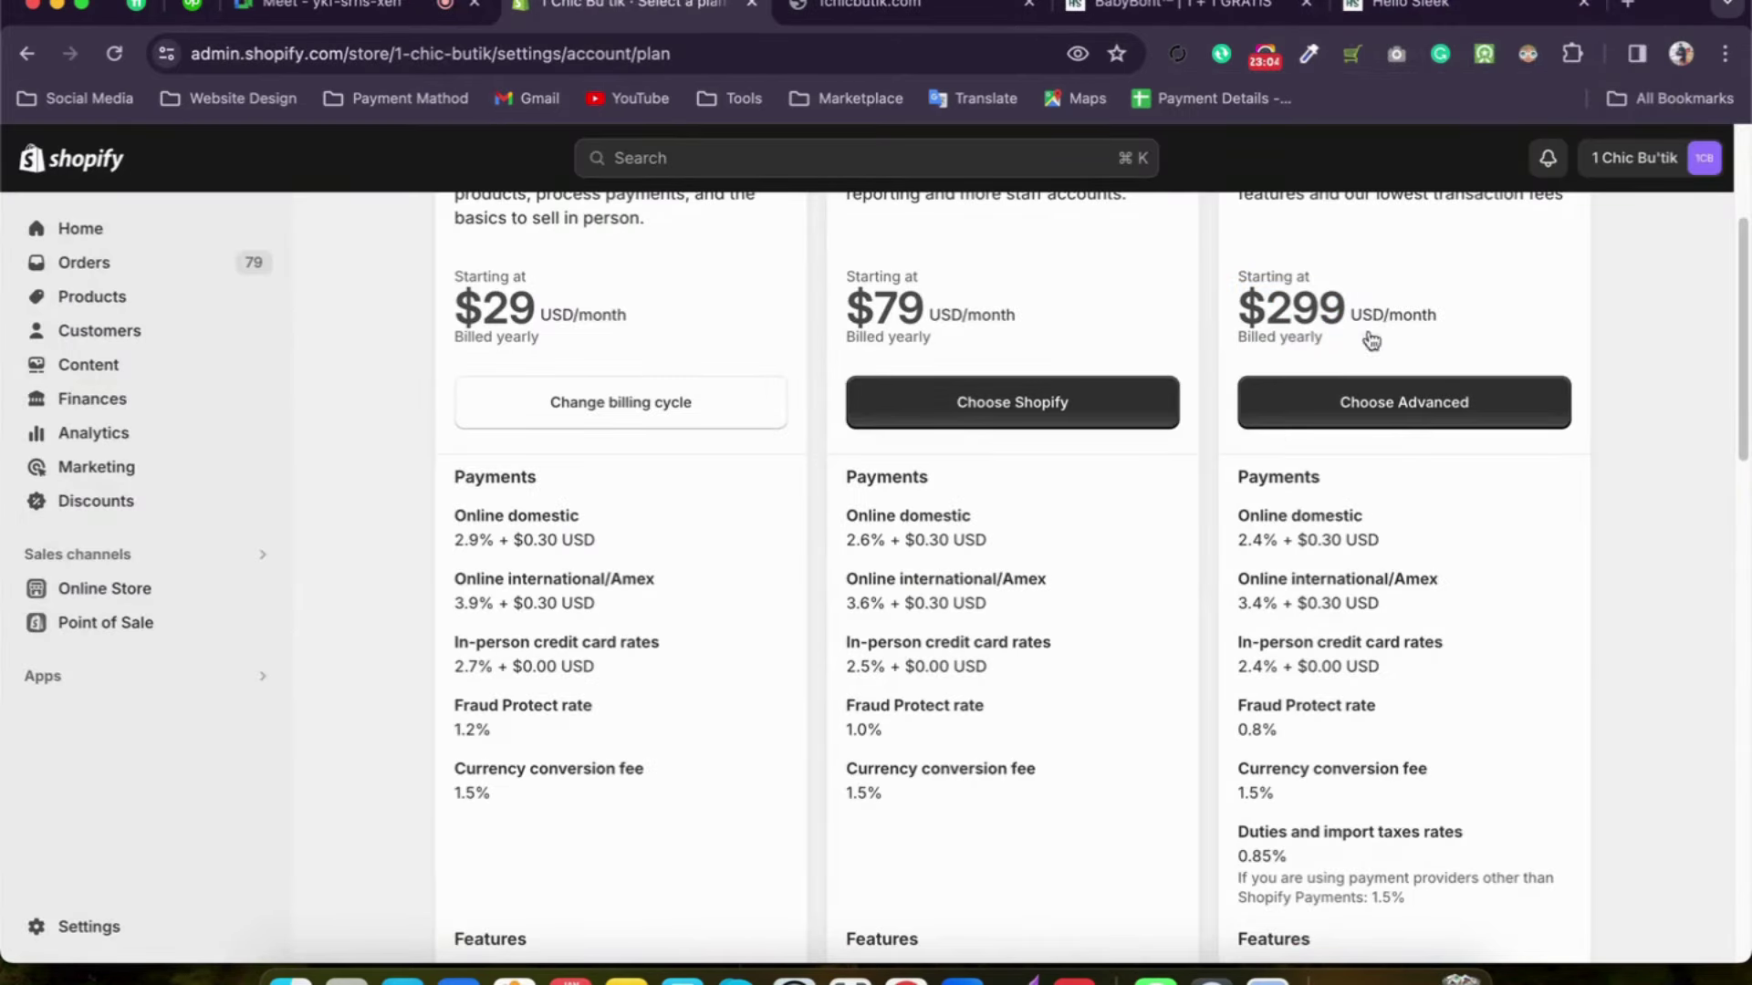
Step: Search Google for "Shopify plus" in a new tab
{"action": "left_click", "coordinate": [1627, 4]}
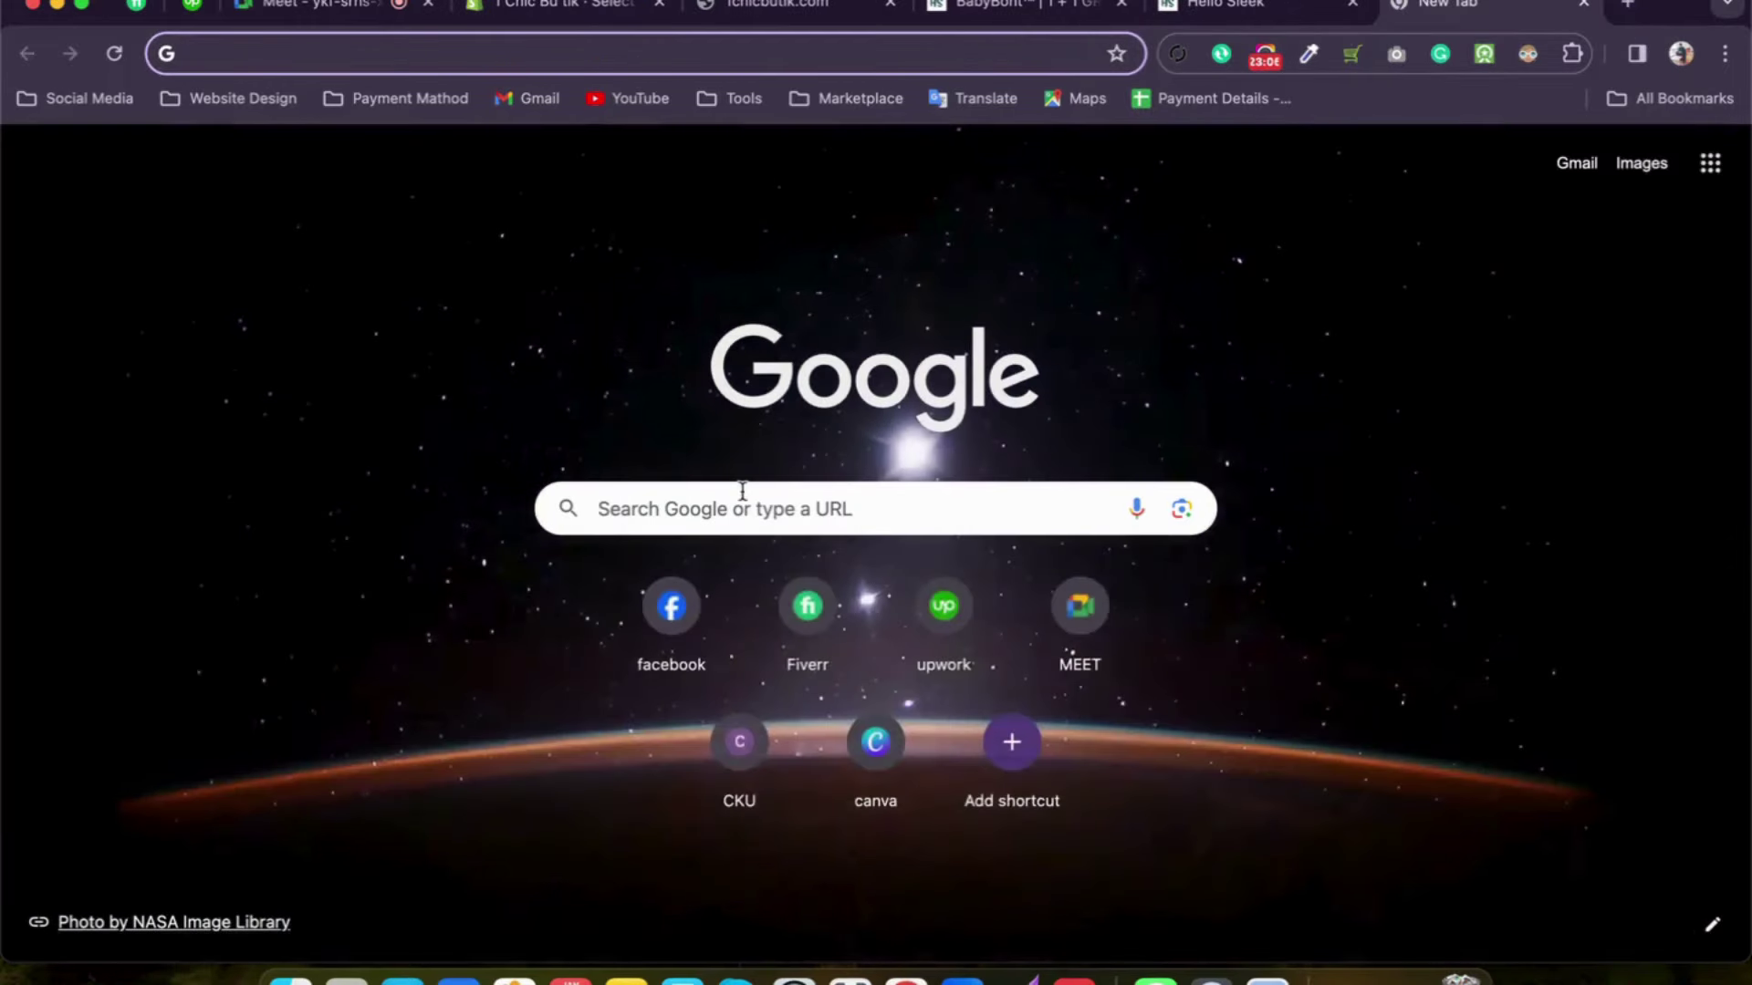
{"action": "left_click", "coordinate": [735, 494]}
{"action": "type", "text": "shopify "}
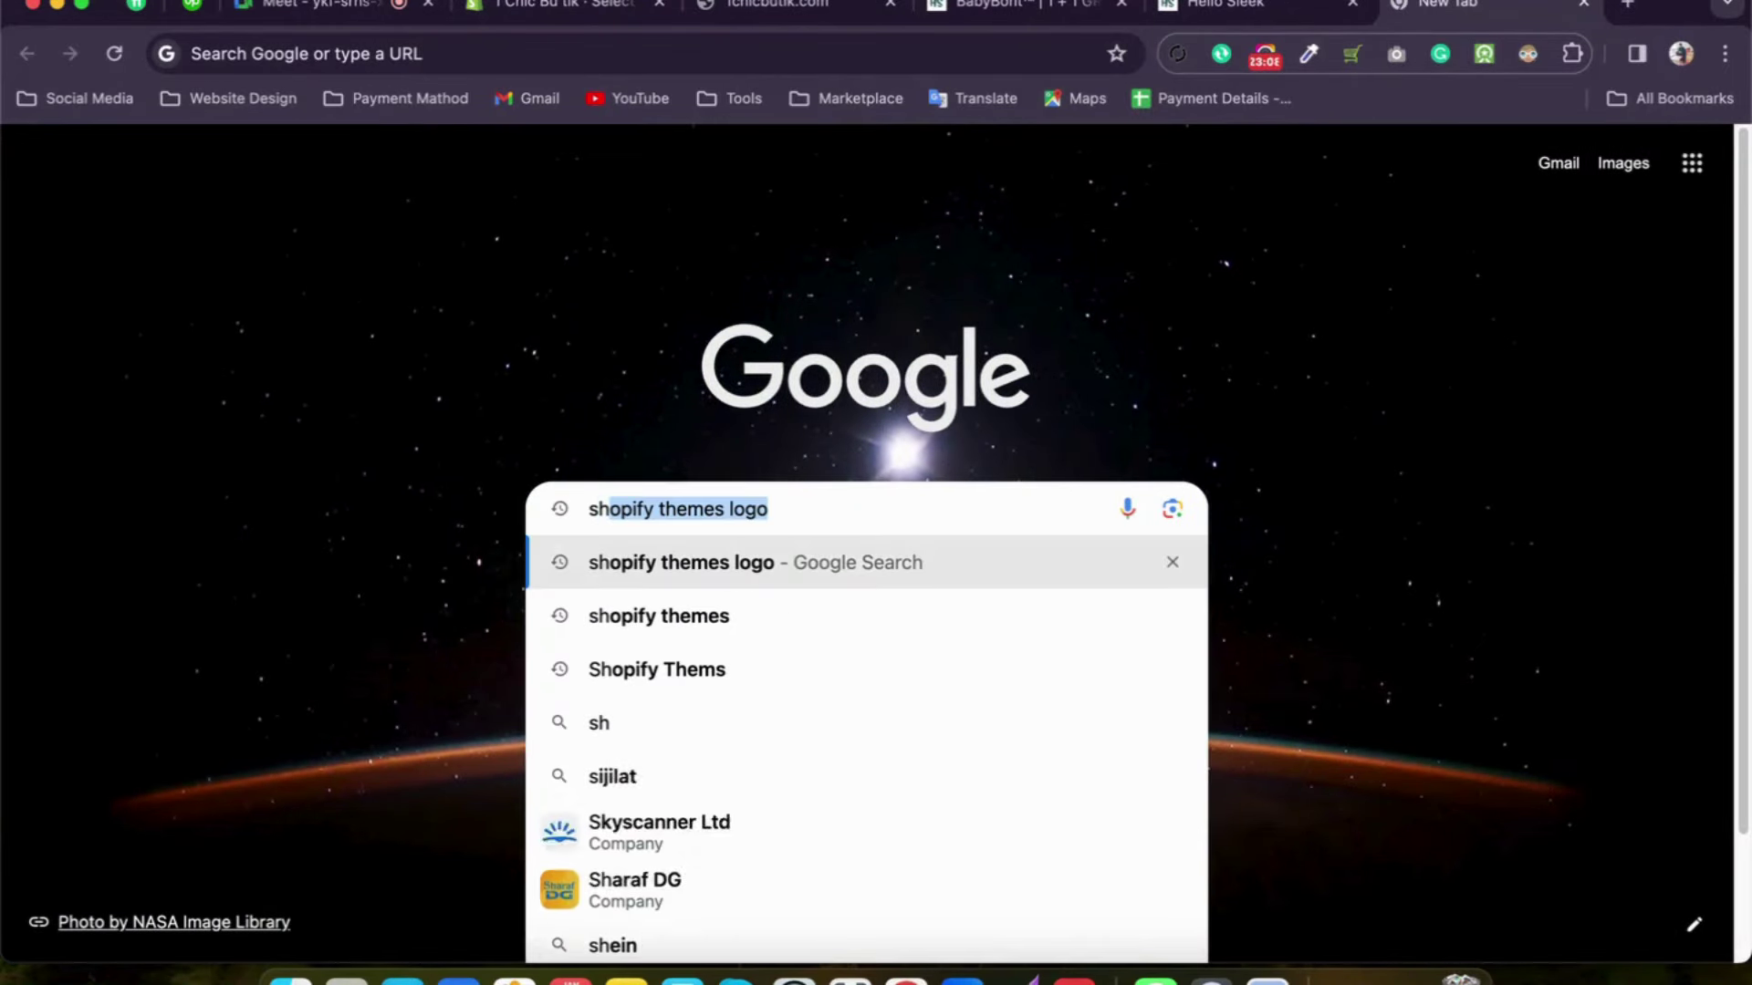
{"action": "type", "text": "plus"}
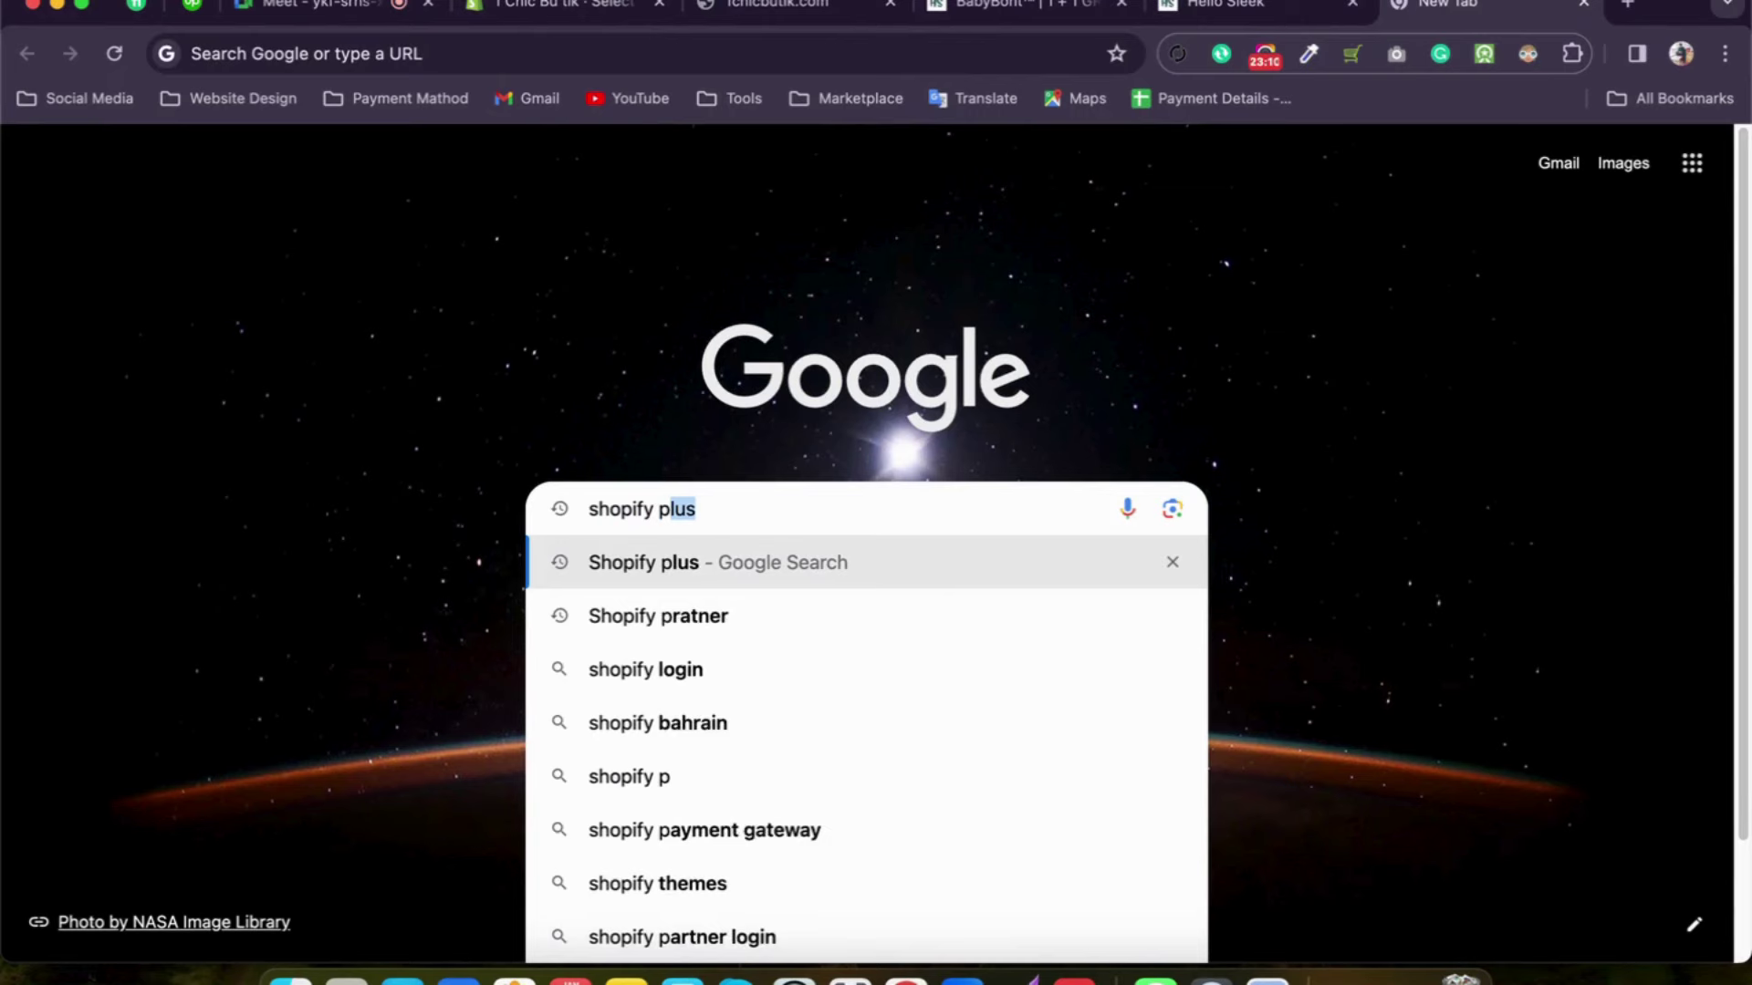
{"action": "key", "text": "Return"}
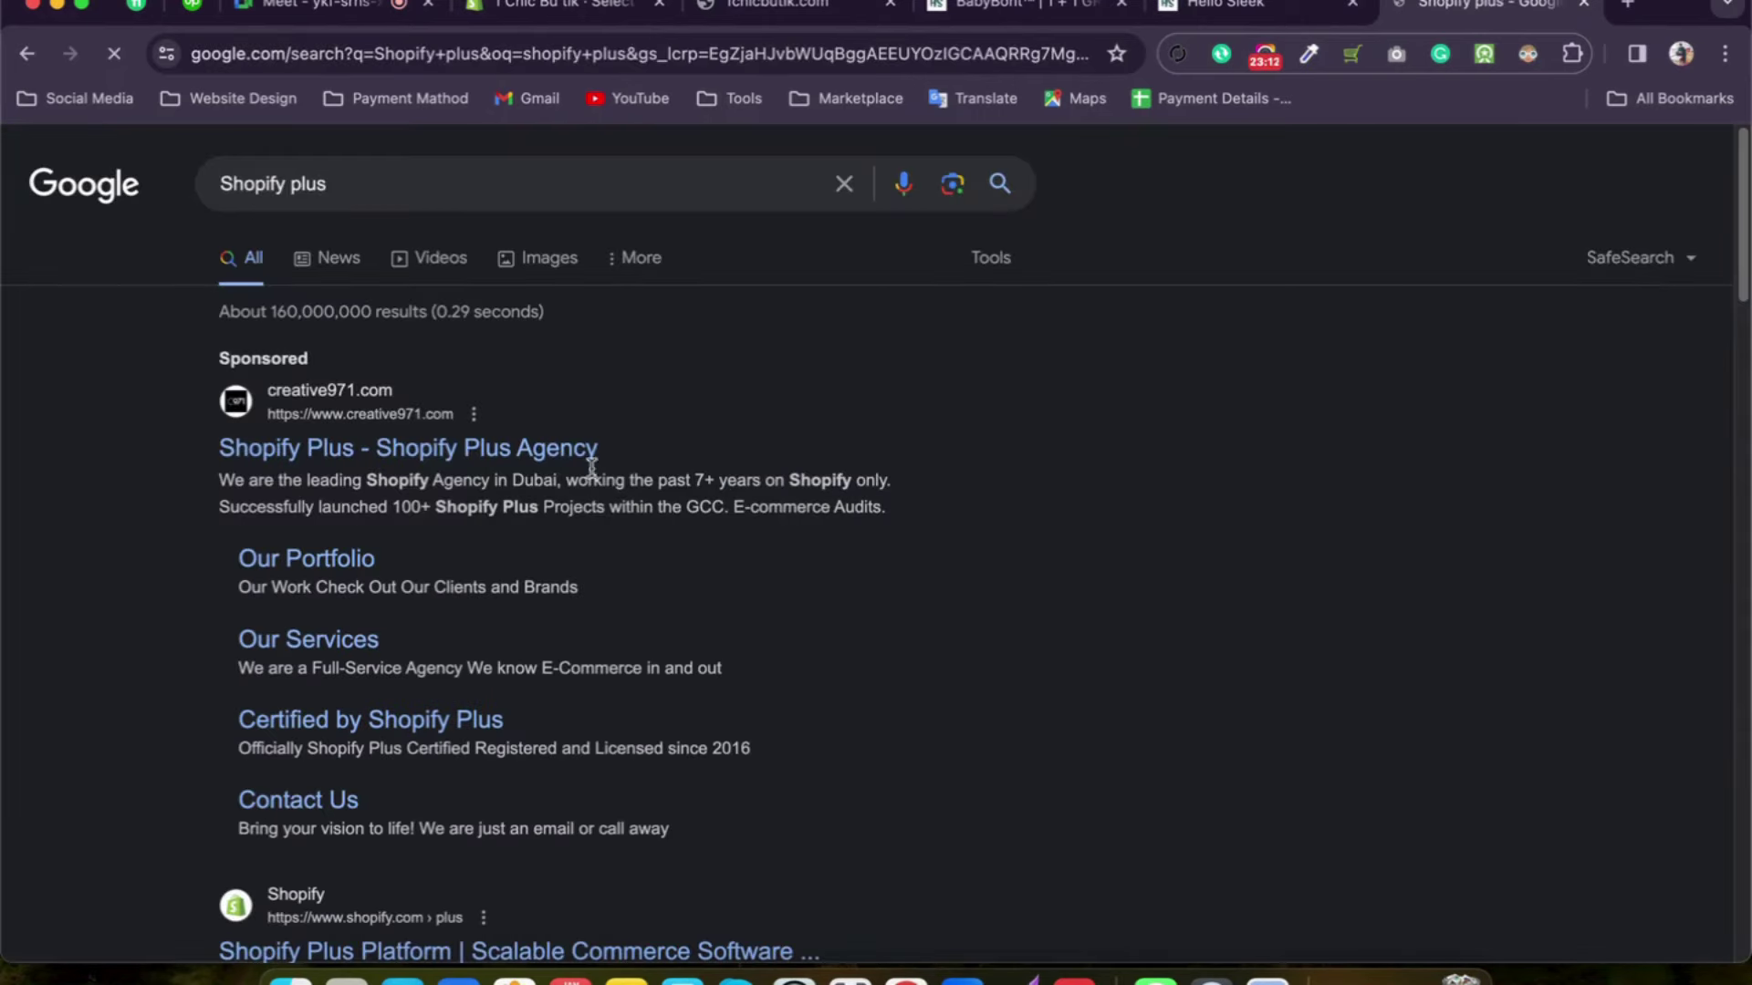
Step: Open the official Shopify Plus Platform result from shopify.com and close the Hello Sleek and BabyBont tabs
{"action": "scroll", "coordinate": [411, 547], "scroll_direction": "down", "scroll_amount": 5}
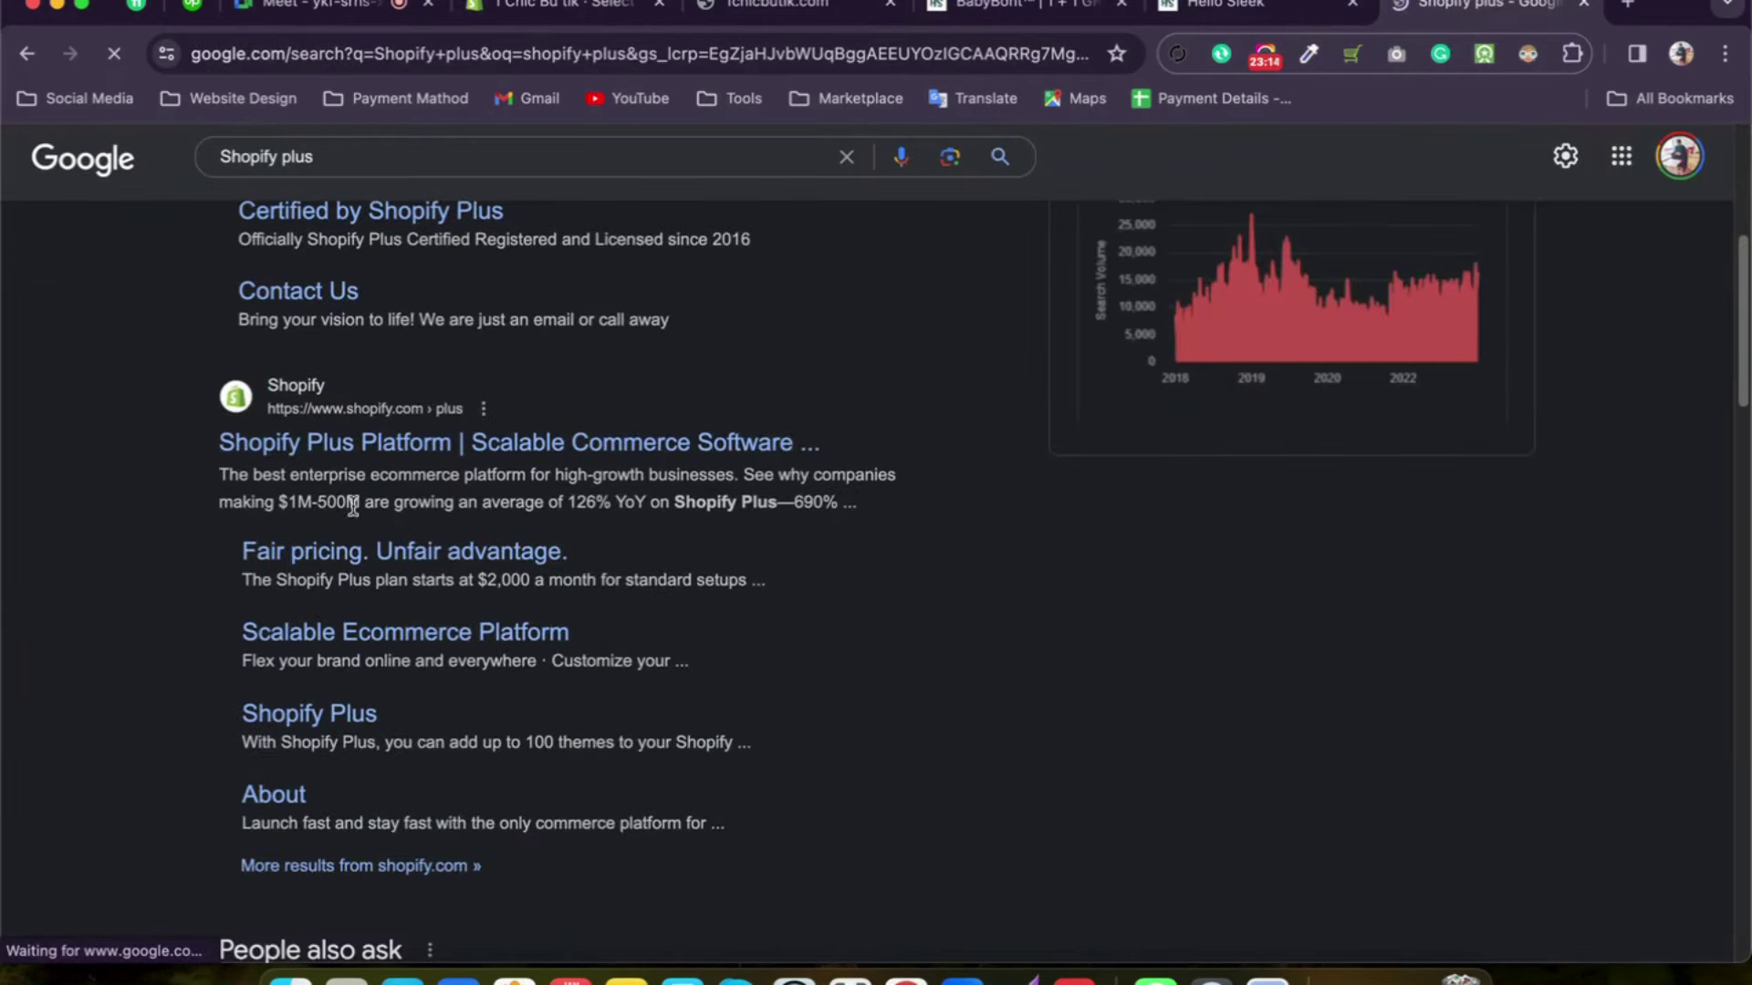
{"action": "left_click", "coordinate": [342, 449]}
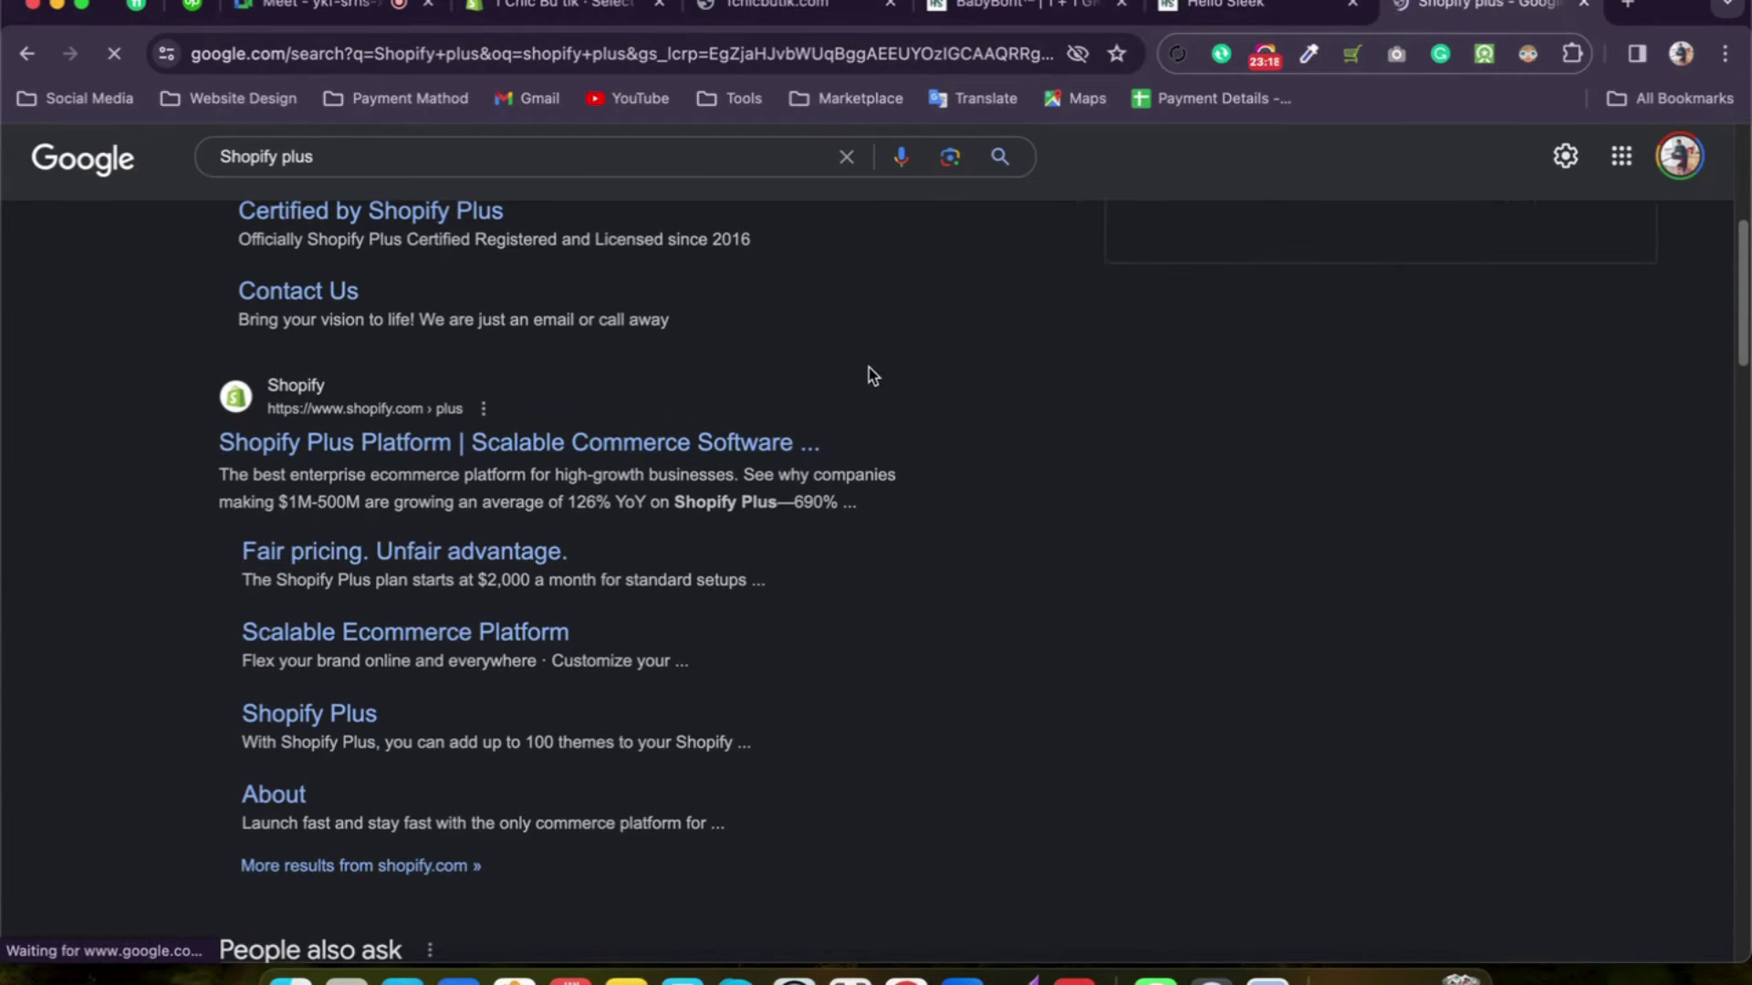
{"action": "scroll", "coordinate": [871, 374], "scroll_direction": "down", "scroll_amount": 1}
{"action": "scroll", "coordinate": [871, 374], "scroll_direction": "up", "scroll_amount": 6}
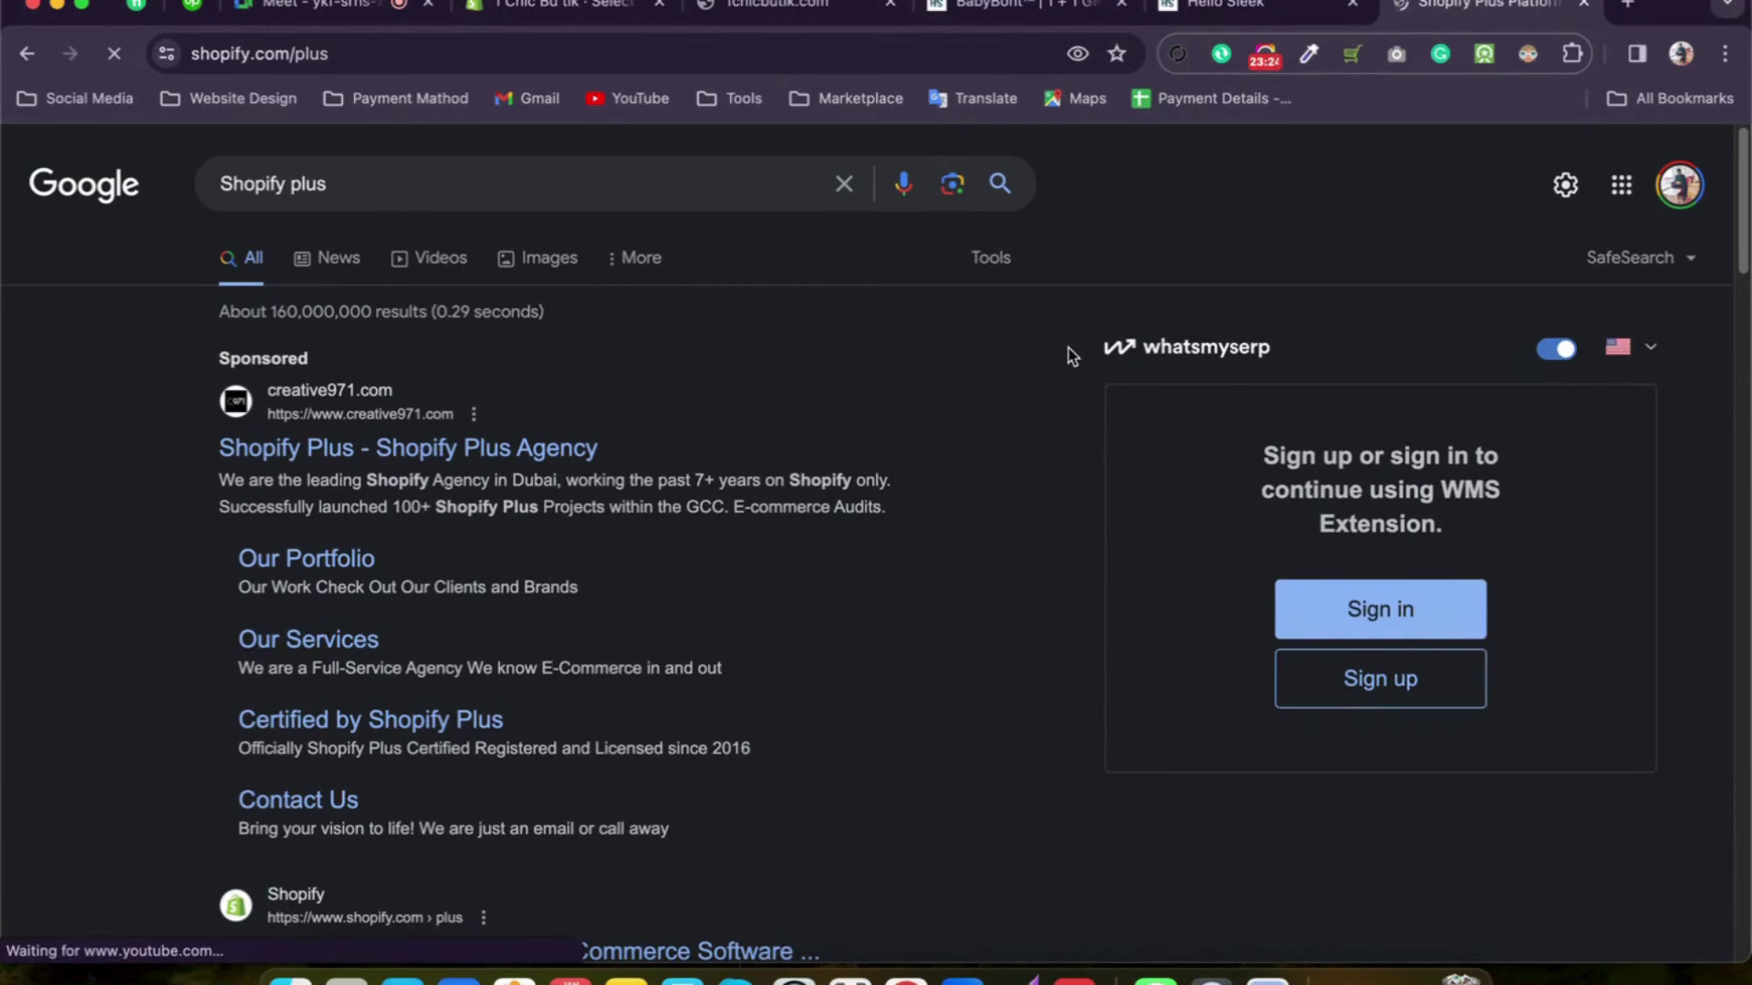
{"action": "left_click", "coordinate": [1352, 3]}
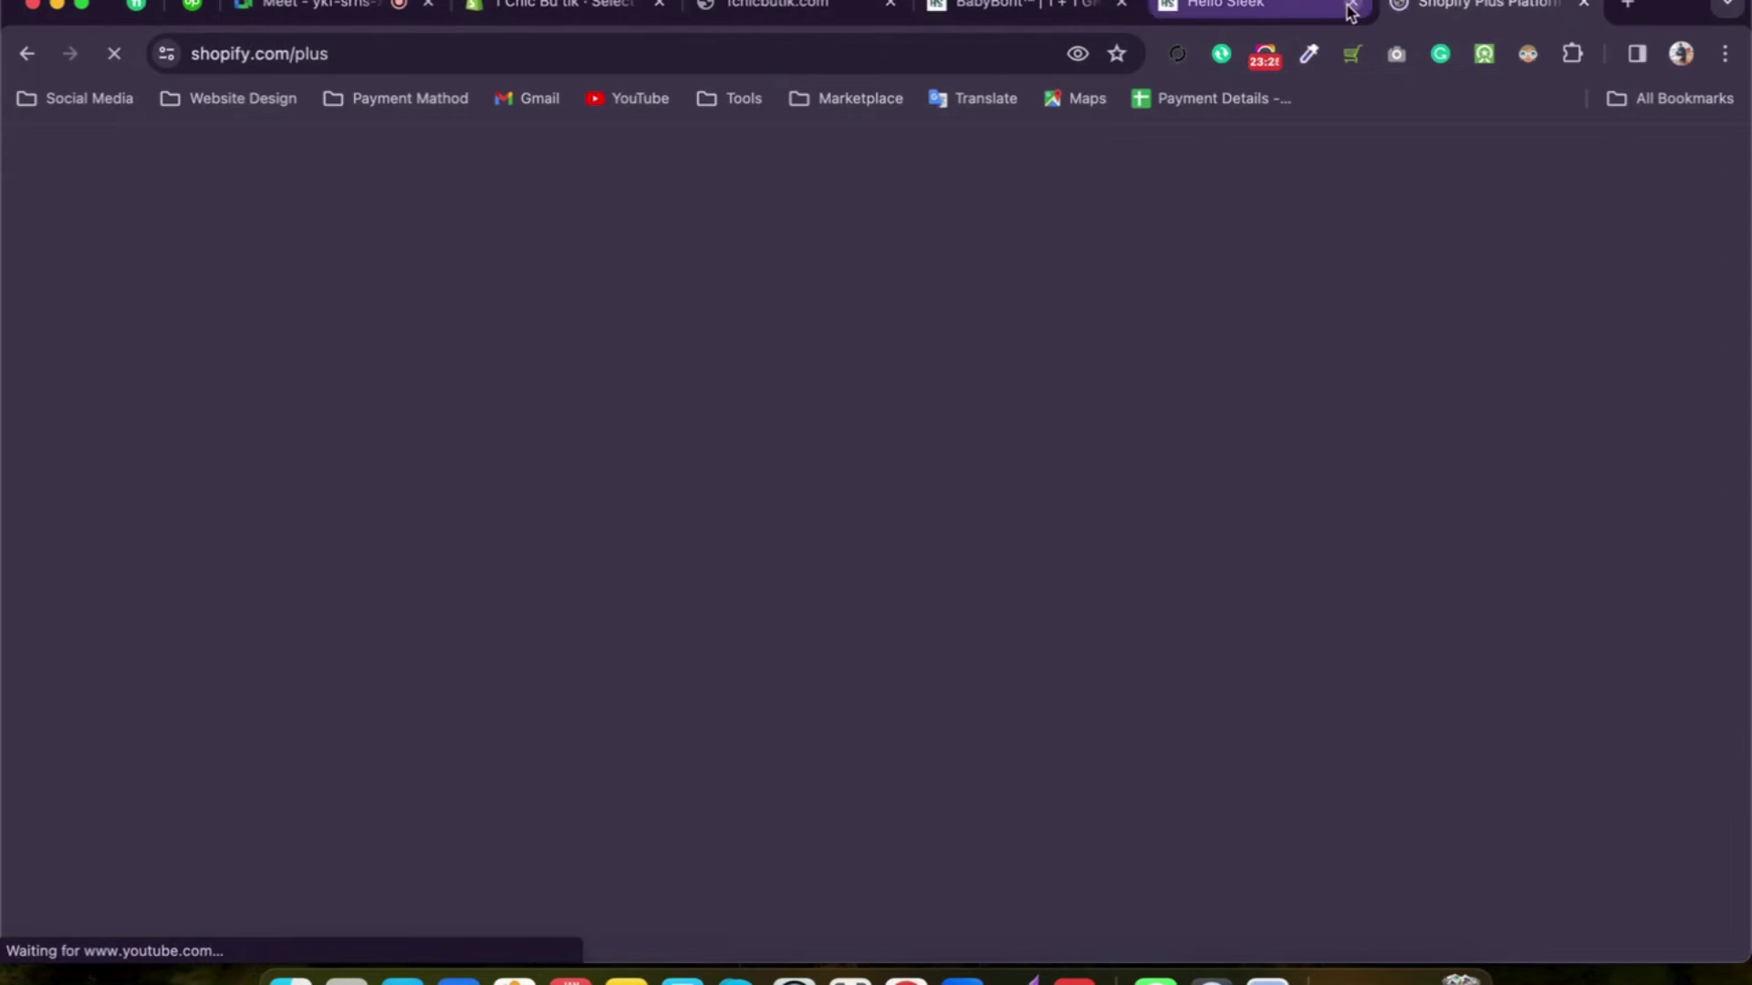
{"action": "left_click", "coordinate": [1121, 4]}
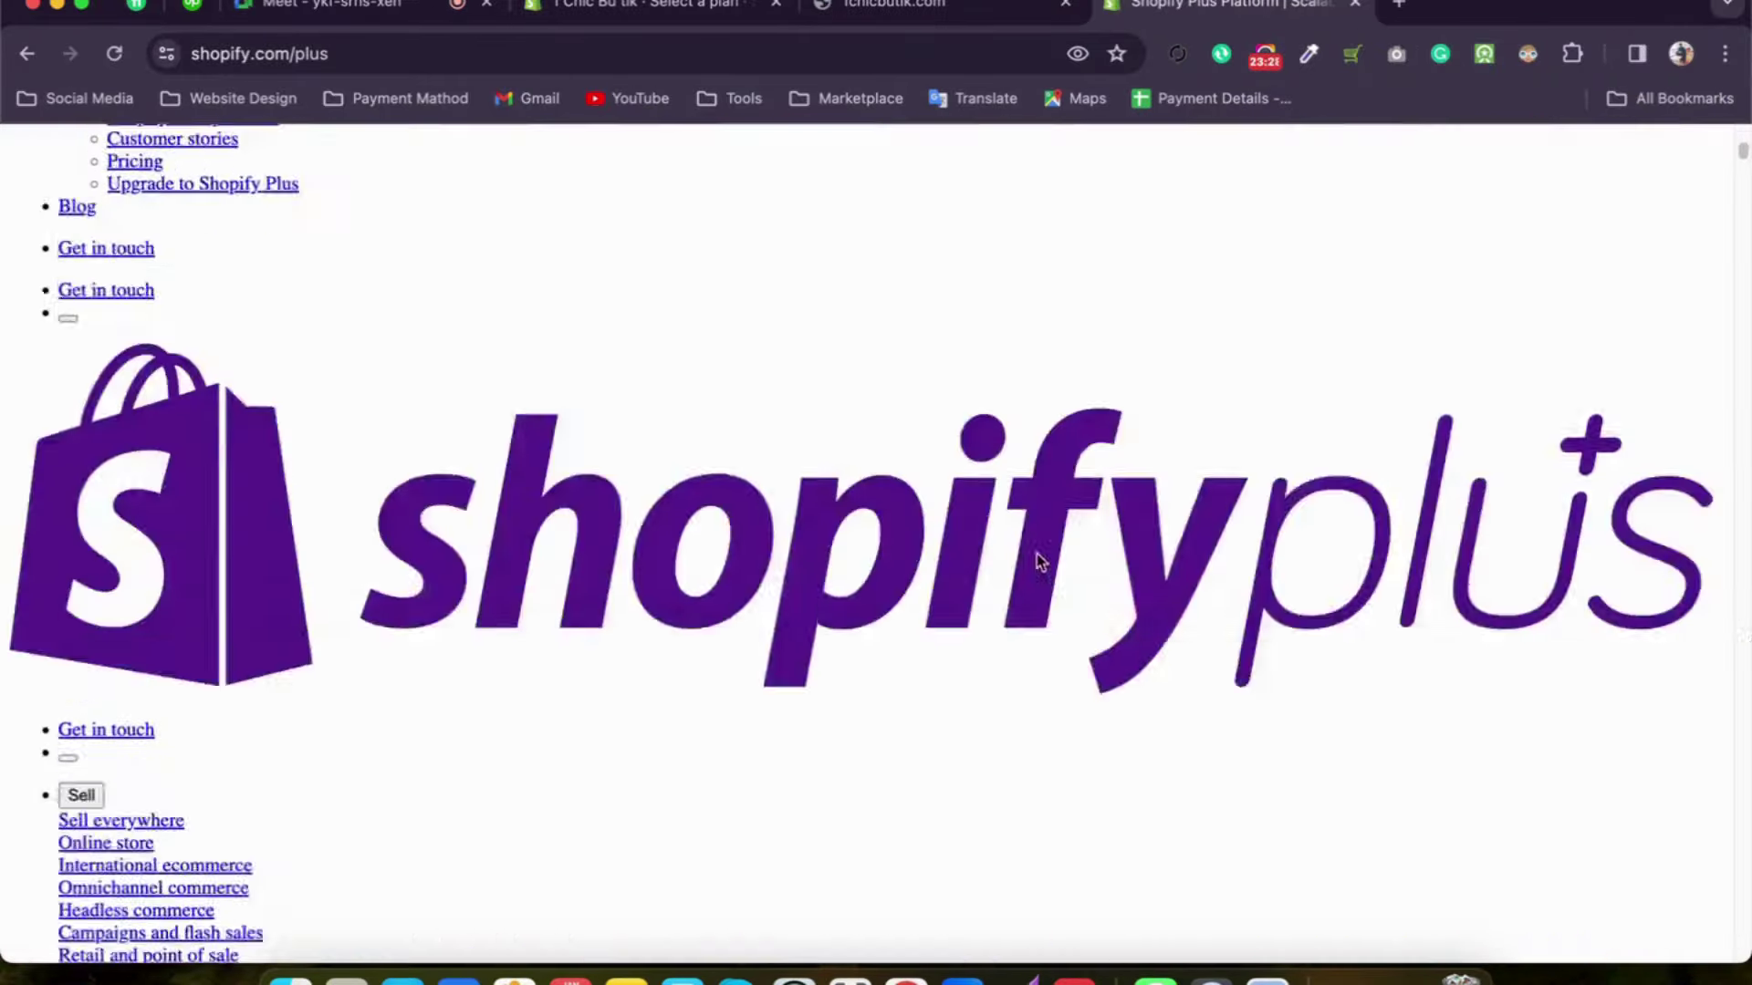
Step: Examine the Shopify Plus landing page from its opening section down to the closing get-in-touch section
{"action": "scroll", "coordinate": [411, 438], "scroll_direction": "down", "scroll_amount": 7}
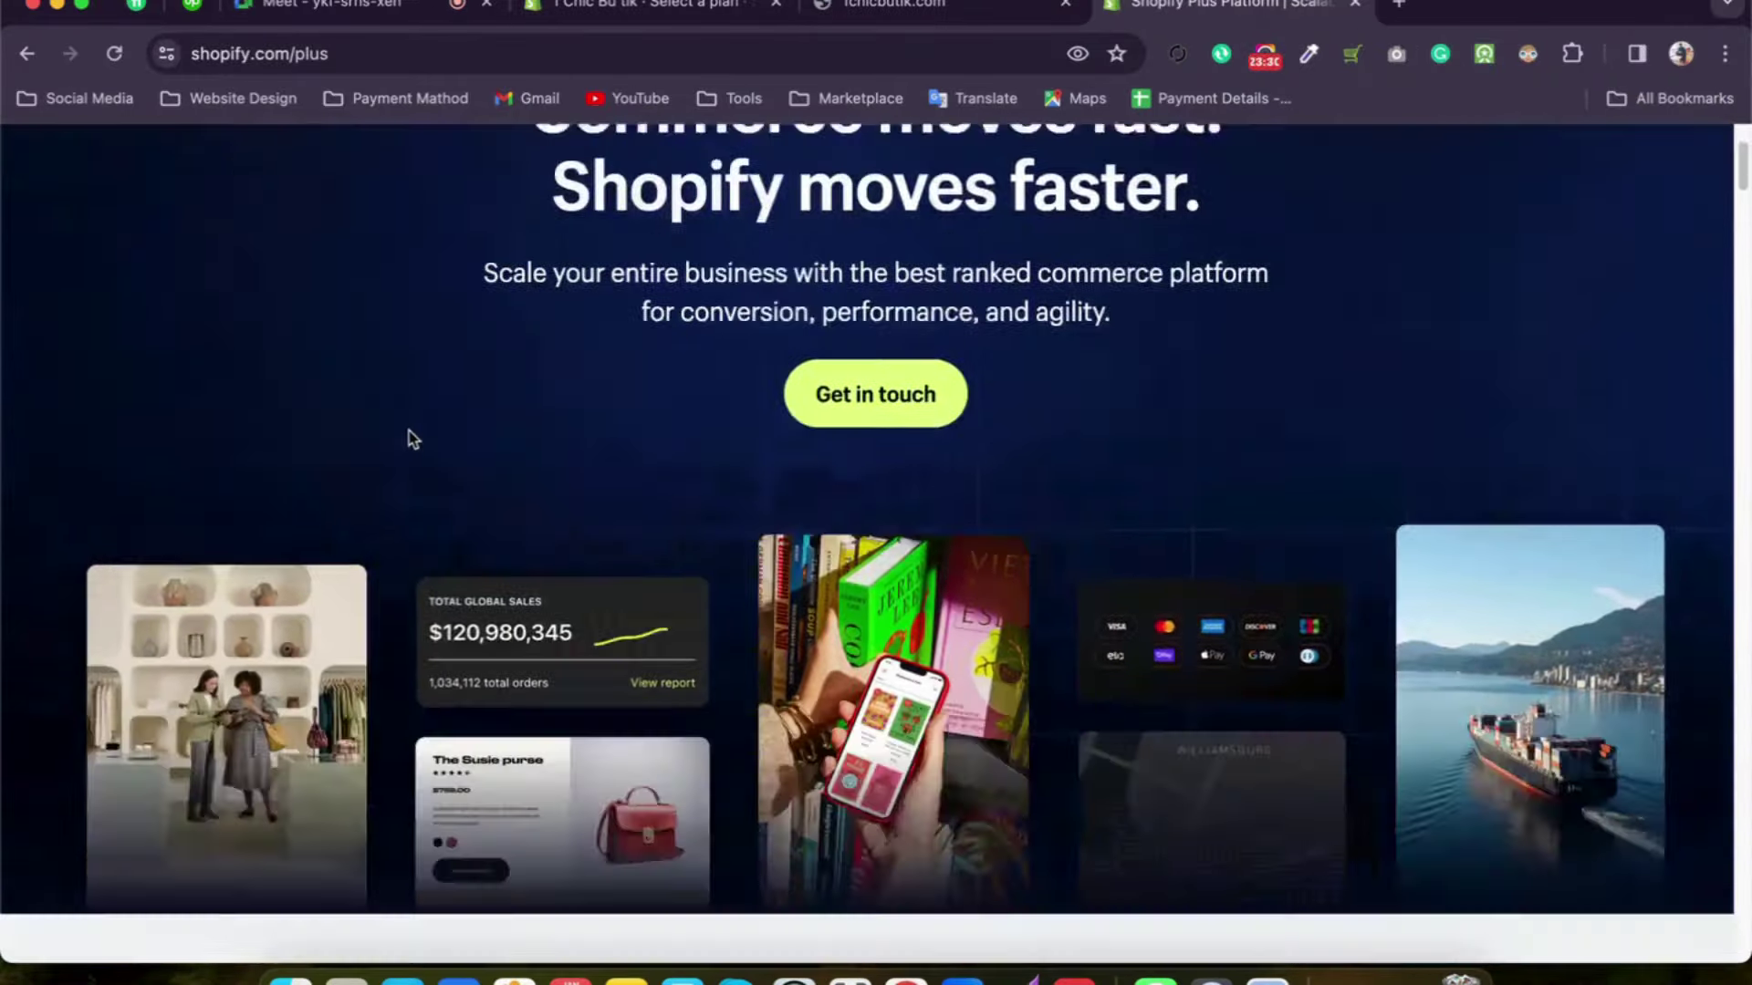
{"action": "scroll", "coordinate": [723, 477], "scroll_direction": "up", "scroll_amount": 7}
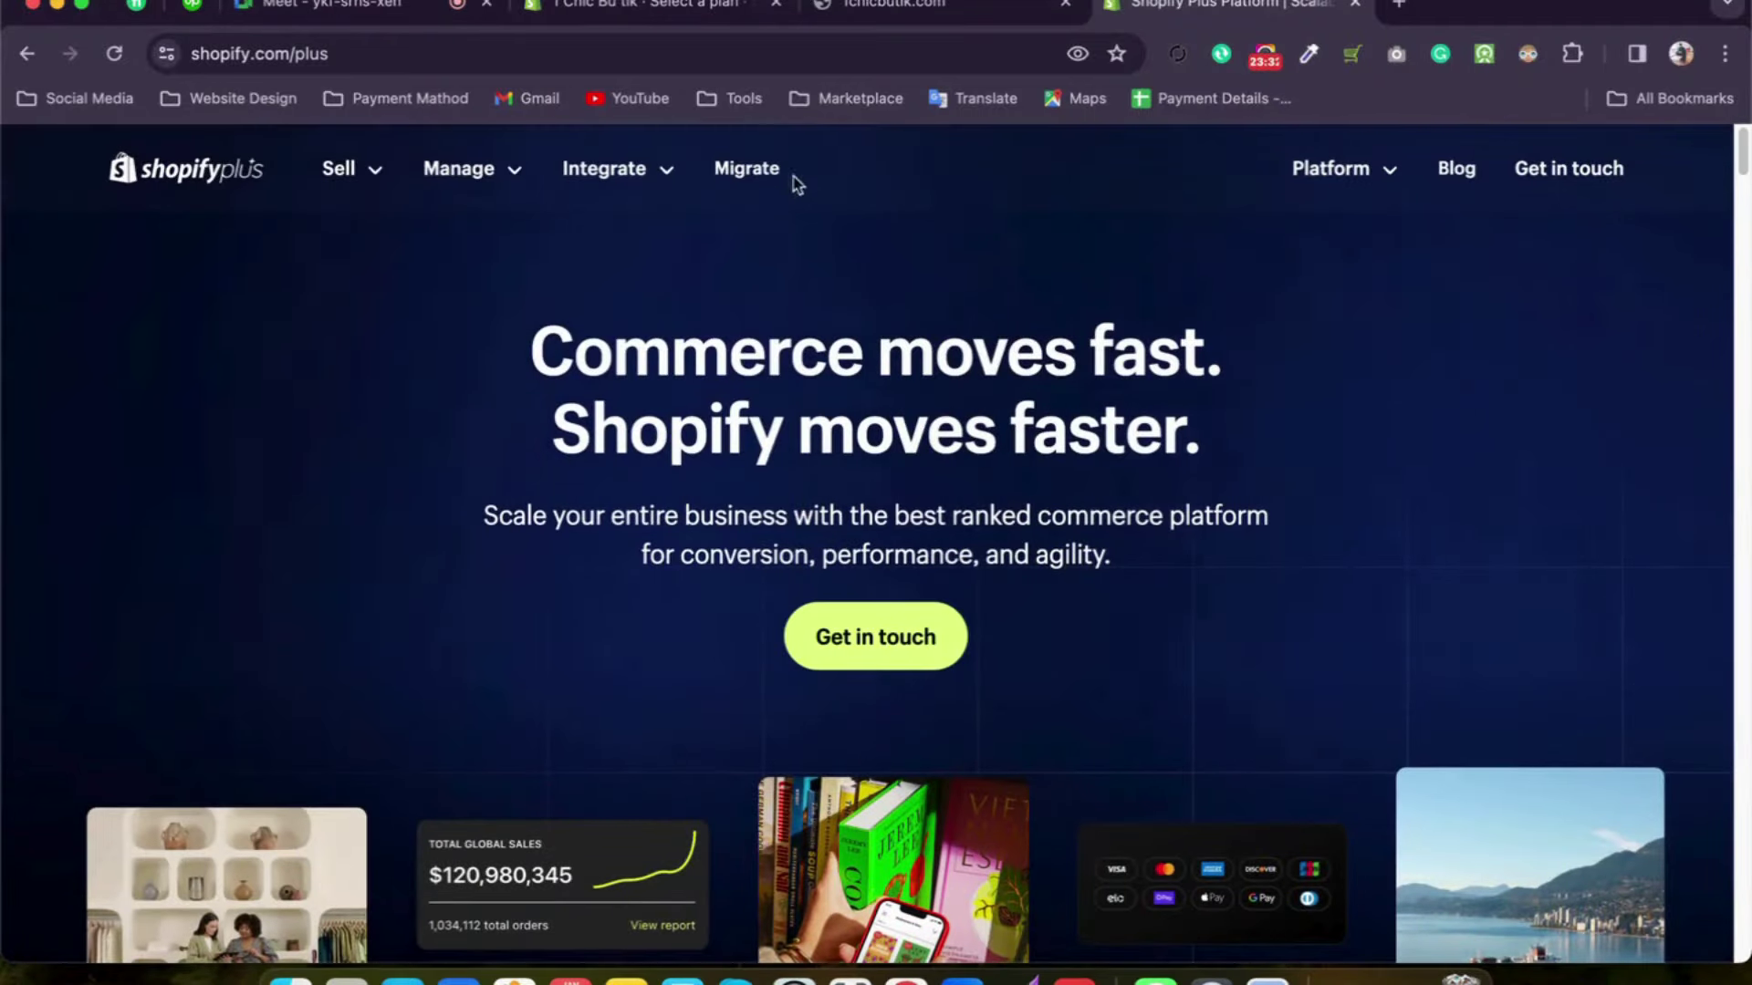
{"action": "left_click", "coordinate": [376, 174]}
{"action": "scroll", "coordinate": [945, 552], "scroll_direction": "down", "scroll_amount": 15}
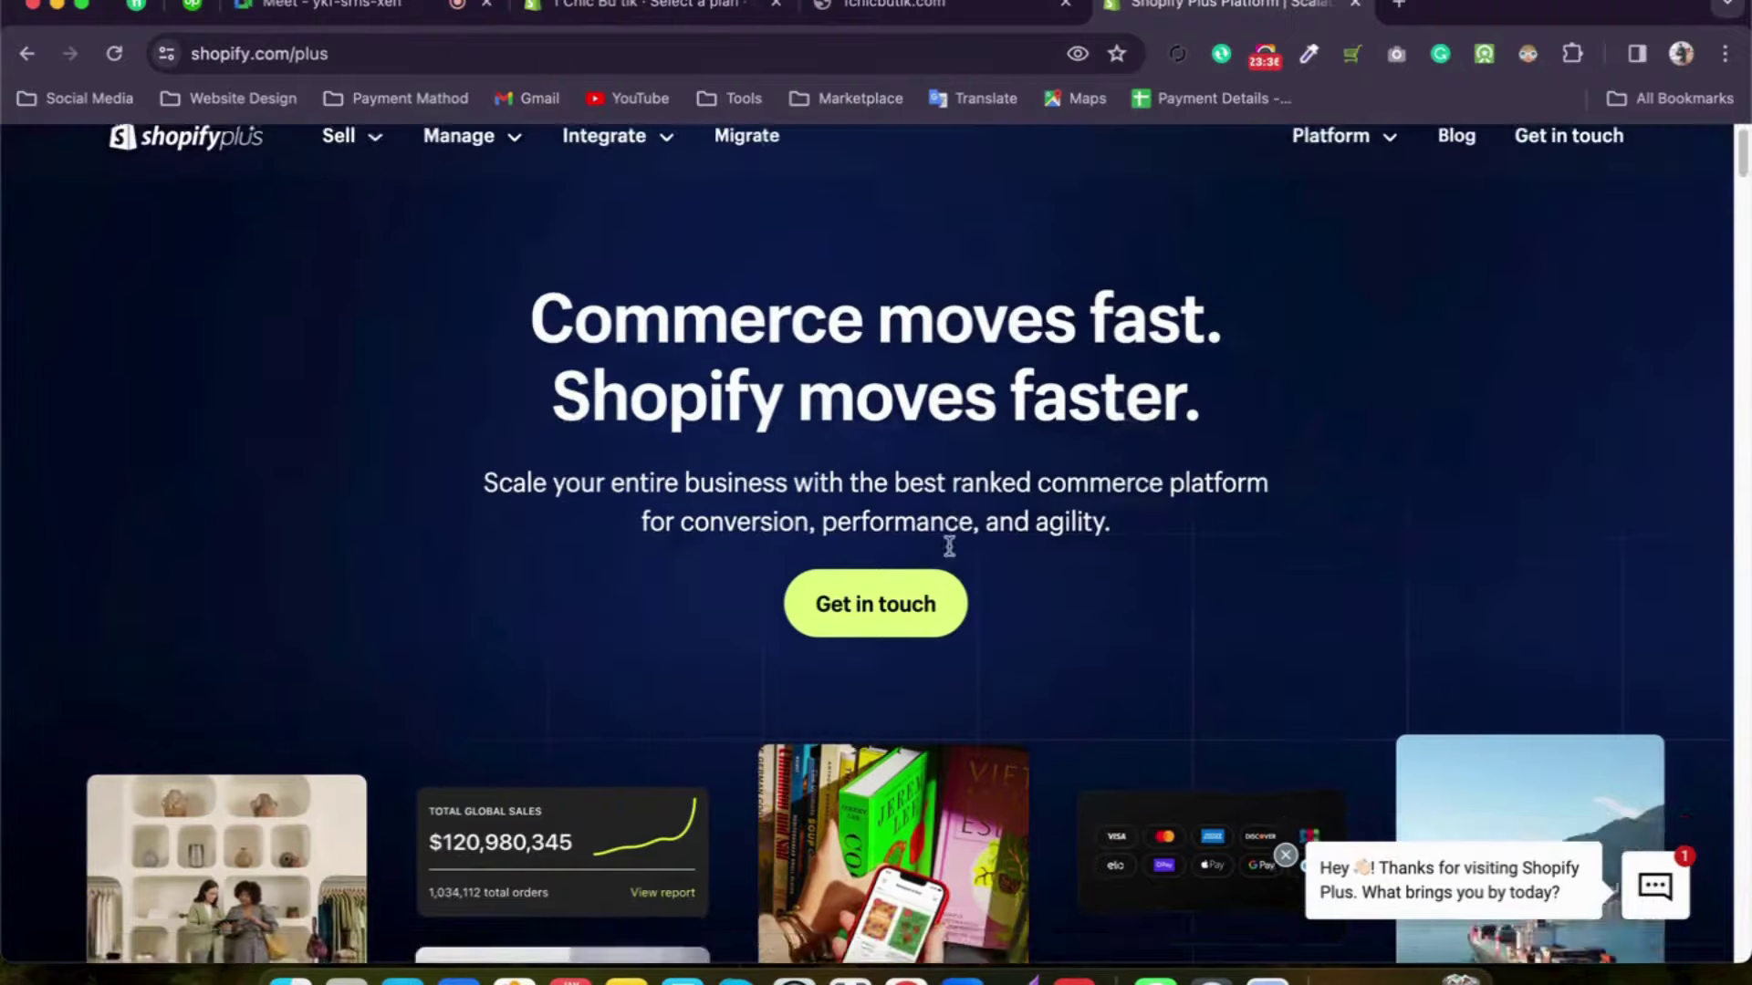
{"action": "scroll", "coordinate": [945, 552], "scroll_direction": "down", "scroll_amount": 15}
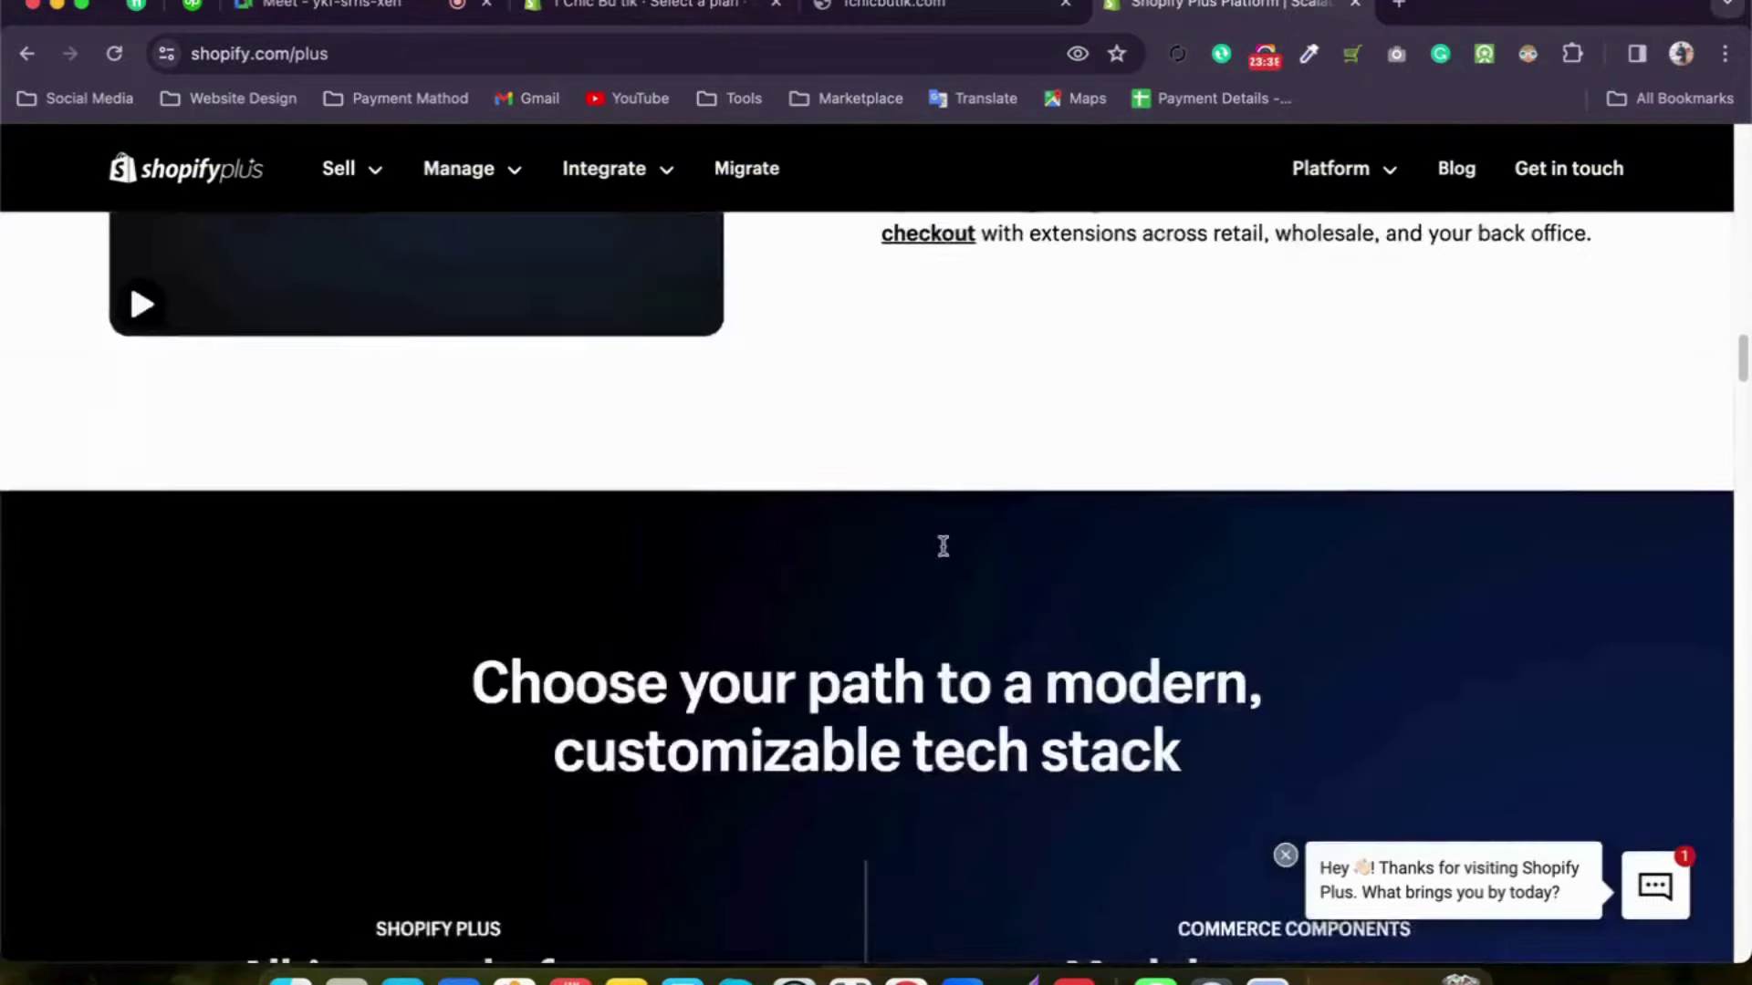
{"action": "scroll", "coordinate": [949, 554], "scroll_direction": "up", "scroll_amount": 8}
{"action": "scroll", "coordinate": [946, 552], "scroll_direction": "down", "scroll_amount": 15}
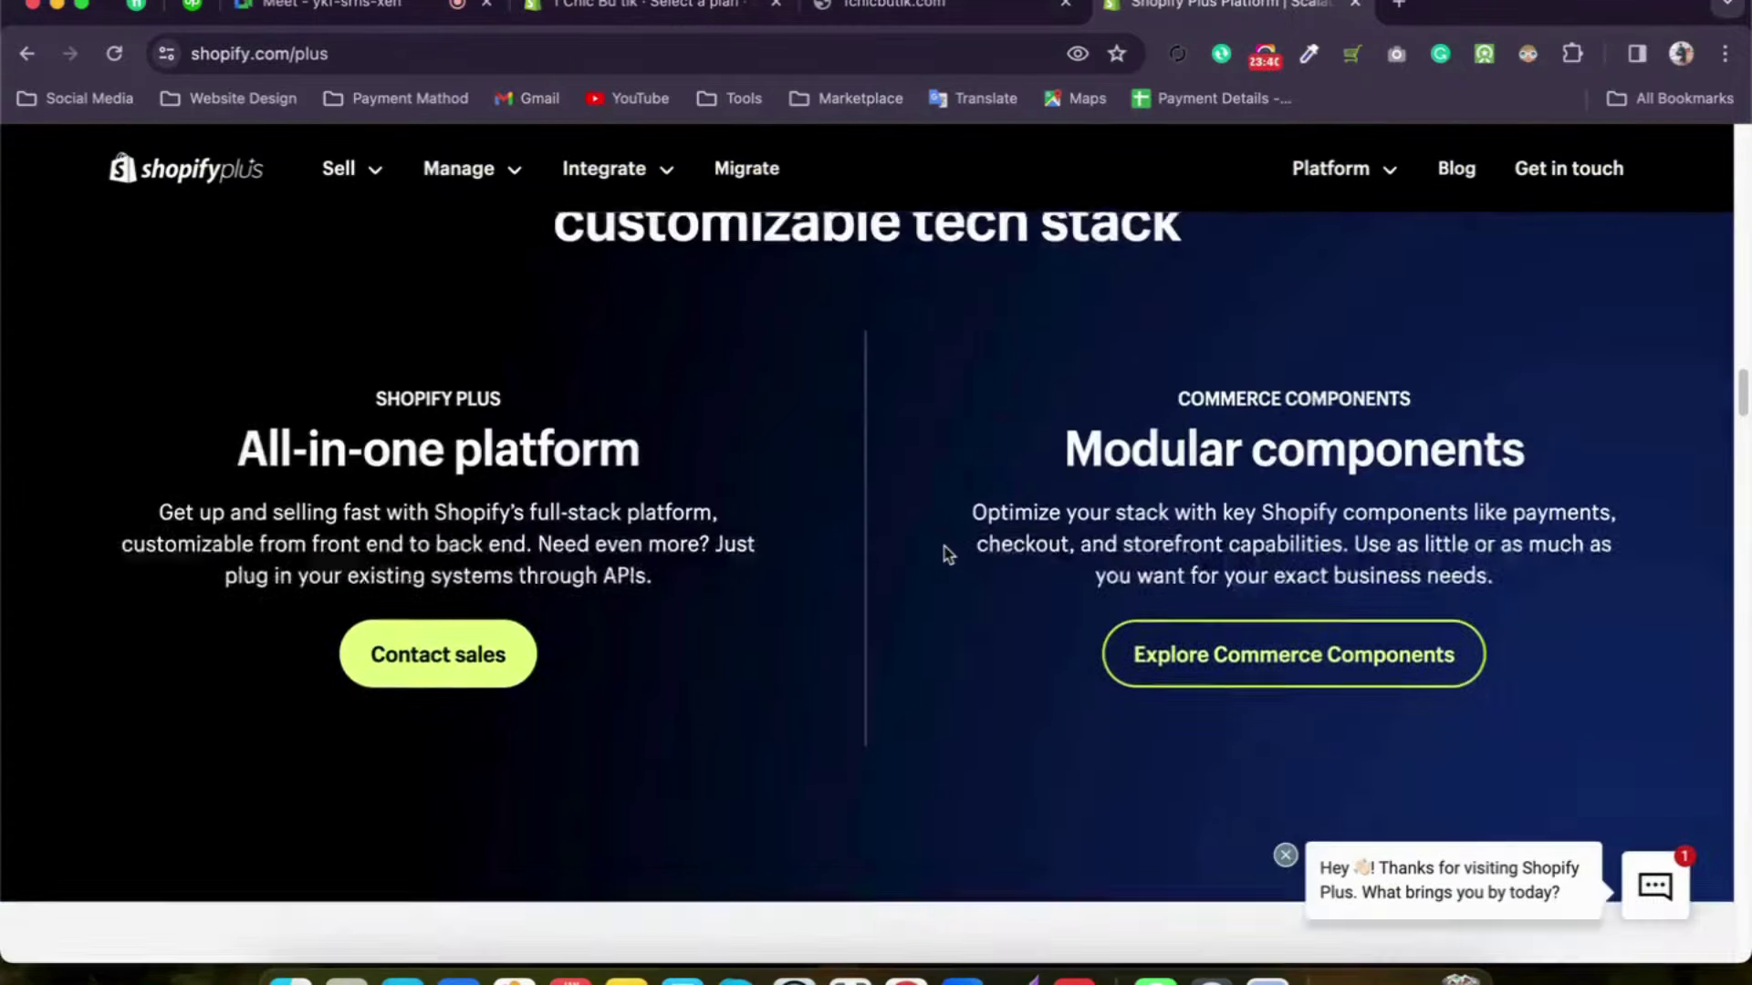
{"action": "scroll", "coordinate": [945, 553], "scroll_direction": "down", "scroll_amount": 15}
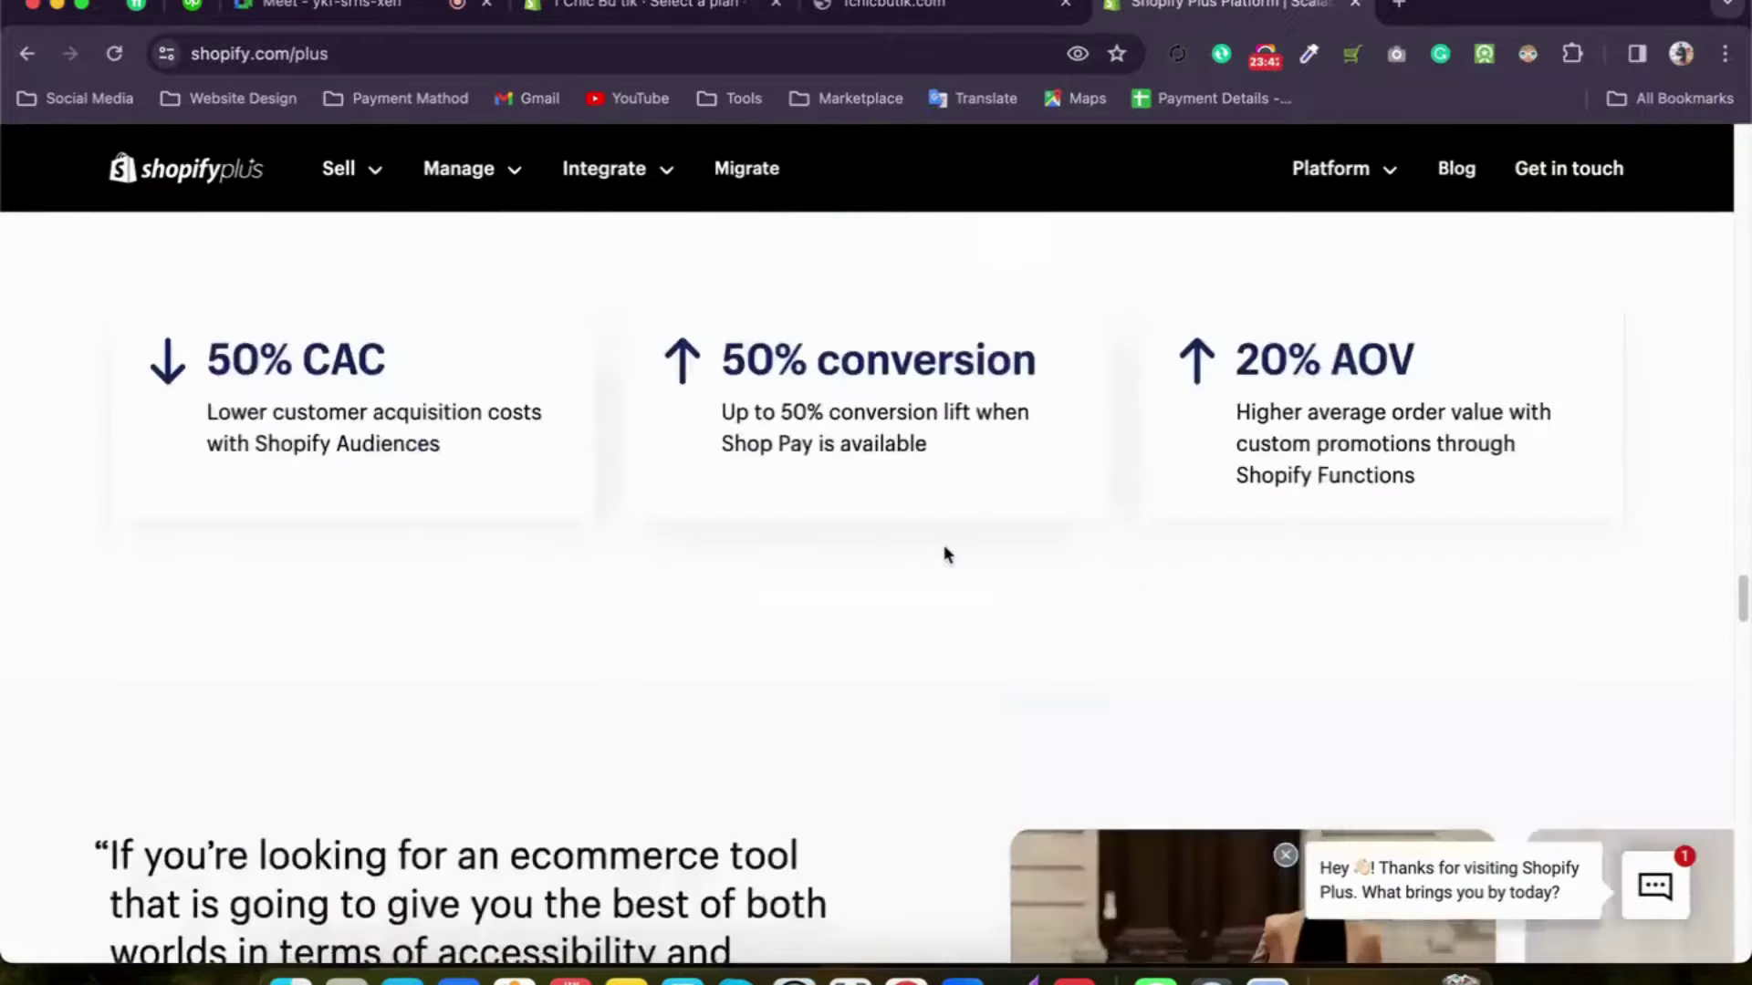
{"action": "scroll", "coordinate": [946, 554], "scroll_direction": "down", "scroll_amount": 20}
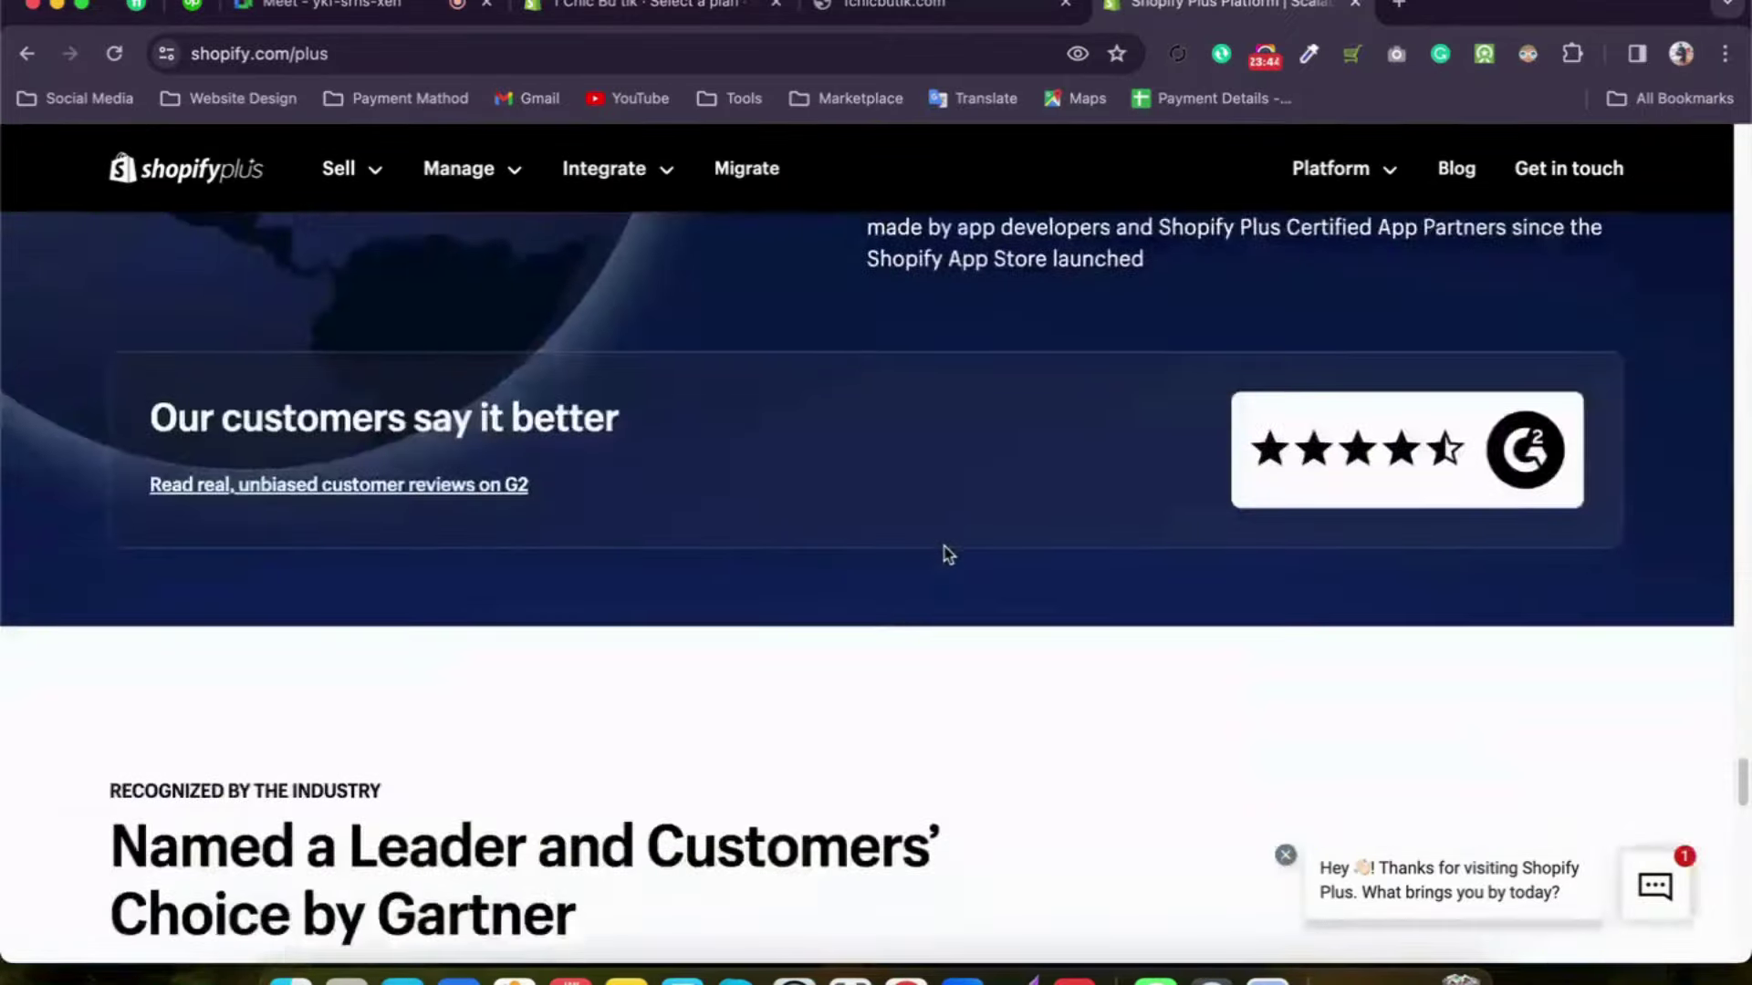
{"action": "scroll", "coordinate": [949, 553], "scroll_direction": "up", "scroll_amount": 8}
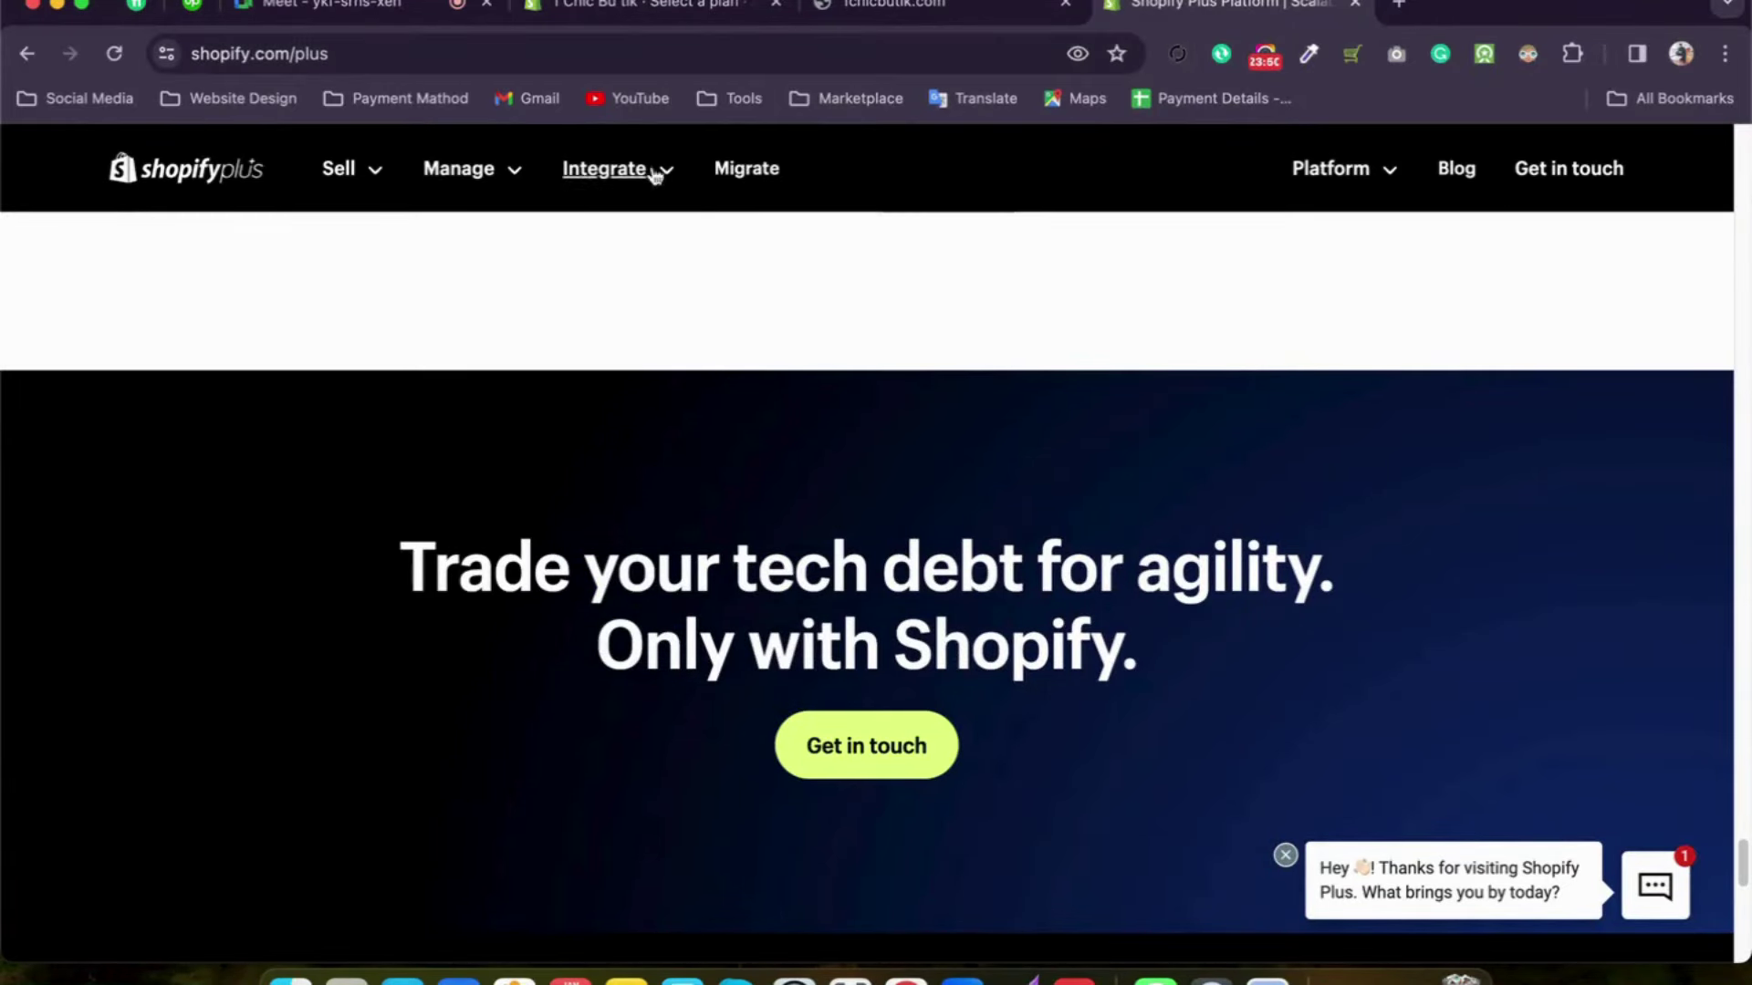
Step: Review the page's sections on global brands, new revenue streams, and the all-in-one versus modular tech stack
{"action": "scroll", "coordinate": [852, 643], "scroll_direction": "up", "scroll_amount": 20}
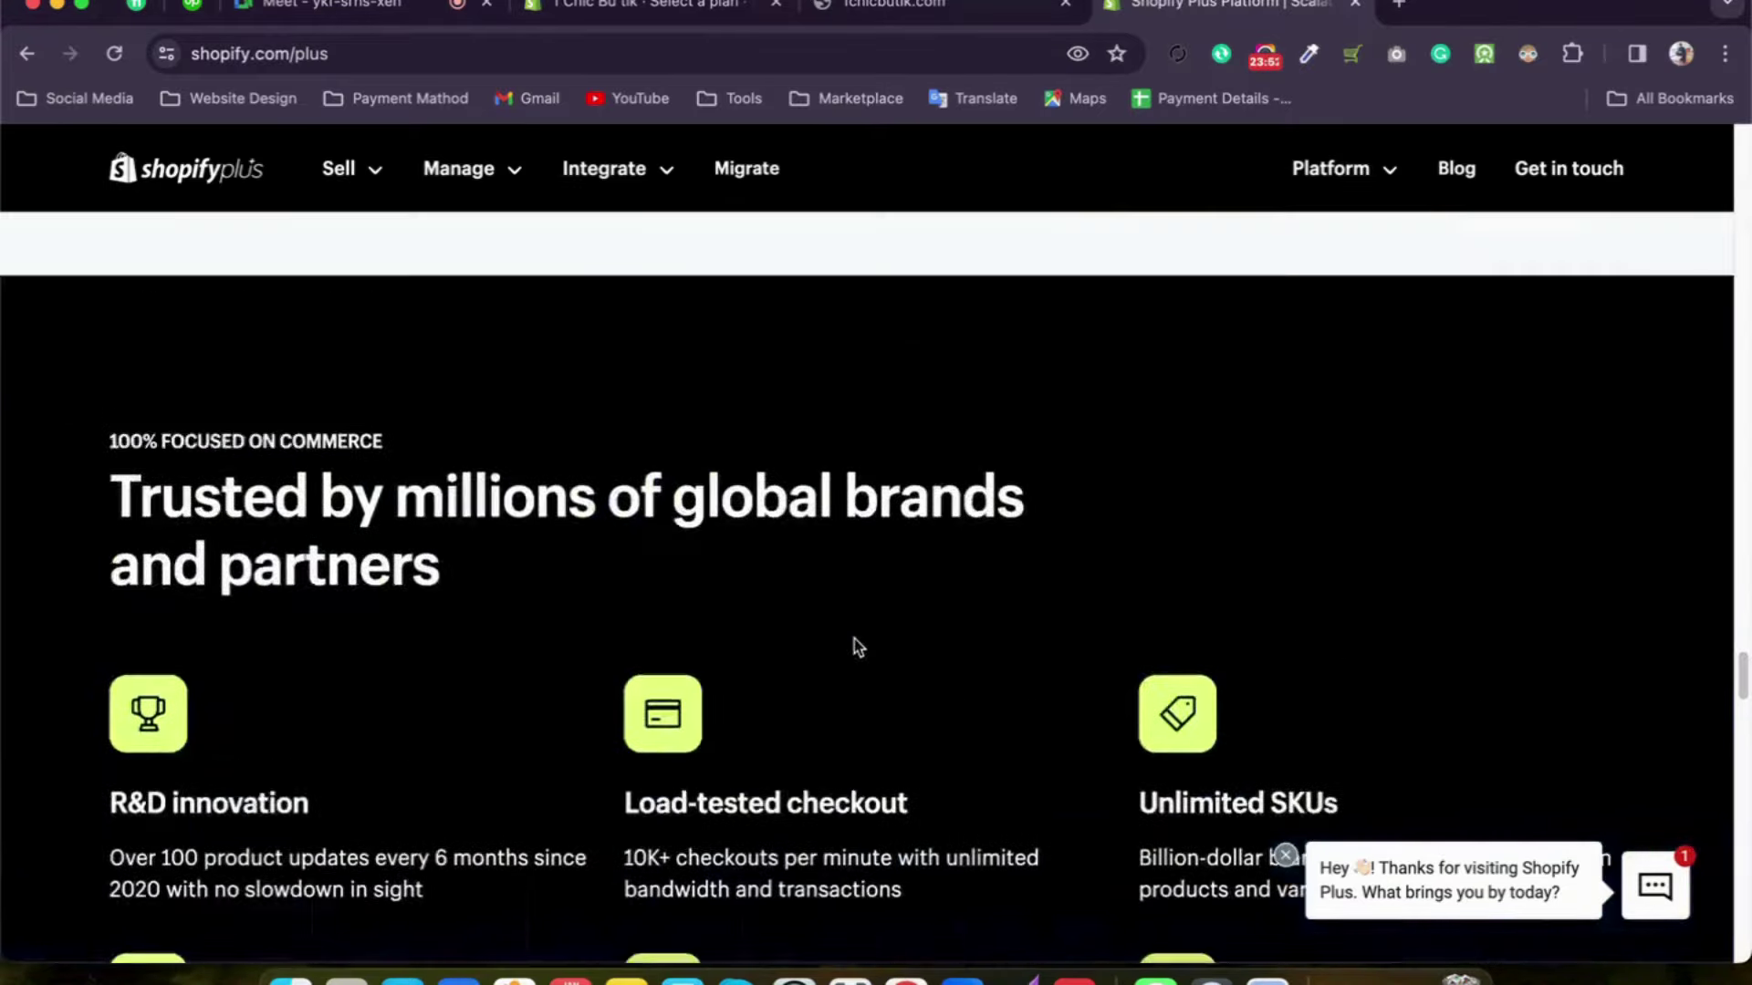
{"action": "scroll", "coordinate": [852, 636], "scroll_direction": "up", "scroll_amount": 15}
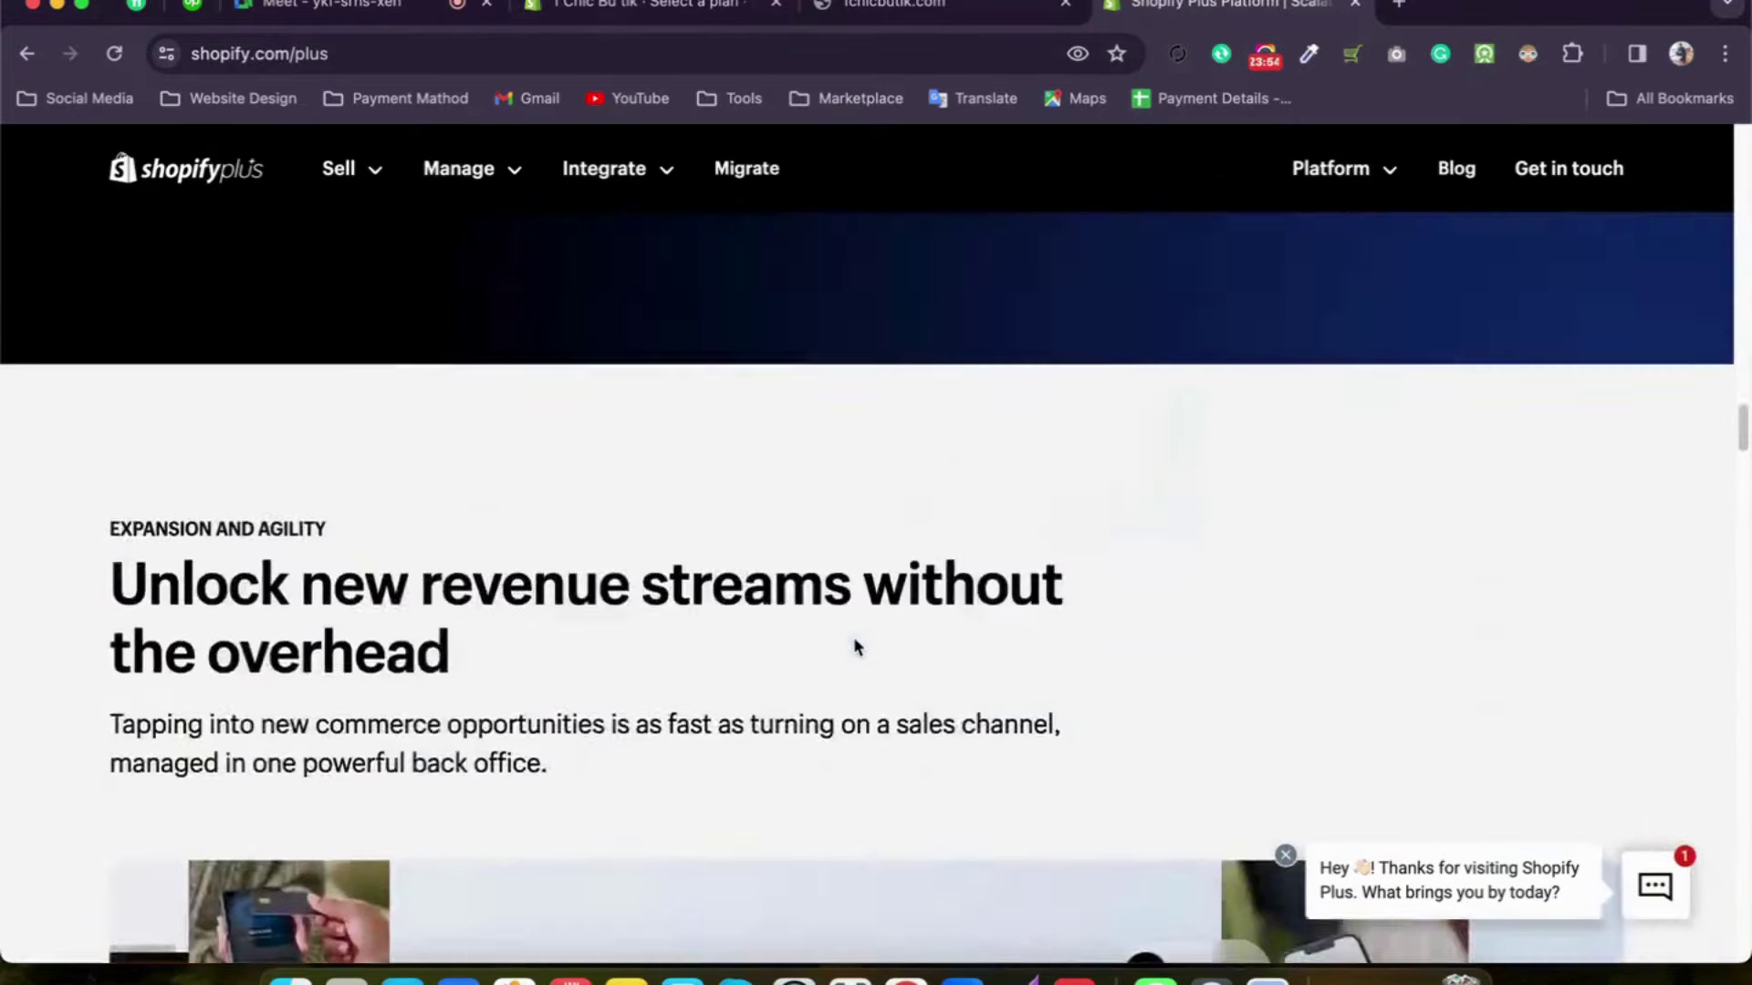
{"action": "scroll", "coordinate": [854, 645], "scroll_direction": "up", "scroll_amount": 4}
{"action": "scroll", "coordinate": [477, 673], "scroll_direction": "down", "scroll_amount": 3}
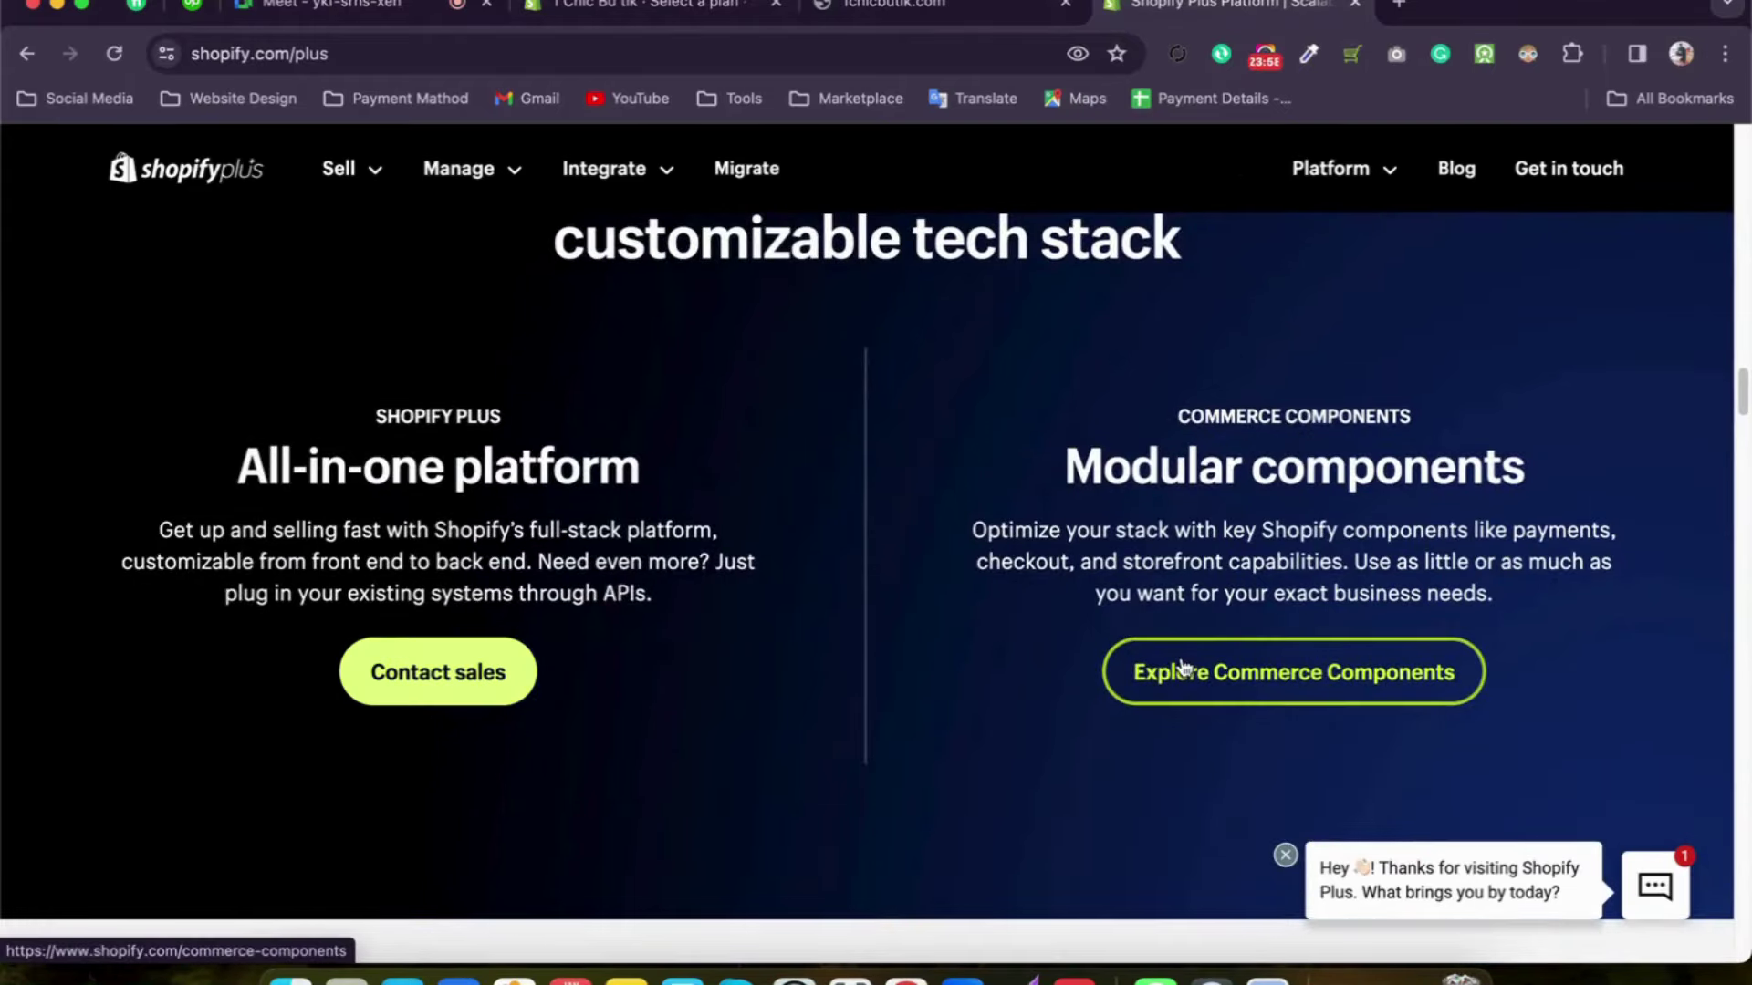
Step: Open the Get in touch sales form for Shopify Plus and look over its fields down to the live chat option
{"action": "scroll", "coordinate": [695, 540], "scroll_direction": "up", "scroll_amount": 10}
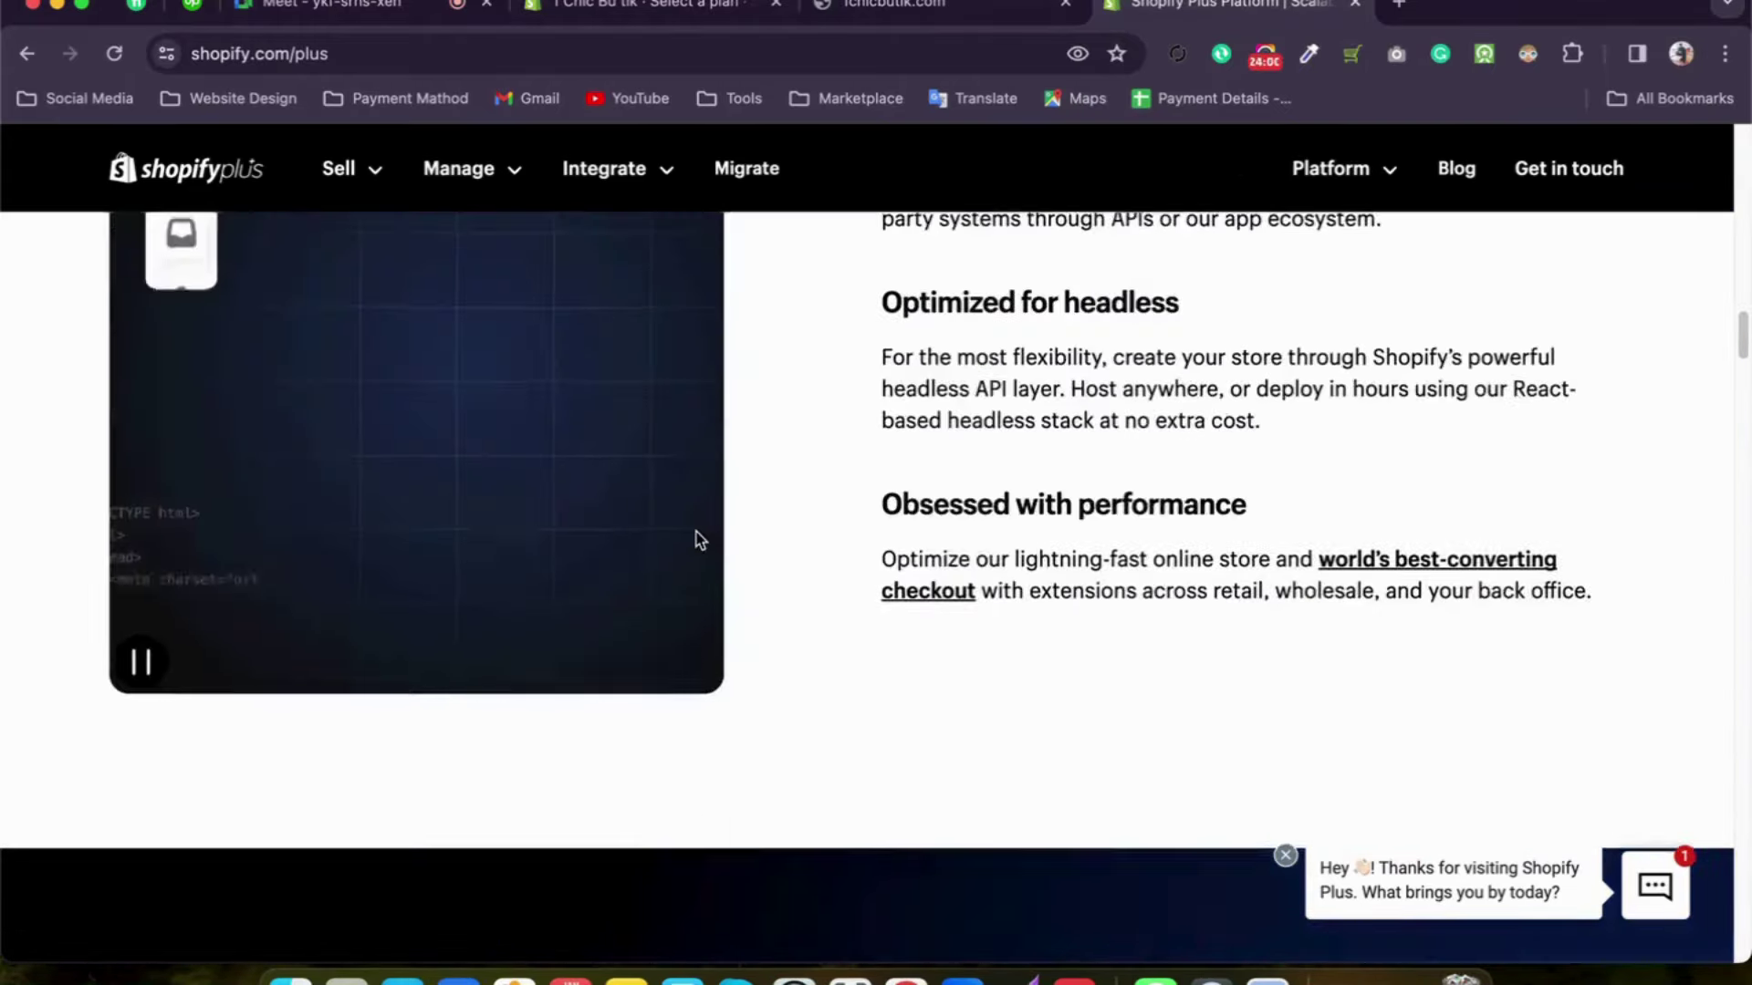
{"action": "scroll", "coordinate": [698, 540], "scroll_direction": "up", "scroll_amount": 20}
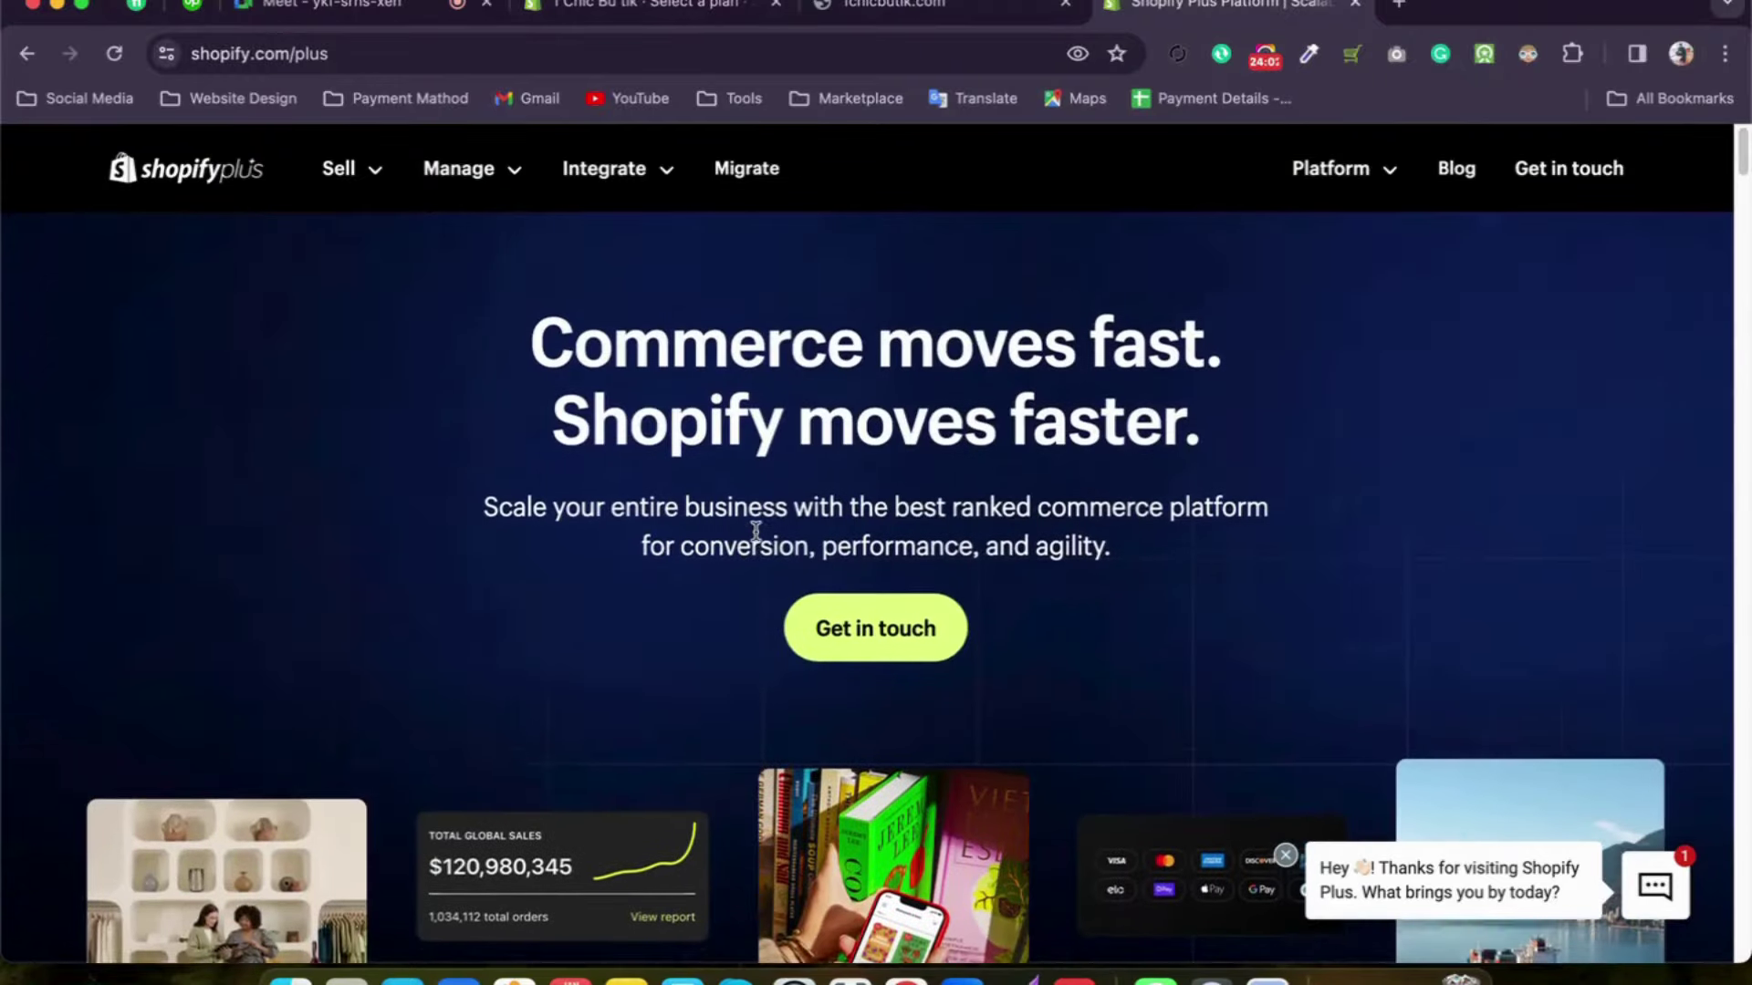
{"action": "left_click", "coordinate": [907, 630]}
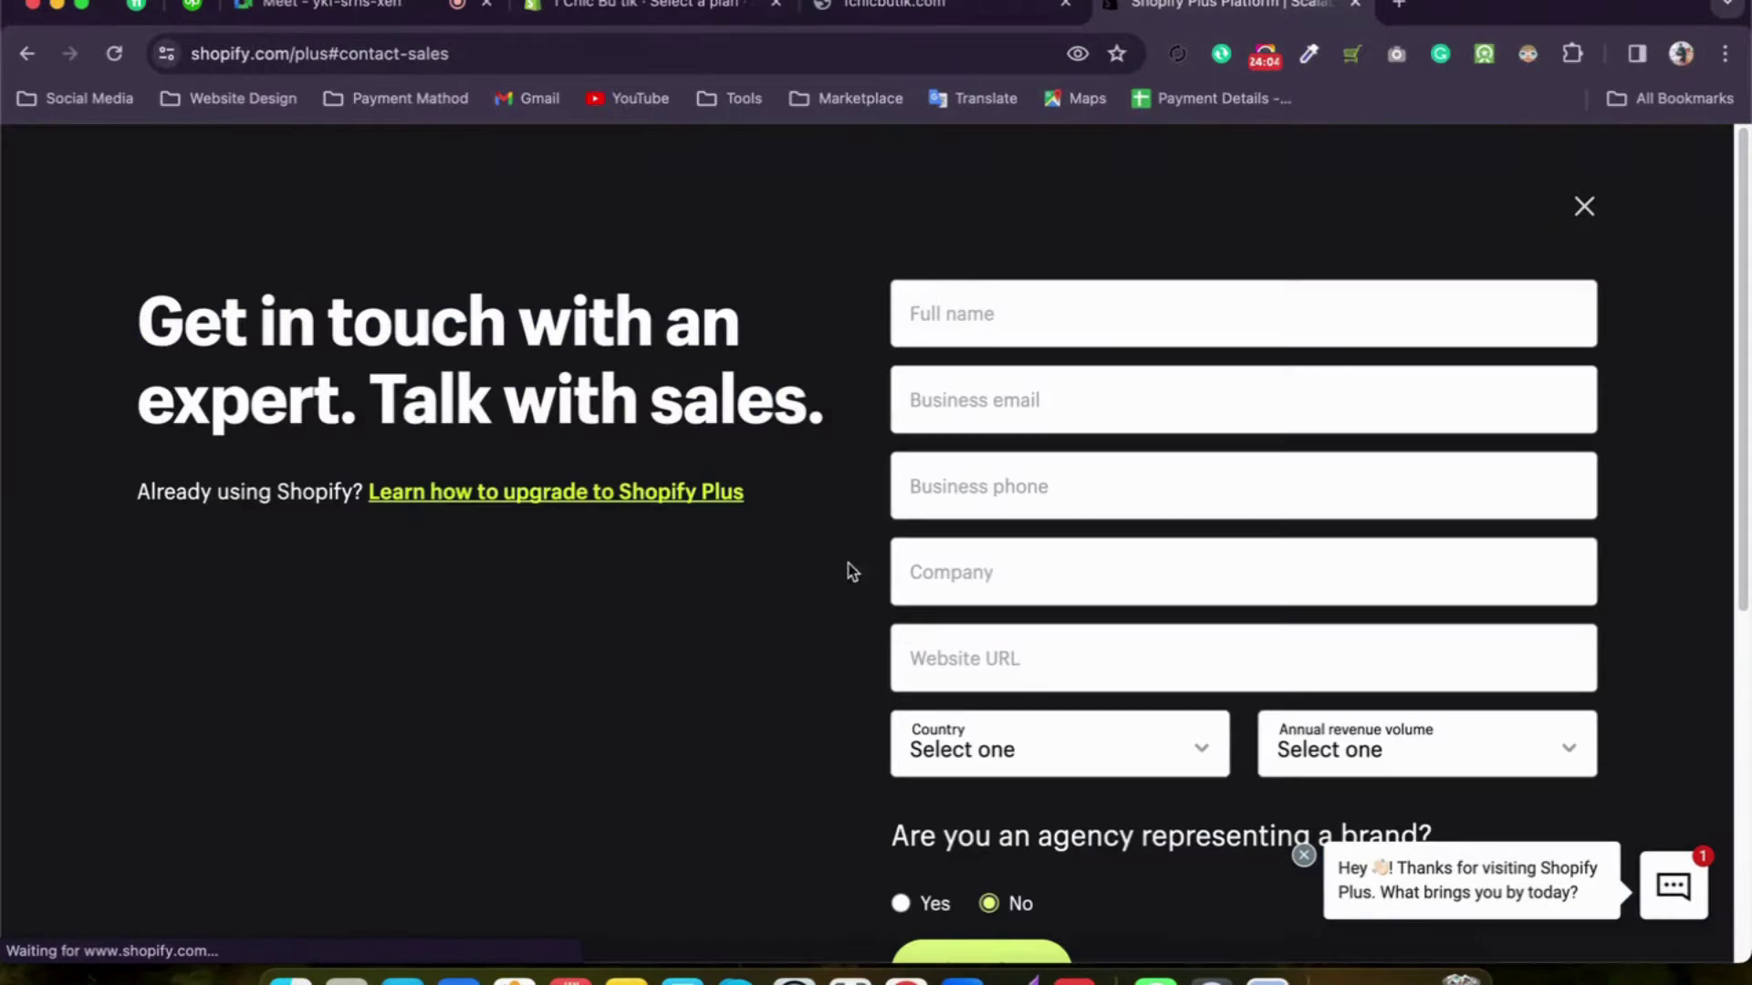
{"action": "scroll", "coordinate": [857, 538], "scroll_direction": "down", "scroll_amount": 6}
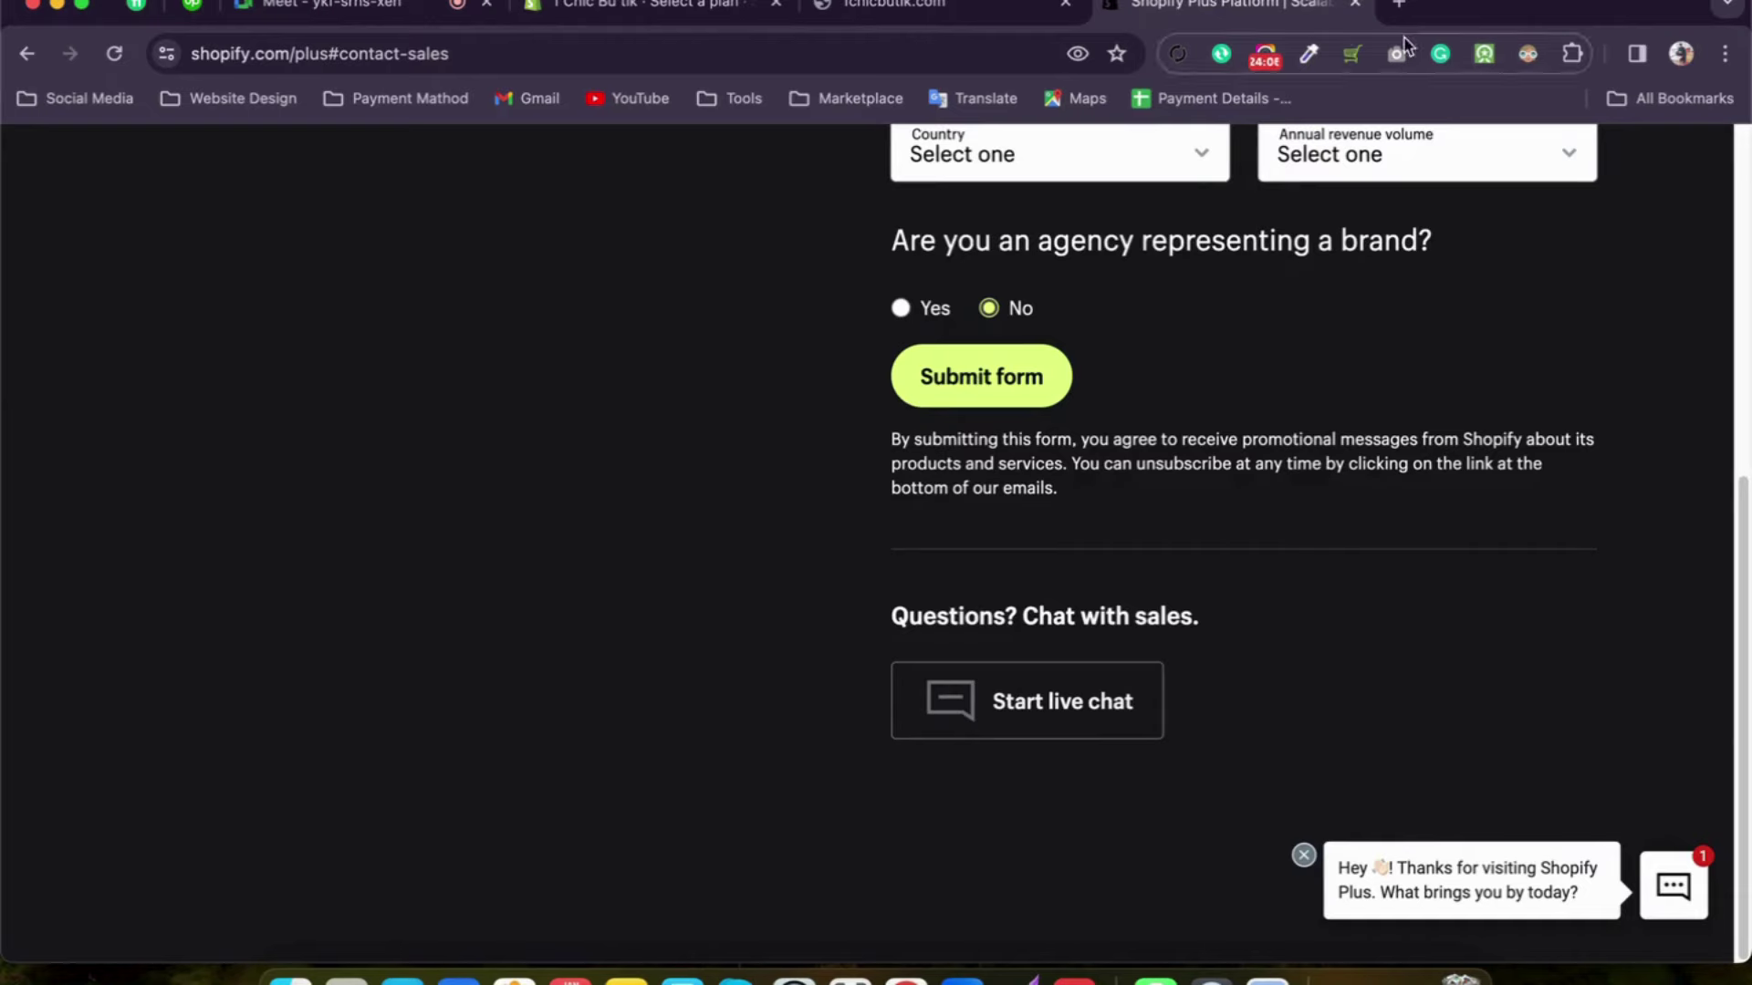
Step: Search Google for "shopify plus pricing" in a new tab and open the Shopify Plus pricing page from shopify.com
{"action": "left_click", "coordinate": [1399, 5]}
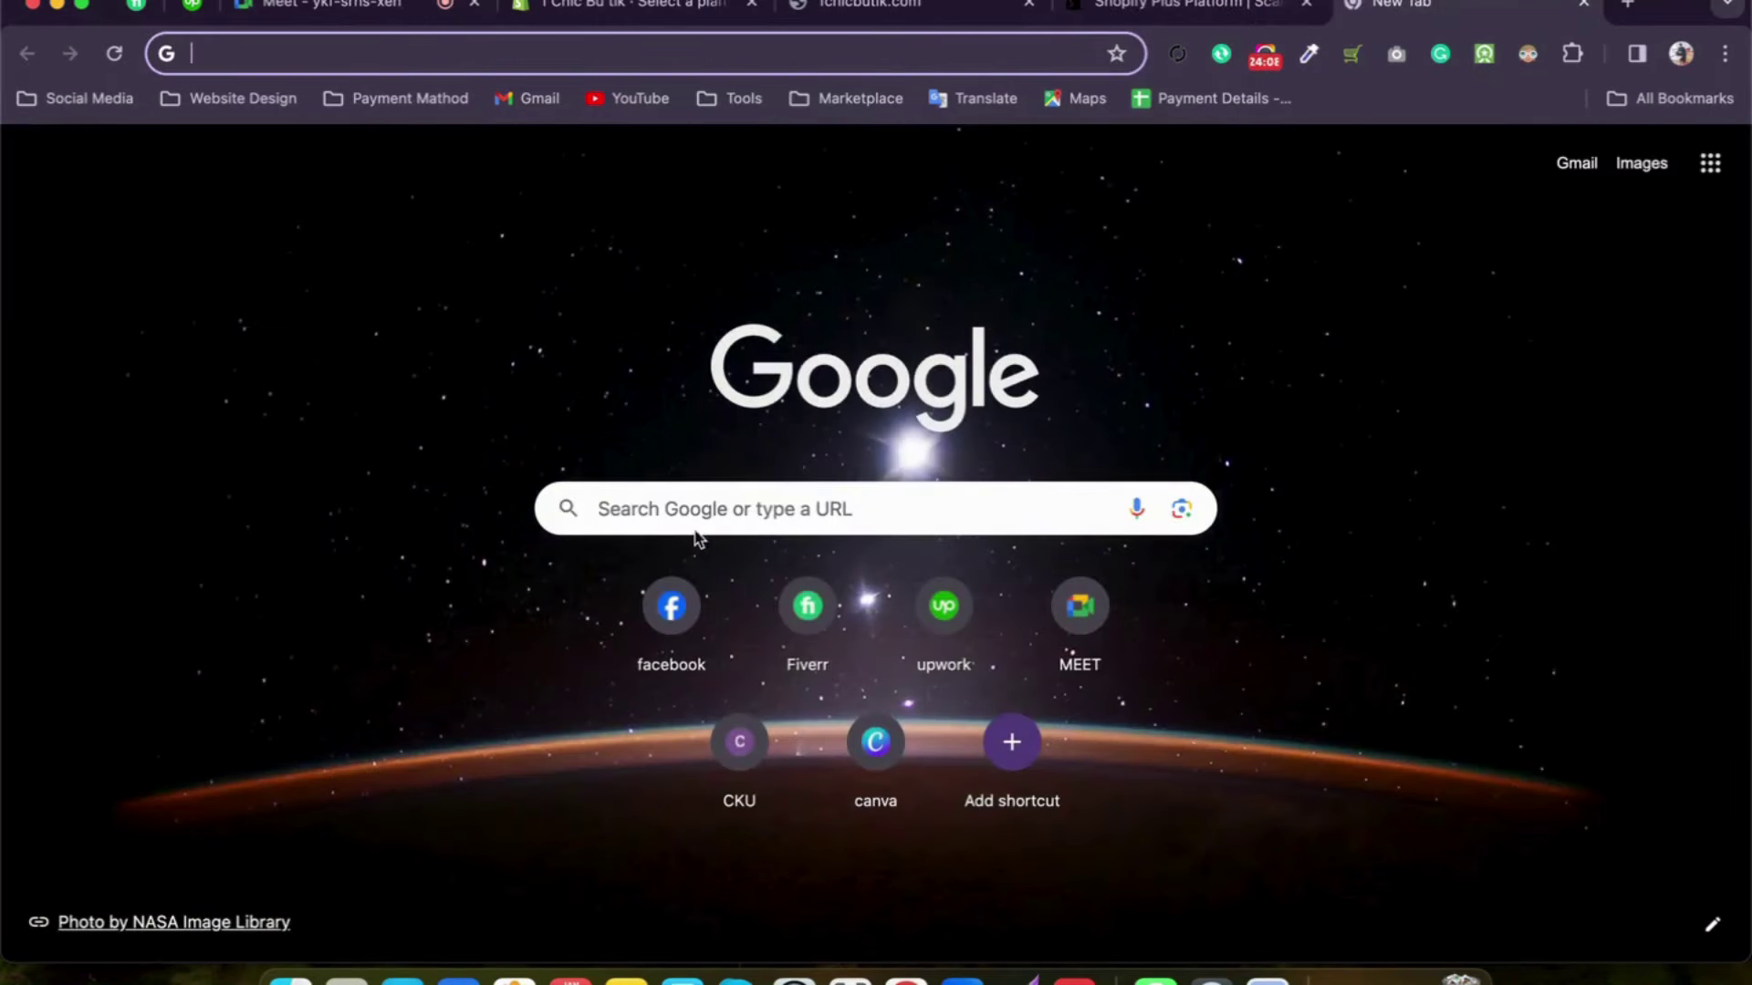
{"action": "left_click", "coordinate": [692, 484]}
{"action": "left_click", "coordinate": [673, 522]}
{"action": "type", "text": "Sh"}
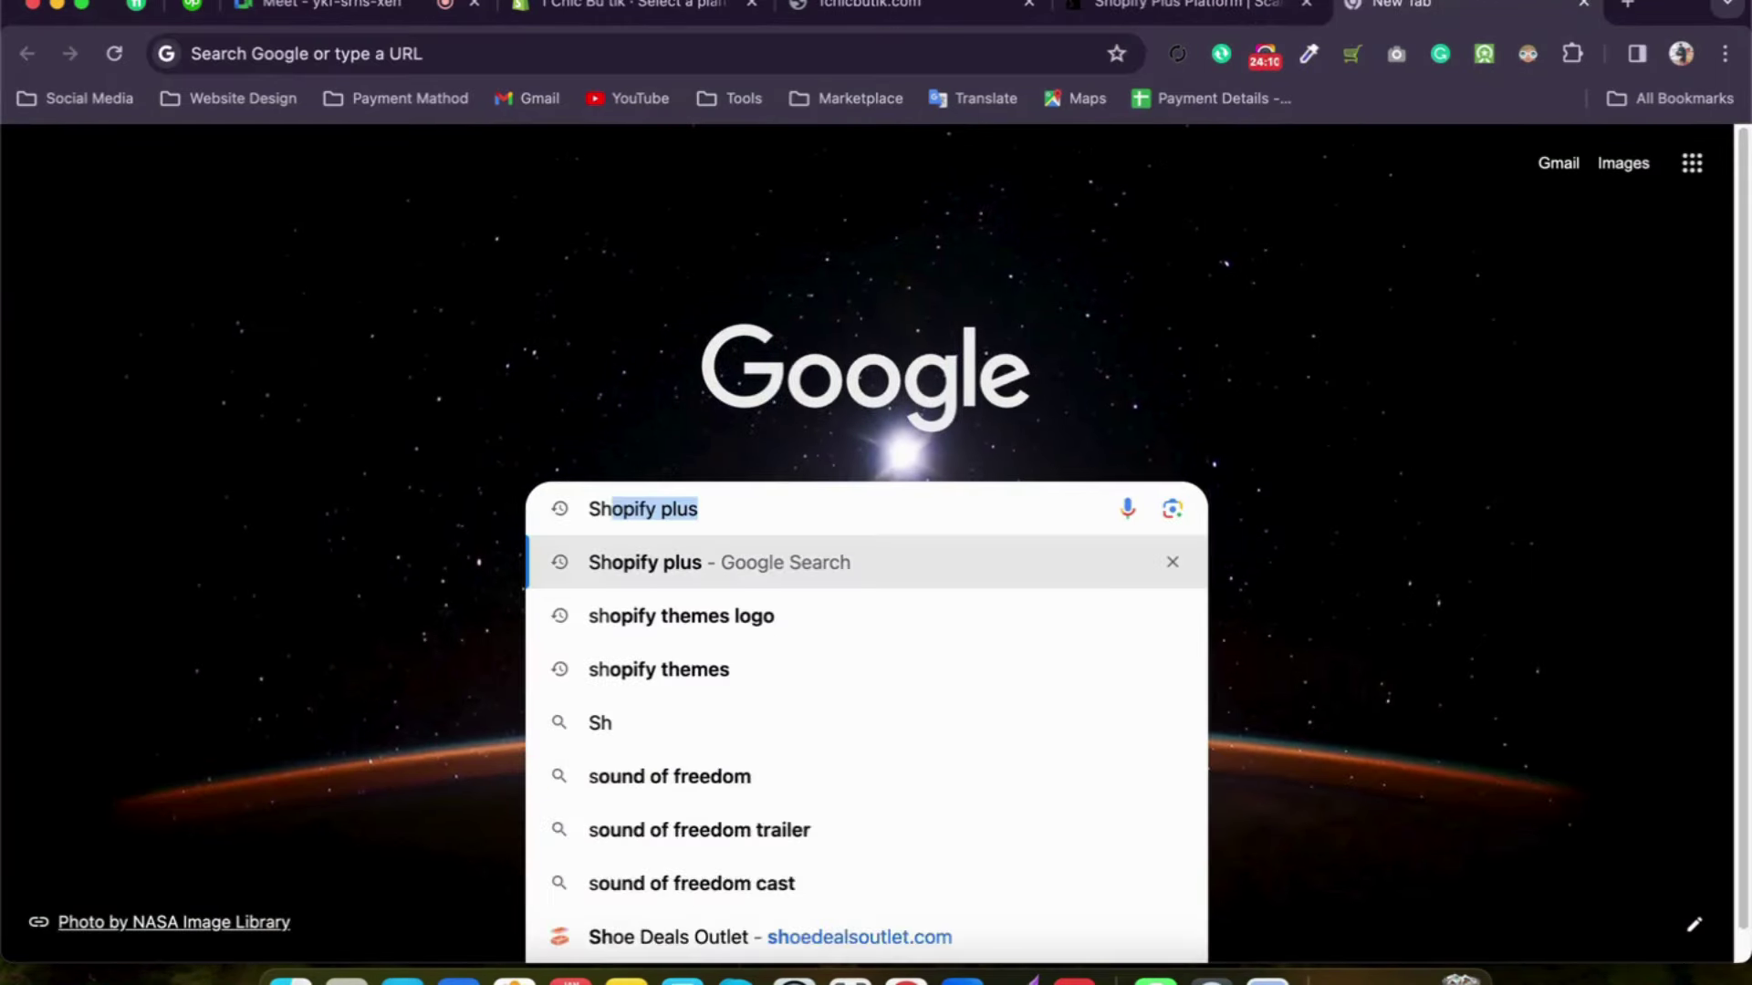
{"action": "type", "text": "opify plus pr"}
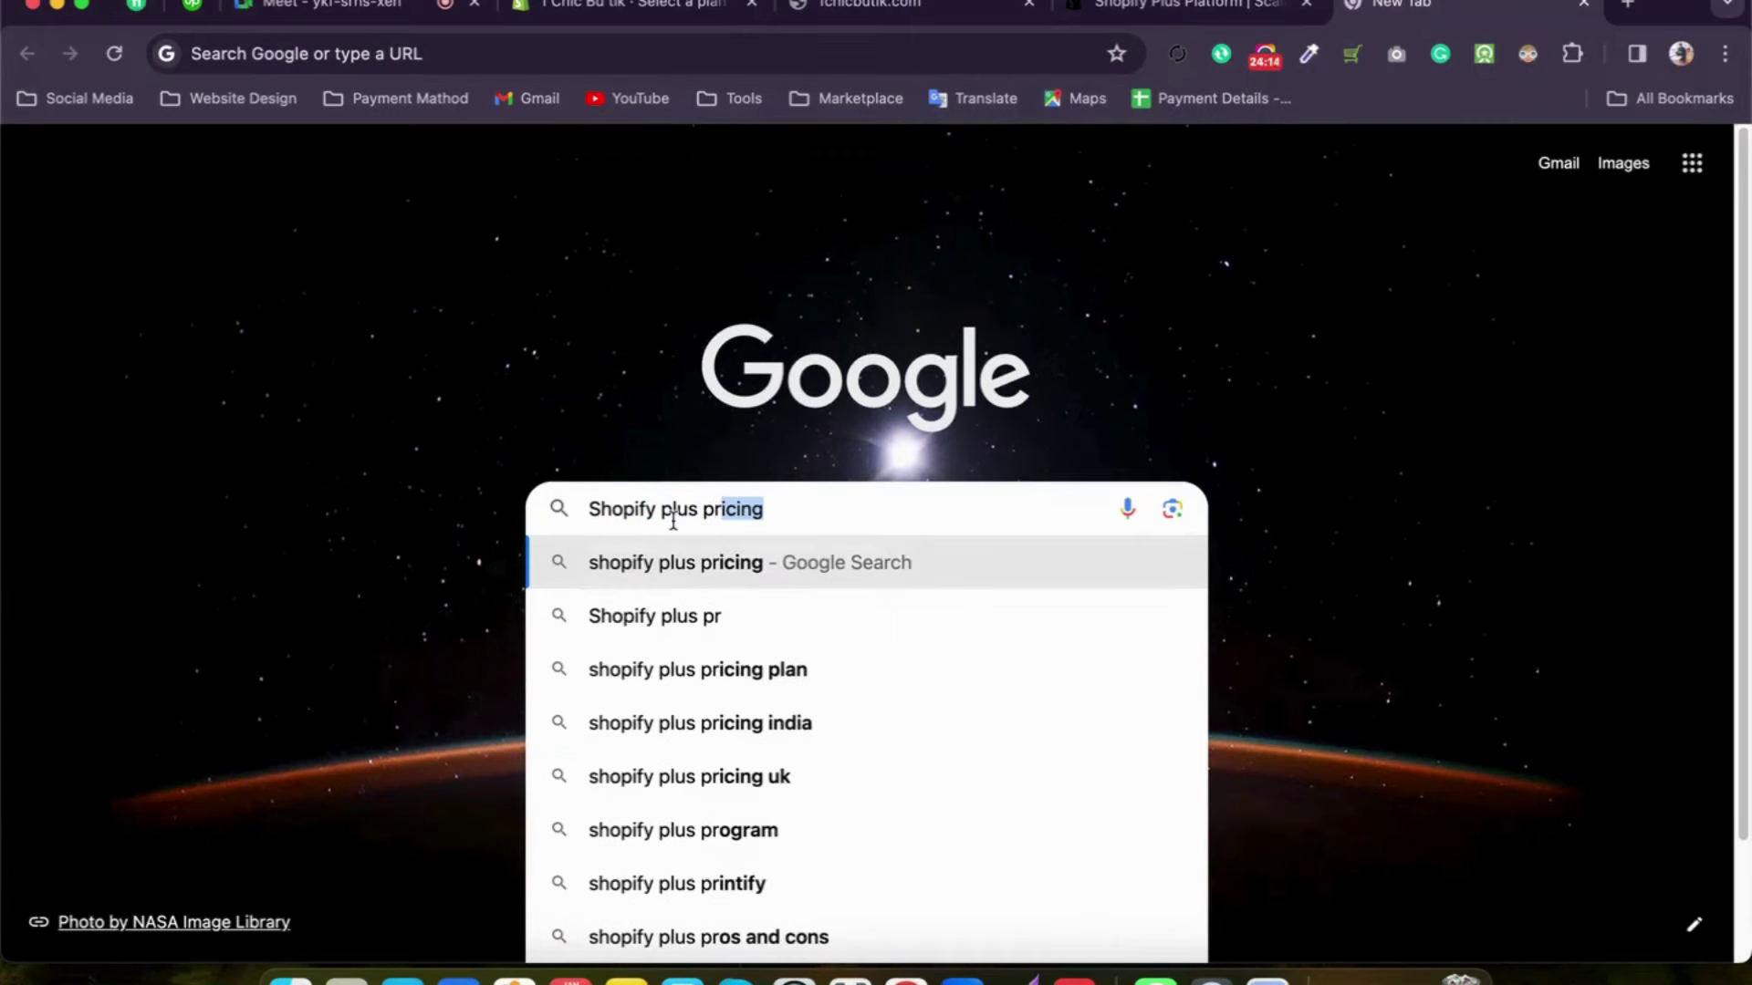
{"action": "key", "text": "Return"}
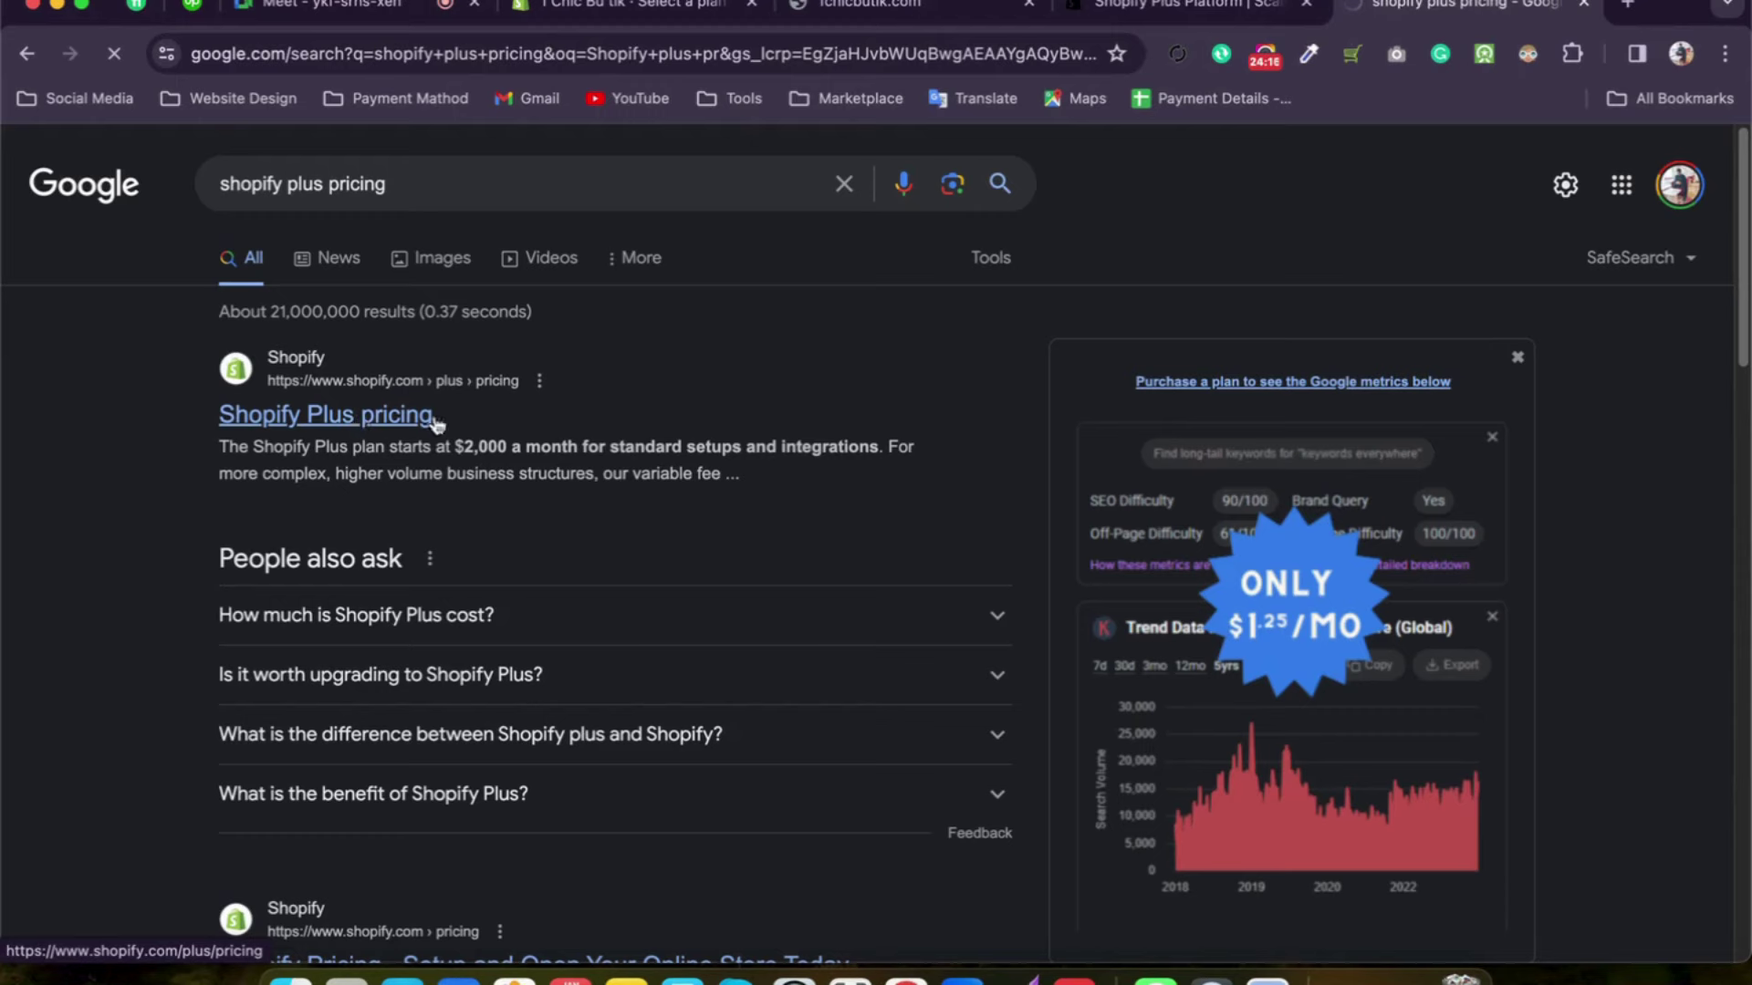
{"action": "left_click", "coordinate": [434, 419]}
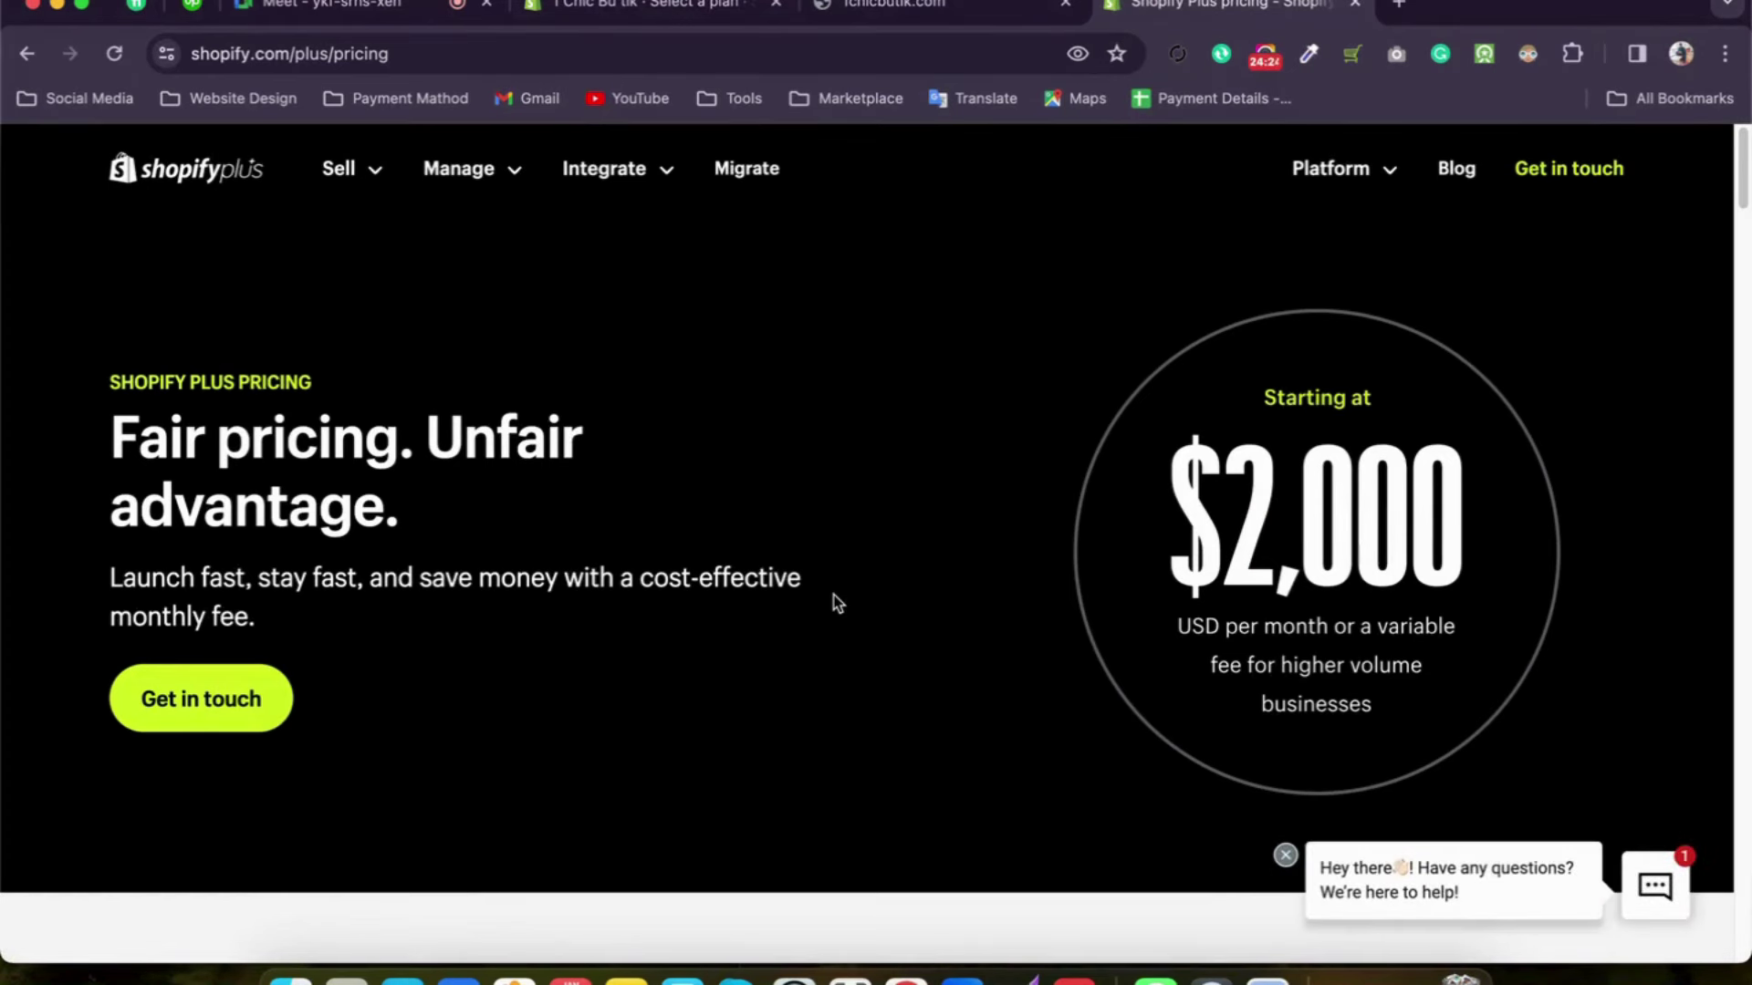
Step: Dismiss the chat greeting and review the Shopify Plus pricing page from the starting price down to the closing get-in-touch section
{"action": "left_click", "coordinate": [1285, 855]}
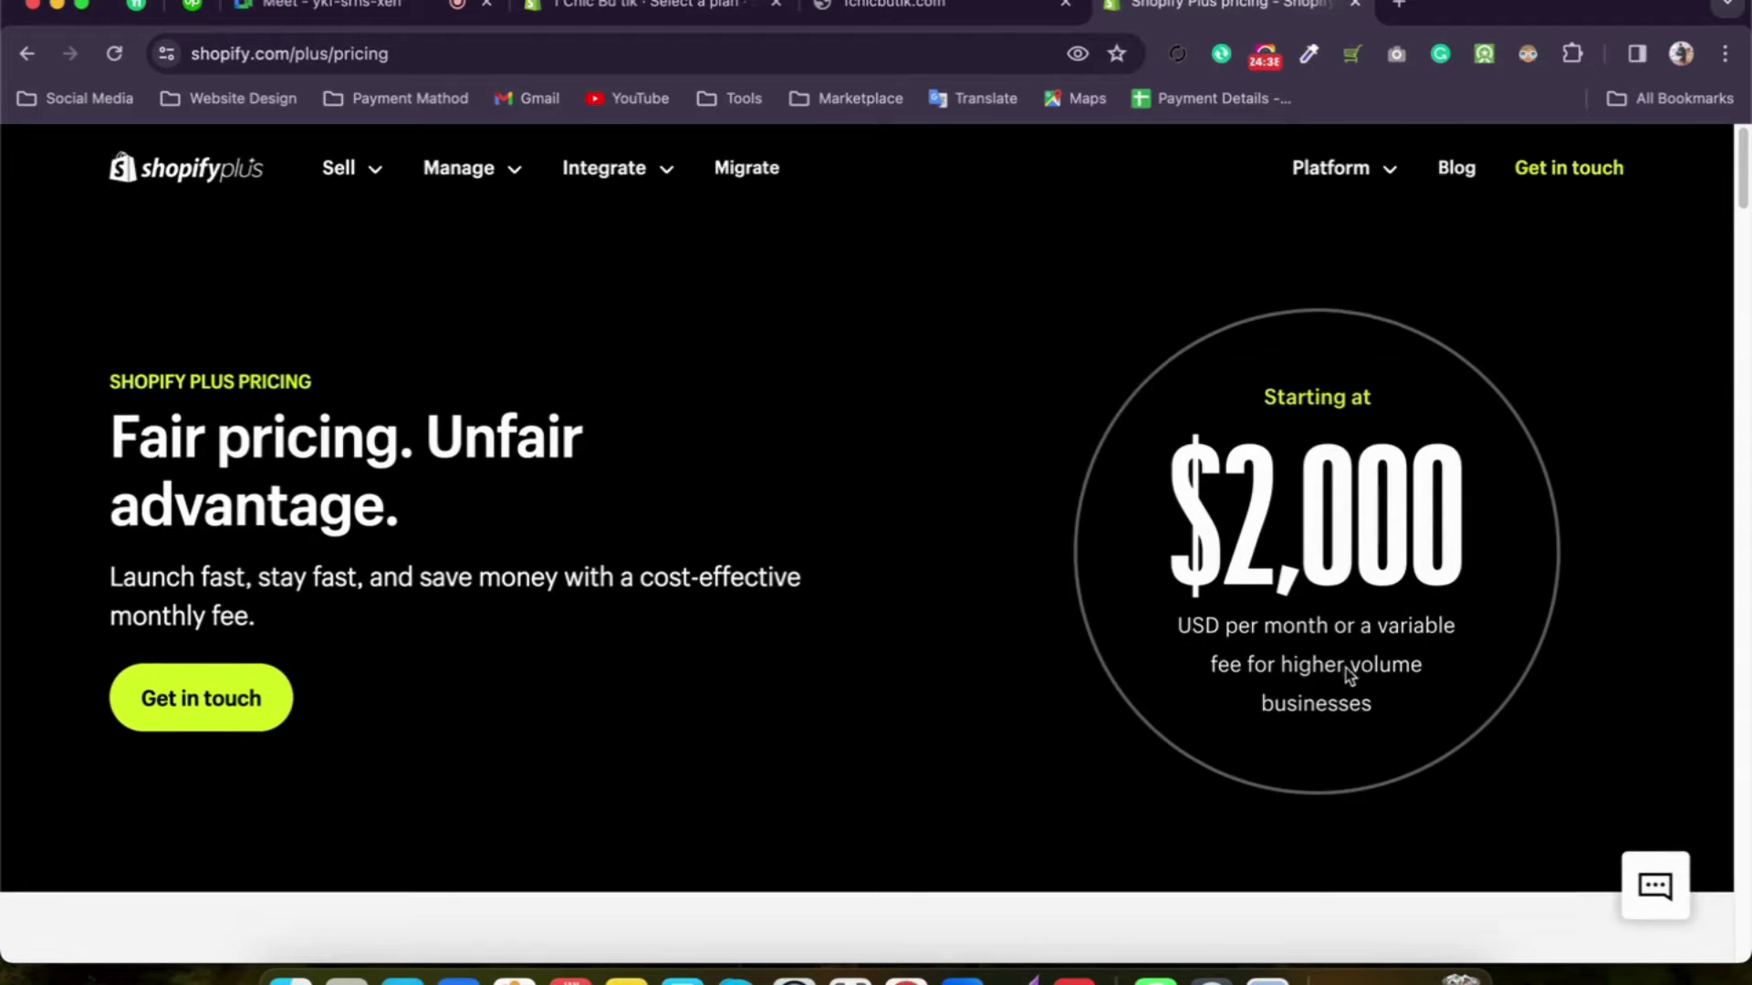
{"action": "scroll", "coordinate": [1345, 668], "scroll_direction": "down", "scroll_amount": 8}
{"action": "scroll", "coordinate": [1344, 667], "scroll_direction": "down", "scroll_amount": 20}
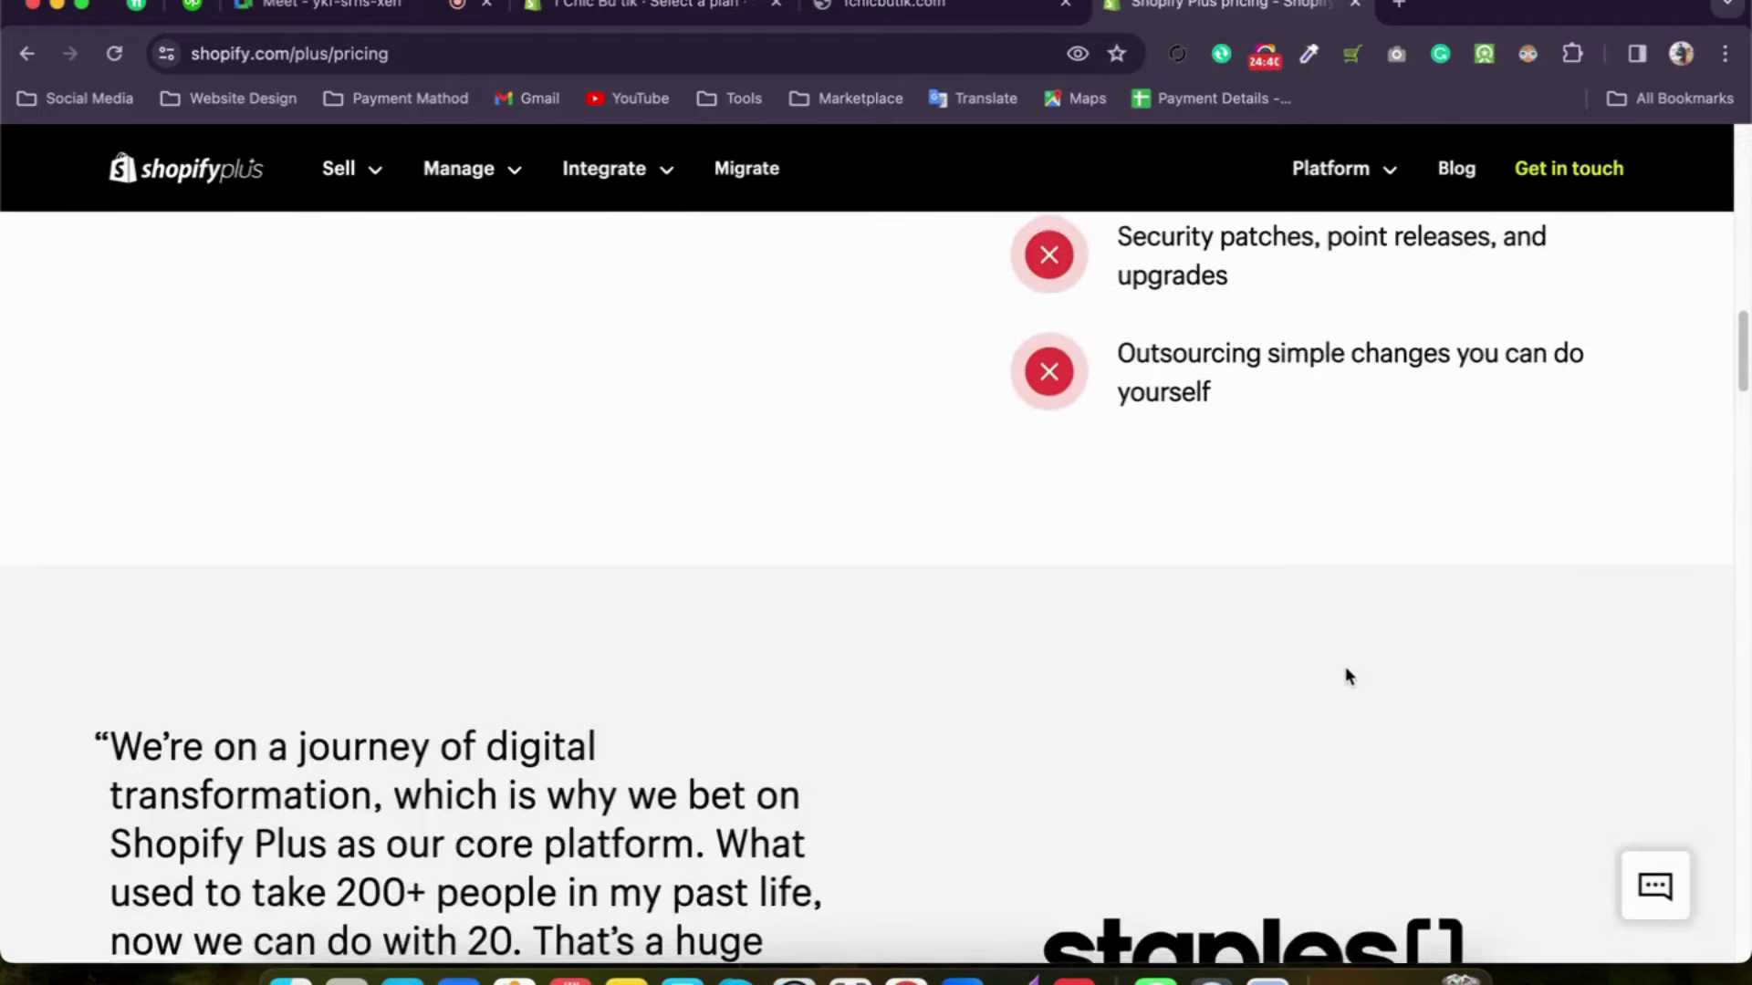
{"action": "scroll", "coordinate": [1345, 667], "scroll_direction": "down", "scroll_amount": 20}
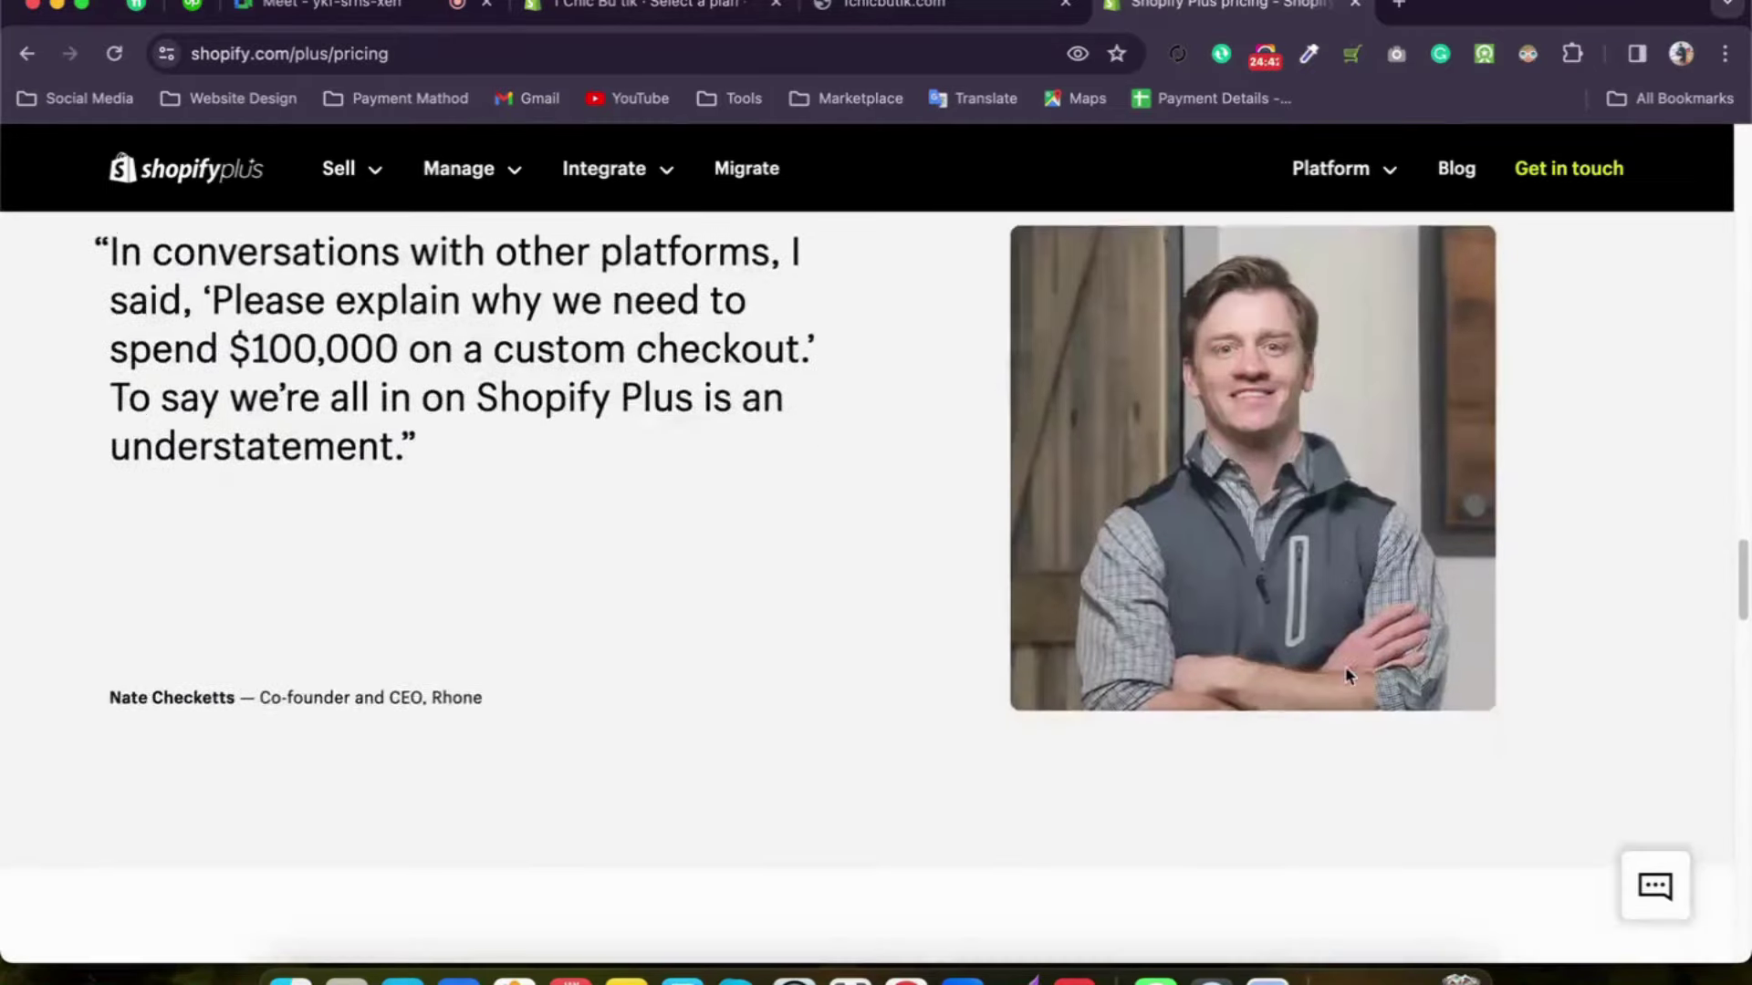
{"action": "scroll", "coordinate": [1346, 675], "scroll_direction": "down", "scroll_amount": 20}
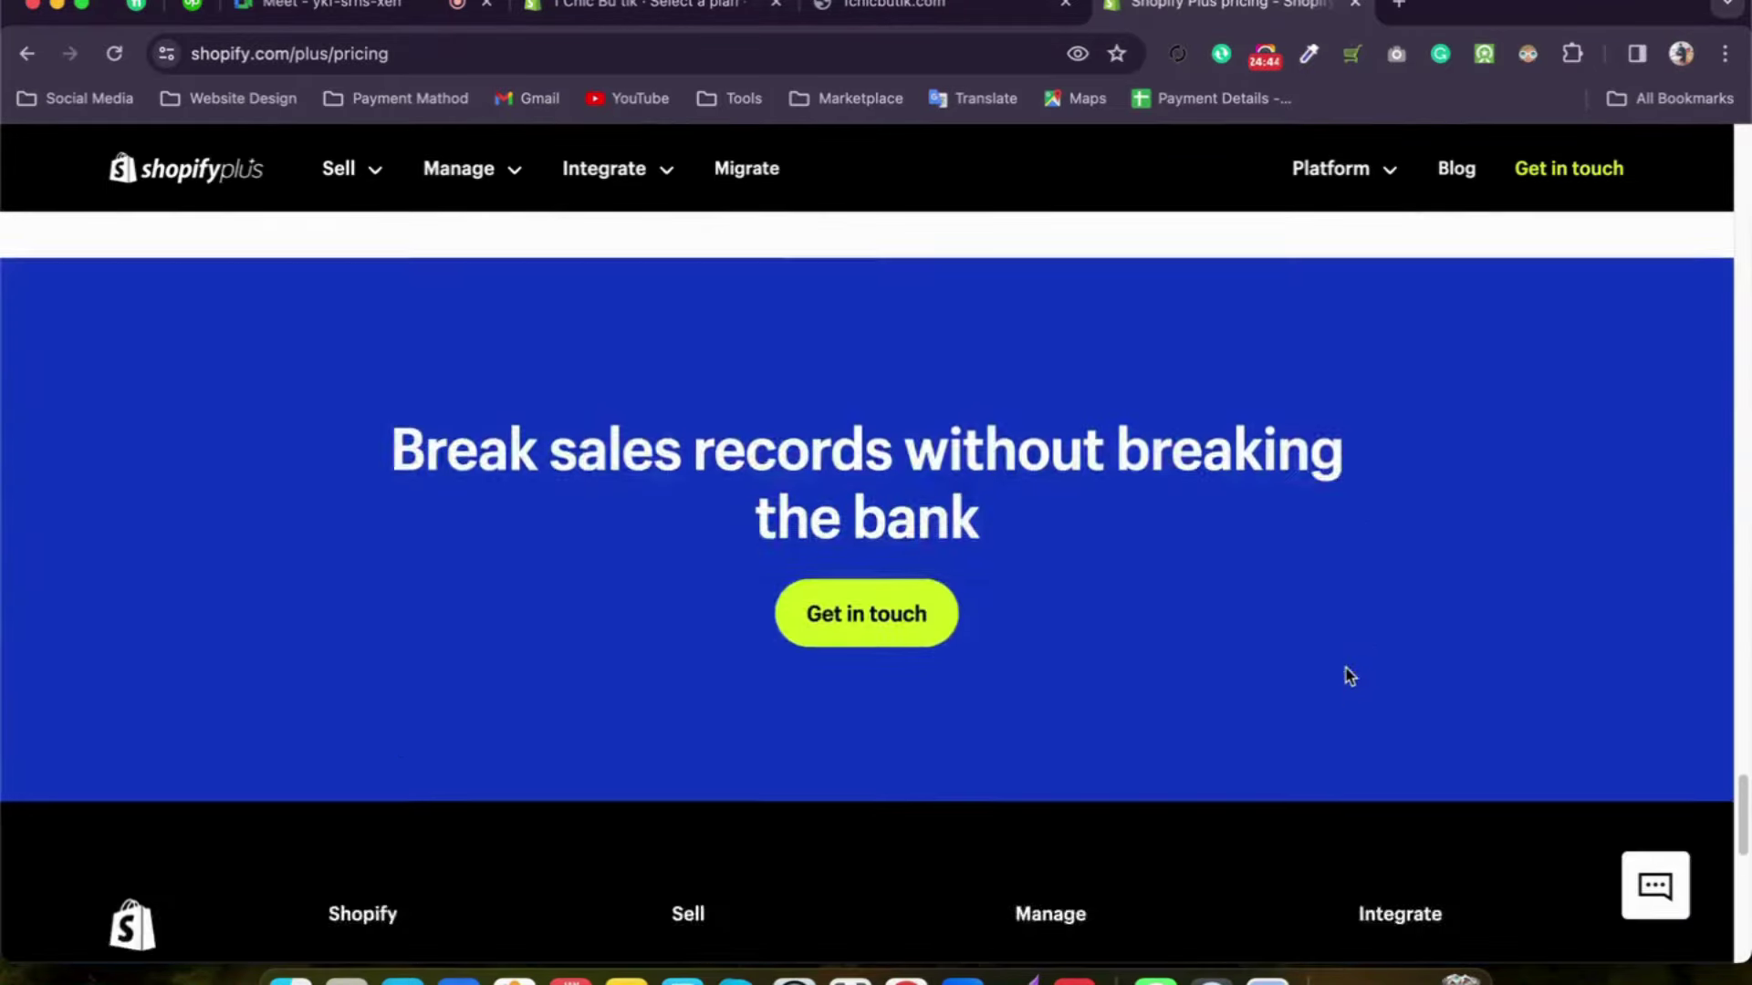
{"action": "scroll", "coordinate": [1345, 675], "scroll_direction": "up", "scroll_amount": 20}
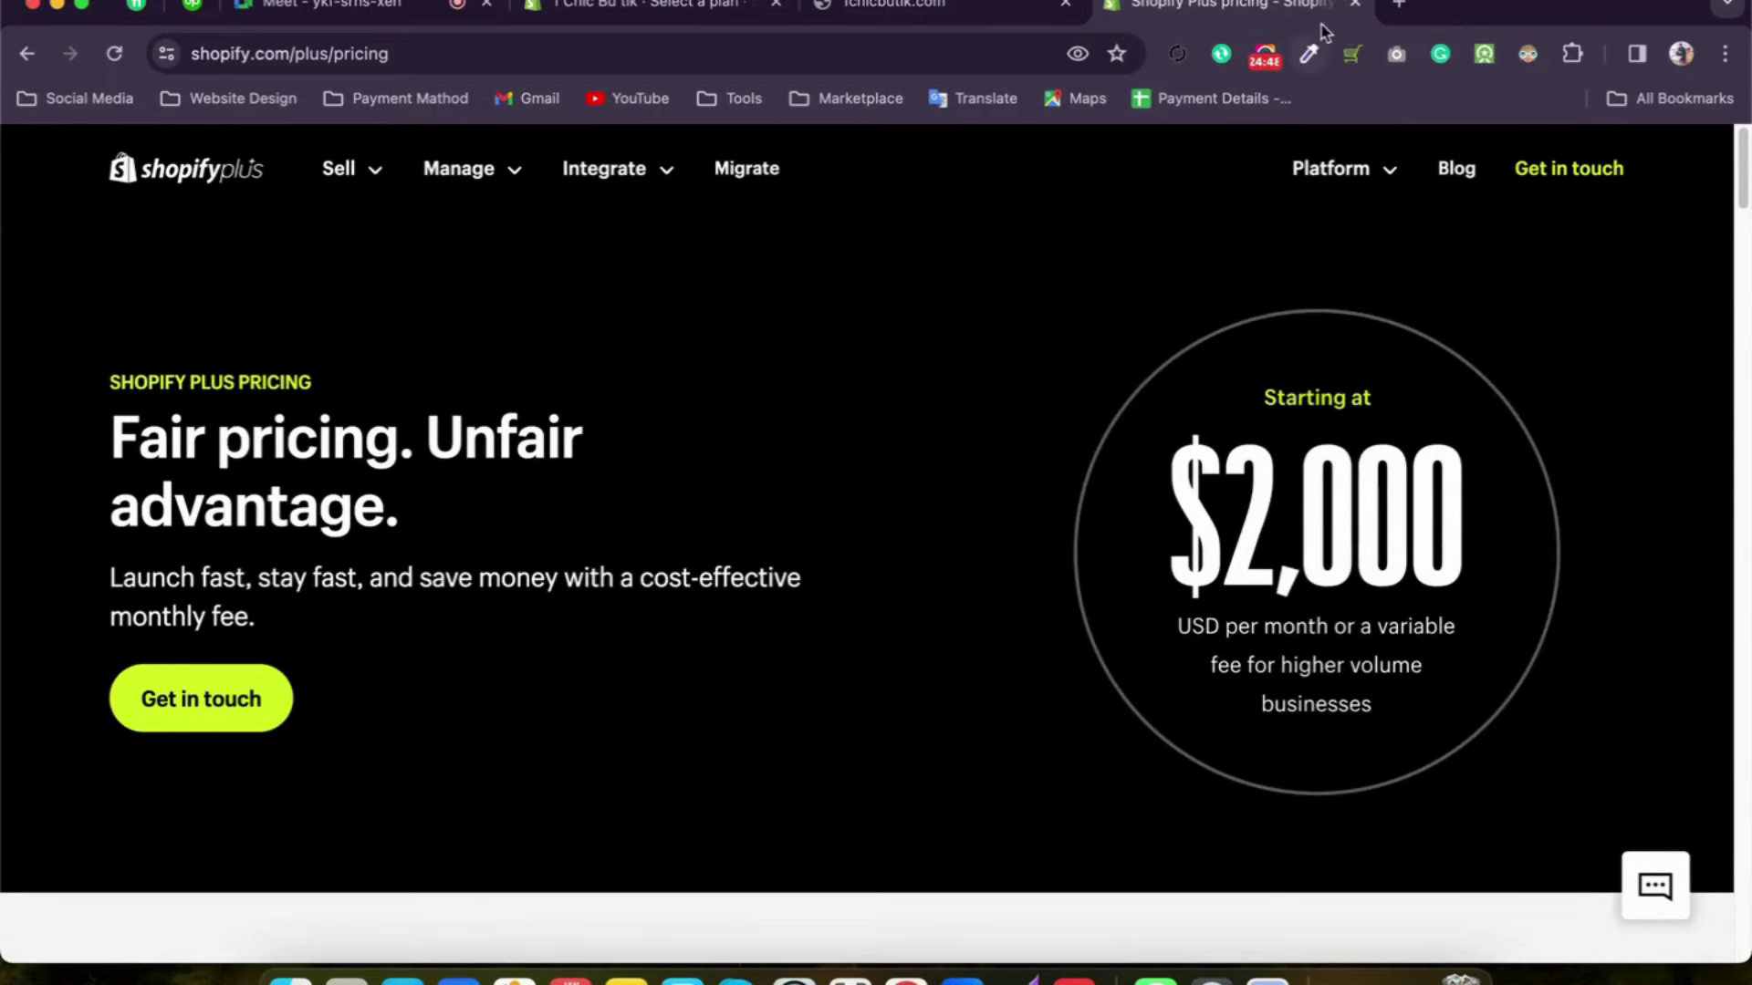
Step: Close the Shopify Plus pricing and 1chicbutik.com tabs and review the Basic, Shopify and Advanced plans on the Select a plan page
{"action": "left_click", "coordinate": [1355, 3]}
{"action": "left_click", "coordinate": [1066, 7]}
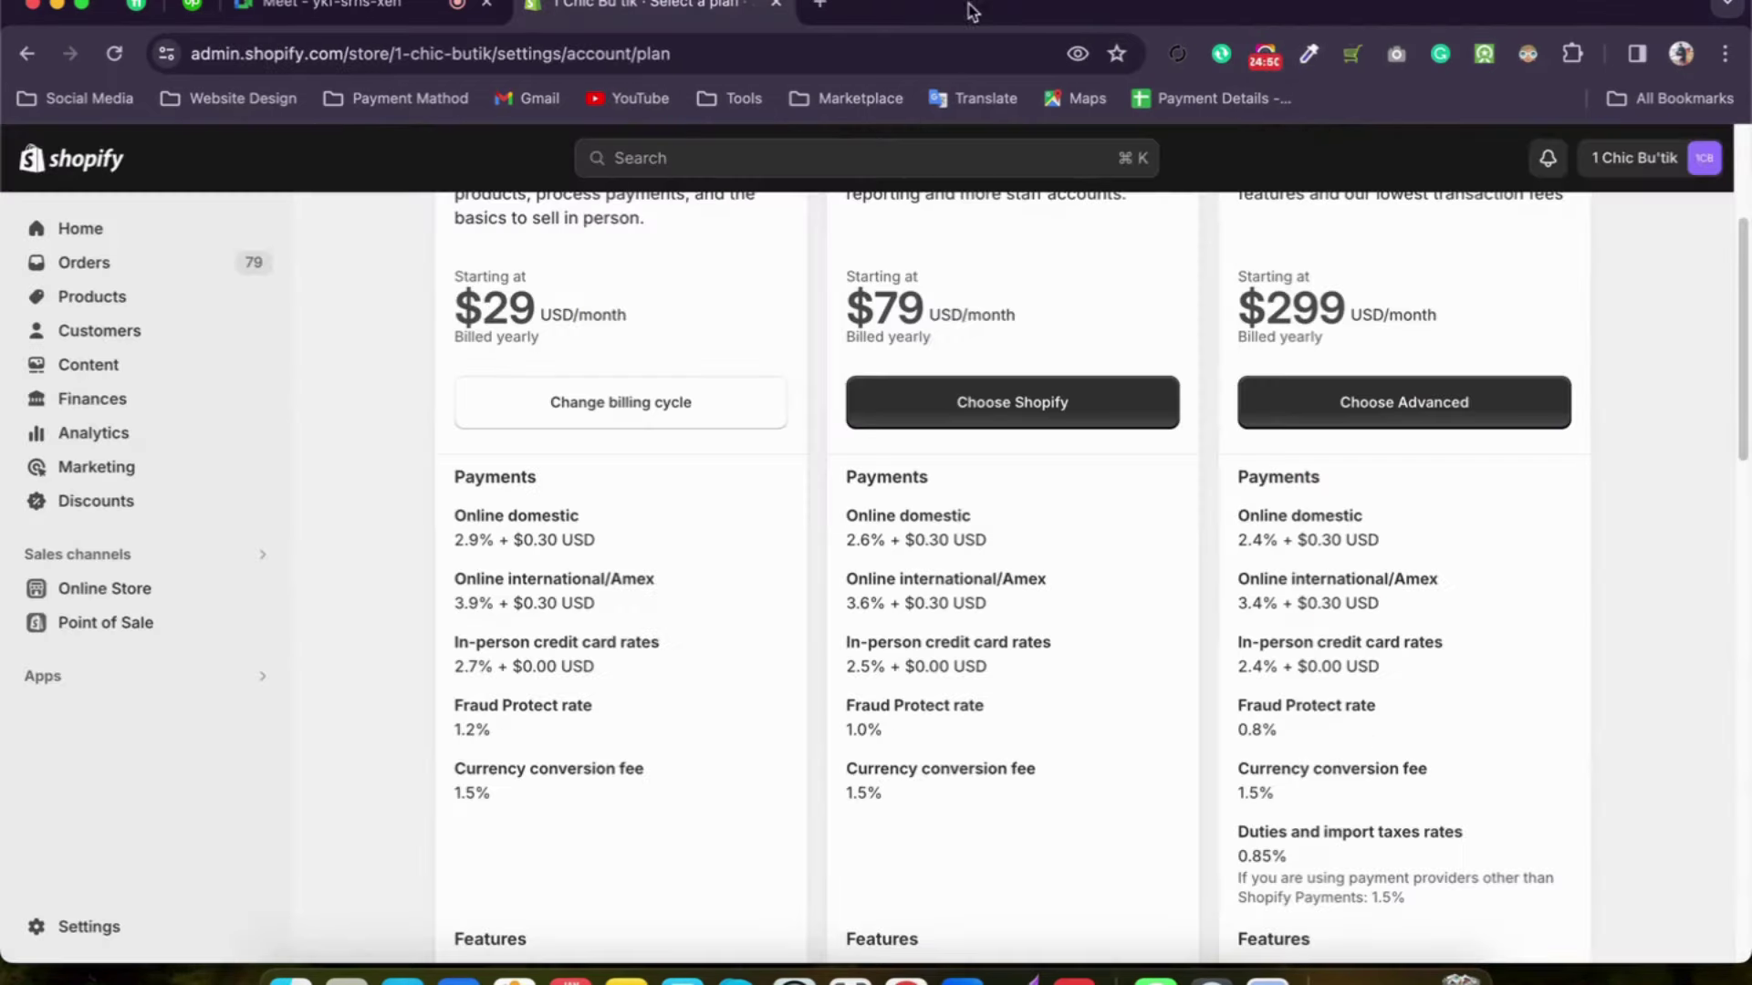
{"action": "scroll", "coordinate": [415, 393], "scroll_direction": "up", "scroll_amount": 4}
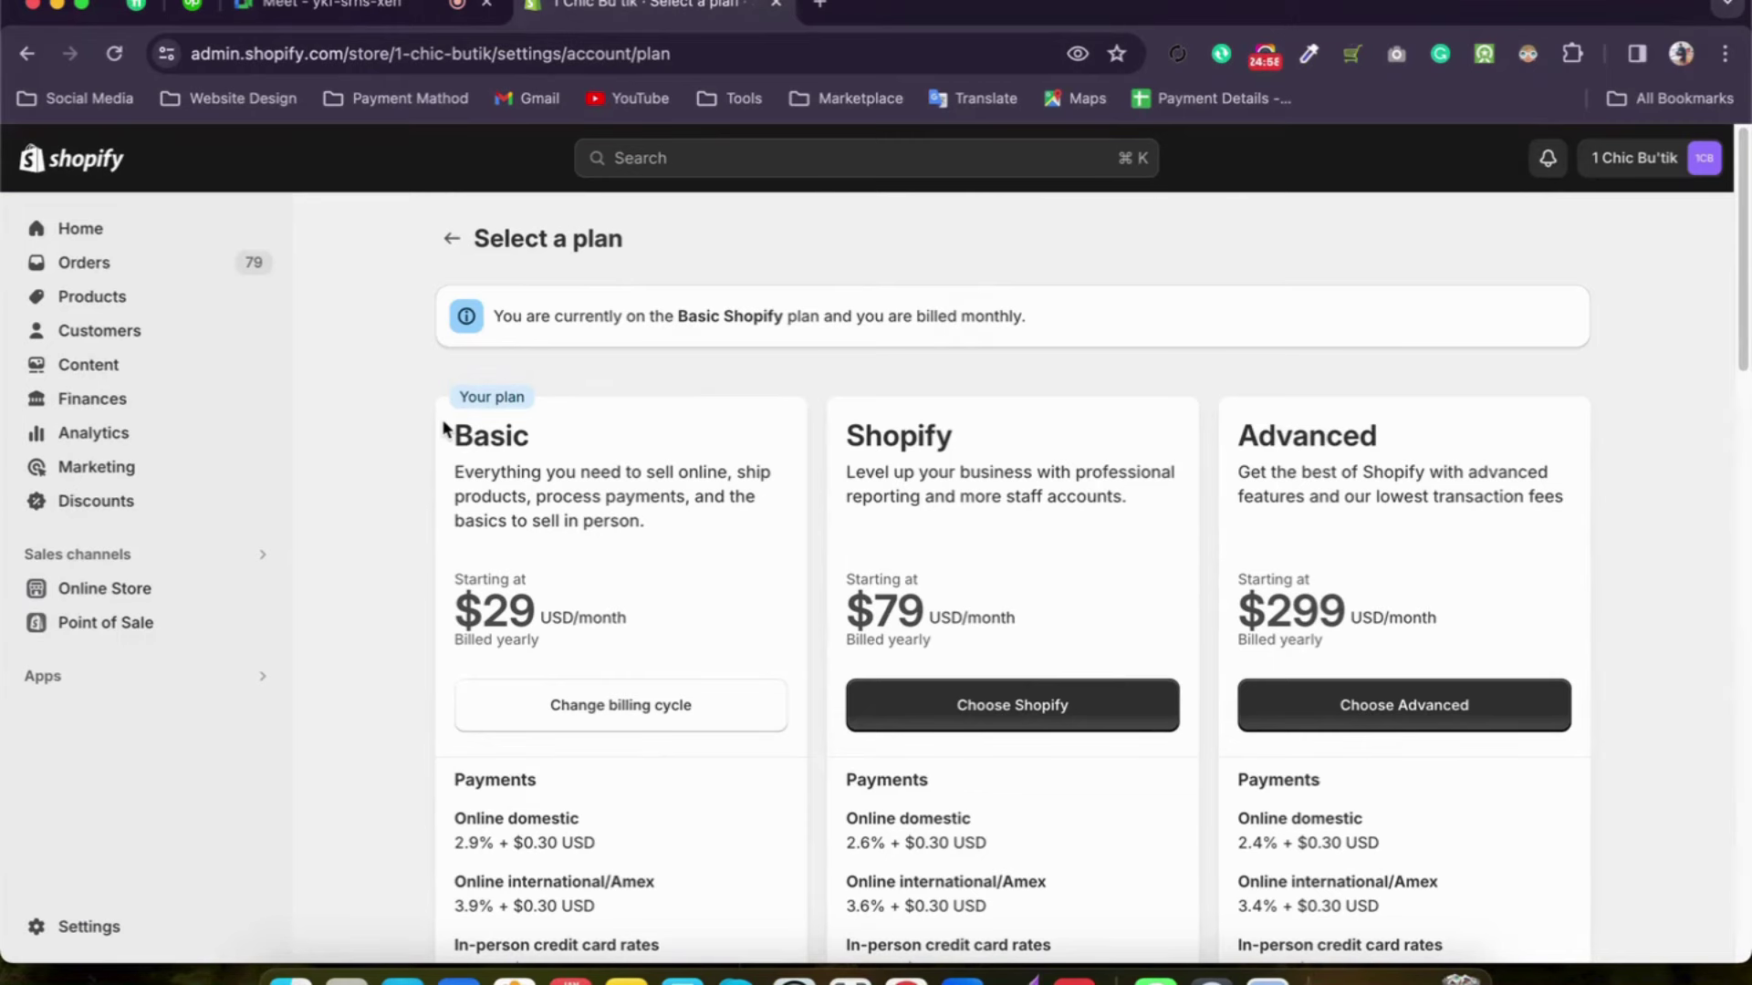
{"action": "scroll", "coordinate": [475, 462], "scroll_direction": "down", "scroll_amount": 1}
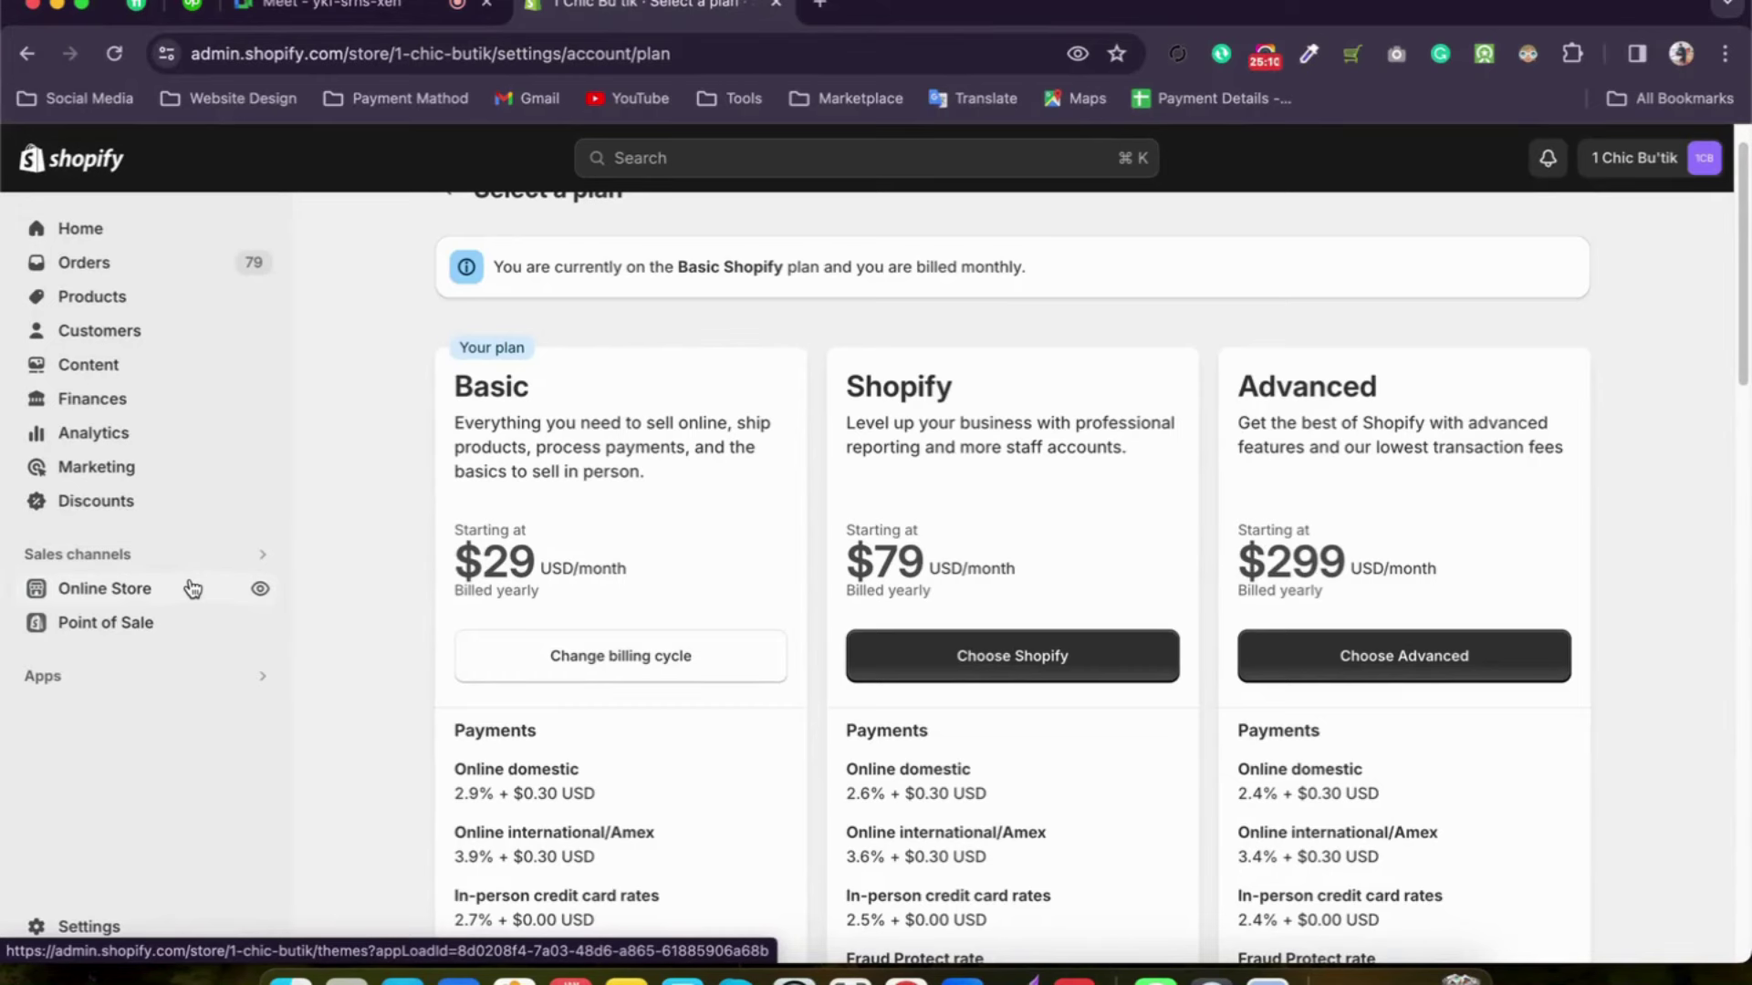
{"action": "scroll", "coordinate": [234, 558], "scroll_direction": "down", "scroll_amount": 2}
Step: View the Online Store themes page and open the Plan section of the store settings
{"action": "left_click", "coordinate": [198, 594]}
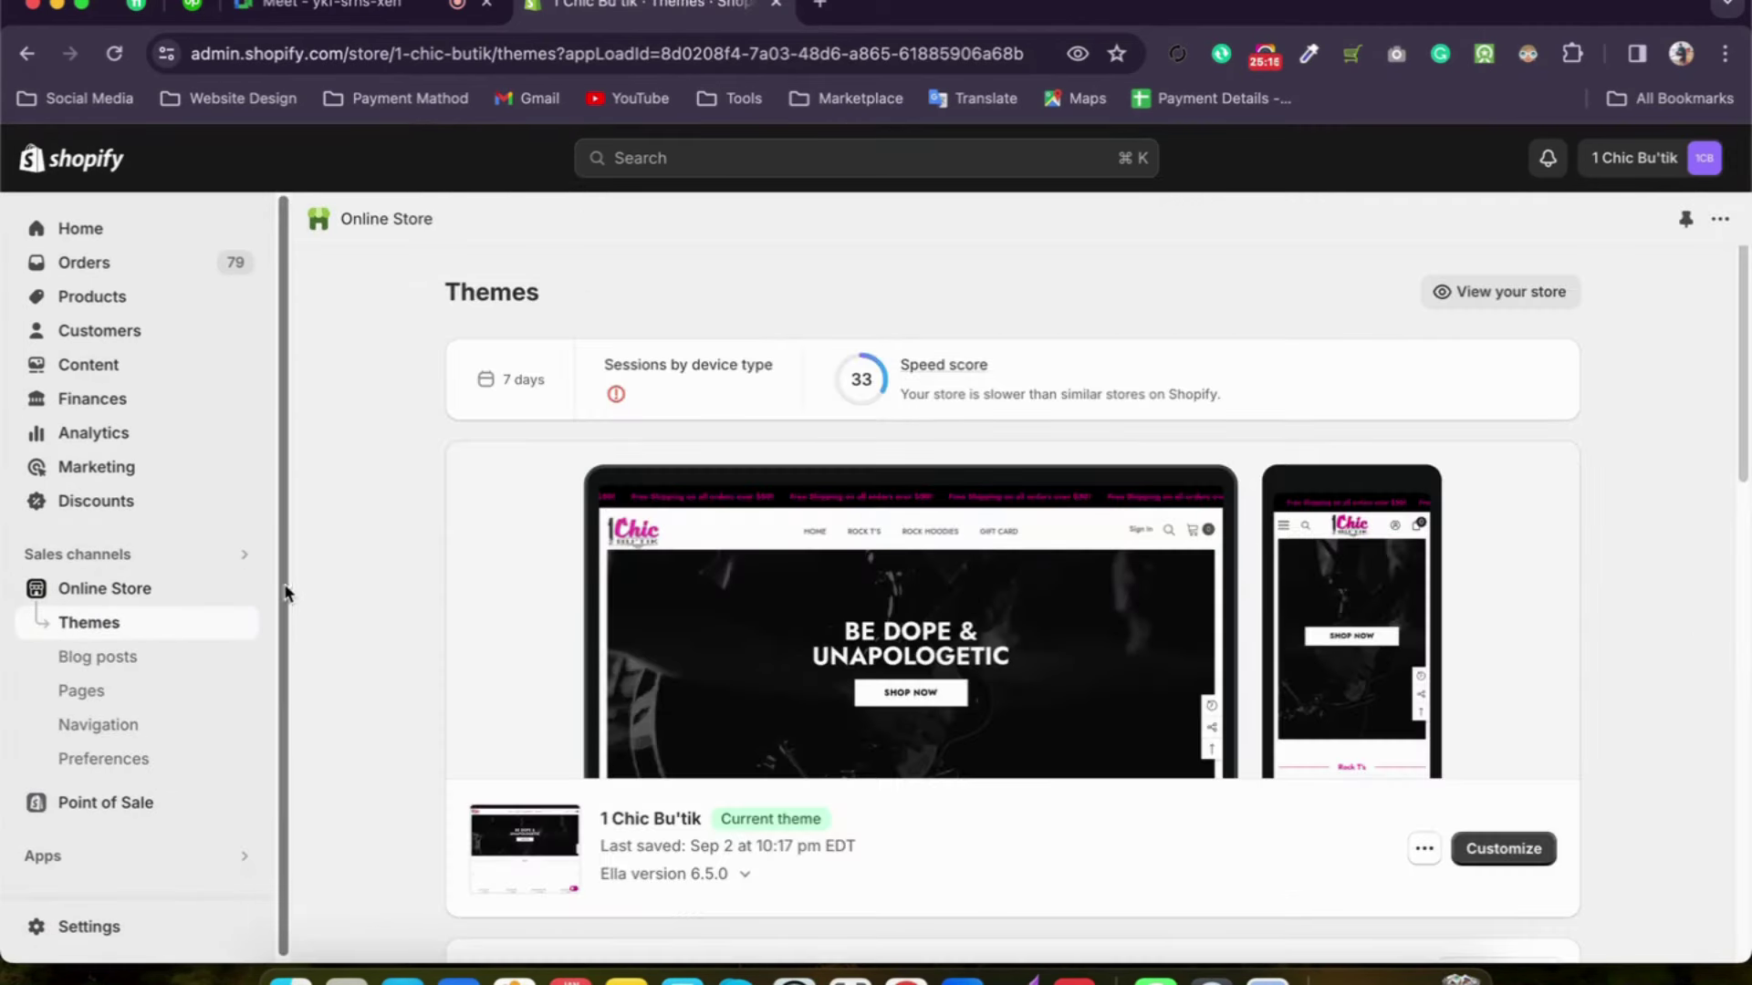
{"action": "left_click", "coordinate": [73, 927]}
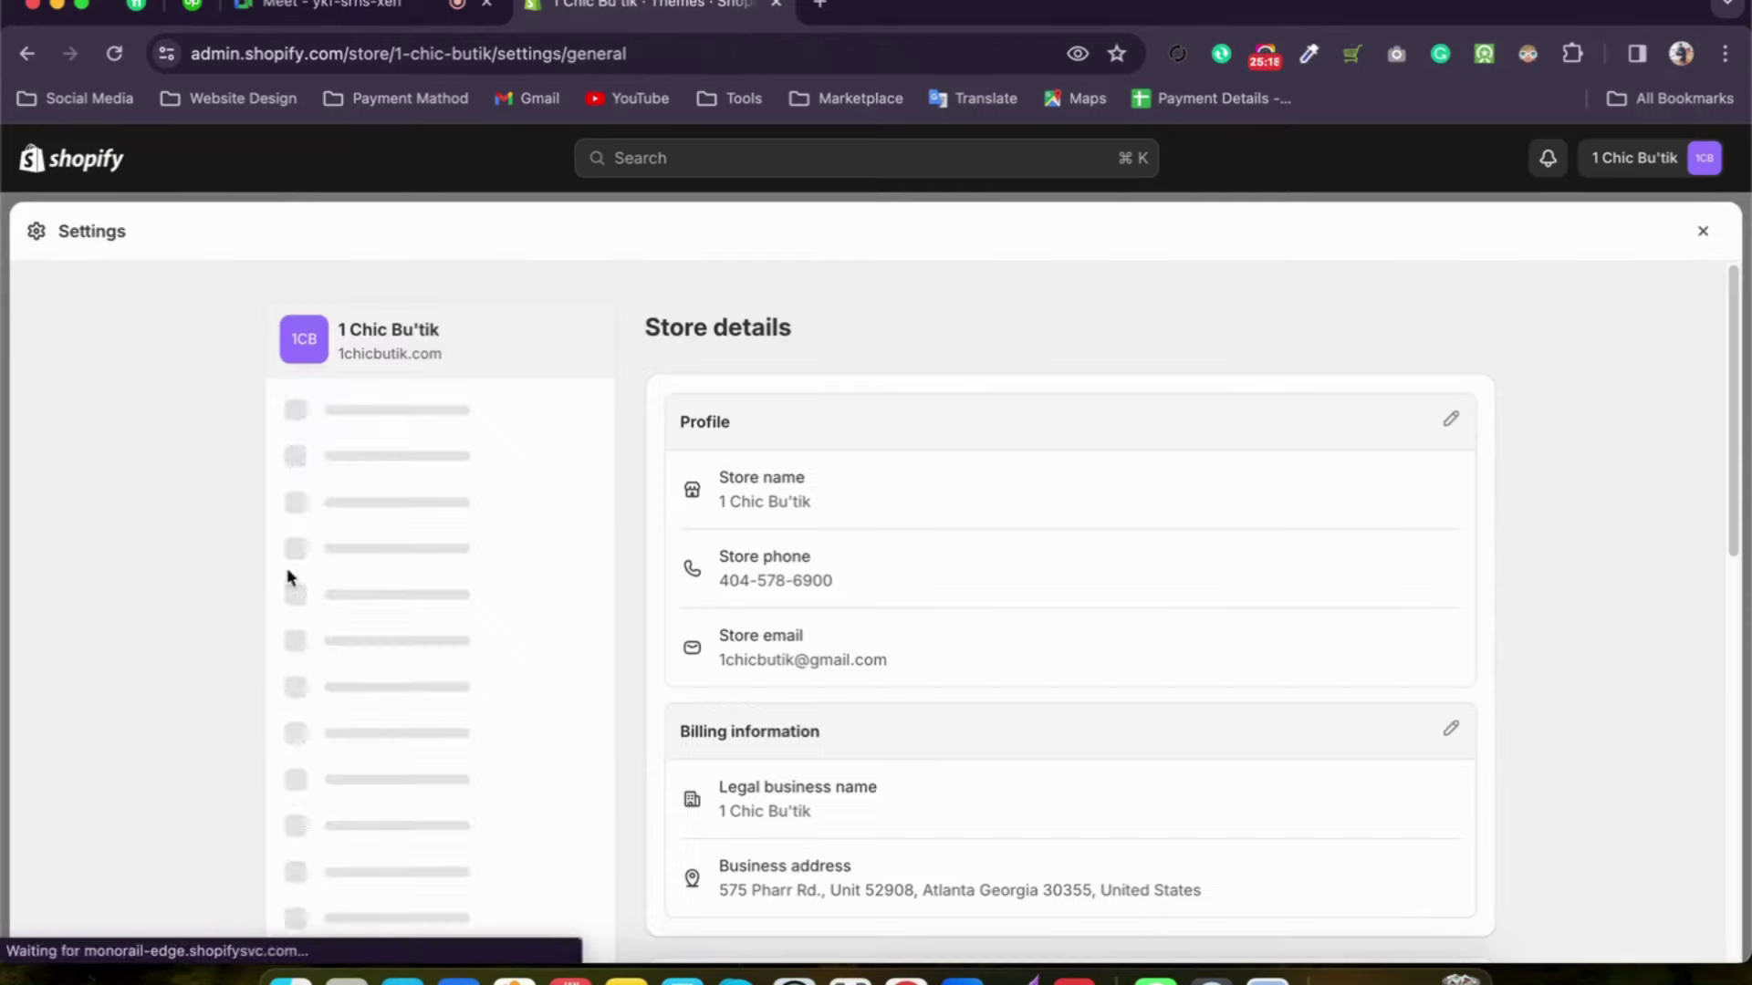
{"action": "left_click", "coordinate": [376, 452]}
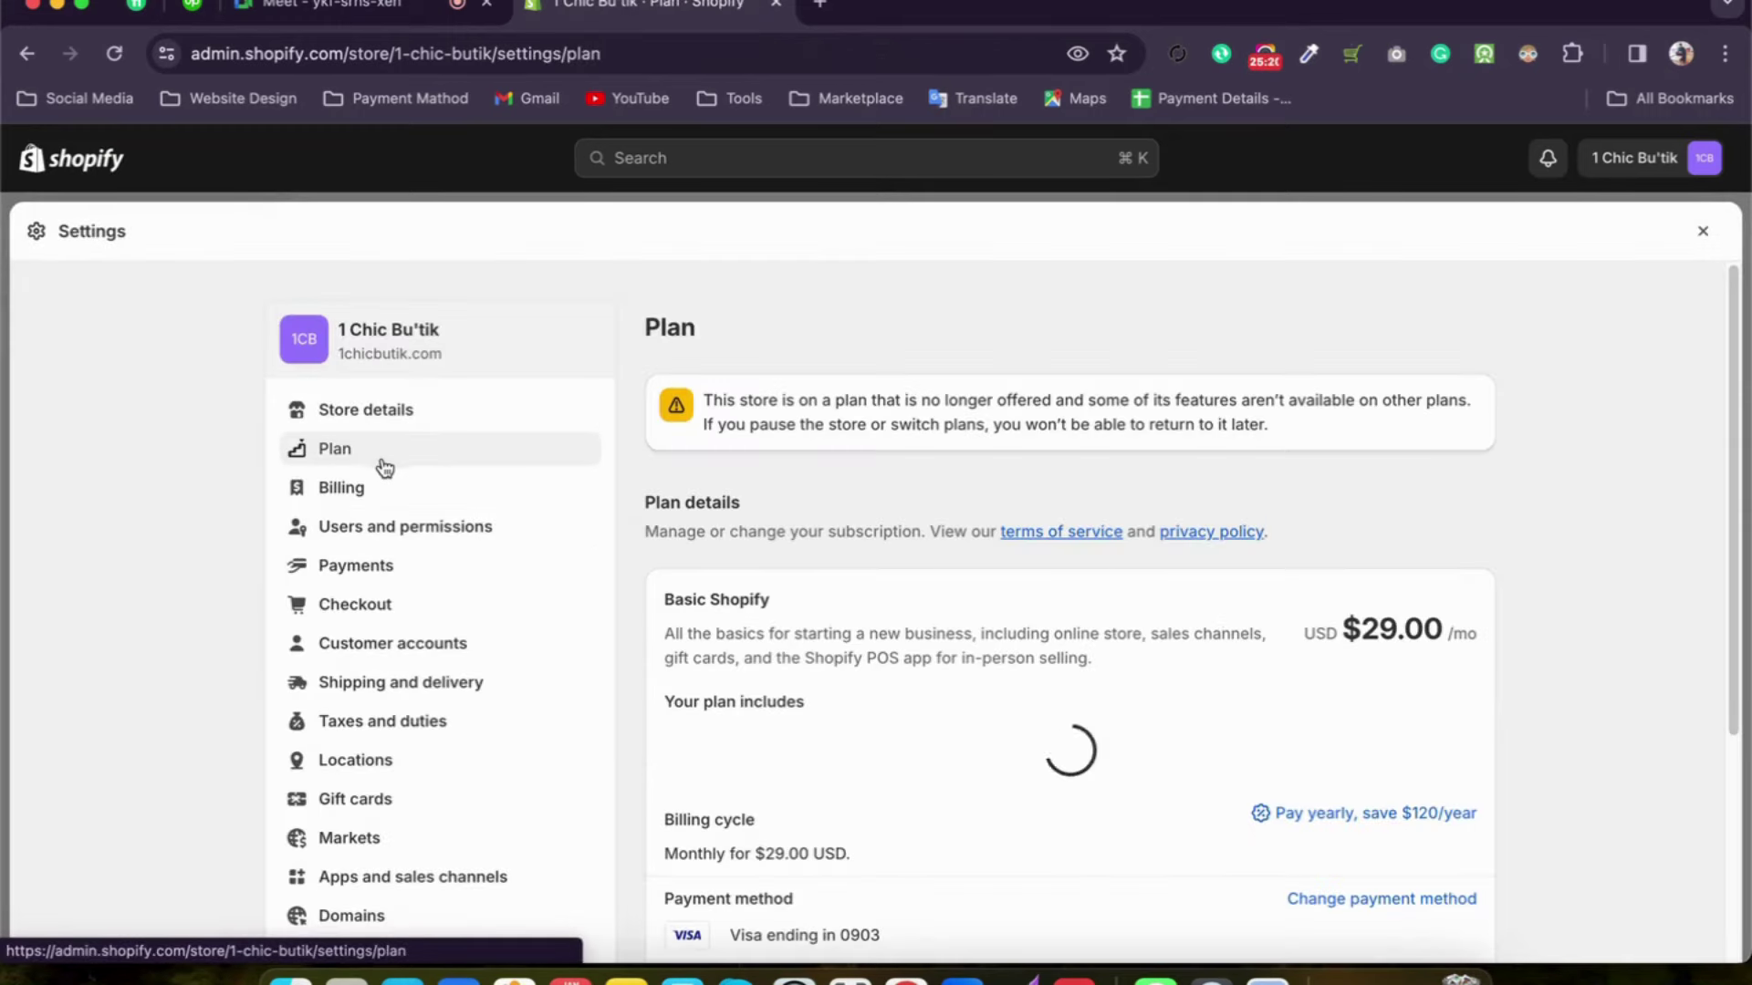
Step: Examine the Plan page's details, including the plan's included features, billing cycle, payment method and plan change options
{"action": "scroll", "coordinate": [639, 530], "scroll_direction": "down", "scroll_amount": 3}
{"action": "scroll", "coordinate": [639, 520], "scroll_direction": "up", "scroll_amount": 3}
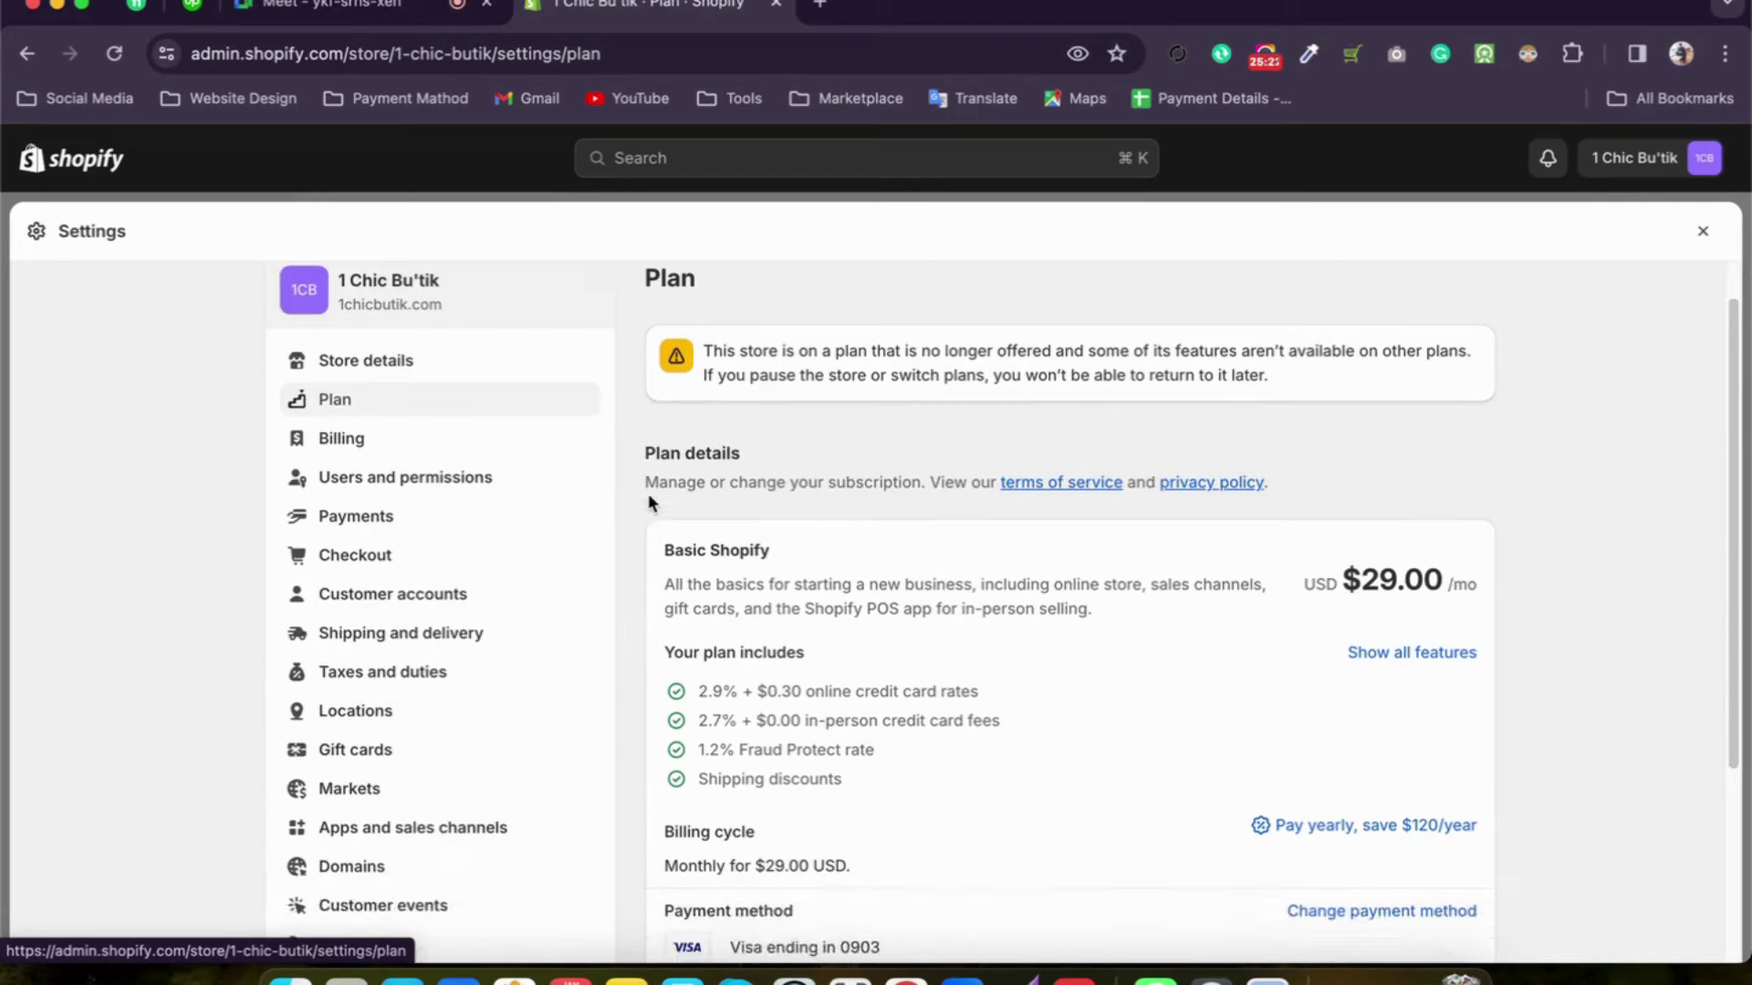
{"action": "scroll", "coordinate": [659, 506], "scroll_direction": "down", "scroll_amount": 3}
{"action": "scroll", "coordinate": [660, 506], "scroll_direction": "up", "scroll_amount": 3}
{"action": "scroll", "coordinate": [660, 506], "scroll_direction": "down", "scroll_amount": 3}
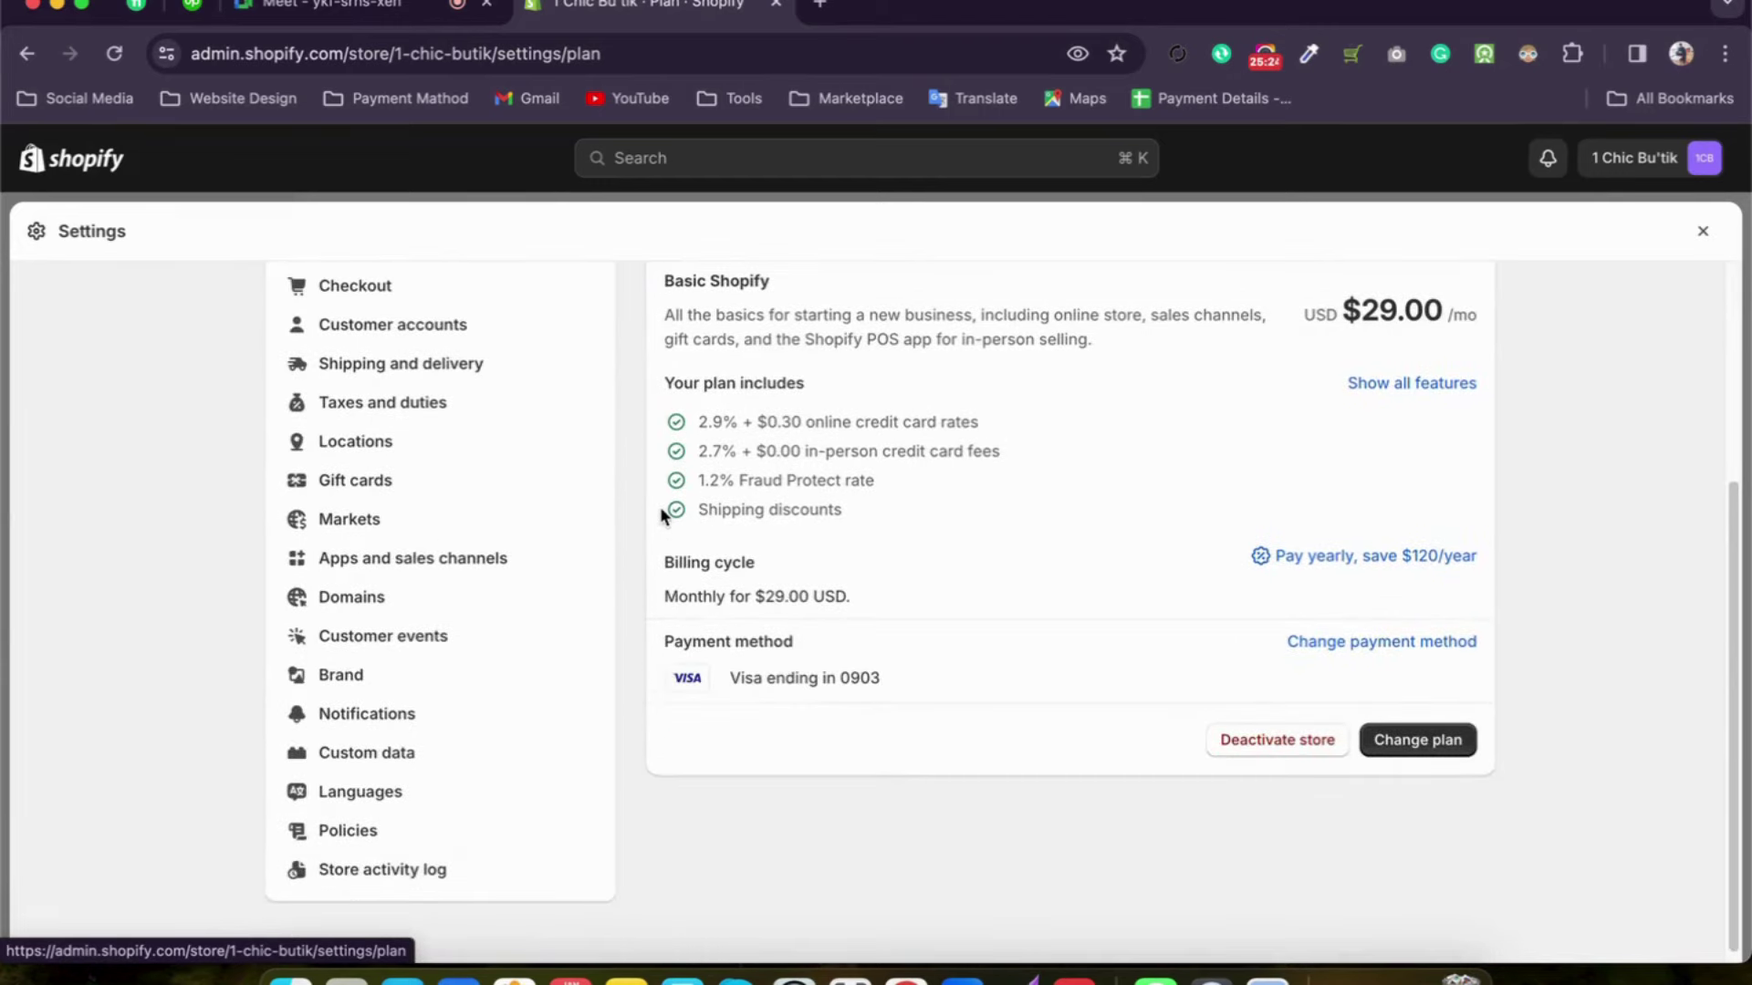
{"action": "scroll", "coordinate": [659, 507], "scroll_direction": "up", "scroll_amount": 2}
{"action": "scroll", "coordinate": [659, 506], "scroll_direction": "up", "scroll_amount": 2}
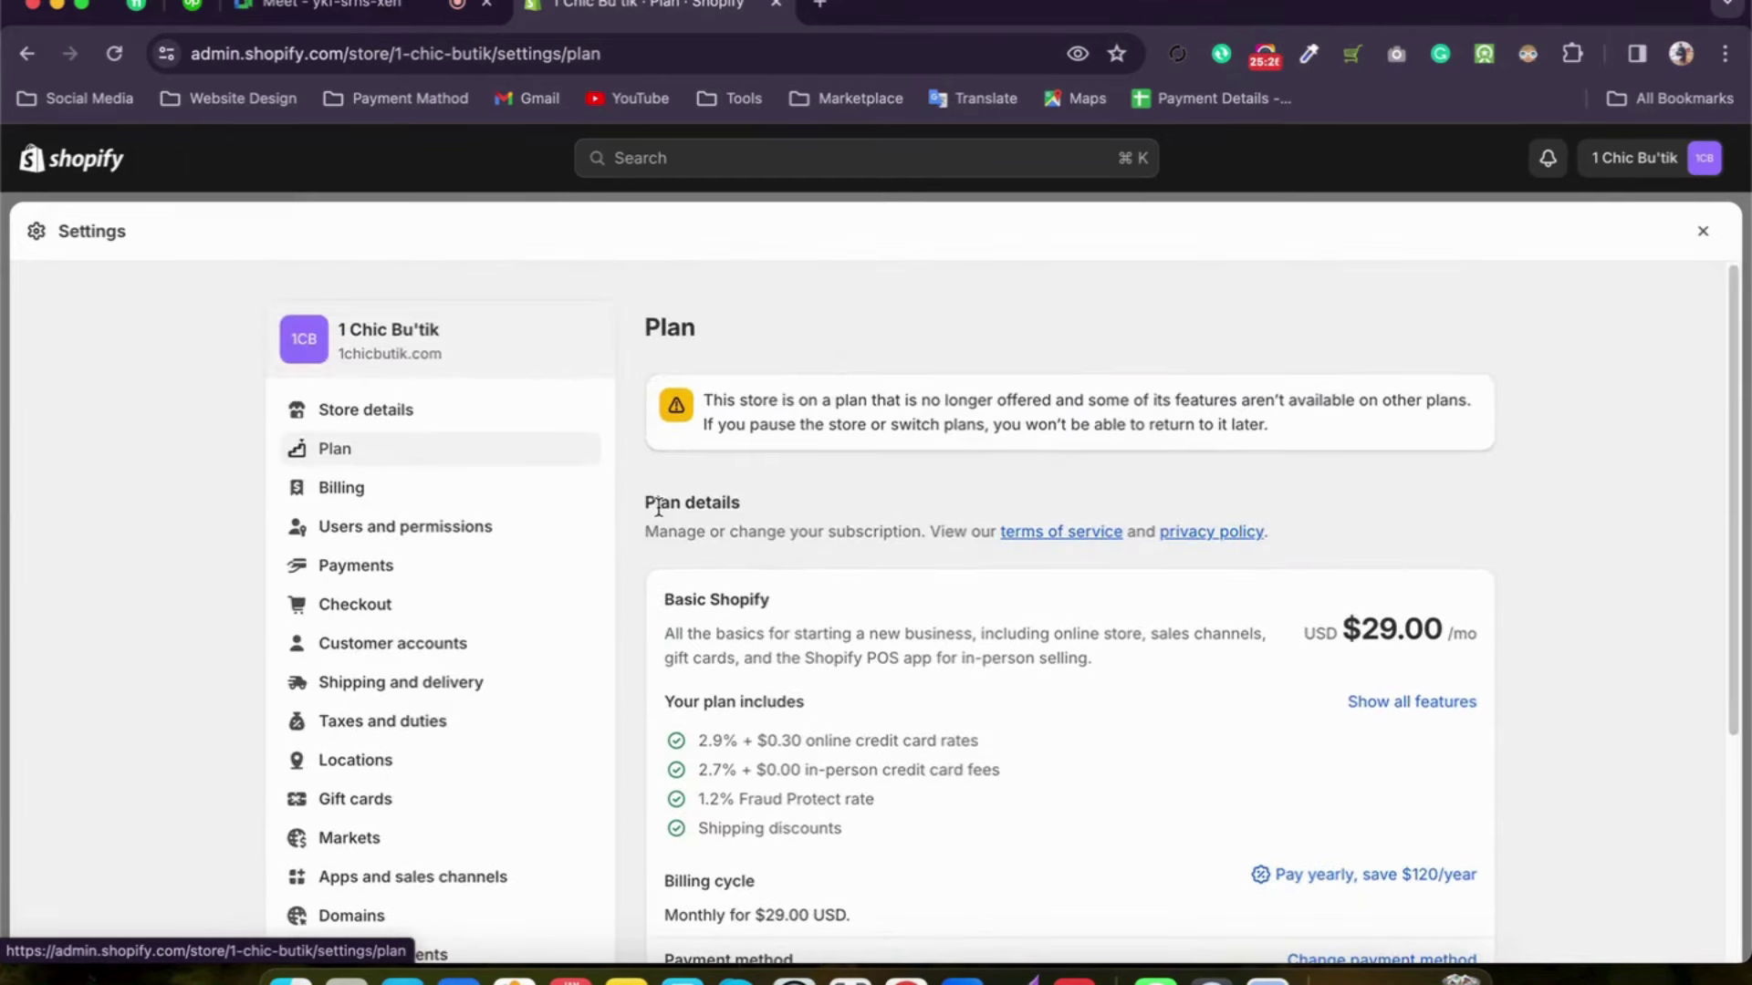
{"action": "scroll", "coordinate": [659, 506], "scroll_direction": "down", "scroll_amount": 5}
{"action": "scroll", "coordinate": [661, 509], "scroll_direction": "up", "scroll_amount": 5}
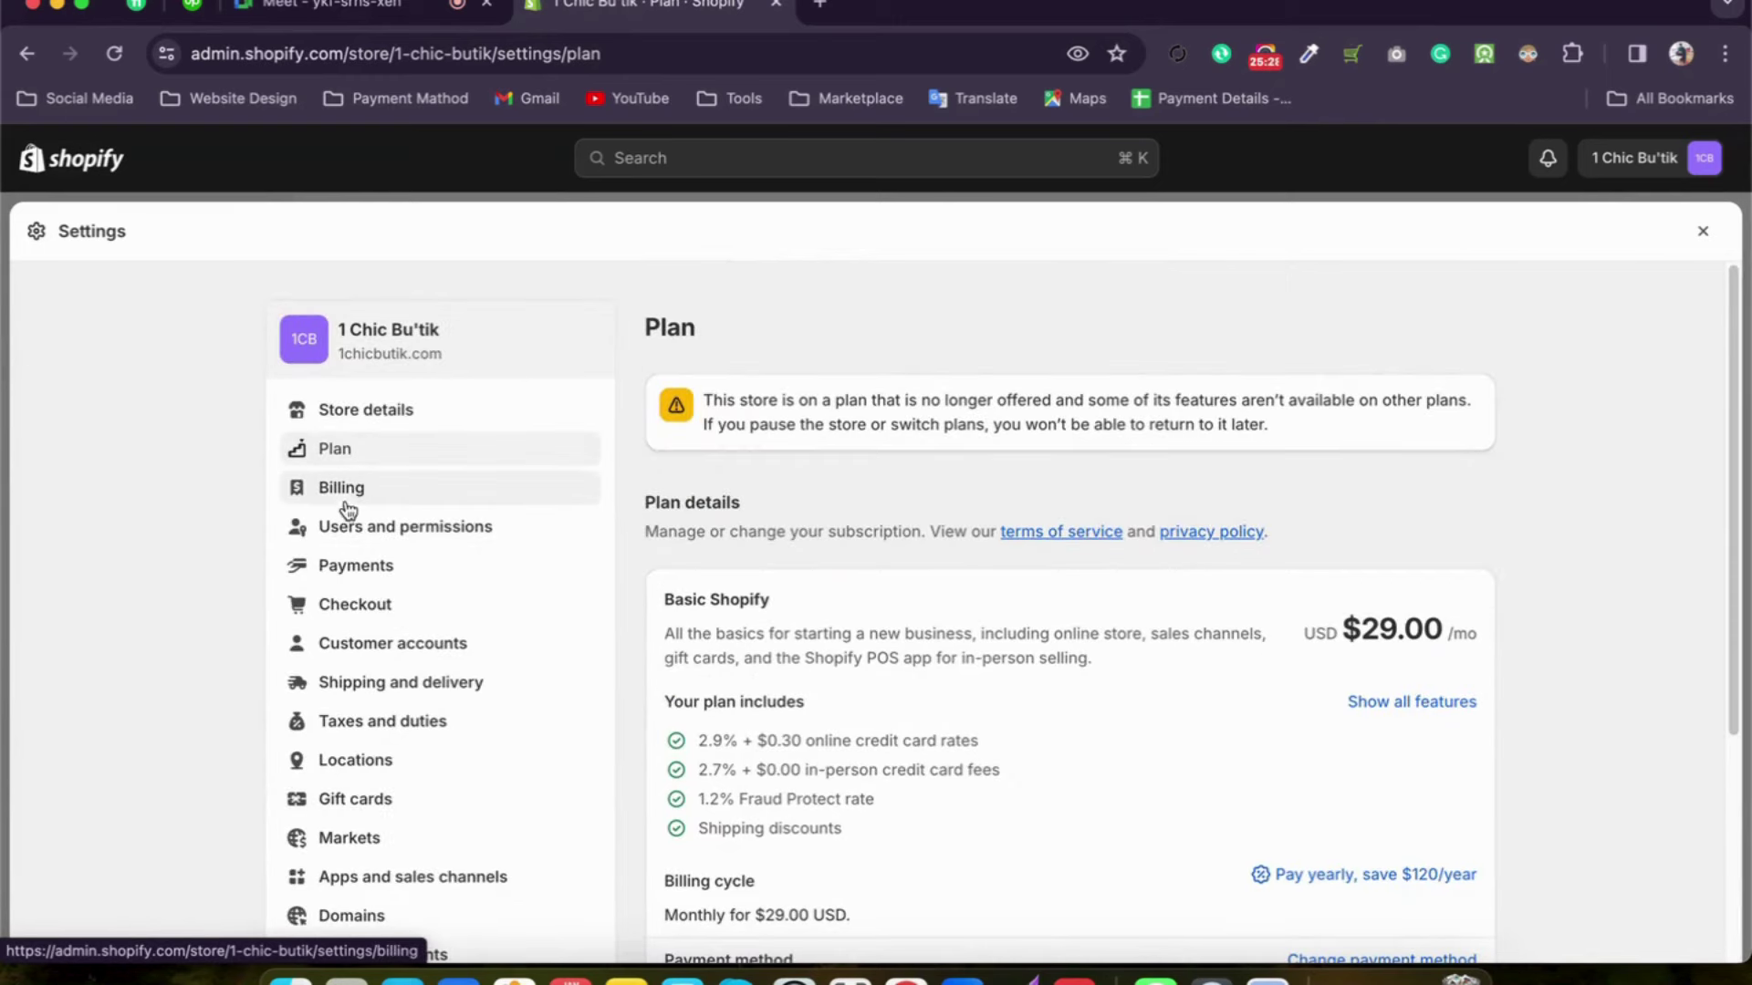
Step: View the store's Users and permissions settings, and open the plan selection page through the Plan settings
{"action": "left_click", "coordinate": [378, 534]}
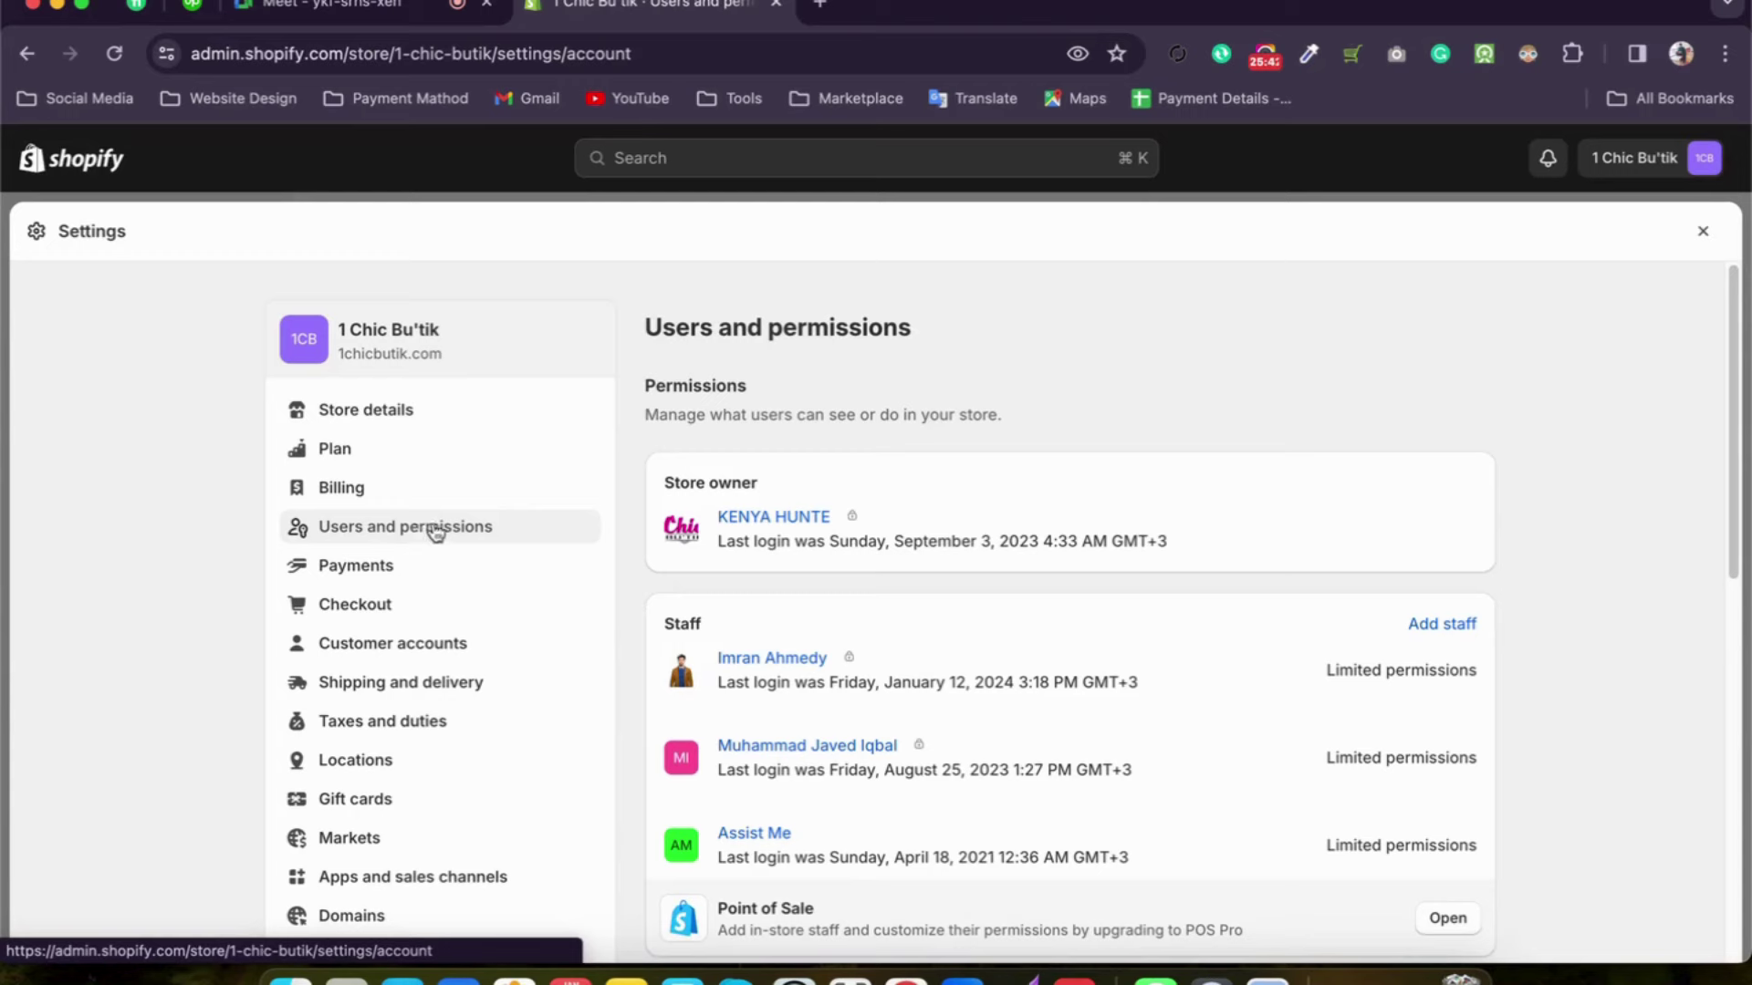
{"action": "left_click", "coordinate": [375, 456]}
{"action": "scroll", "coordinate": [802, 672], "scroll_direction": "down", "scroll_amount": 3}
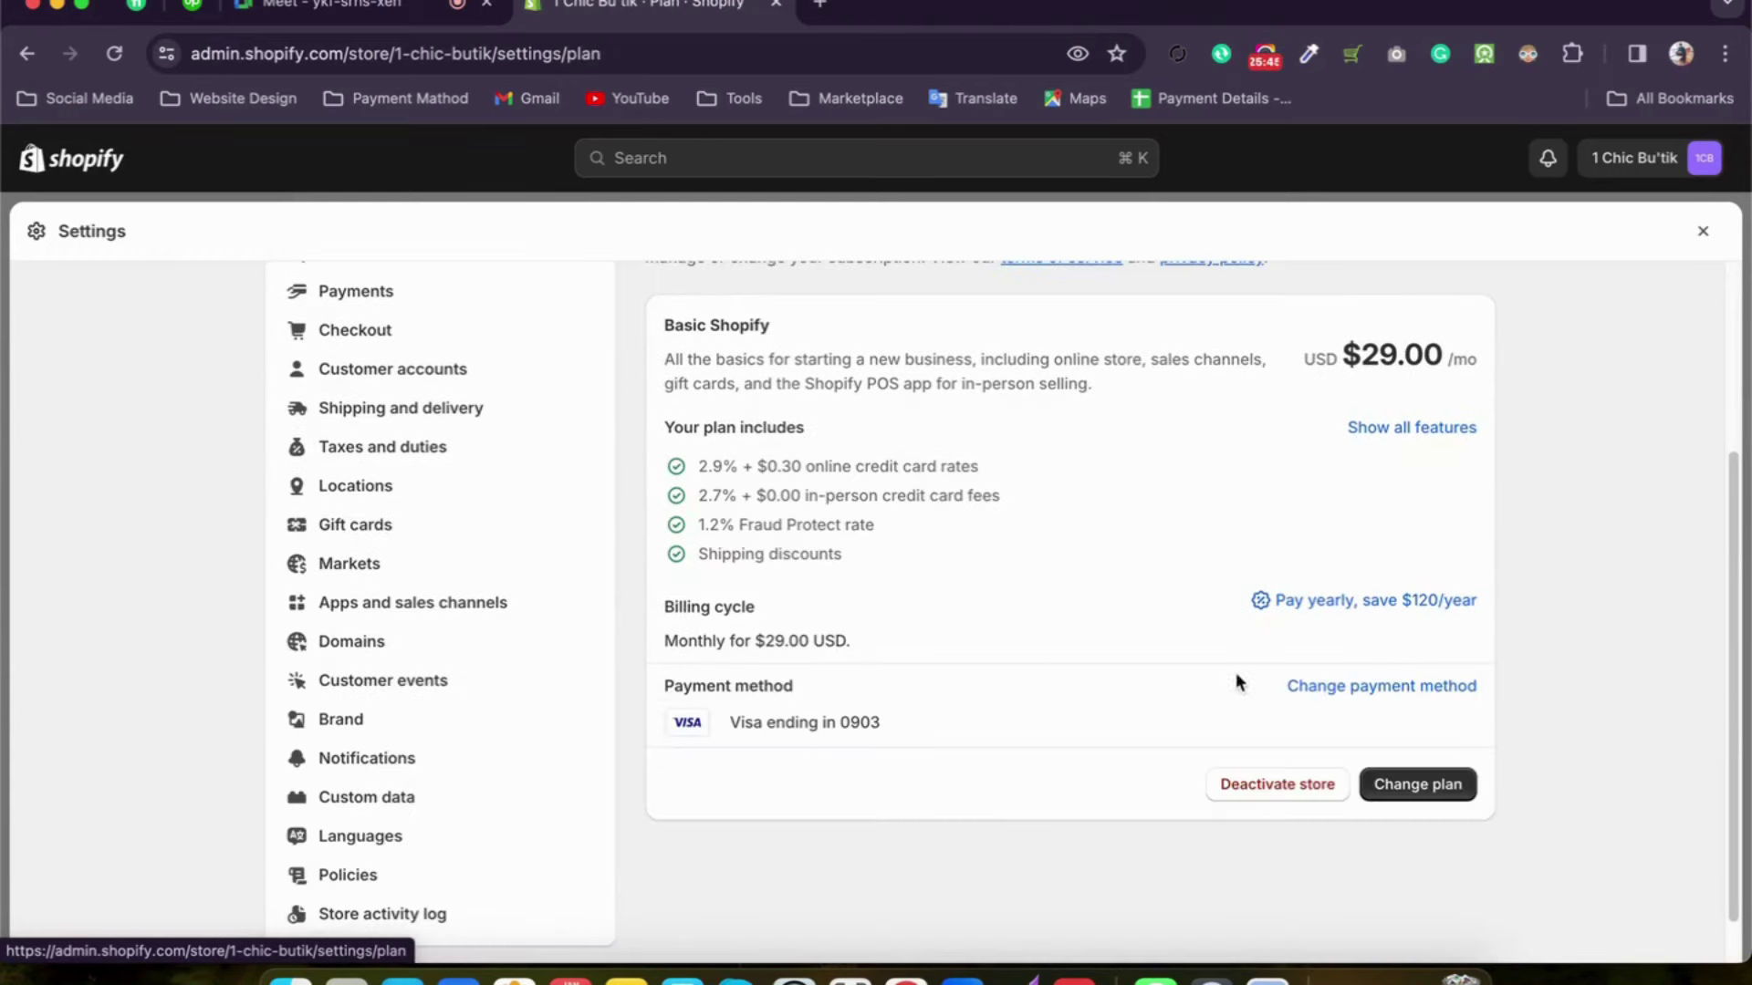
{"action": "left_click", "coordinate": [1412, 787]}
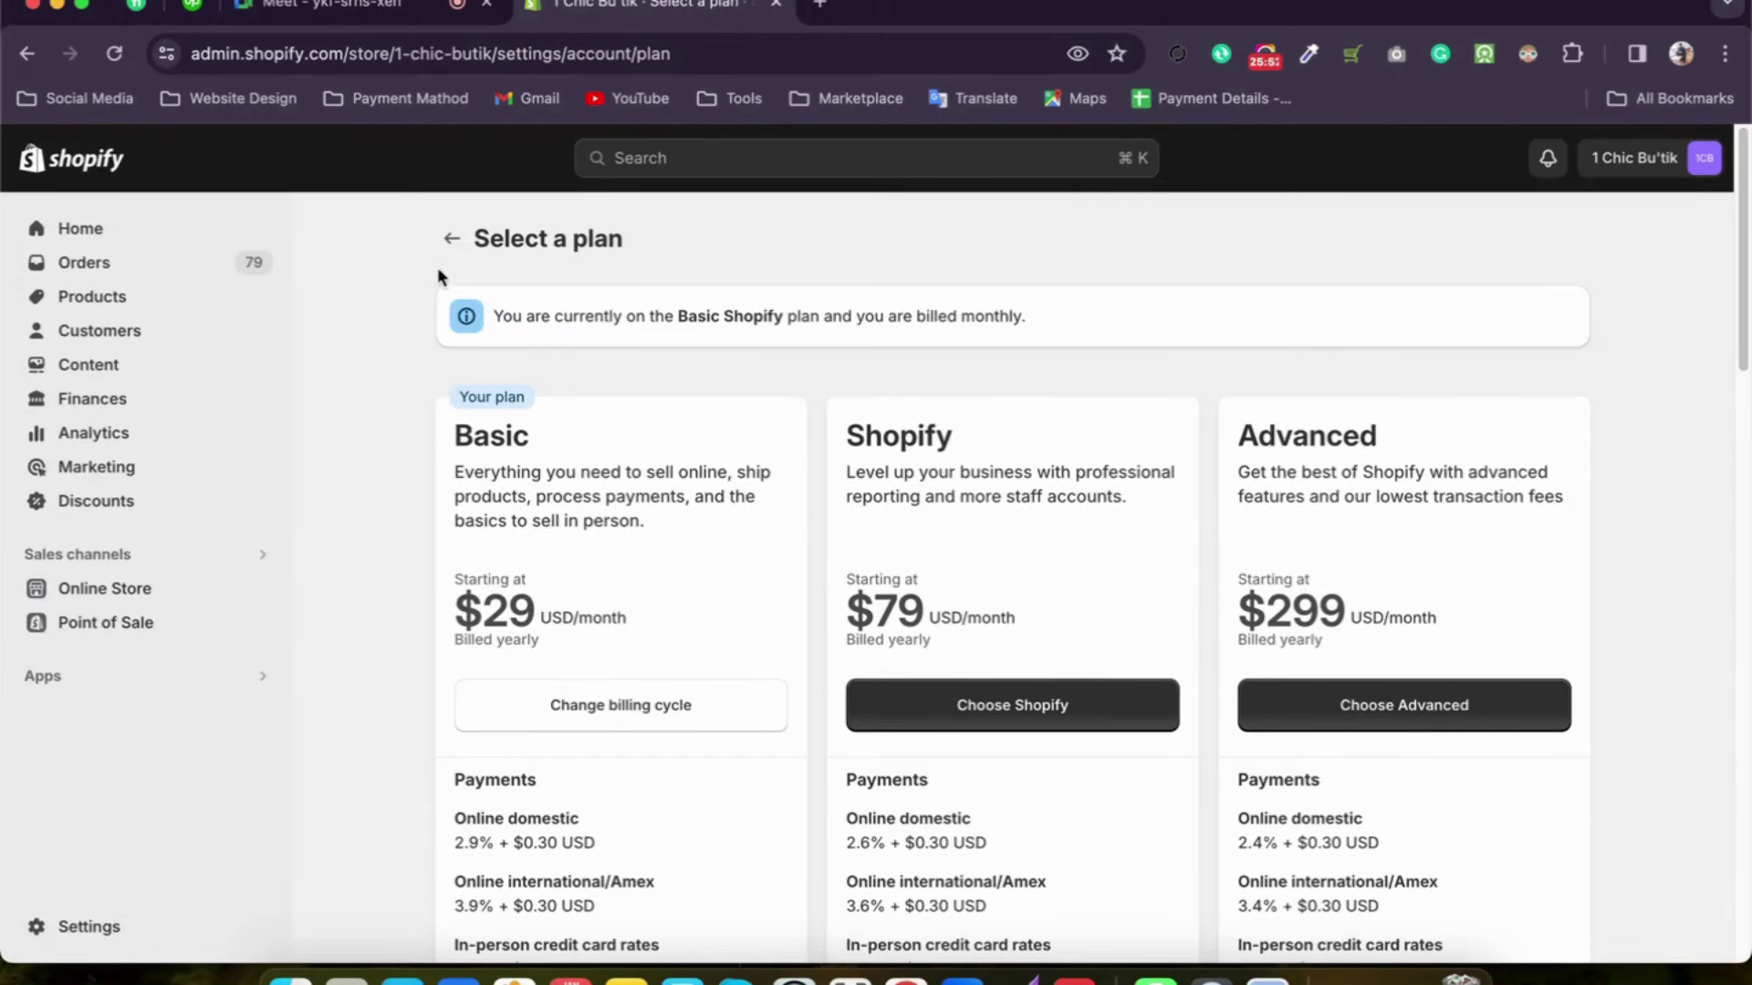
Step: Return to the Plan settings and highlight the monthly price of the Basic Shopify plan
{"action": "left_click", "coordinate": [451, 238]}
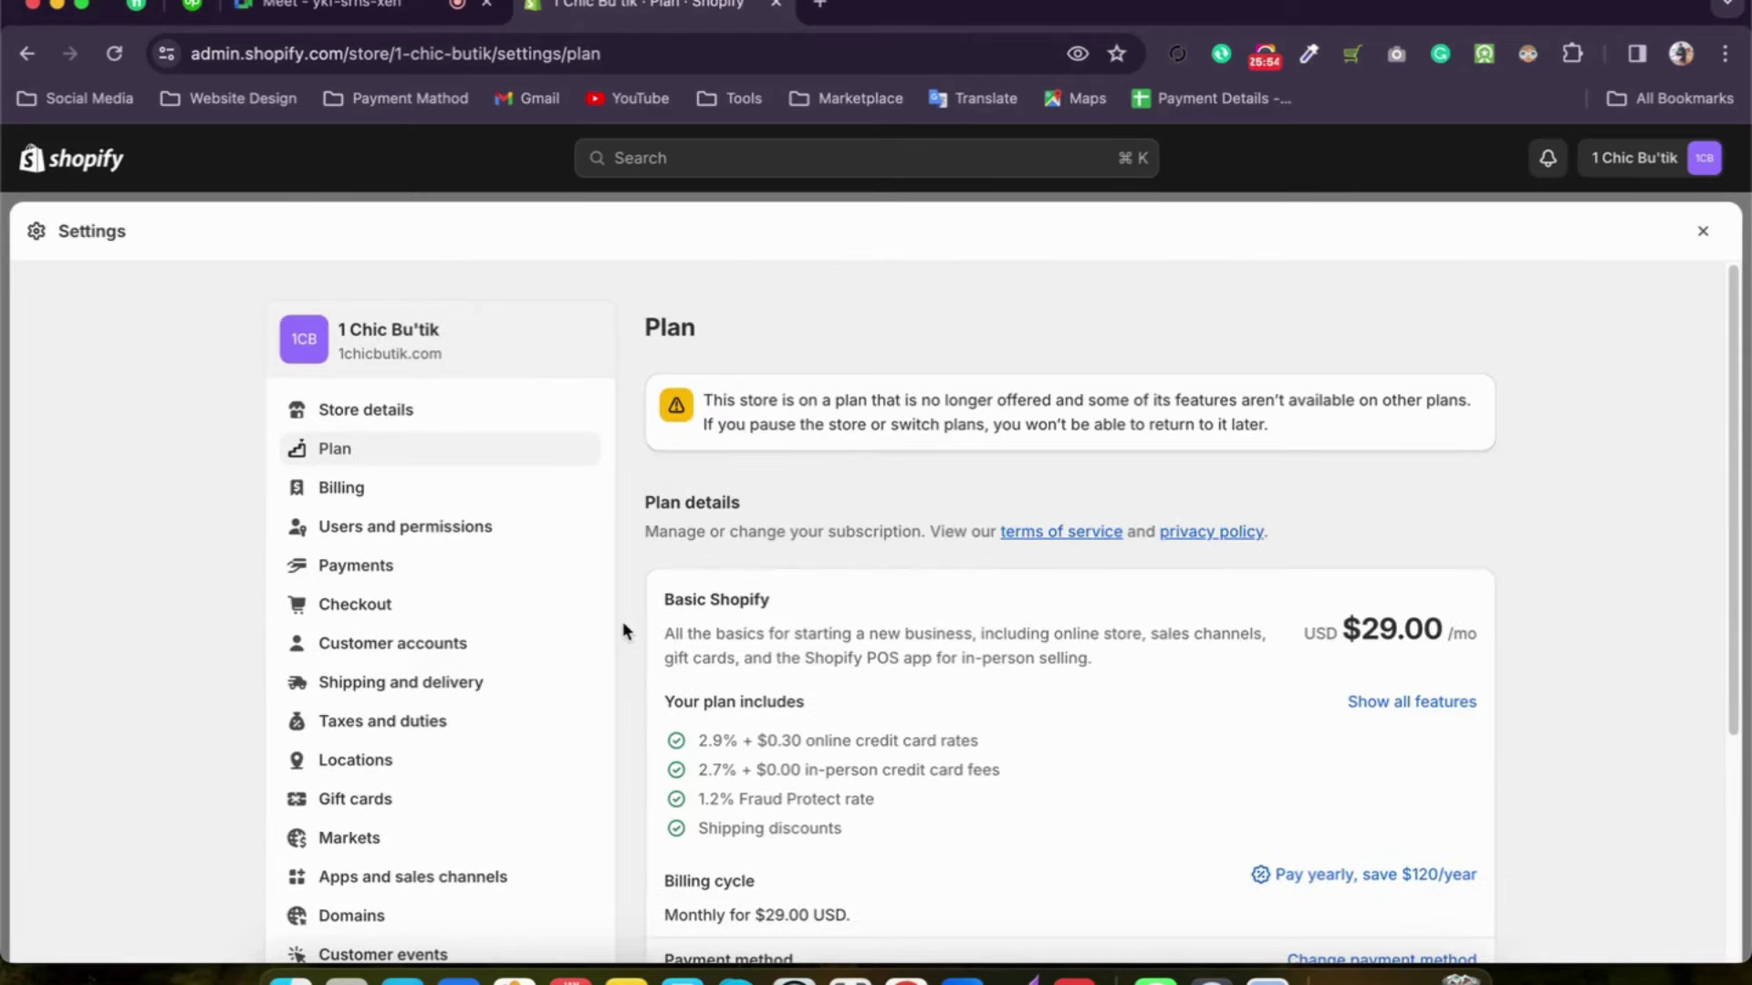
{"action": "scroll", "coordinate": [621, 628], "scroll_direction": "down", "scroll_amount": 3}
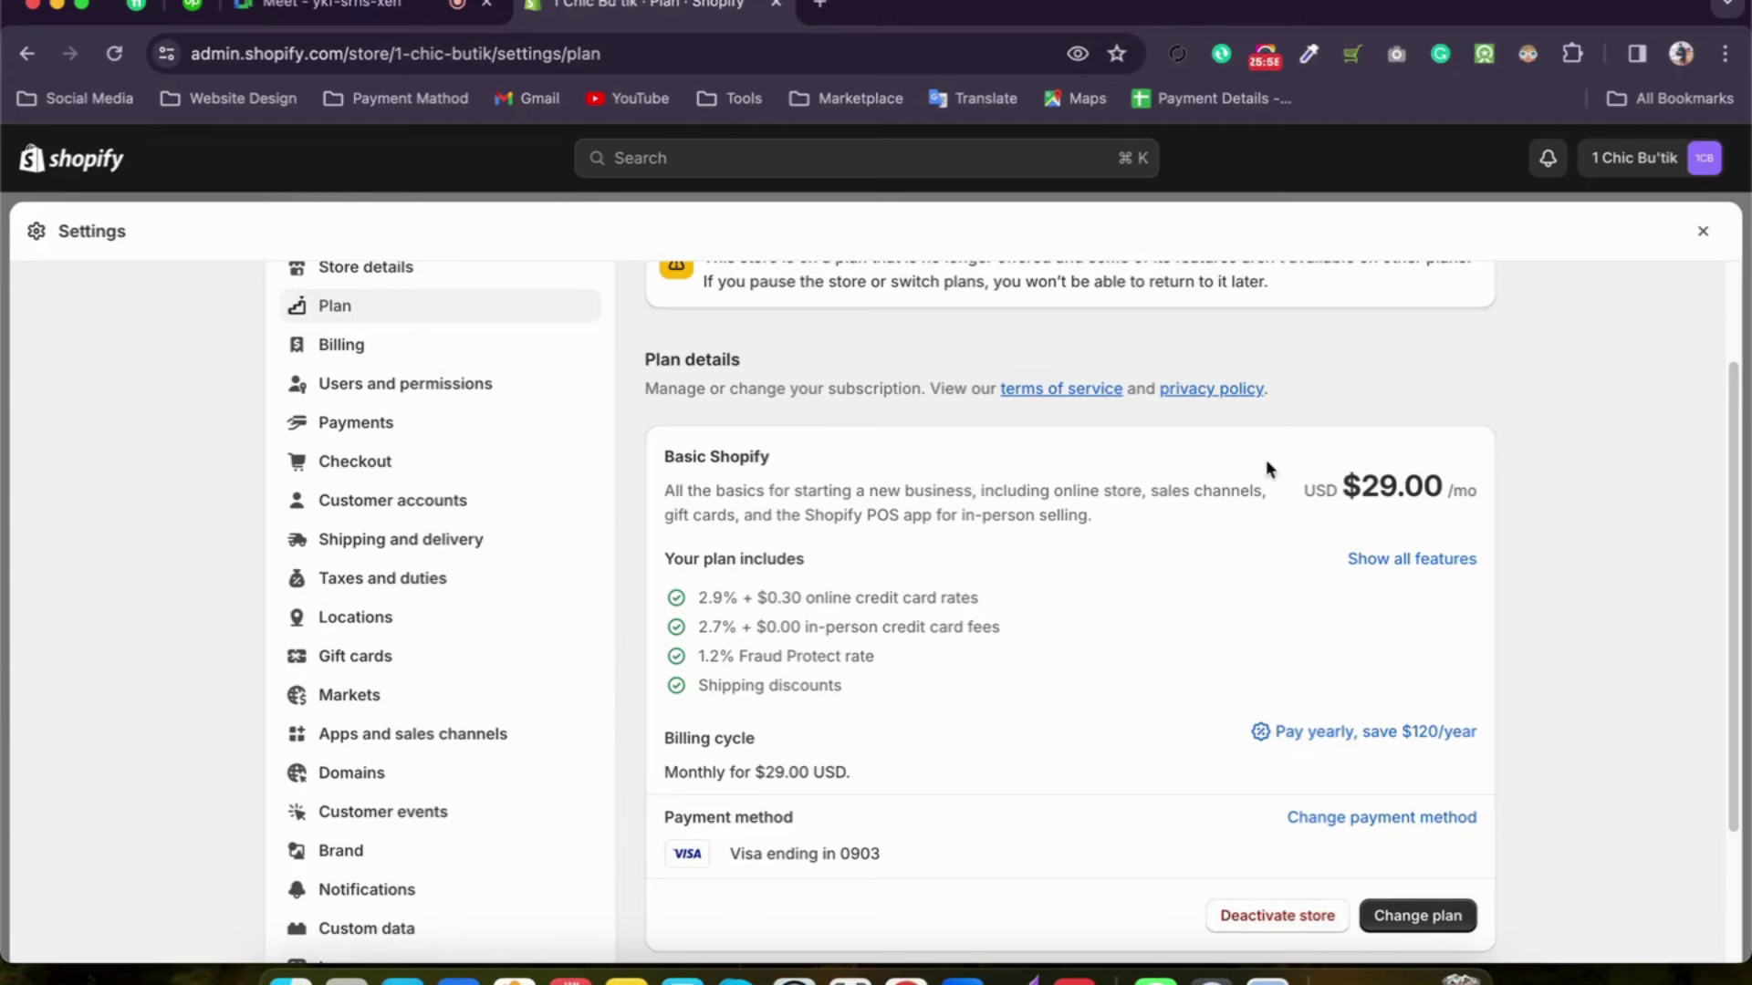
{"action": "left_click_drag", "start_coordinate": [1309, 486], "coordinate": [1455, 479]}
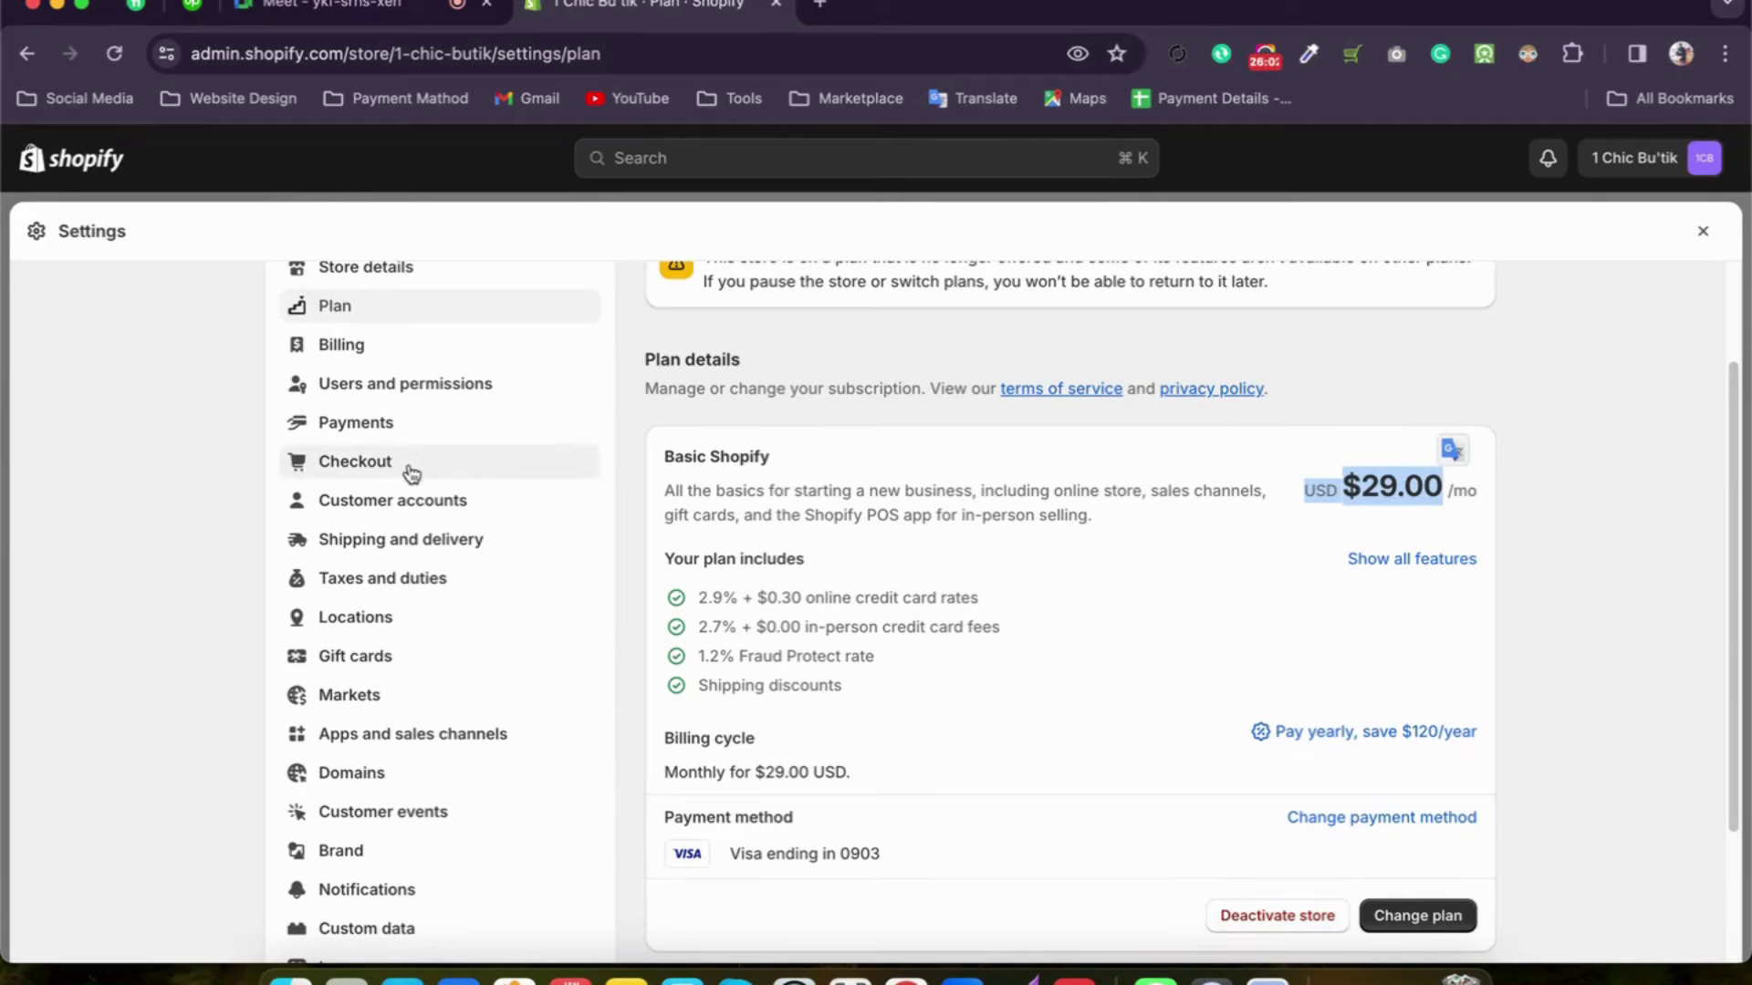
Step: Review the subscriptions and recent bills in the Billing settings and open the full billing history
{"action": "left_click", "coordinate": [348, 355]}
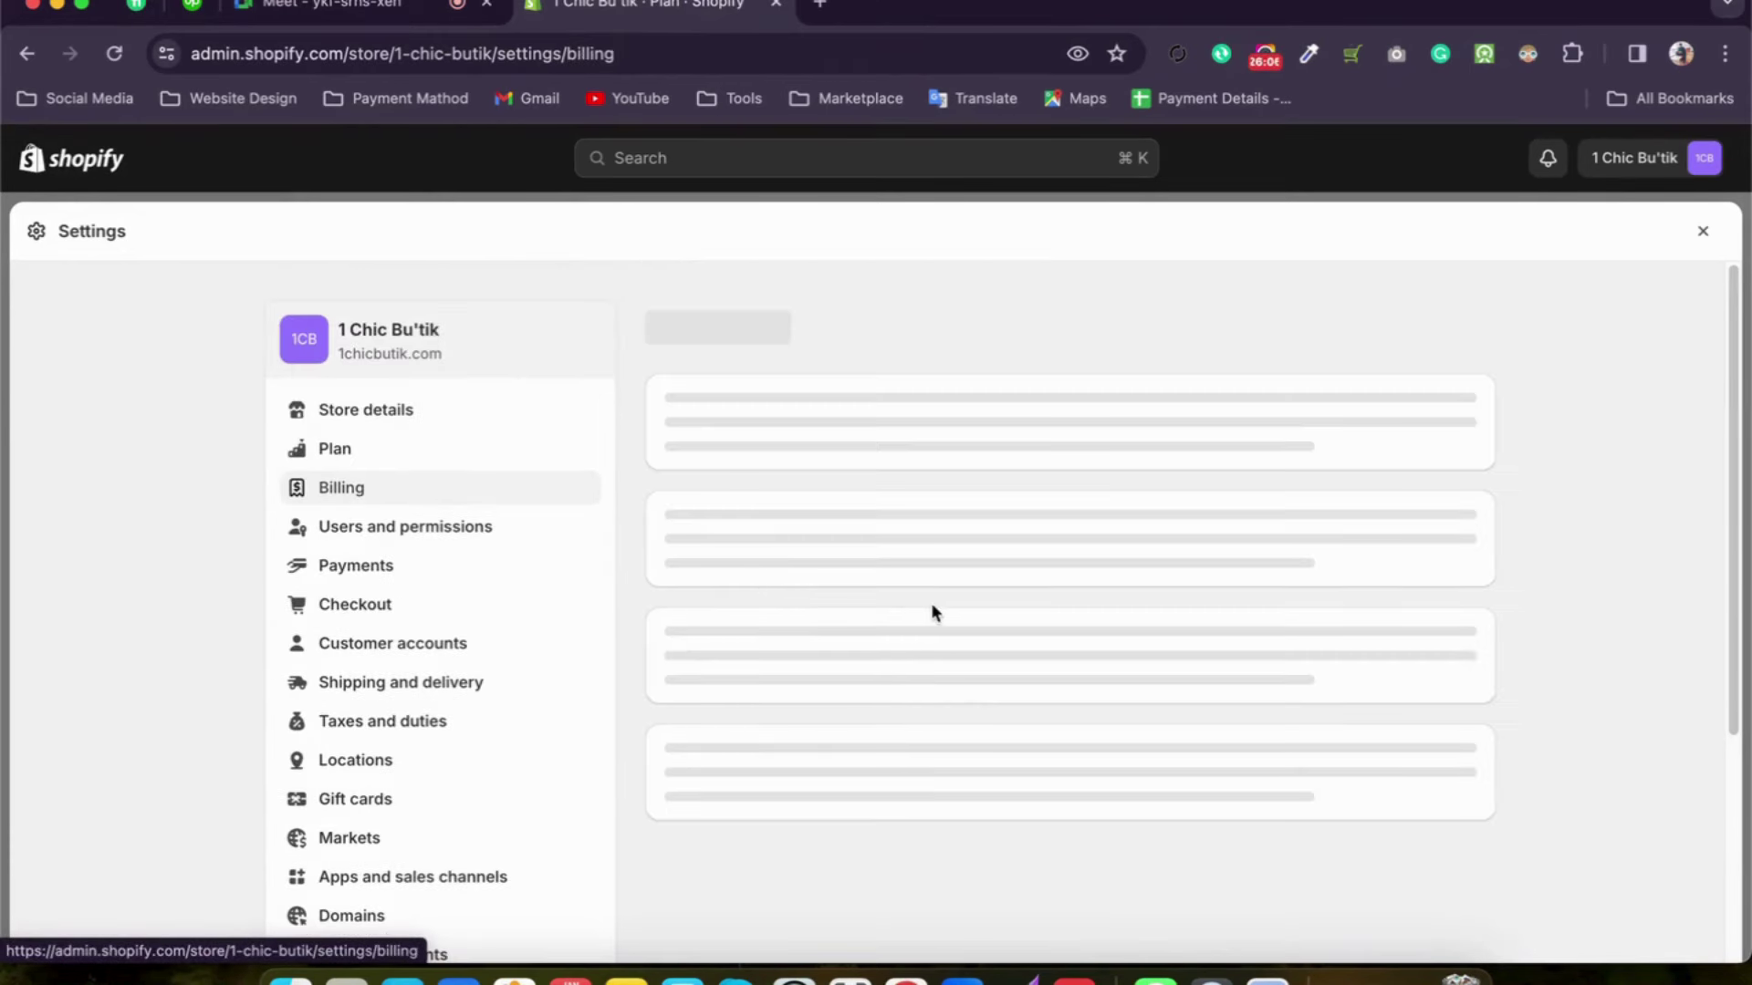
{"action": "scroll", "coordinate": [930, 609], "scroll_direction": "down", "scroll_amount": 5}
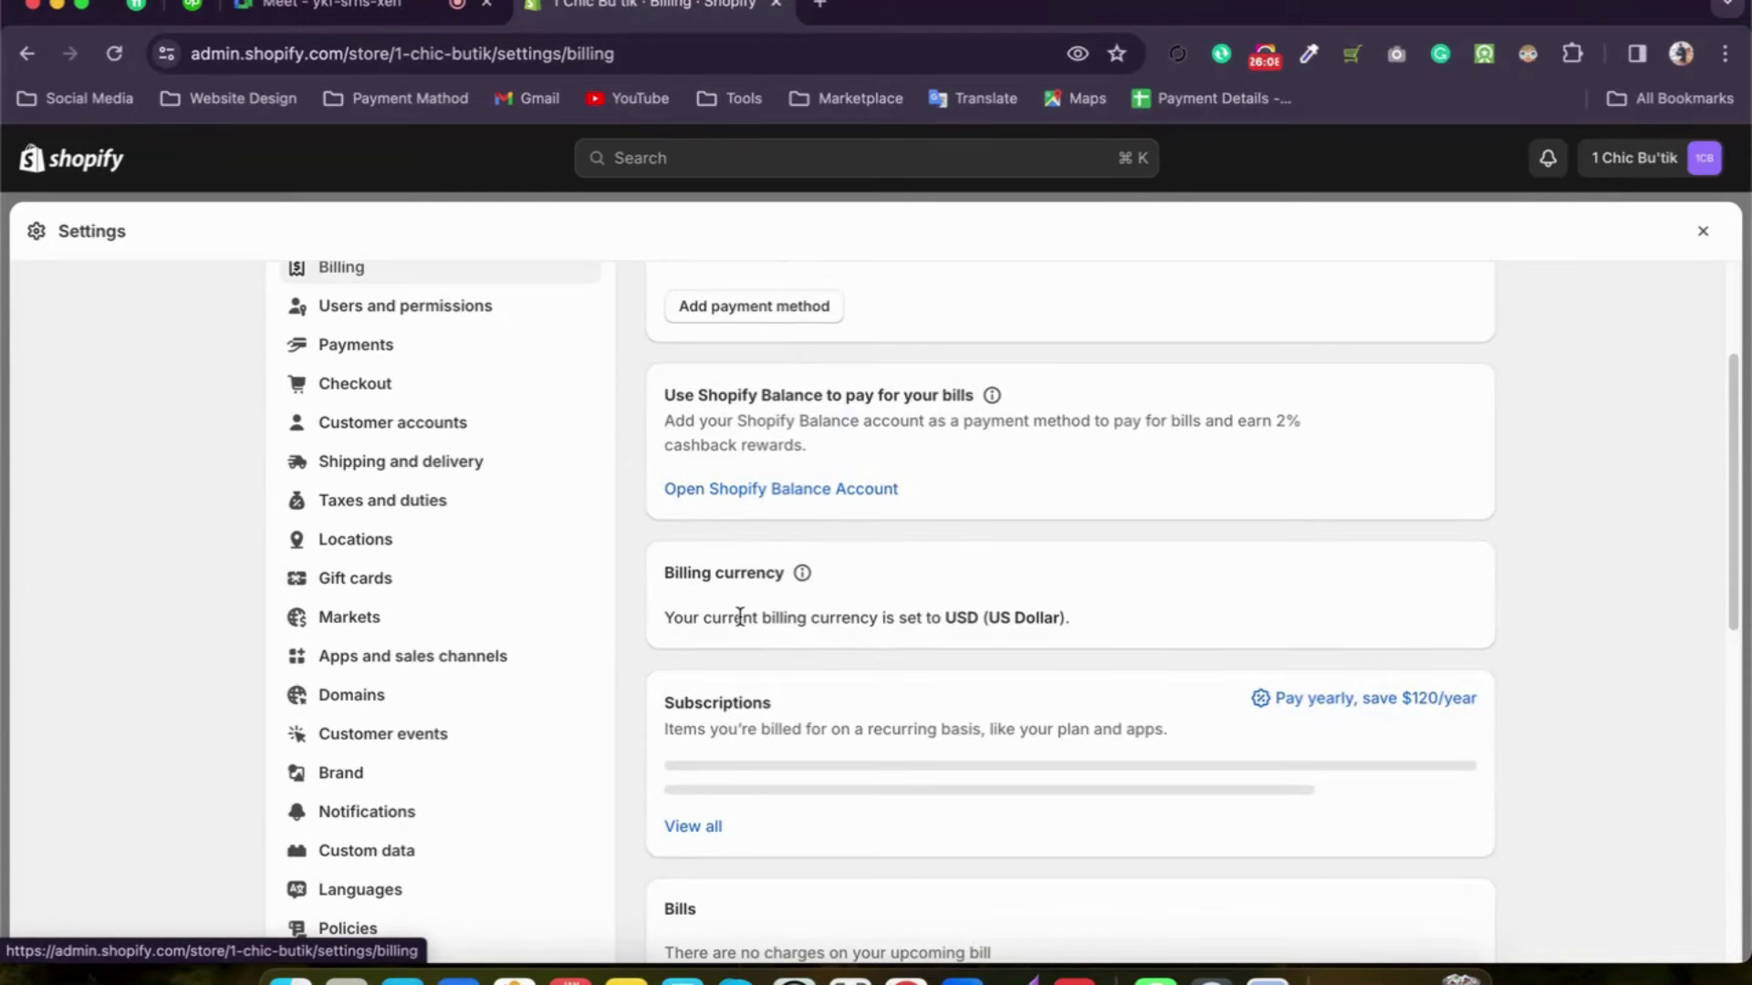
{"action": "scroll", "coordinate": [730, 593], "scroll_direction": "down", "scroll_amount": 8}
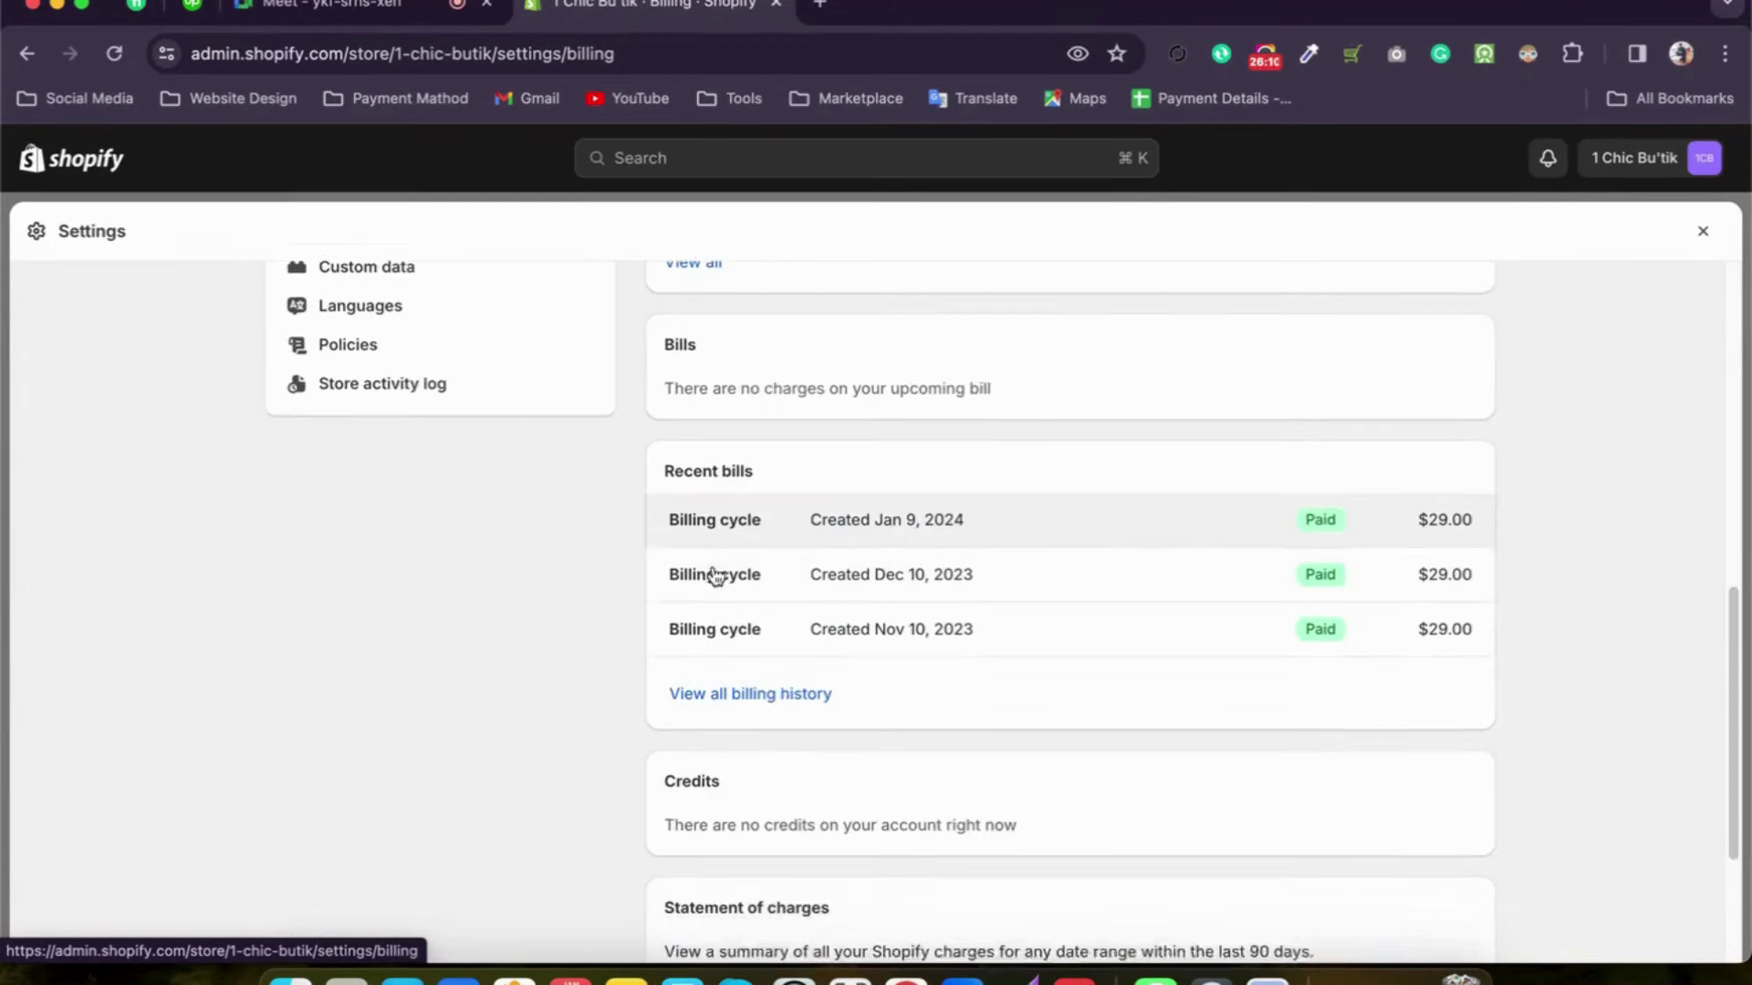
{"action": "left_click", "coordinate": [750, 493]}
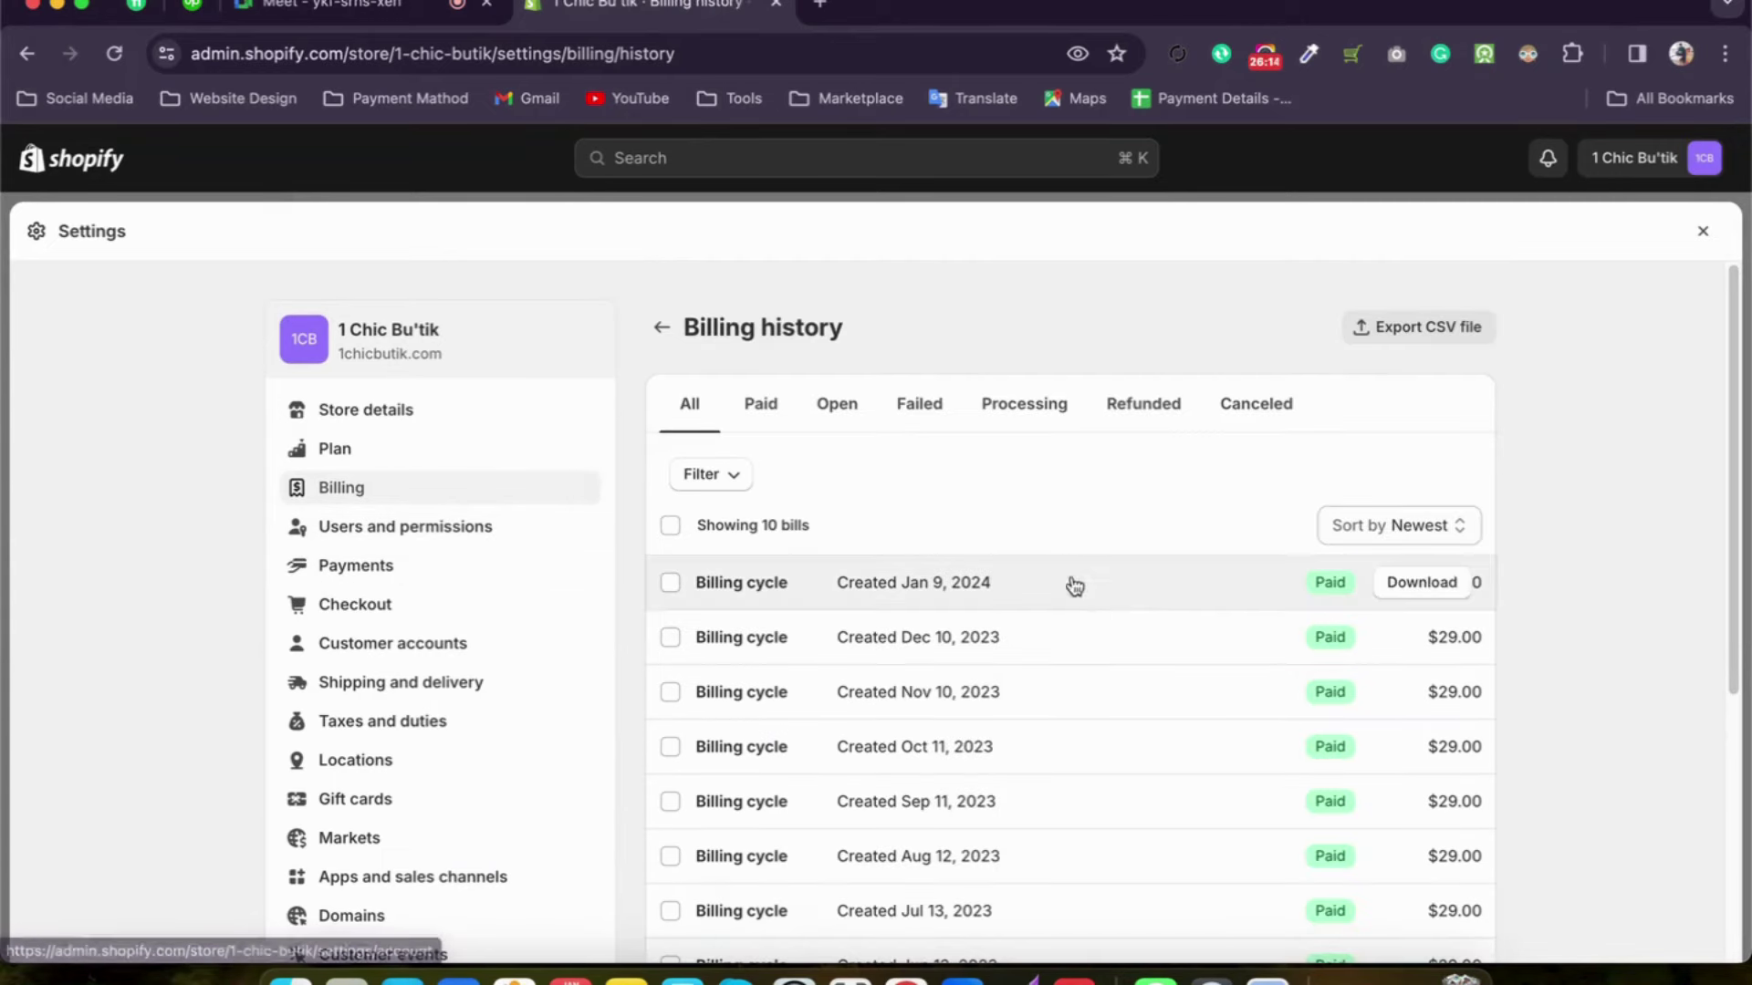
Step: Page through the billing history from the newest bills back to those from 2019
{"action": "scroll", "coordinate": [1008, 707], "scroll_direction": "down", "scroll_amount": 5}
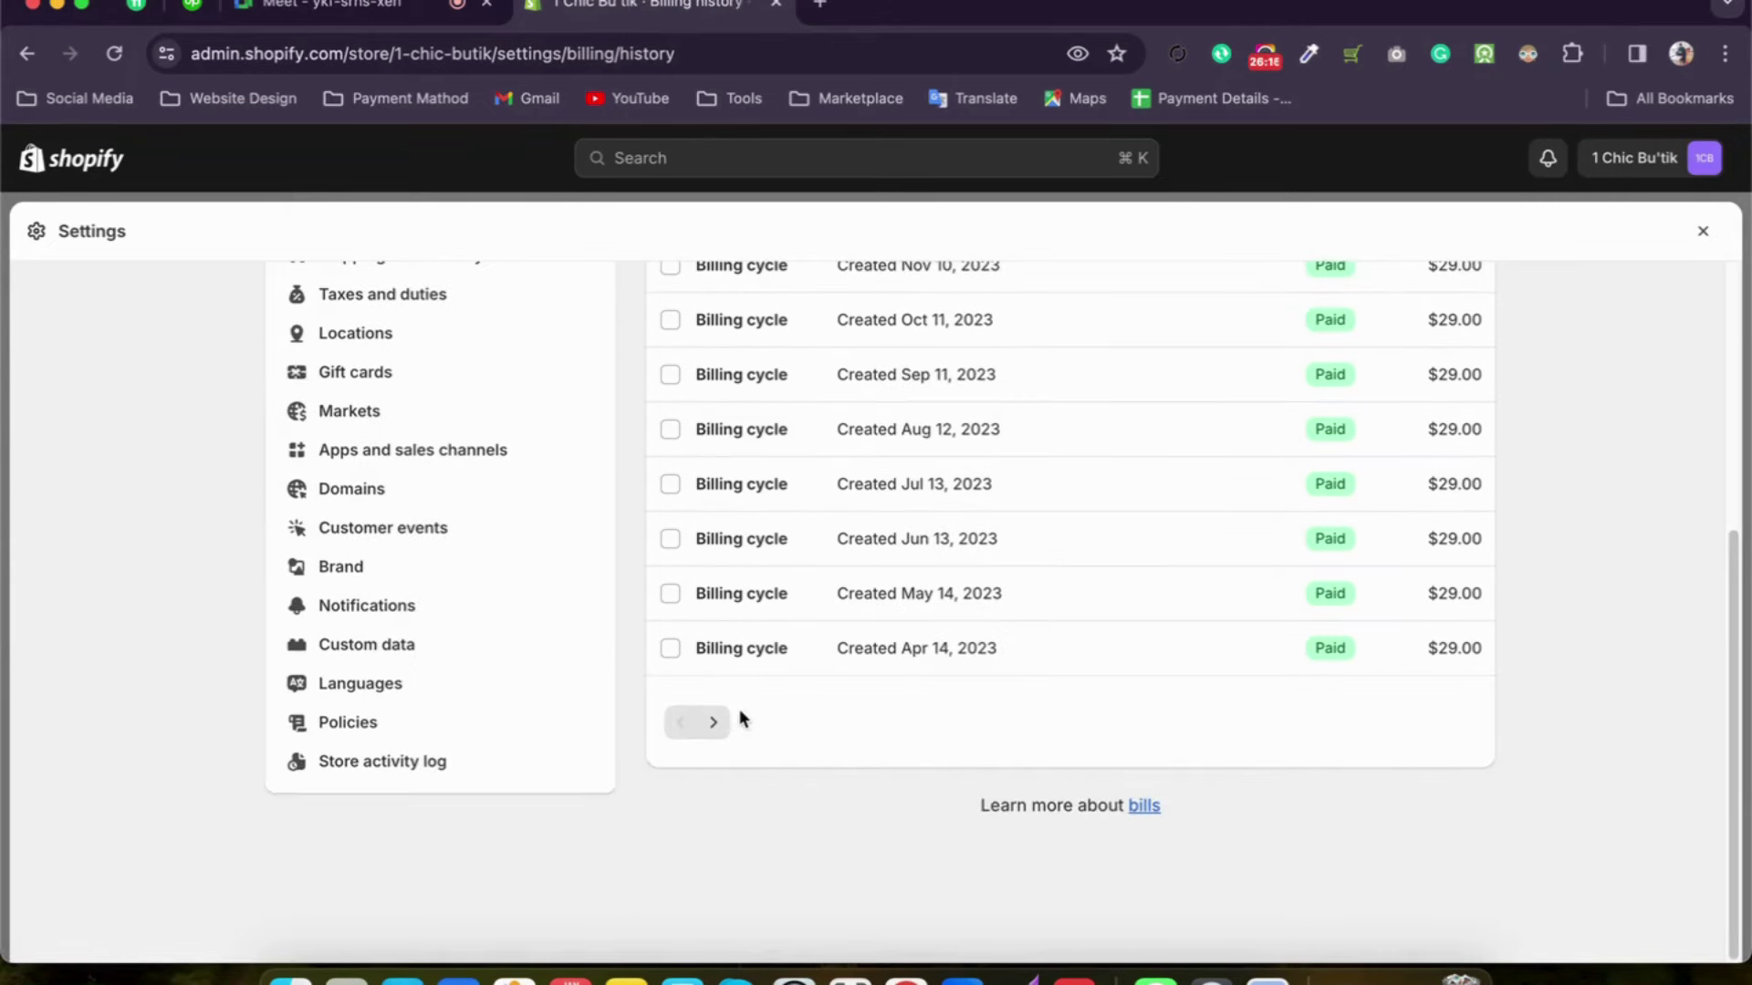
{"action": "left_click", "coordinate": [719, 723]}
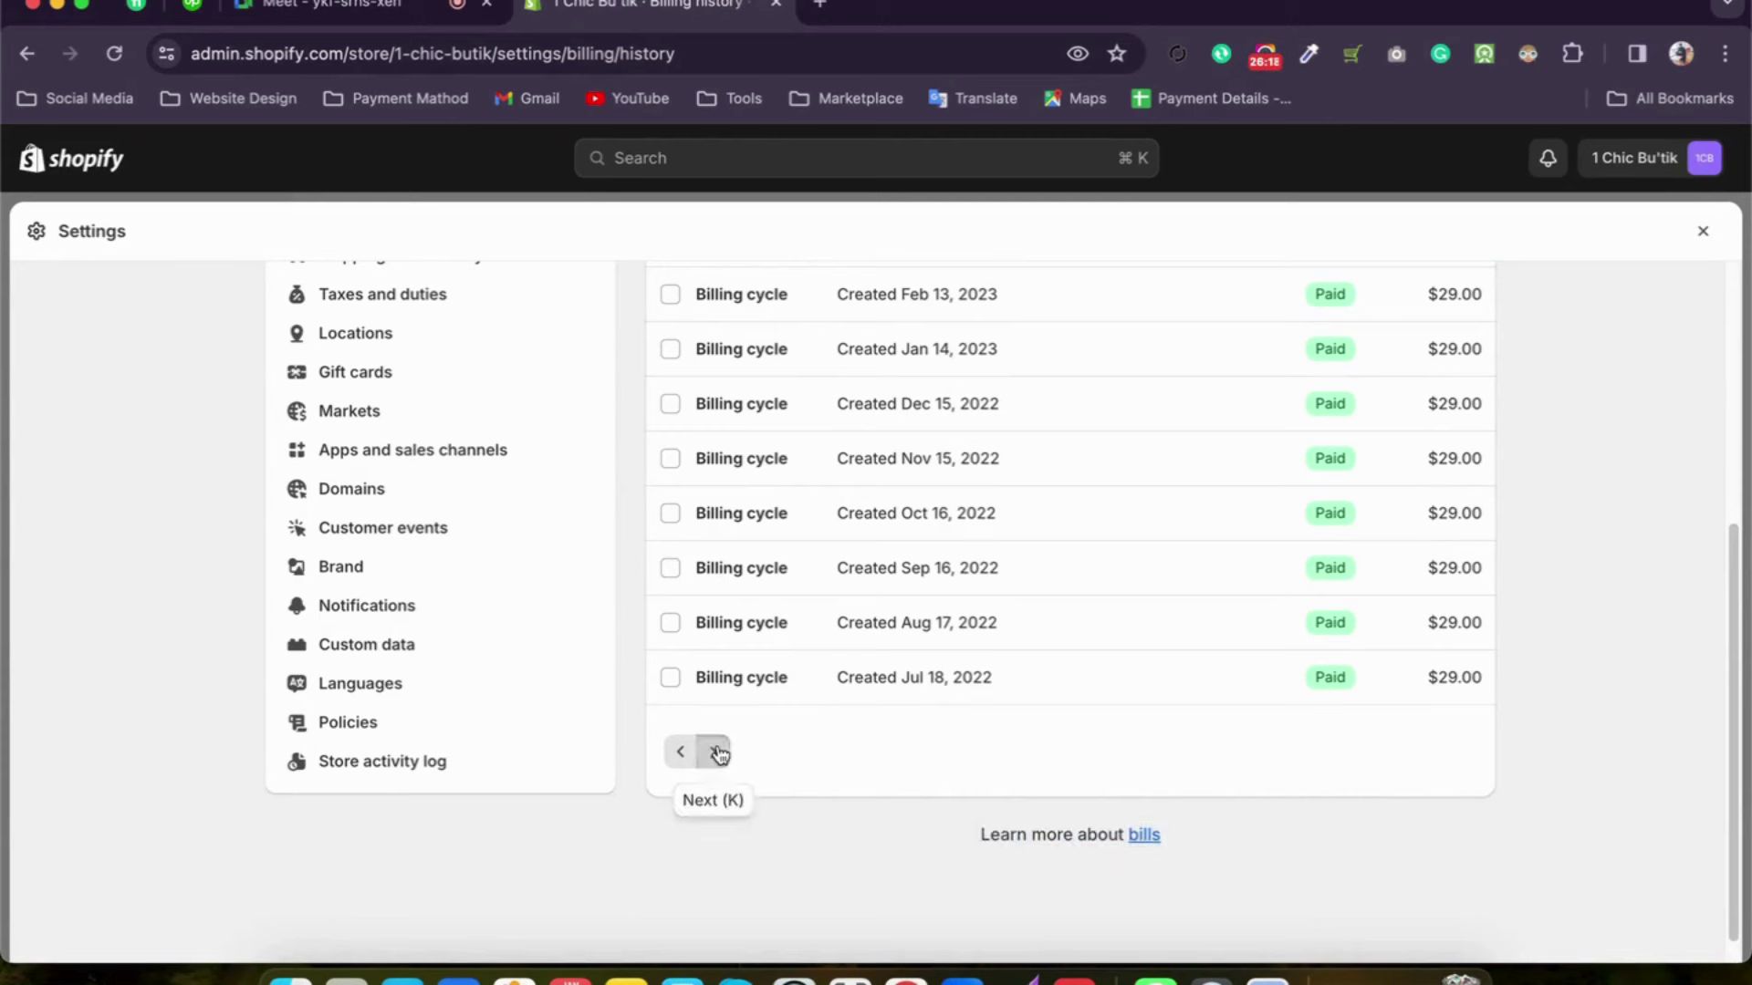
{"action": "left_click", "coordinate": [714, 751]}
{"action": "left_click", "coordinate": [721, 758]}
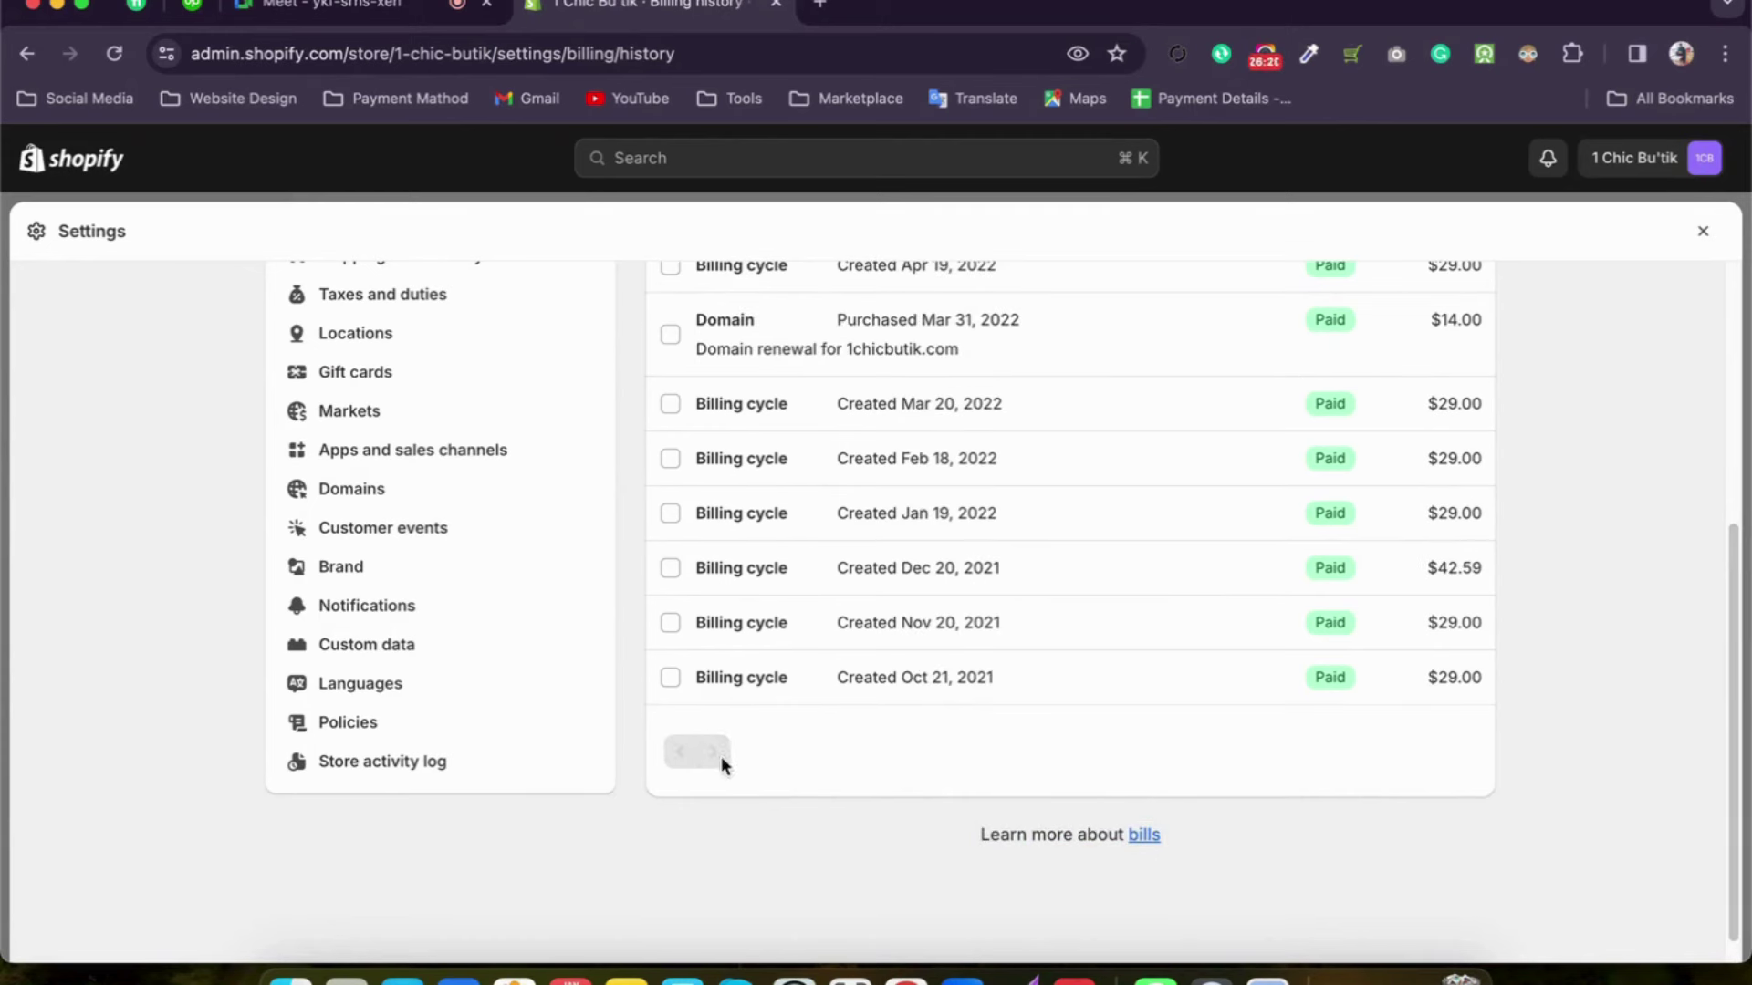
{"action": "double_click", "coordinate": [713, 754]}
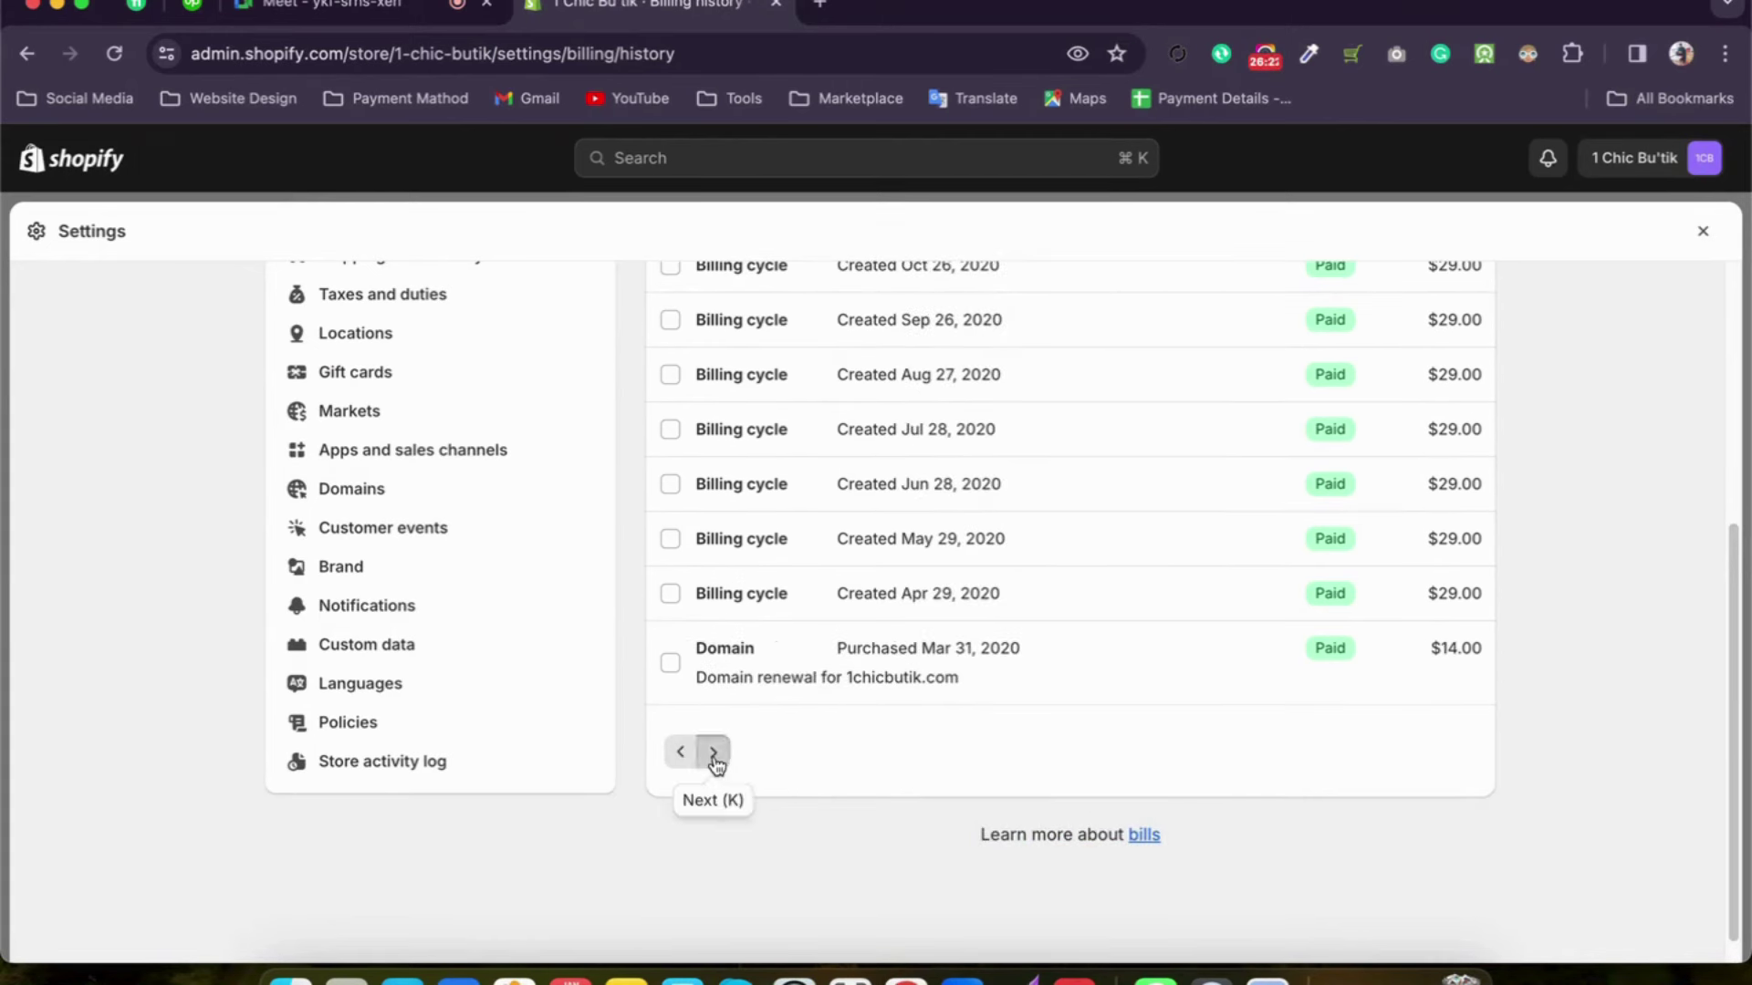
{"action": "left_click", "coordinate": [714, 754]}
{"action": "left_click", "coordinate": [719, 735]}
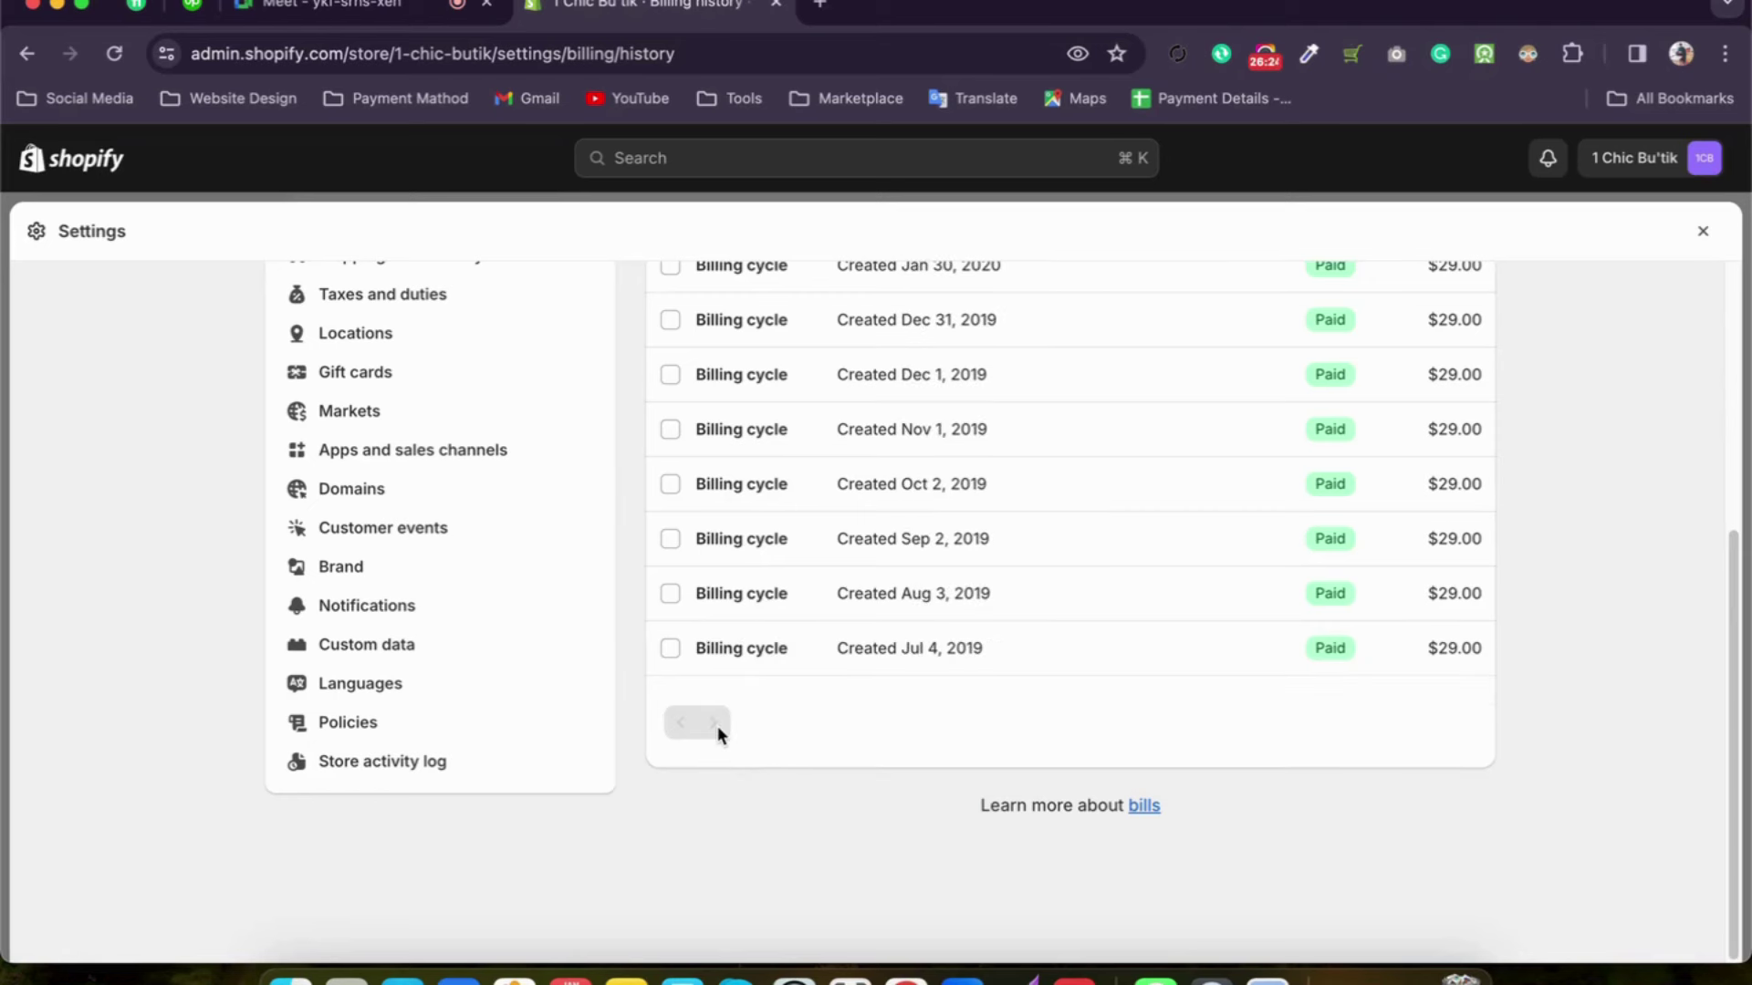
Step: Page through the older bills in the billing history to the earliest ones from 2016
{"action": "left_click", "coordinate": [718, 752]}
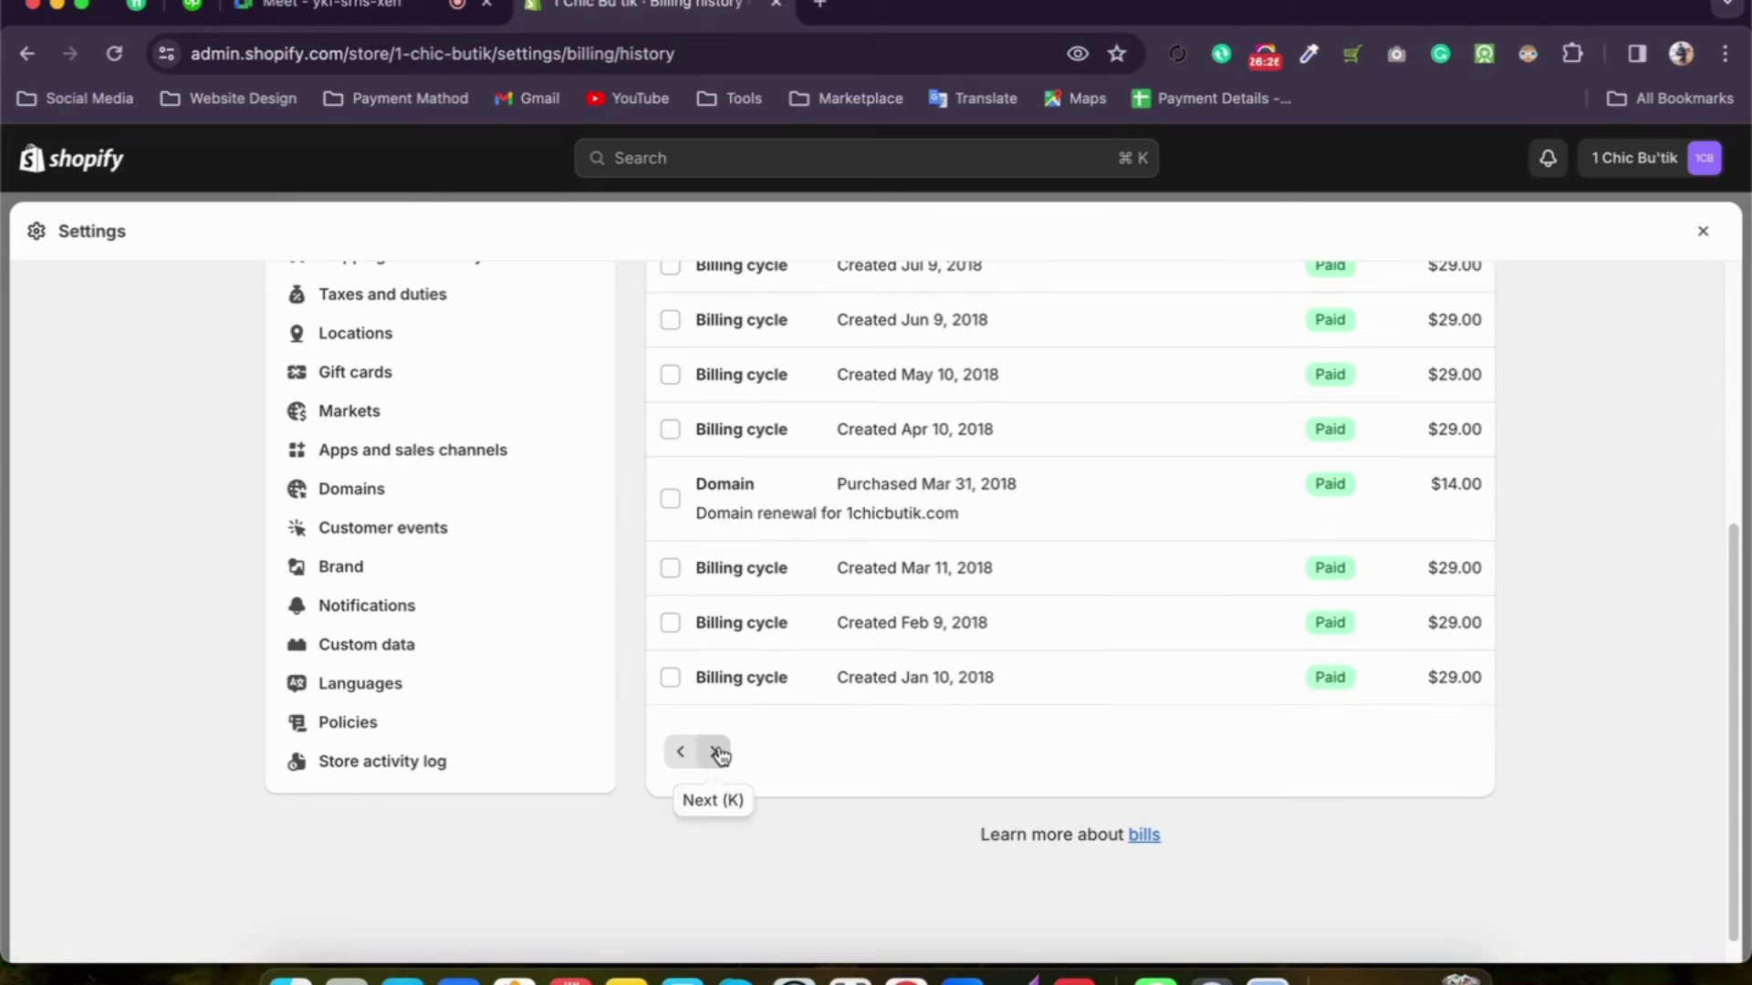
{"action": "left_click", "coordinate": [719, 750]}
{"action": "left_click", "coordinate": [719, 750]}
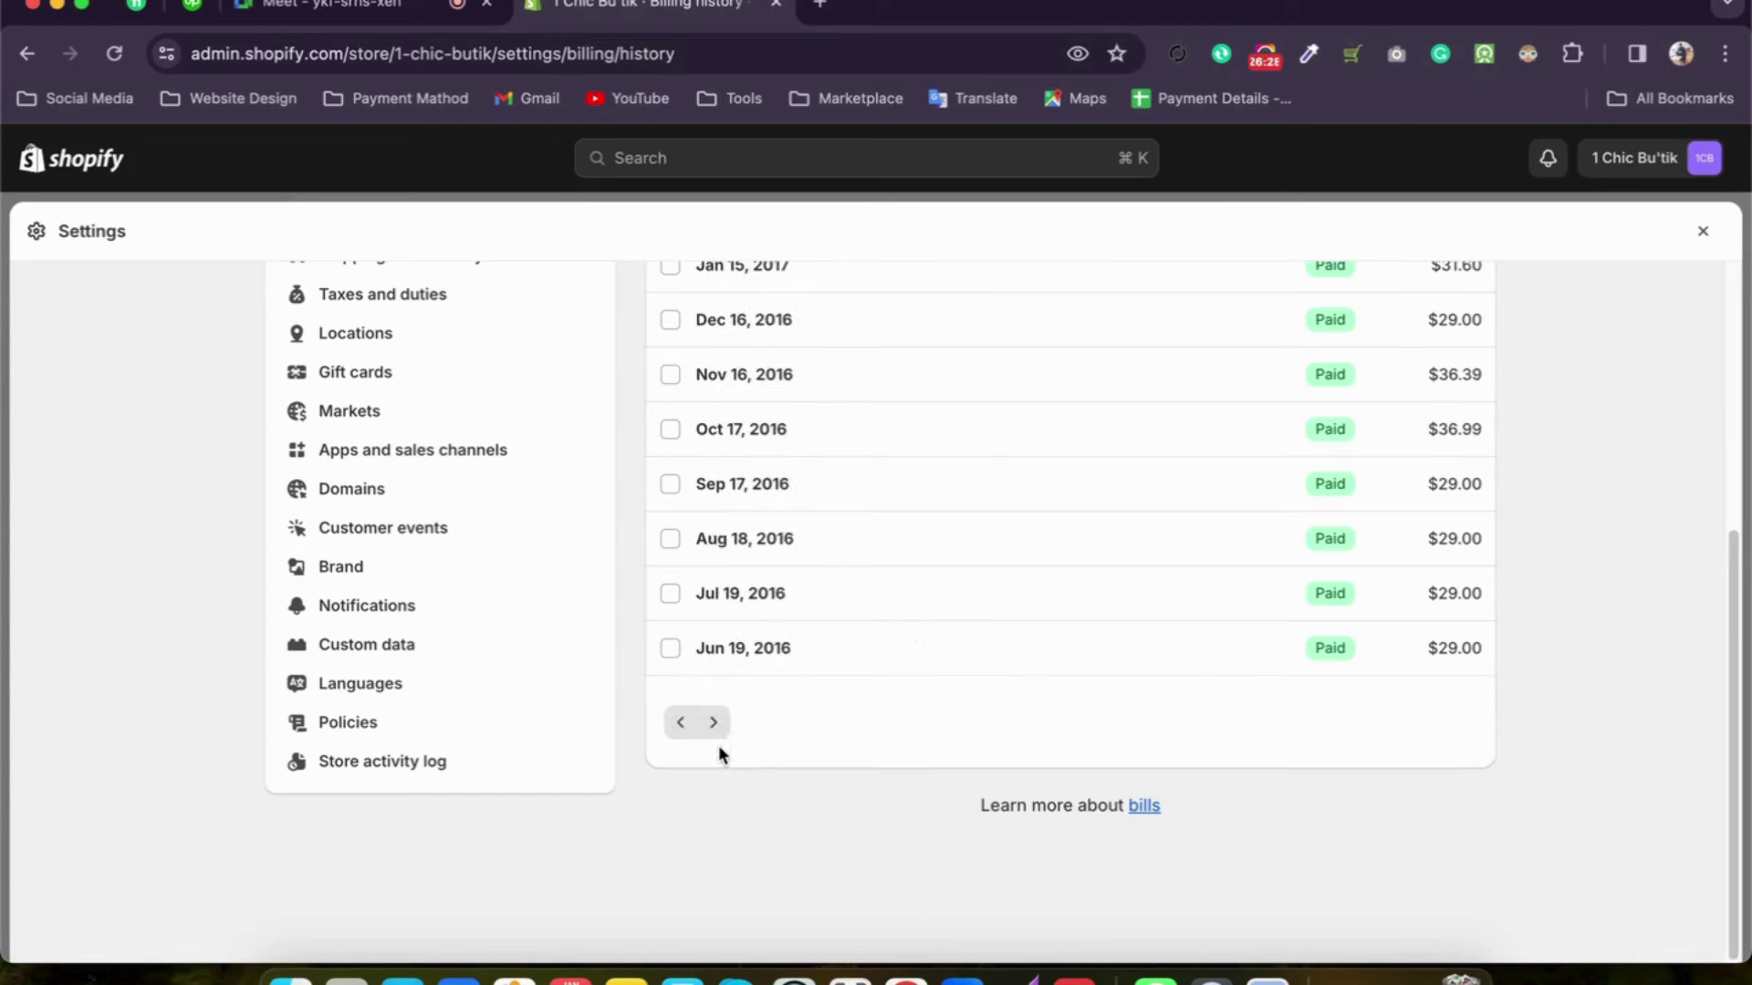
{"action": "left_click", "coordinate": [715, 735]}
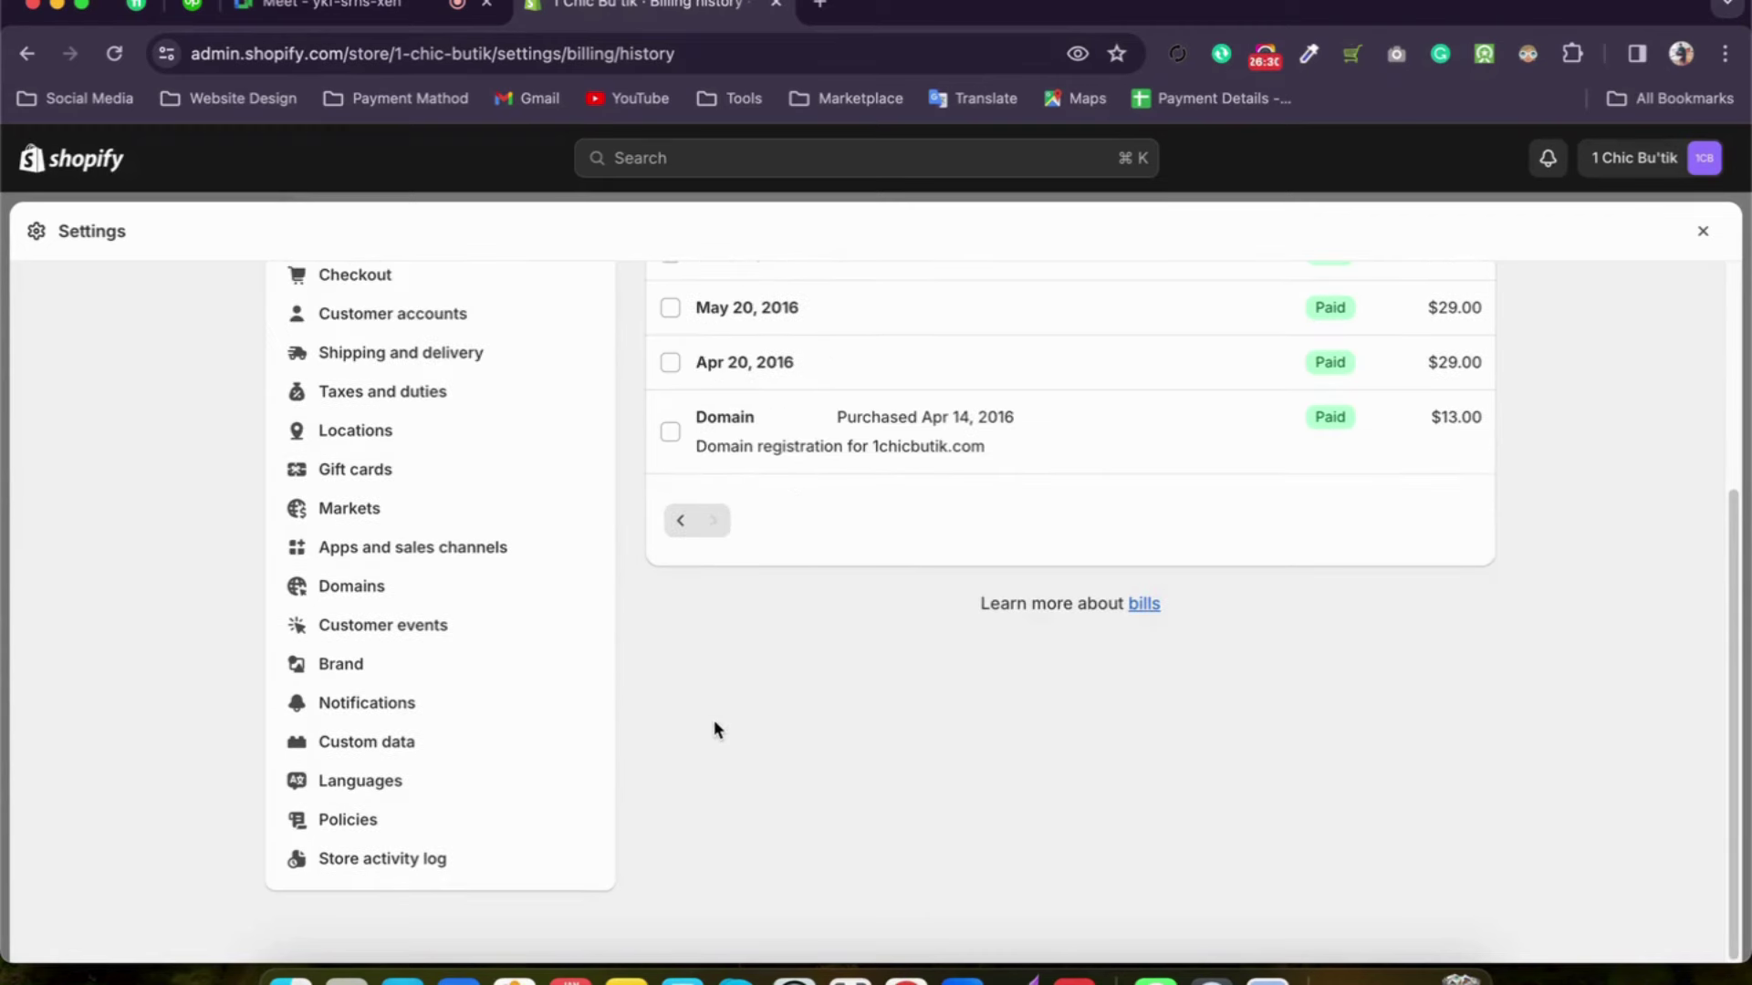
{"action": "scroll", "coordinate": [775, 684], "scroll_direction": "up", "scroll_amount": 4}
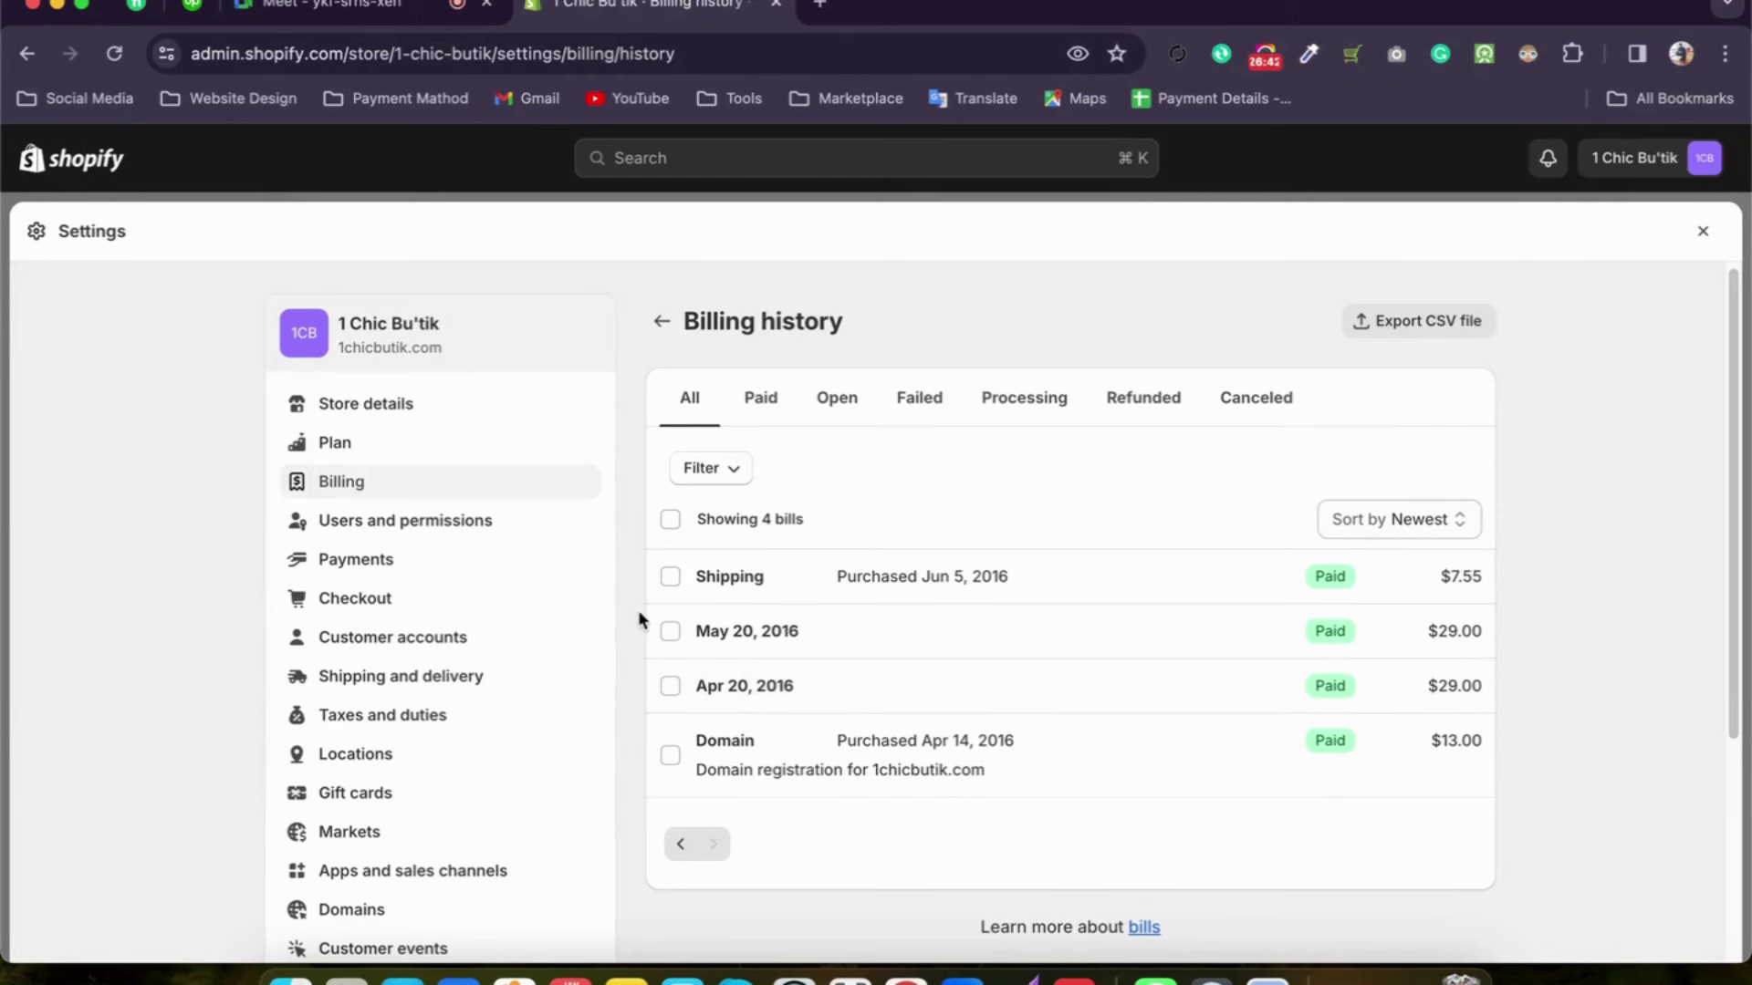
Step: Return to the Billing settings and review the payment methods, billing currency and subscriptions
{"action": "left_click", "coordinate": [463, 489]}
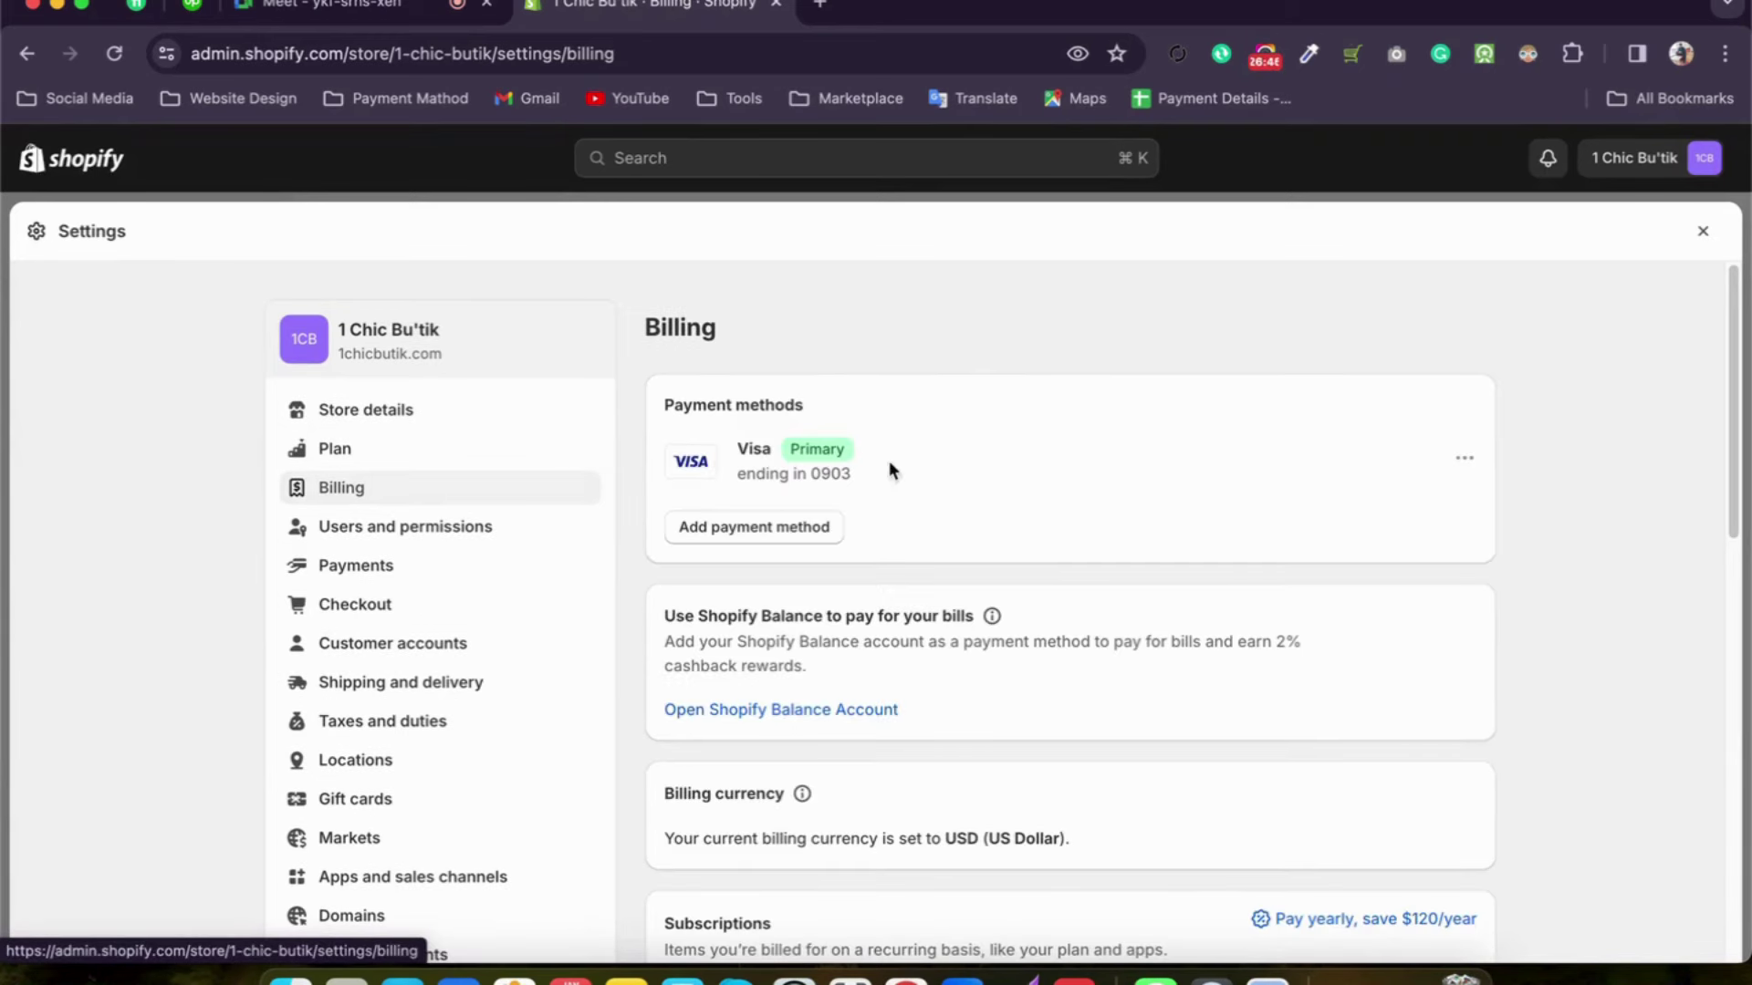
{"action": "scroll", "coordinate": [646, 484], "scroll_direction": "down", "scroll_amount": 3}
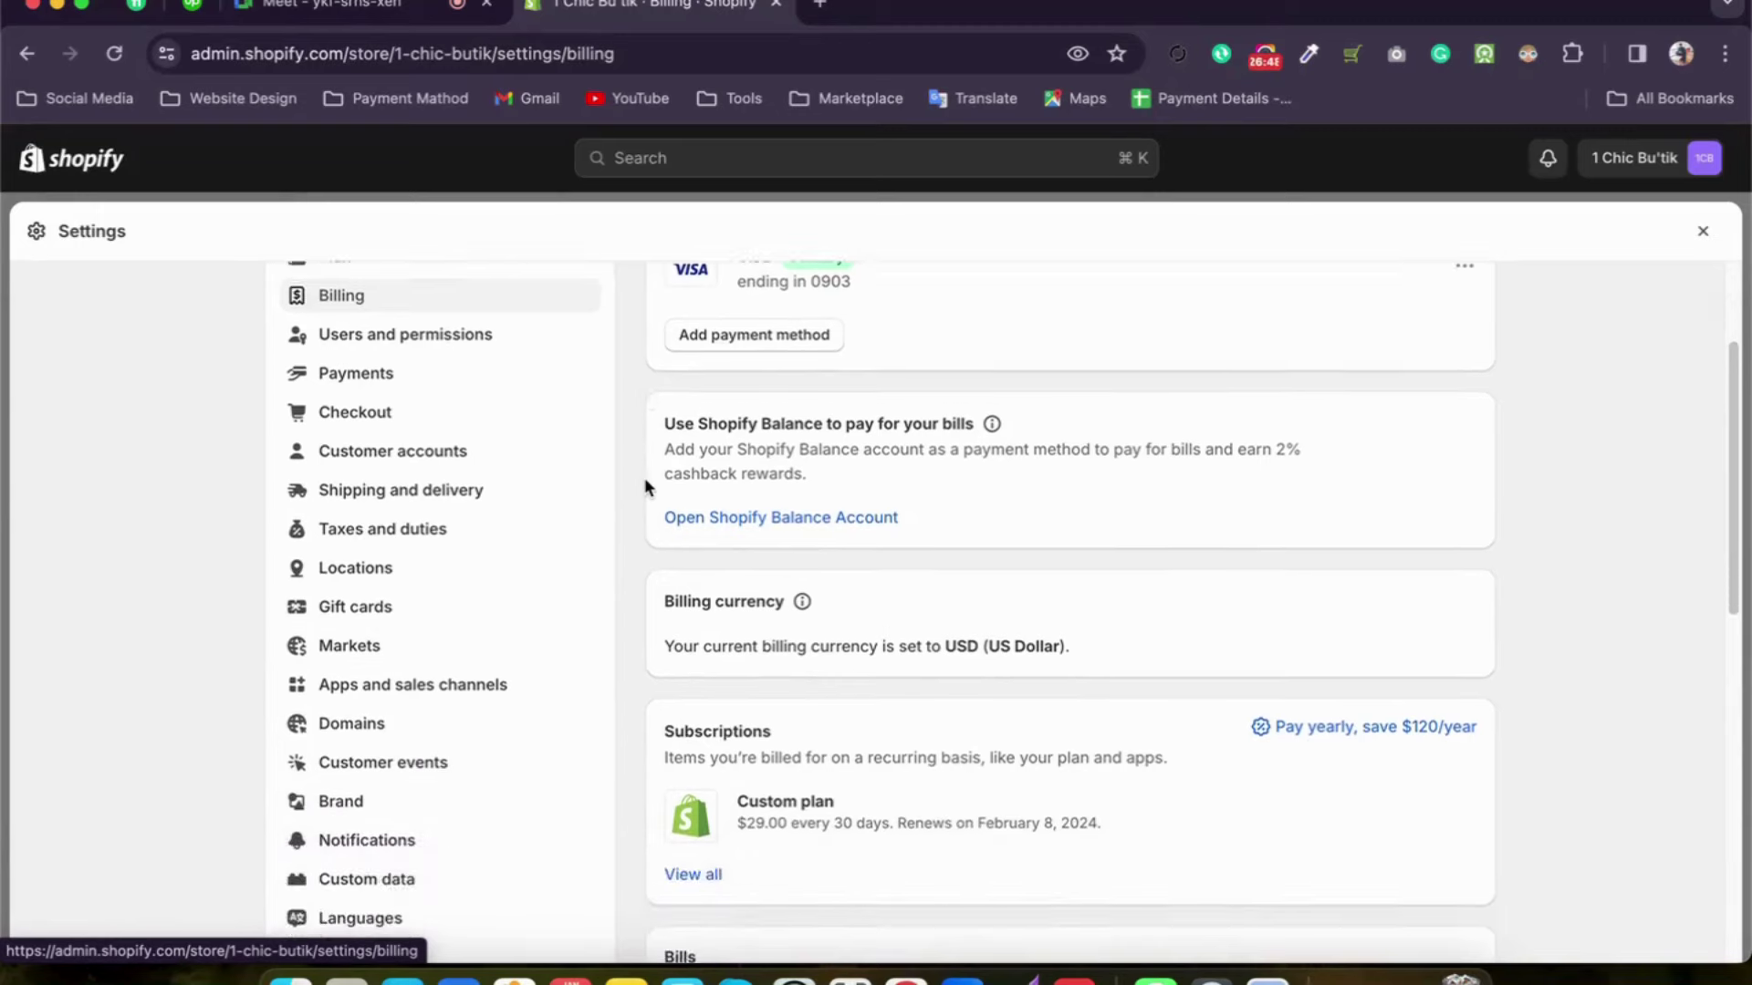
{"action": "scroll", "coordinate": [645, 476], "scroll_direction": "up", "scroll_amount": 3}
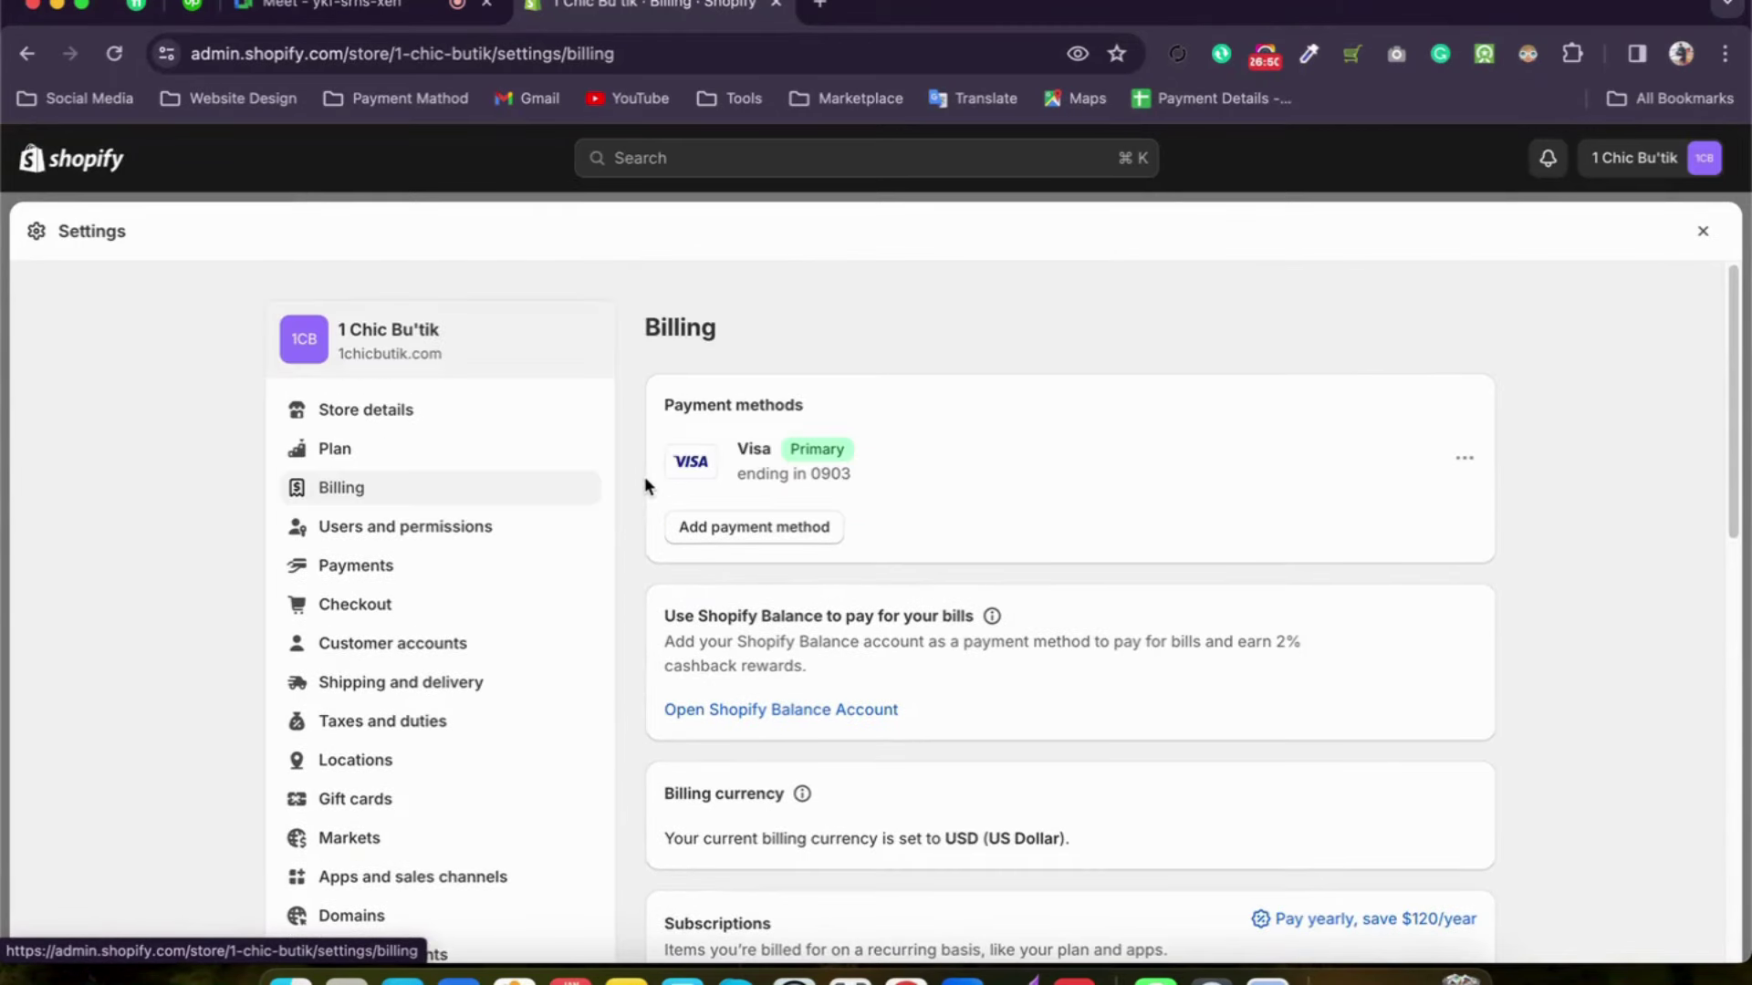
Step: Open the Users and permissions settings and review the store owner and staff entries
{"action": "left_click", "coordinate": [346, 544]}
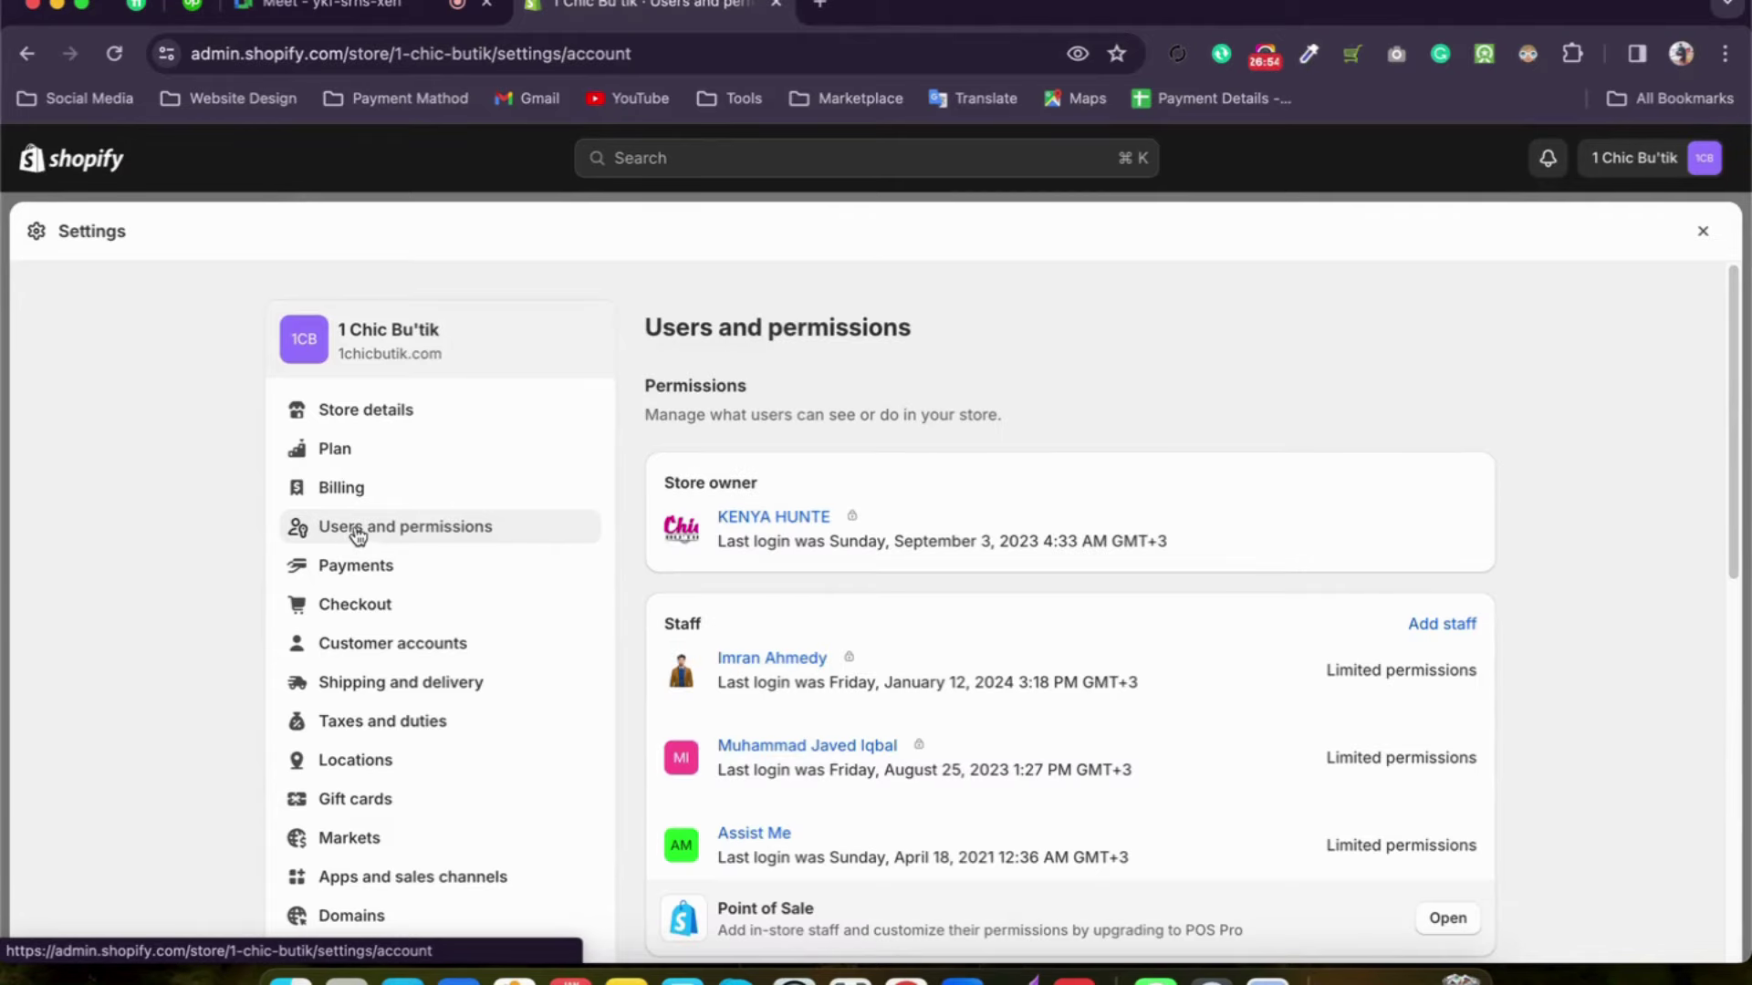
{"action": "scroll", "coordinate": [584, 507], "scroll_direction": "down", "scroll_amount": 6}
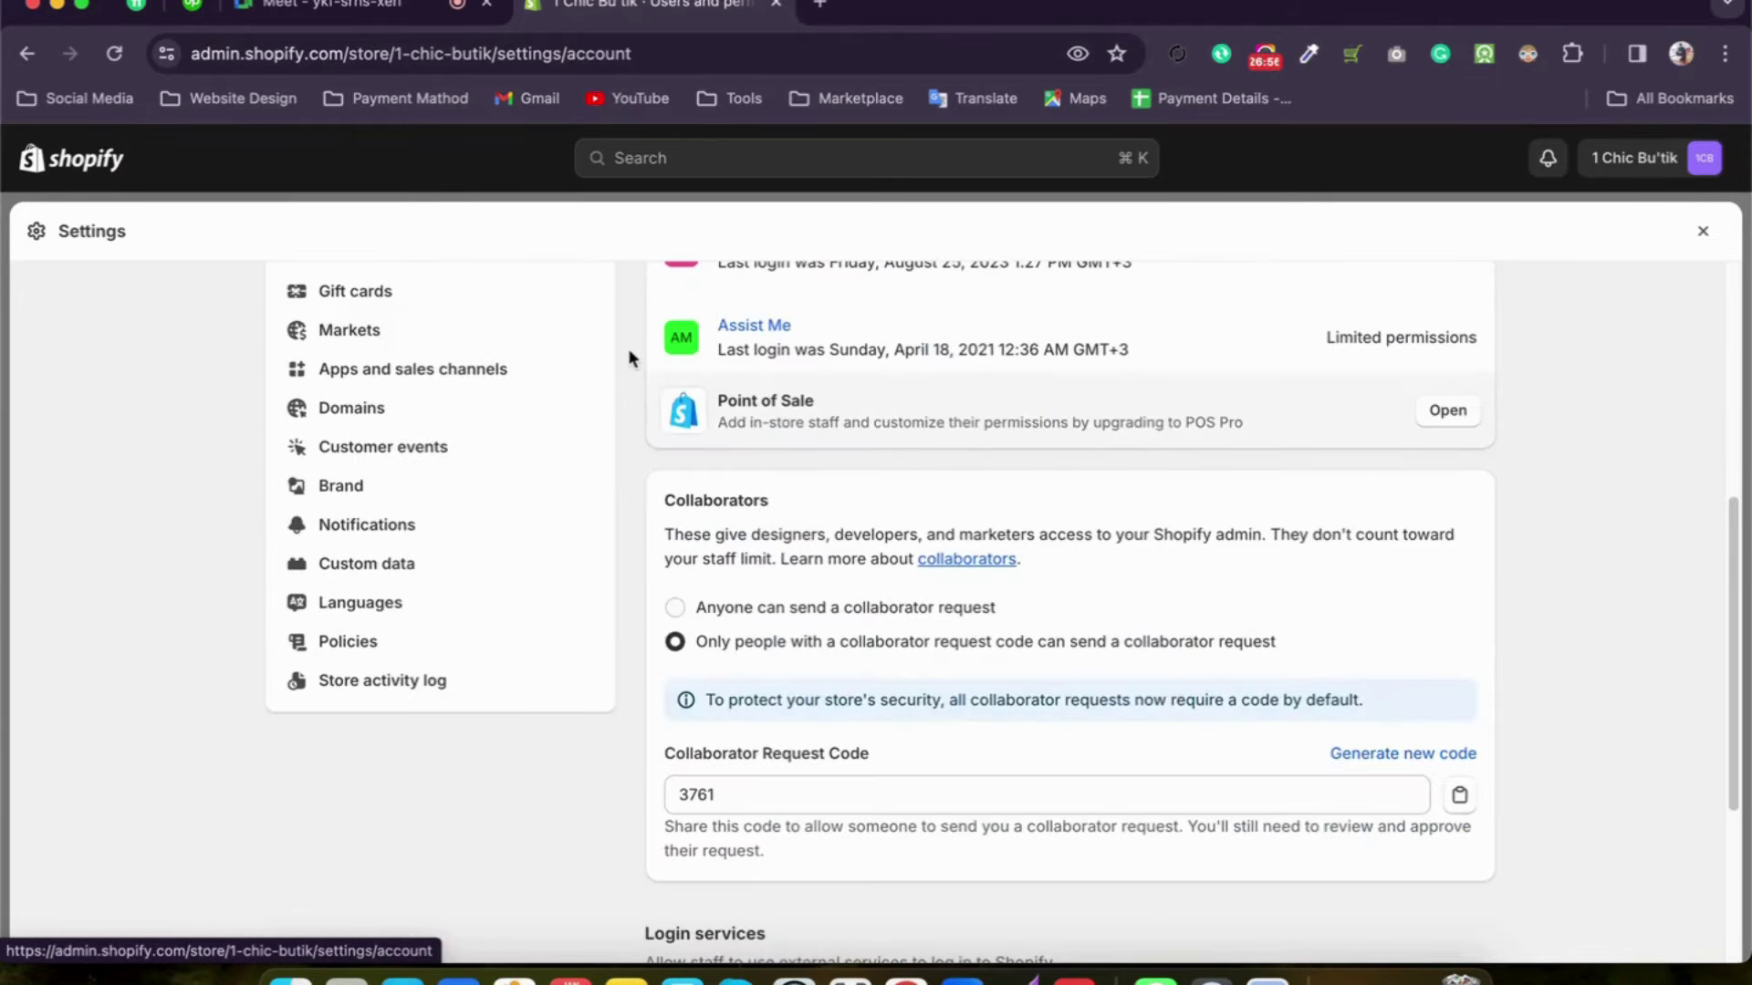
{"action": "scroll", "coordinate": [630, 360], "scroll_direction": "up", "scroll_amount": 6}
{"action": "scroll", "coordinate": [652, 456], "scroll_direction": "down", "scroll_amount": 1}
{"action": "scroll", "coordinate": [653, 457], "scroll_direction": "down", "scroll_amount": 2}
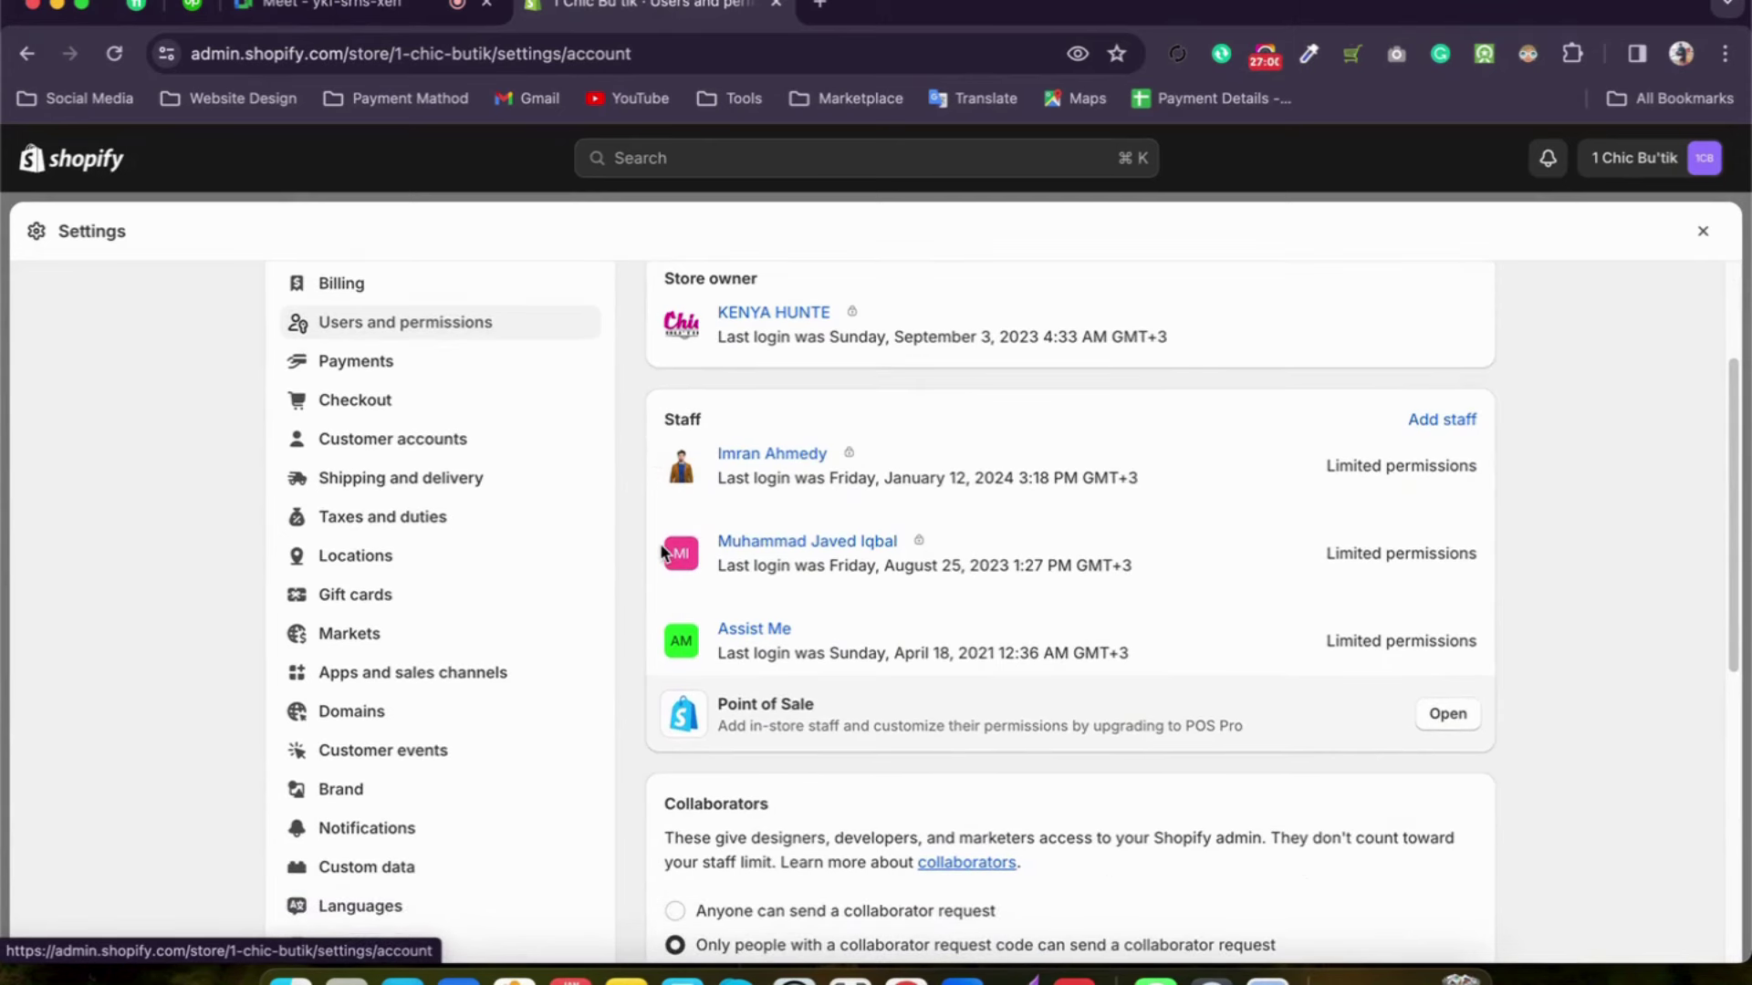
Step: Highlight the Collaborators heading in Users and permissions and compare that section with the staff list
{"action": "scroll", "coordinate": [666, 456], "scroll_direction": "down", "scroll_amount": 3}
{"action": "scroll", "coordinate": [666, 470], "scroll_direction": "down", "scroll_amount": 3}
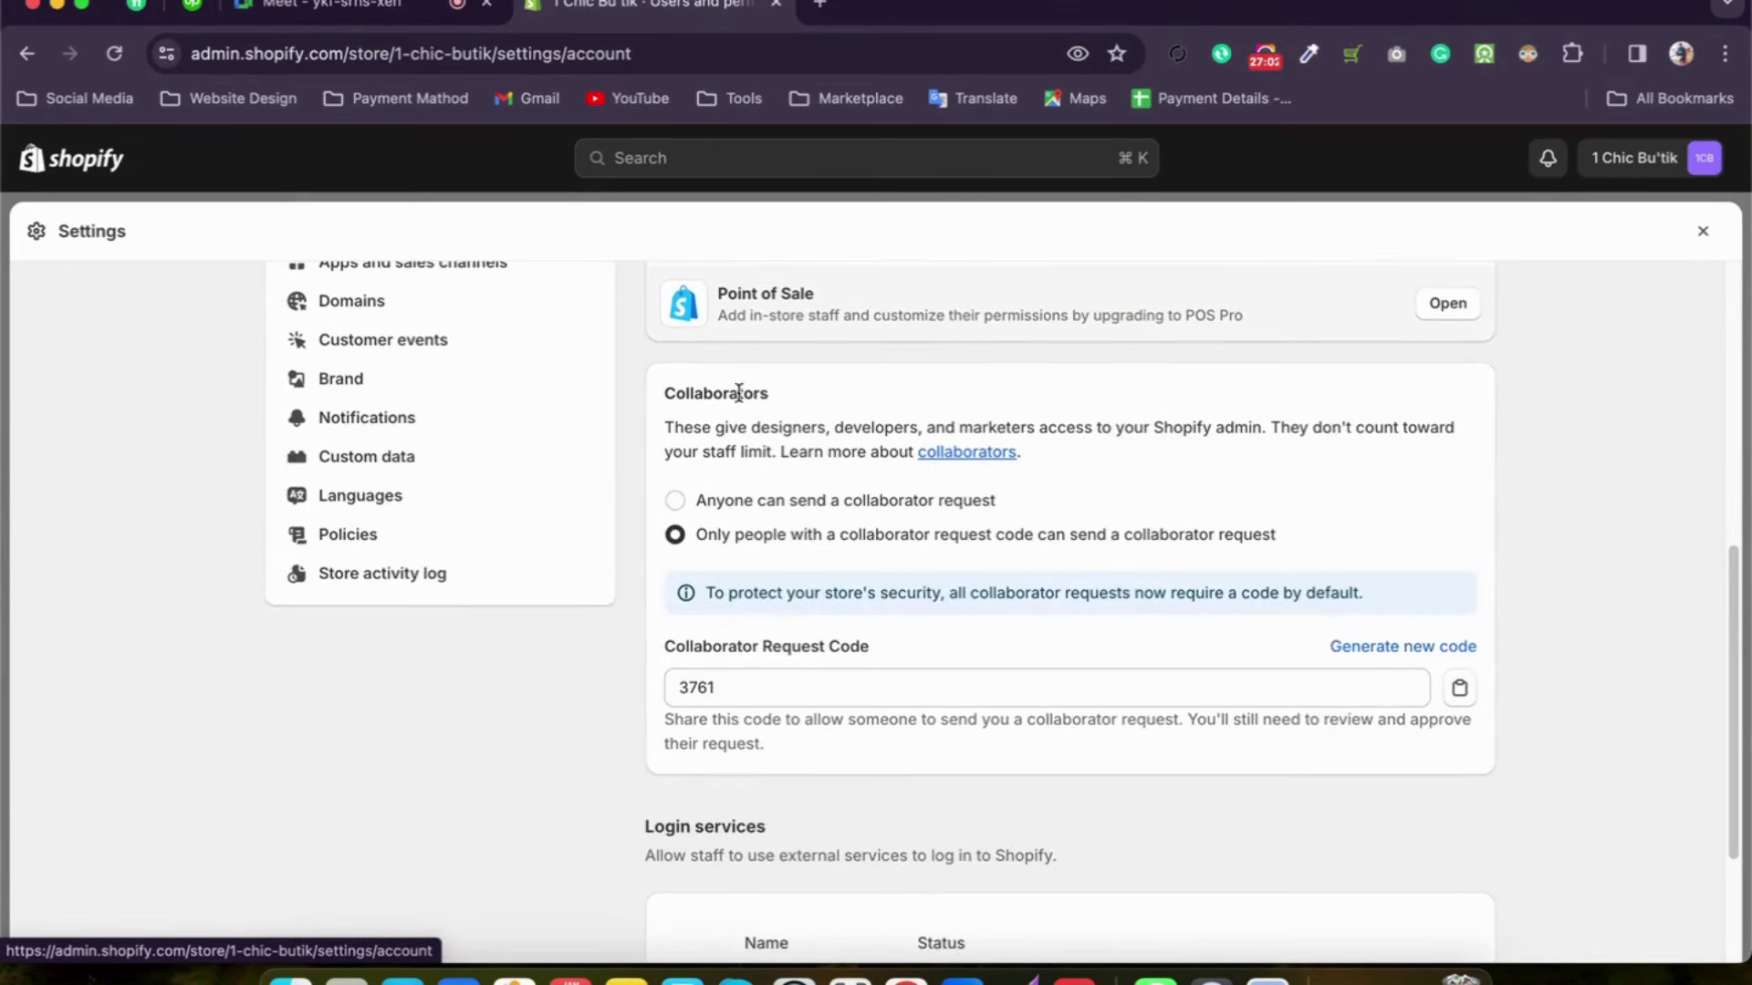
{"action": "left_click_drag", "start_coordinate": [669, 398], "coordinate": [774, 398]}
{"action": "scroll", "coordinate": [772, 399], "scroll_direction": "up", "scroll_amount": 10}
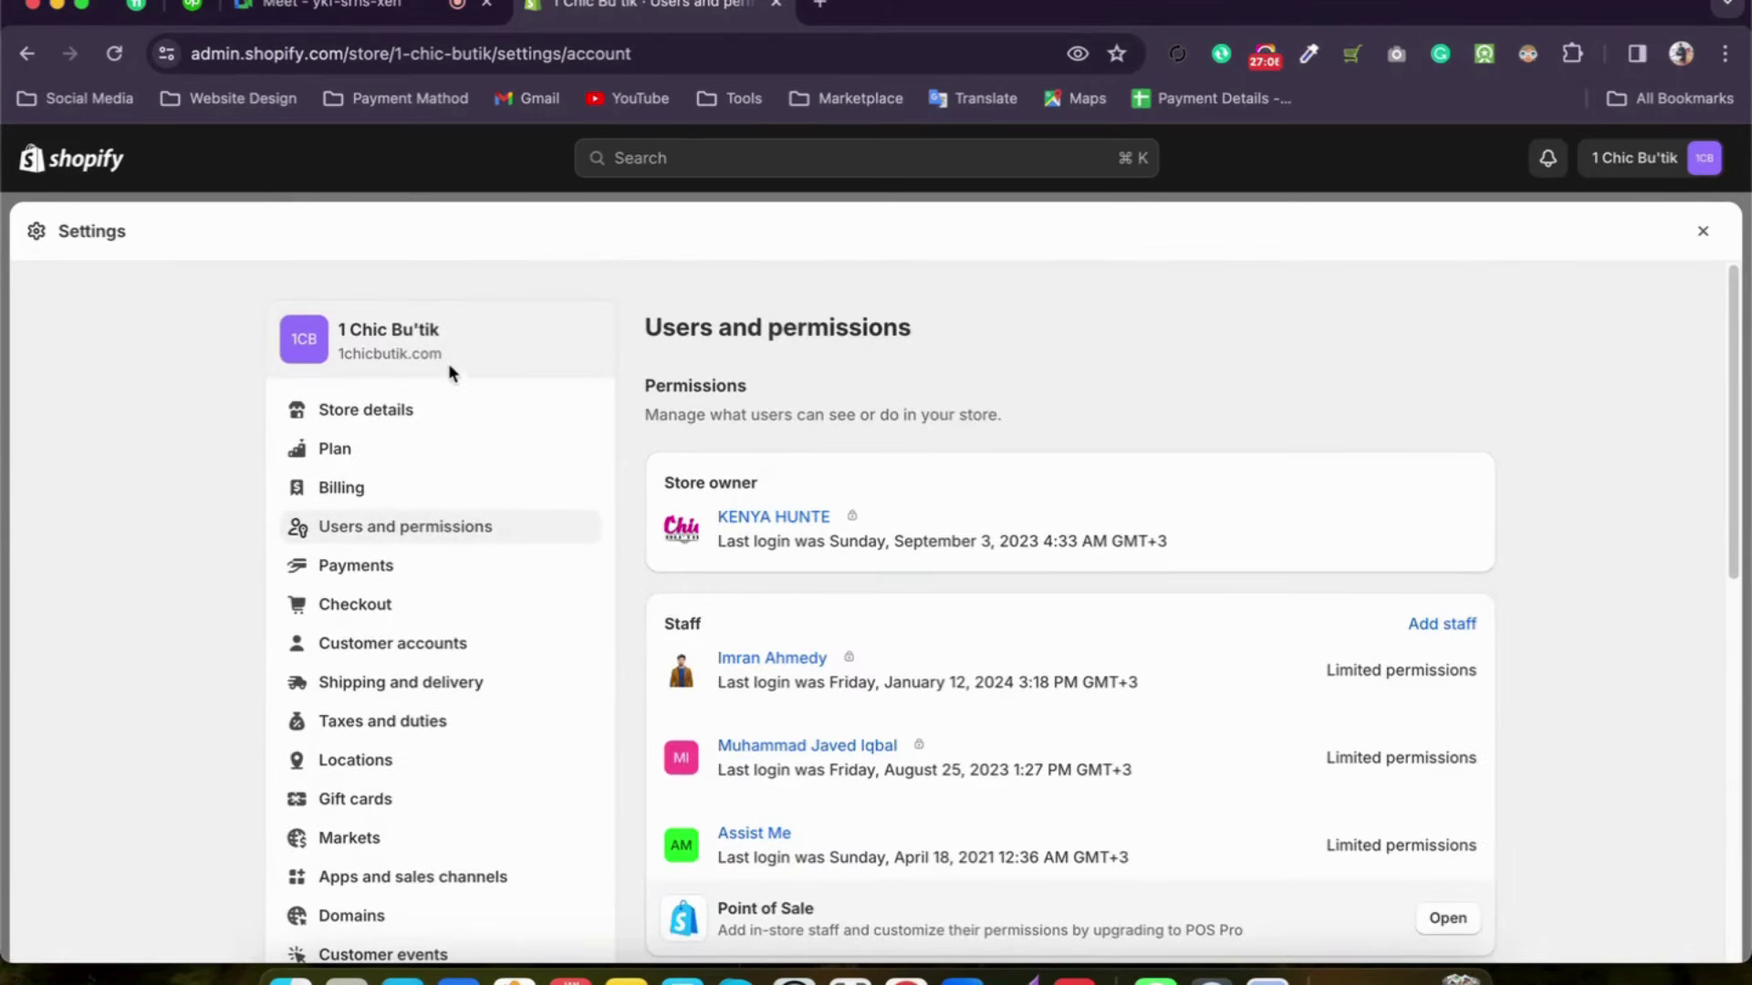
{"action": "scroll", "coordinate": [636, 428], "scroll_direction": "down", "scroll_amount": 1}
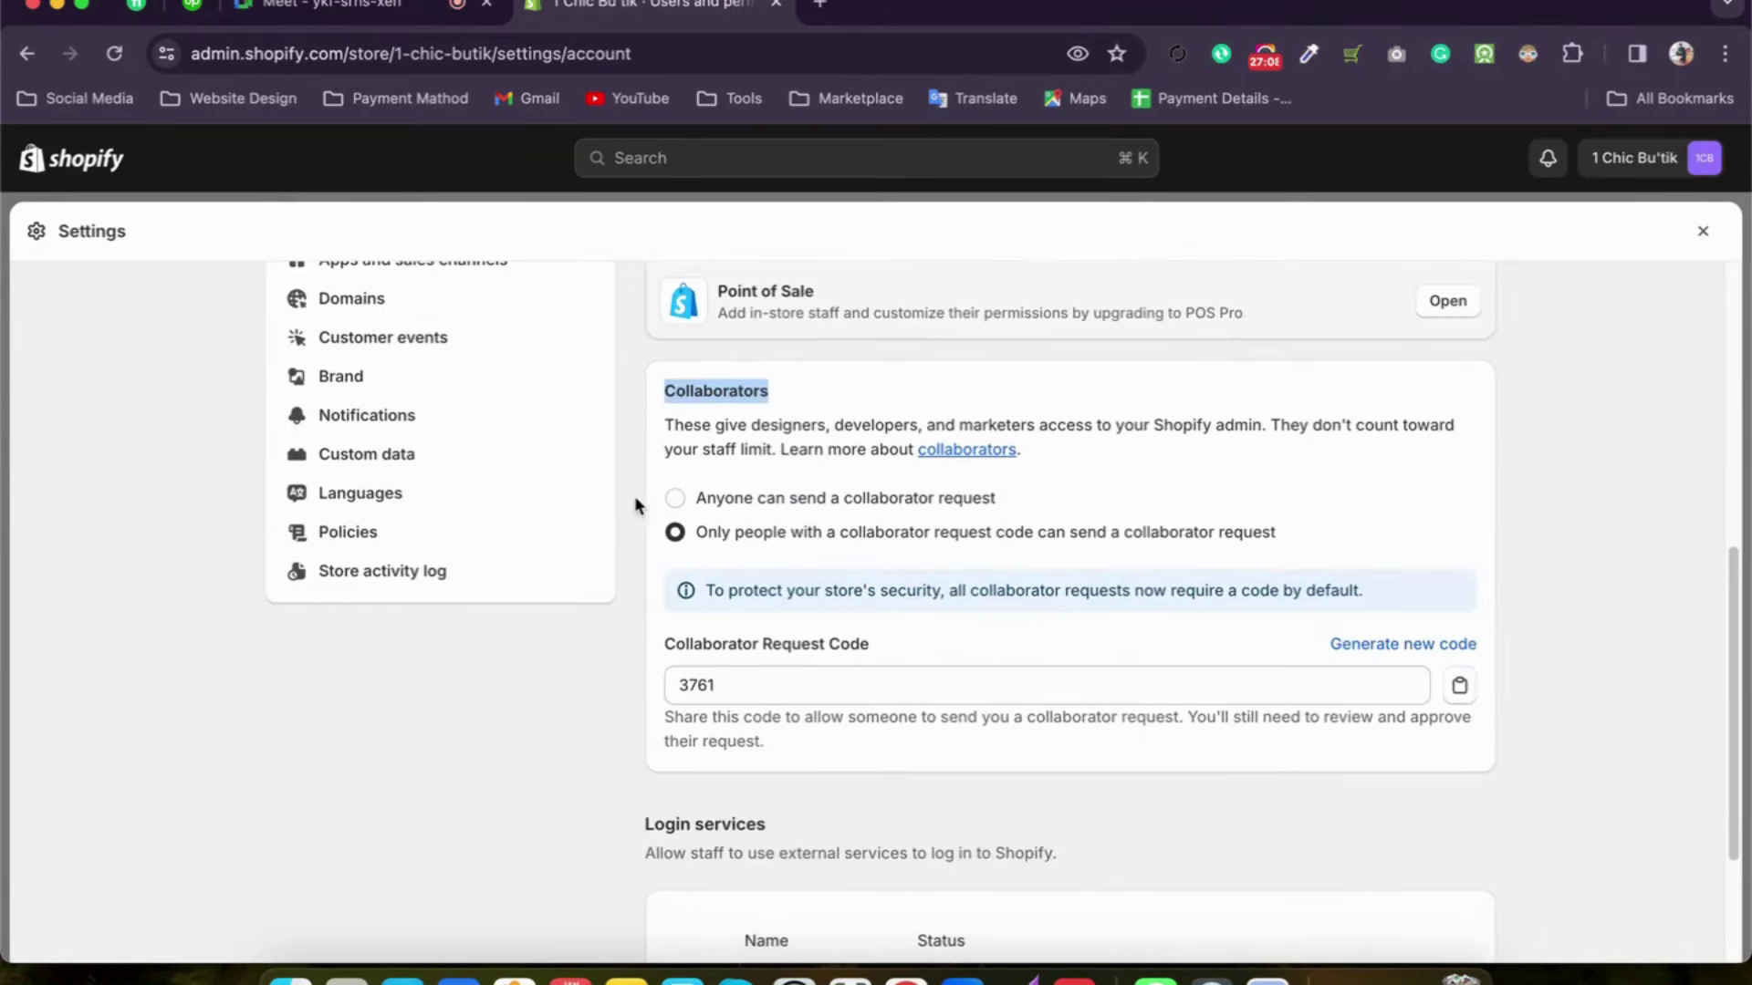
{"action": "scroll", "coordinate": [748, 403], "scroll_direction": "up", "scroll_amount": 5}
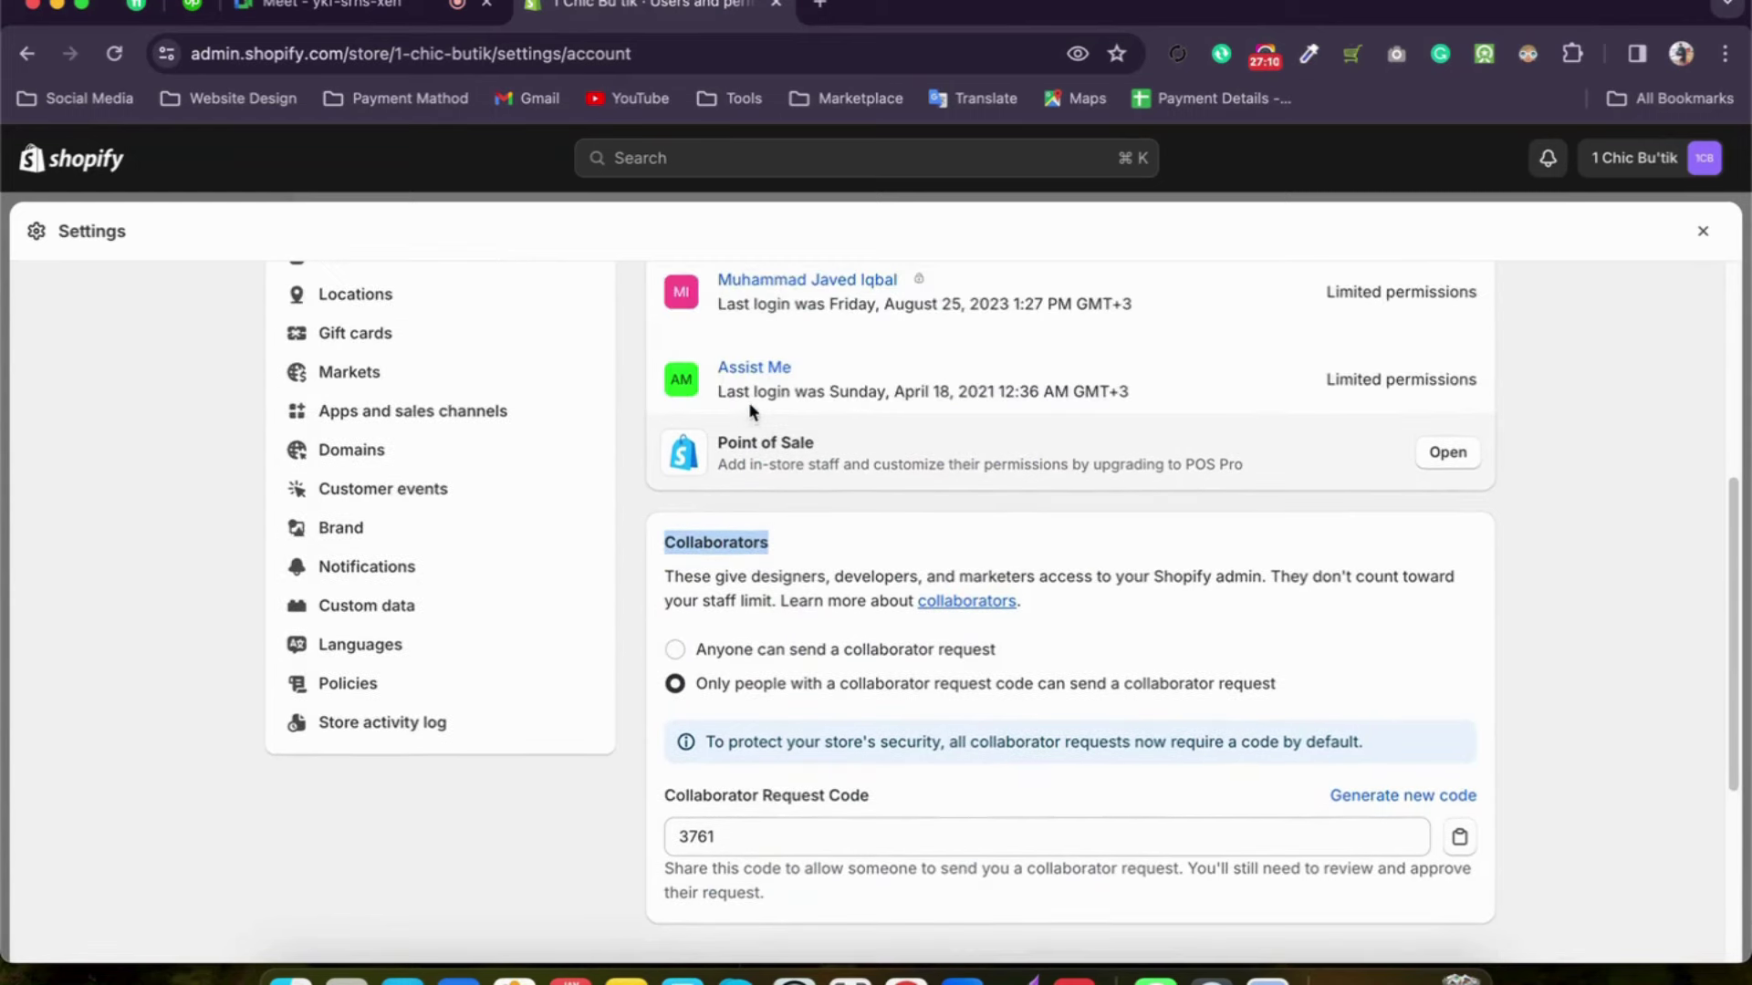
{"action": "scroll", "coordinate": [942, 456], "scroll_direction": "up", "scroll_amount": 2}
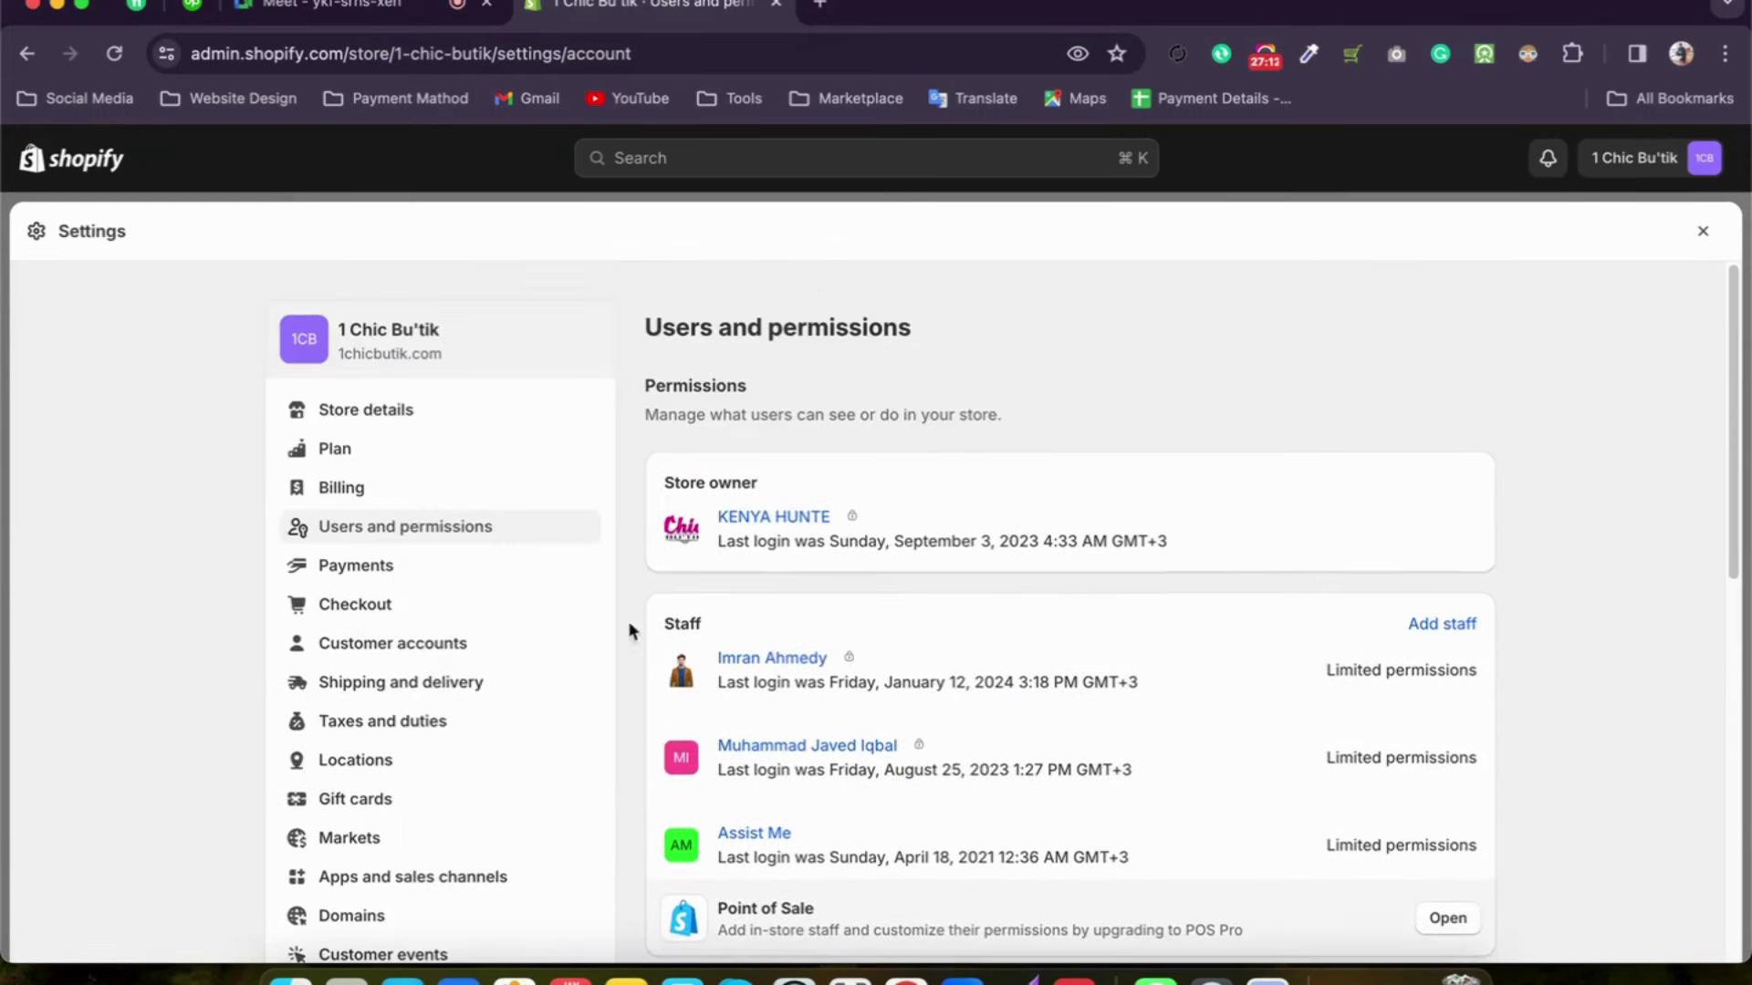
Step: Open the Payments settings and highlight the bank account line under Payout account
{"action": "left_click", "coordinate": [379, 572]}
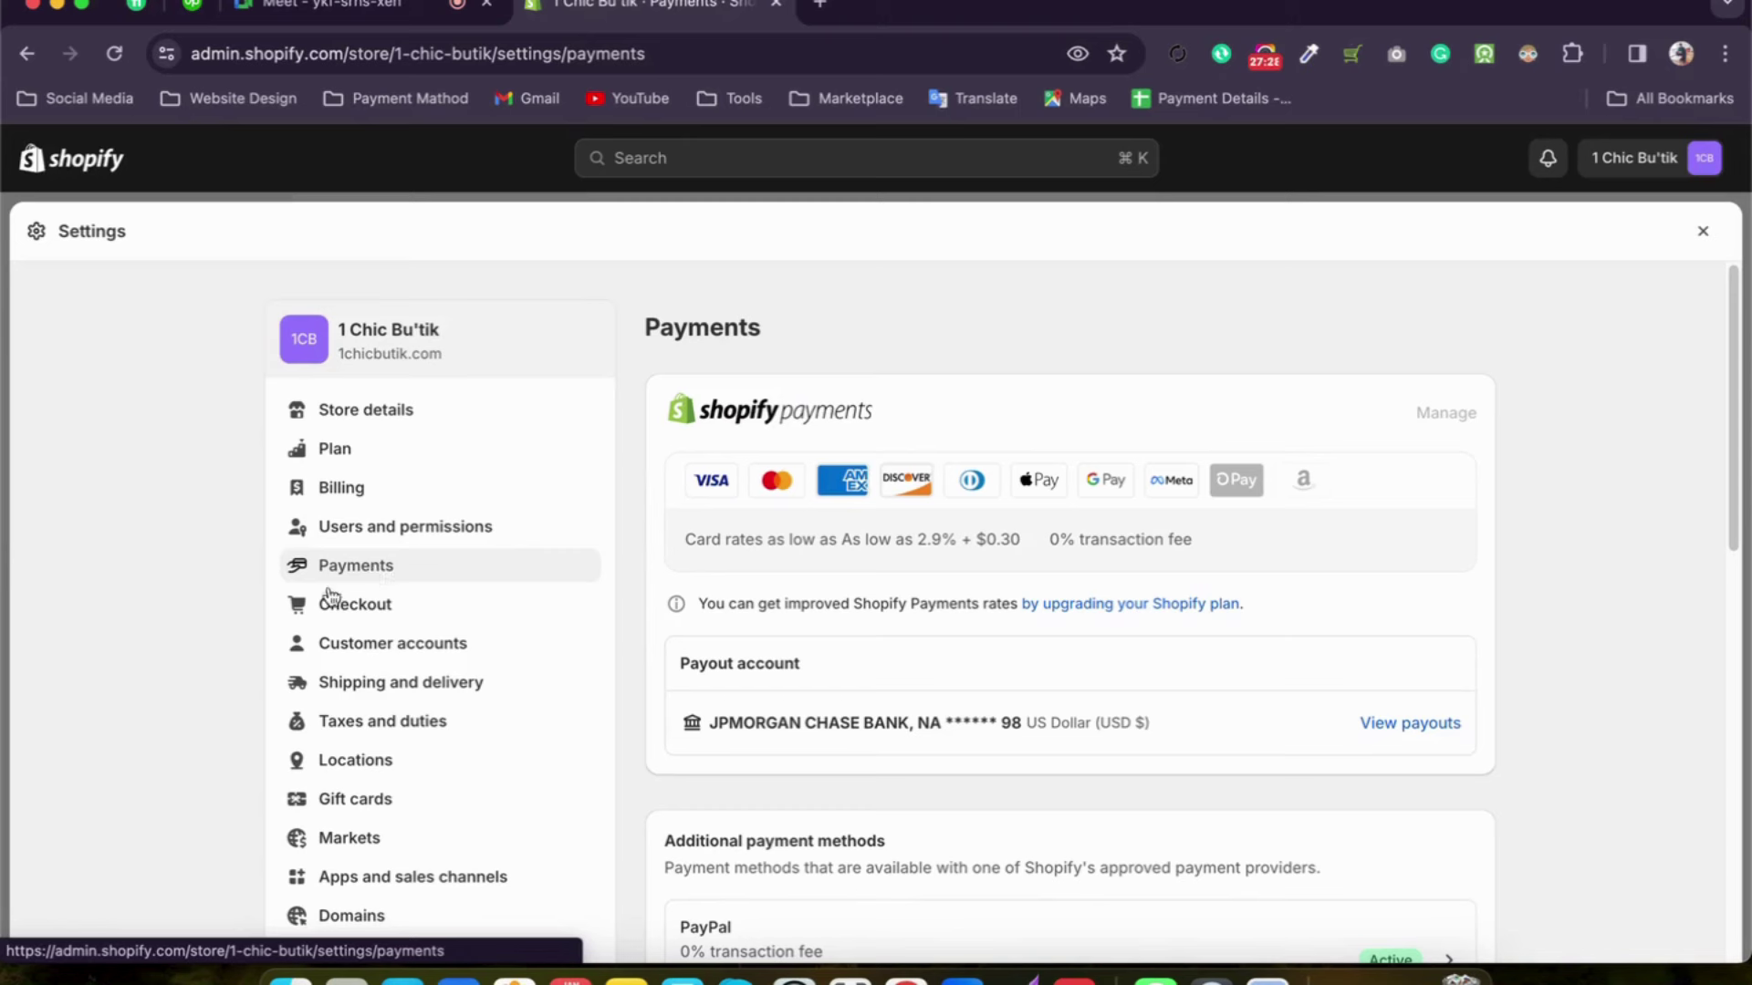
{"action": "scroll", "coordinate": [809, 693], "scroll_direction": "down", "scroll_amount": 1}
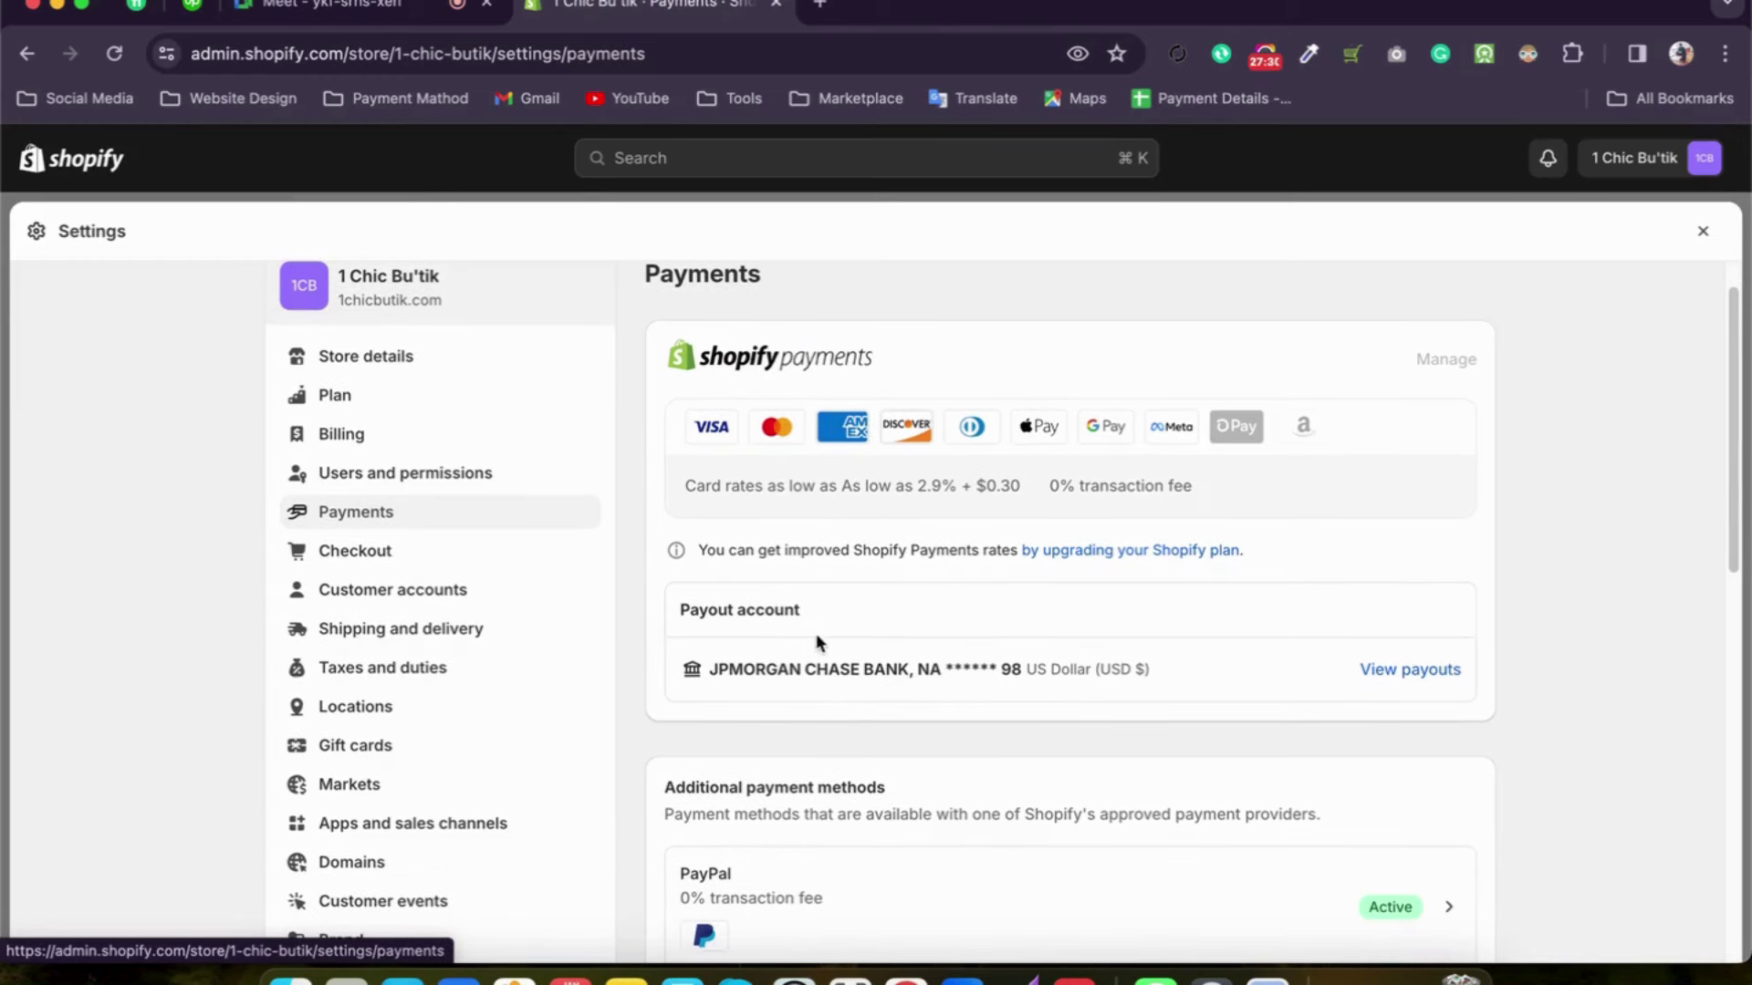
{"action": "scroll", "coordinate": [852, 547], "scroll_direction": "down", "scroll_amount": 5}
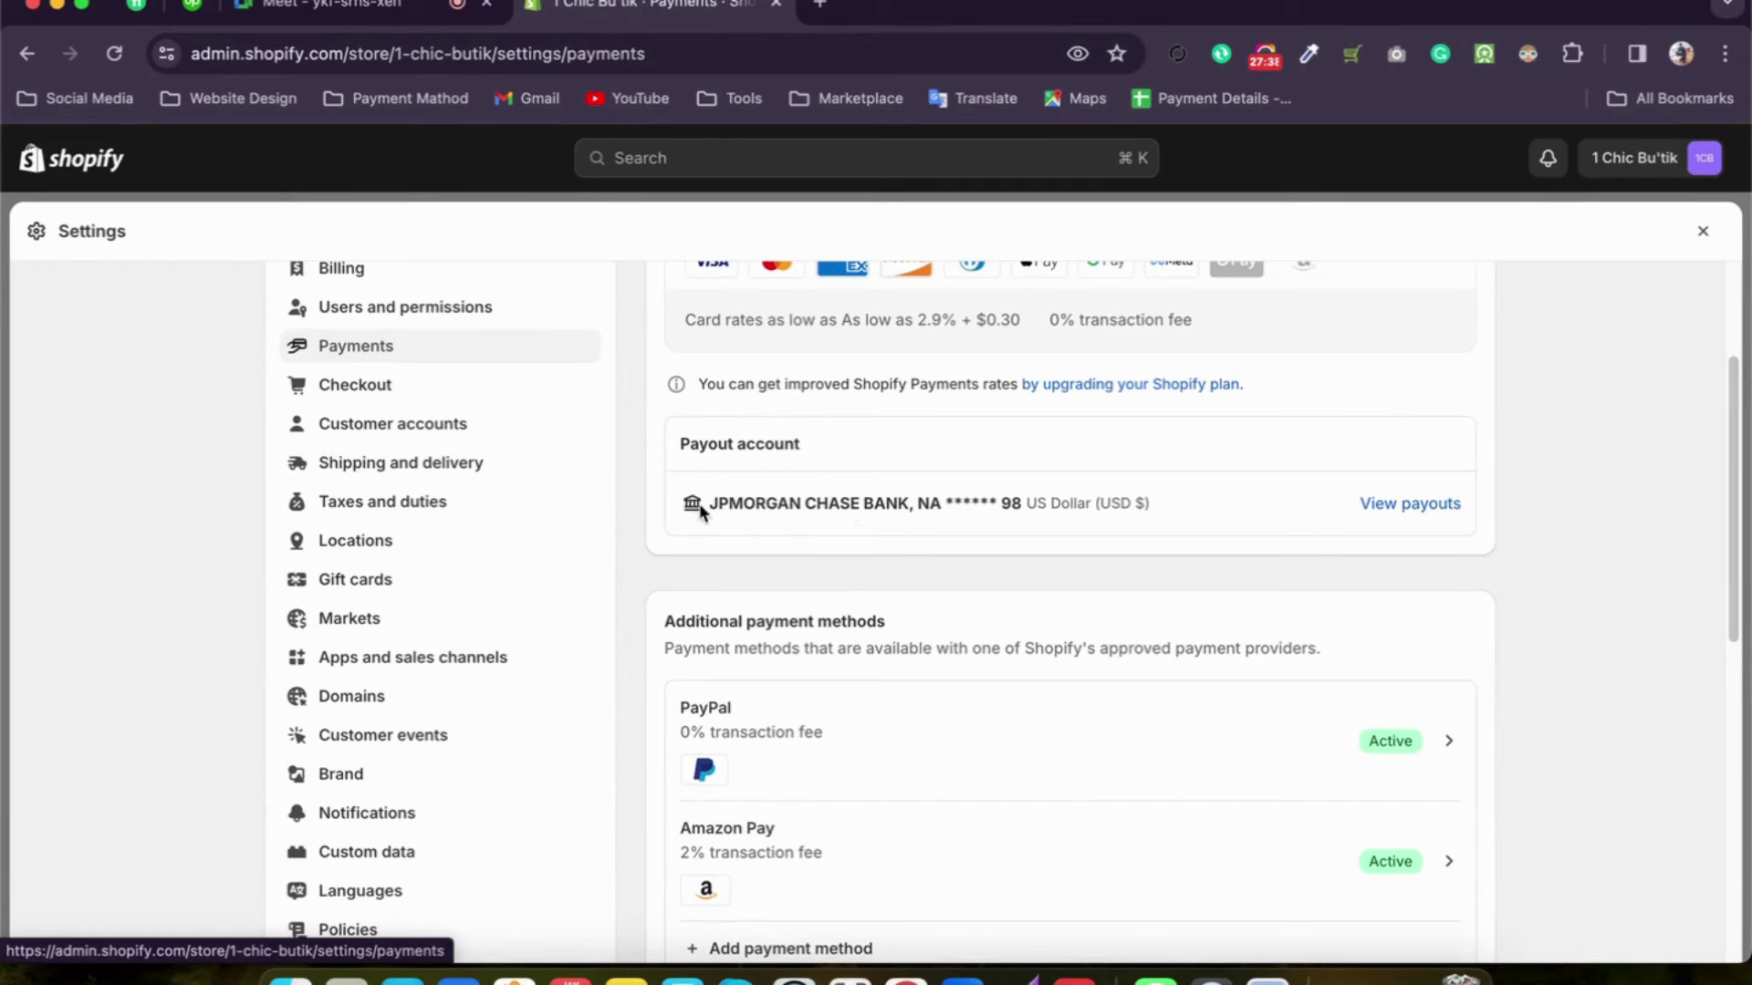
{"action": "left_click_drag", "start_coordinate": [706, 508], "coordinate": [1163, 522]}
{"action": "scroll", "coordinate": [657, 461], "scroll_direction": "up", "scroll_amount": 1}
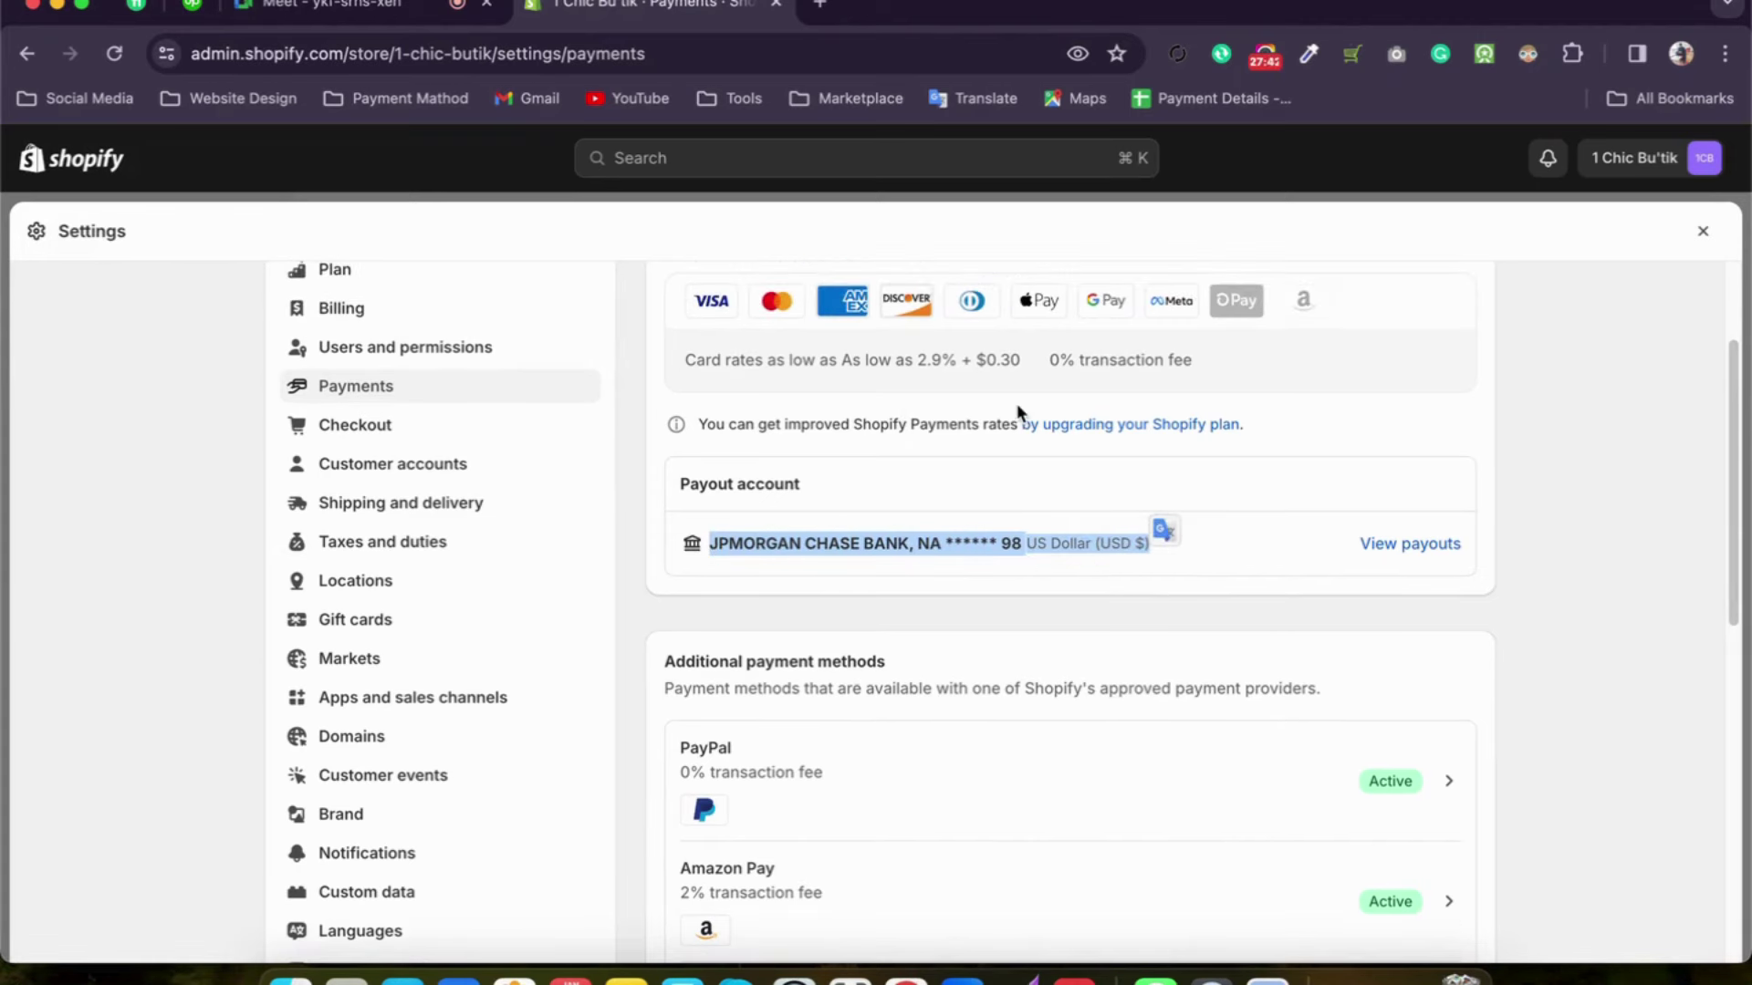
{"action": "scroll", "coordinate": [1017, 406], "scroll_direction": "up", "scroll_amount": 2}
{"action": "scroll", "coordinate": [1017, 406], "scroll_direction": "down", "scroll_amount": 2}
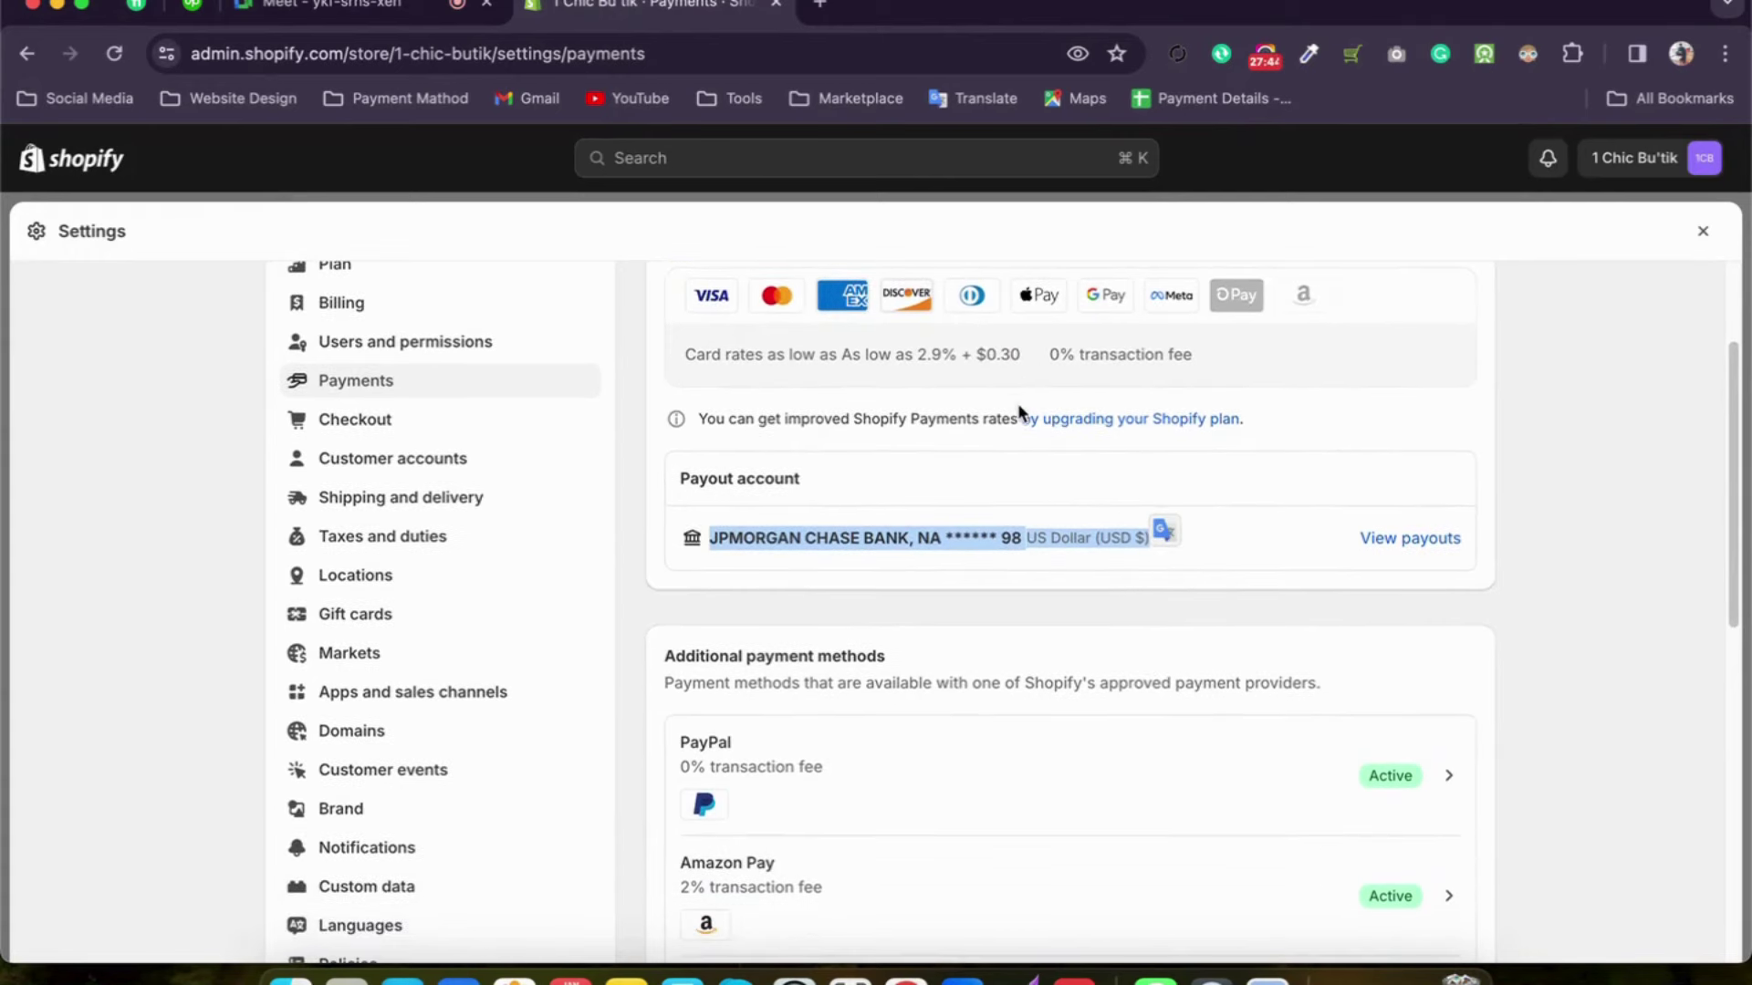
{"action": "left_click", "coordinate": [889, 529]}
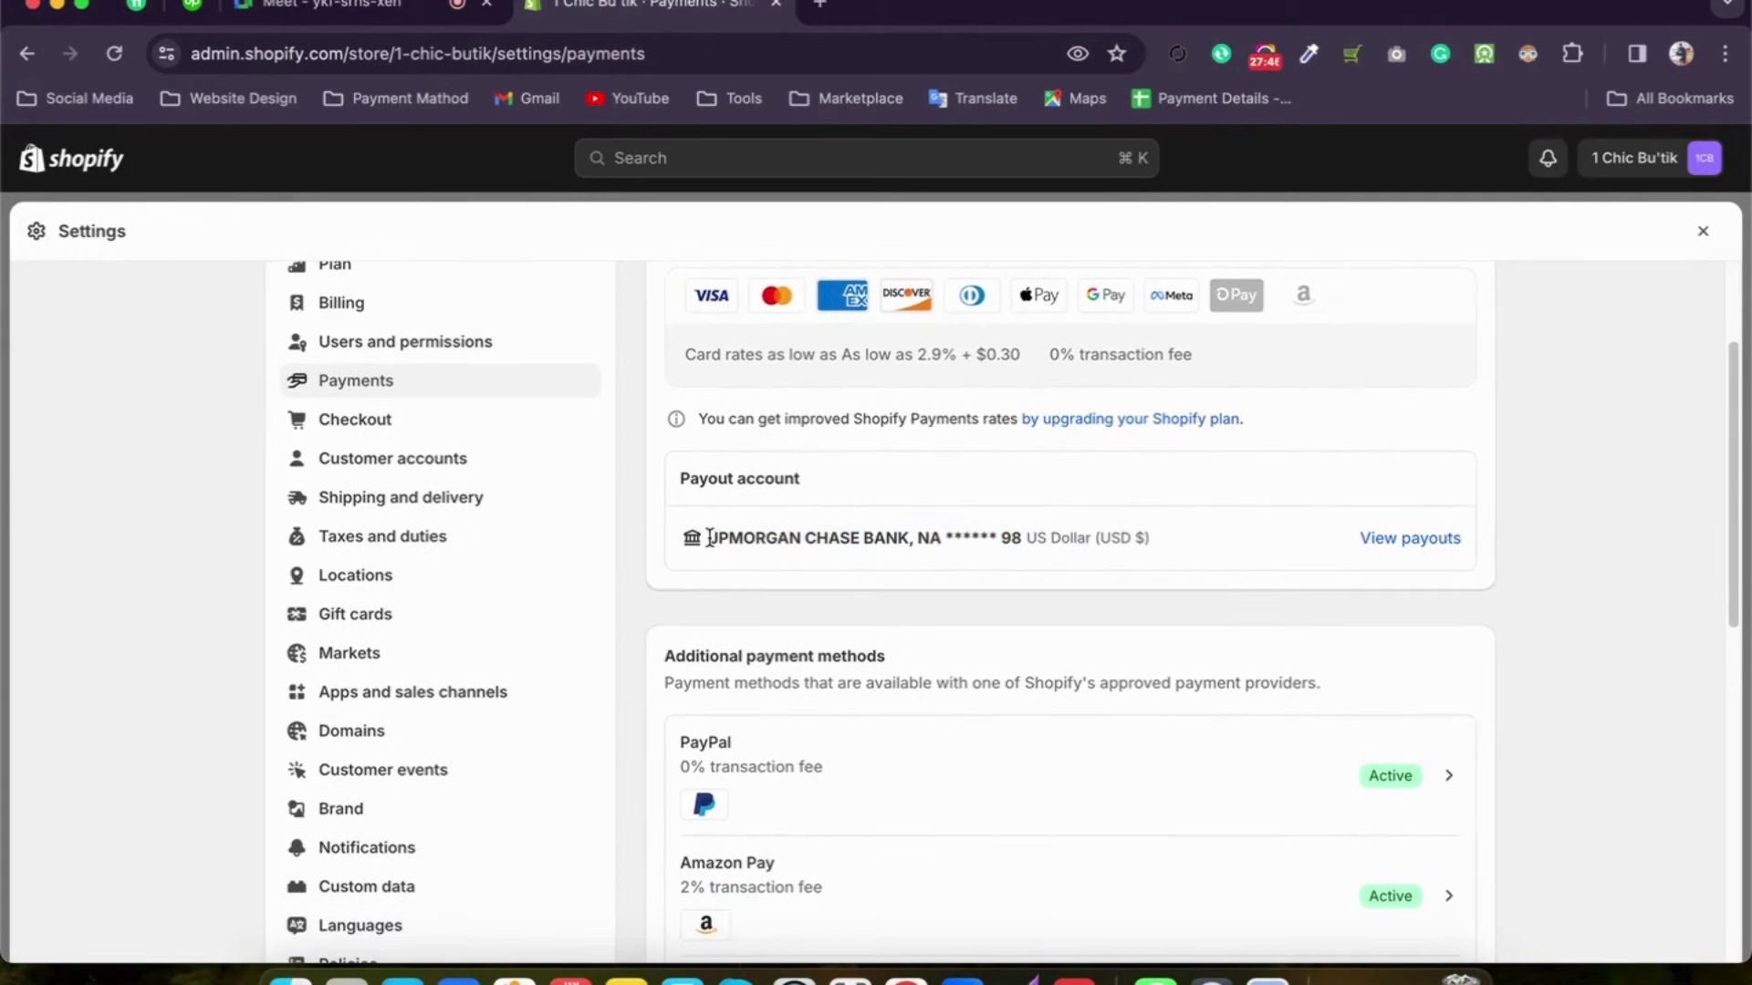
{"action": "left_click_drag", "start_coordinate": [710, 537], "coordinate": [1163, 554]}
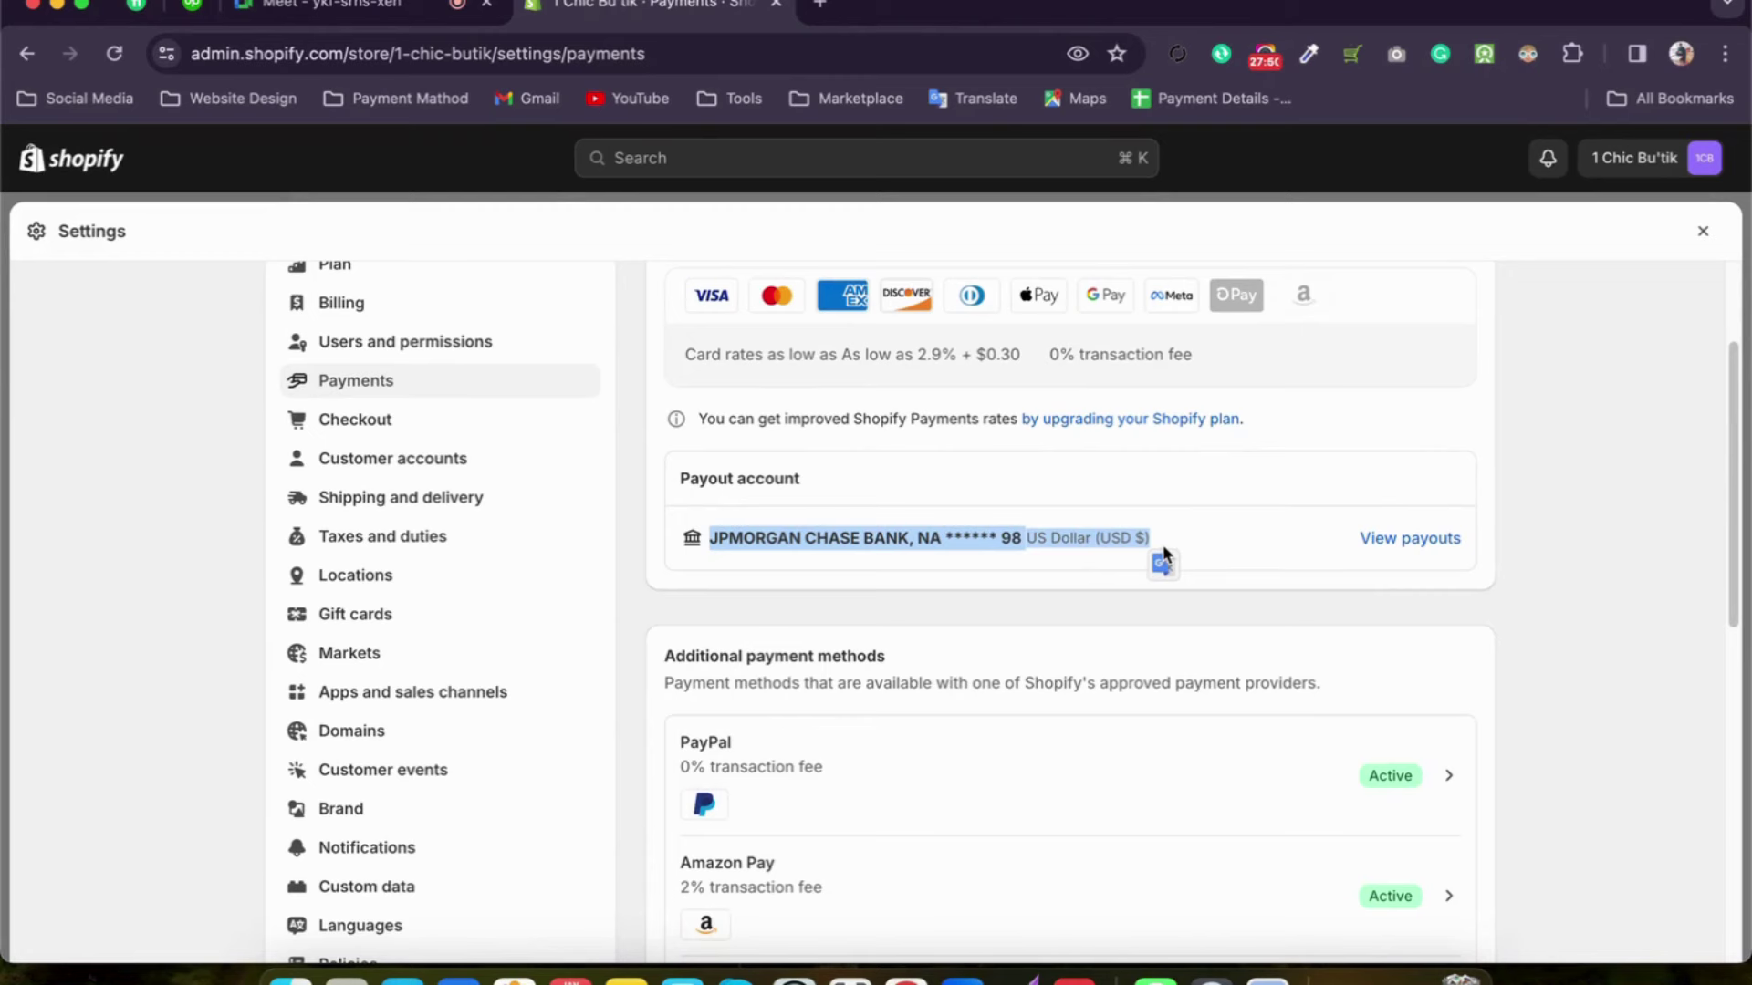
Step: Highlight the Shopify Payments logo in the Payments settings, then clear the highlight
{"action": "scroll", "coordinate": [1094, 559], "scroll_direction": "up", "scroll_amount": 3}
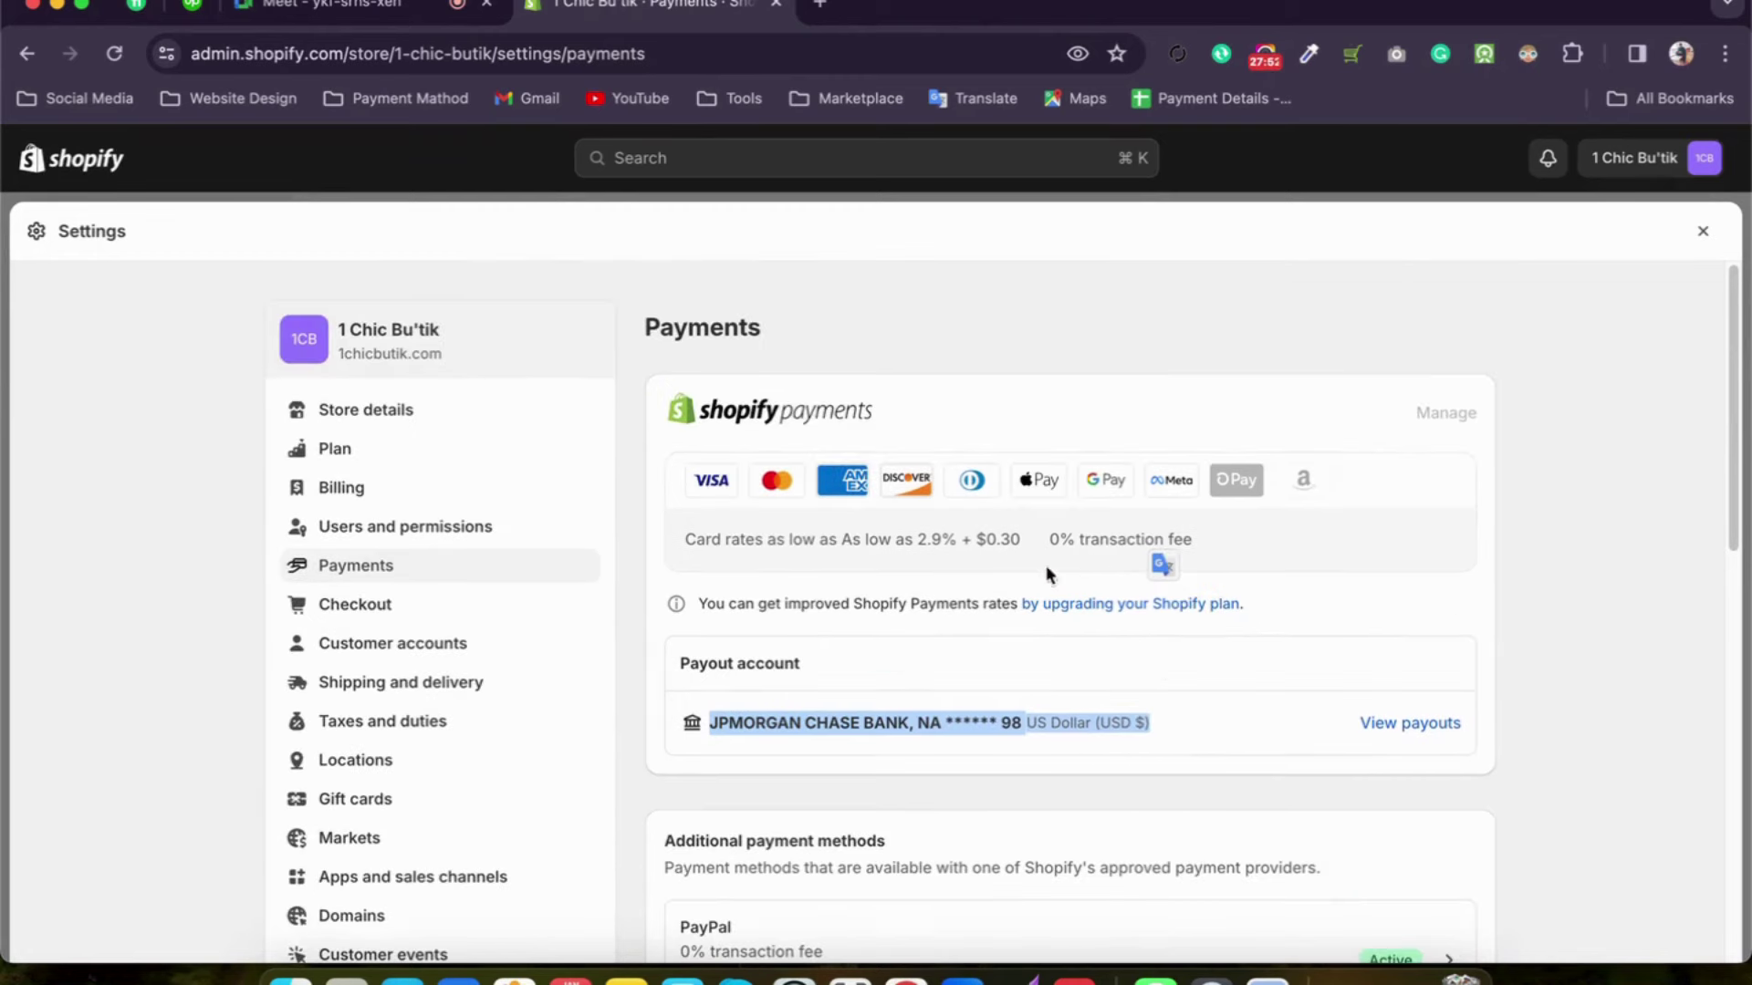
{"action": "left_click_drag", "start_coordinate": [878, 410], "coordinate": [726, 406]}
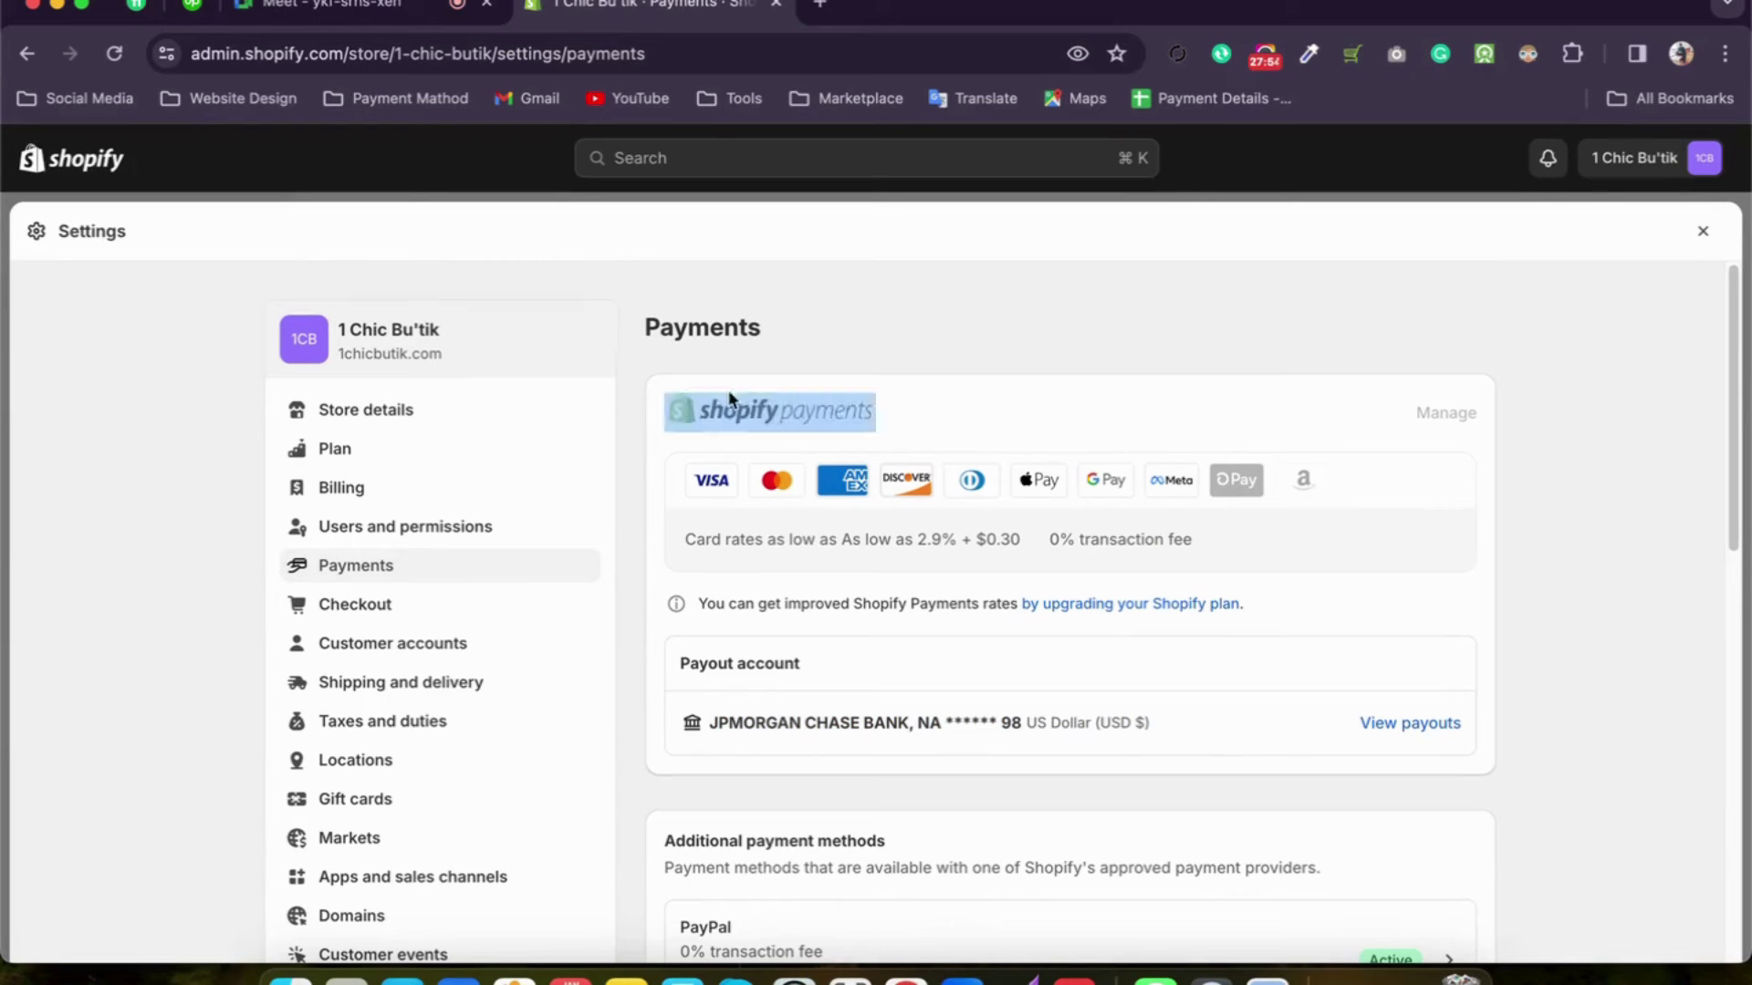
{"action": "left_click", "coordinate": [628, 399]}
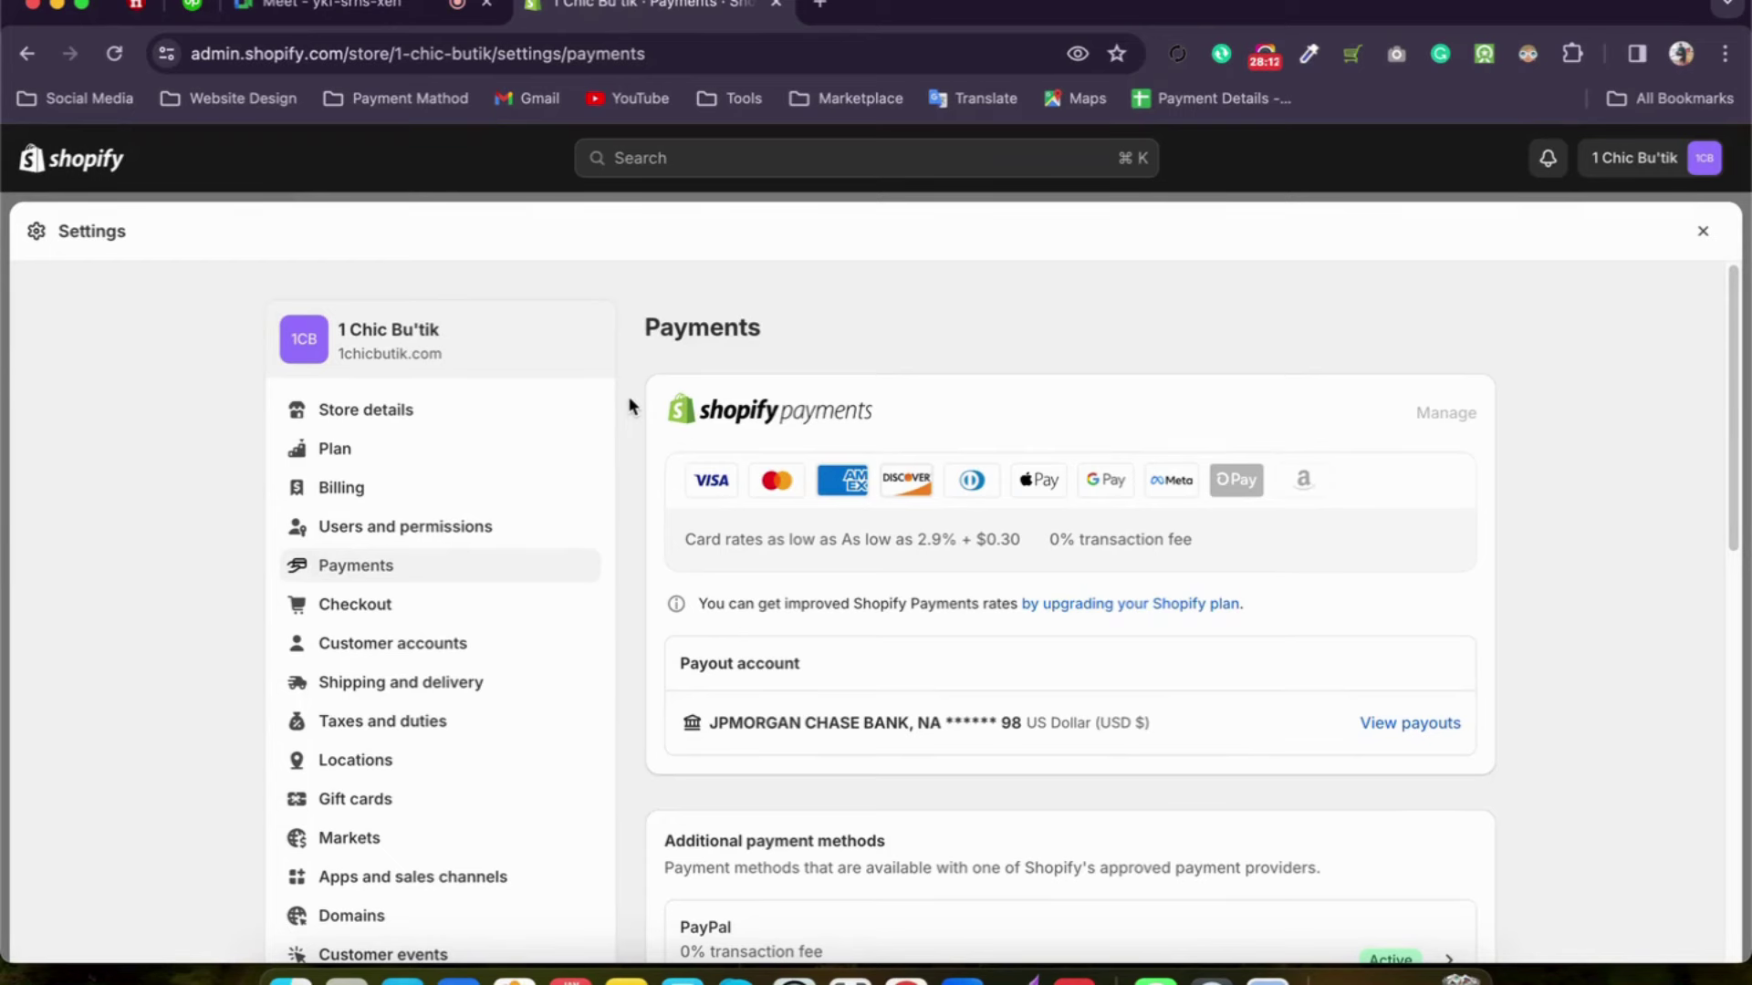
Step: Examine the PayPal and Amazon Pay entries and their transaction fees under Additional payment methods
{"action": "scroll", "coordinate": [630, 406], "scroll_direction": "down", "scroll_amount": 5}
{"action": "scroll", "coordinate": [627, 404], "scroll_direction": "down", "scroll_amount": 5}
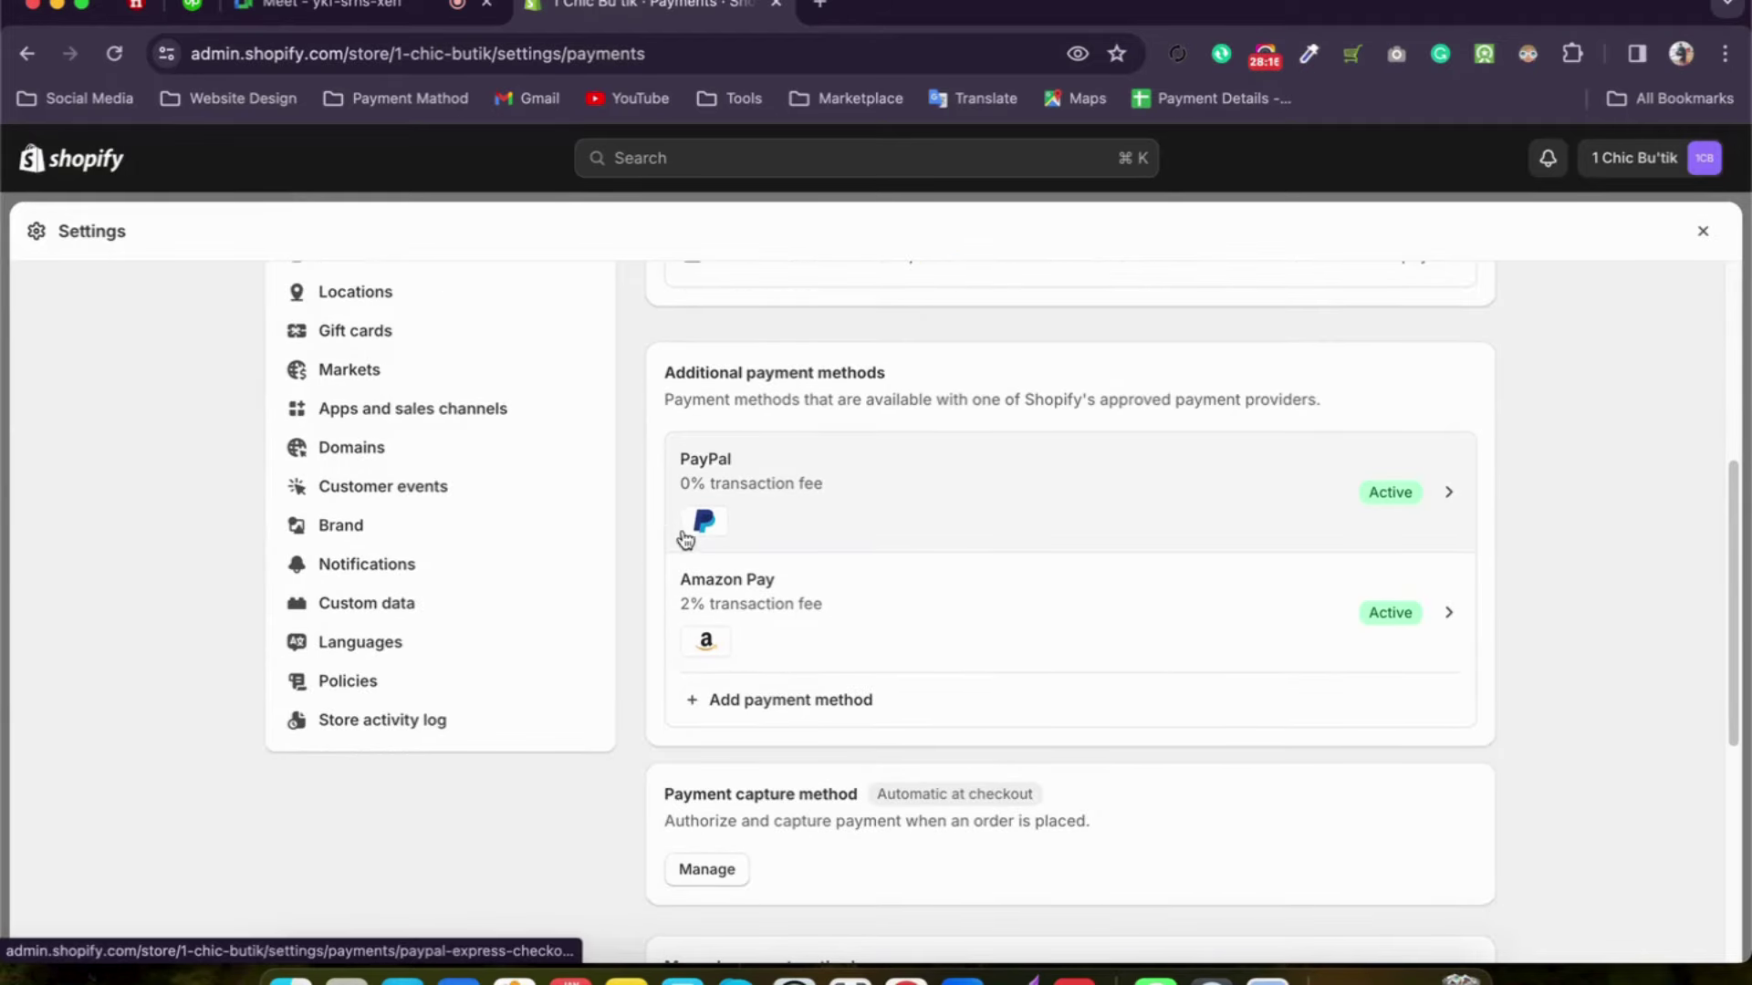
{"action": "scroll", "coordinate": [798, 619], "scroll_direction": "up", "scroll_amount": 6}
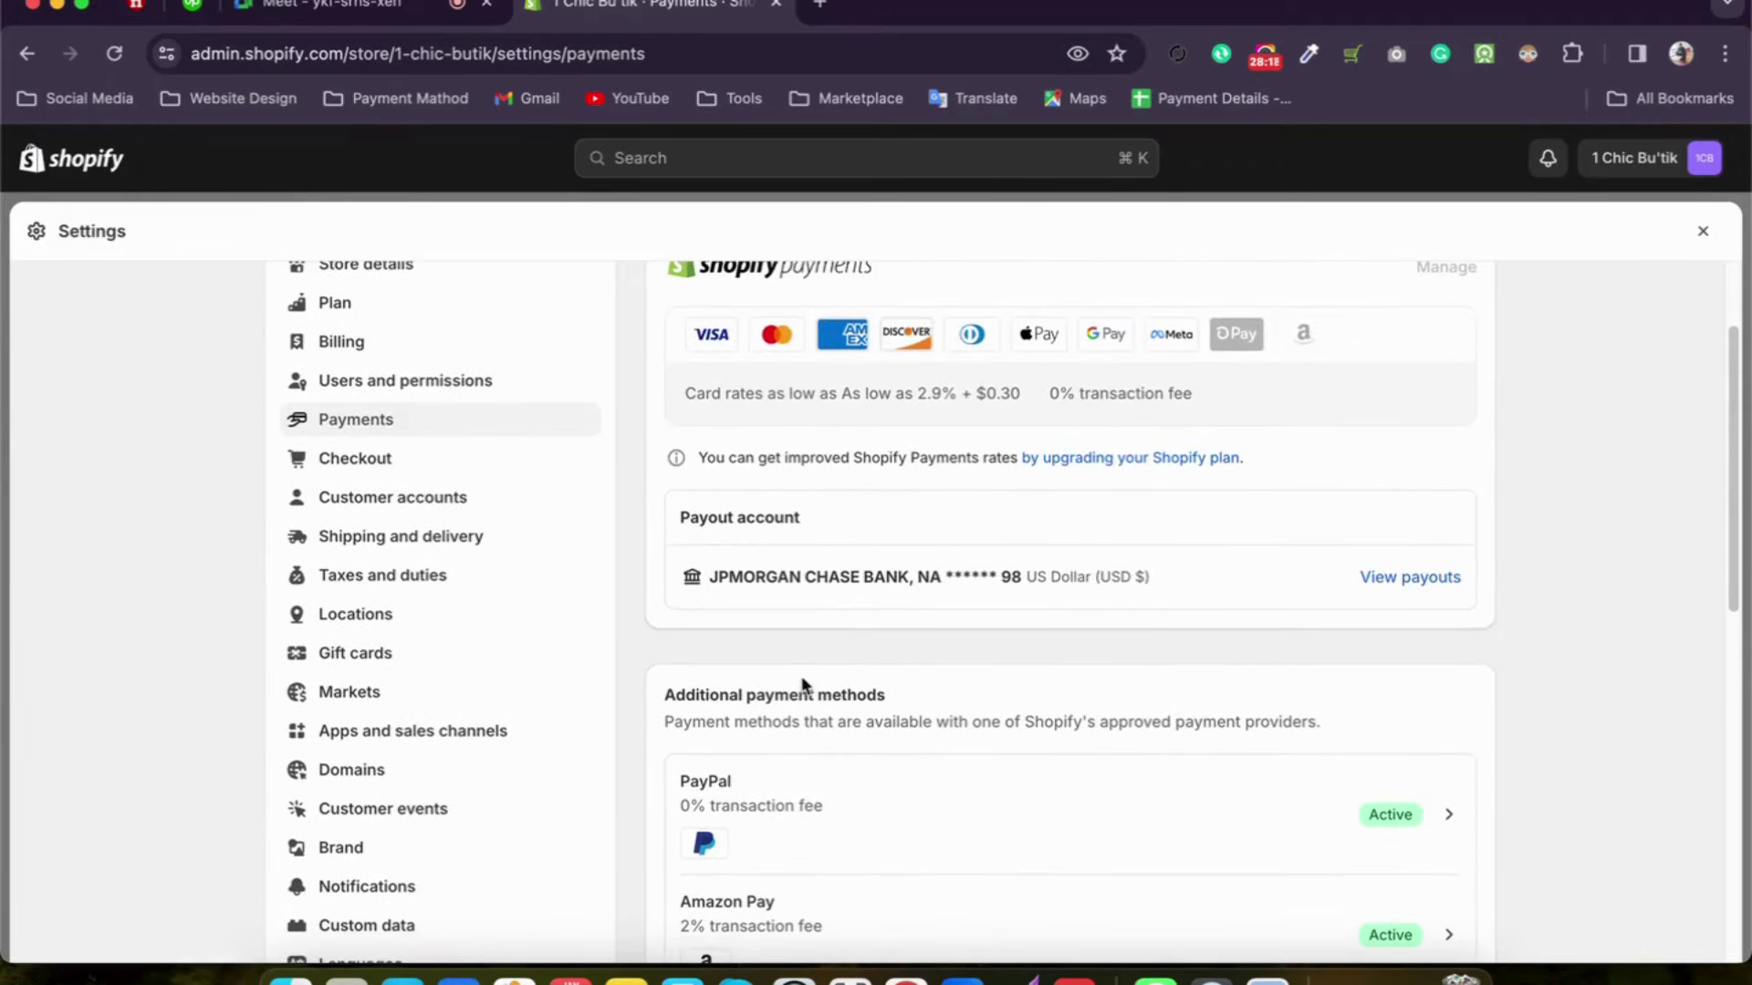
{"action": "scroll", "coordinate": [803, 679], "scroll_direction": "down", "scroll_amount": 2}
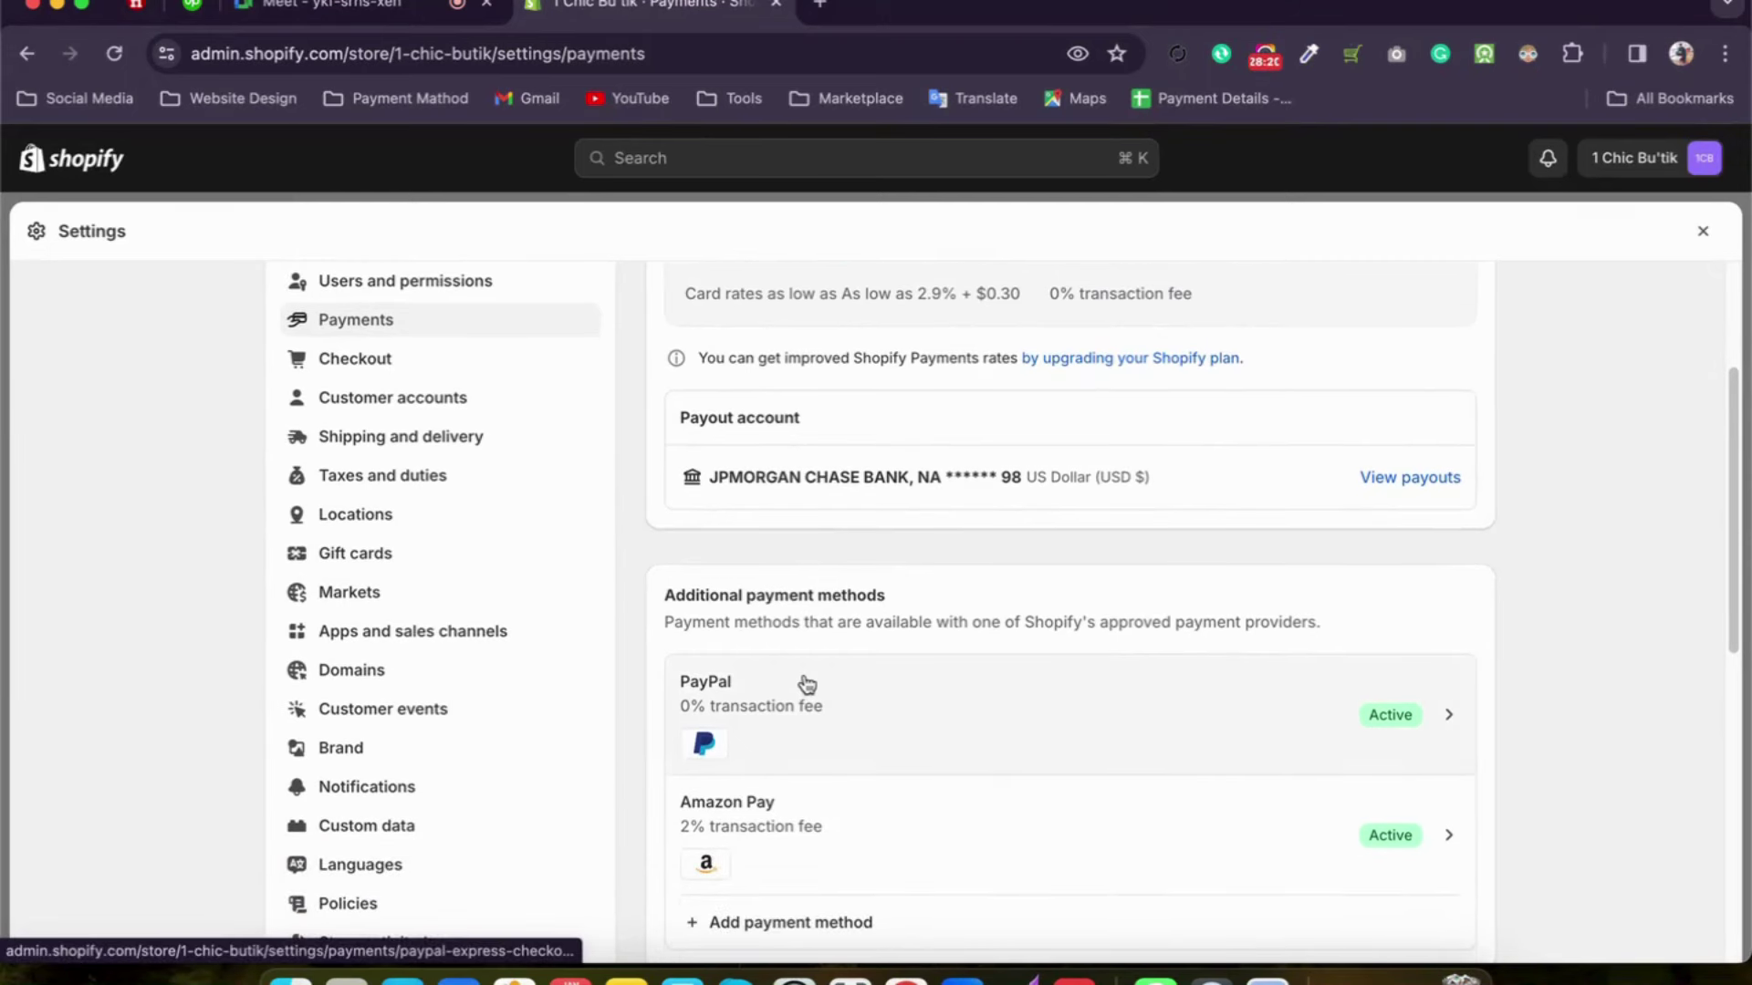
{"action": "scroll", "coordinate": [803, 680], "scroll_direction": "down", "scroll_amount": 1}
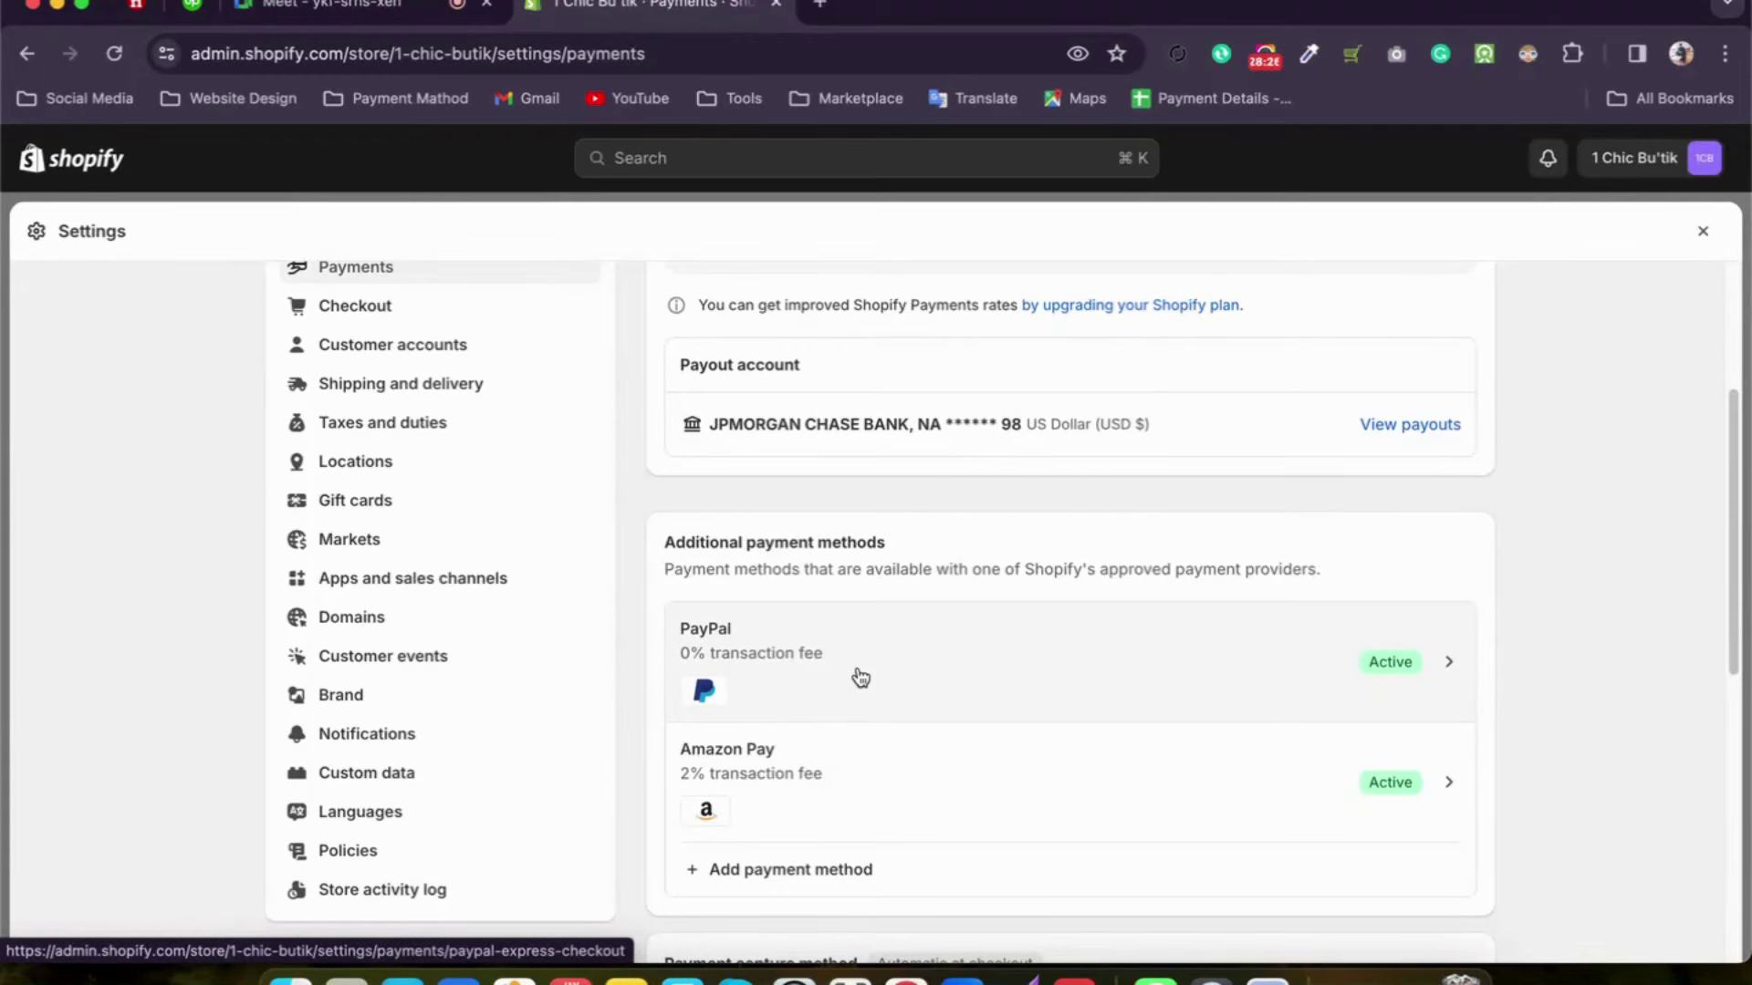
{"action": "scroll", "coordinate": [860, 676], "scroll_direction": "up", "scroll_amount": 2}
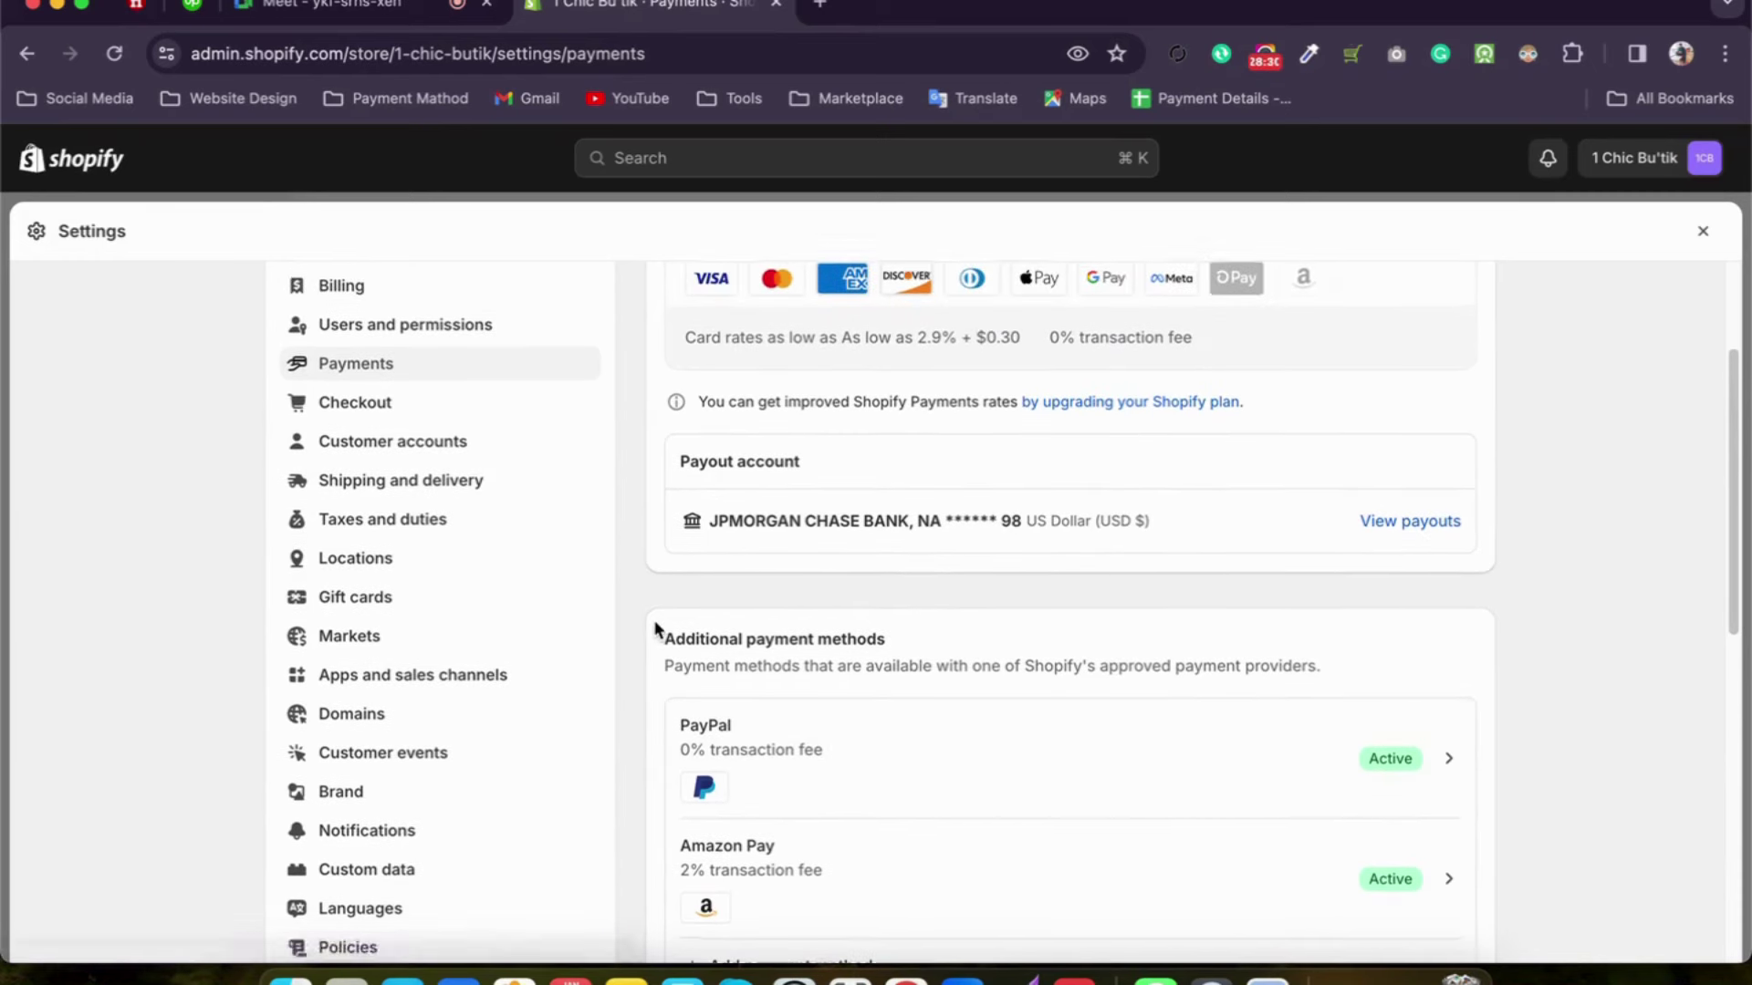
{"action": "scroll", "coordinate": [653, 625], "scroll_direction": "up", "scroll_amount": 1}
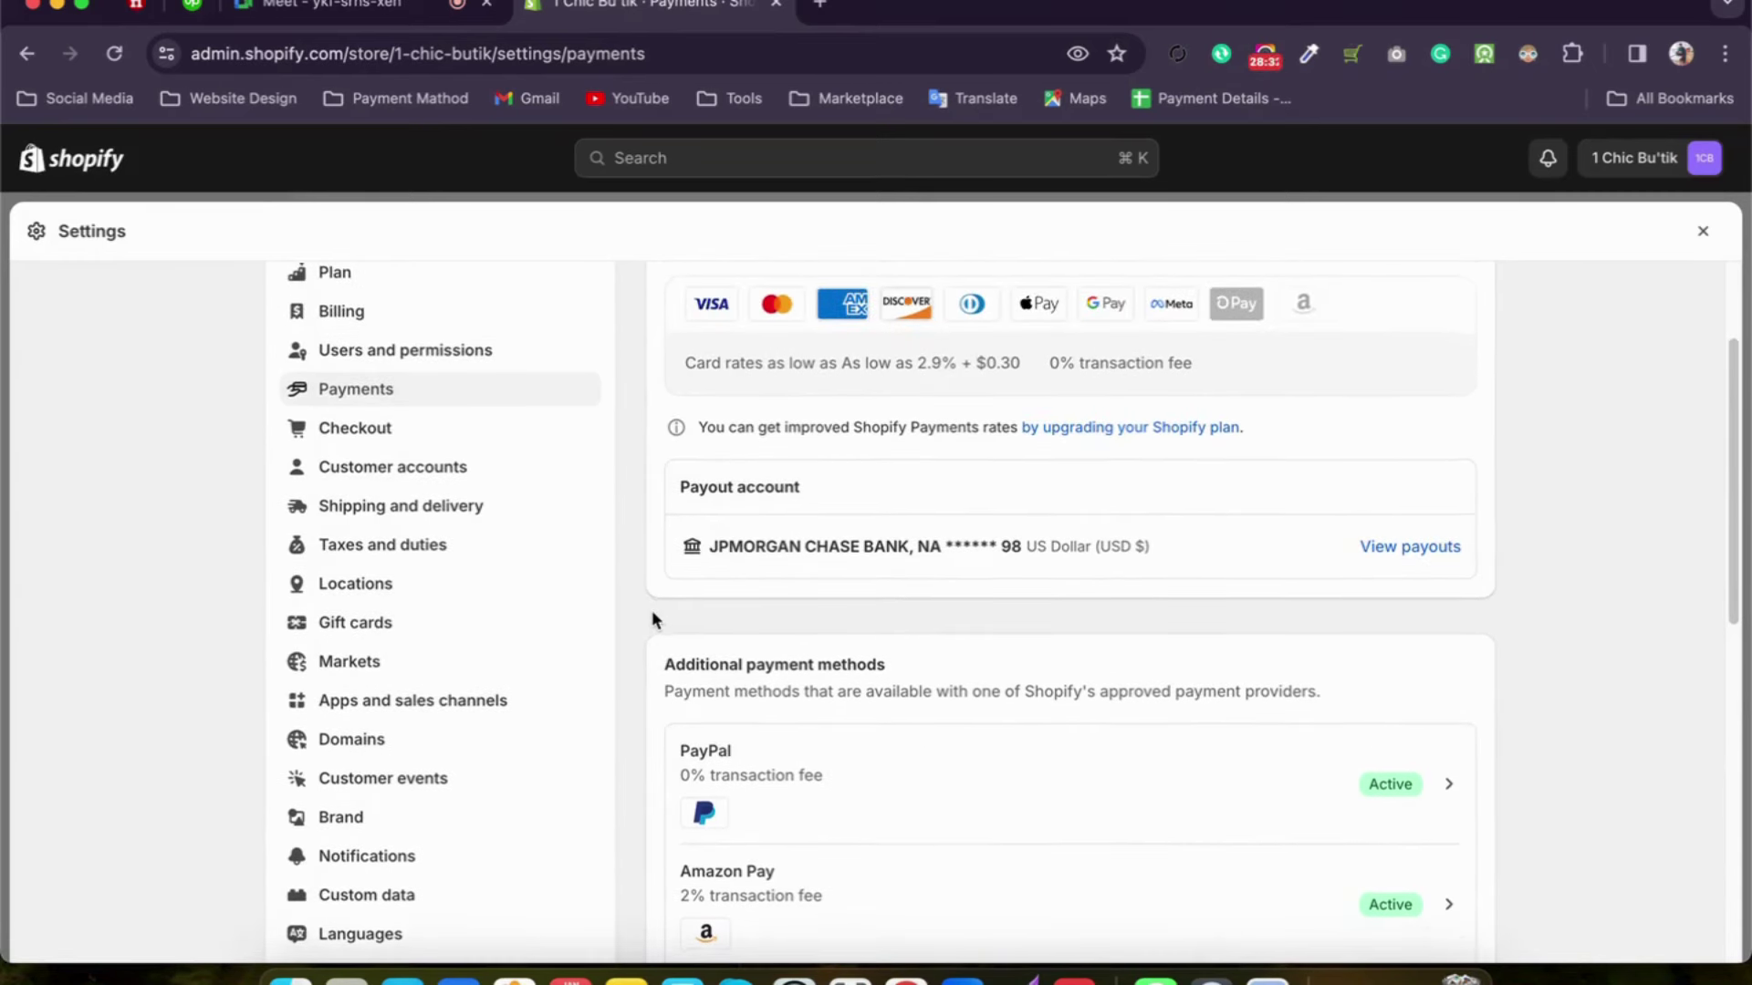
{"action": "scroll", "coordinate": [654, 620], "scroll_direction": "down", "scroll_amount": 3}
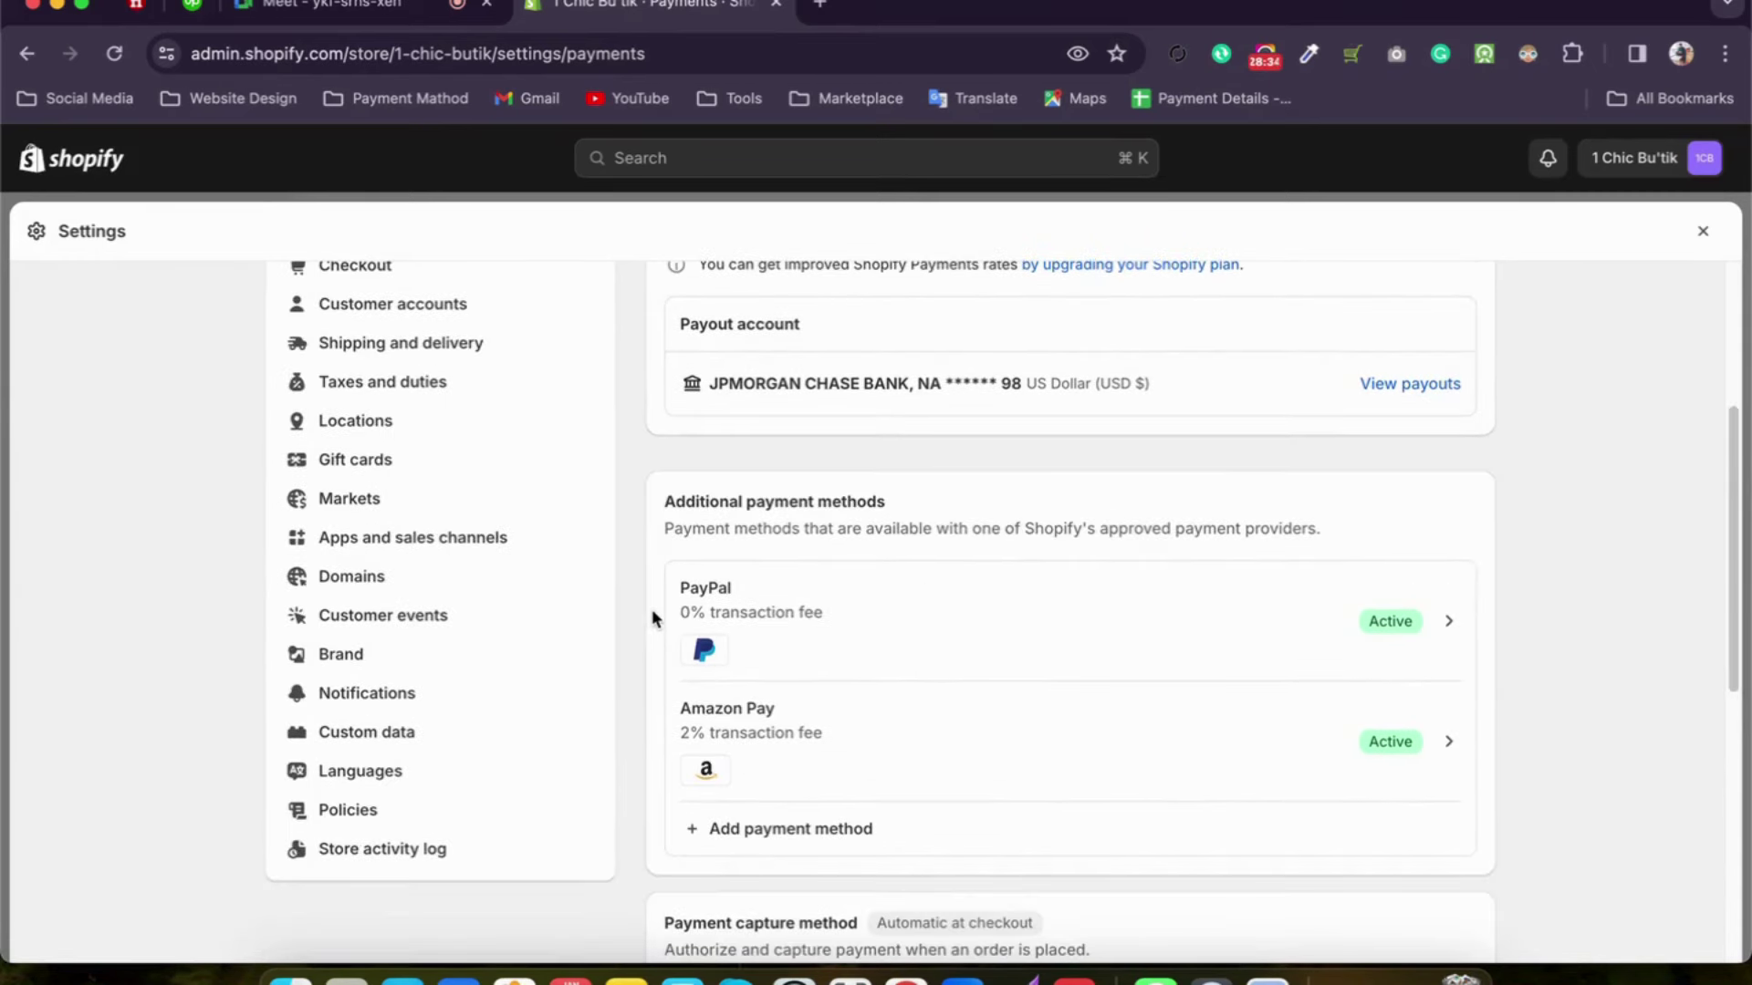
Step: Go back to the Shopify Payments section and highlight the bank name of the payout account
{"action": "scroll", "coordinate": [654, 619], "scroll_direction": "up", "scroll_amount": 6}
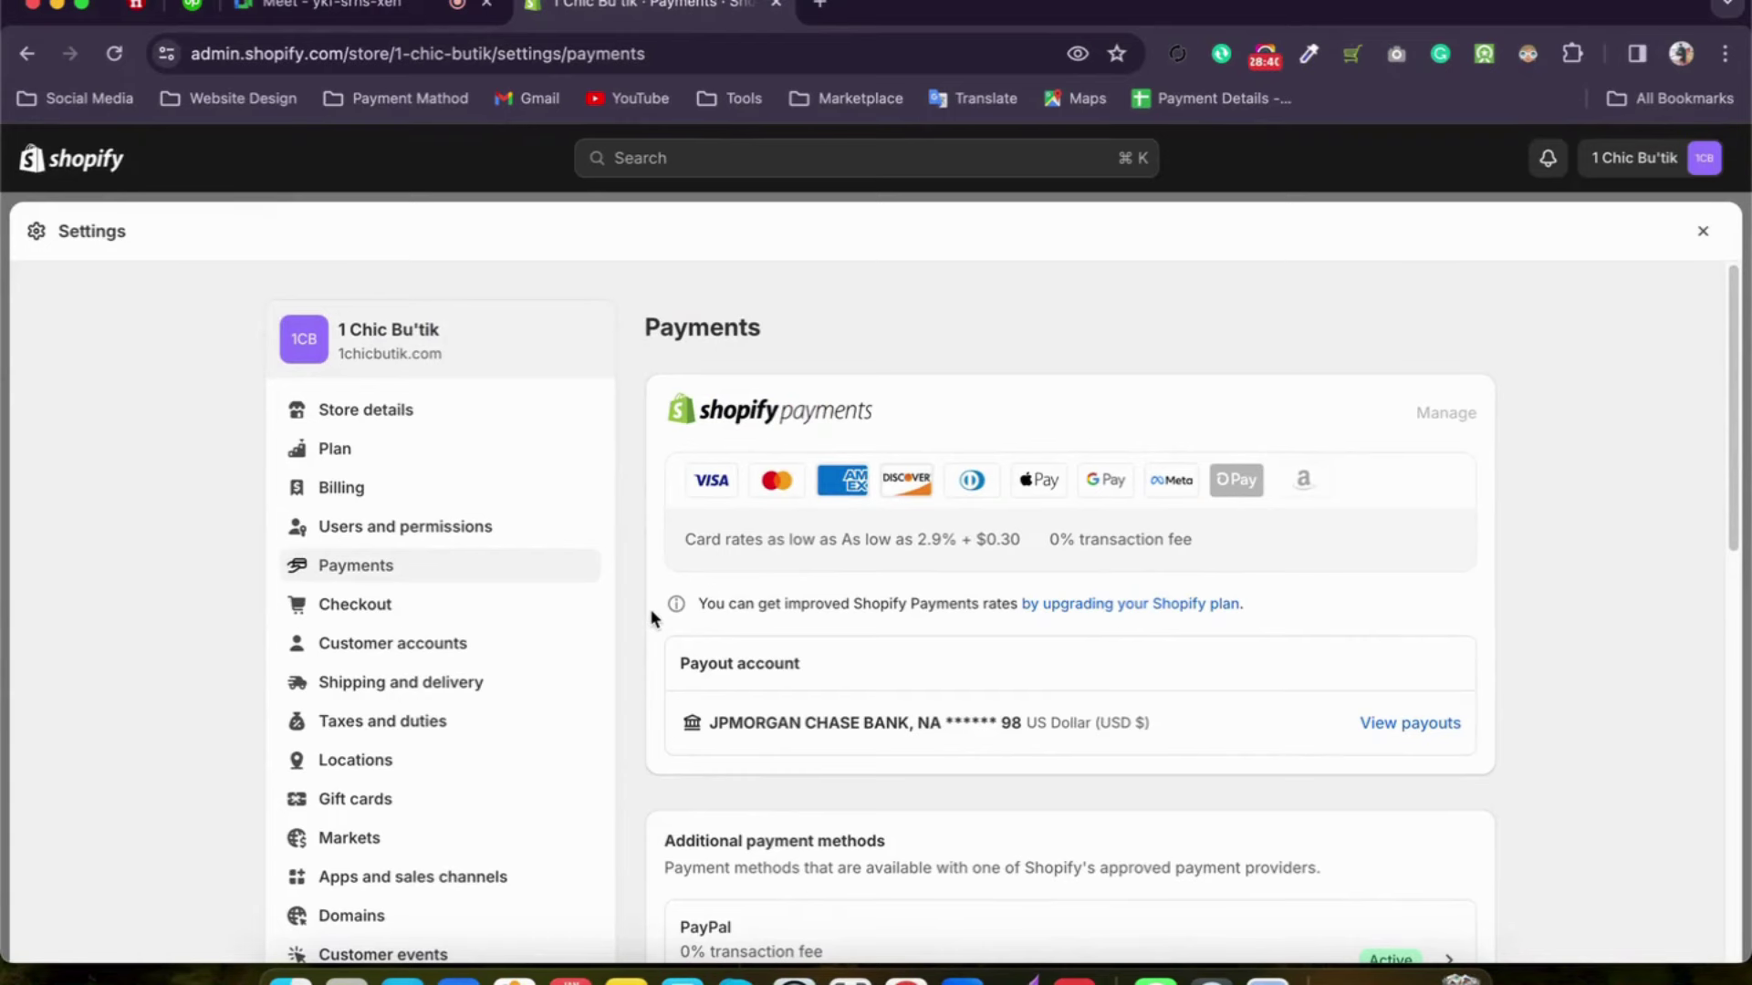
{"action": "scroll", "coordinate": [652, 618], "scroll_direction": "down", "scroll_amount": 2}
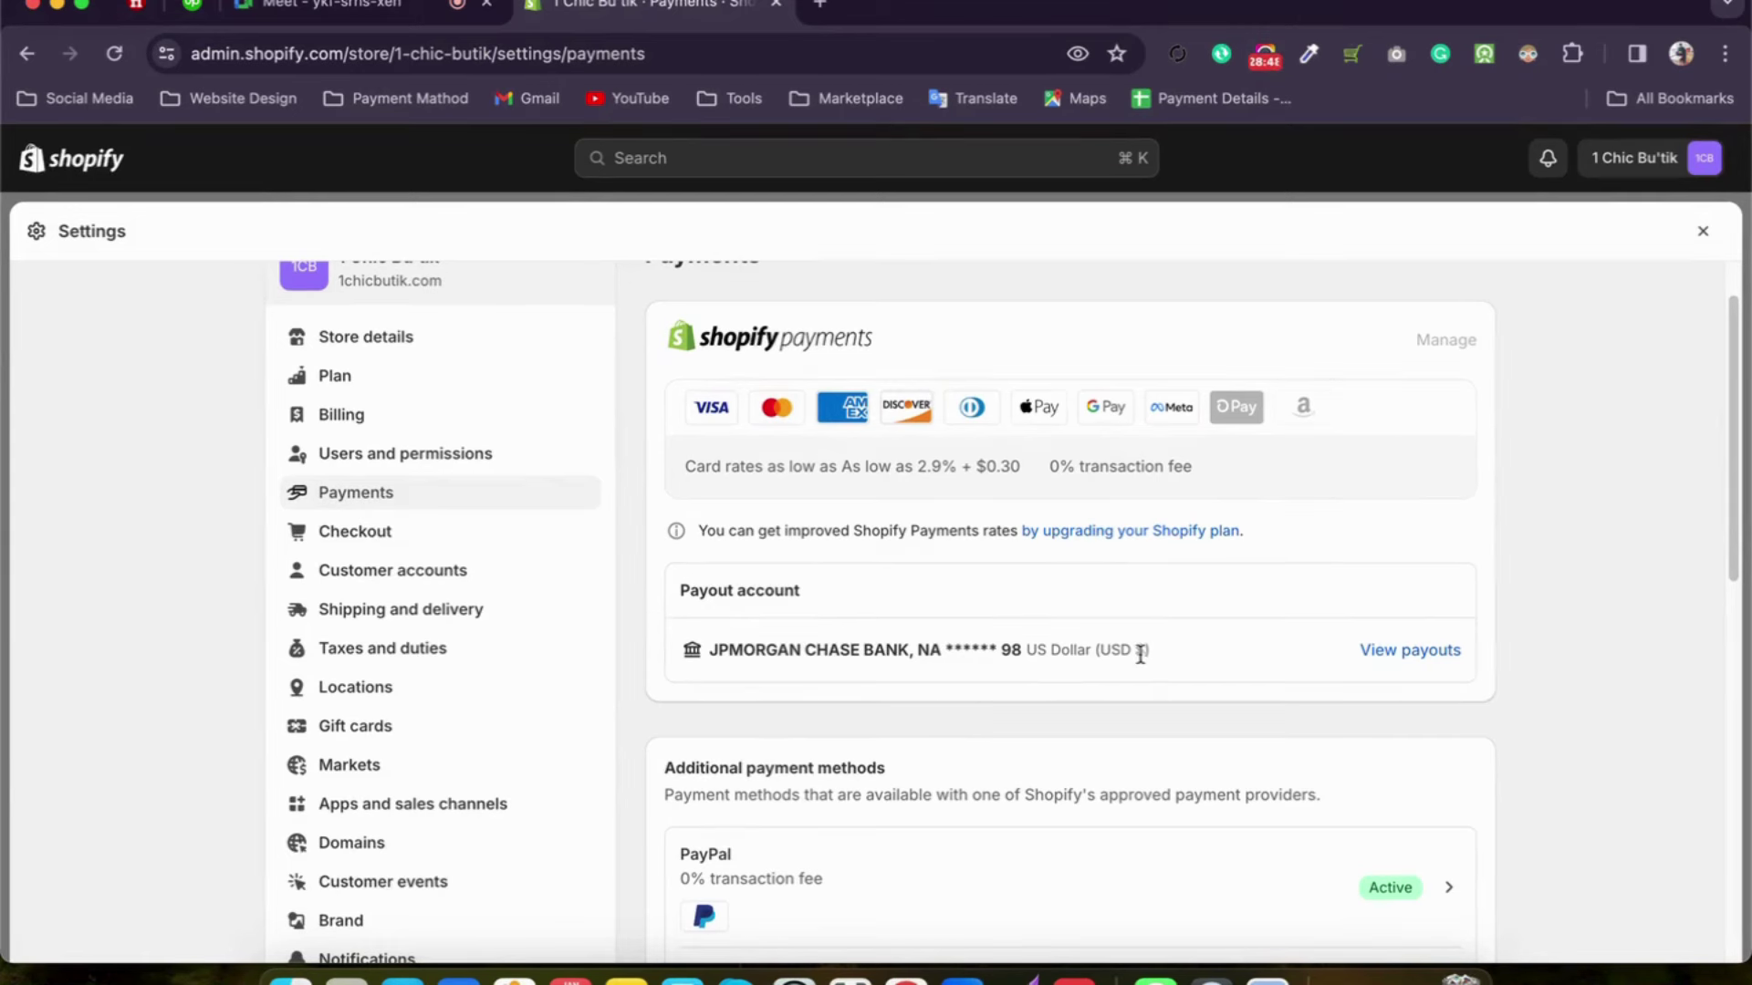
{"action": "left_click_drag", "start_coordinate": [1157, 663], "coordinate": [730, 666]}
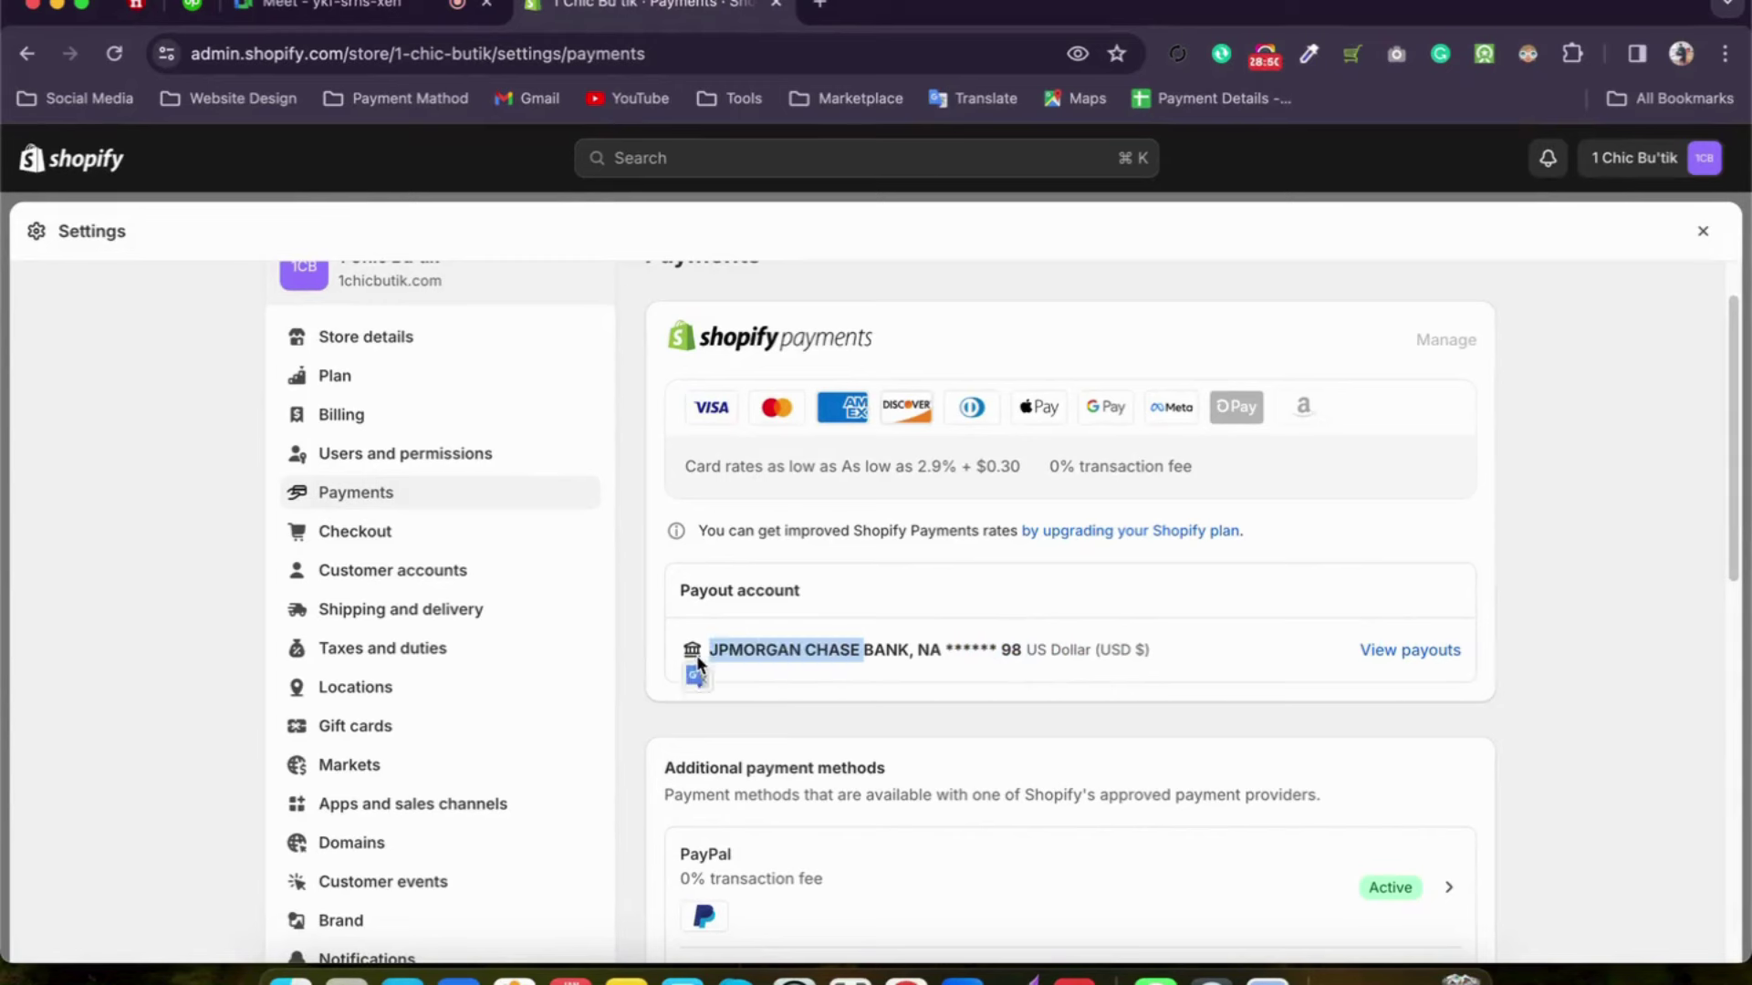
{"action": "left_click", "coordinate": [677, 688]}
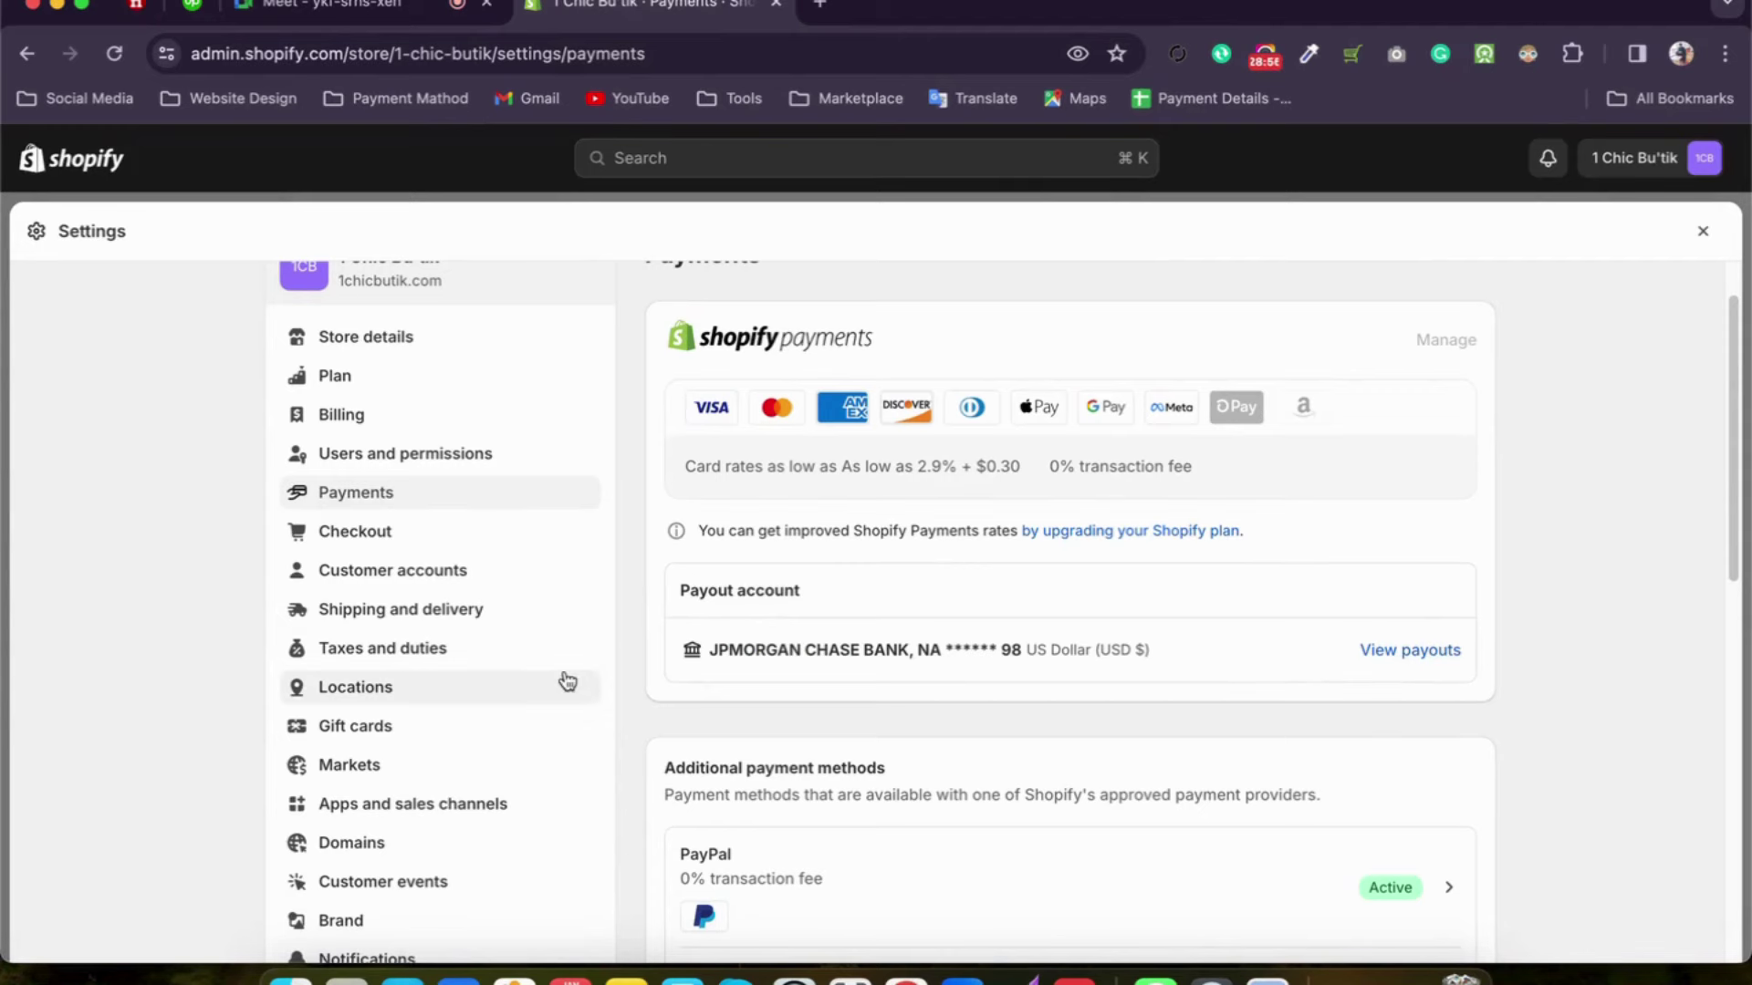
{"action": "left_click", "coordinate": [420, 542]}
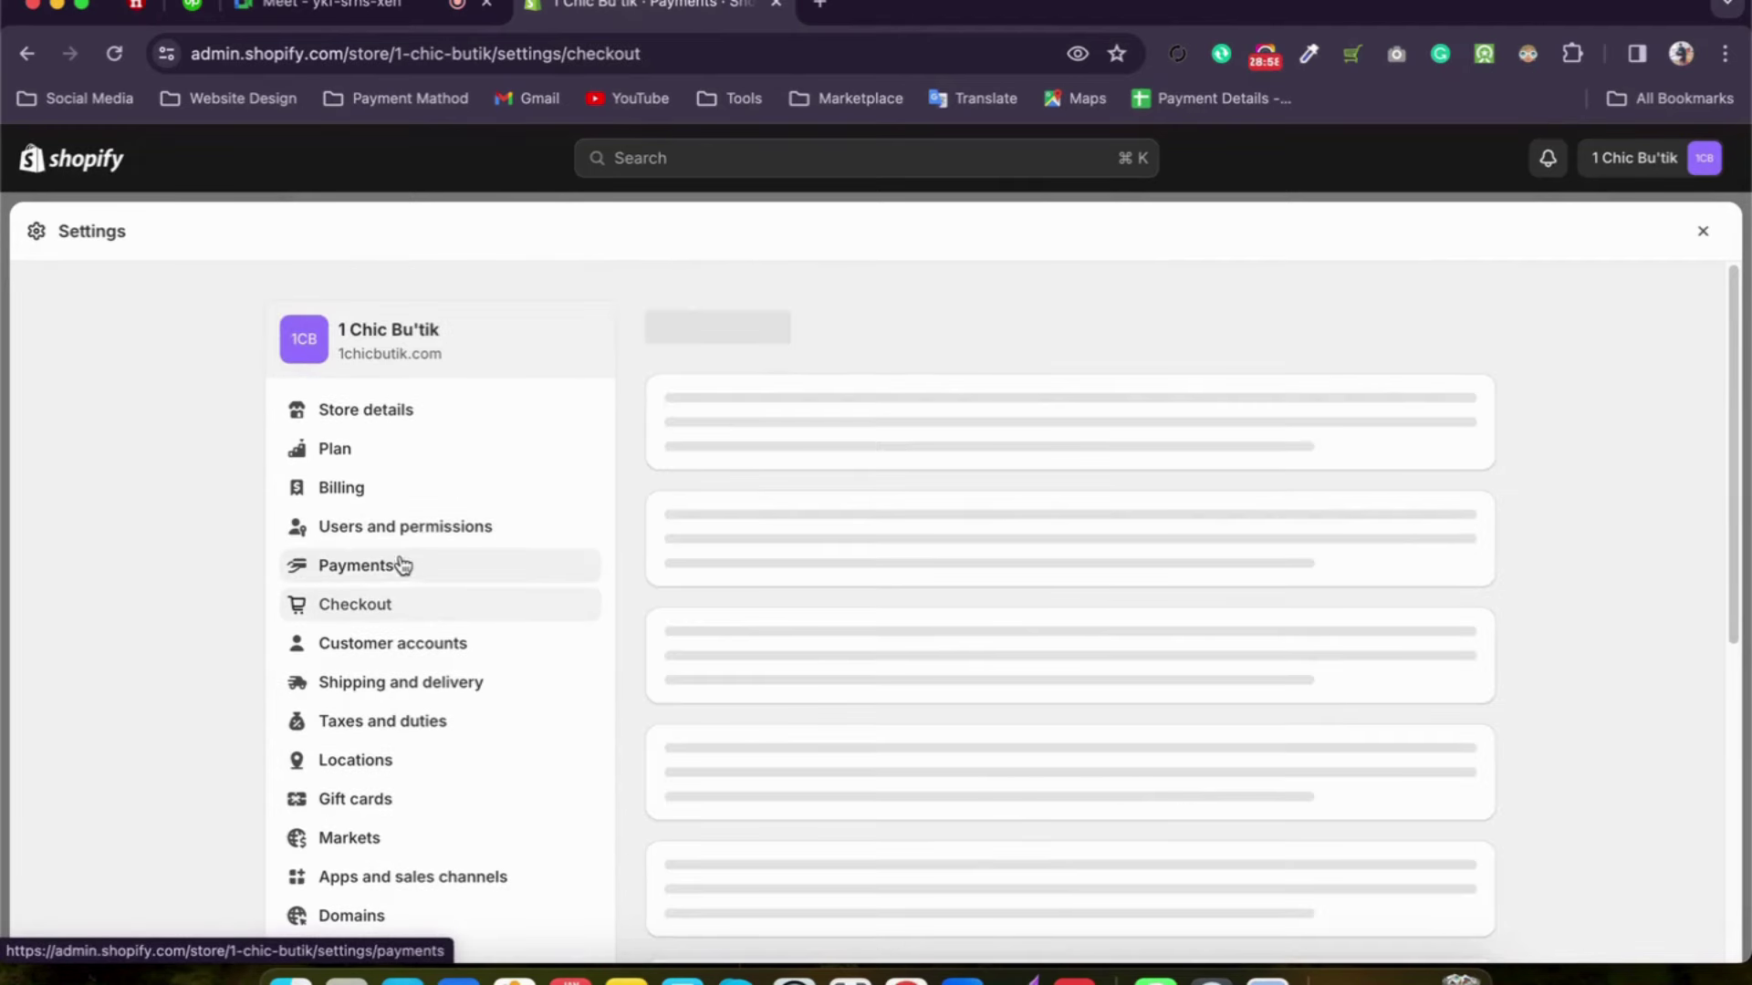
{"action": "left_click", "coordinate": [399, 570]}
Step: Review the additional payment methods in the Payments settings and display the options for adding a manual payment method
{"action": "scroll", "coordinate": [792, 607], "scroll_direction": "down", "scroll_amount": 5}
{"action": "scroll", "coordinate": [792, 607], "scroll_direction": "down", "scroll_amount": 5}
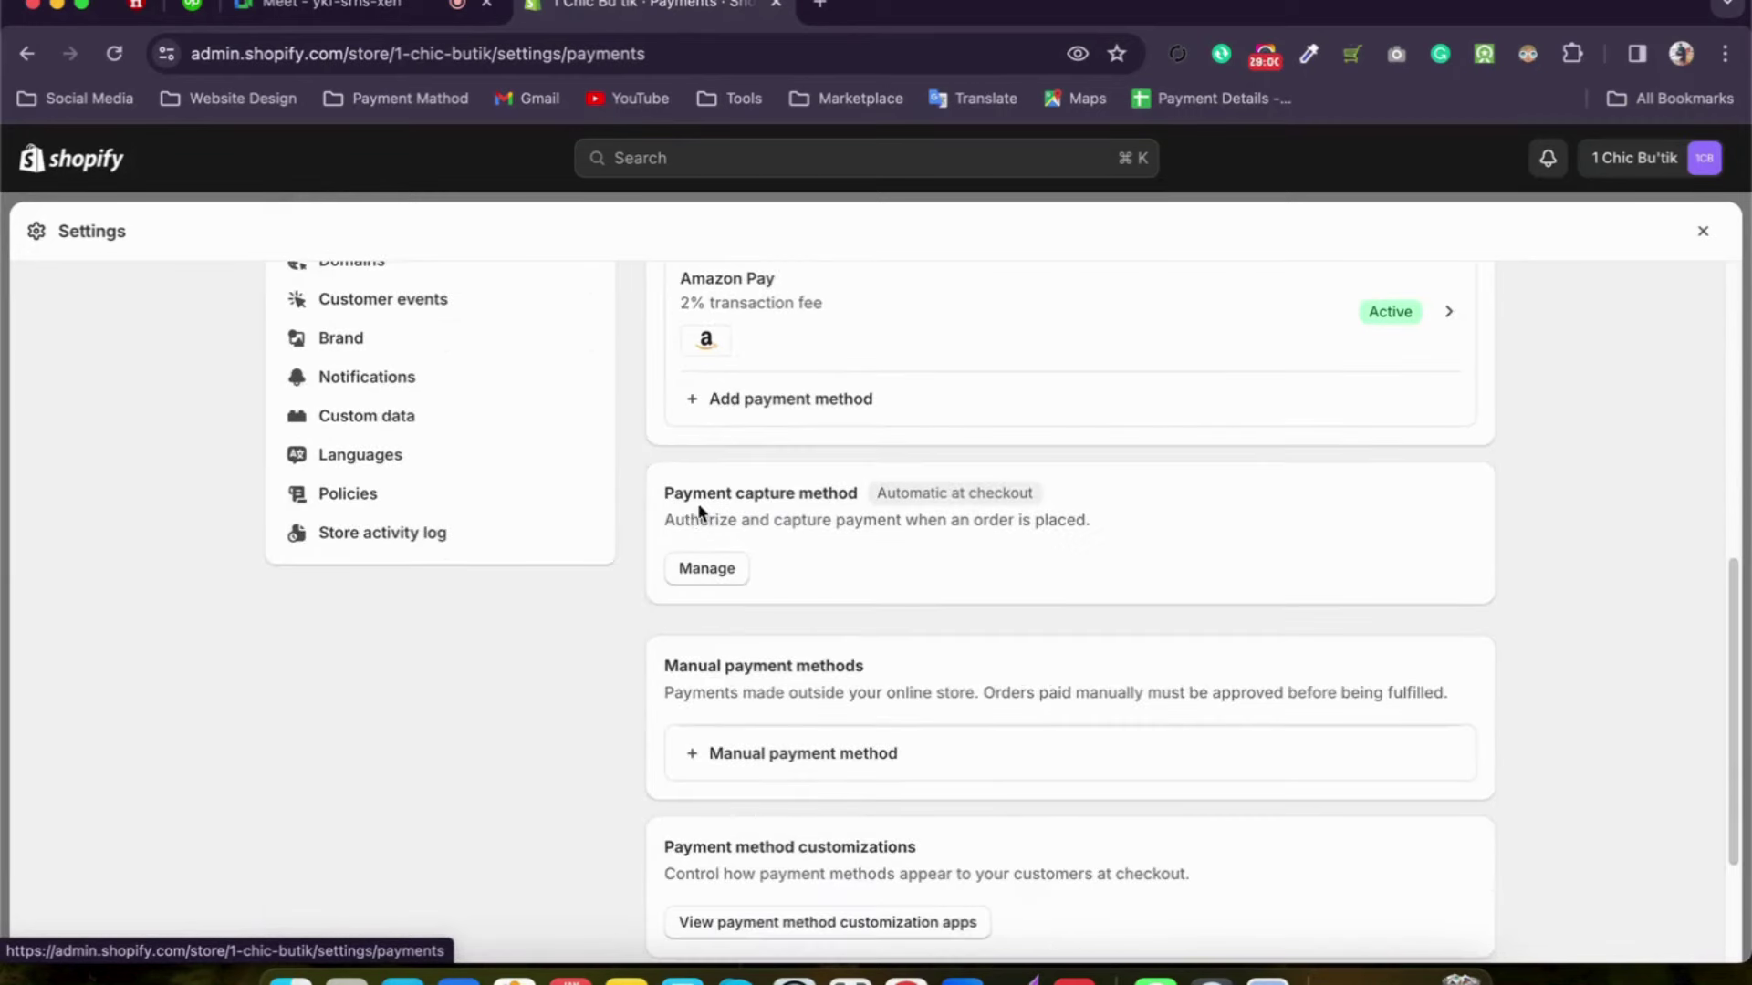
{"action": "scroll", "coordinate": [688, 513], "scroll_direction": "up", "scroll_amount": 4}
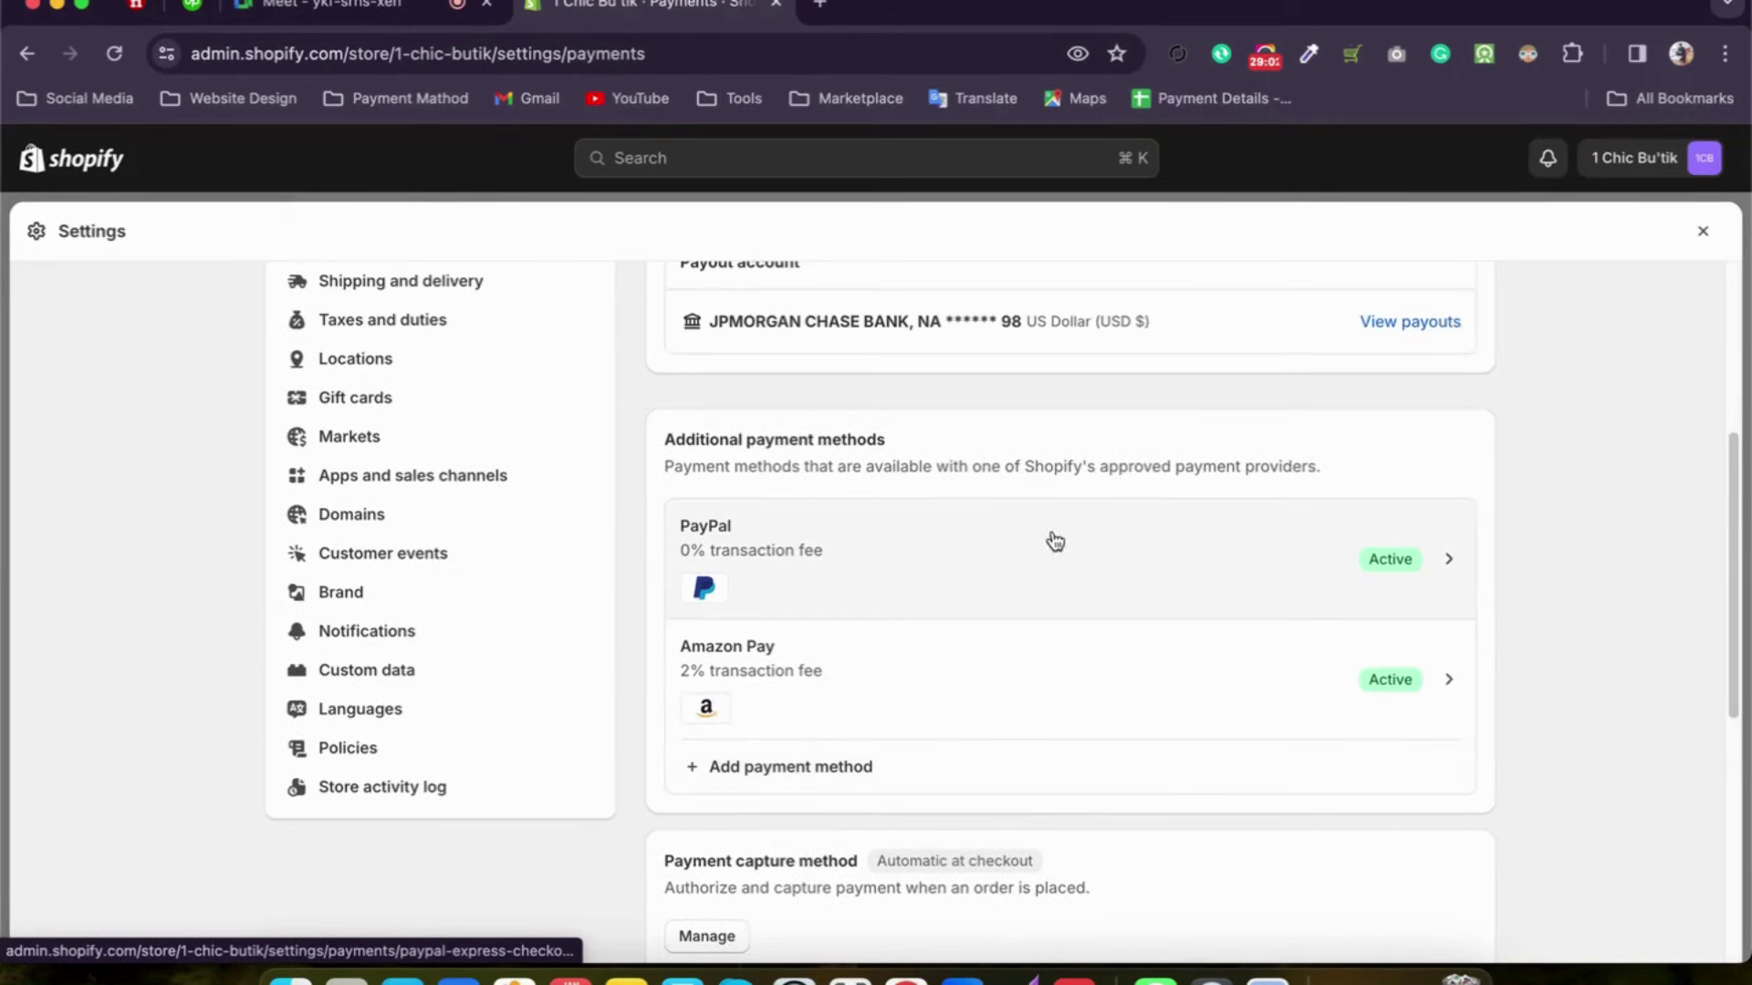
{"action": "scroll", "coordinate": [775, 544], "scroll_direction": "down", "scroll_amount": 2}
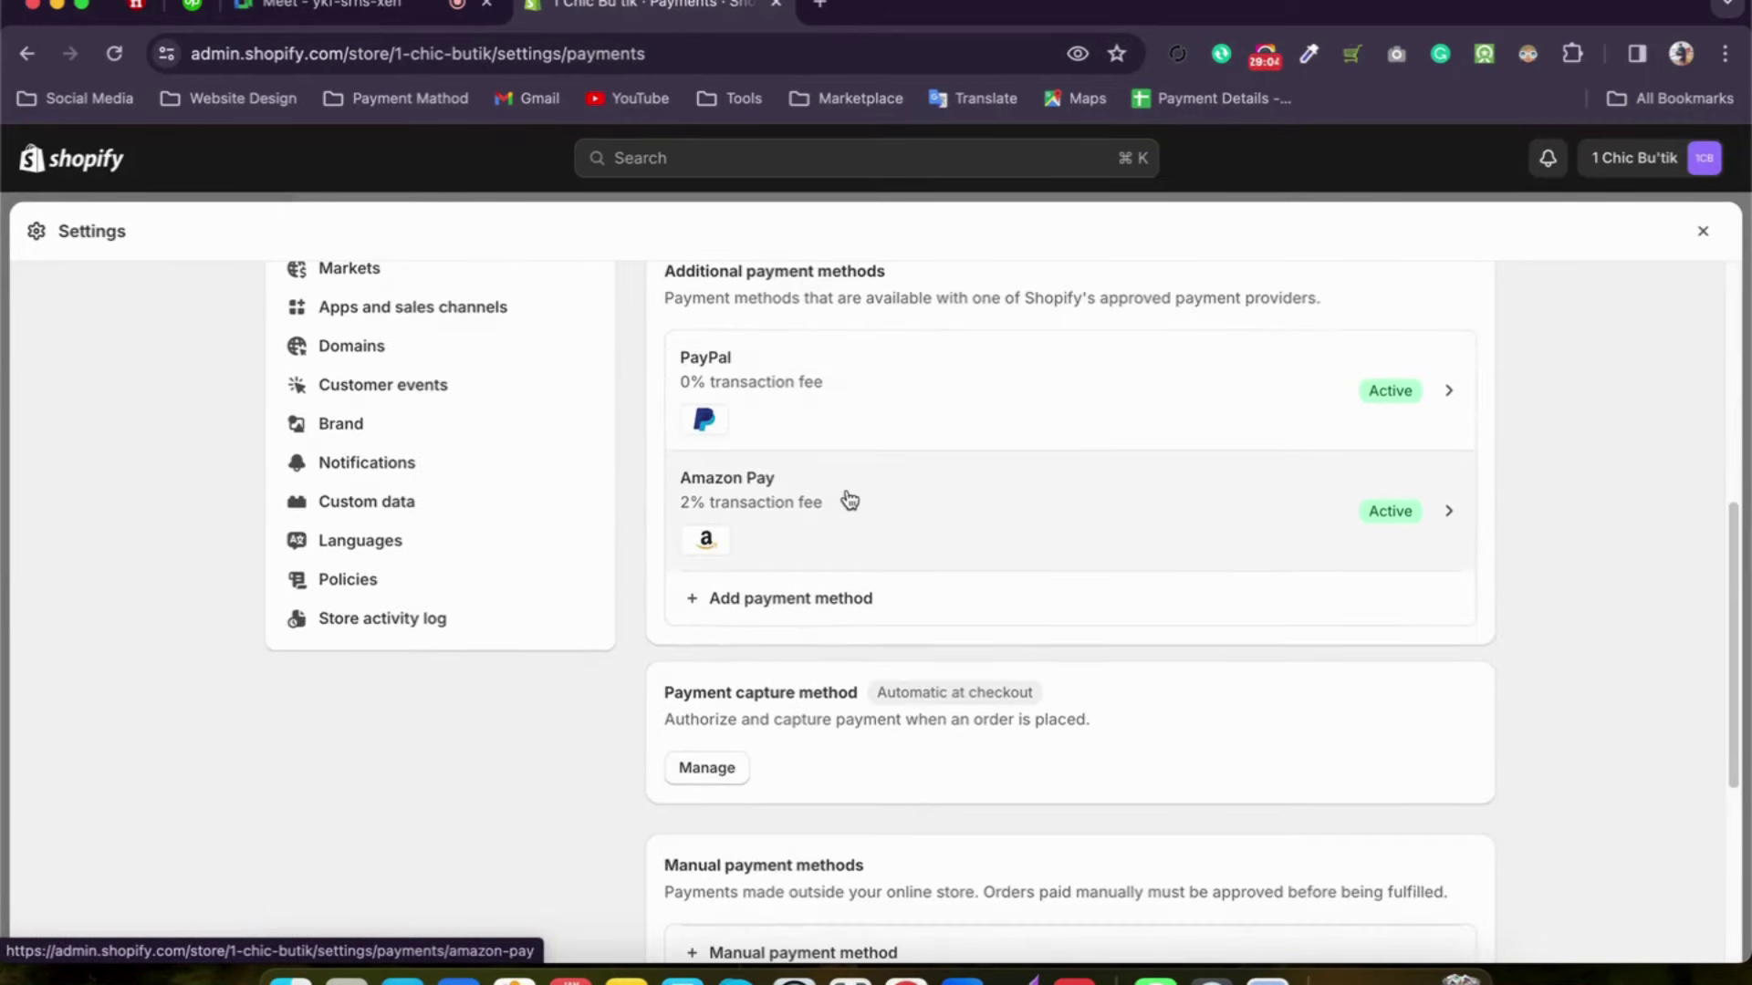
{"action": "scroll", "coordinate": [798, 411], "scroll_direction": "down", "scroll_amount": 1}
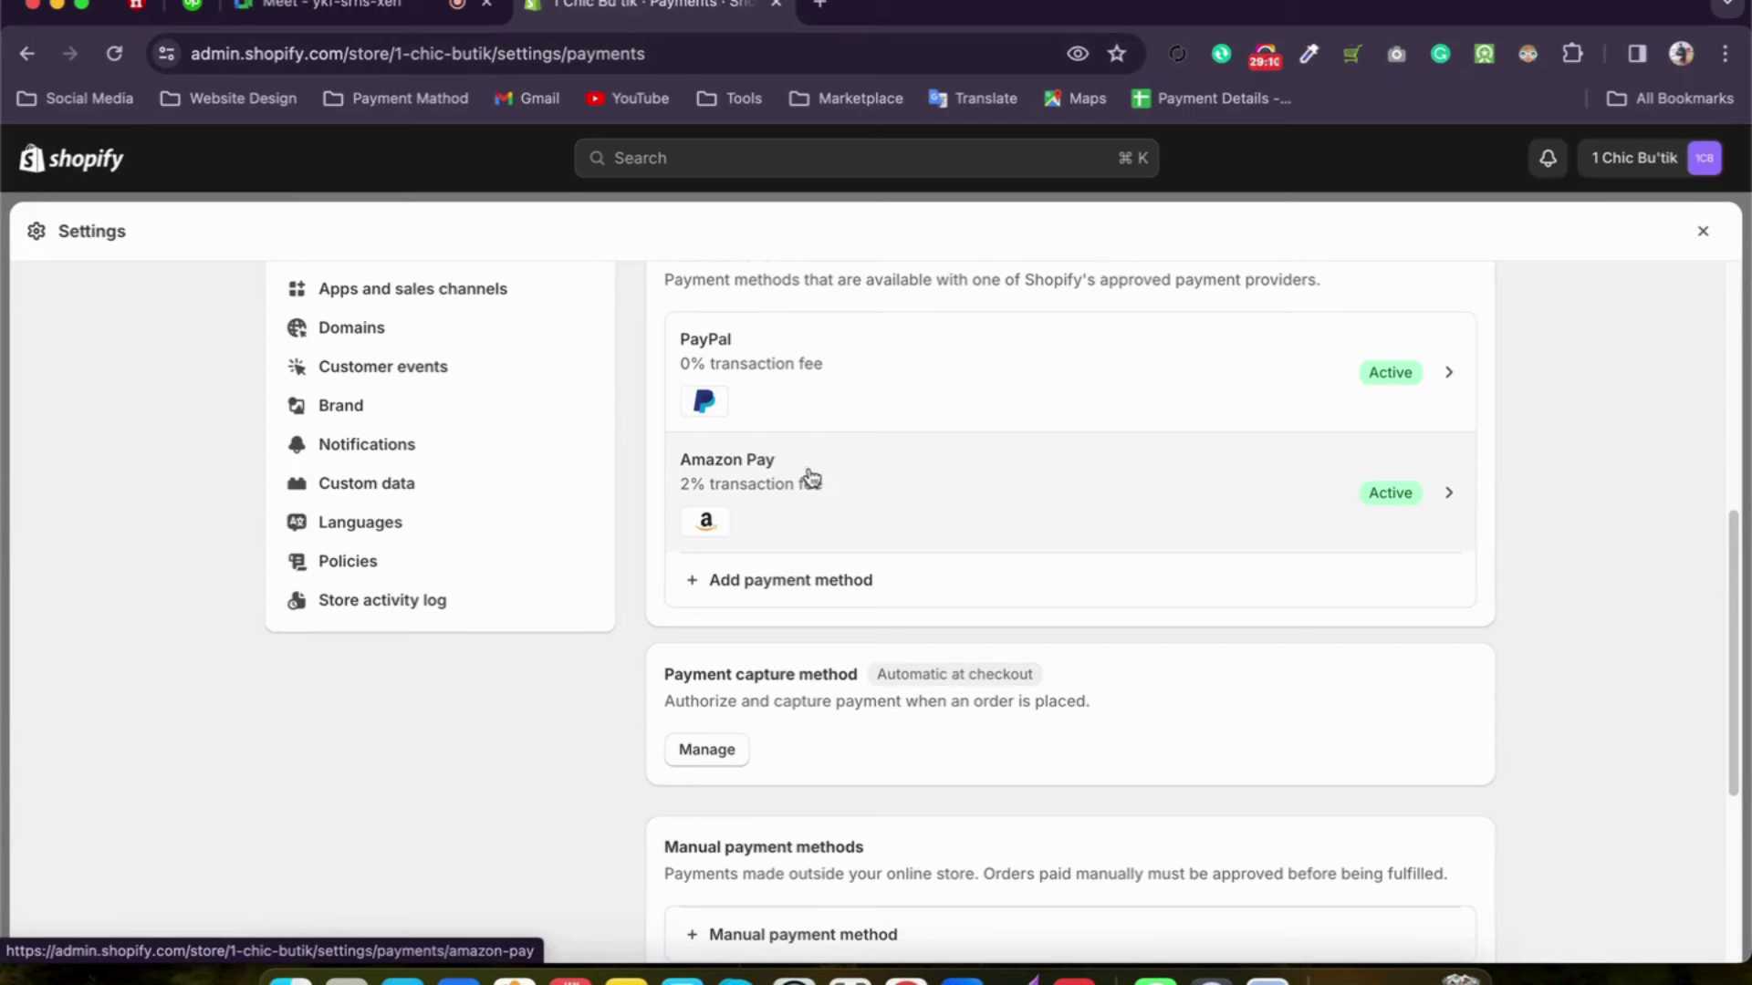
{"action": "scroll", "coordinate": [808, 475], "scroll_direction": "down", "scroll_amount": 2}
{"action": "scroll", "coordinate": [810, 473], "scroll_direction": "down", "scroll_amount": 4}
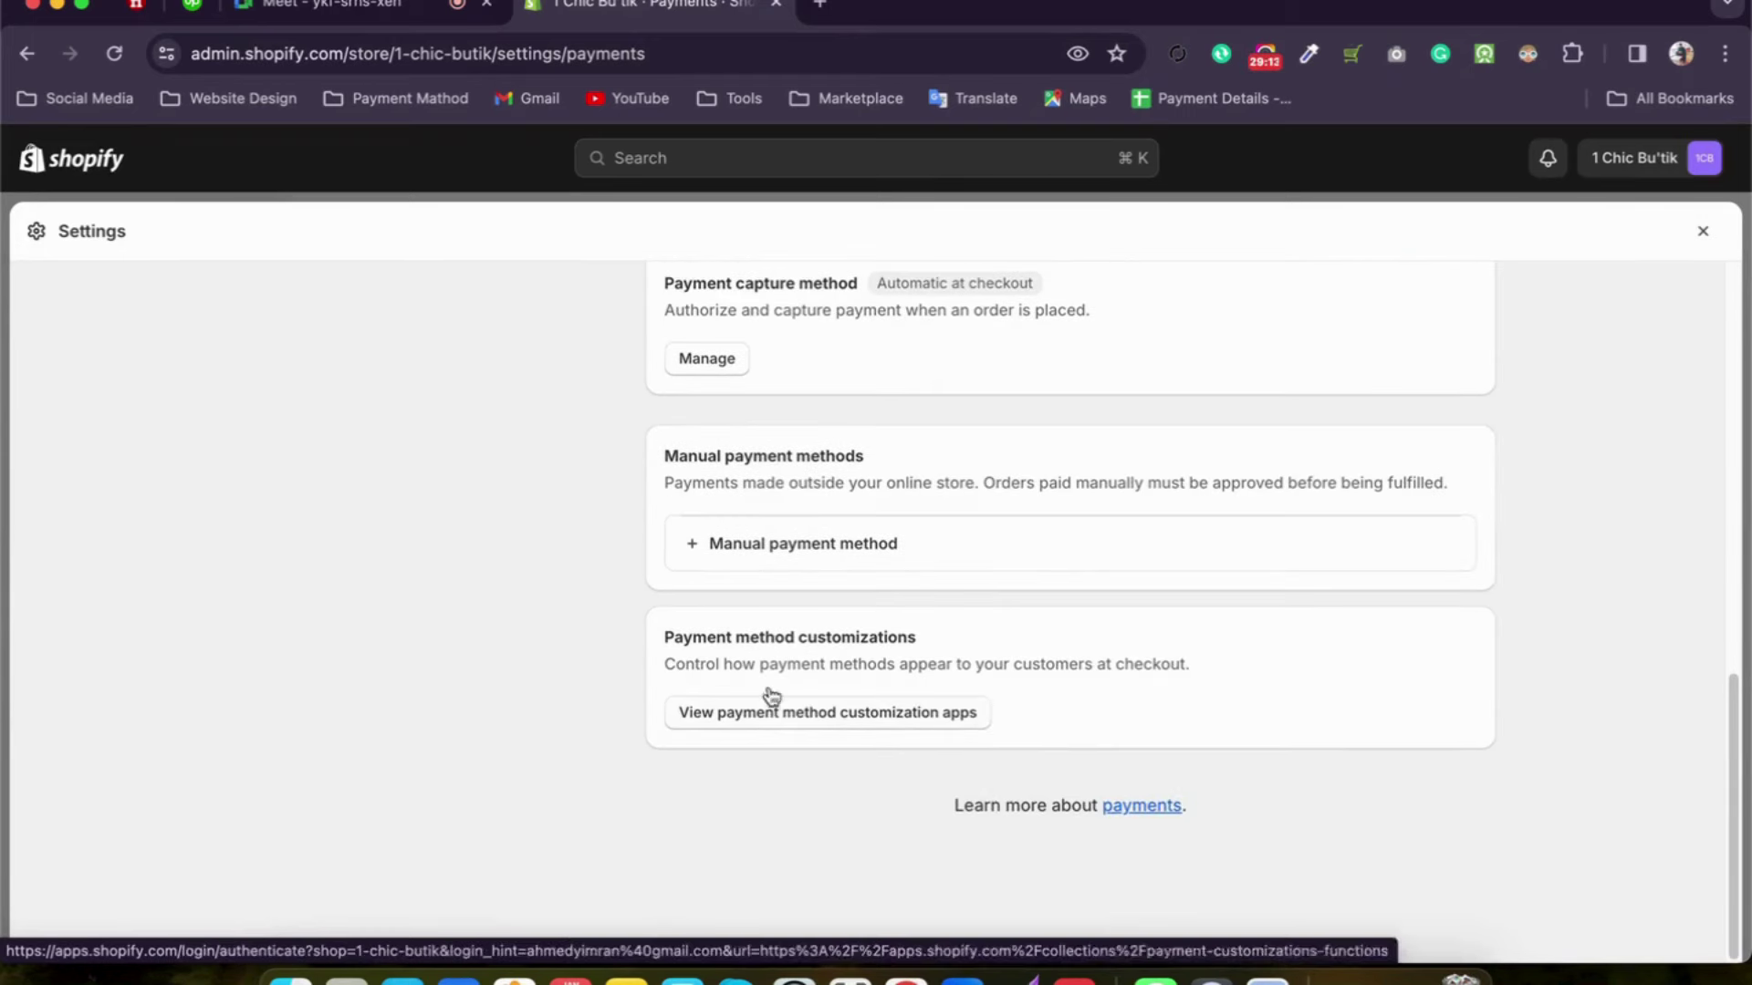
{"action": "left_click", "coordinate": [759, 566]}
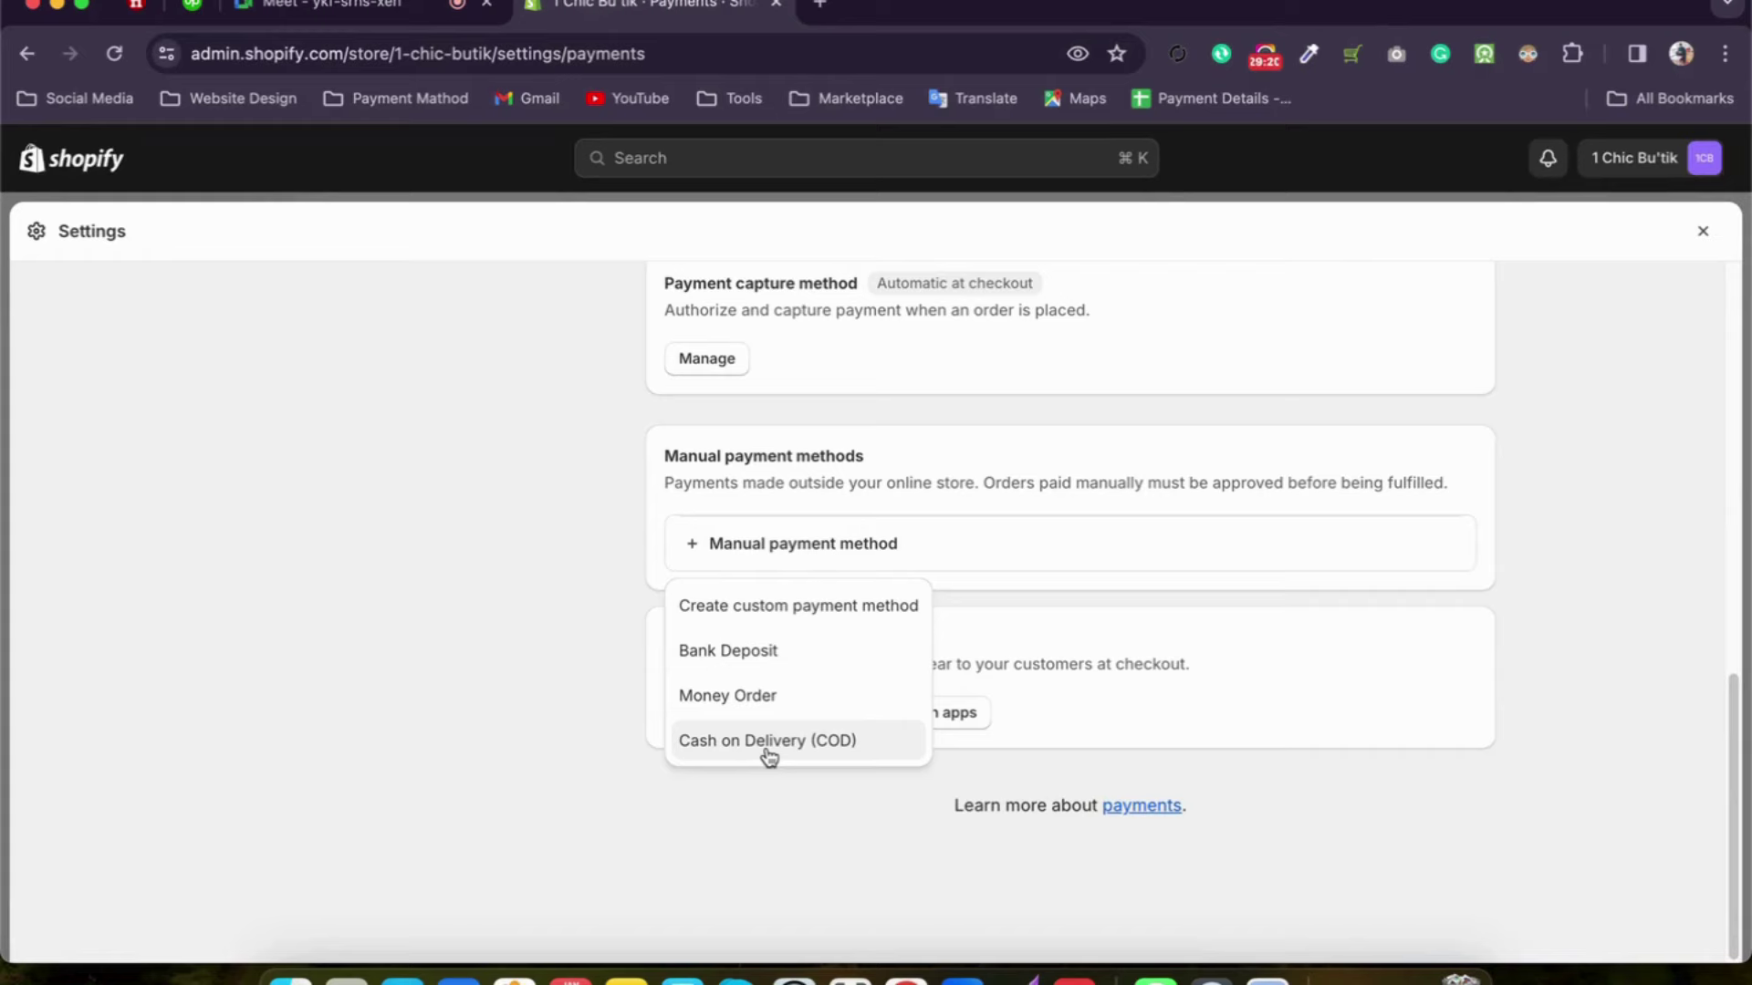
Step: Open the Checkout settings and look over the checkout style and customer contact method options
{"action": "scroll", "coordinate": [560, 644], "scroll_direction": "up", "scroll_amount": 15}
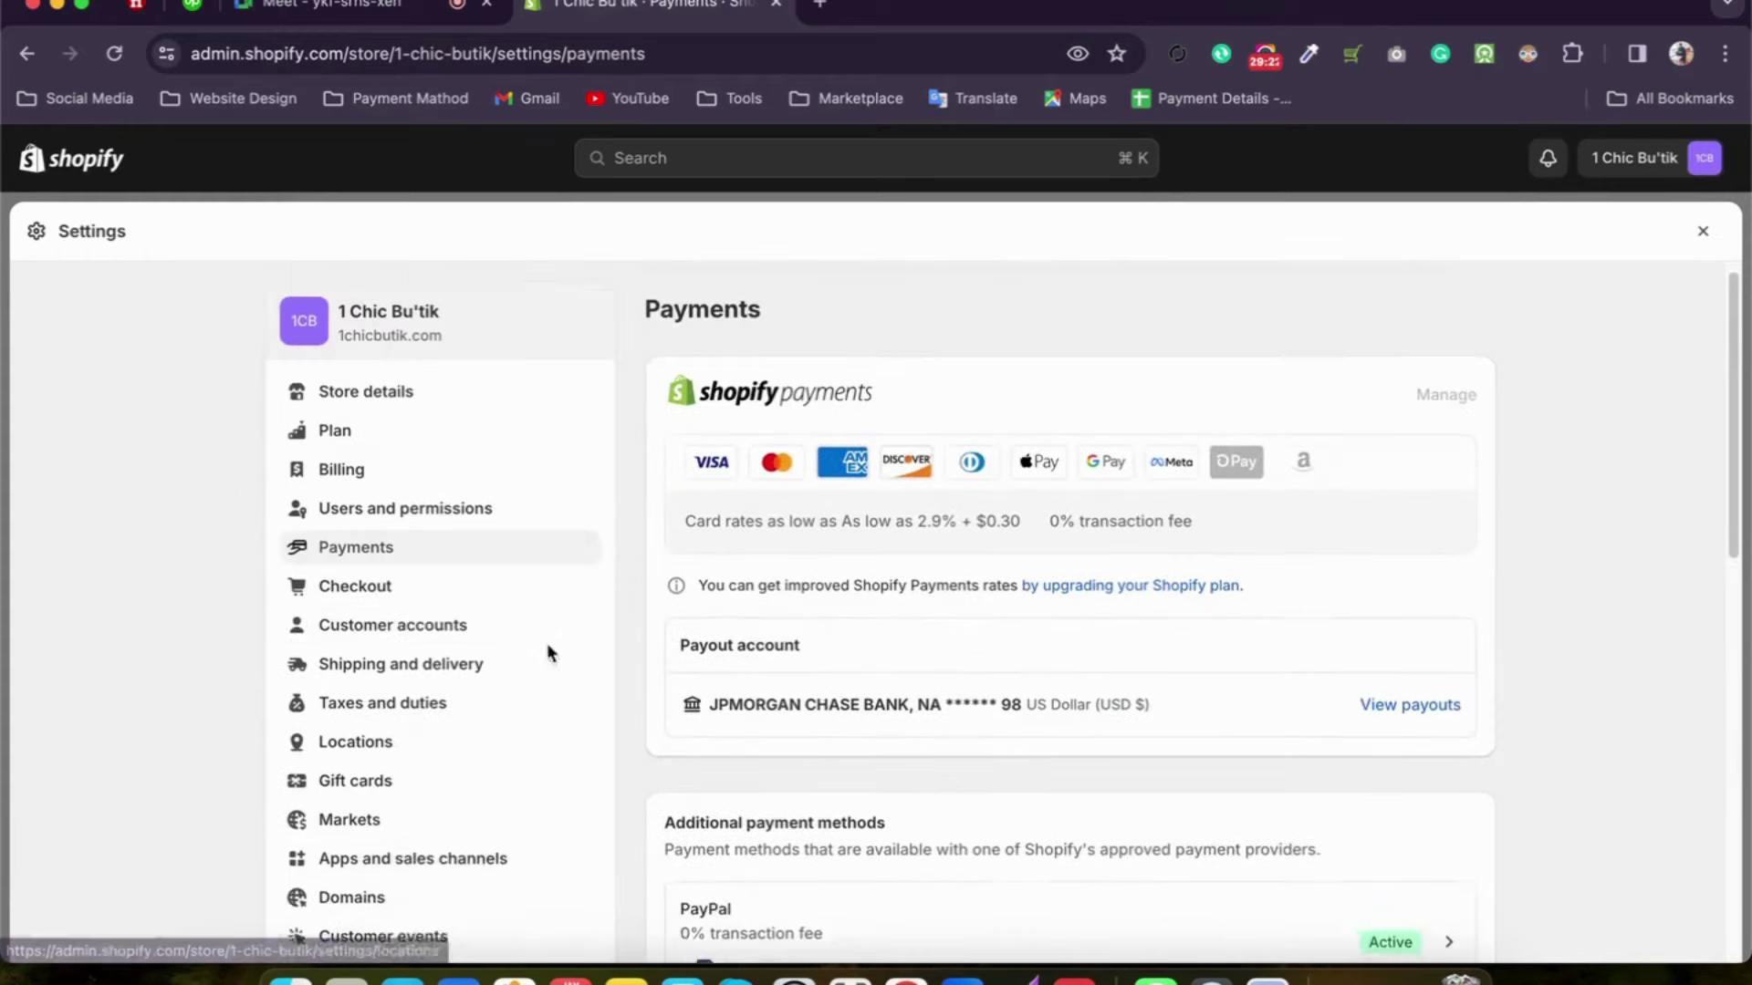
{"action": "left_click", "coordinate": [389, 556]}
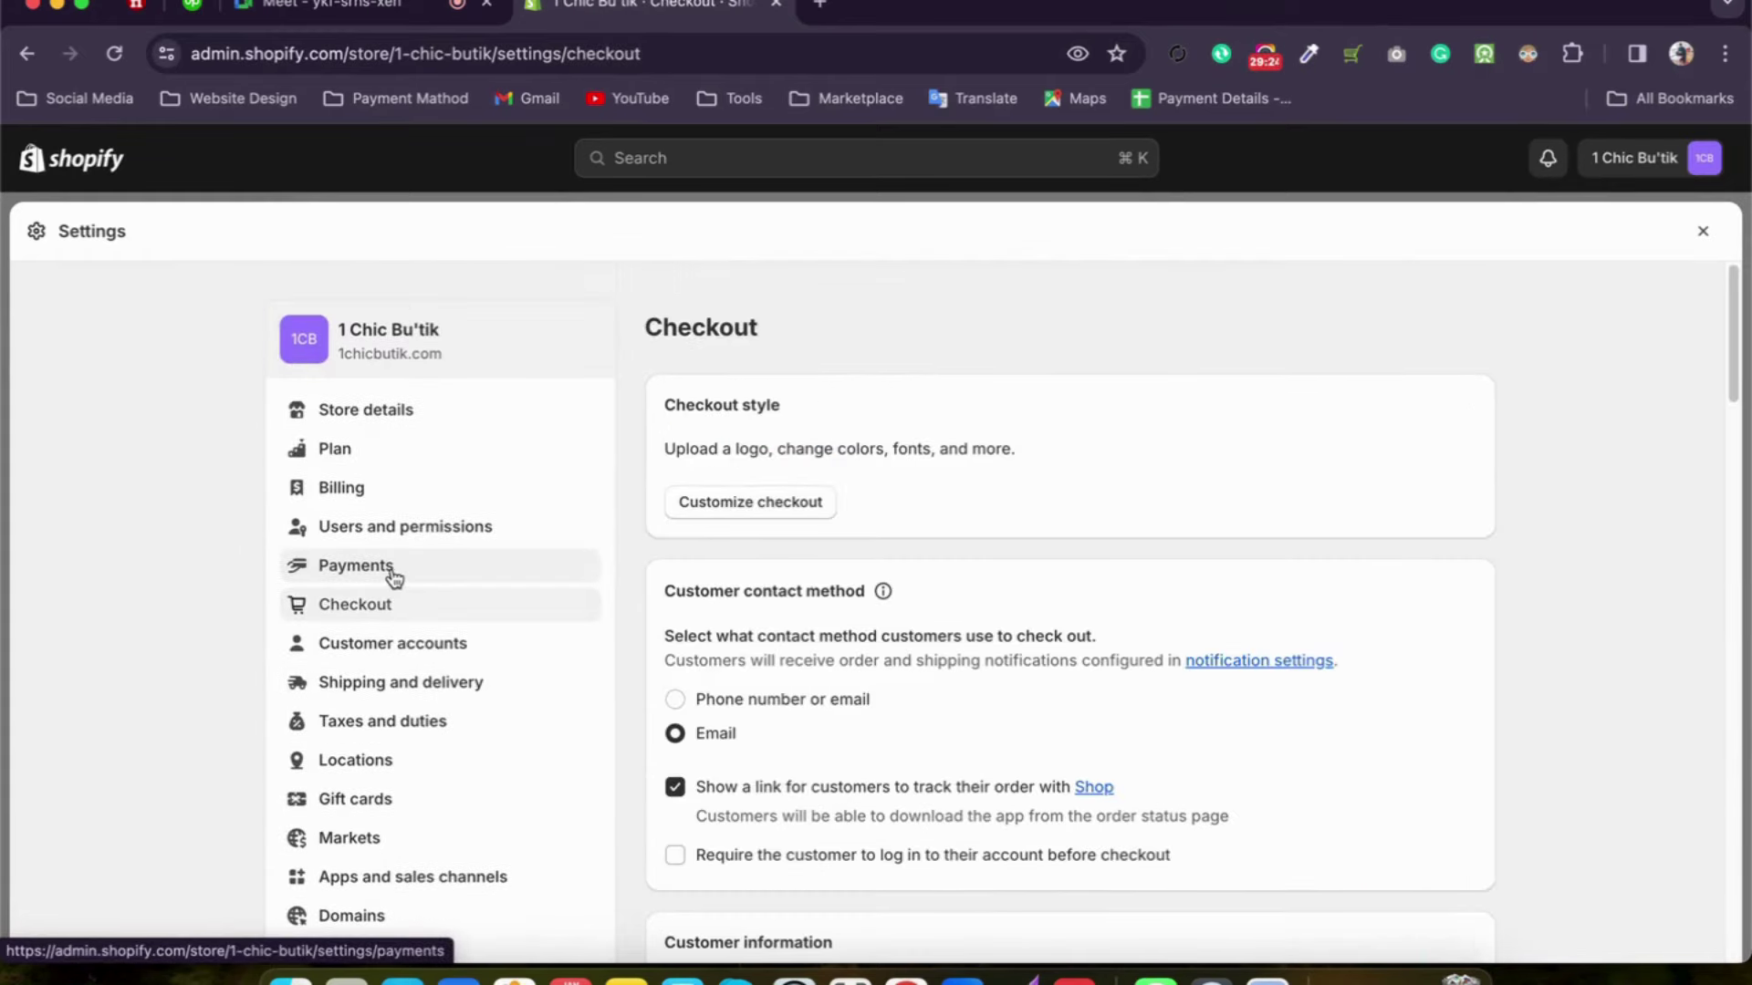
{"action": "scroll", "coordinate": [602, 387], "scroll_direction": "down", "scroll_amount": 4}
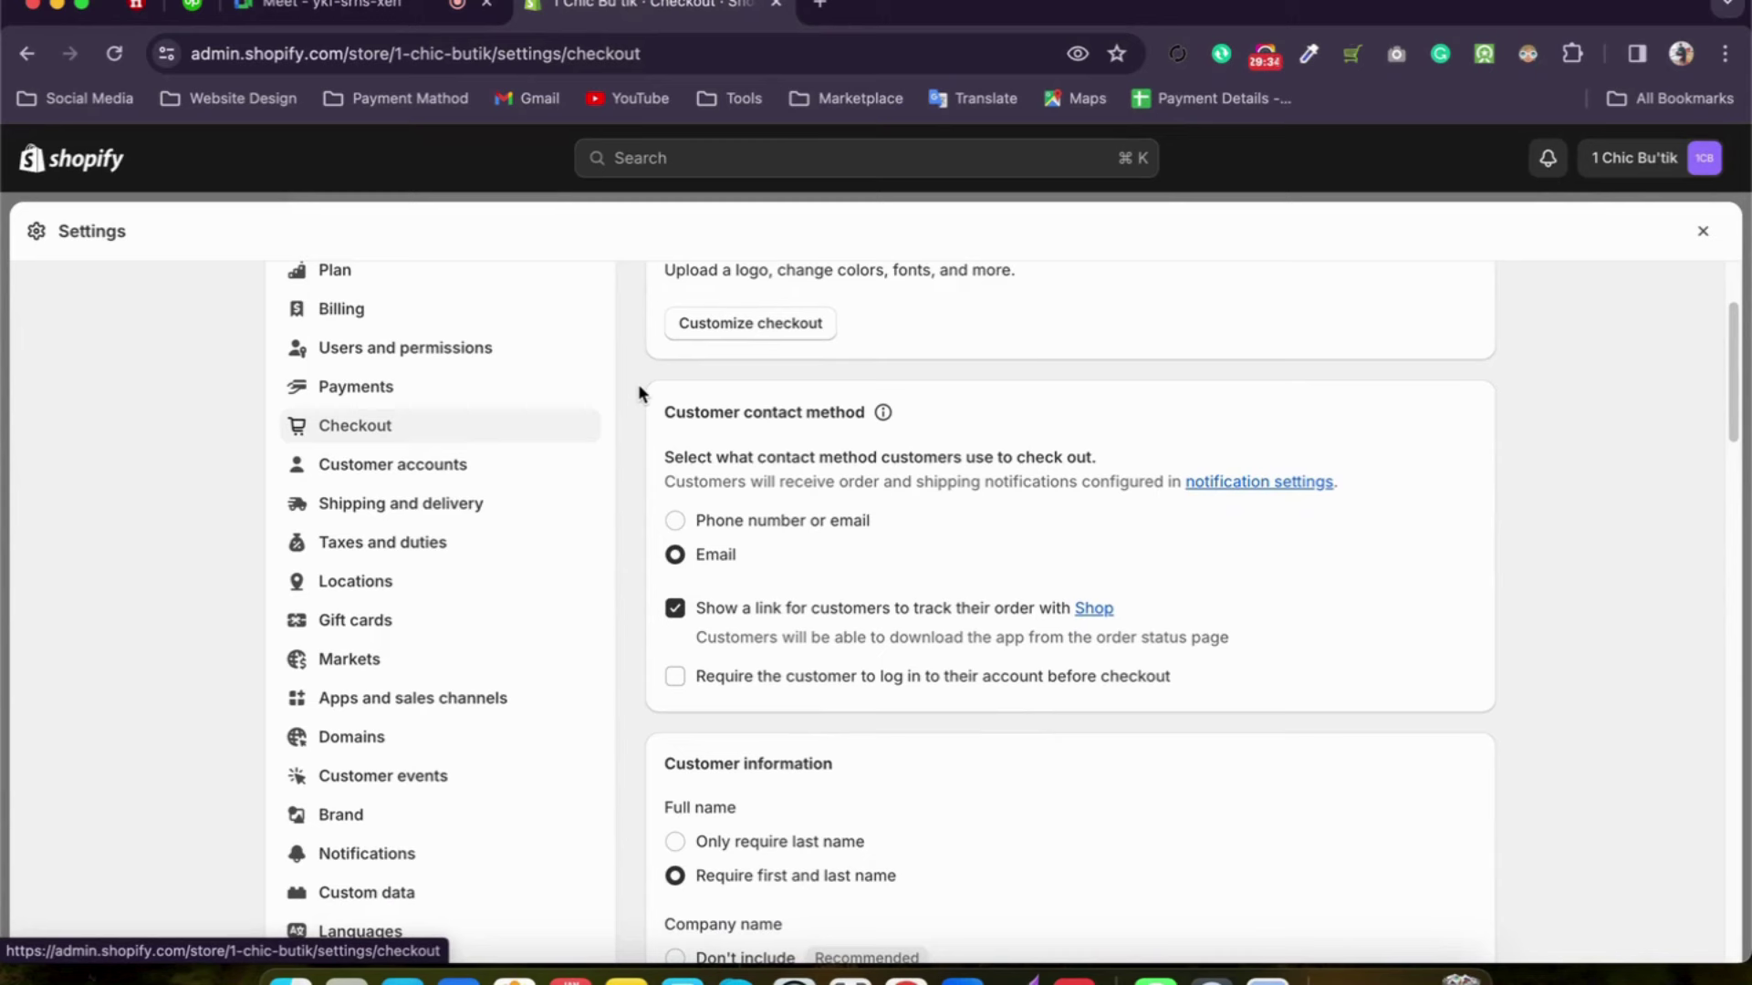
{"action": "scroll", "coordinate": [640, 393], "scroll_direction": "up", "scroll_amount": 4}
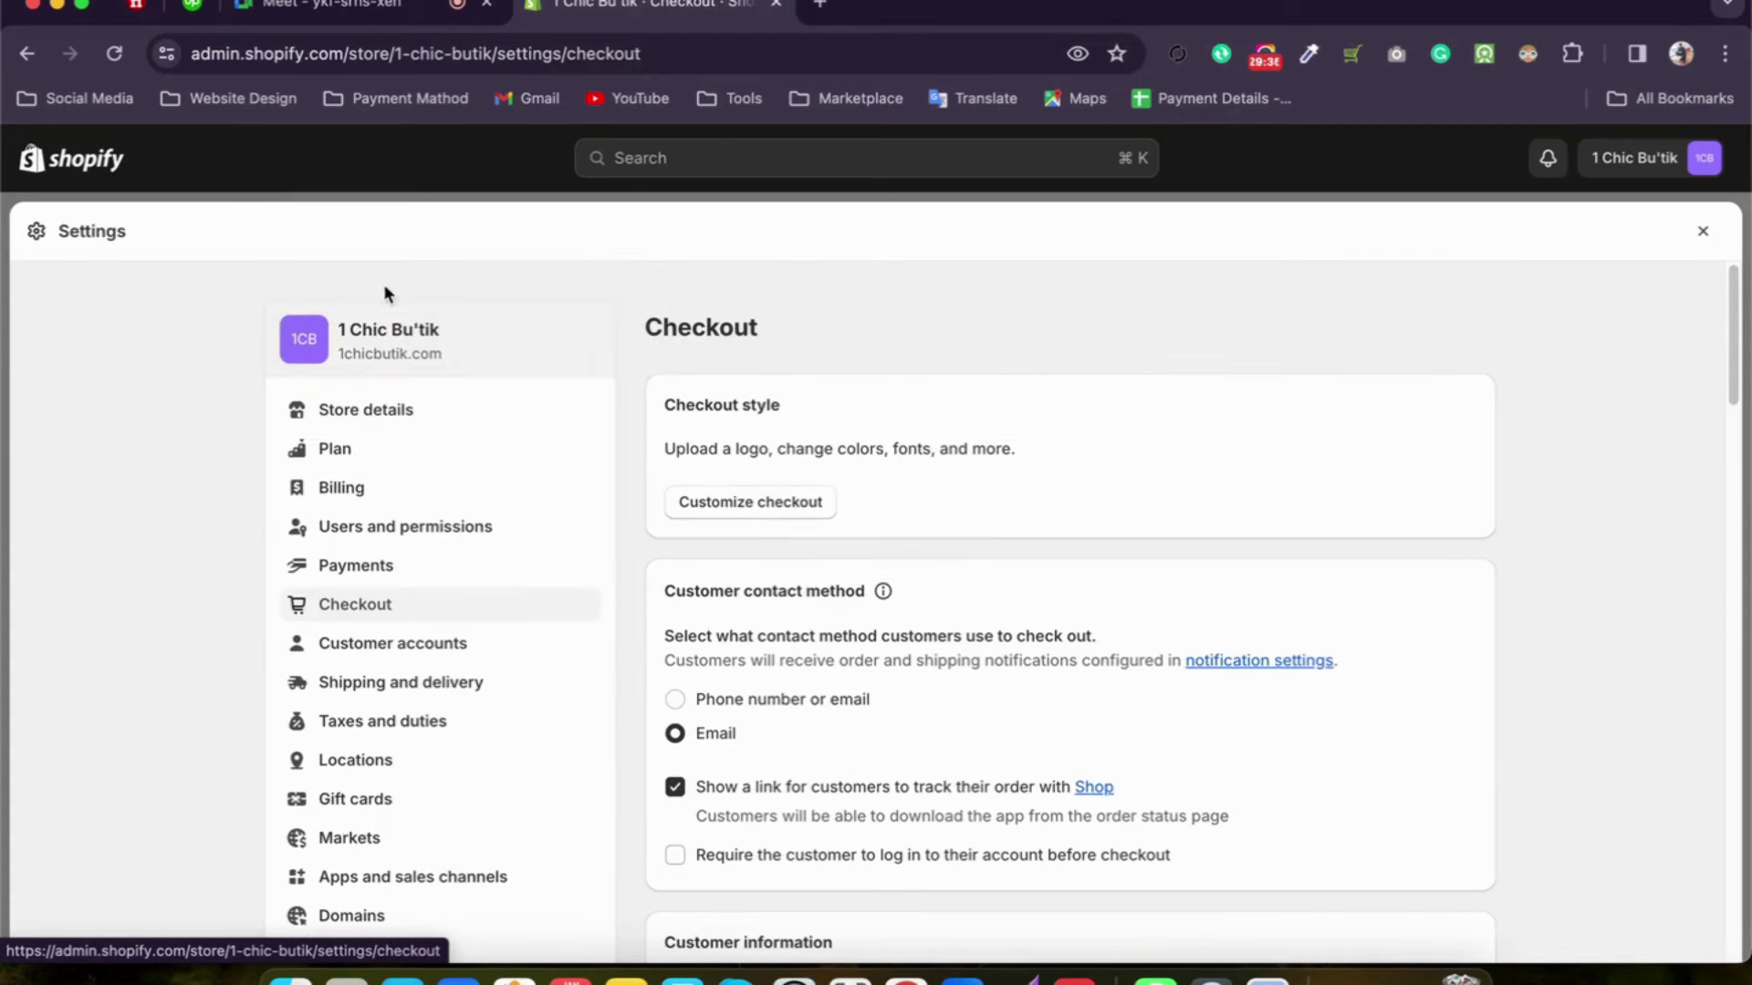
Step: Copy the store domain 1chicbutik.com from the settings and open the storefront in a new browser tab
{"action": "left_click_drag", "start_coordinate": [344, 354], "coordinate": [449, 370]}
{"action": "double_click", "coordinate": [395, 354]}
{"action": "key", "text": "super+c"}
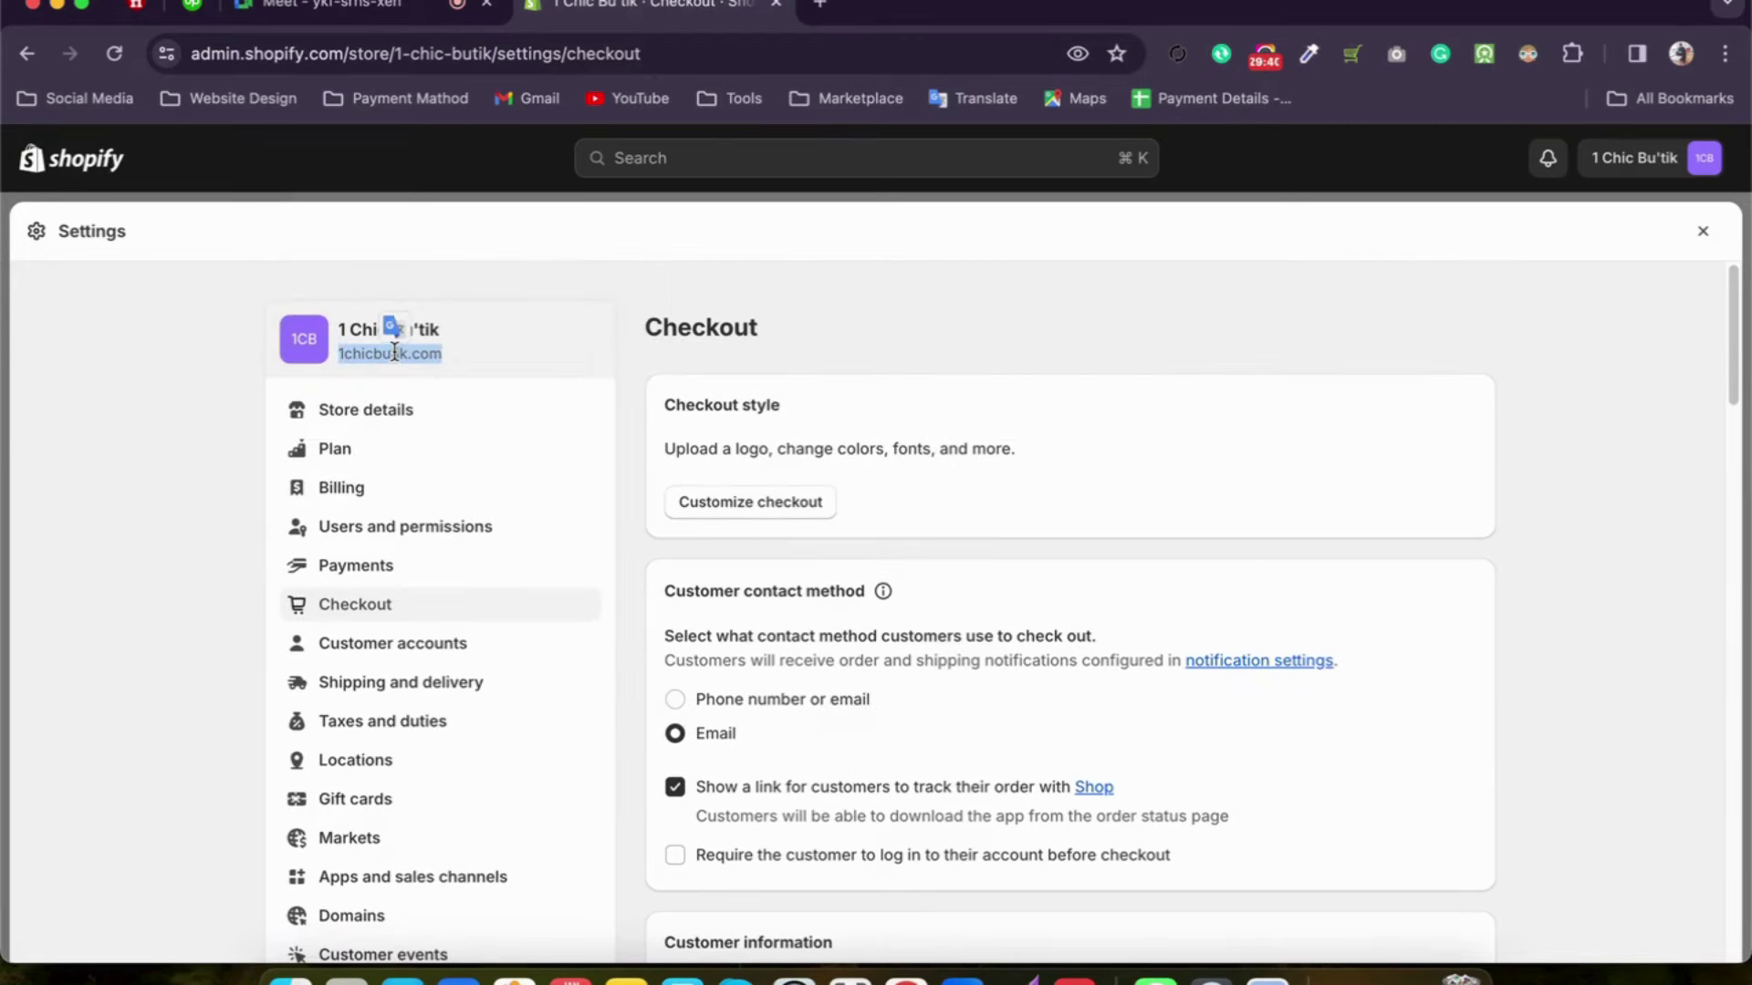
{"action": "left_click", "coordinate": [821, 6]}
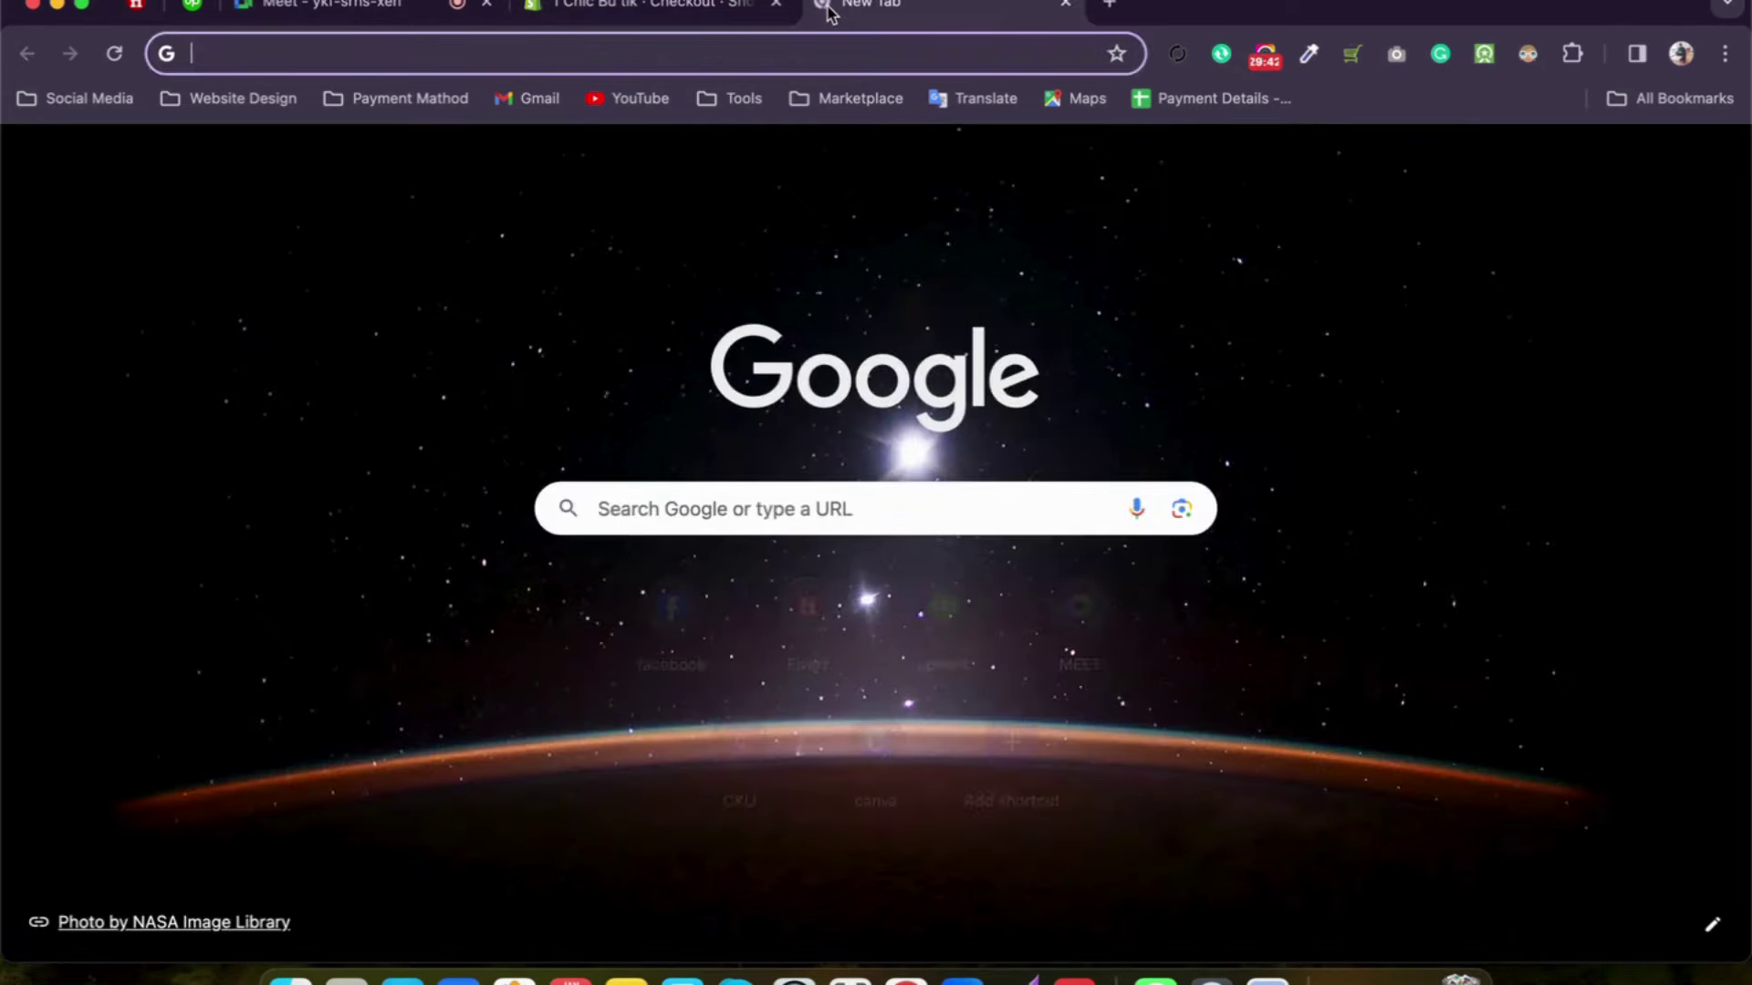
{"action": "key", "text": "super+v"}
{"action": "key", "text": "Return"}
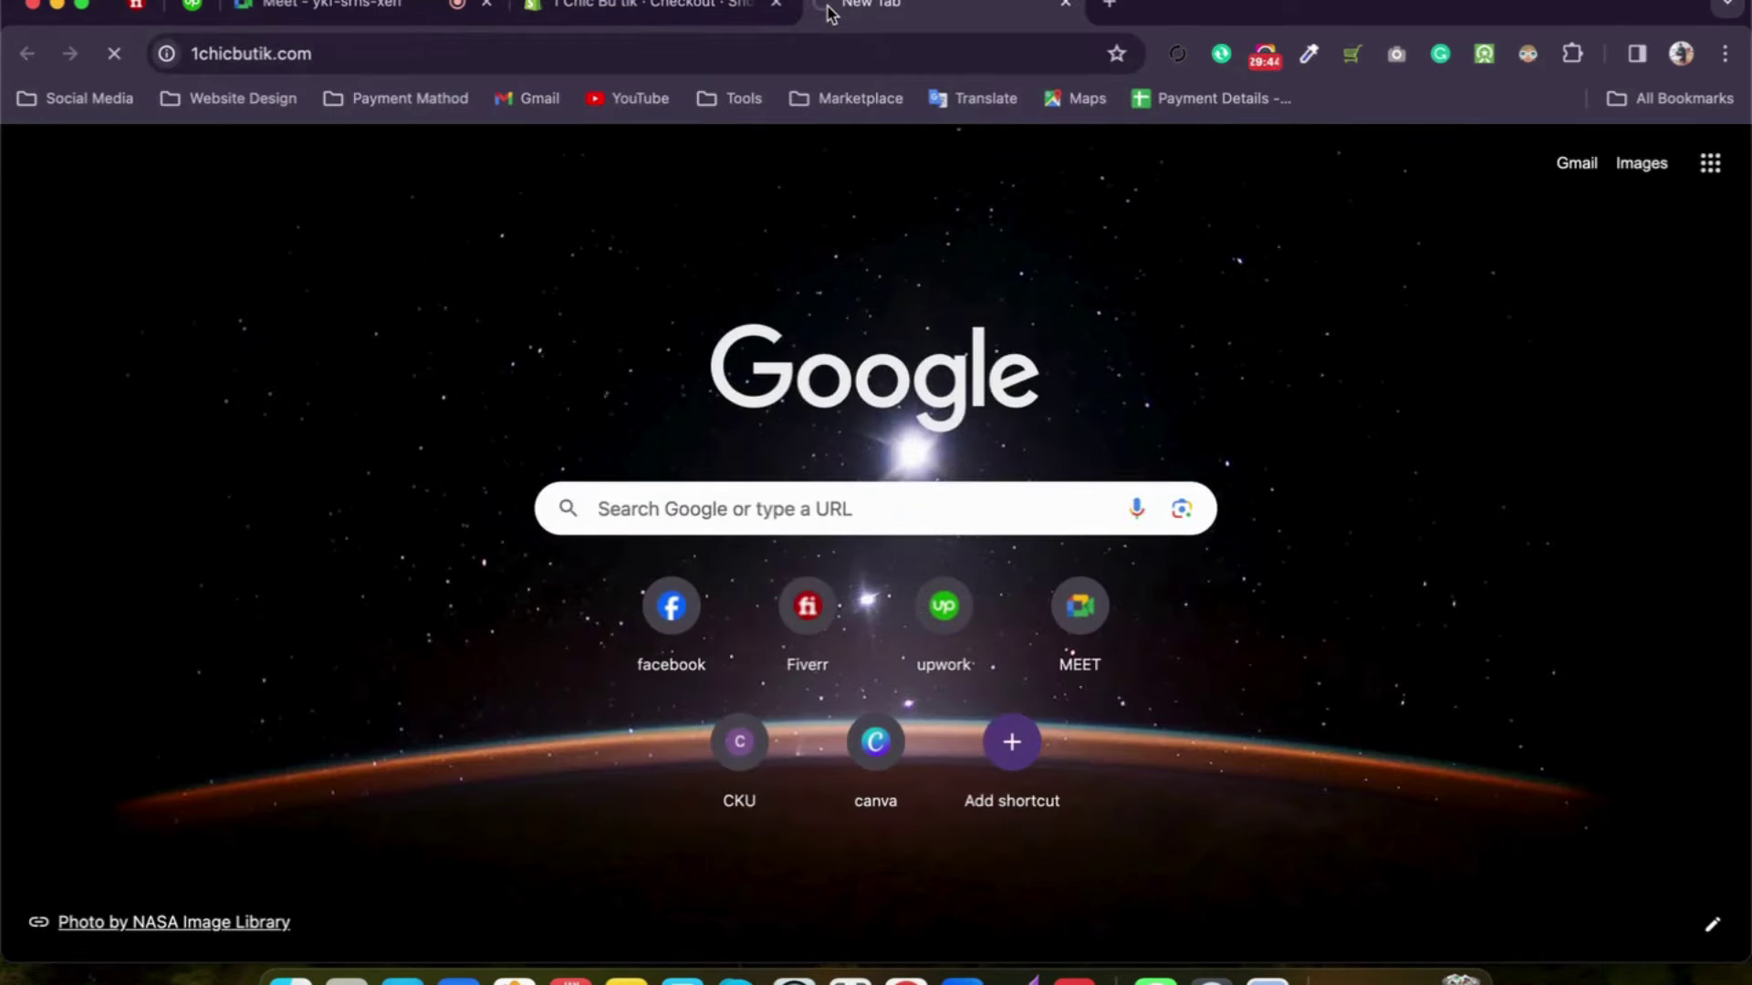
Step: Add the Dope Unisex T-Shirt in size 3XL to the cart and proceed to checkout
{"action": "scroll", "coordinate": [1094, 450], "scroll_direction": "down", "scroll_amount": 10}
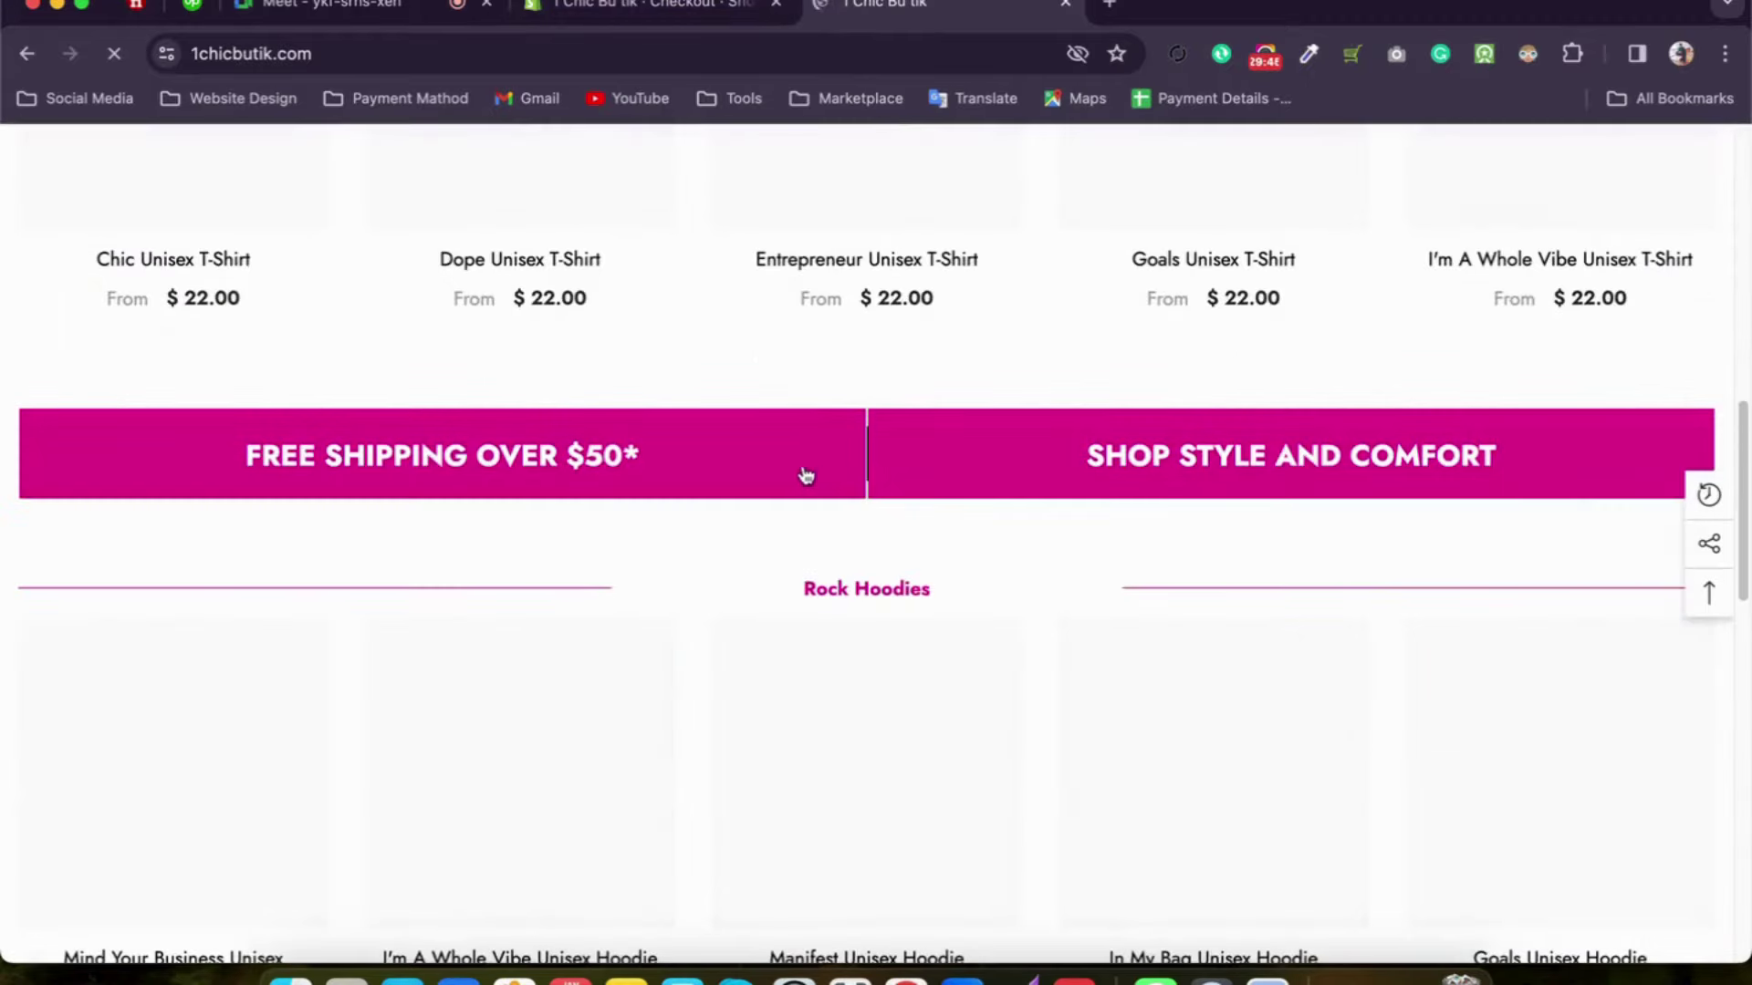
{"action": "scroll", "coordinate": [839, 273], "scroll_direction": "up", "scroll_amount": 3}
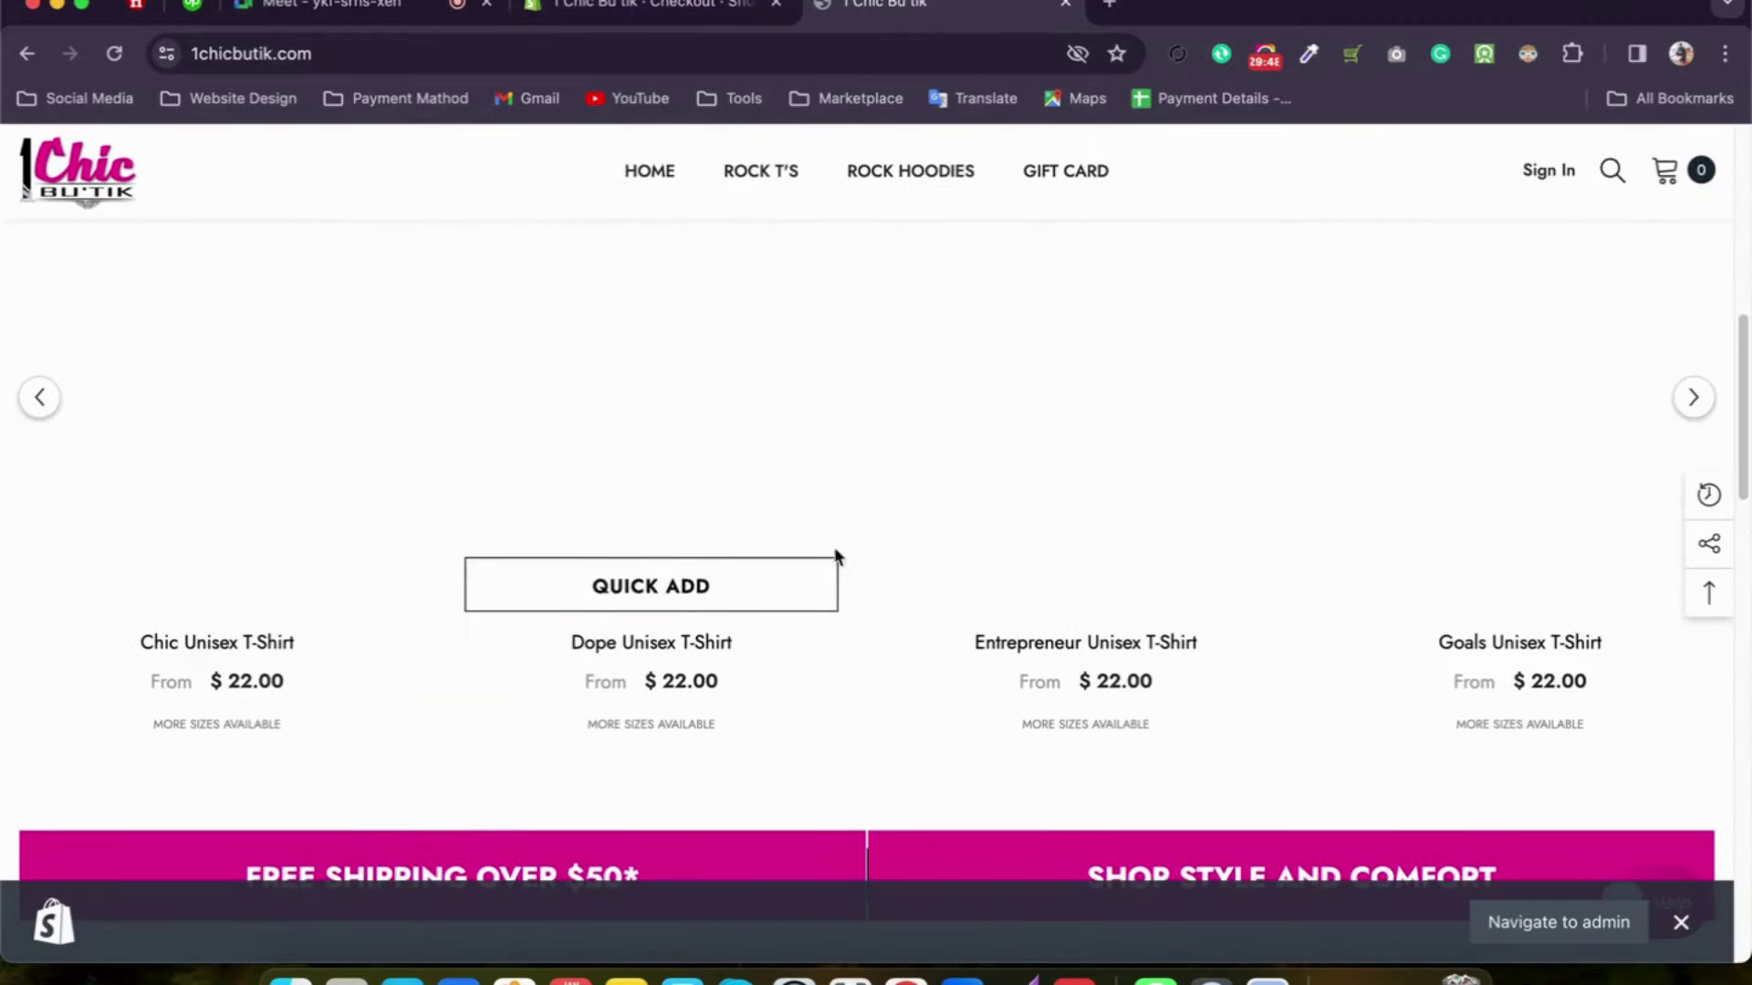
{"action": "left_click", "coordinate": [650, 588]}
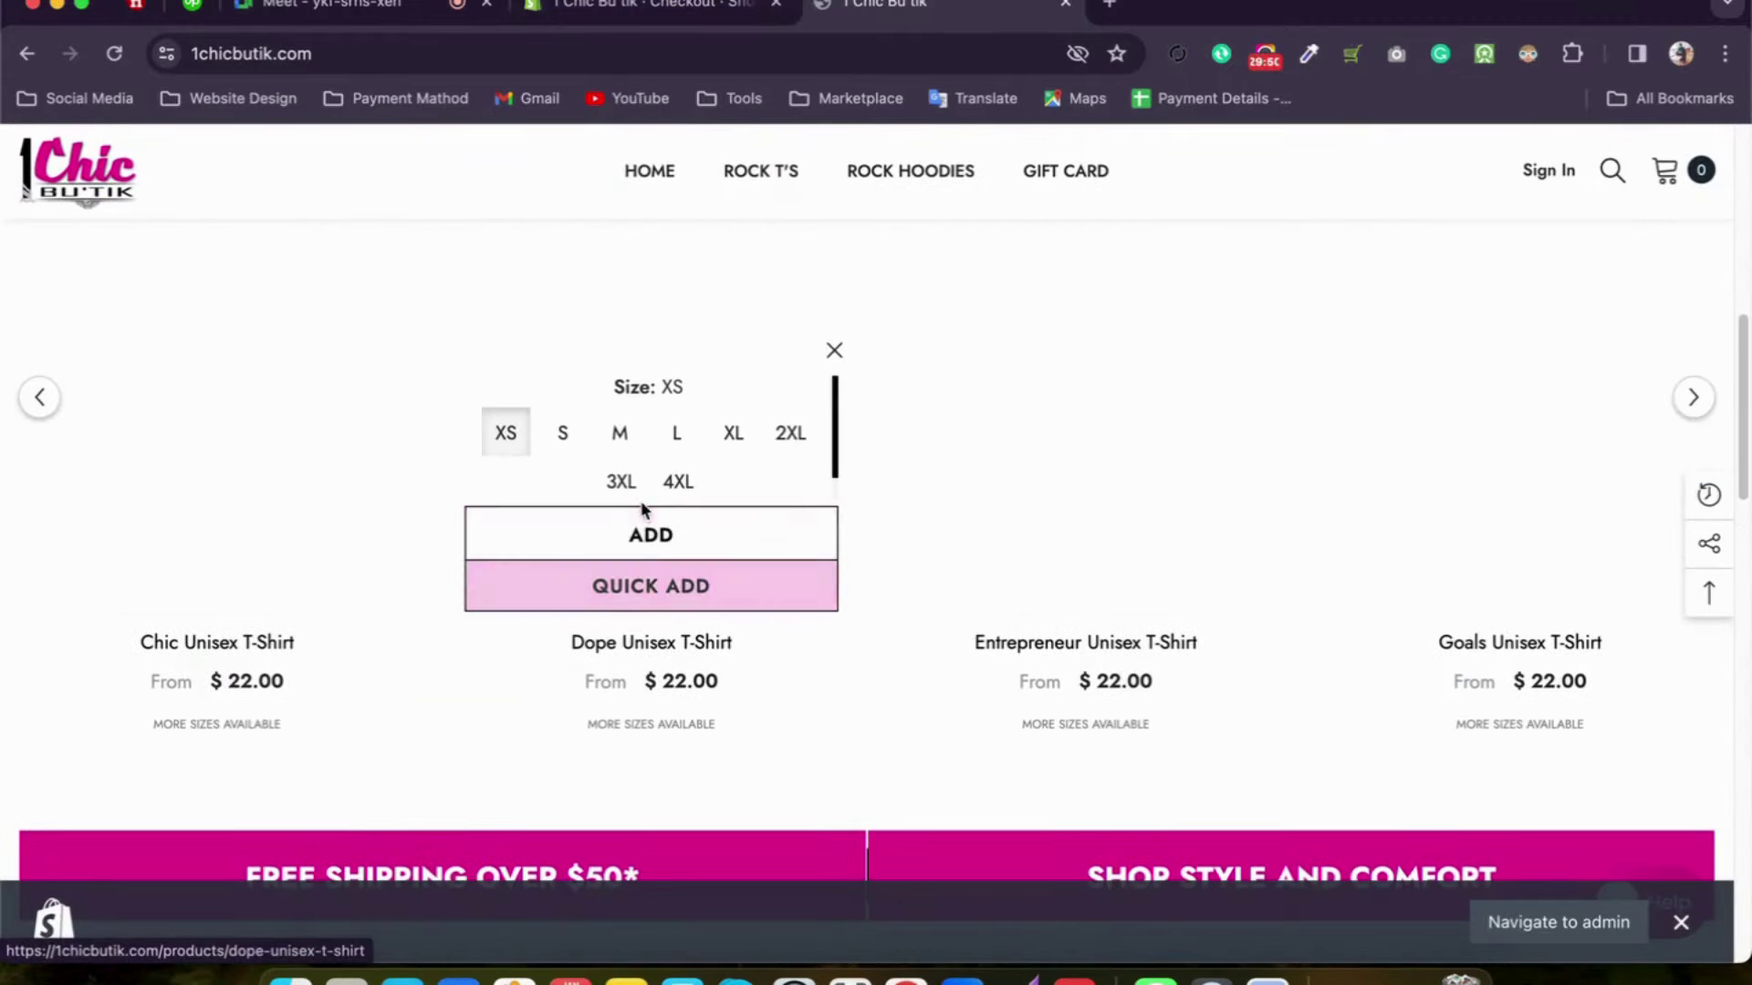
{"action": "left_click", "coordinate": [620, 482]}
{"action": "left_click", "coordinate": [649, 538]}
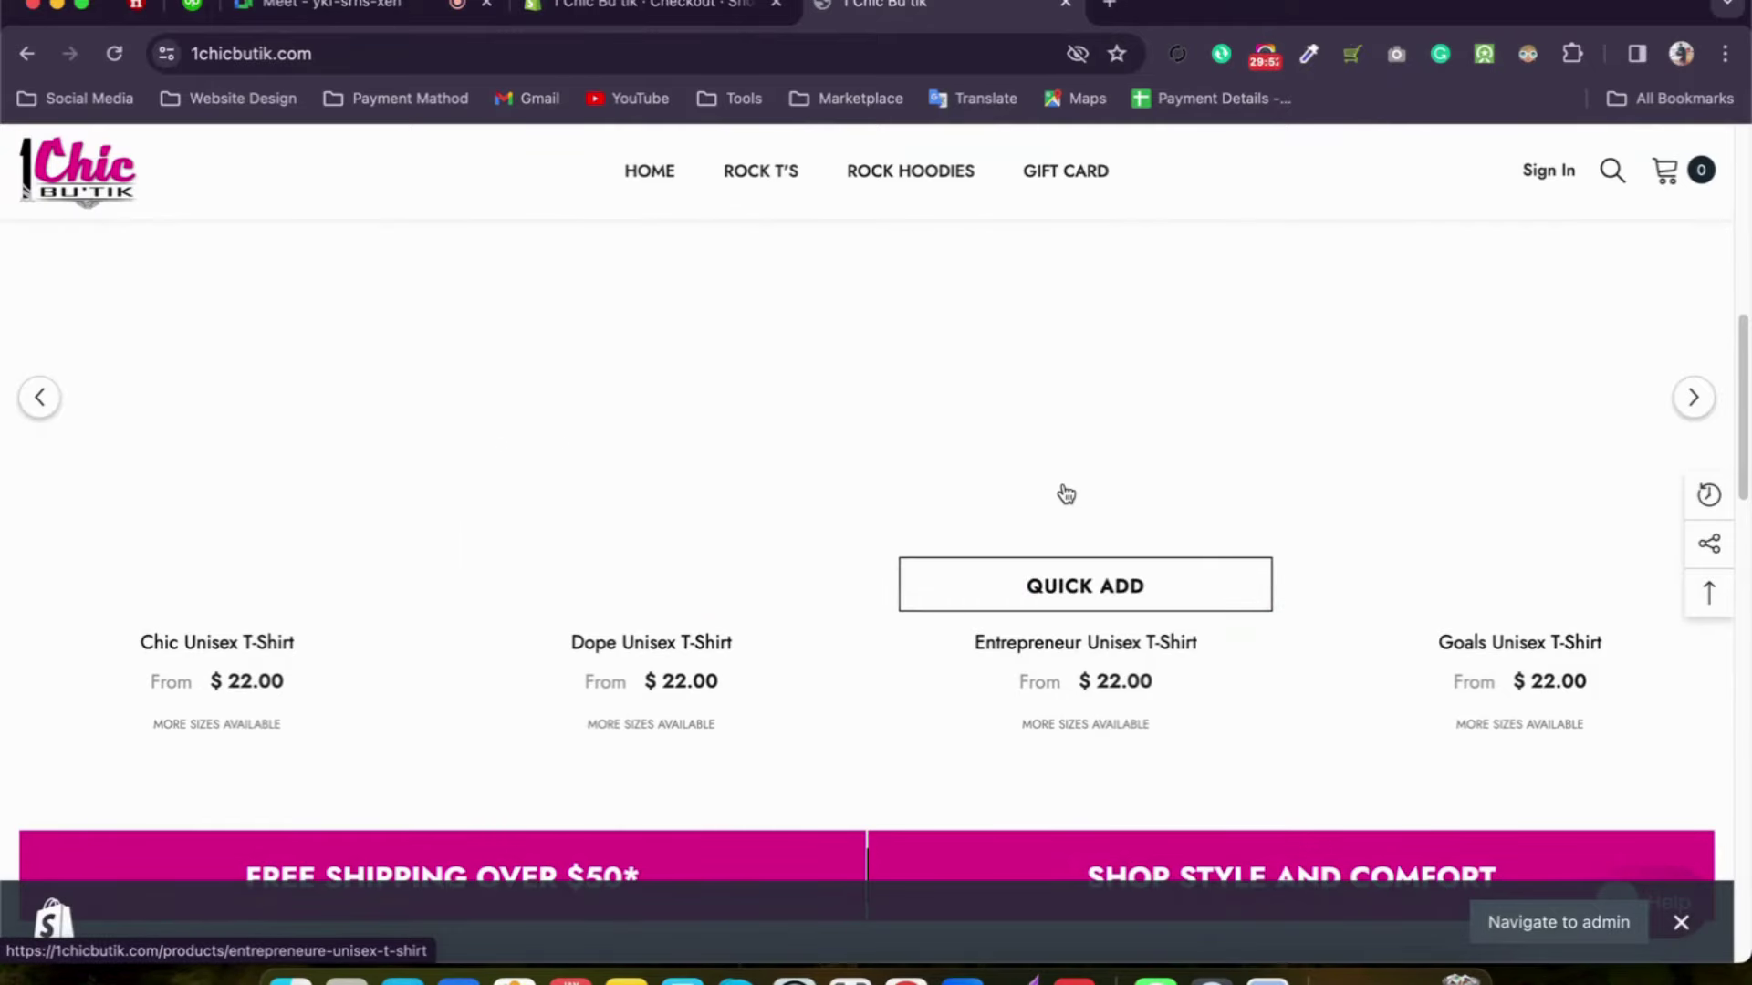
{"action": "left_click", "coordinate": [1665, 172]}
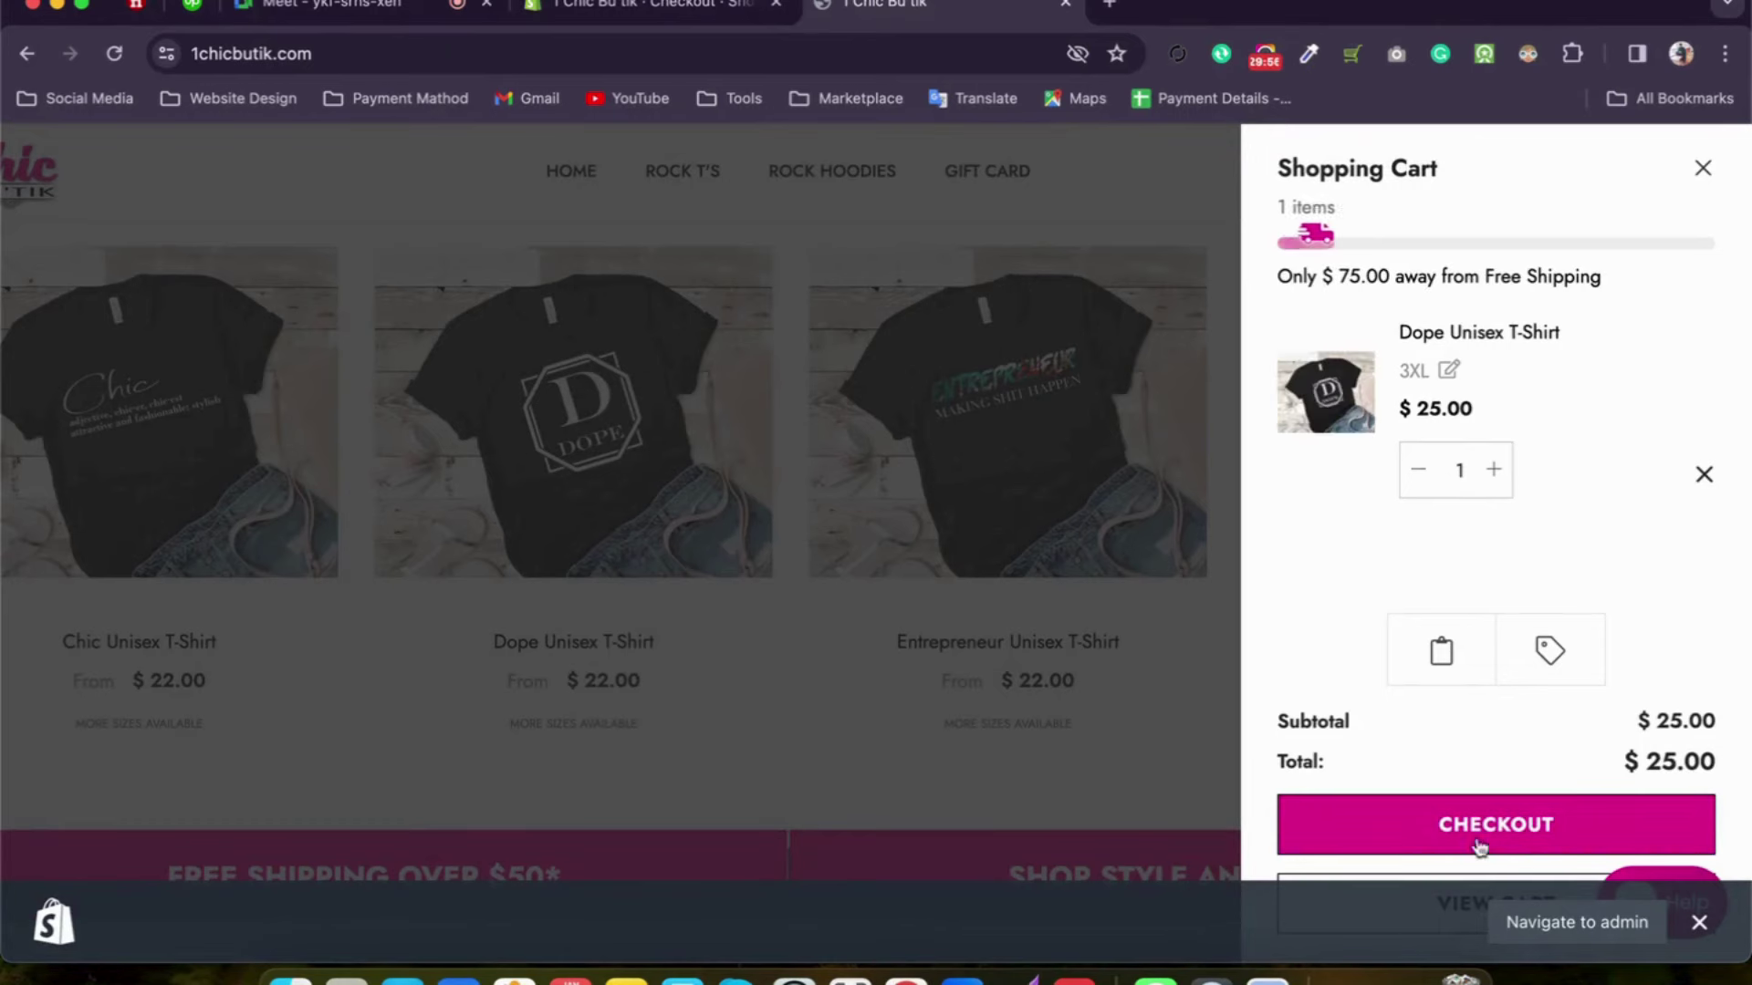
{"action": "left_click", "coordinate": [1484, 838]}
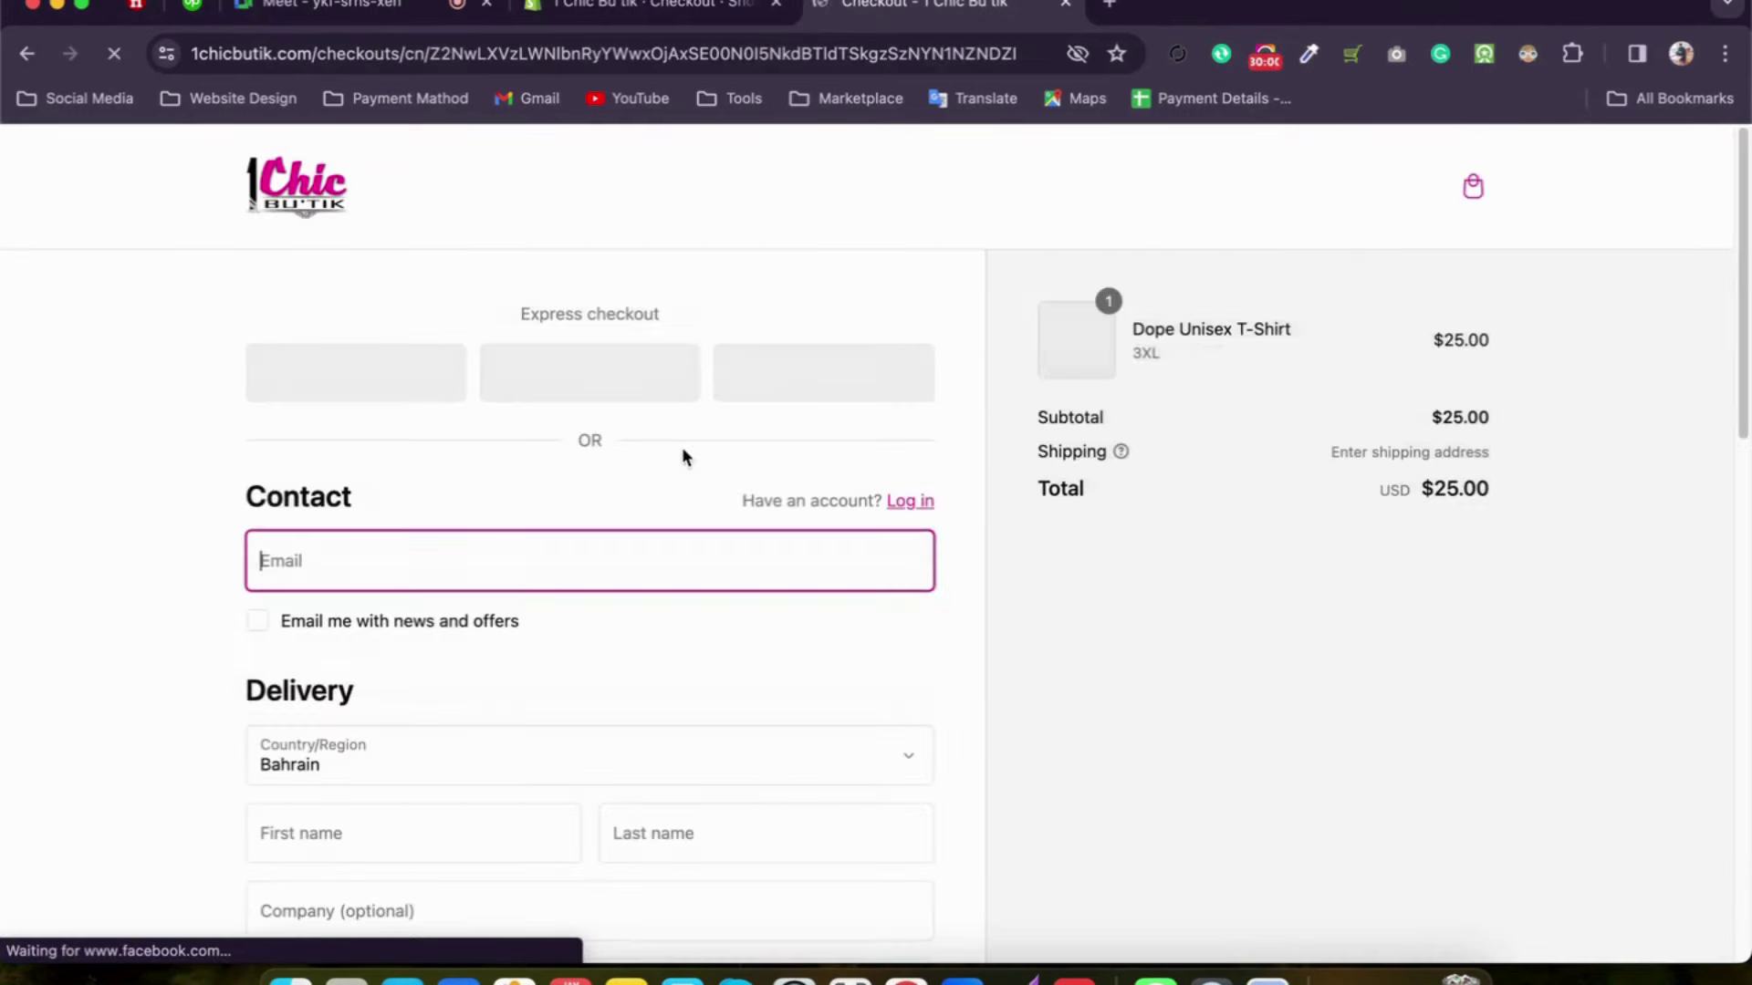
Step: Examine the contact, delivery, shipping method and payment fields of the store's checkout form without filling them in
{"action": "scroll", "coordinate": [666, 438], "scroll_direction": "down", "scroll_amount": 3}
{"action": "left_click", "coordinate": [367, 306]}
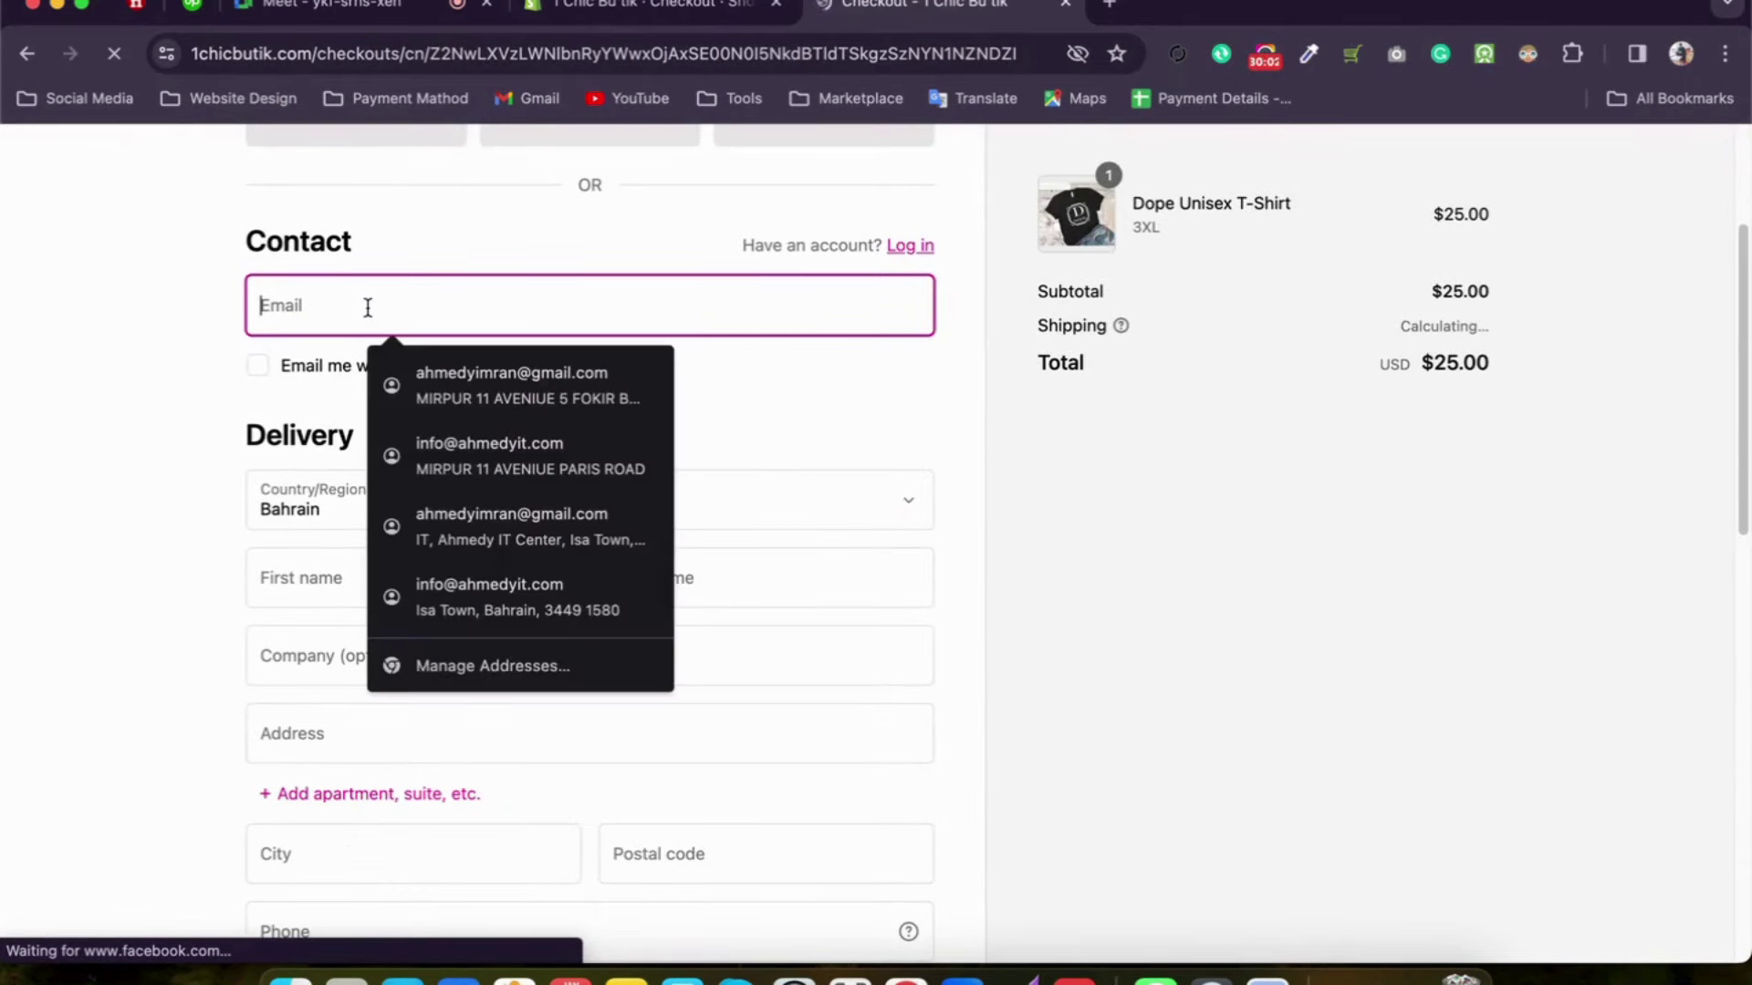
{"action": "left_click", "coordinate": [243, 453]}
{"action": "scroll", "coordinate": [310, 365], "scroll_direction": "down", "scroll_amount": 3}
{"action": "left_click", "coordinate": [323, 260]}
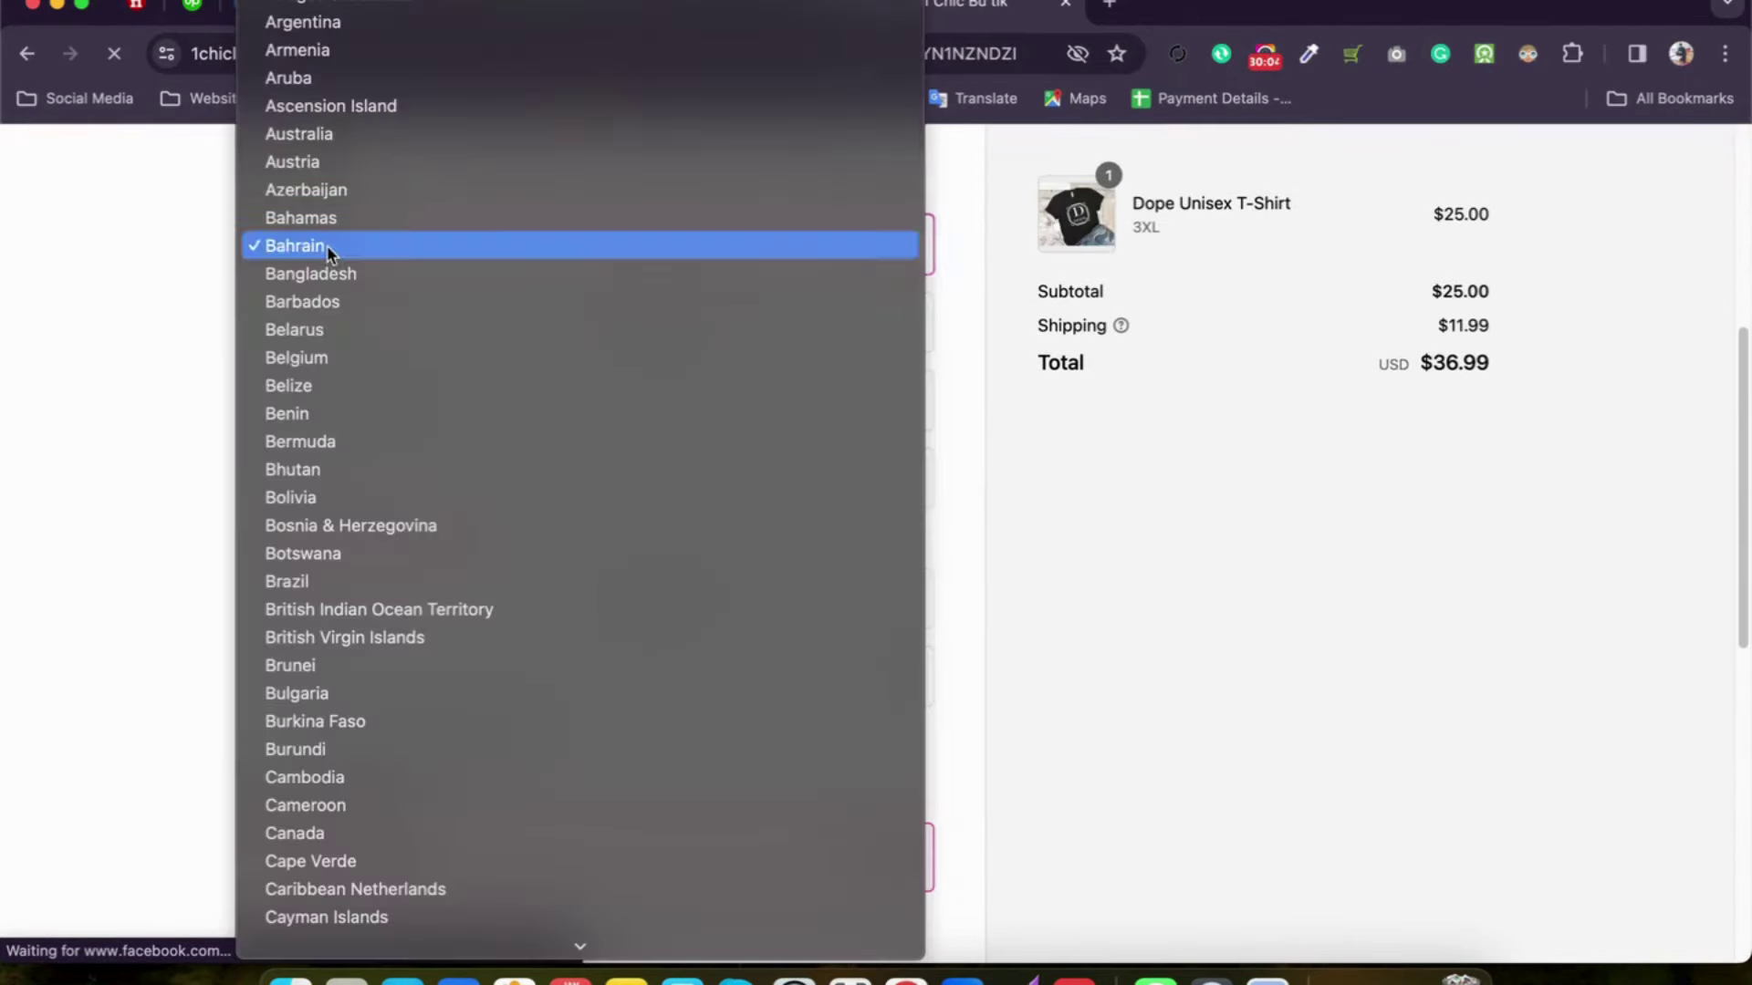
{"action": "left_click", "coordinate": [137, 274]}
{"action": "left_click", "coordinate": [712, 327]}
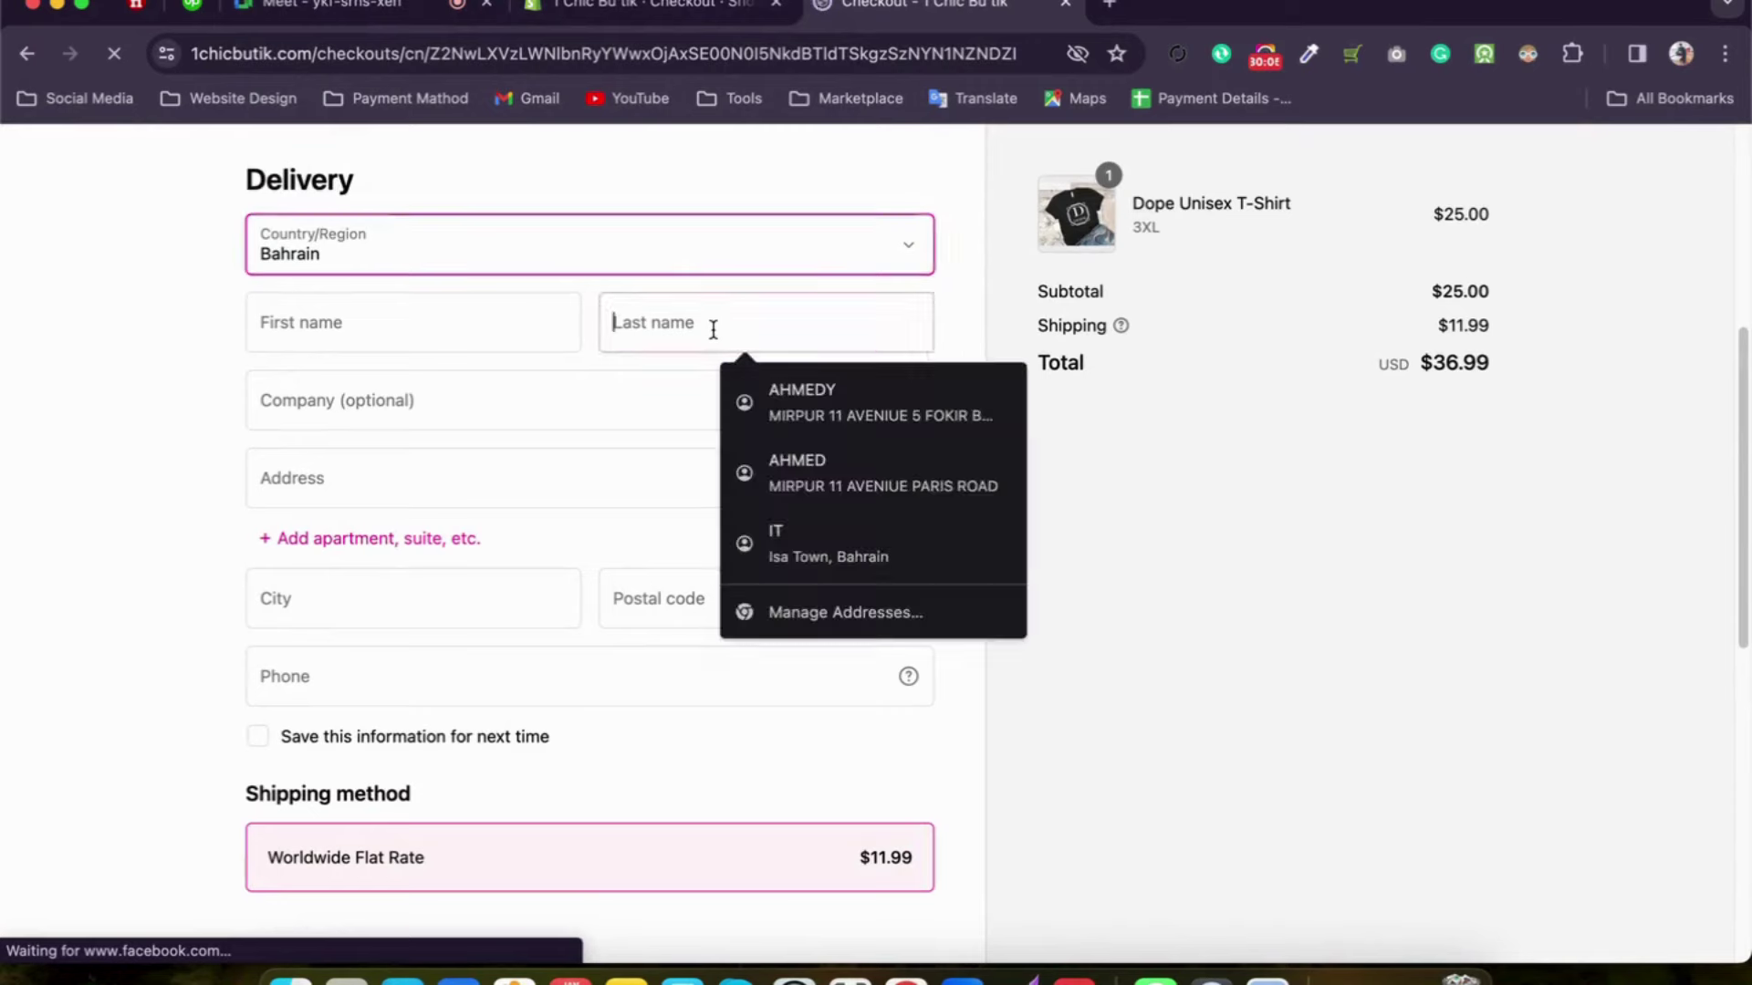
{"action": "left_click", "coordinate": [489, 363]}
{"action": "scroll", "coordinate": [400, 571], "scroll_direction": "down", "scroll_amount": 3}
{"action": "scroll", "coordinate": [474, 430], "scroll_direction": "down", "scroll_amount": 3}
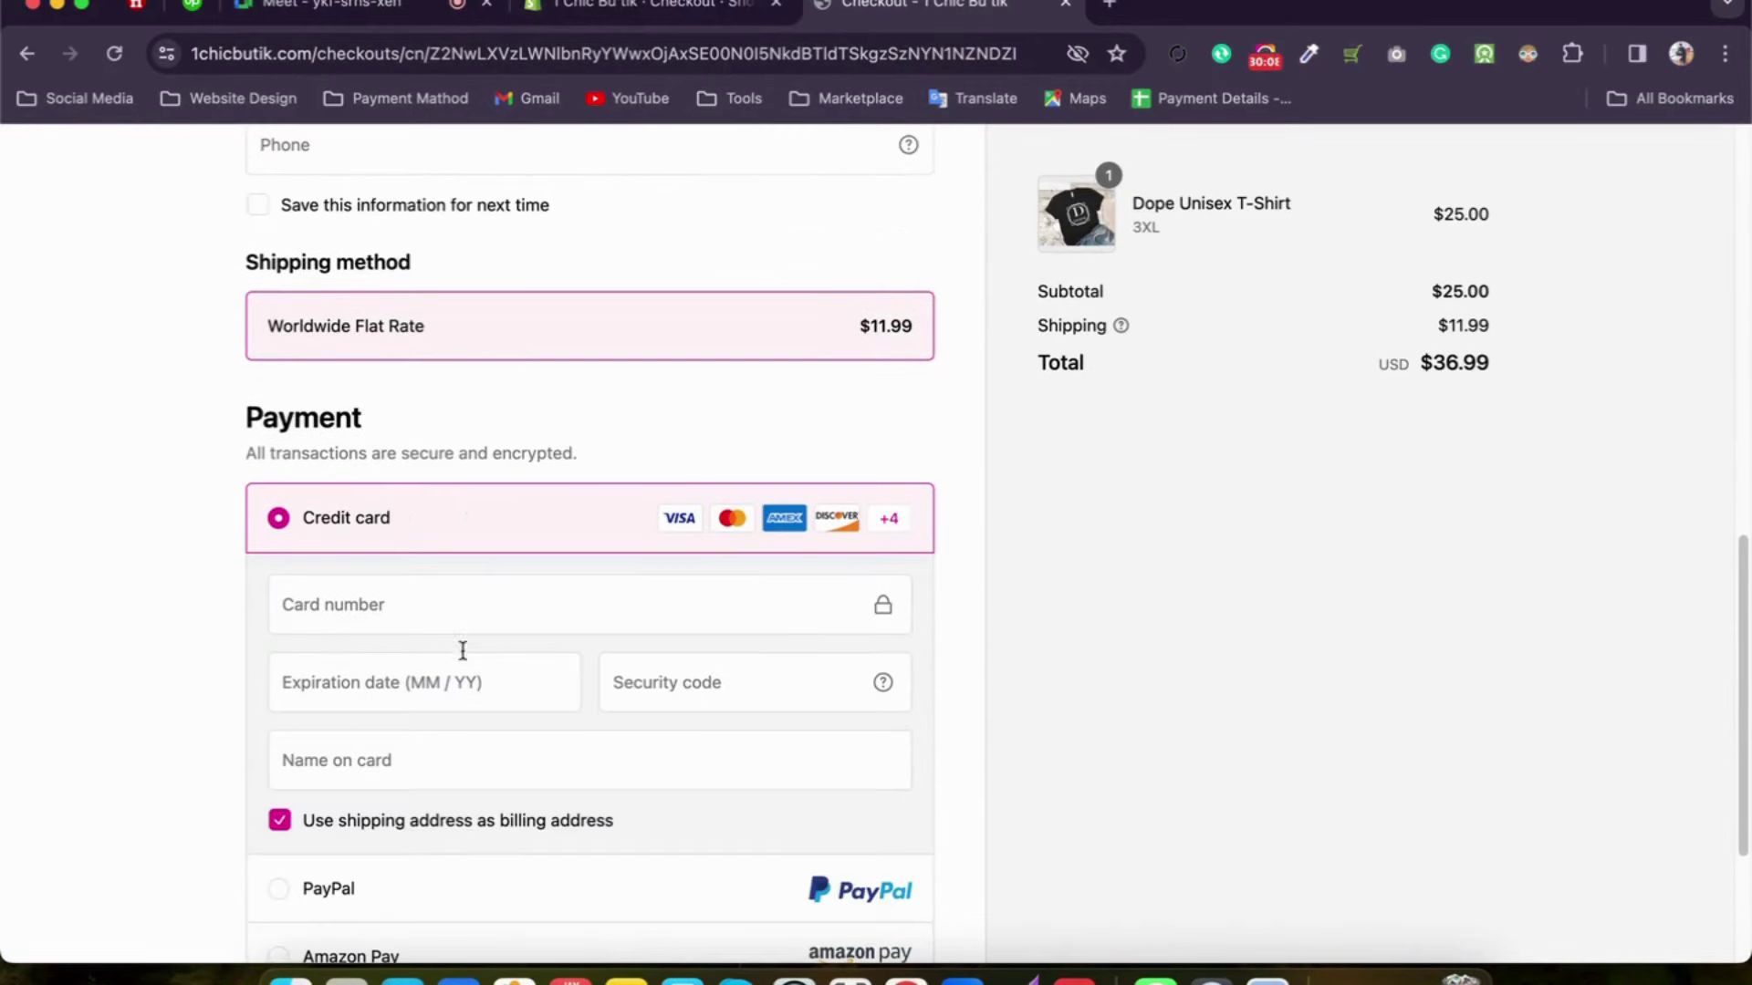
Step: Return to the admin's Checkout settings and examine the customer contact method and customer information options
{"action": "left_click", "coordinate": [613, 11]}
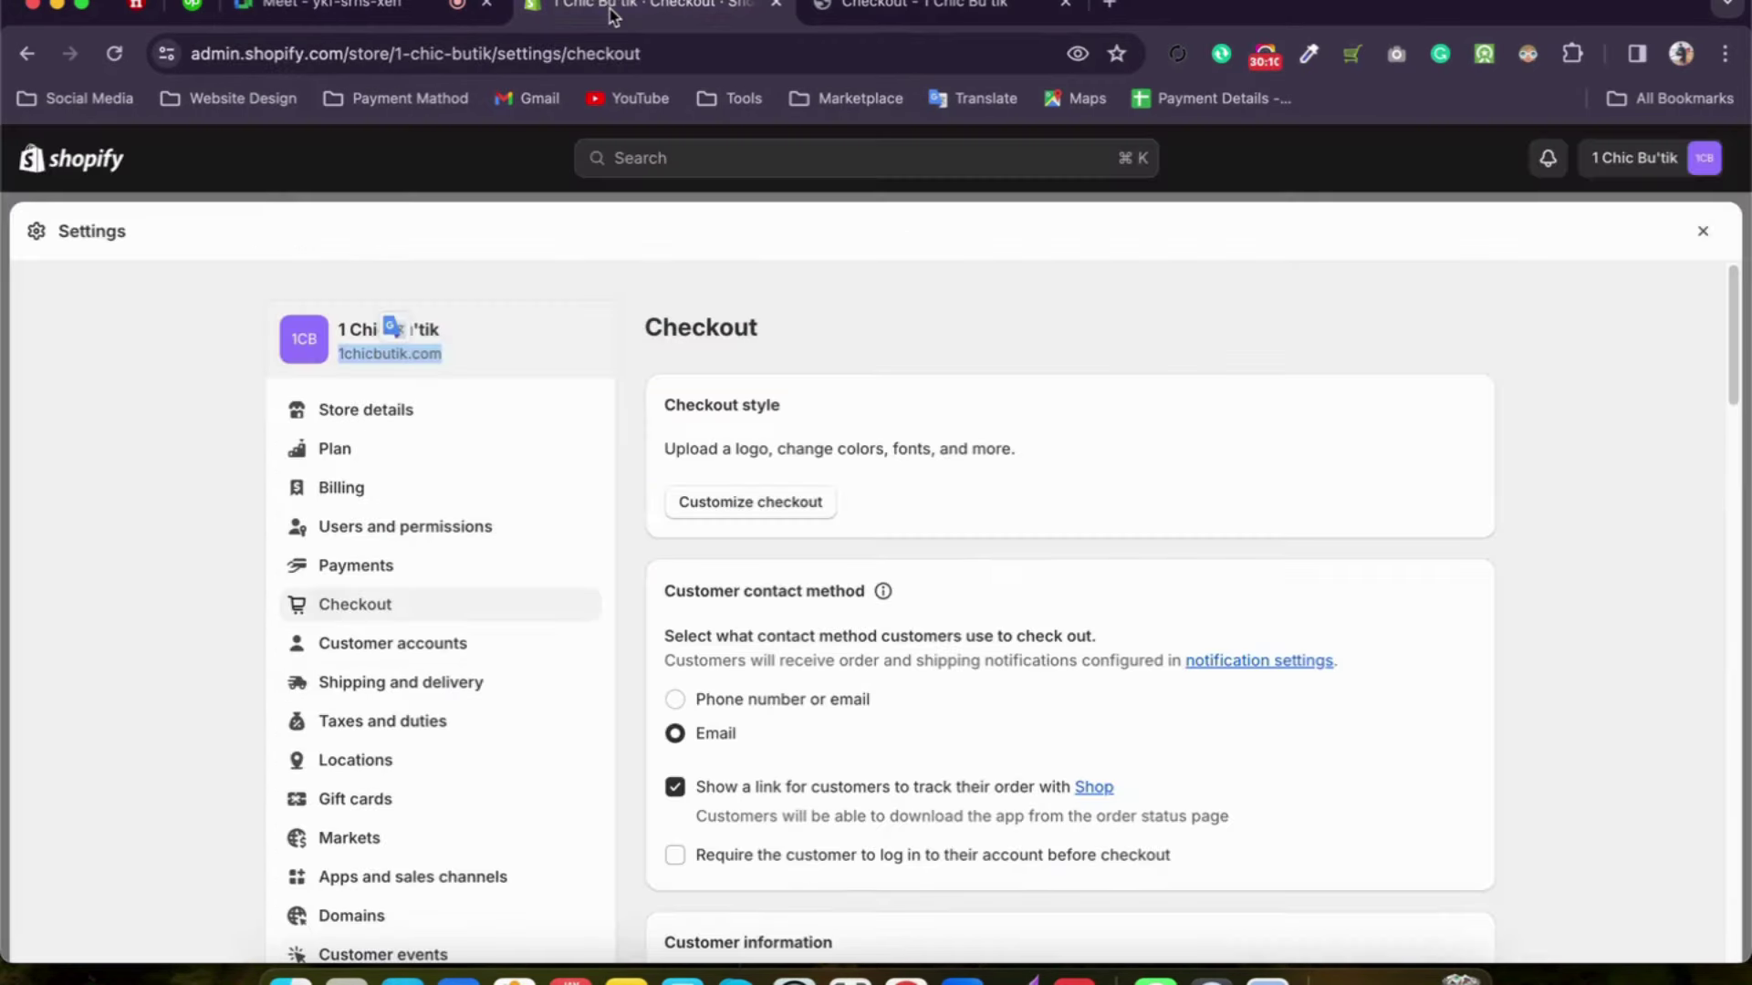
{"action": "scroll", "coordinate": [1032, 657], "scroll_direction": "down", "scroll_amount": 8}
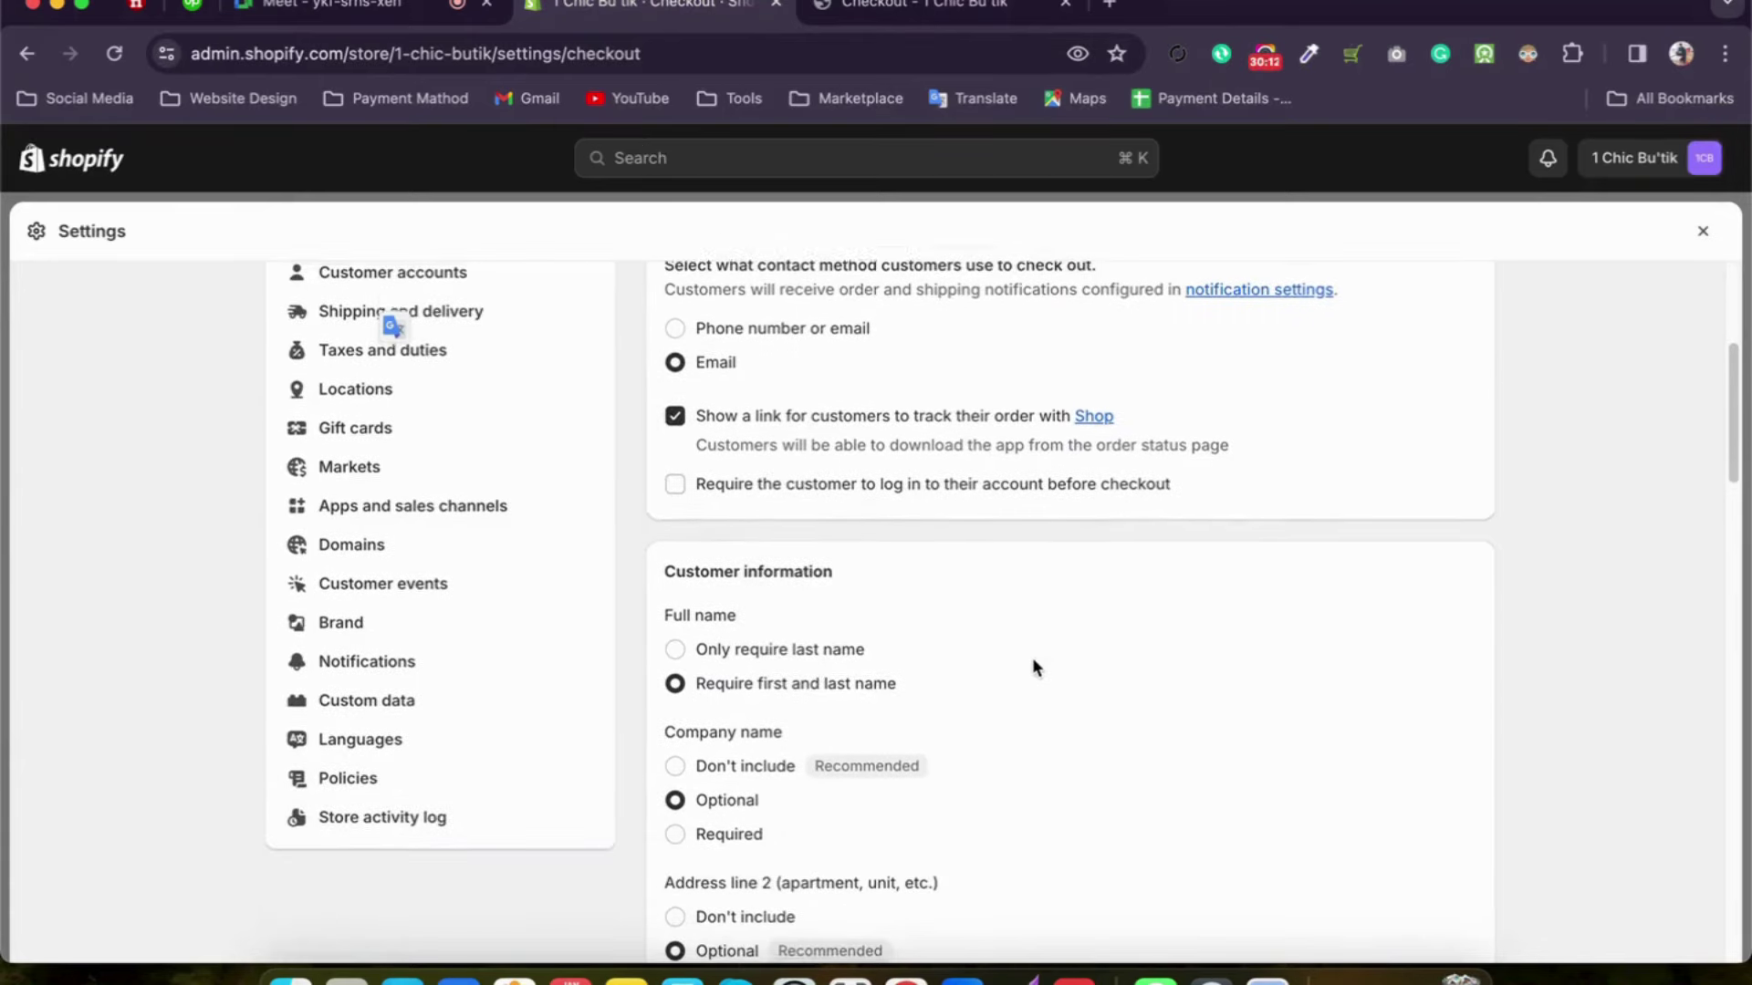
{"action": "scroll", "coordinate": [869, 340], "scroll_direction": "up", "scroll_amount": 1}
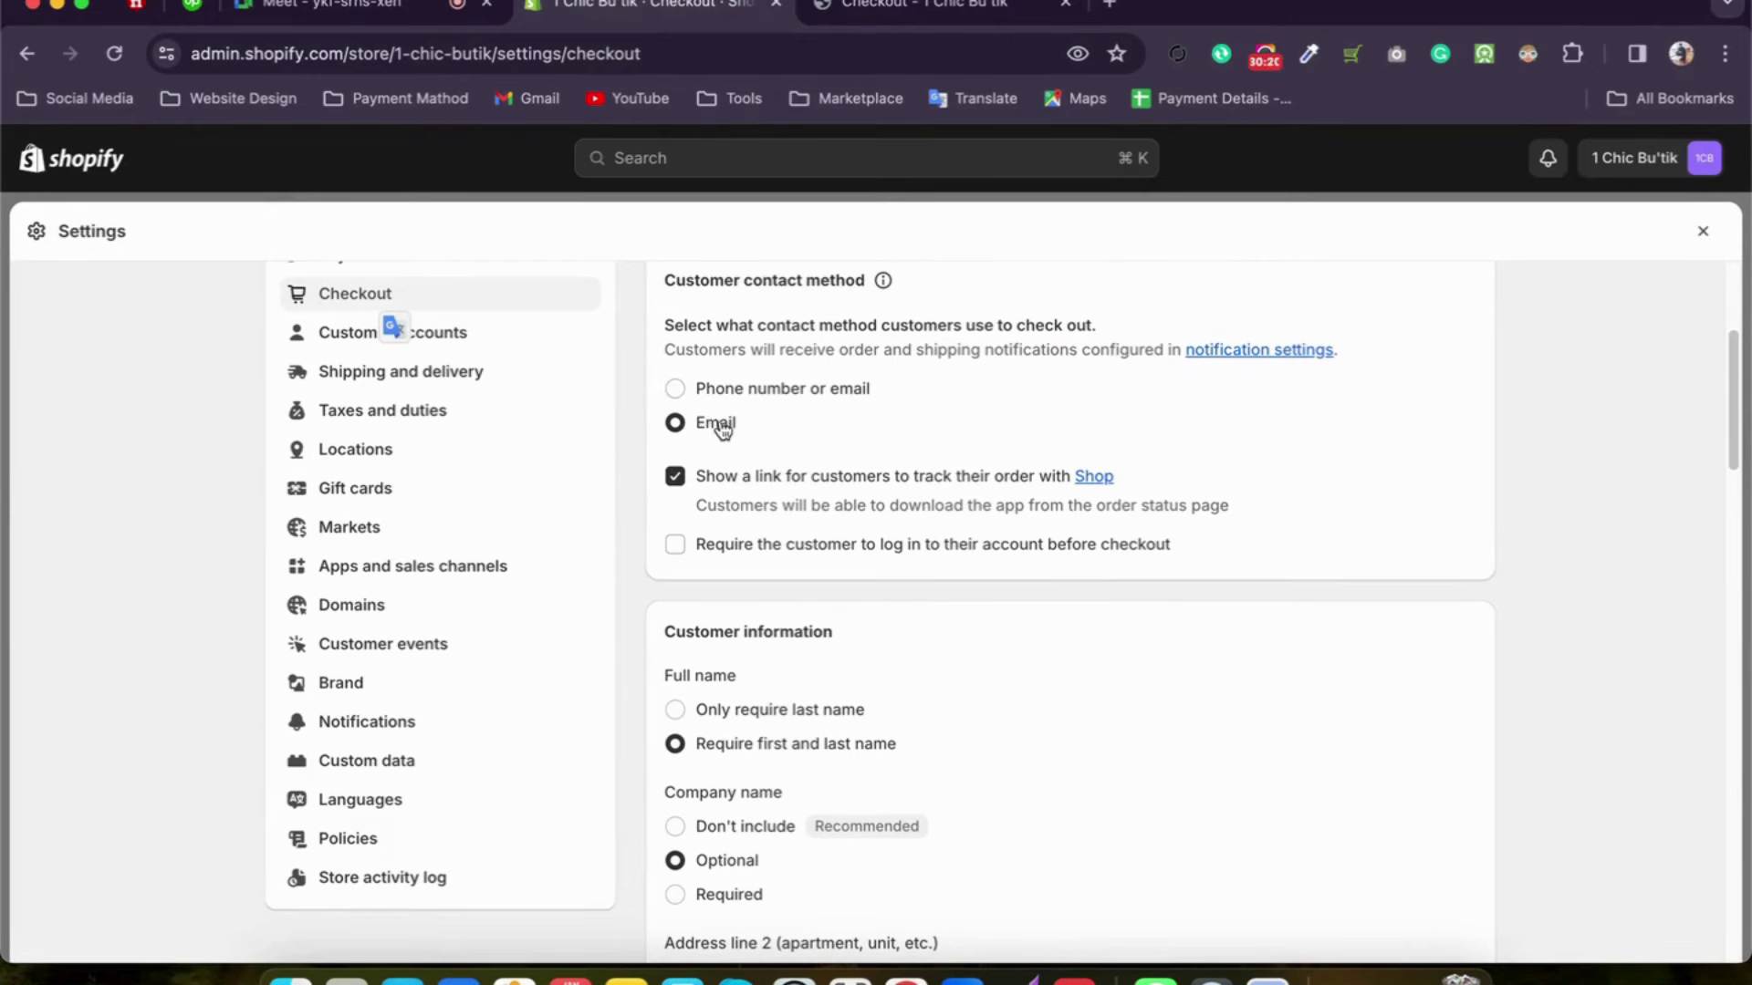
{"action": "scroll", "coordinate": [720, 425], "scroll_direction": "down", "scroll_amount": 3}
{"action": "scroll", "coordinate": [727, 422], "scroll_direction": "down", "scroll_amount": 2}
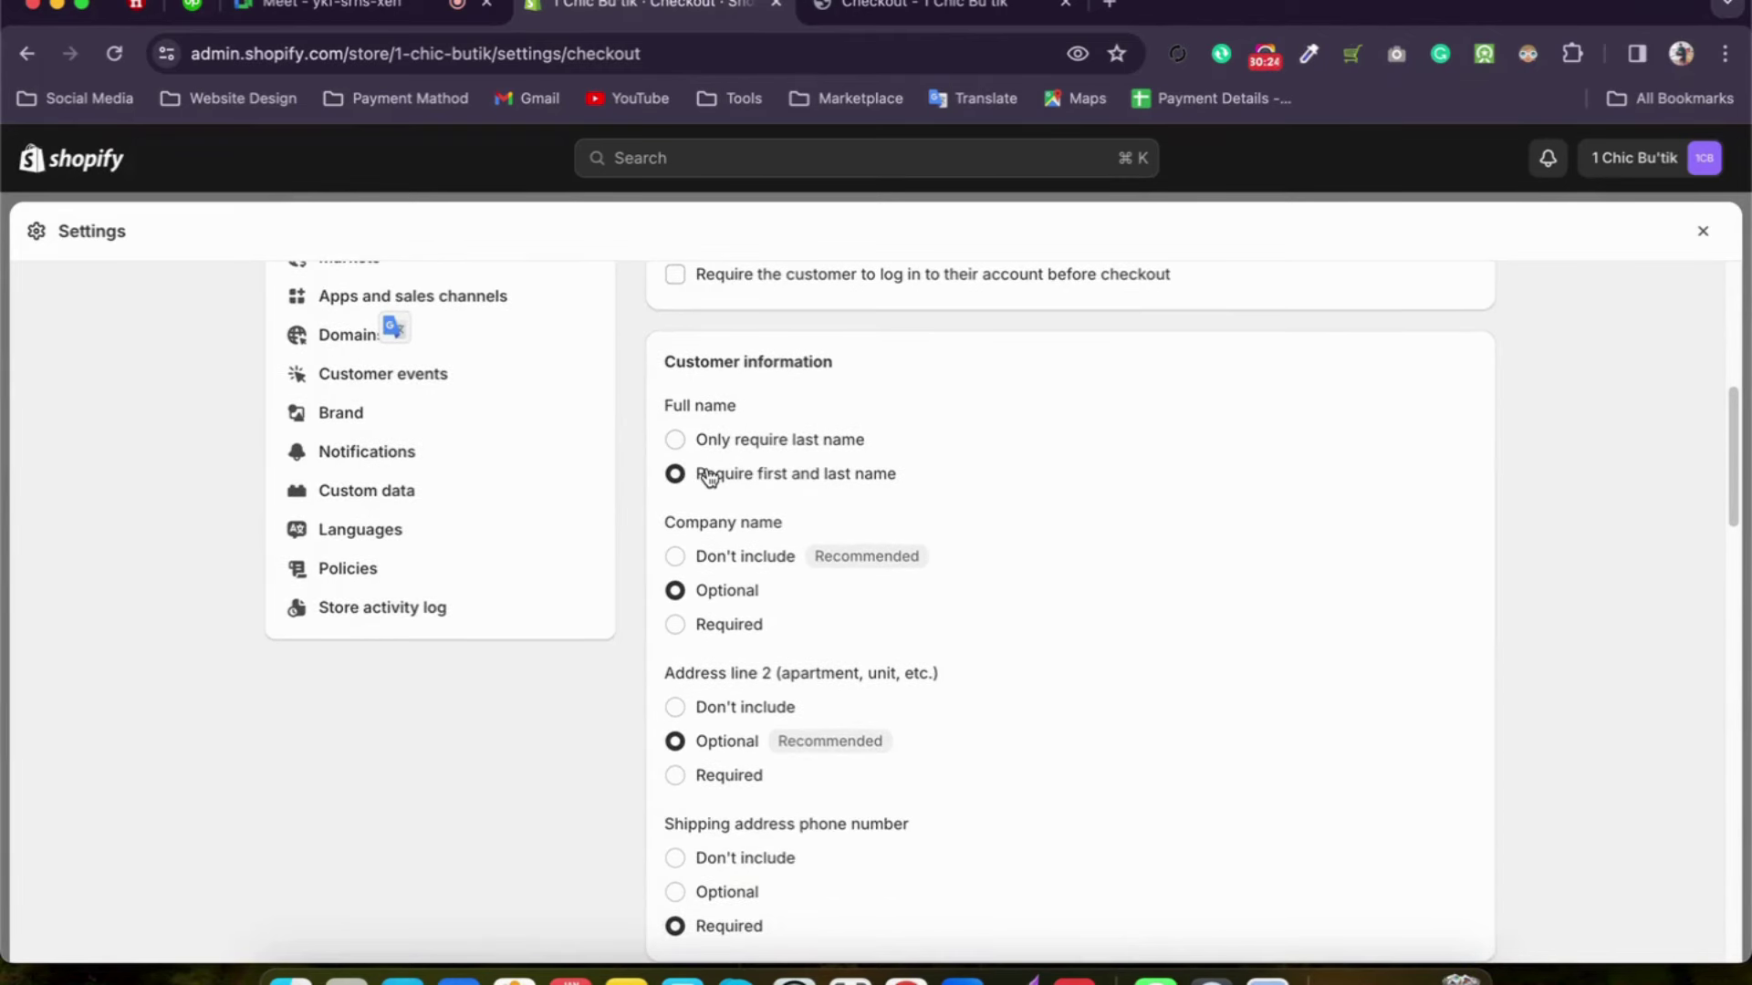
{"action": "scroll", "coordinate": [708, 479], "scroll_direction": "down", "scroll_amount": 3}
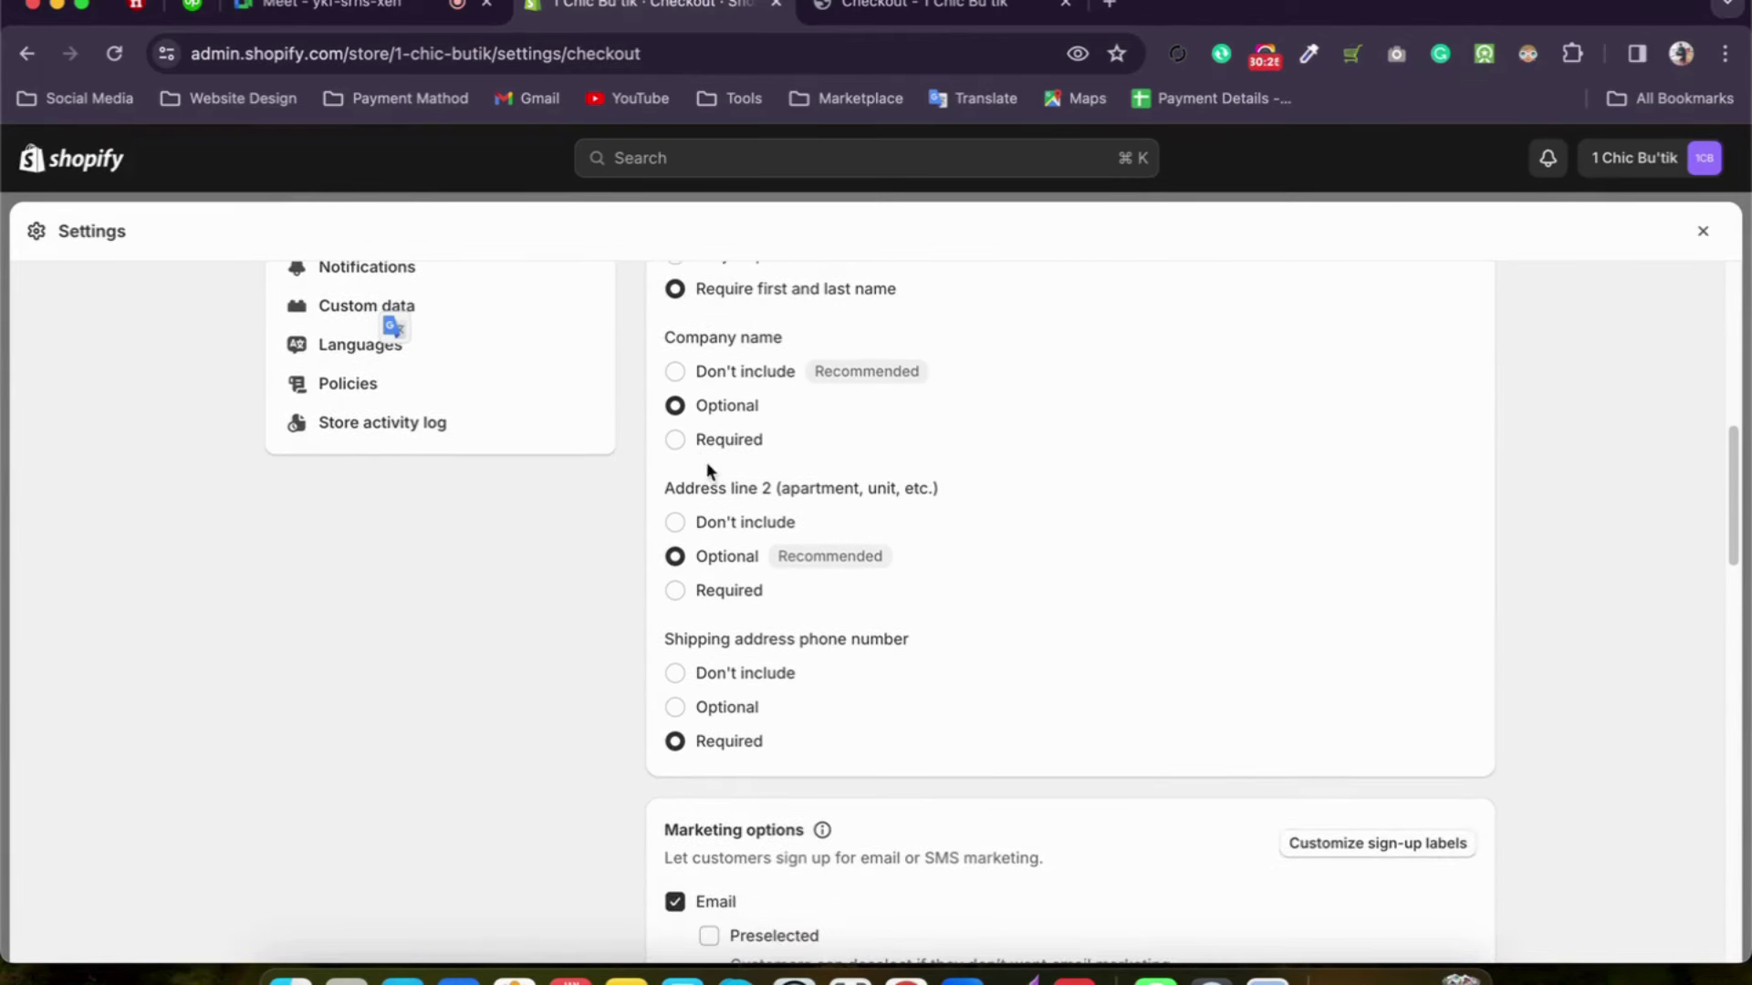
Step: Try the Don't include option for Company name and switch it back to Optional
{"action": "left_click", "coordinate": [677, 374]}
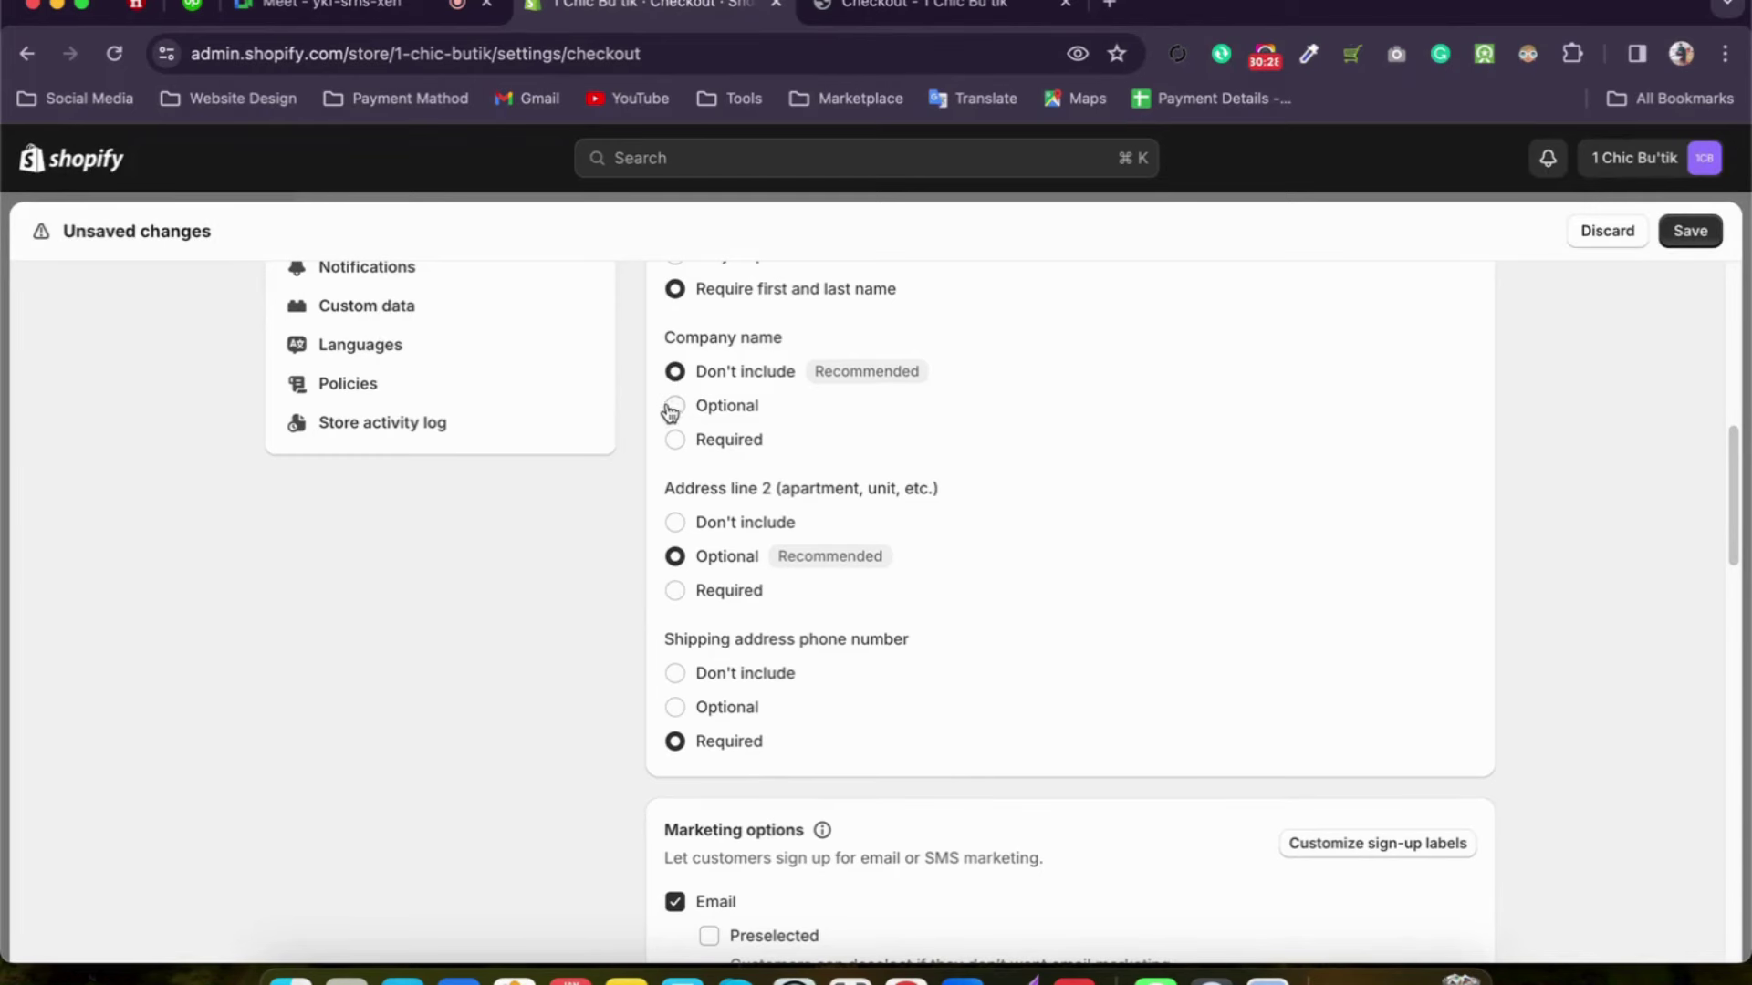
{"action": "left_click", "coordinate": [676, 408]}
{"action": "scroll", "coordinate": [687, 456], "scroll_direction": "down", "scroll_amount": 1}
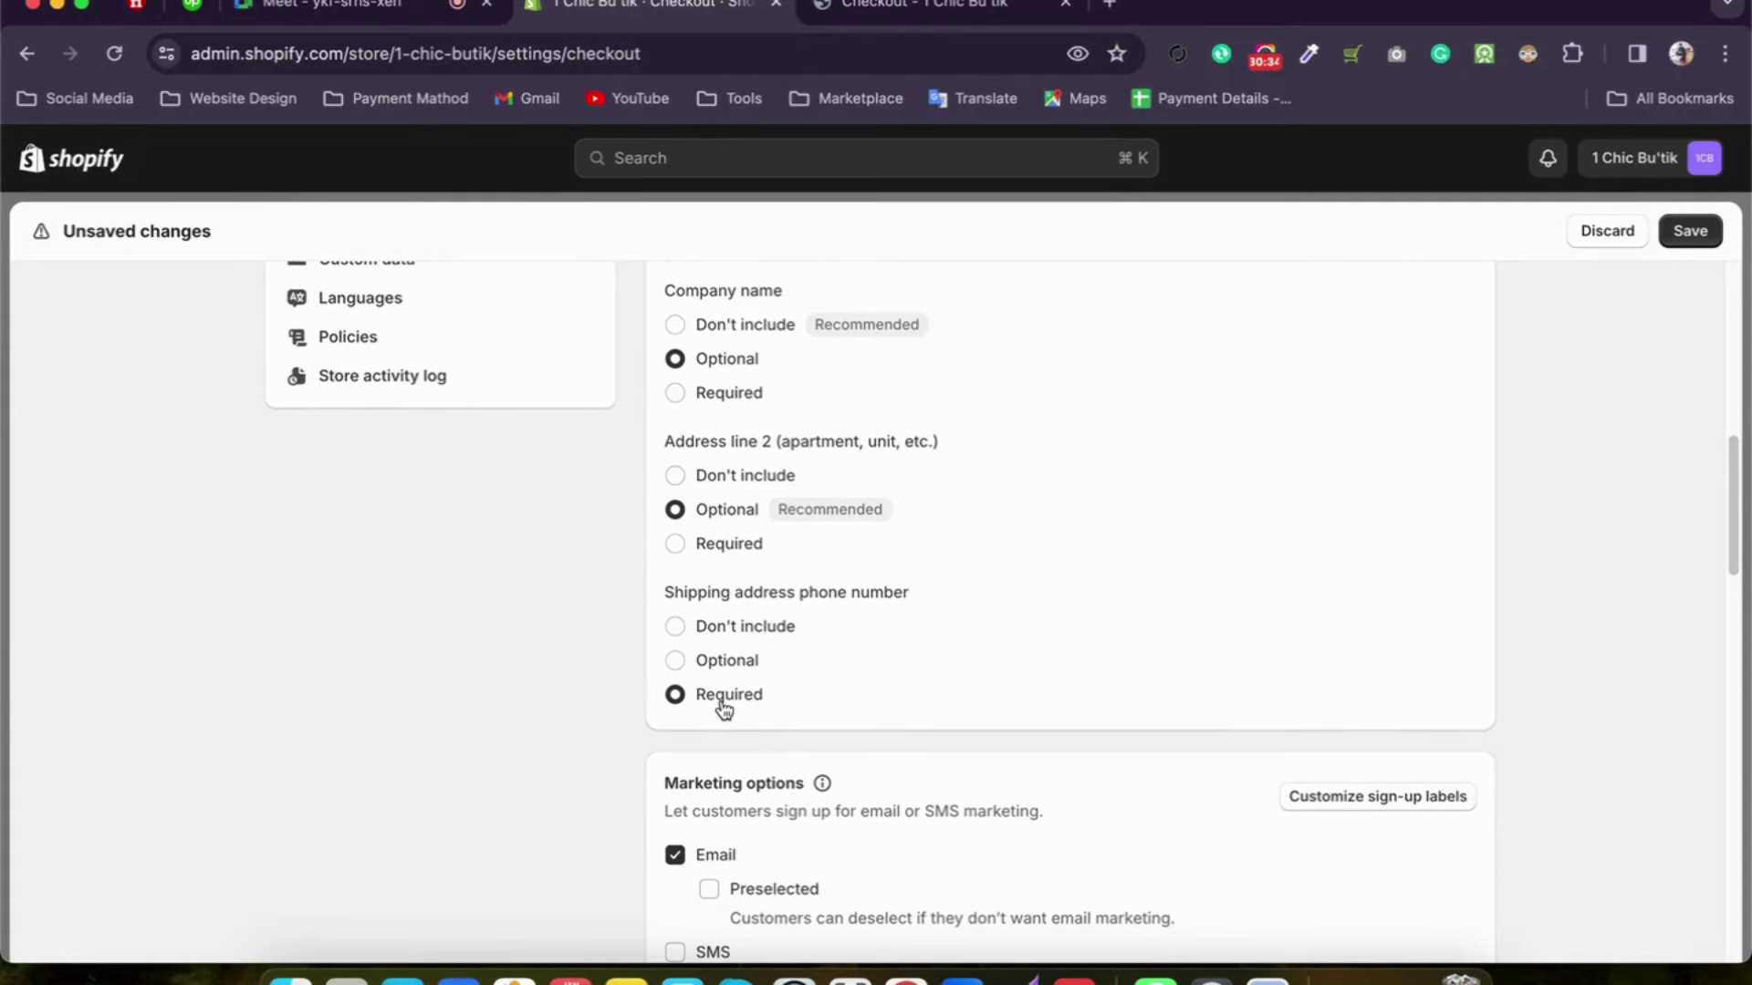
Step: Highlight the Shipping address phone number heading in the customer information options
{"action": "left_click_drag", "start_coordinate": [665, 595], "coordinate": [911, 589]}
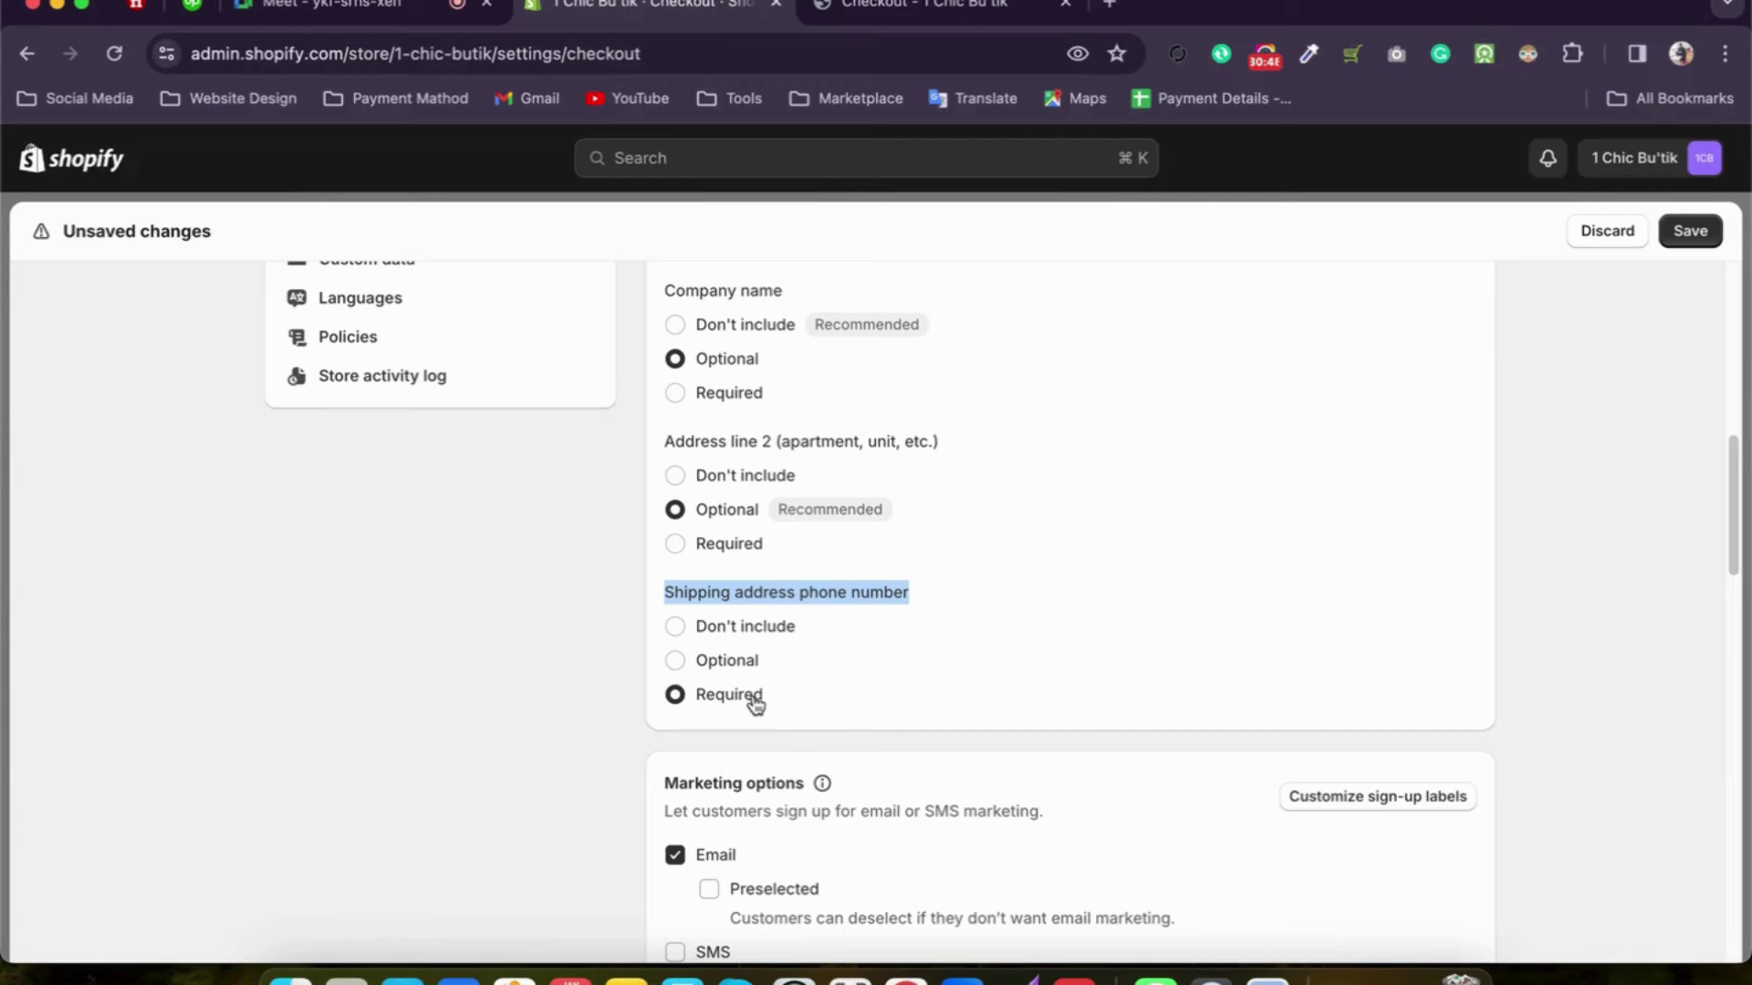
{"action": "left_click", "coordinate": [934, 609]}
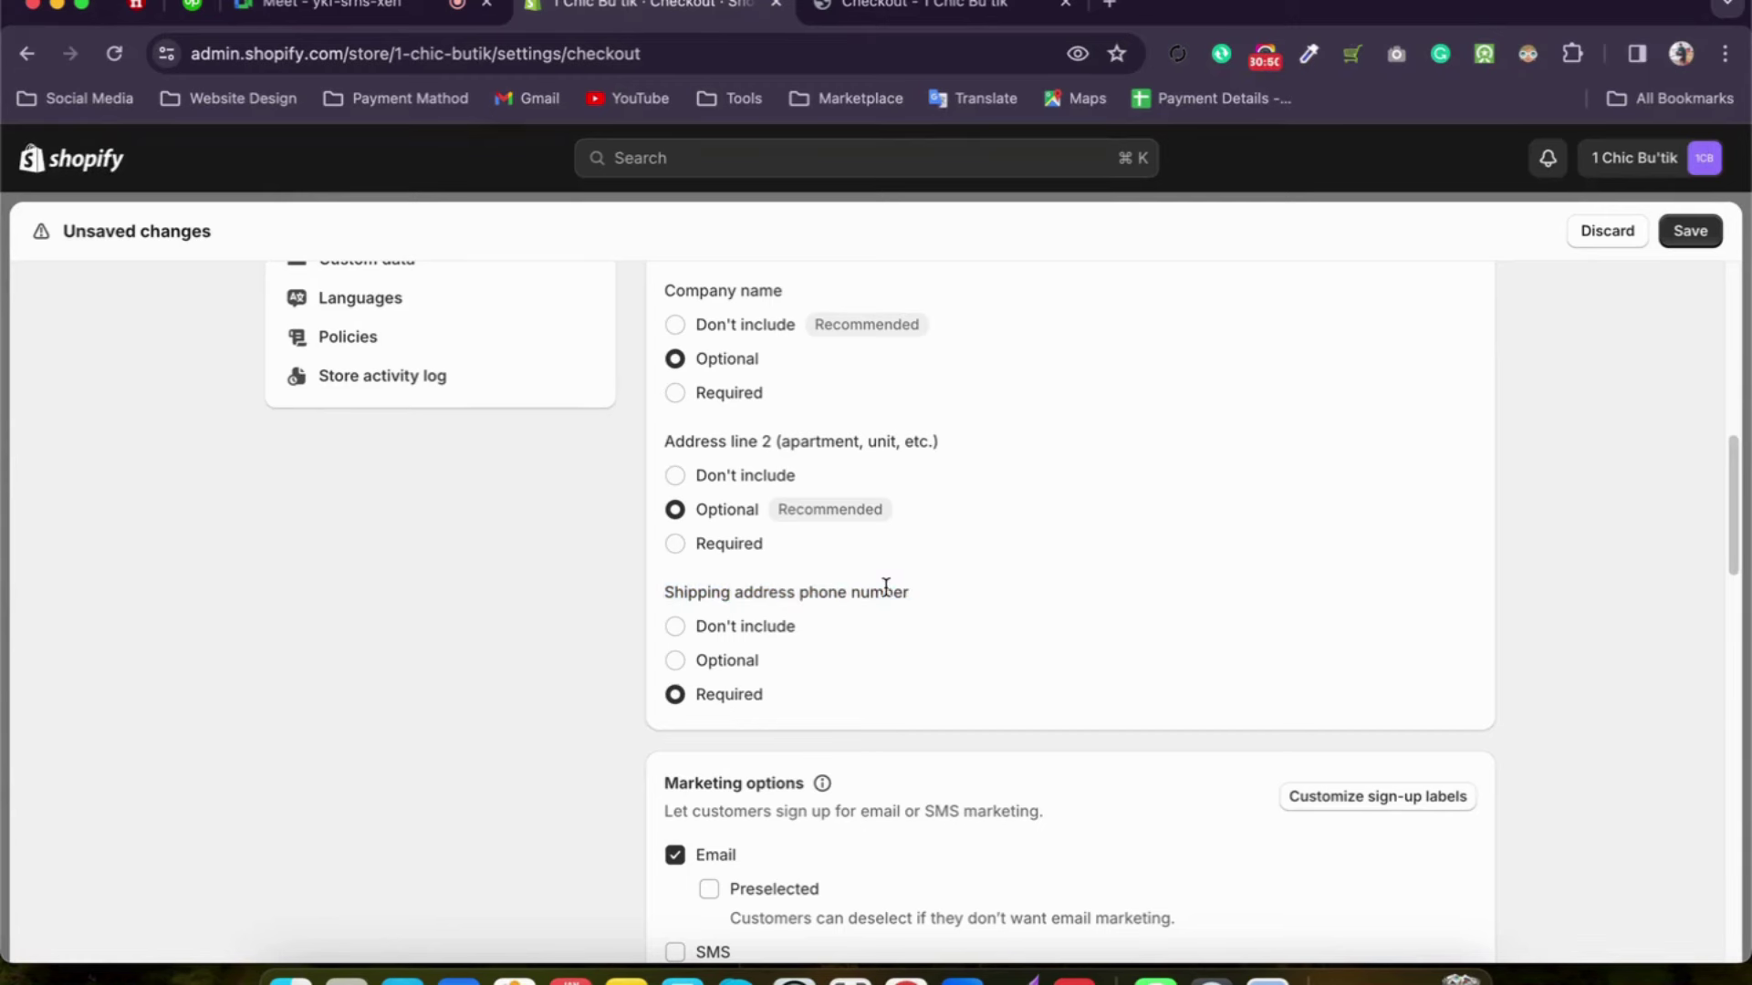
{"action": "left_click_drag", "start_coordinate": [904, 594], "coordinate": [665, 594]}
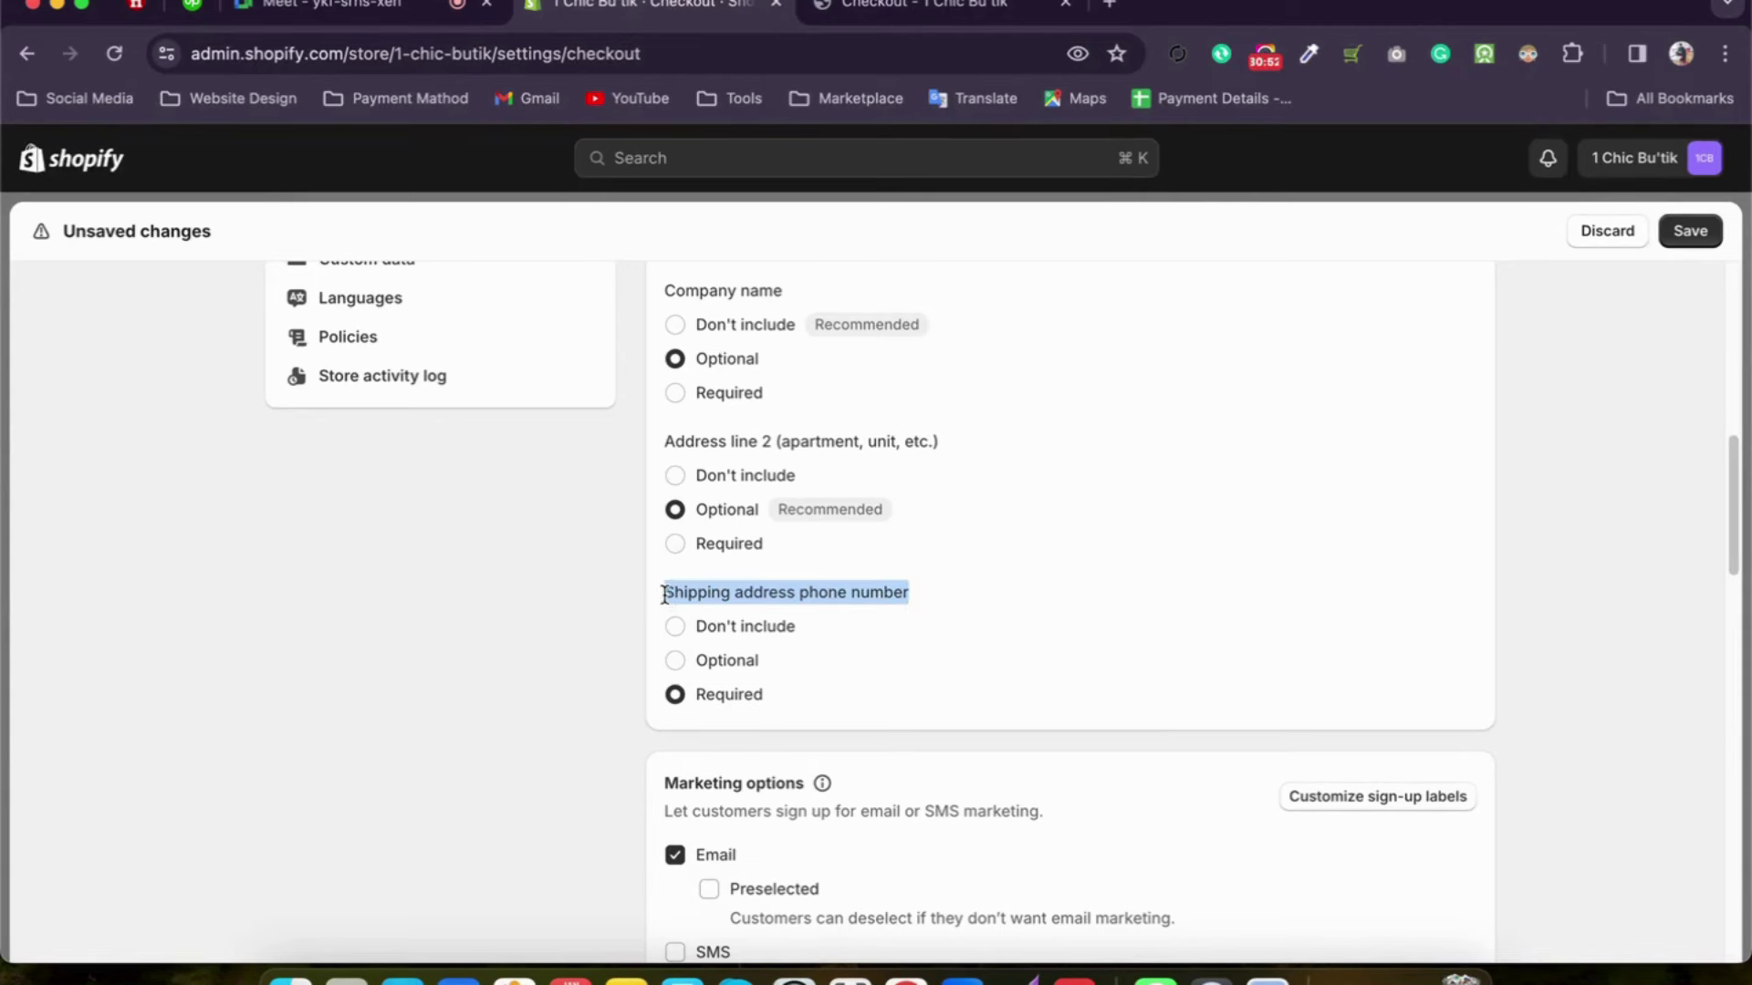
Step: Review the remaining Checkout settings through to the order status page and checkout language, and open the Customer accounts settings
{"action": "left_click", "coordinate": [688, 591]}
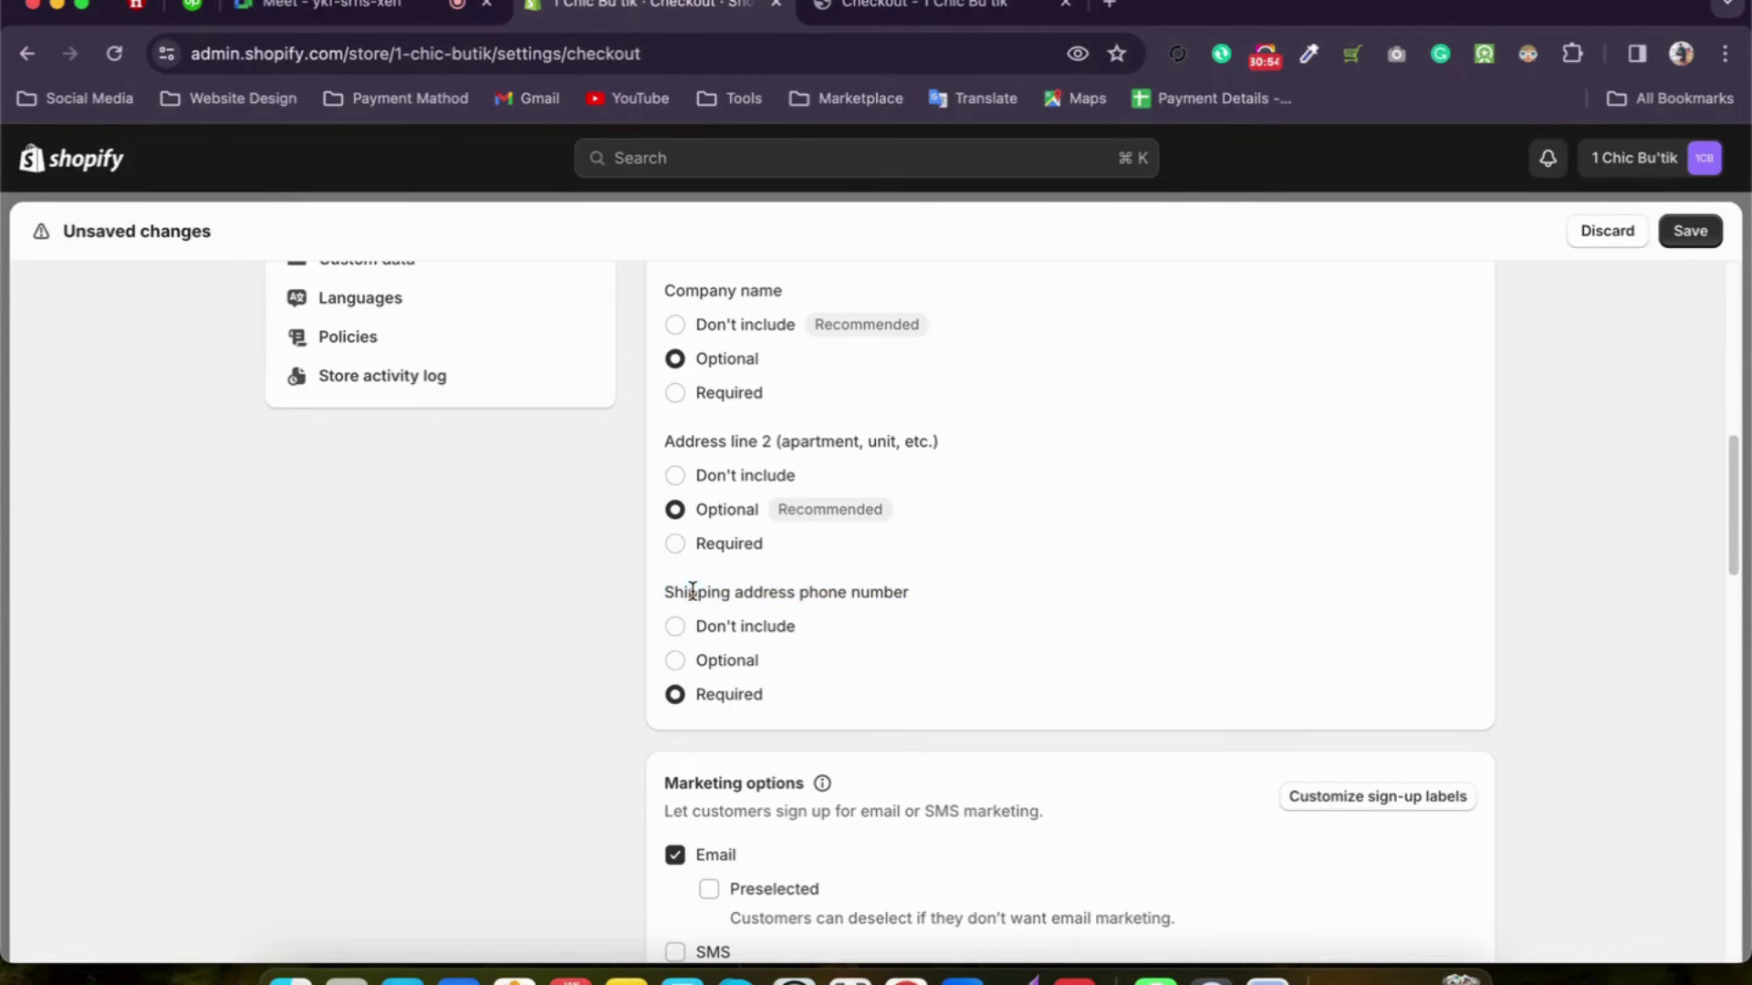
{"action": "scroll", "coordinate": [799, 718], "scroll_direction": "down", "scroll_amount": 5}
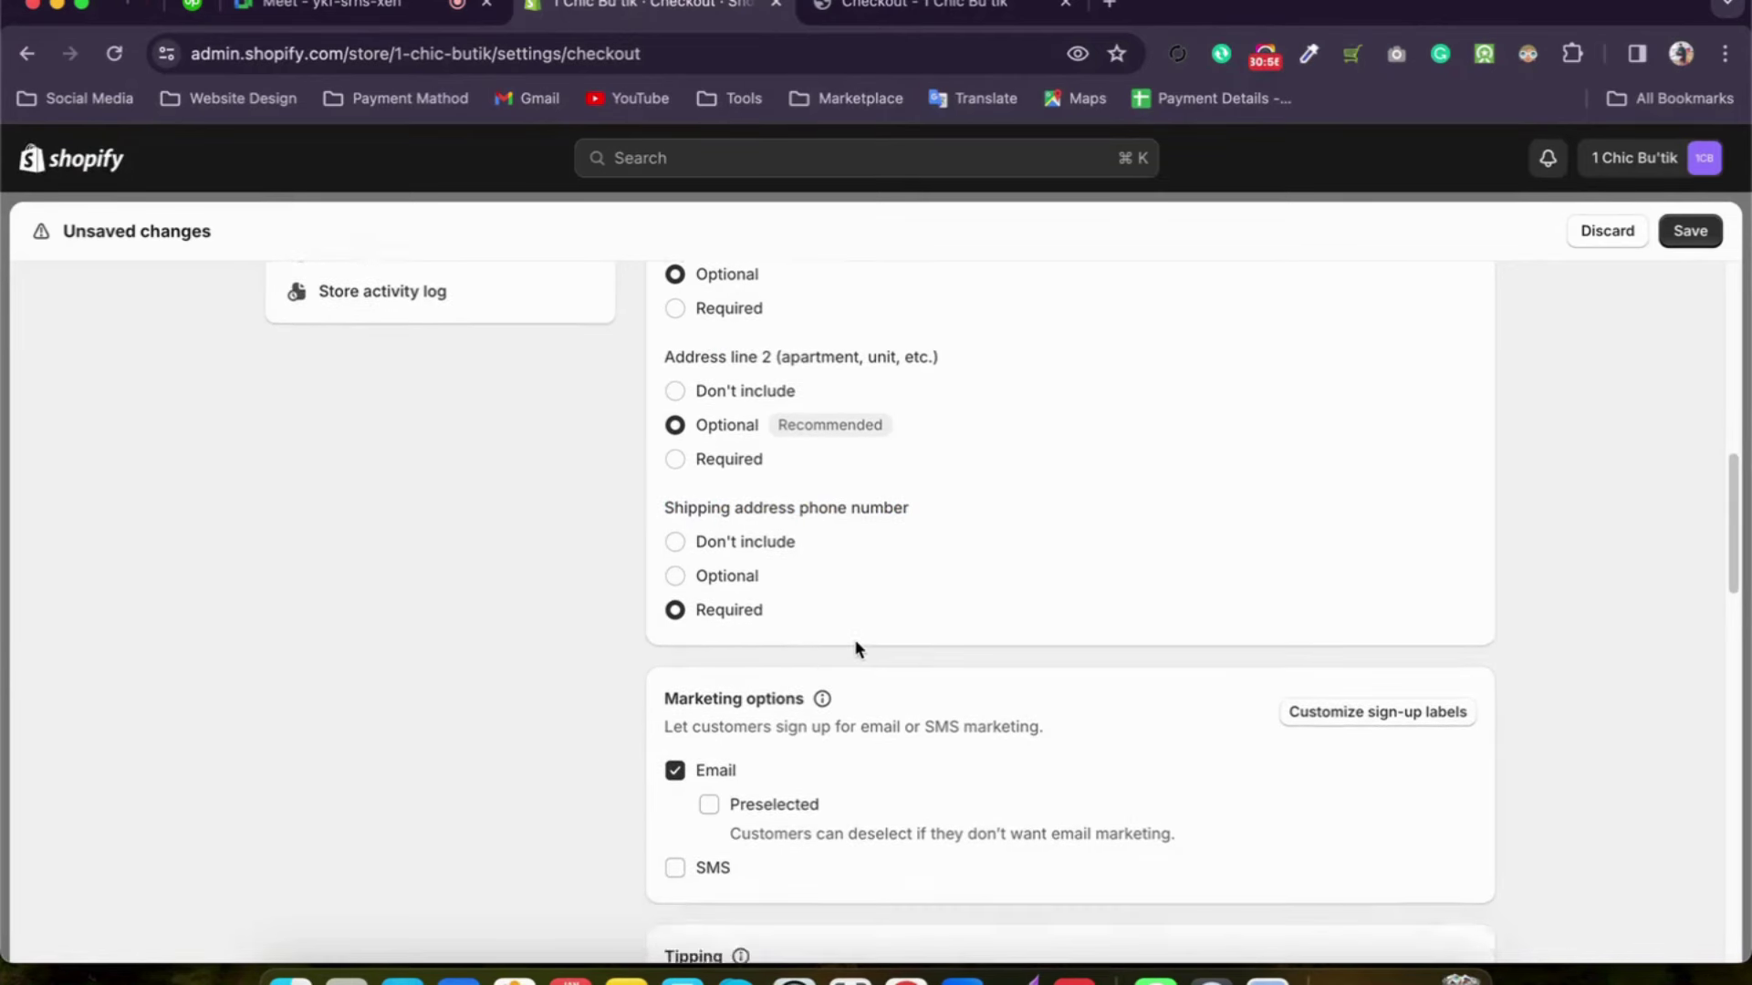
{"action": "scroll", "coordinate": [856, 646], "scroll_direction": "down", "scroll_amount": 15}
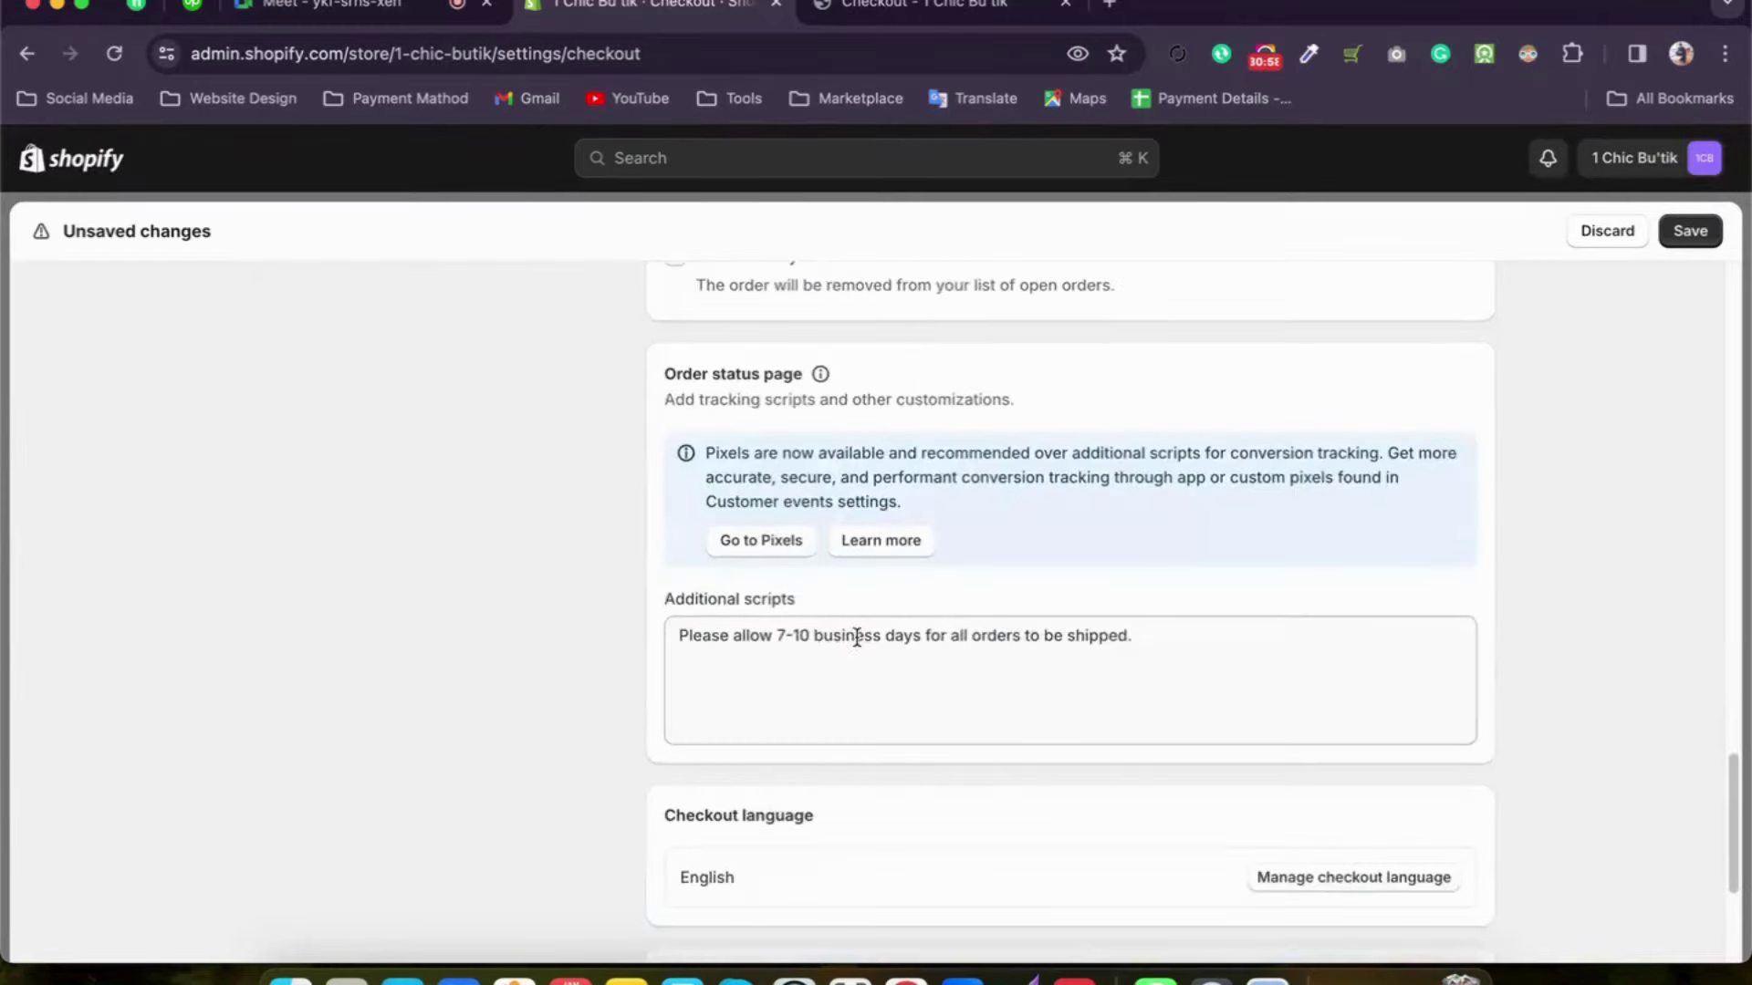
{"action": "scroll", "coordinate": [856, 636], "scroll_direction": "up", "scroll_amount": 20}
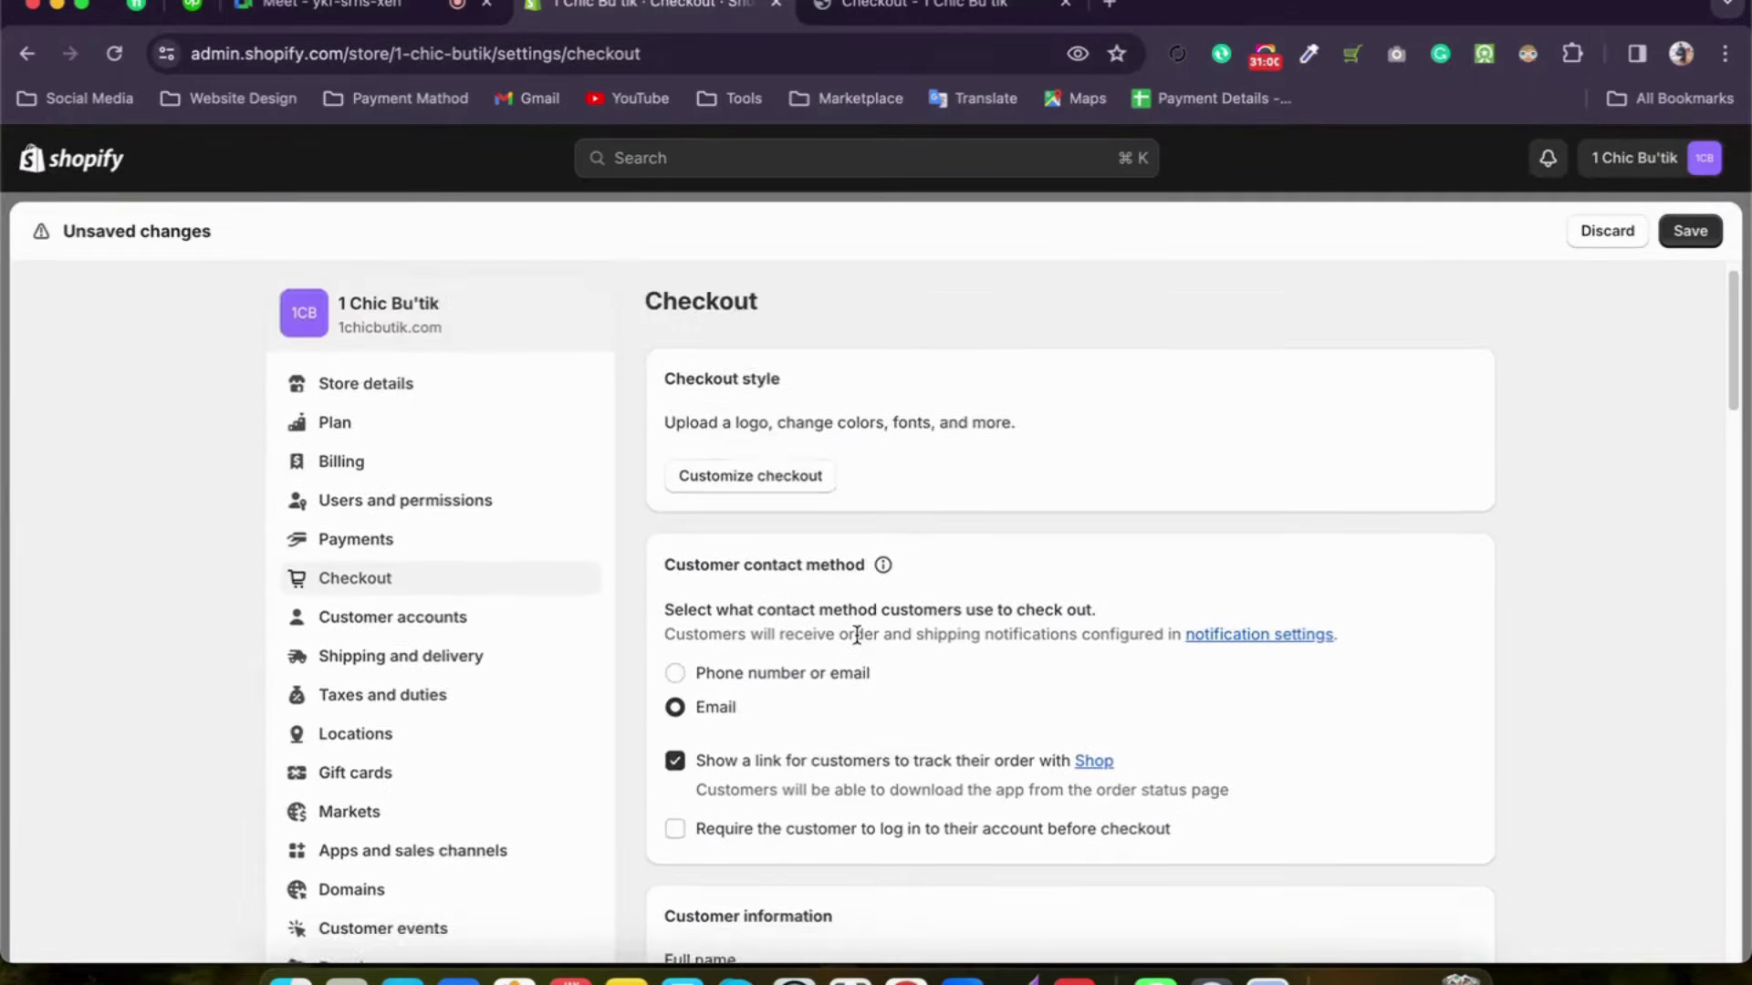
{"action": "left_click", "coordinate": [401, 585]}
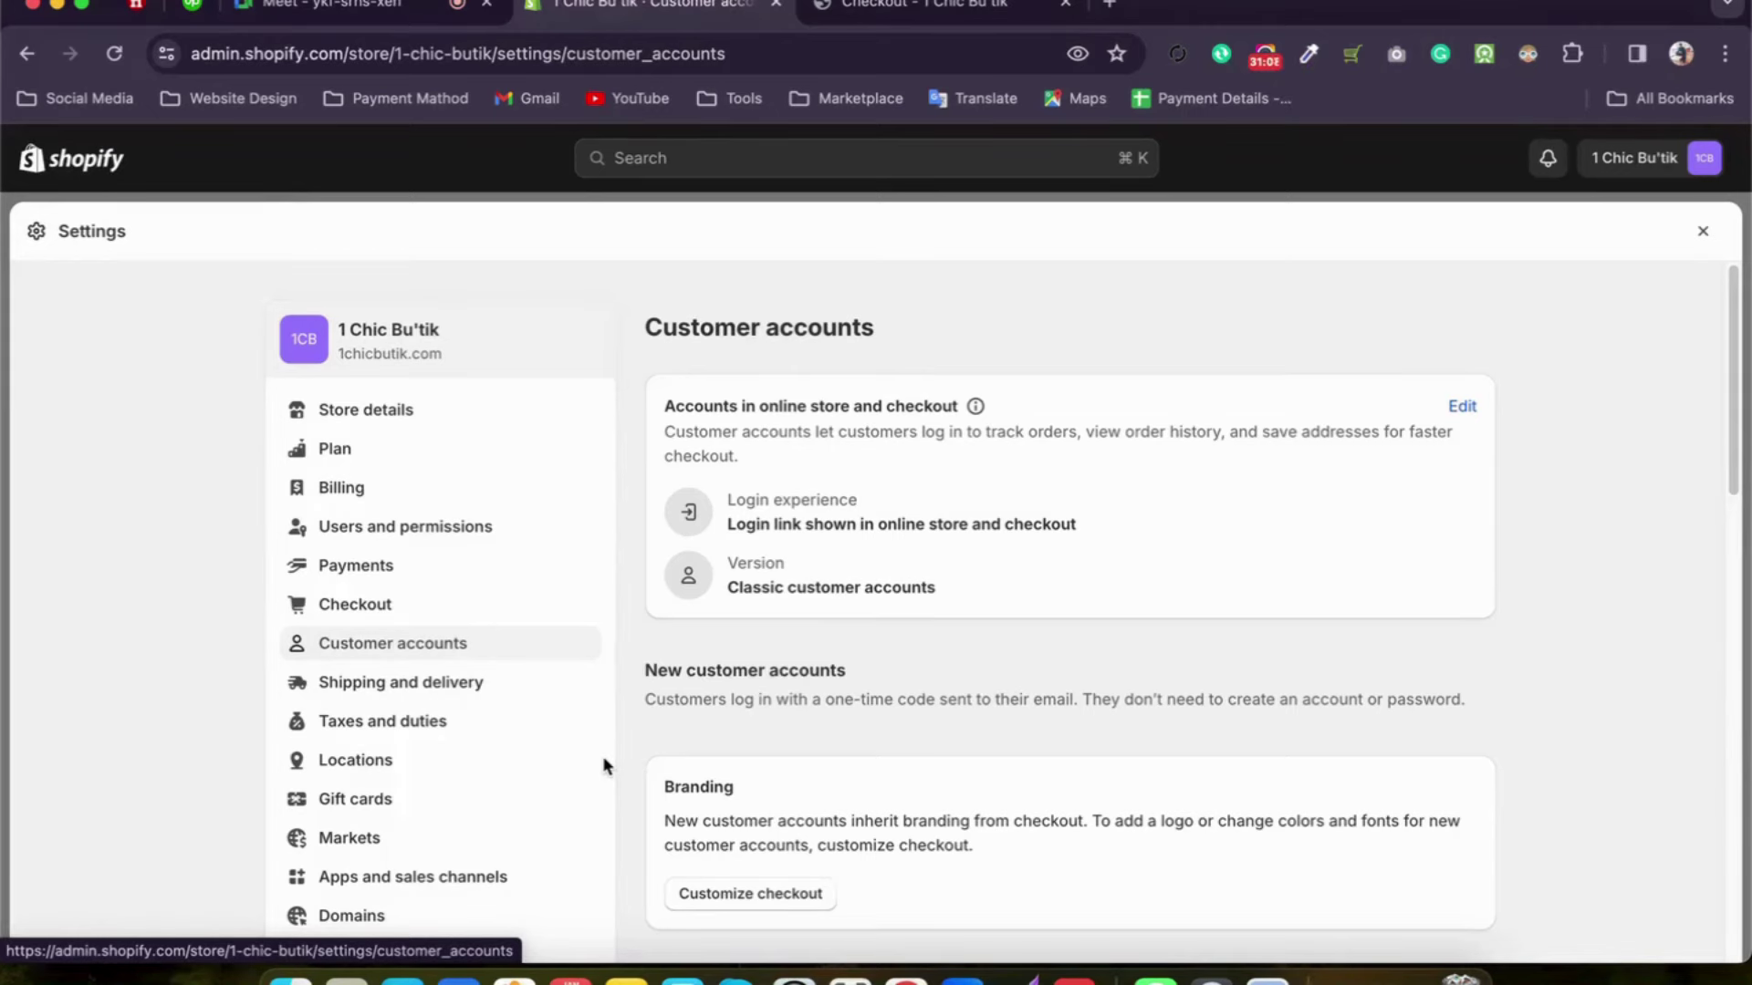
Step: Switch to the live checkout page, look over its contact and delivery form, and go back to the storefront home page
{"action": "left_click", "coordinate": [853, 13]}
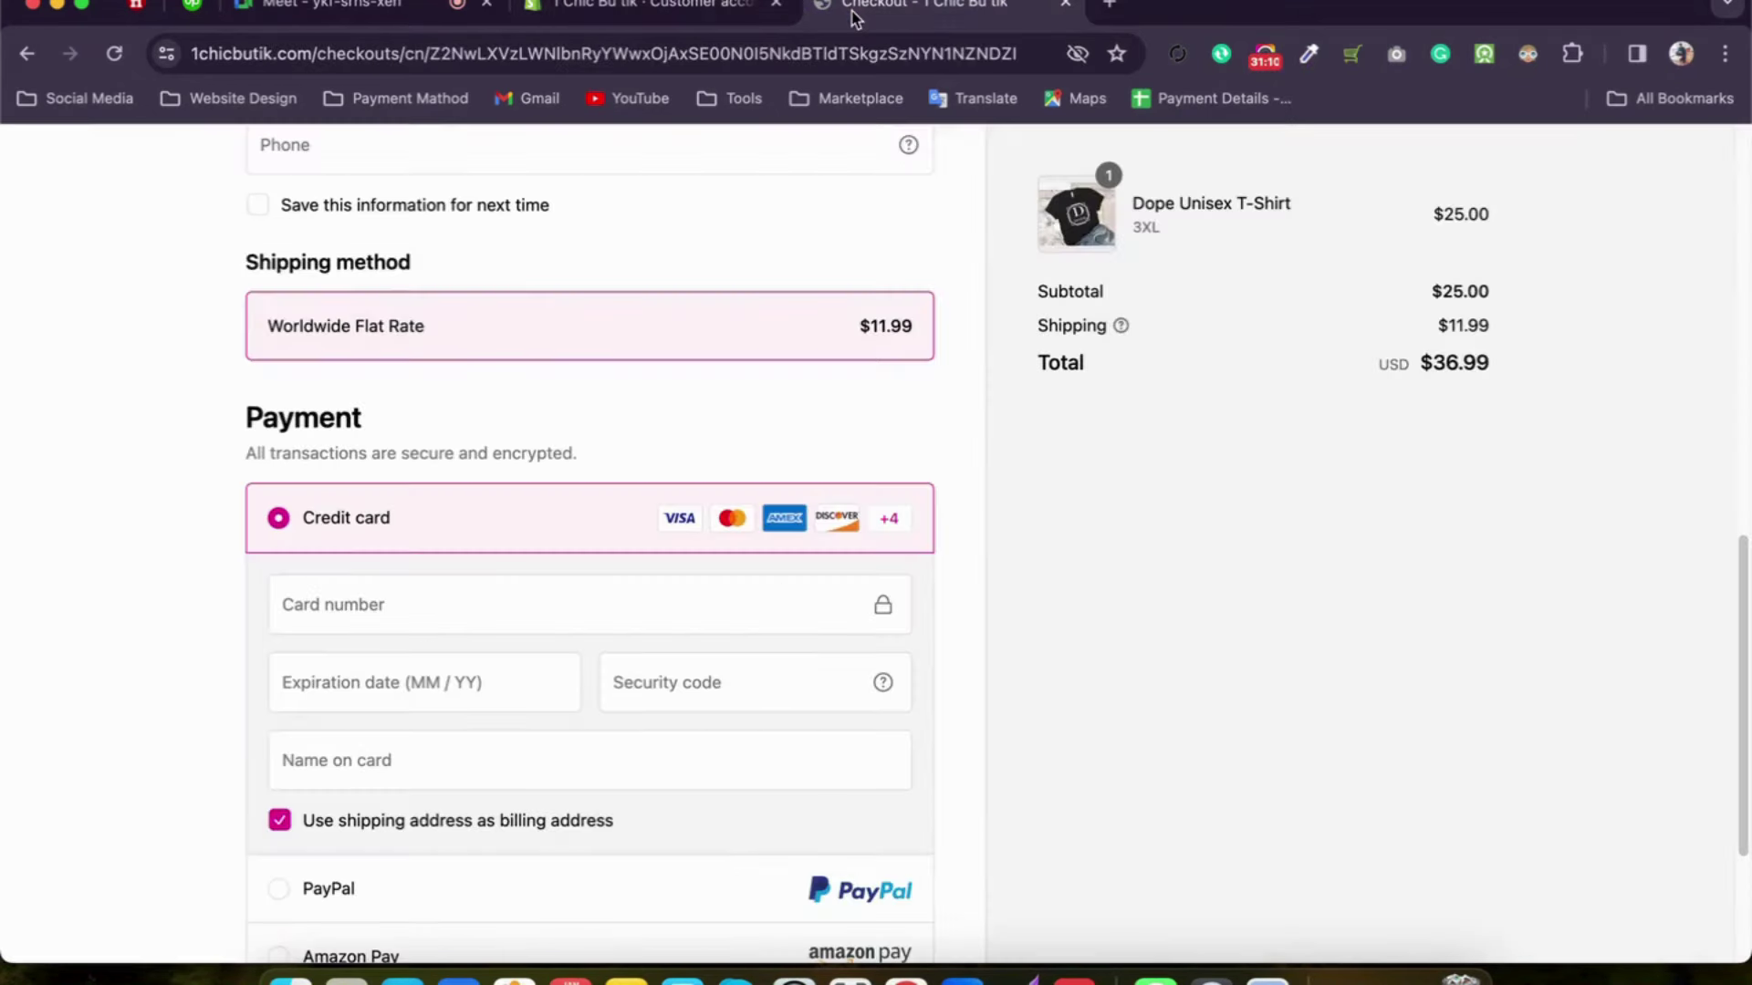
{"action": "scroll", "coordinate": [961, 285], "scroll_direction": "up", "scroll_amount": 10}
{"action": "scroll", "coordinate": [943, 397], "scroll_direction": "down", "scroll_amount": 12}
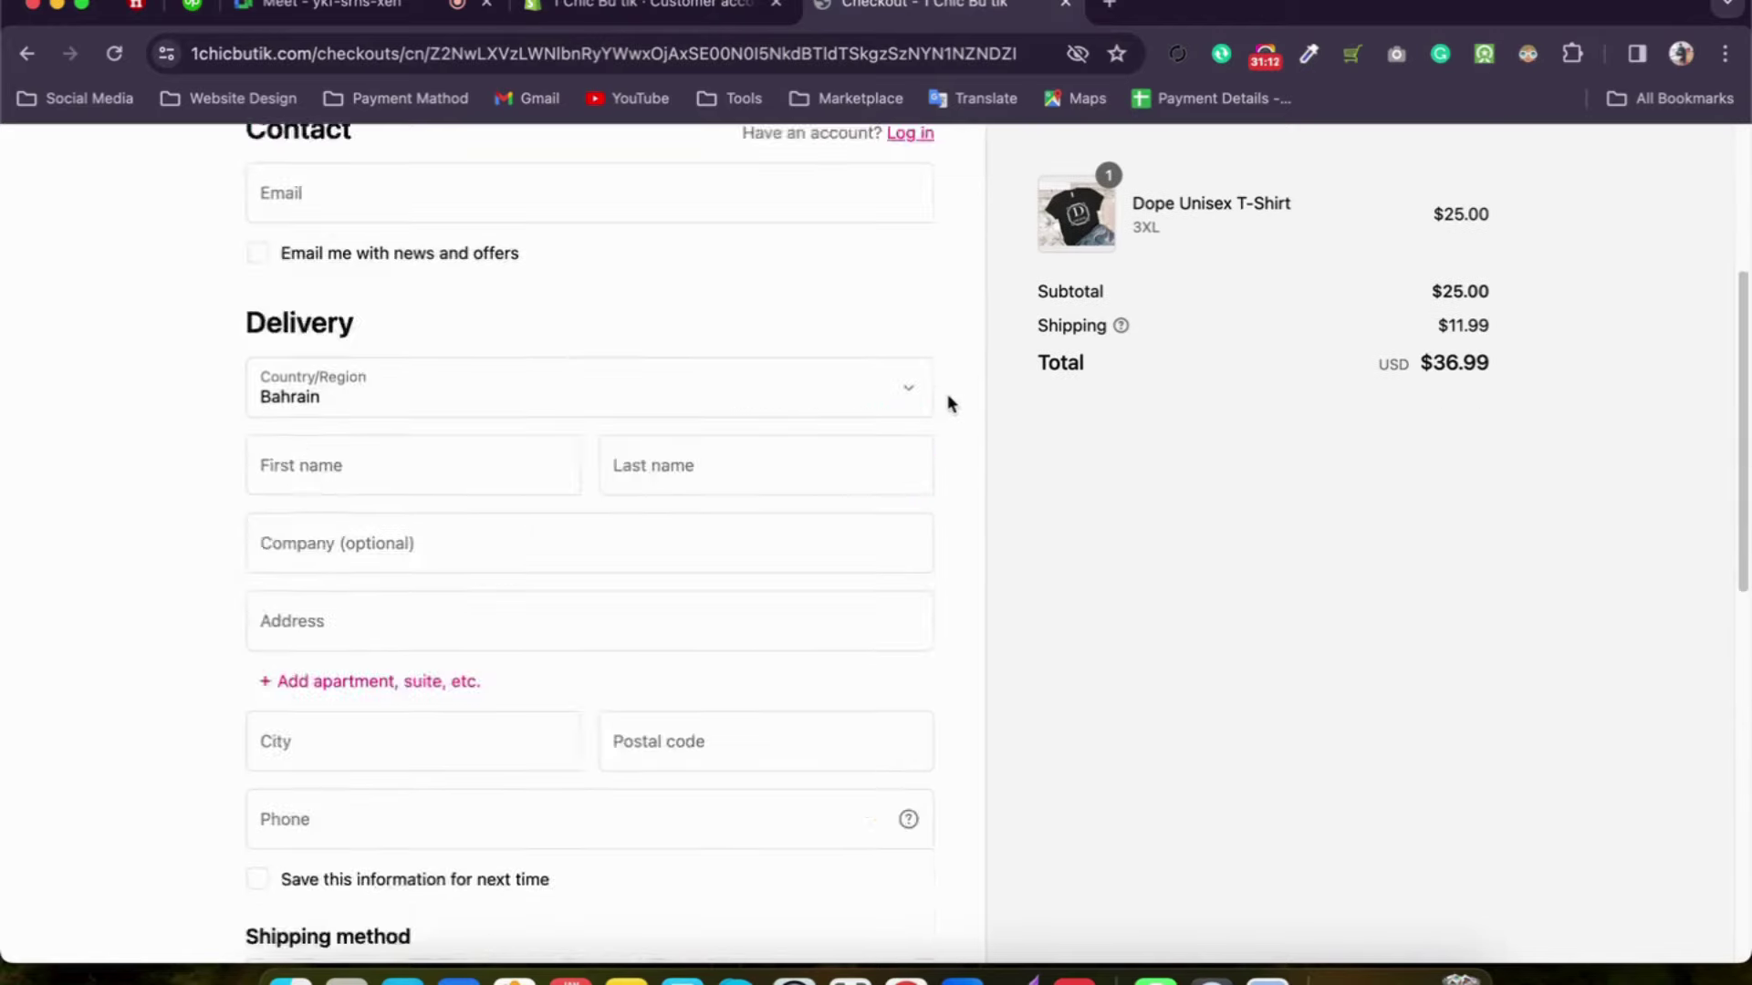
{"action": "scroll", "coordinate": [949, 402], "scroll_direction": "down", "scroll_amount": 2}
{"action": "left_click", "coordinate": [25, 53]}
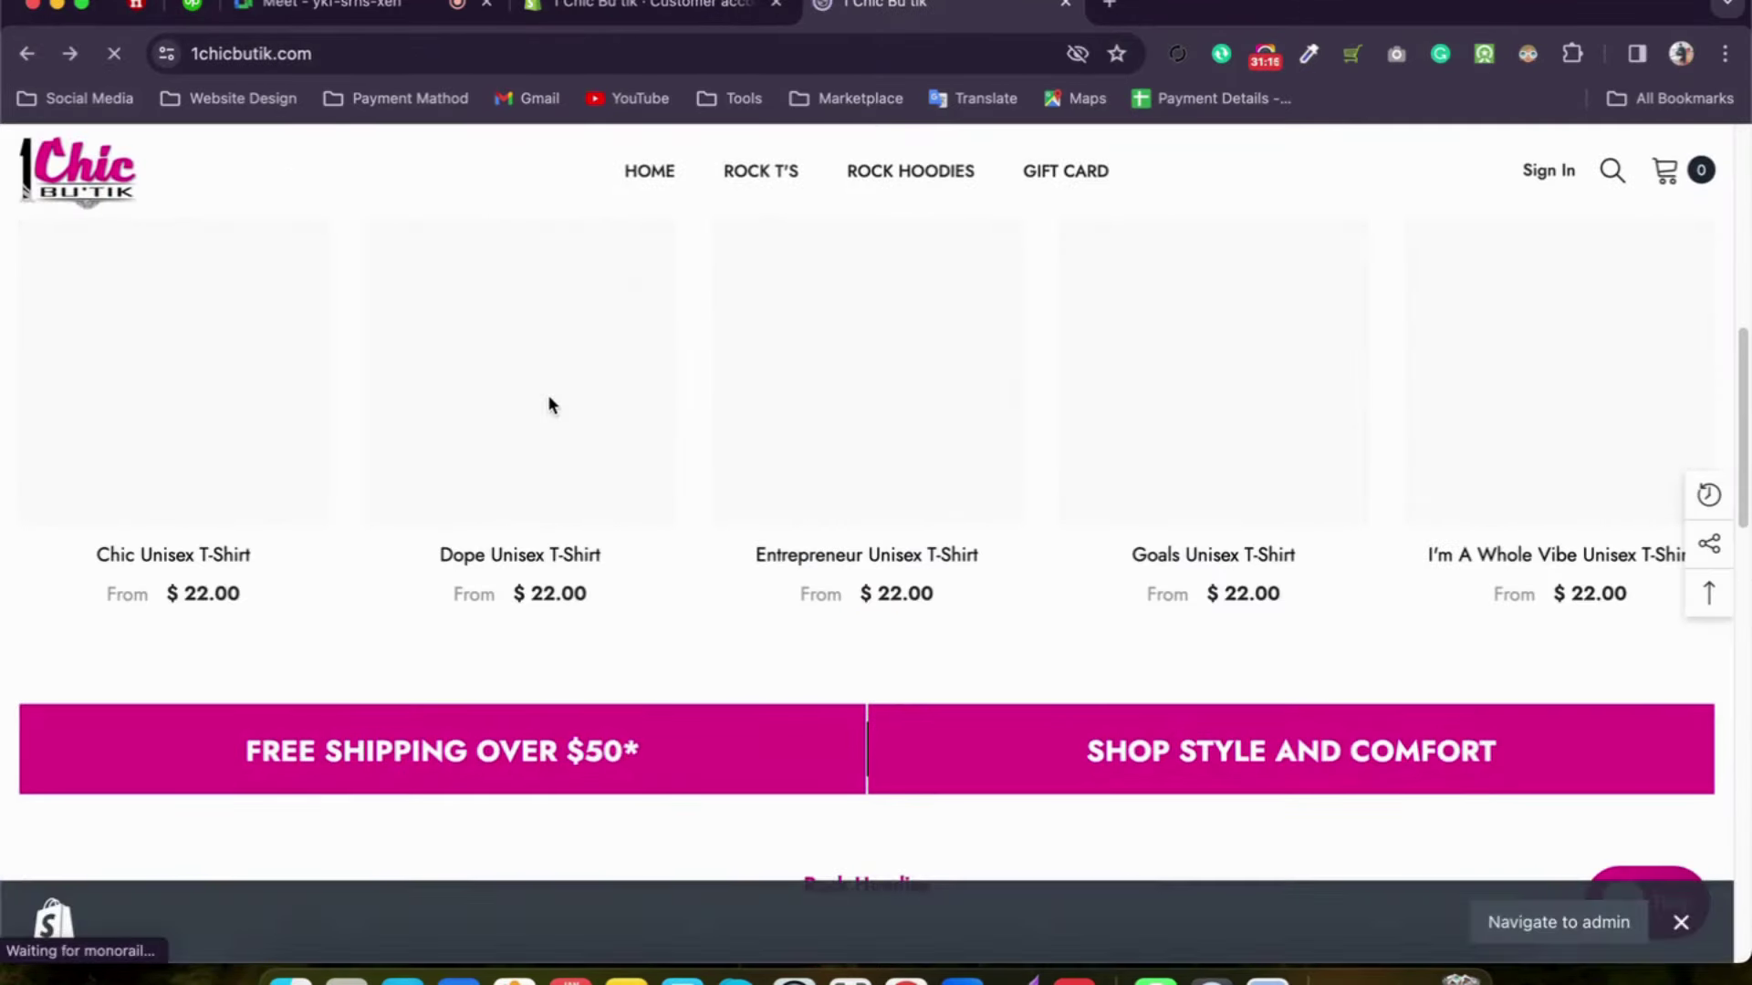
Step: Open the storefront's login form and go to the Create Account page to examine its registration fields
{"action": "left_click", "coordinate": [1549, 171]}
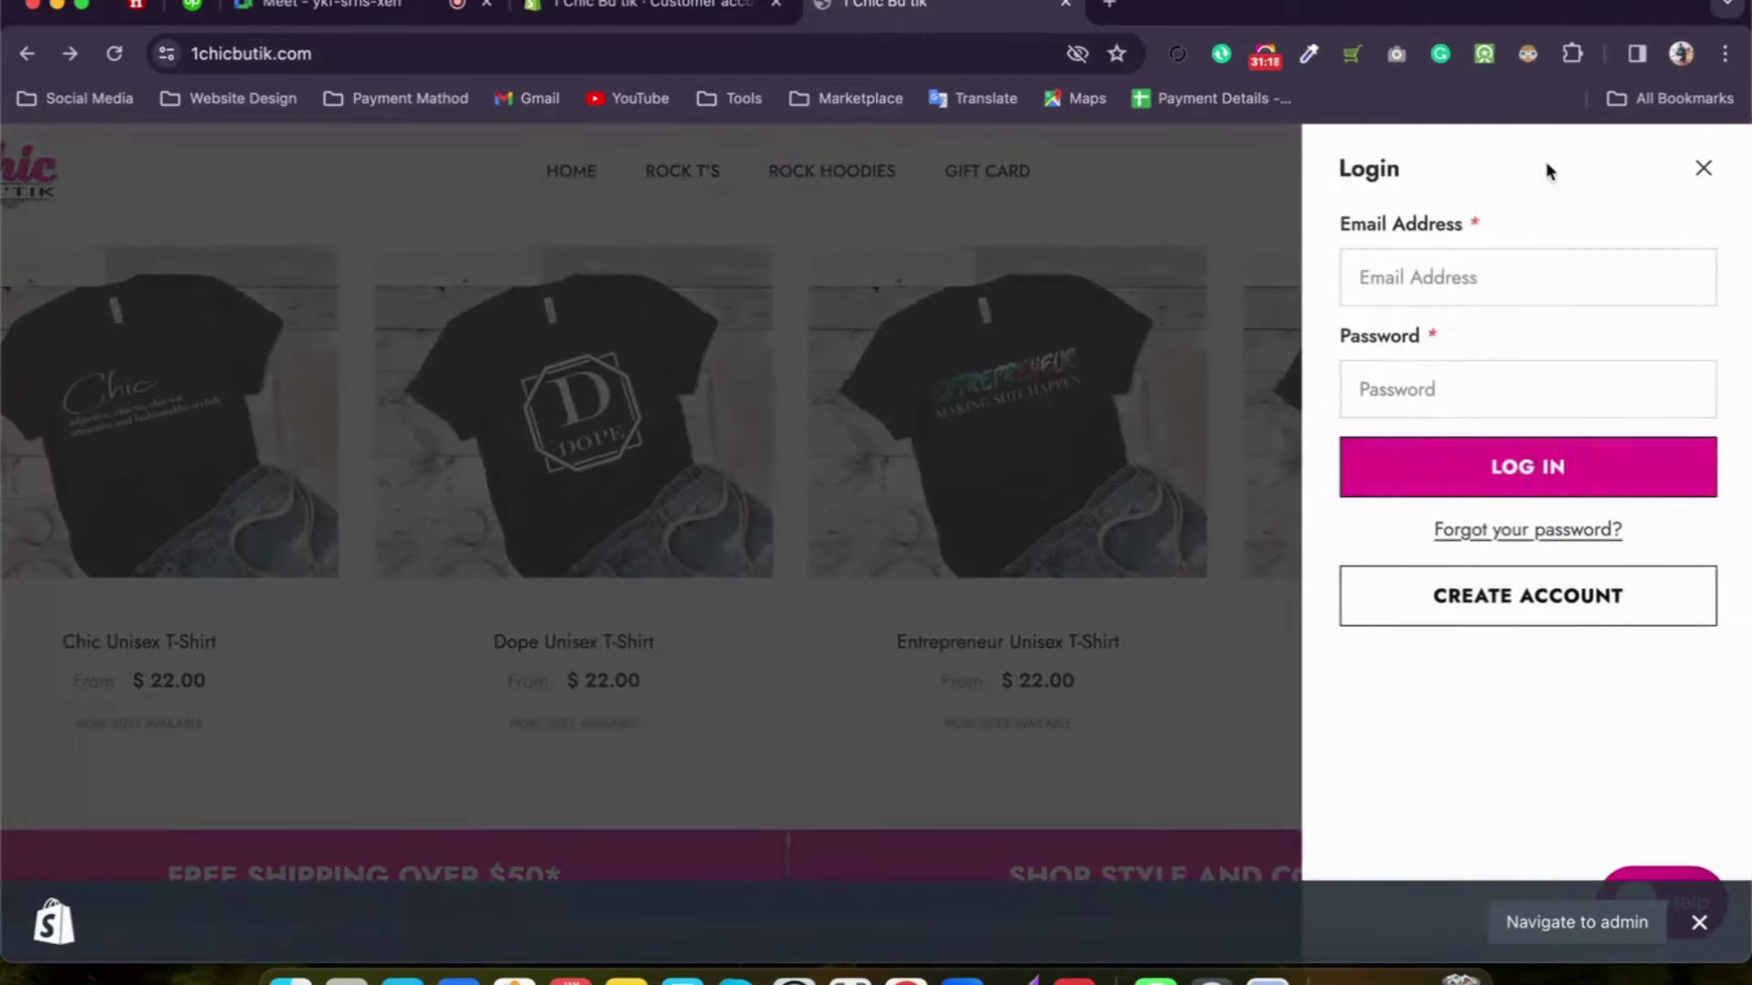
{"action": "left_click", "coordinate": [1418, 378]}
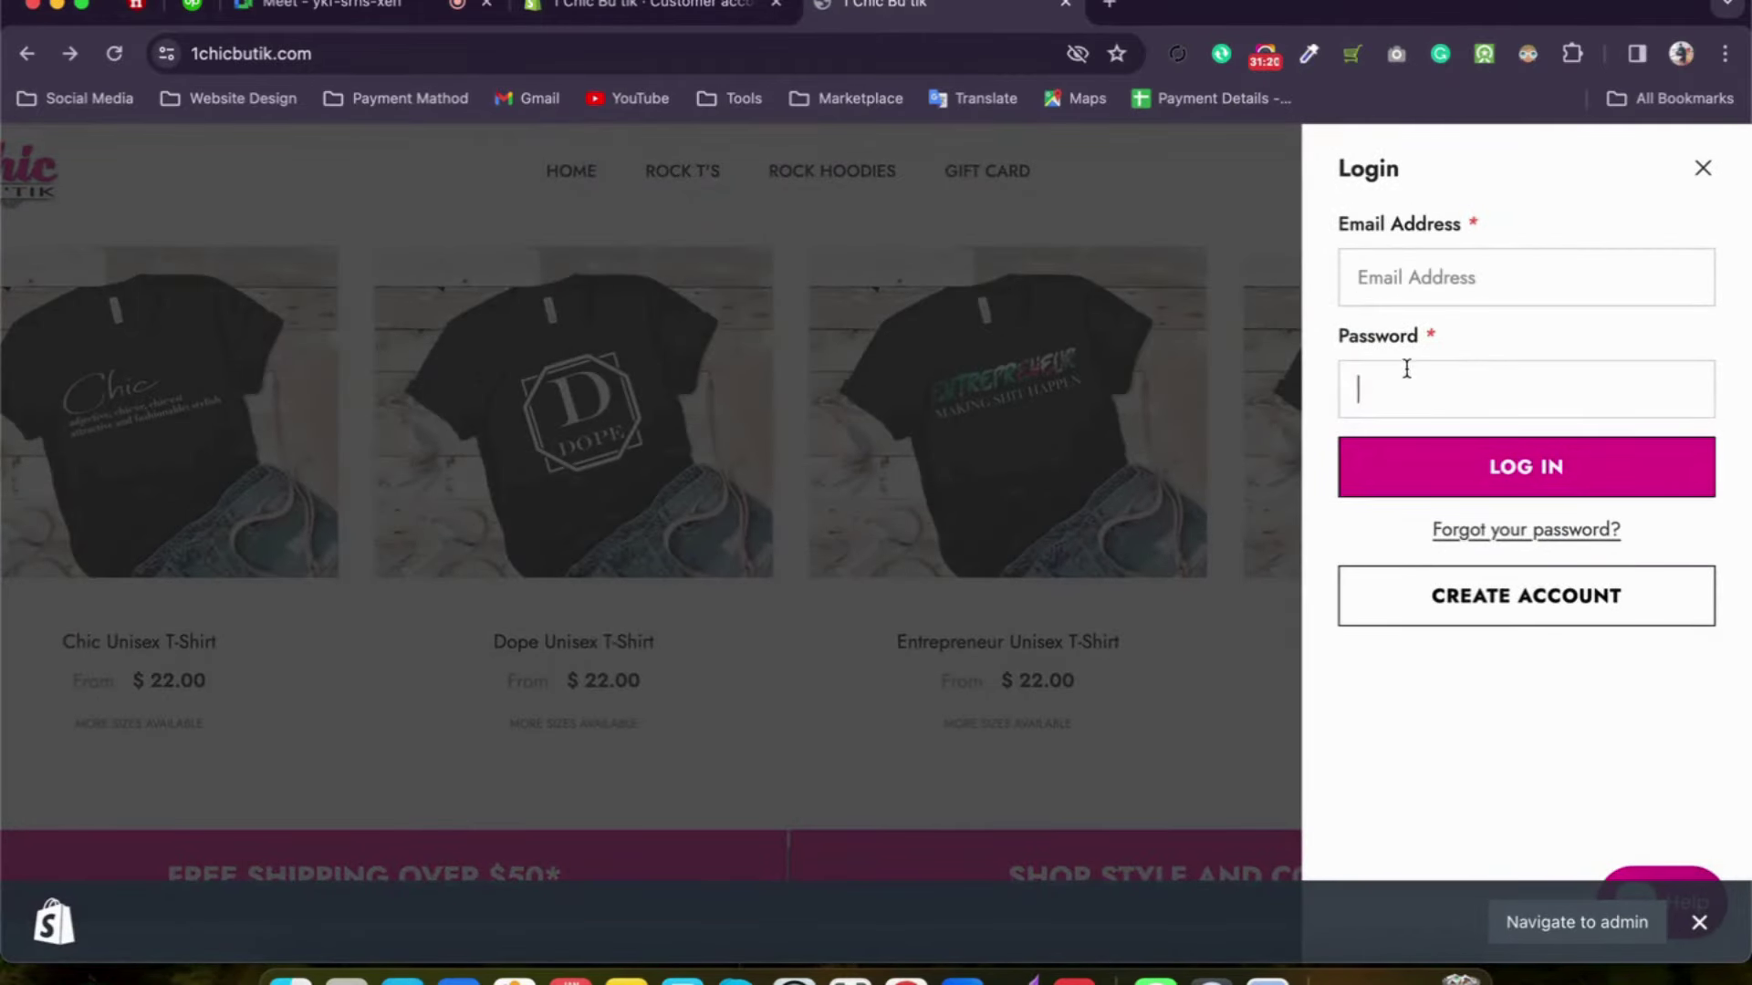
{"action": "left_click", "coordinate": [1521, 611]}
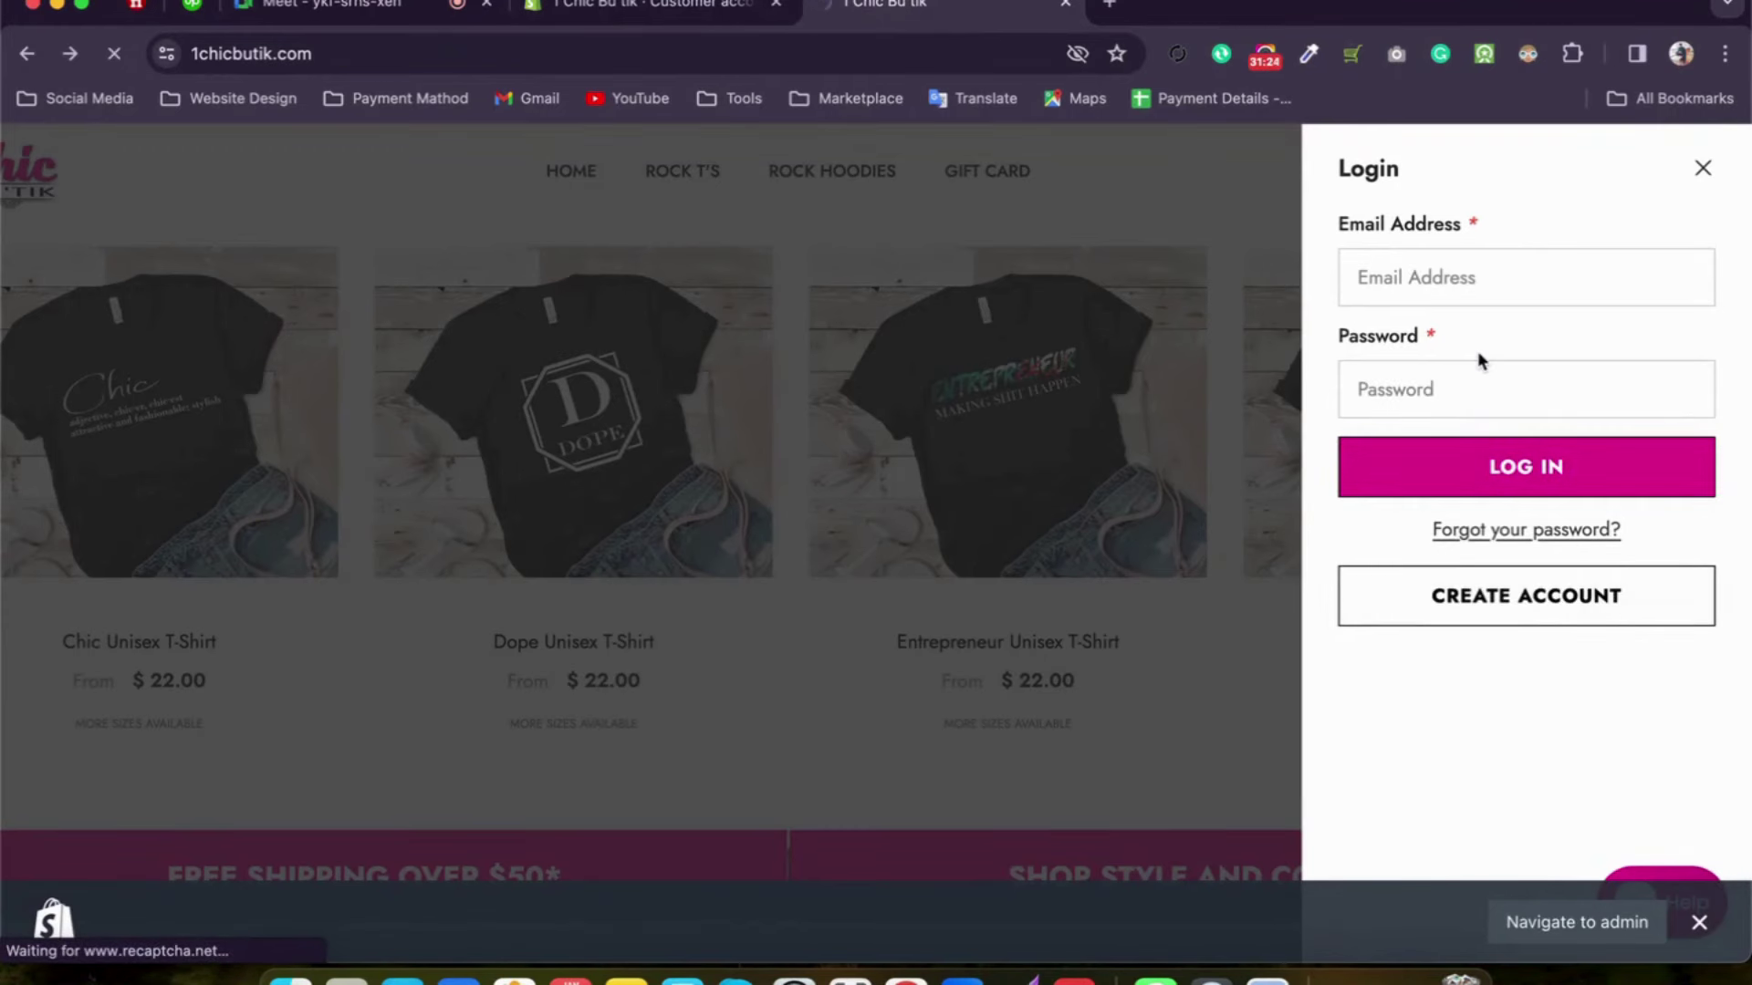
{"action": "scroll", "coordinate": [1095, 575], "scroll_direction": "down", "scroll_amount": 5}
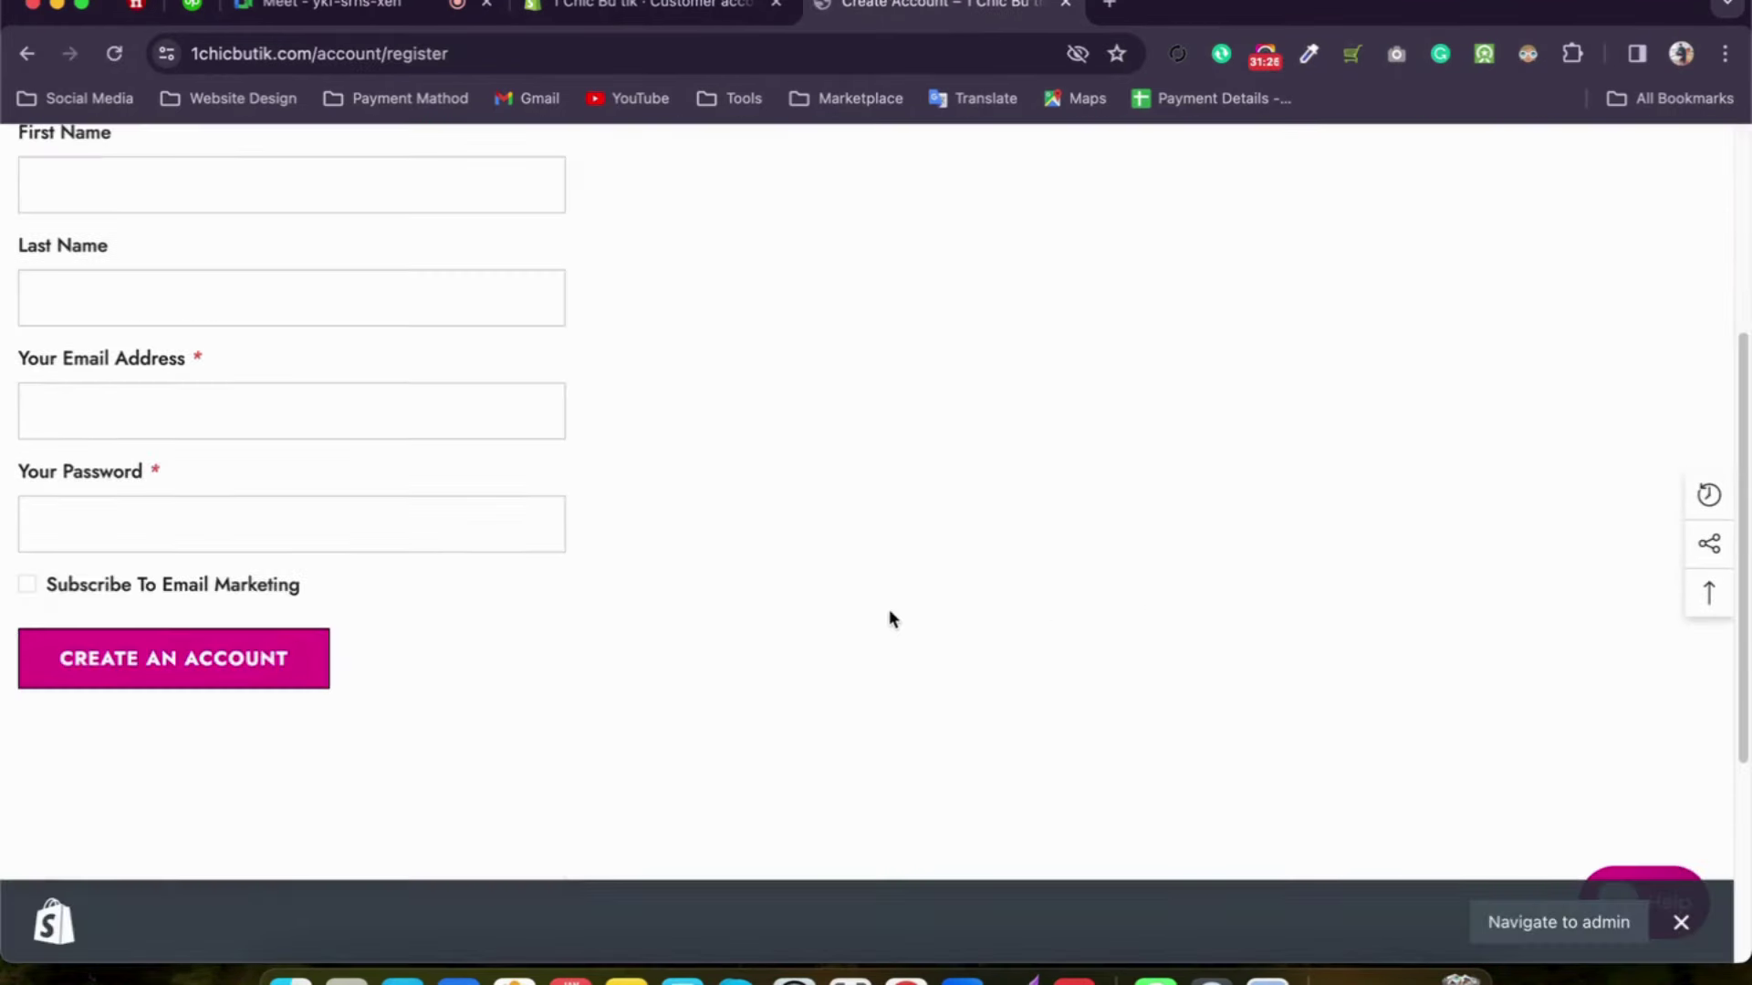
{"action": "scroll", "coordinate": [547, 506], "scroll_direction": "up", "scroll_amount": 2}
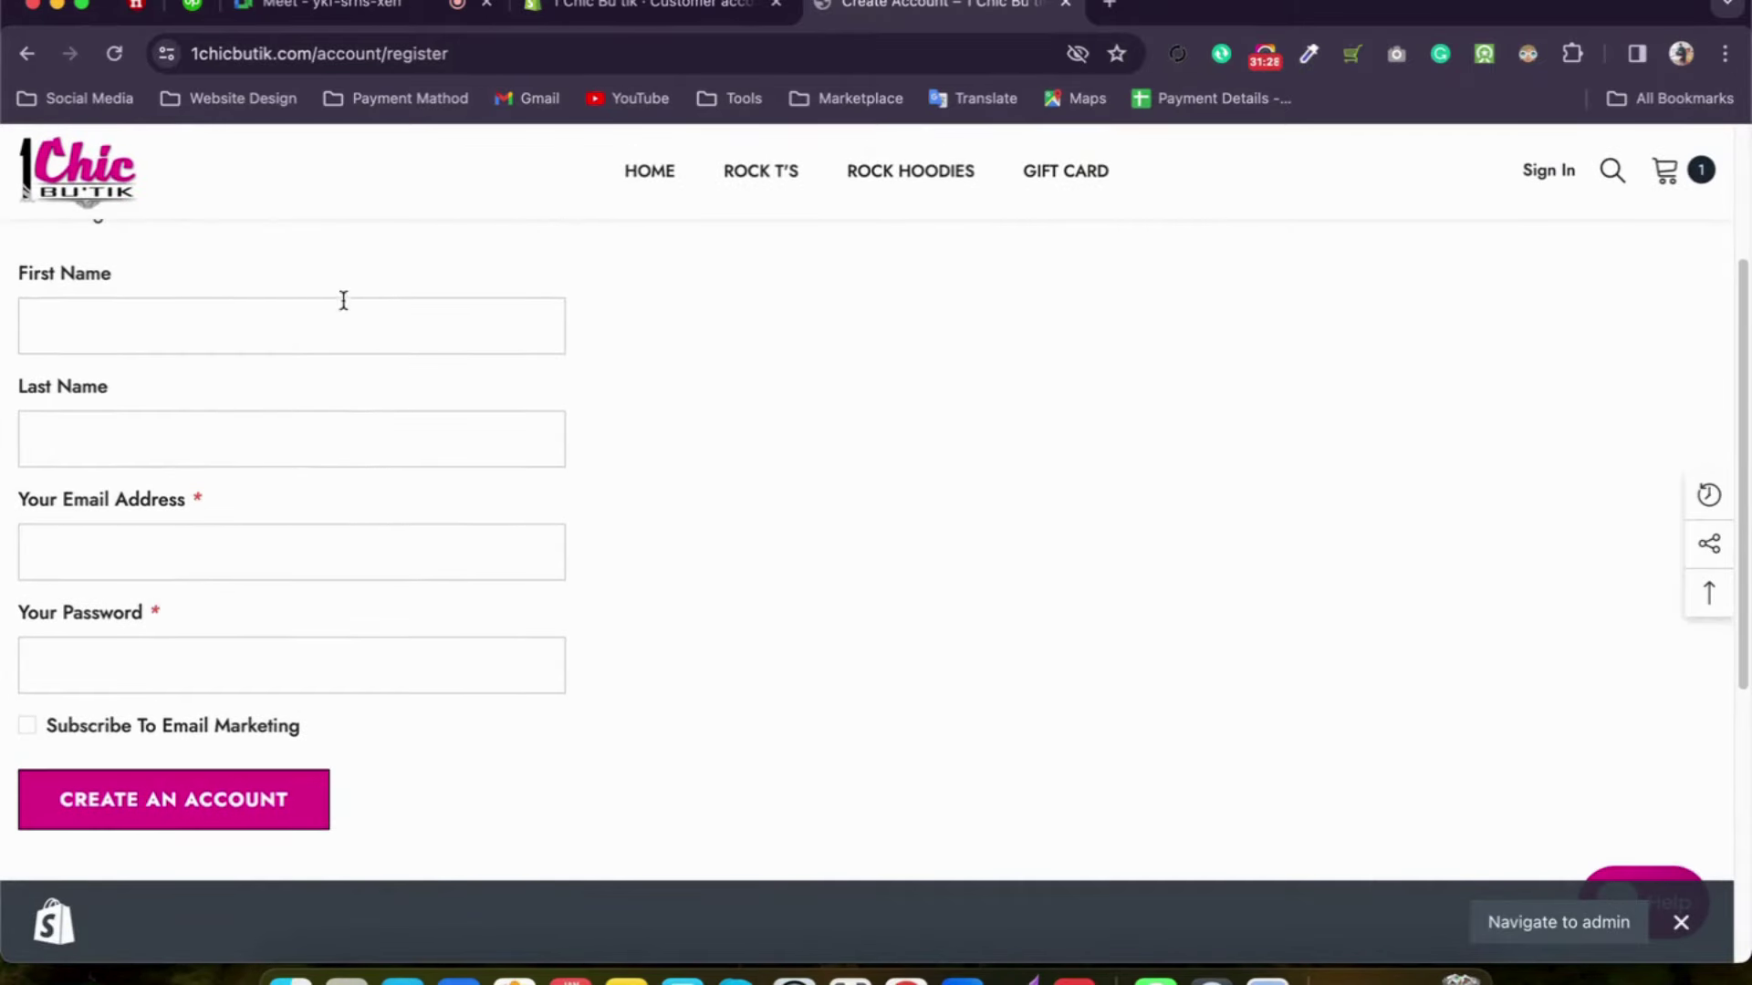
Step: Compare the admin's Customer accounts settings with the storefront's Create Account page and return to the settings
{"action": "left_click", "coordinate": [639, 11]}
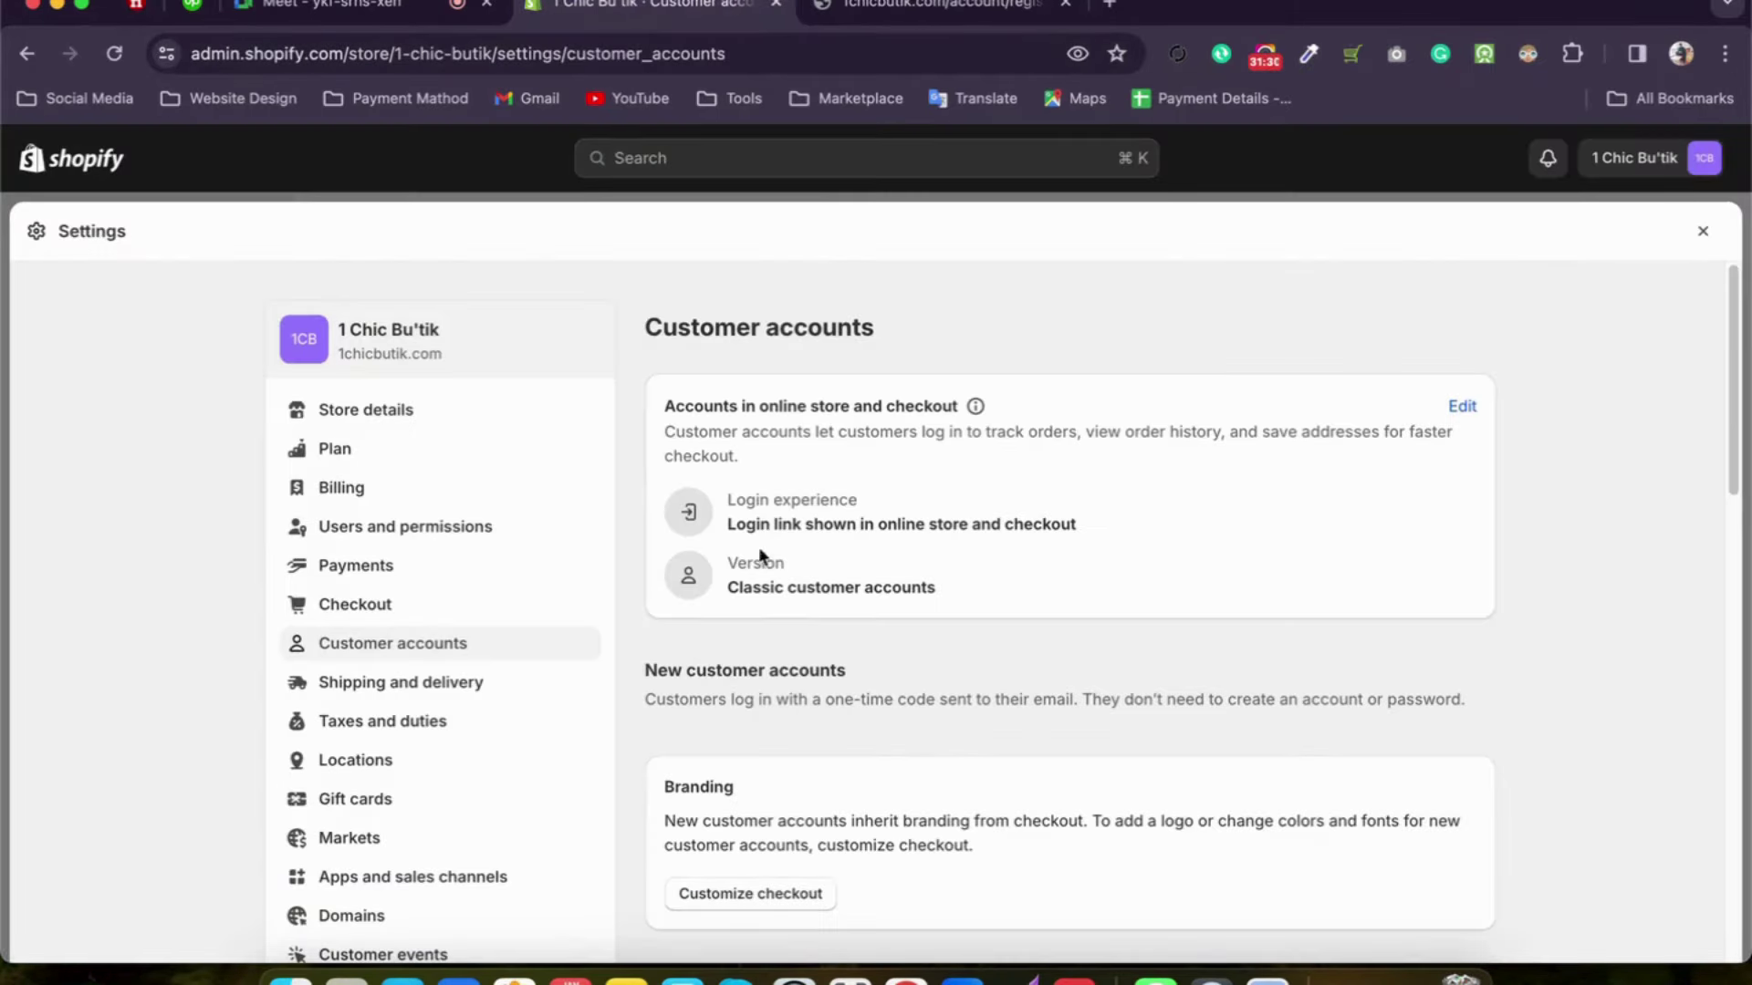
{"action": "left_click", "coordinate": [913, 8]}
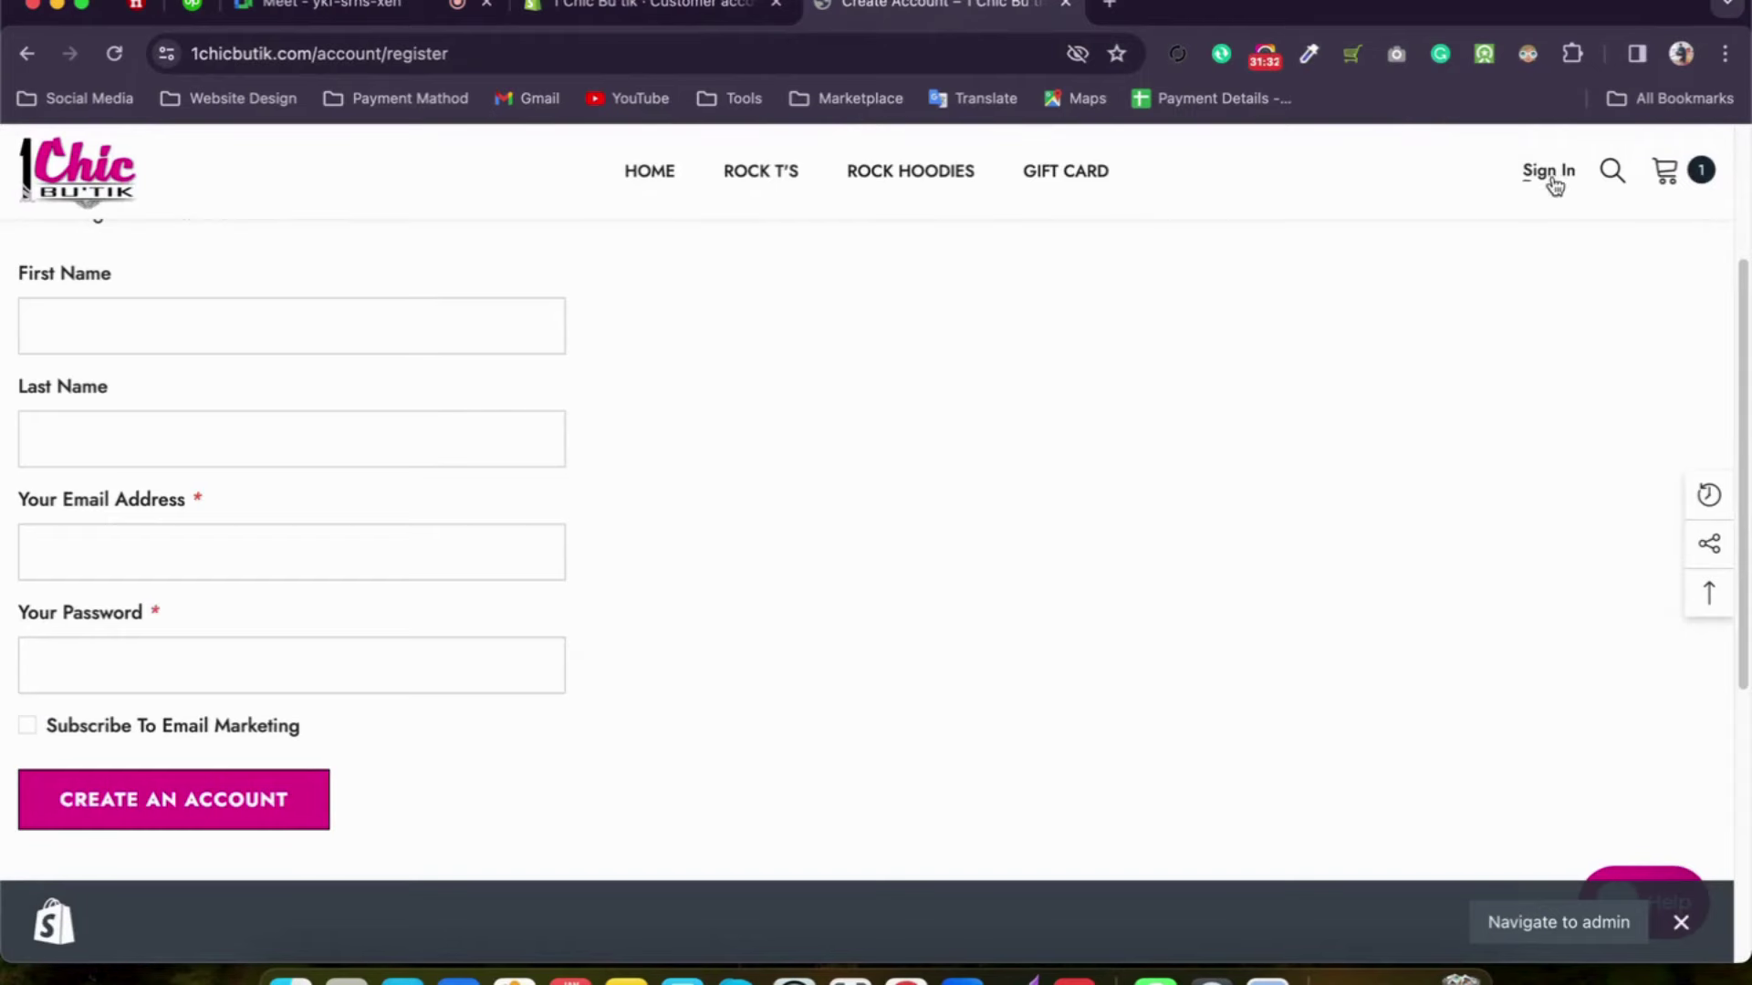
{"action": "scroll", "coordinate": [273, 427], "scroll_direction": "up", "scroll_amount": 3}
{"action": "scroll", "coordinate": [185, 641], "scroll_direction": "down", "scroll_amount": 3}
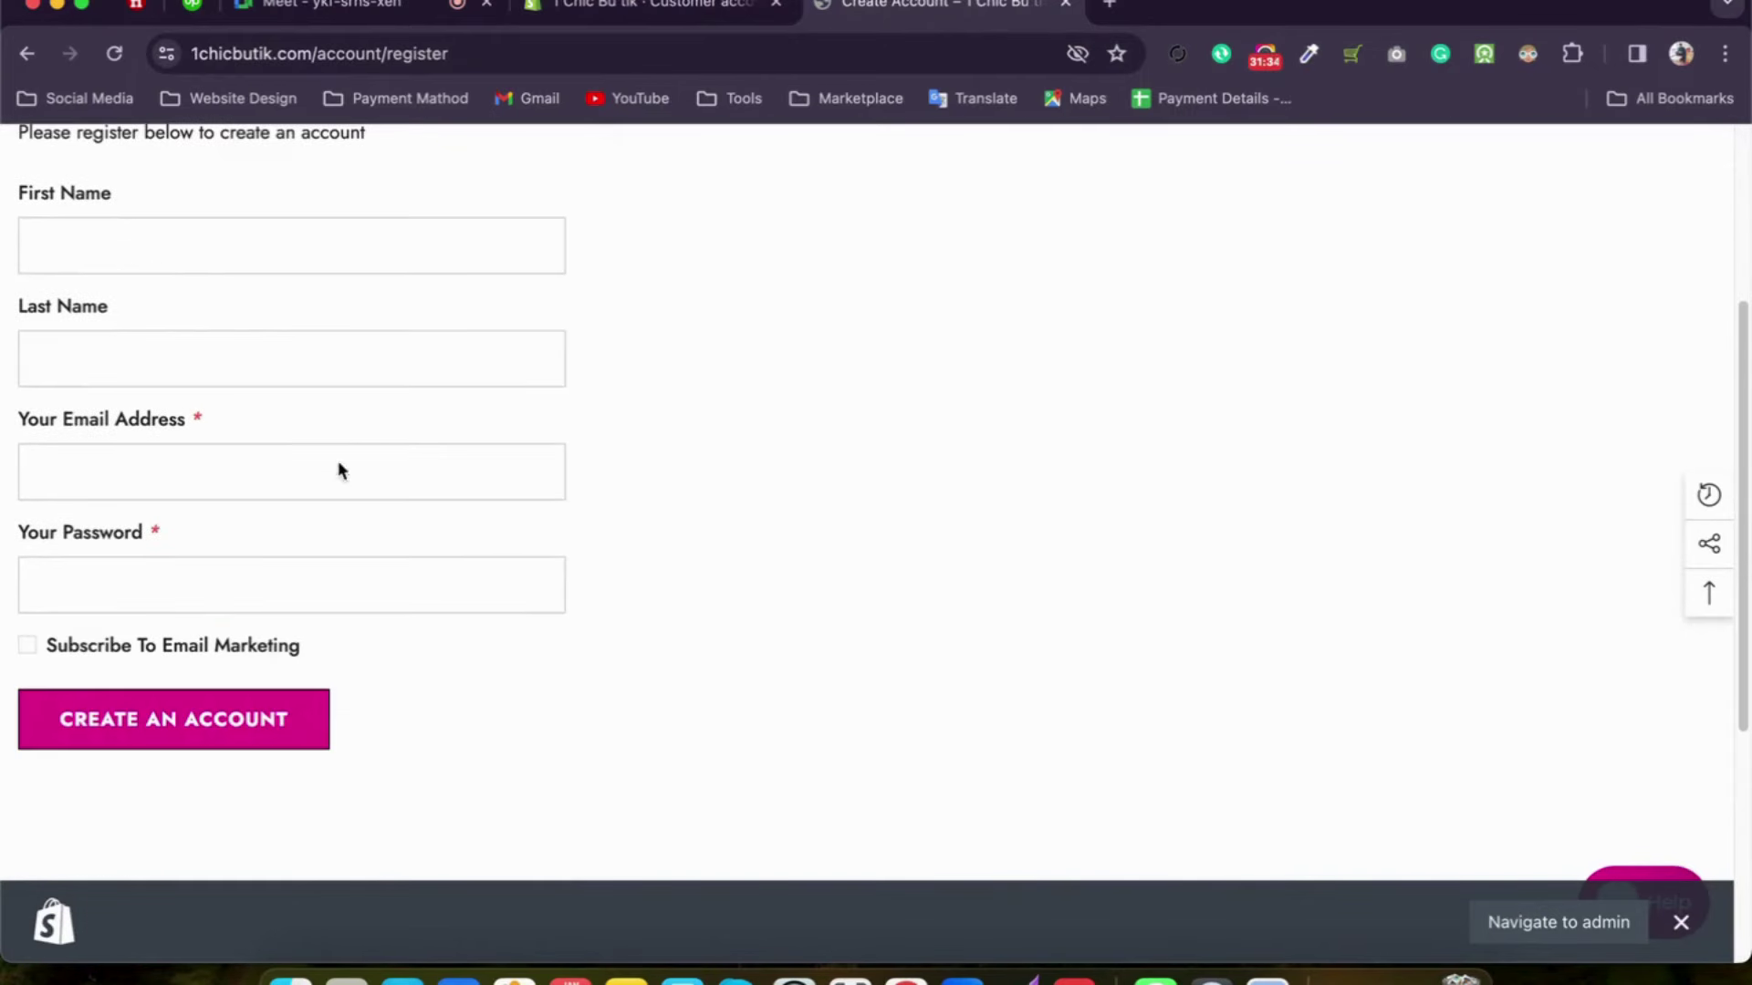
{"action": "left_click", "coordinate": [620, 14]}
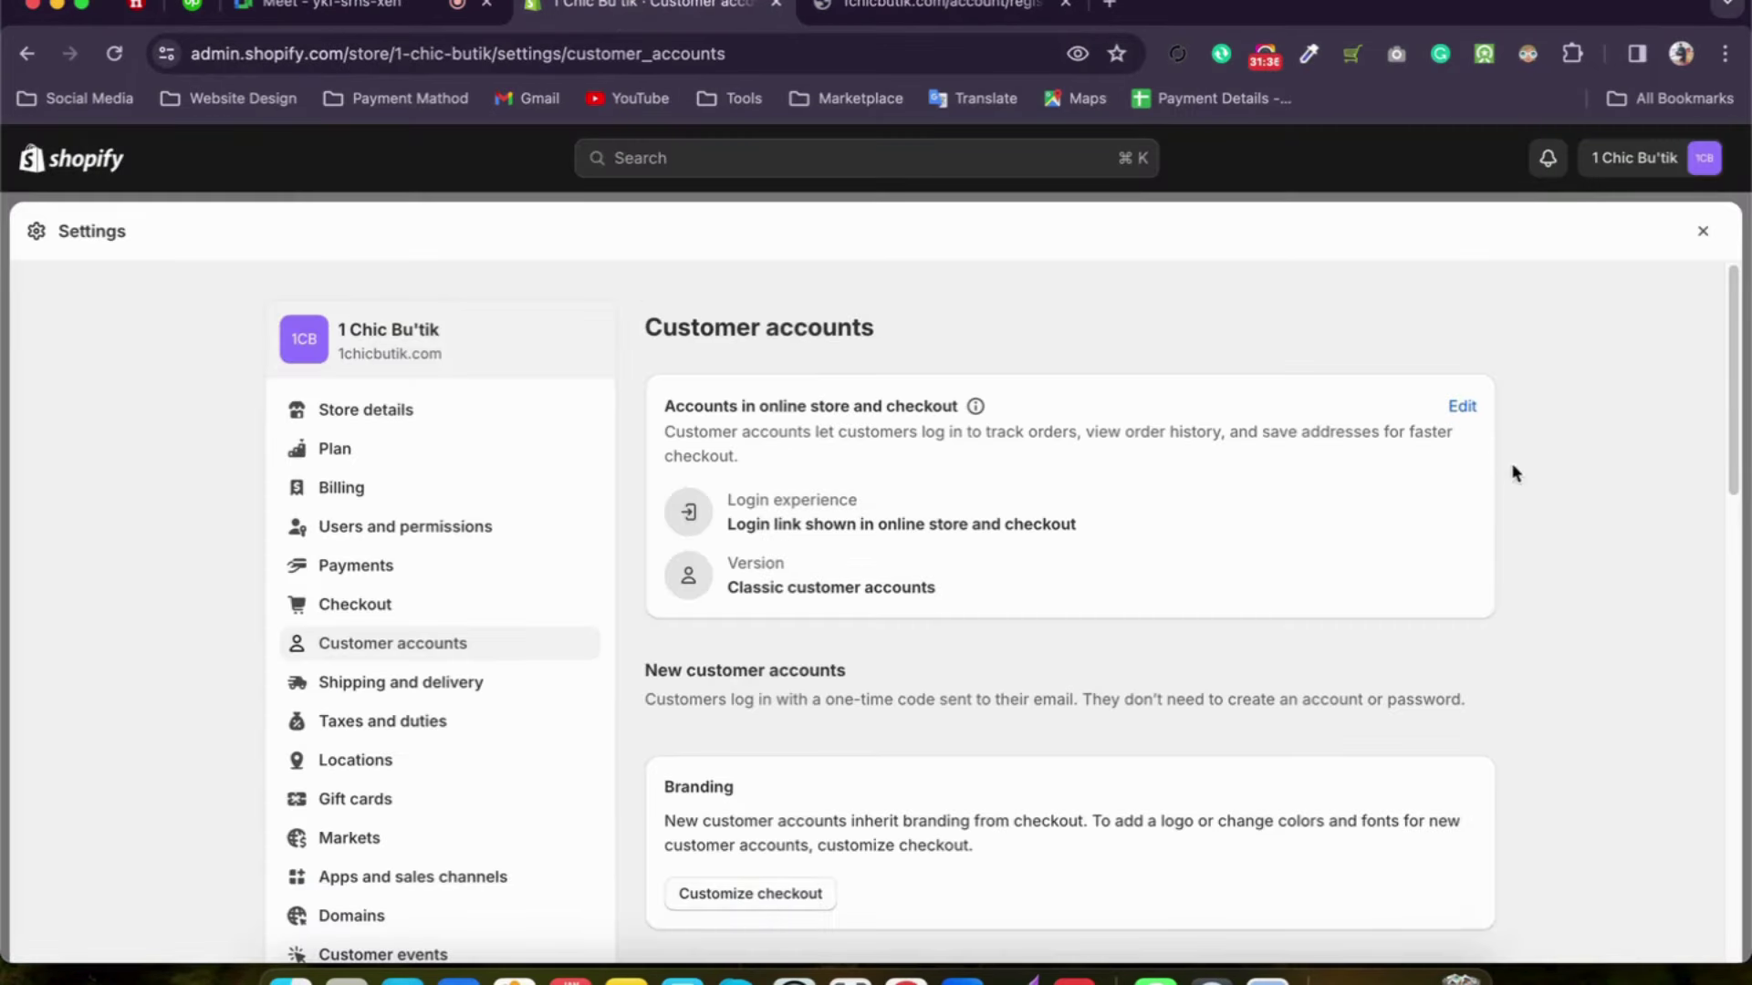
Step: Try turning off the login link in the online store header and checkout, re-enable it, and close the account options
{"action": "left_click", "coordinate": [1464, 415]}
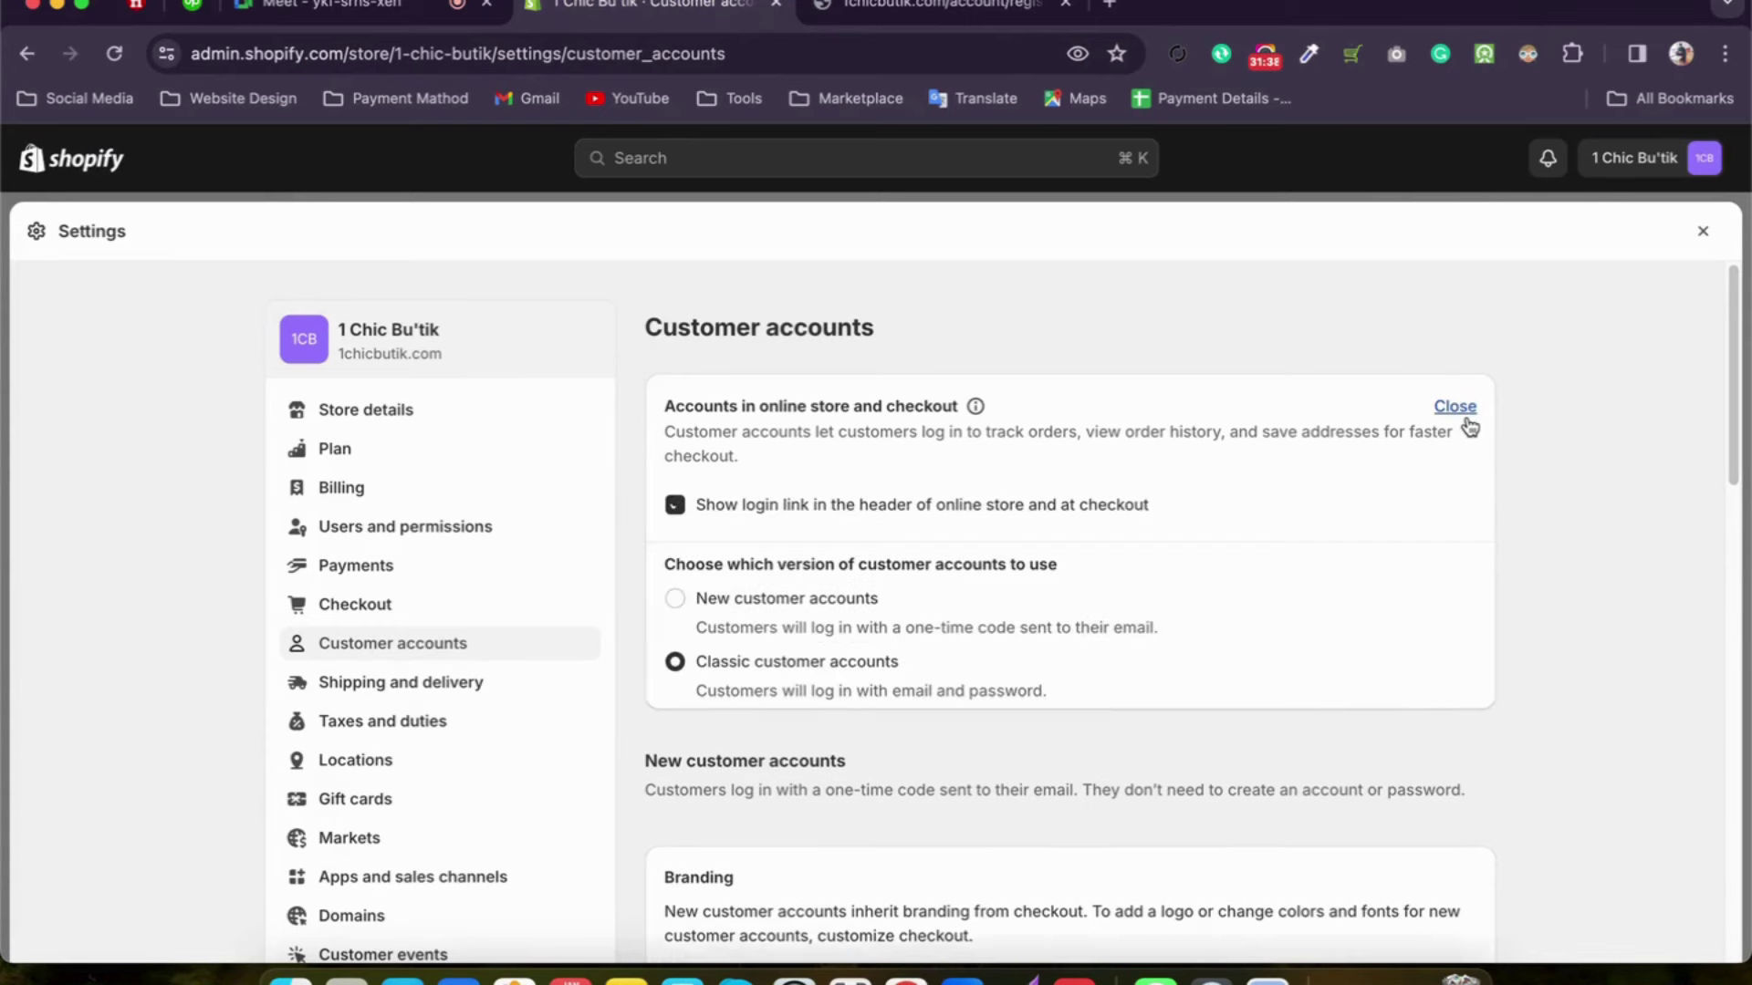
{"action": "left_click", "coordinate": [677, 505]}
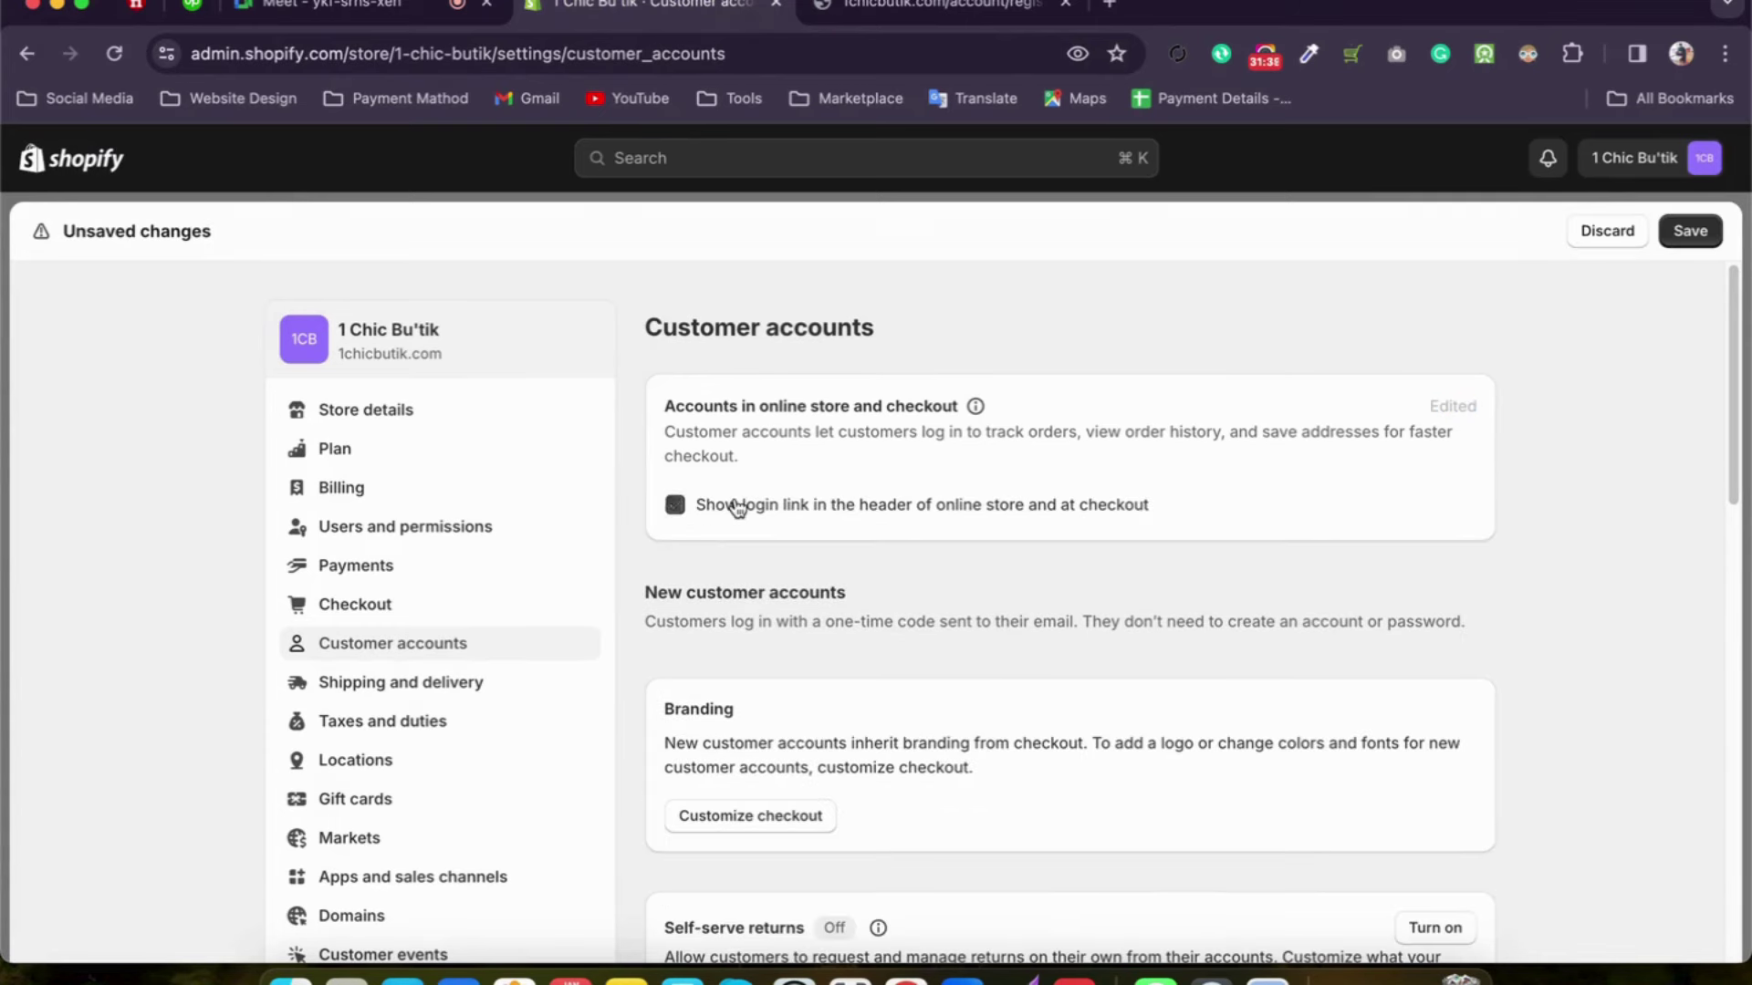
{"action": "left_click", "coordinate": [682, 507]}
{"action": "left_click", "coordinate": [683, 506]}
{"action": "left_click", "coordinate": [684, 508]}
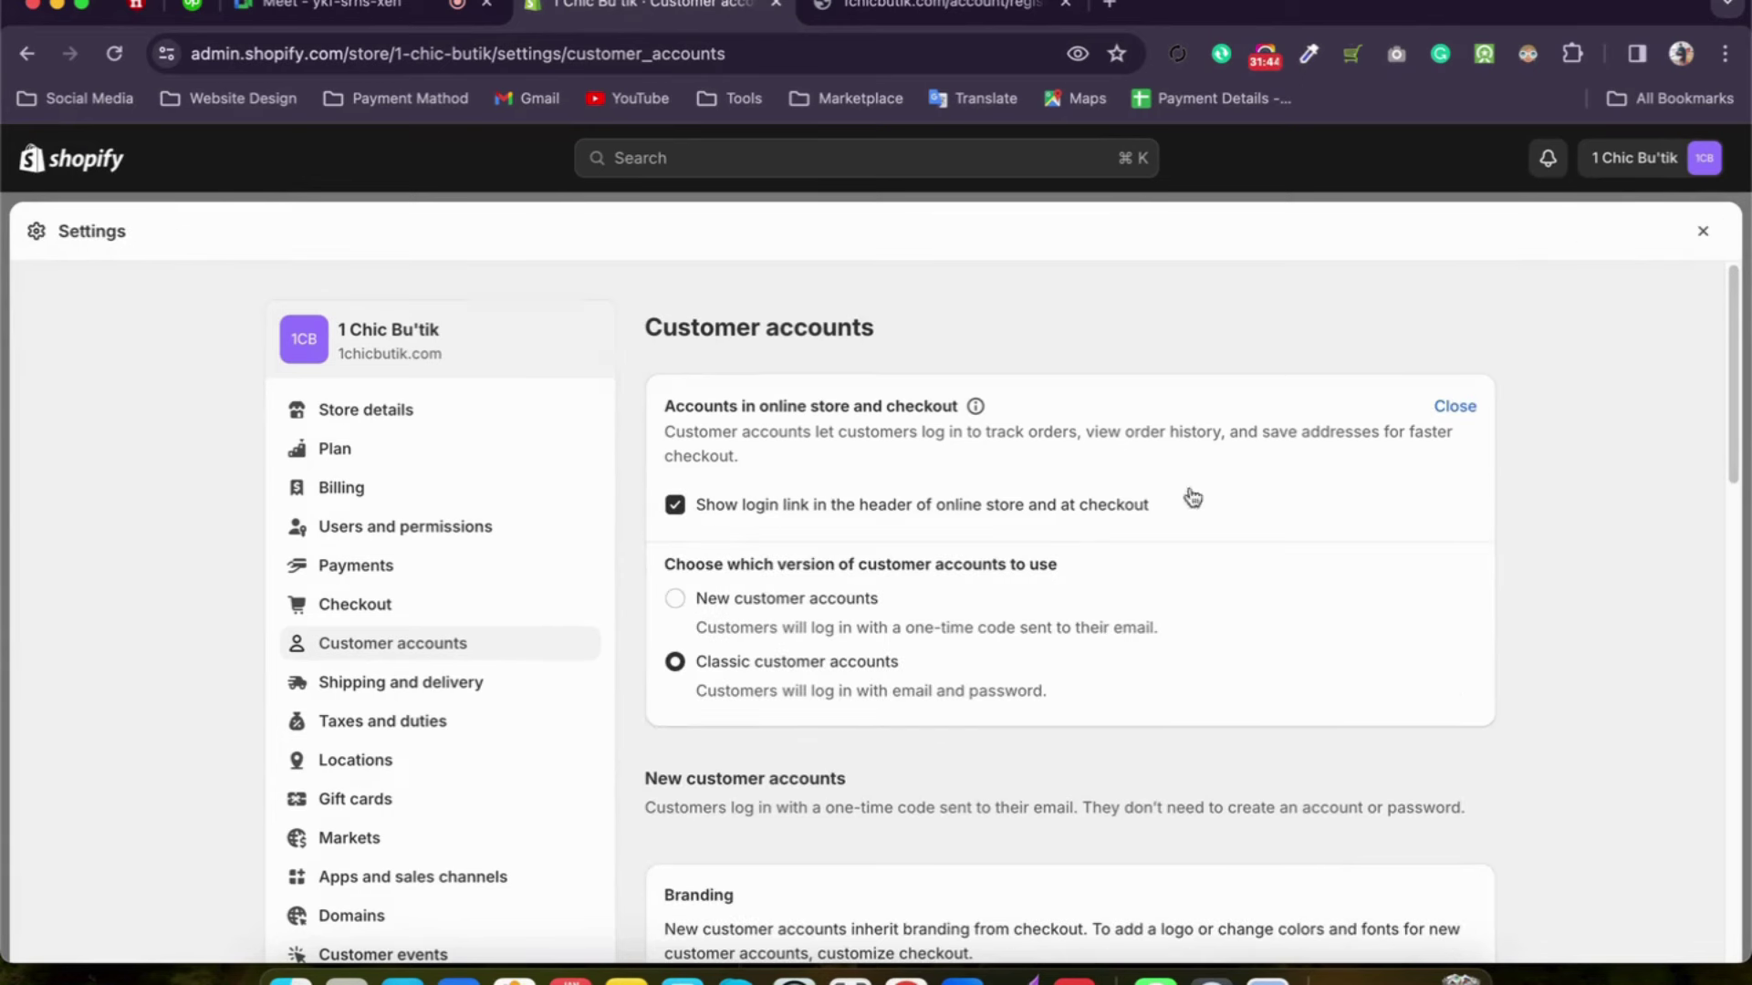
{"action": "left_click", "coordinate": [1455, 406]}
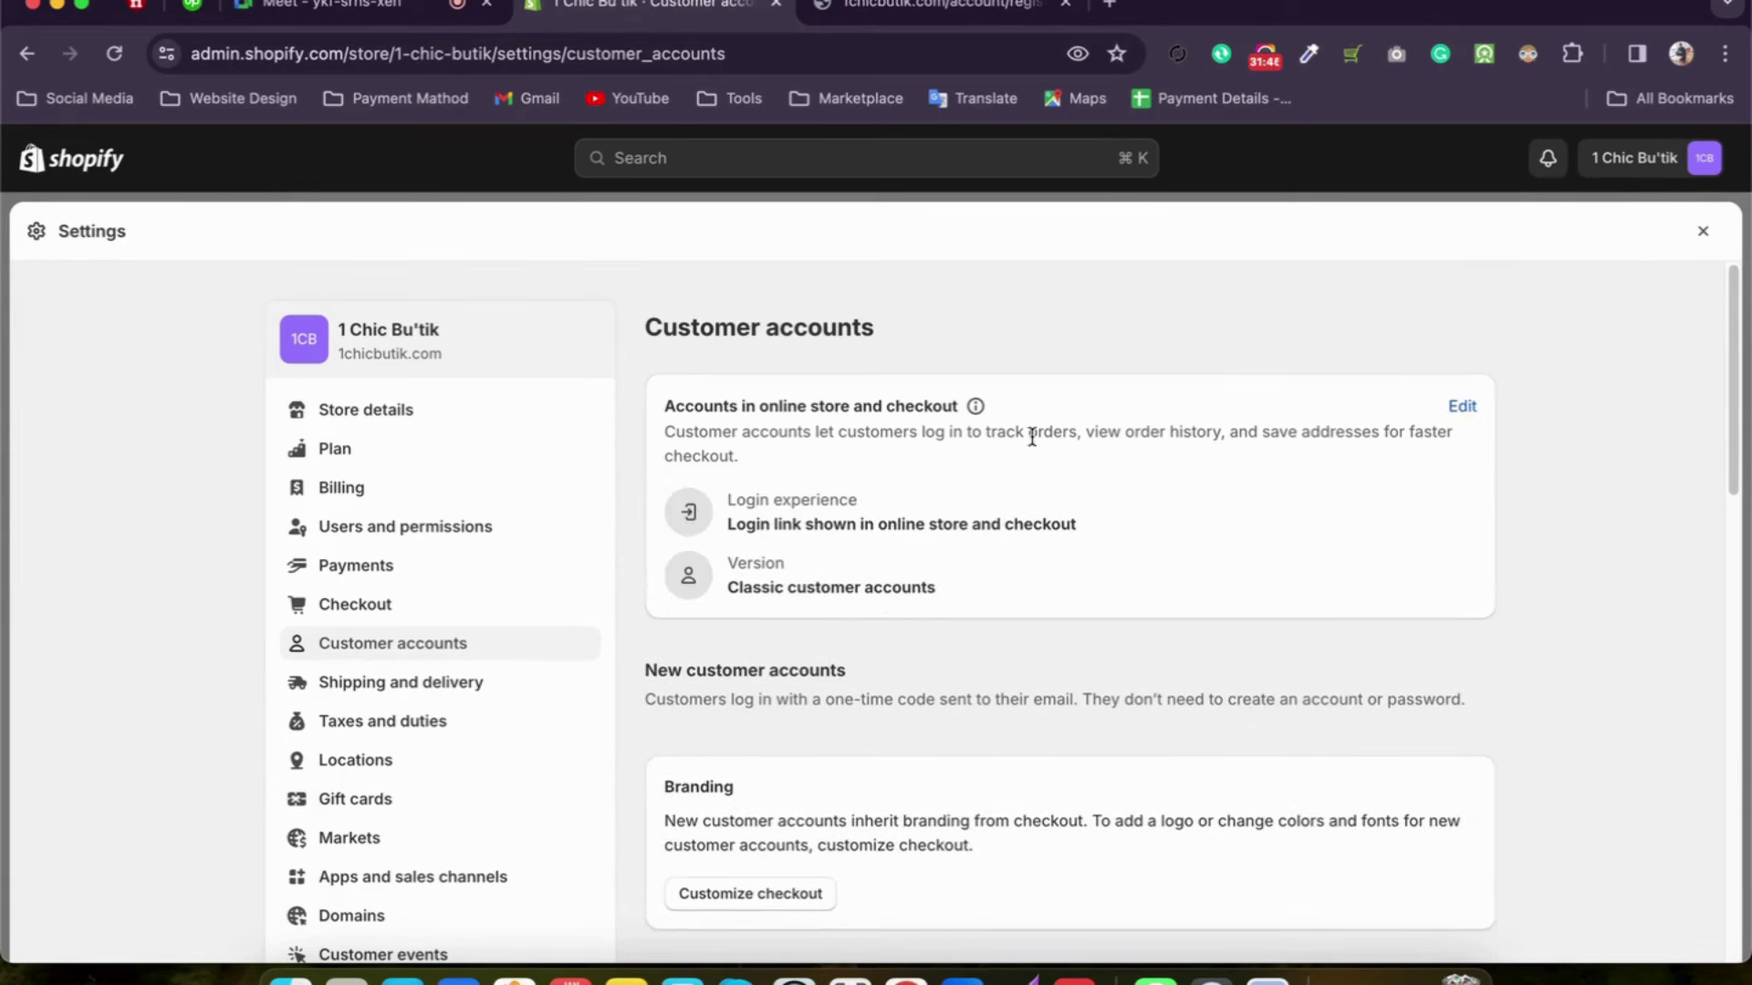
Step: Recheck the login form on the storefront and proceed from the shopping cart to checkout
{"action": "left_click", "coordinate": [851, 16]}
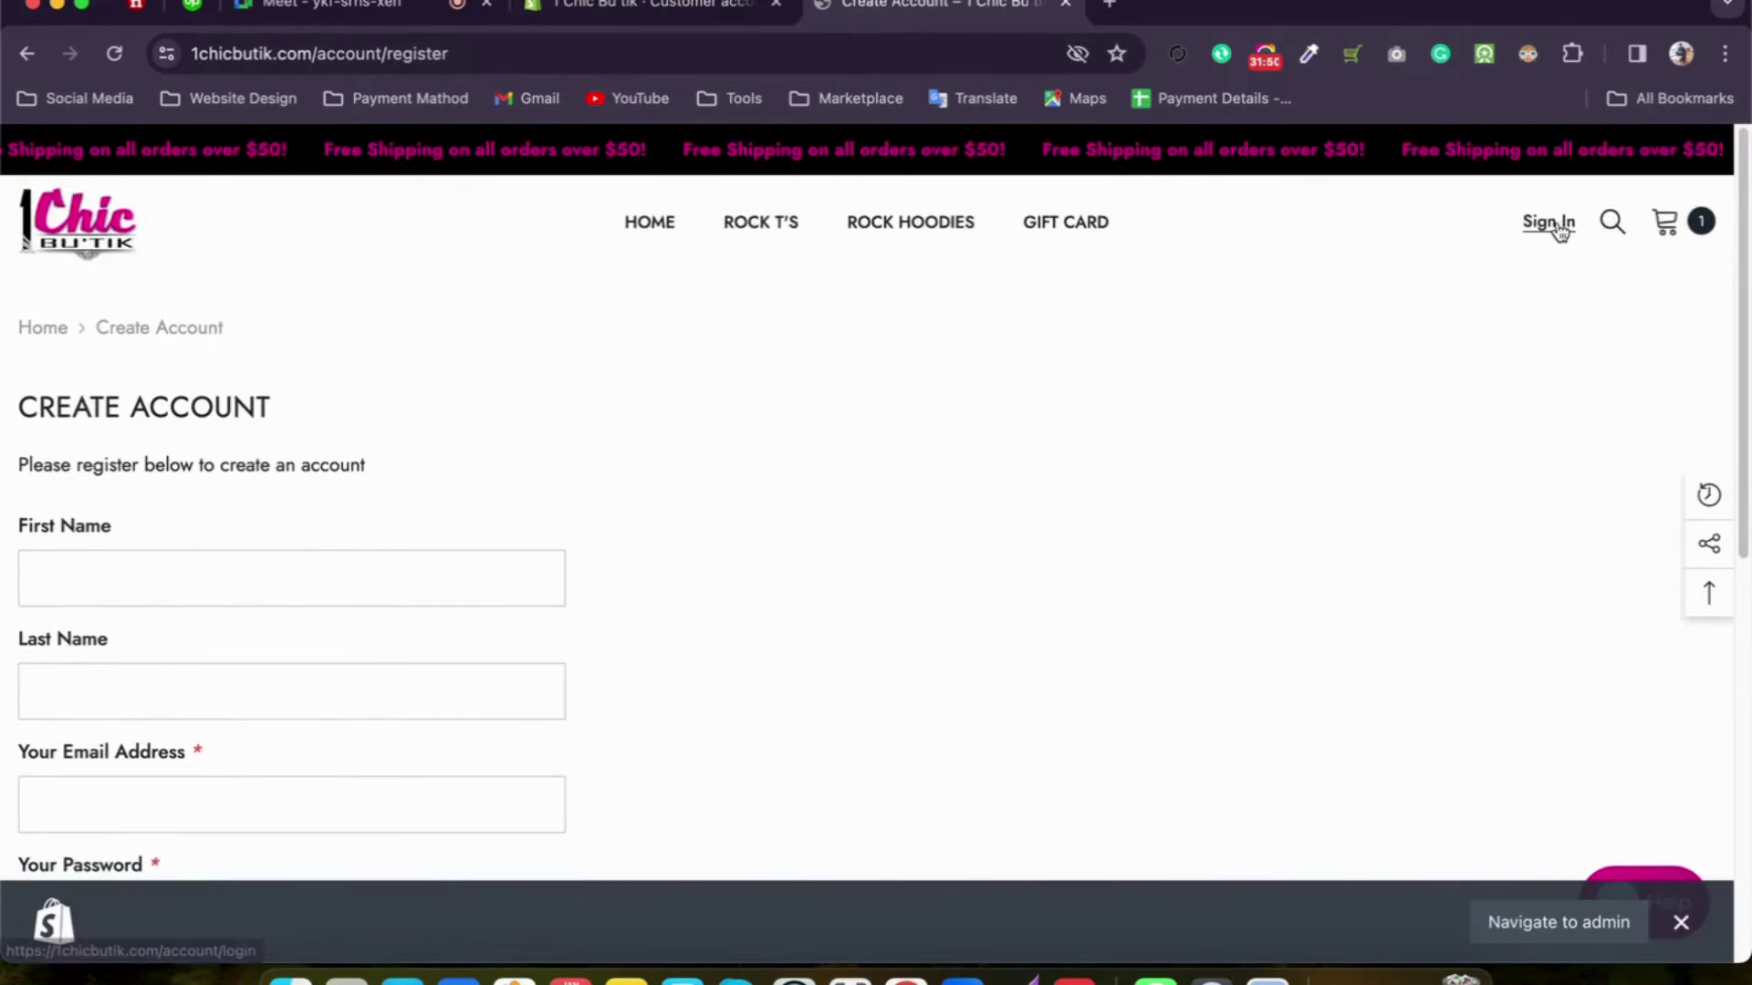
{"action": "left_click", "coordinate": [1553, 222]}
{"action": "left_click", "coordinate": [1721, 176]}
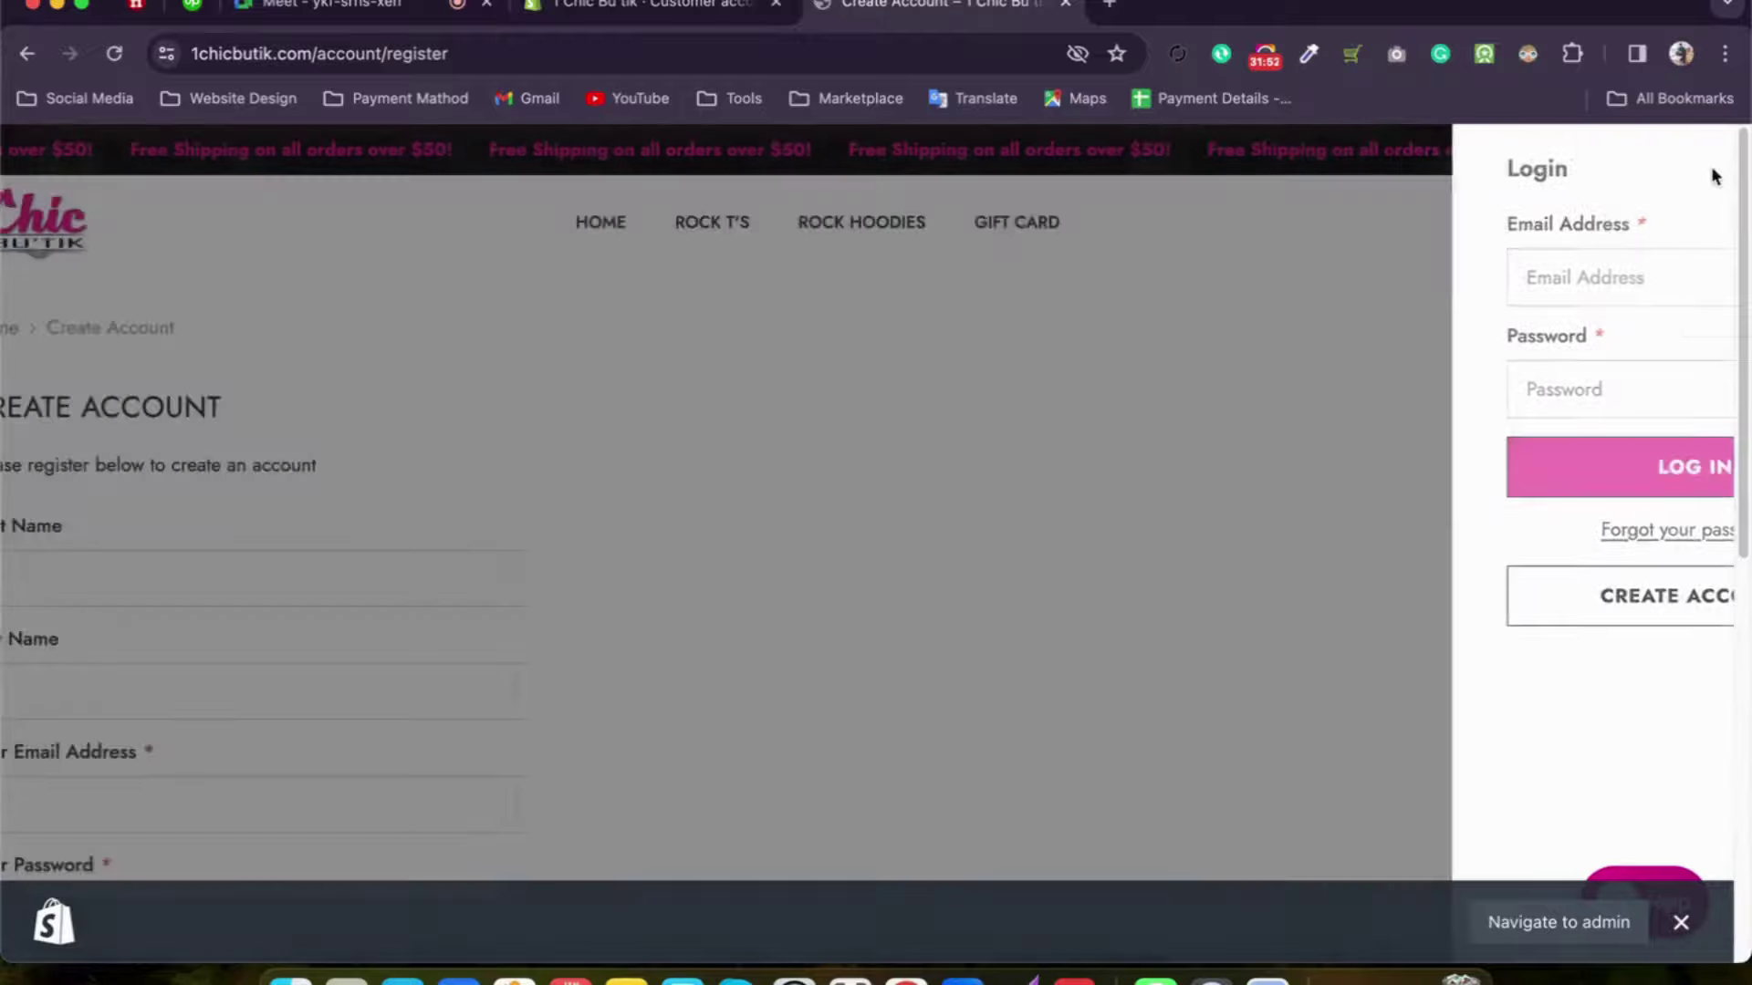
{"action": "left_click", "coordinate": [1518, 222]}
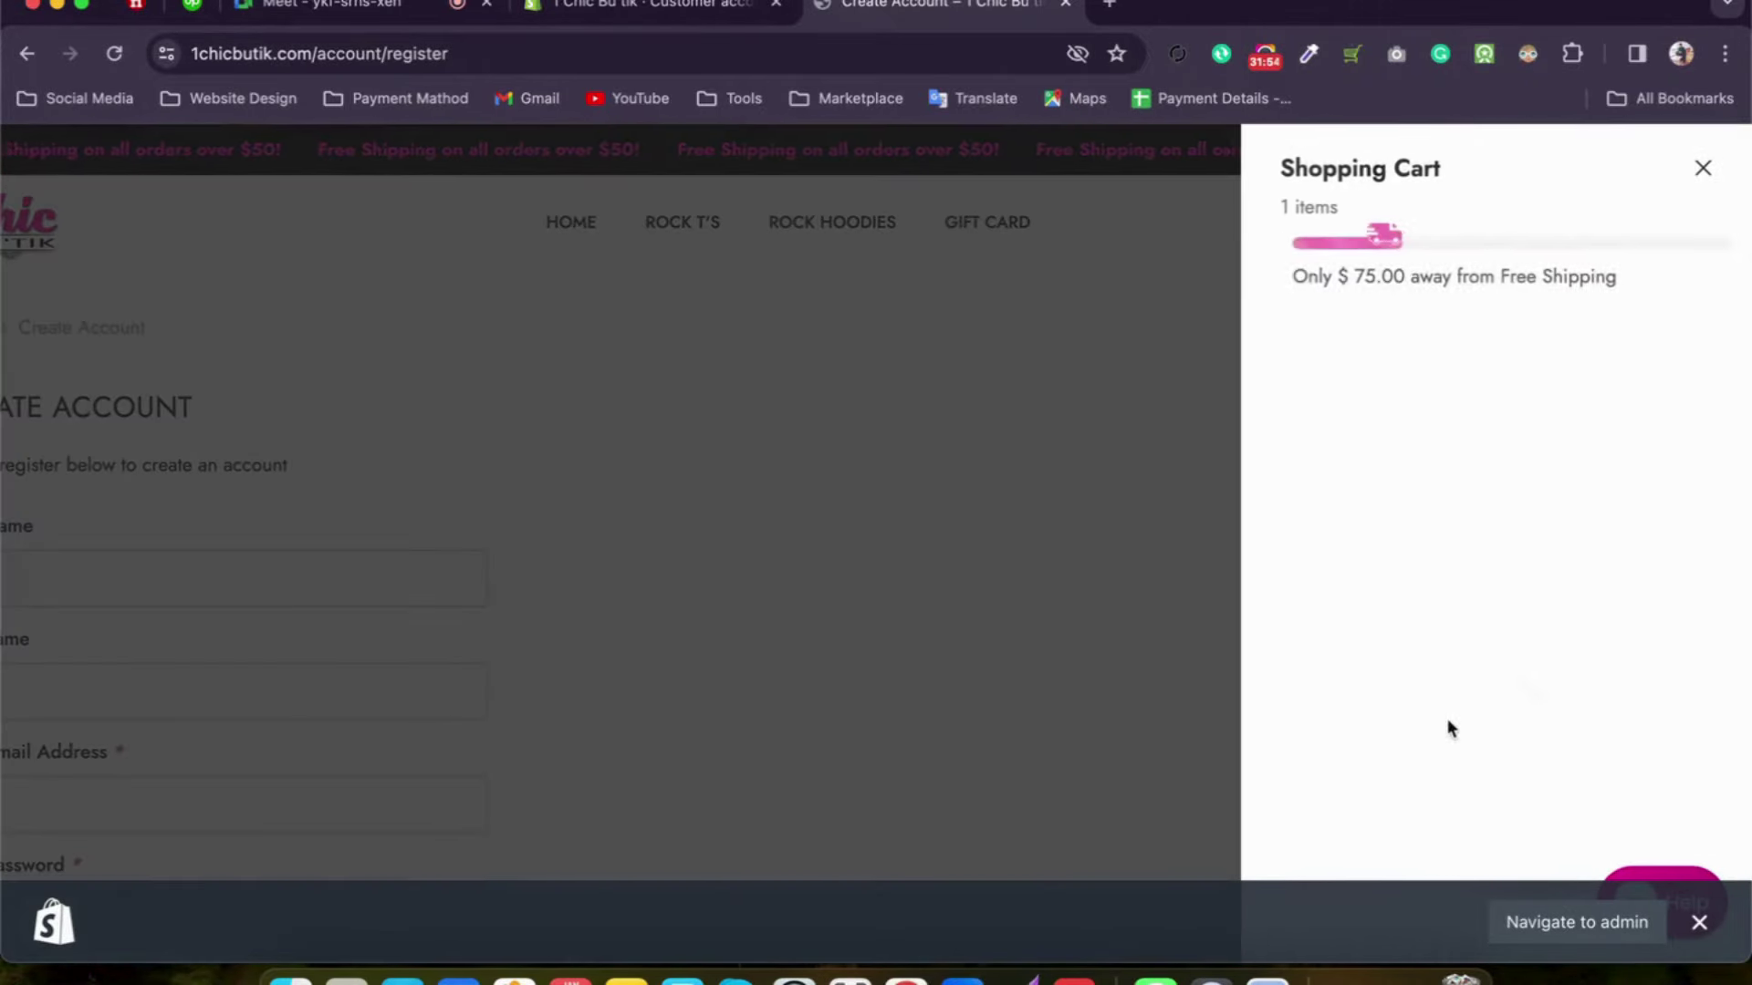
{"action": "left_click", "coordinate": [1433, 853]}
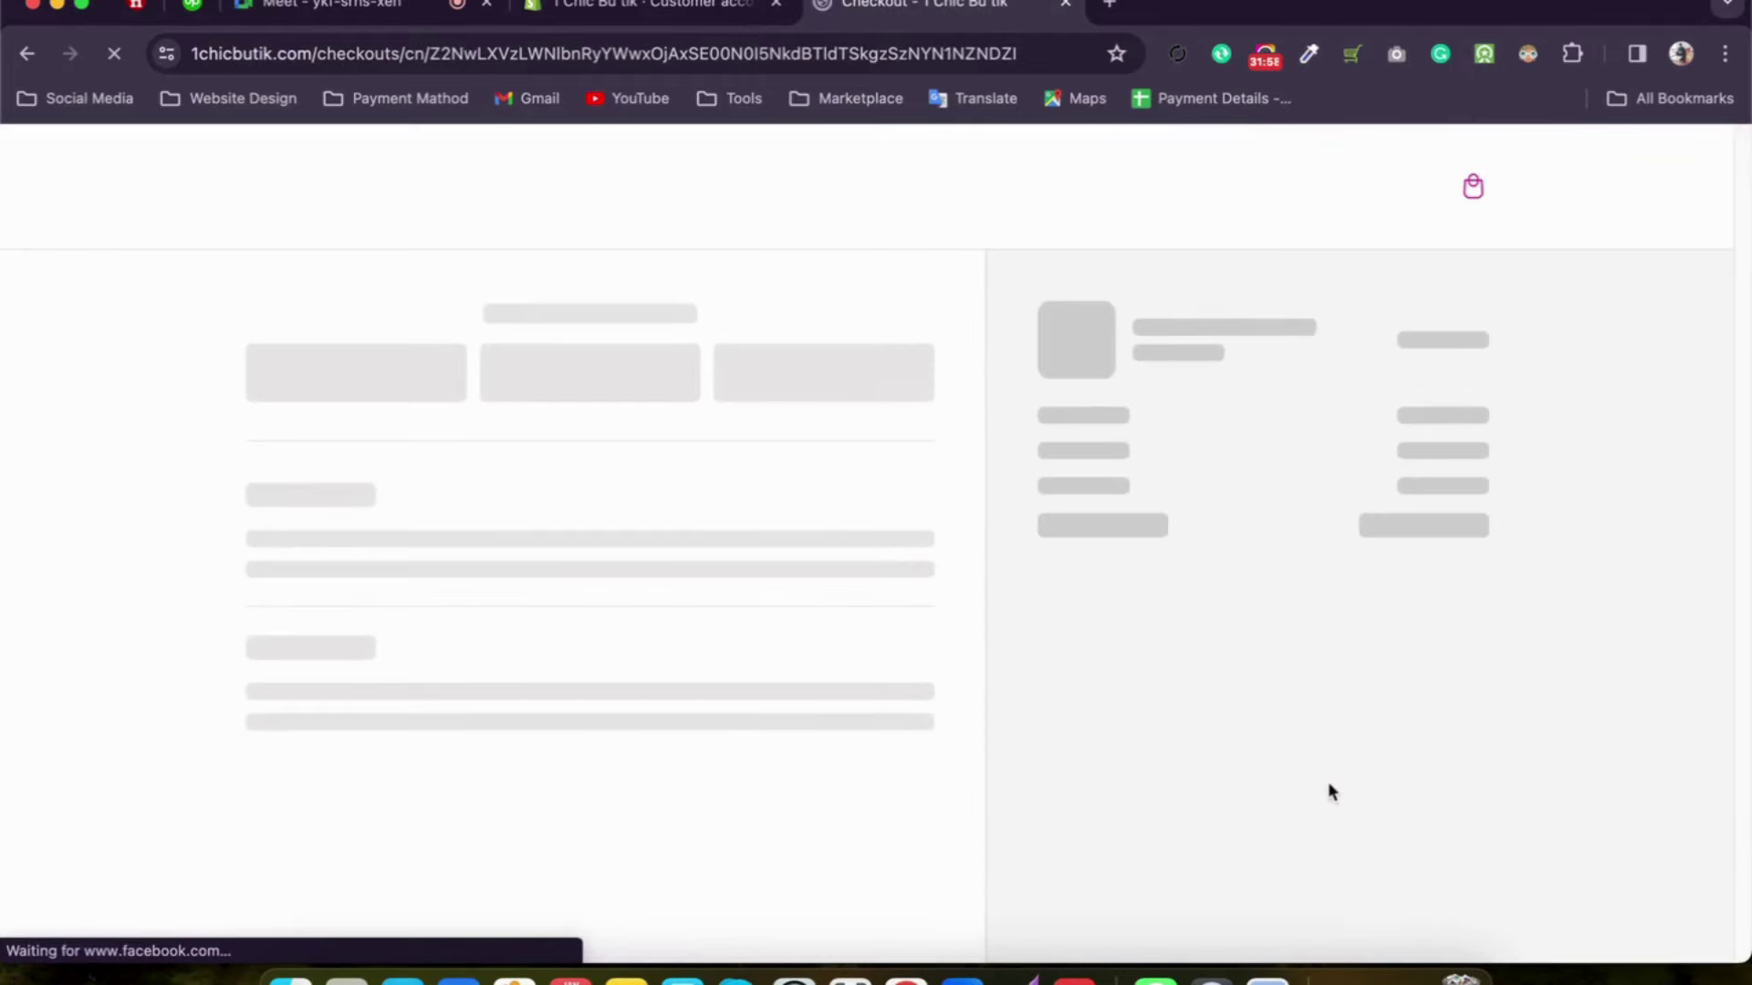
Step: Examine the Email contact field and the delivery fields of the checkout form, leaving them empty
{"action": "left_click", "coordinate": [884, 529]}
{"action": "scroll", "coordinate": [788, 494], "scroll_direction": "down", "scroll_amount": 5}
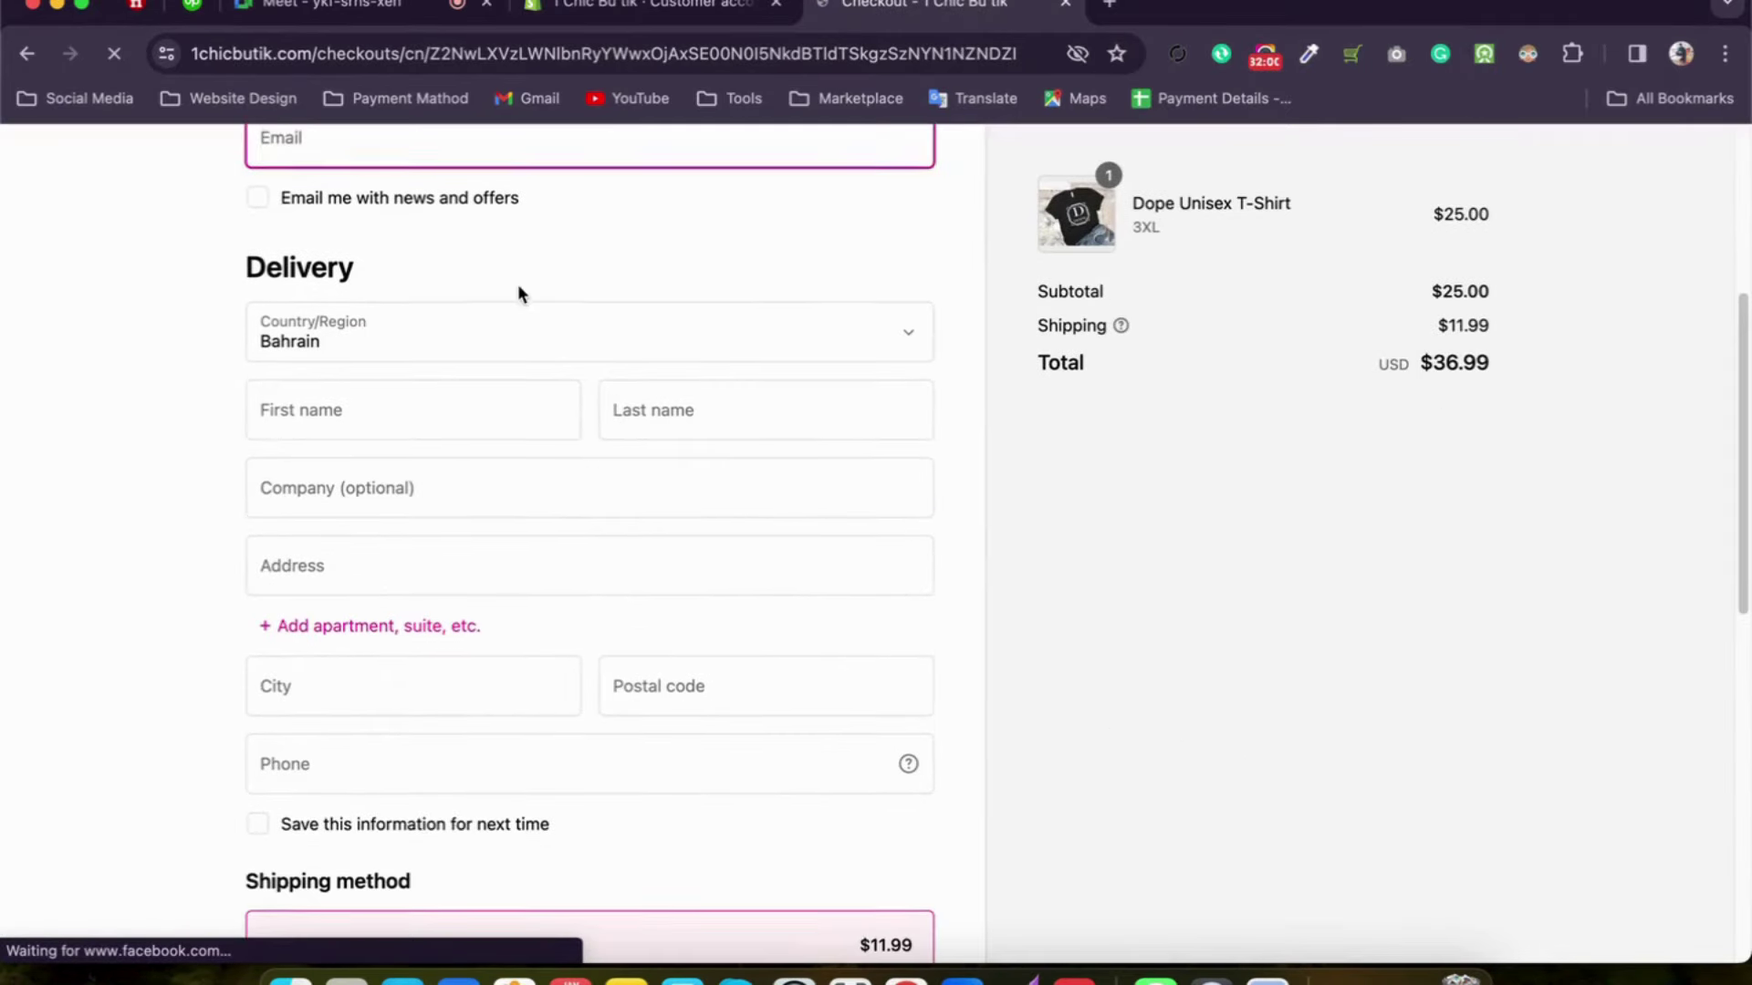
{"action": "scroll", "coordinate": [520, 289], "scroll_direction": "up", "scroll_amount": 5}
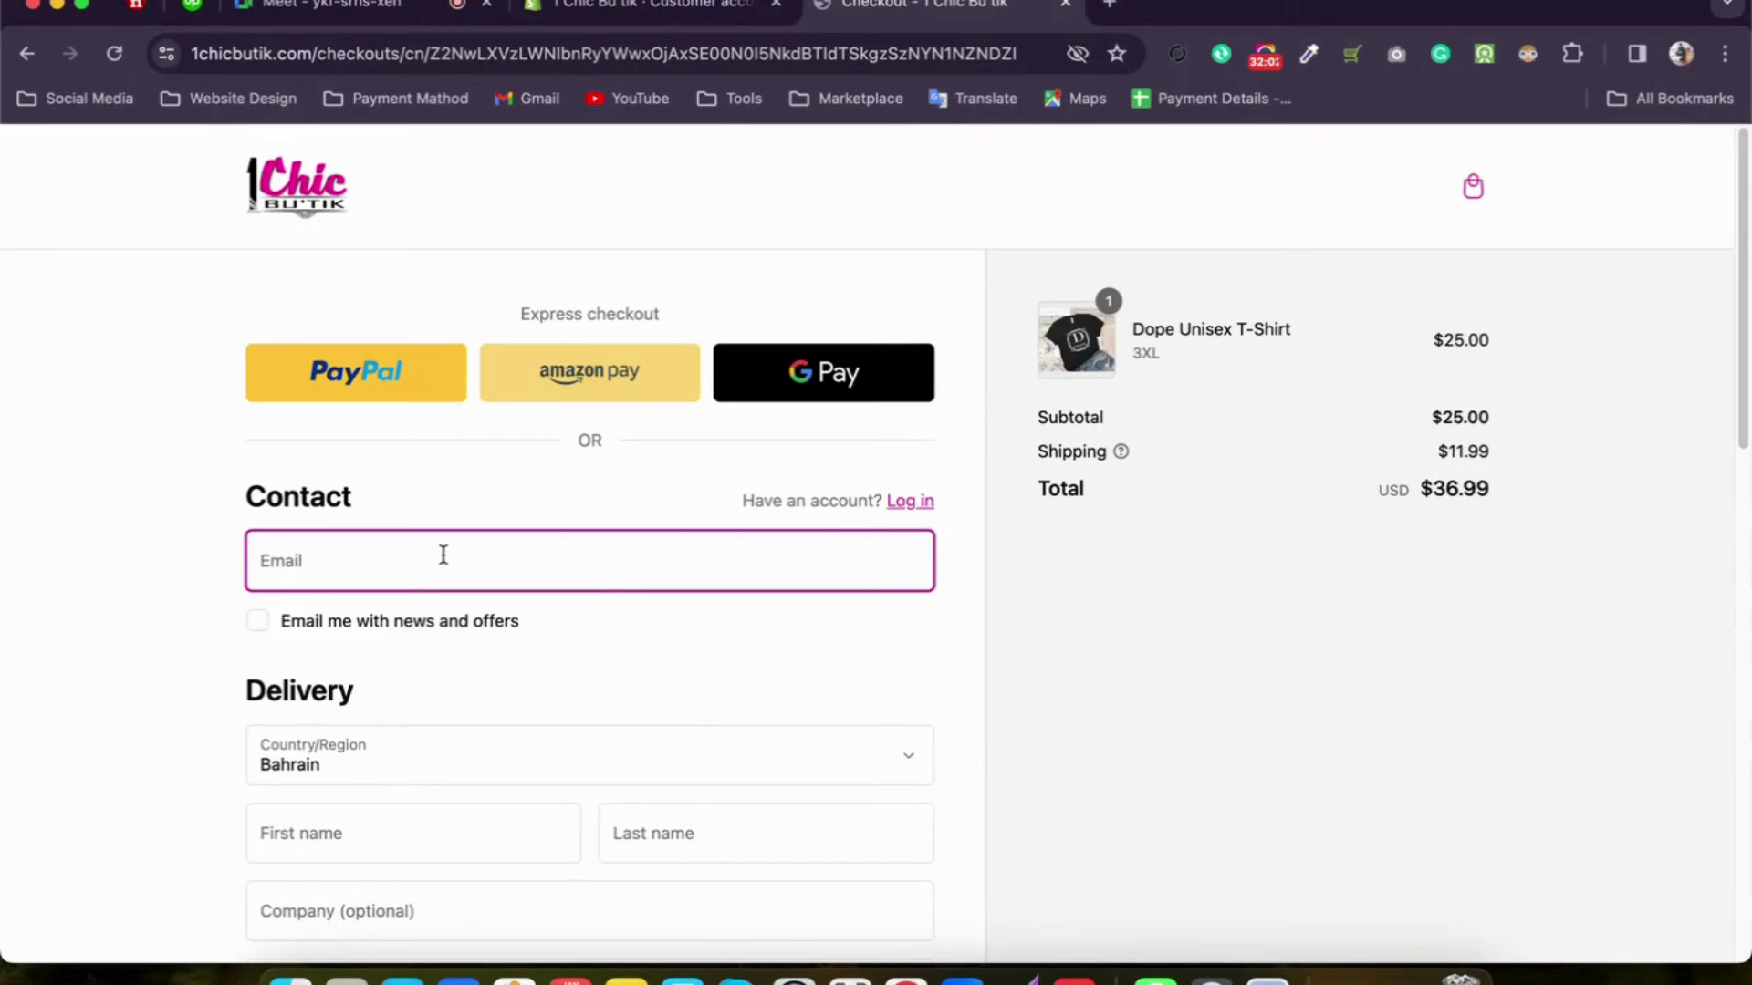
{"action": "left_click", "coordinate": [443, 555]}
{"action": "left_click", "coordinate": [164, 620]}
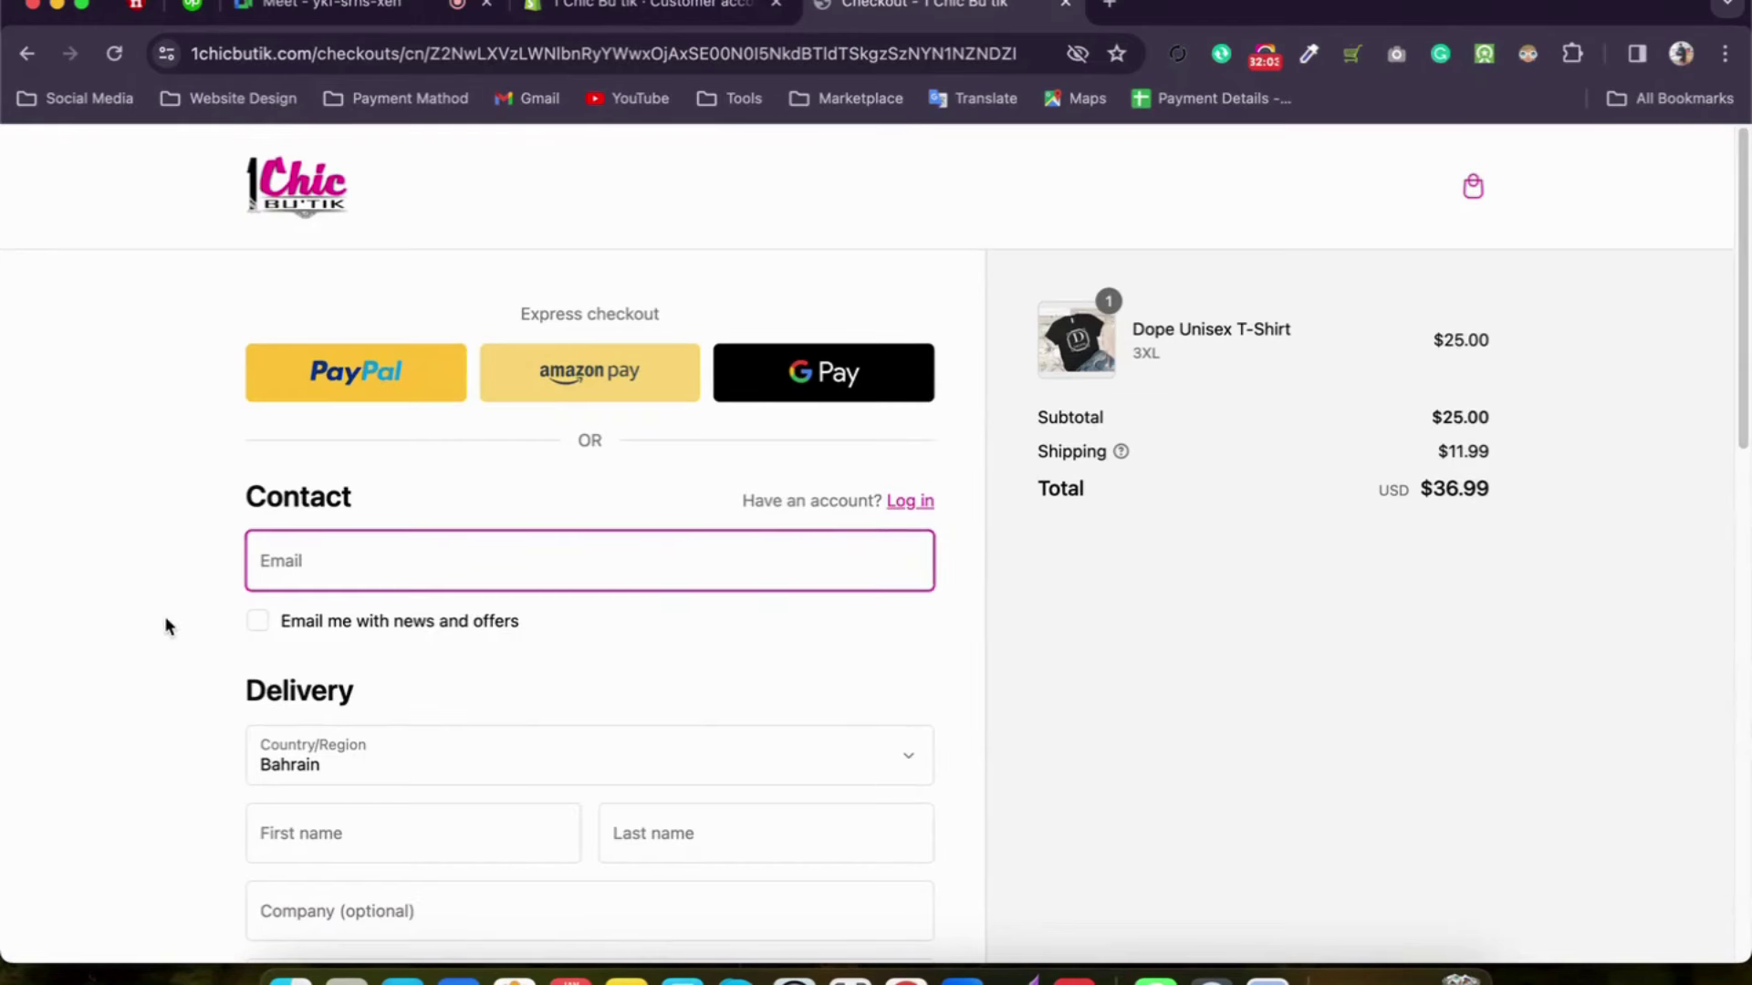
{"action": "left_click", "coordinate": [470, 558]}
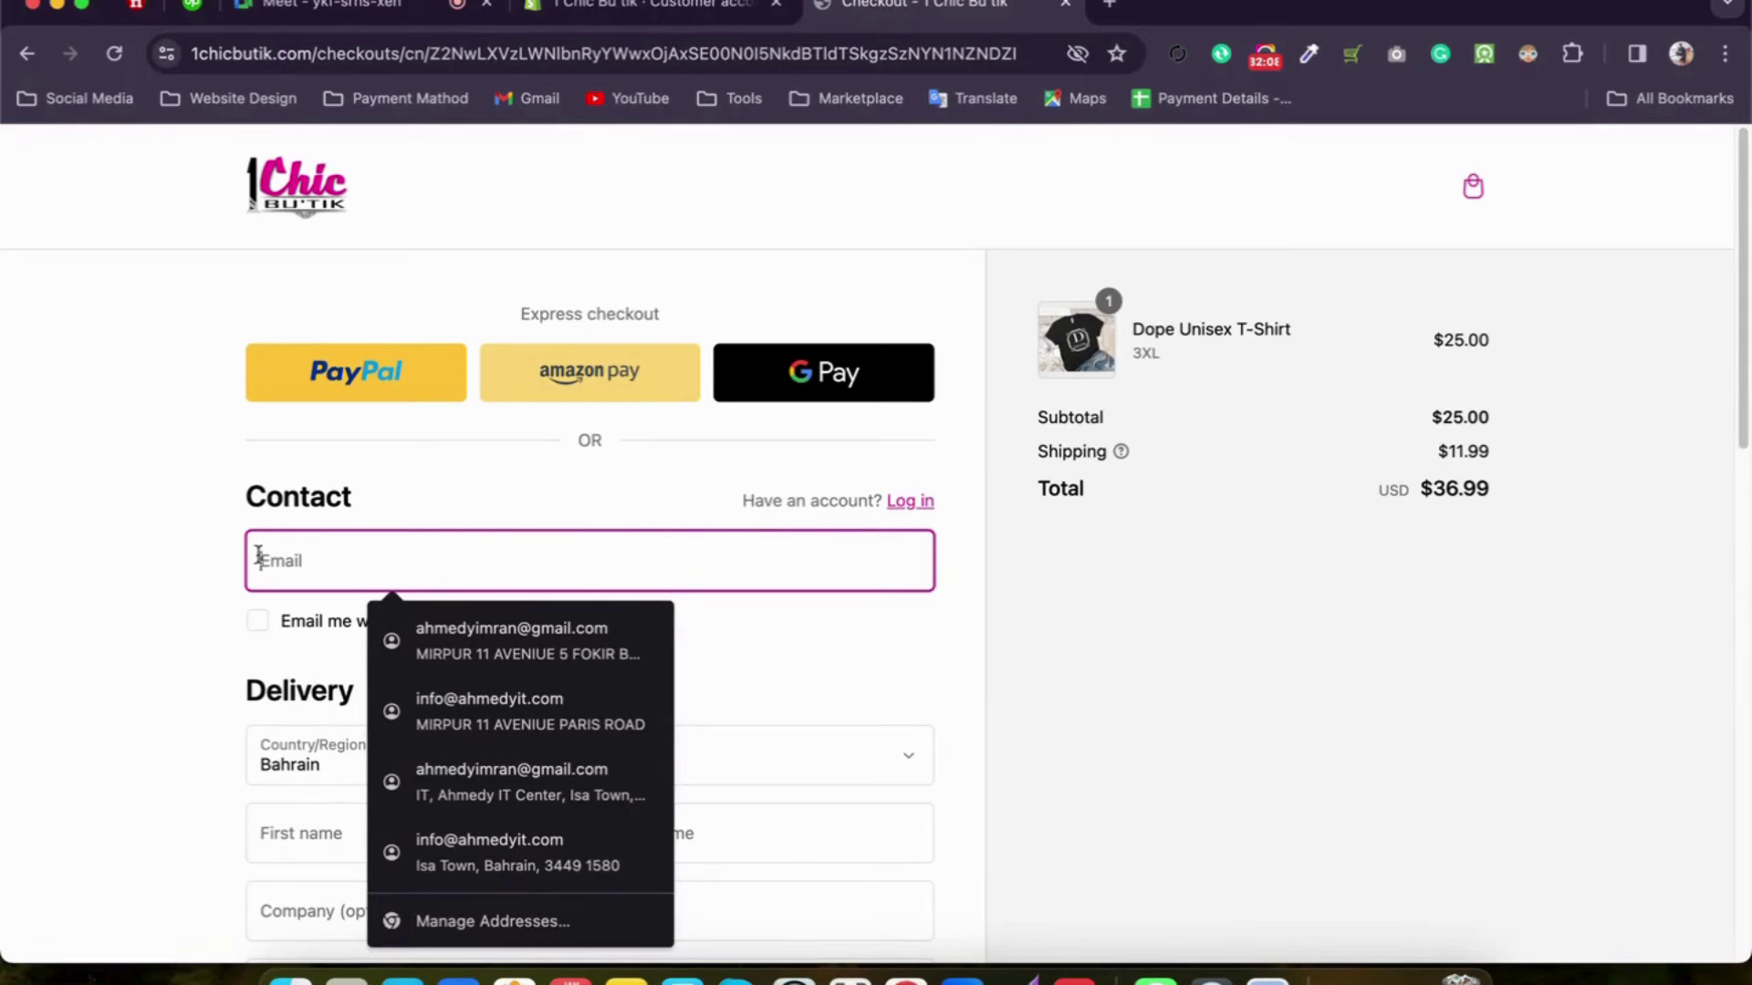
{"action": "left_click", "coordinate": [205, 540]}
{"action": "left_click", "coordinate": [344, 551]}
{"action": "left_click", "coordinate": [206, 564]}
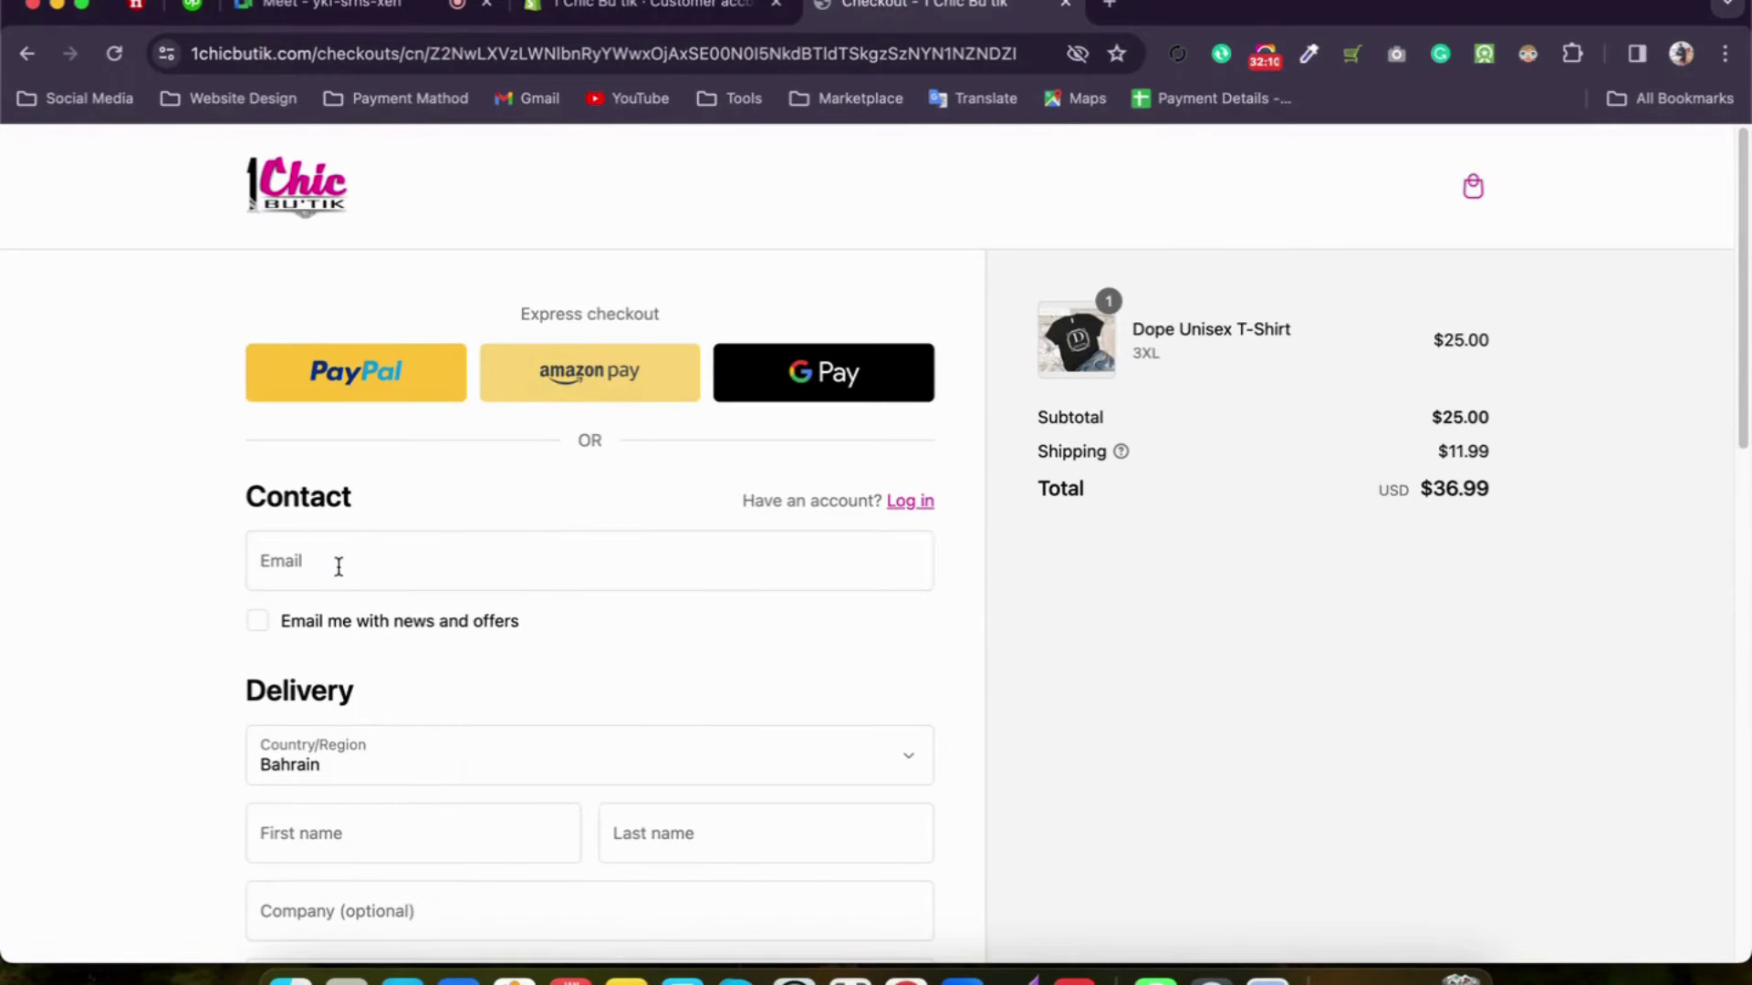
{"action": "left_click", "coordinate": [339, 567]}
{"action": "left_click", "coordinate": [248, 570]}
{"action": "left_click", "coordinate": [313, 559]}
{"action": "scroll", "coordinate": [436, 529], "scroll_direction": "down", "scroll_amount": 2}
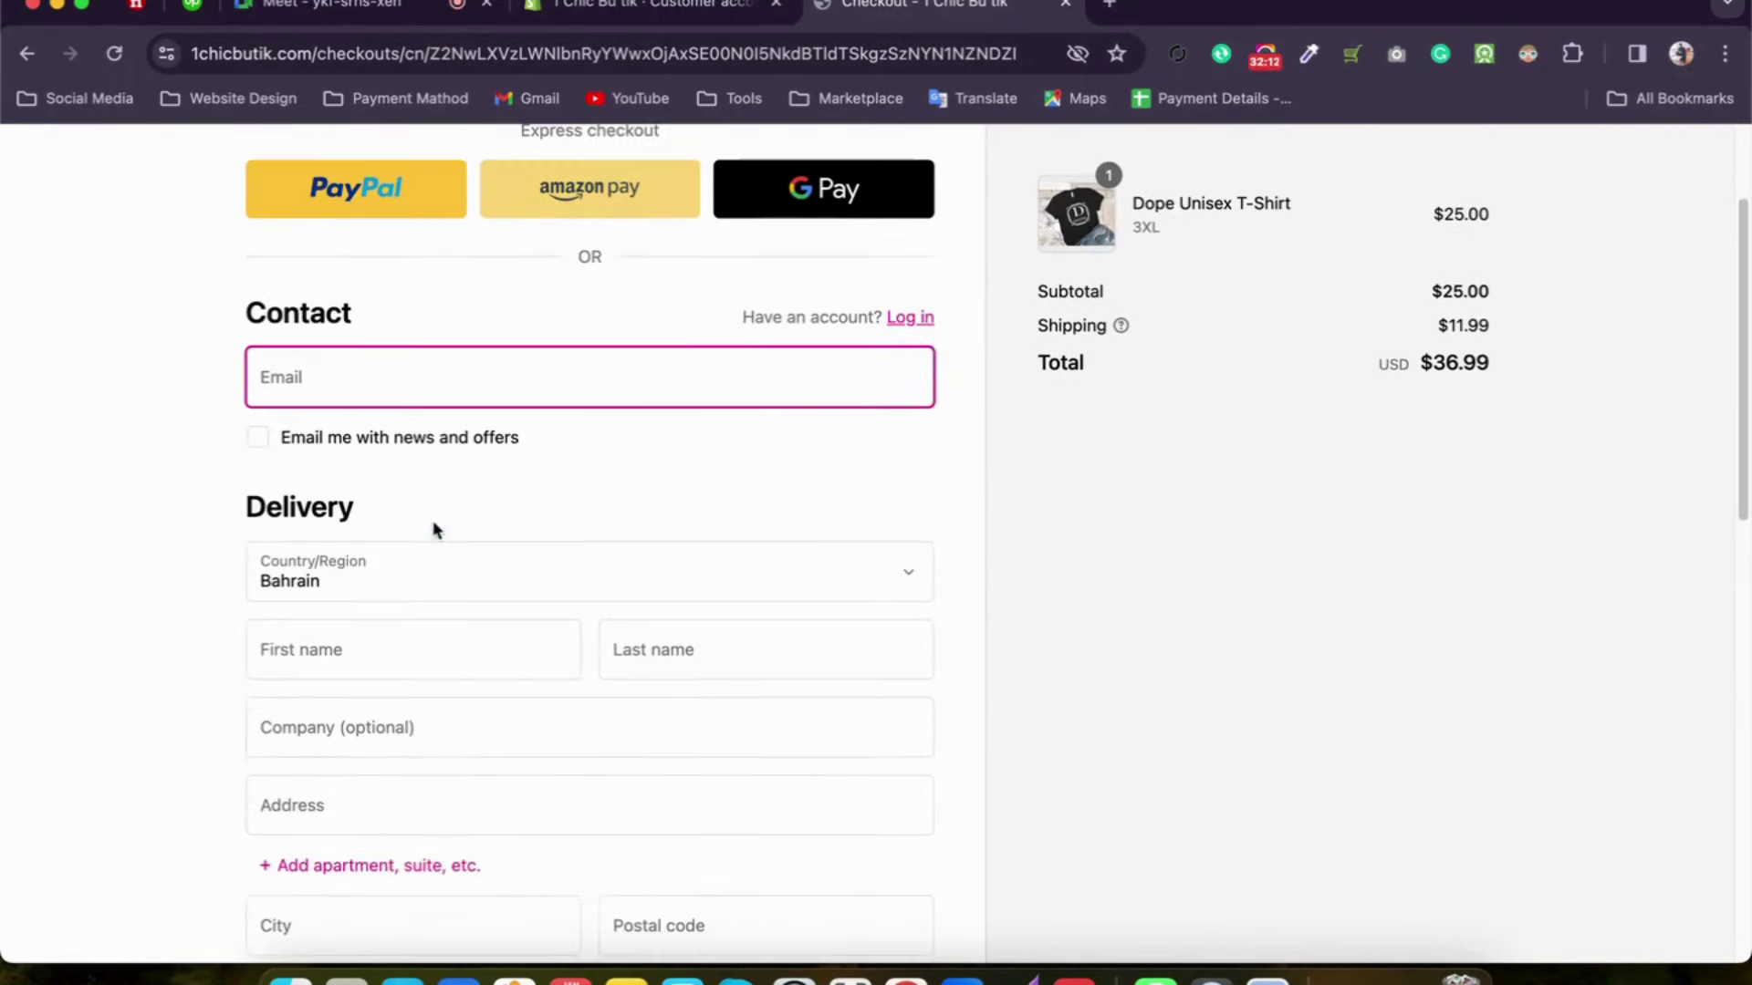
Step: Review the new and classic customer accounts sections in the admin, and open the Shipping and delivery settings
{"action": "left_click", "coordinate": [619, 7]}
{"action": "scroll", "coordinate": [772, 522], "scroll_direction": "down", "scroll_amount": 3}
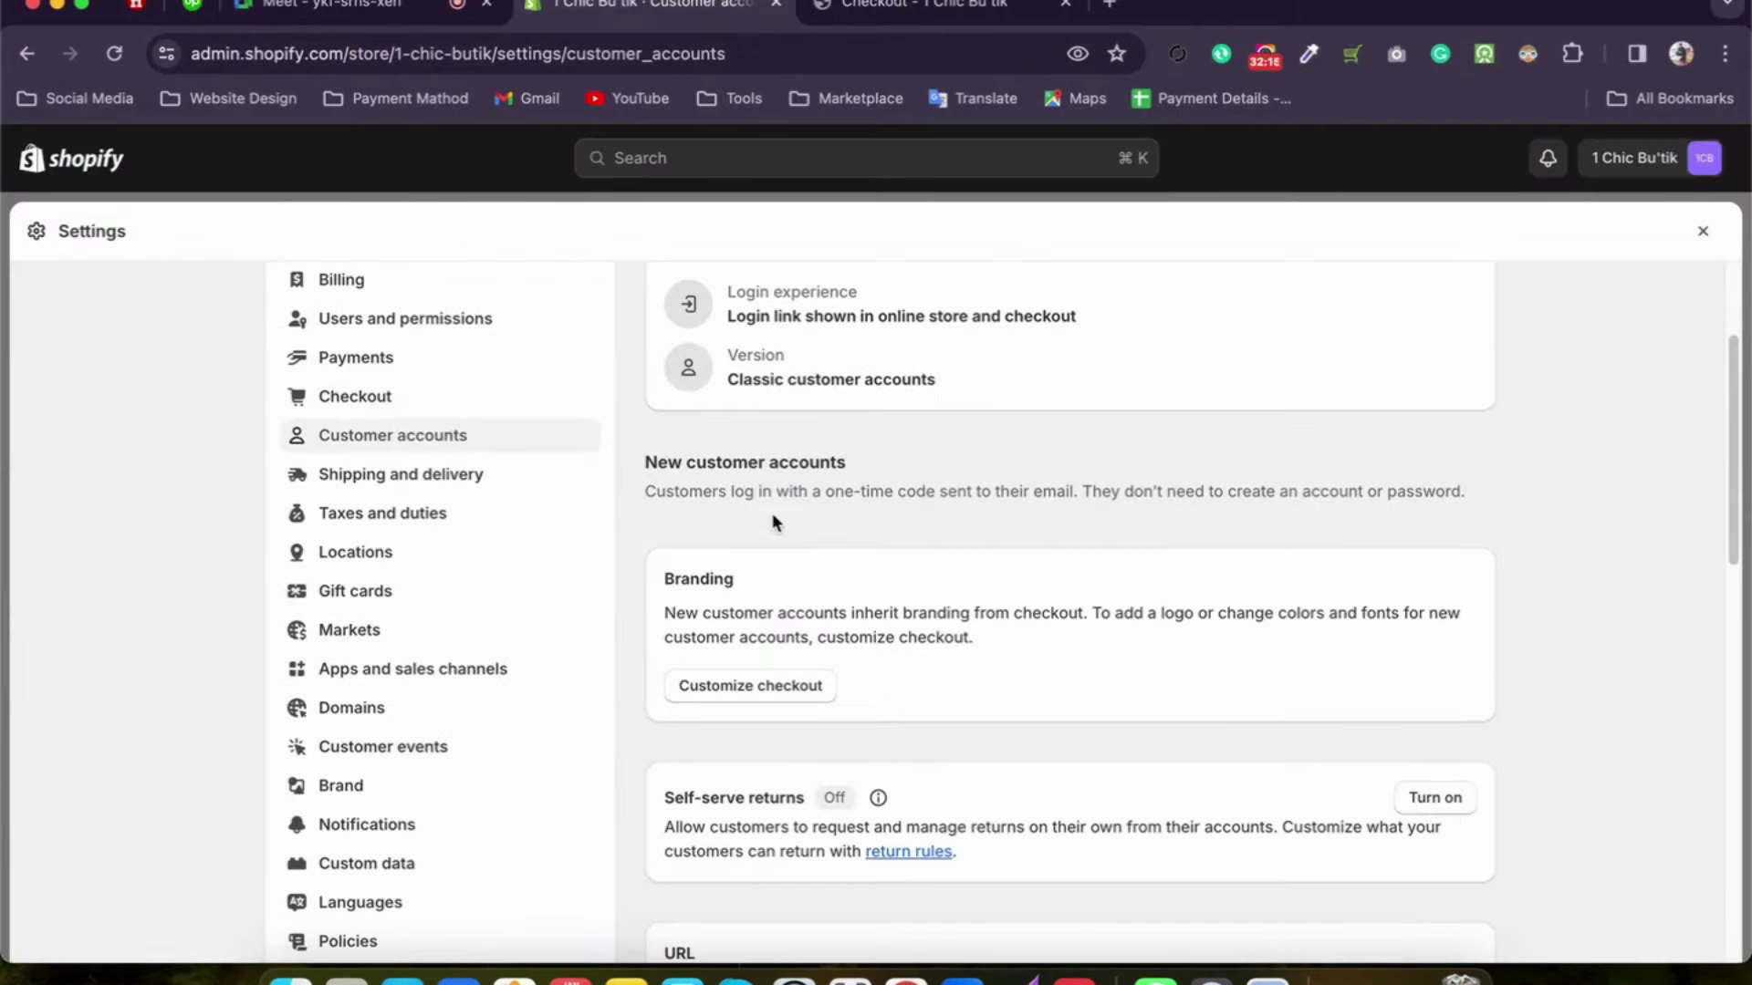
{"action": "scroll", "coordinate": [772, 516], "scroll_direction": "down", "scroll_amount": 10}
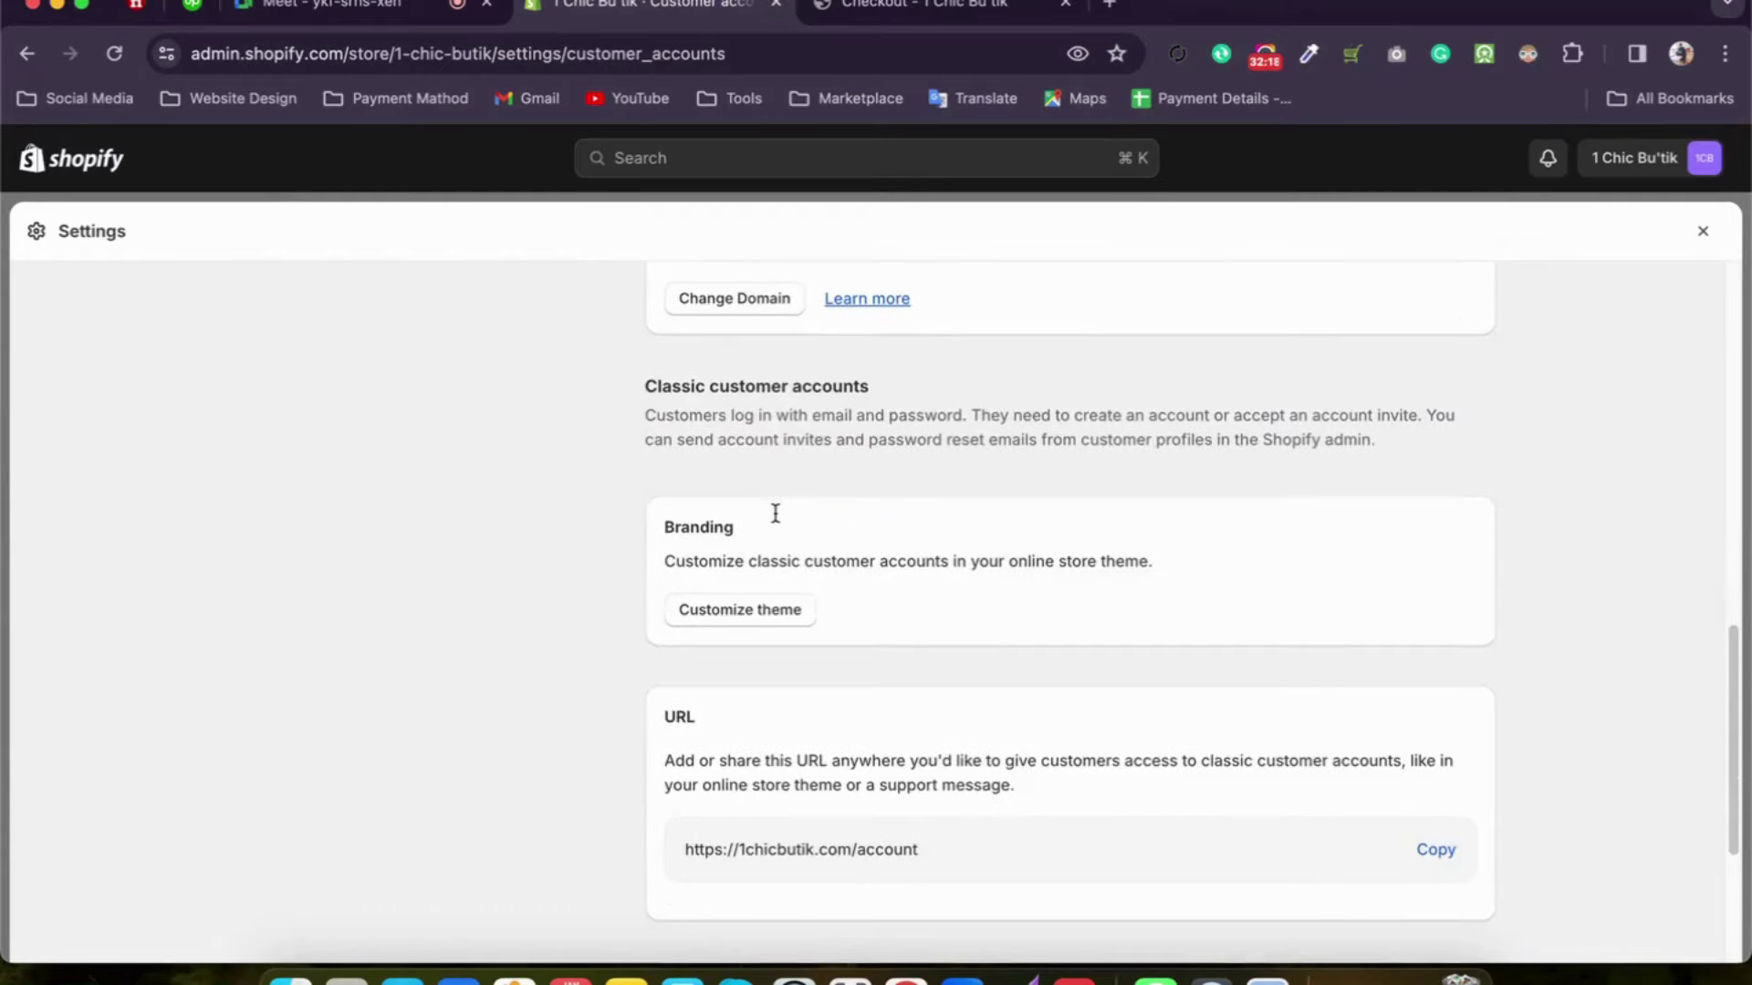
{"action": "scroll", "coordinate": [775, 519], "scroll_direction": "up", "scroll_amount": 15}
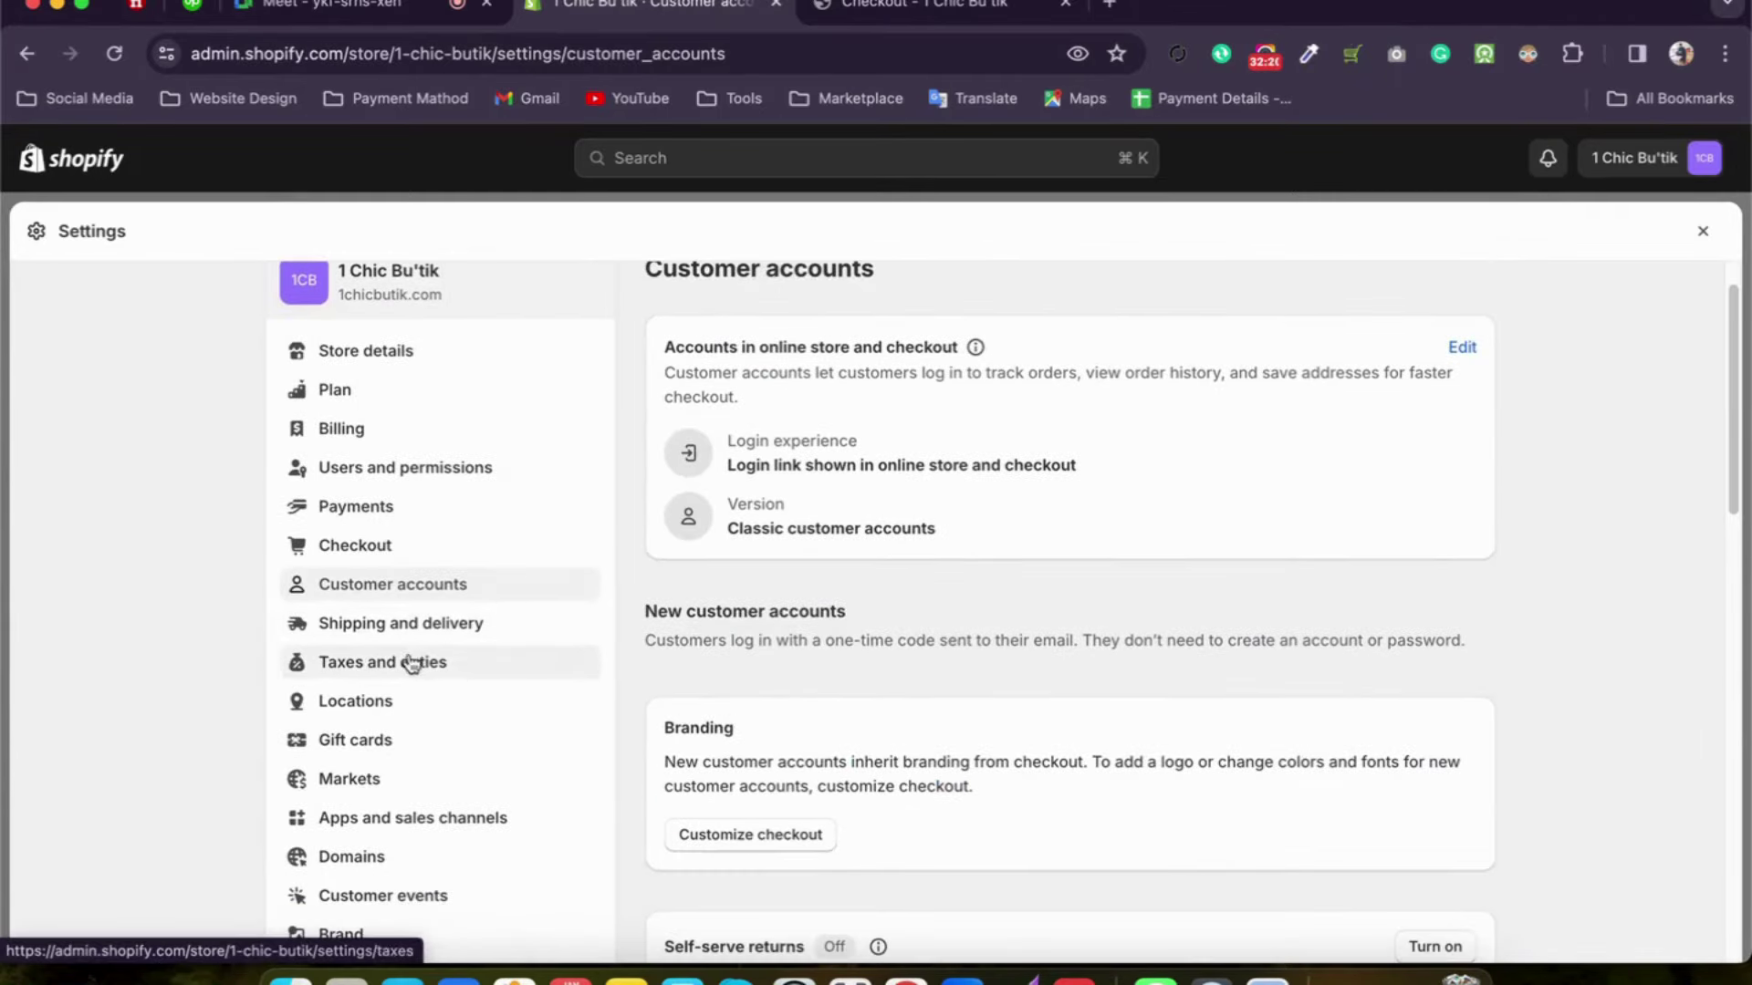
{"action": "left_click", "coordinate": [395, 625]}
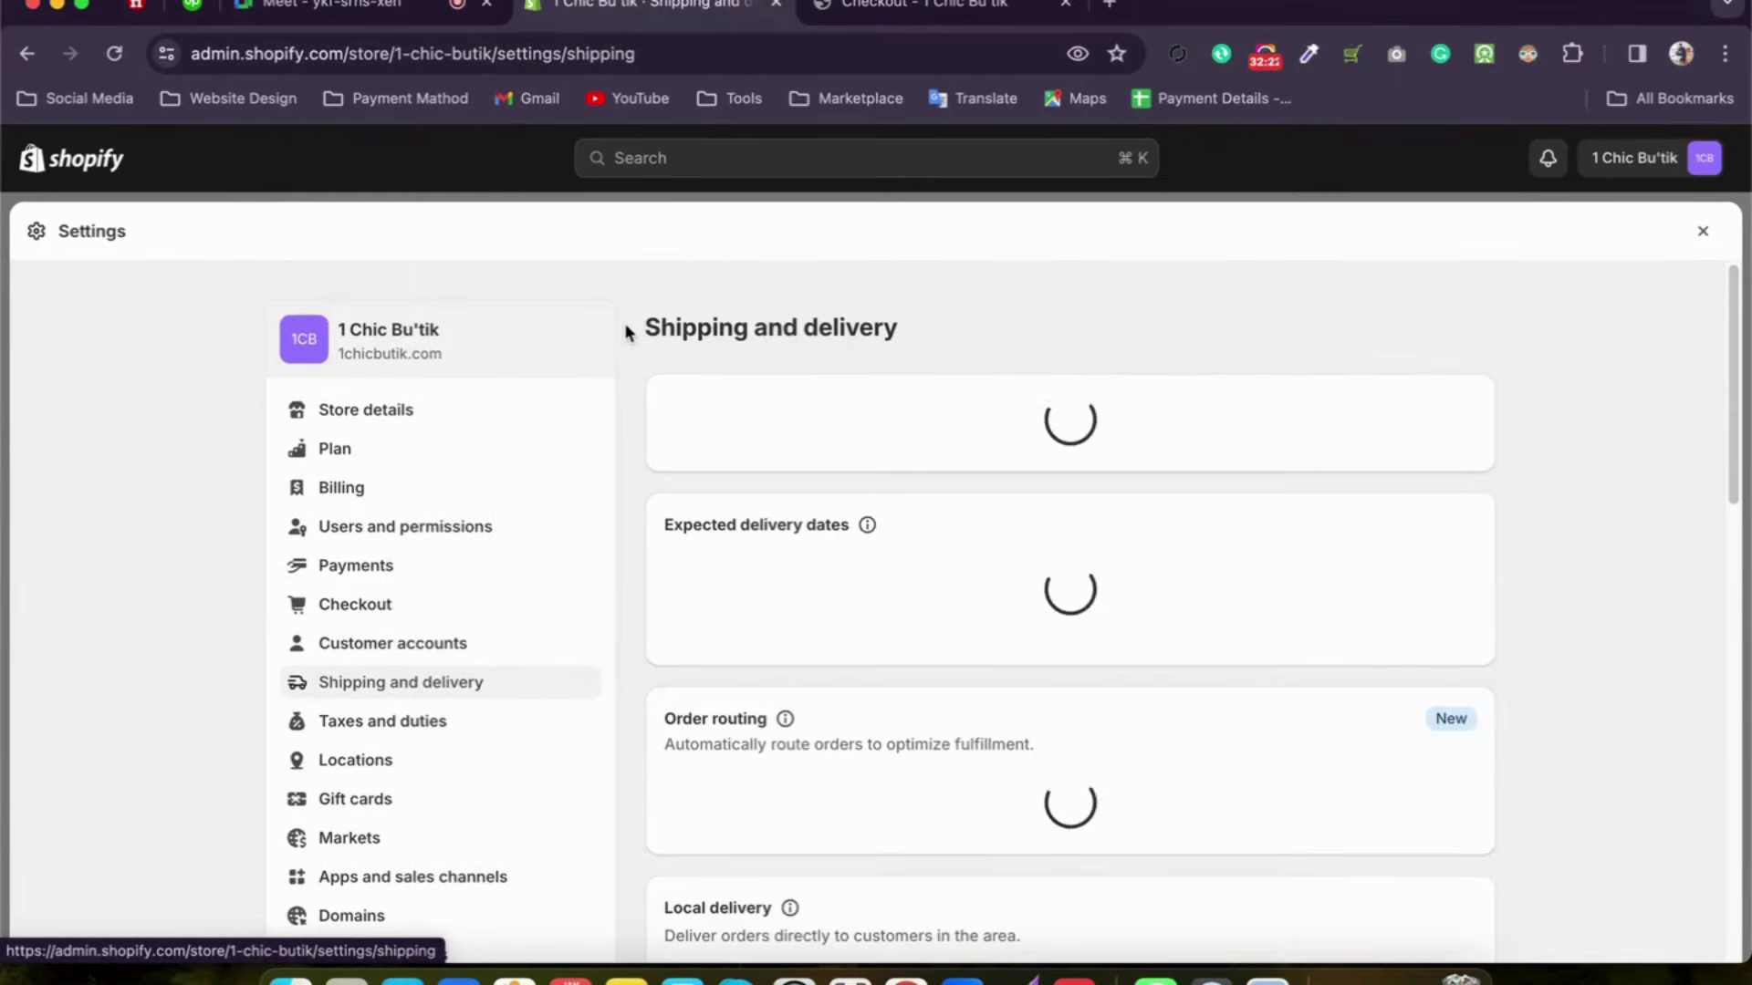
Step: Open the General shipping rates profile and examine the Domestic and Rest of world zones with their rate conditions and prices
{"action": "scroll", "coordinate": [633, 391], "scroll_direction": "down", "scroll_amount": 2}
{"action": "scroll", "coordinate": [636, 395], "scroll_direction": "up", "scroll_amount": 2}
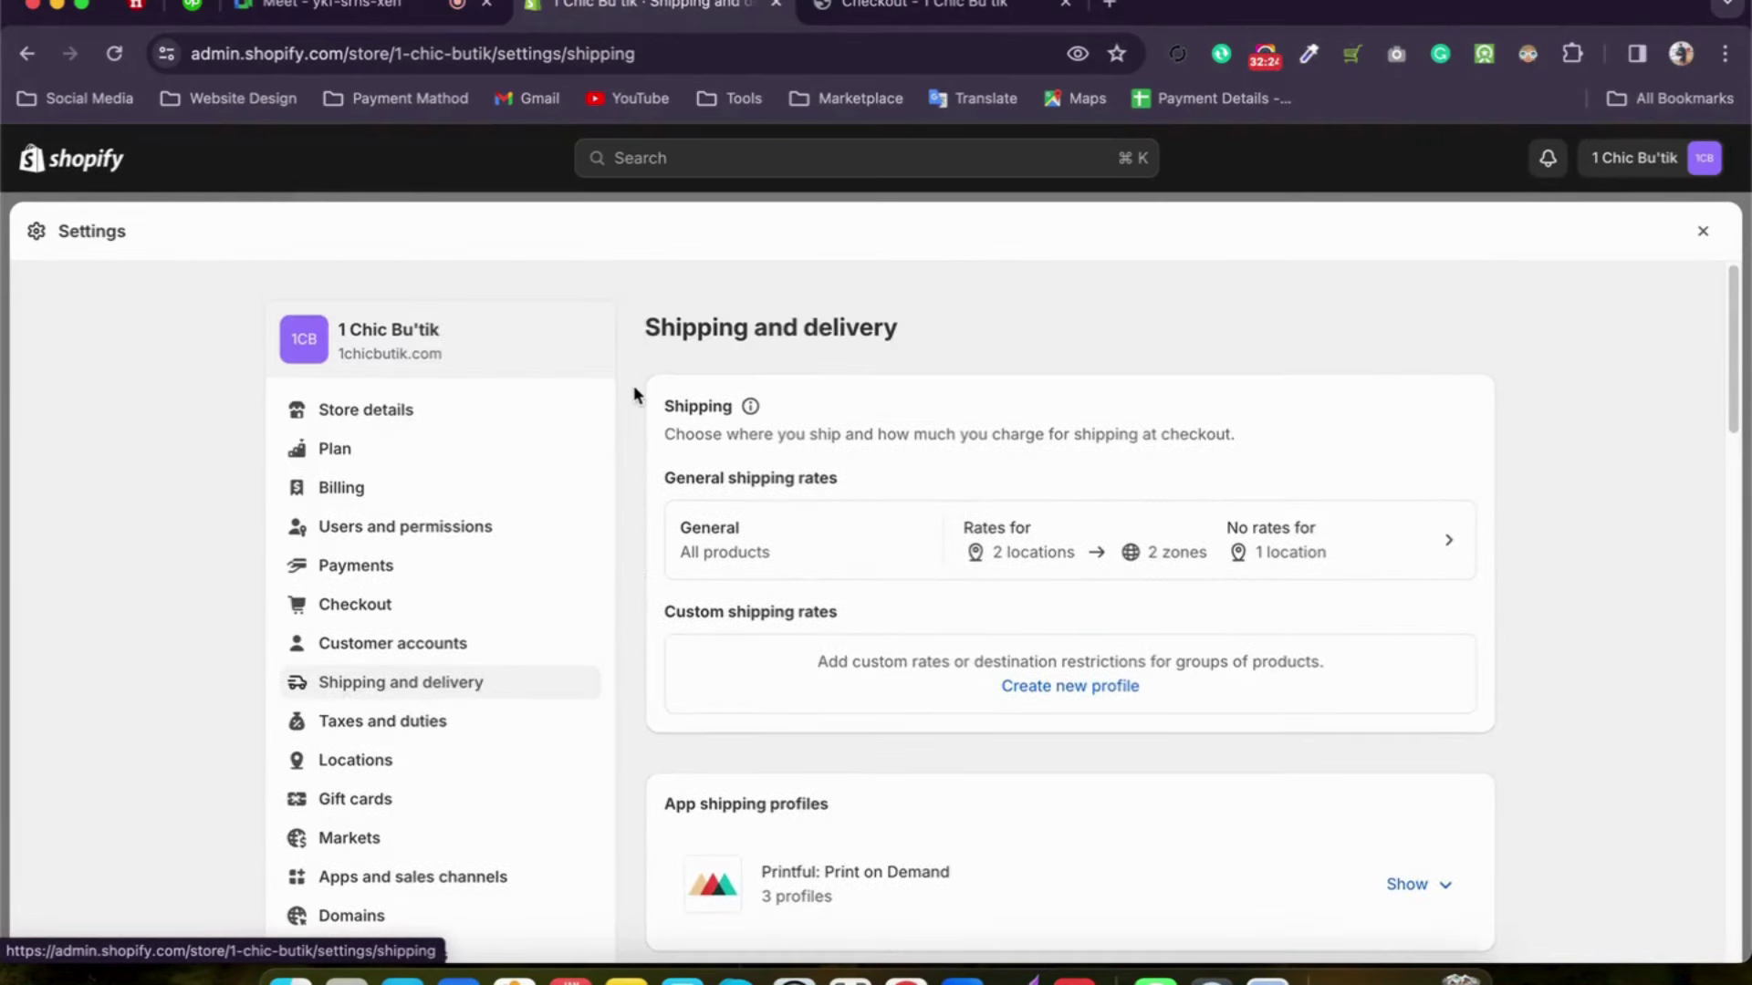
{"action": "scroll", "coordinate": [636, 395], "scroll_direction": "down", "scroll_amount": 1}
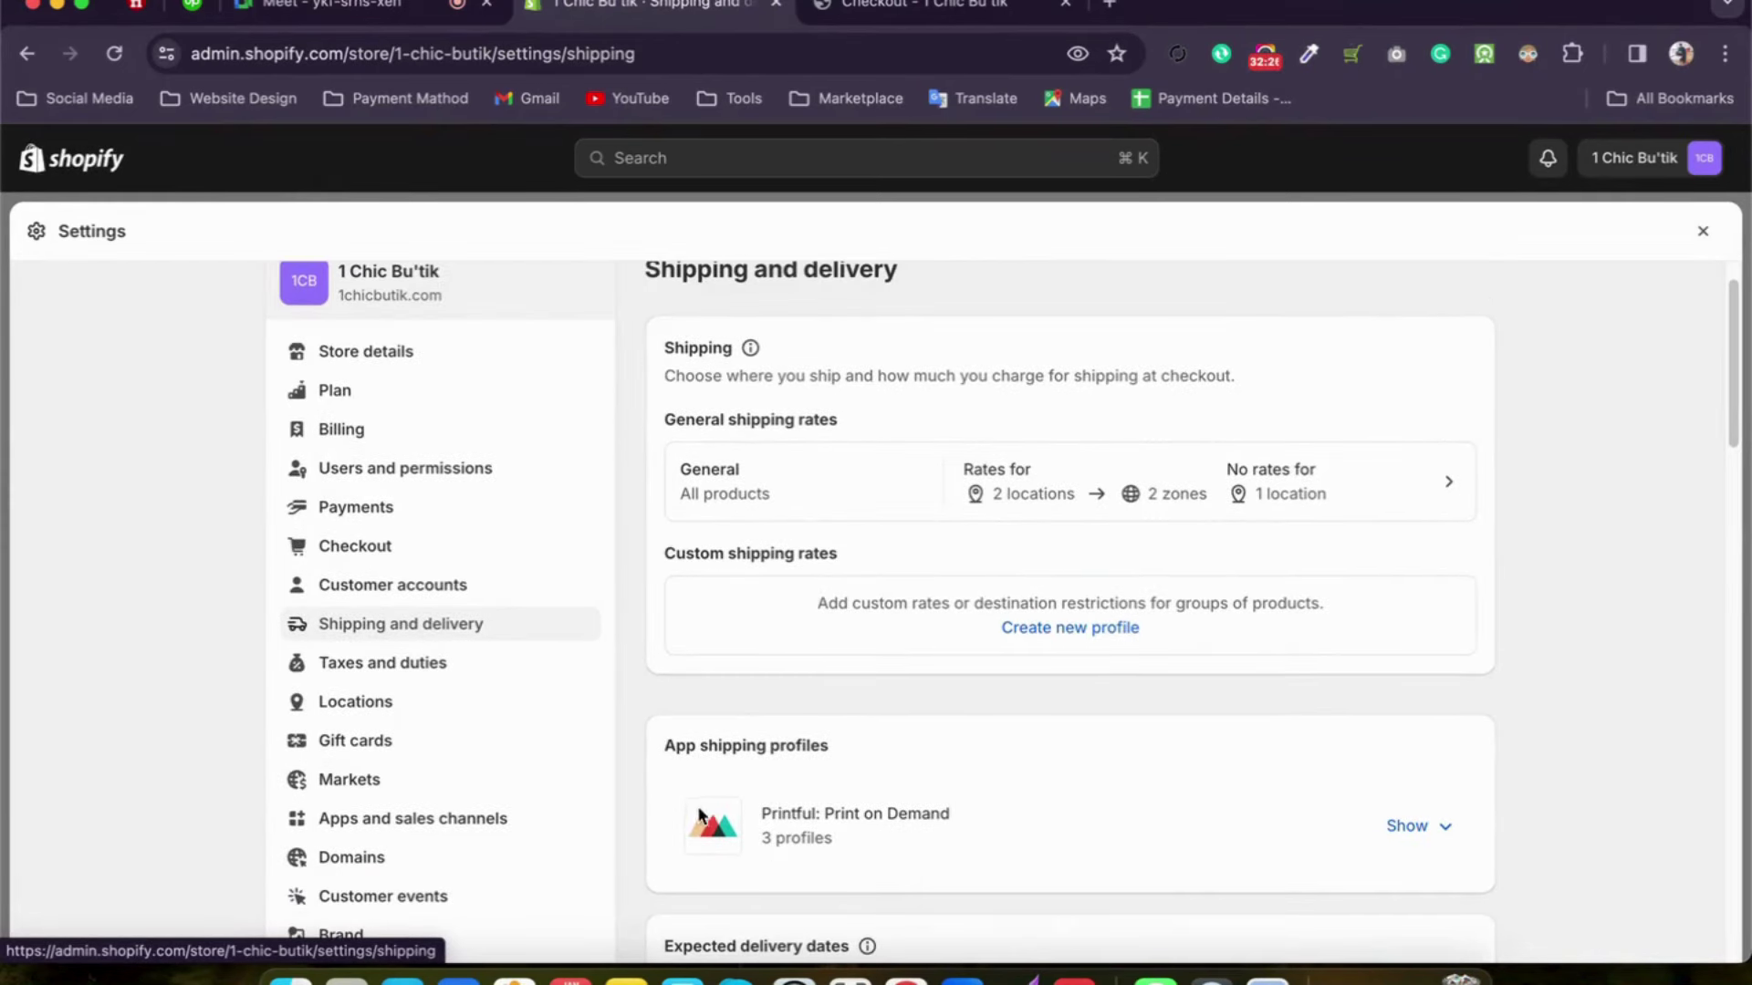
{"action": "left_click", "coordinate": [1035, 472]}
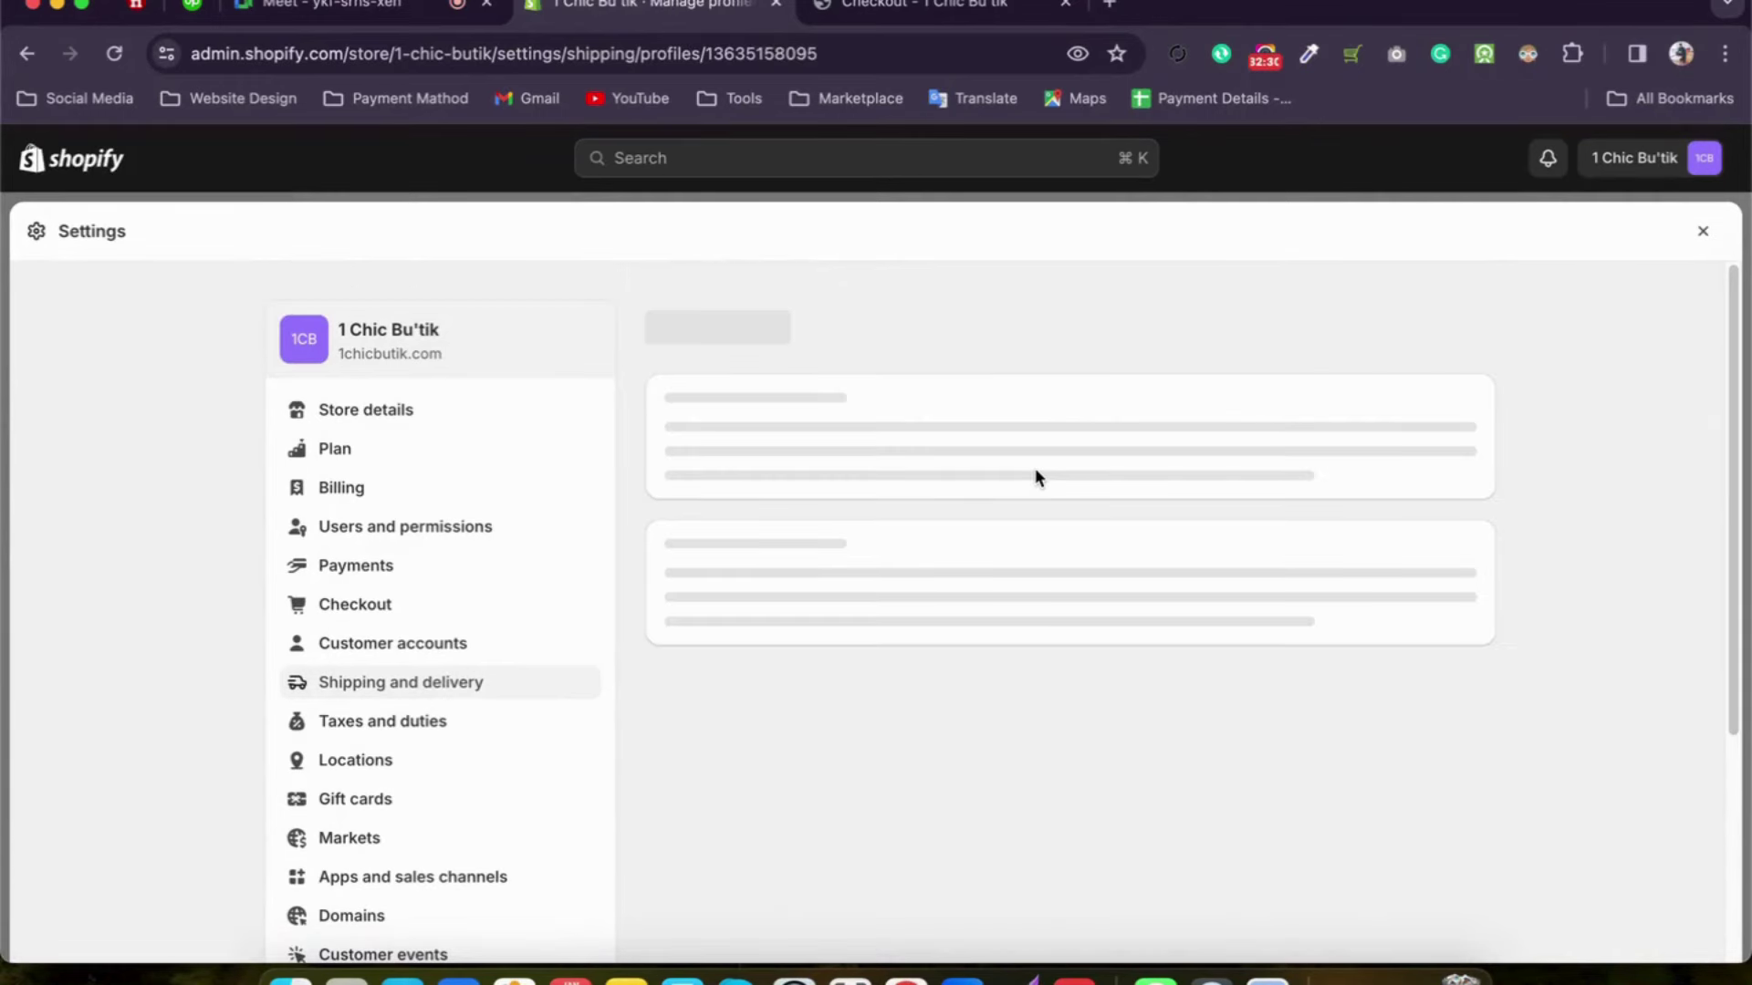
{"action": "scroll", "coordinate": [1035, 468], "scroll_direction": "down", "scroll_amount": 5}
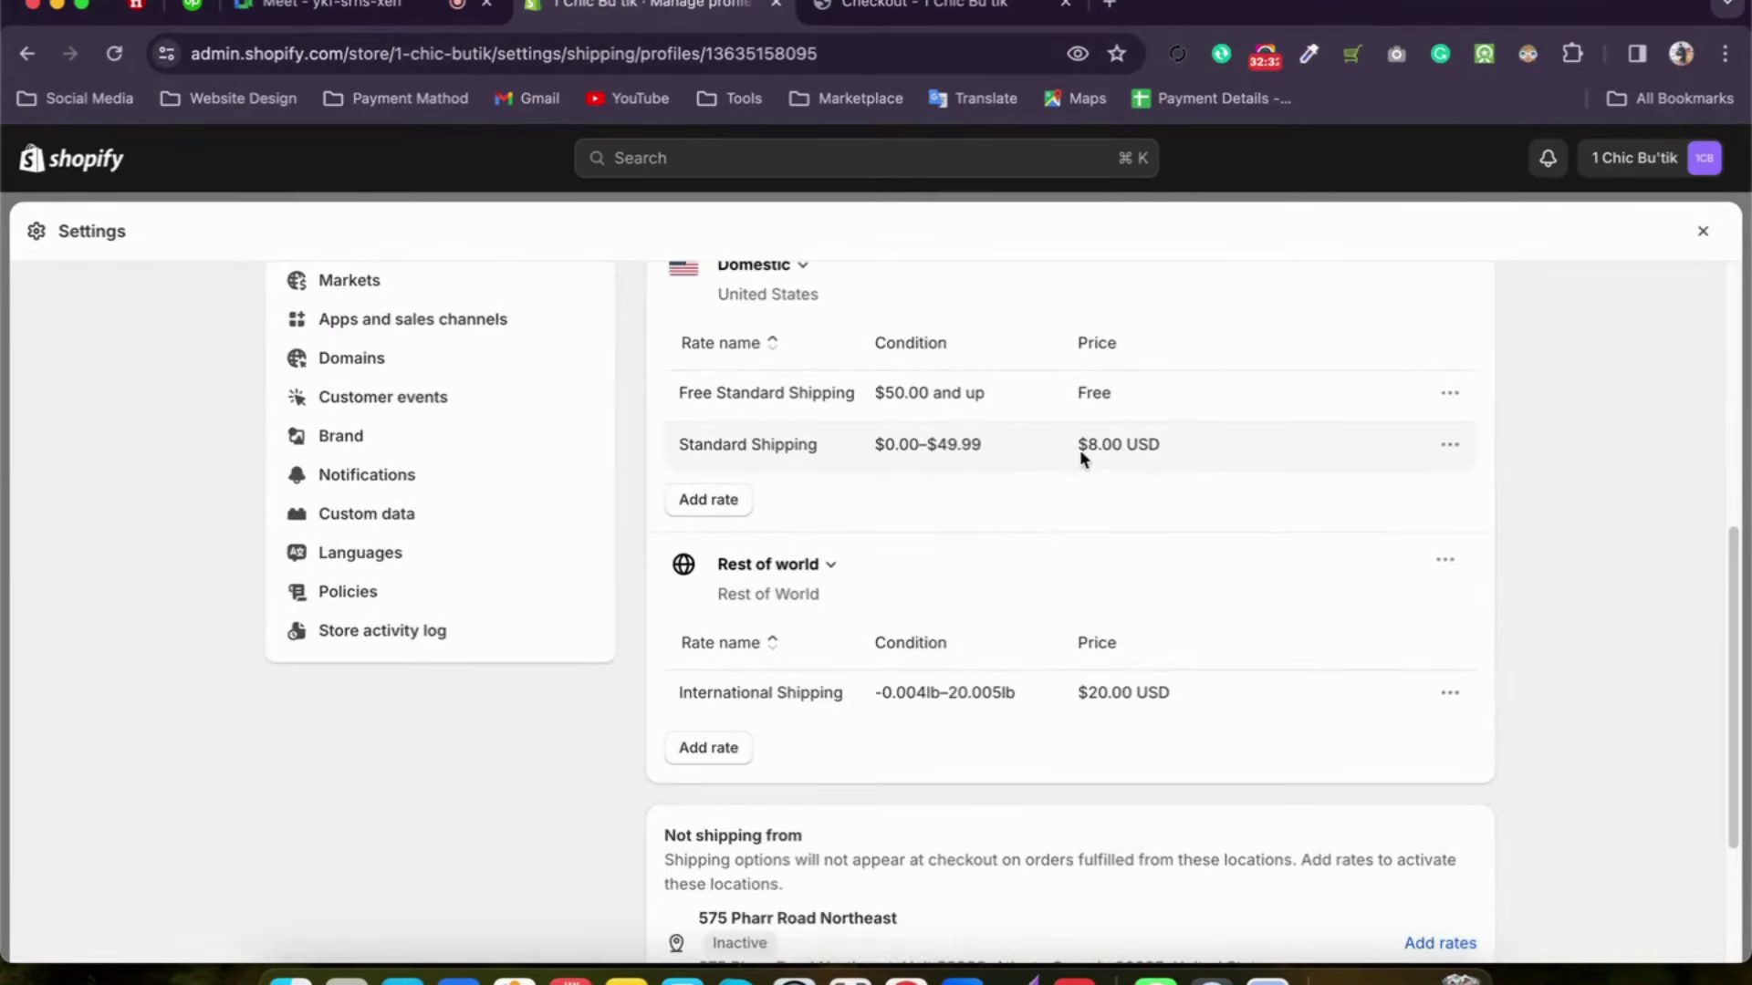
{"action": "scroll", "coordinate": [1250, 564], "scroll_direction": "up", "scroll_amount": 2}
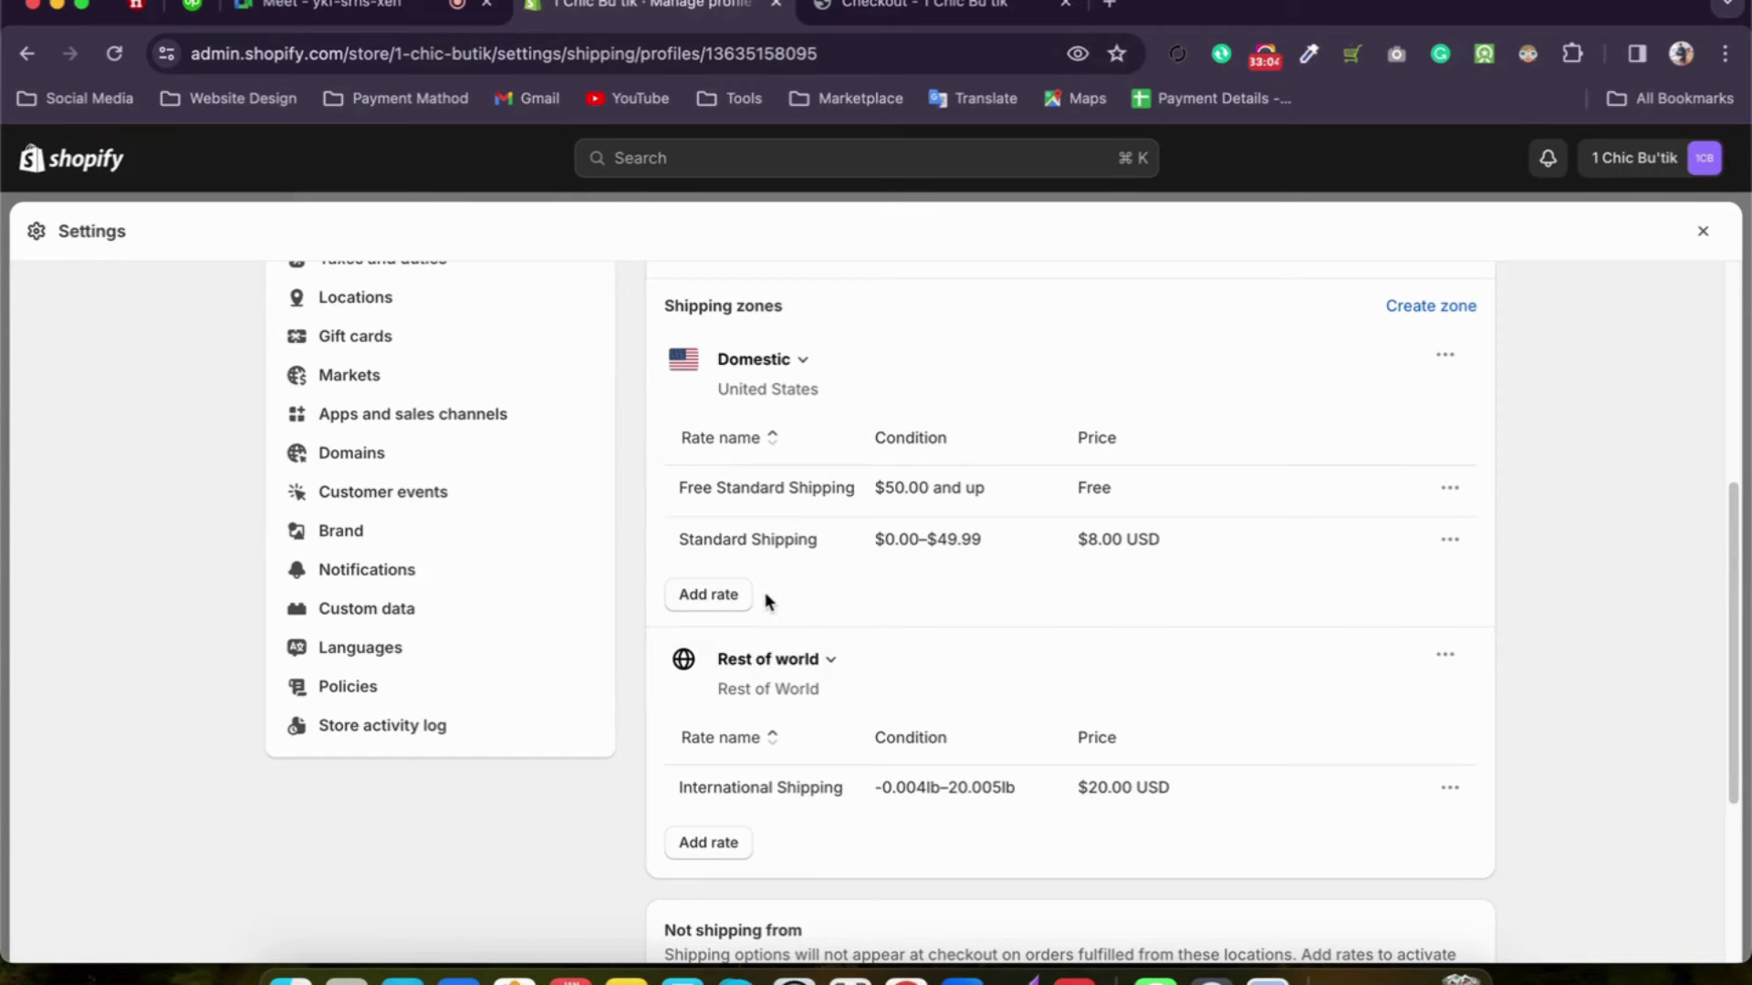
{"action": "scroll", "coordinate": [747, 483], "scroll_direction": "down", "scroll_amount": 2}
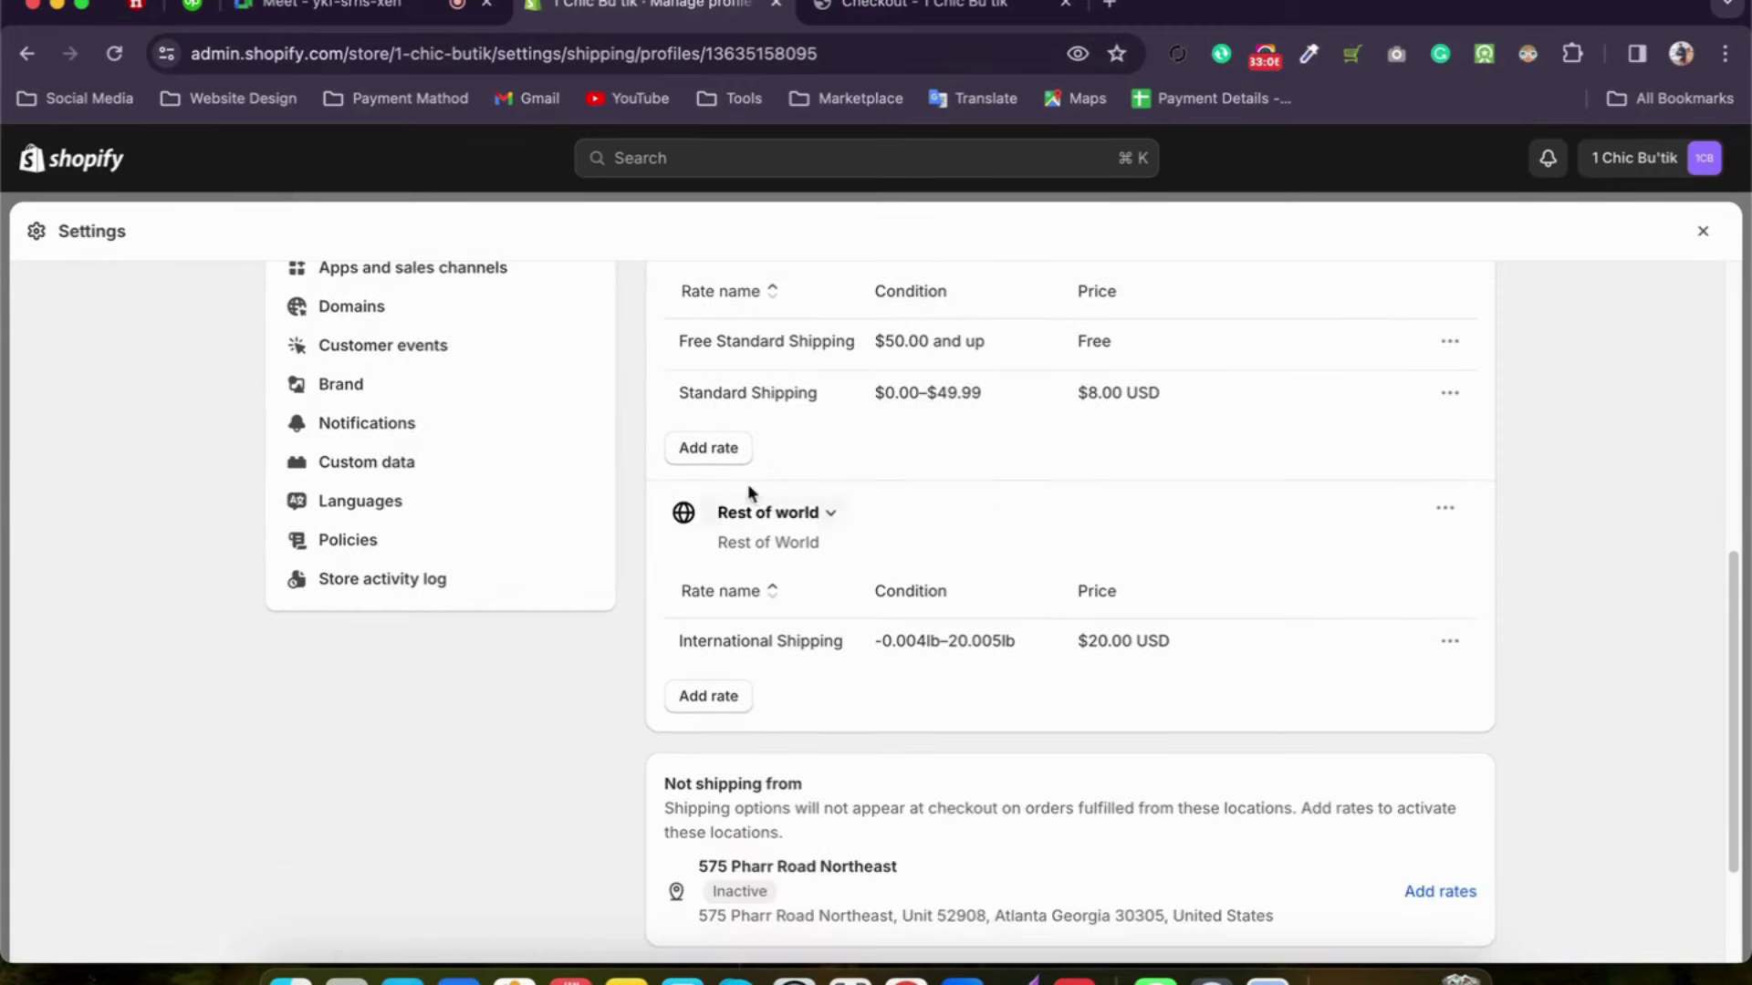
{"action": "scroll", "coordinate": [752, 440], "scroll_direction": "up", "scroll_amount": 7}
{"action": "scroll", "coordinate": [849, 639], "scroll_direction": "down", "scroll_amount": 2}
{"action": "scroll", "coordinate": [868, 677], "scroll_direction": "down", "scroll_amount": 3}
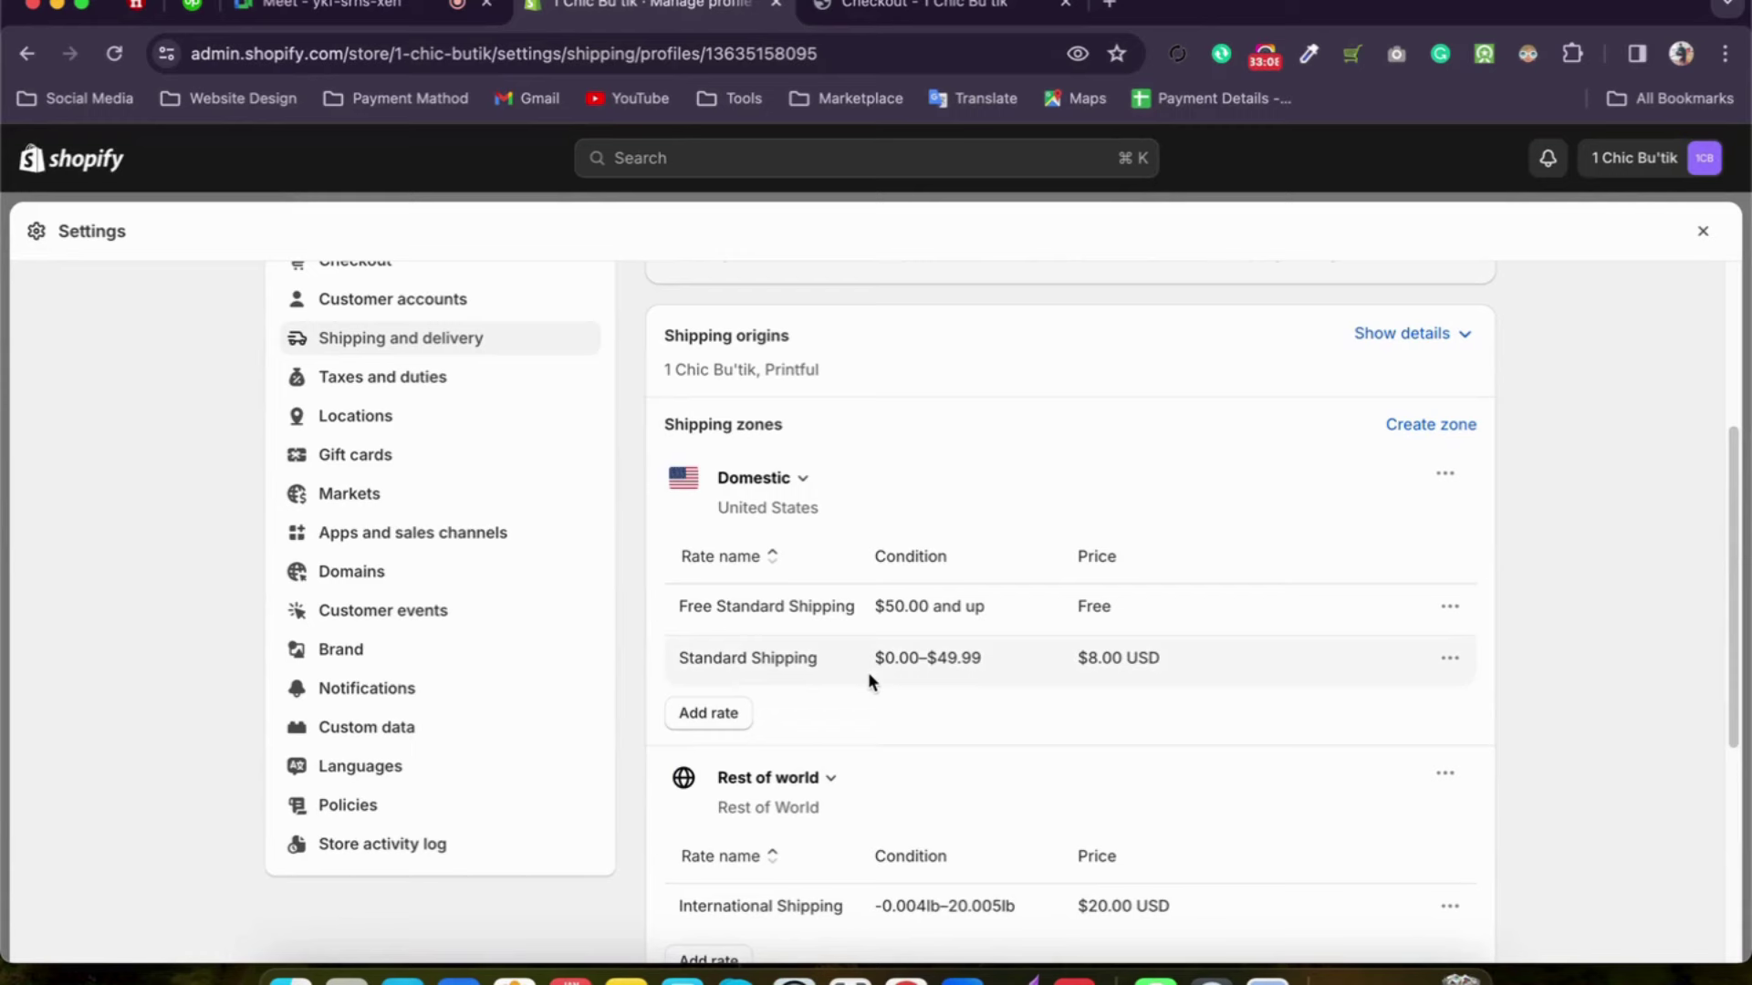
Step: Open the Taxes and duties settings and review the list of countries/regions with their tax collection
{"action": "left_click", "coordinate": [478, 387]}
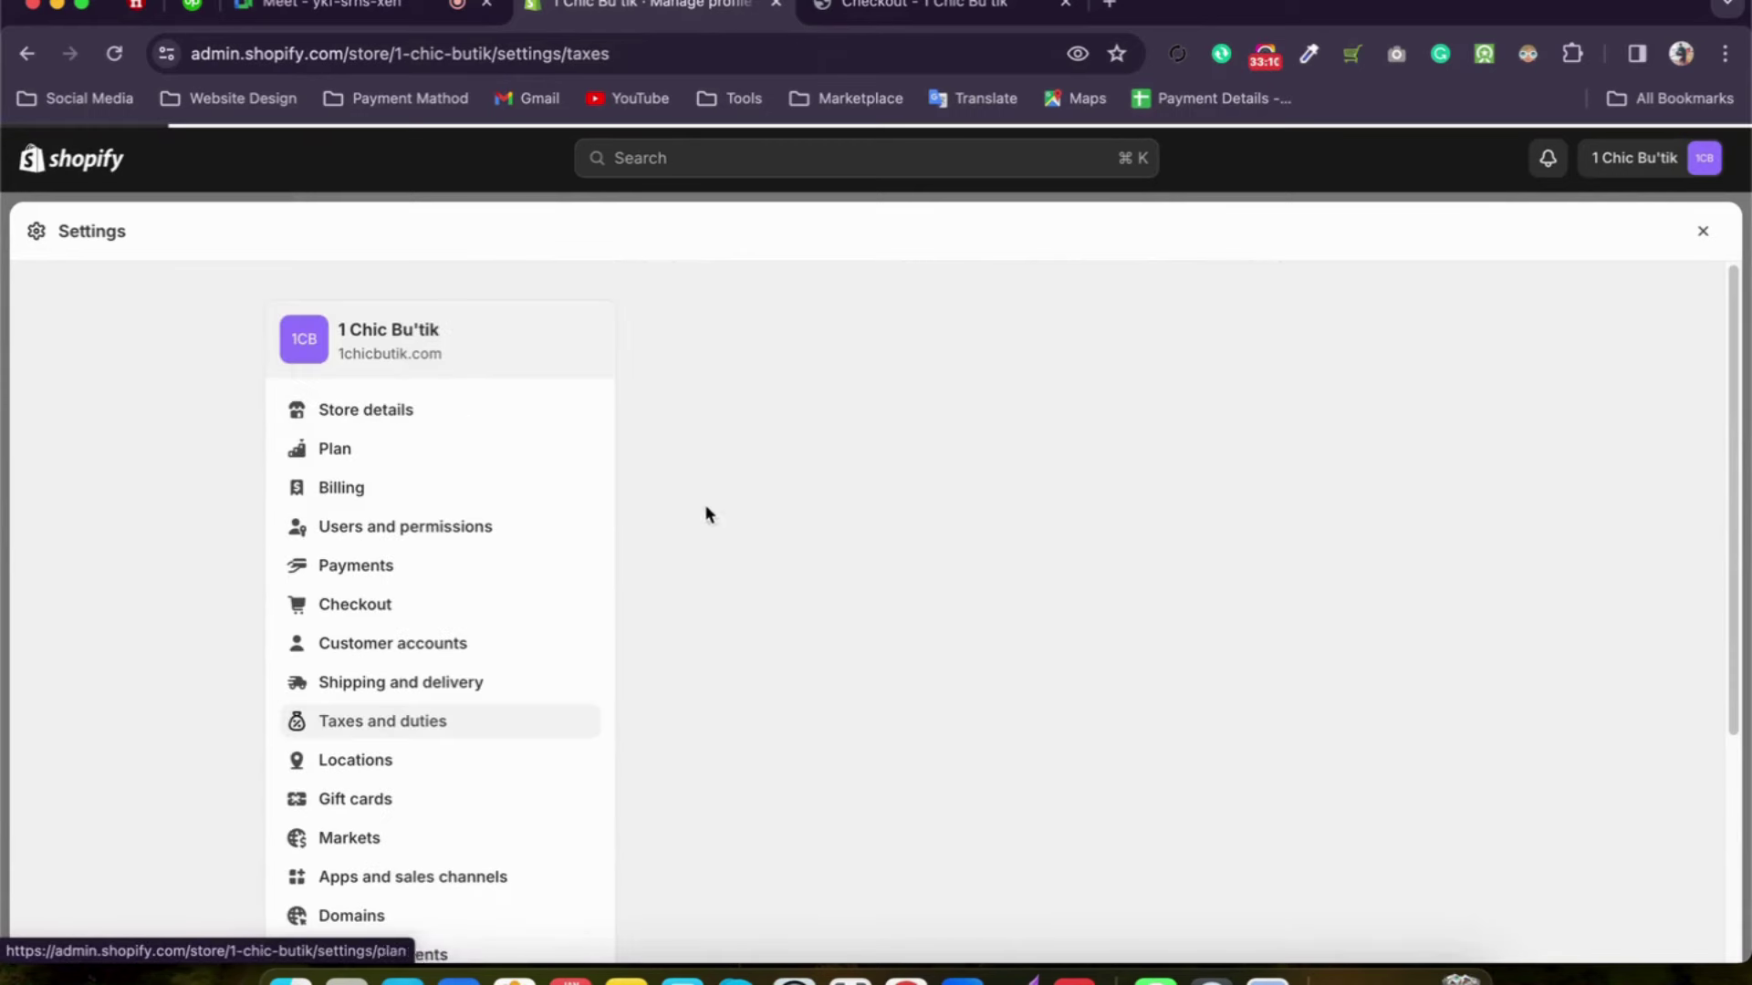
{"action": "scroll", "coordinate": [762, 543], "scroll_direction": "down", "scroll_amount": 3}
{"action": "scroll", "coordinate": [669, 575], "scroll_direction": "down", "scroll_amount": 3}
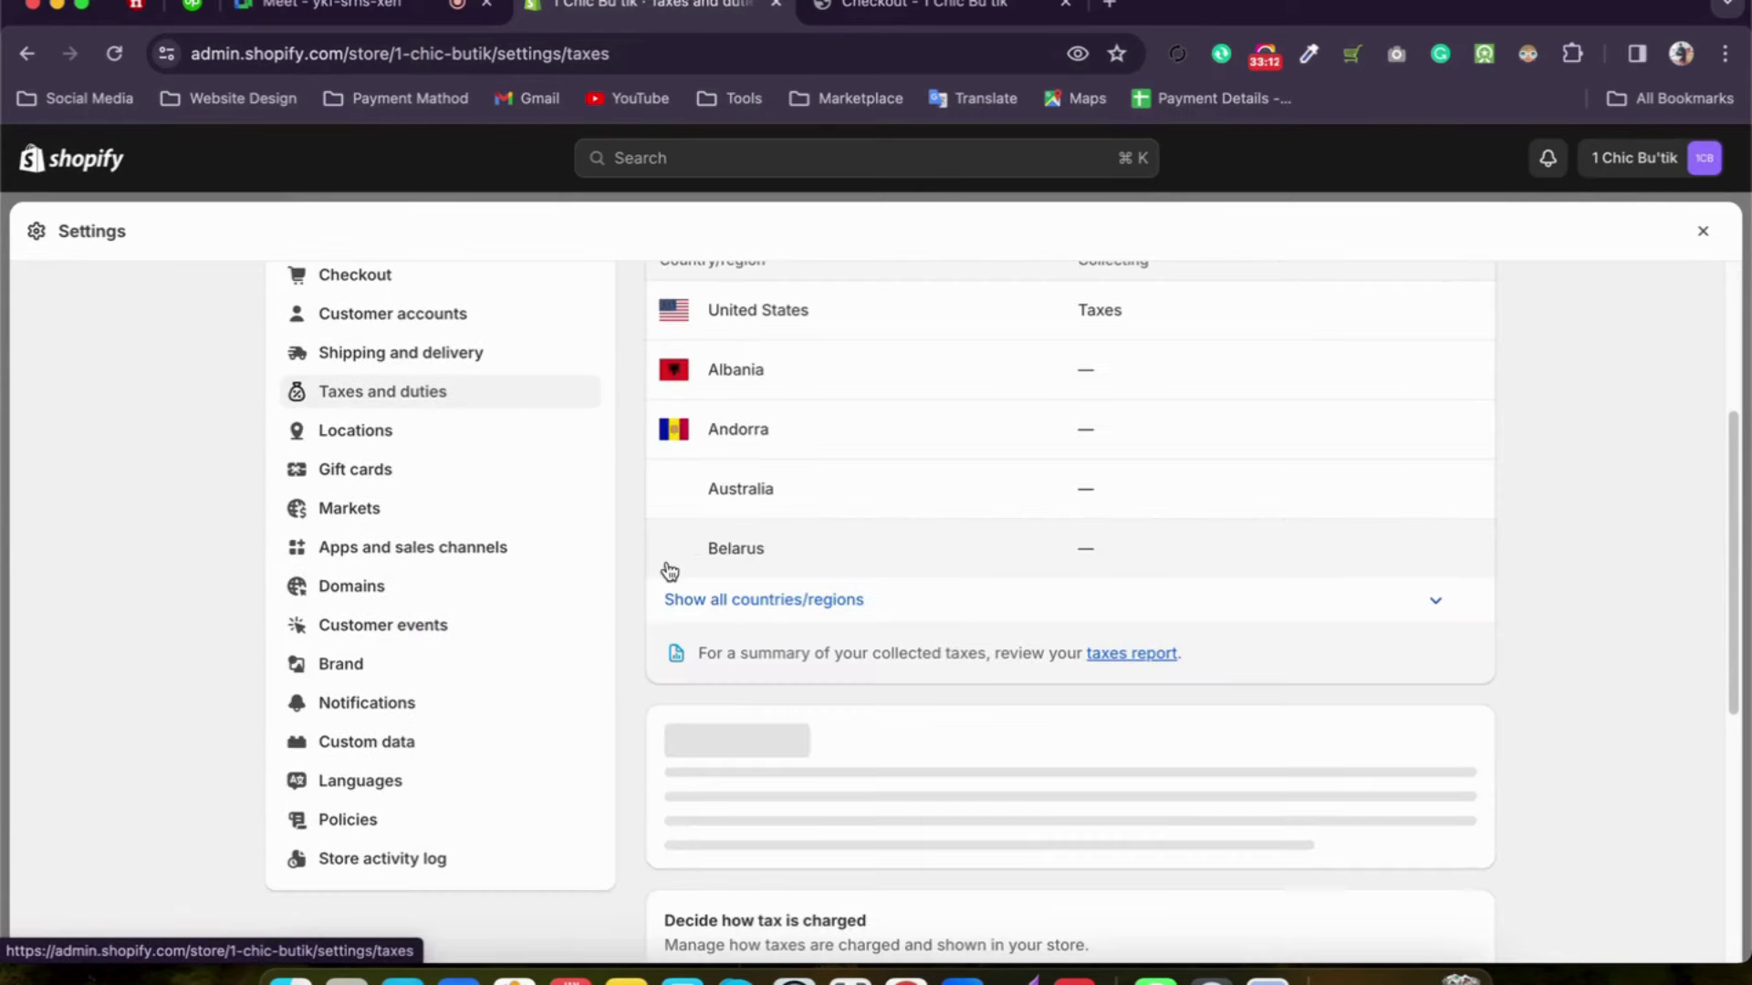
{"action": "scroll", "coordinate": [669, 572], "scroll_direction": "up", "scroll_amount": 3}
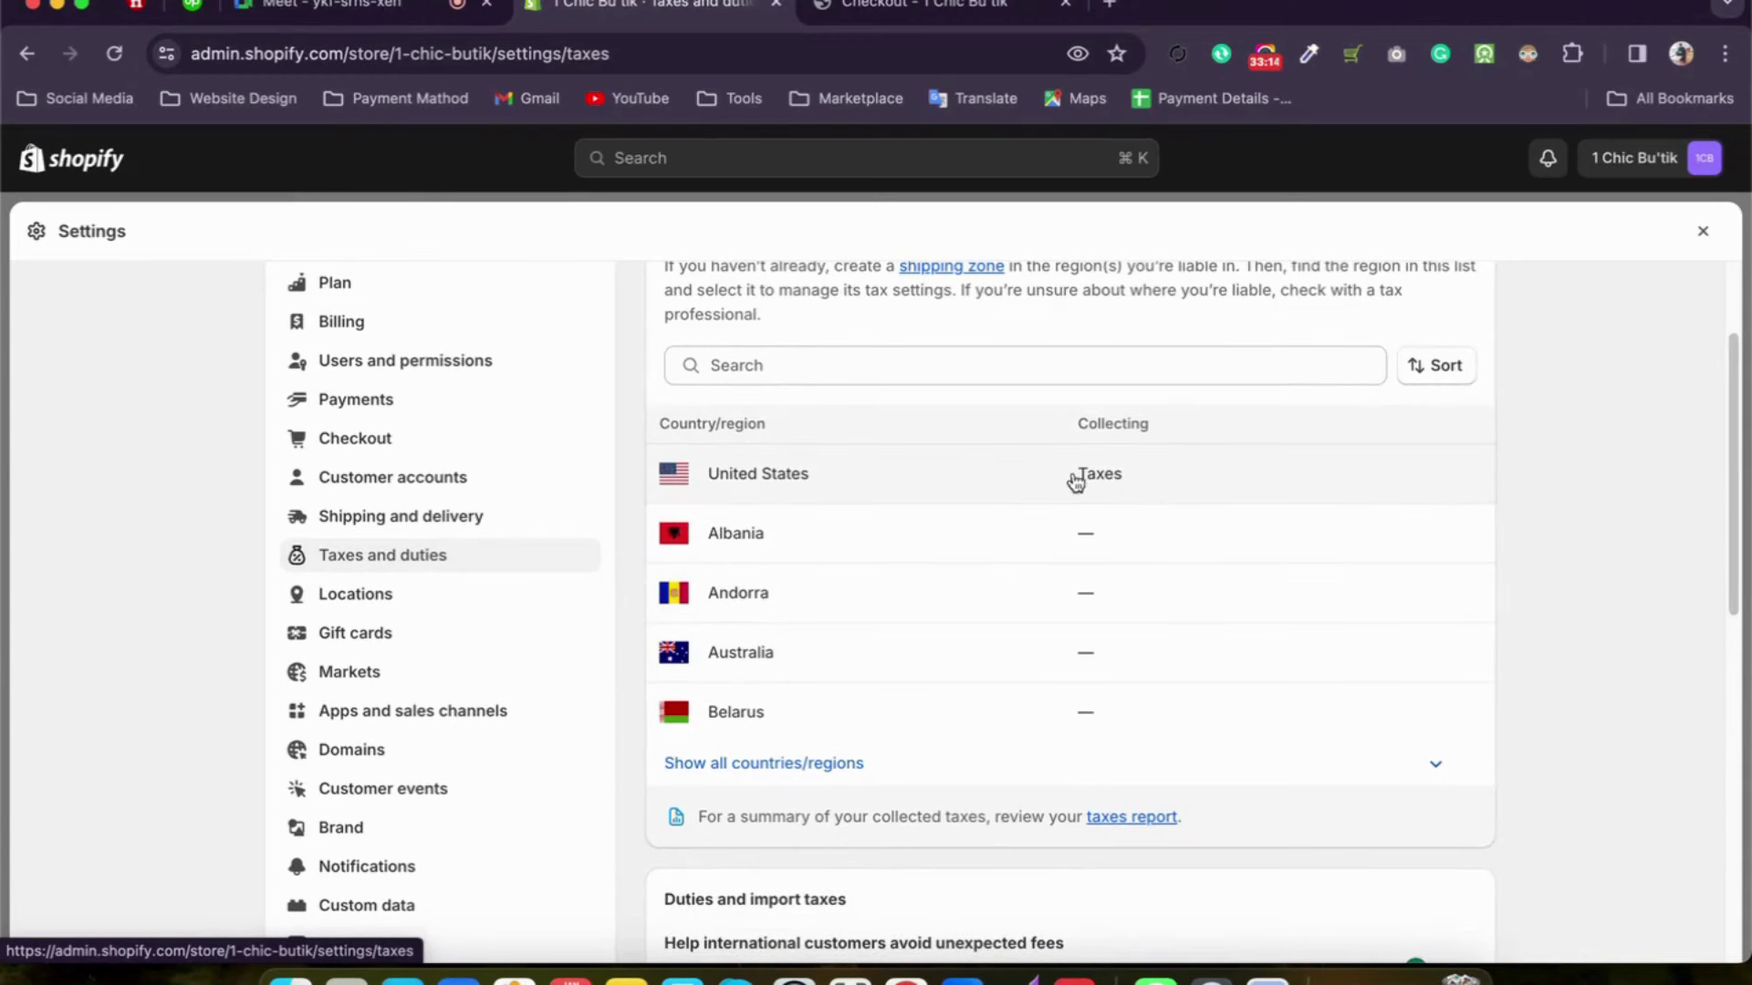
Step: Inspect the United States tax service and liability settings, and return to the tax overview to review duties and import taxes
{"action": "left_click", "coordinate": [965, 484]}
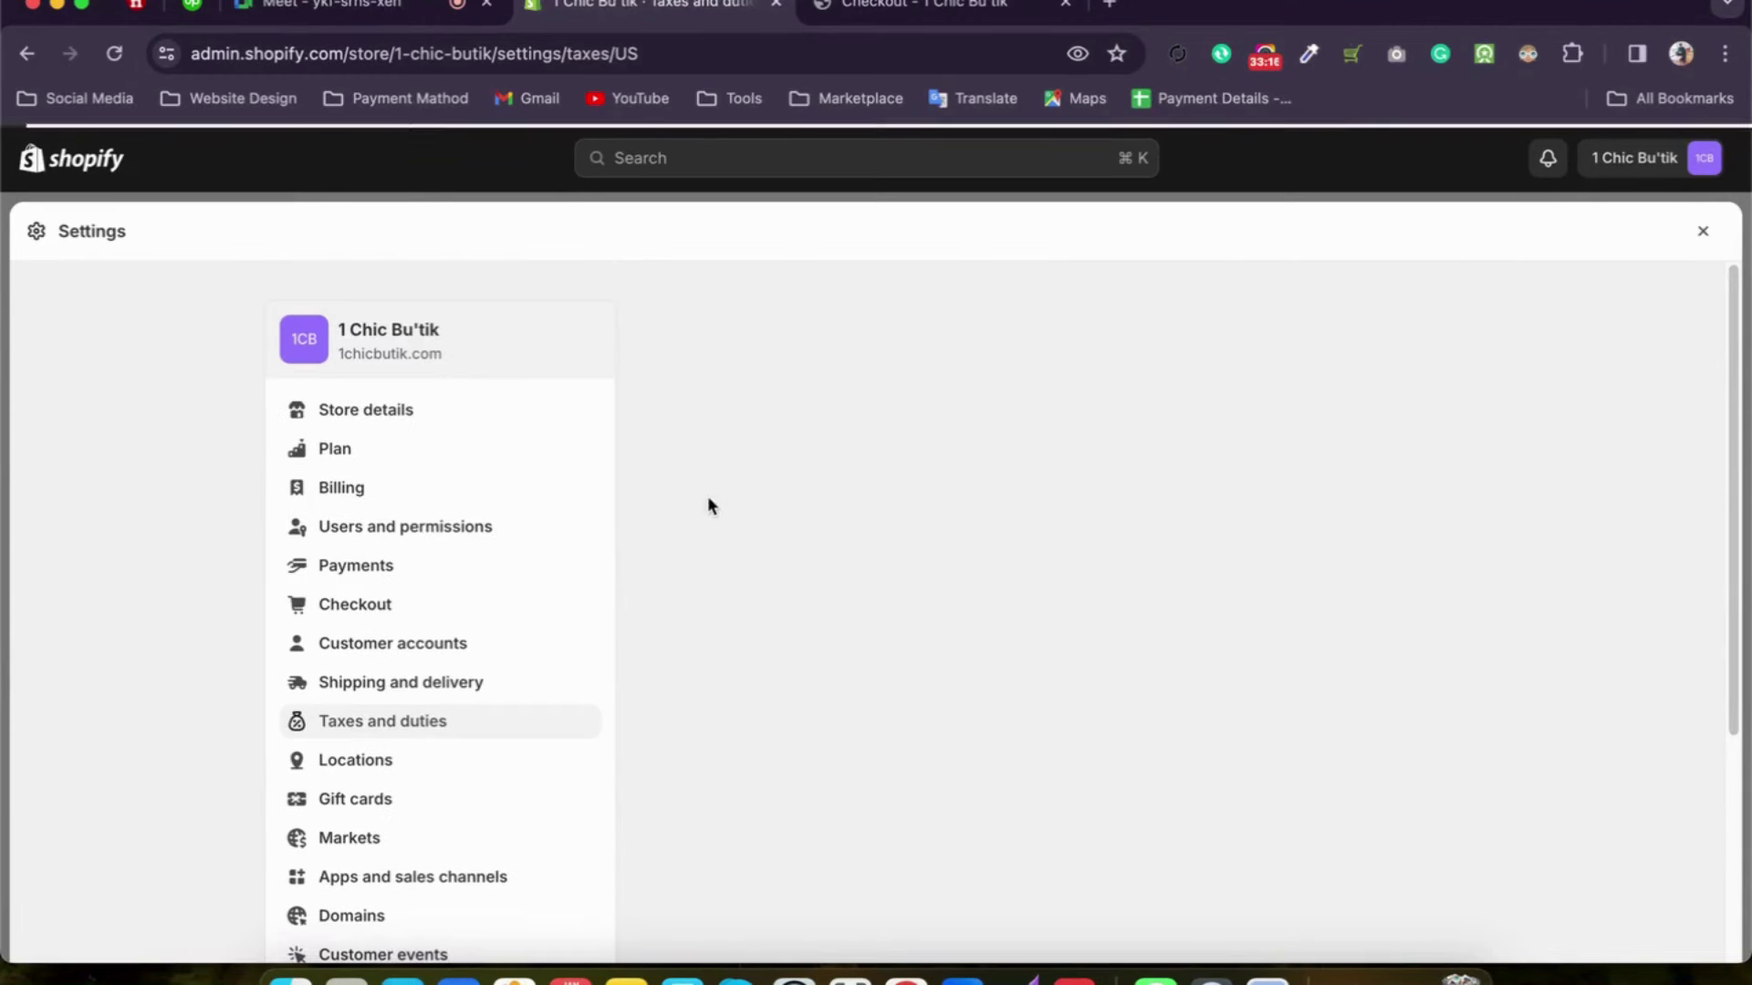
{"action": "scroll", "coordinate": [1146, 712], "scroll_direction": "down", "scroll_amount": 5}
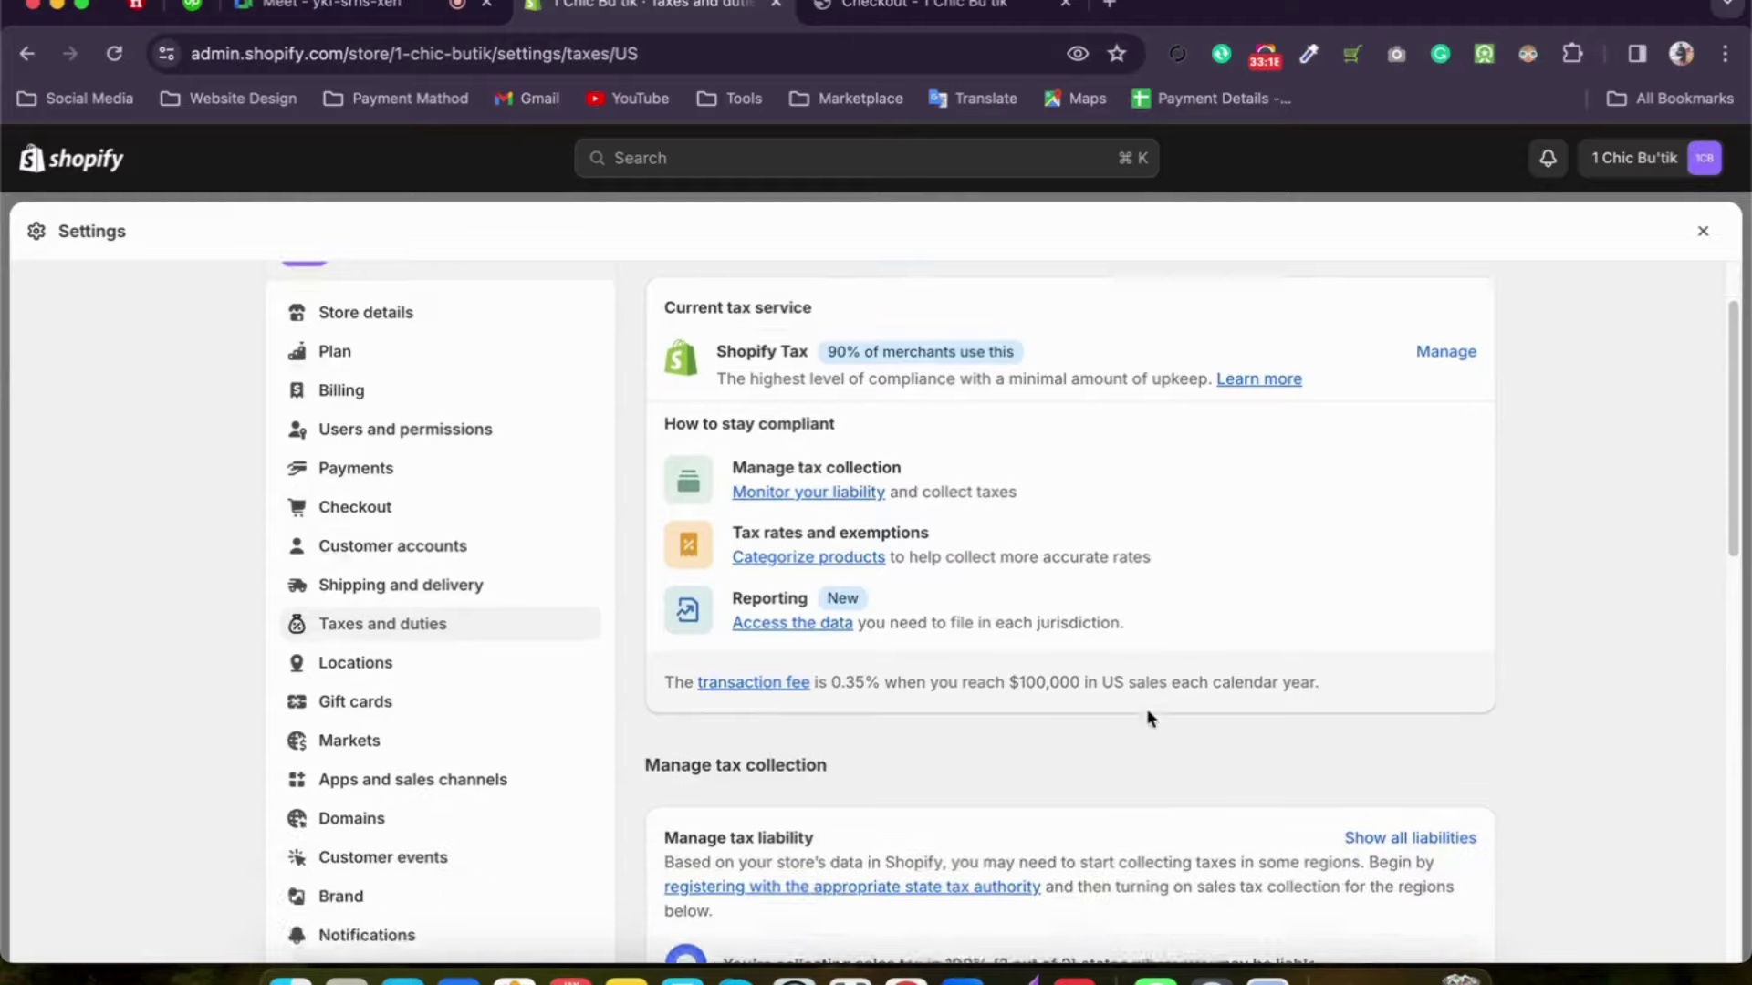
{"action": "scroll", "coordinate": [754, 726], "scroll_direction": "up", "scroll_amount": 5}
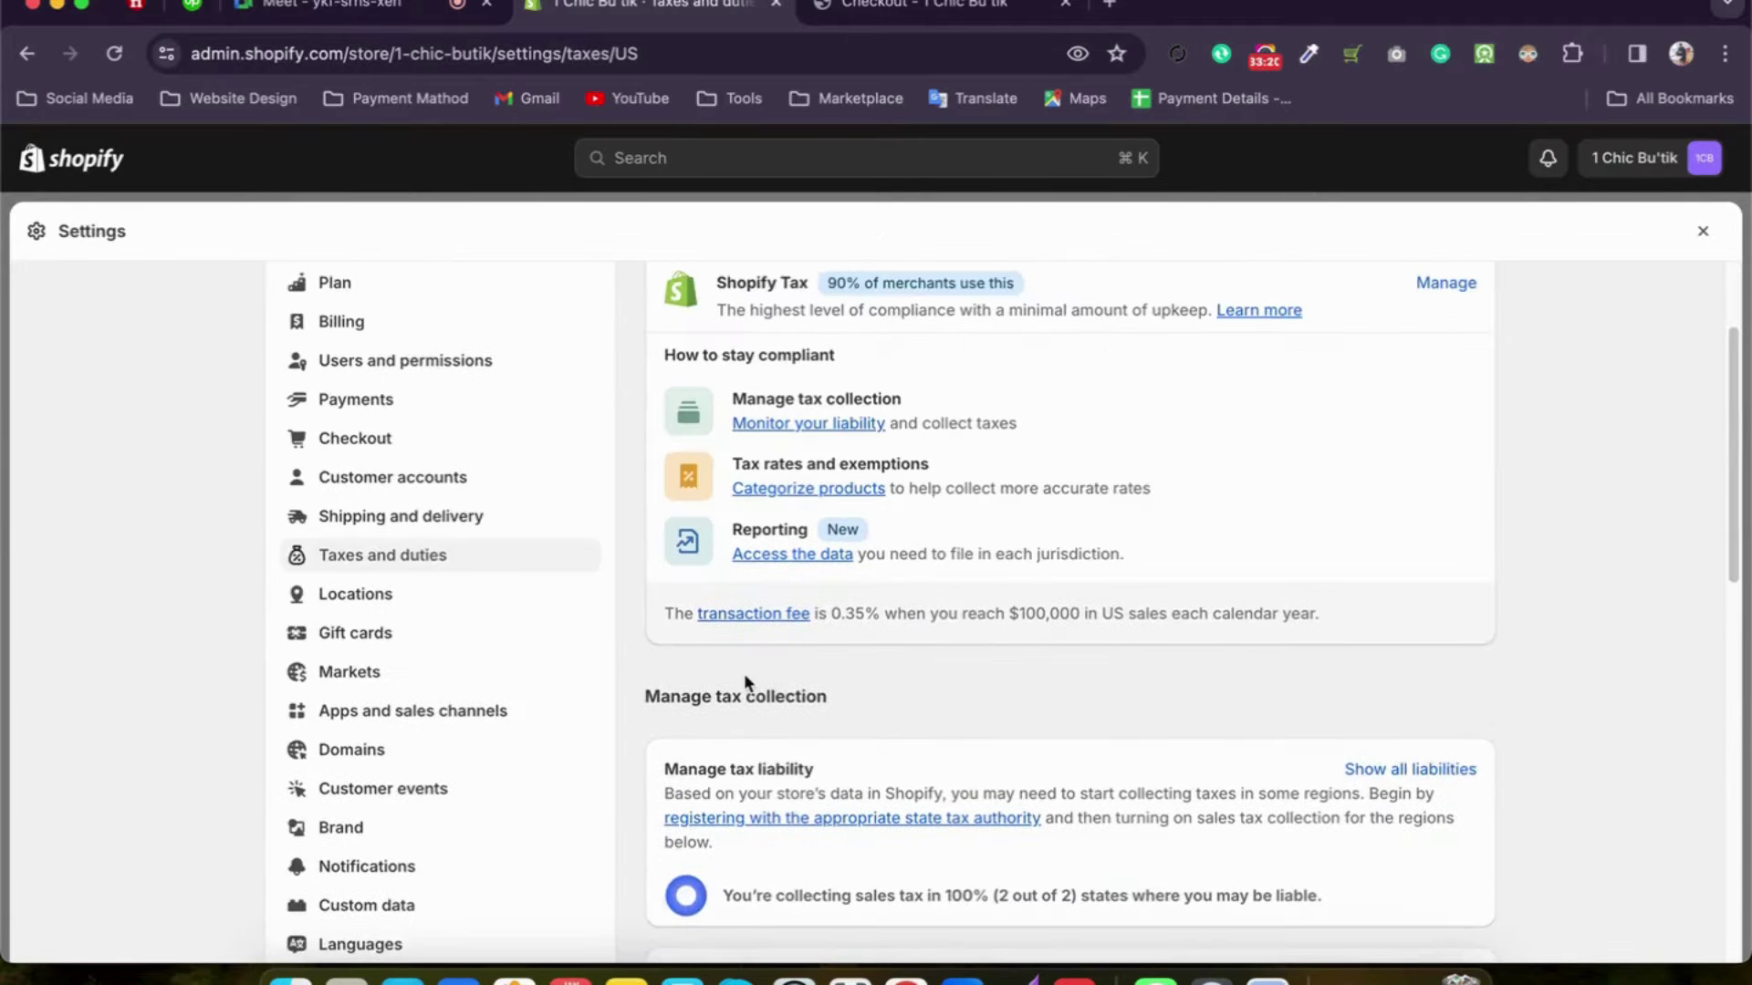
{"action": "left_click", "coordinate": [658, 334]}
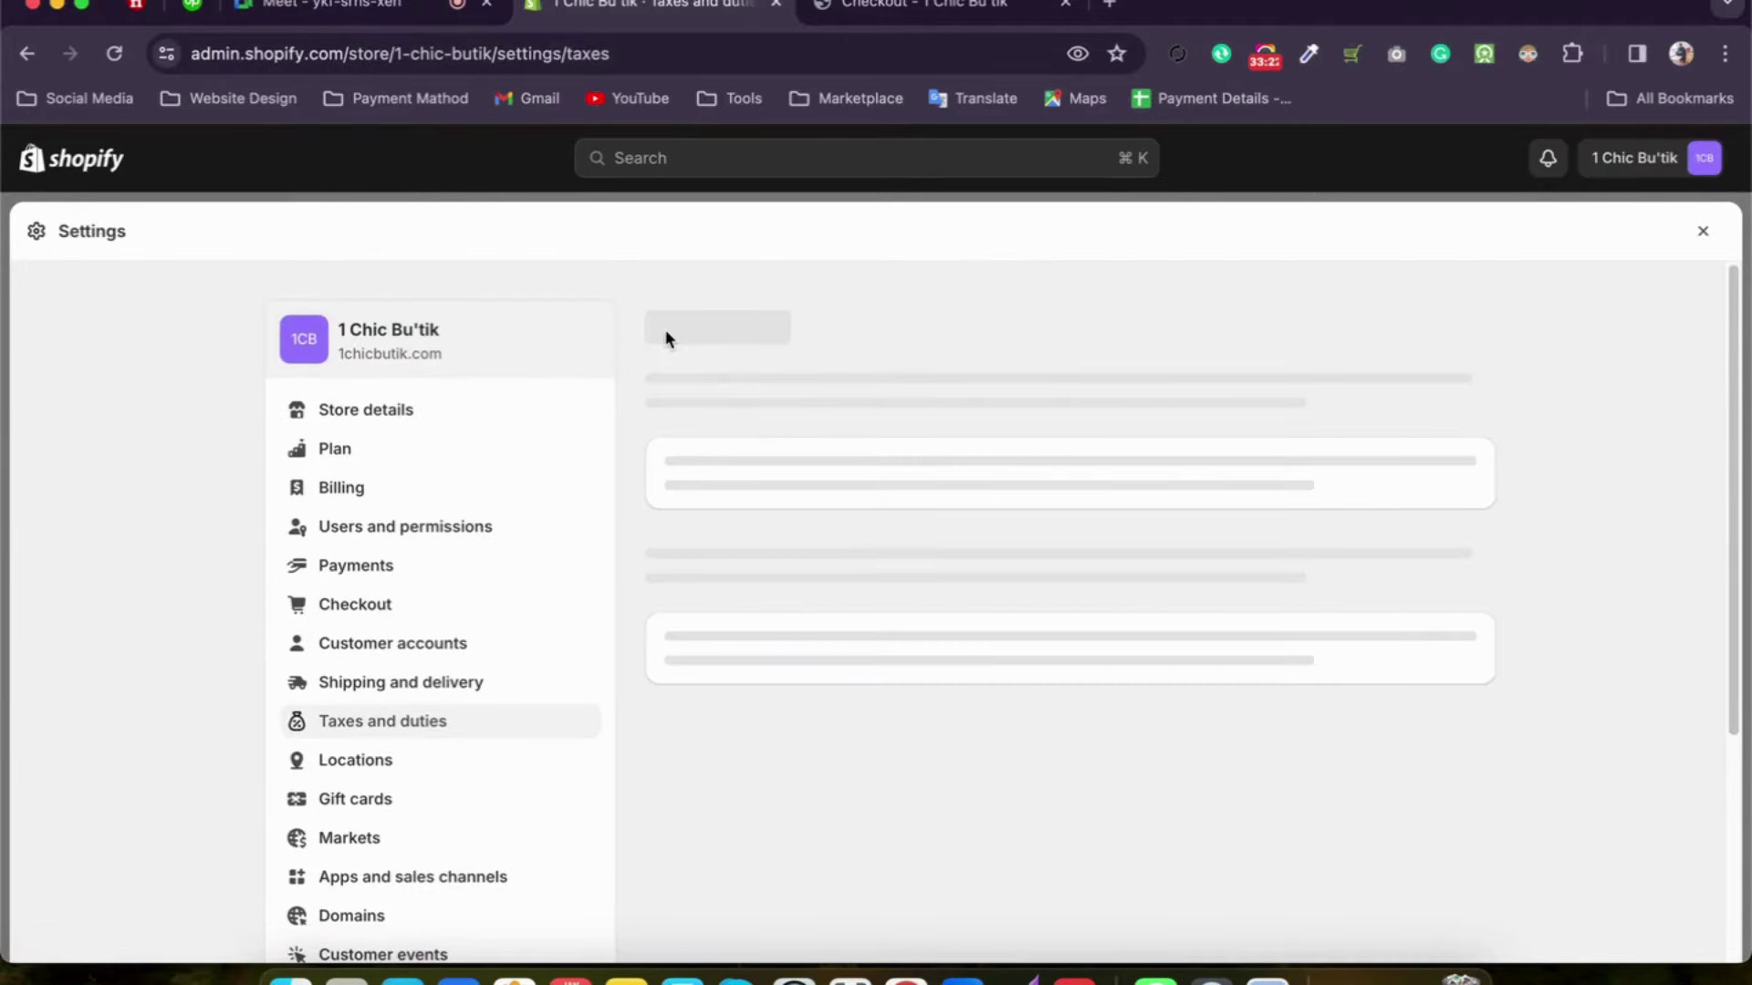
{"action": "scroll", "coordinate": [664, 548], "scroll_direction": "down", "scroll_amount": 2}
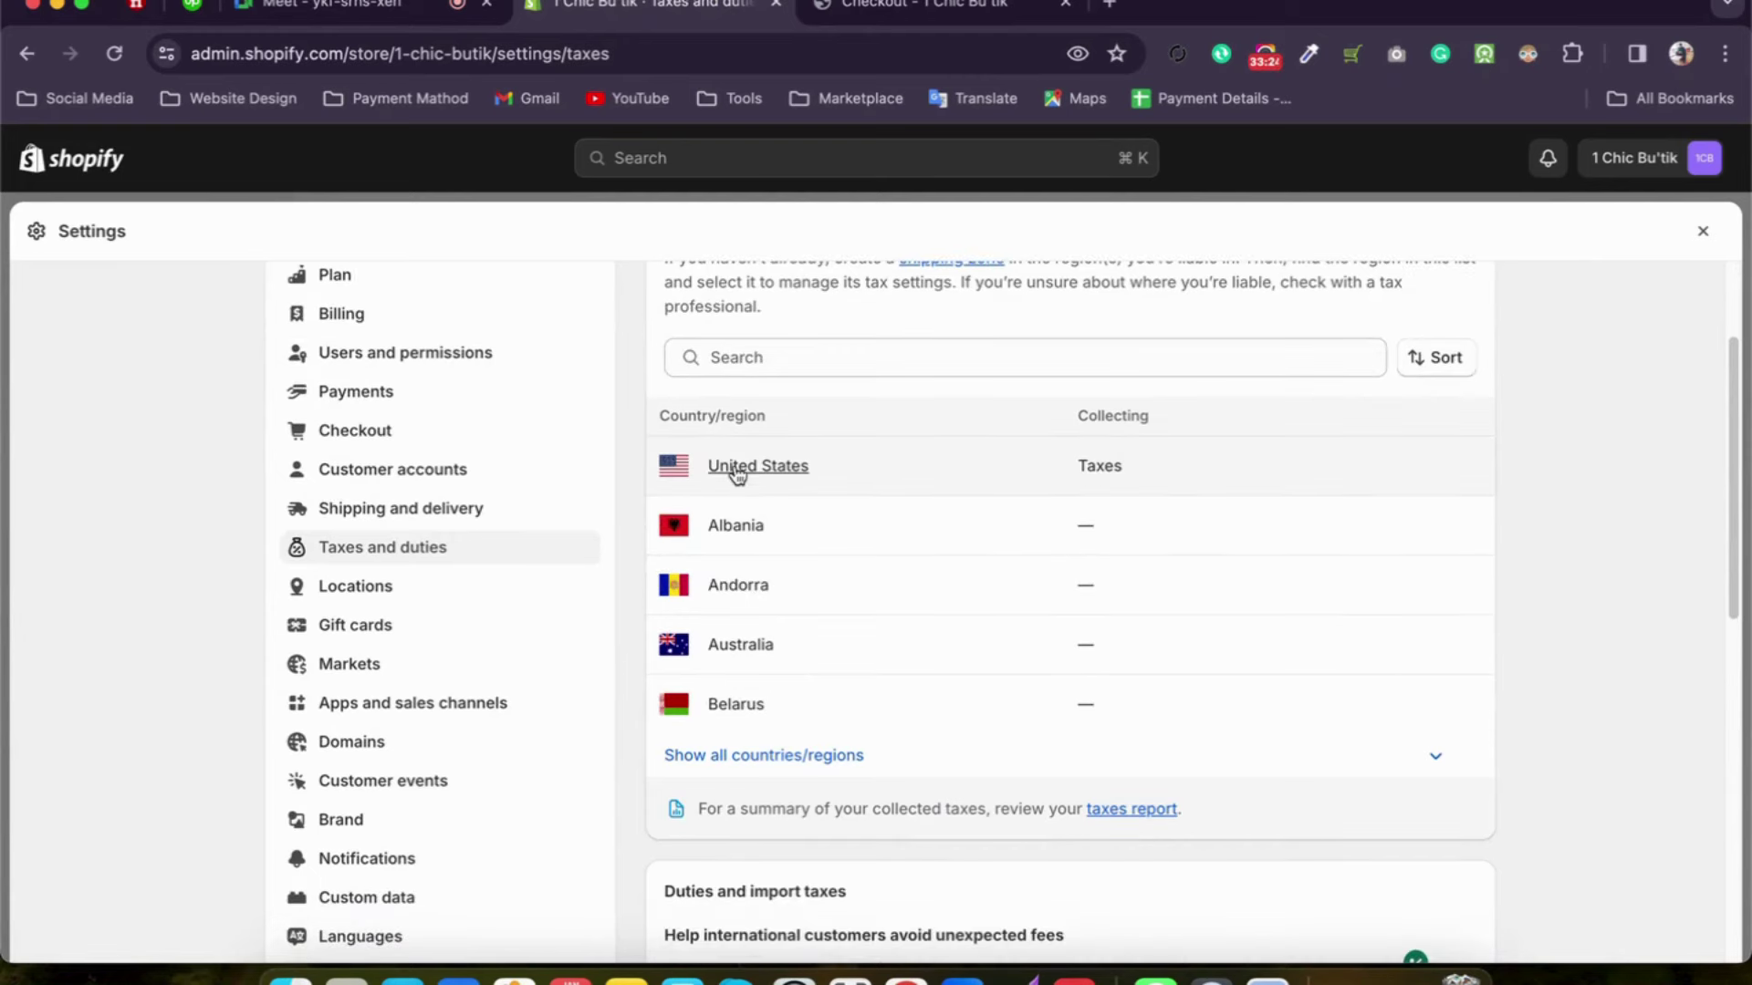
{"action": "scroll", "coordinate": [626, 611], "scroll_direction": "down", "scroll_amount": 2}
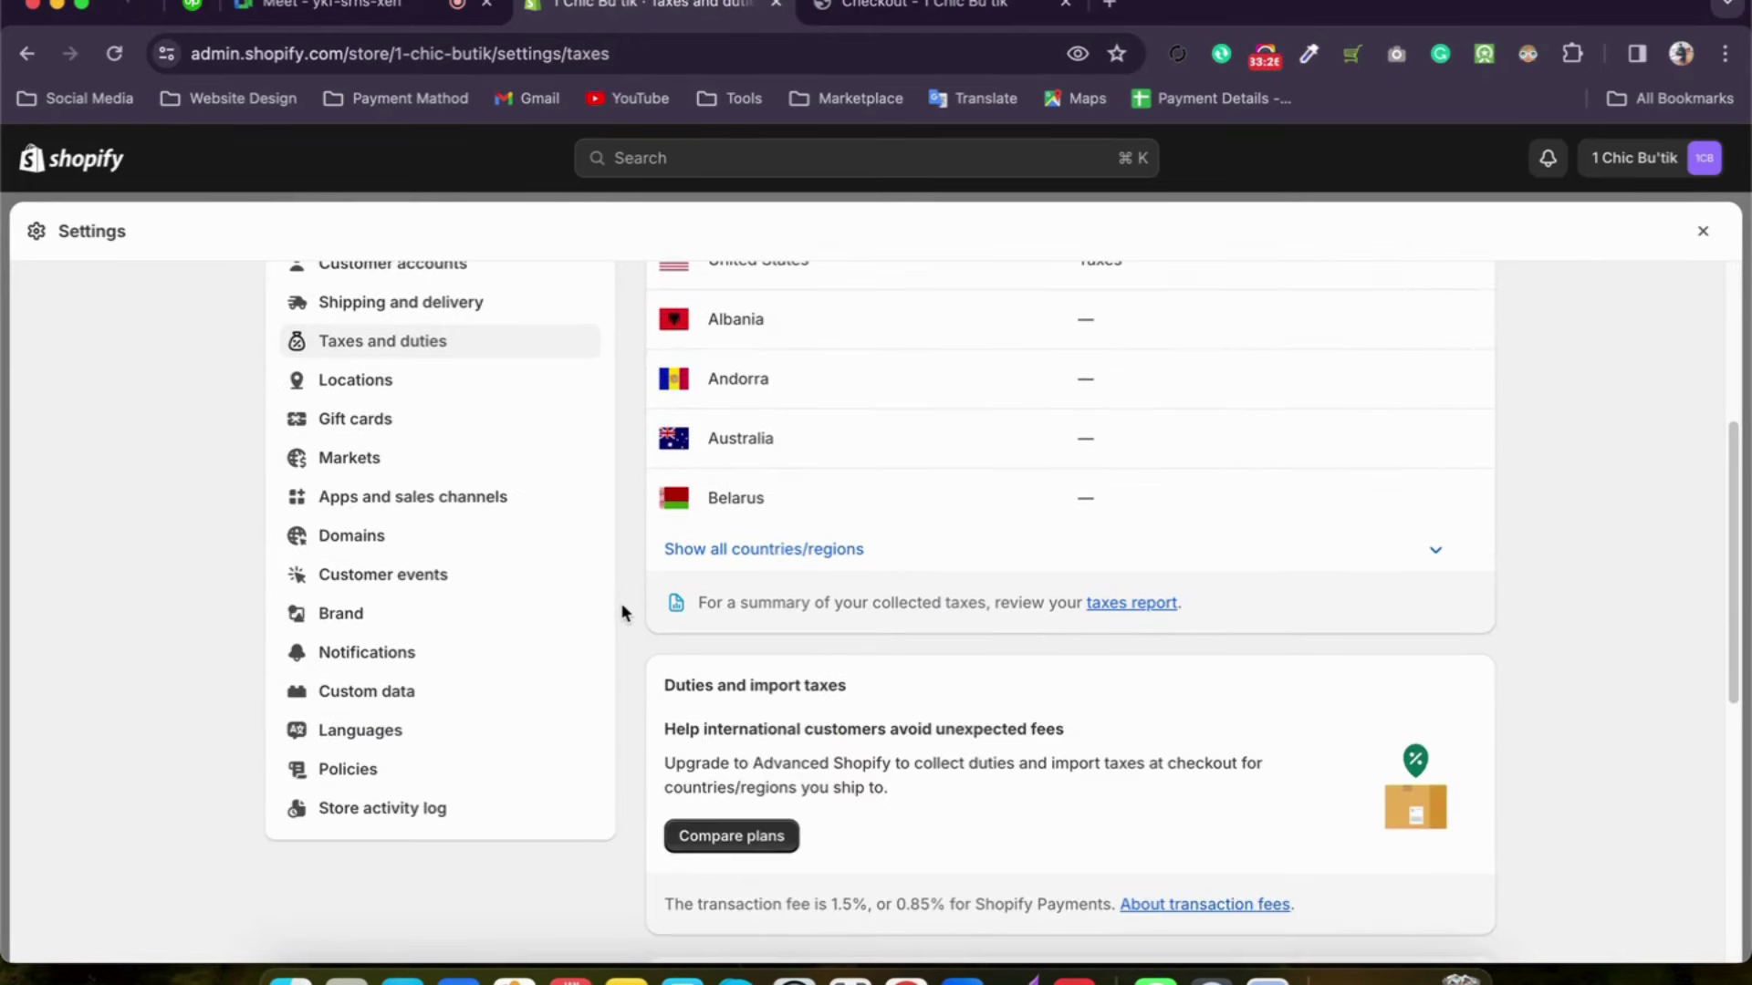
Step: Open the Locations settings and review the store locations, Point of Sale subscriptions and app locations
{"action": "left_click", "coordinate": [419, 389]}
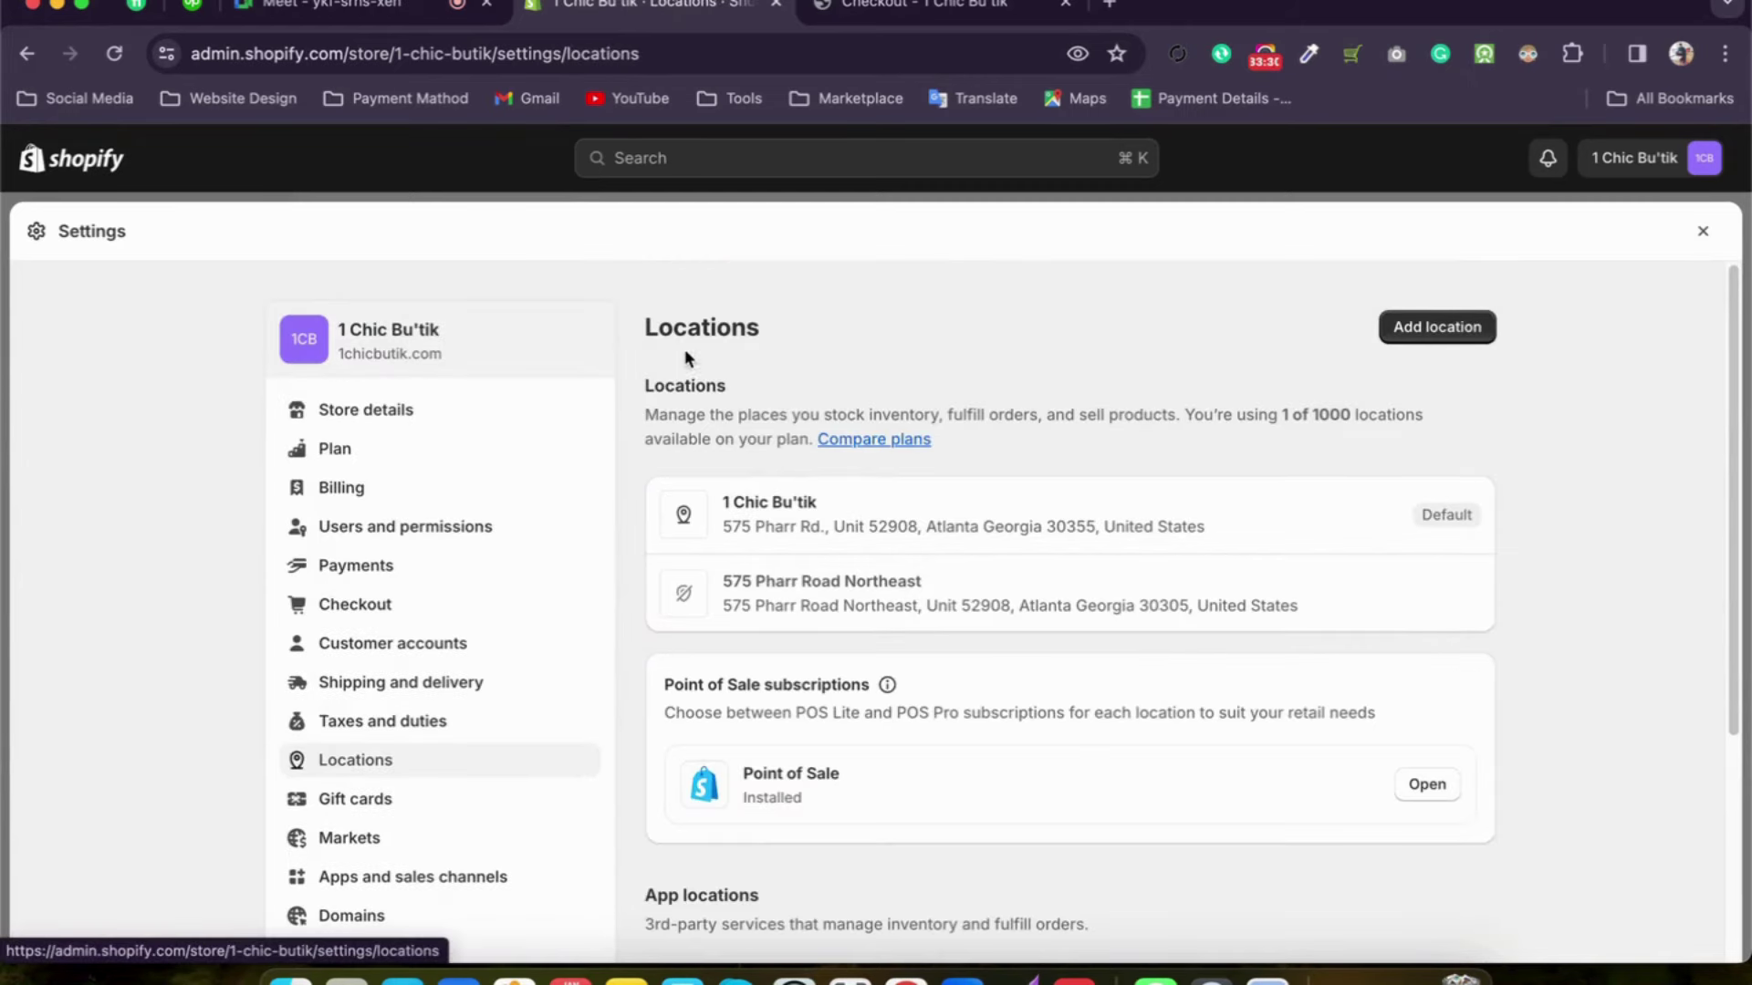
{"action": "scroll", "coordinate": [631, 358], "scroll_direction": "down", "scroll_amount": 2}
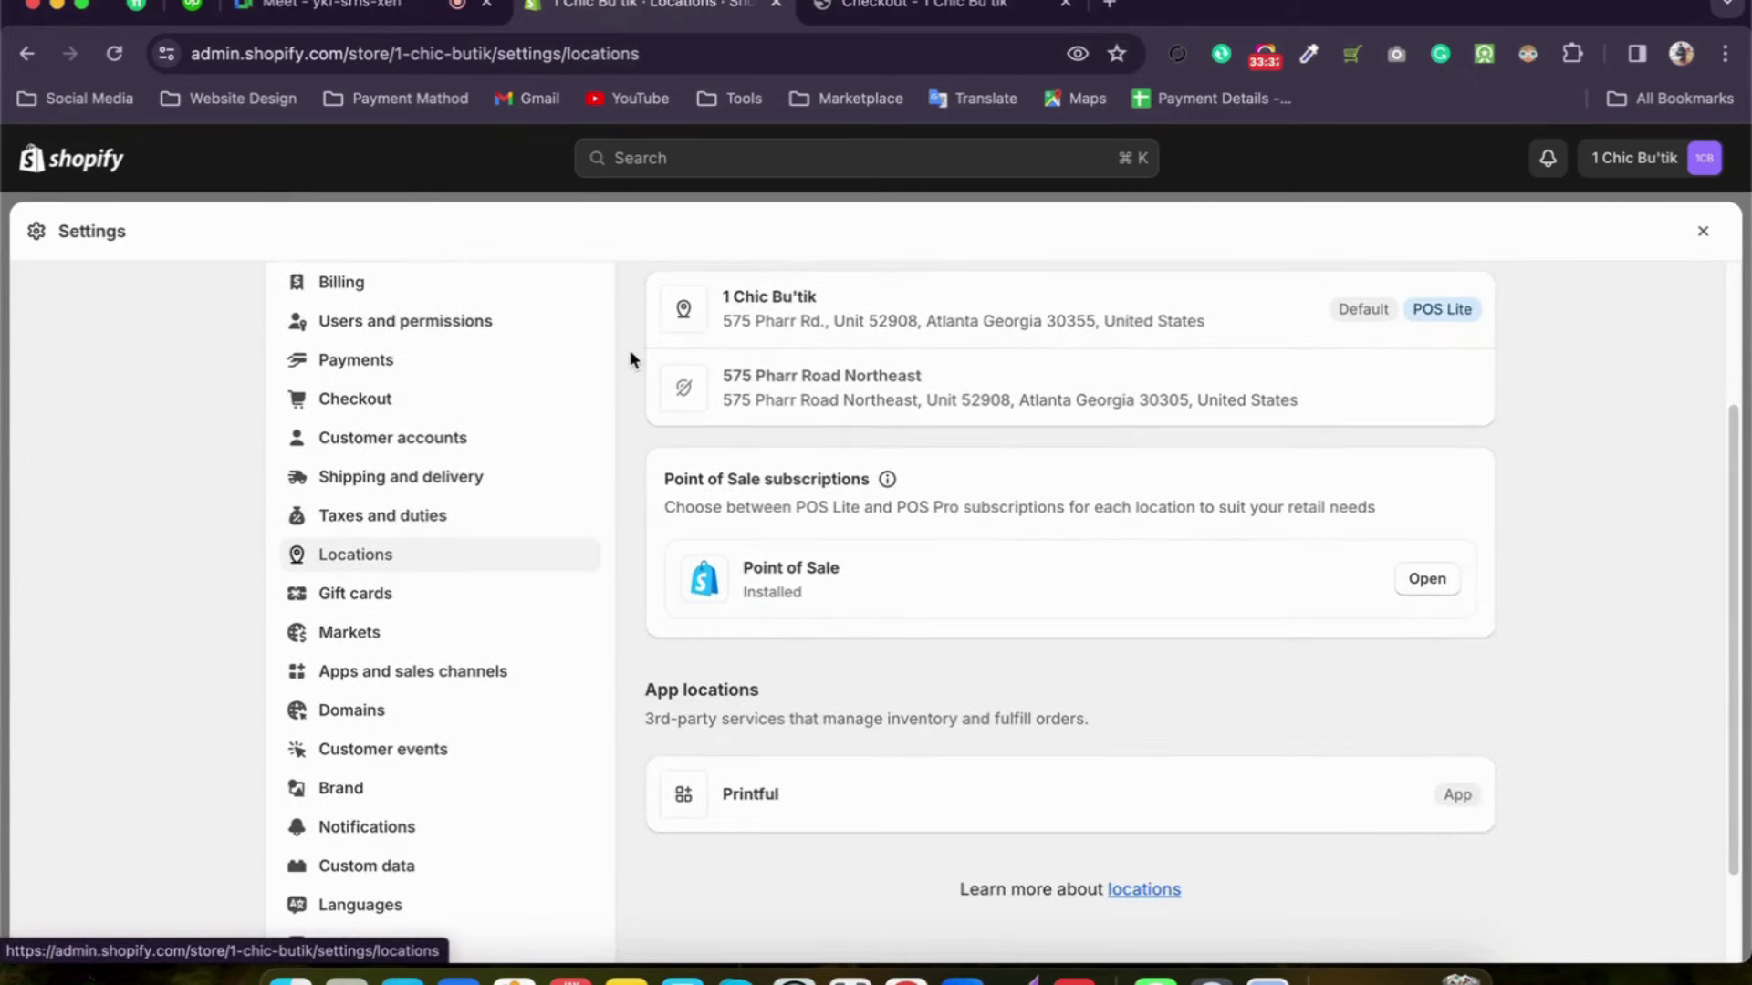
{"action": "scroll", "coordinate": [632, 357], "scroll_direction": "up", "scroll_amount": 2}
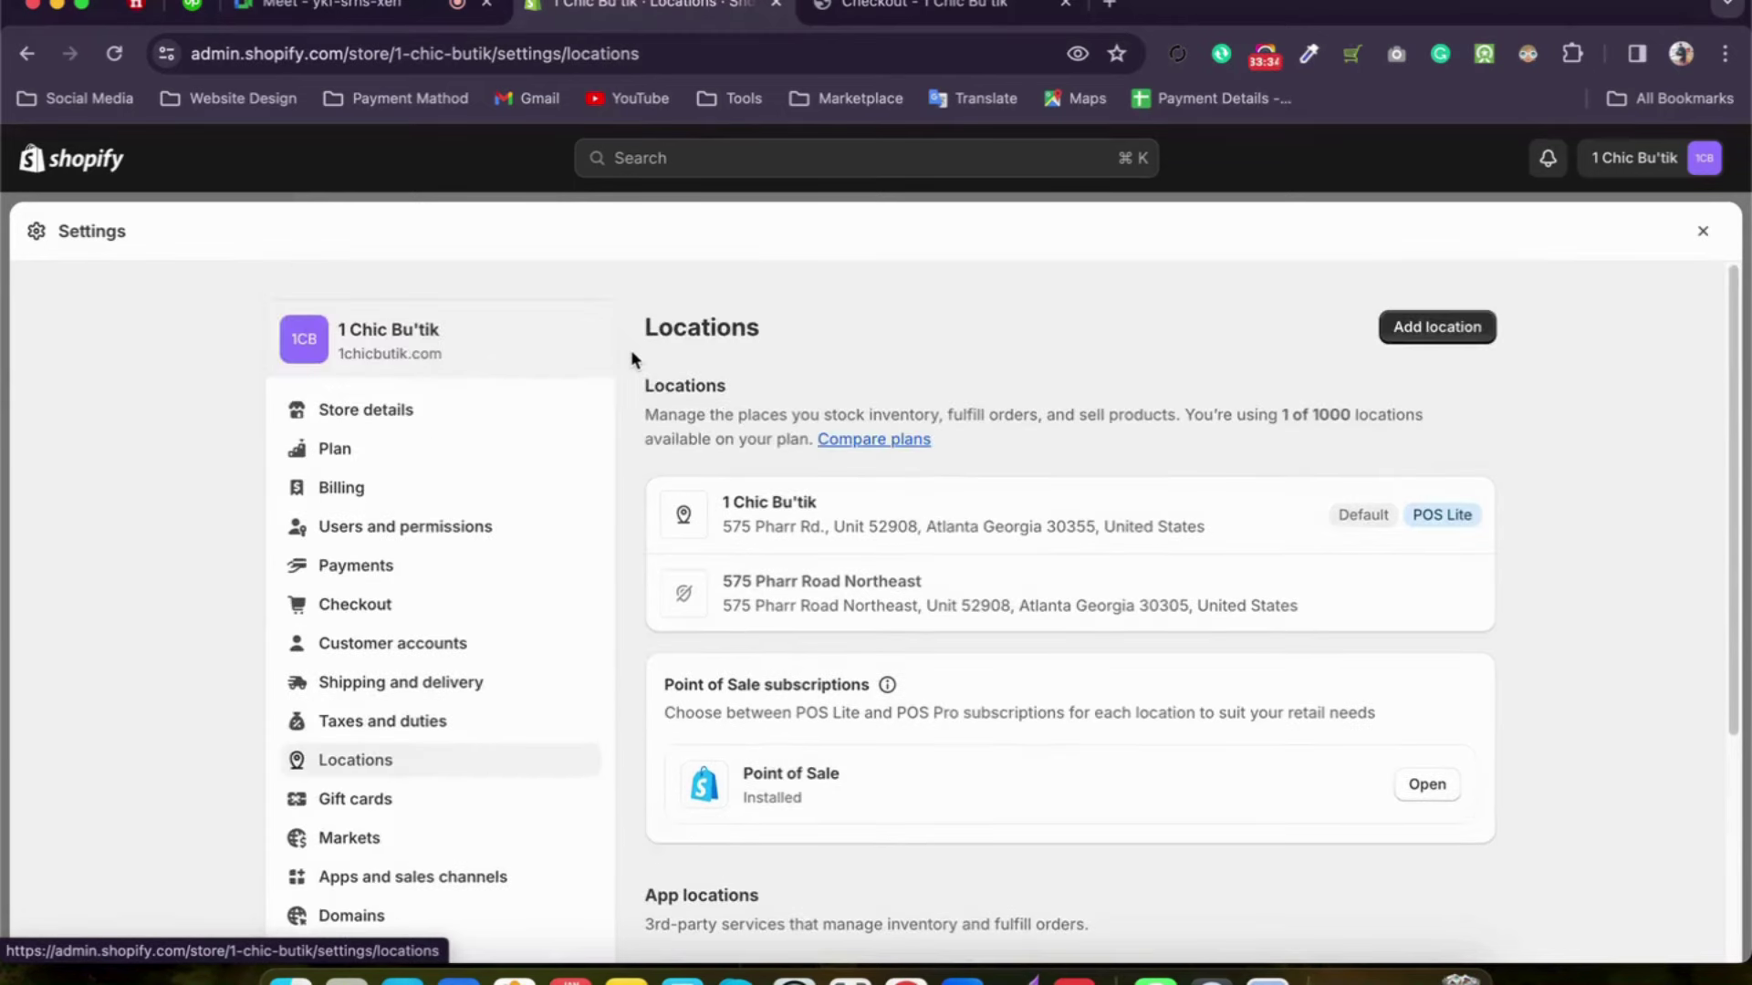
{"action": "scroll", "coordinate": [438, 808], "scroll_direction": "down", "scroll_amount": 2}
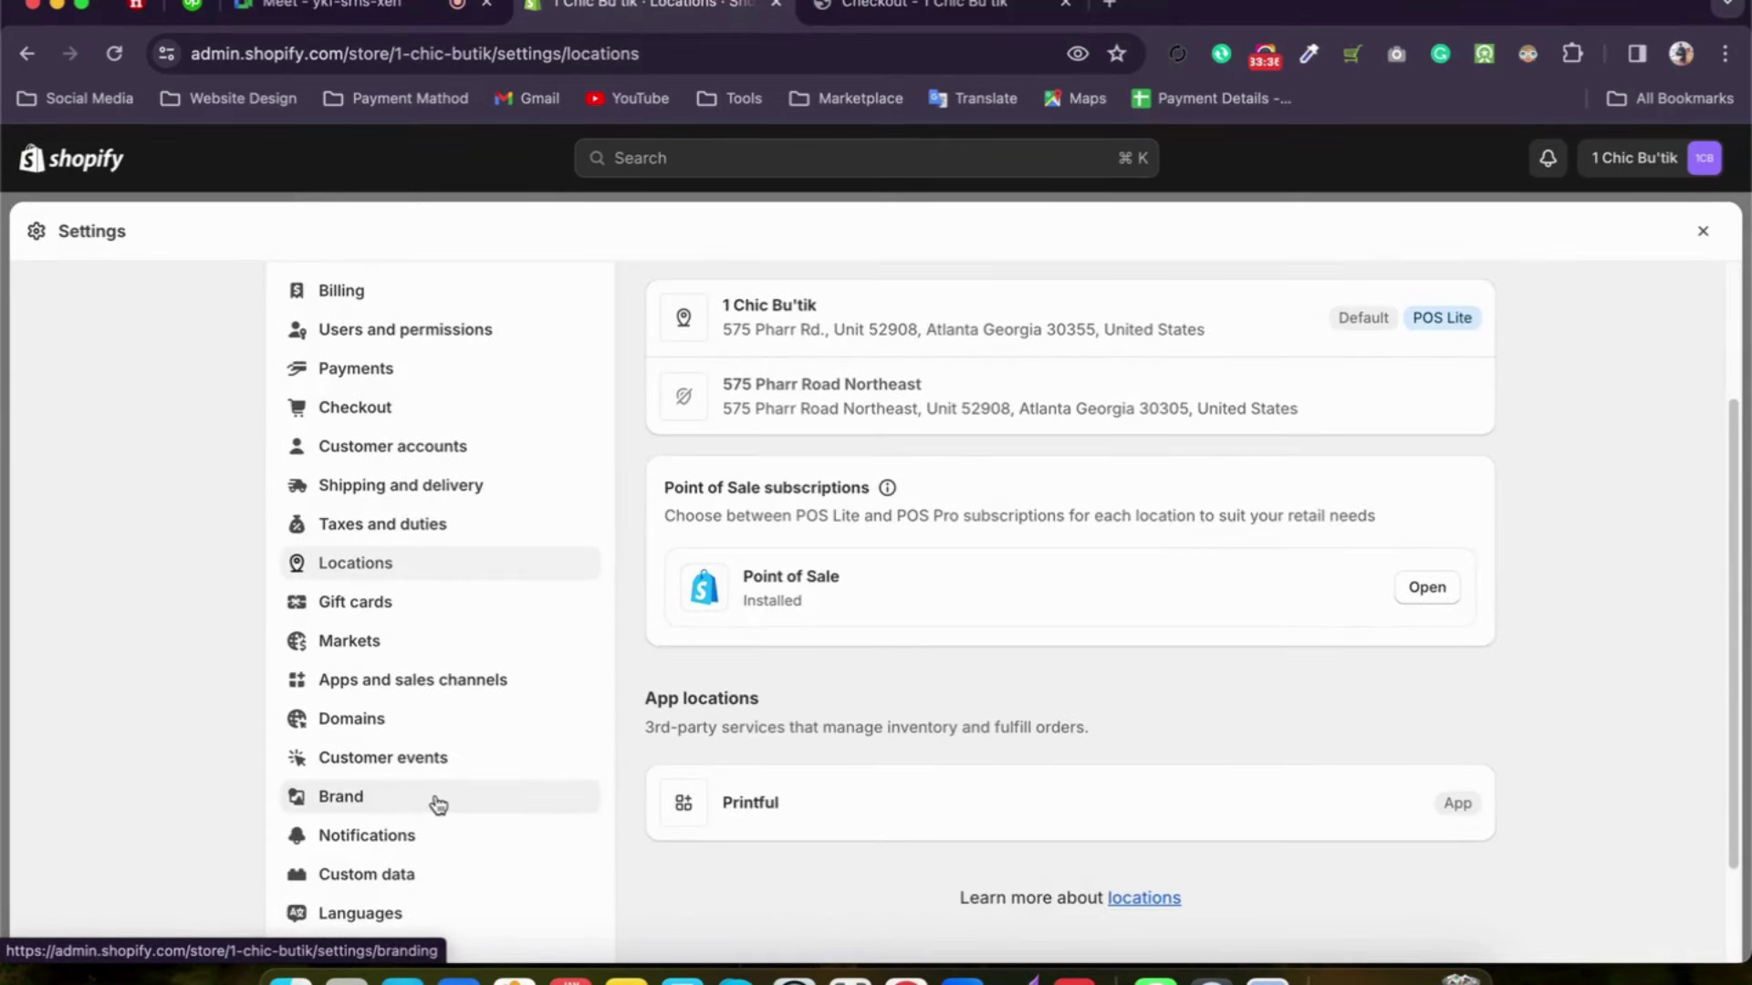
{"action": "scroll", "coordinate": [731, 563], "scroll_direction": "up", "scroll_amount": 1}
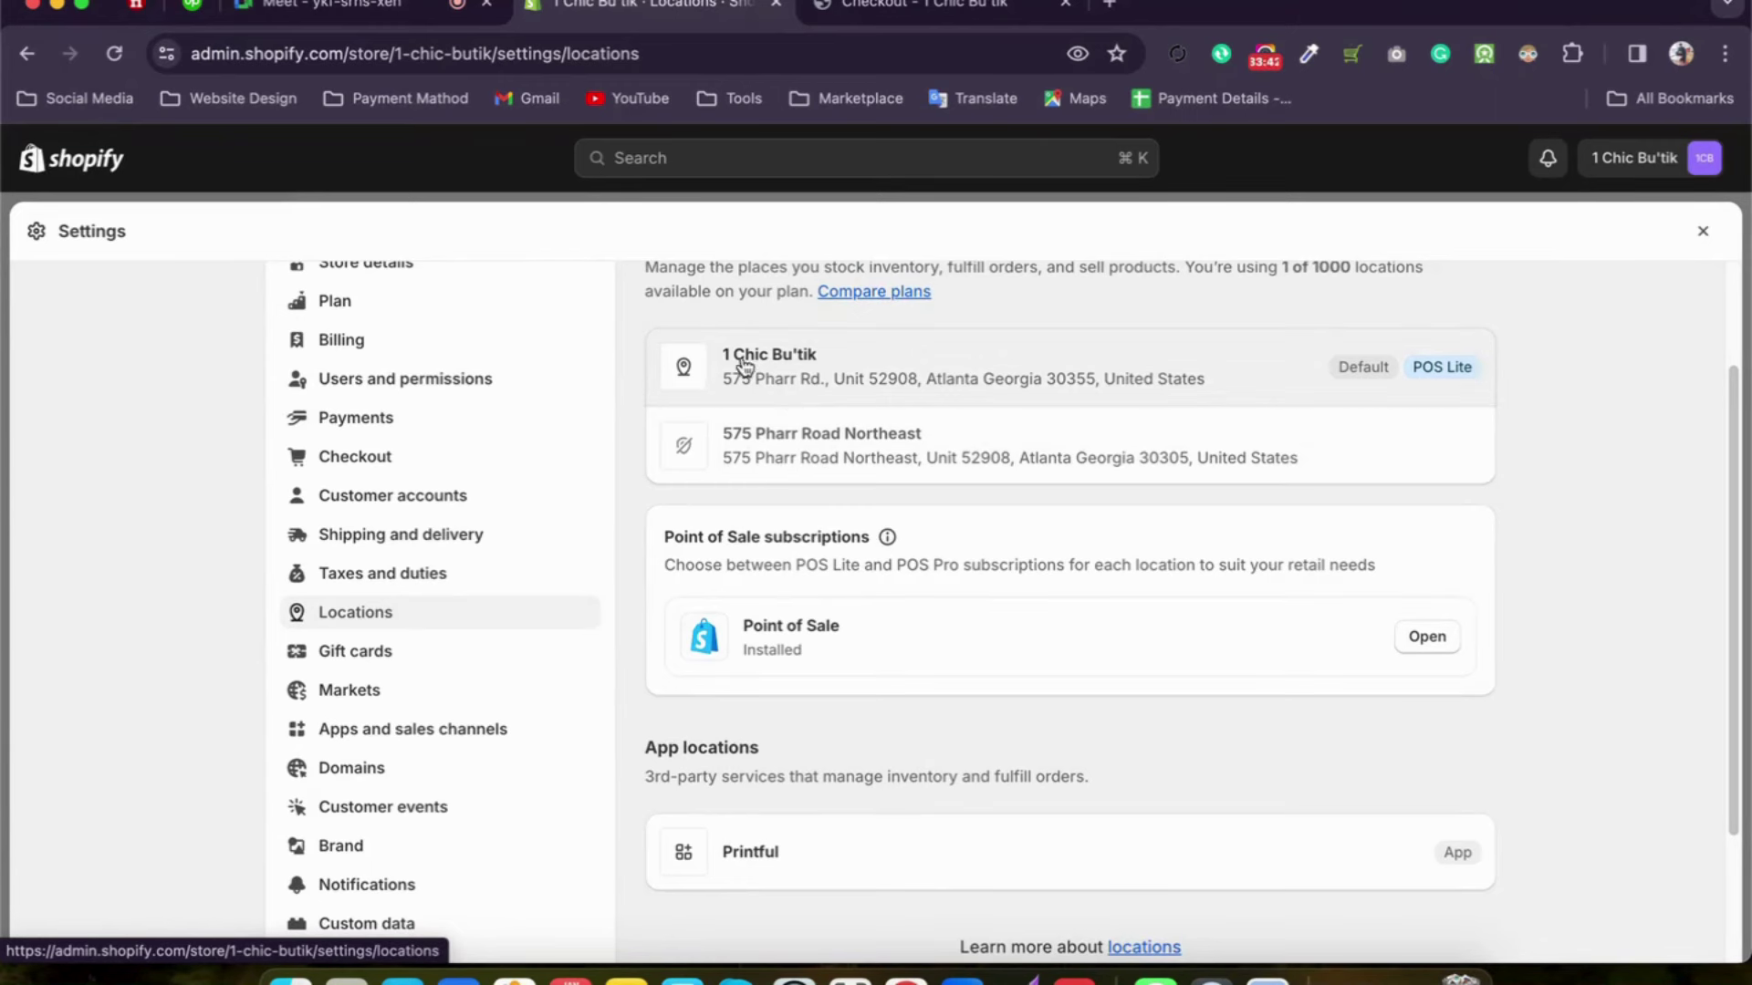
Step: Check the default 1 Chic Bu'tik location's details, and return to the Locations page to highlight the plan's location limit
{"action": "left_click", "coordinate": [1440, 376]}
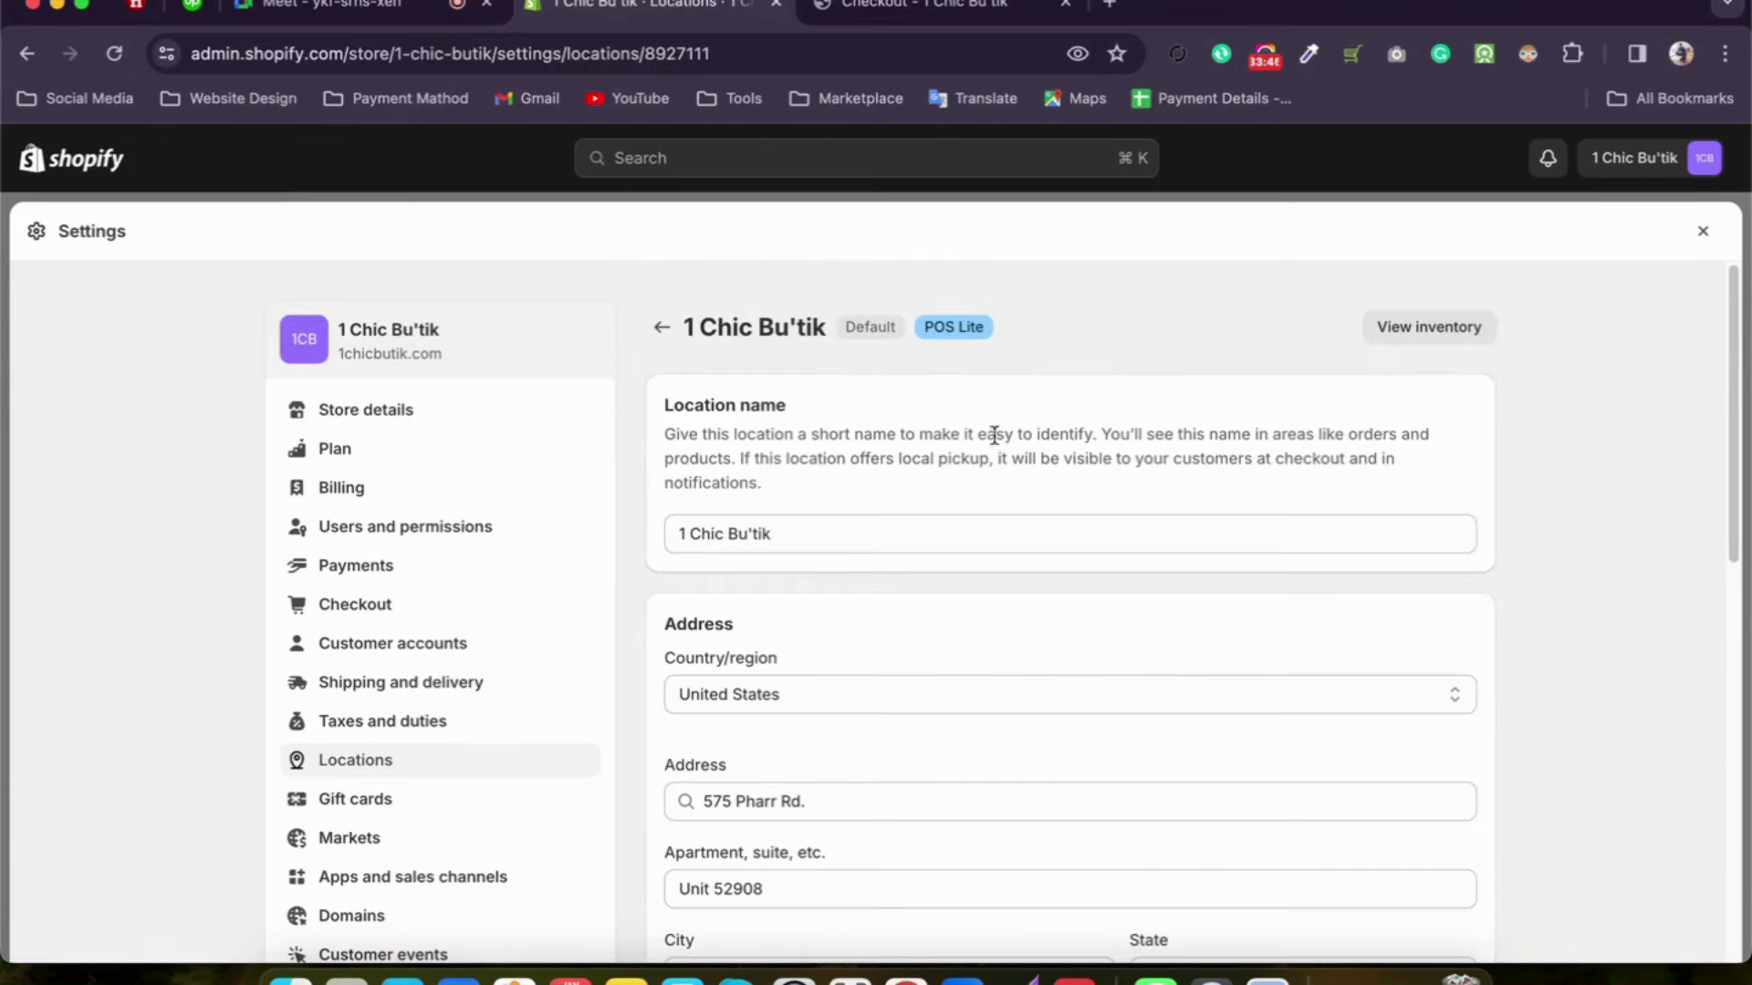
{"action": "left_click", "coordinate": [664, 332]}
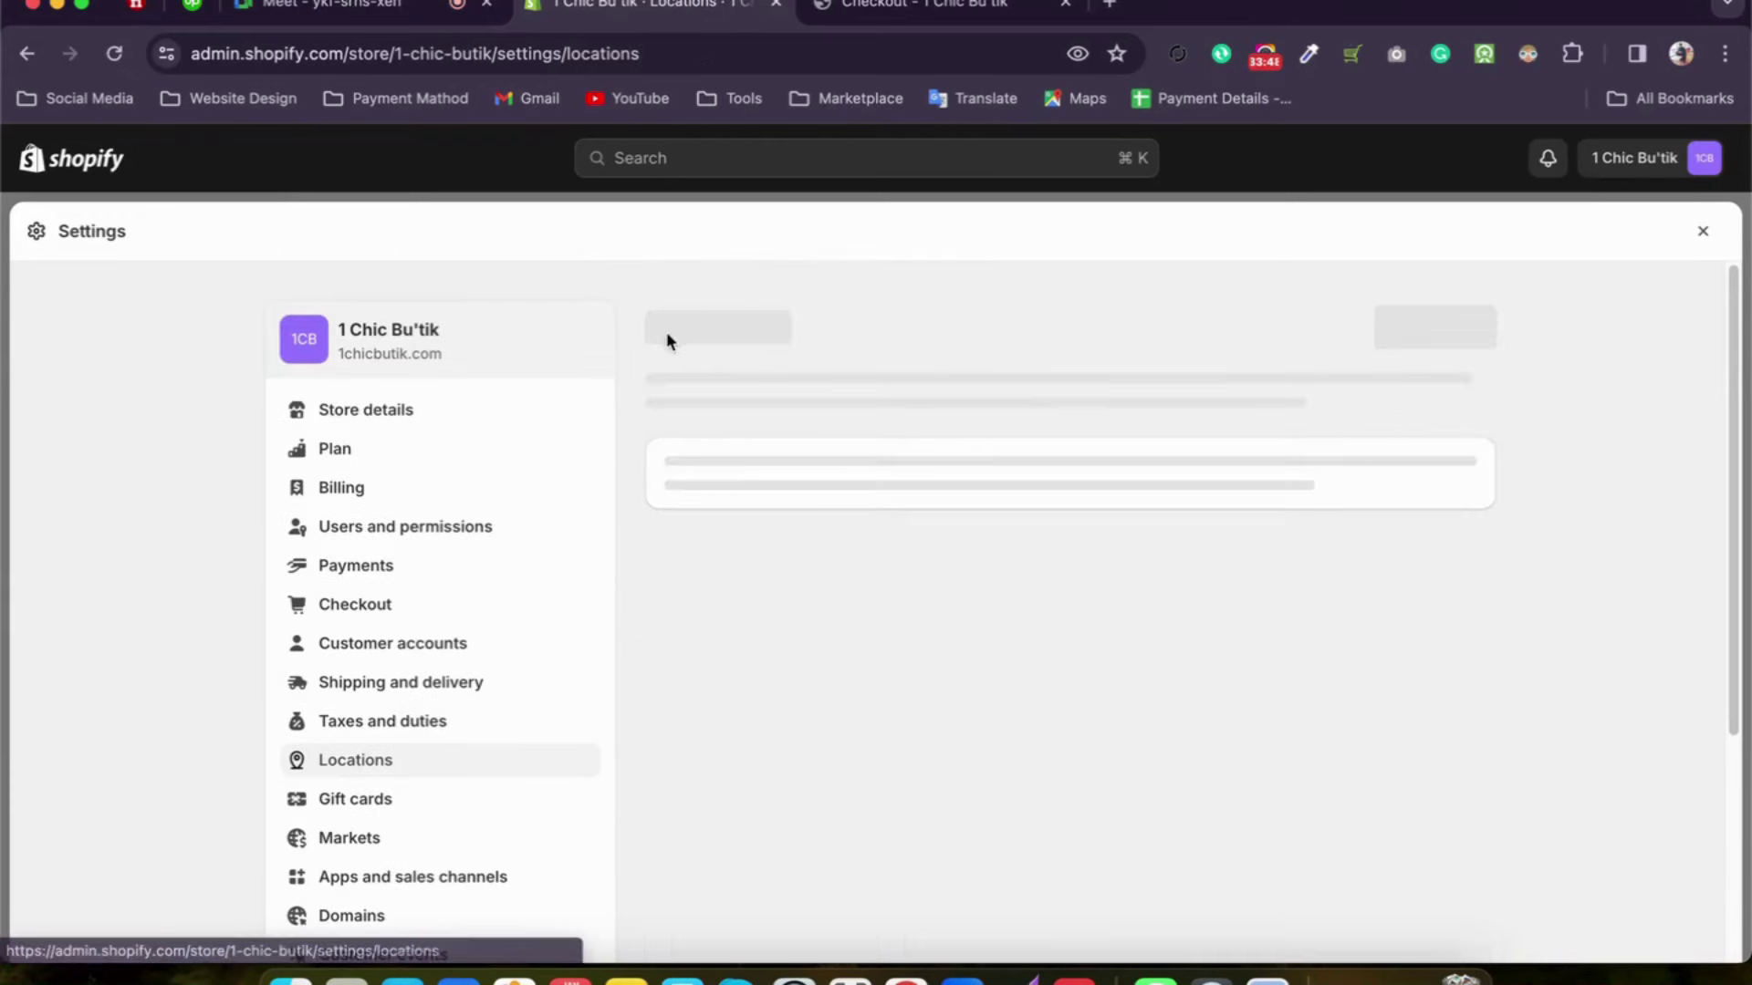
{"action": "scroll", "coordinate": [630, 511], "scroll_direction": "down", "scroll_amount": 3}
{"action": "scroll", "coordinate": [624, 458], "scroll_direction": "up", "scroll_amount": 2}
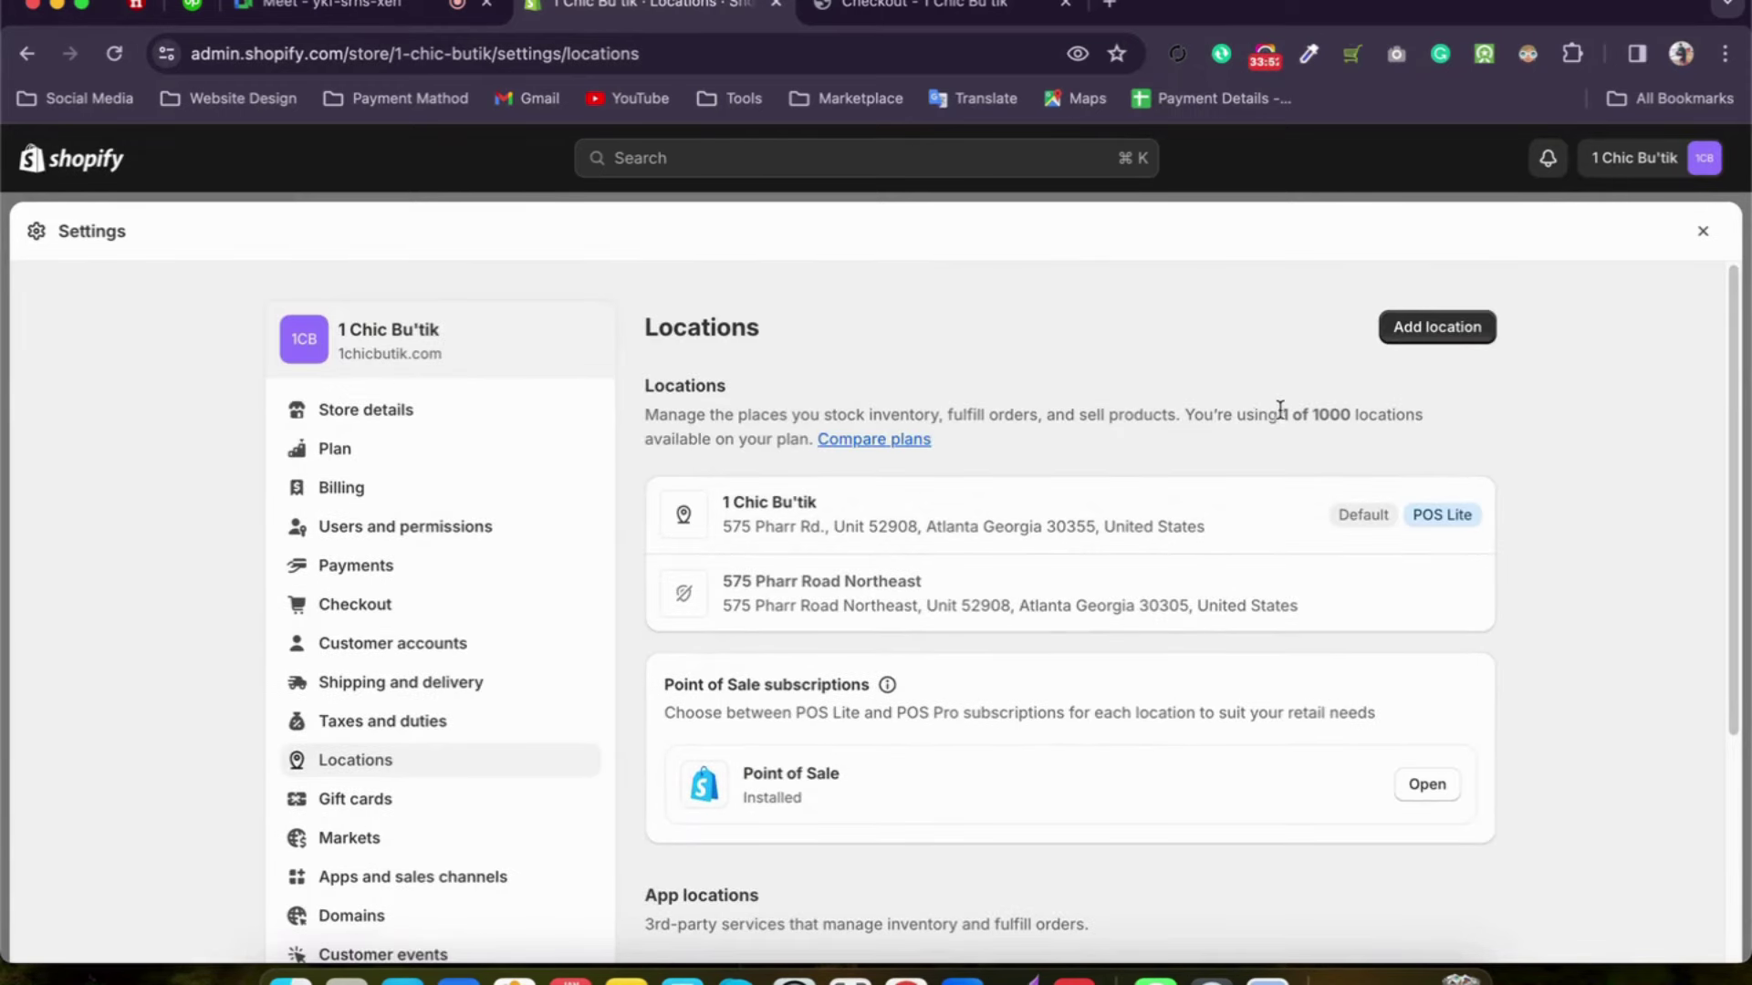
{"action": "left_click_drag", "start_coordinate": [1281, 415], "coordinate": [808, 438]}
{"action": "left_click", "coordinate": [1188, 410]}
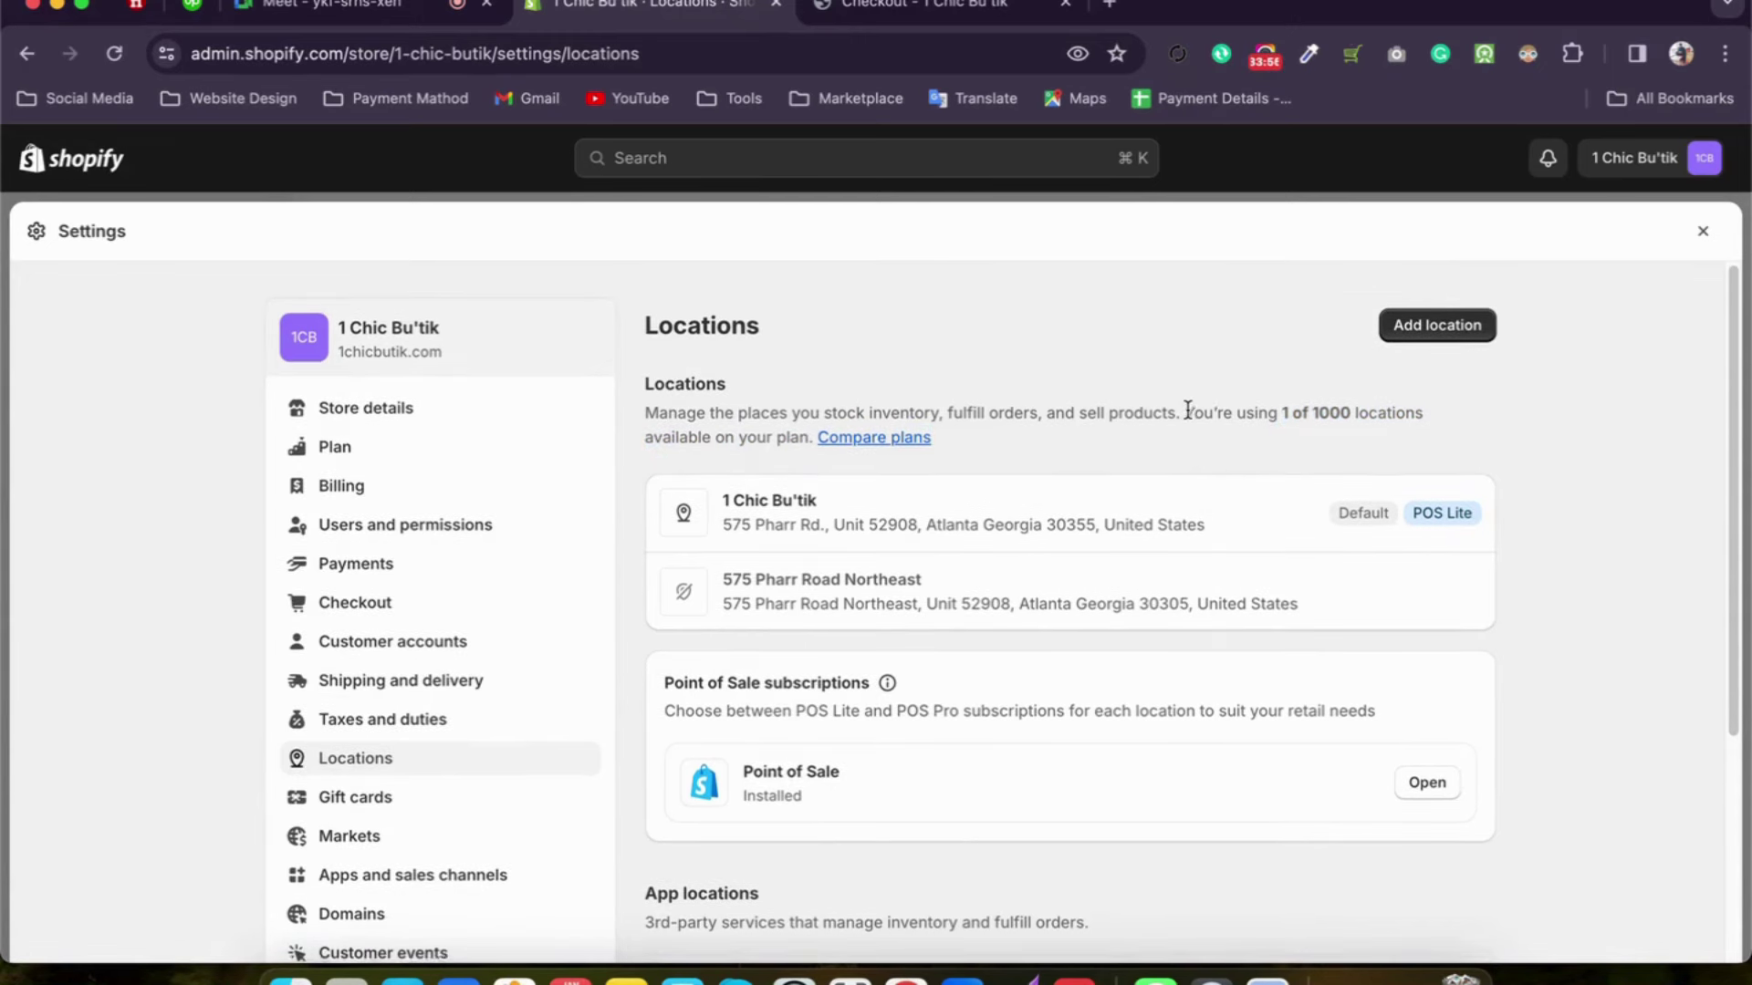
{"action": "scroll", "coordinate": [1169, 425], "scroll_direction": "down", "scroll_amount": 5}
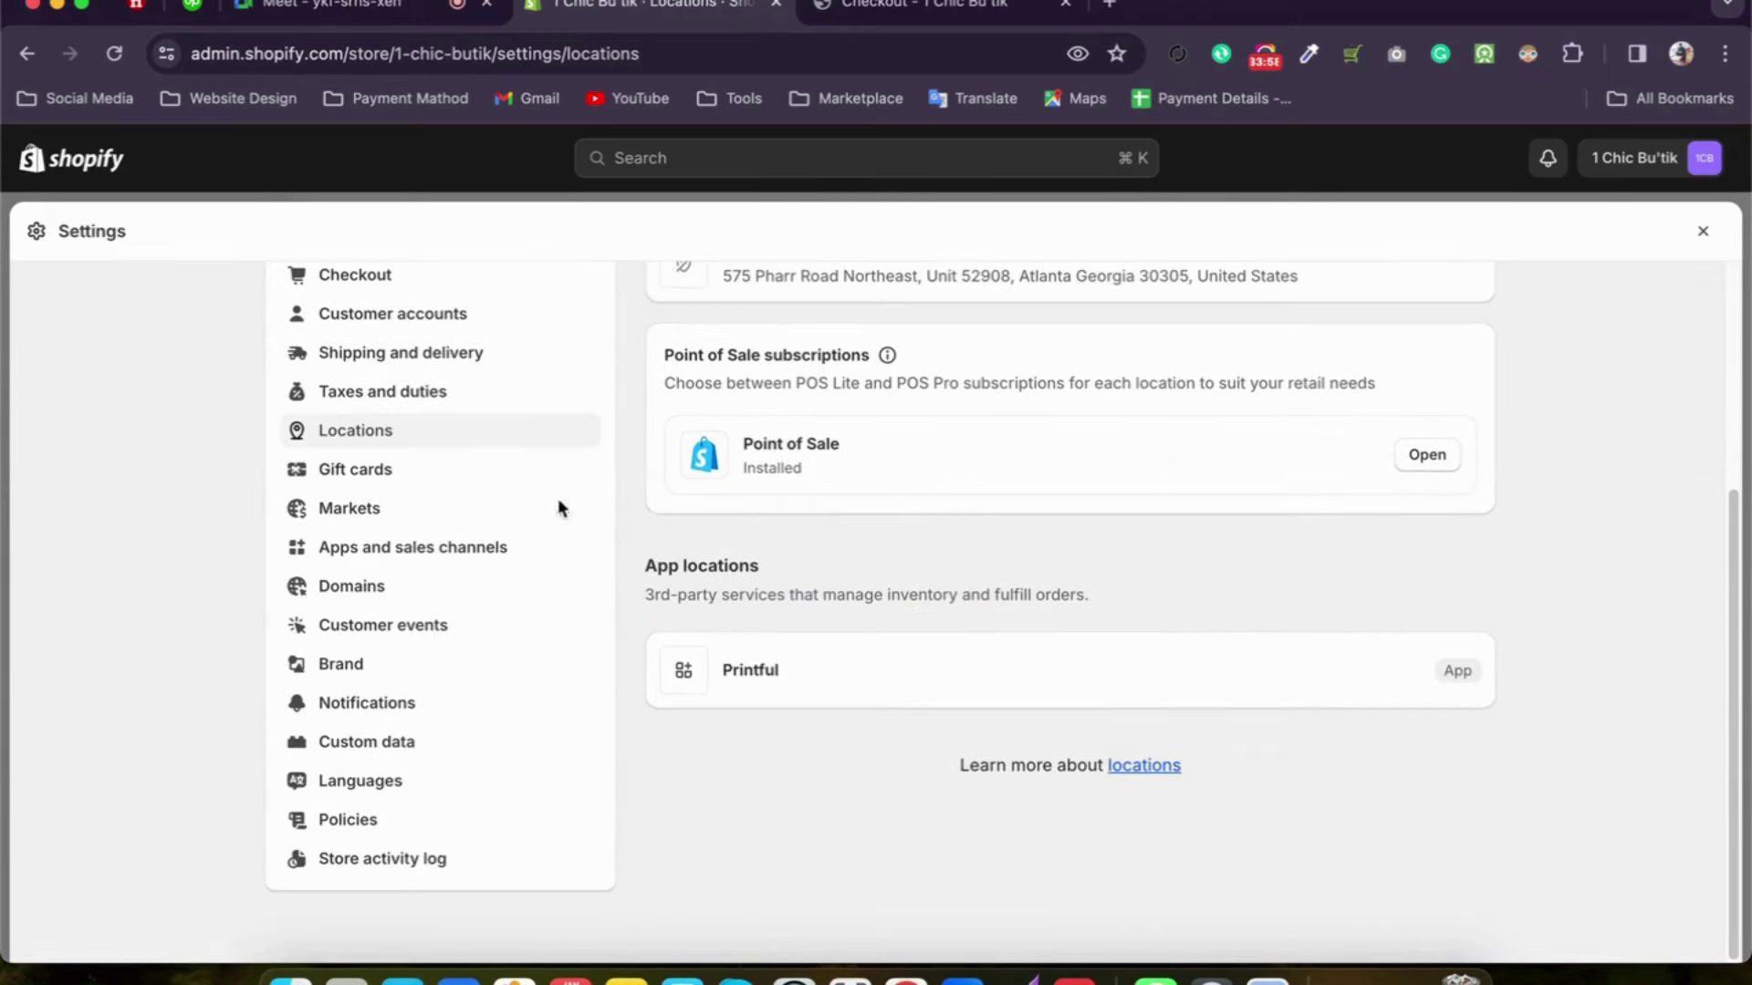
Step: Open the gift card settings for editing and try both default expiration options, ending on Gift cards never expire
{"action": "scroll", "coordinate": [392, 510], "scroll_direction": "up", "scroll_amount": 1}
{"action": "left_click", "coordinate": [350, 527]}
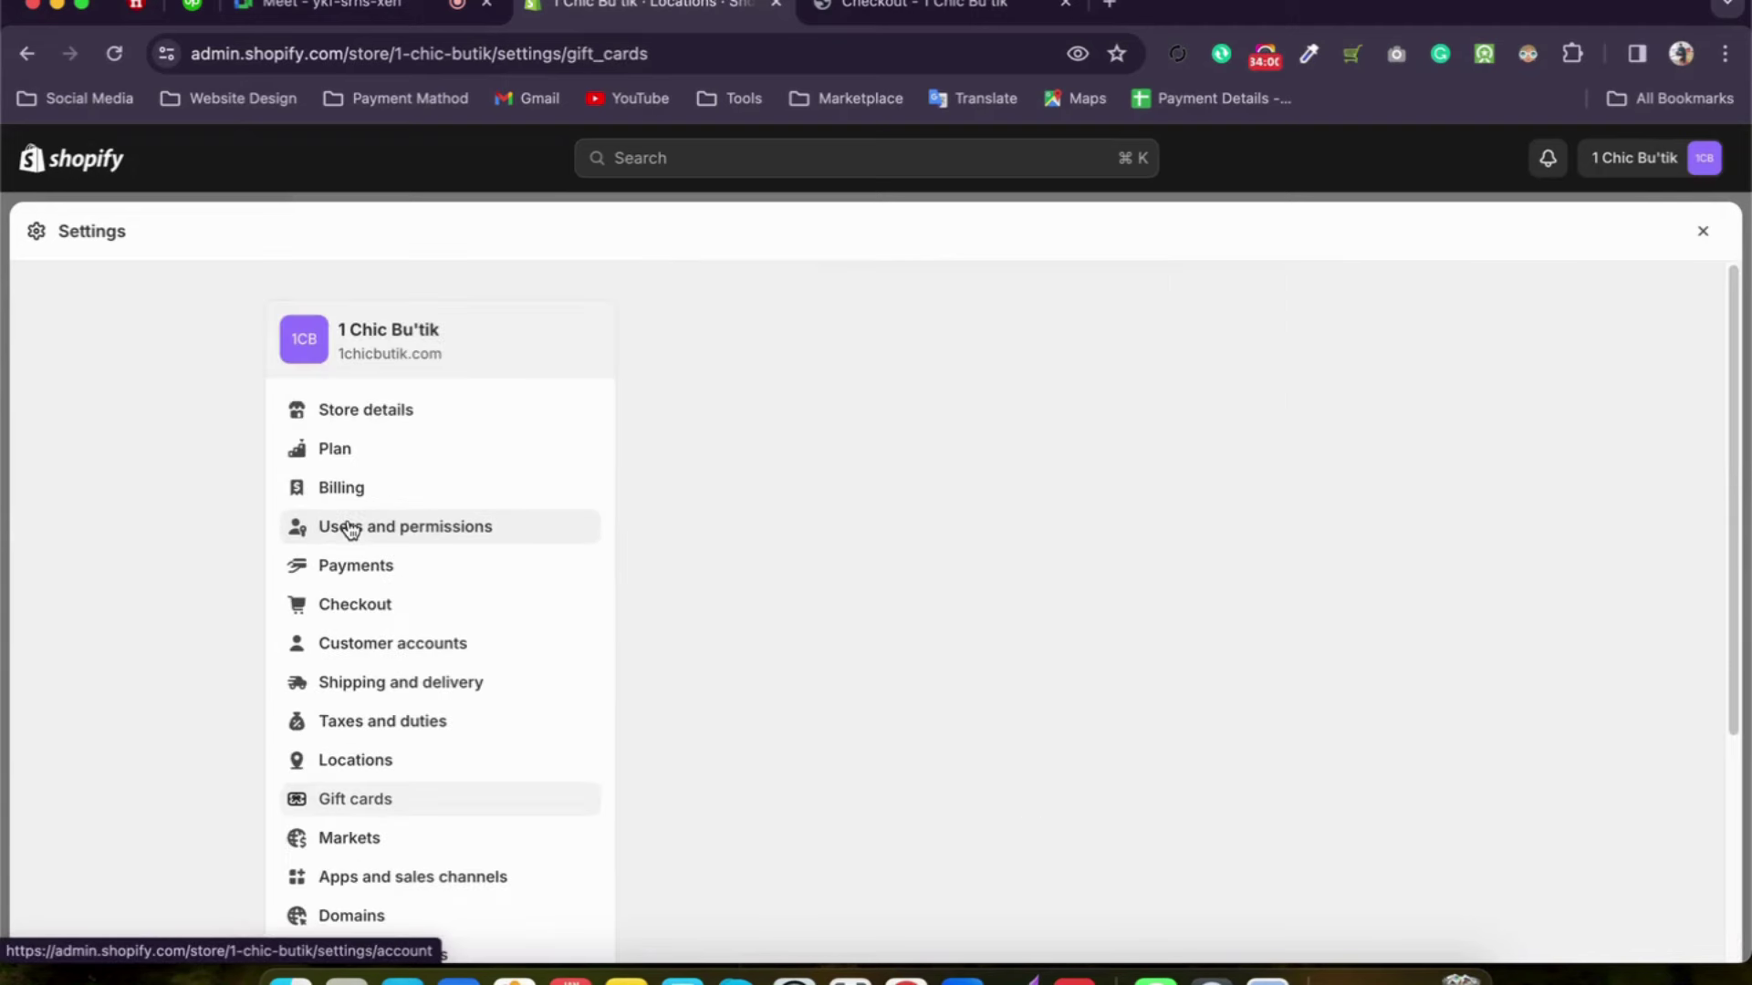
{"action": "scroll", "coordinate": [400, 493], "scroll_direction": "down", "scroll_amount": 1}
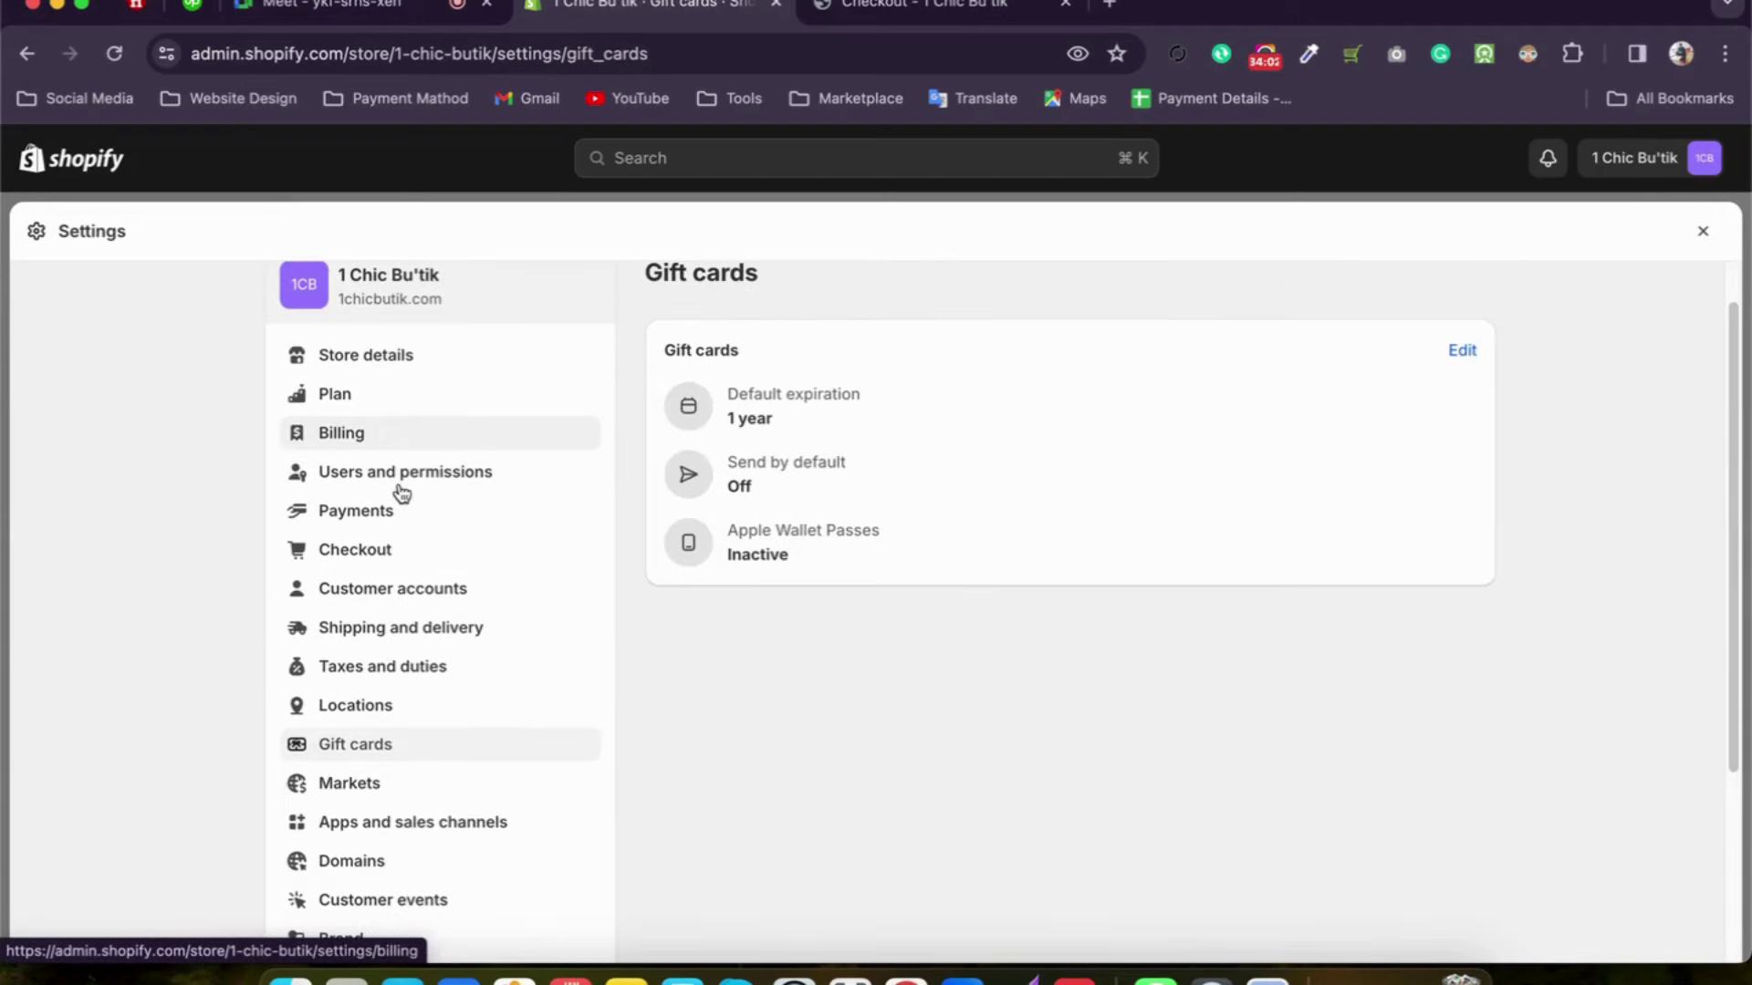
{"action": "left_click", "coordinate": [1464, 356]}
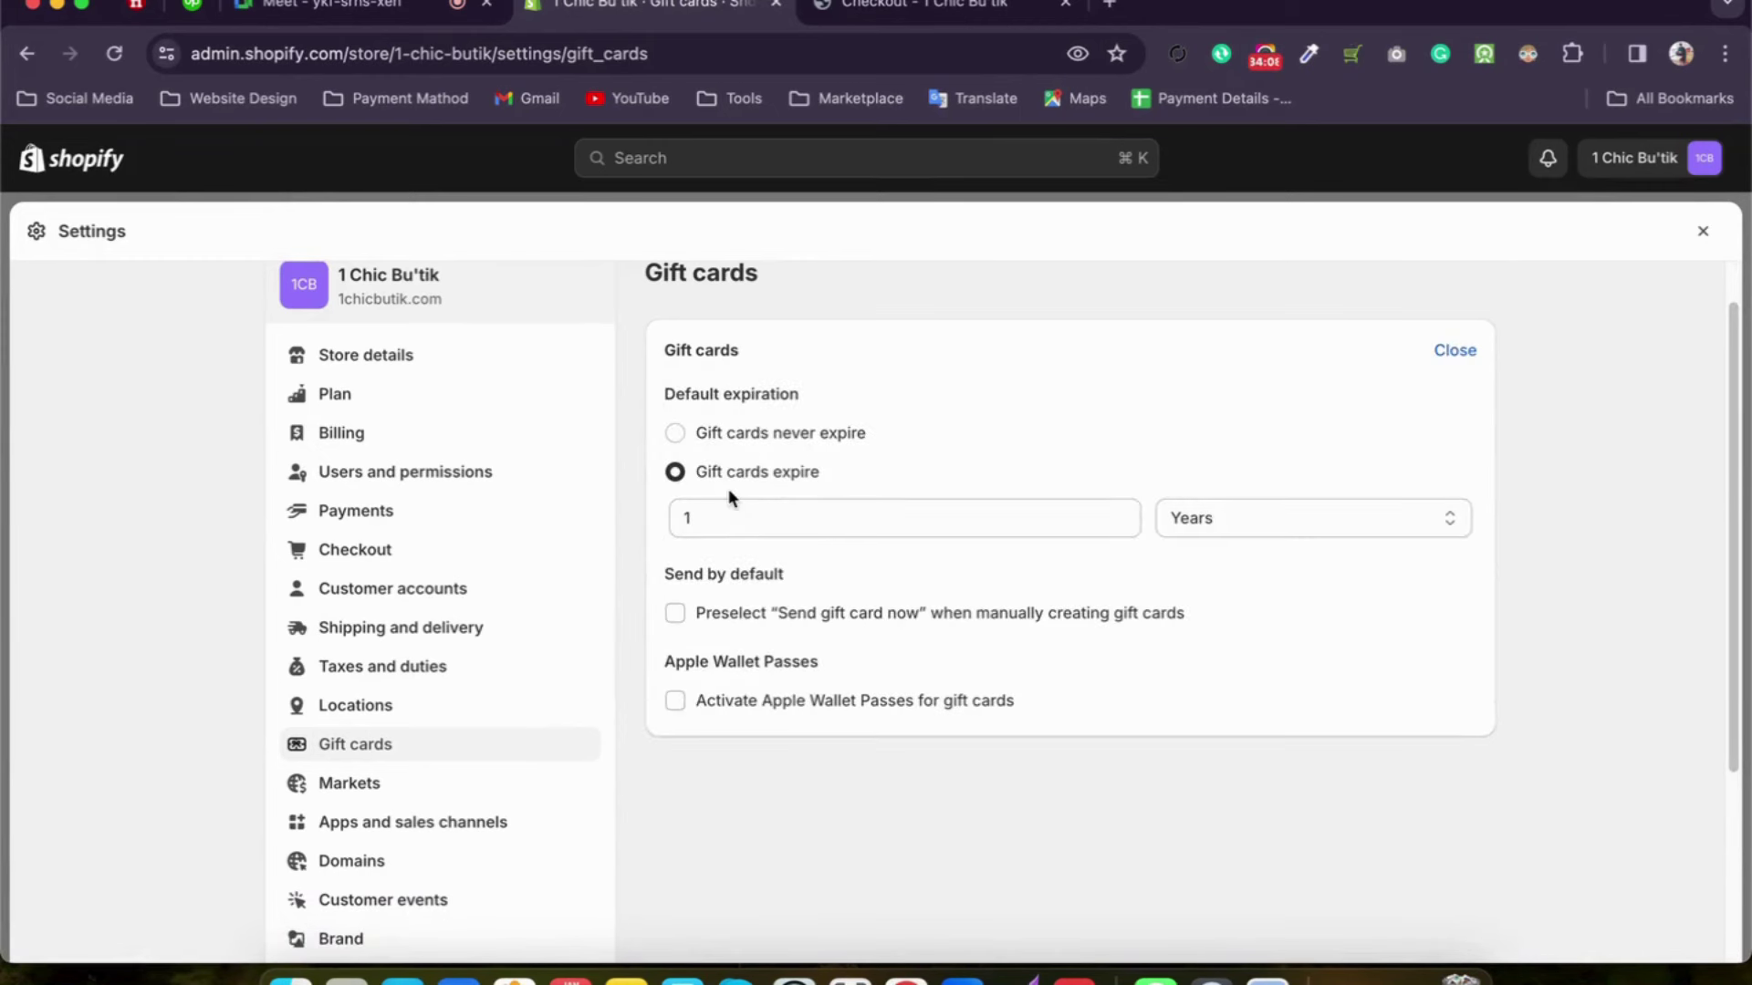
{"action": "left_click", "coordinate": [678, 432]}
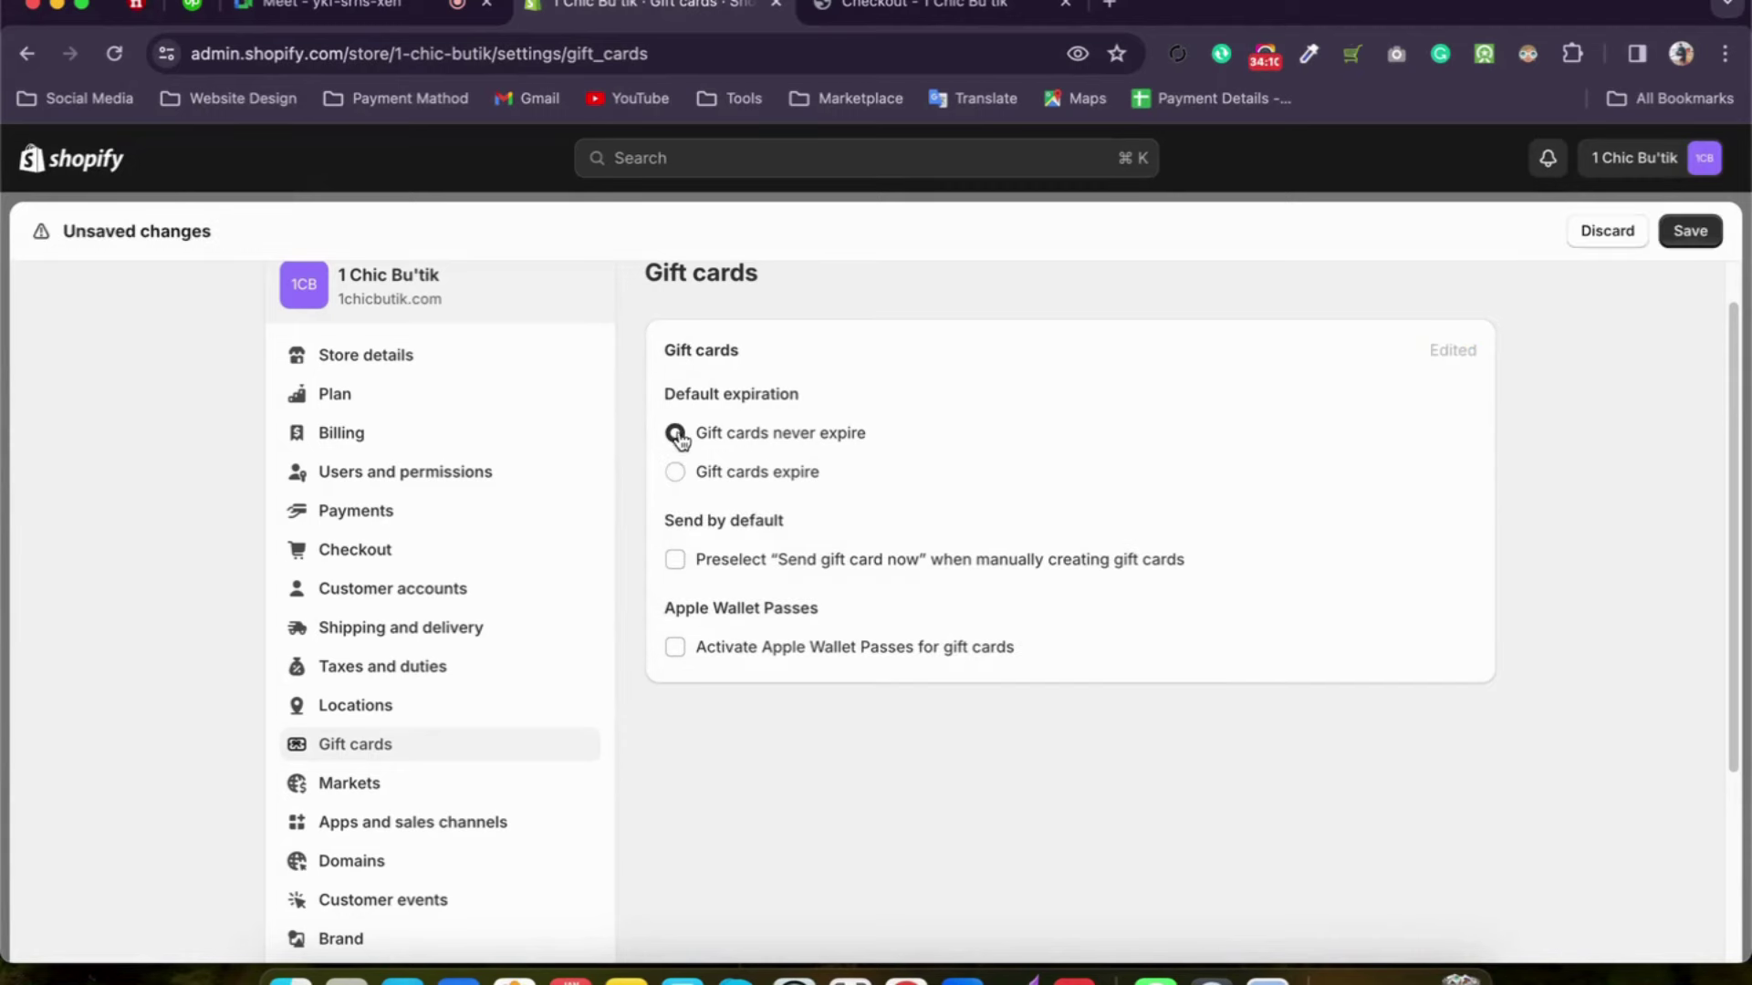
{"action": "left_click", "coordinate": [690, 473]}
{"action": "left_click", "coordinate": [678, 433]}
Step: Leave the gift card changes unsaved, open the Markets settings and review the market overview and recommendations
{"action": "left_click", "coordinate": [352, 792]}
{"action": "left_click", "coordinate": [1148, 607]}
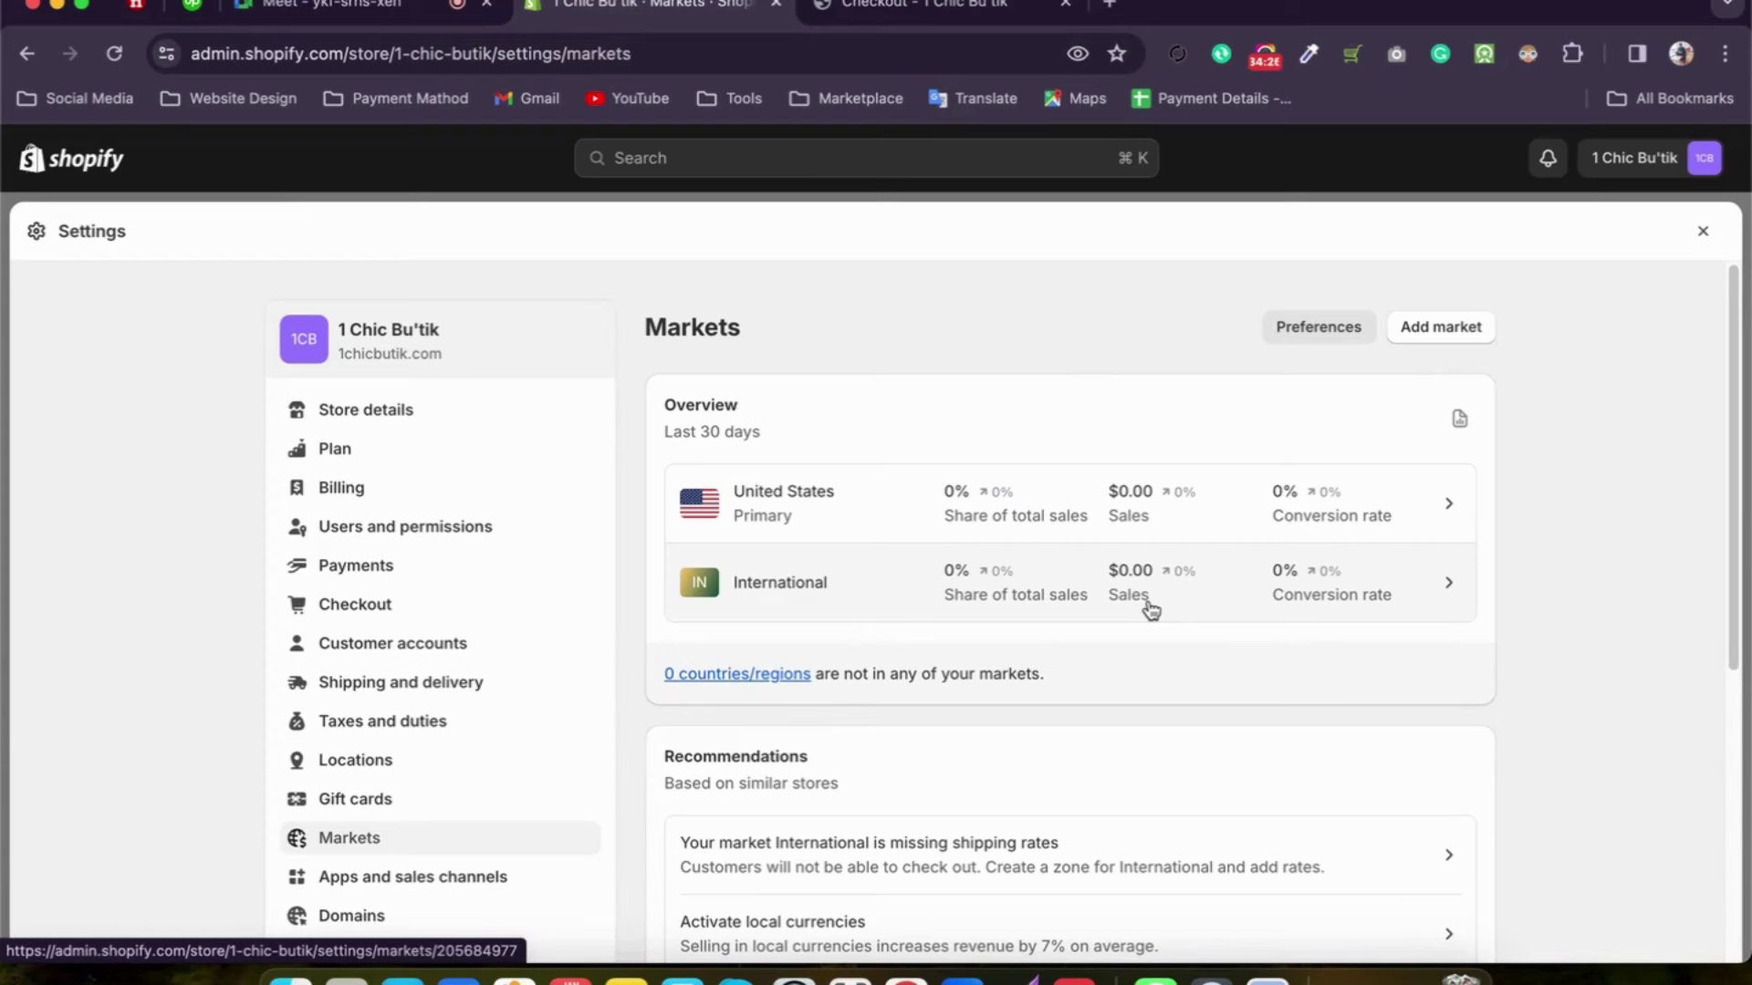
{"action": "scroll", "coordinate": [779, 429], "scroll_direction": "down", "scroll_amount": 3}
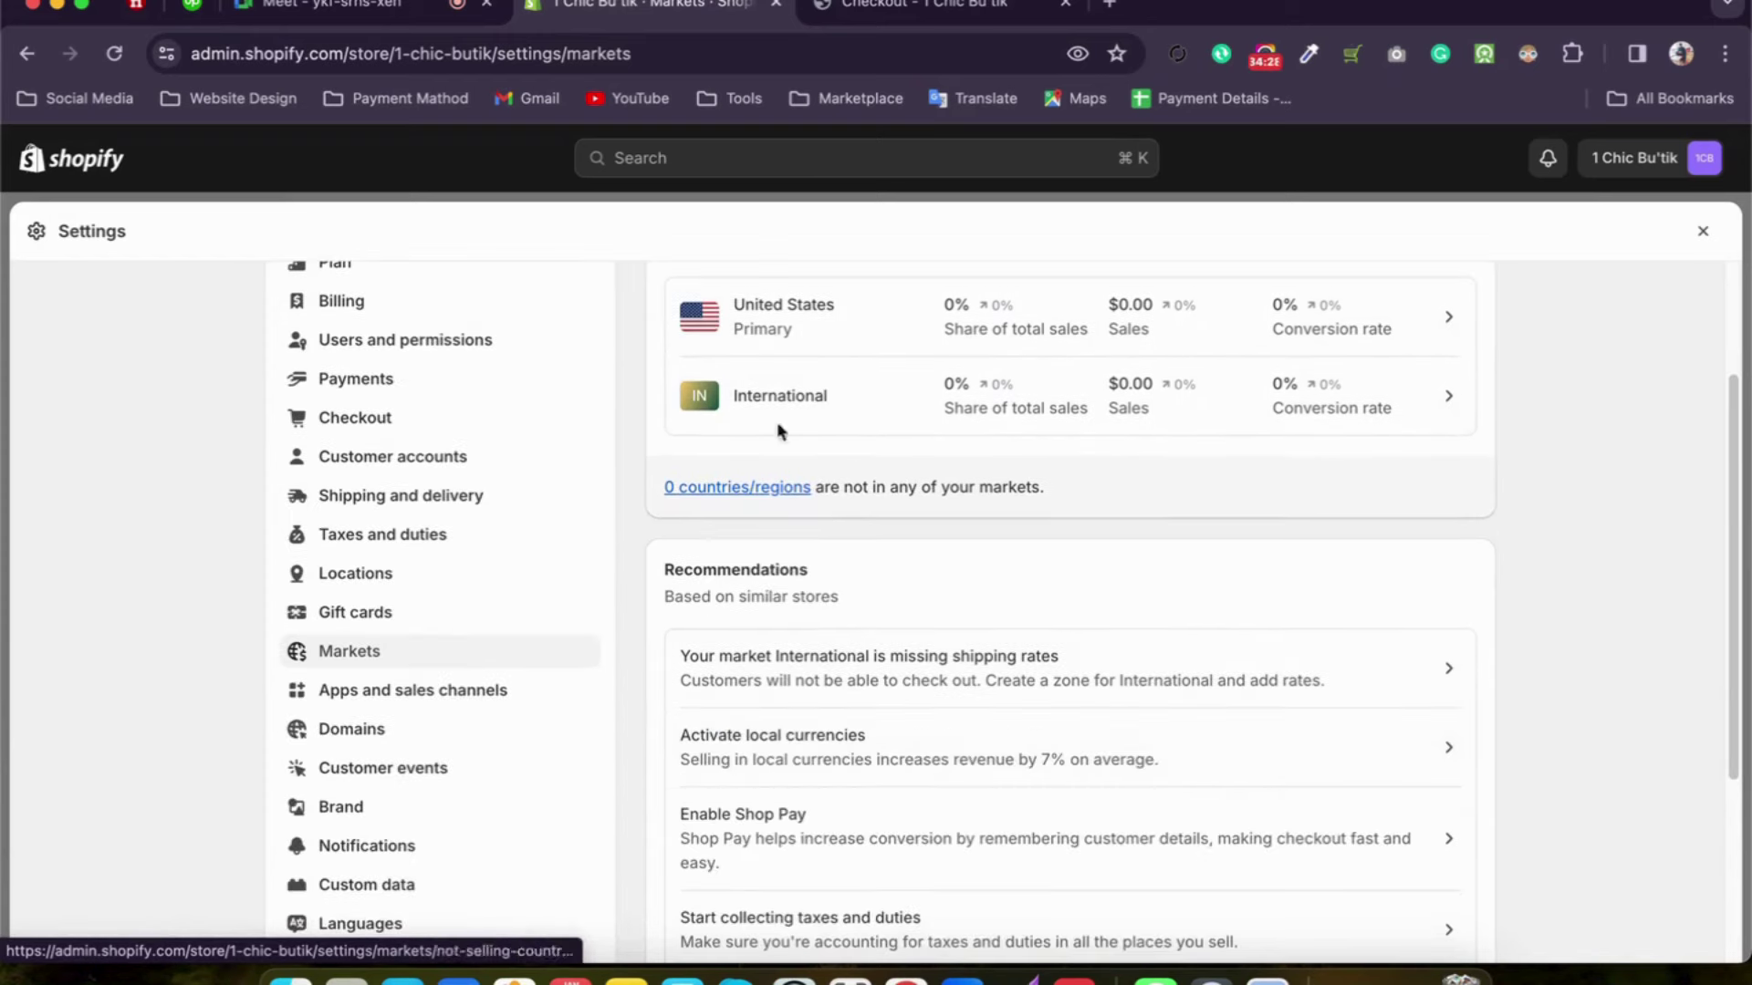
{"action": "scroll", "coordinate": [995, 610], "scroll_direction": "up", "scroll_amount": 3}
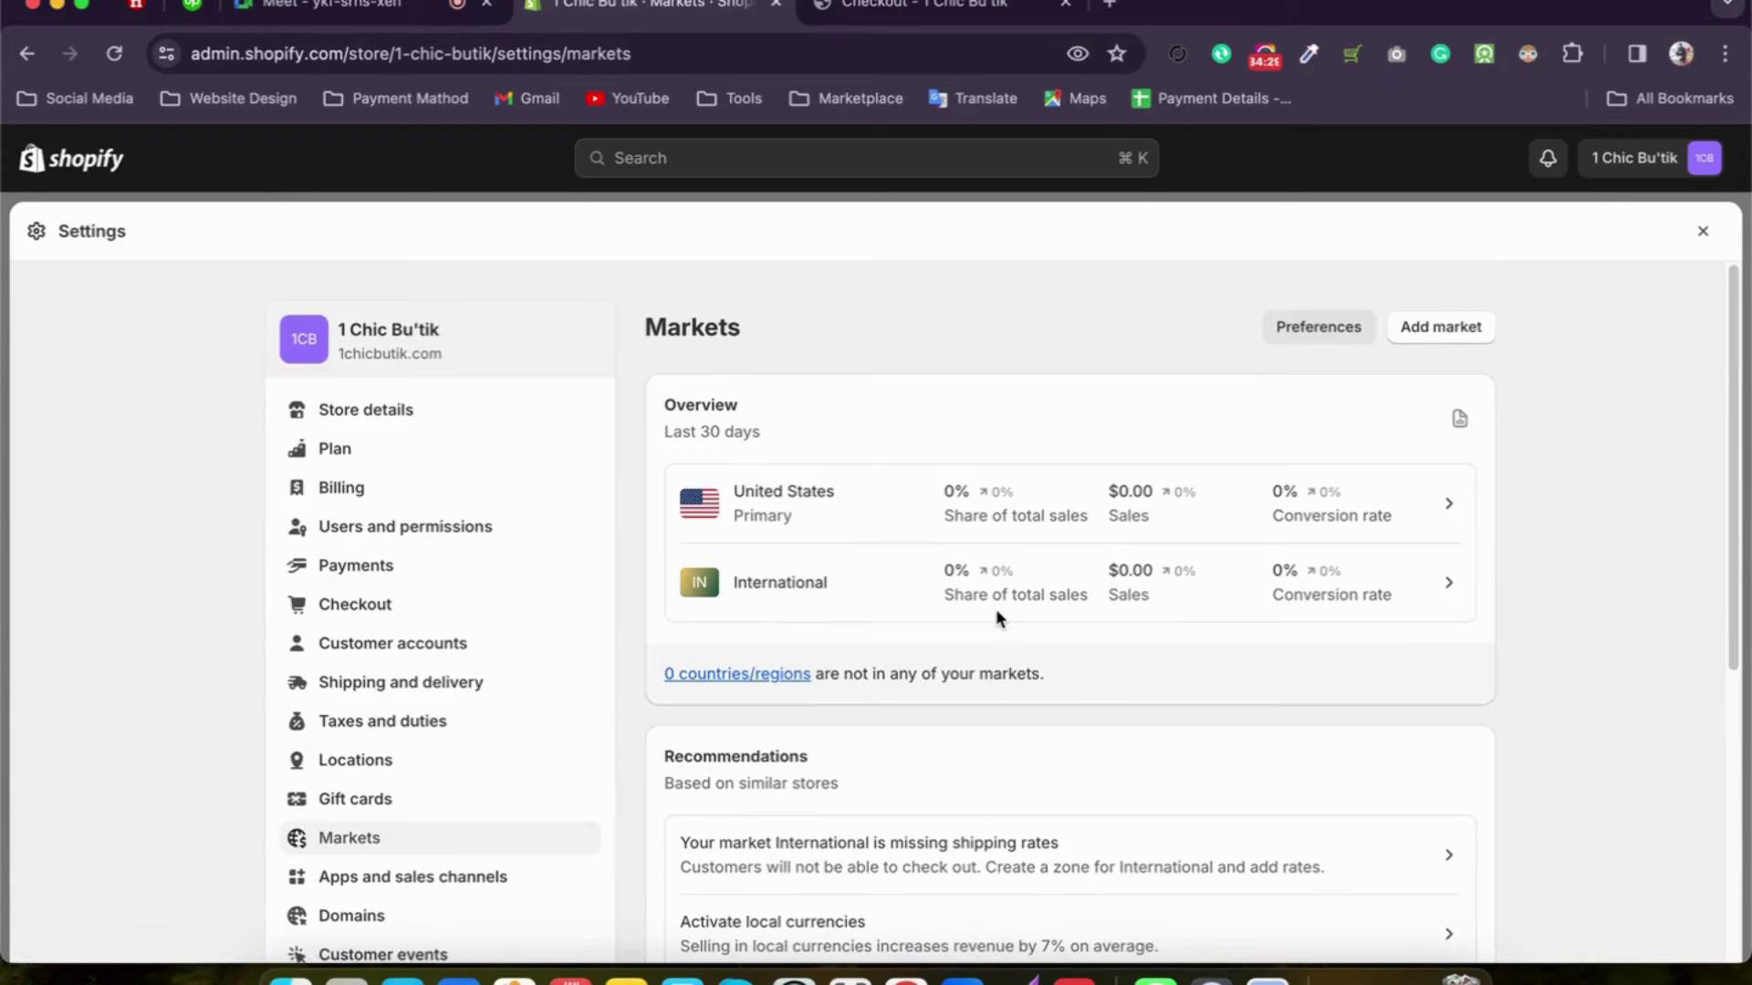
Step: Start adding a market, select Algeria as its country, and cancel without creating the market
{"action": "left_click", "coordinate": [1423, 336]}
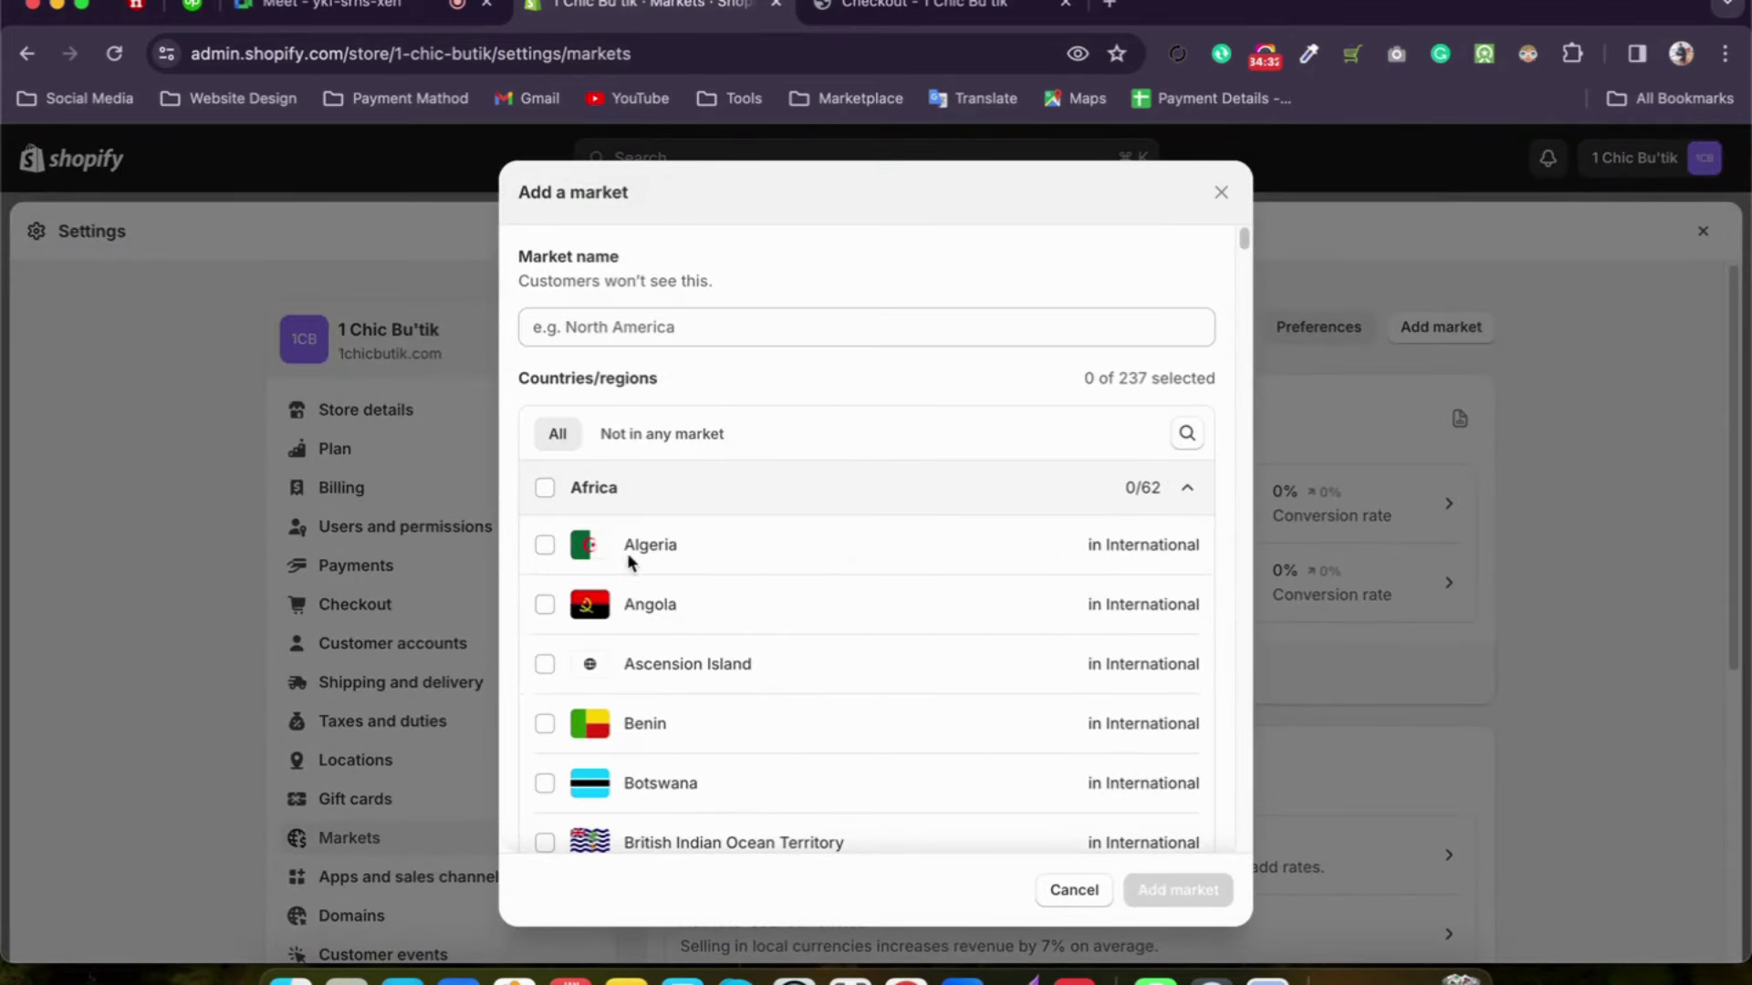
{"action": "left_click", "coordinate": [544, 545]}
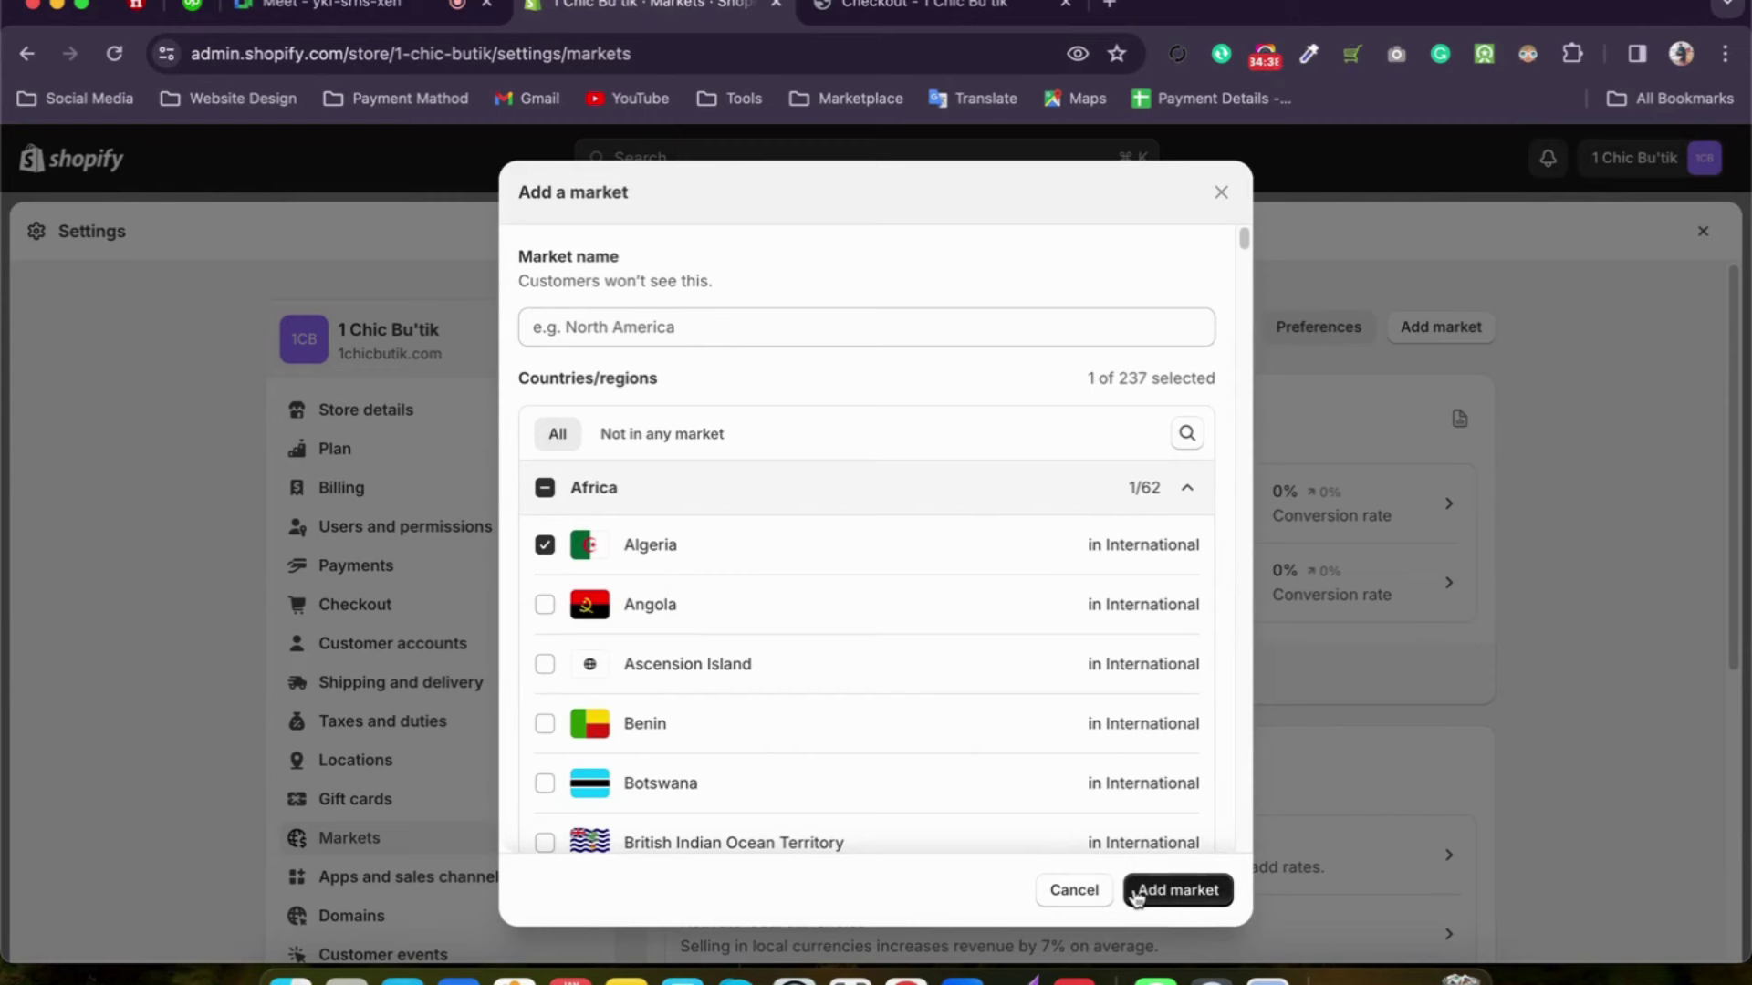
{"action": "left_click", "coordinate": [1073, 892]}
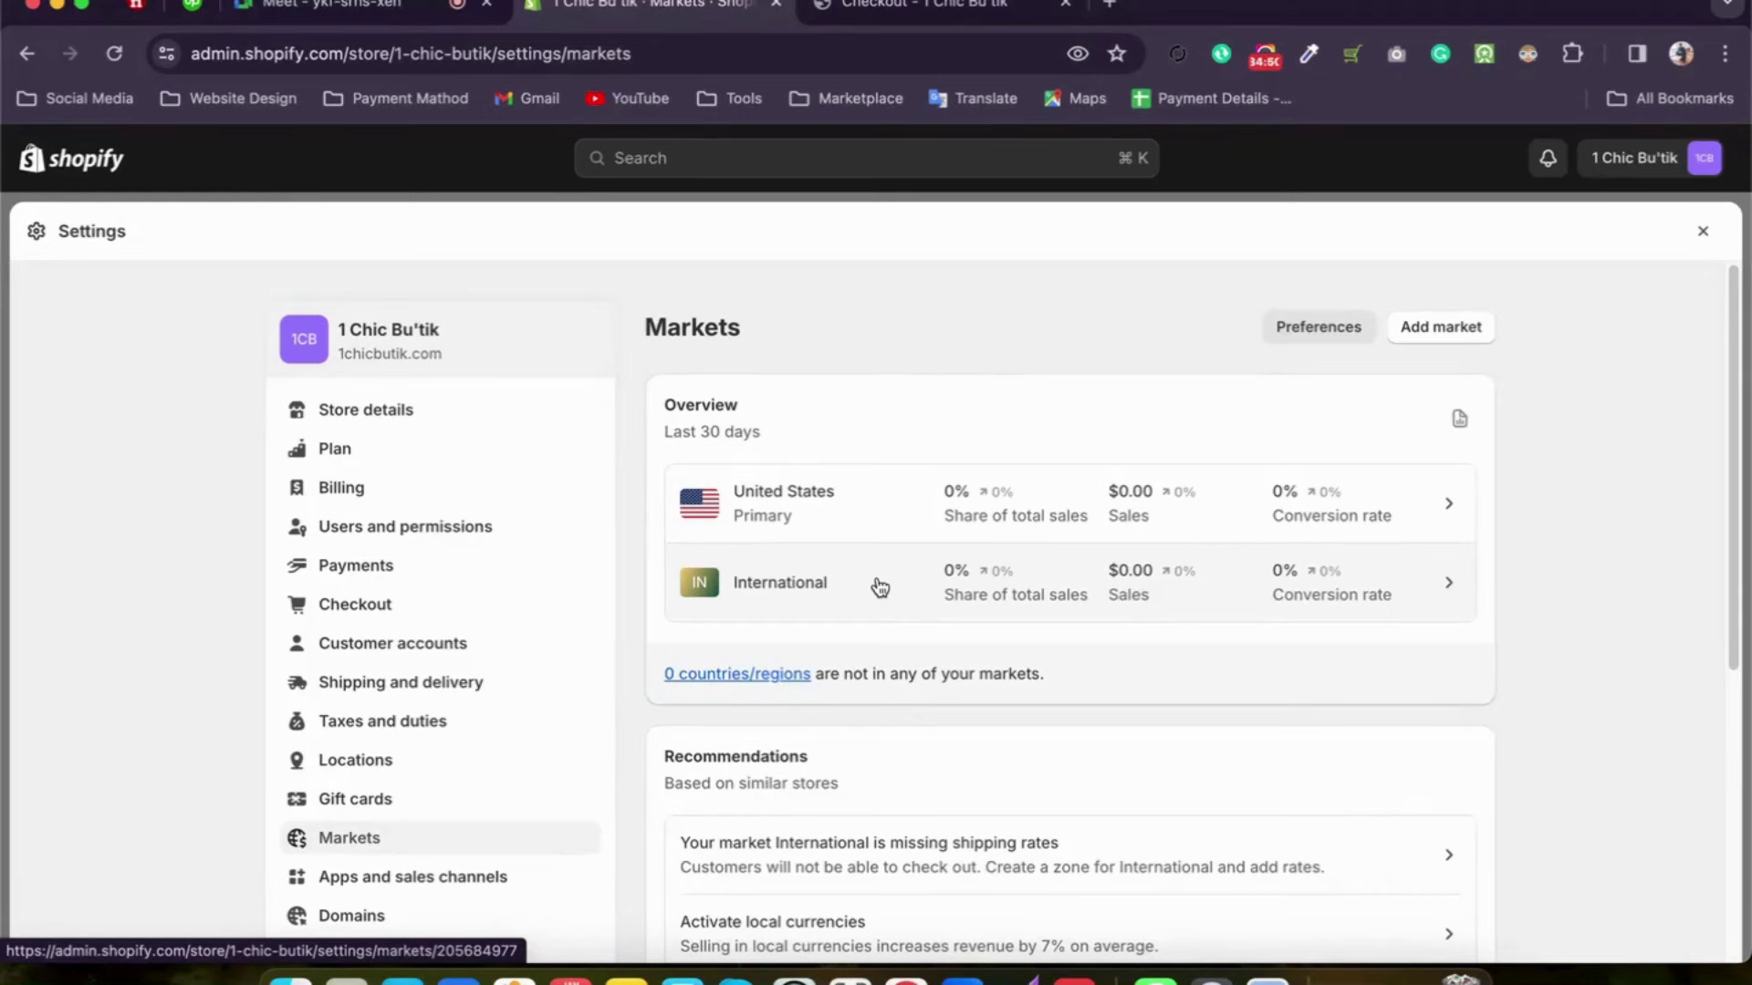
Step: Open the Apps and sales channels settings and review the installed apps and their uninstall options
{"action": "scroll", "coordinate": [879, 586], "scroll_direction": "down", "scroll_amount": 5}
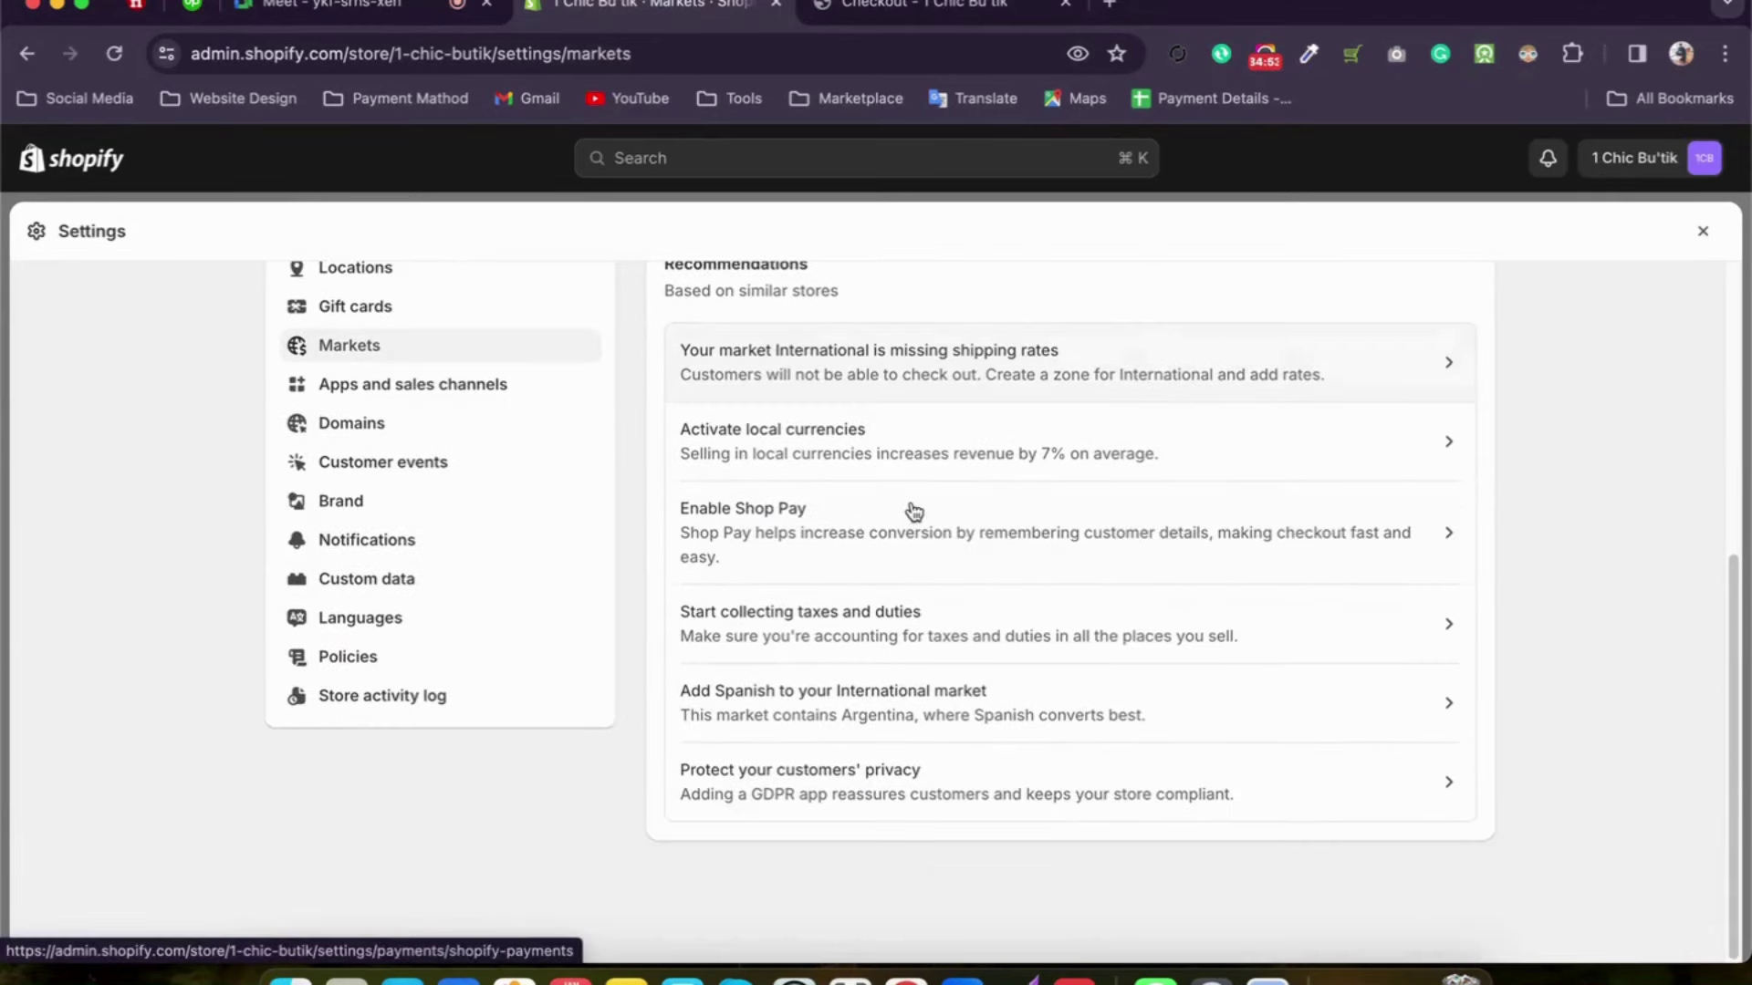
{"action": "left_click", "coordinate": [414, 384]}
{"action": "scroll", "coordinate": [546, 669], "scroll_direction": "down", "scroll_amount": 1}
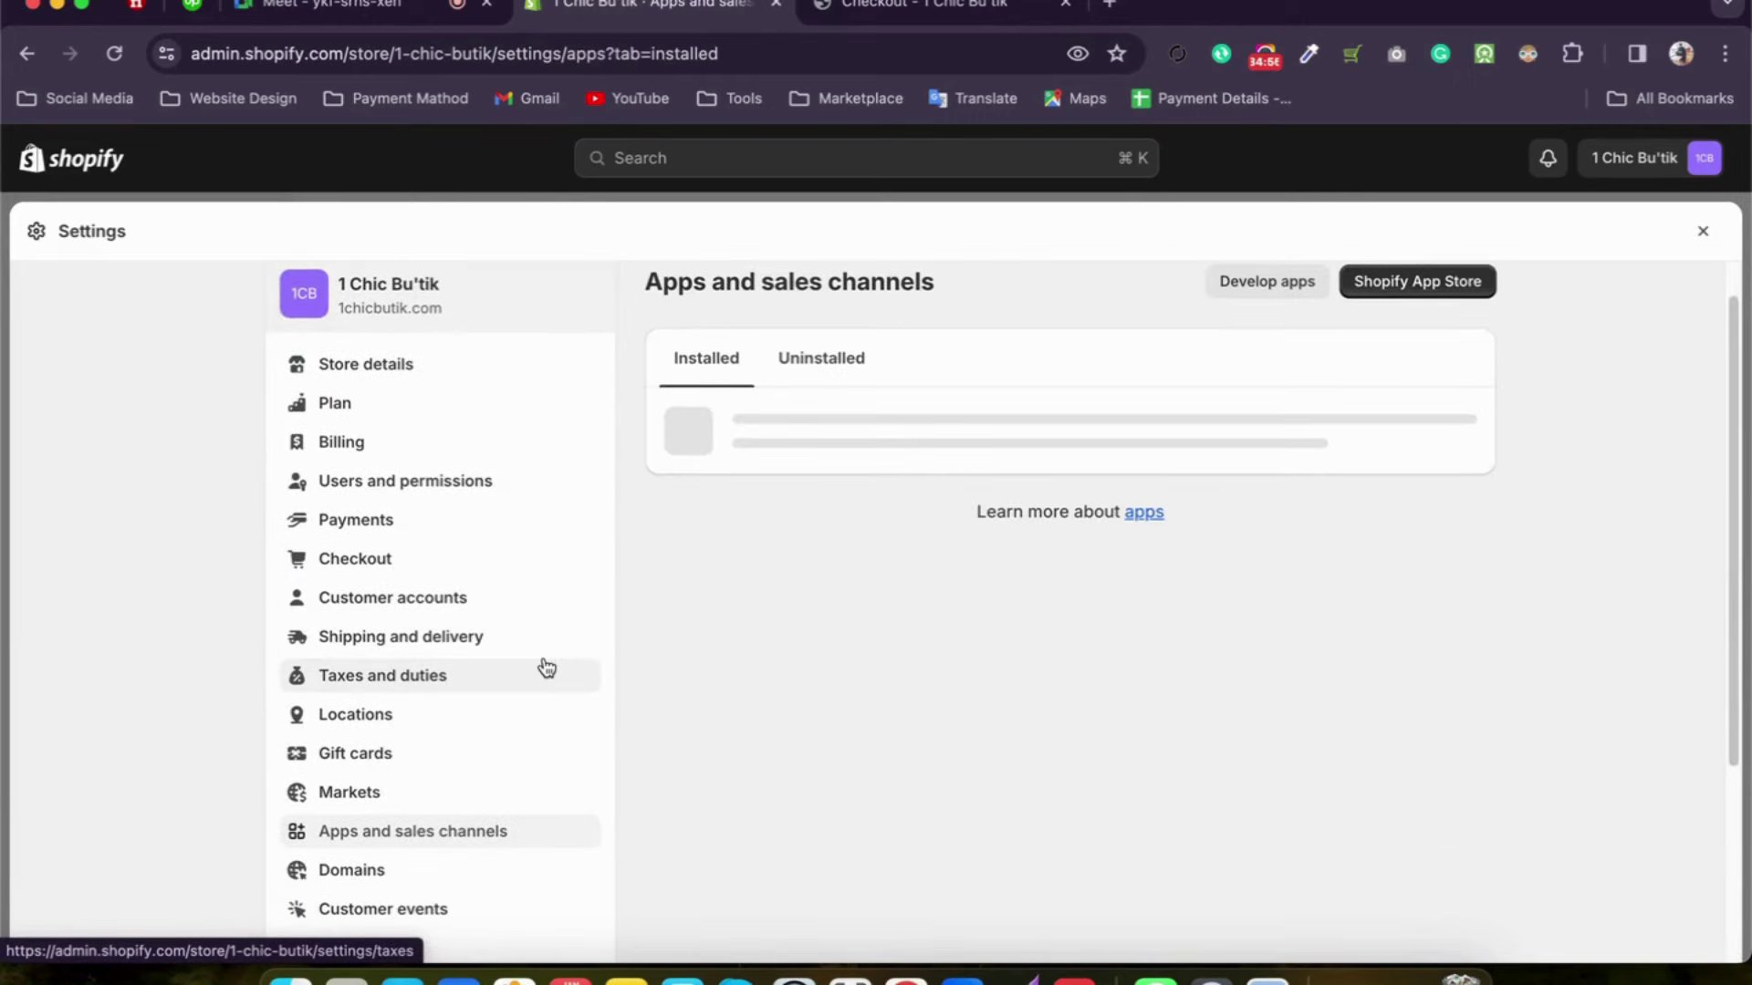
{"action": "scroll", "coordinate": [636, 478], "scroll_direction": "down", "scroll_amount": 2}
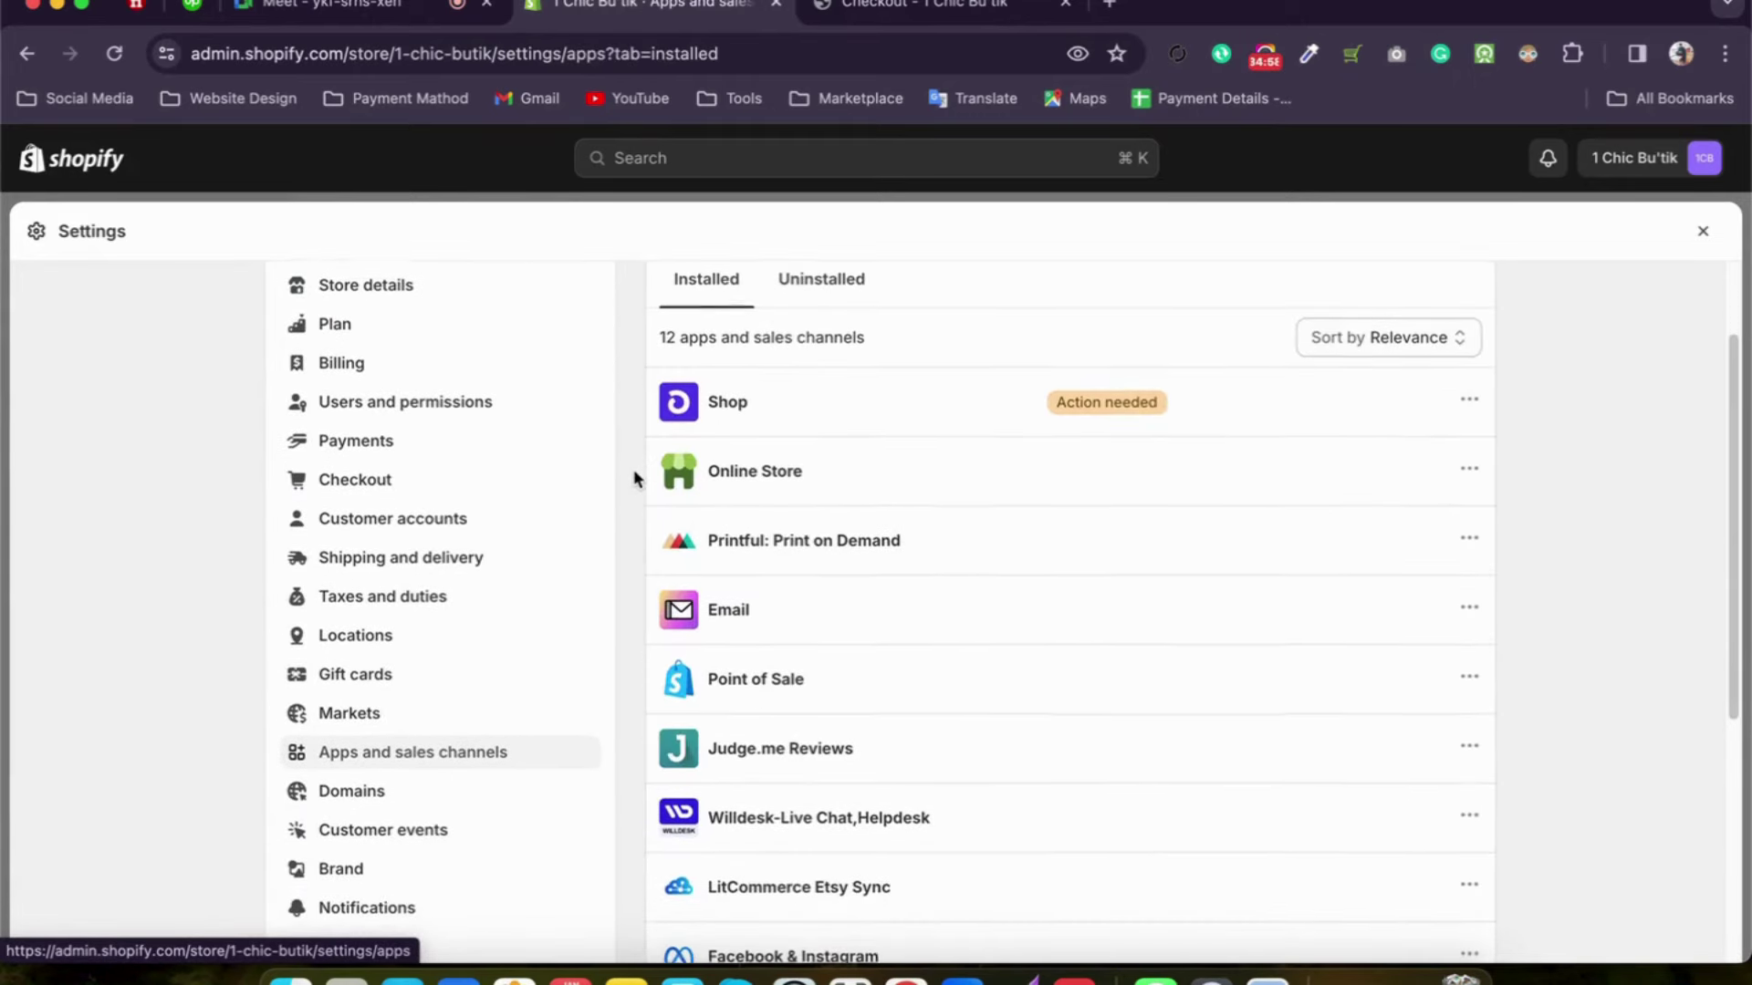
{"action": "mouse_move", "coordinate": [1363, 875]}
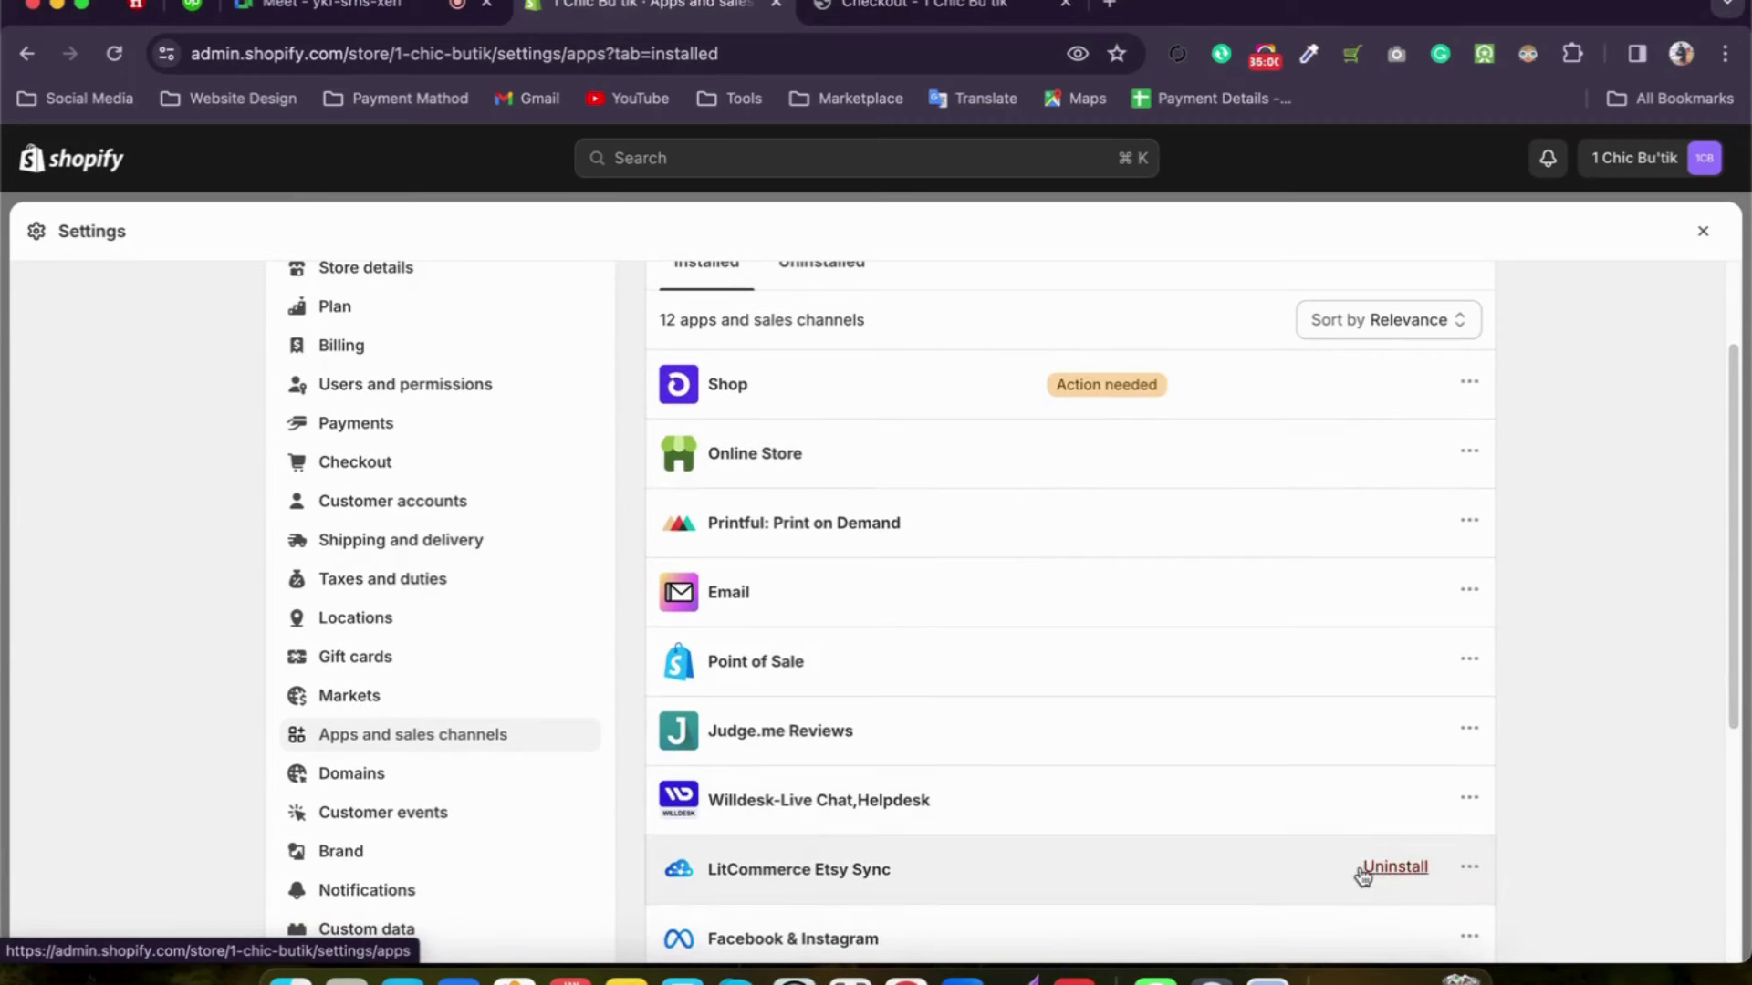
{"action": "mouse_move", "coordinate": [1401, 456]}
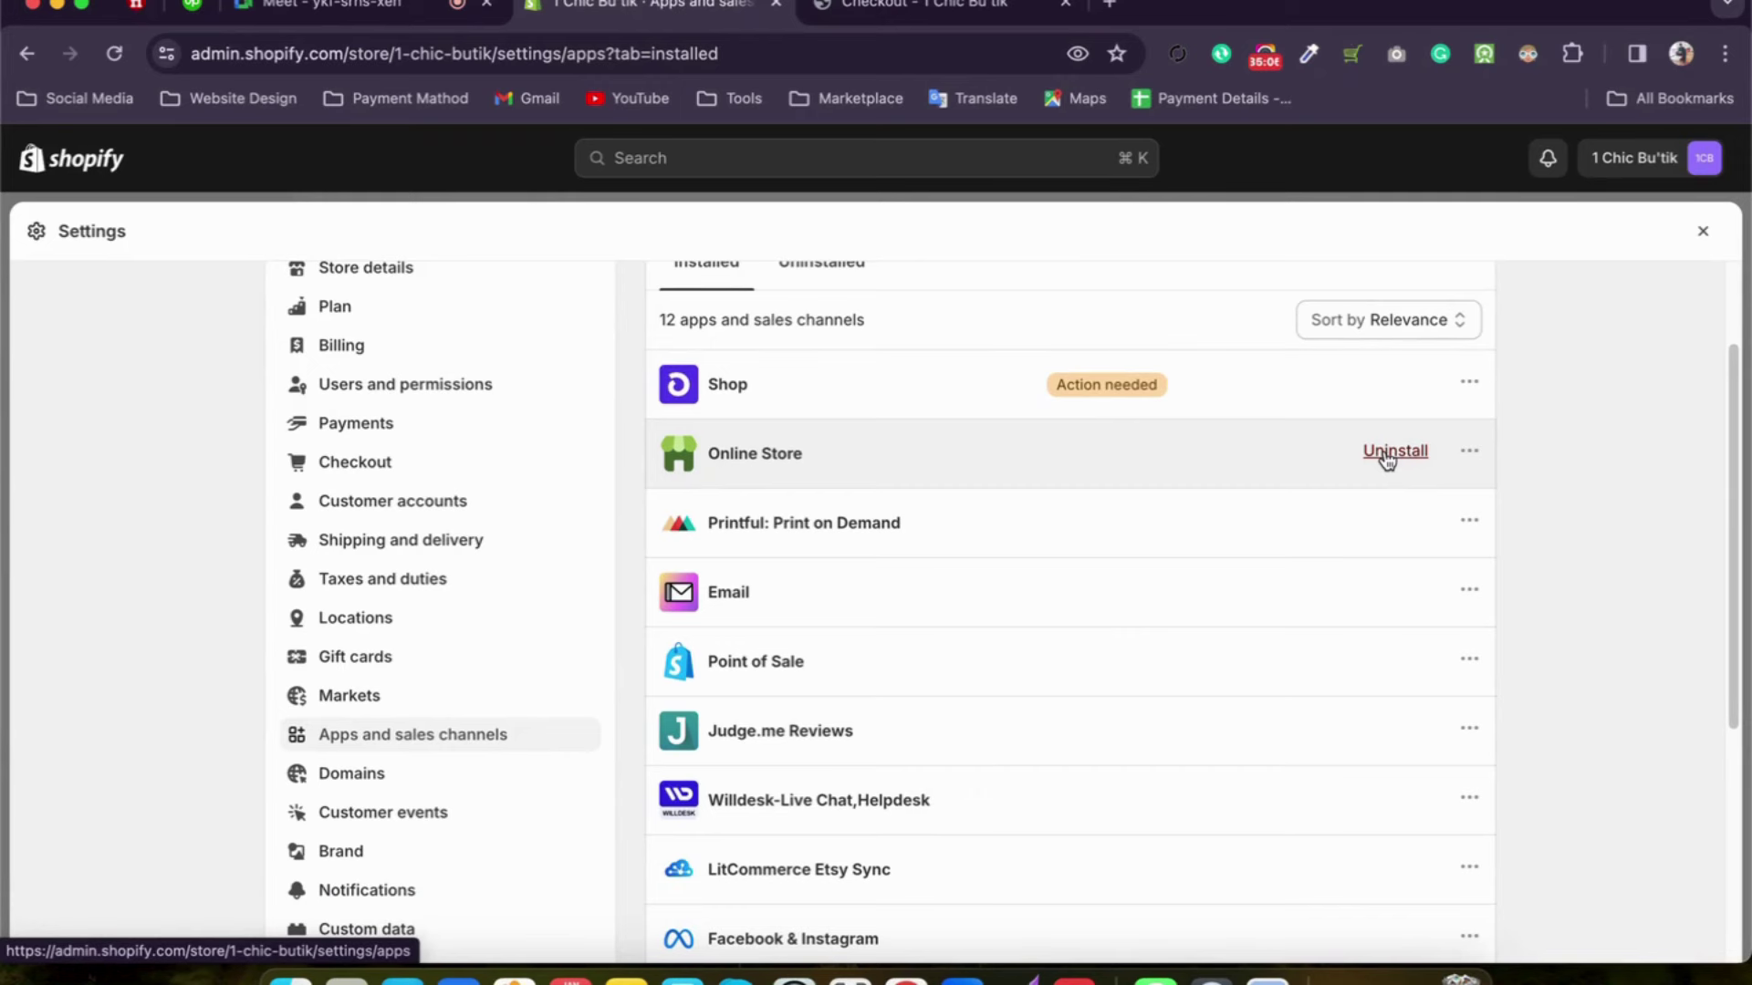
{"action": "scroll", "coordinate": [1392, 511], "scroll_direction": "up", "scroll_amount": 3}
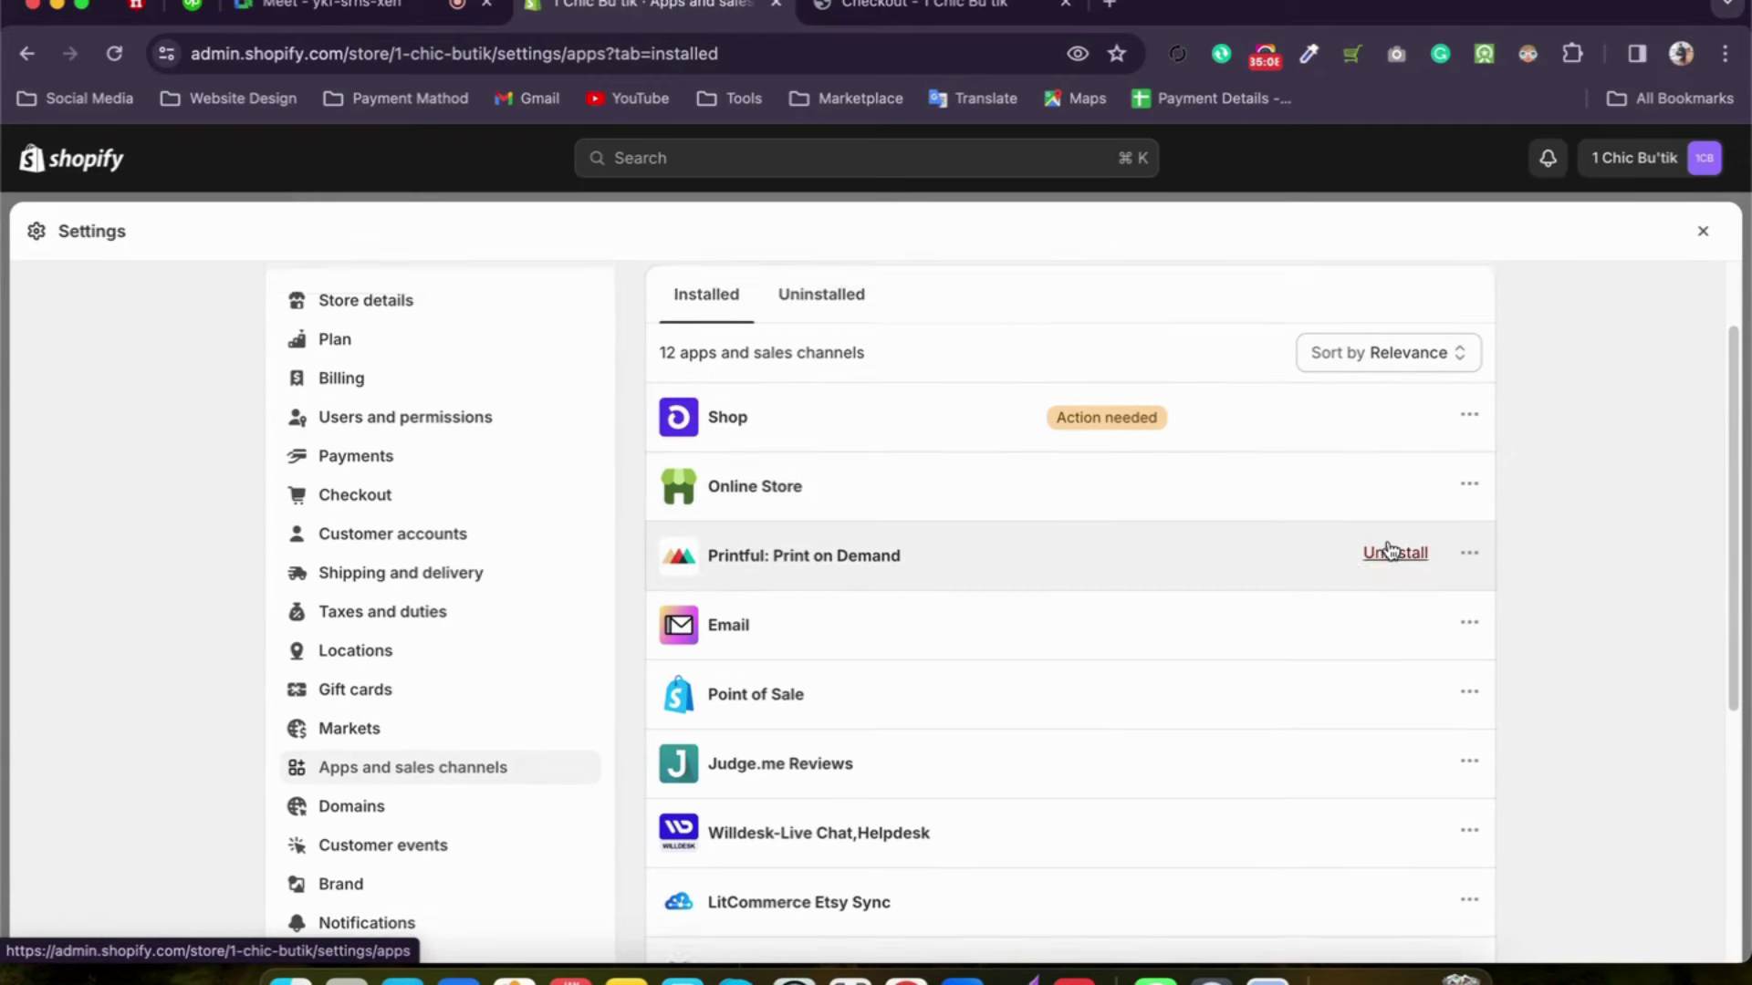
Step: Open the Shopify App Store, browse the apps popular with similar stores, and return to the store settings
{"action": "left_click", "coordinate": [1442, 337]}
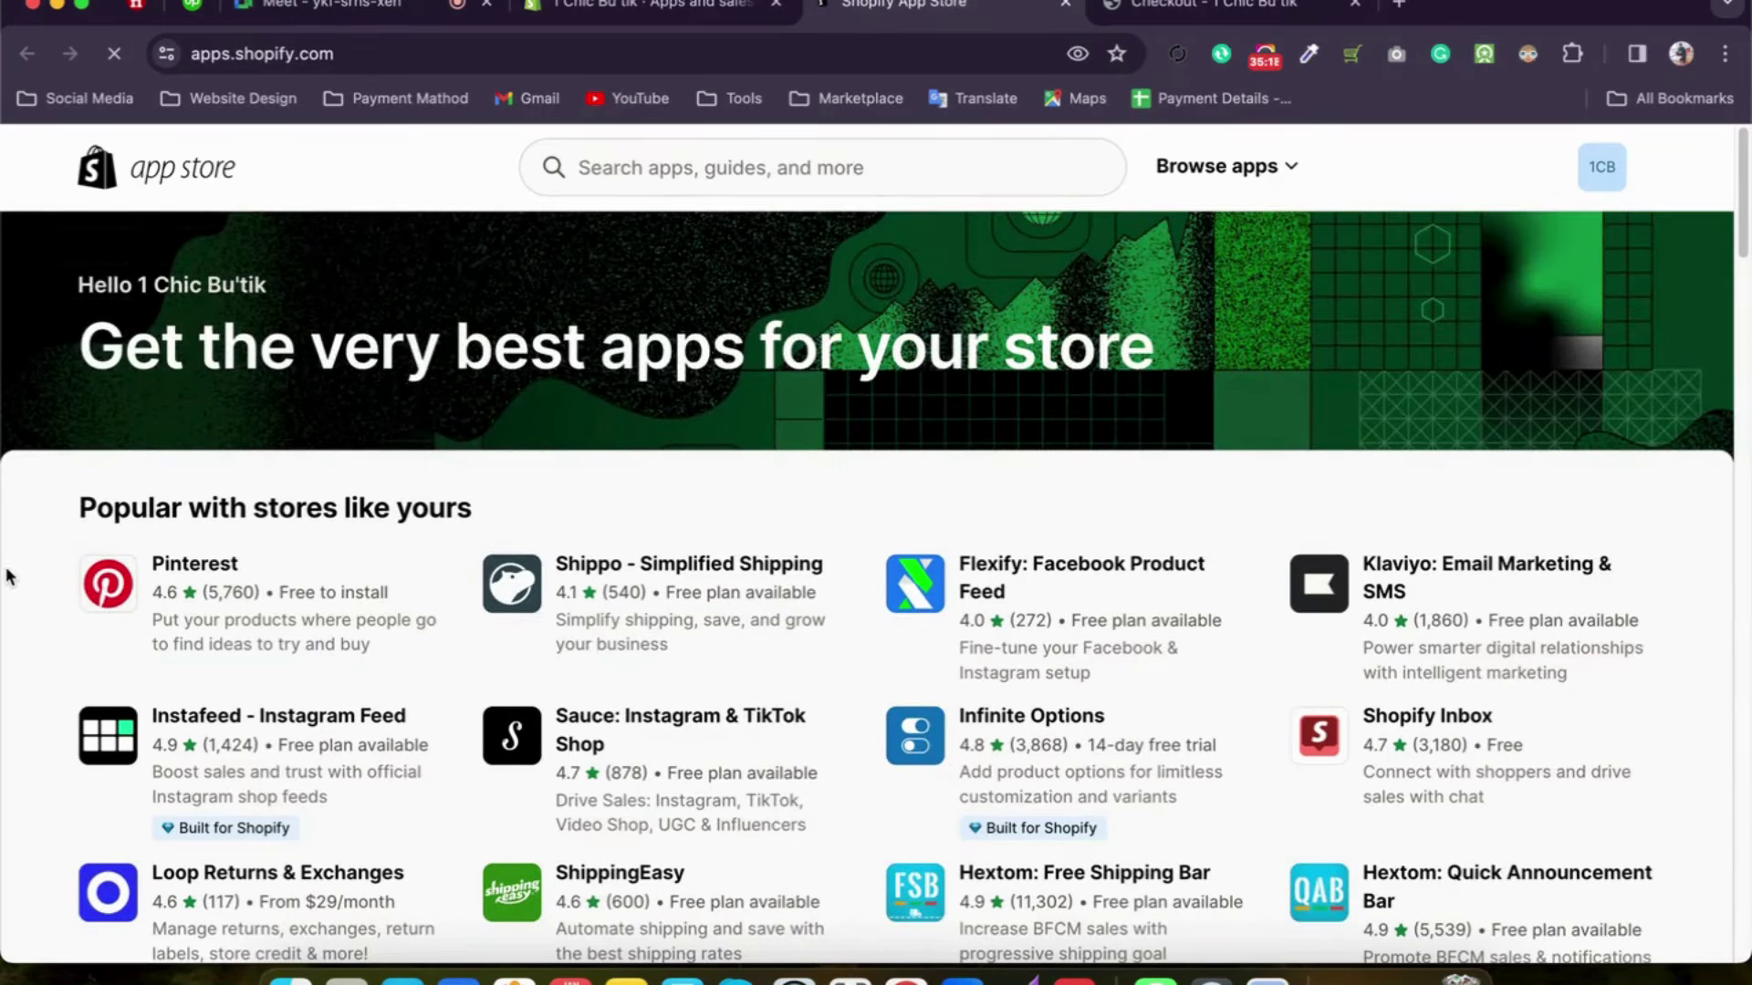
{"action": "scroll", "coordinate": [676, 458], "scroll_direction": "down", "scroll_amount": 3}
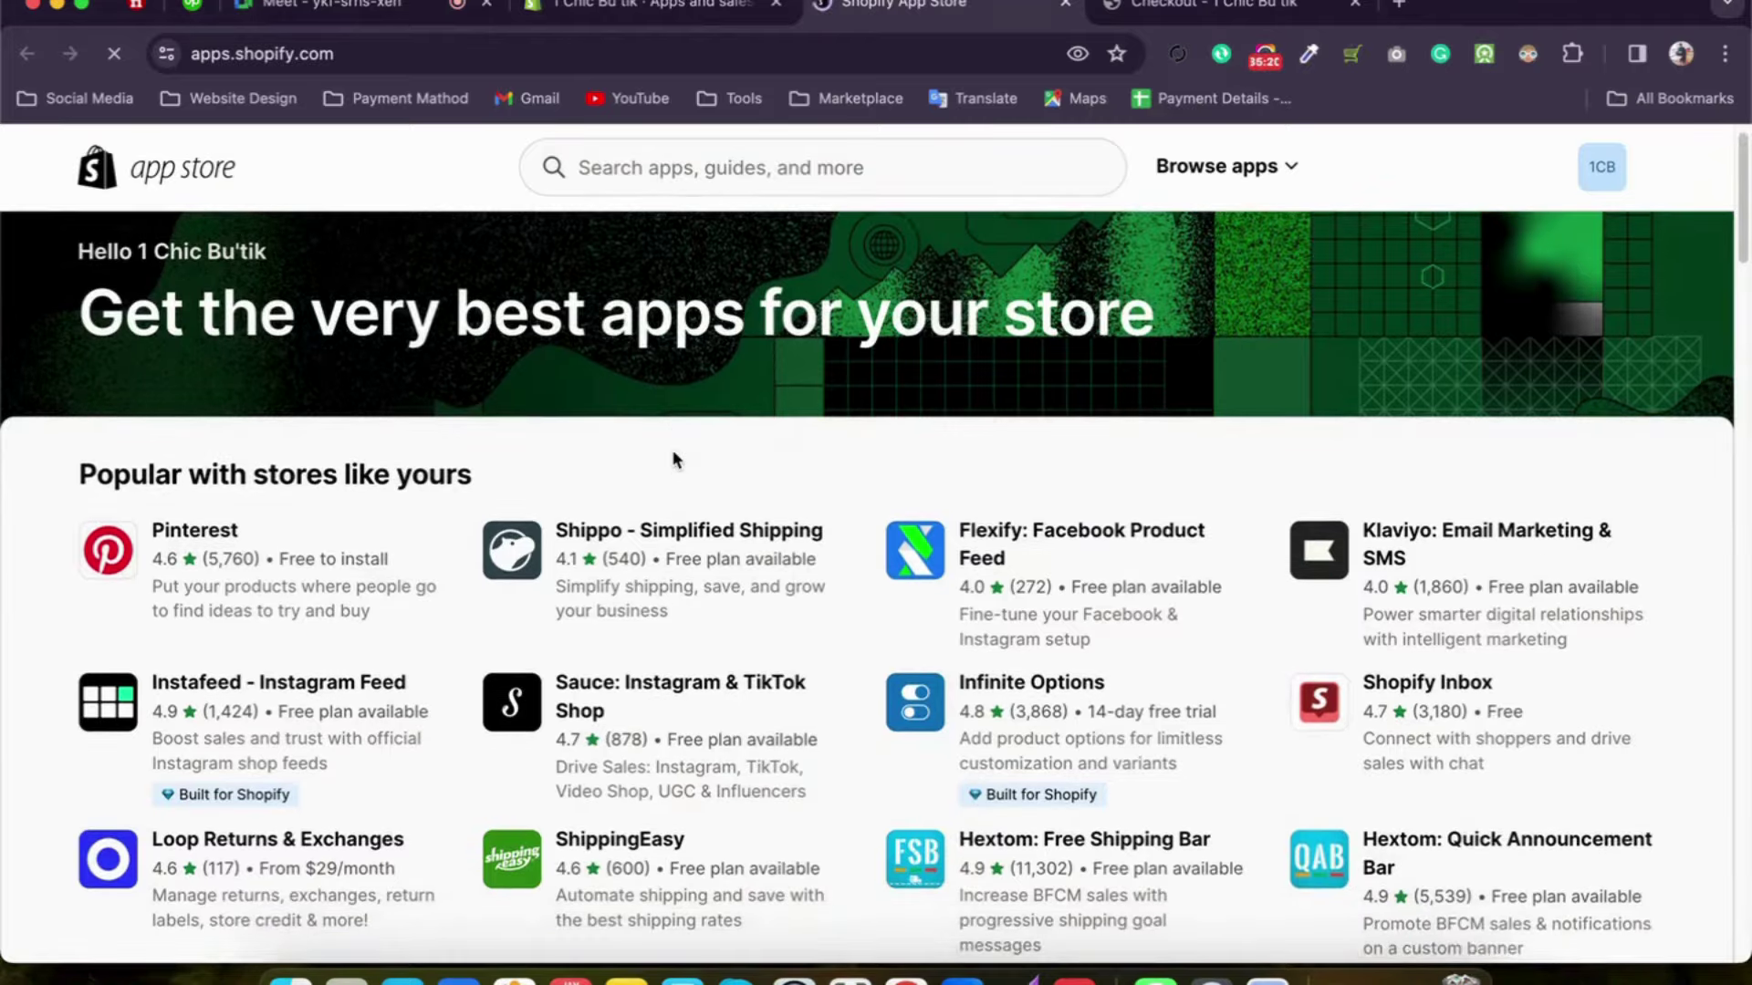
{"action": "scroll", "coordinate": [675, 458], "scroll_direction": "down", "scroll_amount": 10}
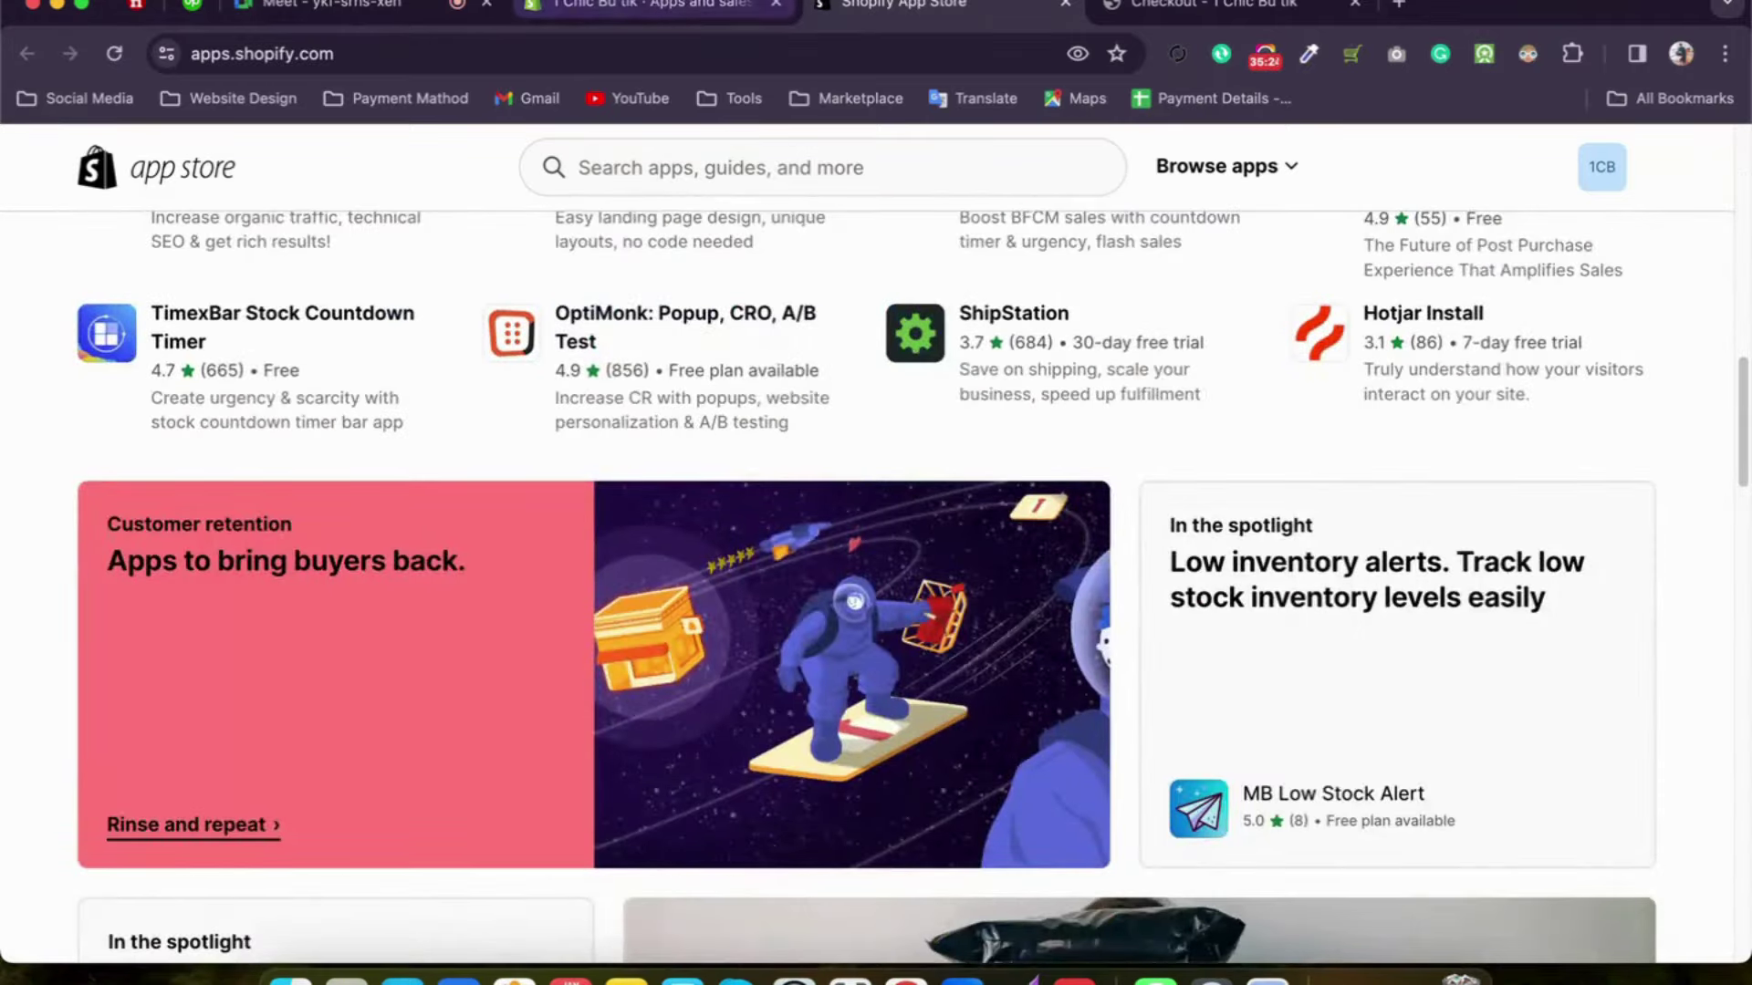
{"action": "left_click", "coordinate": [638, 6]}
Step: Open the Domains settings, check the 1-chic-butik.myshopify.com domain, and return to the domain list
{"action": "scroll", "coordinate": [456, 525], "scroll_direction": "down", "scroll_amount": 5}
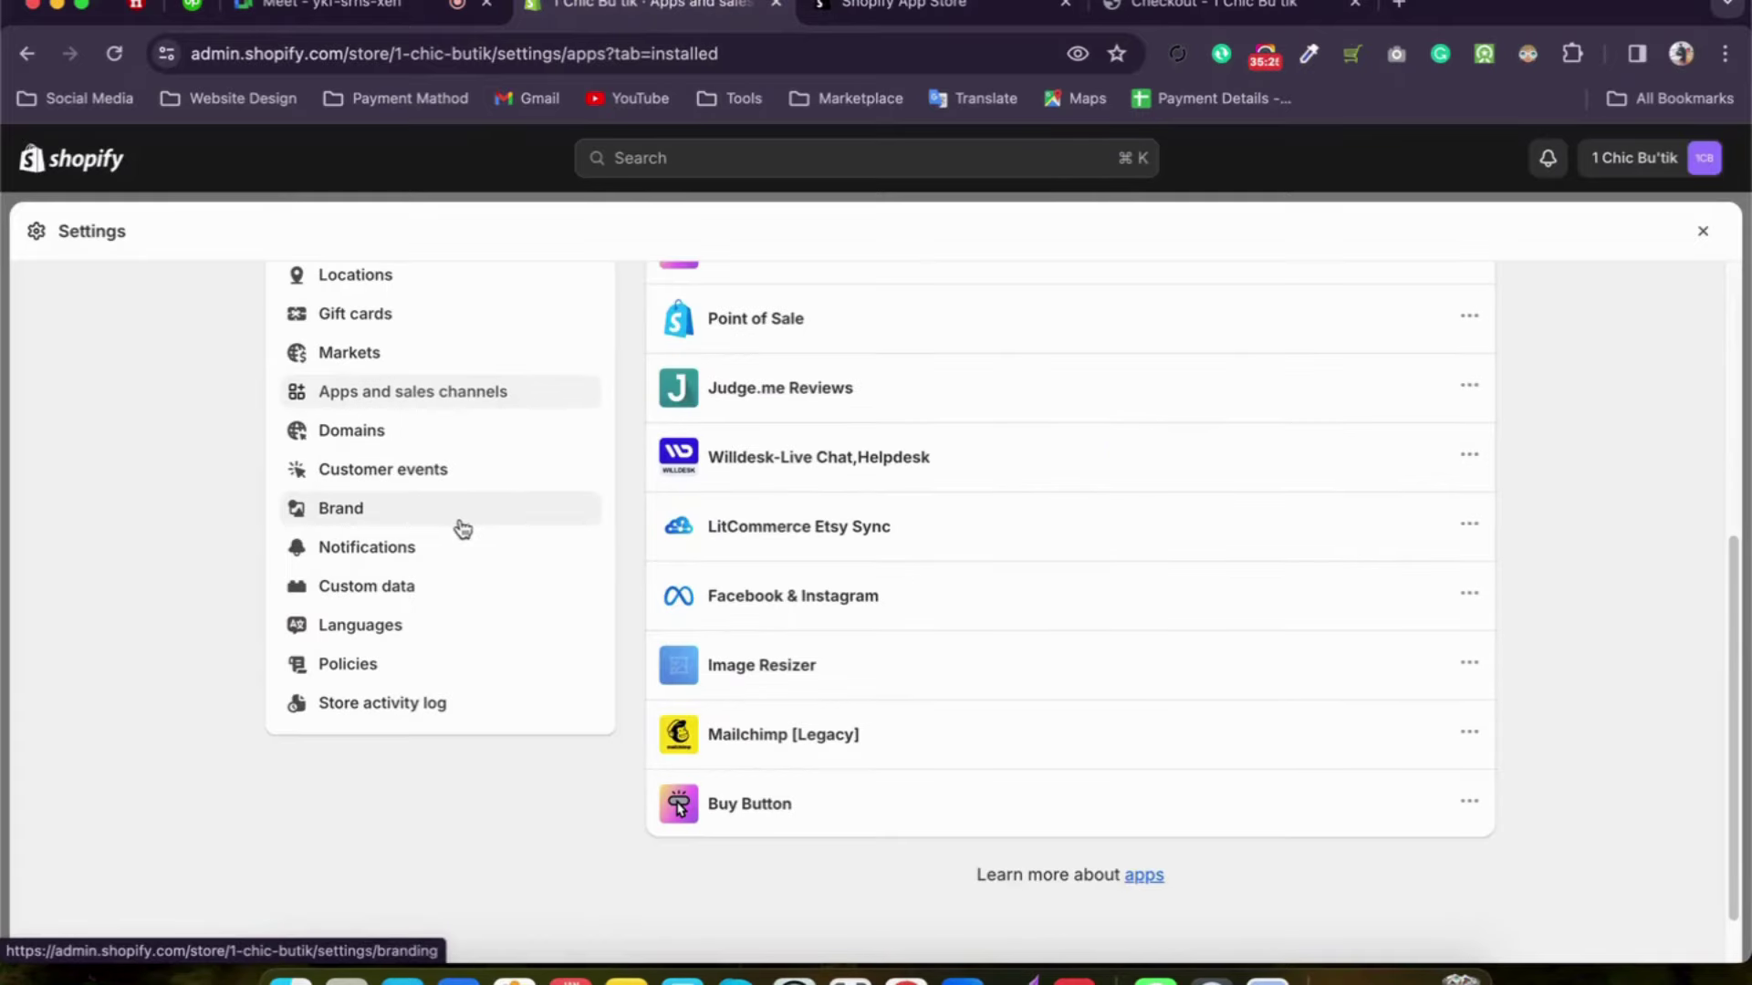
{"action": "left_click", "coordinate": [436, 436]}
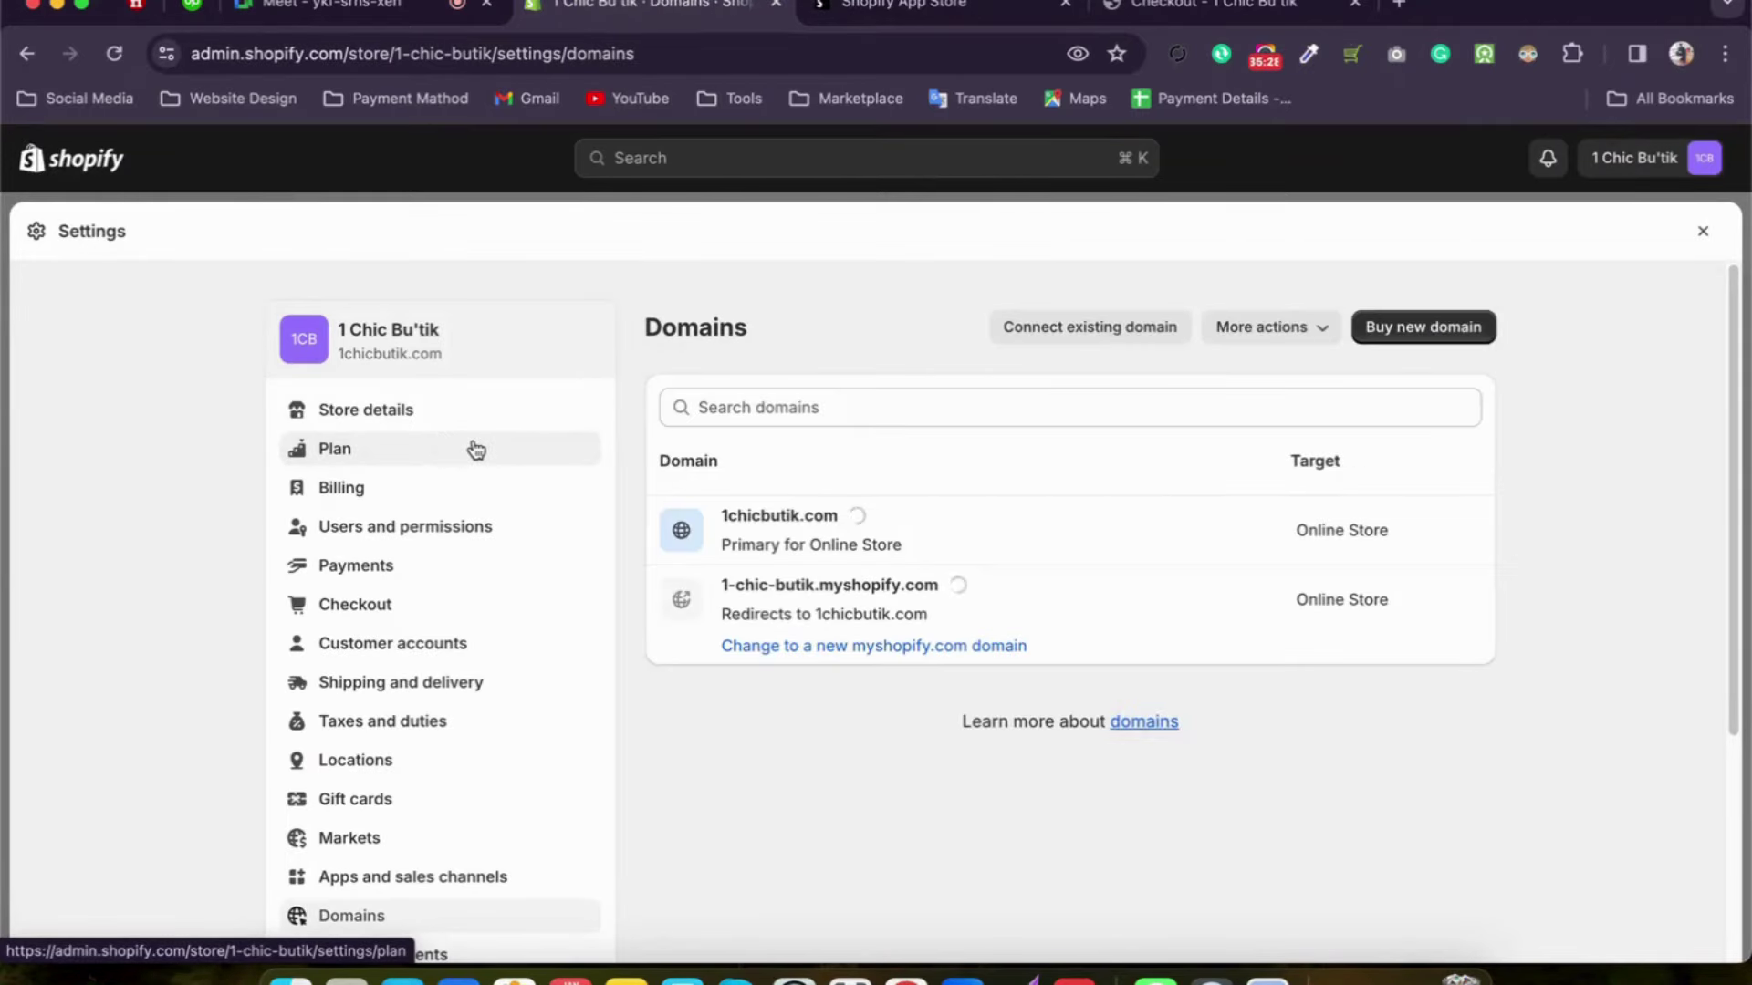
{"action": "scroll", "coordinate": [742, 481], "scroll_direction": "down", "scroll_amount": 2}
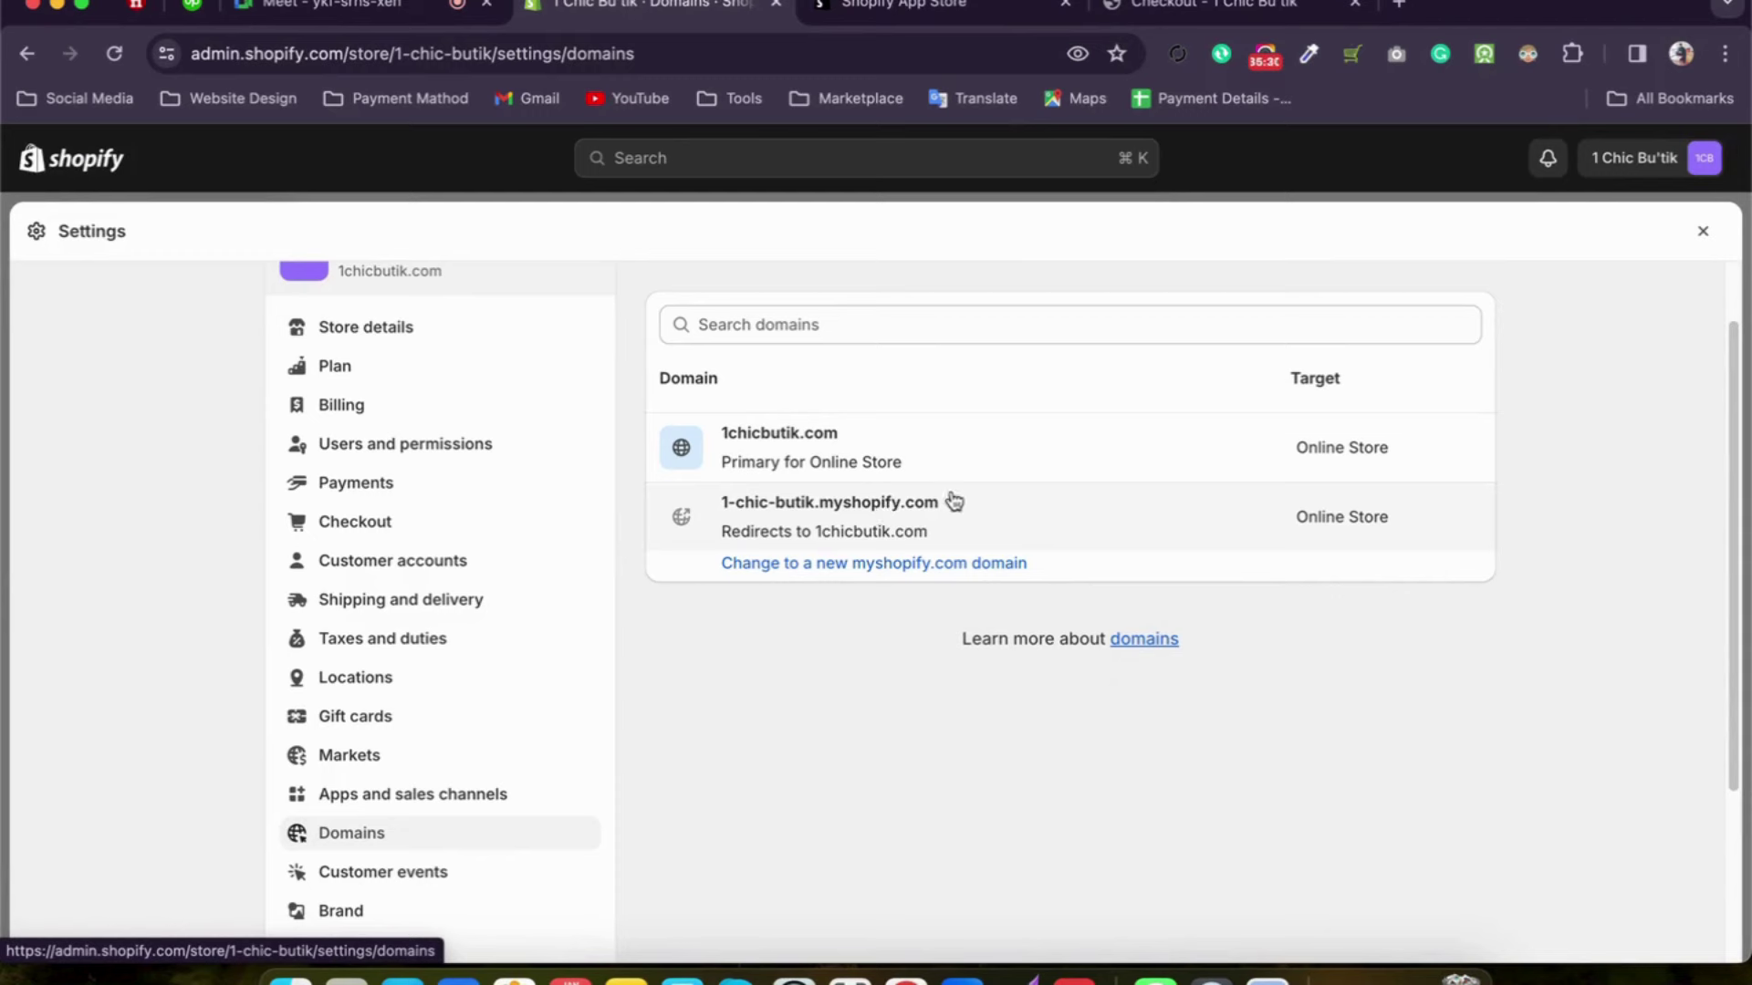
{"action": "left_click_drag", "start_coordinate": [949, 504], "coordinate": [717, 498]}
{"action": "left_click", "coordinate": [655, 328]}
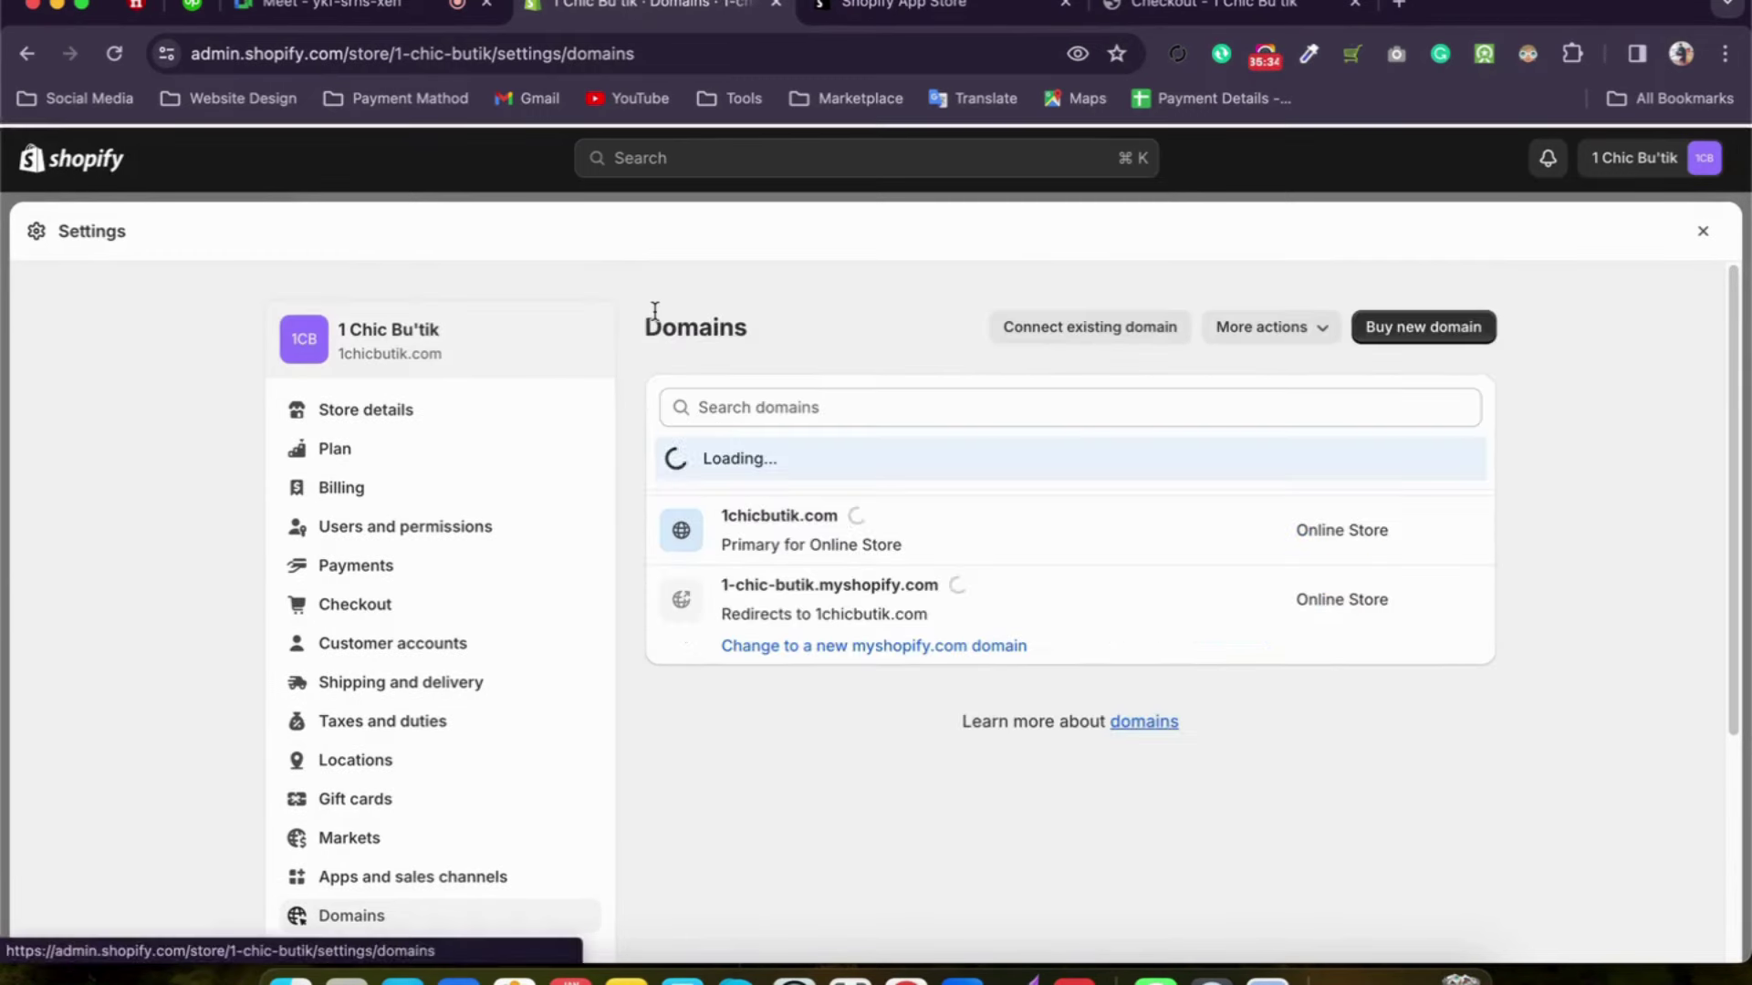
Step: Review the 1chicbutik.com domain's type, subdomains, email forwarding and auto-renewal, highlight the renewal charge, and return to the domain list
{"action": "left_click", "coordinate": [772, 538]}
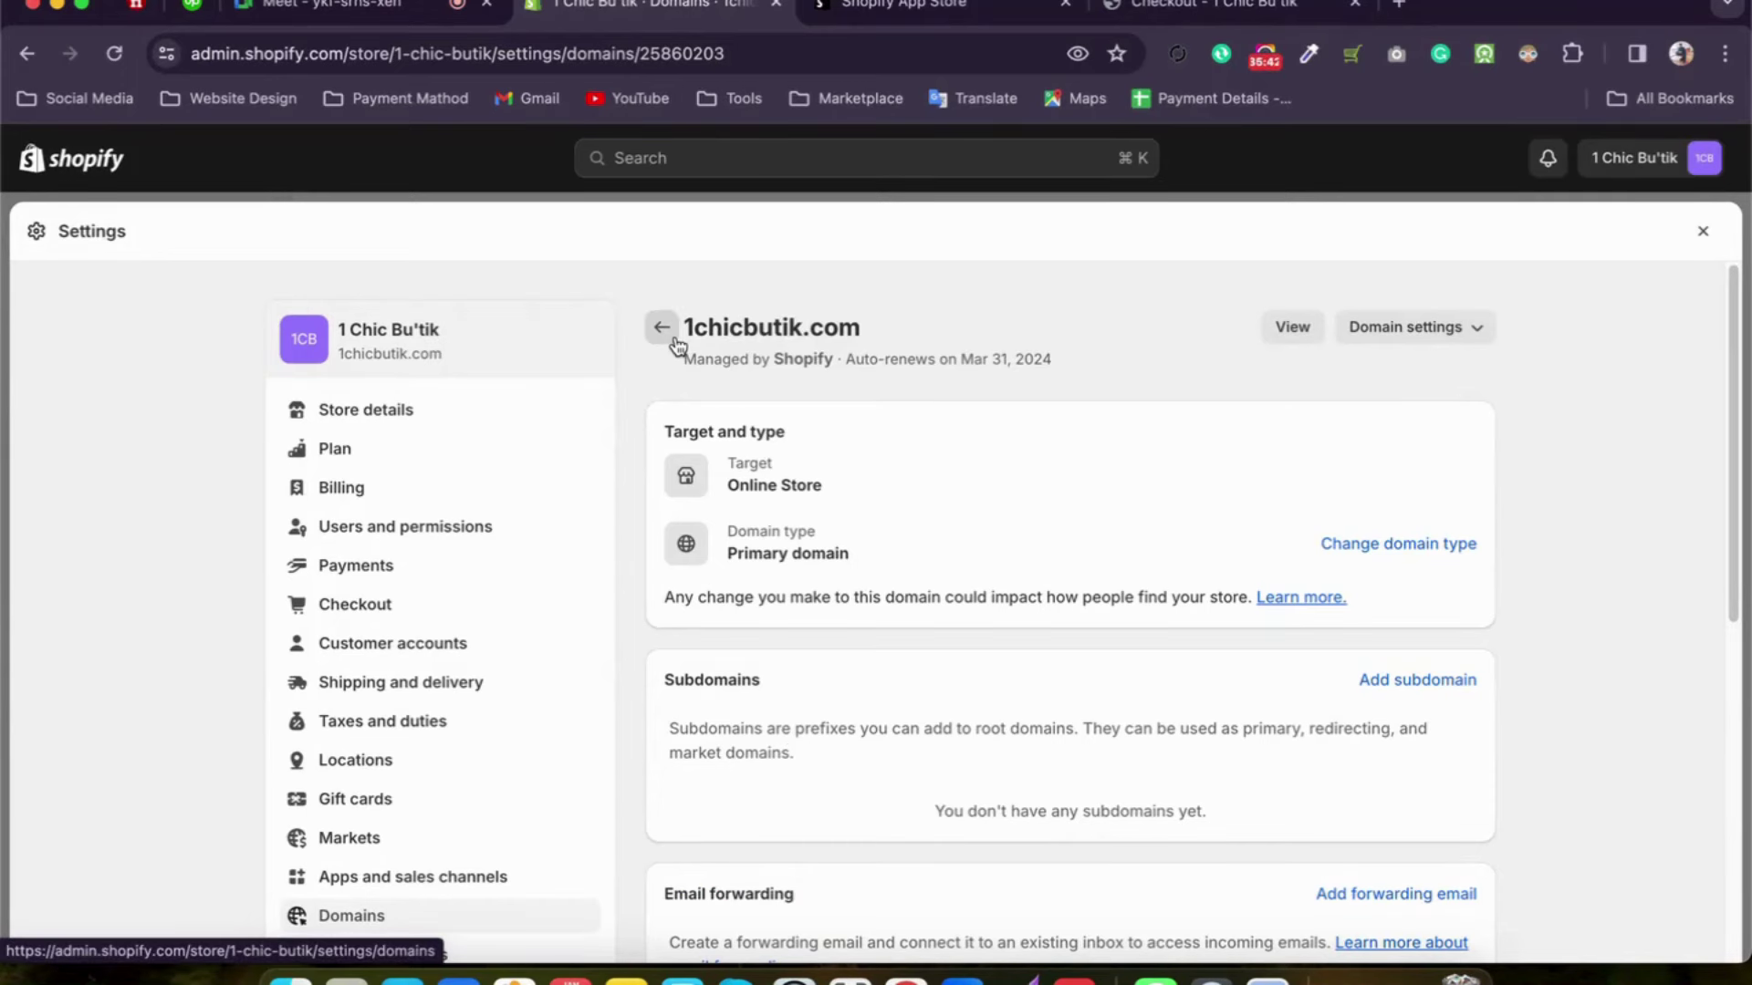
{"action": "scroll", "coordinate": [858, 600], "scroll_direction": "down", "scroll_amount": 5}
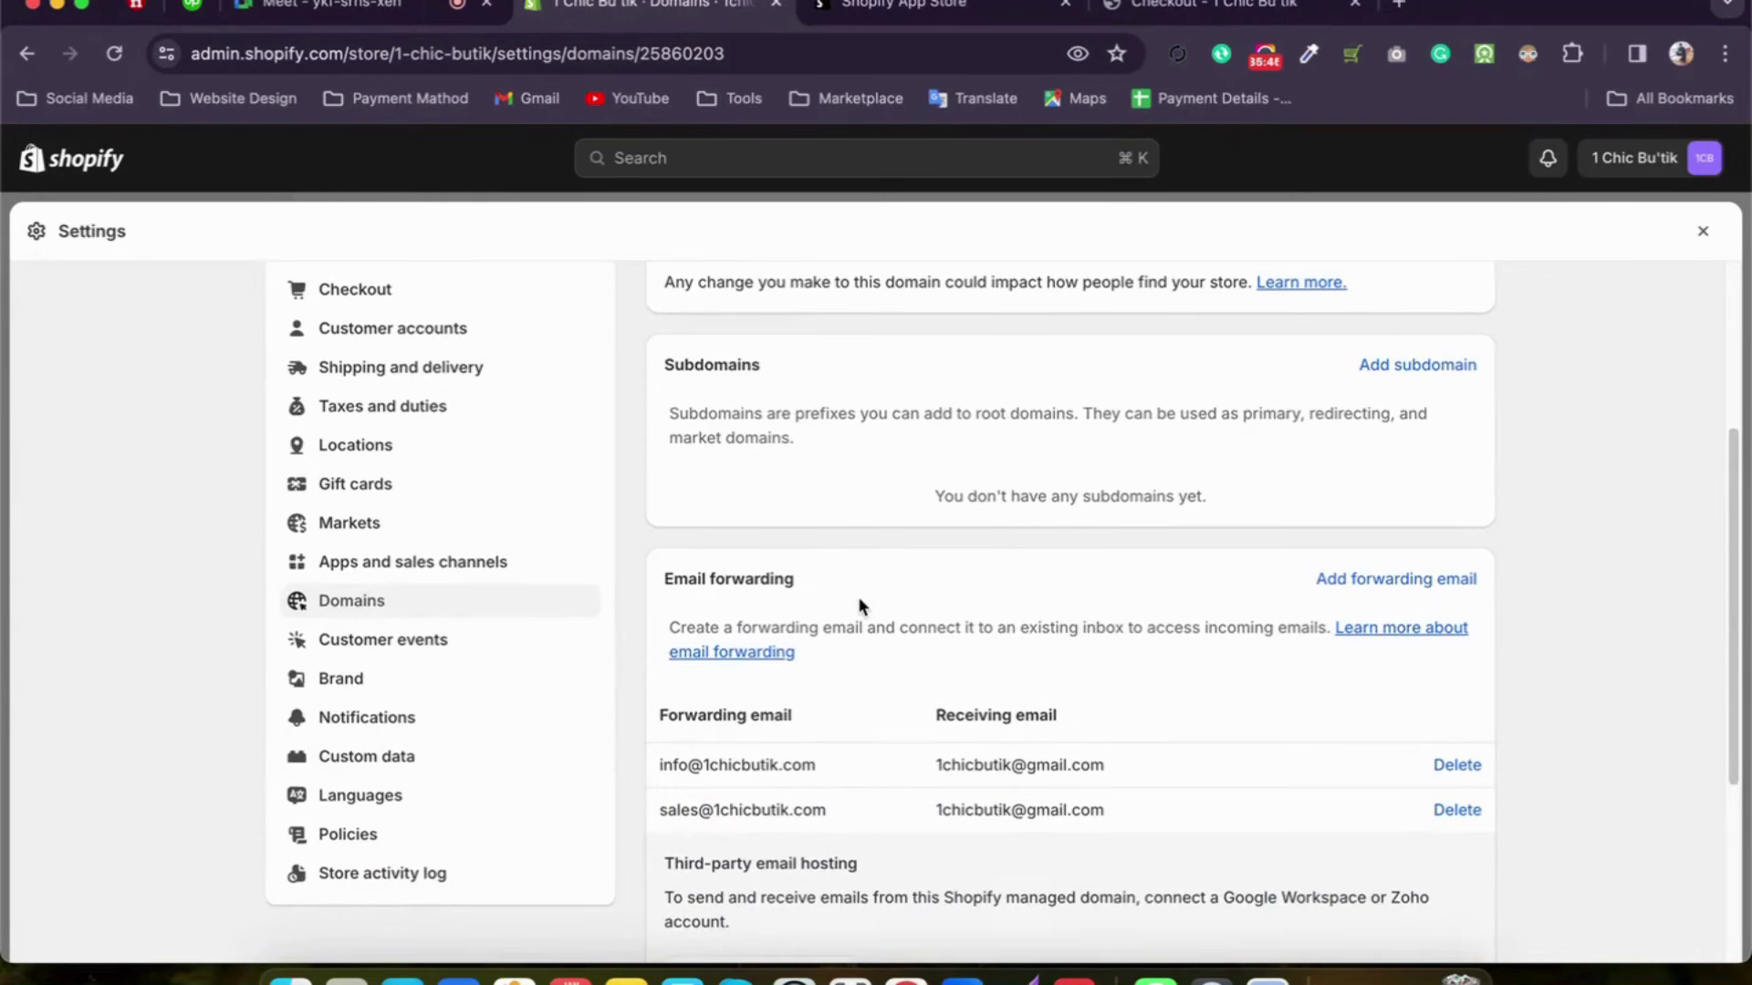
{"action": "scroll", "coordinate": [860, 605], "scroll_direction": "down", "scroll_amount": 3}
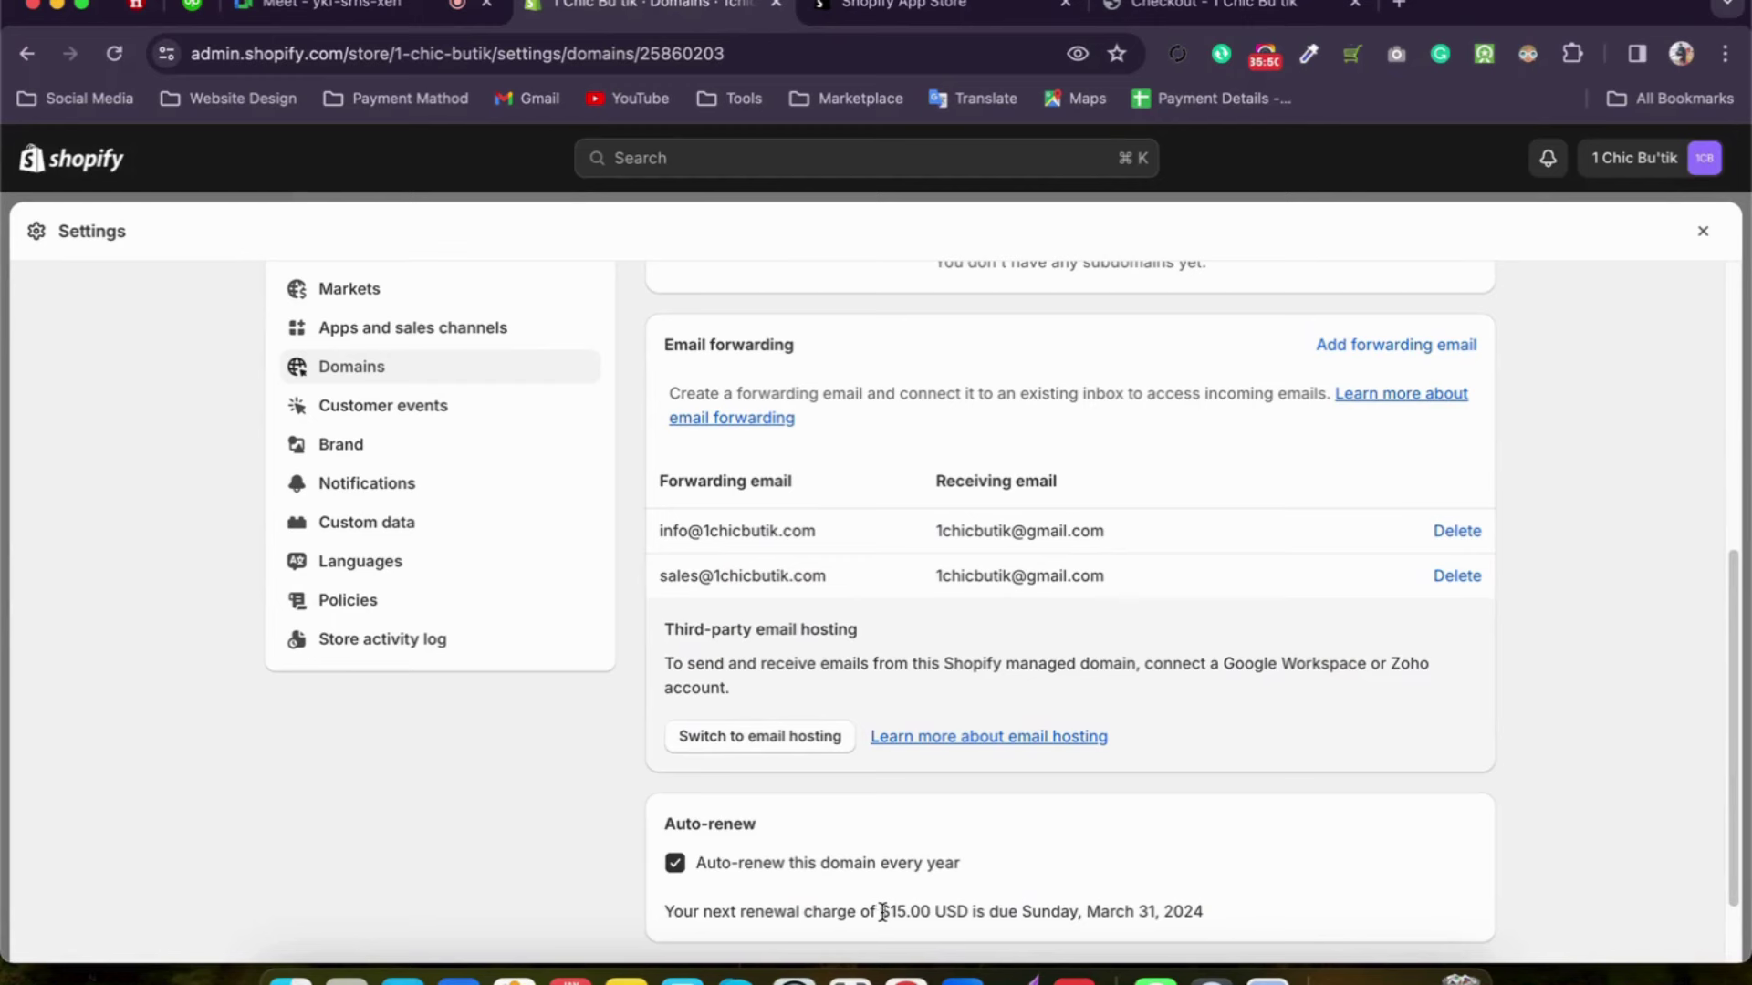
{"action": "left_click_drag", "start_coordinate": [882, 912], "coordinate": [967, 903]}
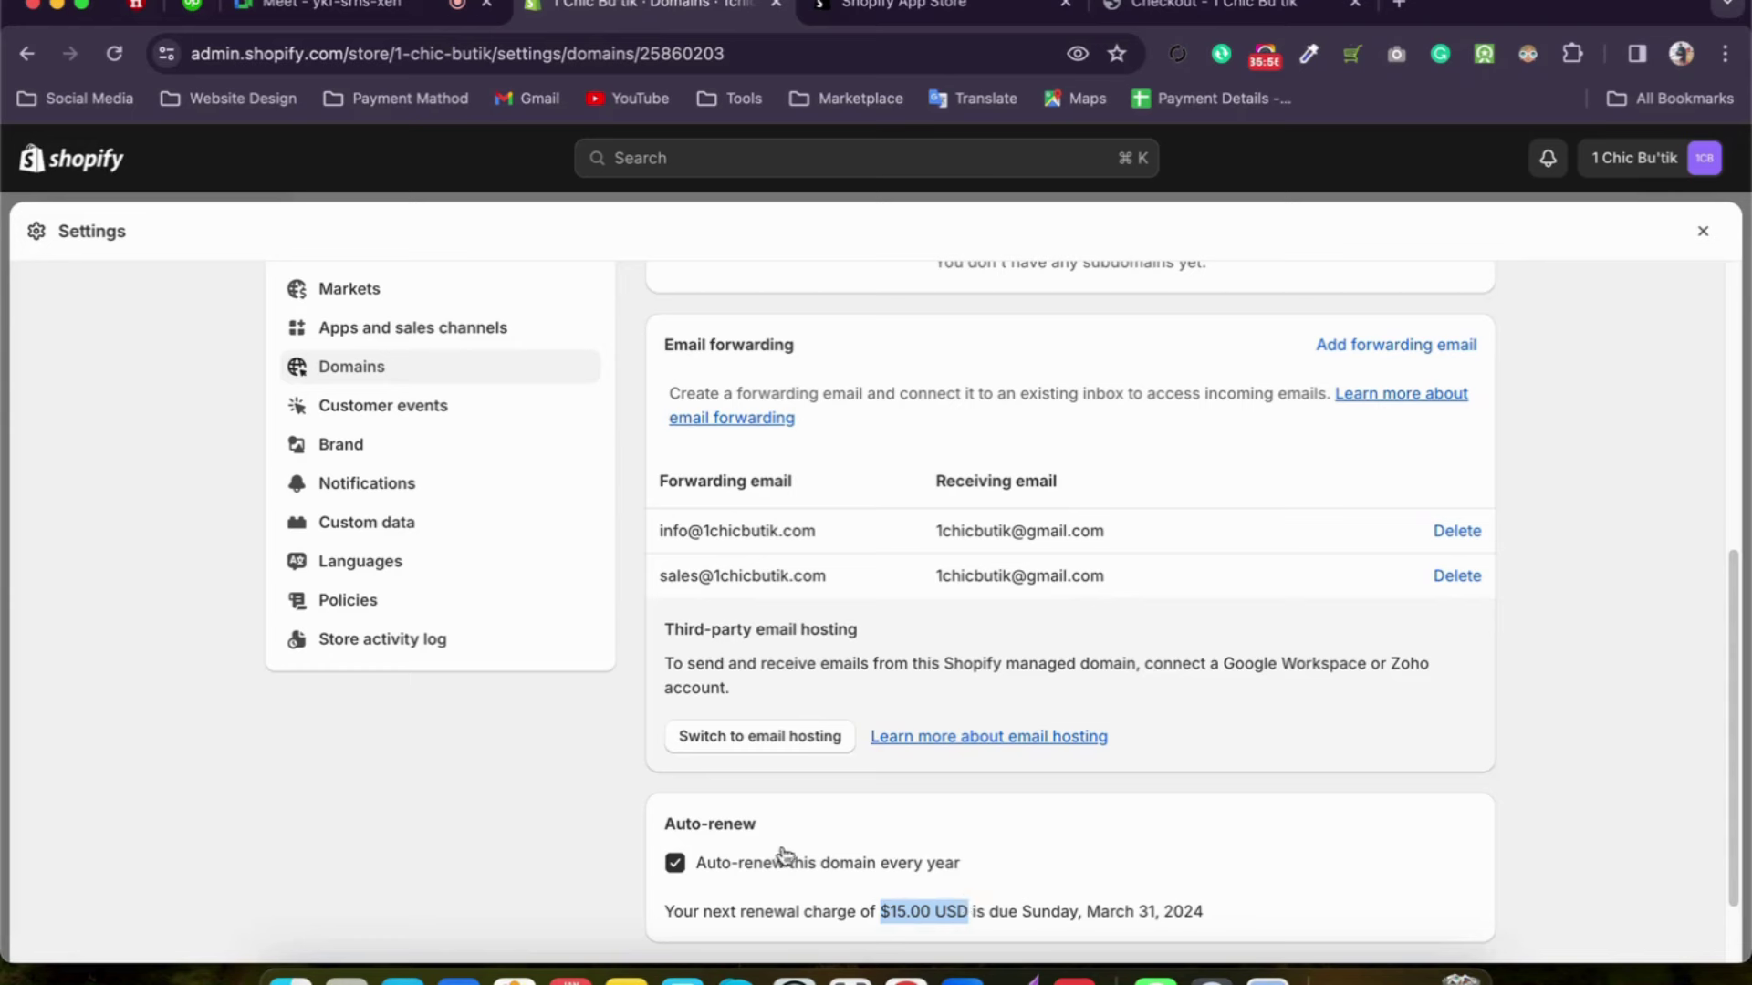
{"action": "left_click", "coordinate": [578, 786]}
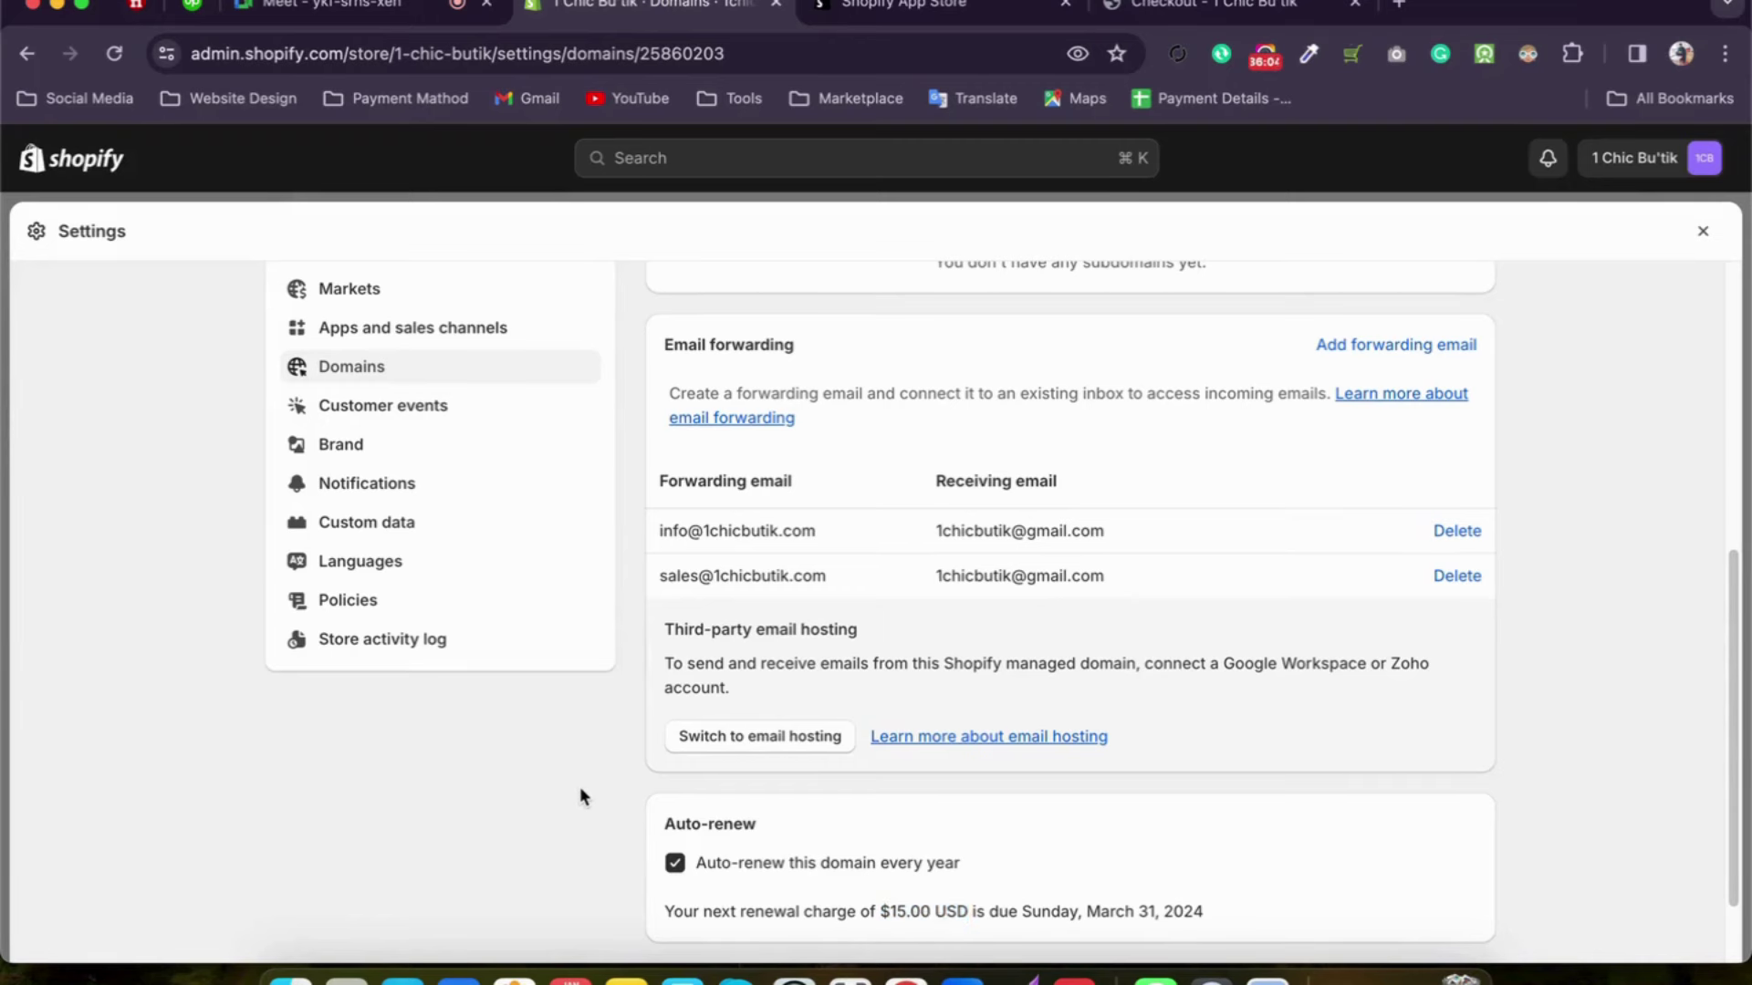
{"action": "scroll", "coordinate": [633, 725], "scroll_direction": "up", "scroll_amount": 6}
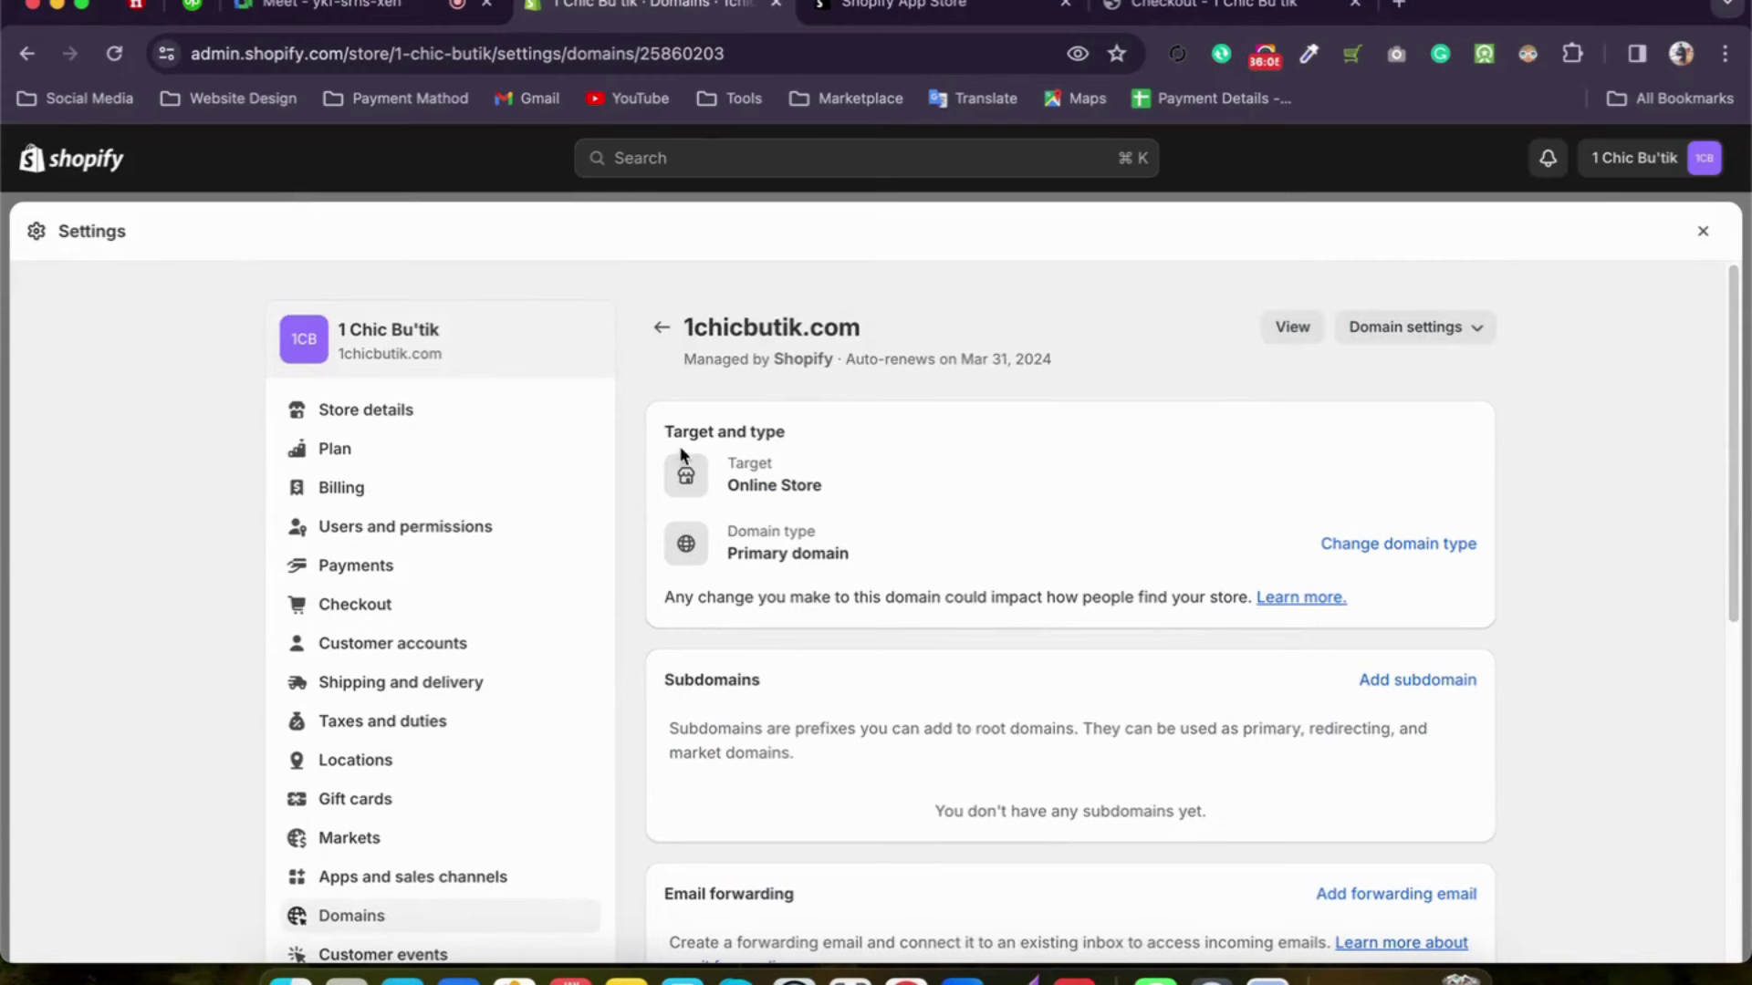
{"action": "left_click", "coordinate": [662, 326]}
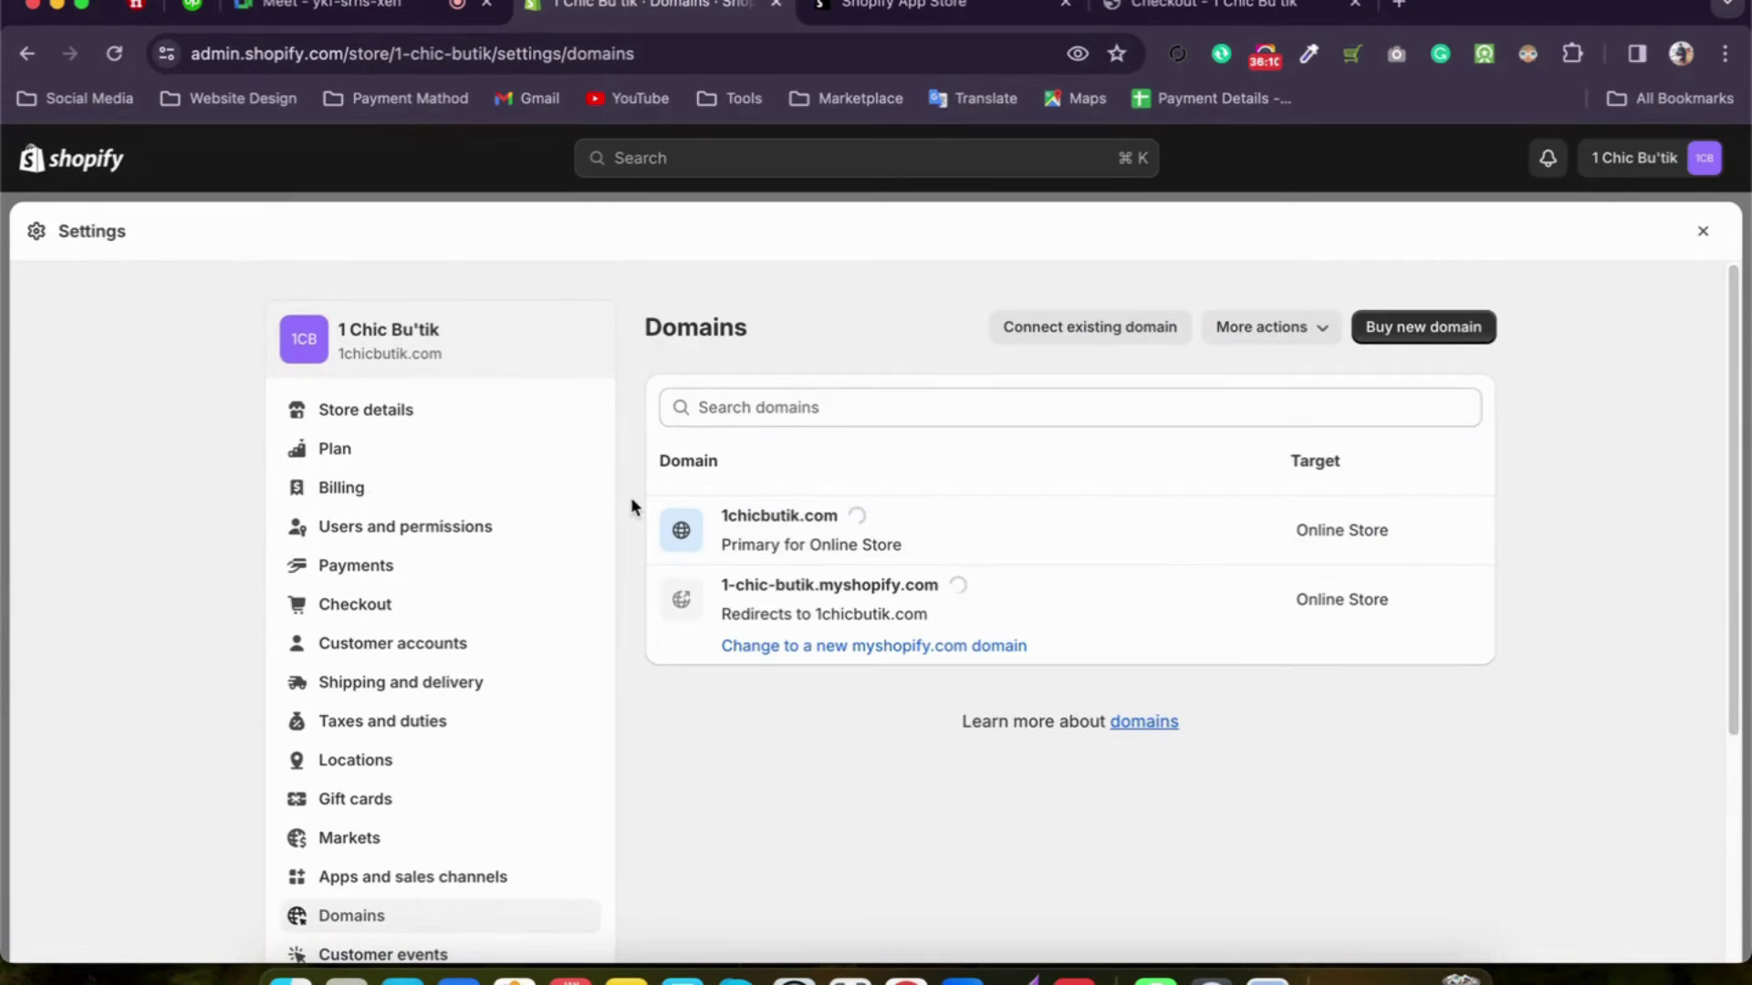
Step: Open the Customer events settings and review the options for managing app and custom pixels
{"action": "scroll", "coordinate": [632, 501], "scroll_direction": "down", "scroll_amount": 5}
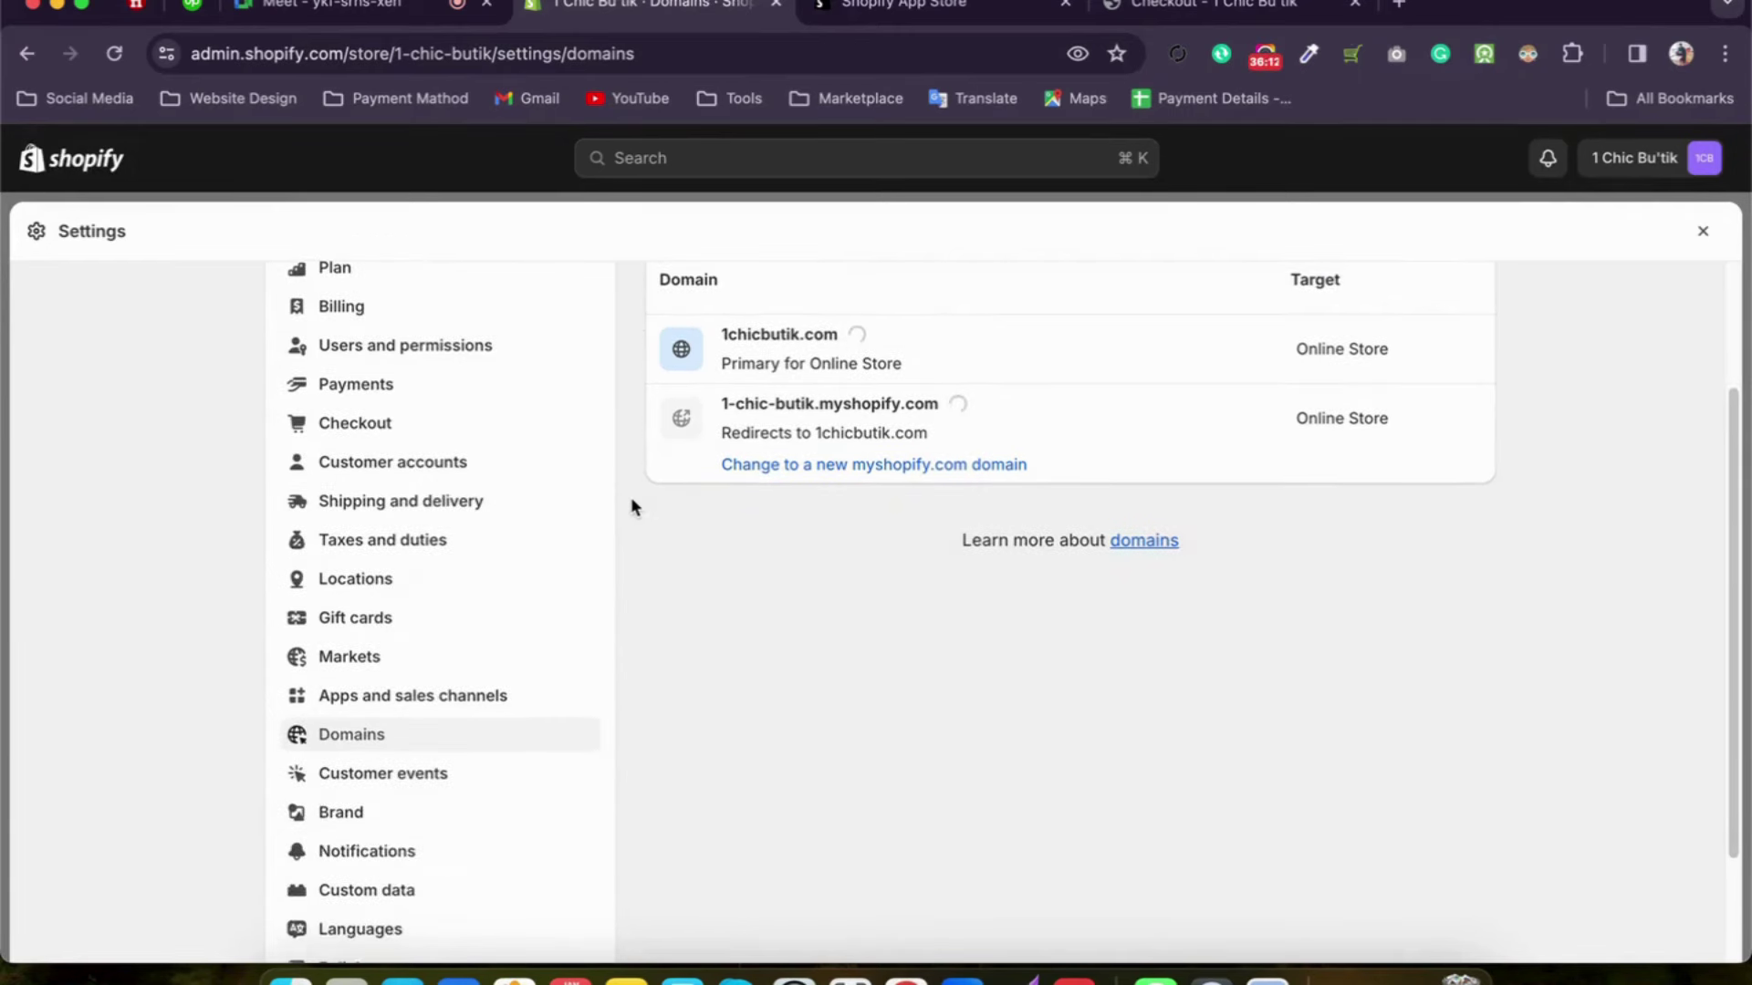
{"action": "left_click", "coordinate": [430, 629]}
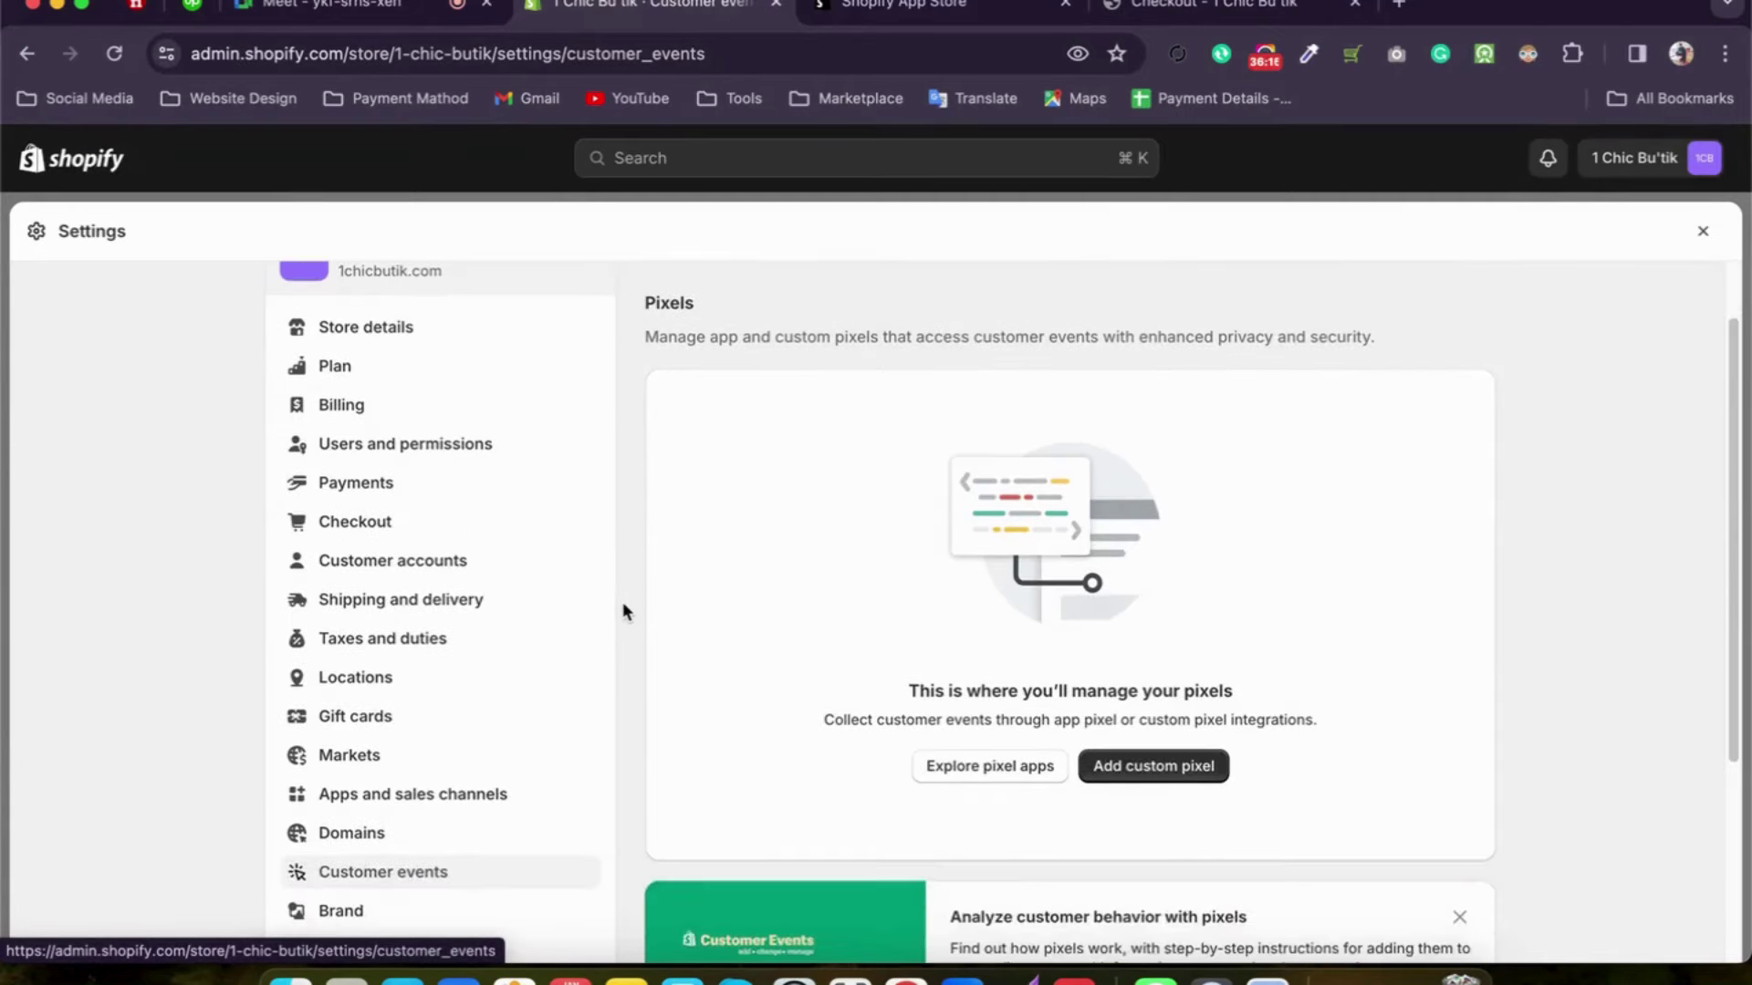
{"action": "scroll", "coordinate": [623, 609], "scroll_direction": "down", "scroll_amount": 3}
{"action": "scroll", "coordinate": [622, 610], "scroll_direction": "up", "scroll_amount": 2}
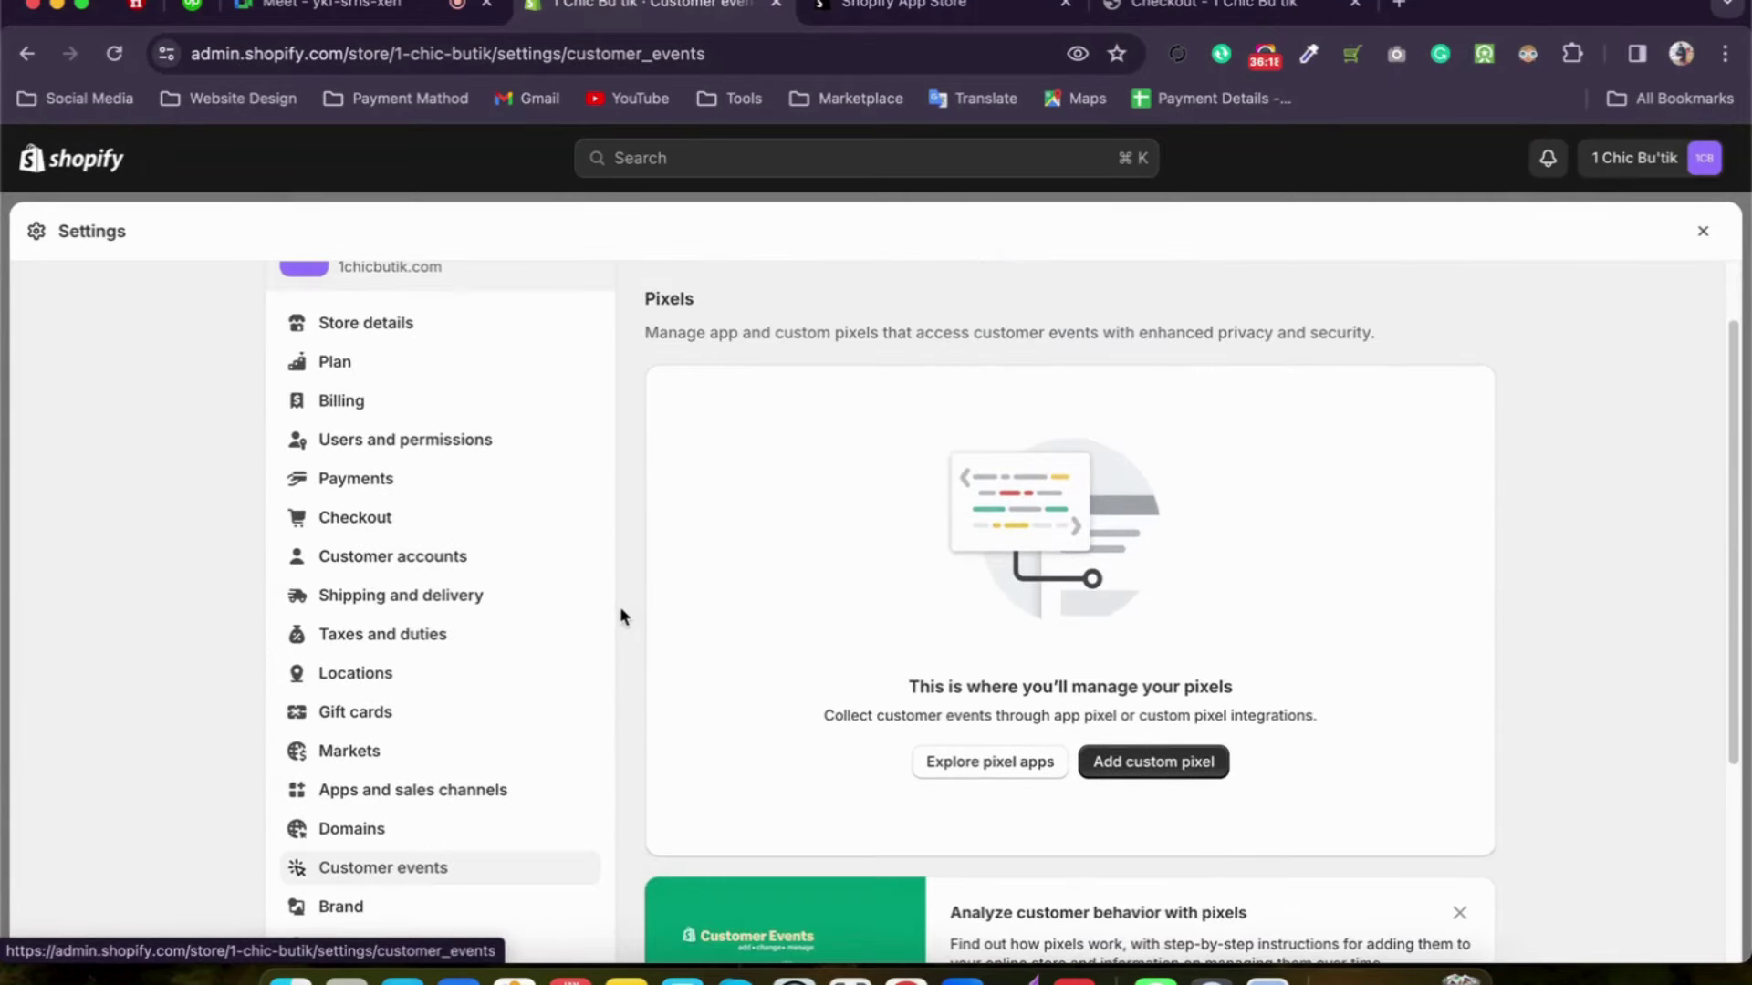
{"action": "scroll", "coordinate": [833, 472], "scroll_direction": "up", "scroll_amount": 2}
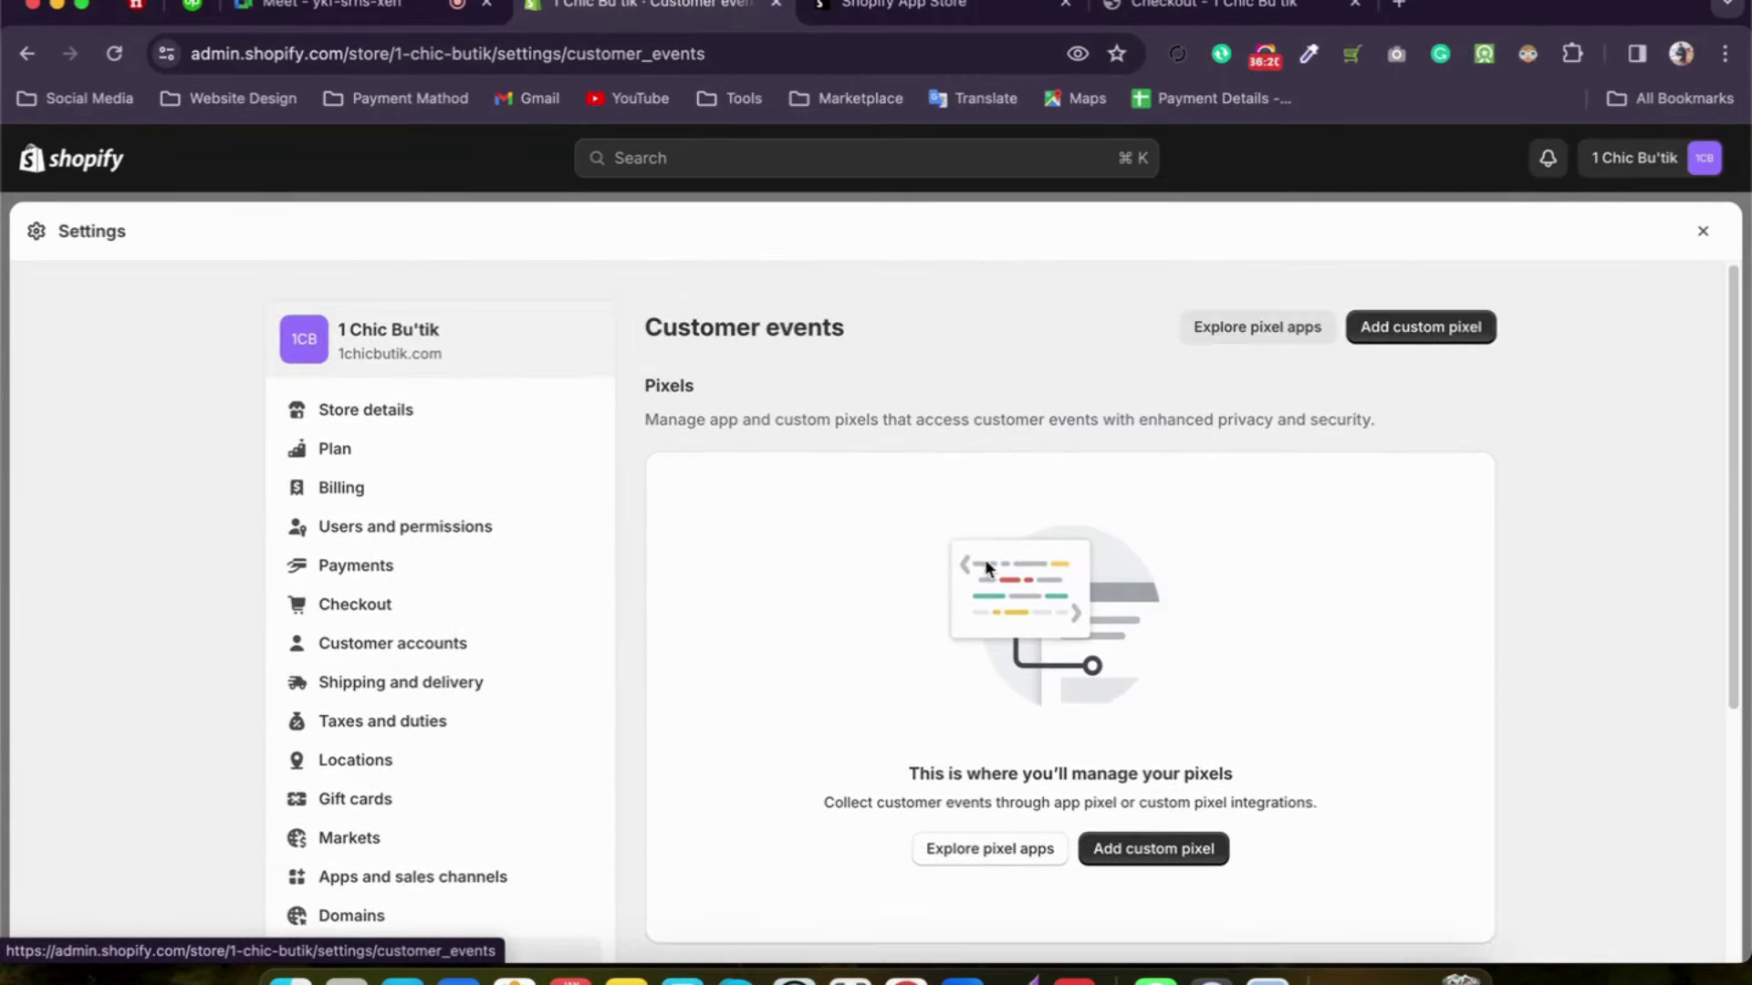
Step: Open the Brand settings and review the logo, color, cover image, slogan and short description sections
{"action": "scroll", "coordinate": [1066, 575], "scroll_direction": "down", "scroll_amount": 5}
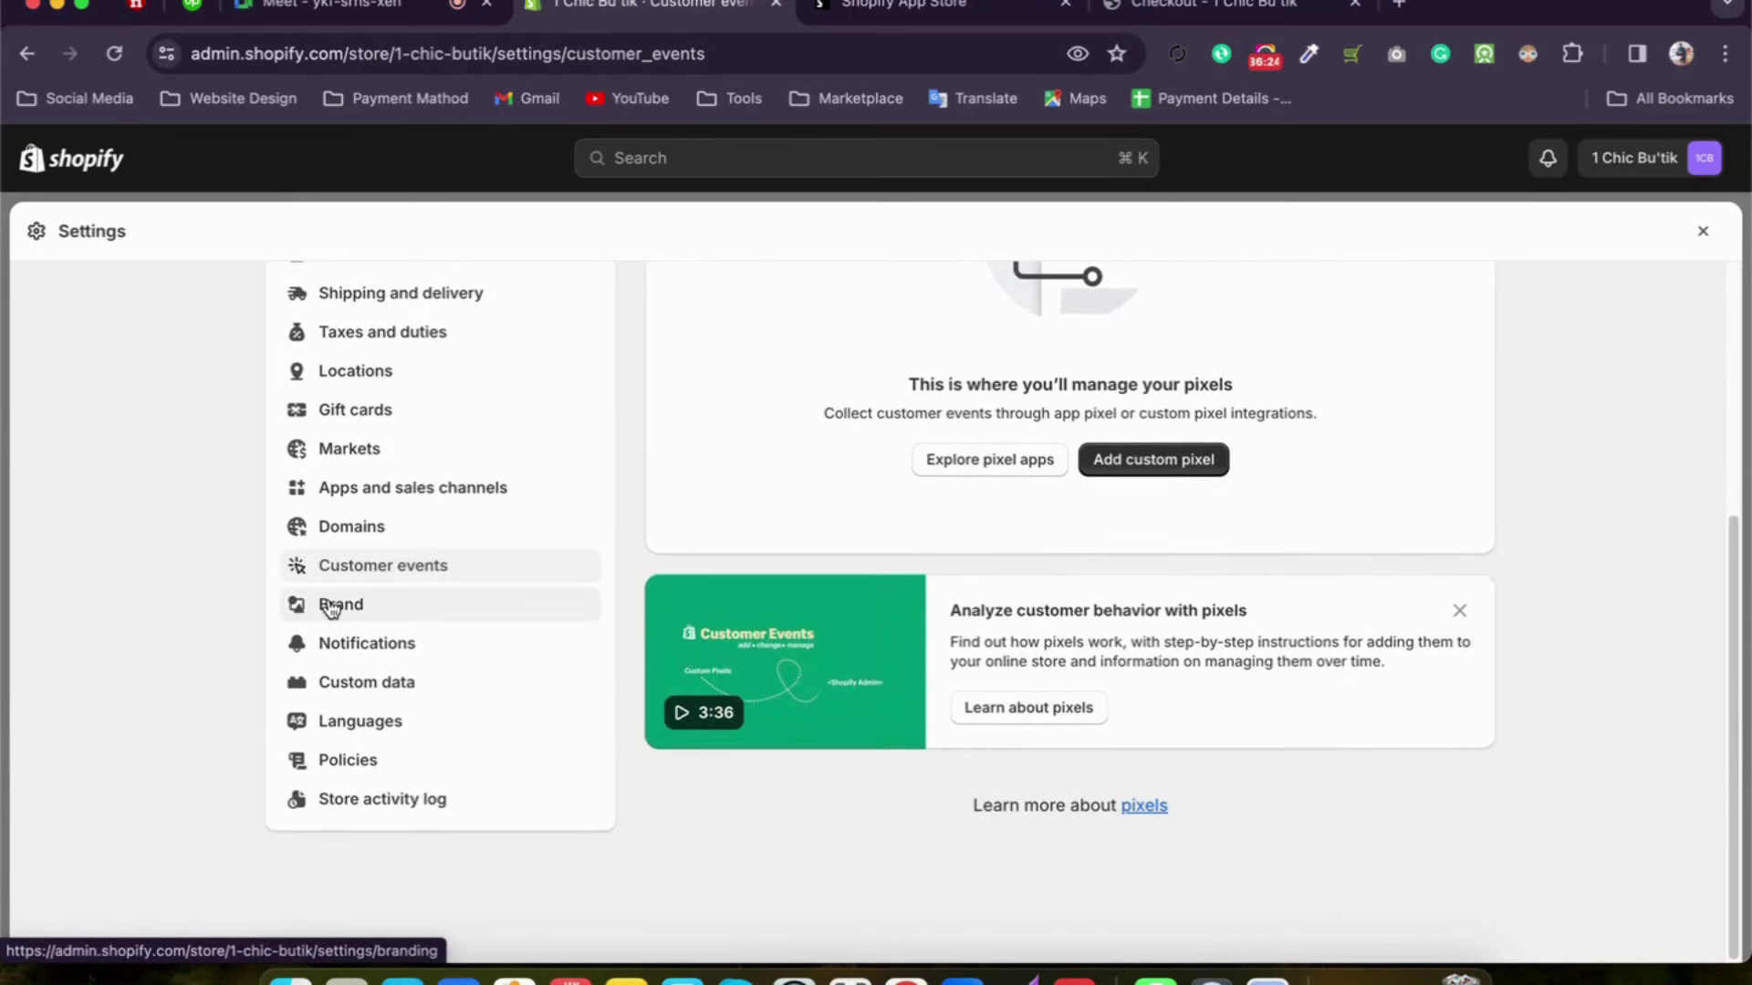
{"action": "left_click", "coordinate": [332, 613]}
{"action": "scroll", "coordinate": [438, 670], "scroll_direction": "down", "scroll_amount": 4}
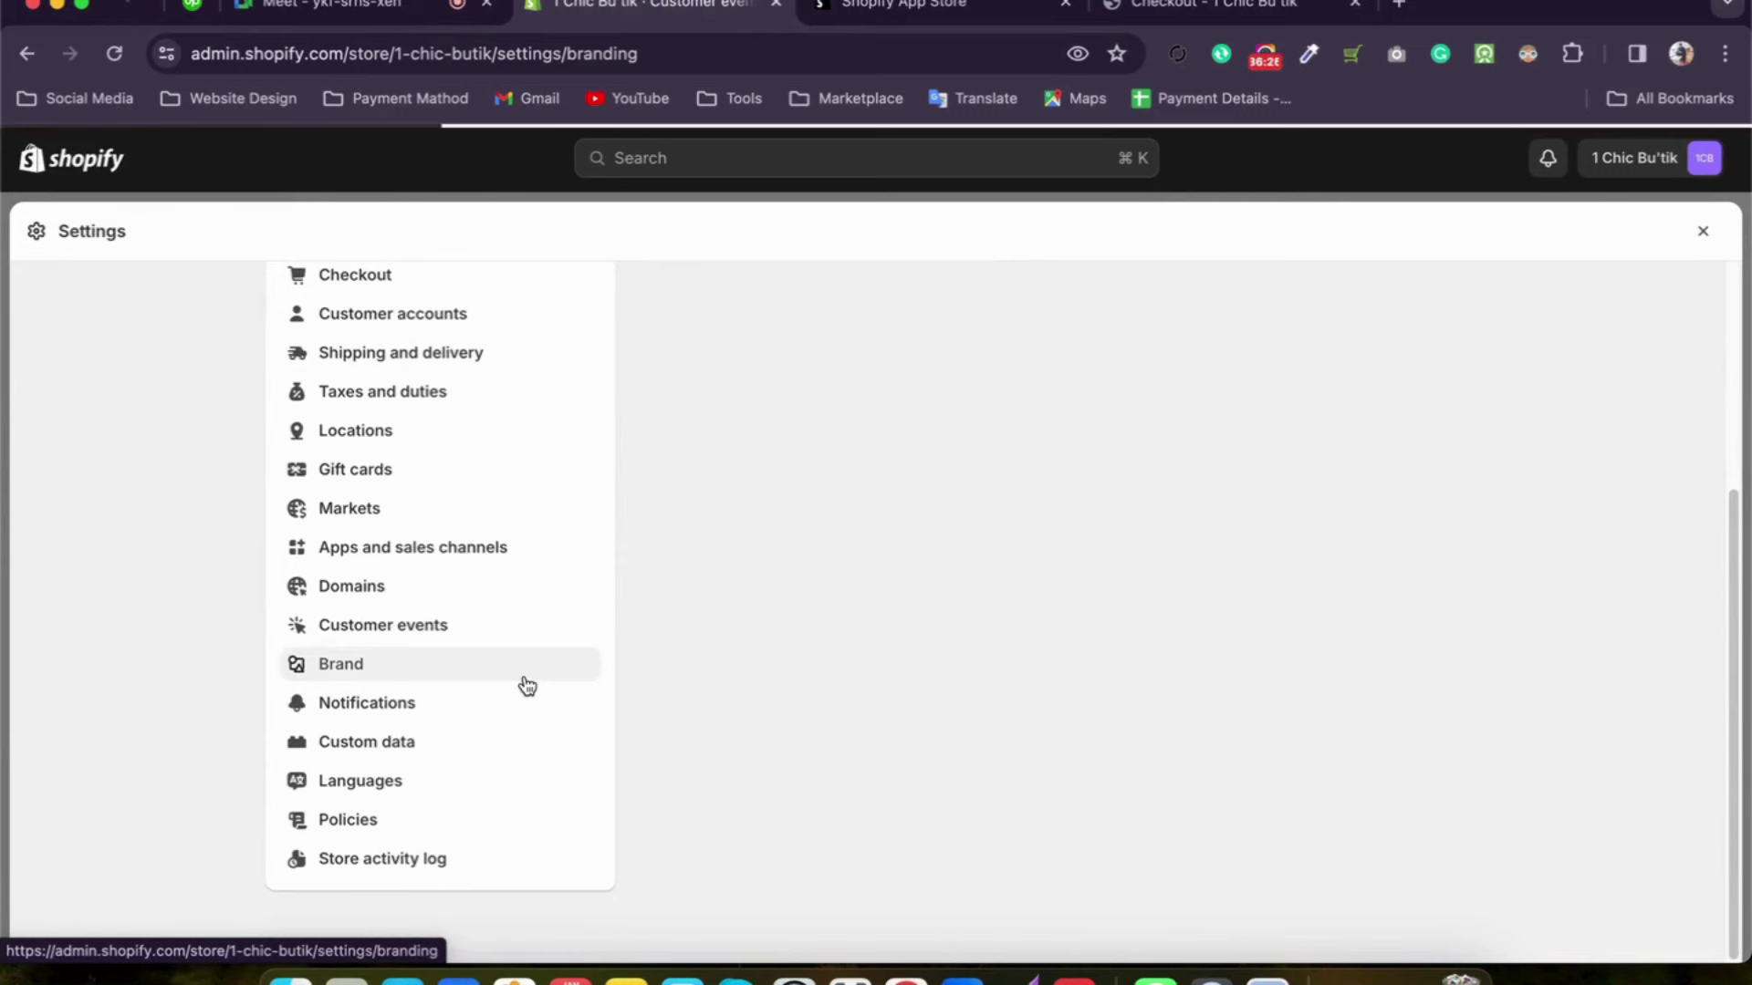
{"action": "scroll", "coordinate": [673, 626], "scroll_direction": "up", "scroll_amount": 3}
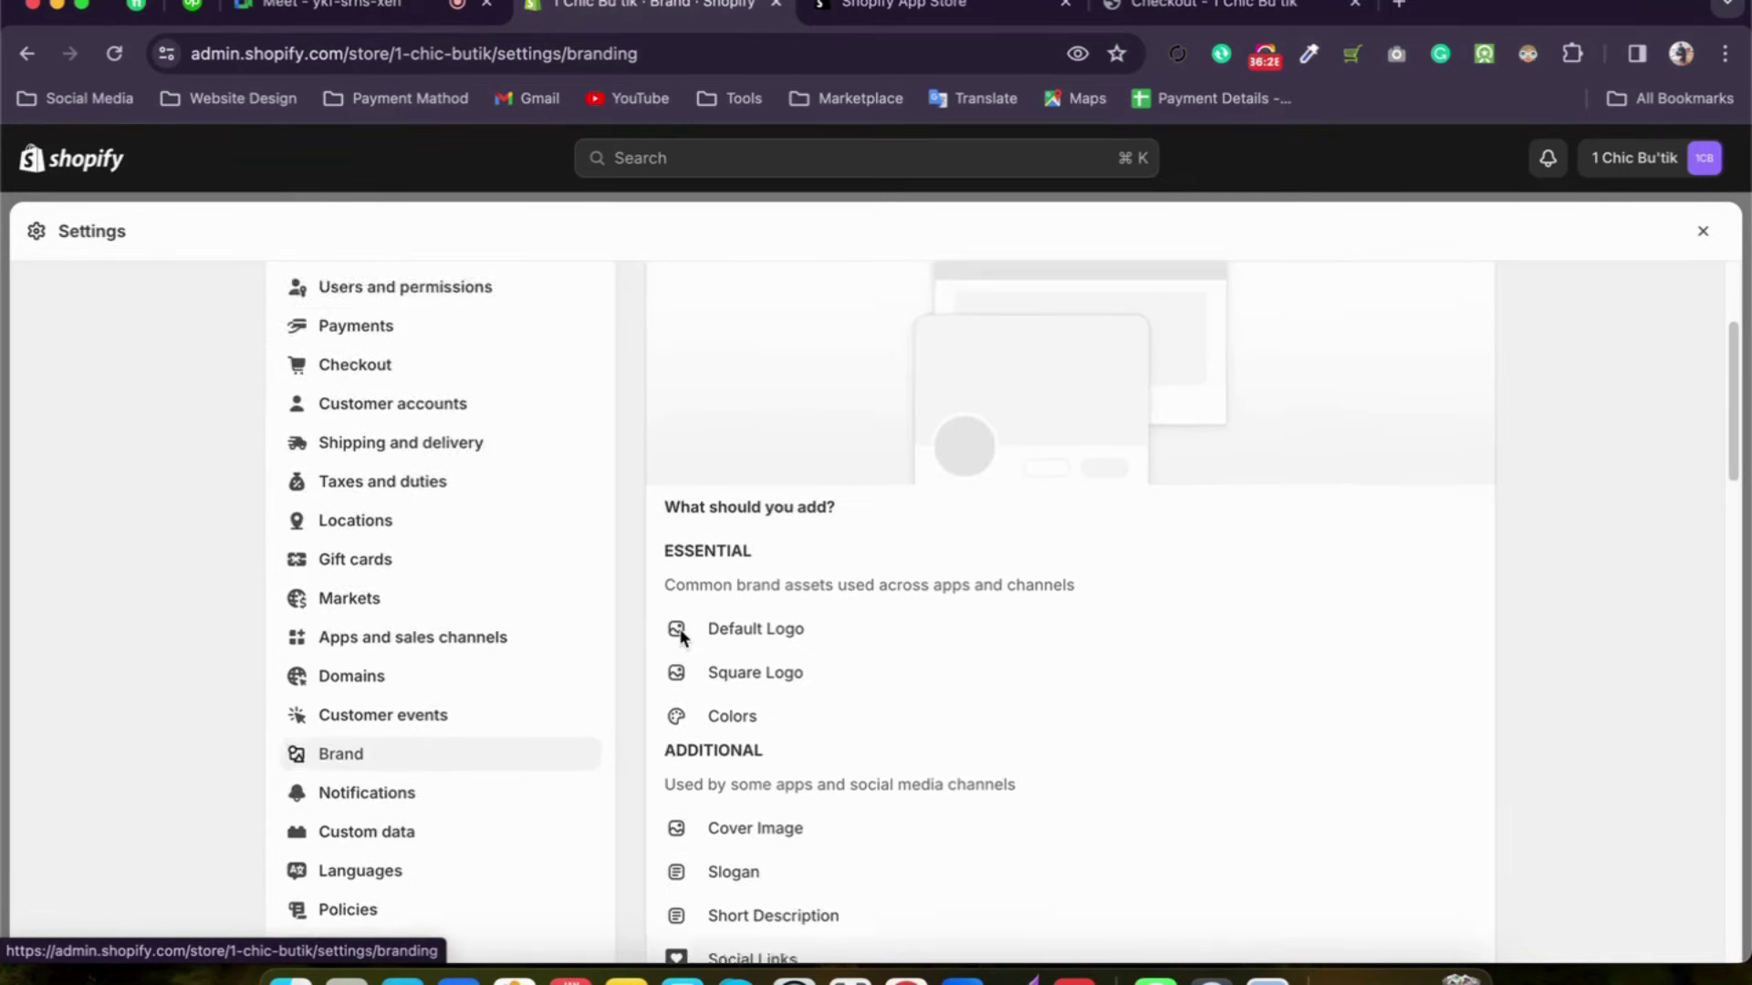
{"action": "scroll", "coordinate": [681, 630], "scroll_direction": "down", "scroll_amount": 1}
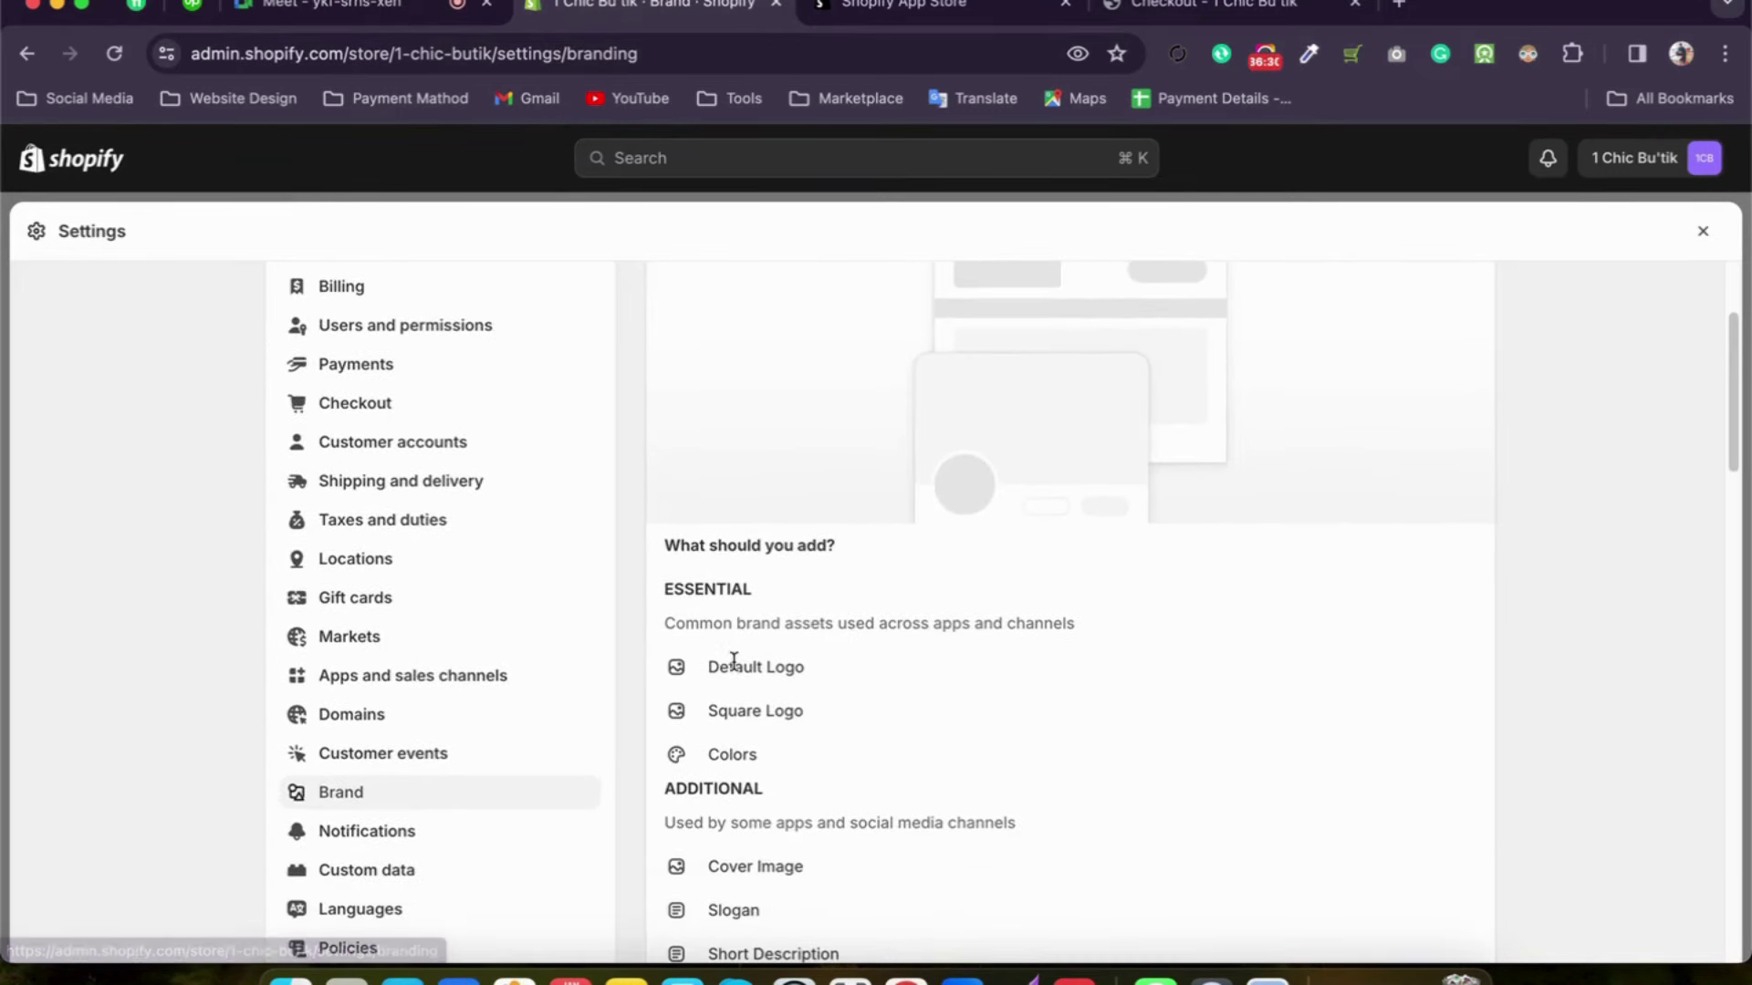
{"action": "scroll", "coordinate": [878, 710], "scroll_direction": "down", "scroll_amount": 8}
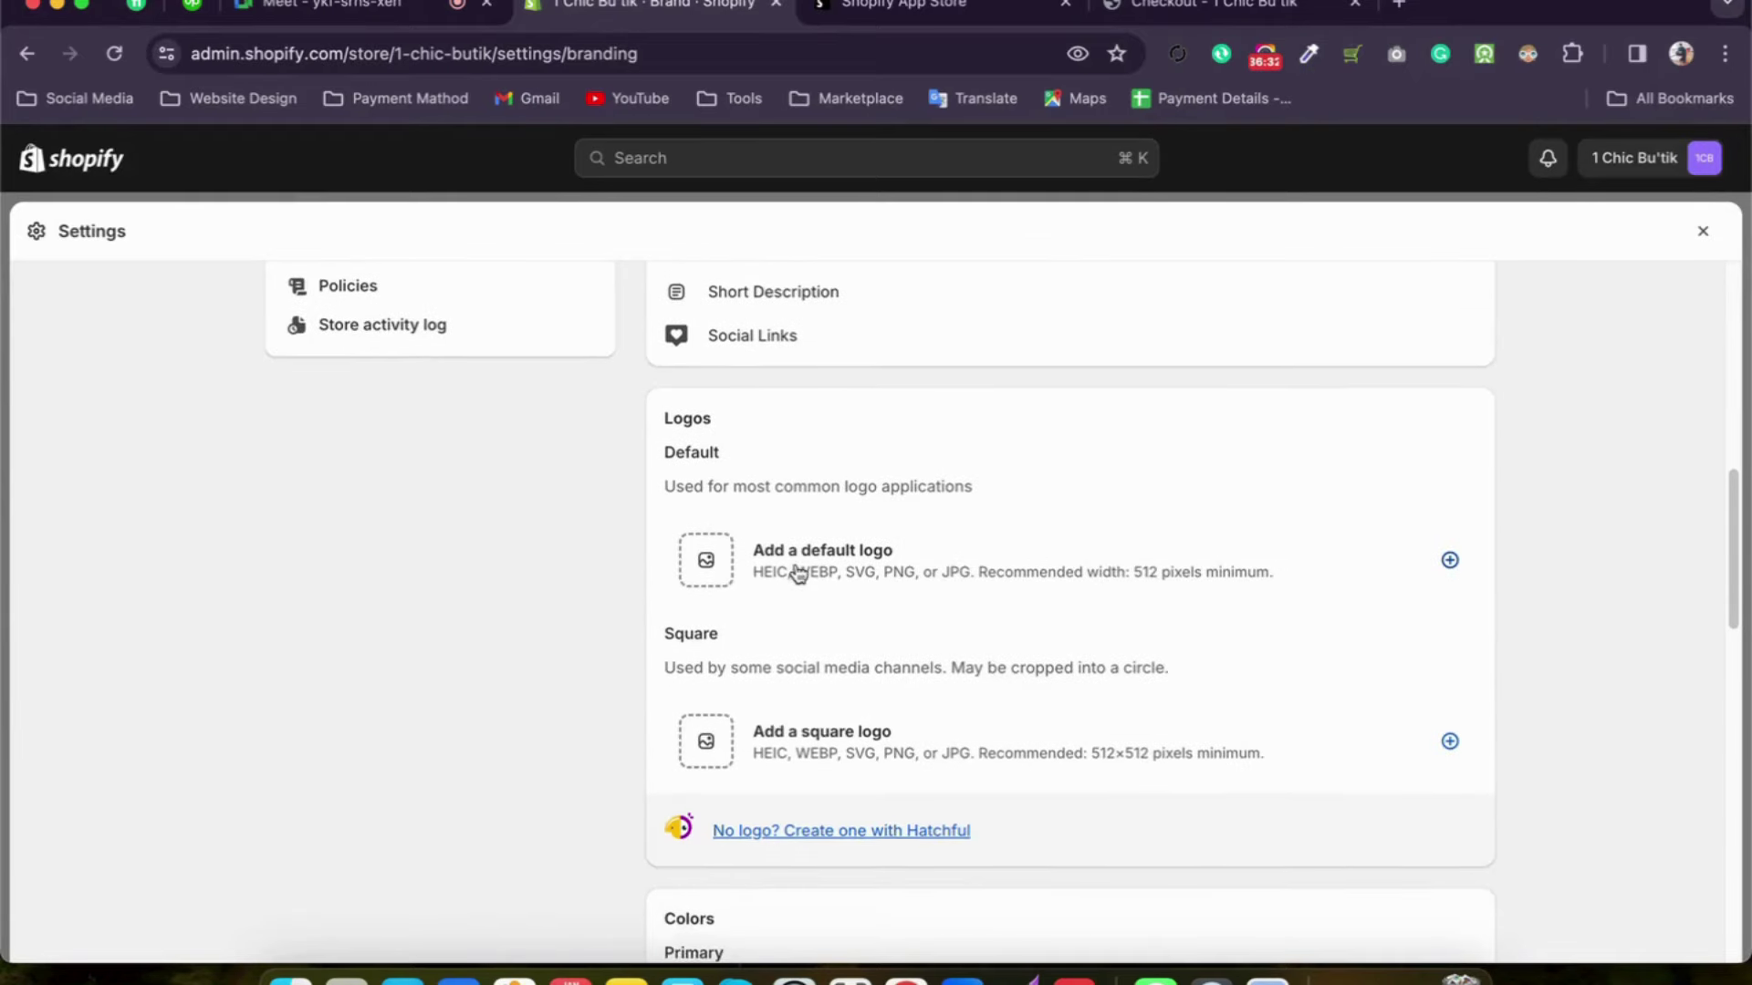
{"action": "scroll", "coordinate": [714, 609], "scroll_direction": "down", "scroll_amount": 3}
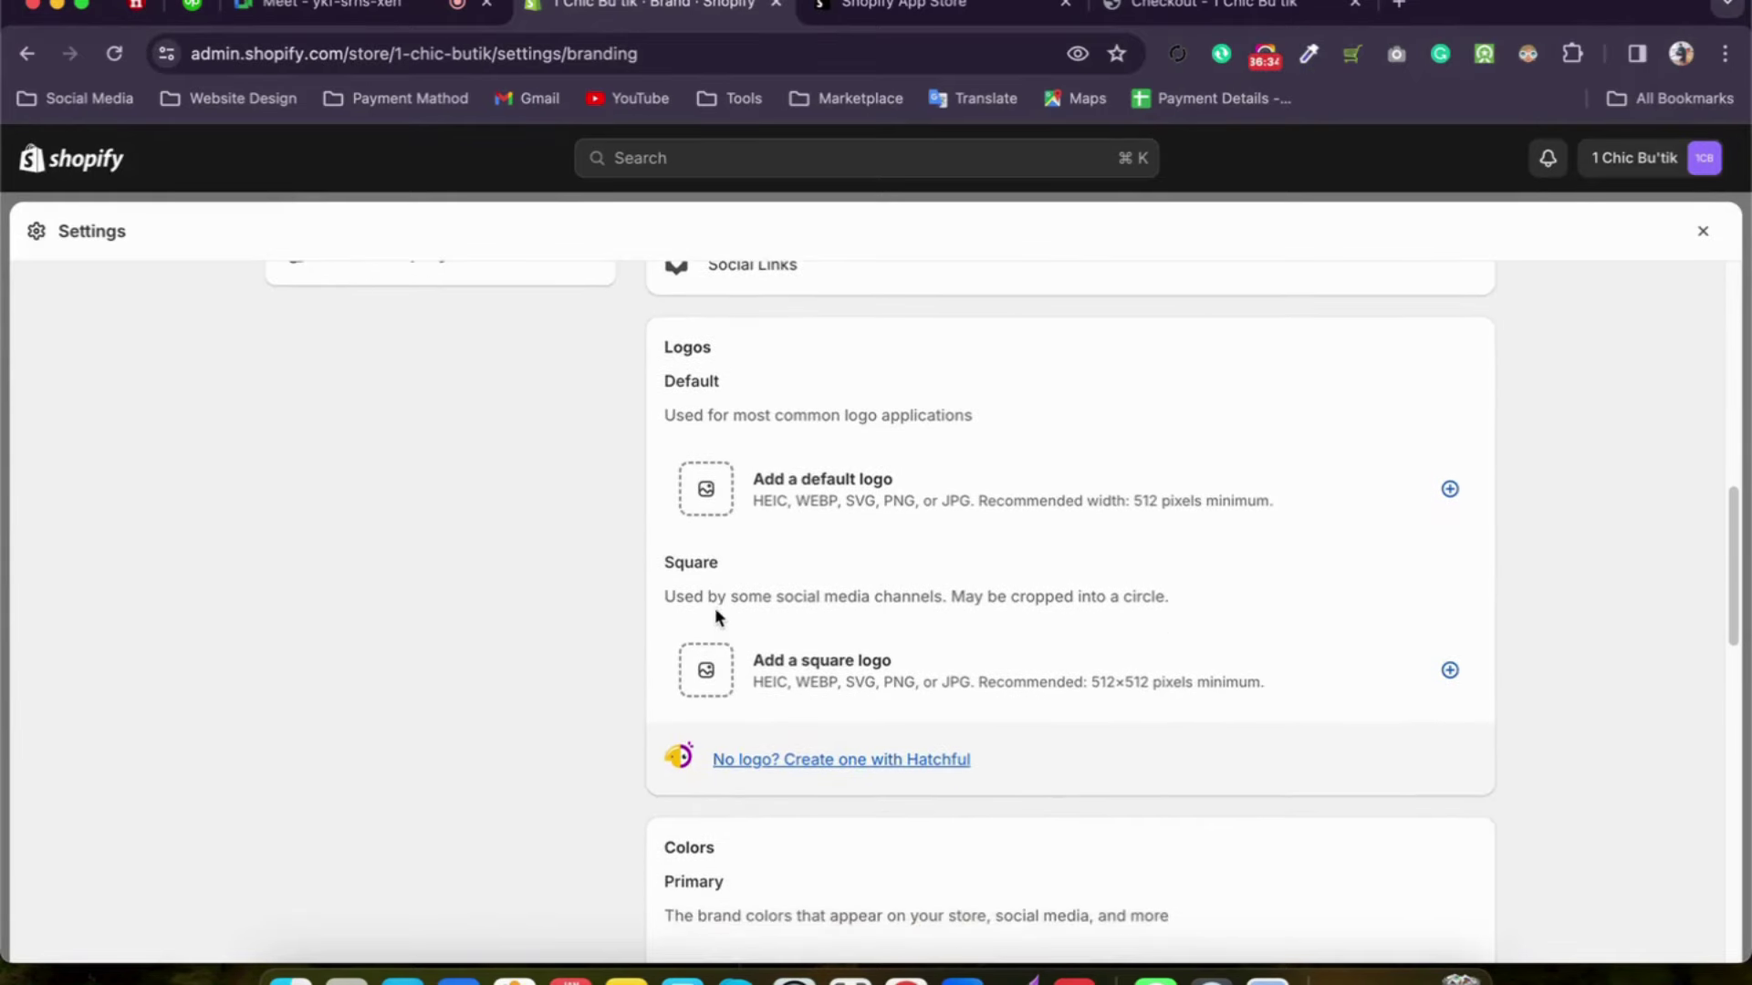
{"action": "scroll", "coordinate": [719, 616], "scroll_direction": "down", "scroll_amount": 4}
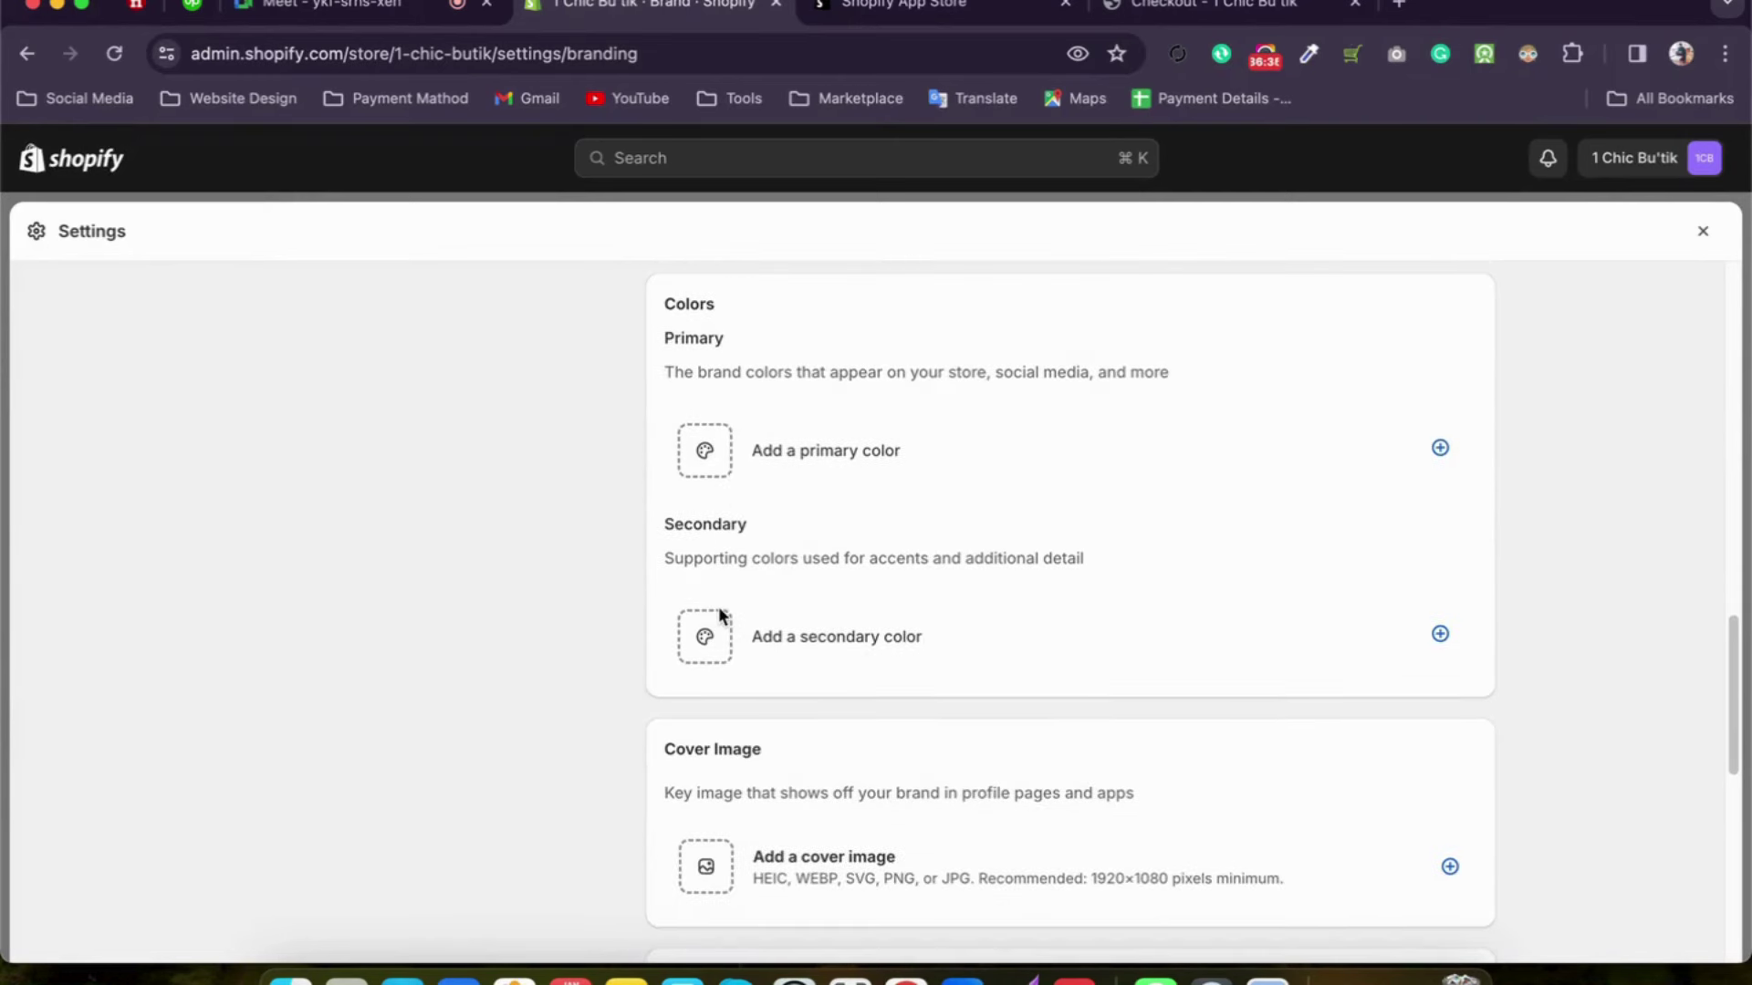
{"action": "scroll", "coordinate": [720, 616], "scroll_direction": "down", "scroll_amount": 6}
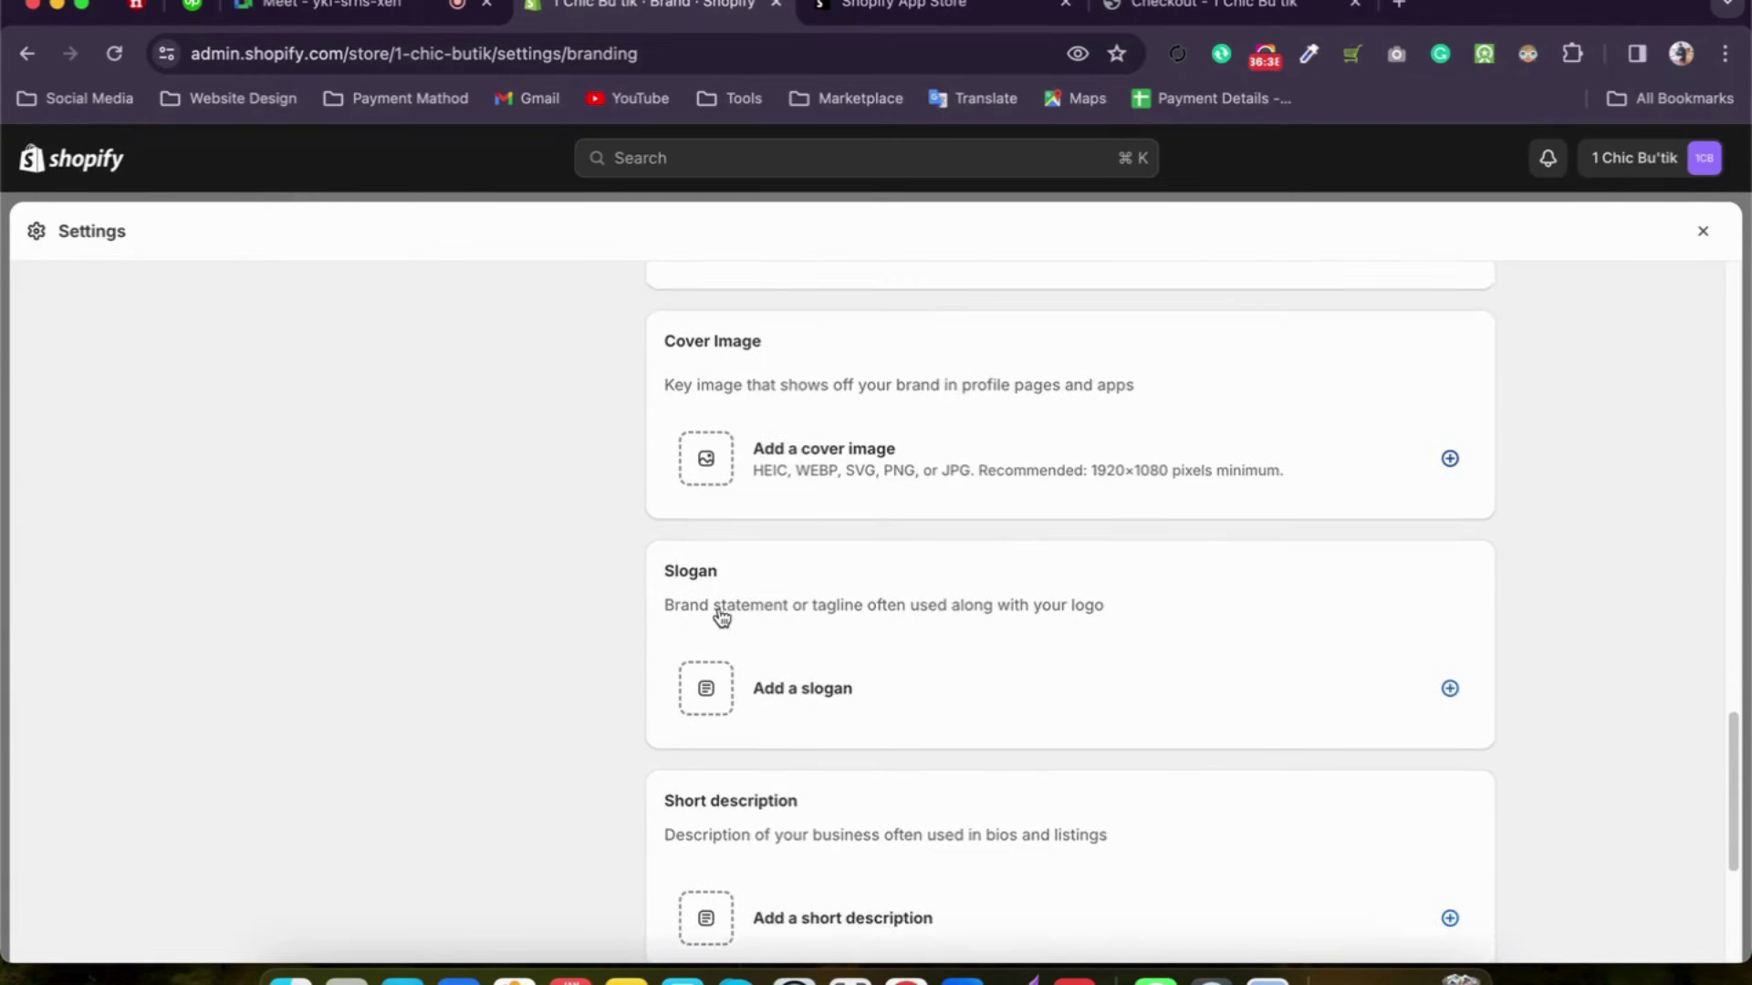
Step: Review the rest of the Brand settings down to the social links section, and open the Notifications settings
{"action": "scroll", "coordinate": [721, 616], "scroll_direction": "down", "scroll_amount": 3}
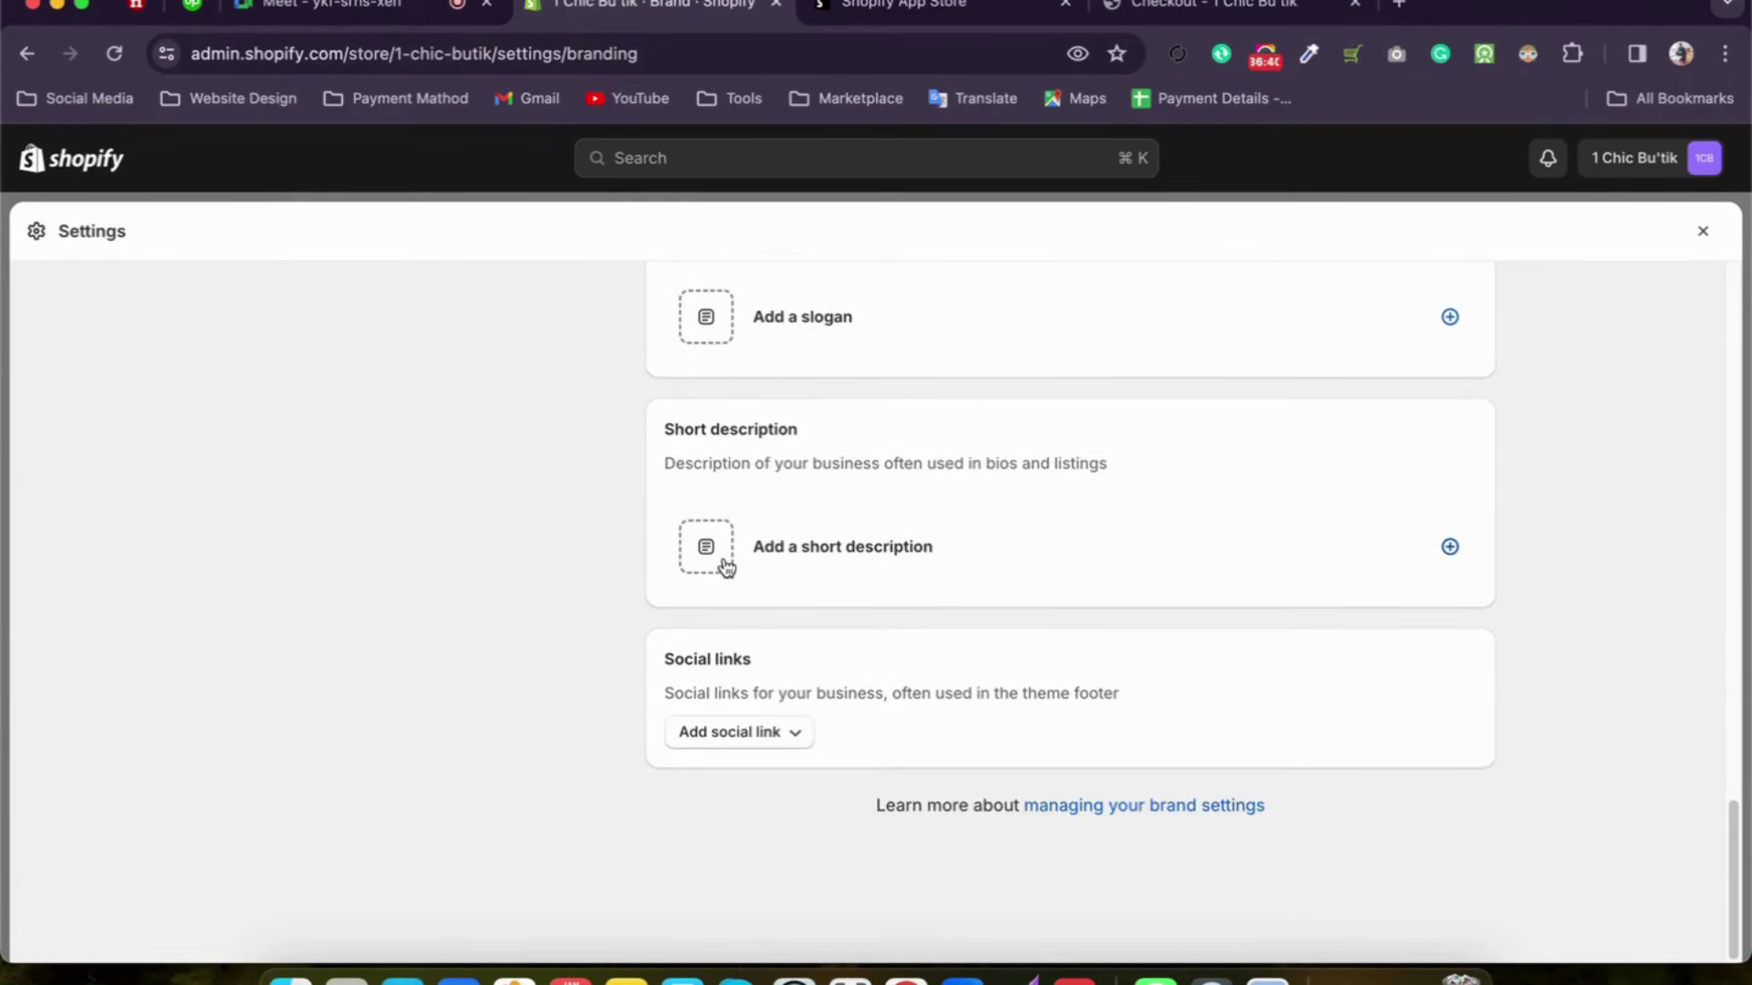
{"action": "scroll", "coordinate": [728, 731], "scroll_direction": "up", "scroll_amount": 12}
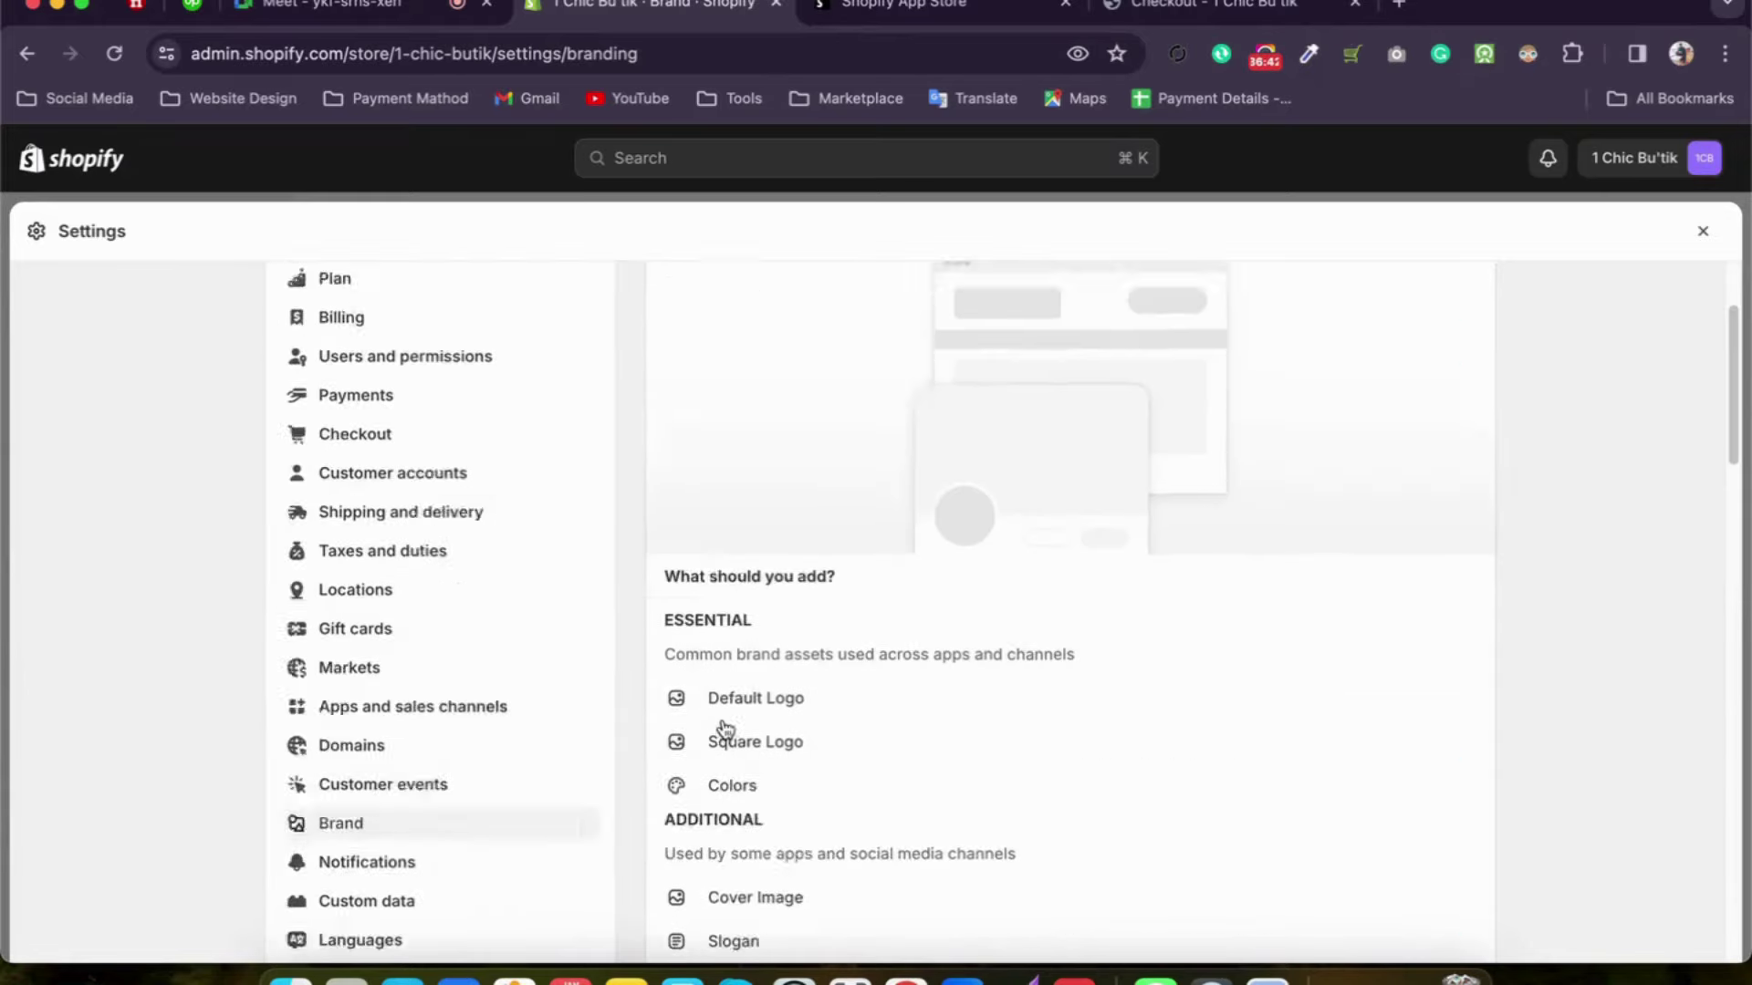
{"action": "scroll", "coordinate": [673, 712], "scroll_direction": "down", "scroll_amount": 3}
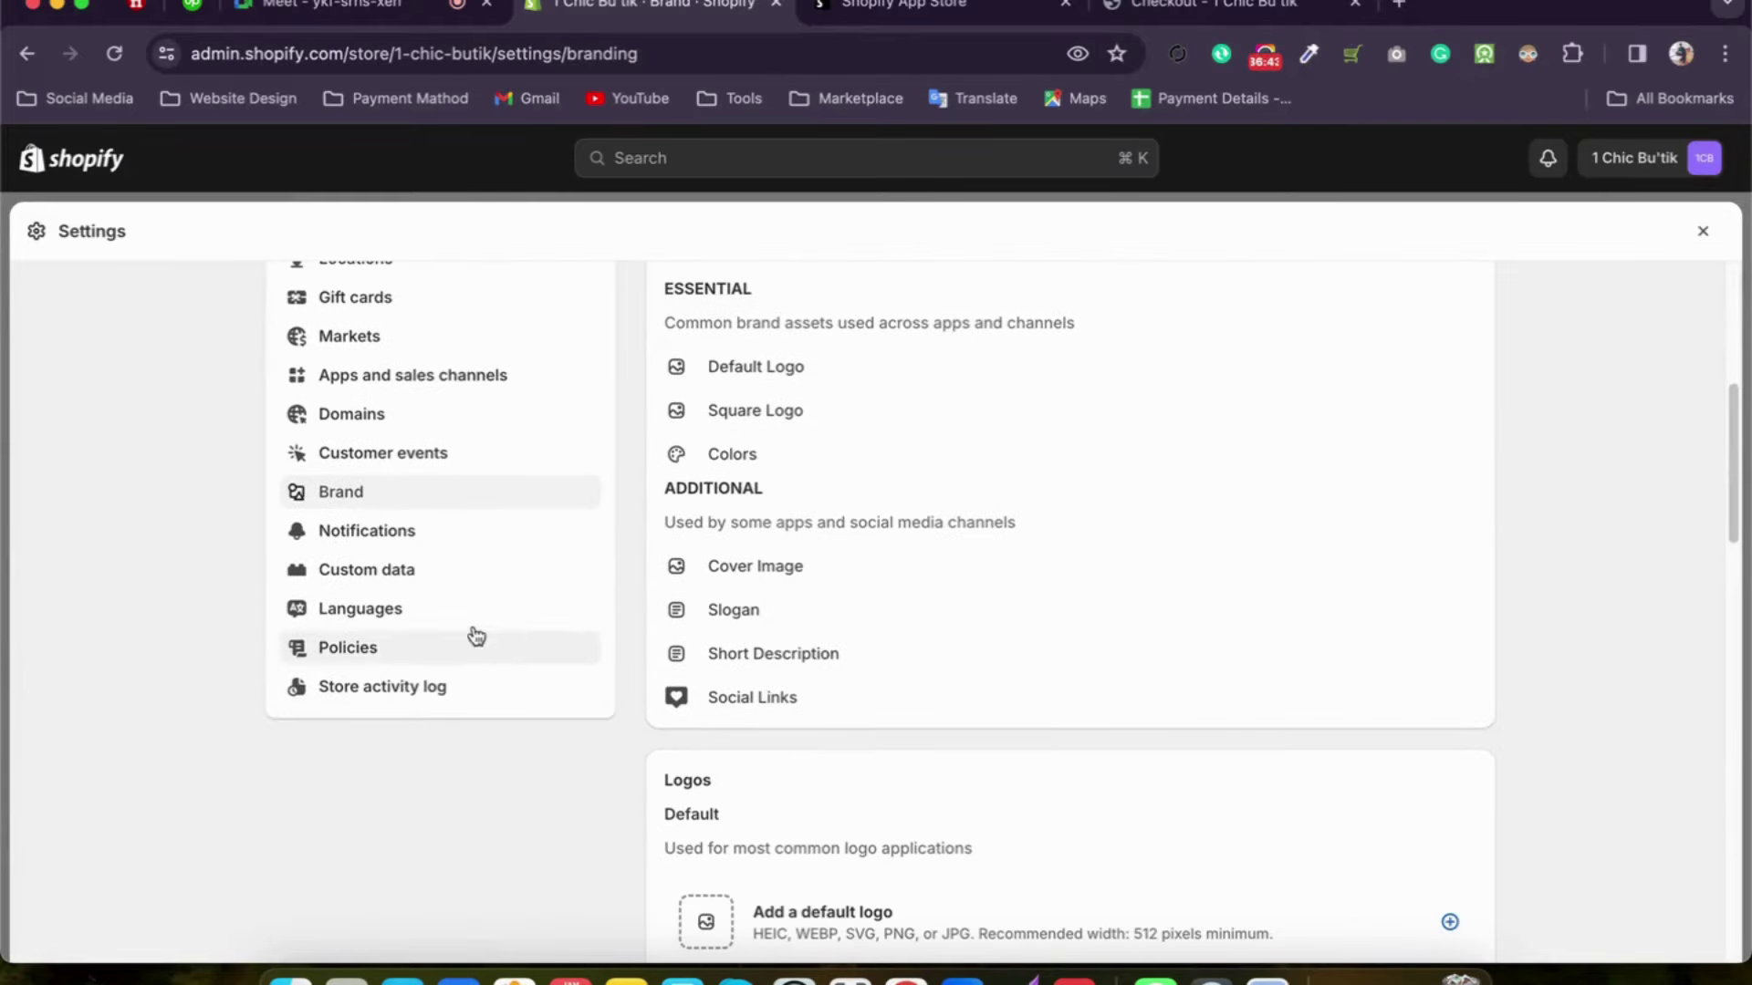
{"action": "left_click", "coordinate": [407, 545]}
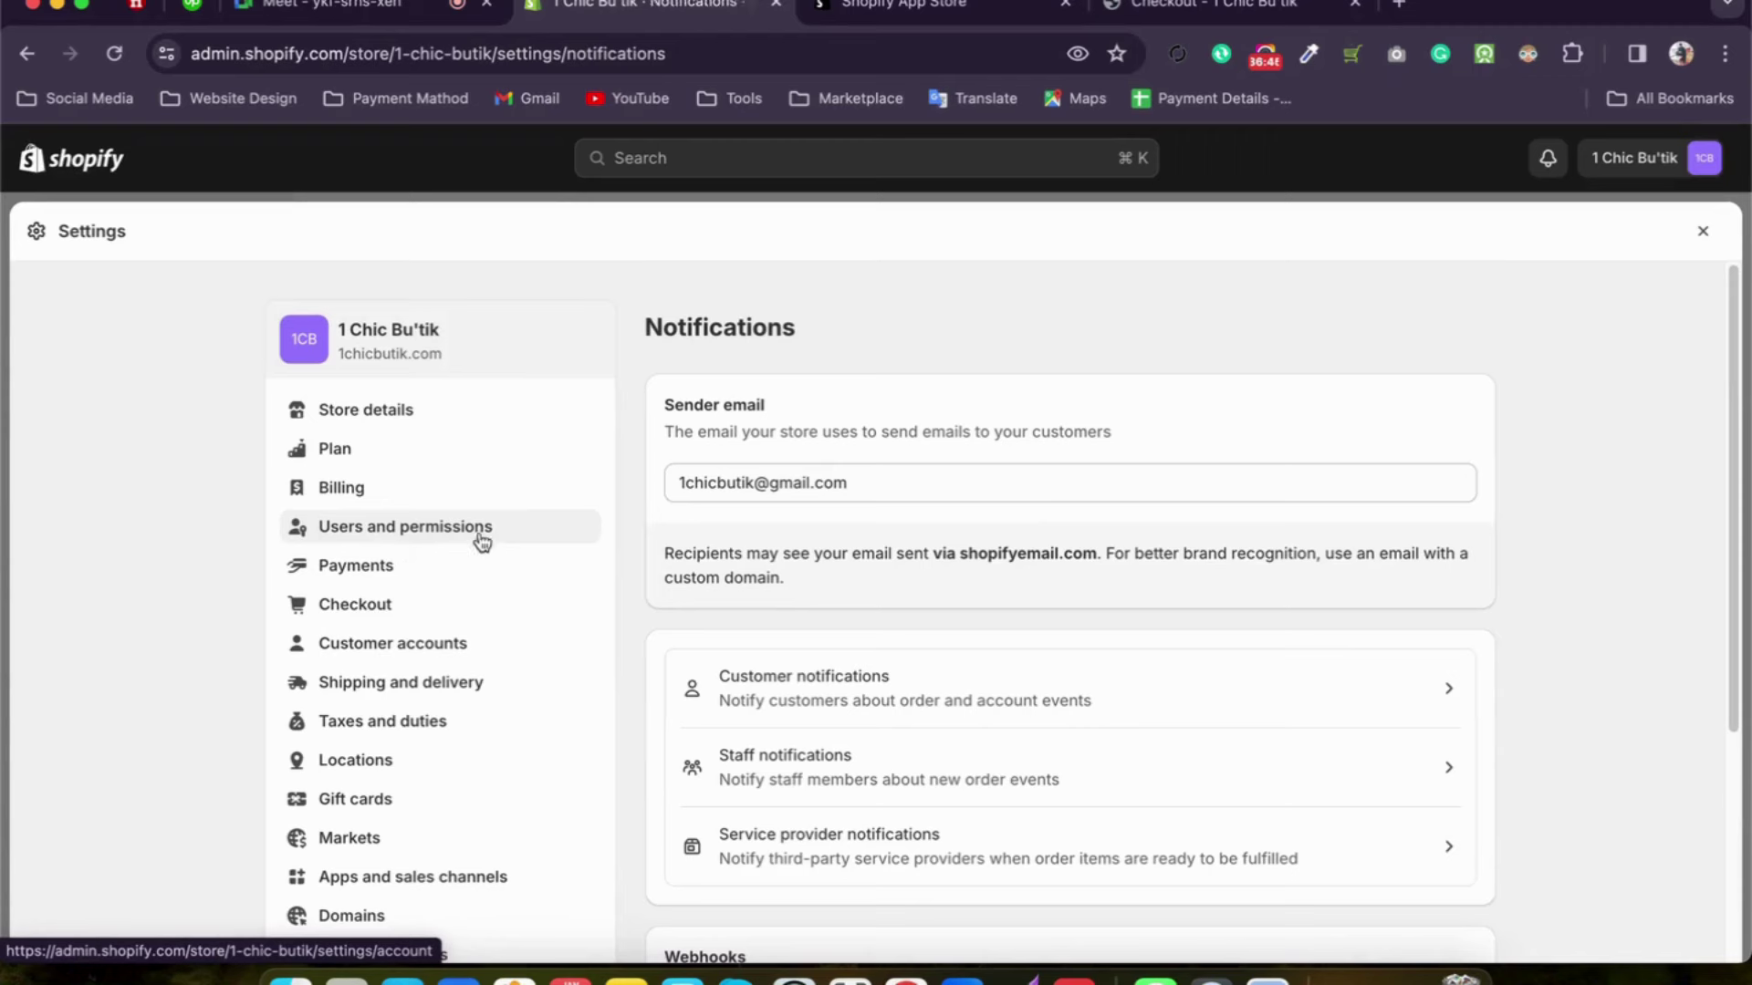
Step: Point out the sender email field that the store uses for emails to customers, leaving the address as it is
{"action": "scroll", "coordinate": [616, 507], "scroll_direction": "down", "scroll_amount": 1}
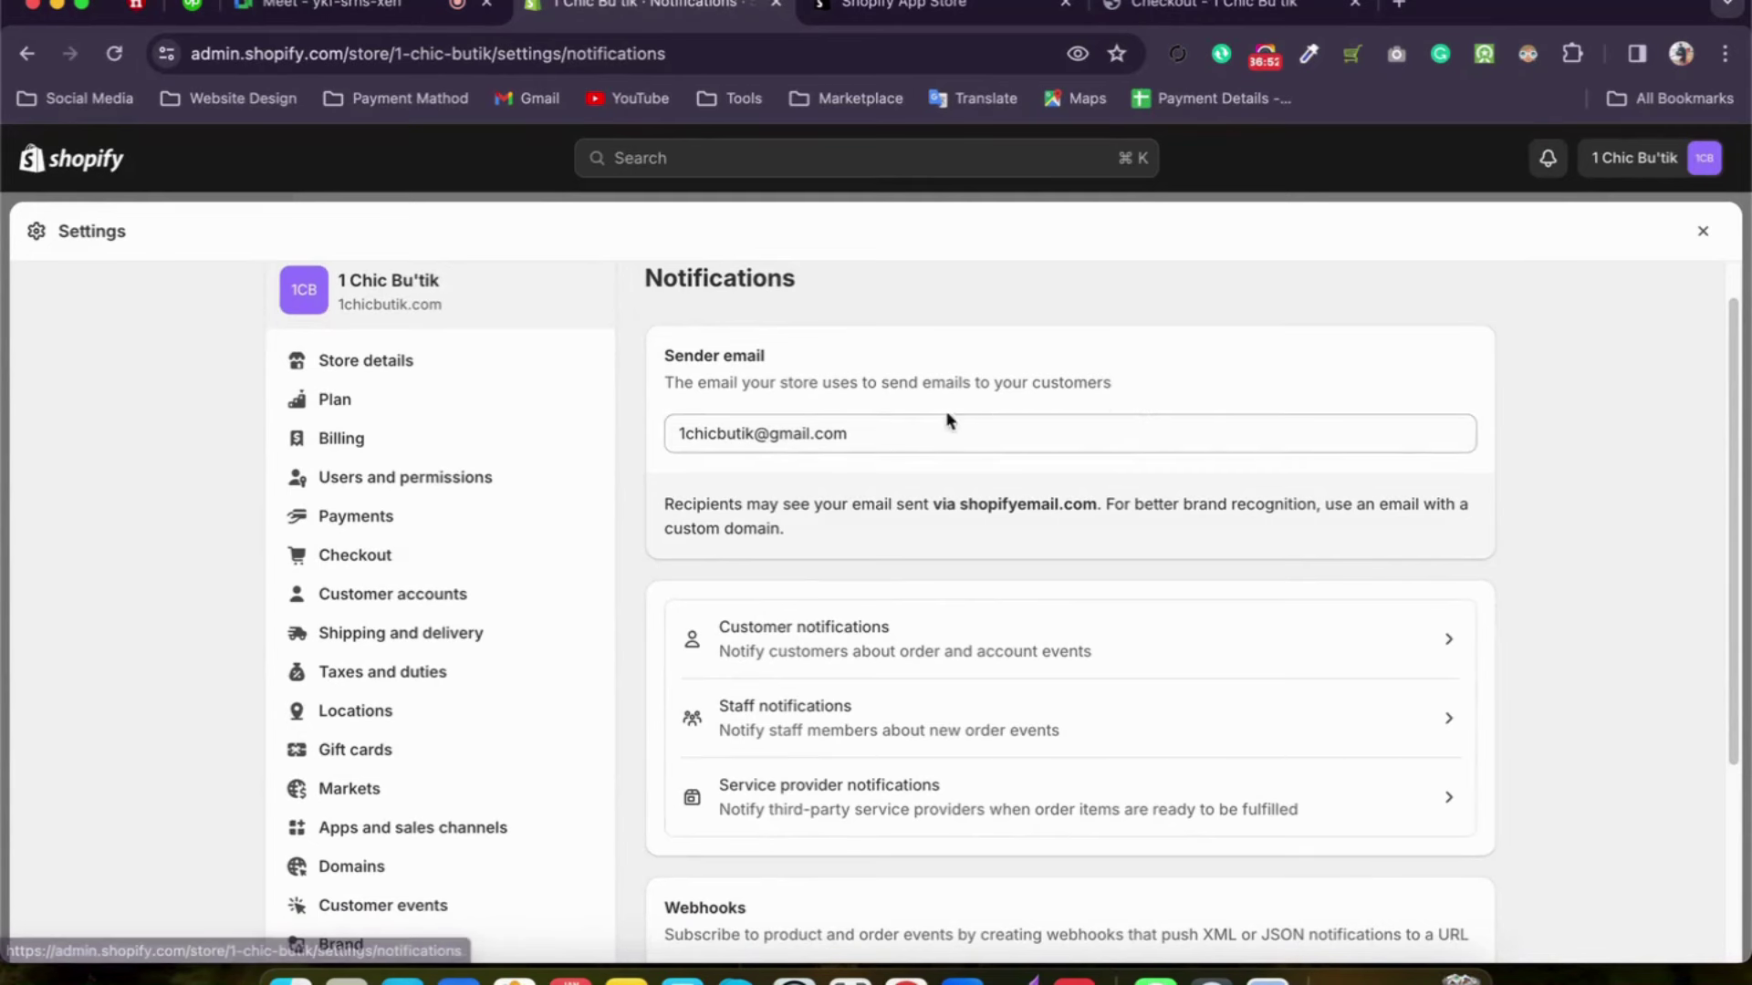
{"action": "left_click", "coordinate": [864, 438]}
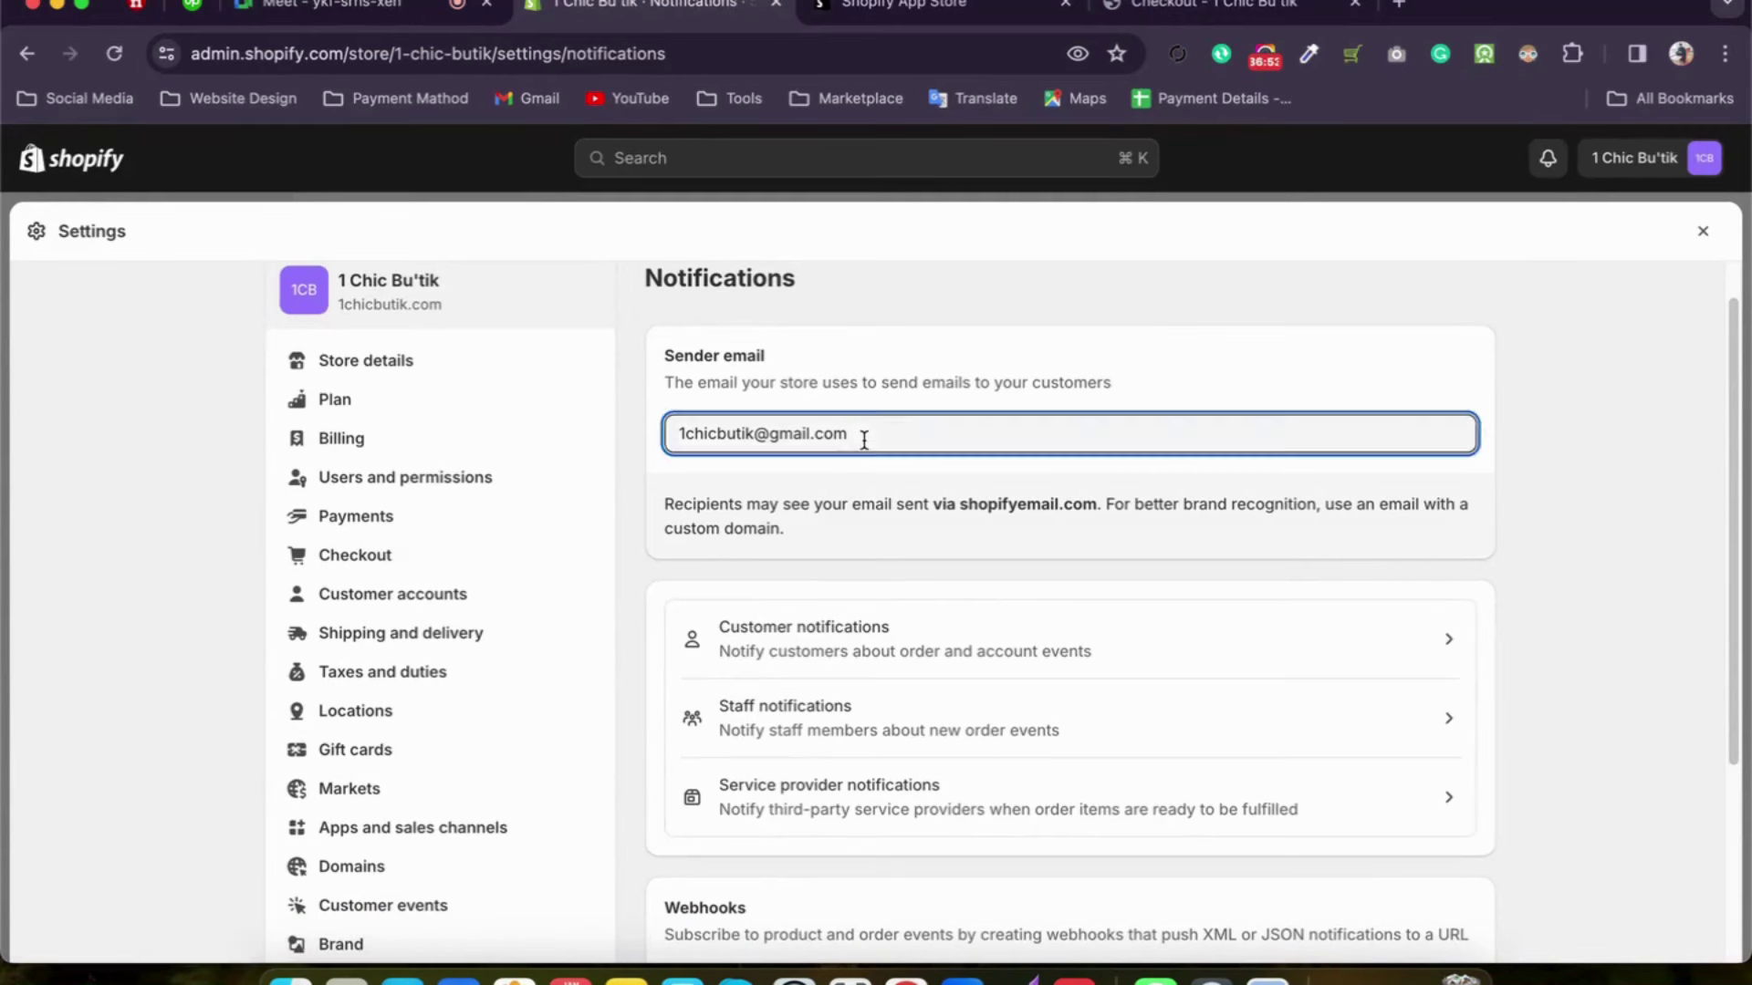
{"action": "left_click", "coordinate": [624, 537]}
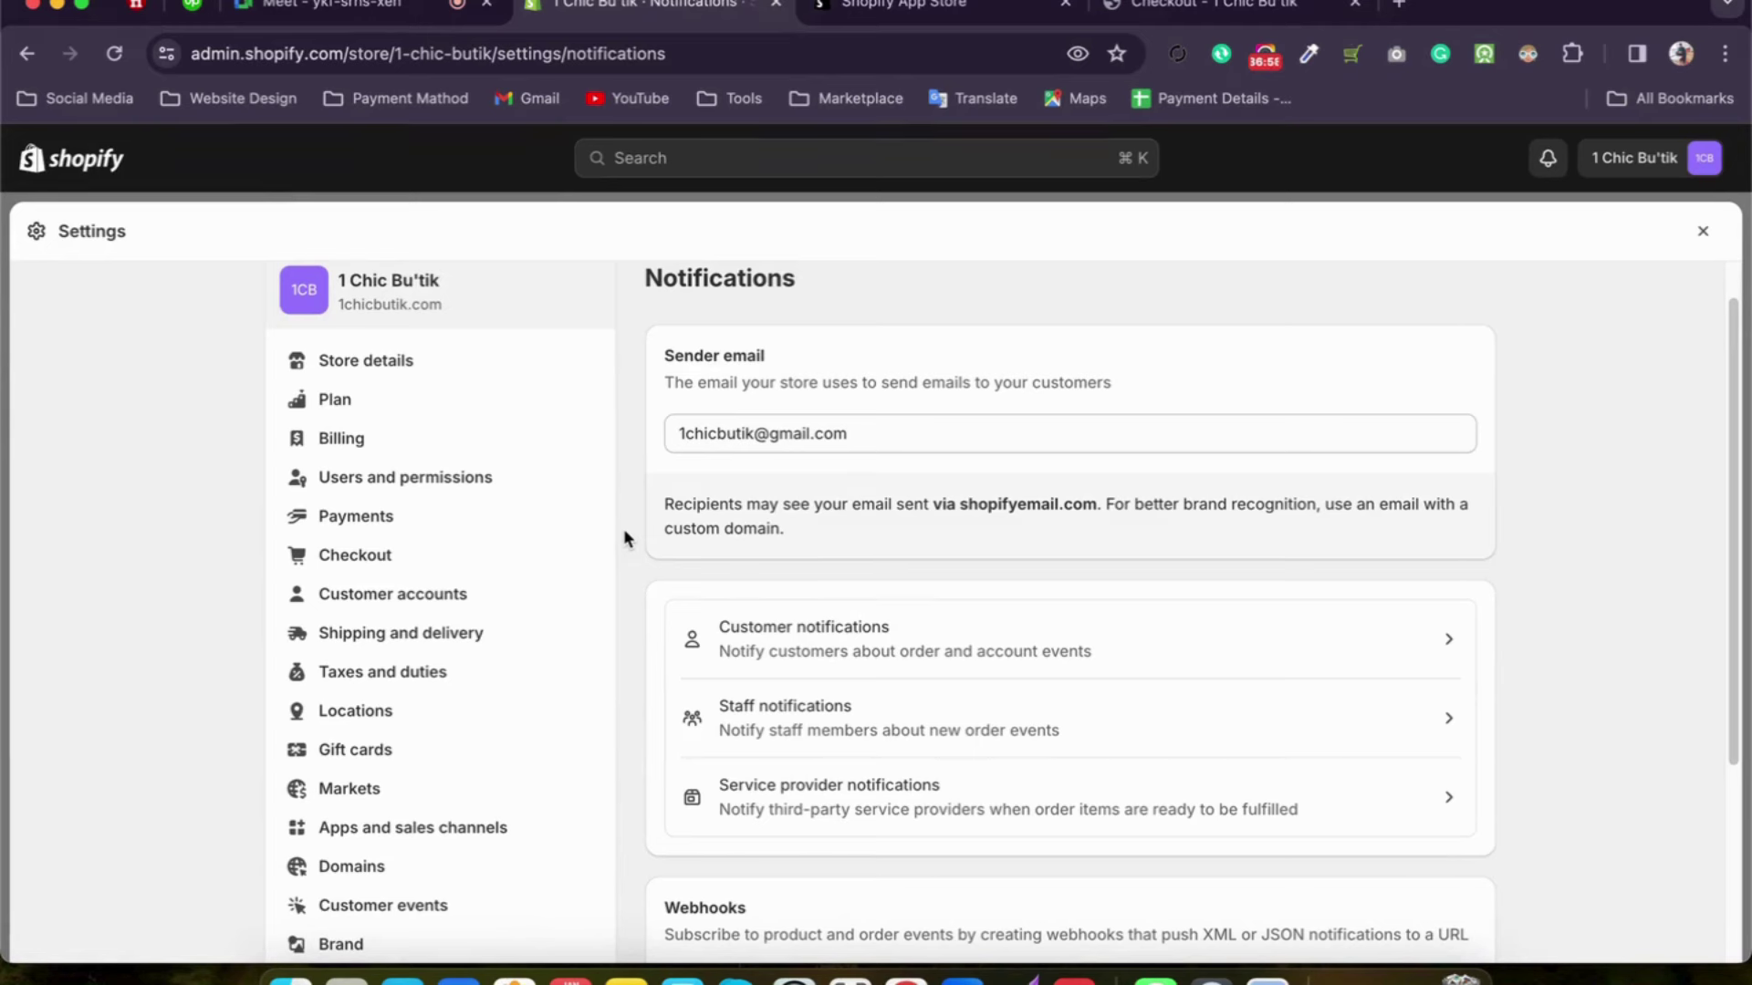
{"action": "left_click", "coordinate": [724, 431]}
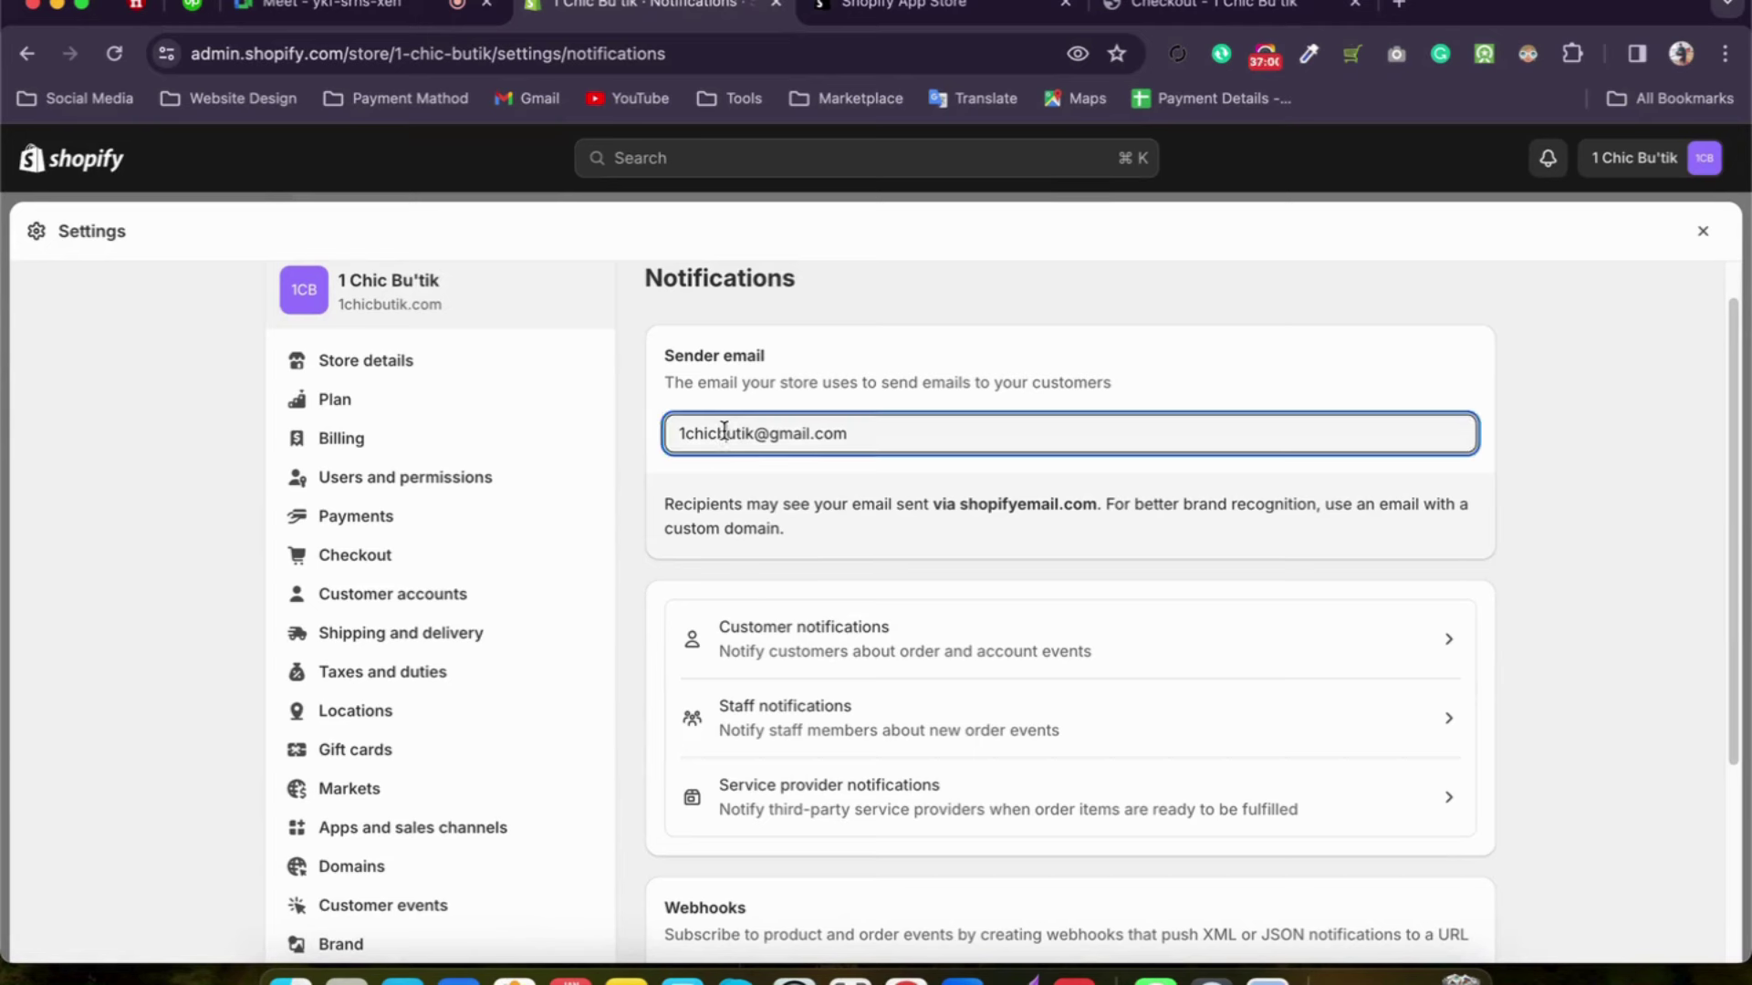
{"action": "triple_click", "coordinate": [723, 431]}
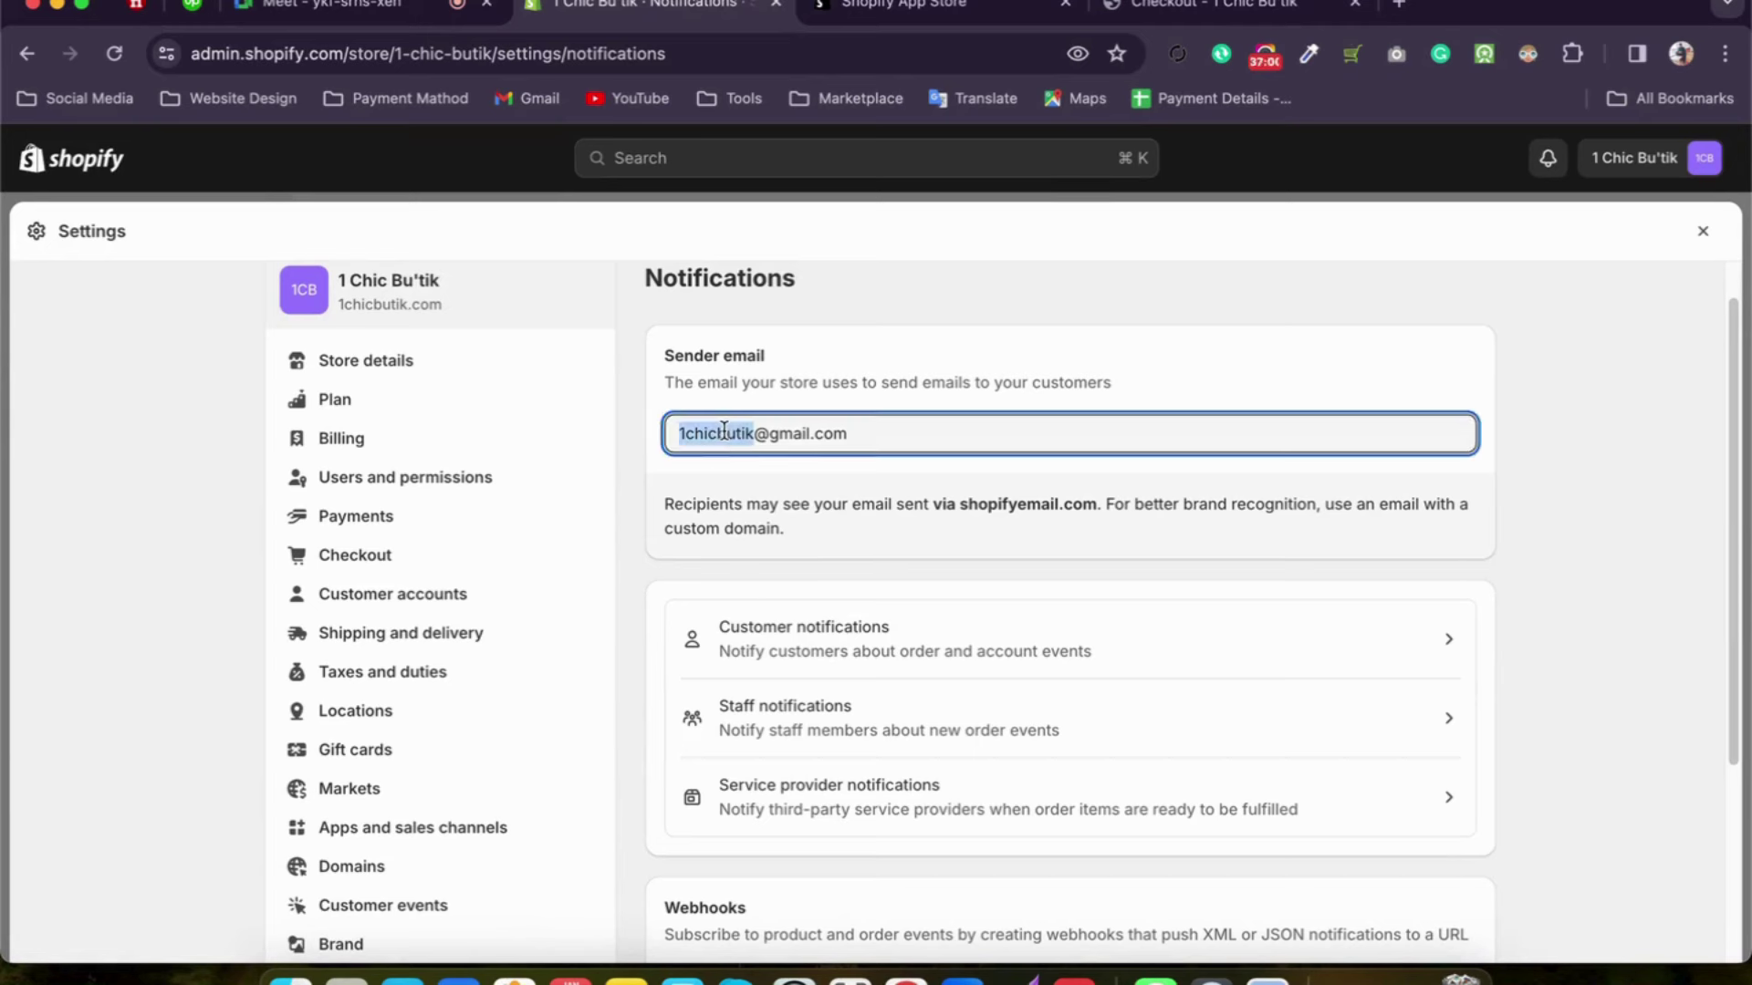
{"action": "left_click", "coordinate": [633, 539]}
Step: Review the customer, staff and service provider notification groups and the Webhooks section
{"action": "scroll", "coordinate": [642, 506], "scroll_direction": "down", "scroll_amount": 2}
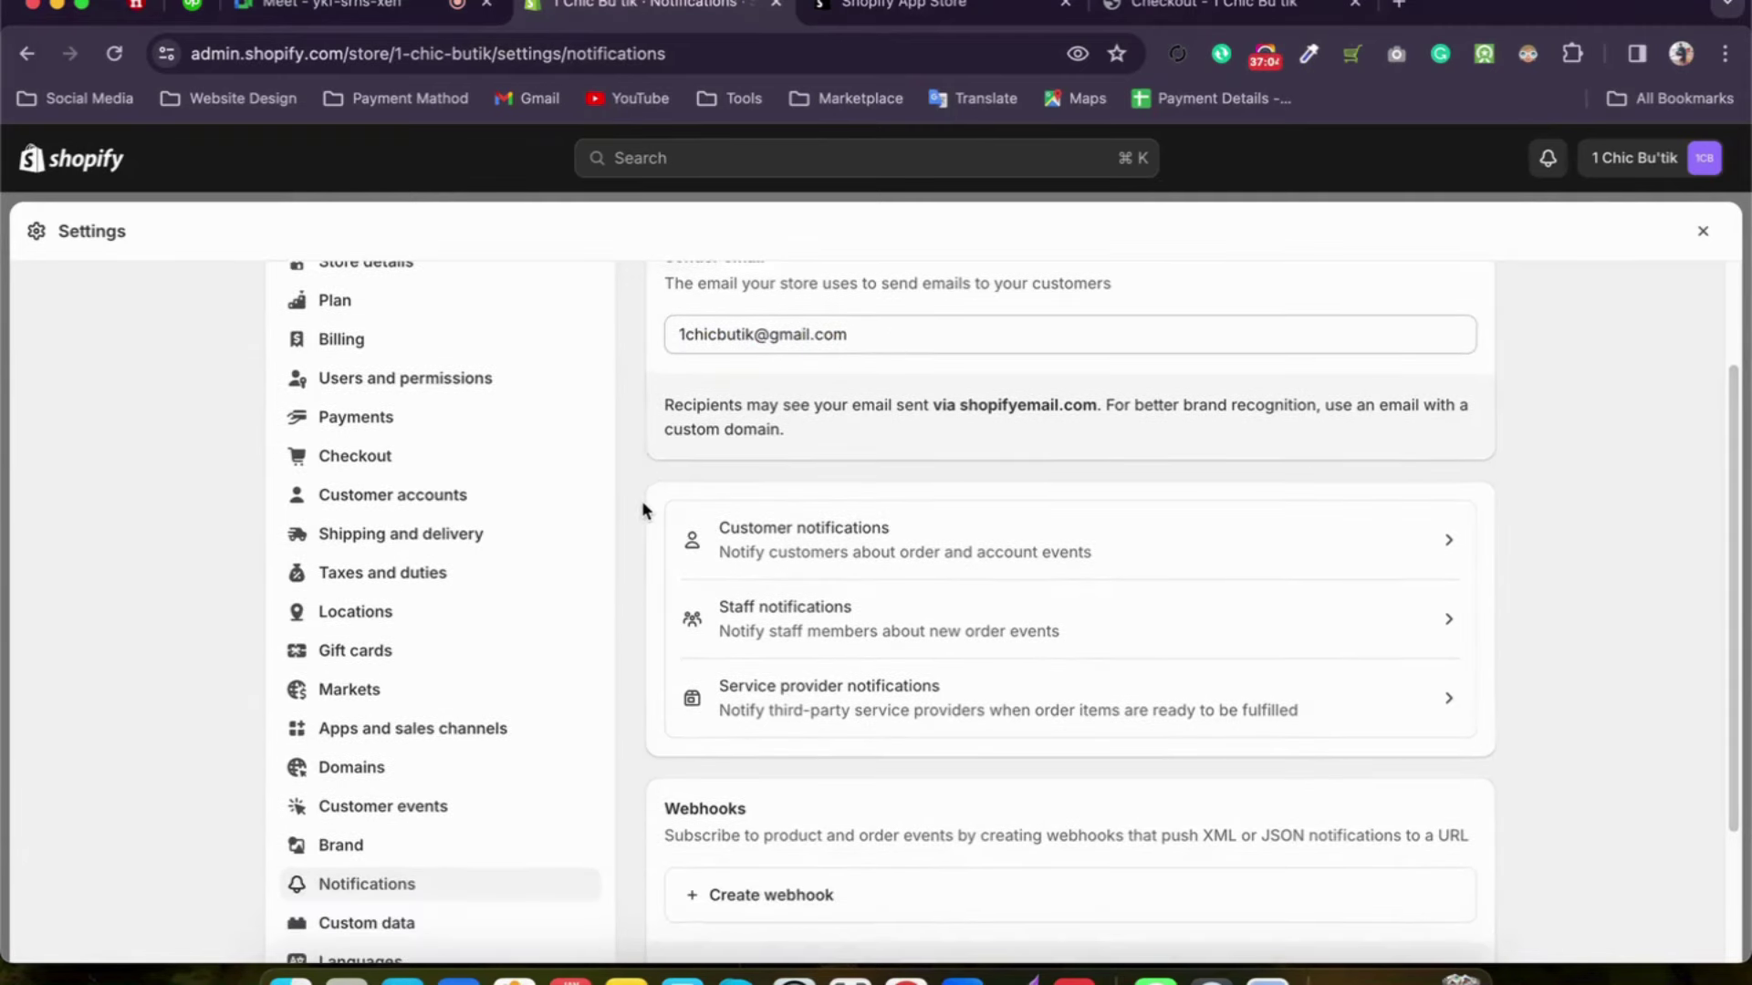
{"action": "scroll", "coordinate": [642, 507], "scroll_direction": "down", "scroll_amount": 4}
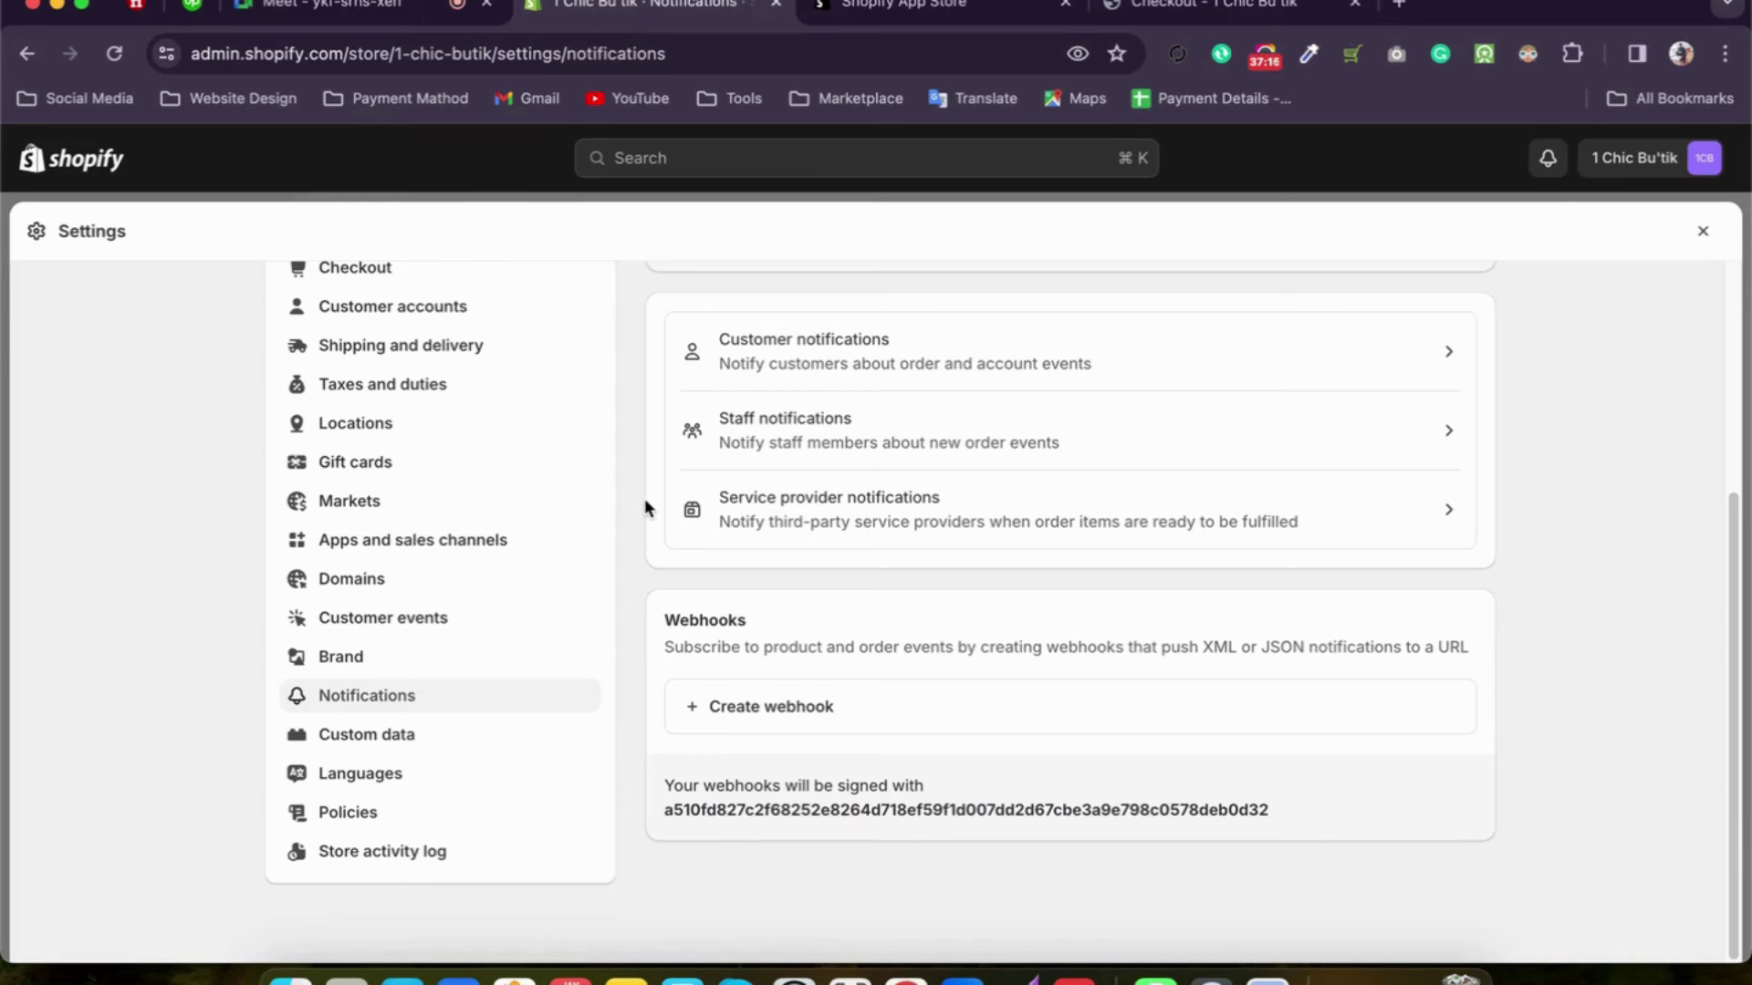
{"action": "scroll", "coordinate": [644, 498], "scroll_direction": "up", "scroll_amount": 4}
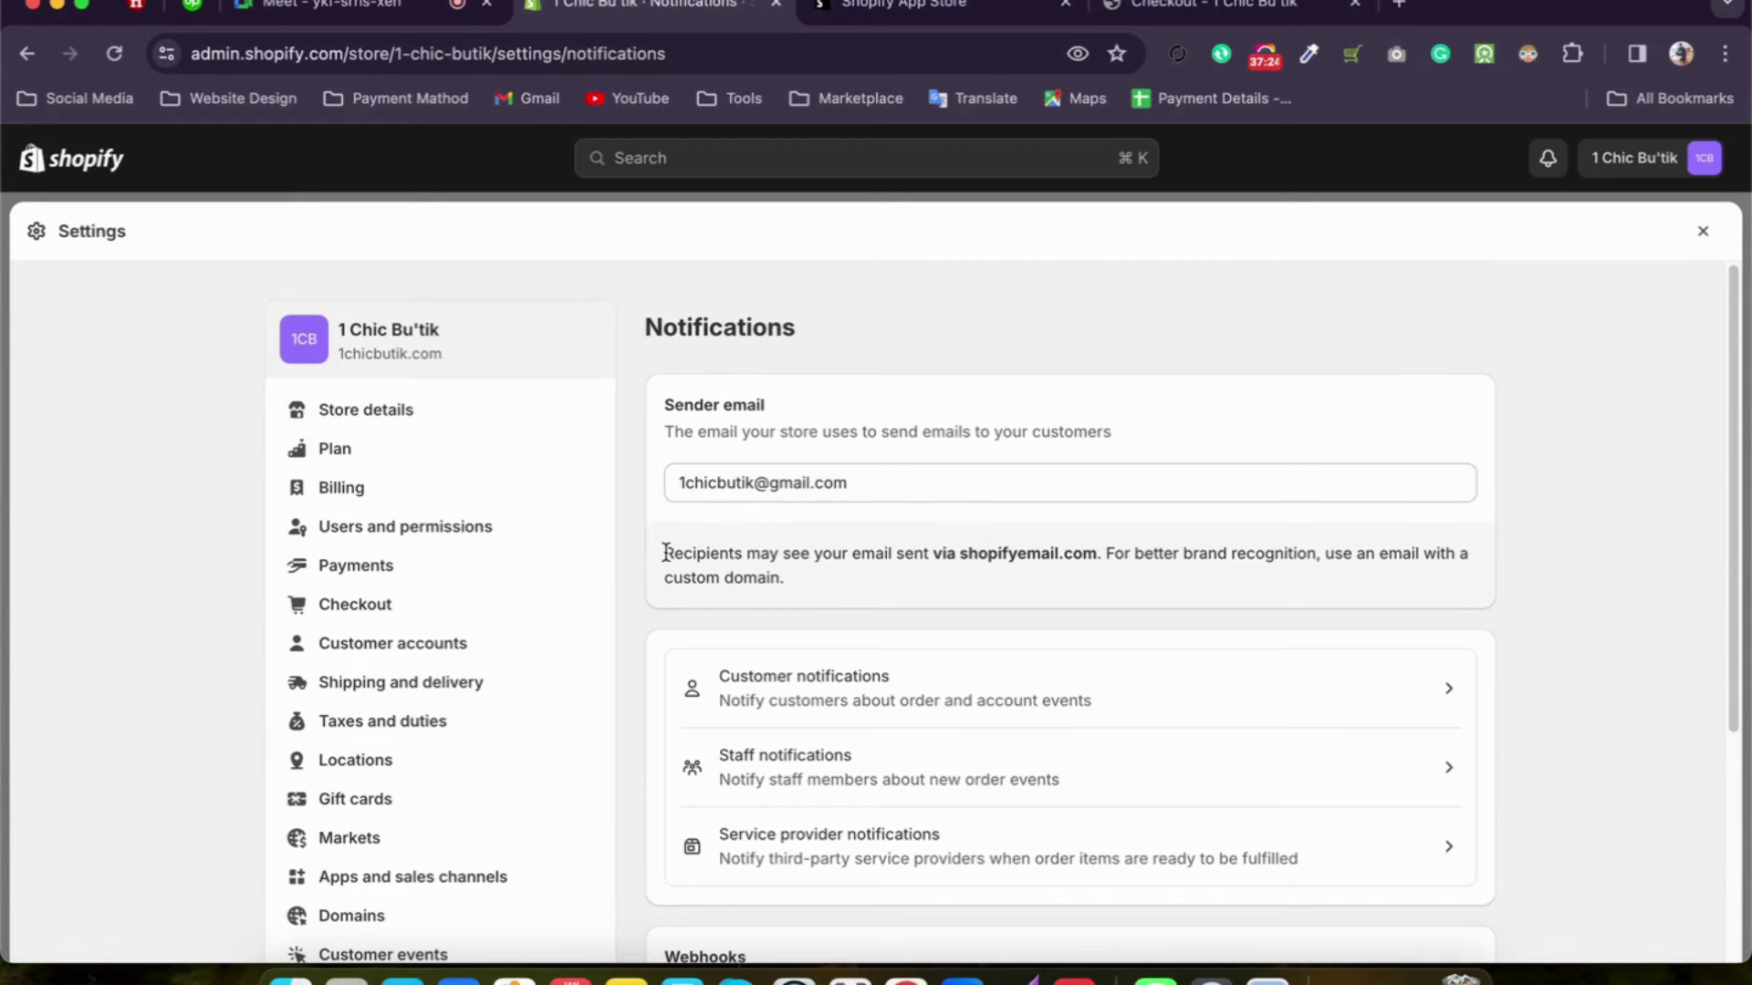
Step: Open the Custom data settings and review the metafield categories and the Metaobjects section
{"action": "scroll", "coordinate": [594, 651], "scroll_direction": "down", "scroll_amount": 4}
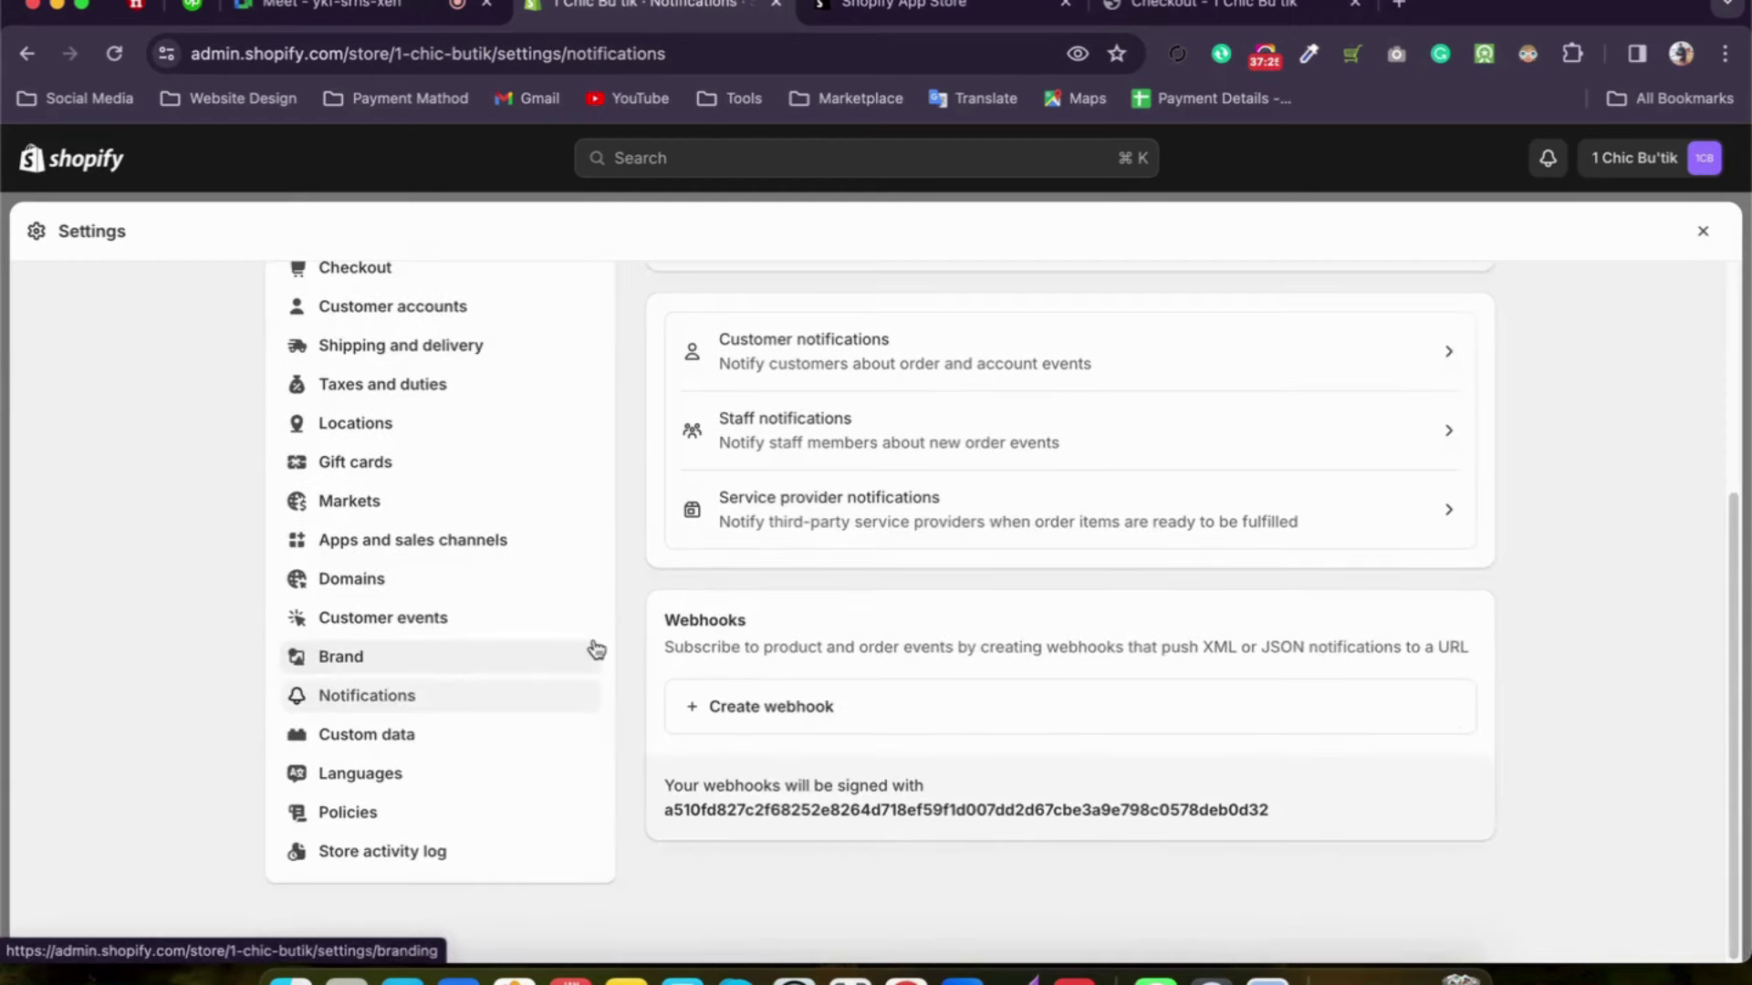
{"action": "left_click", "coordinate": [388, 750]}
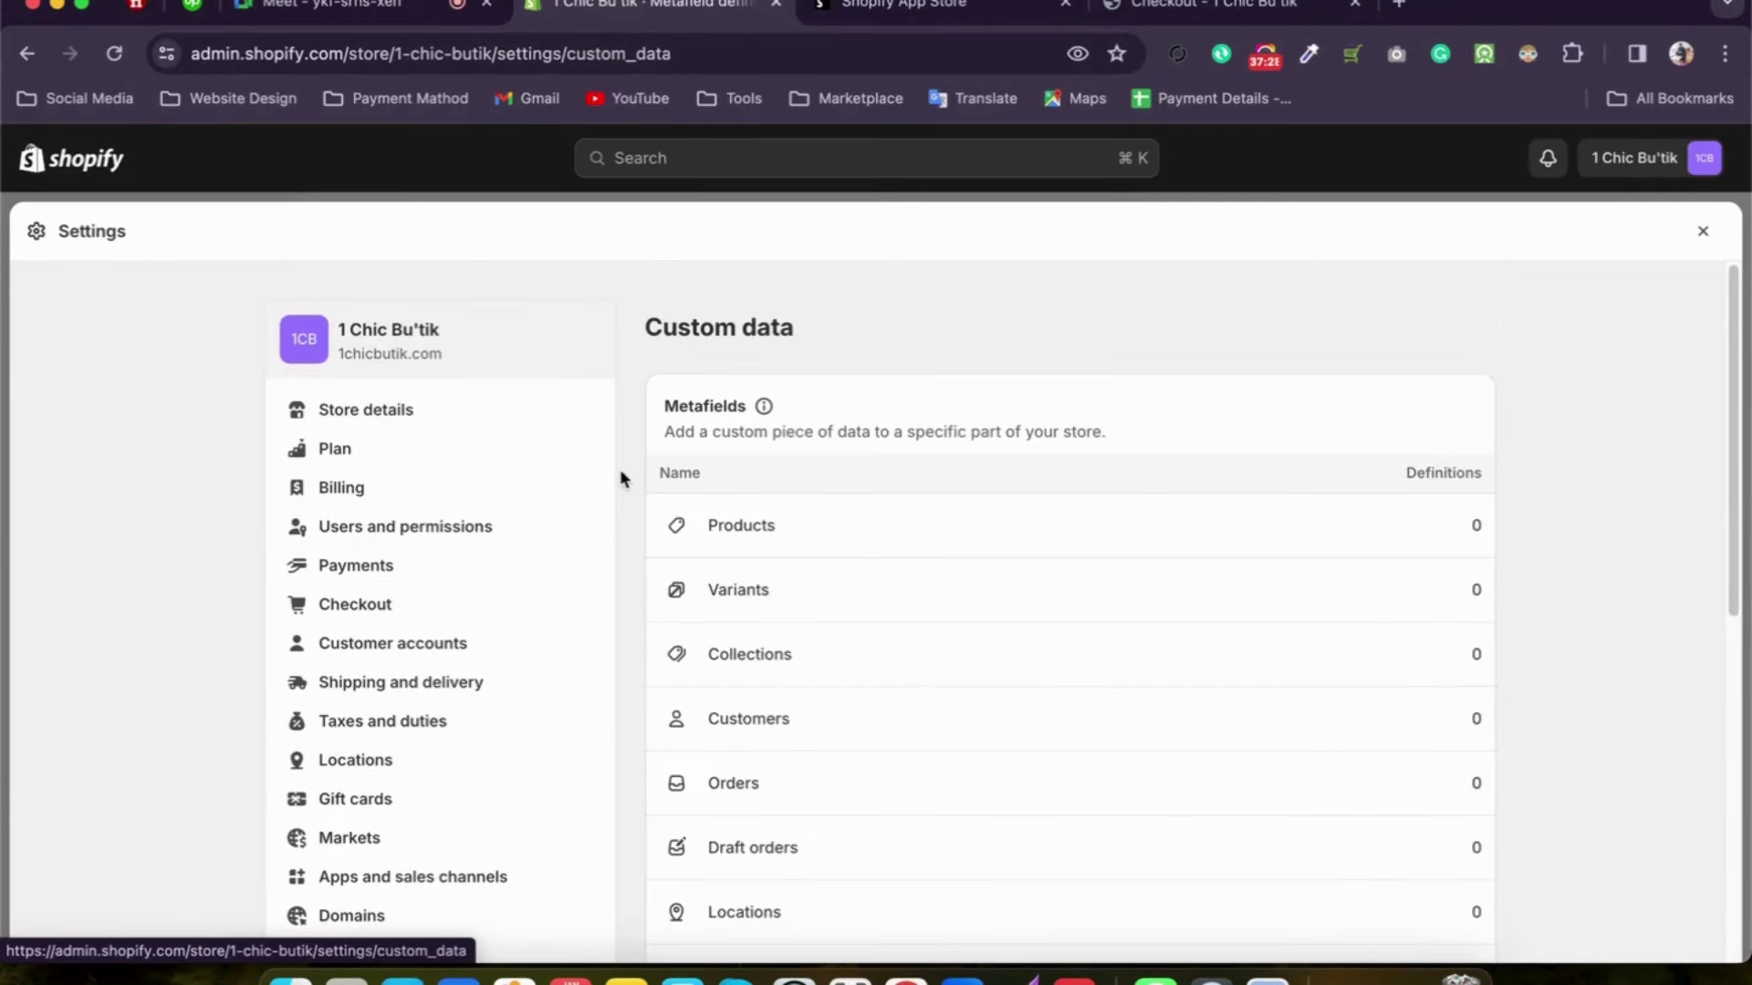
{"action": "scroll", "coordinate": [627, 467], "scroll_direction": "down", "scroll_amount": 2}
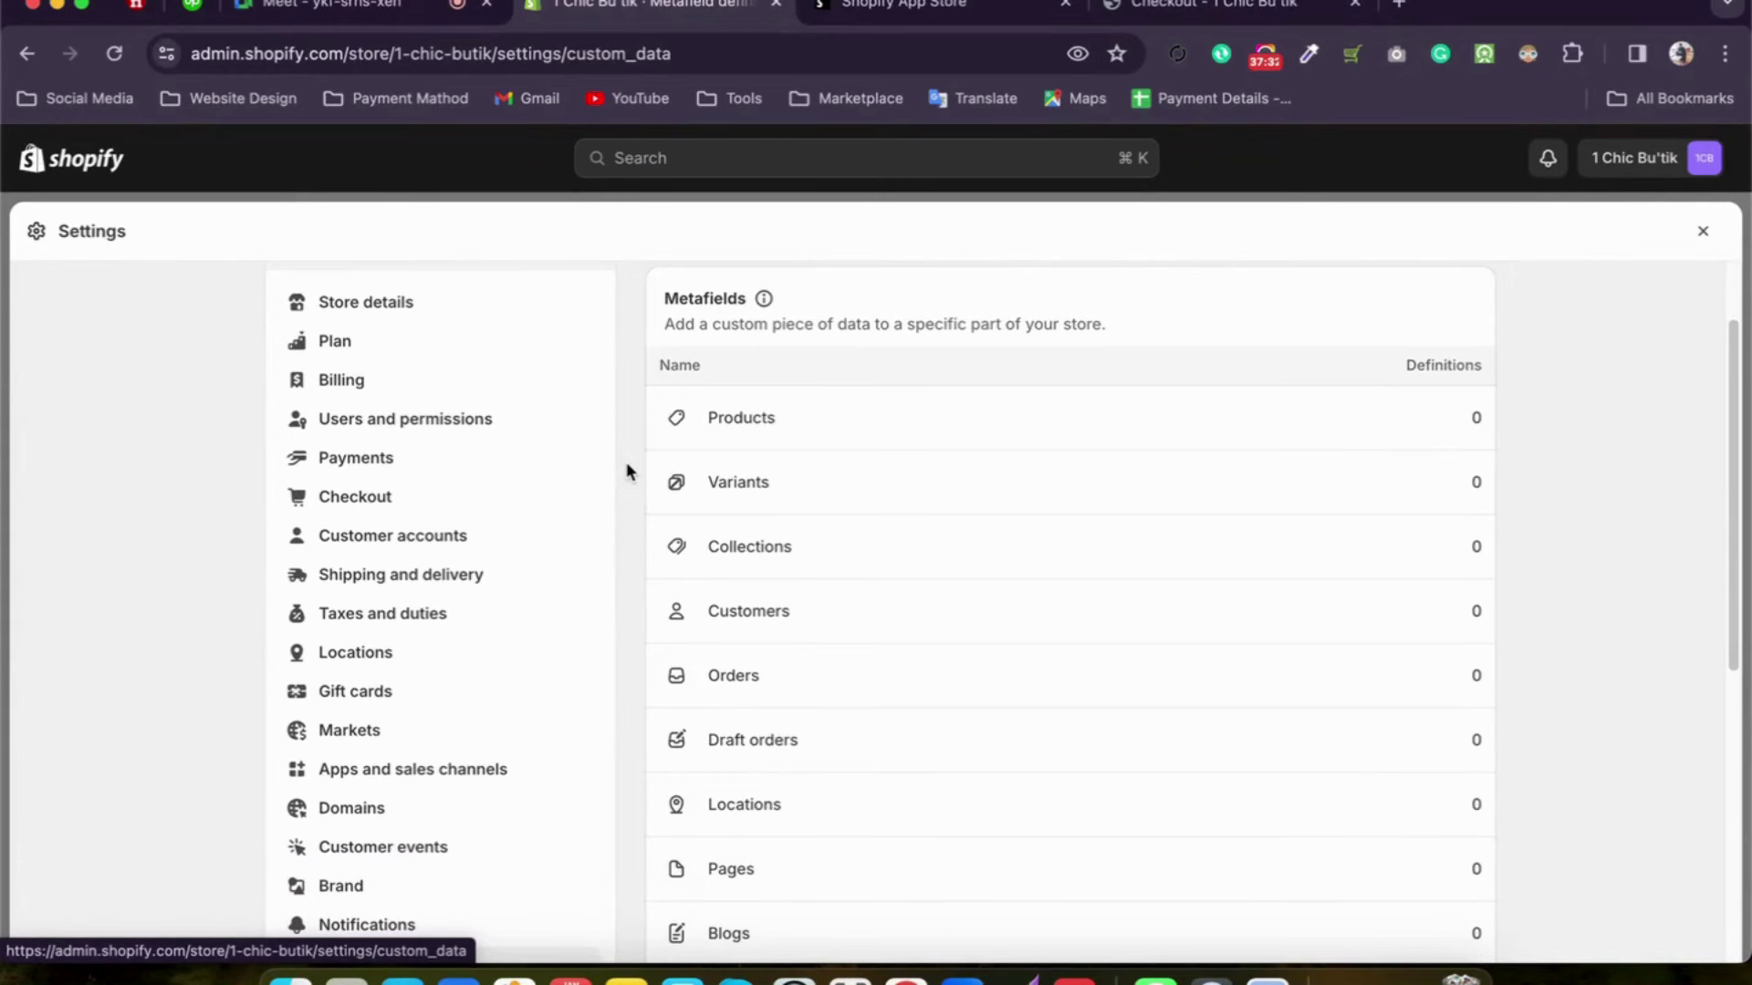
{"action": "scroll", "coordinate": [626, 462], "scroll_direction": "down", "scroll_amount": 1}
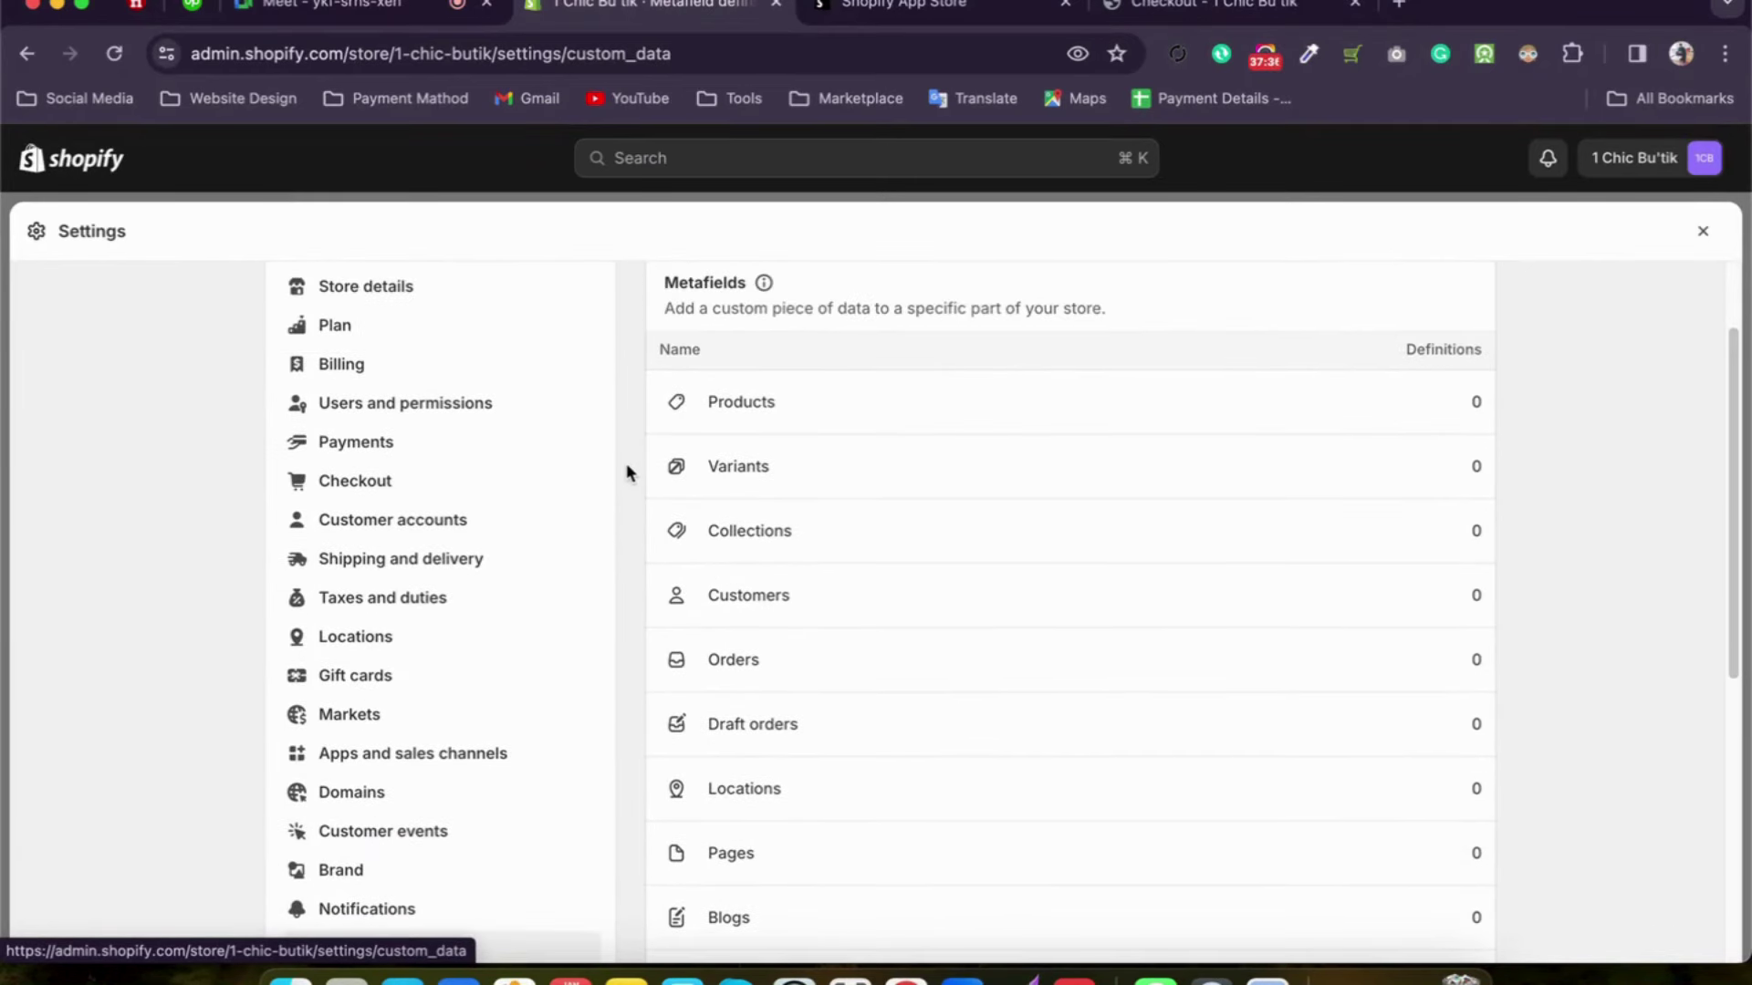
{"action": "scroll", "coordinate": [629, 461], "scroll_direction": "down", "scroll_amount": 3}
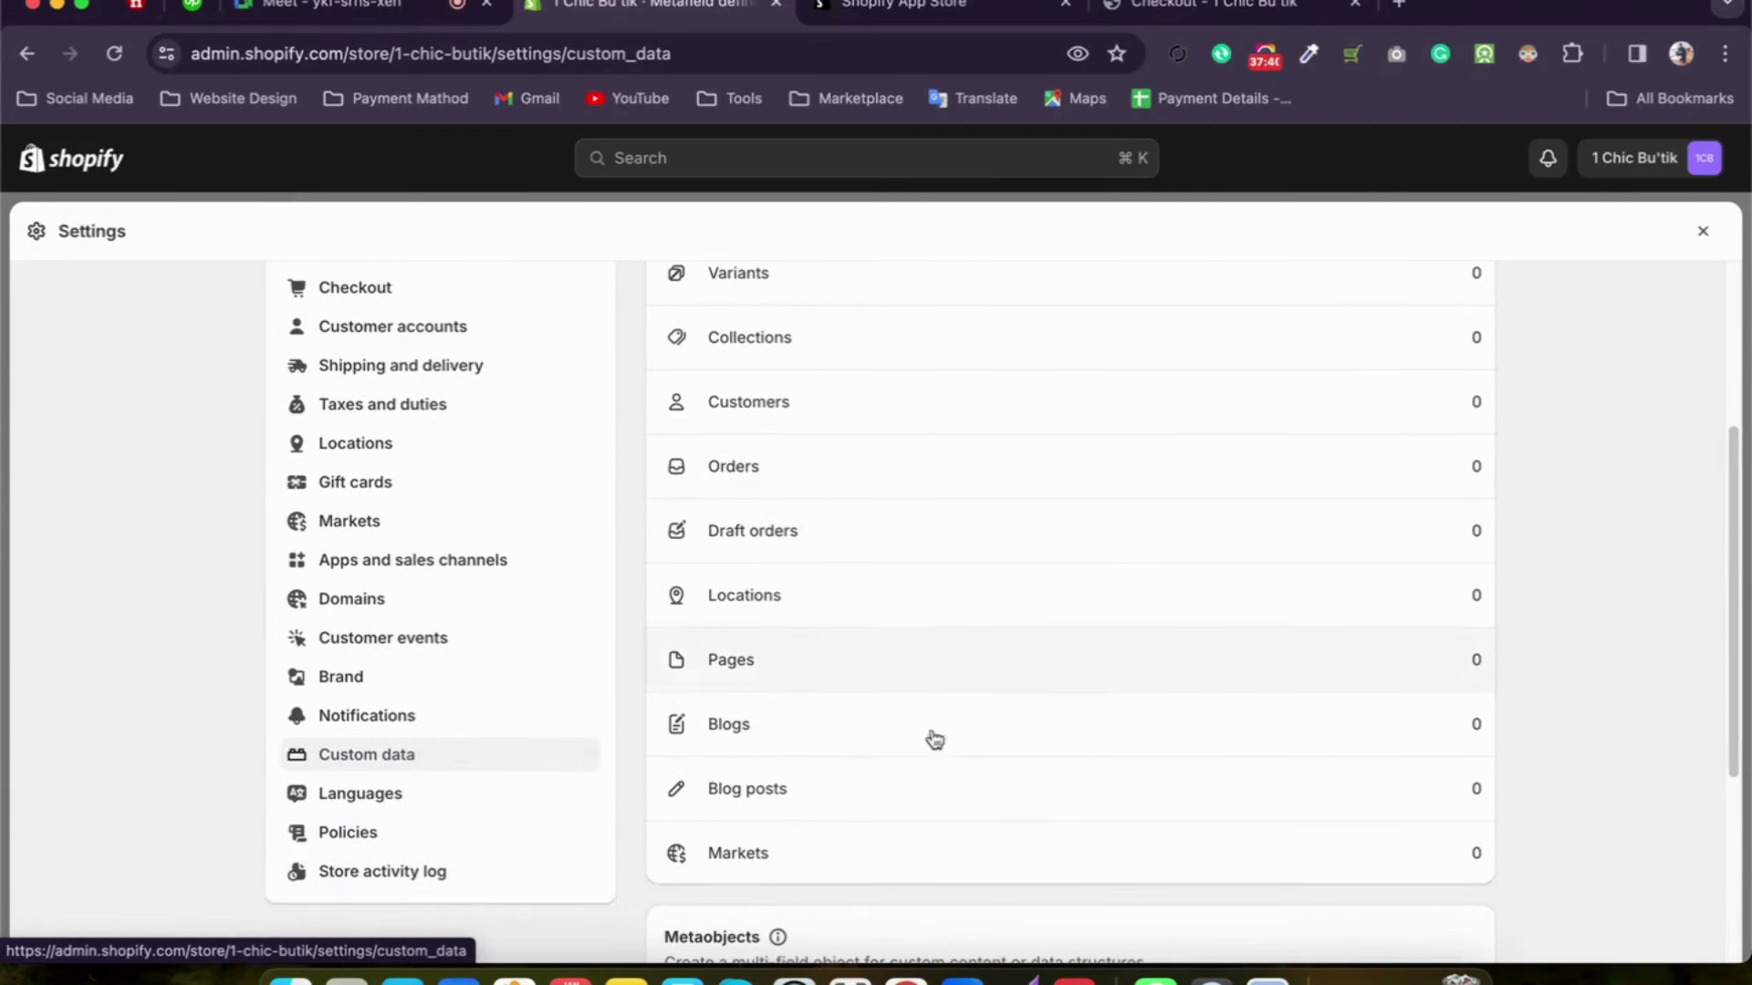
{"action": "scroll", "coordinate": [616, 359], "scroll_direction": "down", "scroll_amount": 1}
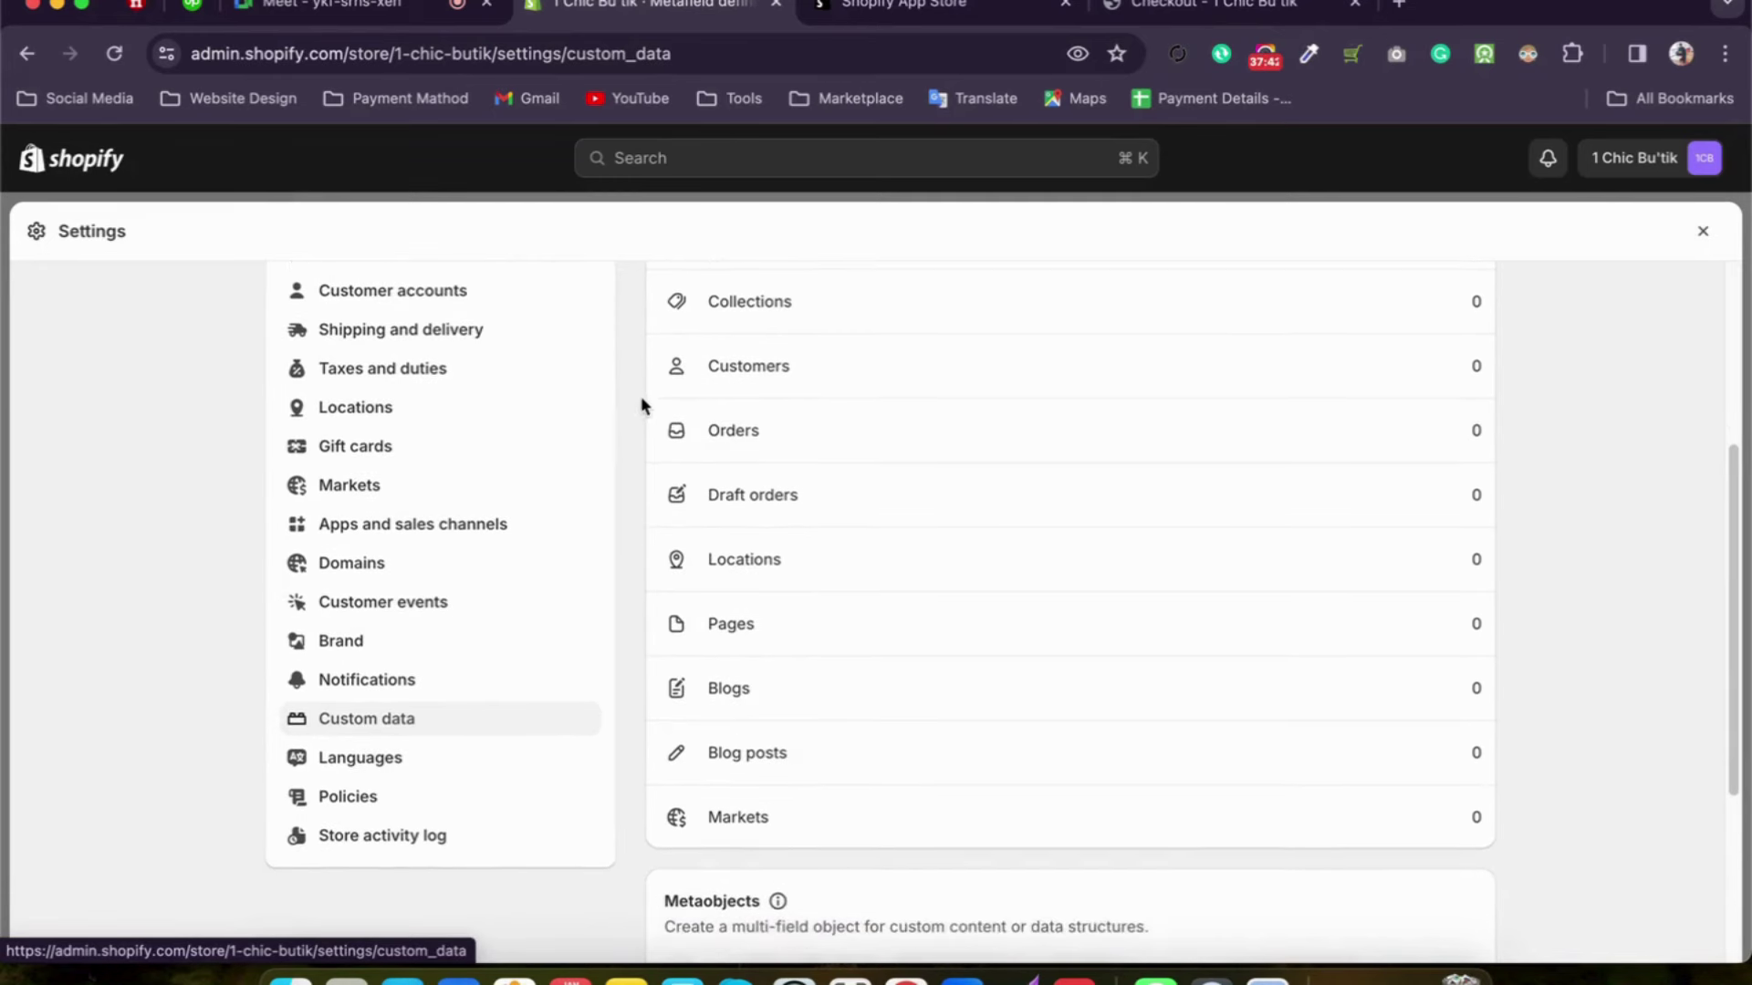
{"action": "scroll", "coordinate": [641, 404], "scroll_direction": "down", "scroll_amount": 5}
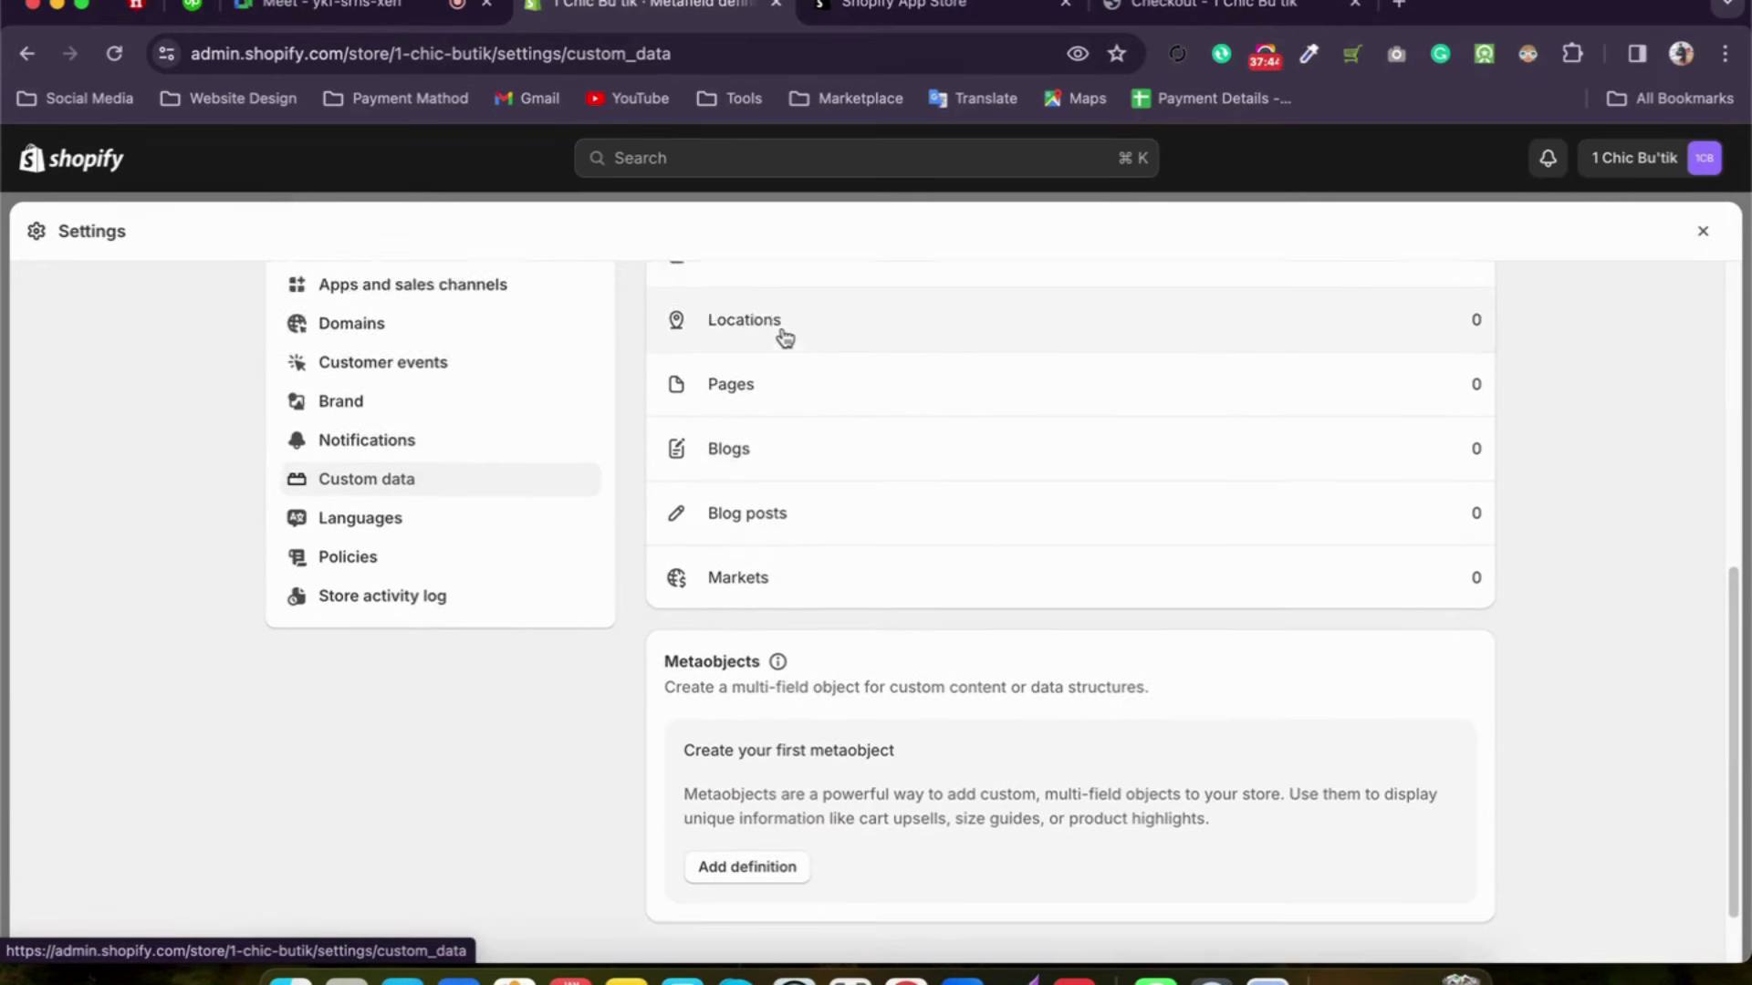
{"action": "scroll", "coordinate": [785, 337], "scroll_direction": "down", "scroll_amount": 1}
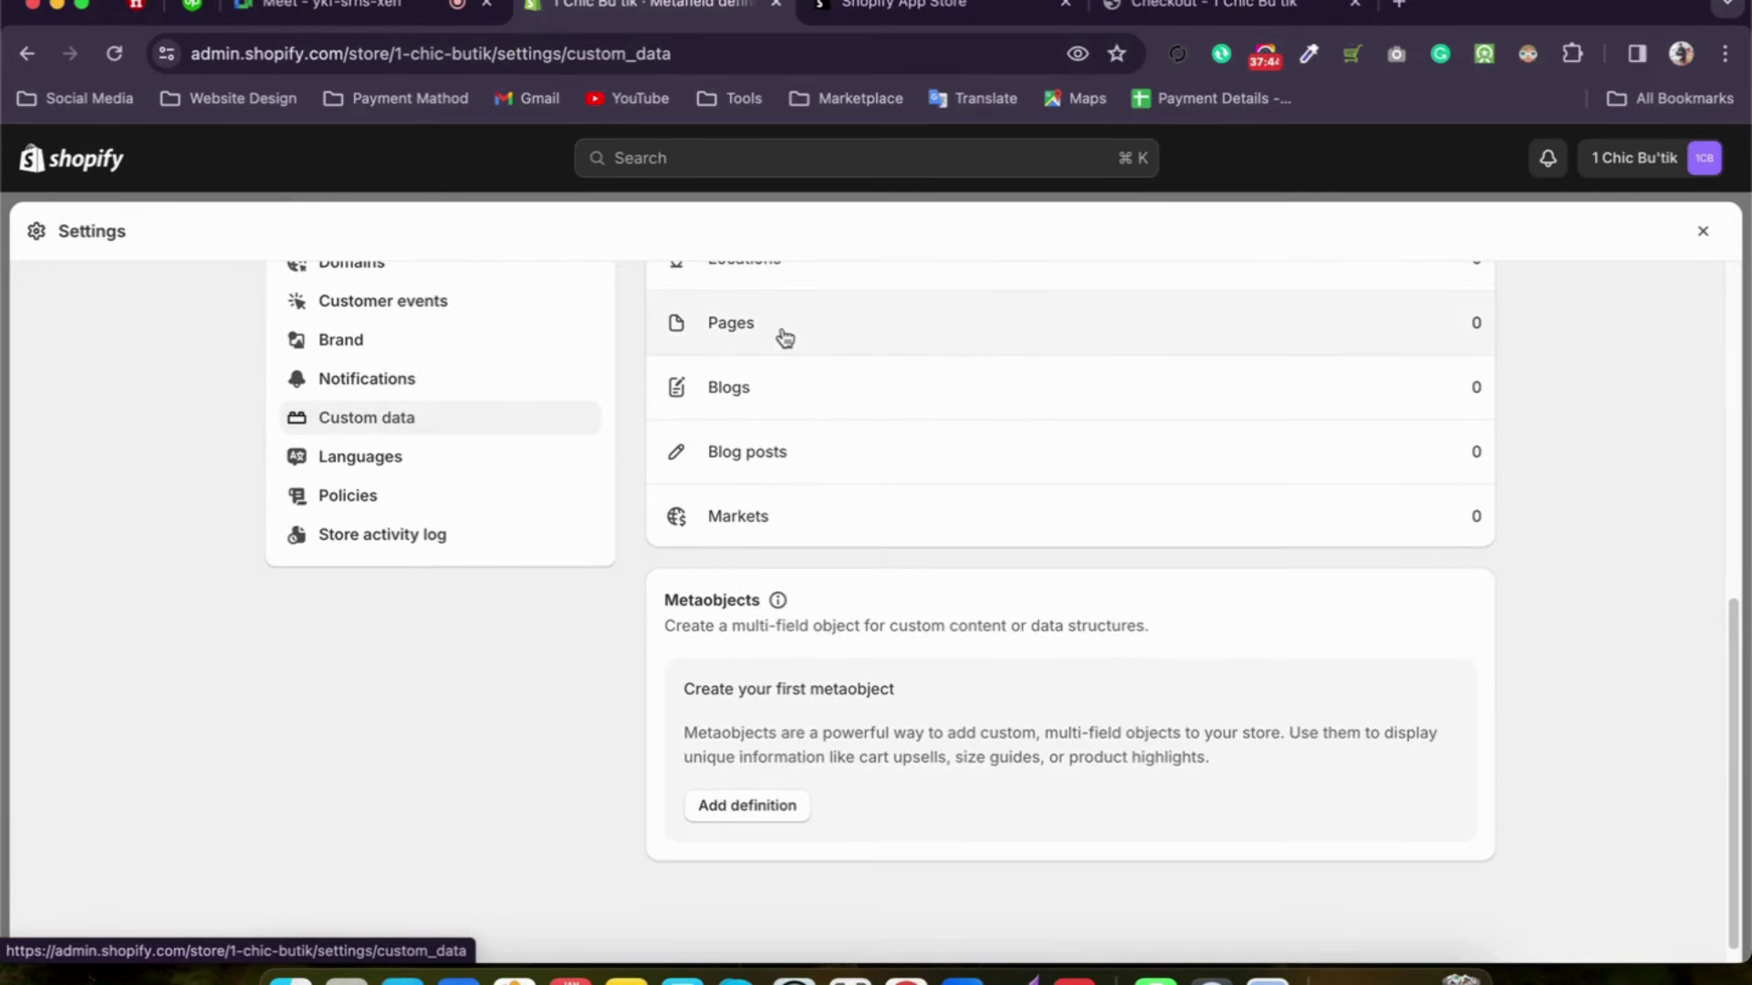
Step: Open the Languages settings and review the add-language option, published languages and Shopify Translate & Adapt app
{"action": "left_click", "coordinate": [369, 472]}
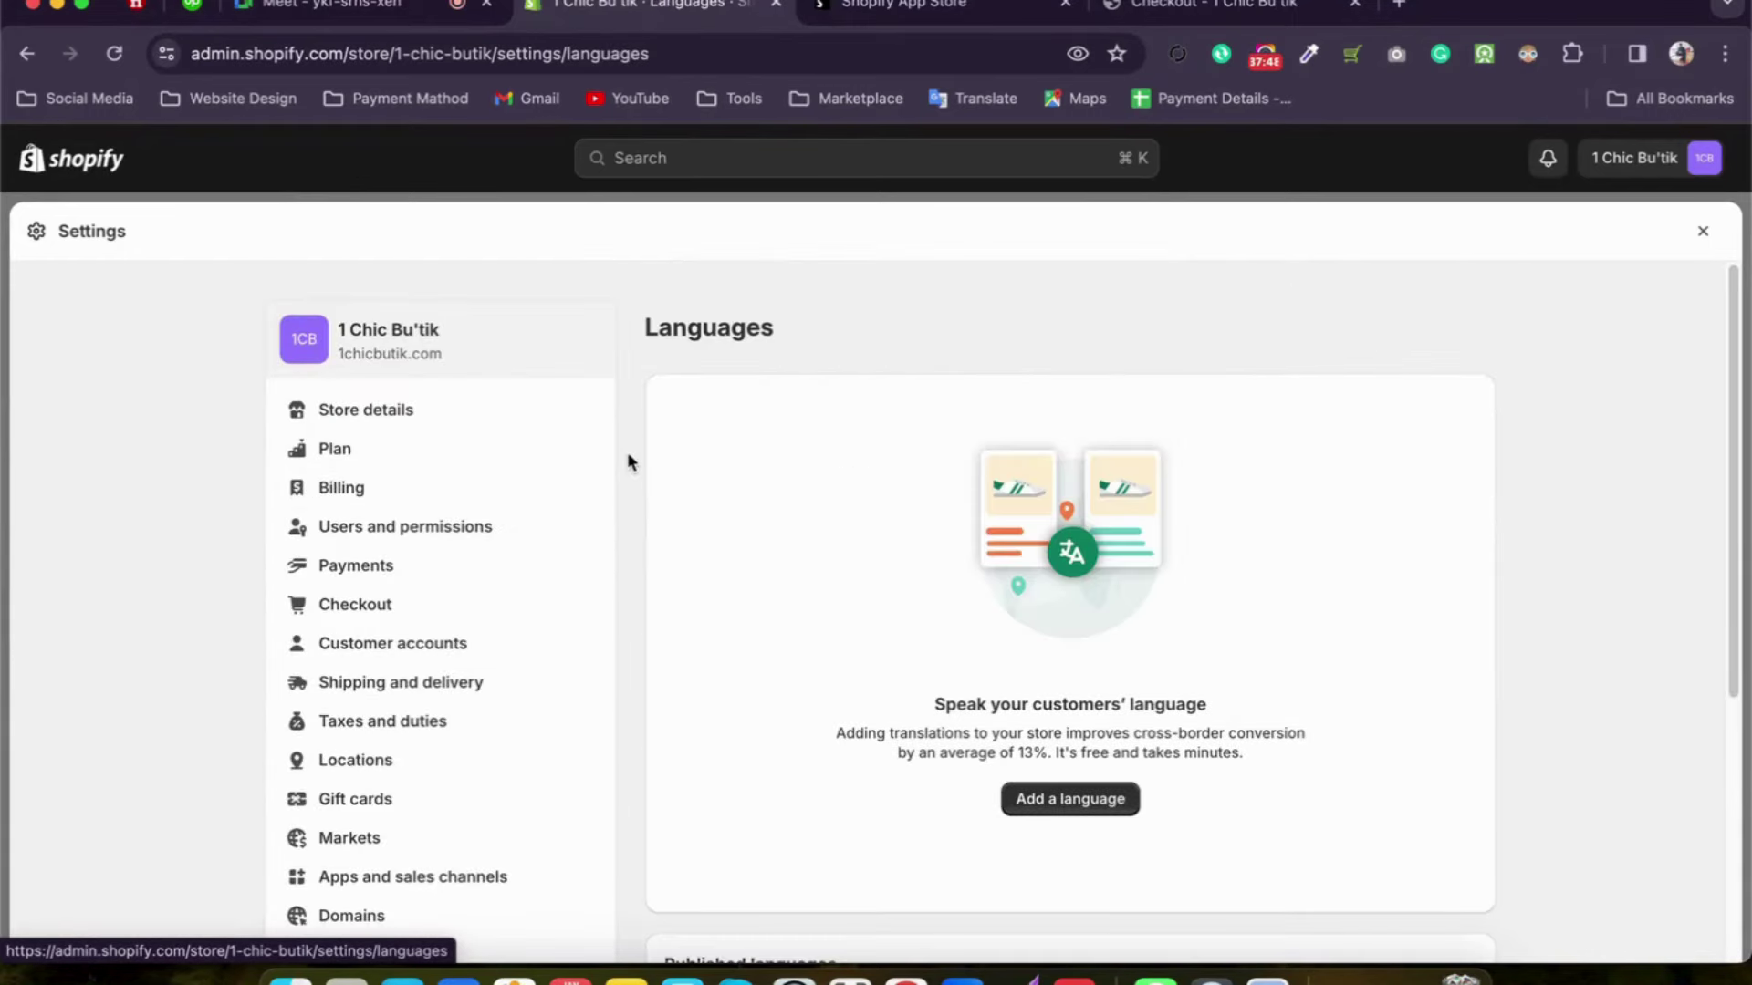
{"action": "scroll", "coordinate": [627, 452], "scroll_direction": "down", "scroll_amount": 5}
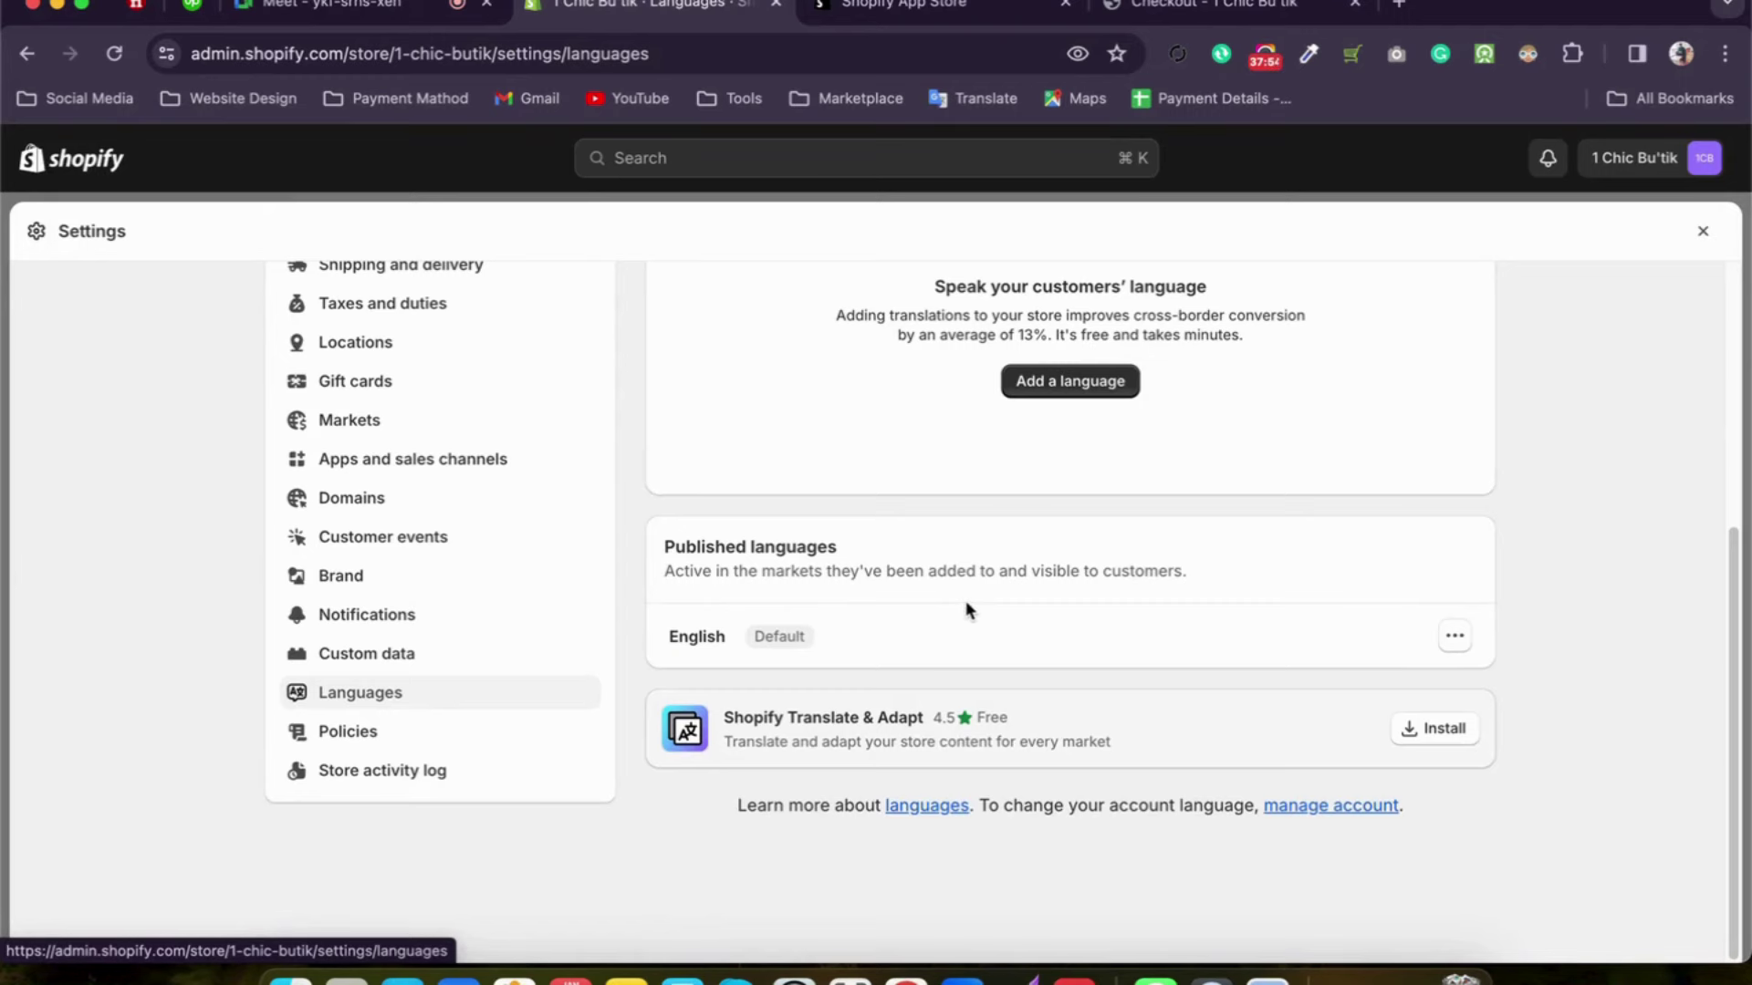
Step: Search Google for "sharaf dg bahrain" in a new browser tab
{"action": "left_click", "coordinate": [1399, 3]}
{"action": "left_click", "coordinate": [625, 497]}
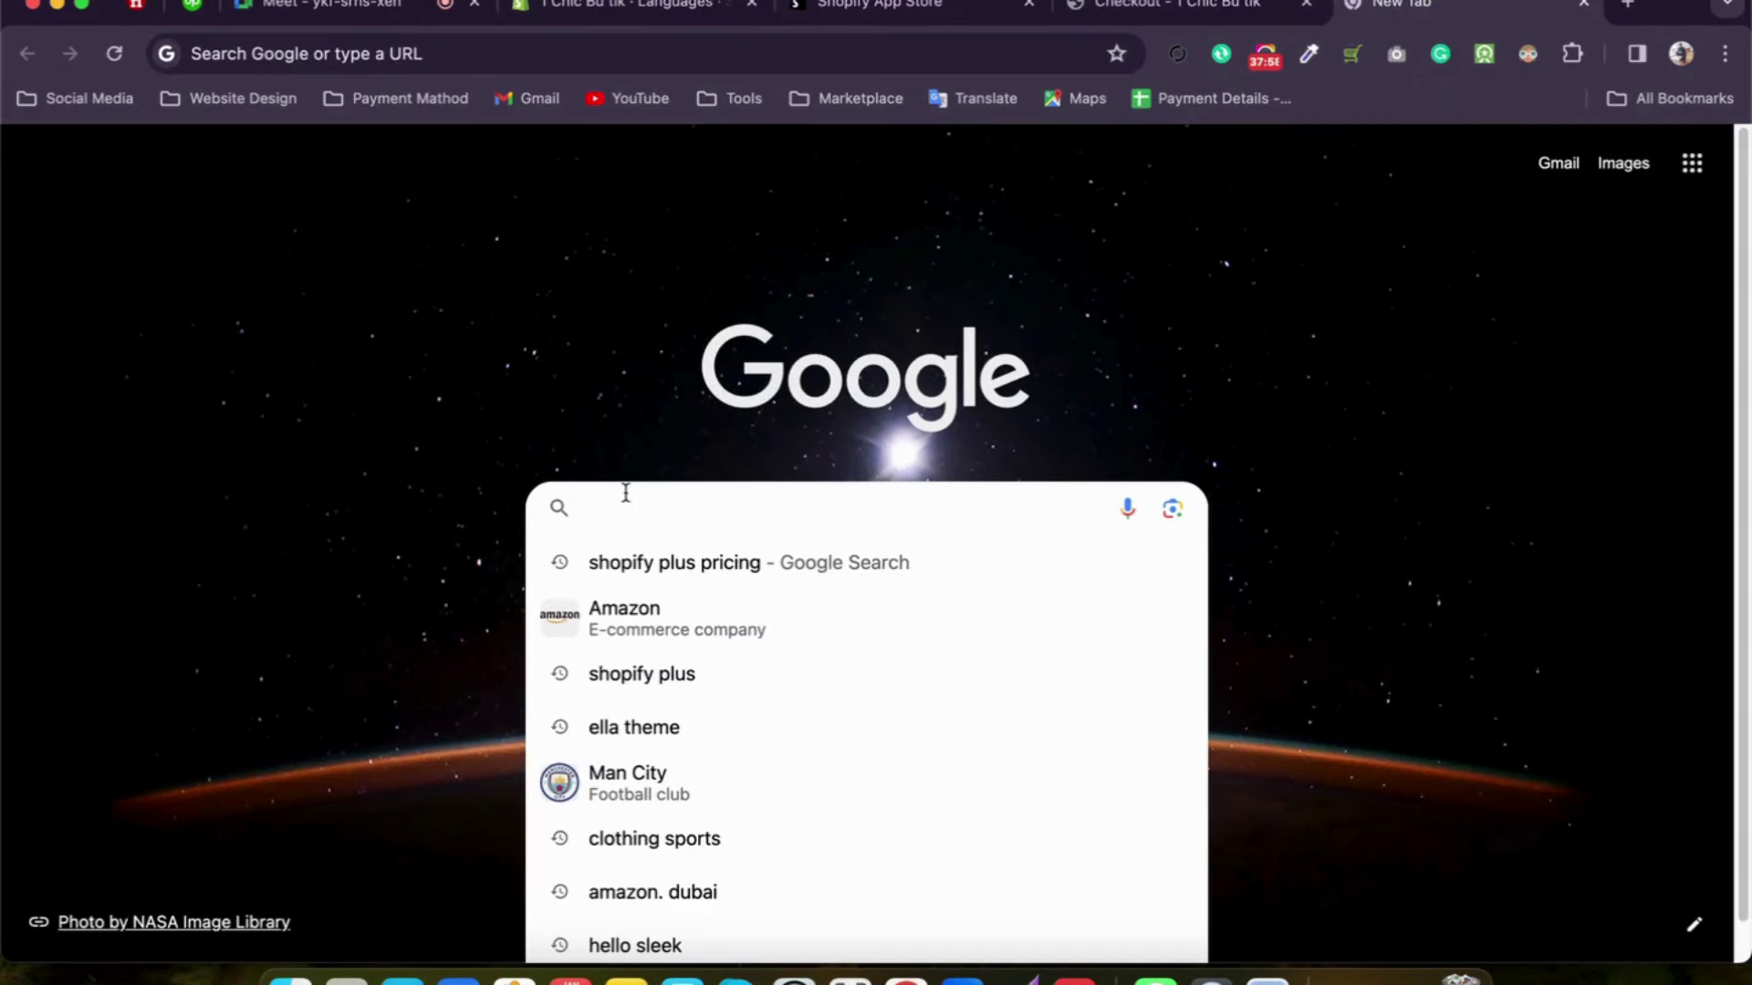
{"action": "type", "text": "s"}
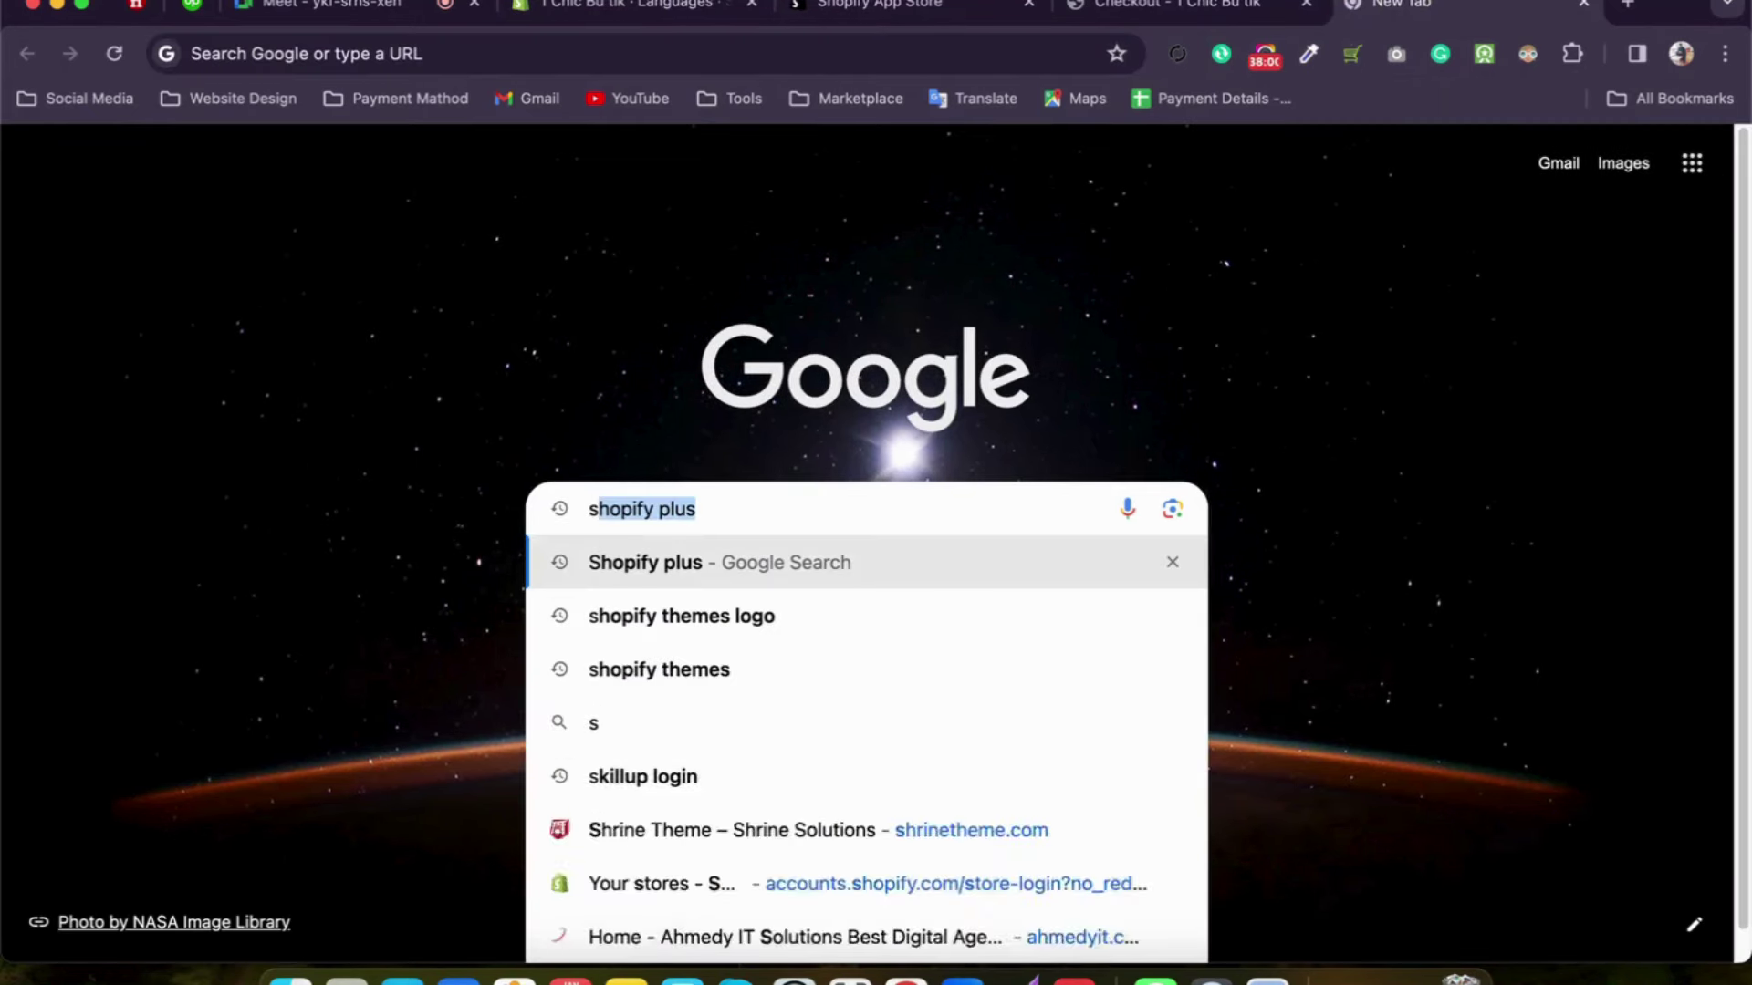
{"action": "key", "text": "Escape"}
{"action": "type", "text": "sharaf"}
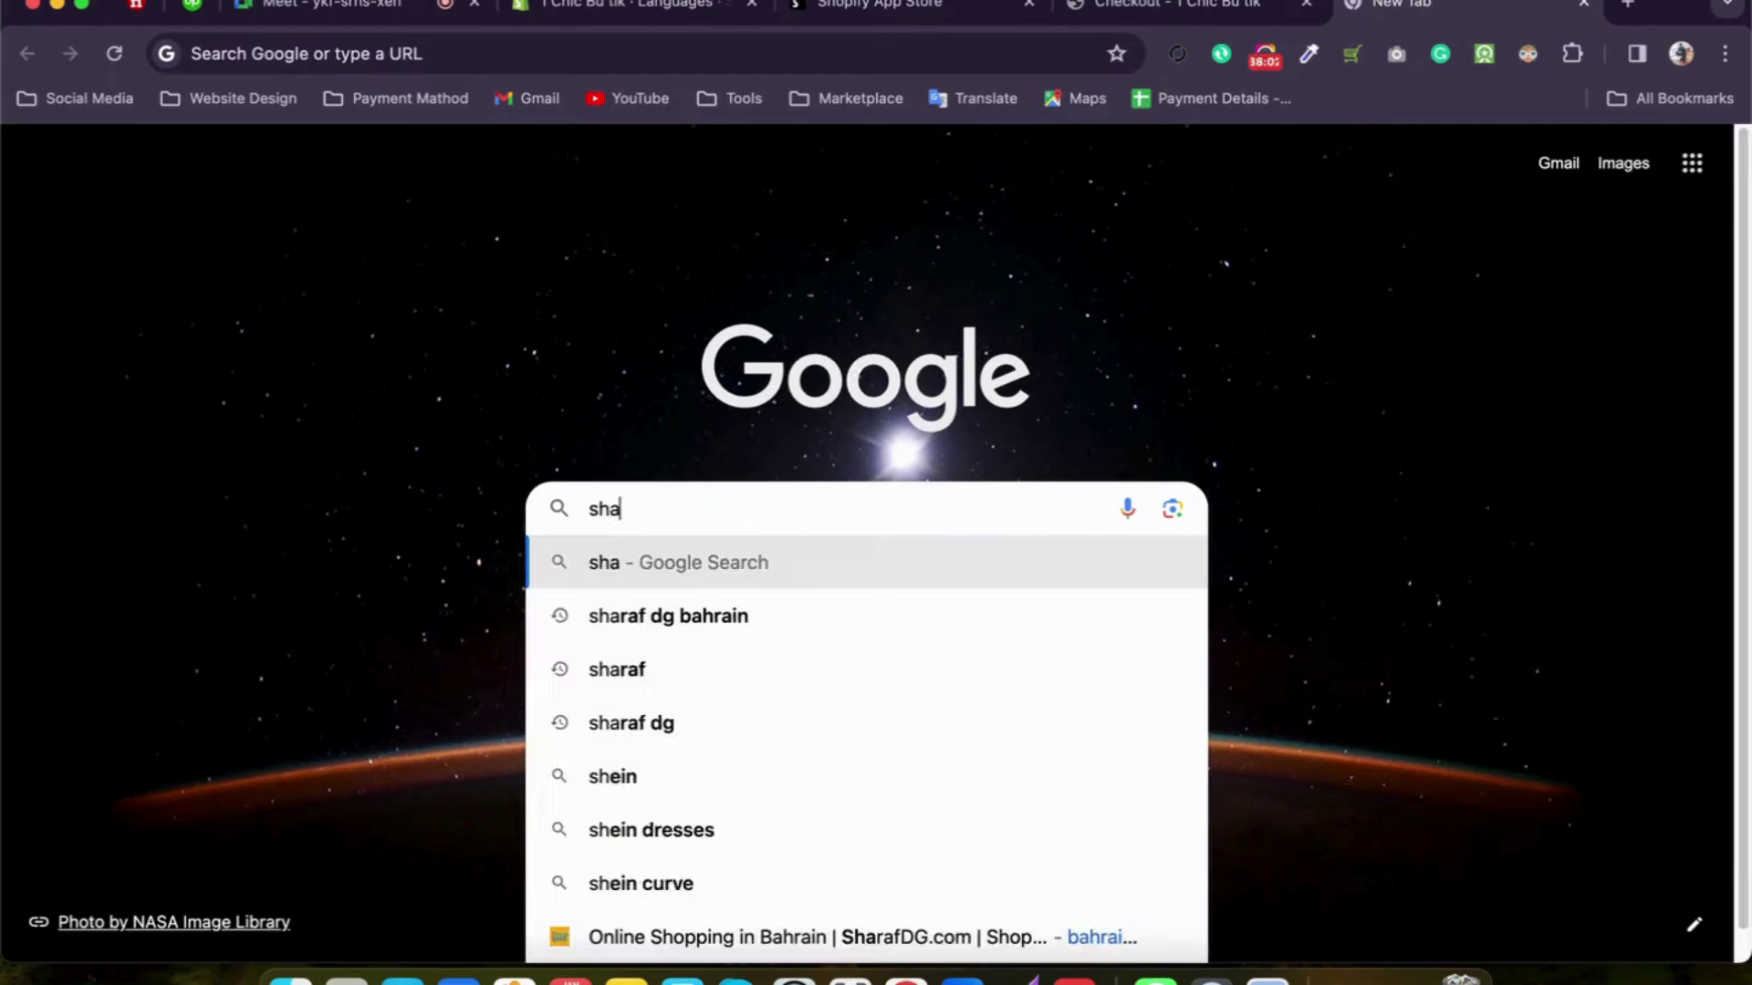
{"action": "left_click", "coordinate": [679, 683]}
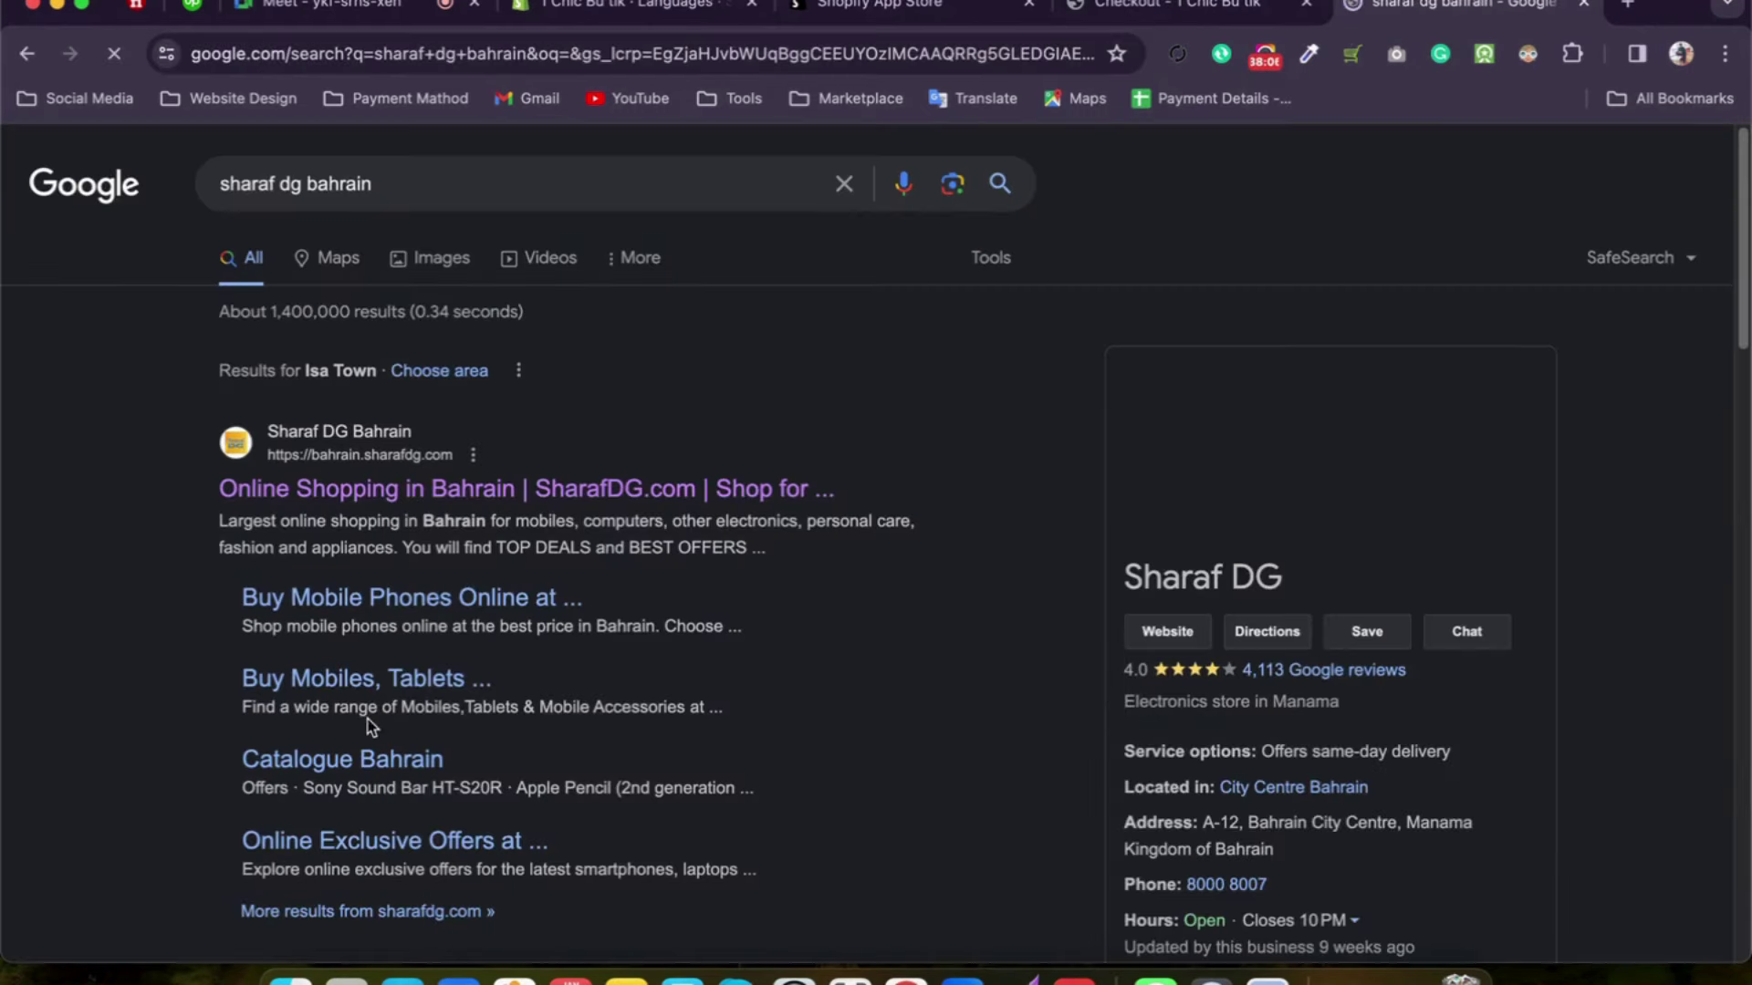
Step: Open the Sharaf DG Bahrain website from the results and show its country and language options
{"action": "left_click", "coordinate": [369, 502]}
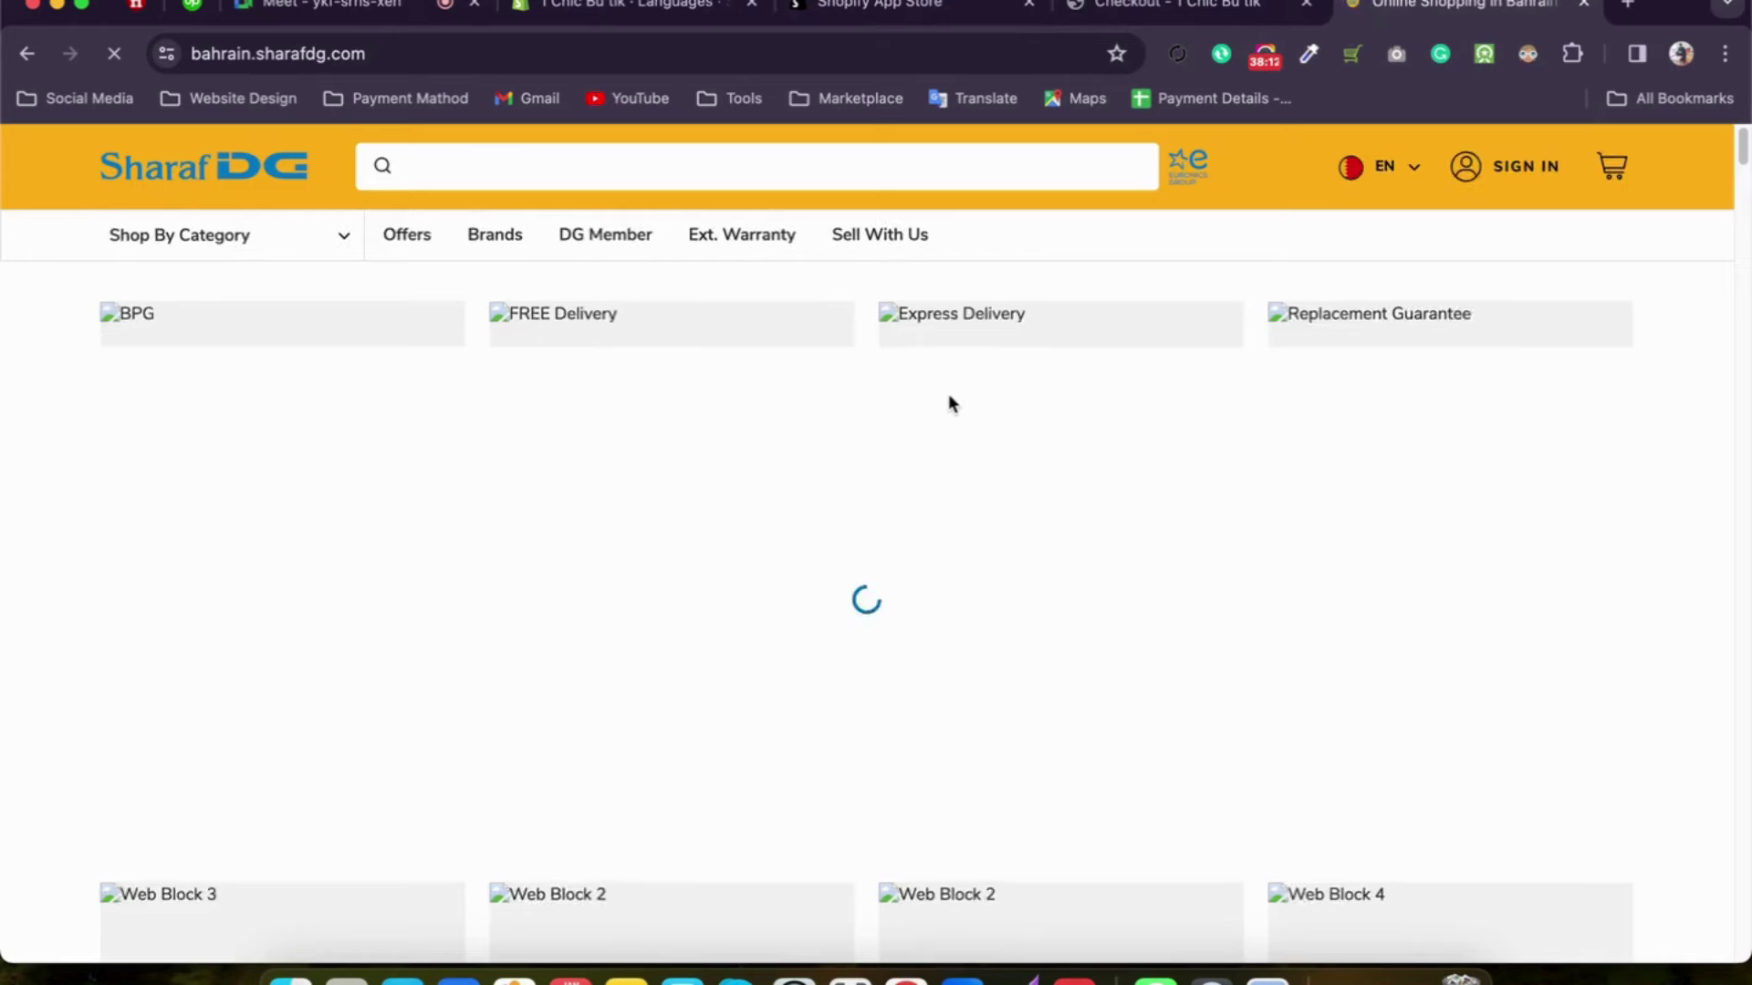
{"action": "left_click", "coordinate": [1413, 166]}
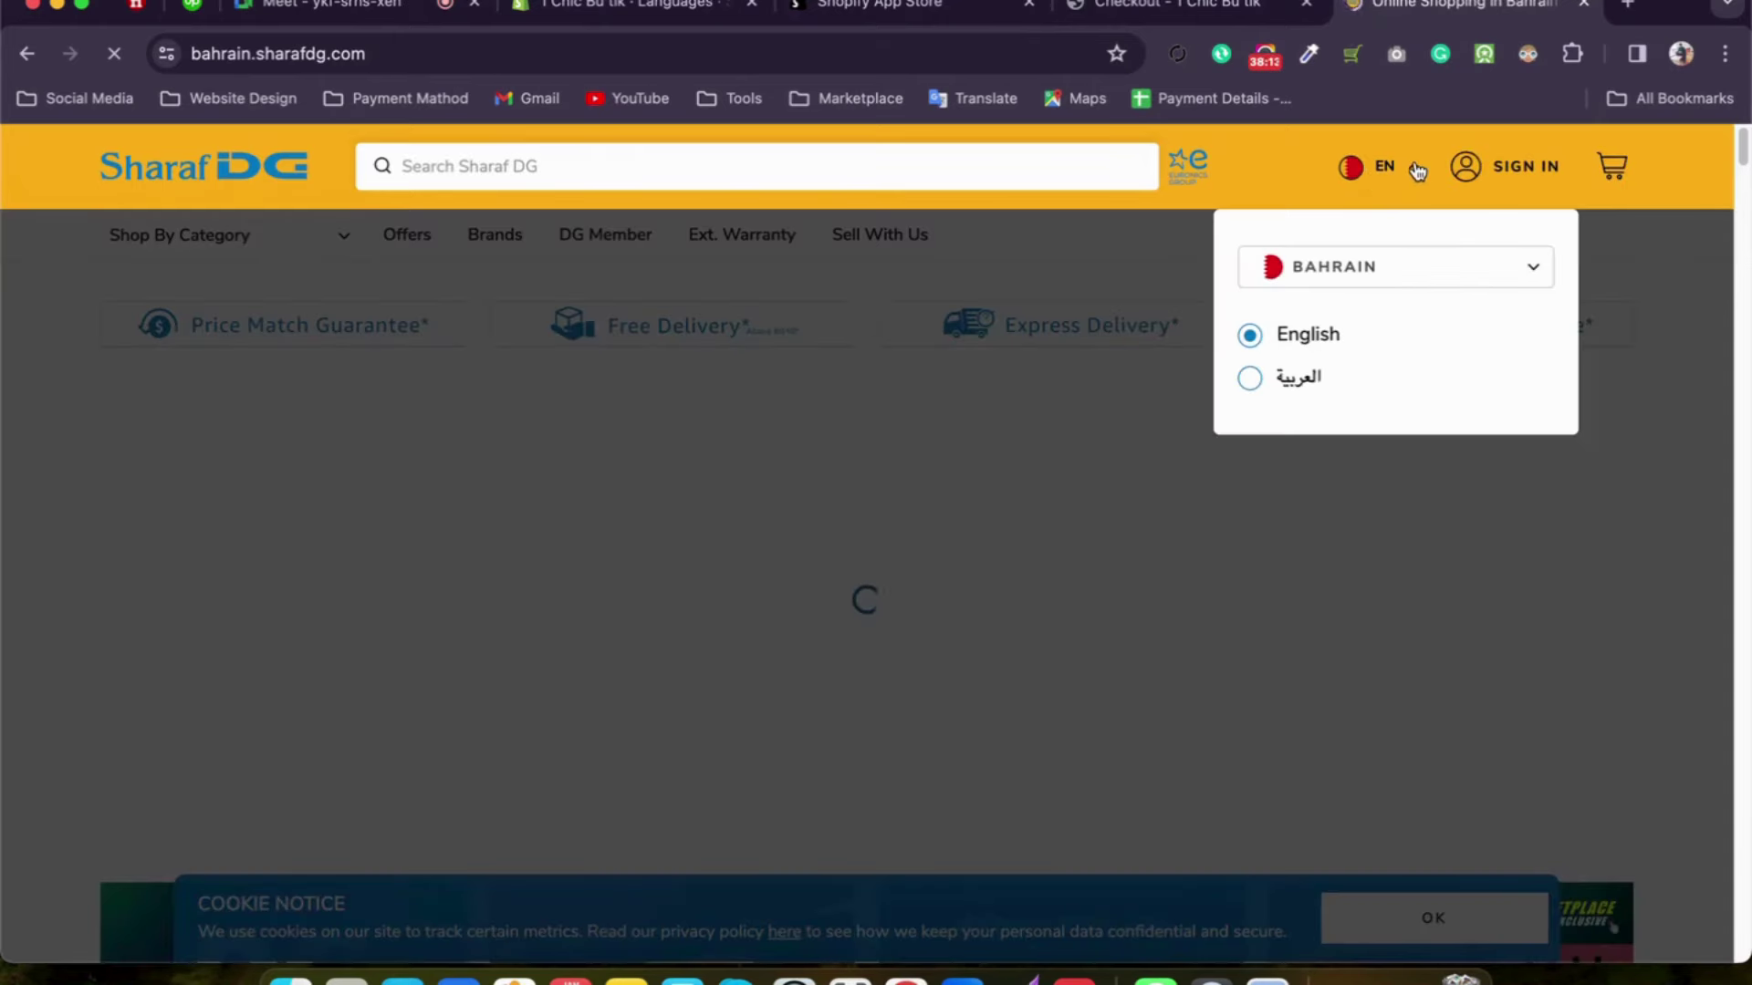
Step: Switch the Sharaf DG Bahrain site to Arabic and look over the translated homepage
{"action": "left_click", "coordinate": [1298, 376]}
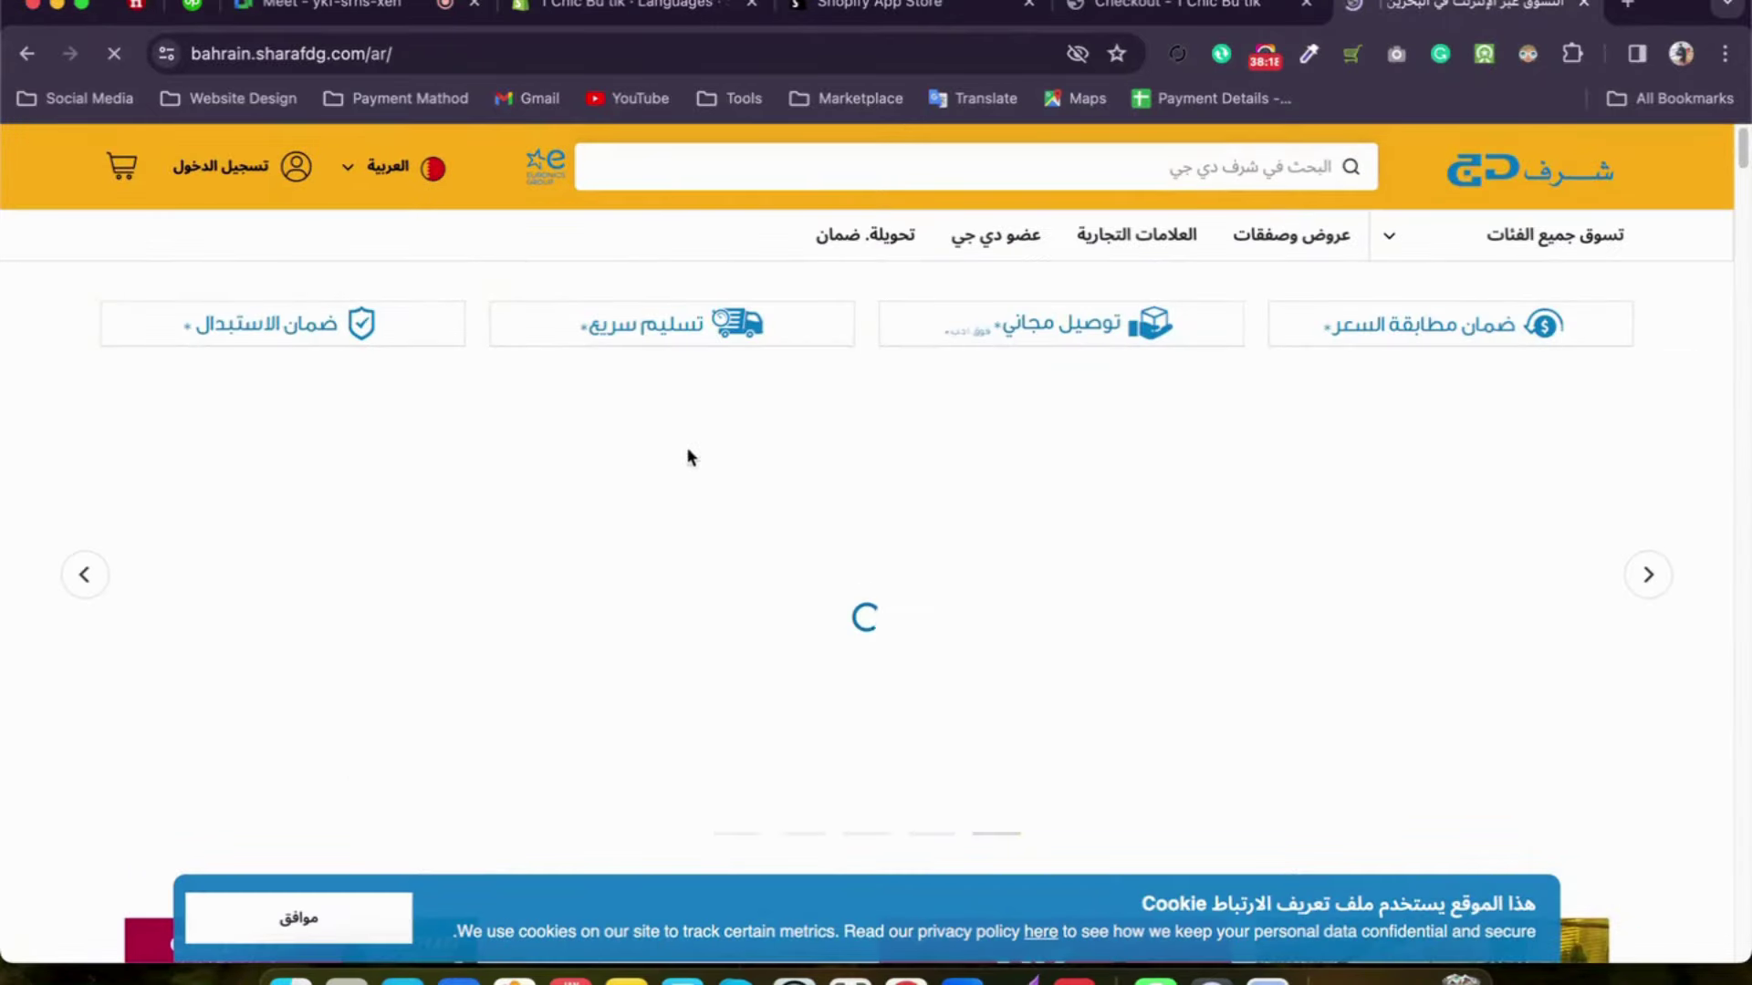
{"action": "scroll", "coordinate": [1306, 456], "scroll_direction": "down", "scroll_amount": 10}
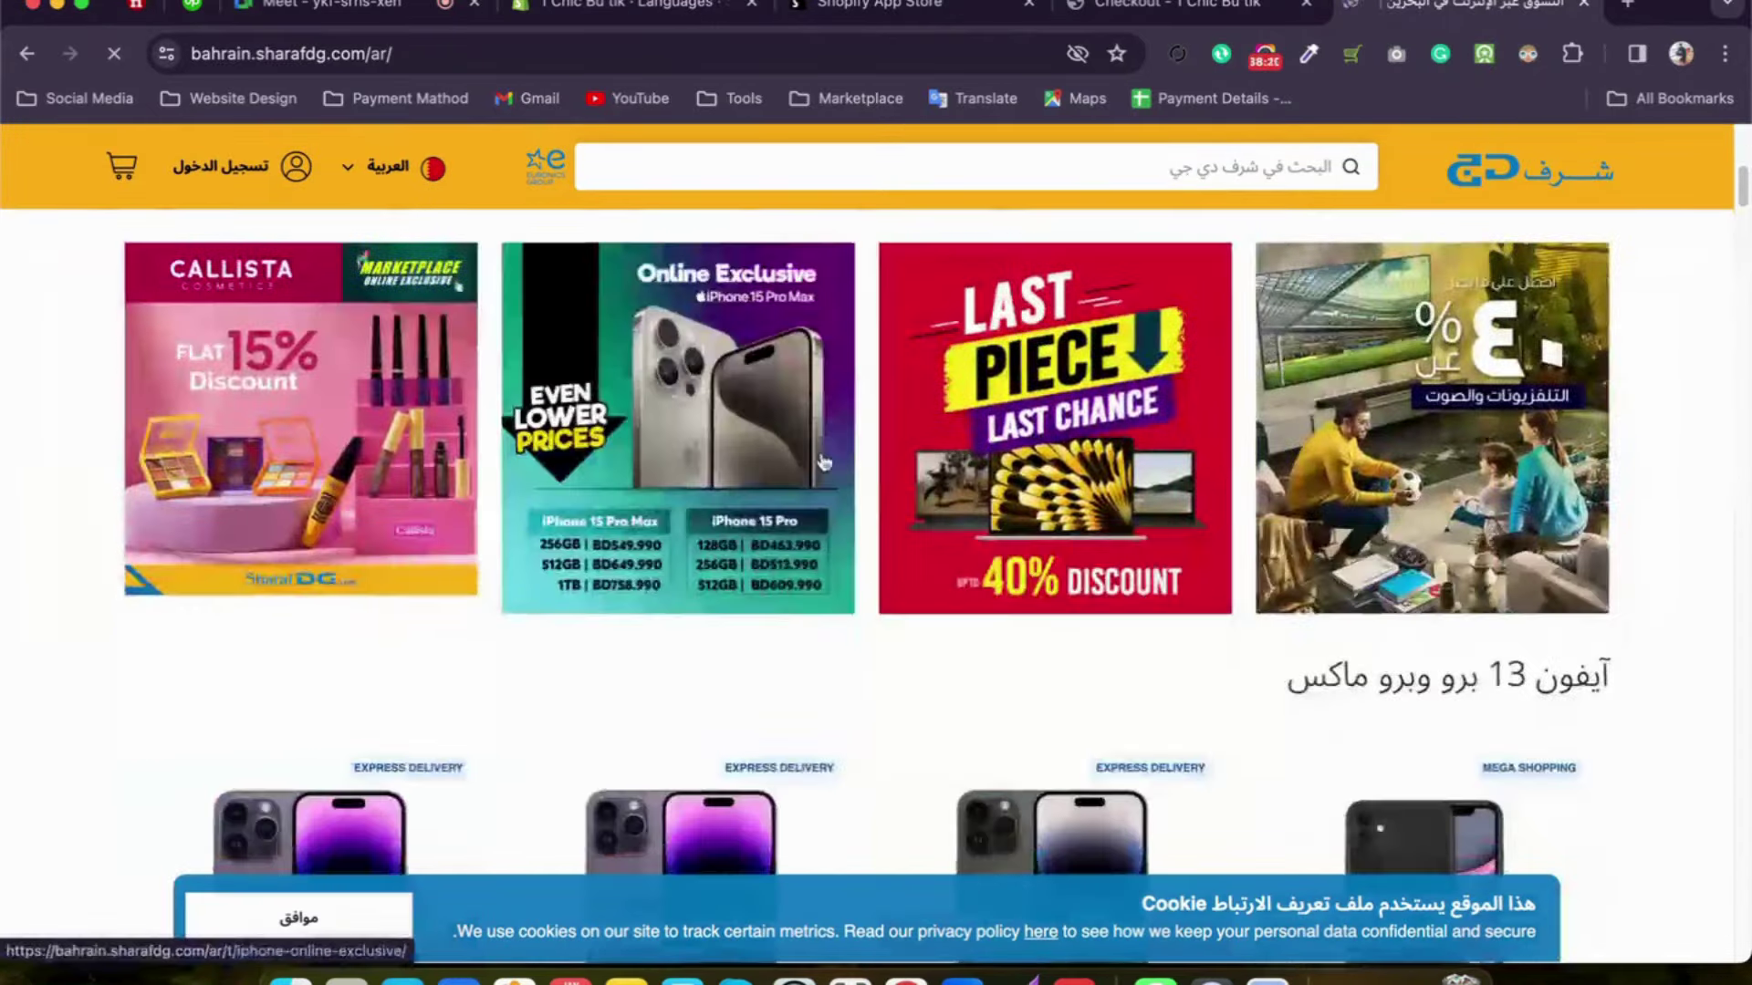
{"action": "scroll", "coordinate": [1307, 456], "scroll_direction": "down", "scroll_amount": 8}
{"action": "scroll", "coordinate": [1399, 331], "scroll_direction": "up", "scroll_amount": 6}
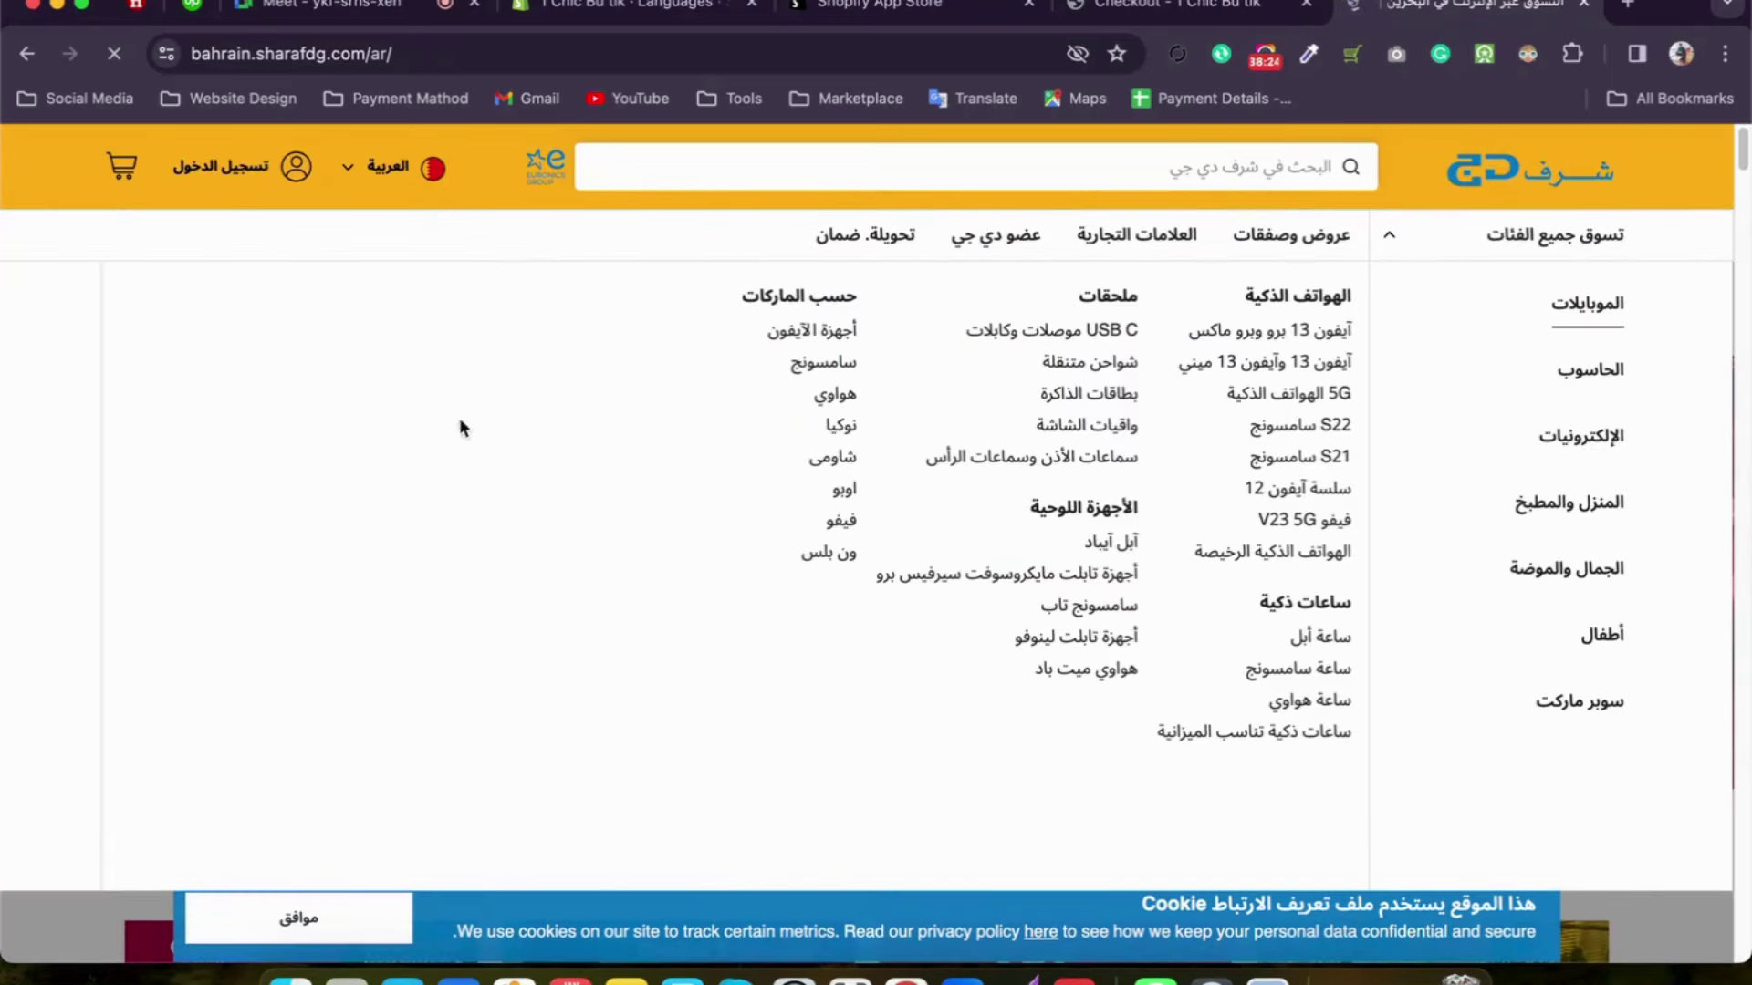
Step: Switch the Sharaf DG site back to English and look over its homepage
{"action": "left_click", "coordinate": [423, 151]}
{"action": "left_click", "coordinate": [484, 335]}
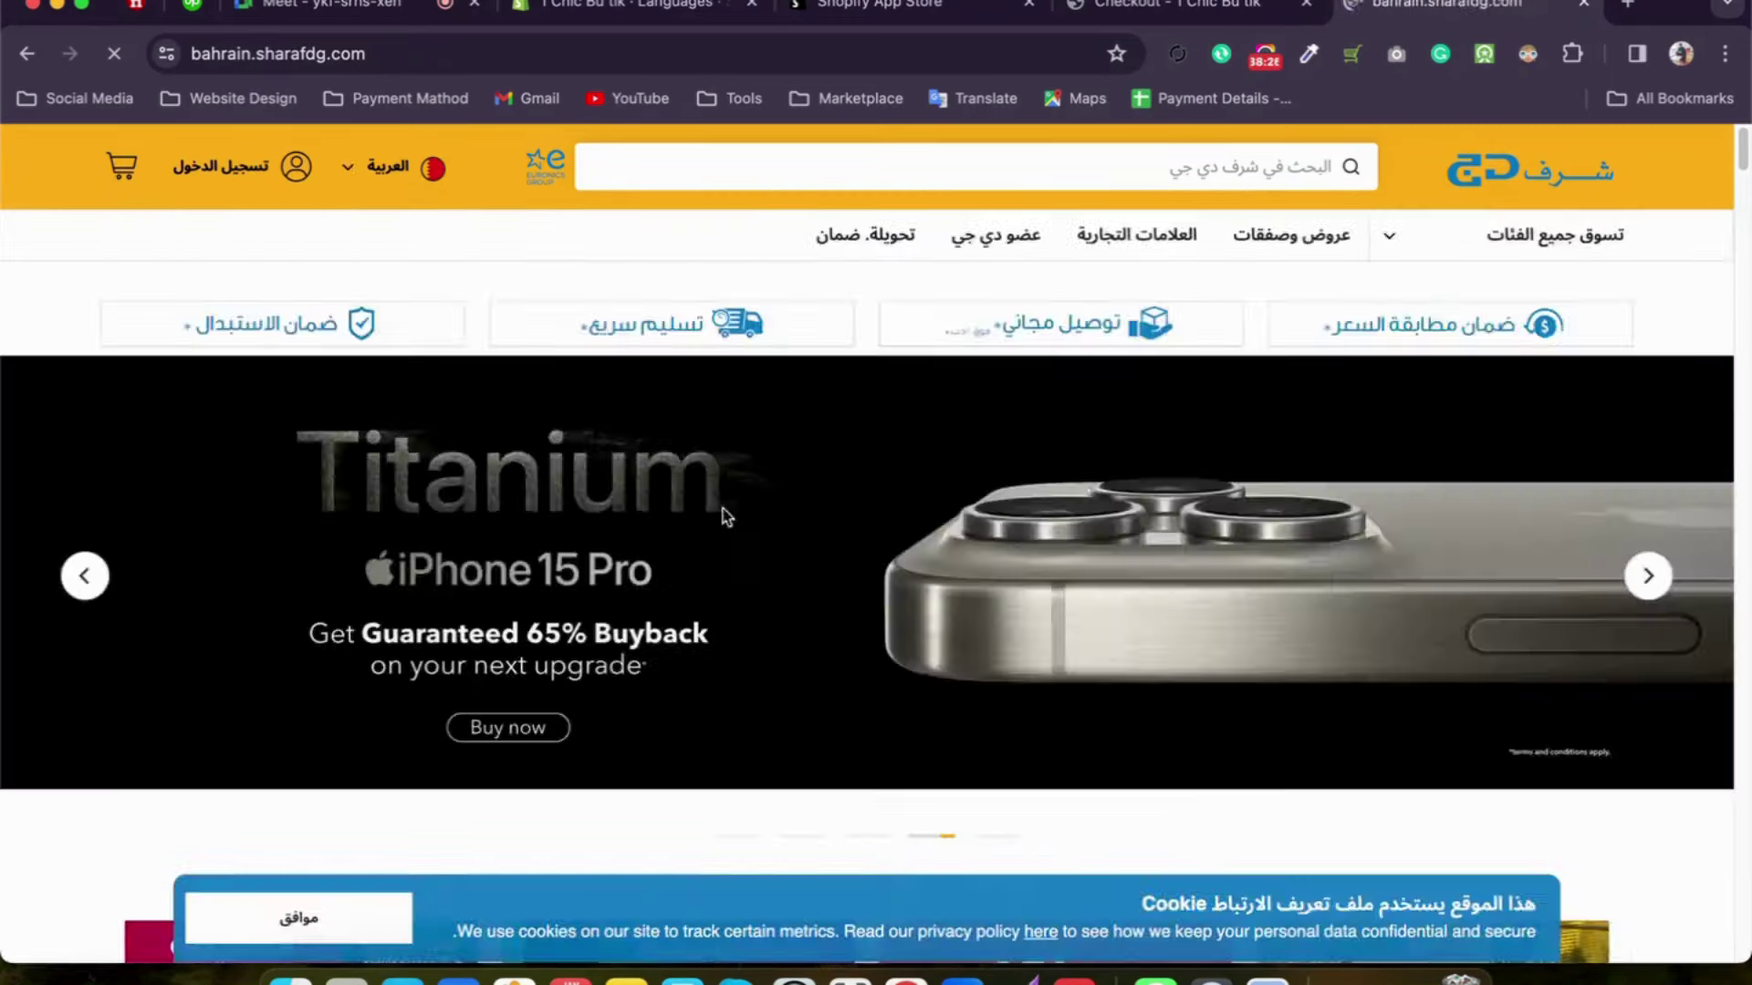
{"action": "scroll", "coordinate": [845, 496], "scroll_direction": "down", "scroll_amount": 7}
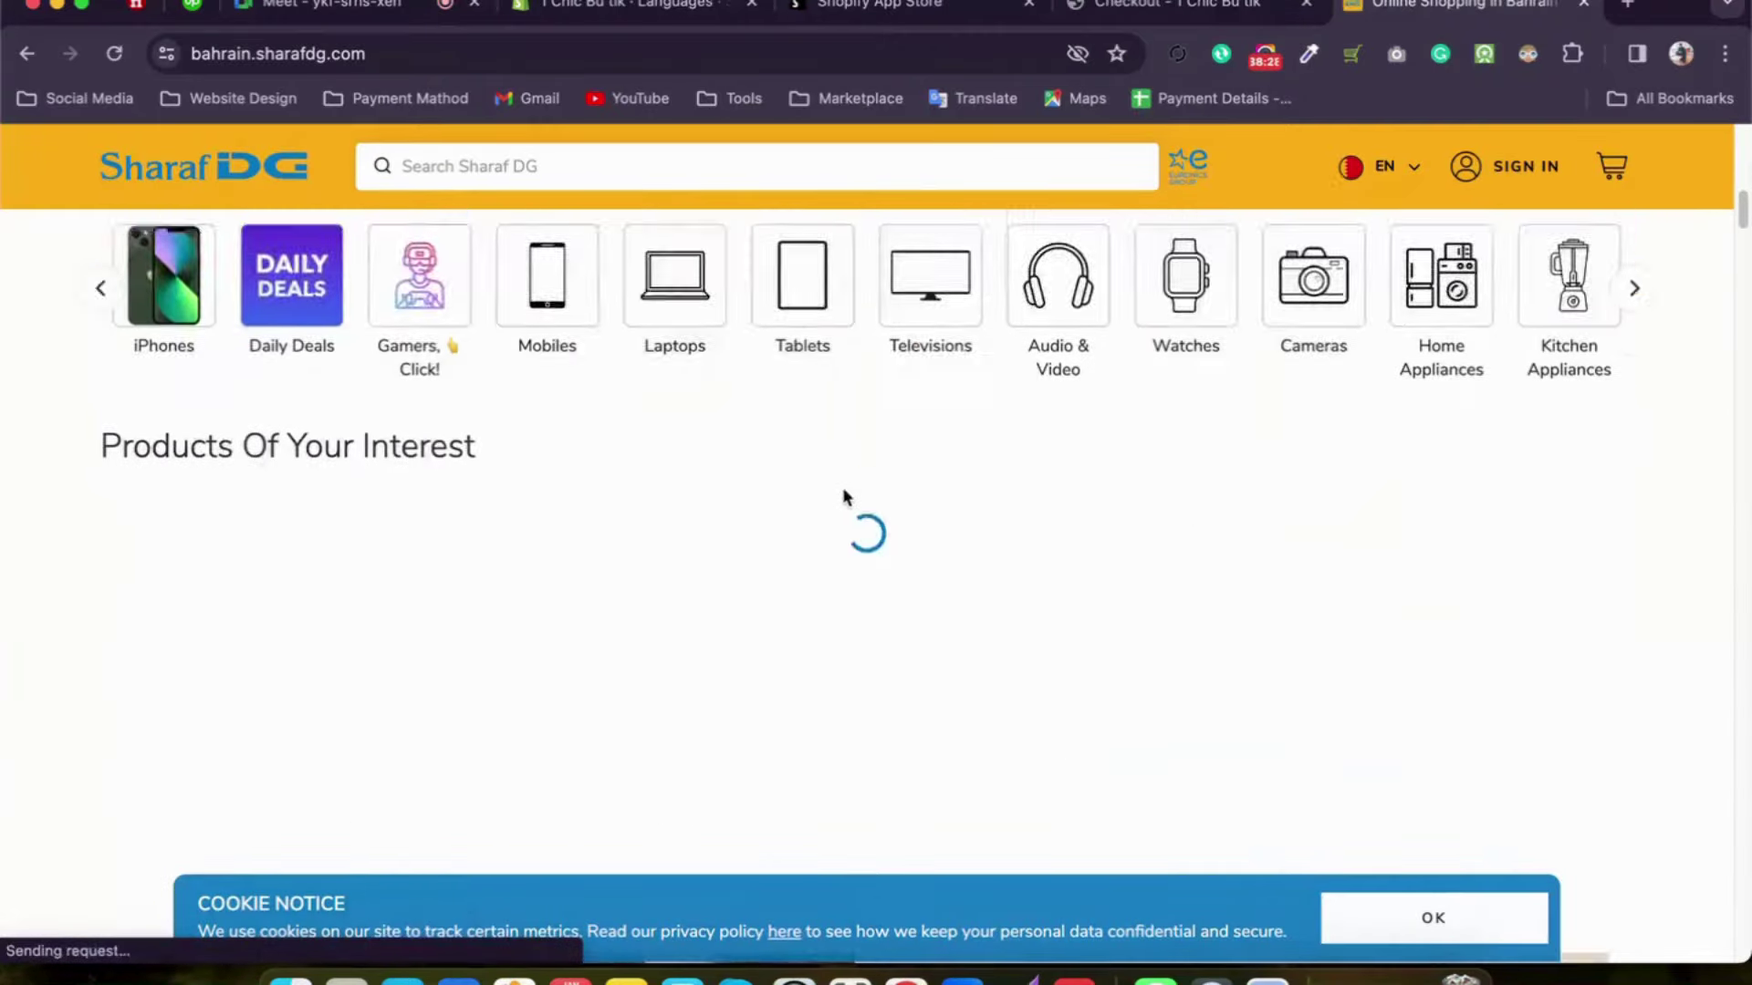
Step: Return to the store's Languages settings in Shopify, make the browser full screen and review the language options
{"action": "right_click", "coordinate": [537, 9]}
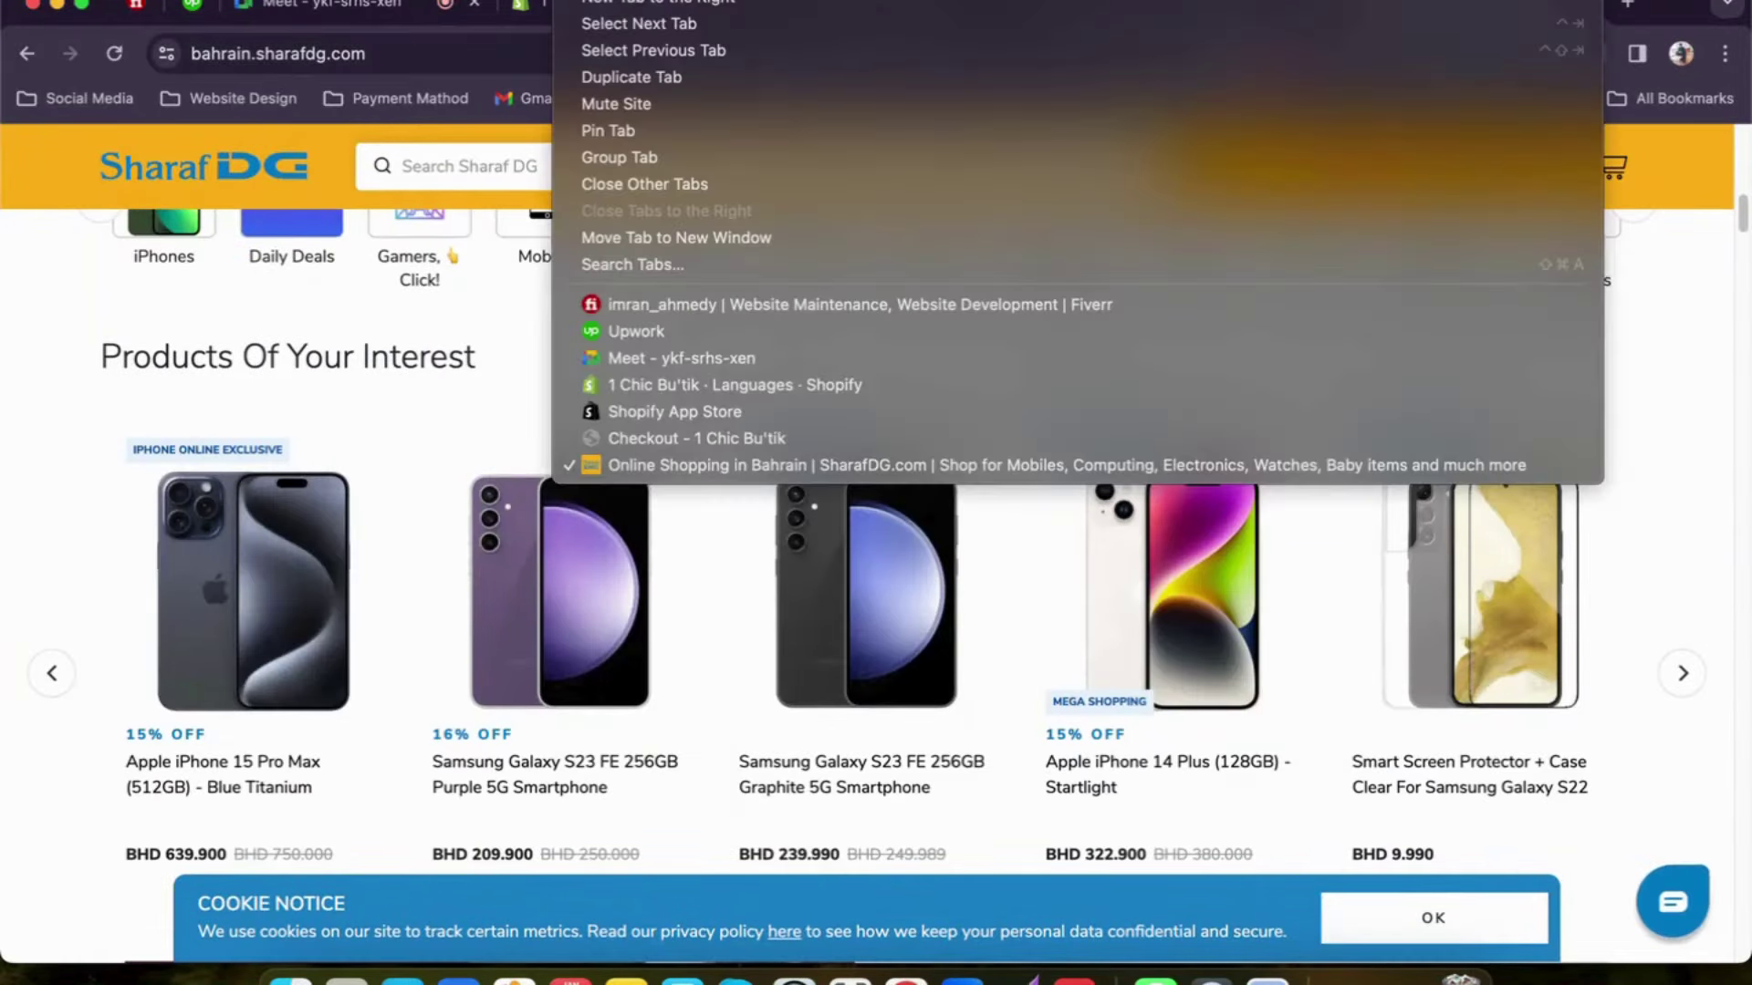
{"action": "left_click", "coordinate": [735, 384]}
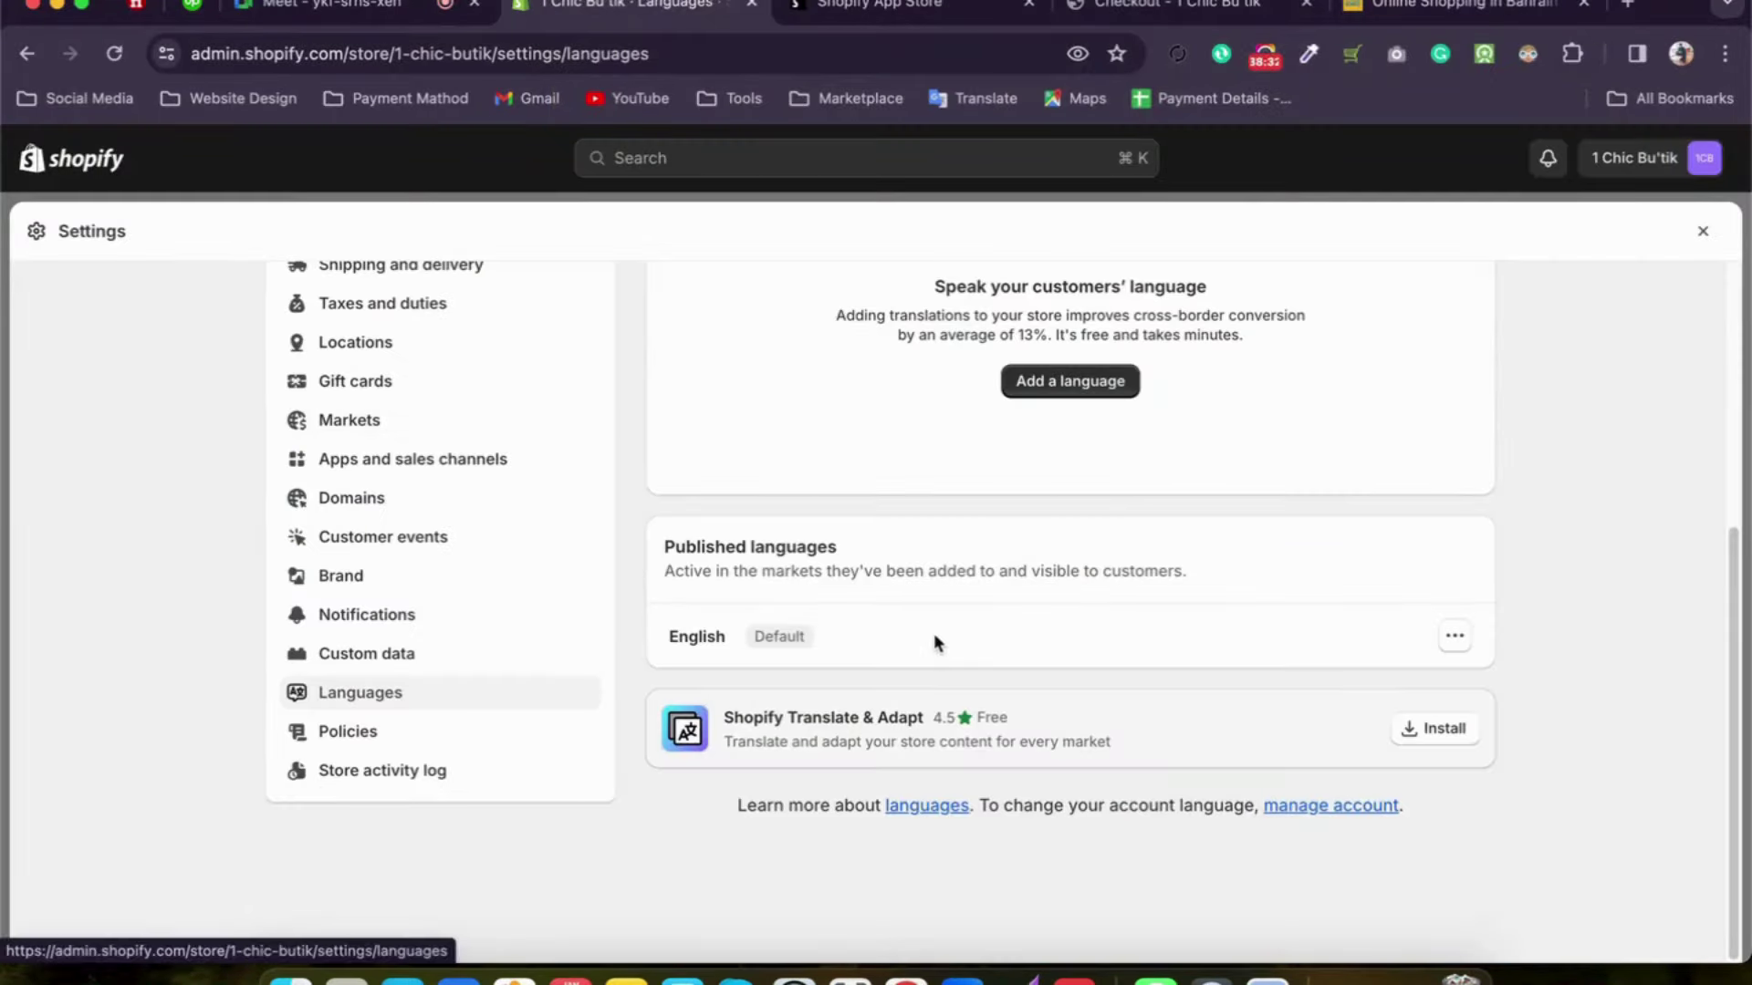
{"action": "scroll", "coordinate": [1122, 642], "scroll_direction": "up", "scroll_amount": 1}
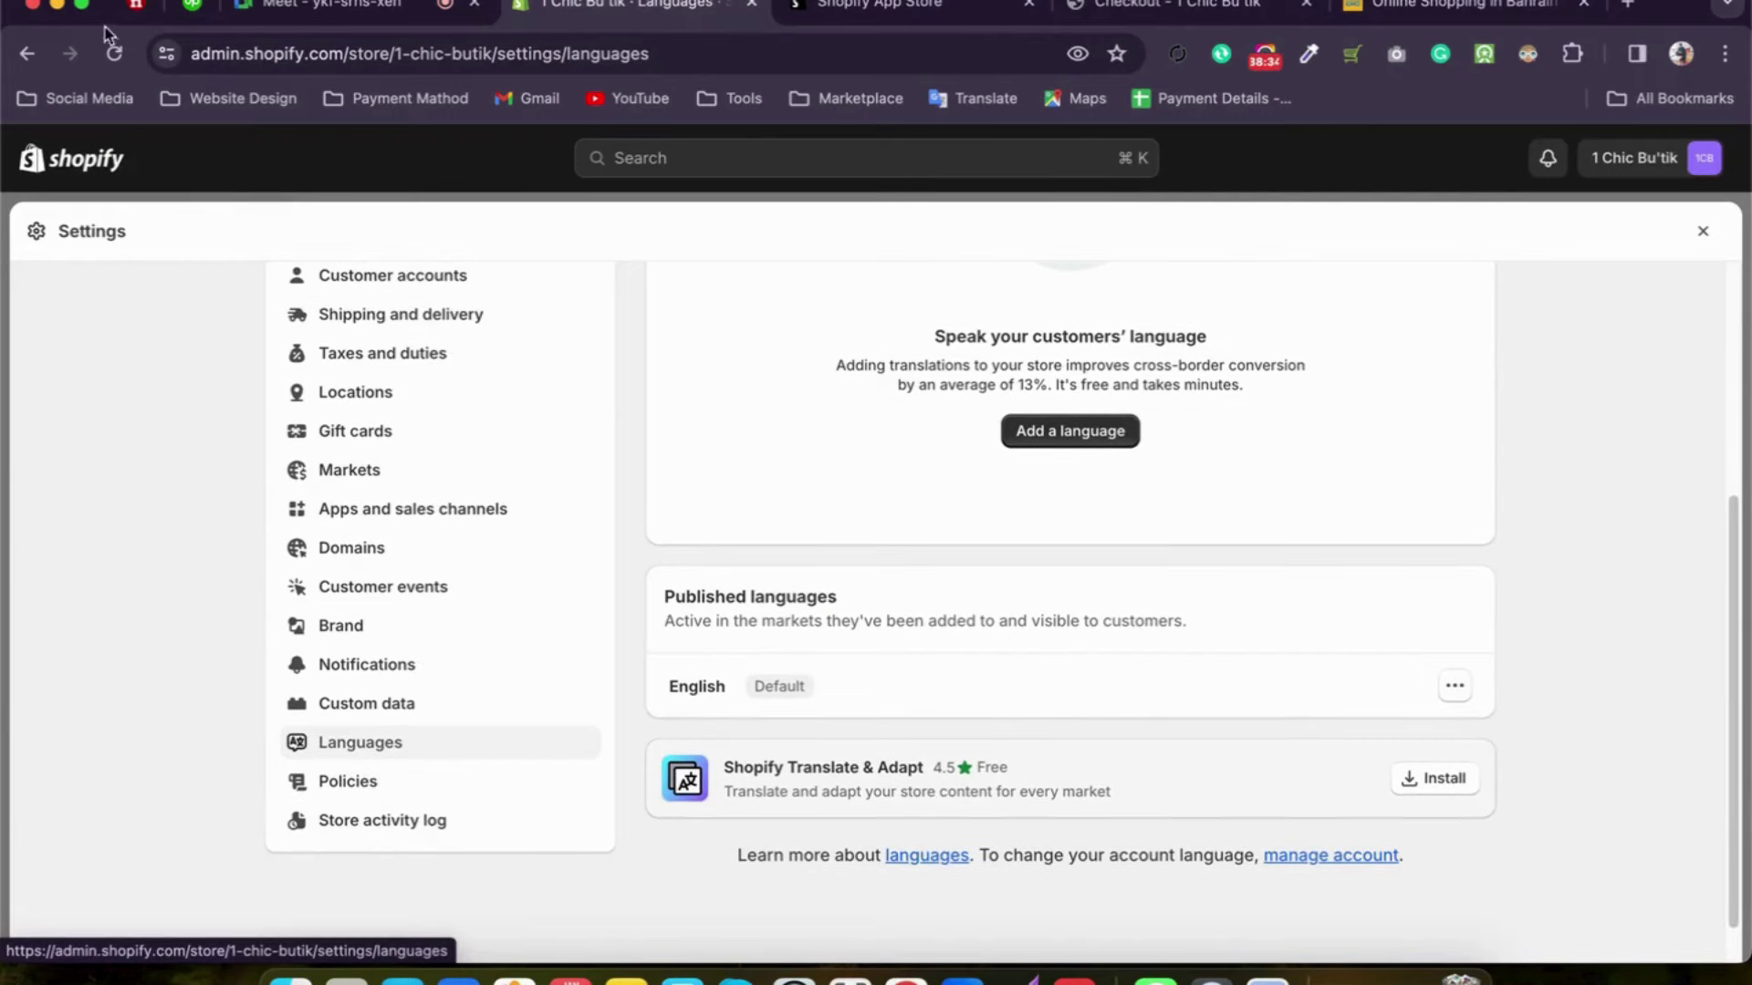
{"action": "left_click", "coordinate": [74, 5]}
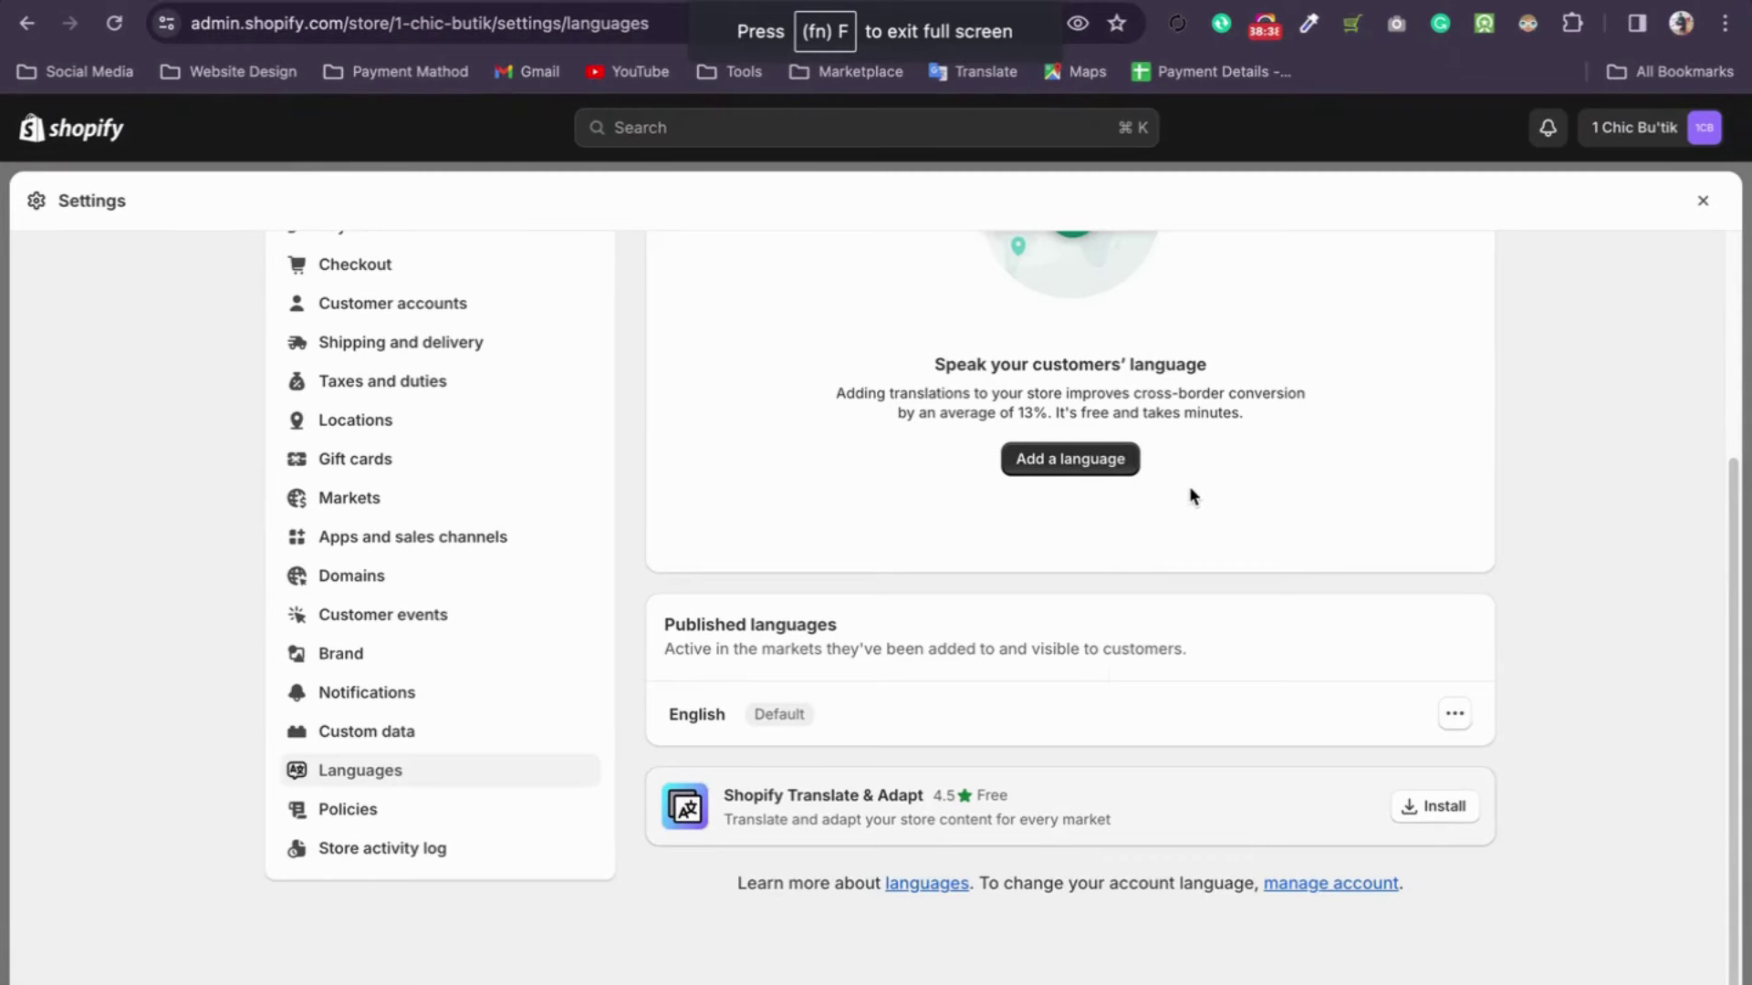
{"action": "scroll", "coordinate": [1168, 493], "scroll_direction": "up", "scroll_amount": 4}
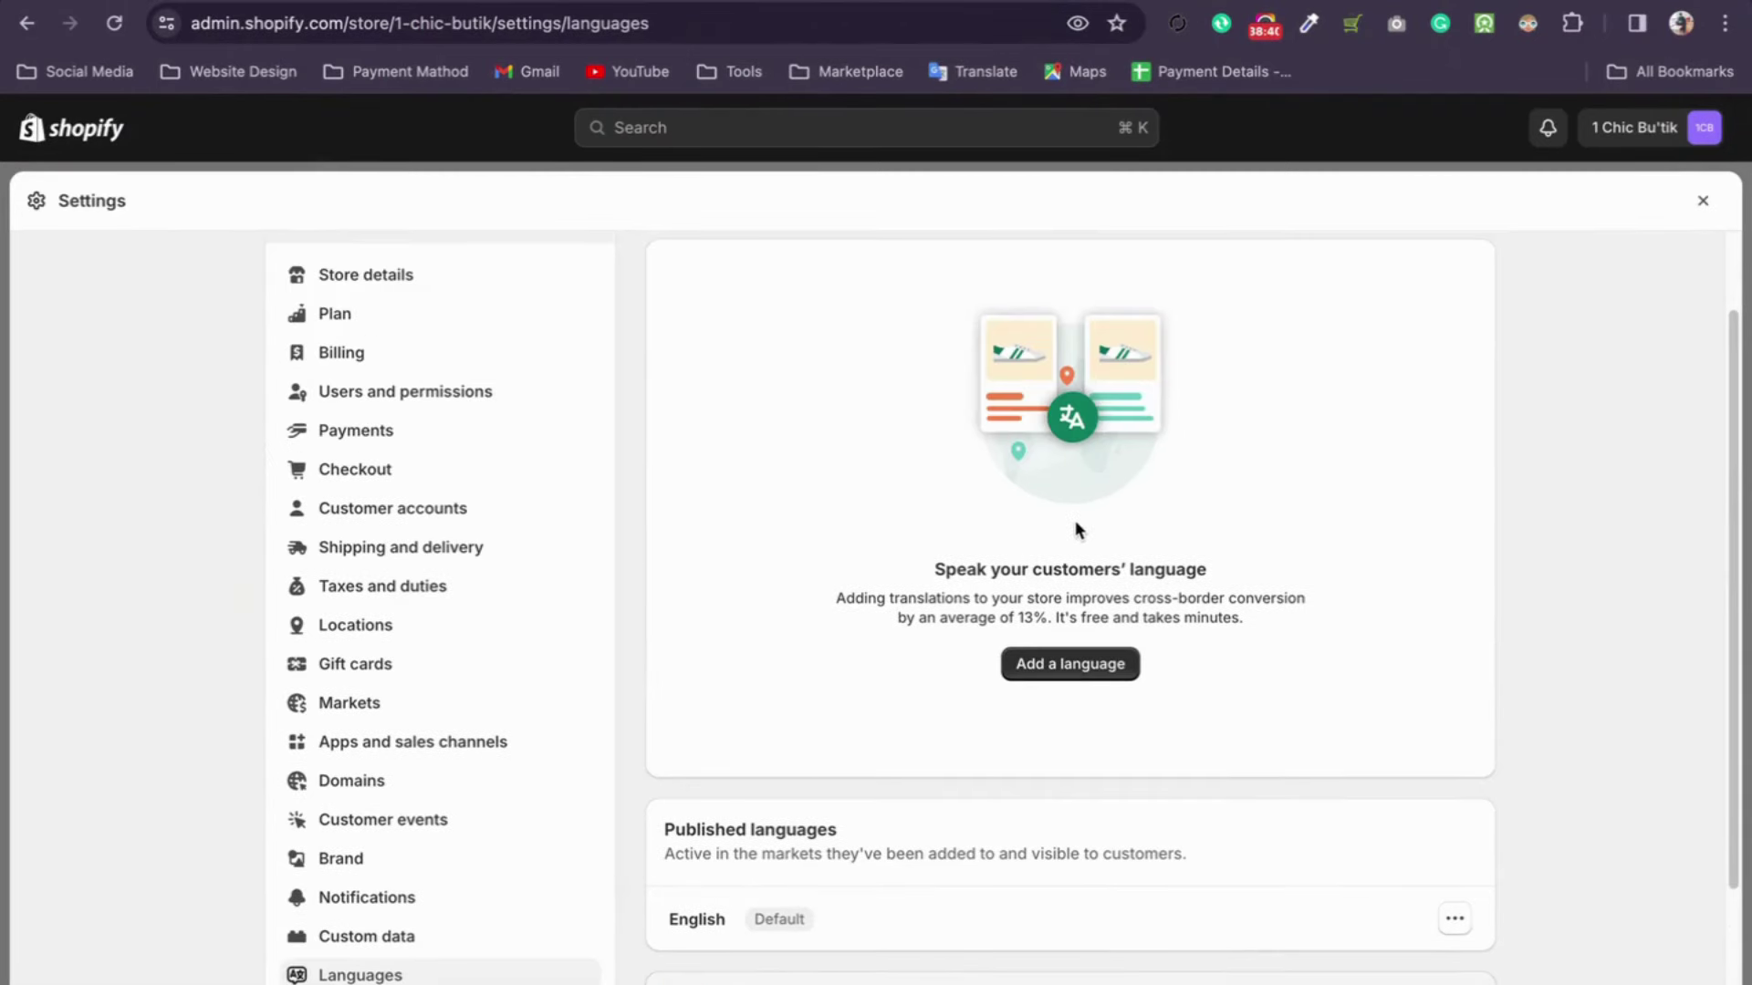
{"action": "scroll", "coordinate": [1076, 529], "scroll_direction": "down", "scroll_amount": 4}
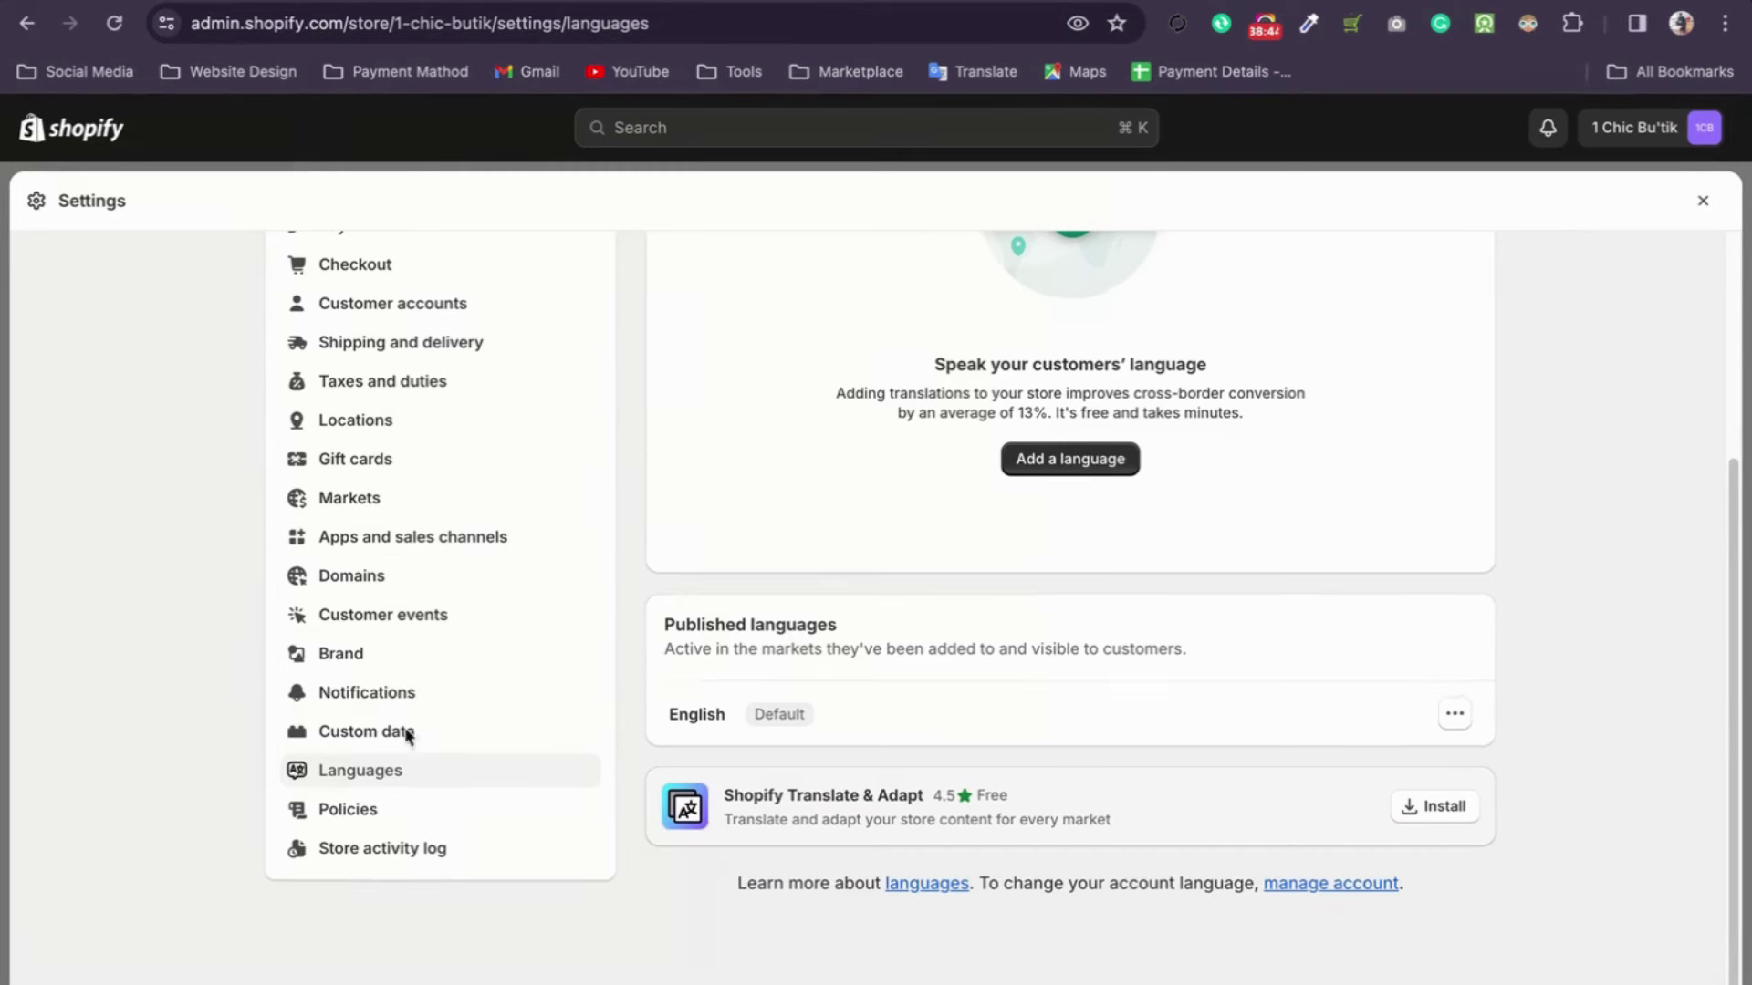
Step: Open the store's Policies settings and review the return, privacy, terms of service, shipping and contact information sections
{"action": "left_click", "coordinate": [382, 810]}
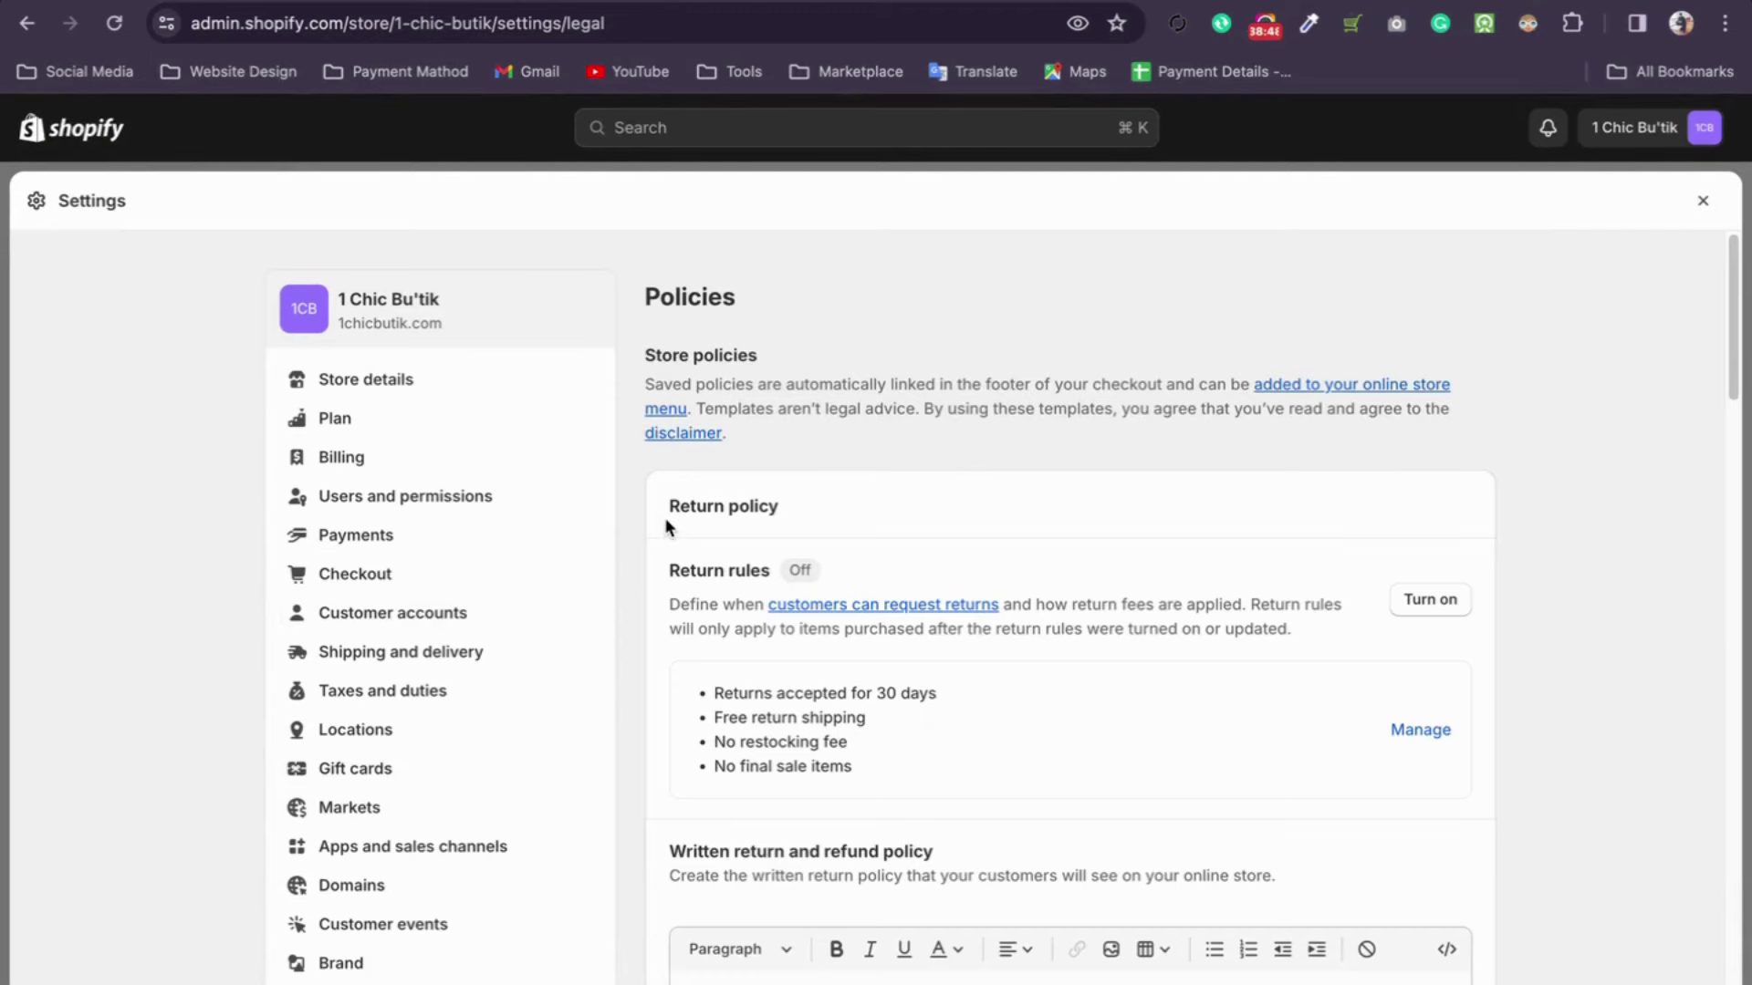
{"action": "scroll", "coordinate": [664, 527], "scroll_direction": "down", "scroll_amount": 5}
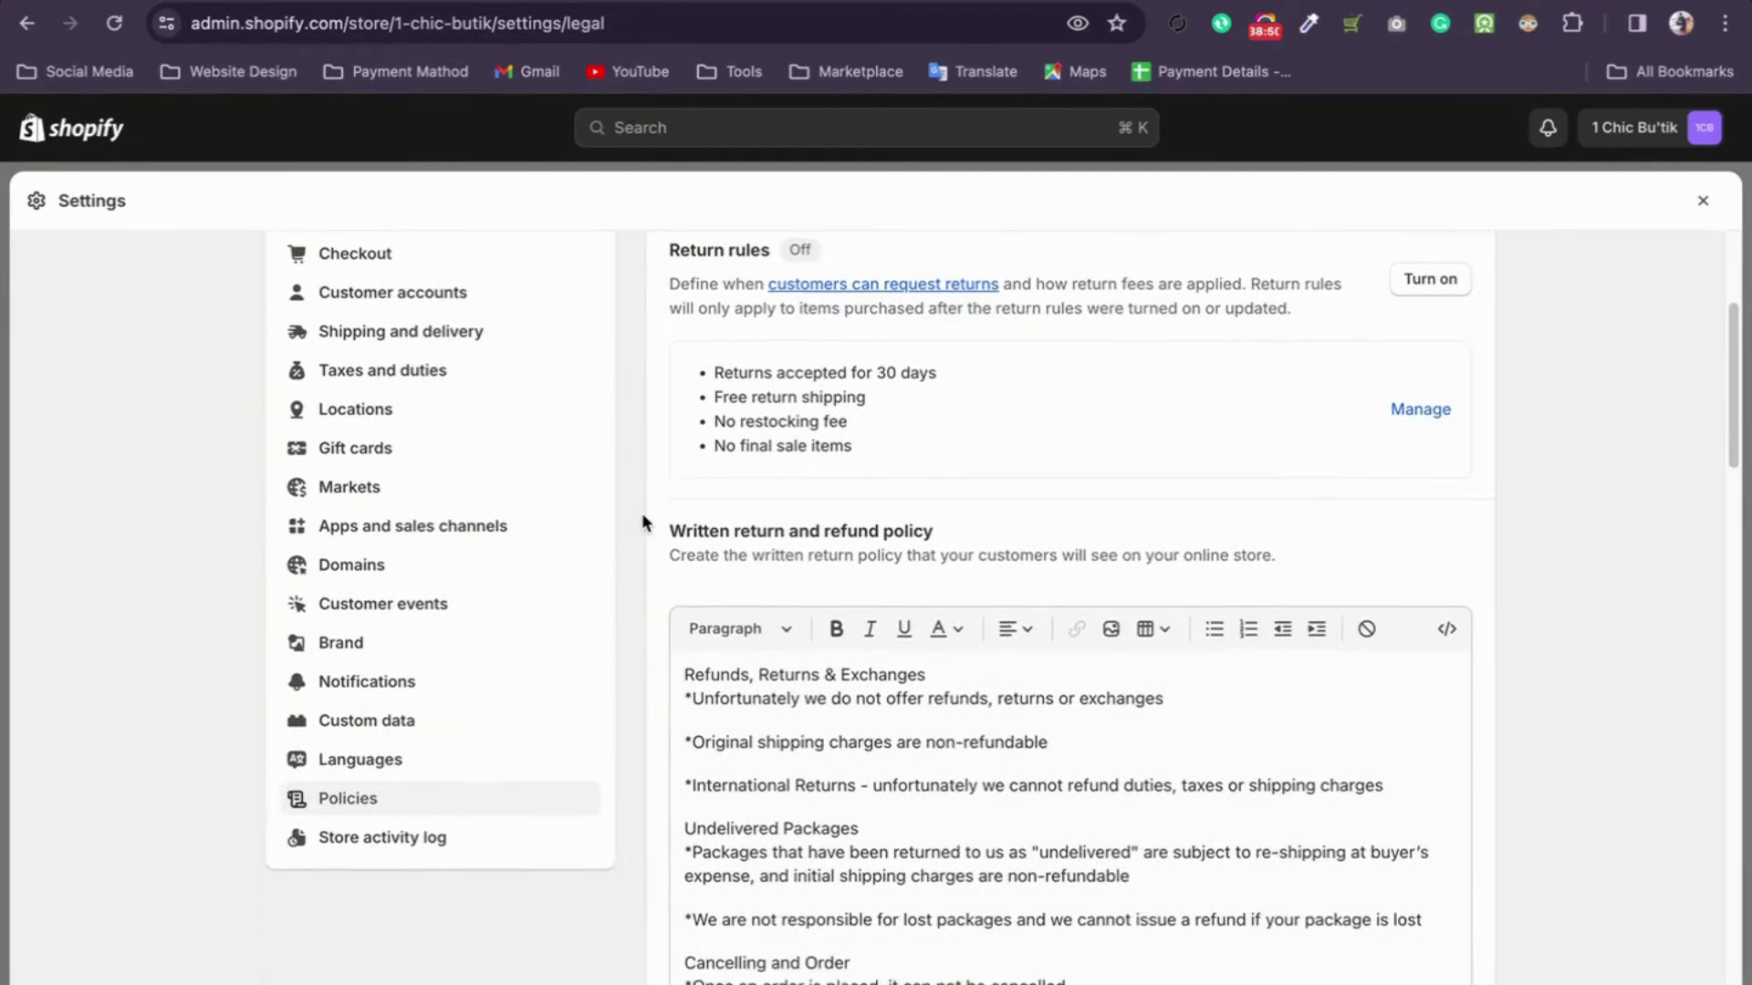
{"action": "scroll", "coordinate": [643, 520], "scroll_direction": "down", "scroll_amount": 6}
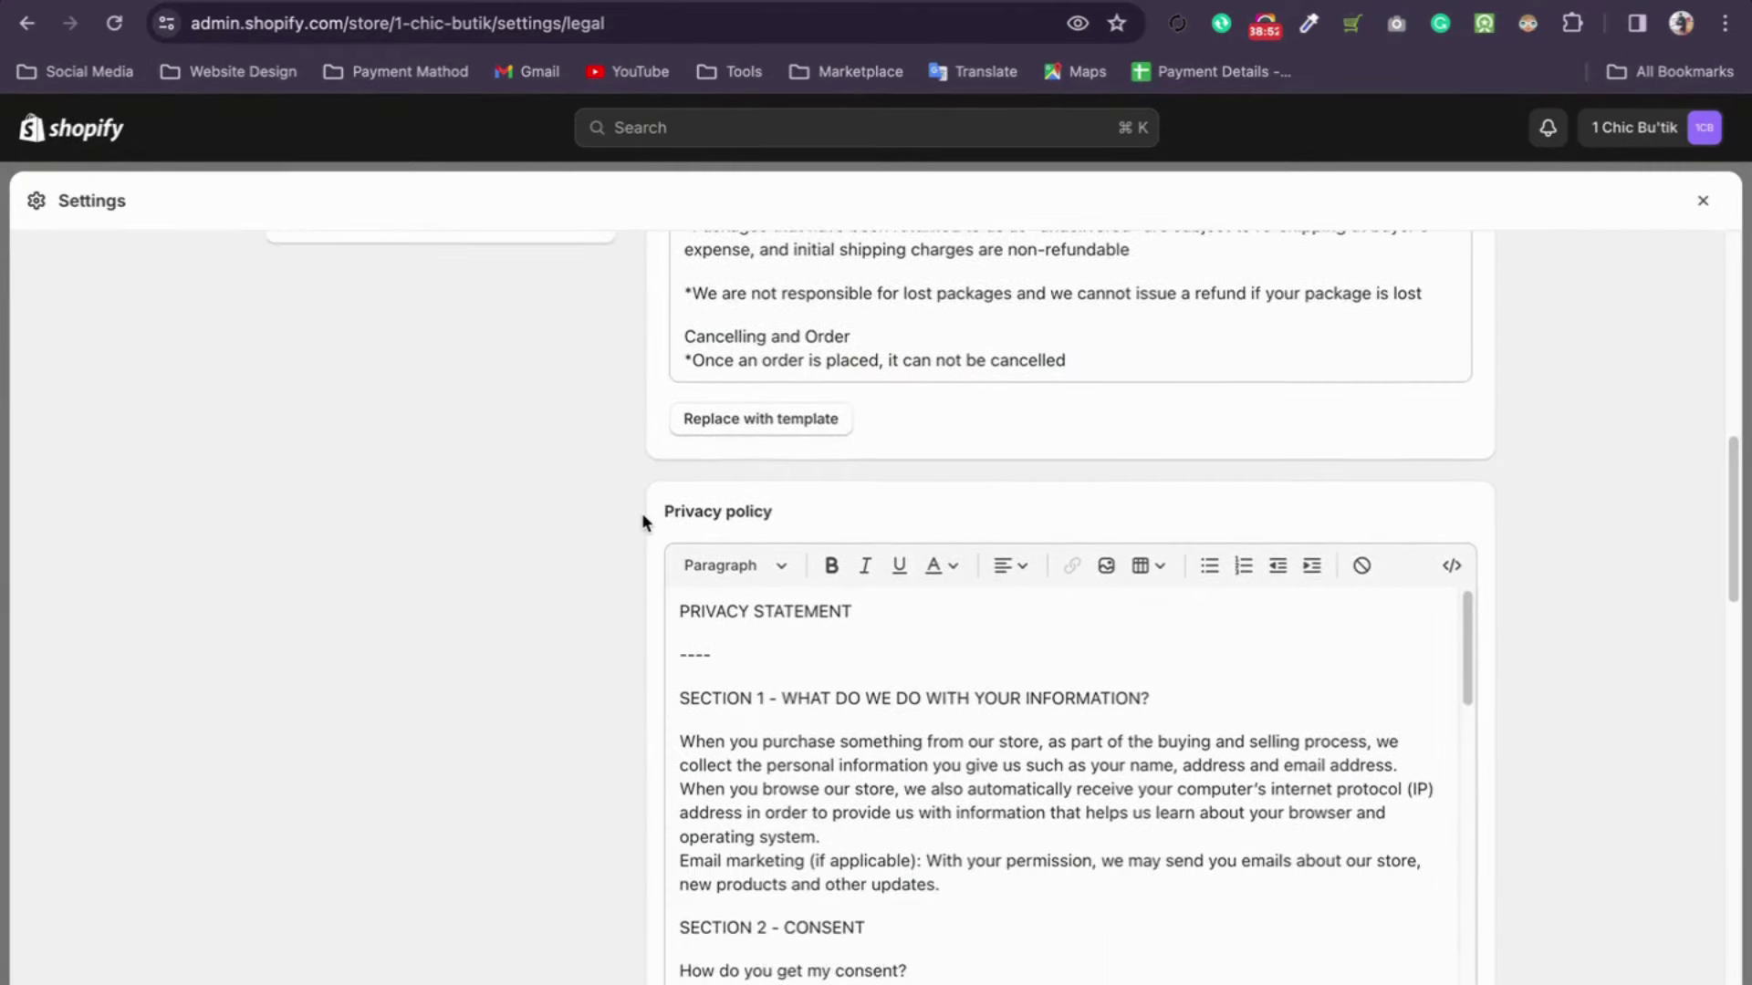
{"action": "scroll", "coordinate": [642, 520], "scroll_direction": "down", "scroll_amount": 12}
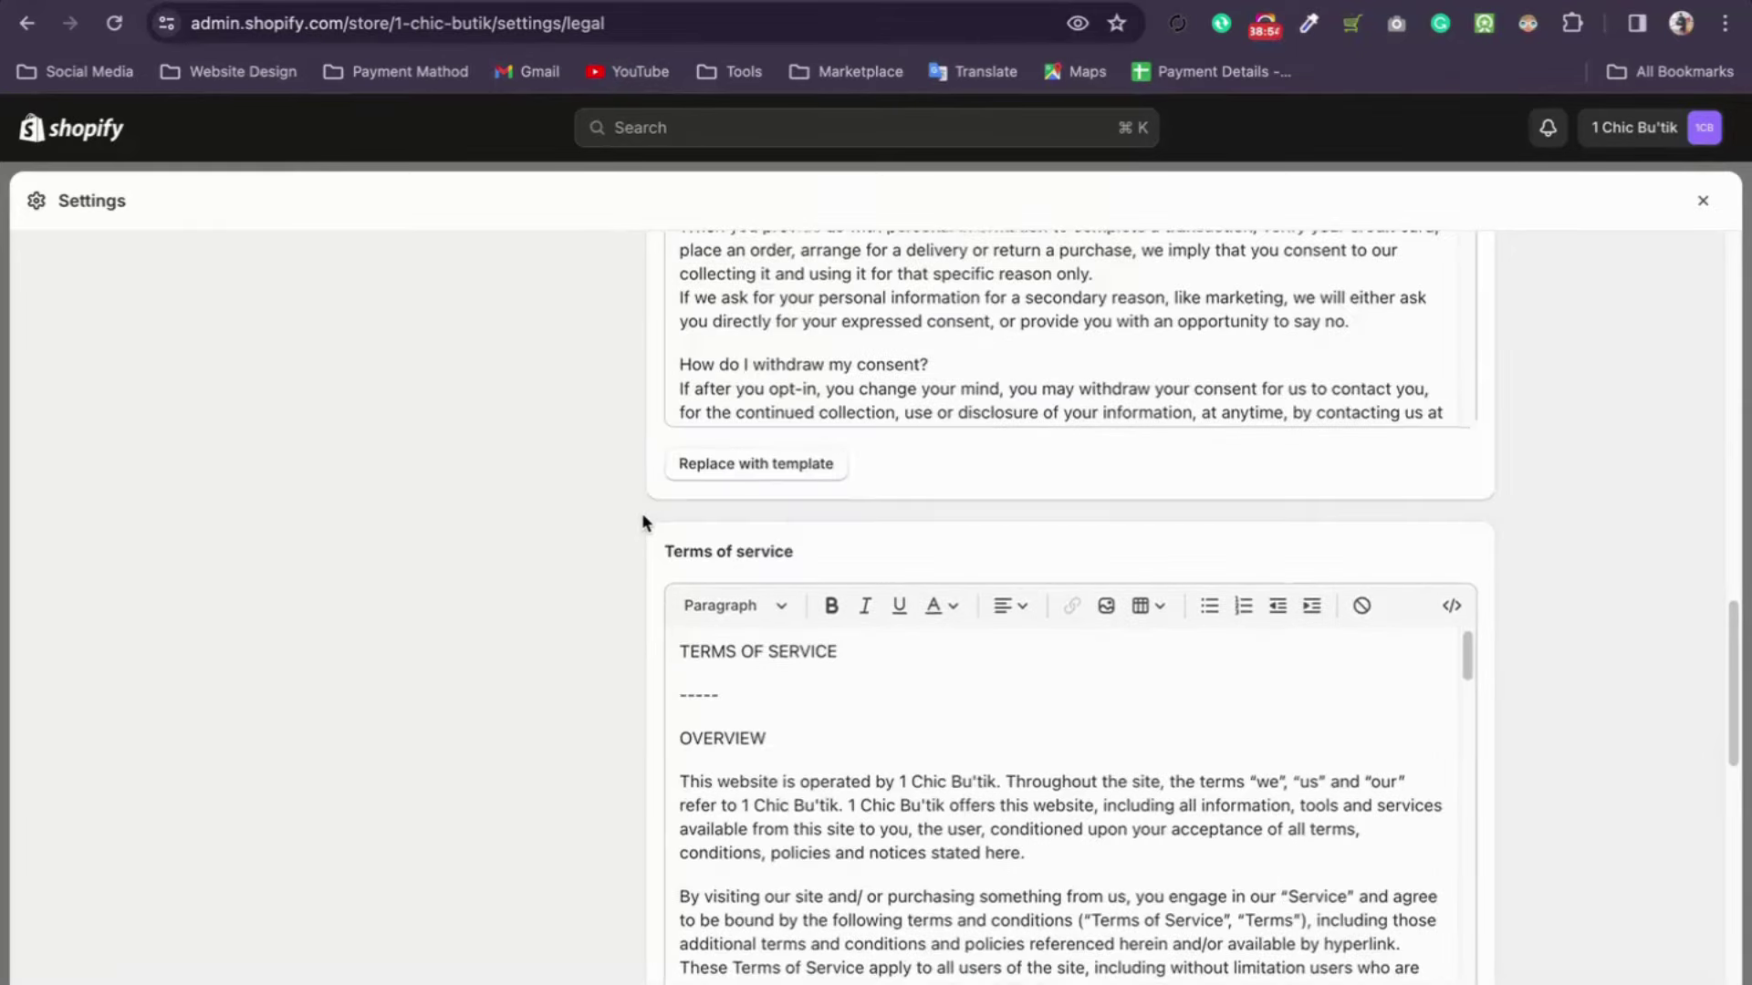
{"action": "scroll", "coordinate": [642, 522], "scroll_direction": "down", "scroll_amount": 10}
{"action": "scroll", "coordinate": [642, 522], "scroll_direction": "up", "scroll_amount": 3}
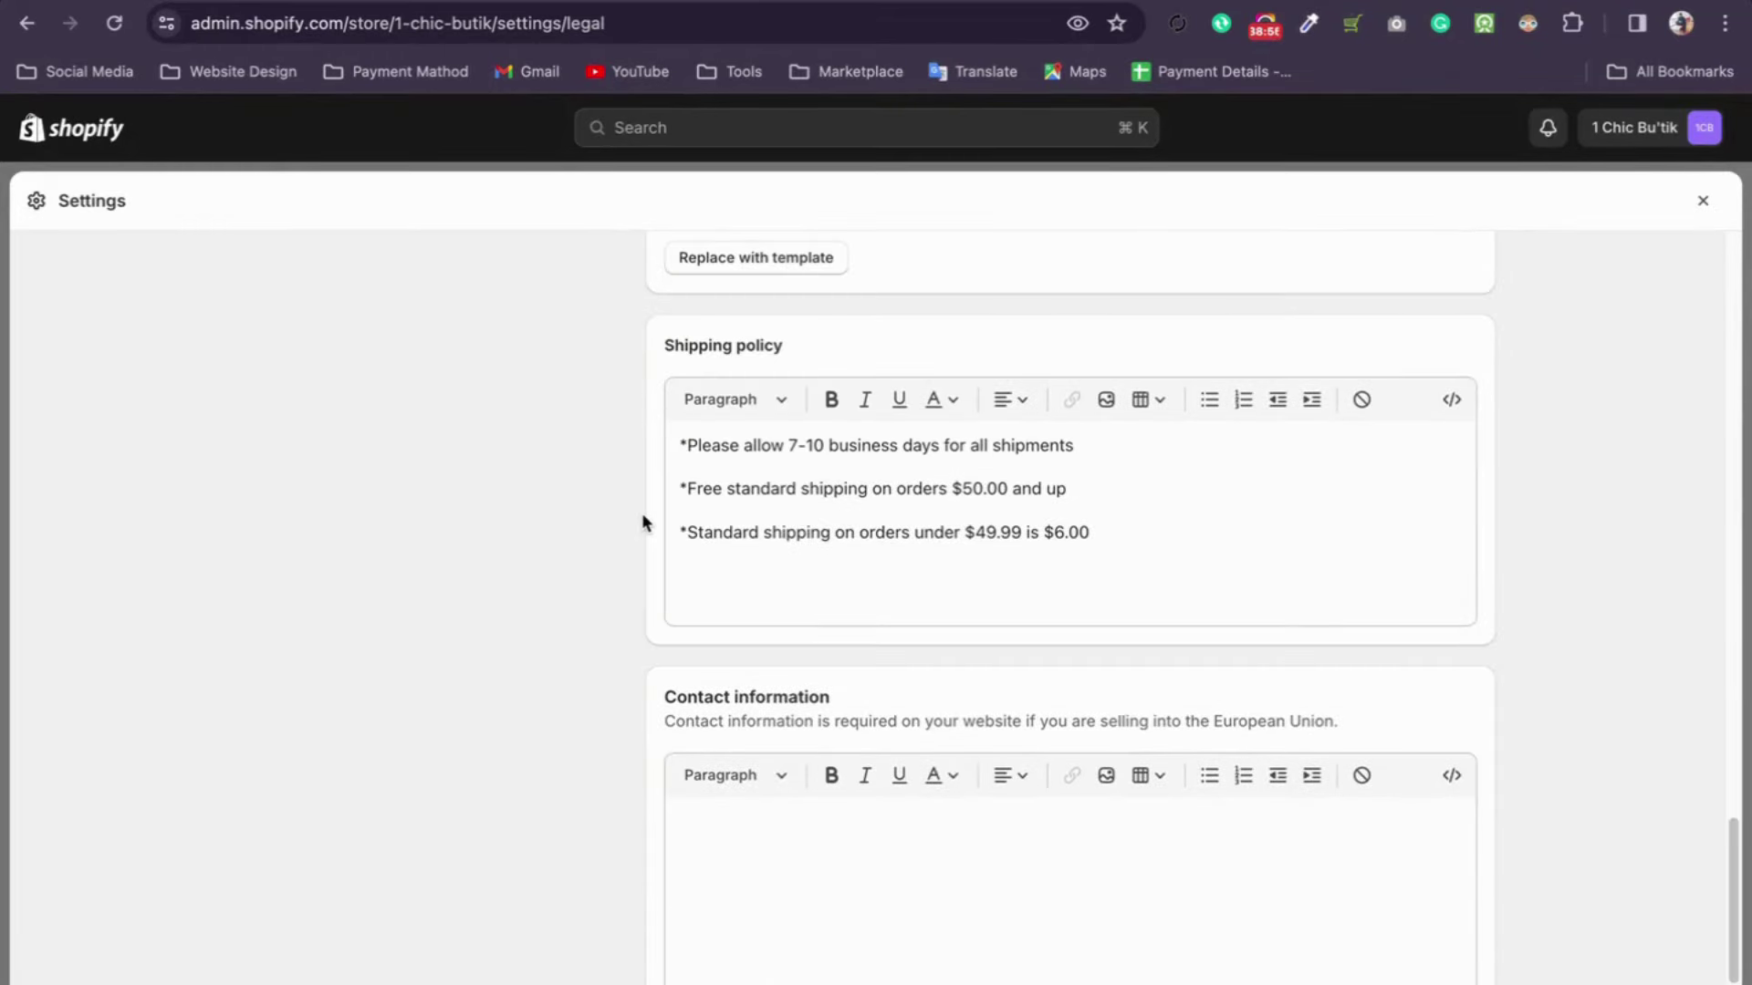
{"action": "scroll", "coordinate": [642, 522], "scroll_direction": "down", "scroll_amount": 3}
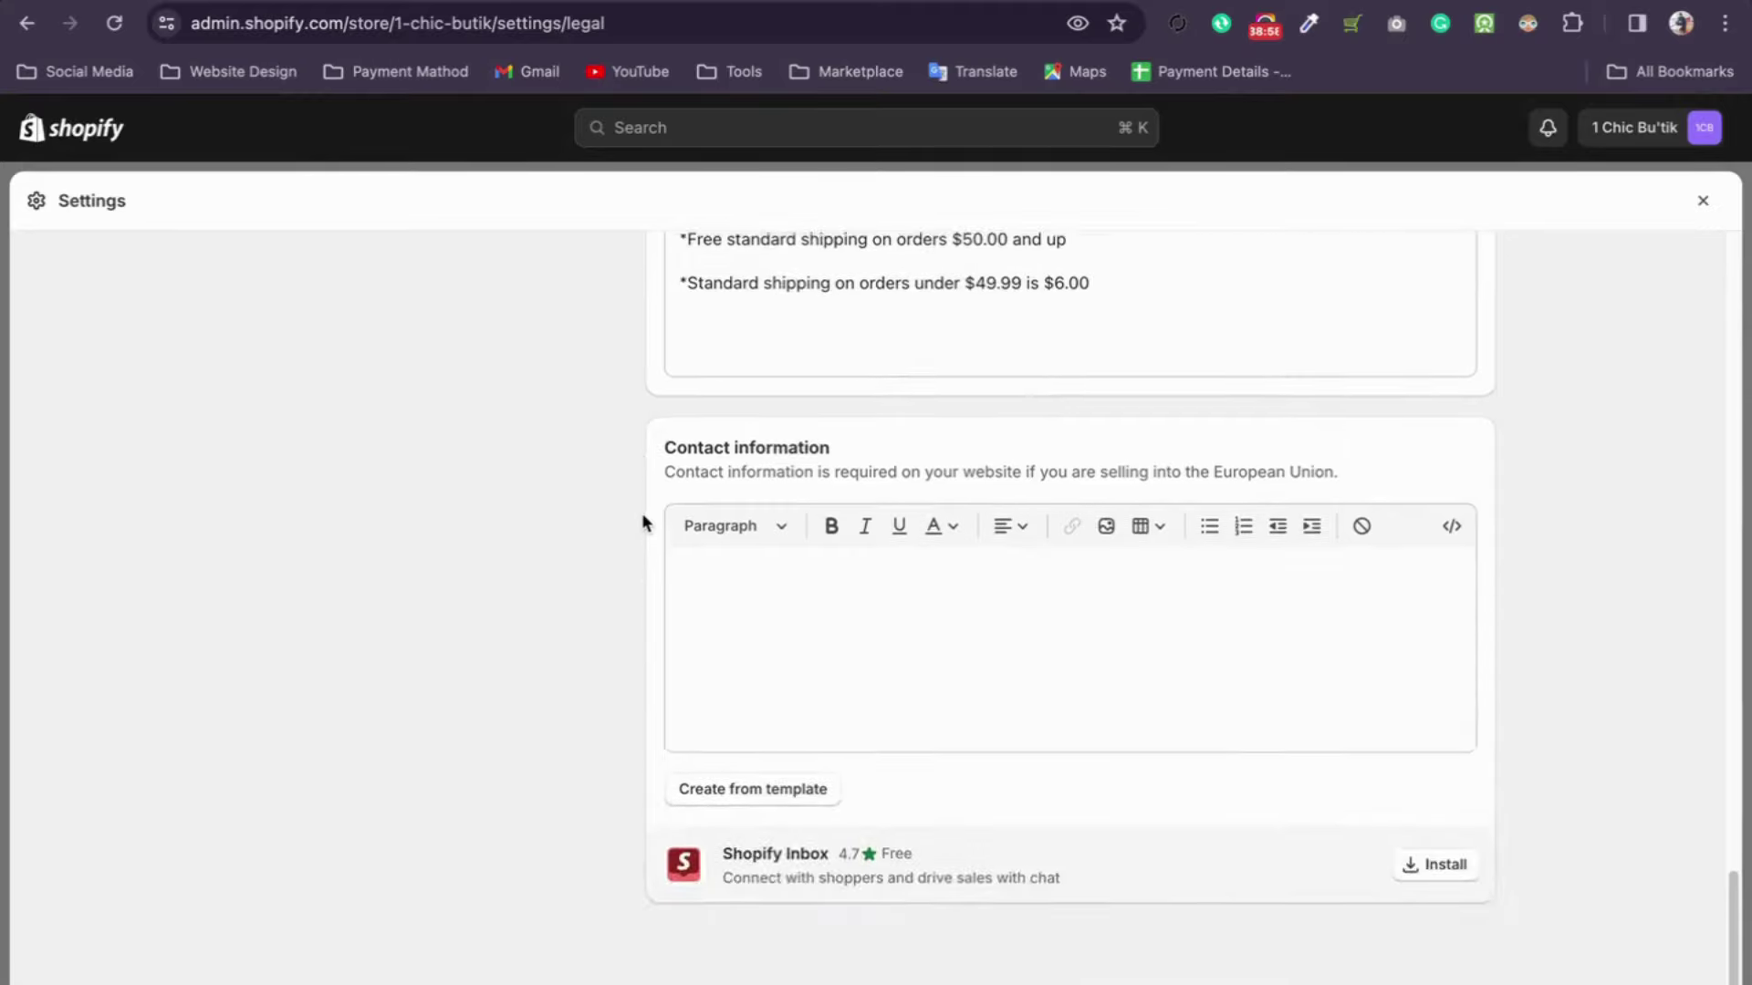
{"action": "scroll", "coordinate": [643, 522], "scroll_direction": "up", "scroll_amount": 15}
{"action": "scroll", "coordinate": [643, 522], "scroll_direction": "up", "scroll_amount": 1}
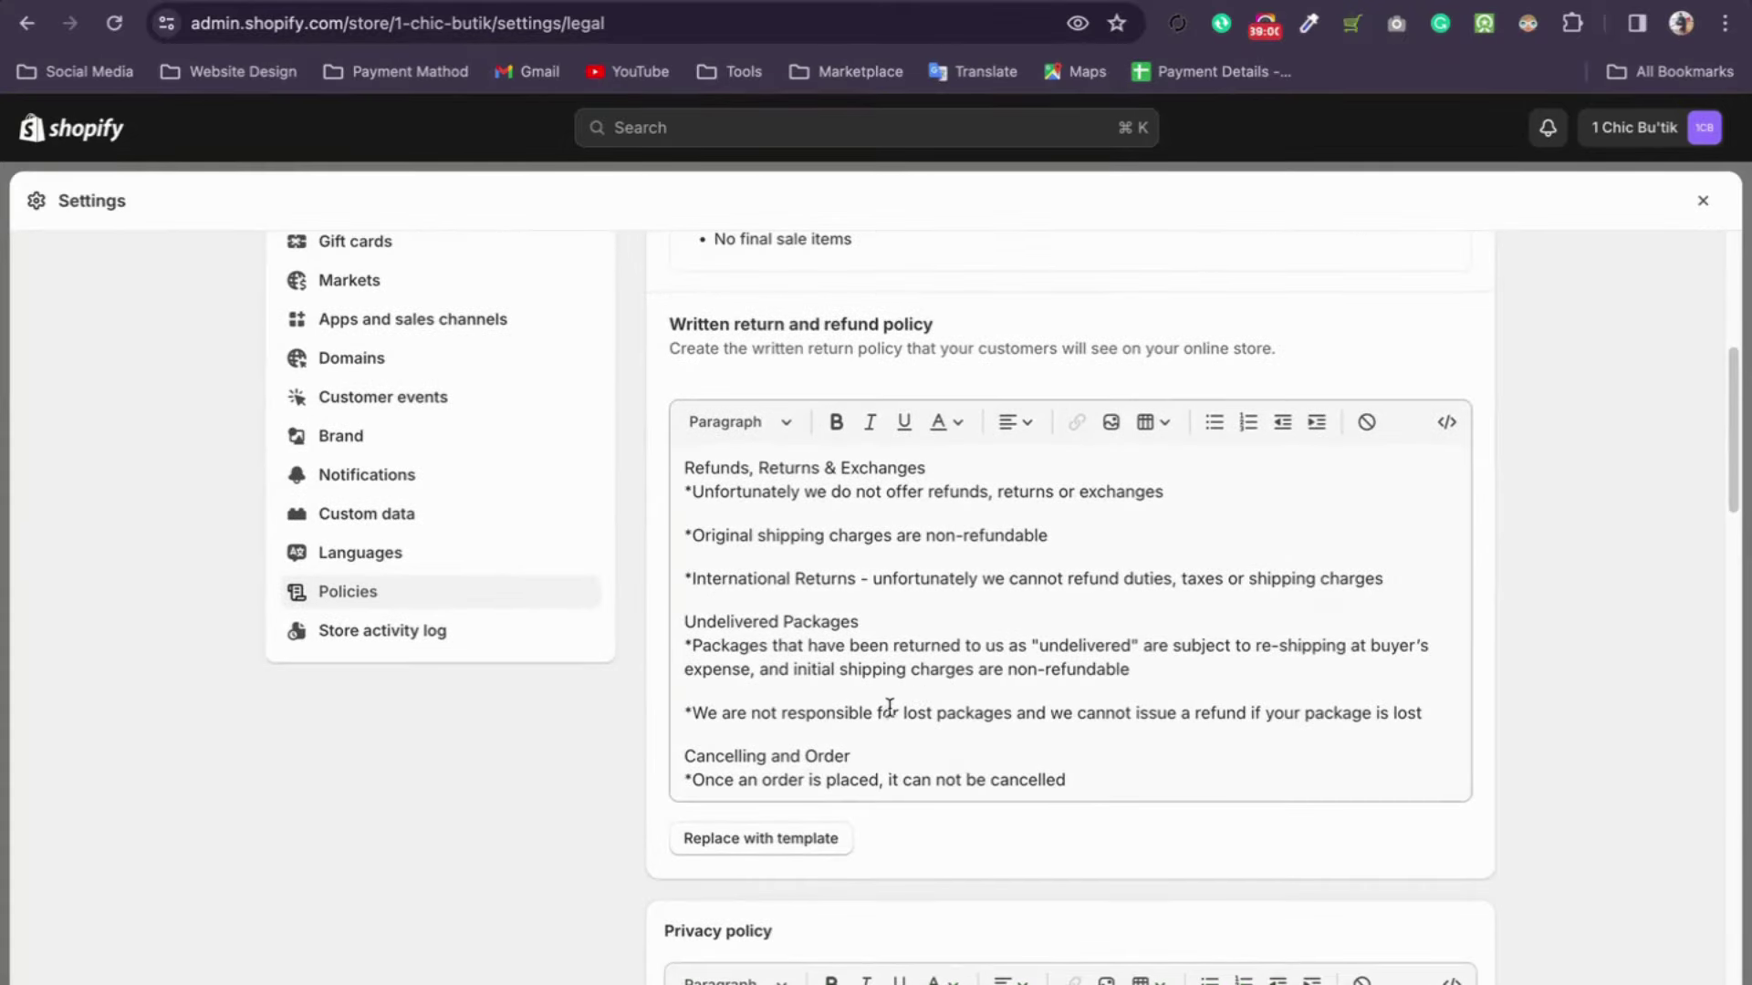
Step: Open the Store activity log and look through its recorded changes
{"action": "left_click", "coordinate": [361, 632]}
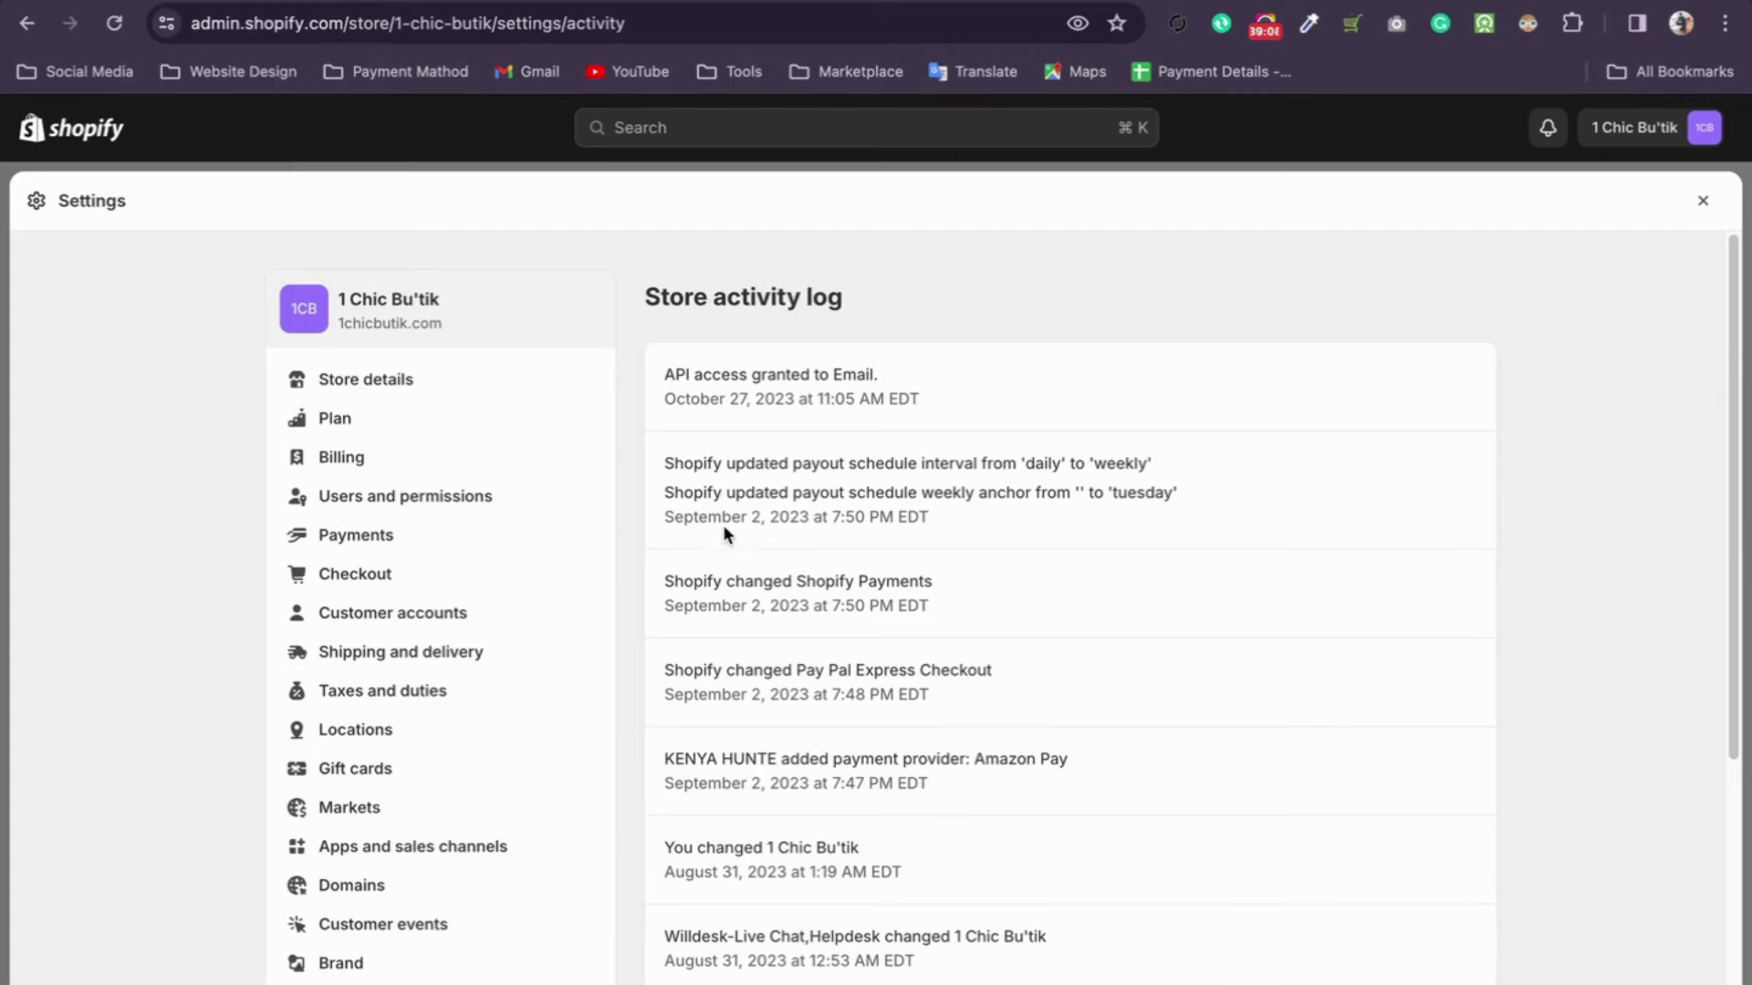
{"action": "scroll", "coordinate": [723, 528], "scroll_direction": "down", "scroll_amount": 5}
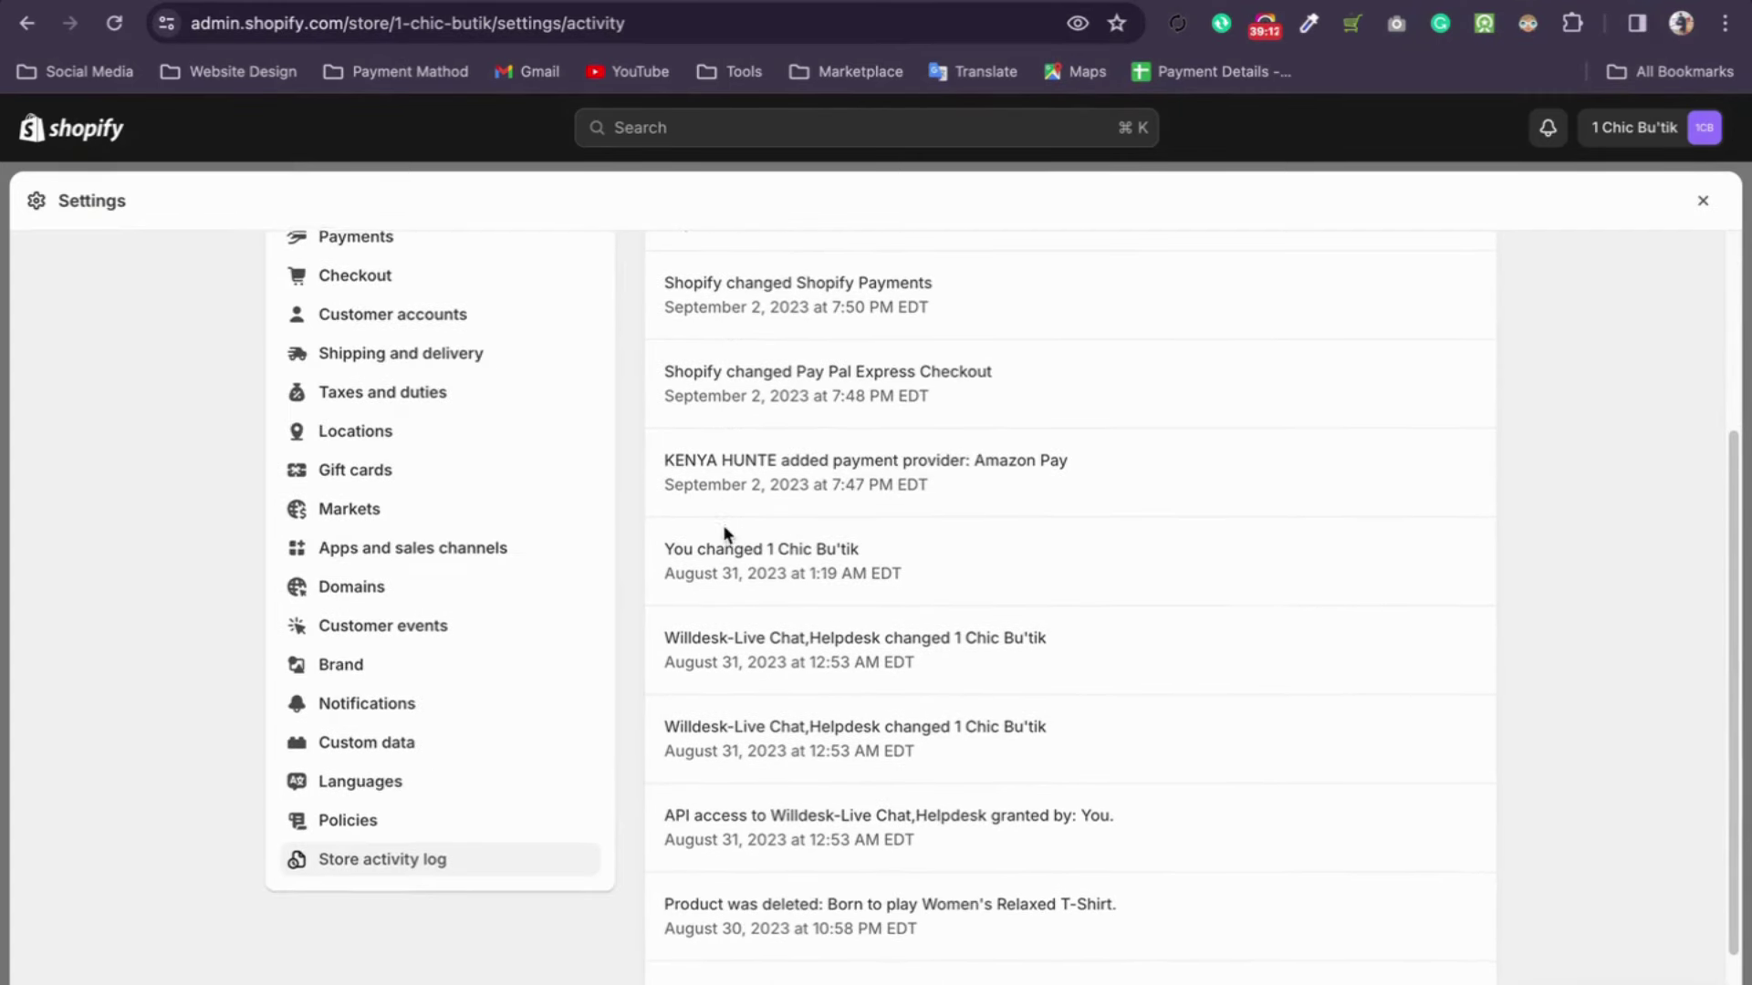
{"action": "scroll", "coordinate": [723, 529], "scroll_direction": "down", "scroll_amount": 2}
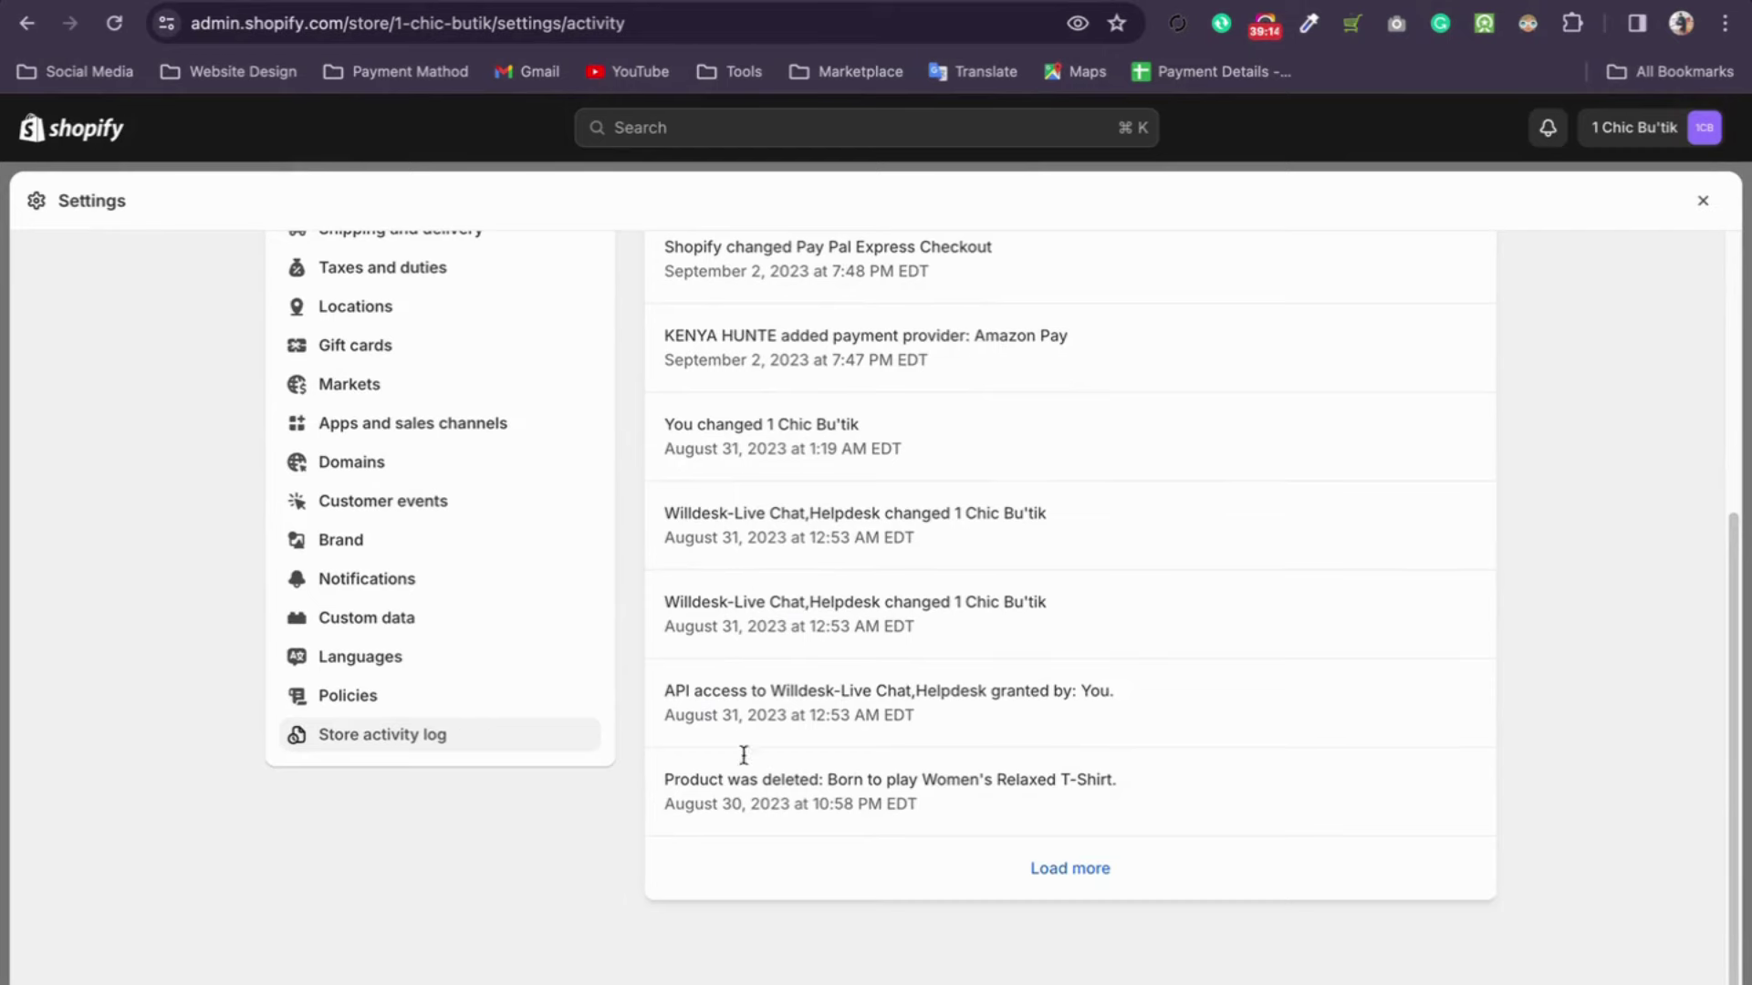
{"action": "scroll", "coordinate": [763, 368], "scroll_direction": "up", "scroll_amount": 7}
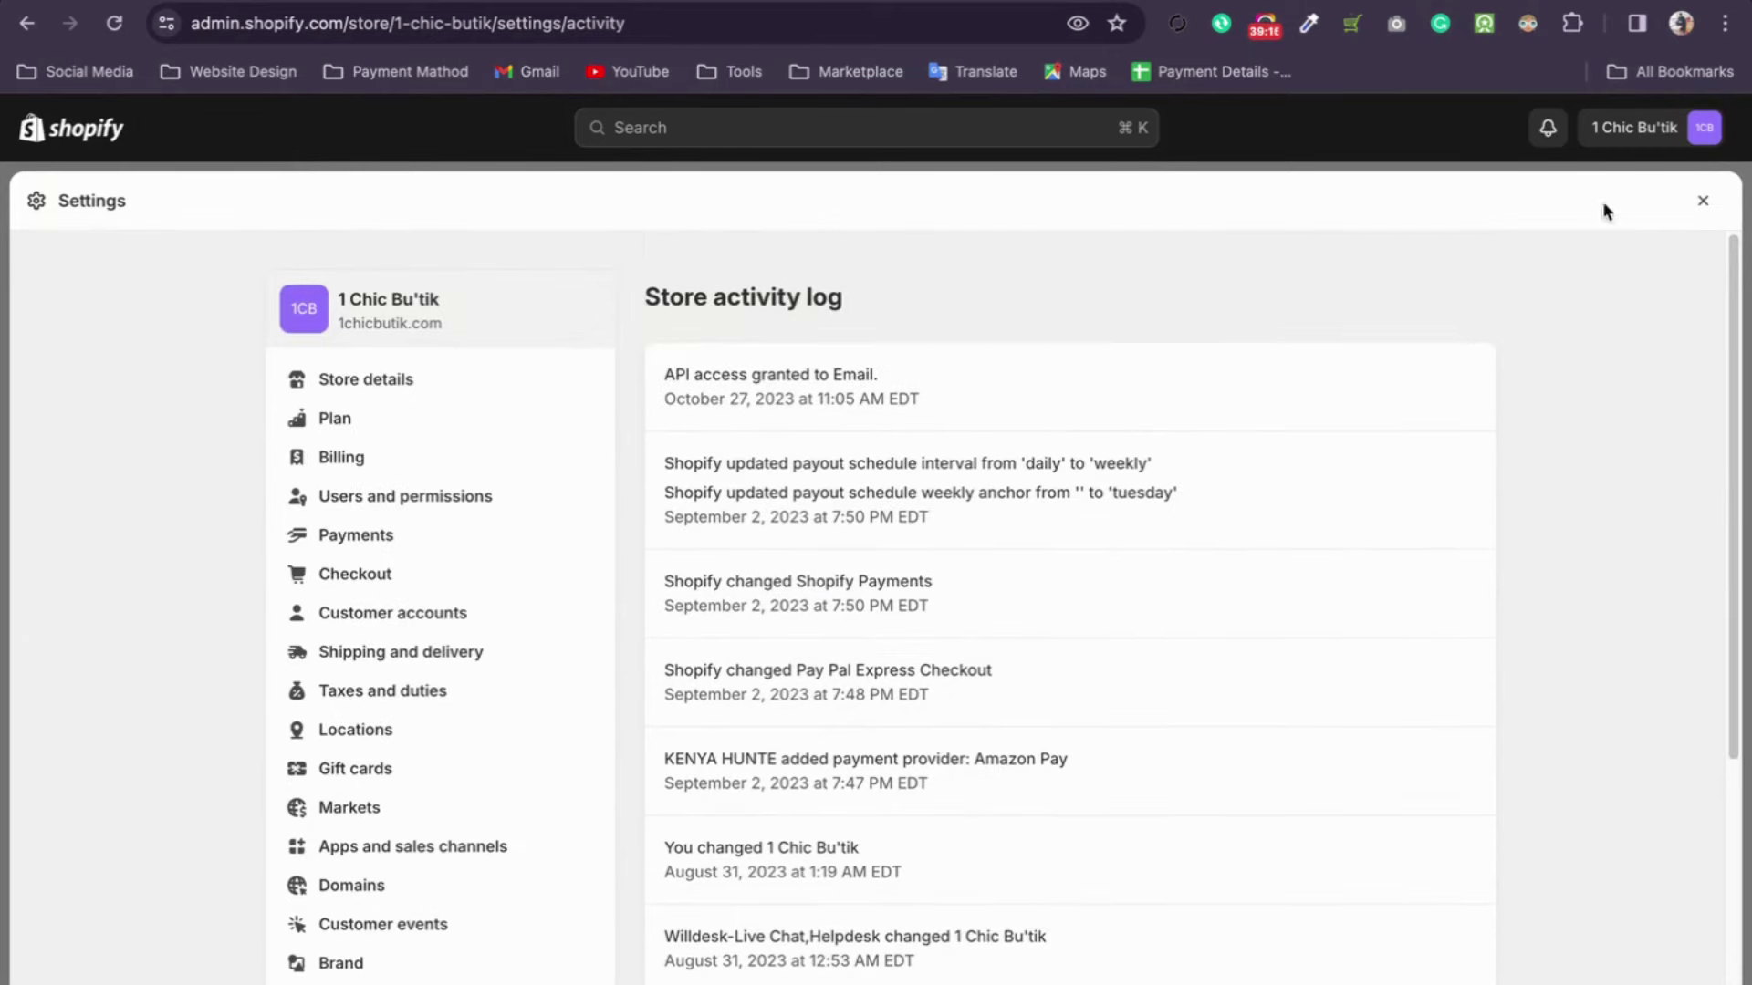
Step: Close the store settings and open the Themes page of the Online Store sales channel
{"action": "left_click", "coordinate": [1706, 205]}
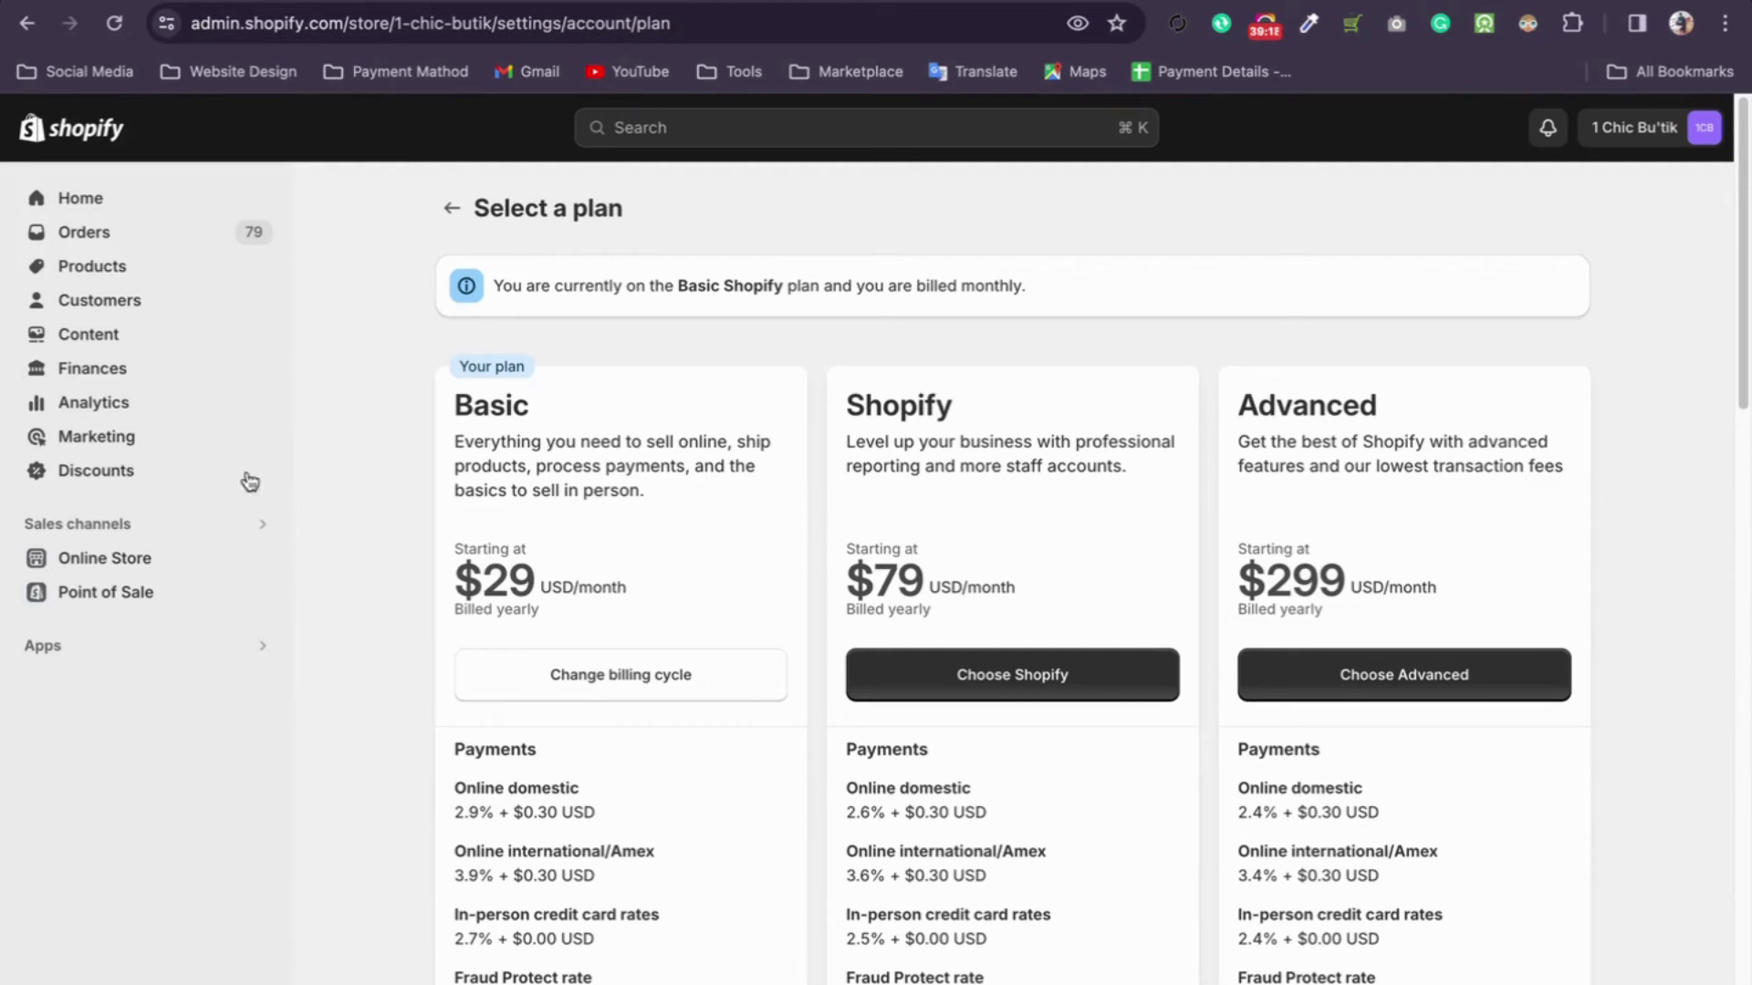
{"action": "left_click", "coordinate": [81, 570]}
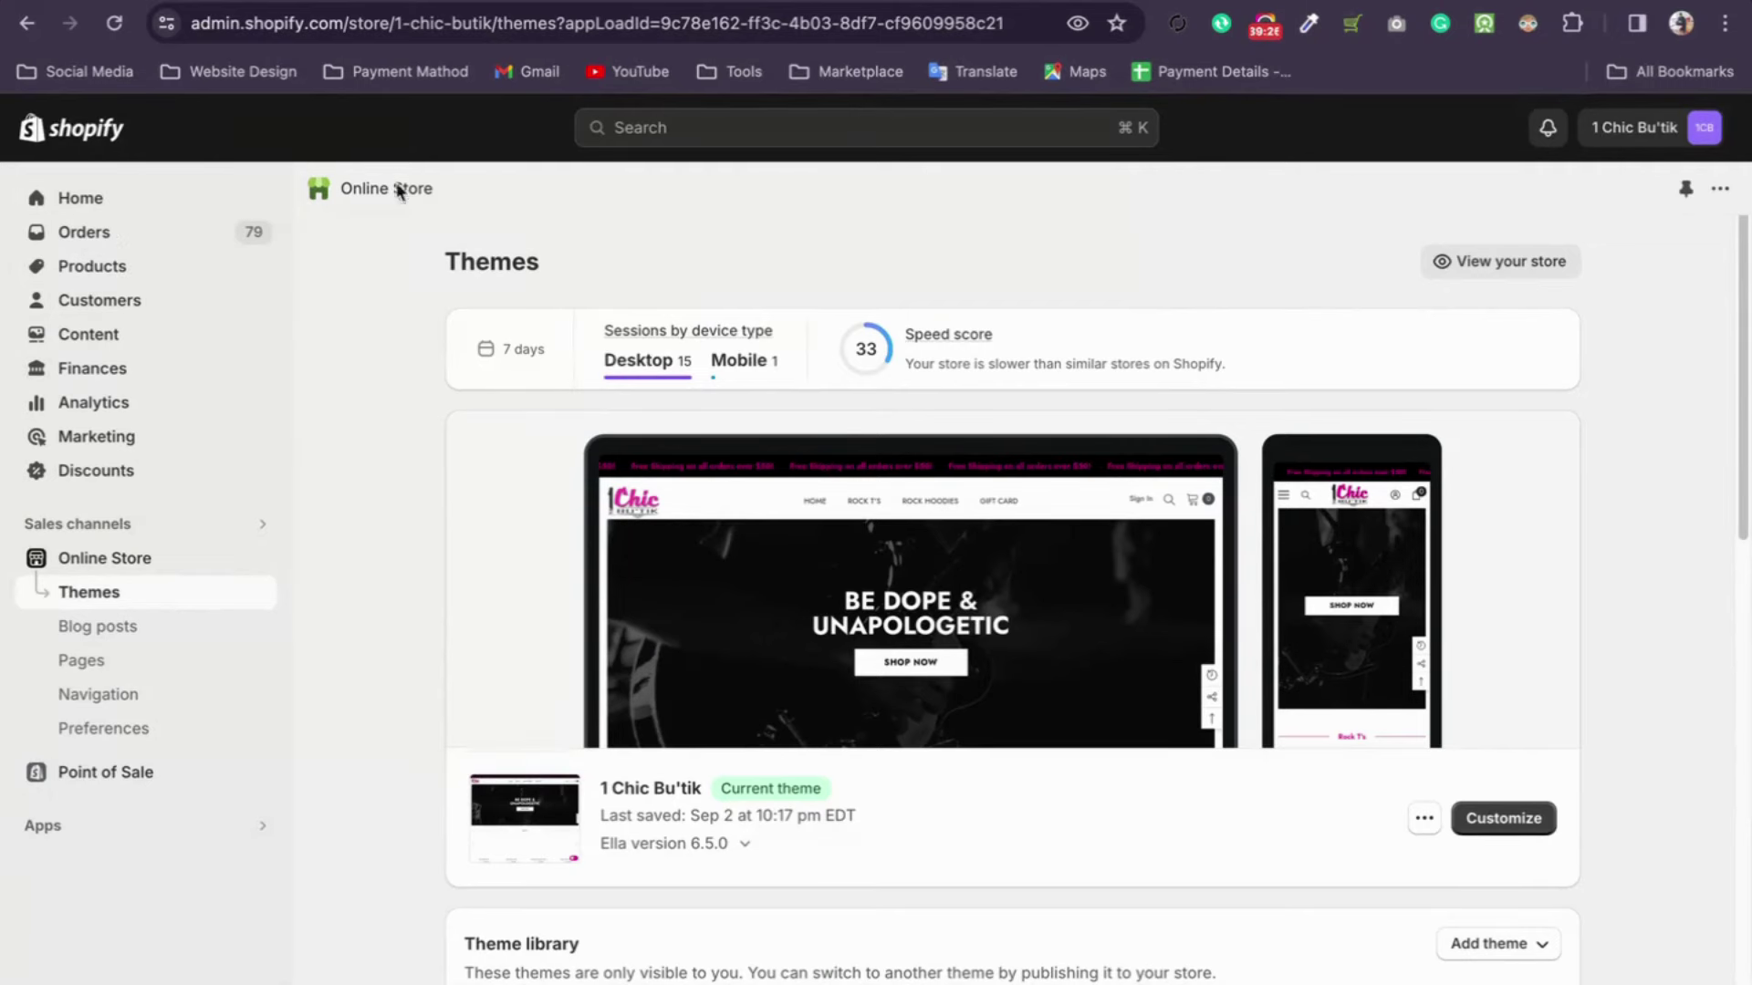
Step: Open the general store settings, look over the store details and currency, and close the settings
{"action": "left_click", "coordinate": [73, 902]}
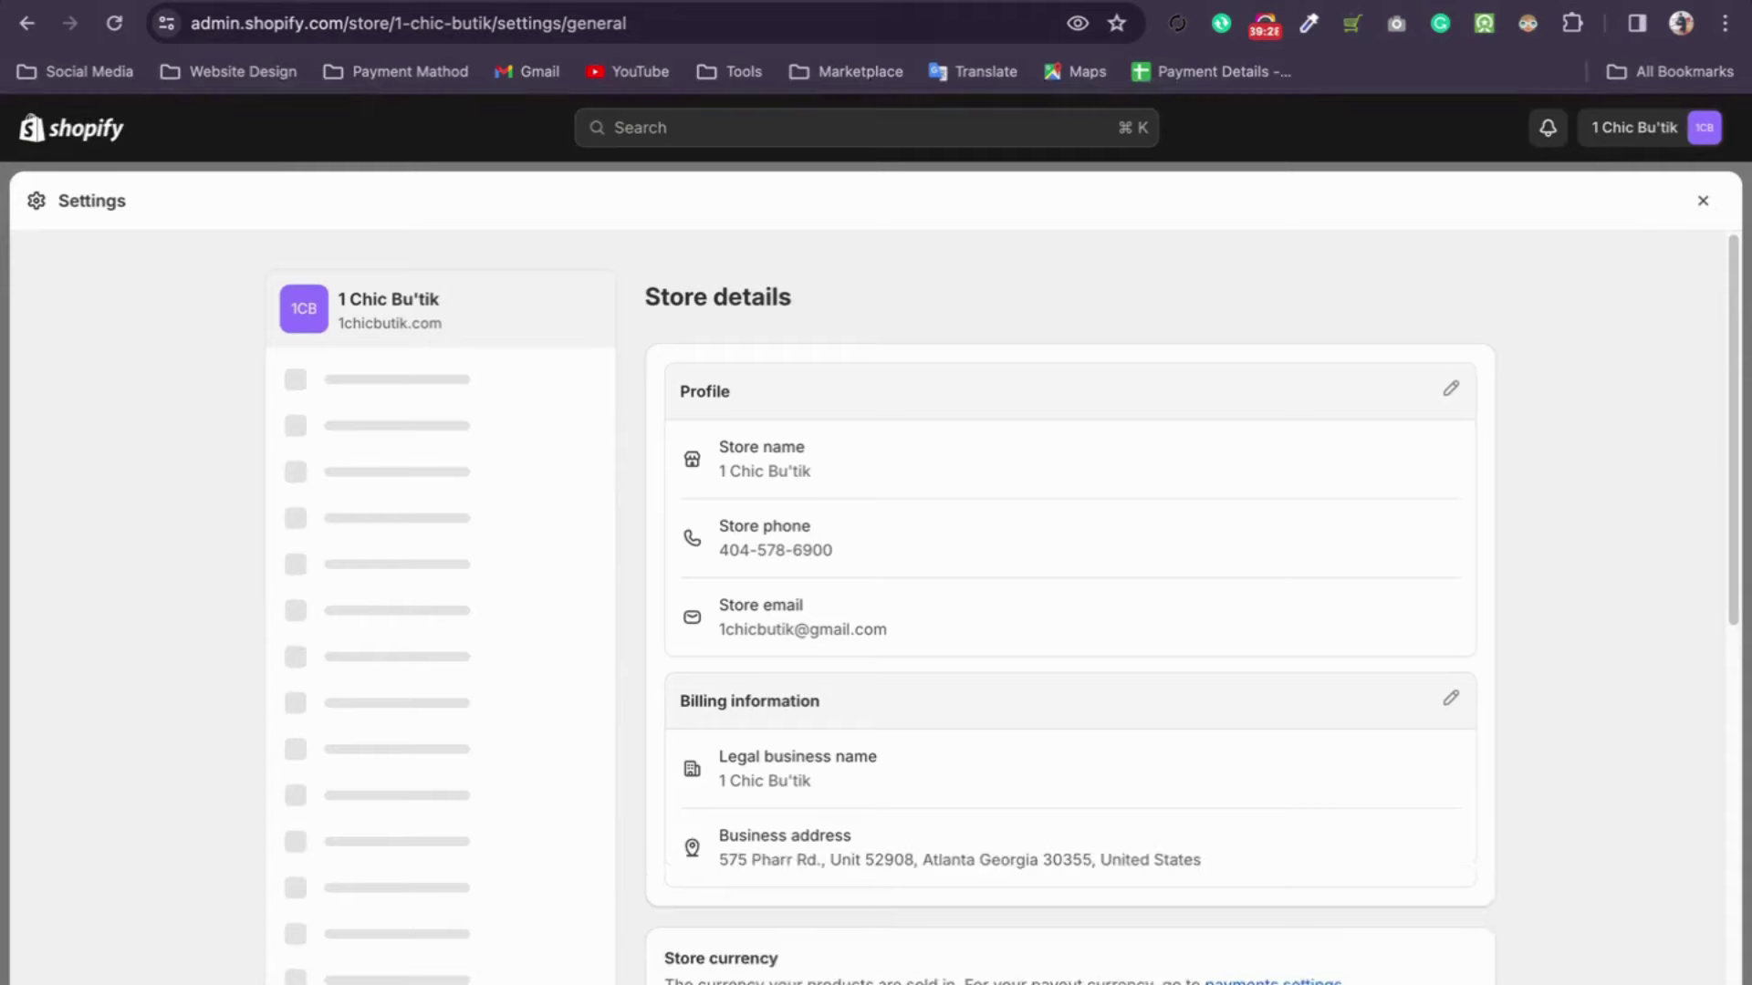
{"action": "scroll", "coordinate": [450, 930], "scroll_direction": "down", "scroll_amount": 3}
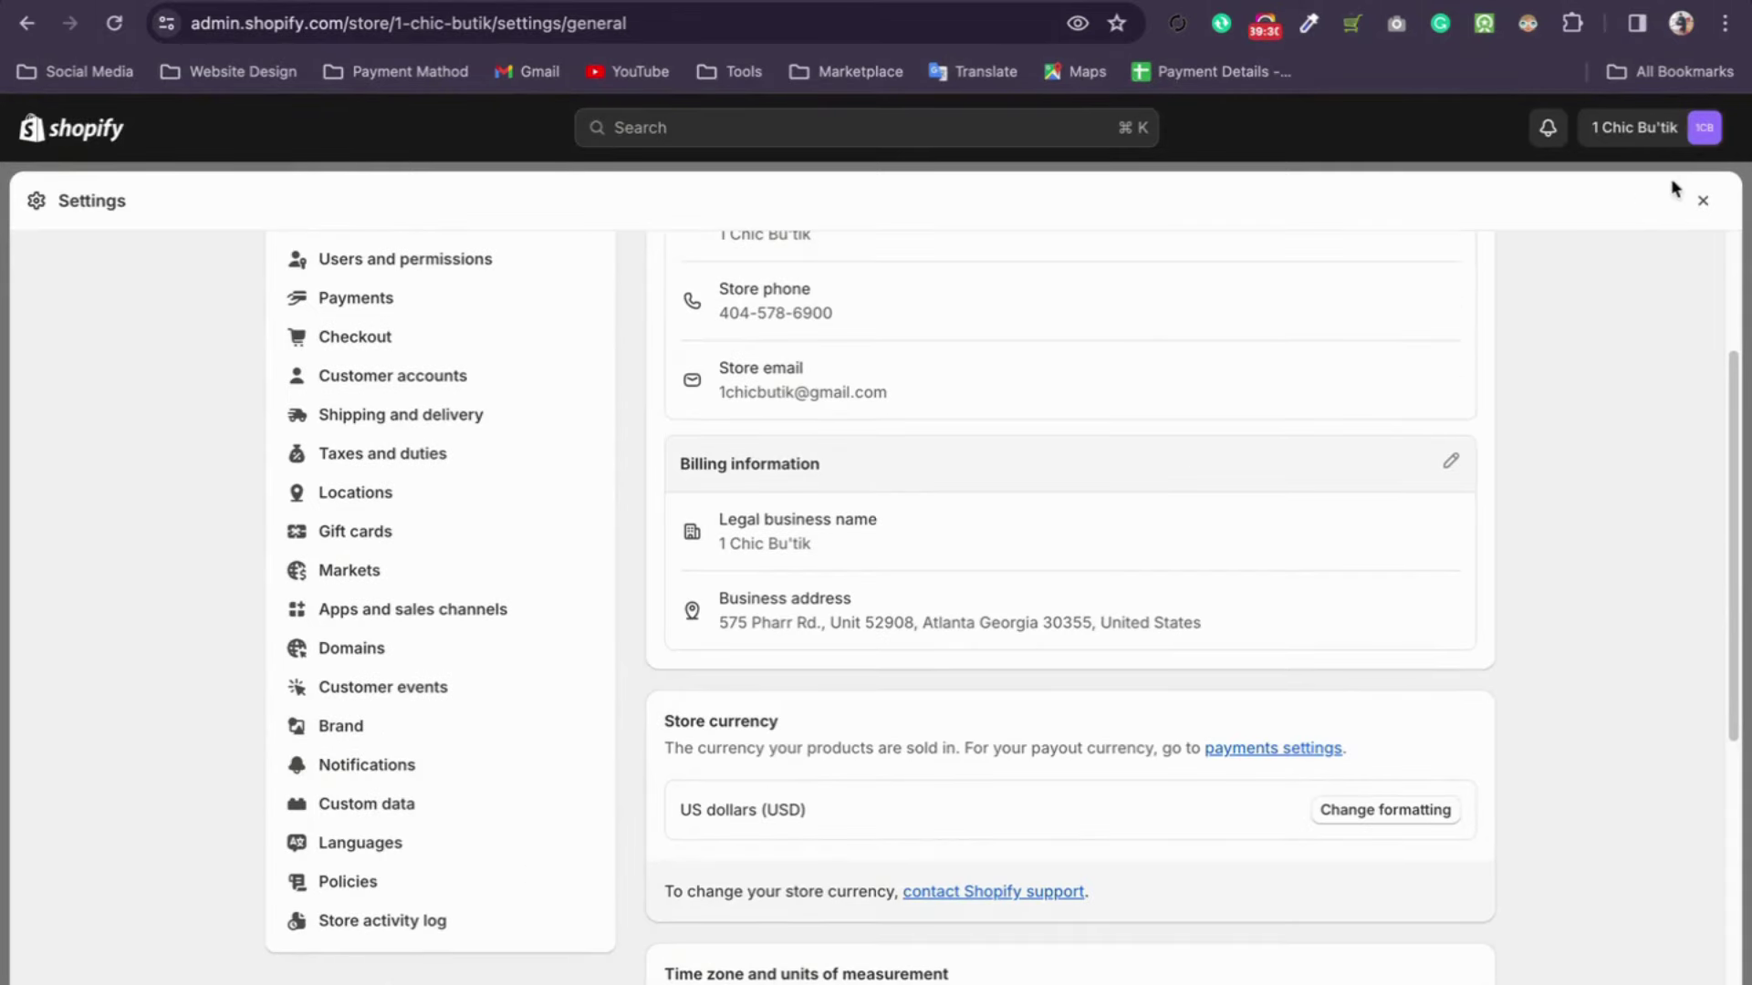
{"action": "left_click", "coordinate": [1702, 201]}
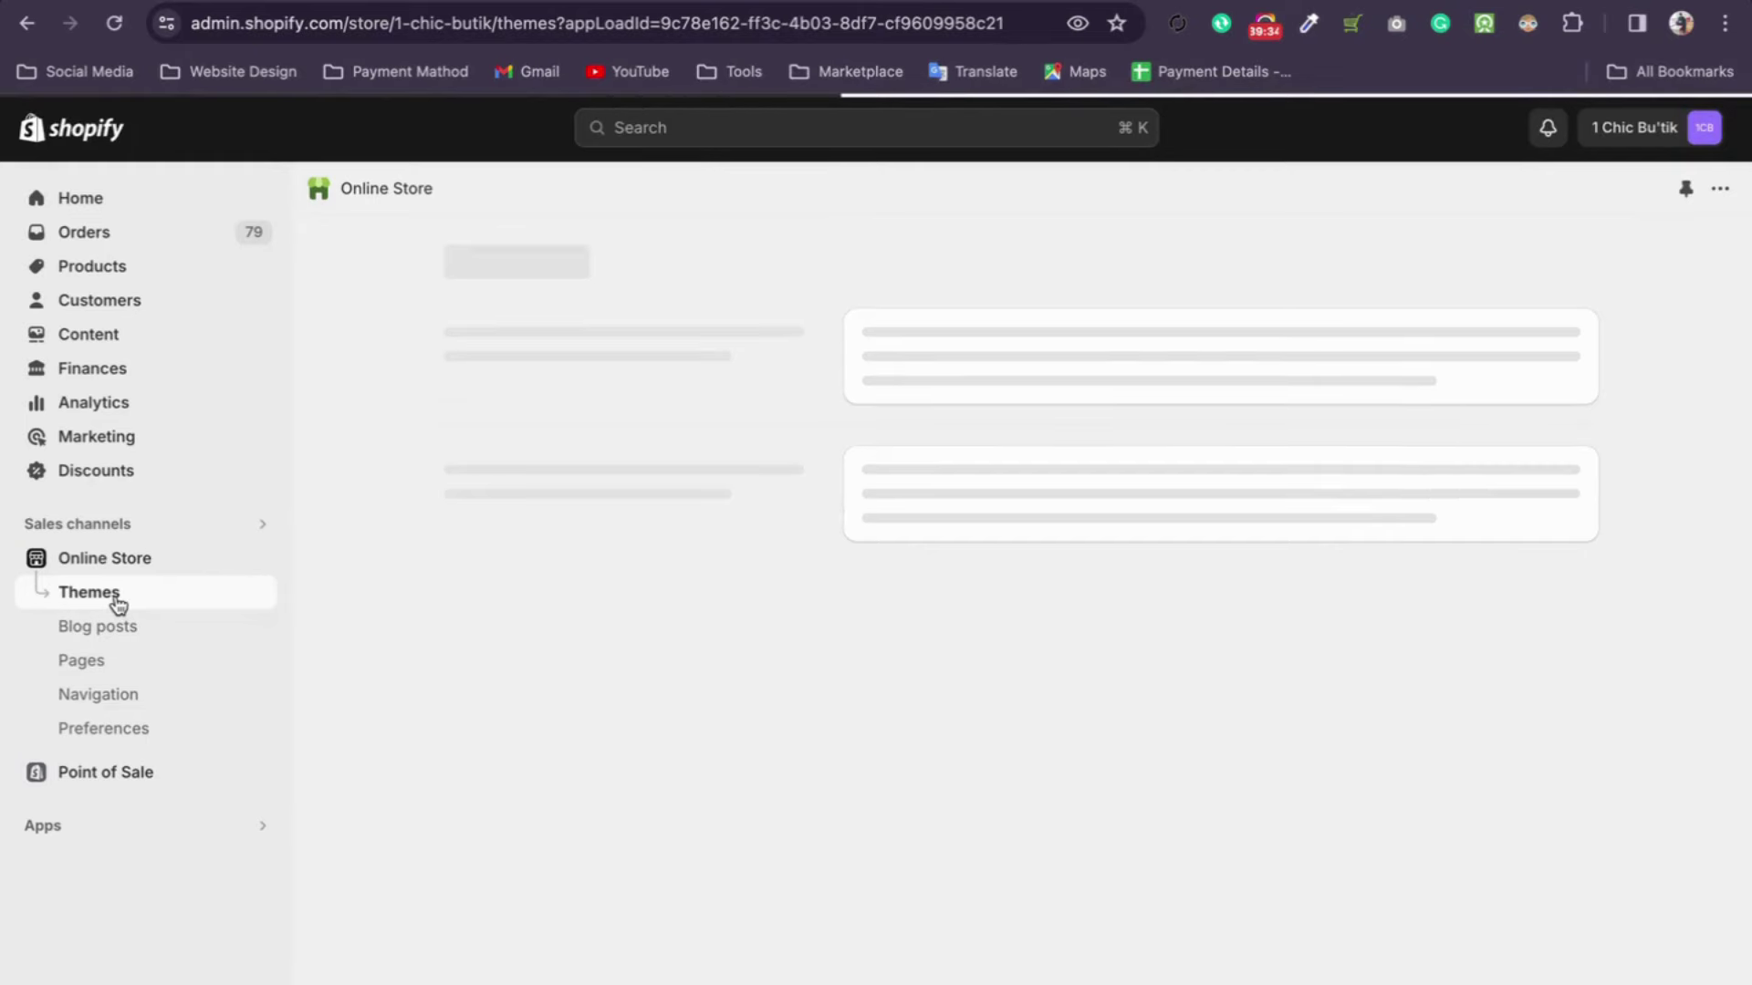
Step: Examine the Themes page, covering the current theme, the theme library and the popular free themes
{"action": "scroll", "coordinate": [293, 594], "scroll_direction": "down", "scroll_amount": 2}
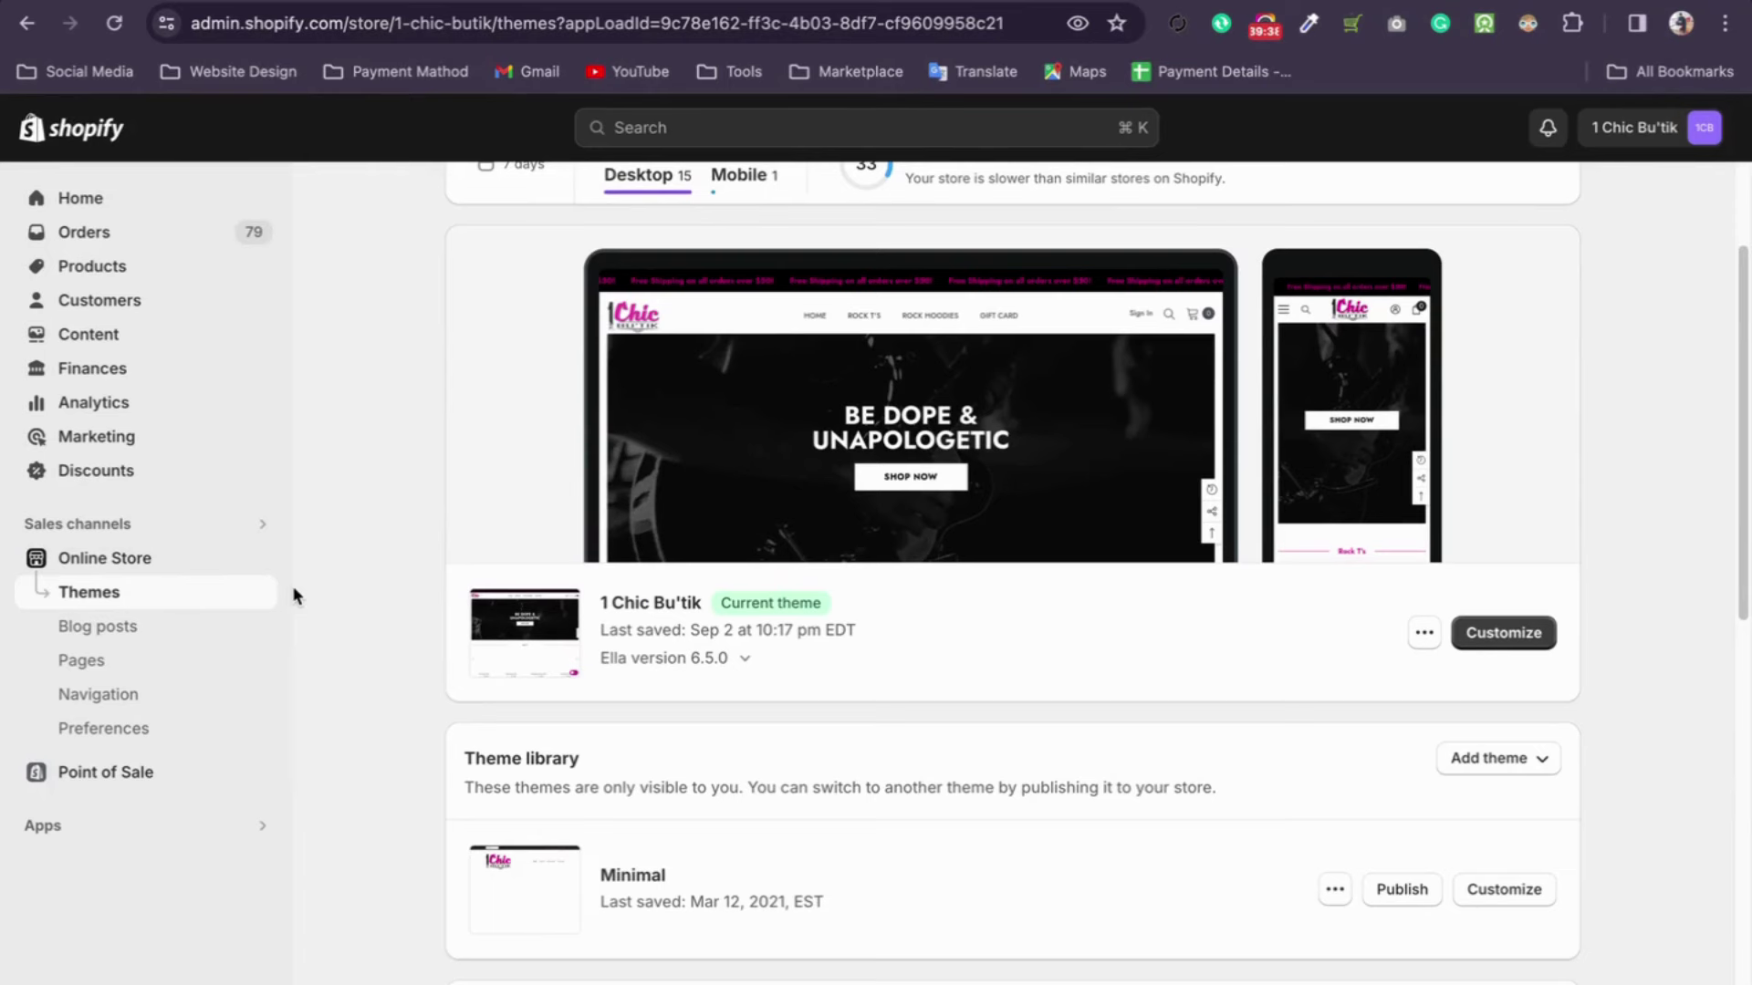
{"action": "scroll", "coordinate": [328, 584], "scroll_direction": "down", "scroll_amount": 2}
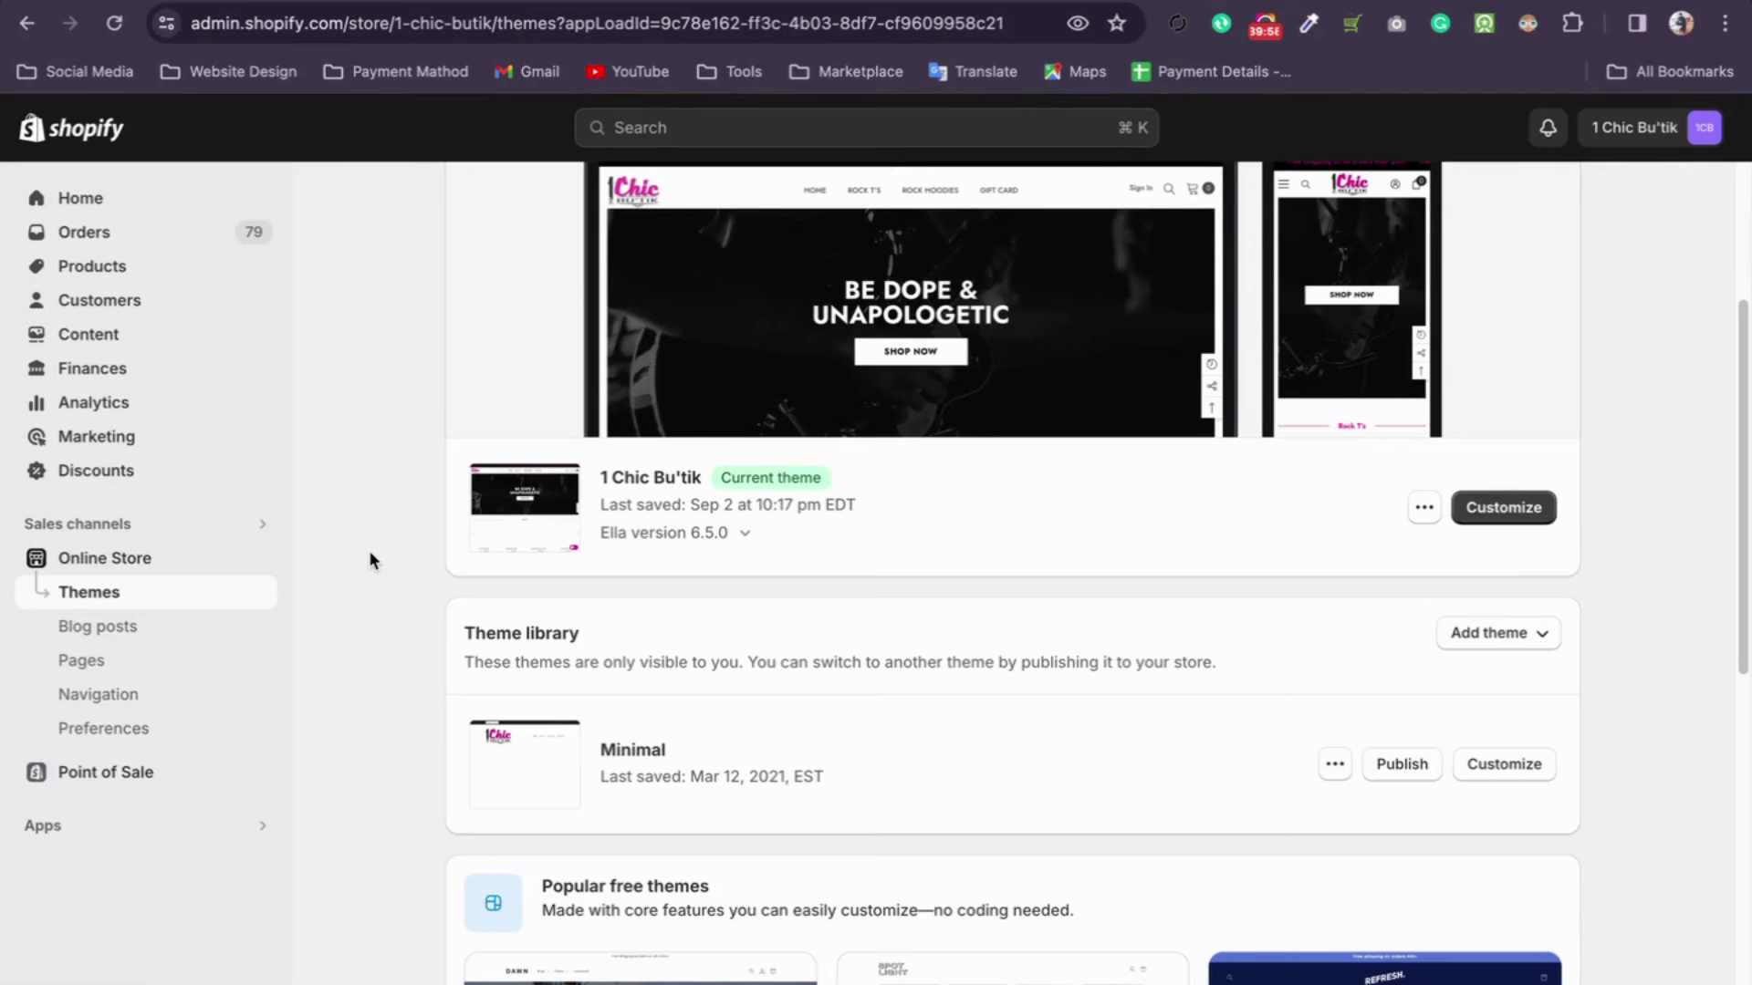
{"action": "scroll", "coordinate": [370, 559], "scroll_direction": "down", "scroll_amount": 7}
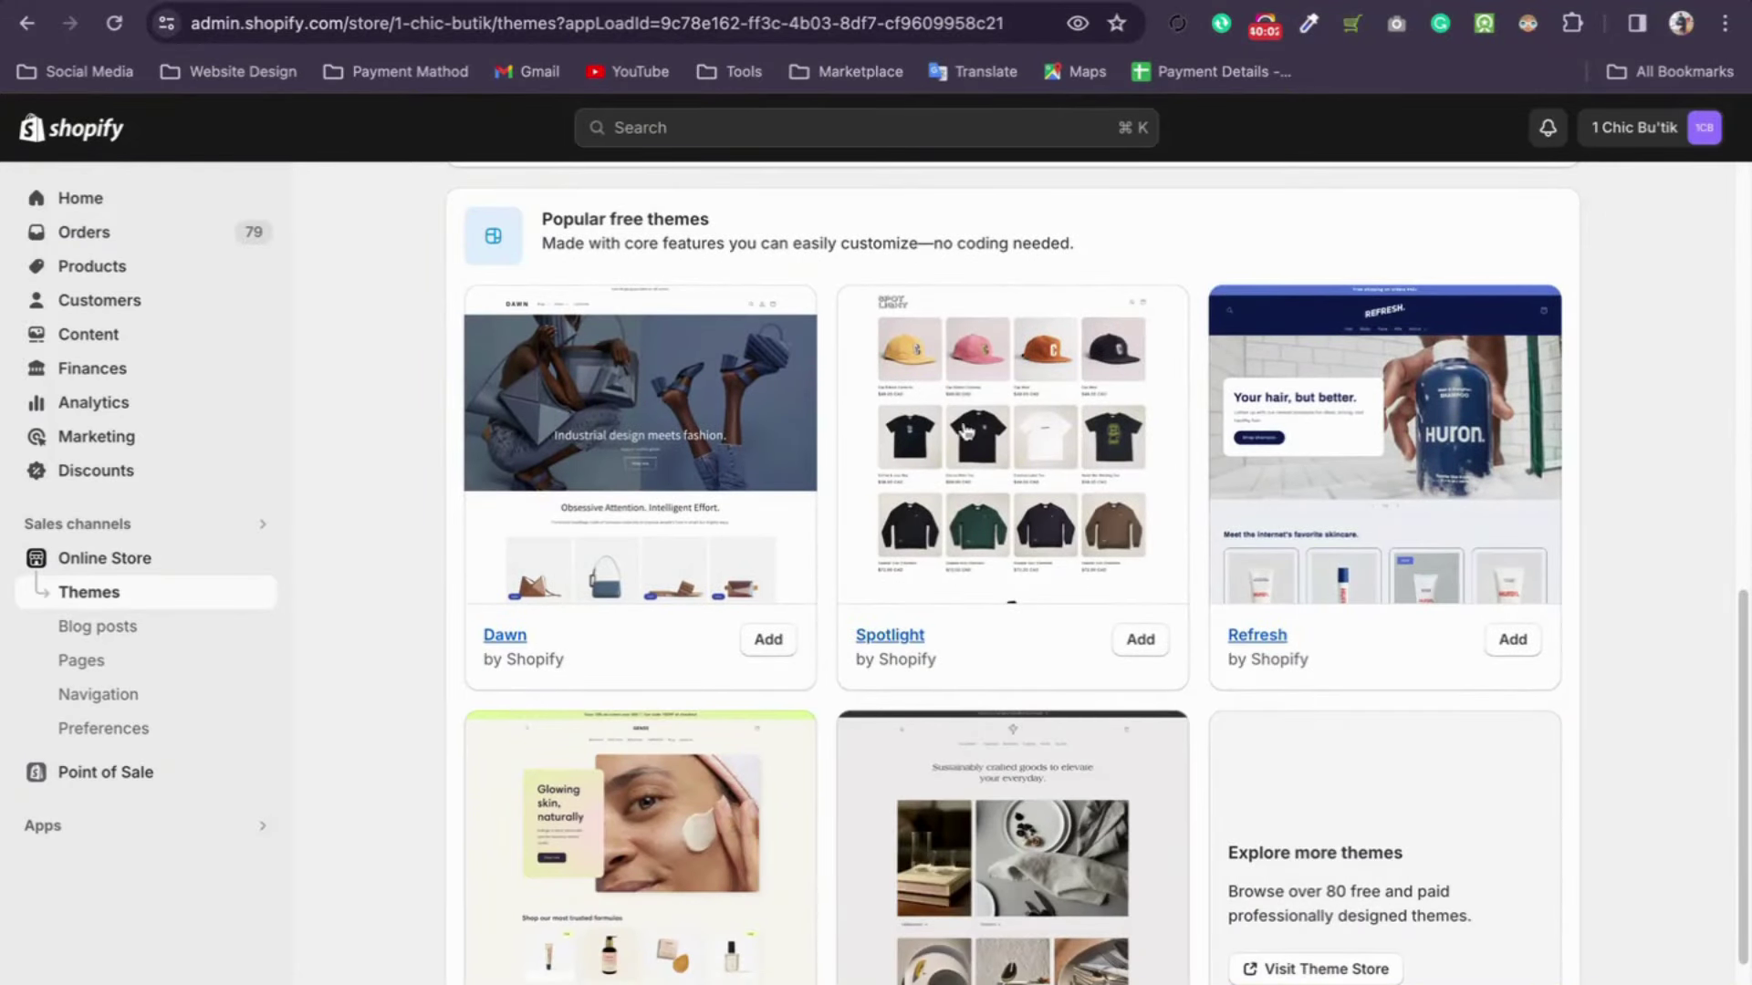
Step: Open the Shopify Theme Store and look over its homepage
{"action": "left_click", "coordinate": [967, 437]}
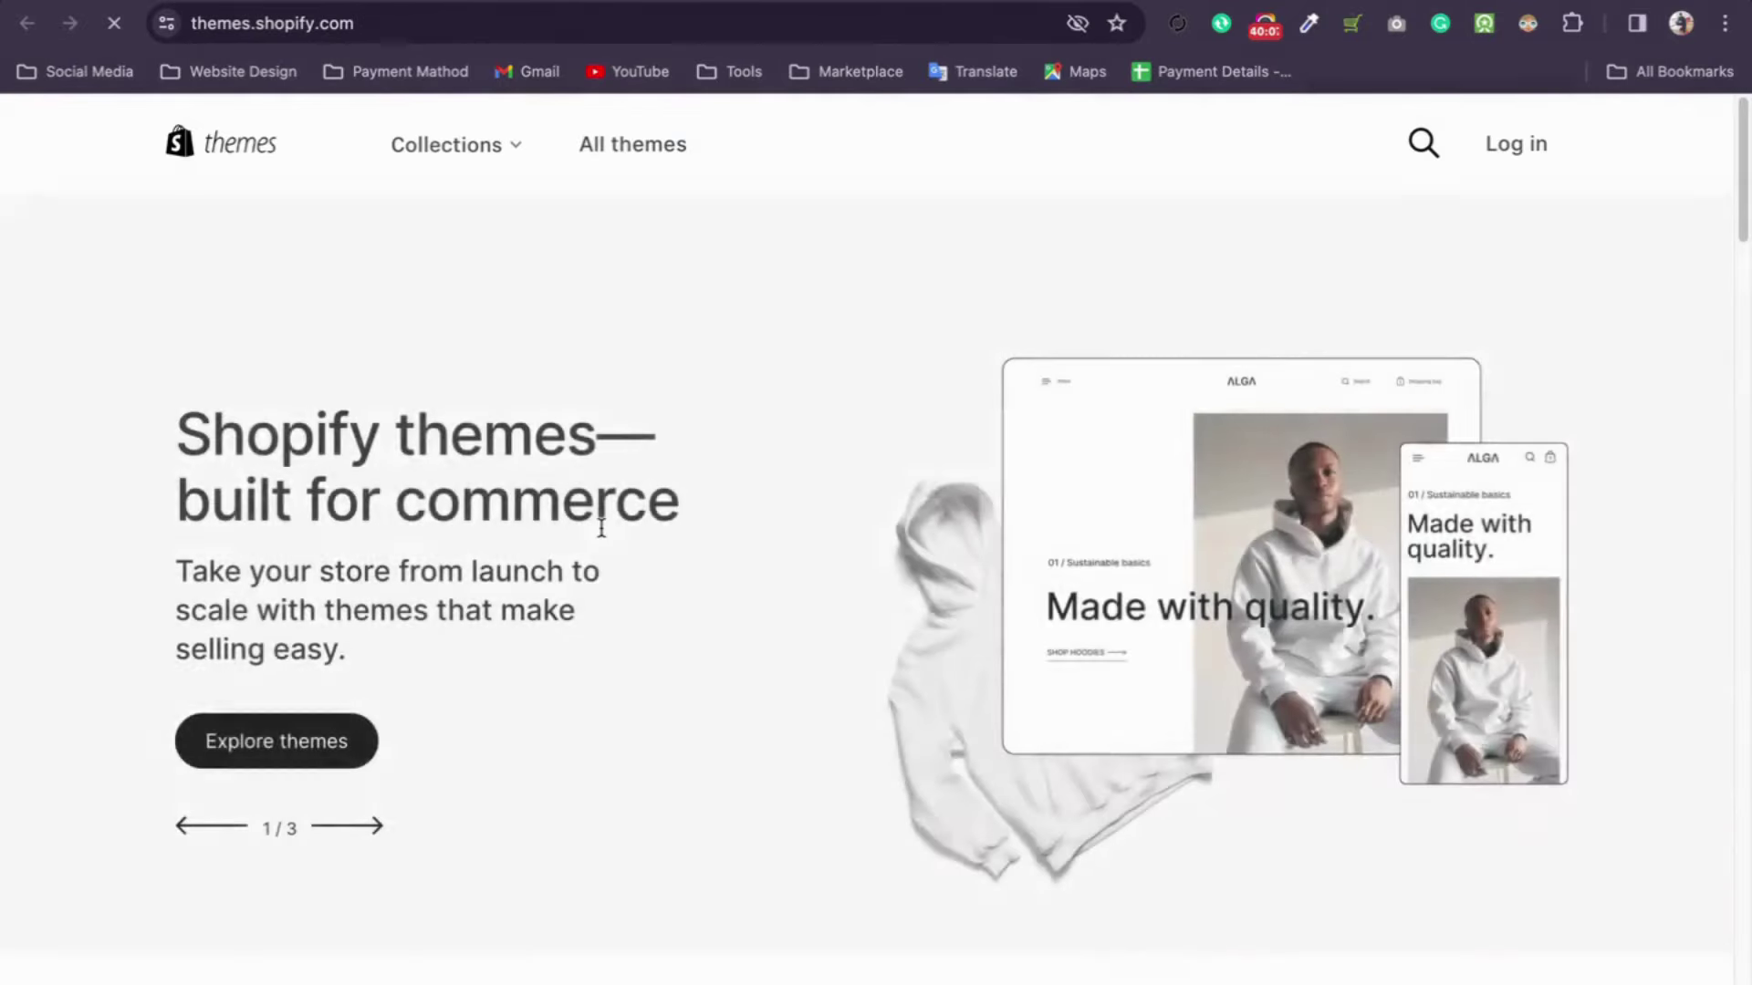
{"action": "scroll", "coordinate": [611, 522], "scroll_direction": "down", "scroll_amount": 15}
{"action": "scroll", "coordinate": [203, 501], "scroll_direction": "up", "scroll_amount": 15}
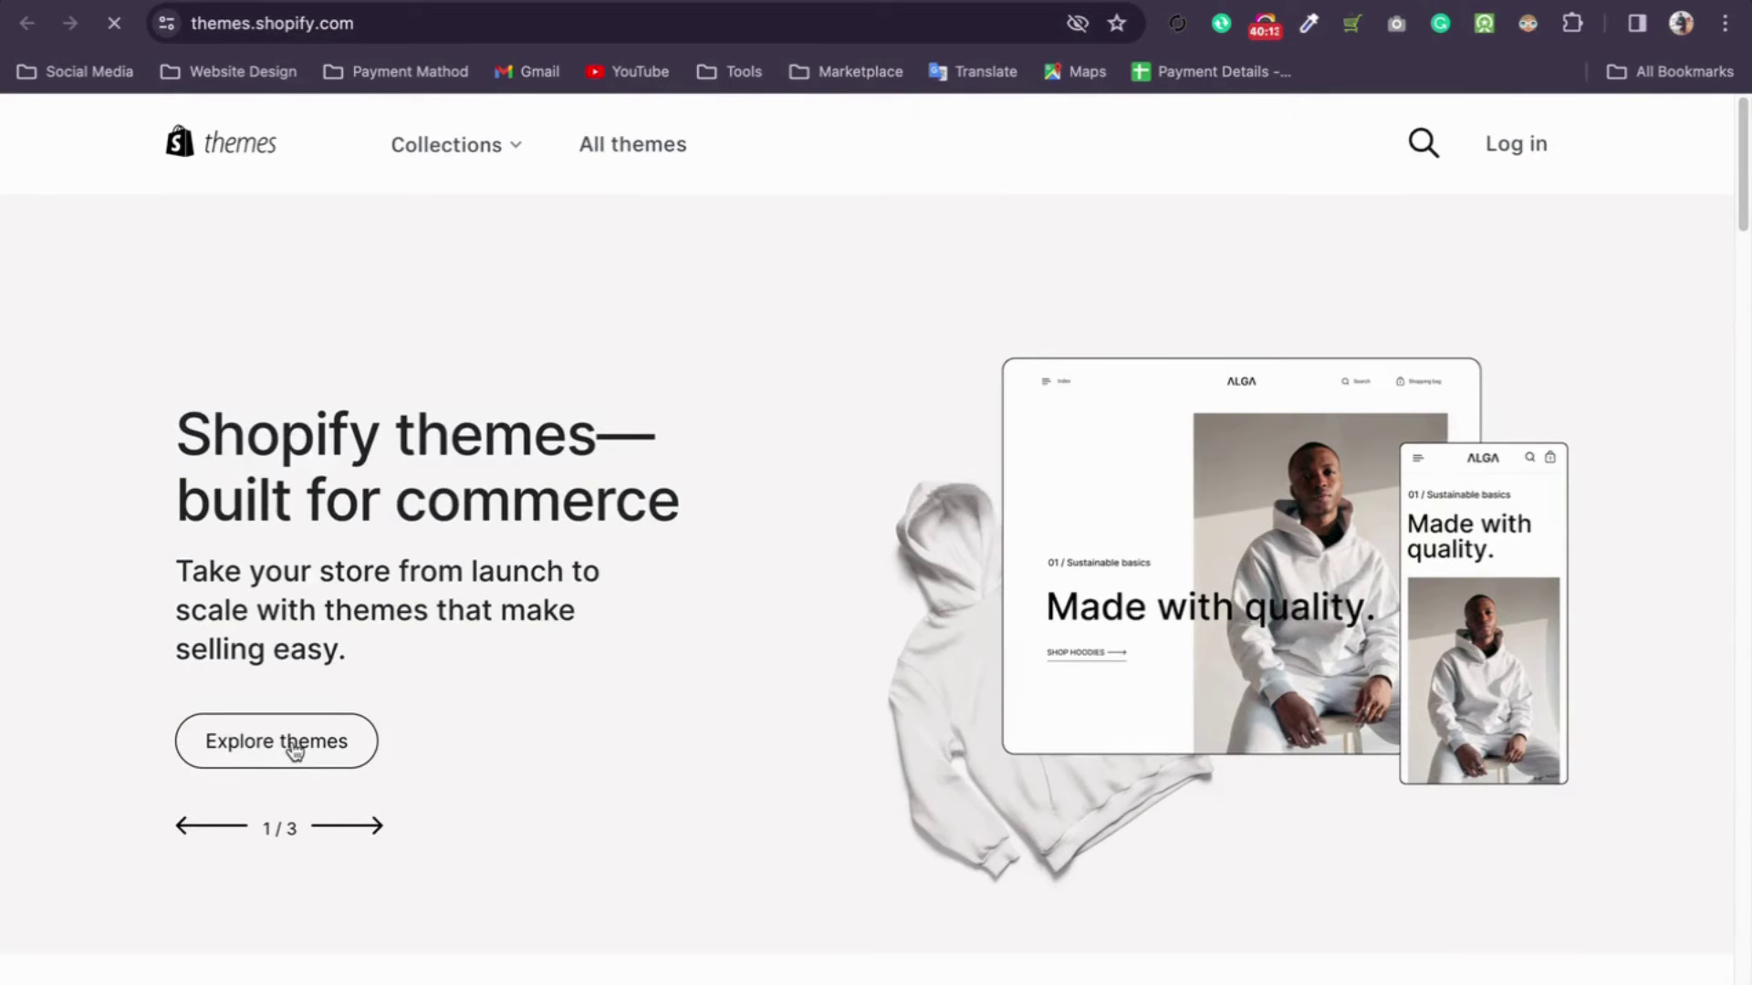
Step: Browse all themes in the Theme Store, filter them by the Free price and look through the results
{"action": "left_click", "coordinate": [294, 746]}
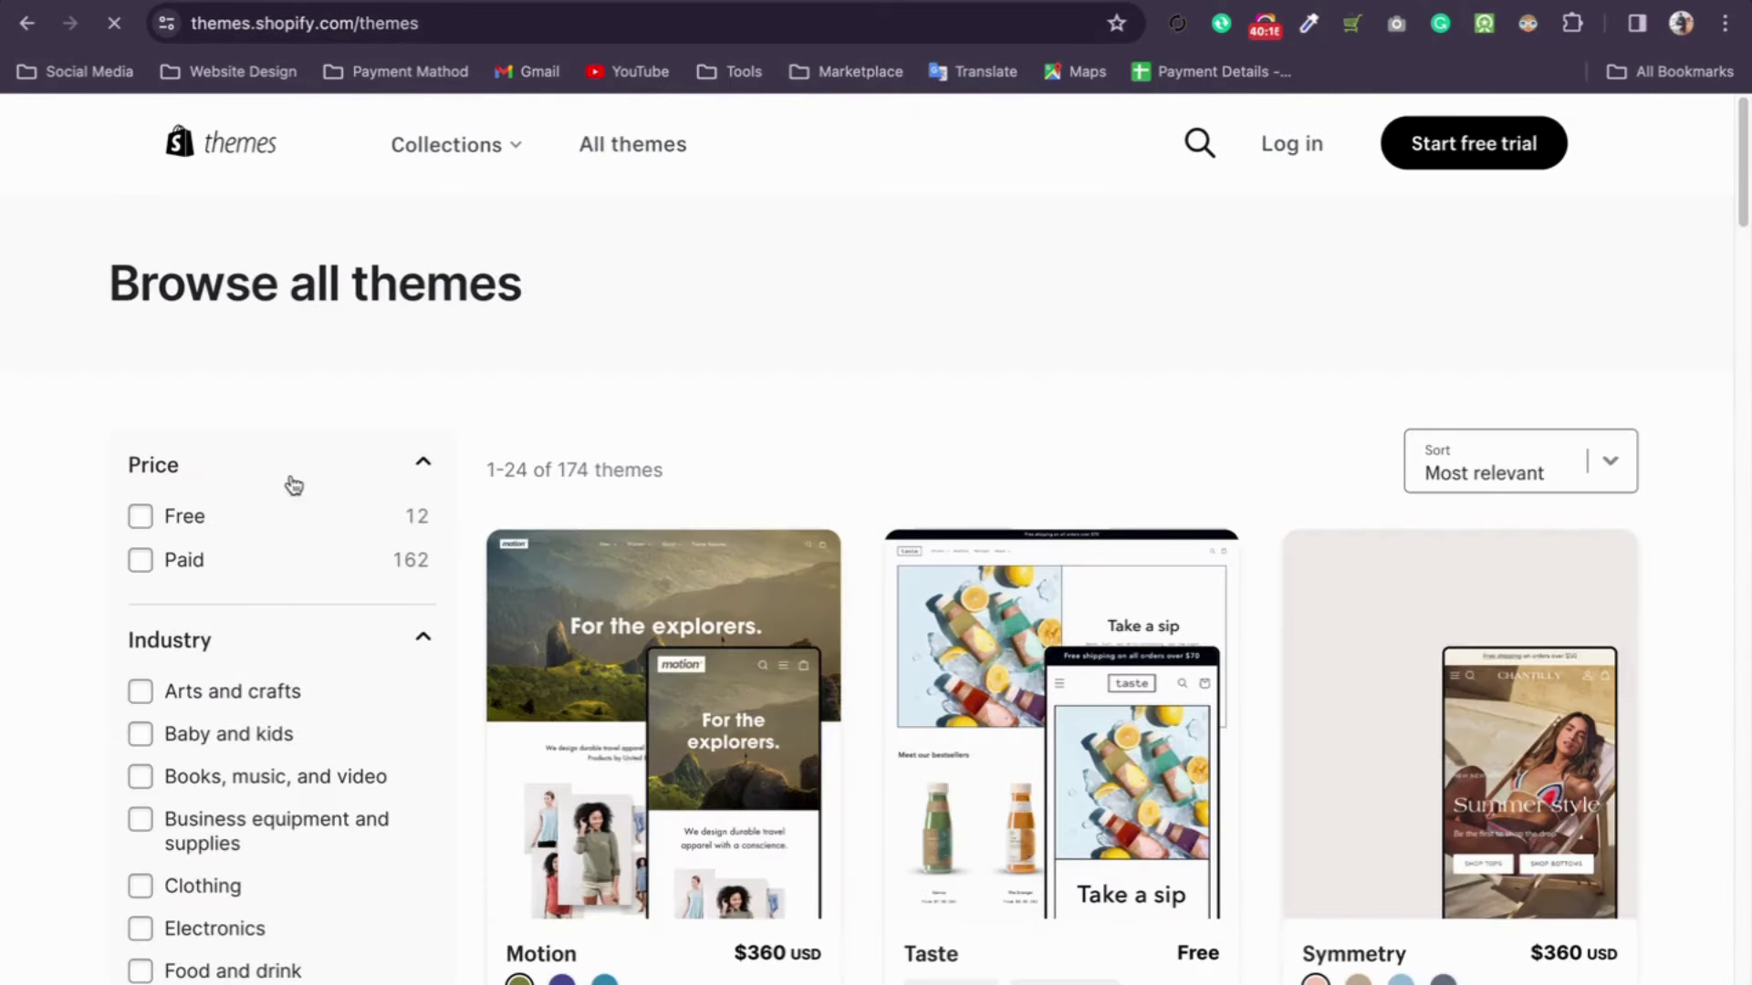
{"action": "left_click", "coordinate": [172, 516]}
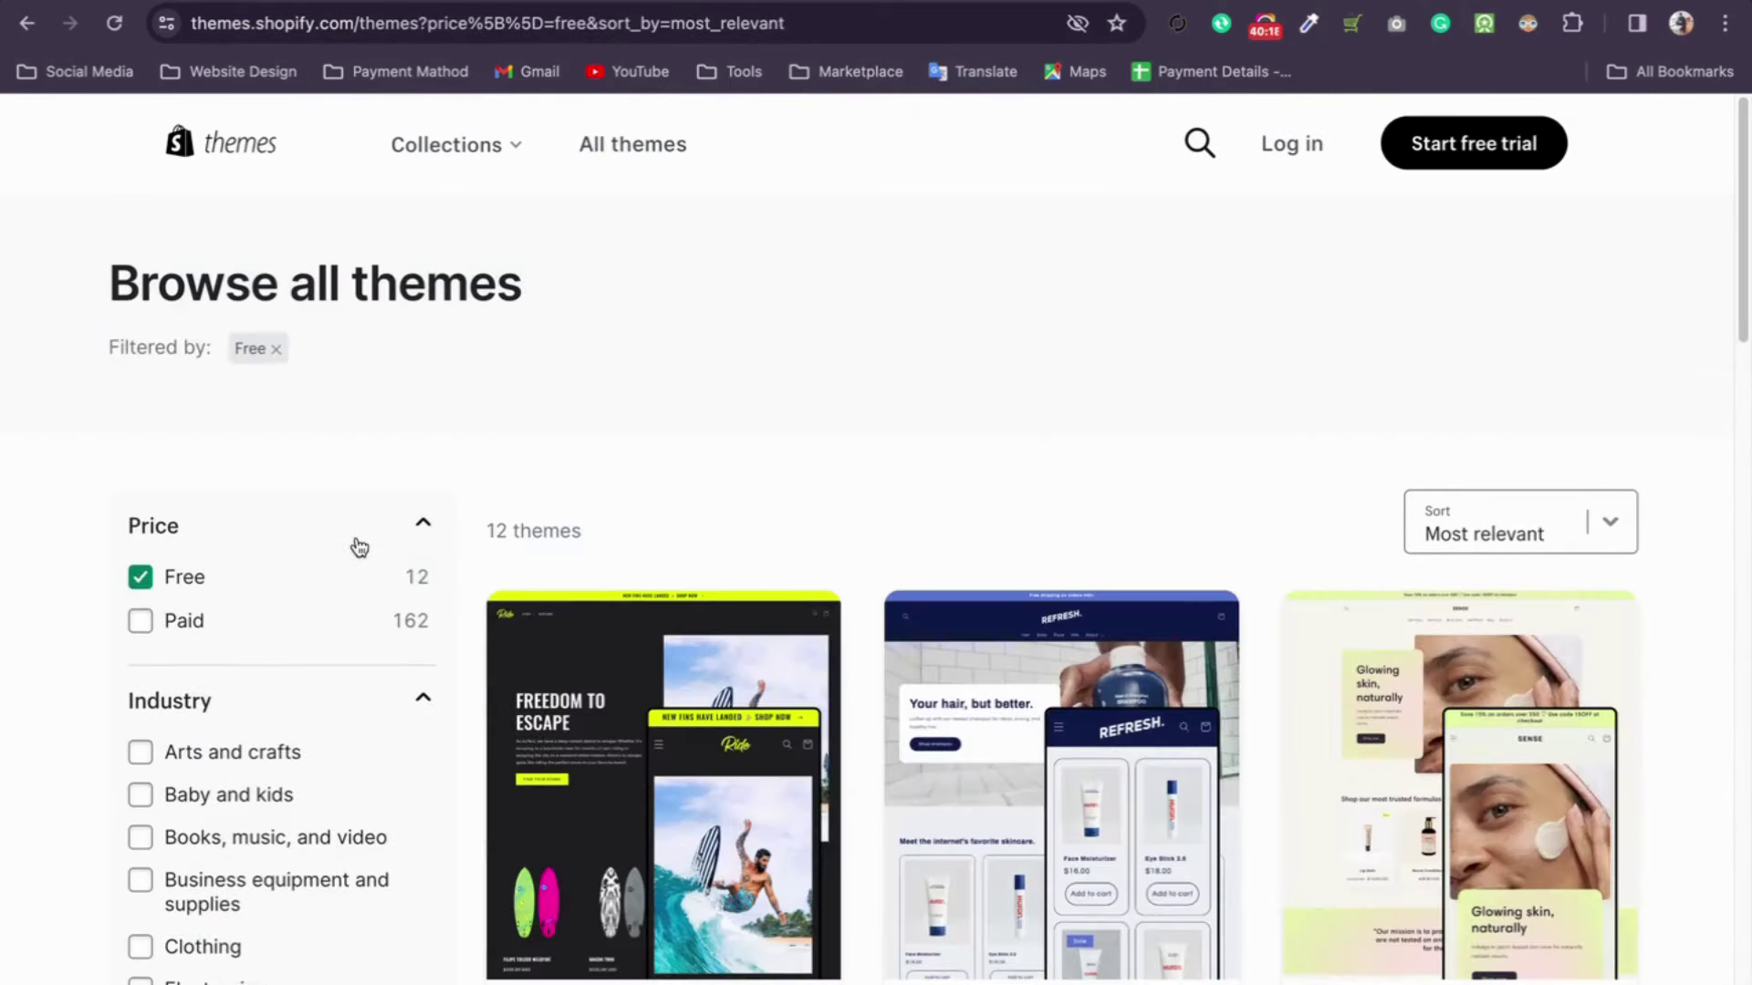
{"action": "left_click", "coordinate": [359, 547]}
{"action": "scroll", "coordinate": [594, 501], "scroll_direction": "down", "scroll_amount": 4}
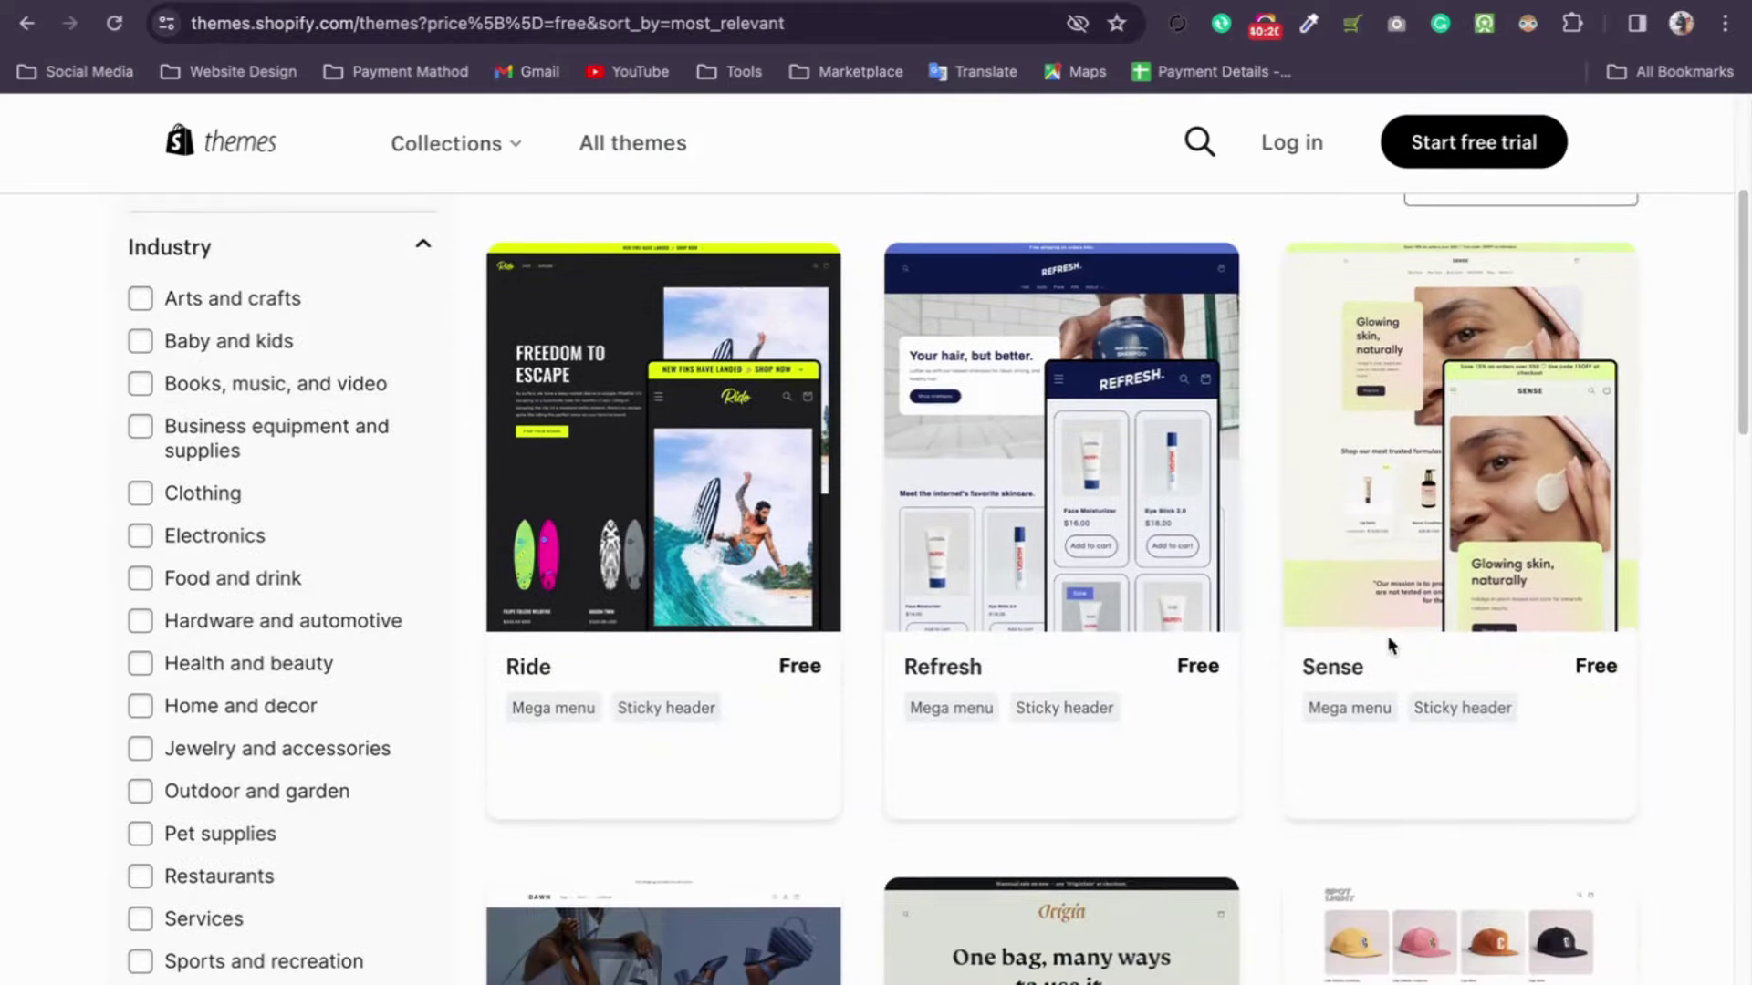
Step: Look through the remaining free themes in the results, including Dawn, Origin, Spotlight, Craft, Taste and Studio
{"action": "scroll", "coordinate": [1390, 645], "scroll_direction": "down", "scroll_amount": 10}
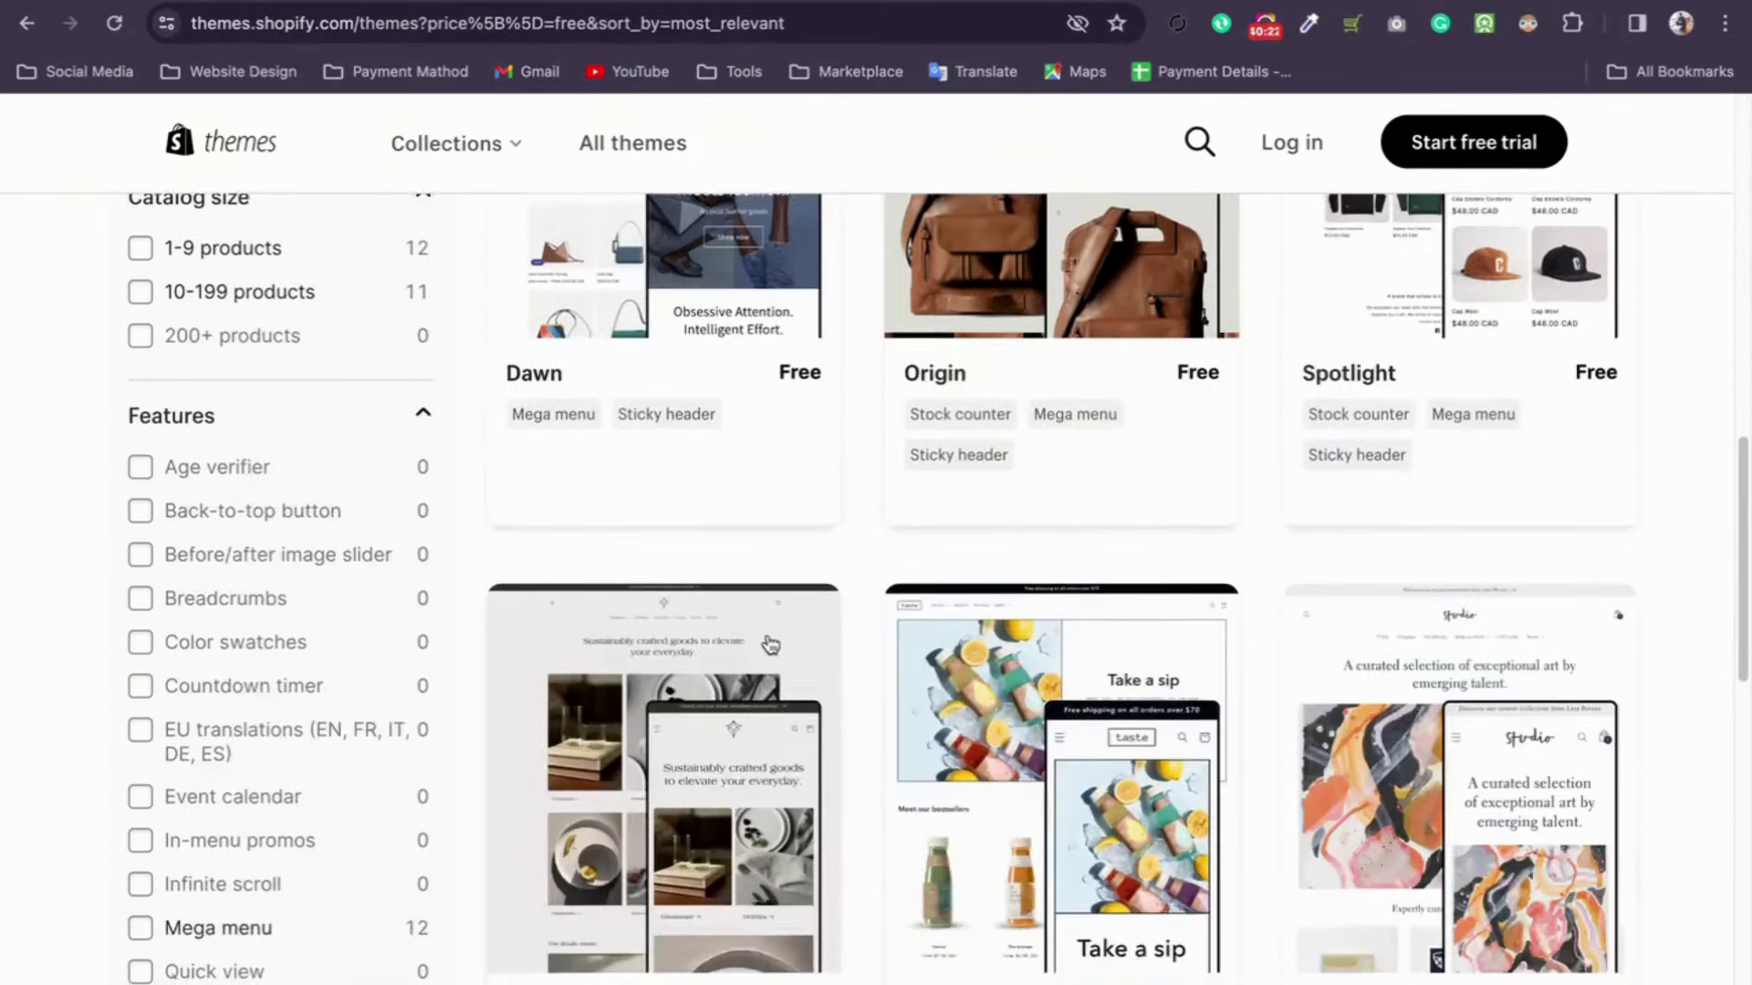
{"action": "scroll", "coordinate": [771, 645], "scroll_direction": "down", "scroll_amount": 14}
{"action": "scroll", "coordinate": [1153, 616], "scroll_direction": "up", "scroll_amount": 12}
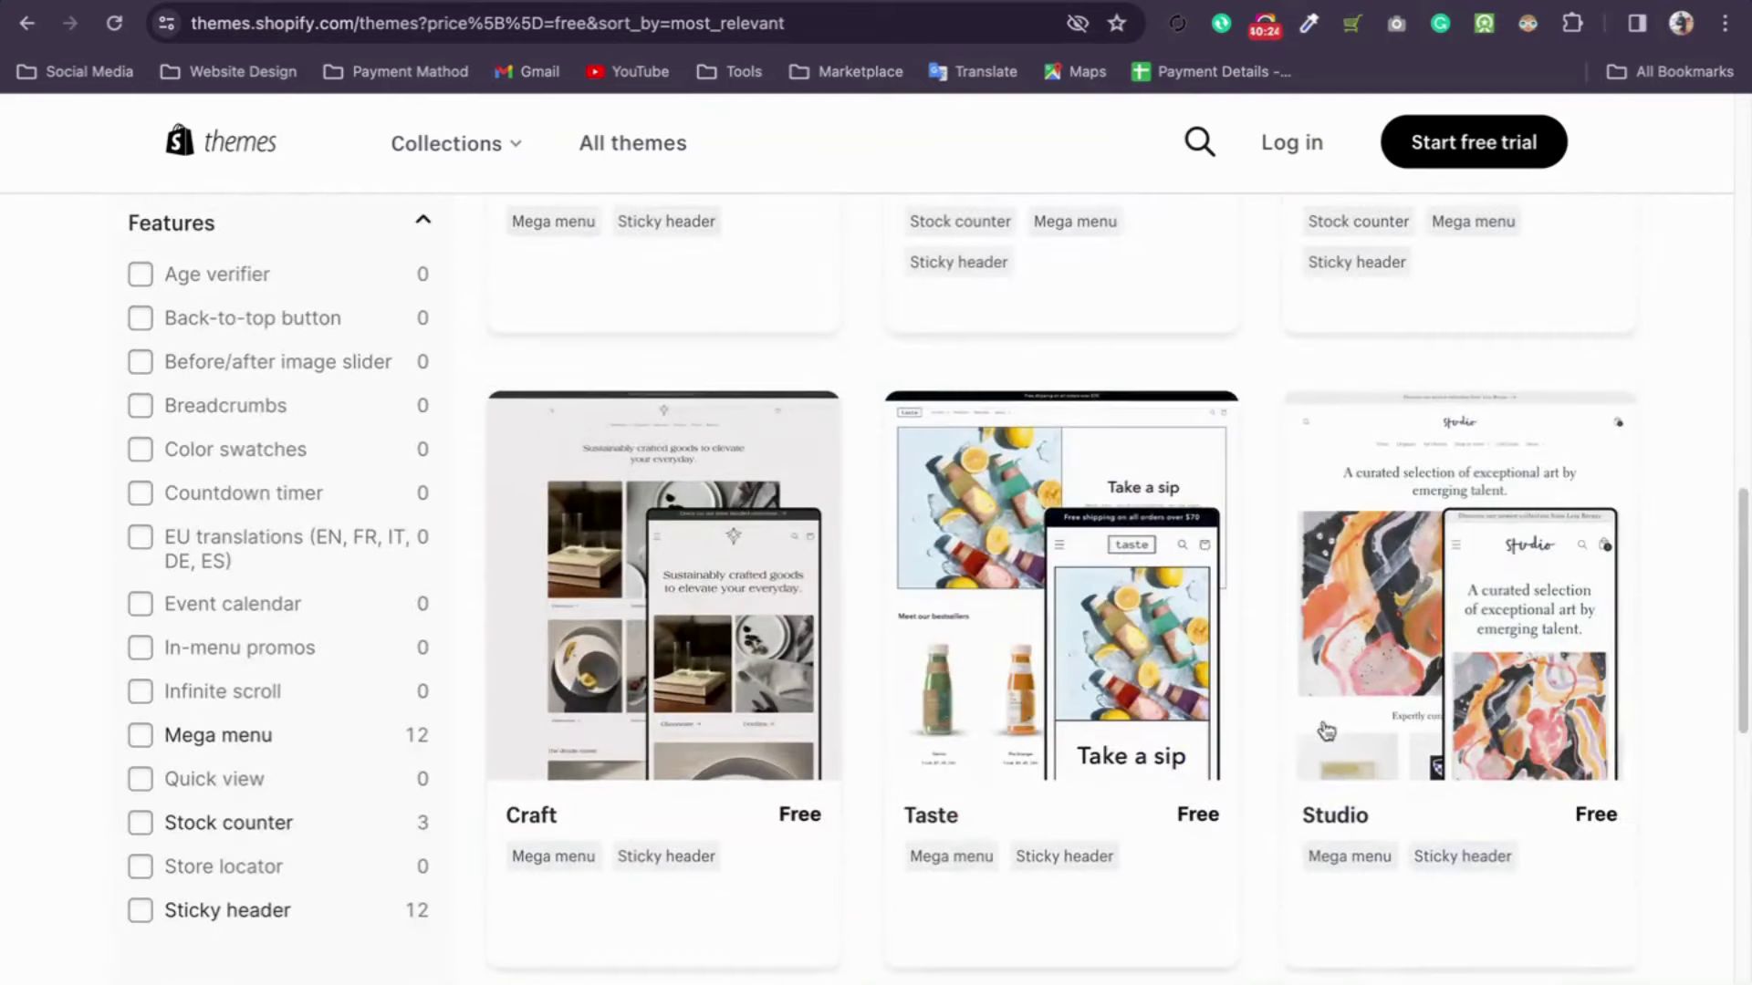
{"action": "scroll", "coordinate": [1093, 732], "scroll_direction": "up", "scroll_amount": 12}
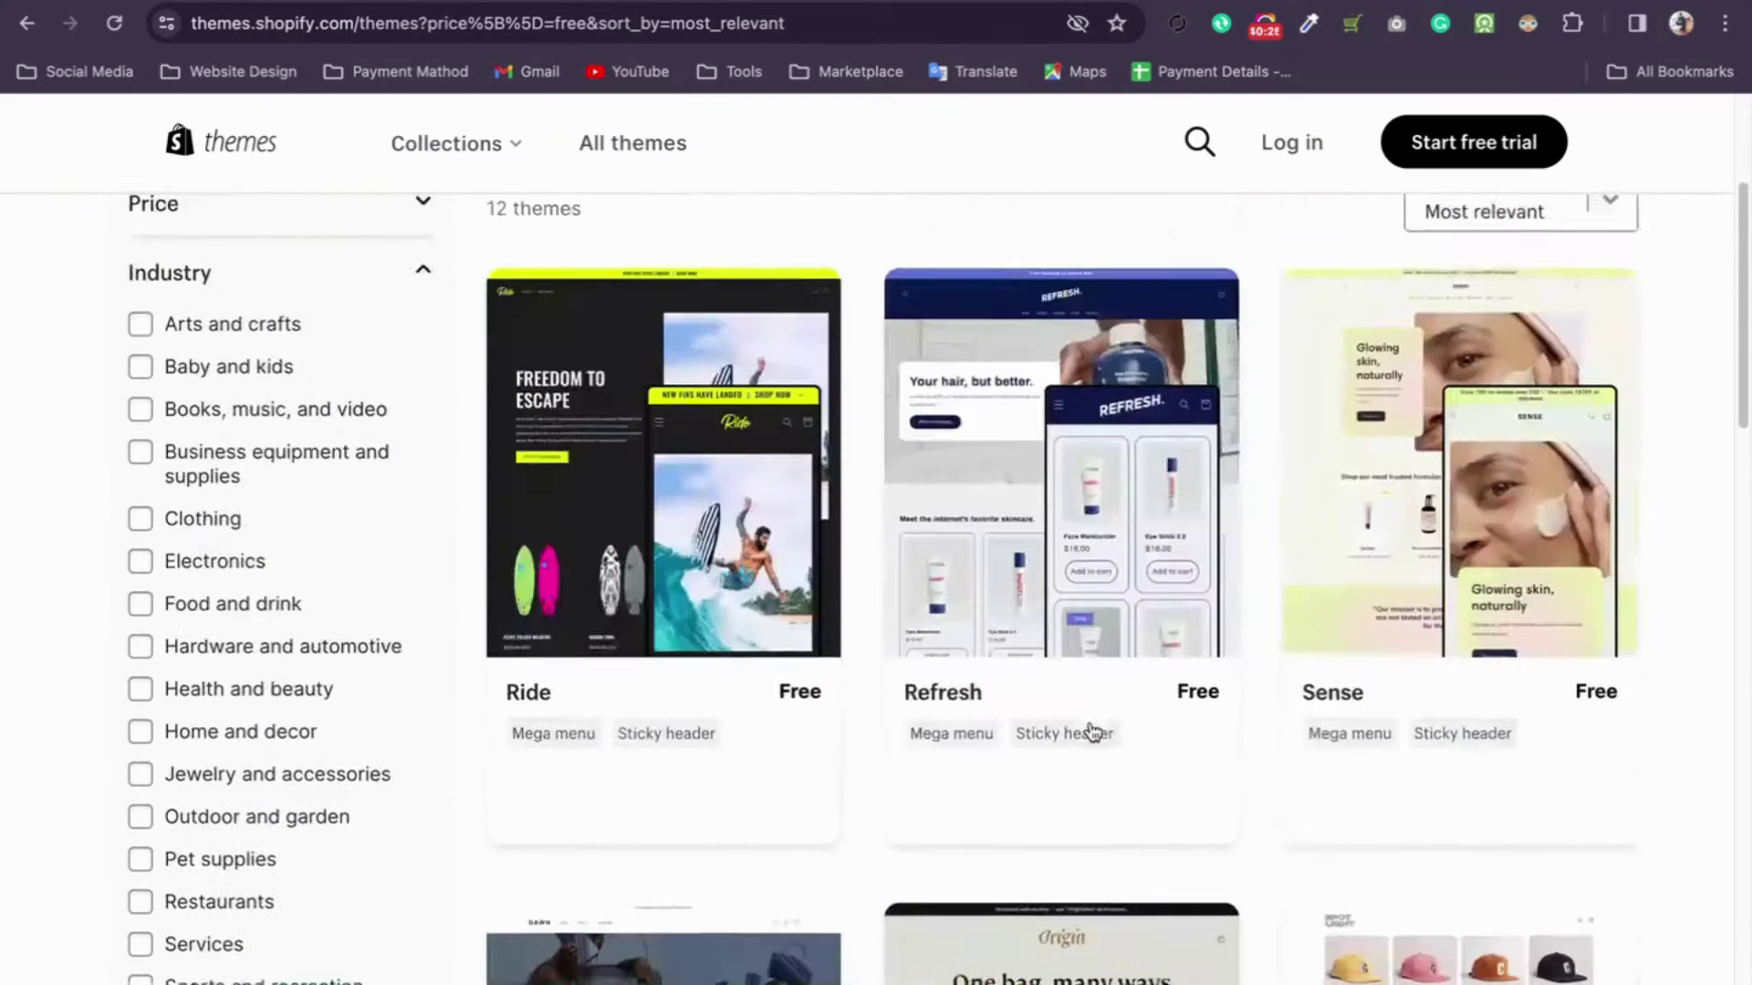
{"action": "scroll", "coordinate": [211, 518], "scroll_direction": "up", "scroll_amount": 3}
Step: Replace the Free price filter with the Paid one
{"action": "left_click", "coordinate": [392, 500]}
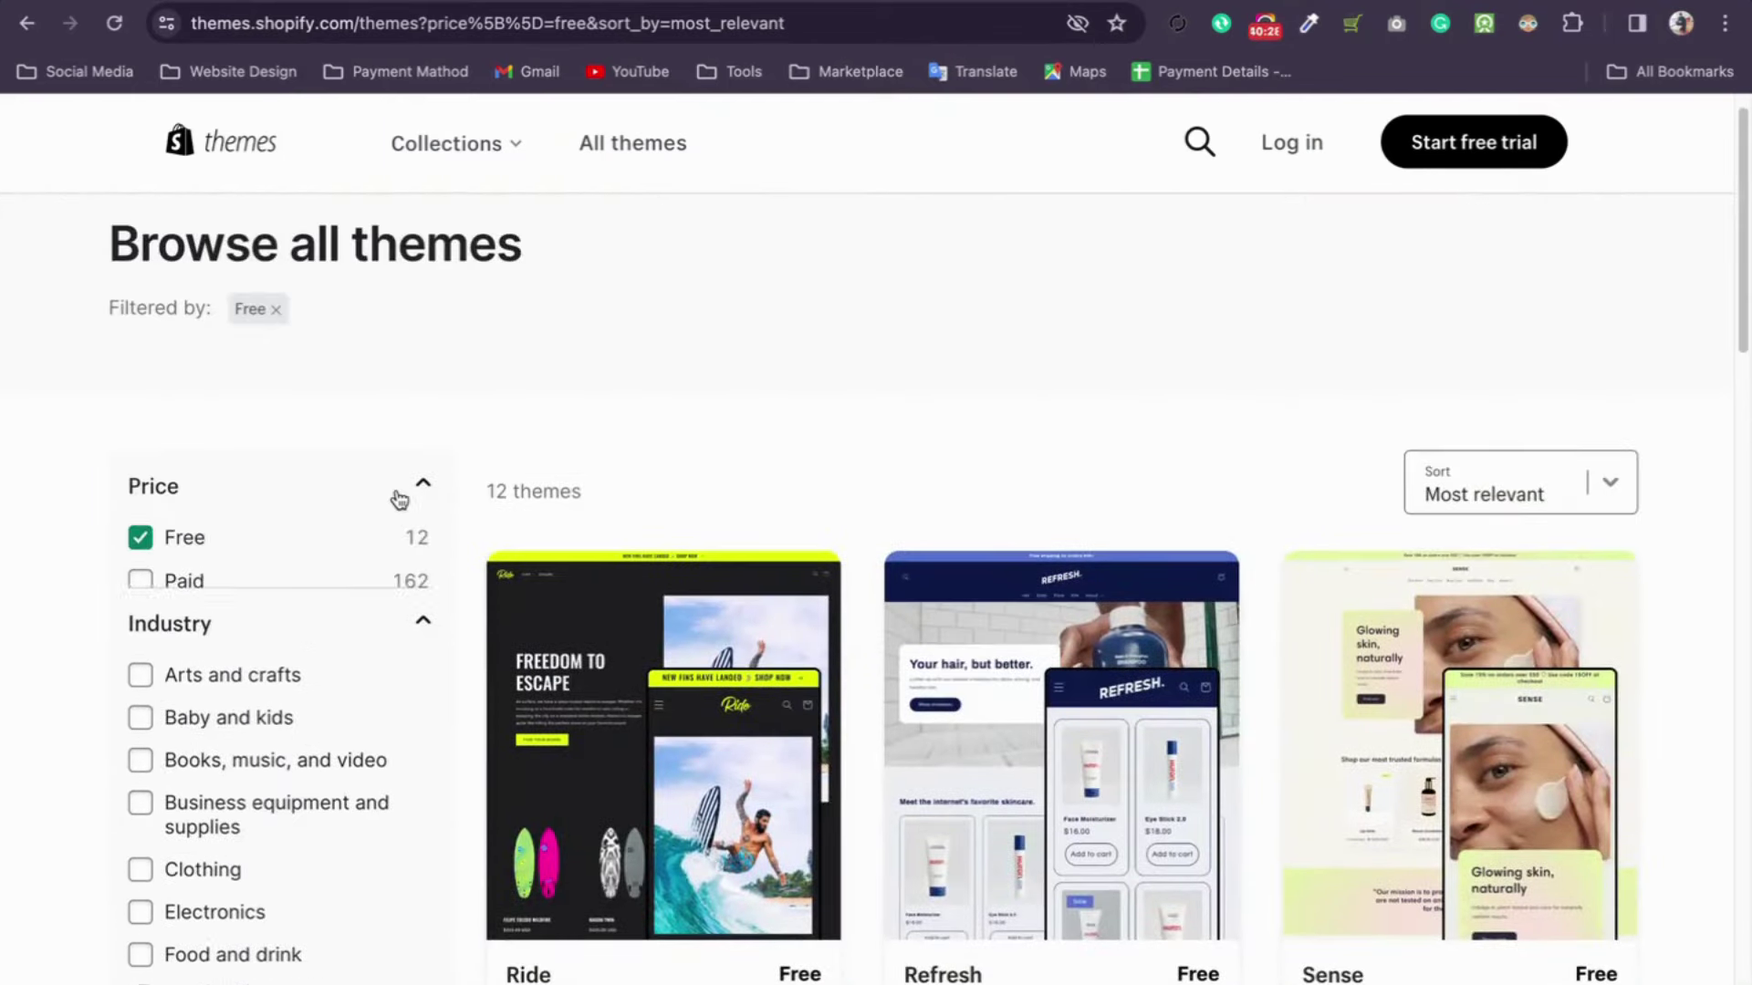
{"action": "left_click", "coordinate": [189, 538]}
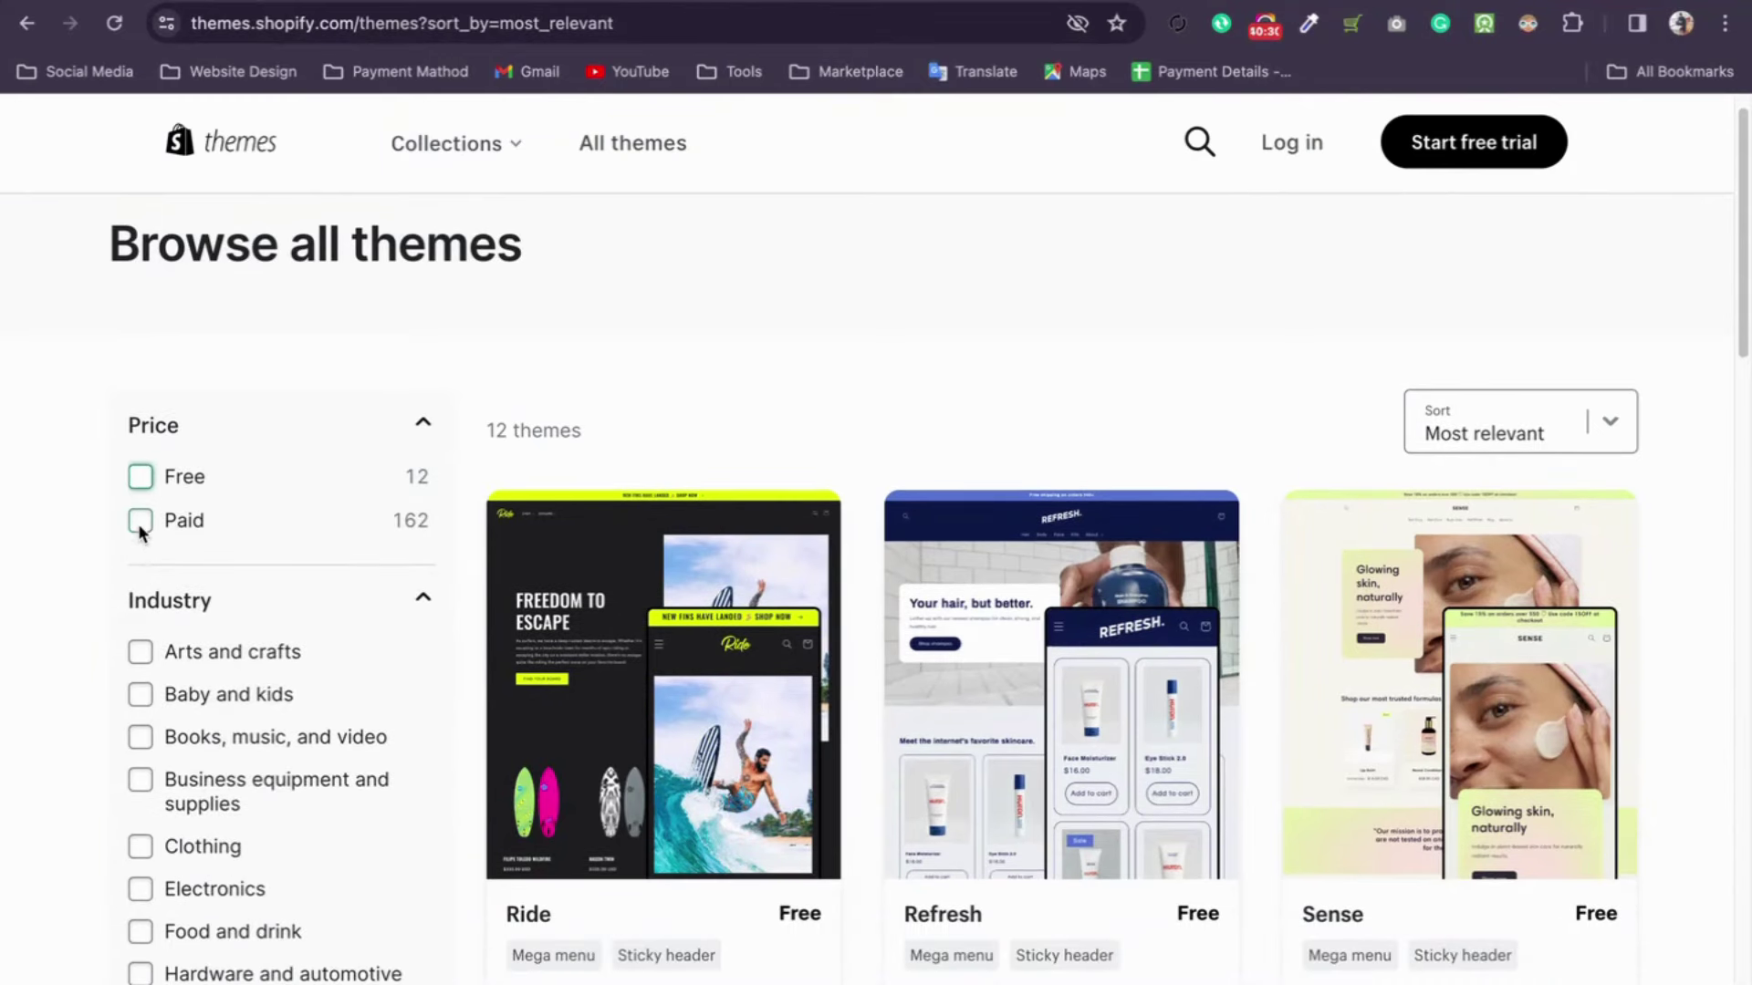
{"action": "left_click", "coordinate": [139, 522]}
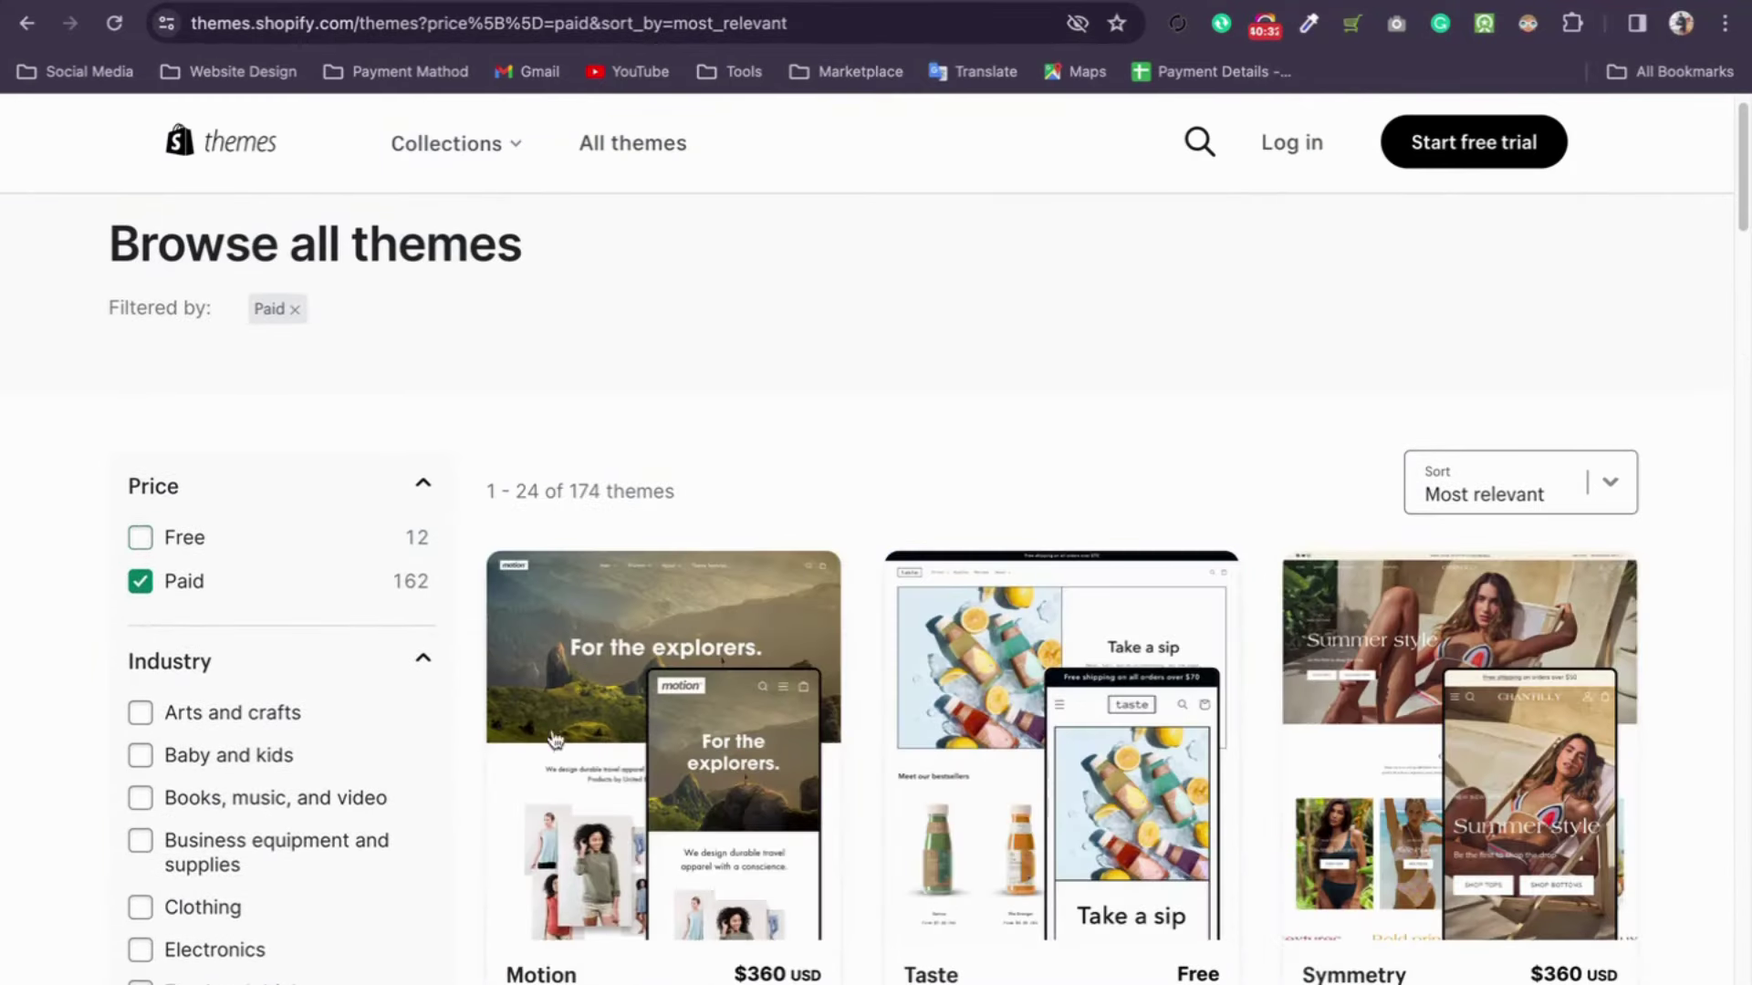
Step: Compare the prices of the paid themes Impulse, Symmetry and Prestige
{"action": "scroll", "coordinate": [678, 776], "scroll_direction": "down", "scroll_amount": 3}
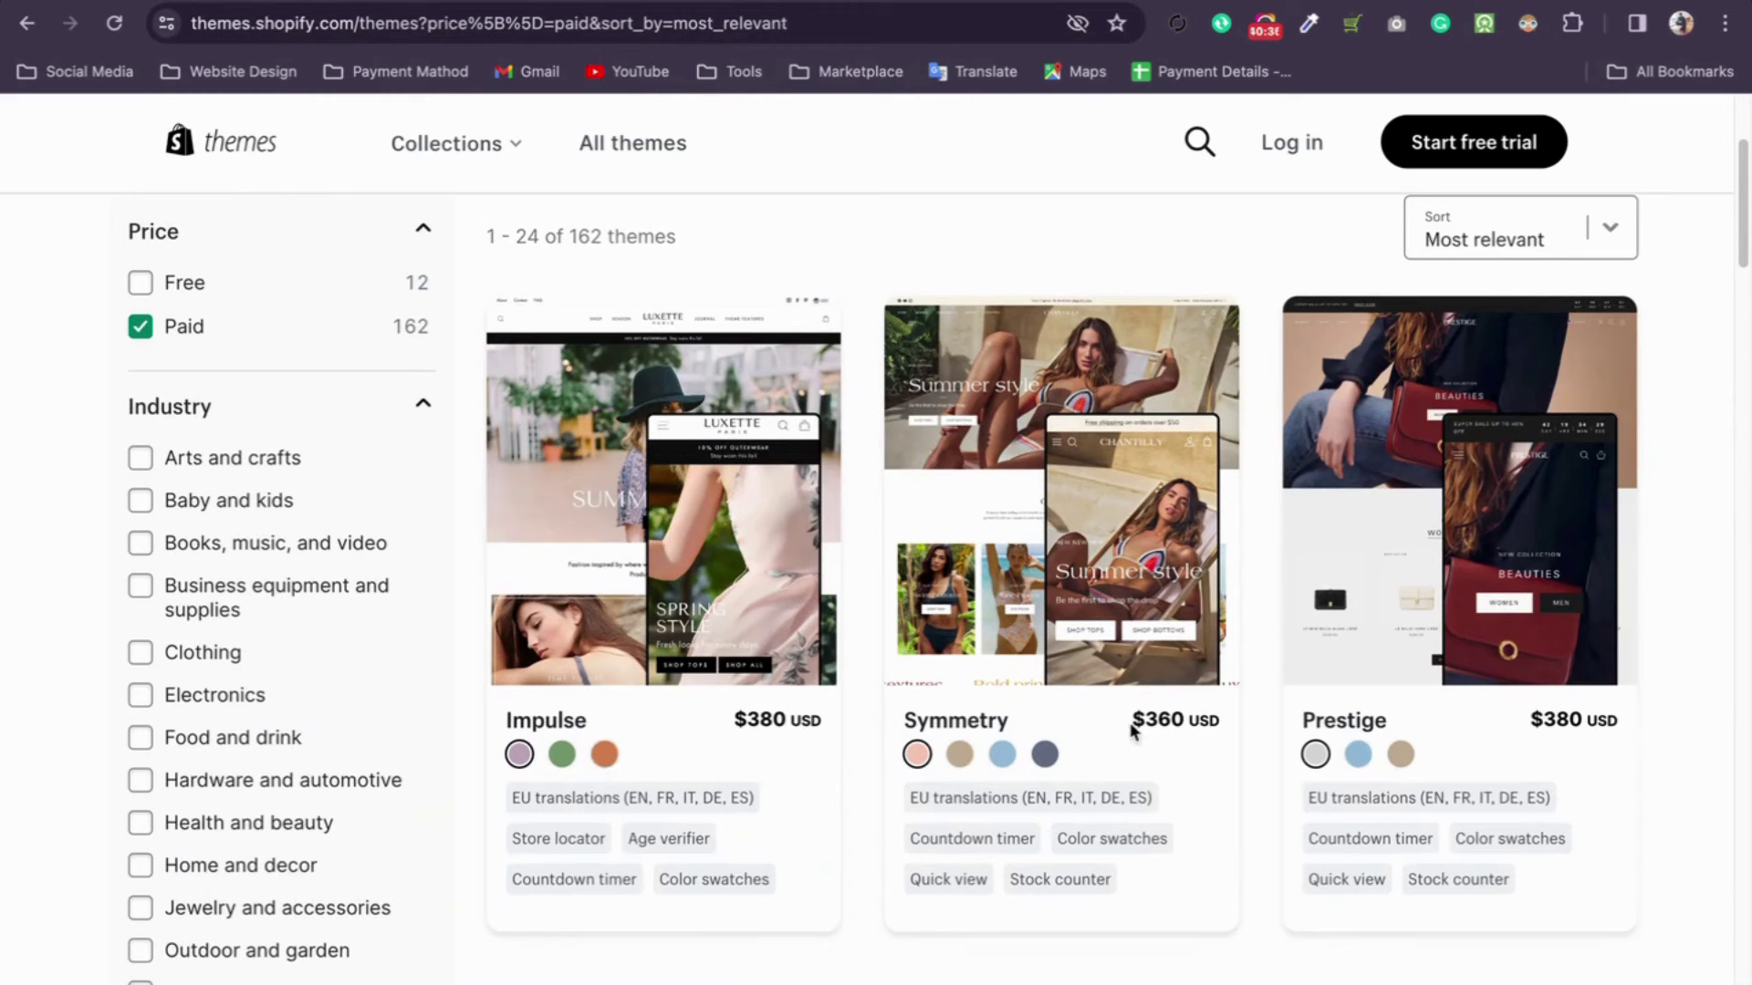
{"action": "left_click_drag", "start_coordinate": [1131, 725], "coordinate": [1222, 750]}
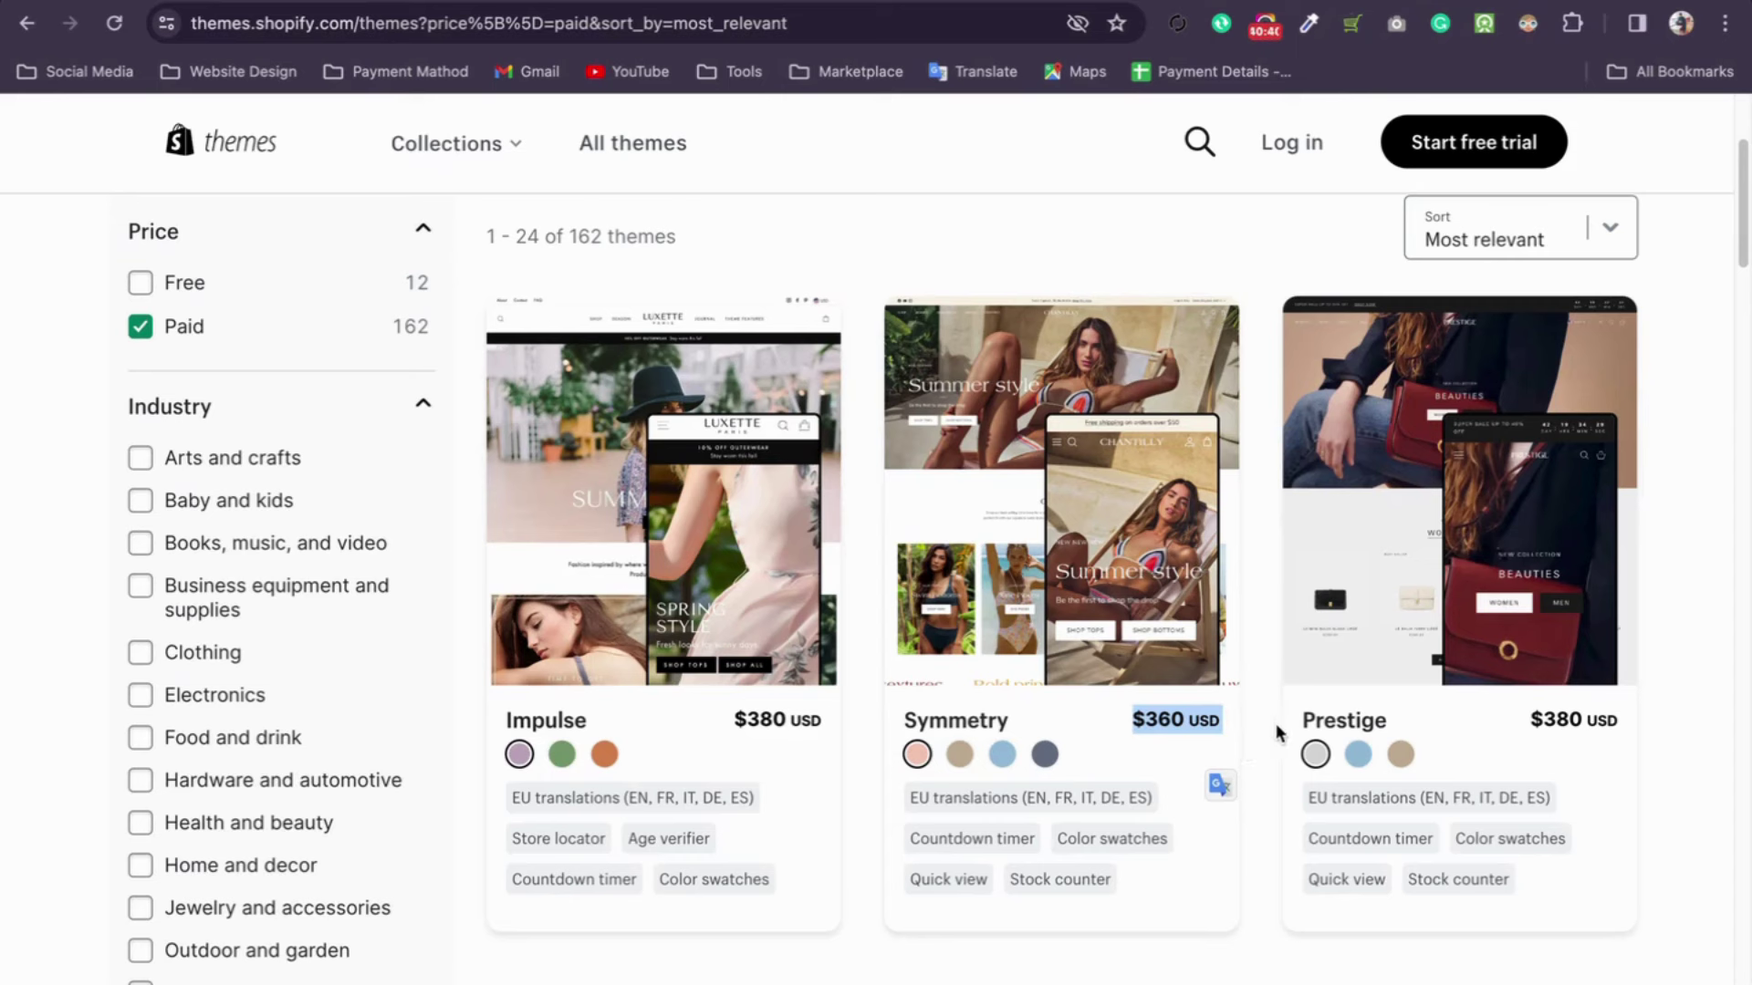
{"action": "left_click_drag", "start_coordinate": [1280, 730], "coordinate": [1388, 726]}
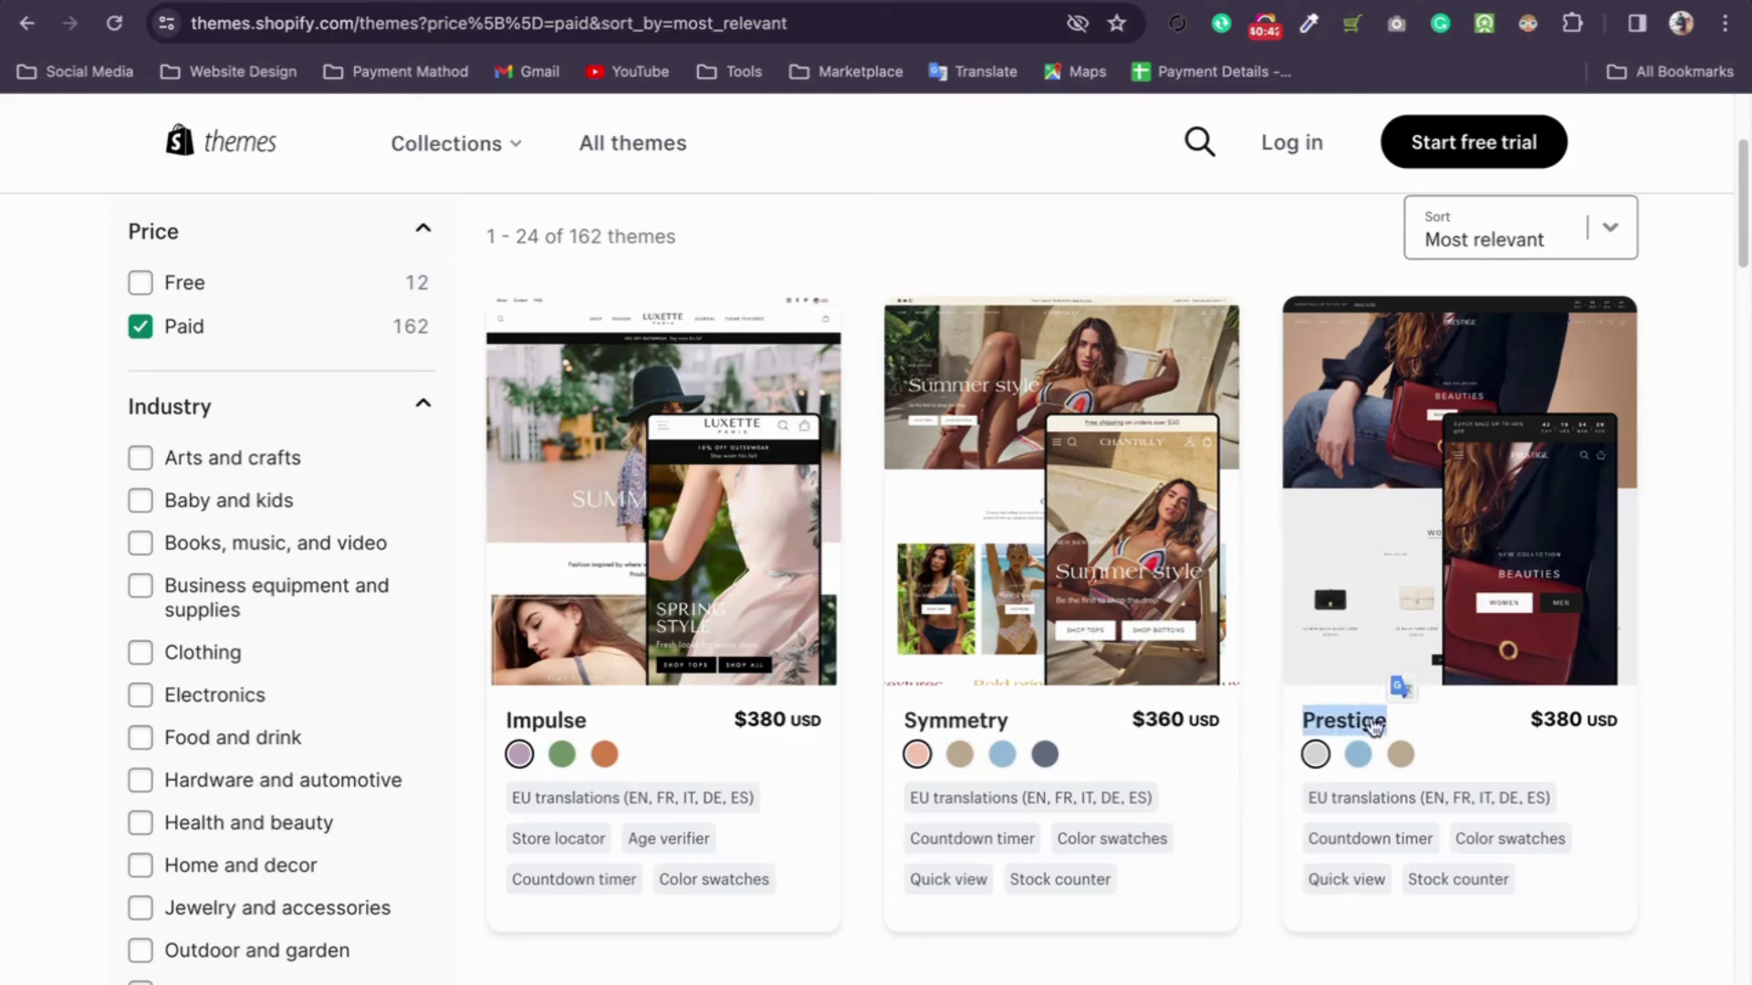
{"action": "left_click_drag", "start_coordinate": [720, 725], "coordinate": [822, 722]}
{"action": "scroll", "coordinate": [819, 721], "scroll_direction": "down", "scroll_amount": 6}
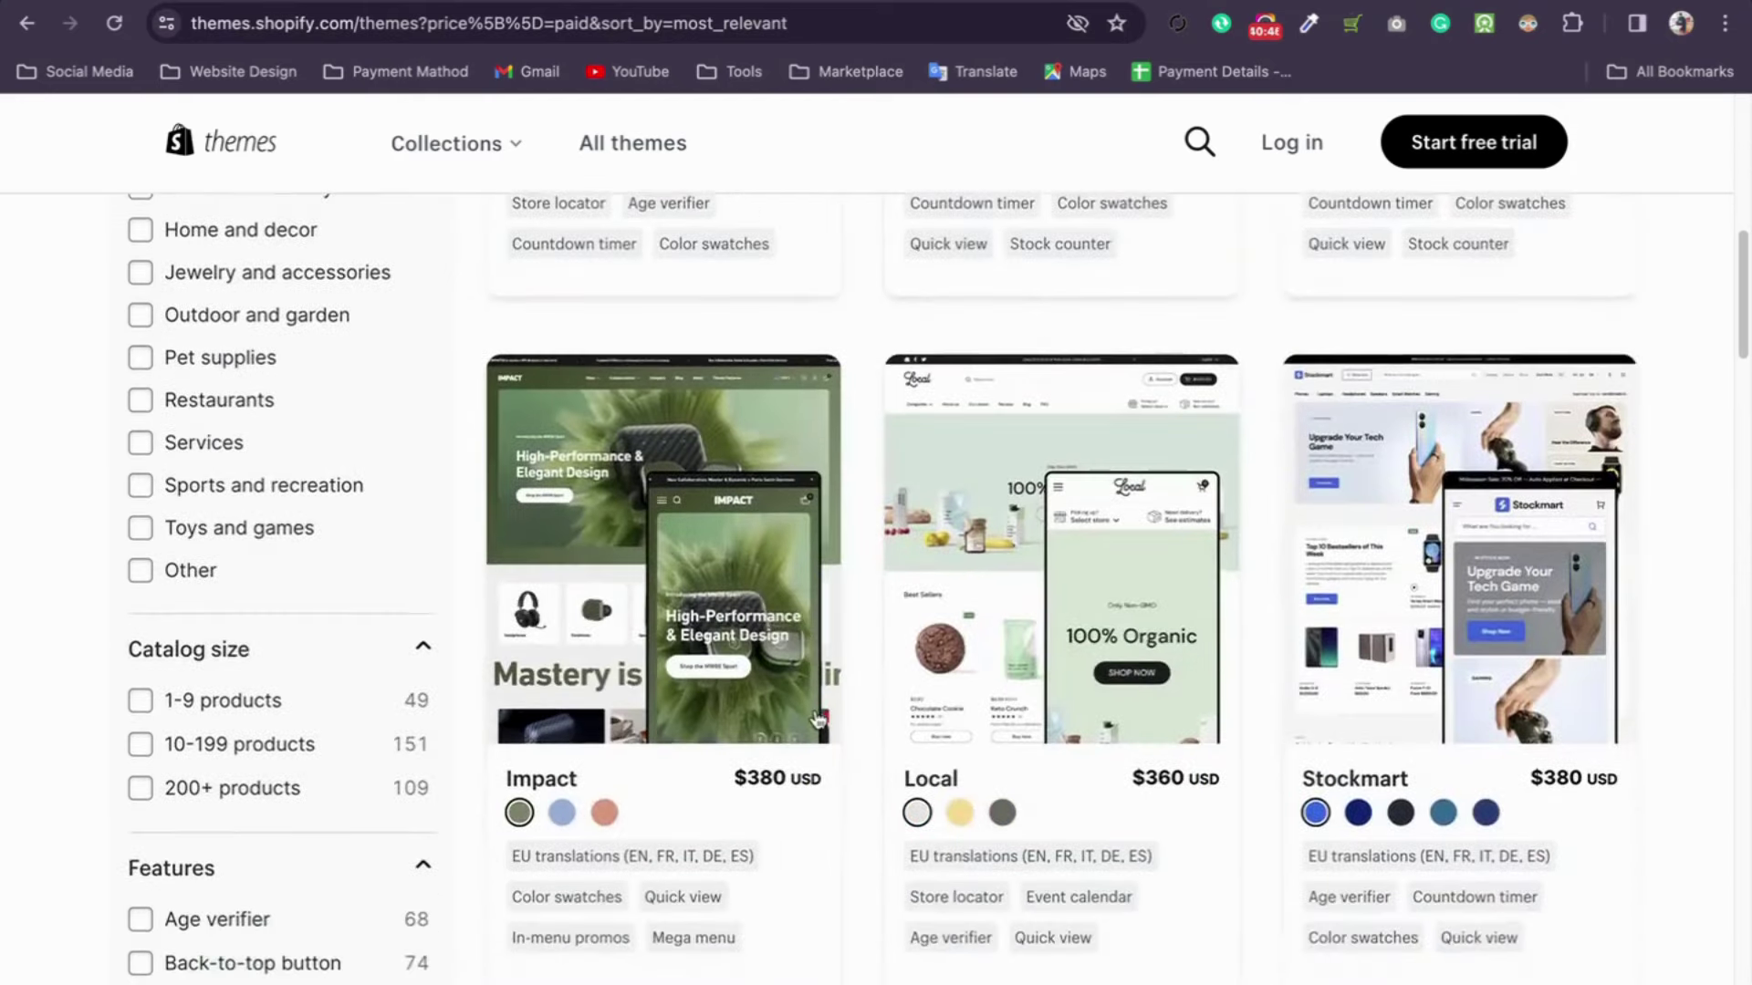
{"action": "scroll", "coordinate": [721, 730], "scroll_direction": "up", "scroll_amount": 4}
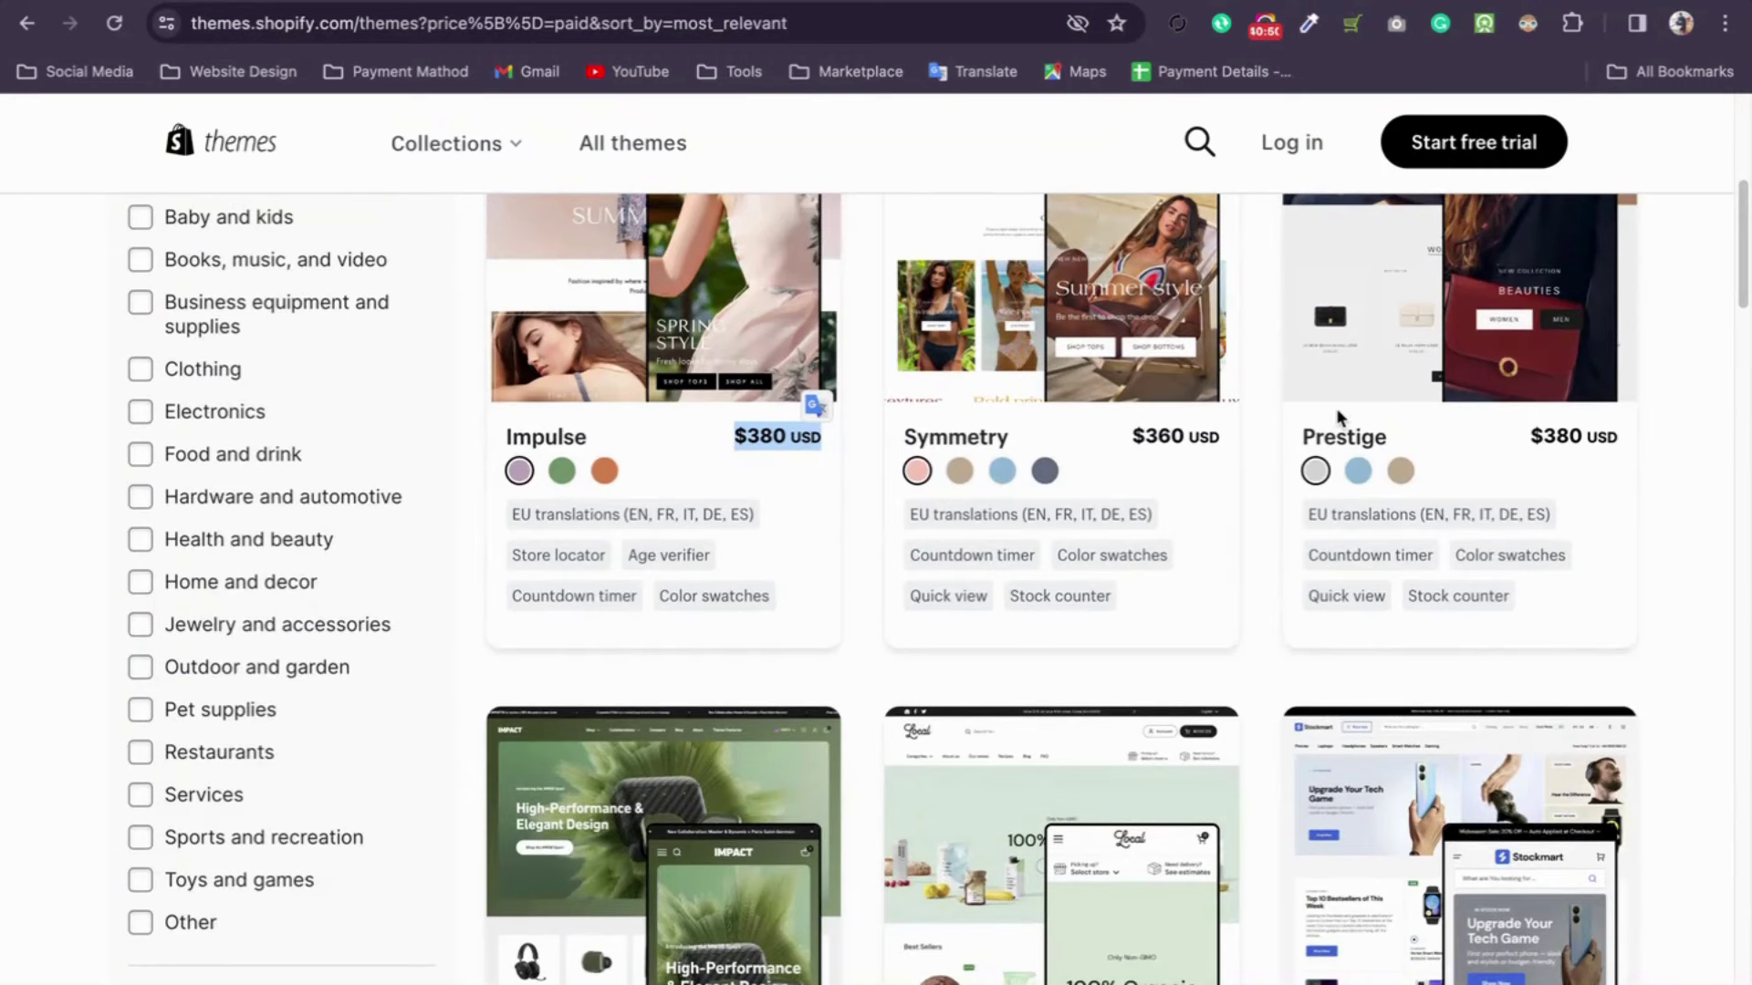
{"action": "left_click", "coordinate": [844, 470]}
Step: Look through the first page of paid themes and their prices down to the page numbers
{"action": "scroll", "coordinate": [845, 471], "scroll_direction": "down", "scroll_amount": 3}
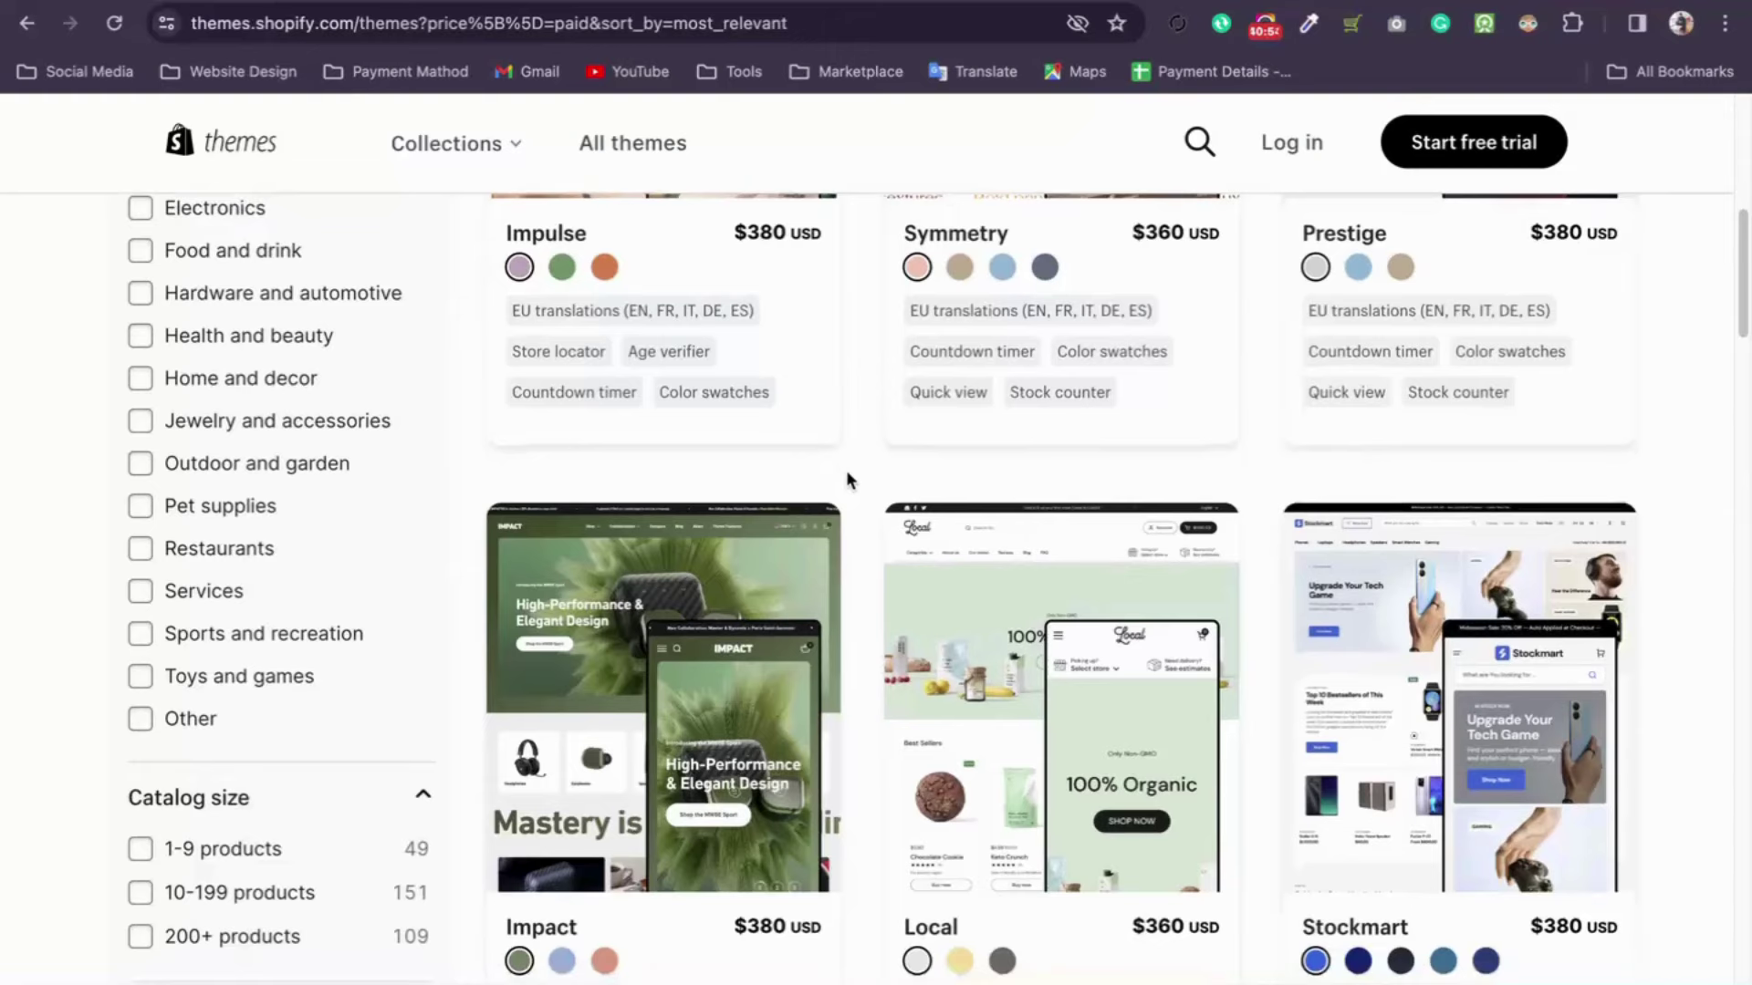
{"action": "scroll", "coordinate": [846, 469], "scroll_direction": "down", "scroll_amount": 4}
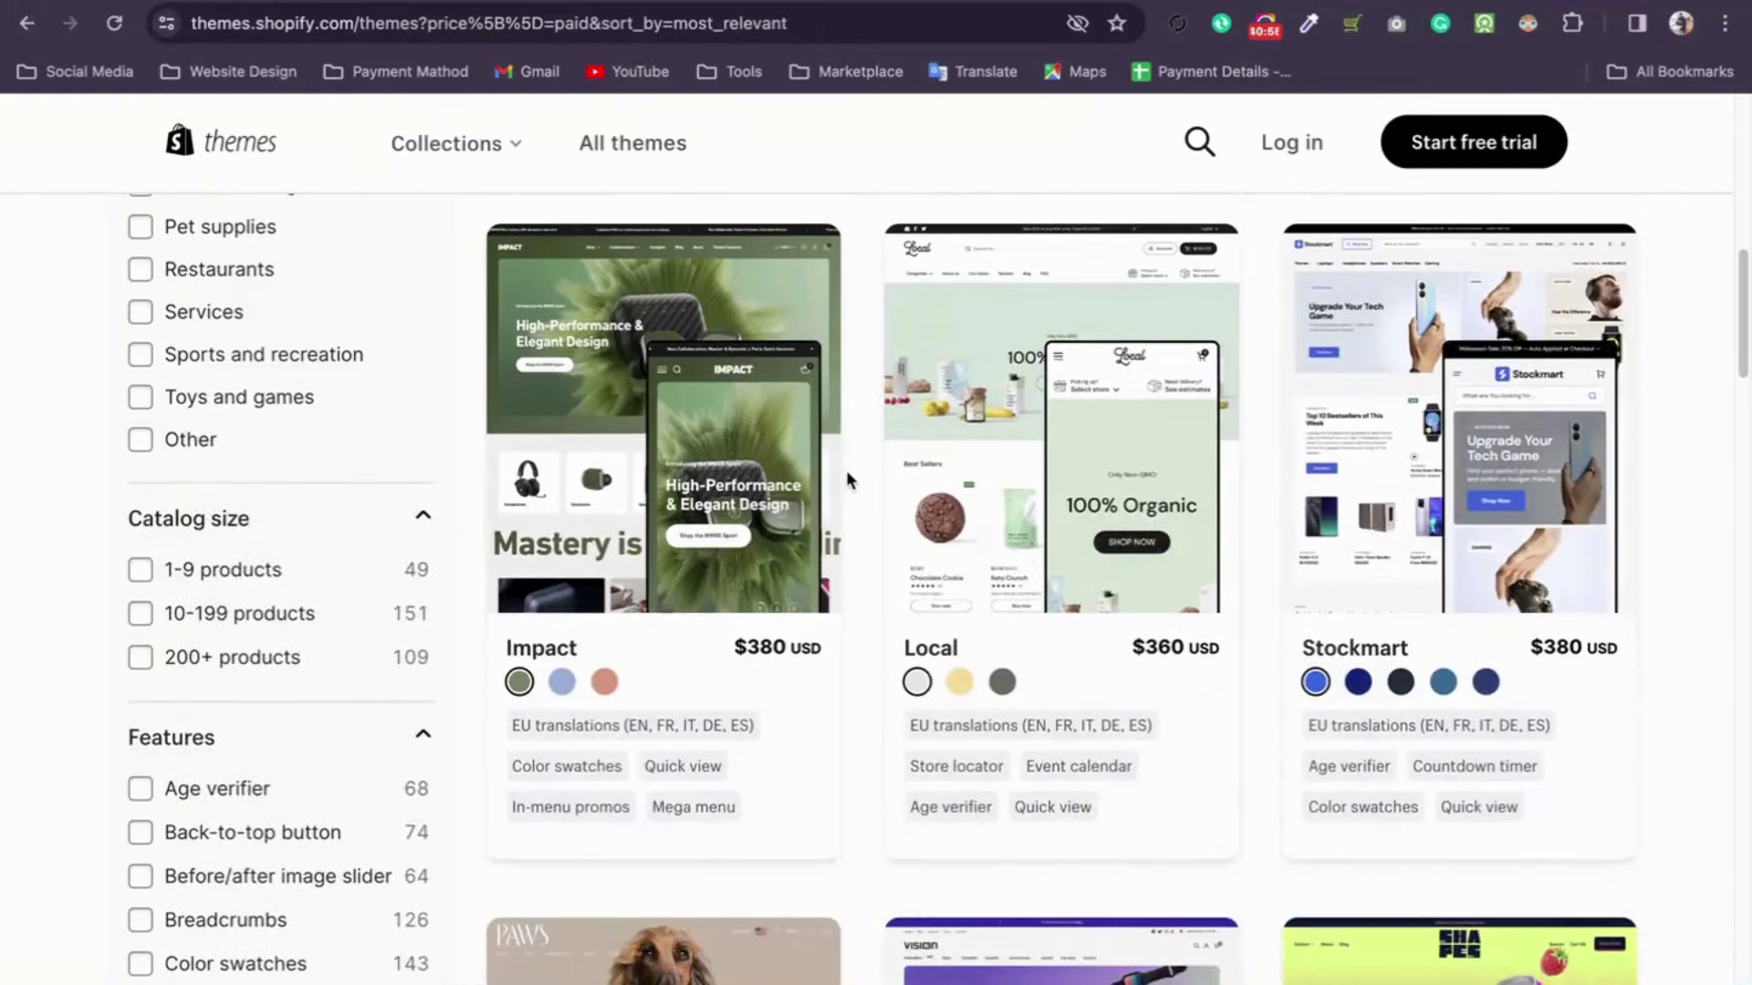
{"action": "scroll", "coordinate": [846, 472], "scroll_direction": "down", "scroll_amount": 1}
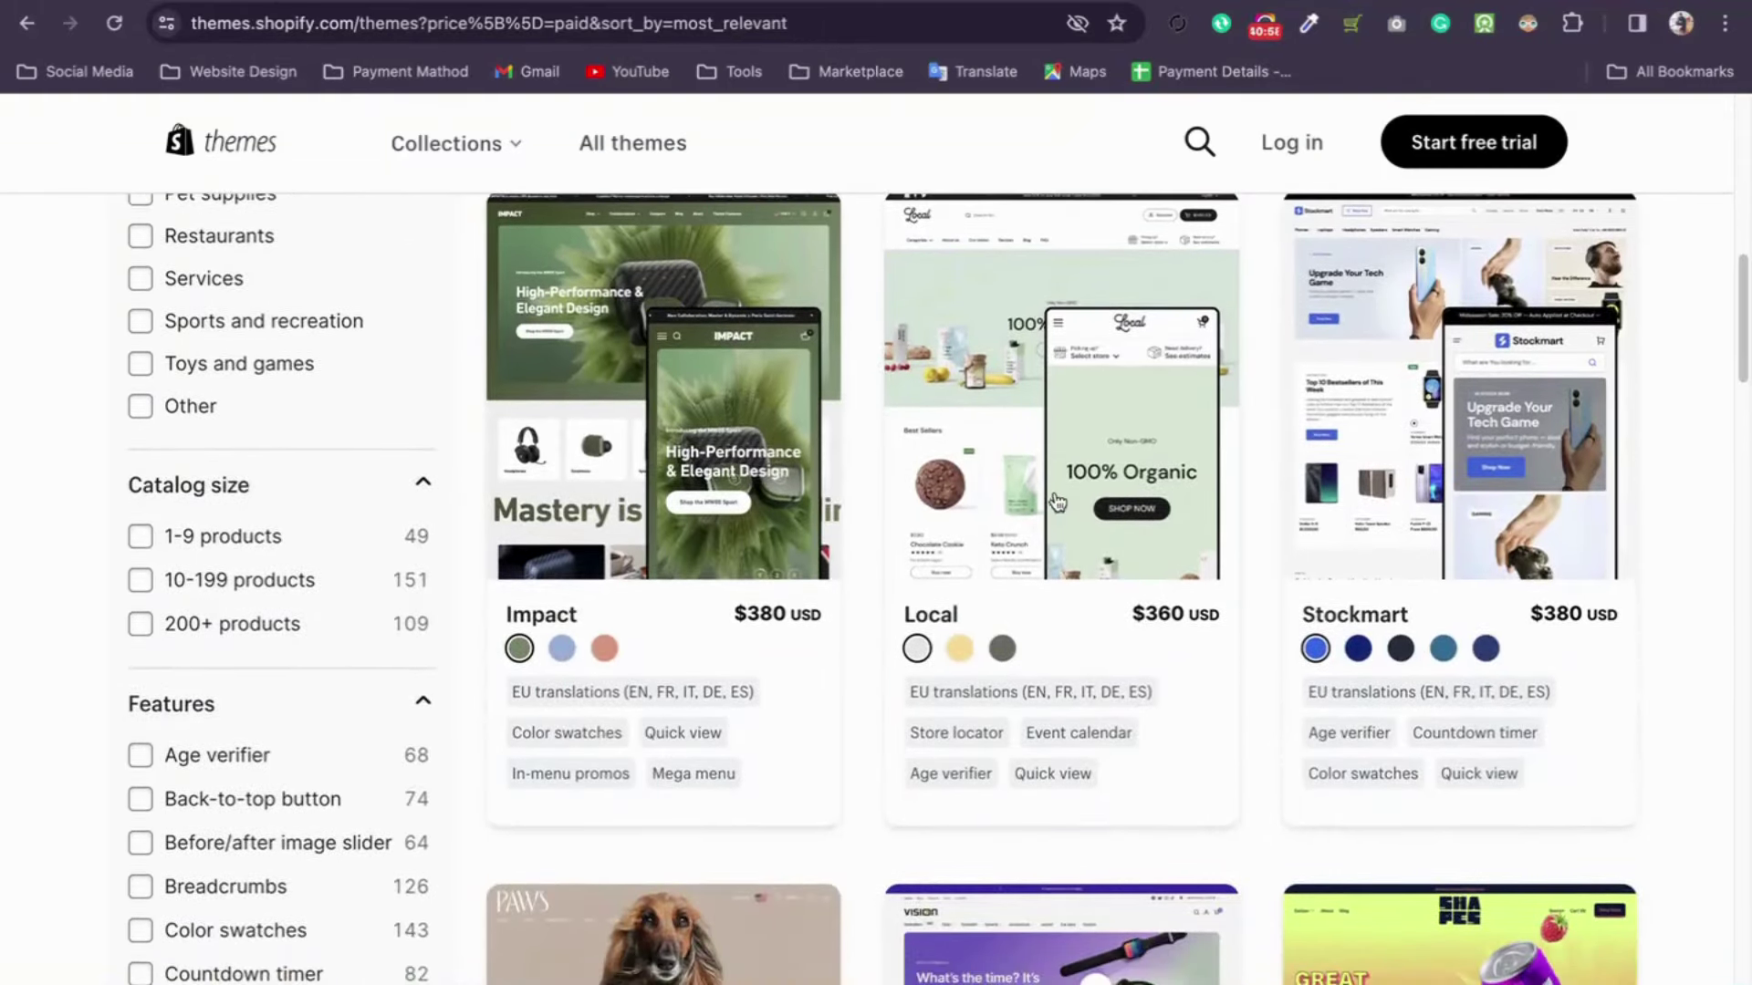
{"action": "scroll", "coordinate": [1057, 500], "scroll_direction": "down", "scroll_amount": 7}
{"action": "scroll", "coordinate": [1056, 500], "scroll_direction": "down", "scroll_amount": 12}
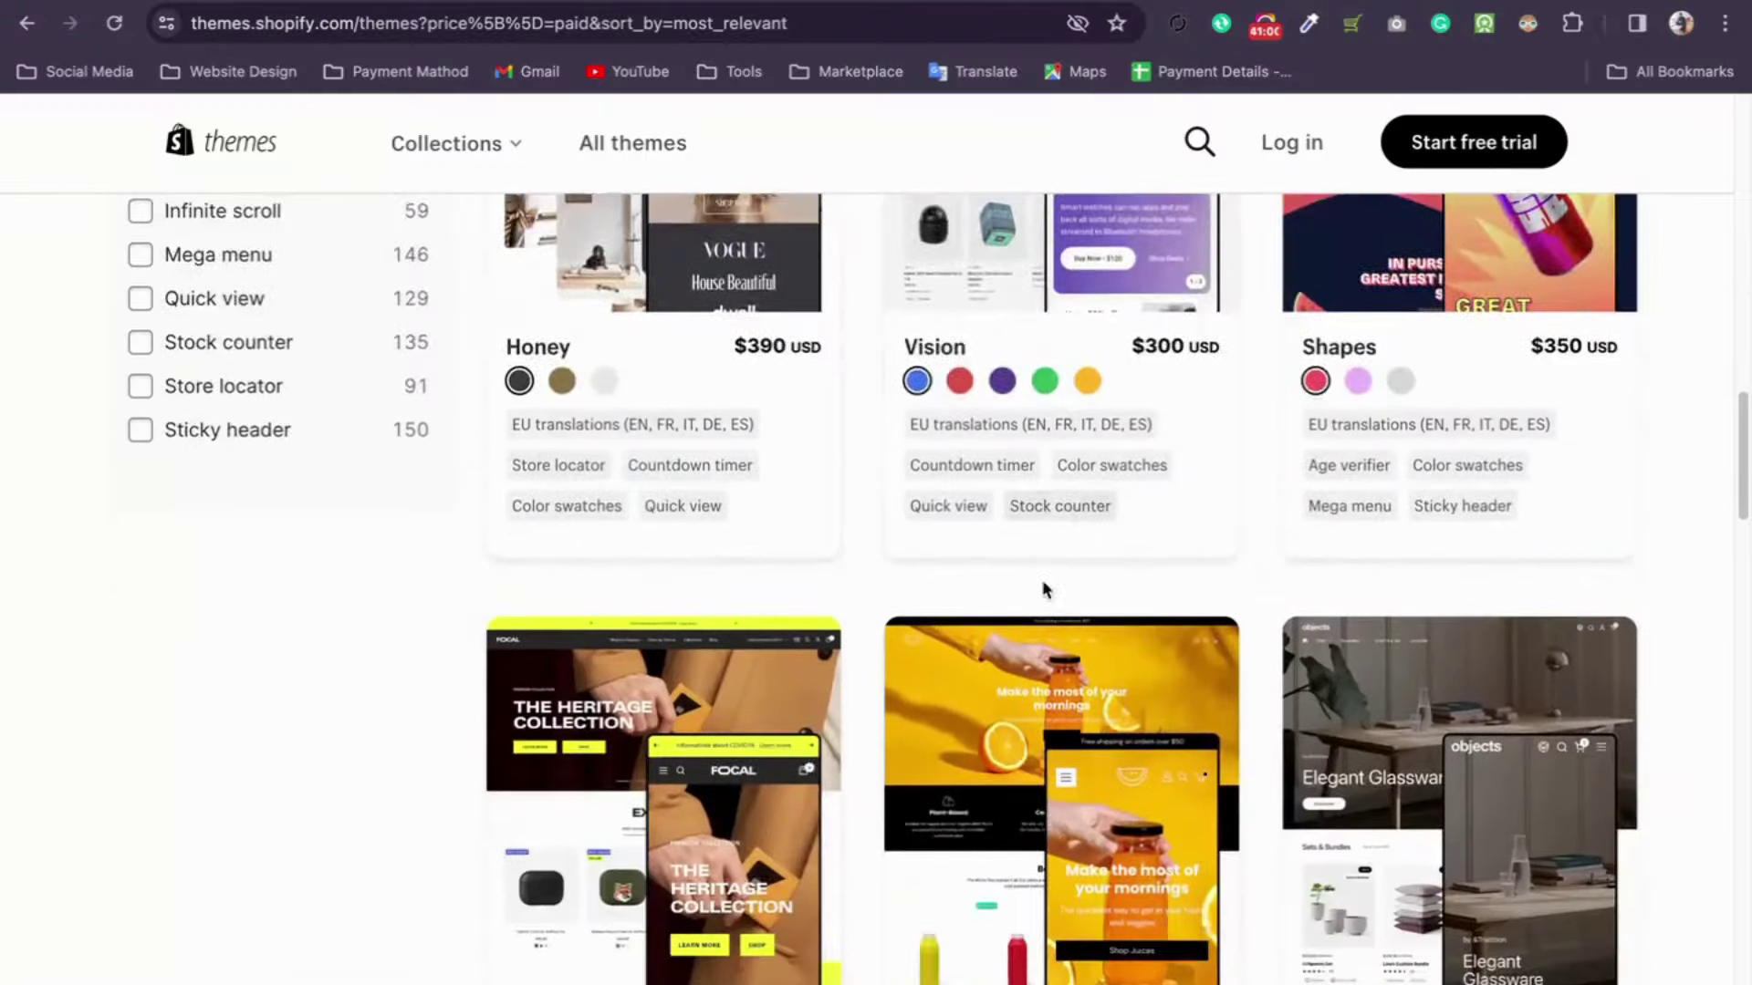
{"action": "scroll", "coordinate": [648, 630], "scroll_direction": "down", "scroll_amount": 5}
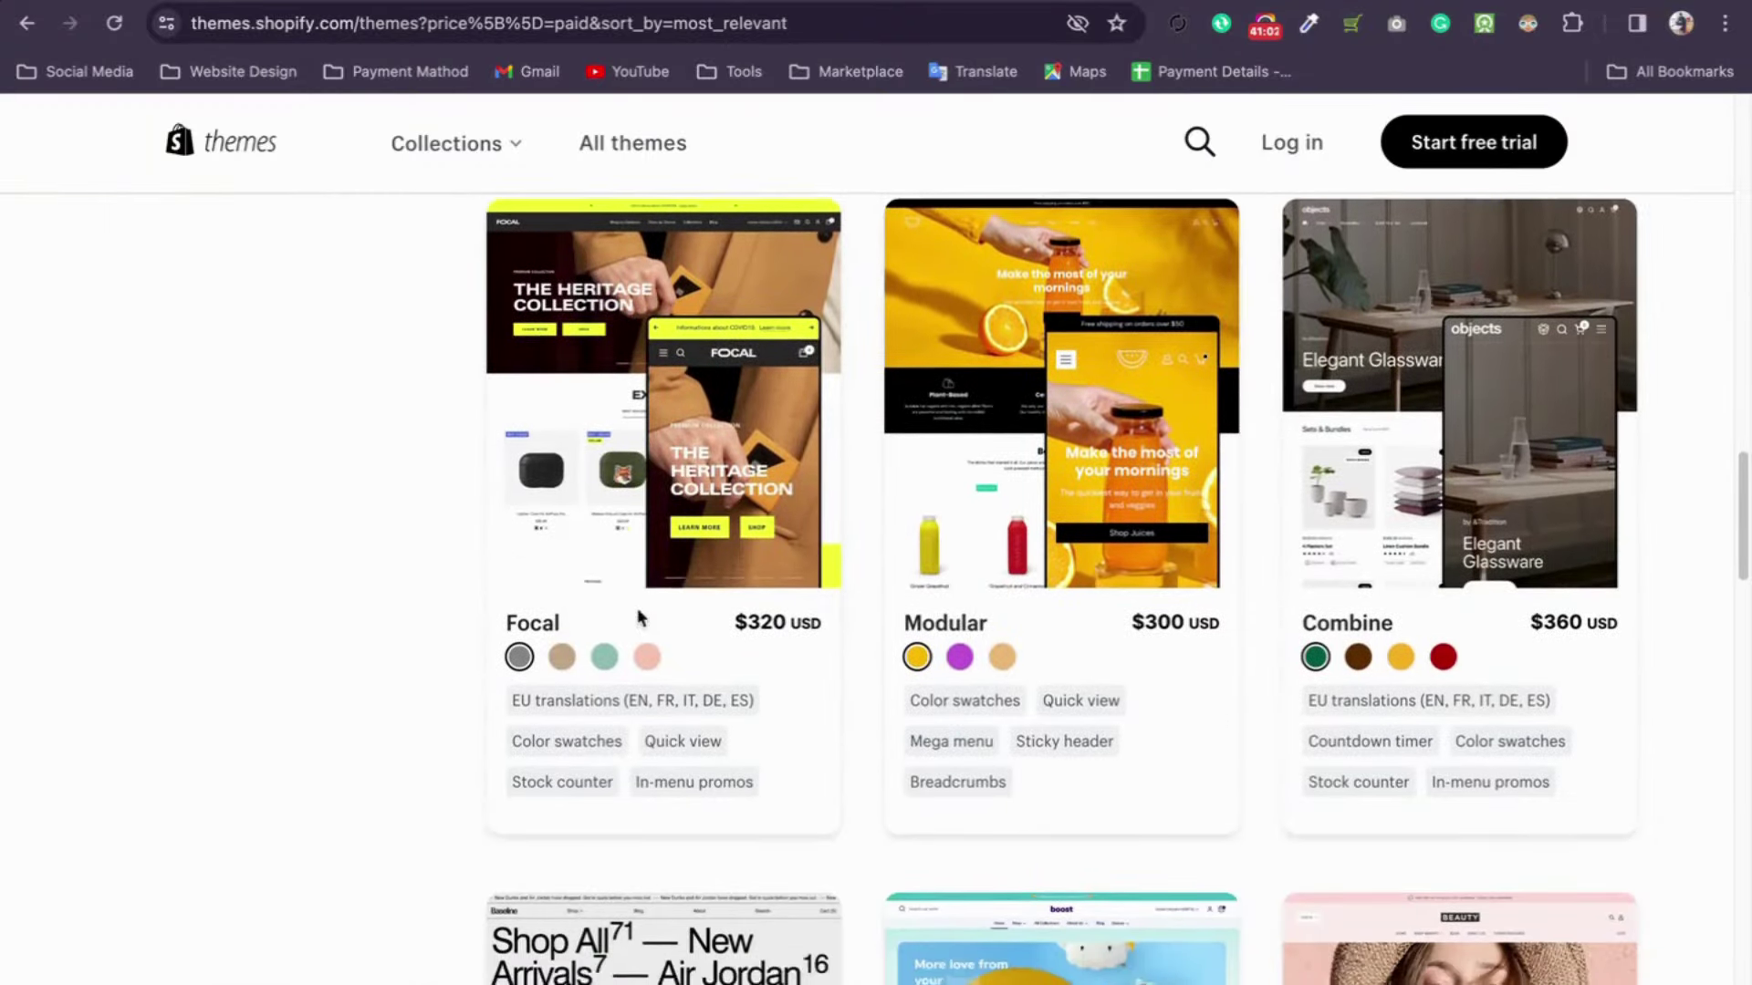
{"action": "scroll", "coordinate": [889, 523], "scroll_direction": "down", "scroll_amount": 8}
{"action": "scroll", "coordinate": [1217, 360], "scroll_direction": "down", "scroll_amount": 14}
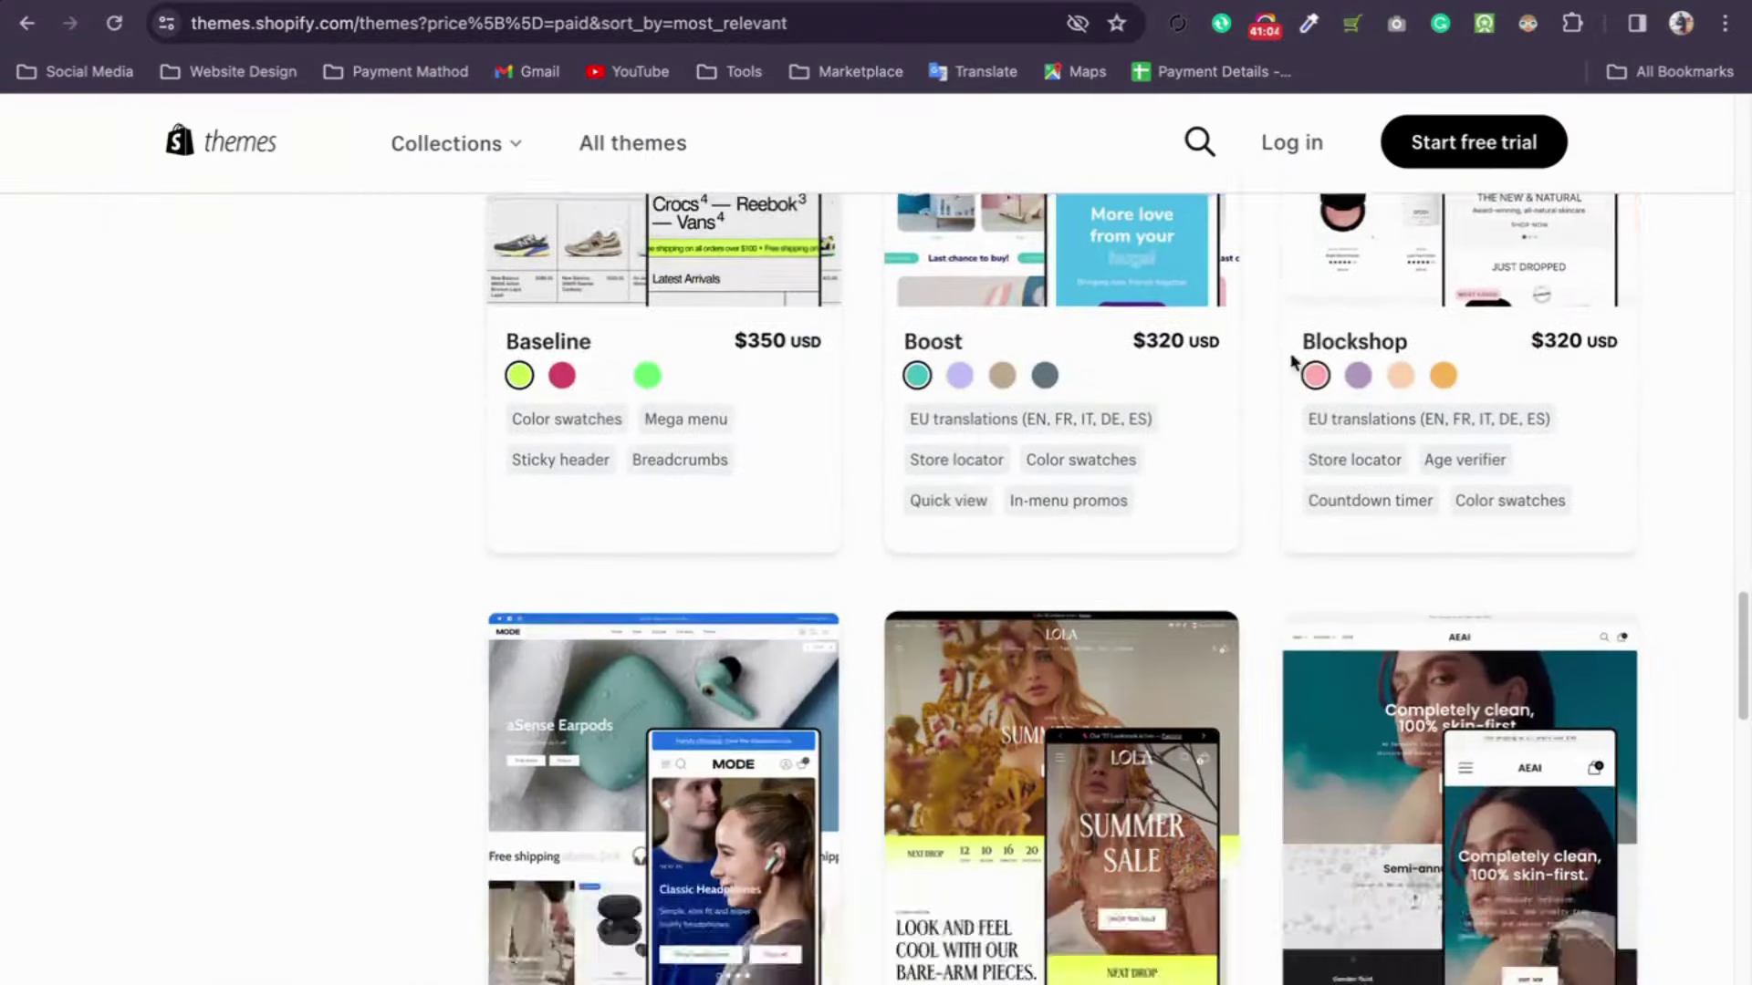
{"action": "scroll", "coordinate": [850, 717], "scroll_direction": "down", "scroll_amount": 14}
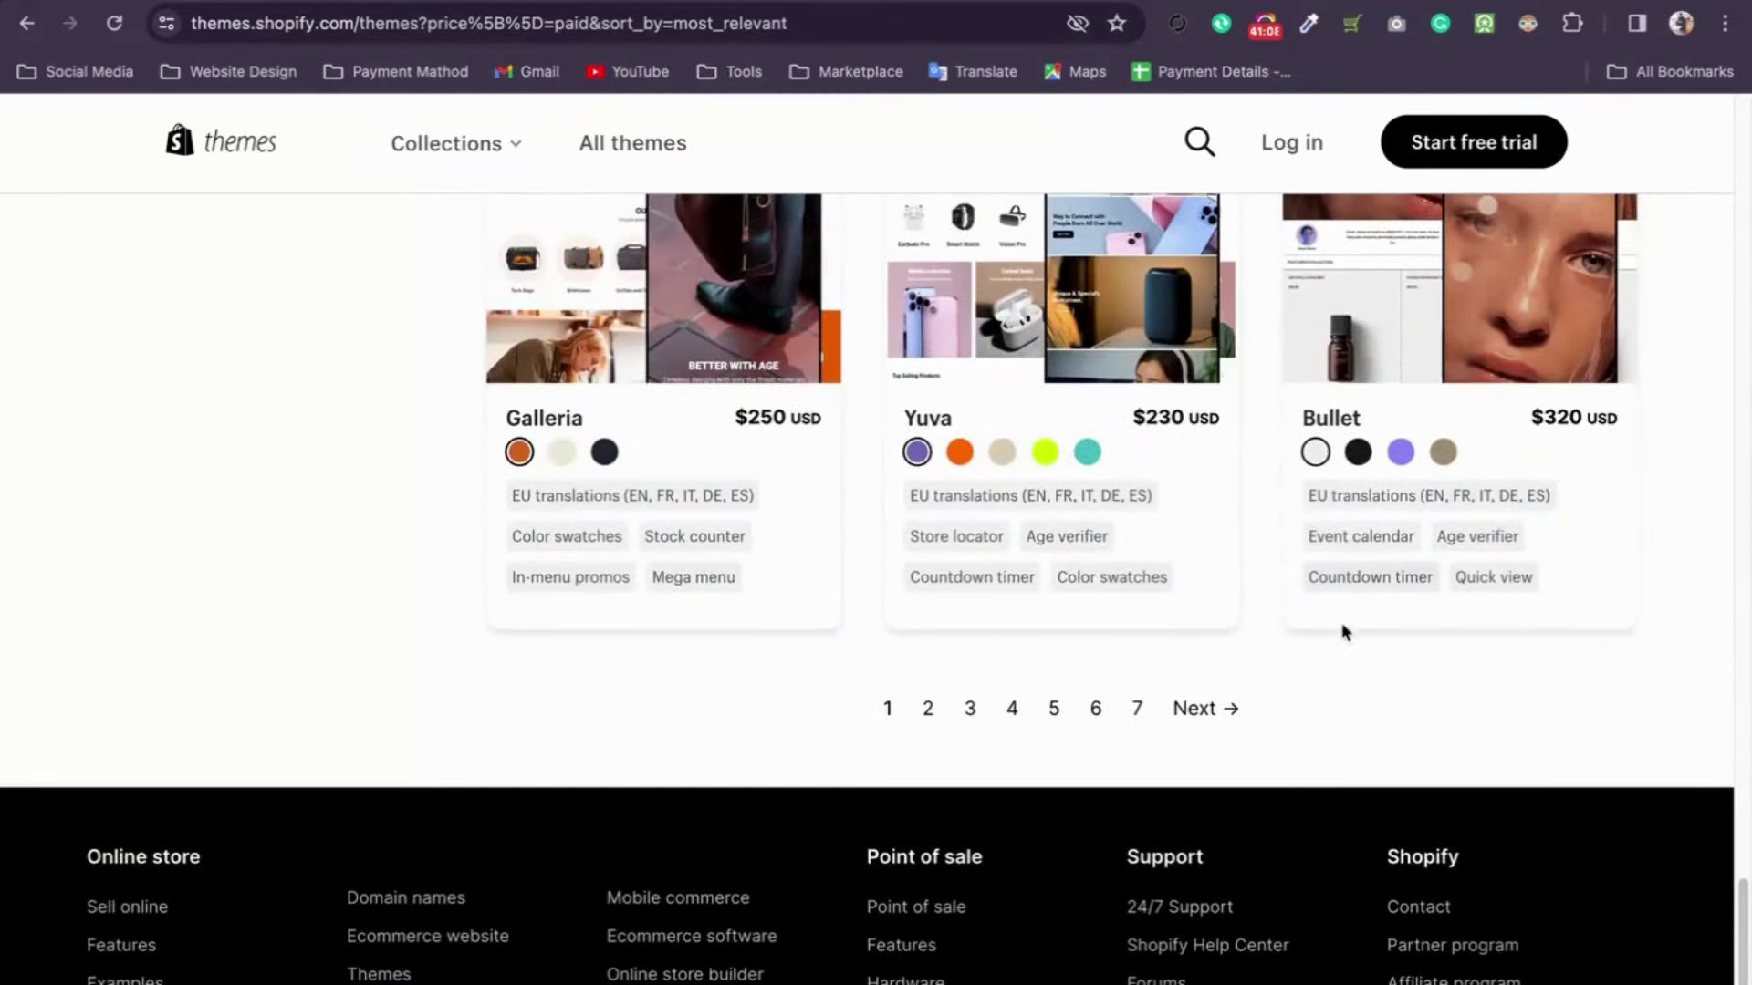
{"action": "scroll", "coordinate": [974, 758], "scroll_direction": "up", "scroll_amount": 15}
{"action": "scroll", "coordinate": [912, 729], "scroll_direction": "up", "scroll_amount": 6}
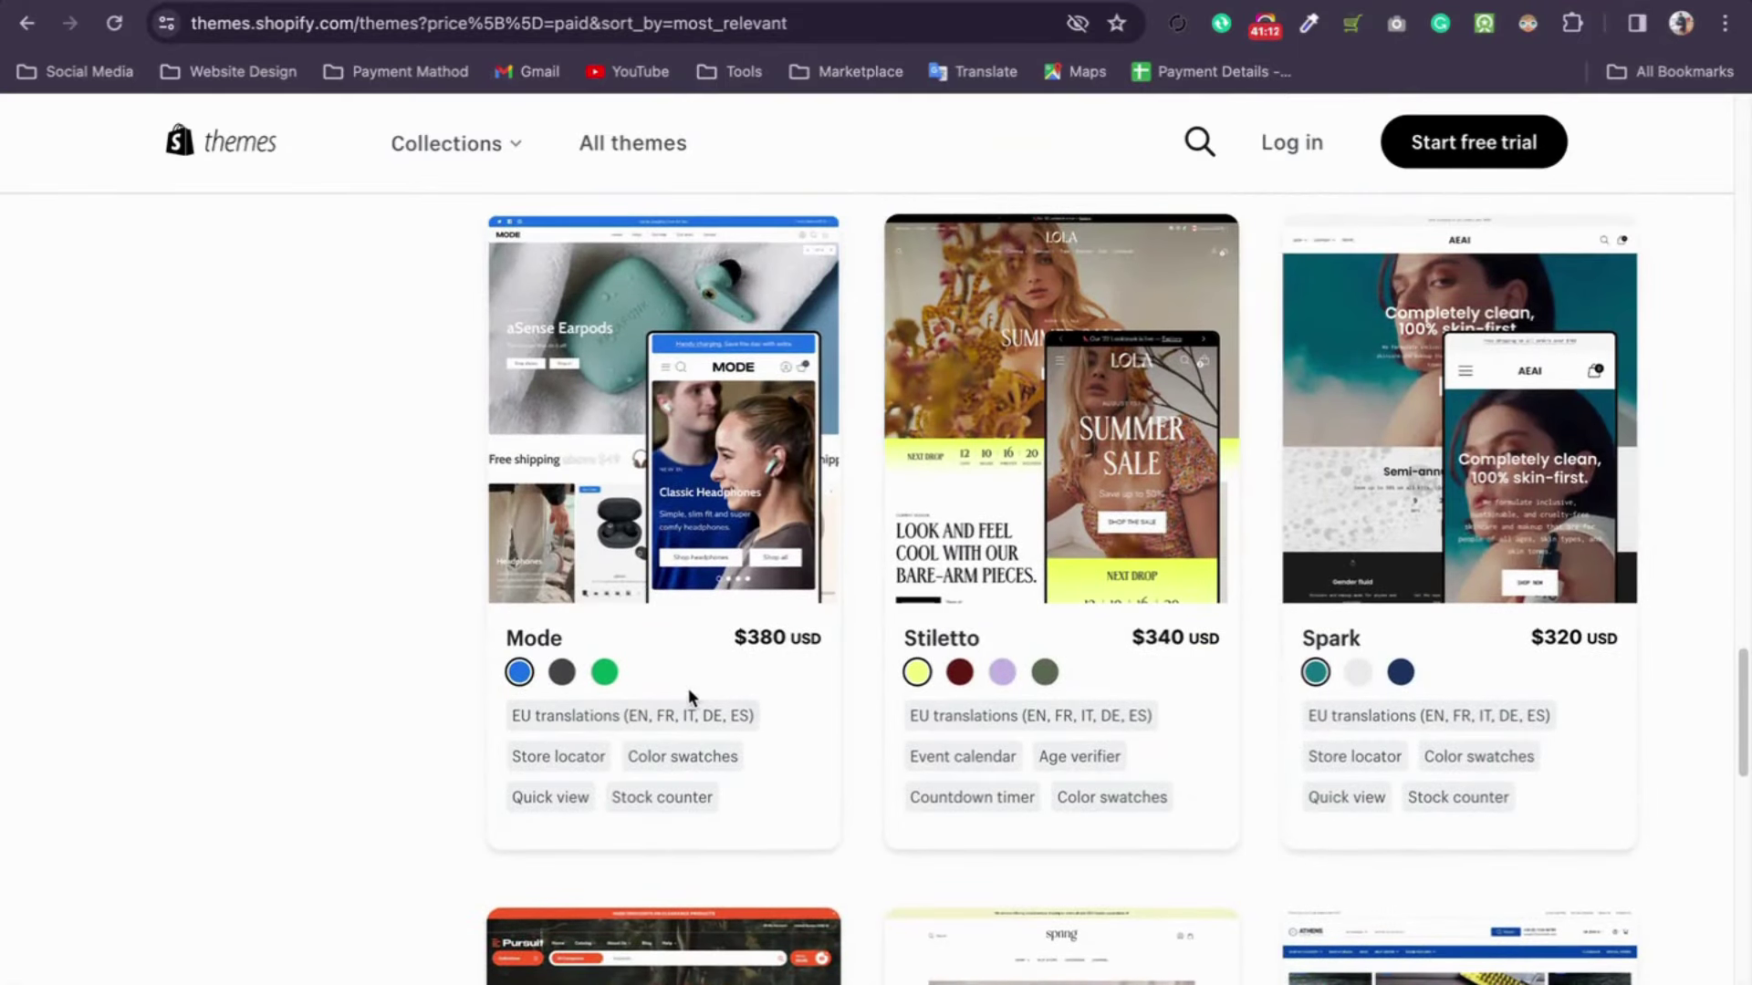
{"action": "scroll", "coordinate": [692, 664], "scroll_direction": "up", "scroll_amount": 14}
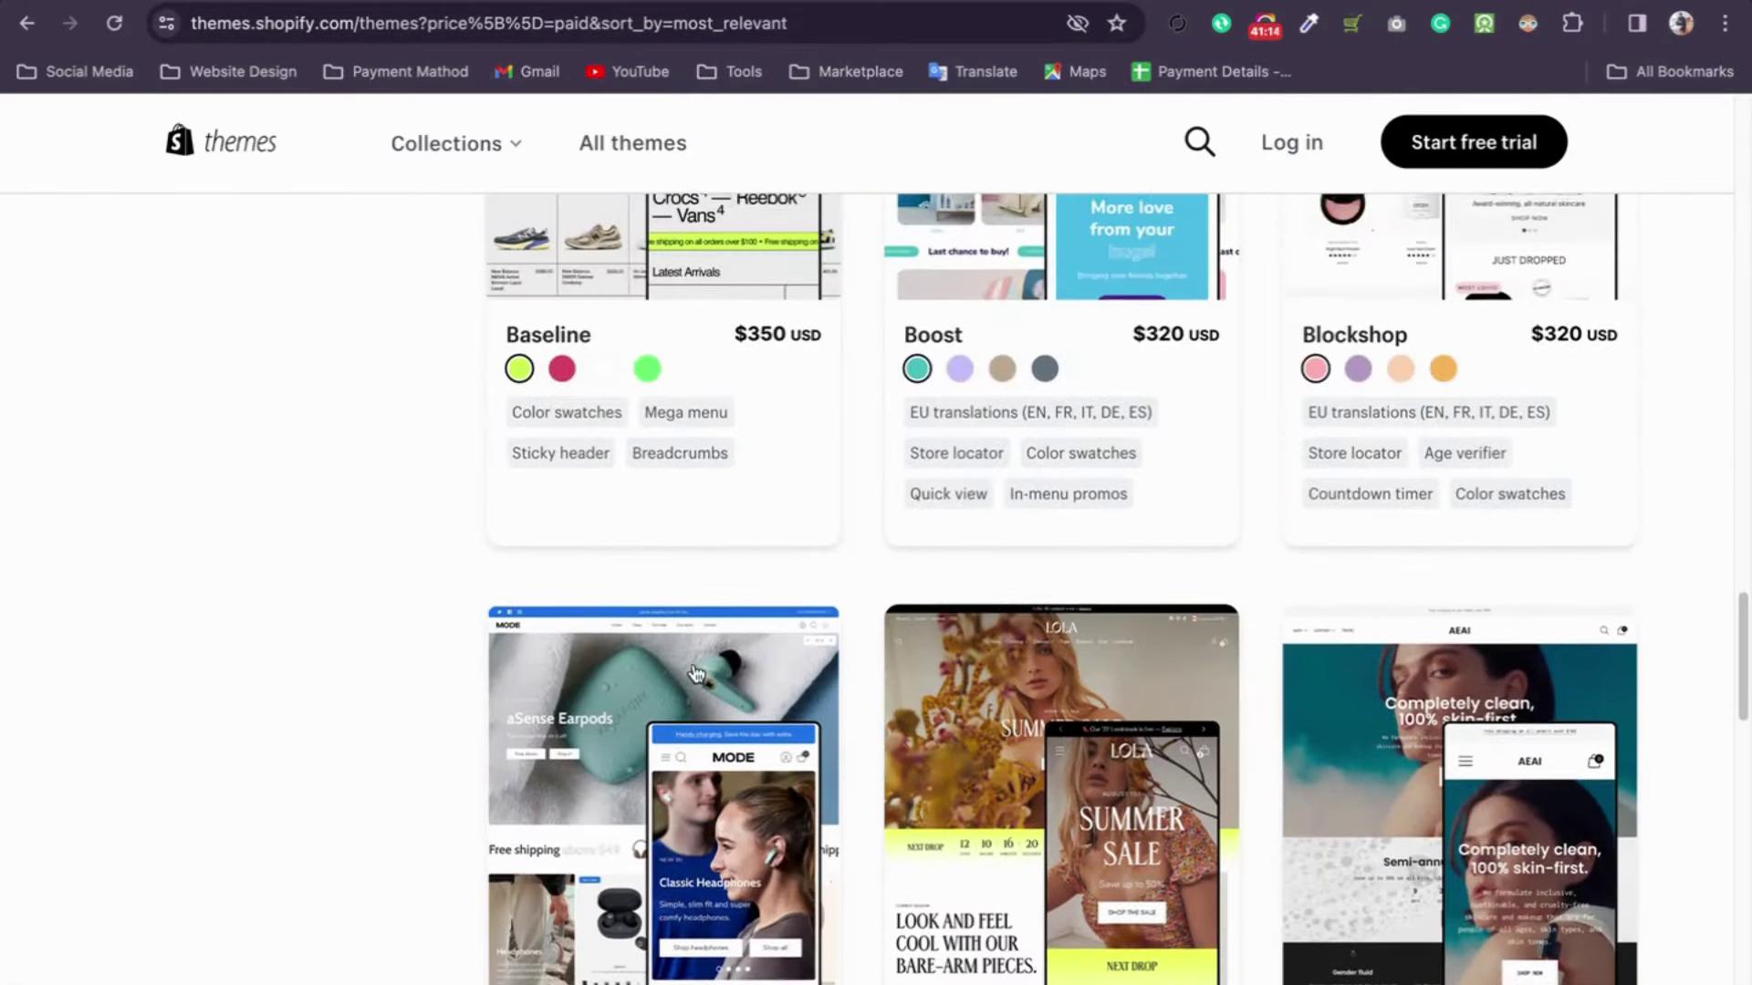
{"action": "scroll", "coordinate": [696, 674], "scroll_direction": "up", "scroll_amount": 8}
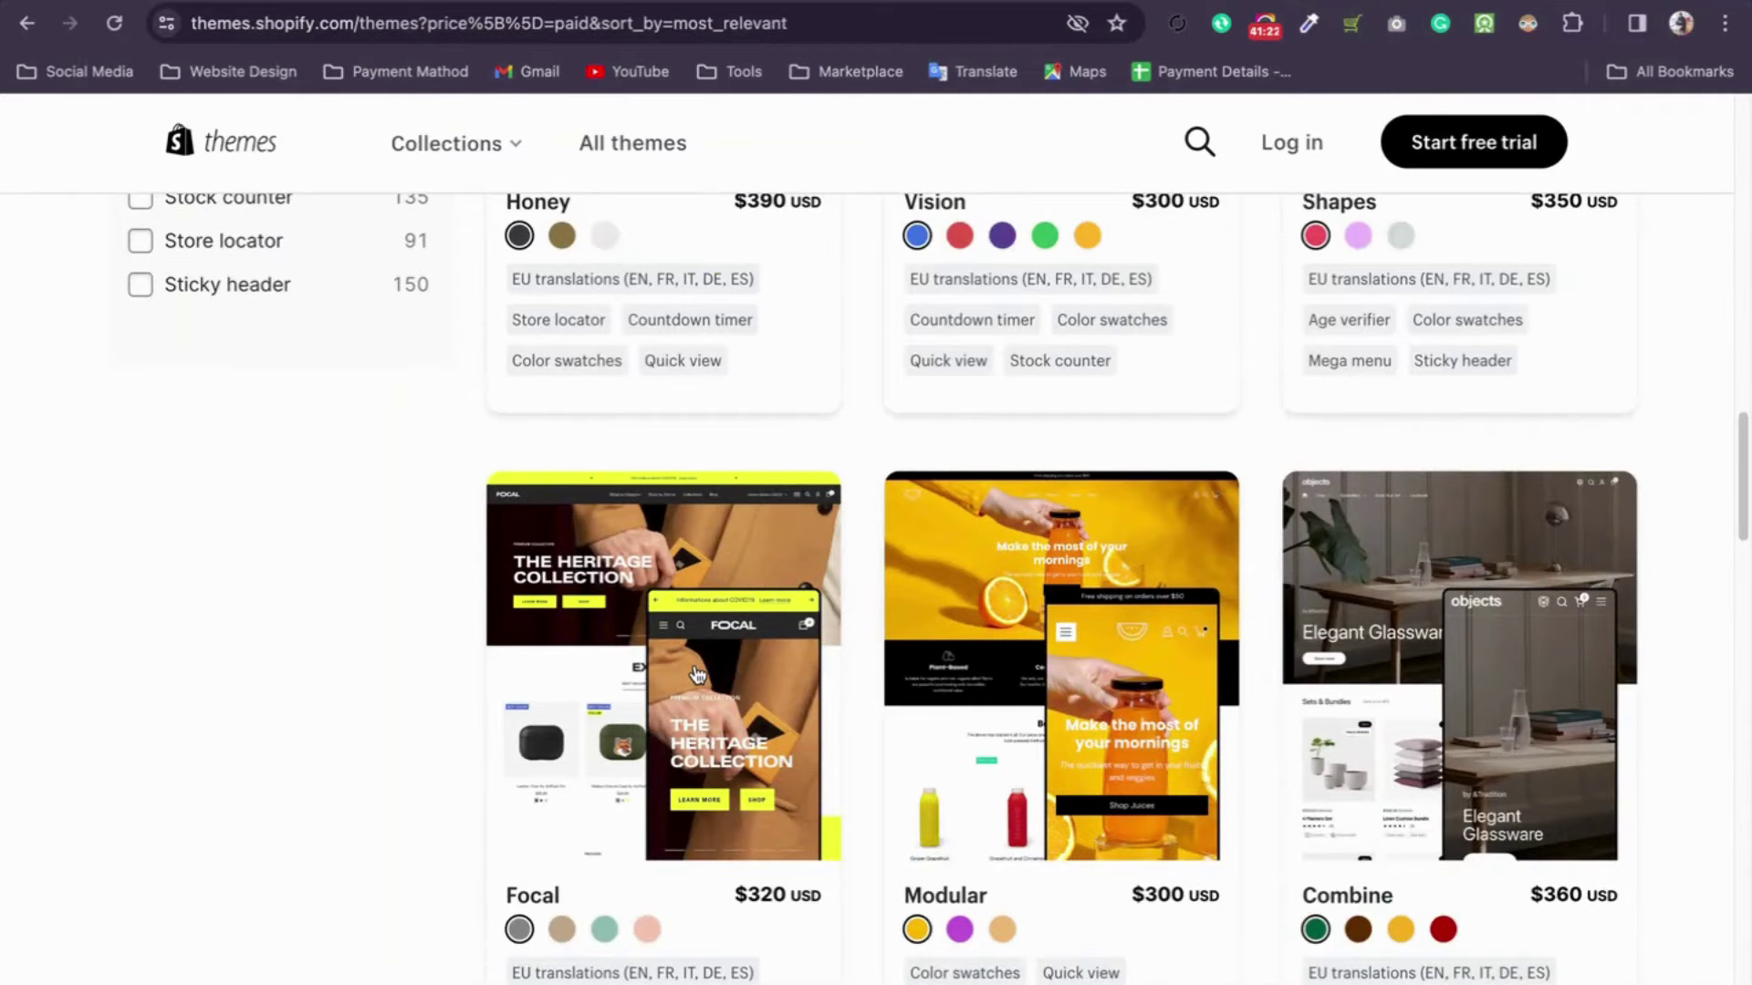
{"action": "scroll", "coordinate": [697, 675], "scroll_direction": "up", "scroll_amount": 20}
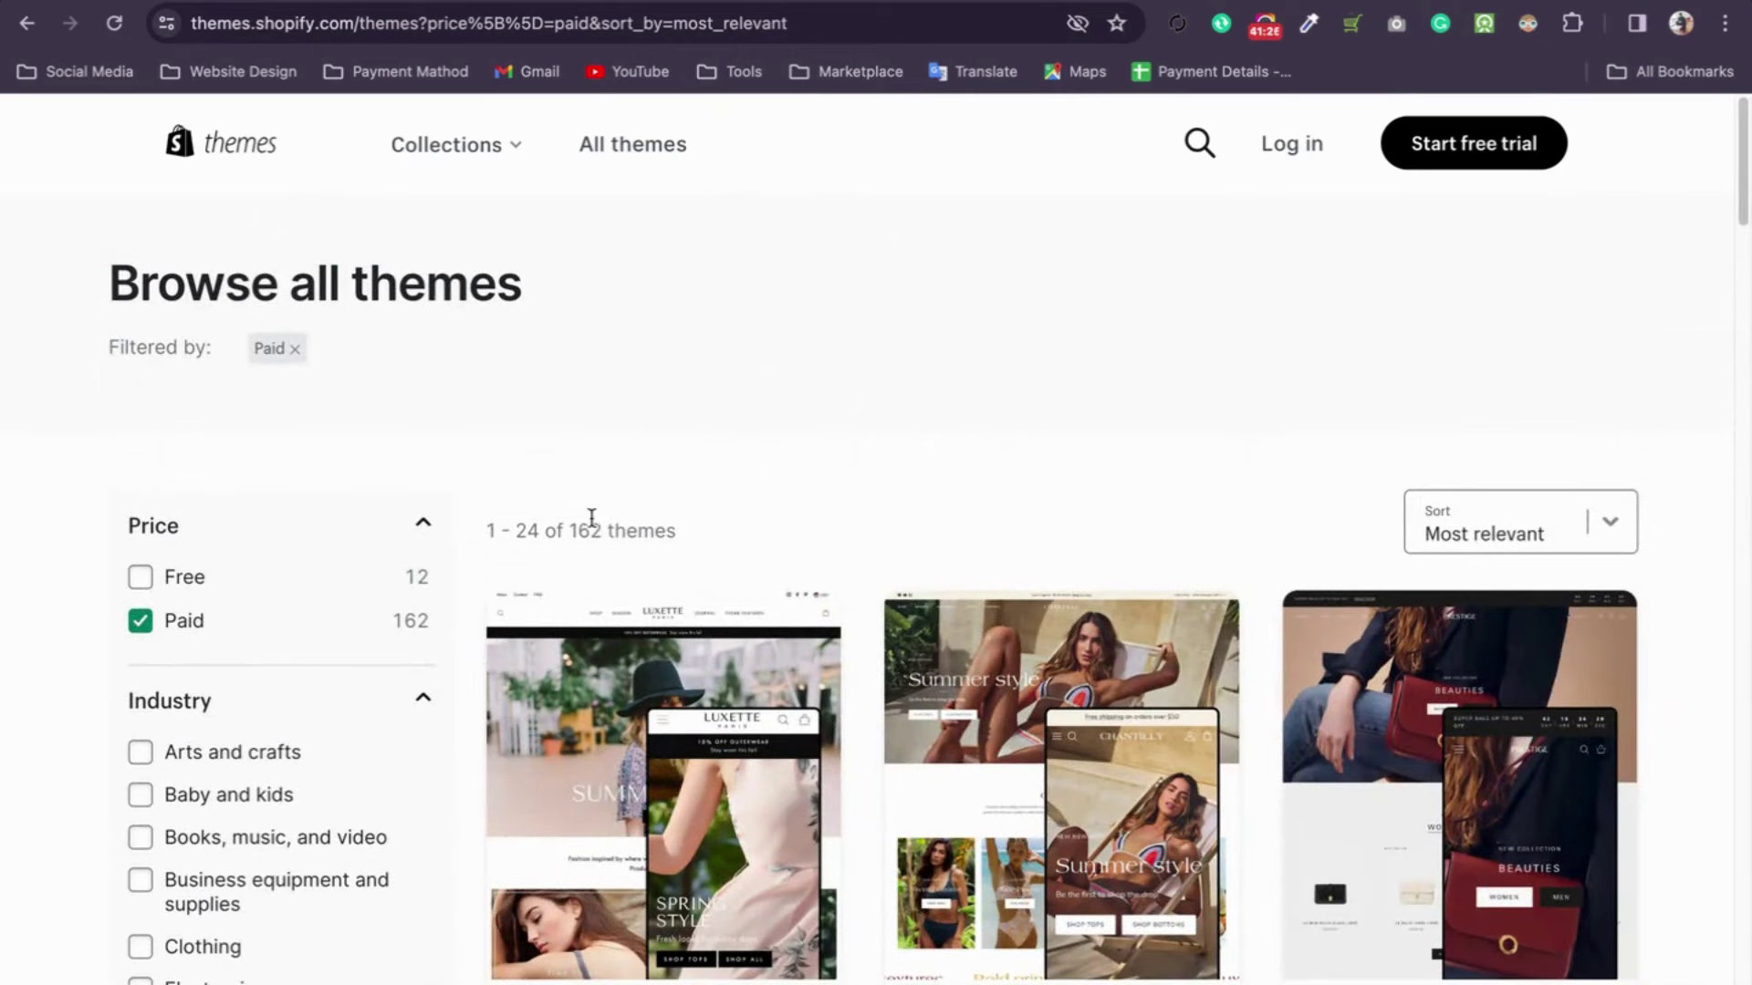
Step: Clear the Paid price filter and look through the unfiltered theme list
{"action": "left_click", "coordinate": [215, 613]}
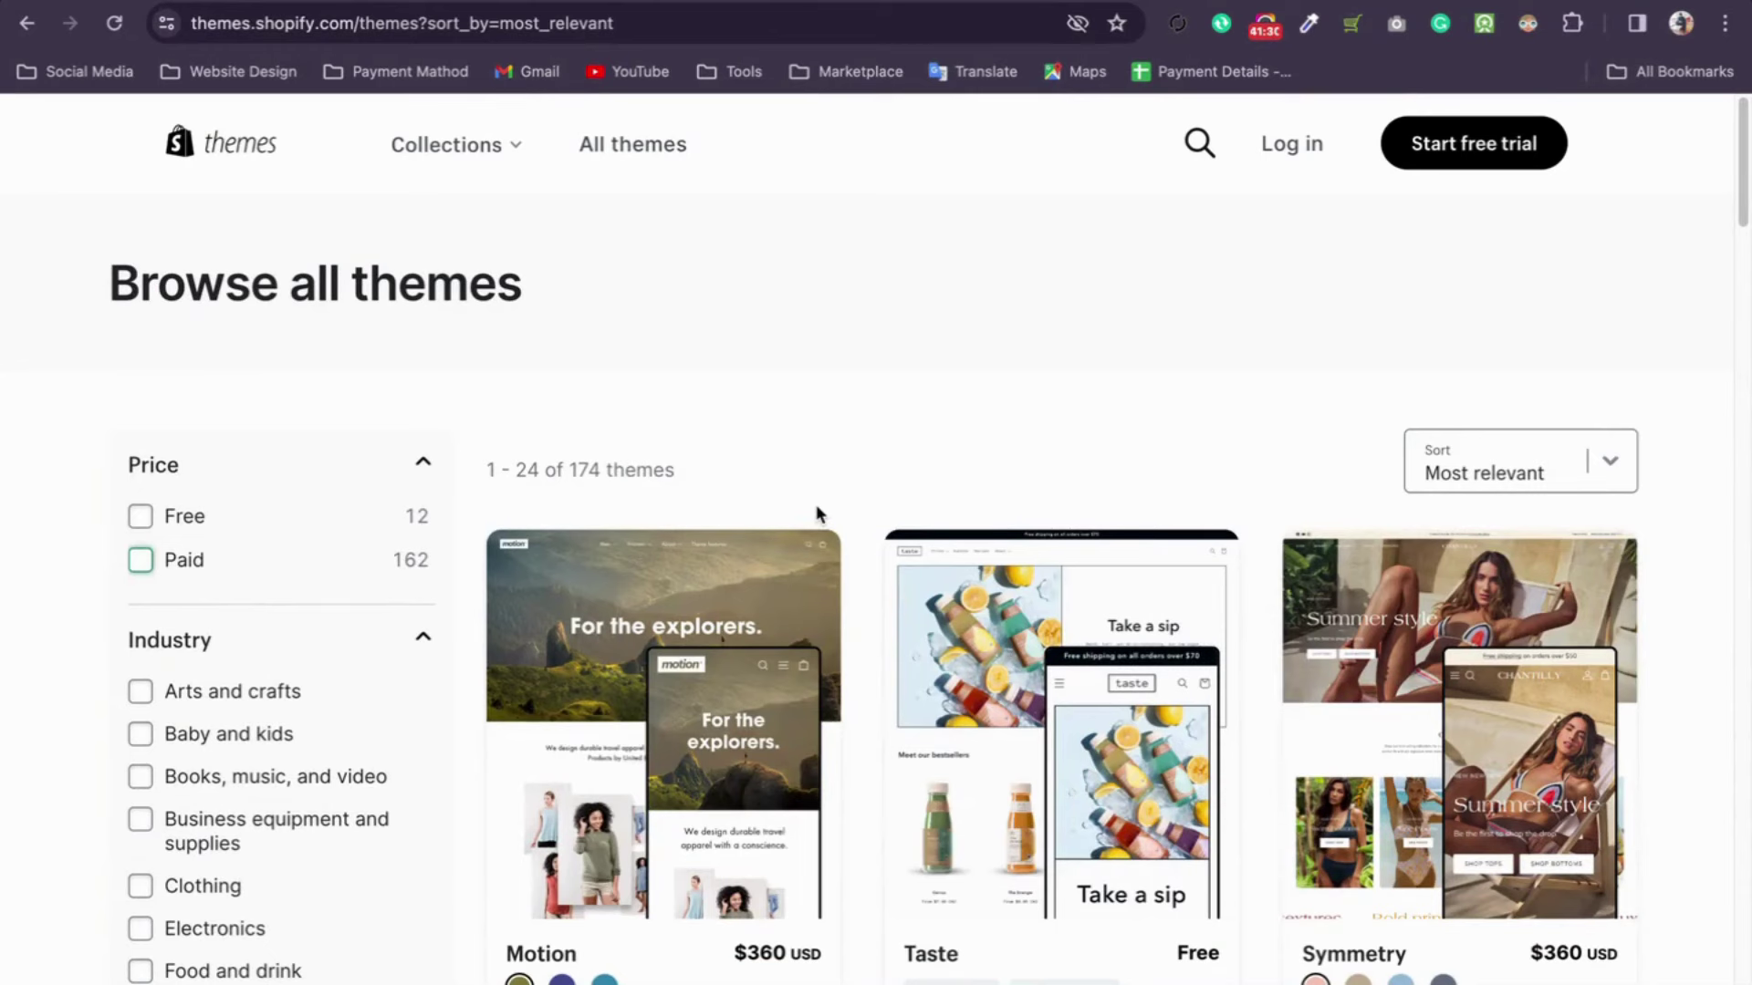
{"action": "scroll", "coordinate": [818, 514], "scroll_direction": "down", "scroll_amount": 3}
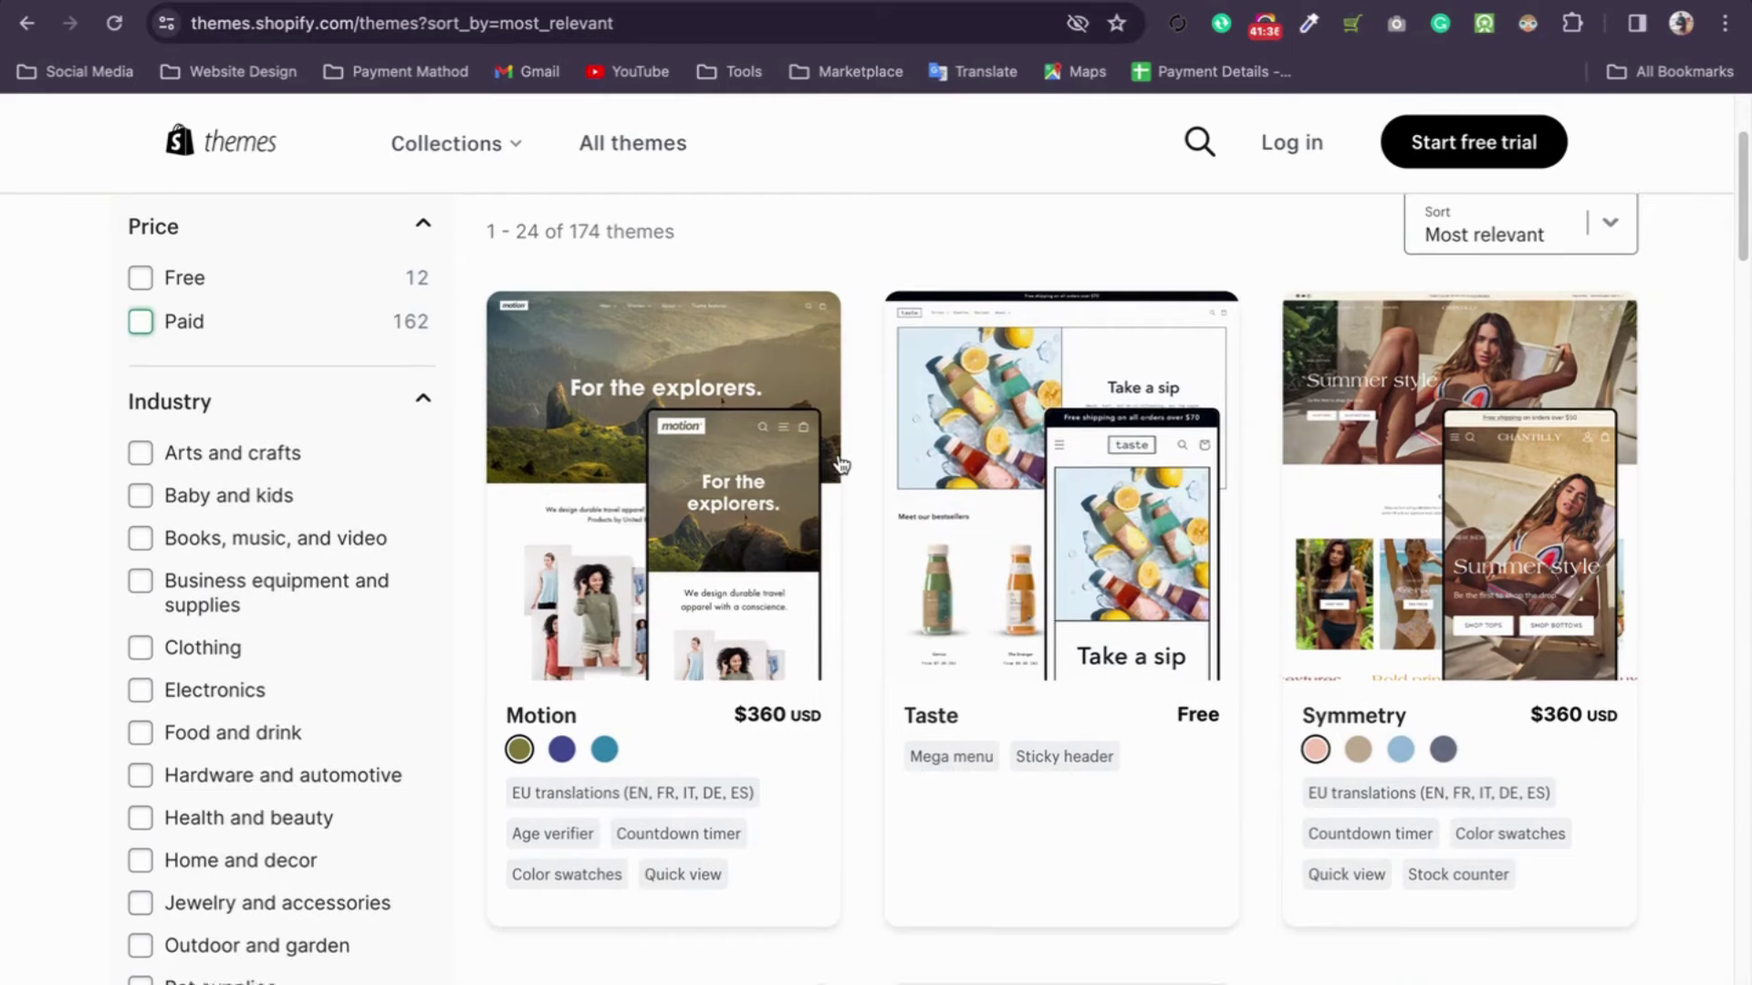
{"action": "scroll", "coordinate": [842, 466], "scroll_direction": "down", "scroll_amount": 7}
{"action": "scroll", "coordinate": [841, 463], "scroll_direction": "down", "scroll_amount": 8}
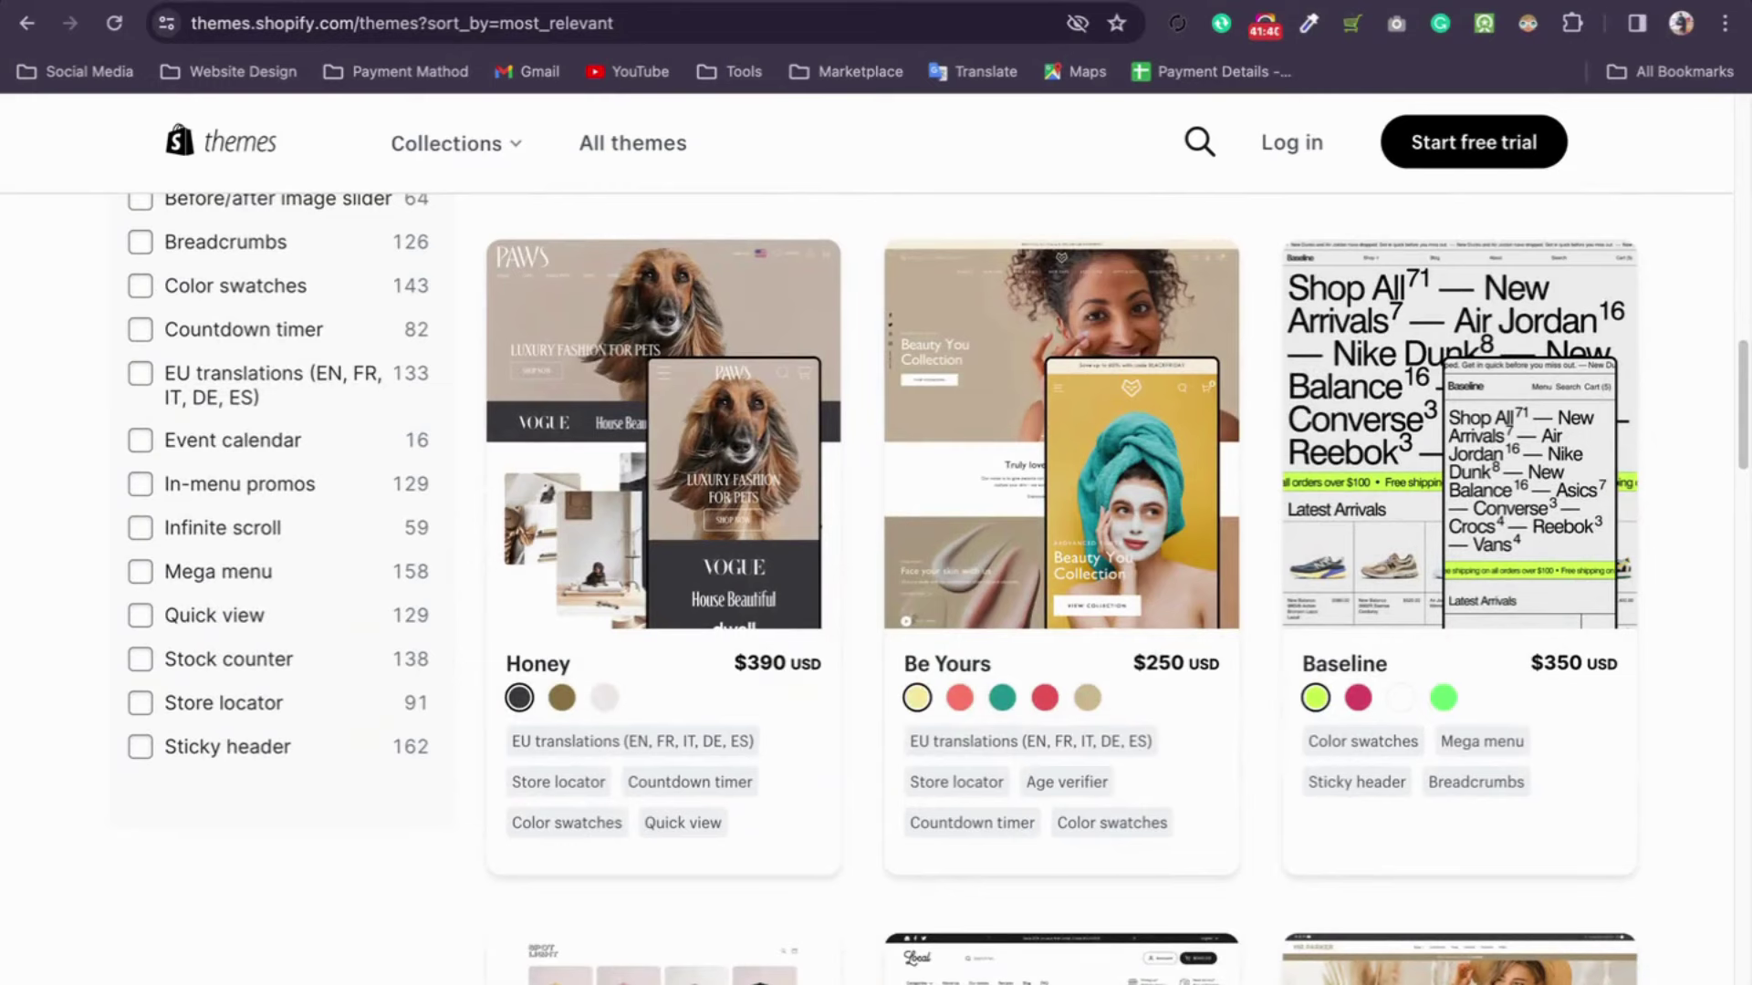
Step: Search Google for "theme forest" in a new browser tab
{"action": "key", "text": "ctrl+t"}
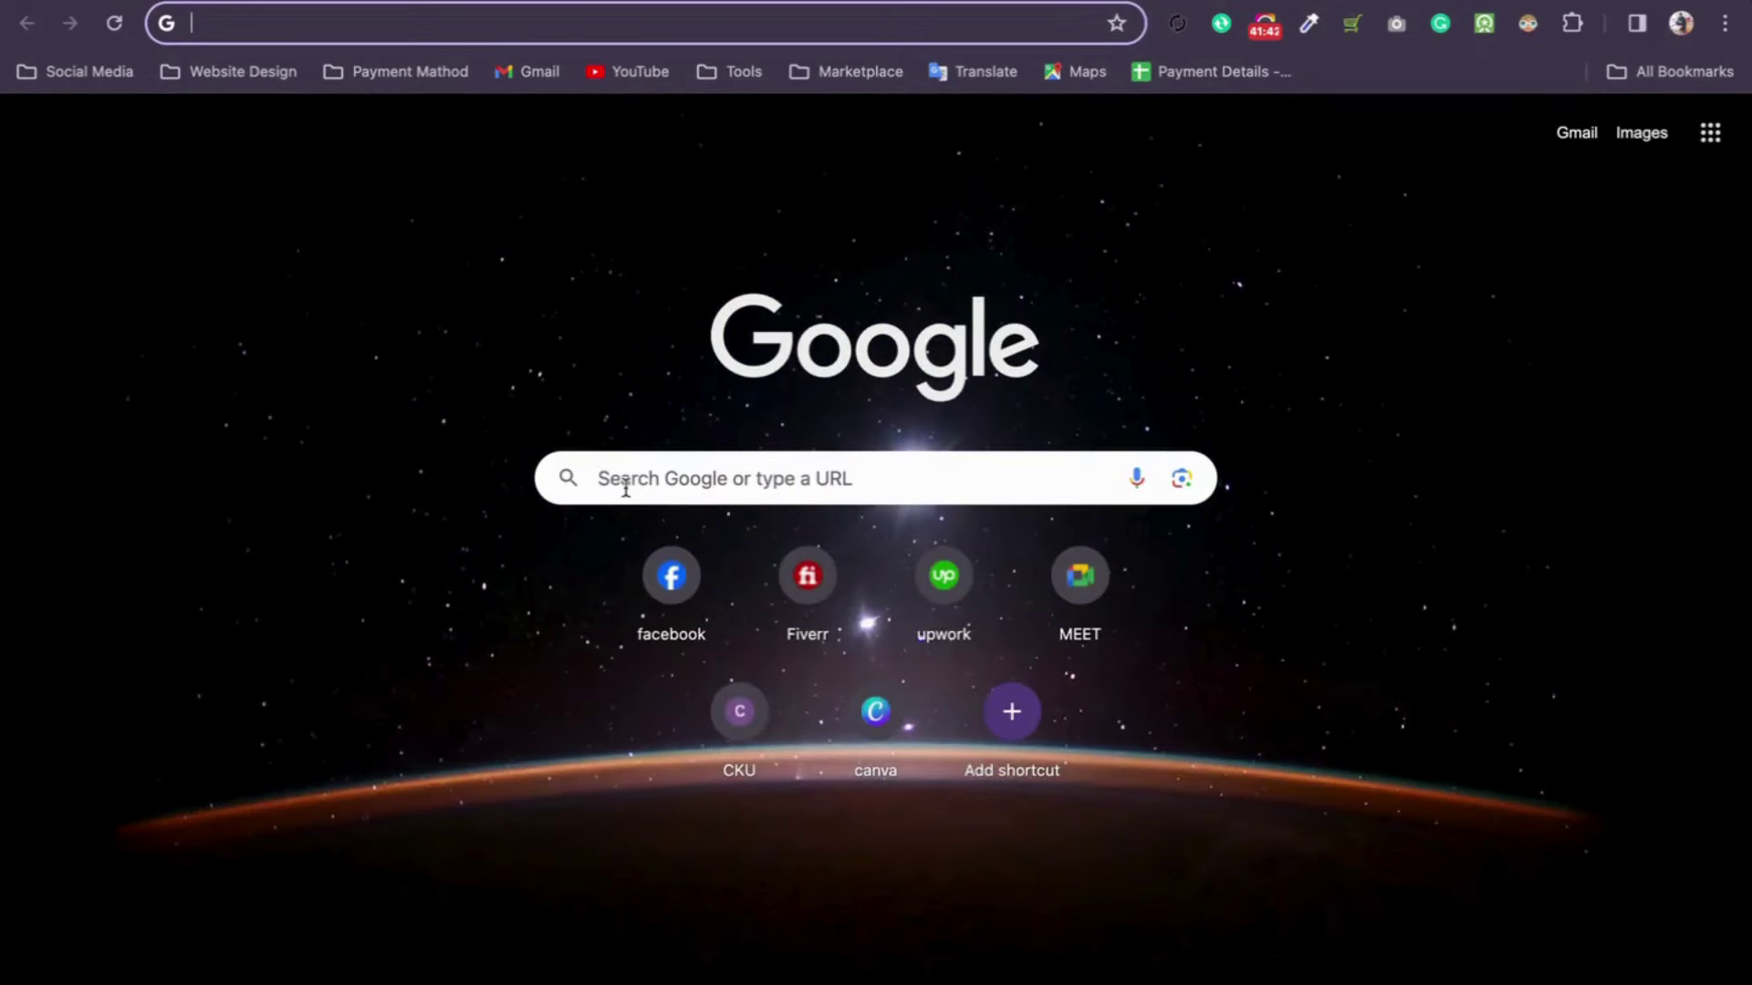
{"action": "left_click", "coordinate": [627, 484]}
{"action": "type", "text": "theme"}
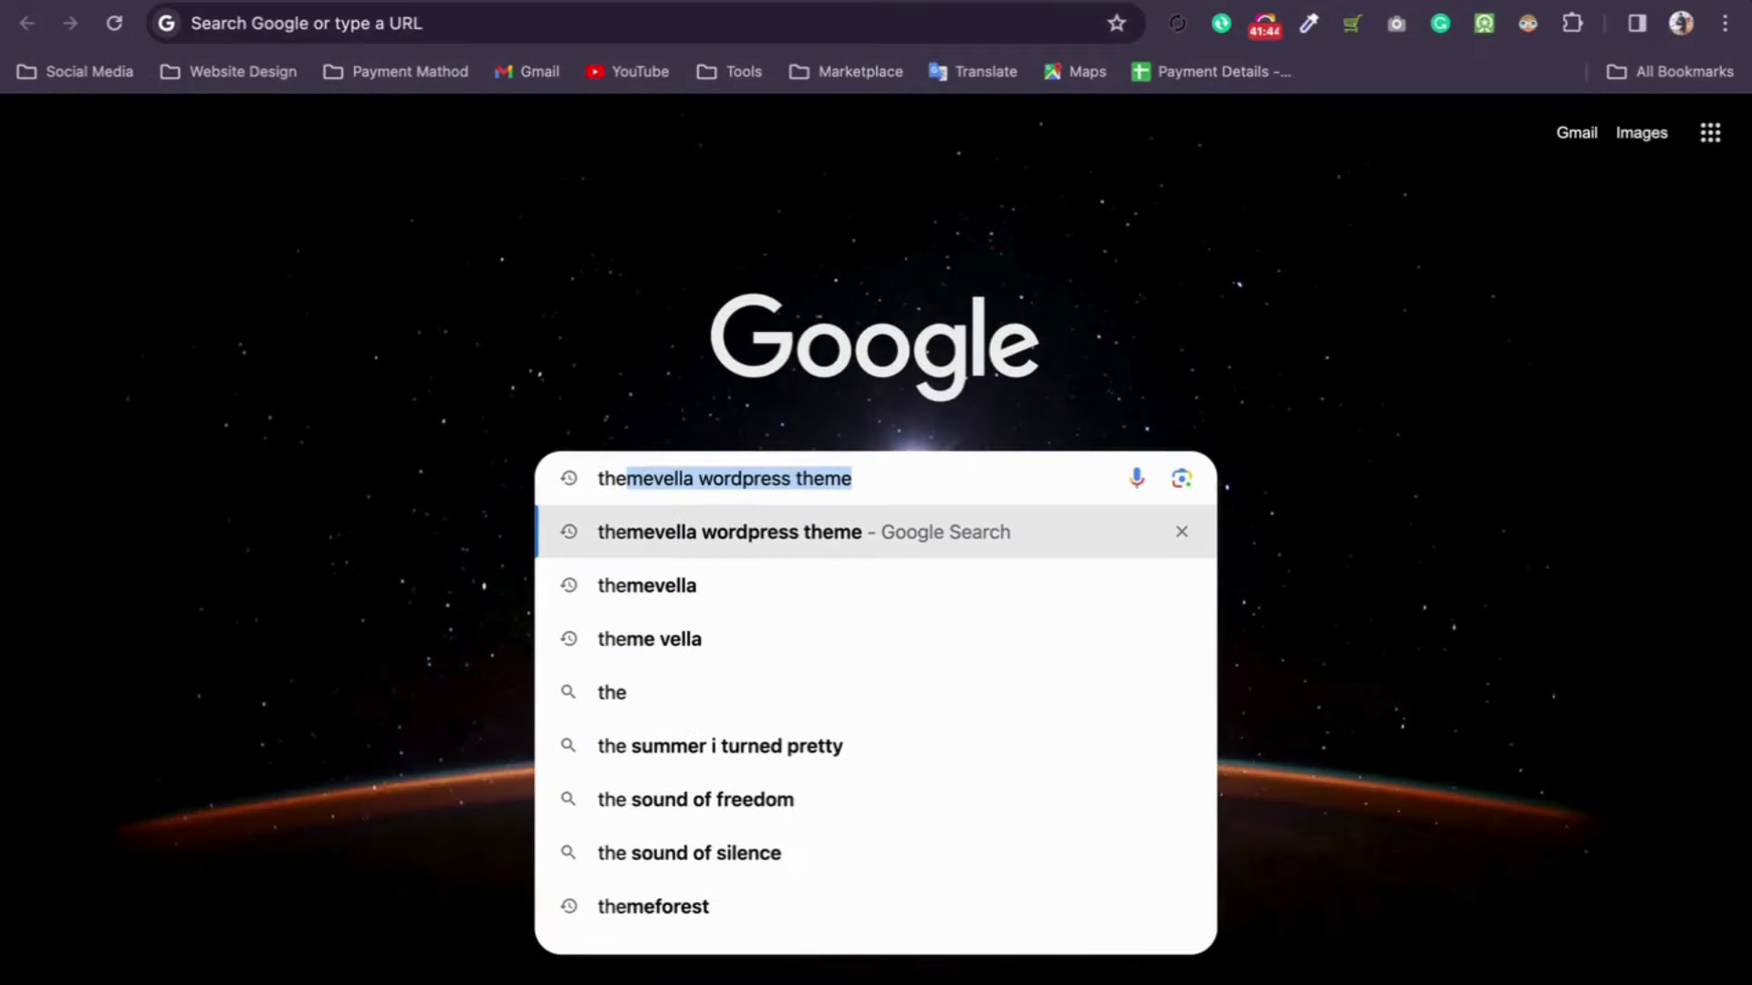
{"action": "type", "text": " for"}
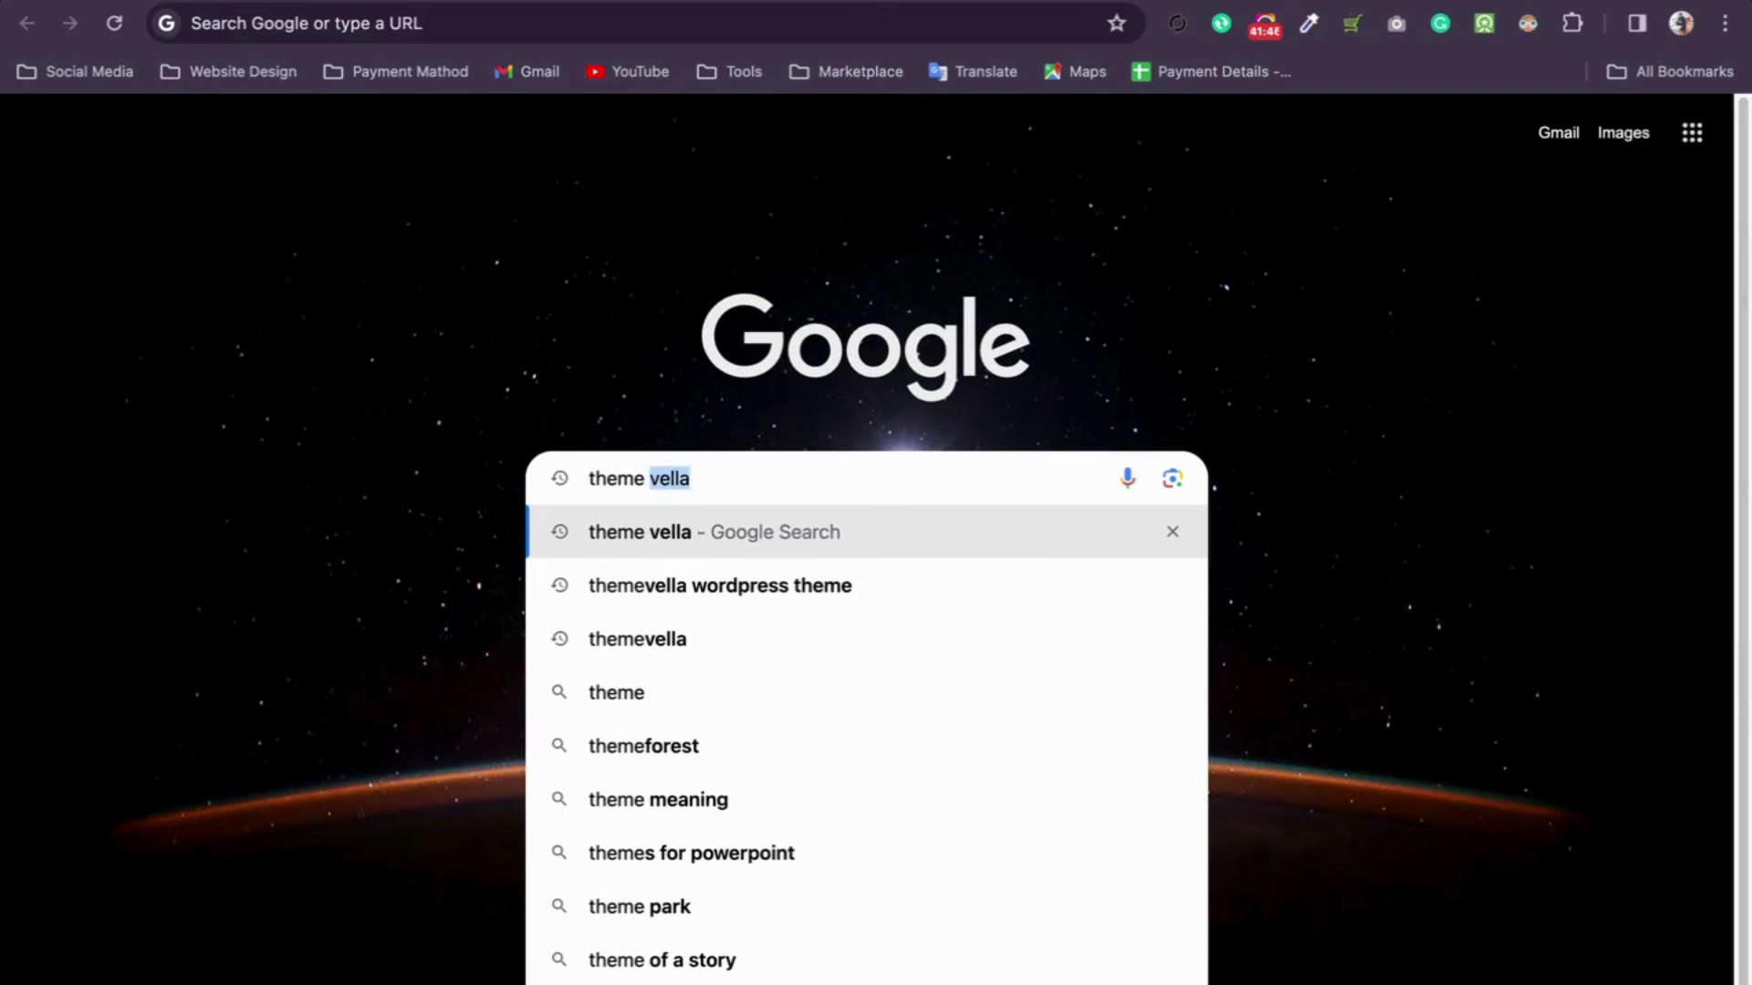
{"action": "type", "text": "est"}
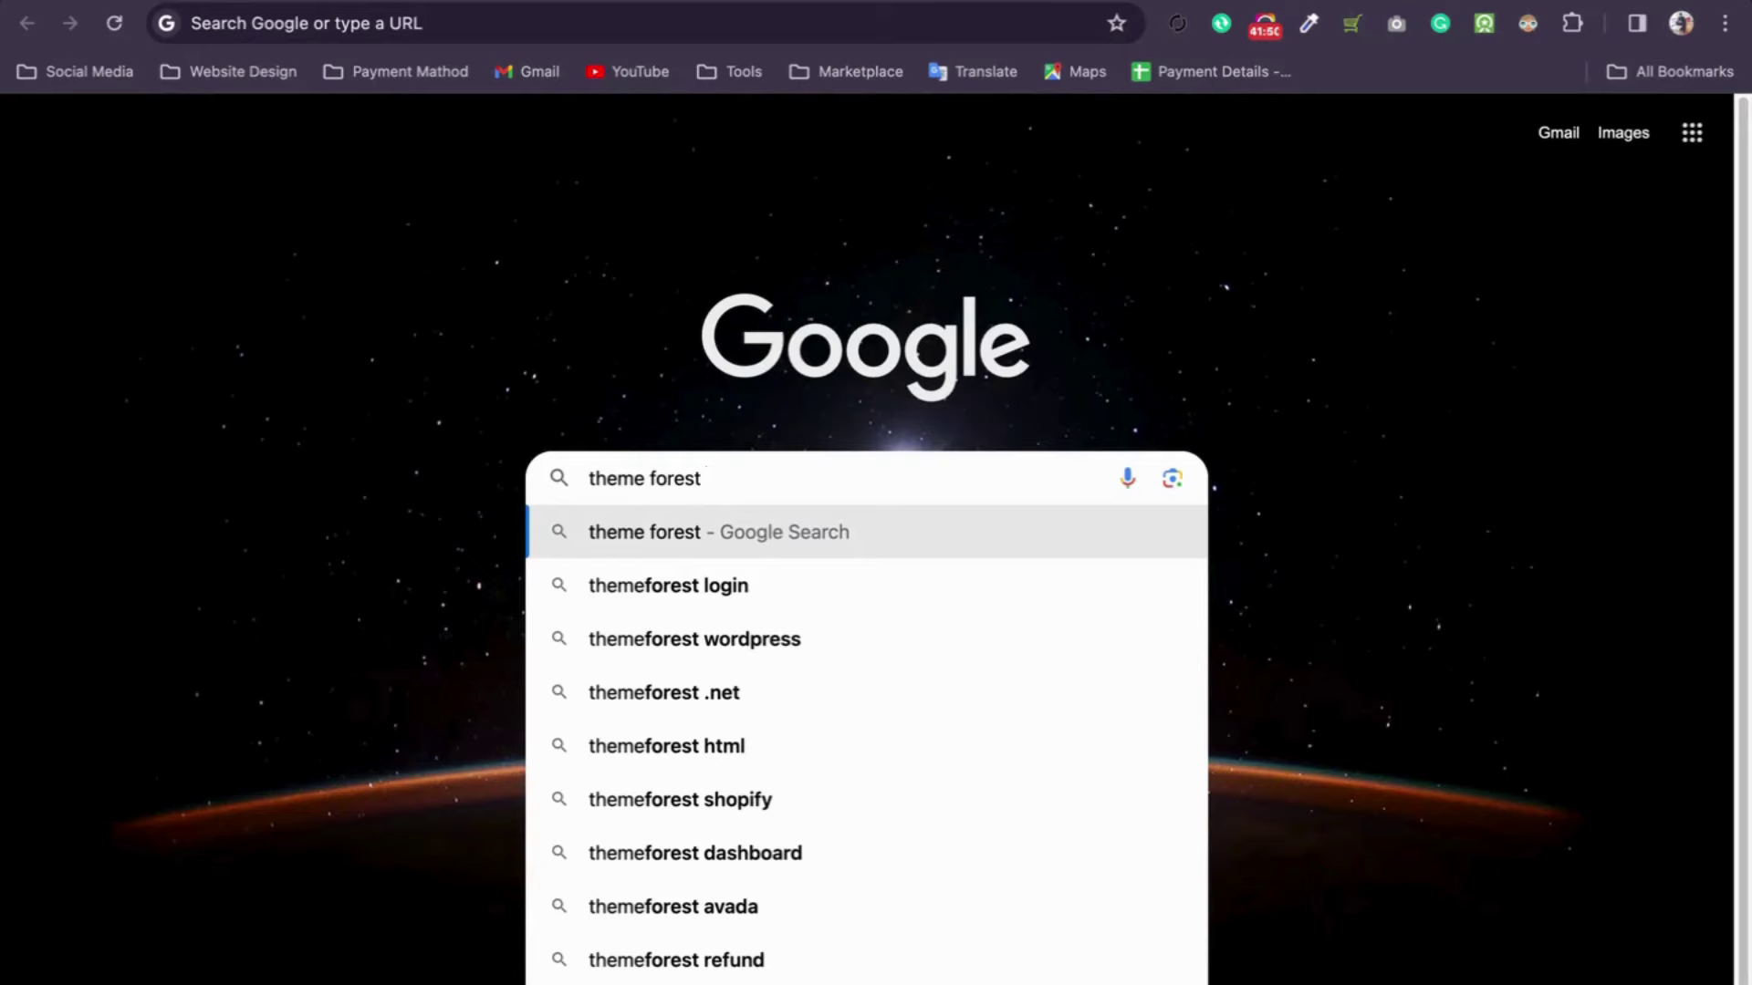
{"action": "key", "text": "Return"}
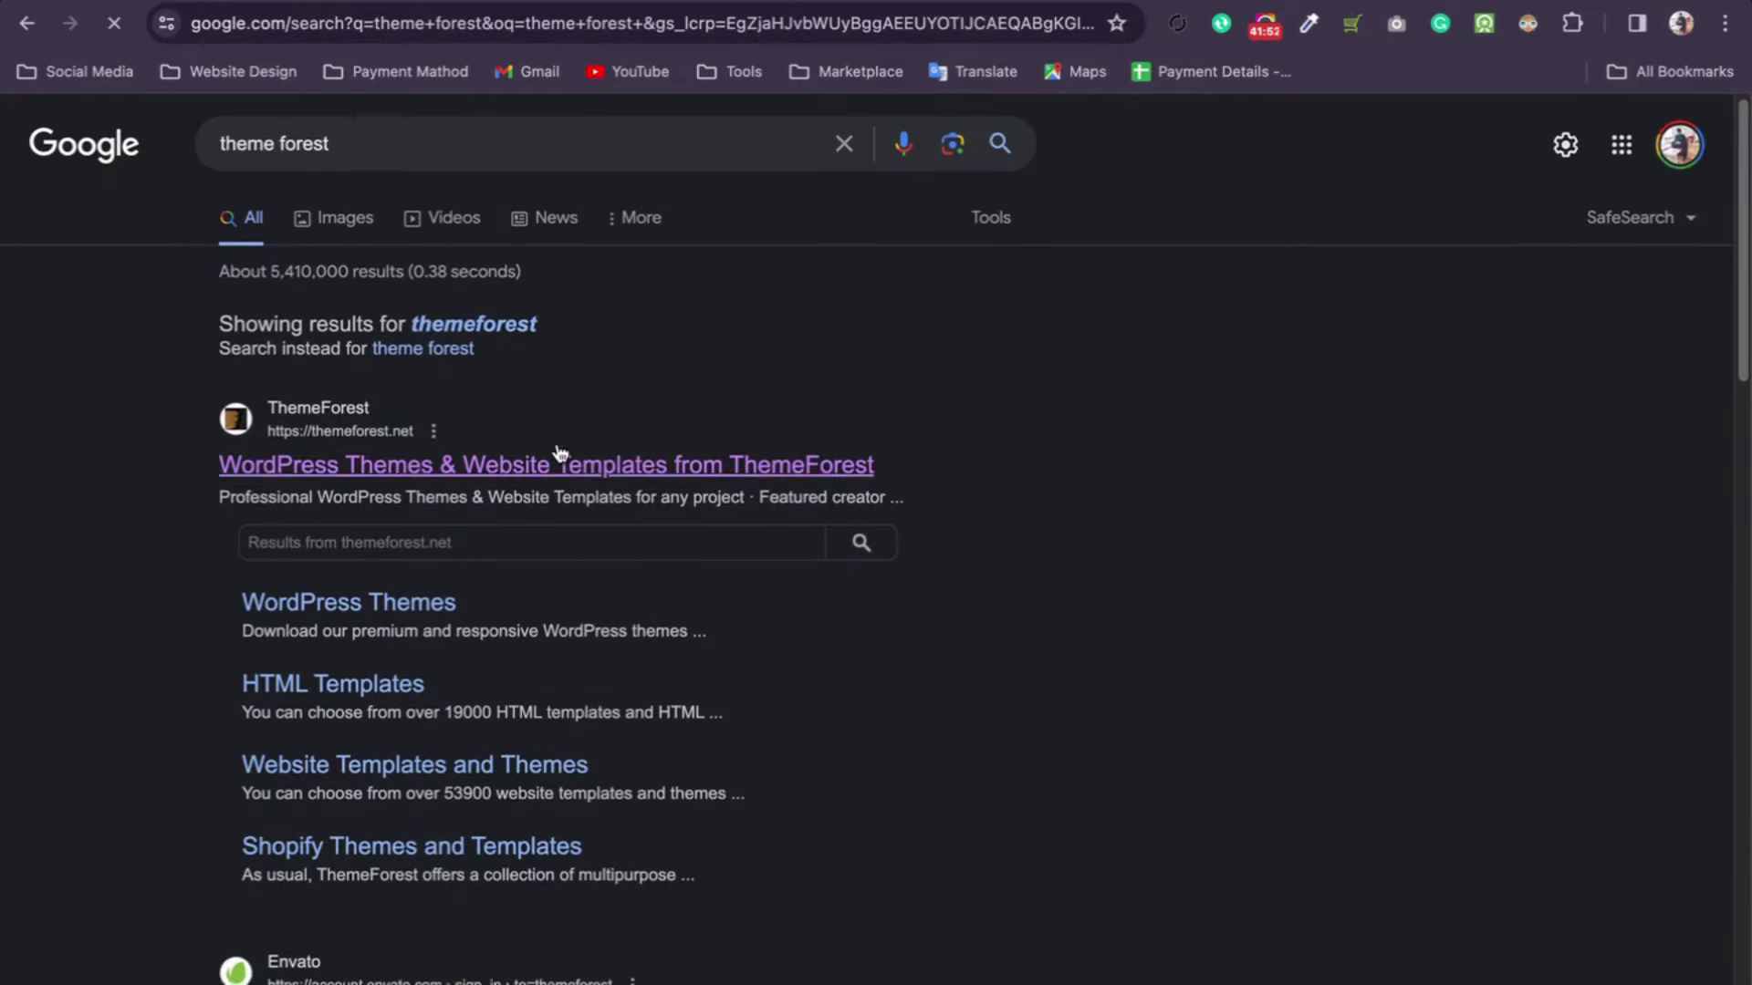
Step: Open the ThemeForest website from the search results and look over its homepage
{"action": "scroll", "coordinate": [561, 454], "scroll_direction": "down", "scroll_amount": 5}
{"action": "scroll", "coordinate": [547, 465], "scroll_direction": "up", "scroll_amount": 5}
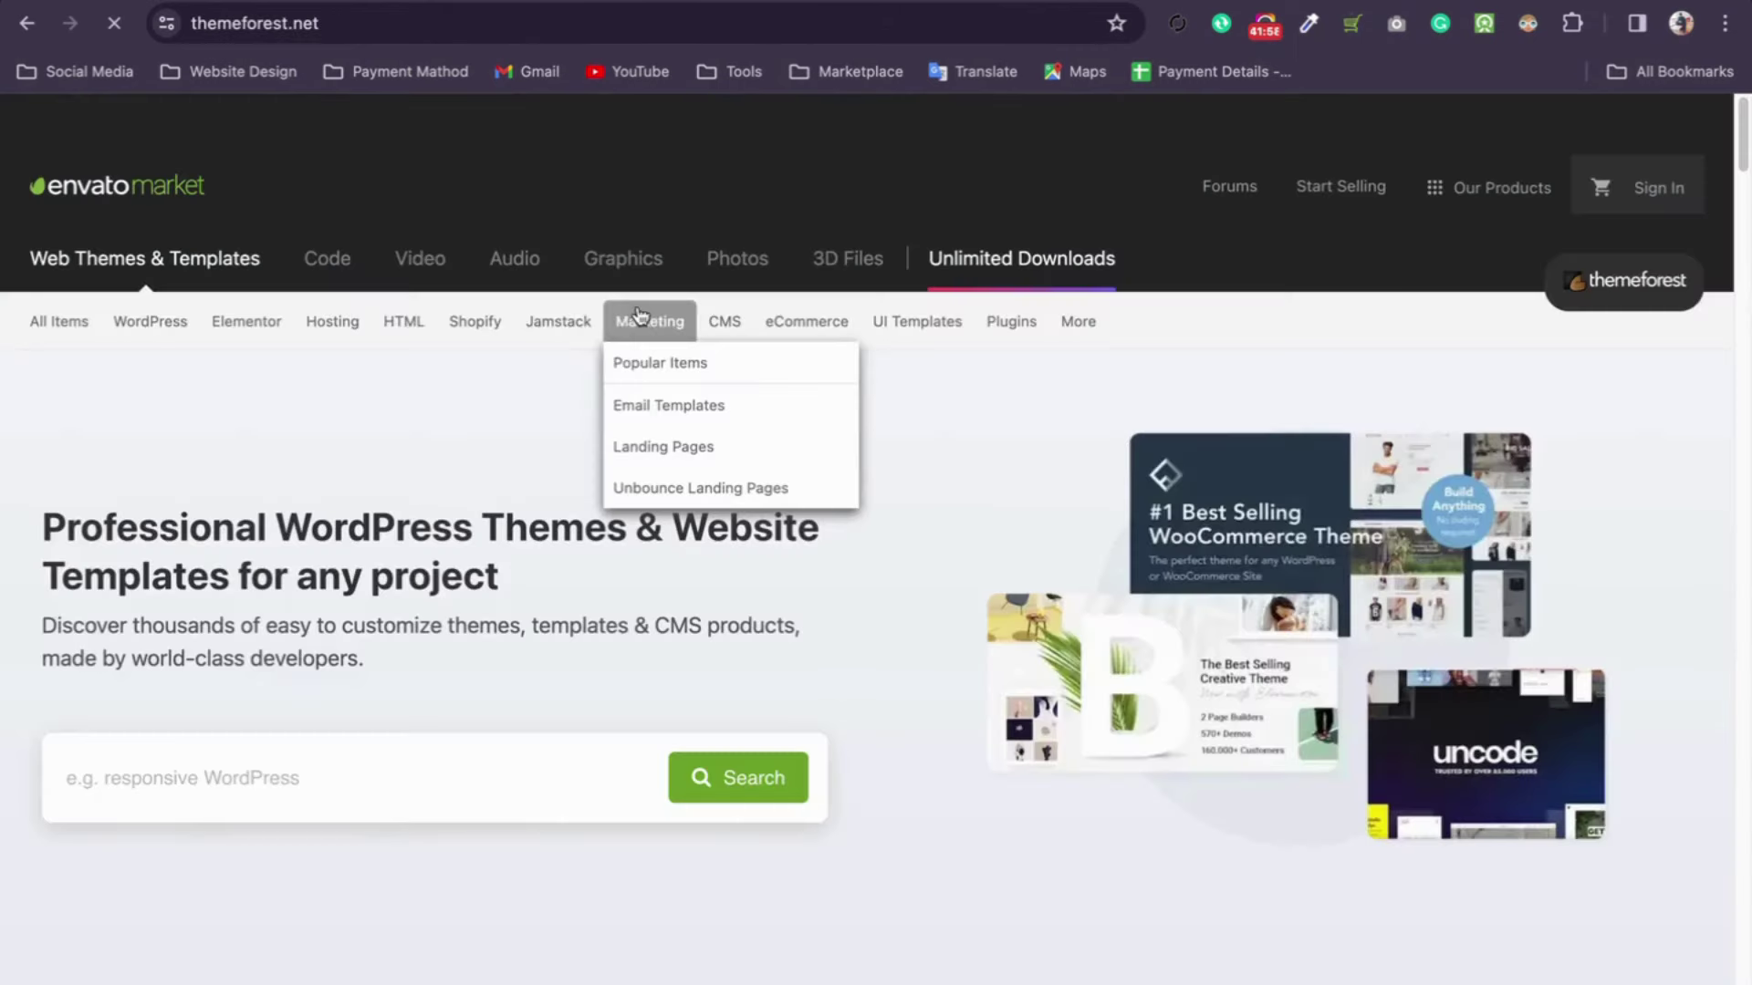
{"action": "mouse_move", "coordinate": [910, 315]}
{"action": "scroll", "coordinate": [587, 566], "scroll_direction": "down", "scroll_amount": 5}
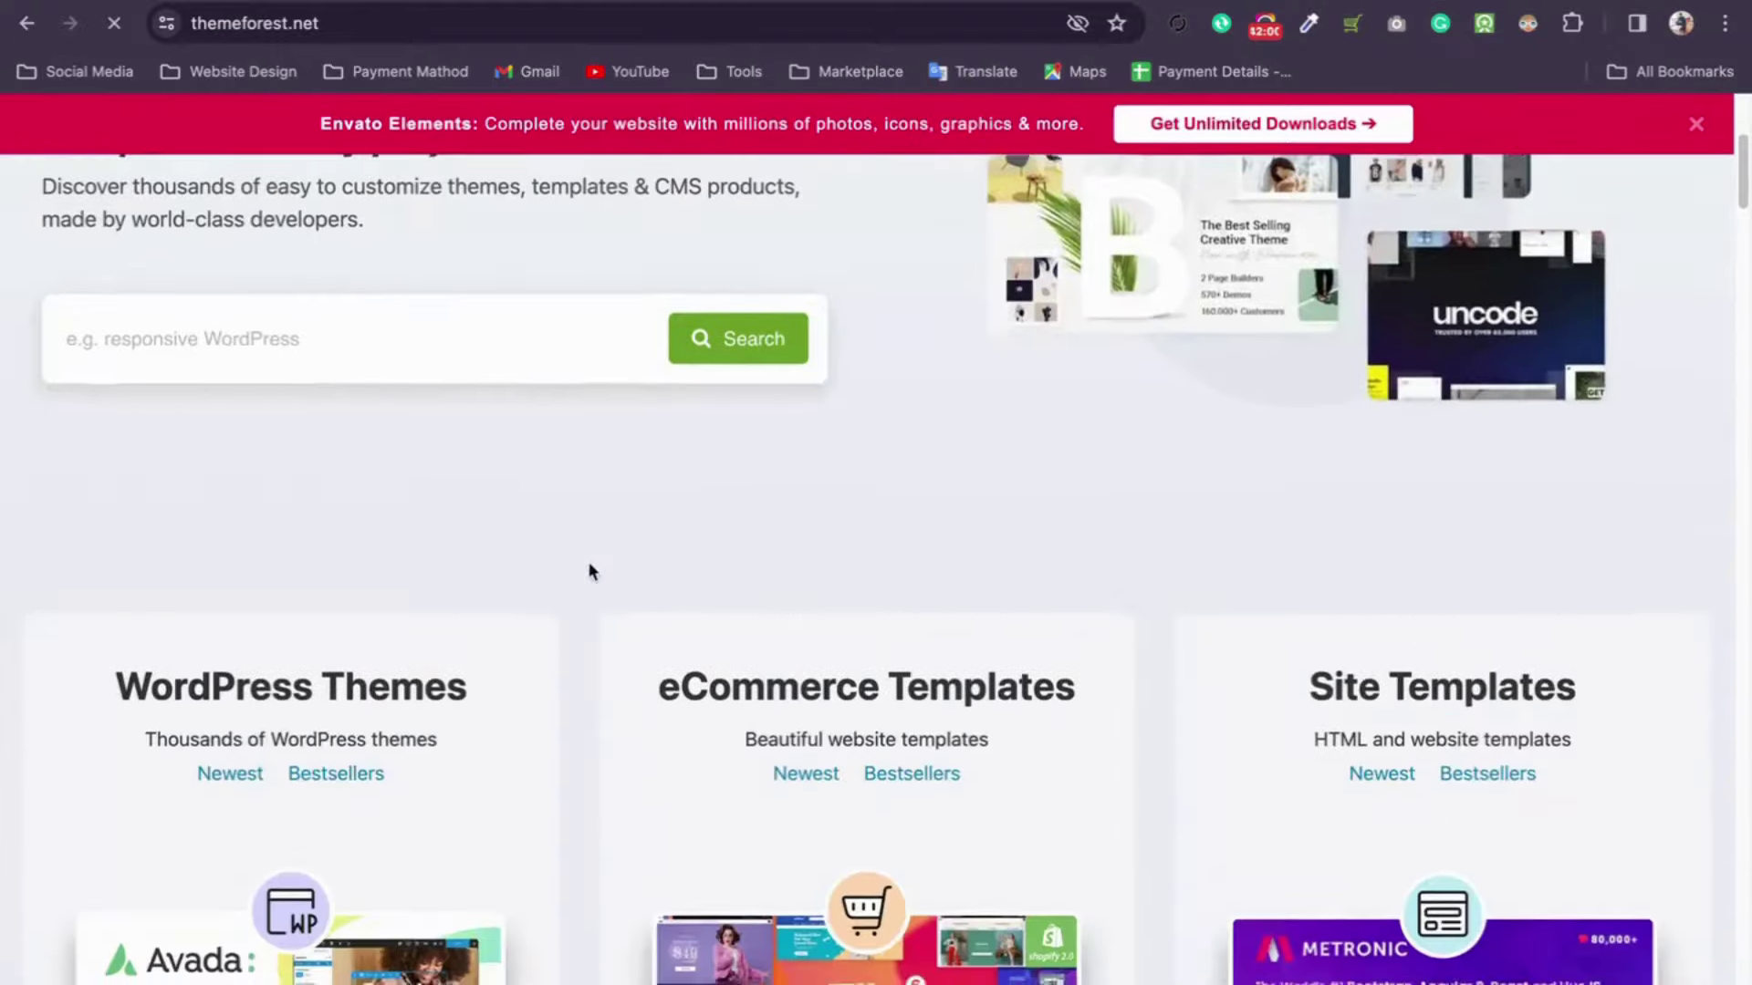
{"action": "scroll", "coordinate": [547, 456], "scroll_direction": "up", "scroll_amount": 5}
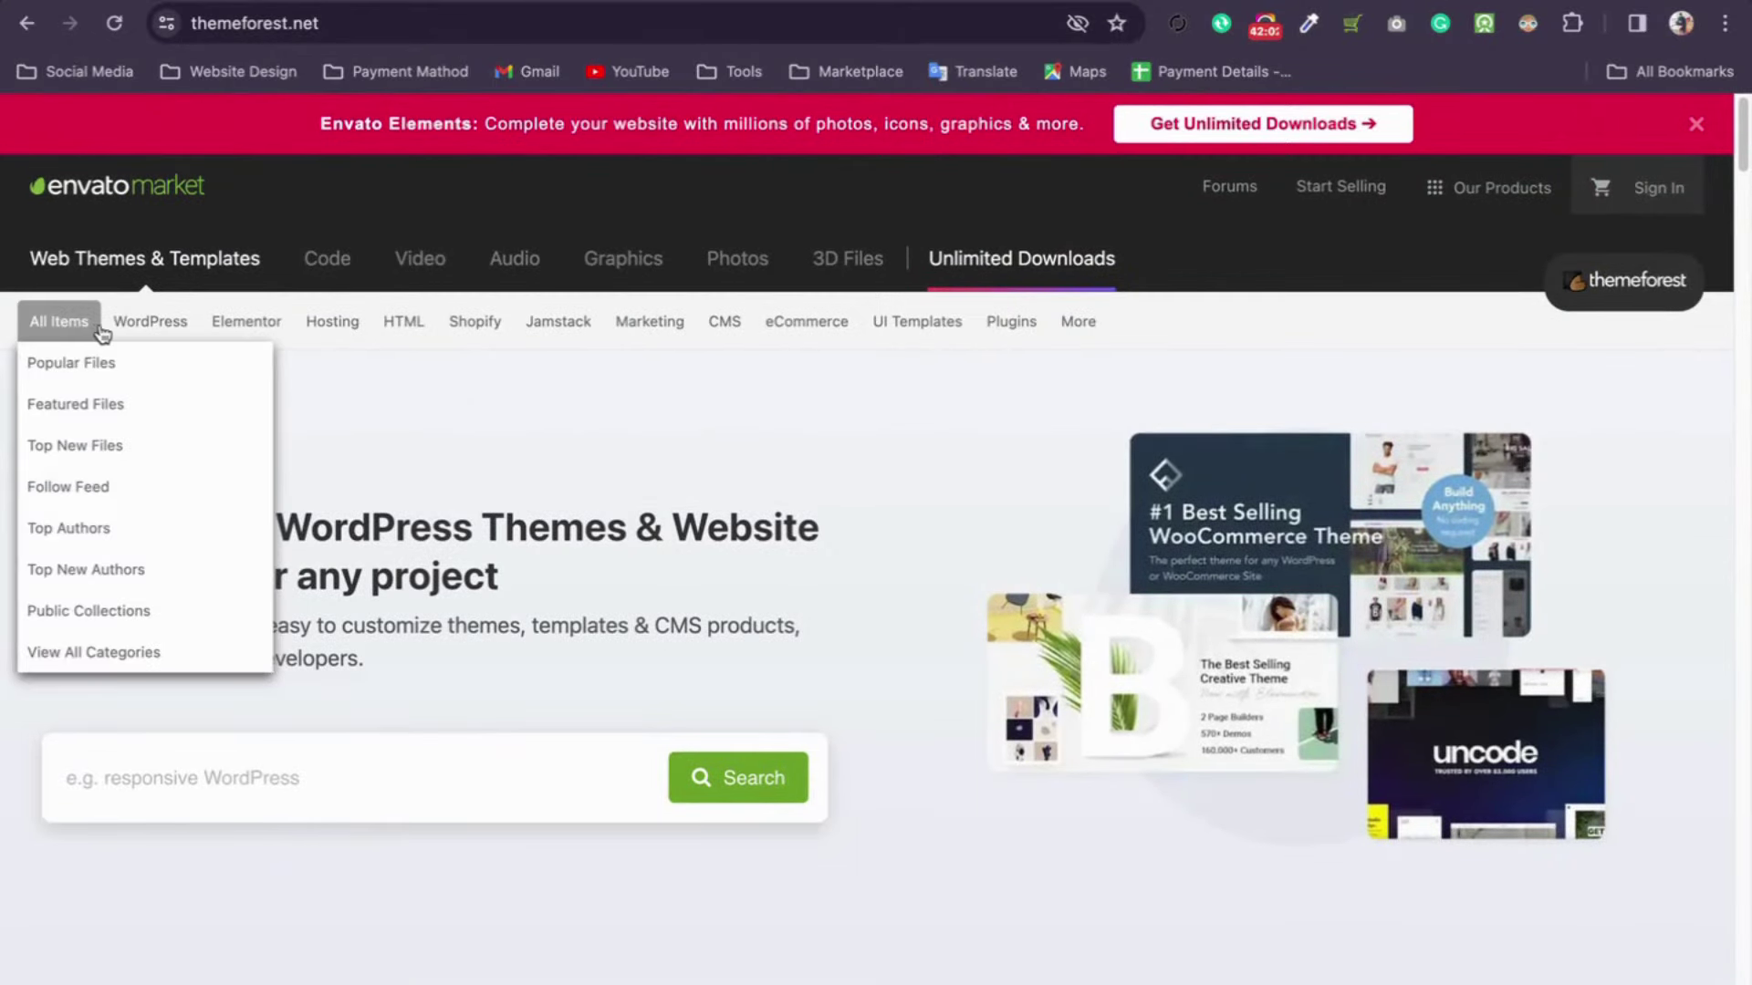
Step: Open ThemeForest's Shopify category within eCommerce and look over the themes offered
{"action": "mouse_move", "coordinate": [436, 323]}
{"action": "mouse_move", "coordinate": [794, 321]}
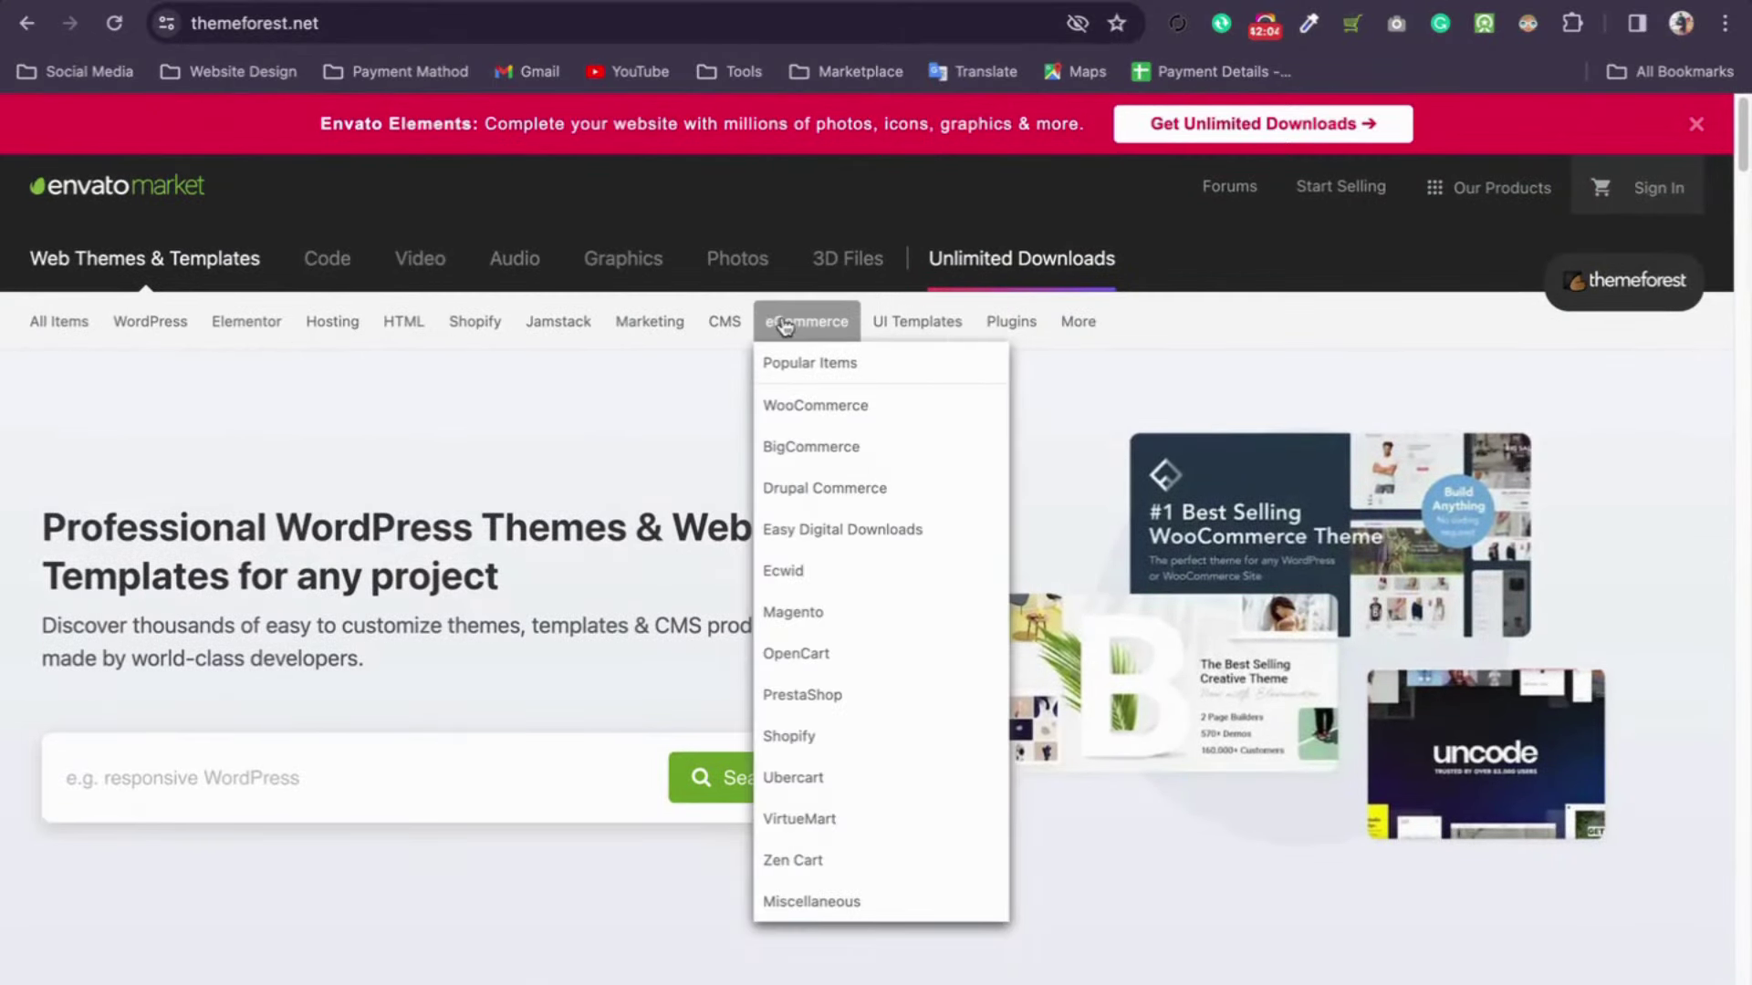
{"action": "left_click", "coordinate": [806, 739]}
{"action": "scroll", "coordinate": [106, 422], "scroll_direction": "down", "scroll_amount": 3}
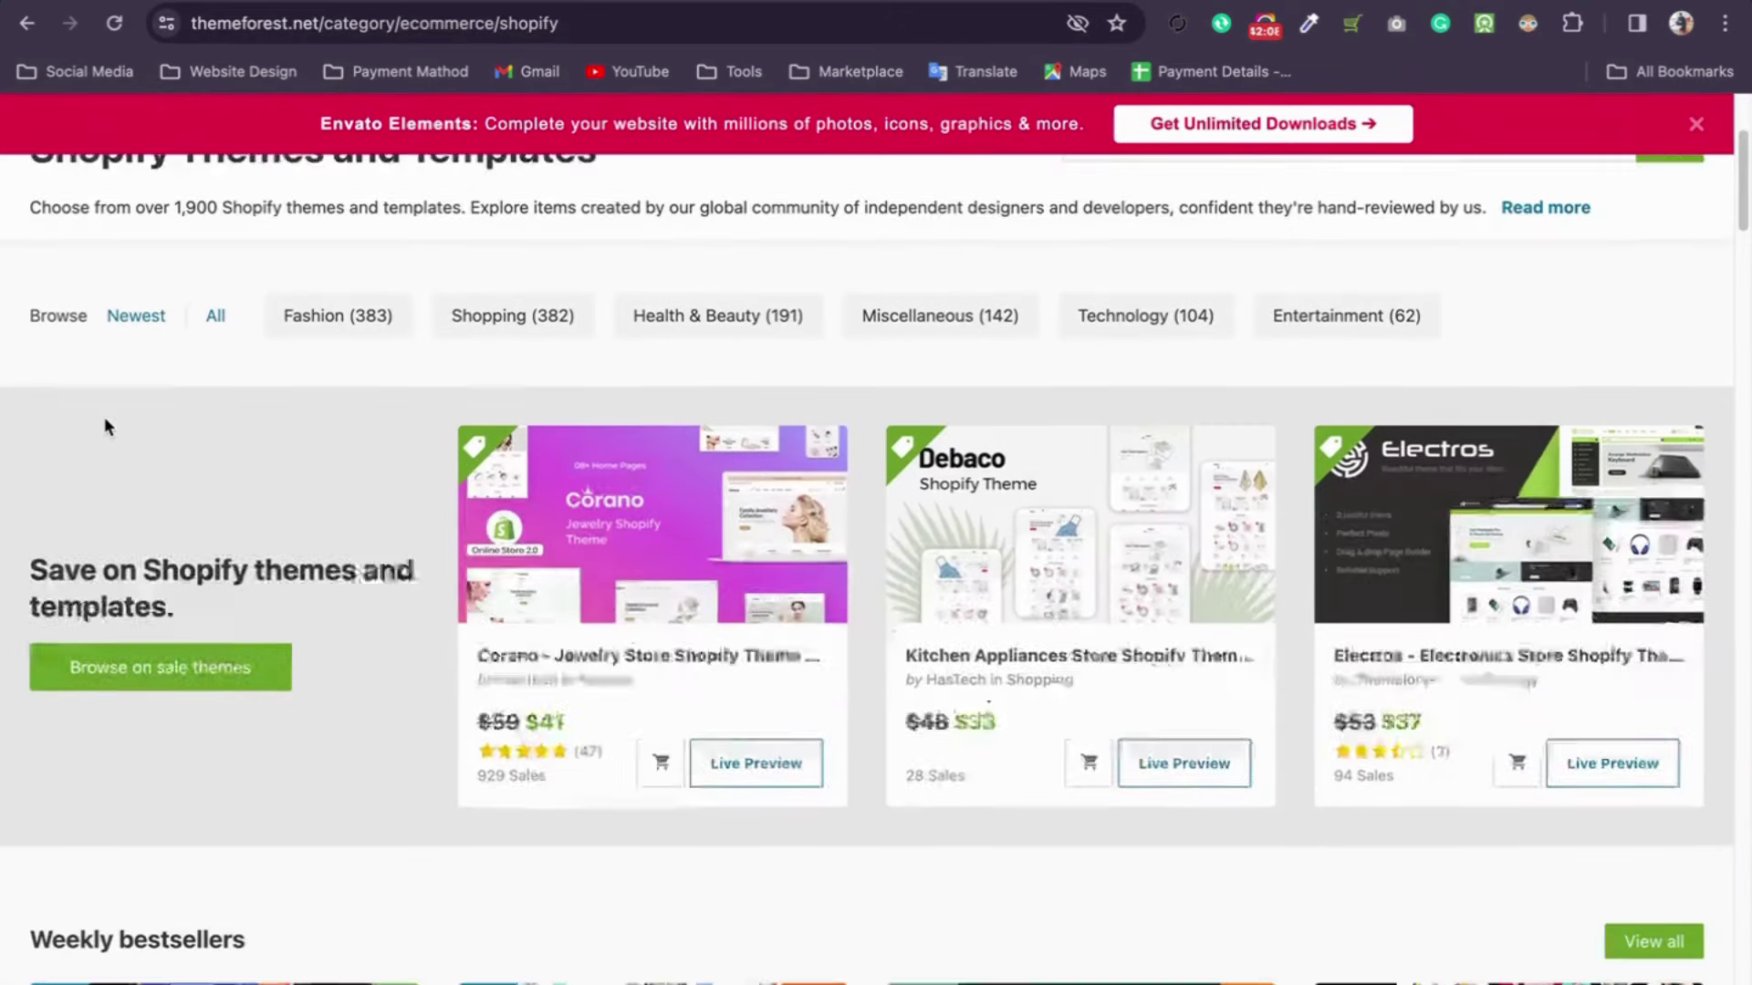
Step: Look through the on-sale, weekly bestseller and under-$49 Shopify themes, and open the Ella multipurpose theme
{"action": "scroll", "coordinate": [1435, 635], "scroll_direction": "down", "scroll_amount": 3}
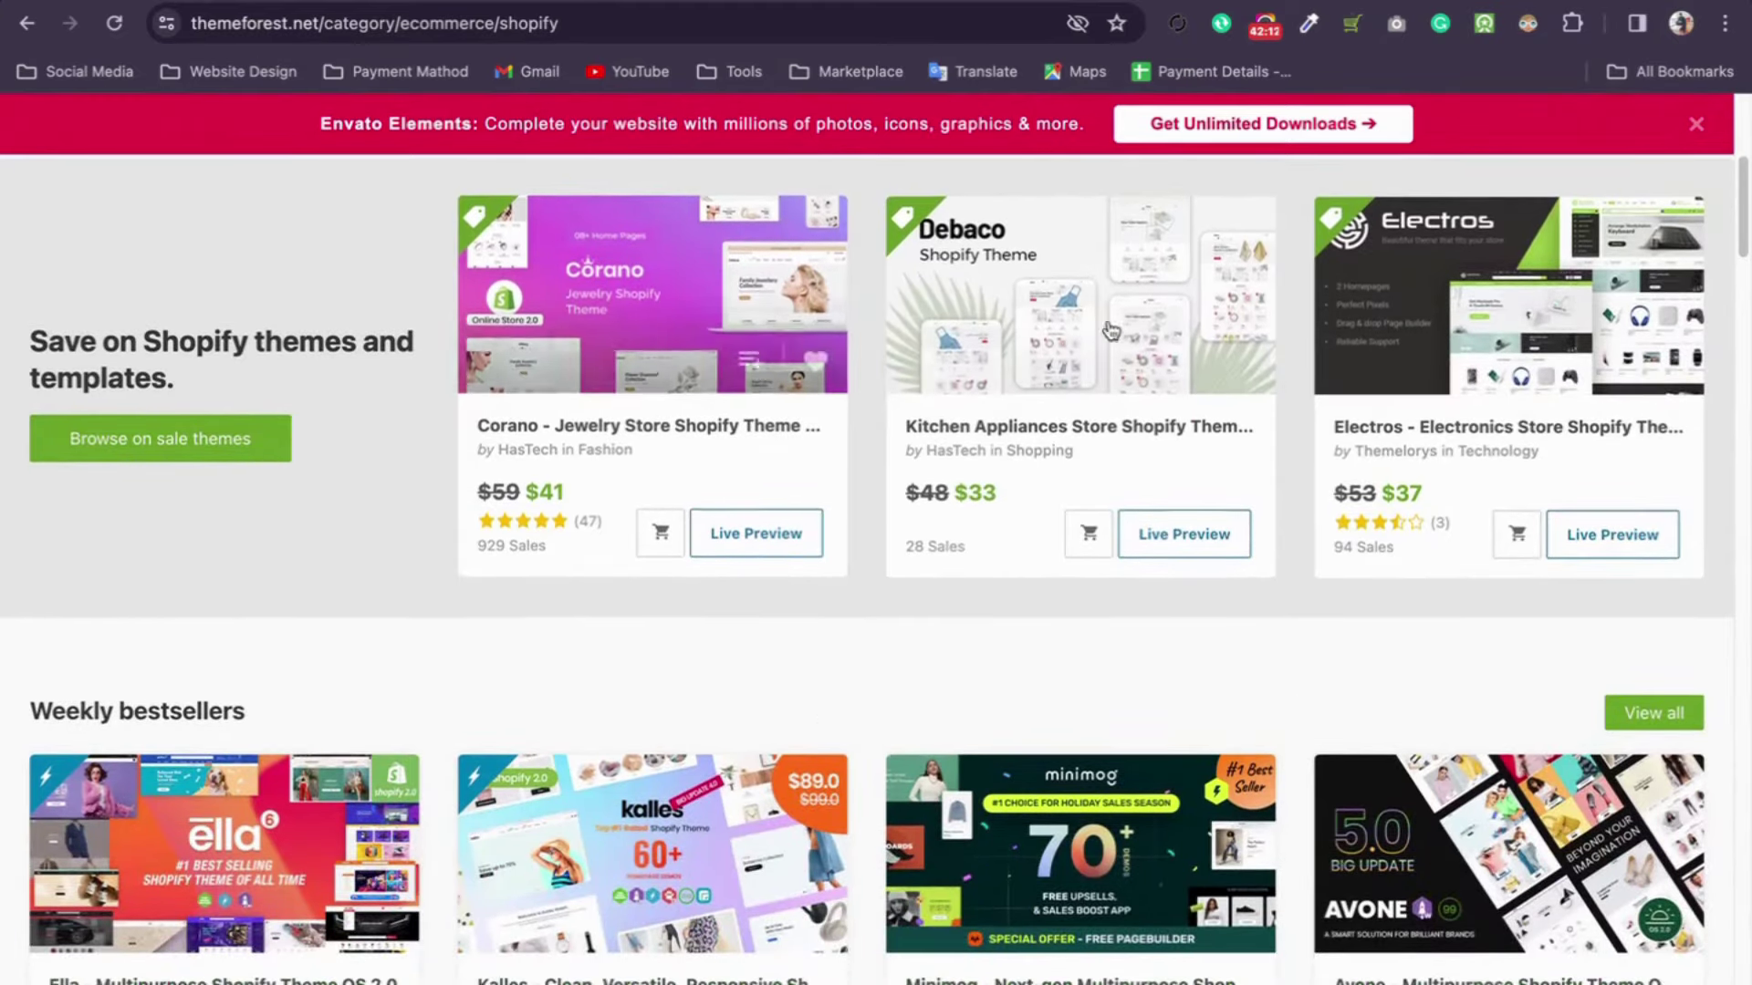
{"action": "scroll", "coordinate": [612, 430], "scroll_direction": "down", "scroll_amount": 4}
{"action": "scroll", "coordinate": [1004, 411], "scroll_direction": "down", "scroll_amount": 2}
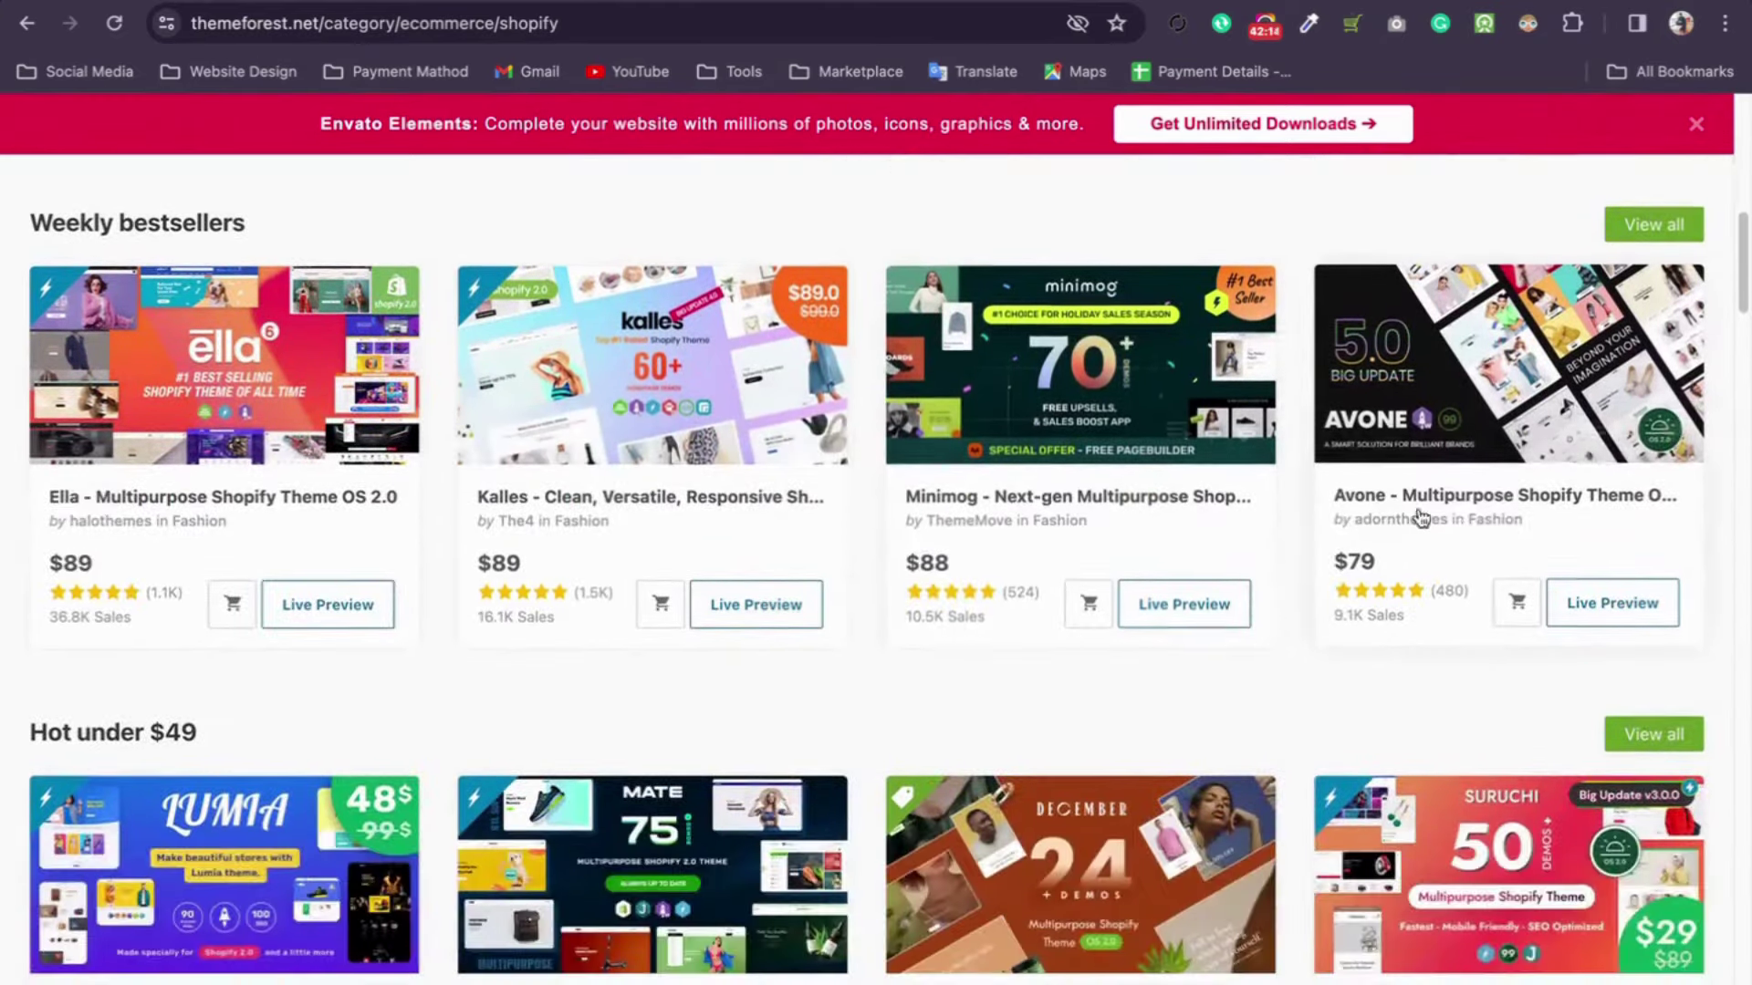
{"action": "scroll", "coordinate": [1506, 749], "scroll_direction": "down", "scroll_amount": 3}
{"action": "scroll", "coordinate": [638, 501], "scroll_direction": "up", "scroll_amount": 1}
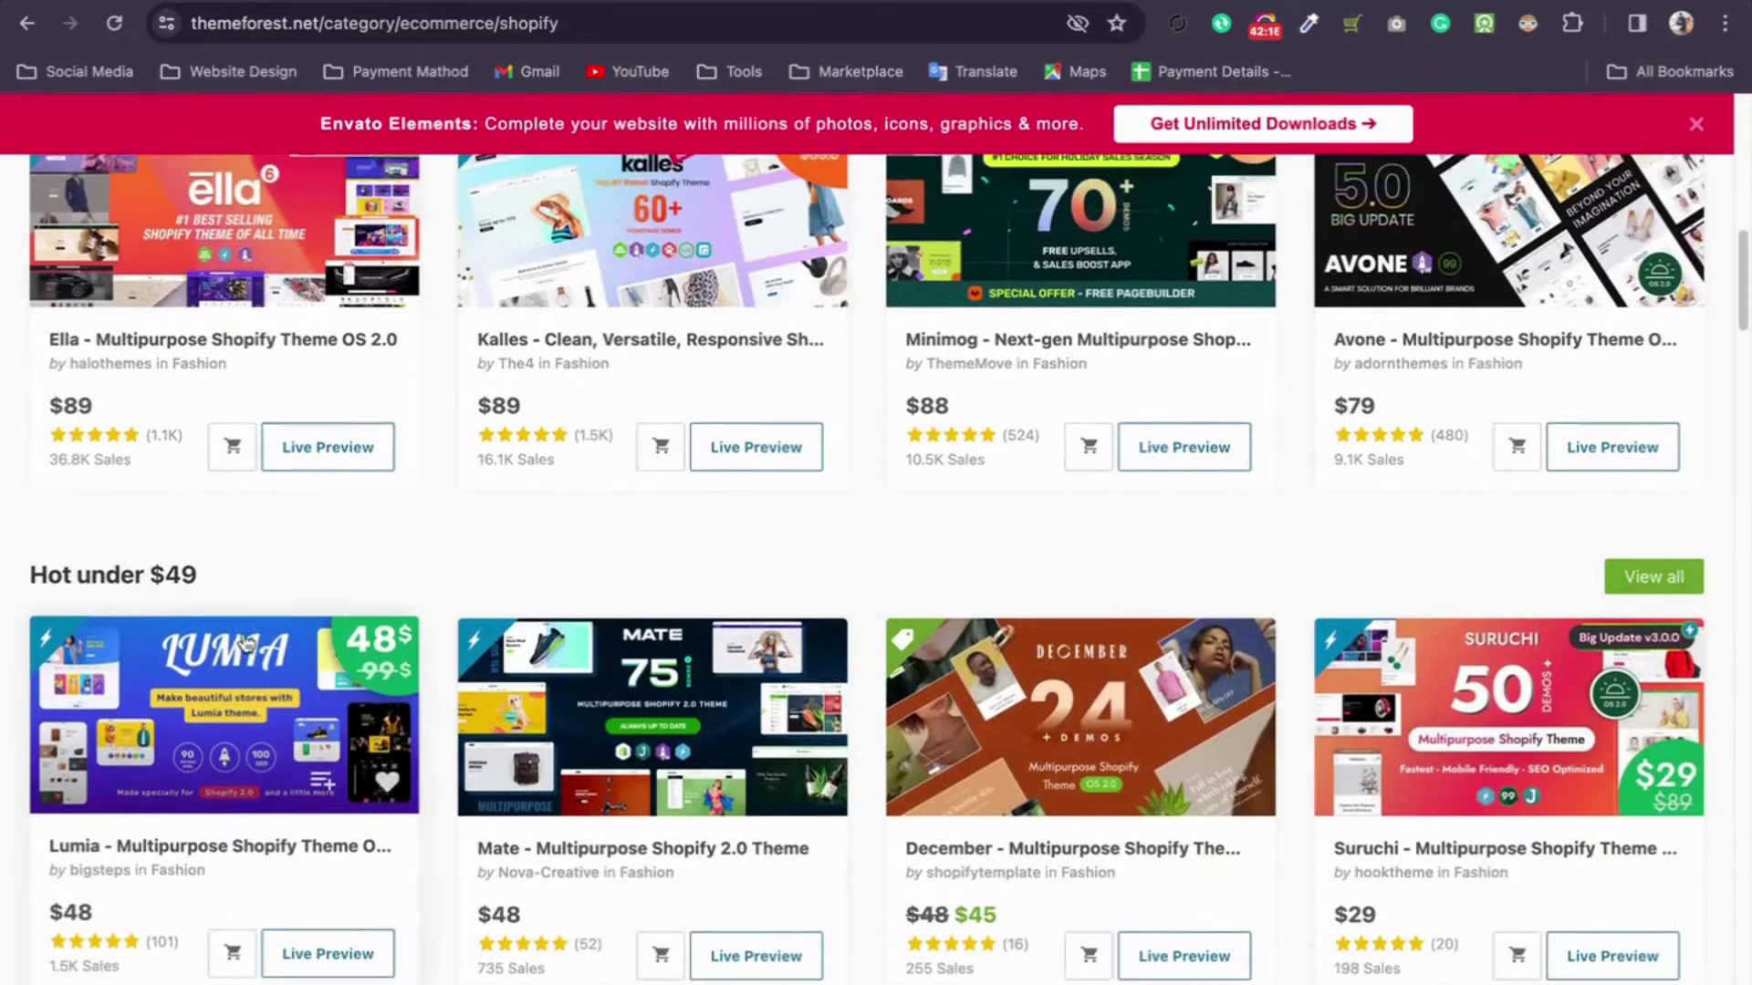
{"action": "left_click", "coordinate": [182, 285]}
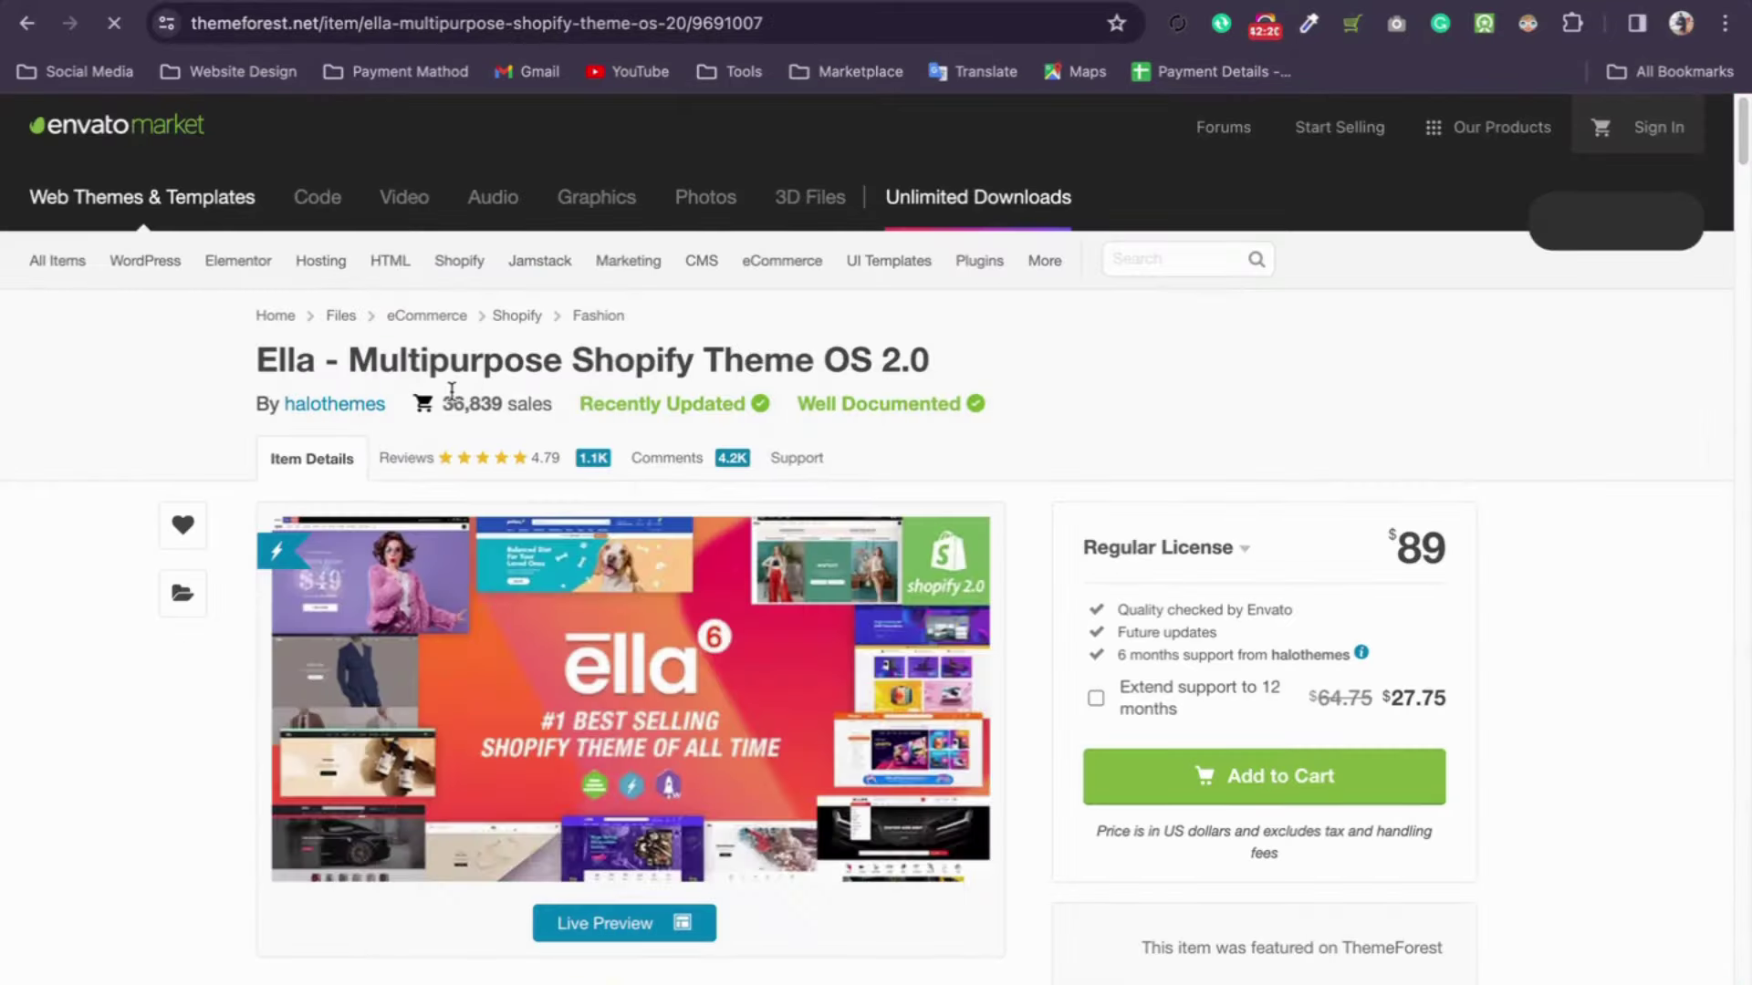
Step: Check the Ella theme's sales count and its regular license price on the item page
{"action": "left_click_drag", "start_coordinate": [449, 408], "coordinate": [559, 418]}
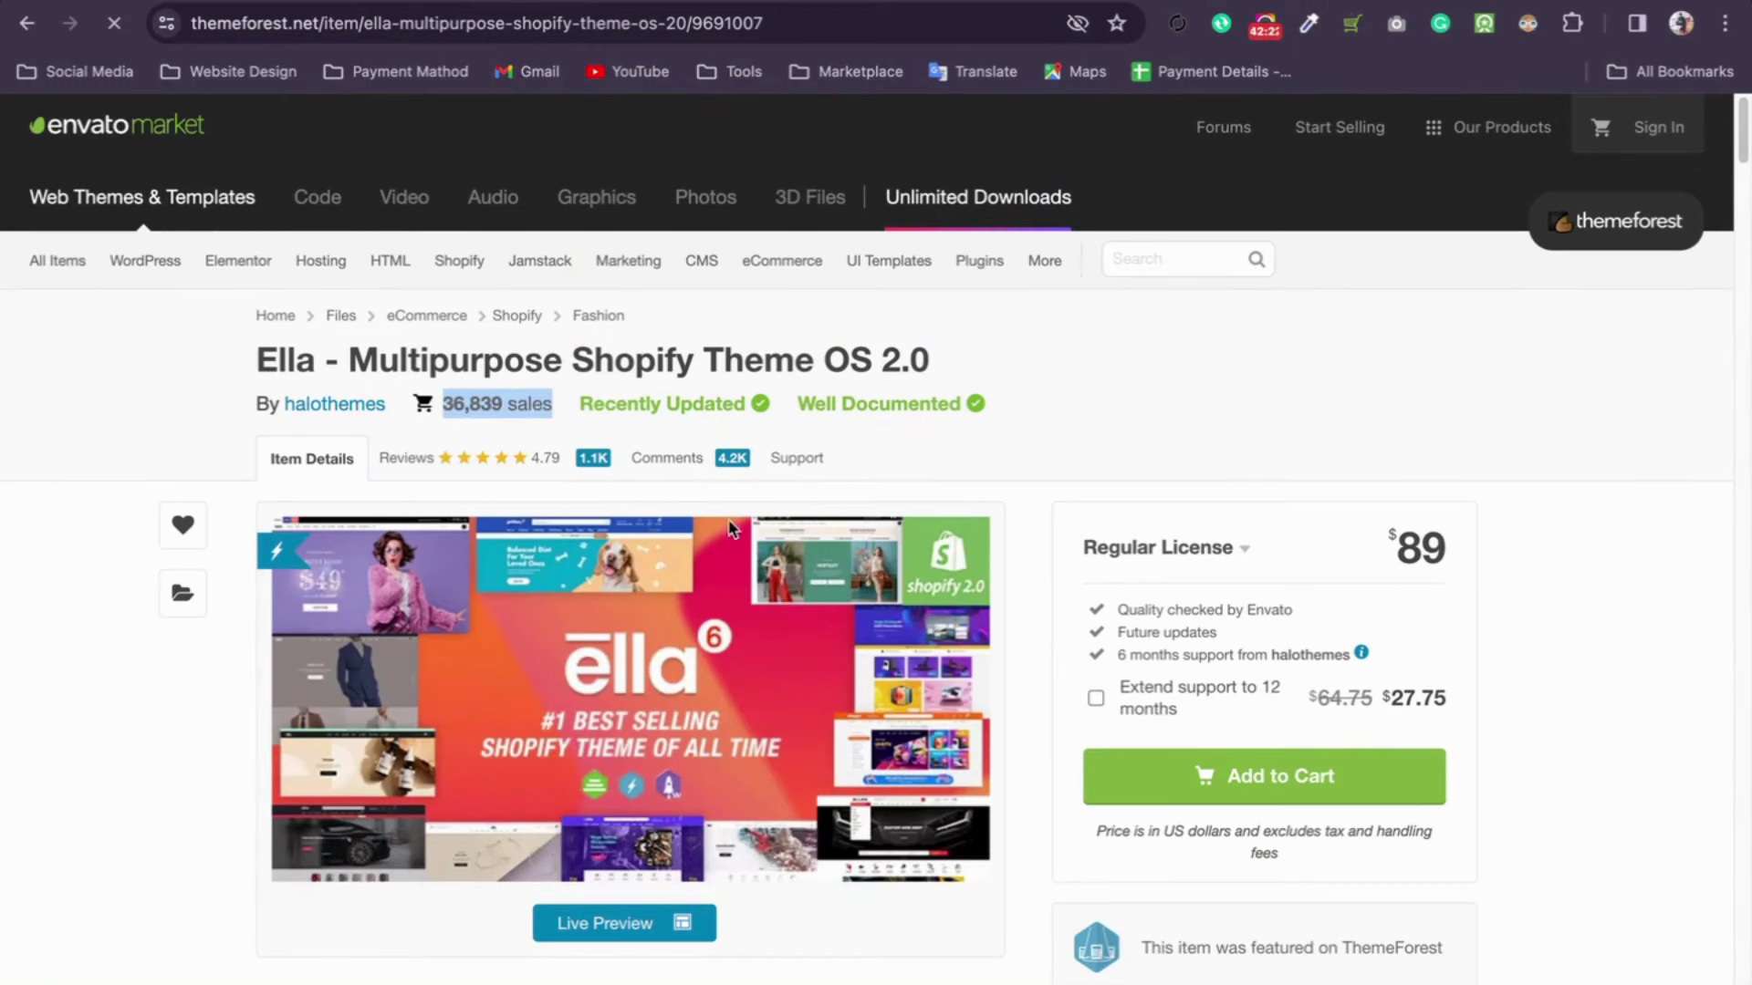
{"action": "scroll", "coordinate": [948, 624], "scroll_direction": "down", "scroll_amount": 2}
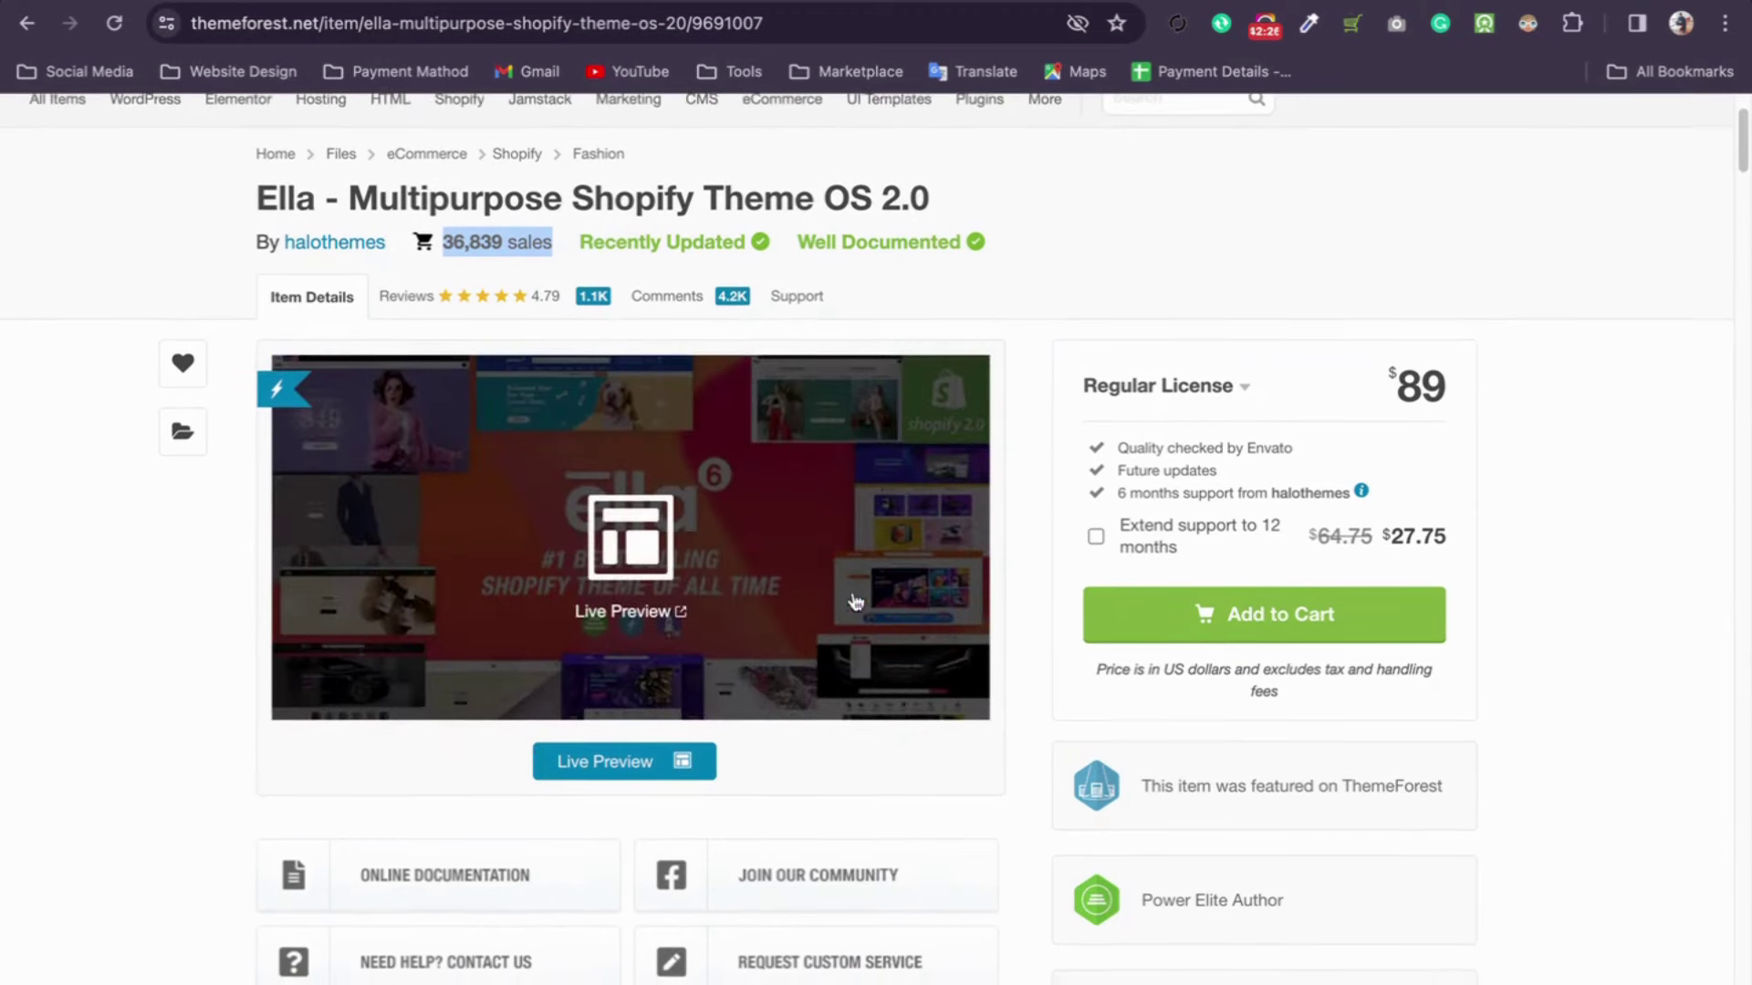
{"action": "scroll", "coordinate": [766, 730], "scroll_direction": "down", "scroll_amount": 1}
{"action": "mouse_move", "coordinate": [1466, 399]}
{"action": "left_mouse_down"}
{"action": "mouse_move", "coordinate": [1377, 380]}
{"action": "mouse_move", "coordinate": [1445, 377]}
{"action": "left_mouse_up"}
{"action": "left_click", "coordinate": [1533, 400]}
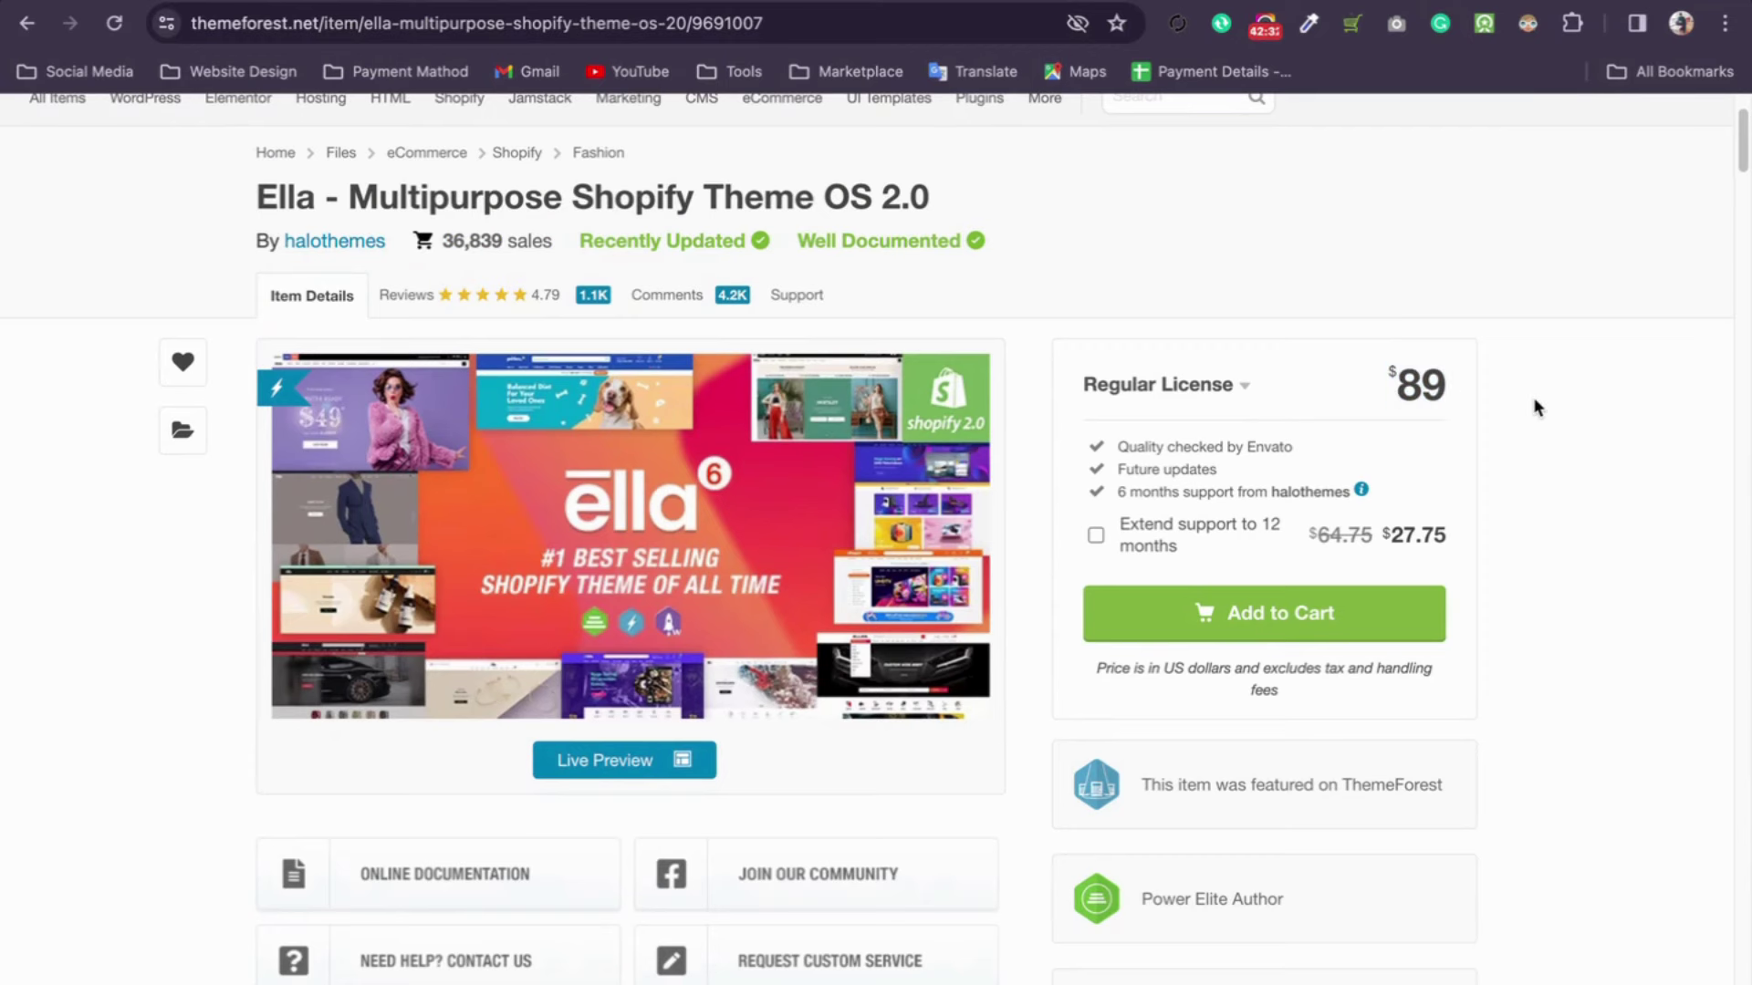
Step: Open the Ella theme's live preview and look over its homepage demo layouts
{"action": "left_click", "coordinate": [730, 573]}
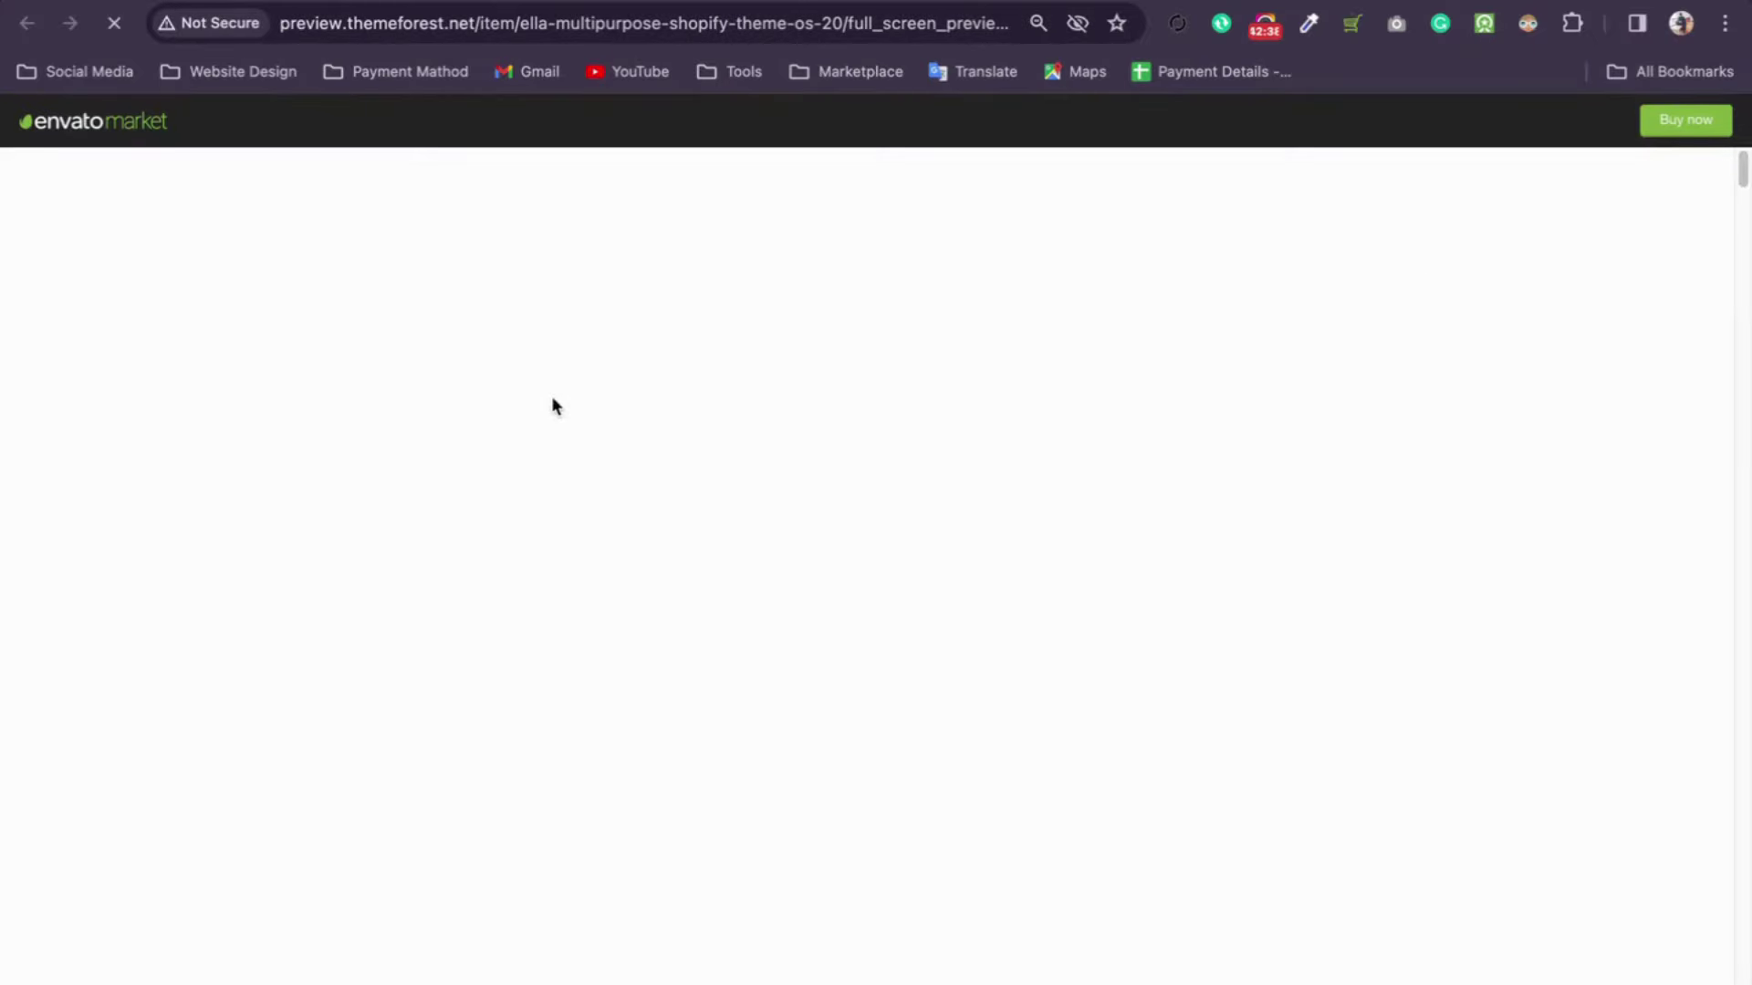
{"action": "scroll", "coordinate": [681, 570], "scroll_direction": "down", "scroll_amount": 5}
{"action": "scroll", "coordinate": [684, 567], "scroll_direction": "down", "scroll_amount": 15}
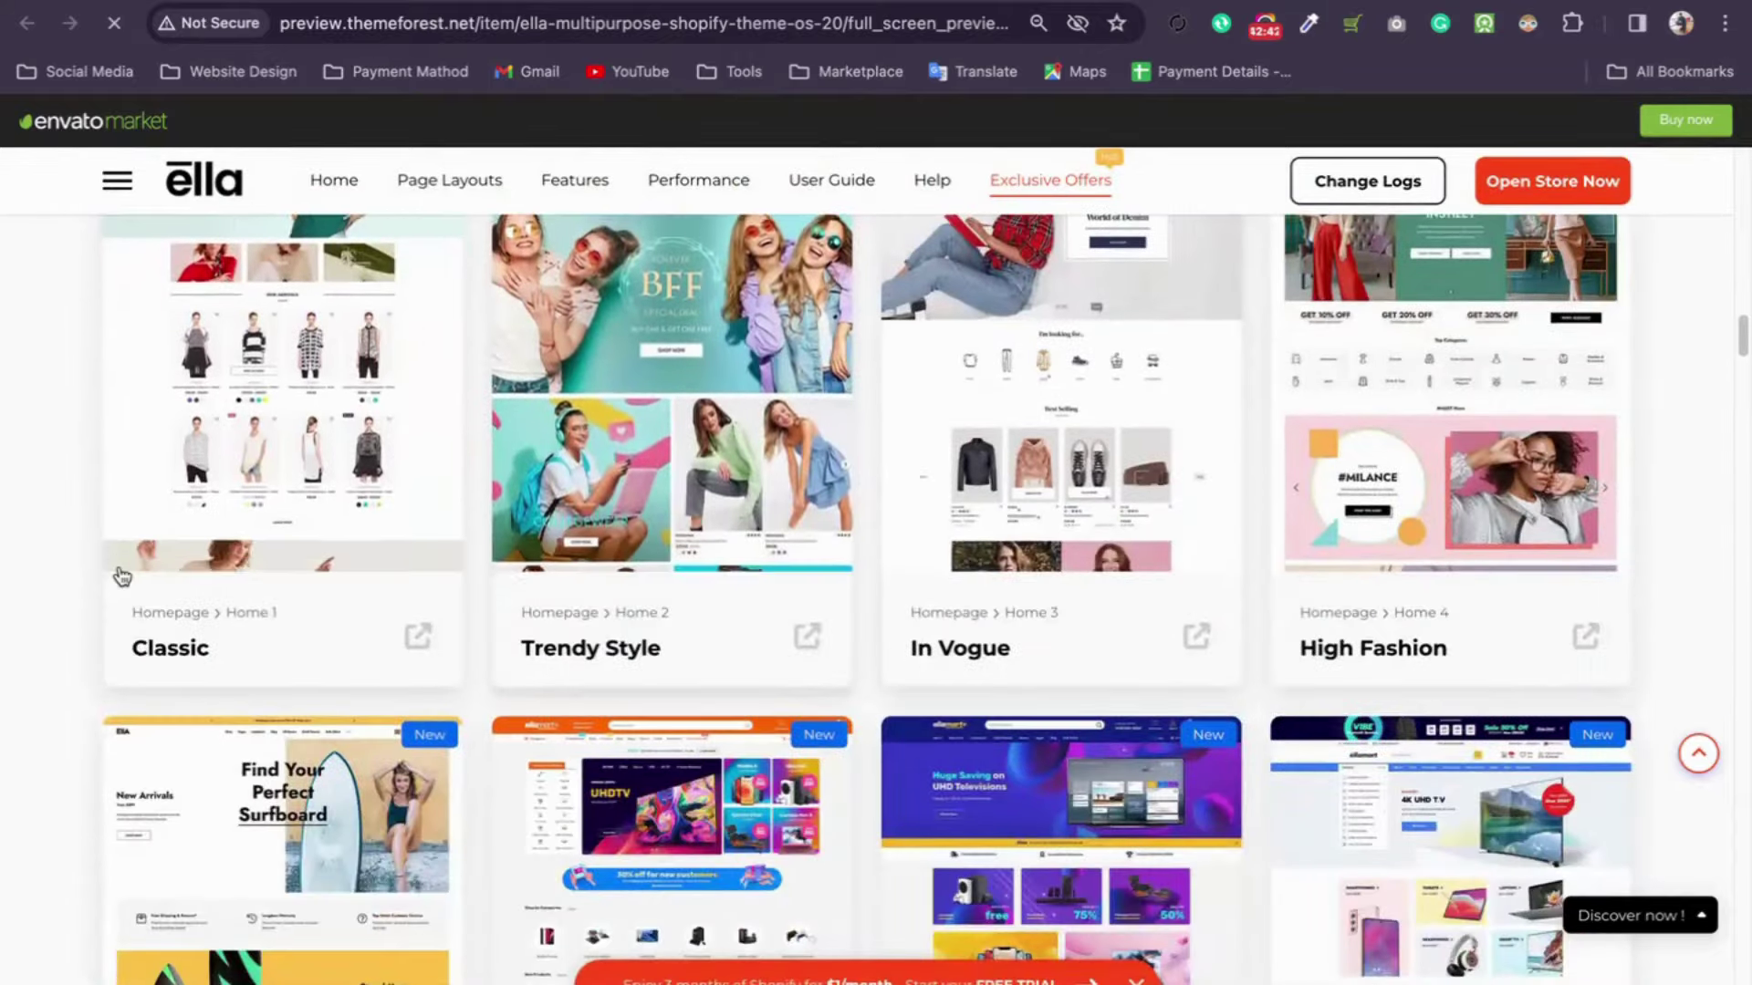
{"action": "scroll", "coordinate": [117, 575], "scroll_direction": "up", "scroll_amount": 5}
{"action": "scroll", "coordinate": [40, 540], "scroll_direction": "down", "scroll_amount": 3}
{"action": "scroll", "coordinate": [9, 515], "scroll_direction": "down", "scroll_amount": 3}
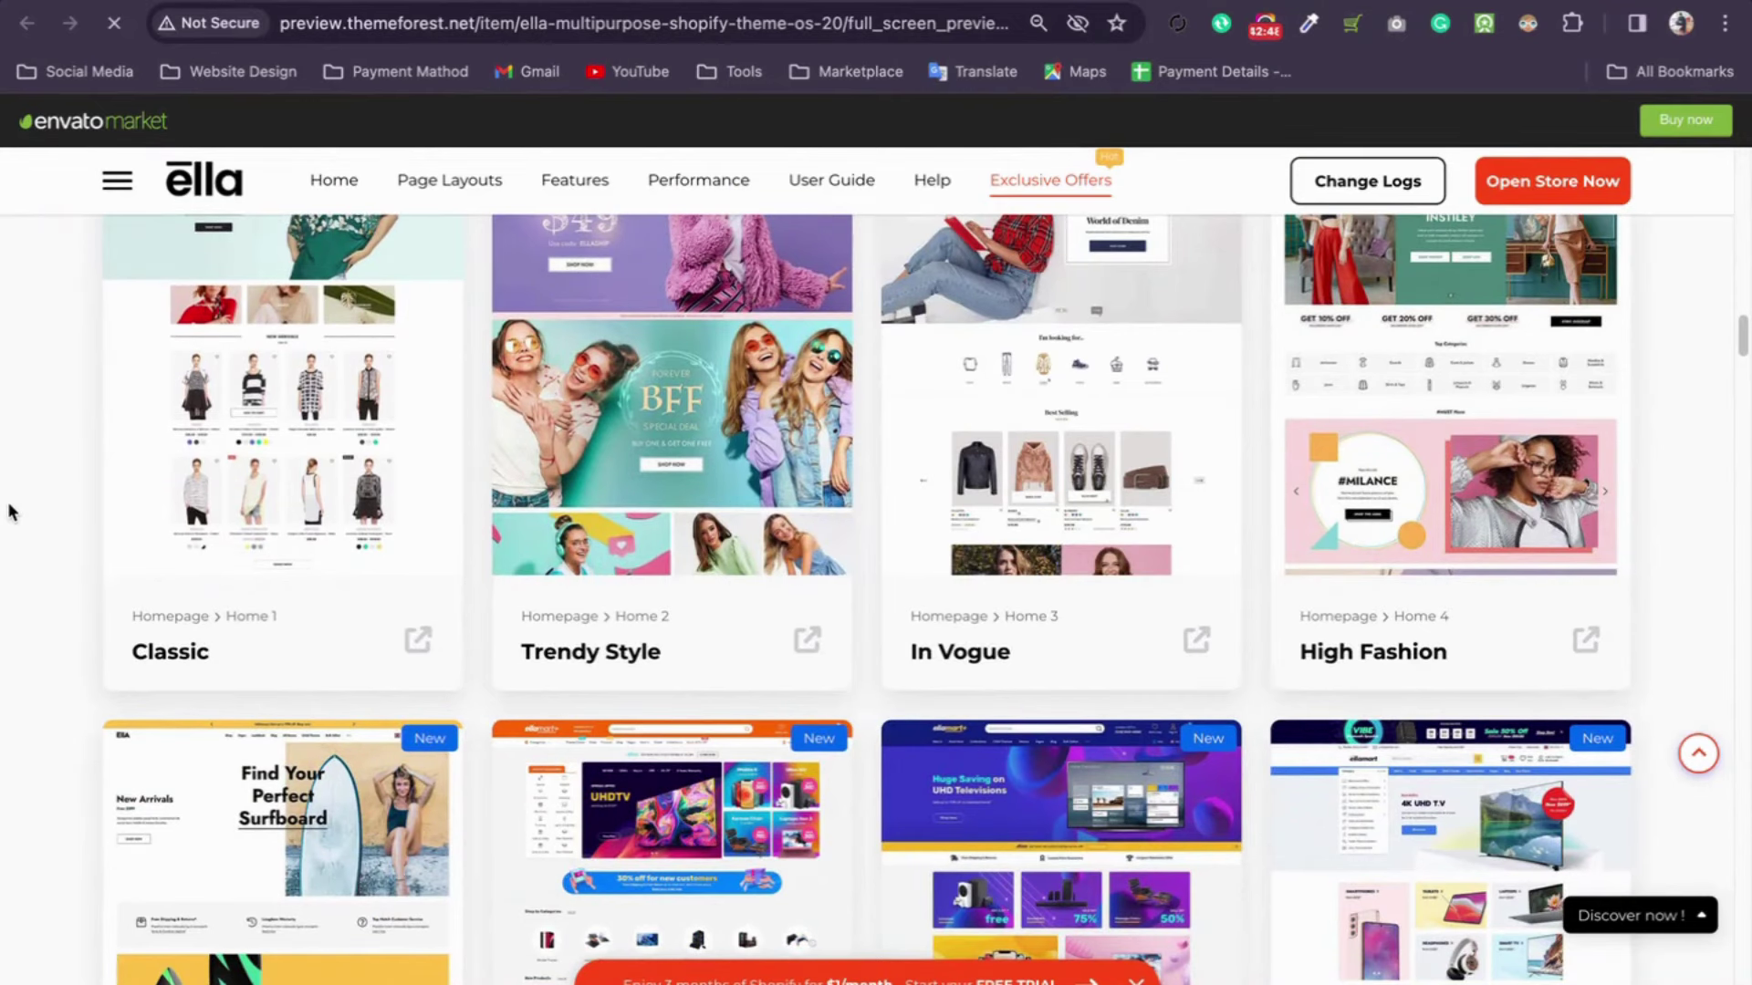
{"action": "scroll", "coordinate": [9, 513], "scroll_direction": "up", "scroll_amount": 2}
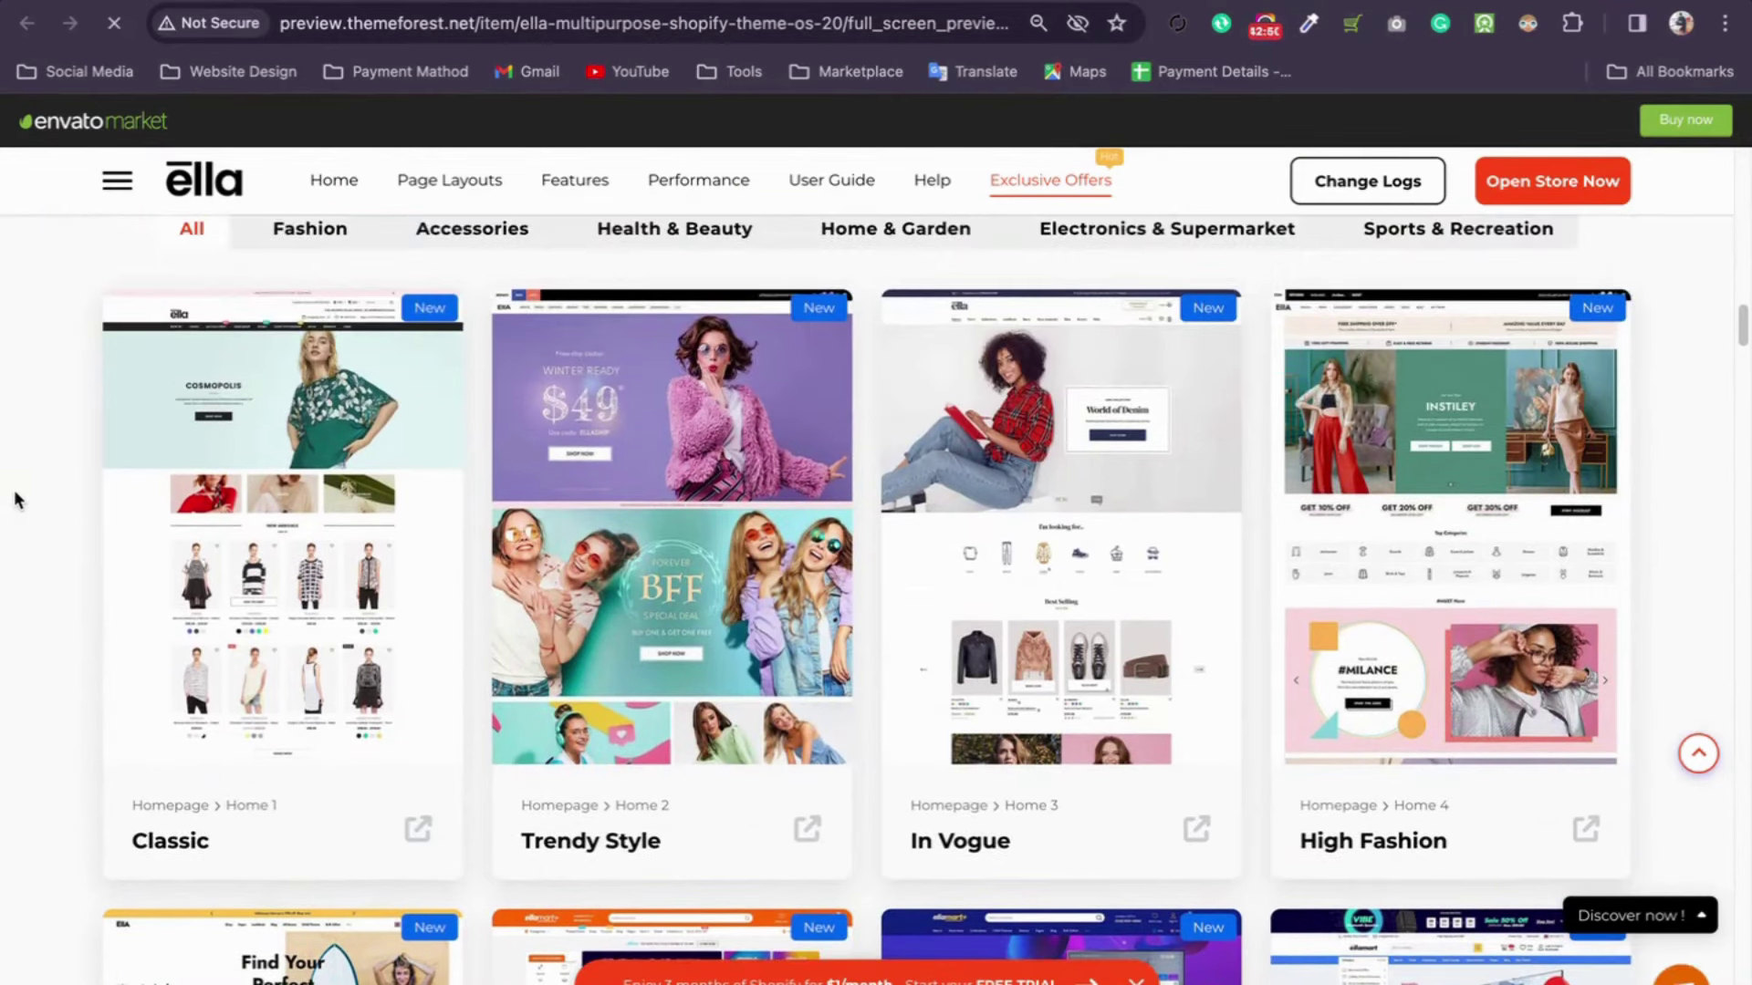
Step: Return to the Shopify admin, switch to the AIT BD store and open its Online Store themes
{"action": "left_click", "coordinate": [563, 1]}
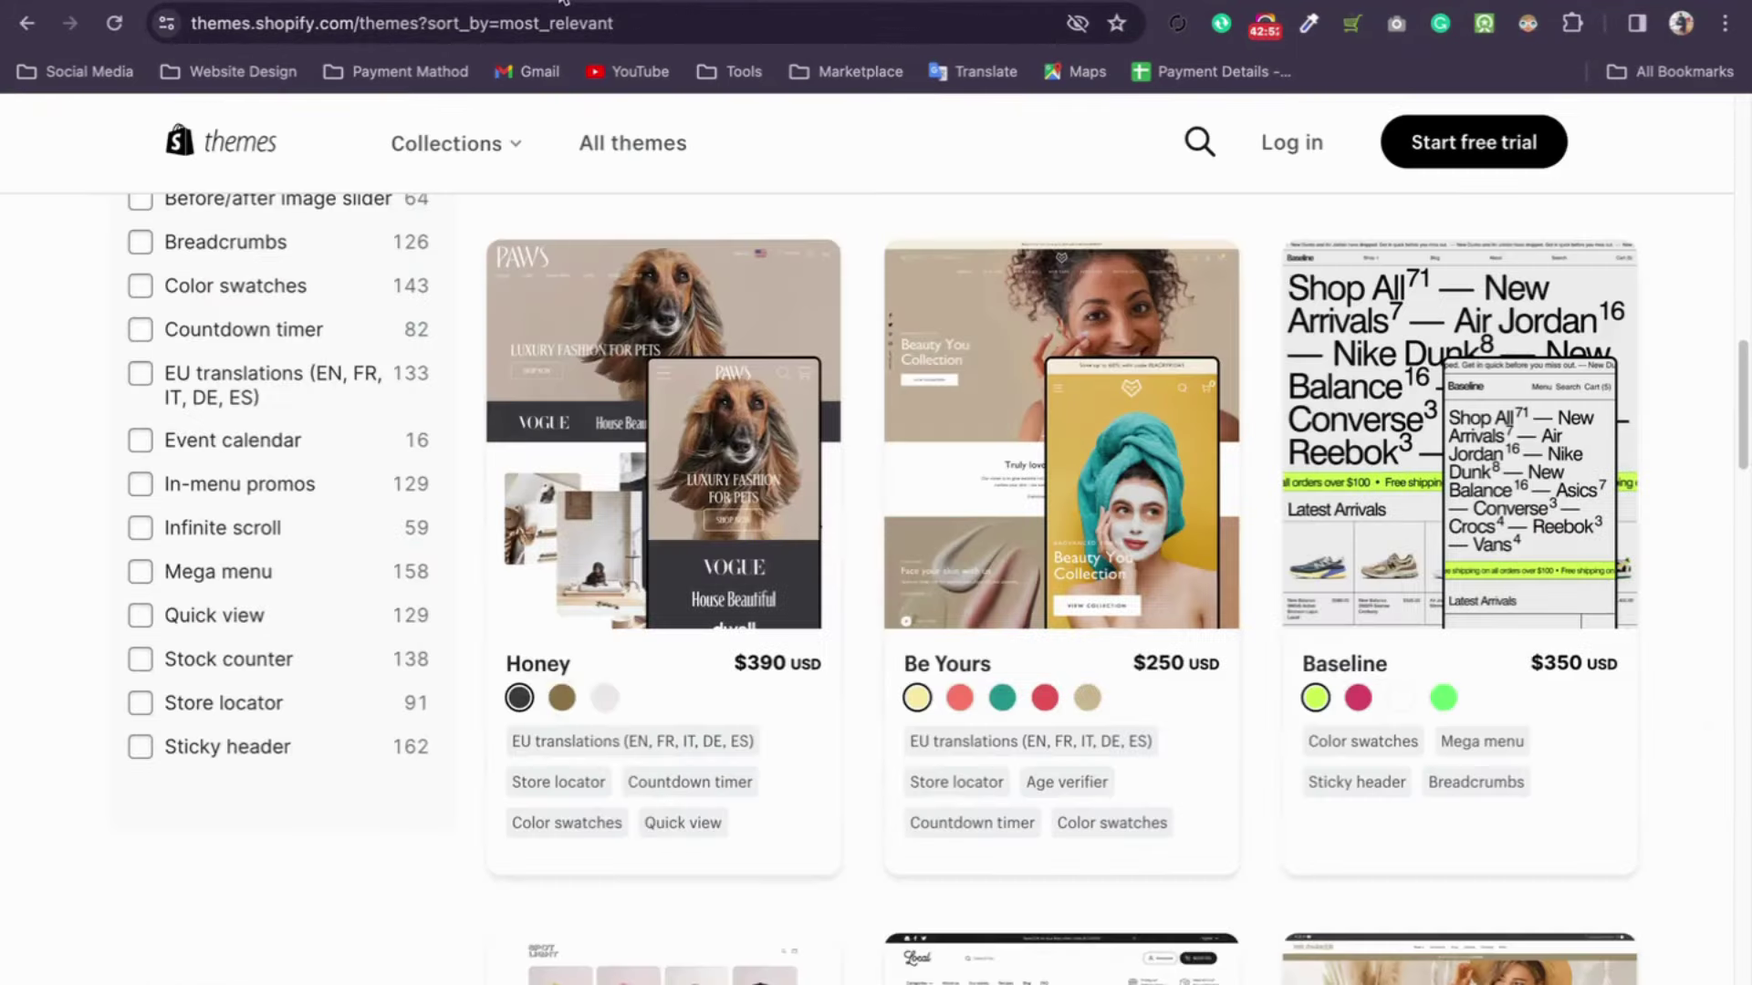
{"action": "key", "text": "ctrl+Tab"}
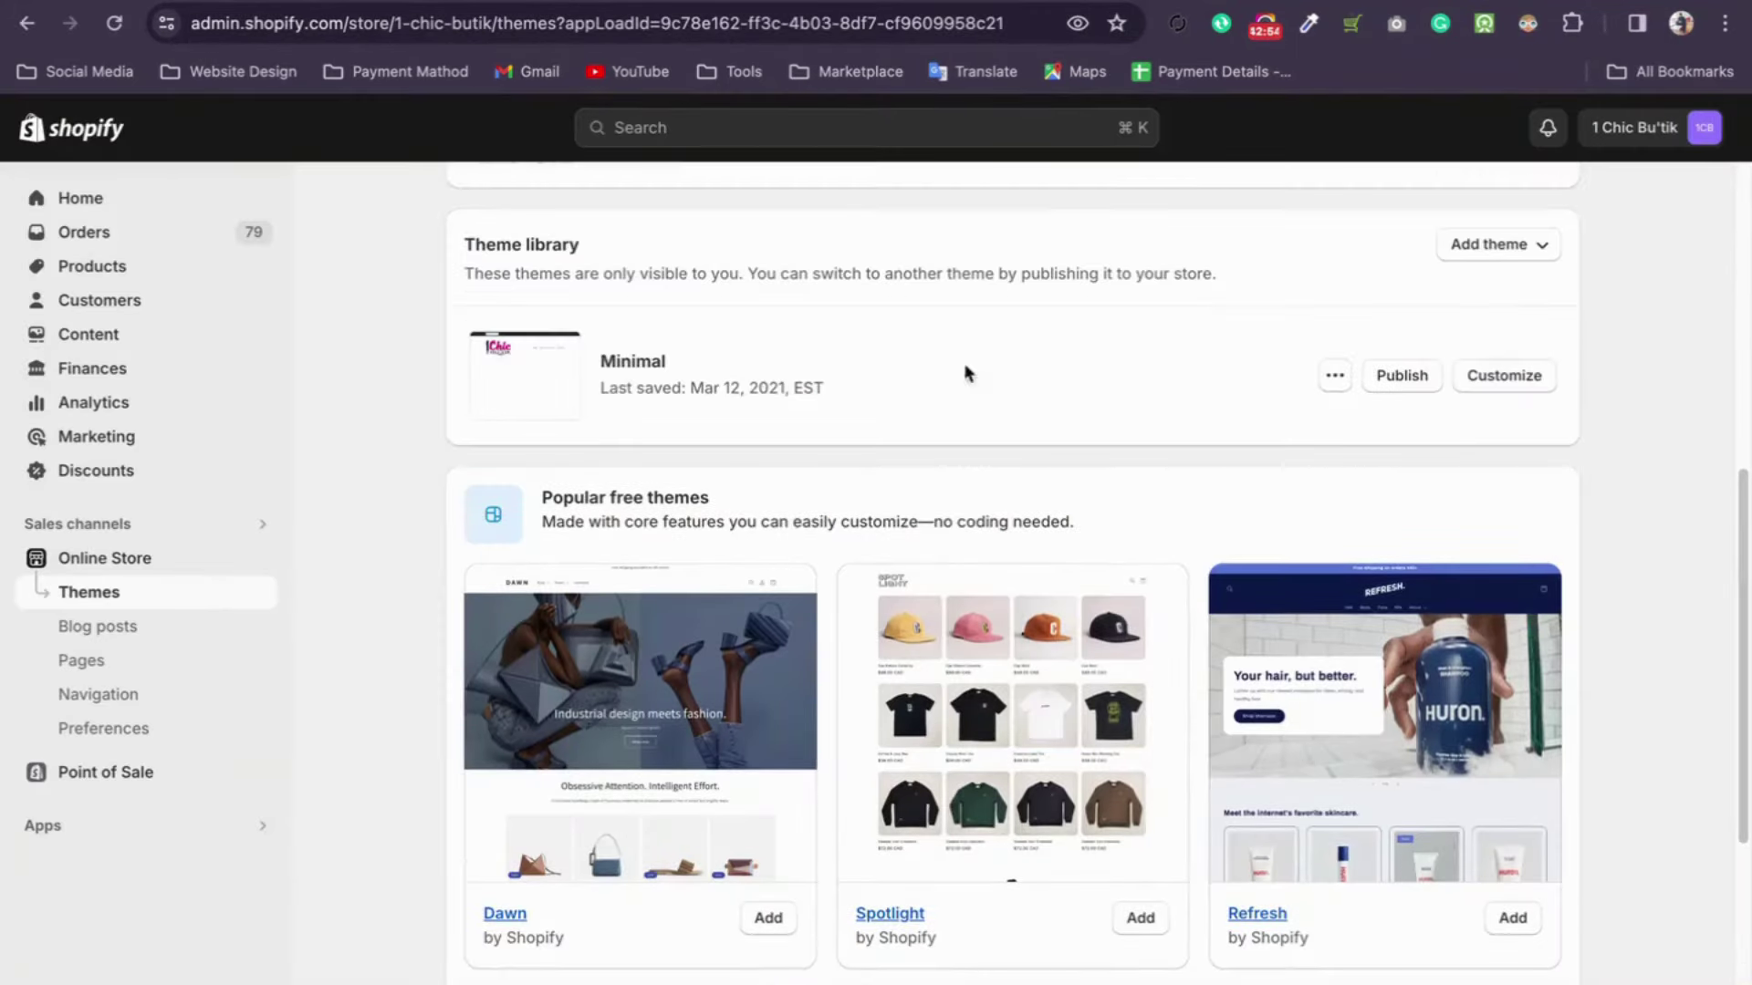
{"action": "left_click", "coordinate": [1704, 127]}
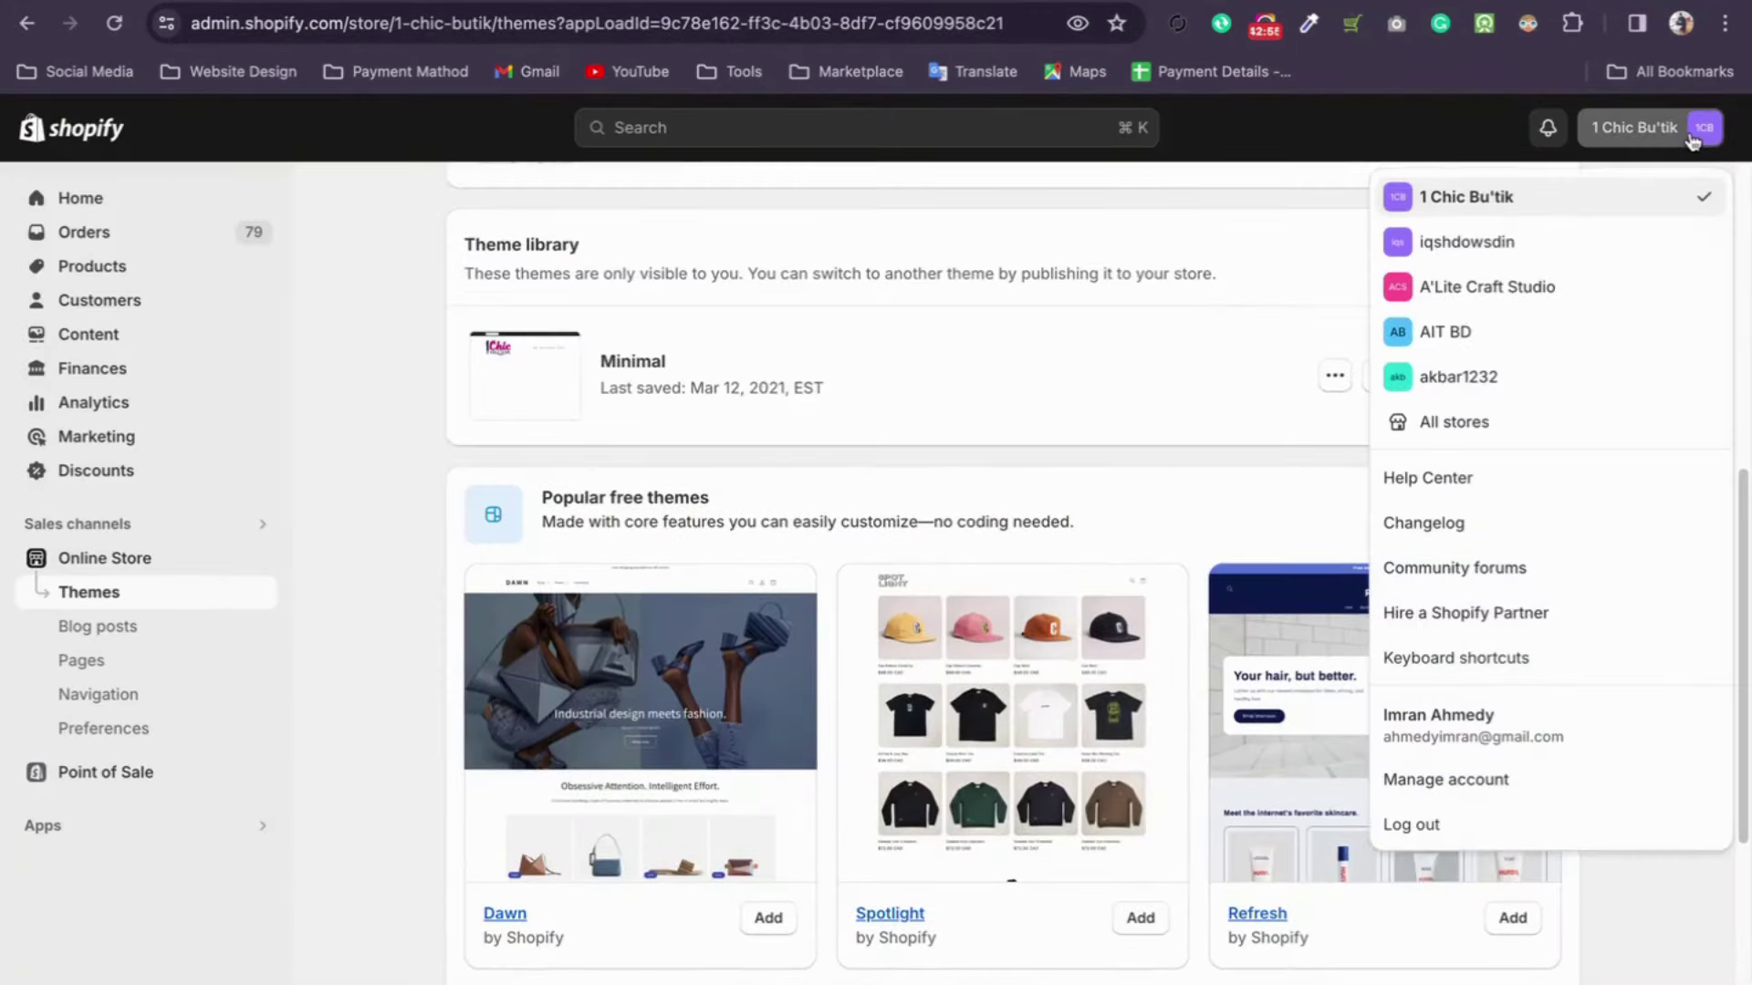
{"action": "left_click", "coordinate": [1468, 331]}
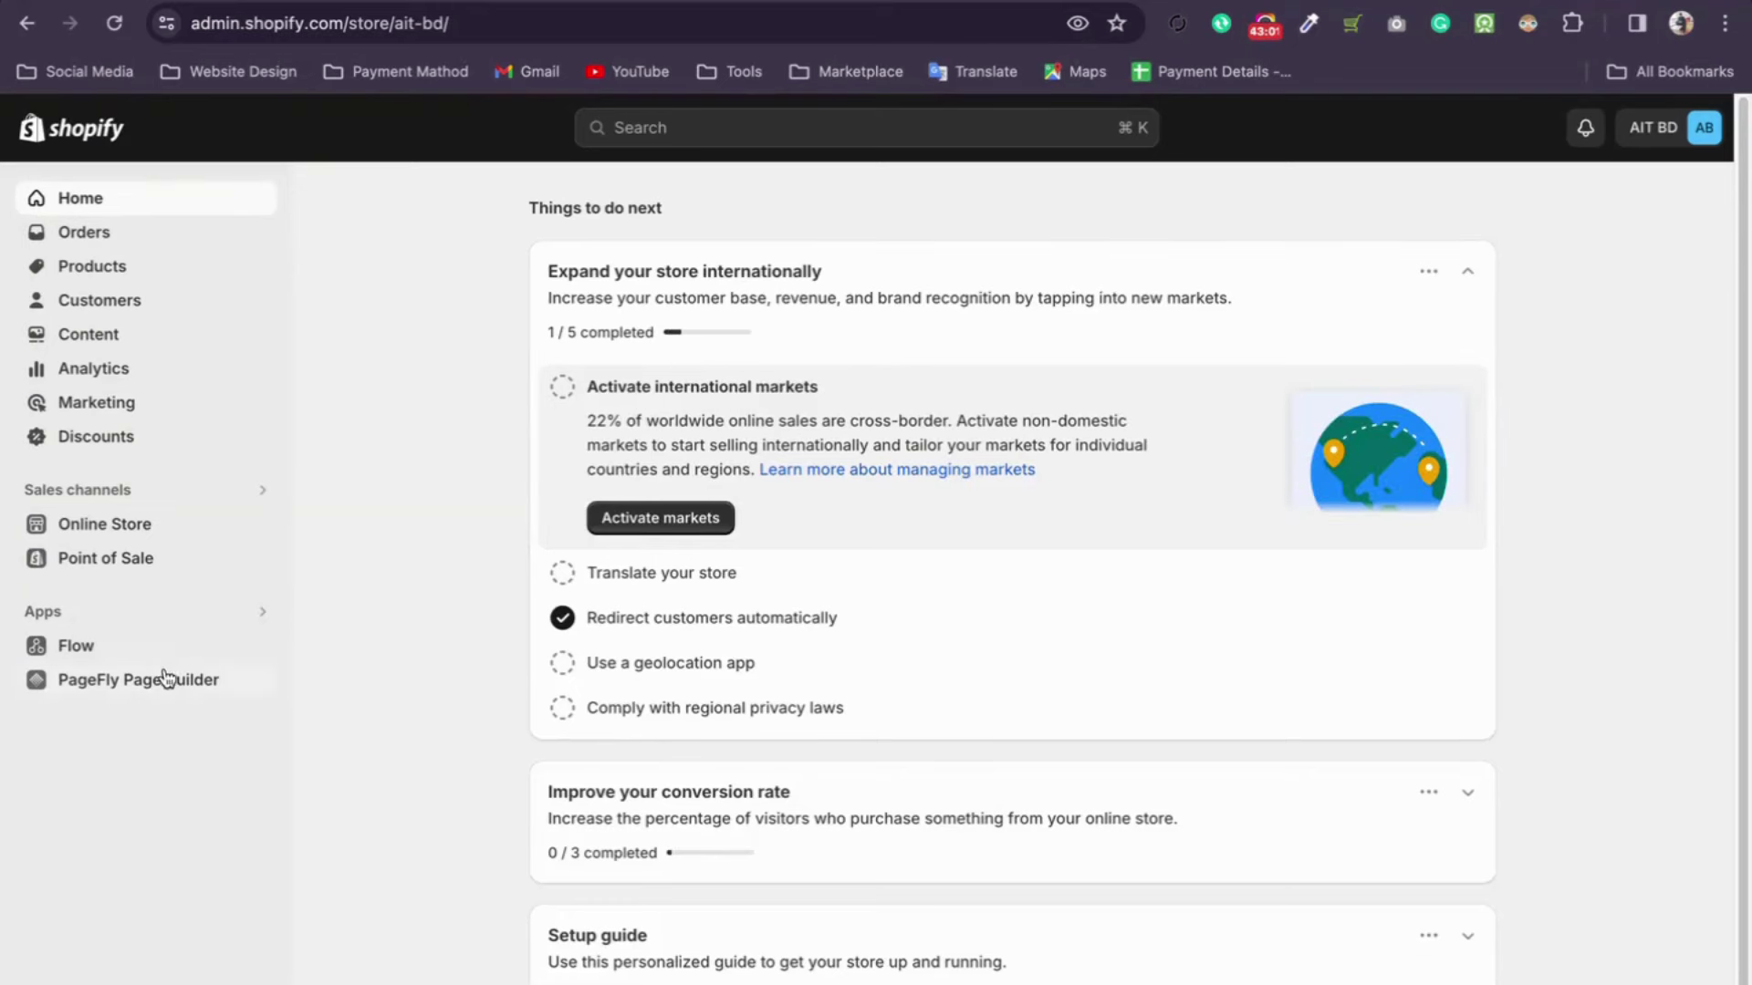
{"action": "left_click", "coordinate": [127, 536]}
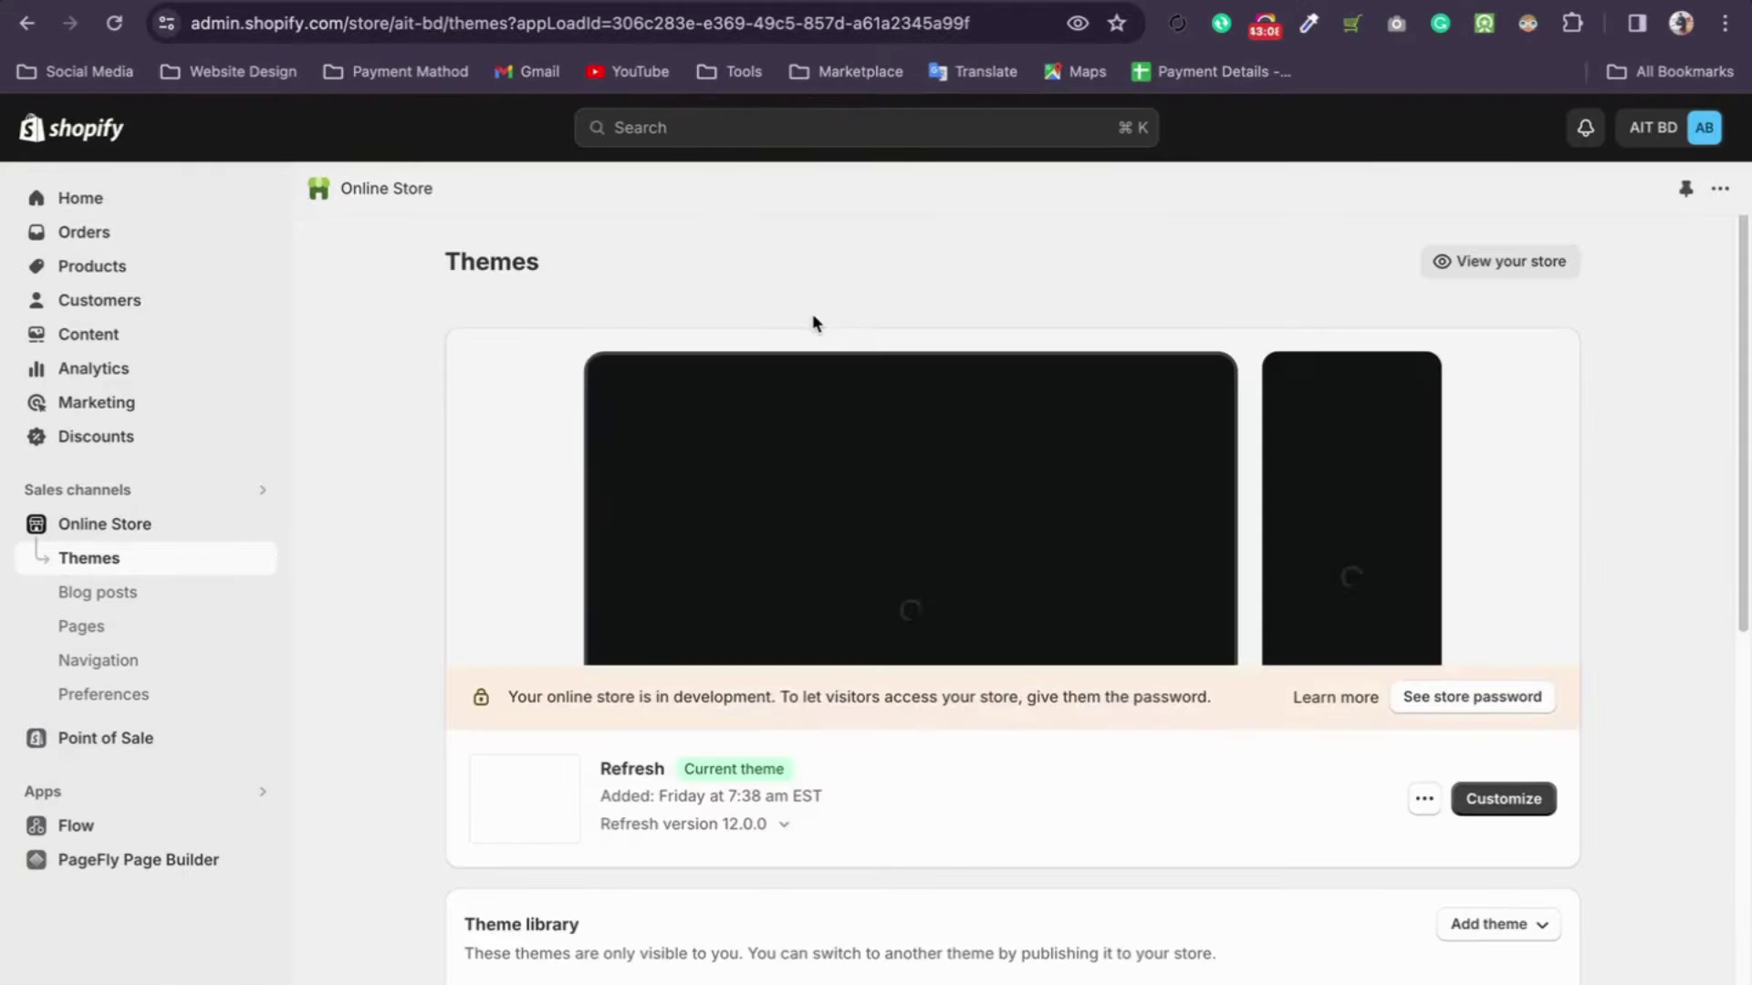
Step: Add the free Dawn theme from the popular free themes to the theme library
{"action": "scroll", "coordinate": [946, 618], "scroll_direction": "down", "scroll_amount": 10}
{"action": "scroll", "coordinate": [836, 479], "scroll_direction": "up", "scroll_amount": 6}
{"action": "scroll", "coordinate": [836, 479], "scroll_direction": "down", "scroll_amount": 6}
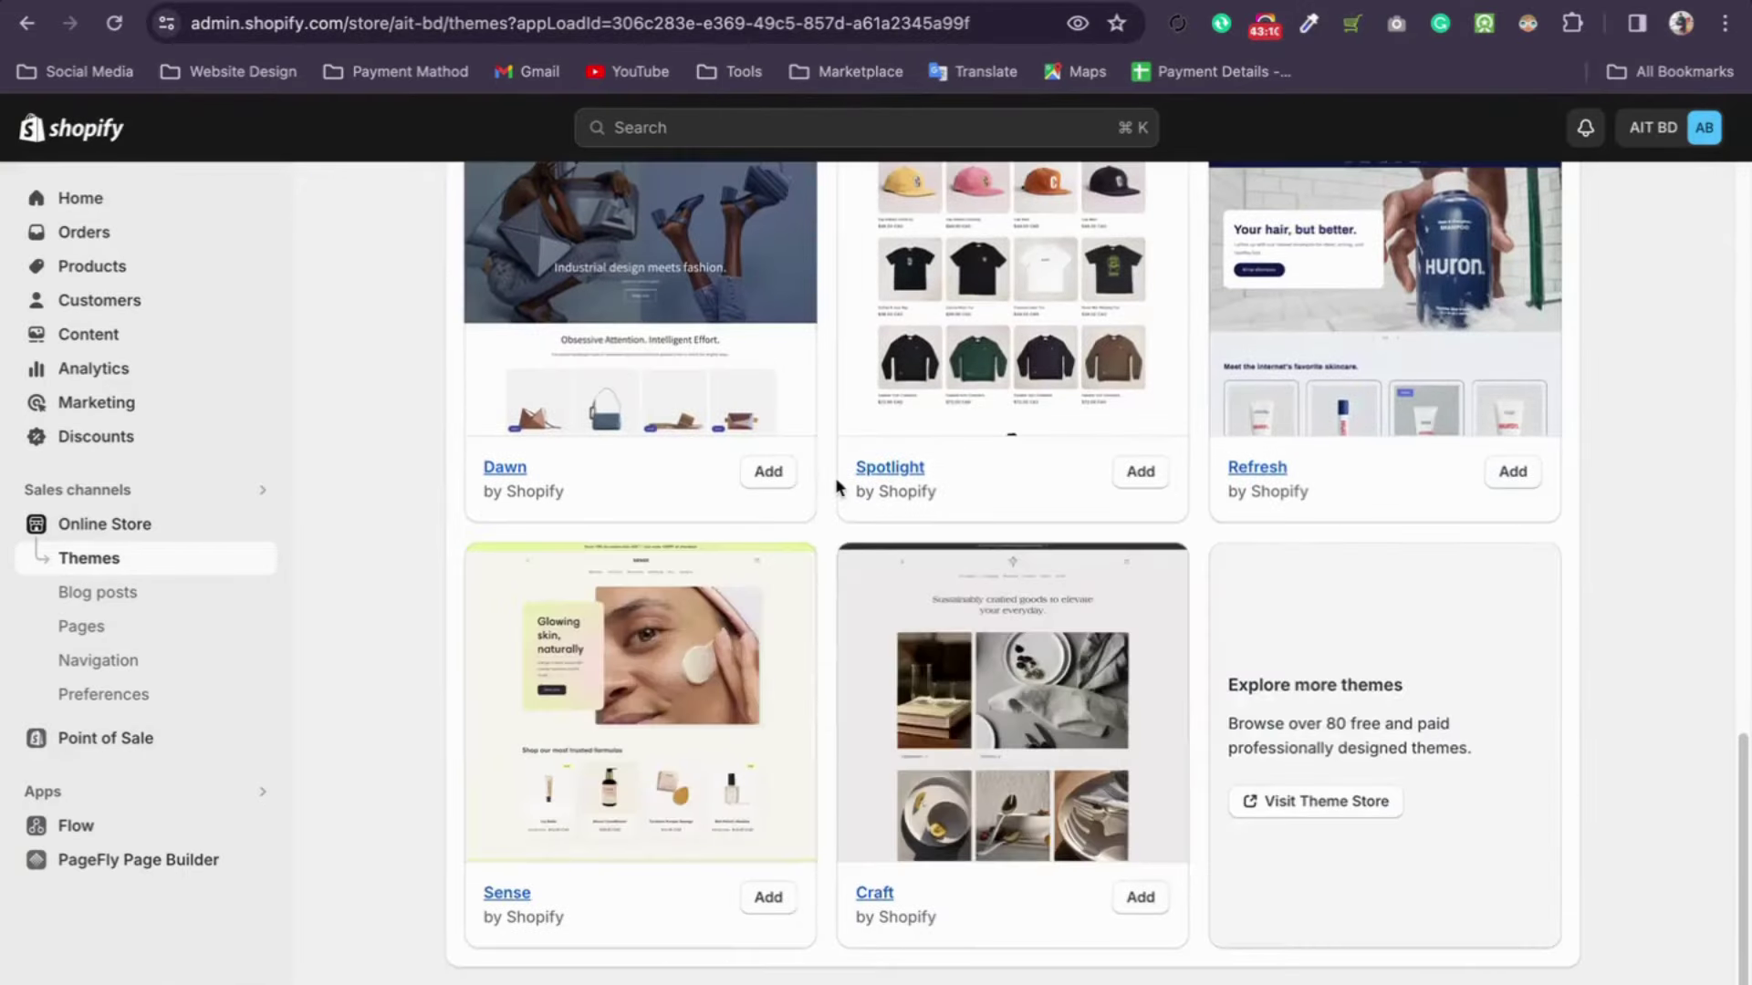
{"action": "left_click", "coordinate": [769, 473]}
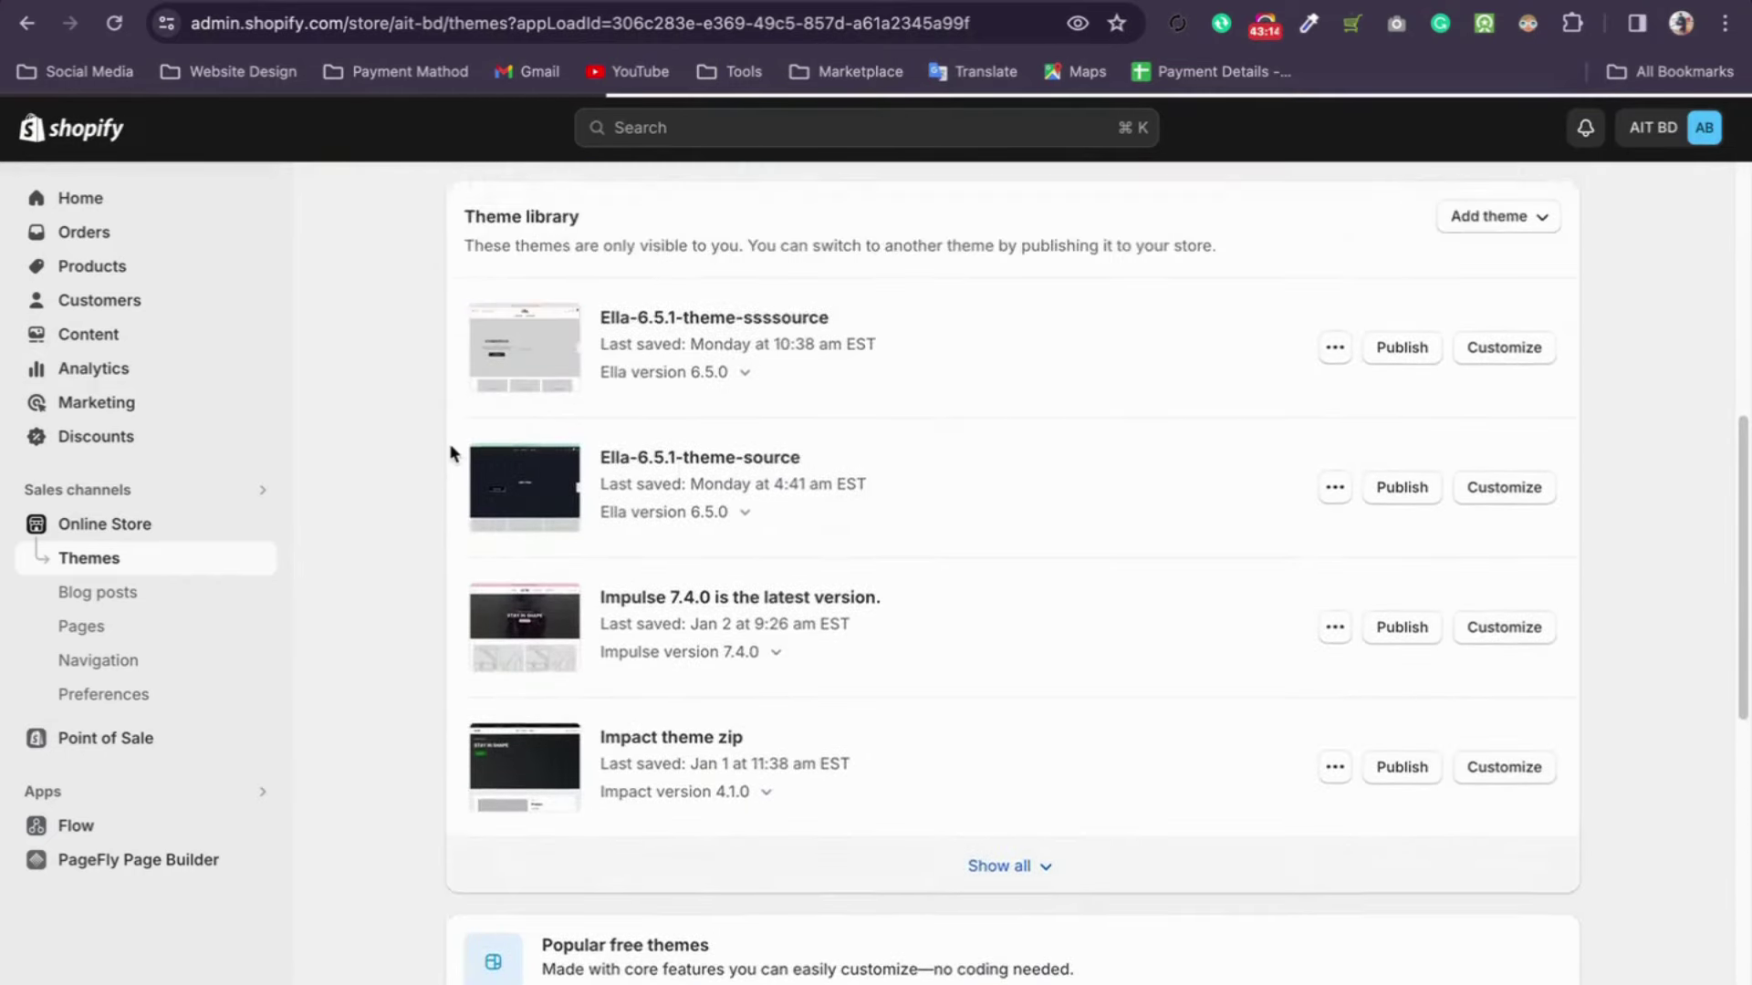
{"action": "scroll", "coordinate": [954, 571], "scroll_direction": "down", "scroll_amount": 4}
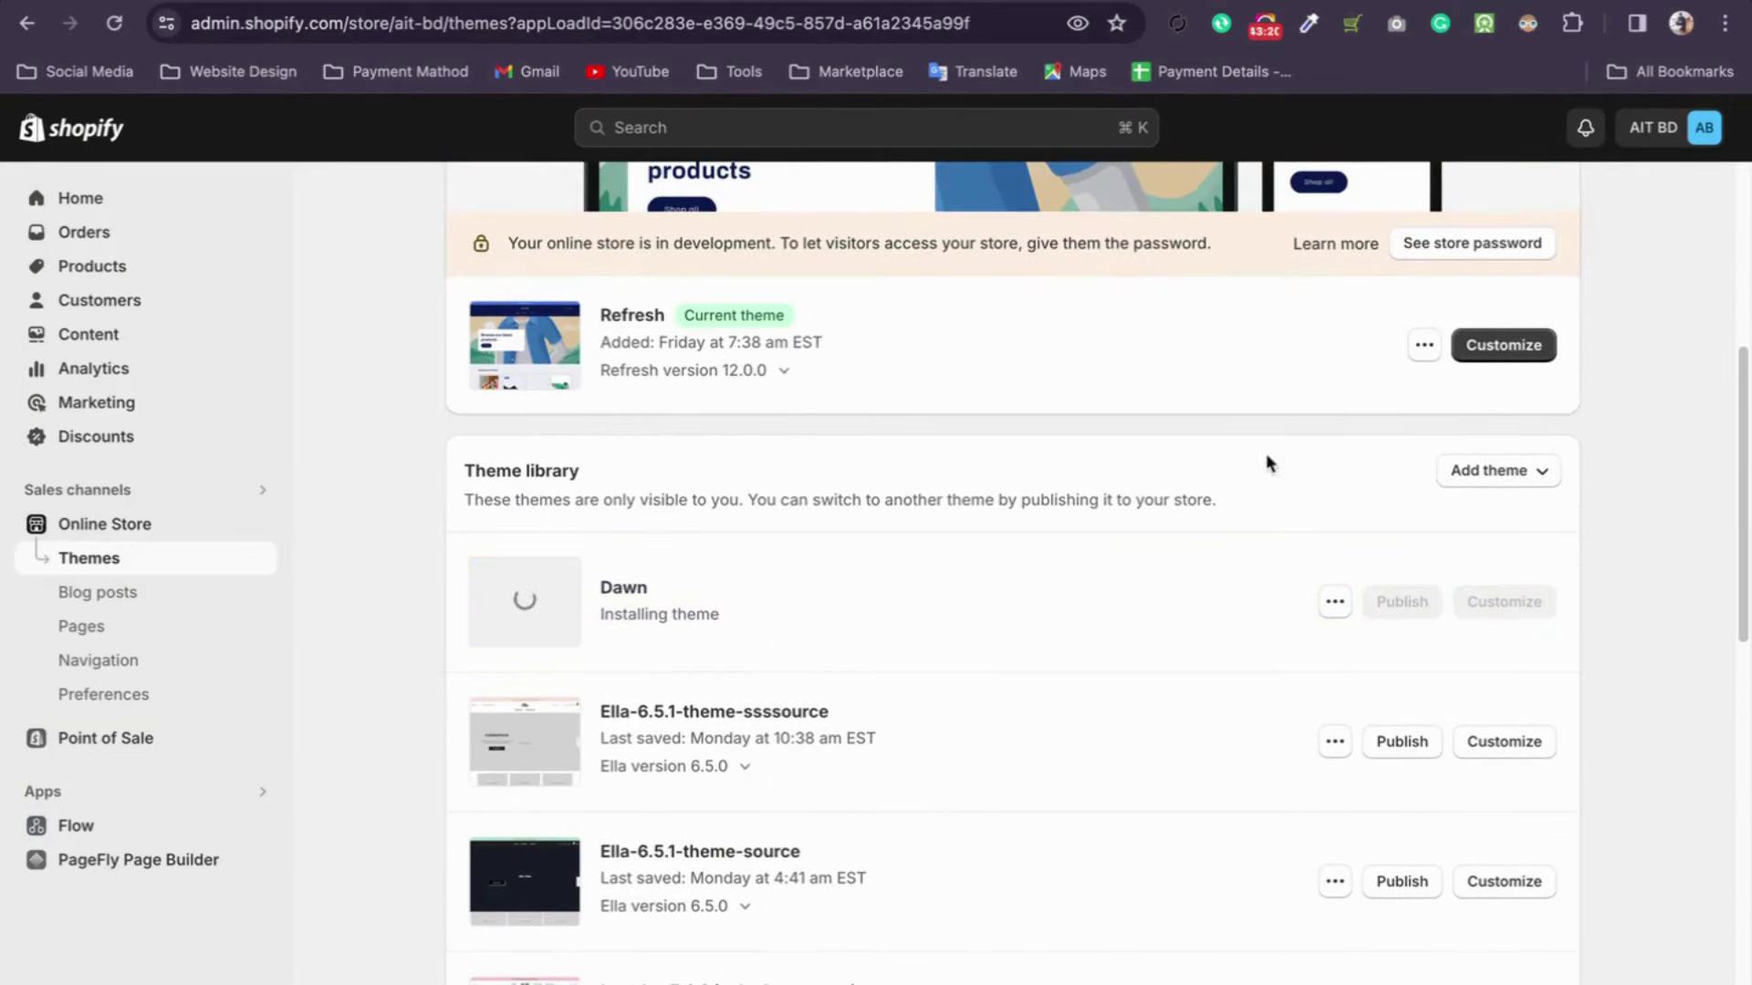
{"action": "scroll", "coordinate": [1459, 665], "scroll_direction": "up", "scroll_amount": 1}
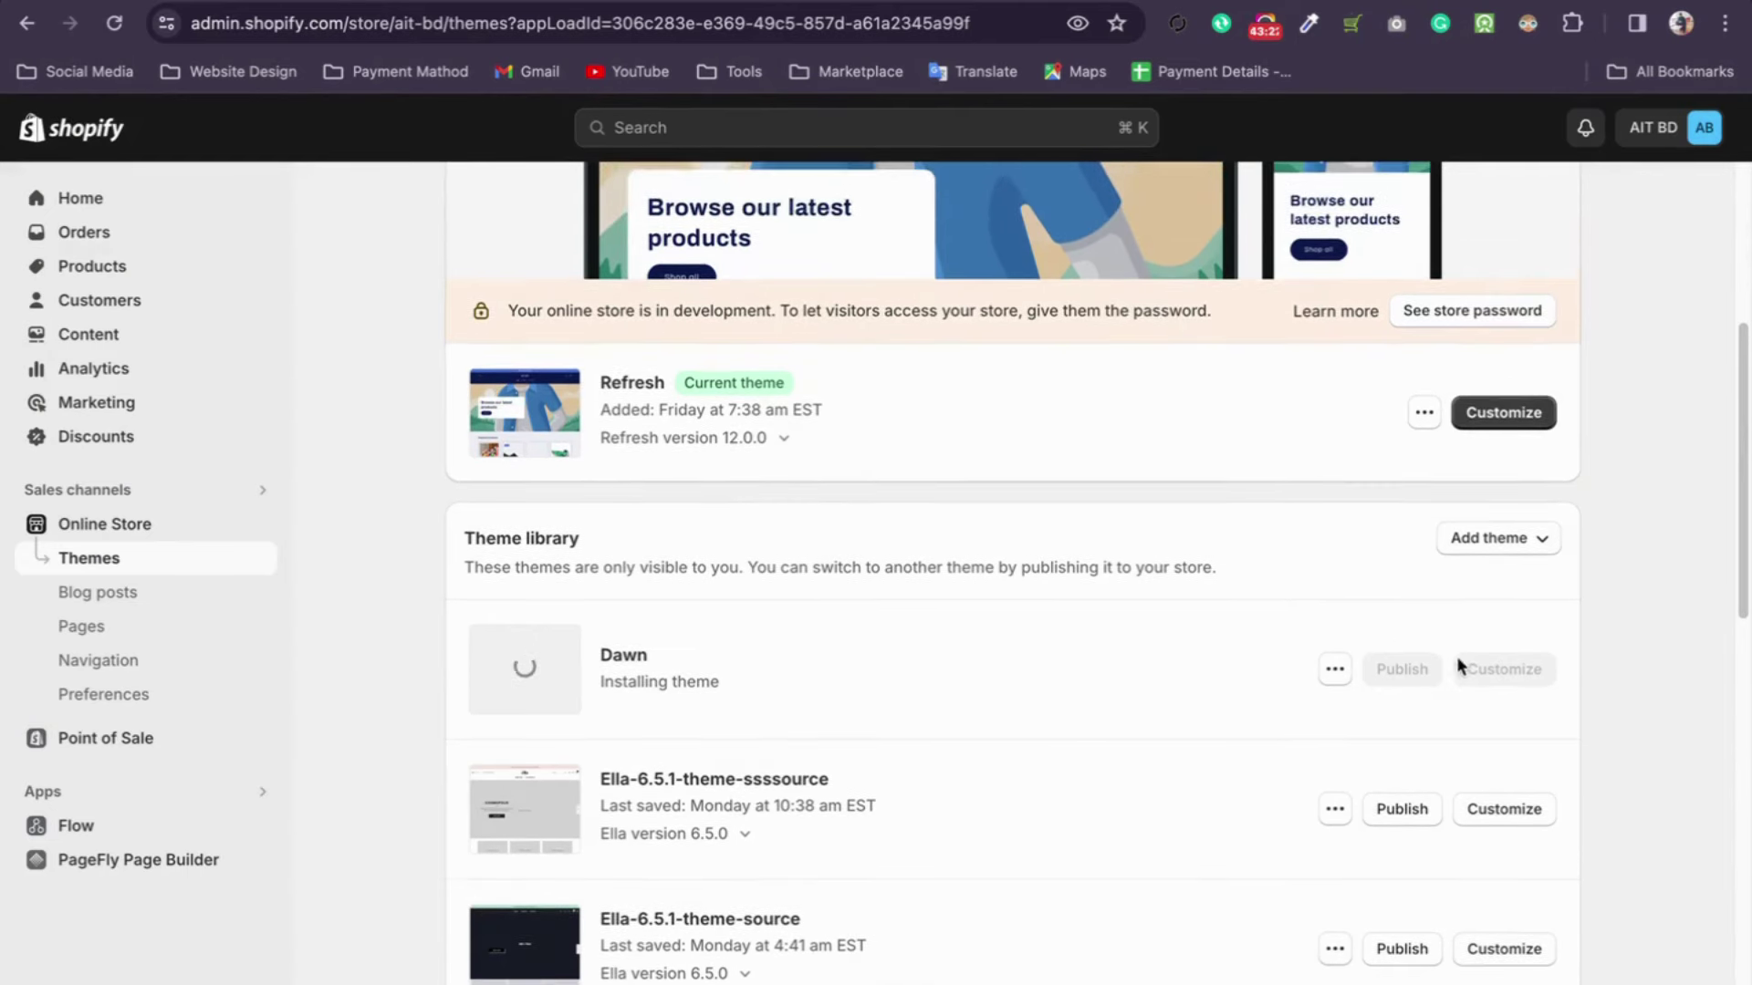
{"action": "scroll", "coordinate": [1414, 688], "scroll_direction": "up", "scroll_amount": 3}
{"action": "scroll", "coordinate": [1414, 688], "scroll_direction": "down", "scroll_amount": 3}
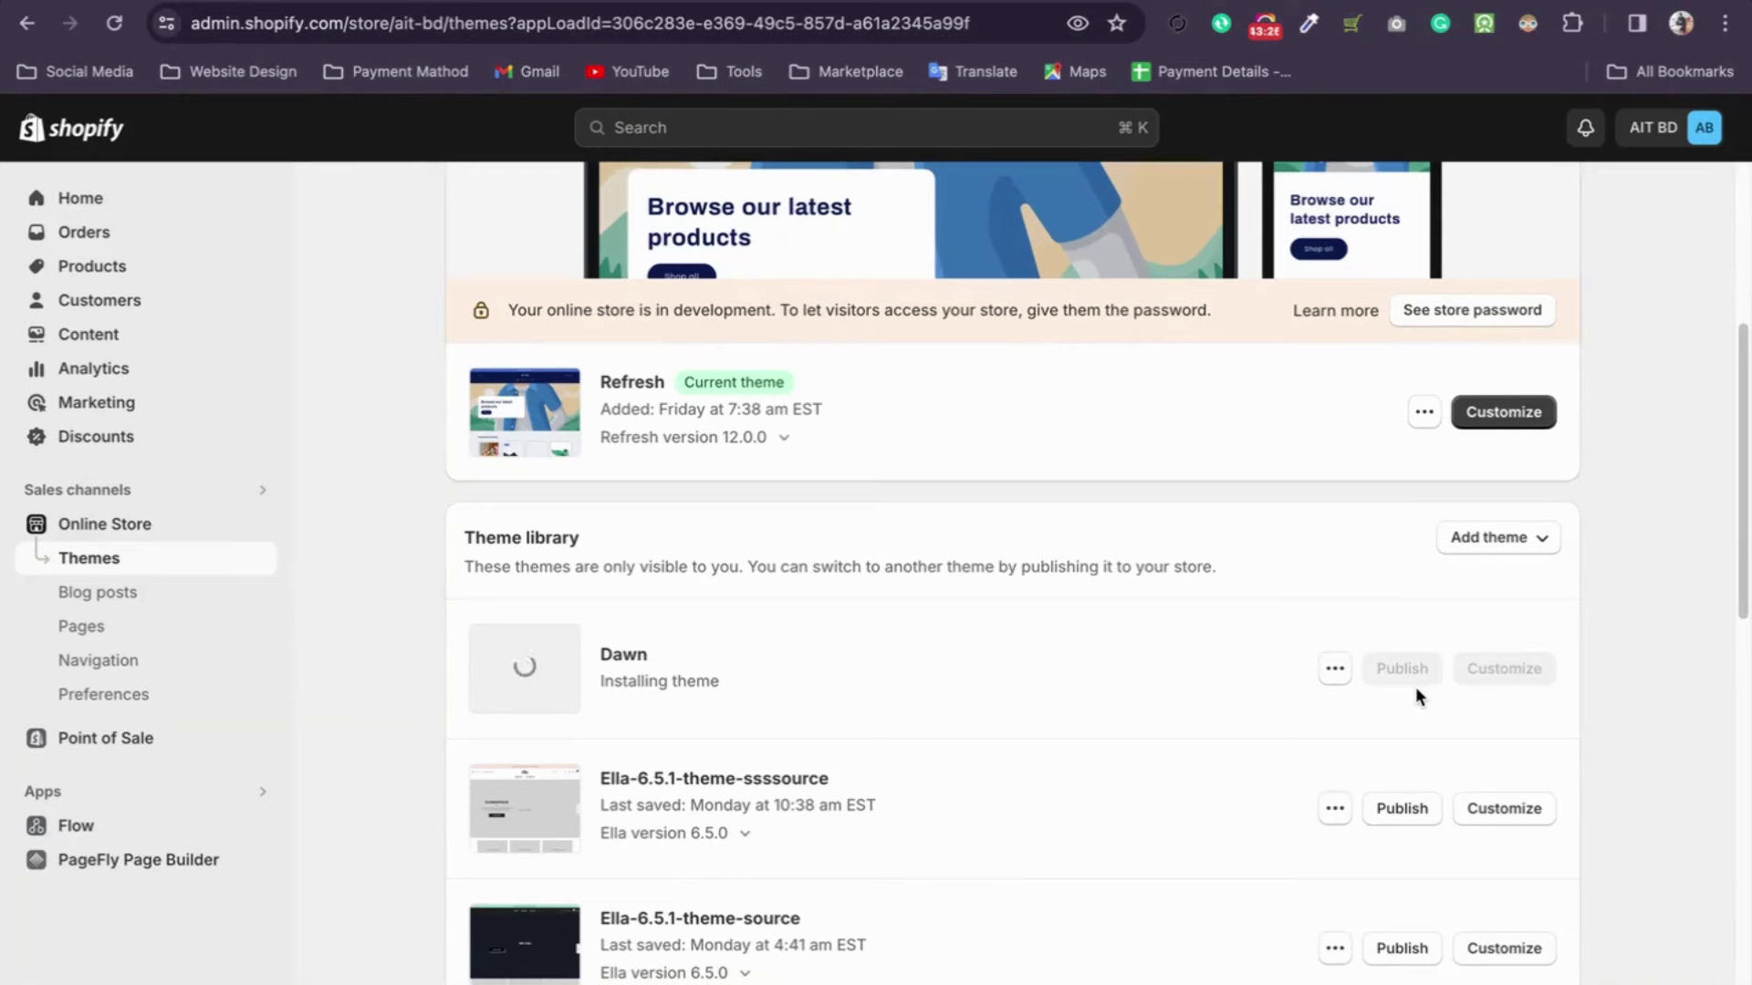
Step: Open the Motion theme in the Theme Store and add it to the store as a trial
{"action": "scroll", "coordinate": [885, 681], "scroll_direction": "down", "scroll_amount": 1}
{"action": "scroll", "coordinate": [887, 687], "scroll_direction": "down", "scroll_amount": 10}
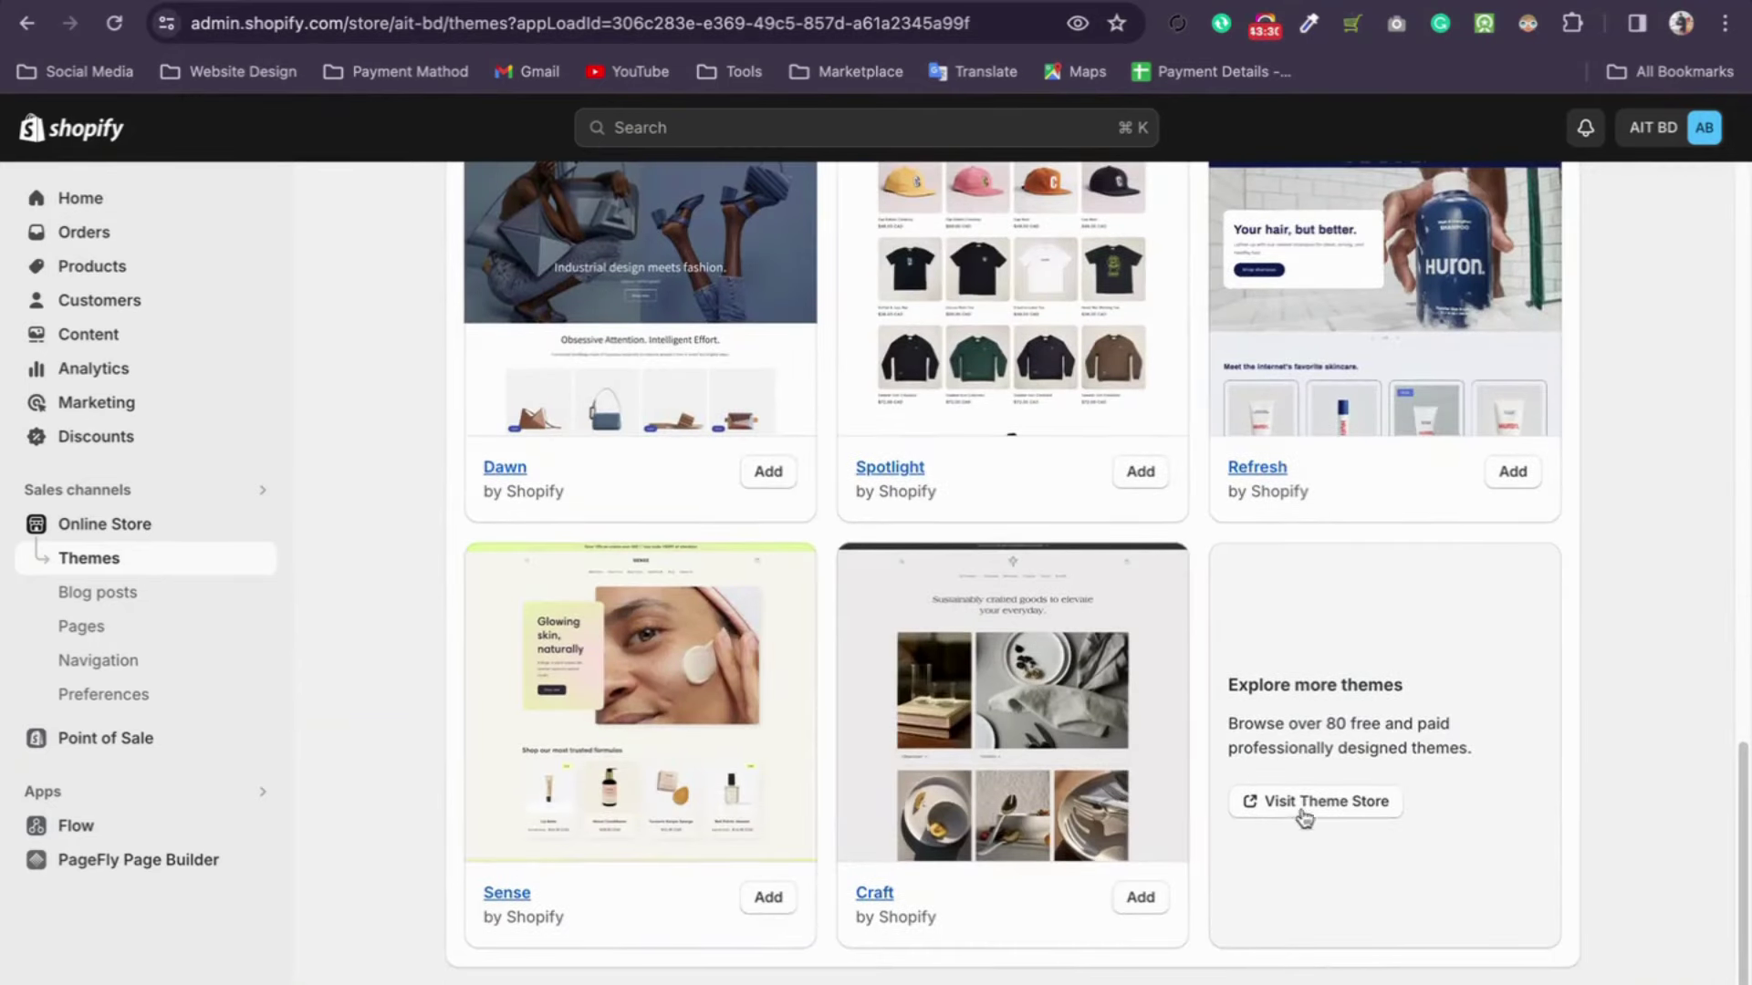
{"action": "left_click", "coordinate": [1304, 815]}
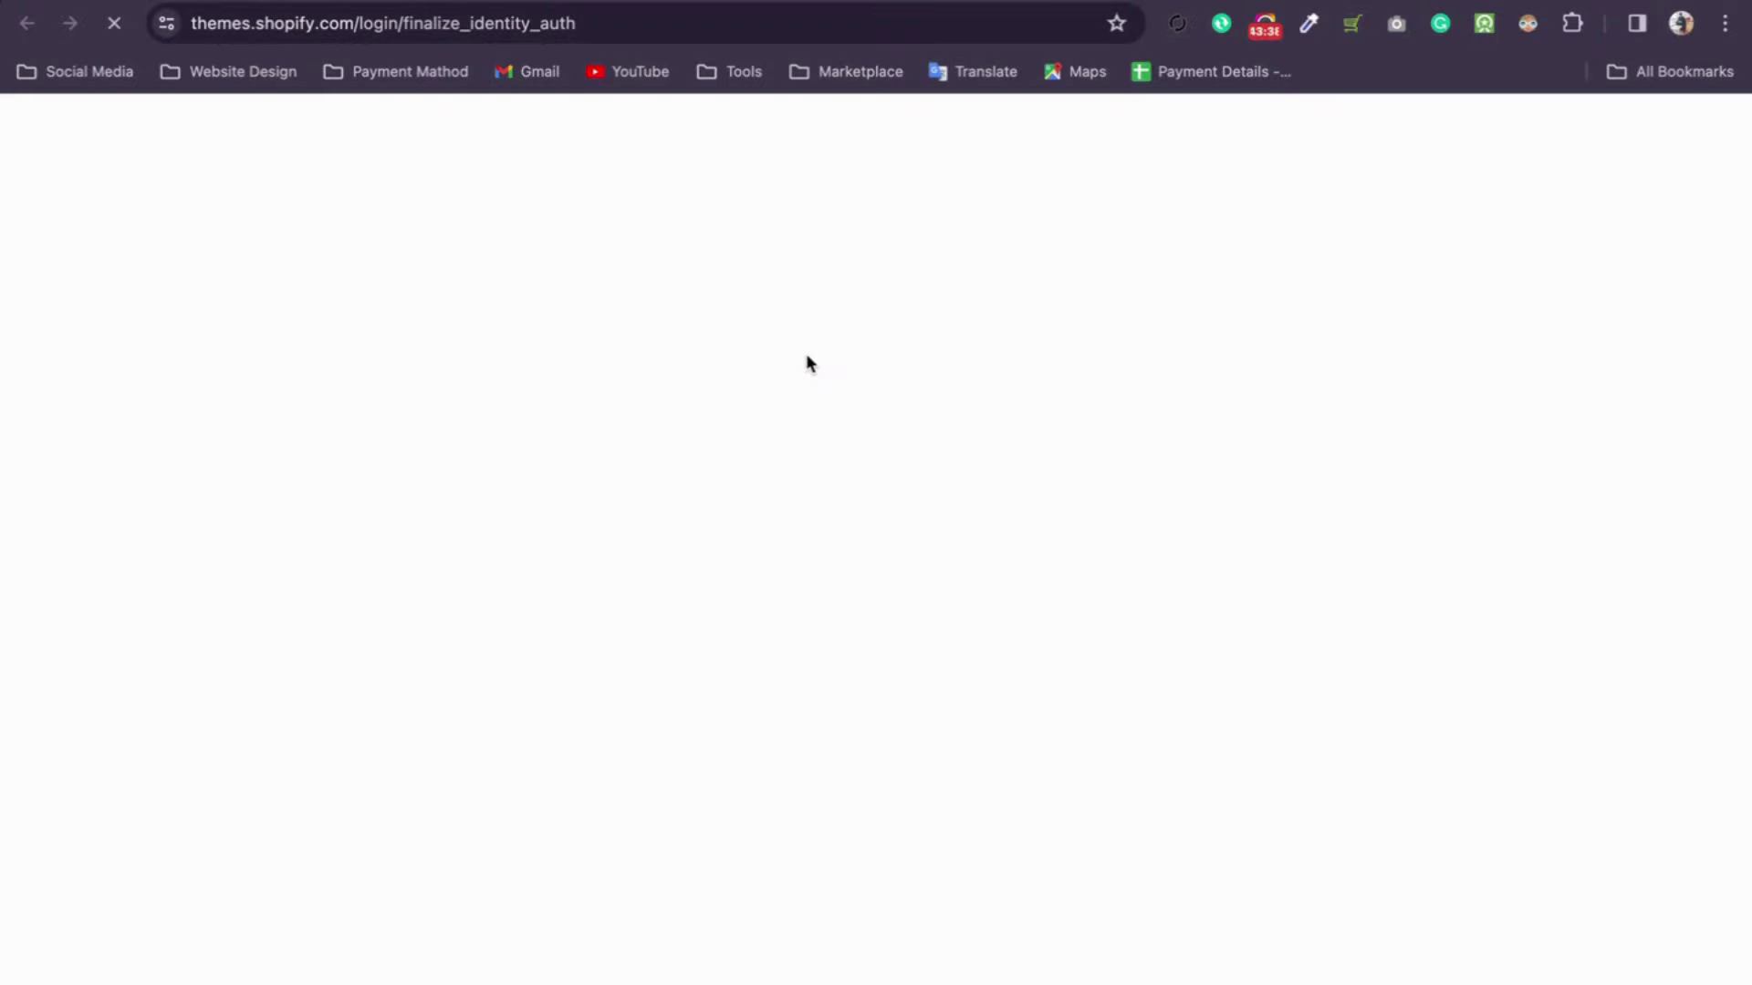
{"action": "scroll", "coordinate": [818, 481], "scroll_direction": "down", "scroll_amount": 6}
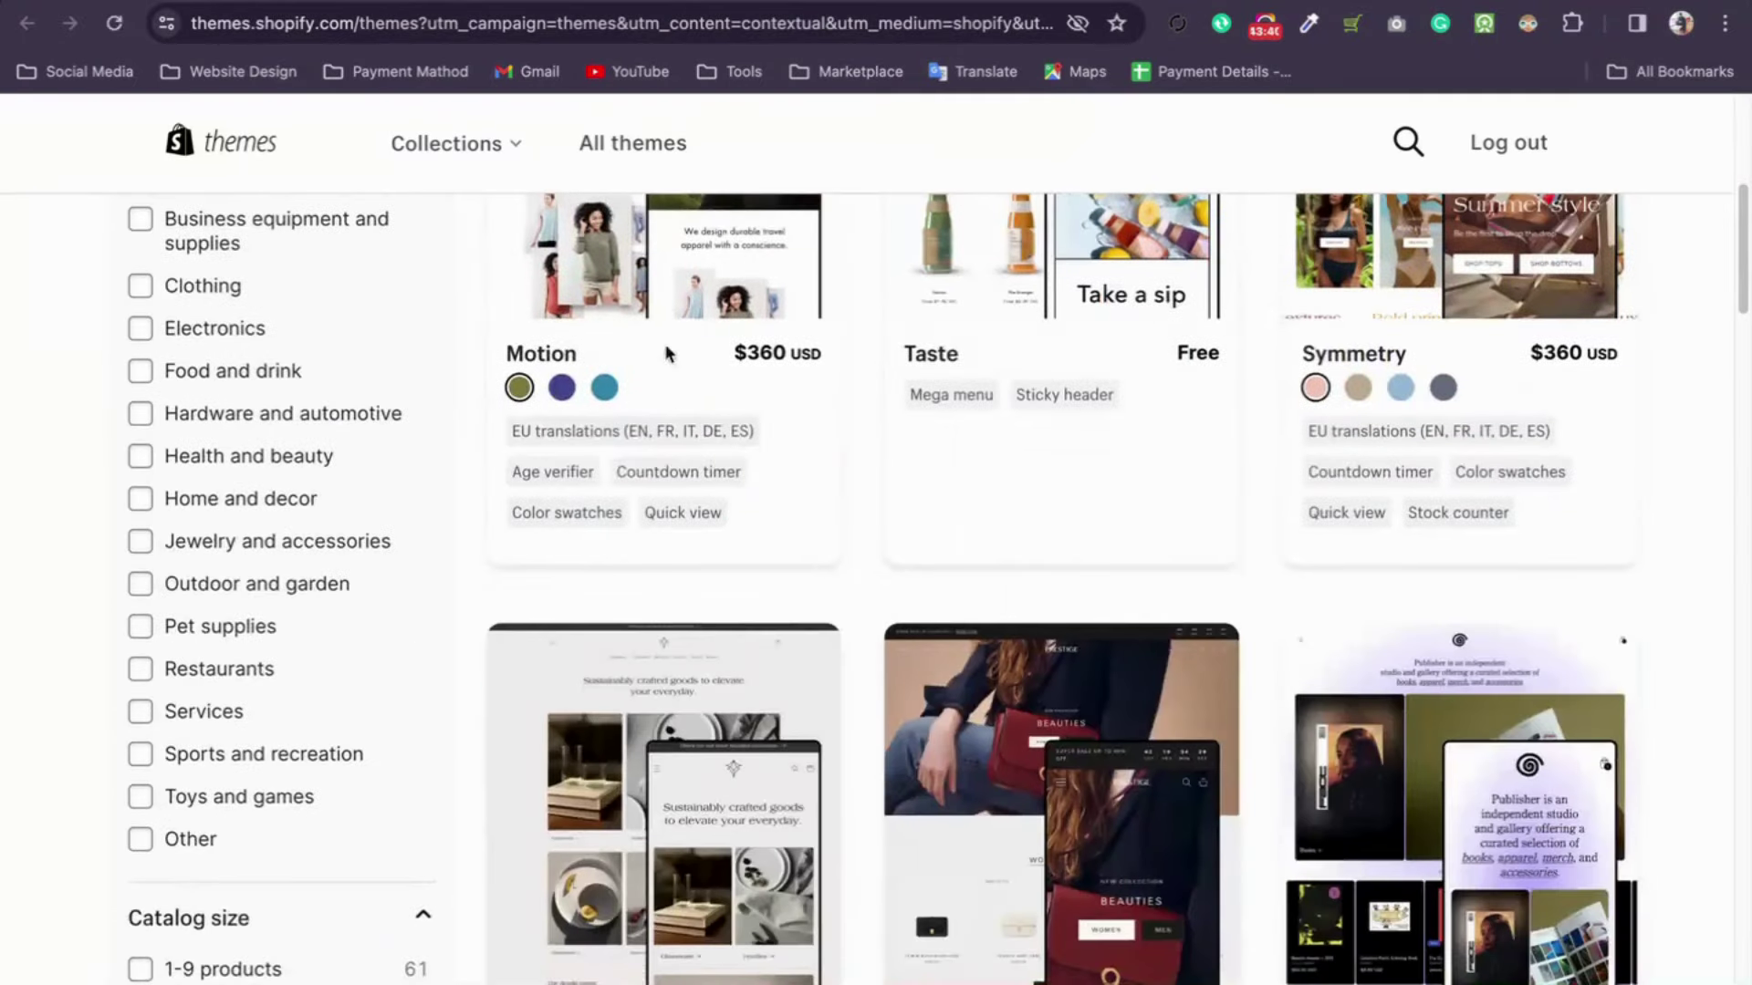
{"action": "left_click", "coordinate": [675, 287]}
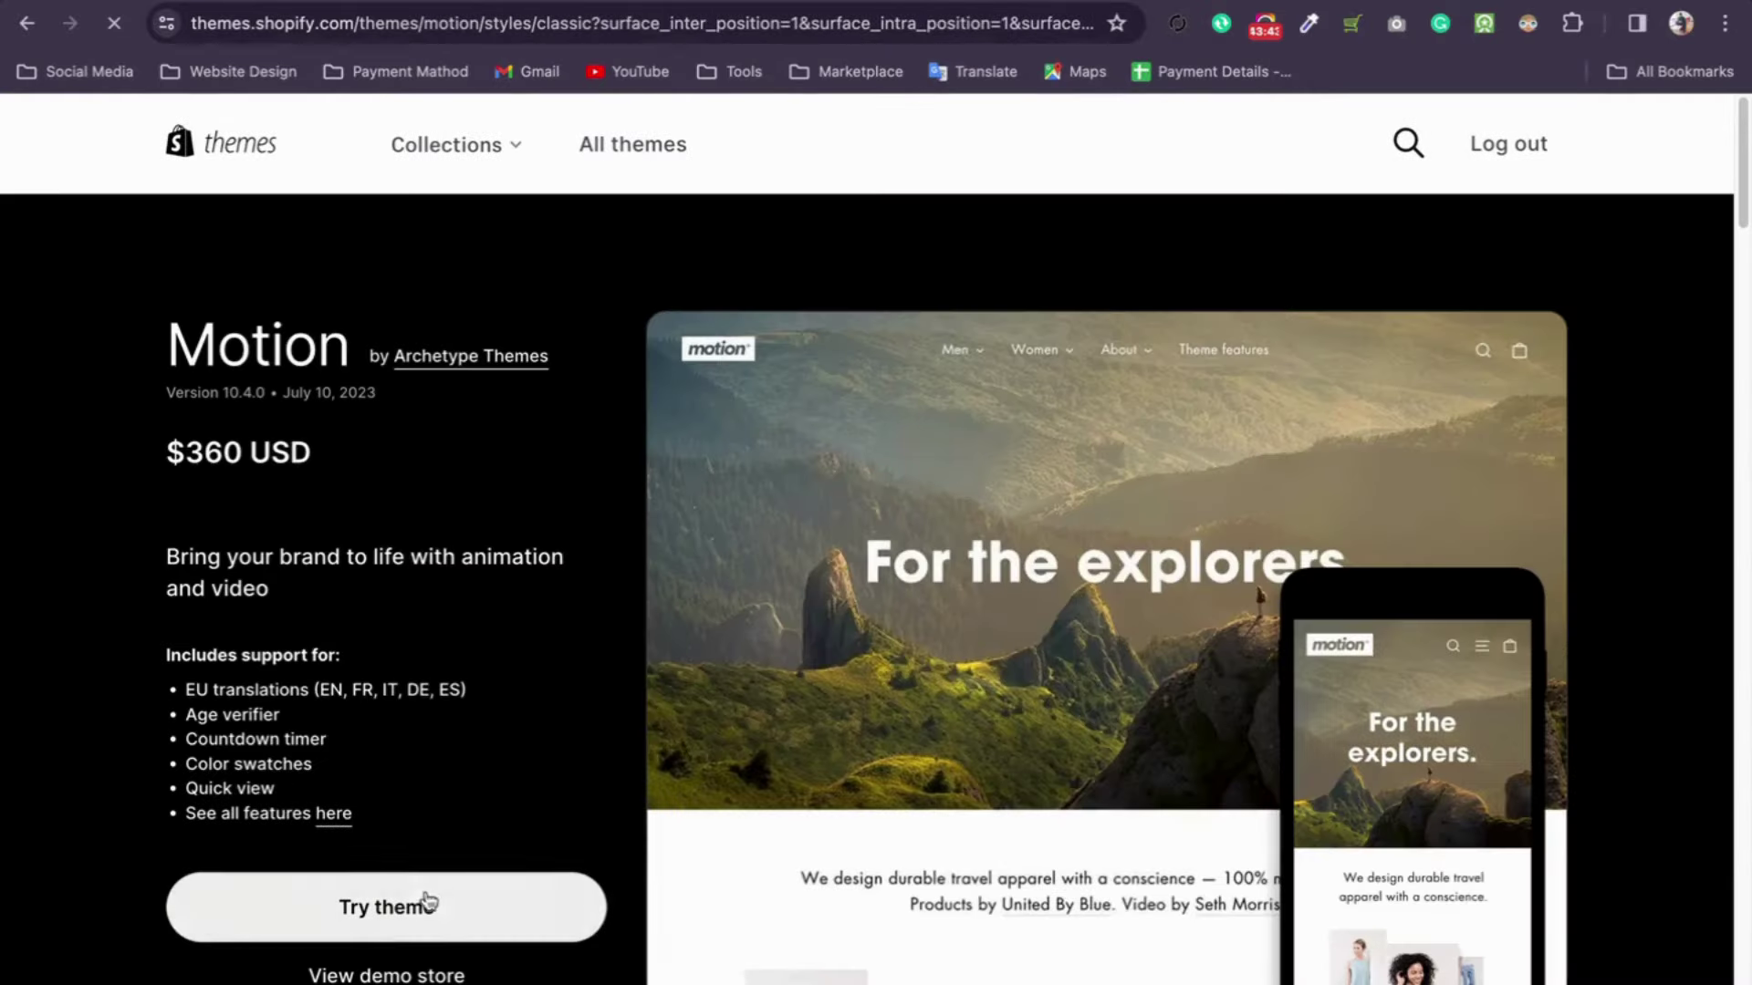
{"action": "left_click", "coordinate": [388, 905]}
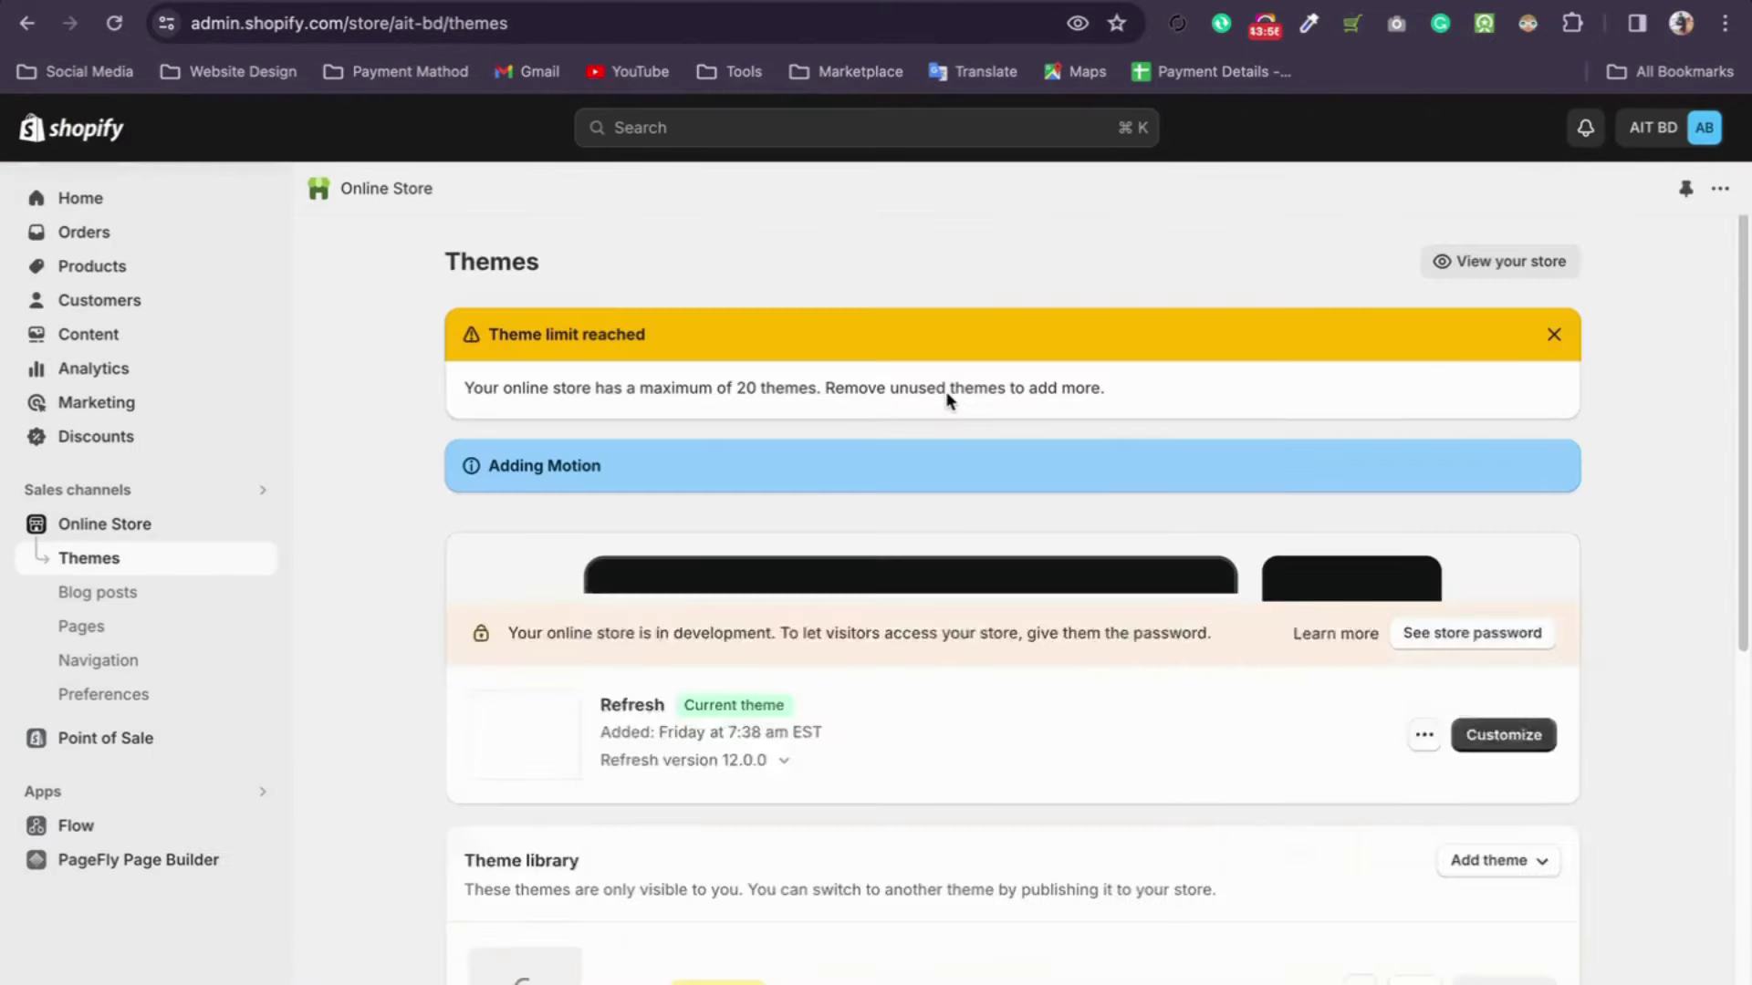
Step: Remove the Dawn theme from the theme library
{"action": "scroll", "coordinate": [958, 472], "scroll_direction": "down", "scroll_amount": 6}
{"action": "scroll", "coordinate": [958, 473], "scroll_direction": "down", "scroll_amount": 3}
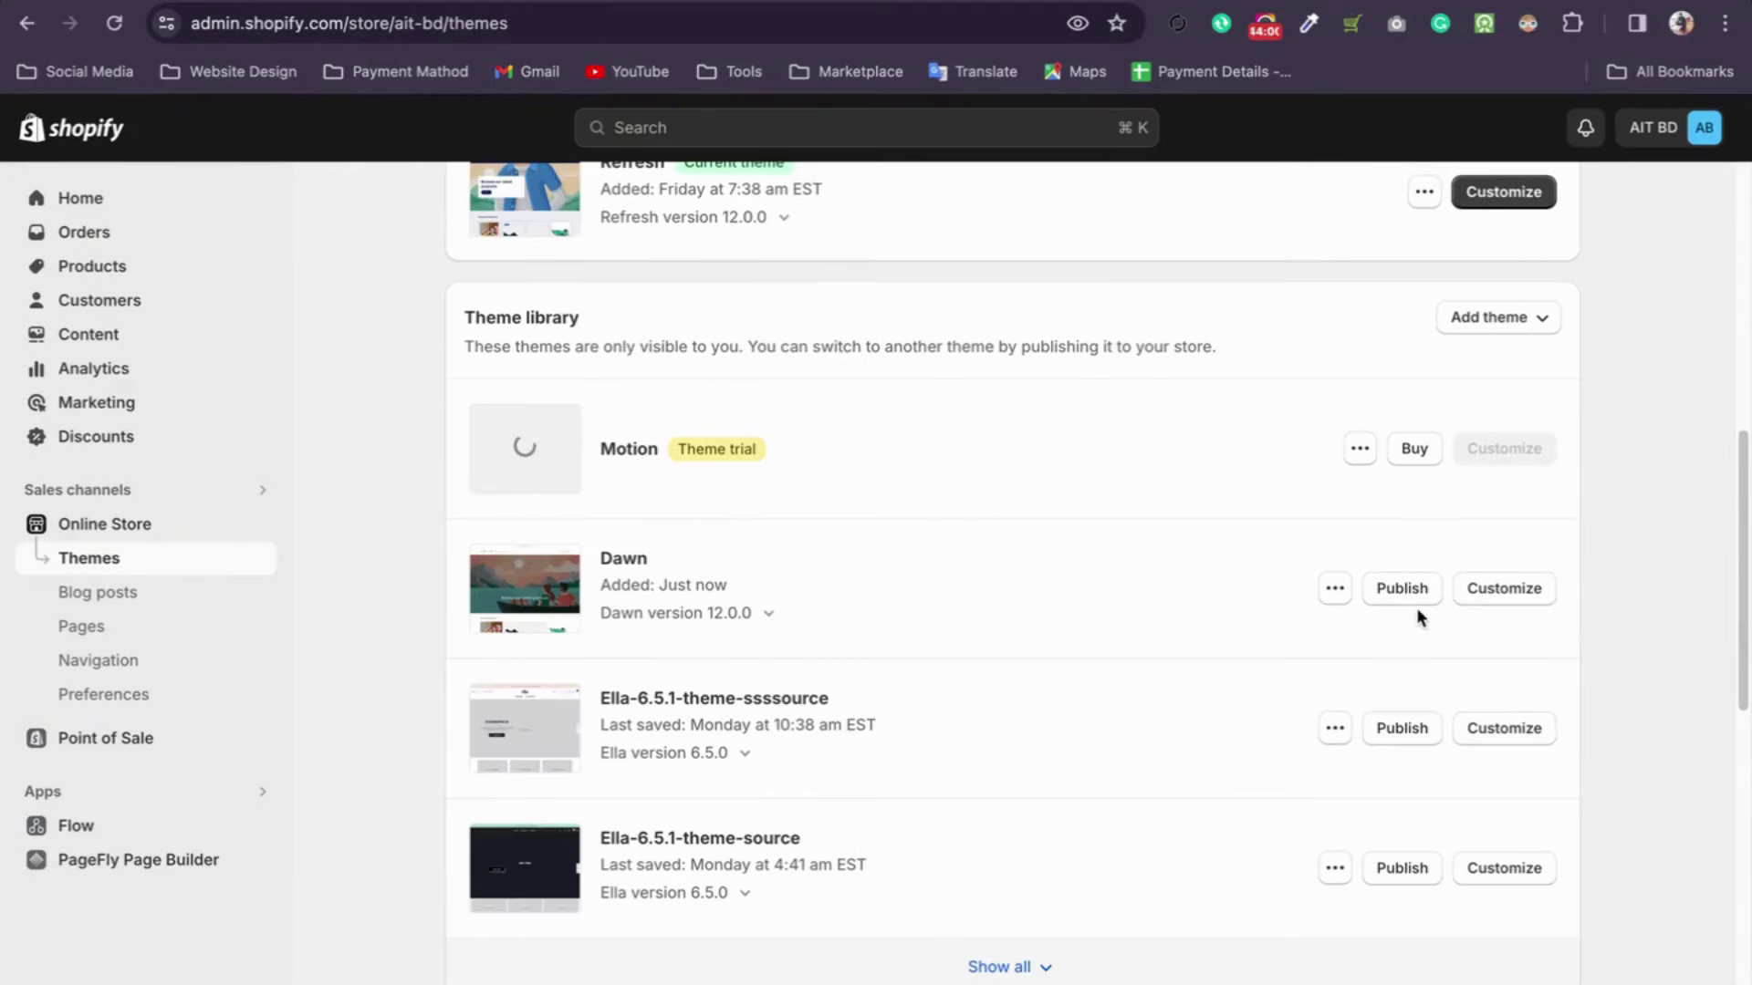
{"action": "left_click", "coordinate": [1337, 589]}
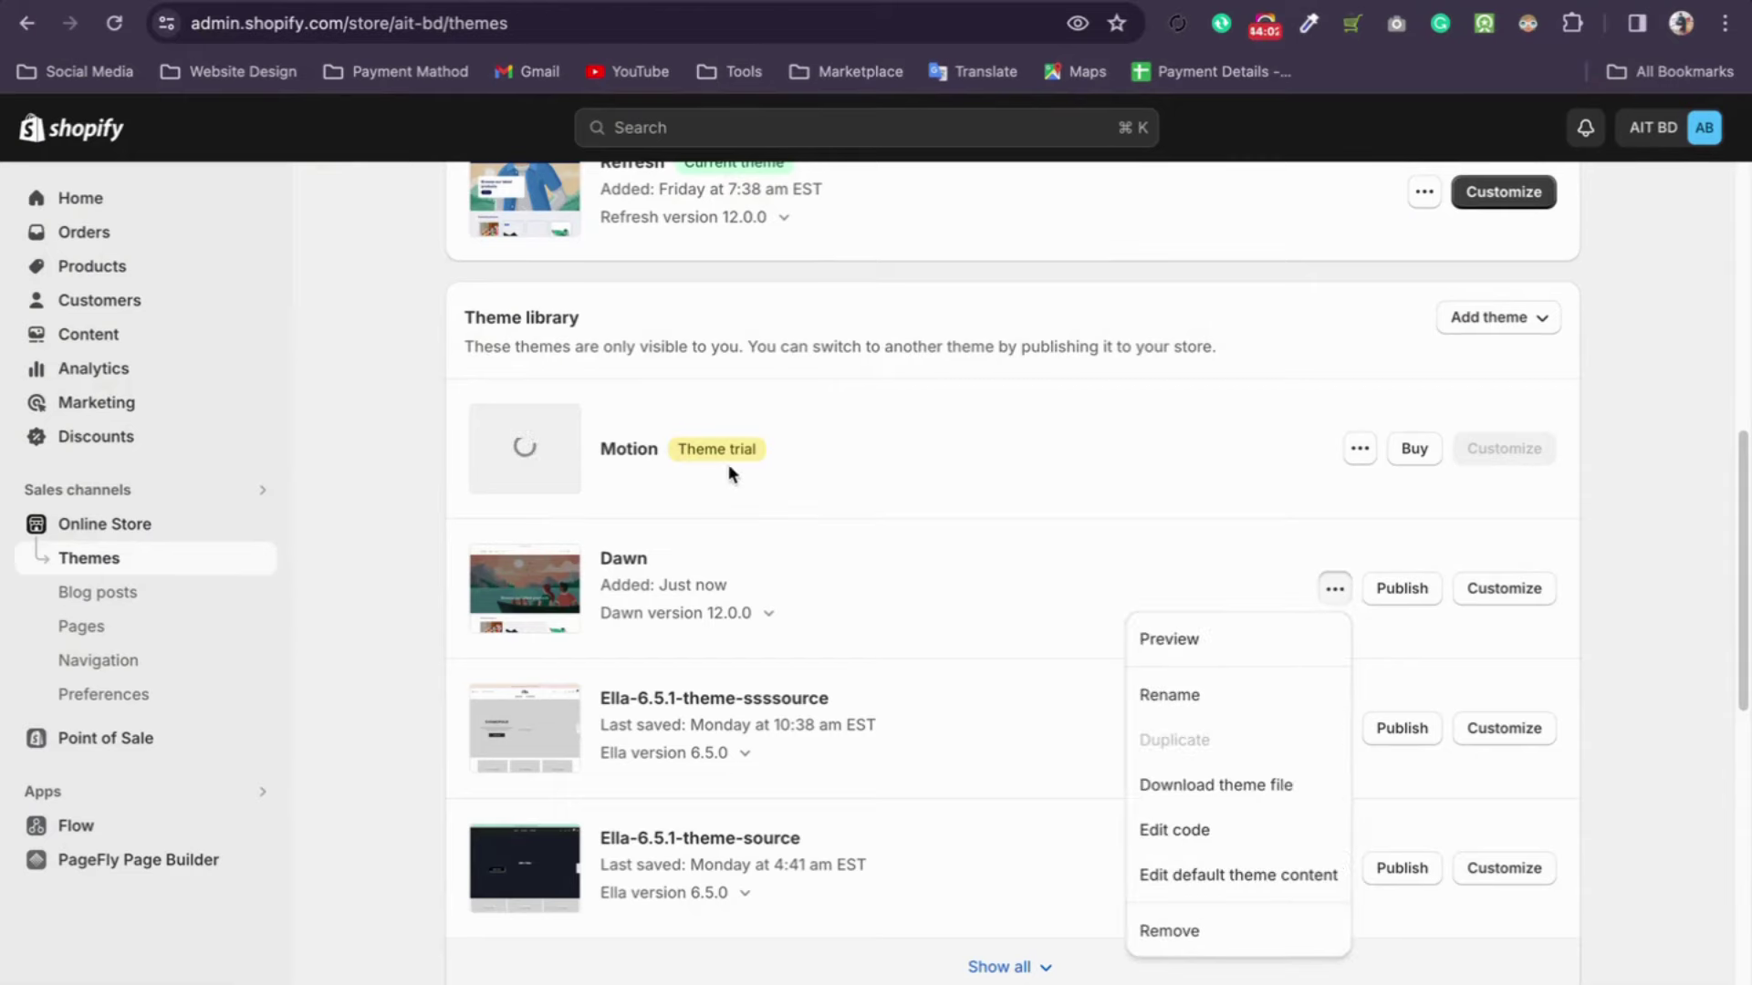
{"action": "left_click", "coordinate": [1172, 929]}
{"action": "left_click", "coordinate": [1176, 663]}
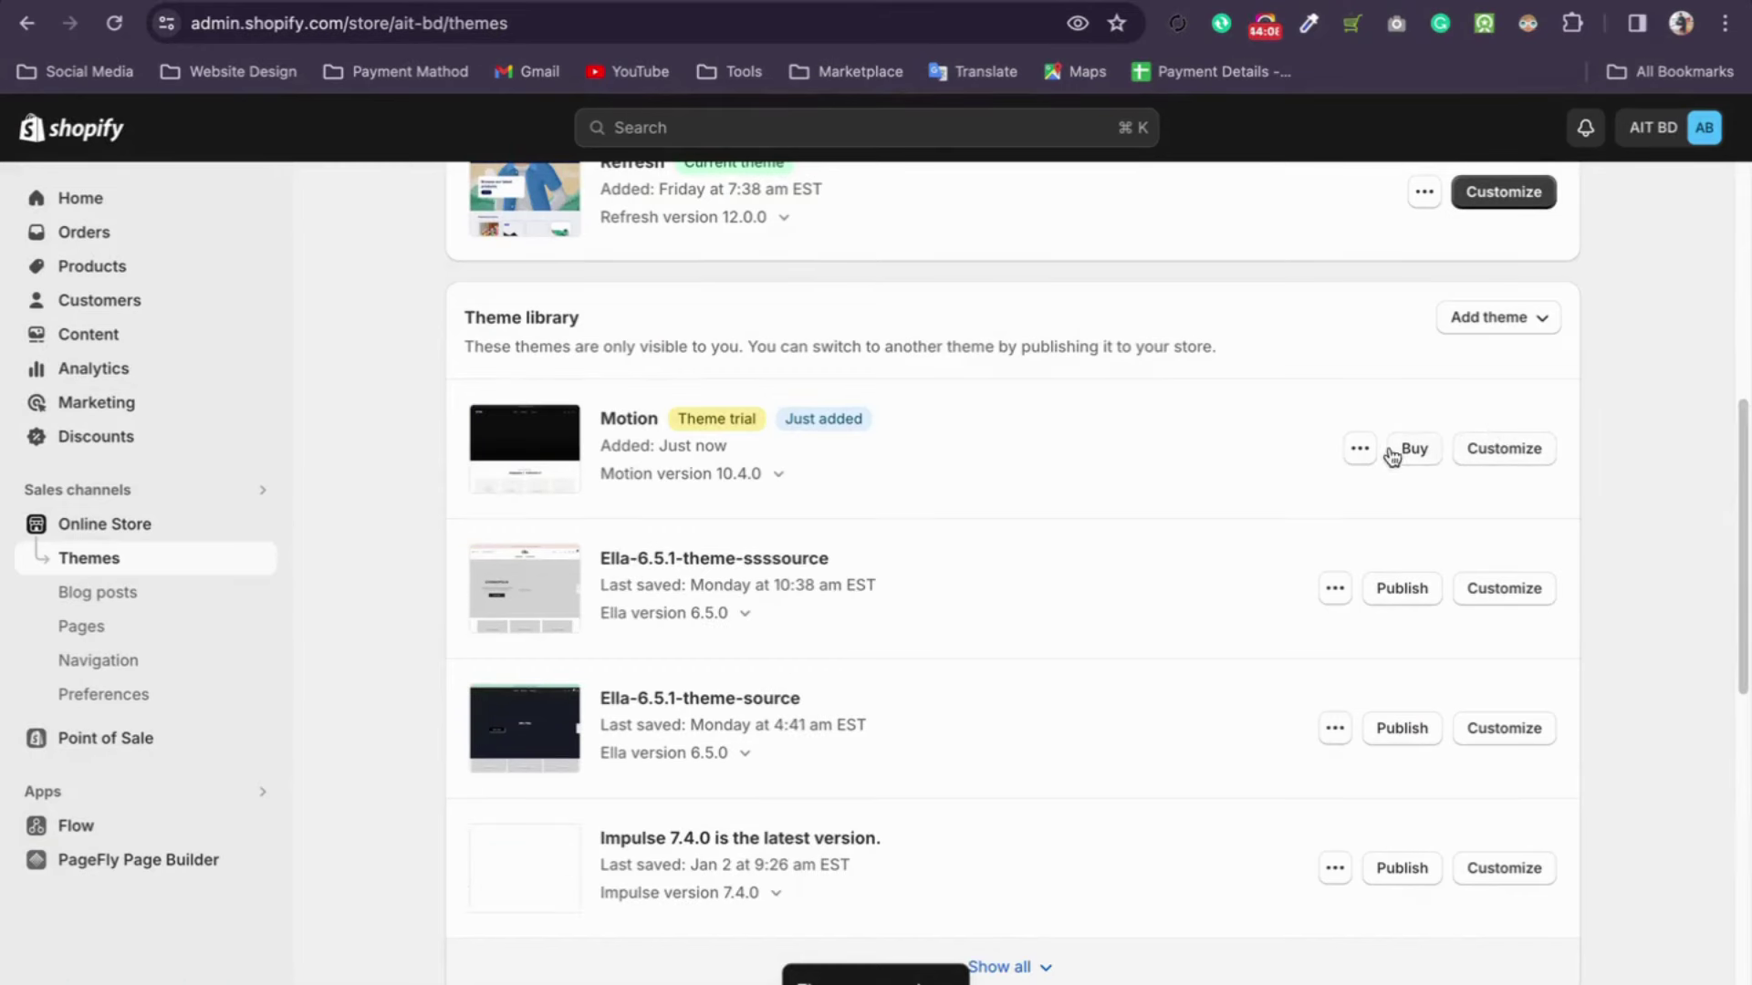
Step: Check the Motion trial theme's version details in the theme library
{"action": "scroll", "coordinate": [1224, 465], "scroll_direction": "up", "scroll_amount": 3}
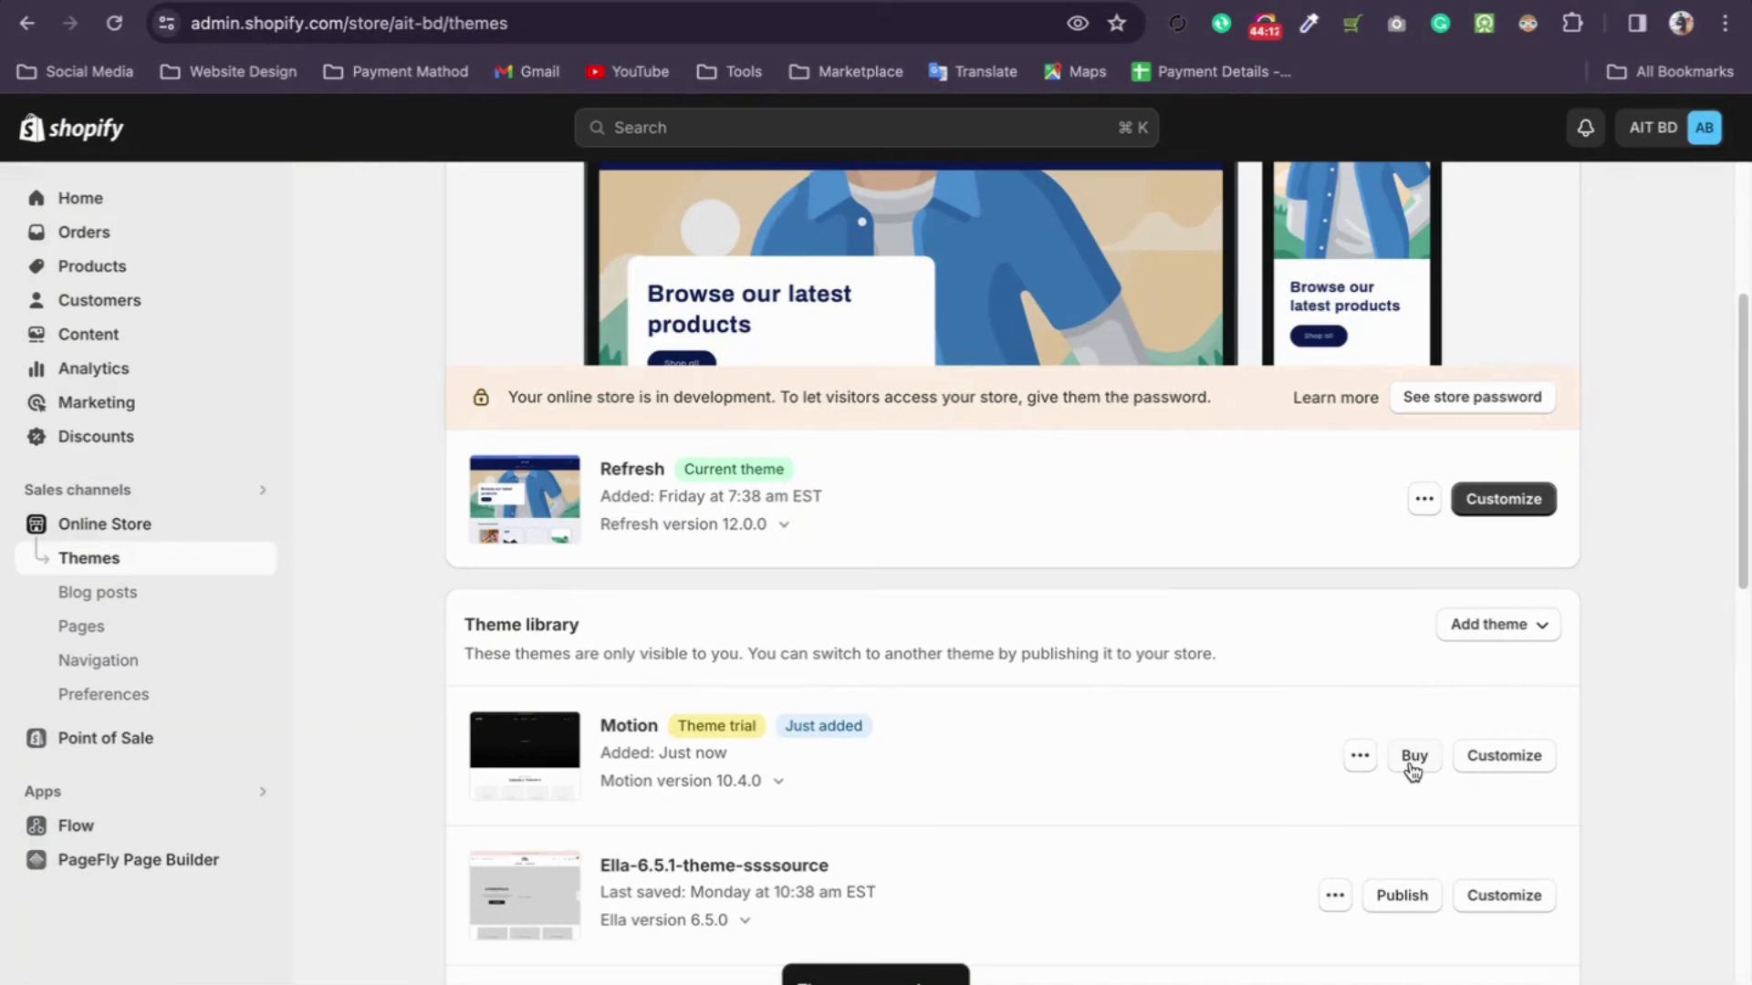
{"action": "left_click", "coordinate": [788, 794]}
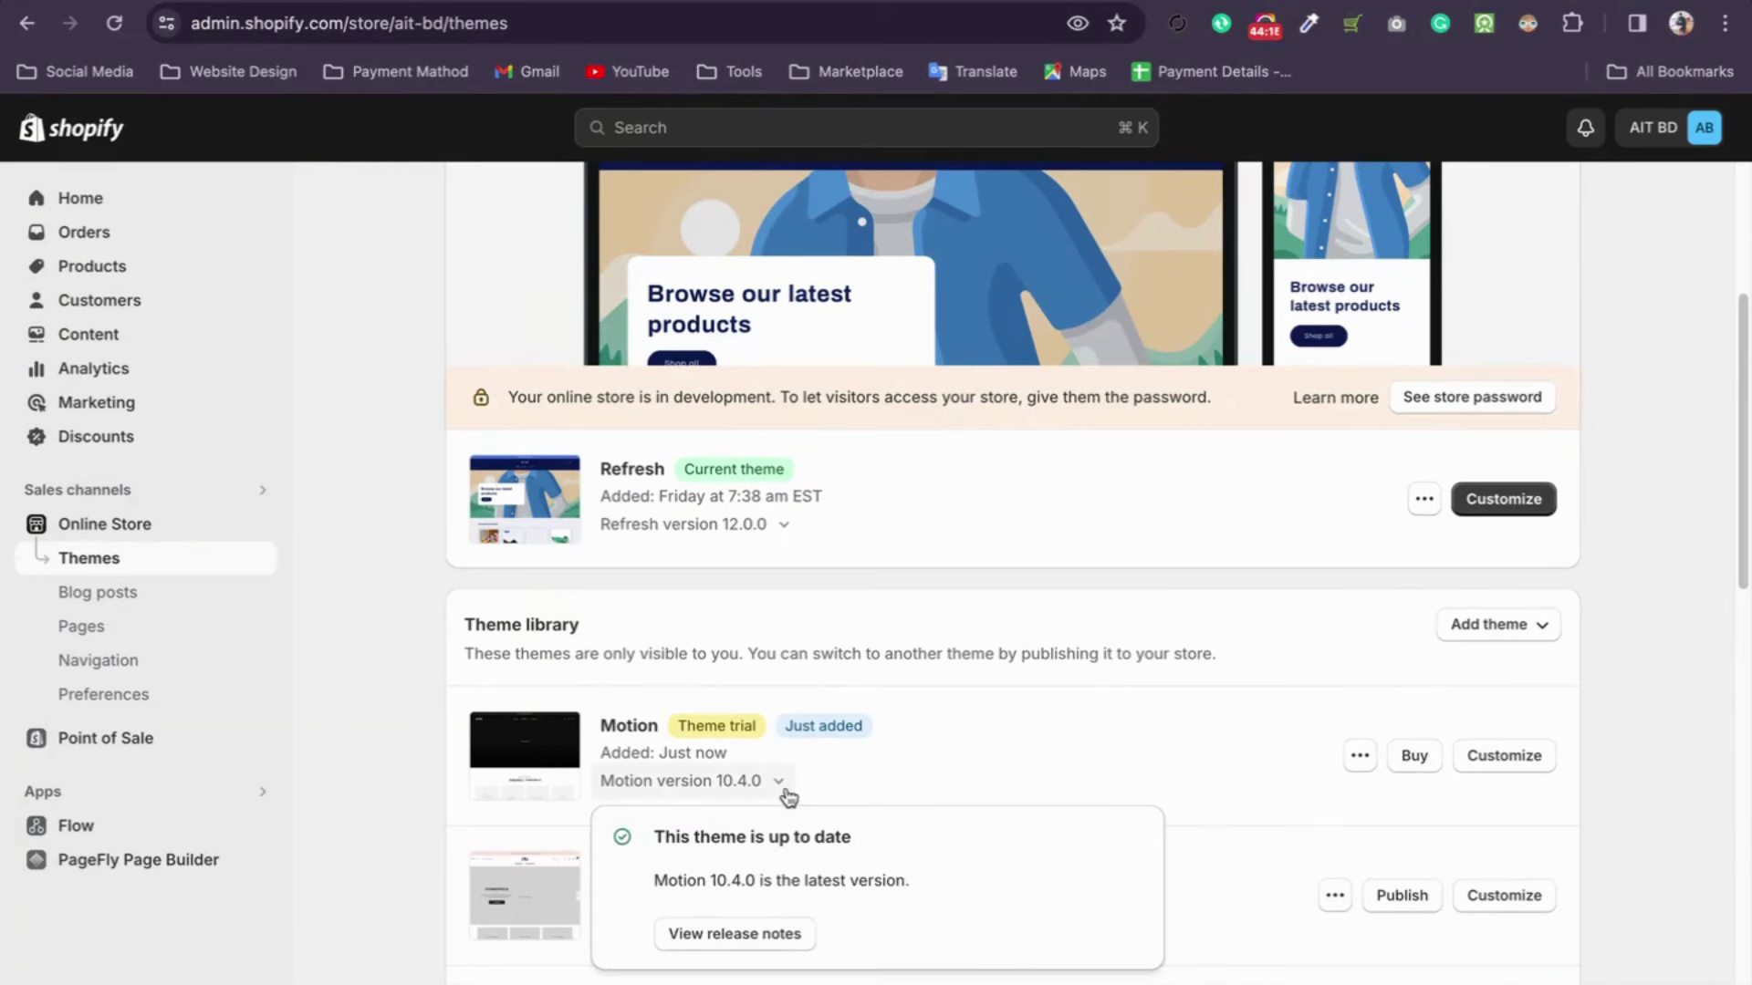
{"action": "left_click", "coordinate": [409, 445]}
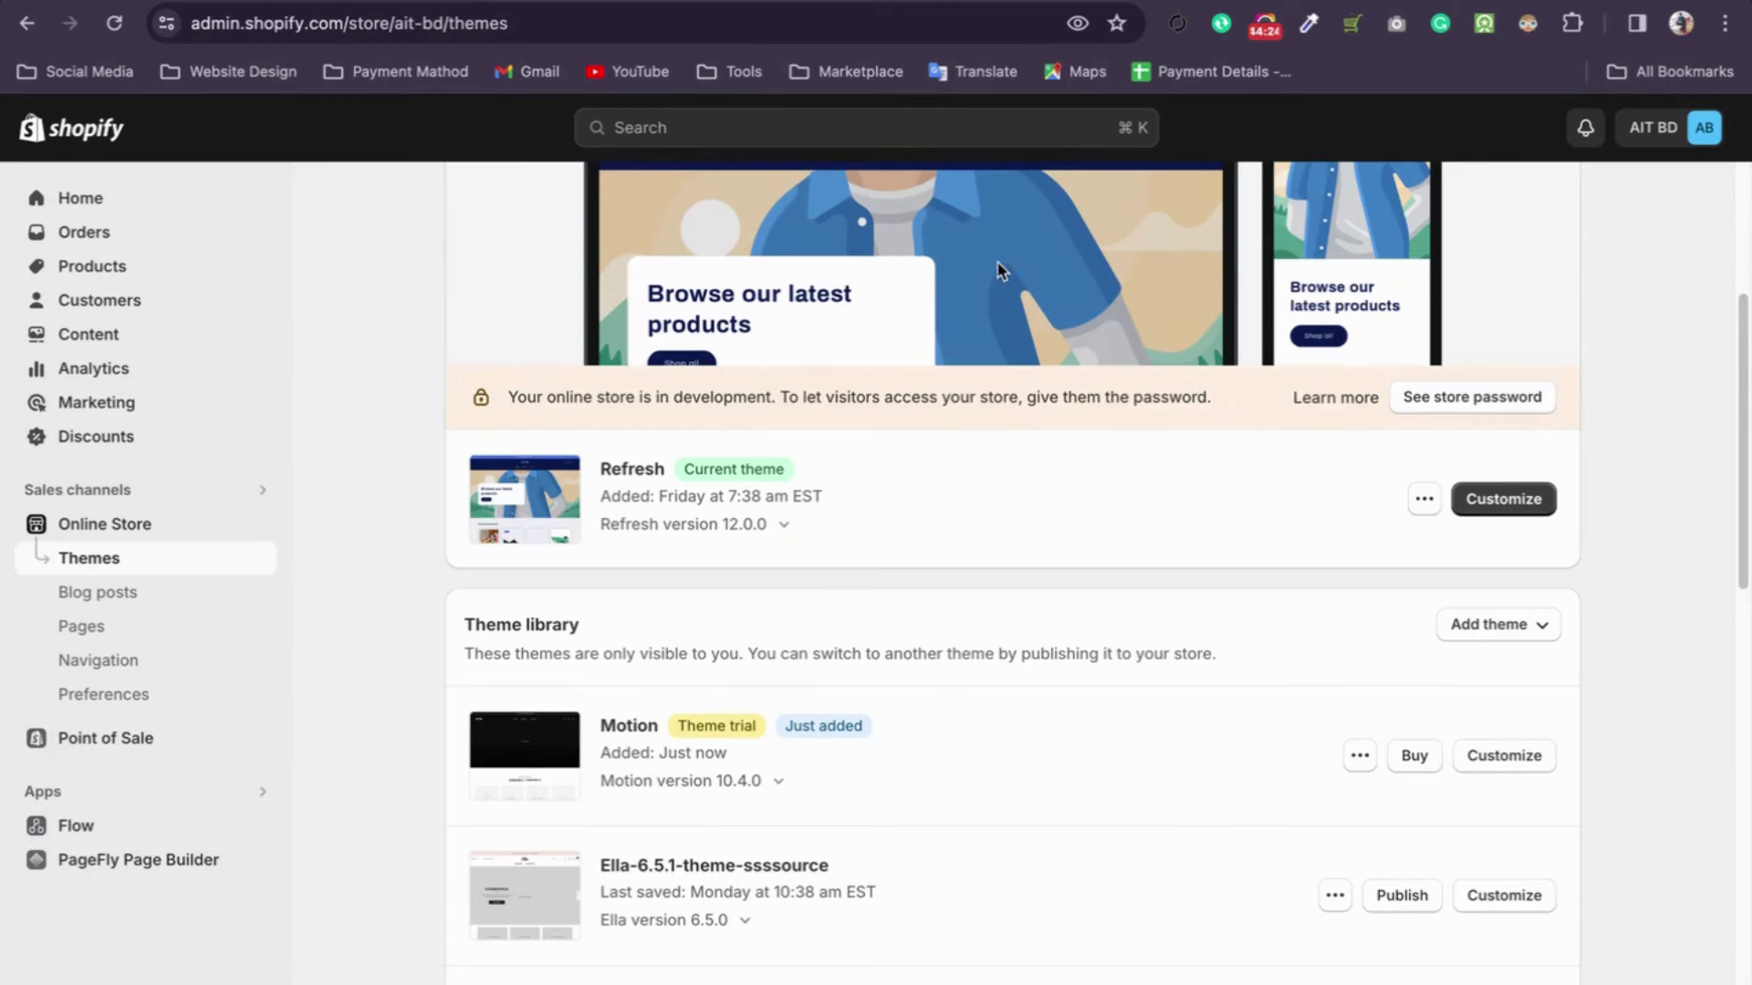
Step: Switch back to ThemeForest and review the homepage demos in the Ella live preview
{"action": "key", "text": "ctrl+Tab"}
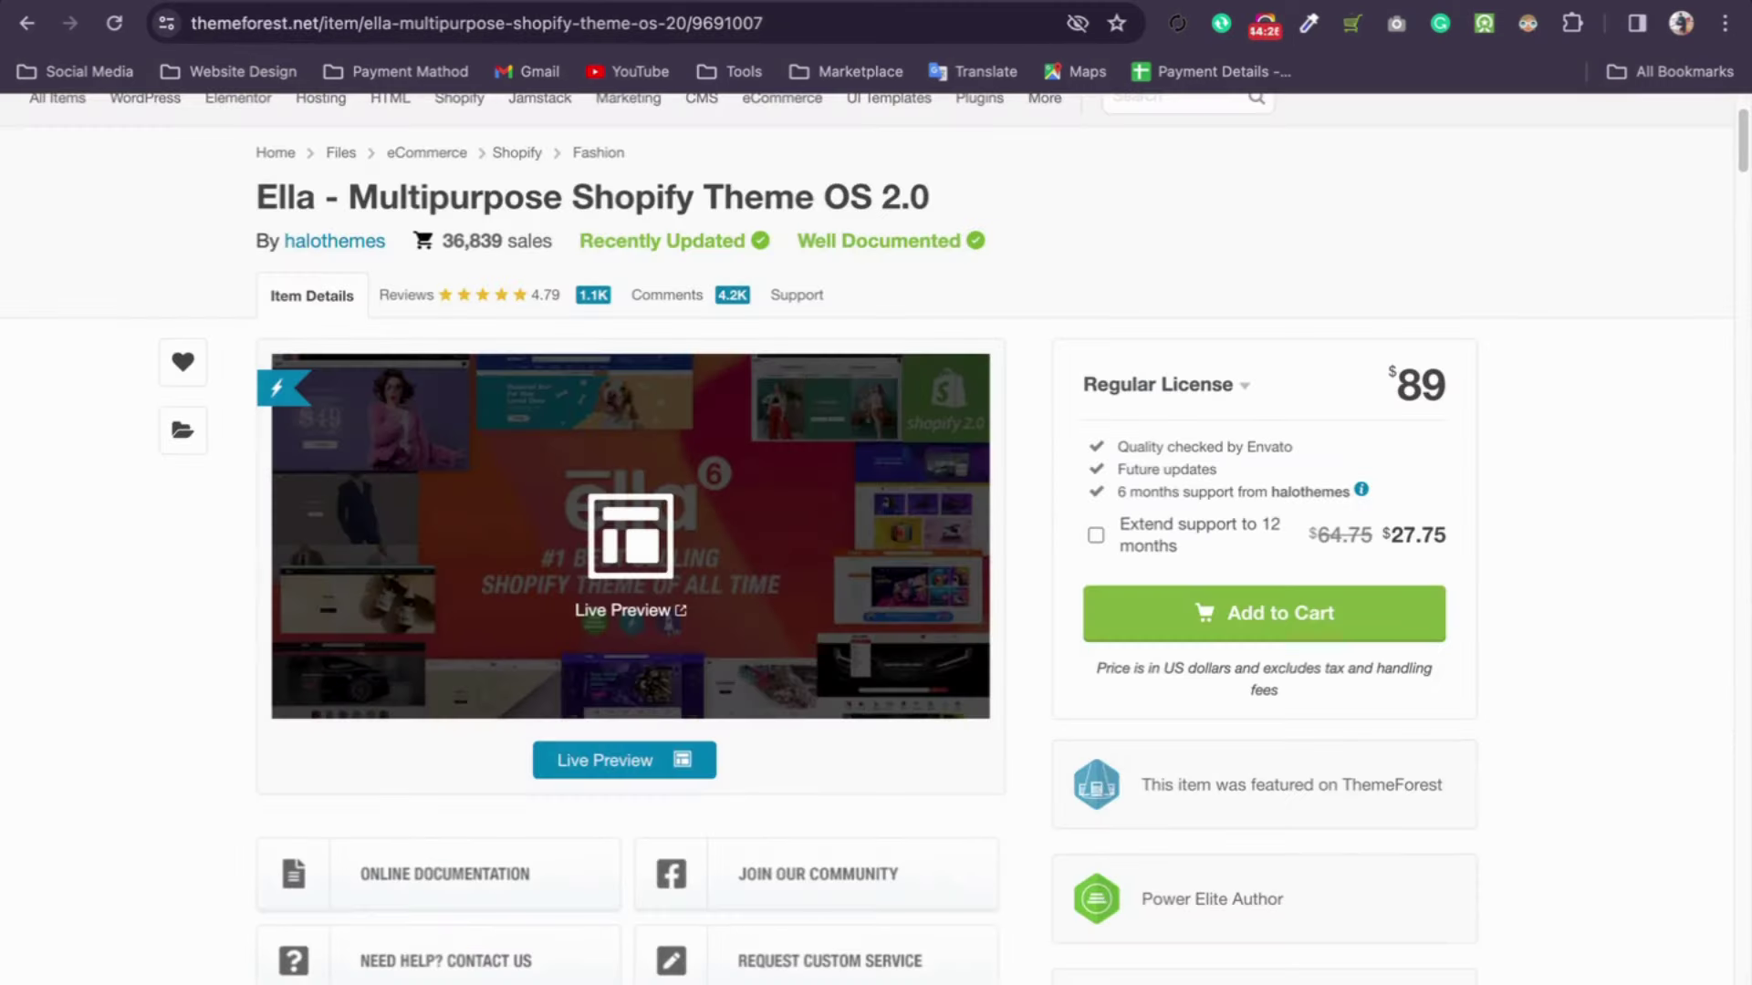
{"action": "left_click", "coordinate": [630, 539]}
{"action": "scroll", "coordinate": [1087, 438], "scroll_direction": "down", "scroll_amount": 1}
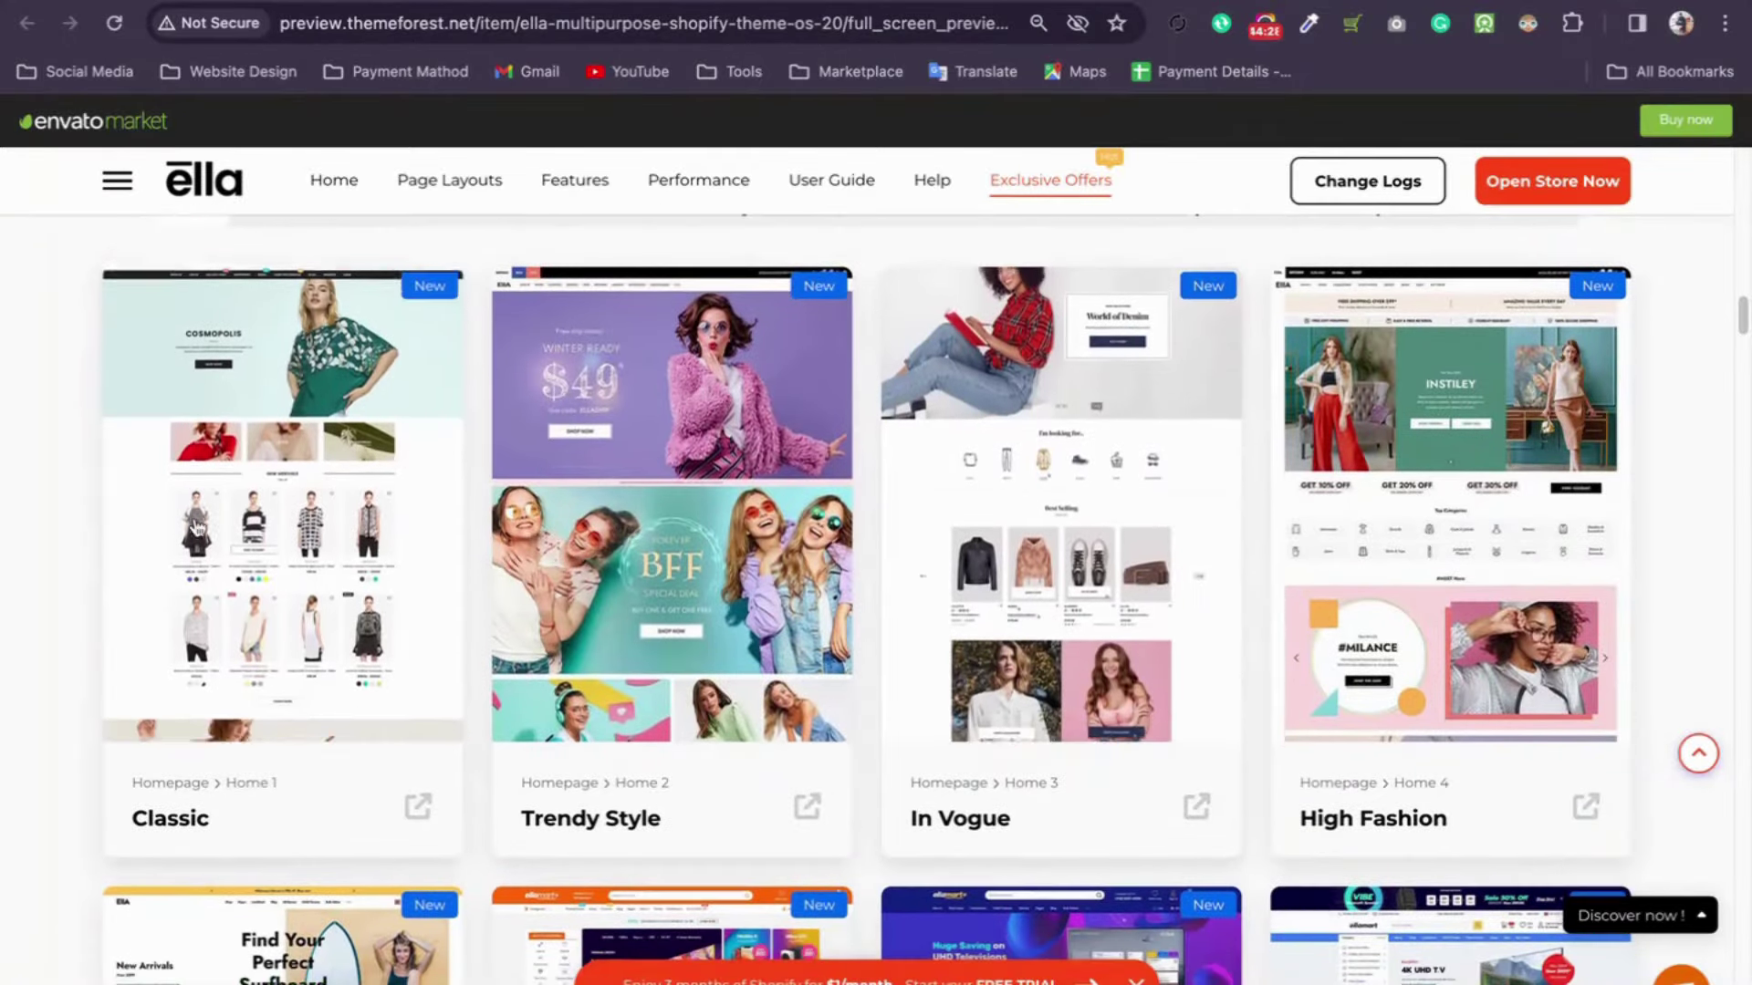
{"action": "scroll", "coordinate": [196, 528], "scroll_direction": "down", "scroll_amount": 1}
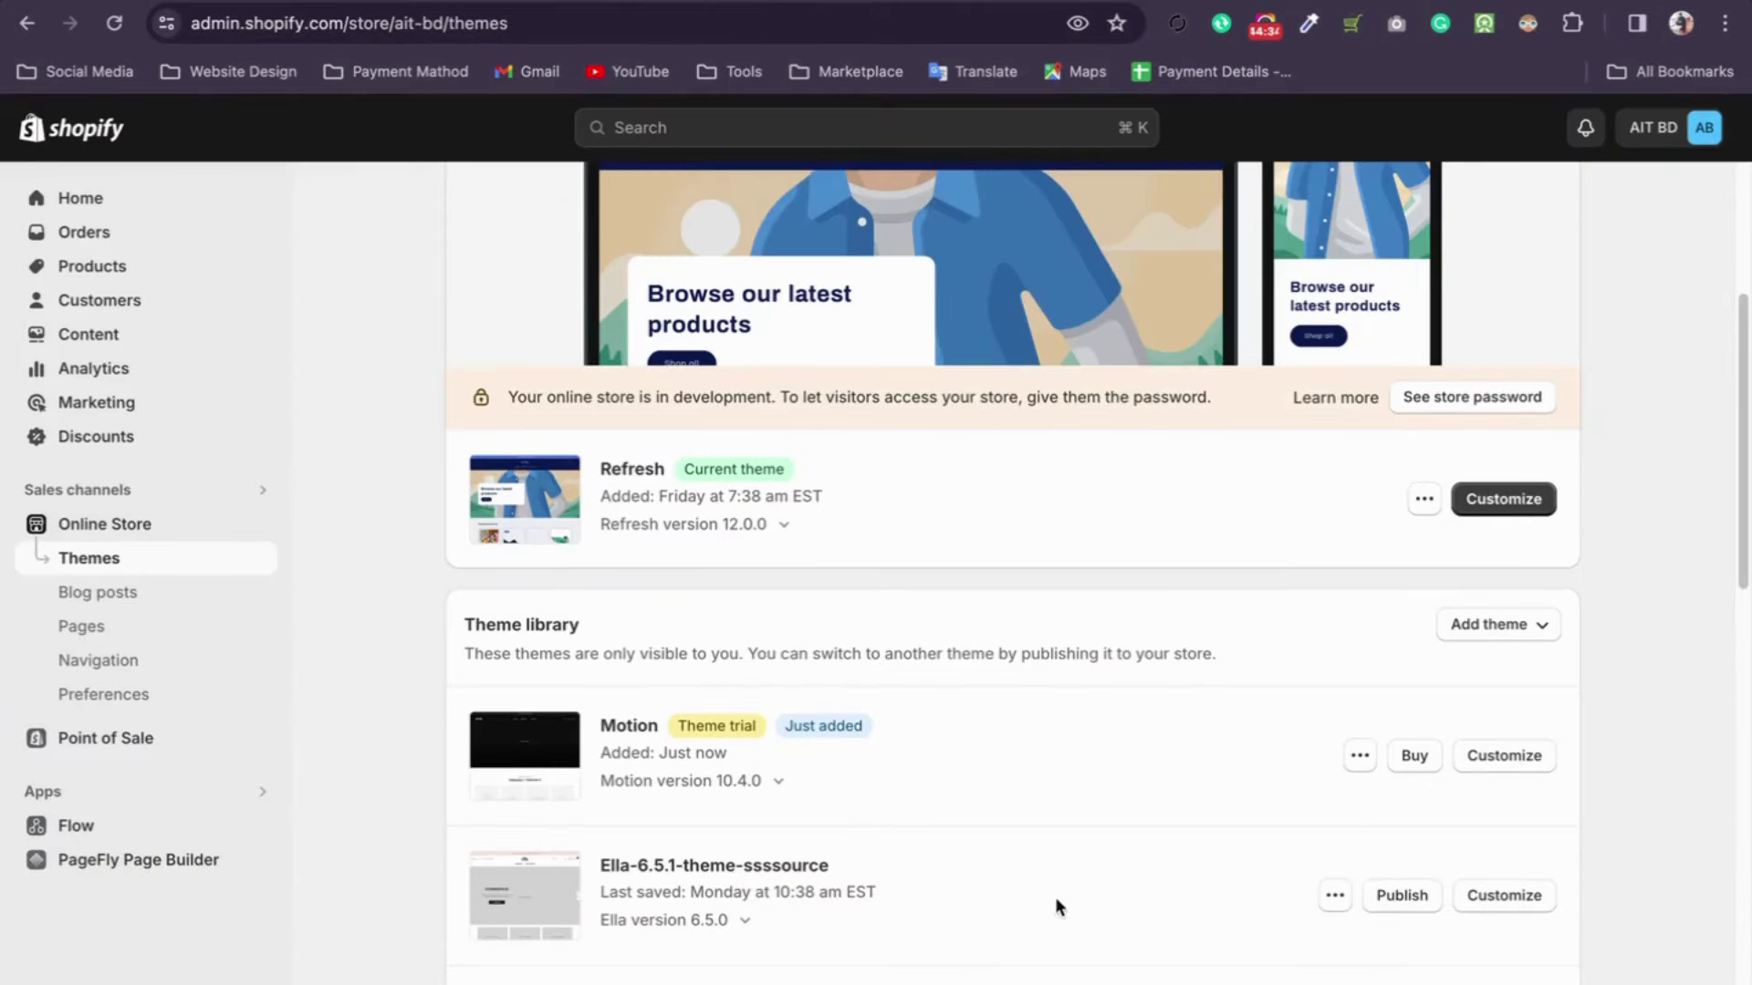
Step: Preview the Motion trial theme on the store, then close the preview
{"action": "left_click", "coordinate": [1360, 756]}
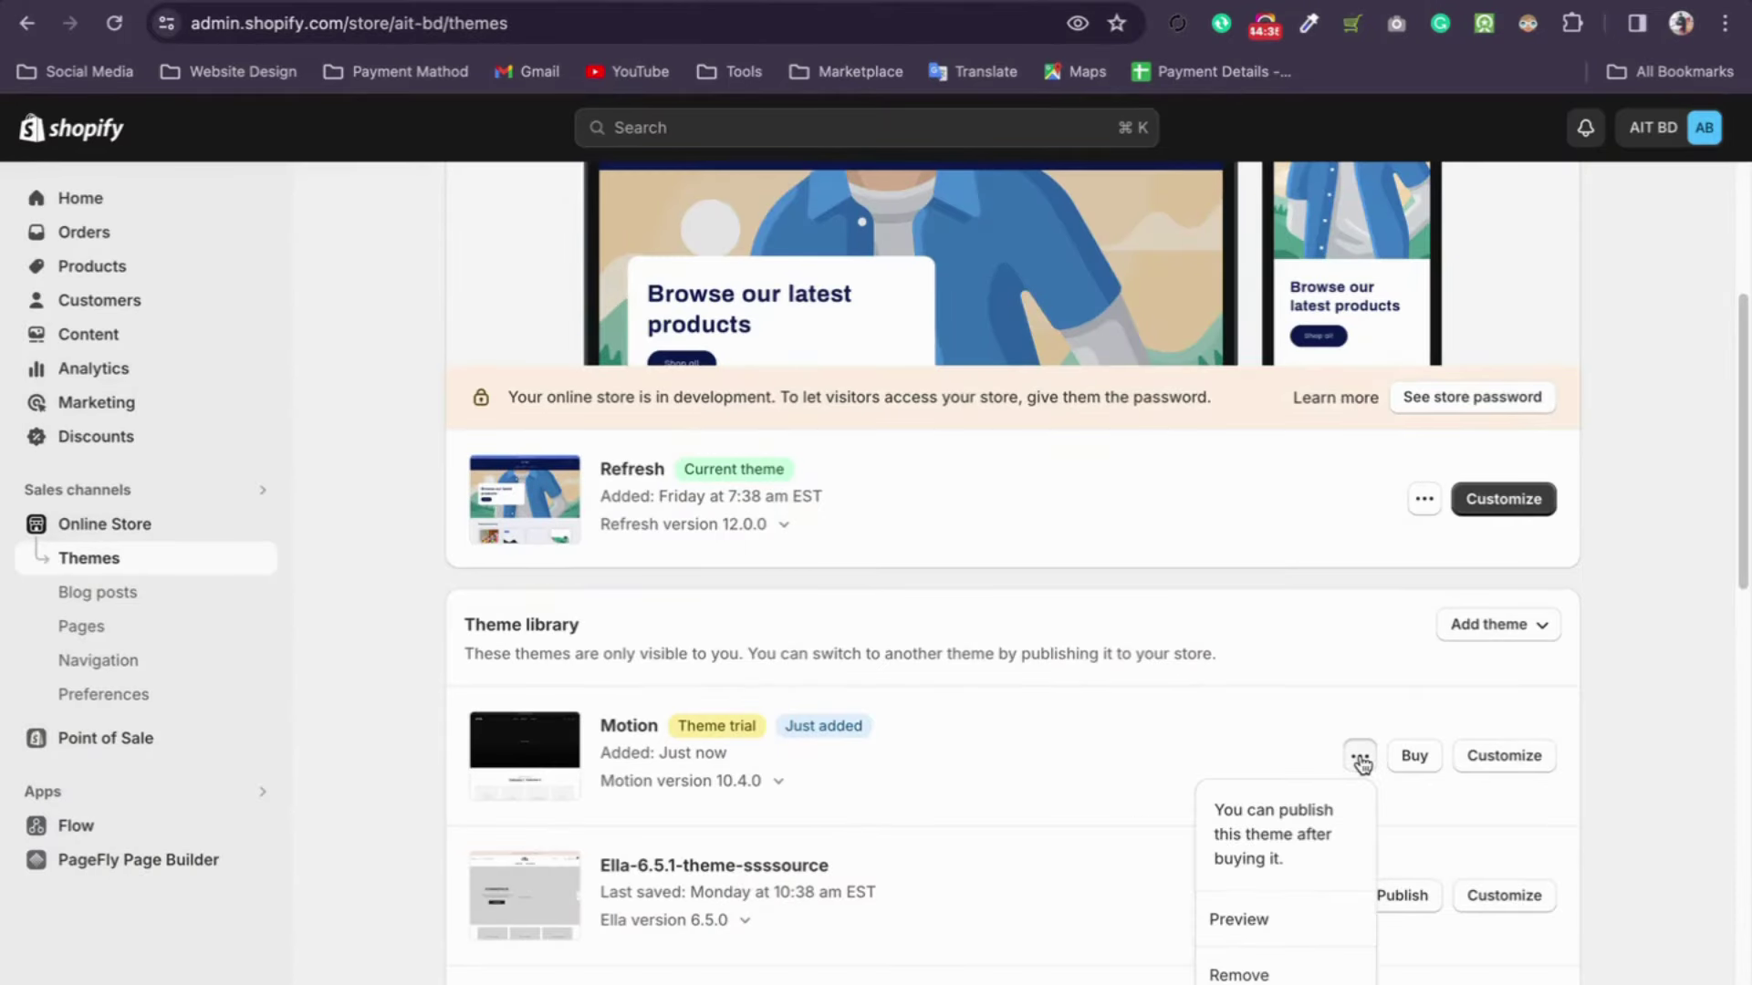
{"action": "left_click", "coordinate": [1220, 915]}
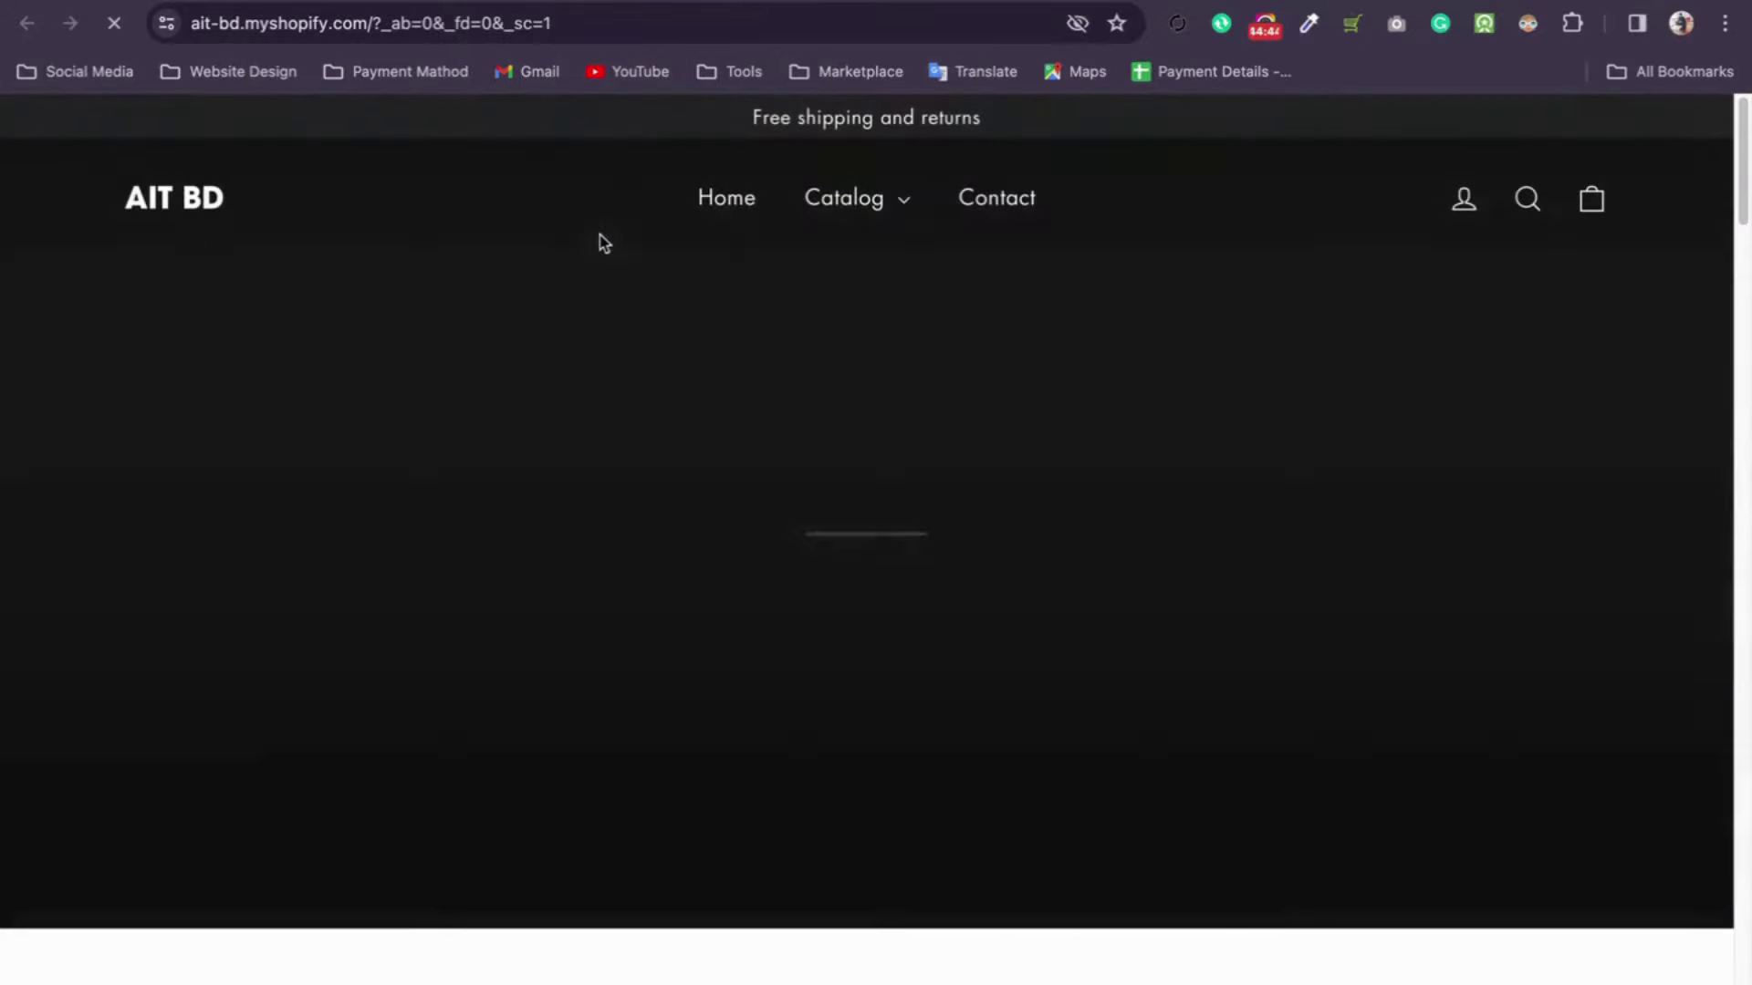
{"action": "key", "text": "super+w"}
Step: Open the Motion theme's demo store from the Theme Store and show it in the Minimal style
{"action": "scroll", "coordinate": [580, 663], "scroll_direction": "down", "scroll_amount": 3}
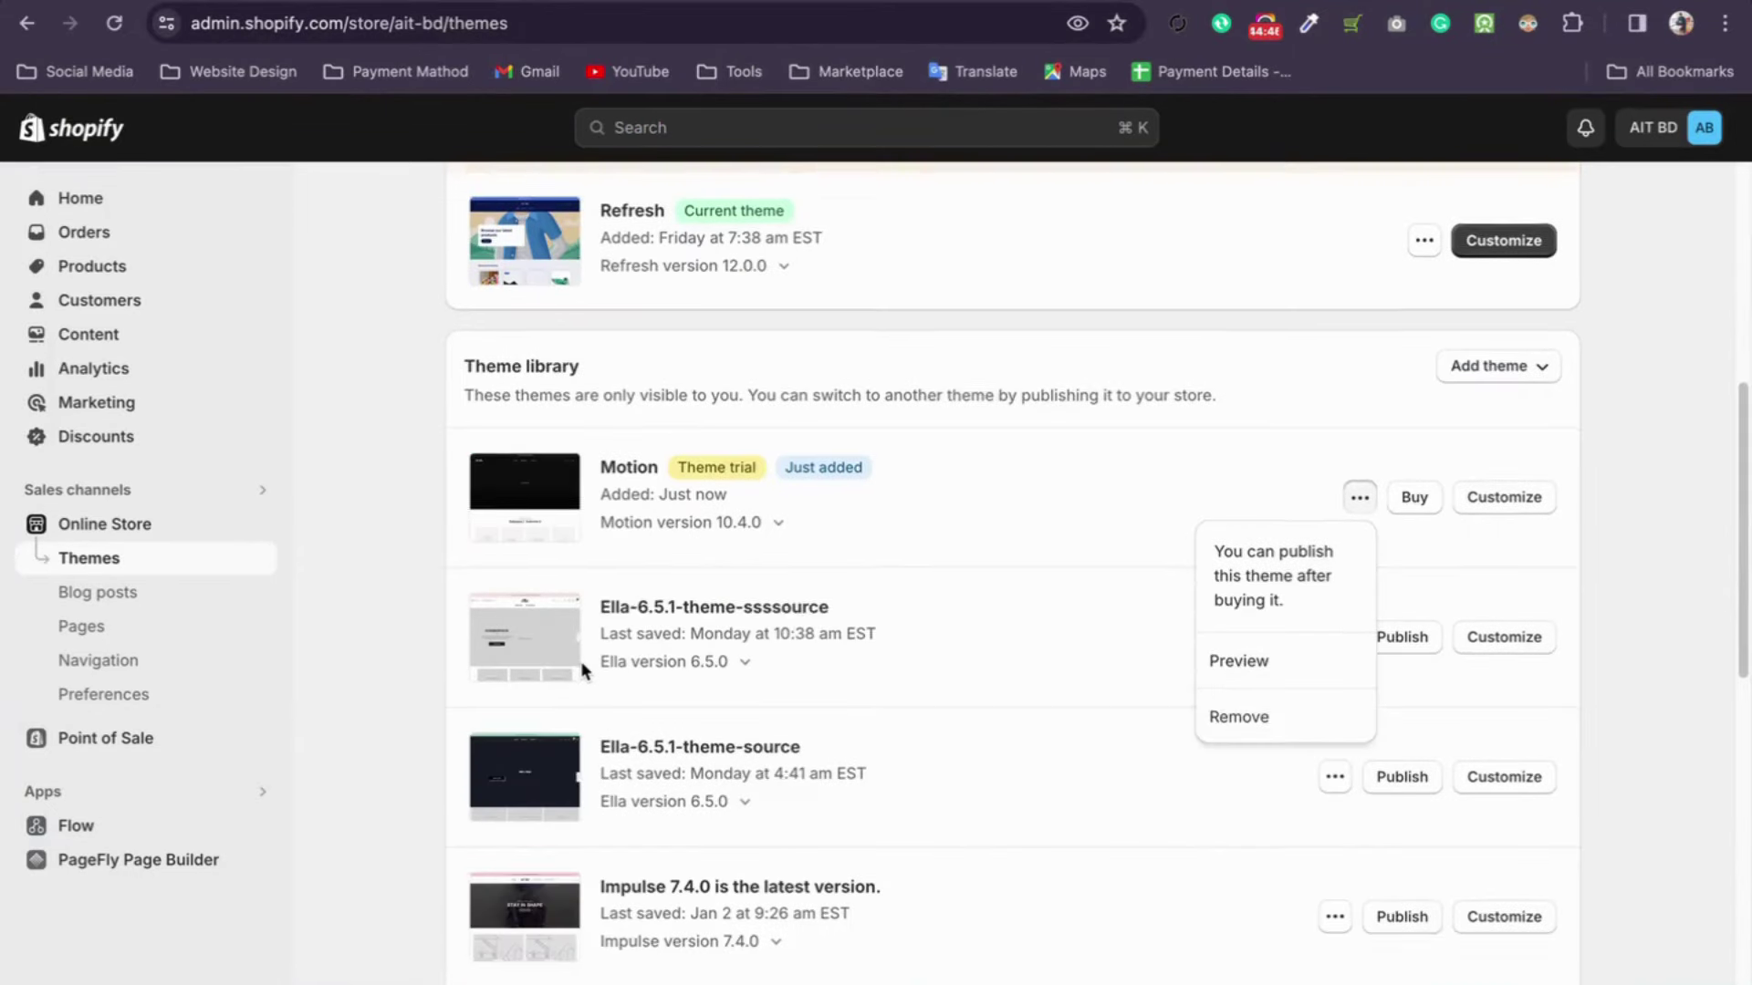
{"action": "scroll", "coordinate": [580, 661], "scroll_direction": "down", "scroll_amount": 10}
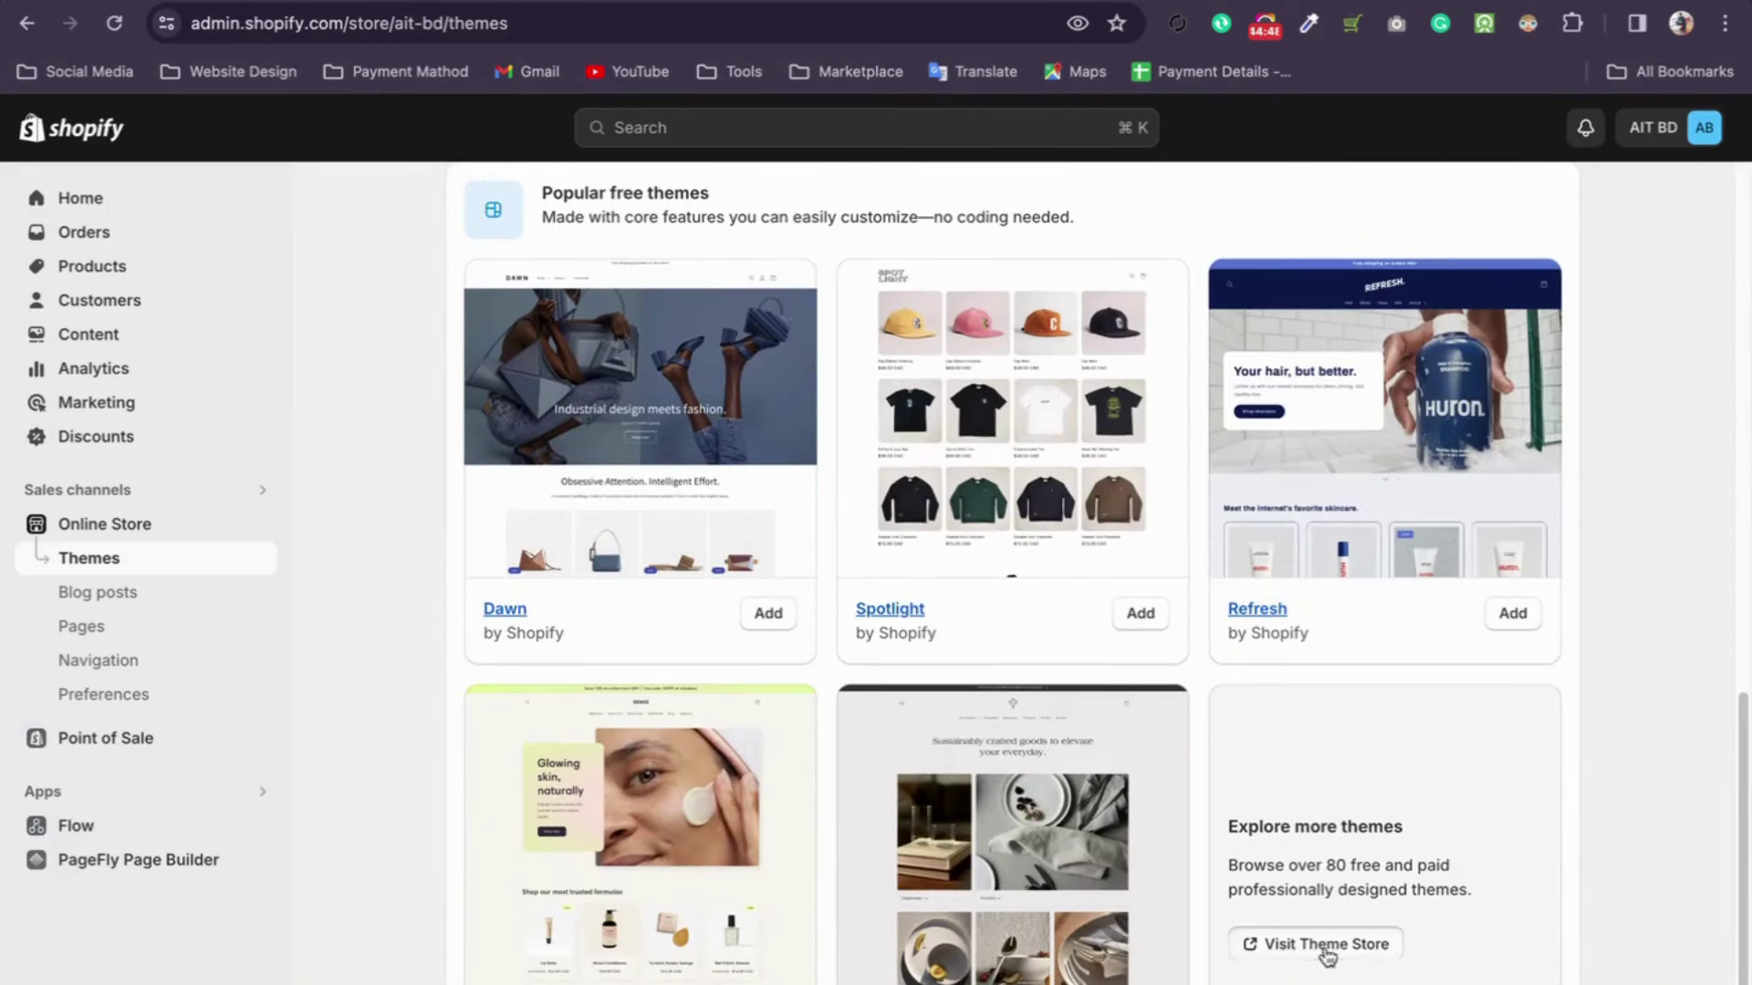
{"action": "left_click", "coordinate": [1325, 945]}
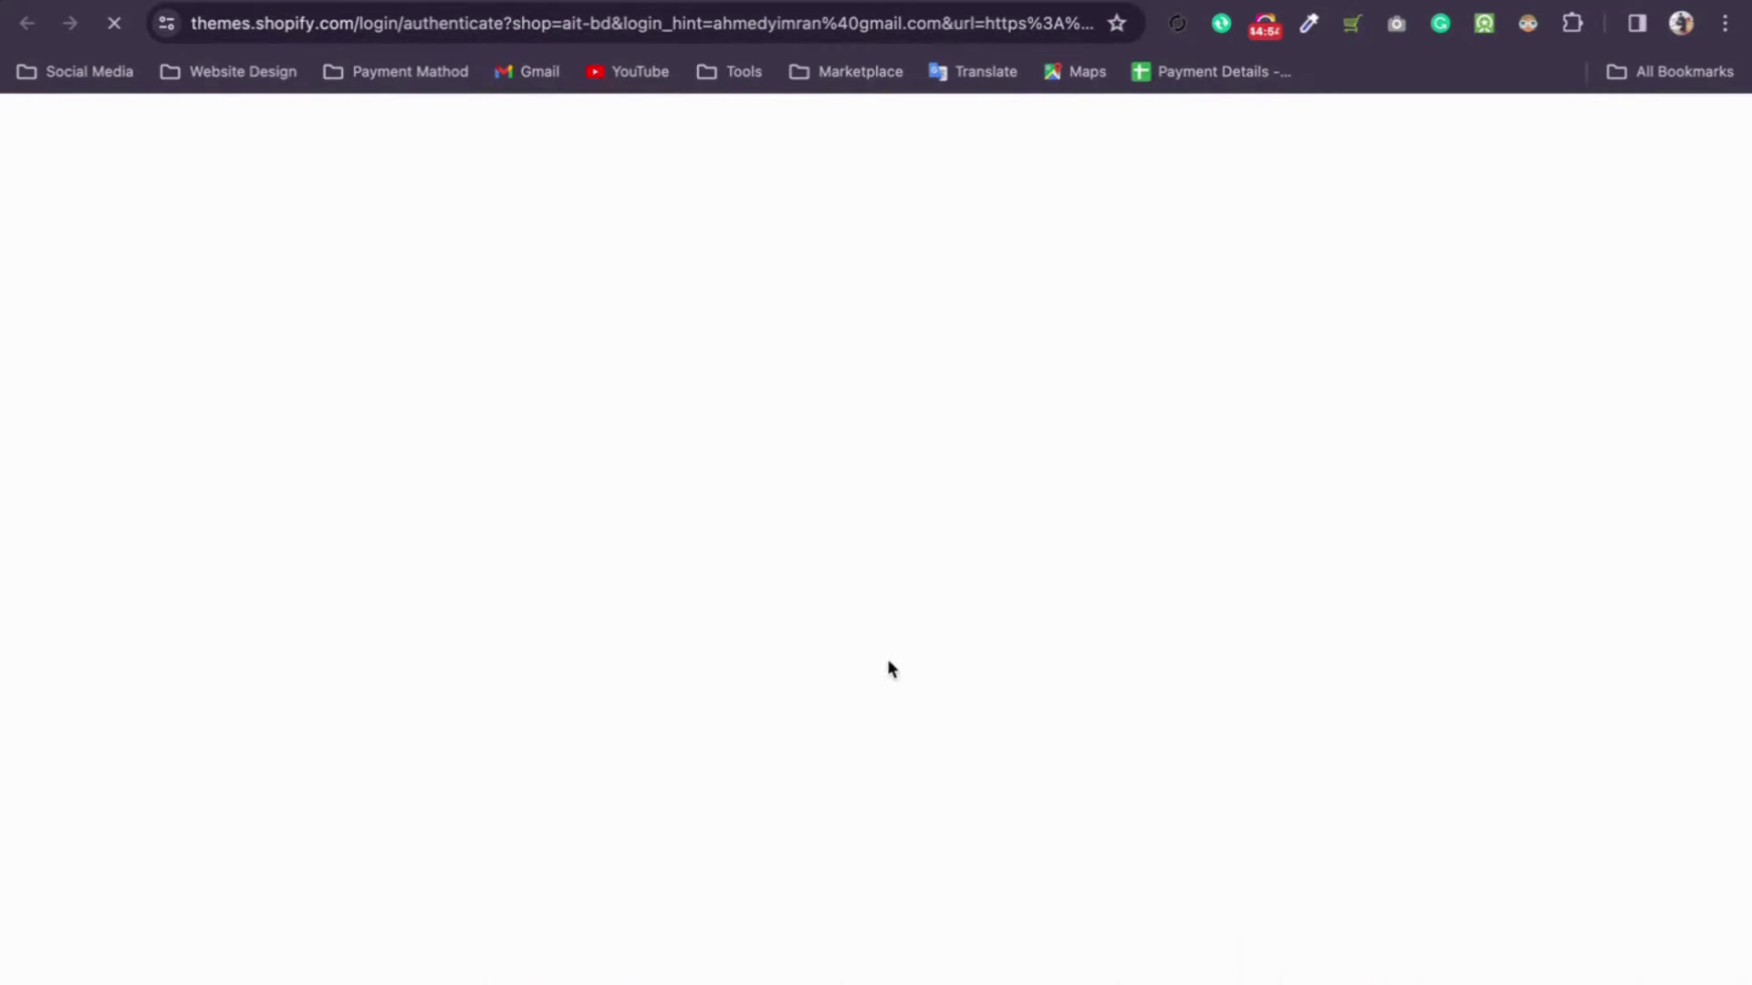
{"action": "scroll", "coordinate": [630, 550], "scroll_direction": "down", "scroll_amount": 3}
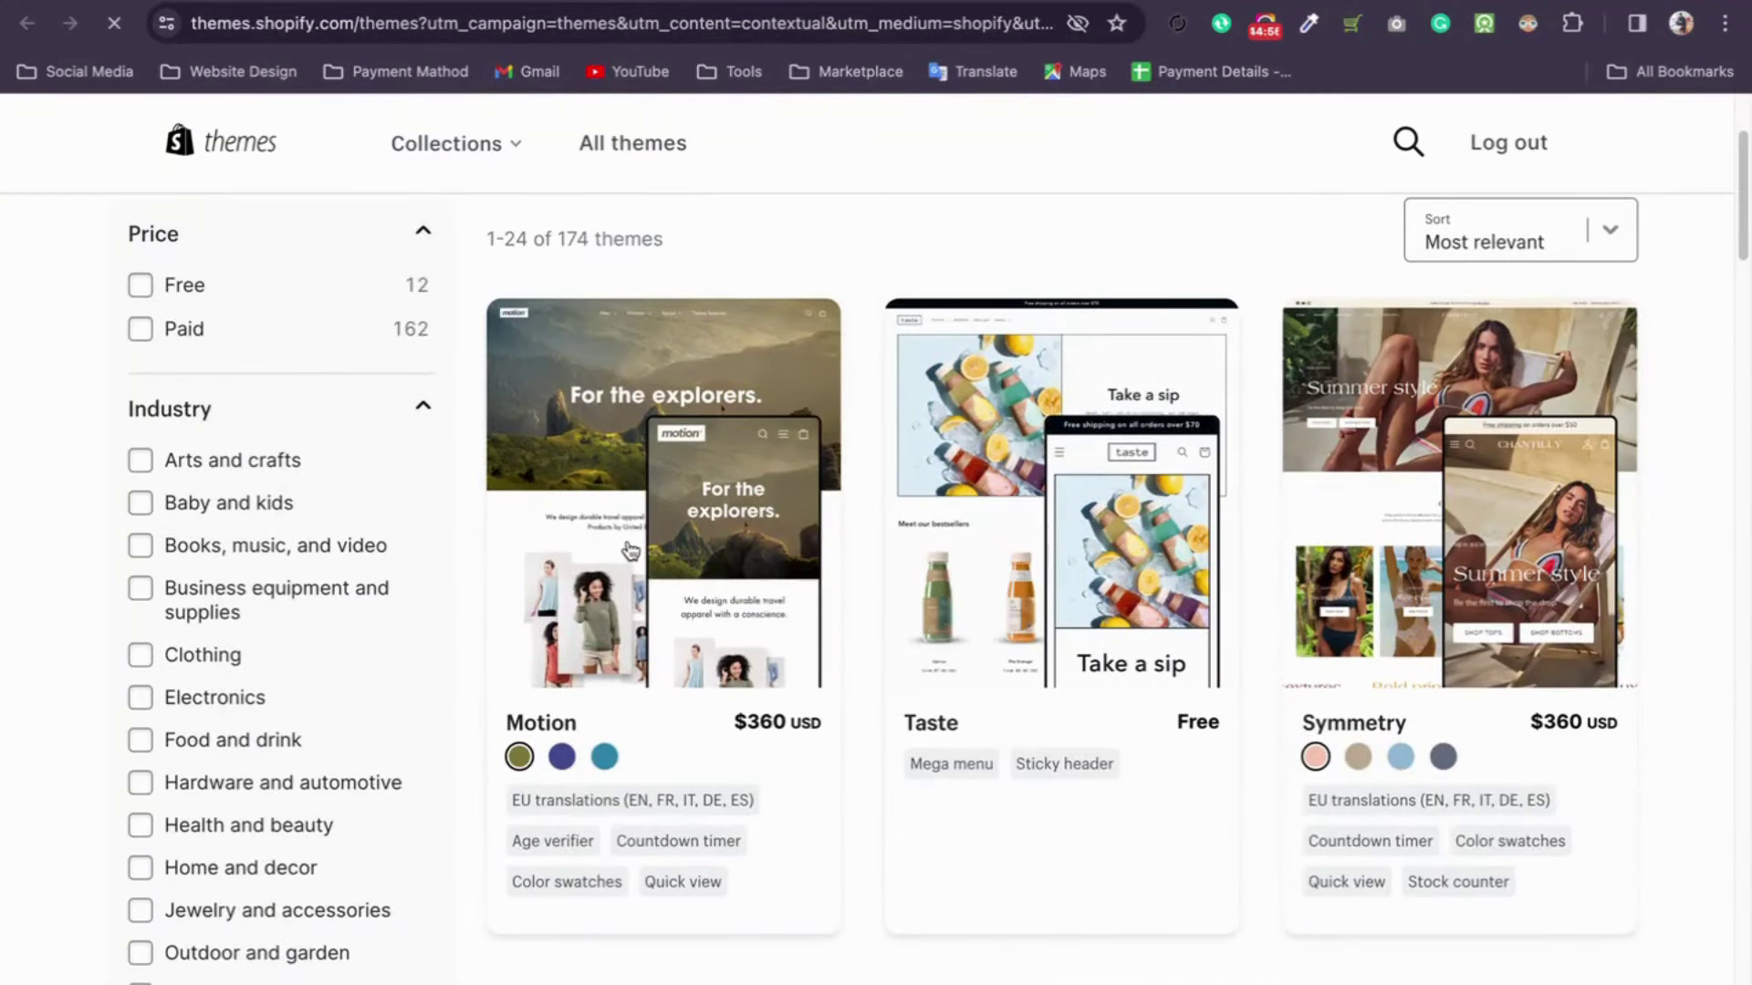
{"action": "left_click", "coordinate": [629, 550]}
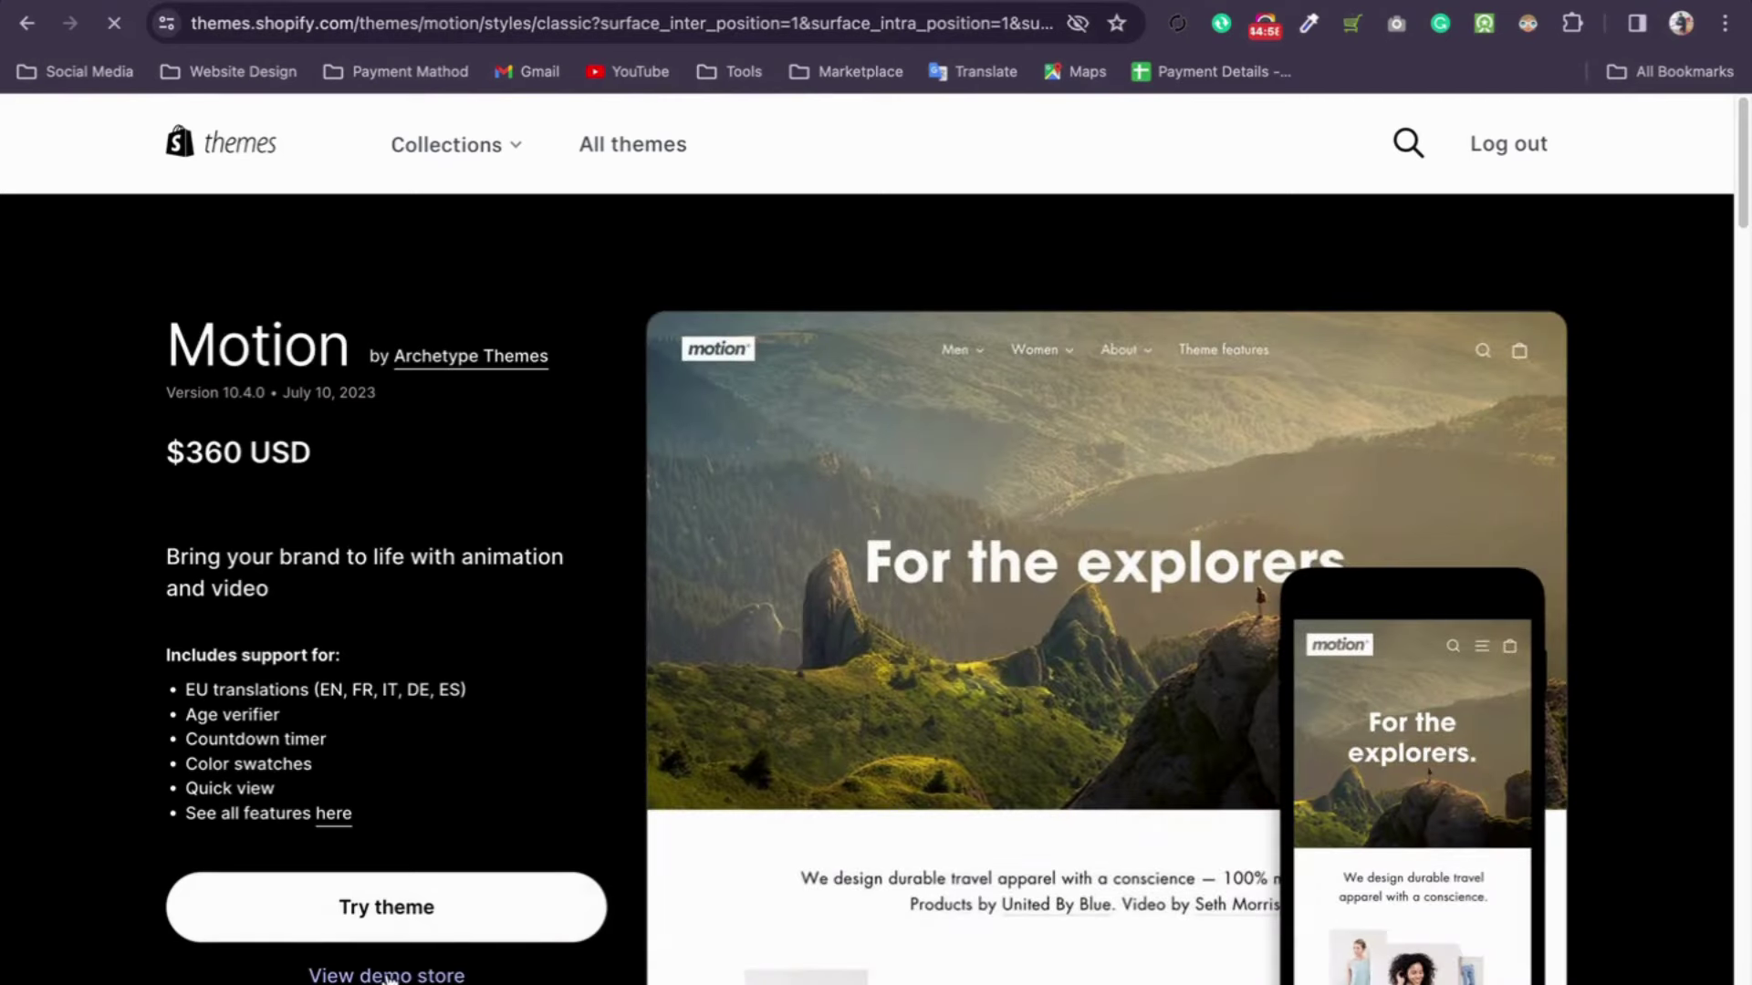
{"action": "left_click", "coordinate": [387, 975]}
{"action": "left_click", "coordinate": [849, 153]}
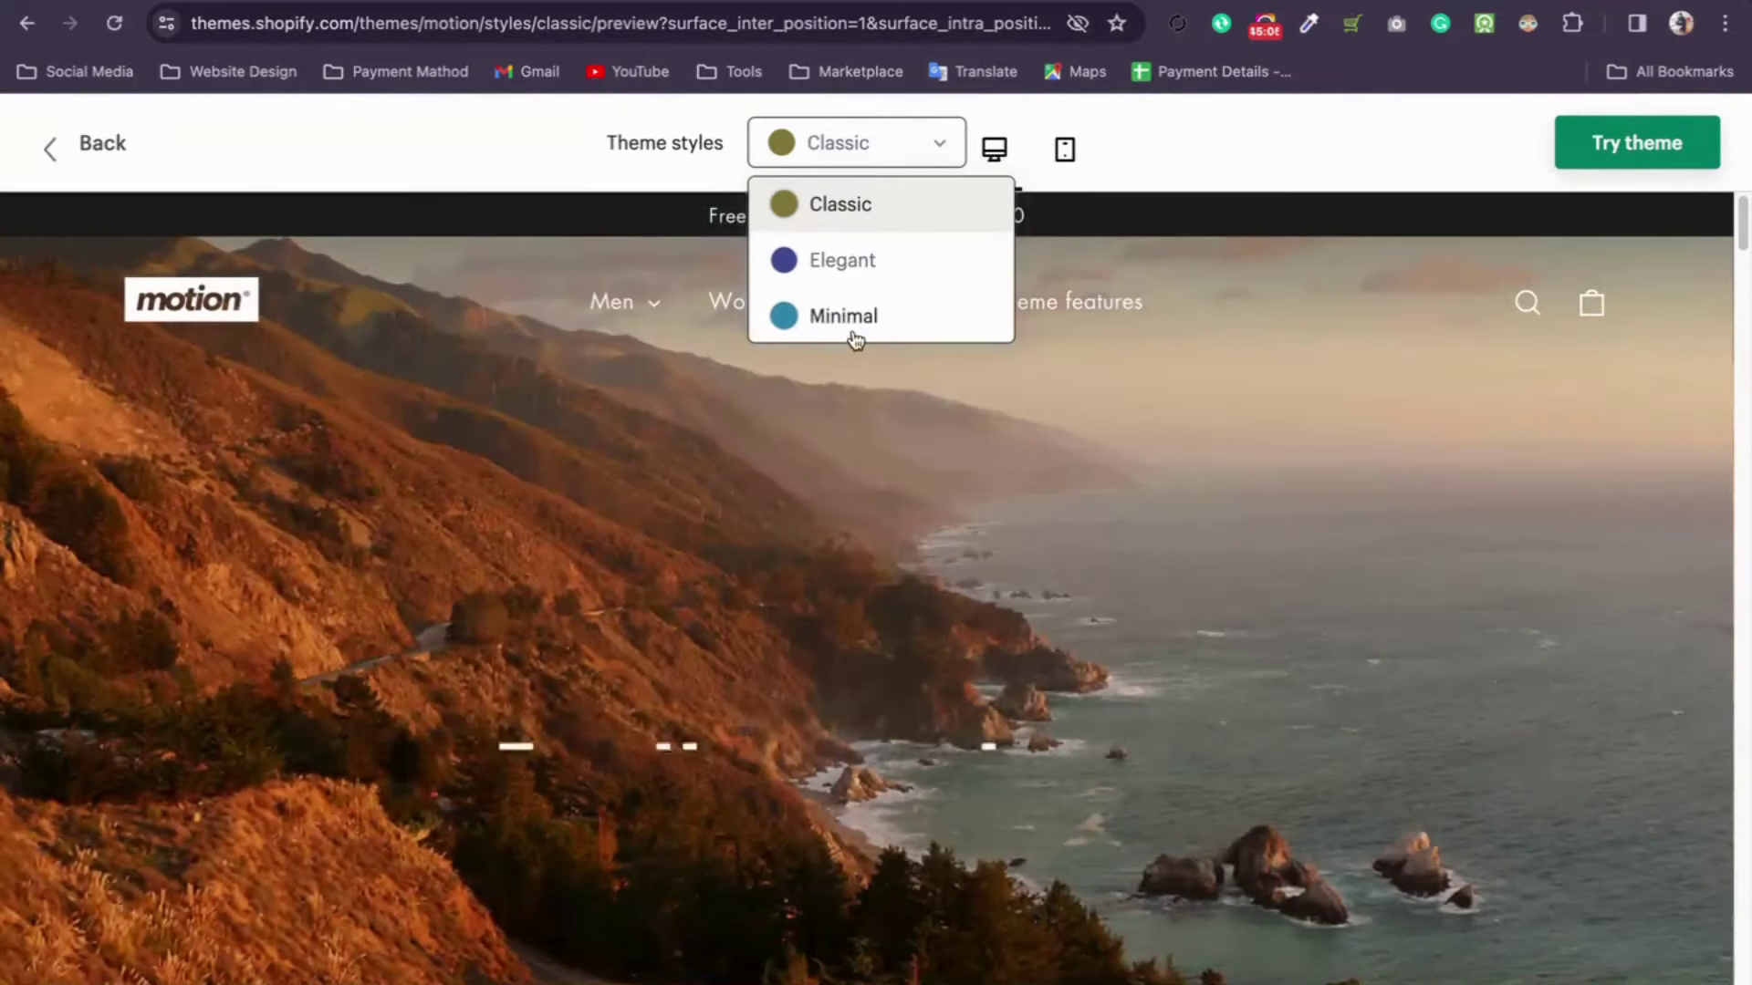
{"action": "left_click", "coordinate": [848, 319]}
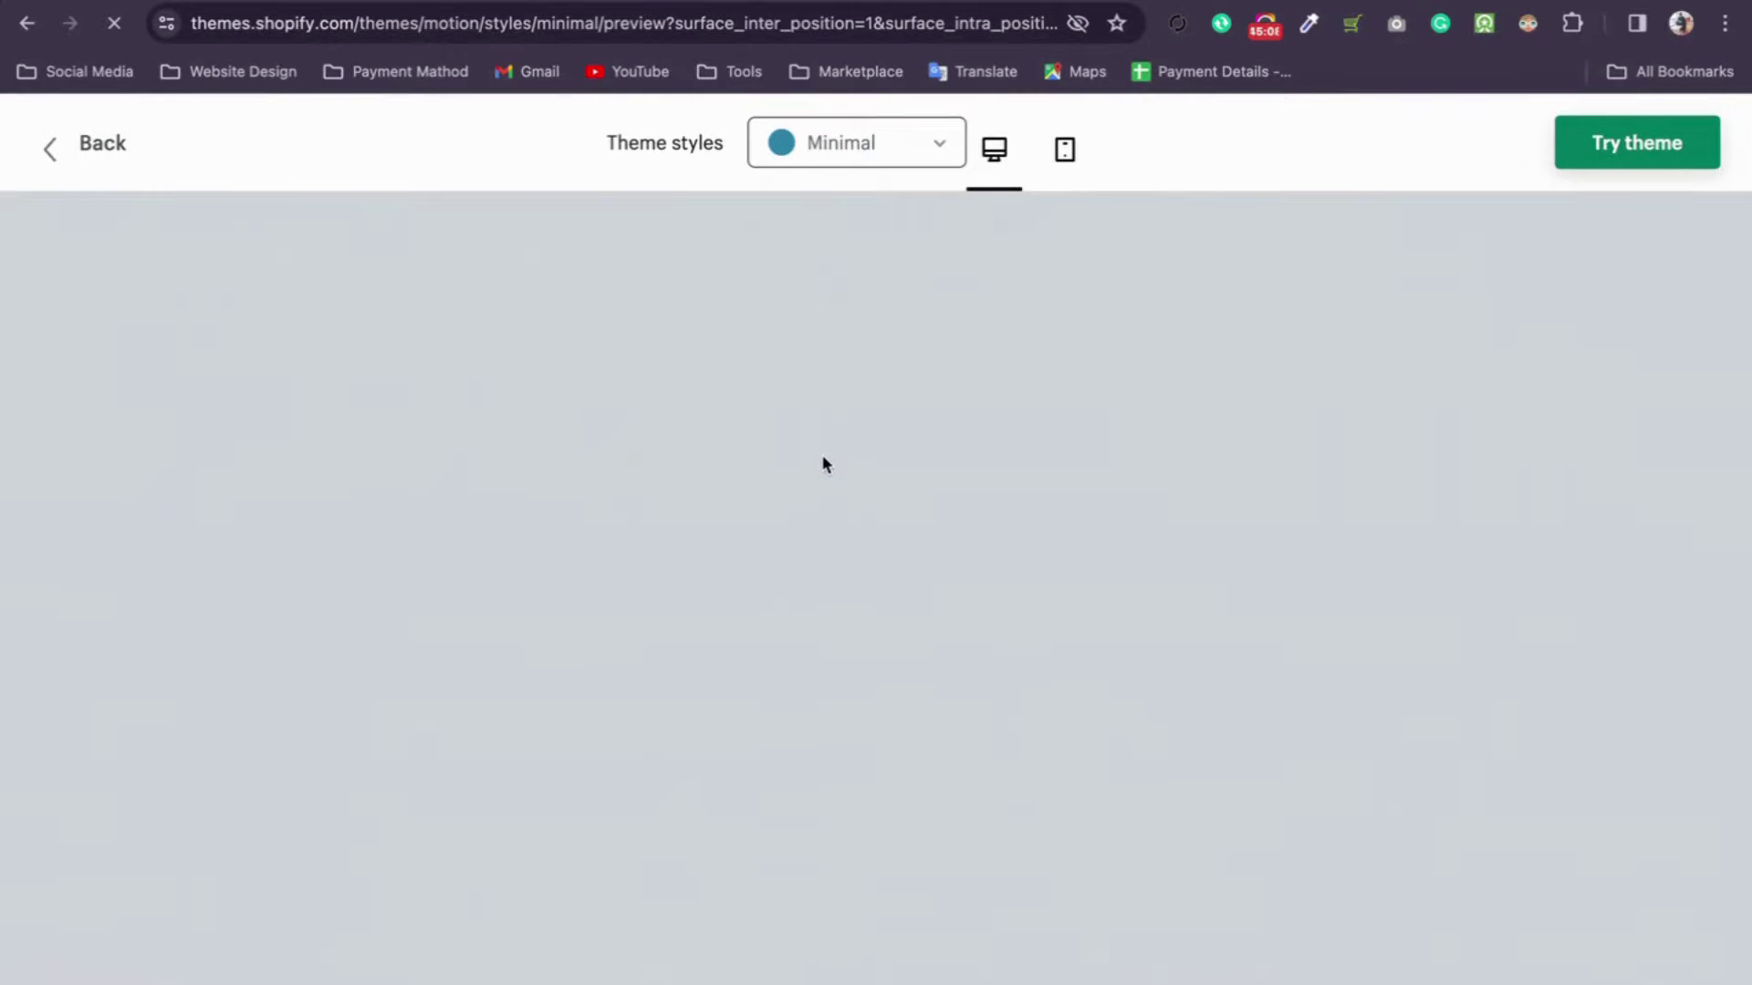
Step: Review the full homepage of Motion's Minimal demo and switch the demo to the Elegant style
{"action": "scroll", "coordinate": [815, 458], "scroll_direction": "down", "scroll_amount": 10}
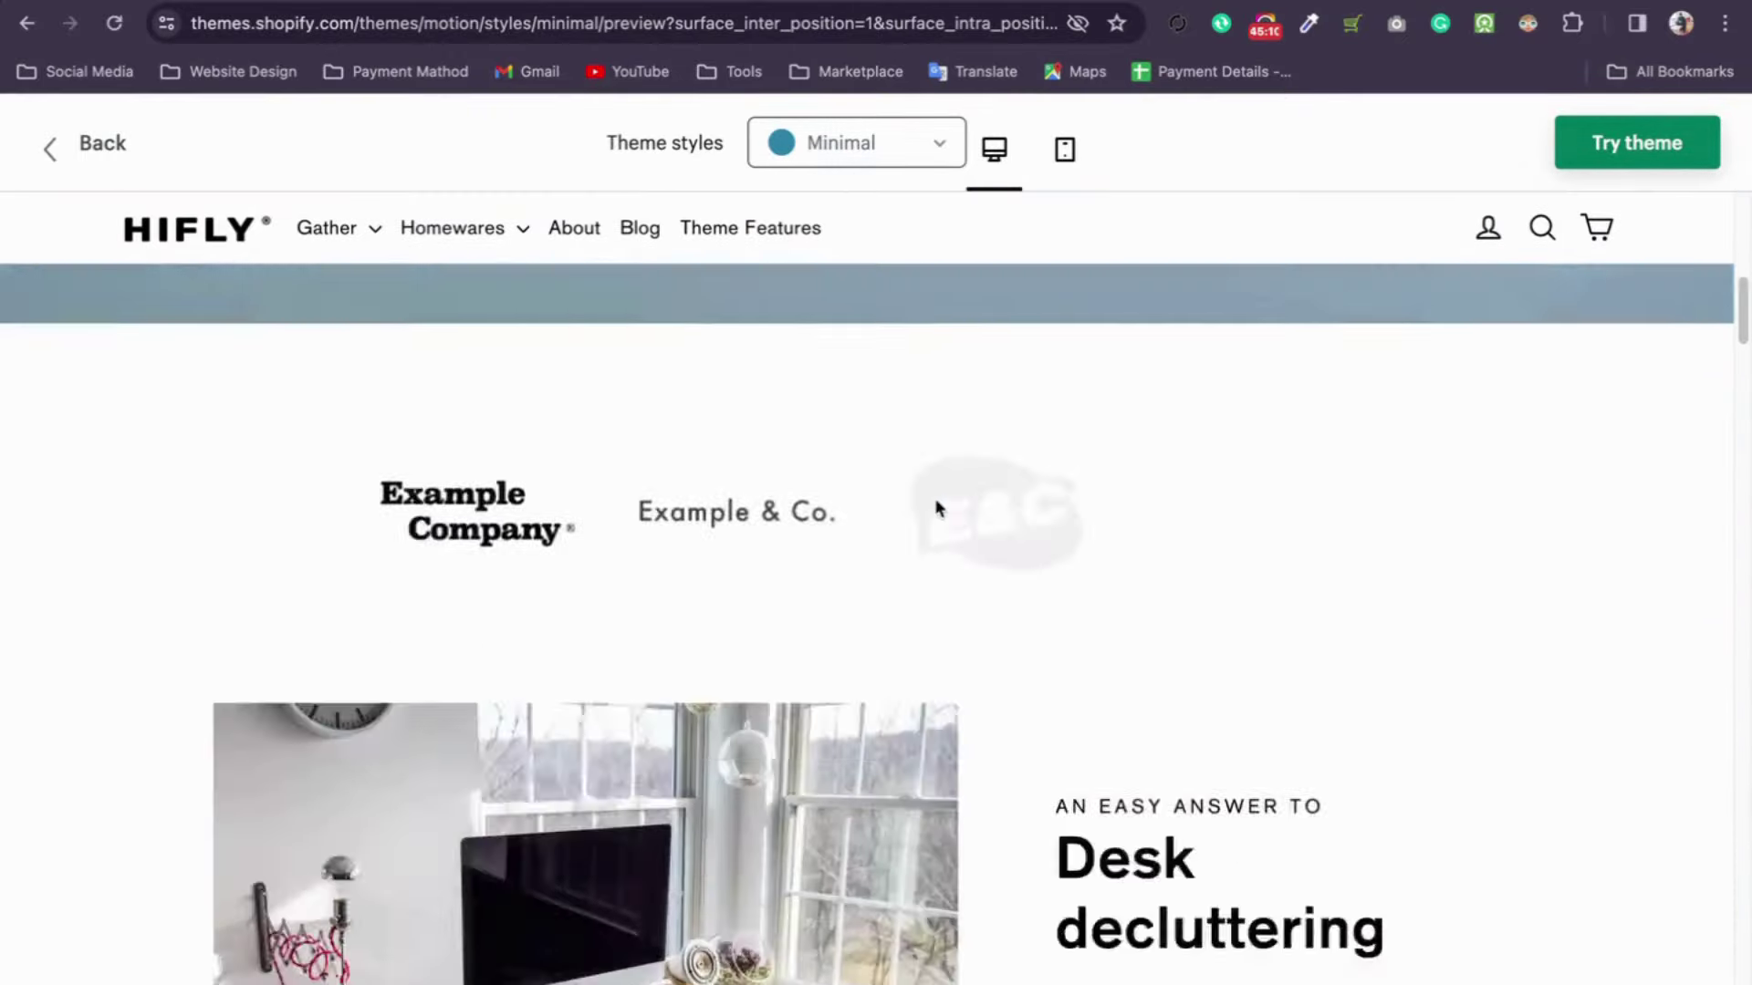
{"action": "scroll", "coordinate": [938, 508], "scroll_direction": "down", "scroll_amount": 15}
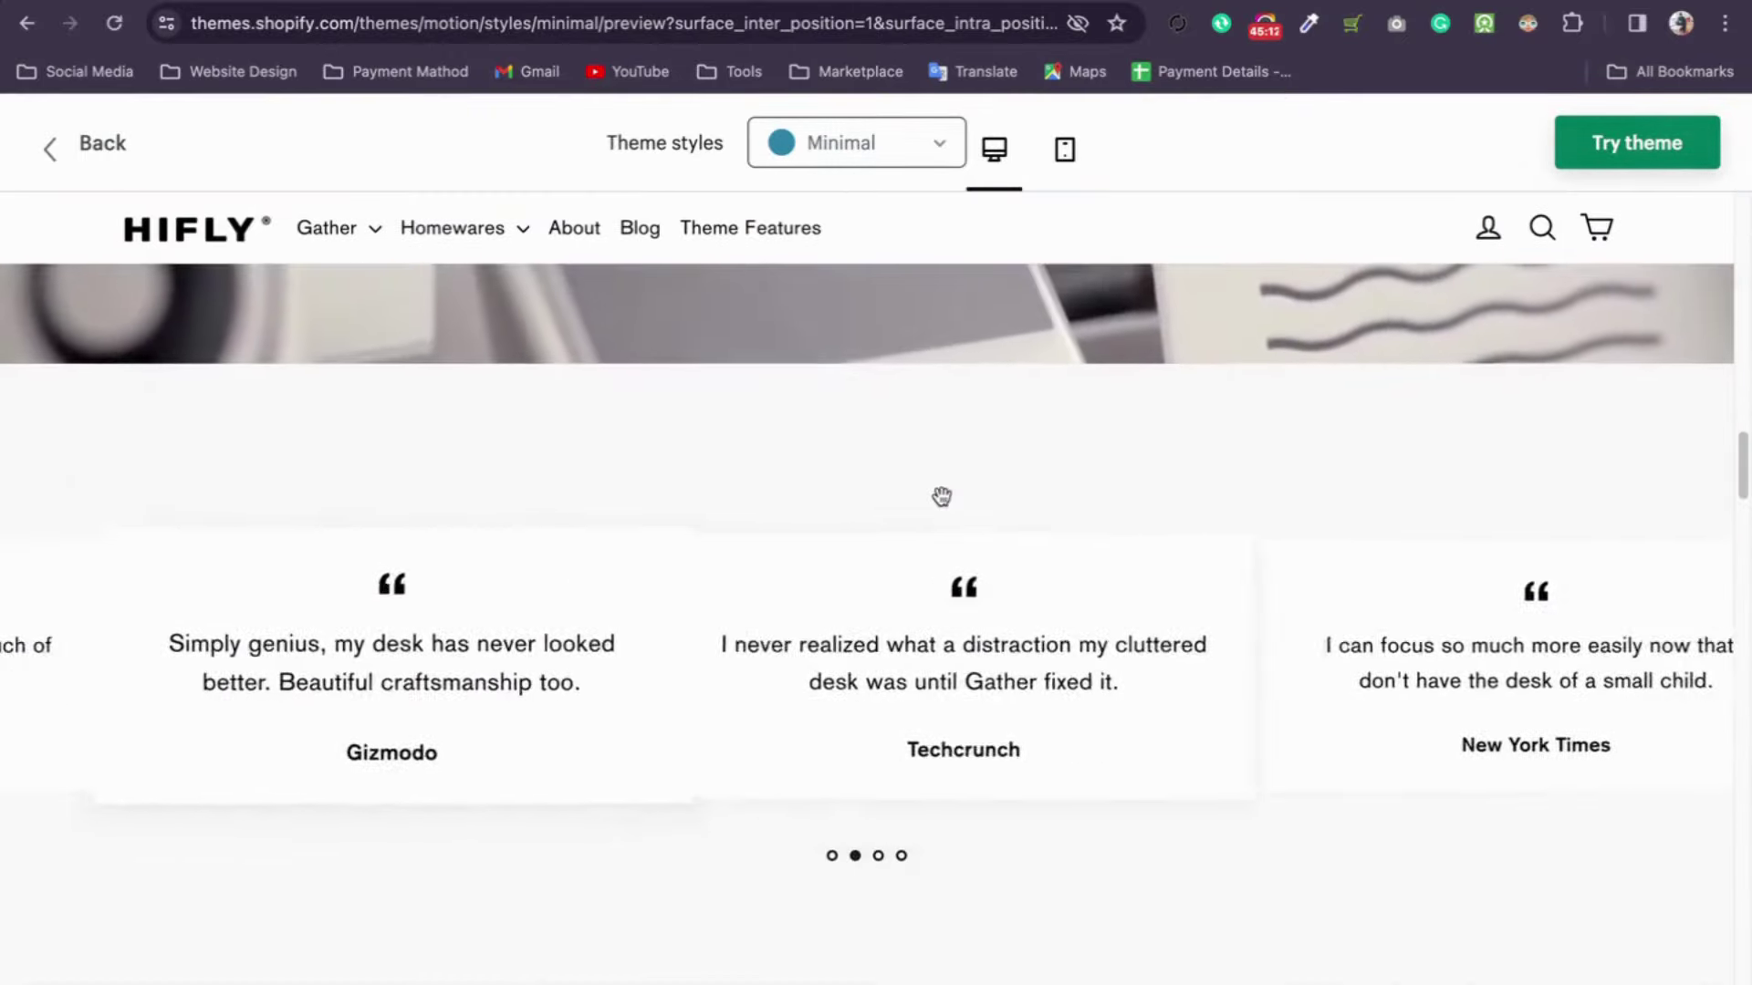
{"action": "scroll", "coordinate": [945, 492], "scroll_direction": "down", "scroll_amount": 20}
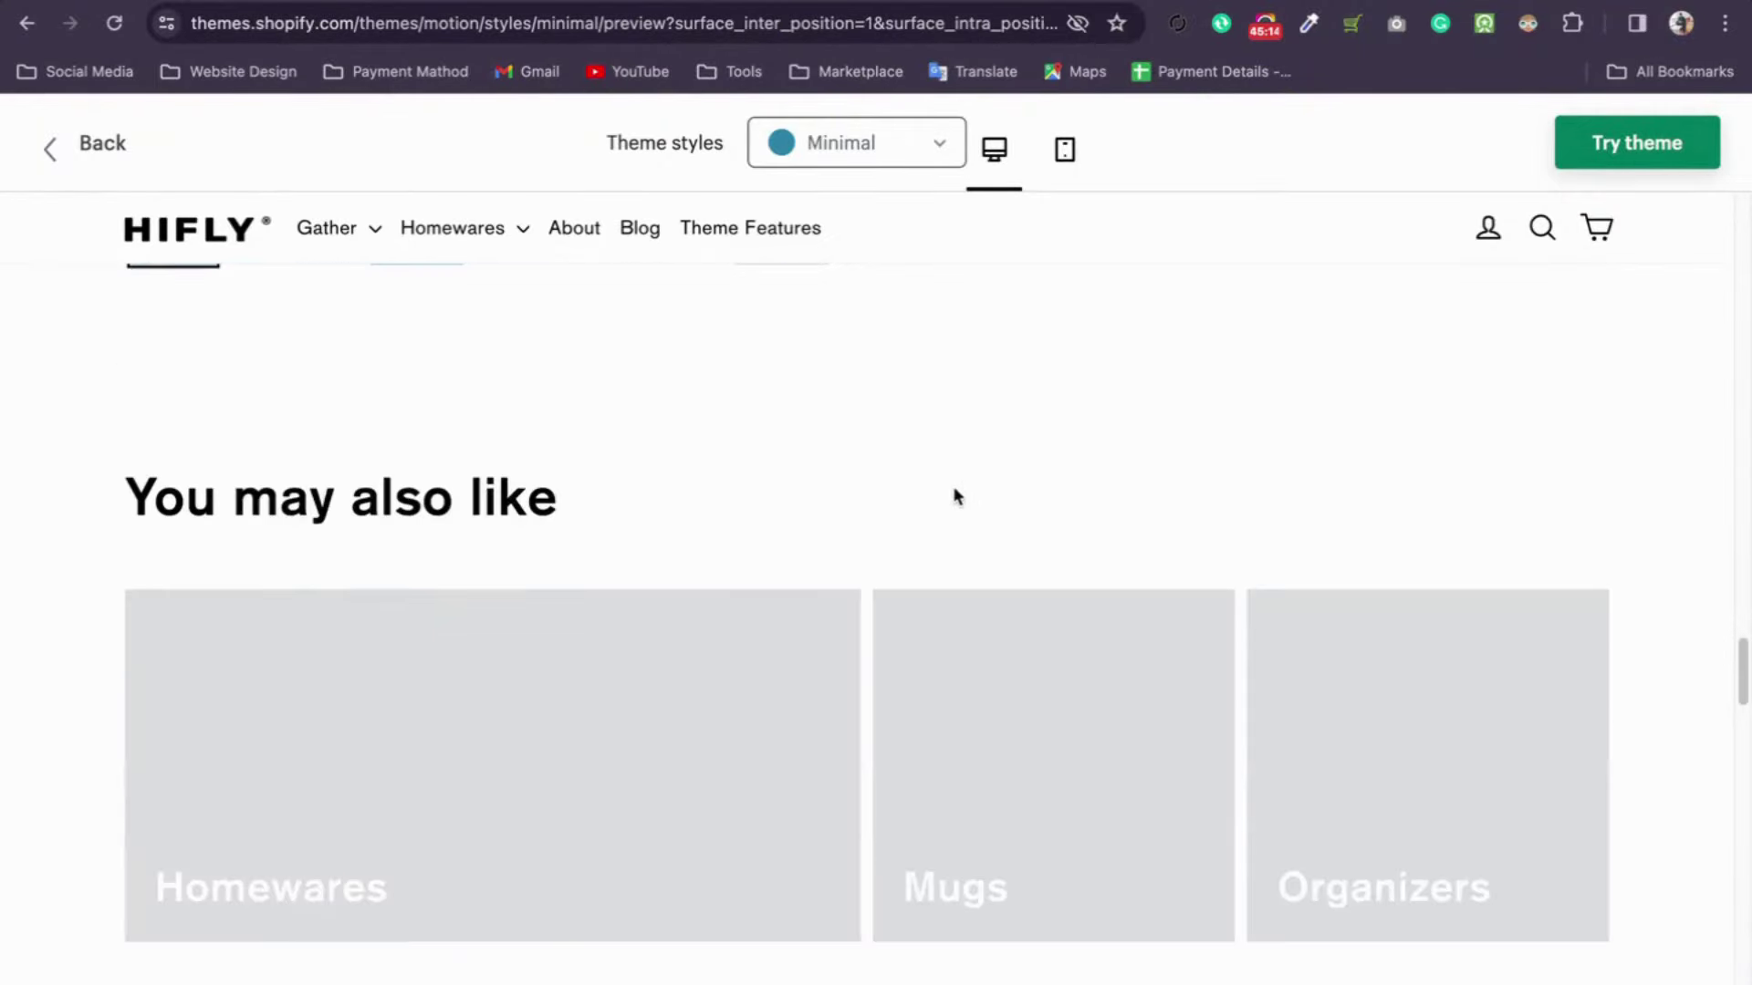
{"action": "scroll", "coordinate": [956, 495], "scroll_direction": "down", "scroll_amount": 20}
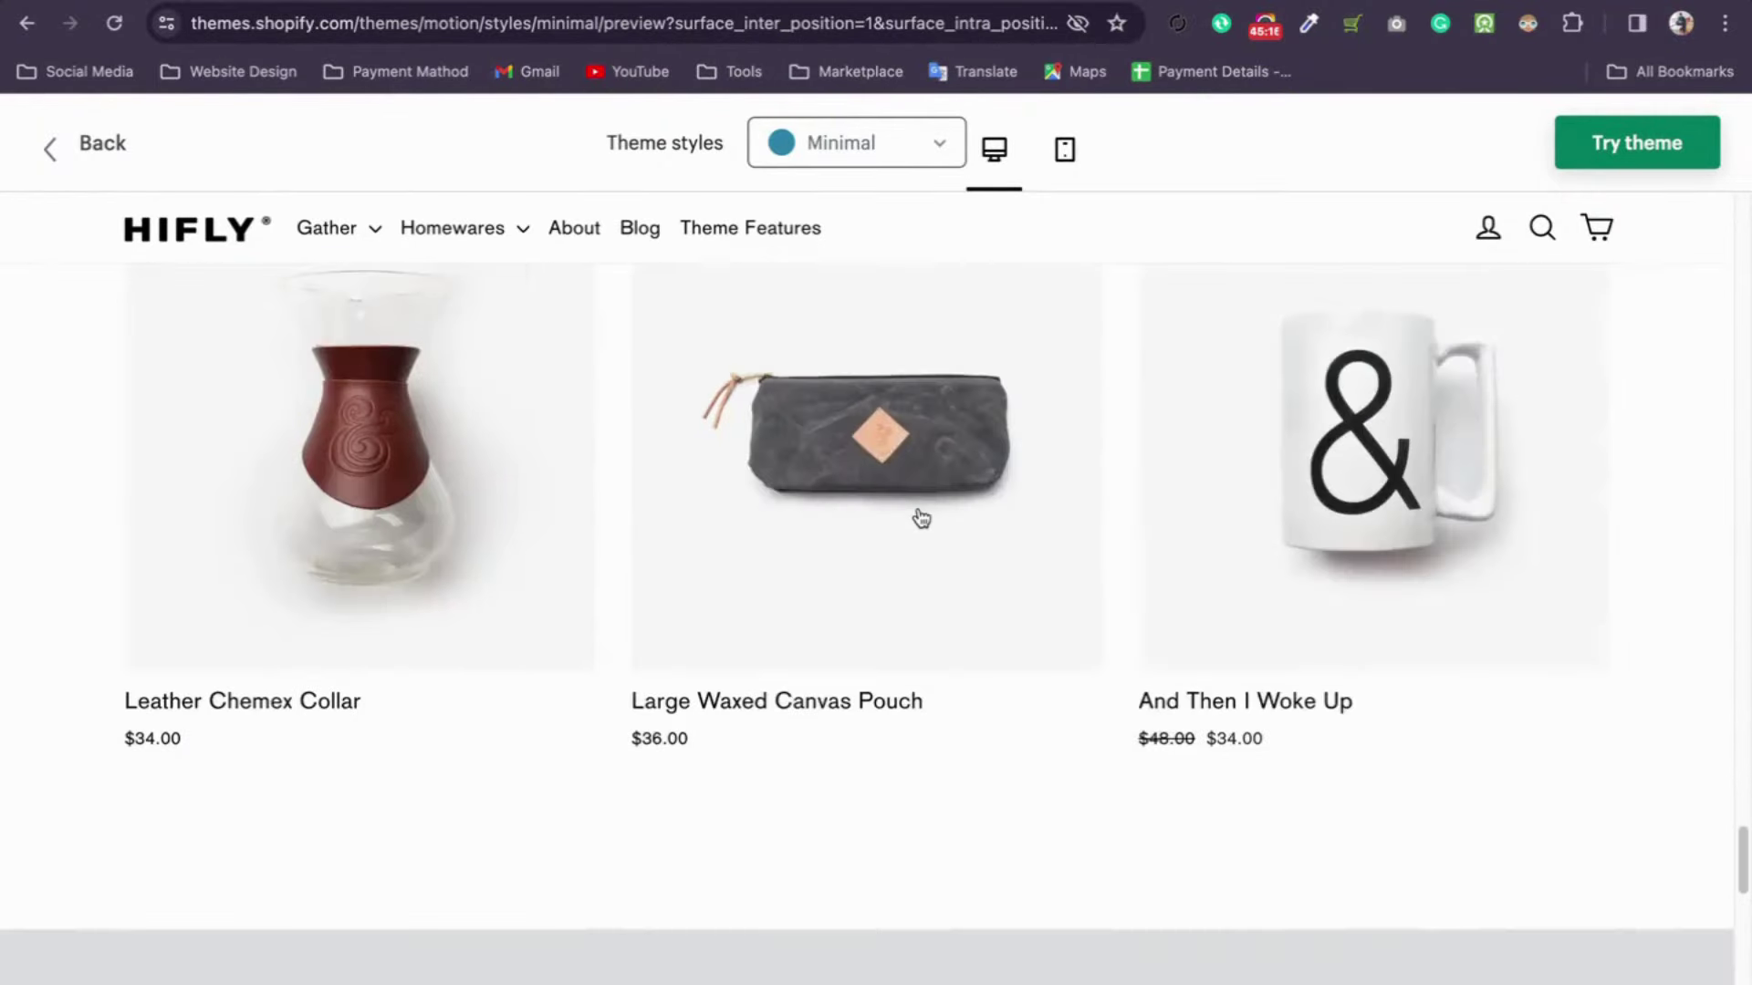
{"action": "scroll", "coordinate": [922, 510], "scroll_direction": "down", "scroll_amount": 10}
{"action": "scroll", "coordinate": [639, 420], "scroll_direction": "up", "scroll_amount": 6}
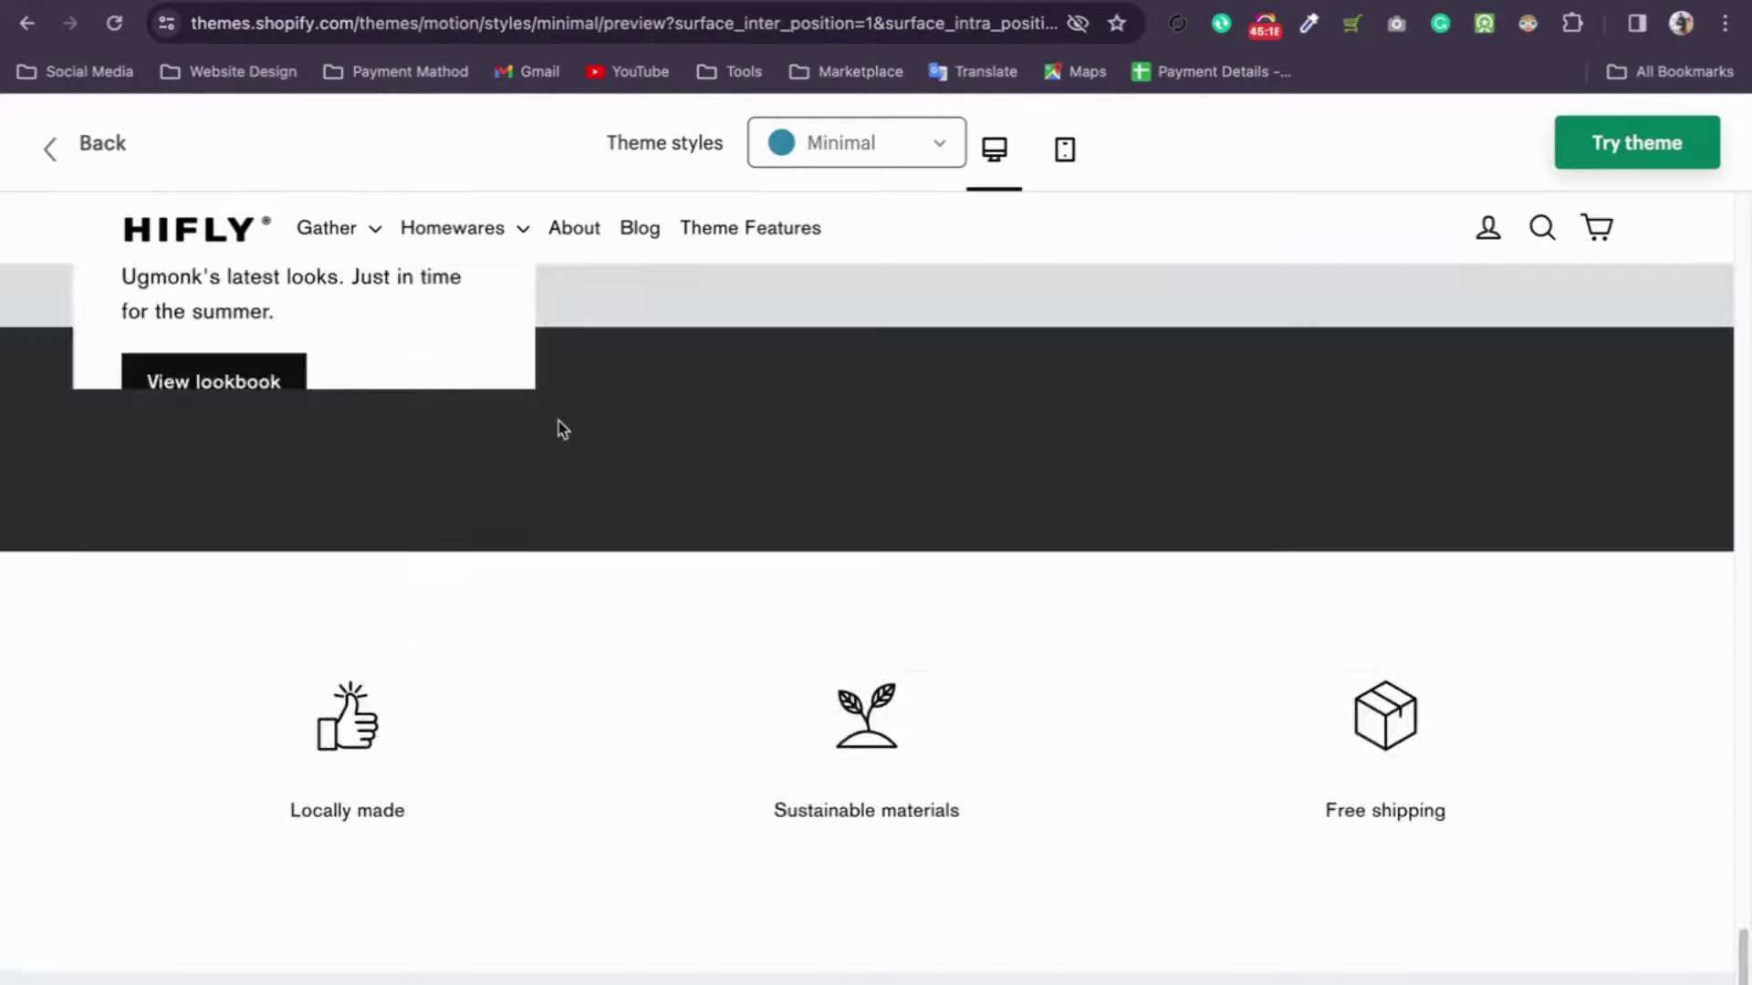
{"action": "scroll", "coordinate": [561, 428], "scroll_direction": "up", "scroll_amount": 20}
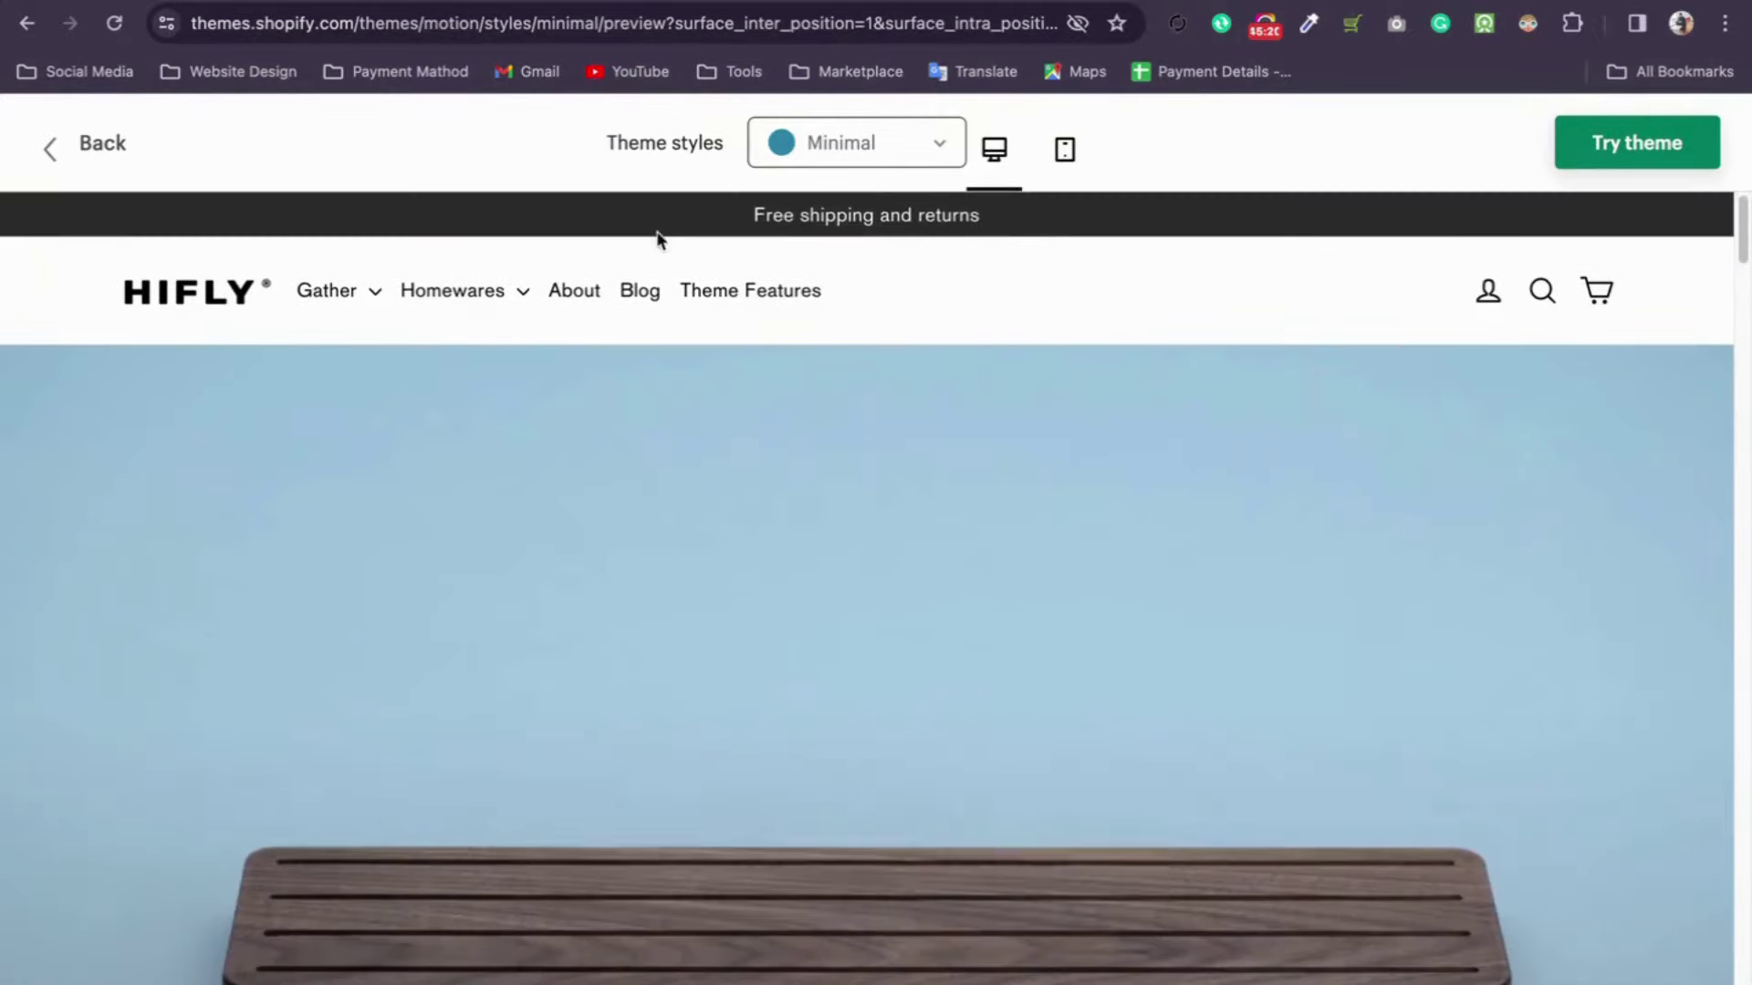
{"action": "left_click", "coordinate": [848, 142]}
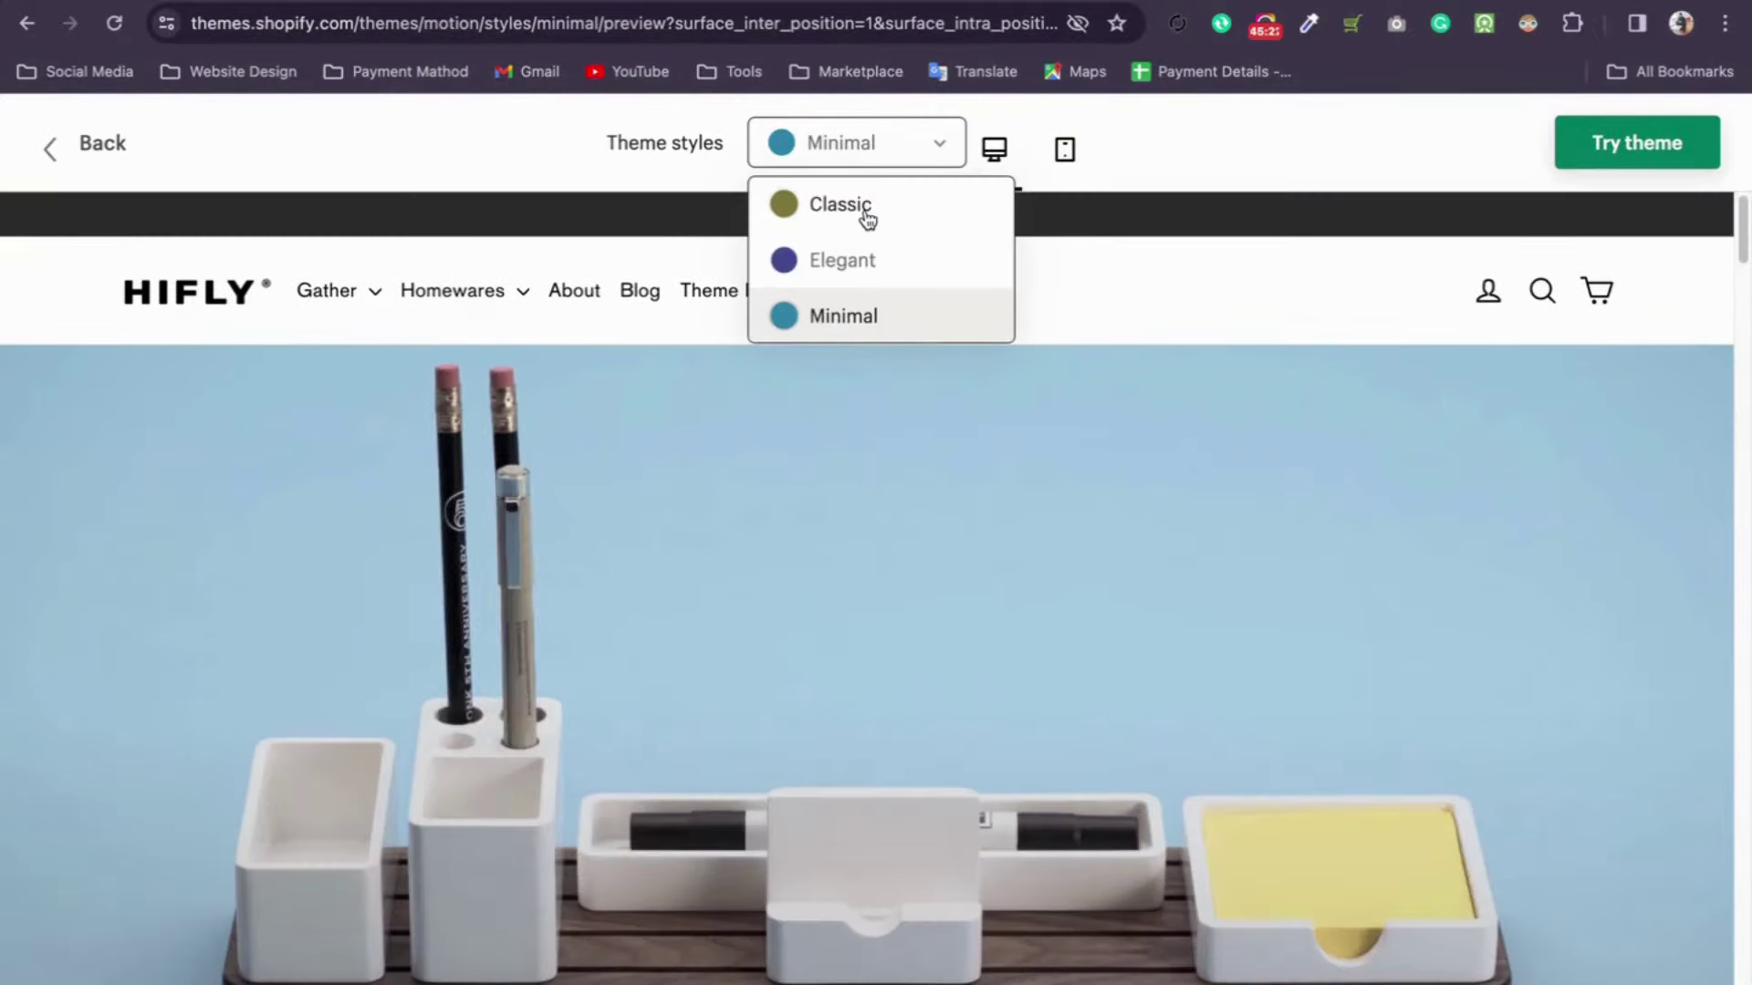
{"action": "left_click", "coordinate": [842, 261]}
Step: Return to the store's theme library, publish the Impulse 7.4.0 theme and open it for customization
{"action": "left_click", "coordinate": [504, 3]}
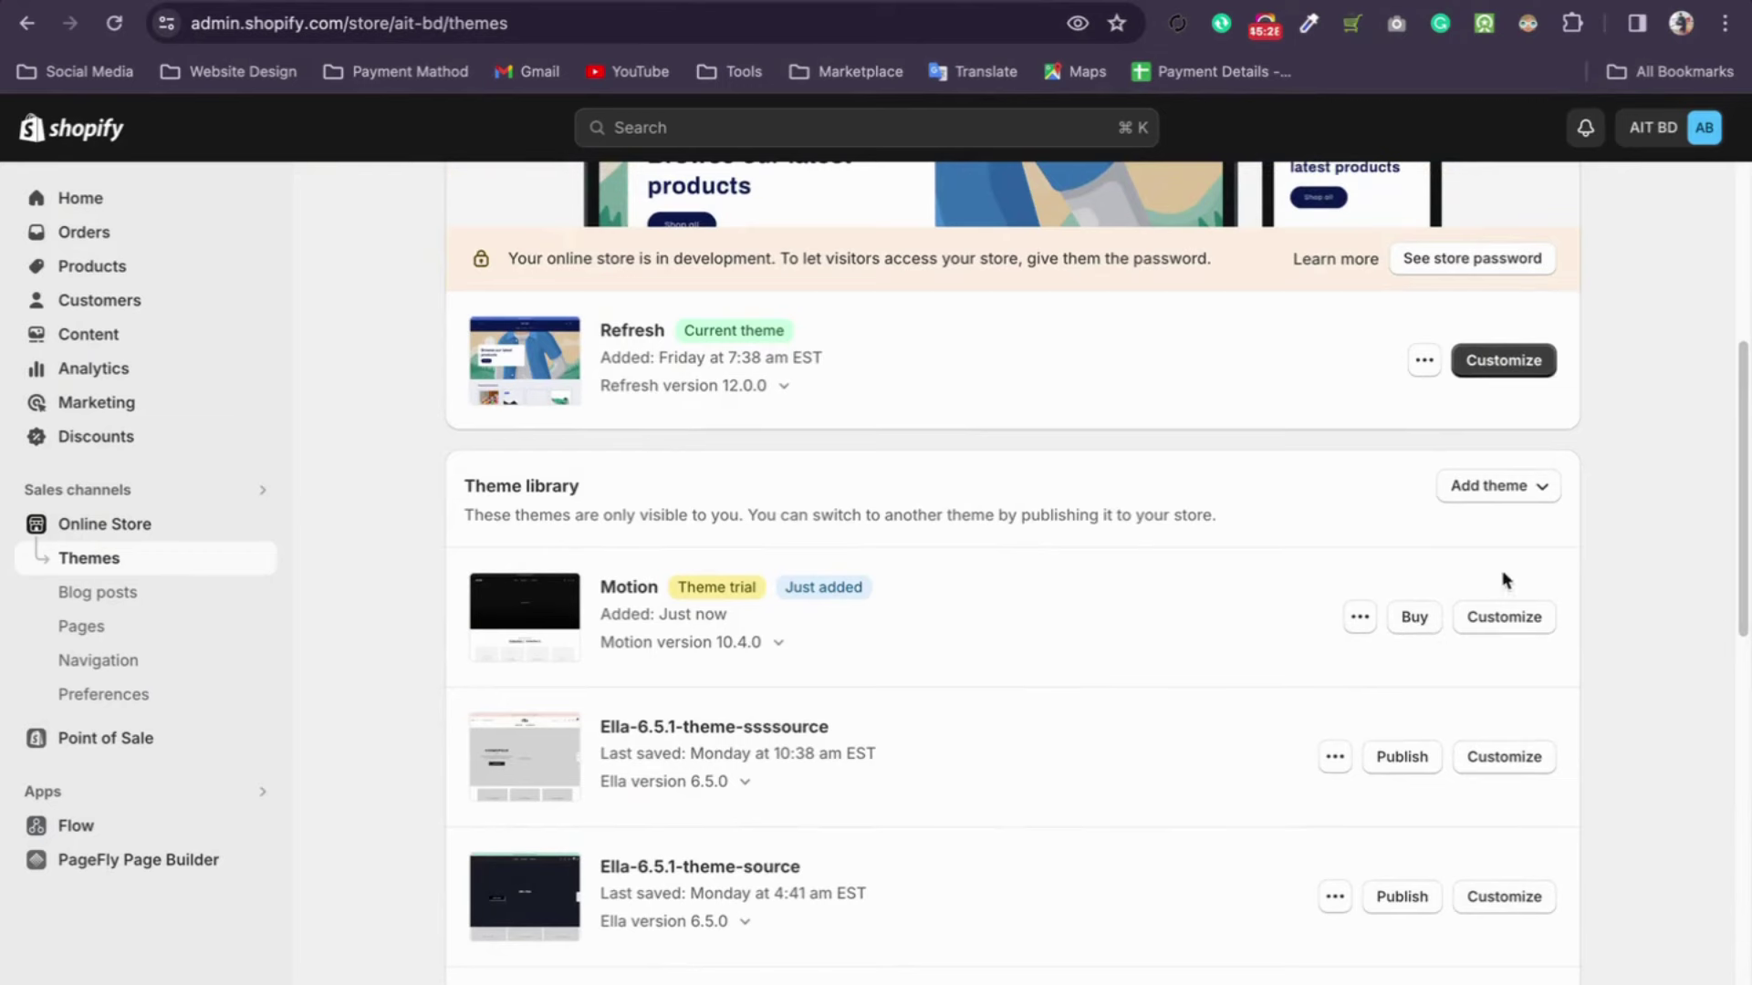
{"action": "scroll", "coordinate": [1197, 613], "scroll_direction": "down", "scroll_amount": 3}
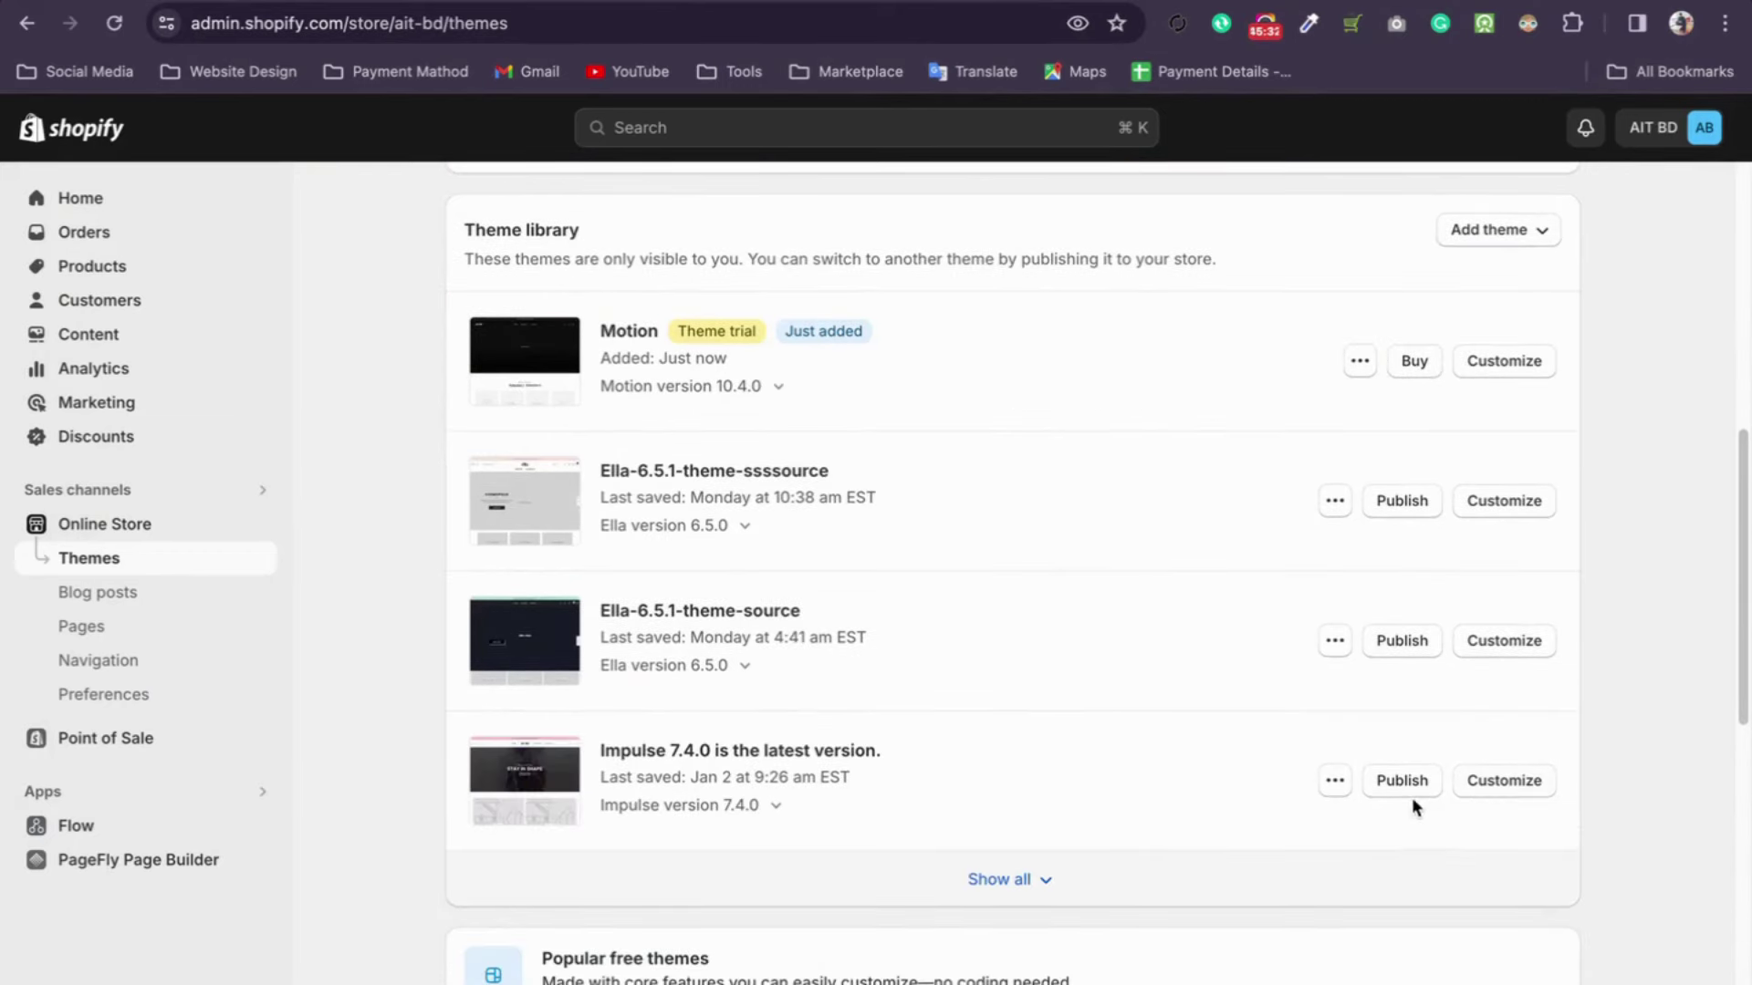
{"action": "left_click", "coordinate": [1411, 794]}
{"action": "left_click", "coordinate": [1158, 739]}
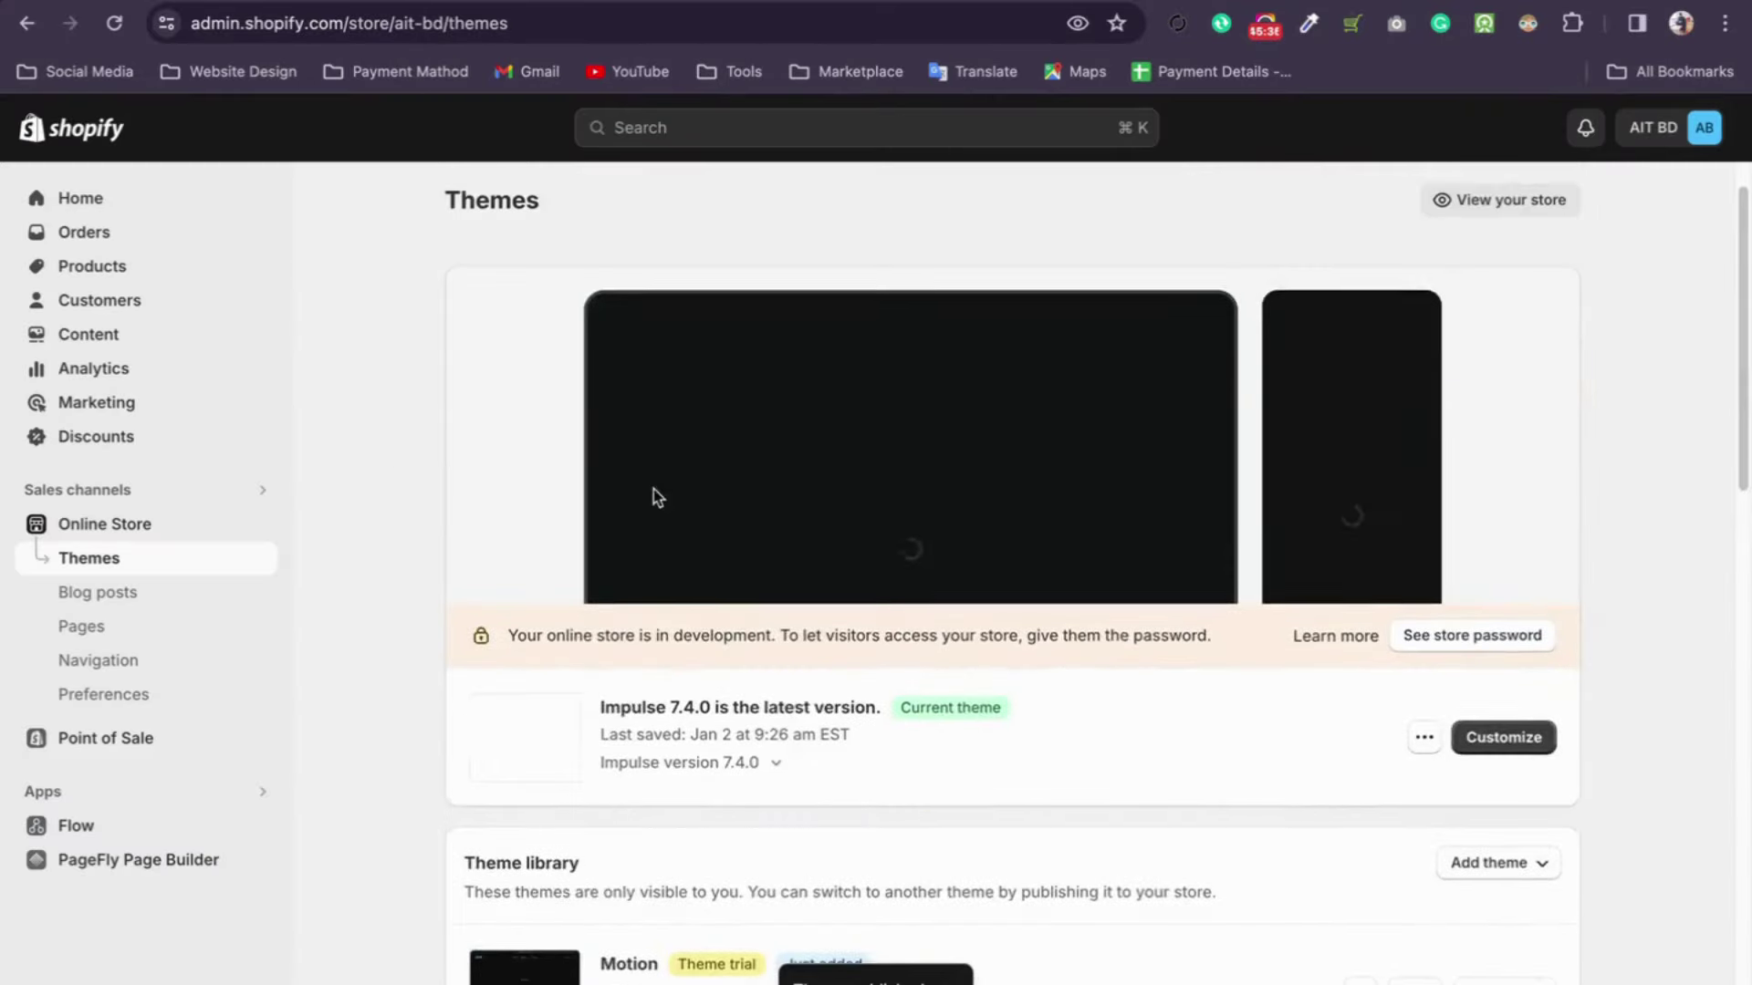
{"action": "scroll", "coordinate": [913, 557], "scroll_direction": "down", "scroll_amount": 3}
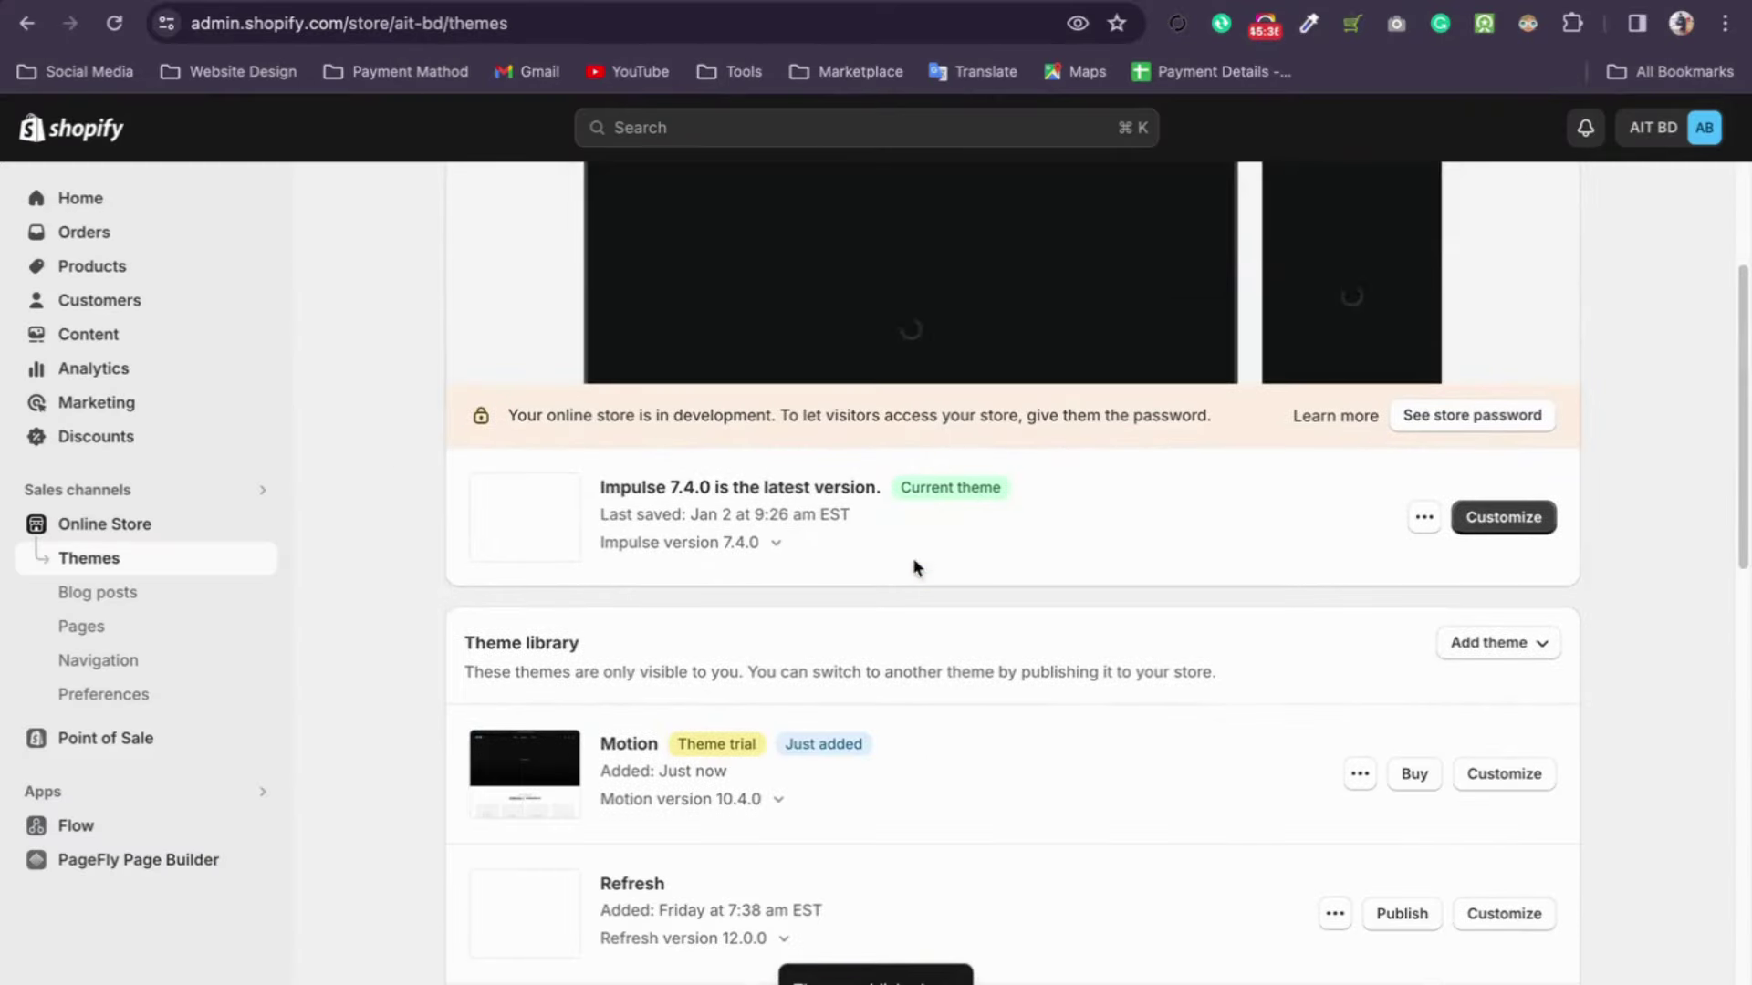
{"action": "left_click", "coordinate": [1471, 518]}
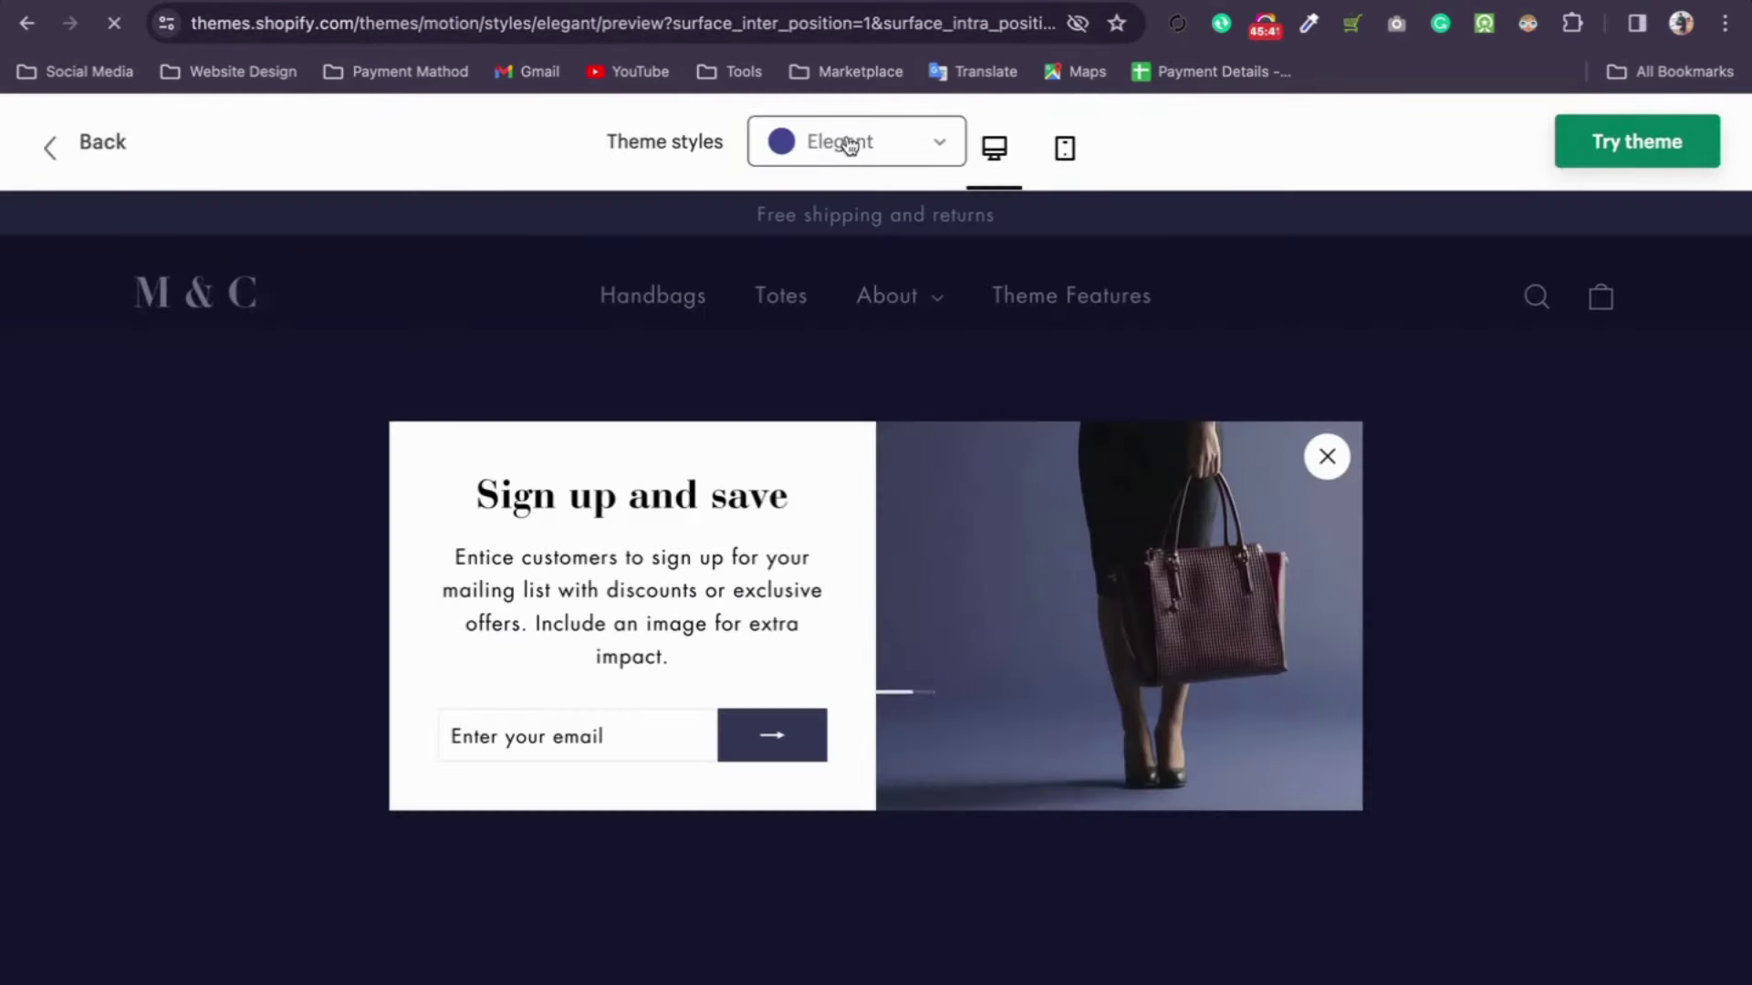
Step: Switch the Motion demo store from the Elegant style back to Minimal
{"action": "left_click", "coordinate": [848, 146]}
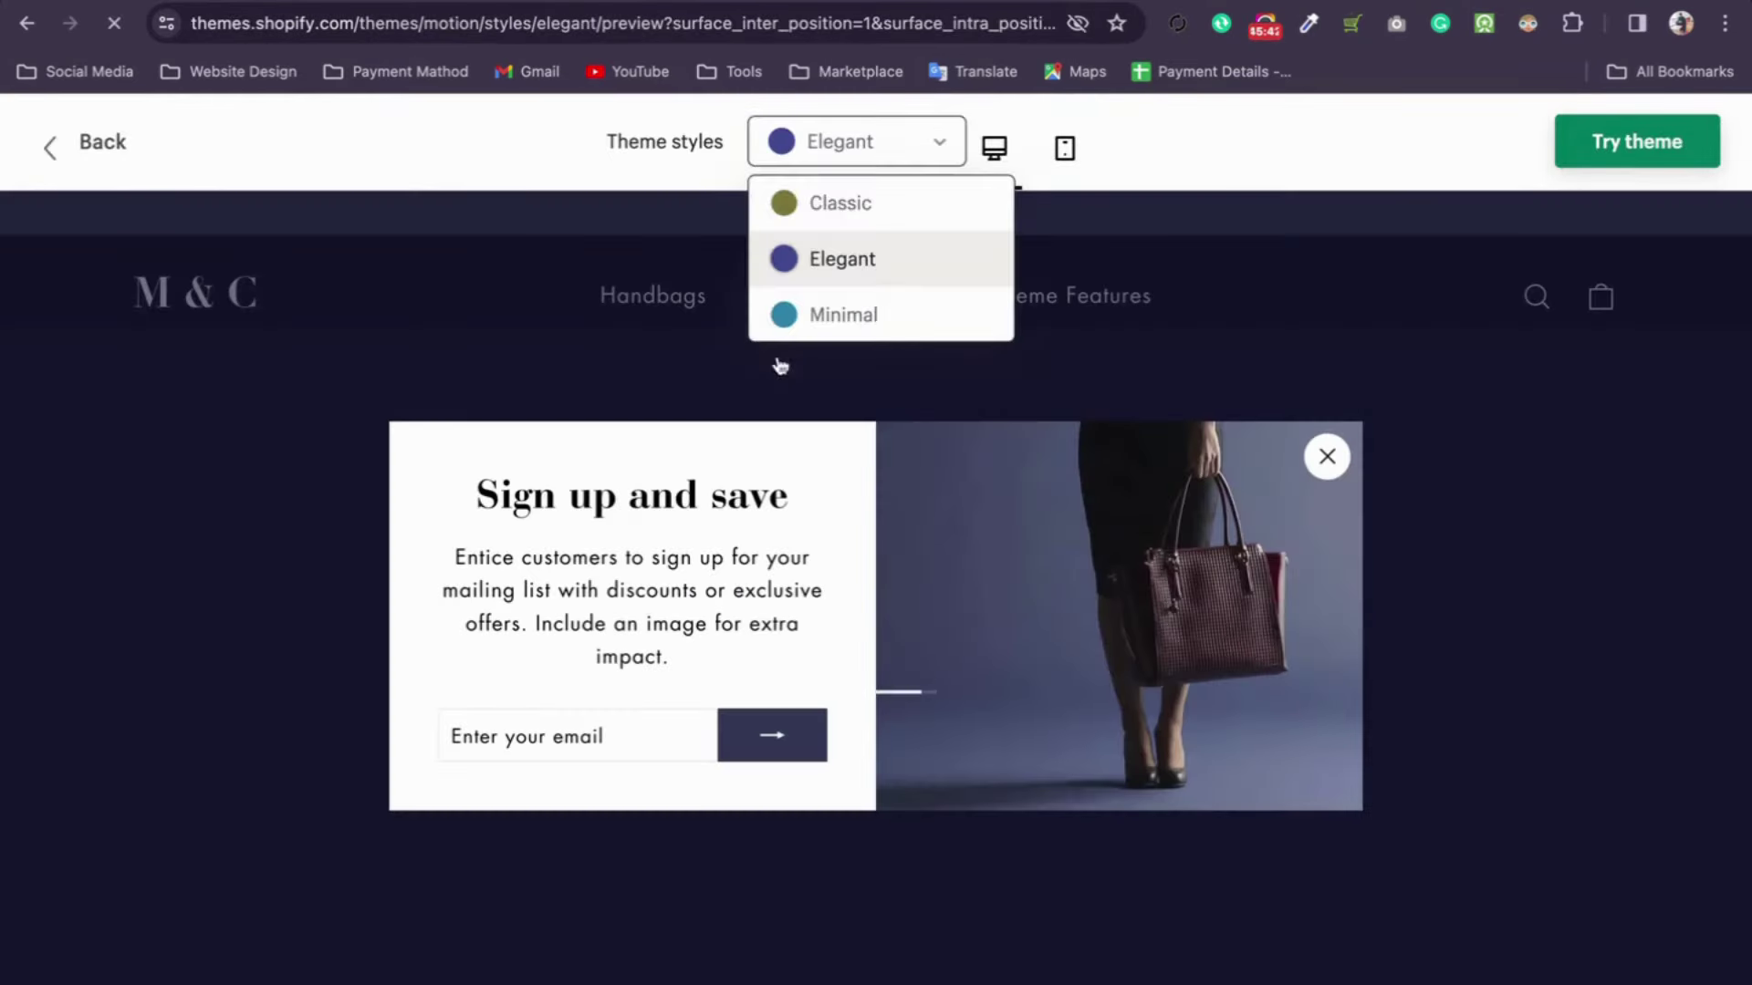
{"action": "left_click", "coordinate": [832, 312]}
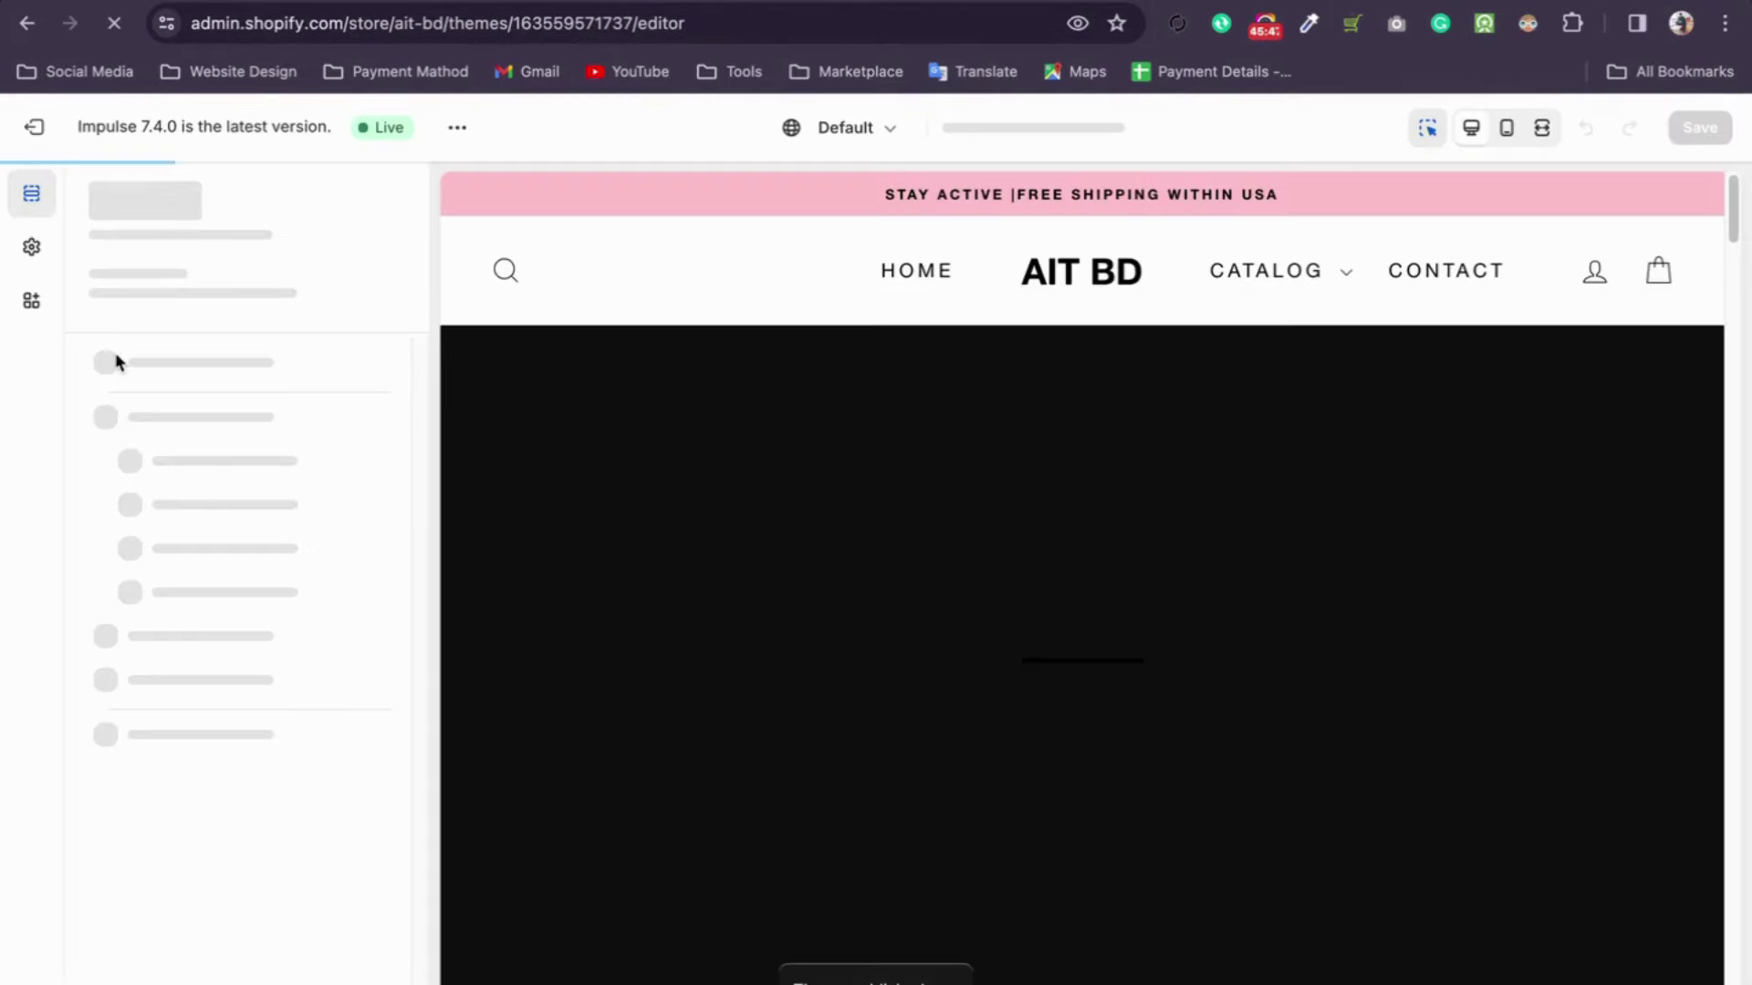
Step: Change the Impulse theme's style to Modern in the theme settings and check the home page preview
{"action": "left_click", "coordinate": [27, 248]}
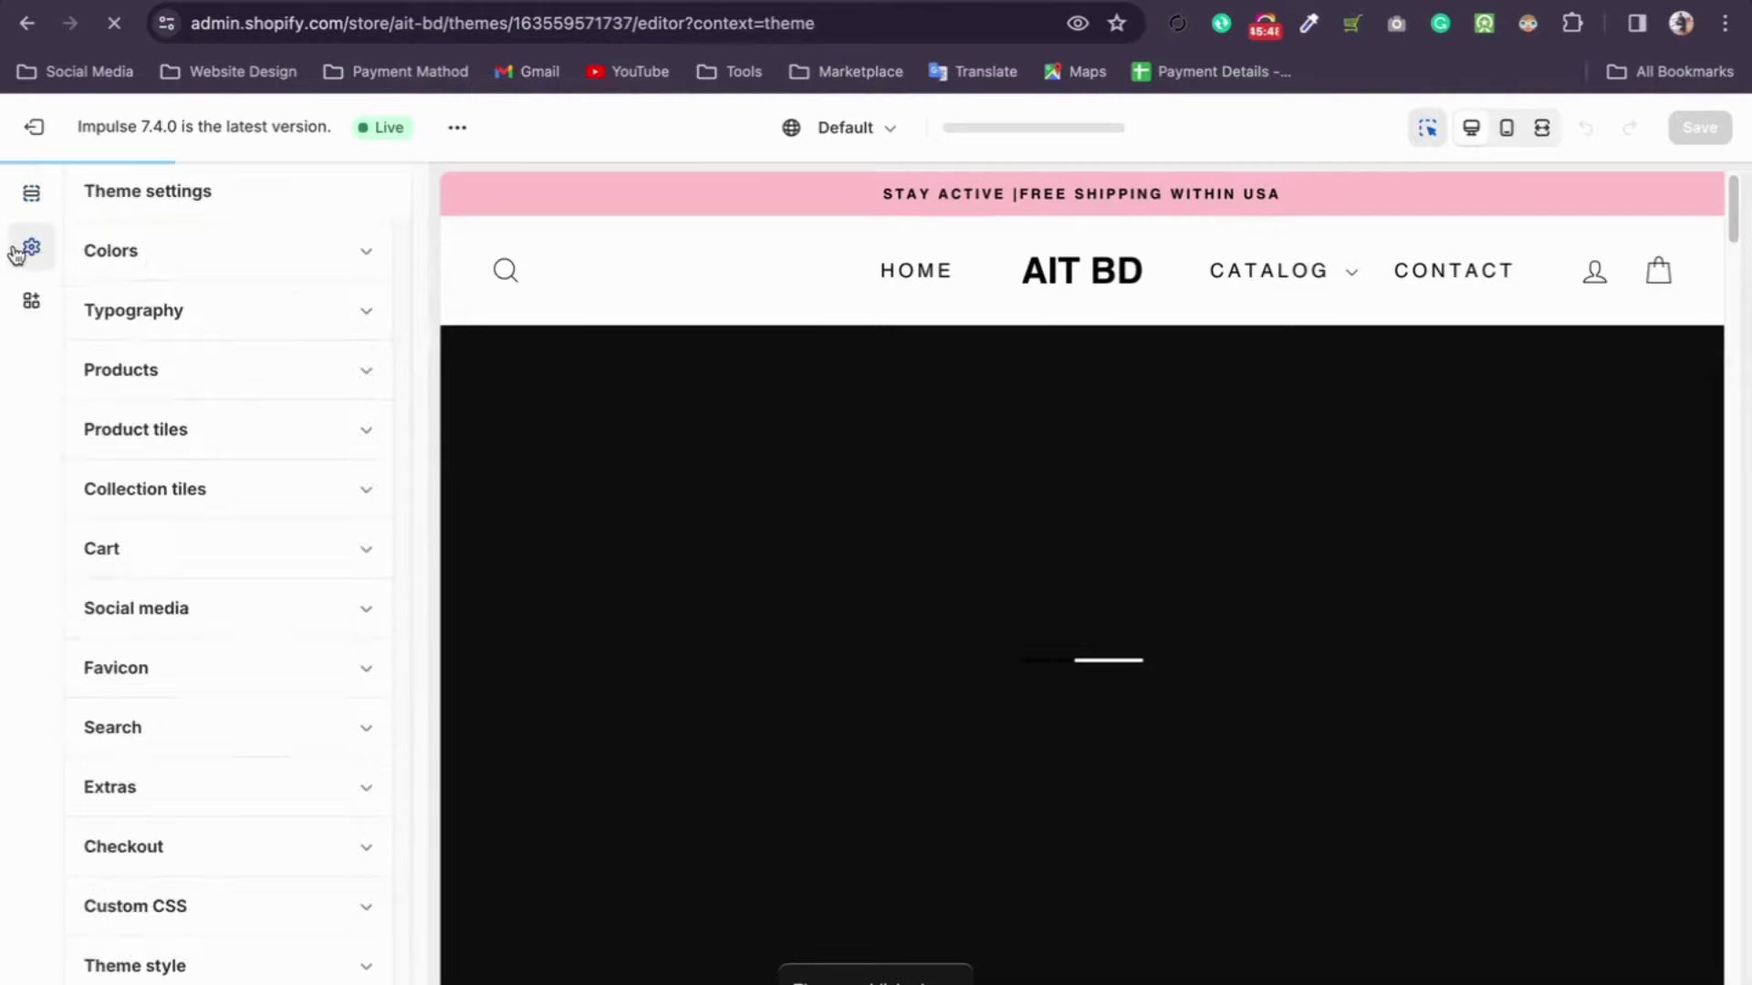
{"action": "left_click", "coordinate": [169, 967]}
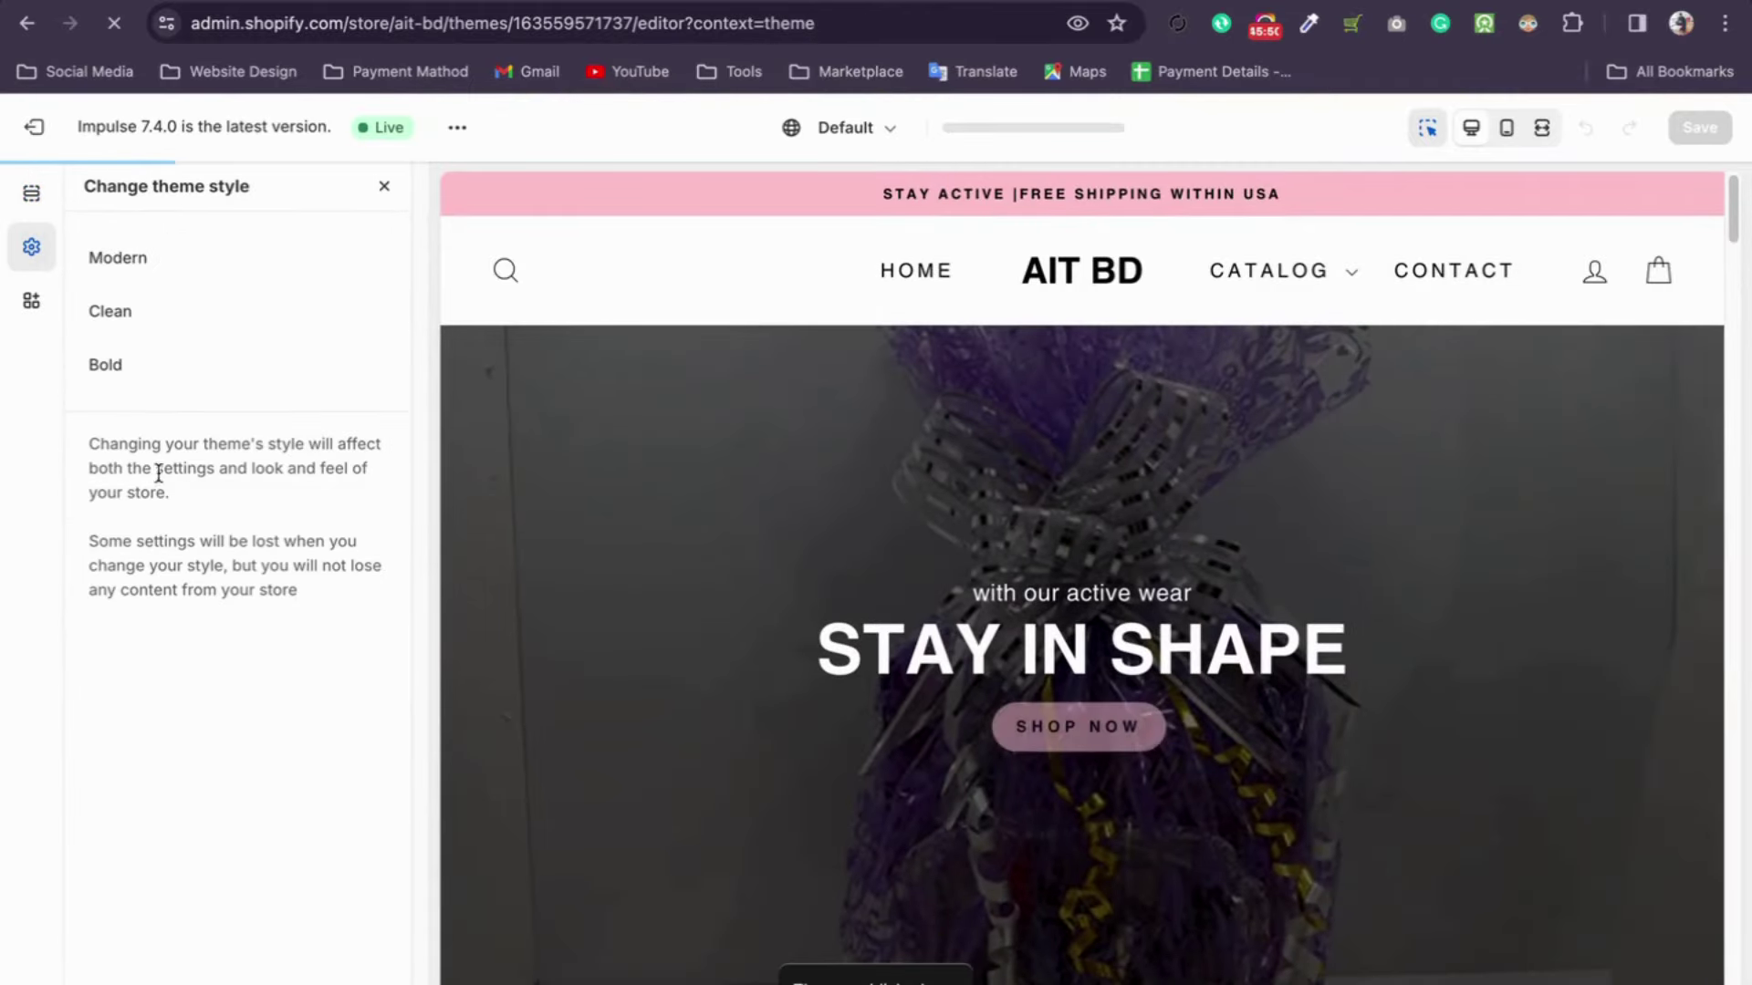
{"action": "left_click", "coordinate": [136, 264]}
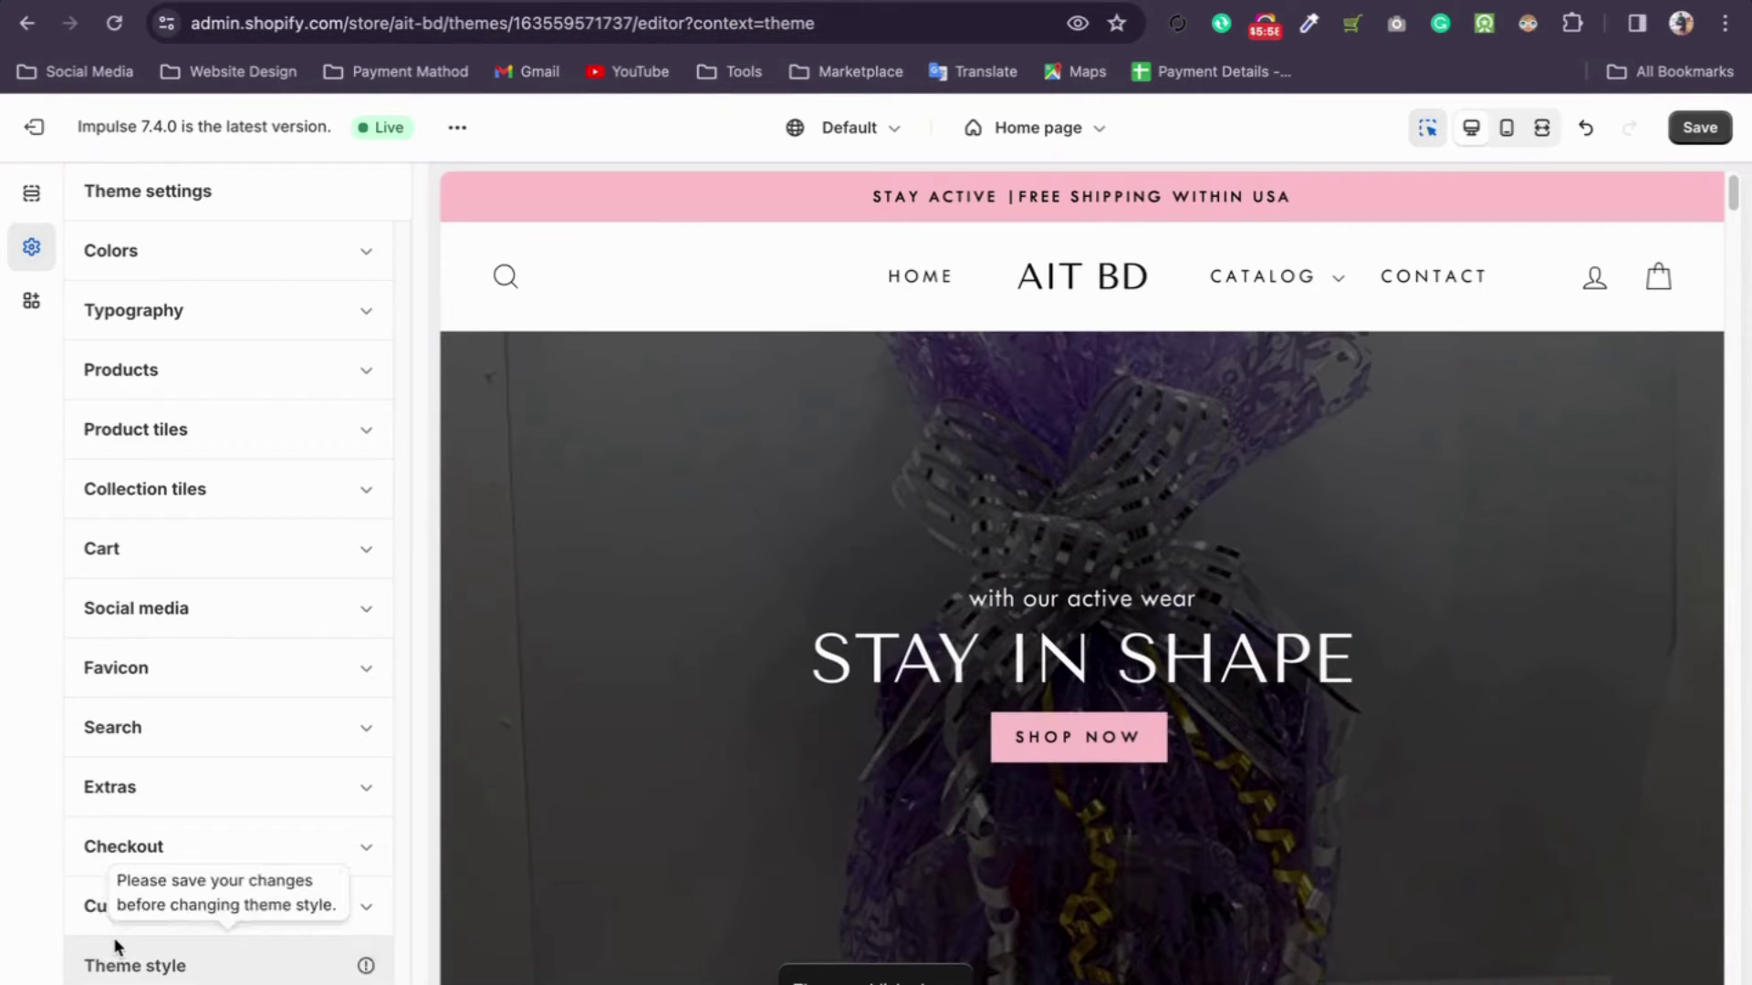
{"action": "scroll", "coordinate": [848, 496], "scroll_direction": "down", "scroll_amount": 5}
{"action": "scroll", "coordinate": [1186, 453], "scroll_direction": "down", "scroll_amount": 5}
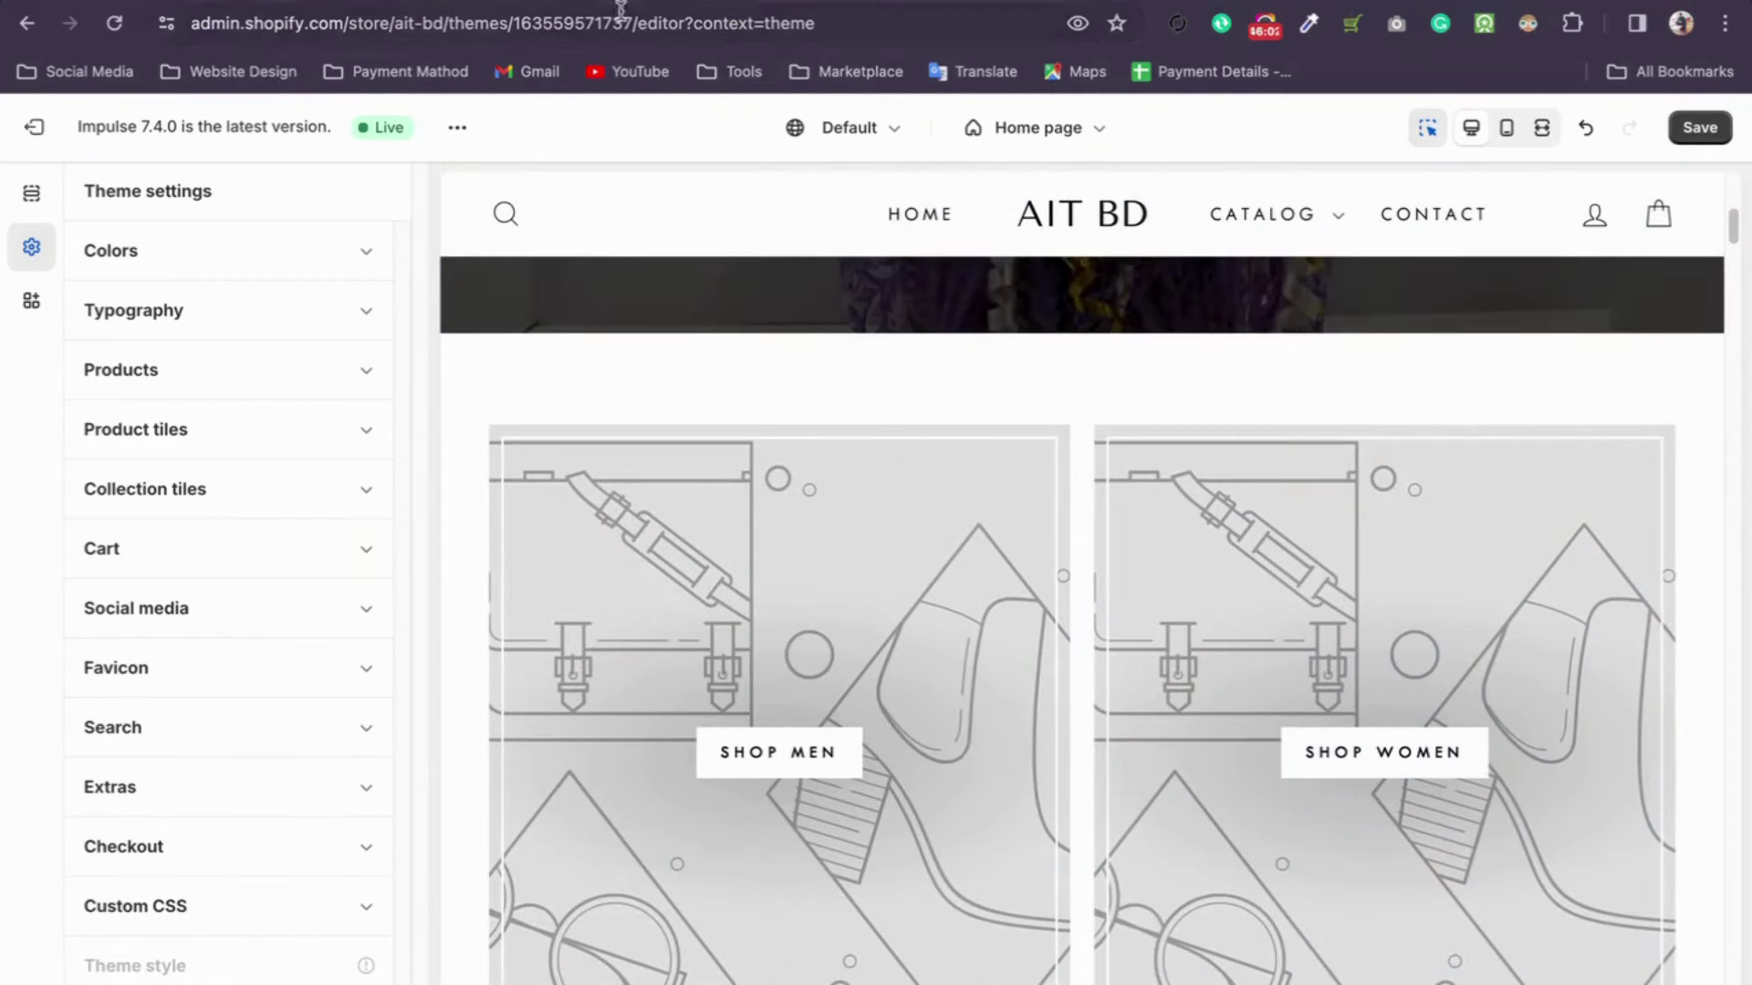
Step: Switch to the Ella live preview on ThemeForest and examine the range of homepage demos, from Classic to Men Fashion and beyond
{"action": "key", "text": "ctrl+Tab"}
{"action": "key", "text": "ctrl+Tab"}
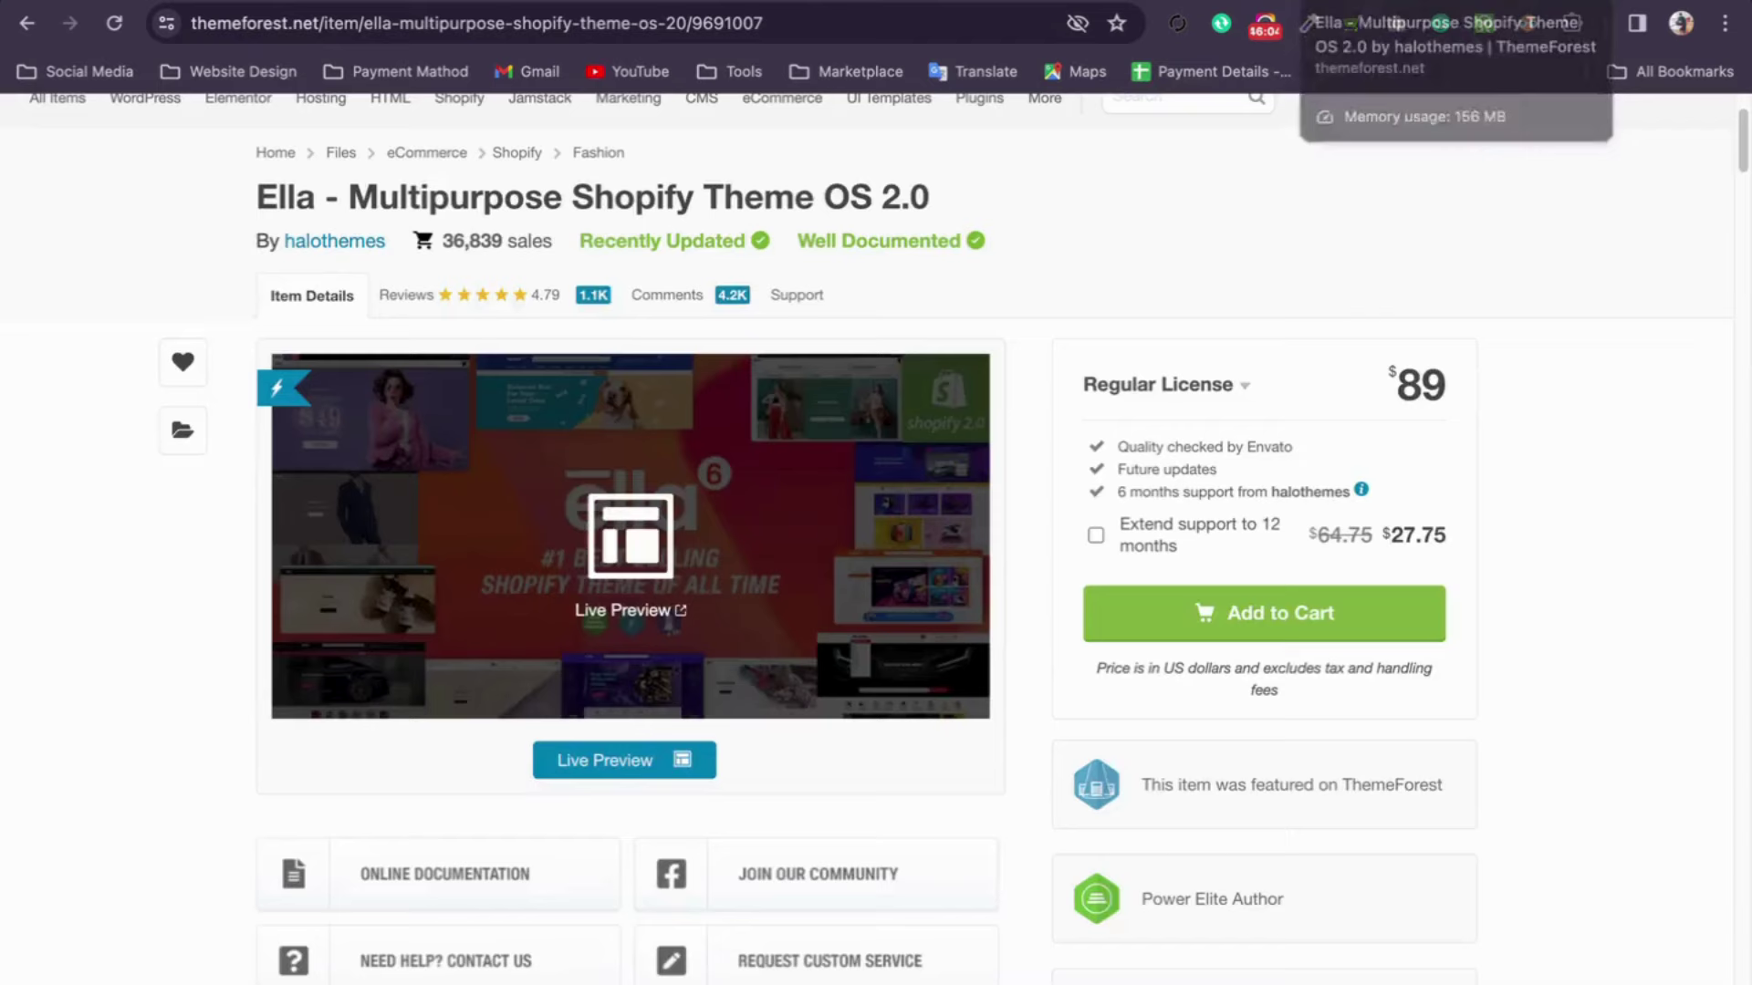
{"action": "key", "text": "ctrl+Tab"}
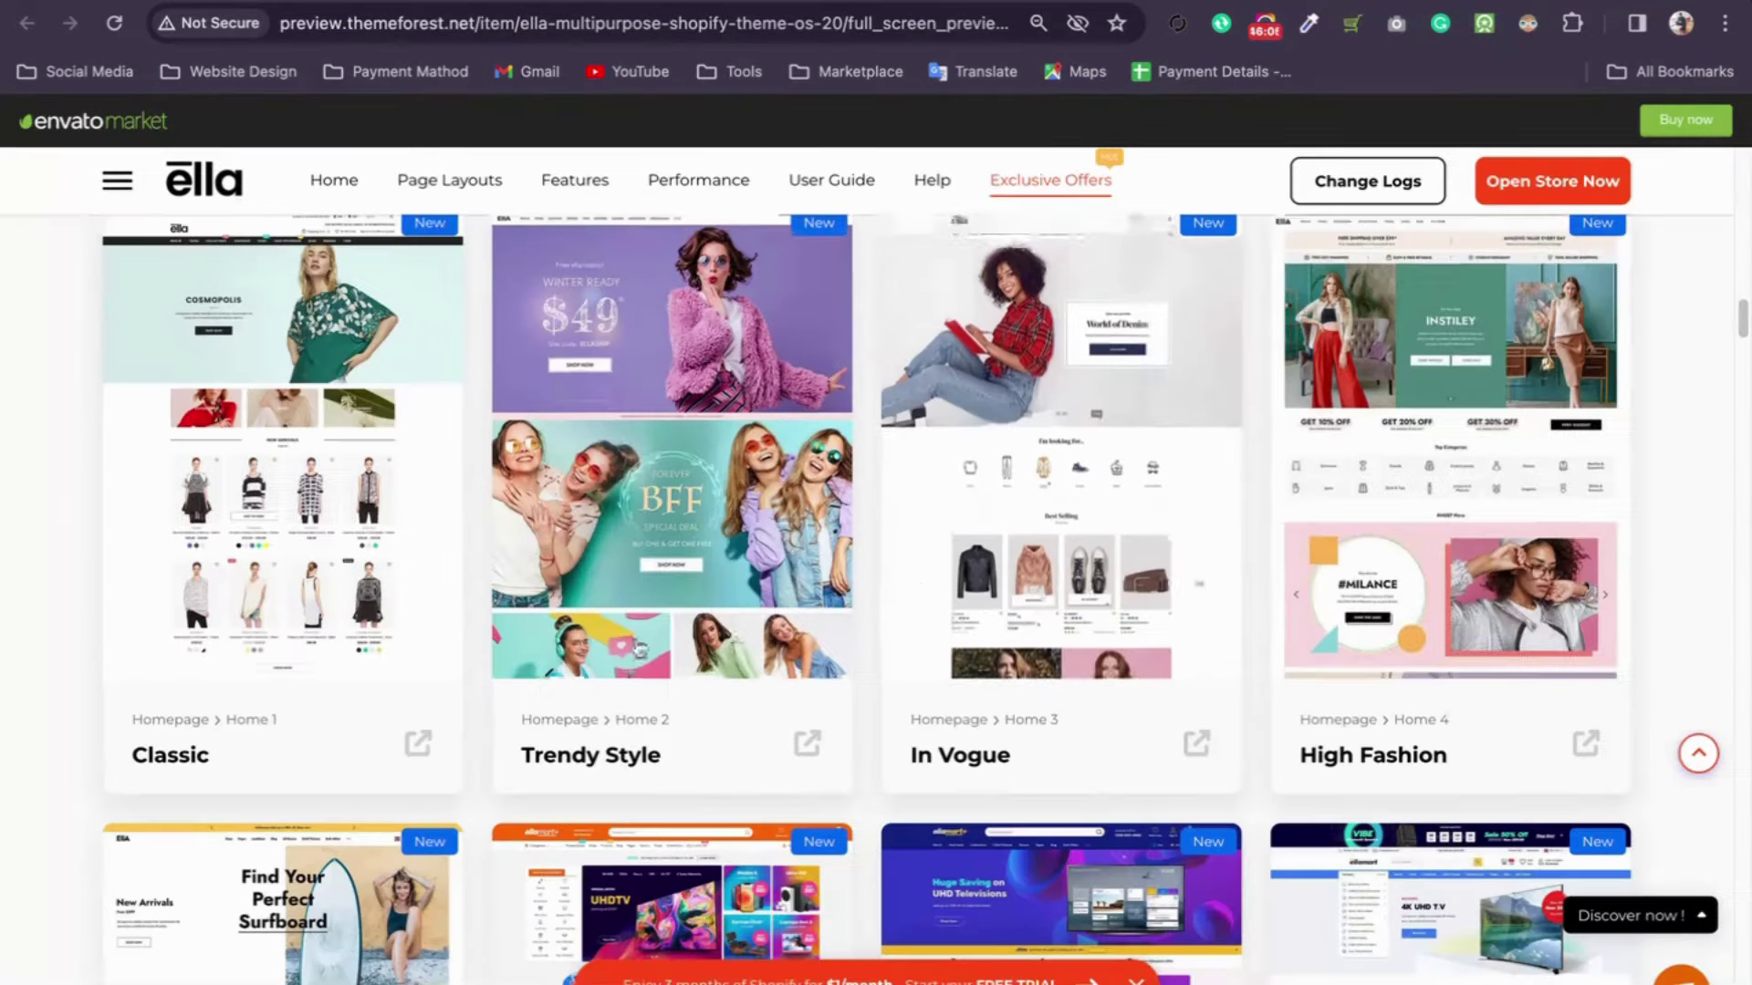
{"action": "scroll", "coordinate": [96, 593], "scroll_direction": "down", "scroll_amount": 2}
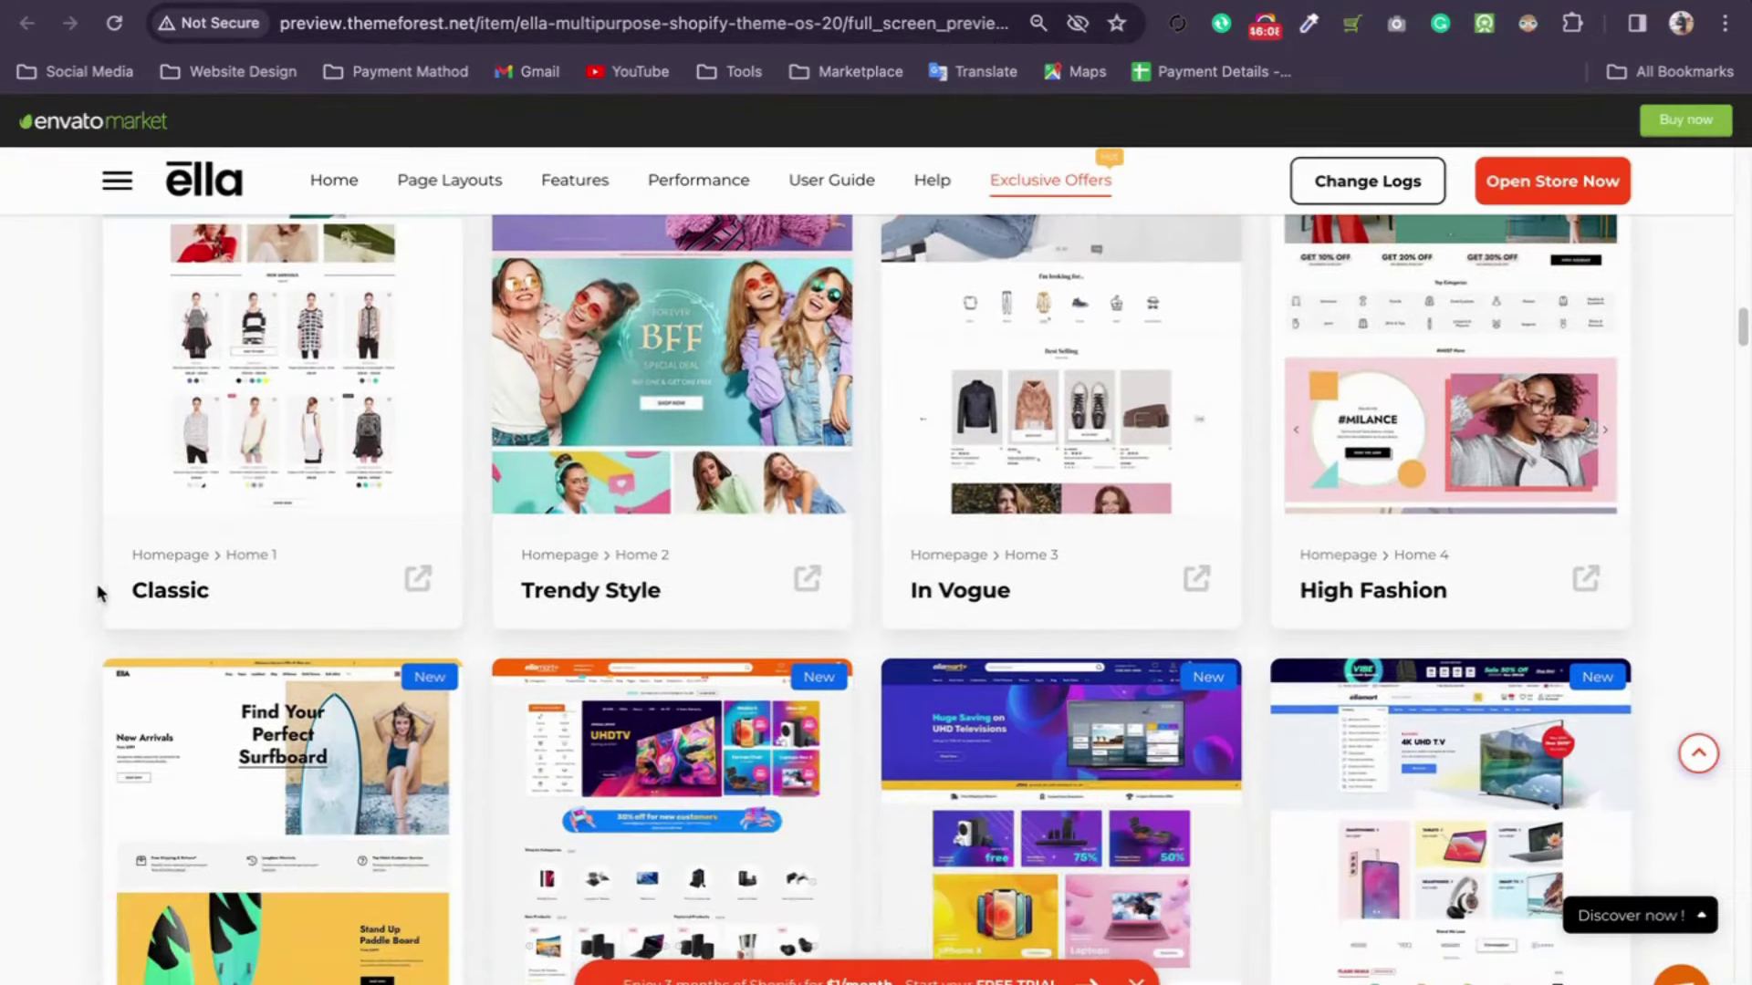
{"action": "scroll", "coordinate": [219, 393], "scroll_direction": "up", "scroll_amount": 3}
{"action": "scroll", "coordinate": [269, 348], "scroll_direction": "up", "scroll_amount": 1}
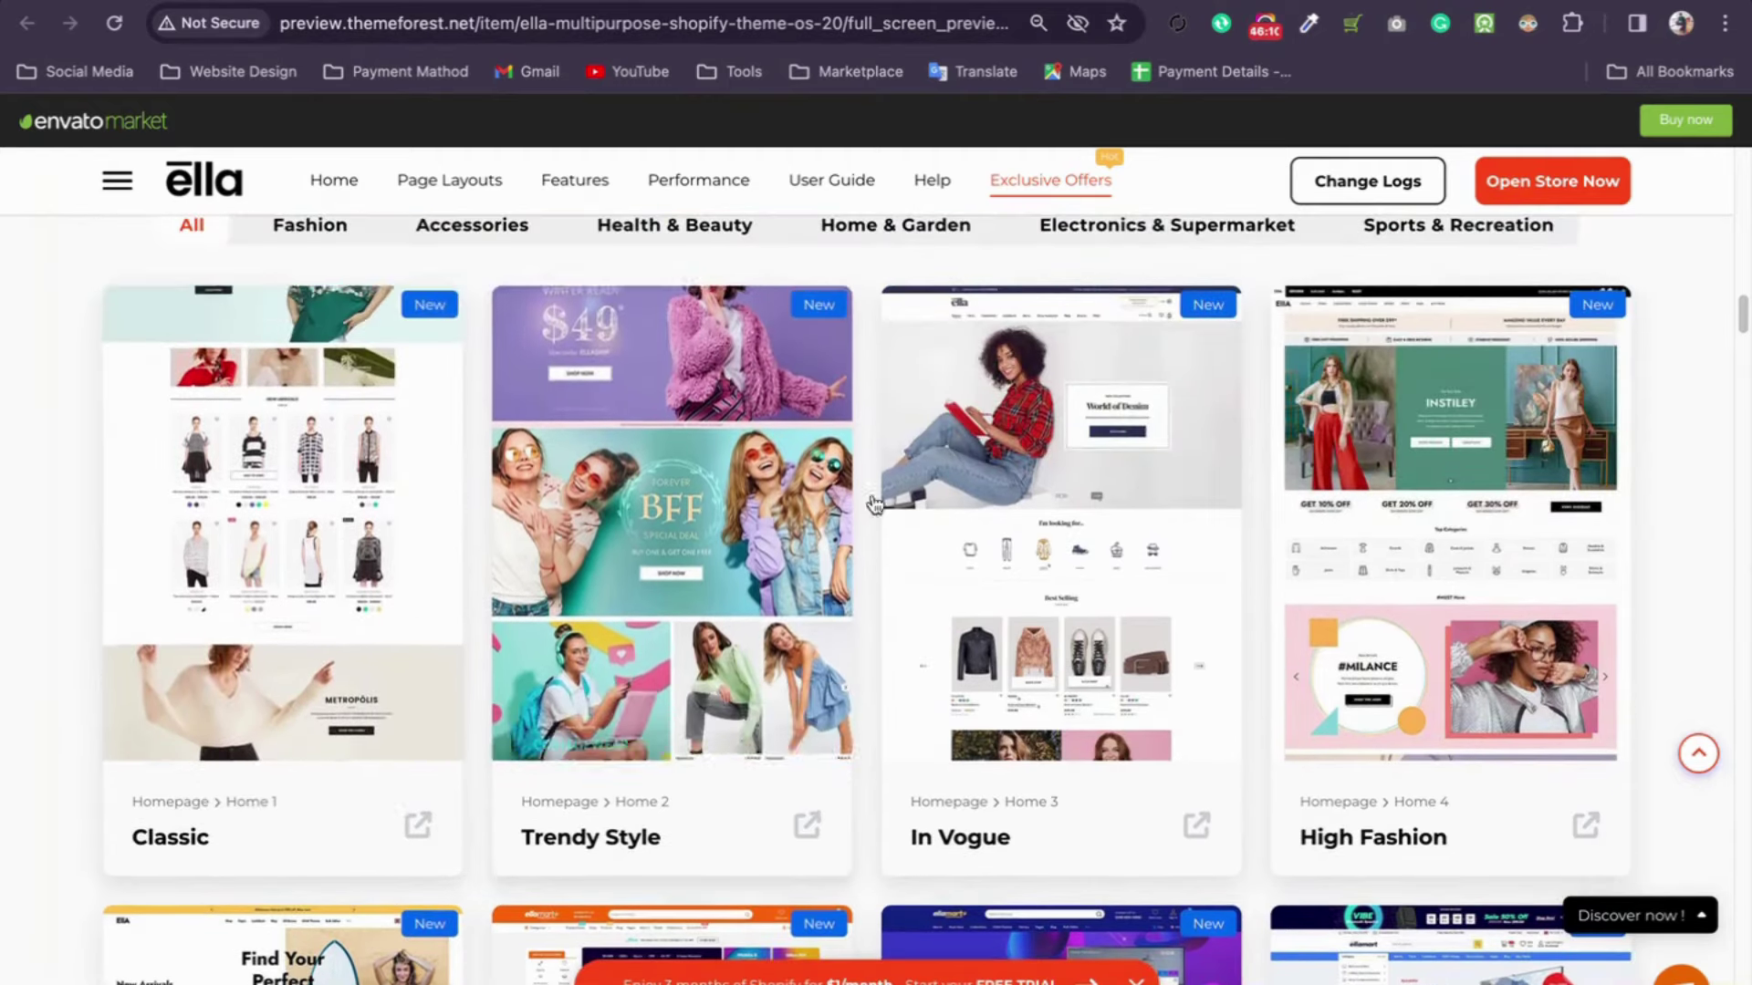
{"action": "scroll", "coordinate": [1446, 507], "scroll_direction": "down", "scroll_amount": 6}
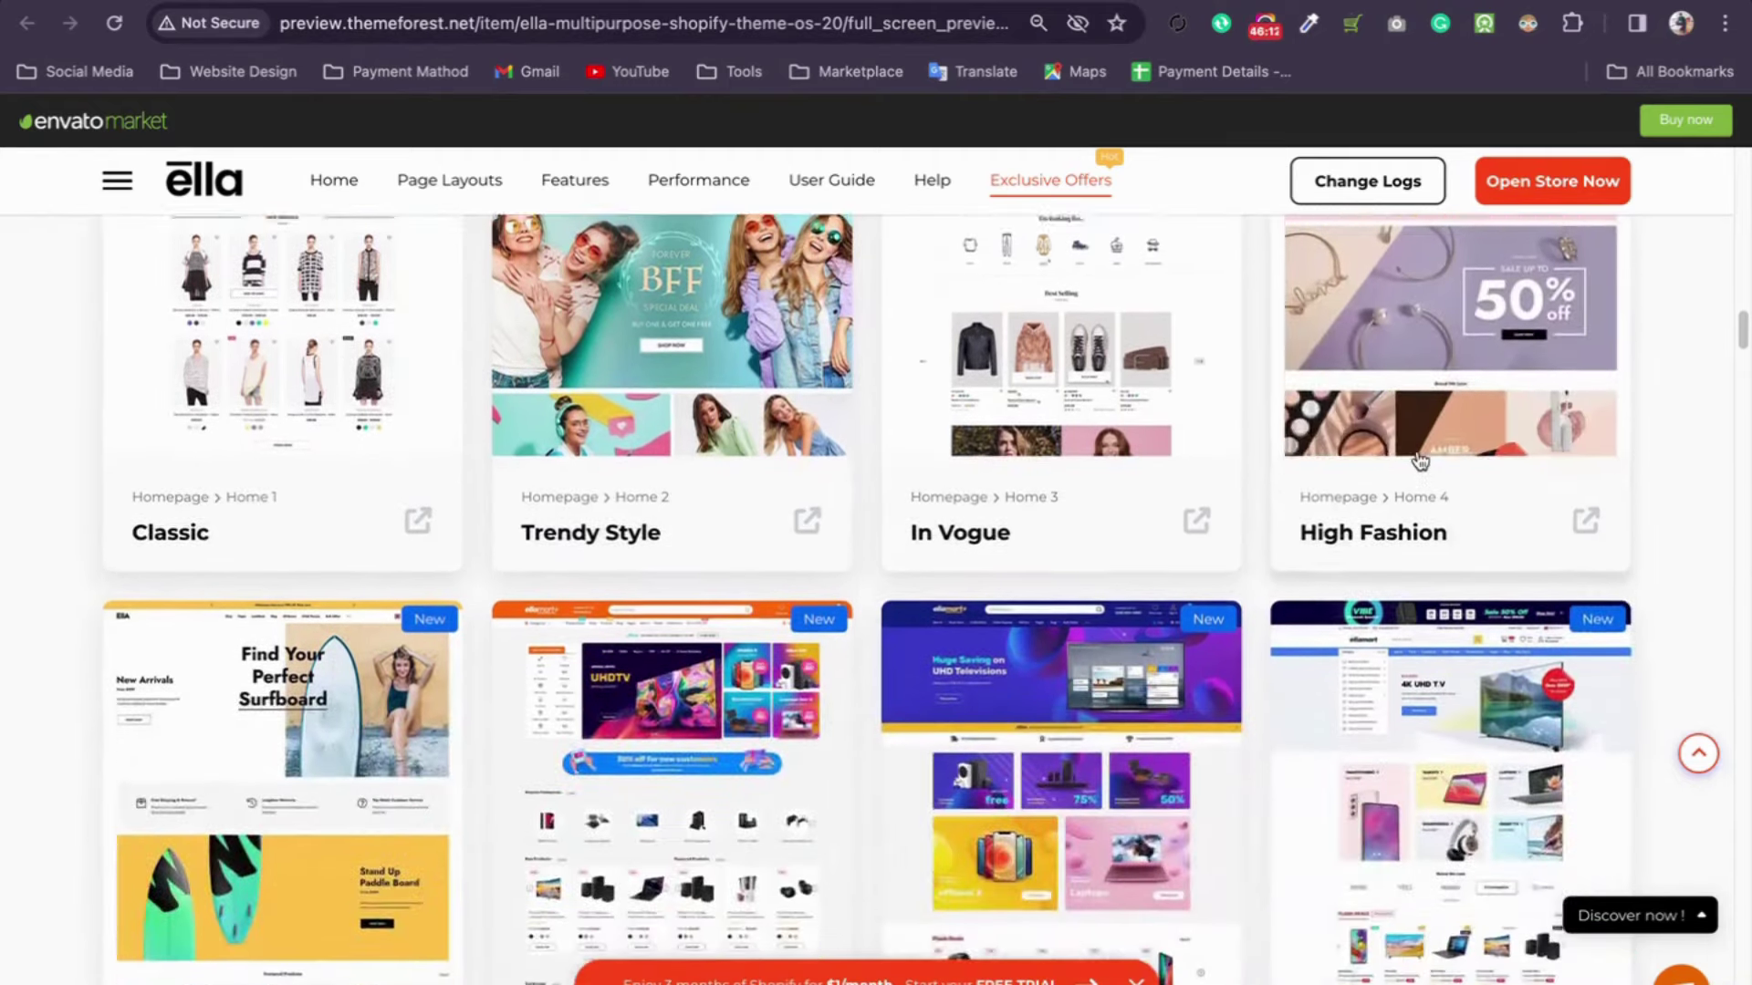
{"action": "scroll", "coordinate": [1239, 585], "scroll_direction": "down", "scroll_amount": 2}
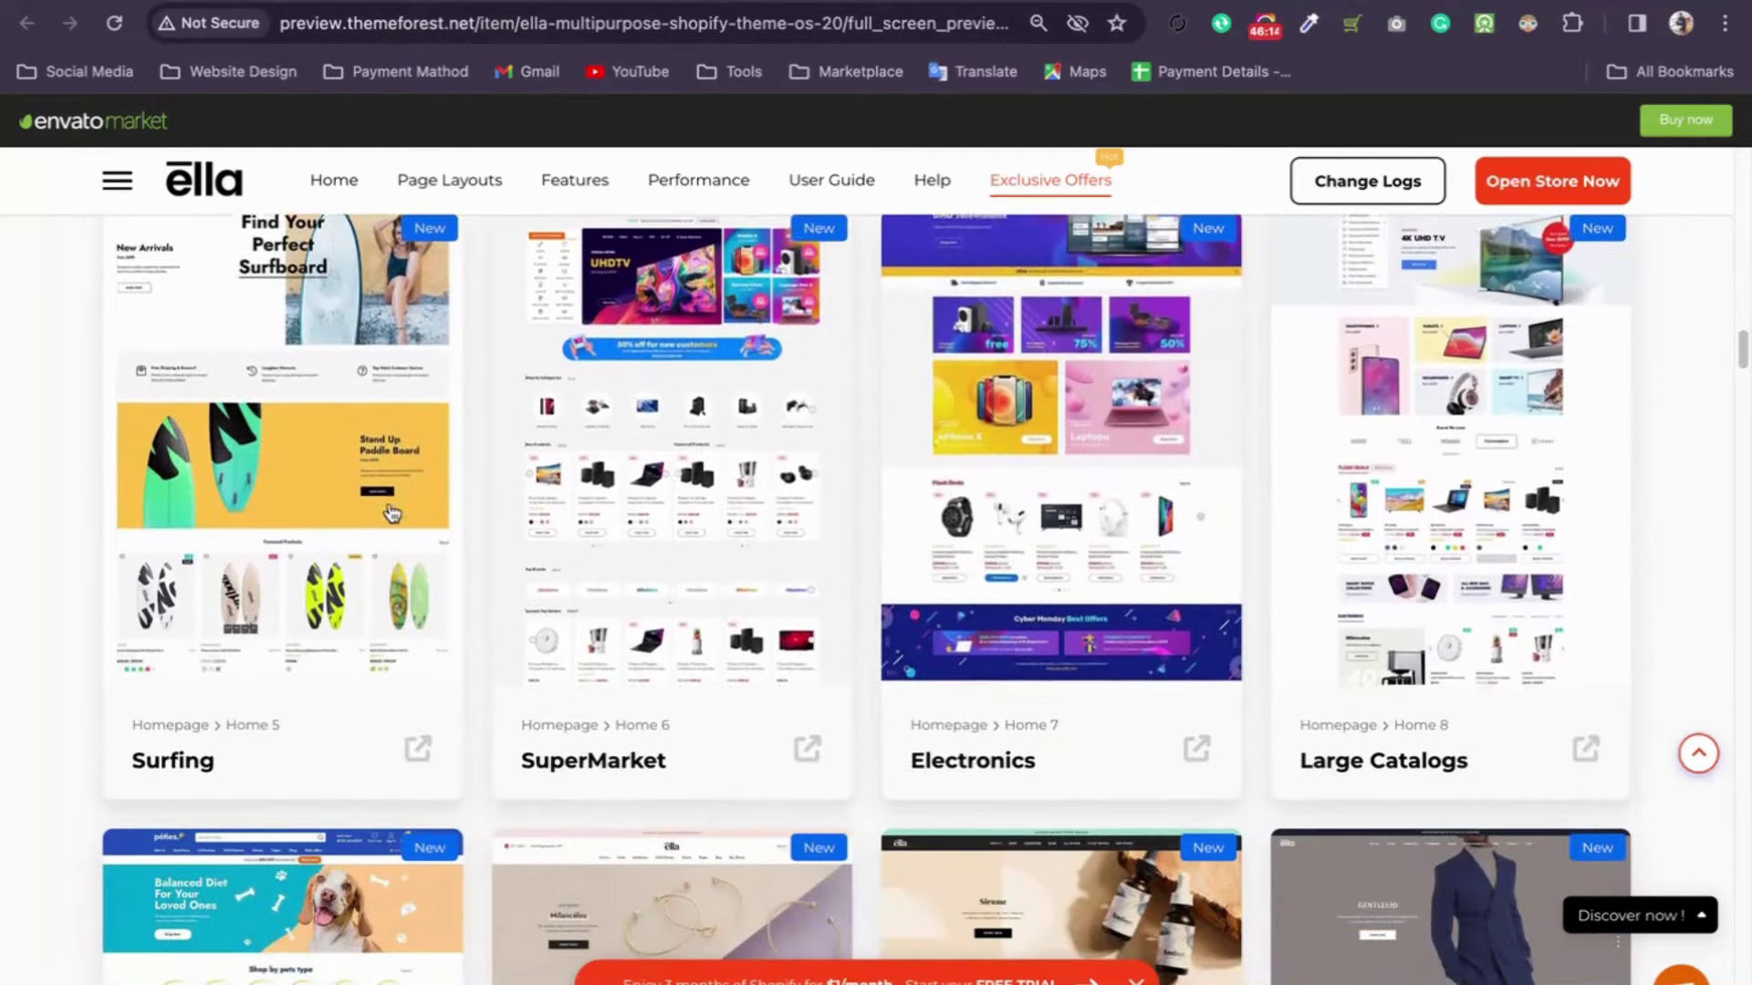
{"action": "scroll", "coordinate": [313, 518], "scroll_direction": "down", "scroll_amount": 2}
{"action": "scroll", "coordinate": [313, 518], "scroll_direction": "down", "scroll_amount": 4}
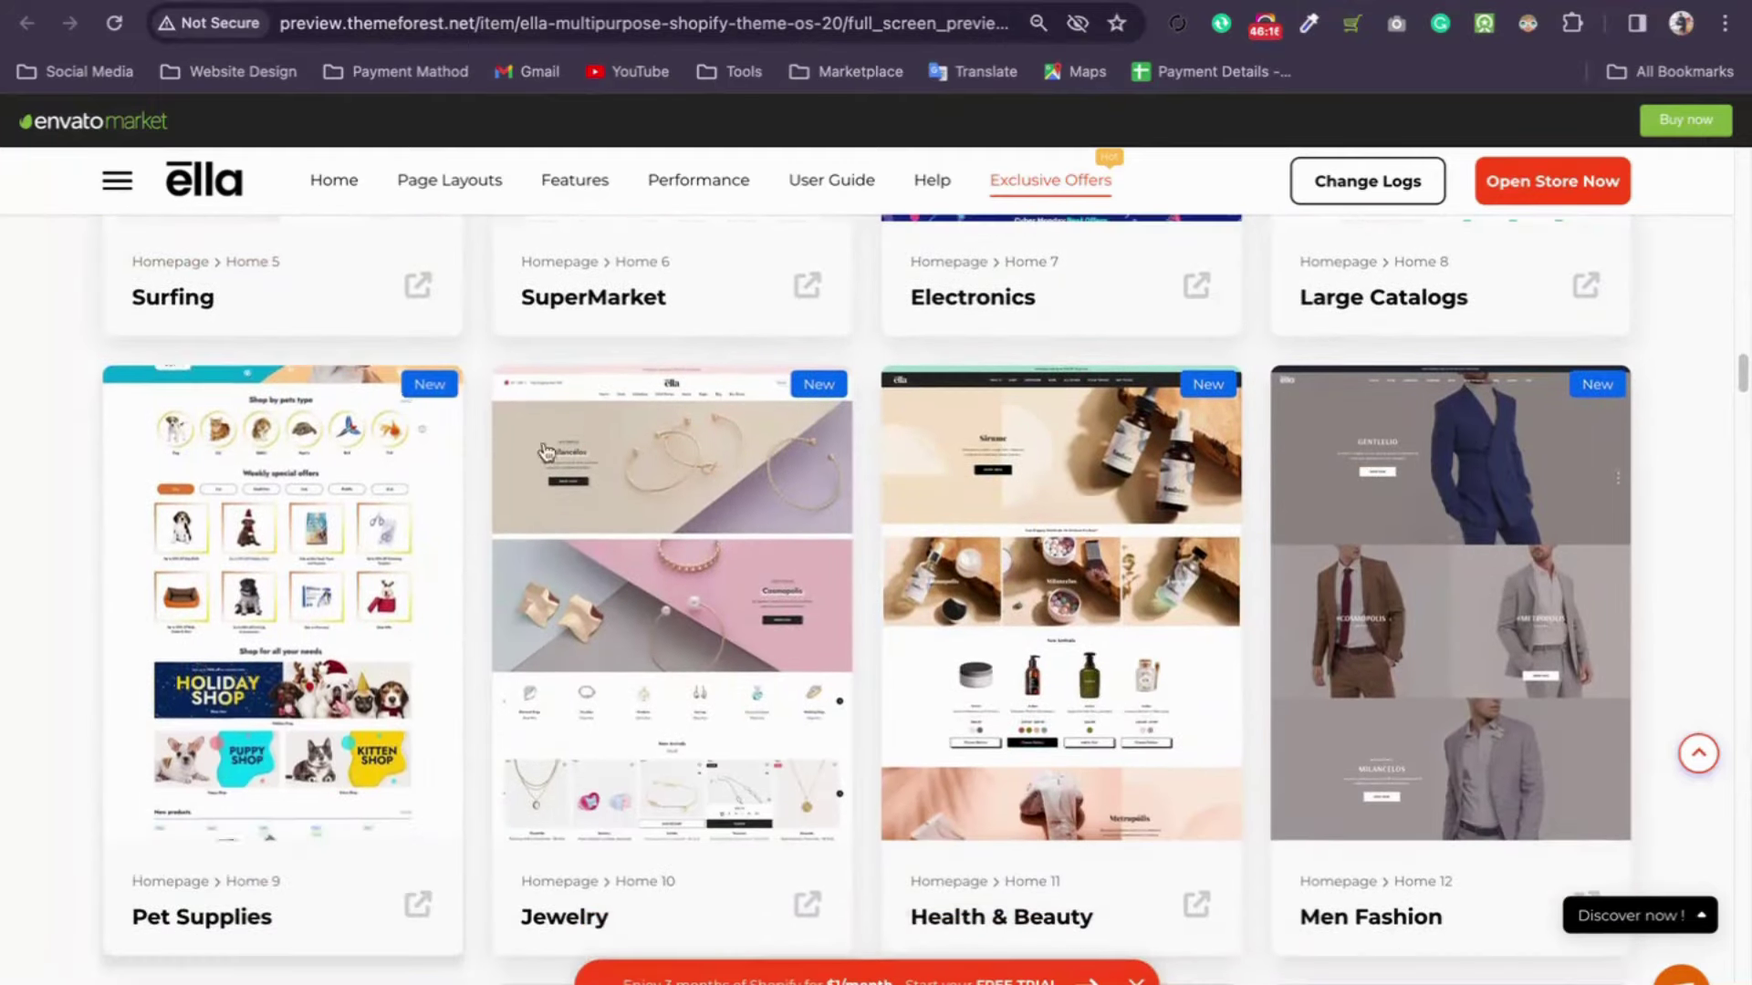
{"action": "scroll", "coordinate": [1280, 548], "scroll_direction": "down", "scroll_amount": 3}
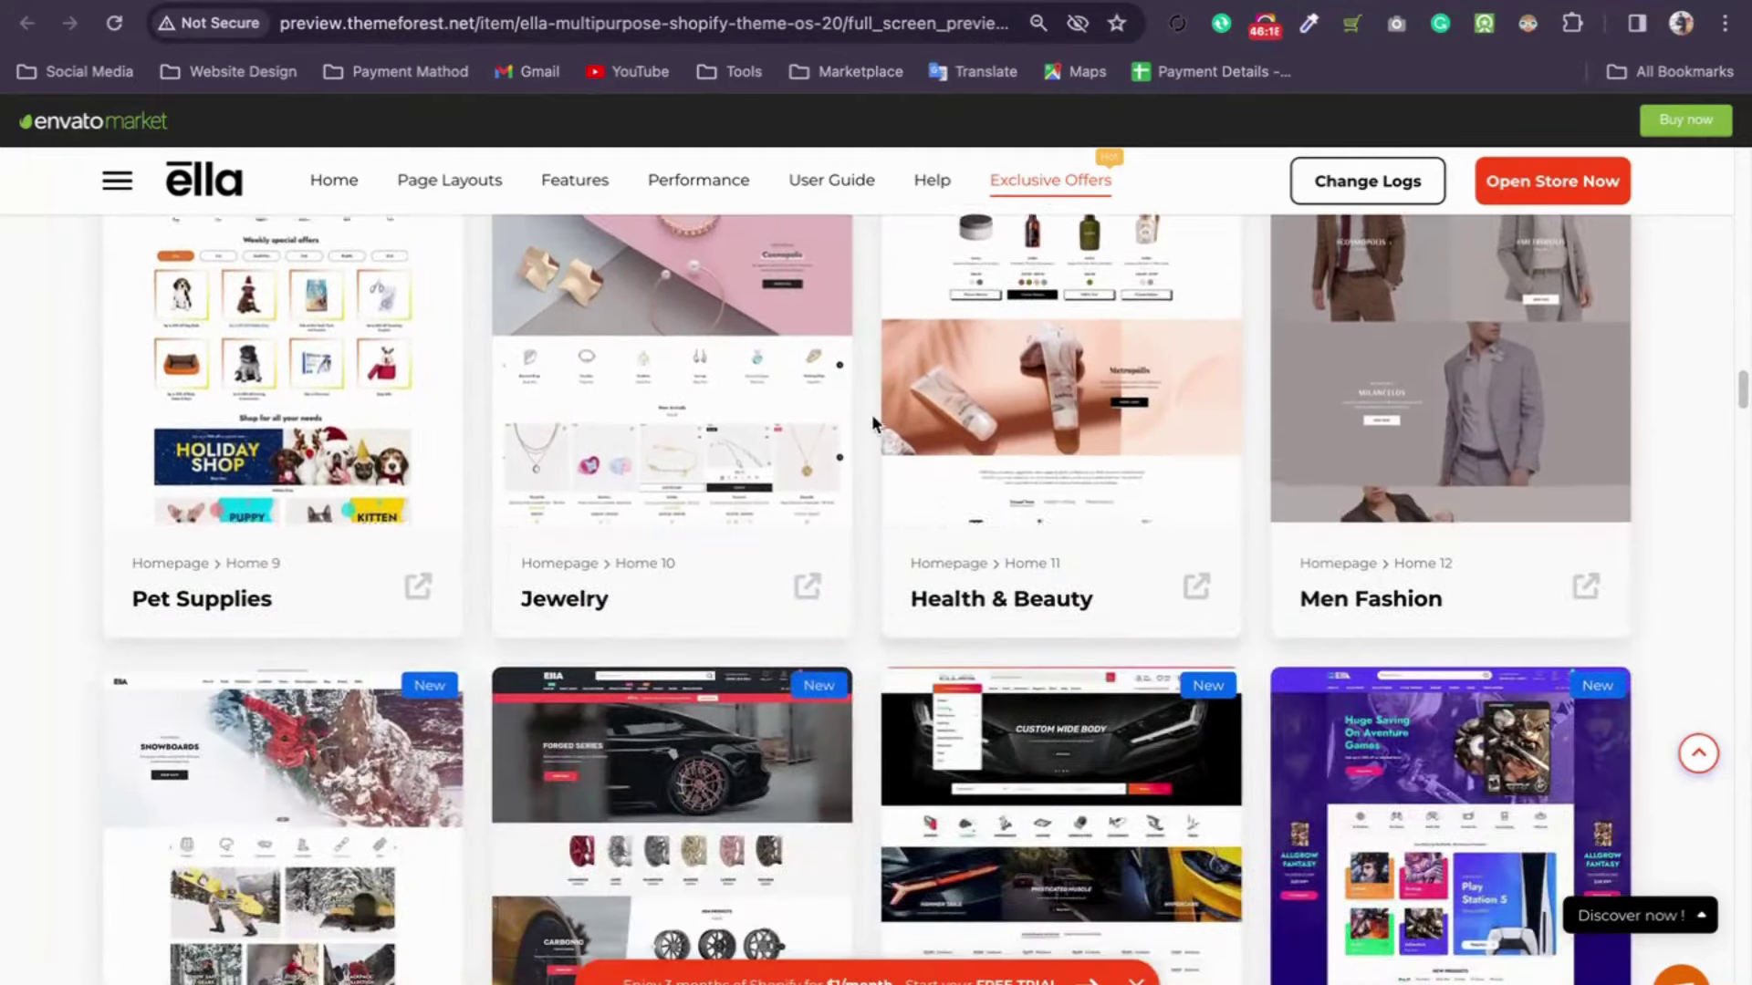
Step: Examine further Ella homepage demos, from Winter Sport, Automotive and Games to Gym, Shoes, Swimwear and Furniture
{"action": "scroll", "coordinate": [873, 414], "scroll_direction": "down", "scroll_amount": 3}
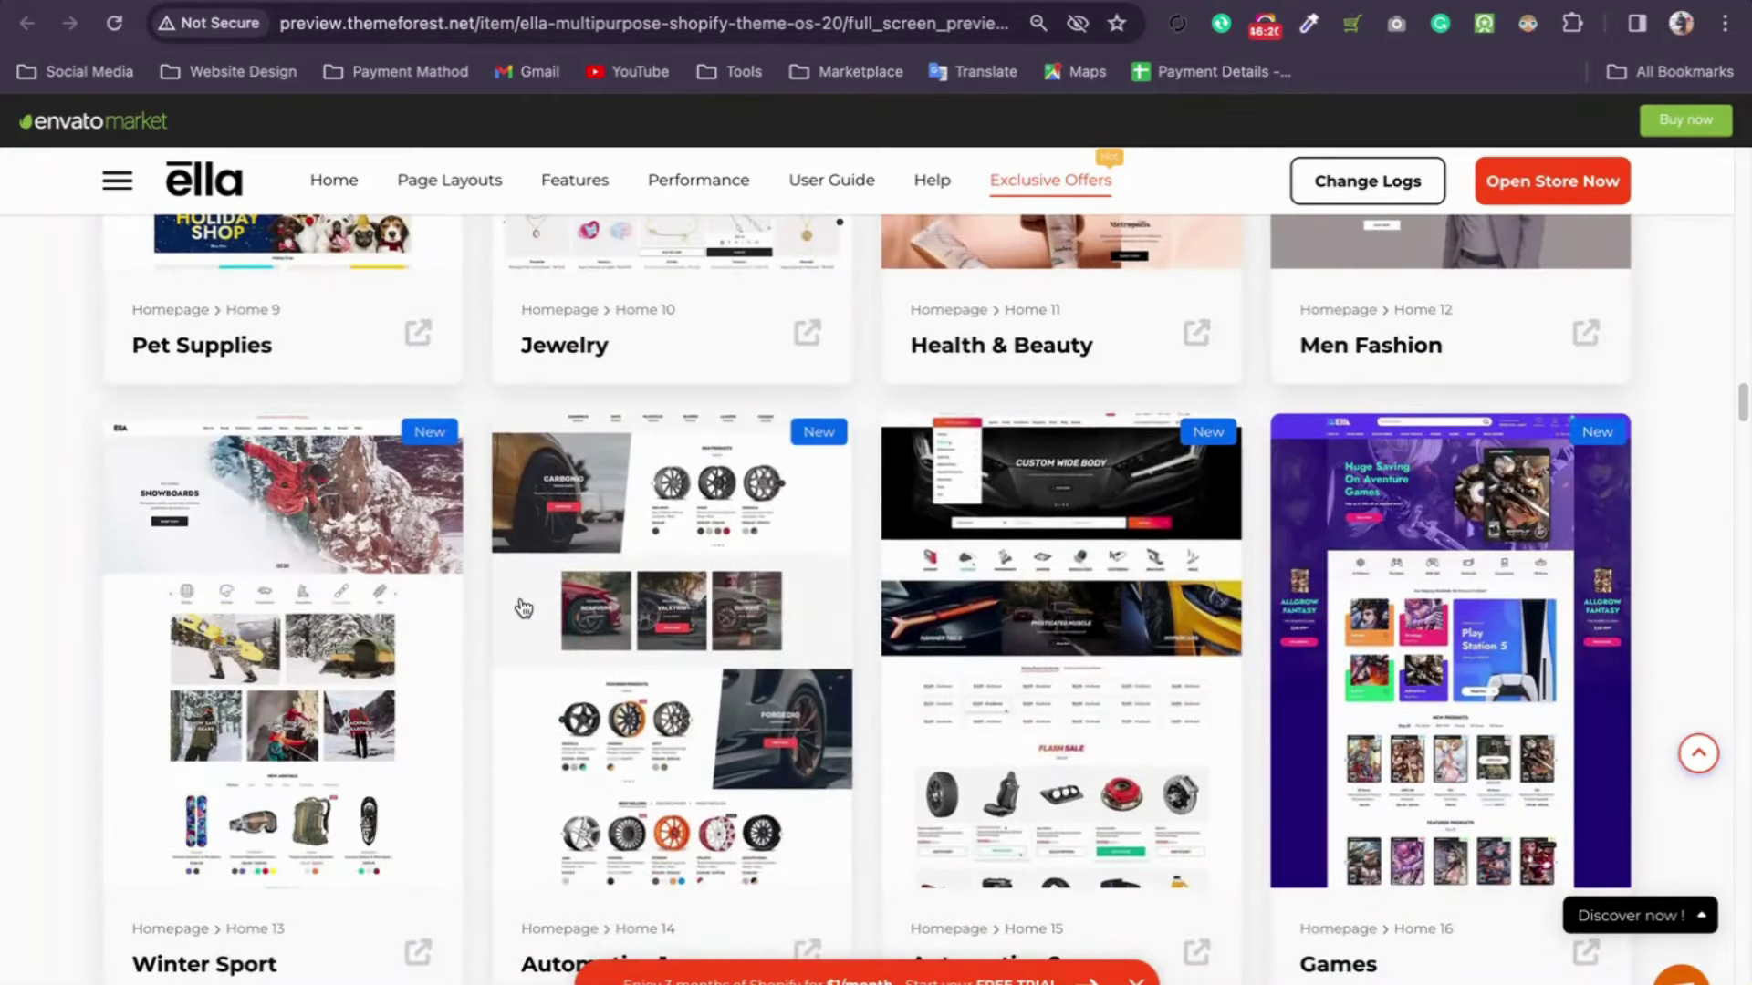
{"action": "scroll", "coordinate": [1137, 538], "scroll_direction": "down", "scroll_amount": 5}
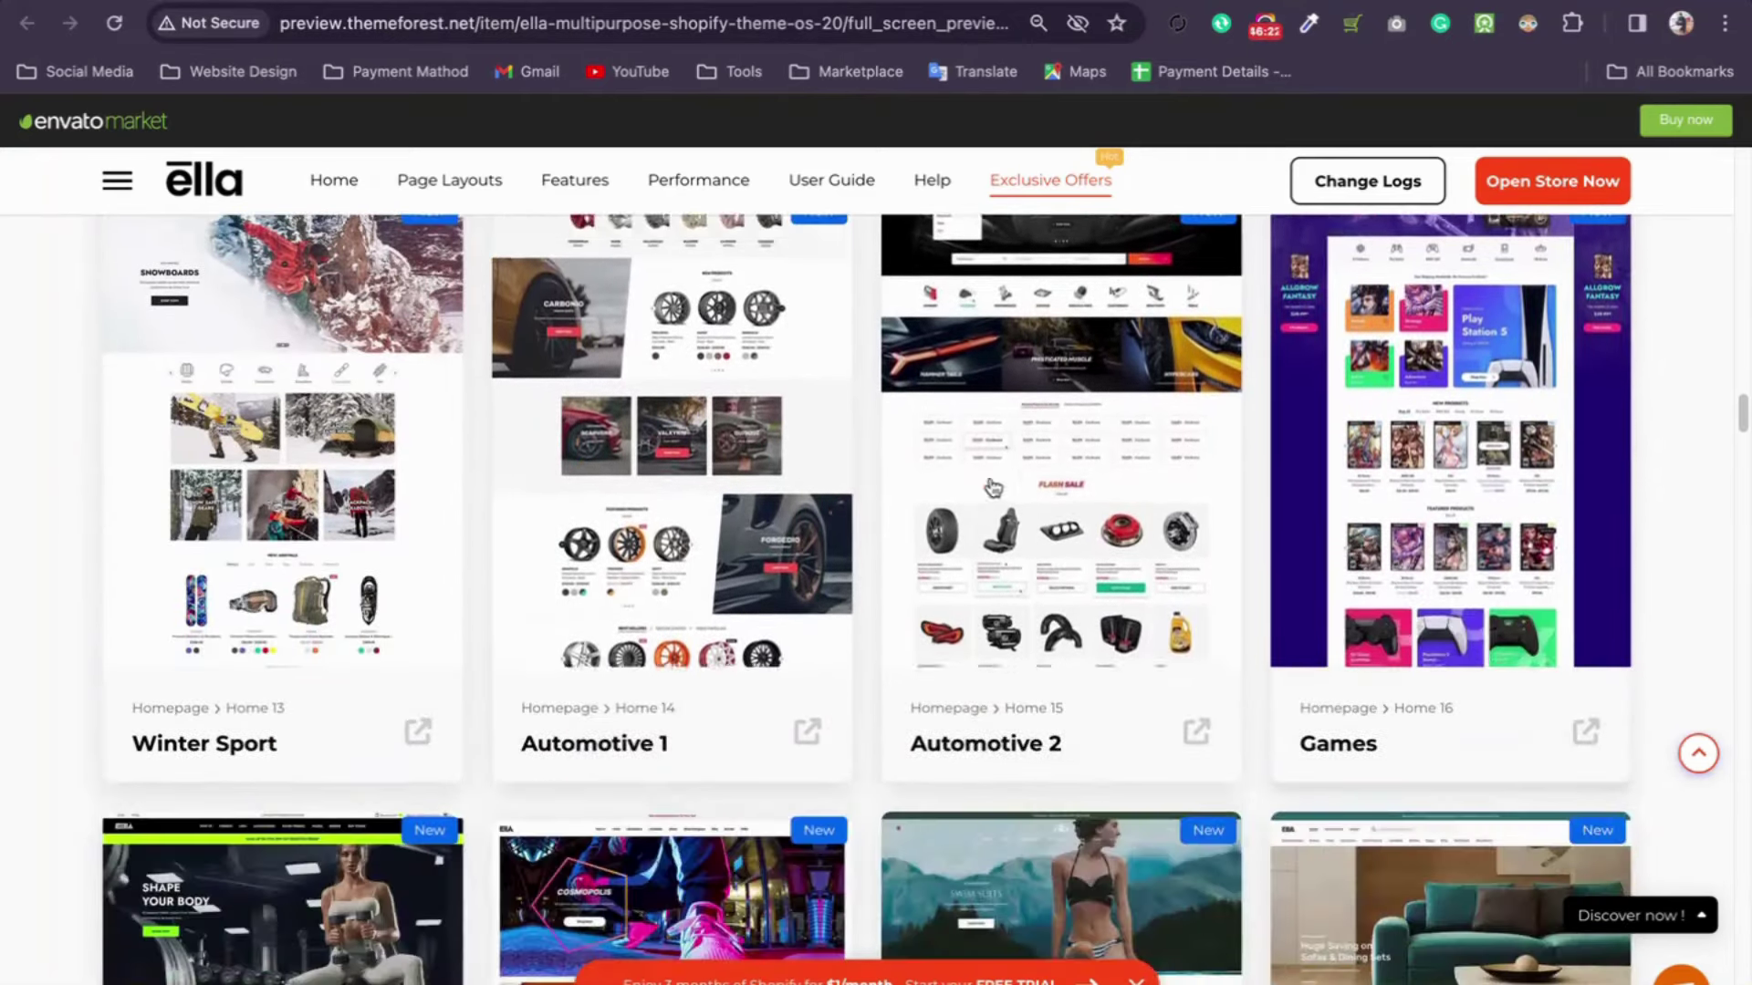
{"action": "scroll", "coordinate": [551, 489], "scroll_direction": "down", "scroll_amount": 3}
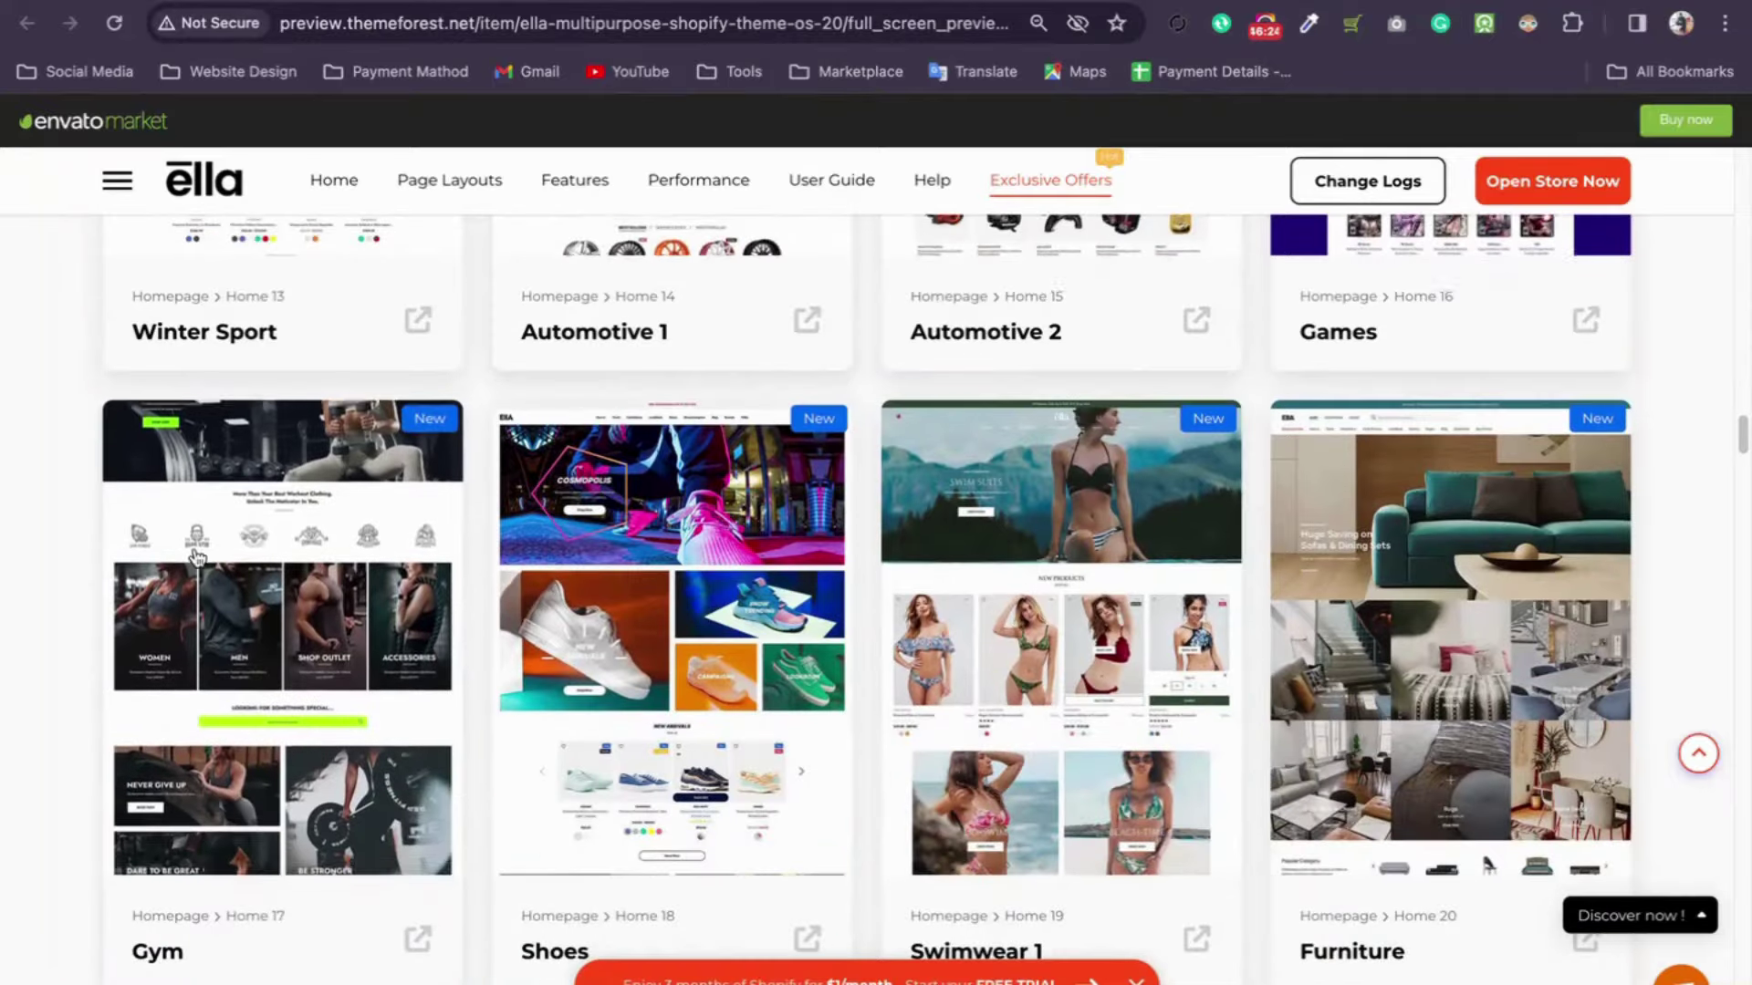
{"action": "scroll", "coordinate": [732, 672], "scroll_direction": "up", "scroll_amount": 13}
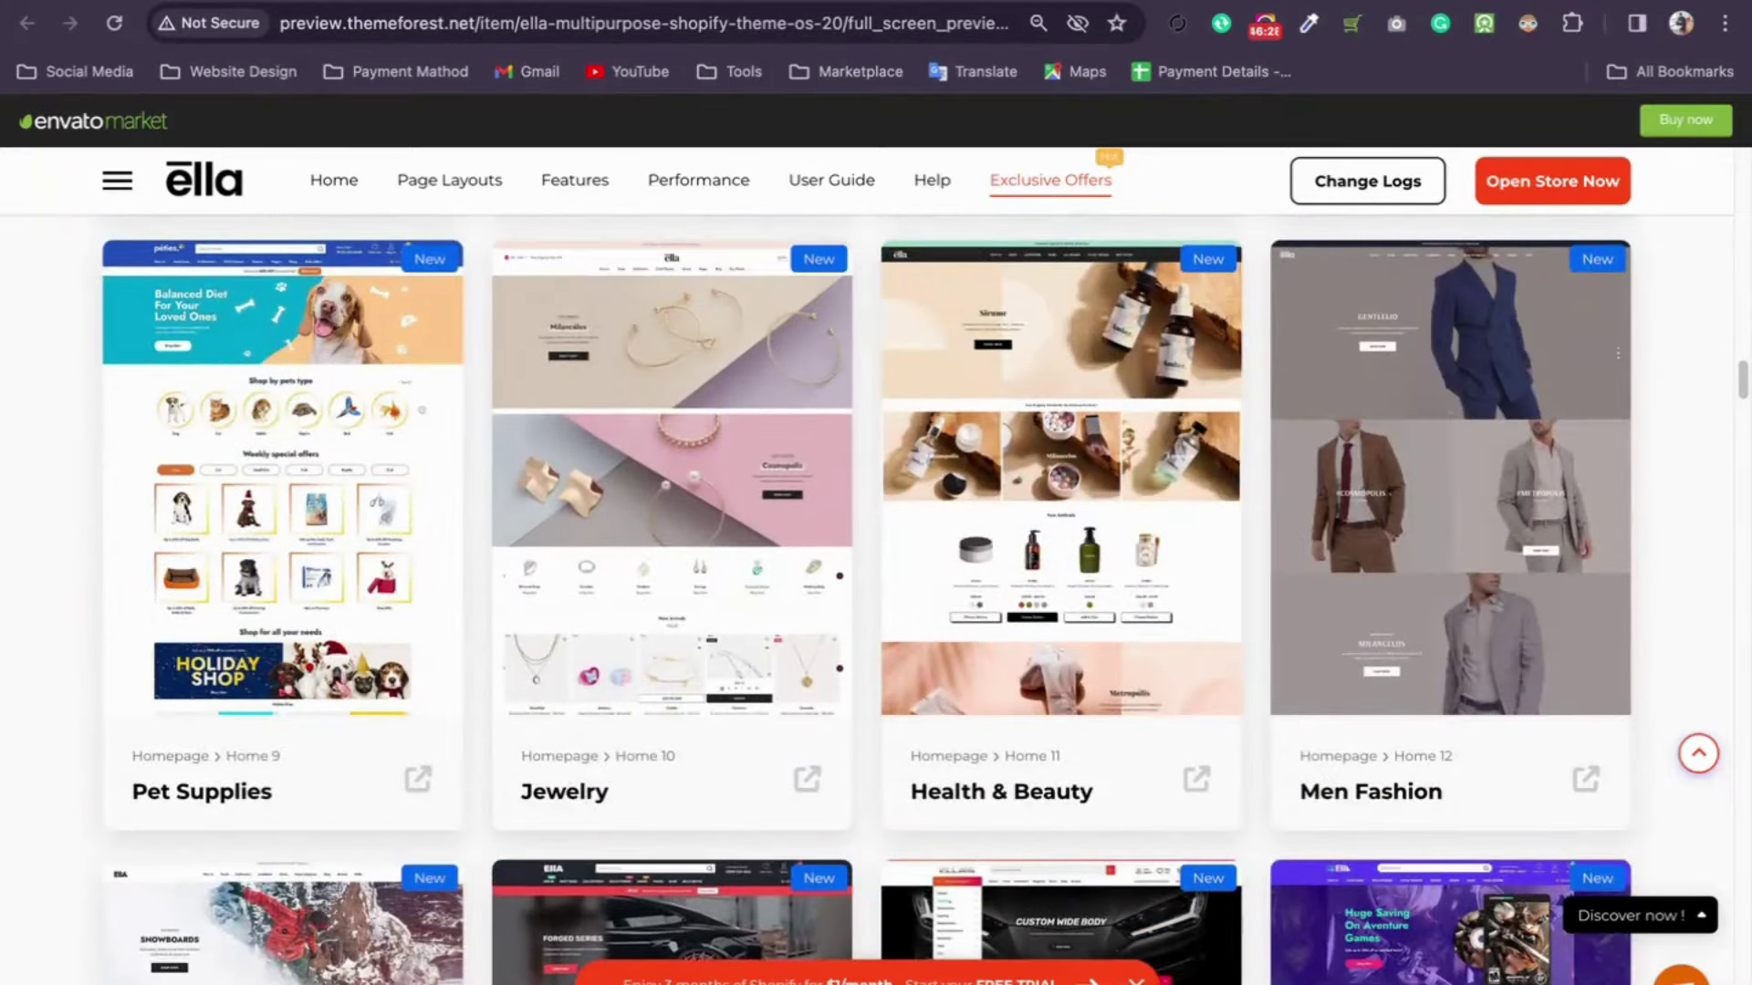
Step: Open Google Drive from a new browser tab's Google apps list
{"action": "key", "text": "super+t"}
{"action": "left_click", "coordinate": [1711, 134]}
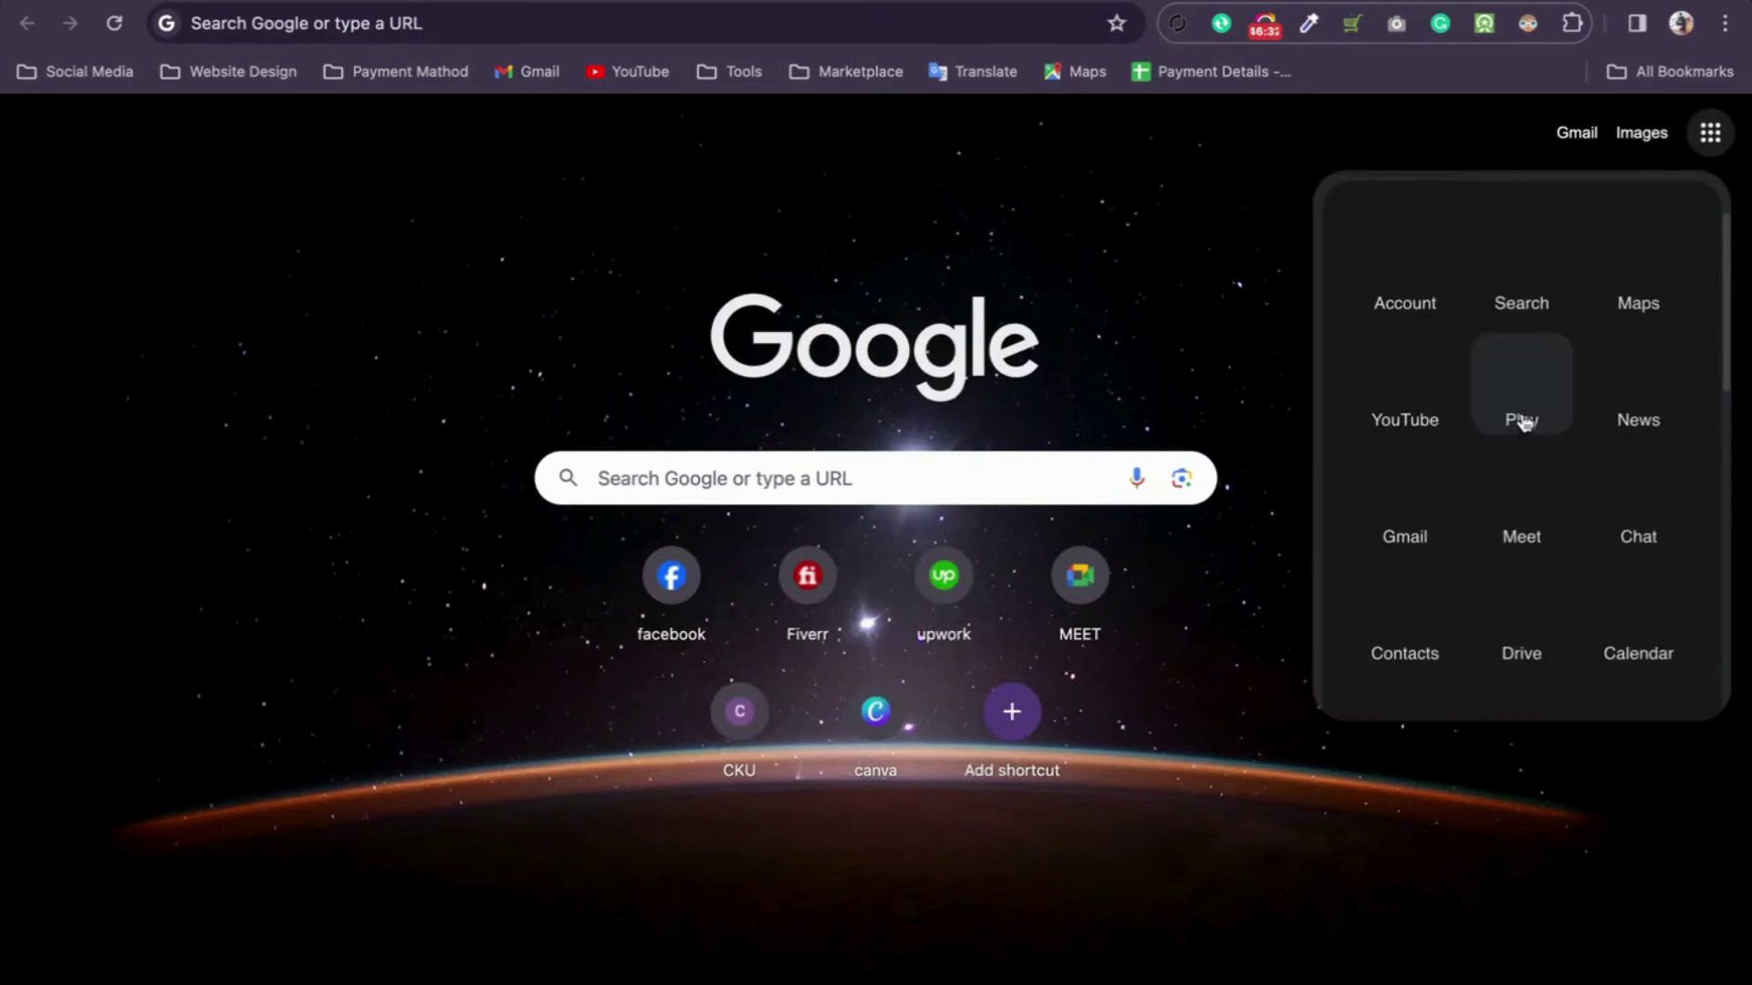
{"action": "scroll", "coordinate": [1542, 534], "scroll_direction": "down", "scroll_amount": 3}
{"action": "scroll", "coordinate": [1529, 511], "scroll_direction": "up", "scroll_amount": 2}
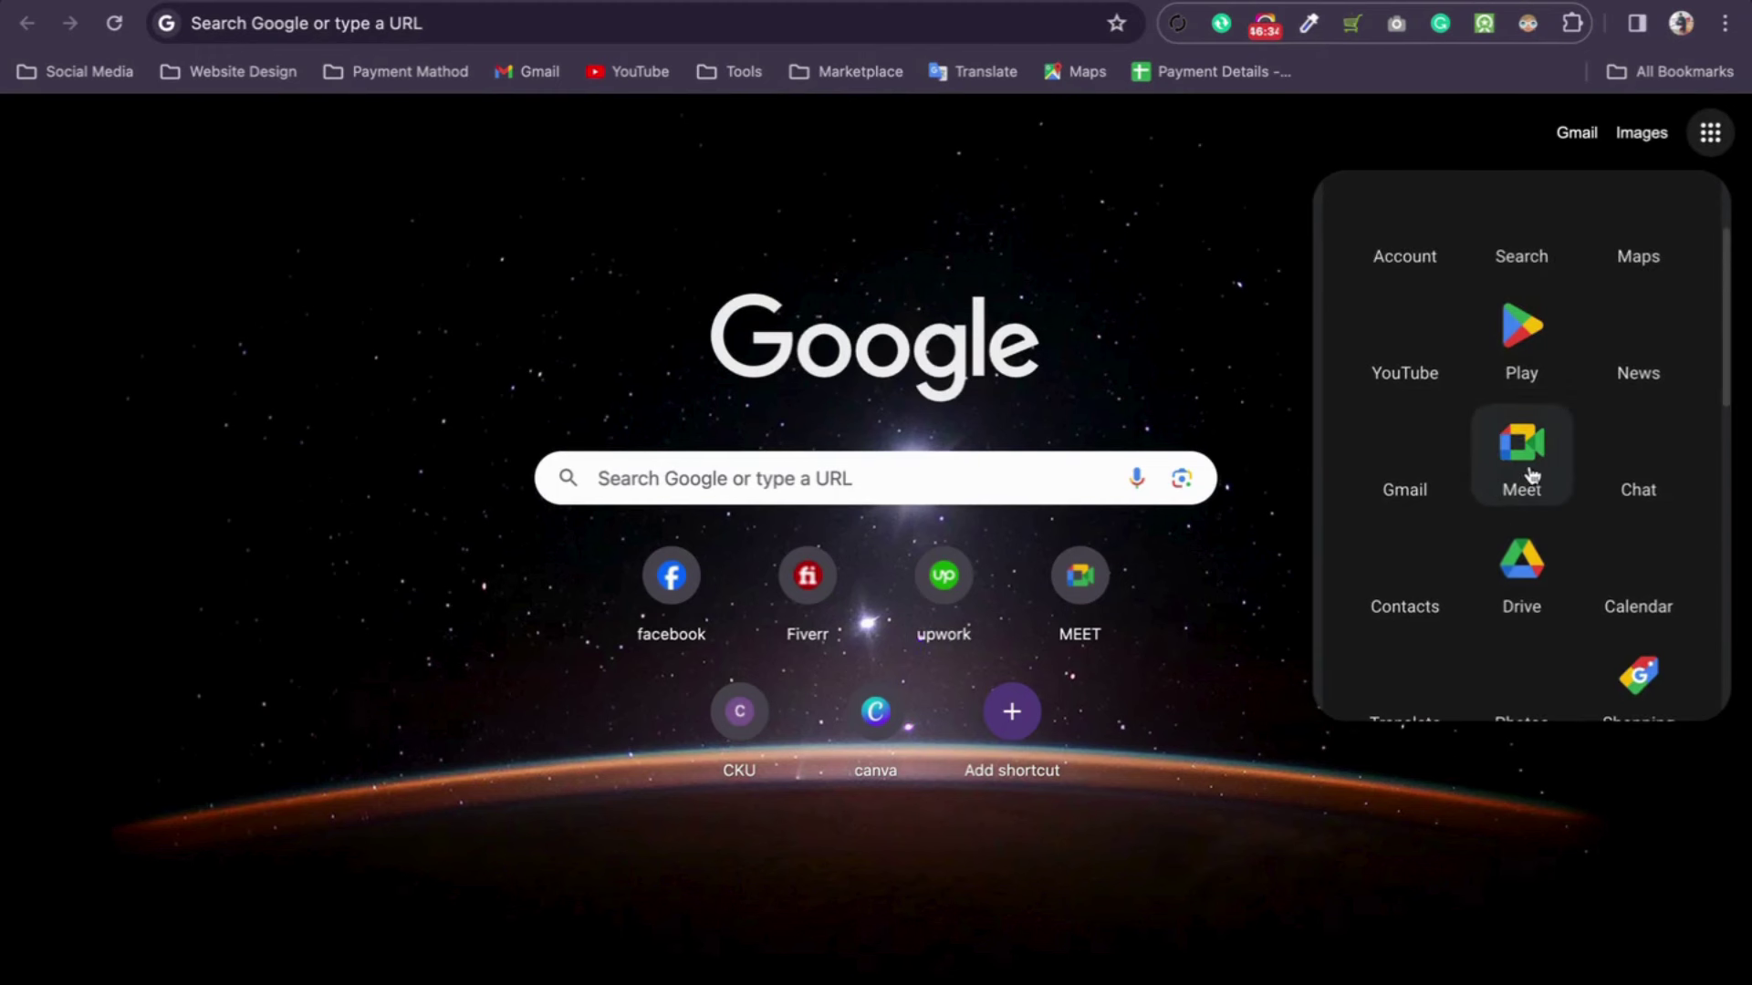
{"action": "left_click", "coordinate": [1531, 561]}
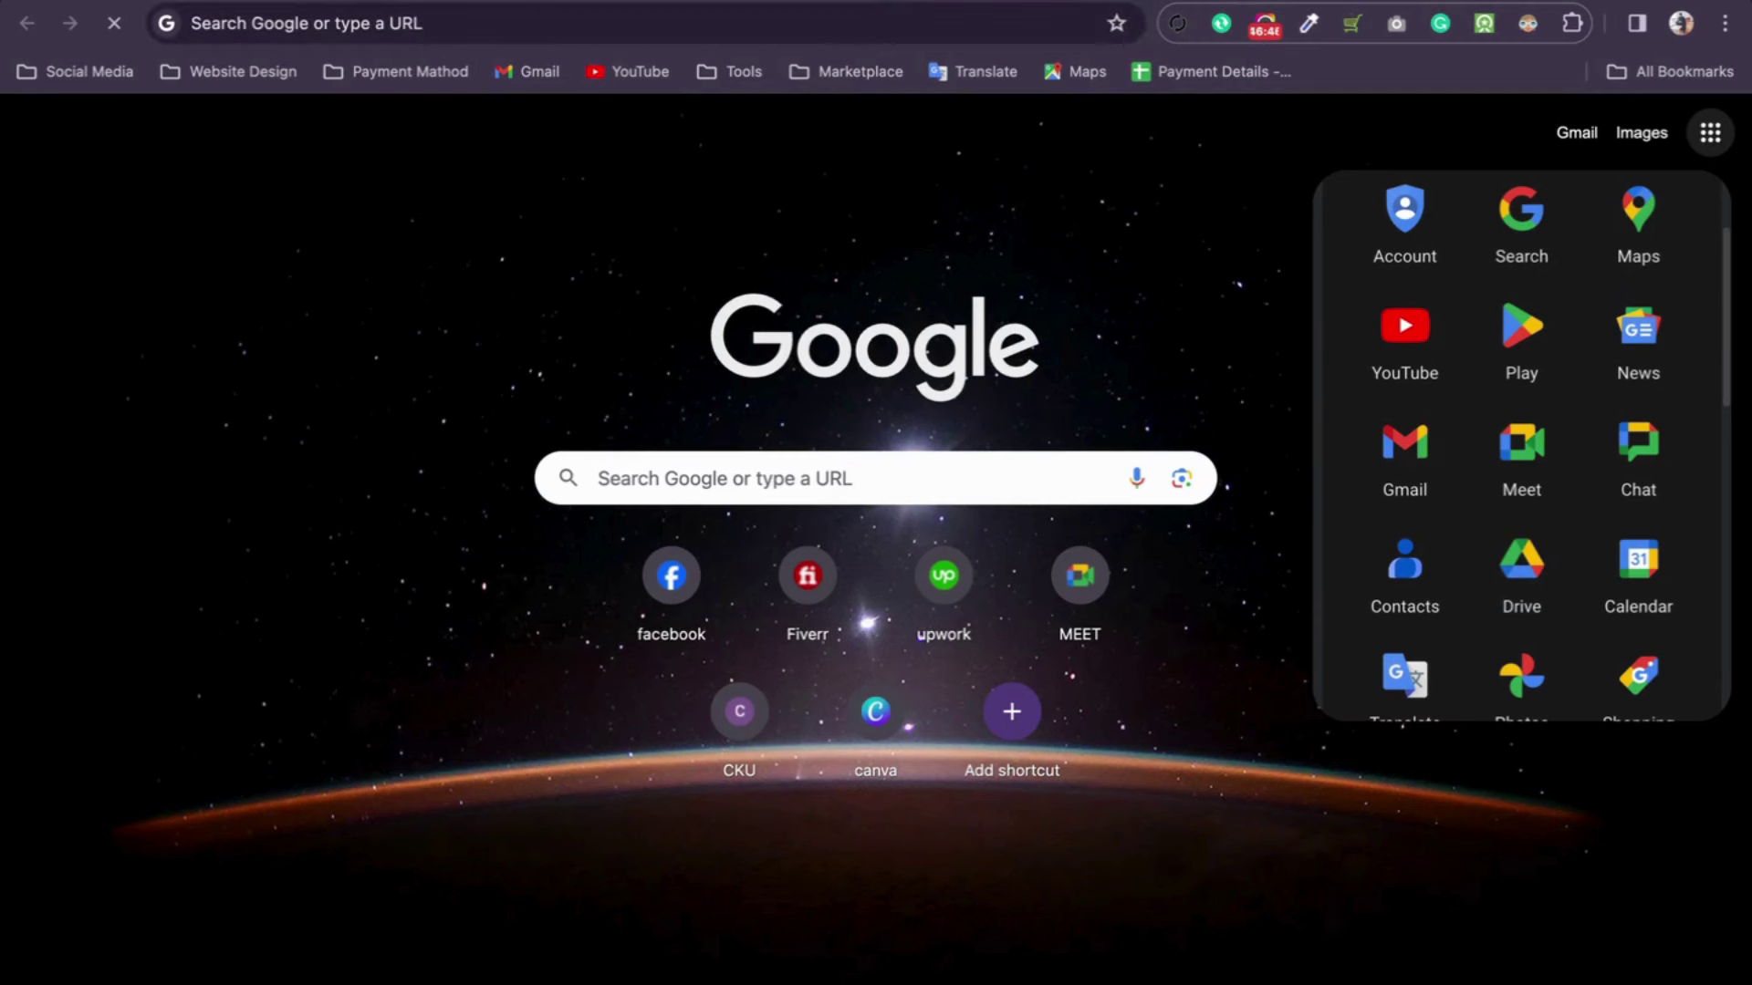
{"action": "left_click", "coordinate": [1108, 277]}
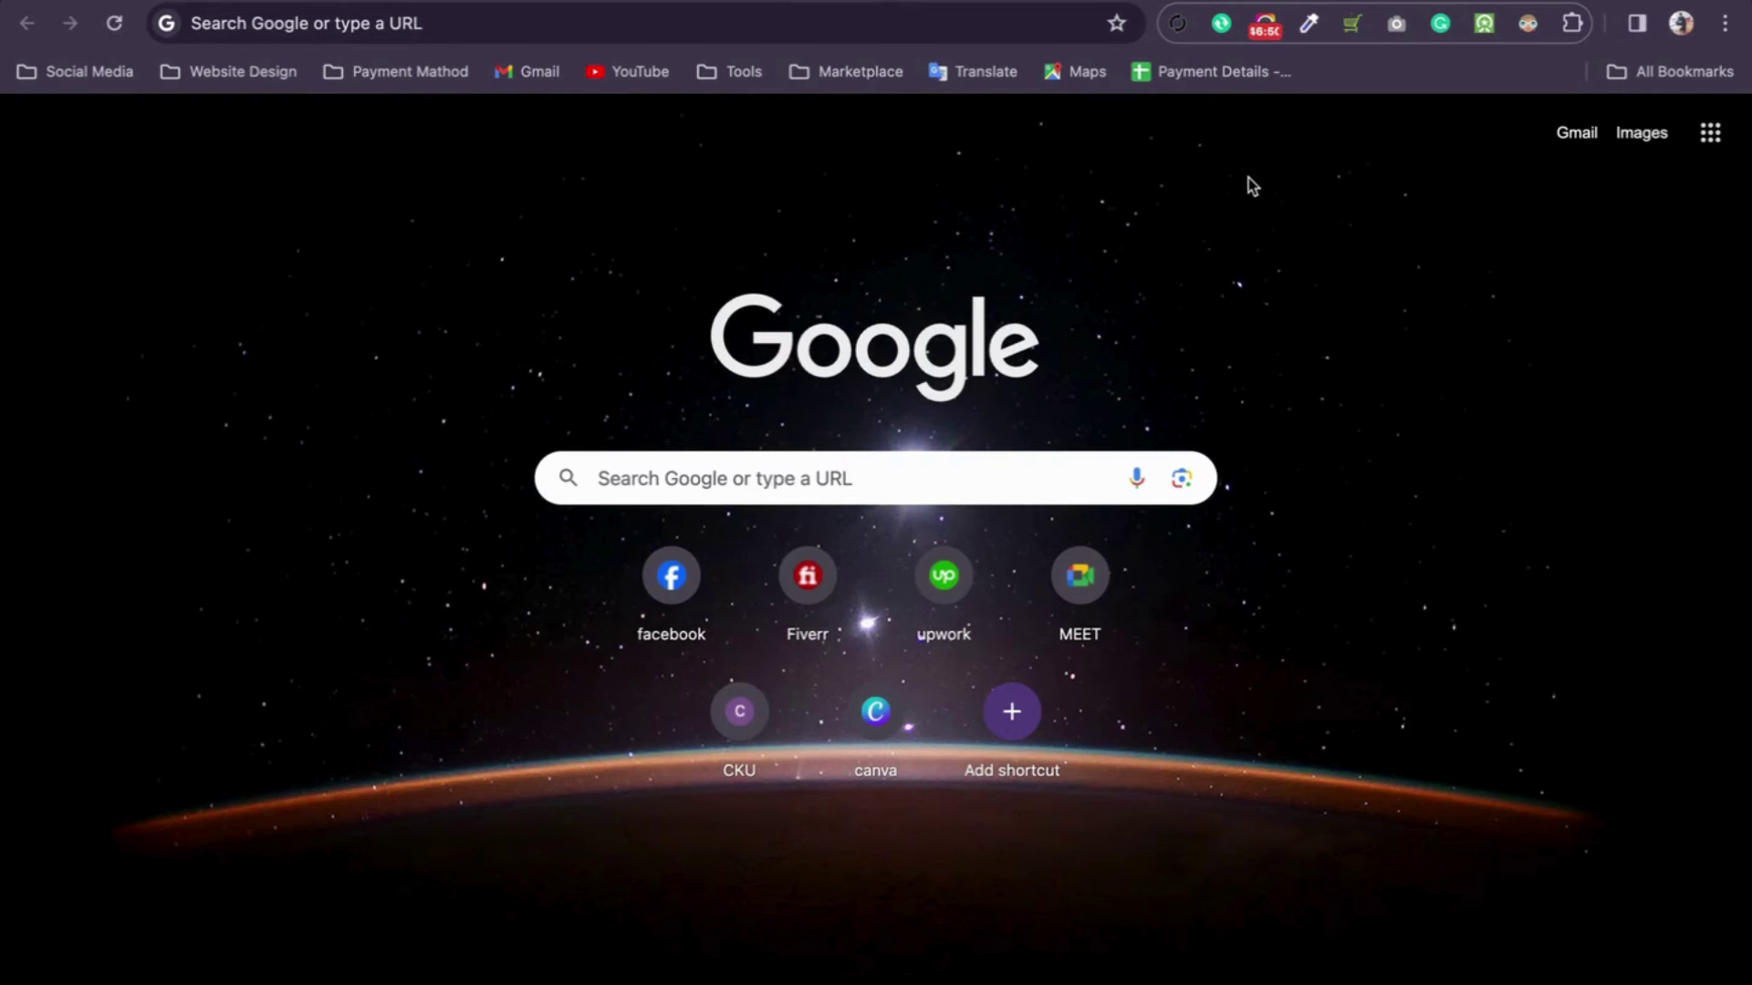
{"action": "left_click", "coordinate": [1710, 133]}
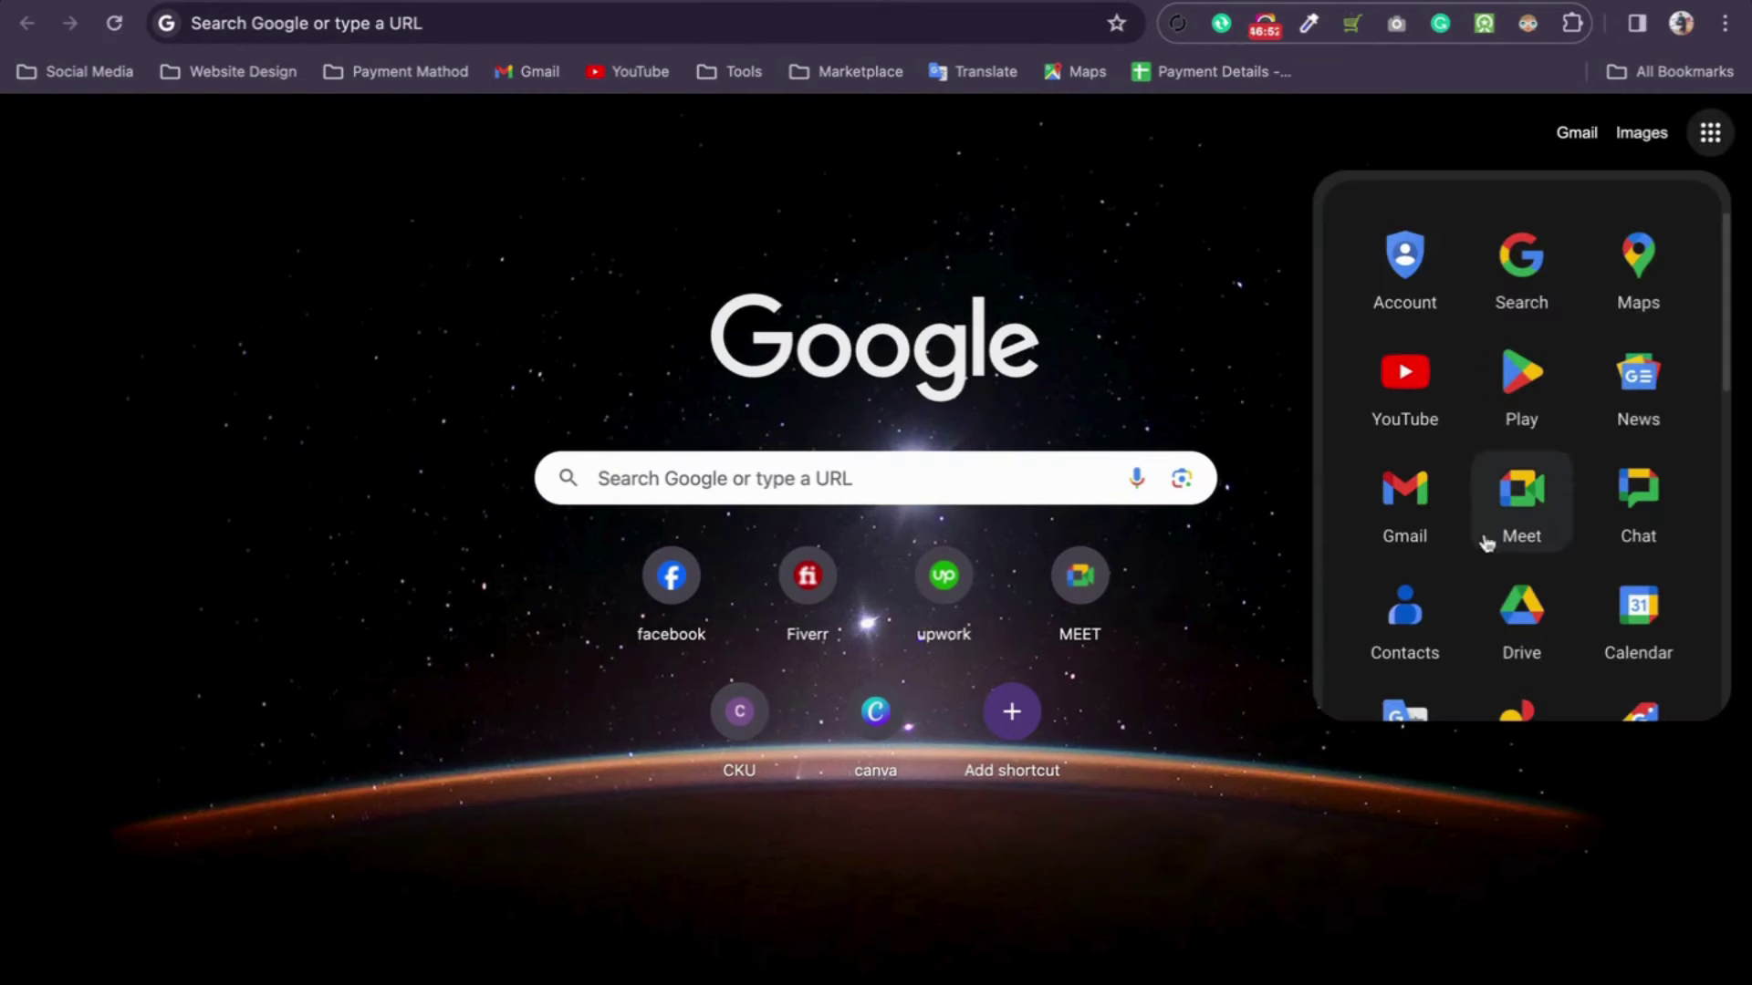
{"action": "left_click", "coordinate": [1505, 639]}
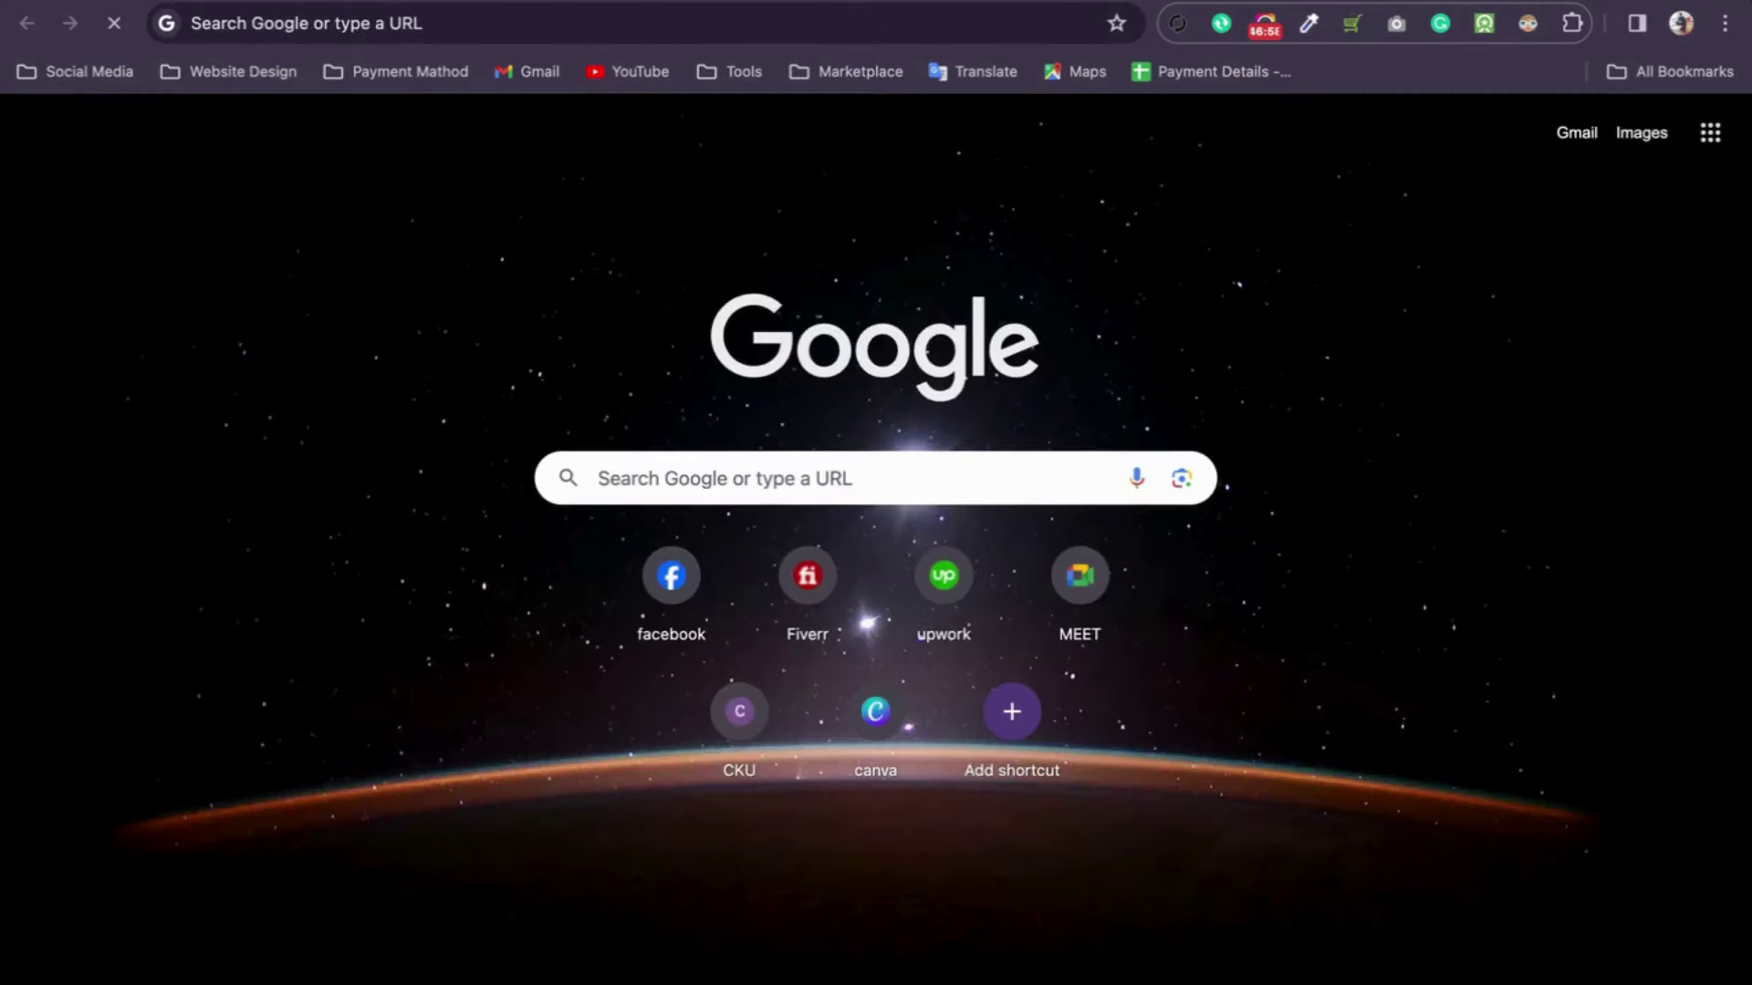
{"action": "left_click", "coordinate": [854, 17]}
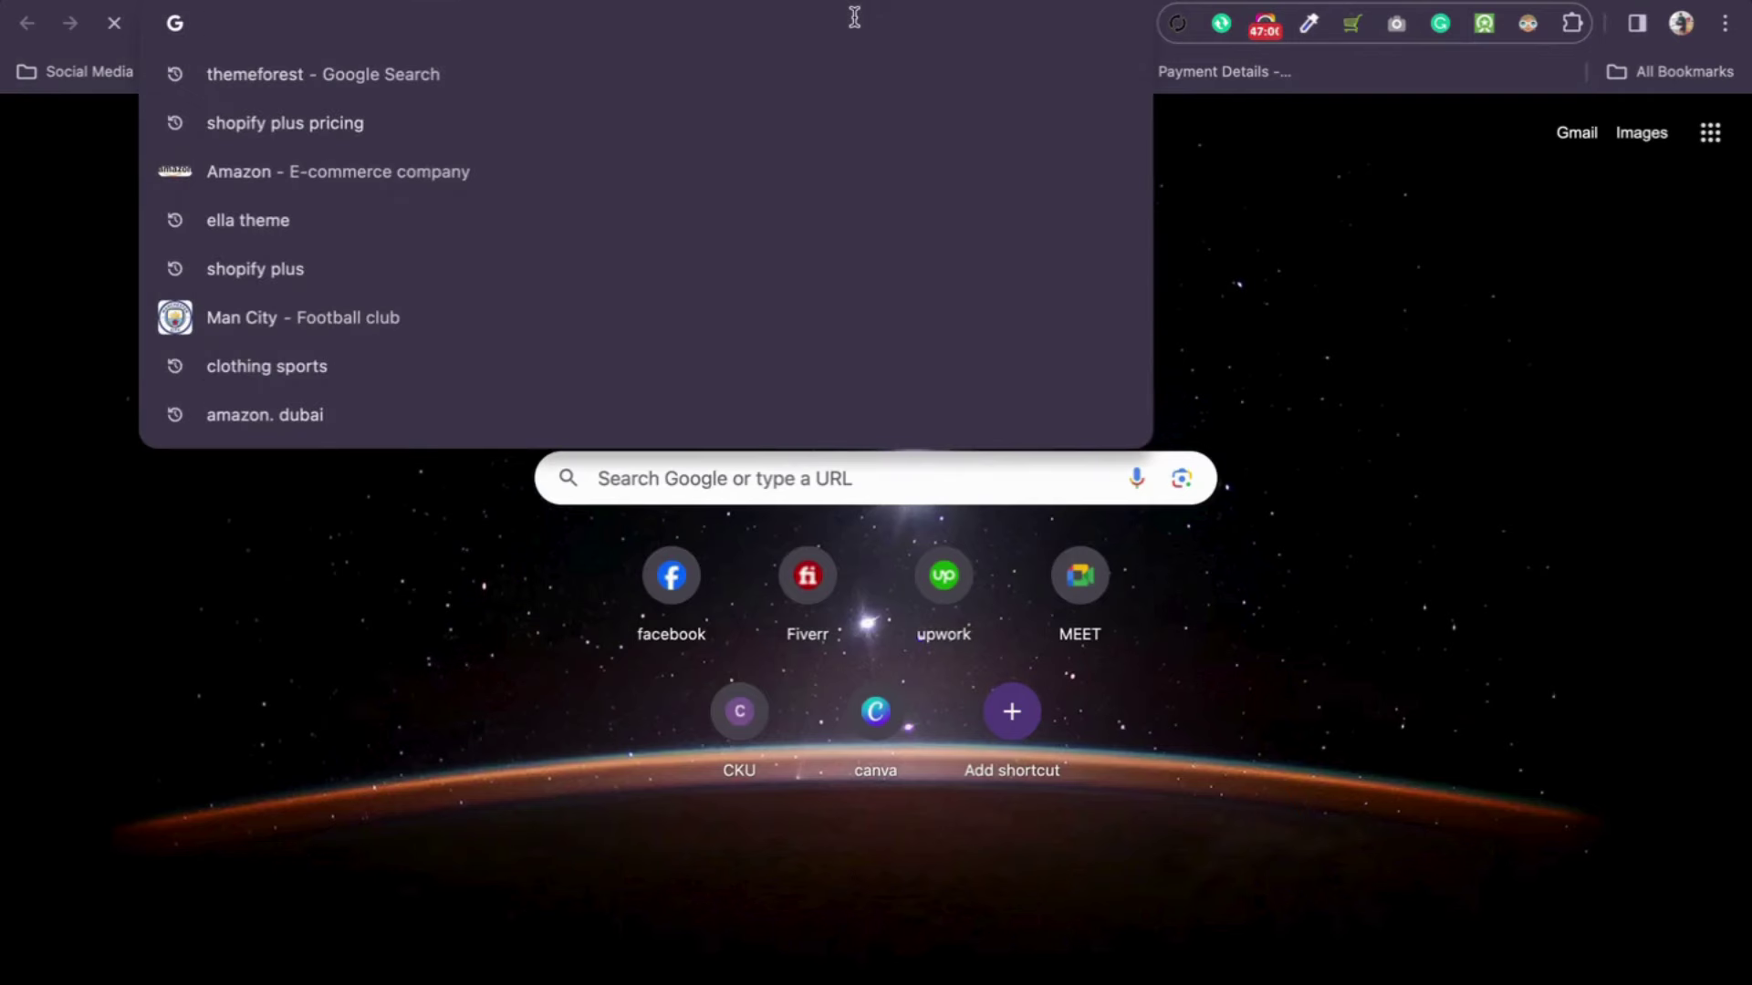
{"action": "type", "text": "google"}
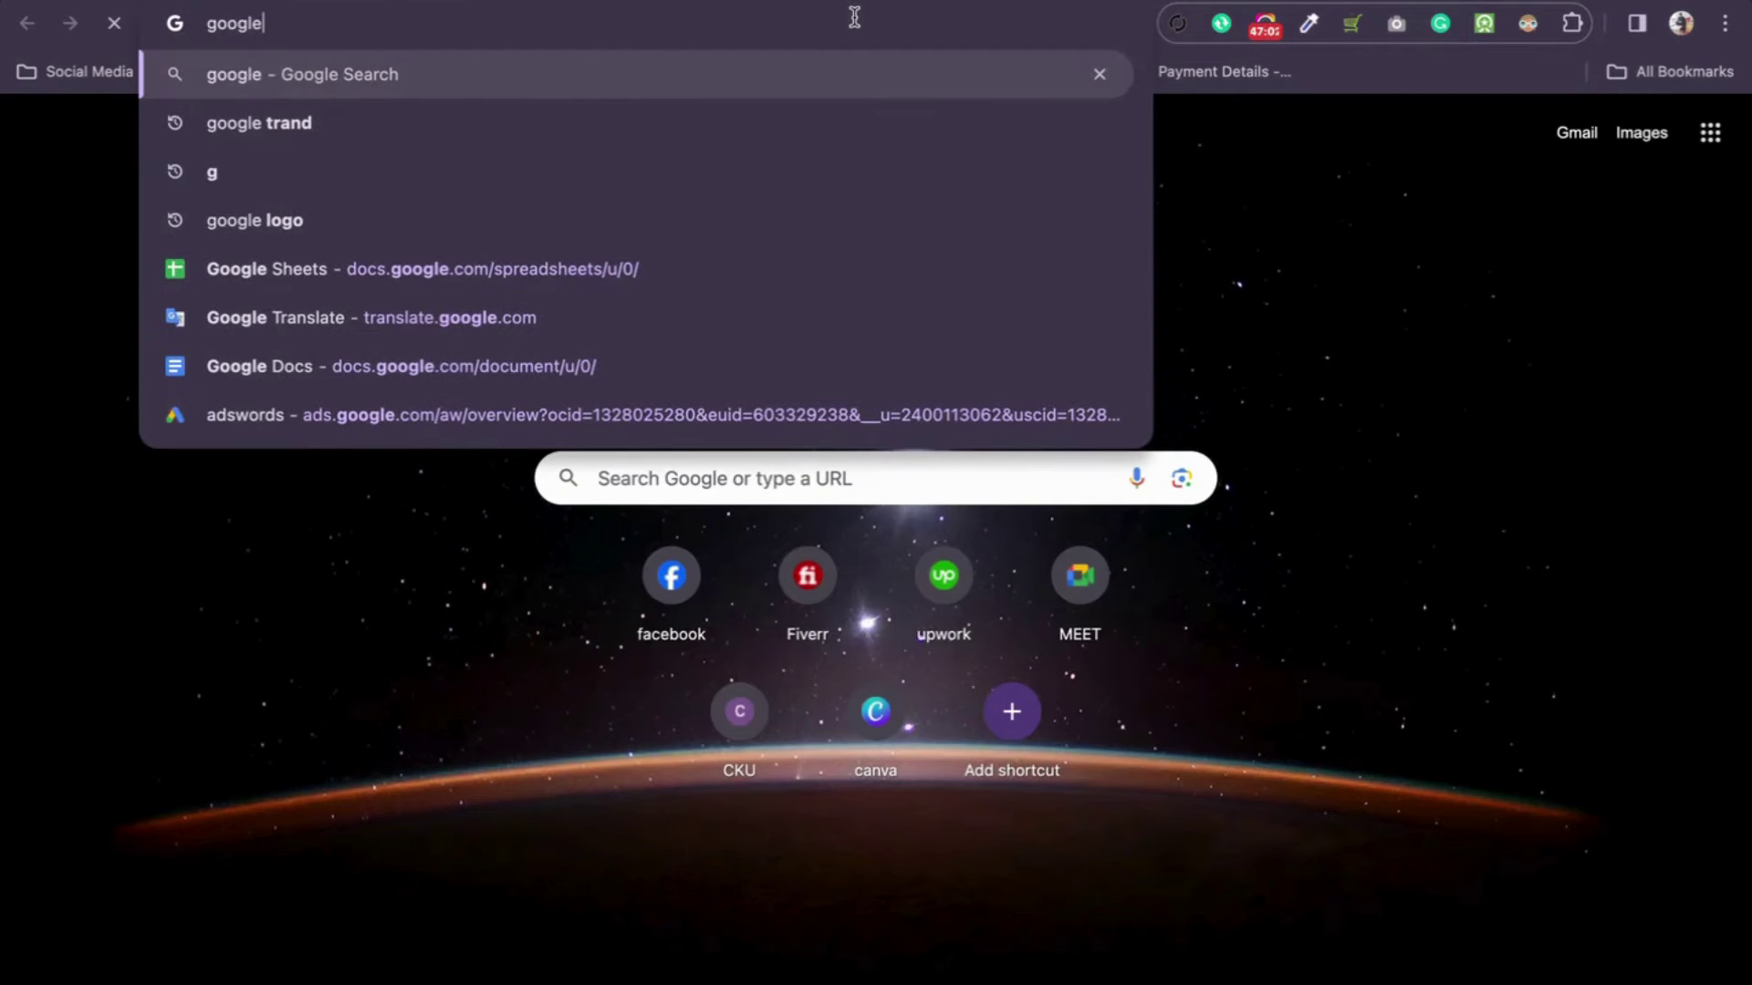
{"action": "type", "text": "d"}
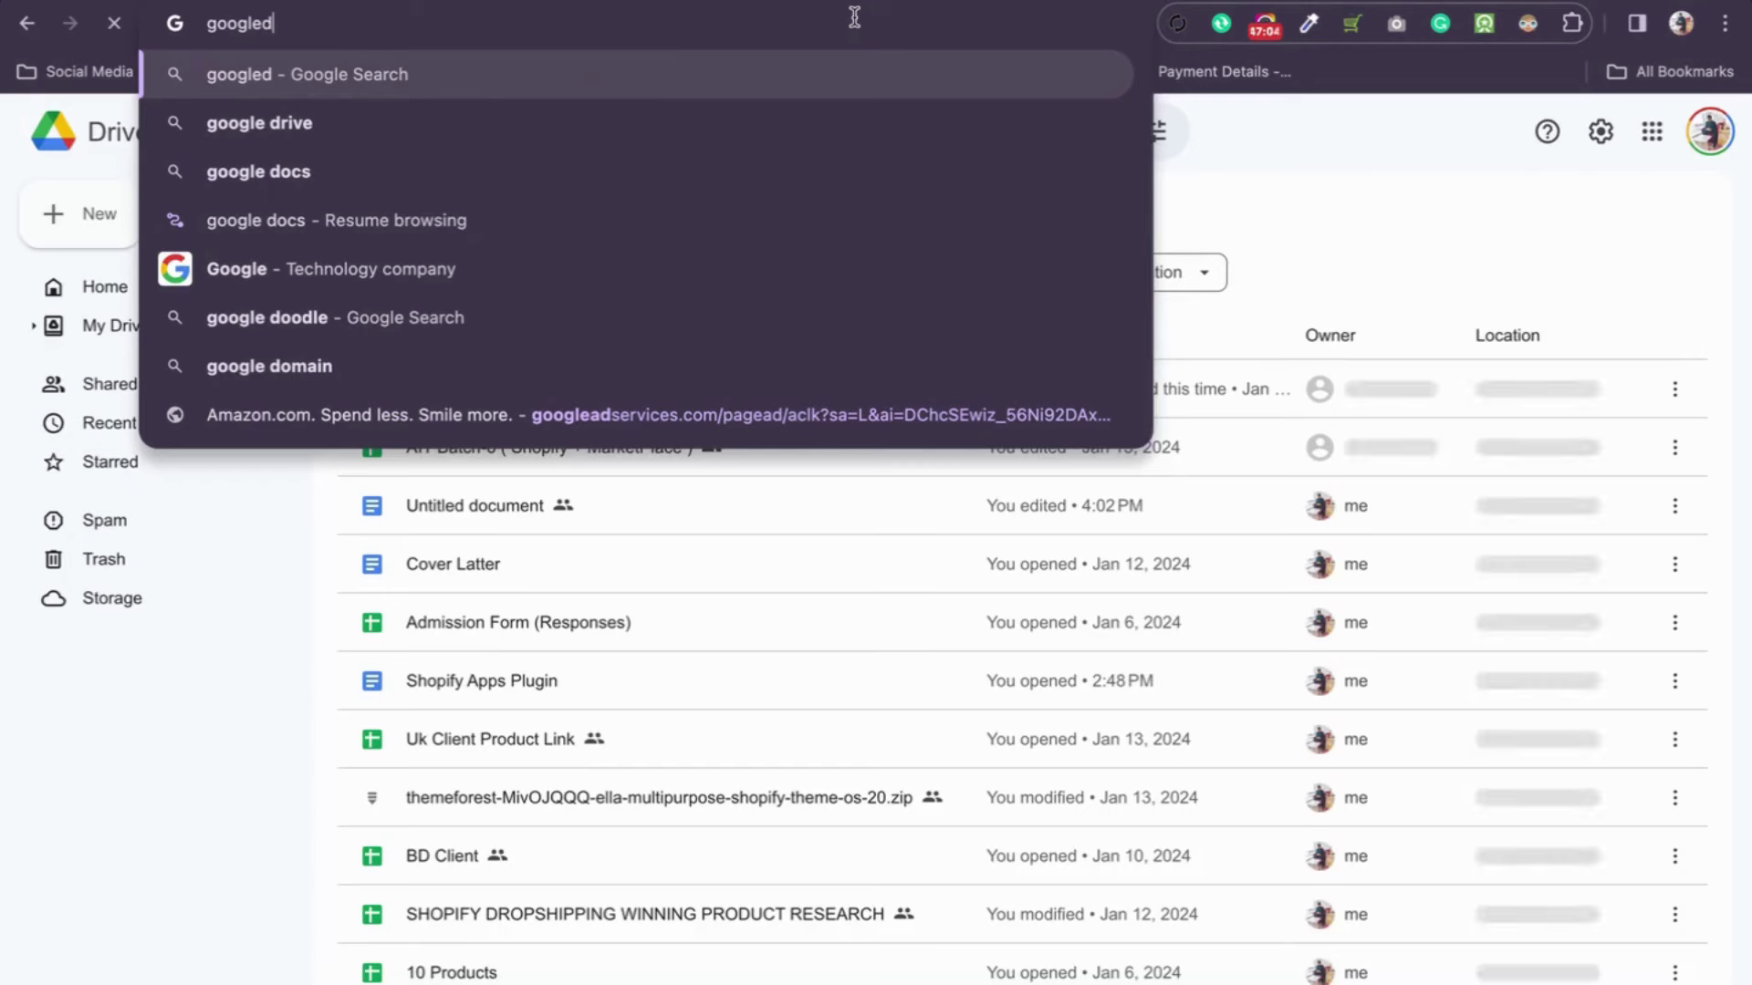
{"action": "left_click", "coordinate": [309, 562]}
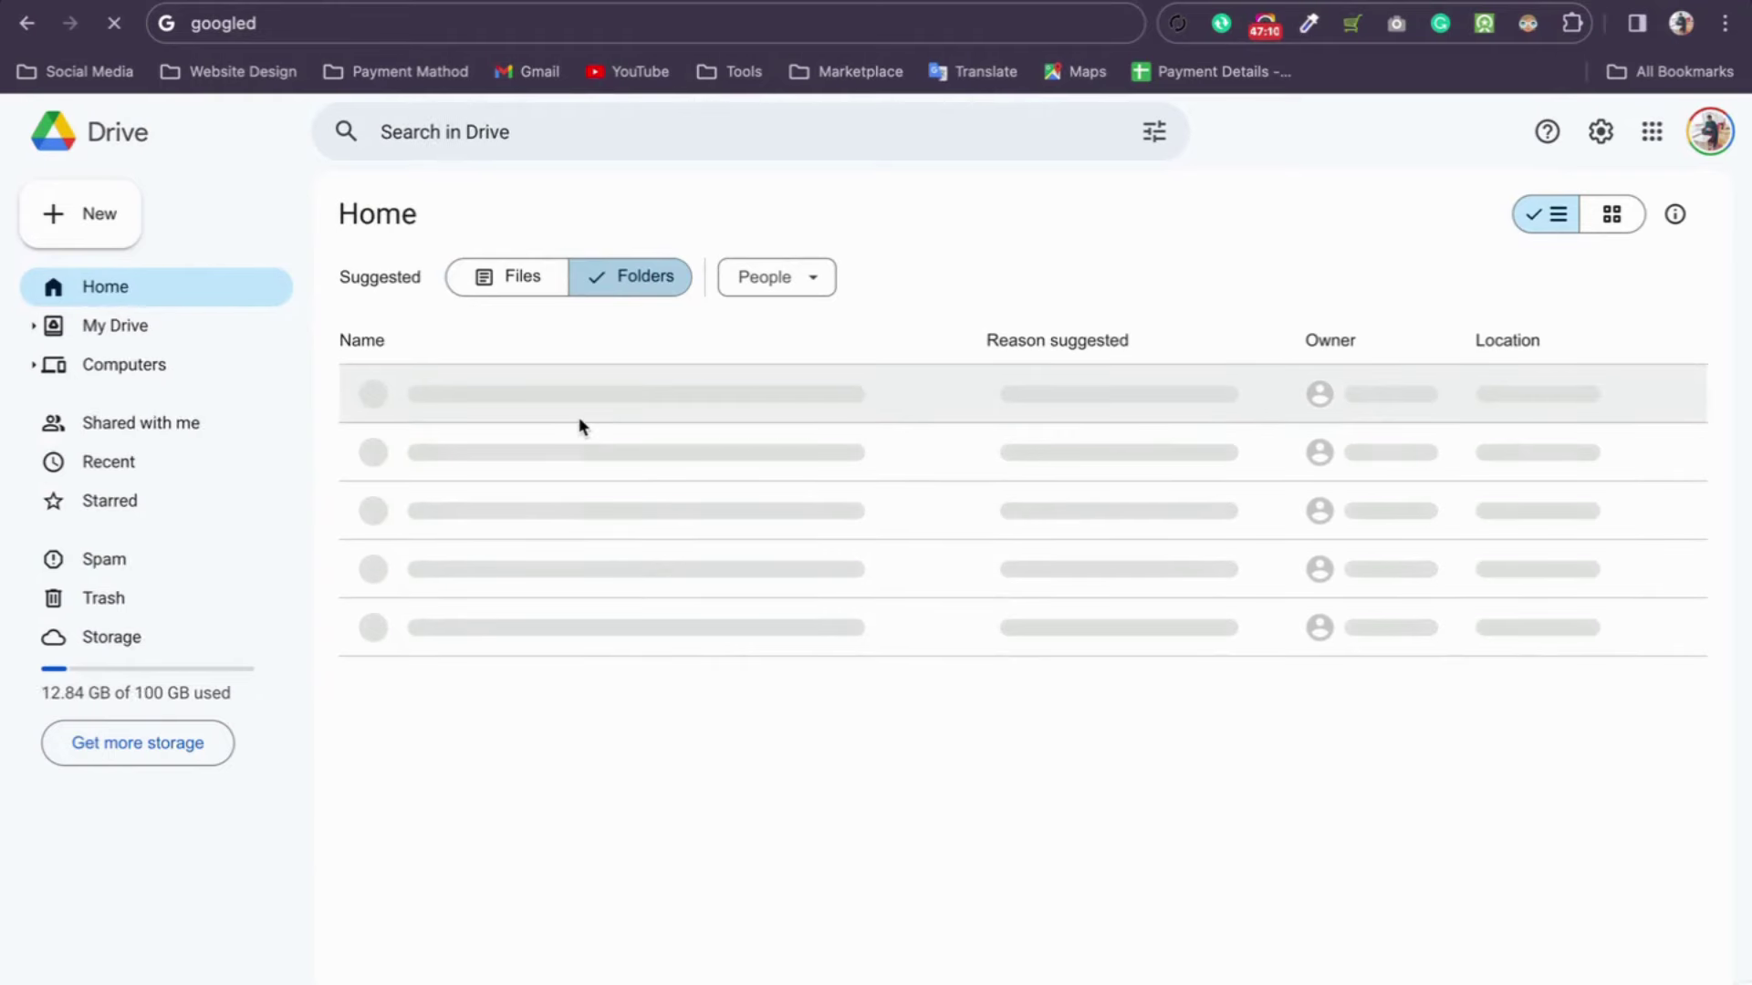
Step: Open the suggested "NEW Shopify Theme" folder in Drive and look through its zipped theme files
{"action": "double_click", "coordinate": [557, 393]}
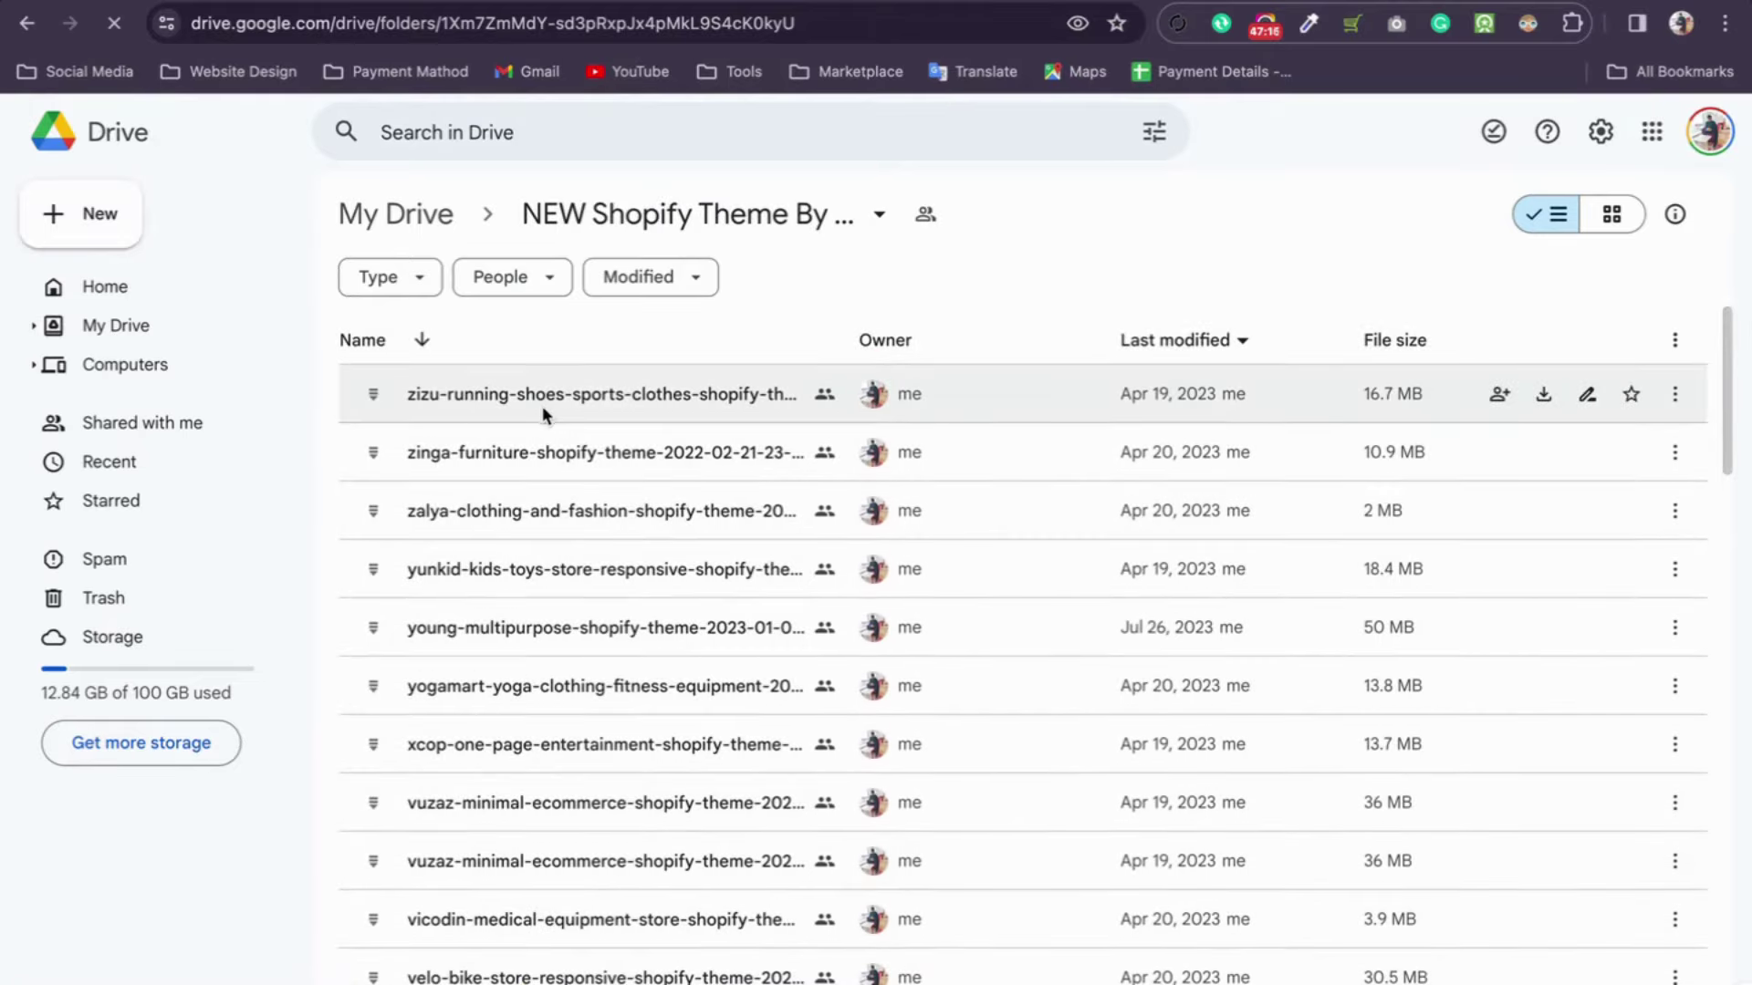
{"action": "scroll", "coordinate": [542, 405], "scroll_direction": "down", "scroll_amount": 20}
{"action": "scroll", "coordinate": [556, 639], "scroll_direction": "down", "scroll_amount": 15}
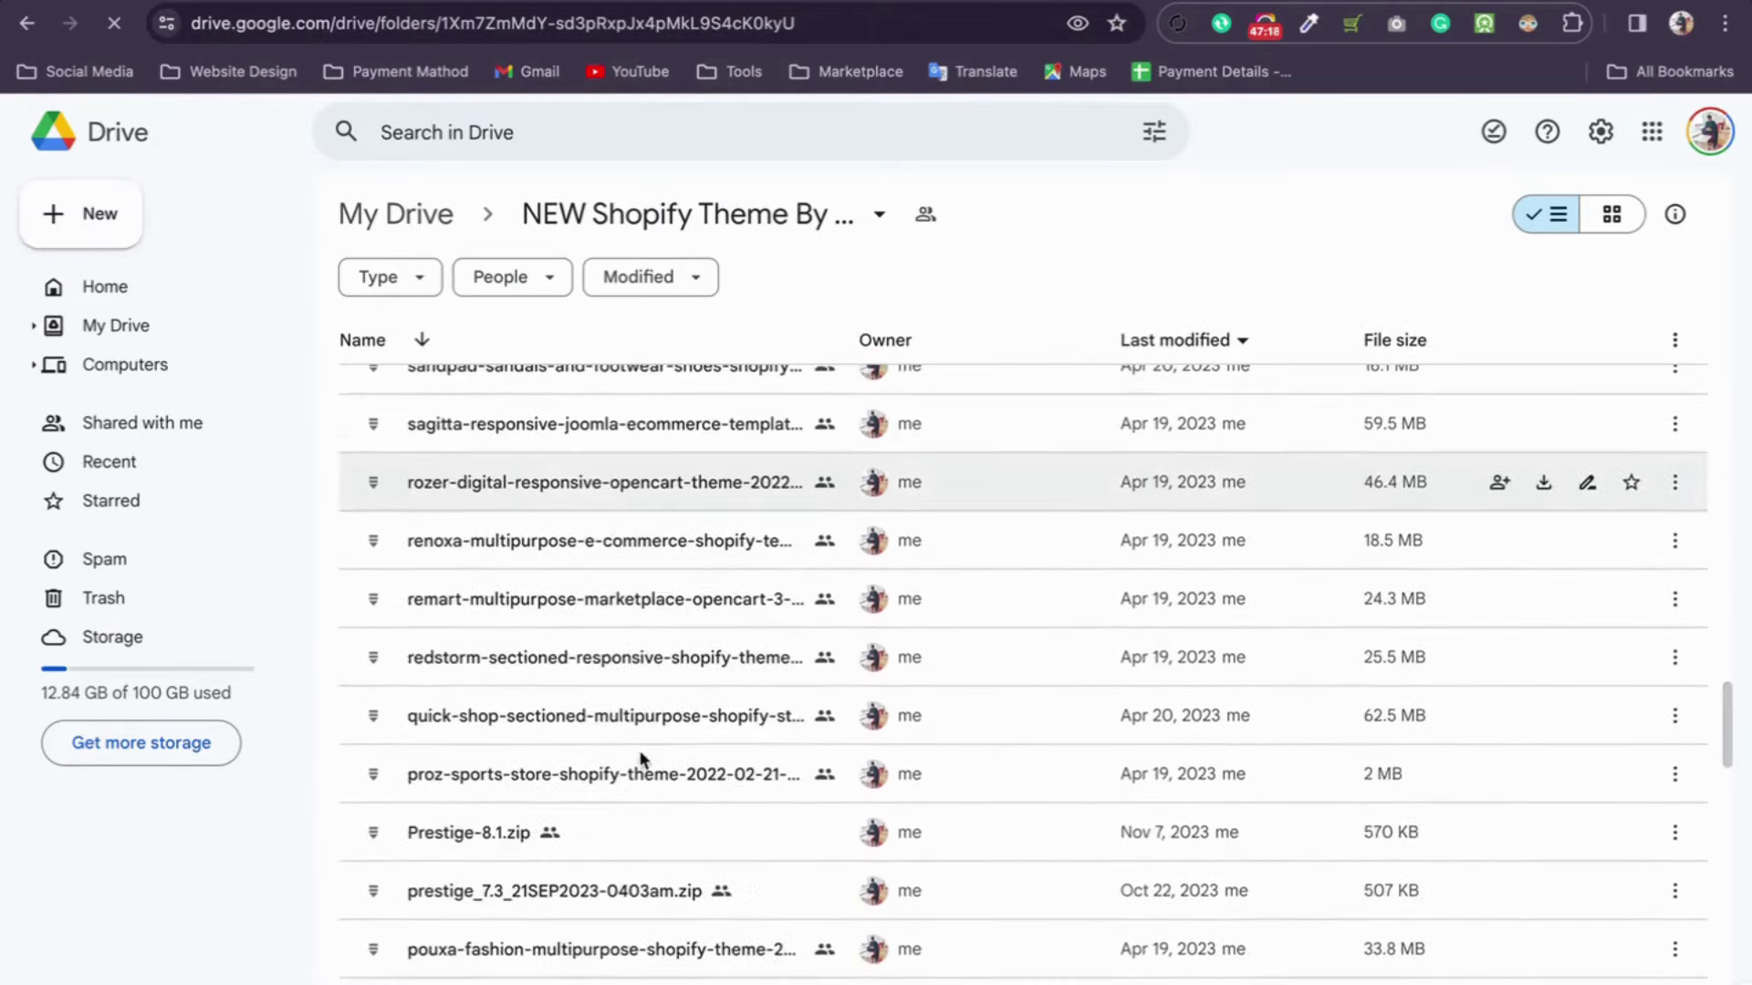
{"action": "scroll", "coordinate": [560, 504], "scroll_direction": "up", "scroll_amount": 15}
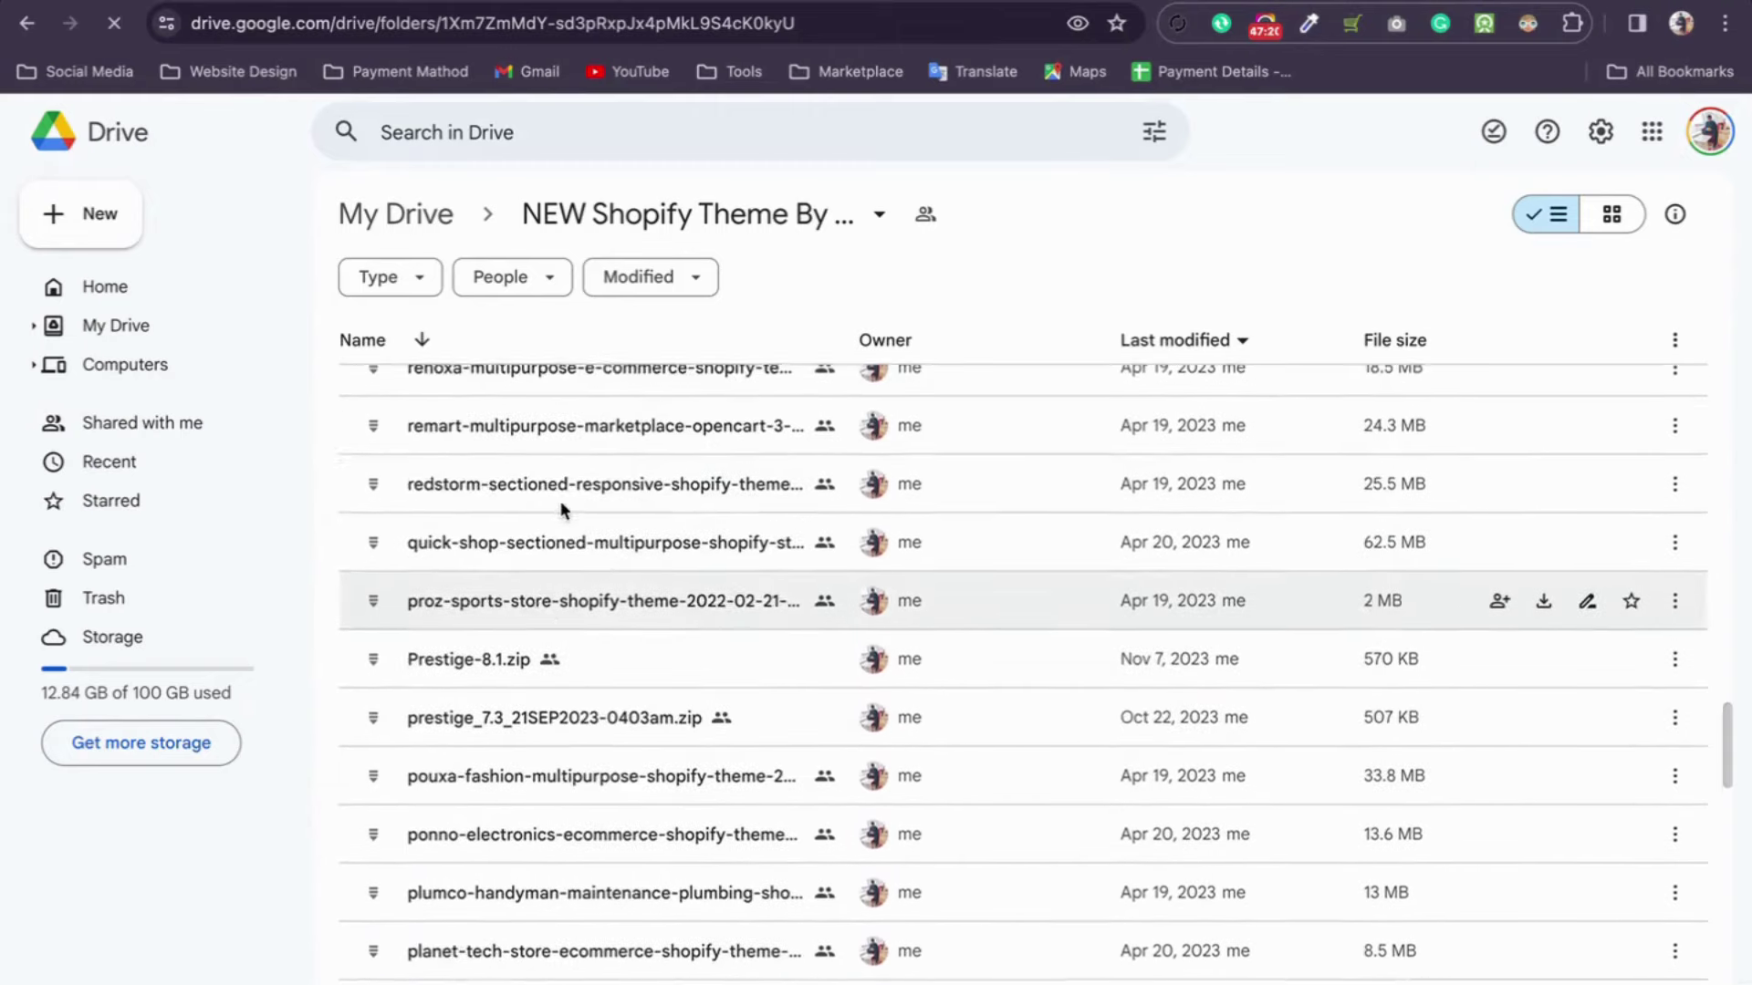
{"action": "scroll", "coordinate": [561, 508], "scroll_direction": "up", "scroll_amount": 1}
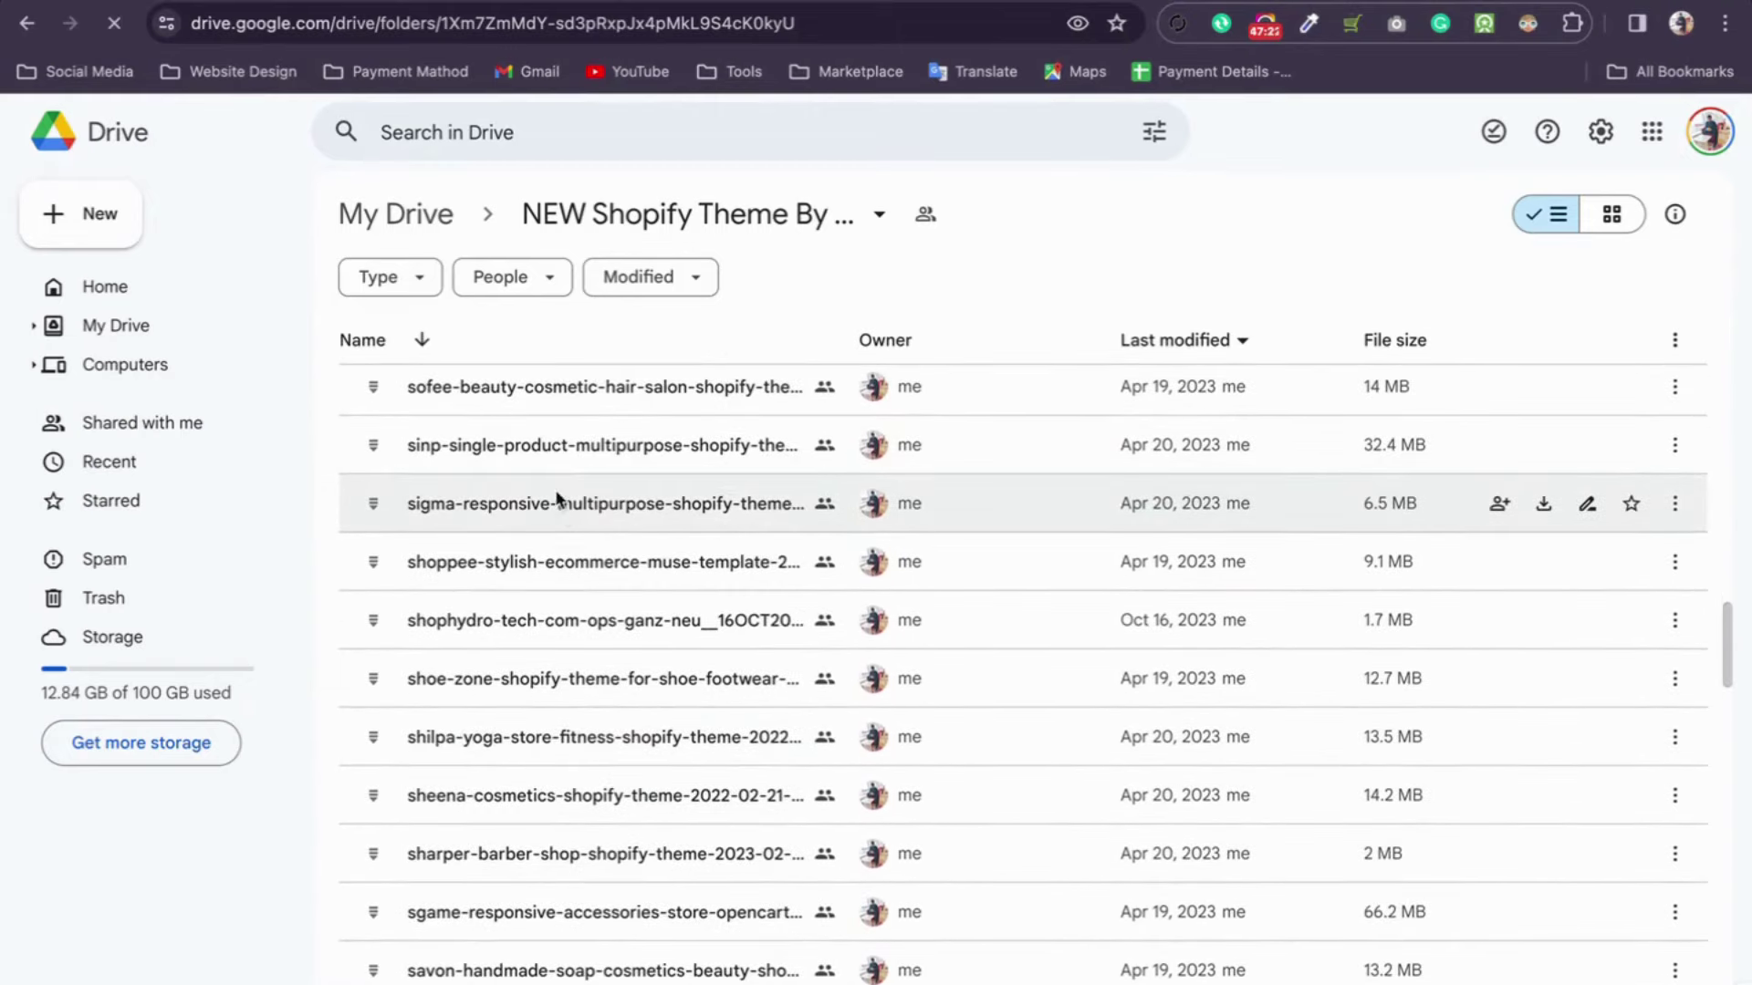
Step: Download the sinp-single-product-multipurpose-shopify-theme zip archive from the Drive folder, accepting the unscanned file
{"action": "left_click", "coordinate": [545, 456]}
{"action": "right_click", "coordinate": [541, 459]}
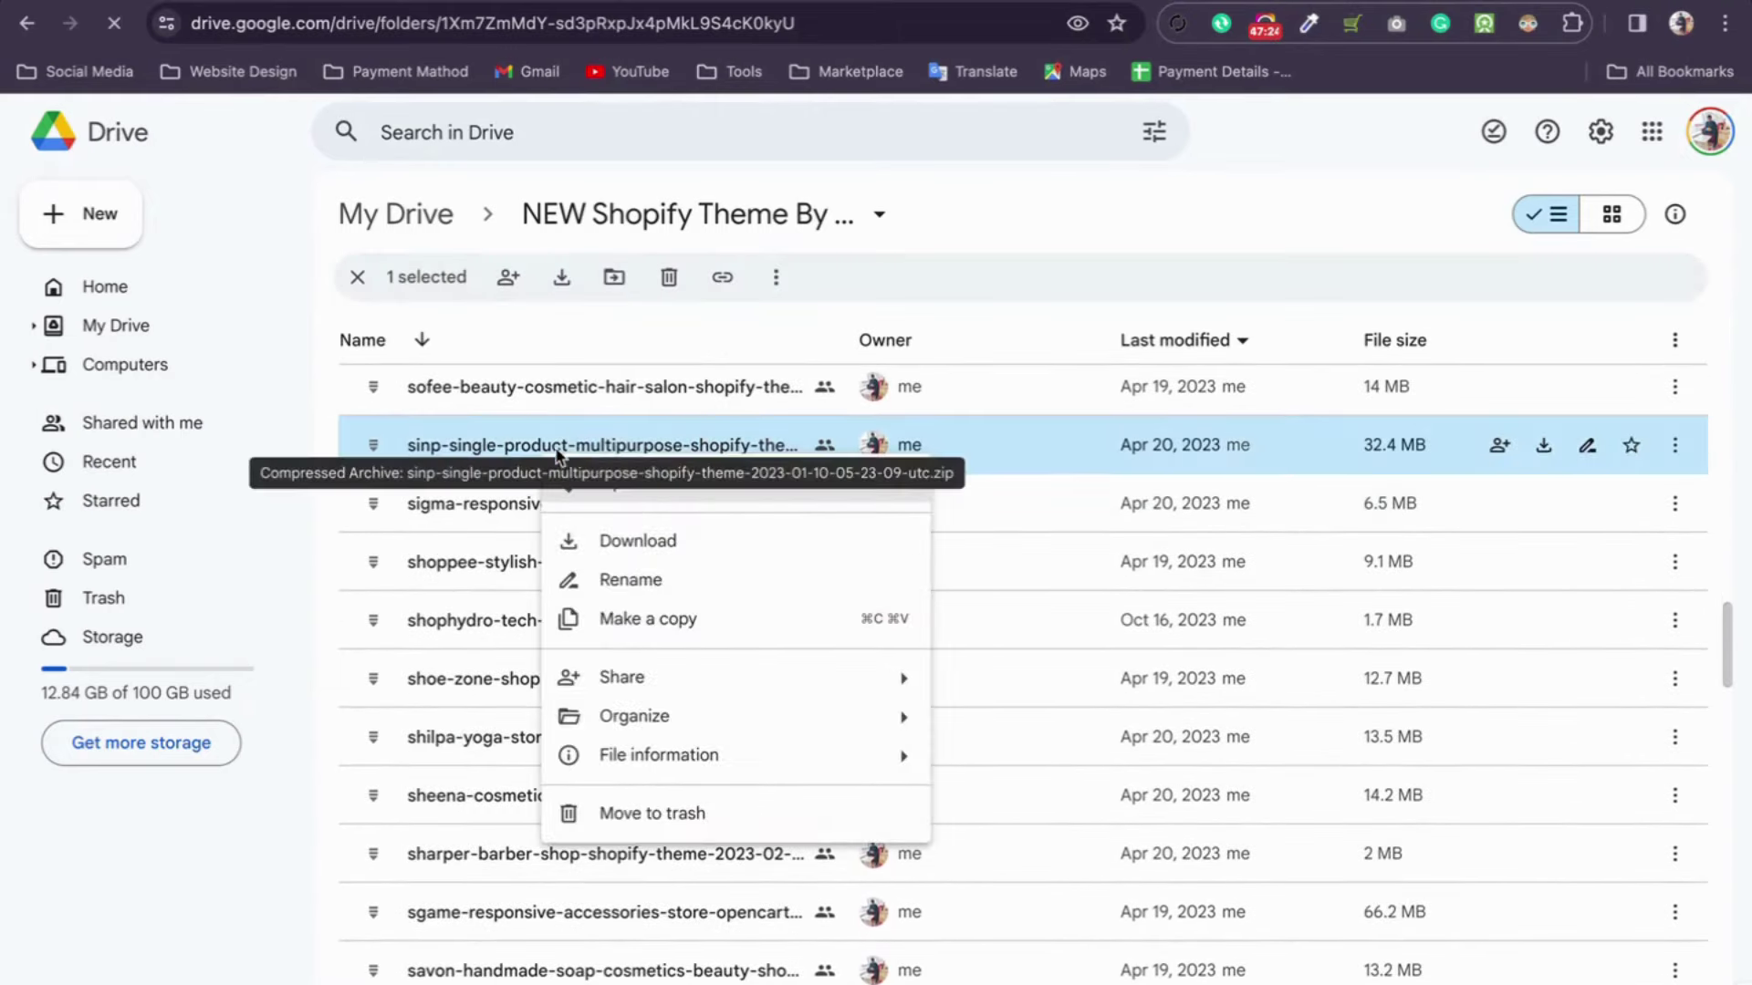
{"action": "left_click", "coordinate": [607, 557]}
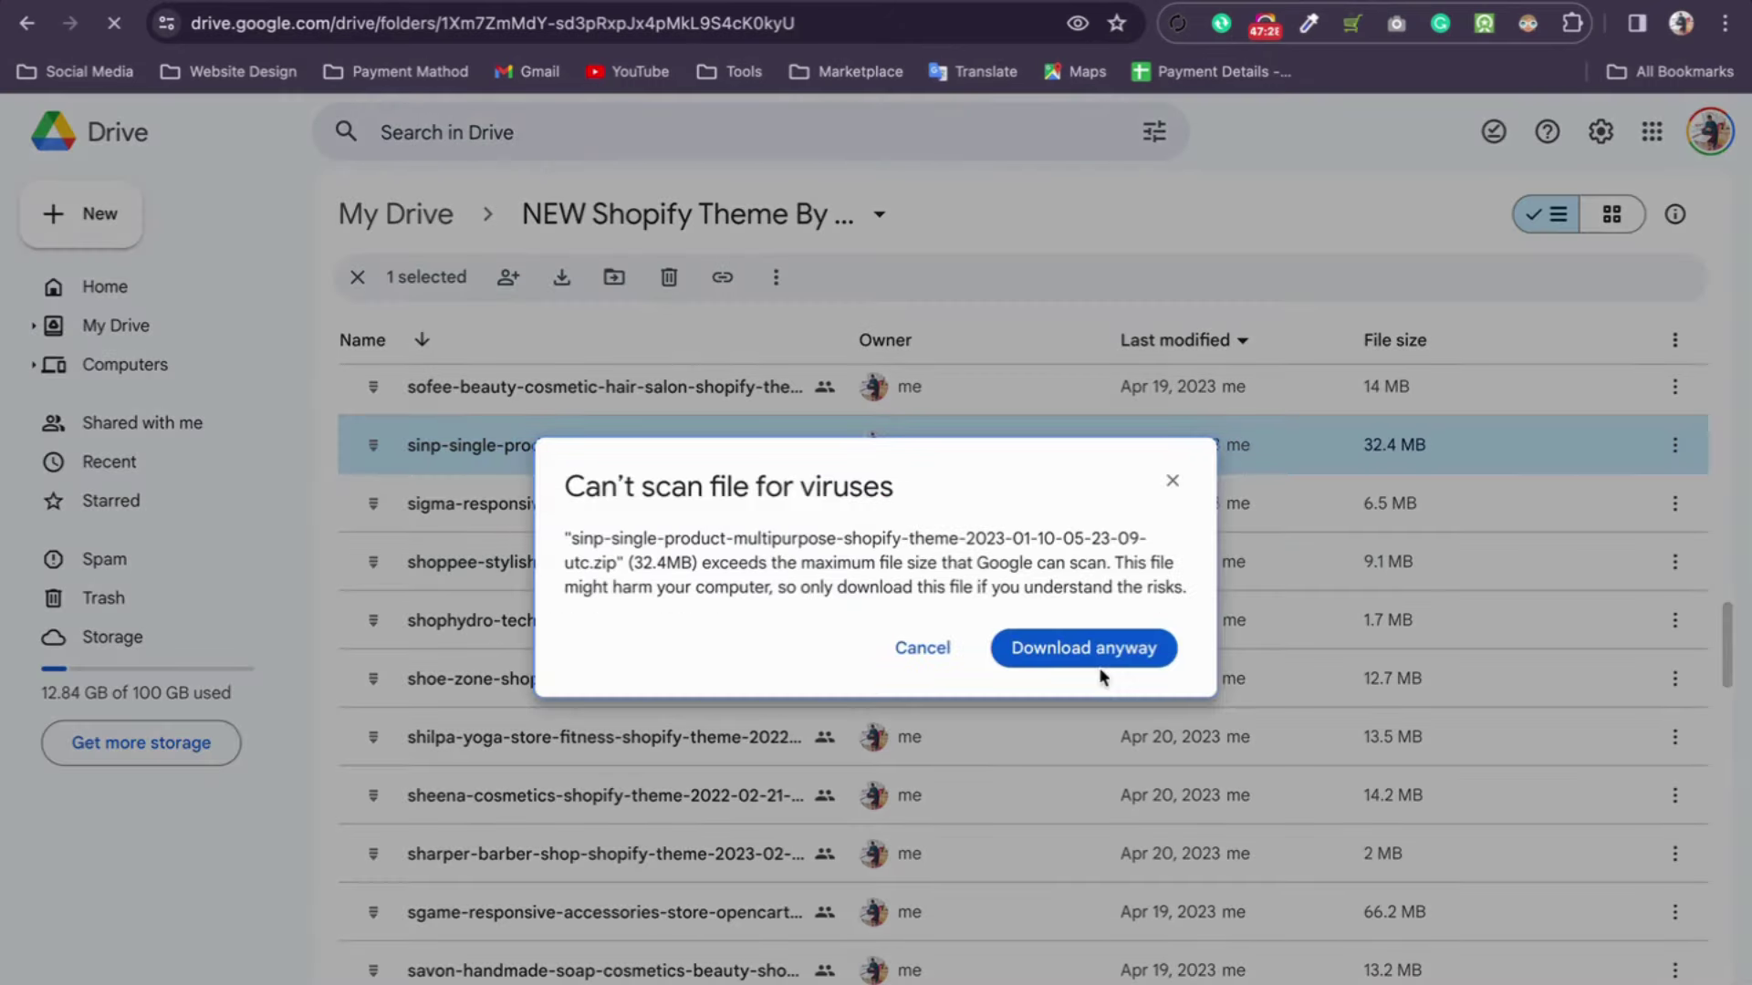
{"action": "left_click", "coordinate": [1097, 650]}
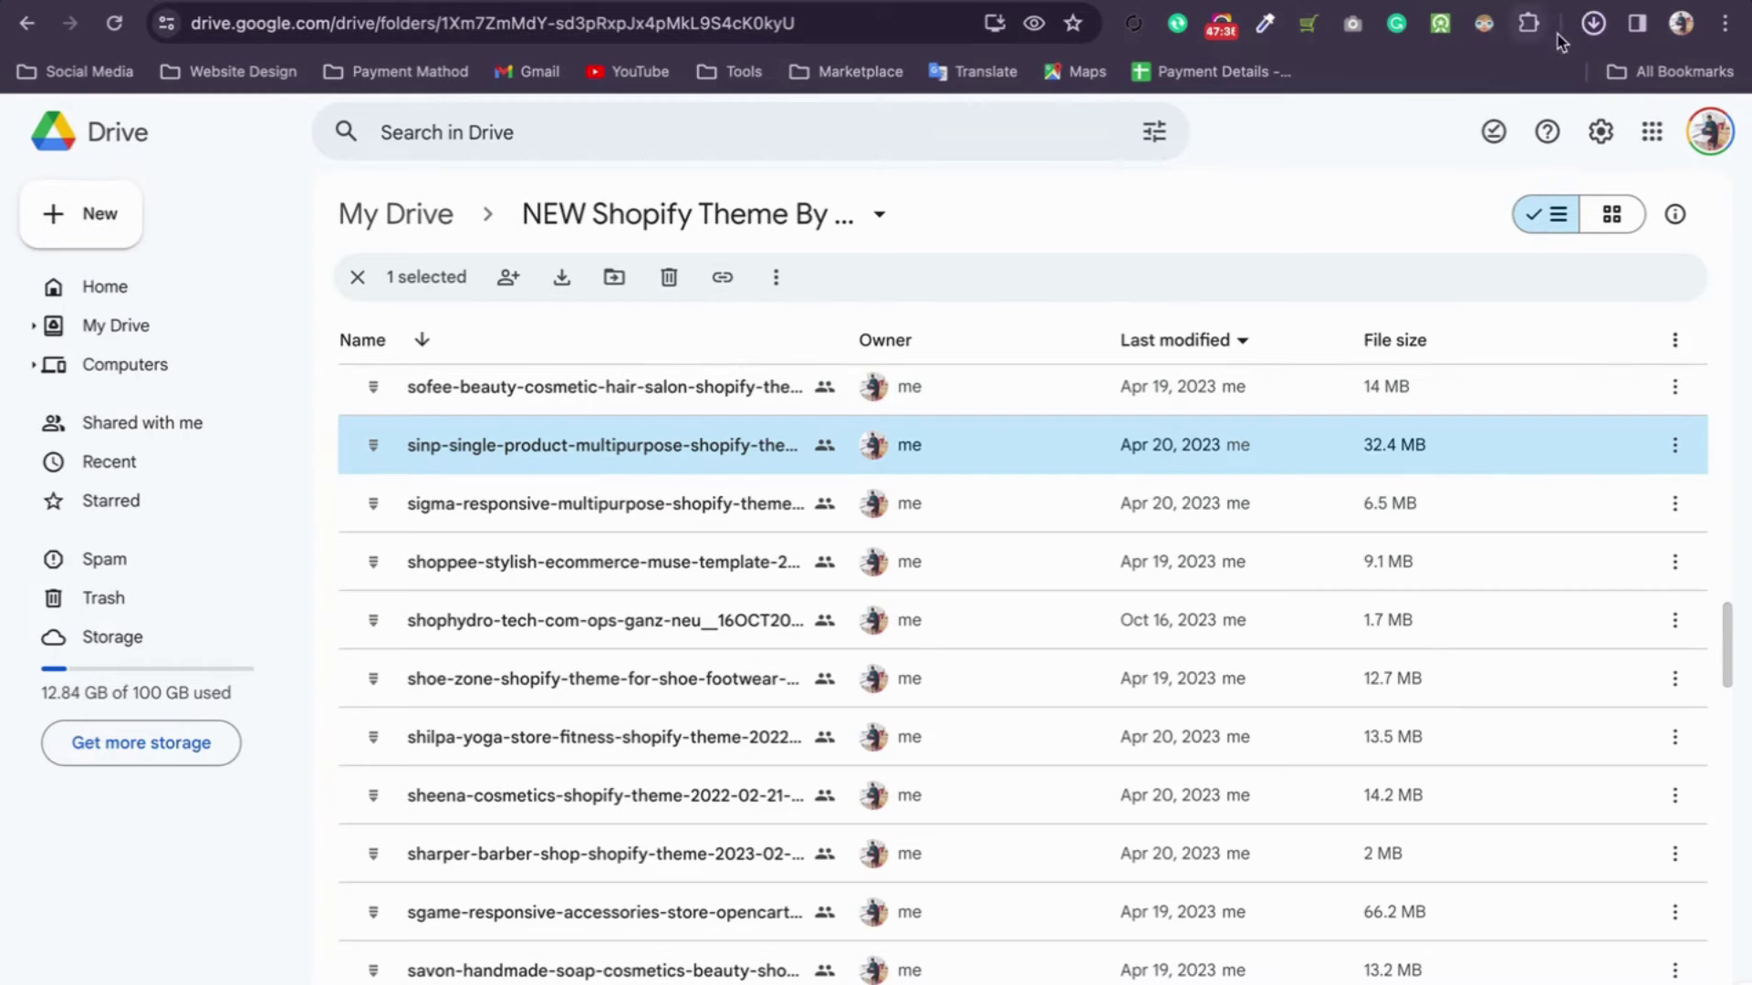
Step: Extract the downloaded sinp theme archive from the browser's recent downloads and compare the extracted folder with the zip in Finder
{"action": "left_click", "coordinate": [1593, 23]}
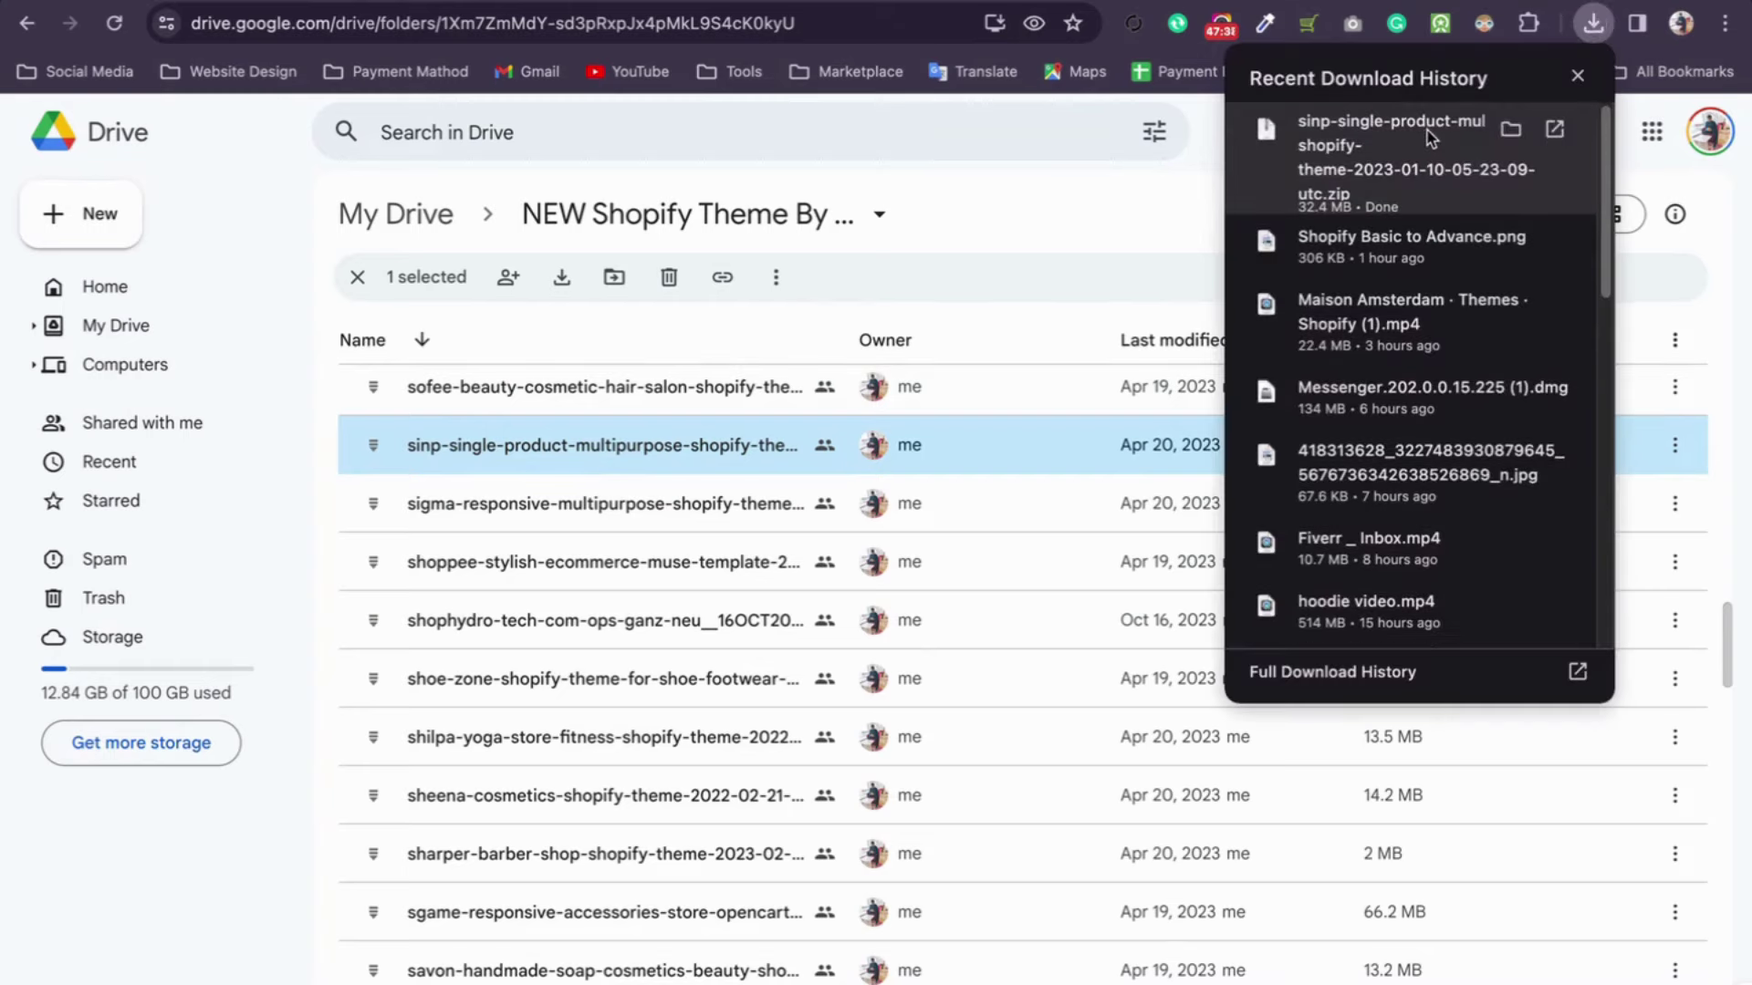
{"action": "left_click", "coordinate": [1429, 137]}
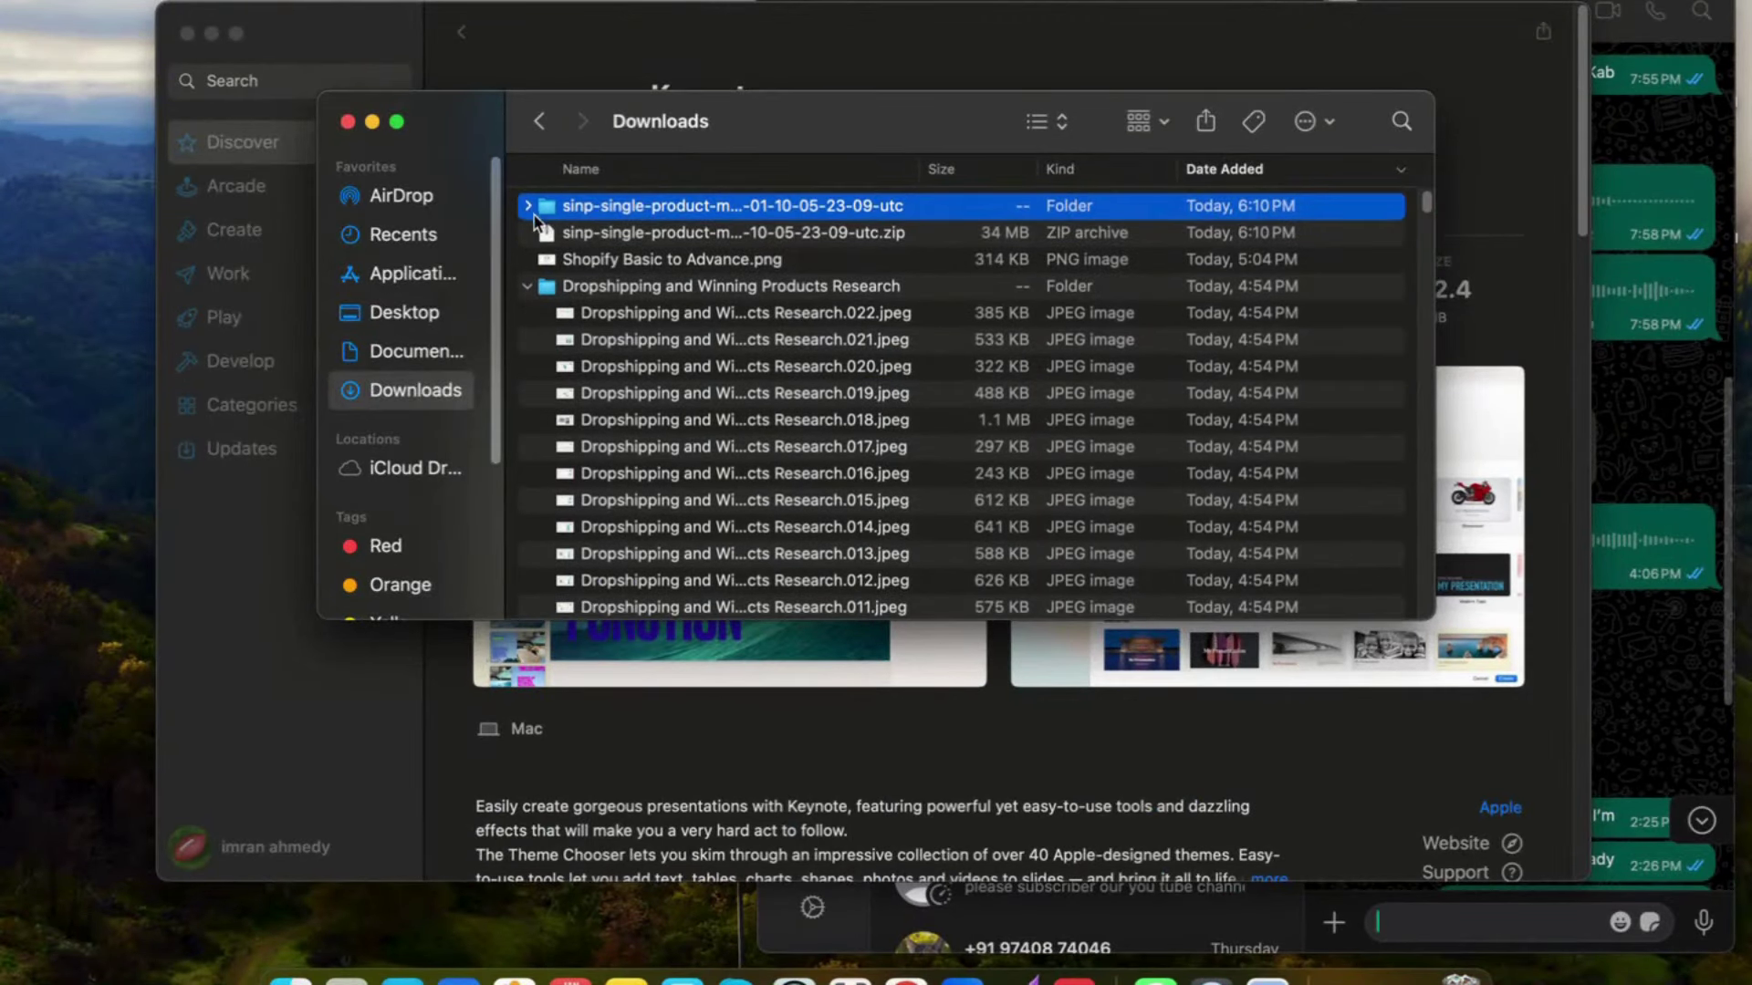
{"action": "left_click", "coordinate": [618, 240]}
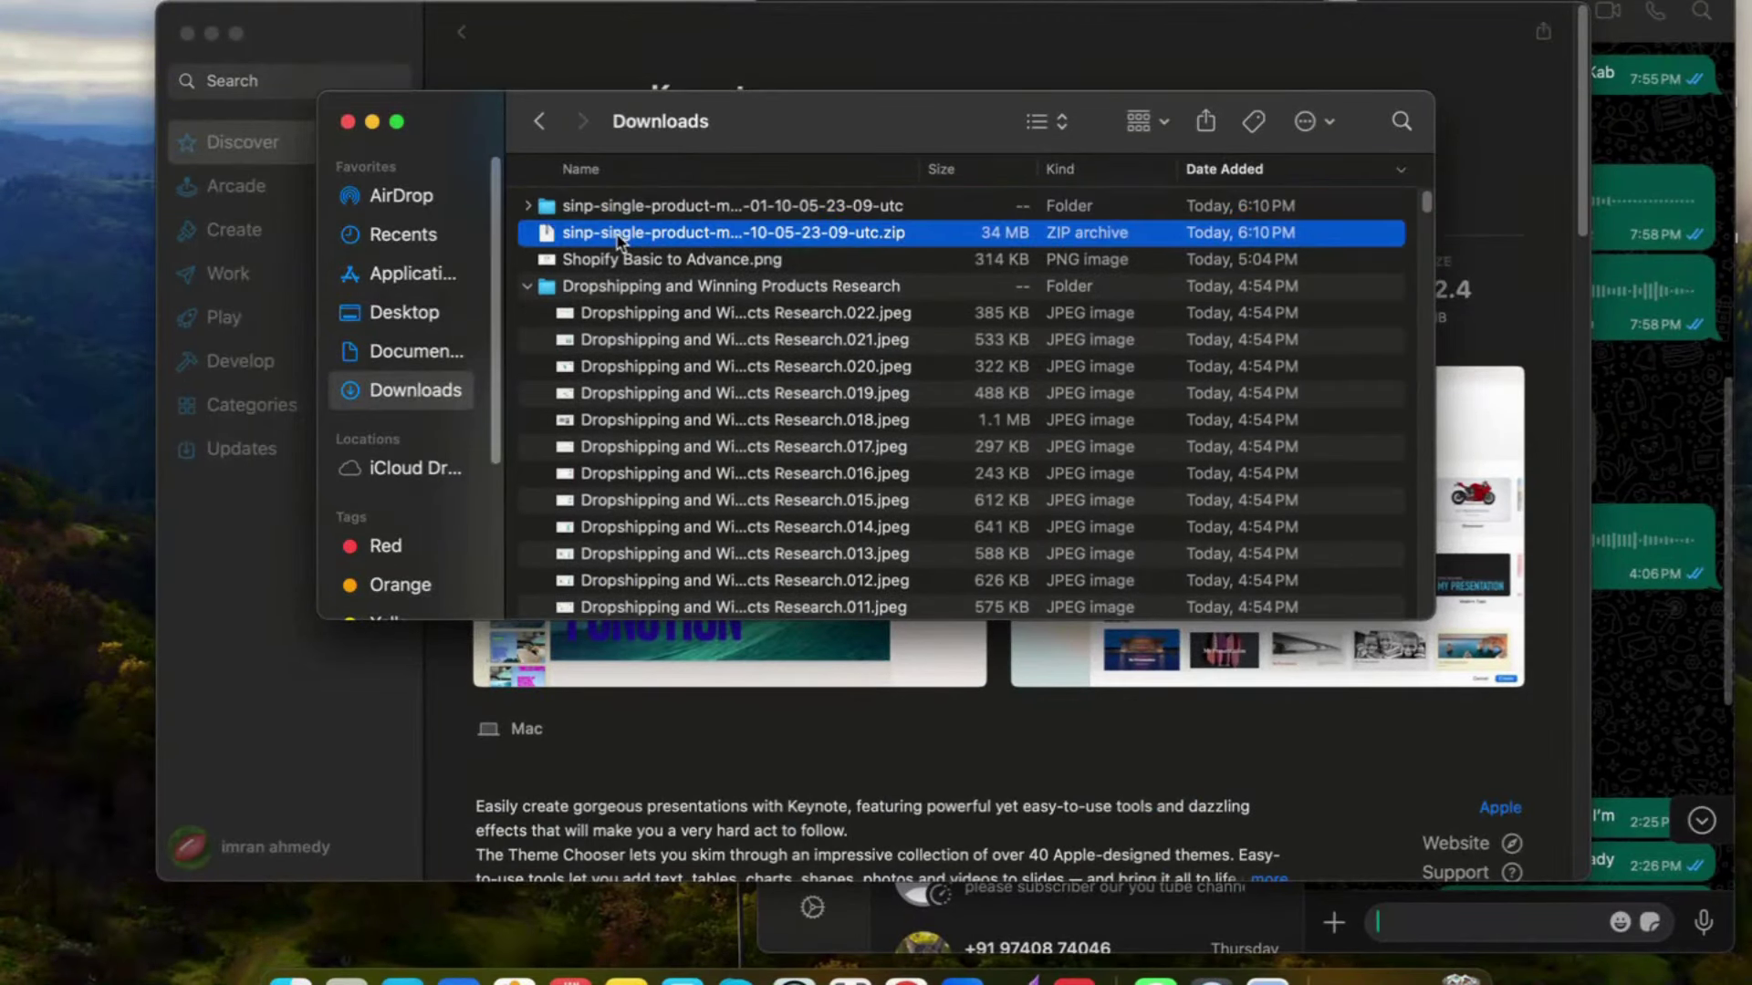
{"action": "left_click", "coordinate": [613, 212]}
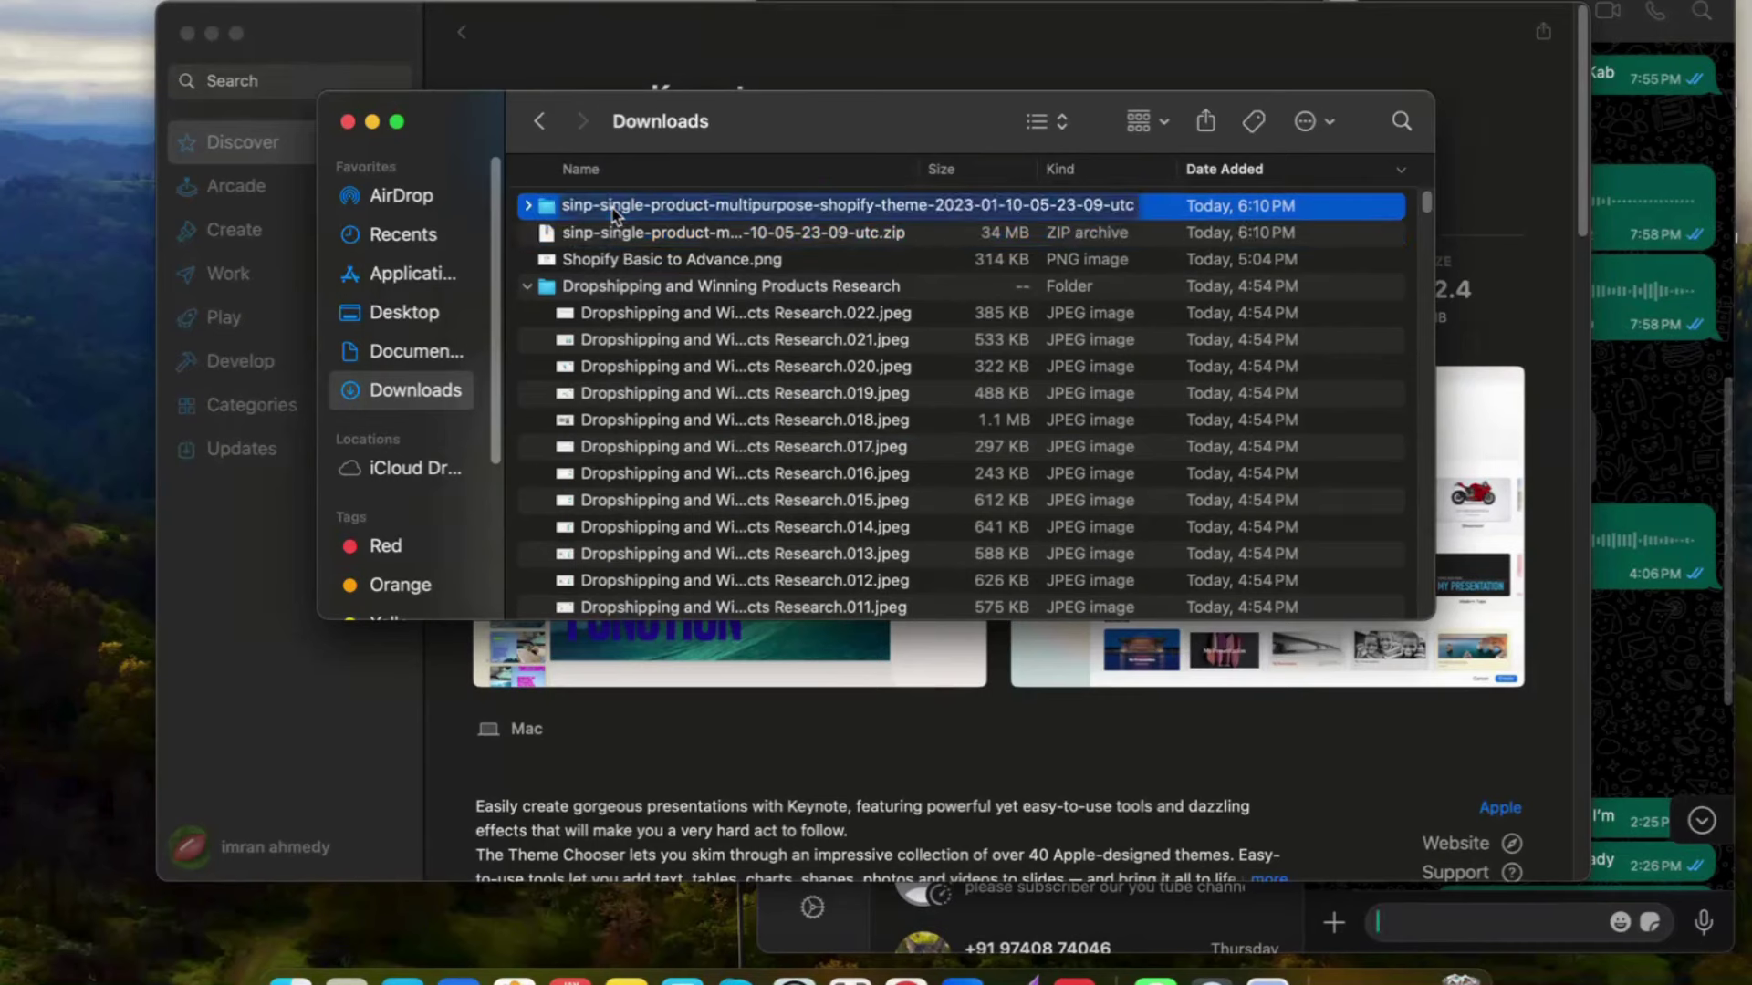
{"action": "left_click_drag", "start_coordinate": [547, 214], "coordinate": [527, 212]}
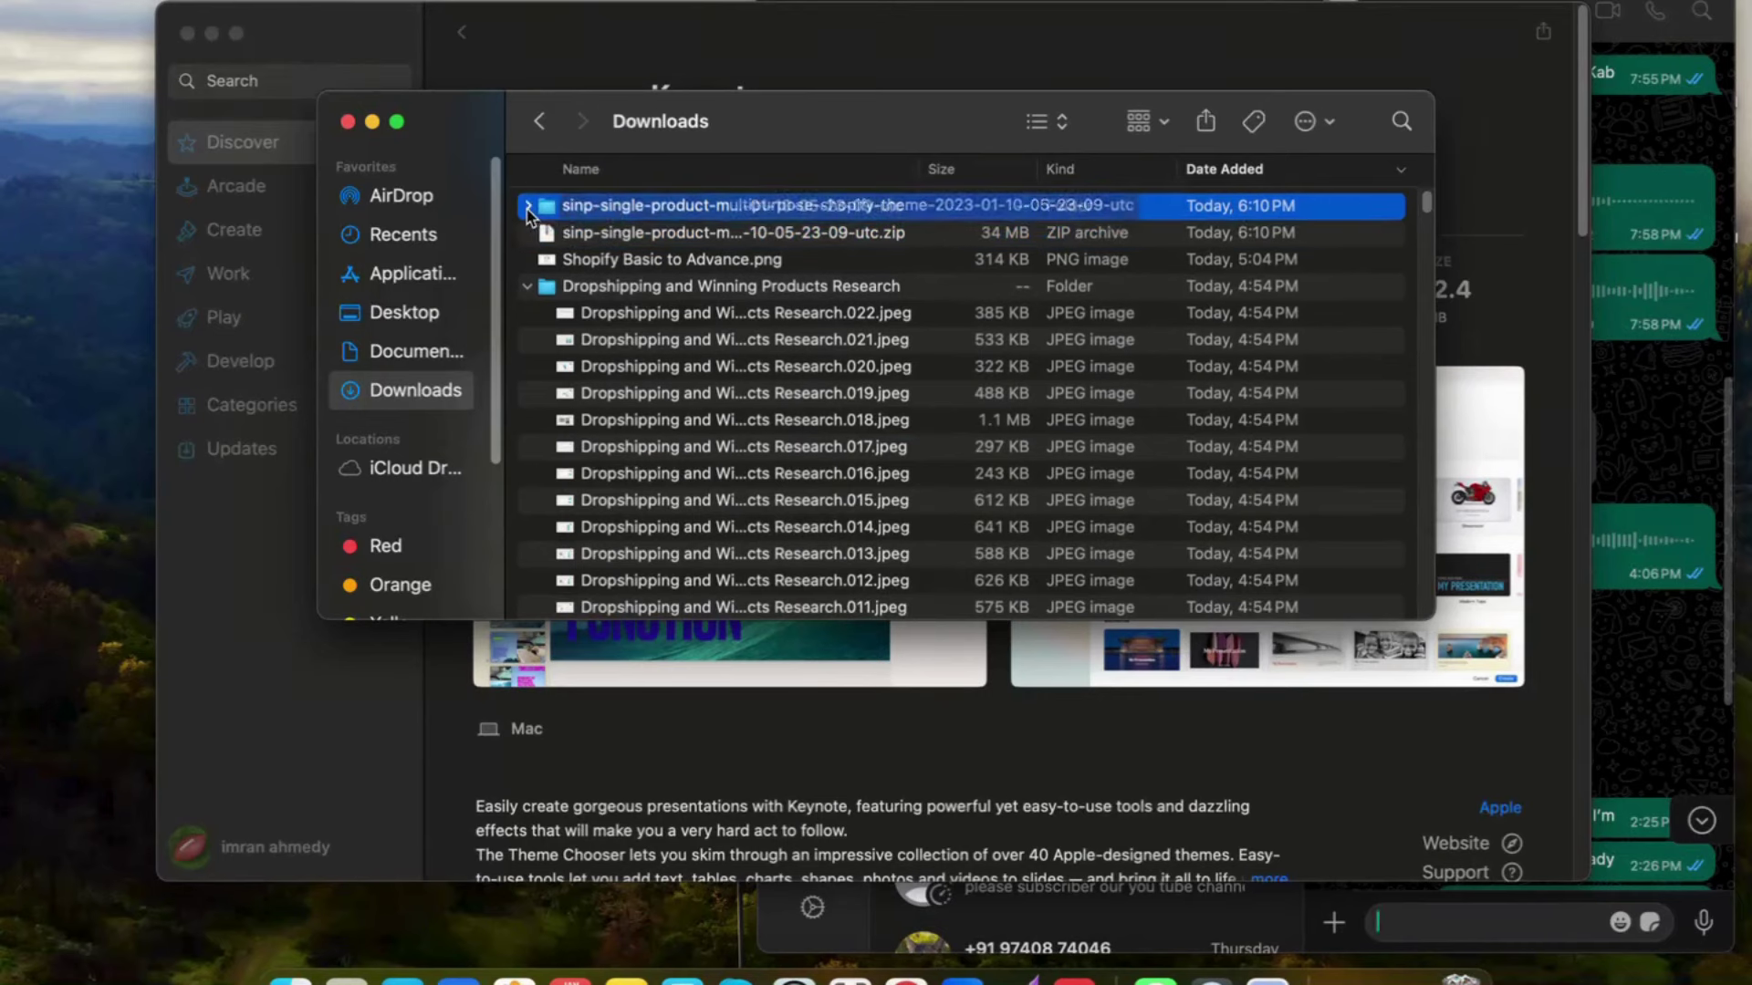
Step: Expand the extracted sinp folder and its "Theme File Needs to Upload" subfolder, and point out Sinp-V-1-0-9.zip against the original archive
{"action": "left_click", "coordinate": [528, 211]}
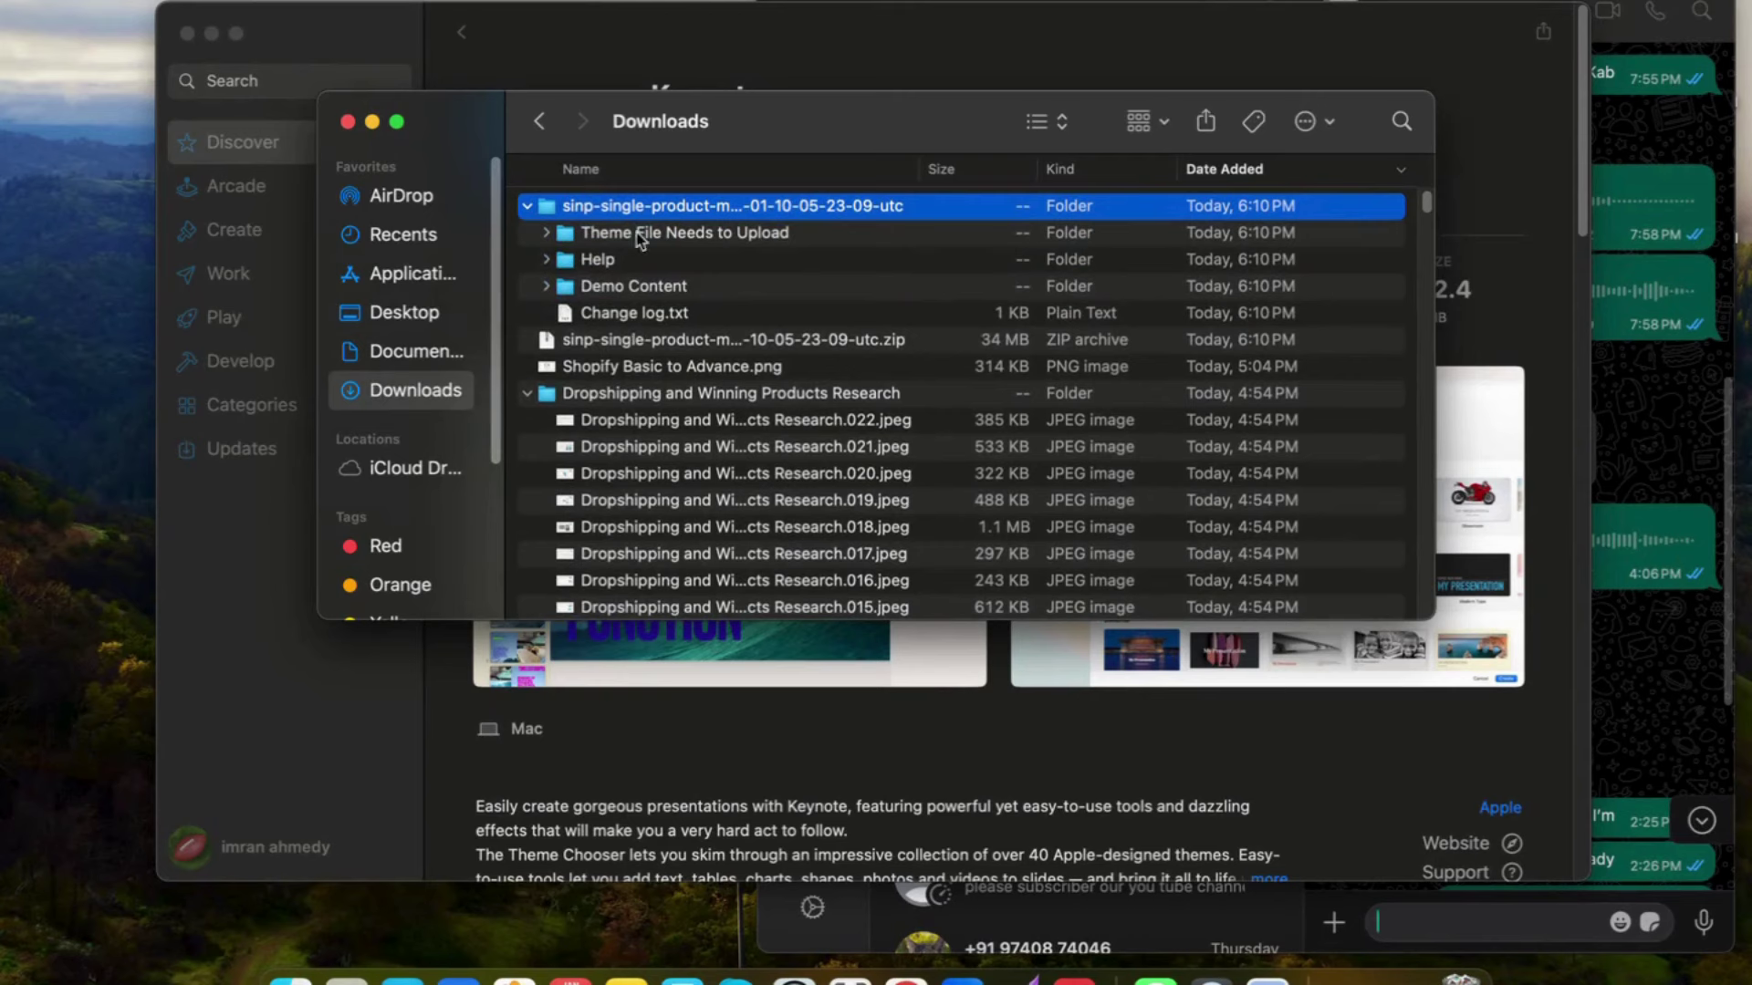
{"action": "left_click", "coordinate": [546, 236]}
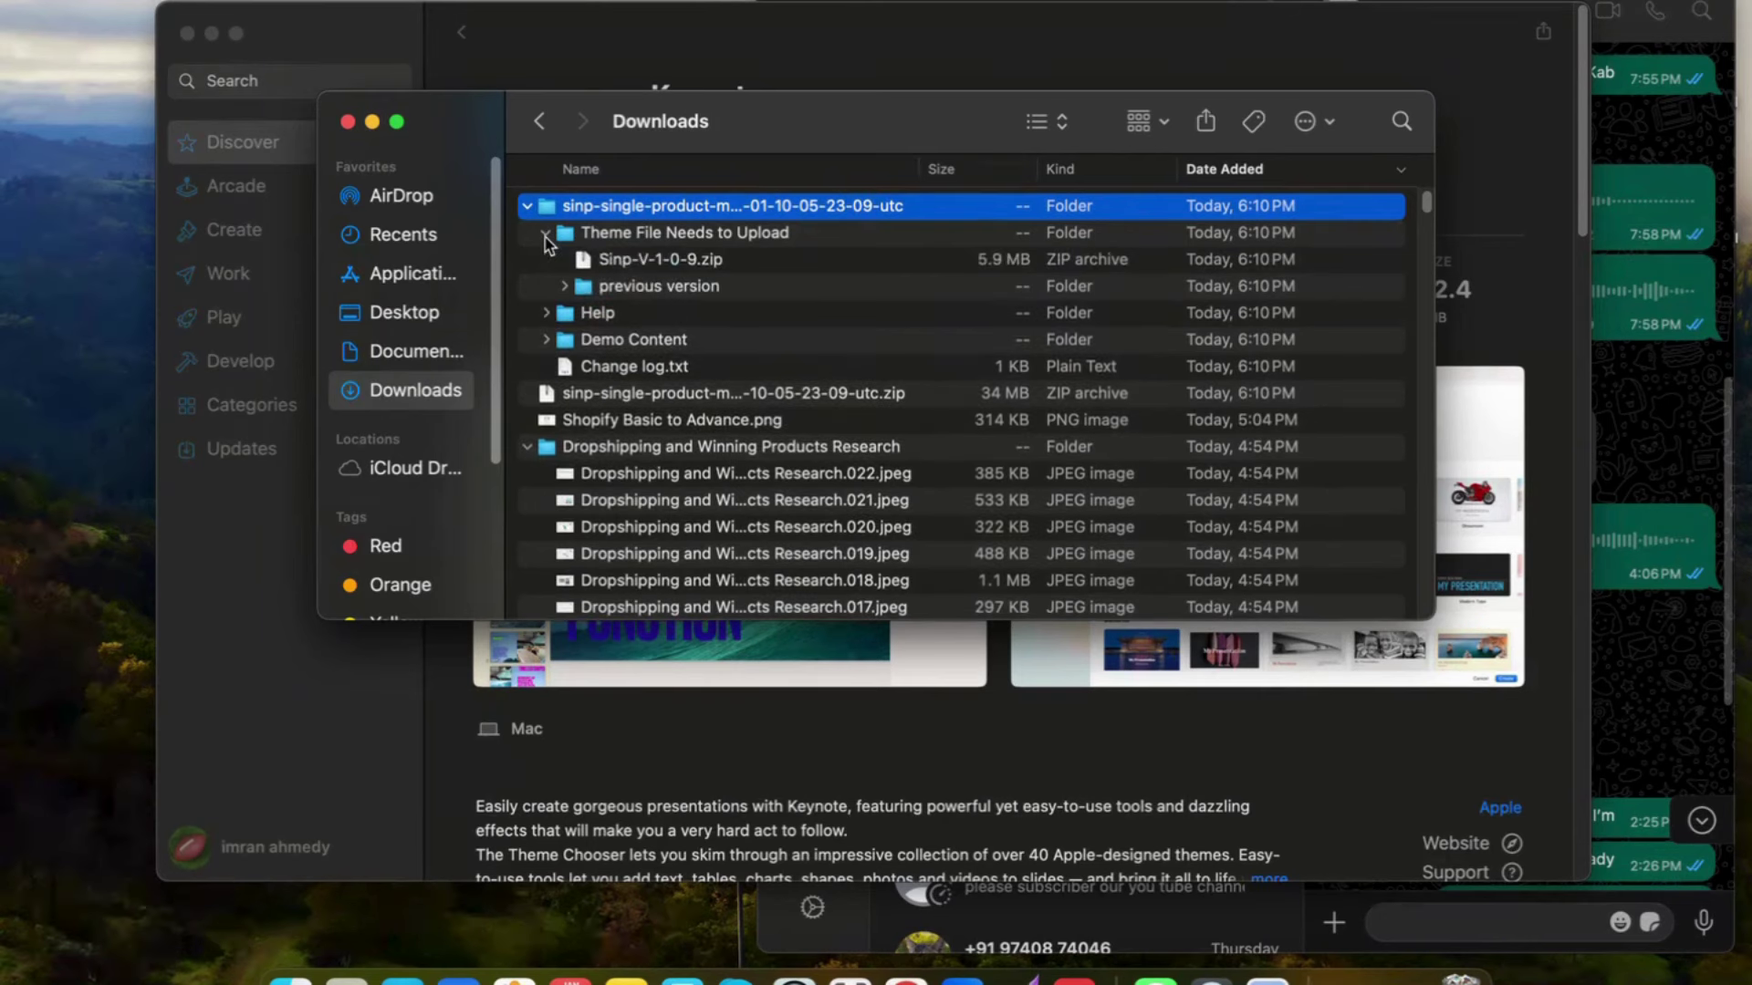
{"action": "left_click", "coordinate": [671, 263]}
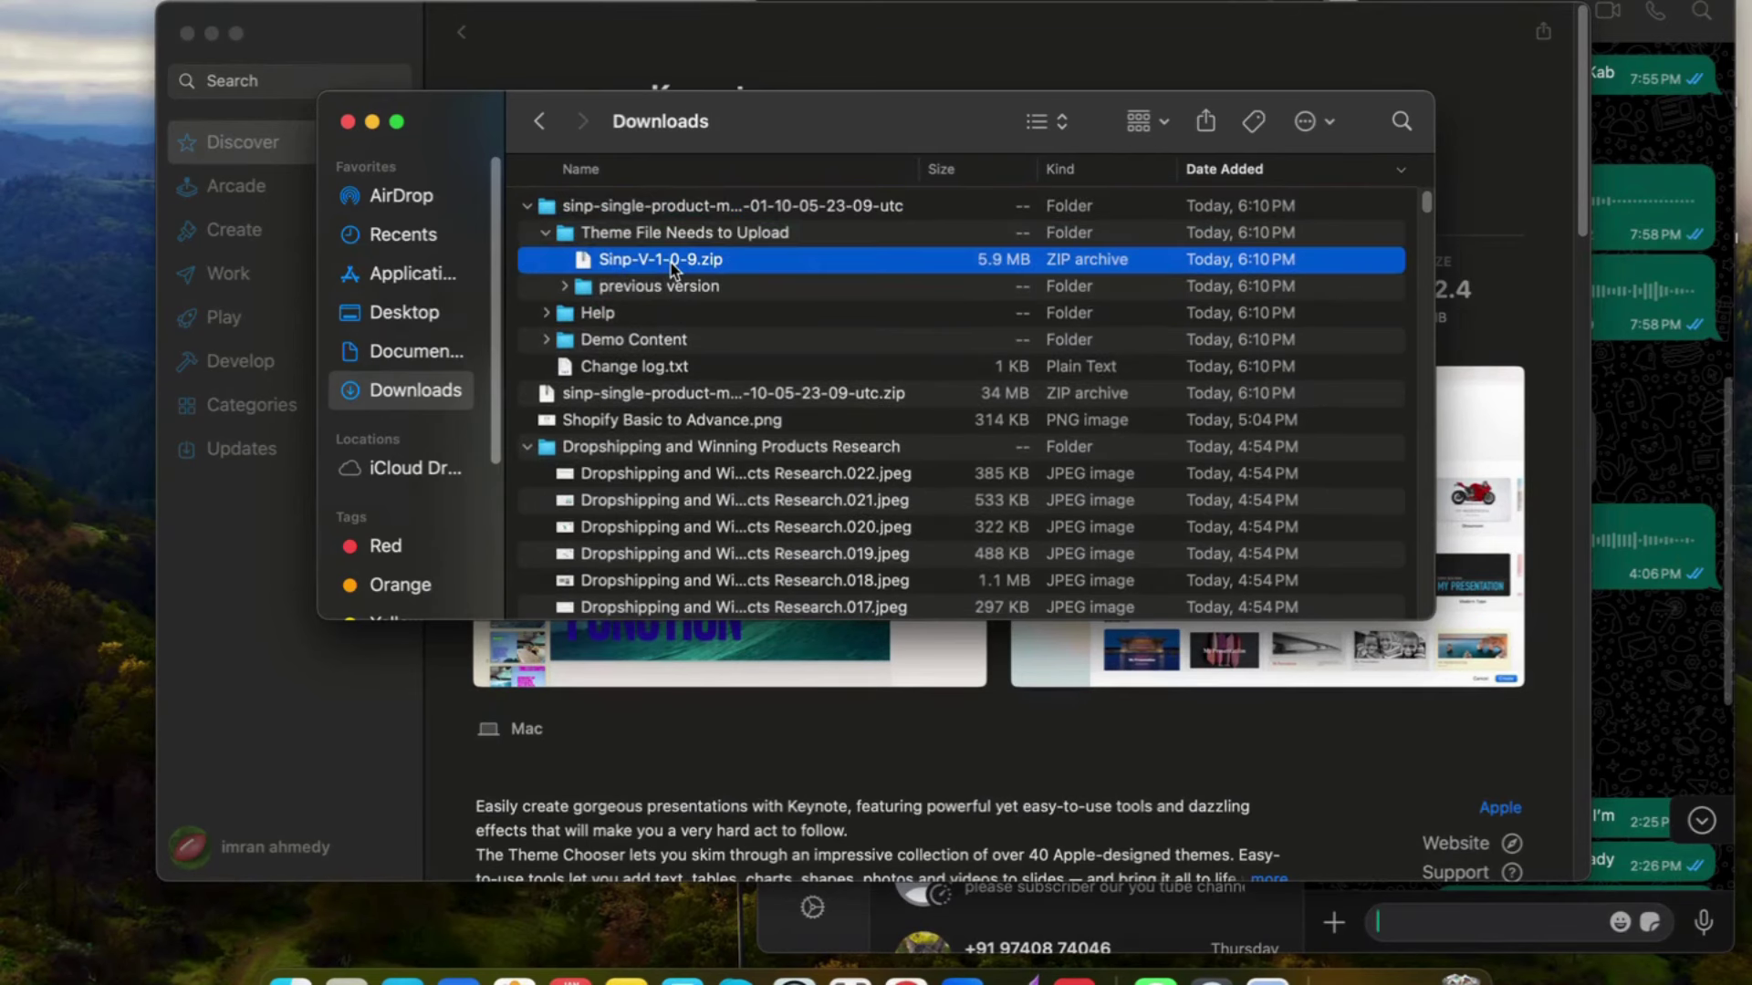
{"action": "left_click", "coordinate": [653, 394]}
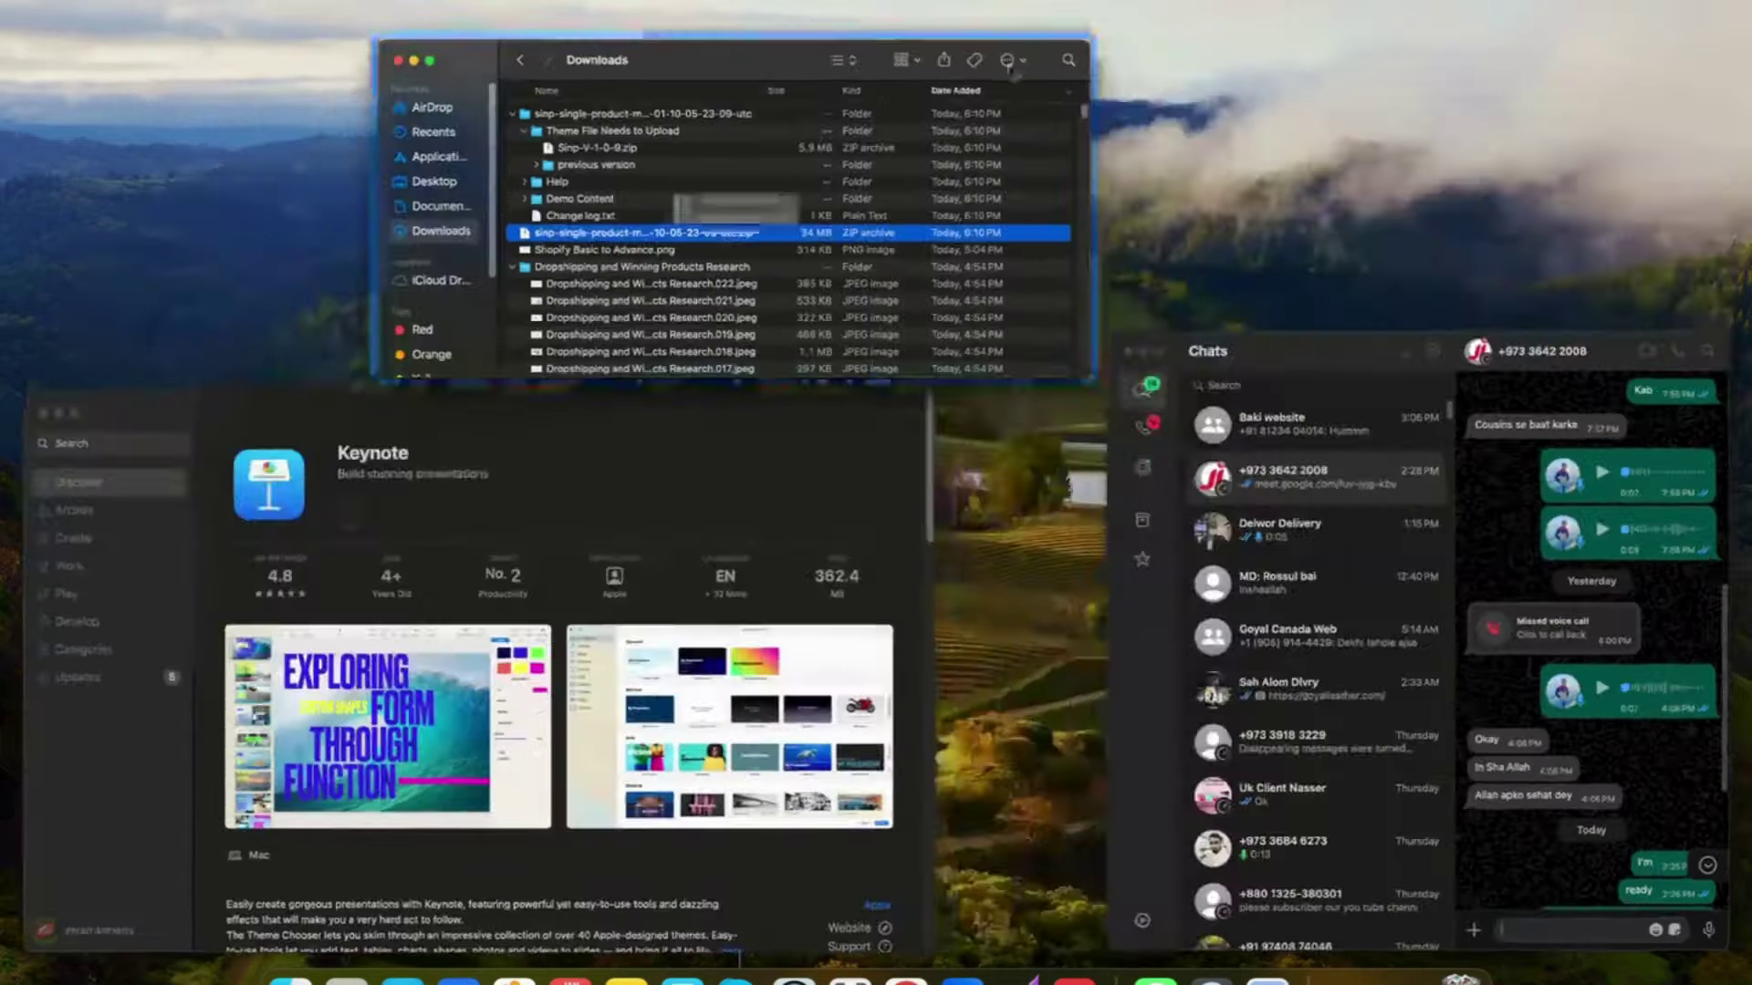
Step: Switch back to the Shopify admin Themes page in the browser and add the free Dawn theme
{"action": "key", "text": "ctrl+Up"}
{"action": "left_click", "coordinate": [958, 81]}
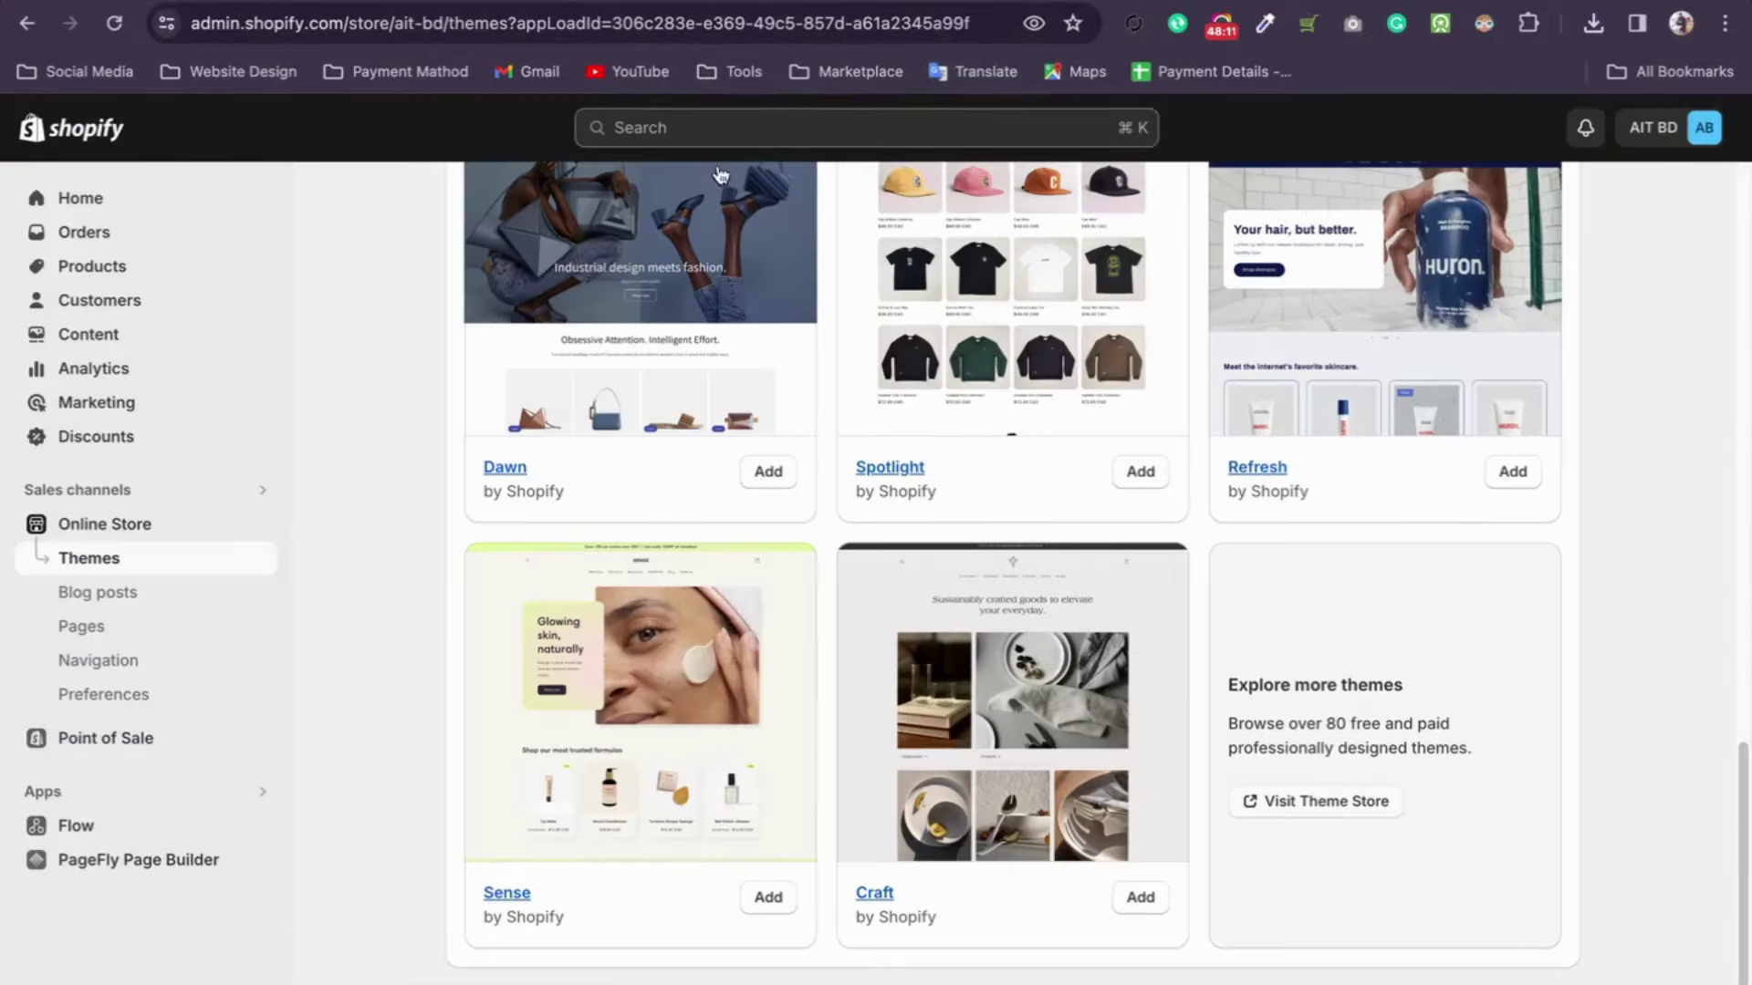
{"action": "left_click", "coordinate": [766, 469]}
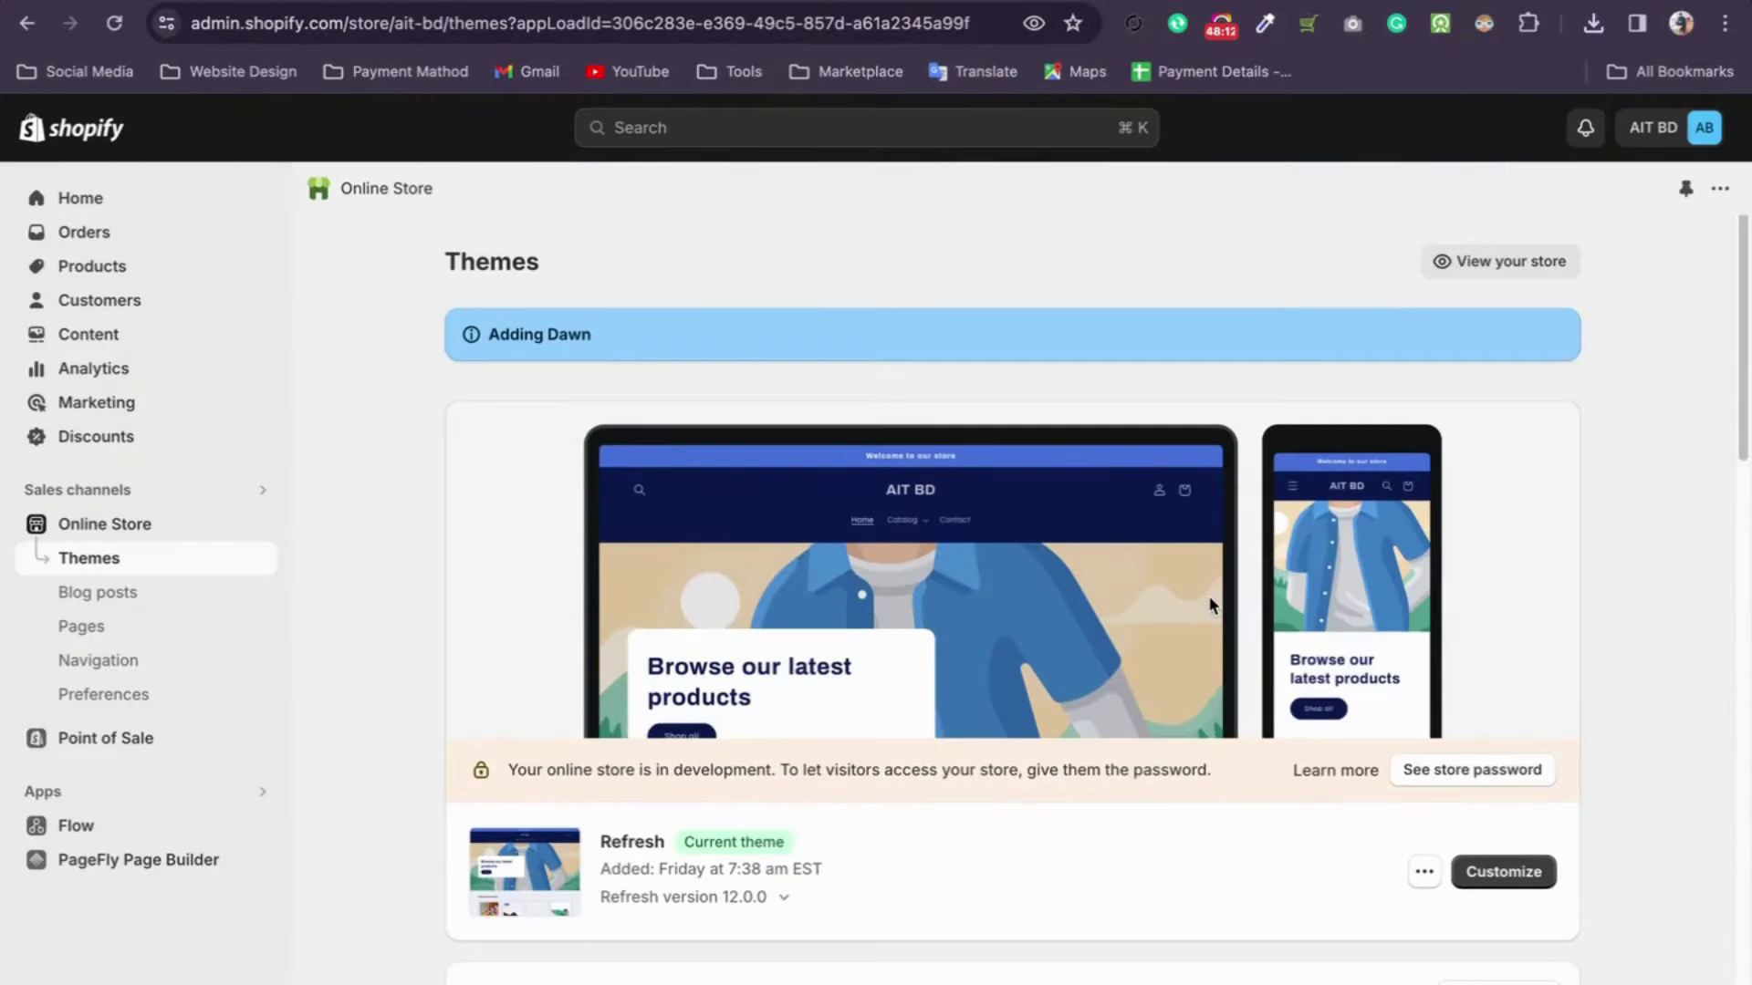
Step: Open the zip file upload dialog for adding a theme to the theme library
{"action": "scroll", "coordinate": [1208, 595], "scroll_direction": "down", "scroll_amount": 4}
{"action": "left_click", "coordinate": [1511, 638]}
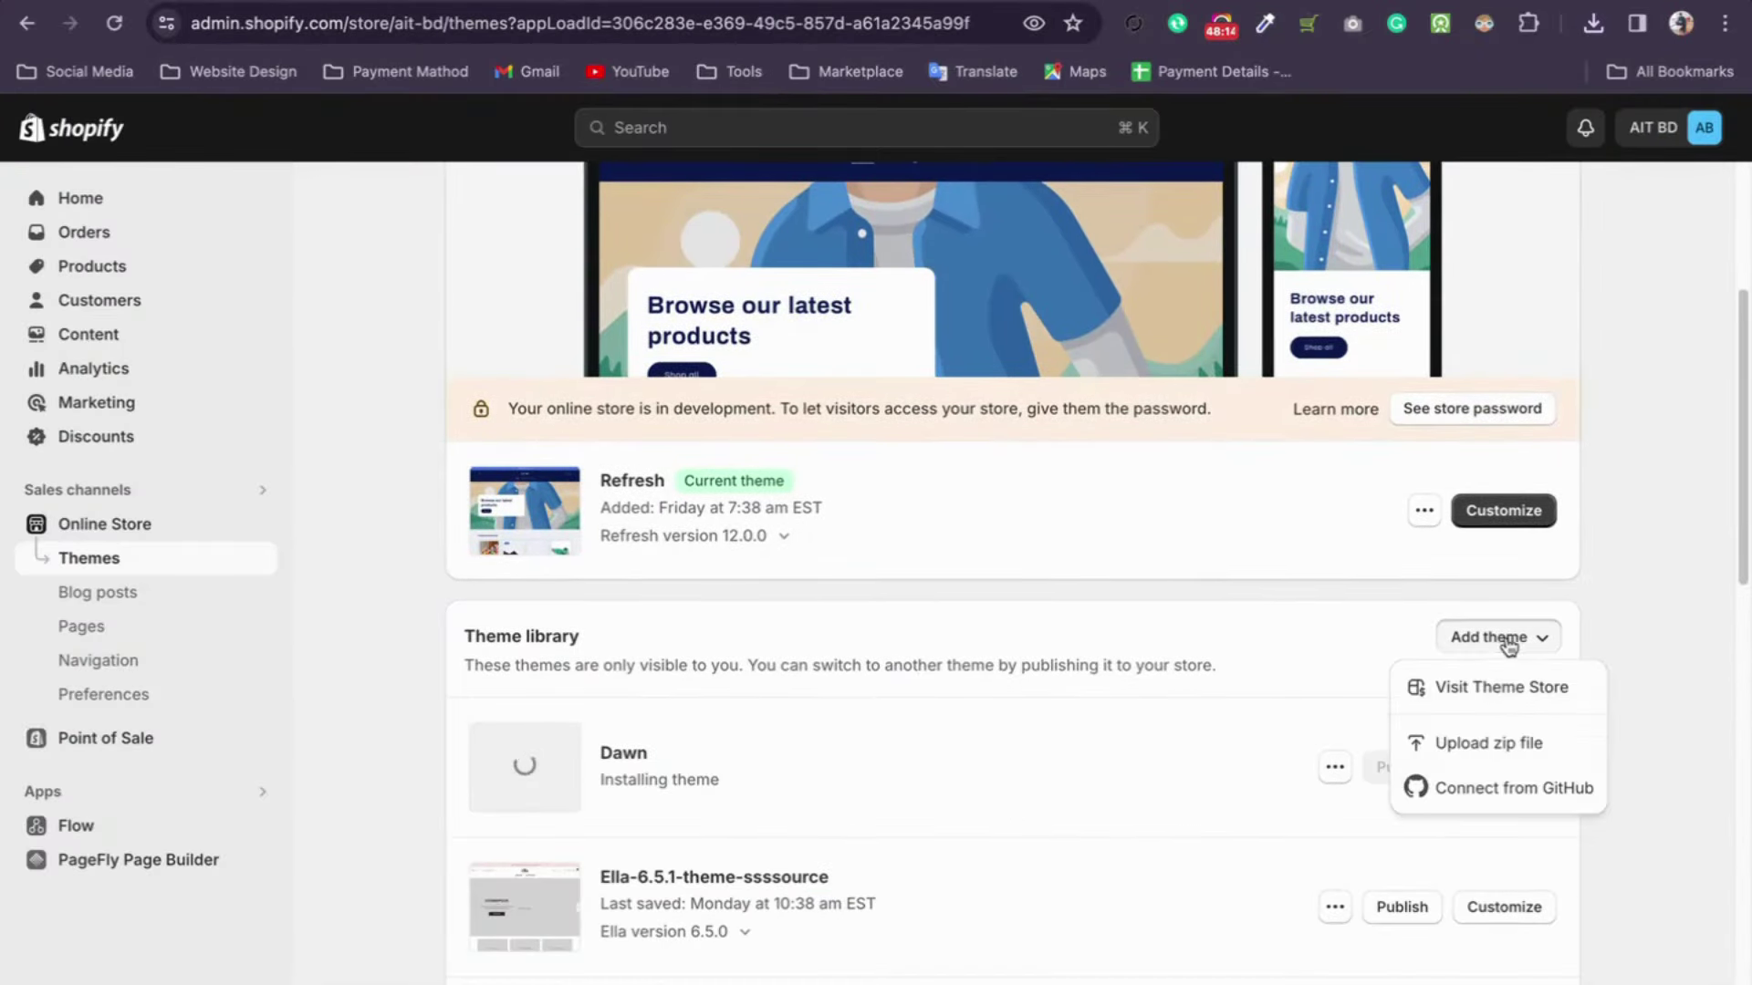
{"action": "left_click", "coordinate": [1661, 556]}
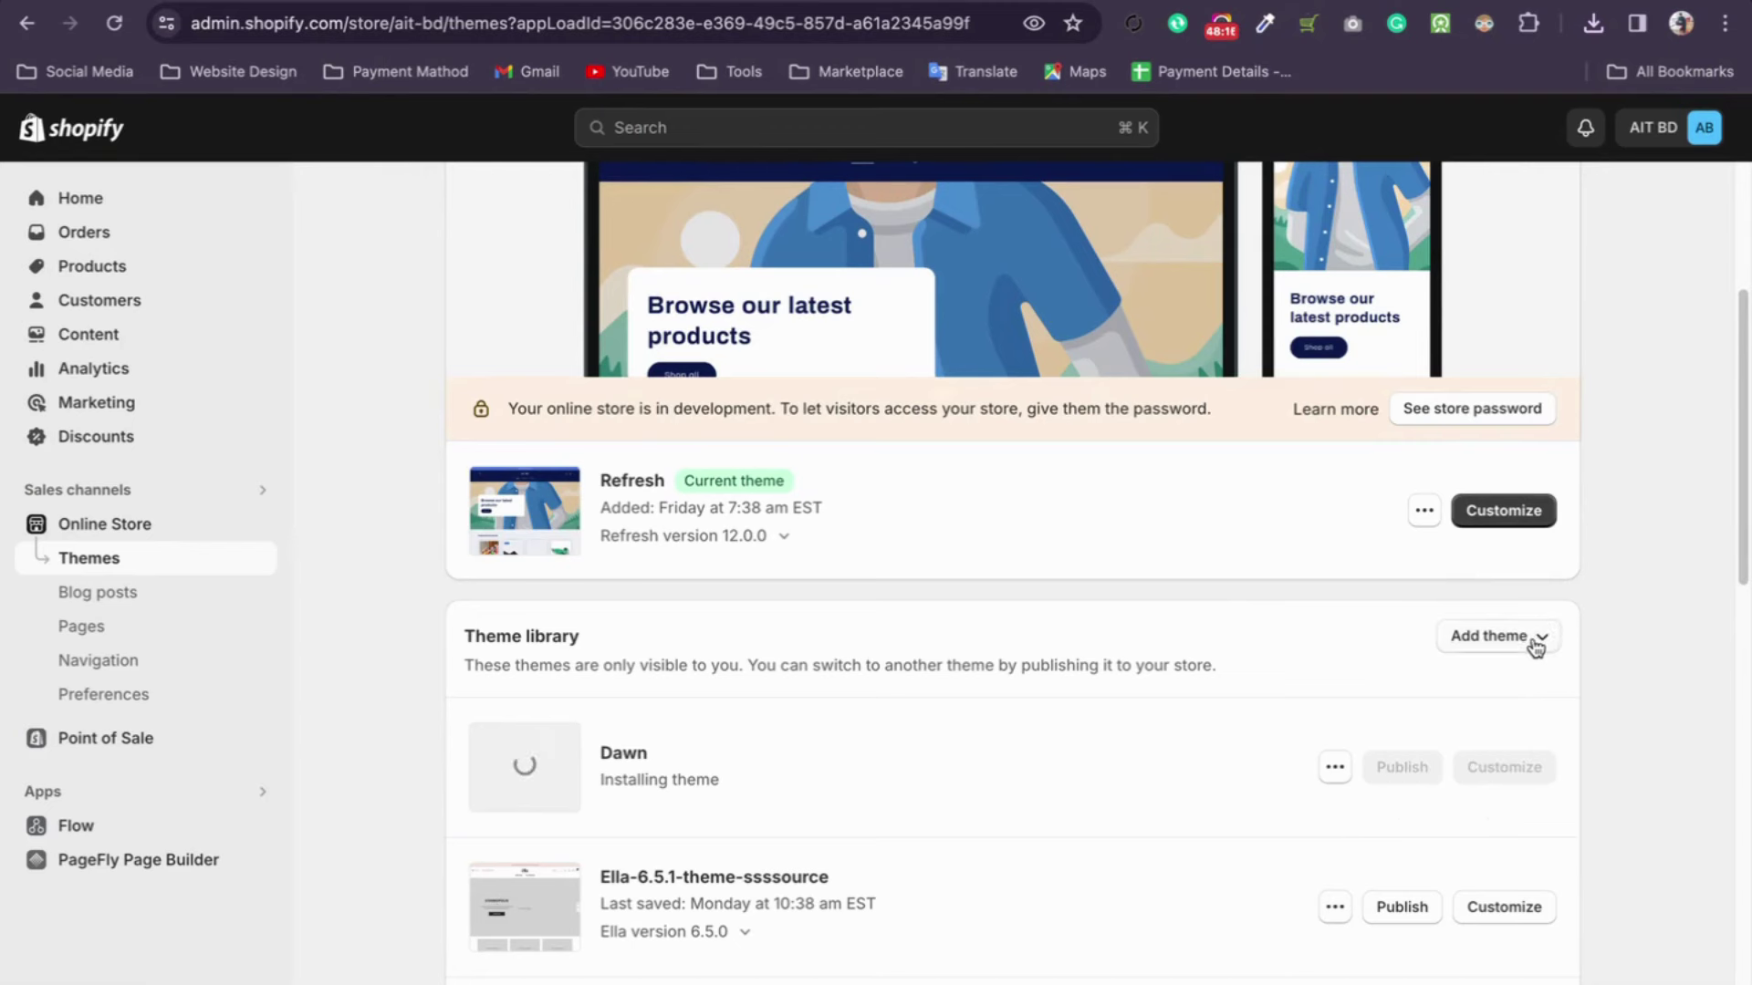
{"action": "left_click", "coordinate": [1533, 643]}
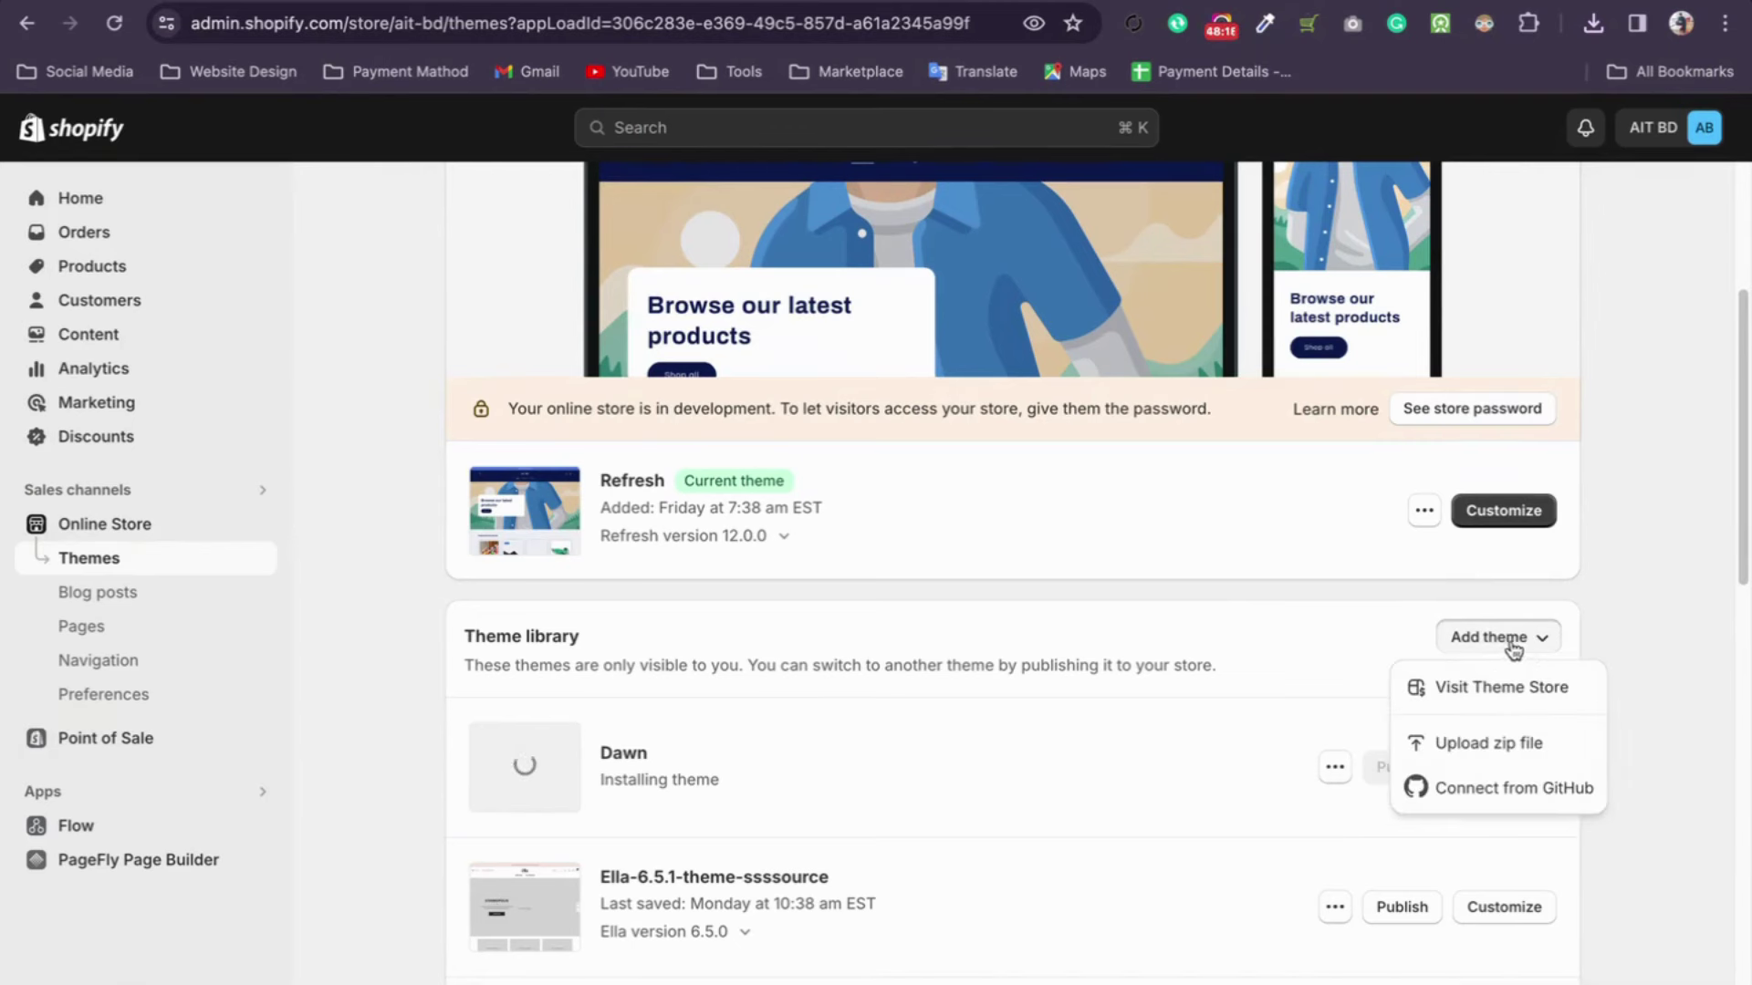
{"action": "left_click", "coordinate": [1510, 641]}
{"action": "left_click", "coordinate": [1511, 644]}
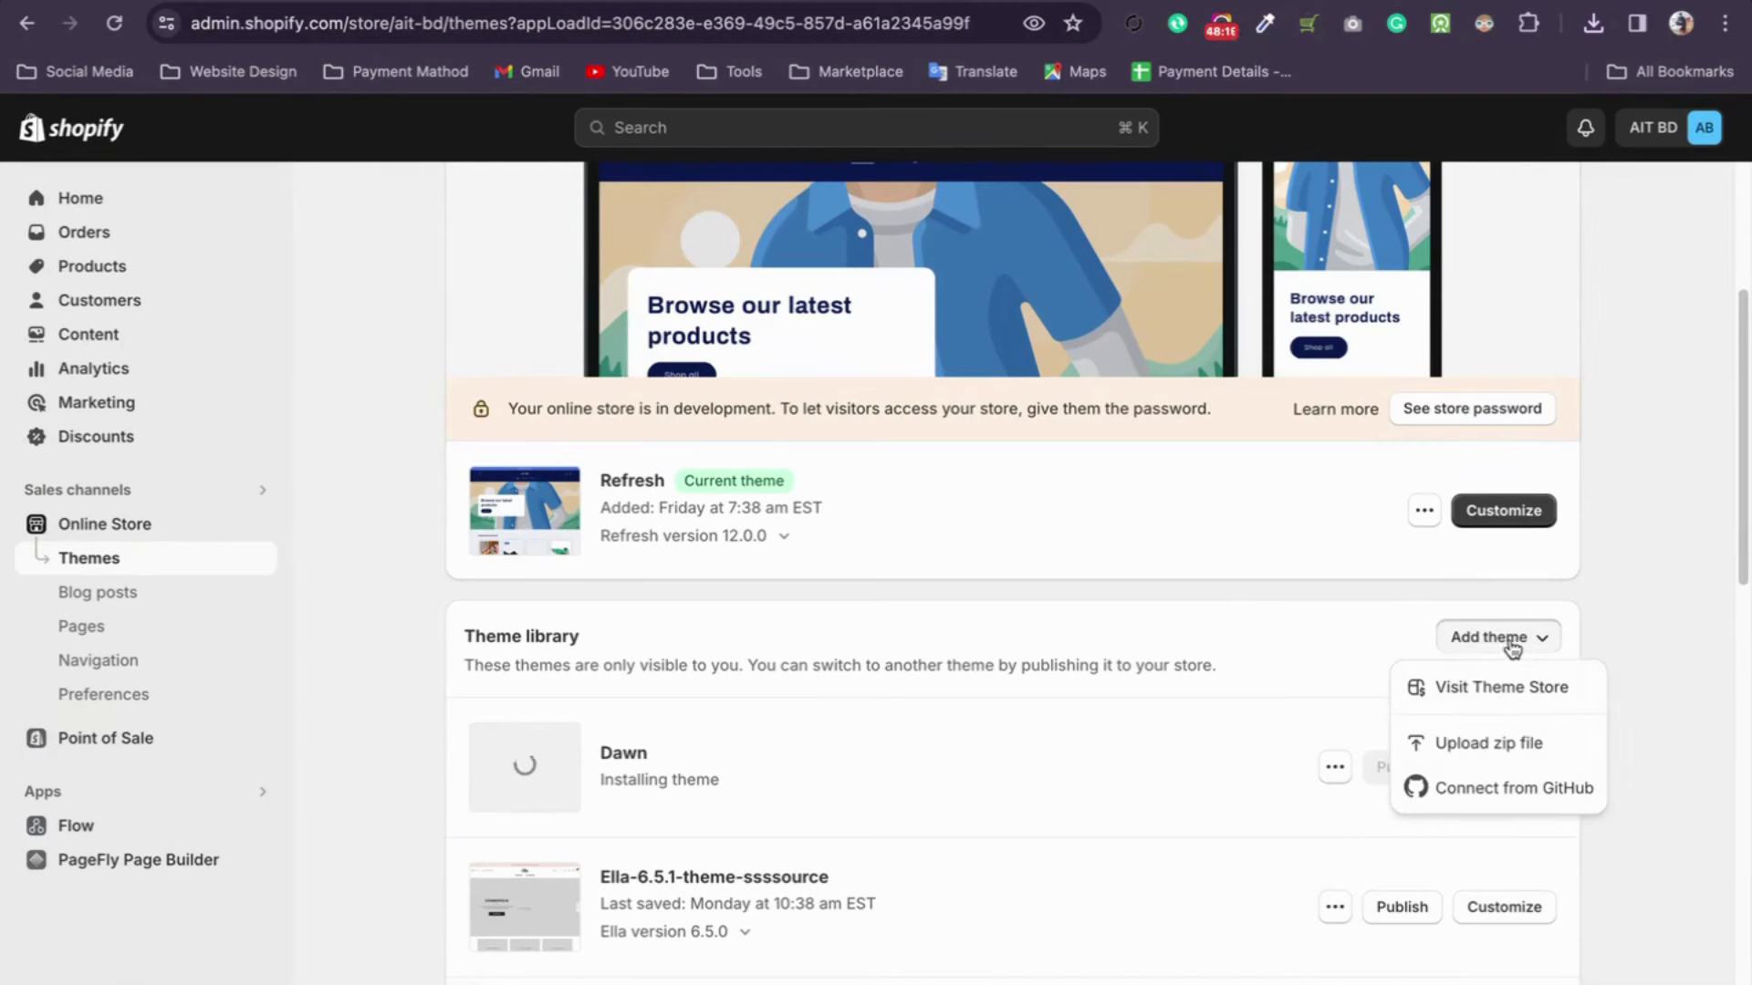
{"action": "left_click", "coordinate": [1487, 741]}
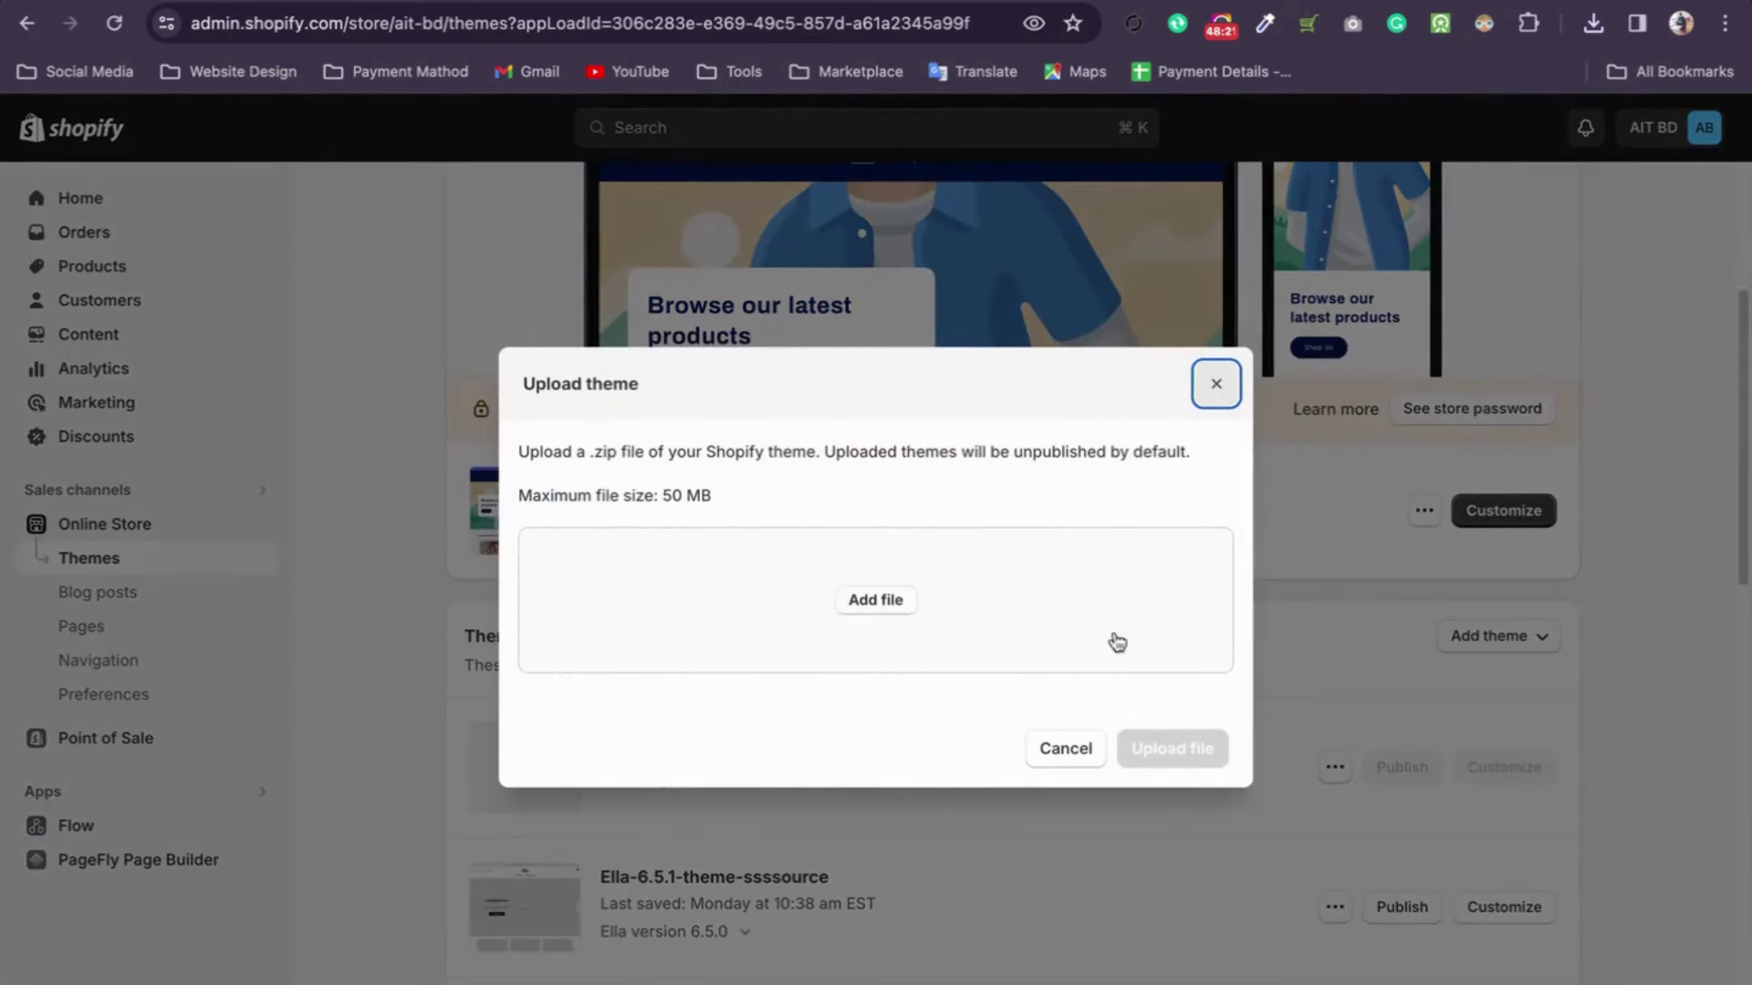
Step: Choose Sinp-V-1-0-9.zip from the extracted sinp folder's "Theme File Needs to Upload" subfolder in Downloads and upload it as a theme
{"action": "left_click", "coordinate": [802, 606]}
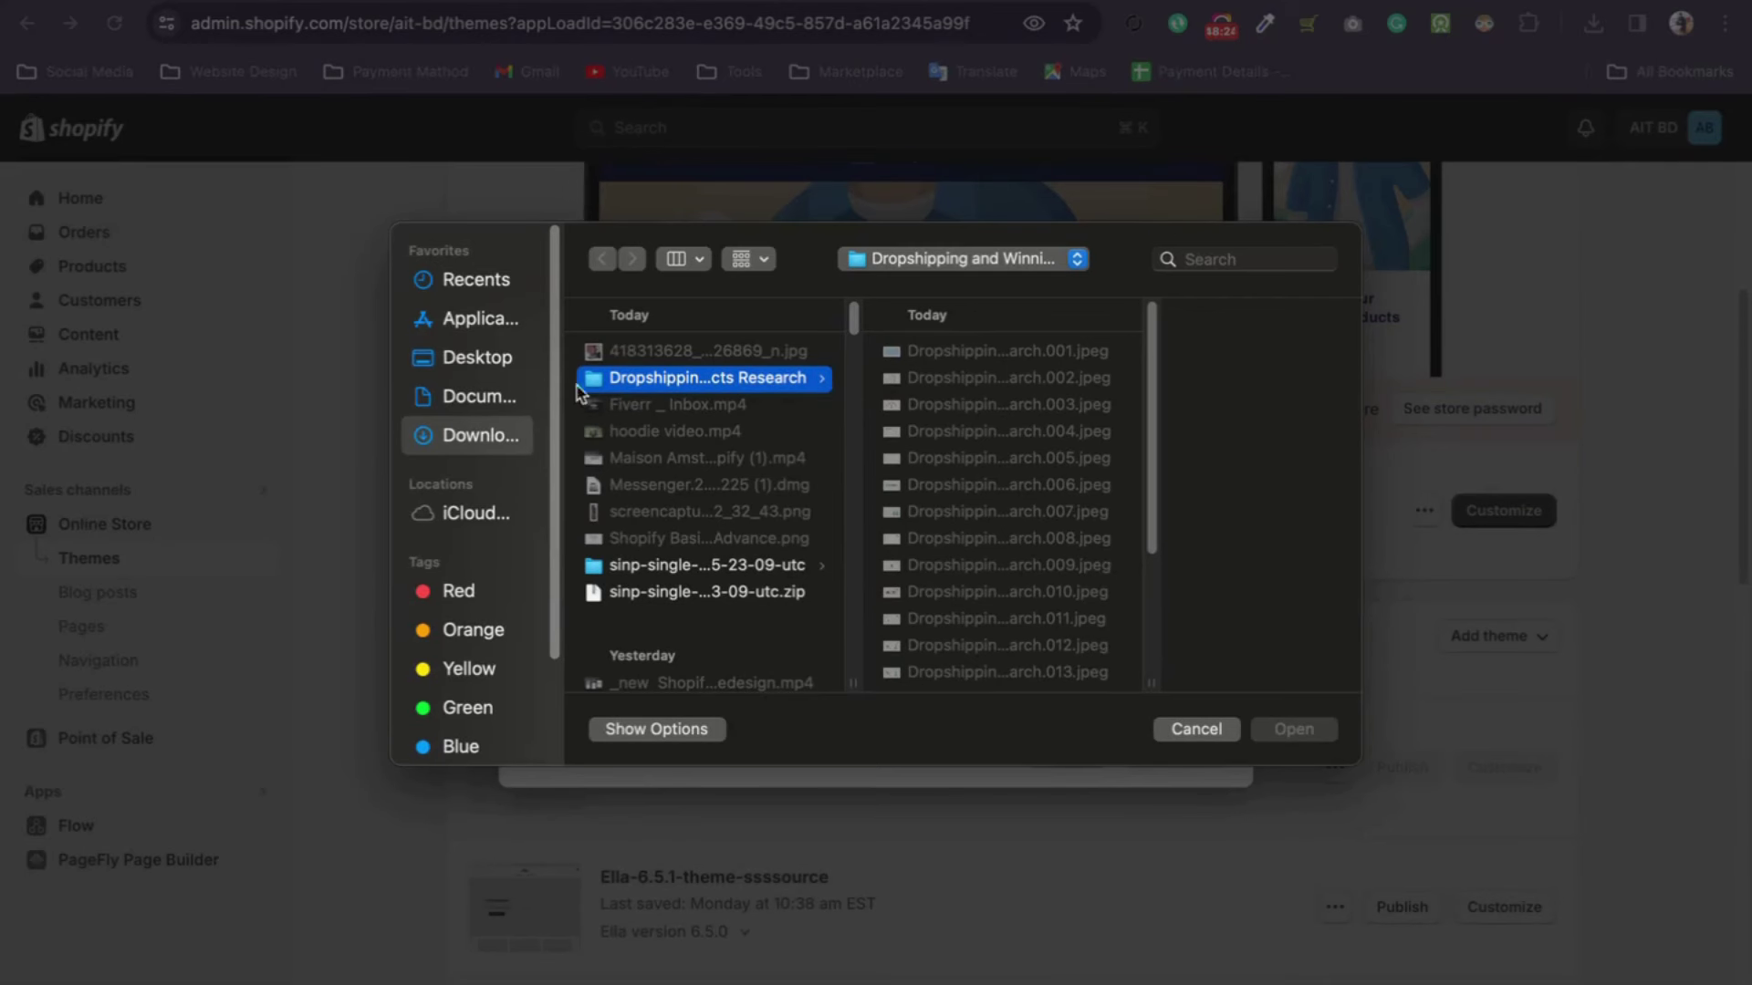
{"action": "left_click", "coordinate": [616, 568]}
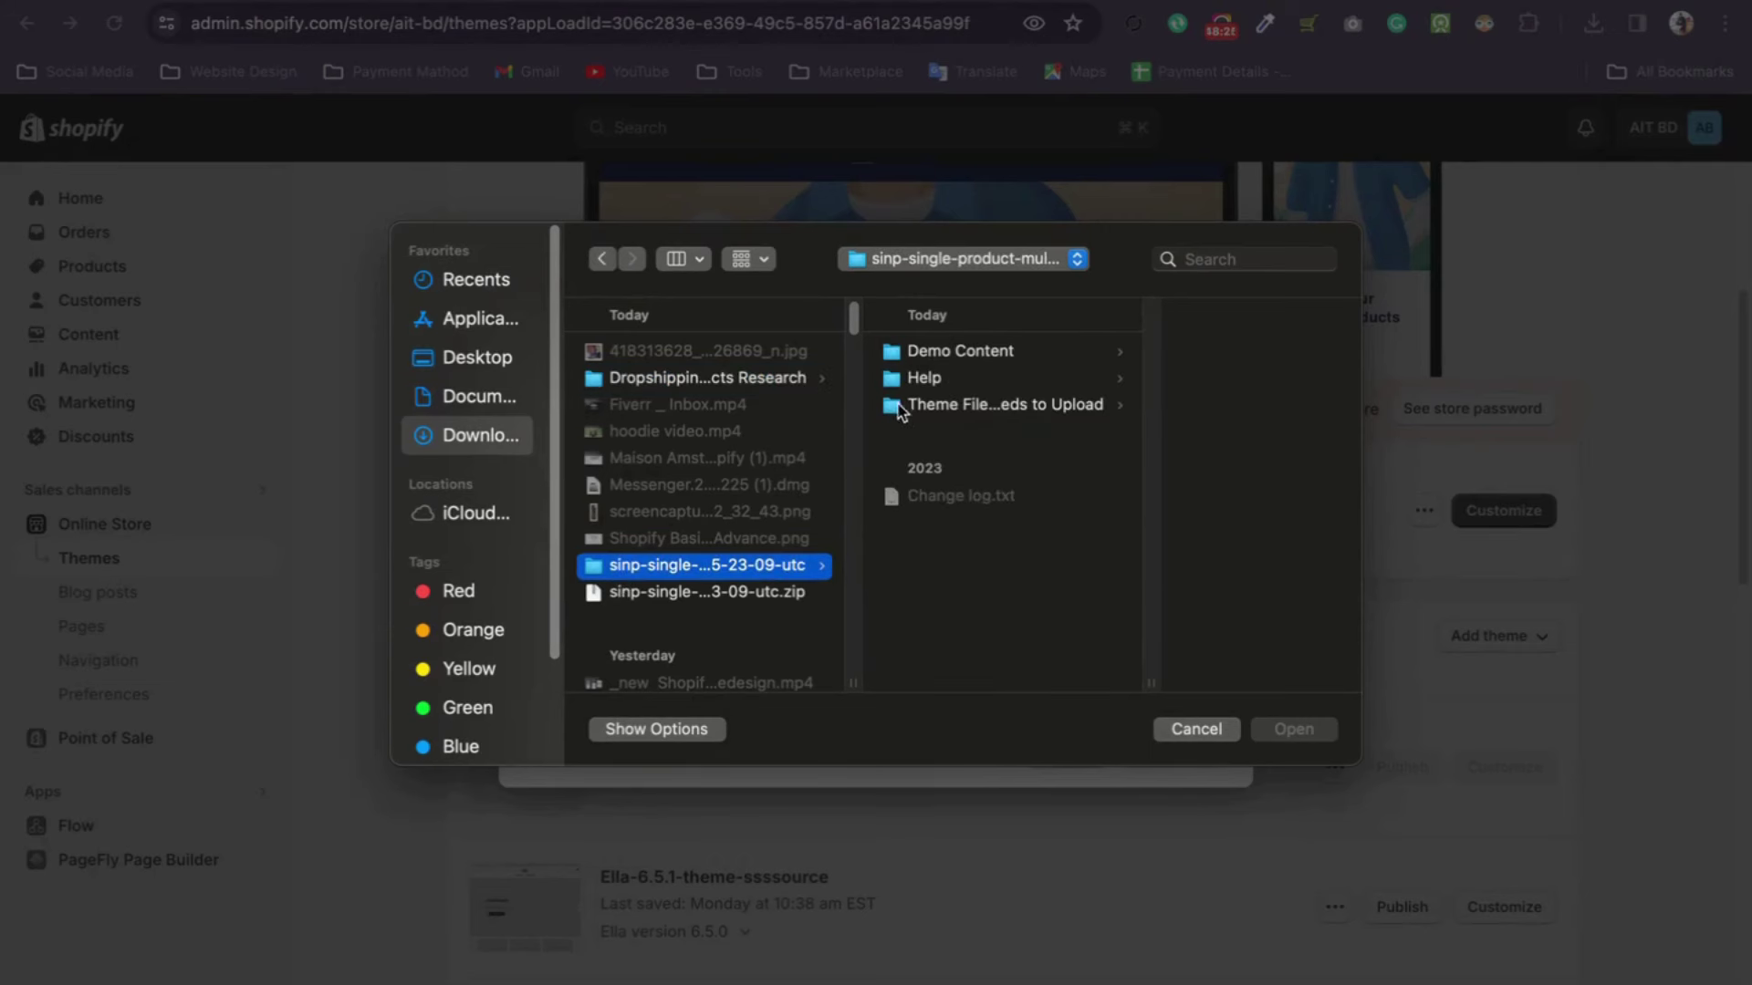
{"action": "left_click", "coordinate": [911, 404]}
{"action": "left_click", "coordinate": [1151, 361]}
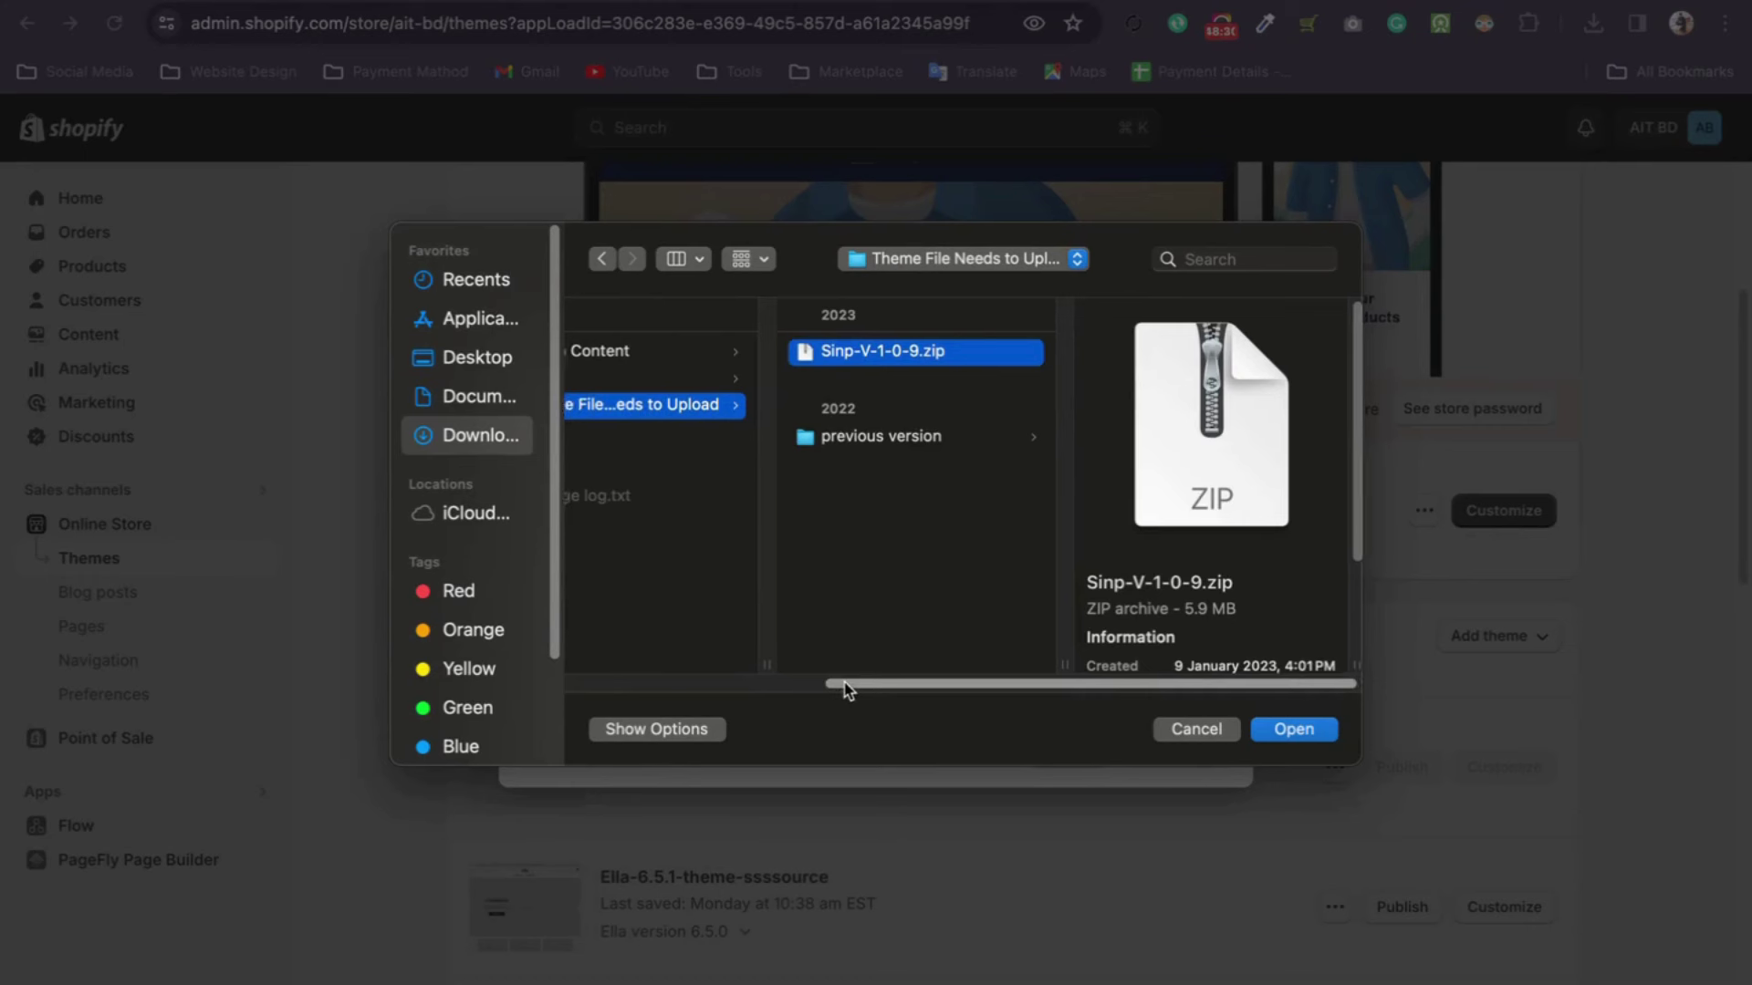
{"action": "left_click_drag", "start_coordinate": [845, 686], "coordinate": [585, 686]}
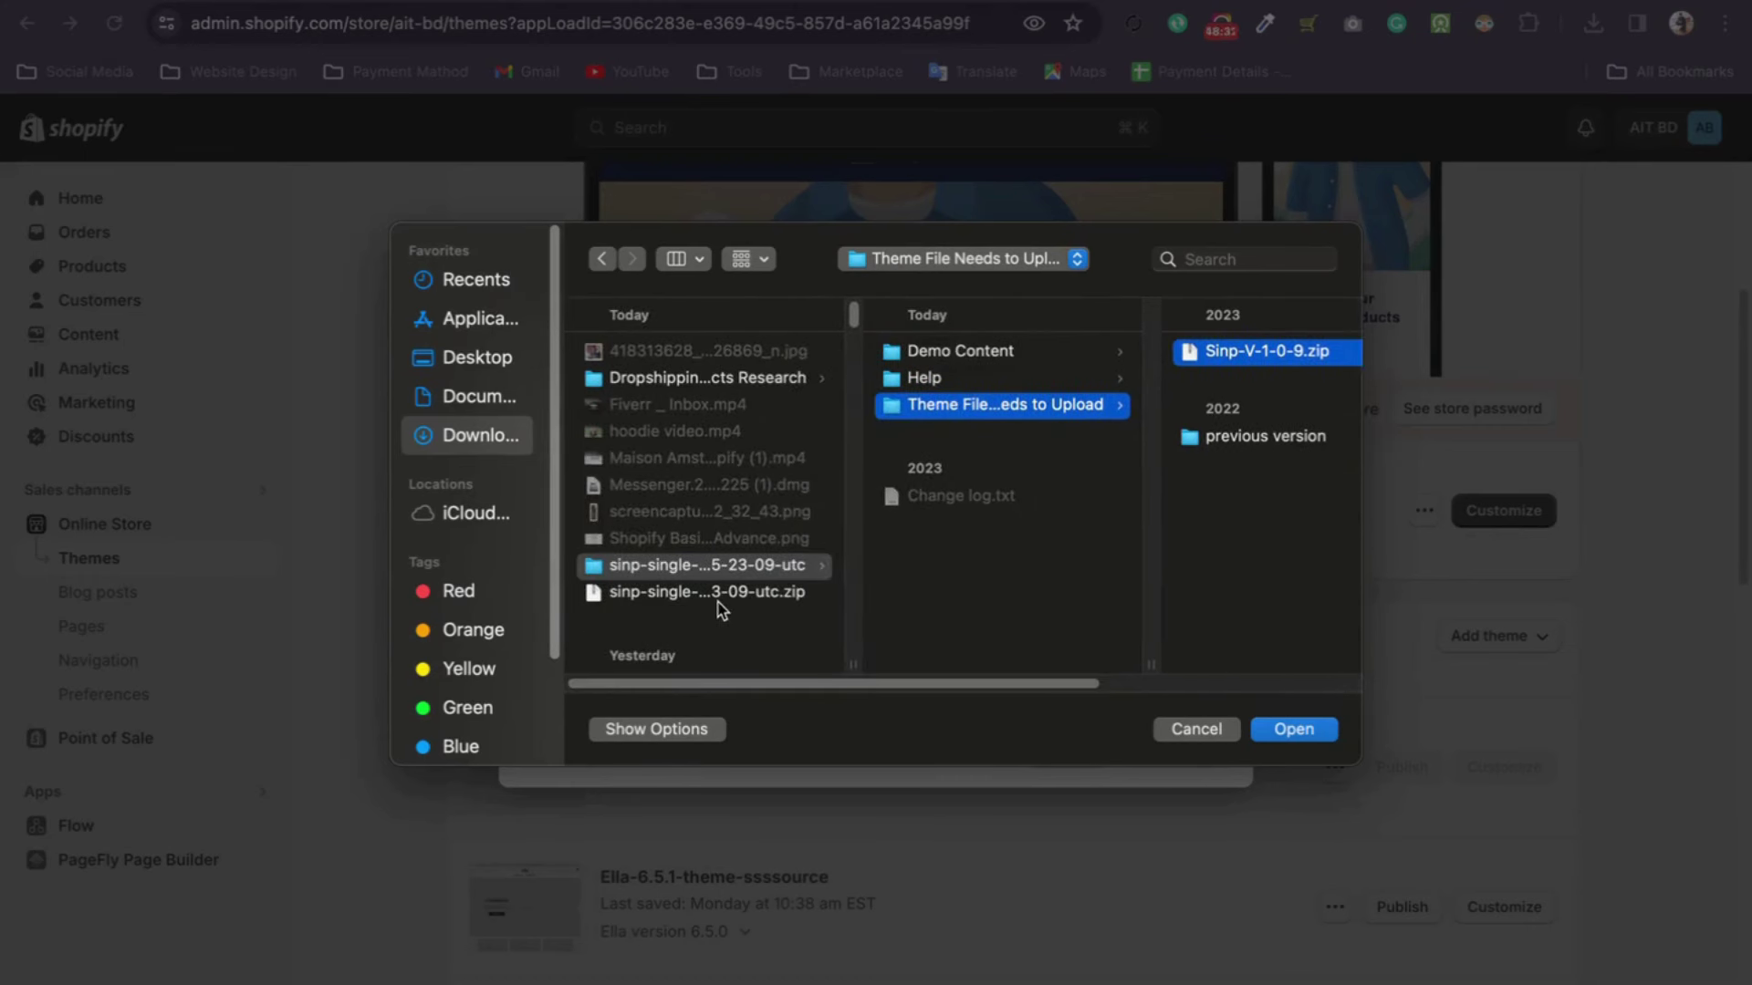
{"action": "scroll", "coordinate": [807, 692], "scroll_direction": "right", "scroll_amount": 1}
{"action": "scroll", "coordinate": [807, 692], "scroll_direction": "right", "scroll_amount": 5}
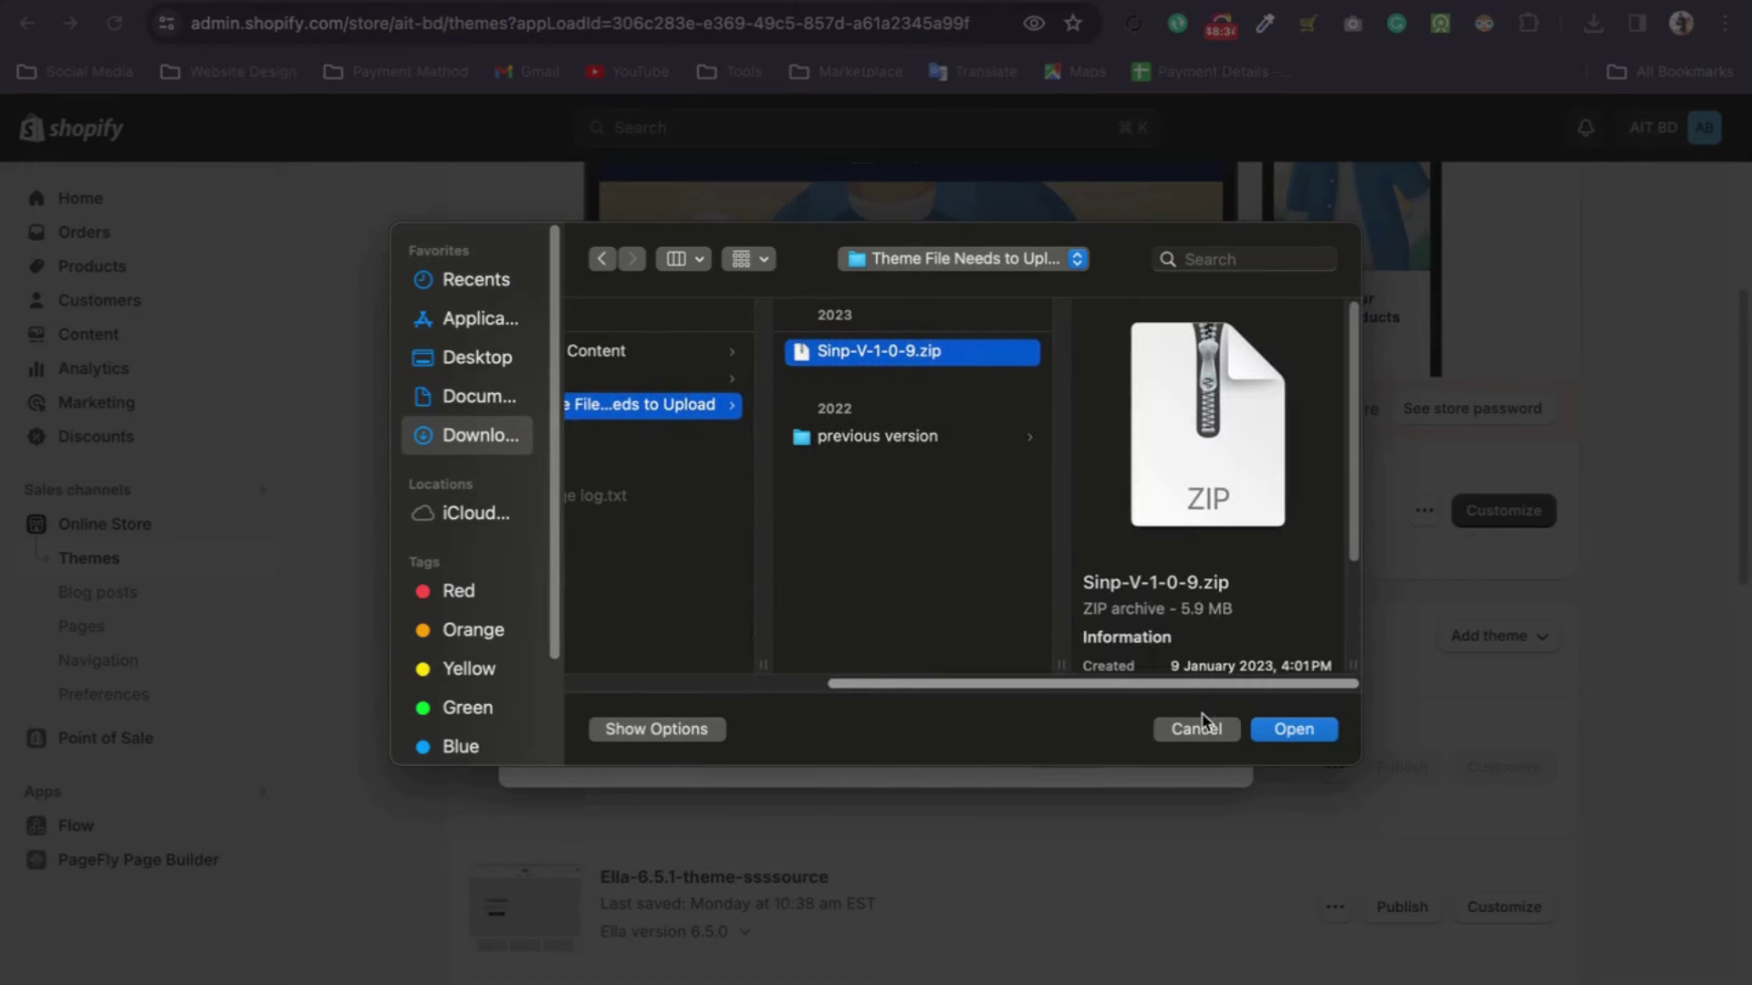
{"action": "left_click", "coordinate": [1294, 728]}
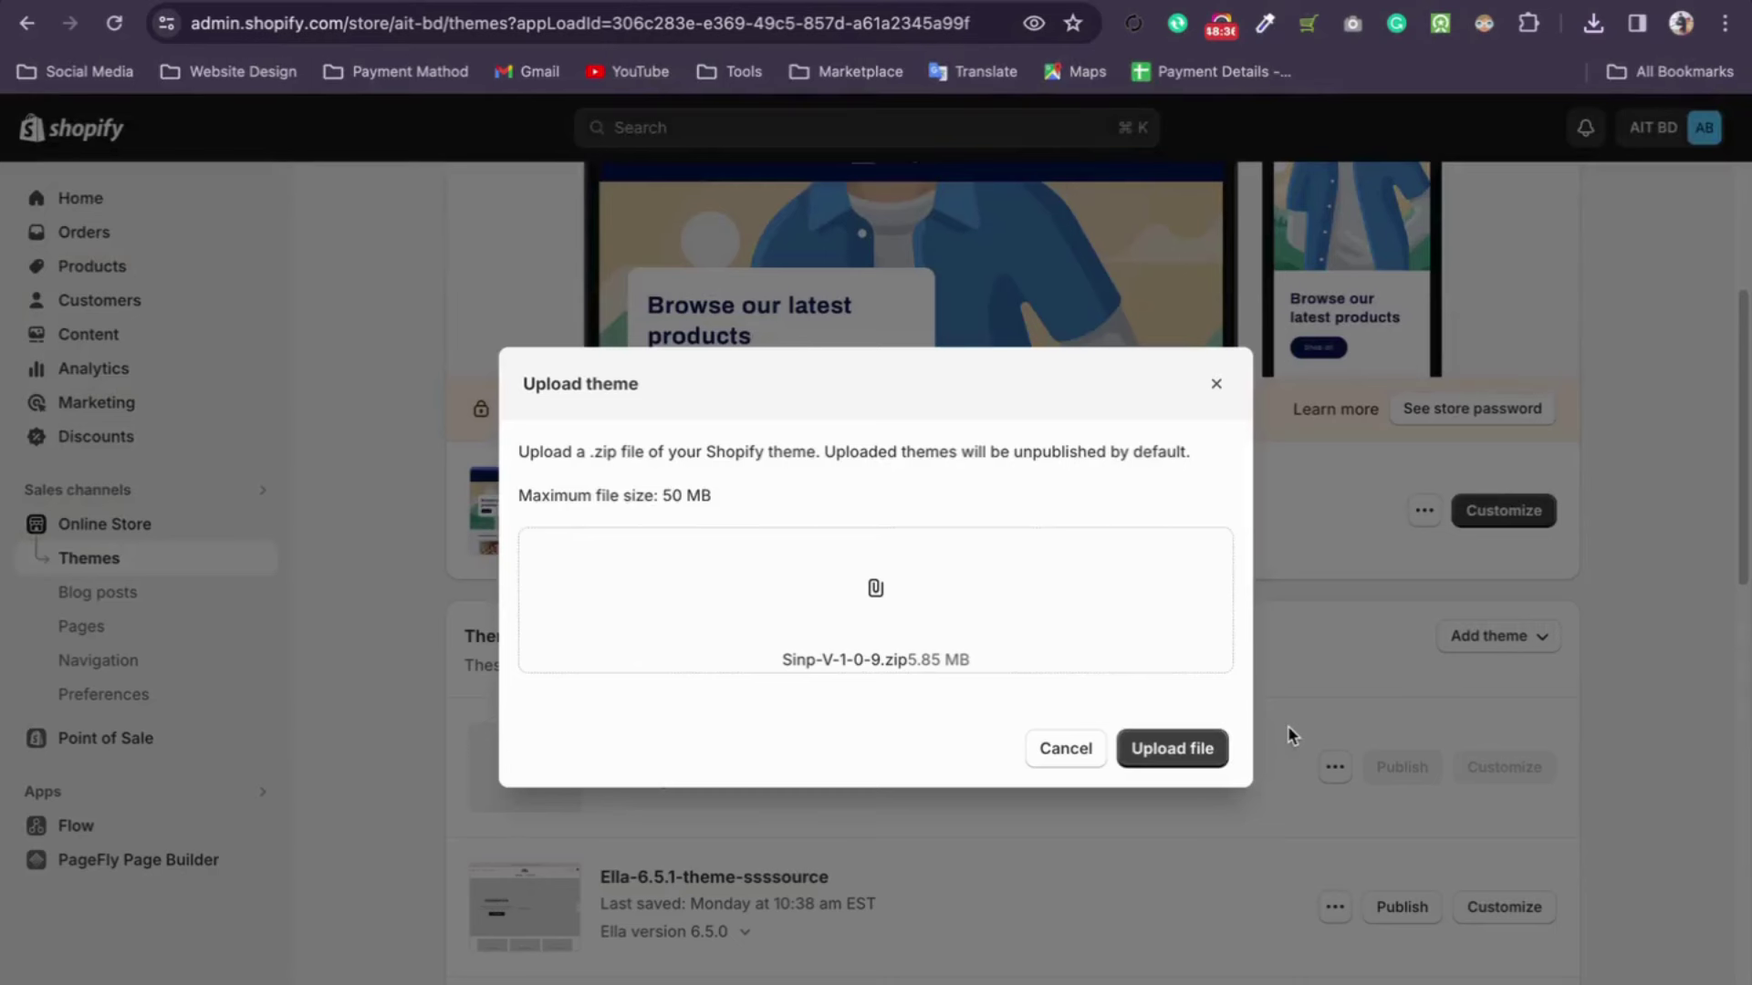
{"action": "left_click", "coordinate": [1166, 748]}
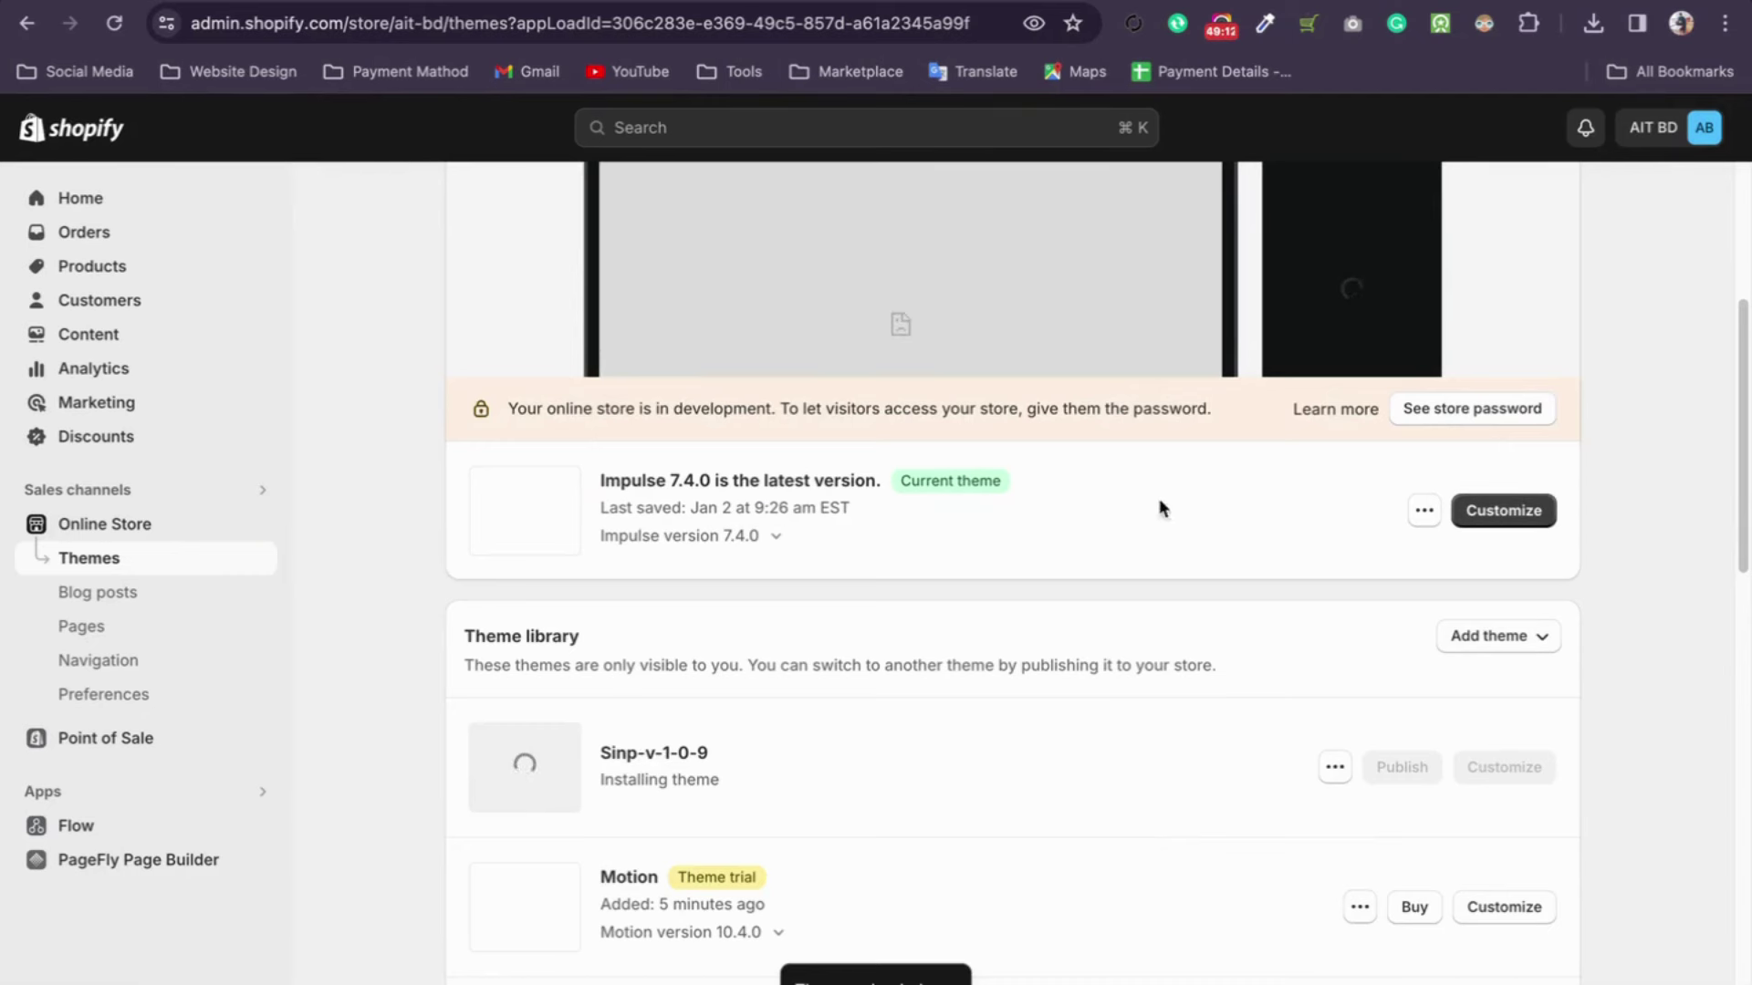
{"action": "left_click", "coordinate": [1222, 28]}
{"action": "left_click", "coordinate": [1224, 32]}
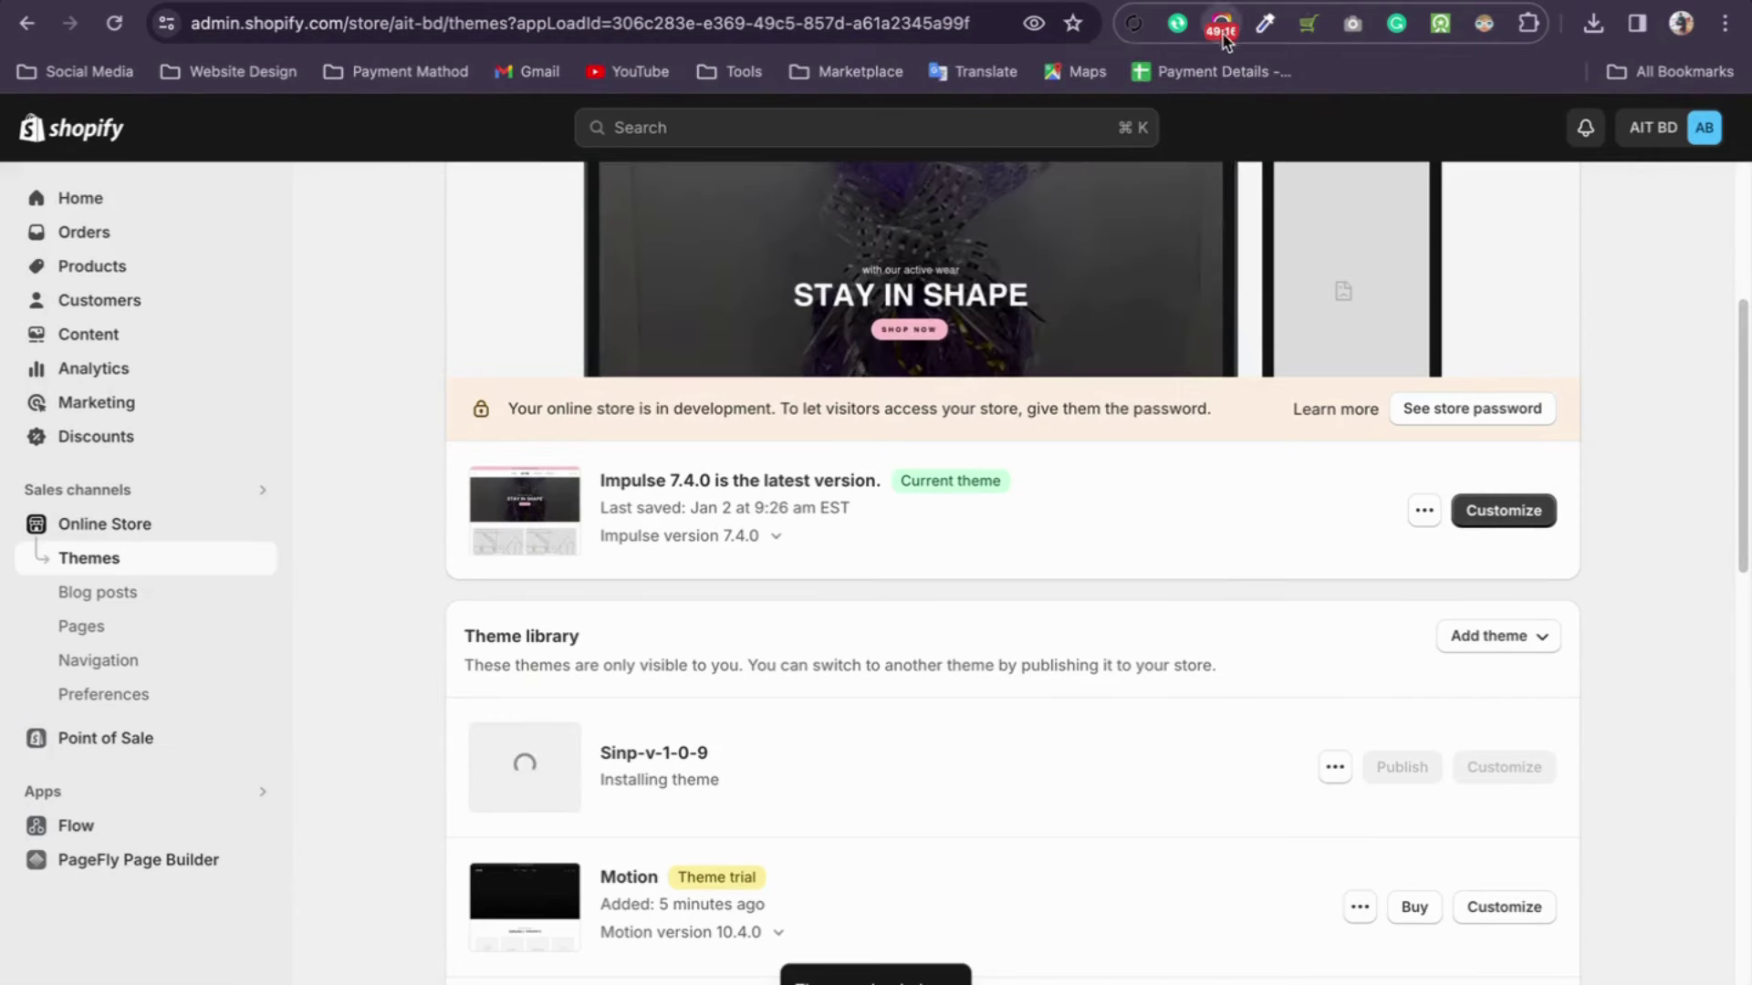
{"action": "scroll", "coordinate": [360, 567], "scroll_direction": "down", "scroll_amount": 1}
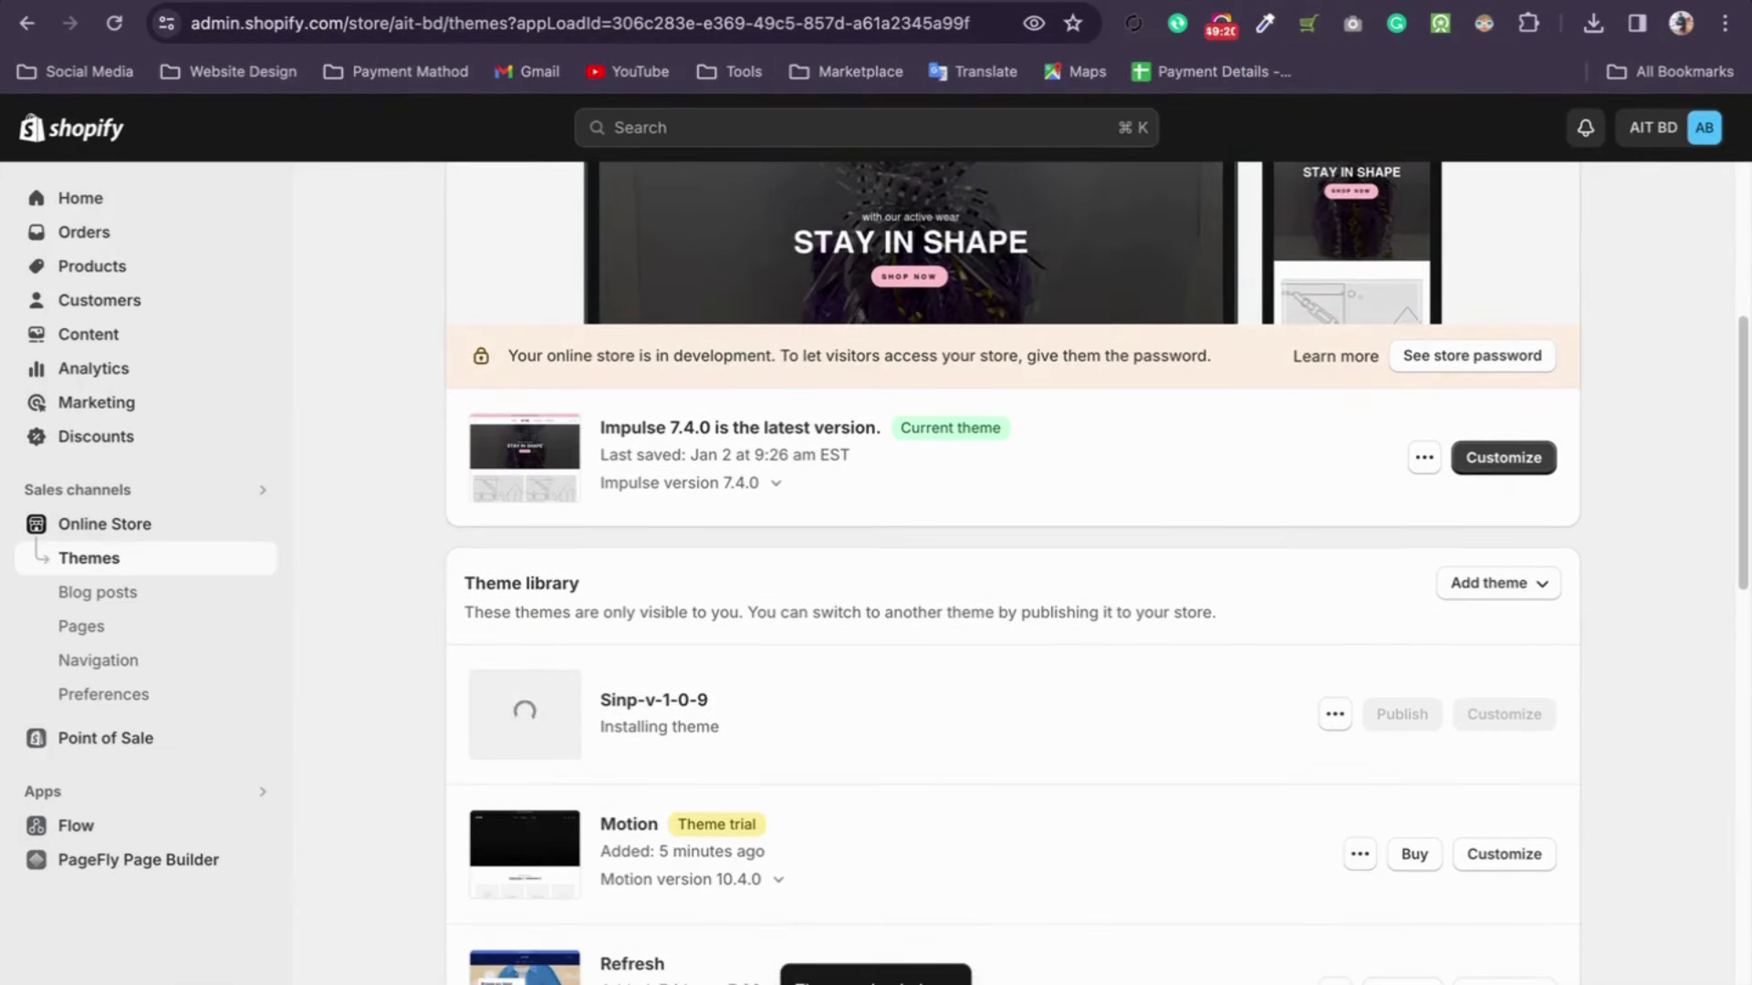
{"action": "left_click", "coordinate": [265, 0]}
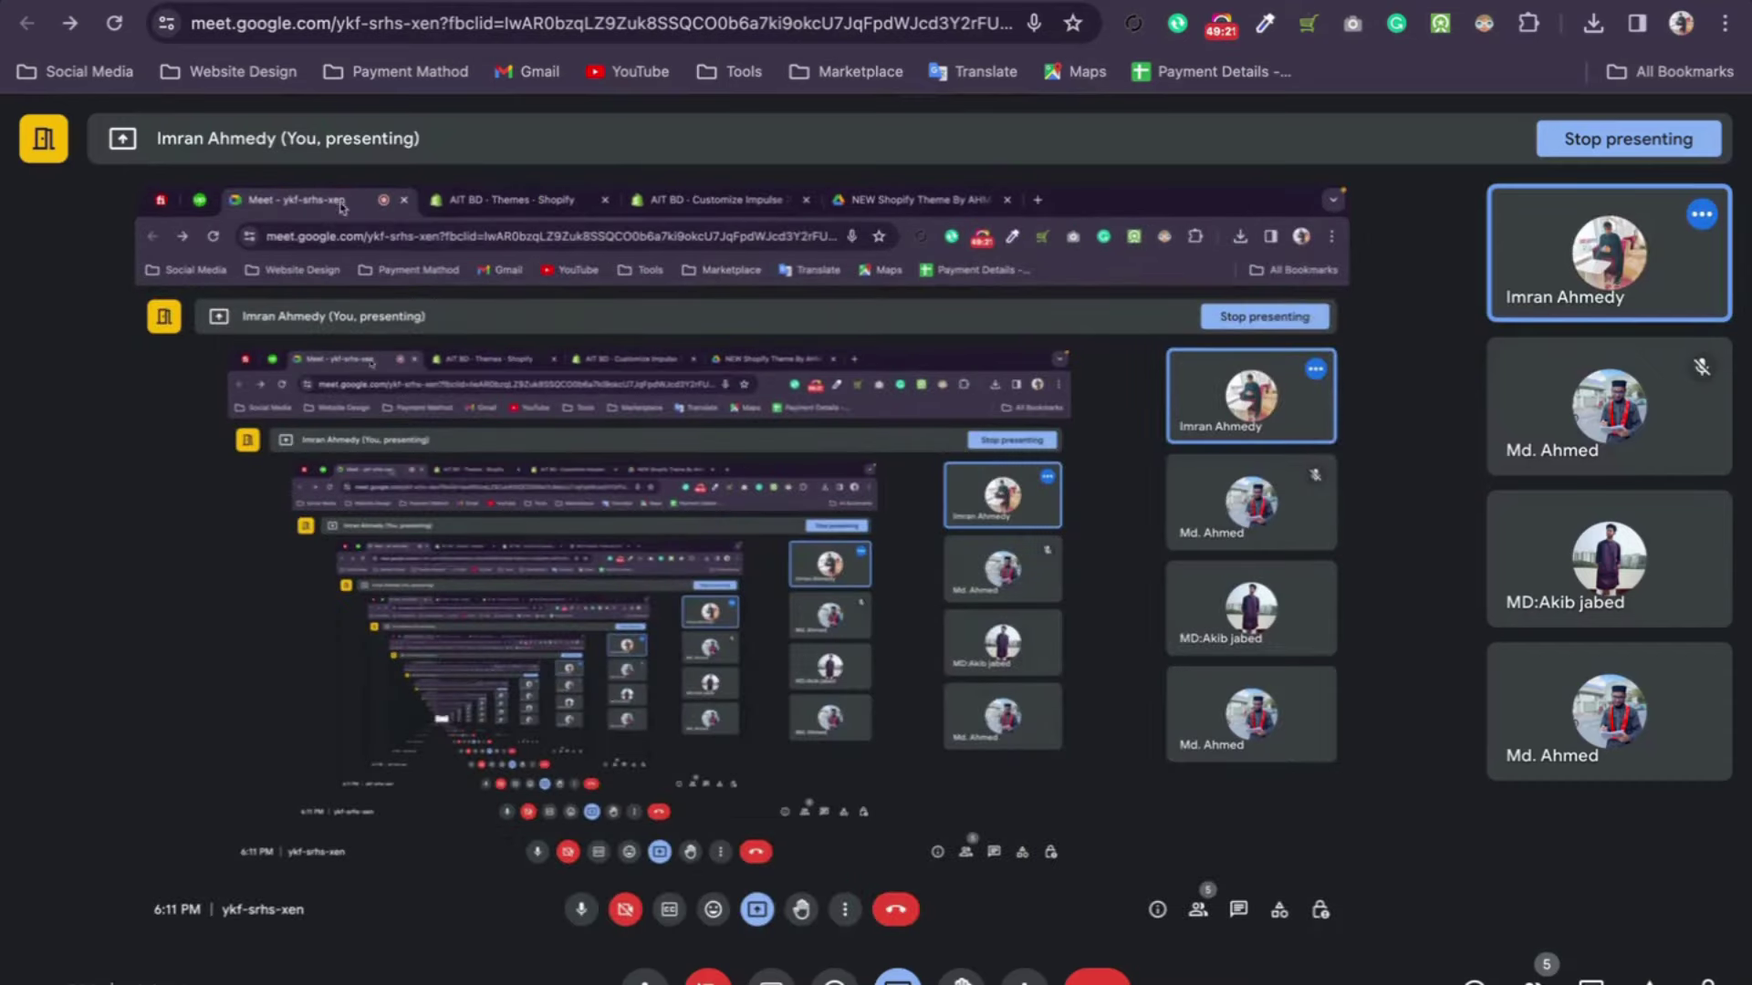
{"action": "left_click", "coordinate": [611, 5]}
{"action": "key", "text": "ctrl+Tab"}
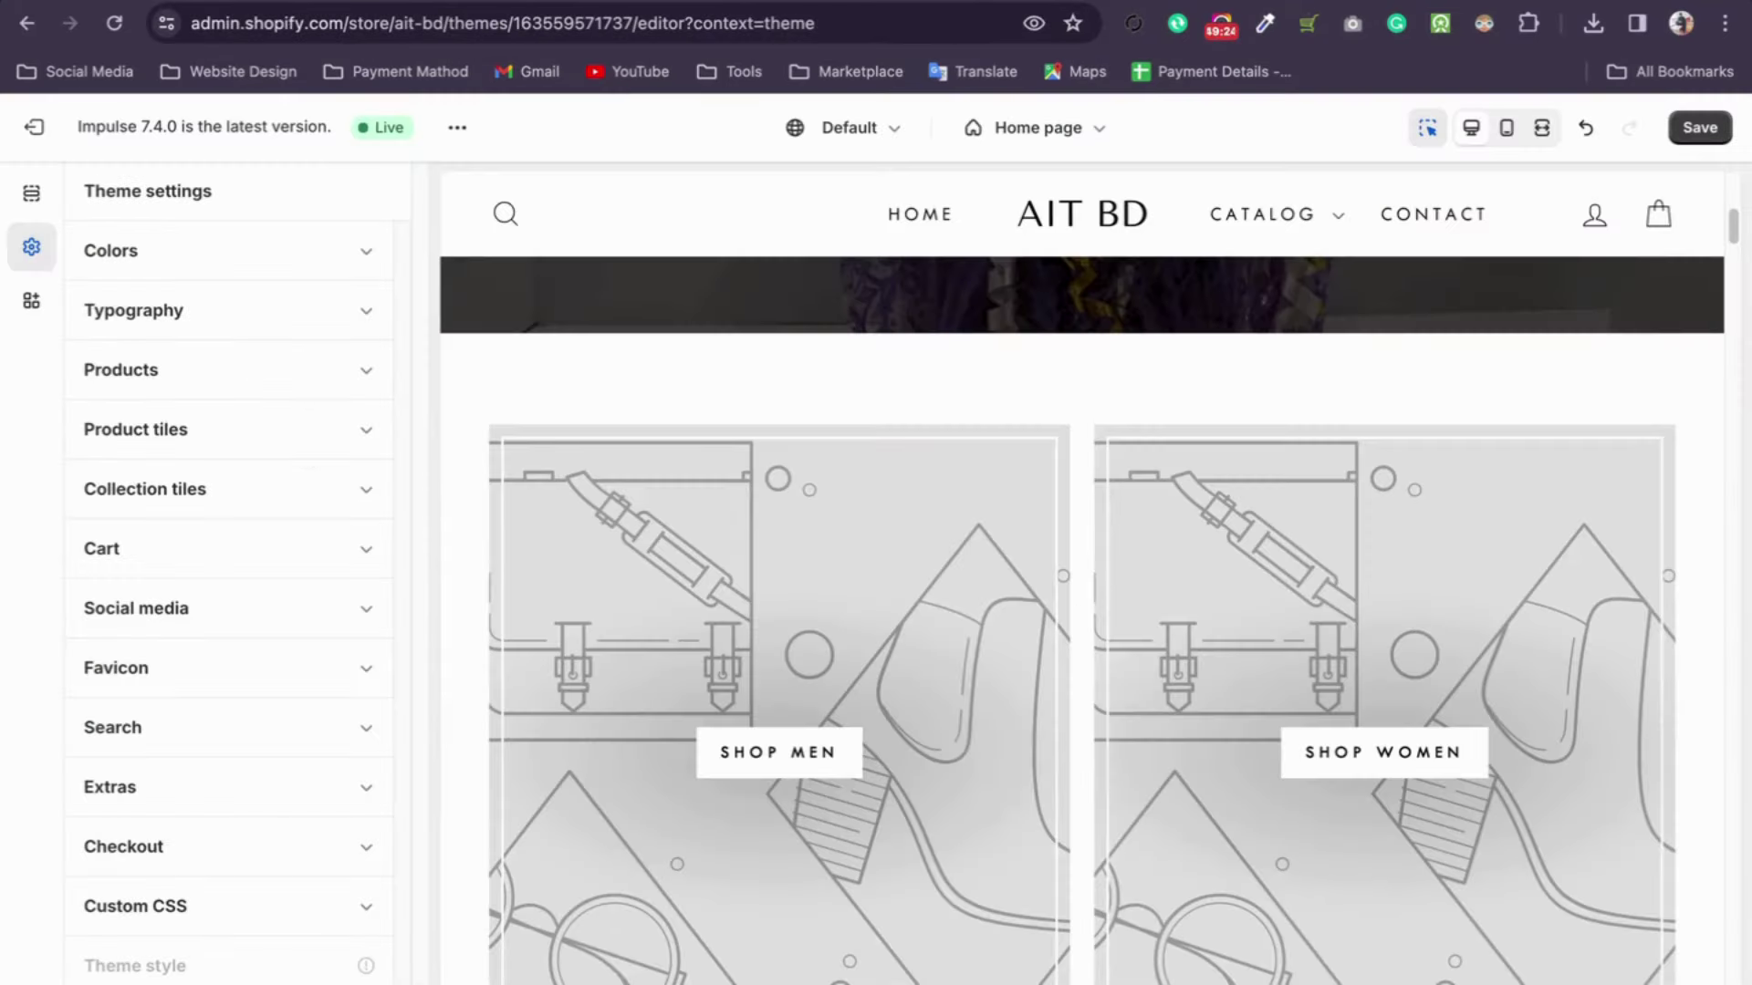
{"action": "left_click", "coordinate": [593, 2]}
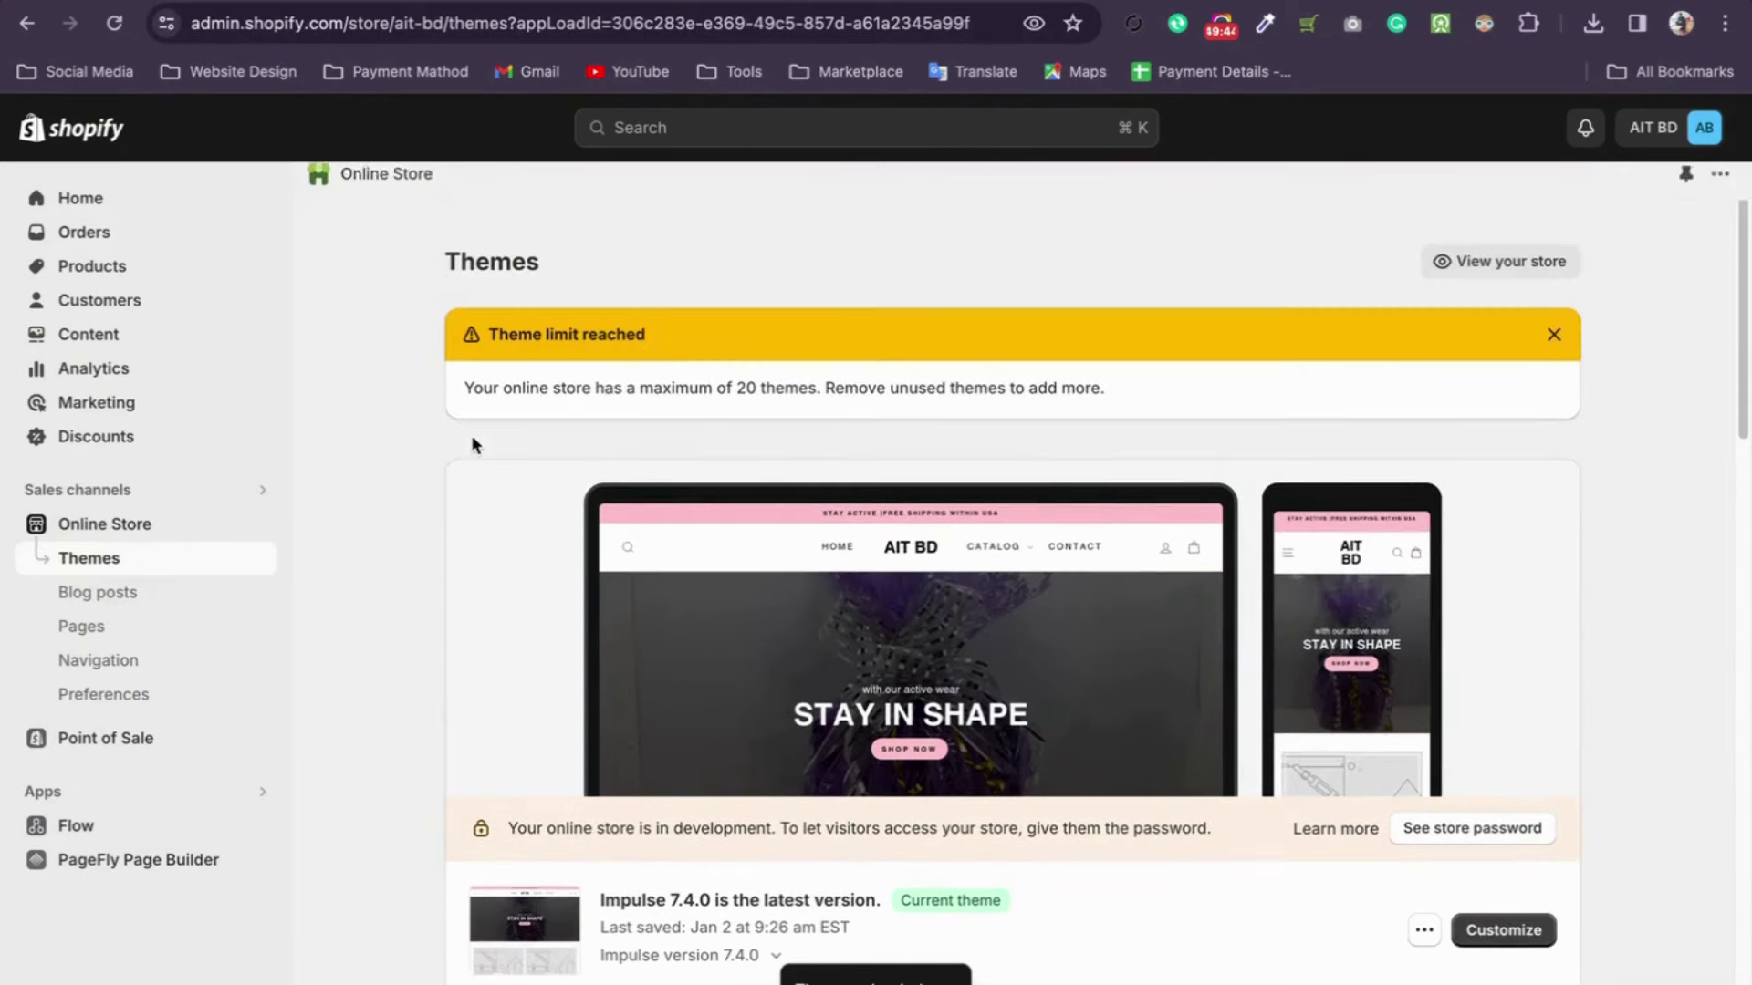
Step: Dismiss the theme limit notice and remove the Refresh theme from the theme library
{"action": "left_click", "coordinate": [1552, 338]}
{"action": "scroll", "coordinate": [420, 451], "scroll_direction": "down", "scroll_amount": 3}
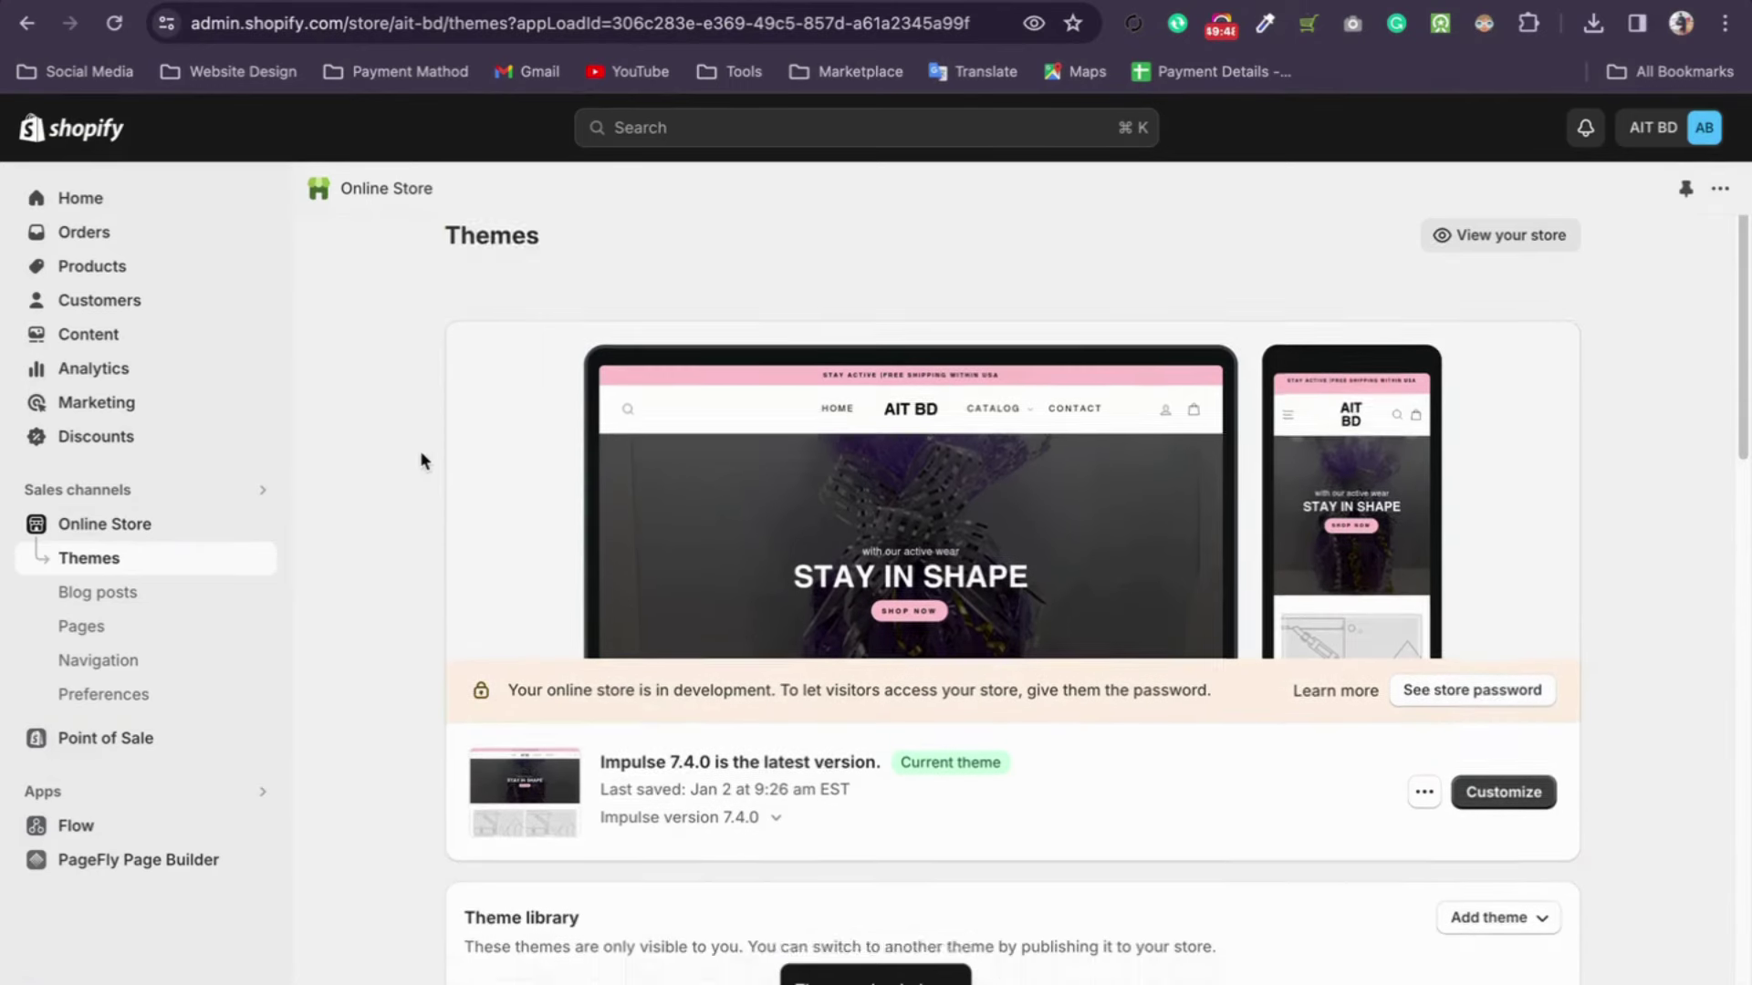
{"action": "scroll", "coordinate": [418, 533], "scroll_direction": "down", "scroll_amount": 3}
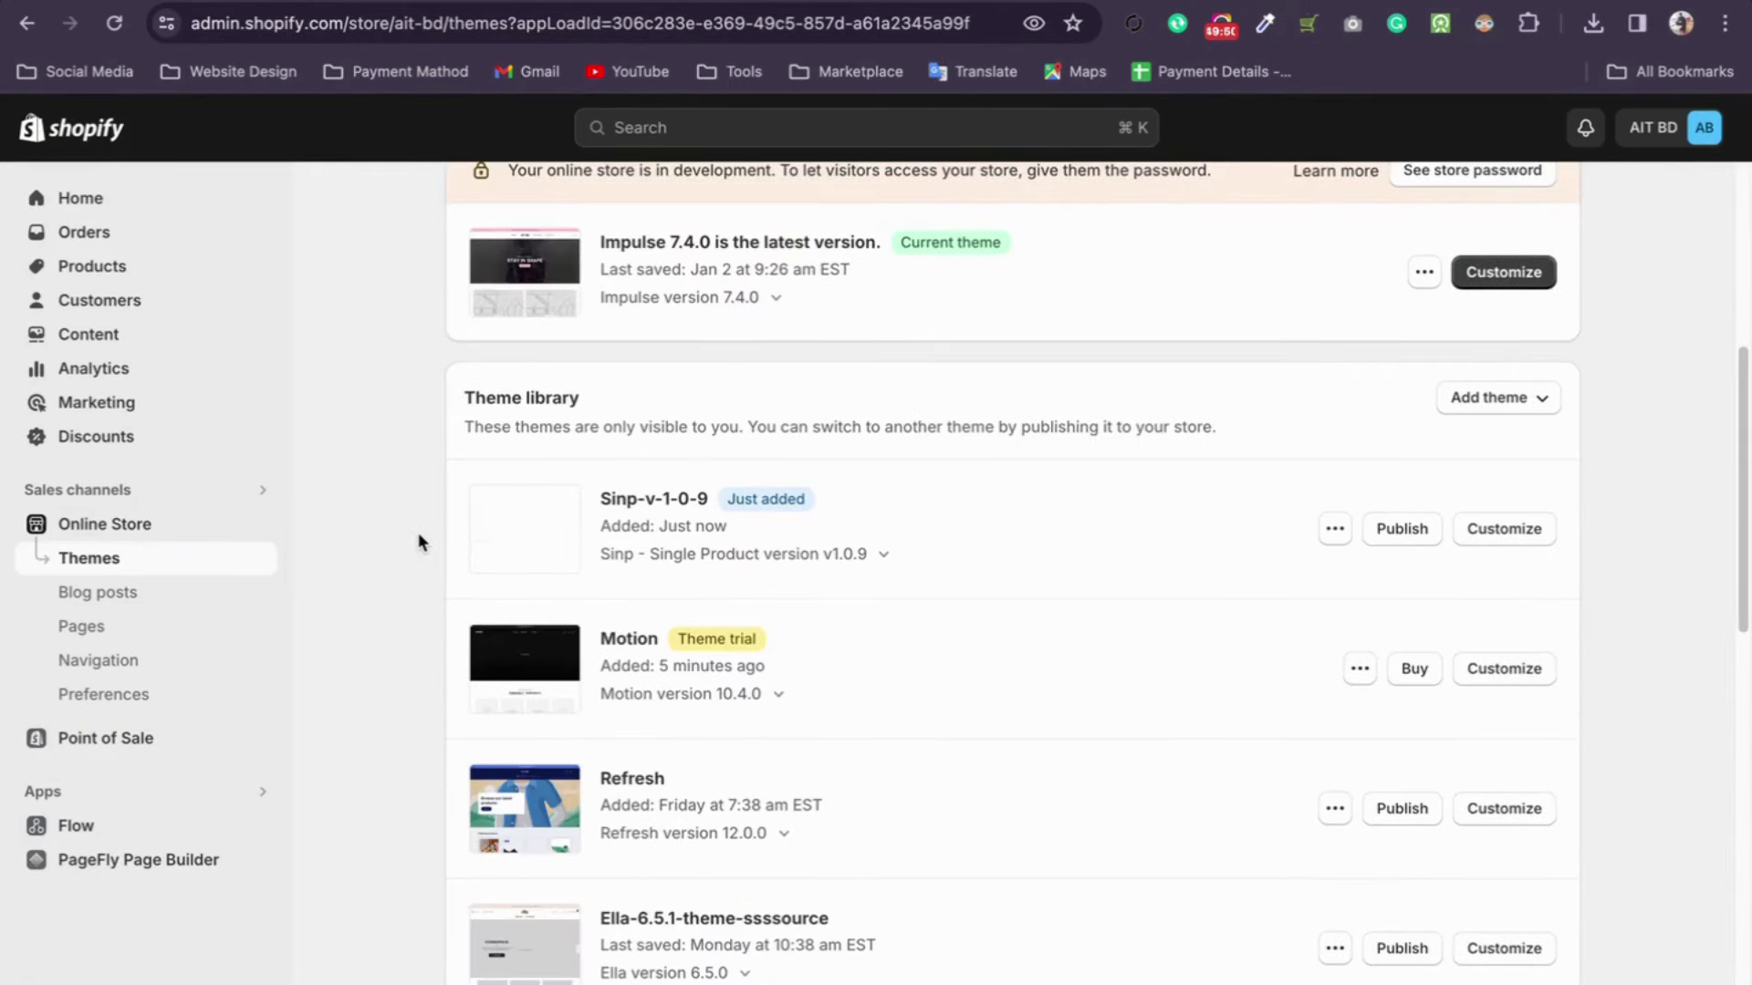
{"action": "left_click", "coordinate": [1335, 810]}
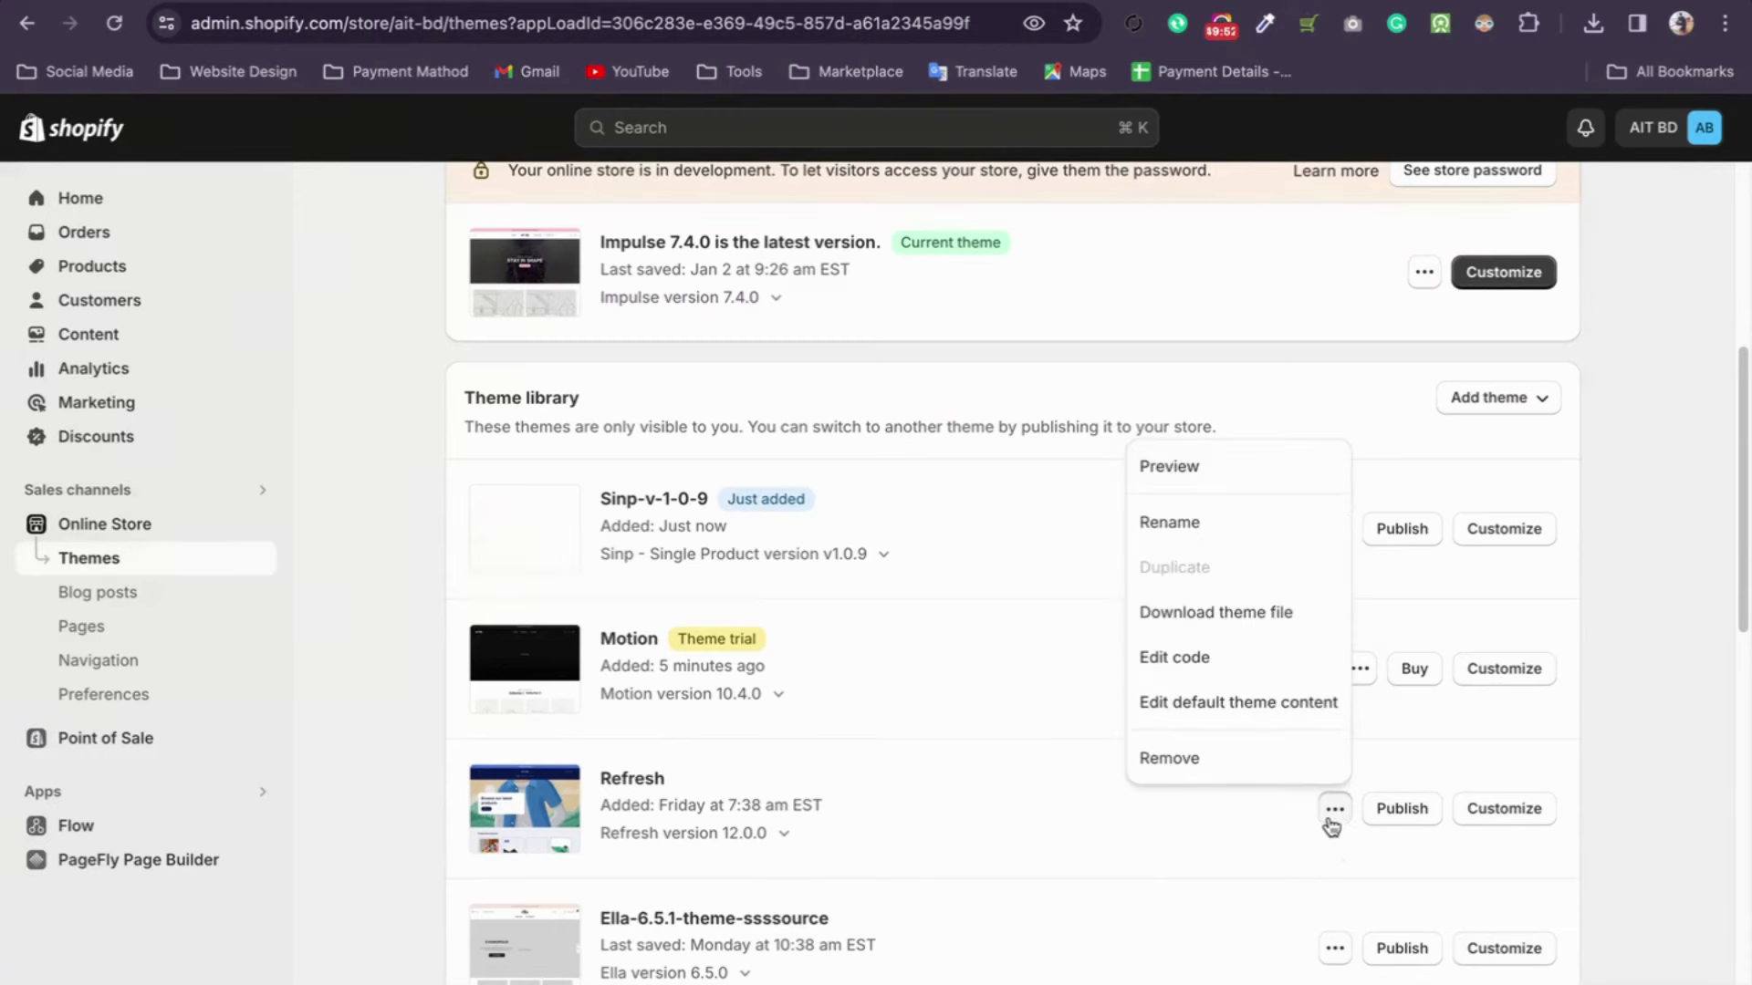
{"action": "left_click", "coordinate": [1210, 757]}
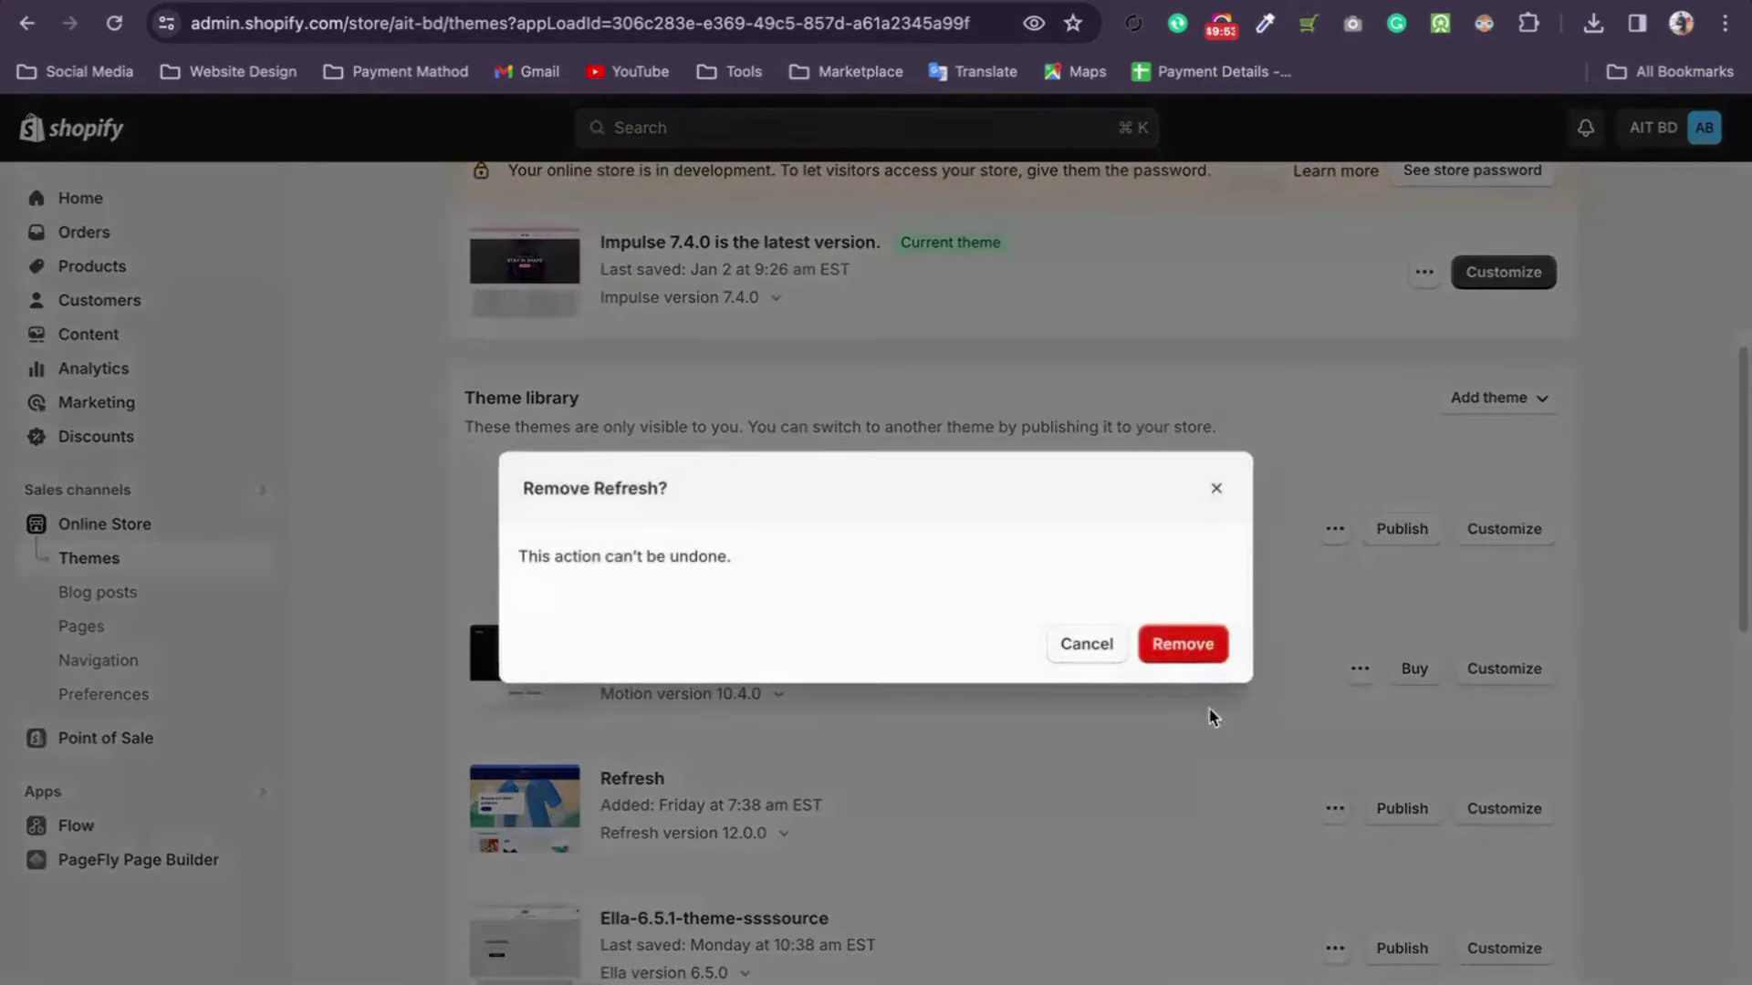
{"action": "left_click", "coordinate": [1198, 644]}
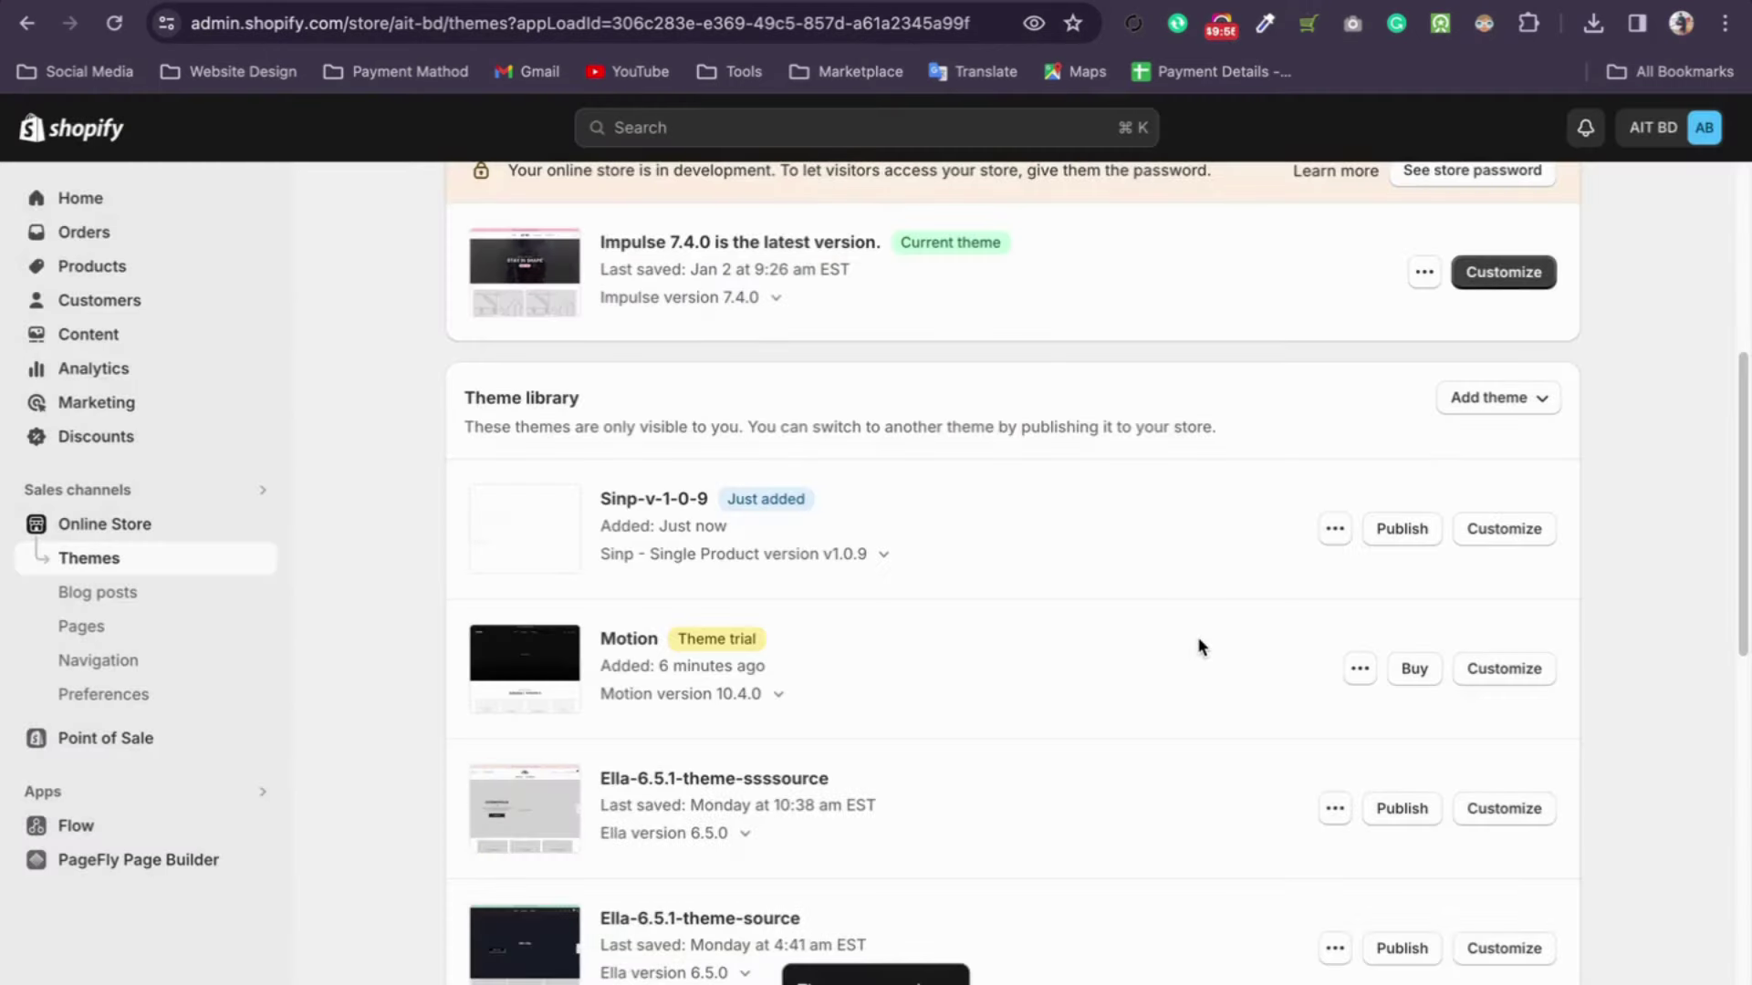
Step: Open the Sinp-v-1-0-9 theme for customization, look through its theme settings categories, and exit the editor
{"action": "scroll", "coordinate": [1200, 646], "scroll_direction": "up", "scroll_amount": 2}
{"action": "scroll", "coordinate": [1200, 648], "scroll_direction": "up", "scroll_amount": 5}
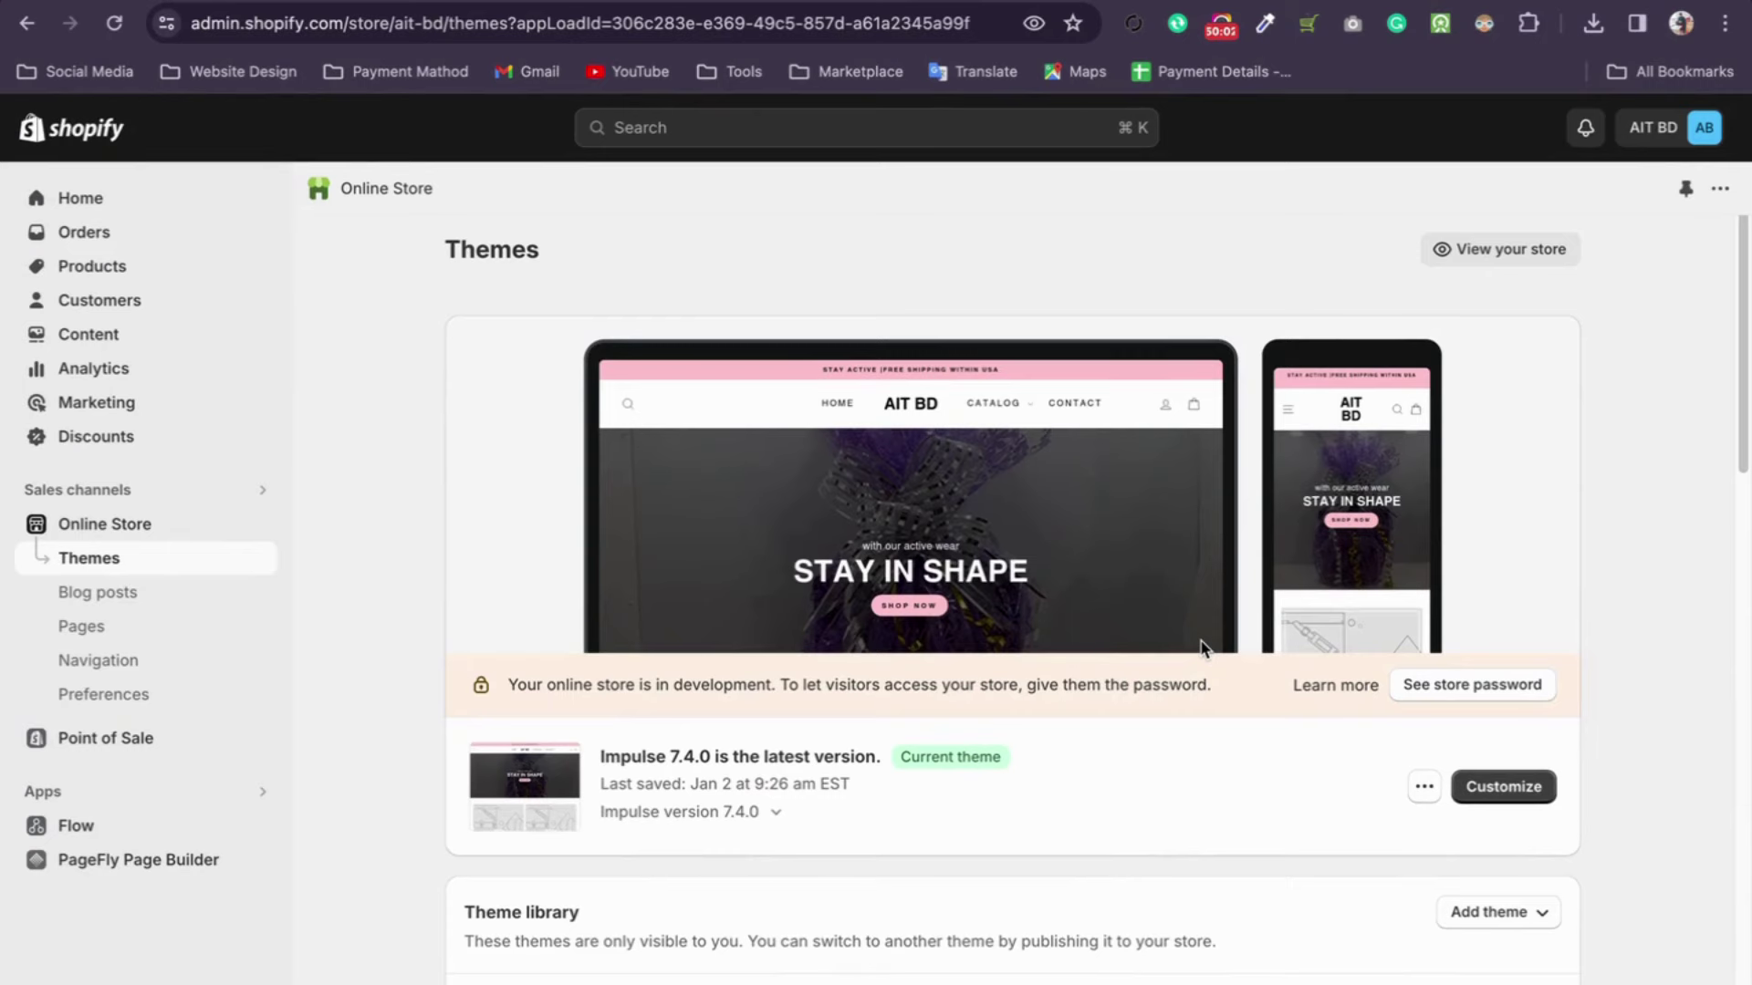
{"action": "scroll", "coordinate": [1010, 785], "scroll_direction": "down", "scroll_amount": 3}
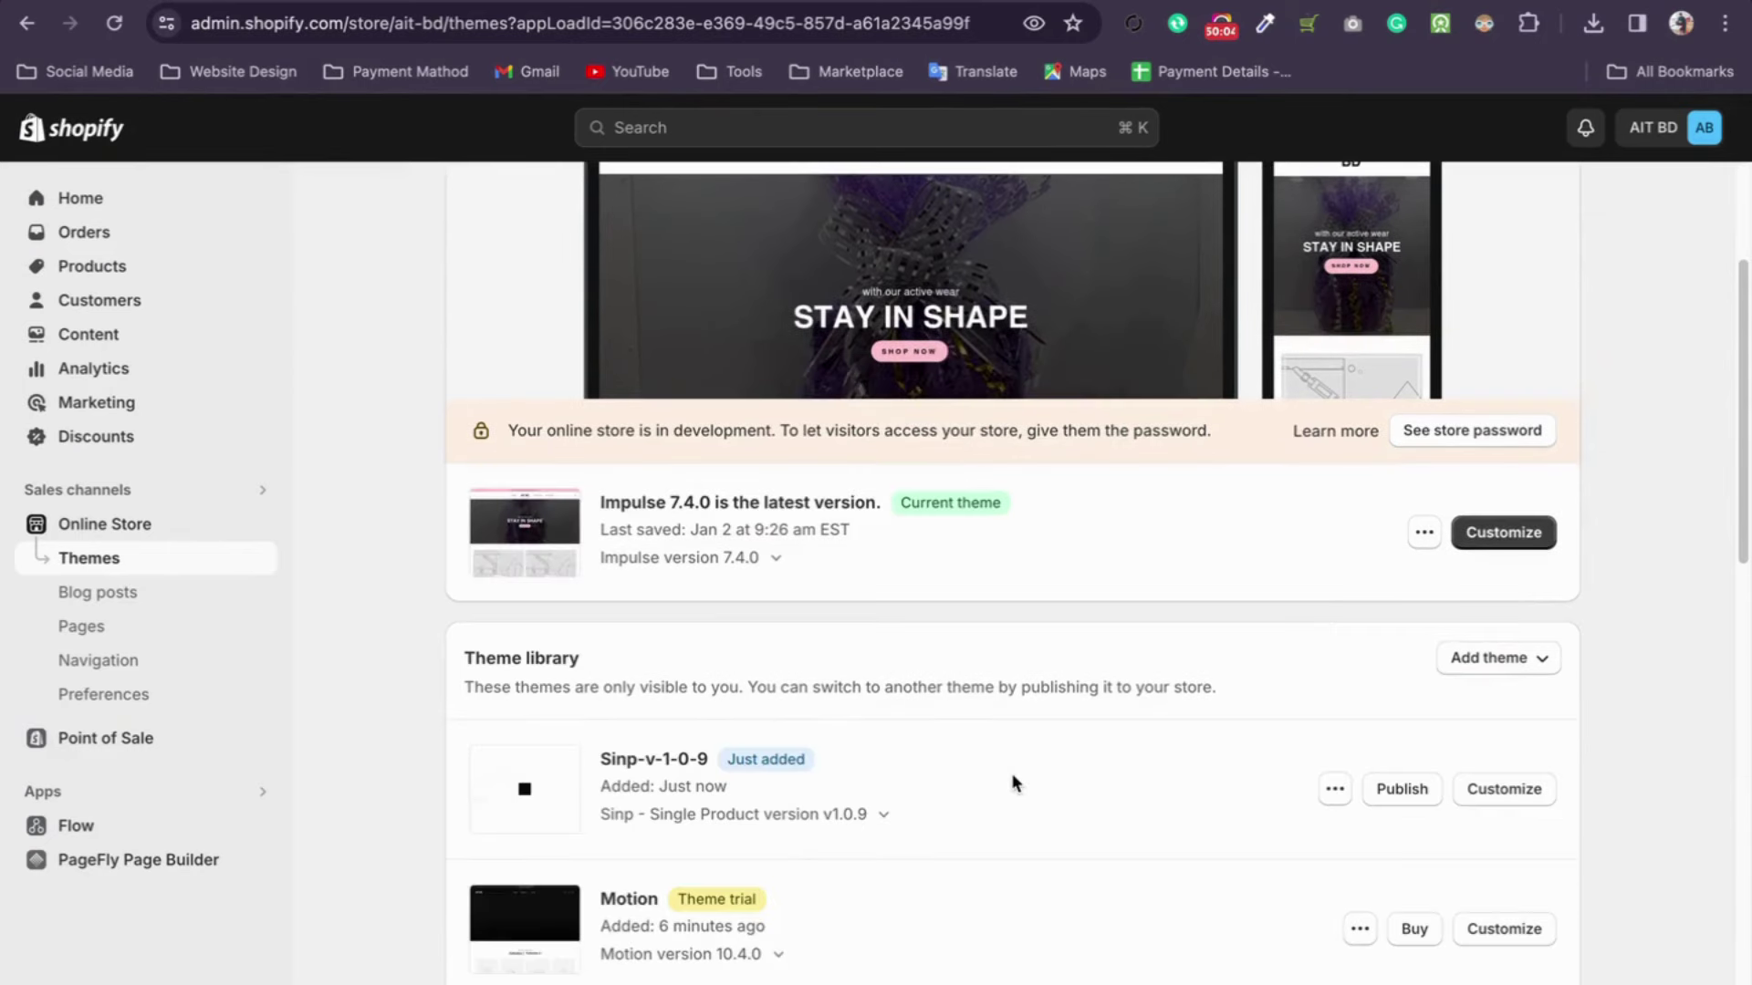
{"action": "left_click", "coordinate": [1519, 795]}
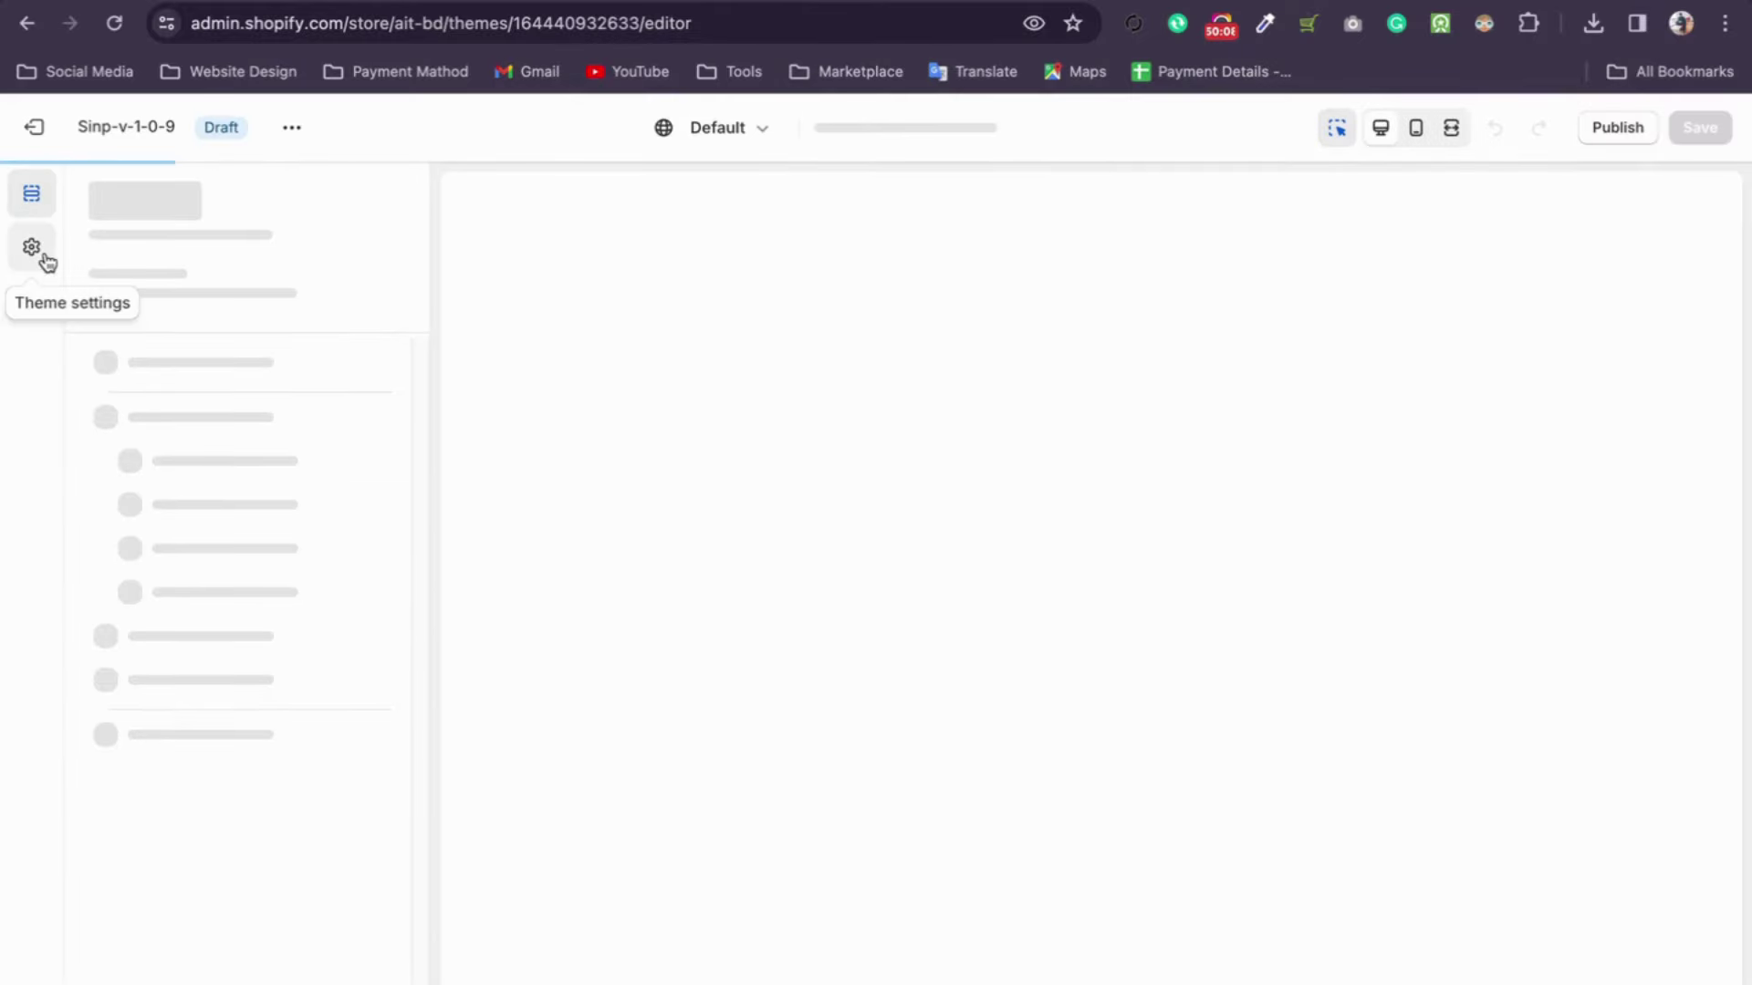
{"action": "left_click", "coordinate": [37, 256]}
{"action": "scroll", "coordinate": [210, 776], "scroll_direction": "down", "scroll_amount": 5}
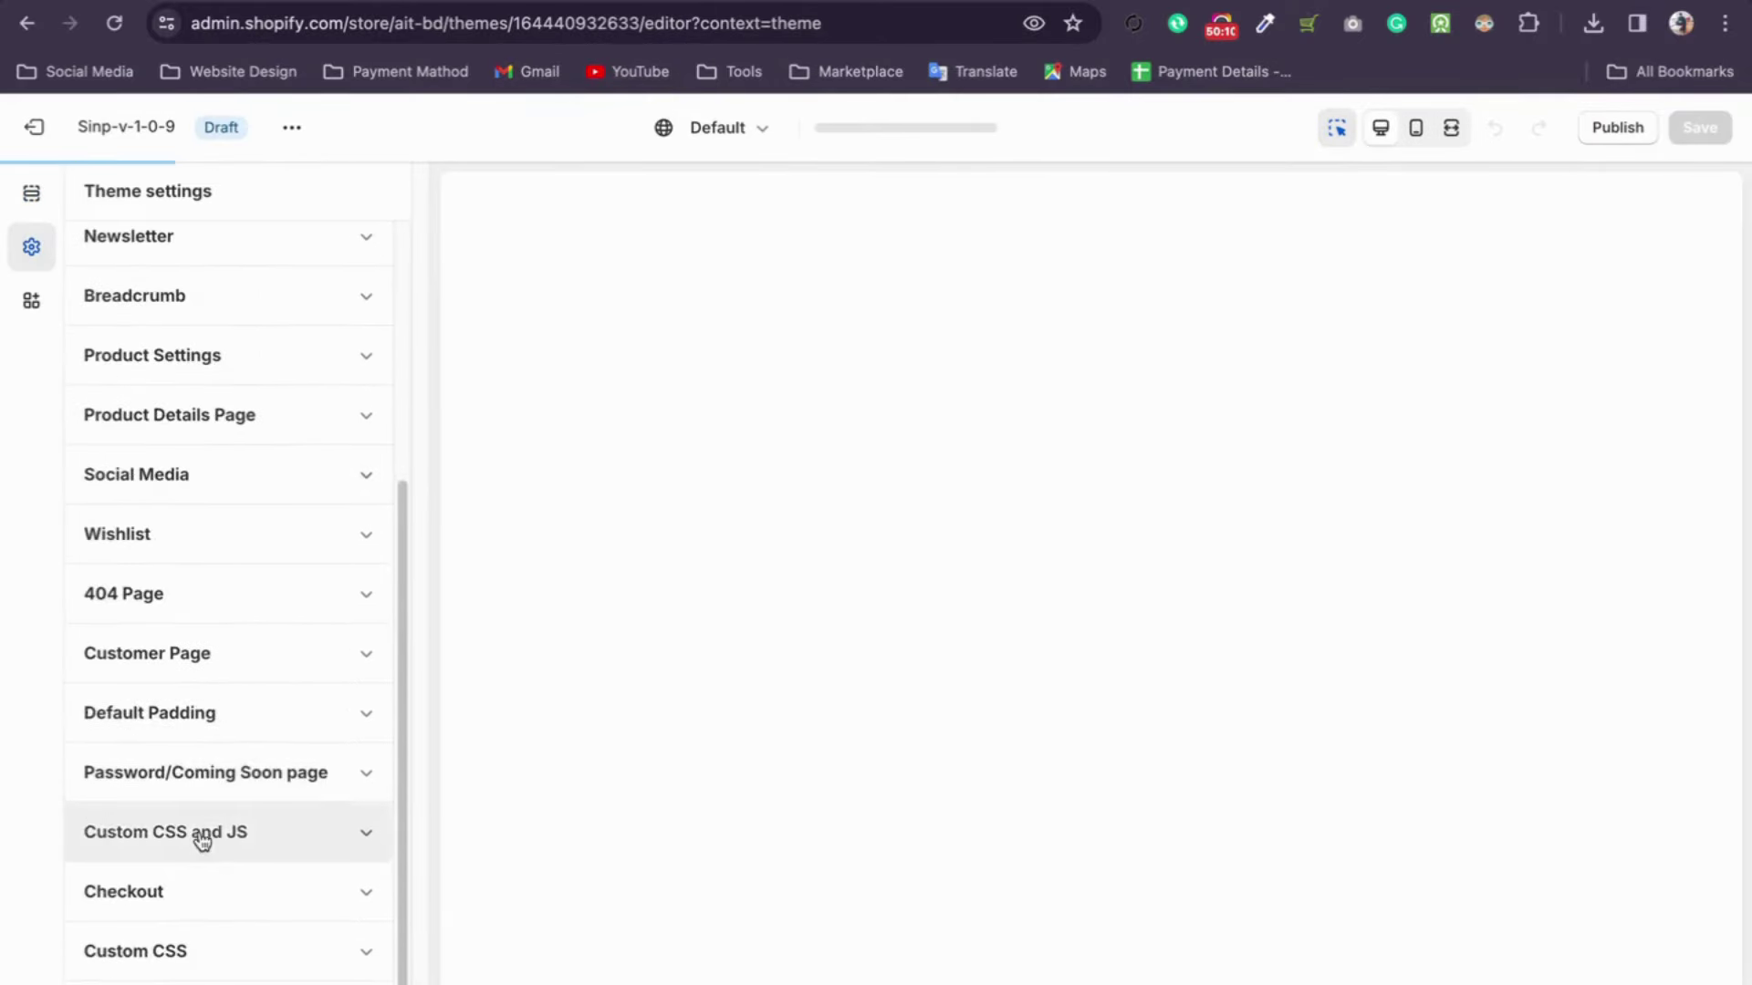
{"action": "scroll", "coordinate": [200, 623], "scroll_direction": "up", "scroll_amount": 5}
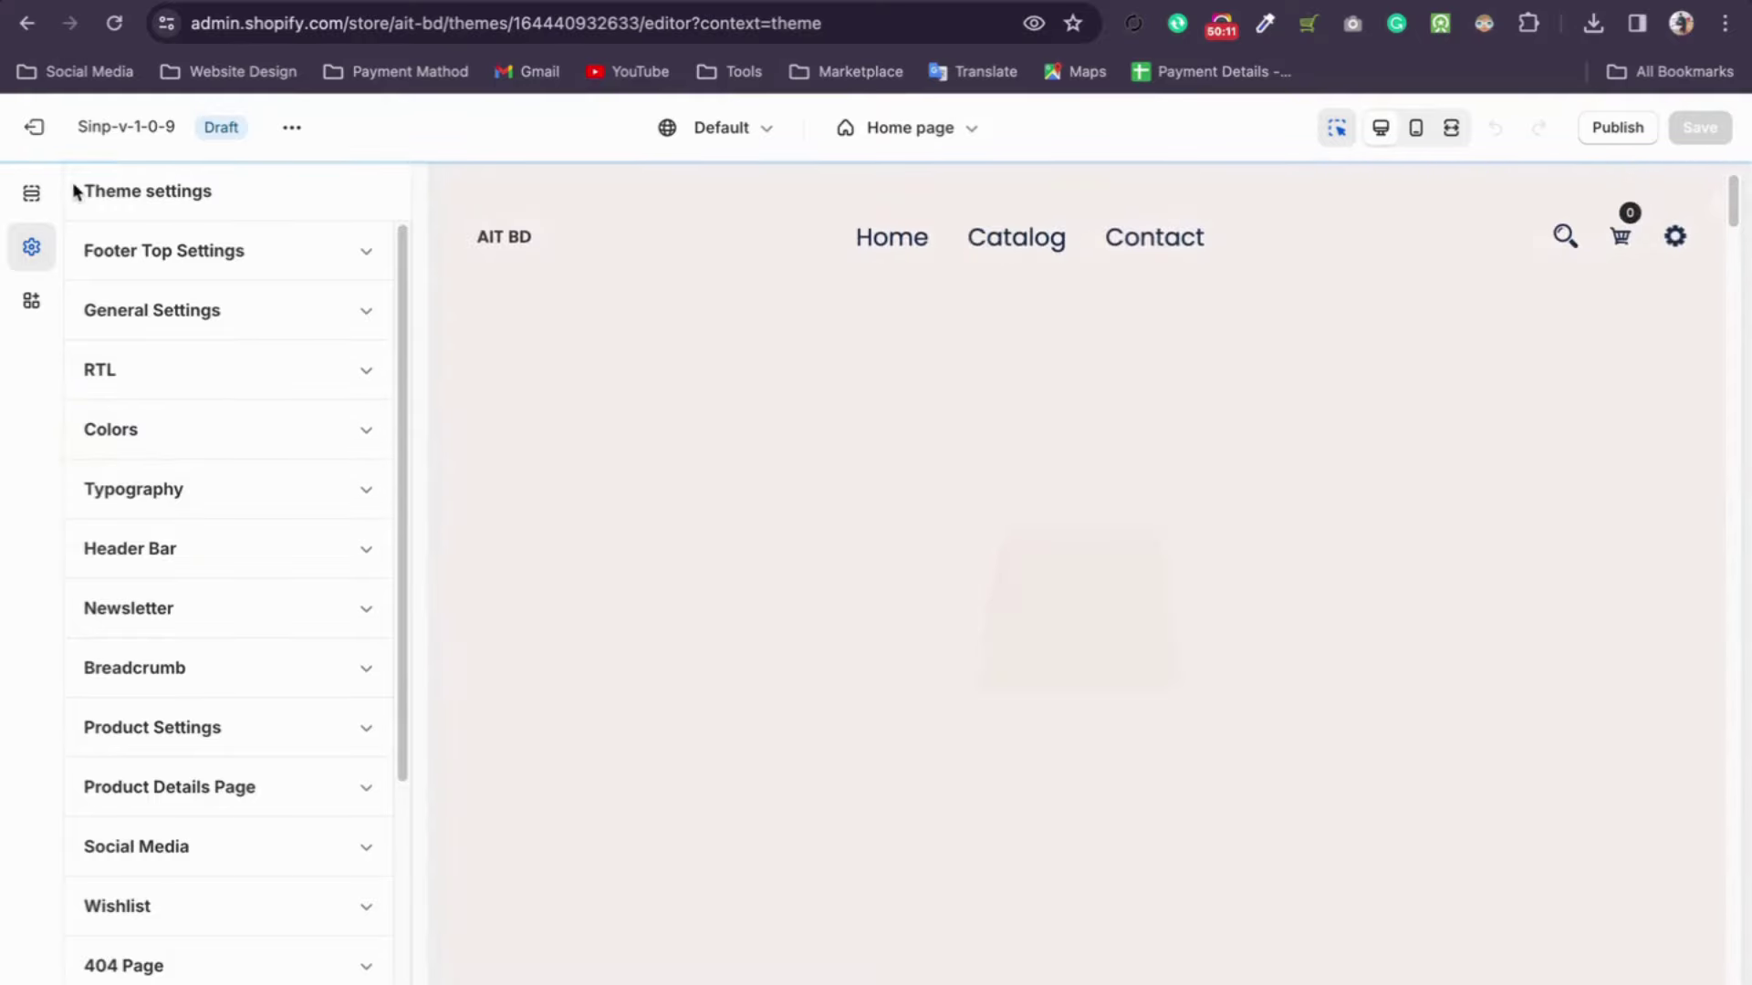
{"action": "left_click", "coordinate": [34, 127]}
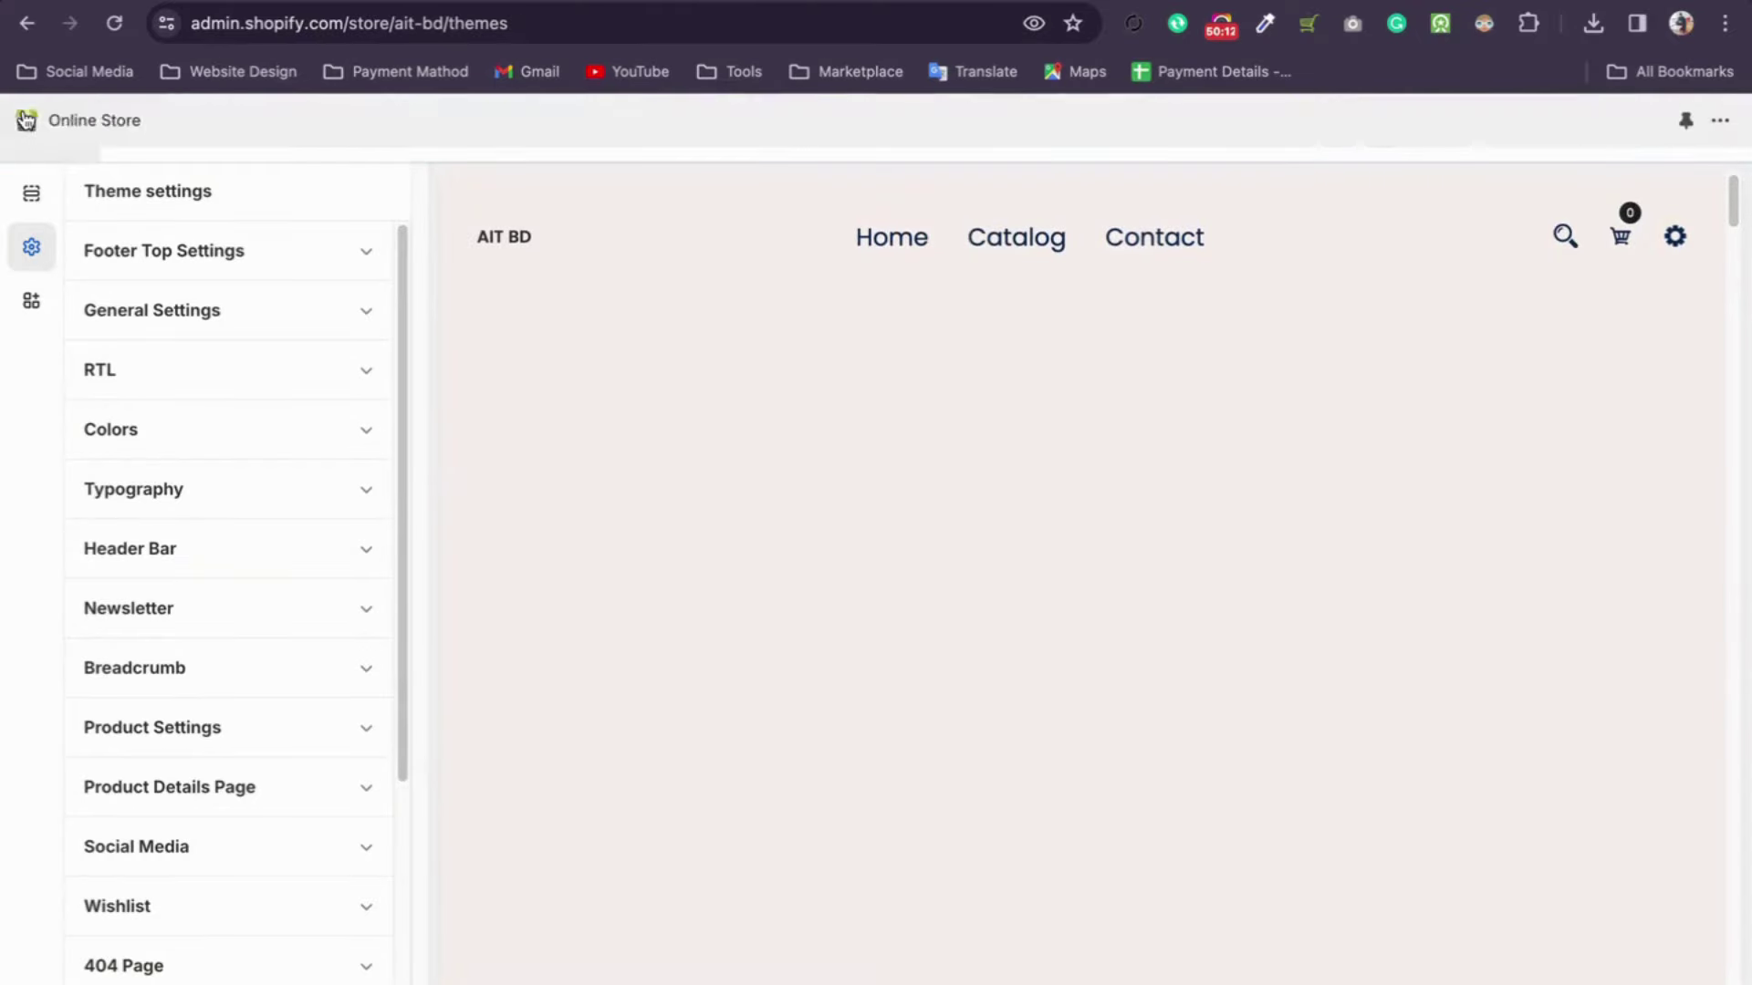
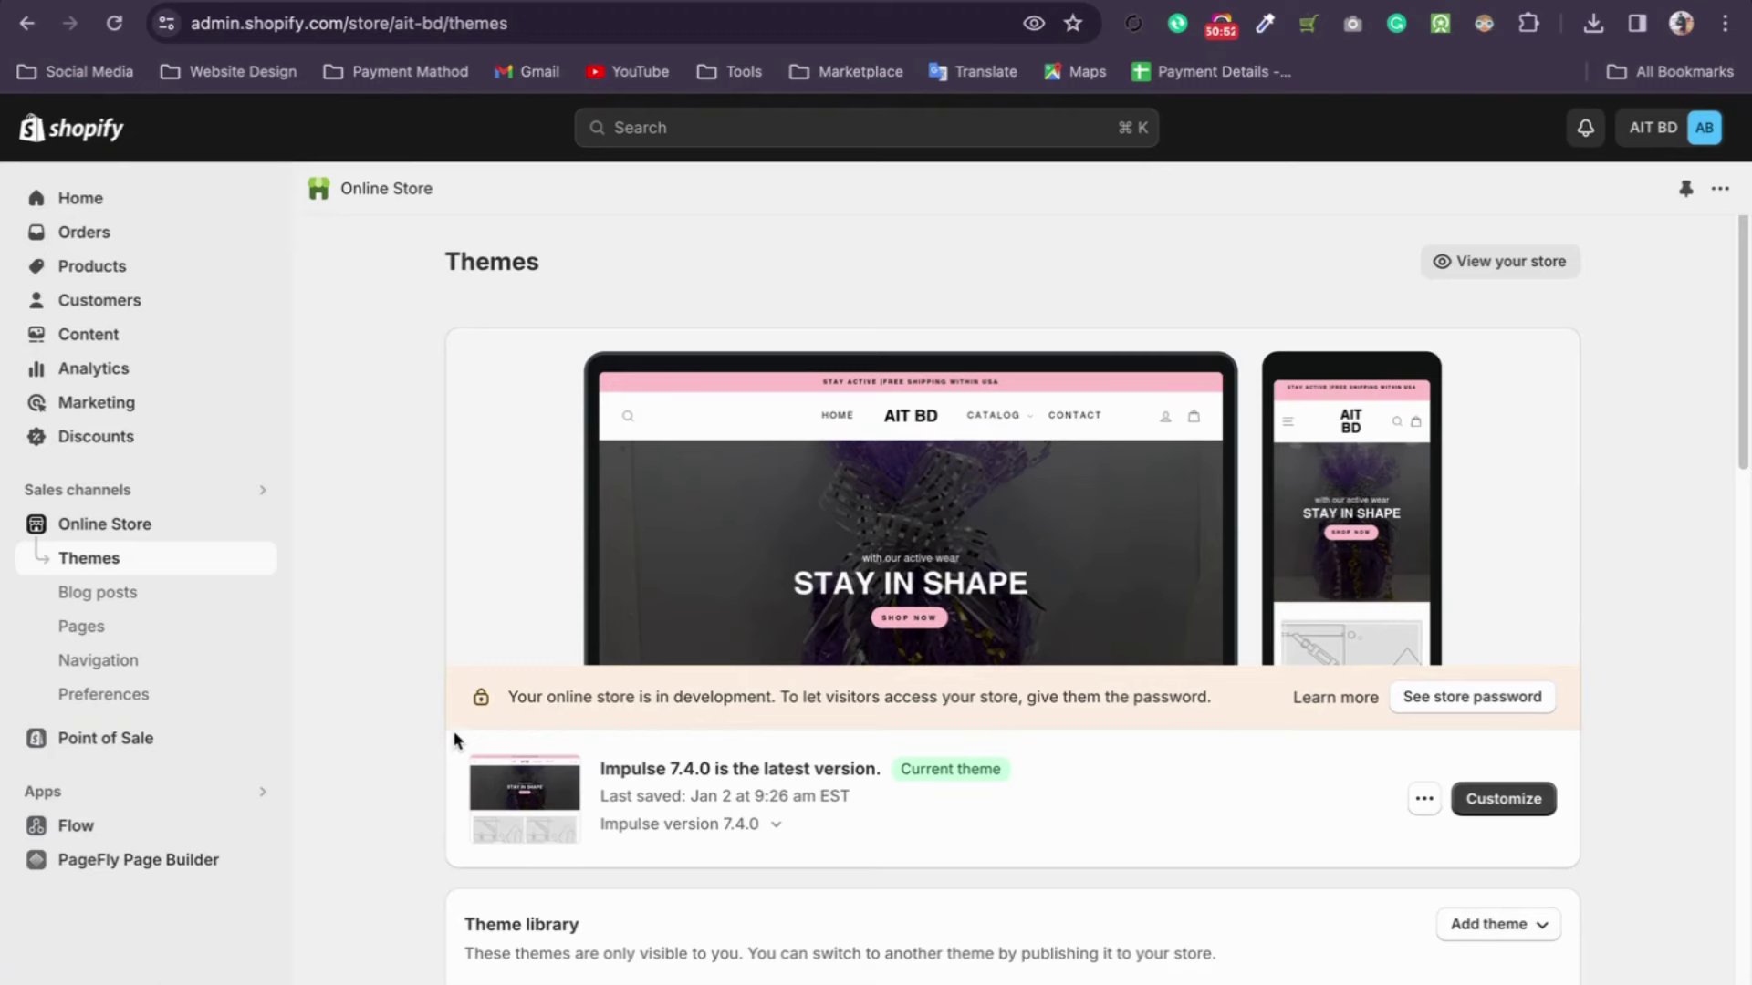
Step: Reopen the Sinp-v-1-0-9 theme for customization and examine its home page sections and preview from the slider to the Promotion FAQ
{"action": "scroll", "coordinate": [1501, 963], "scroll_direction": "down", "scroll_amount": 3}
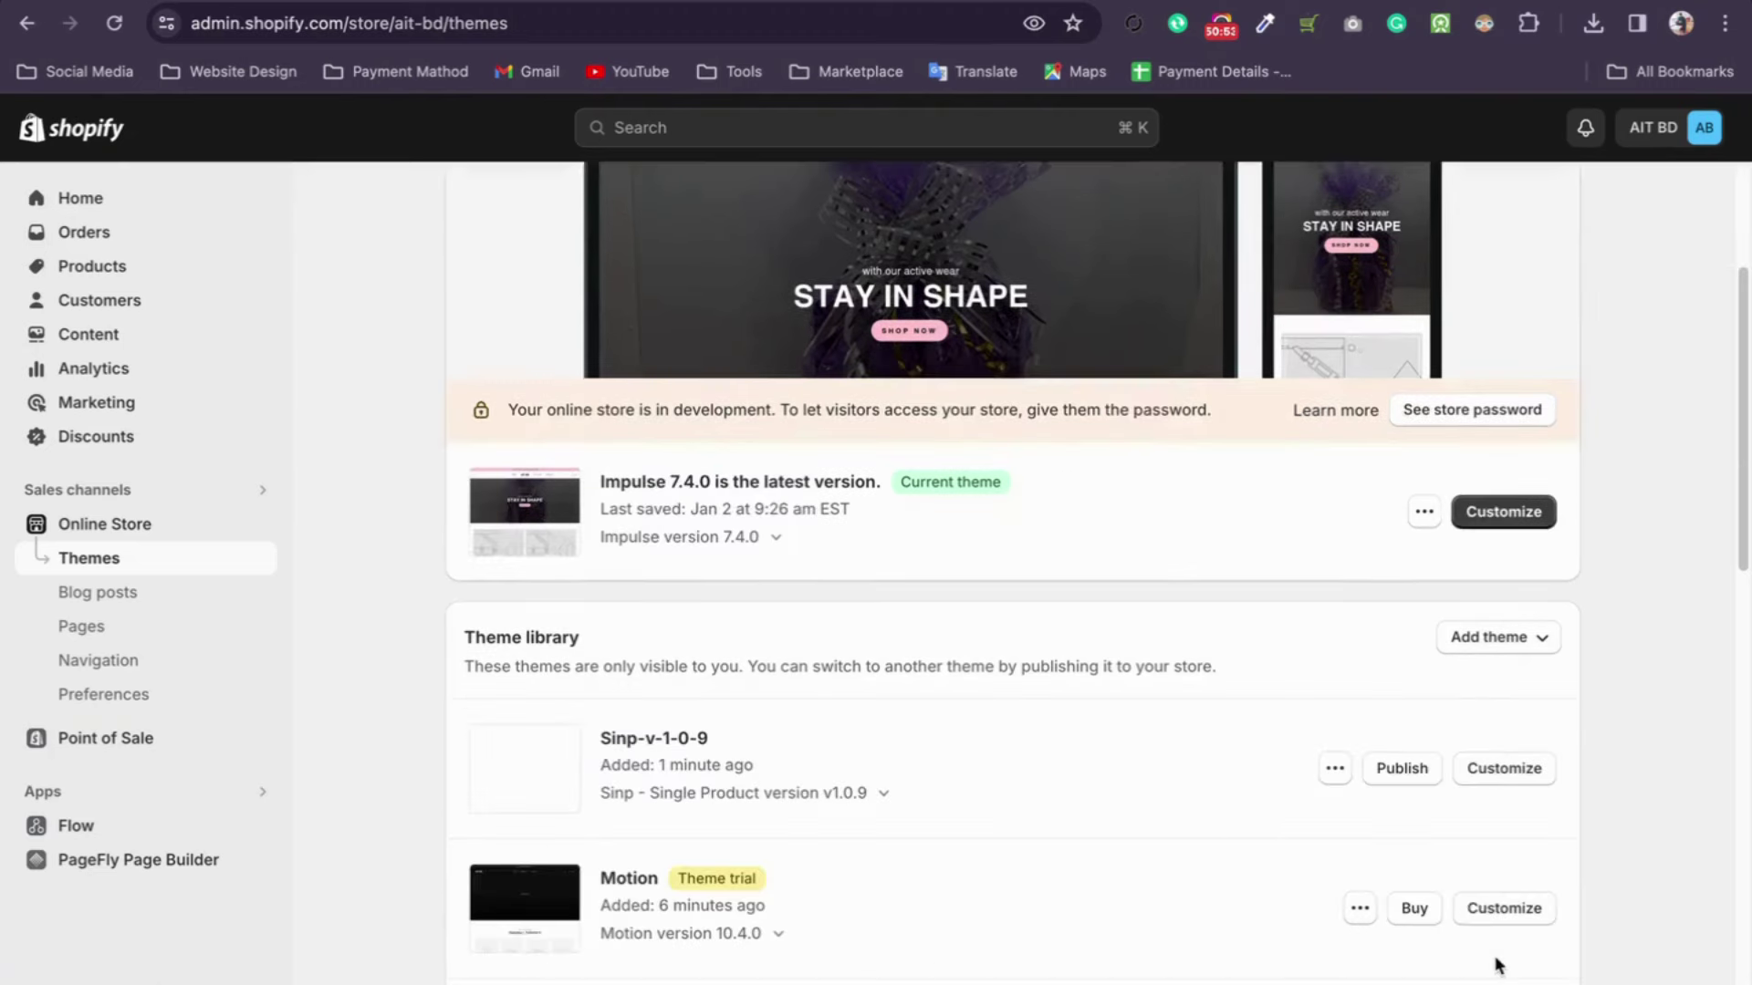
{"action": "left_click", "coordinate": [1487, 774]}
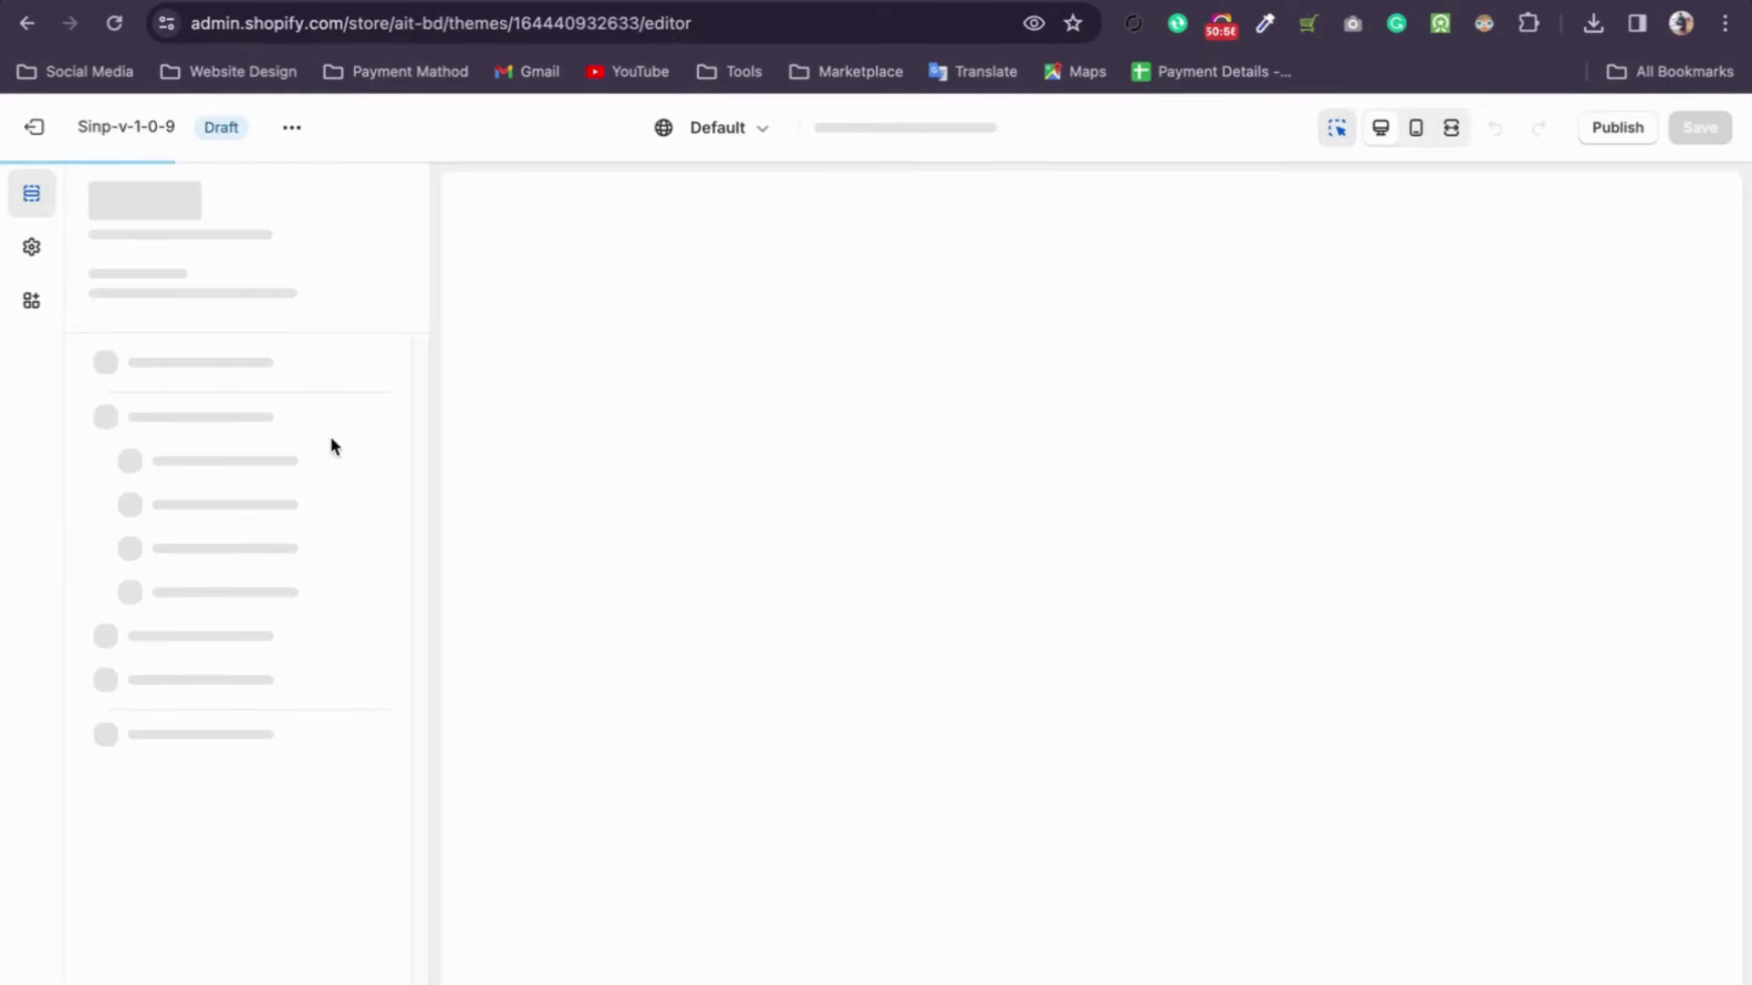
{"action": "left_click", "coordinate": [44, 257]}
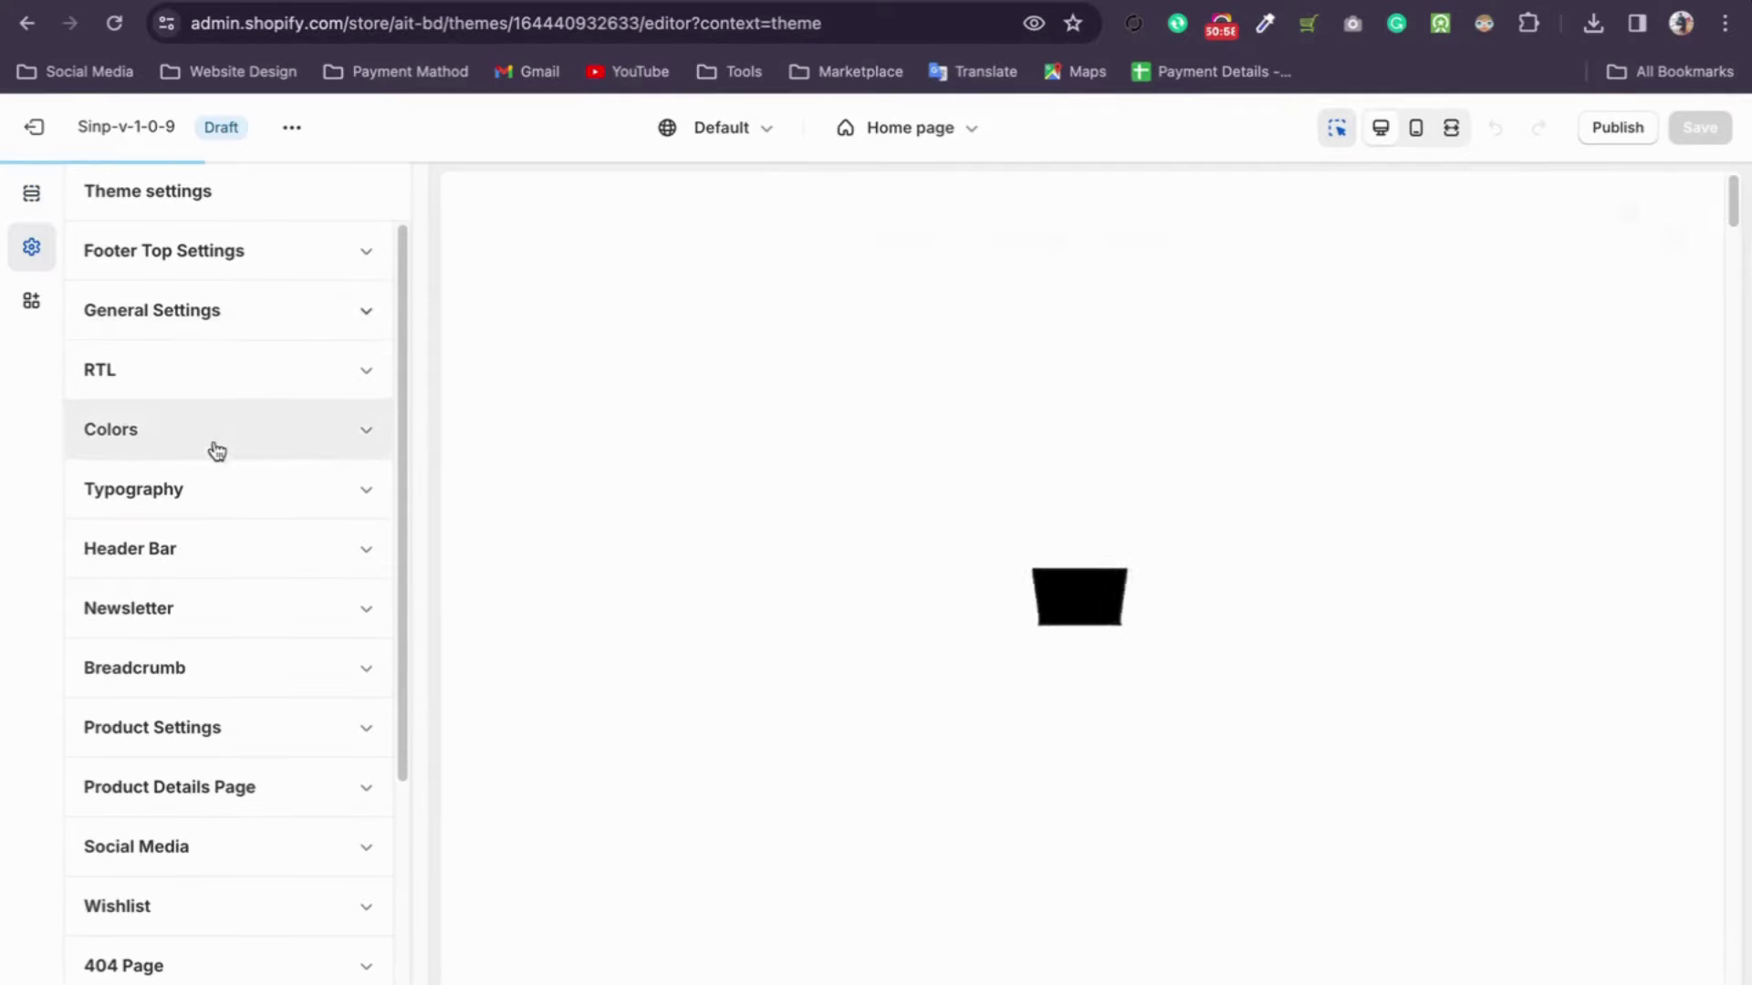
{"action": "left_click", "coordinate": [30, 193]}
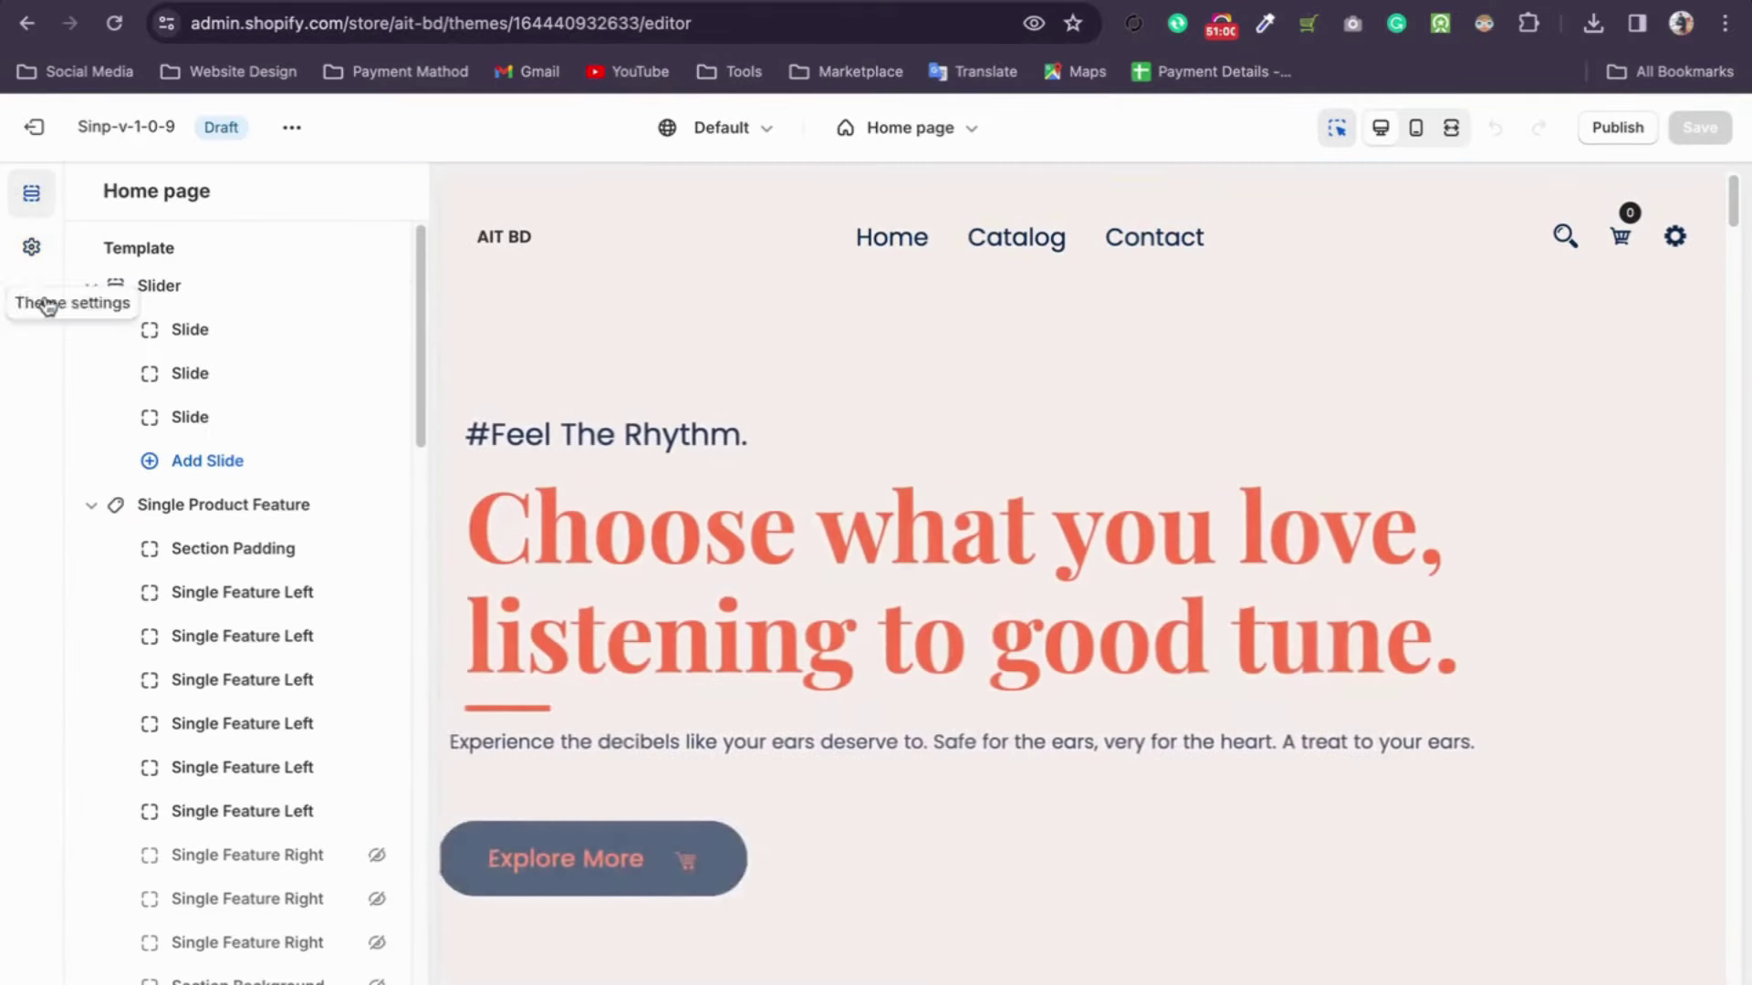
{"action": "scroll", "coordinate": [730, 550], "scroll_direction": "down", "scroll_amount": 2}
{"action": "scroll", "coordinate": [730, 550], "scroll_direction": "down", "scroll_amount": 8}
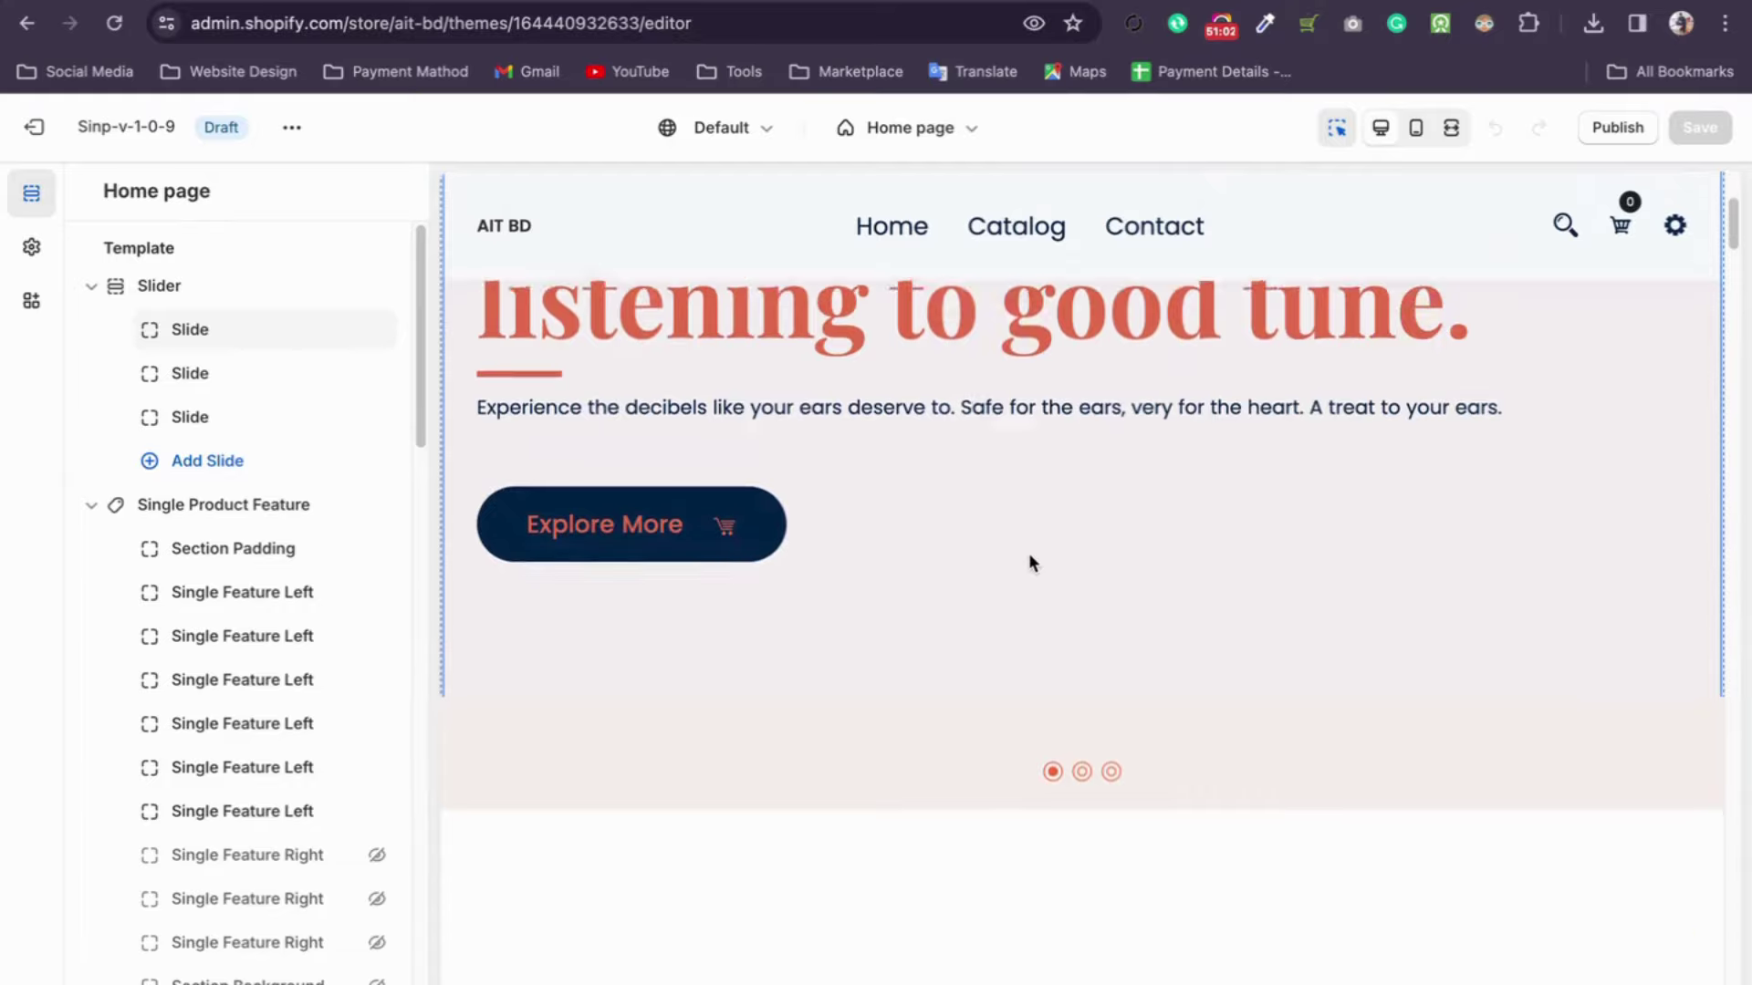
{"action": "scroll", "coordinate": [1031, 558], "scroll_direction": "down", "scroll_amount": 10}
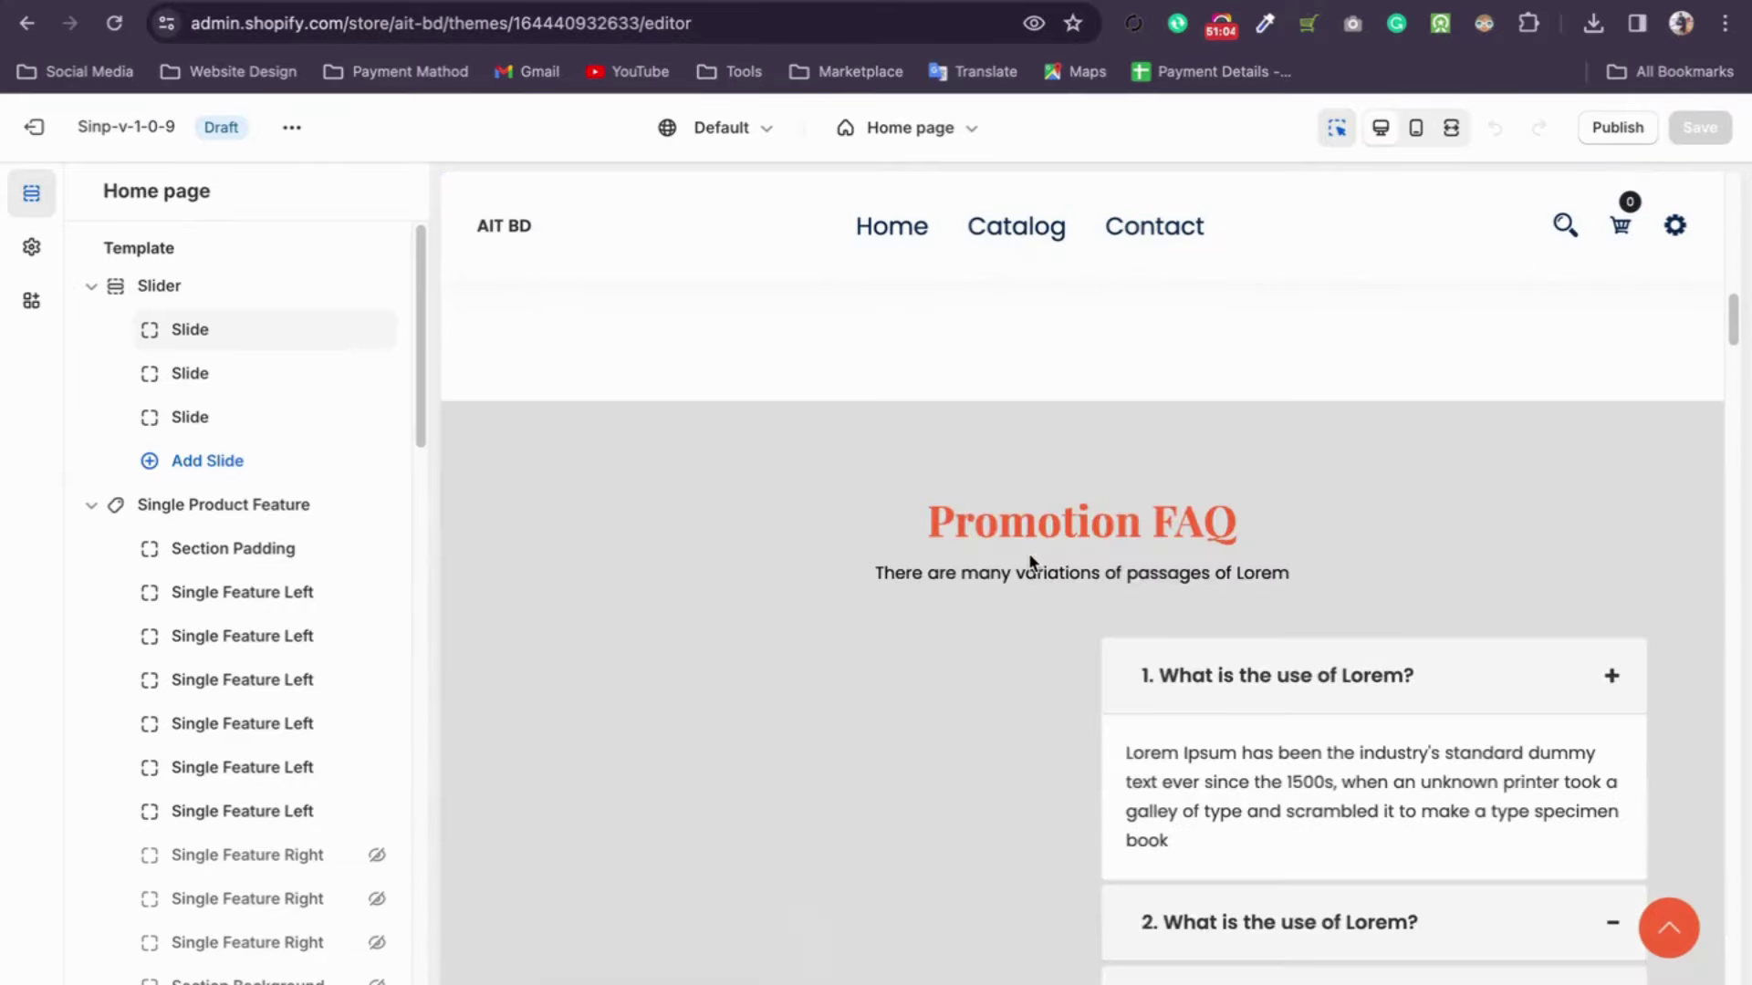
Step: Open the storefront preview of the Sinp-v-1-0-9 draft theme from the theme editor
{"action": "scroll", "coordinate": [1031, 558], "scroll_direction": "down", "scroll_amount": 8}
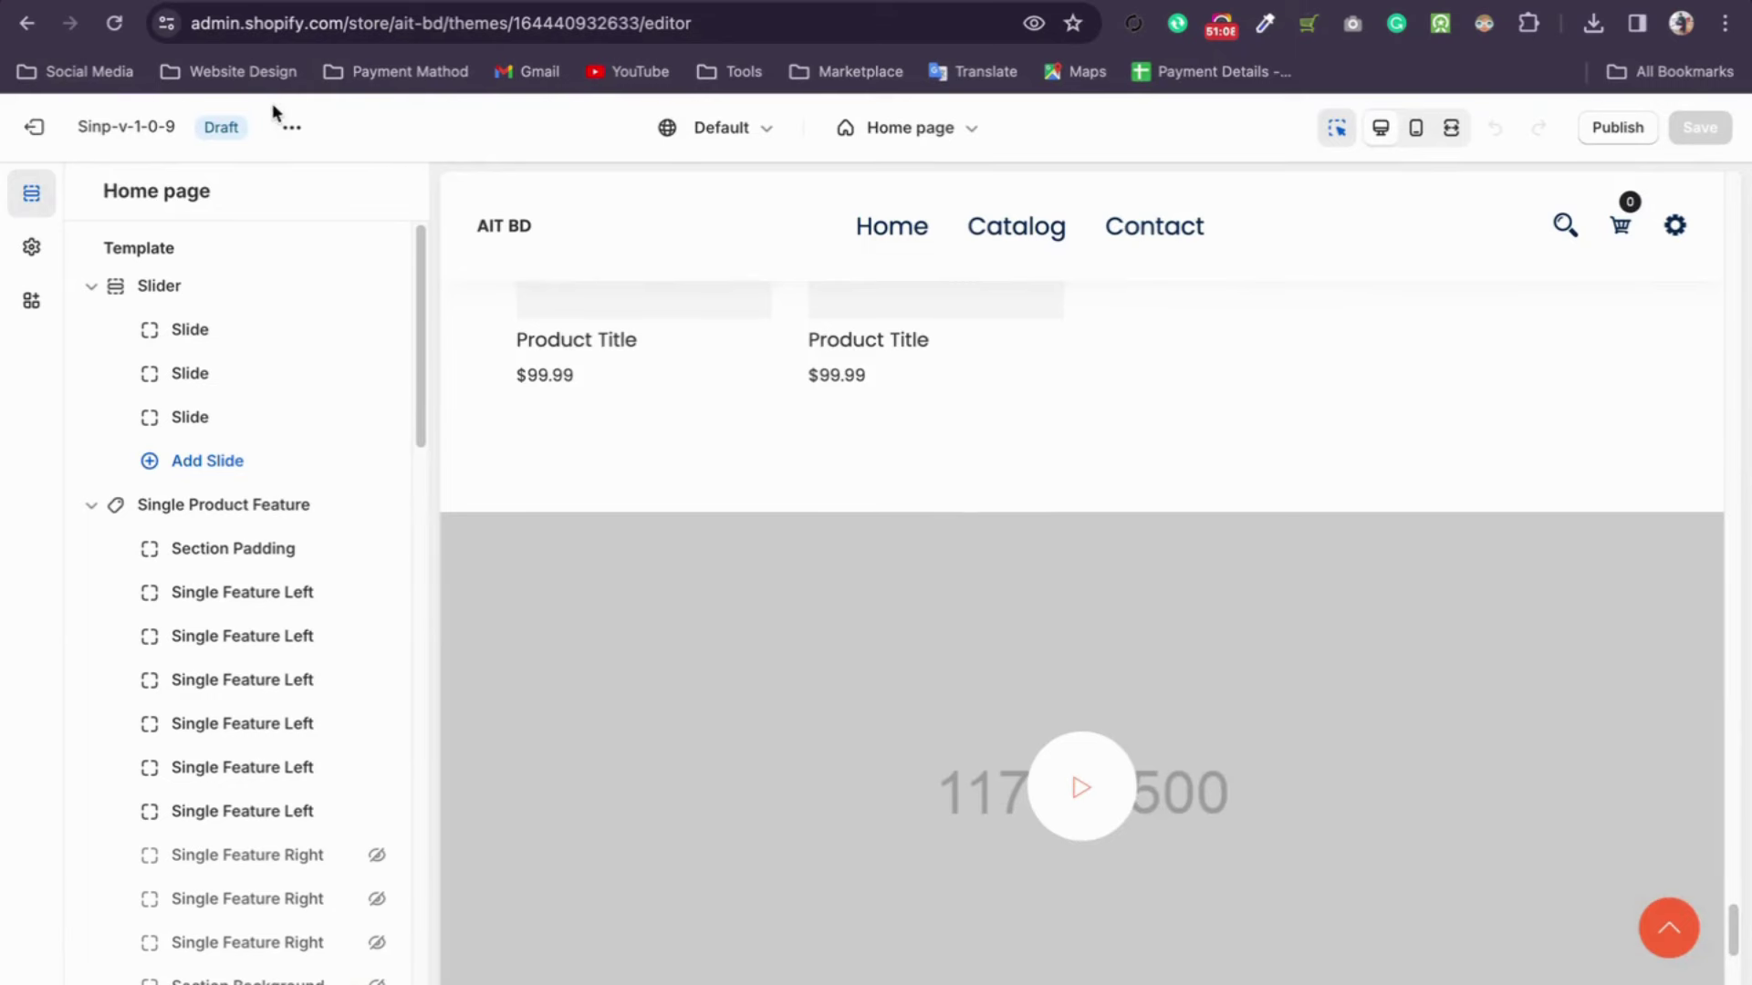
{"action": "left_click", "coordinate": [291, 127]}
{"action": "left_click", "coordinate": [137, 361]}
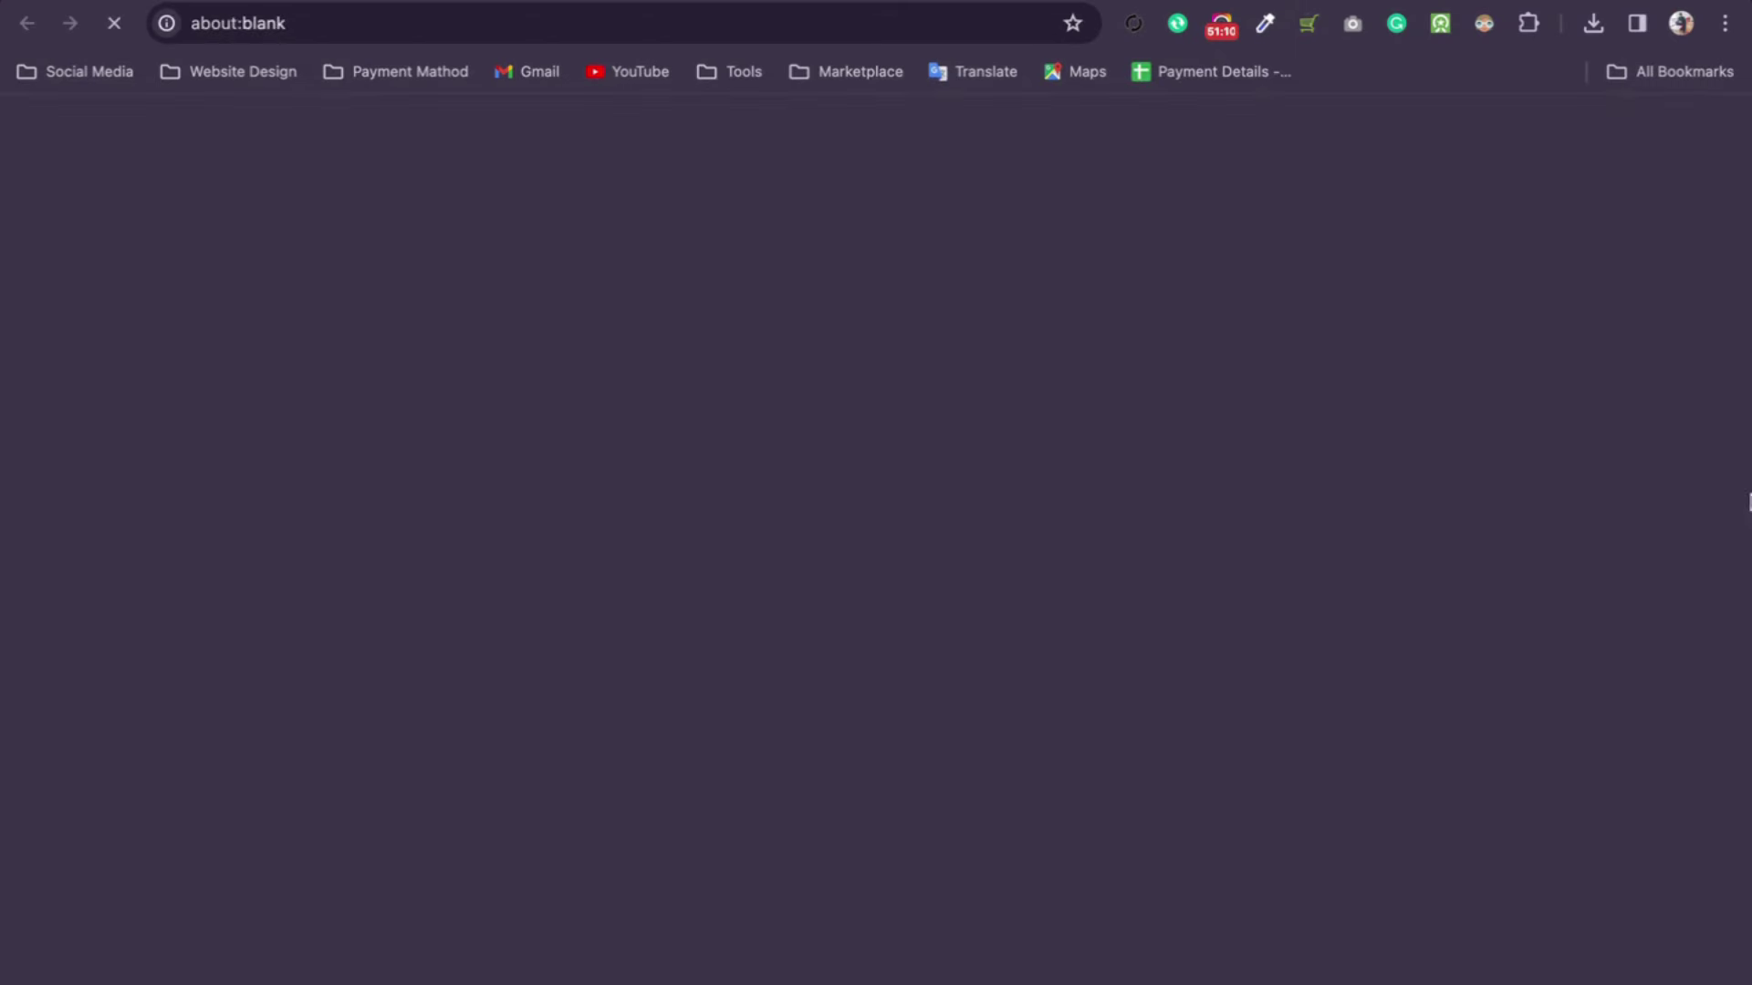
{"action": "left_click", "coordinate": [1470, 3]}
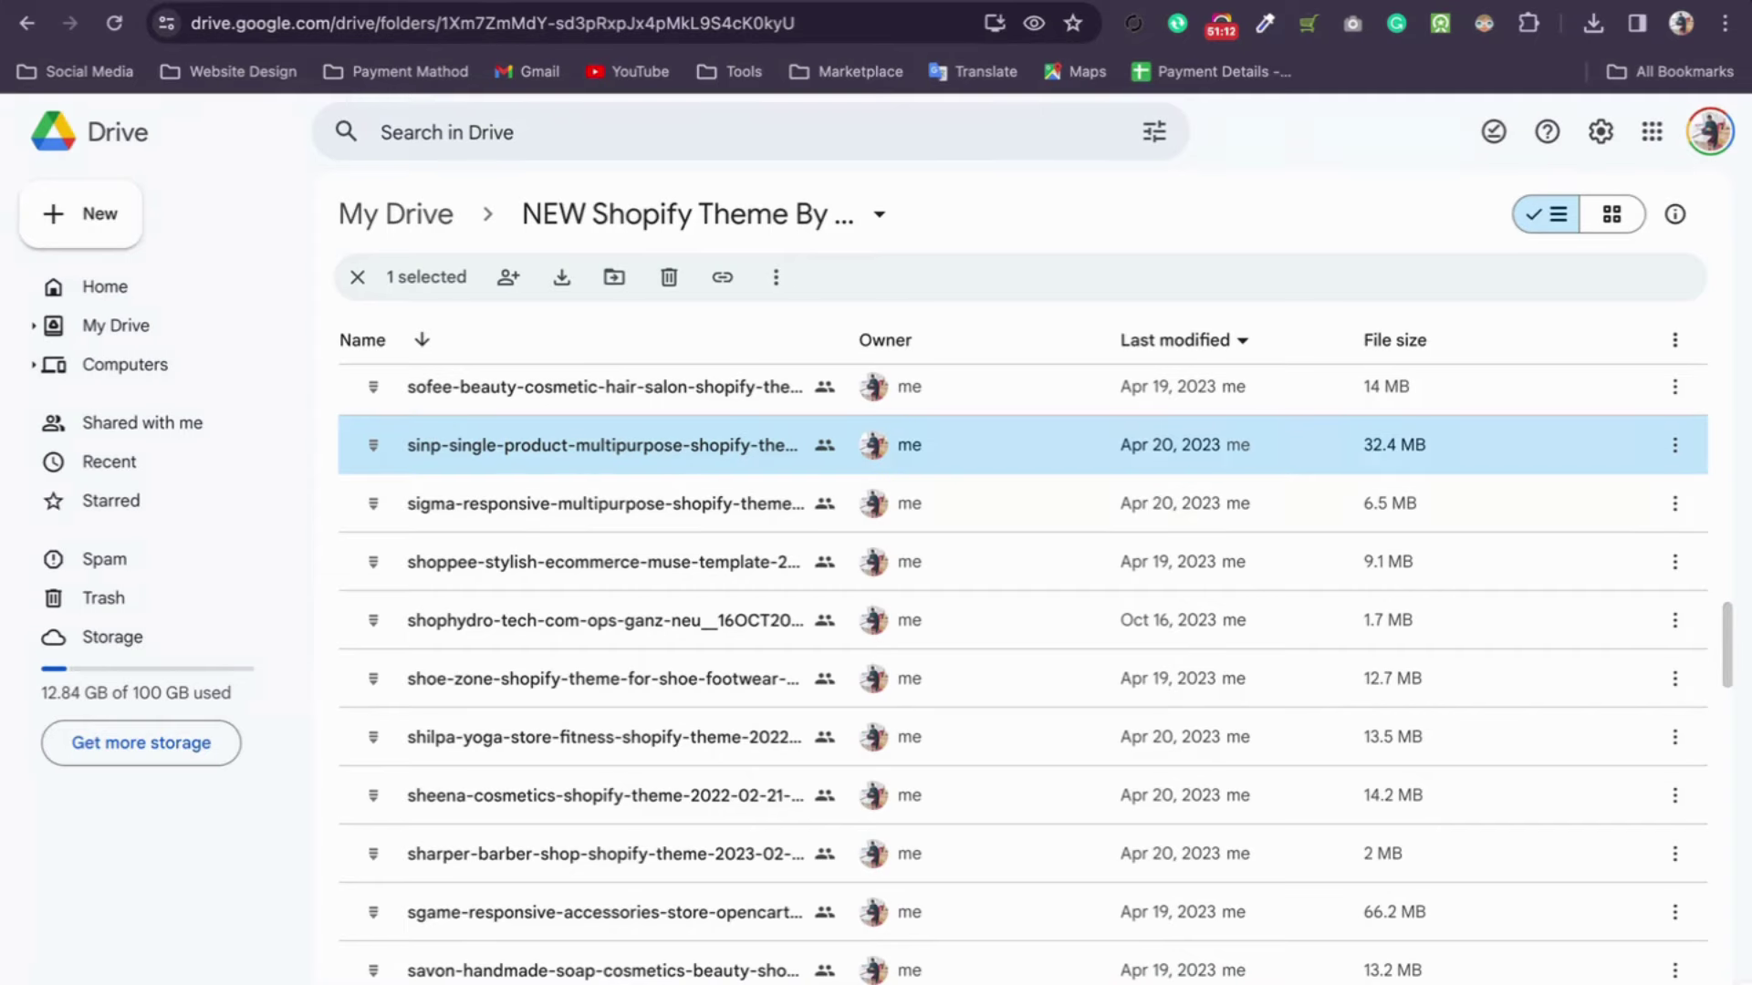
{"action": "key", "text": "ctrl+shift+Tab"}
{"action": "key", "text": "ctrl+Tab"}
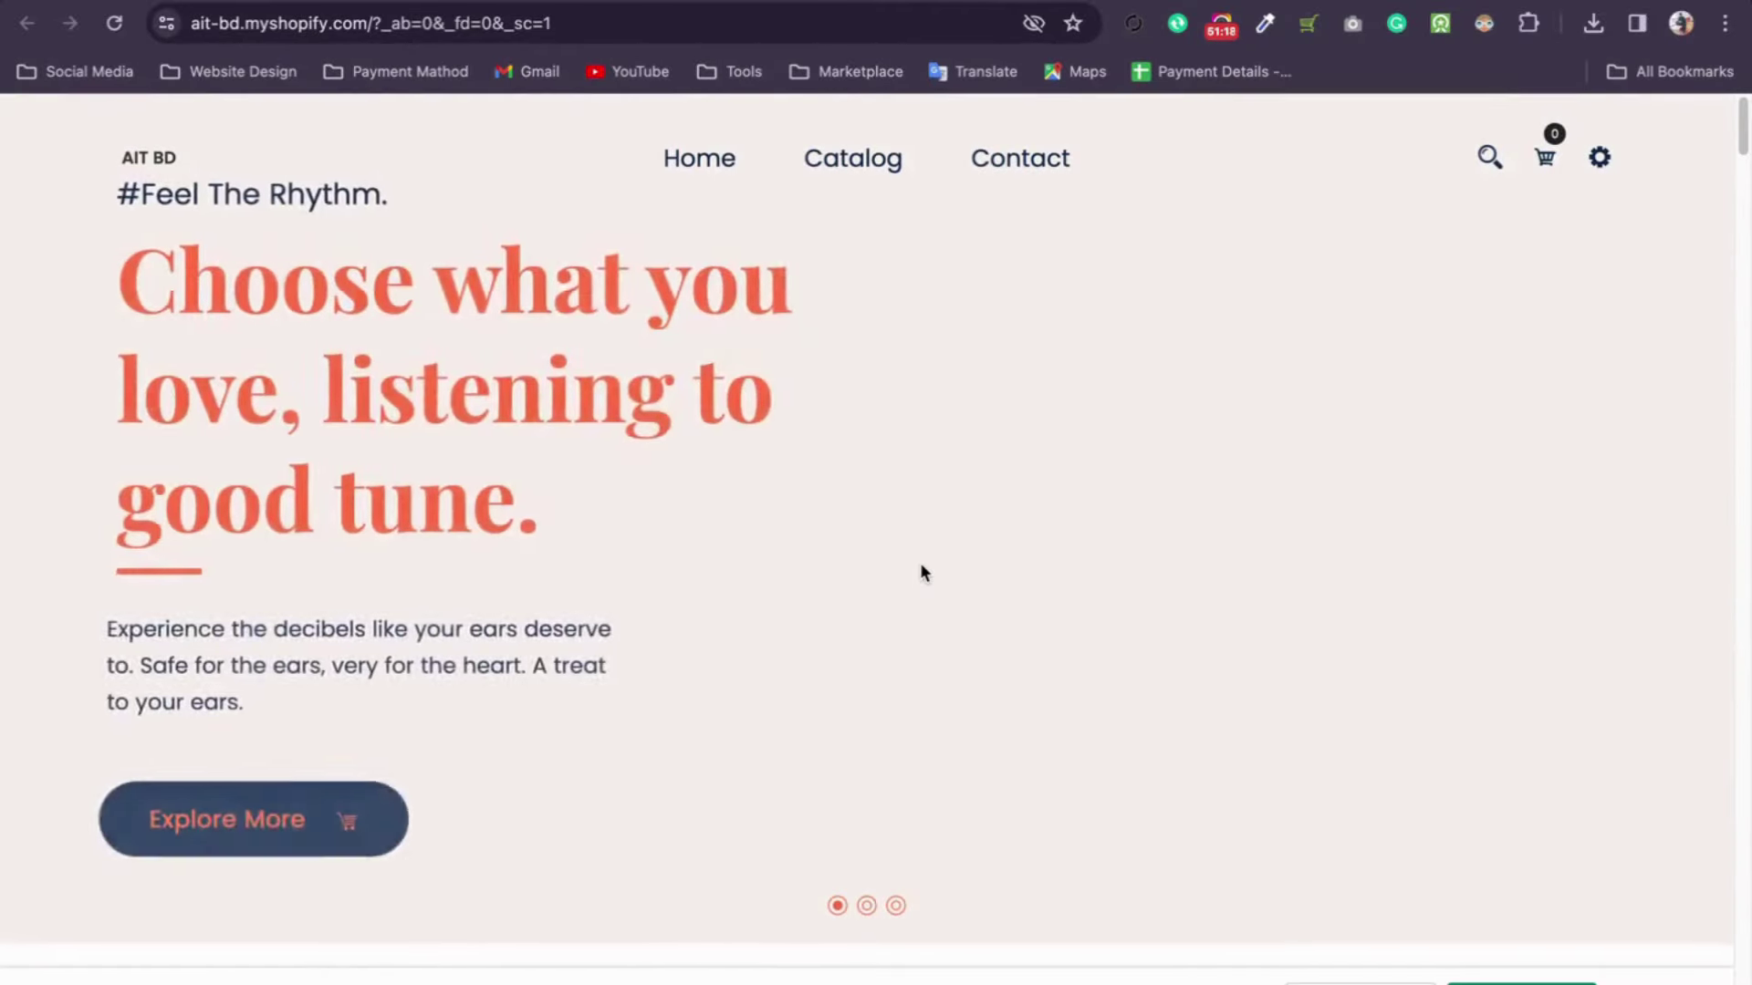
Step: Examine the previewed storefront from the slider through the Promotion FAQ and product collections, collapsing the first FAQ question, and return to the editor
{"action": "scroll", "coordinate": [919, 566], "scroll_direction": "down", "scroll_amount": 20}
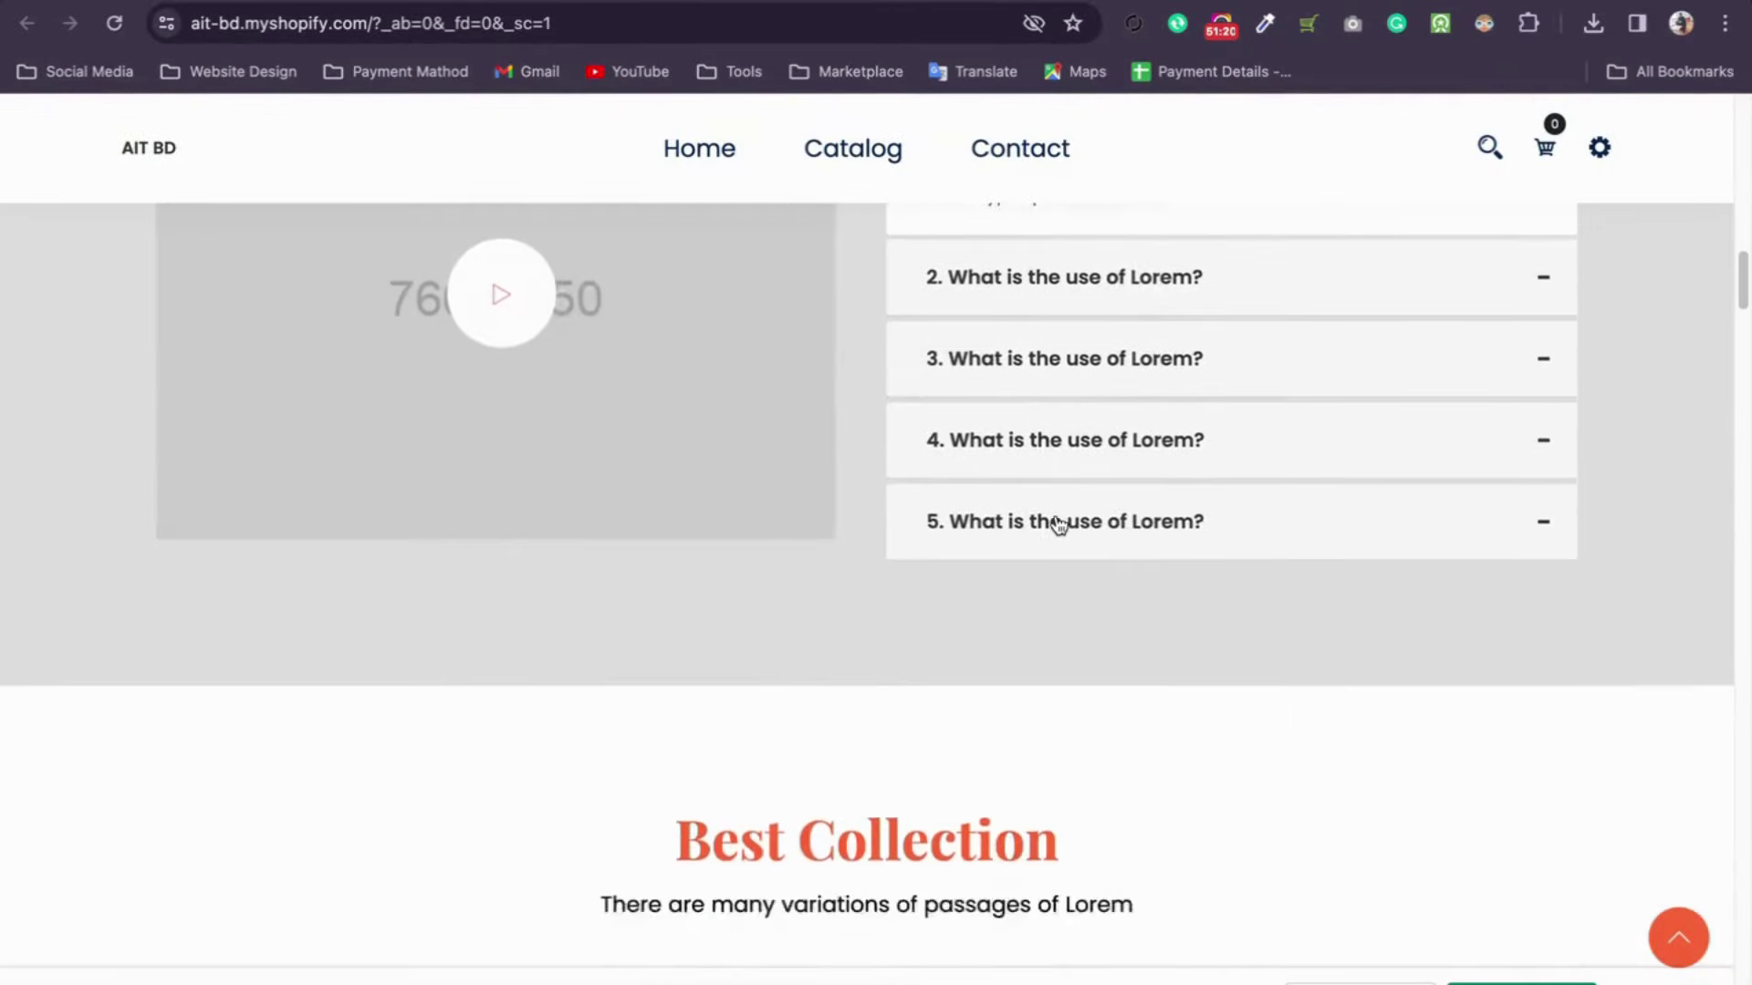
{"action": "scroll", "coordinate": [1057, 523], "scroll_direction": "up", "scroll_amount": 4}
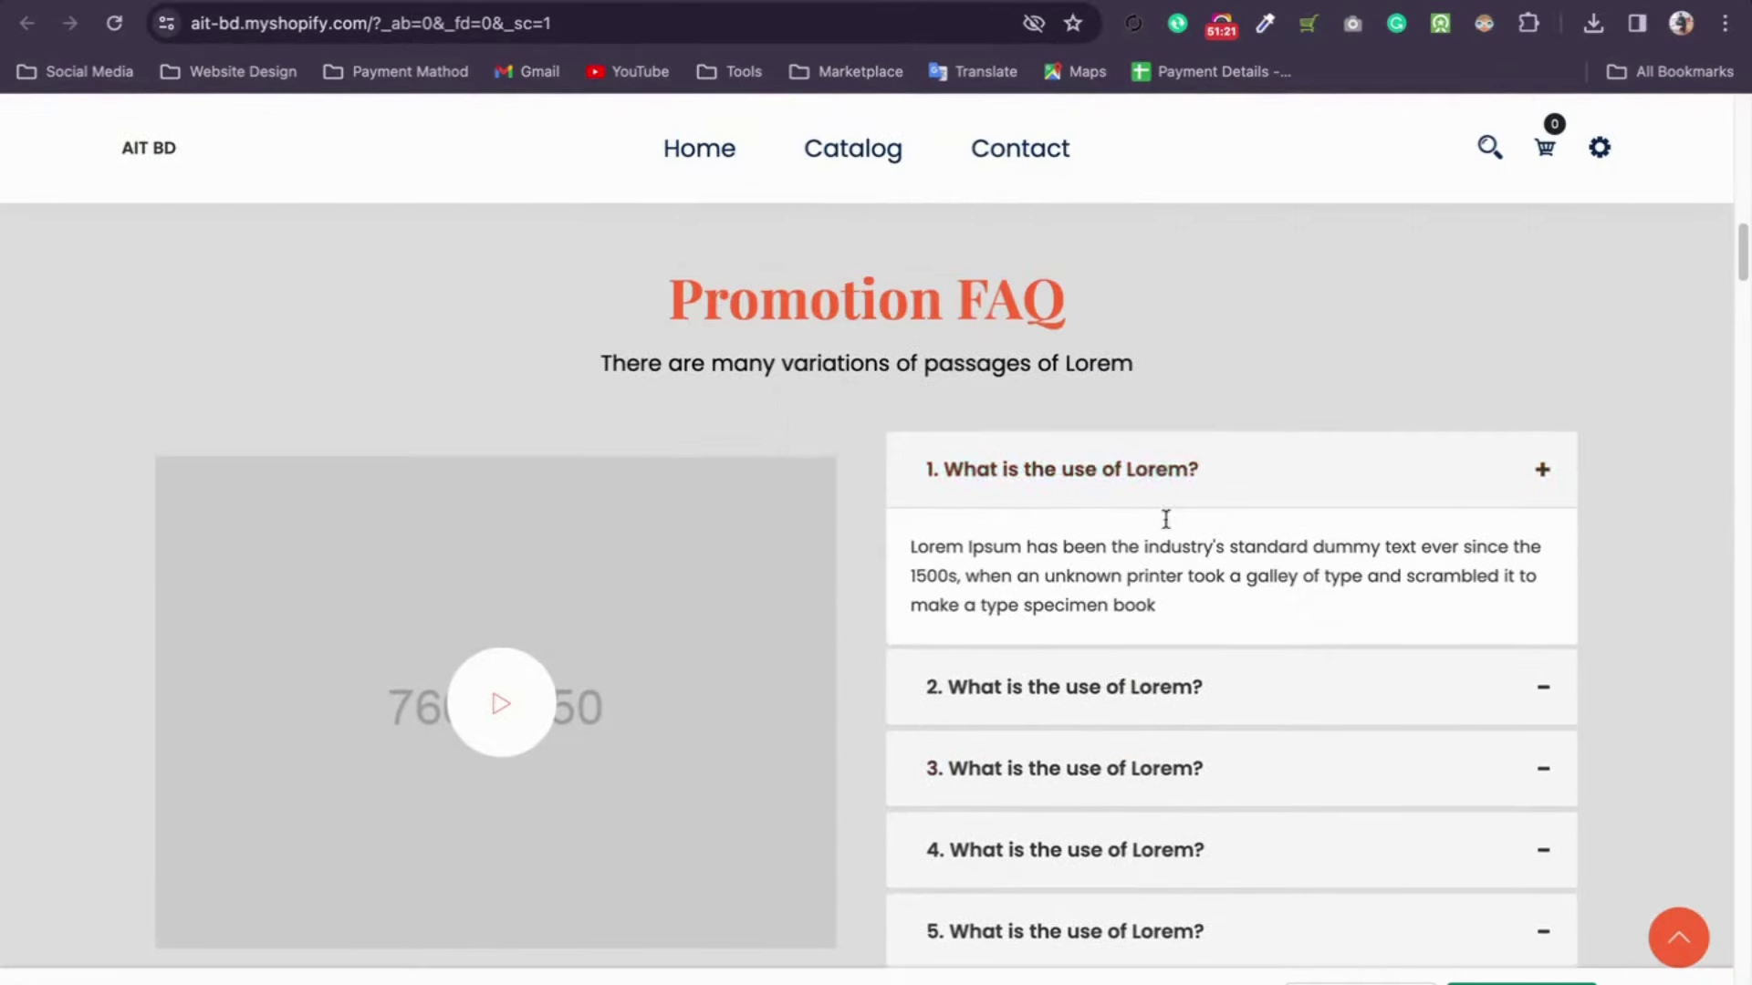
{"action": "left_click", "coordinate": [1195, 476]}
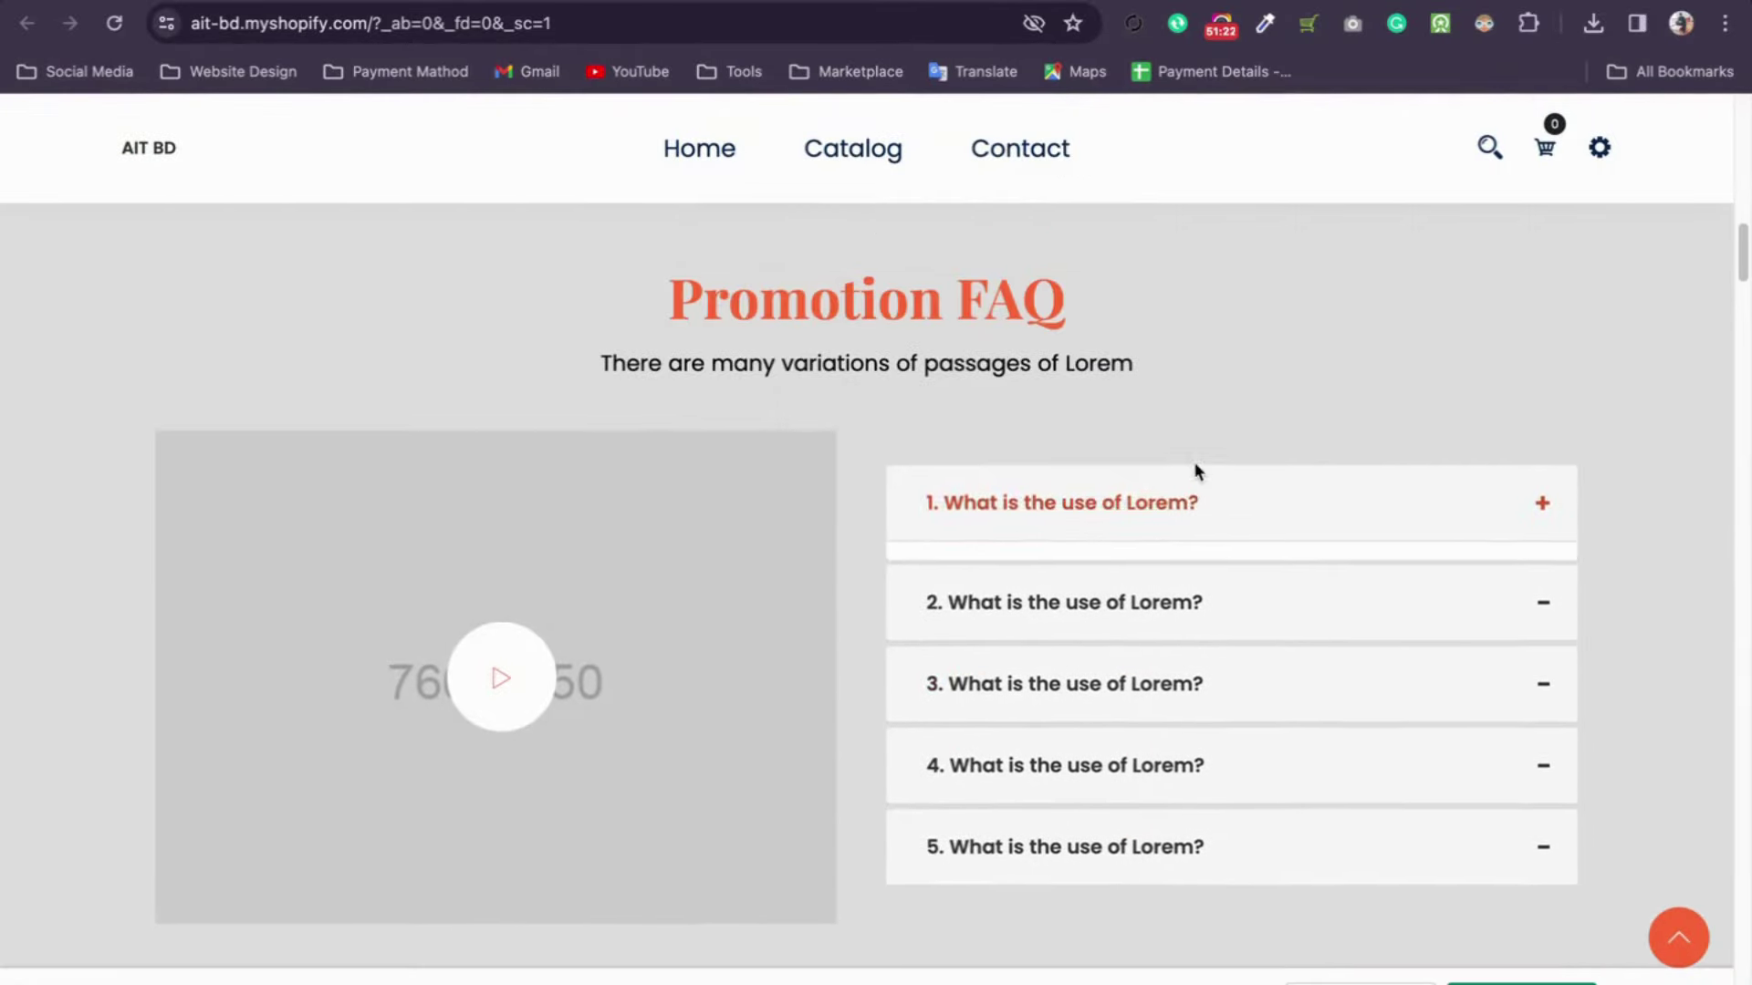
{"action": "scroll", "coordinate": [1146, 551], "scroll_direction": "down", "scroll_amount": 10}
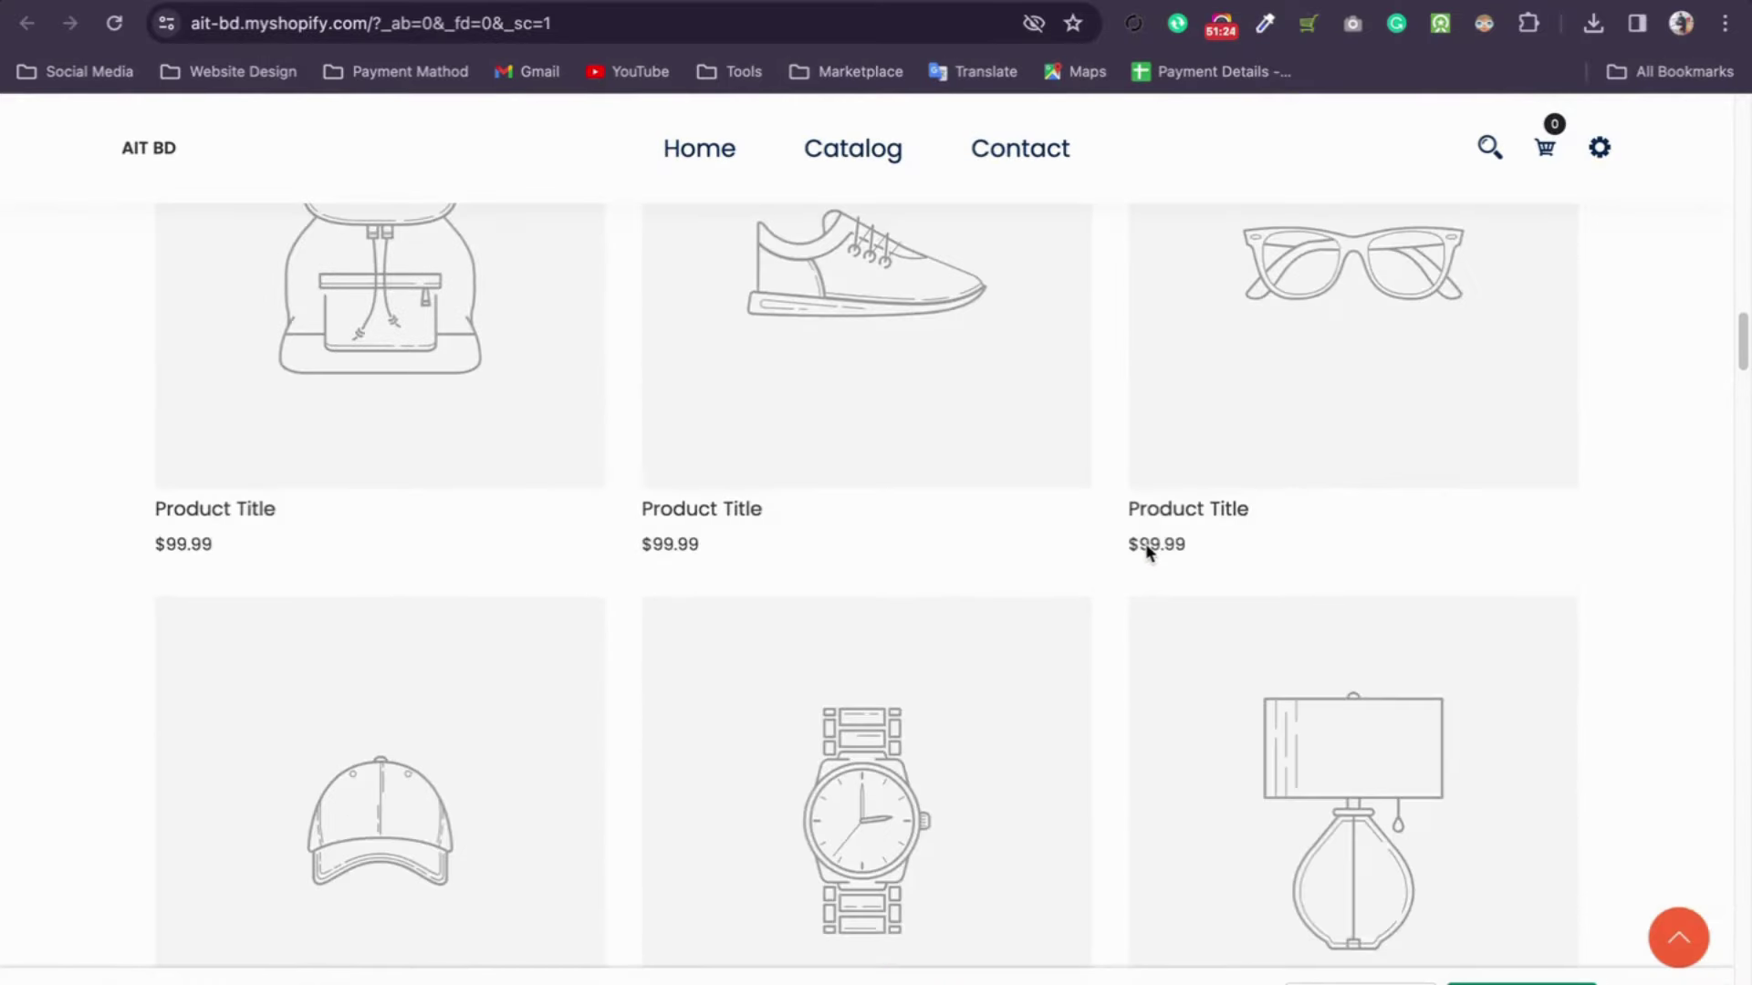
{"action": "scroll", "coordinate": [1146, 544], "scroll_direction": "down", "scroll_amount": 5}
{"action": "scroll", "coordinate": [1470, 633], "scroll_direction": "down", "scroll_amount": 15}
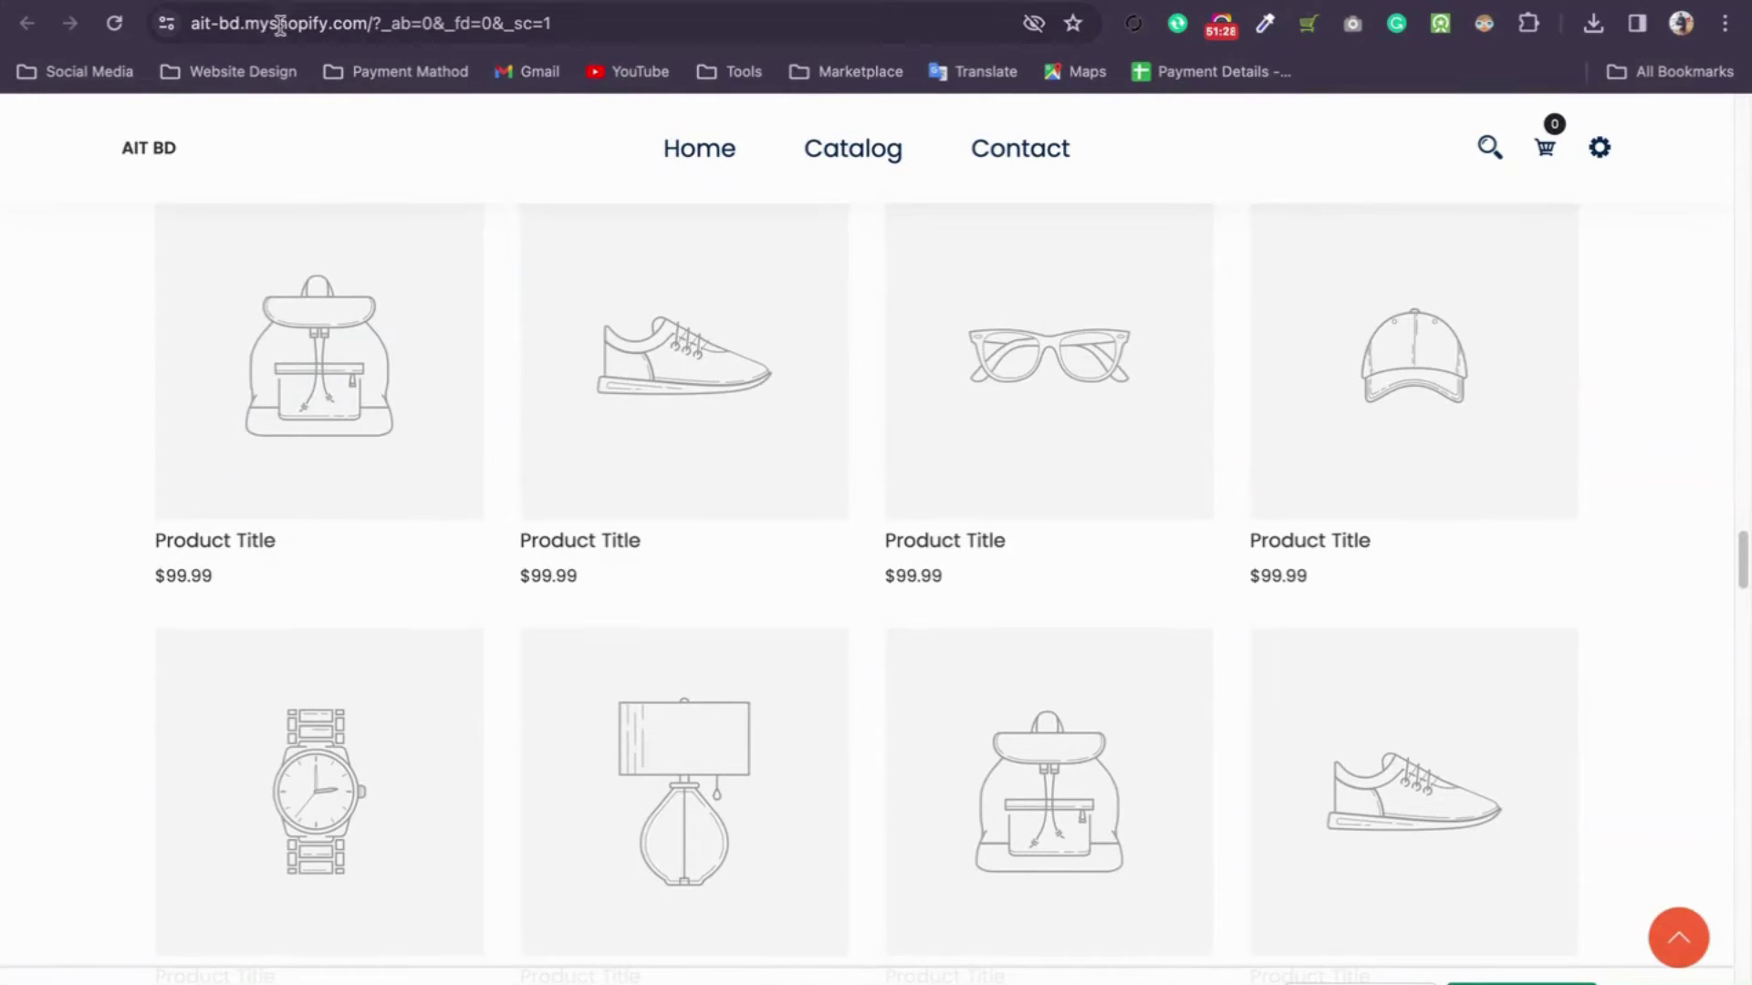
{"action": "key", "text": "super+w"}
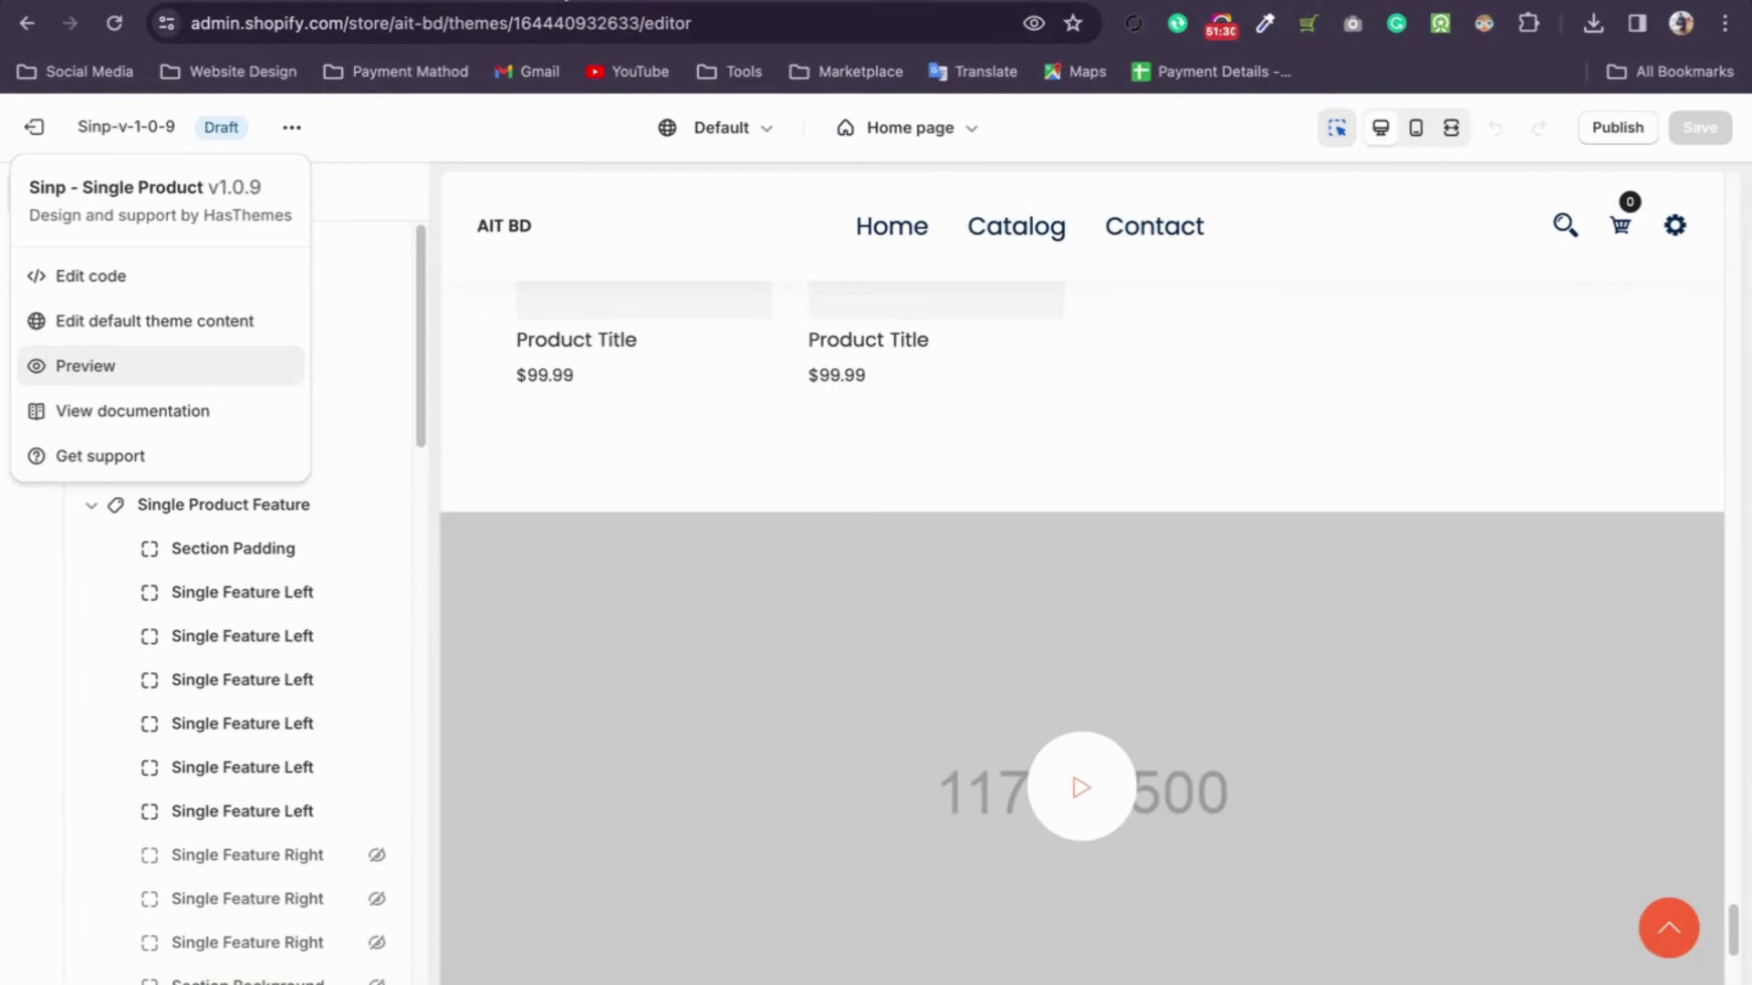
Step: Look at the Latest Blog section in the editor preview, check the extracted sinp theme files in Downloads, and return to the browser
{"action": "left_click", "coordinate": [68, 702]}
{"action": "scroll", "coordinate": [1170, 670], "scroll_direction": "down", "scroll_amount": 6}
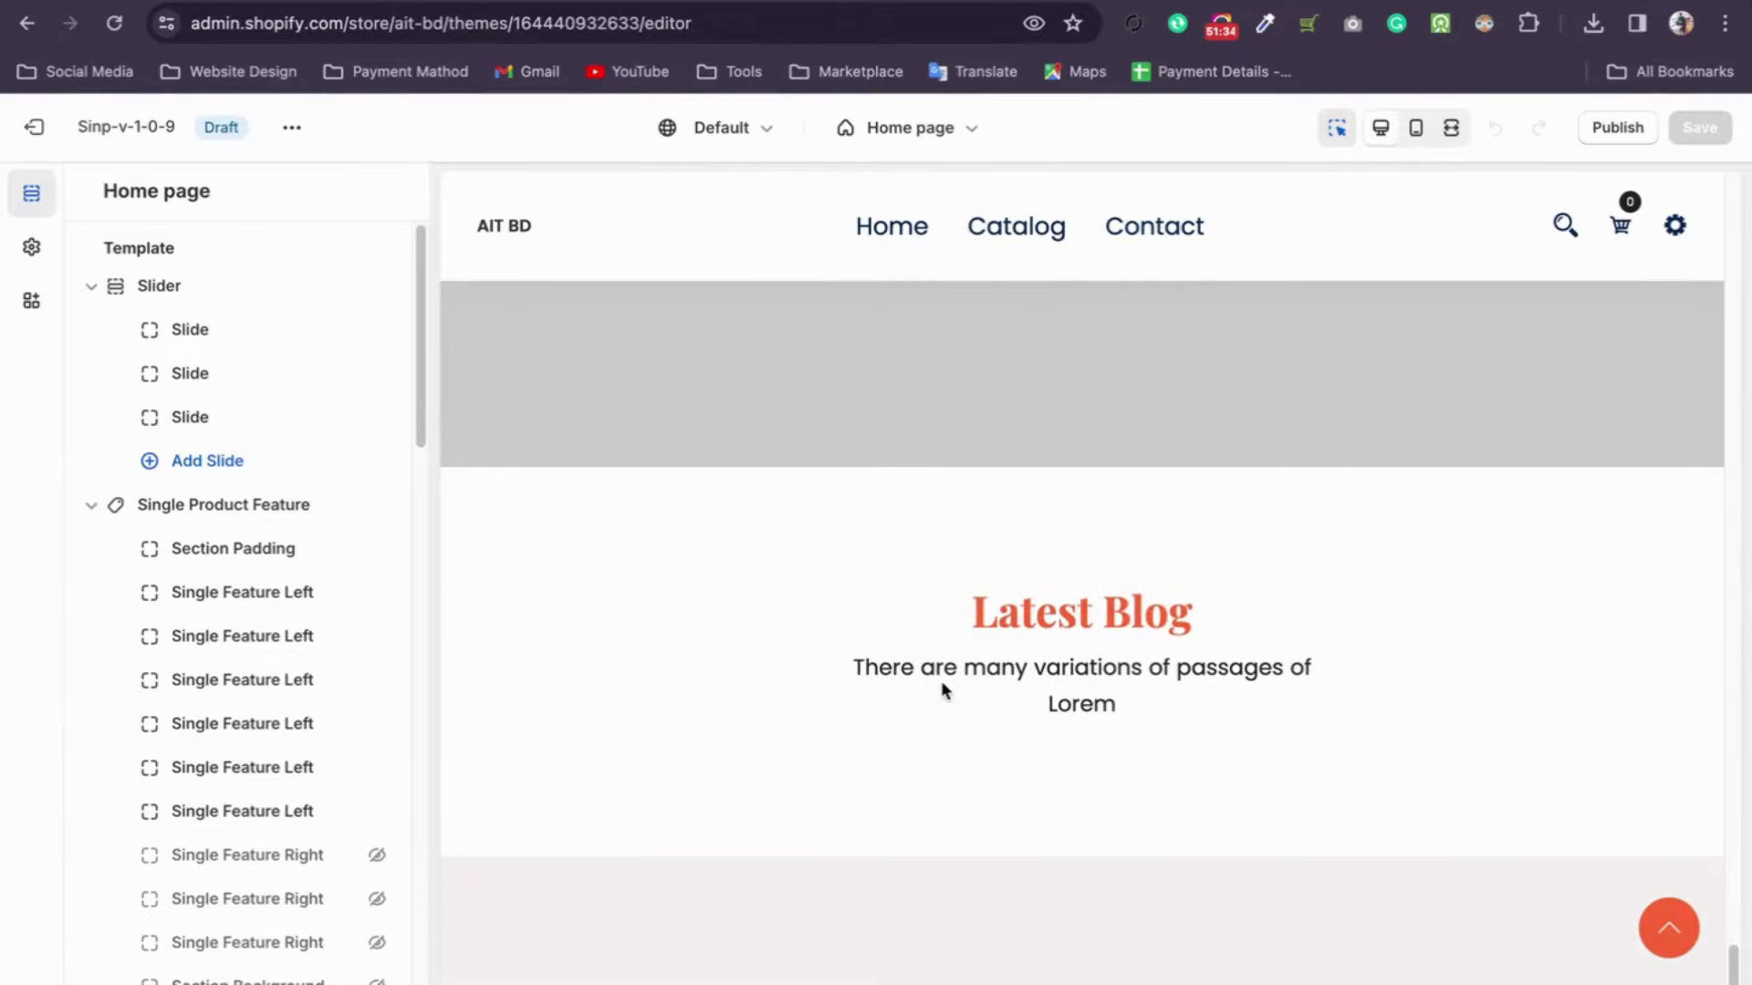
{"action": "key", "text": "ctrl+Up"}
{"action": "left_click", "coordinate": [781, 363]}
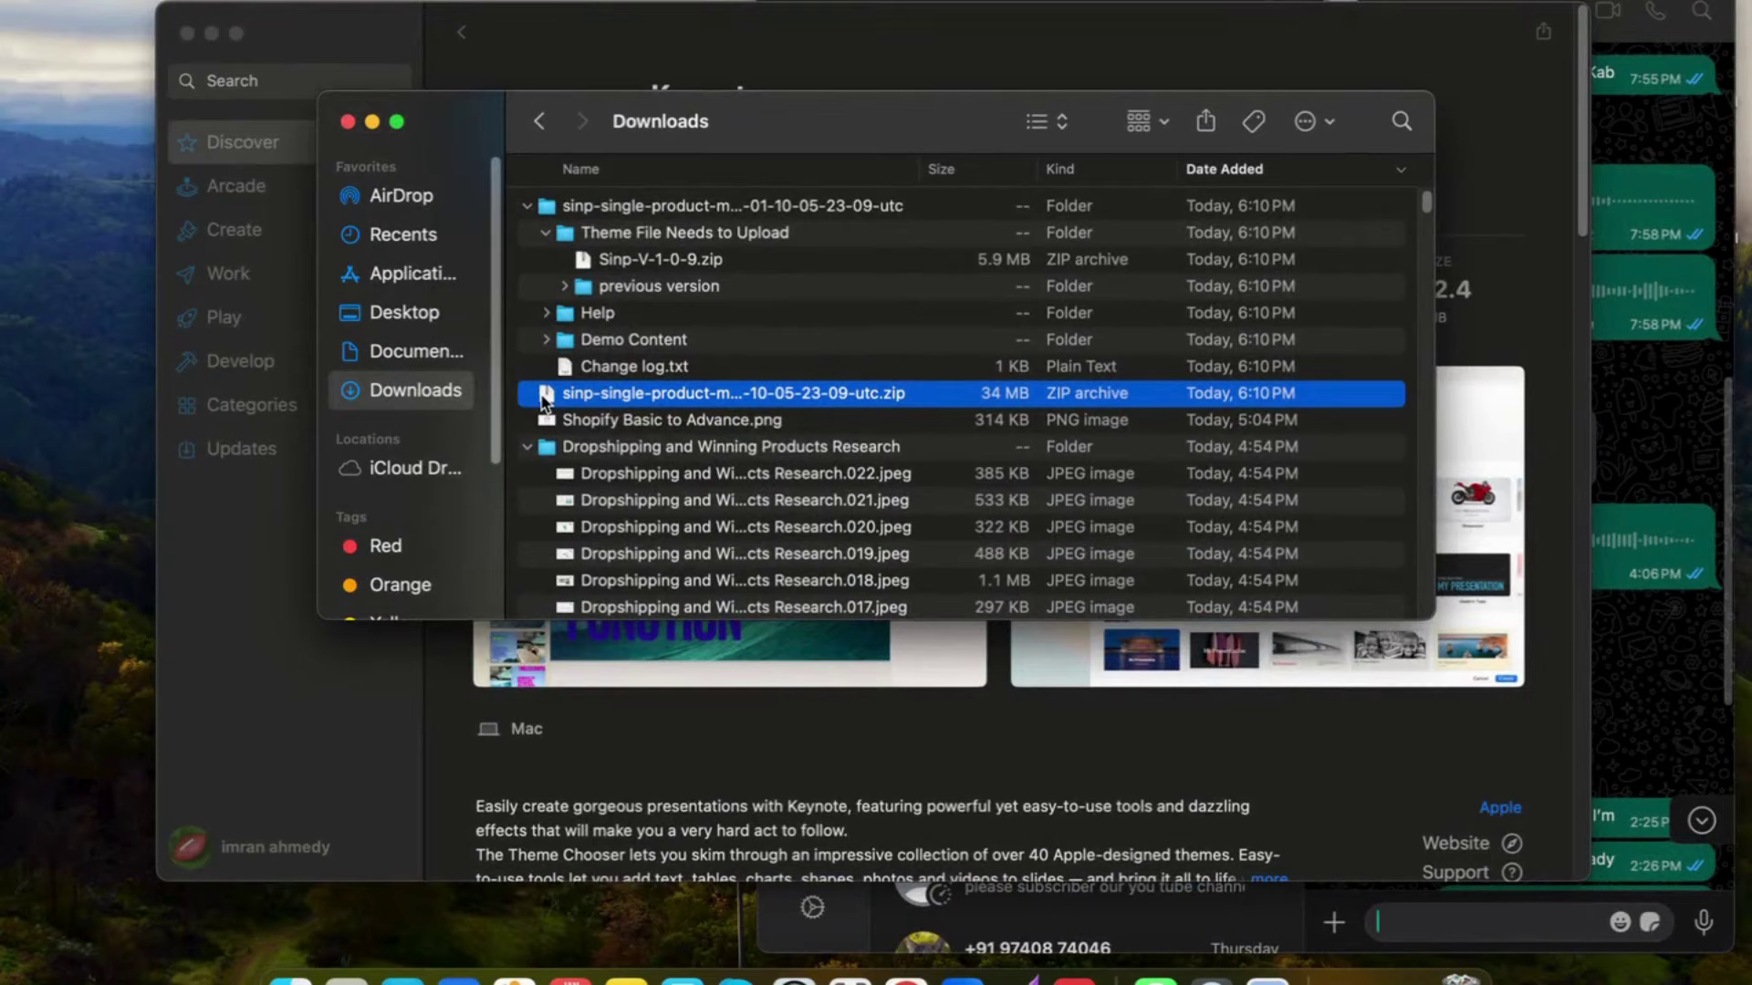
{"action": "key", "text": "ctrl+Up"}
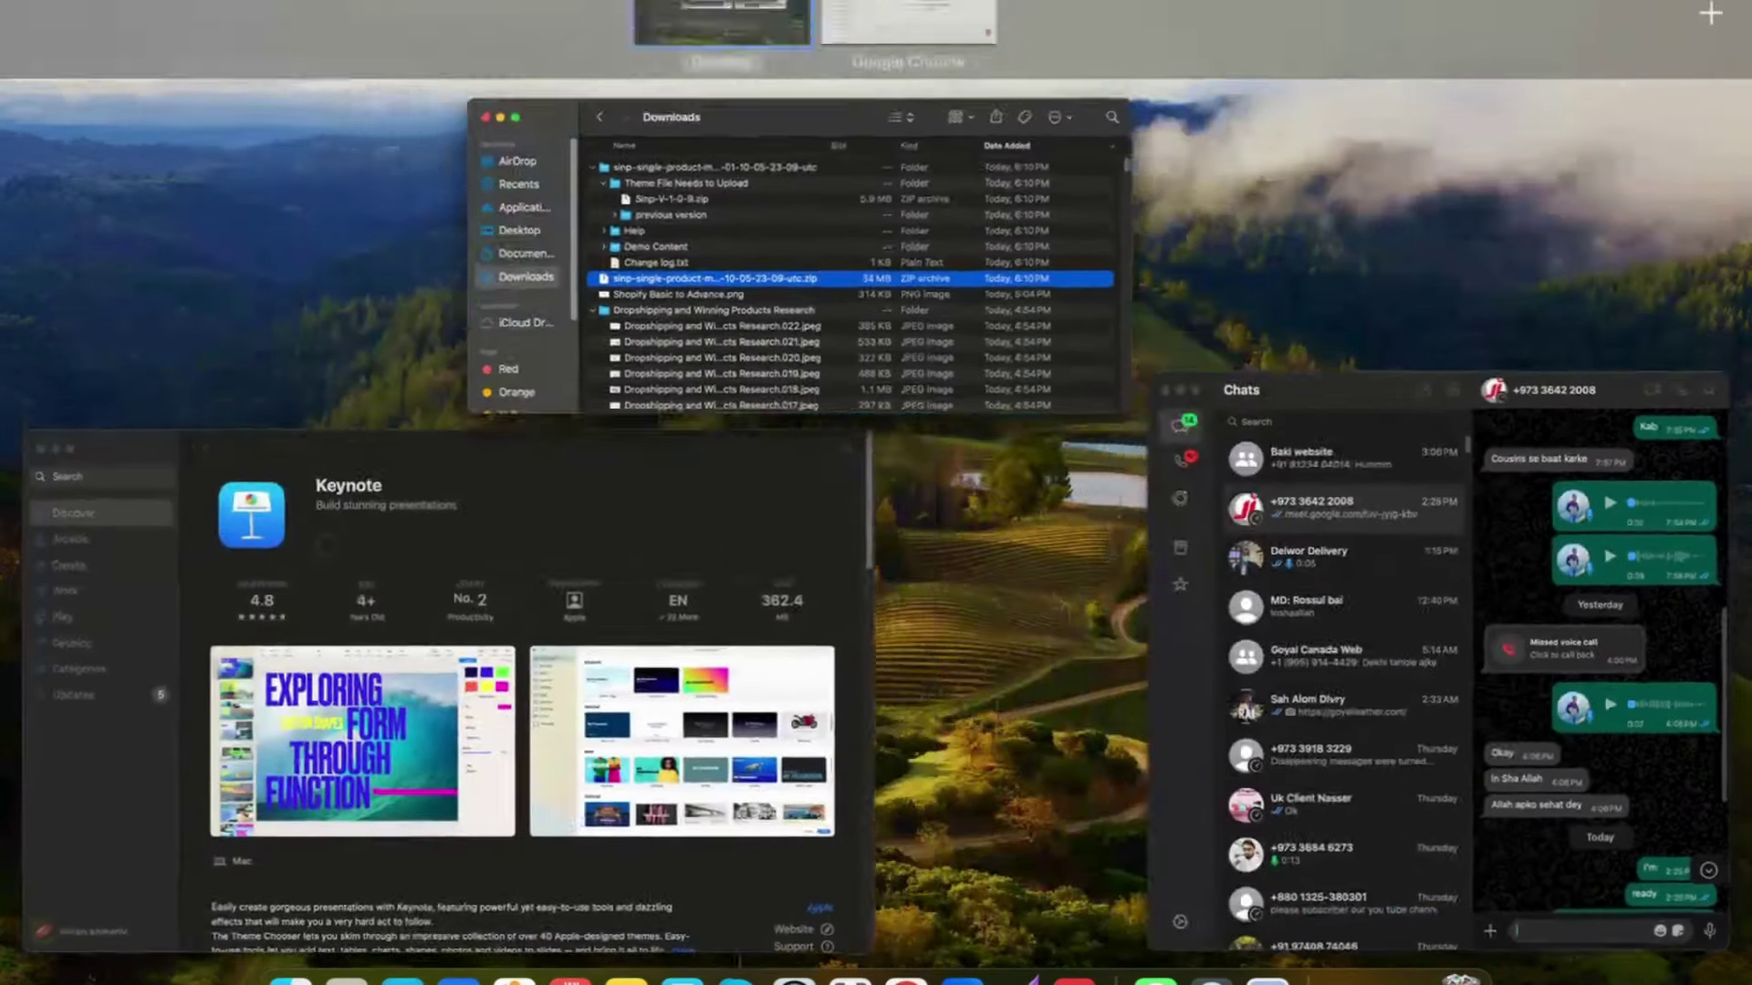
{"action": "left_click", "coordinate": [926, 36]}
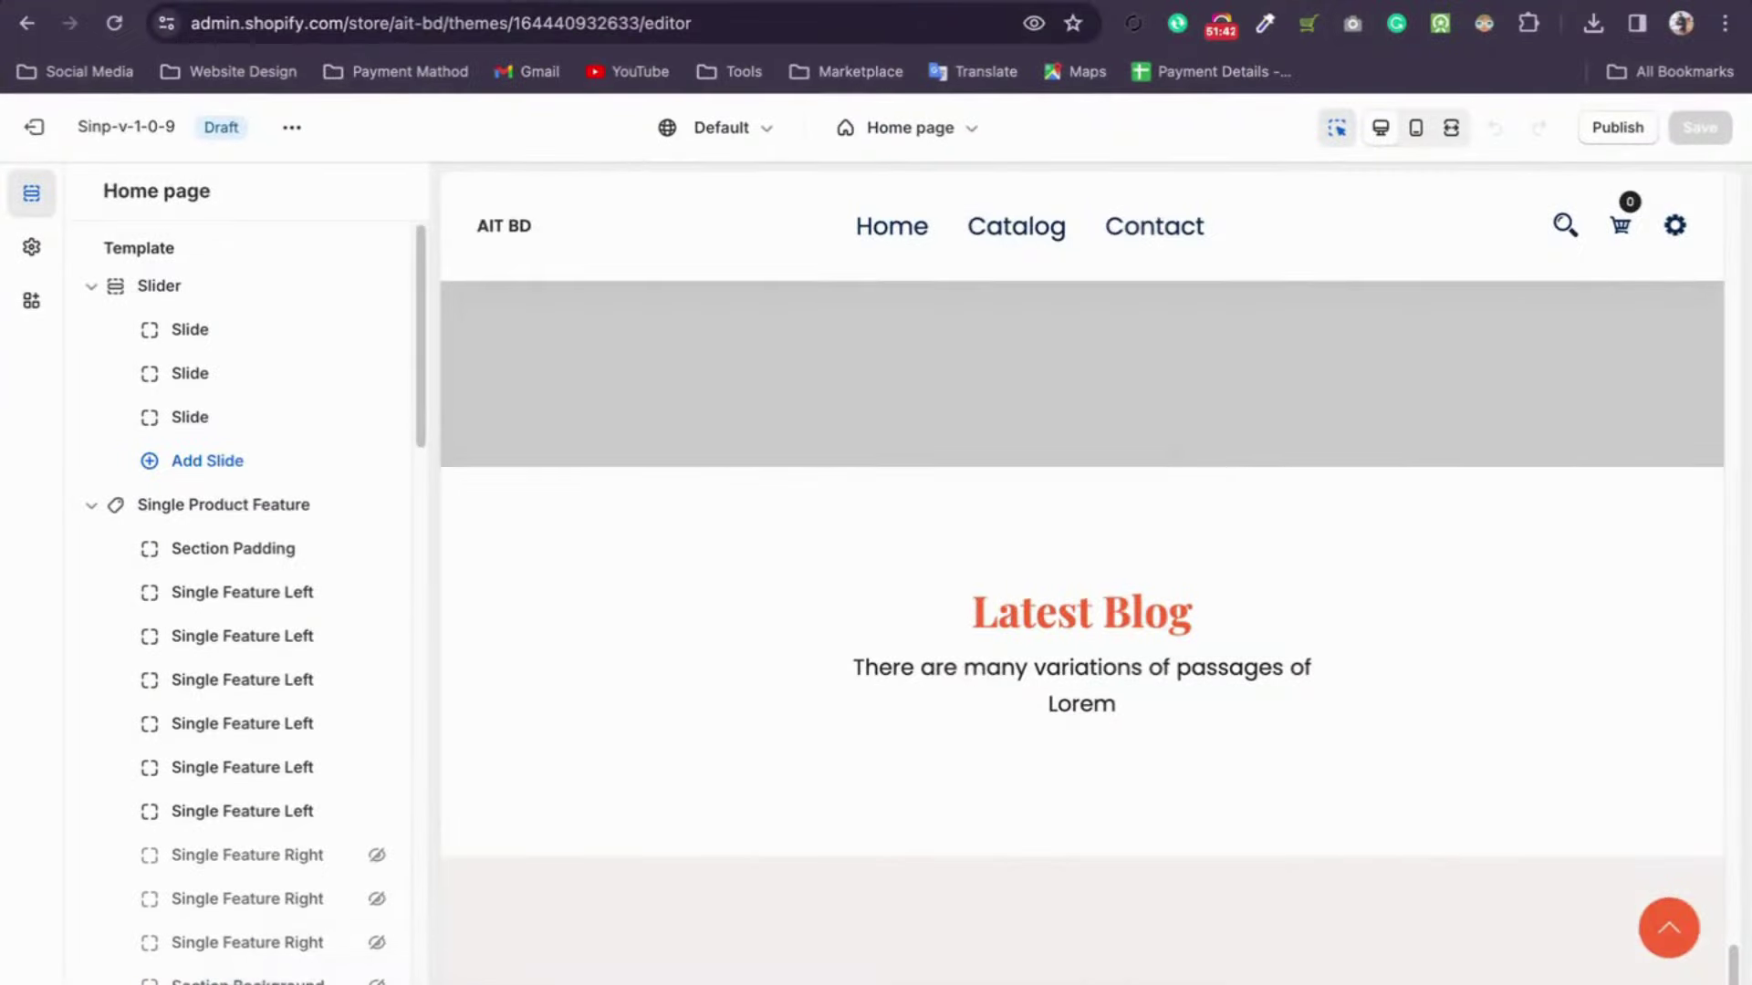
Step: Return to the Sinp storefront preview and capture the whole page with GoFullPage
{"action": "key", "text": "super+t"}
{"action": "key", "text": "ctrl+Tab"}
{"action": "key", "text": "super+r"}
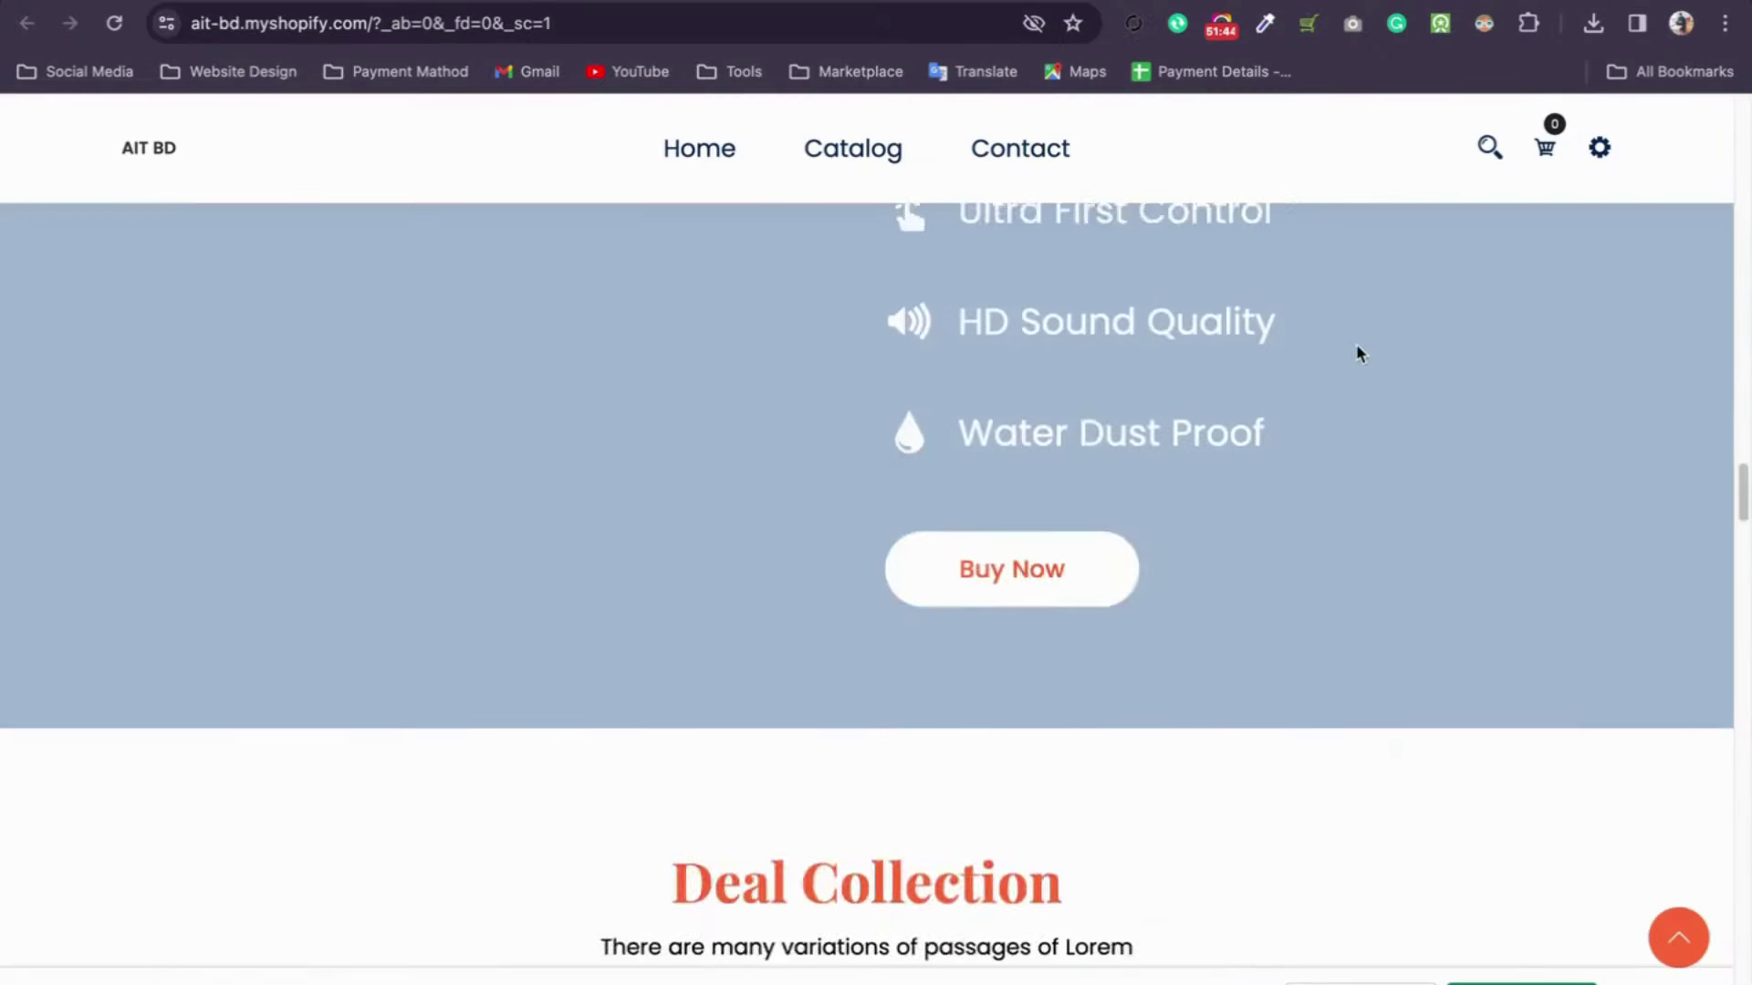
{"action": "left_click", "coordinate": [1355, 24]}
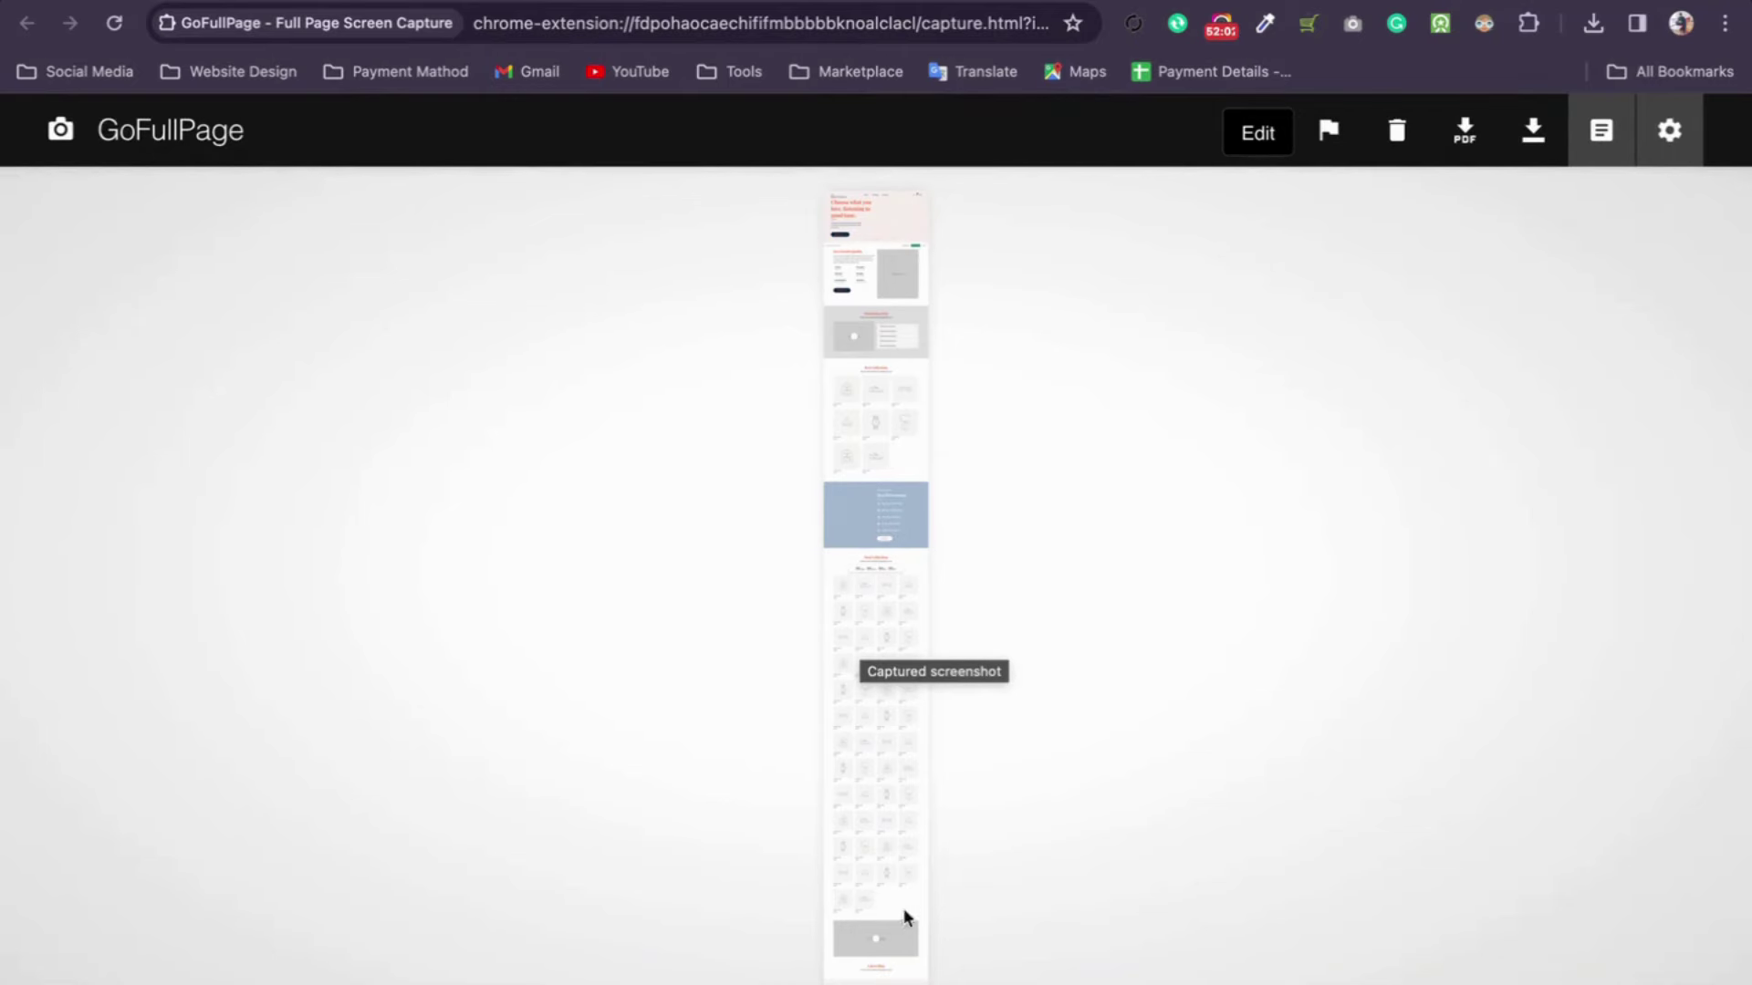
Step: Search Google in a new tab for "sinp one products shopify theme"
{"action": "key", "text": "ctrl+t"}
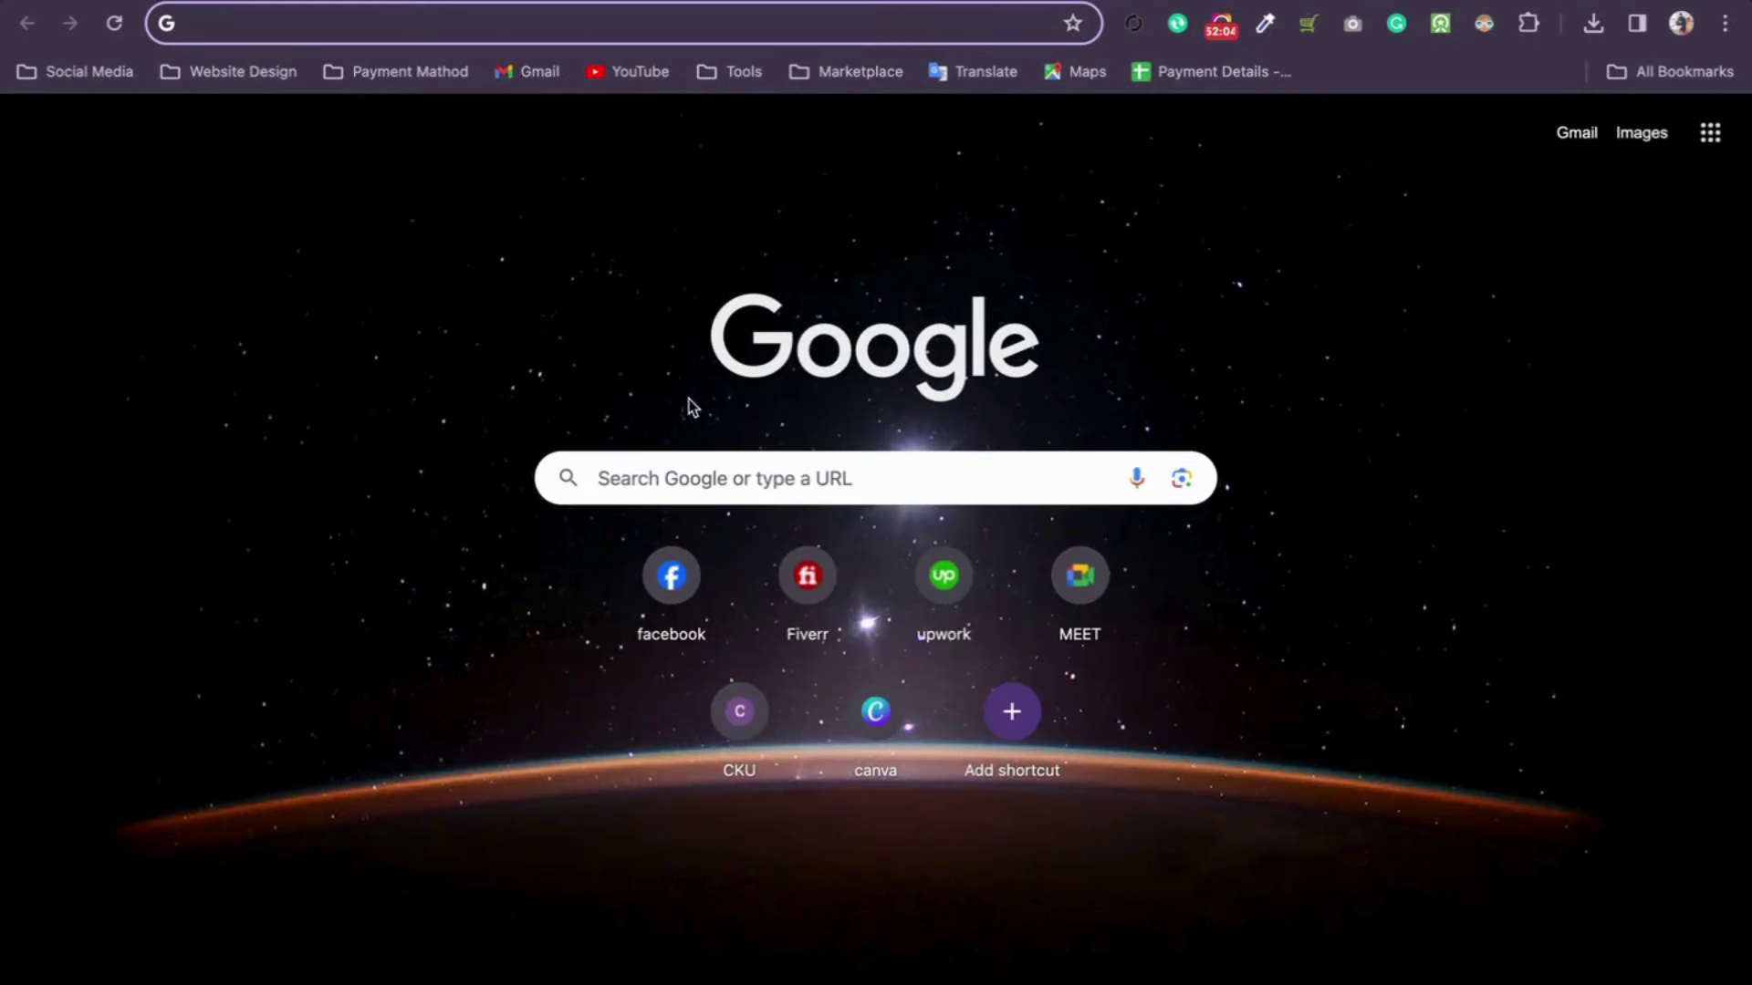
{"action": "left_click", "coordinate": [696, 452]}
{"action": "type", "text": "sinp"}
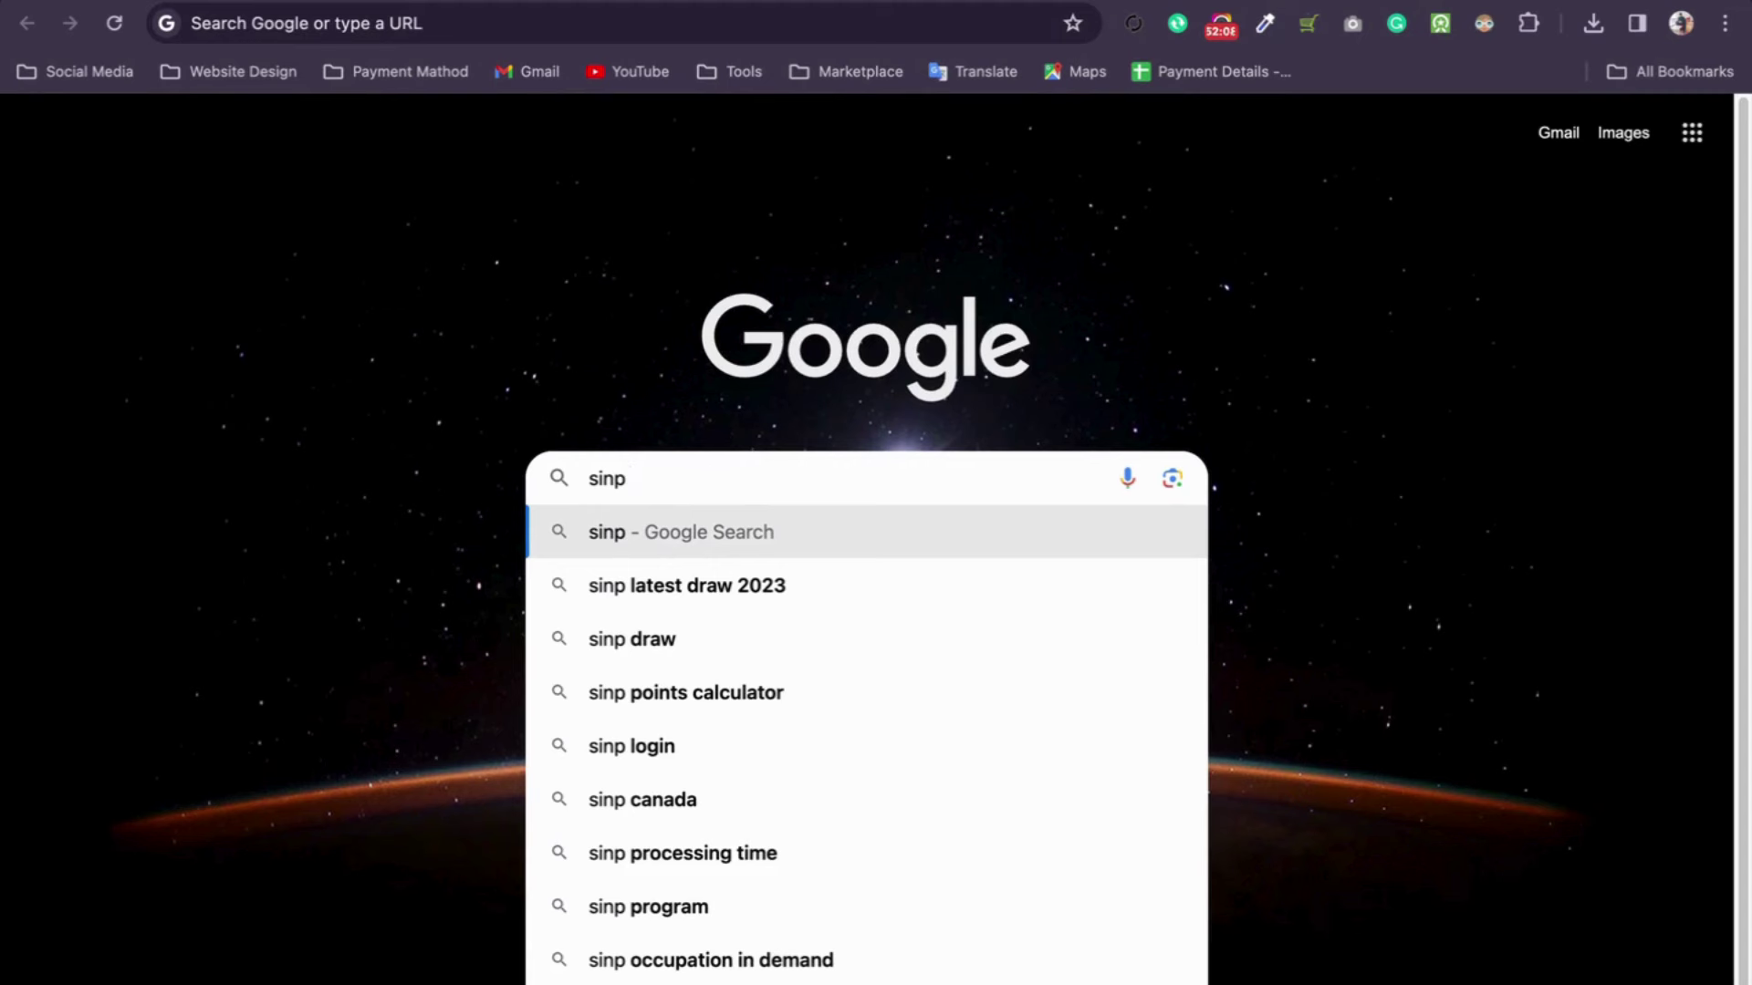
{"action": "type", "text": " one "}
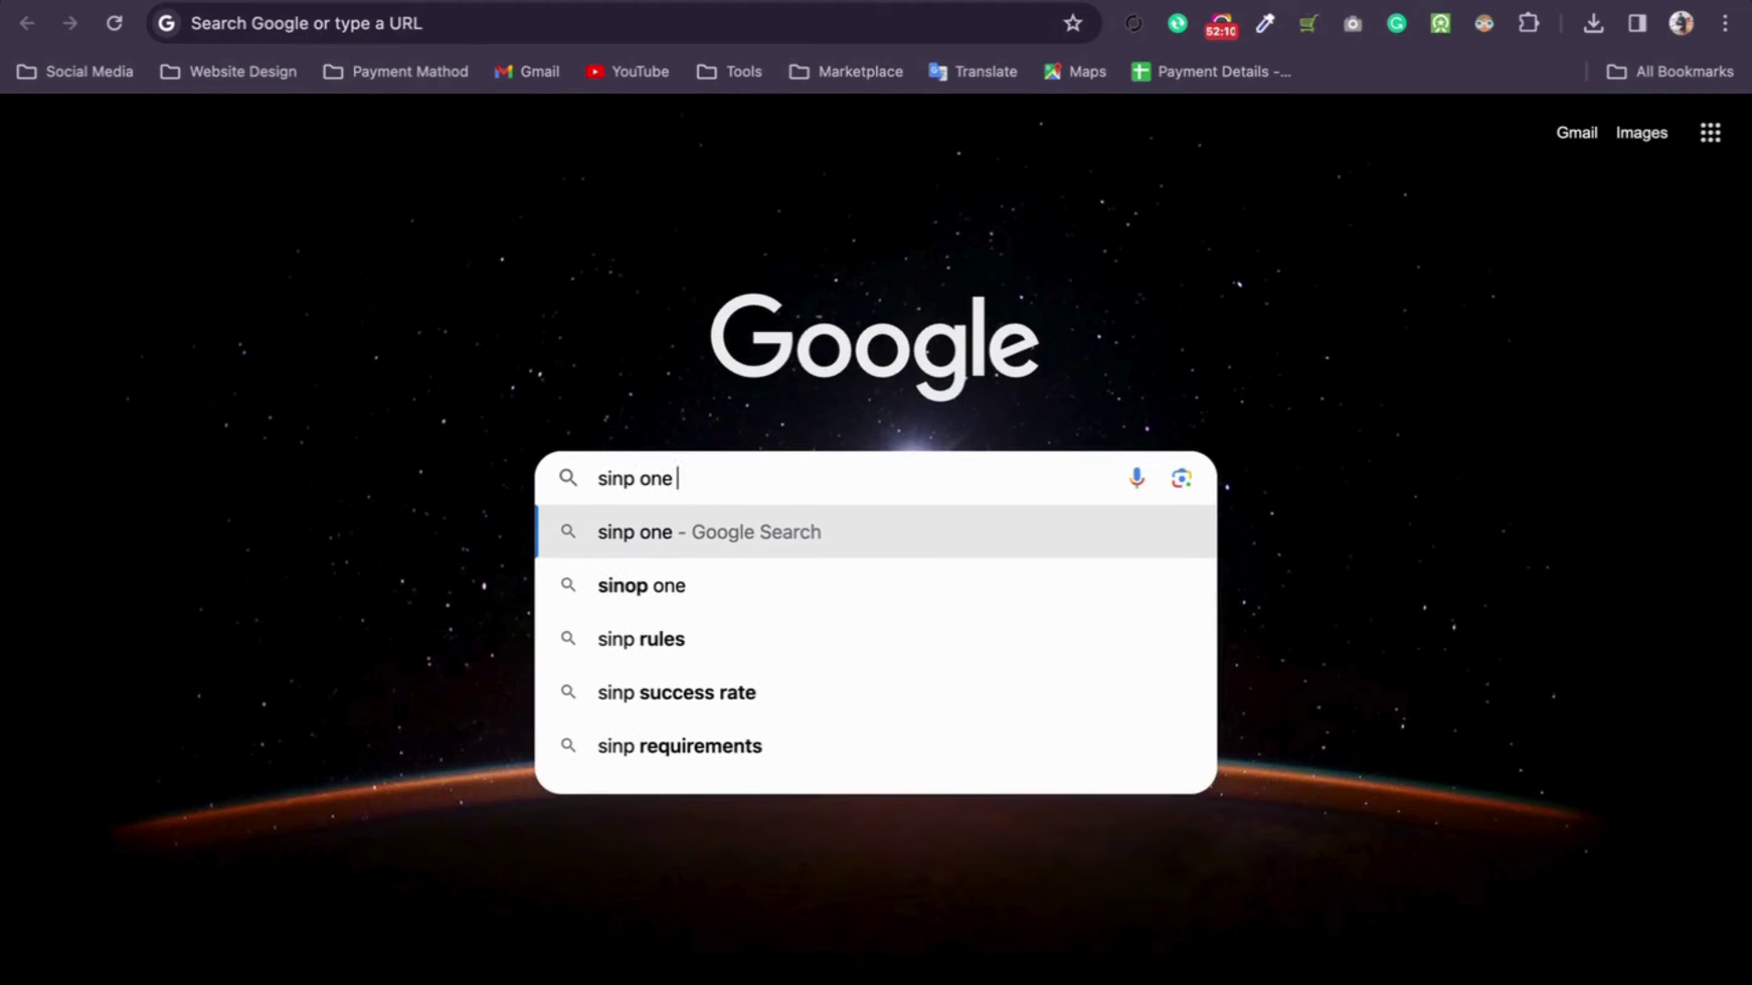
{"action": "type", "text": "products"}
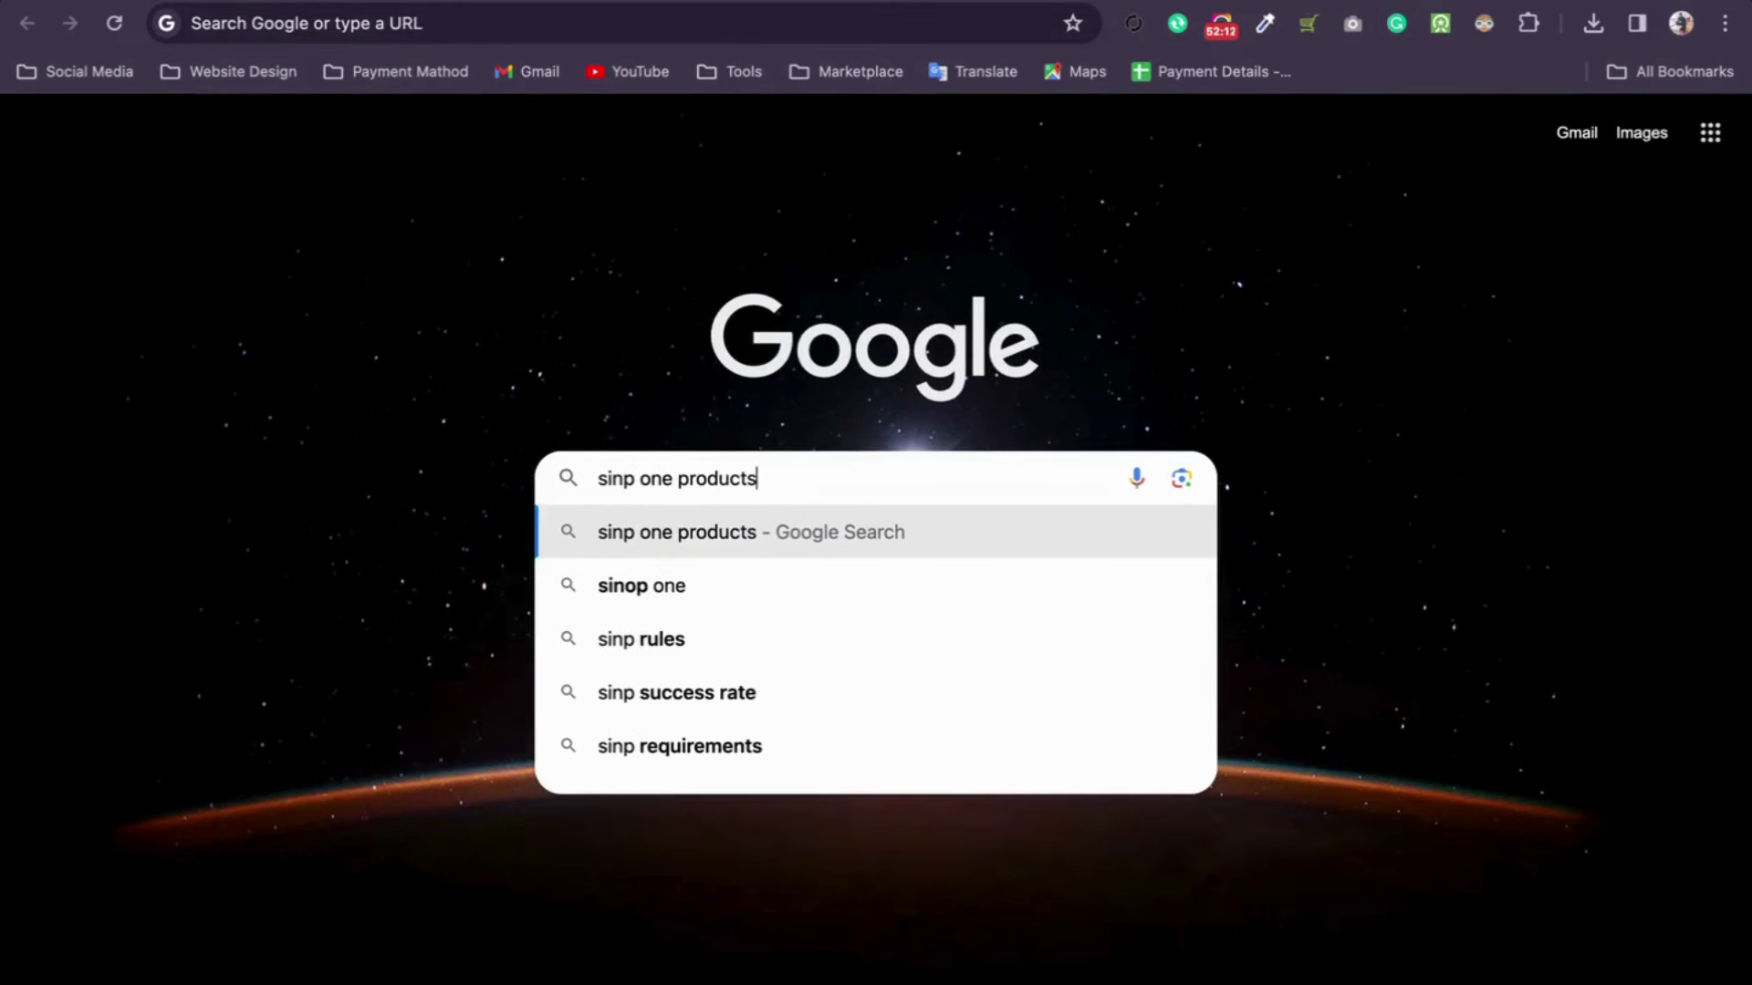
{"action": "type", "text": " shopify "}
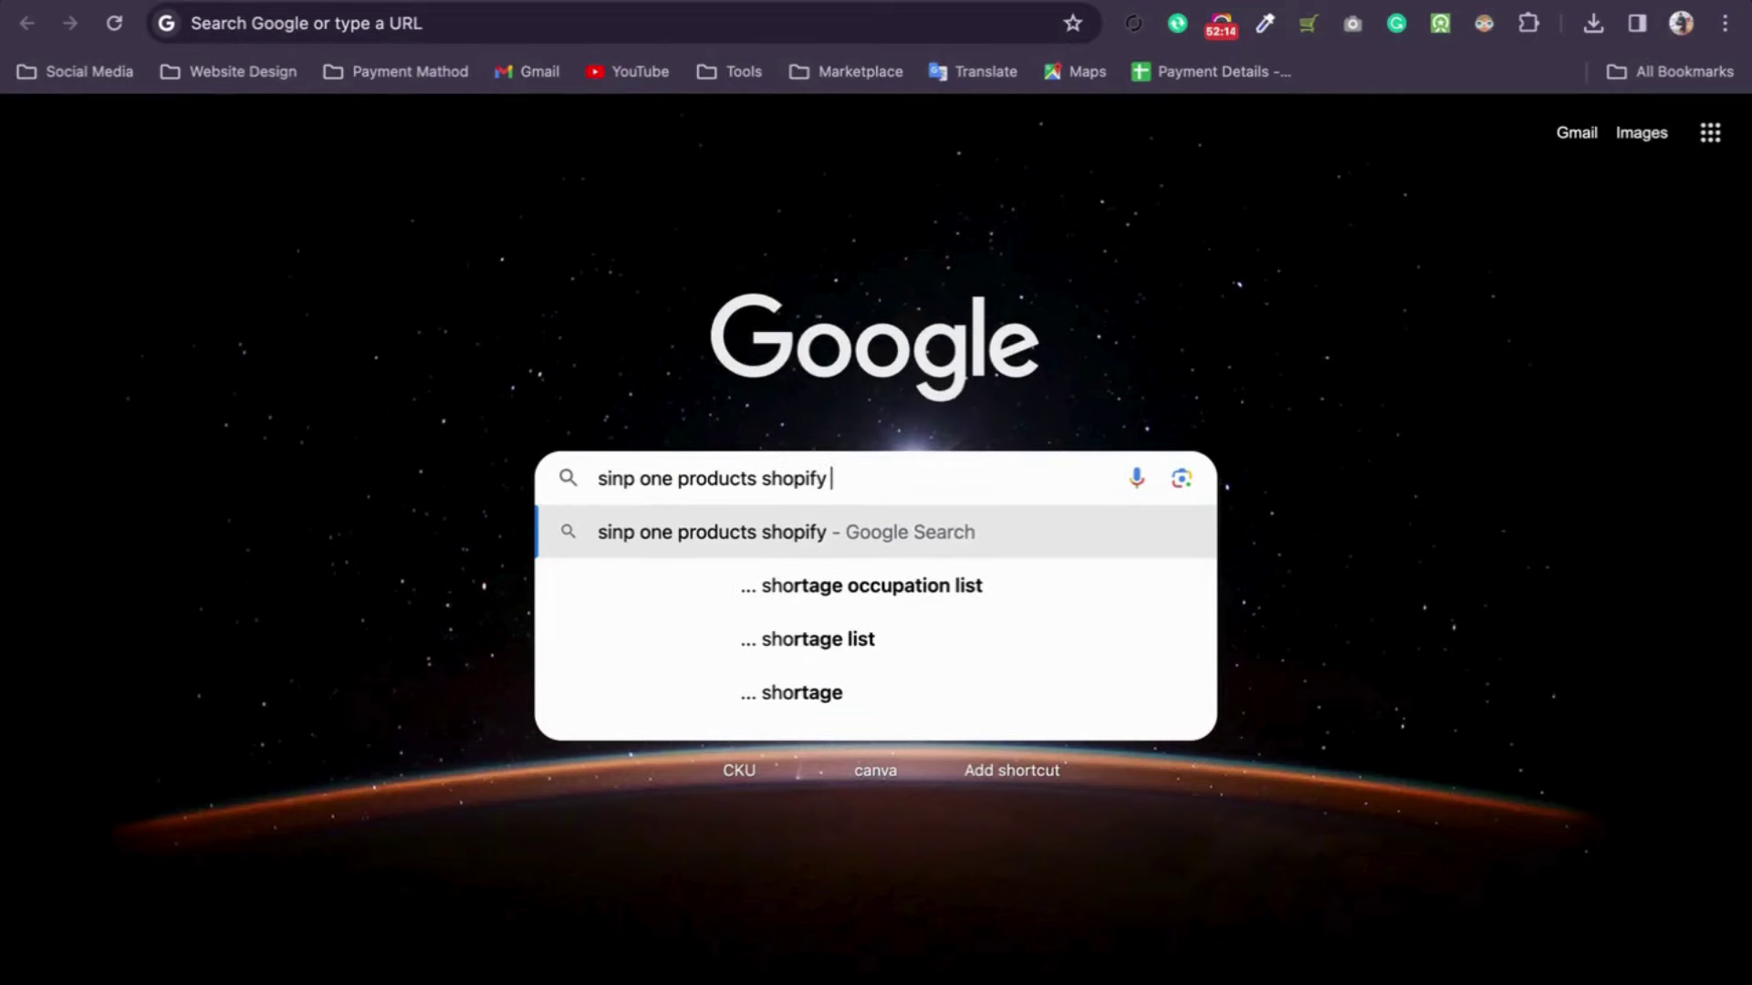
{"action": "type", "text": "theme"}
{"action": "key", "text": "Return"}
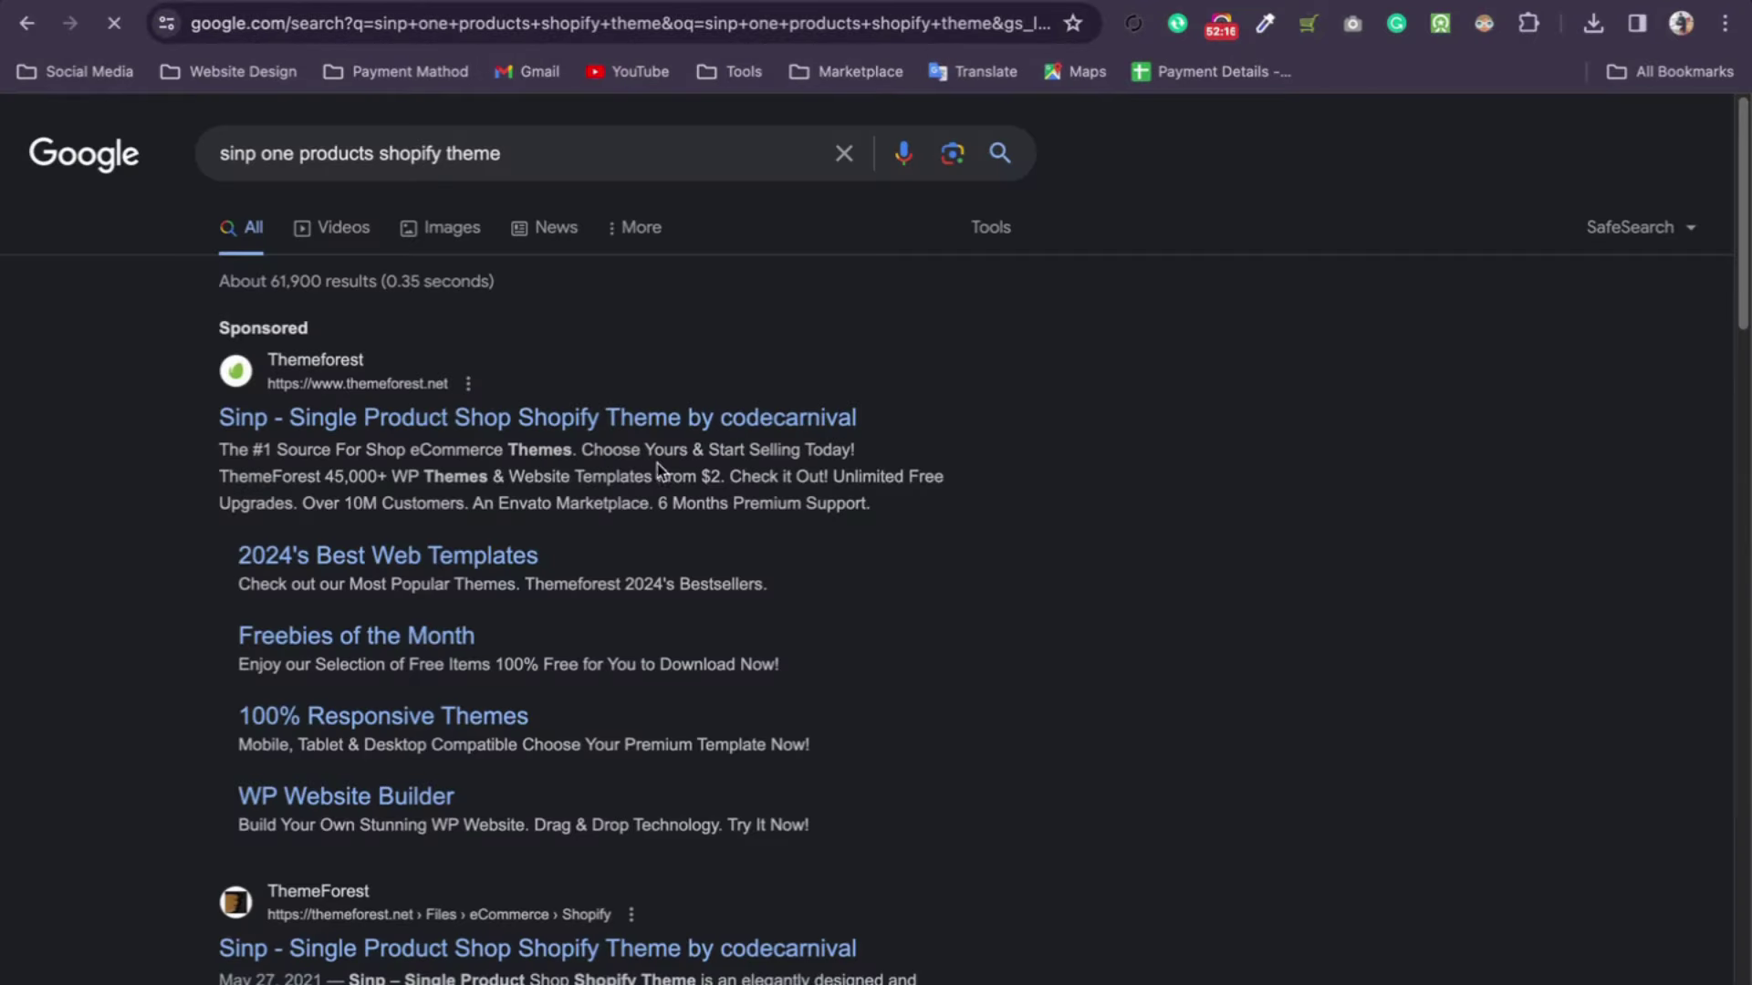
Step: Open the ThemeForest listing "Sinp - Single Product Shop Shopify Theme" and launch its live preview
{"action": "scroll", "coordinate": [473, 551], "scroll_direction": "down", "scroll_amount": 3}
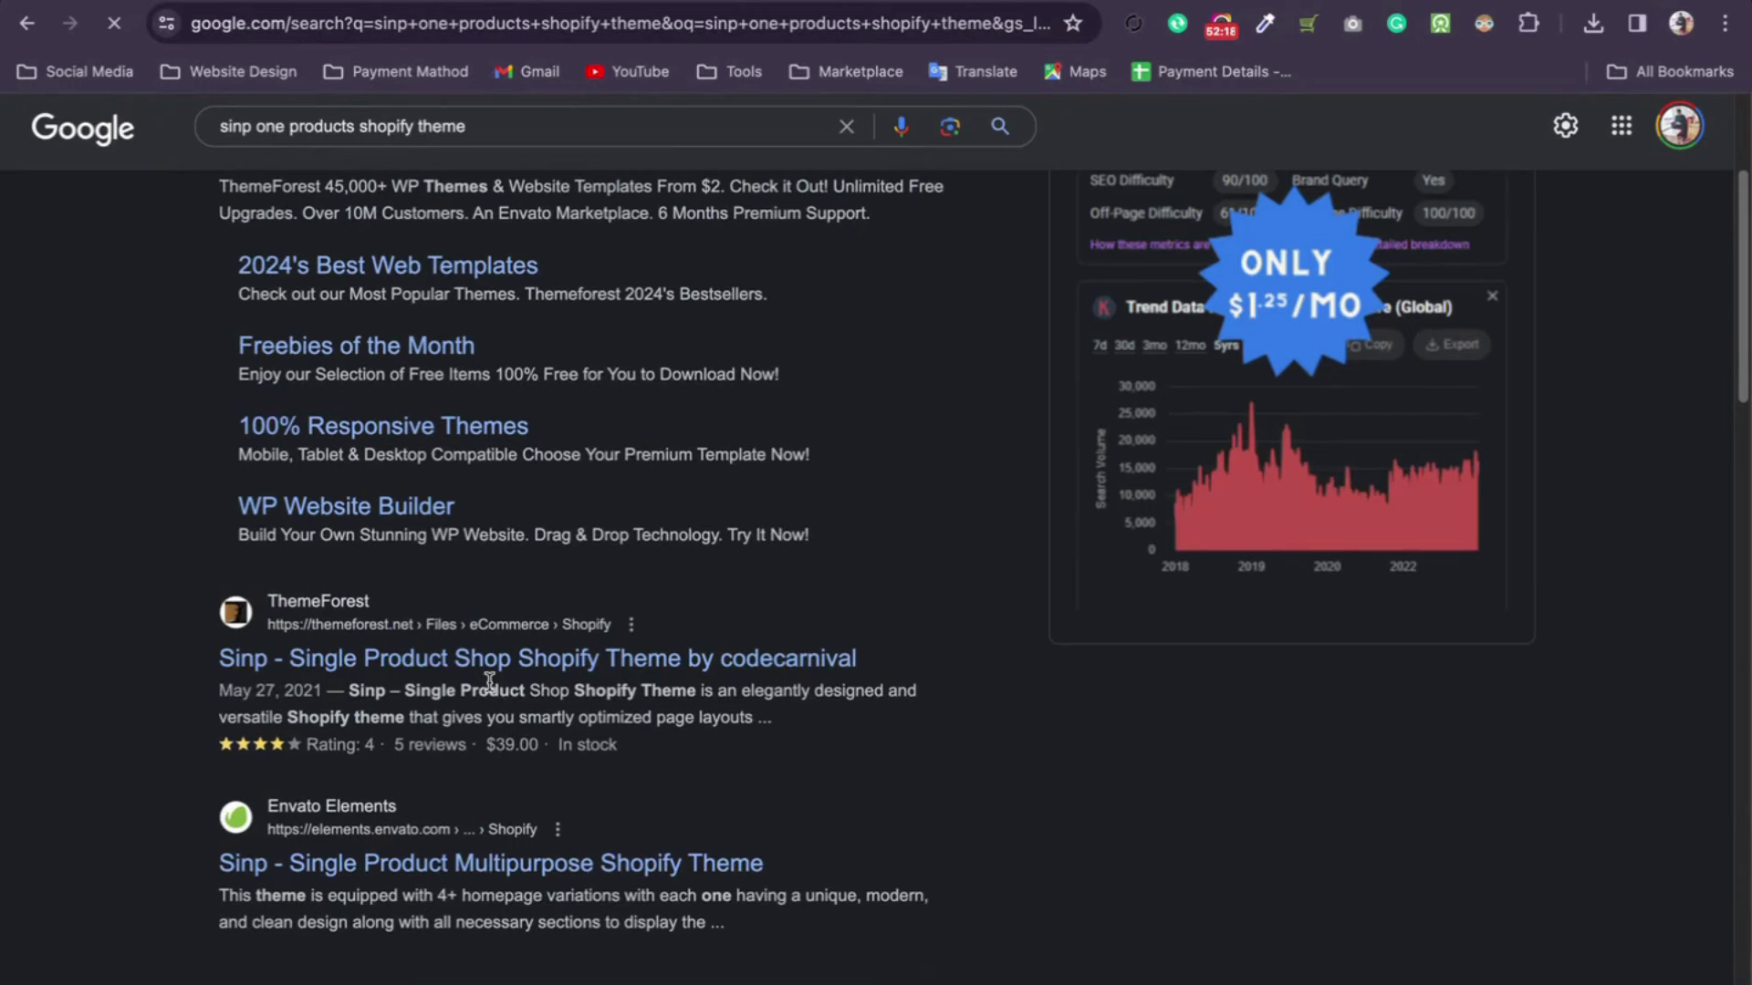
{"action": "left_click", "coordinate": [488, 677]}
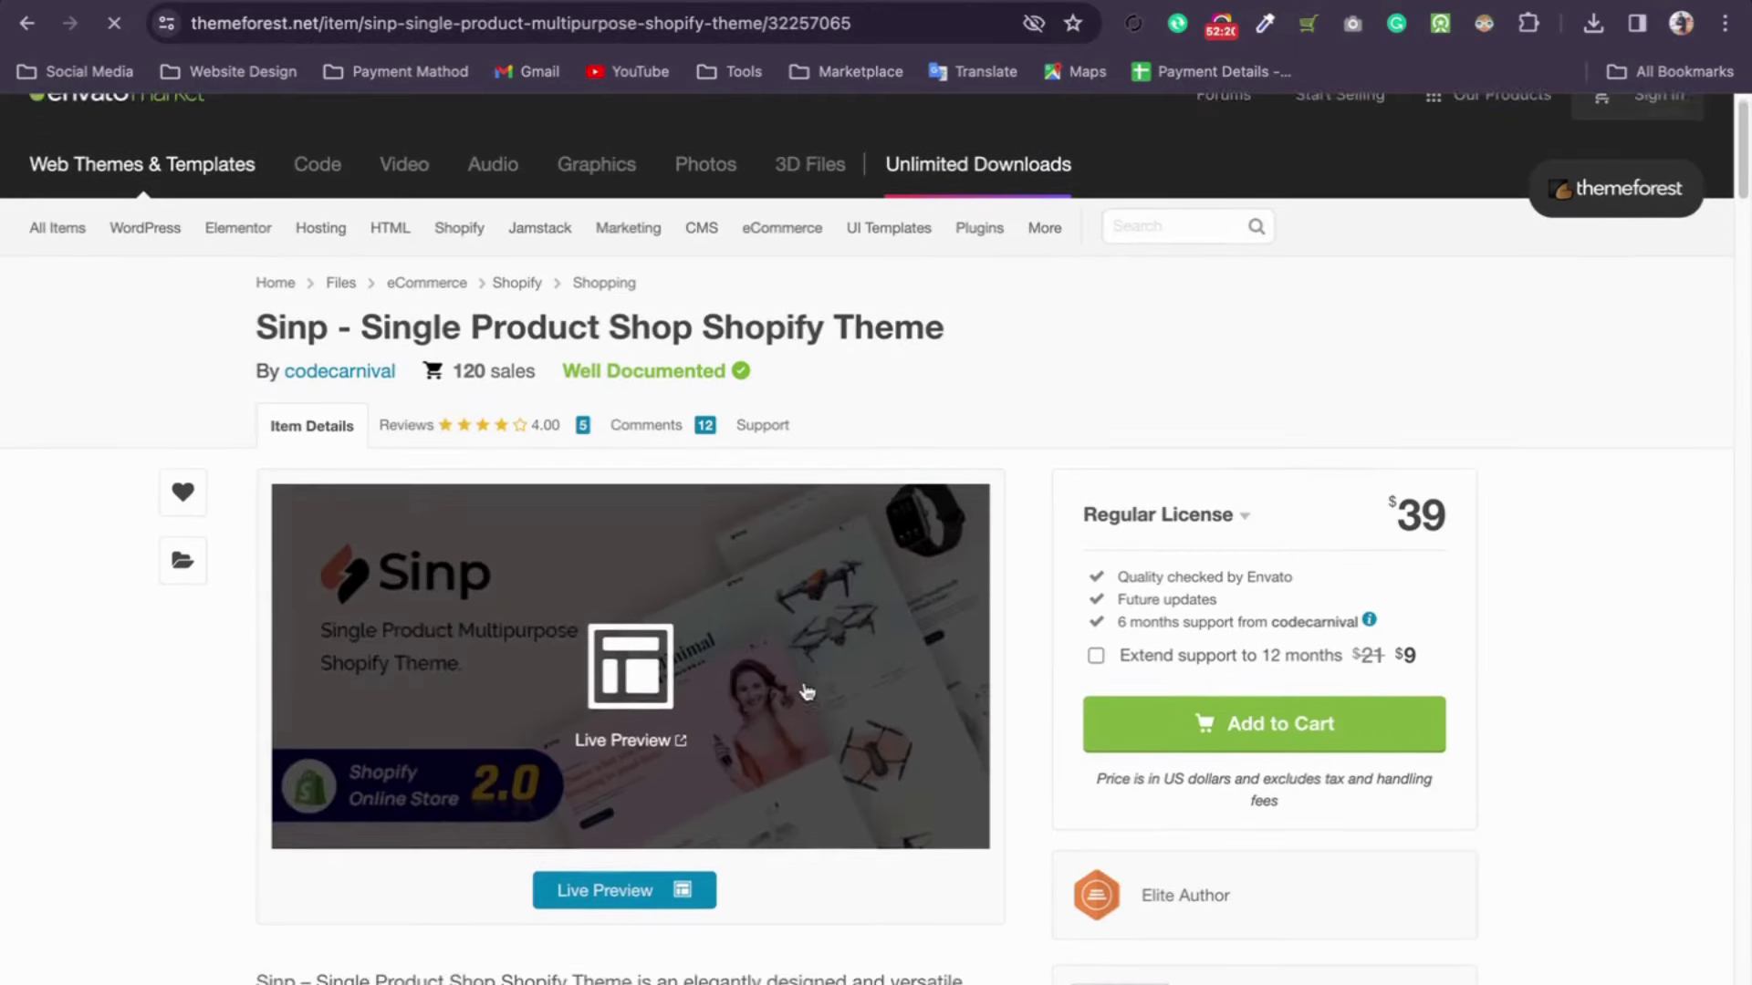
{"action": "left_click", "coordinate": [801, 661]}
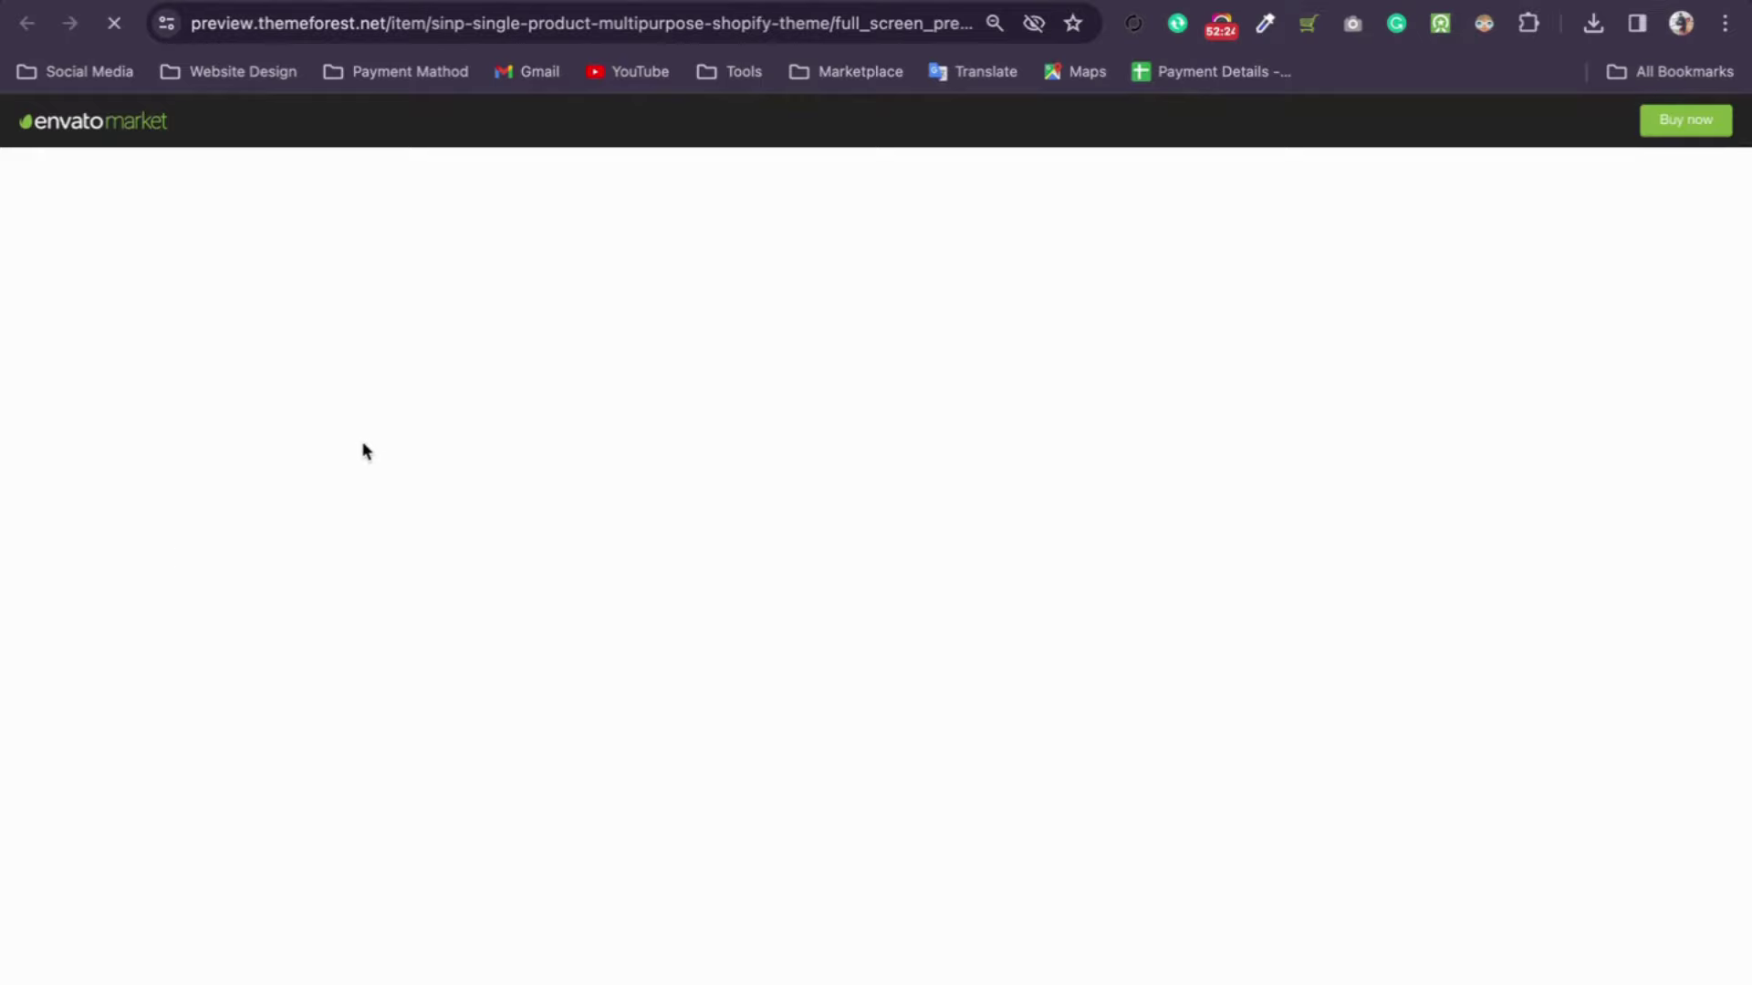
Step: Browse the Sinp demo home page variants and open the Home 1 (Airpod) demo store
{"action": "scroll", "coordinate": [1004, 539], "scroll_direction": "down", "scroll_amount": 10}
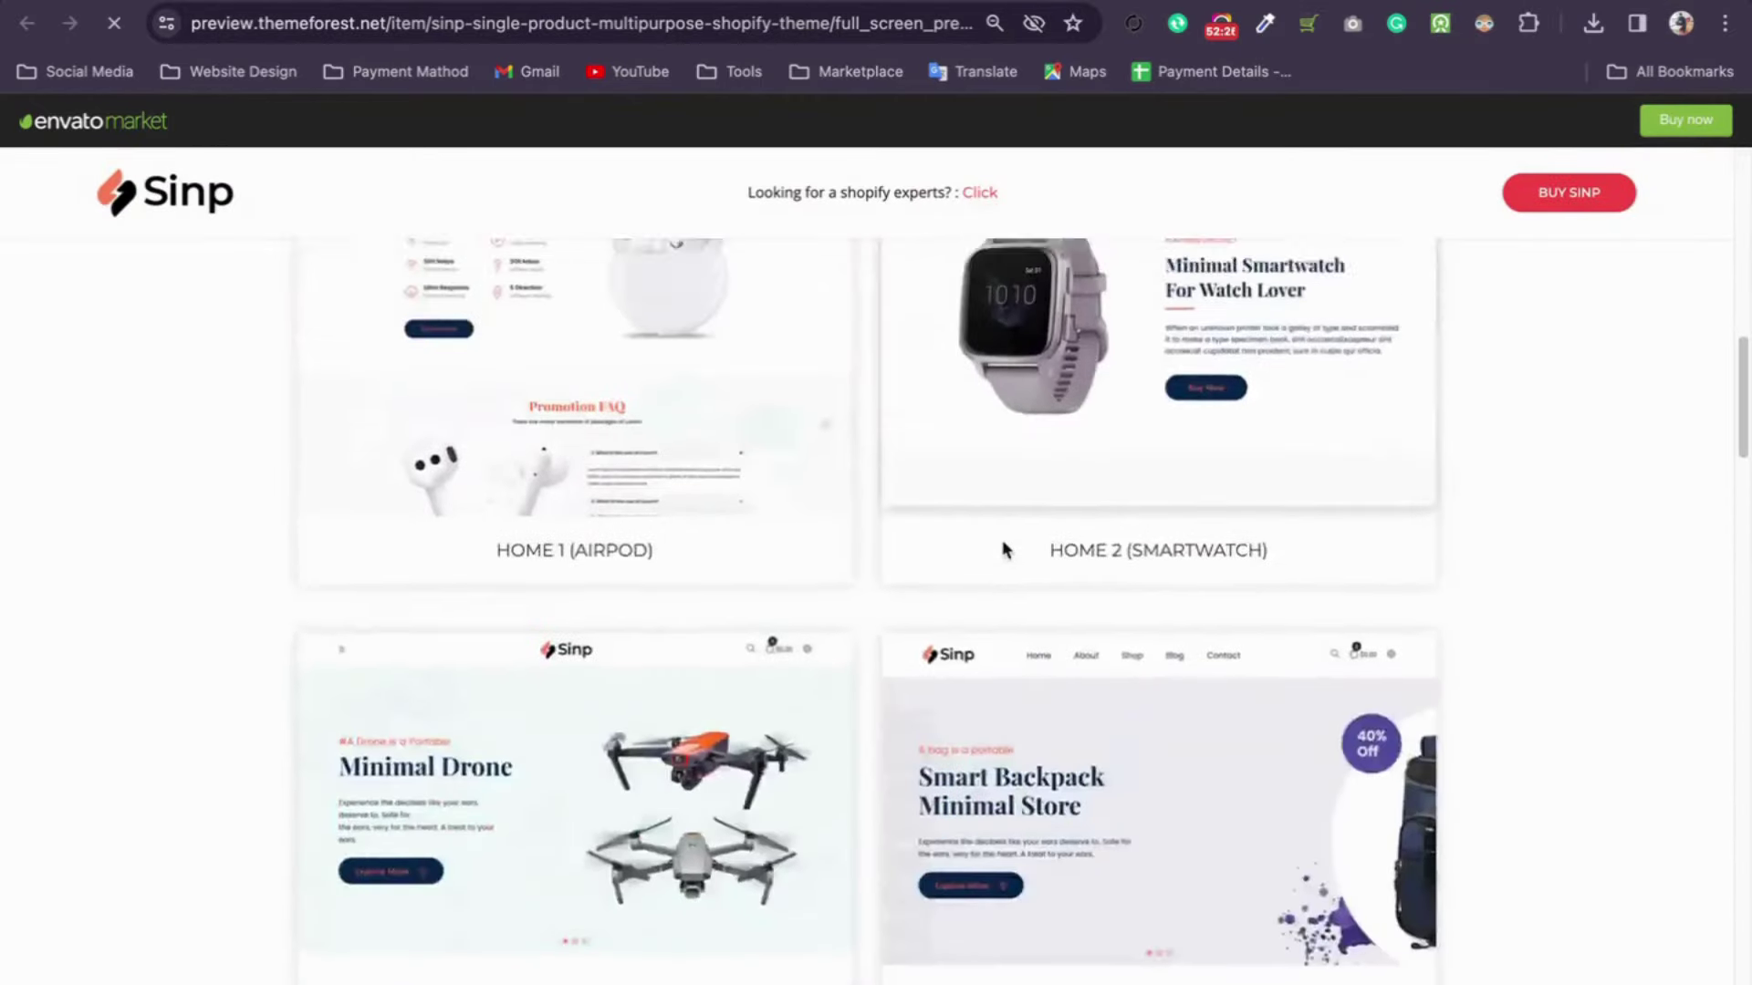
{"action": "scroll", "coordinate": [1002, 547], "scroll_direction": "up", "scroll_amount": 6}
{"action": "scroll", "coordinate": [438, 593], "scroll_direction": "down", "scroll_amount": 1}
{"action": "scroll", "coordinate": [465, 547], "scroll_direction": "down", "scroll_amount": 1}
{"action": "left_click", "coordinate": [566, 581]}
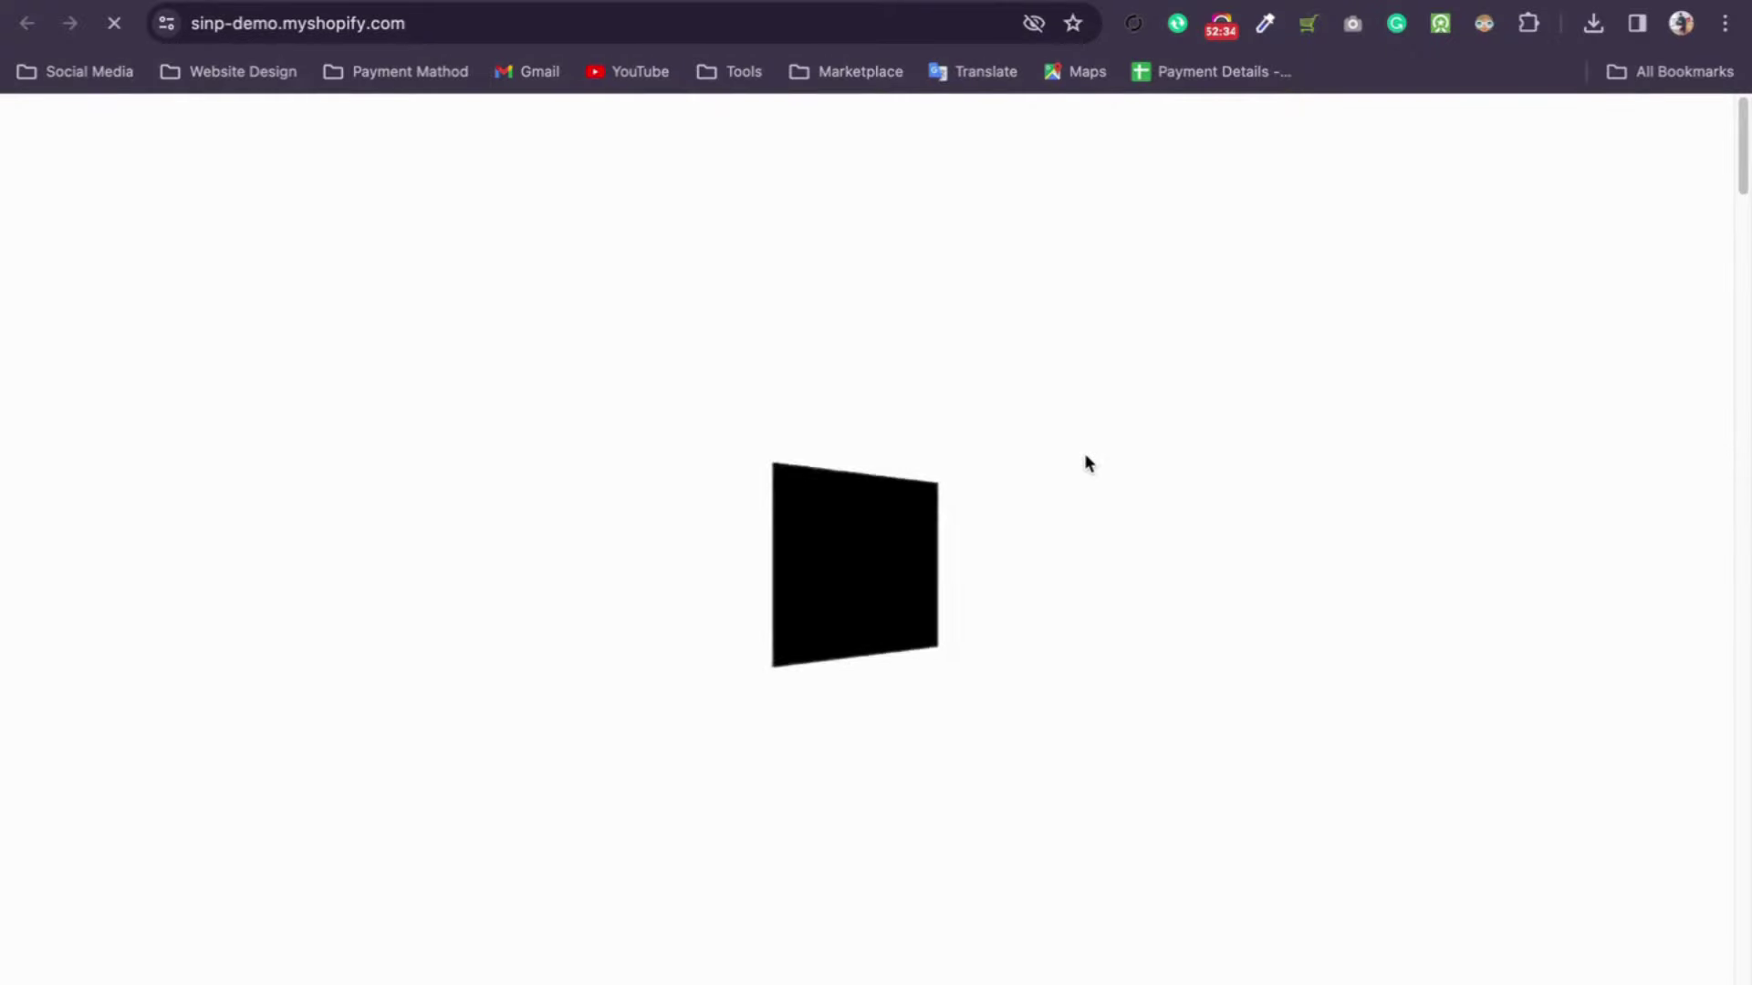
Step: Examine the Sinp demo store's home page down to the blog posts and capture the whole page with GoFullPage
{"action": "scroll", "coordinate": [1322, 418], "scroll_direction": "down", "scroll_amount": 15}
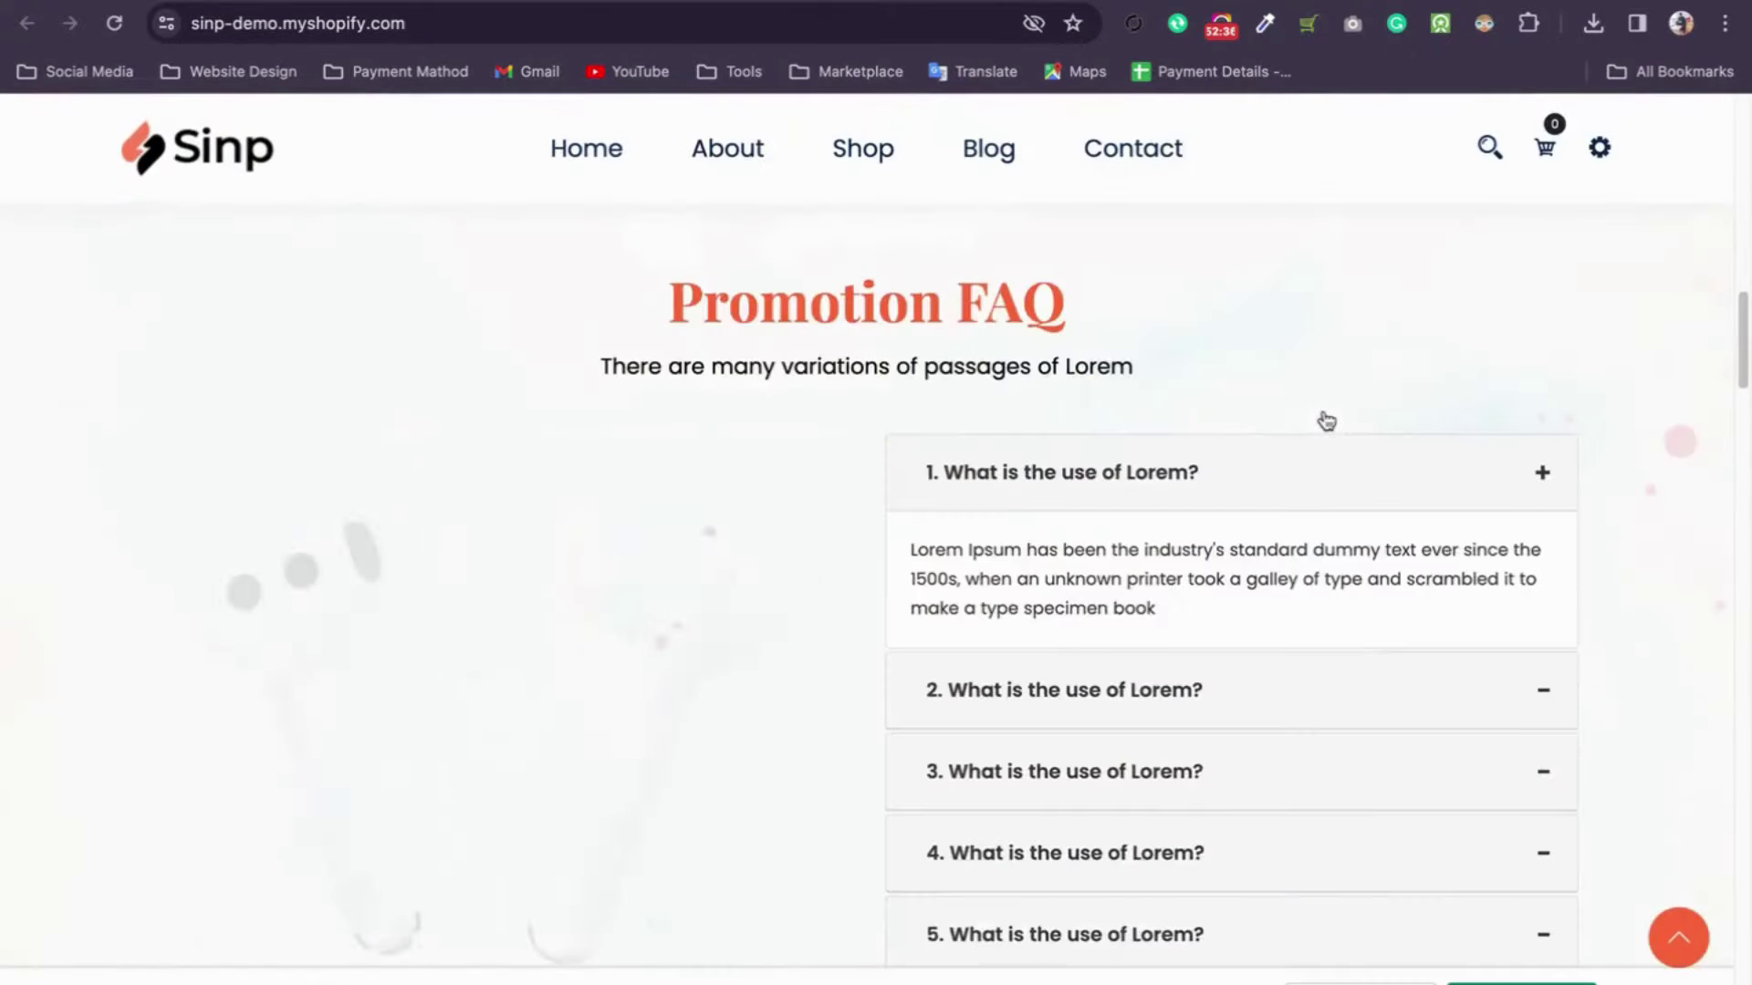
{"action": "scroll", "coordinate": [1322, 418], "scroll_direction": "down", "scroll_amount": 20}
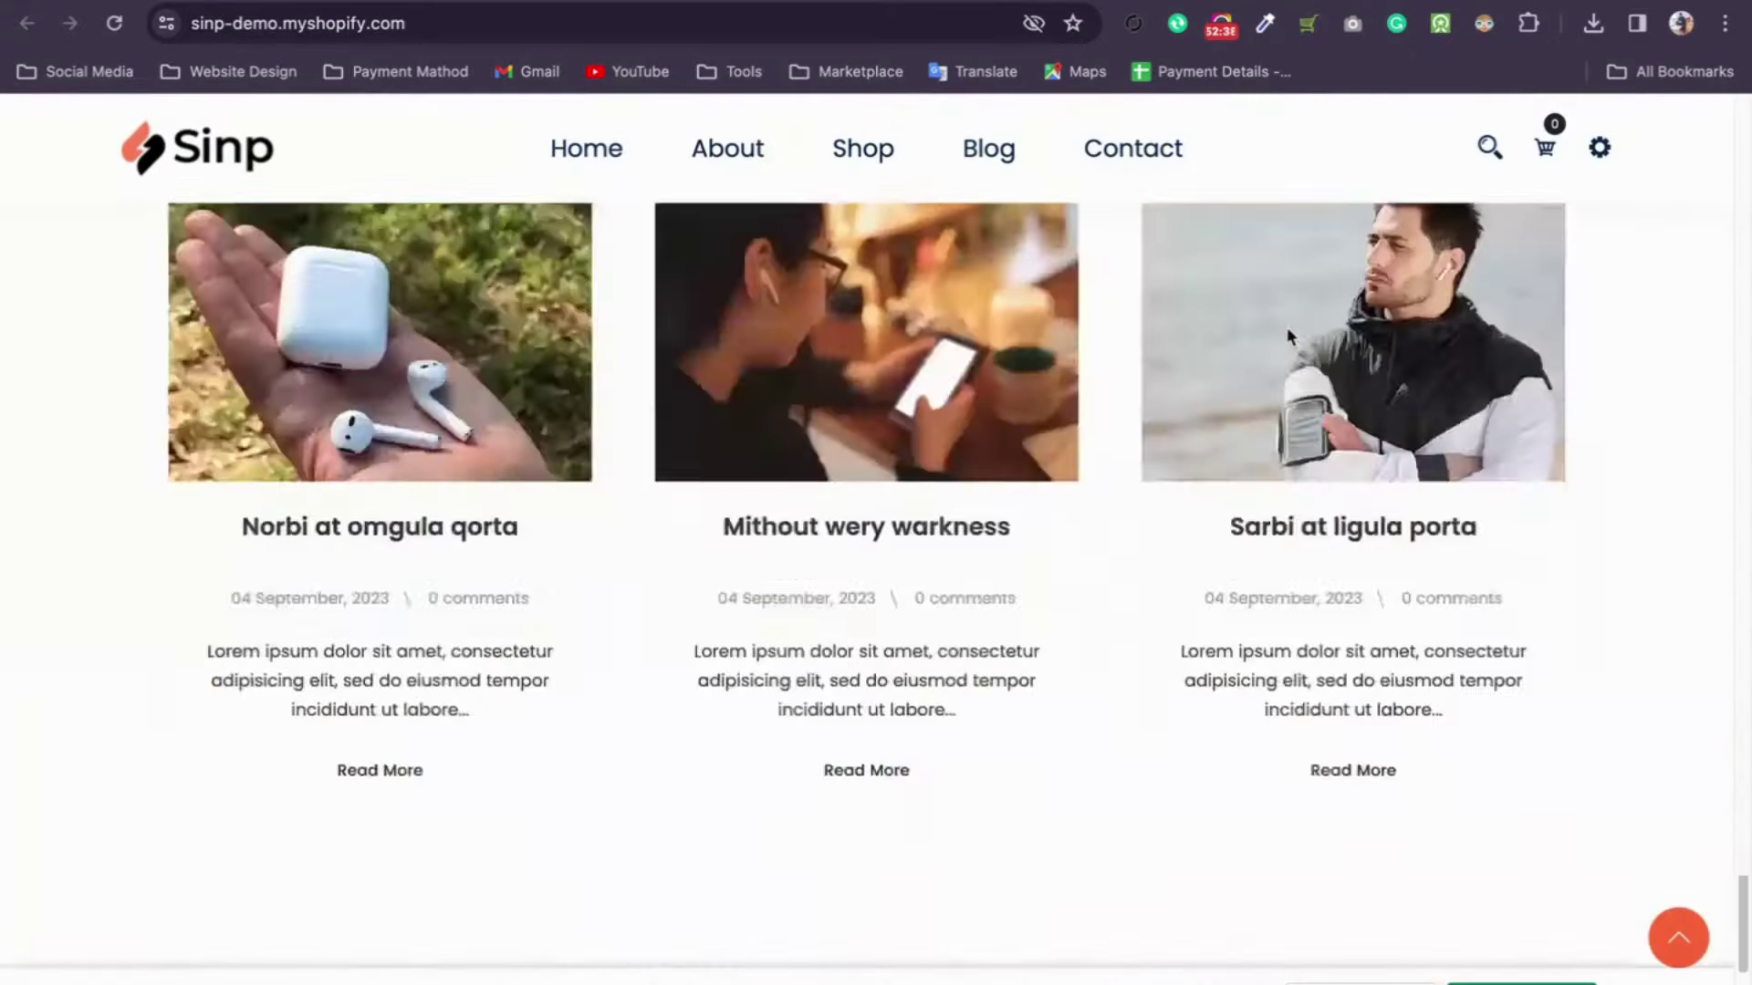
{"action": "scroll", "coordinate": [1305, 274], "scroll_direction": "down", "scroll_amount": 5}
{"action": "left_click", "coordinate": [1354, 25]}
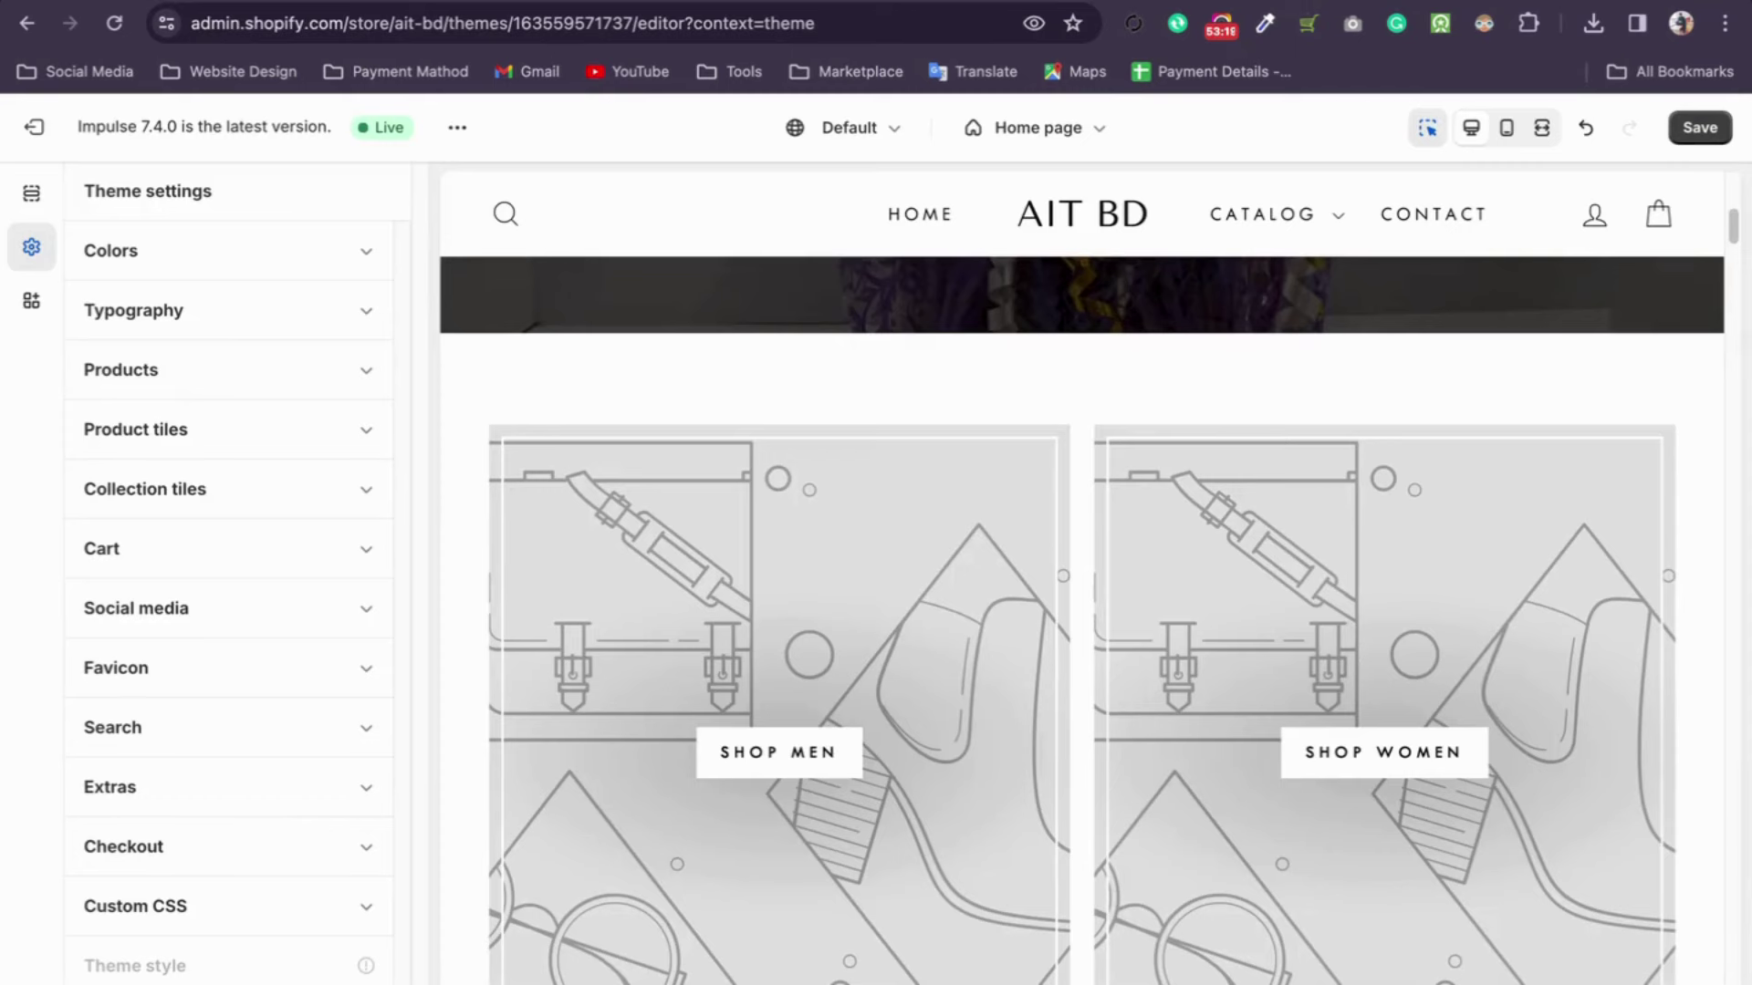
Step: Close the extra tabs, leaving the Impulse editor without saving, and exit the Sinp-v-1-0-9 editor to the Themes page
{"action": "key", "text": "super+w"}
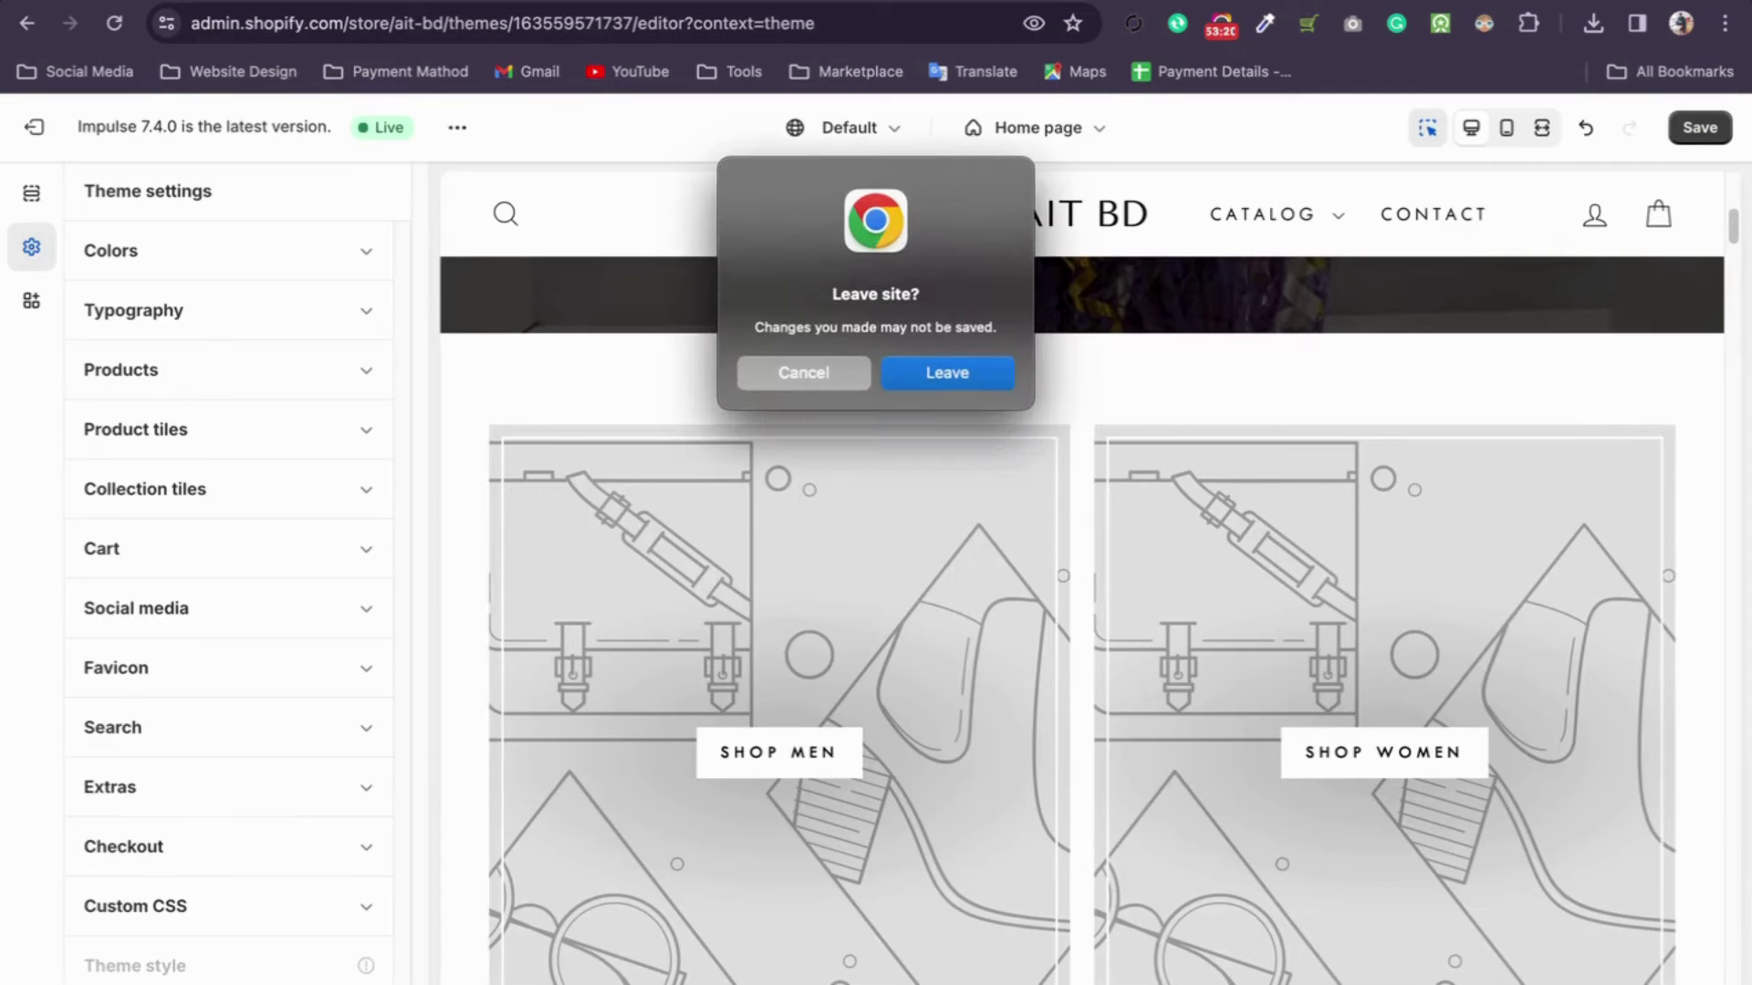
{"action": "left_click", "coordinate": [973, 373]}
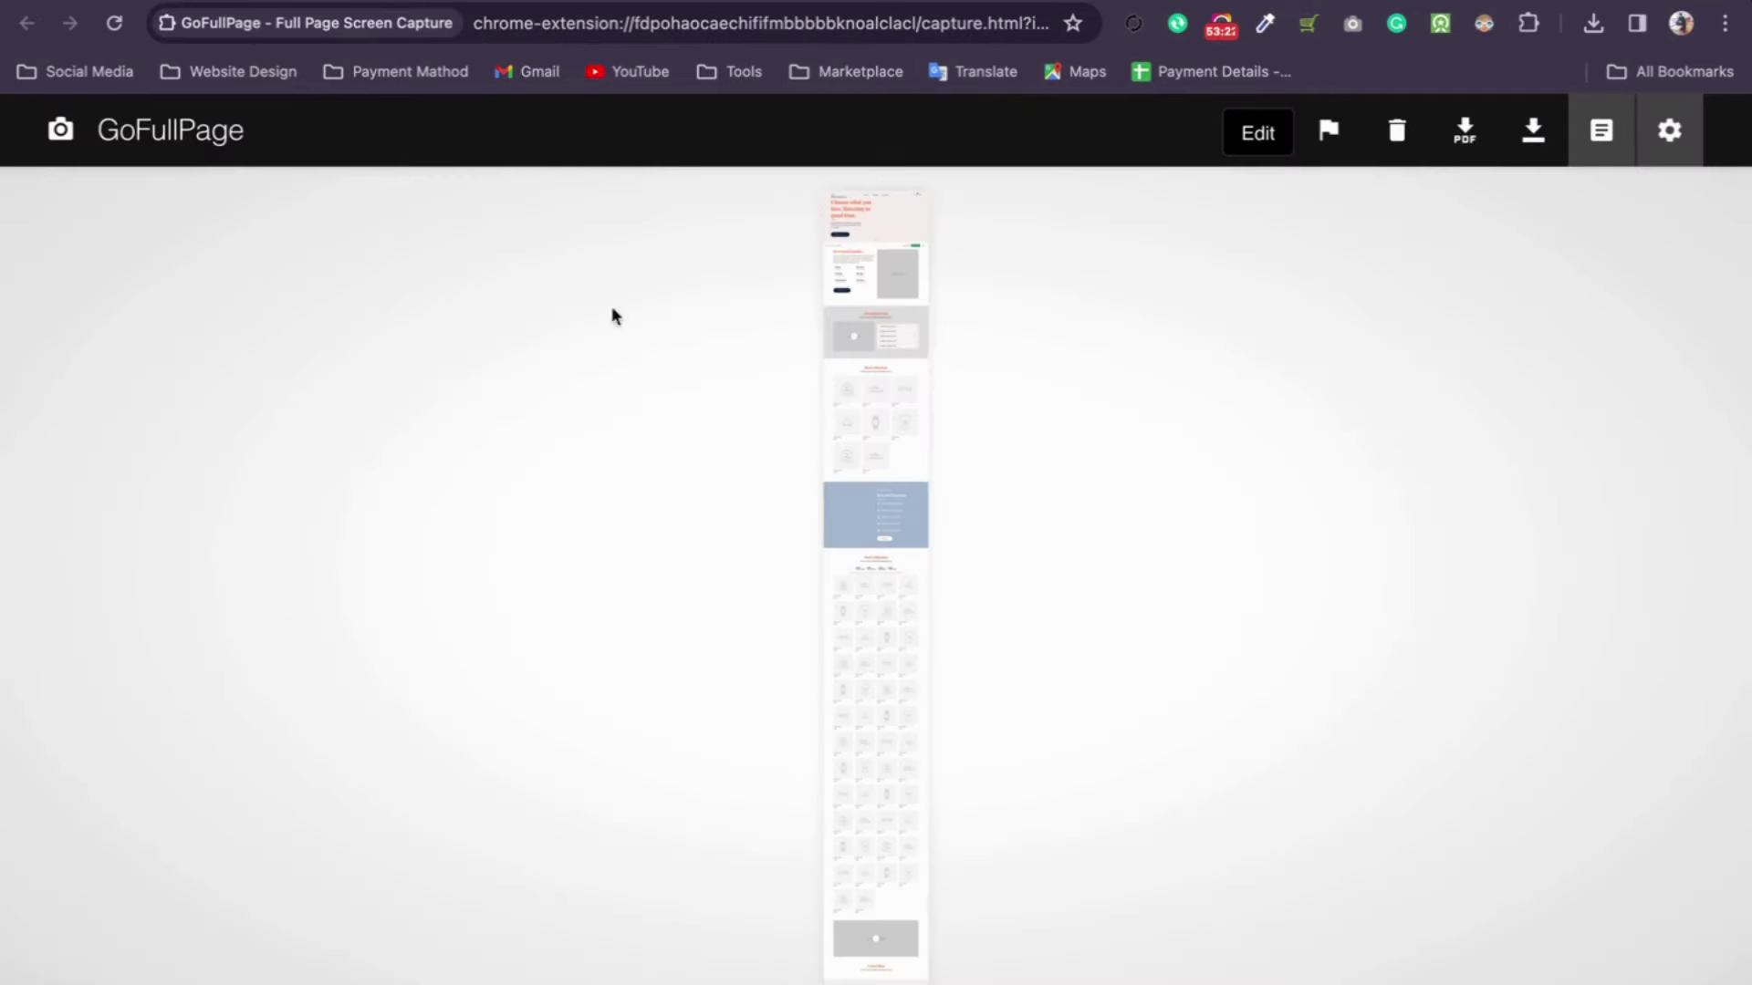
{"action": "key", "text": "super+w"}
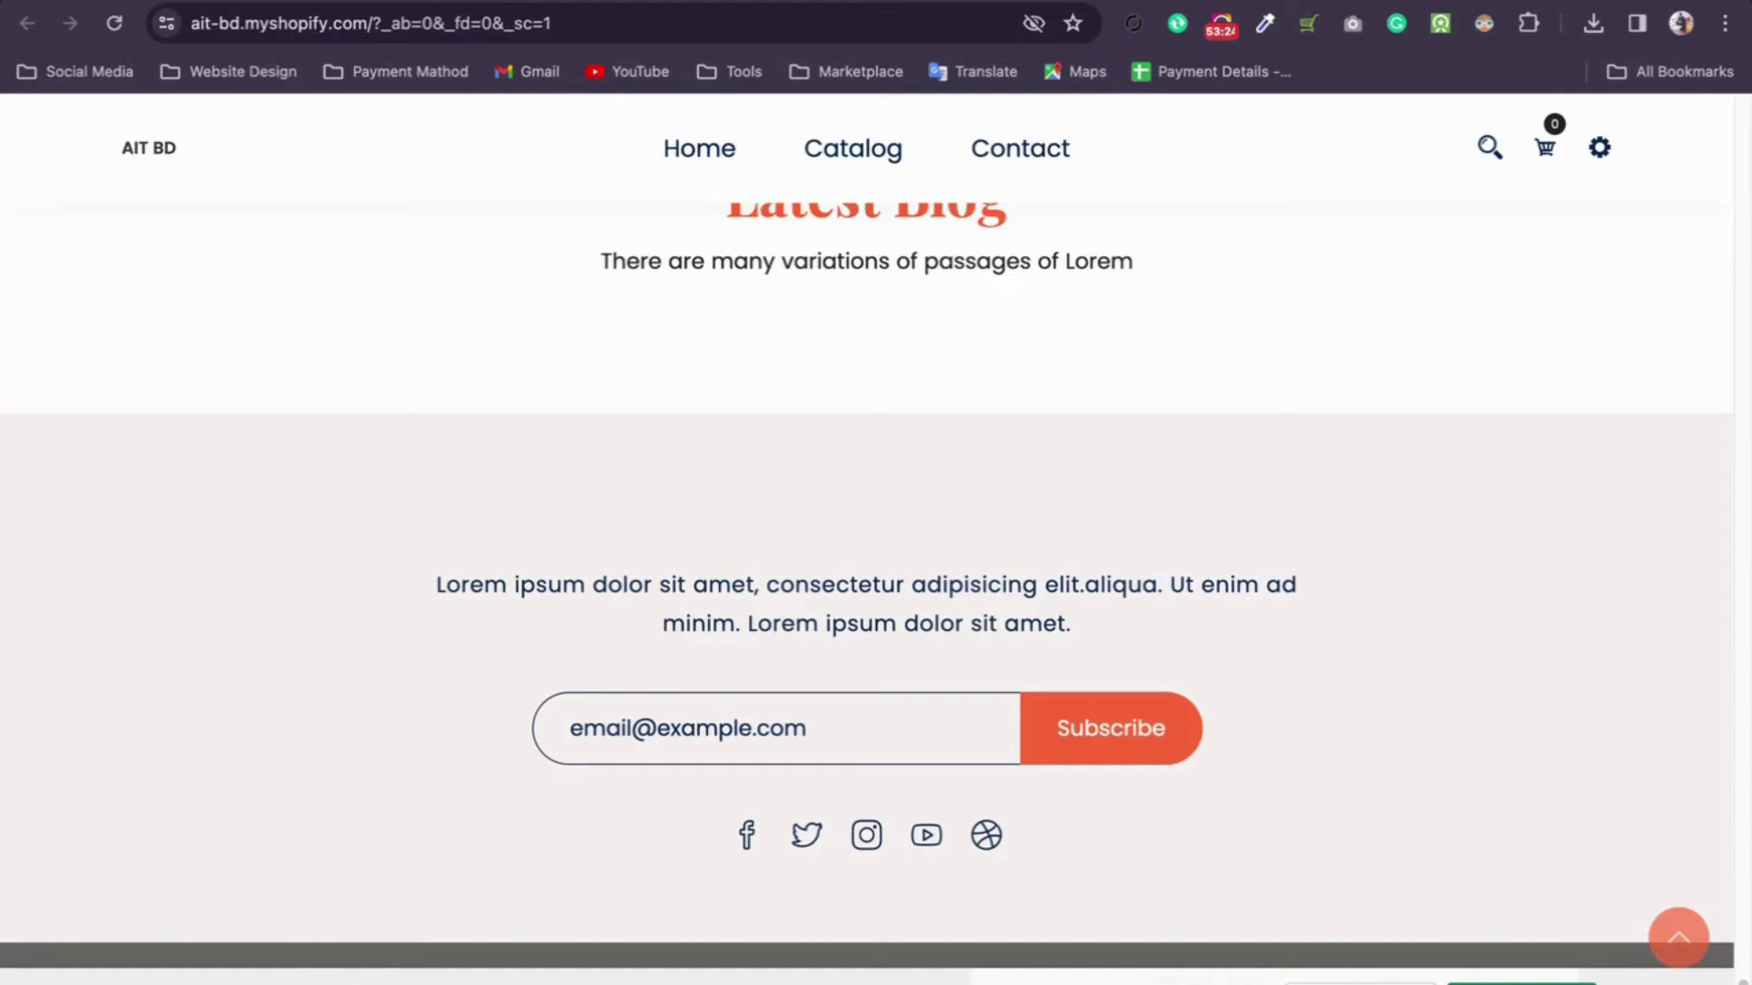
{"action": "key", "text": "super+w"}
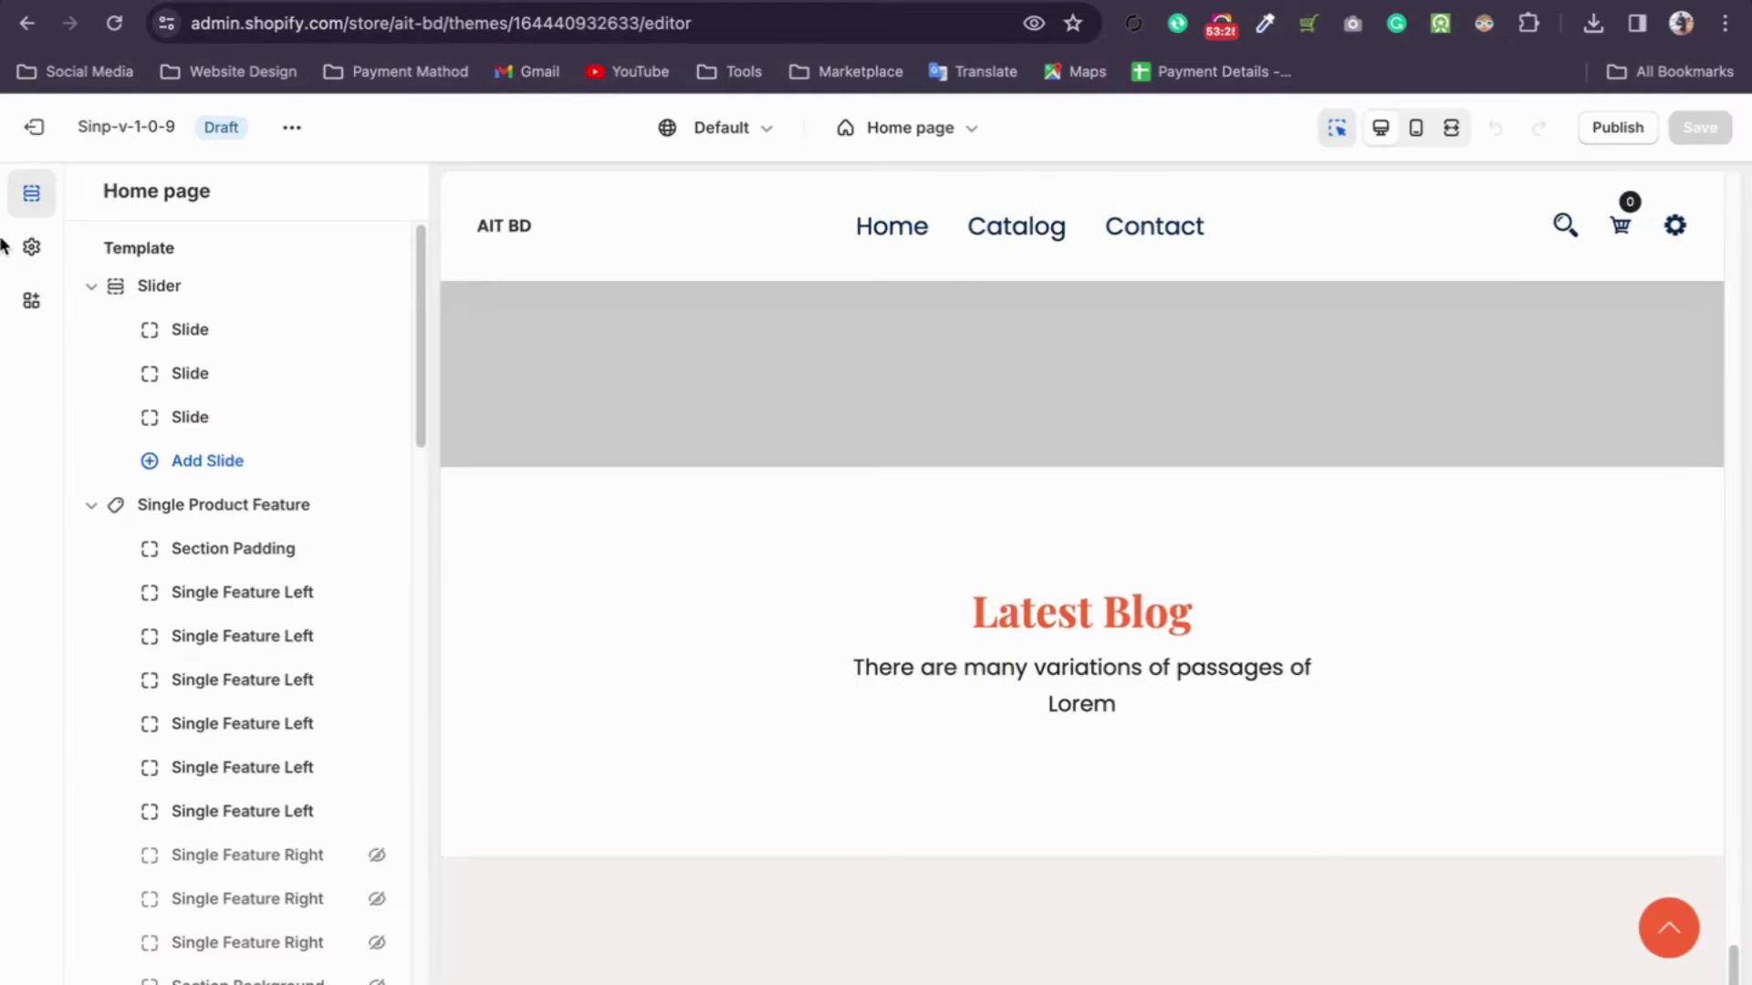
{"action": "left_click", "coordinate": [34, 126]}
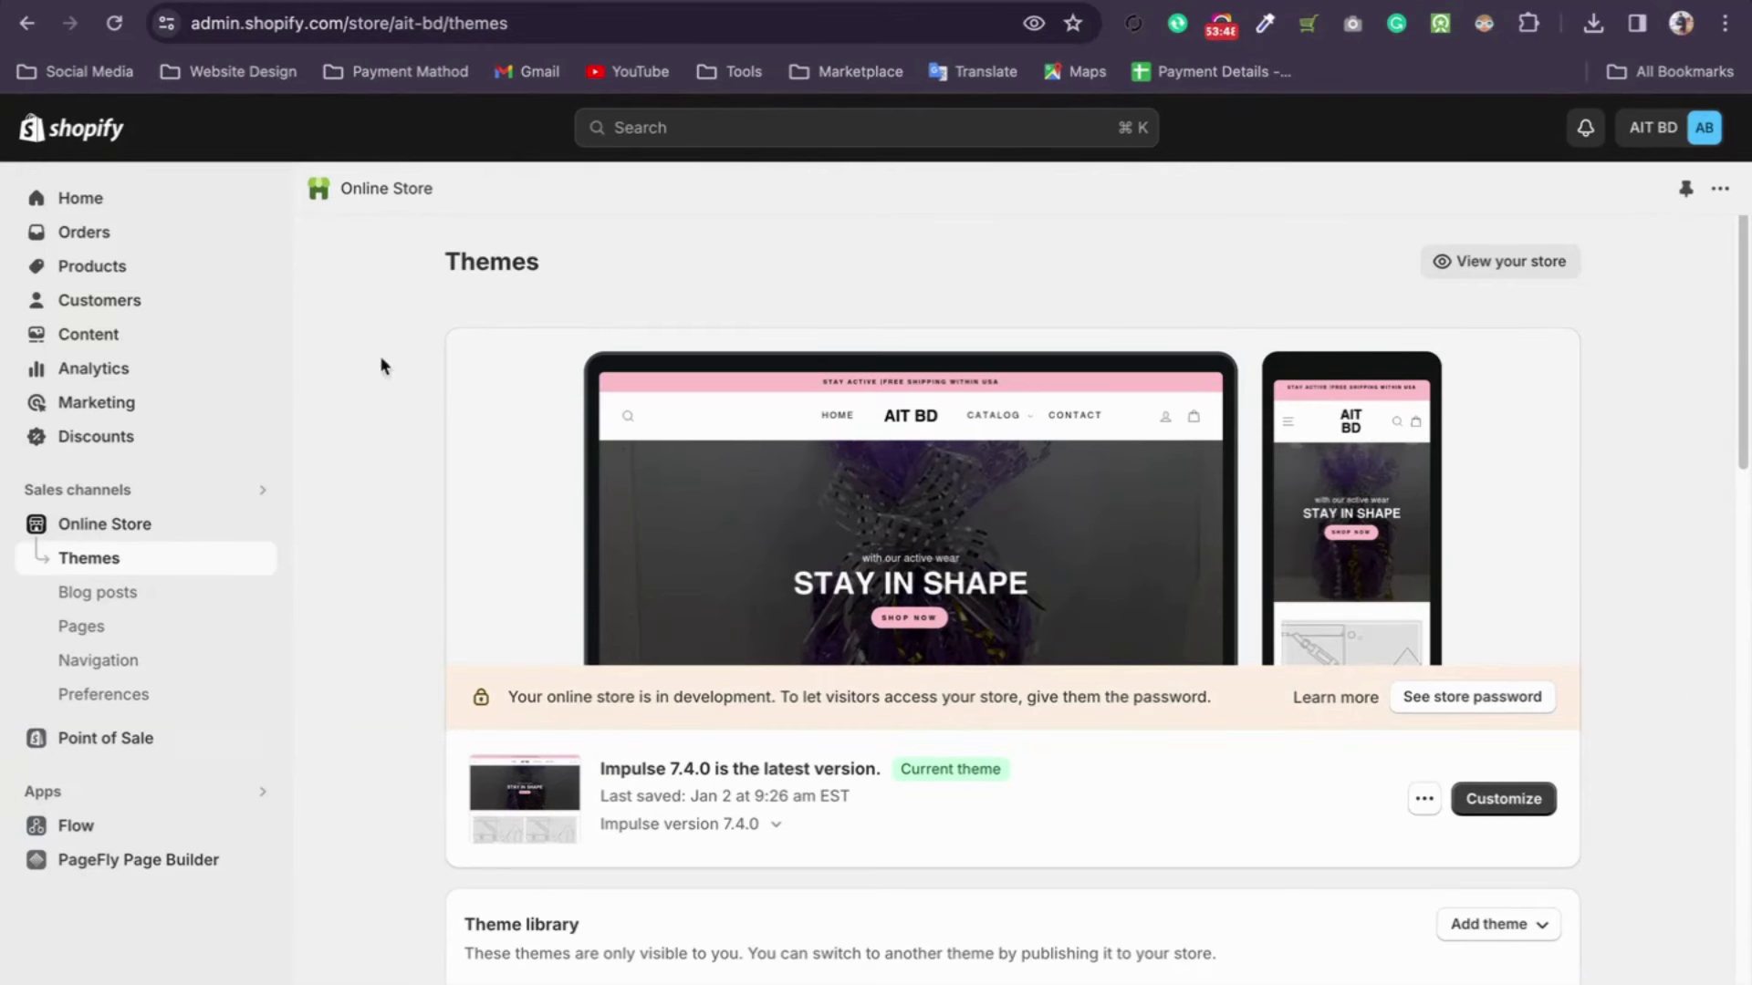
Step: Open the Shopify Partners dashboard in a new browser tab from the Website Design bookmarks
{"action": "key", "text": "super+t"}
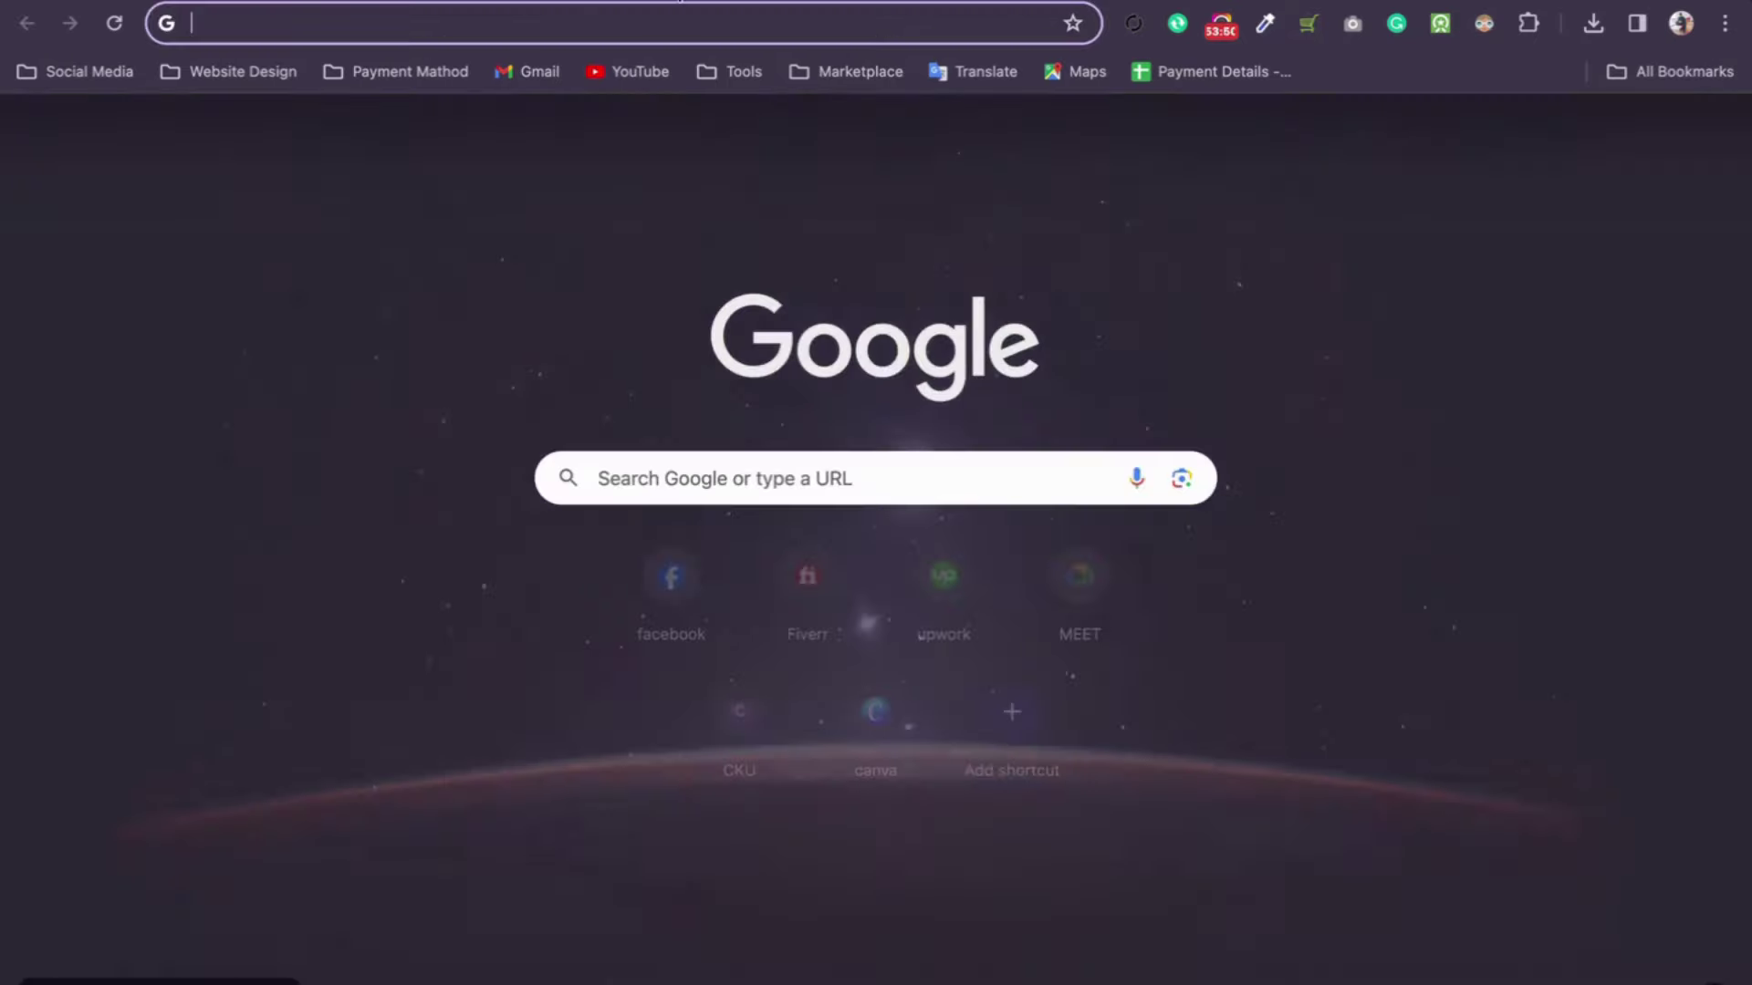
{"action": "left_click", "coordinate": [230, 71]}
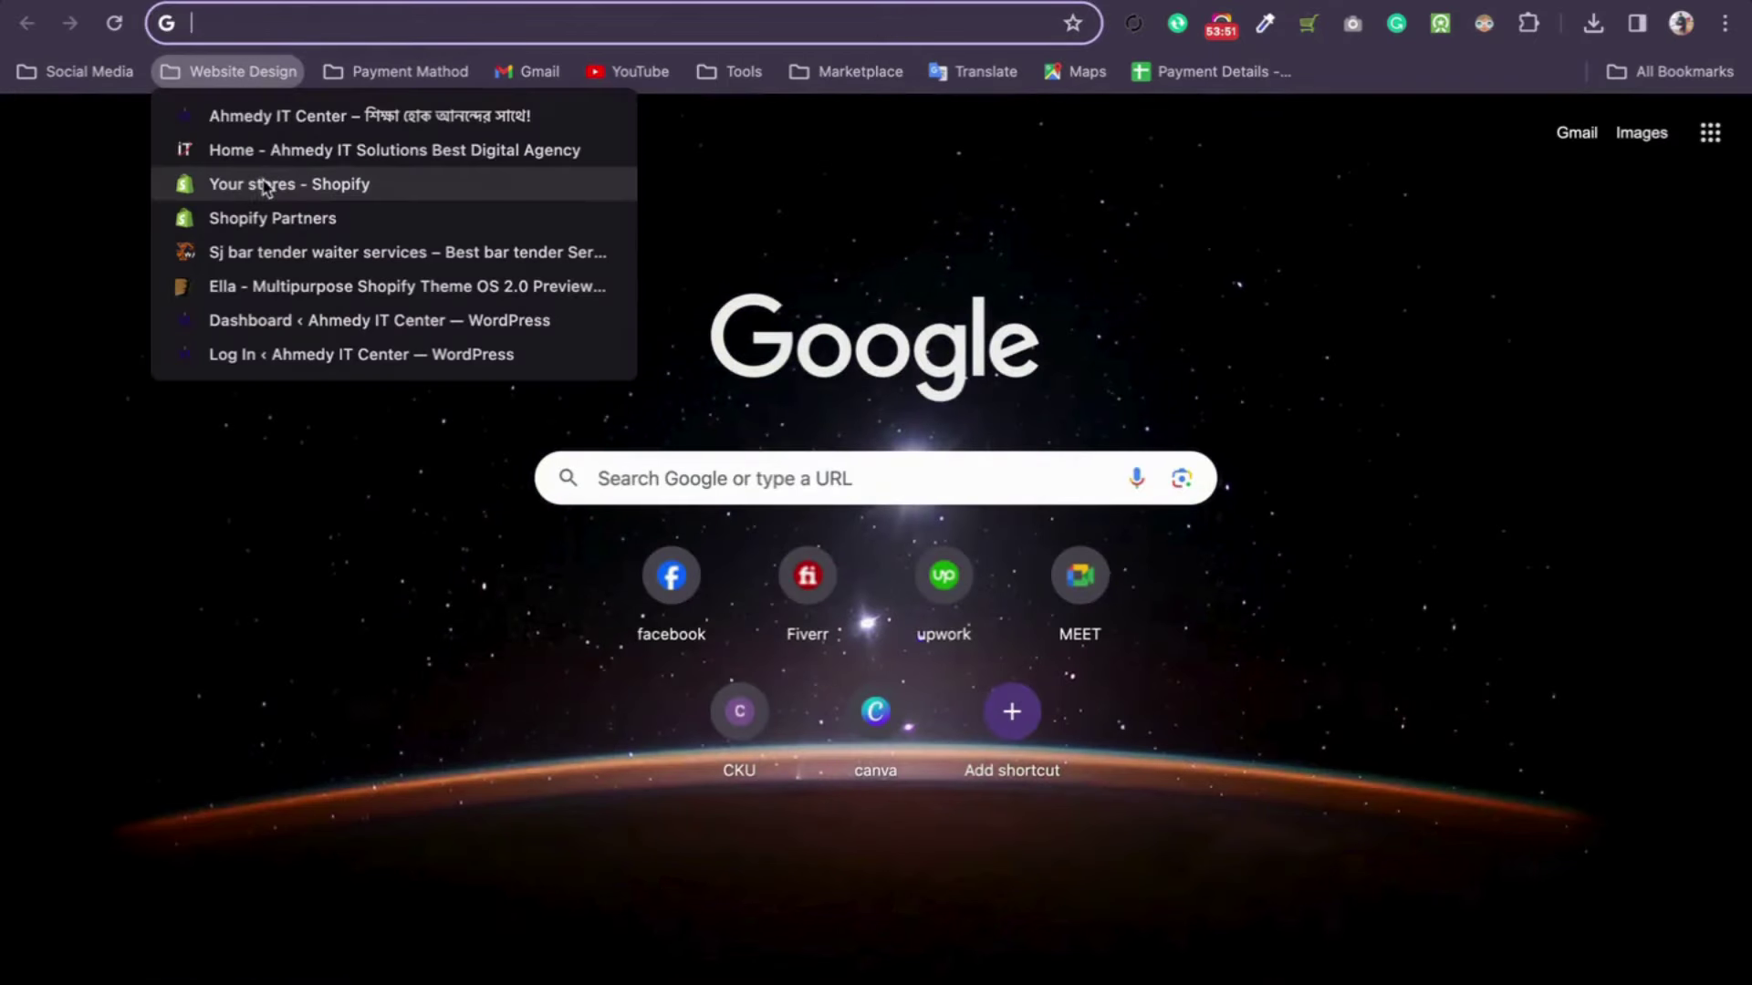
{"action": "left_click", "coordinate": [382, 184]}
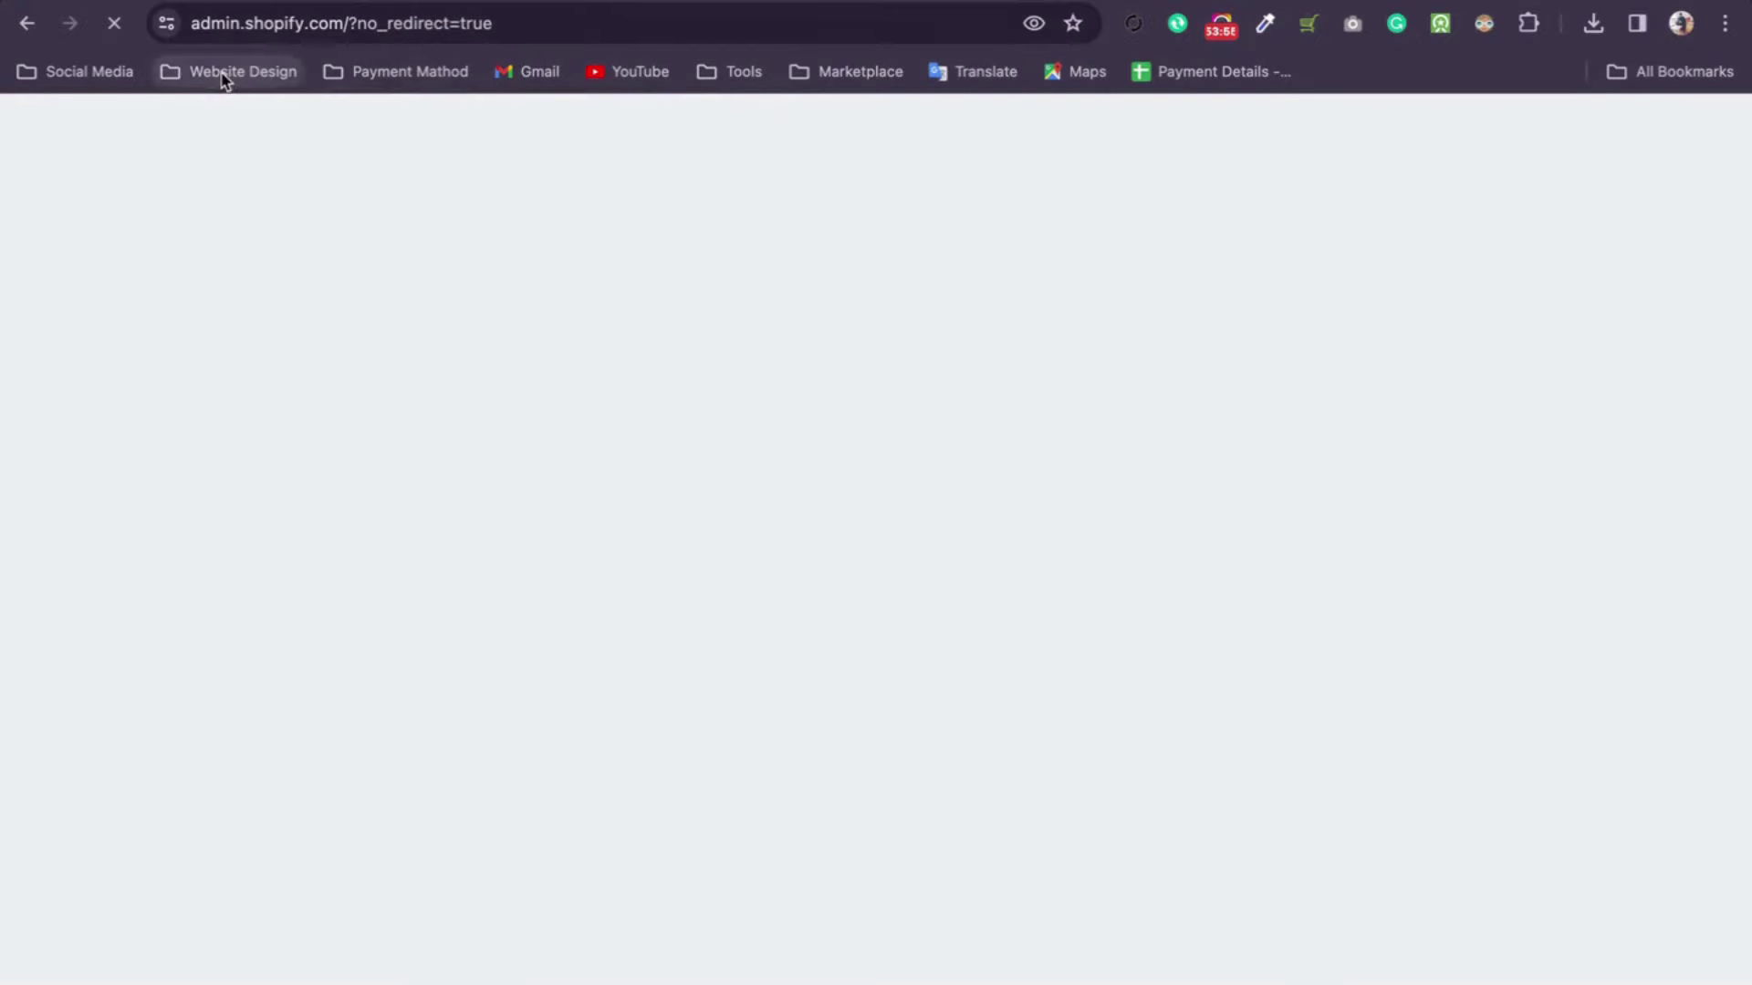
{"action": "left_click", "coordinate": [230, 73]}
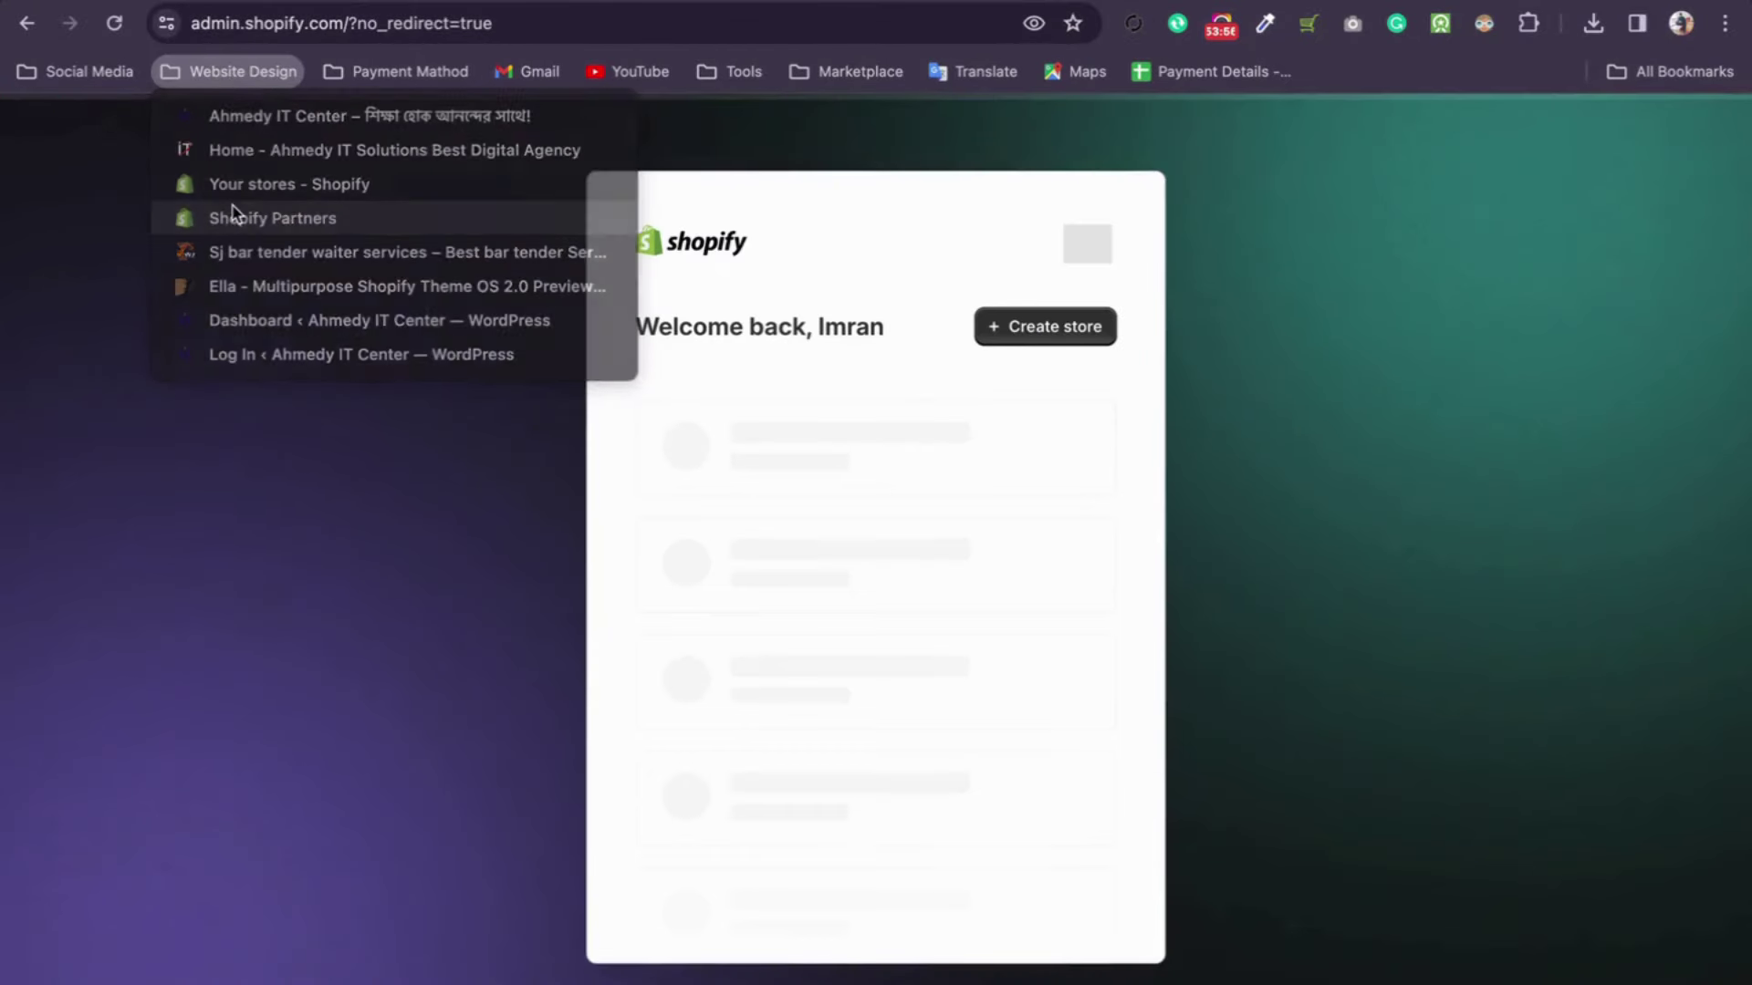
{"action": "left_click", "coordinate": [230, 216]}
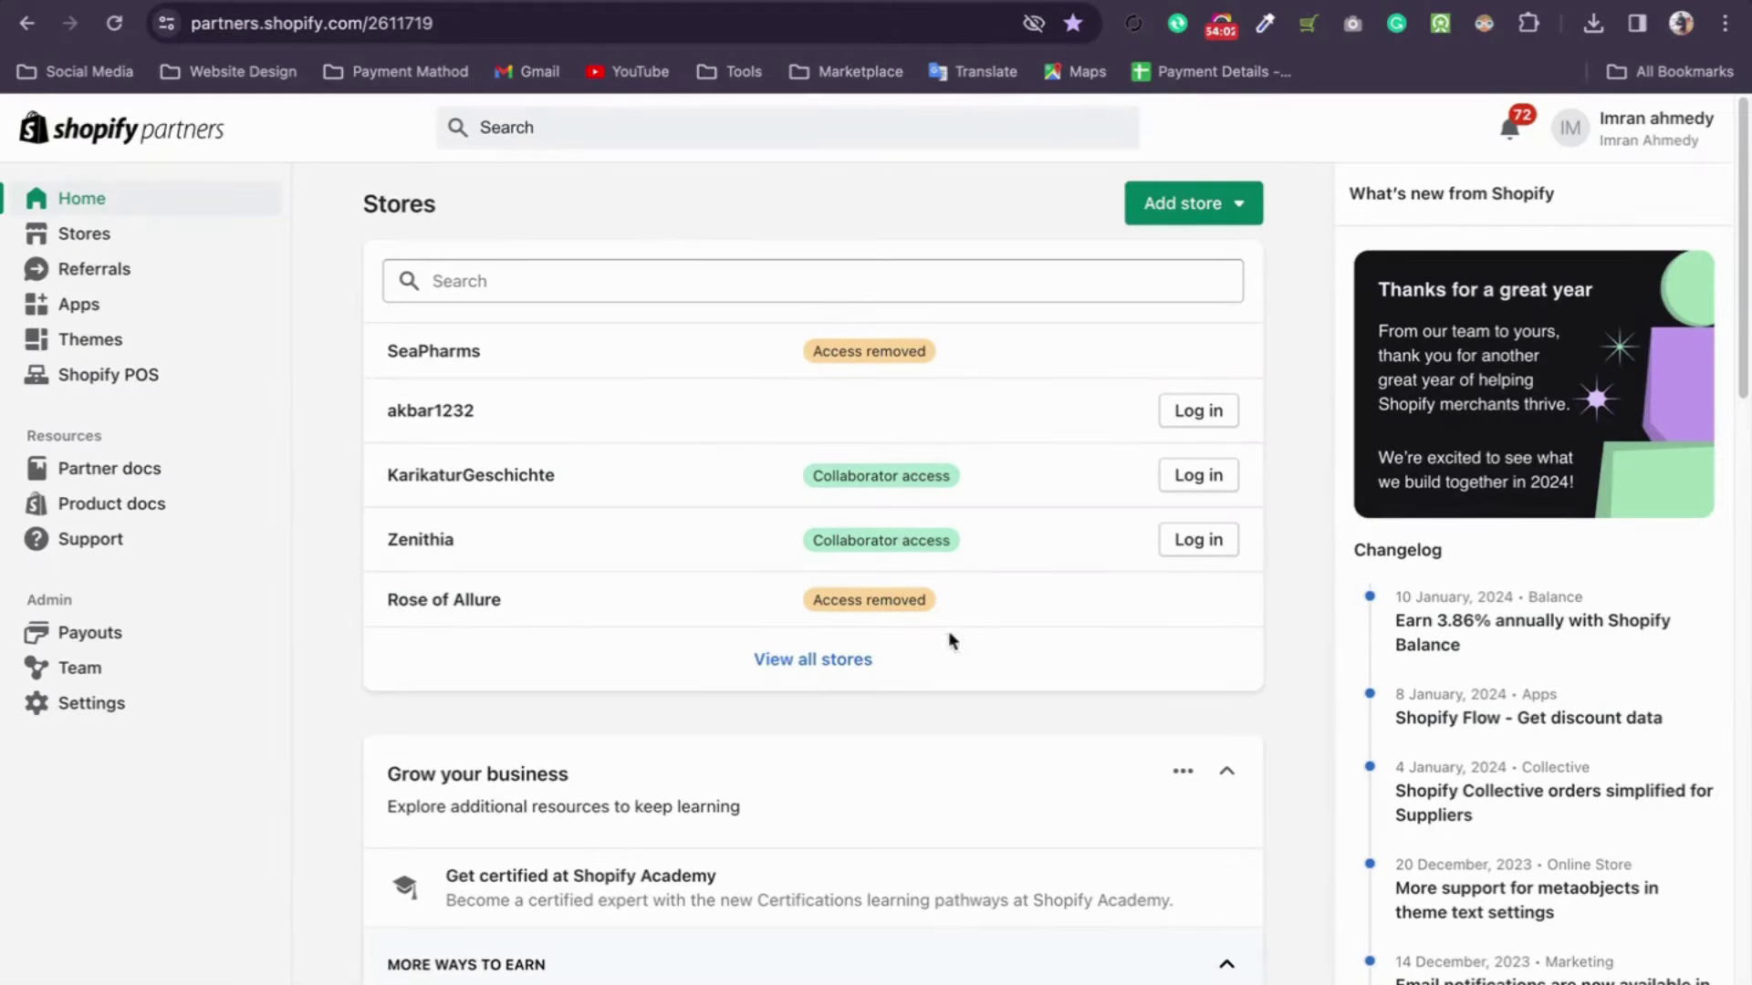
Step: View all partner stores and log in to the KarikaturGeschichte store
{"action": "left_click", "coordinate": [849, 675]}
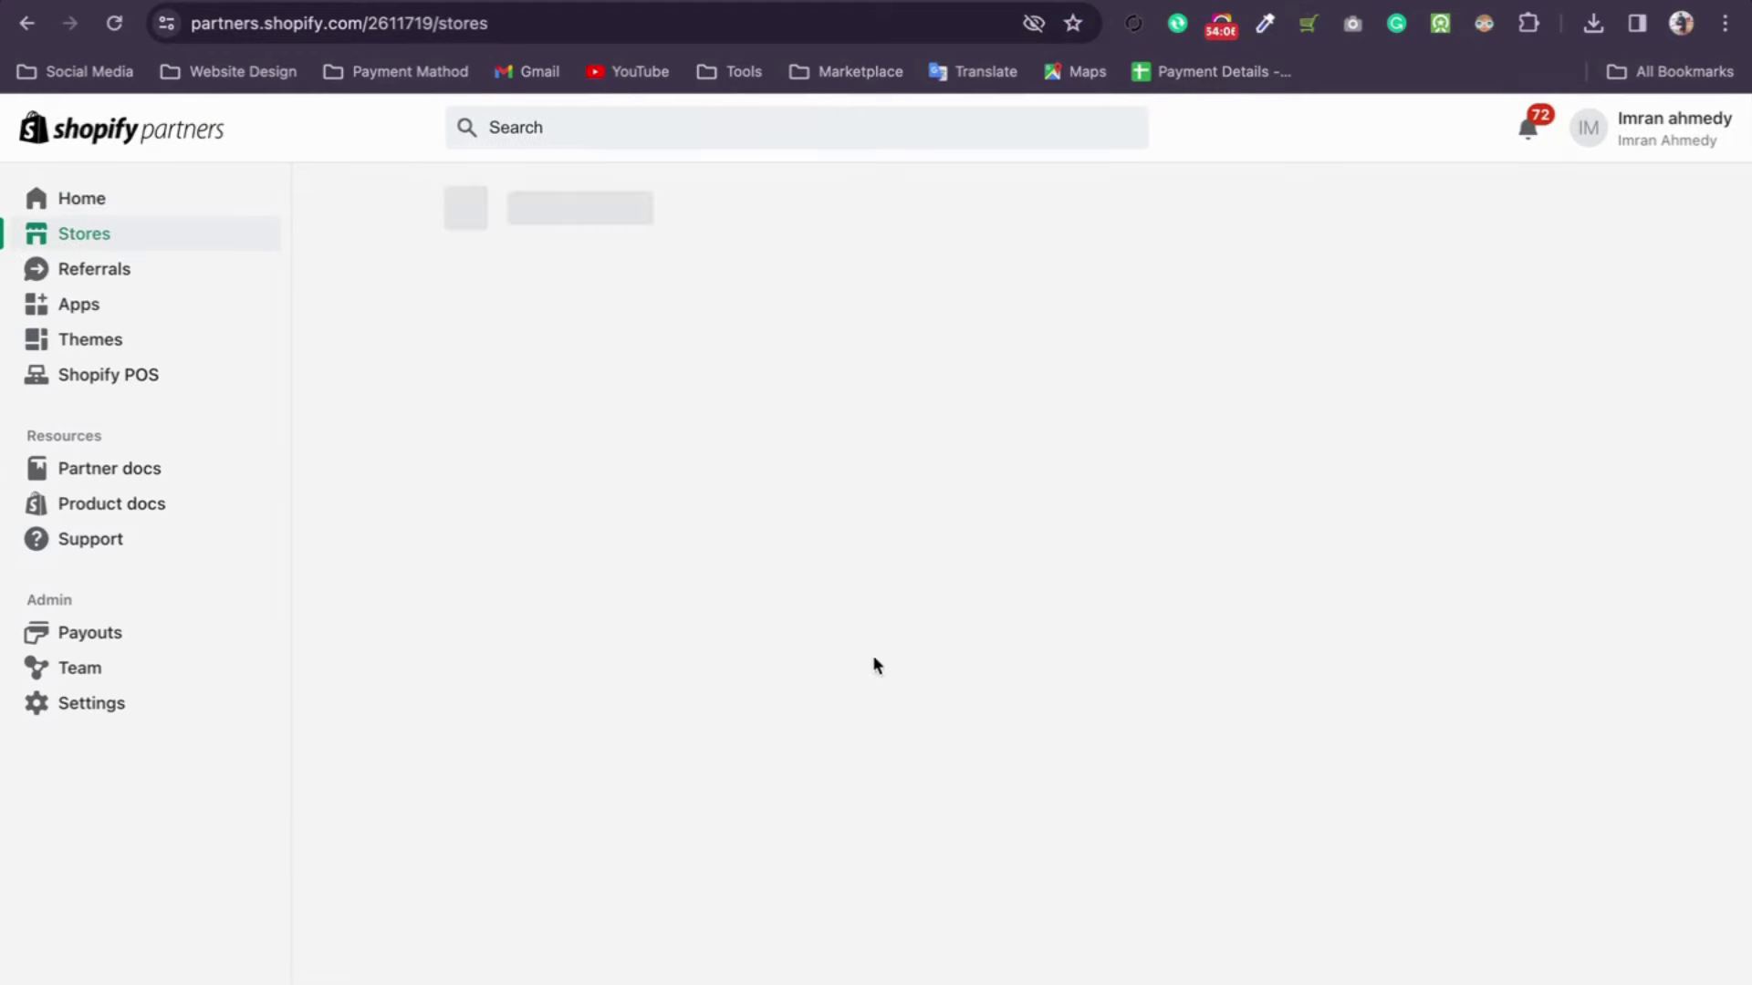
{"action": "scroll", "coordinate": [821, 629], "scroll_direction": "down", "scroll_amount": 3}
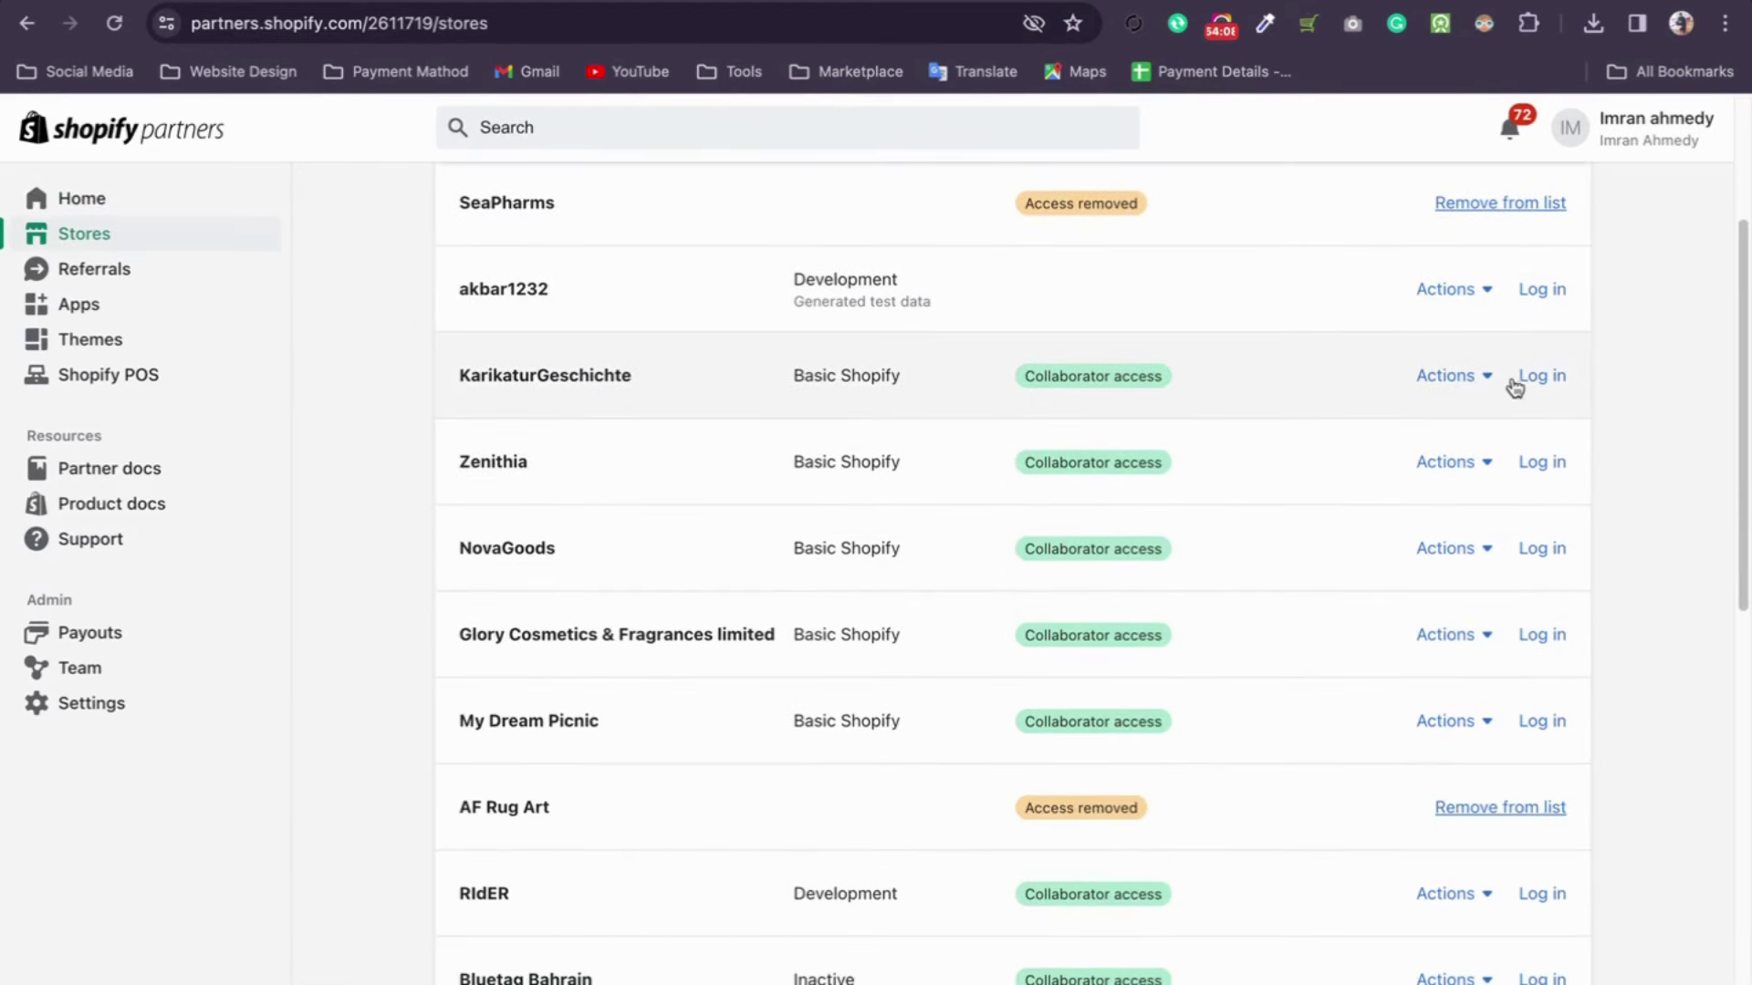
{"action": "left_click", "coordinate": [1542, 377]}
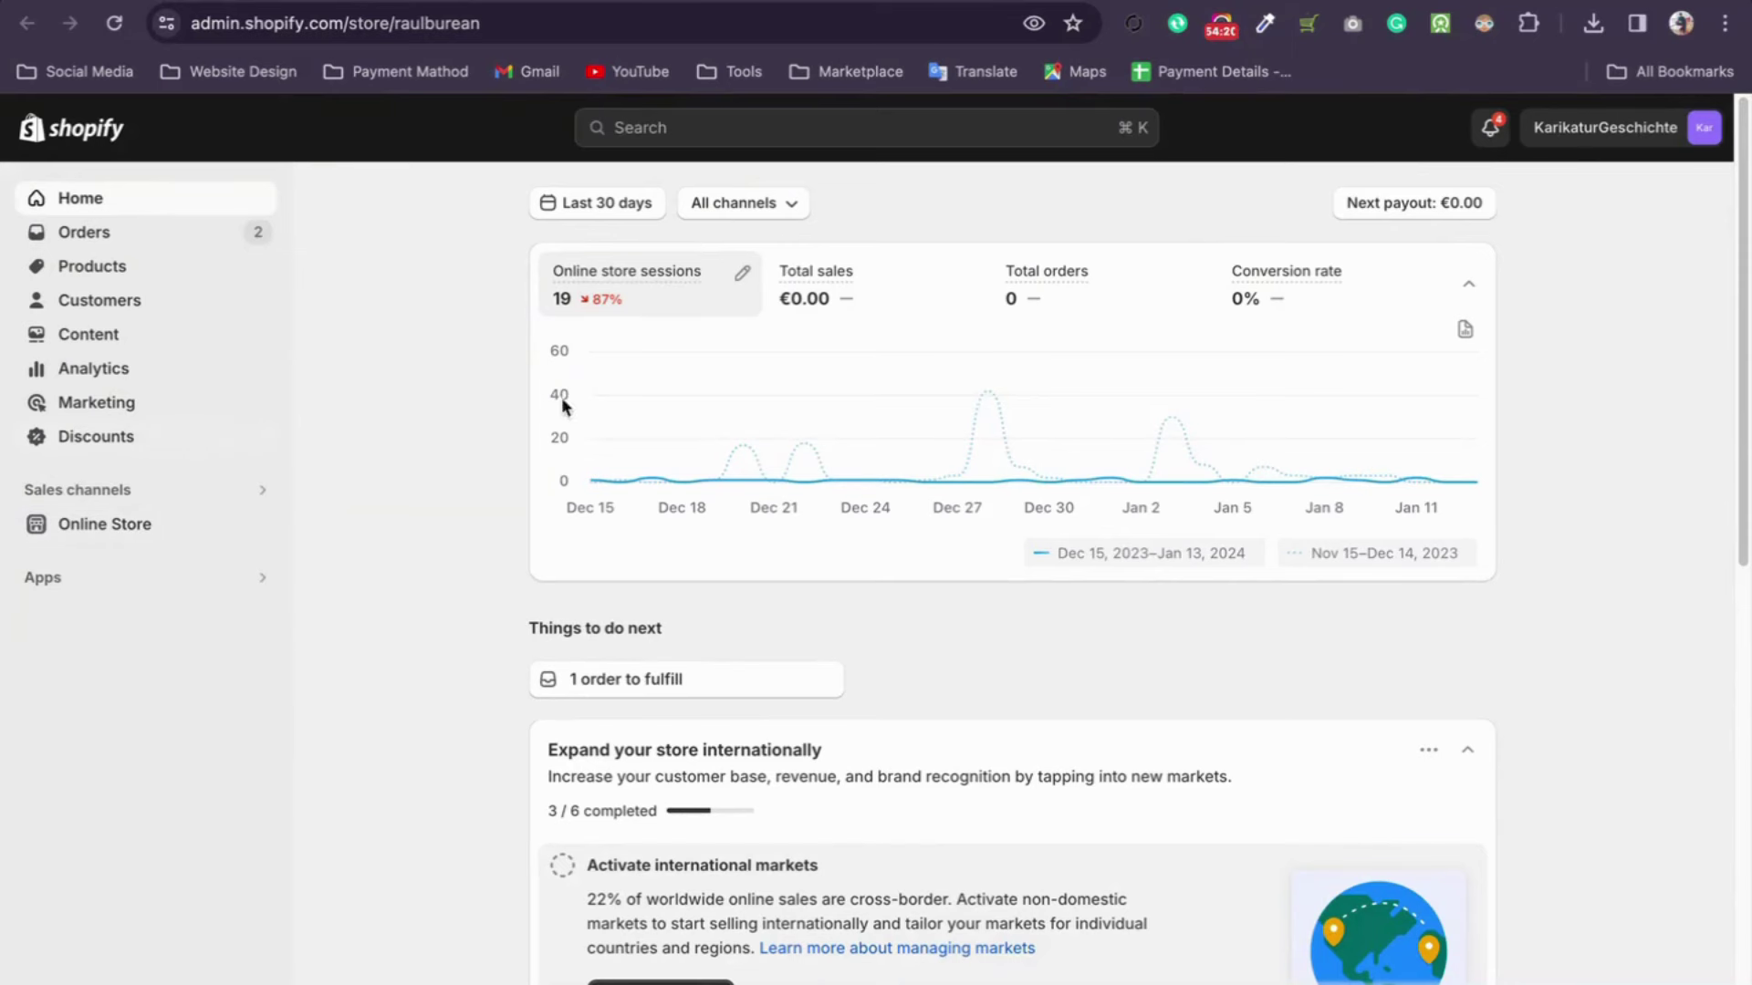
Step: Open the KarikaturGeschichte store settings, look at the Plan page and go to Users and permissions
{"action": "left_click", "coordinate": [1669, 146]}
{"action": "left_click", "coordinate": [1669, 146]}
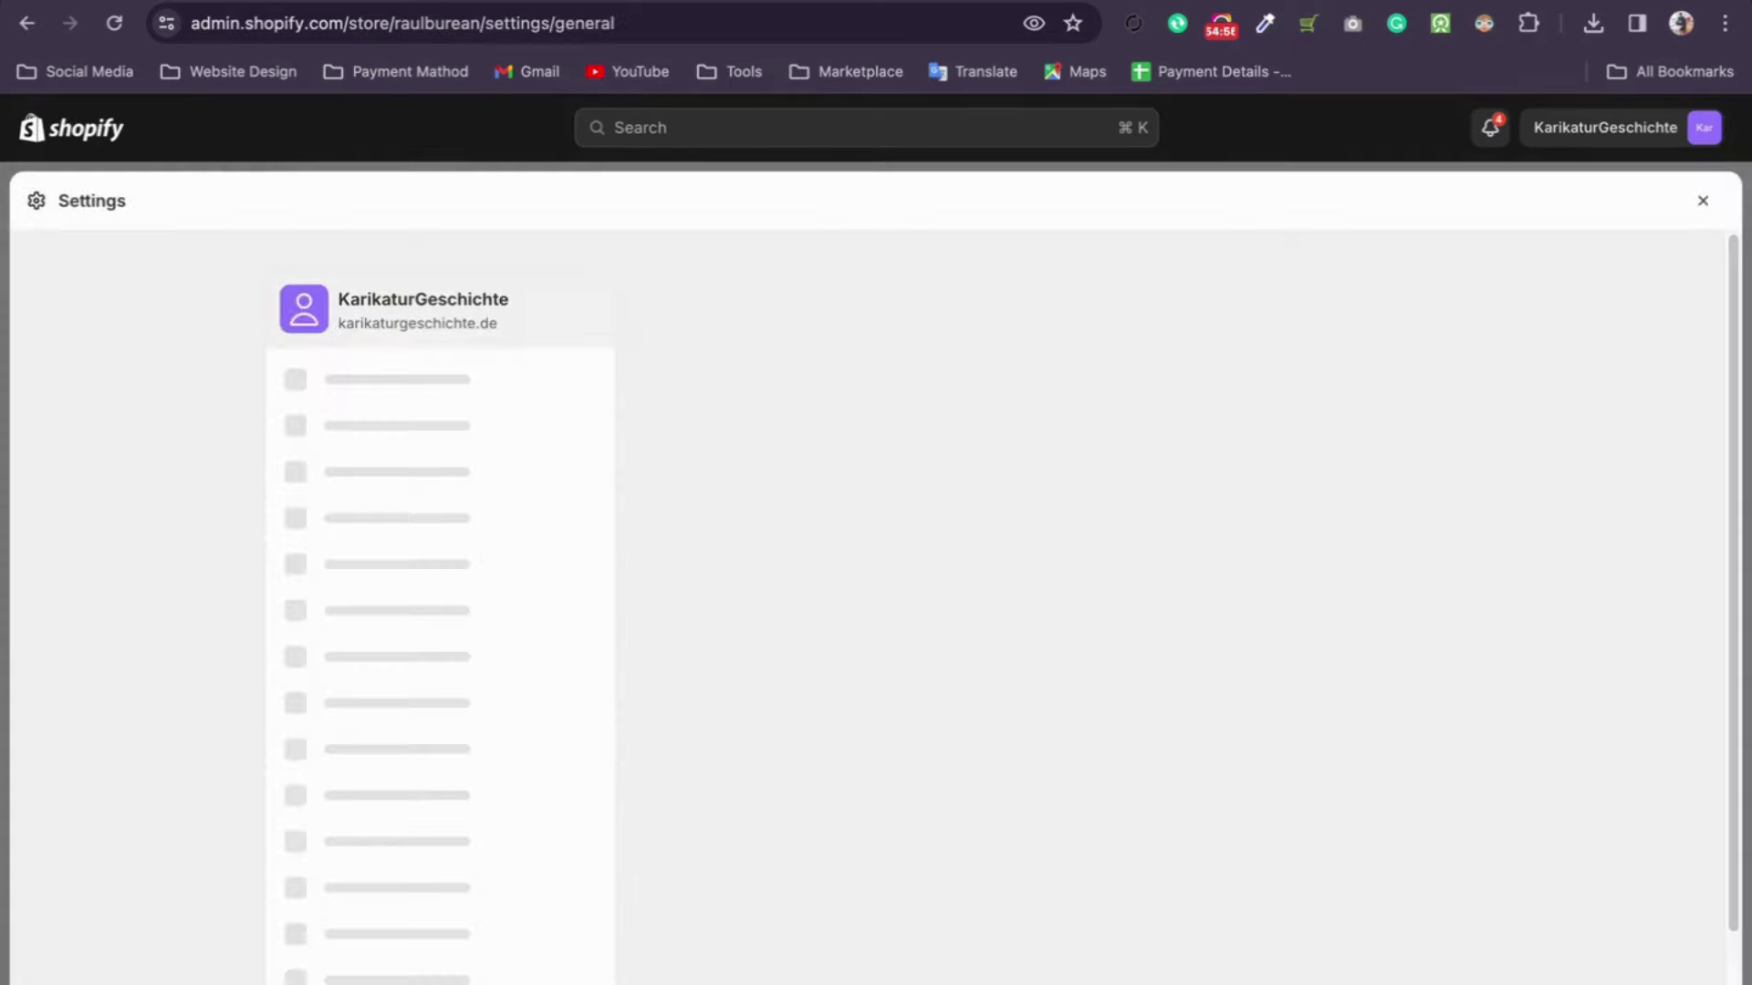
{"action": "left_click", "coordinate": [366, 500]}
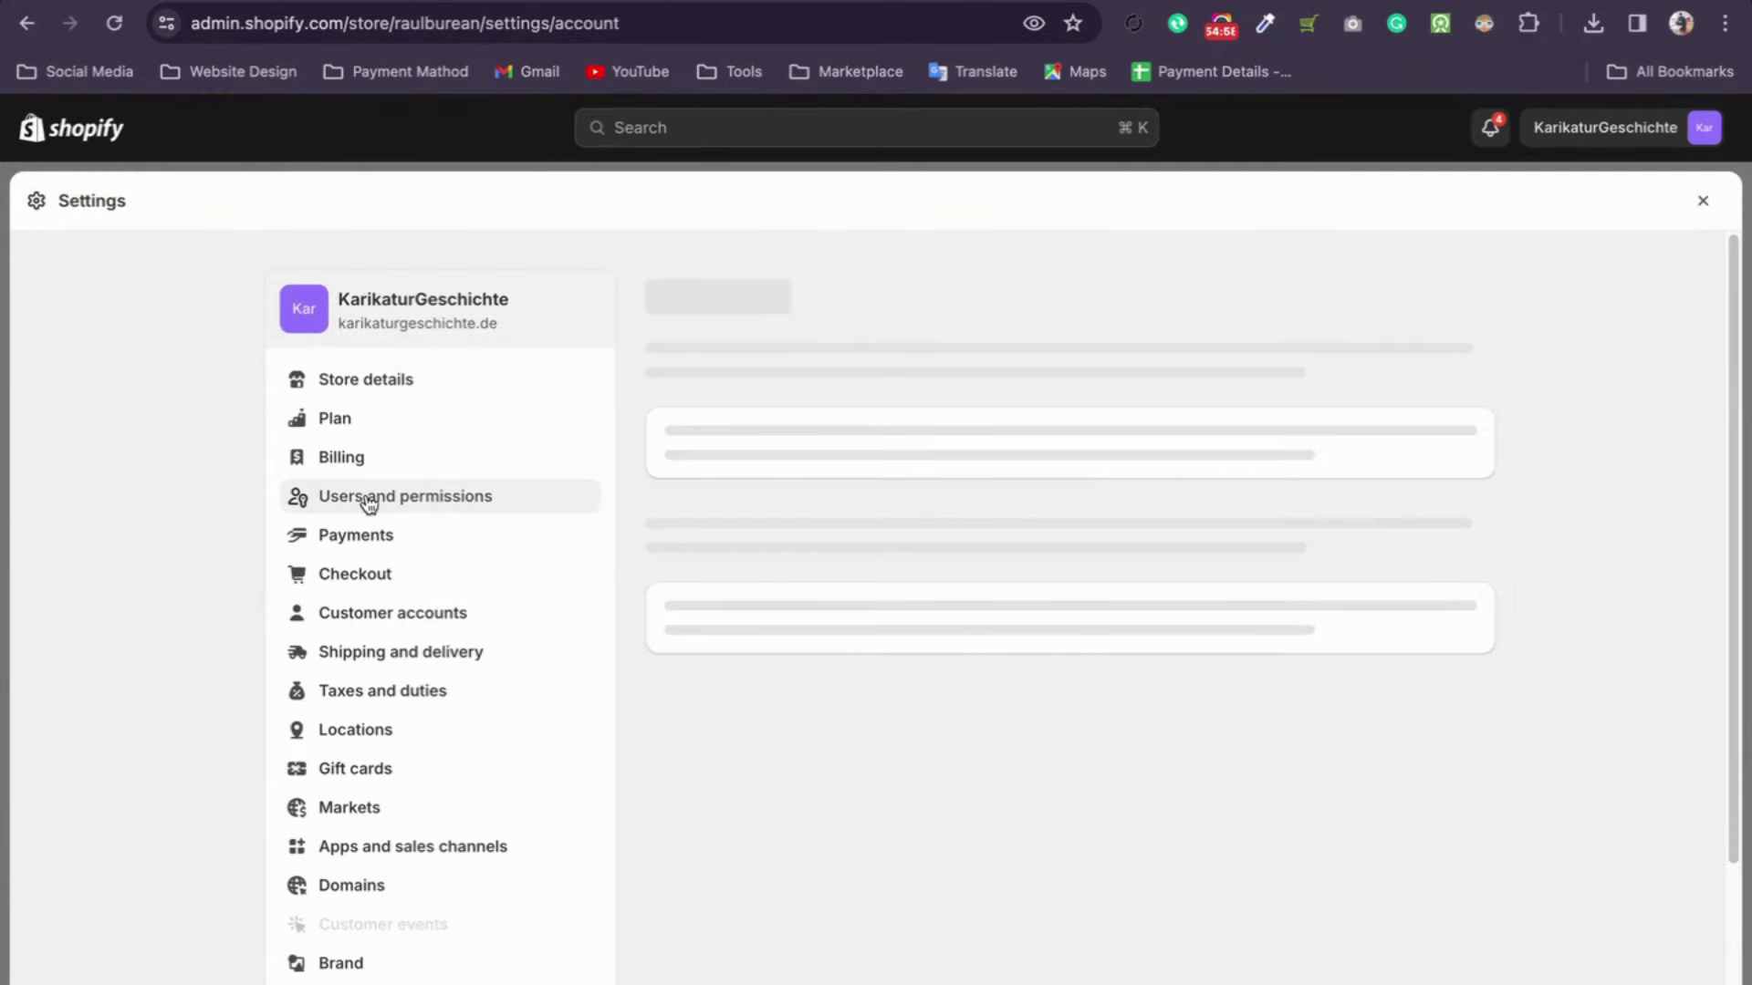
{"action": "left_click", "coordinate": [327, 421]}
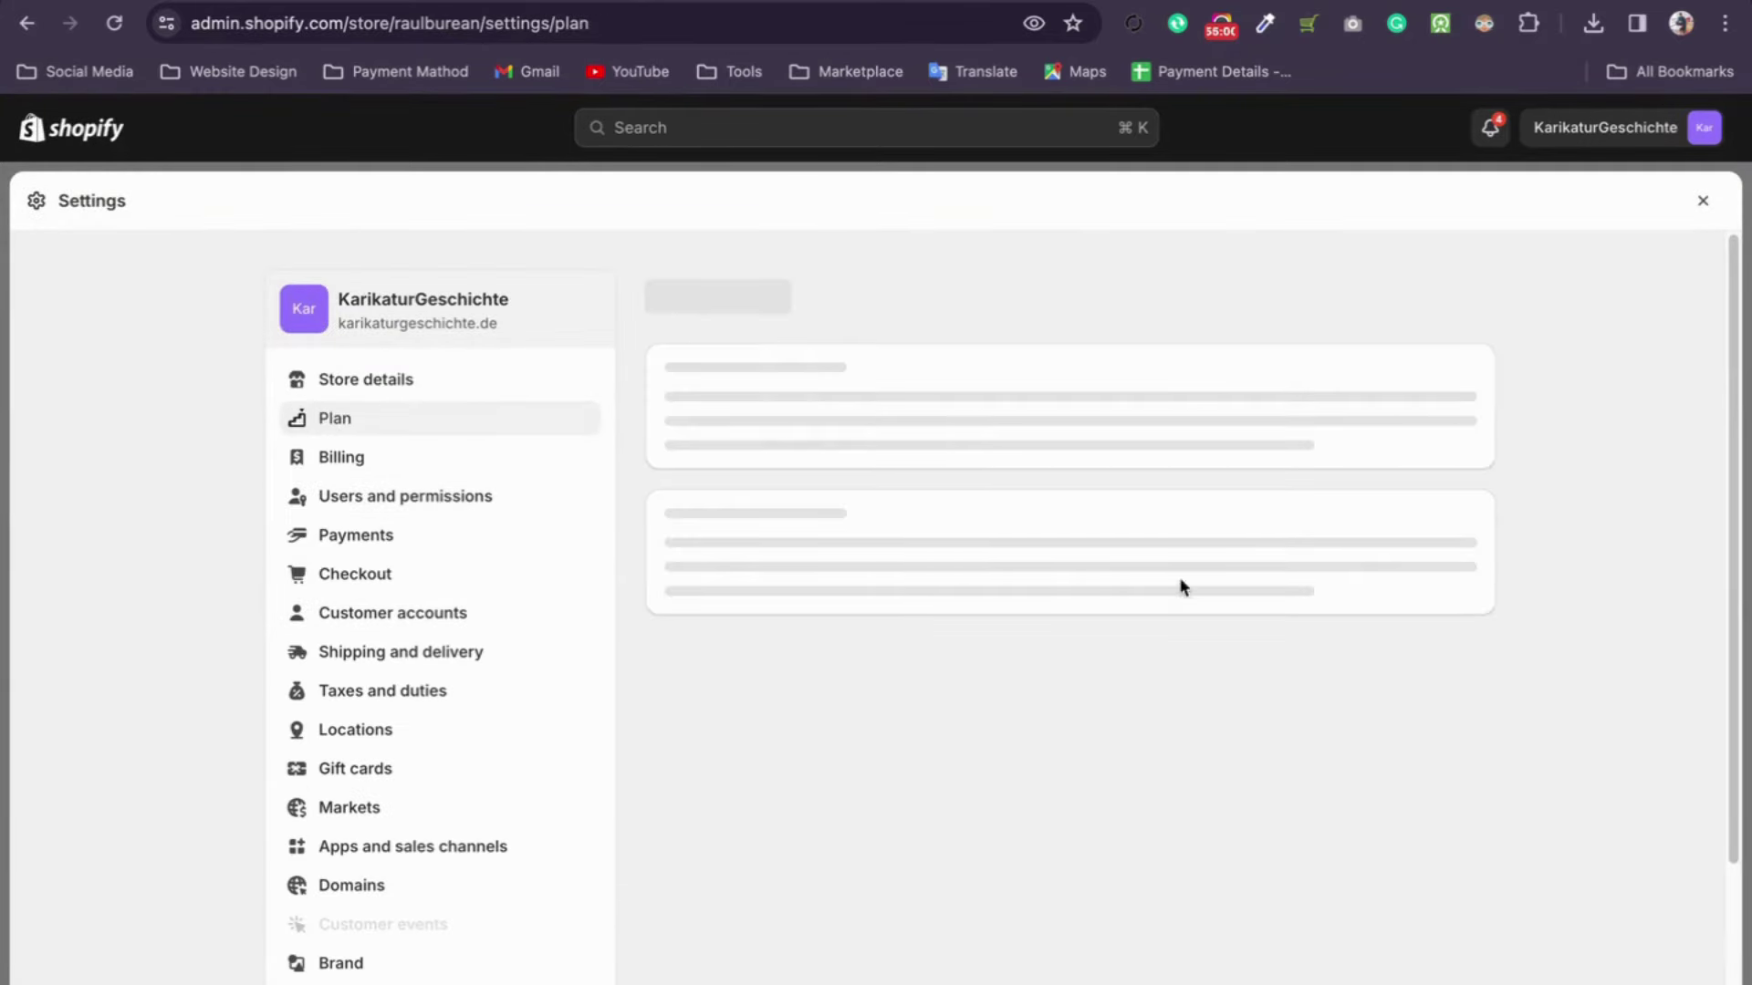
{"action": "left_click", "coordinate": [372, 500]}
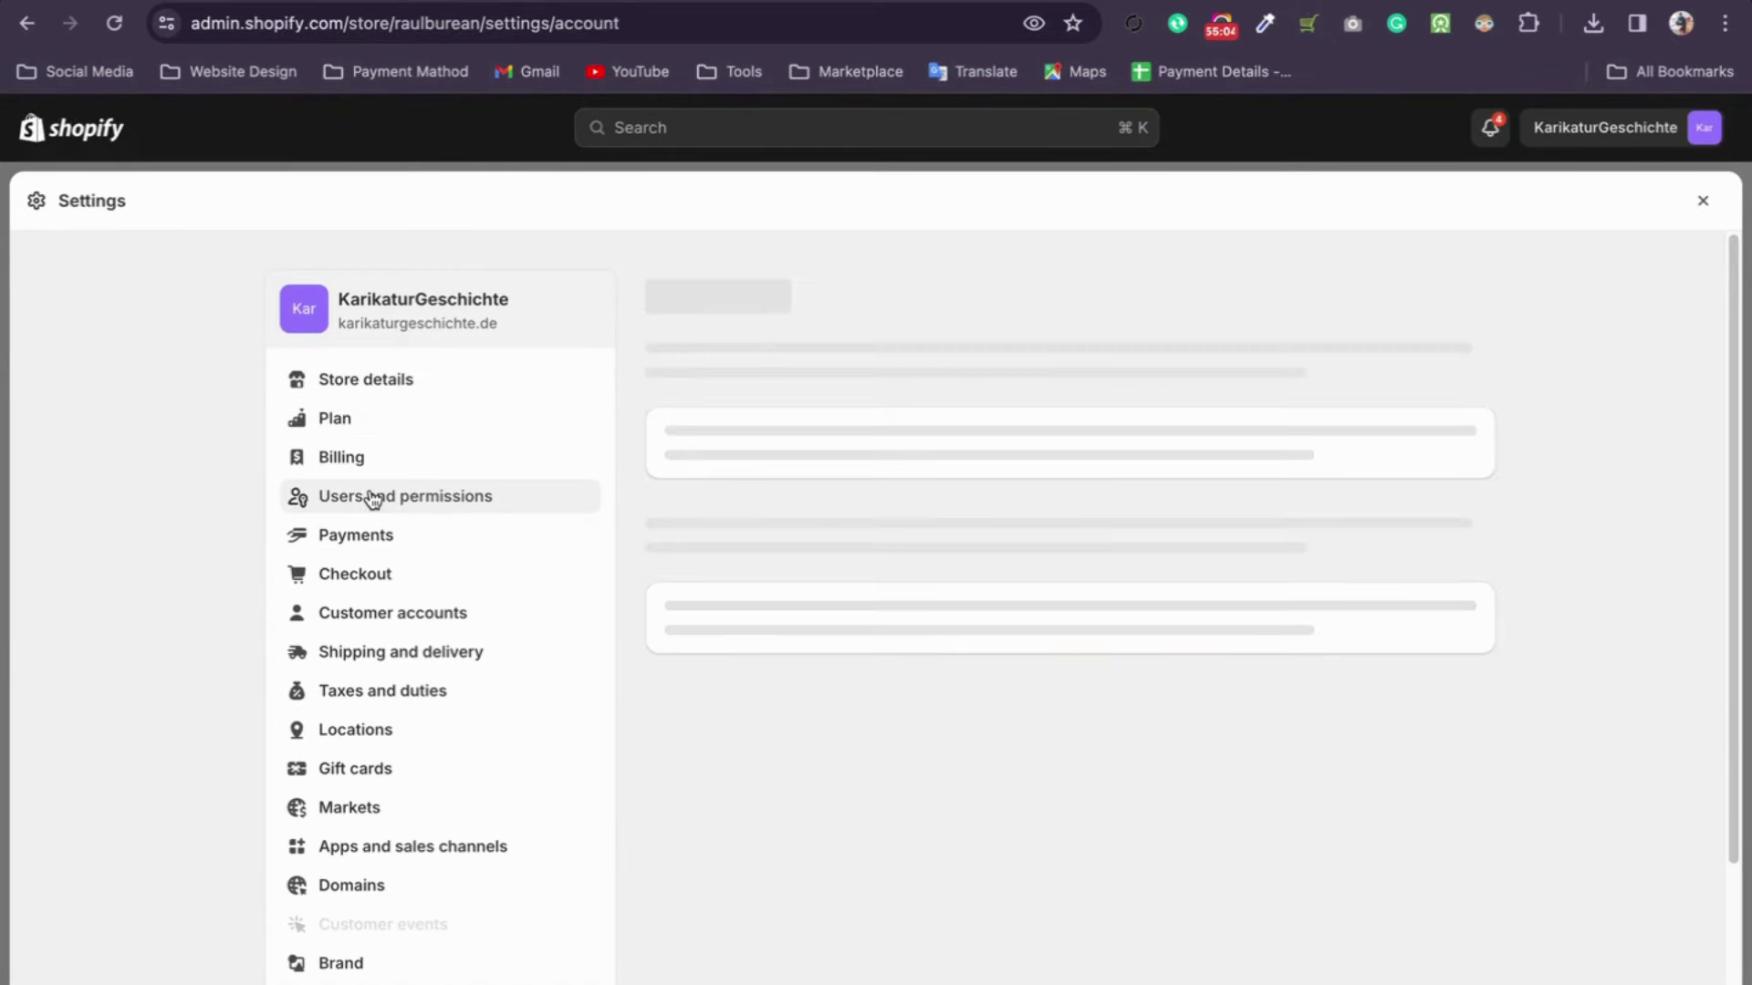
Step: Examine the store owner, staff and collaborator sections and highlight the collaborator request code
{"action": "scroll", "coordinate": [393, 479], "scroll_direction": "down", "scroll_amount": 2}
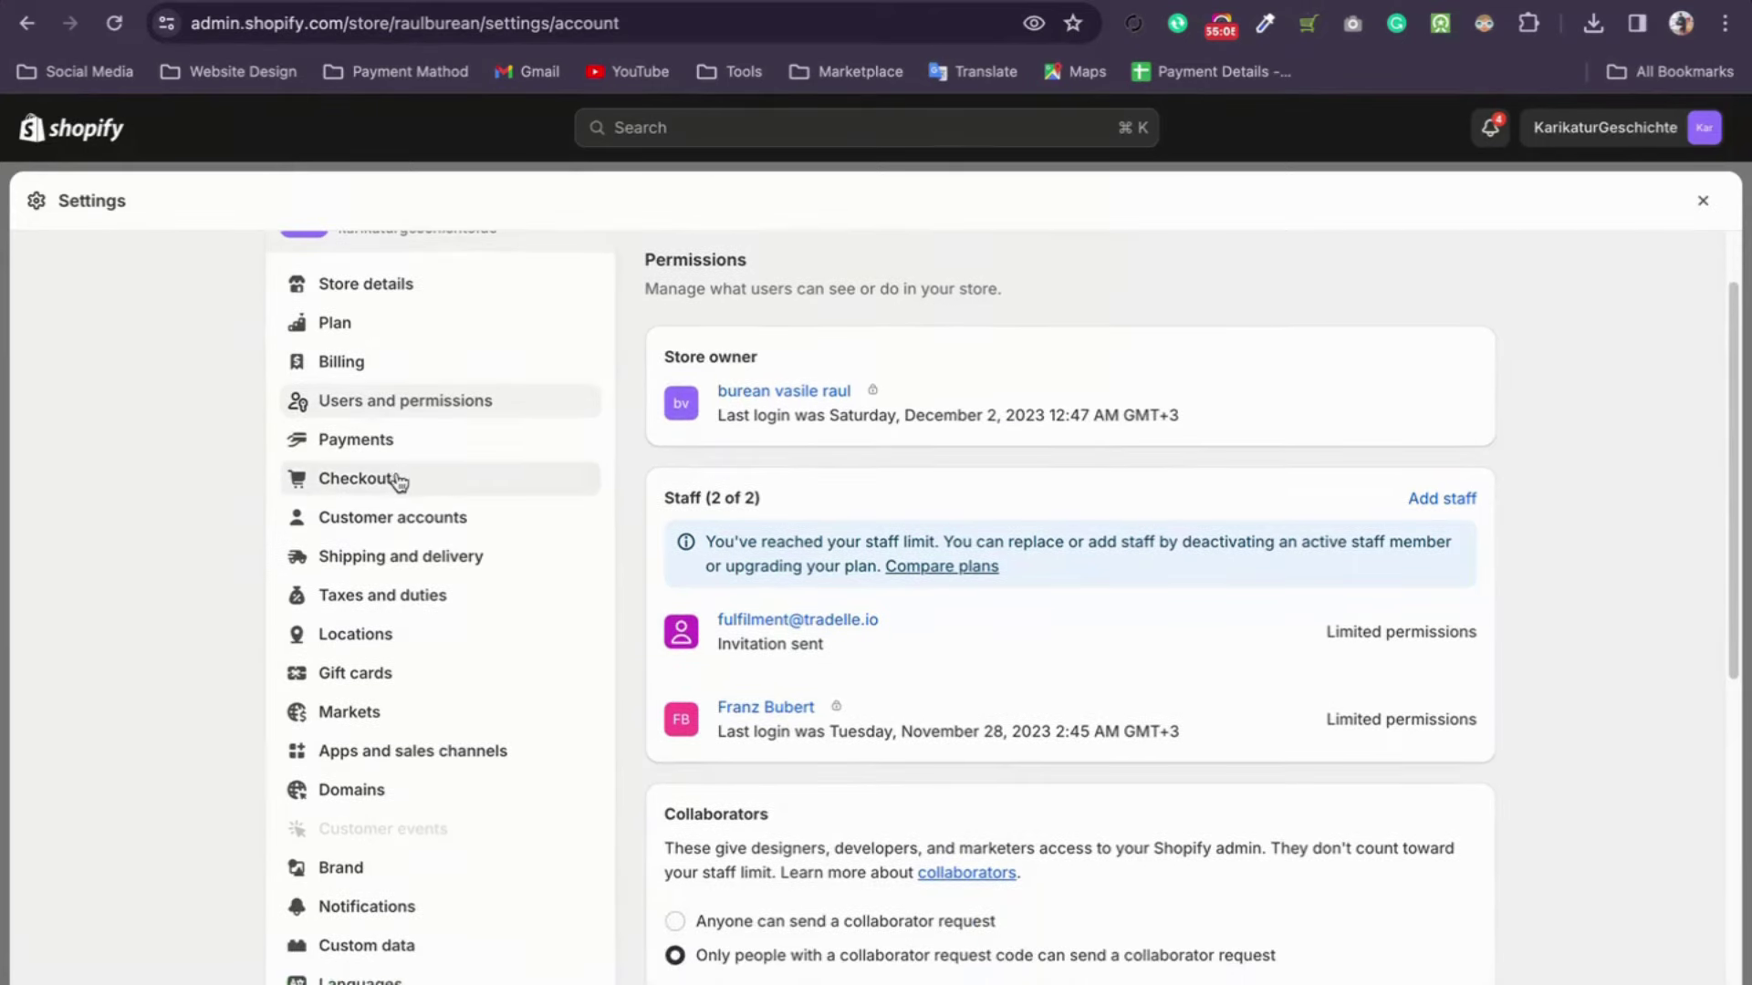
{"action": "scroll", "coordinate": [714, 557], "scroll_direction": "up", "scroll_amount": 2}
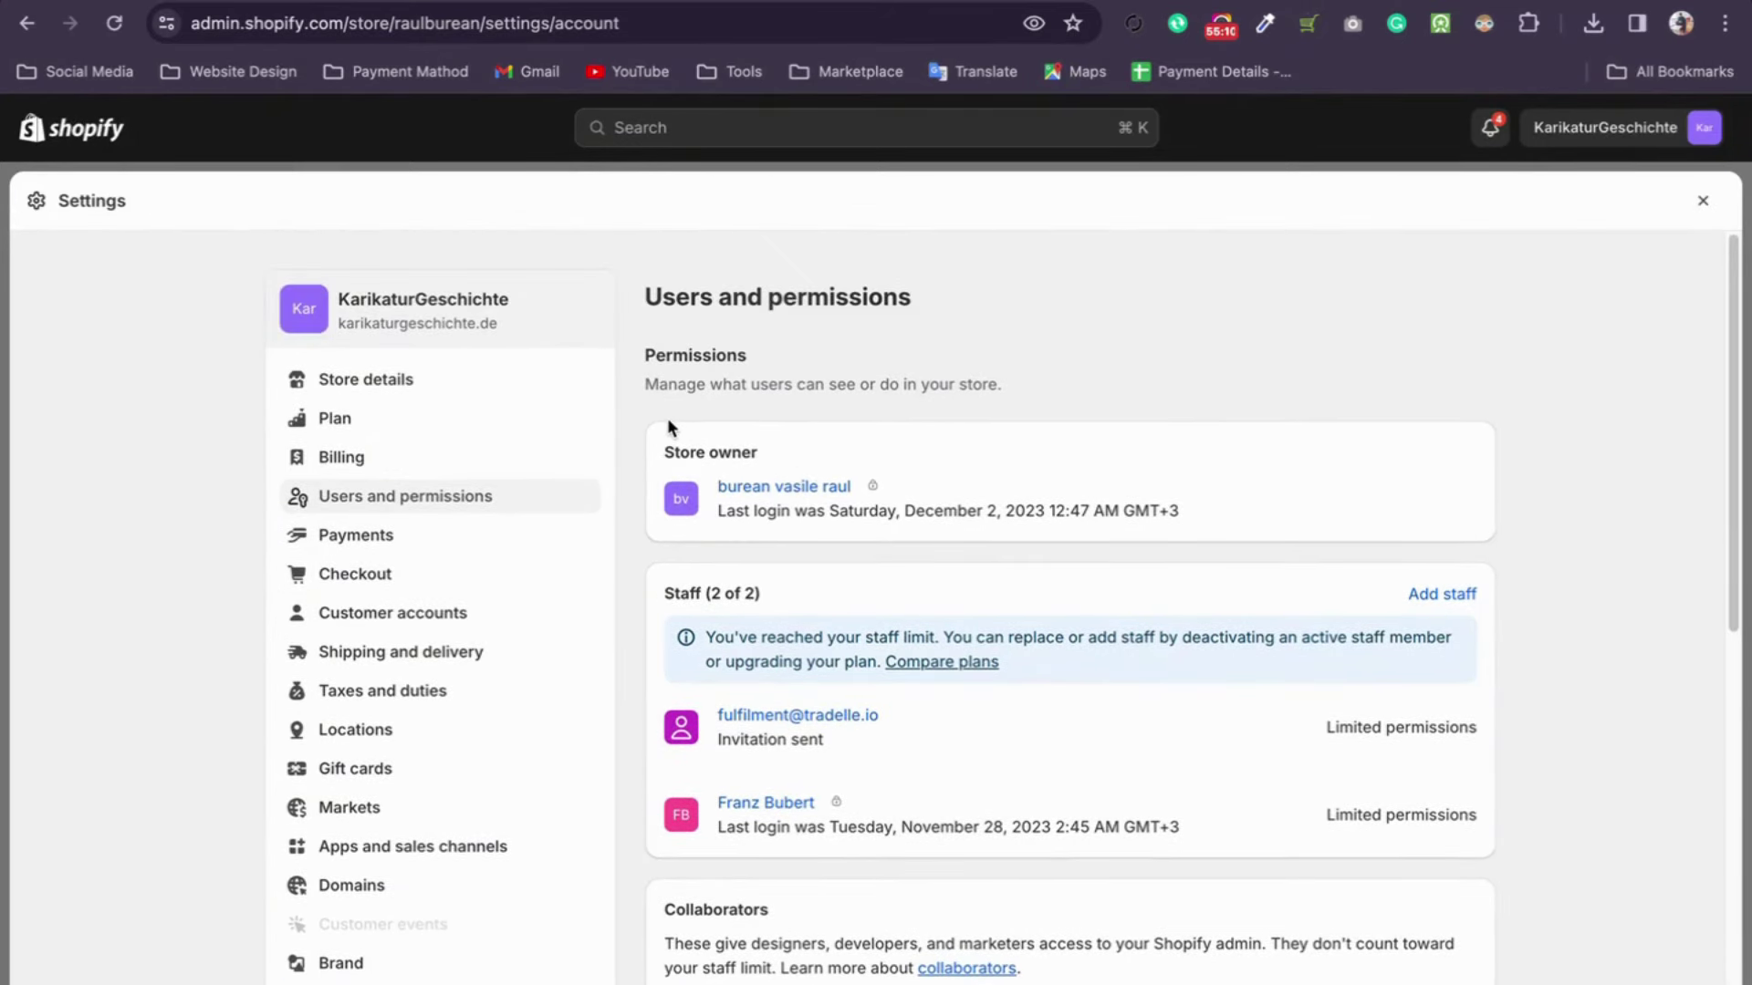
{"action": "scroll", "coordinate": [669, 429], "scroll_direction": "down", "scroll_amount": 10}
{"action": "scroll", "coordinate": [922, 552], "scroll_direction": "up", "scroll_amount": 10}
{"action": "scroll", "coordinate": [943, 542], "scroll_direction": "down", "scroll_amount": 11}
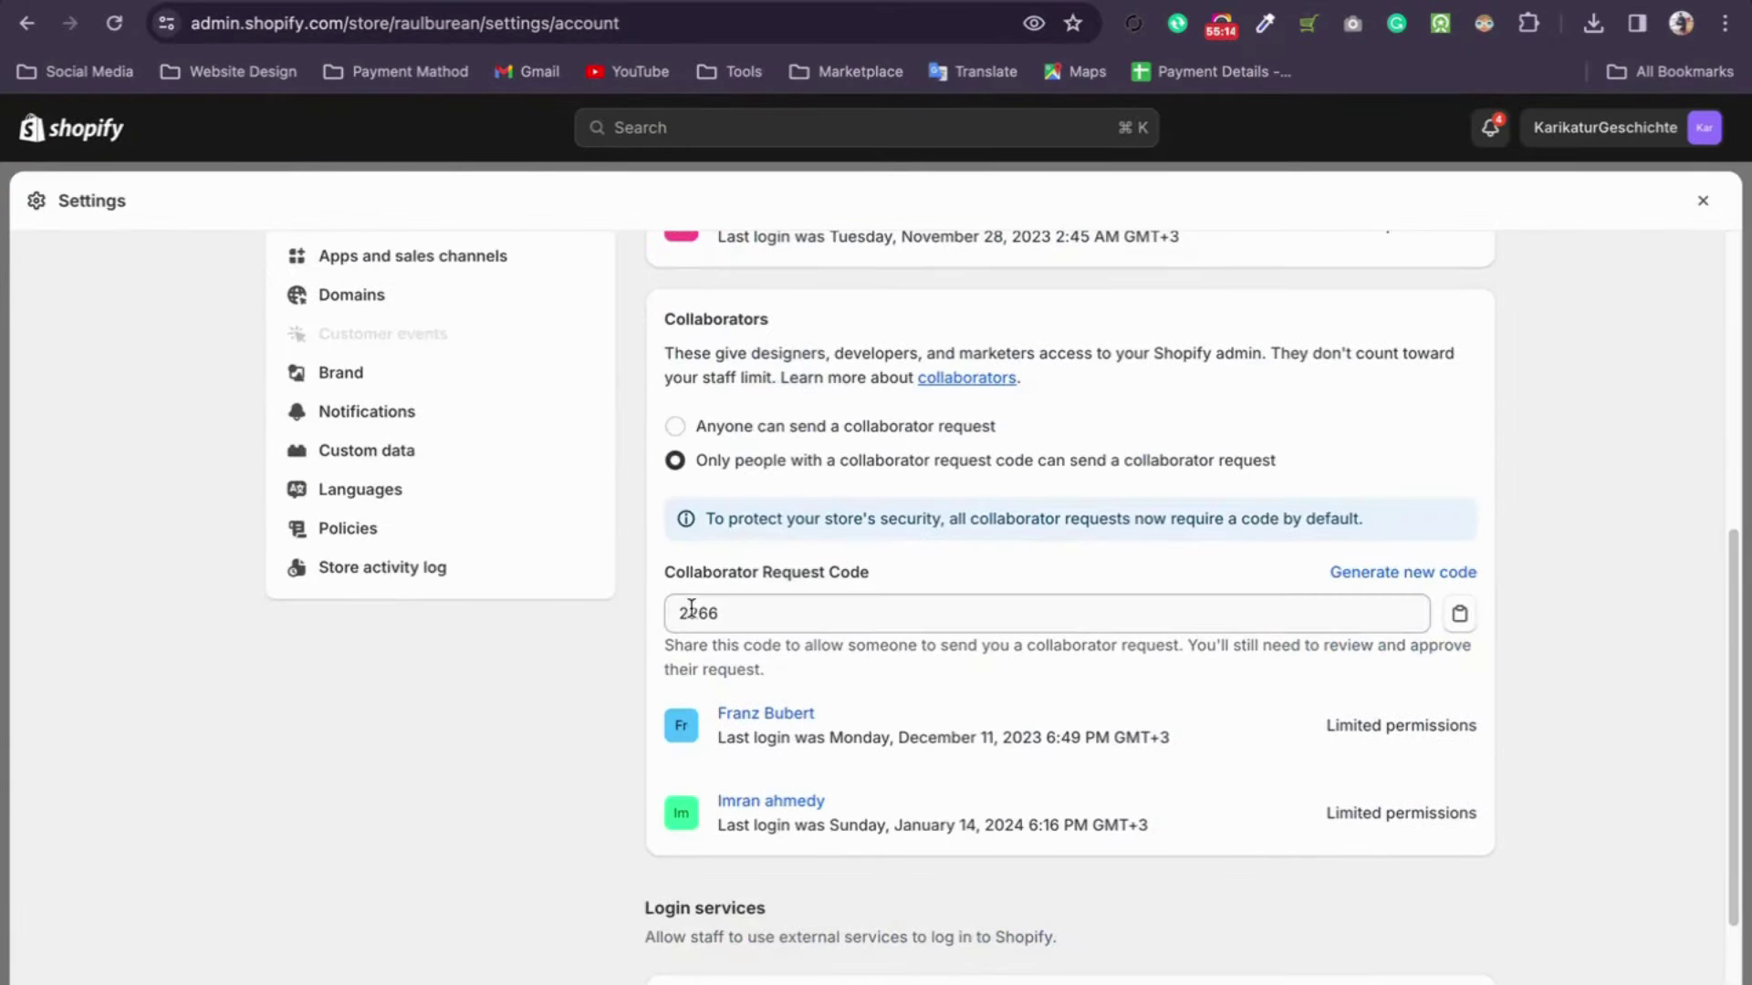
{"action": "left_click_drag", "start_coordinate": [718, 614], "coordinate": [660, 620]}
{"action": "scroll", "coordinate": [660, 620], "scroll_direction": "up", "scroll_amount": 10}
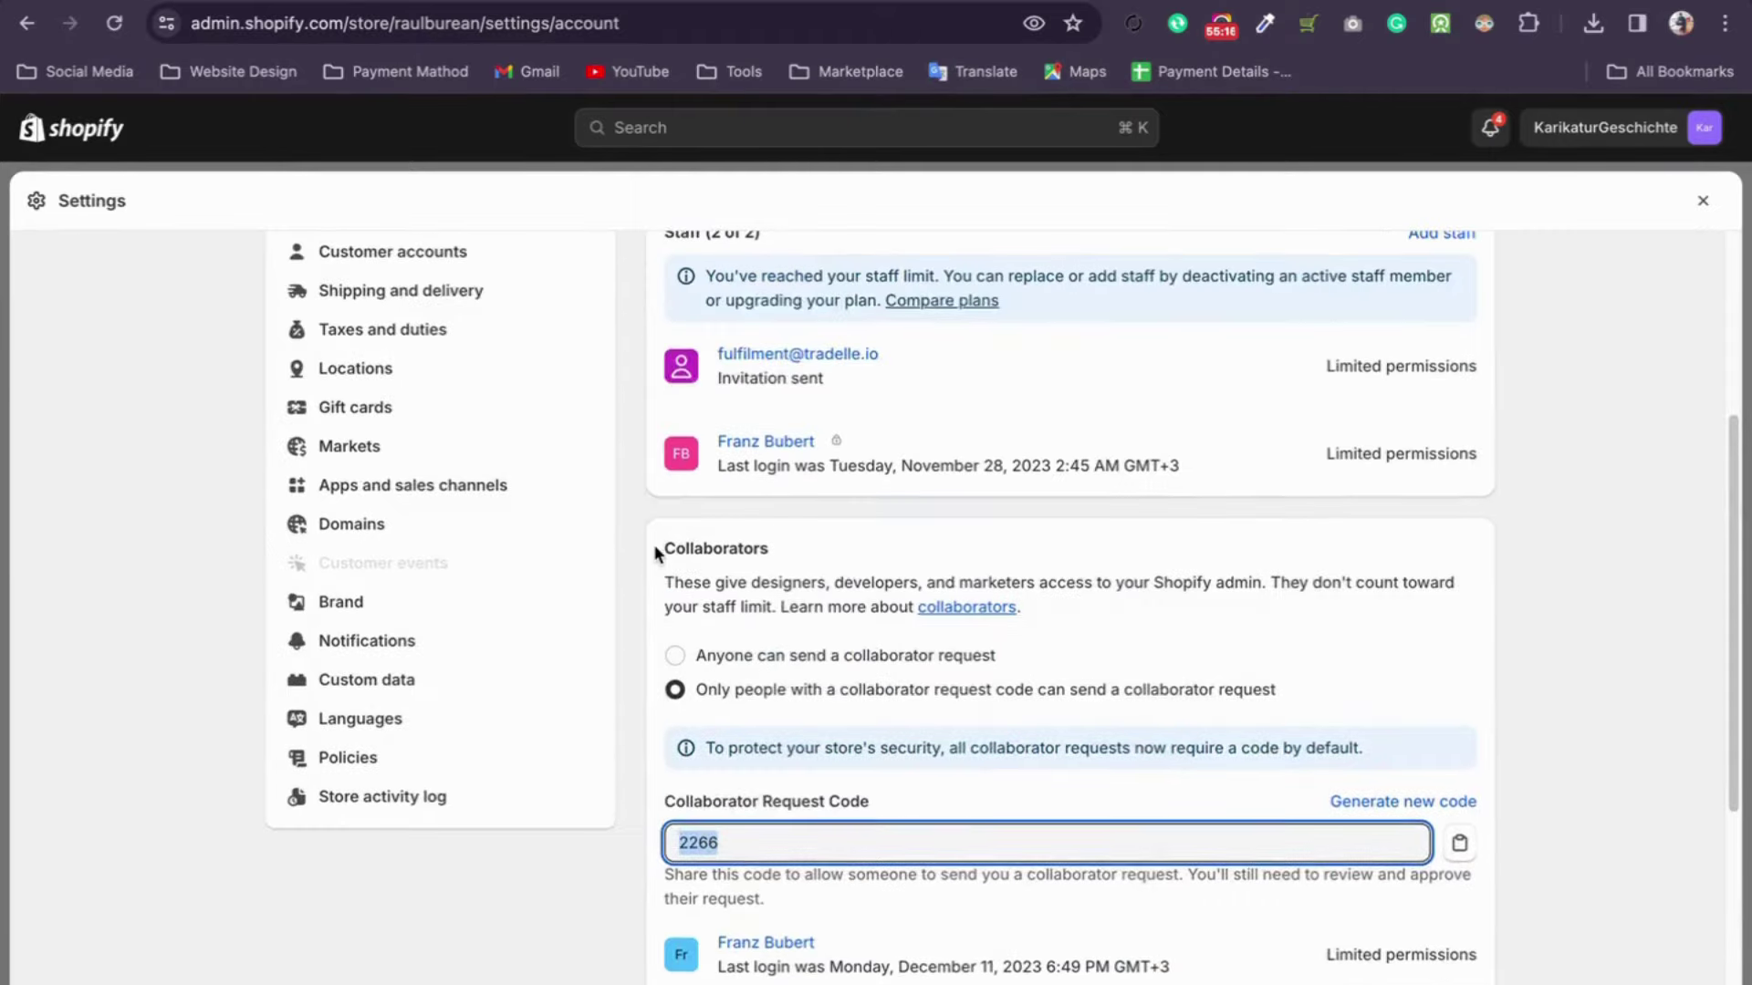
Step: Try to add a staff member to the store and highlight the staff entry with the pending invitation
{"action": "left_click", "coordinate": [1437, 580]}
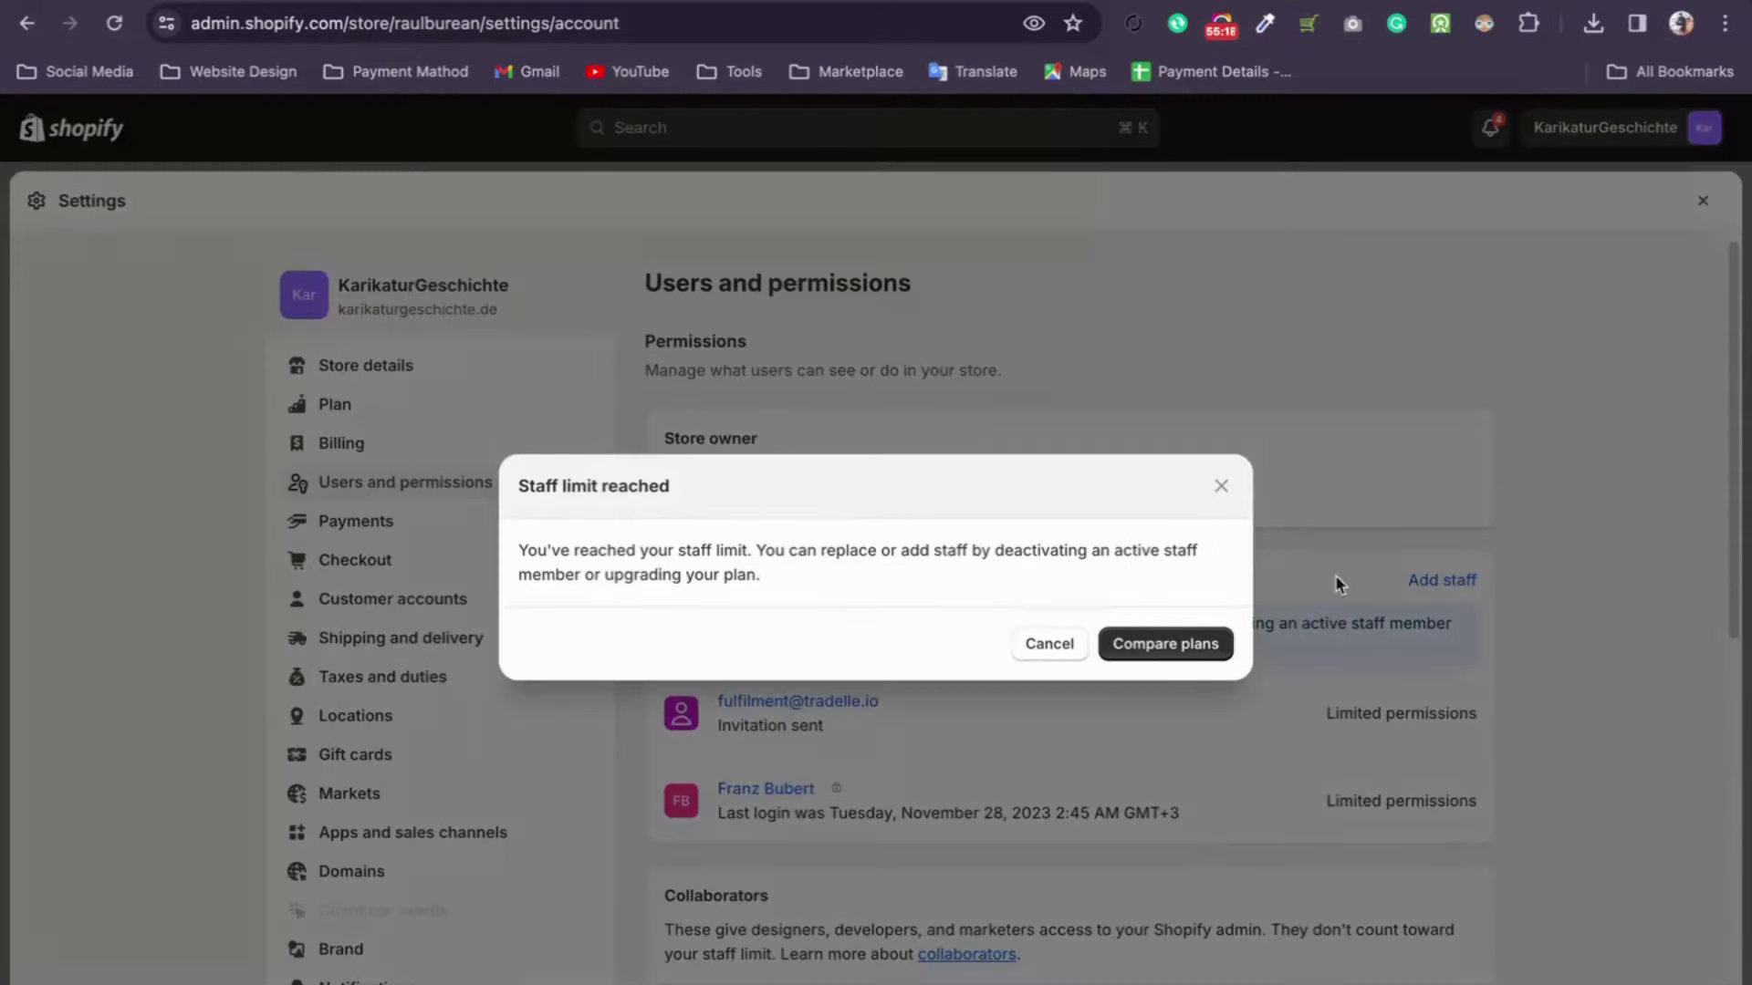
{"action": "left_click", "coordinate": [1026, 649]}
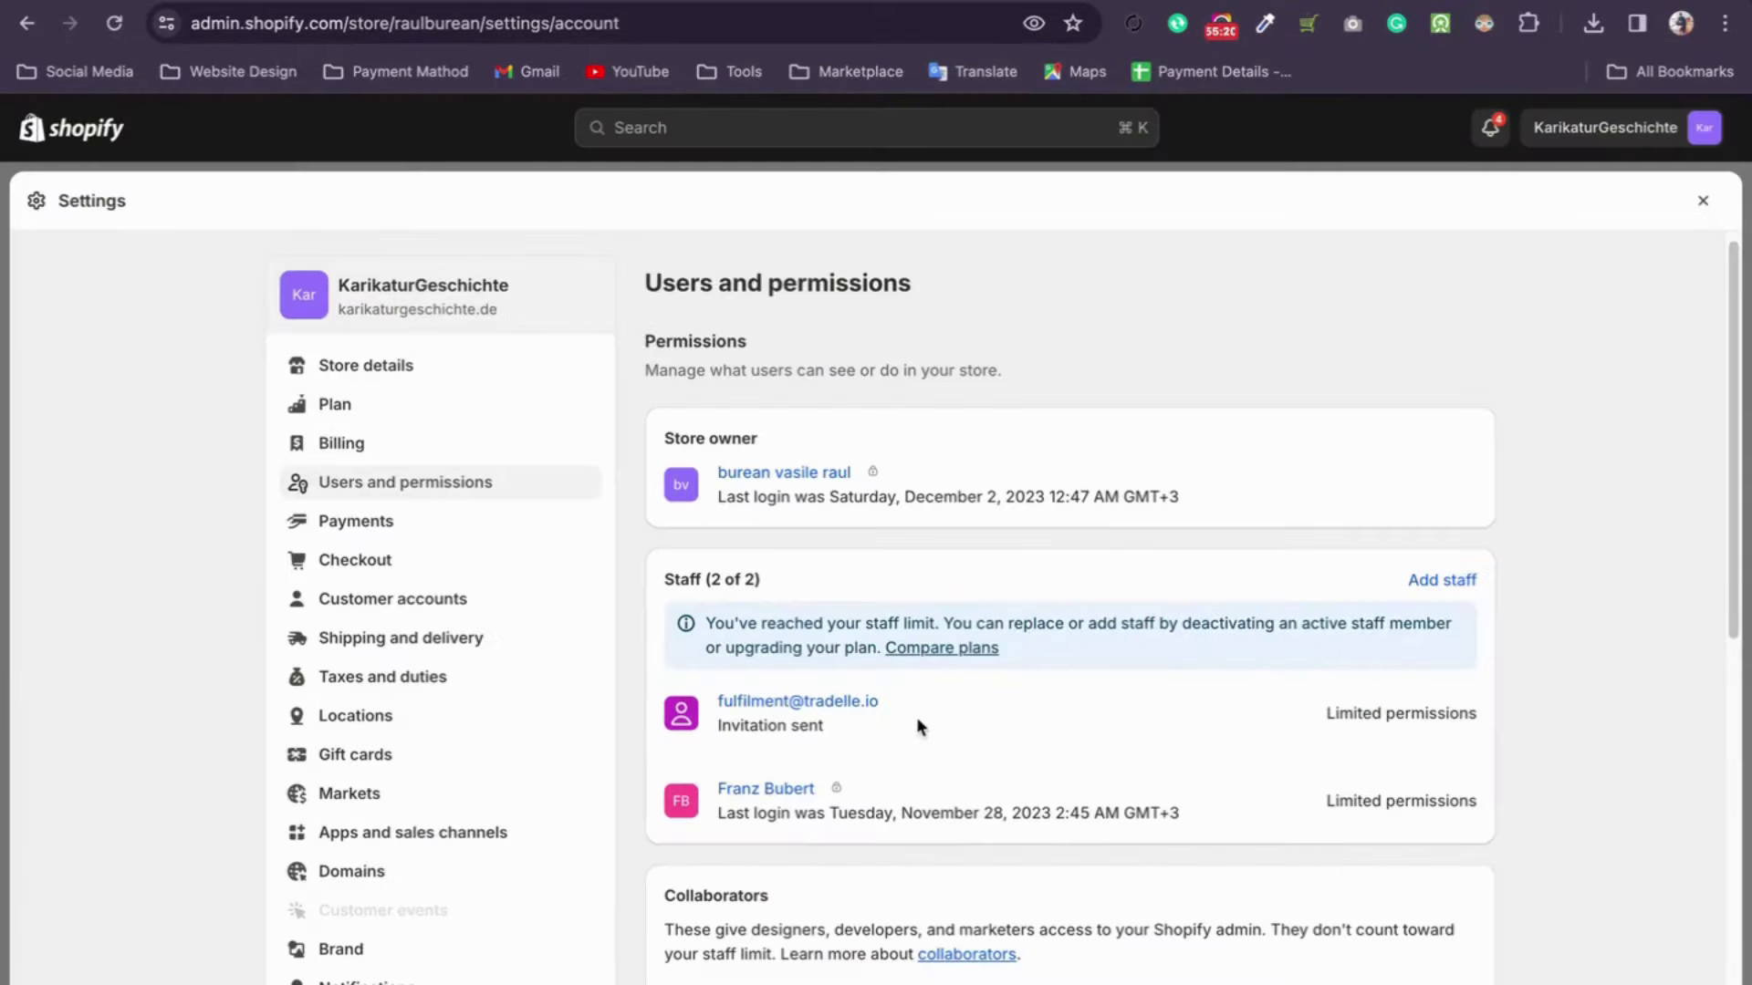
{"action": "left_click_drag", "start_coordinate": [922, 725], "coordinate": [666, 702]}
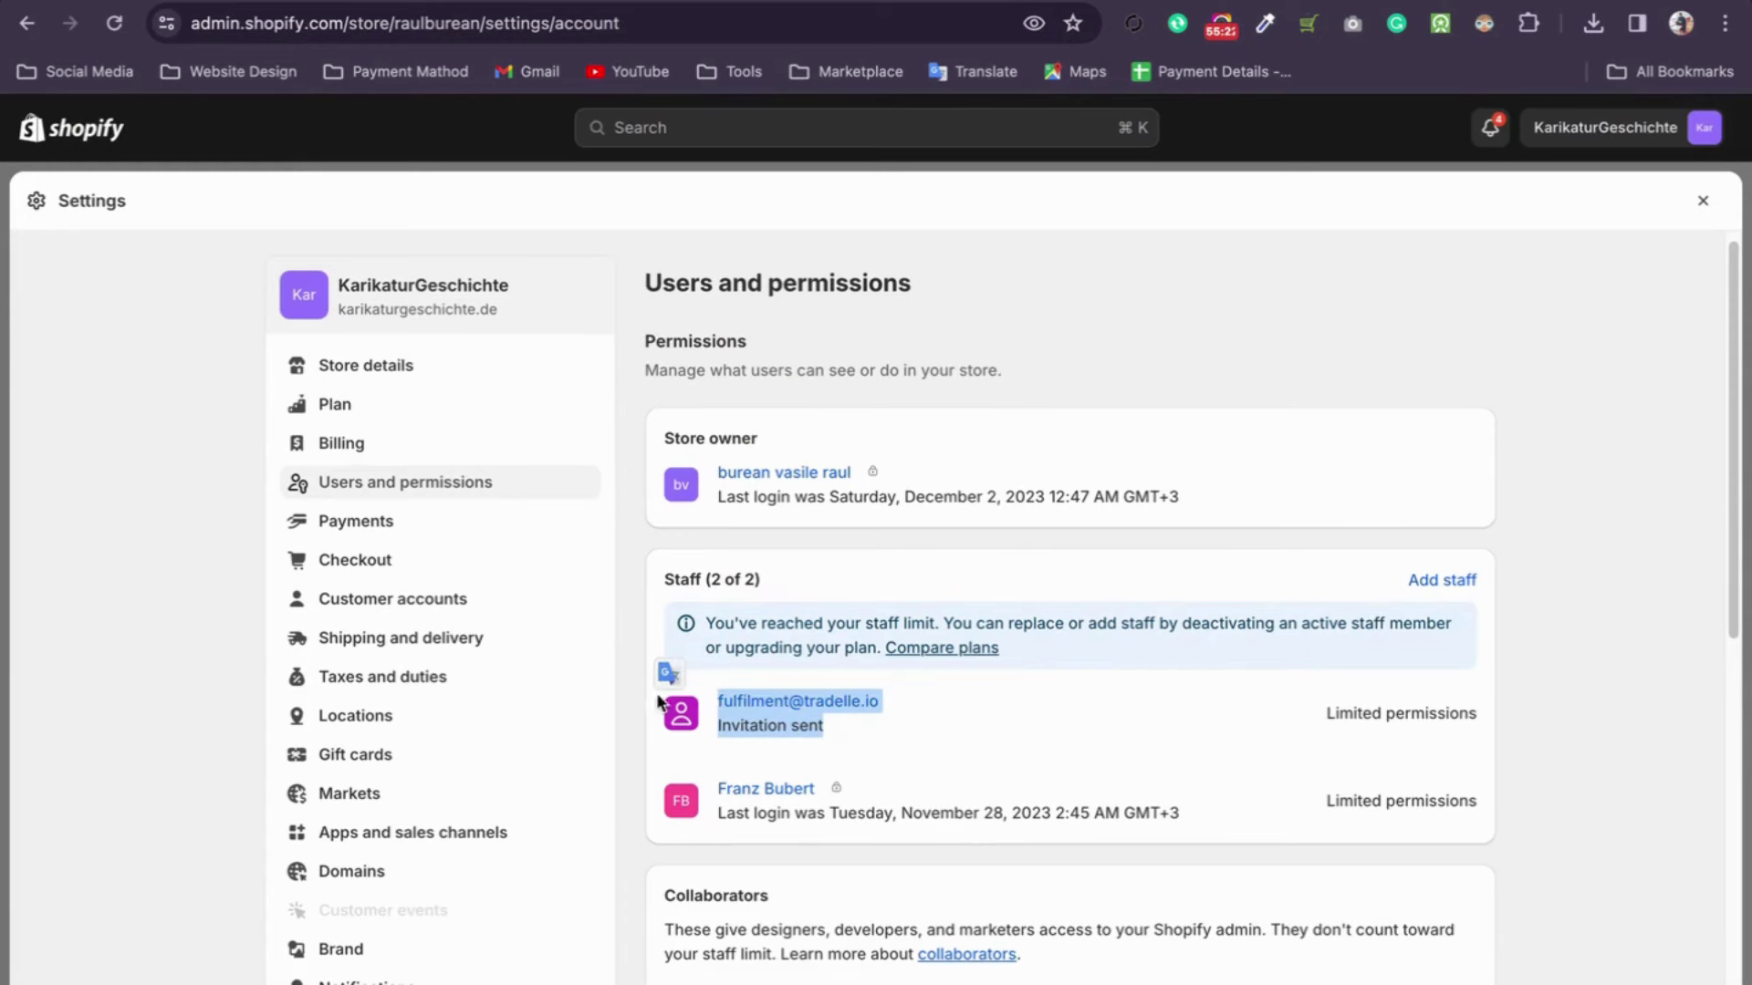
{"action": "left_click", "coordinate": [616, 598]}
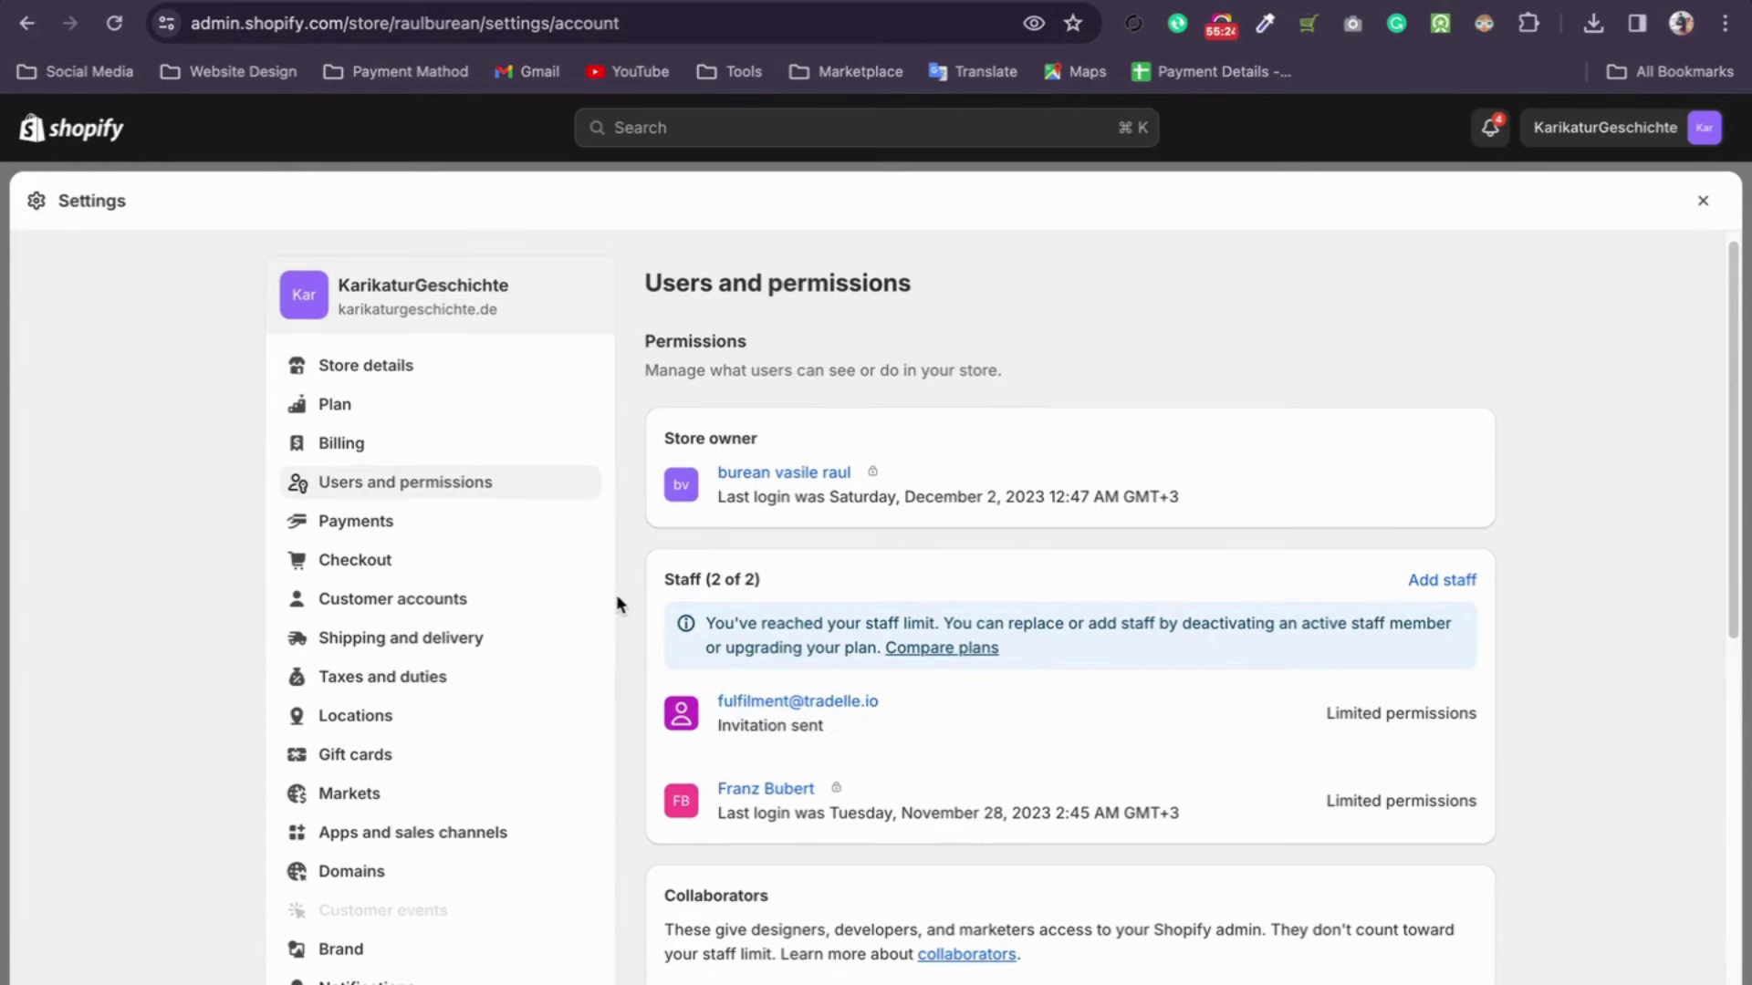
{"action": "scroll", "coordinate": [616, 594], "scroll_direction": "down", "scroll_amount": 2}
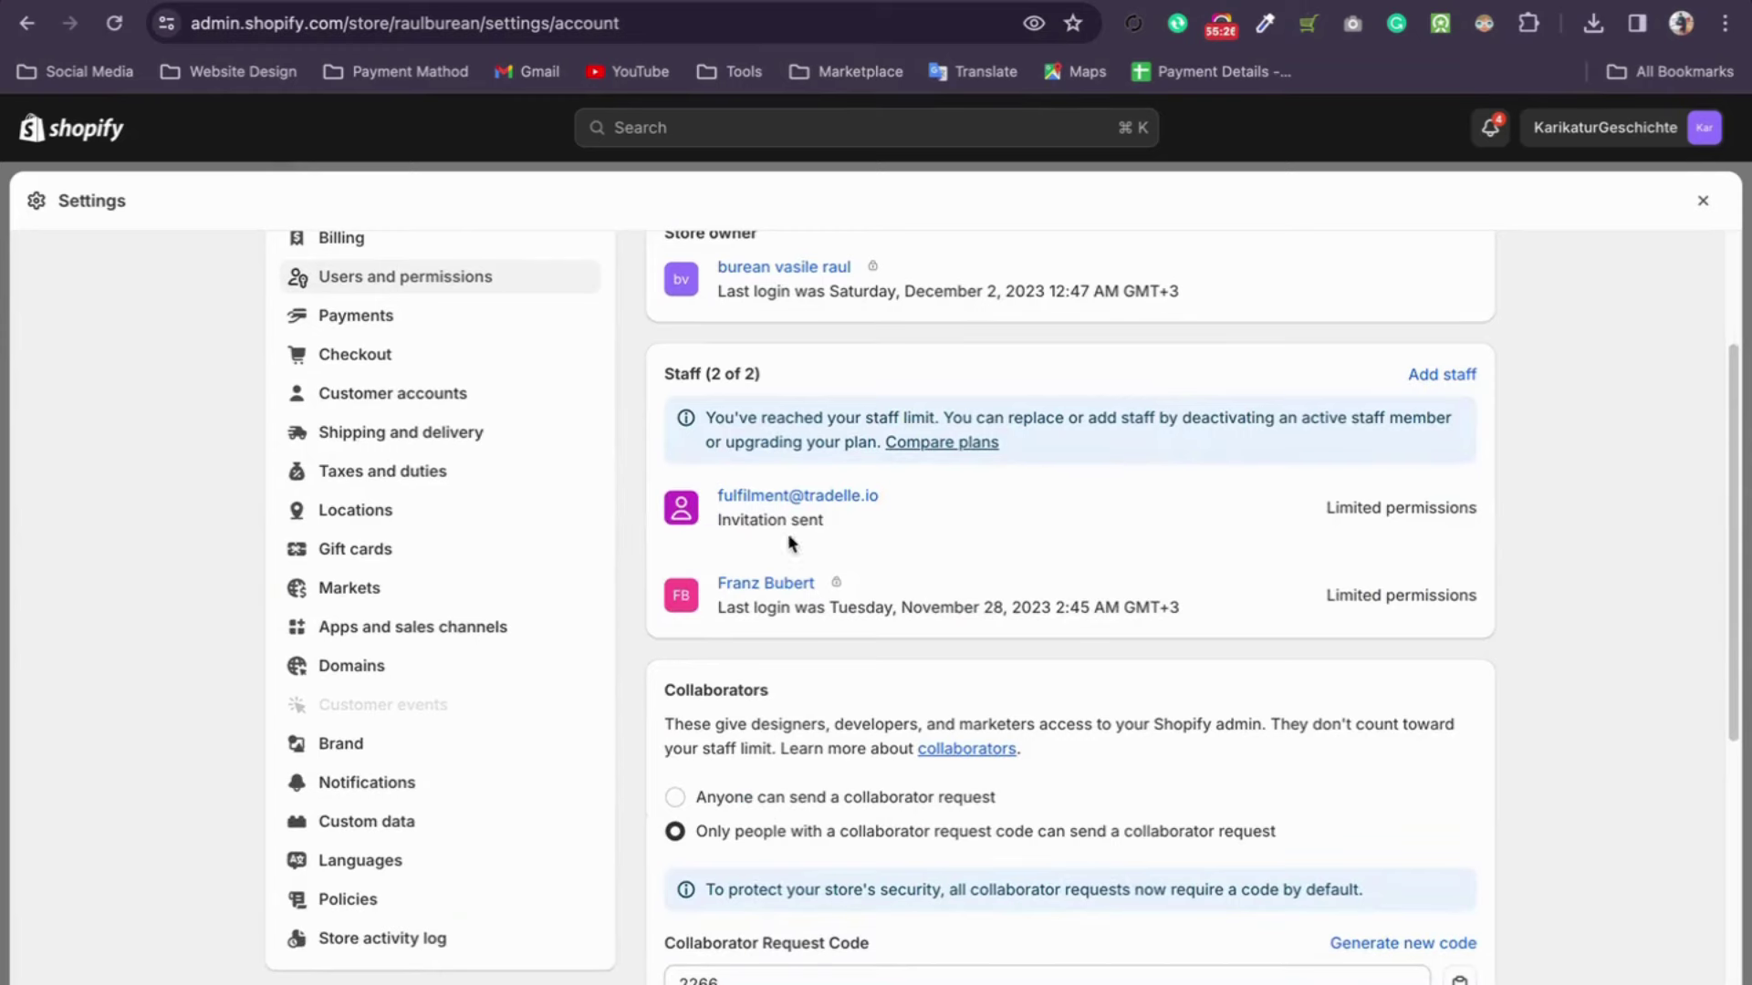
{"action": "left_click", "coordinate": [1442, 374]}
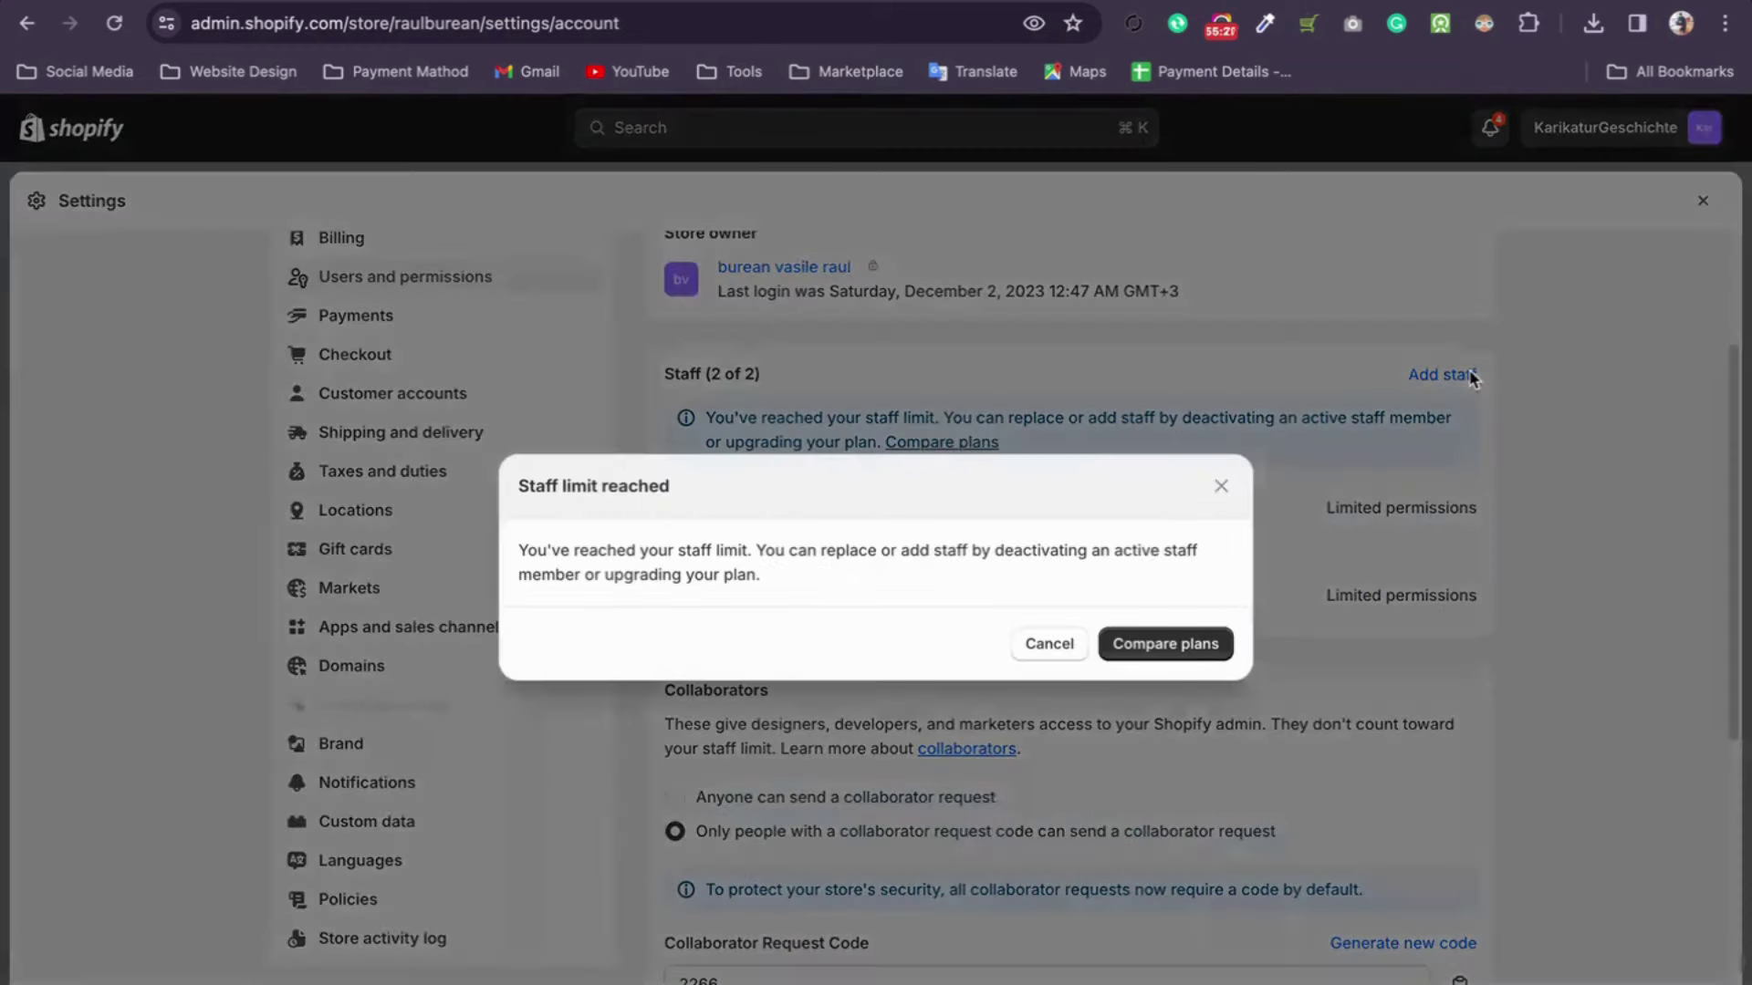
{"action": "left_click", "coordinate": [1215, 489]}
Step: Review the collaborators and their request options, and close the store settings
{"action": "scroll", "coordinate": [1214, 487], "scroll_direction": "down", "scroll_amount": 2}
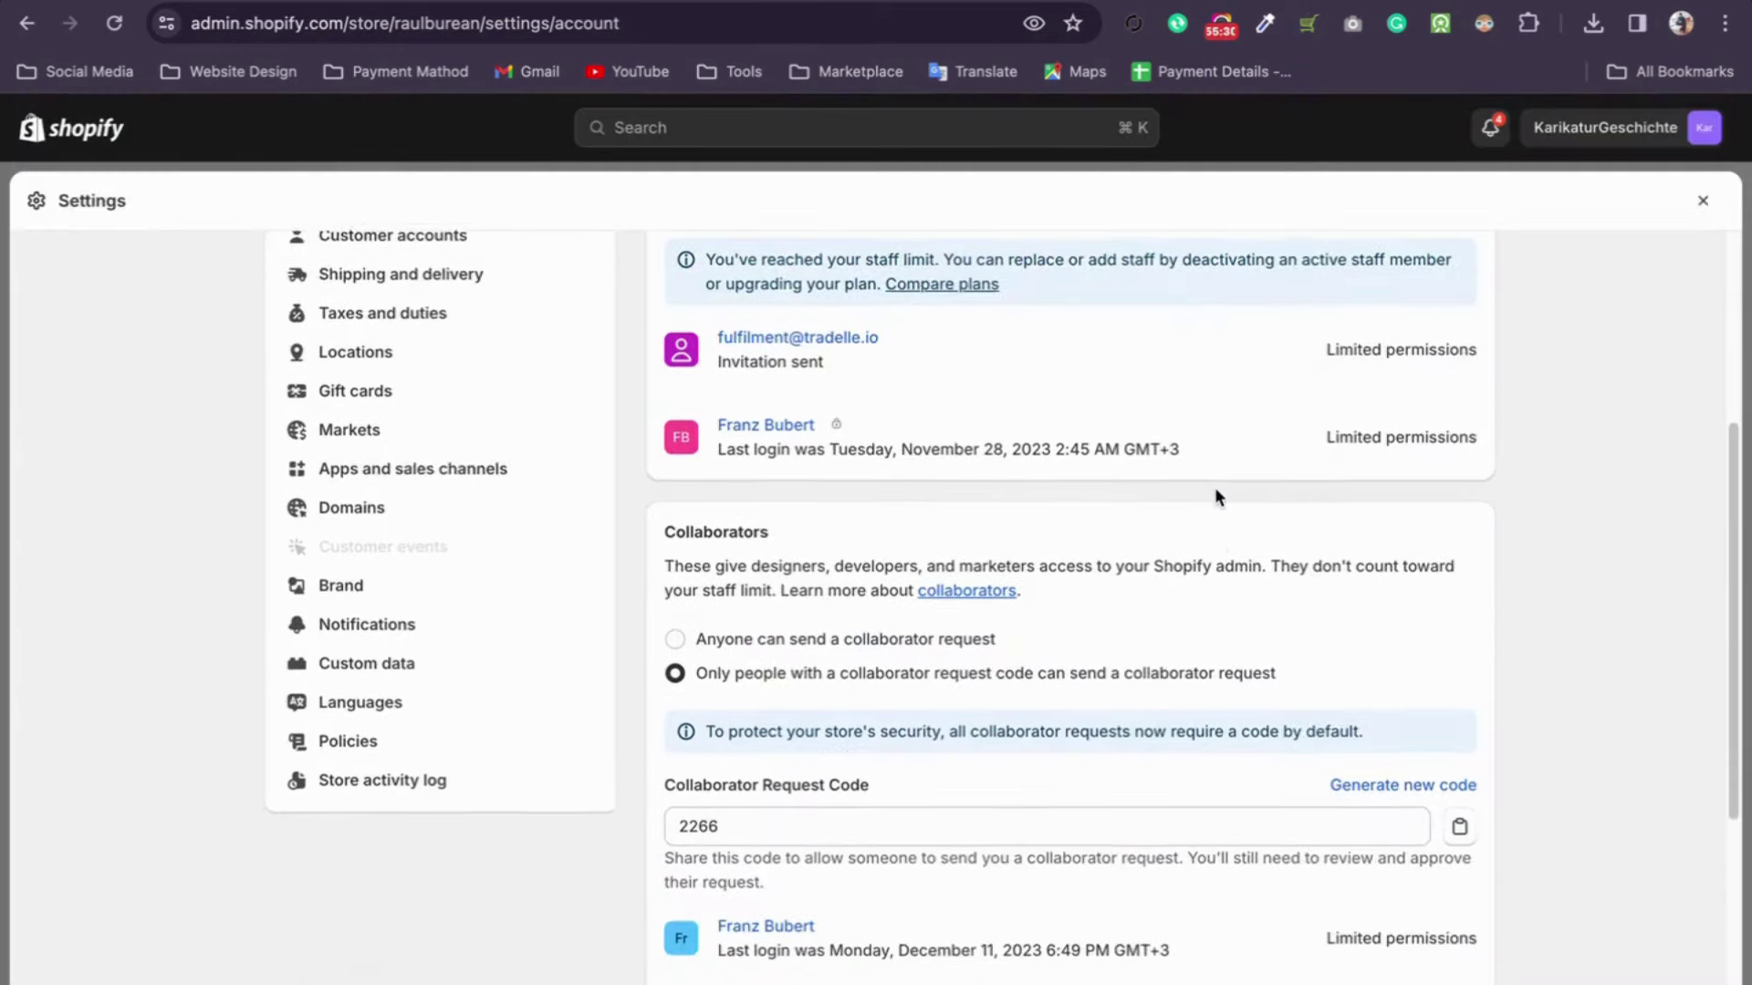
{"action": "scroll", "coordinate": [1214, 495], "scroll_direction": "down", "scroll_amount": 2}
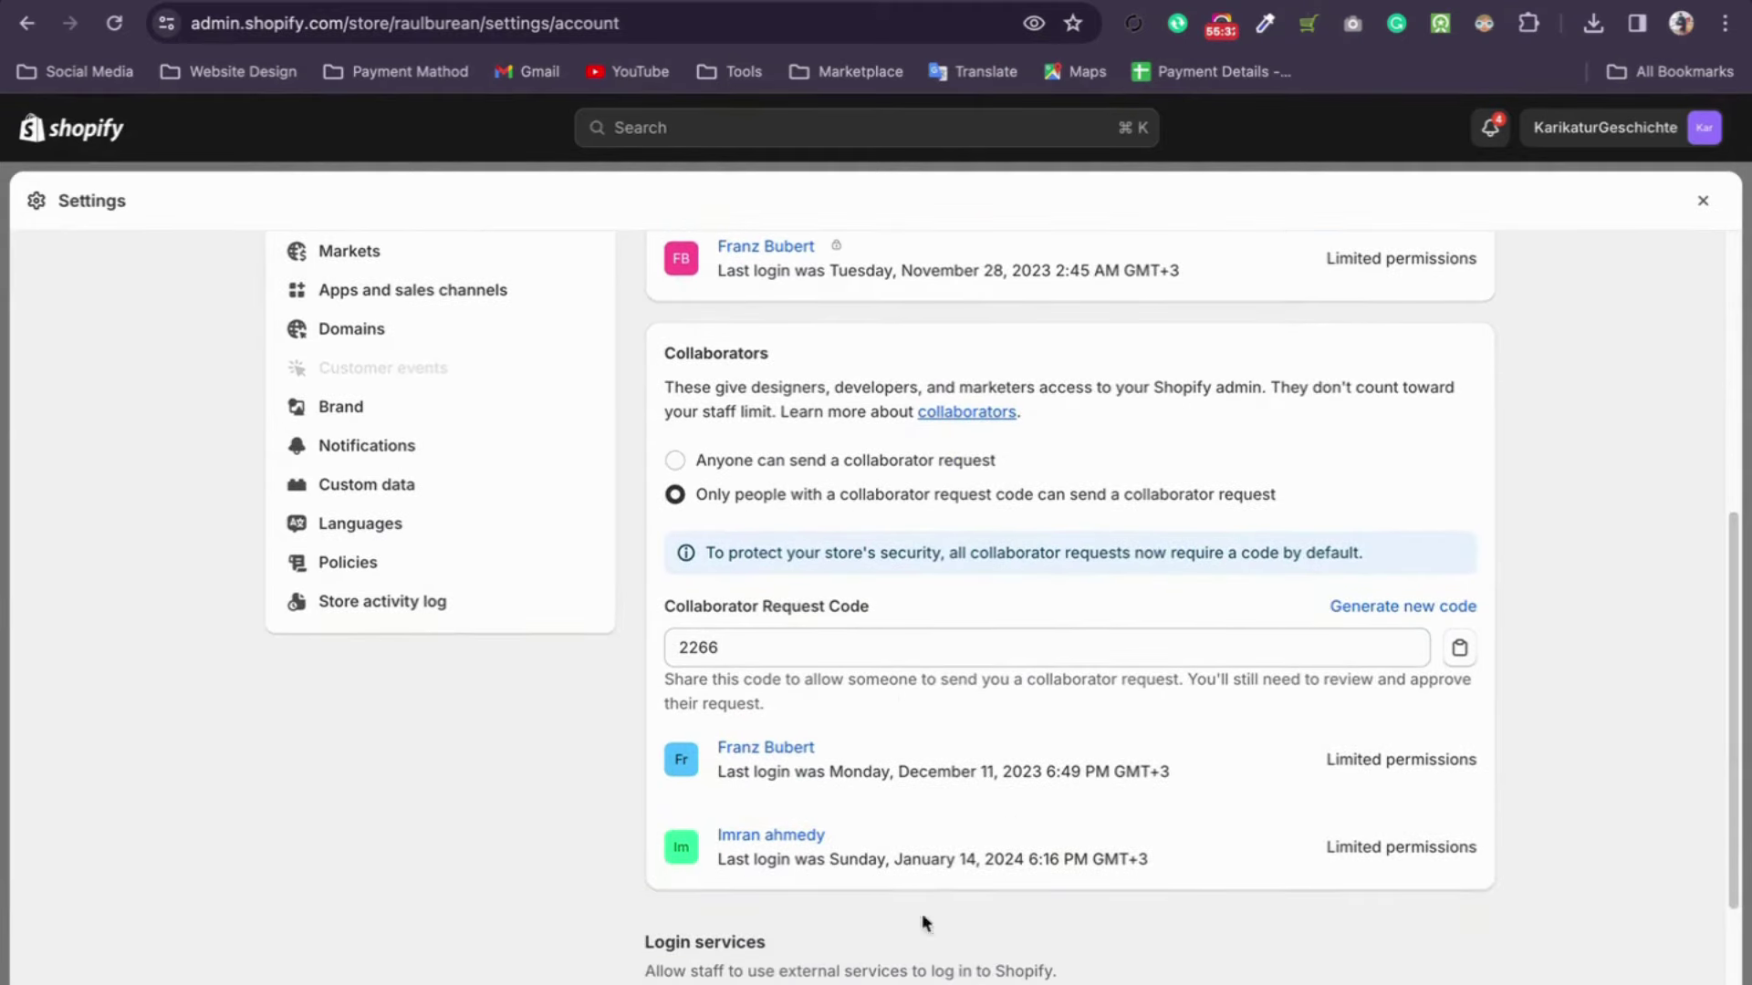
{"action": "scroll", "coordinate": [851, 805], "scroll_direction": "up", "scroll_amount": 8}
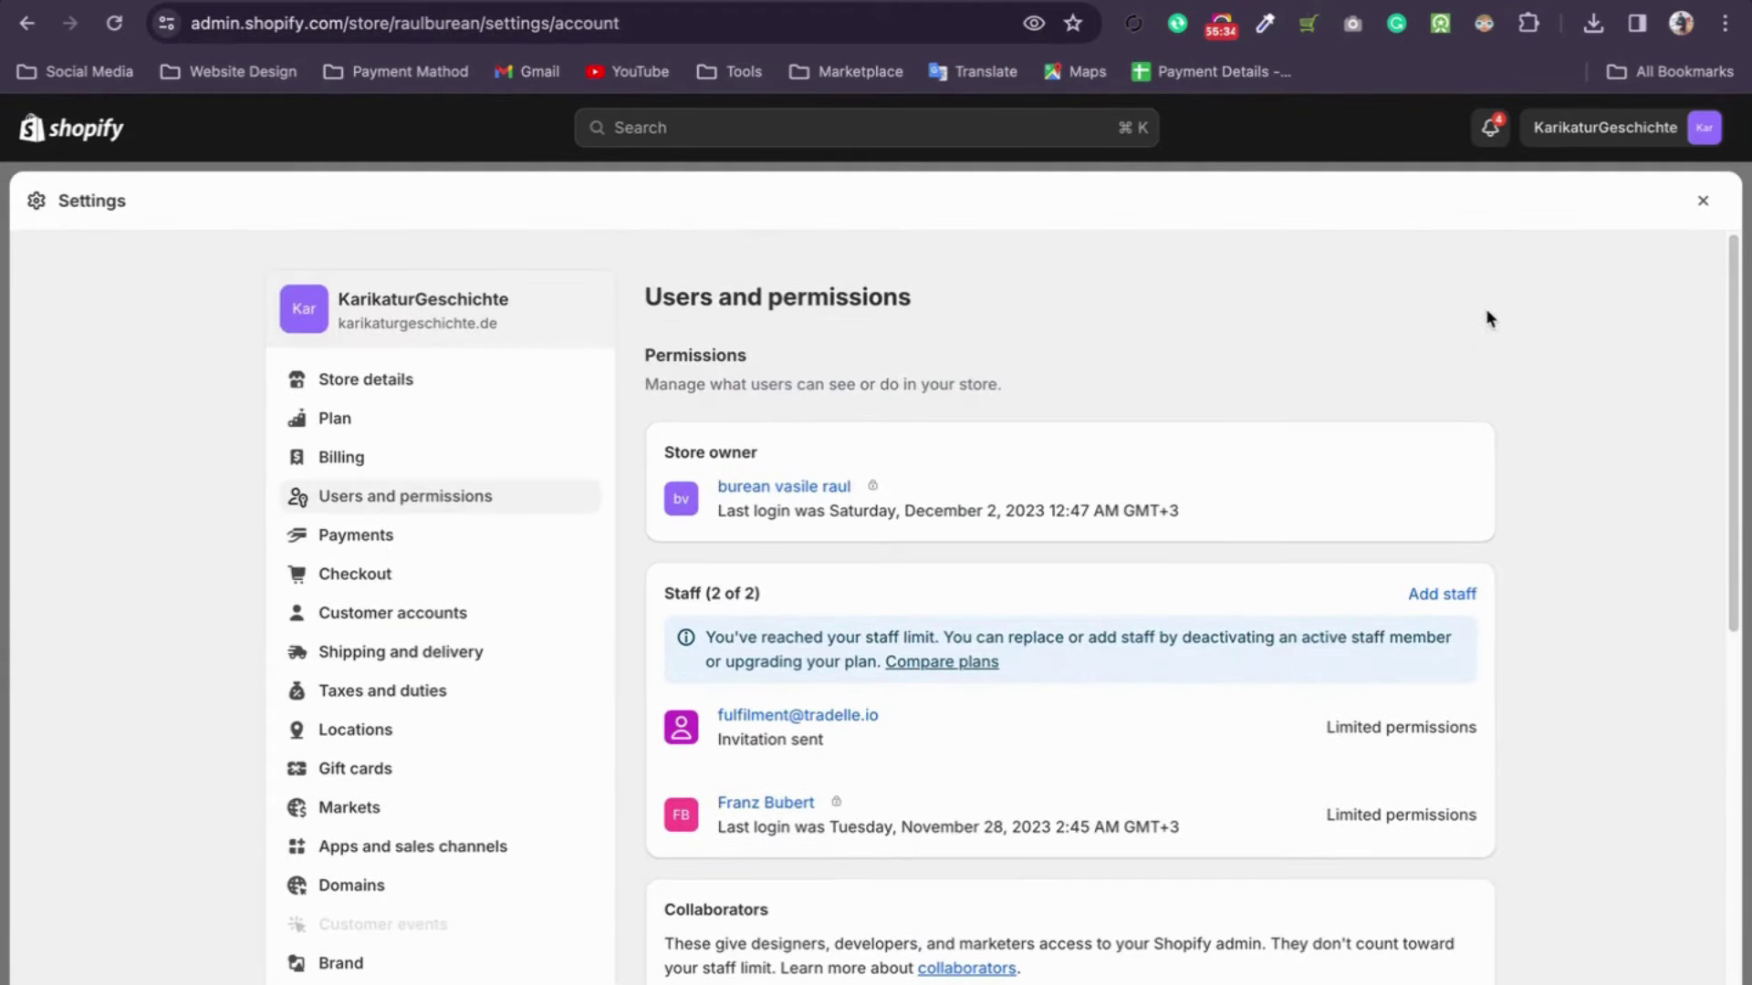
{"action": "left_click", "coordinate": [1706, 197]}
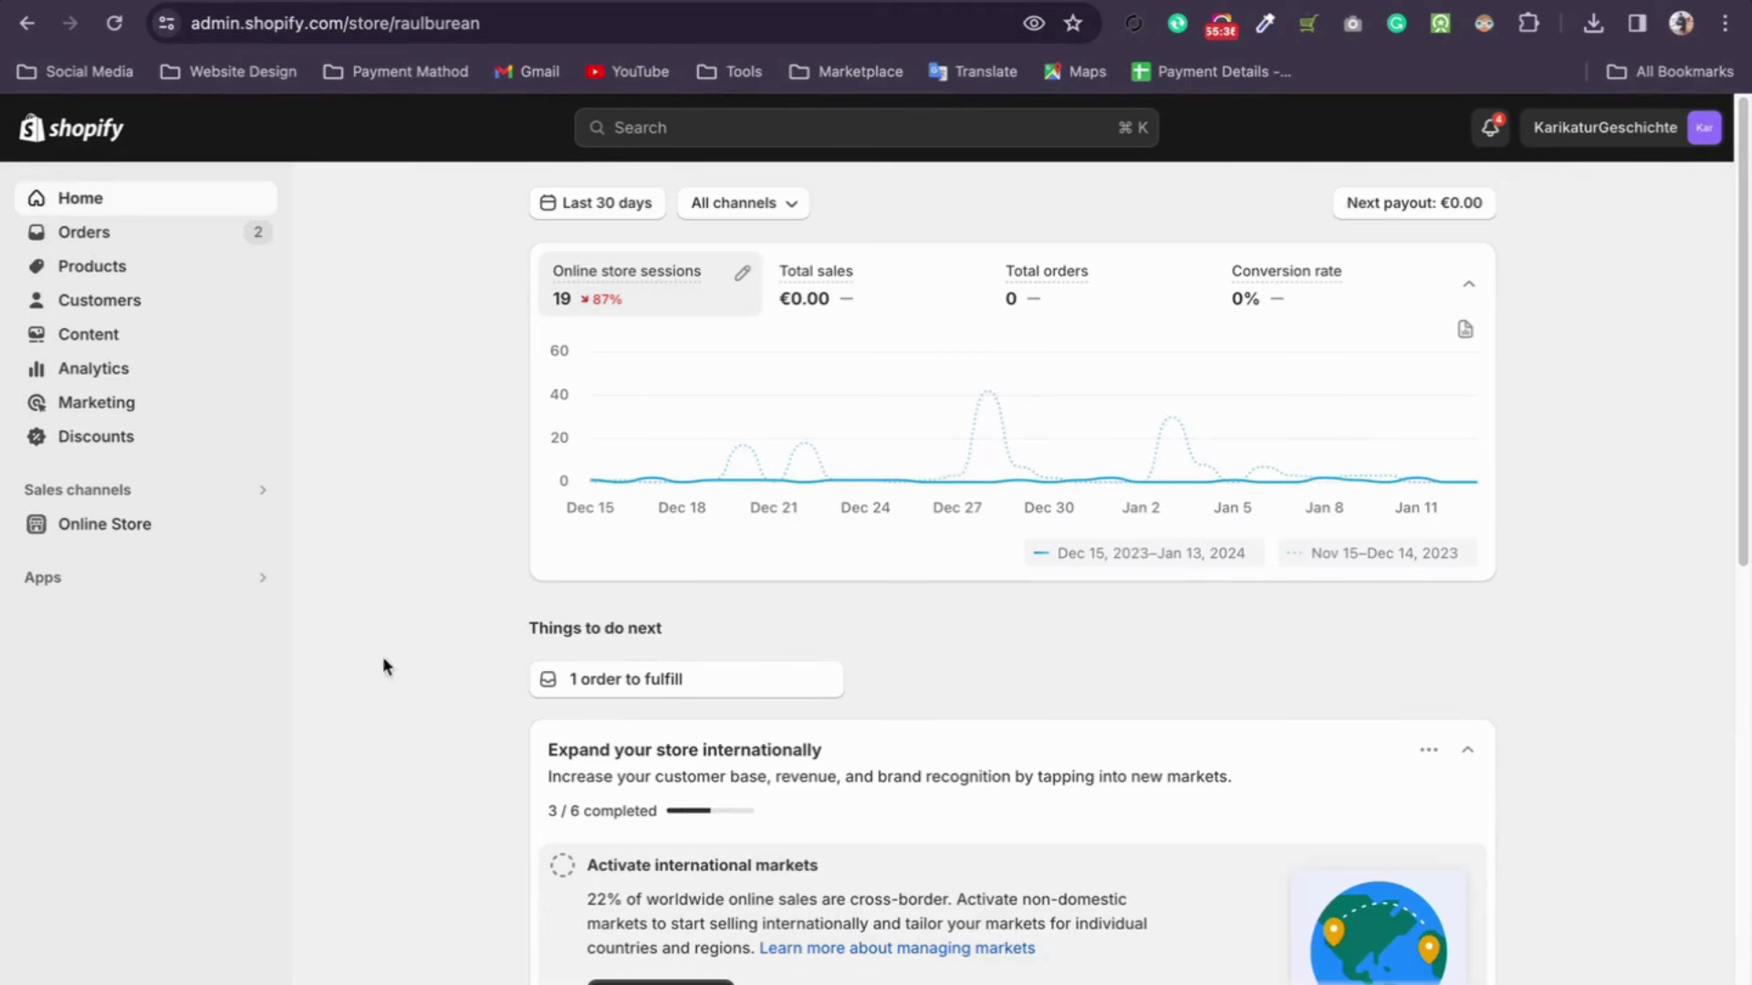